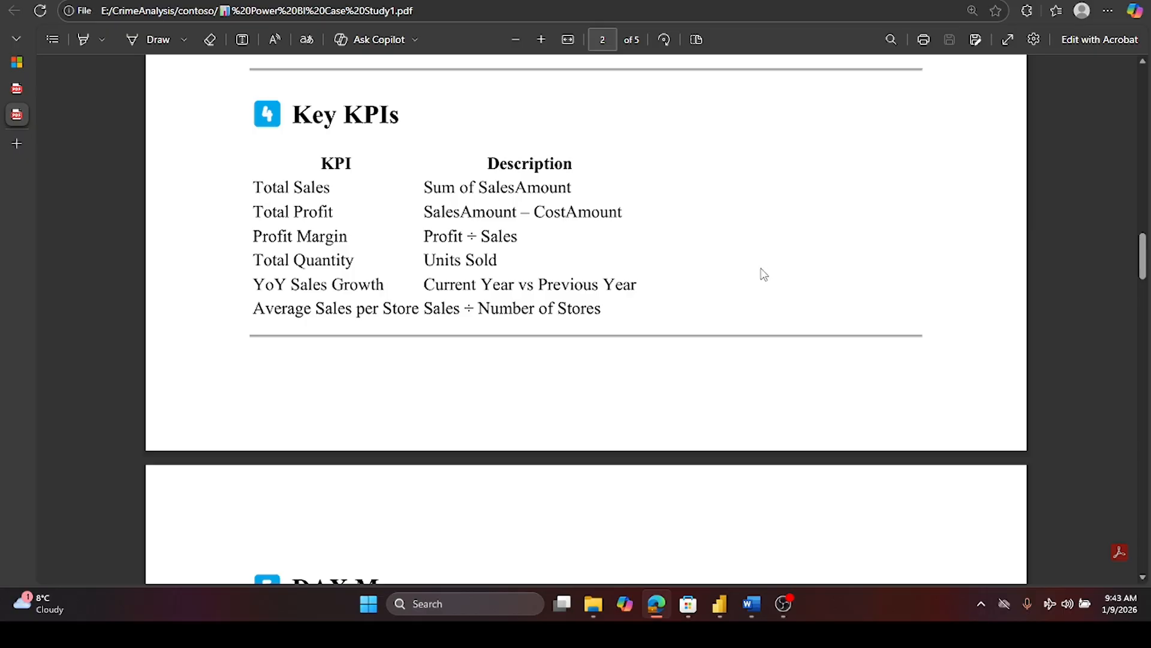
# - Read through the case study's KPI table, DAX measures and report page specifications in the PDF
pyautogui.scroll(-2, 764, 274)
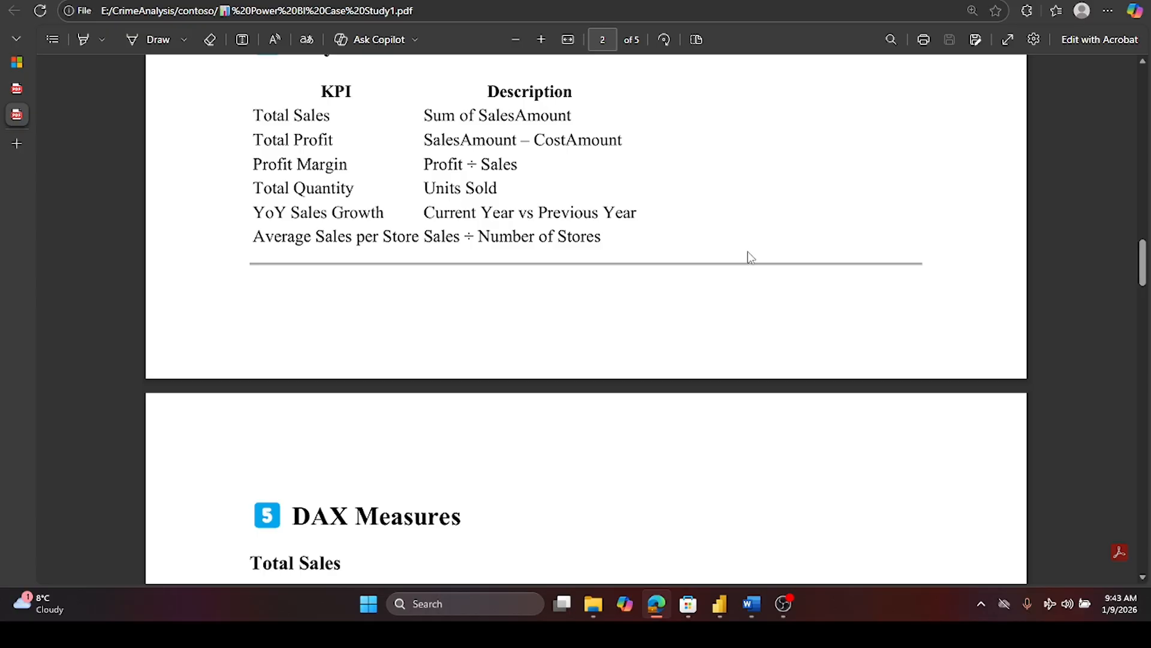
pyautogui.scroll(-5, 747, 250)
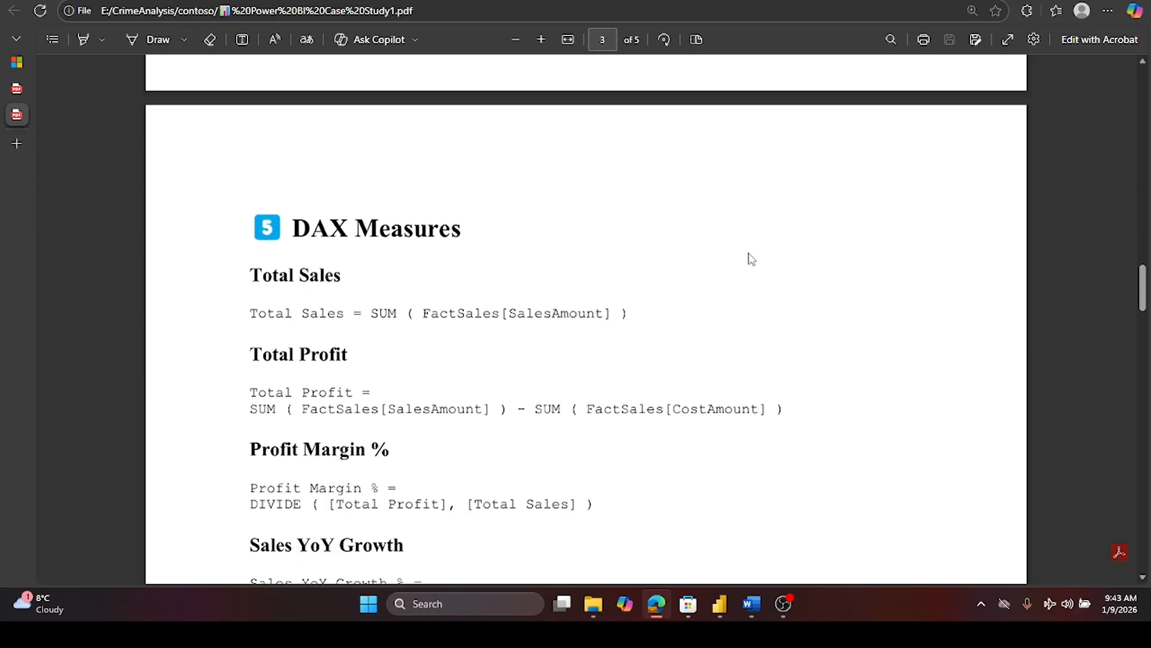
pyautogui.scroll(-2, 749, 254)
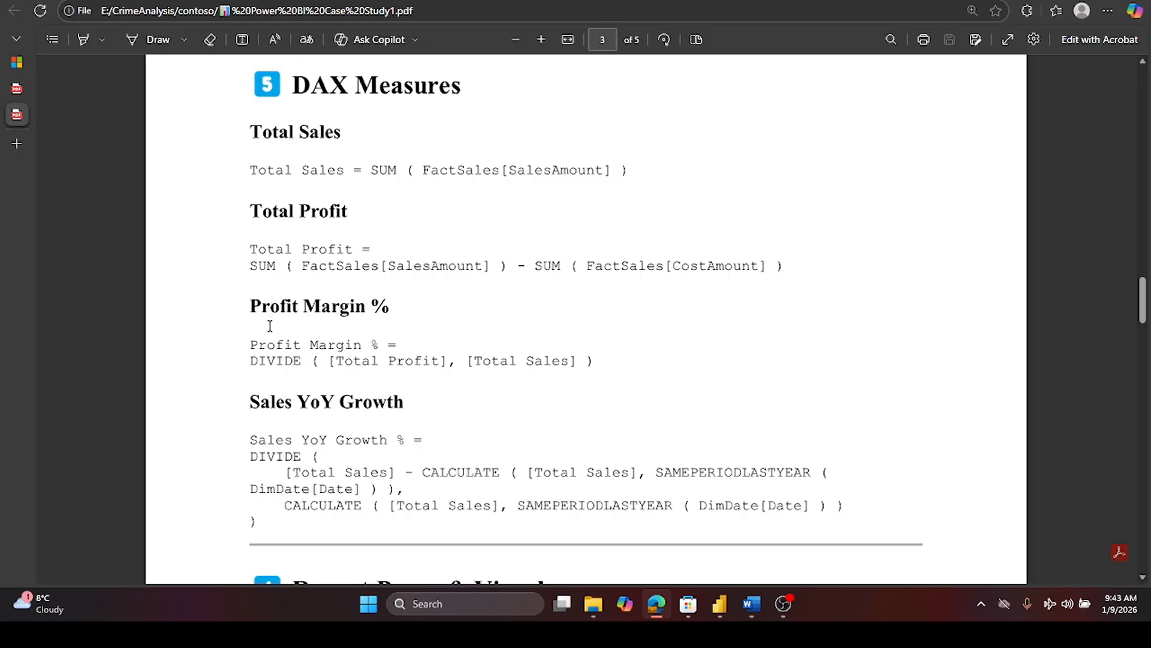
pyautogui.scroll(-2, 270, 424)
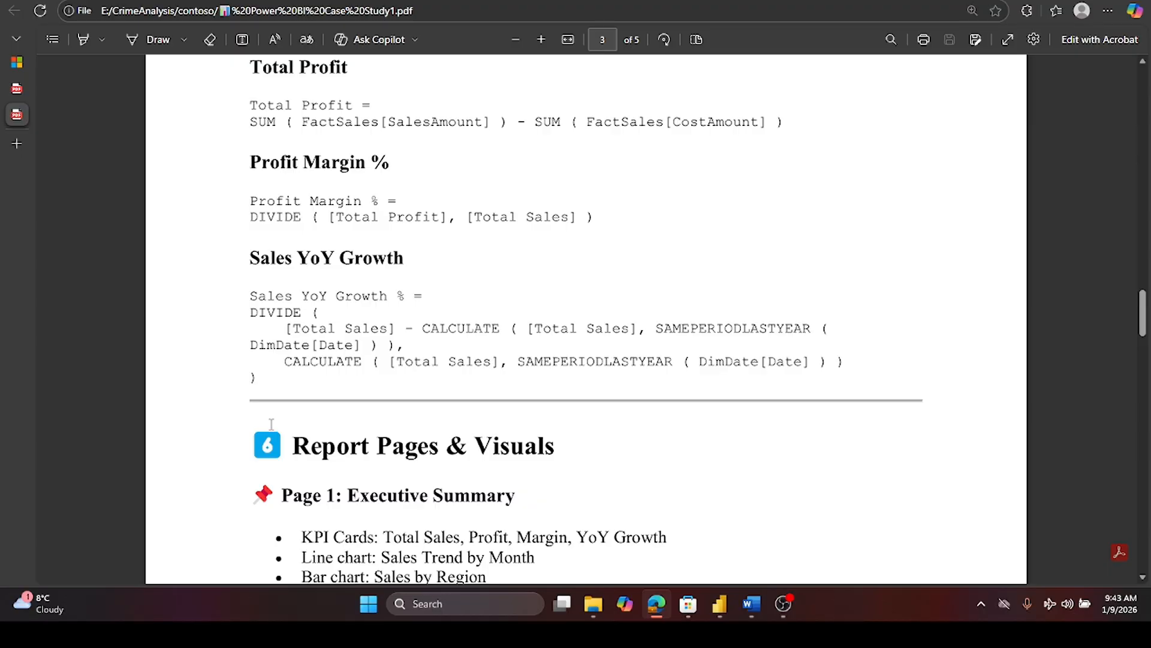
pyautogui.scroll(-1, 313, 389)
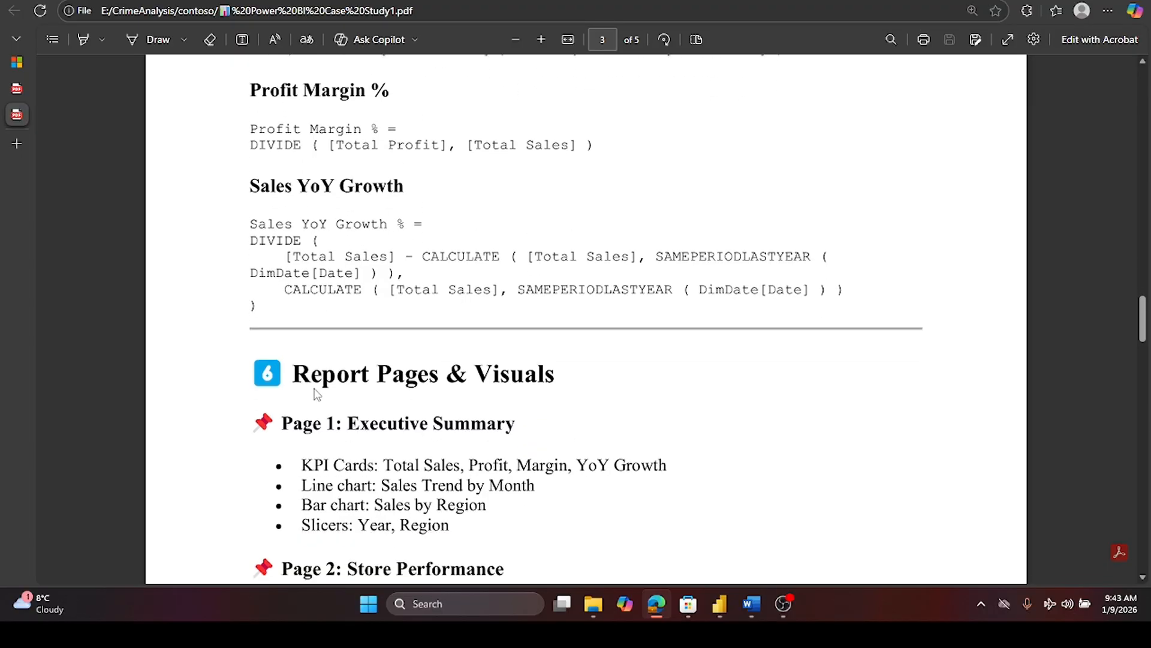
pyautogui.scroll(-2, 317, 395)
pyautogui.scroll(-2, 316, 393)
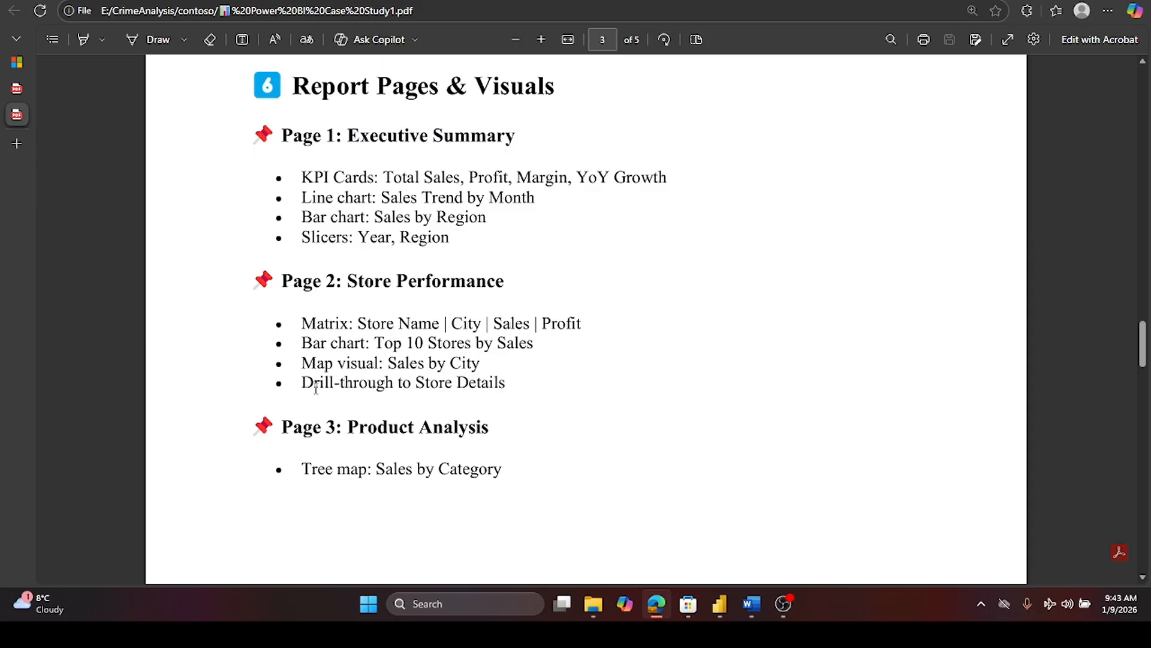
pyautogui.scroll(-4, 316, 389)
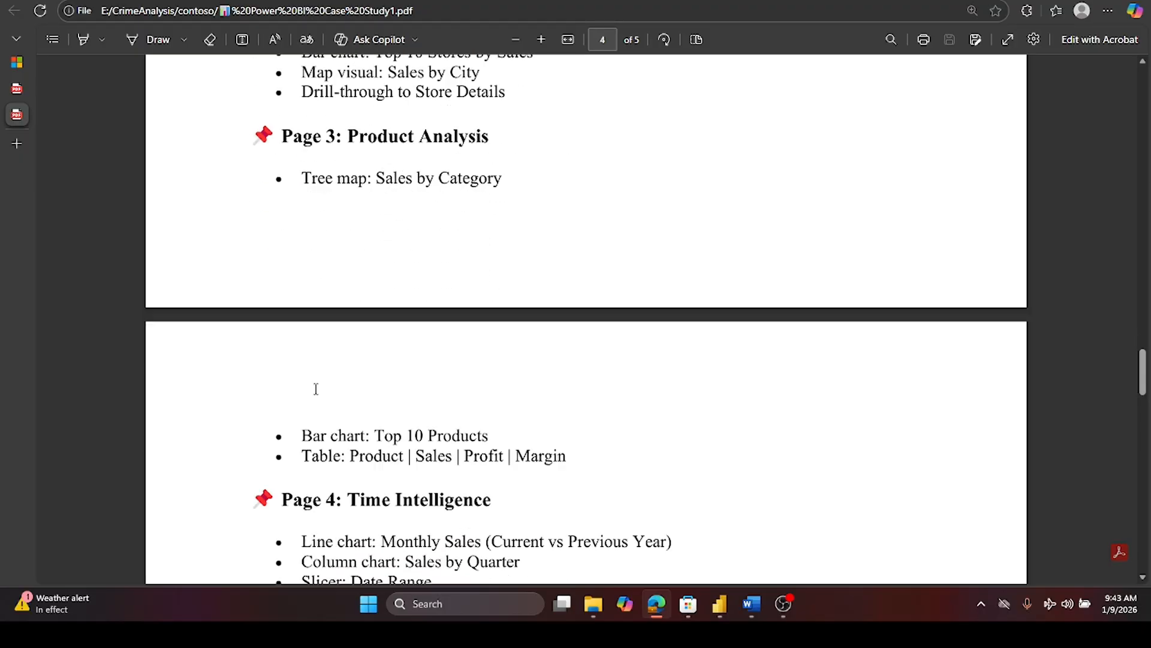
pyautogui.scroll(-1, 316, 389)
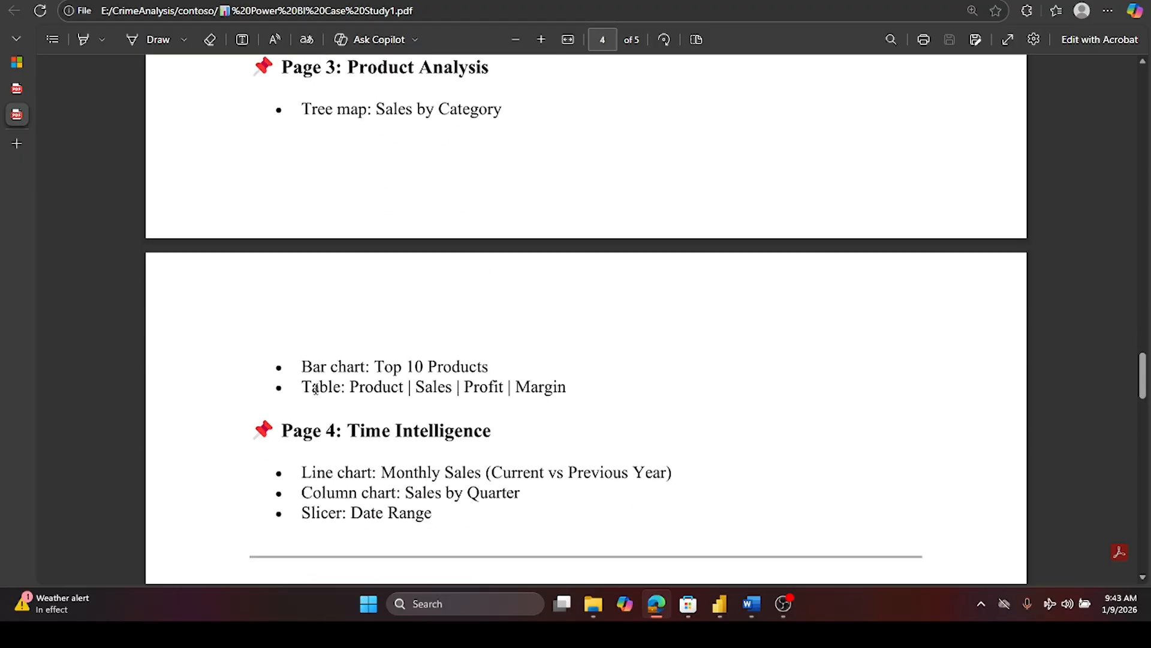
pyautogui.scroll(-2, 316, 389)
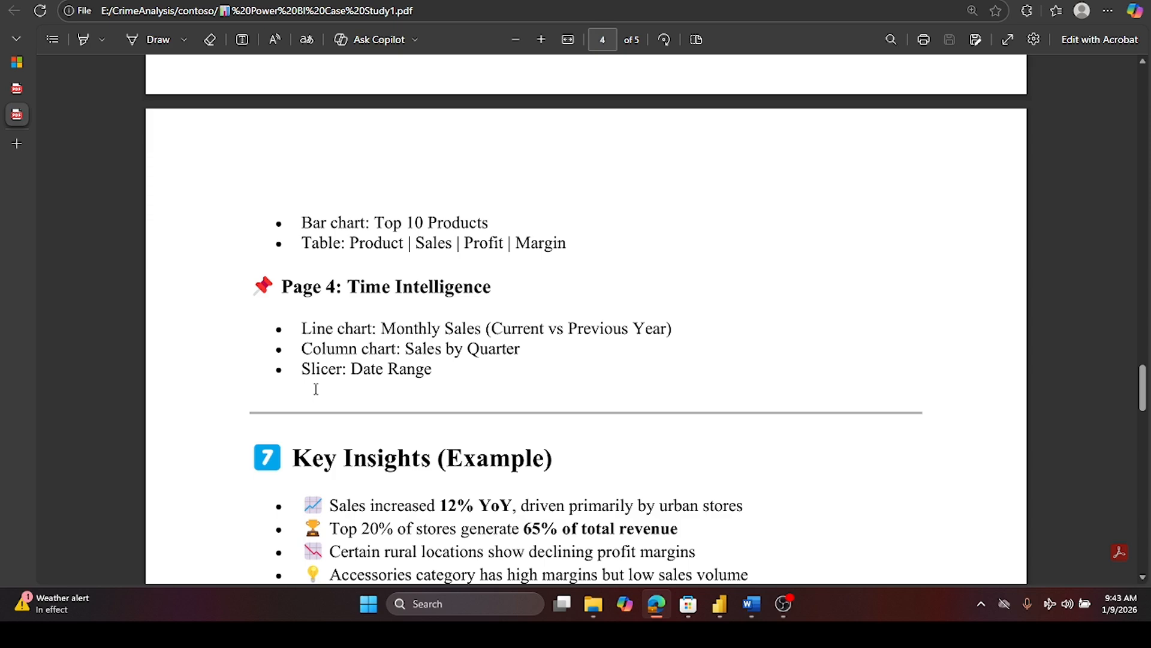
pyautogui.scroll(-1, 316, 388)
pyautogui.scroll(3, 316, 389)
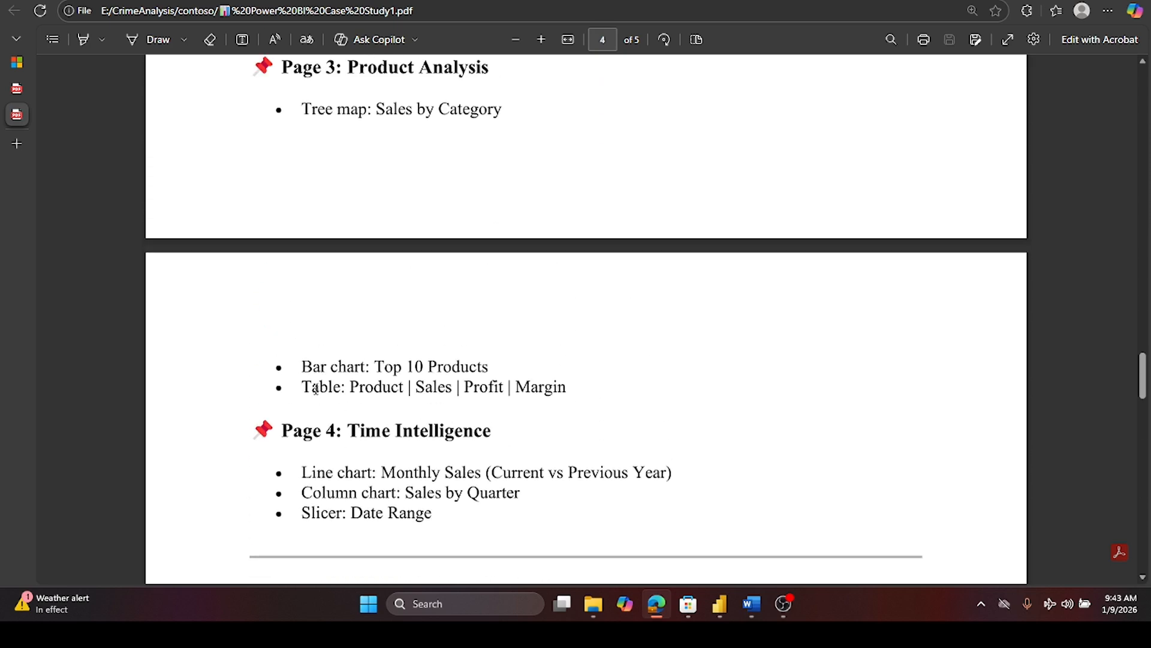
pyautogui.scroll(3, 316, 389)
pyautogui.scroll(-5, 316, 389)
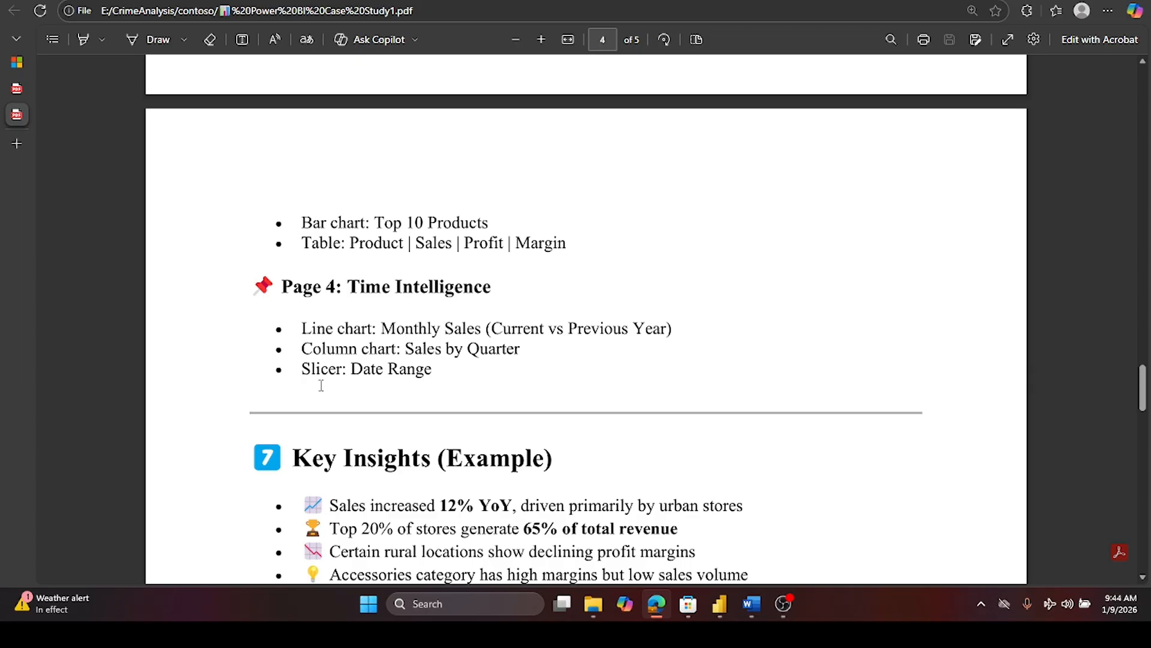
# - Review the key insights, business recommendations, skills and conclusion sections and return to the document's first page
pyautogui.scroll(-1, 323, 367)
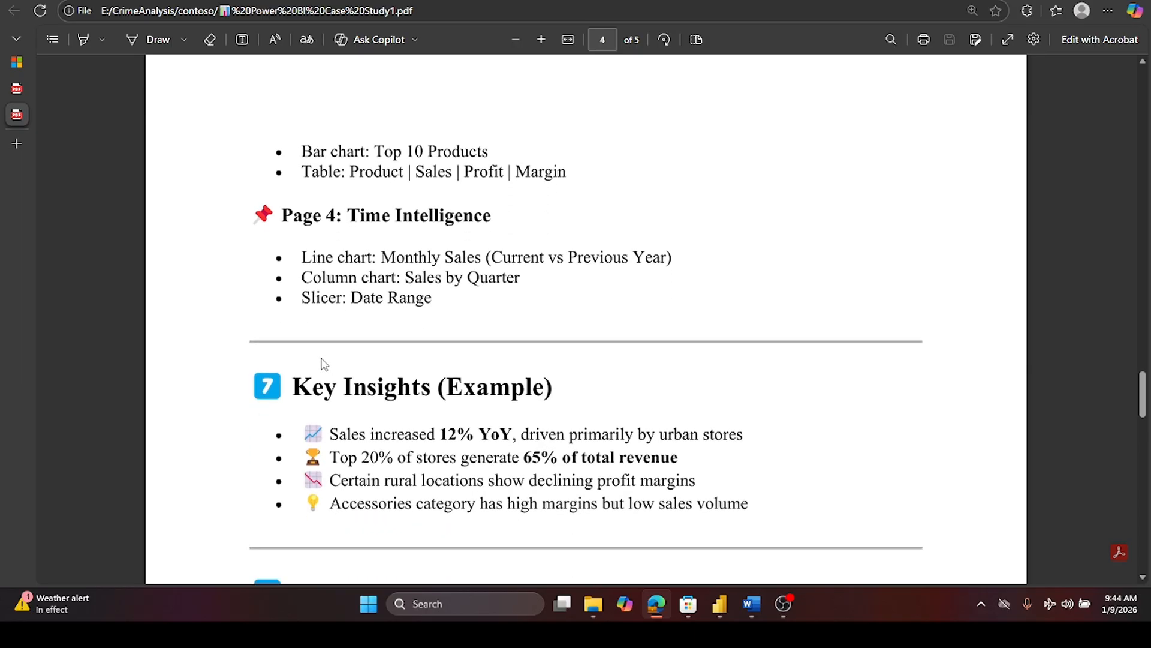
pyautogui.scroll(-2, 324, 364)
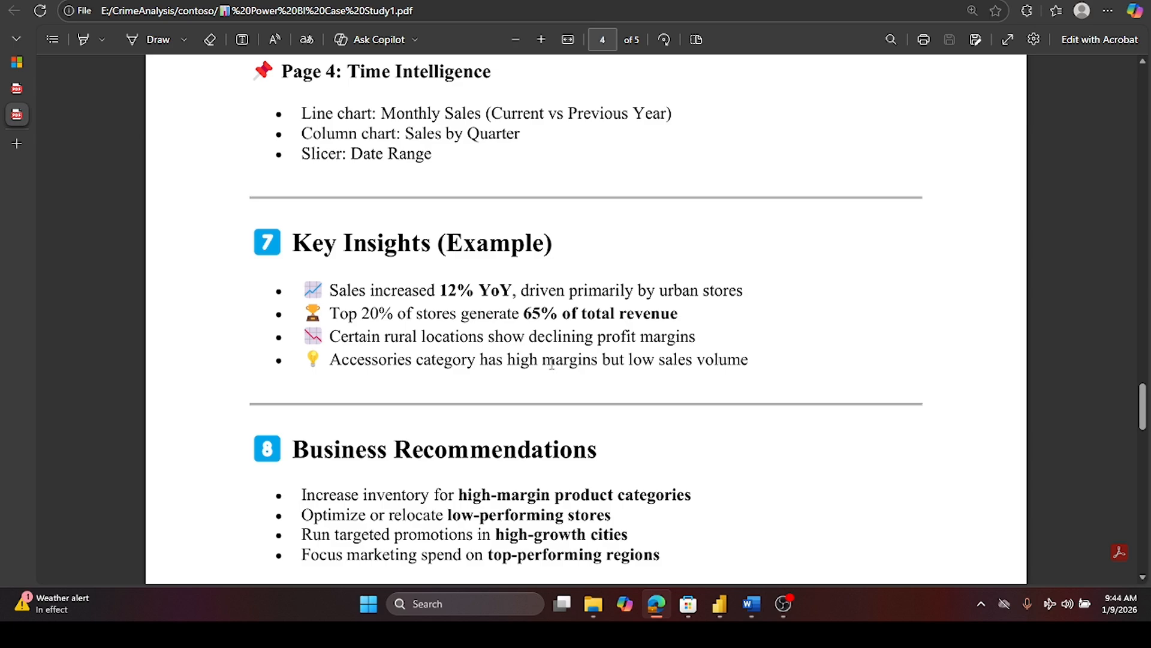
pyautogui.scroll(-1, 551, 364)
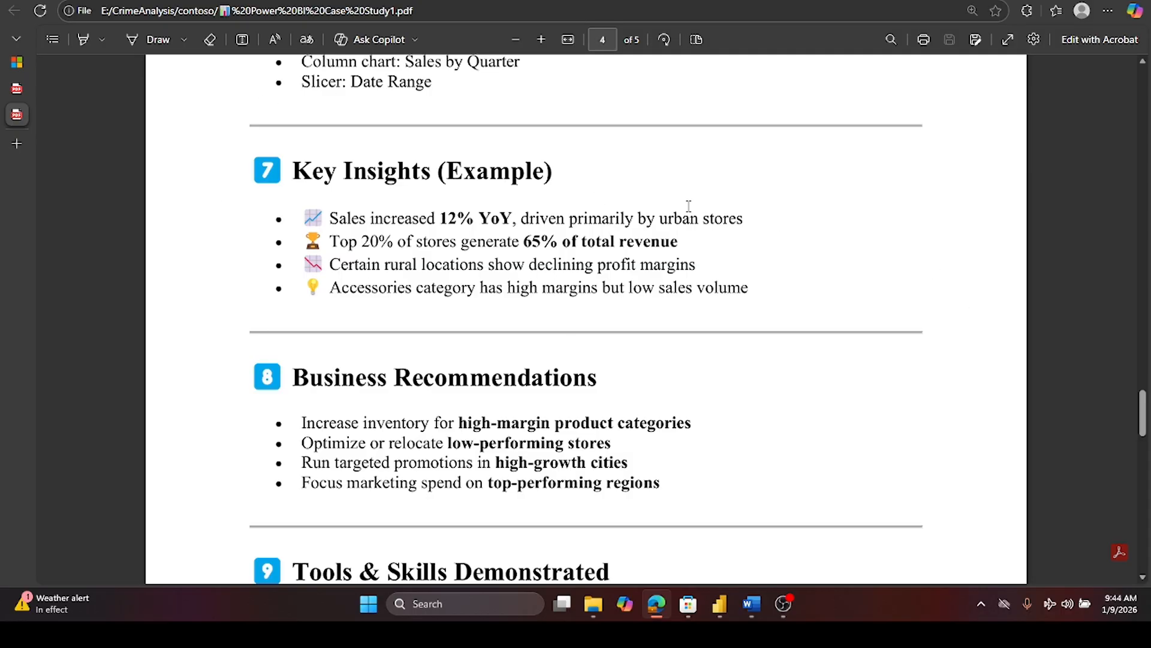
pyautogui.scroll(-3, 395, 334)
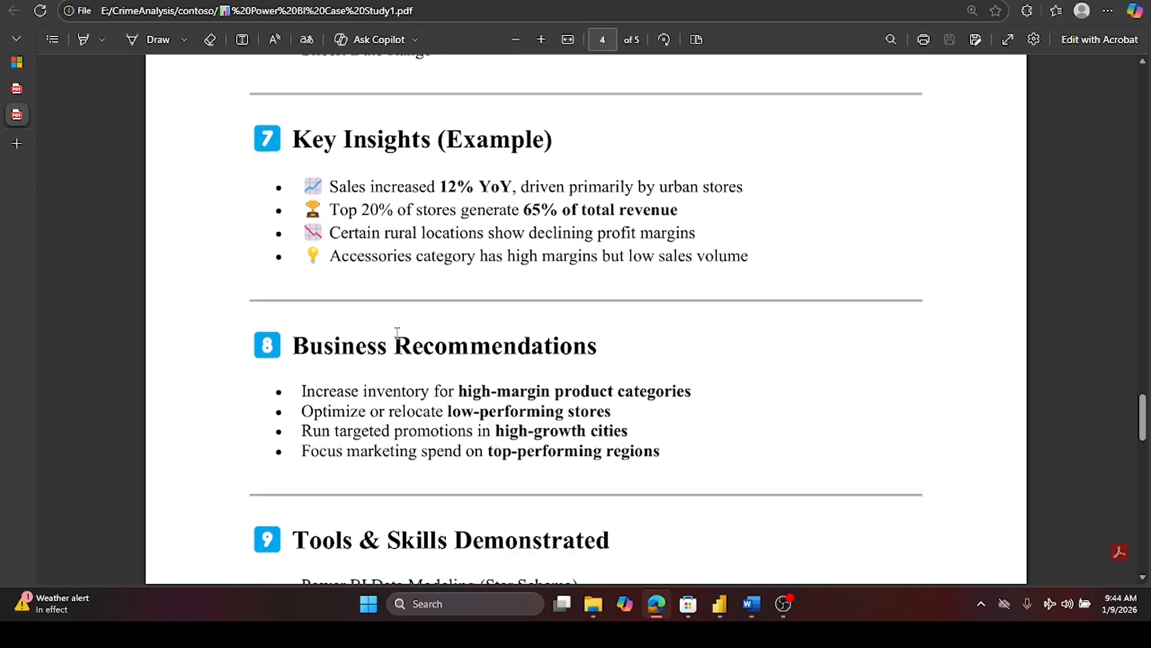
pyautogui.scroll(-1, 397, 333)
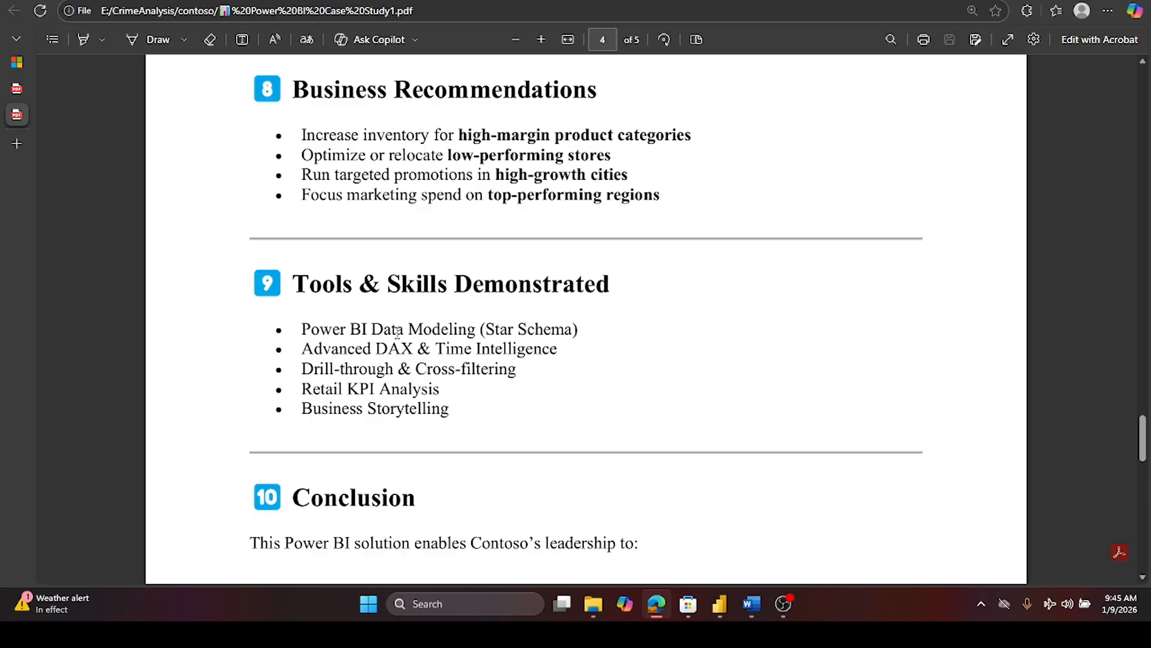
pyautogui.scroll(-3, 397, 333)
pyautogui.scroll(2, 397, 333)
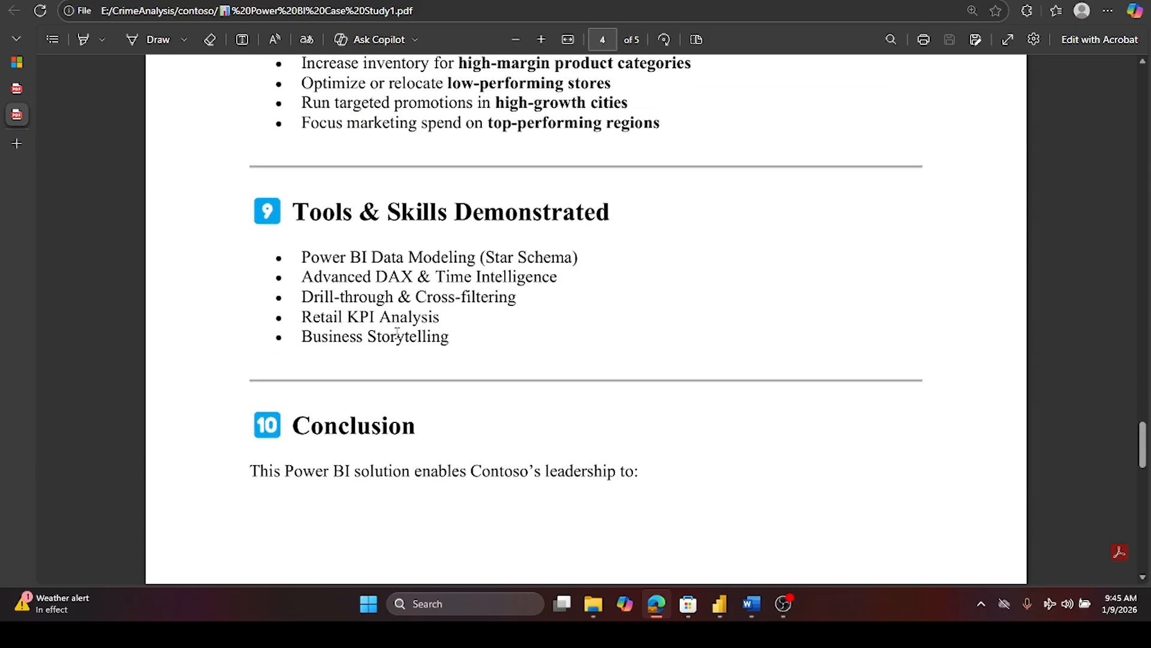
pyautogui.scroll(-1, 397, 333)
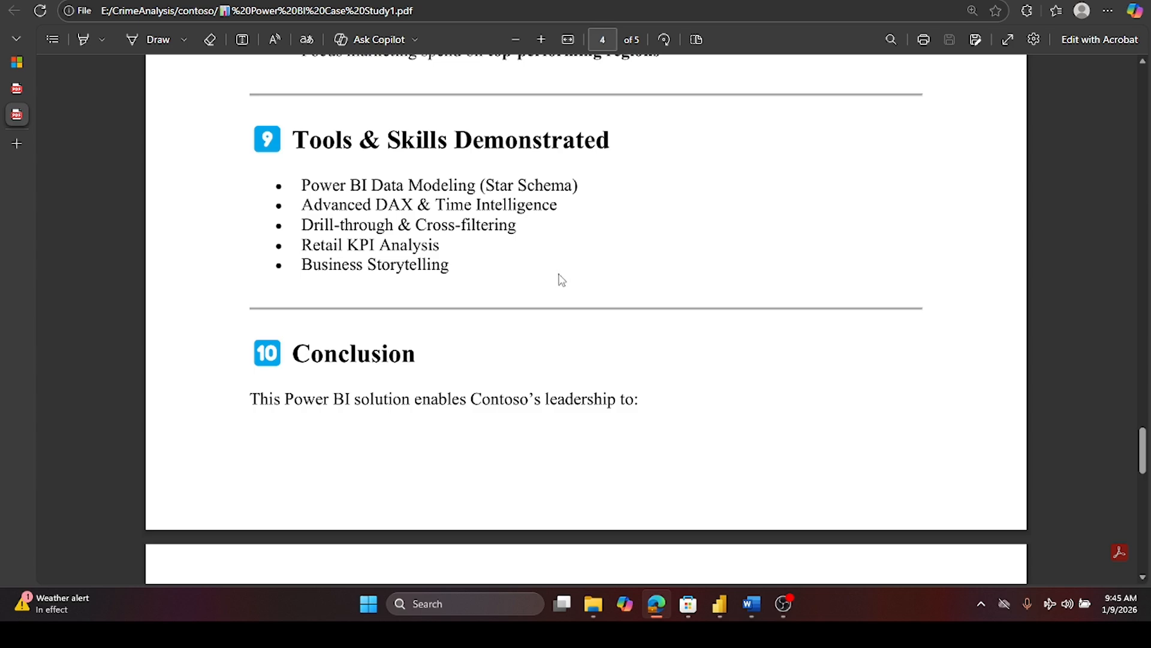
pyautogui.scroll(-2, 561, 280)
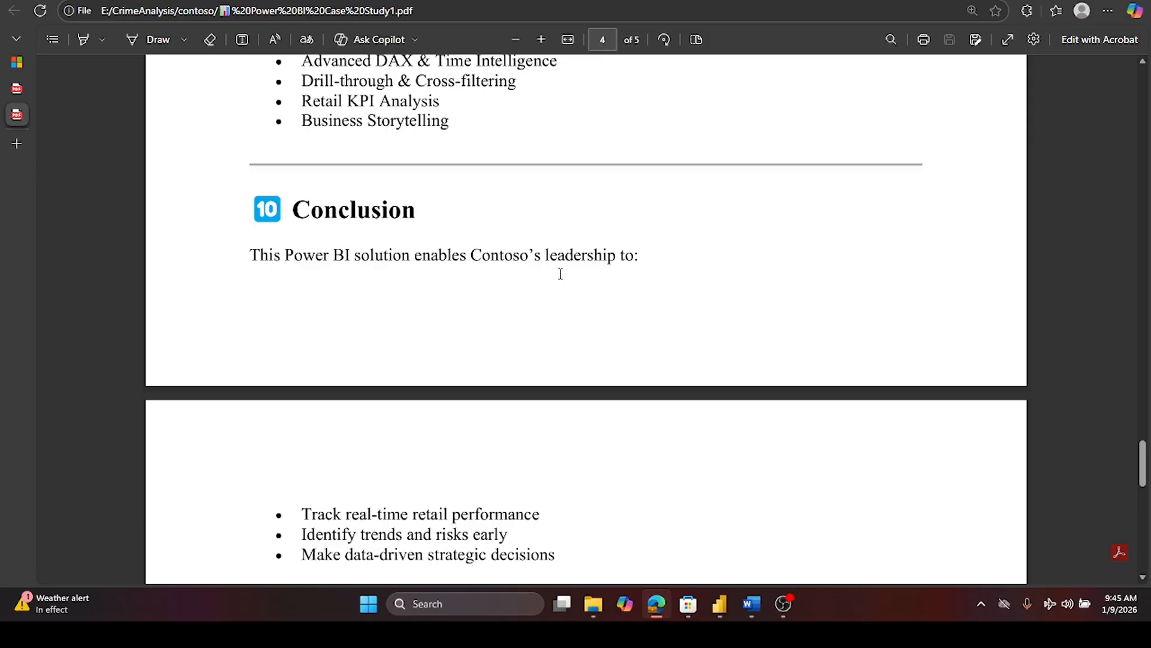
pyautogui.scroll(-3, 561, 274)
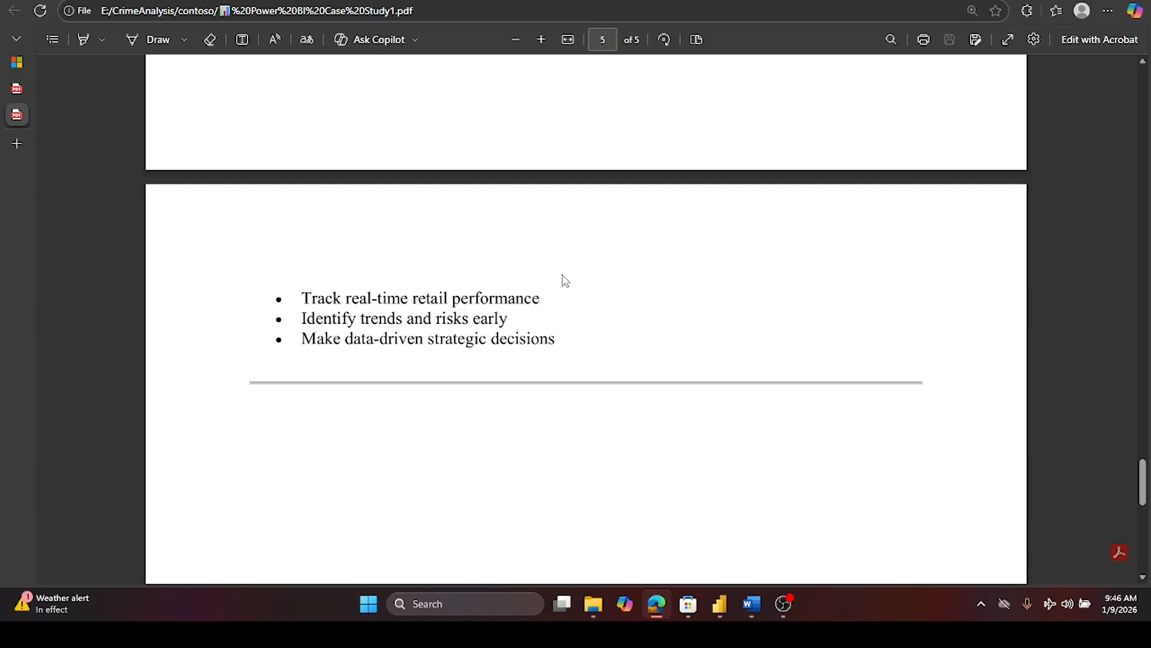
pyautogui.scroll(-5, 565, 280)
pyautogui.scroll(10, 568, 281)
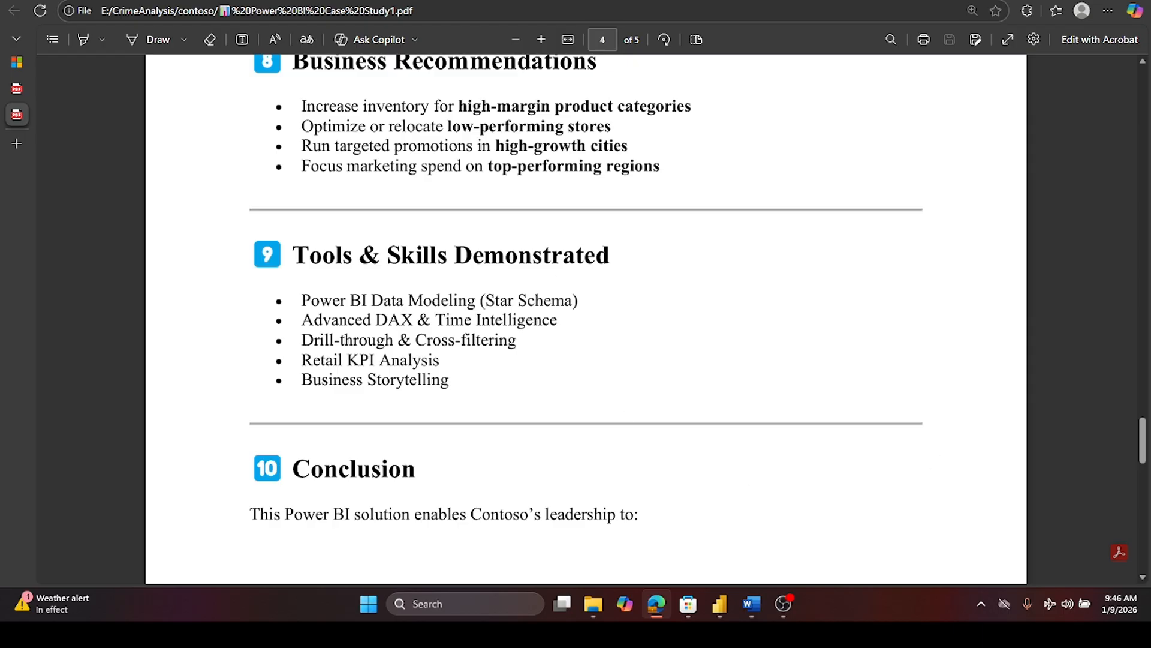
pyautogui.moveTo(1145, 434); pyautogui.dragTo(1145, 75)
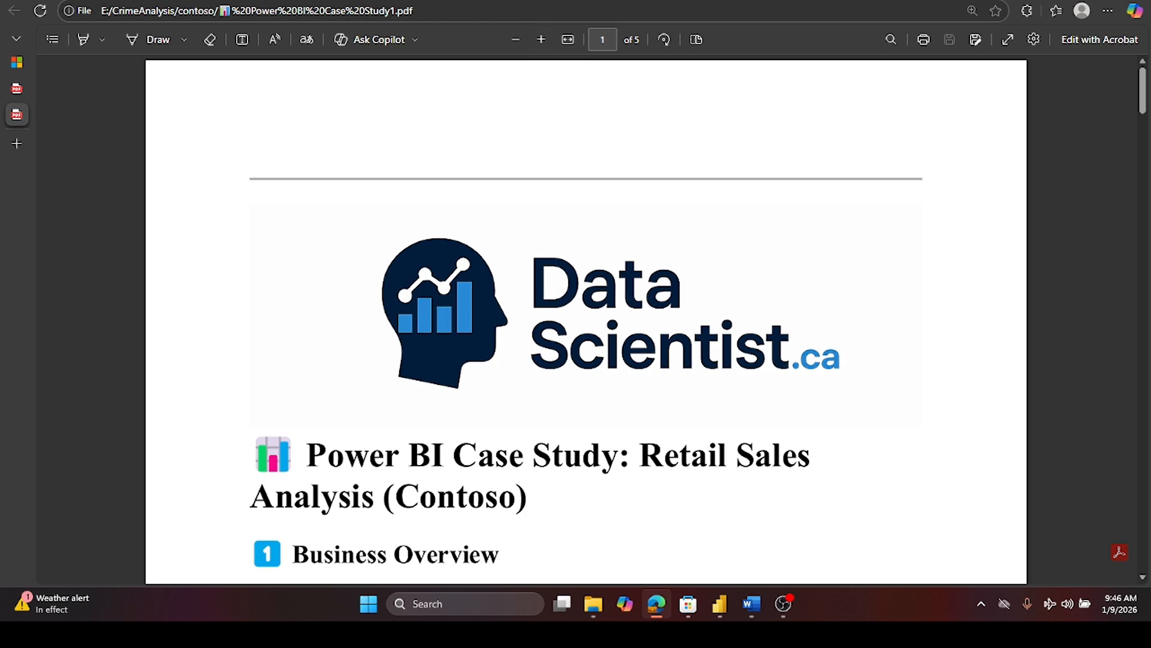
# - Switch to Power BI Desktop, open the Sales Report page and inspect the country bubble tooltips on the sales map
pyautogui.press('super+d')
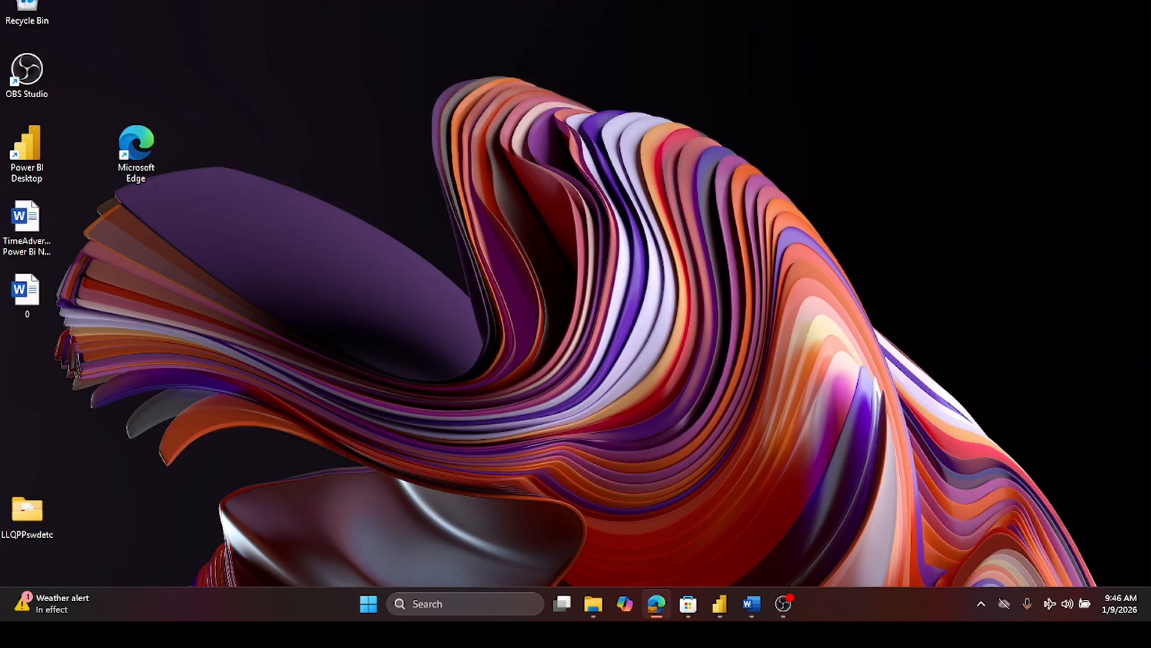
pyautogui.press('super+d')
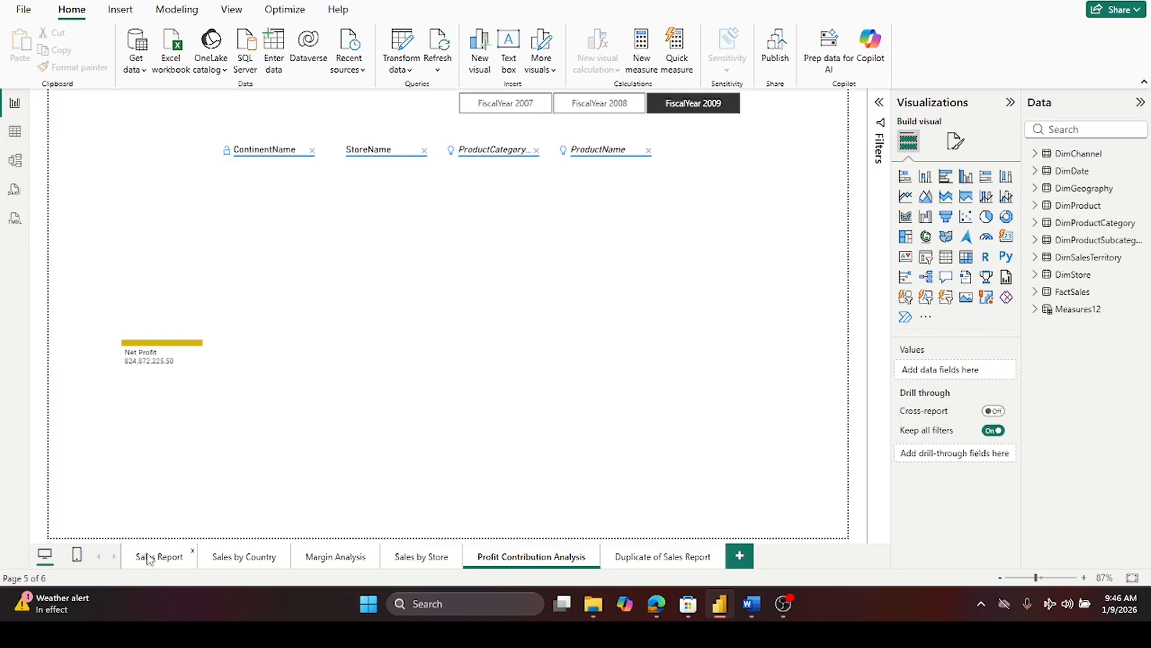
pyautogui.click(148, 557)
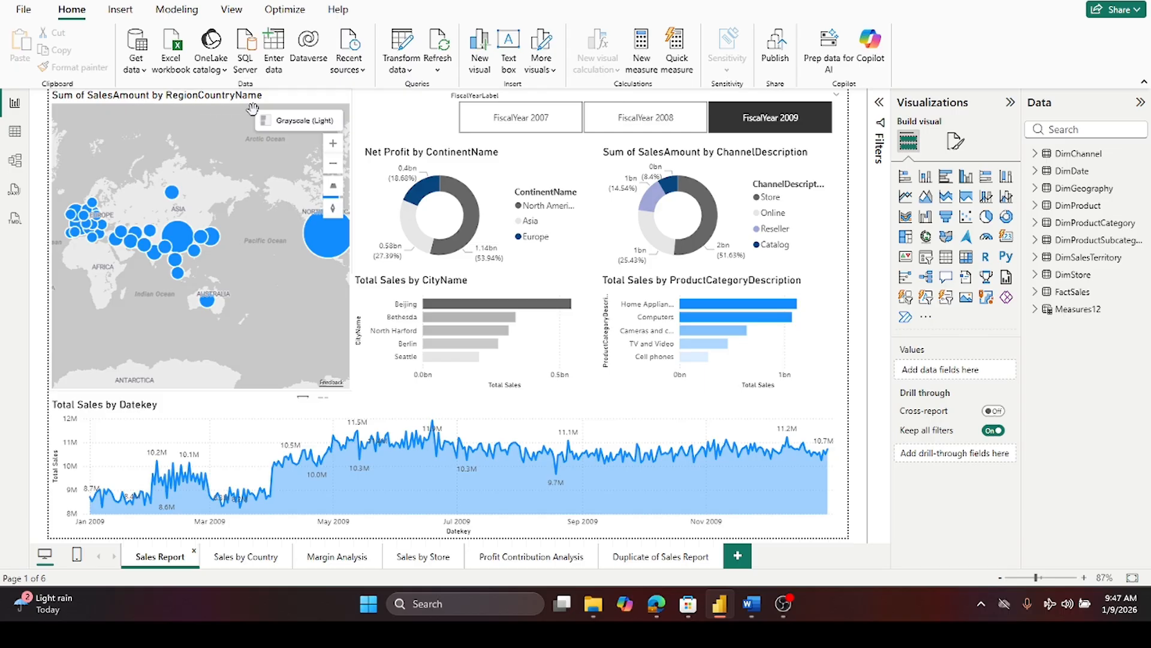
pyautogui.moveTo(188, 238)
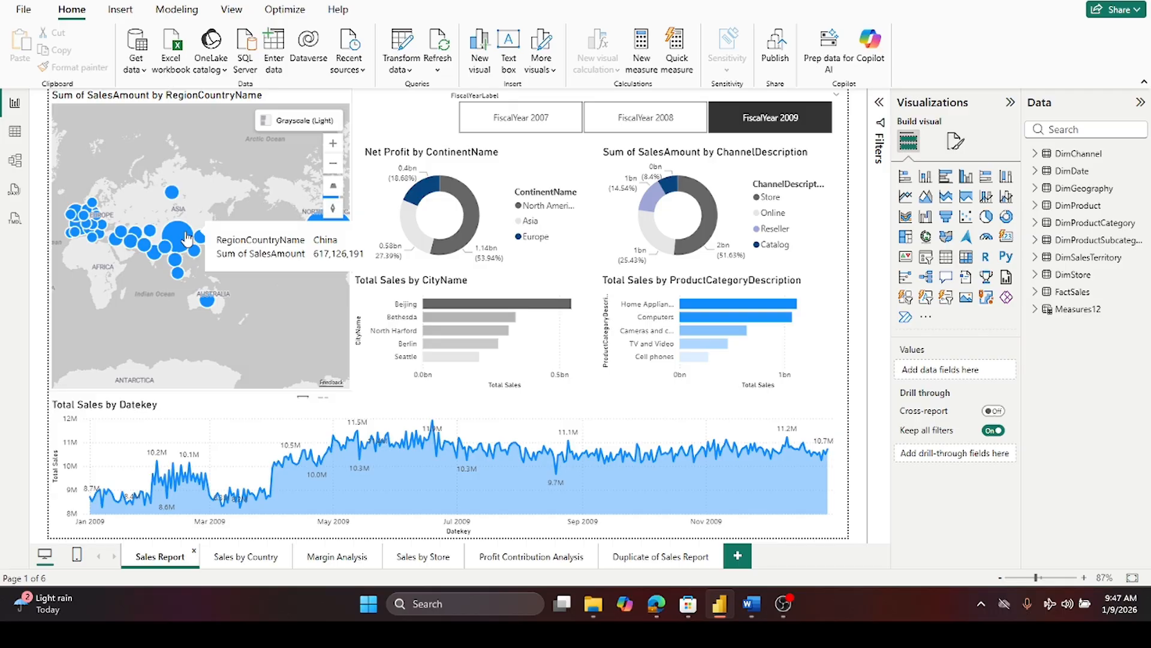
pyautogui.moveTo(185, 270)
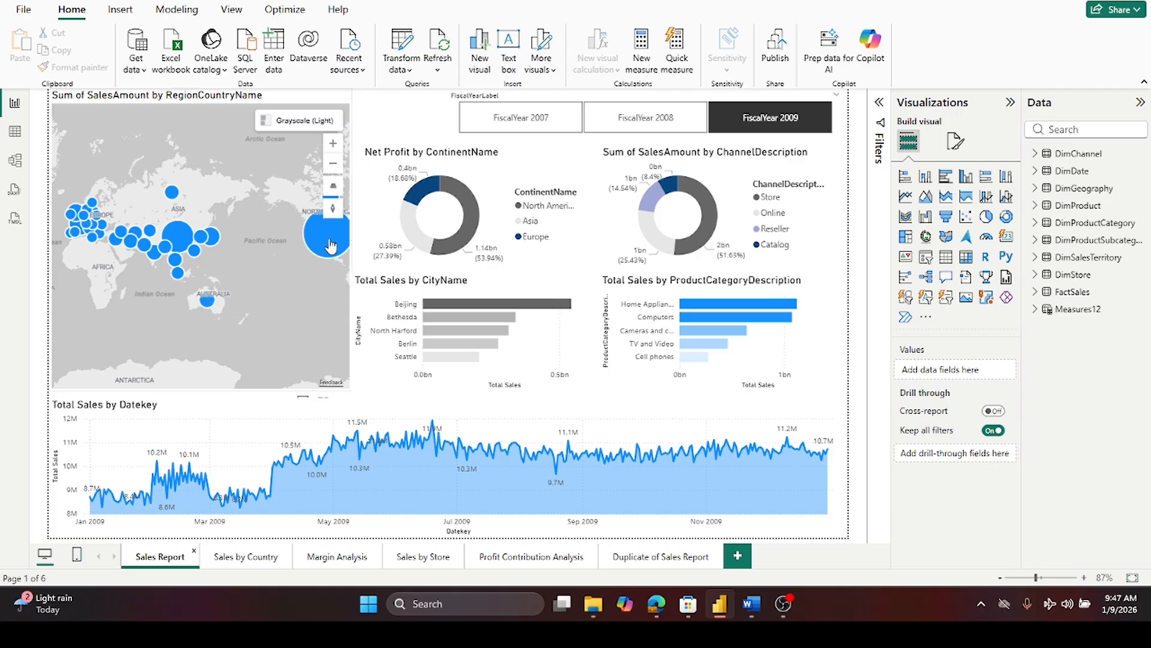
pyautogui.moveTo(284, 296)
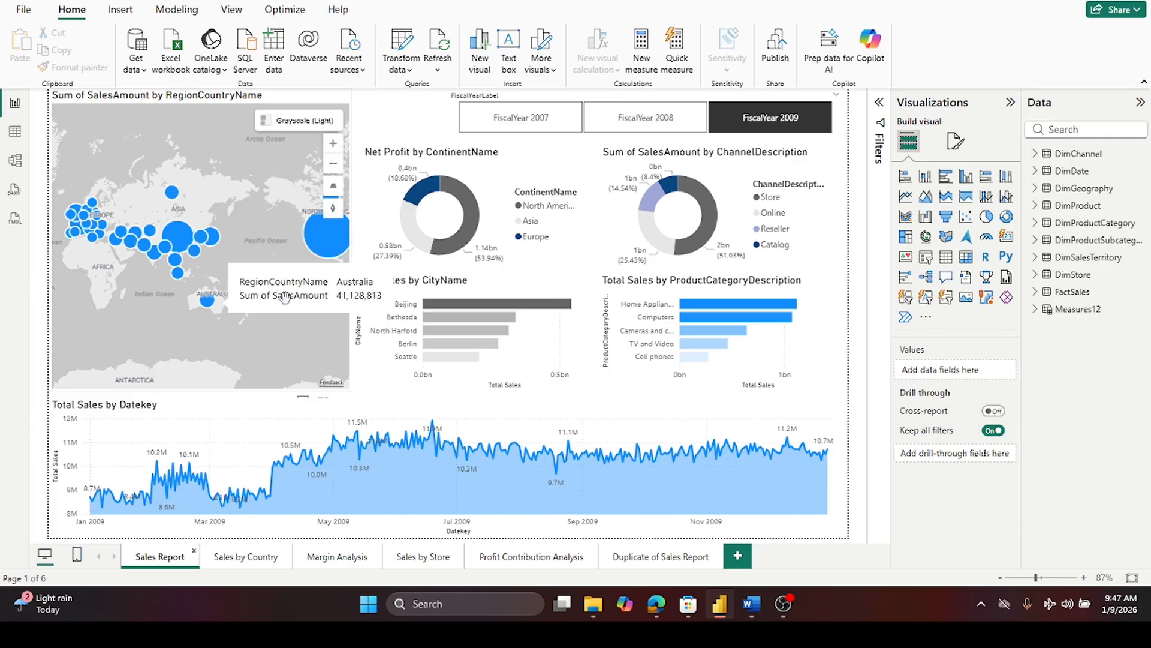
pyautogui.moveTo(334, 249)
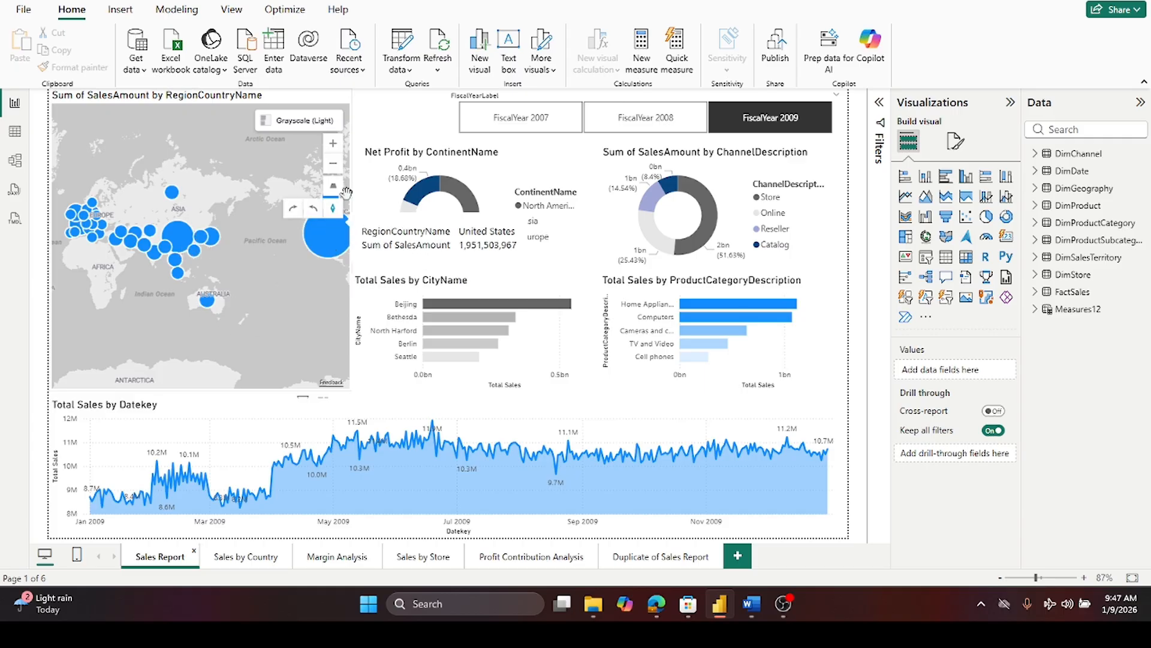
# - Zoom and pan the Sum of SalesAmount by RegionCountryName map to explore the country bubbles
pyautogui.click(333, 172)
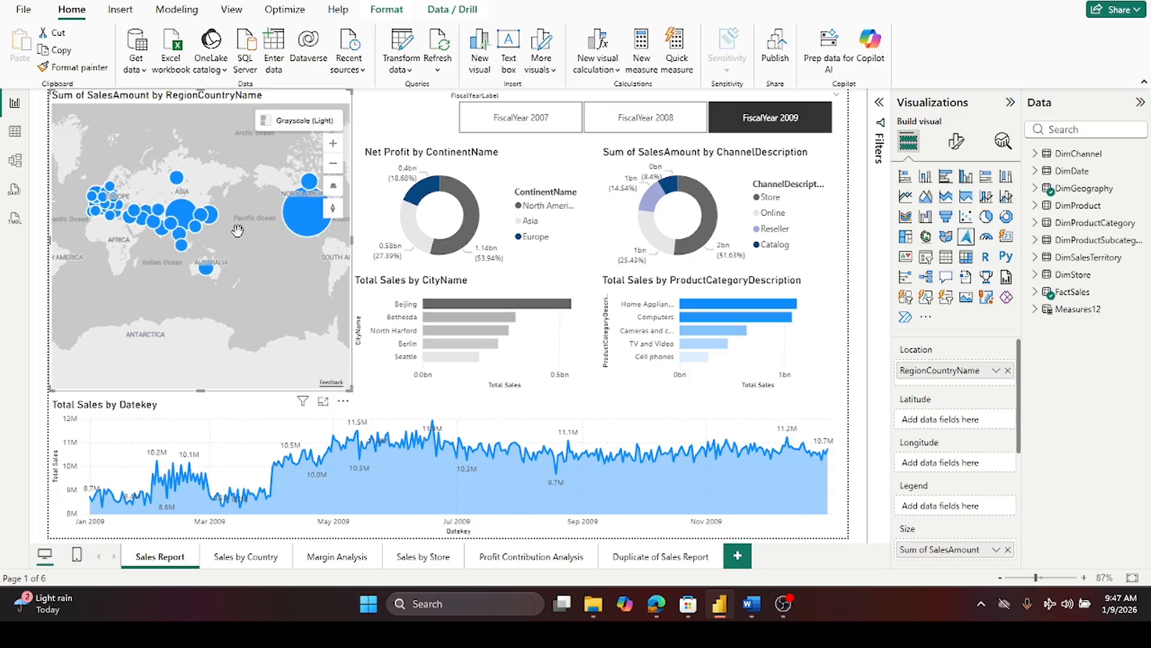
pyautogui.click(335, 146)
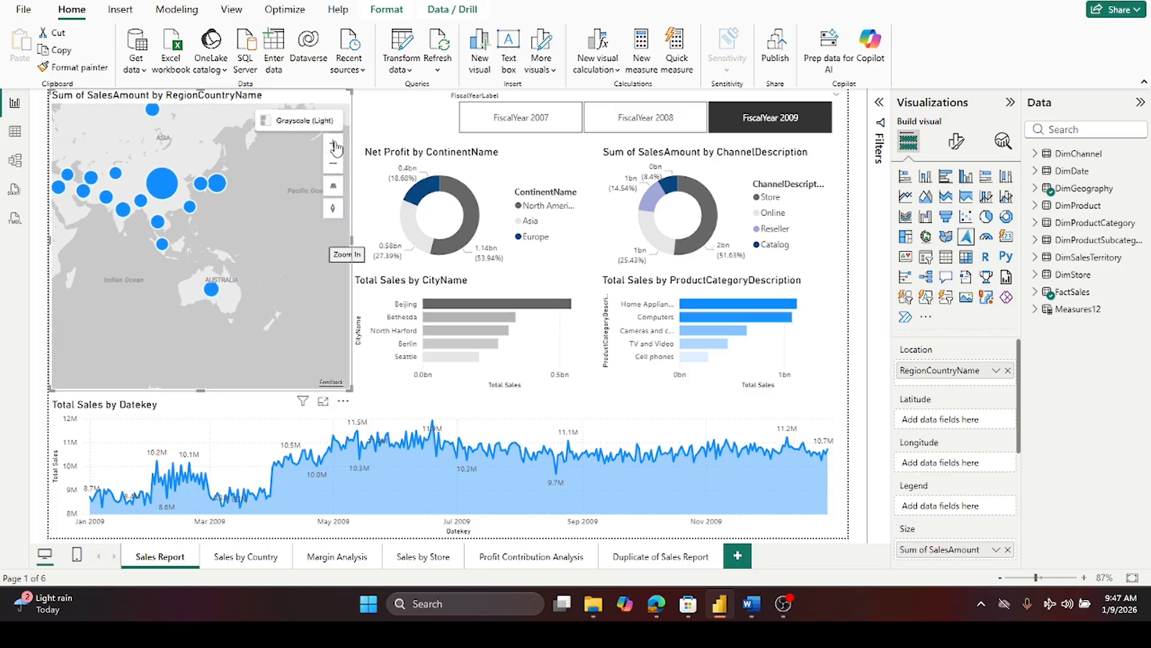
pyautogui.moveTo(220, 194); pyautogui.dragTo(50, 206)
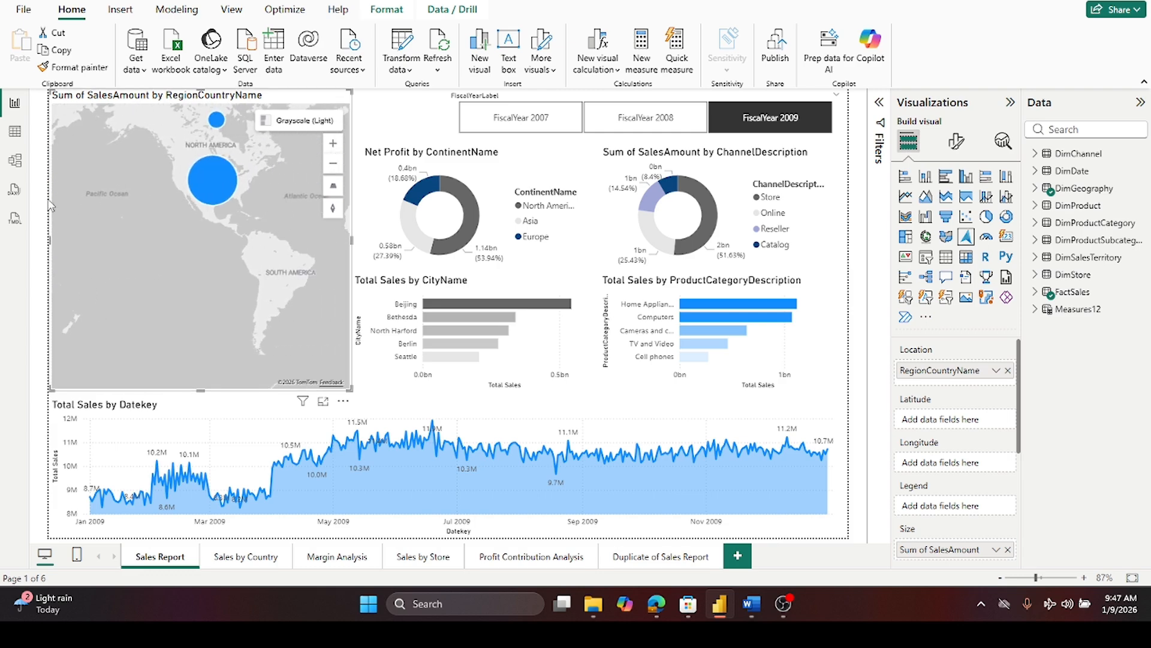
pyautogui.click(334, 164)
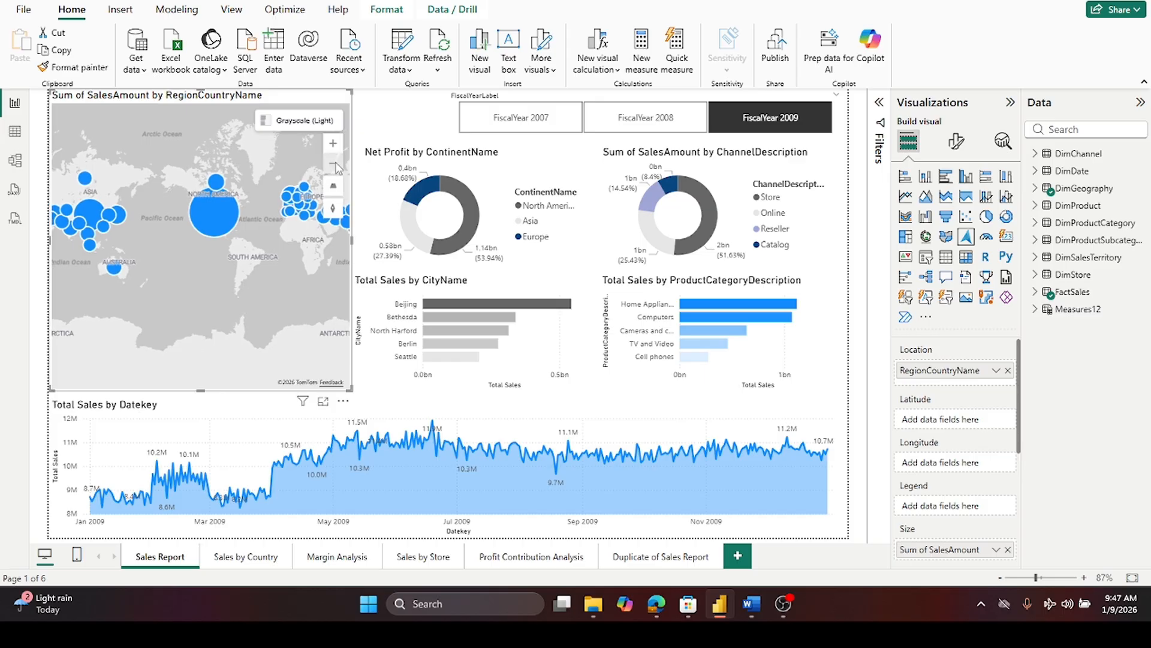
pyautogui.moveTo(207, 289); pyautogui.dragTo(5, 294)
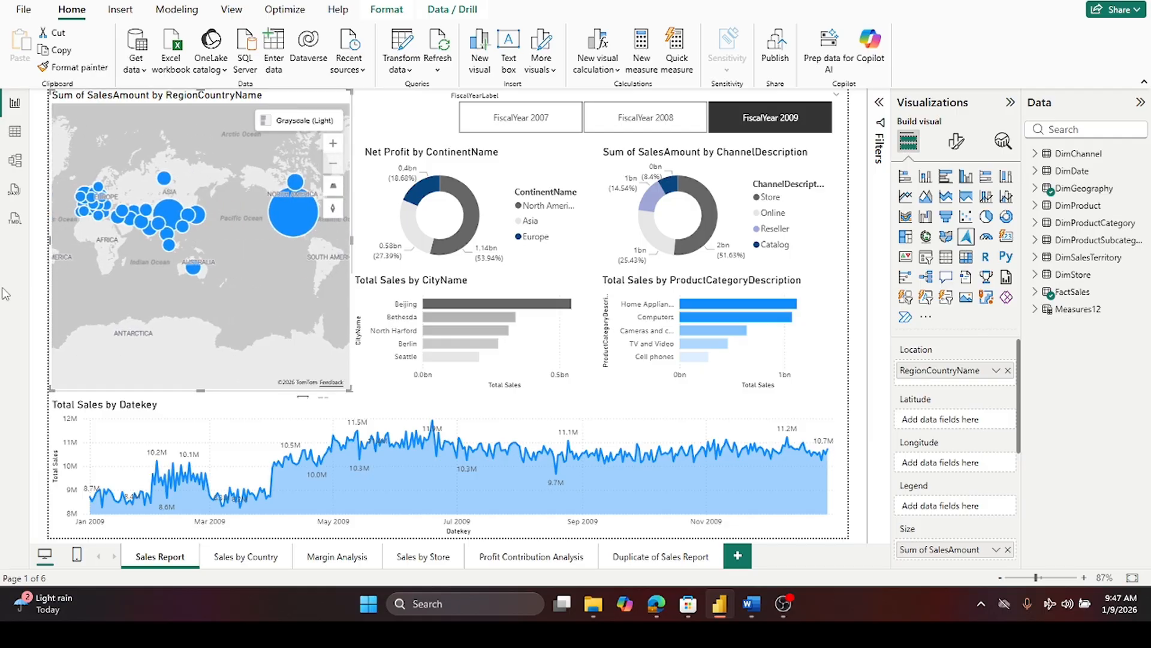
pyautogui.moveTo(5, 293); pyautogui.dragTo(94, 316)
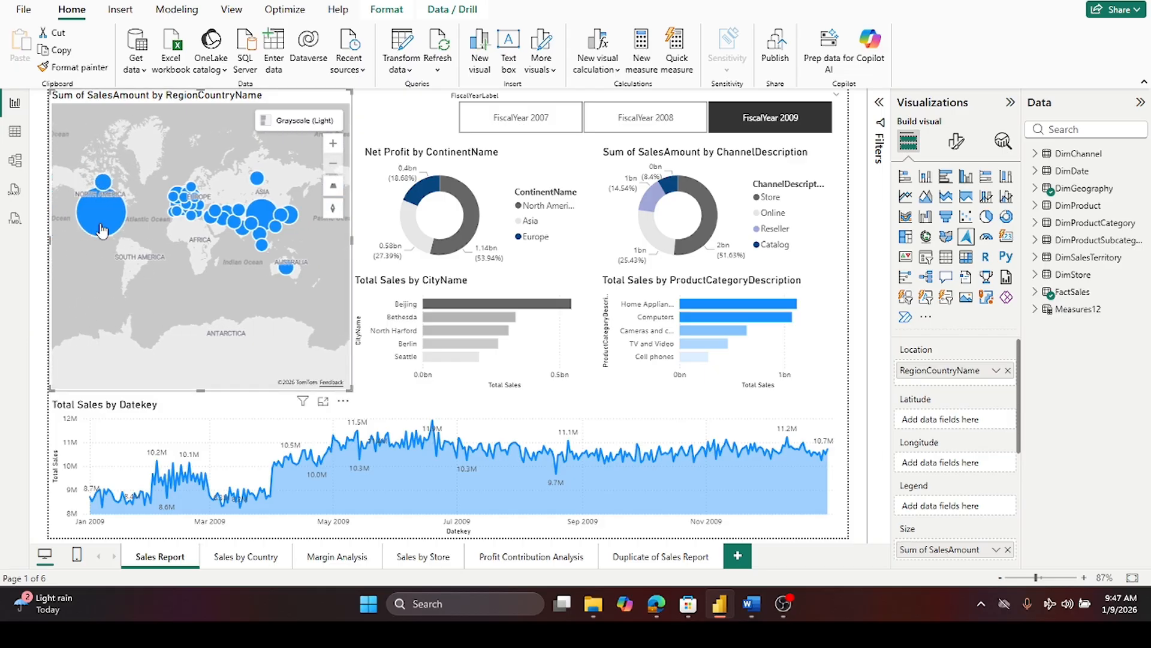
# - Check the United States bubble's tooltip and pan the sales map eastward toward Asia and the Pacific
pyautogui.moveTo(102, 222)
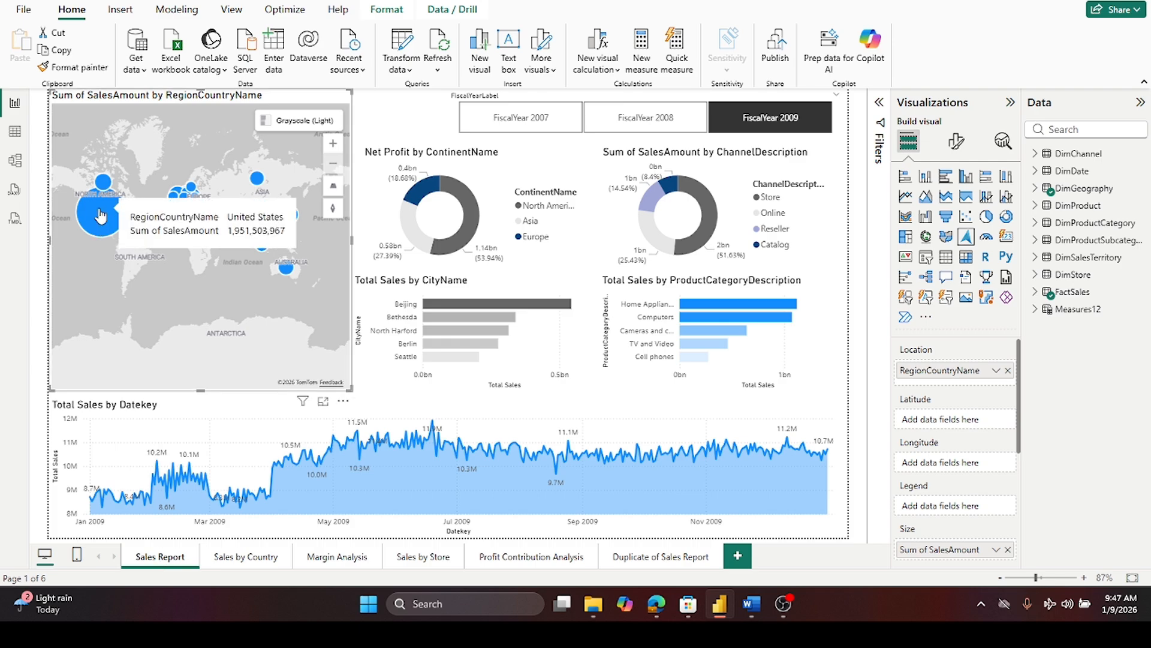
pyautogui.moveTo(100, 216); pyautogui.dragTo(285, 211)
pyautogui.moveTo(348, 297); pyautogui.dragTo(322, 300)
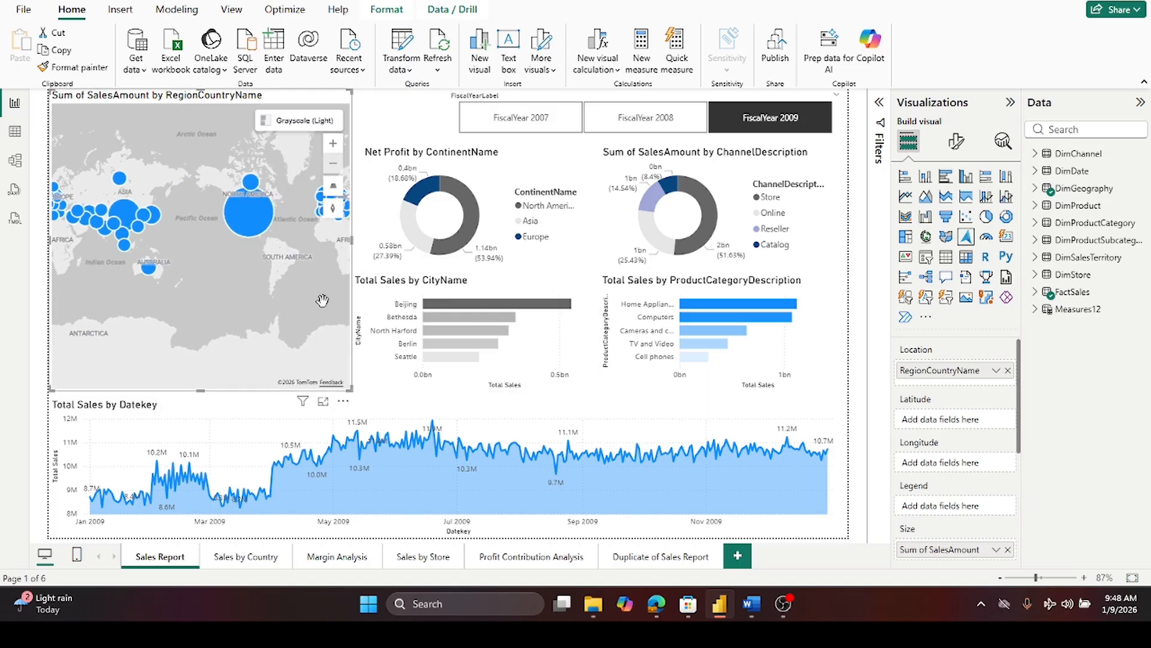
pyautogui.moveTo(247, 221)
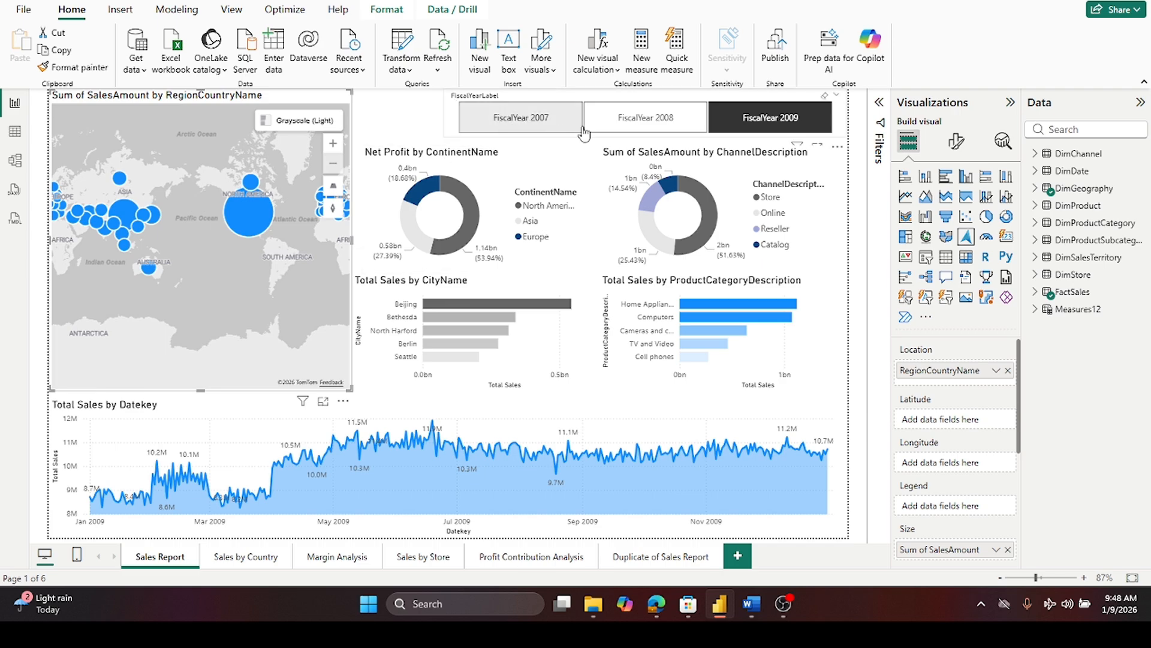
# - Switch the fiscal year slicer through FiscalYear 2007, 2008 and 2009 to compare the page's visuals
pyautogui.click(540, 123)
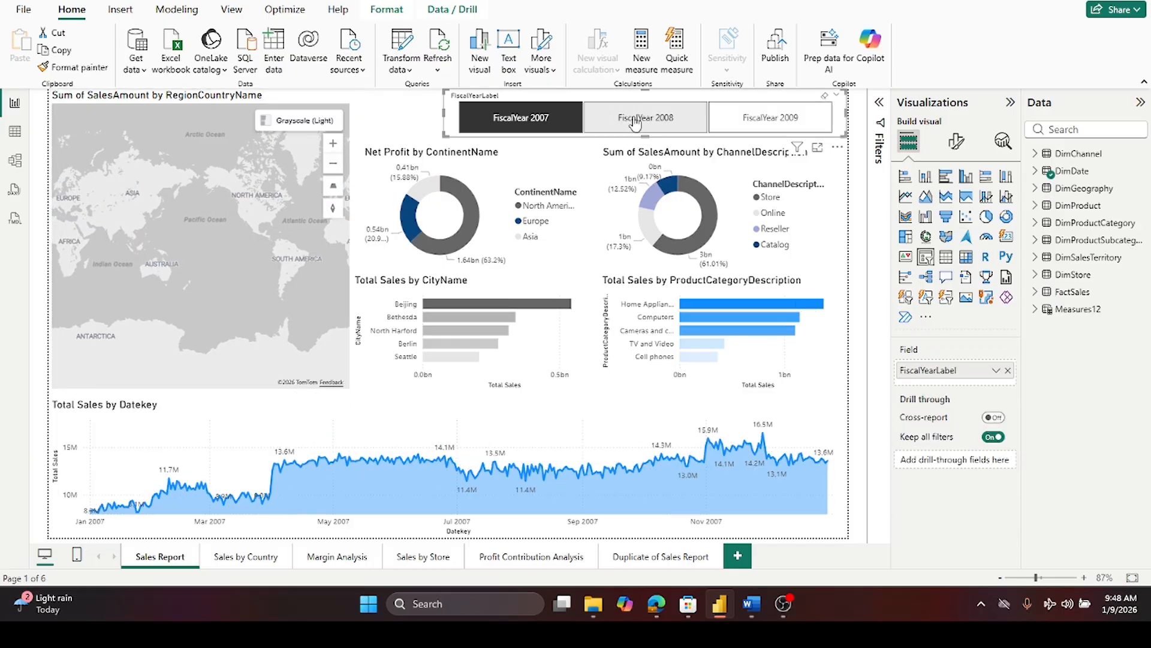
pyautogui.click(636, 122)
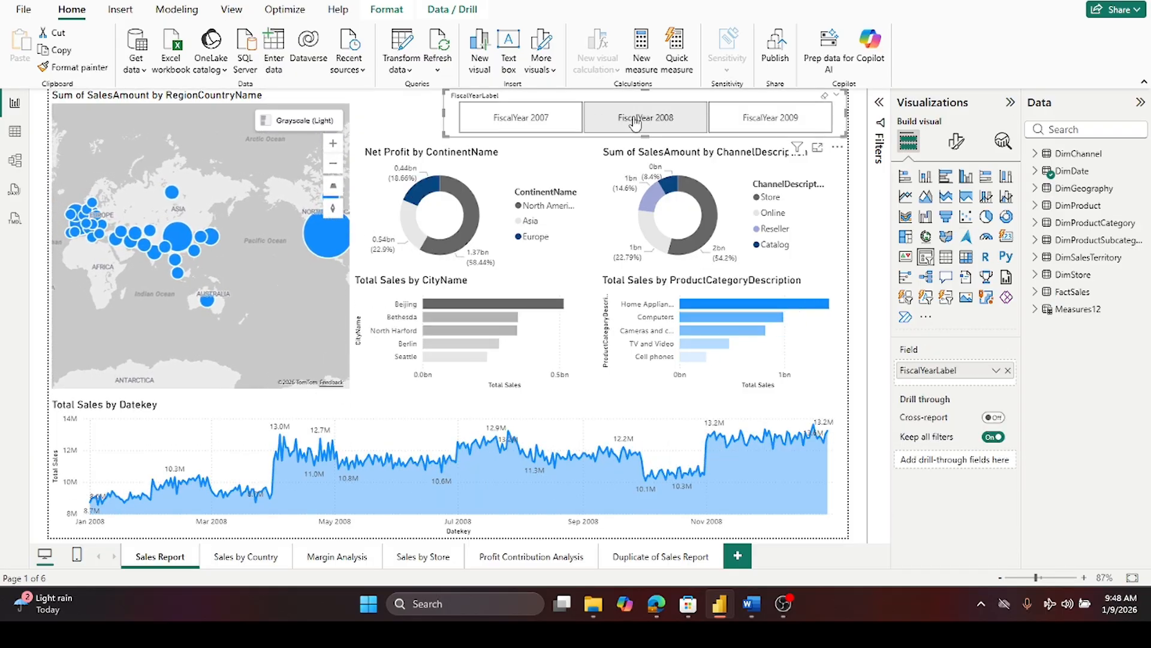
pyautogui.click(658, 112)
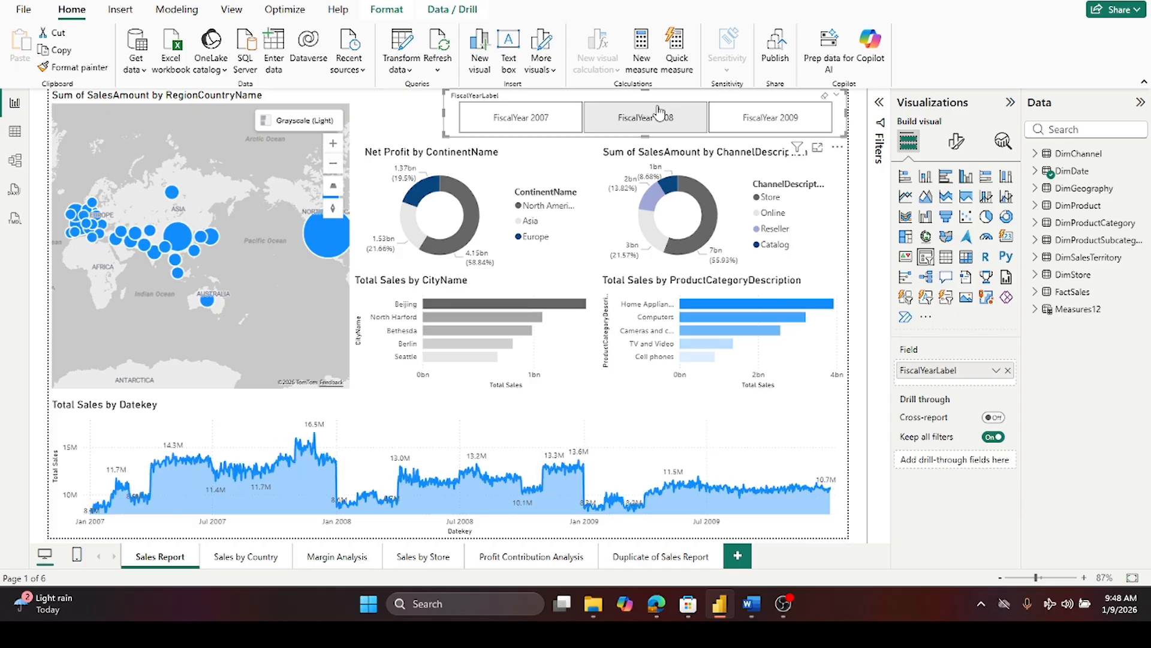
pyautogui.click(735, 120)
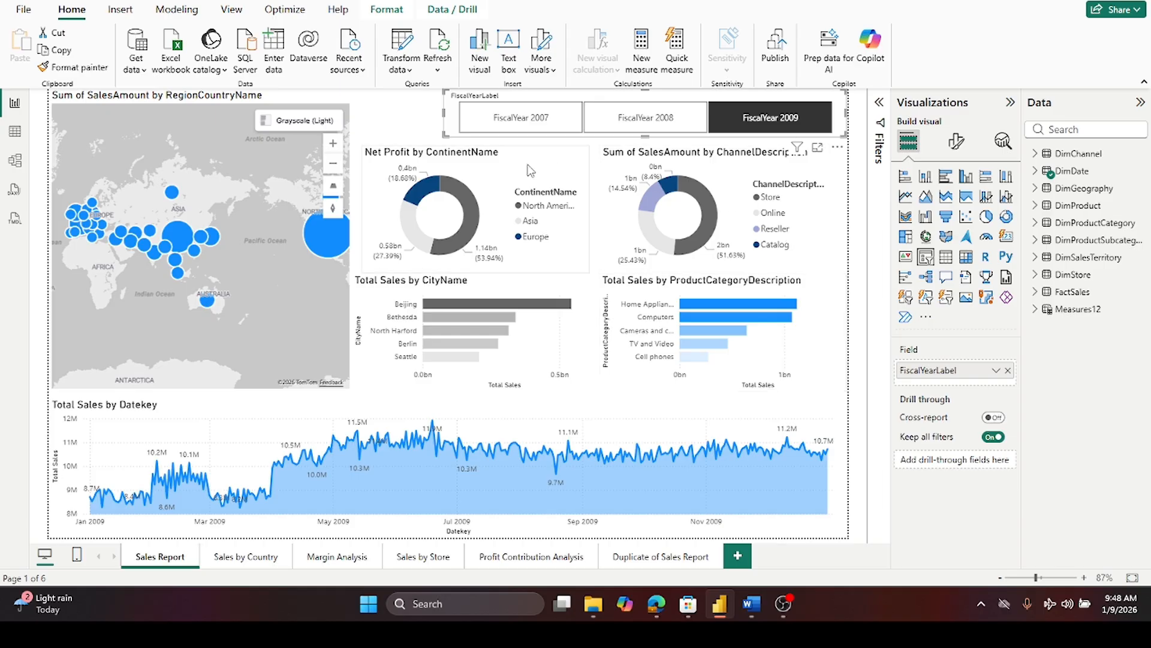
# - Select the Net Profit by ContinentName donut and examine its fields and the neighbouring channel donut
pyautogui.click(479, 168)
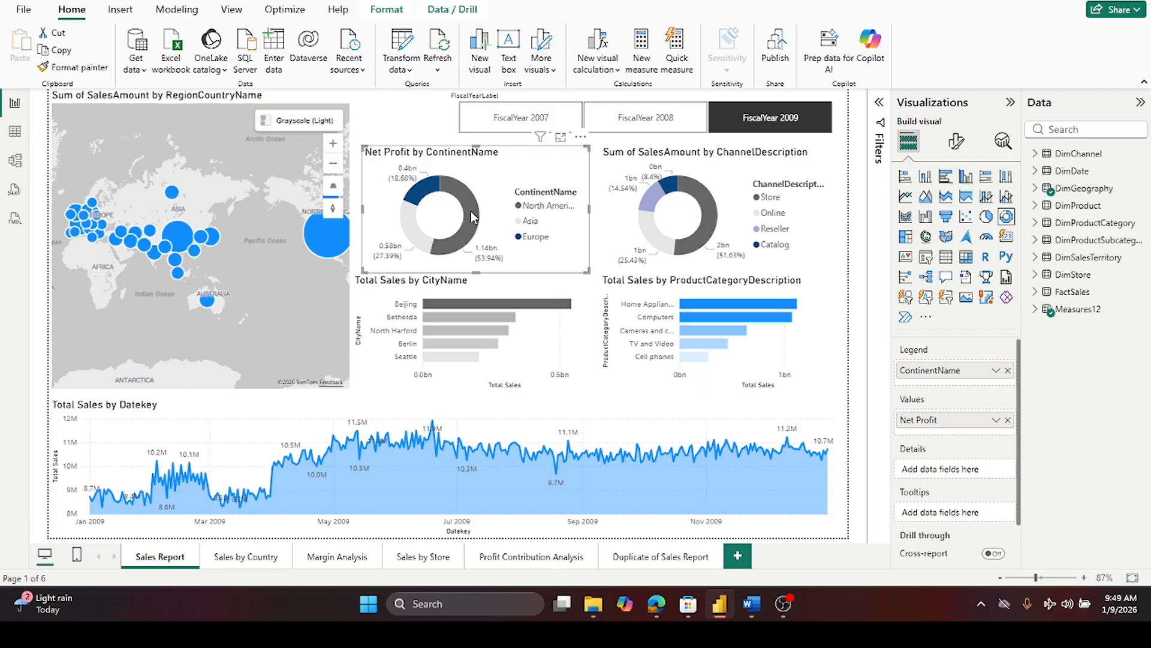
pyautogui.moveTo(473, 217)
pyautogui.moveTo(429, 197)
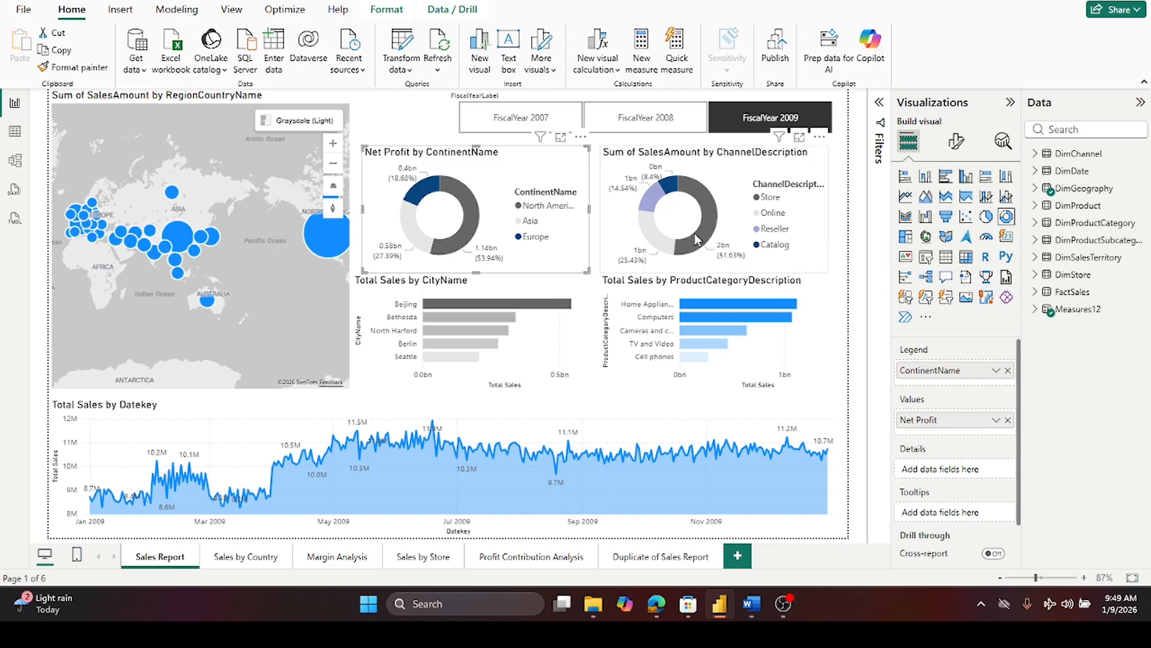
pyautogui.moveTo(702, 243)
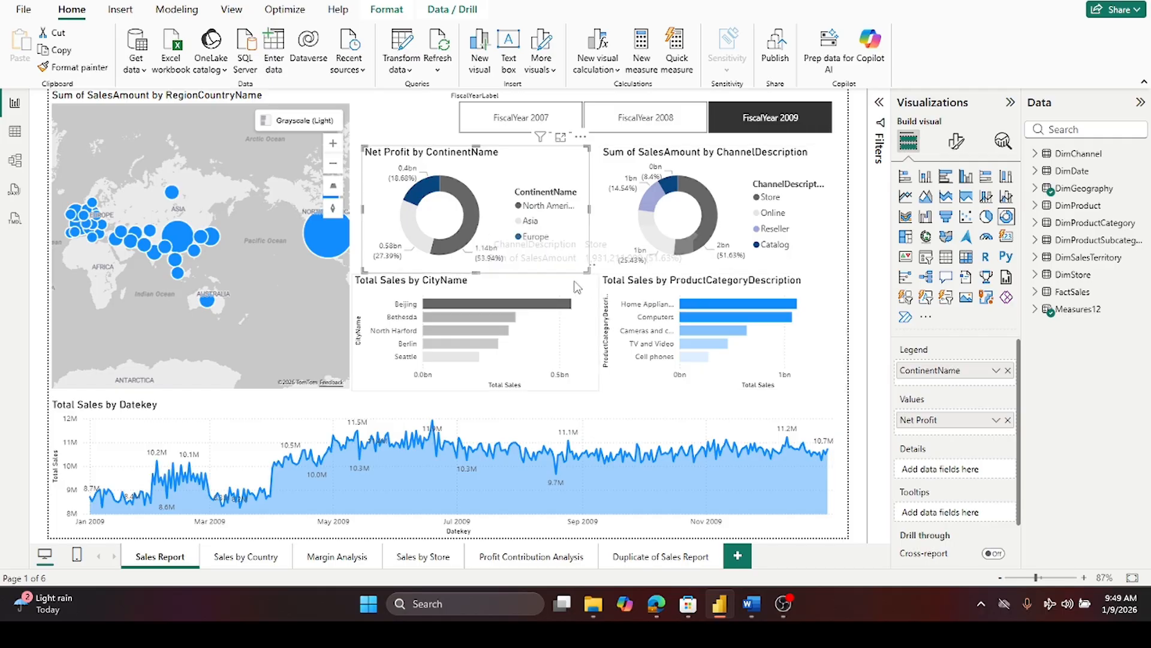
pyautogui.moveTo(647, 238)
pyautogui.moveTo(647, 210)
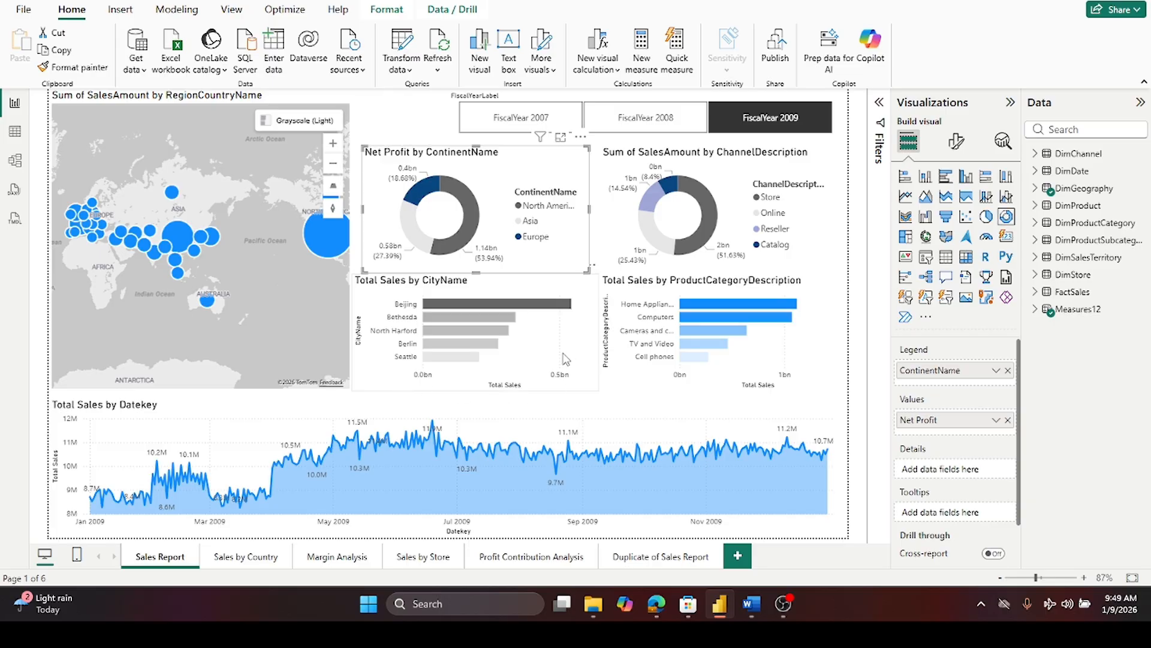
pyautogui.moveTo(130, 238)
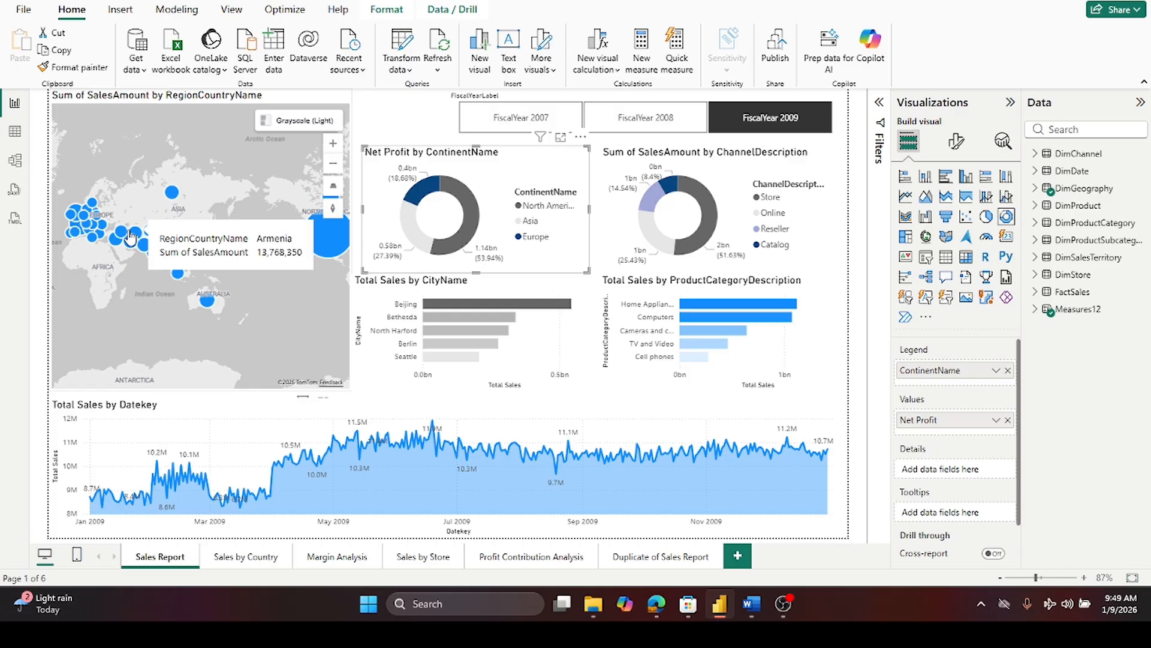
# - Select the Total Sales by CityName bar chart and inspect its fields and the Beijing bar's tooltip
pyautogui.click(581, 336)
pyautogui.moveTo(598, 336); pyautogui.dragTo(591, 339)
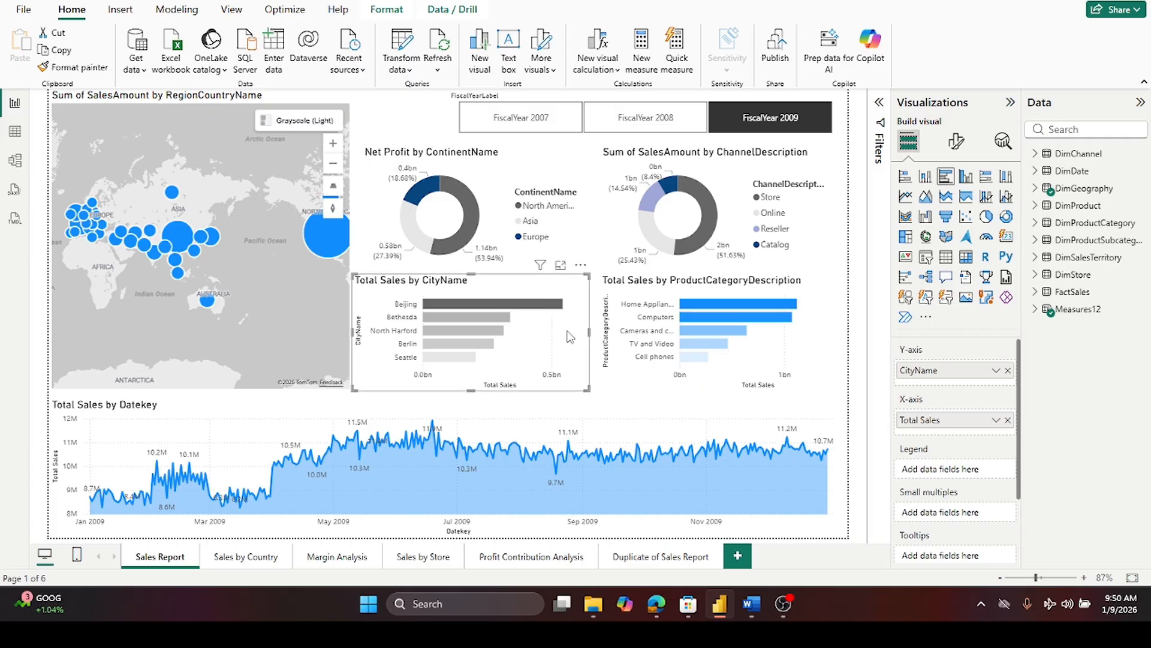
pyautogui.moveTo(447, 300)
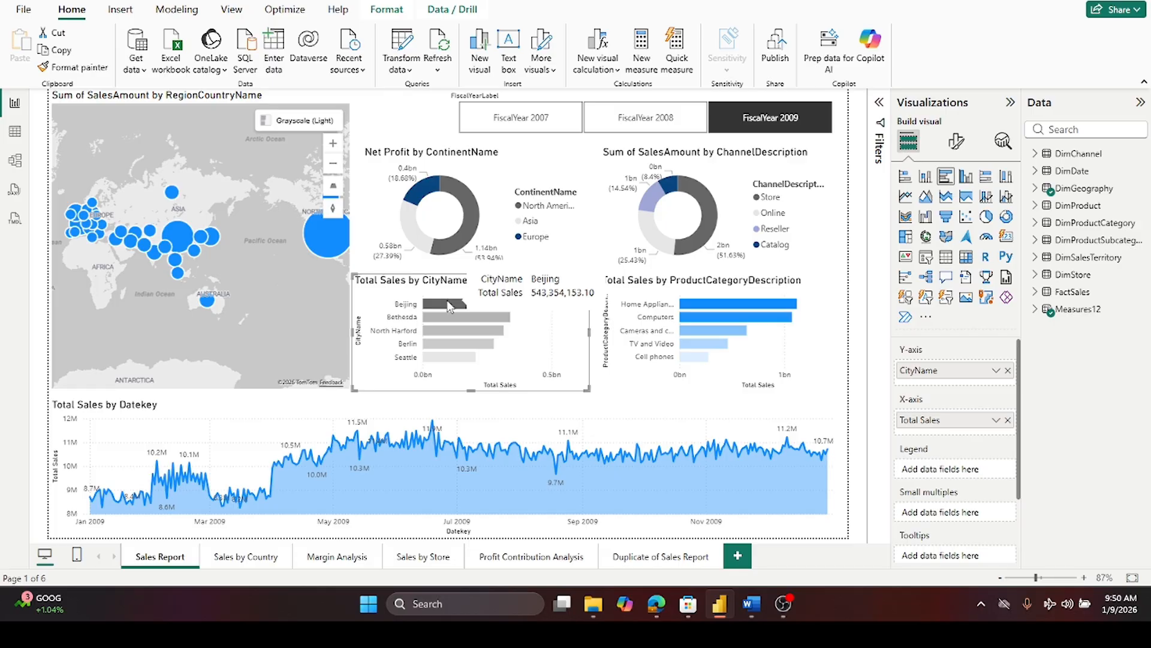
pyautogui.moveTo(444, 322)
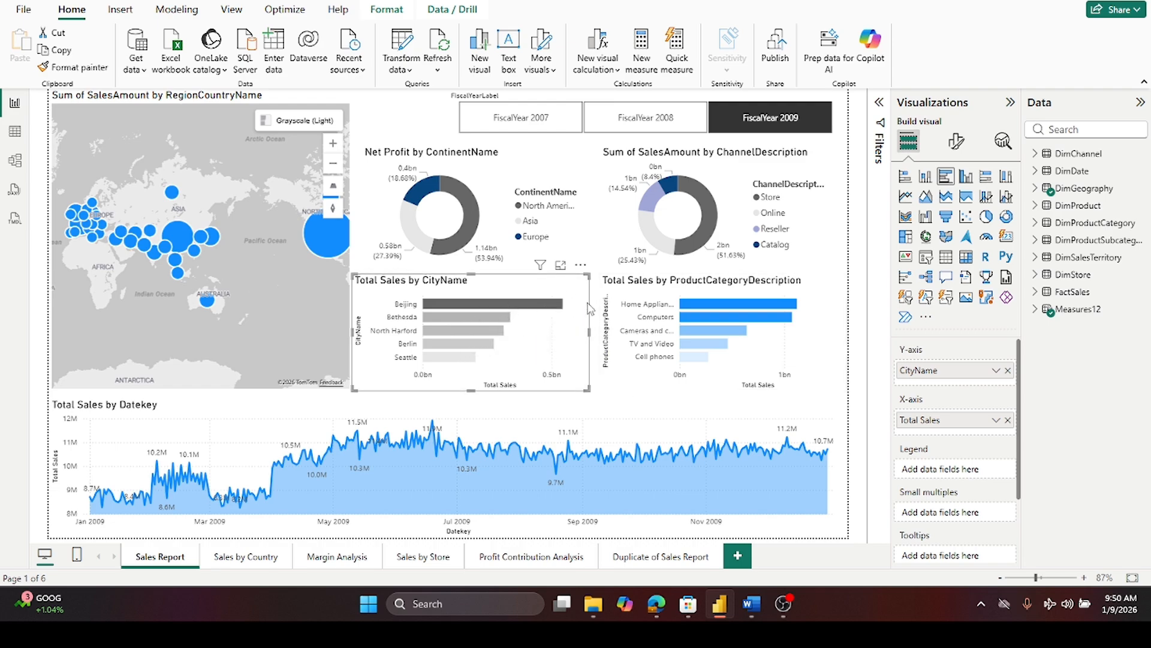
# - Open and close the Filters pane to review the city chart's filters, then inspect city and category bar tooltips
pyautogui.click(879, 104)
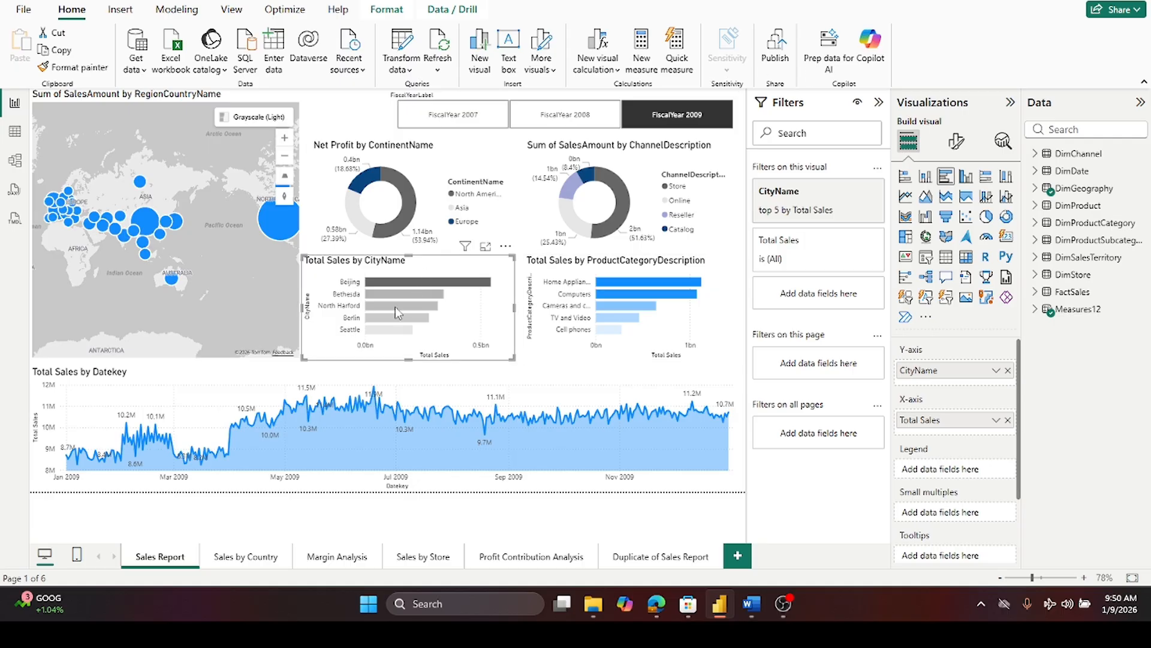
pyautogui.click(878, 105)
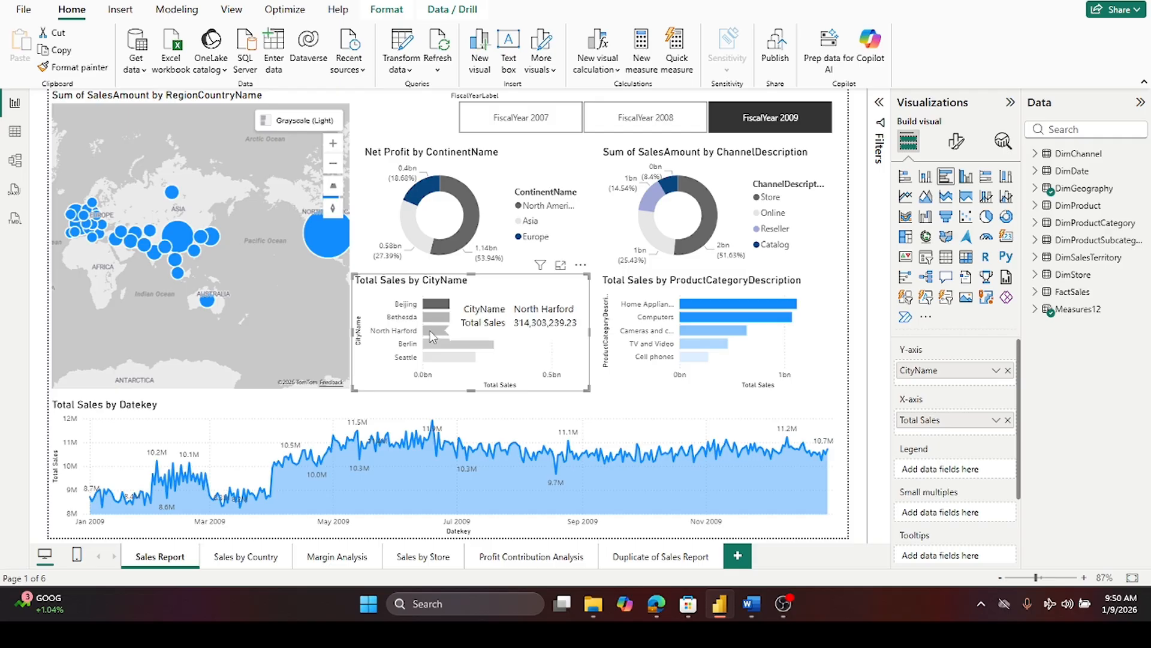
pyautogui.moveTo(449, 358)
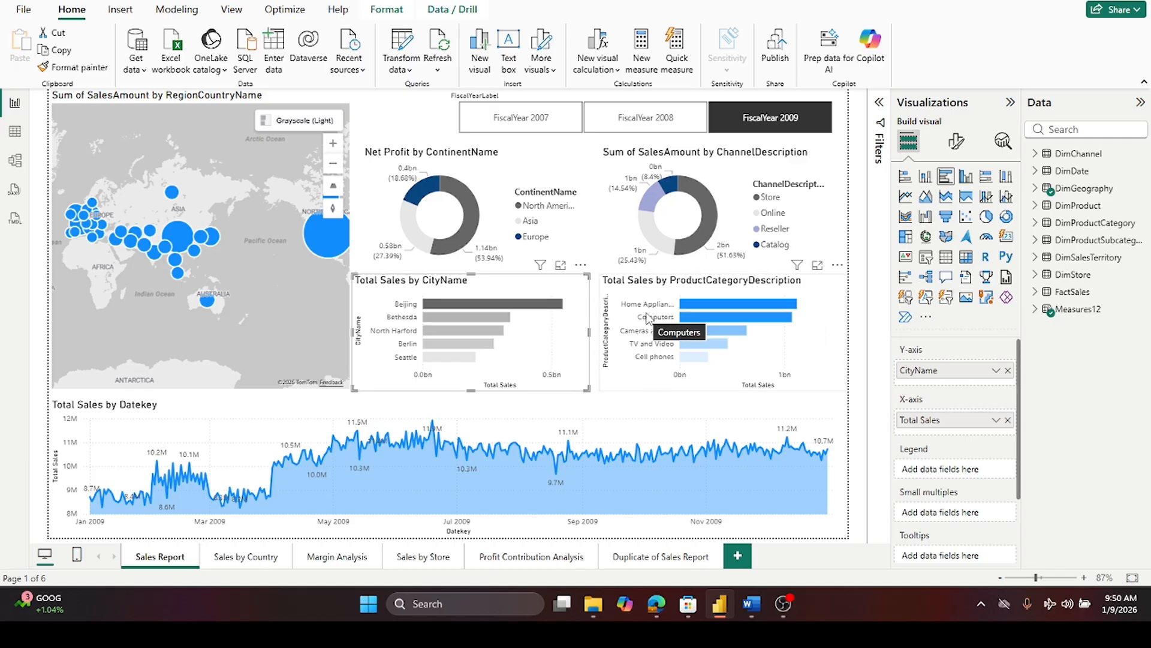
pyautogui.moveTo(690, 303)
pyautogui.moveTo(698, 333)
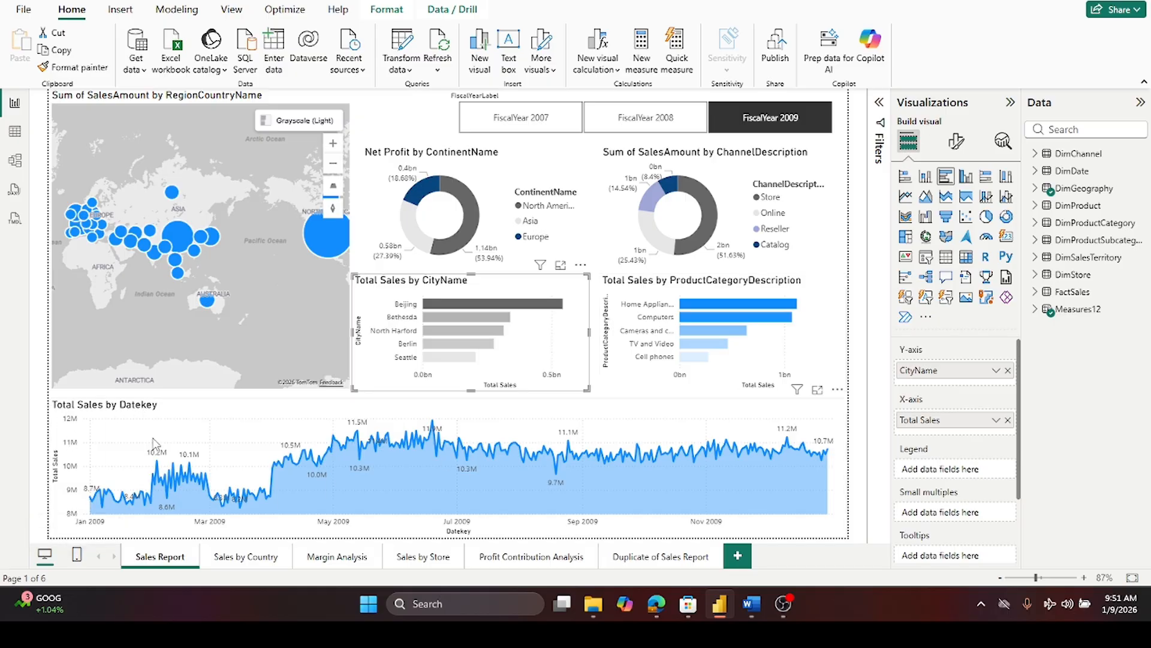
# - Rename the Total Sales by Datekey area chart's X-axis field to Month-Year
pyautogui.click(185, 413)
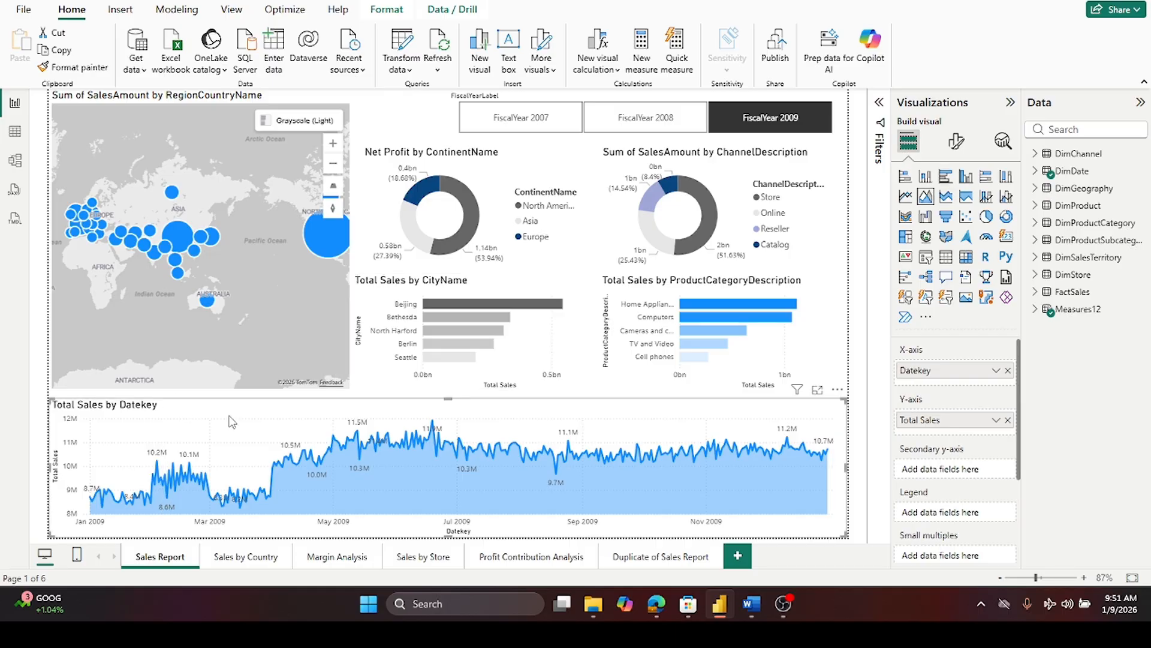
pyautogui.doubleClick(947, 373)
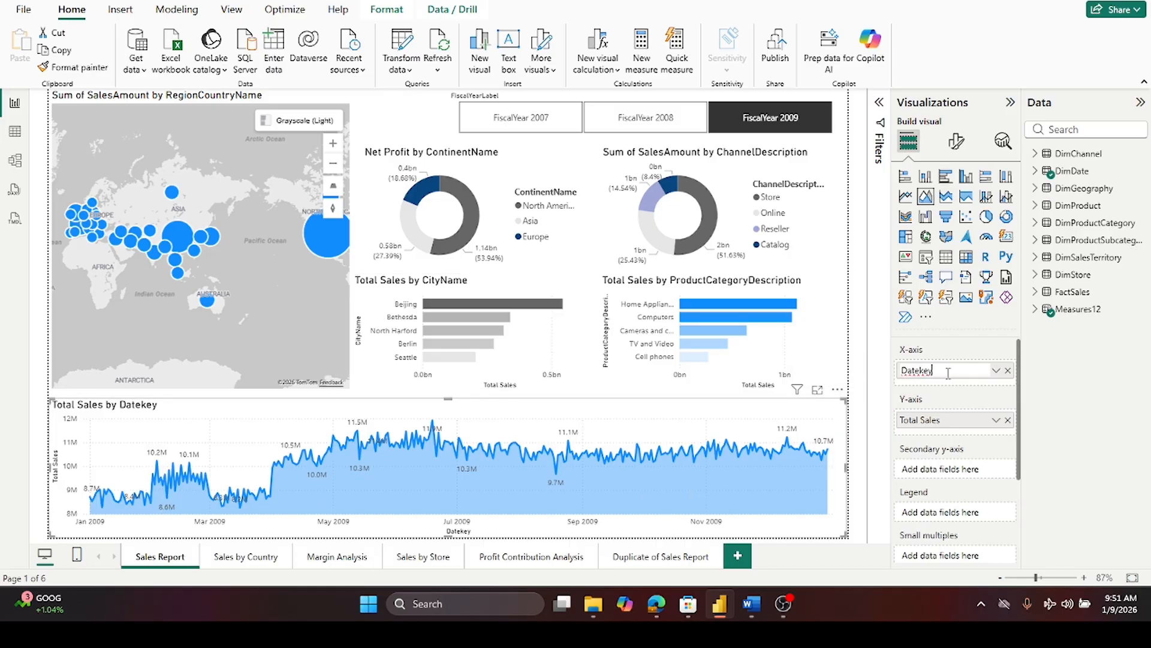
pyautogui.moveTo(939, 368); pyautogui.dragTo(761, 362)
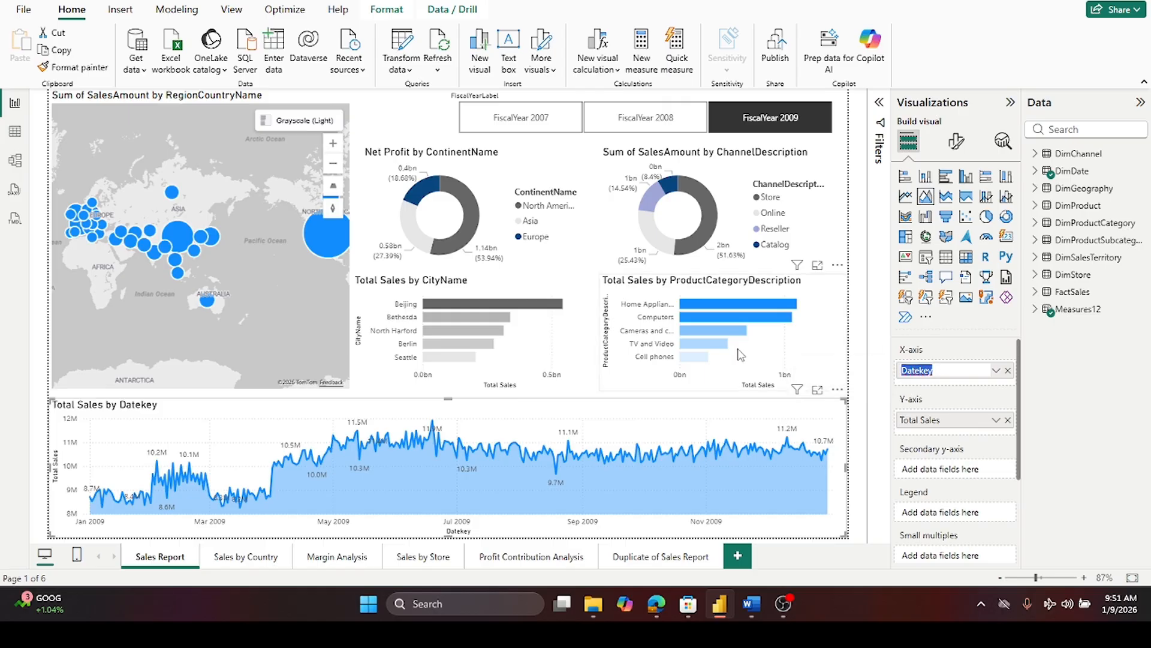
pyautogui.write('Month-Year')
pyautogui.press('Return')
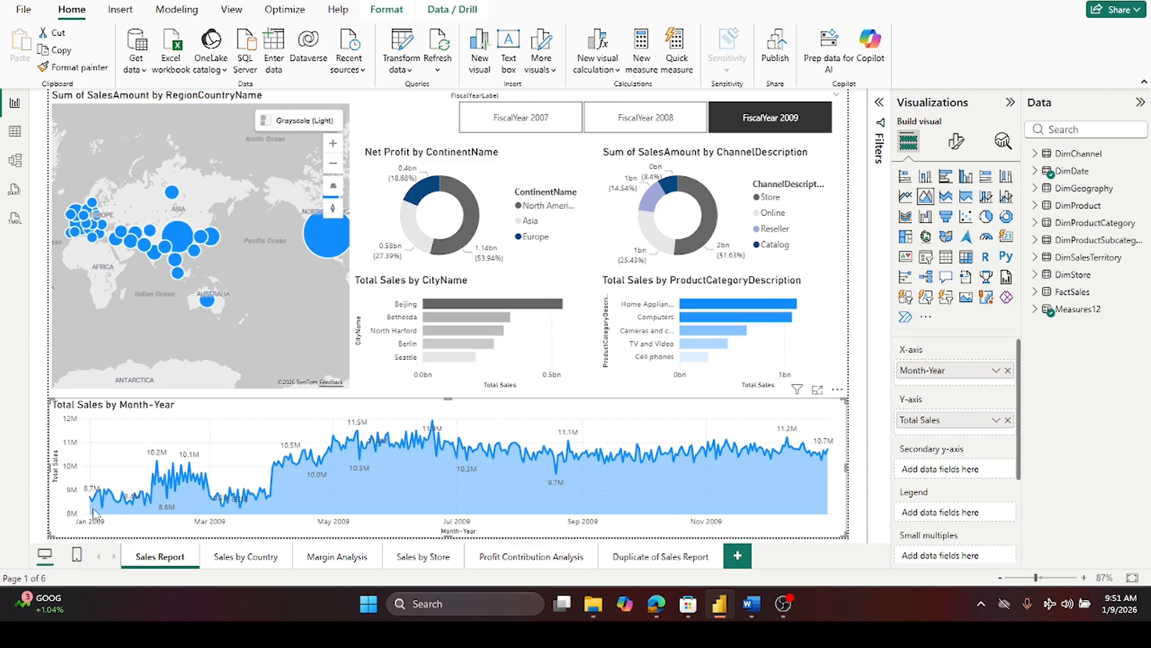
pyautogui.moveTo(89, 502)
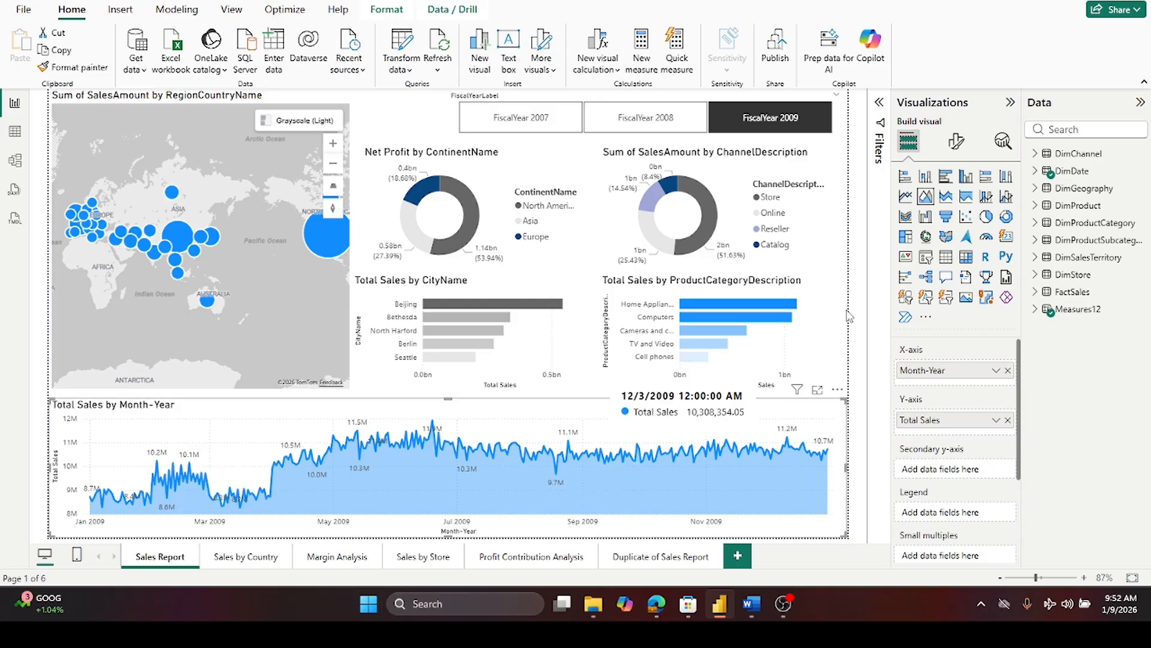
# - Set the fiscal year slicer to FiscalYear 2007 after previewing FiscalYear 2008
pyautogui.click(713, 132)
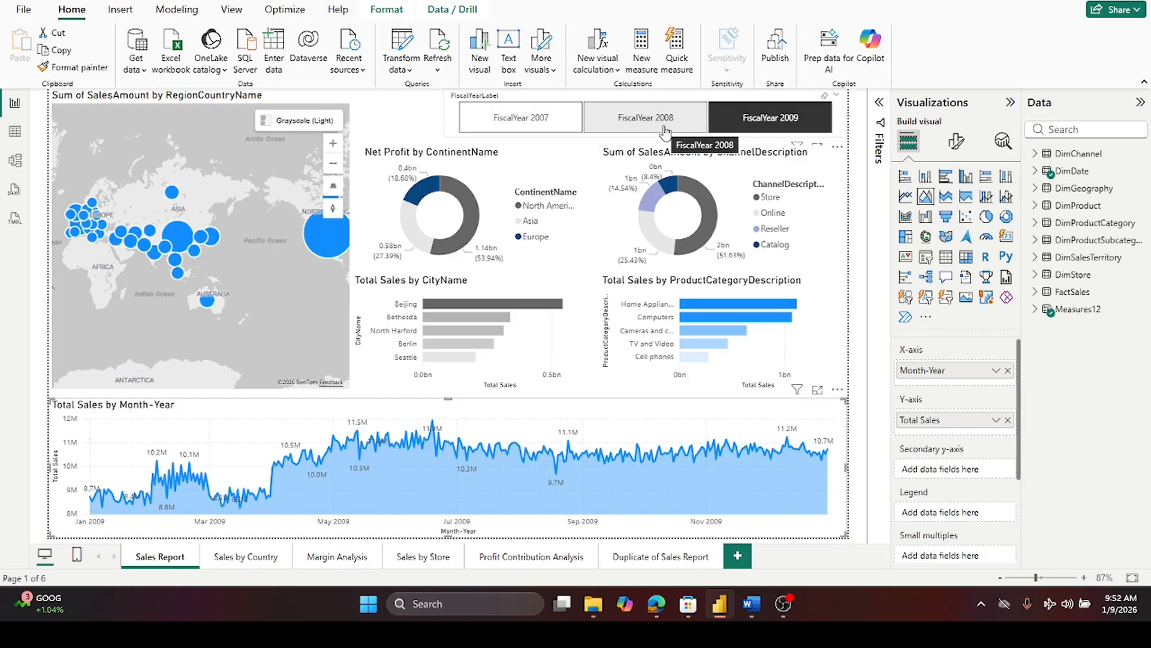
pyautogui.click(666, 131)
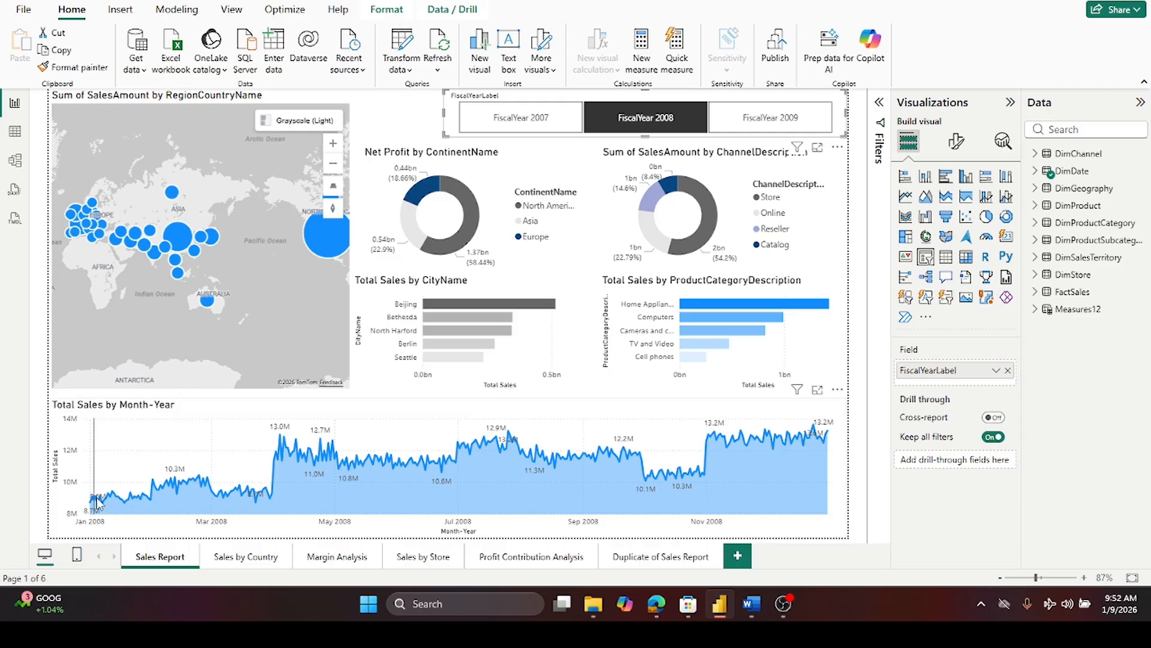
pyautogui.moveTo(267, 495)
pyautogui.click(482, 115)
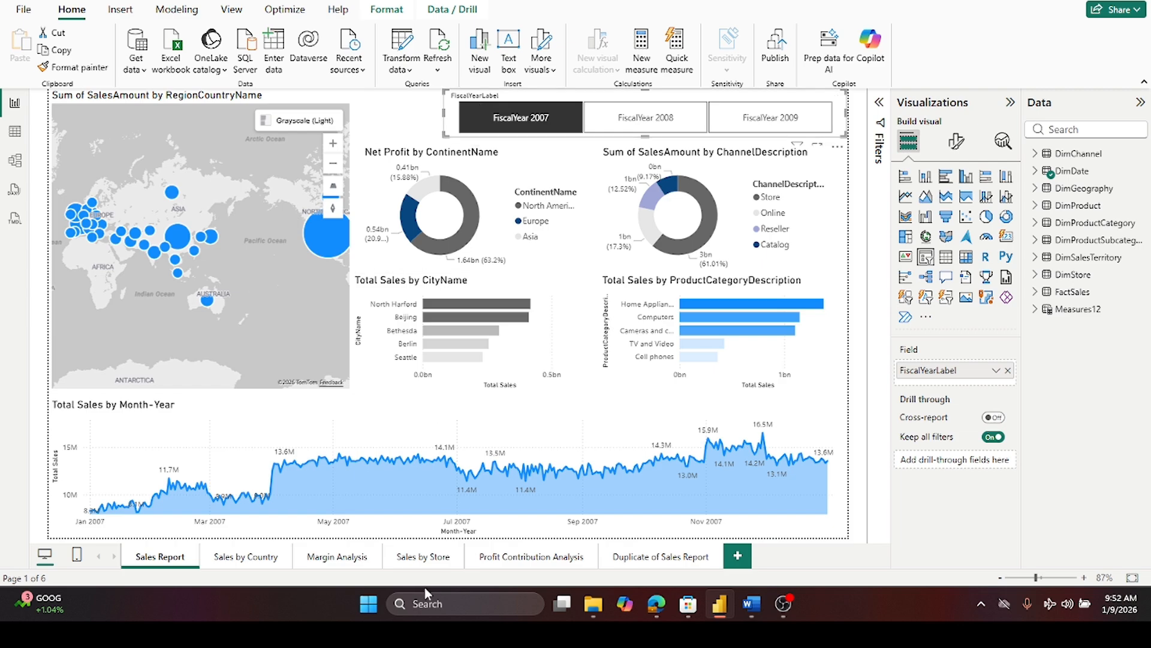
pyautogui.moveTo(94, 433)
# - Open the Sales by Country page and clear its Japan country selection and FiscalYear 2008 slicer selection
pyautogui.click(240, 566)
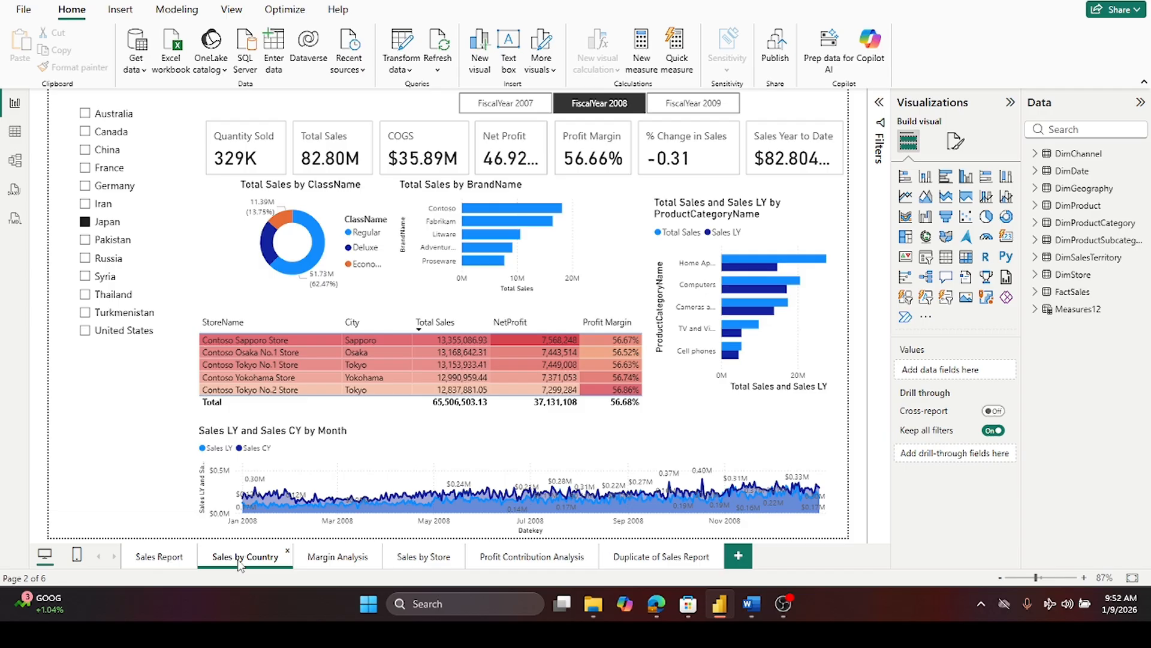
pyautogui.click(154, 561)
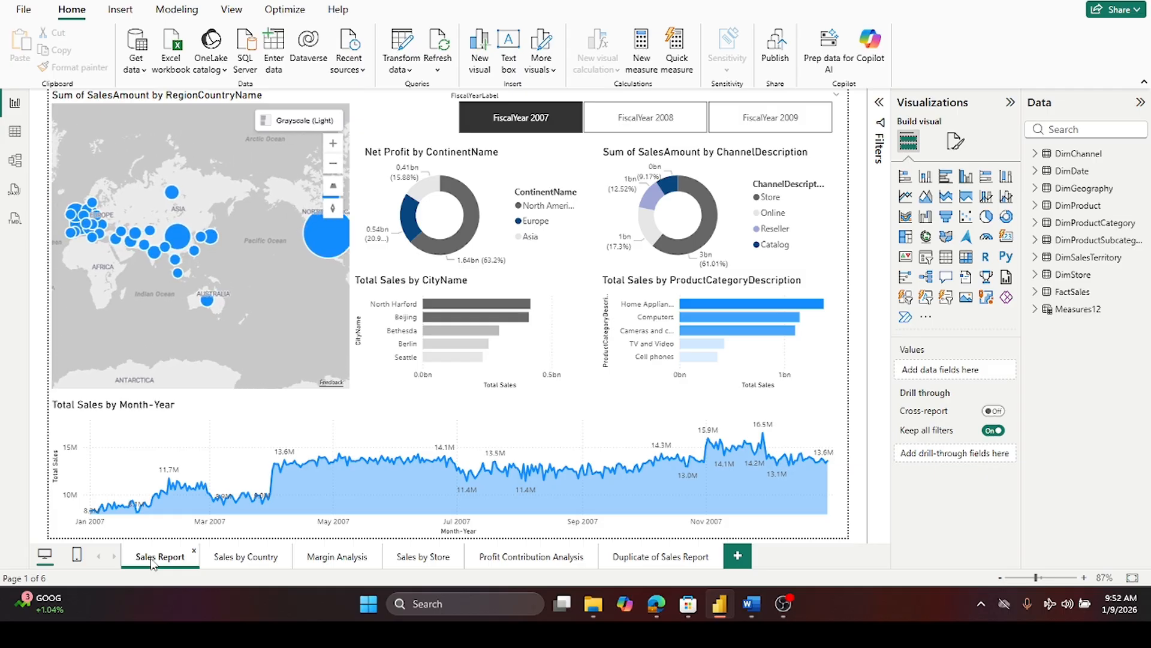
pyautogui.click(261, 564)
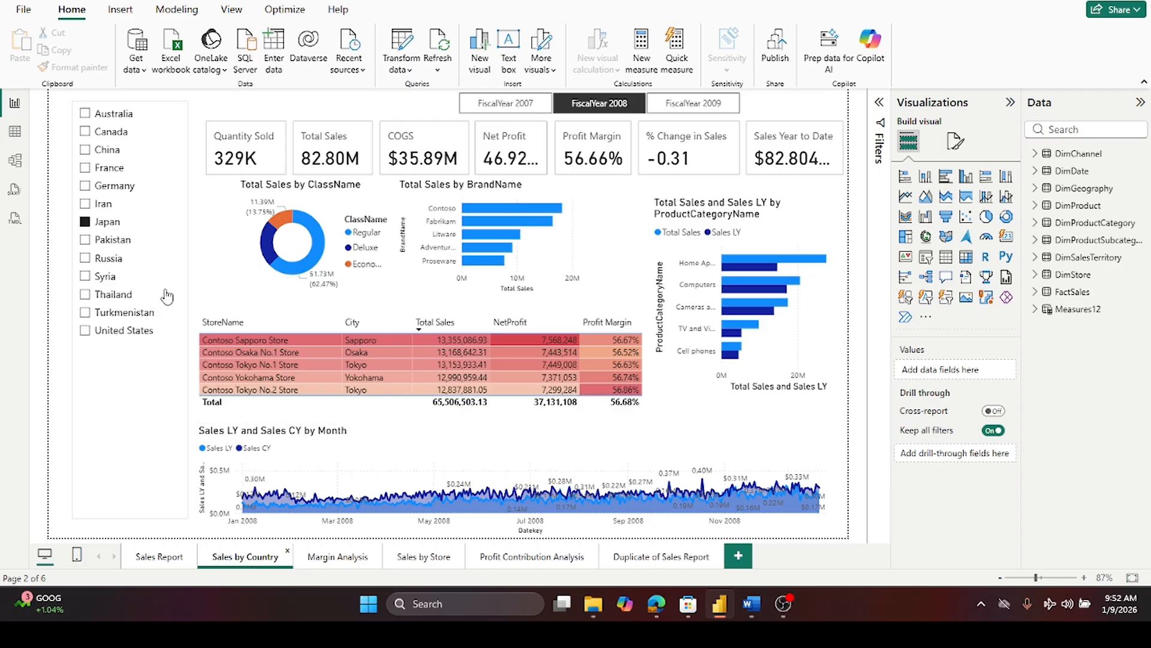
pyautogui.click(86, 222)
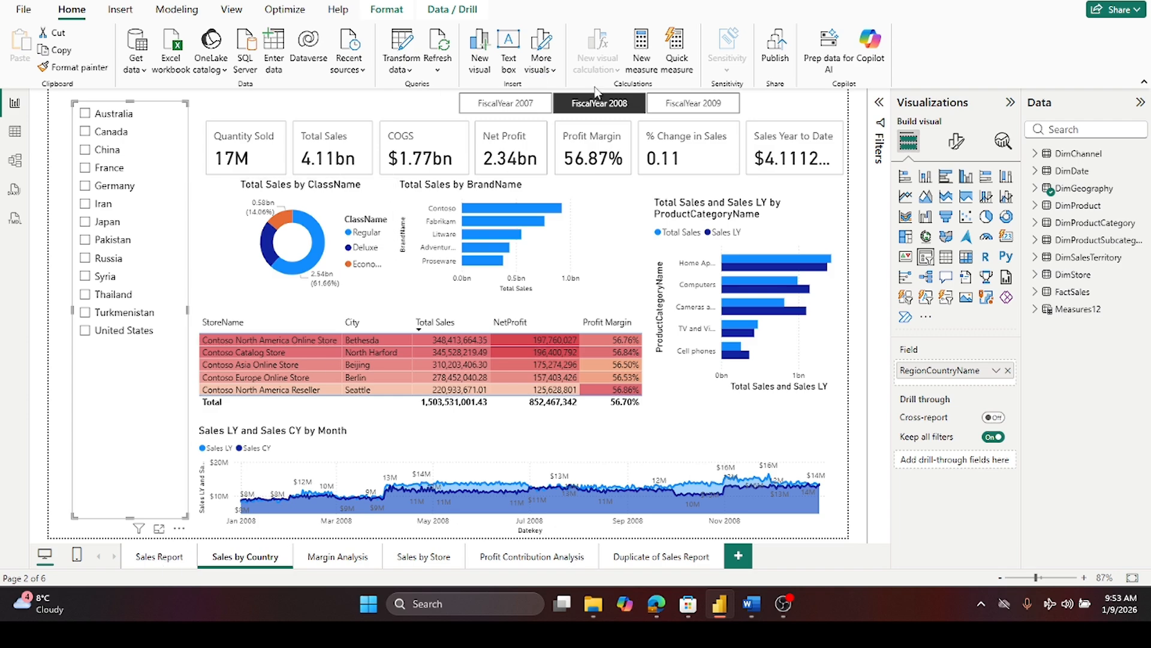
pyautogui.click(596, 107)
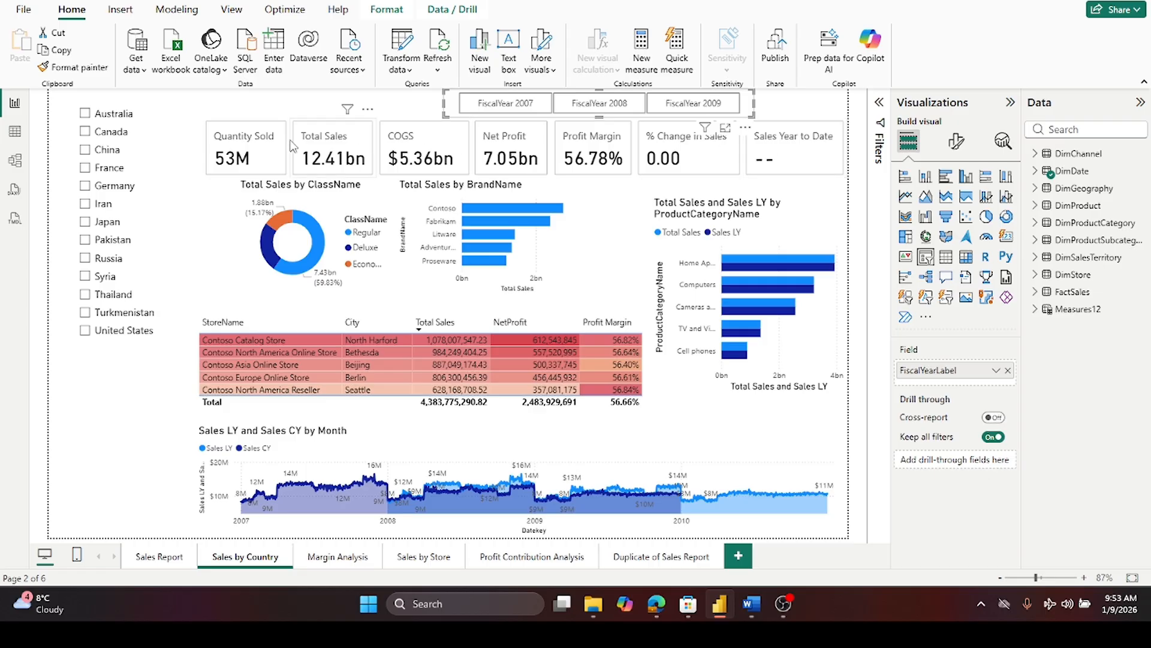
# - Switch to the Sales Report page and back to Sales by Country to compare them
pyautogui.click(138, 561)
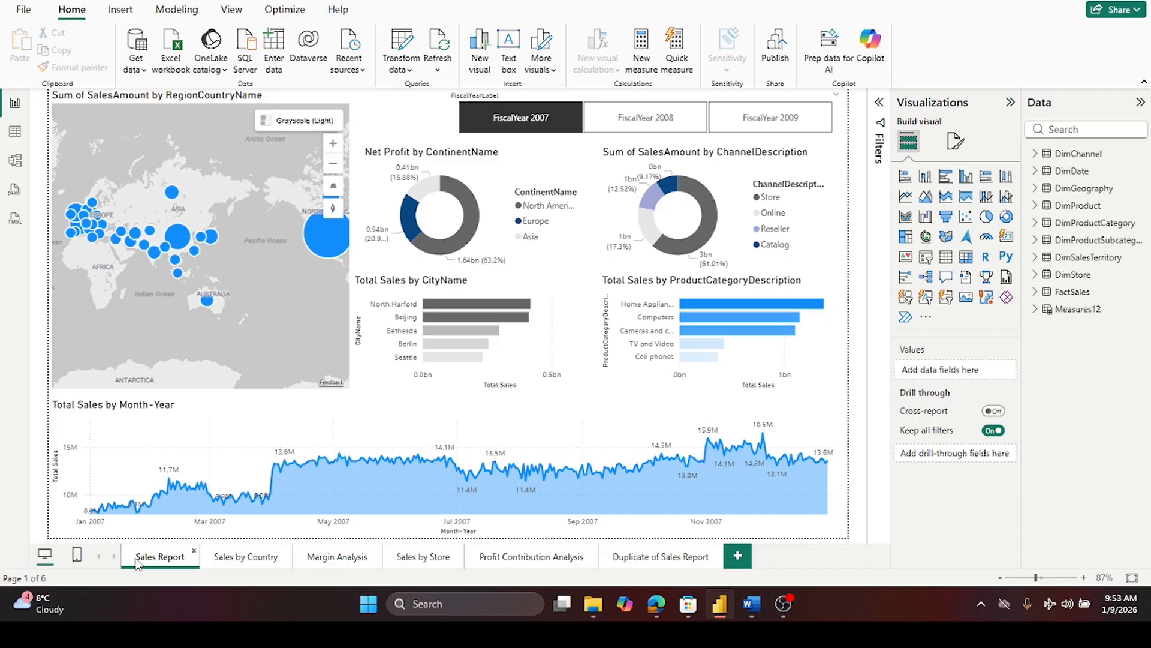
pyautogui.click(252, 558)
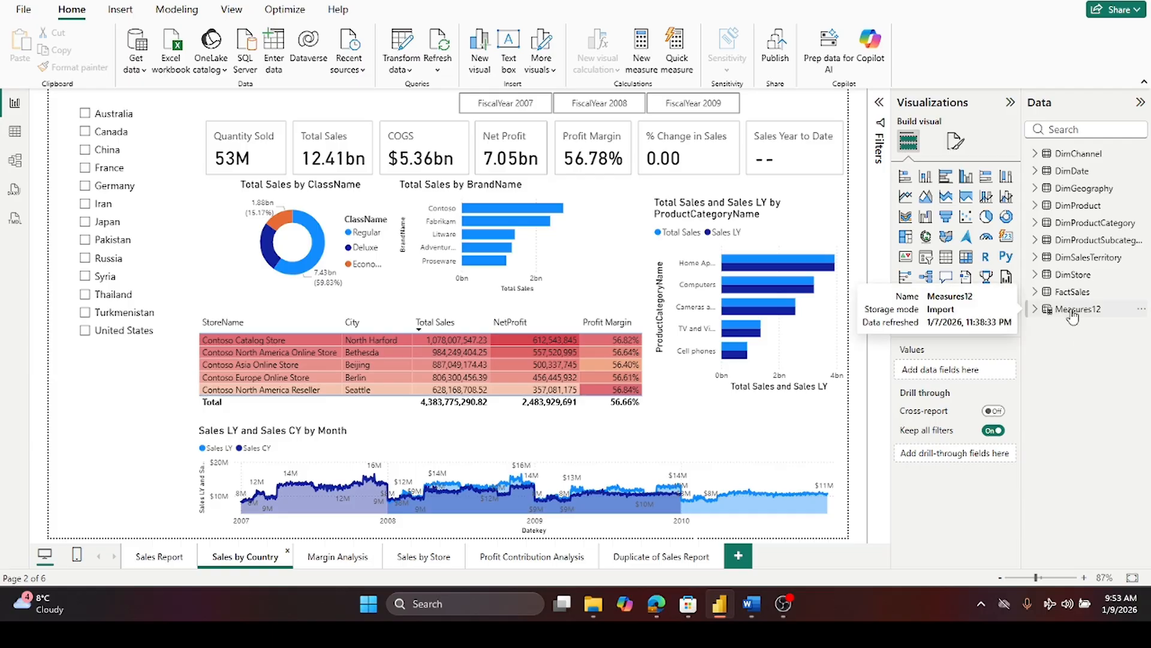
# - Switch to SQL Server Management Studio 21 by launching it from Windows search
pyautogui.click(441, 606)
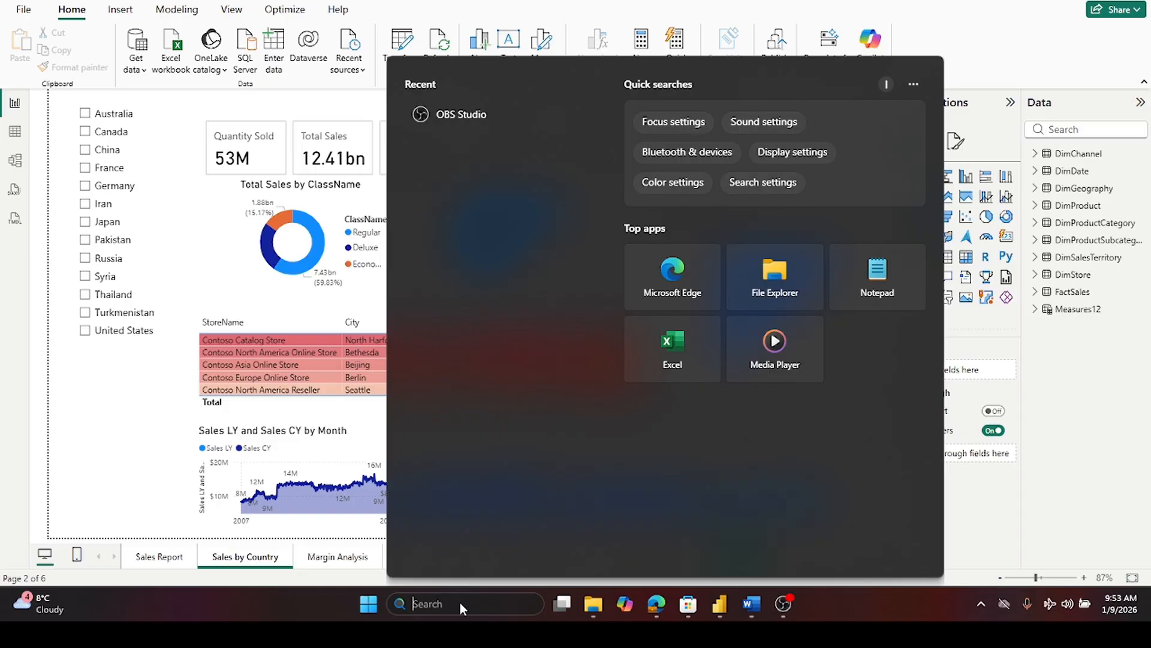
pyautogui.write('ss')
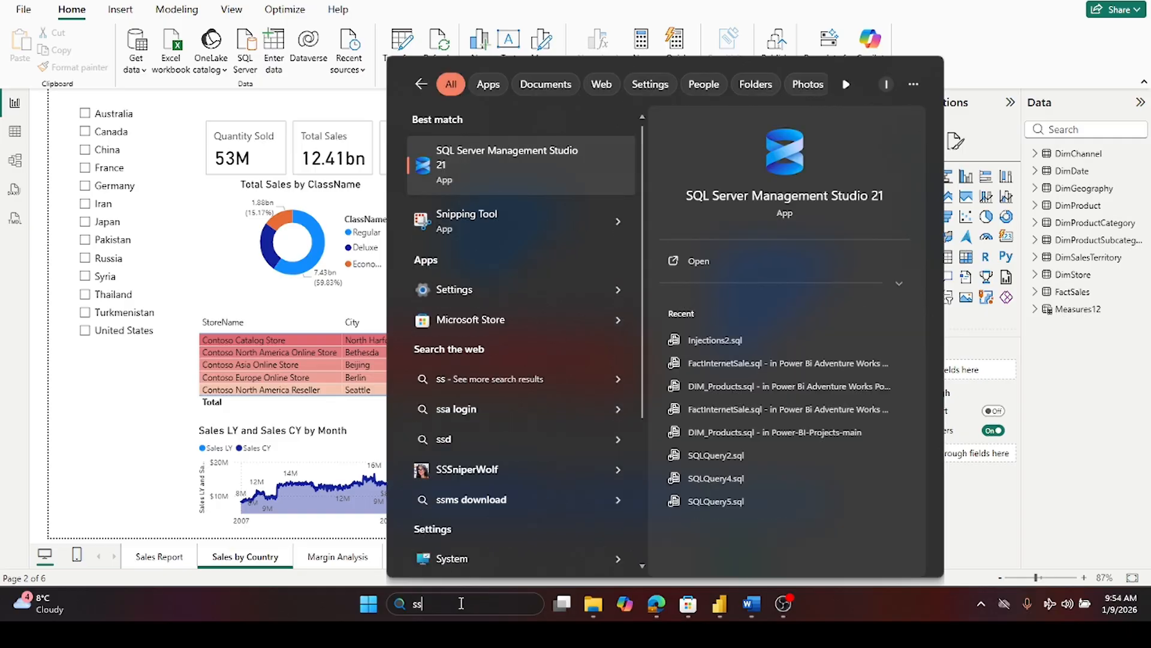
pyautogui.click(489, 165)
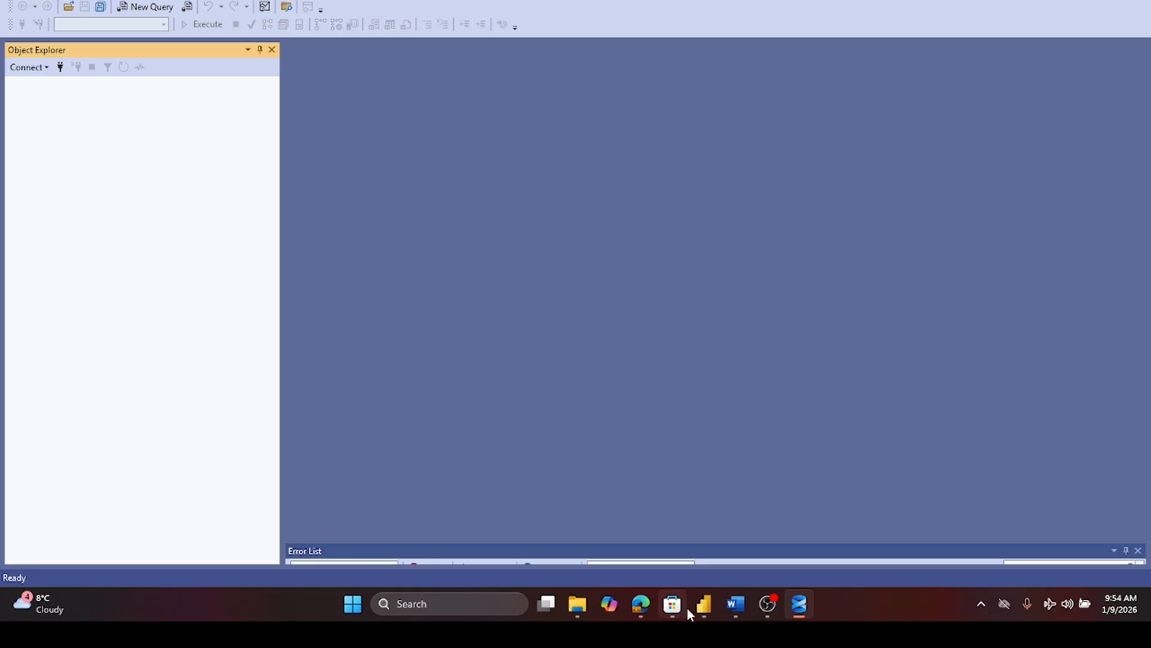
# - Connect to the DESKTOP-VM7F6KB\SQL2019 server using Windows Authentication
pyautogui.click(704, 604)
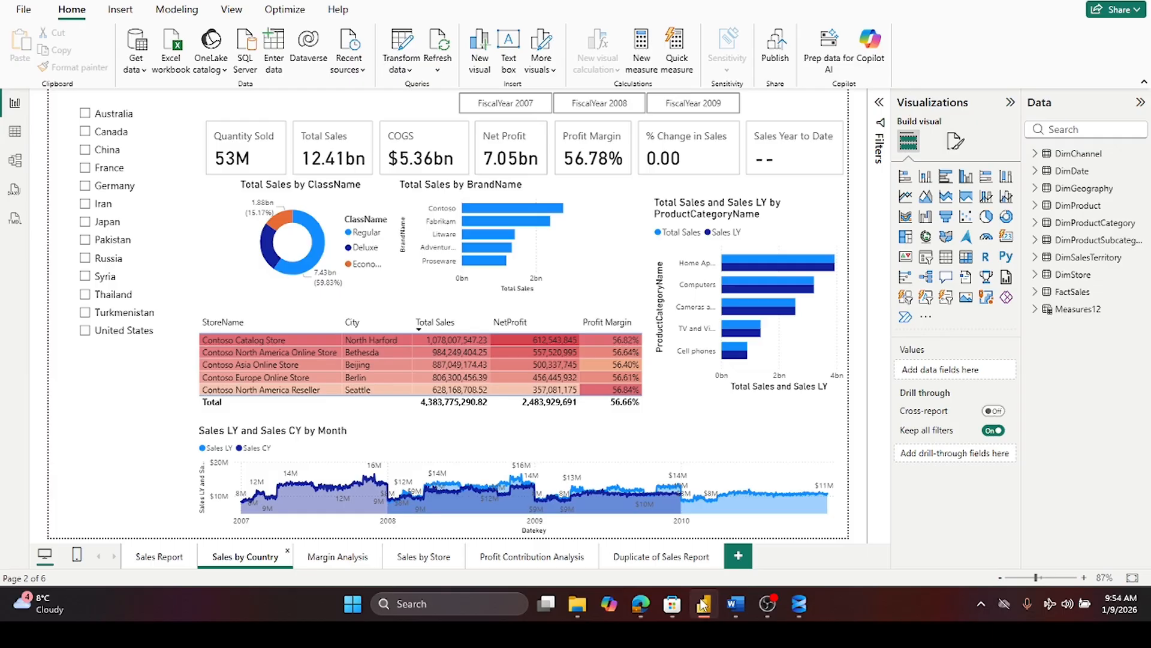
pyautogui.click(704, 604)
pyautogui.click(567, 477)
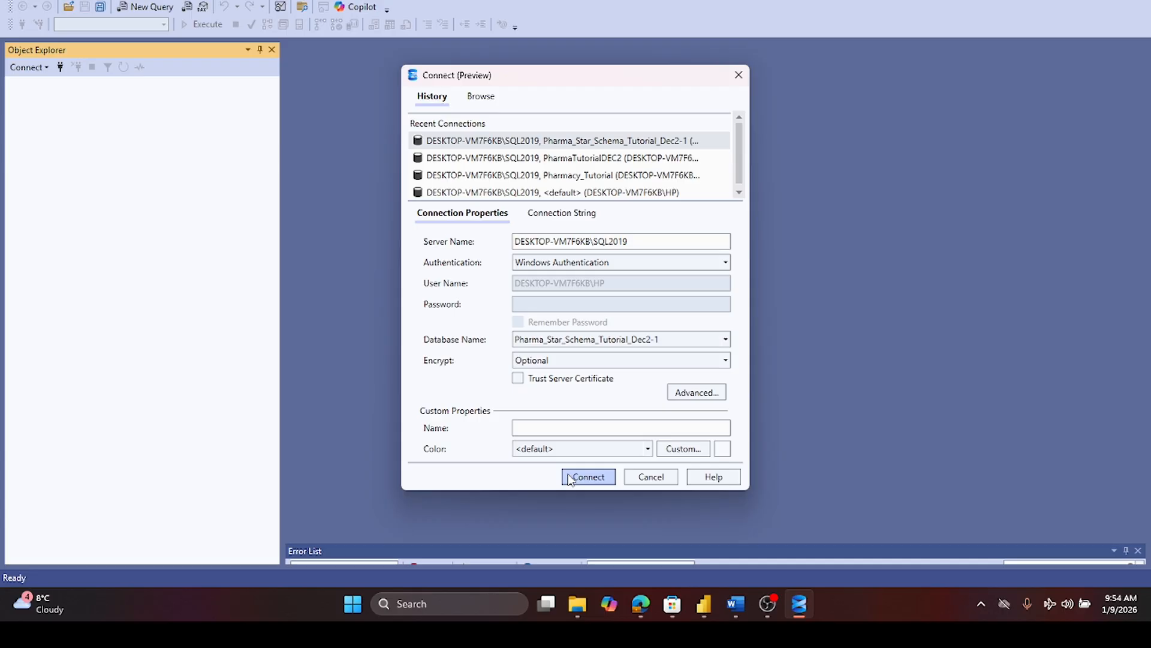
pyautogui.moveTo(699, 608)
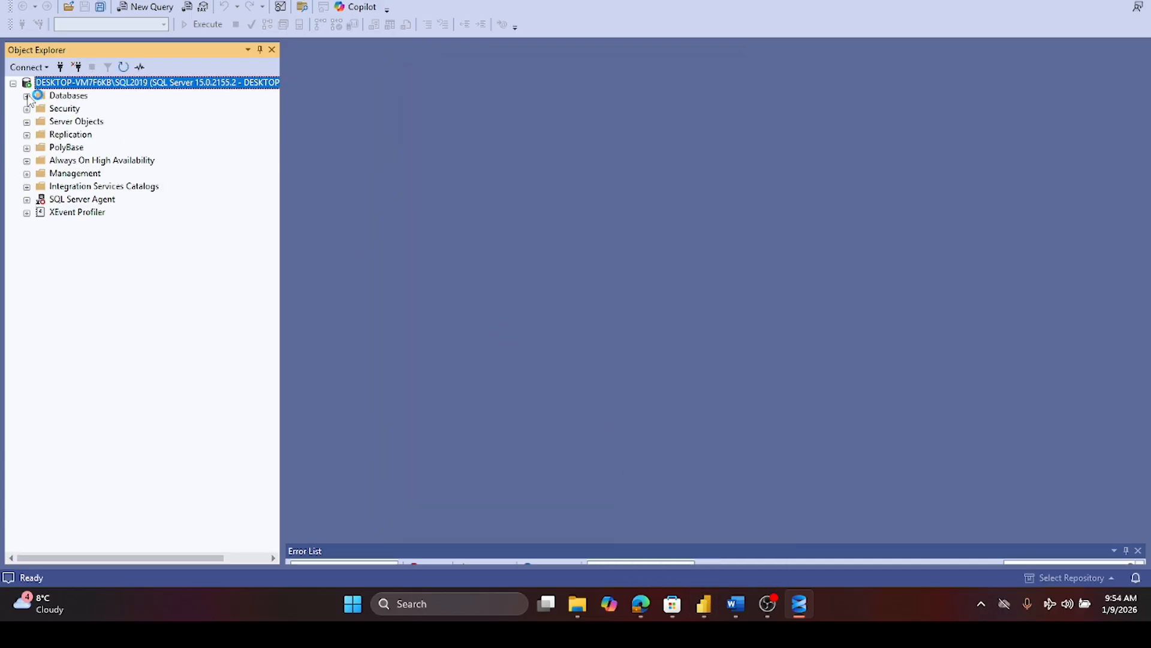
# - Expand the ContosoRetailDW database's tables, select dbo.FactSales, and open a new query window
pyautogui.click(26, 96)
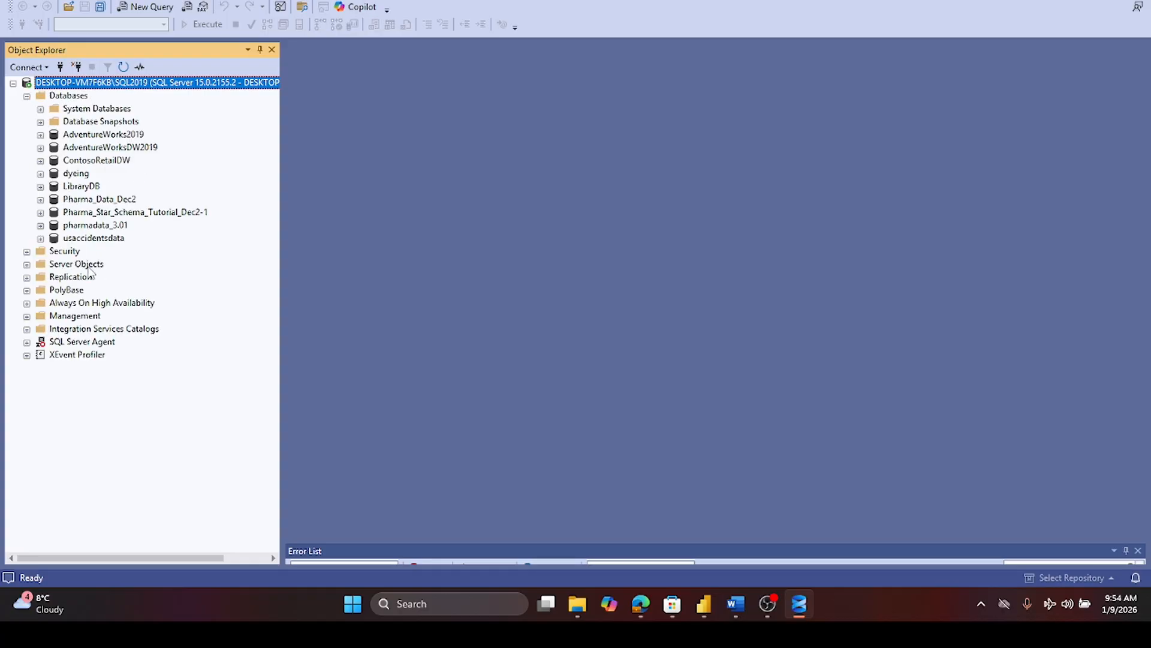
pyautogui.click(40, 161)
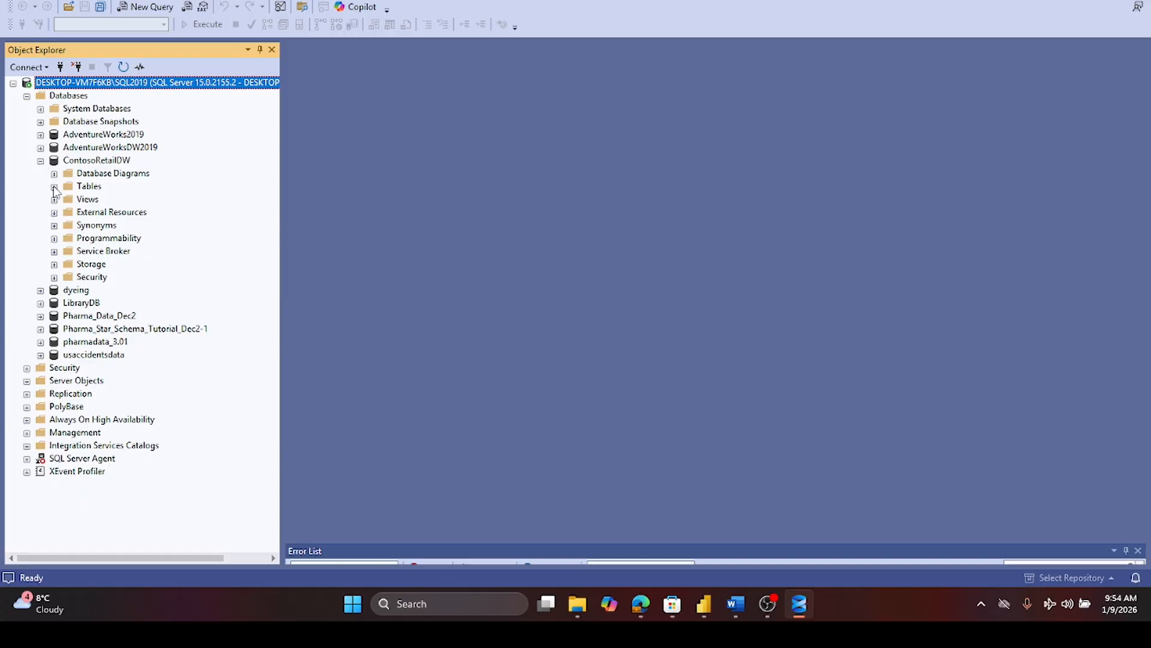
pyautogui.click(54, 187)
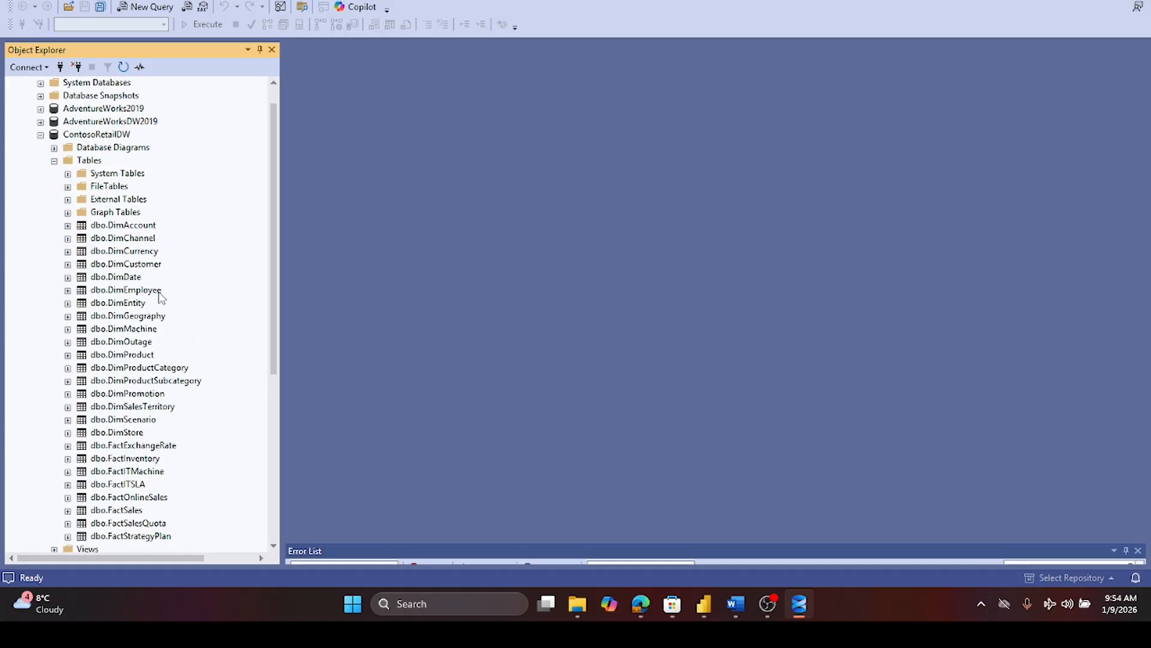
pyautogui.scroll(-2, 134, 238)
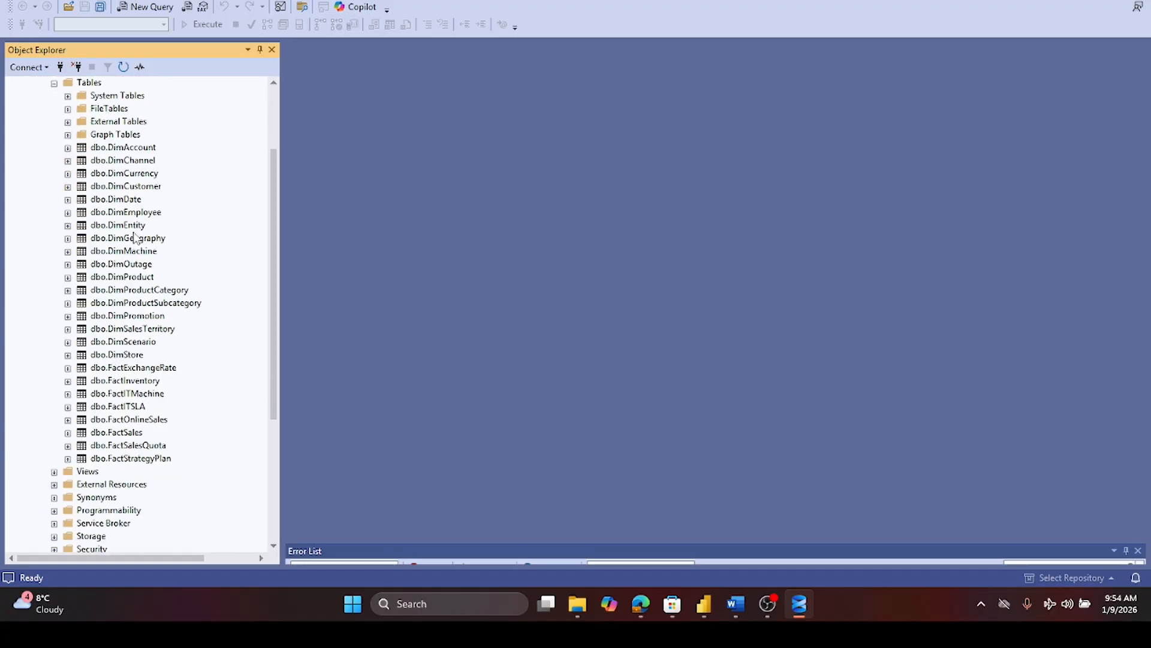
pyautogui.click(109, 433)
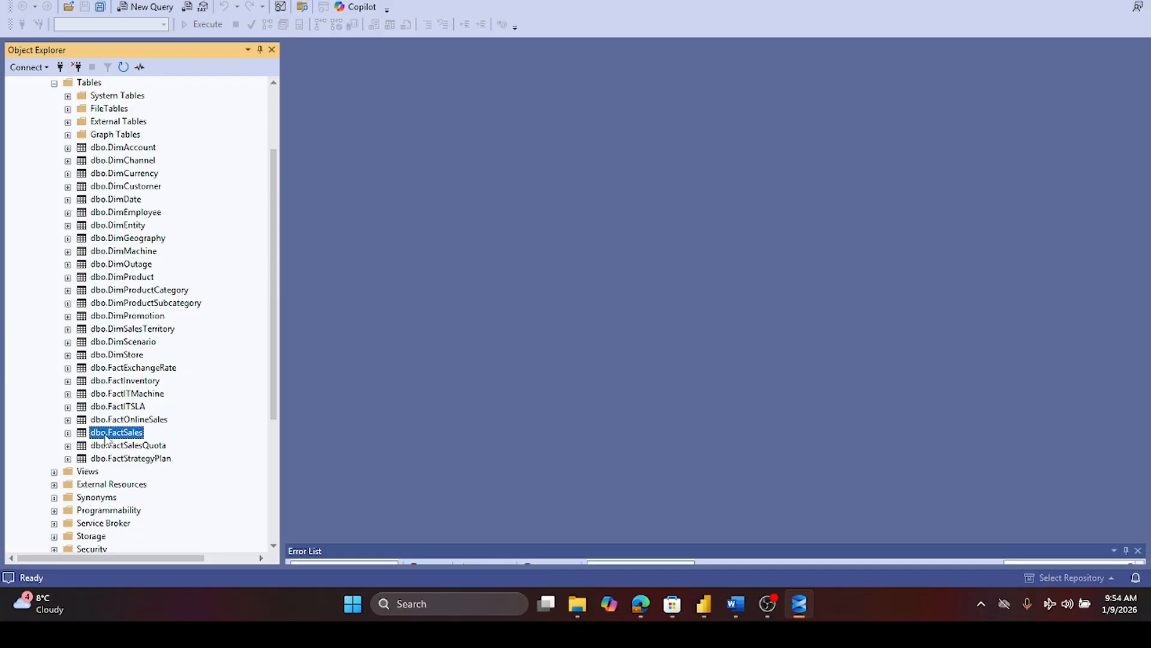
pyautogui.click(152, 8)
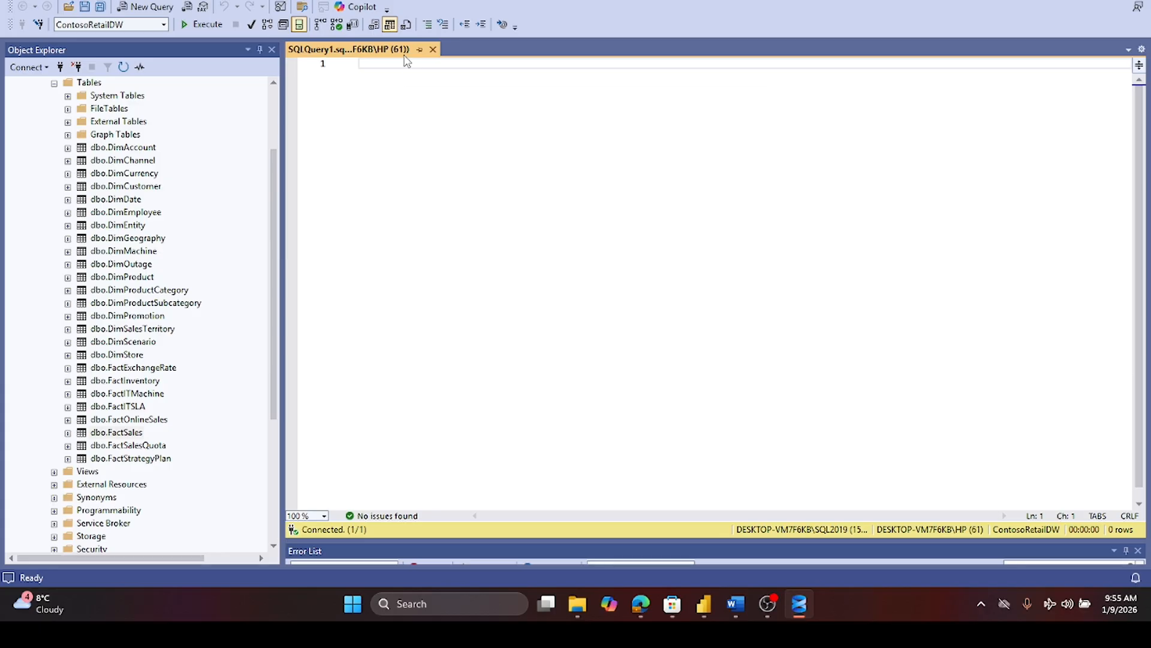
# - Write a select summing the FactSales SalesAmount column in the query editor
pyautogui.write('select')
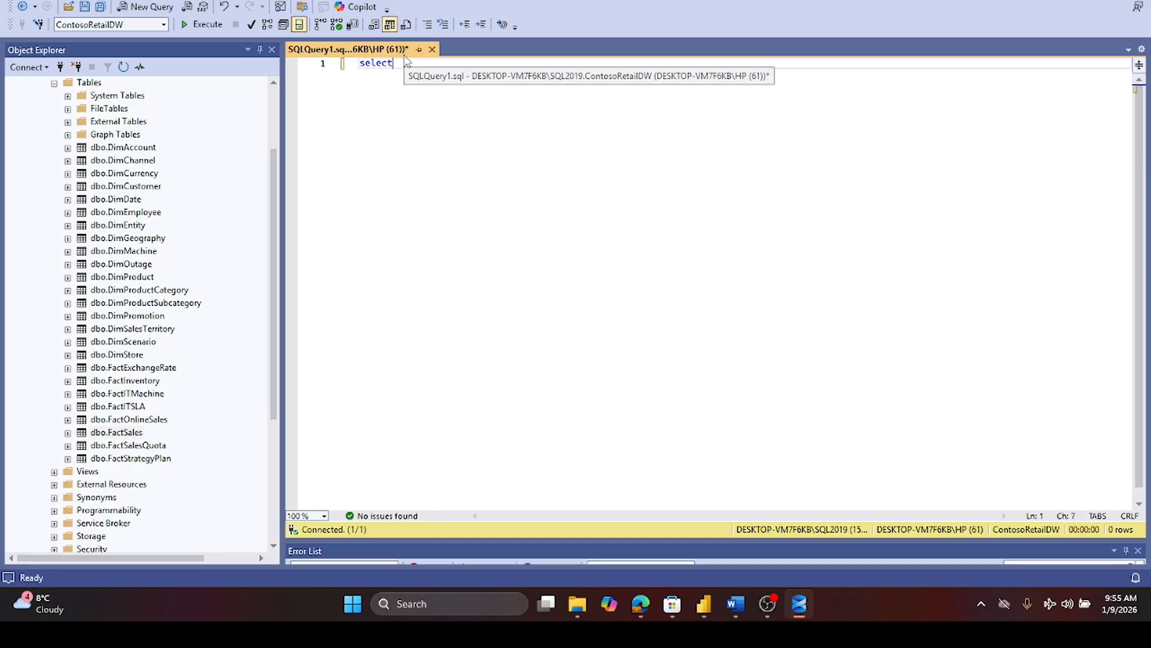
pyautogui.write(' sum')
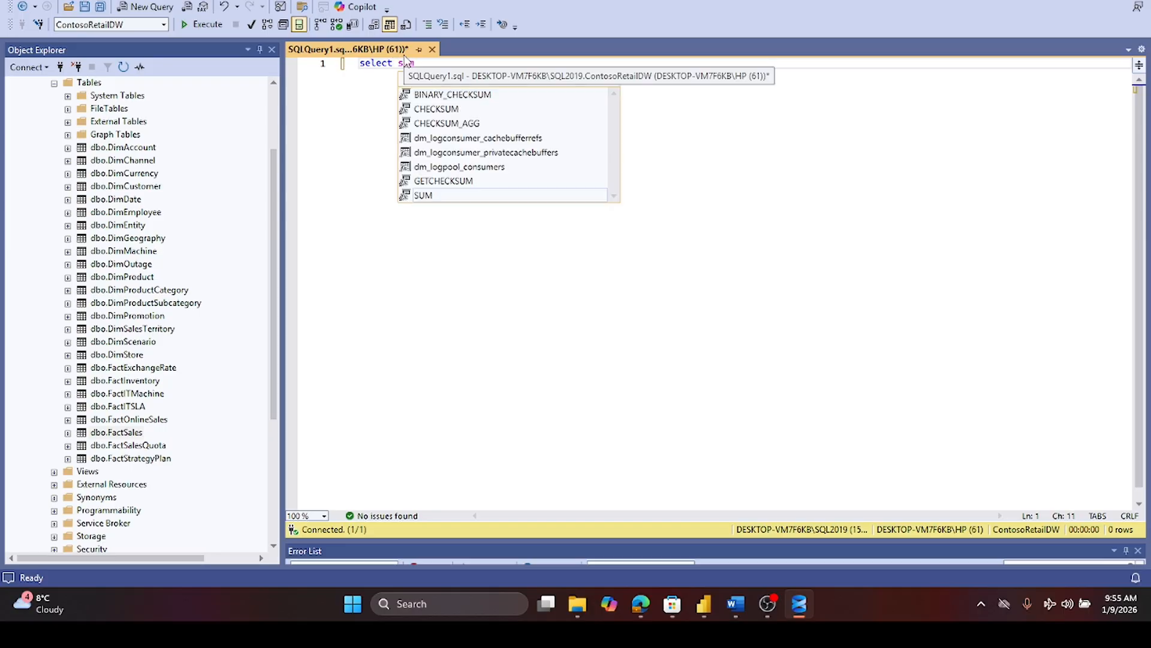
pyautogui.write('(sales')
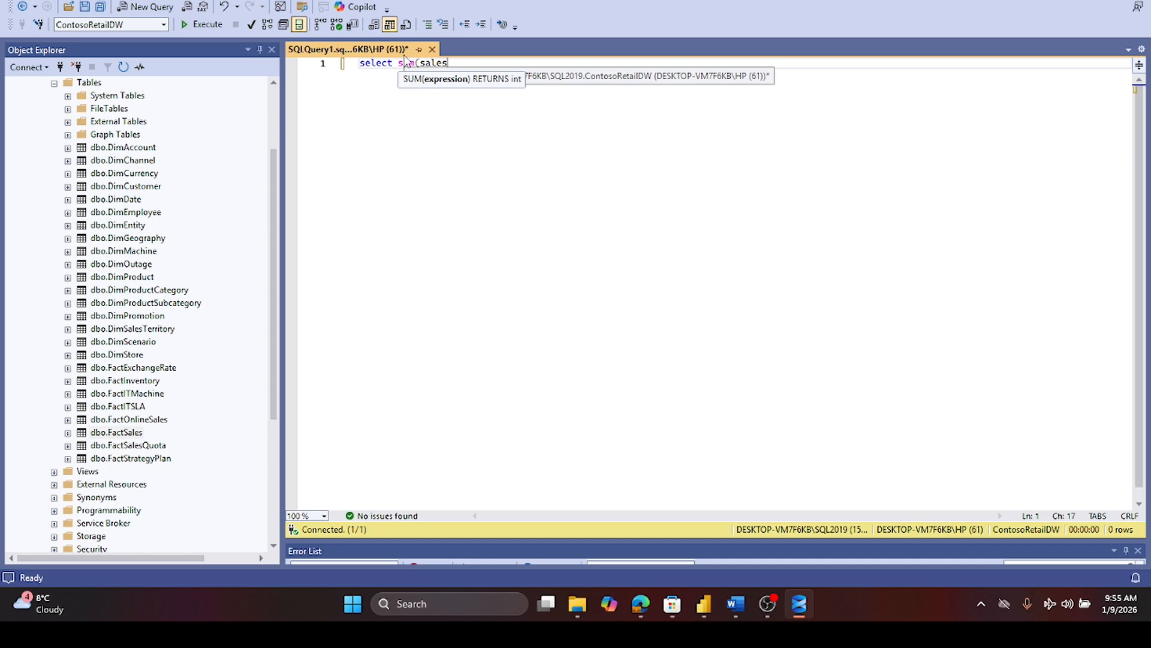
pyautogui.doubleClick(84, 432)
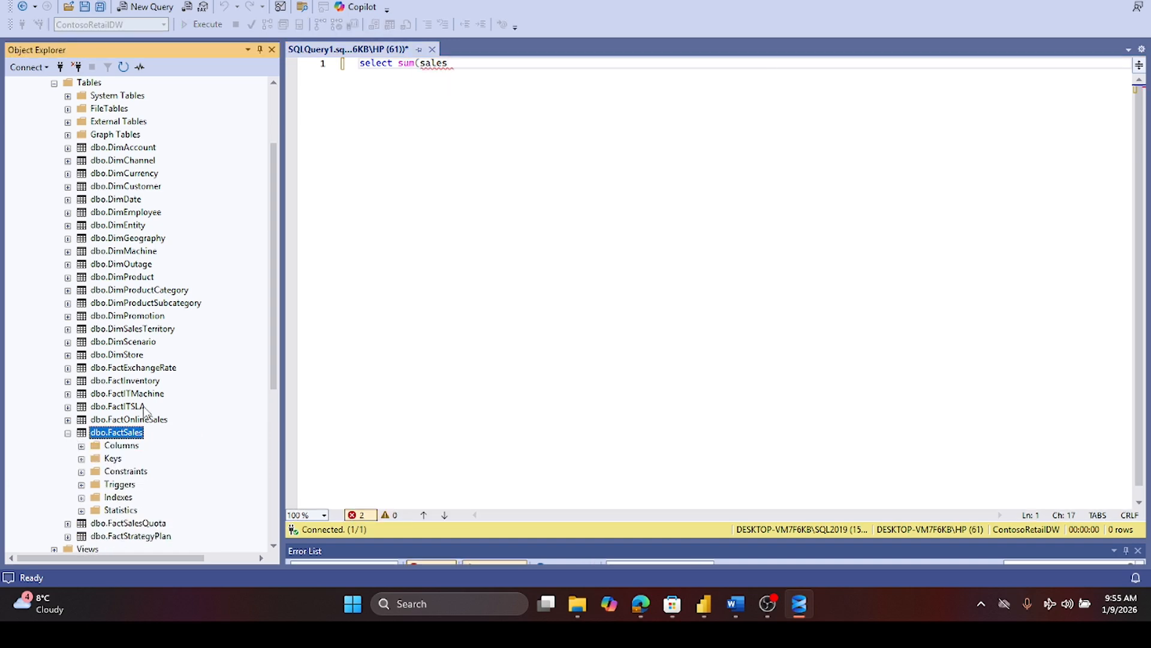
pyautogui.click(462, 63)
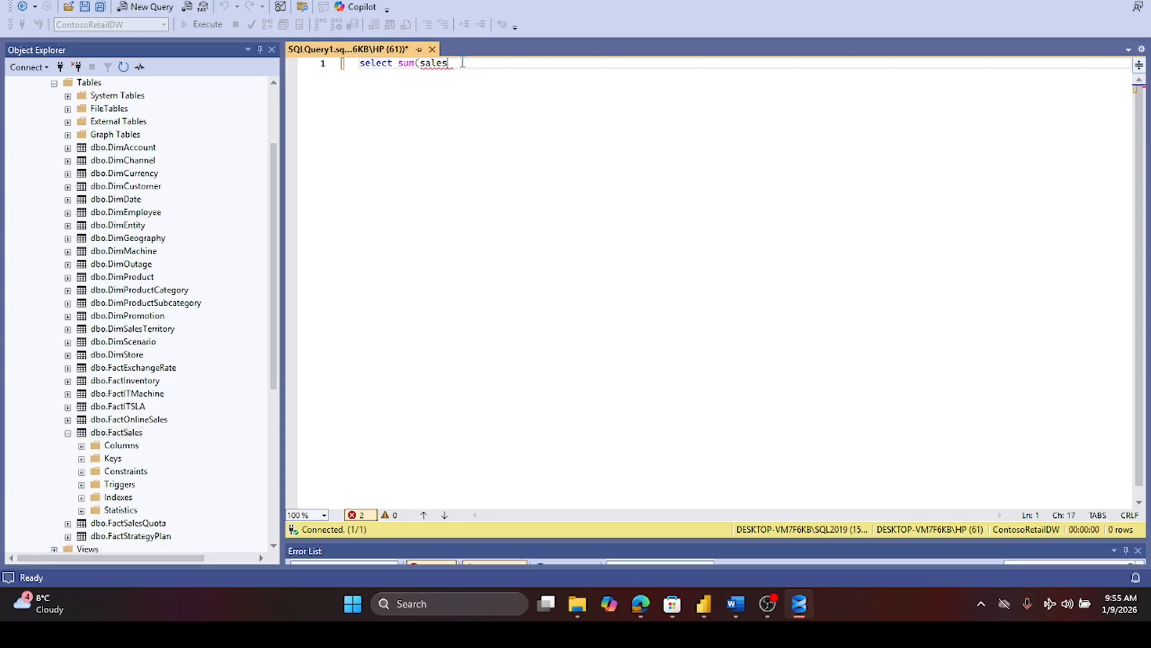
pyautogui.write('am')
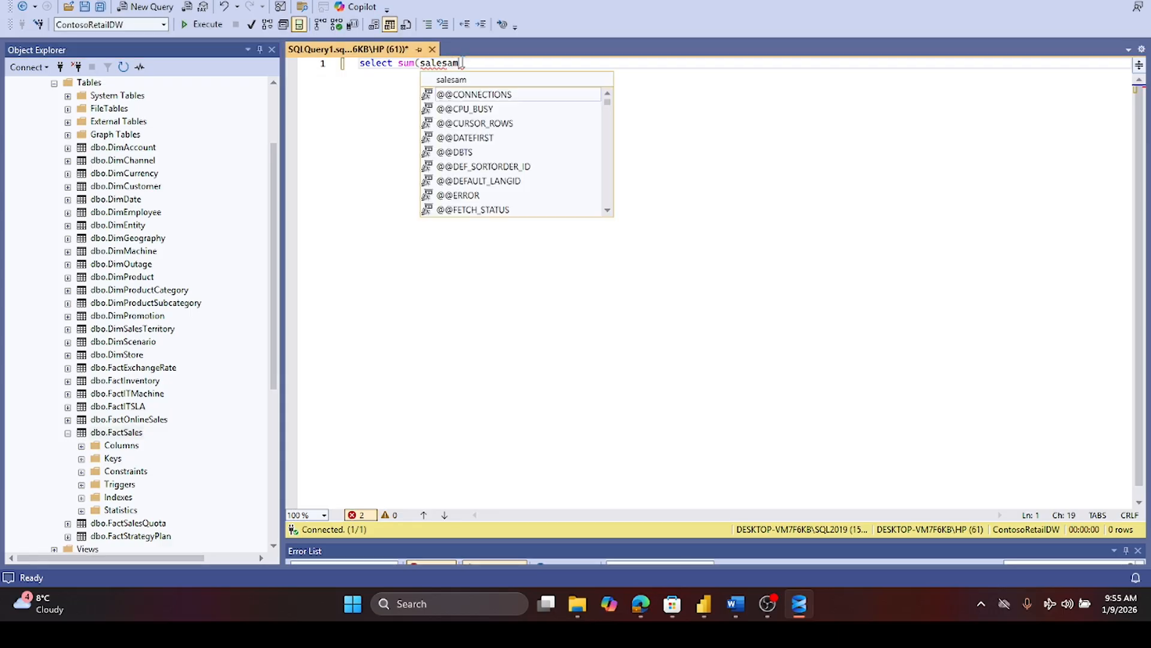
pyautogui.click(82, 445)
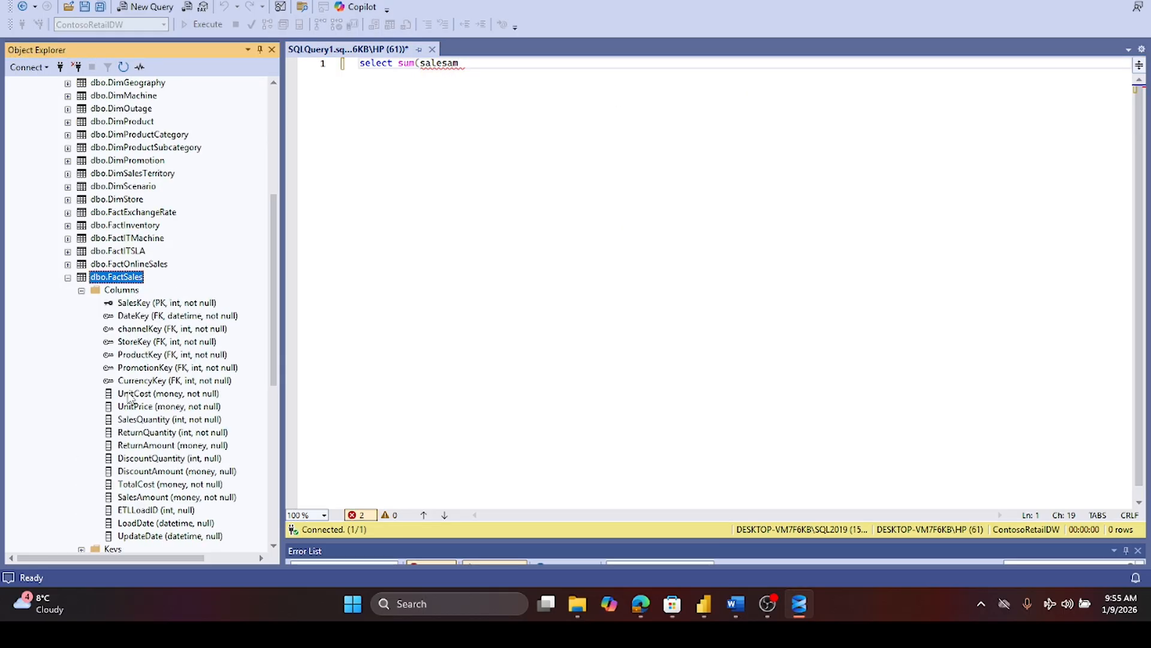
pyautogui.moveTo(139, 497); pyautogui.dragTo(421, 95)
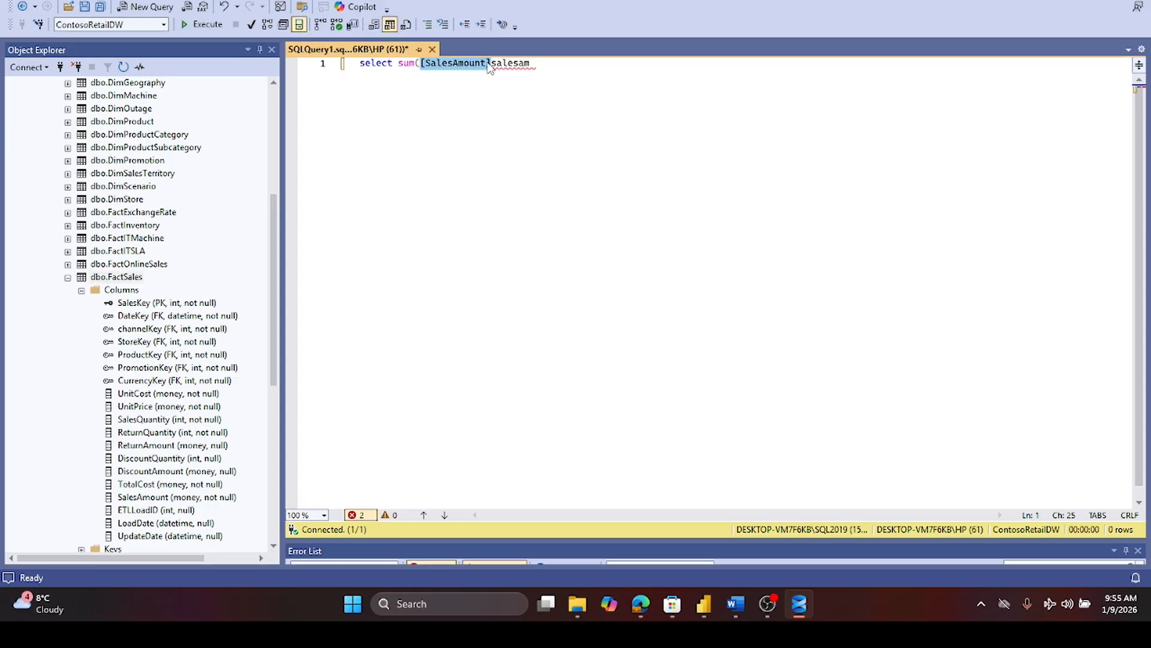
pyautogui.moveTo(491, 63); pyautogui.dragTo(558, 72)
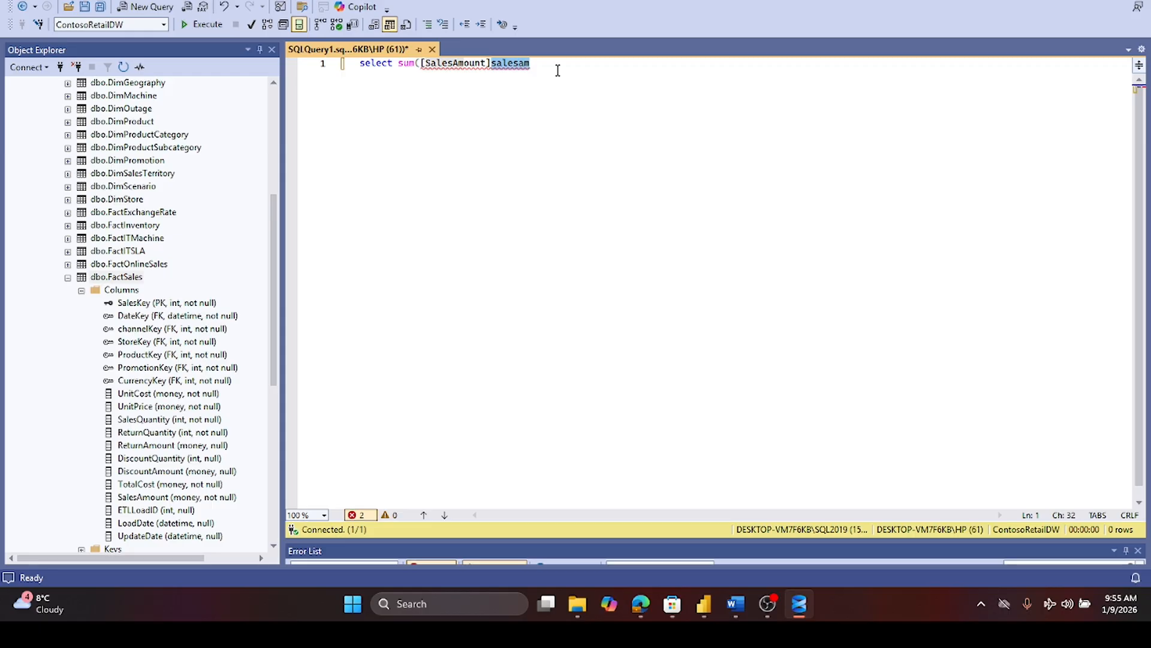
pyautogui.press('BackSpace')
# - Complete the query with from dbo.FactSales and execute it
pyautogui.write(') from')
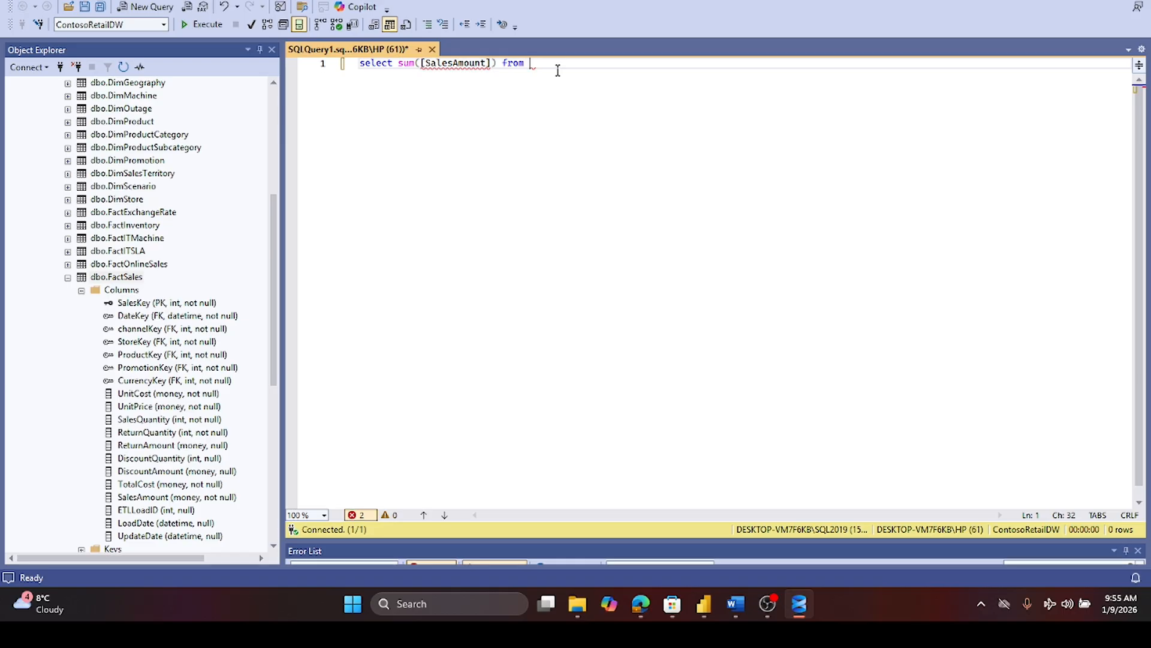
pyautogui.write(' dbo.fa')
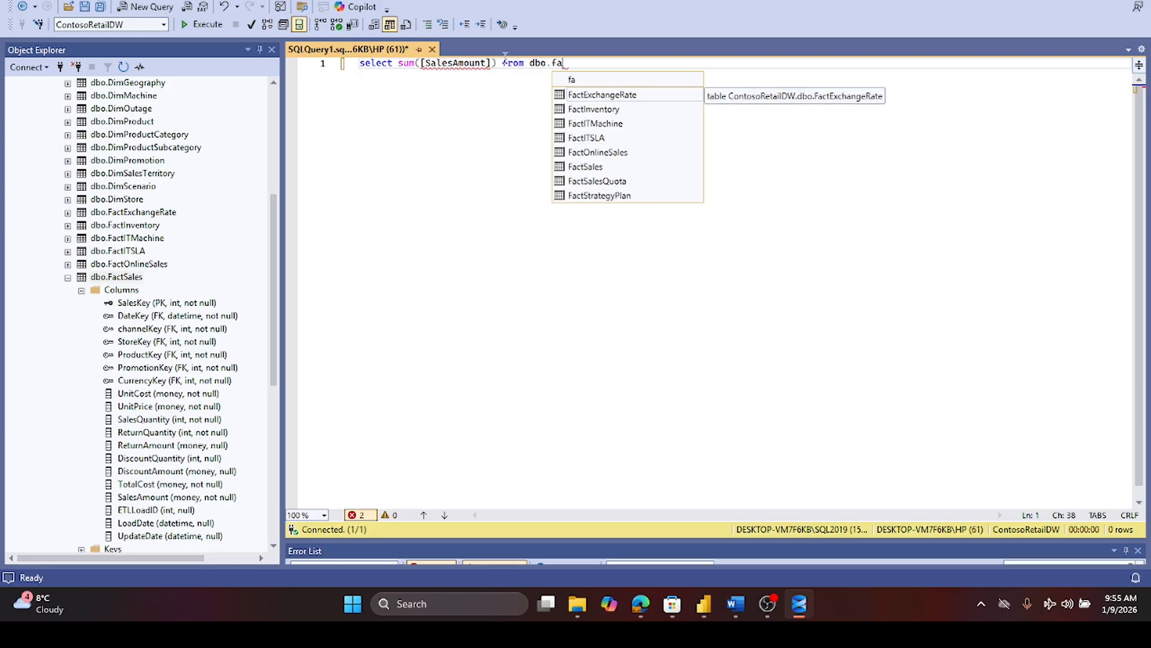
pyautogui.click(588, 170)
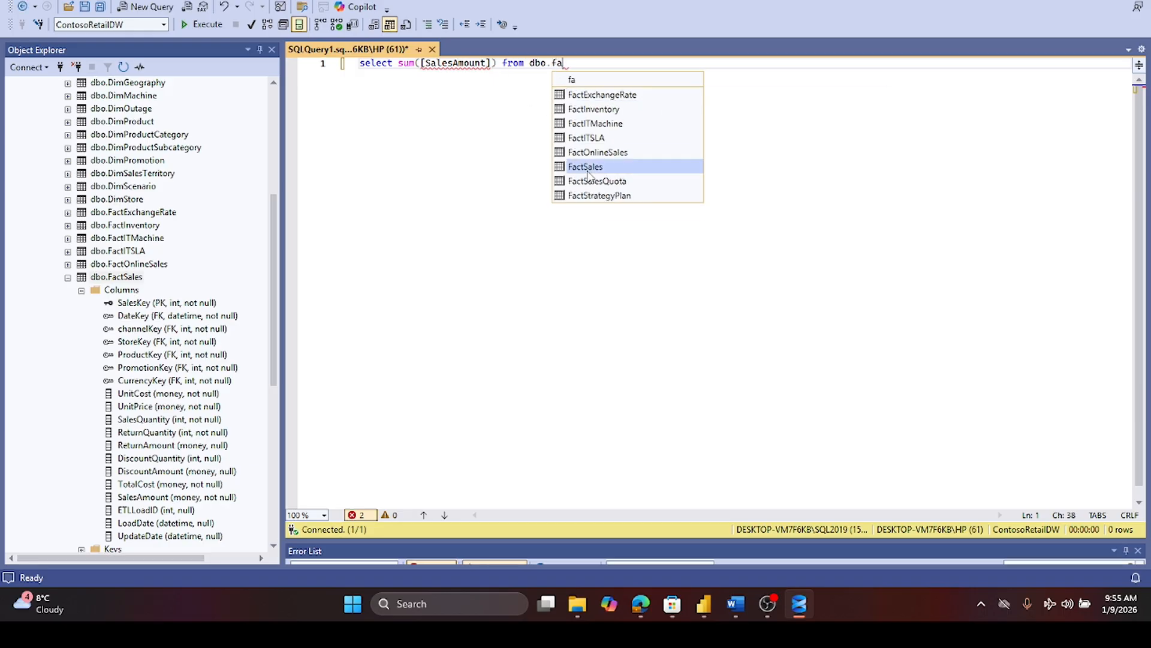
pyautogui.doubleClick(588, 172)
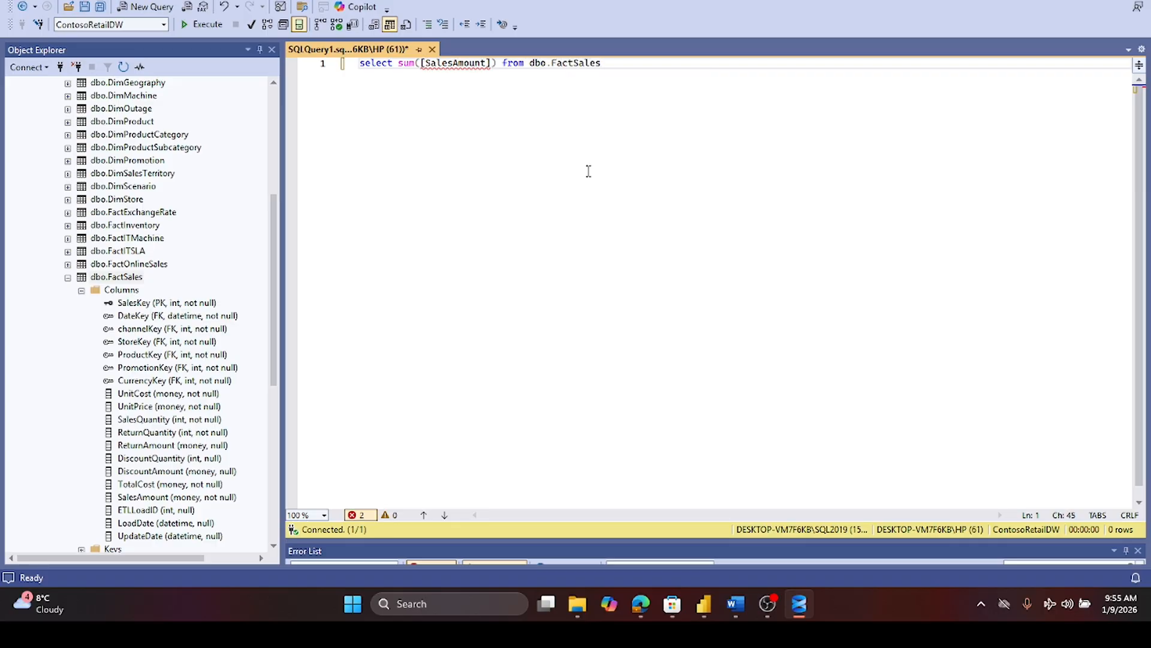
pyautogui.click(188, 24)
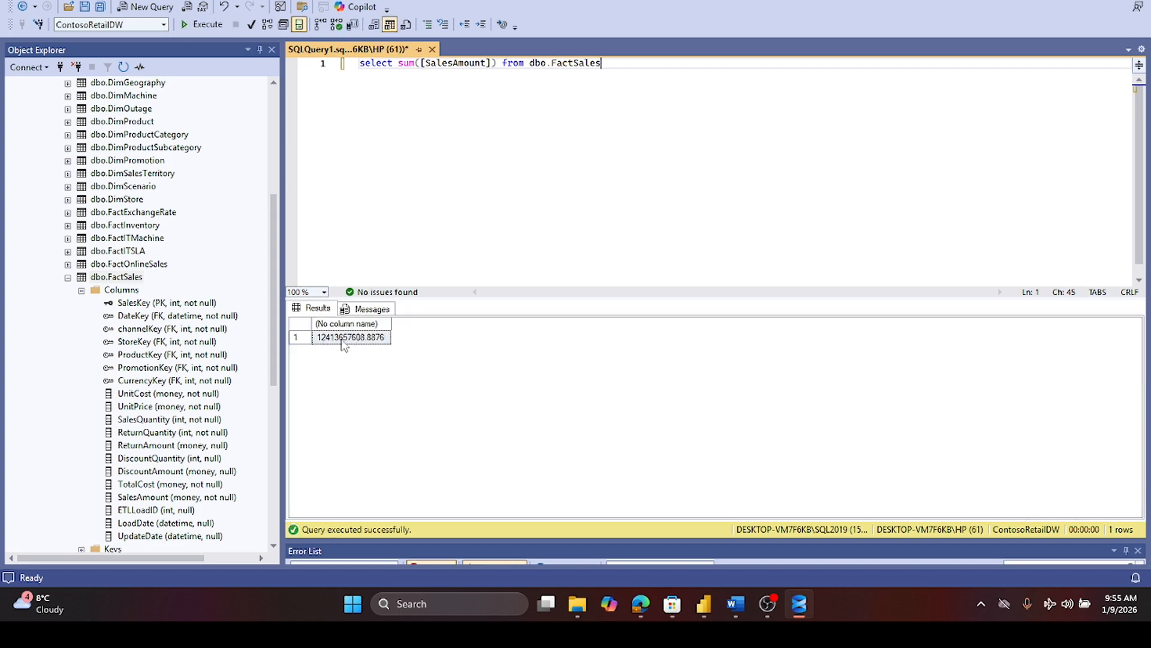
# - Switch back to Power BI and examine the filters applied to the store sales table visual
pyautogui.click(701, 606)
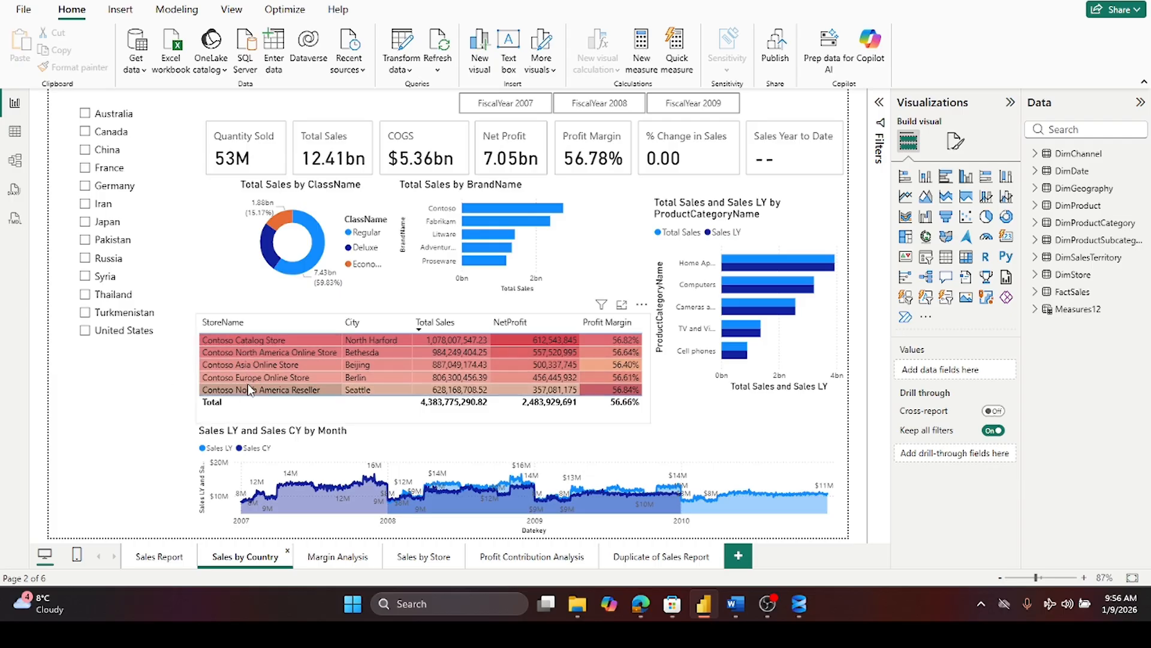
pyautogui.click(311, 420)
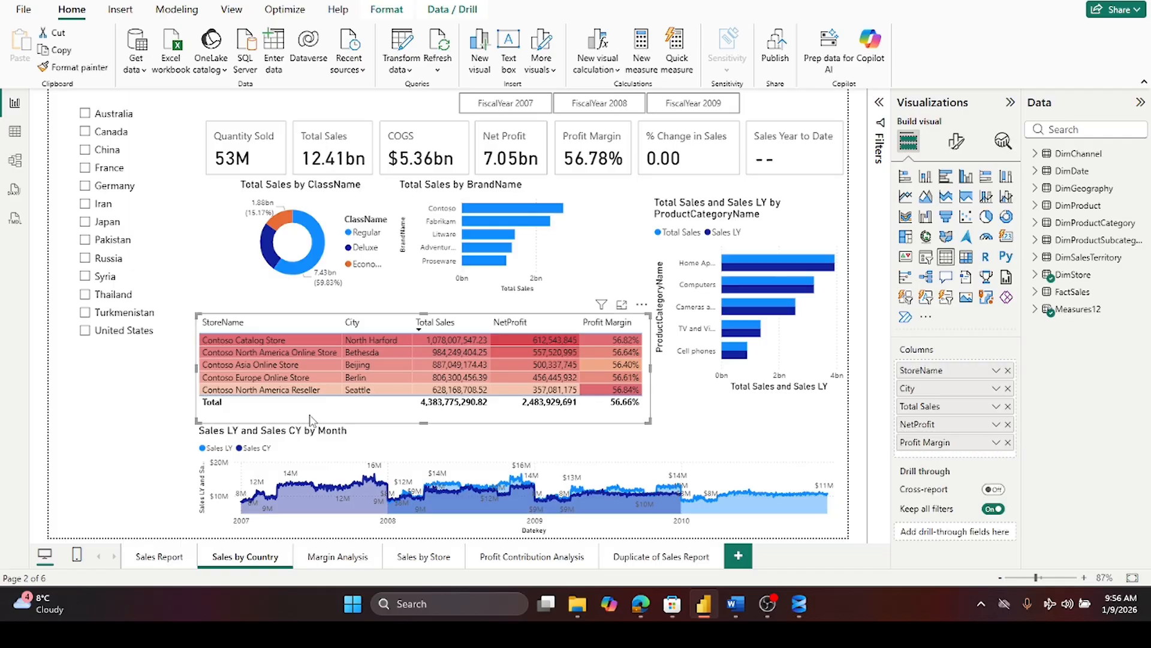
pyautogui.click(878, 111)
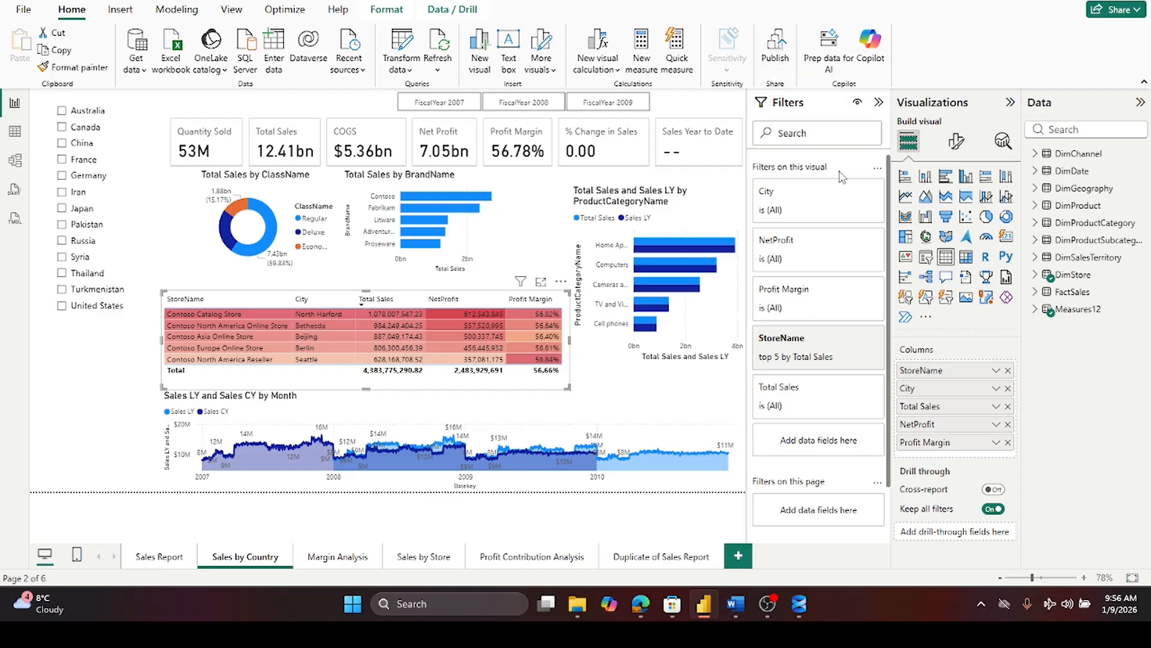
pyautogui.click(879, 103)
pyautogui.moveTo(480, 251)
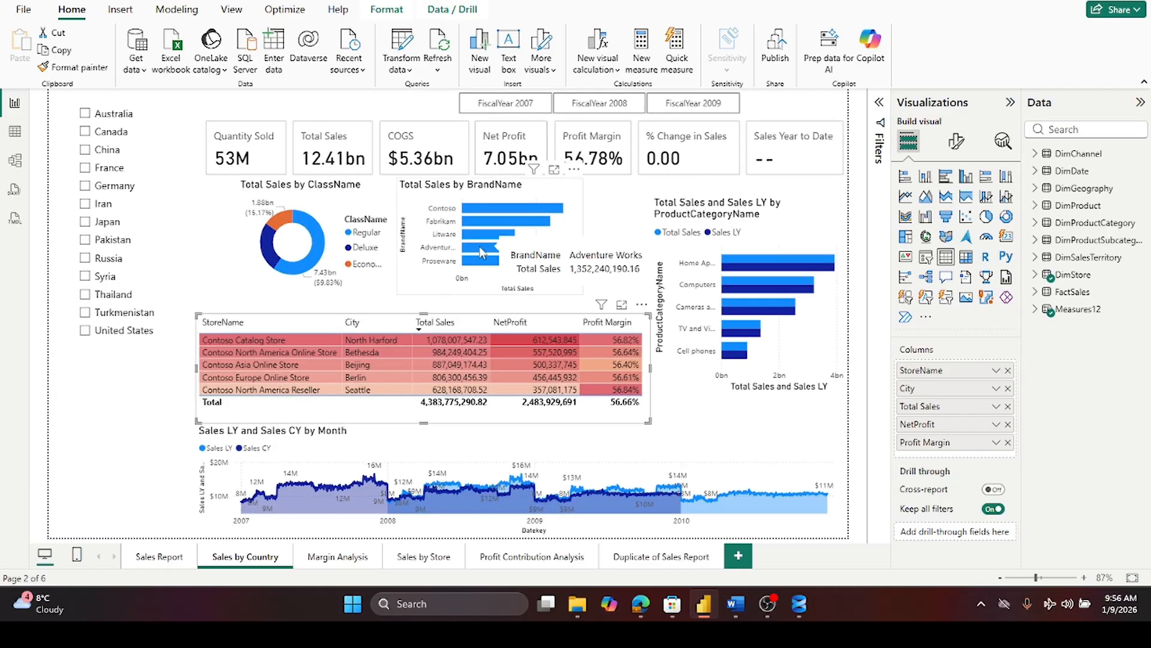
# - Filter the Sales by Country page to FiscalYear 2007 with the fiscal year slicer
pyautogui.click(146, 431)
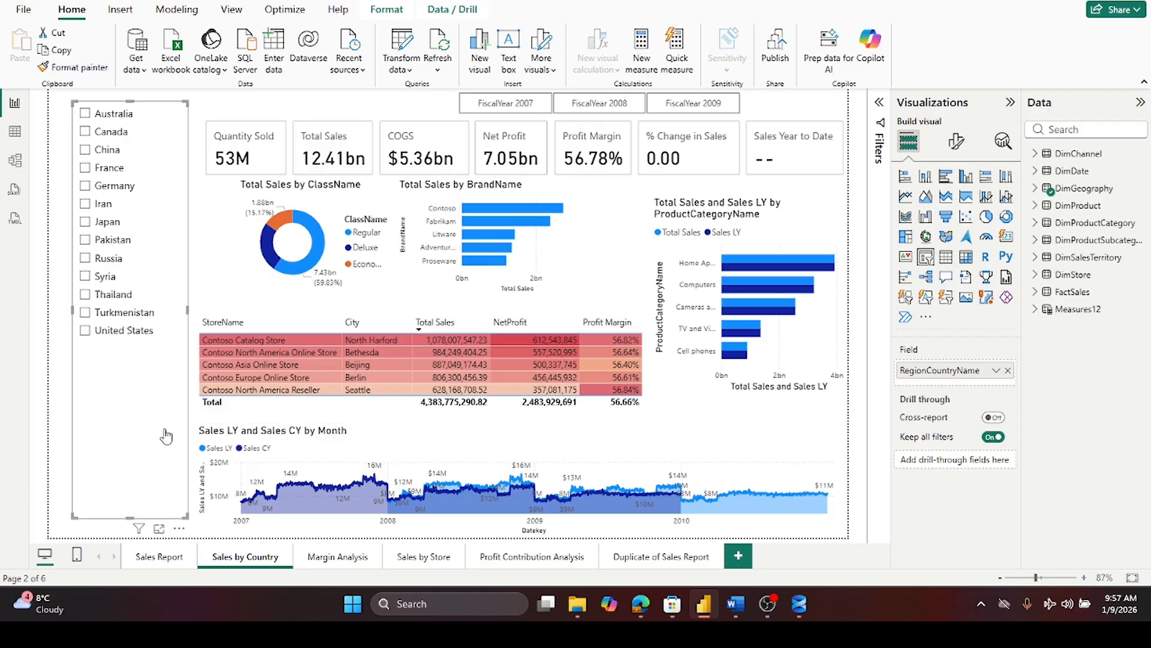
pyautogui.click(195, 423)
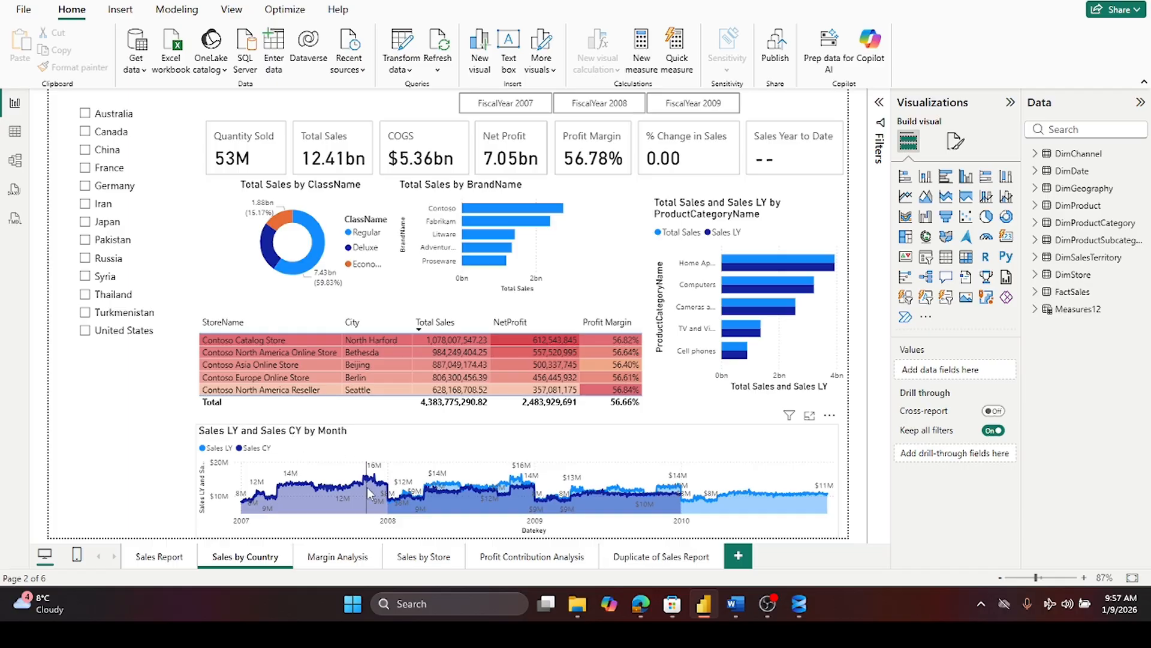
pyautogui.moveTo(369, 493)
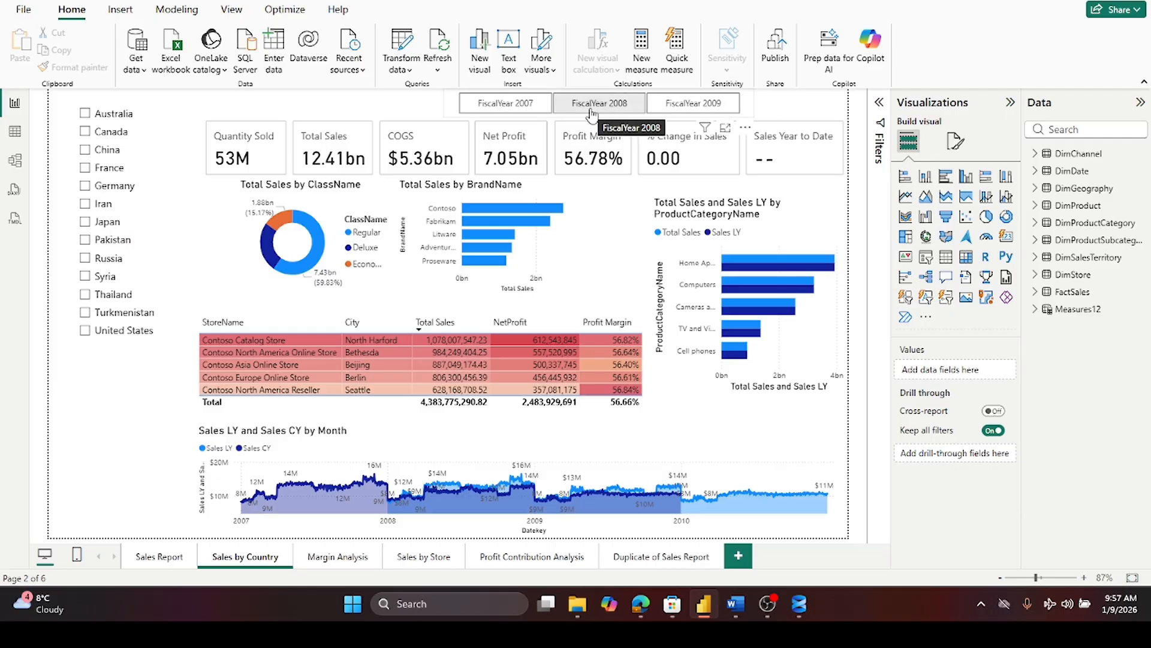
pyautogui.click(519, 113)
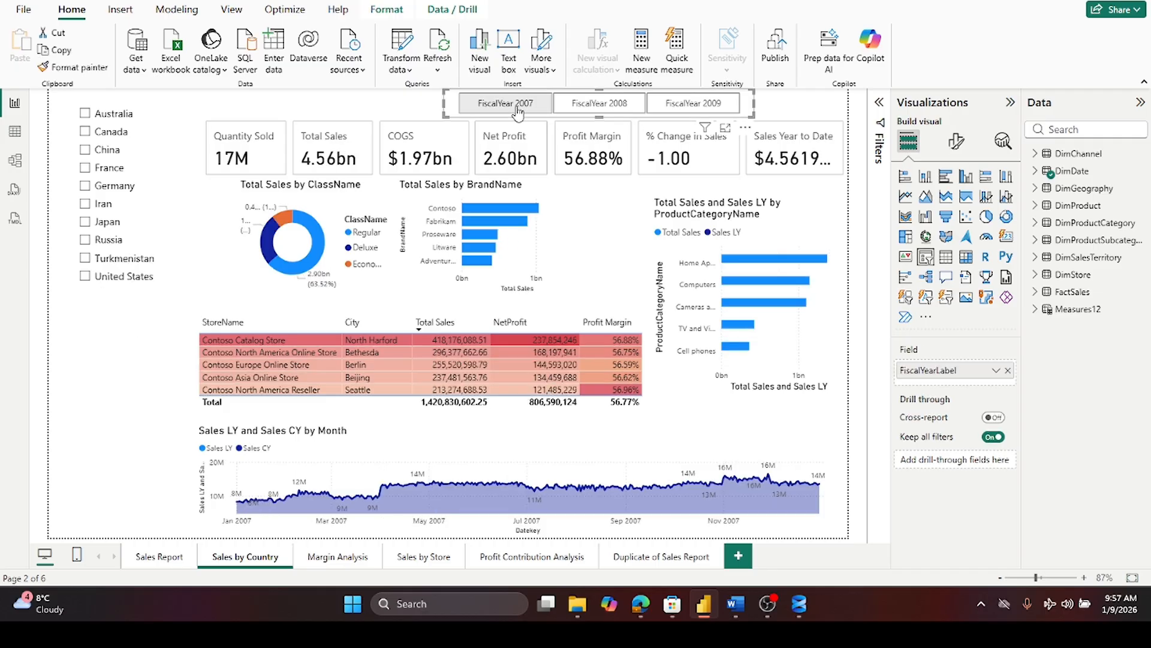
pyautogui.click(520, 112)
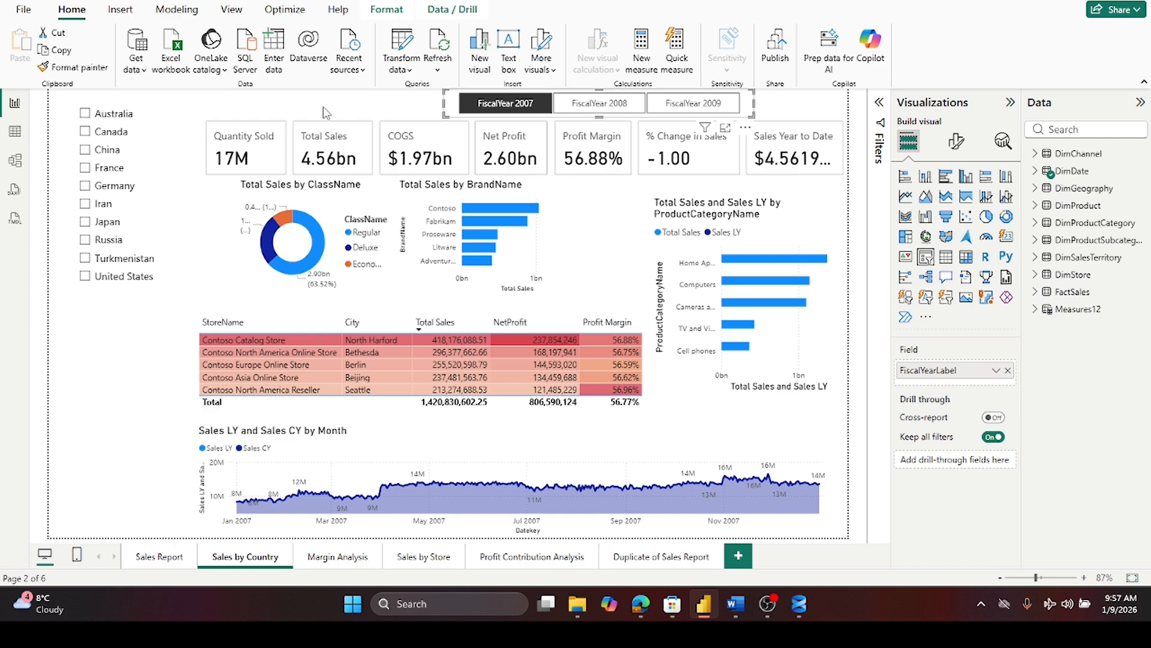
# - Switch the fiscal year slicer to FiscalYear 2008 and hover over the charts to inspect their values
pyautogui.click(606, 108)
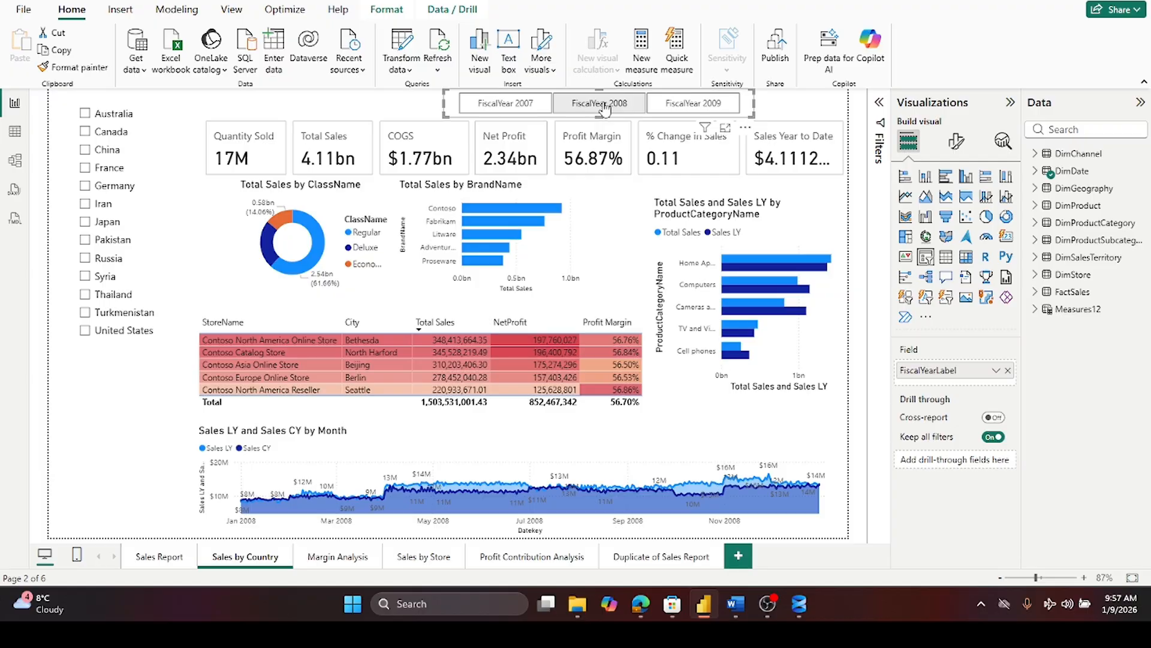
pyautogui.moveTo(743, 257)
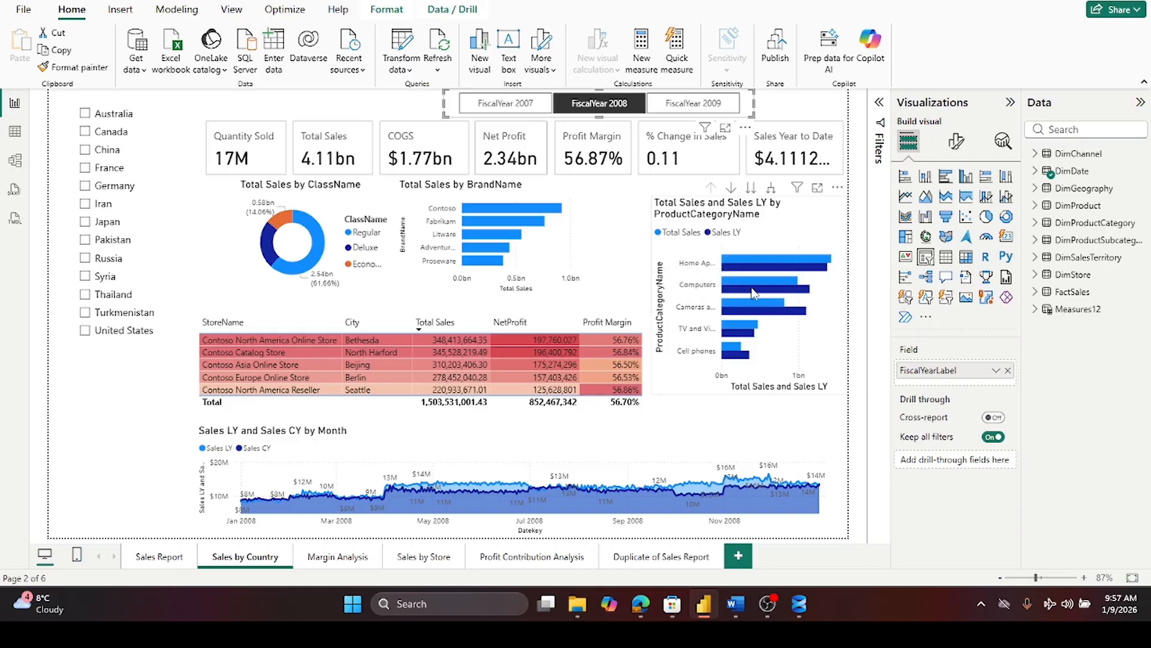
pyautogui.moveTo(748, 303)
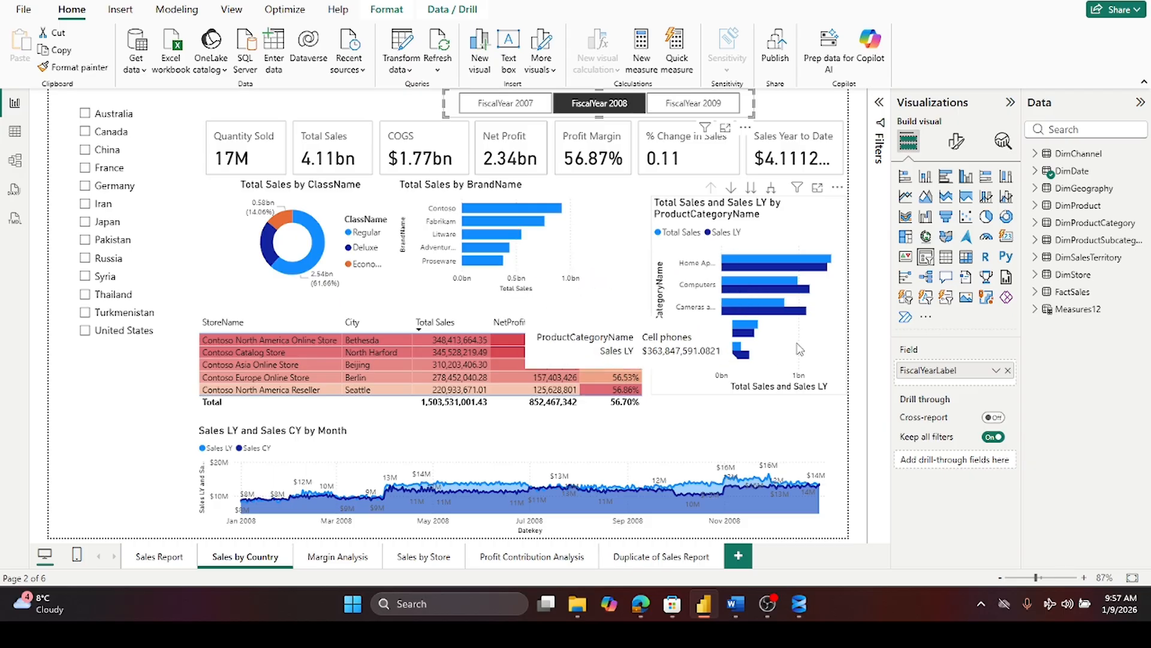
pyautogui.moveTo(777, 285)
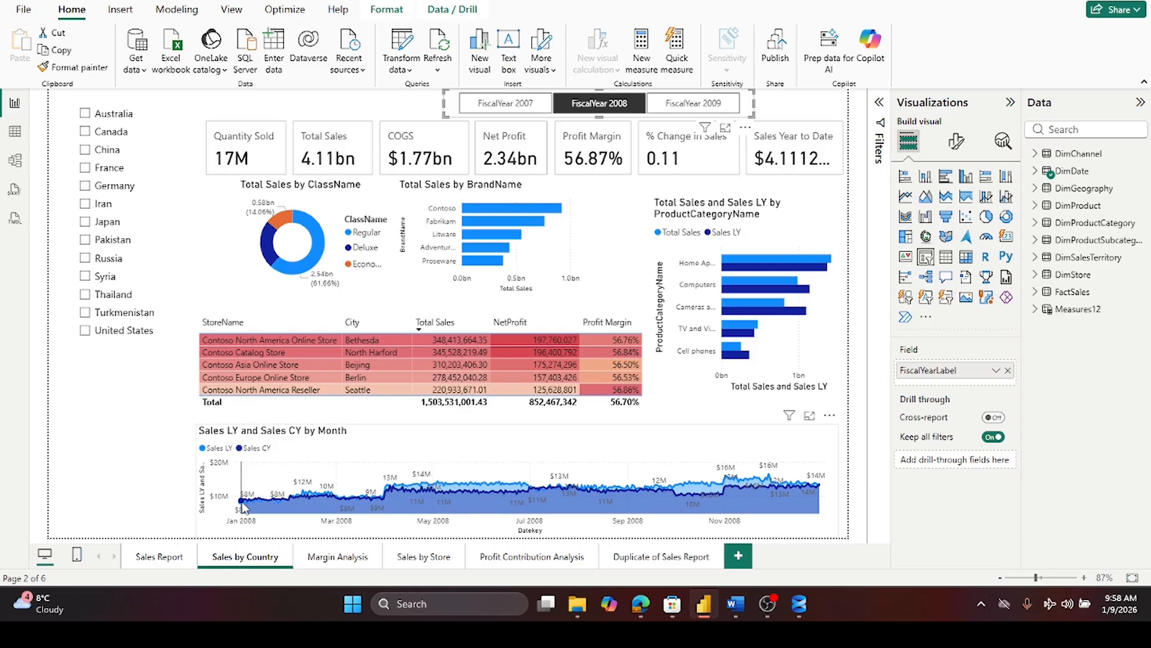
pyautogui.moveTo(243, 507)
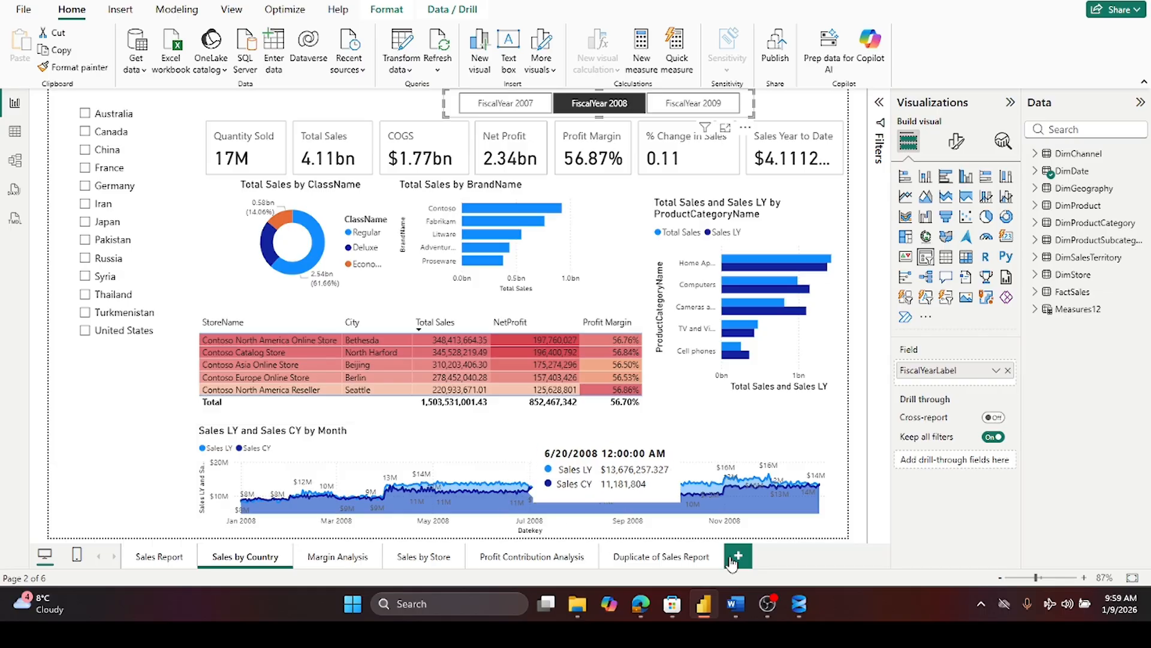
pyautogui.moveTo(509, 488)
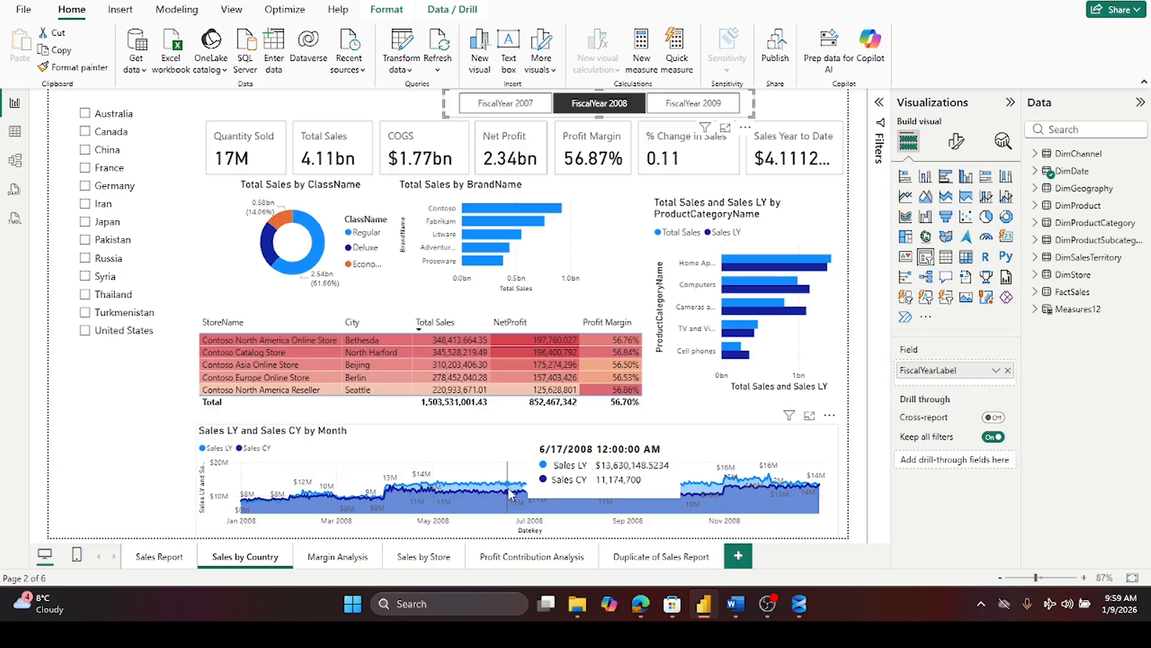
# - Add a new report page with a table visual showing the FactSales SalesAmount field
pyautogui.click(739, 556)
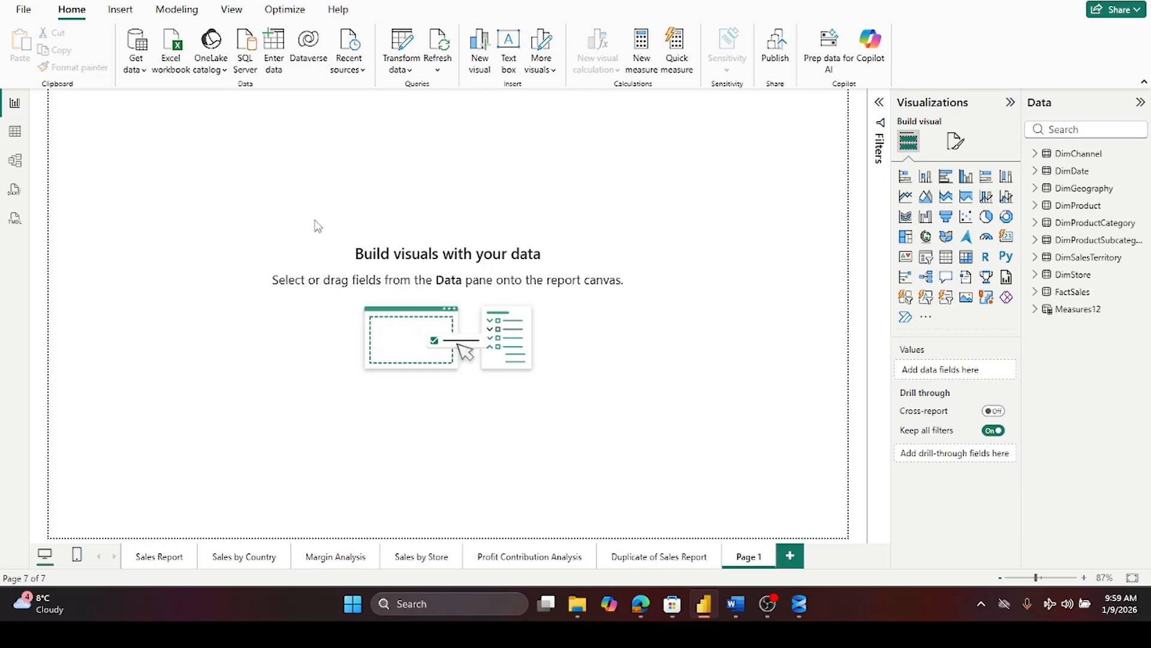
pyautogui.click(946, 258)
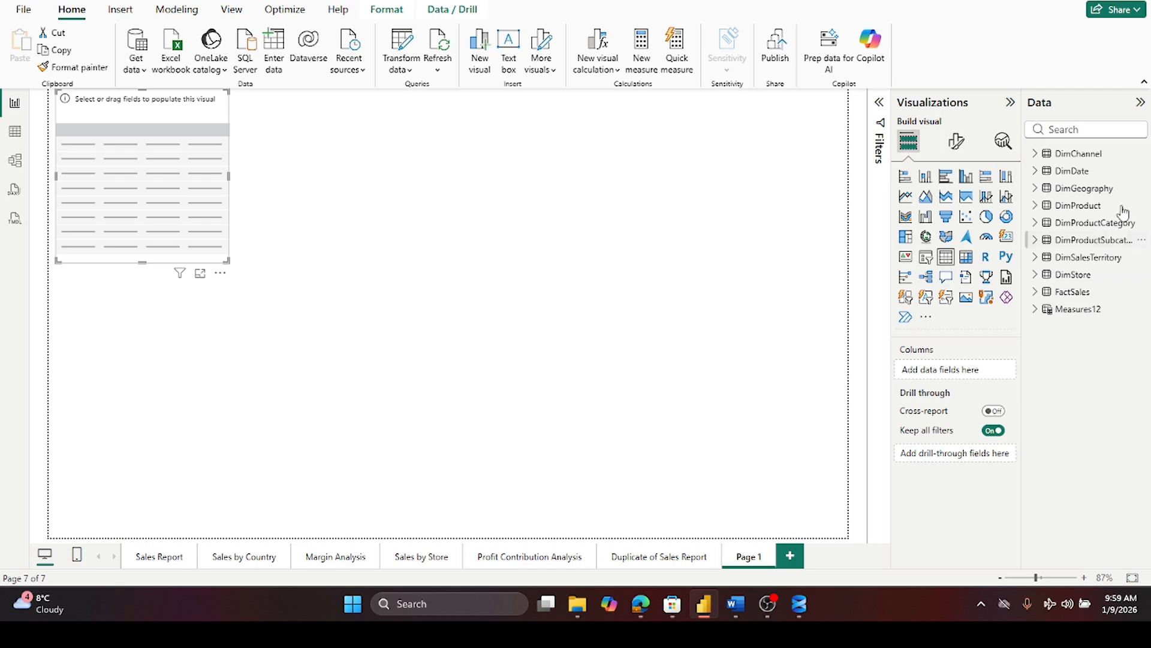
pyautogui.click(1035, 292)
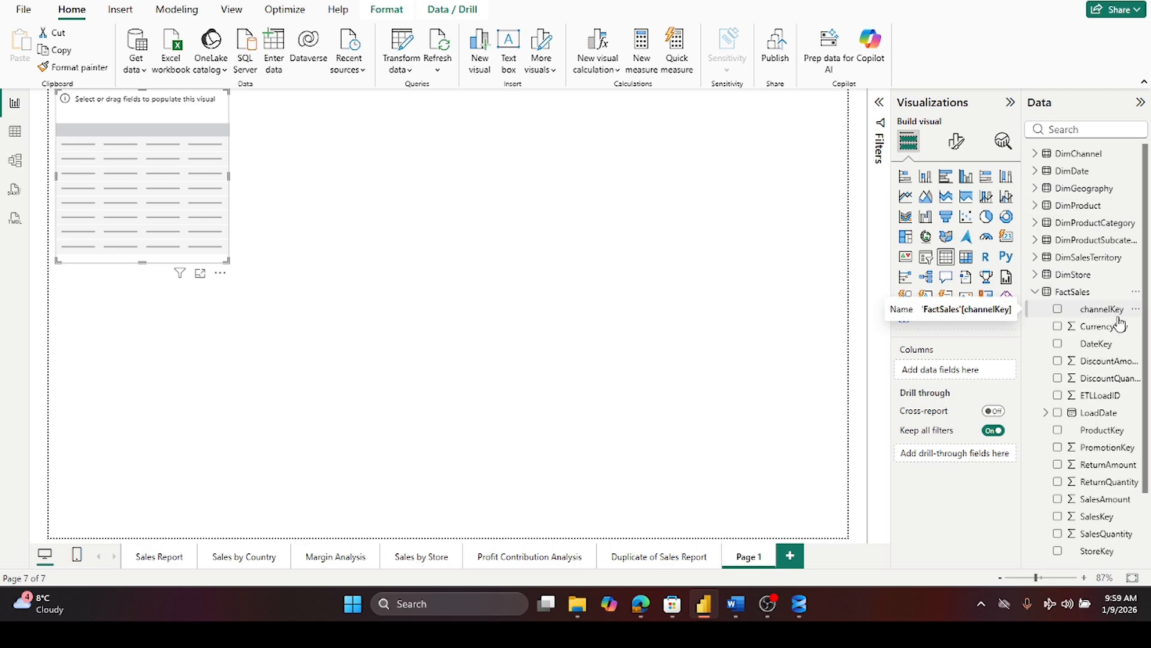
pyautogui.scroll(-3, 1106, 529)
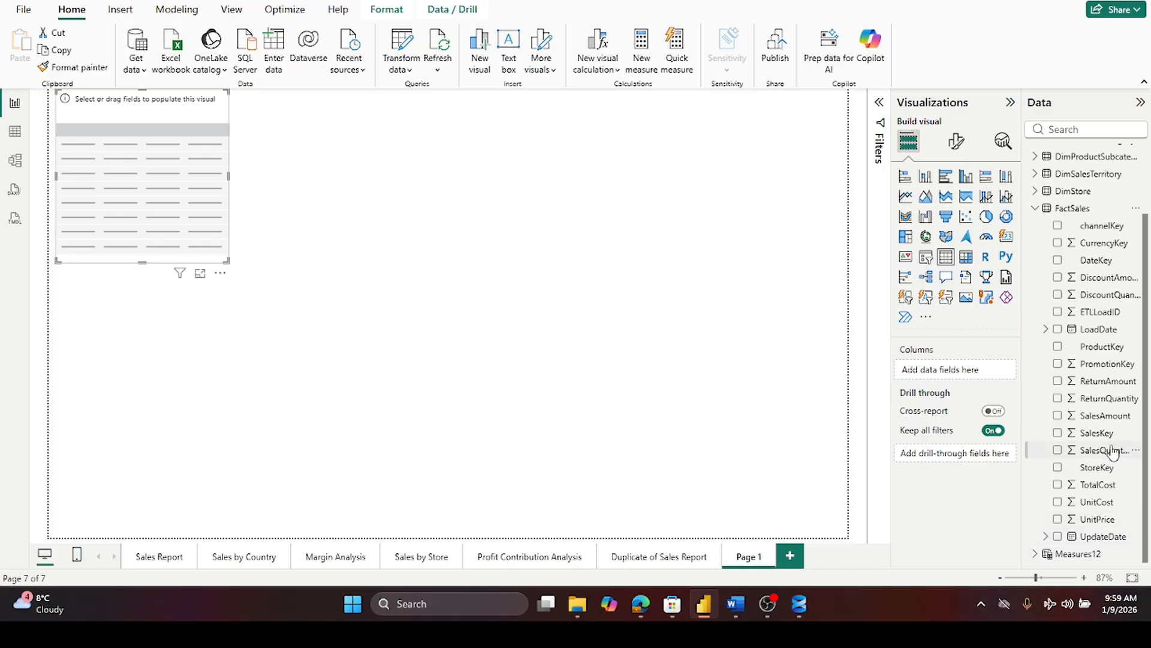
pyautogui.moveTo(1115, 424); pyautogui.dragTo(990, 387)
pyautogui.moveTo(987, 387); pyautogui.dragTo(983, 372)
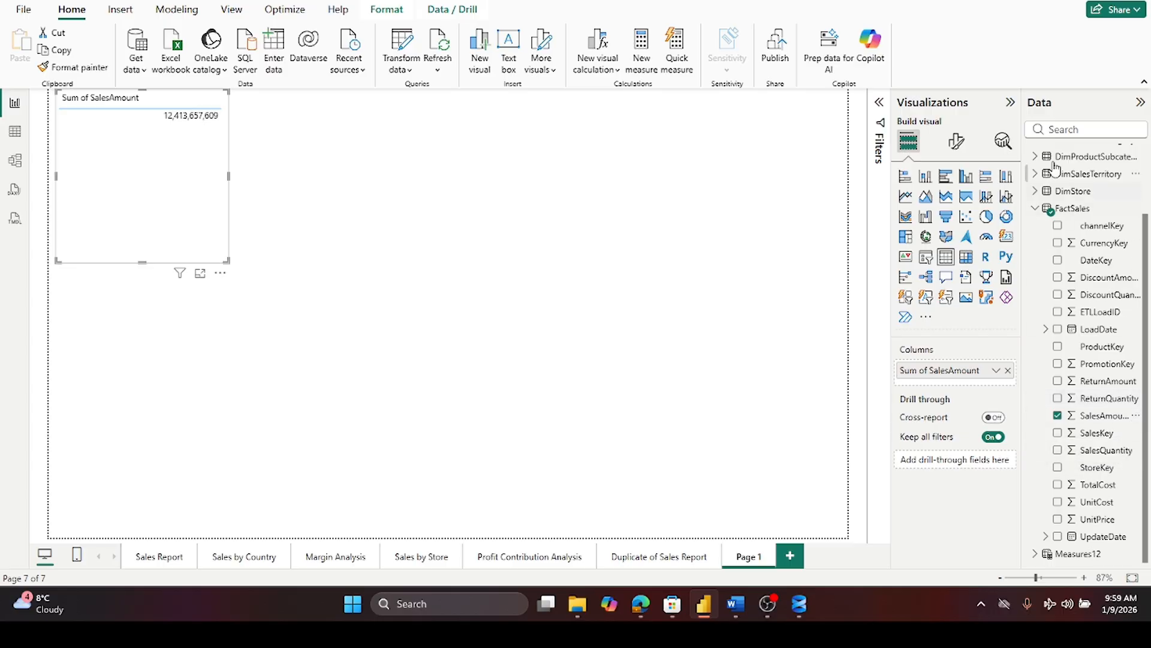
# - Add the DimDate Datekey hierarchy to the table and set SalesAmount to Don't summarize
pyautogui.click(1035, 209)
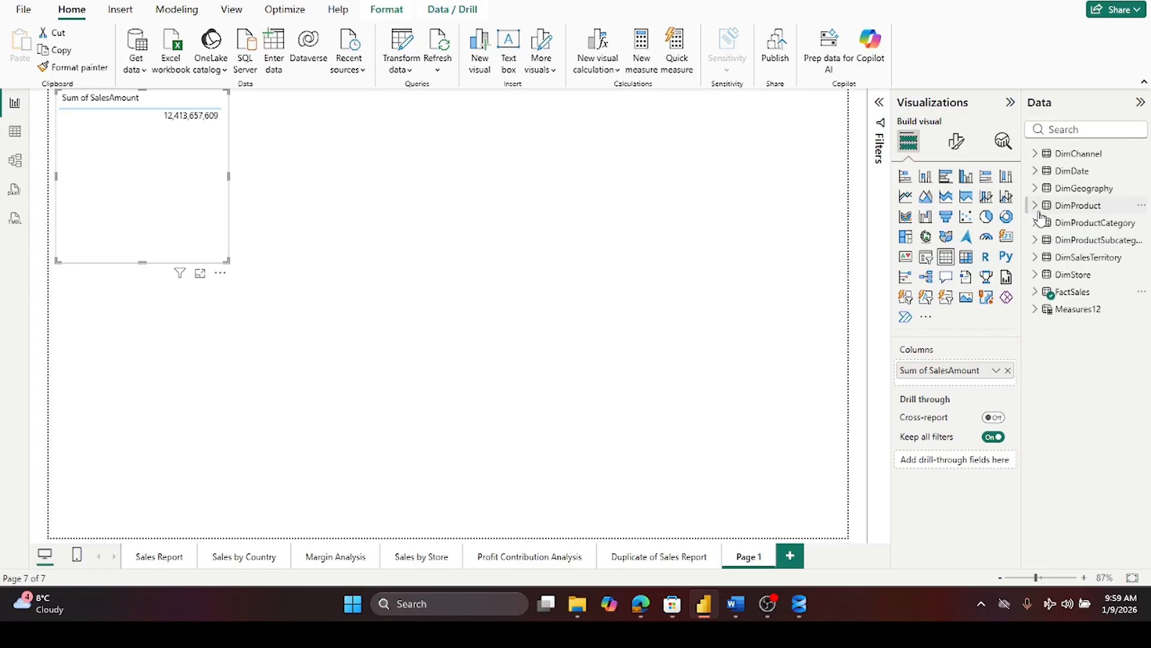
pyautogui.click(1042, 173)
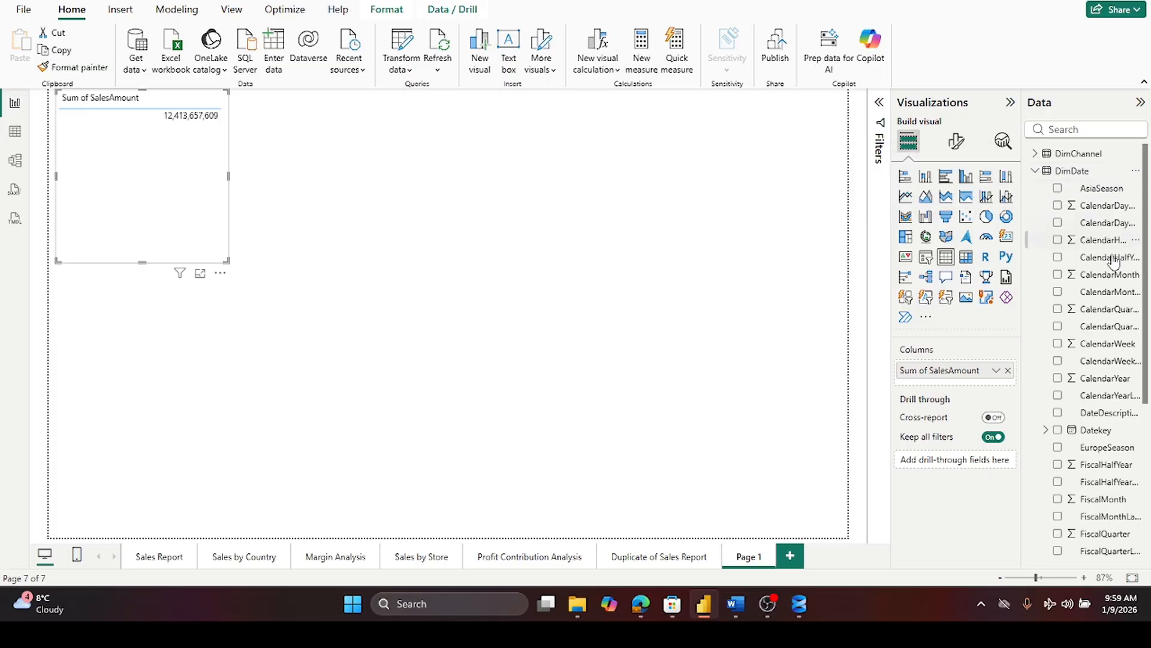
pyautogui.click(1058, 432)
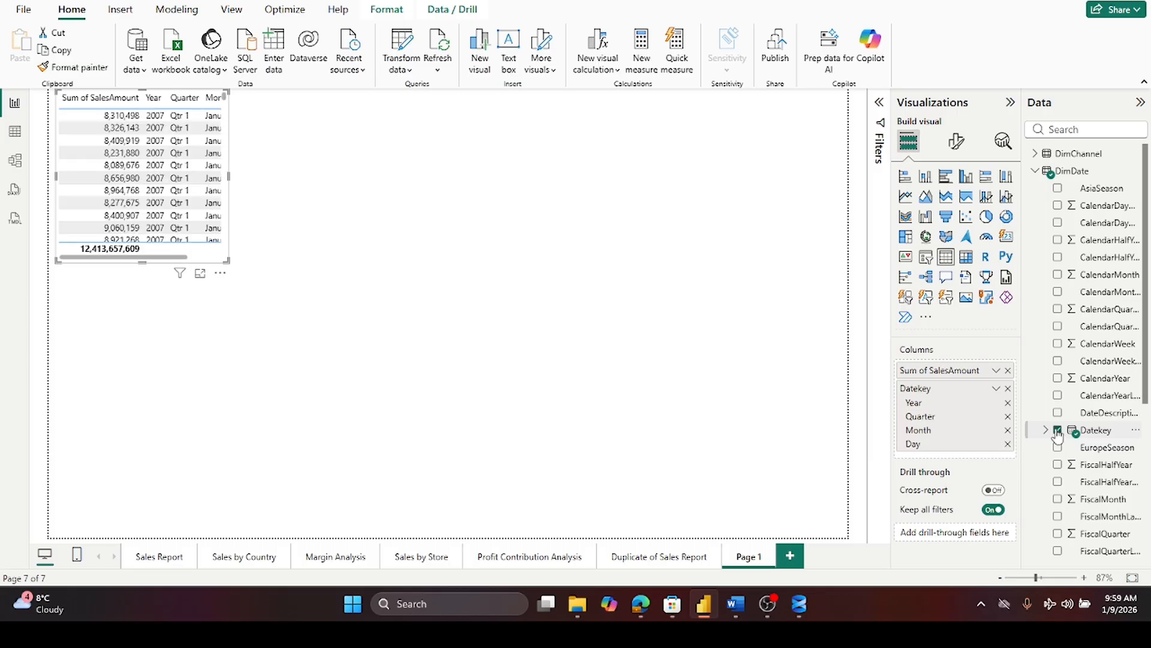
pyautogui.click(997, 372)
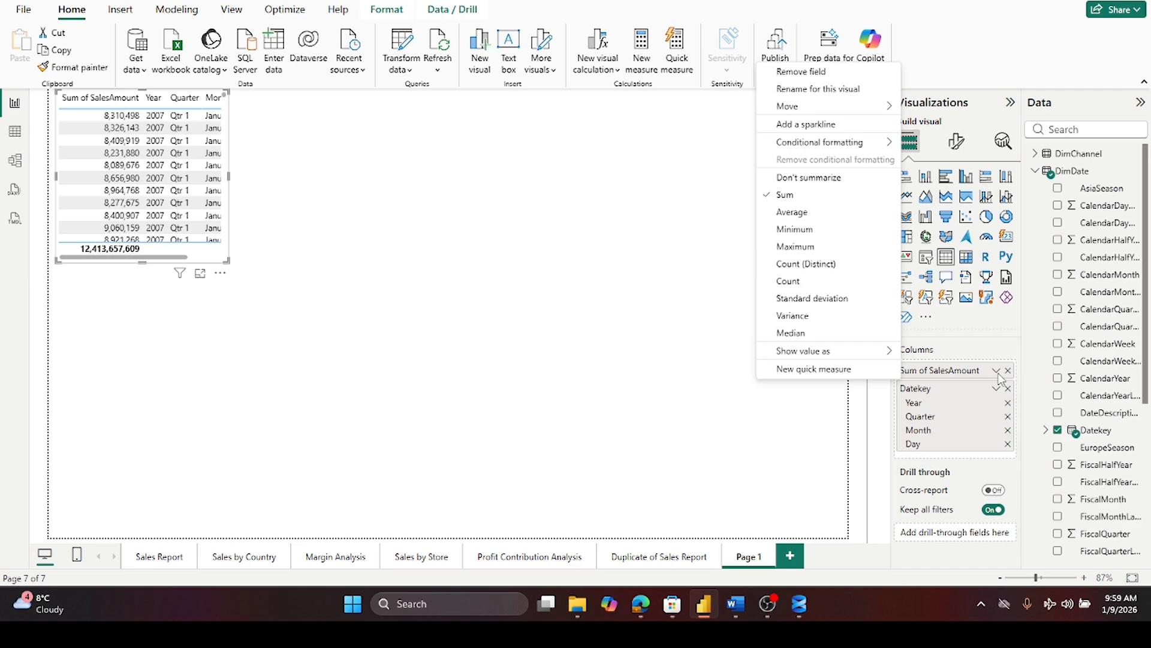
pyautogui.click(802, 179)
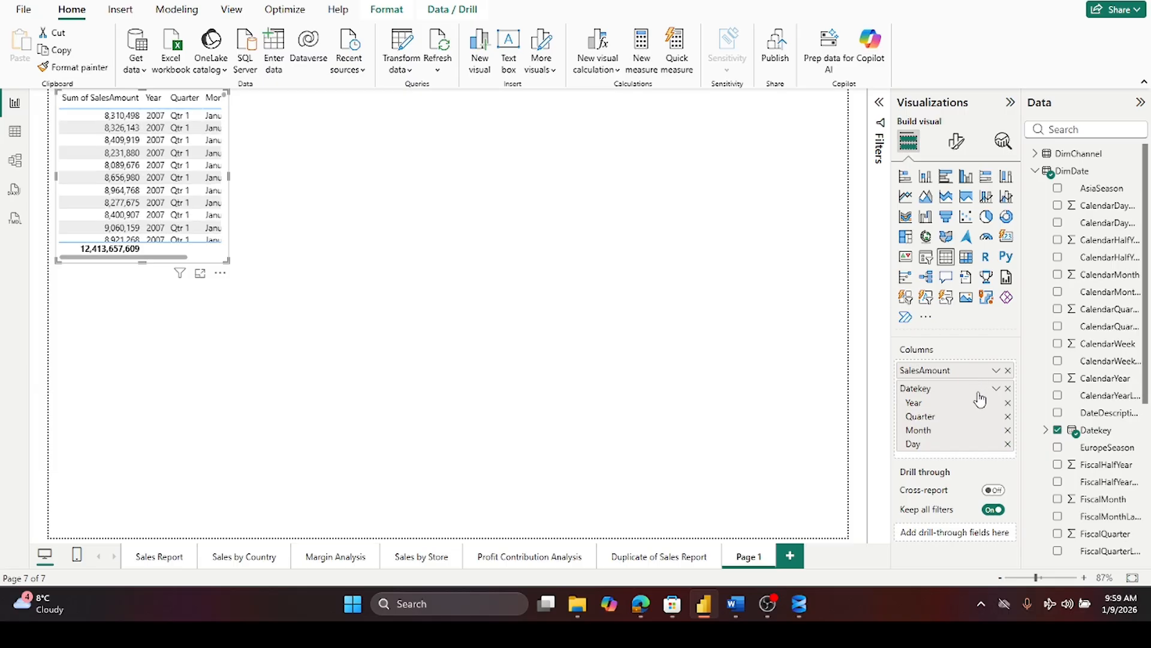
# - Remove the Day, Month, Quarter and Year levels and the SalesAmount field from the table
pyautogui.click(1008, 444)
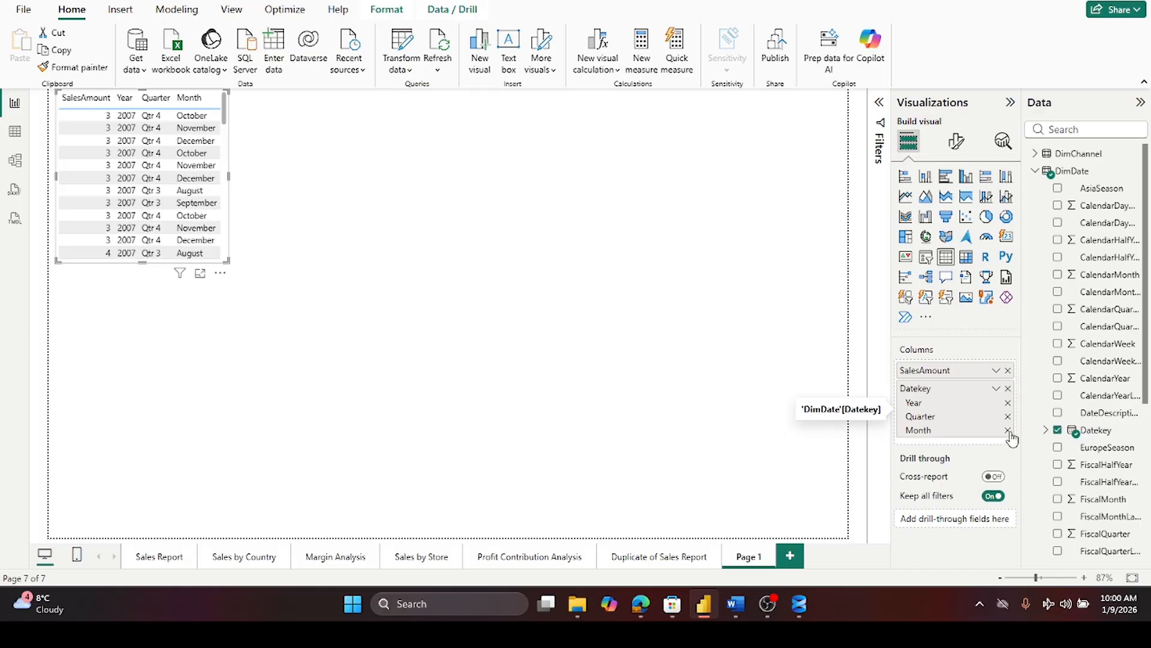
pyautogui.click(1008, 431)
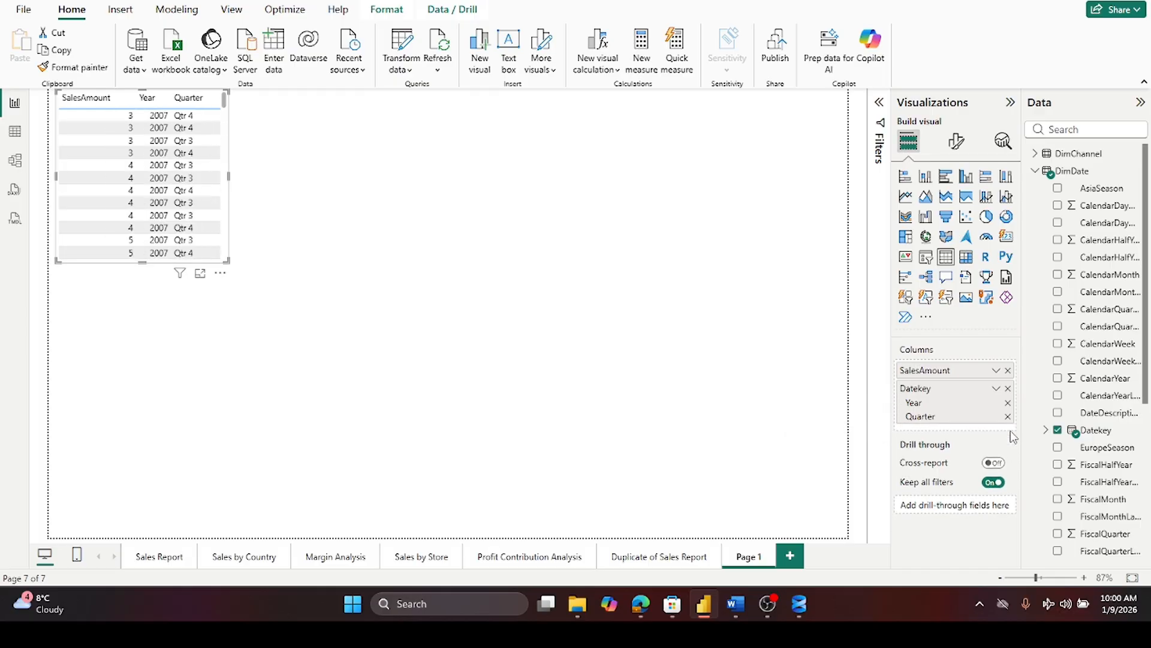
pyautogui.click(1009, 416)
pyautogui.click(1008, 402)
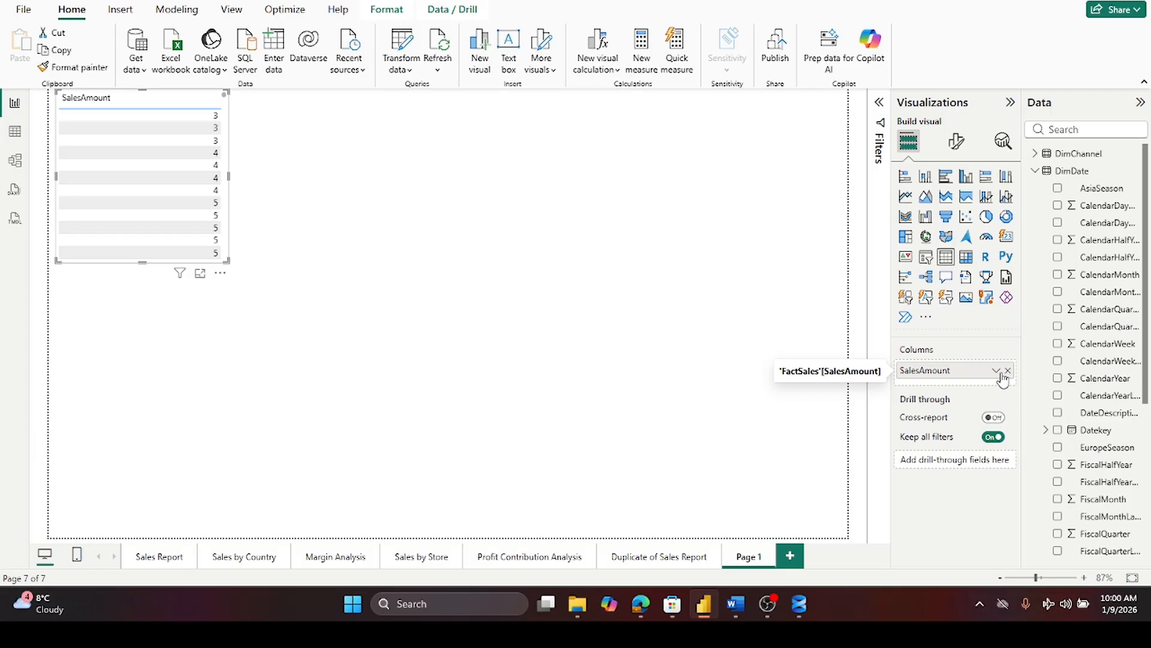
pyautogui.click(1008, 371)
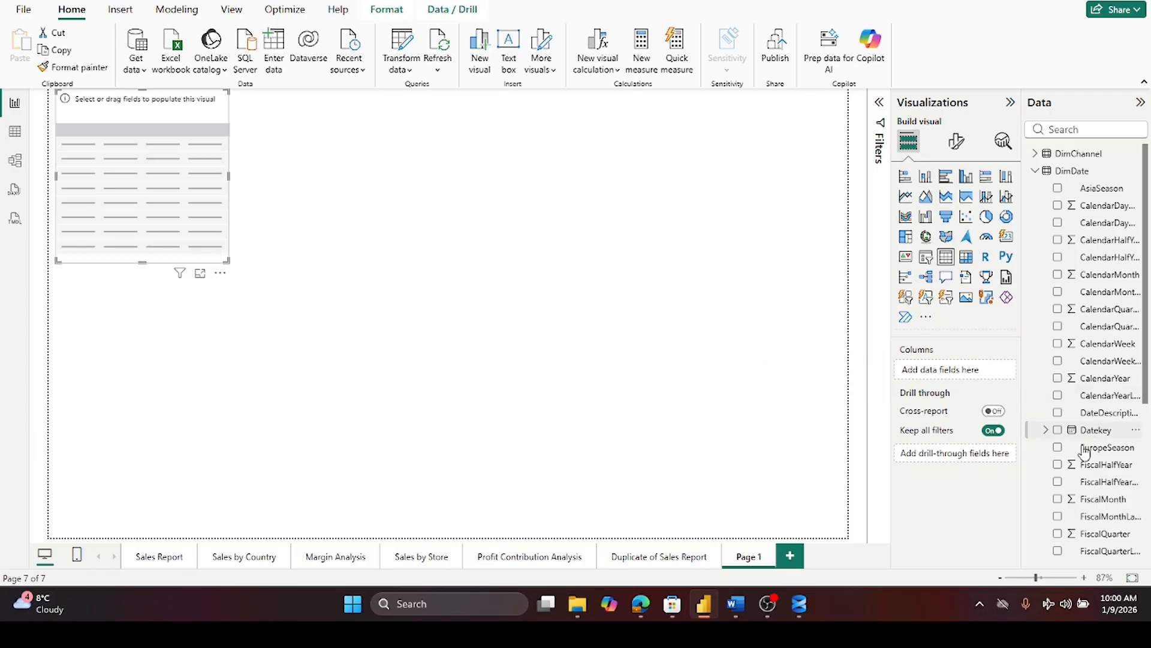
# - Add the FactSales SalesAmount field back to the table as a sum
pyautogui.click(1035, 171)
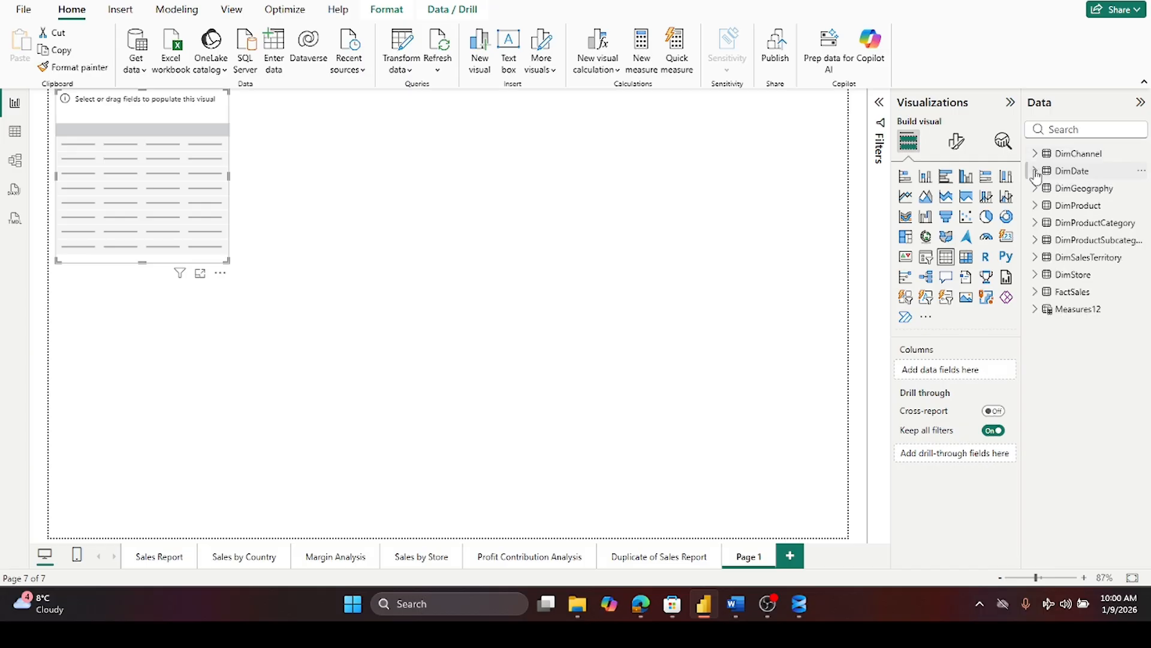
pyautogui.click(1035, 292)
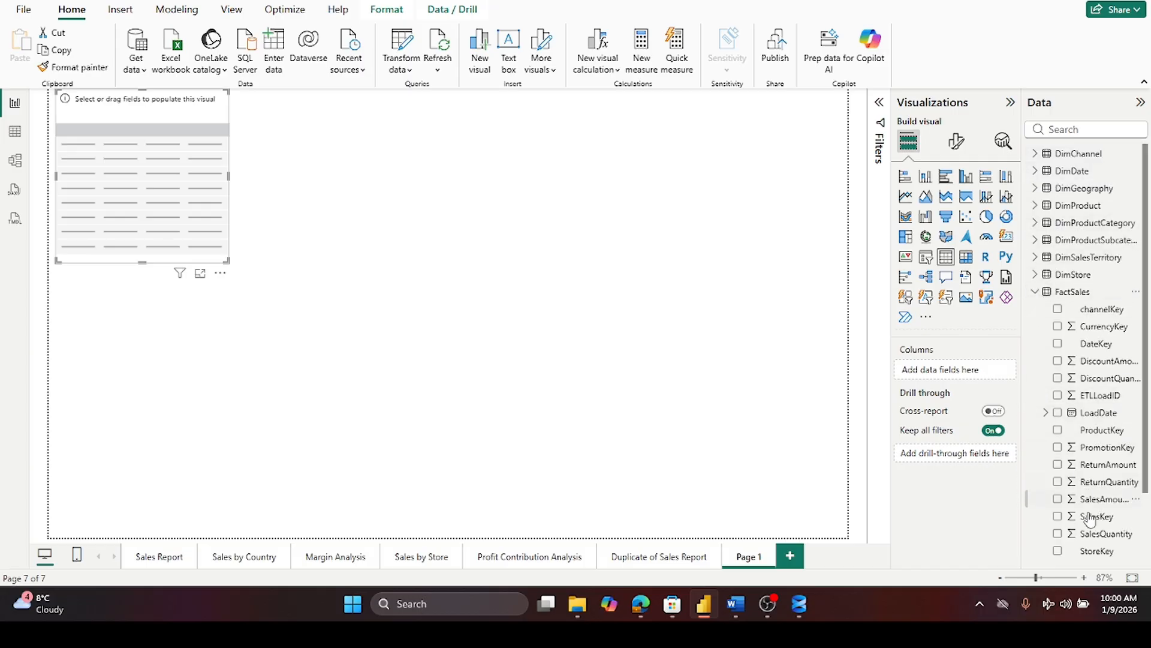
pyautogui.scroll(-3, 1089, 503)
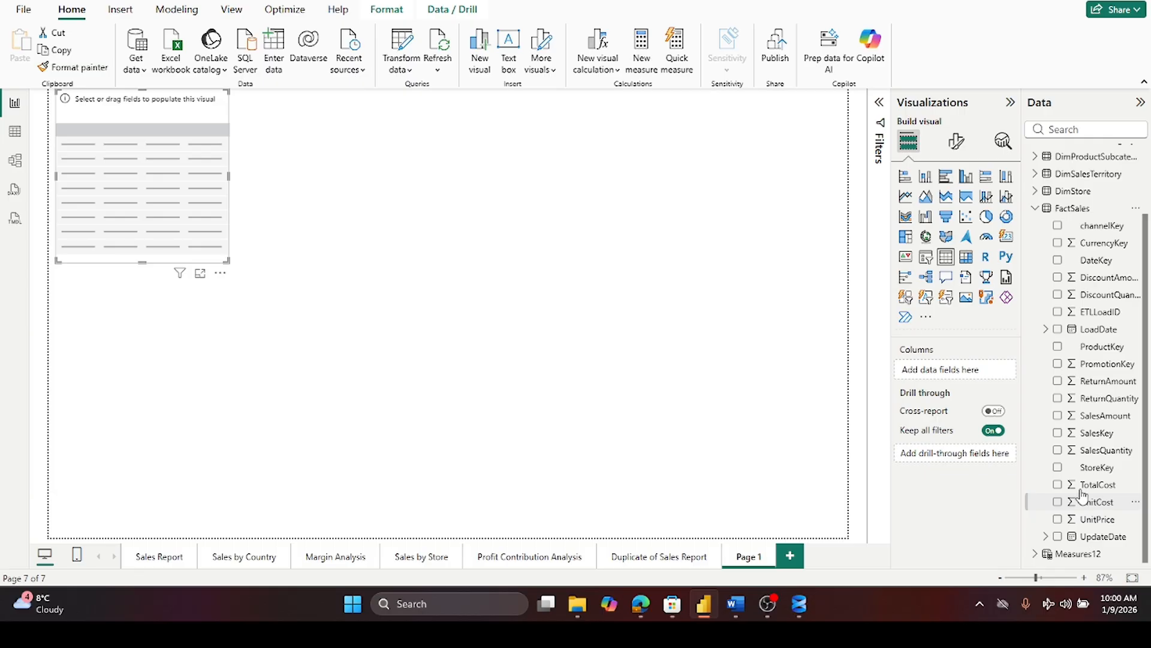
pyautogui.click(1057, 416)
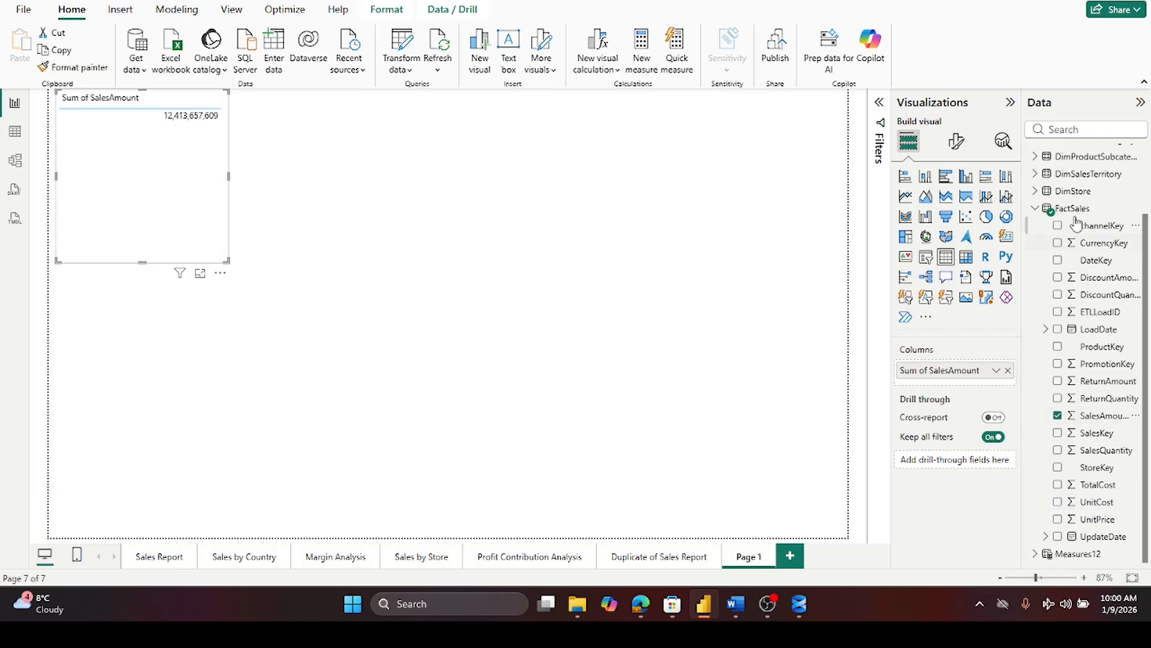
# - Add DimDate Datekey to the table, displayed as Datekey instead of Date Hierarchy
pyautogui.click(1036, 209)
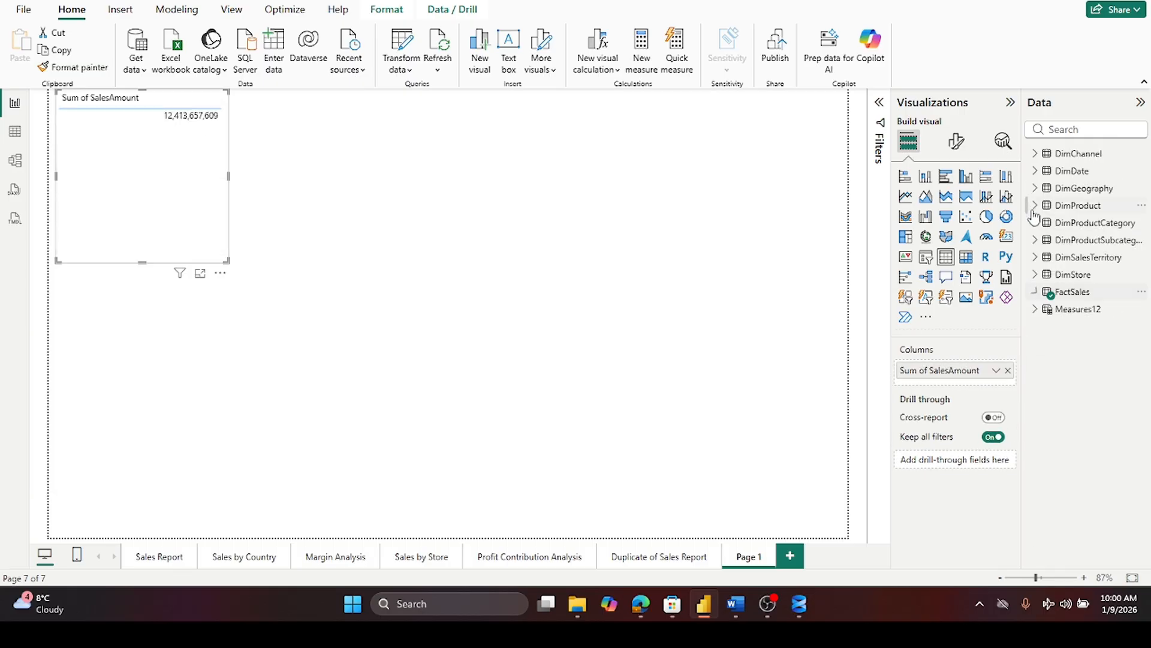
pyautogui.click(1045, 172)
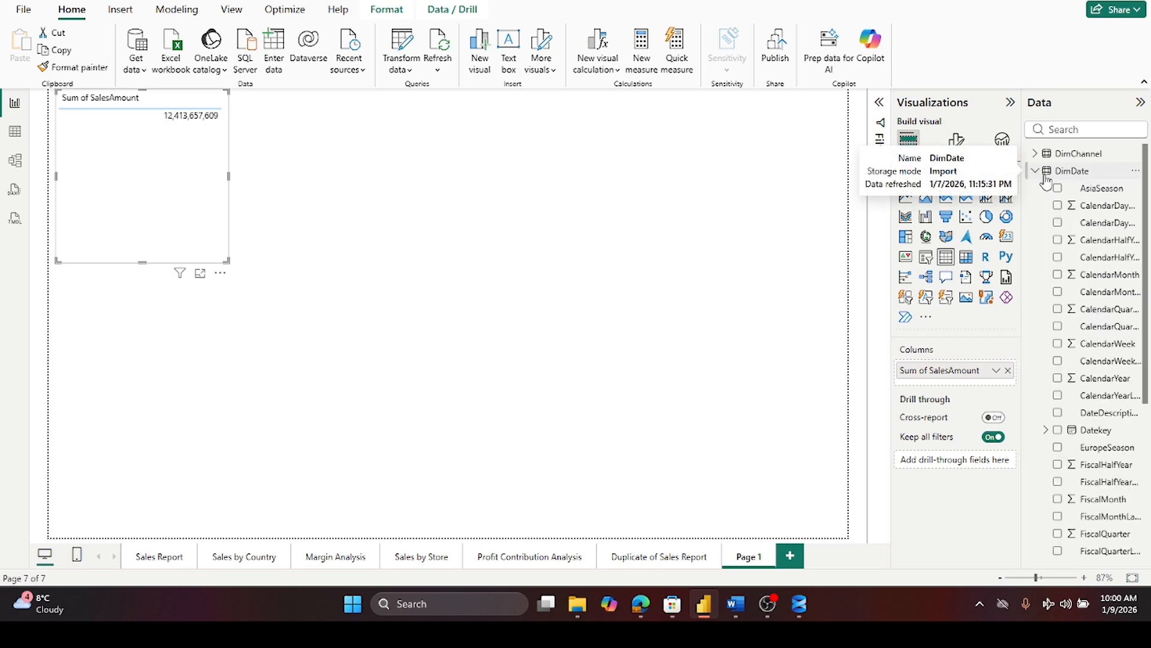
pyautogui.click(1056, 430)
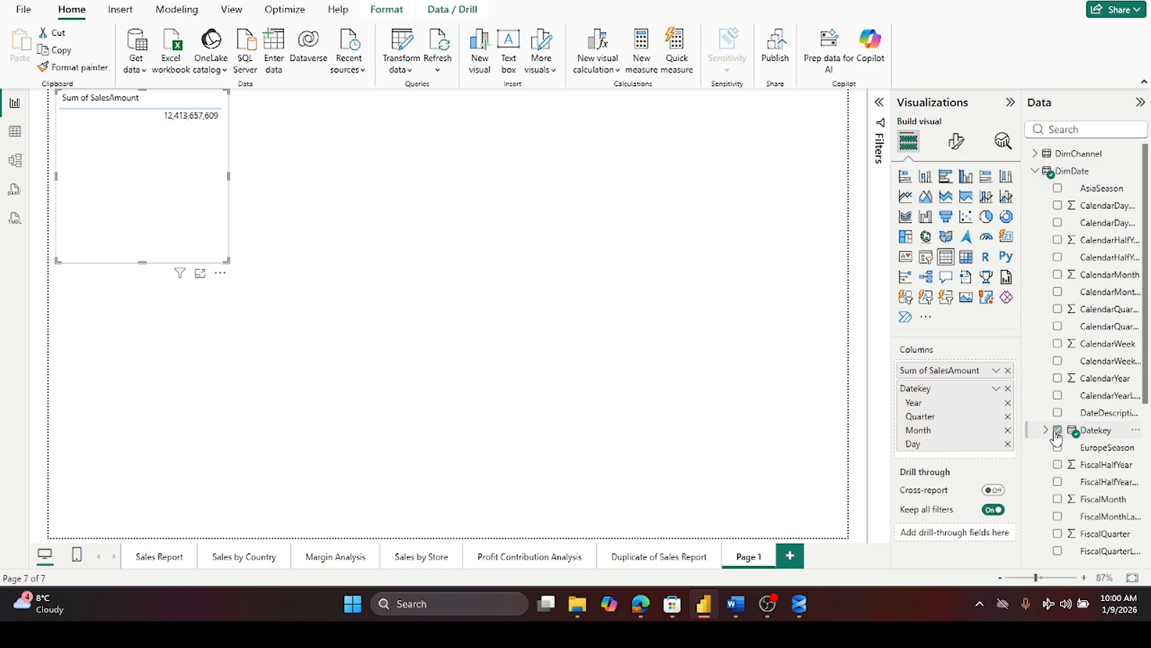
pyautogui.click(996, 390)
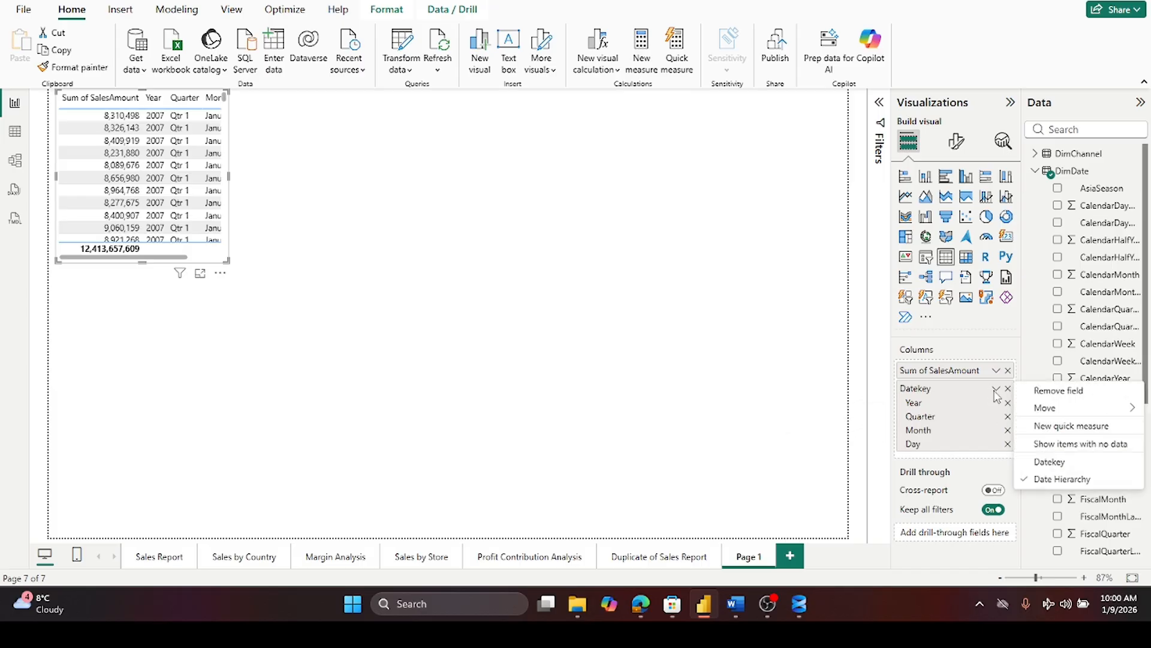
pyautogui.click(1050, 462)
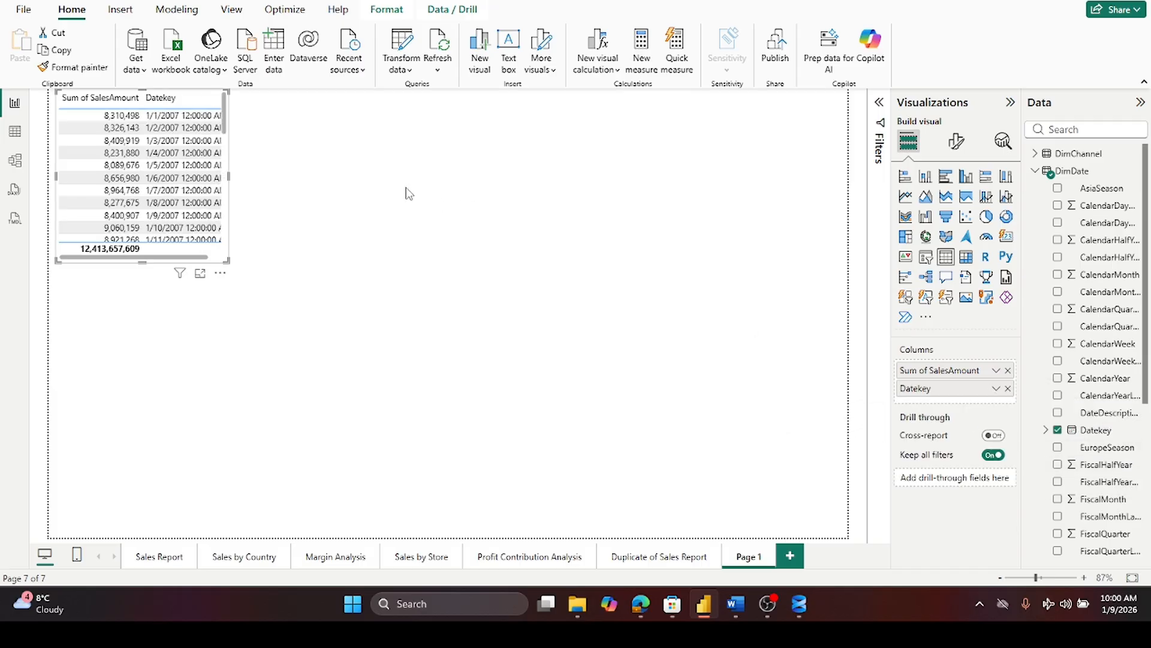
# - Resize the table visual so the full date values are visible
pyautogui.moveTo(233, 181); pyautogui.dragTo(496, 218)
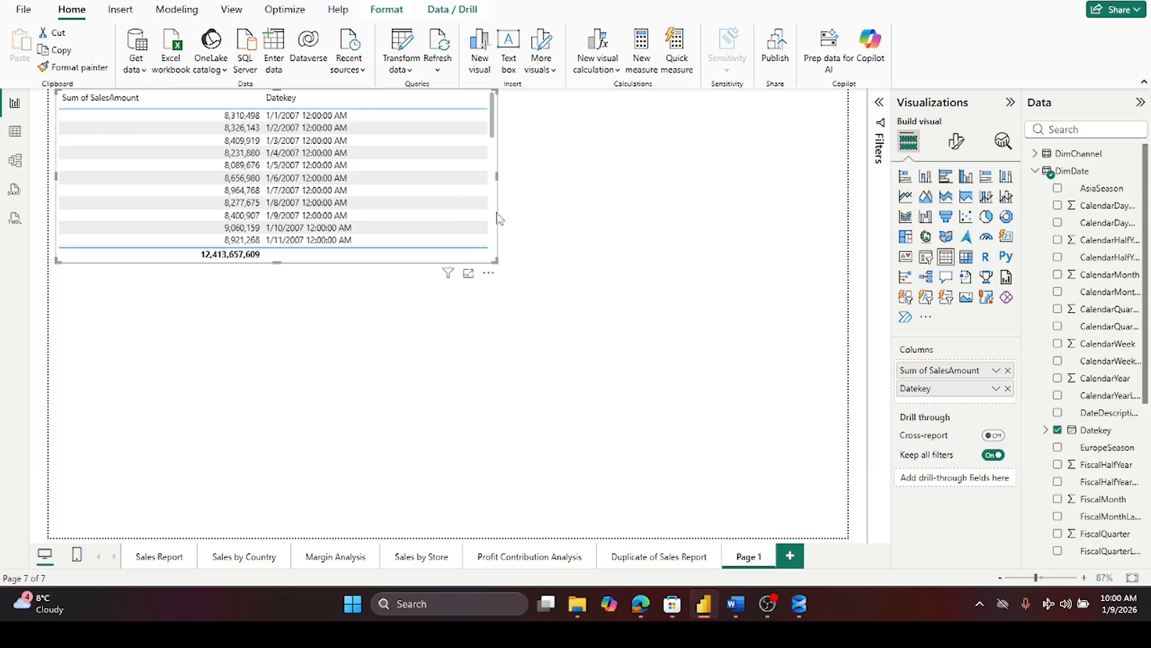
pyautogui.moveTo(497, 178); pyautogui.dragTo(405, 200)
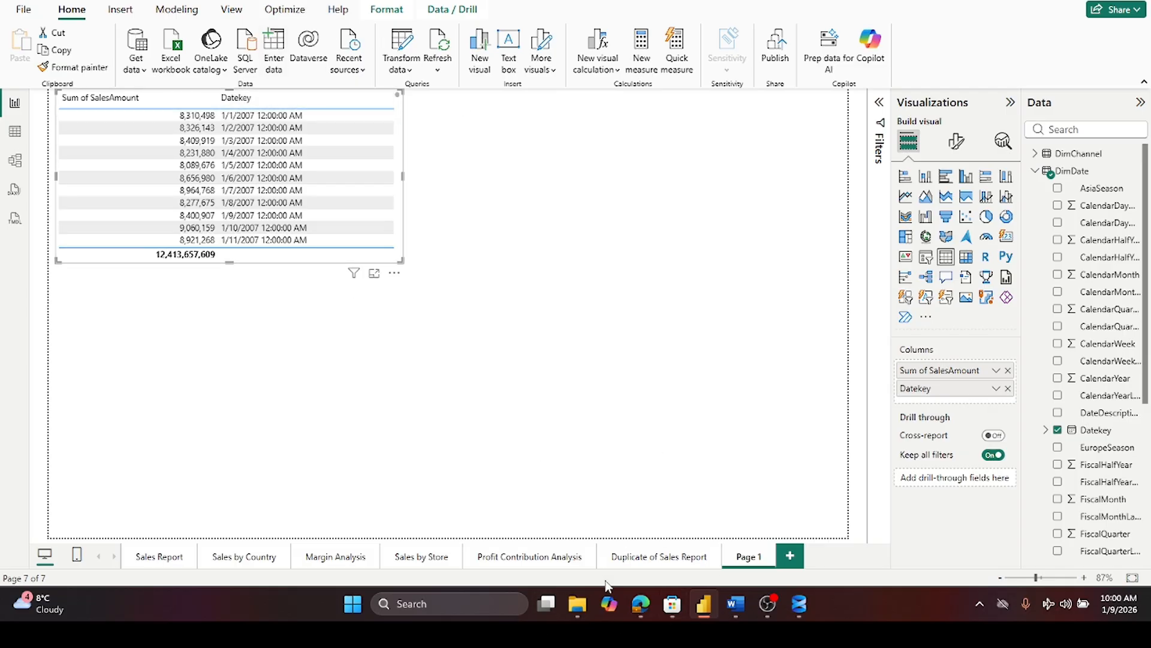
# - Compare the Sales by Country monthly sales chart with the daily sales totals in the new table
pyautogui.click(229, 559)
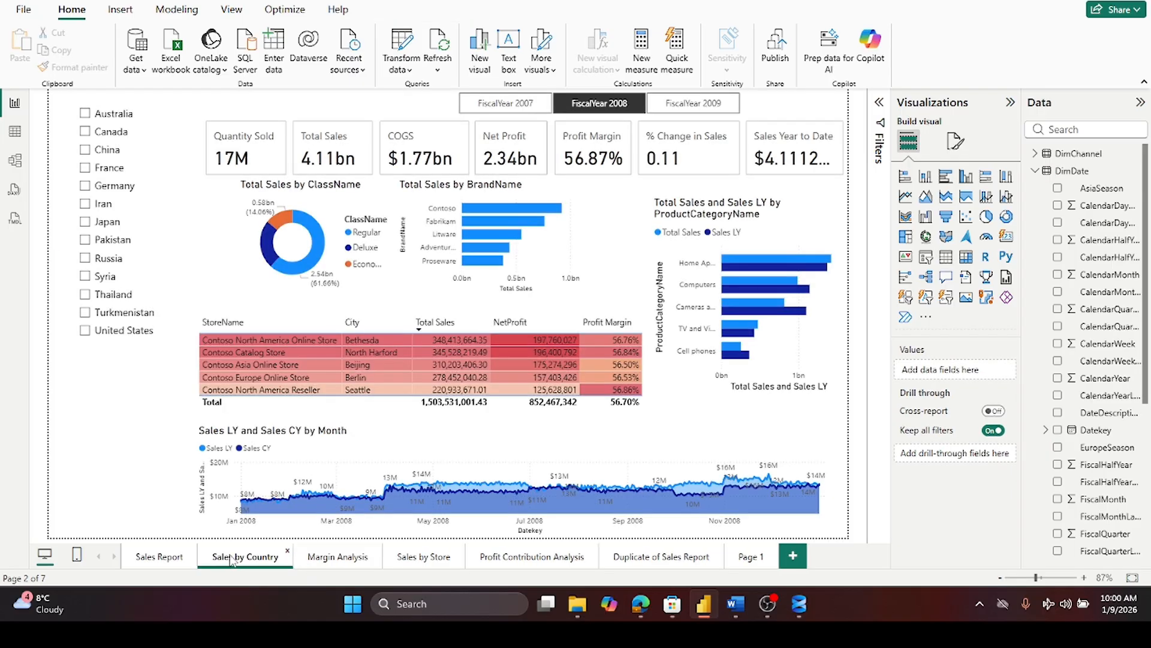
pyautogui.moveTo(243, 508)
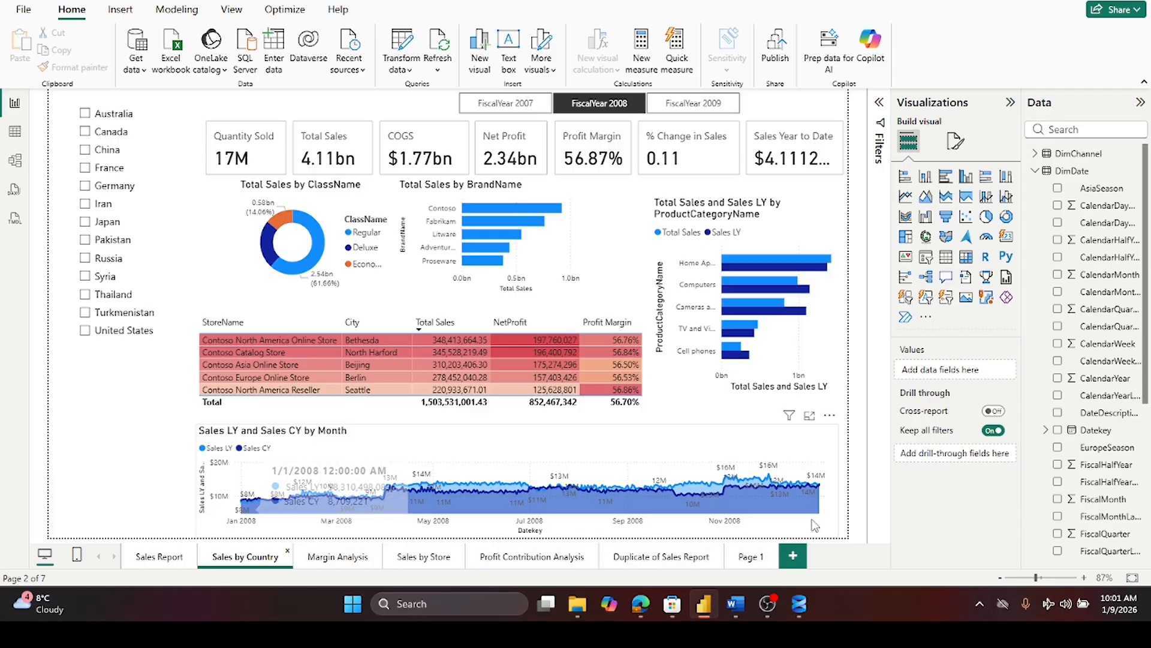
pyautogui.click(739, 558)
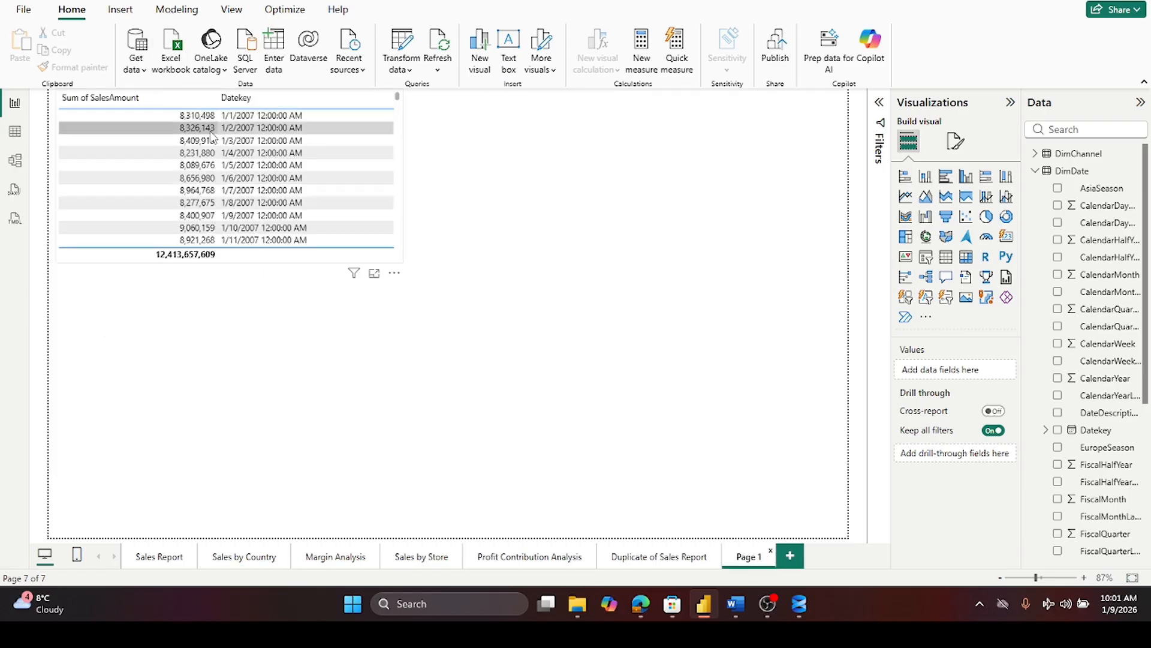
pyautogui.scroll(-2, 231, 116)
pyautogui.scroll(-7, 231, 116)
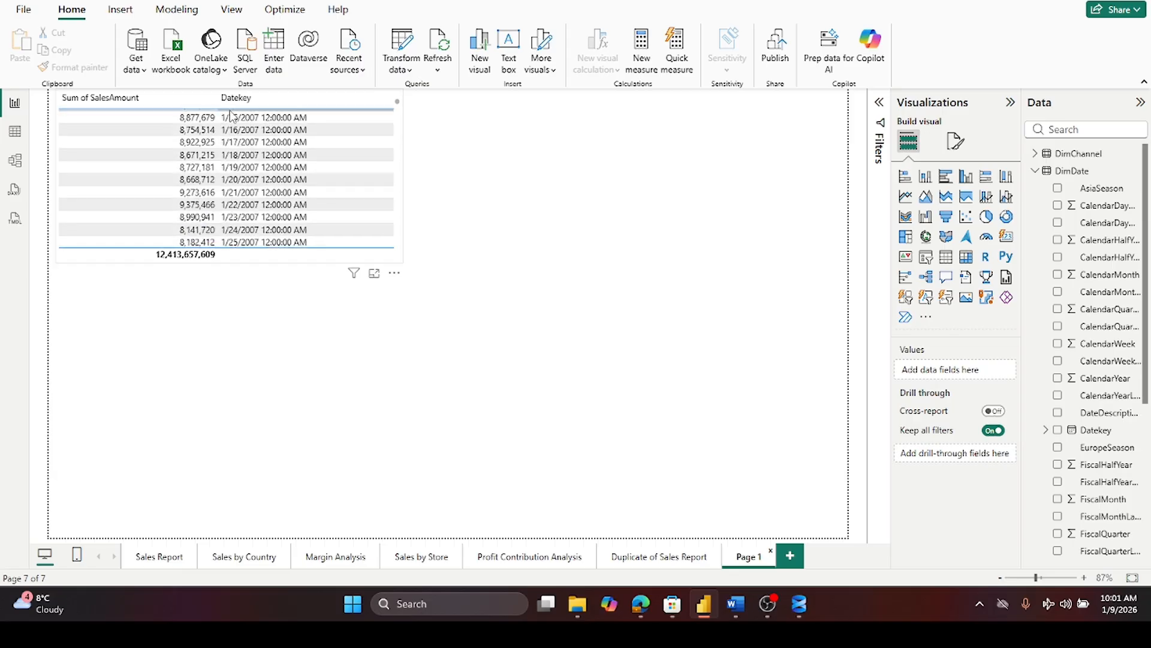
# - Scroll through the daily sales table to examine the sales totals for each date
pyautogui.scroll(-15, 234, 116)
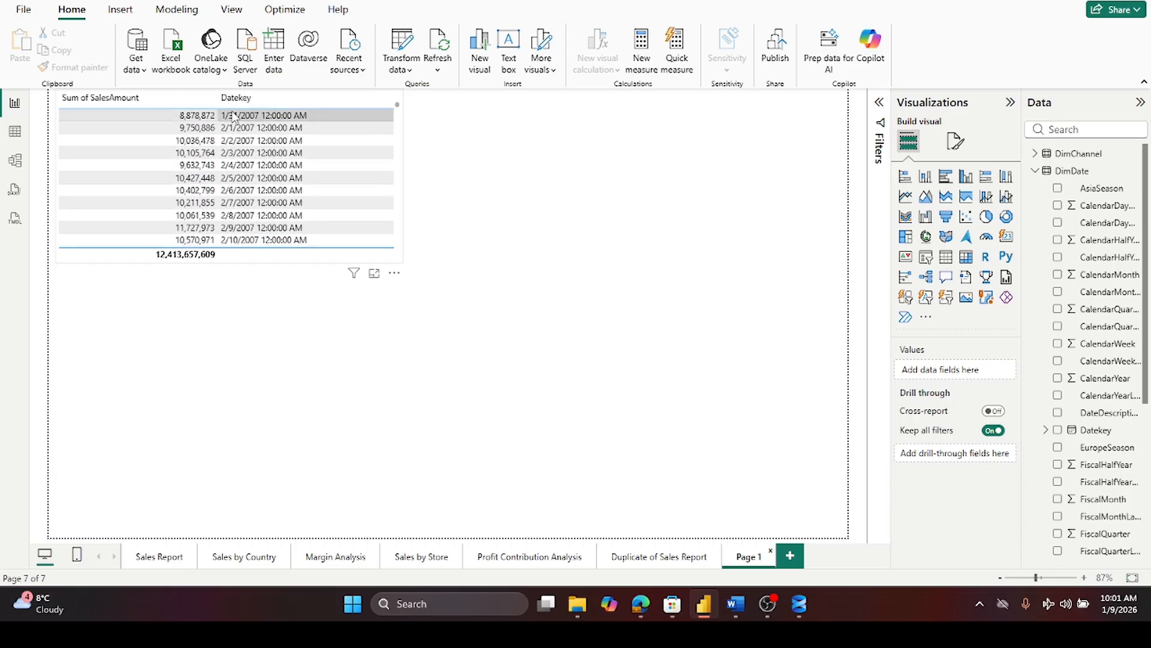
pyautogui.scroll(-7, 234, 115)
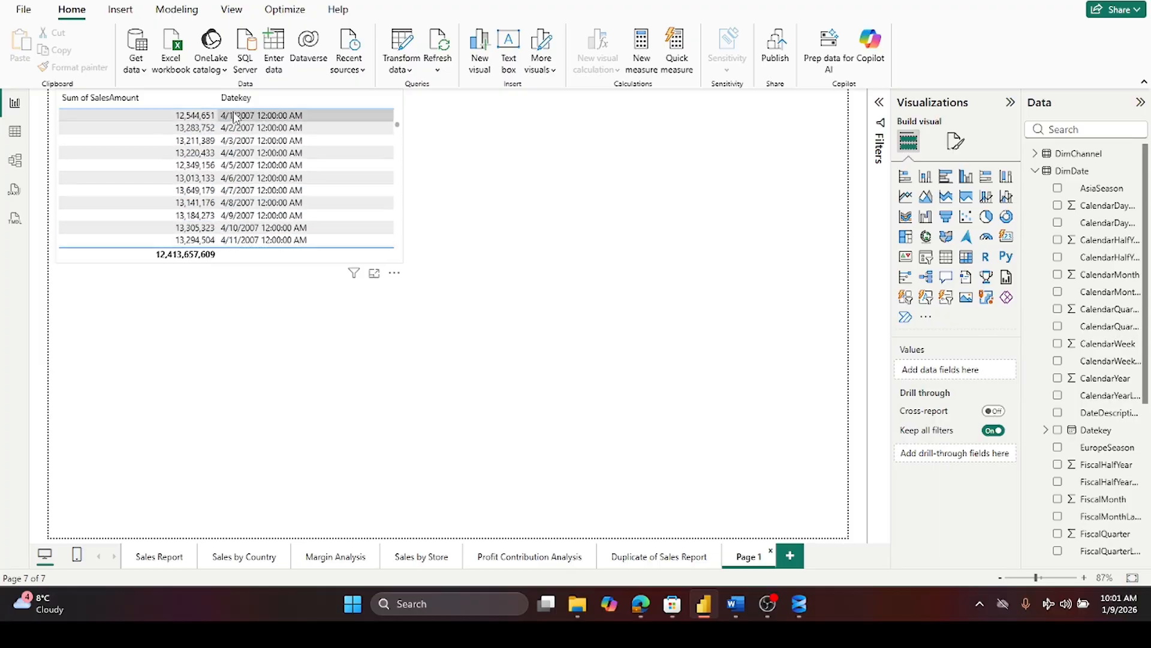
pyautogui.scroll(-20, 233, 116)
pyautogui.scroll(-12, 238, 116)
pyautogui.scroll(-7, 240, 115)
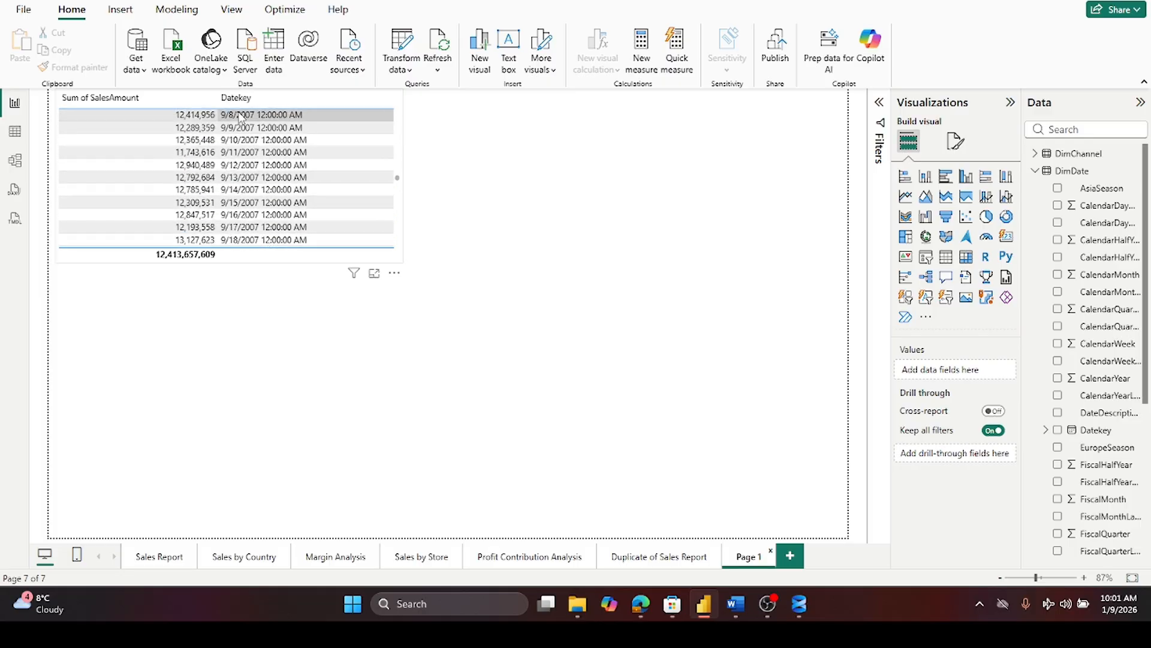
pyautogui.scroll(-20, 239, 115)
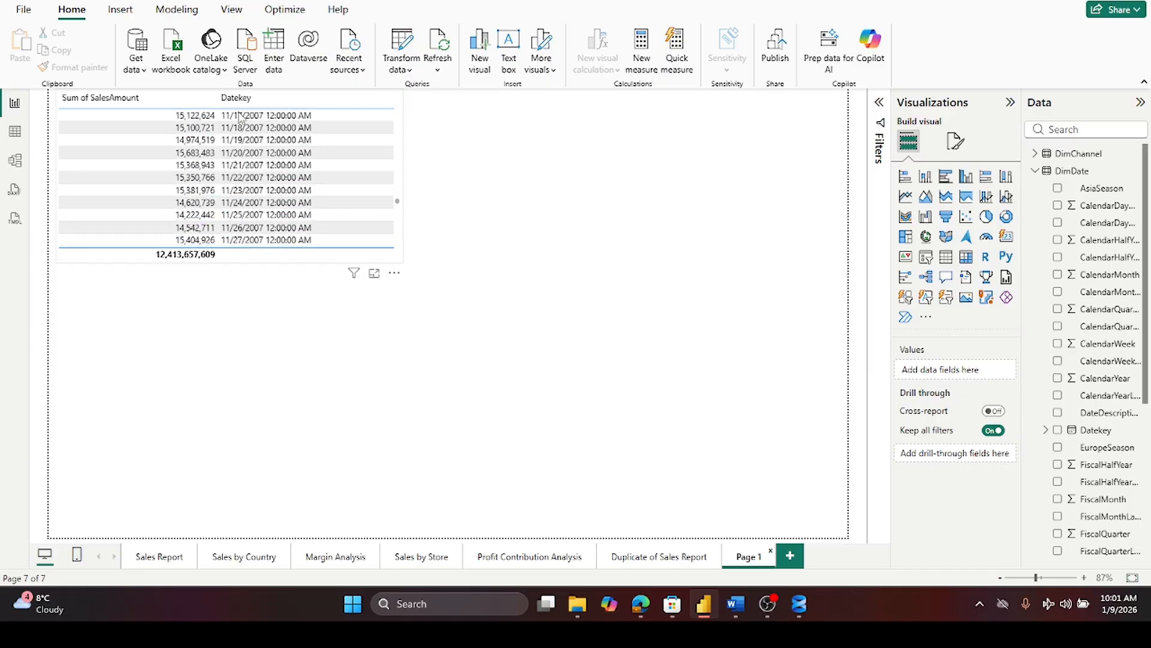
pyautogui.scroll(-18, 239, 116)
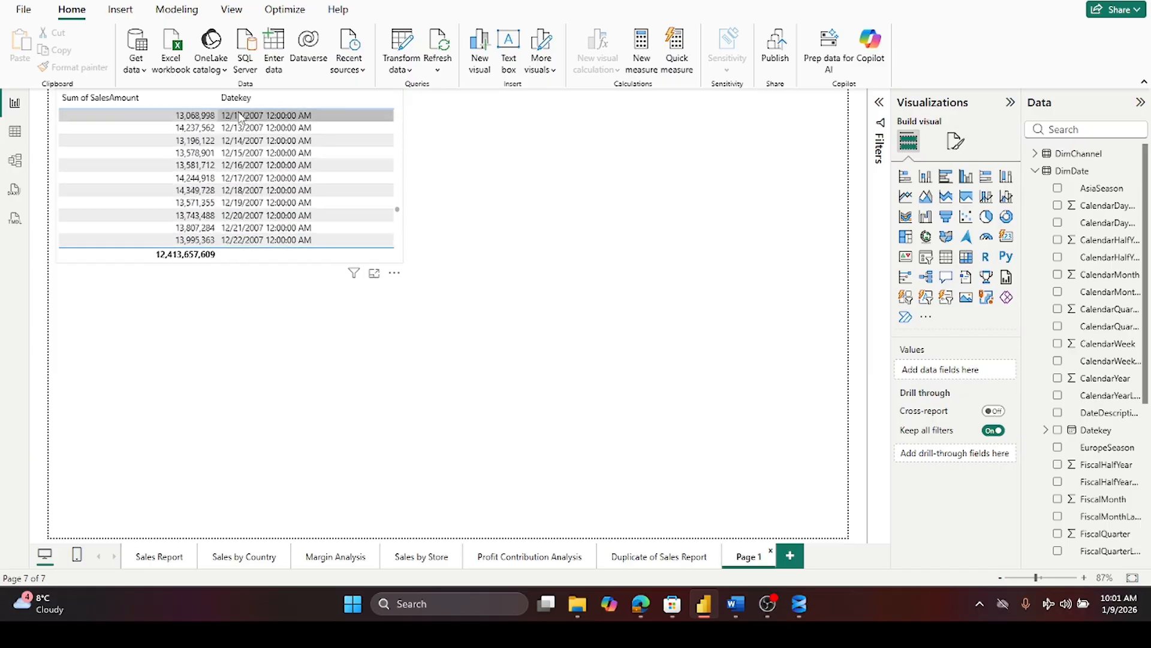
pyautogui.scroll(5, 240, 116)
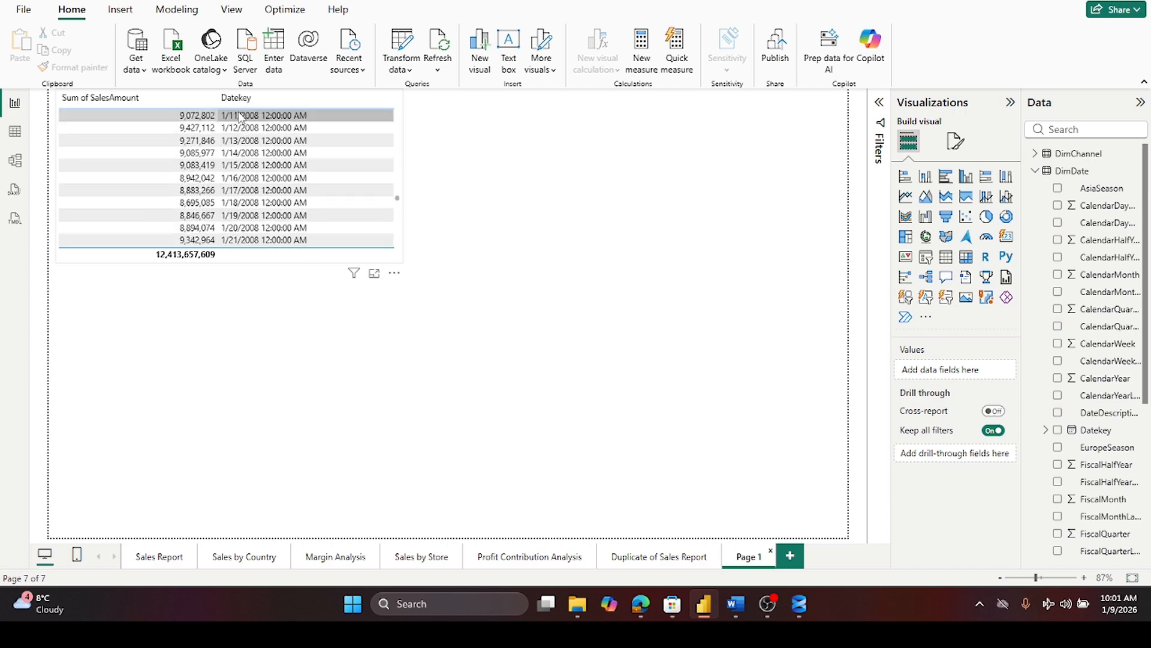
pyautogui.scroll(7, 240, 116)
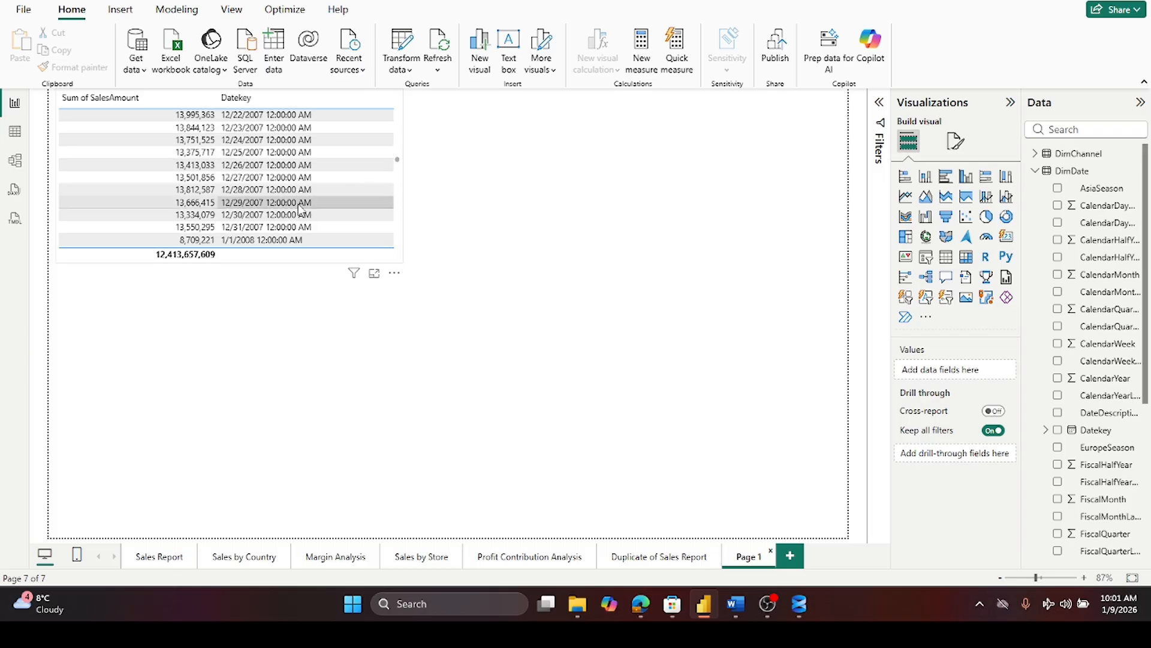
pyautogui.scroll(20, 300, 208)
pyautogui.scroll(20, 294, 157)
pyautogui.scroll(3, 300, 147)
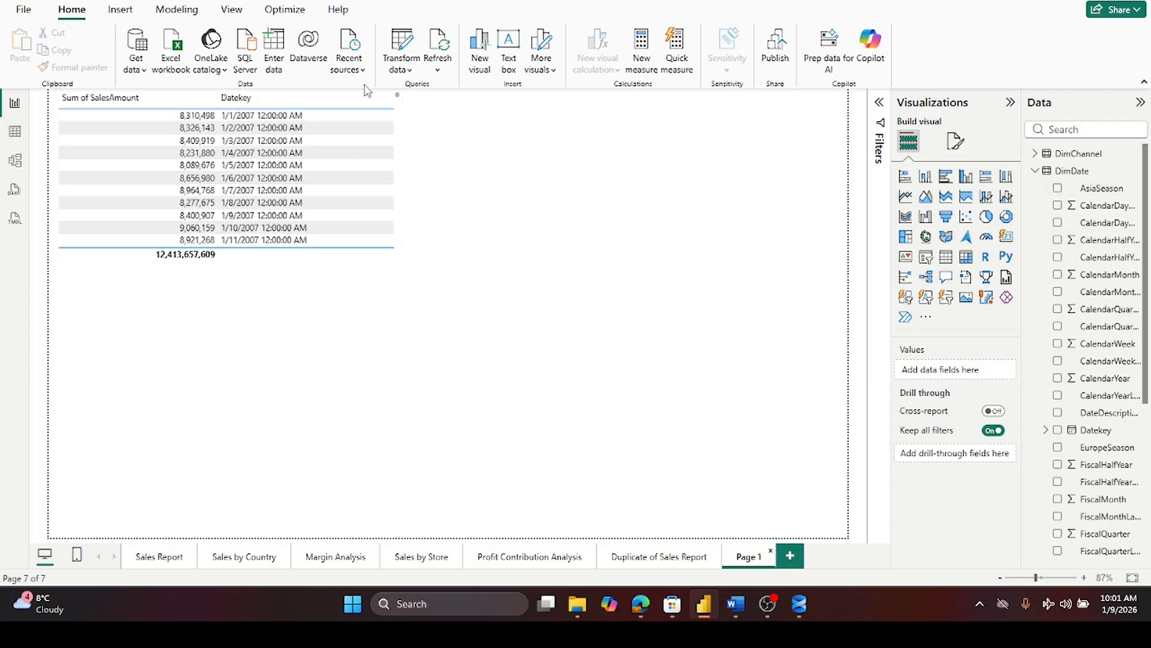
# - Replace Datekey in the table with its date hierarchy, keep only Year and Month, and widen the table
pyautogui.click(398, 149)
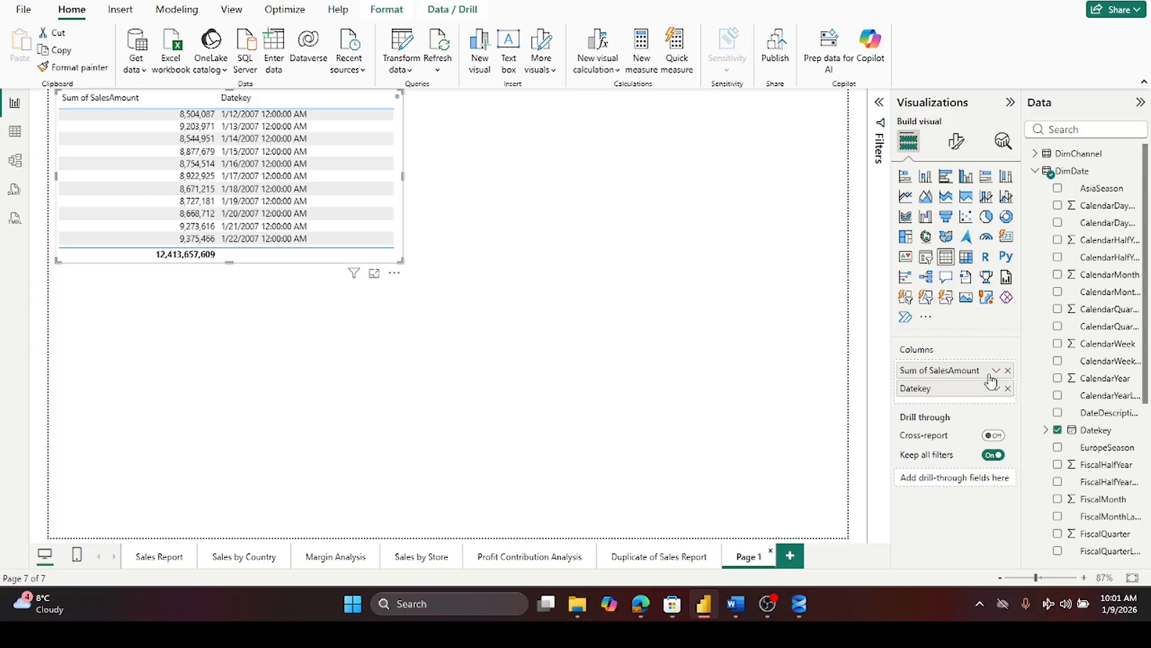
pyautogui.click(1008, 389)
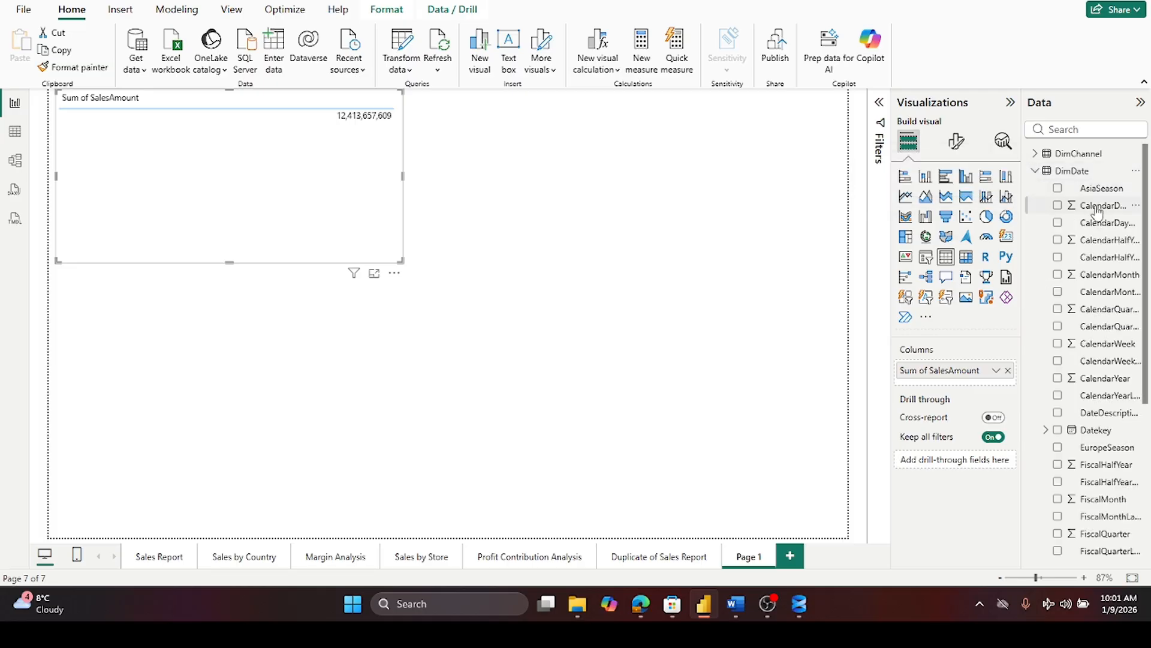
pyautogui.moveTo(1109, 440); pyautogui.dragTo(959, 379)
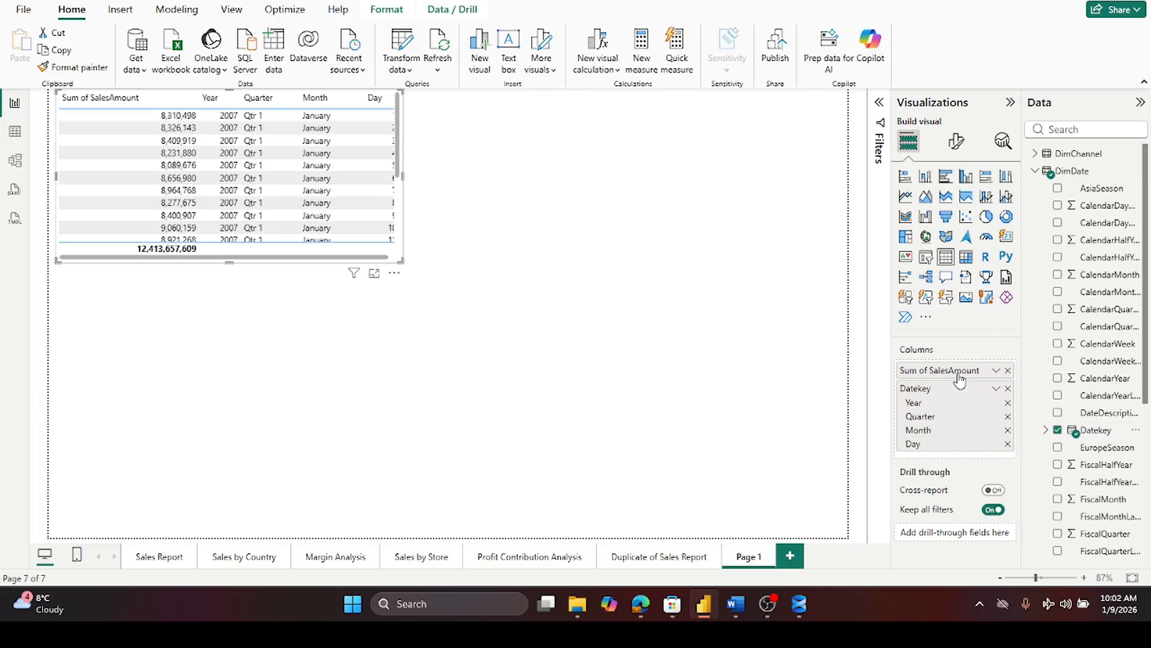
pyautogui.click(1008, 416)
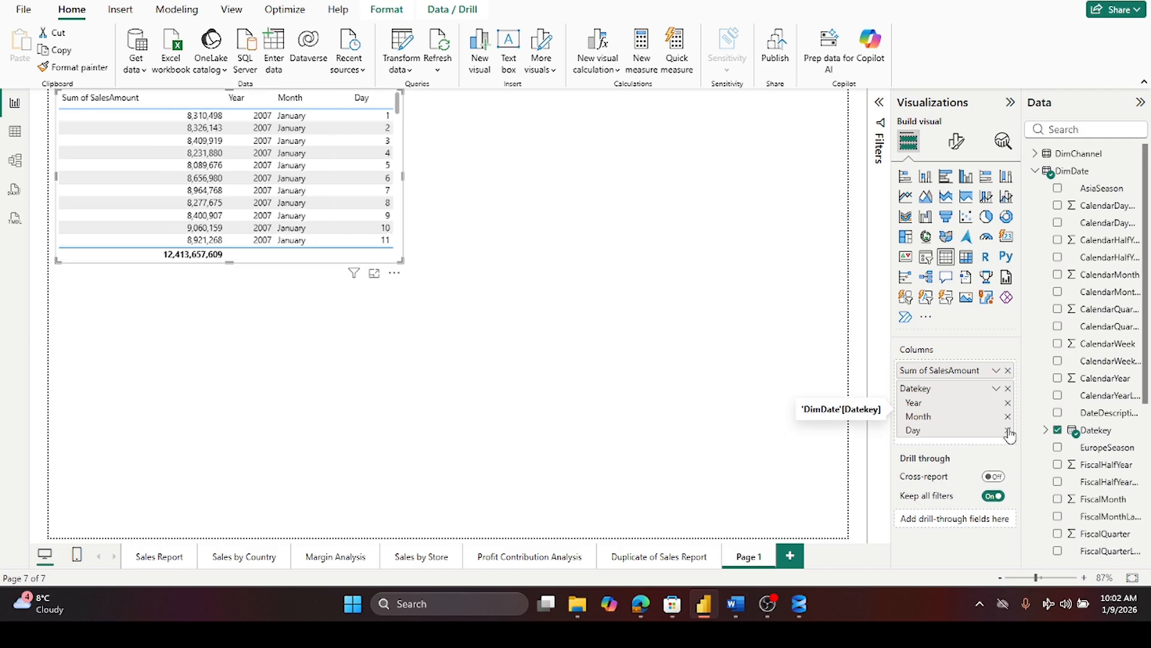
pyautogui.click(1008, 430)
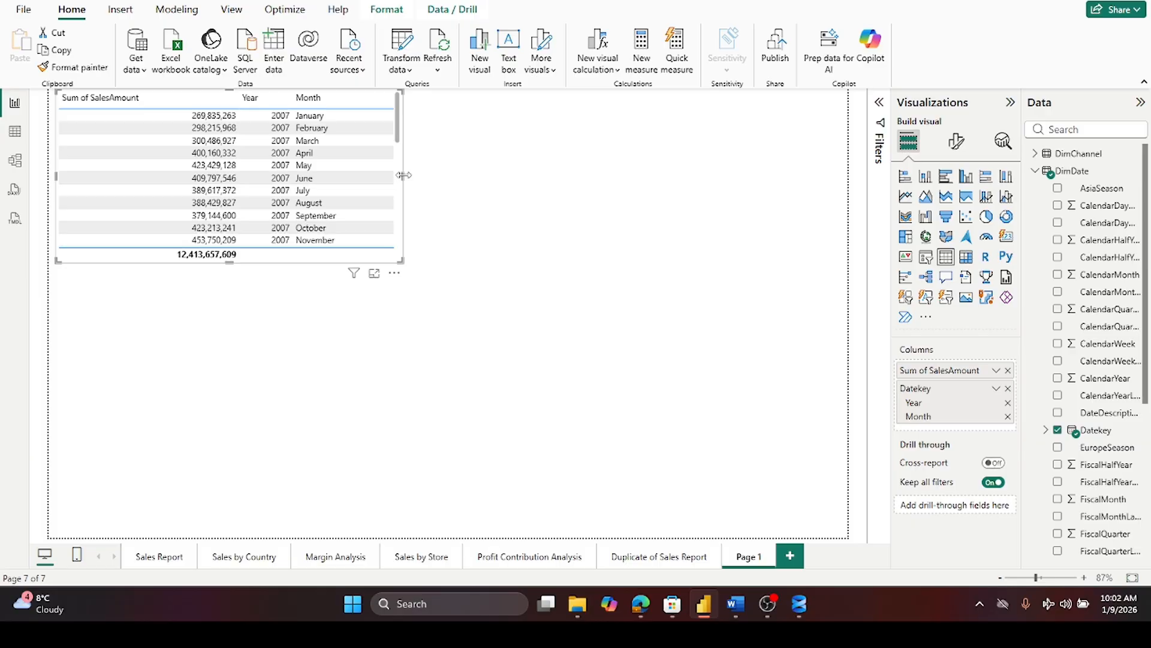
pyautogui.moveTo(404, 175); pyautogui.dragTo(491, 192)
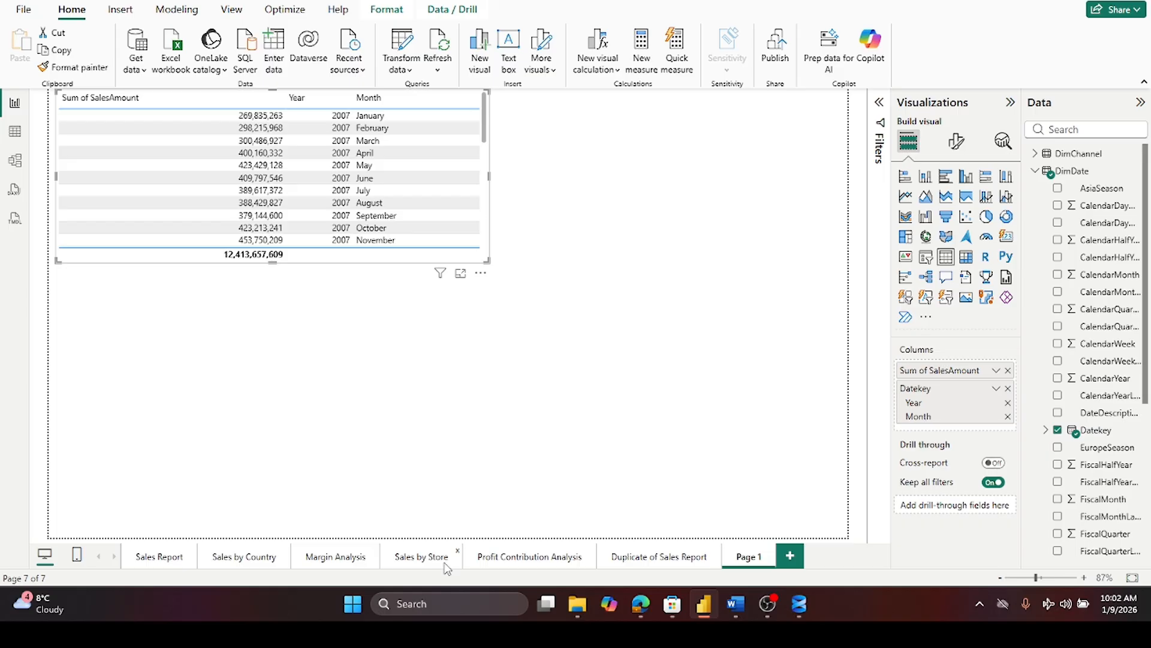
# - Switch to the Sales by Country page to inspect the monthly sales chart, then return to Page 1
pyautogui.click(243, 558)
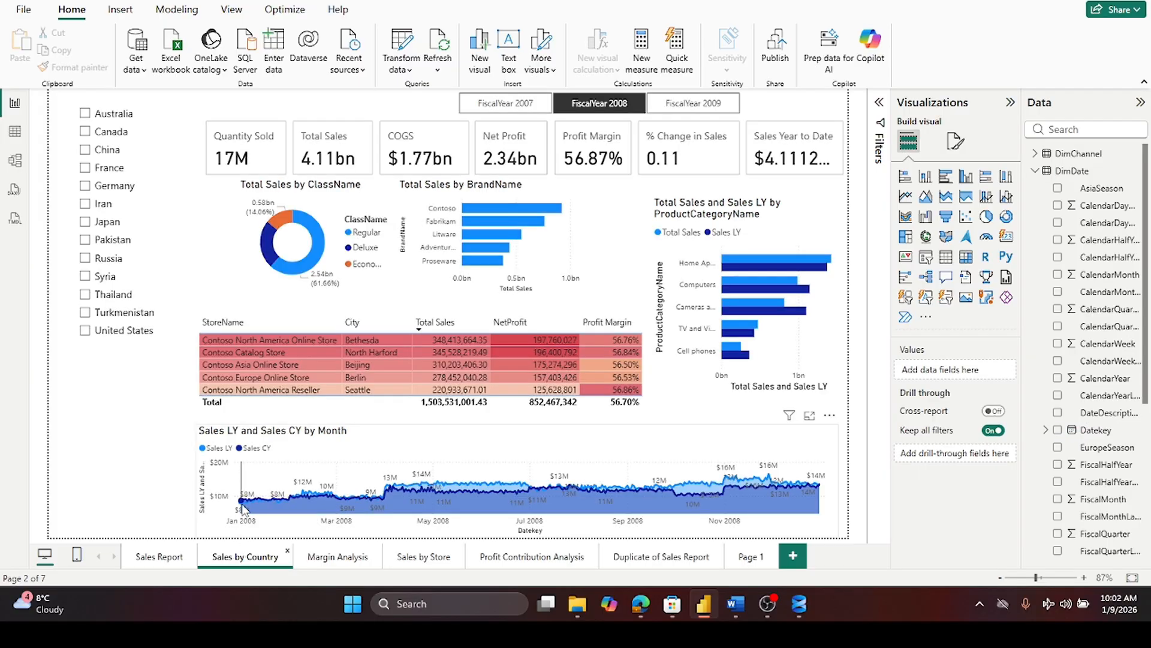
pyautogui.moveTo(244, 509)
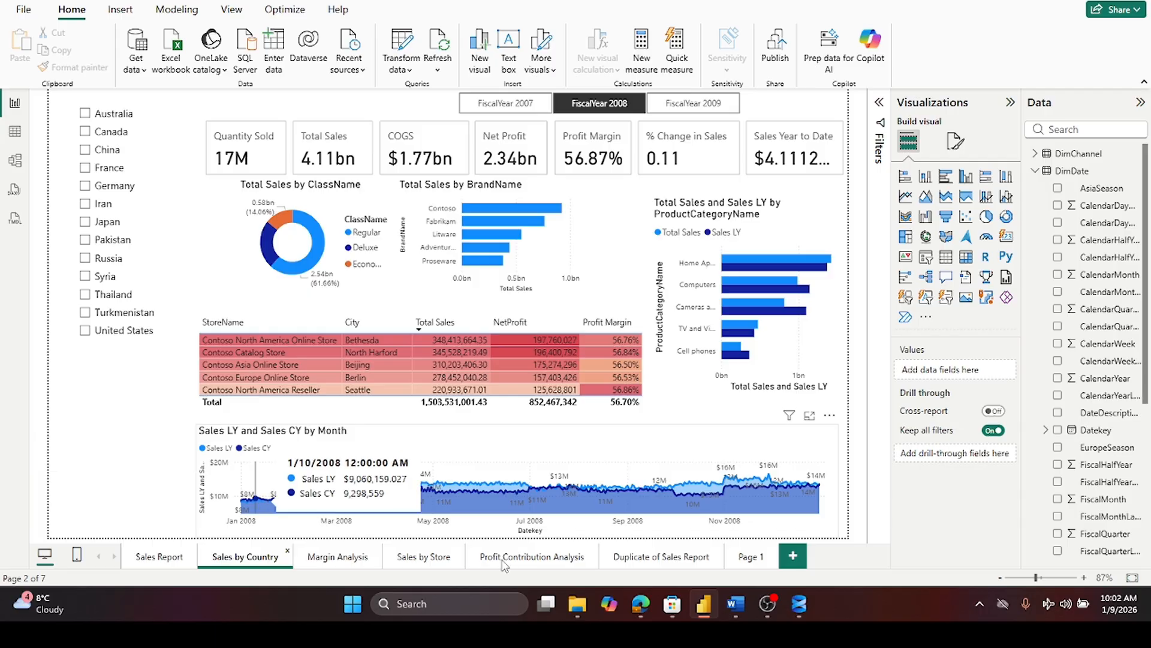
pyautogui.moveTo(783, 610)
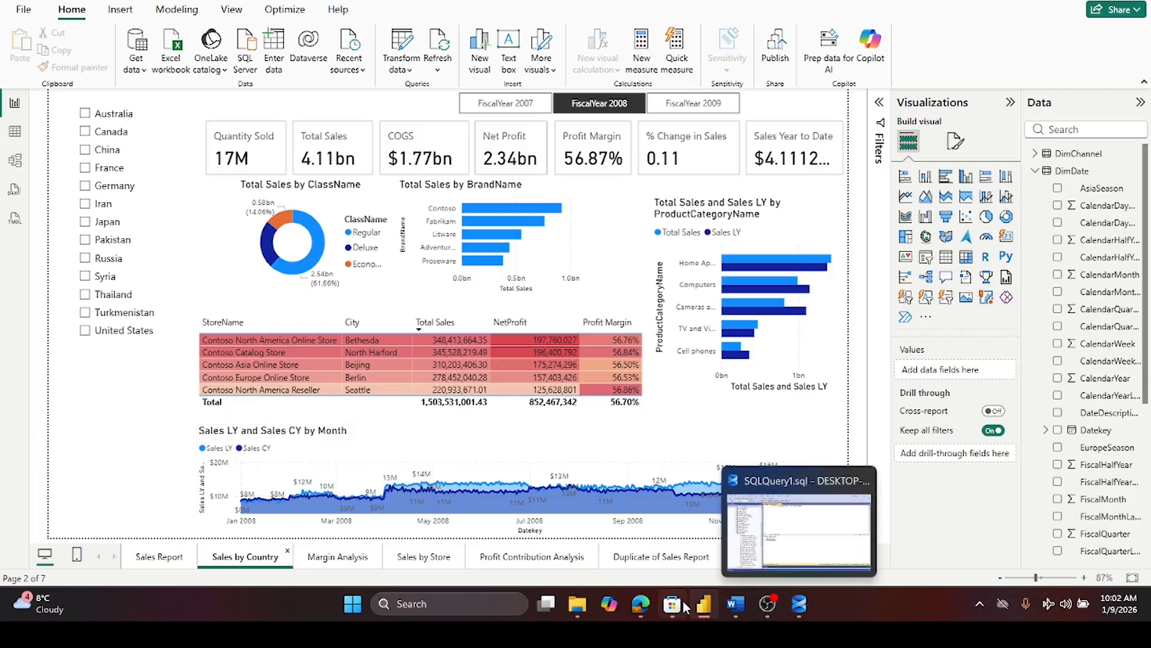
pyautogui.moveTo(699, 607)
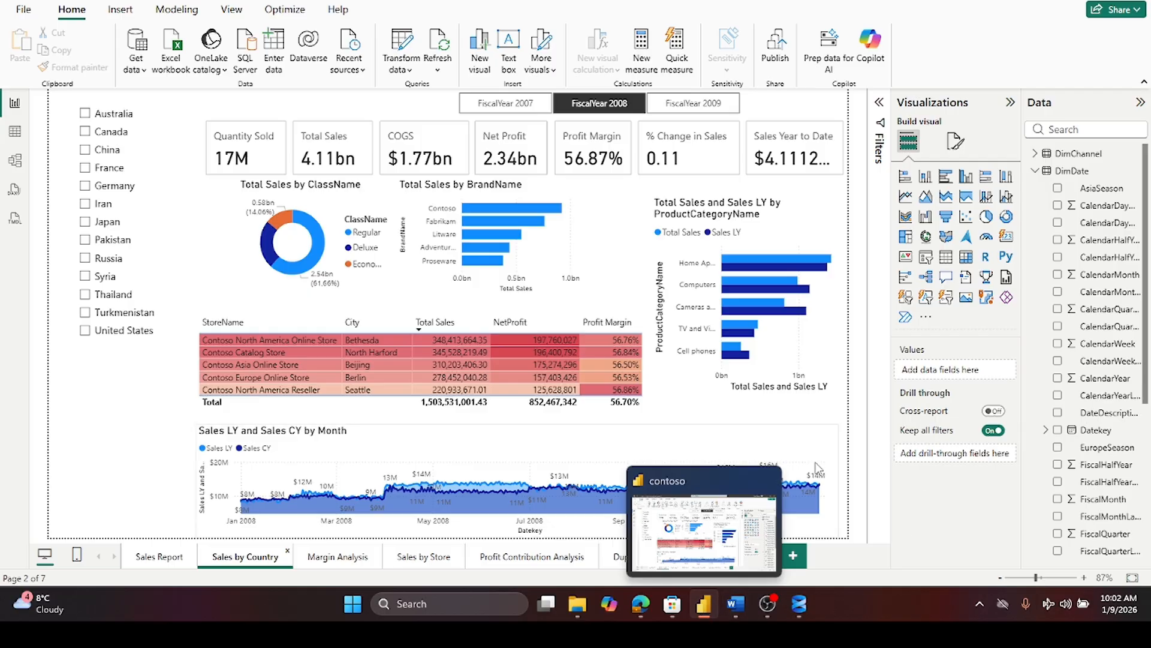
pyautogui.click(745, 557)
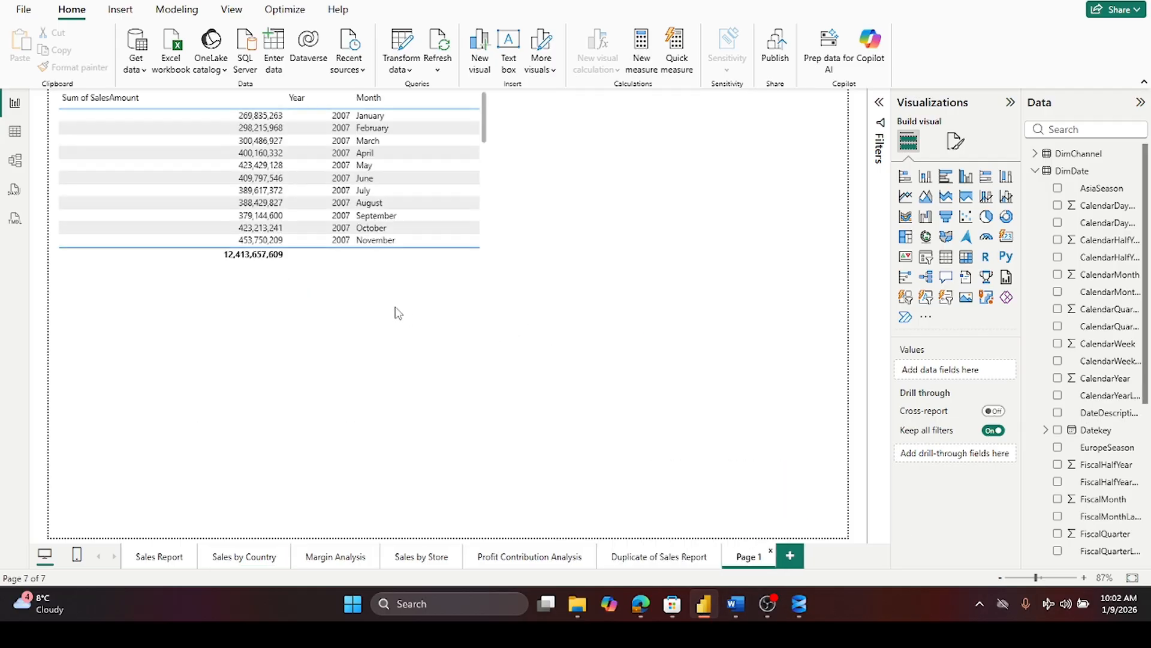
# - Enlarge the table vertically and sort it by Year to review the monthly sales totals
pyautogui.click(322, 264)
pyautogui.moveTo(270, 261); pyautogui.dragTo(282, 393)
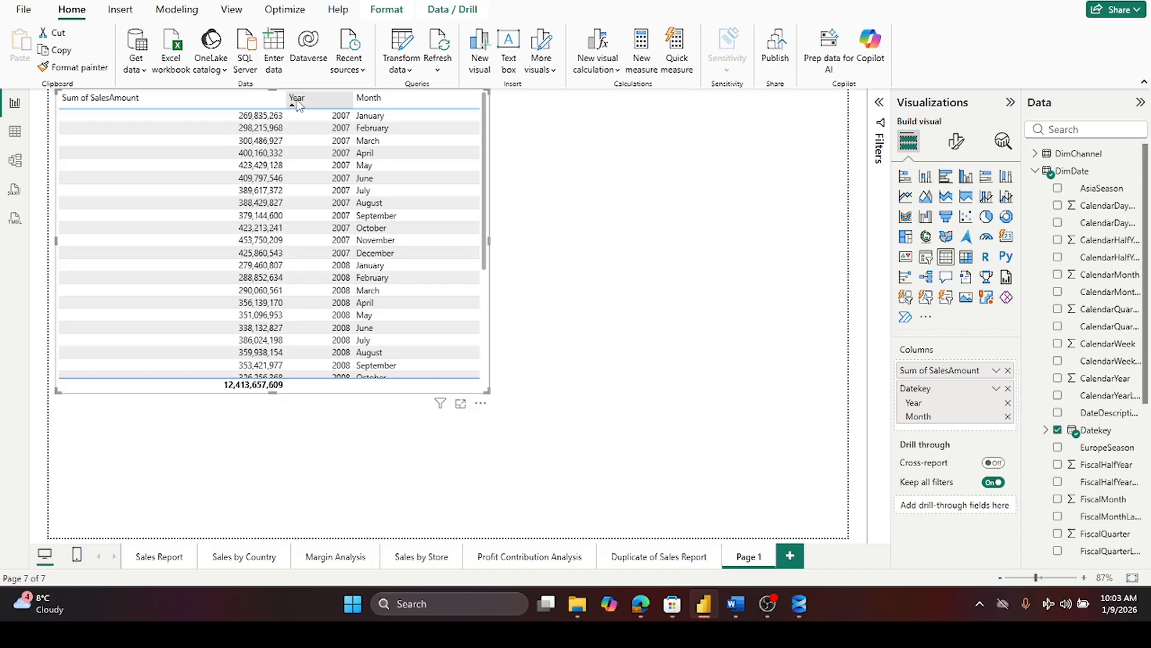
pyautogui.click(345, 101)
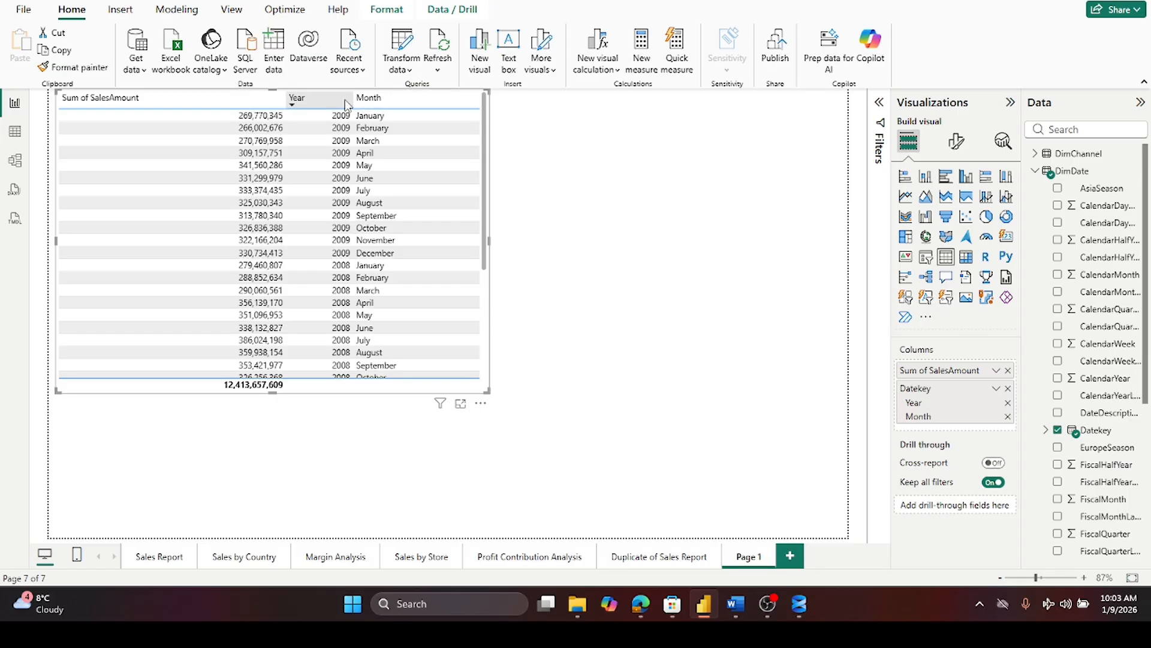
pyautogui.click(346, 102)
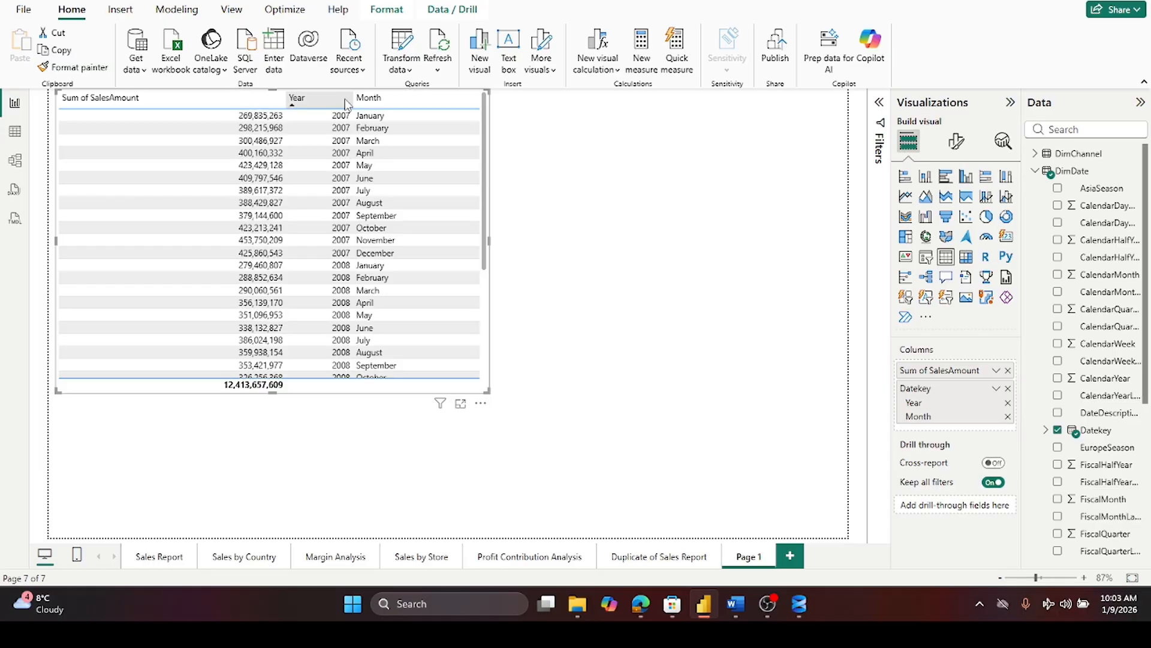
pyautogui.scroll(-1, 413, 165)
pyautogui.scroll(-3, 413, 165)
pyautogui.scroll(4, 413, 165)
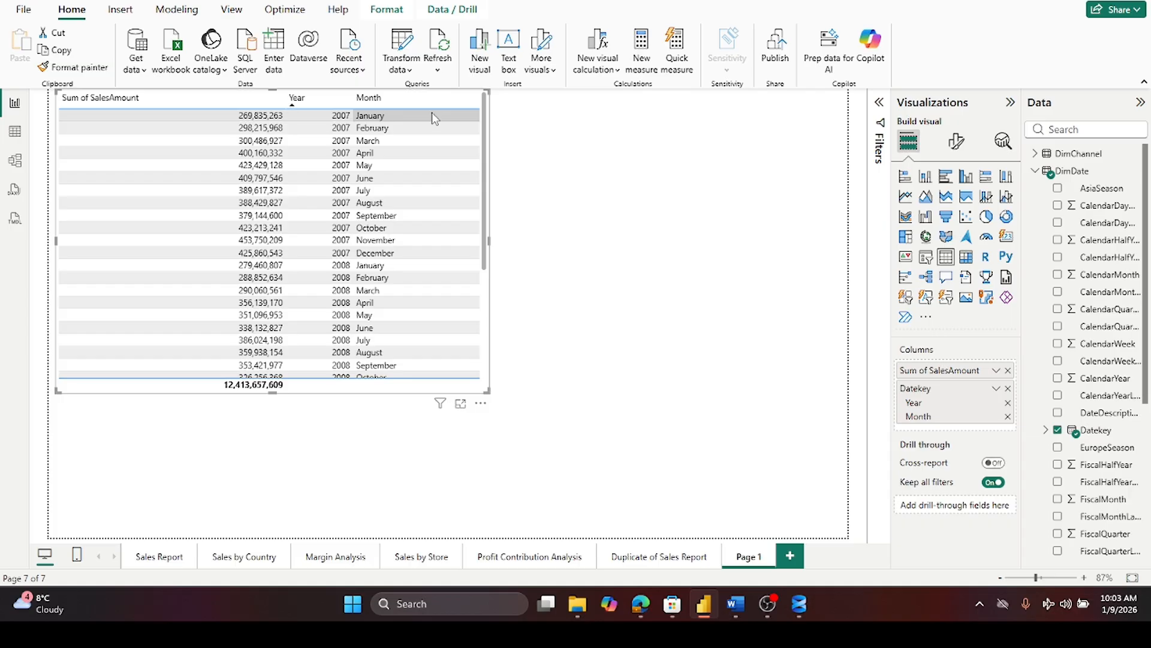
pyautogui.scroll(-2, 431, 113)
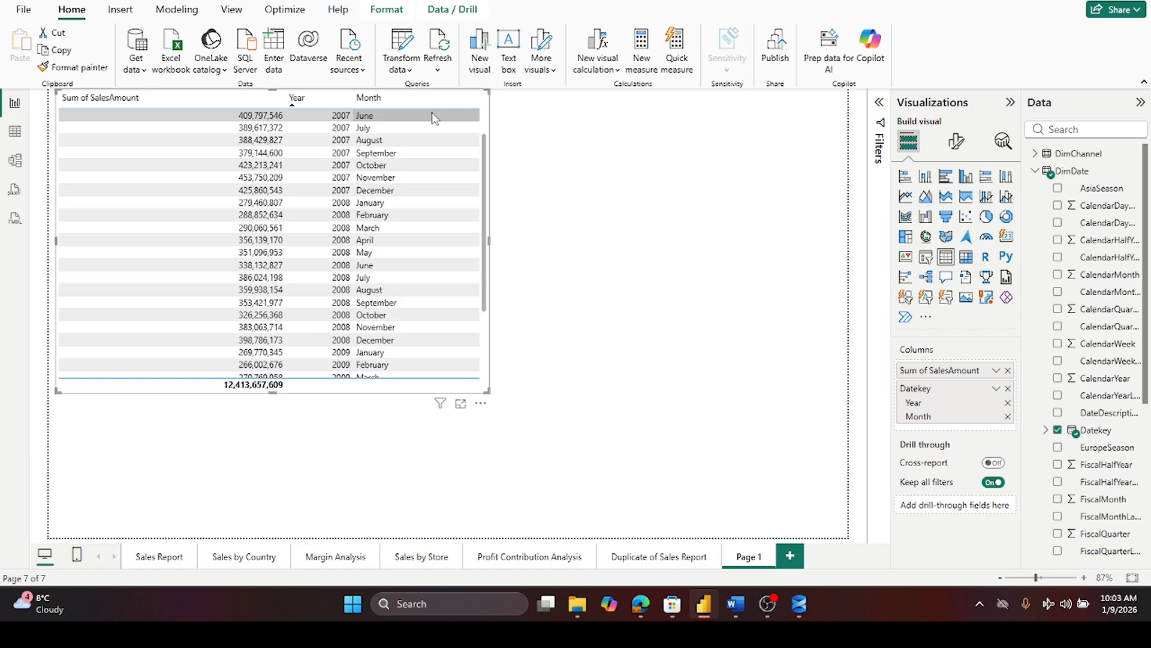
pyautogui.scroll(2, 435, 117)
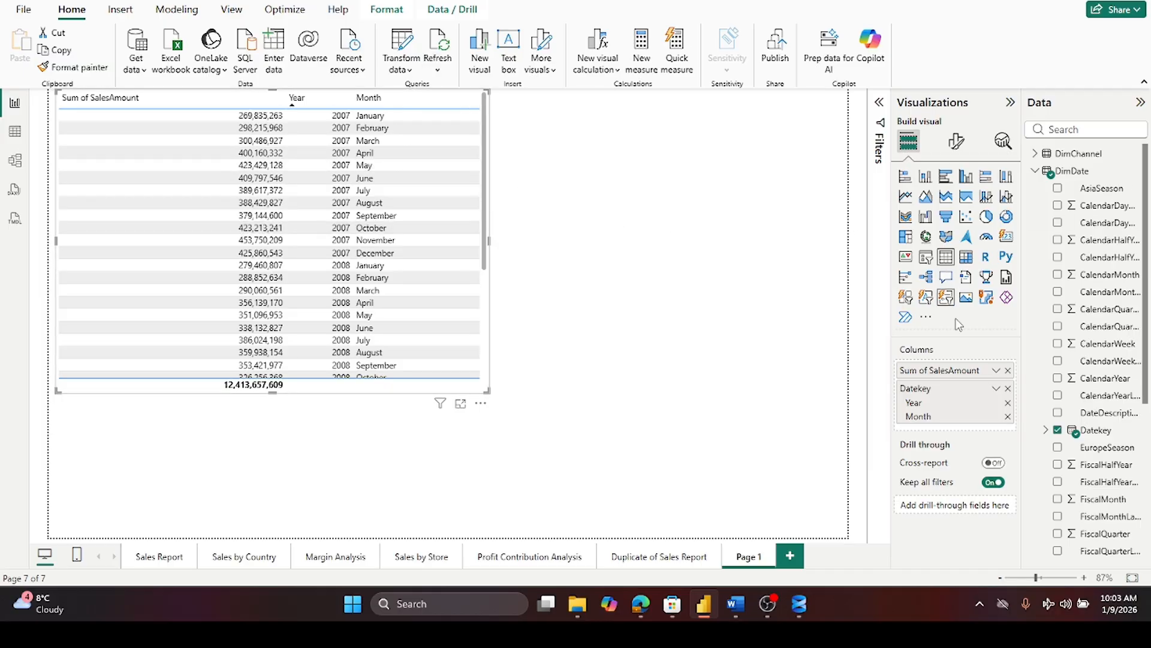
# - Remove Month and then Year from the table's Datekey fields
pyautogui.click(1008, 416)
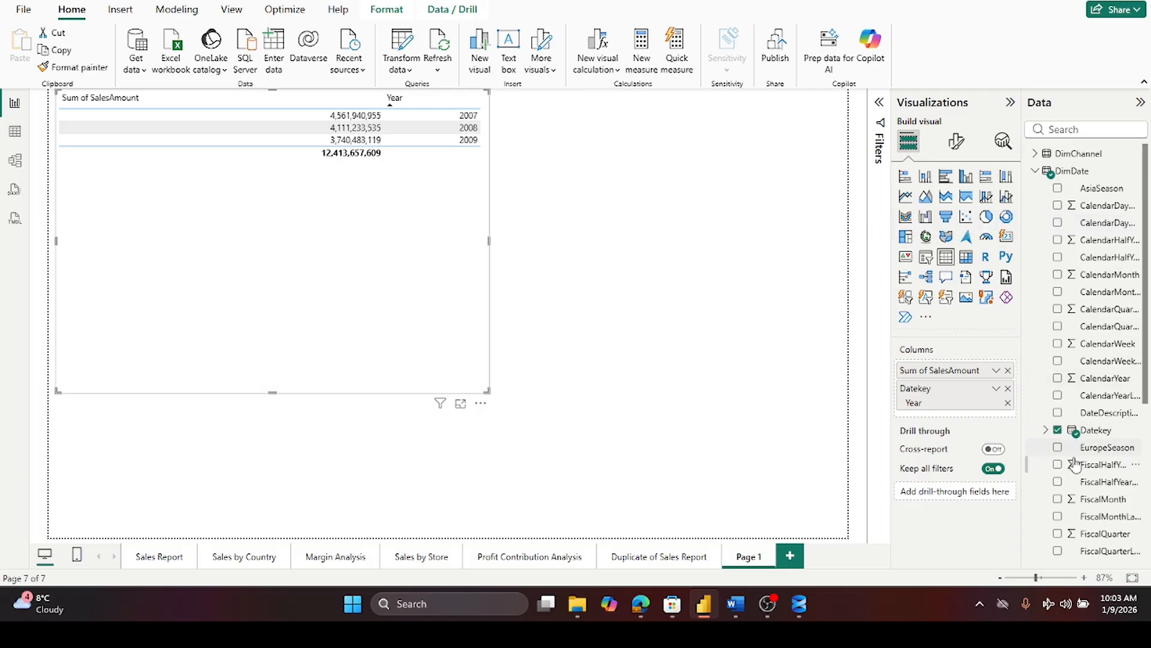
pyautogui.scroll(-3, 1088, 483)
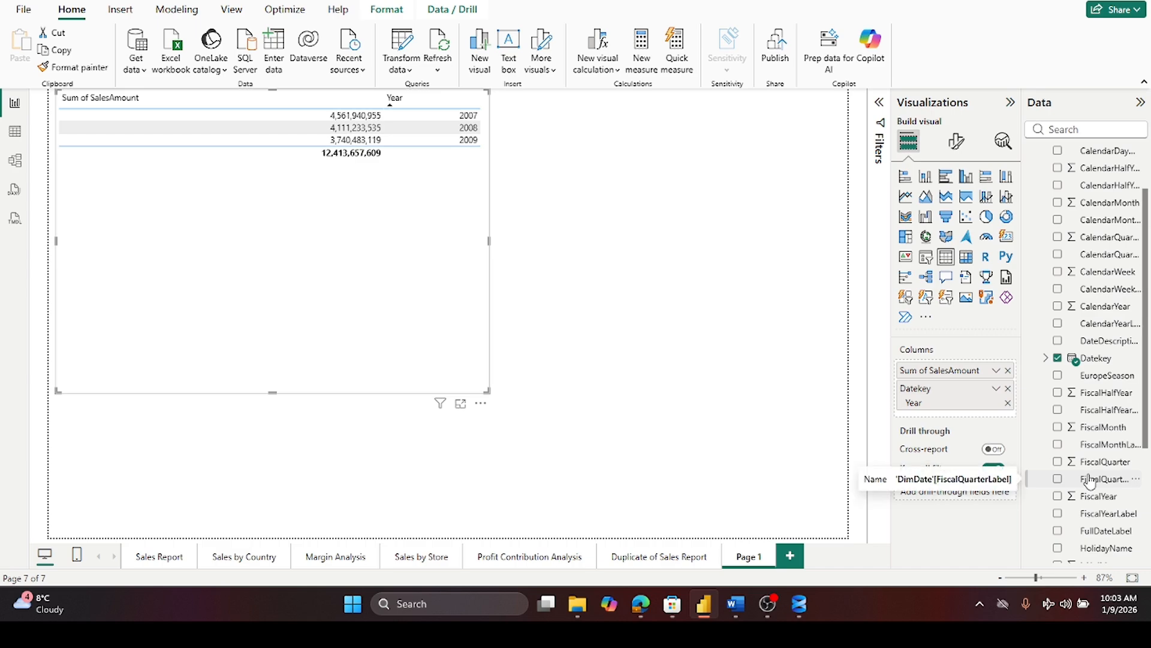
pyautogui.click(1007, 403)
# - Expand DimDate Datekey and add its full Date Hierarchy to the table
pyautogui.click(1046, 359)
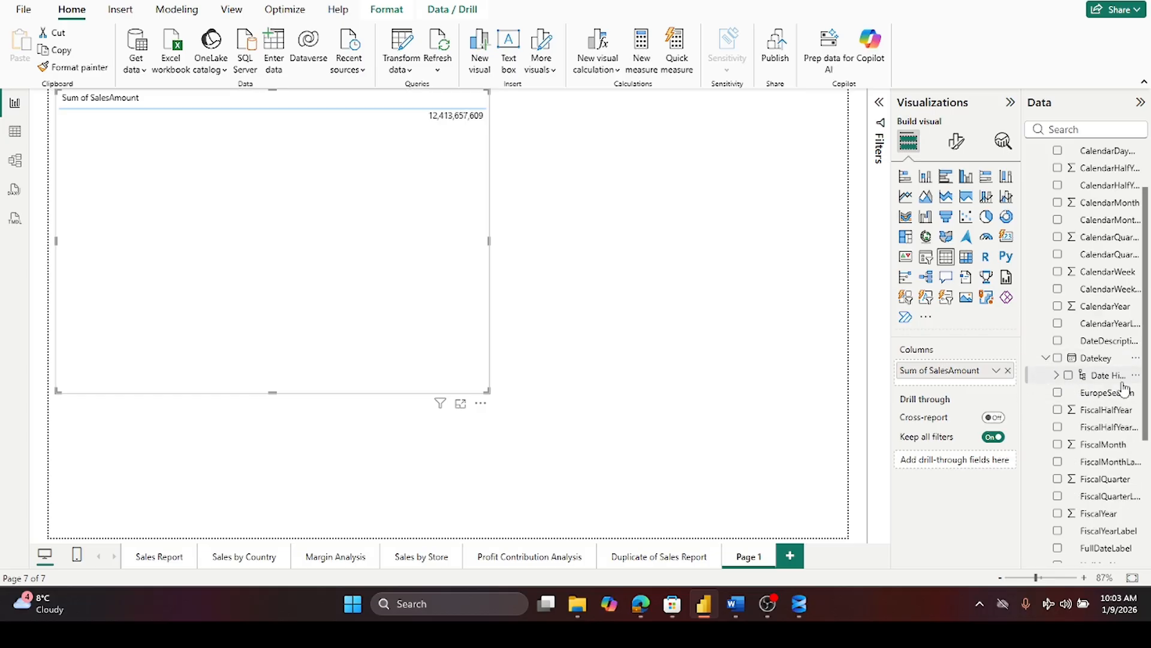
pyautogui.scroll(-3, 1121, 383)
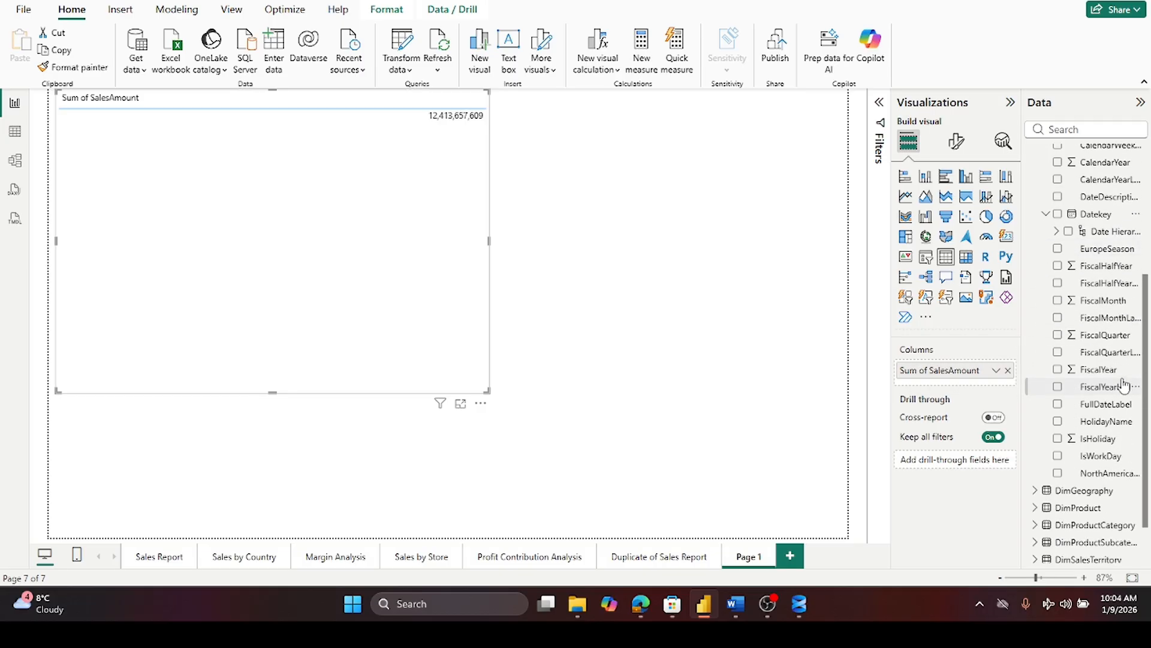
pyautogui.click(1057, 231)
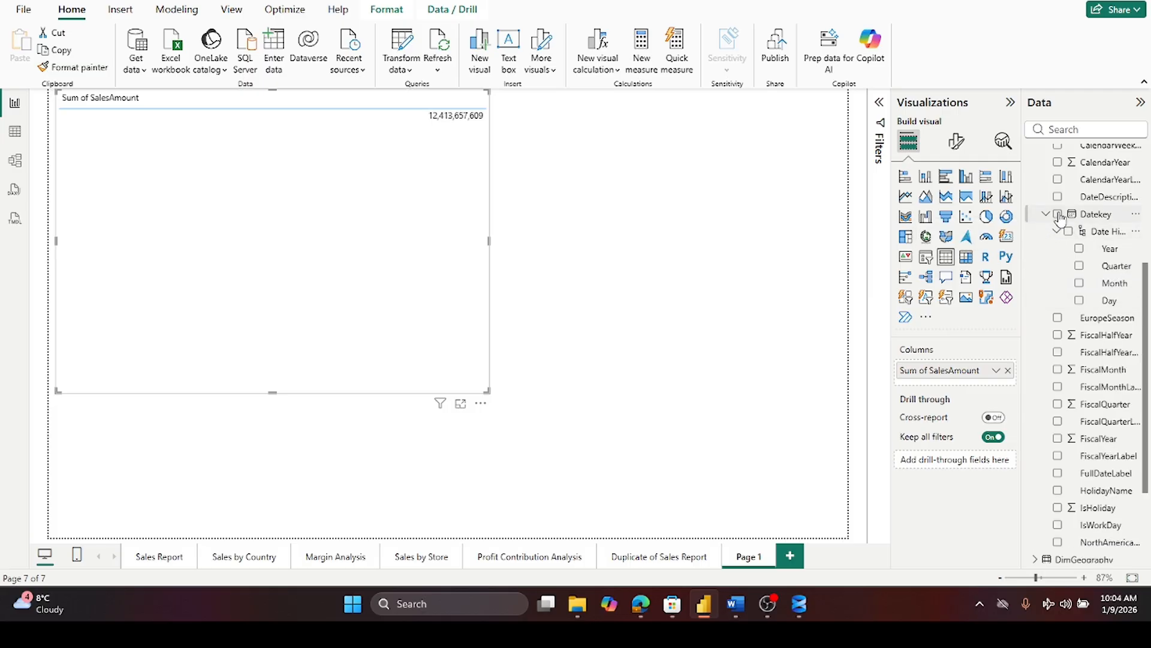
pyautogui.click(1068, 232)
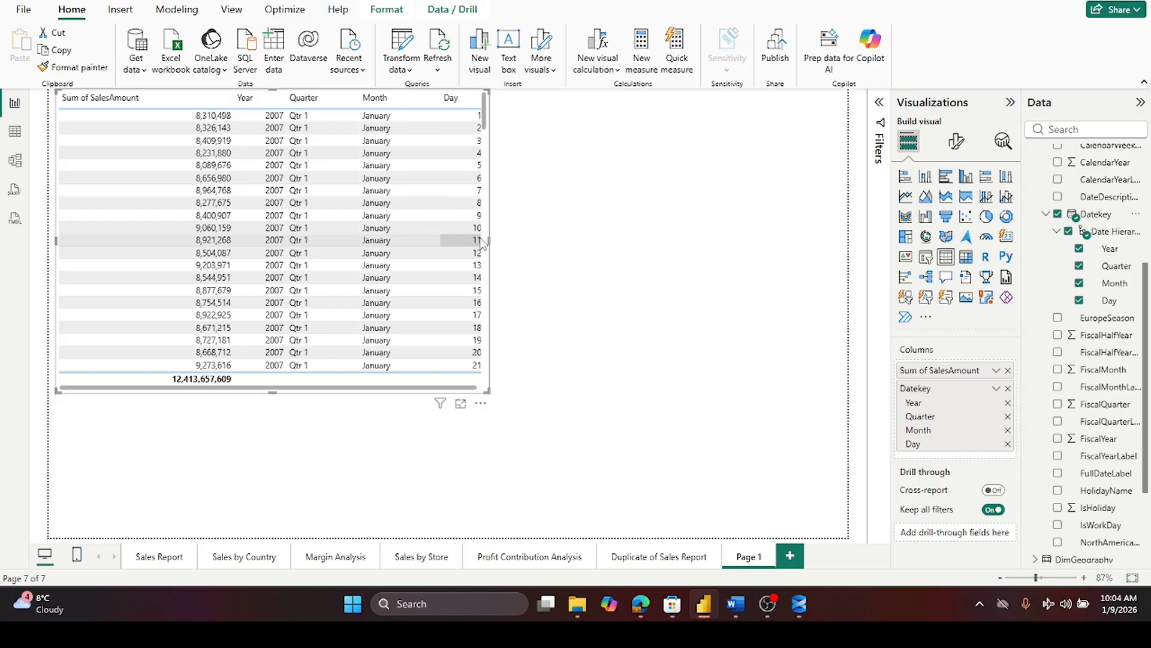
# - Widen the table across the canvas and remove Quarter from the date hierarchy columns
pyautogui.moveTo(490, 239); pyautogui.dragTo(826, 303)
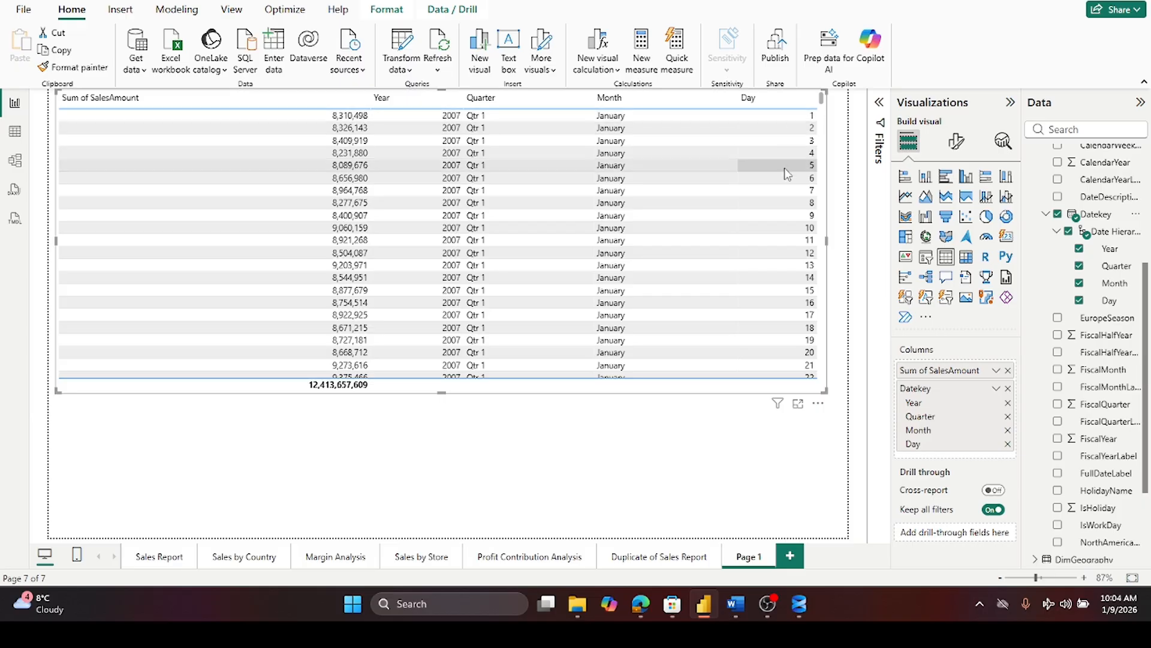
pyautogui.scroll(-2, 796, 324)
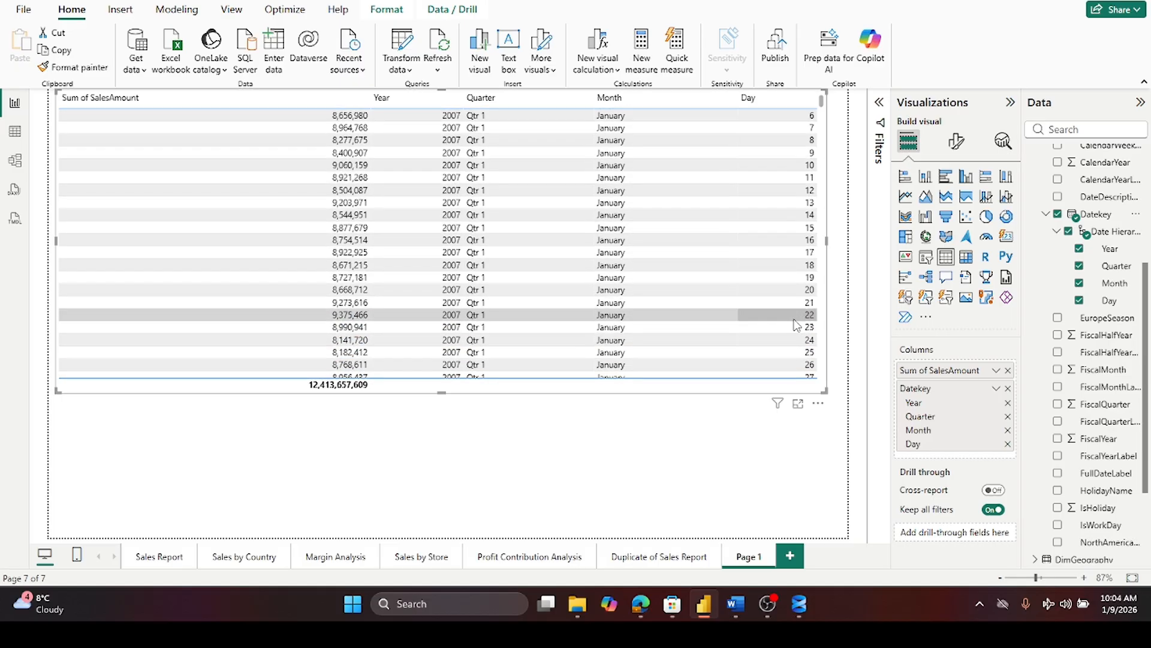
pyautogui.scroll(2, 796, 325)
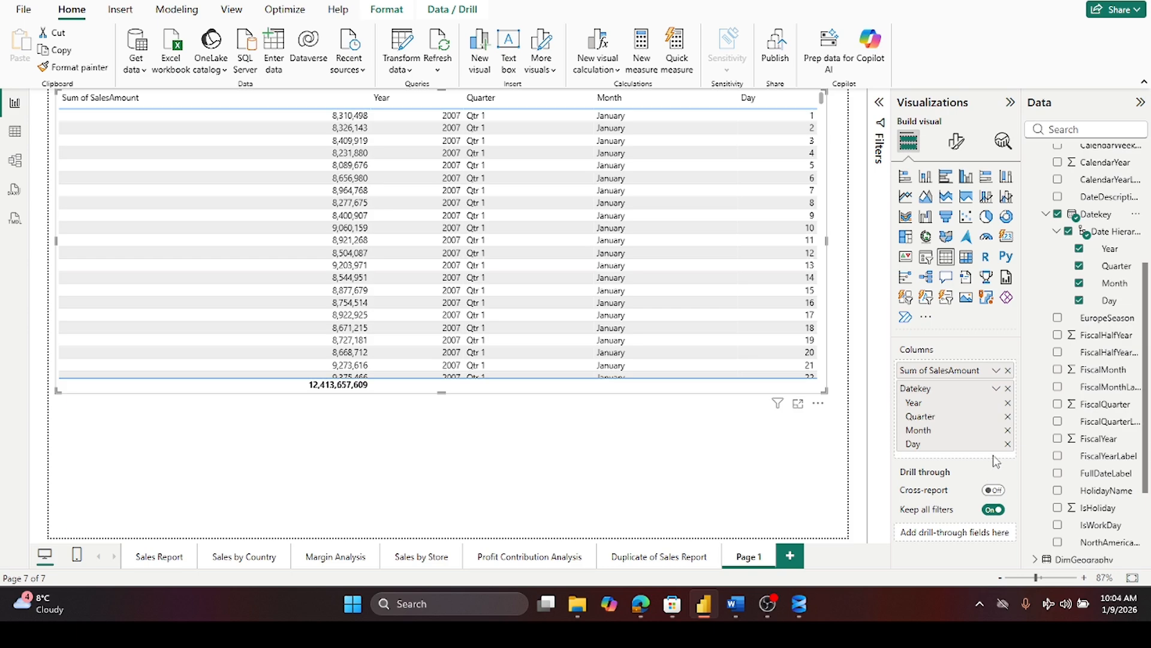
pyautogui.click(1008, 416)
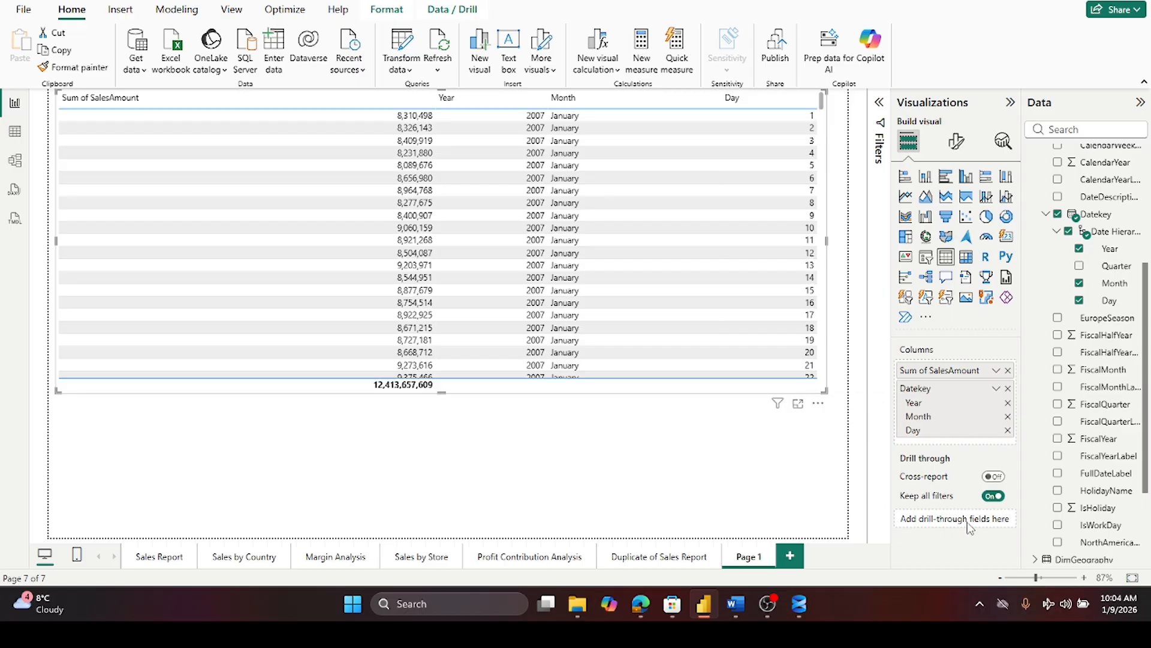
# - Remove Day from the table's date hierarchy columns and undo the removal
pyautogui.click(1008, 430)
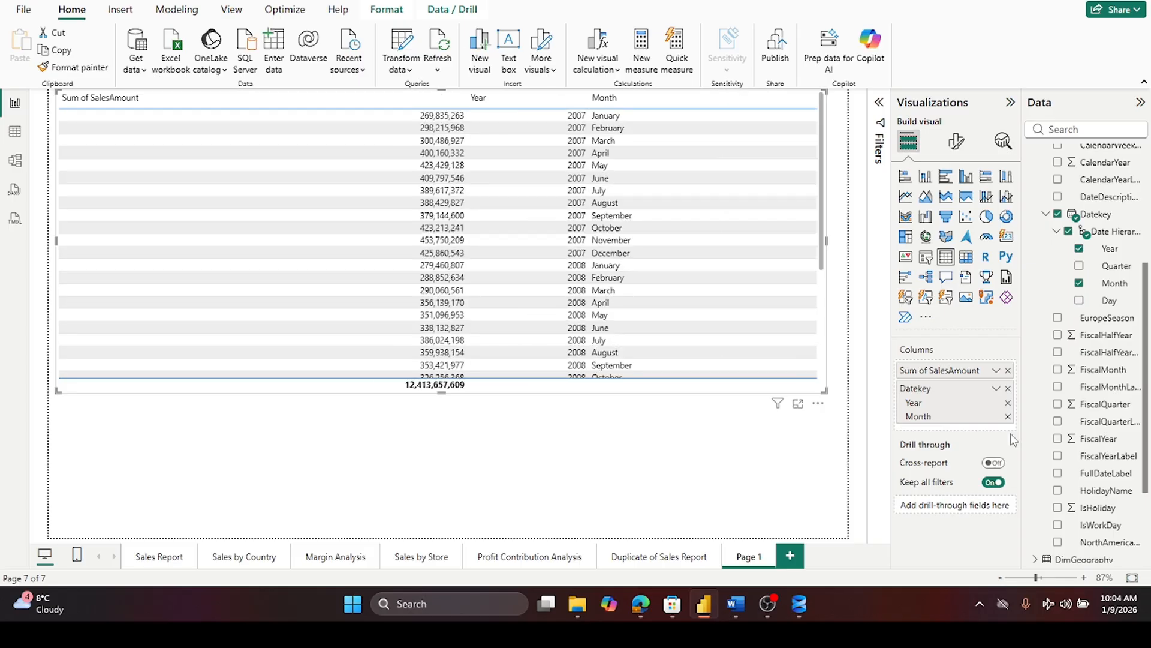
pyautogui.hotkey('ctrl', 'z')
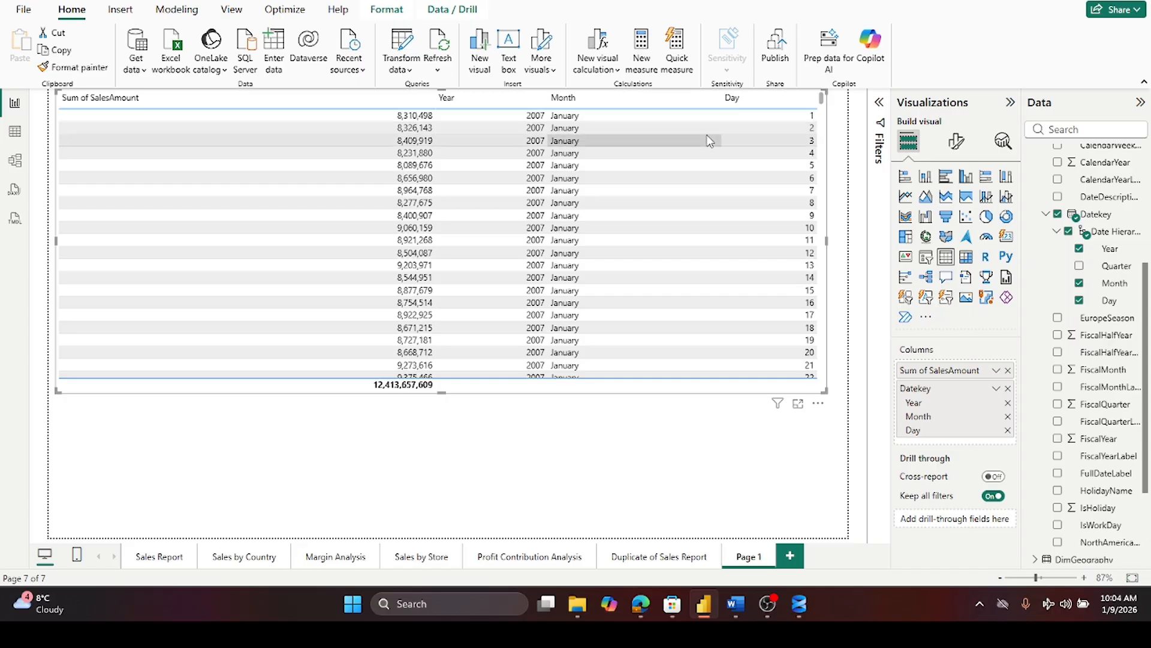
# - Scroll through the day-level sales rows in the table
pyautogui.scroll(-3, 681, 213)
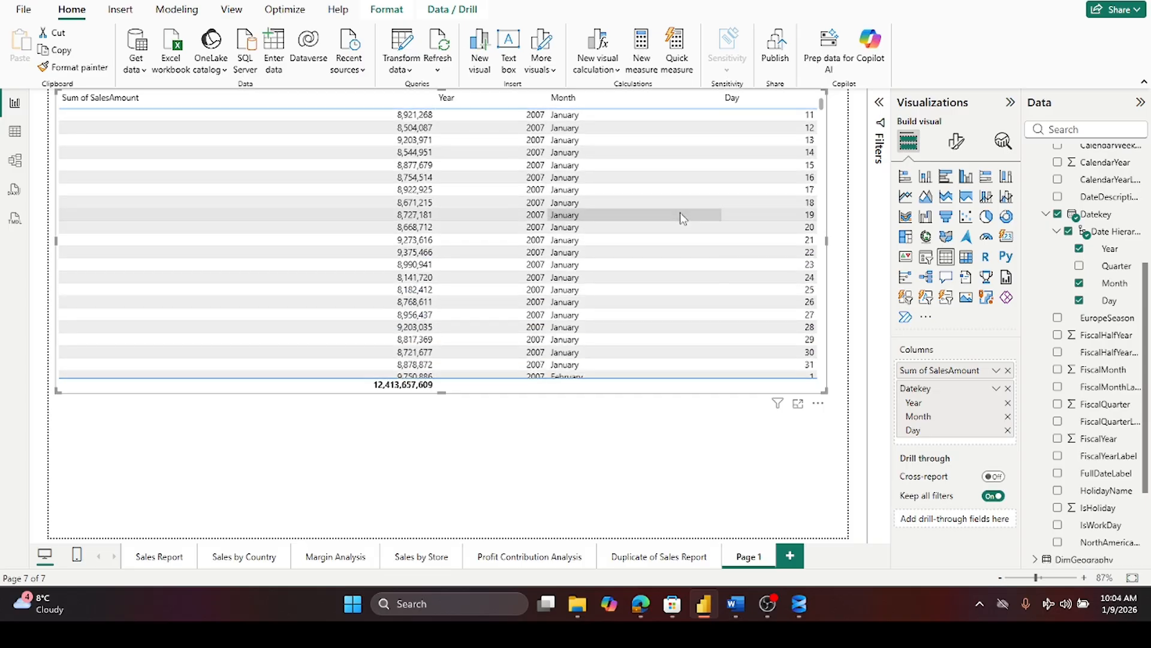
pyautogui.scroll(3, 684, 219)
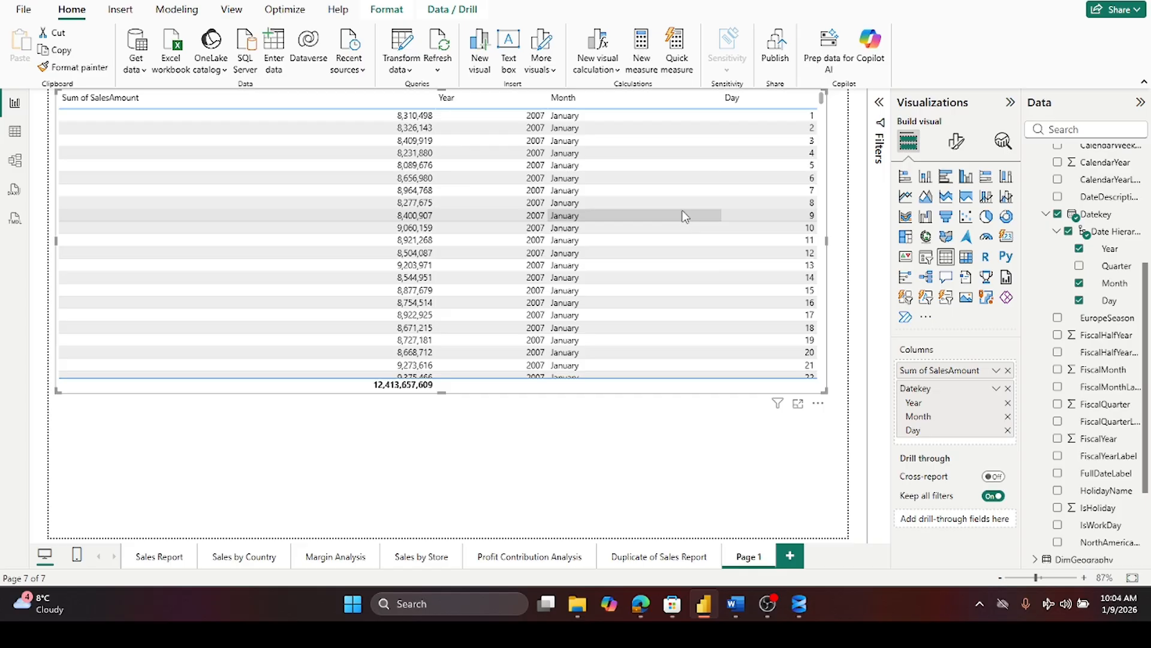
# - Review the Sales by Country dashboard's visuals and the filters applied to them, glancing back at Page 1
pyautogui.click(777, 606)
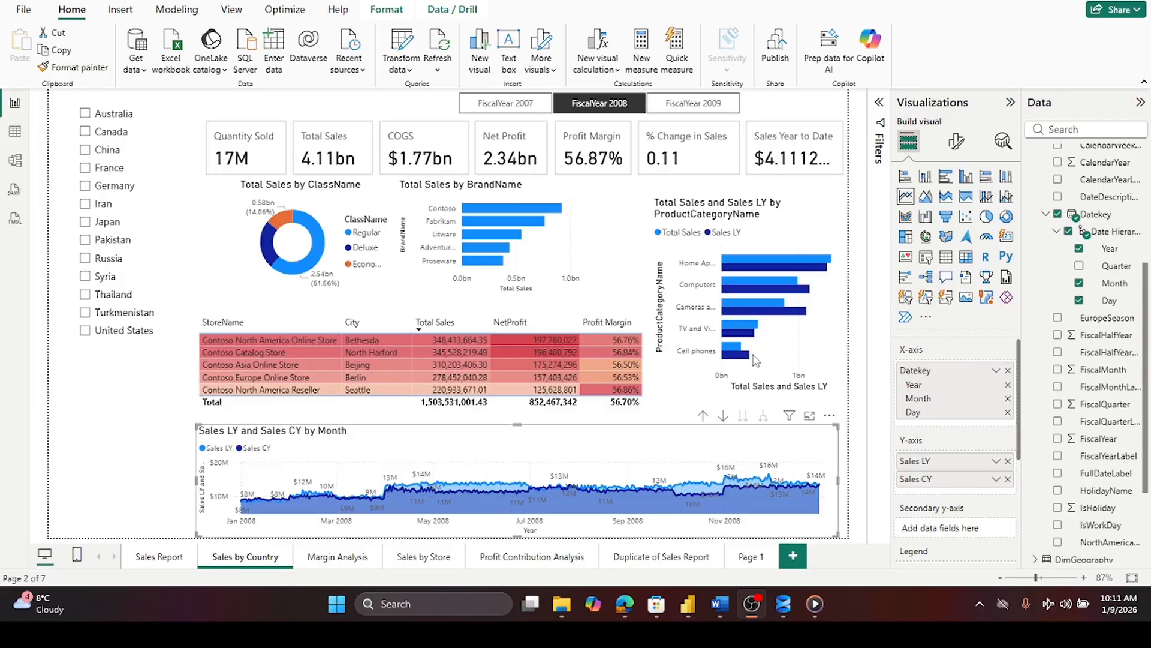
pyautogui.moveTo(797, 197)
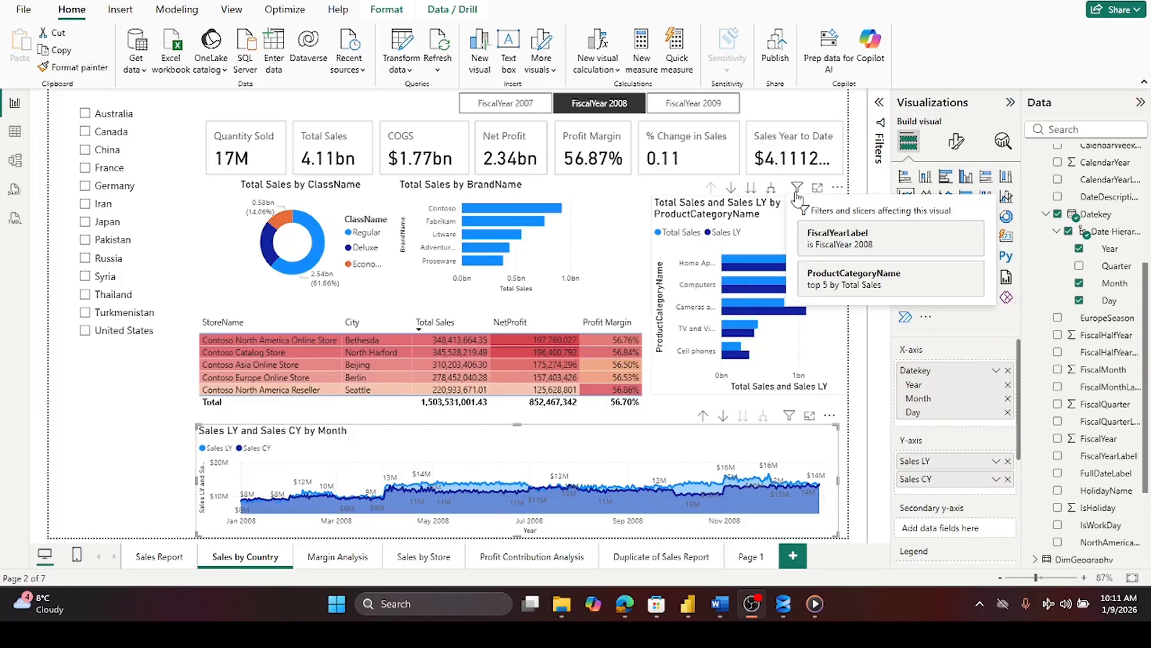
pyautogui.click(359, 439)
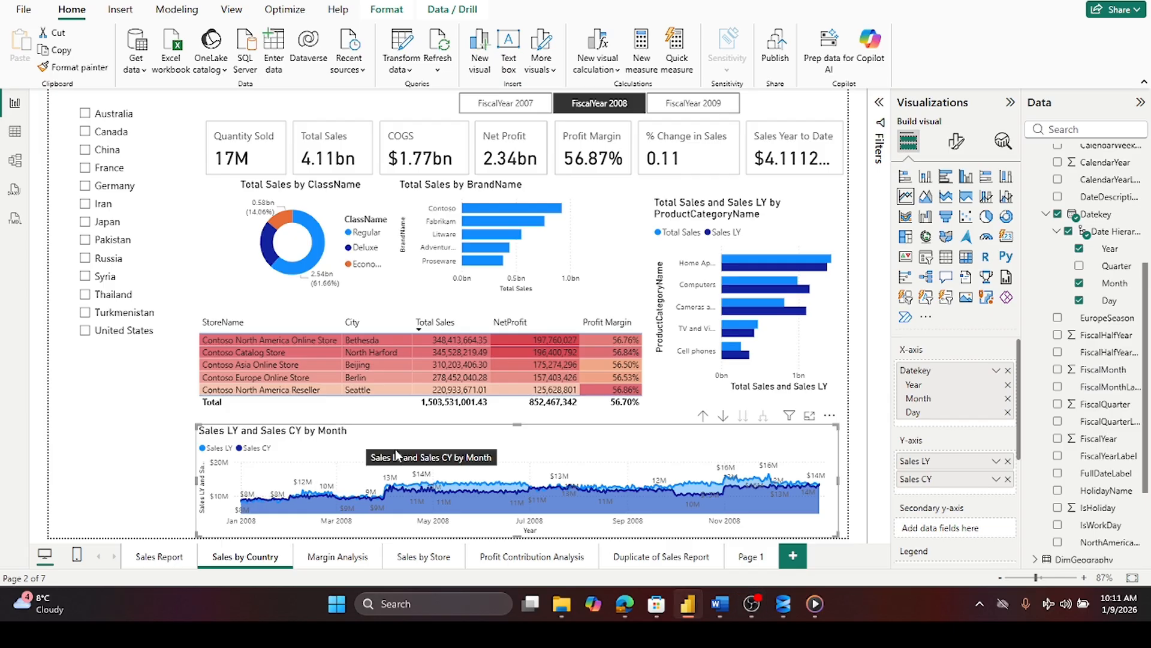
pyautogui.moveTo(240, 520)
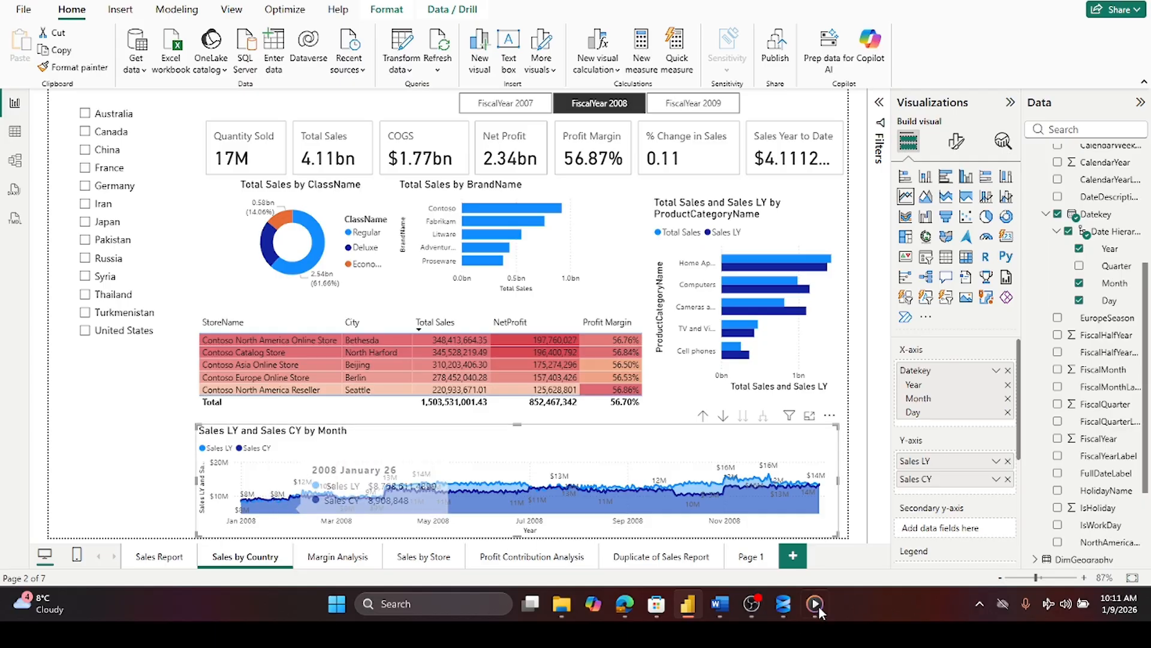
pyautogui.click(696, 606)
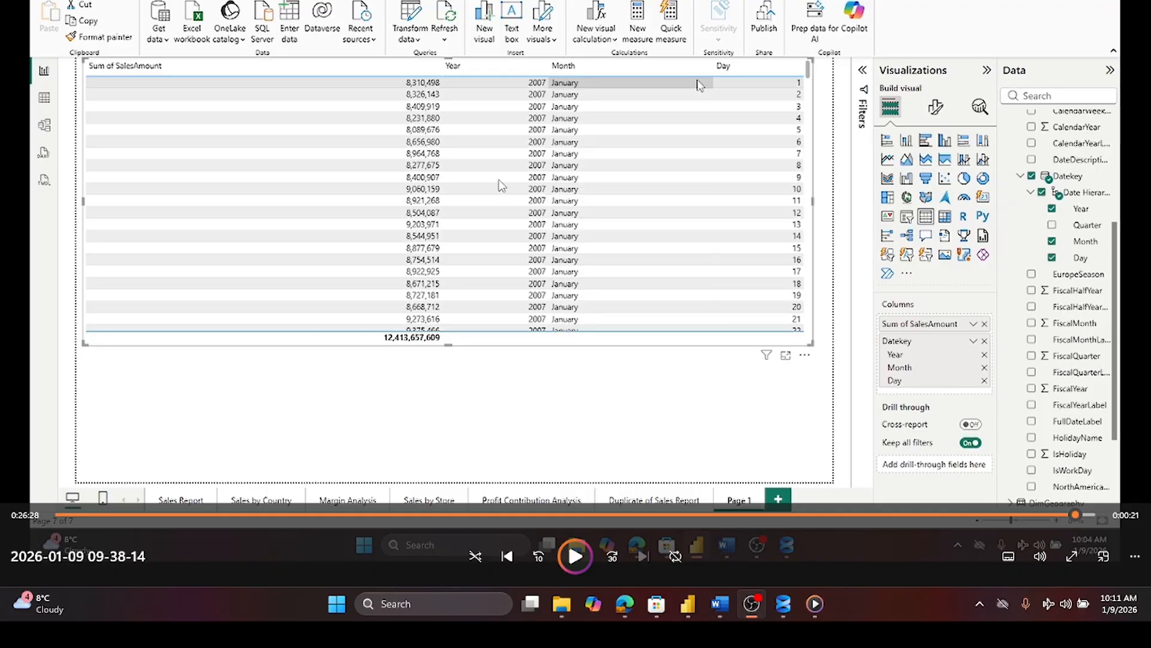
pyautogui.click(688, 603)
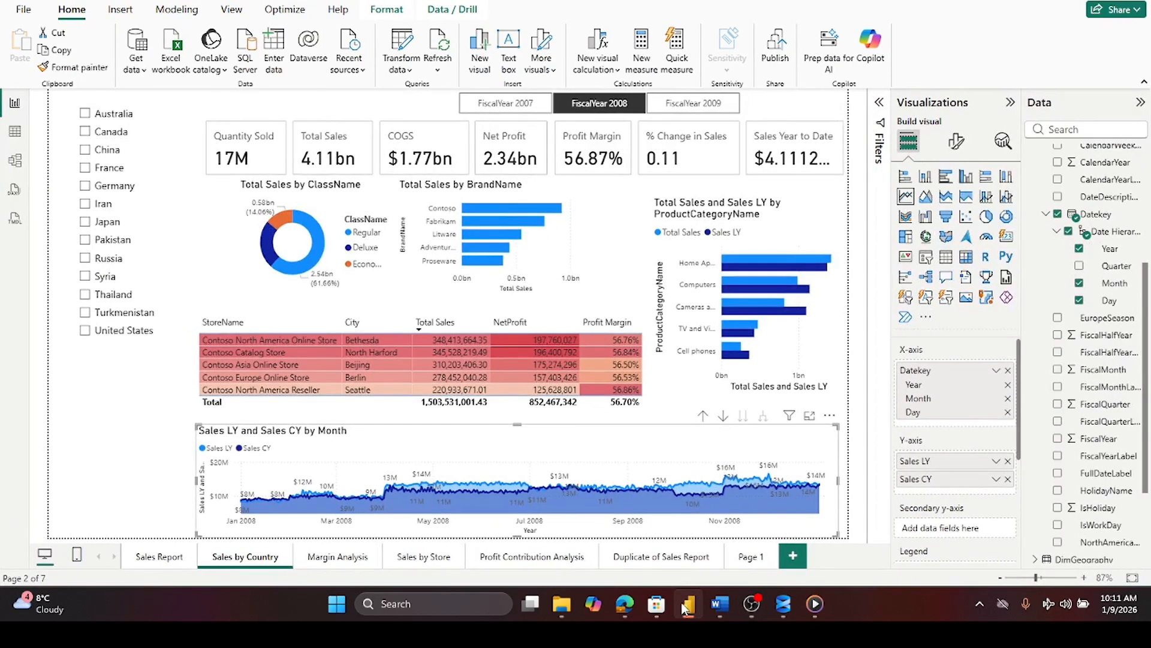
pyautogui.click(749, 559)
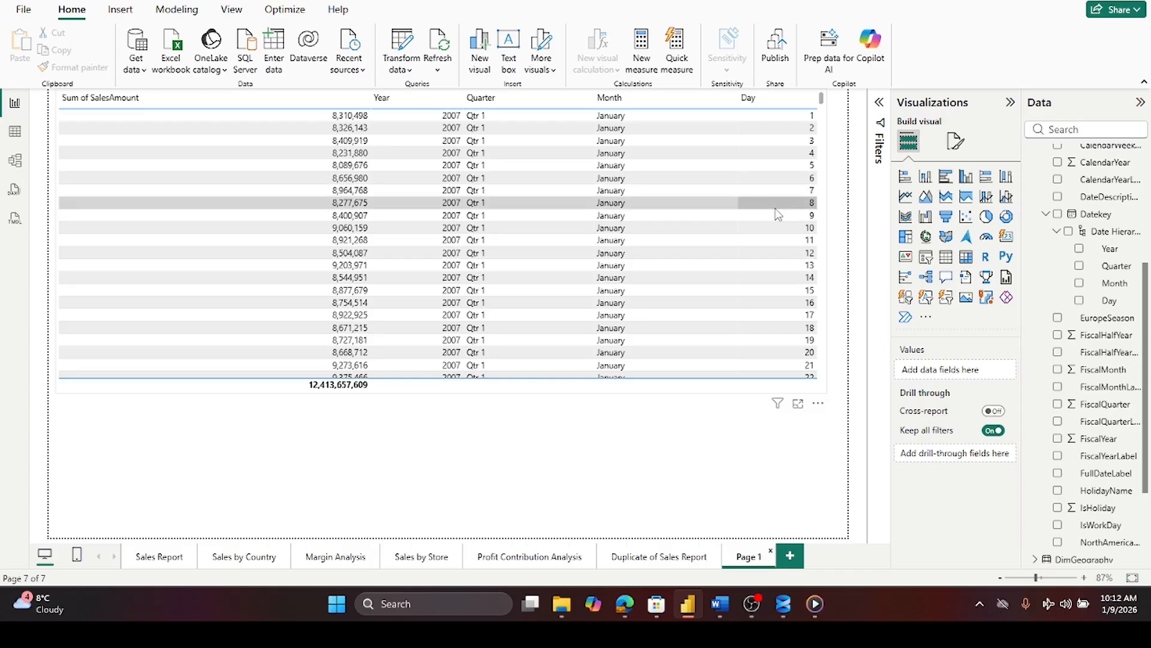
pyautogui.click(227, 560)
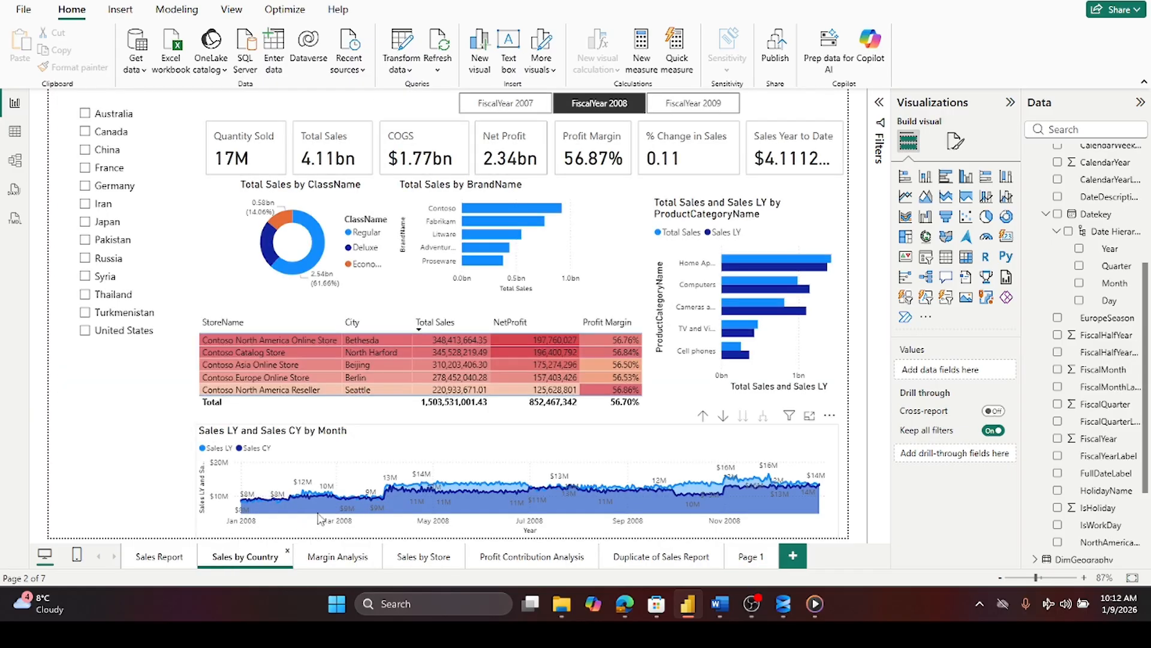
# - Change the Sales LY and Sales CY line chart's title to "Sales LY and Sales CY by Day"
pyautogui.moveTo(320, 503)
pyautogui.click(328, 439)
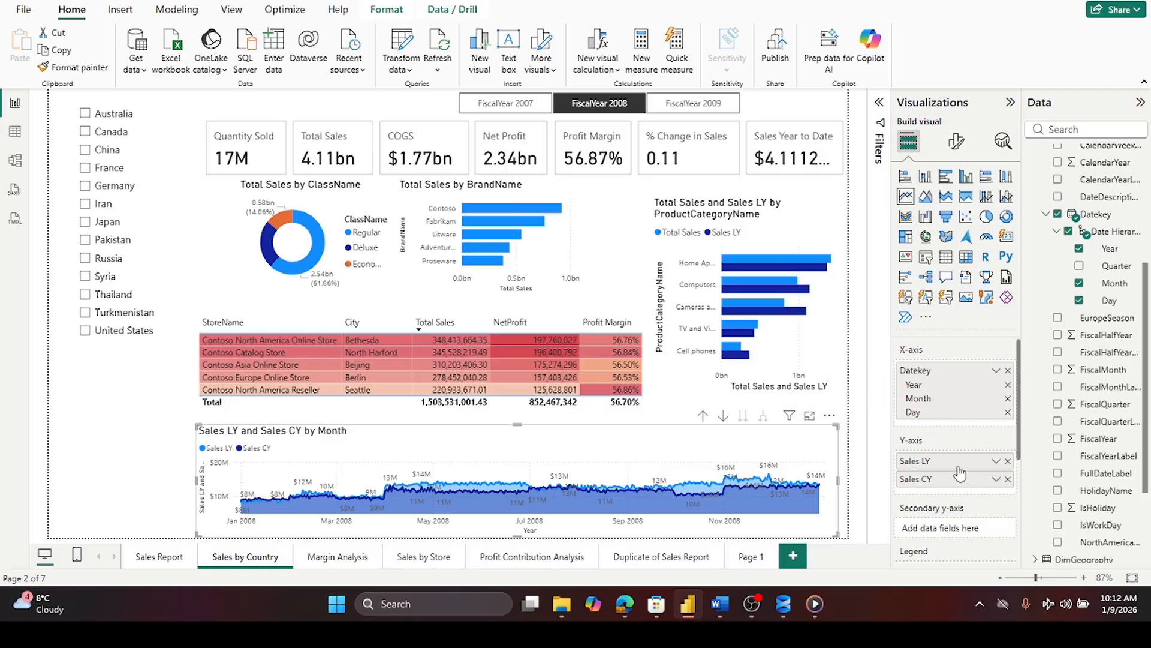
pyautogui.click(958, 144)
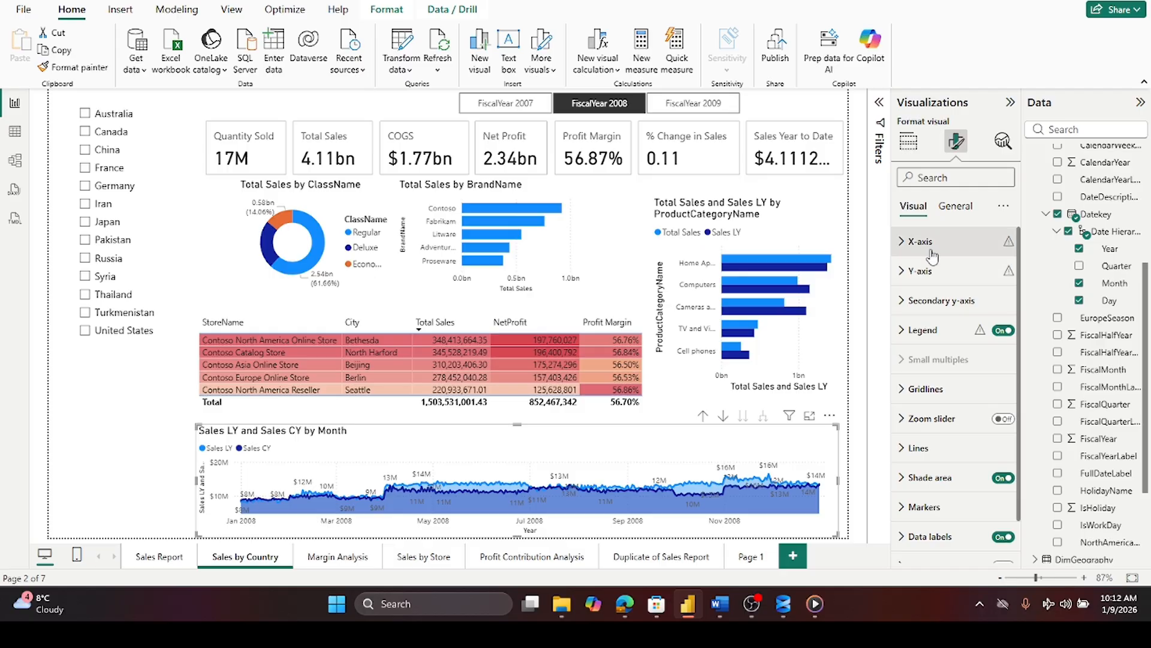
pyautogui.click(953, 206)
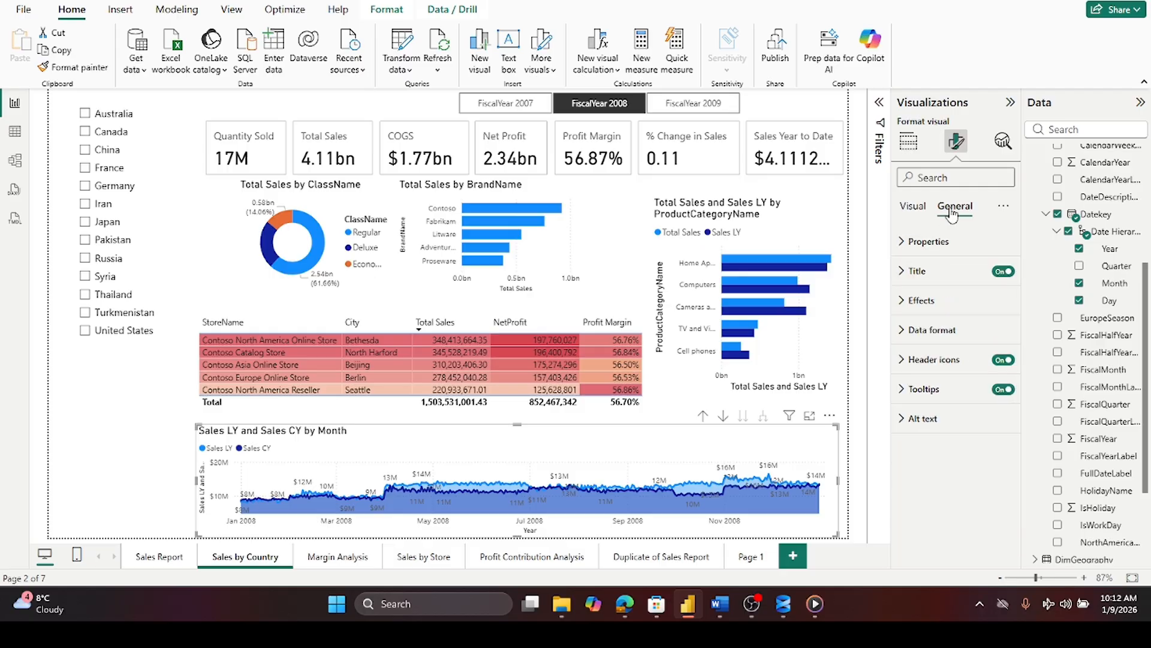
pyautogui.click(902, 273)
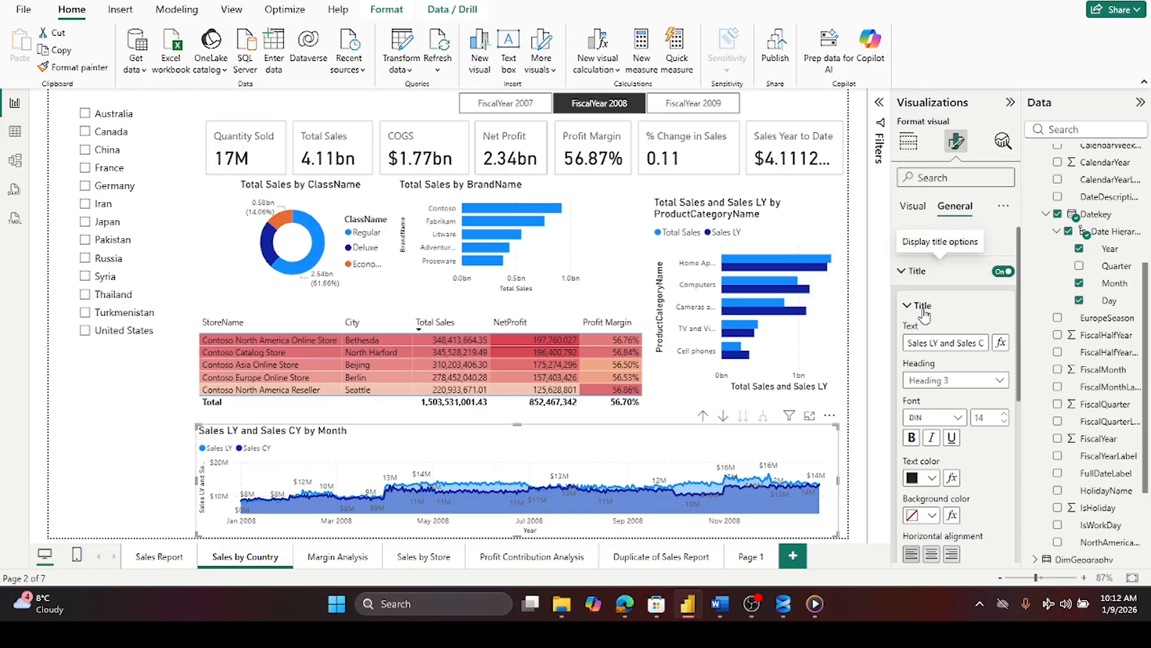
pyautogui.moveTo(968, 342); pyautogui.dragTo(985, 343)
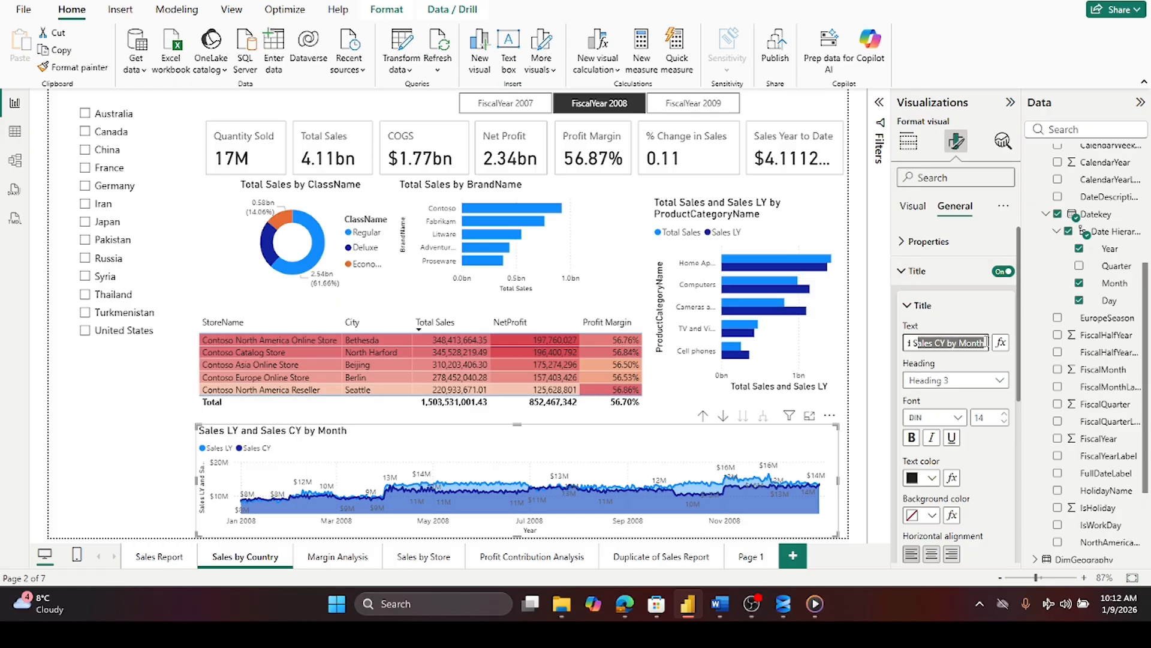
pyautogui.doubleClick(973, 343)
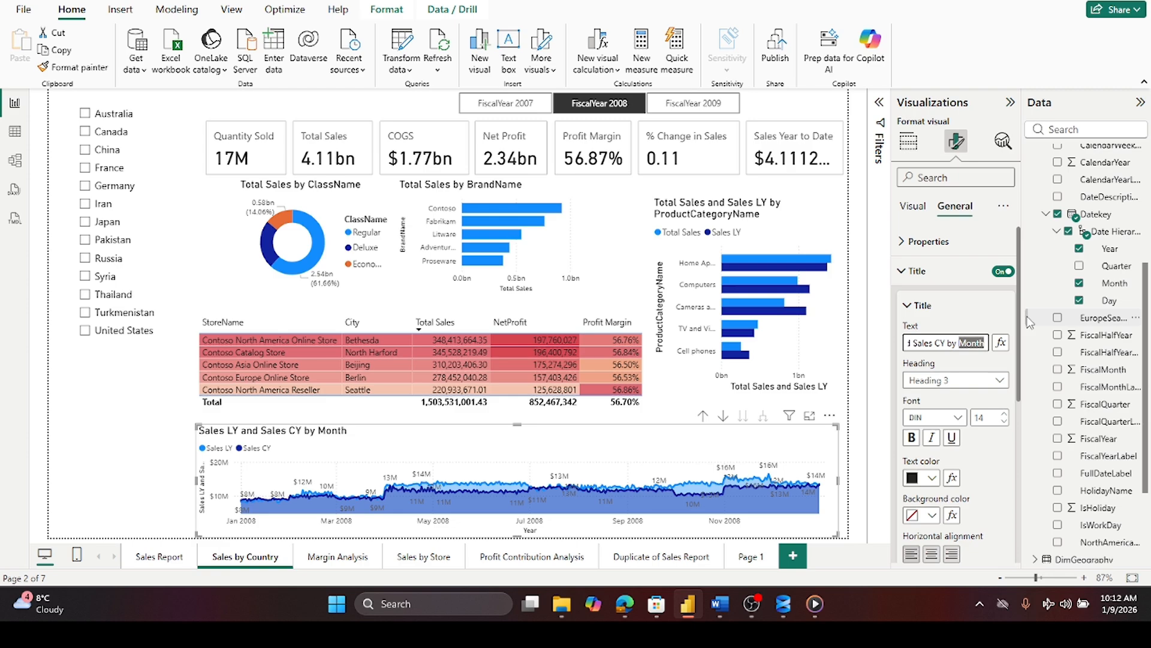
pyautogui.write('Day')
pyautogui.press('Tab')
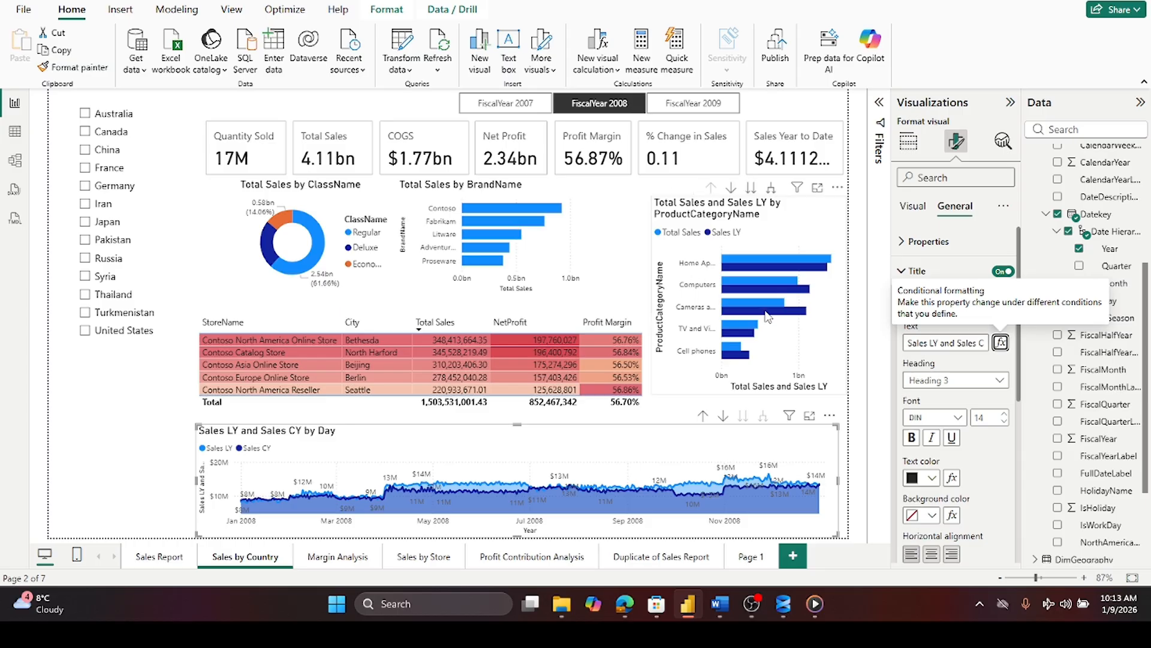
# - Open the Margin Analysis page and browse the DimDate fields of the city table
pyautogui.click(334, 558)
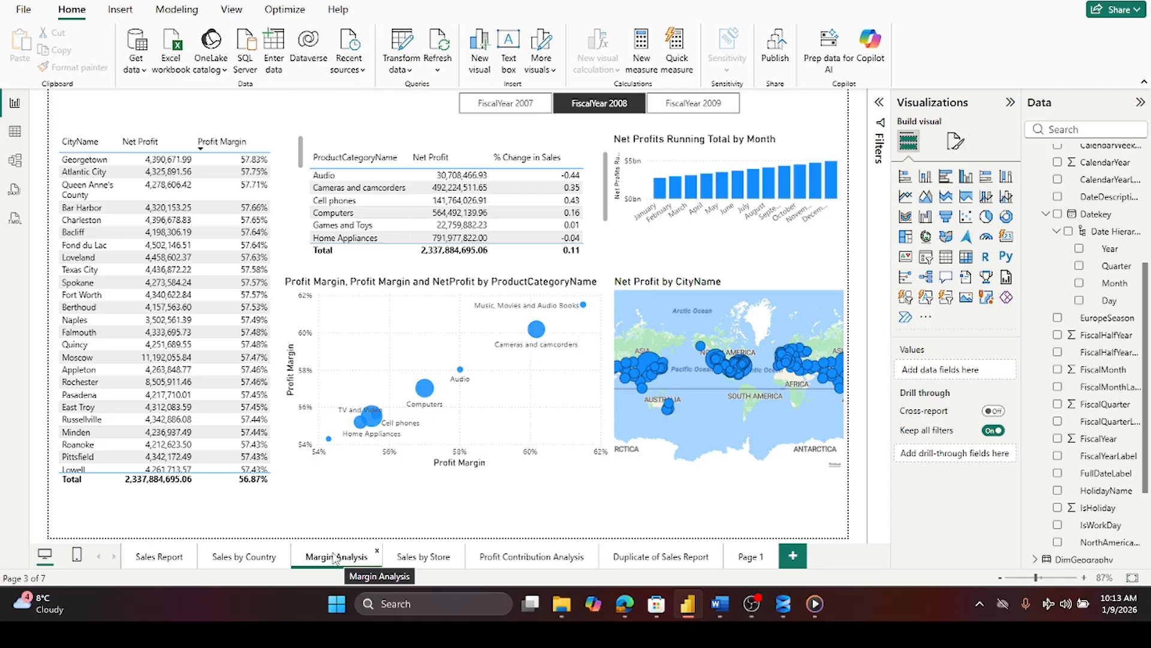
pyautogui.click(283, 180)
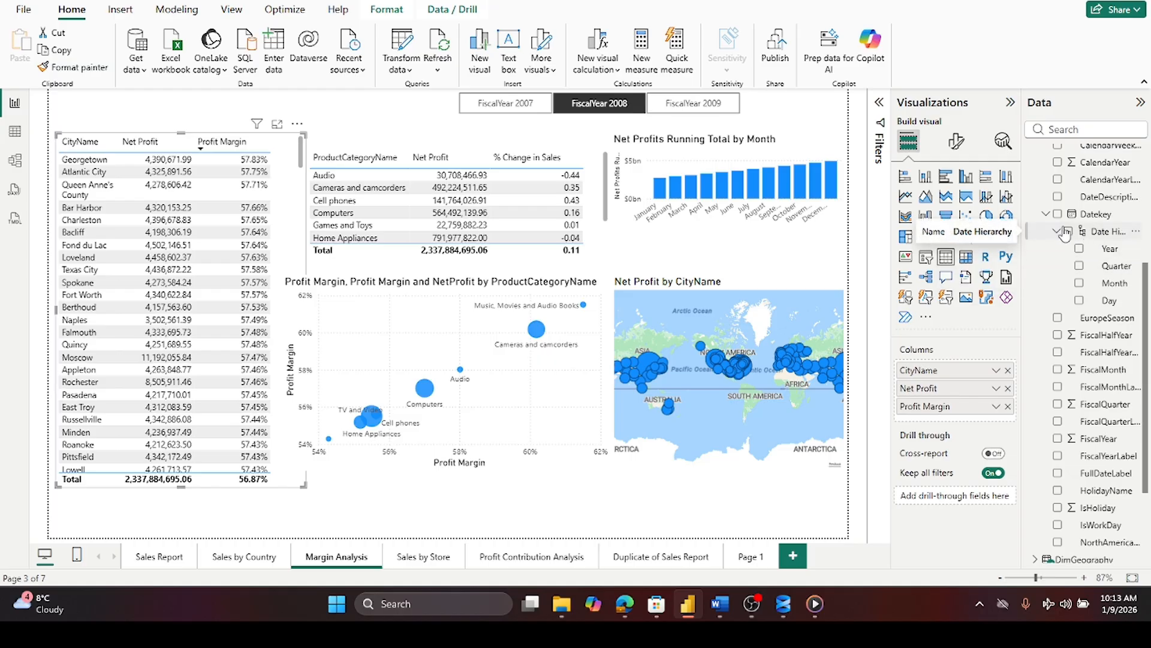
pyautogui.click(1045, 216)
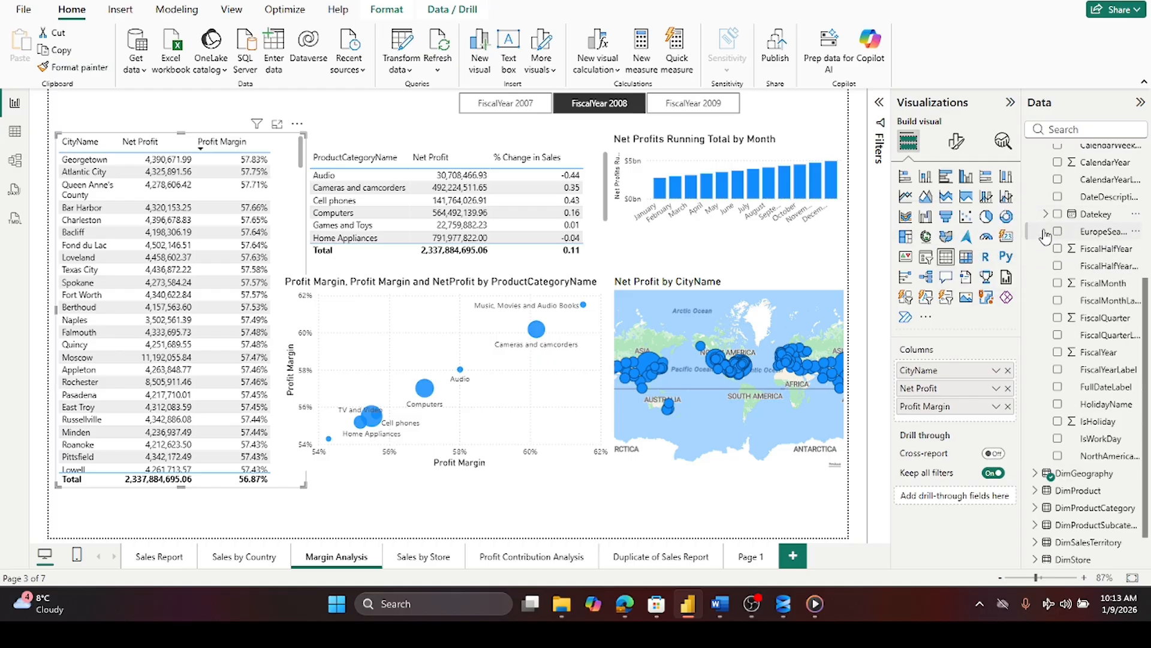
pyautogui.click(1046, 216)
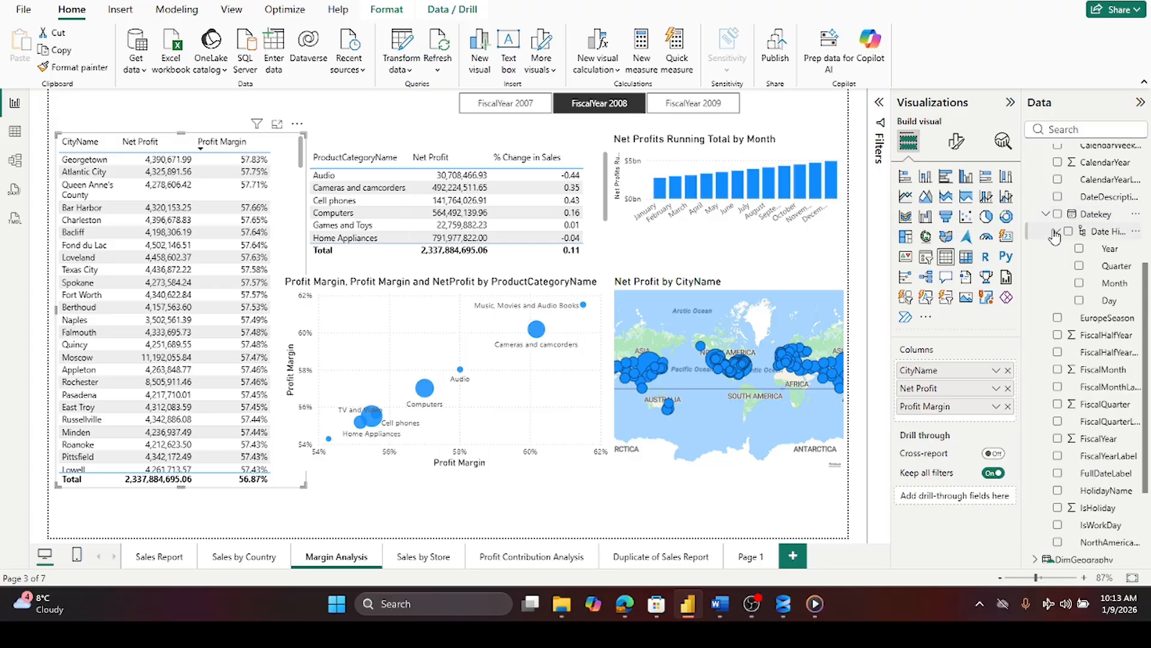
pyautogui.click(1046, 216)
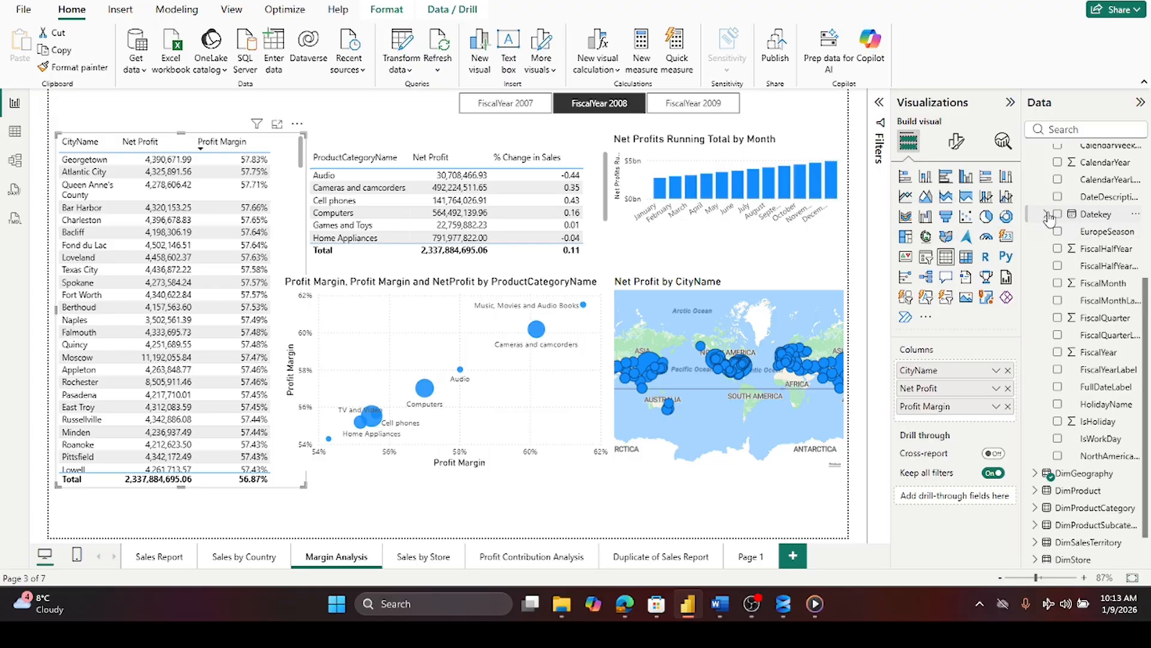
pyautogui.click(1045, 216)
pyautogui.scroll(3, 1049, 226)
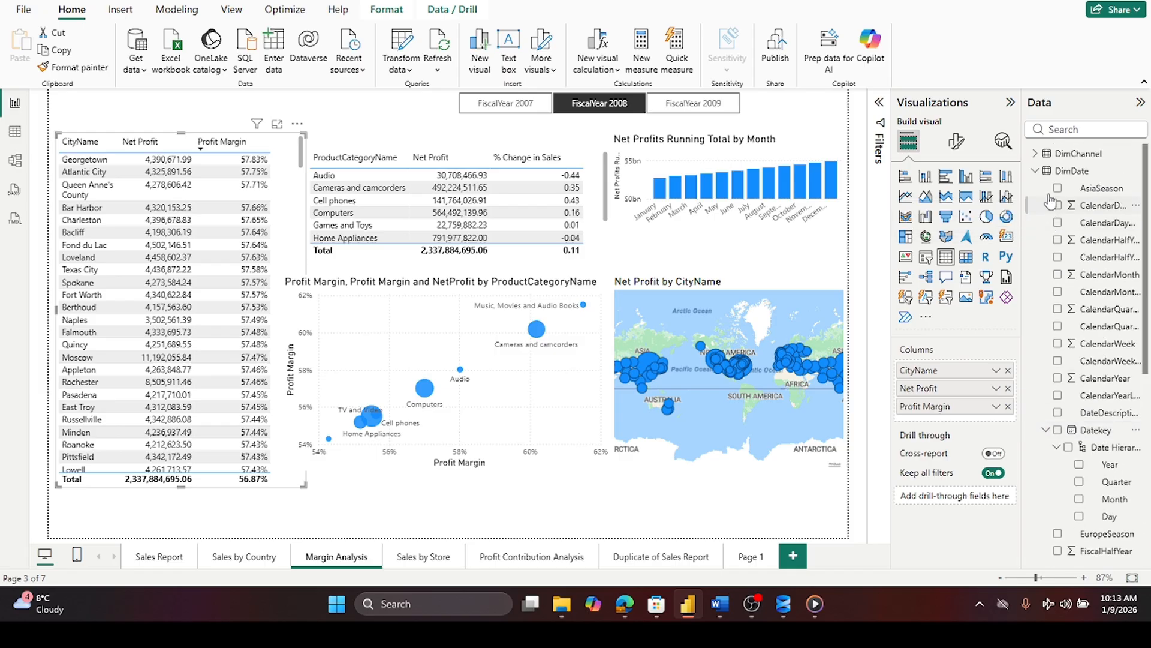
pyautogui.click(1037, 171)
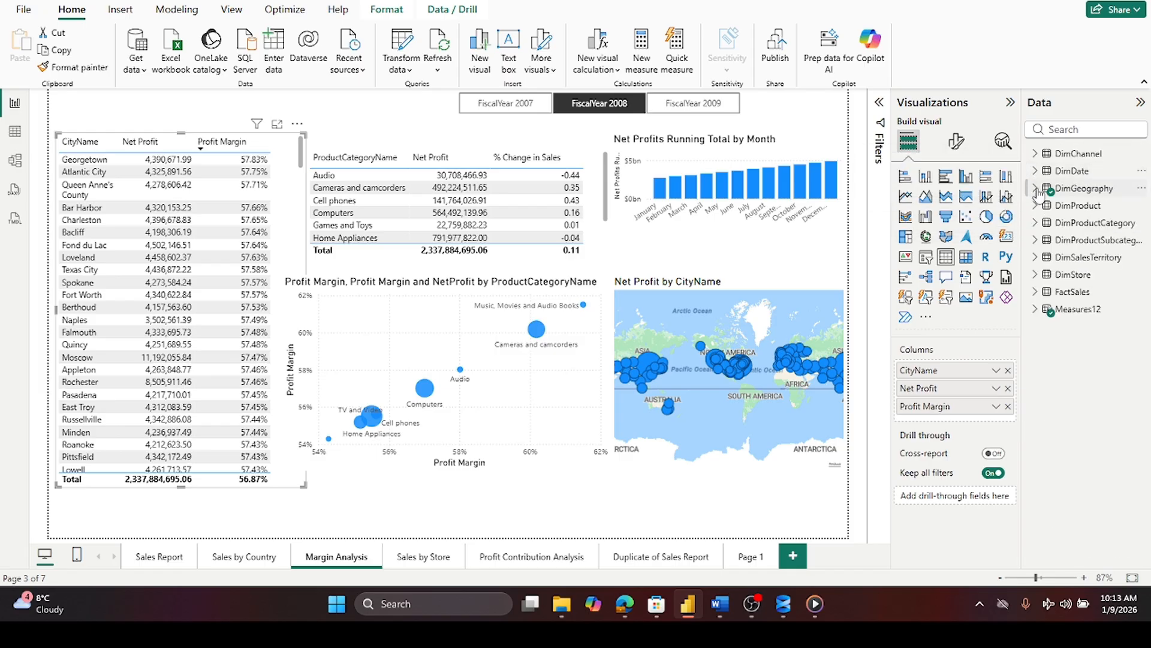
# - Inspect the Profit Margin measure's DAX formula and close the formula bar without changes
pyautogui.click(1038, 311)
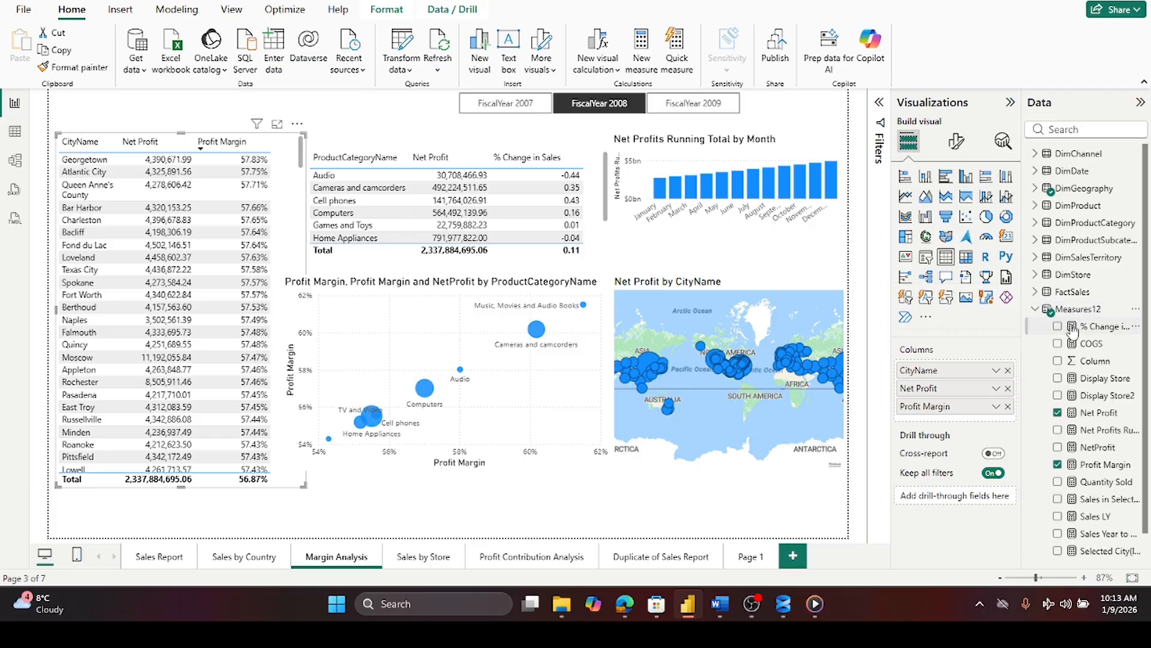
pyautogui.scroll(-1, 1073, 333)
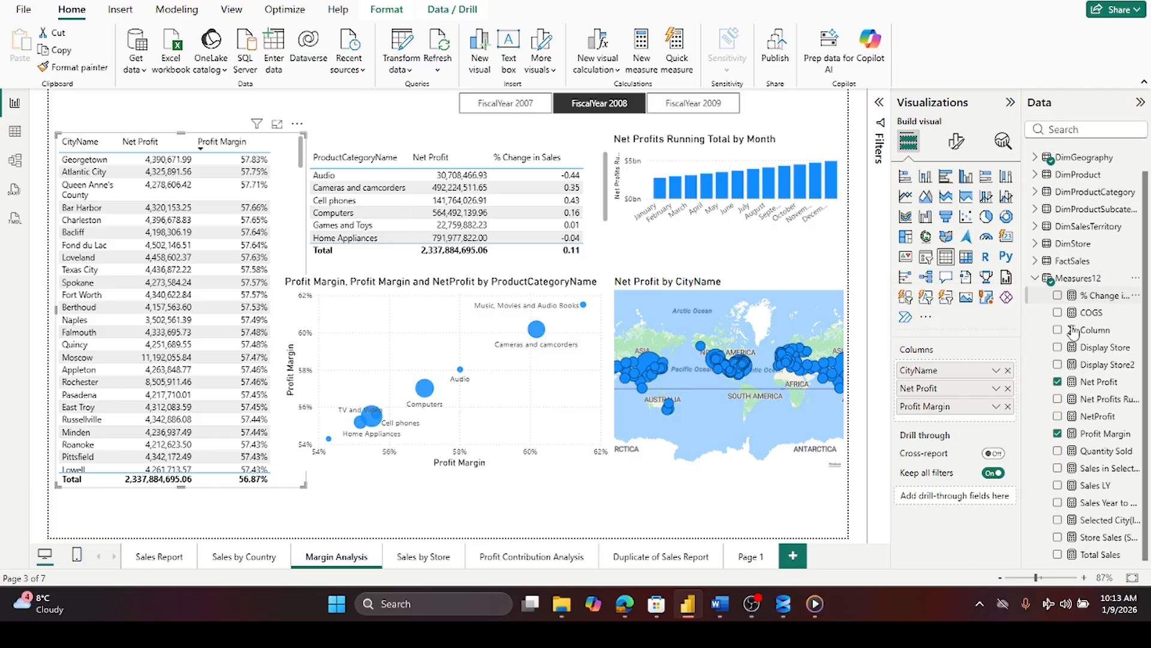
pyautogui.click(1104, 432)
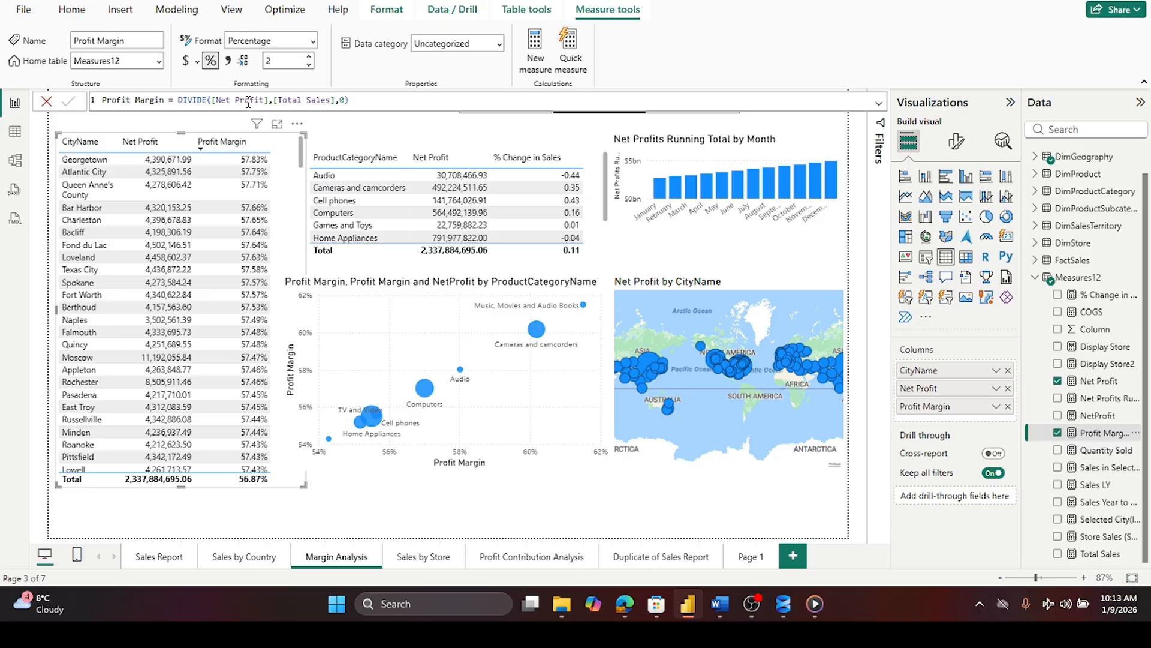
pyautogui.click(47, 102)
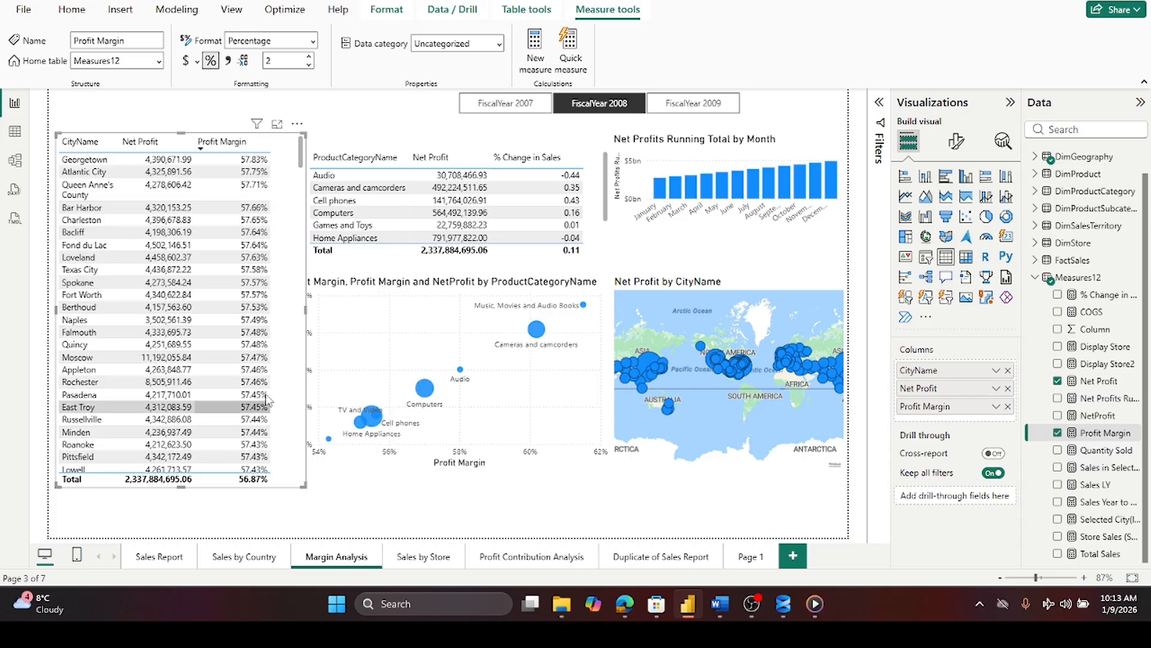
# - Inspect the DAX formulas of the % Change in Sales and Sales LY measures used by the product category table
pyautogui.moveTo(302, 154)
pyautogui.mouseDown()
pyautogui.moveTo(302, 295)
pyautogui.moveTo(302, 150)
pyautogui.mouseUp()
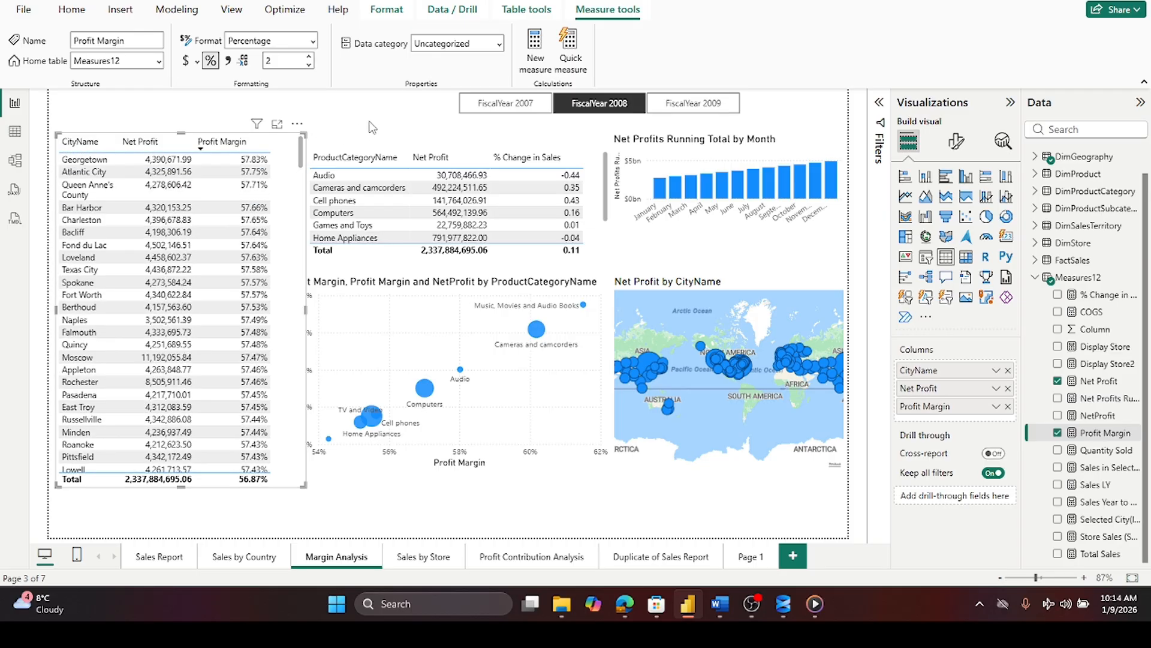
pyautogui.click(597, 168)
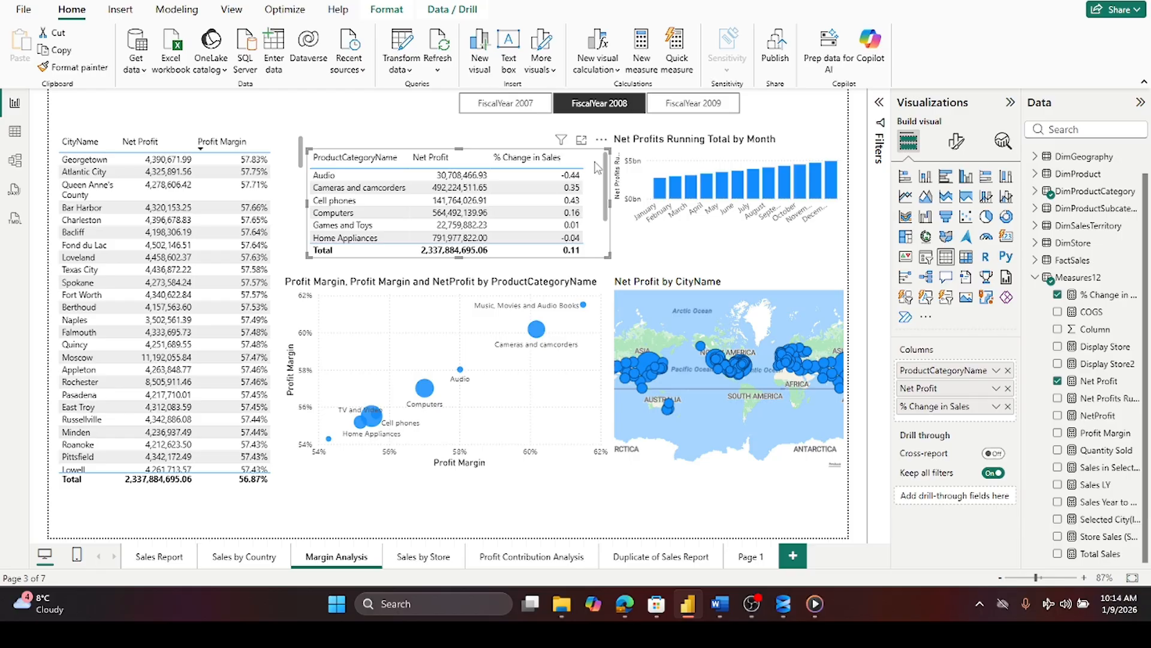
pyautogui.click(1108, 296)
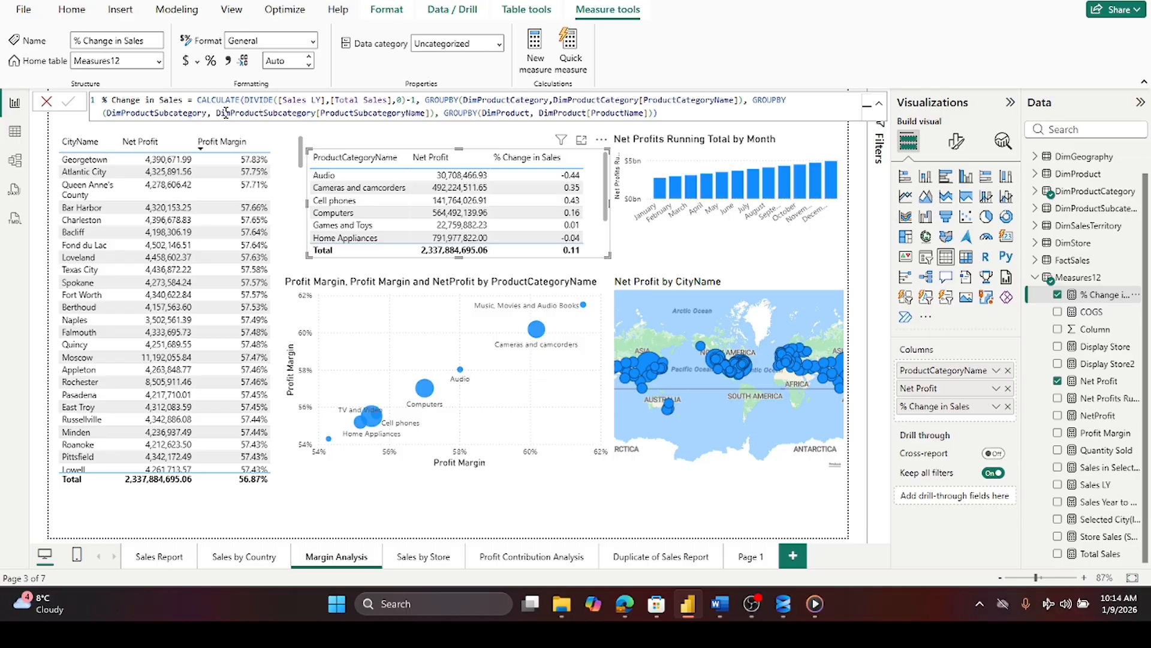
pyautogui.click(48, 103)
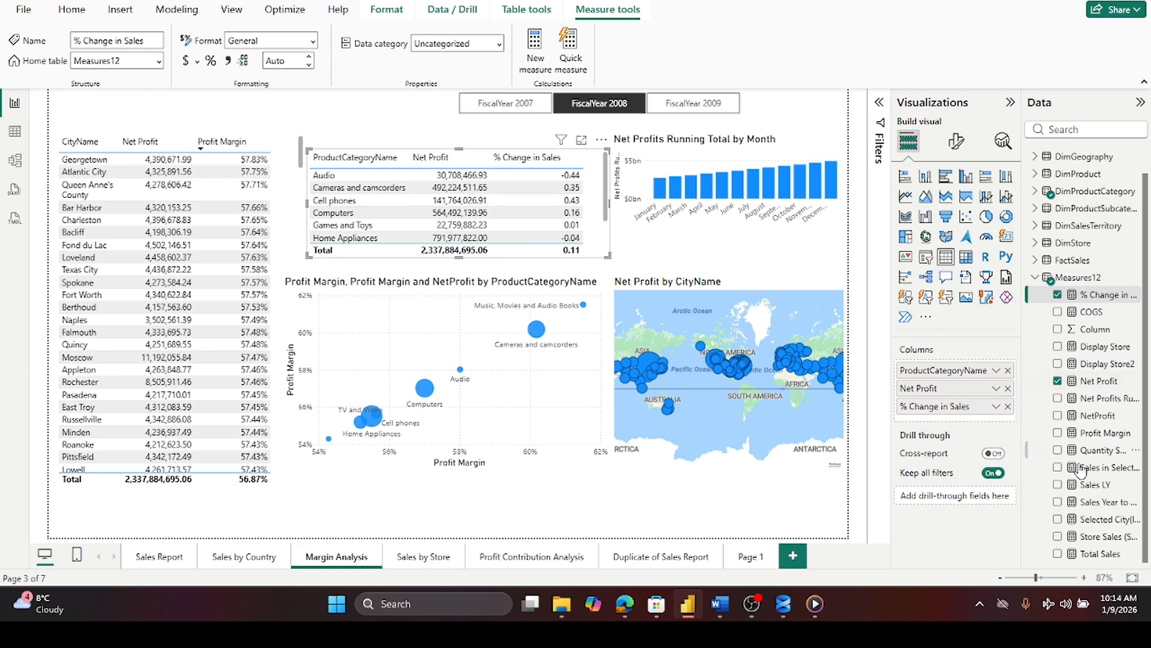
pyautogui.click(1088, 484)
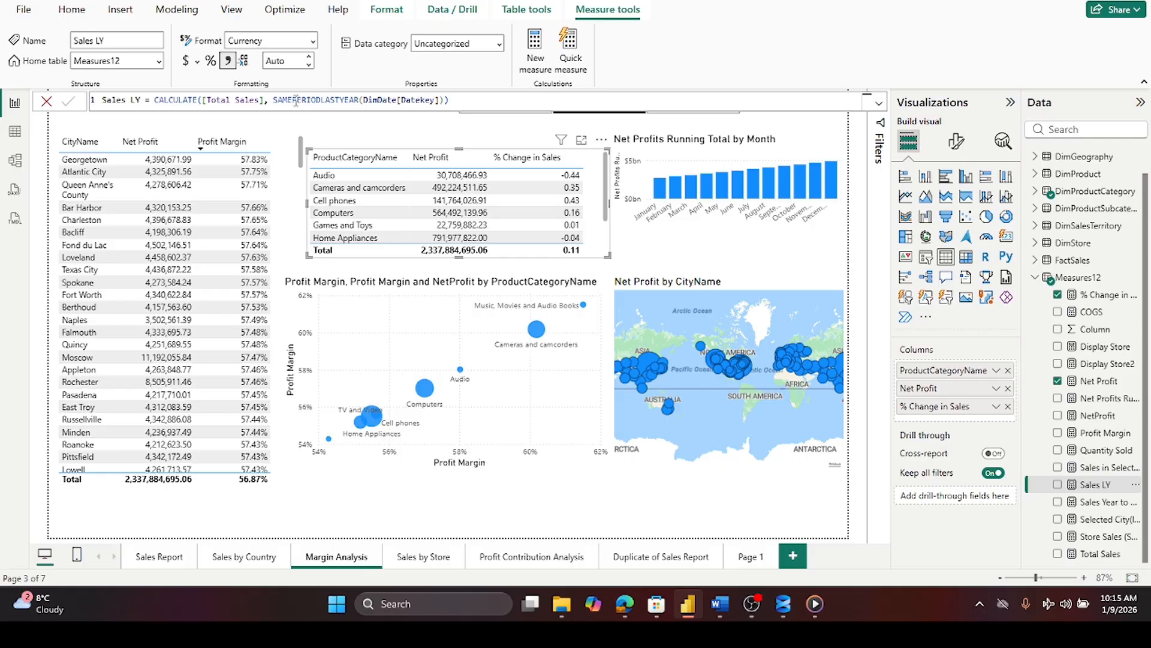
# - Close the Sales LY formula and review the % Change in Sales measure's DAX formula again without changes
pyautogui.click(45, 104)
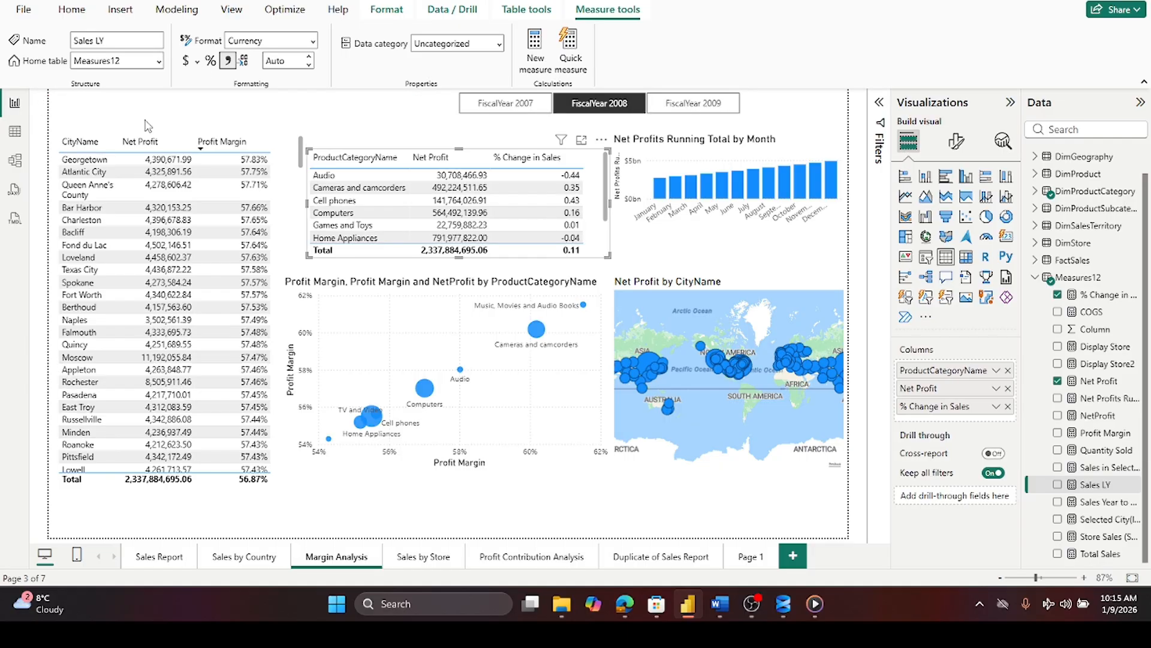
pyautogui.click(1088, 297)
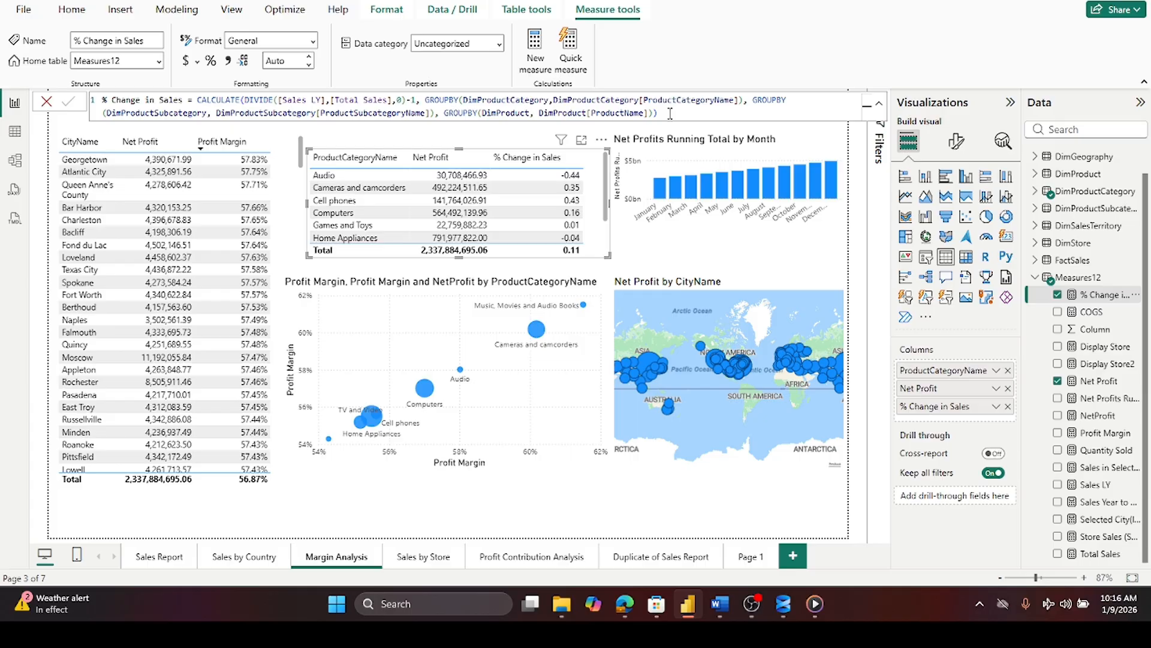
pyautogui.click(47, 102)
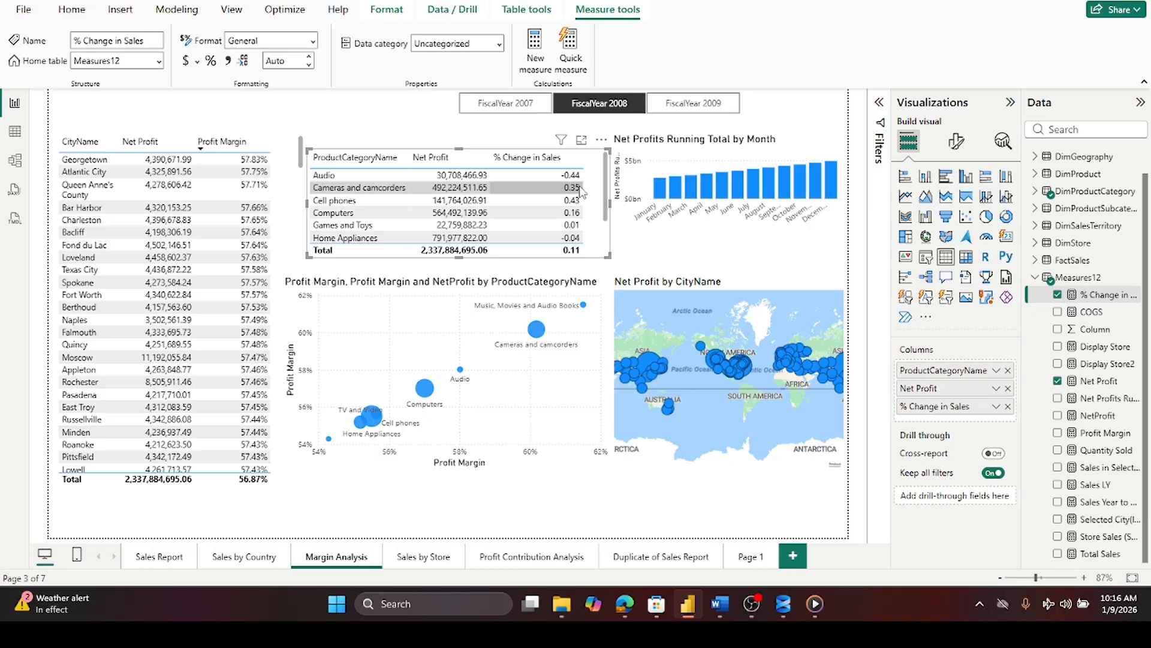
# - Compare the Margin Analysis page across the FiscalYear 2007, FiscalYear 2008 and FiscalYear 2009 slicer selections
pyautogui.click(494, 105)
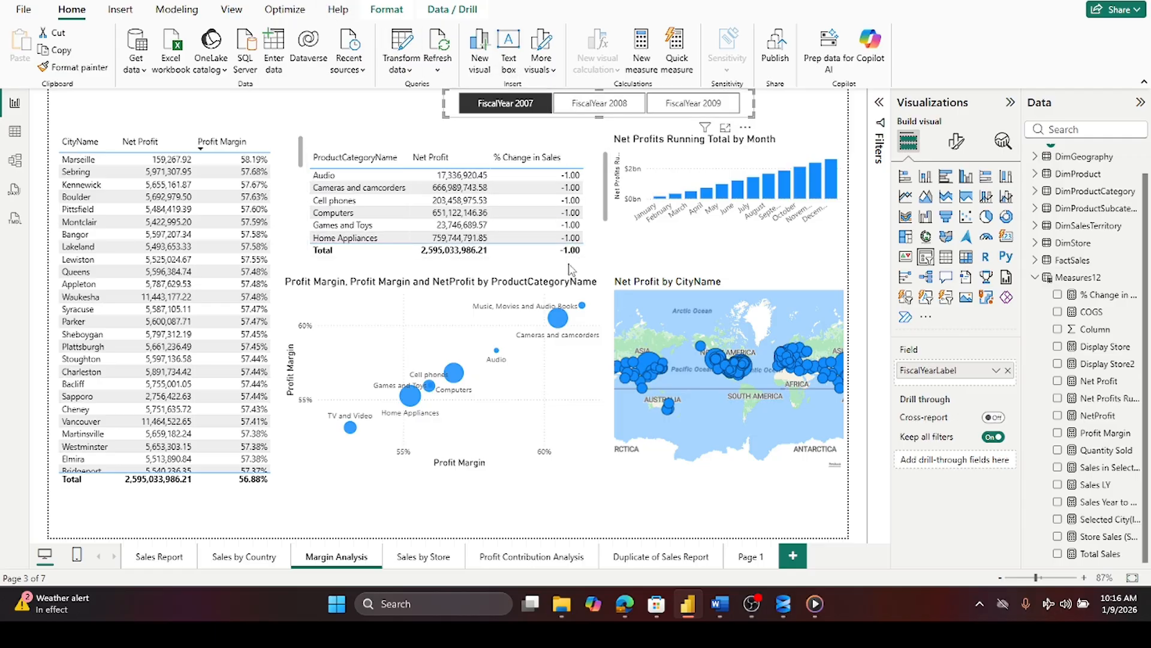
pyautogui.click(594, 105)
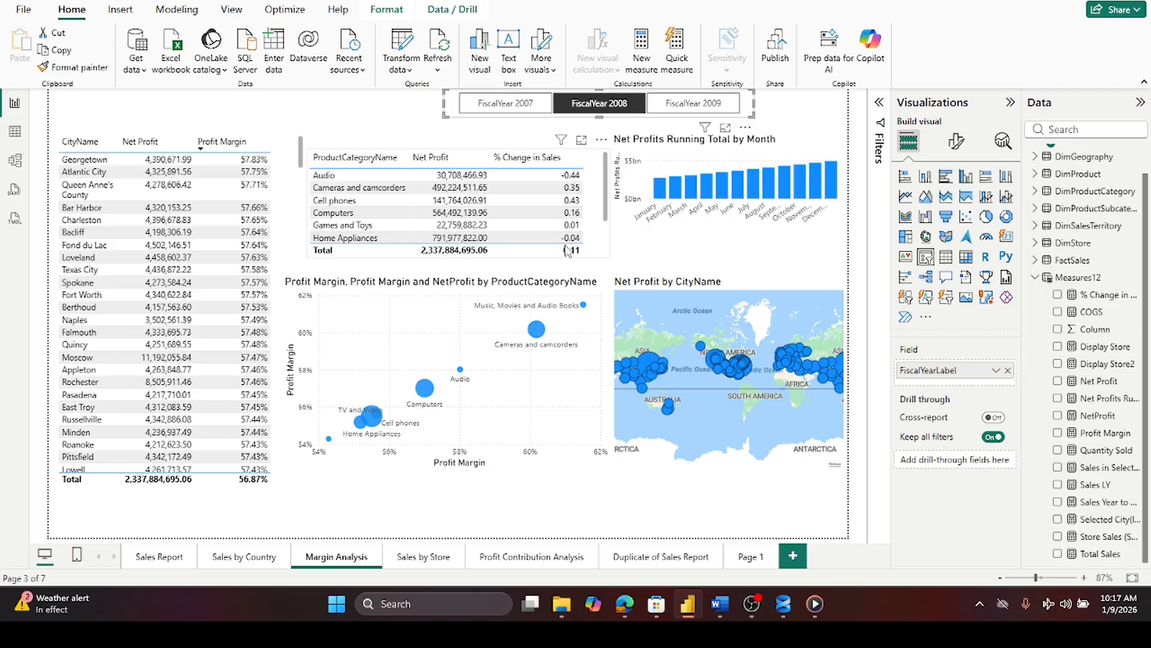
pyautogui.click(692, 105)
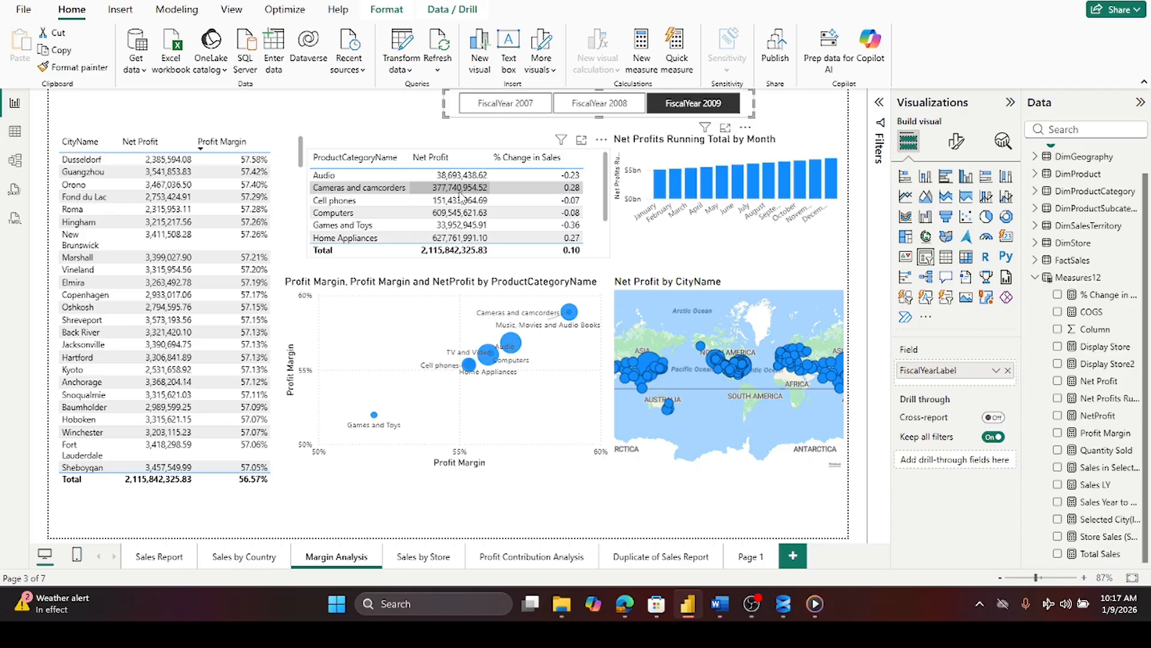
pyautogui.click(483, 157)
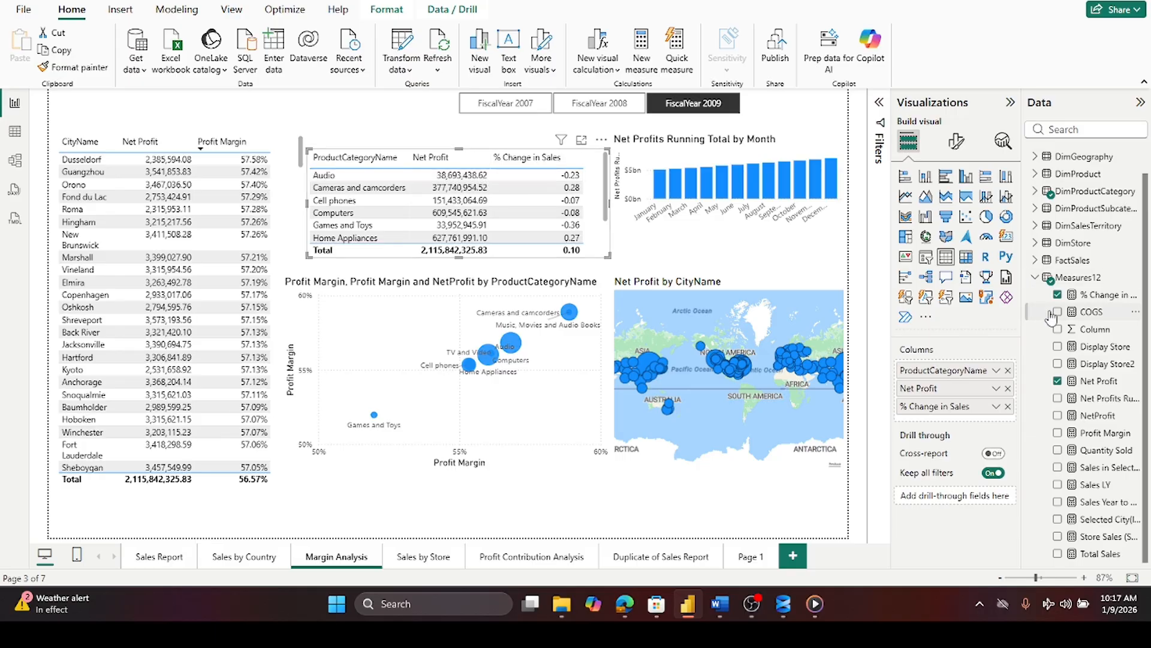
# - Re-inspect the % Change in Sales formula and scroll through the product category table's rows for FiscalYear 2009
pyautogui.click(1091, 297)
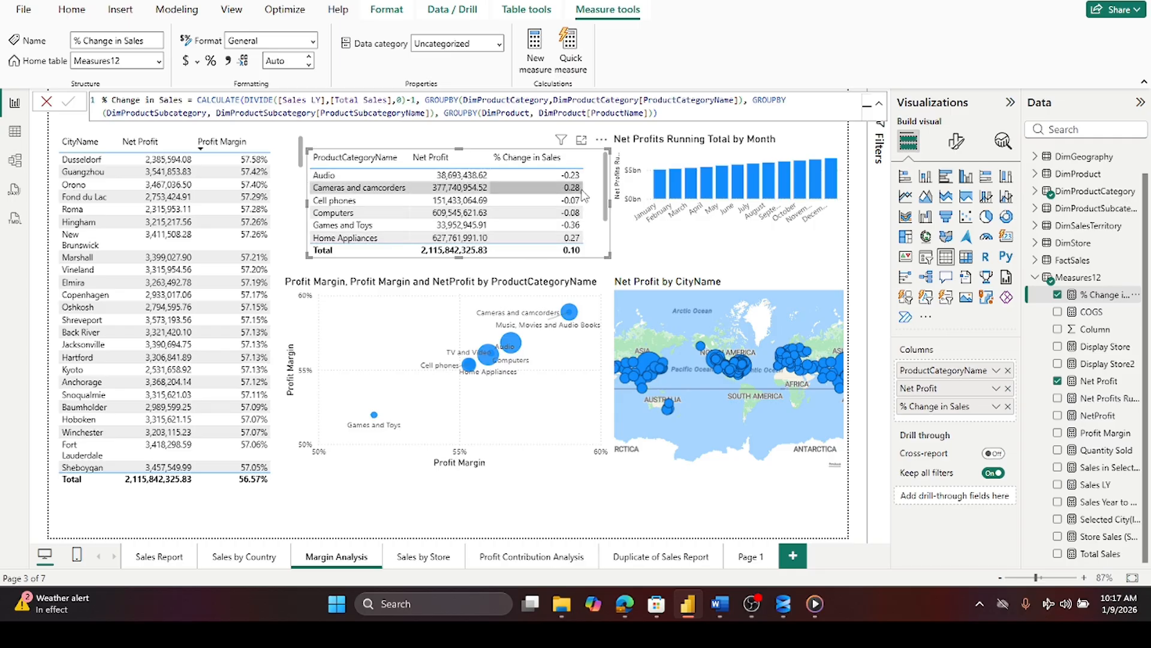
pyautogui.click(47, 103)
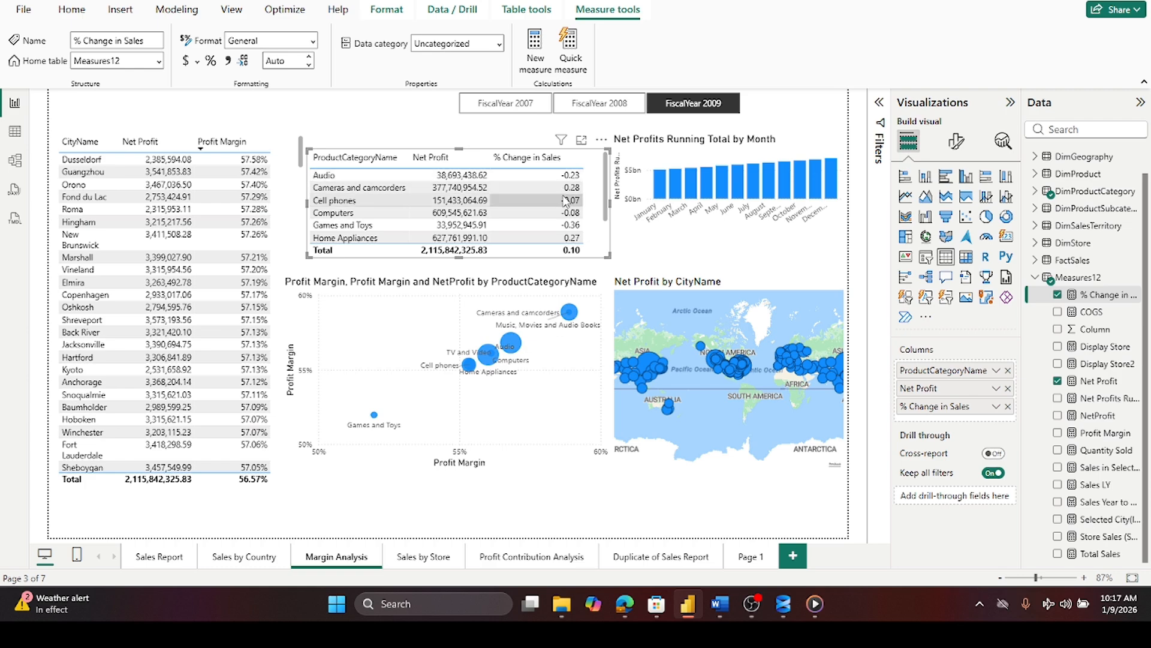
pyautogui.scroll(-3, 565, 201)
pyautogui.scroll(3, 565, 203)
pyautogui.scroll(-3, 336, 193)
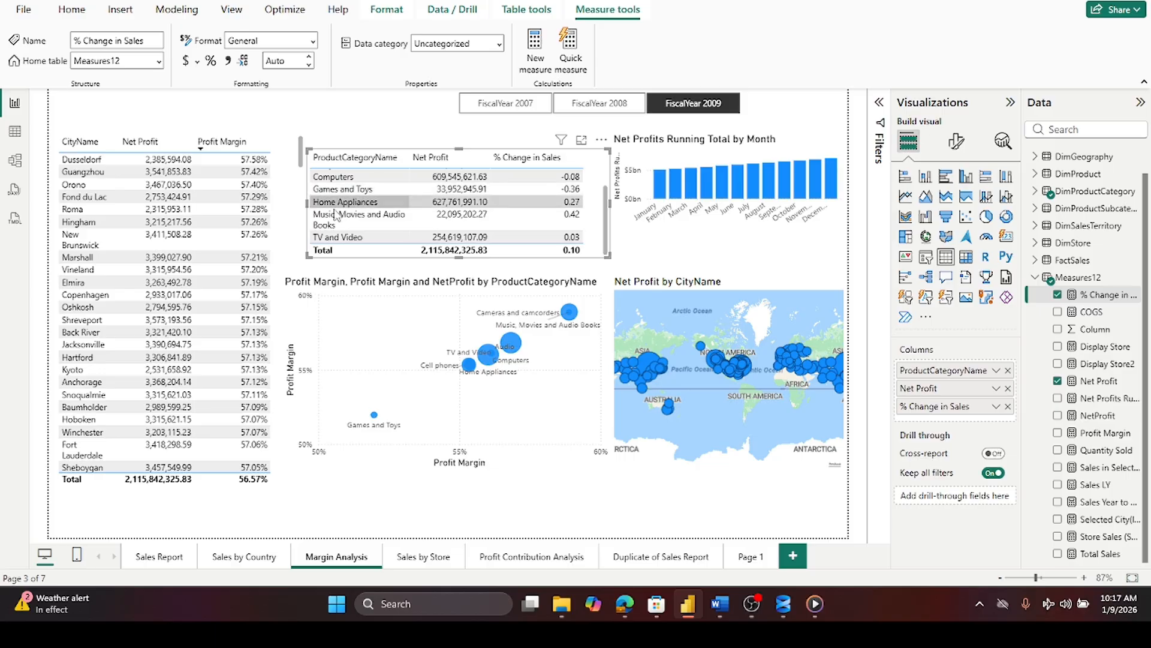
pyautogui.scroll(3, 535, 179)
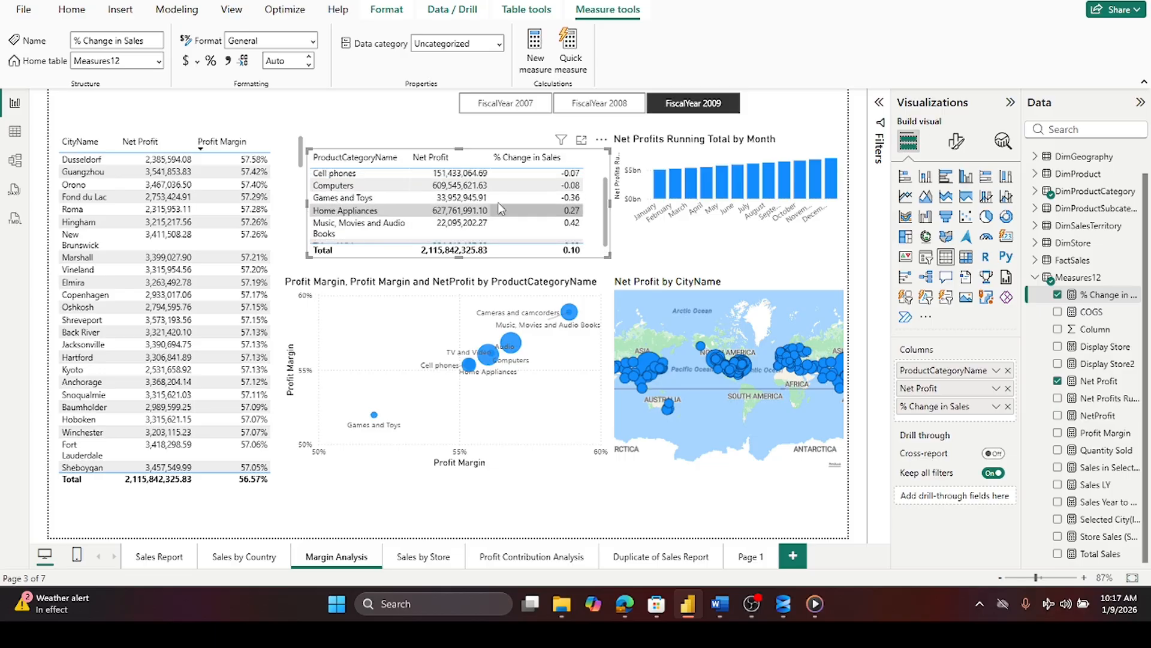
# - Sort the product category table by % Change in Sales in descending order
pyautogui.click(535, 158)
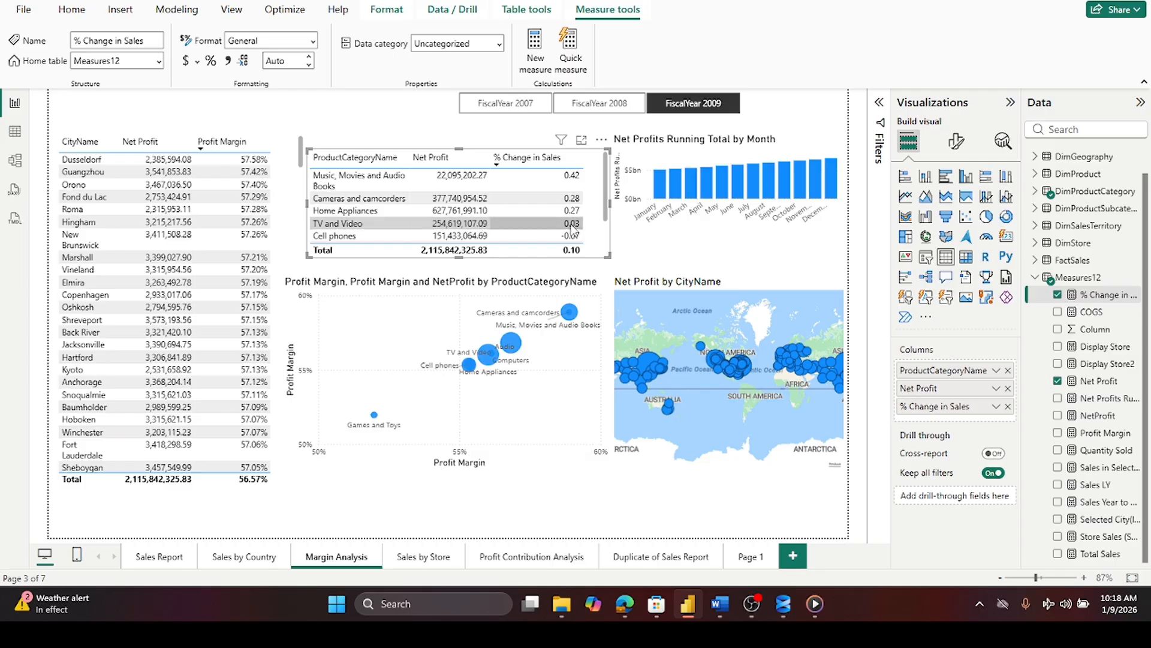
pyautogui.scroll(-2, 571, 228)
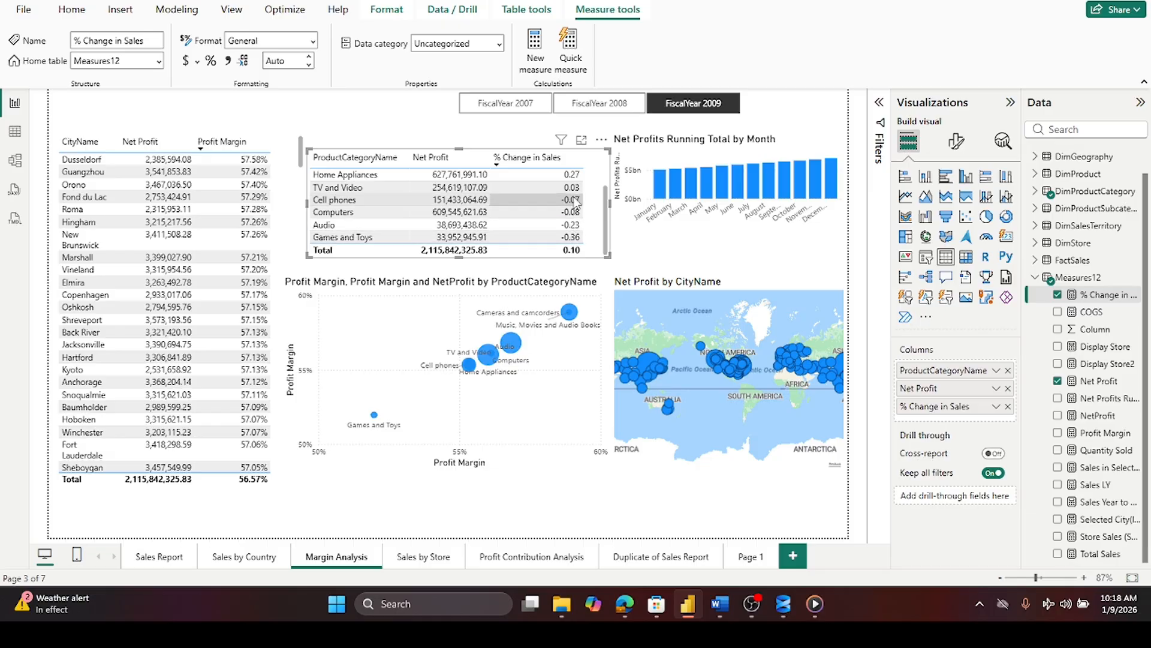
pyautogui.click(654, 239)
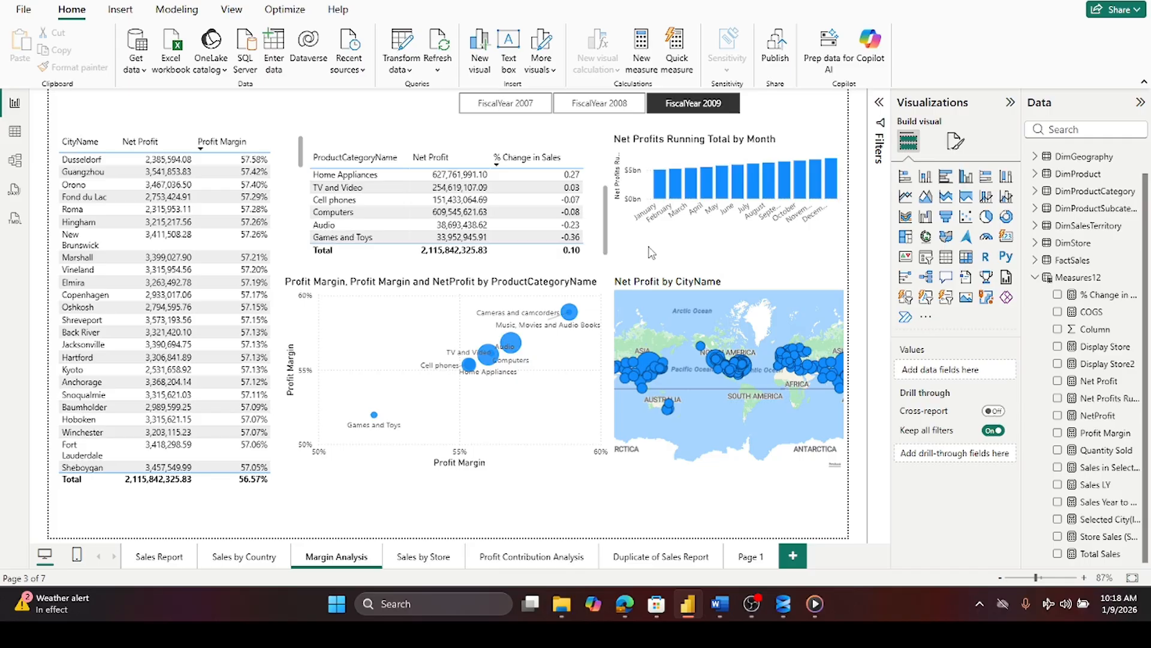
# - Examine the Net Profits Running Total by Month chart across fiscal years and open its measure's DAX formula
pyautogui.click(791, 153)
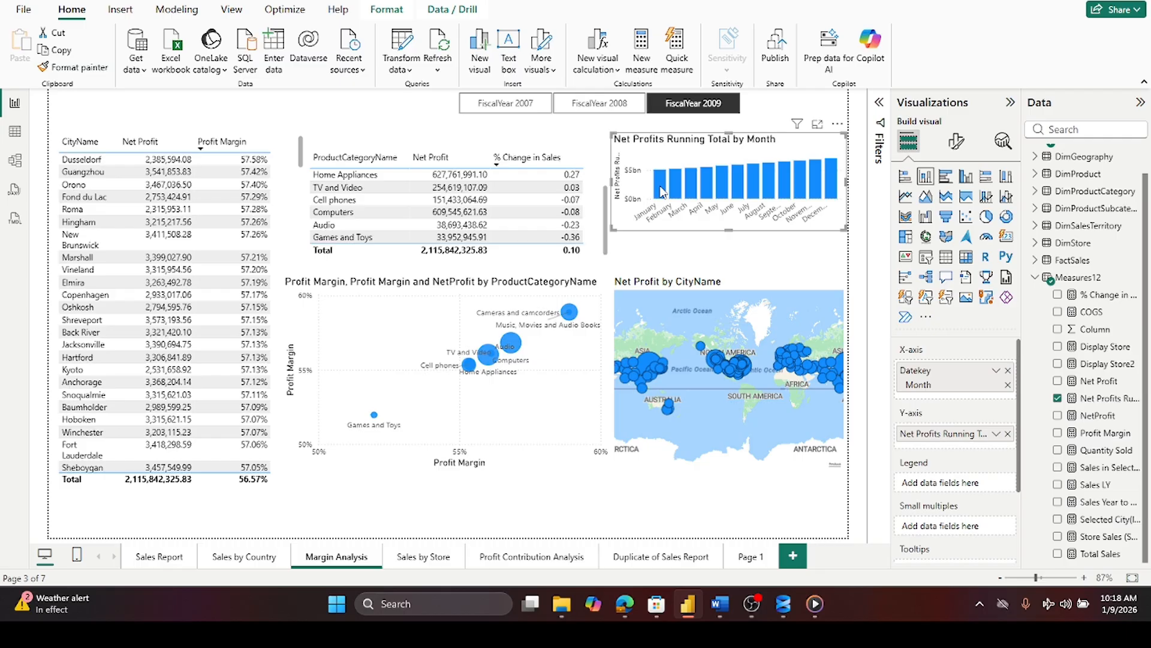
pyautogui.moveTo(663, 192)
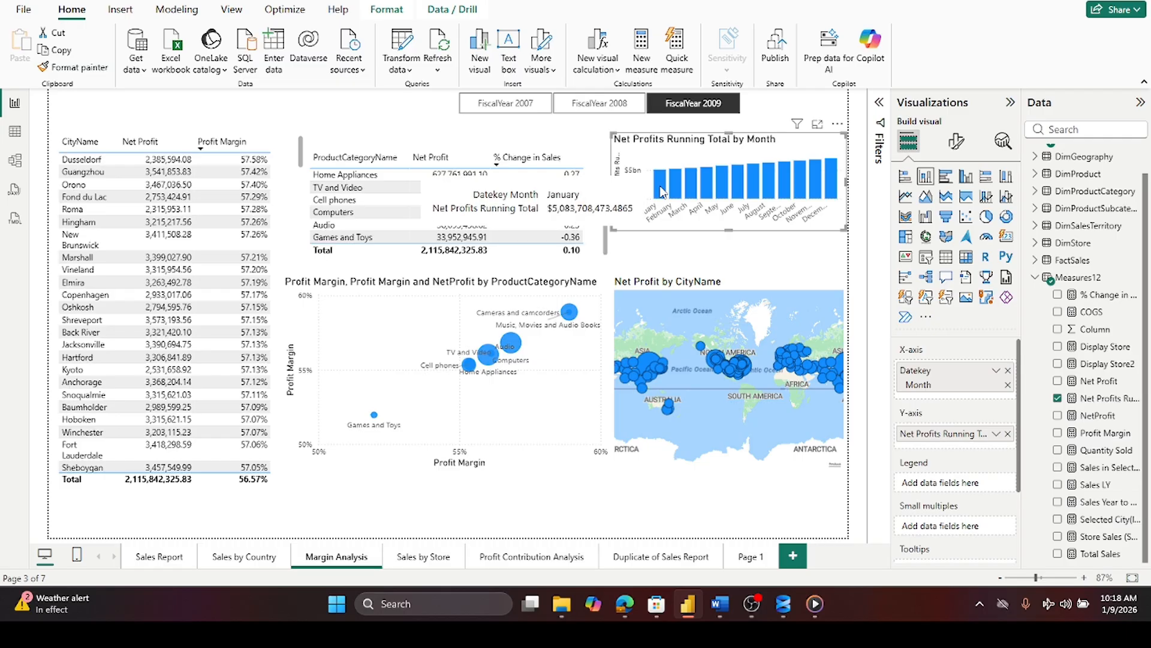
pyautogui.click(491, 107)
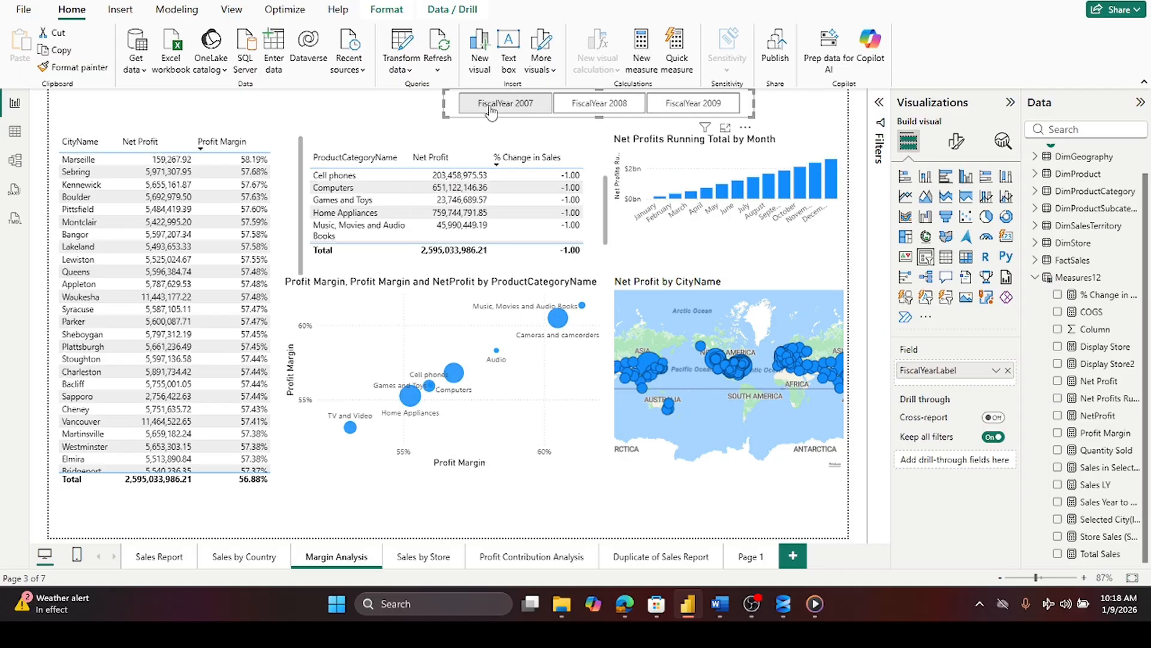
pyautogui.click(733, 106)
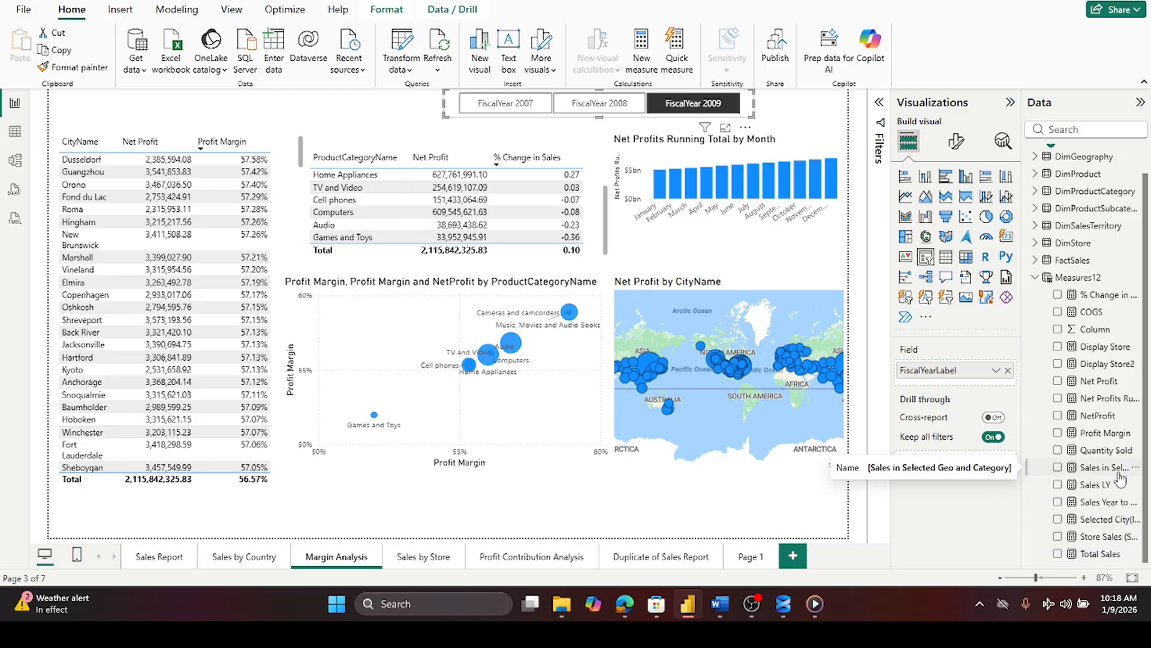
pyautogui.click(792, 155)
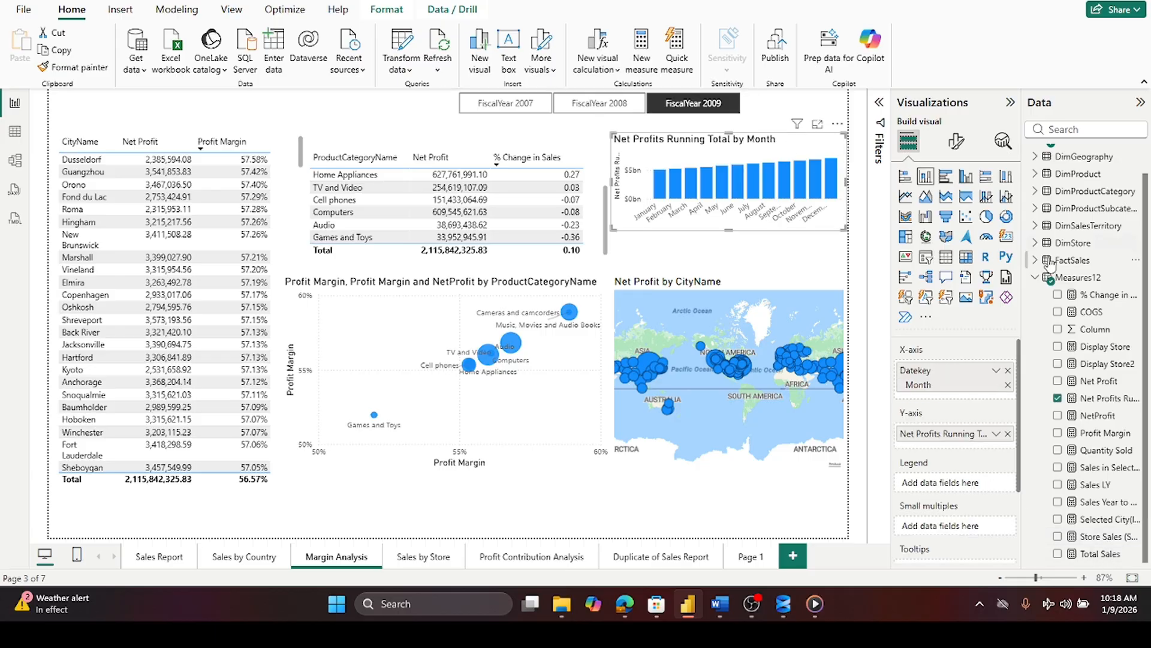
pyautogui.click(1105, 400)
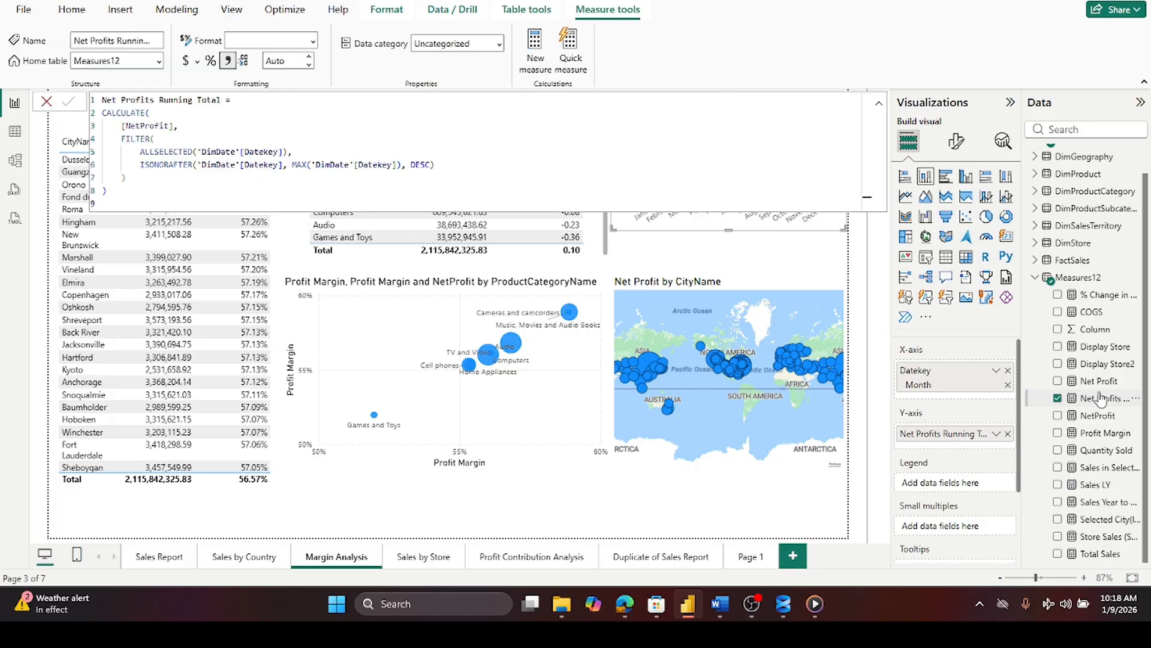
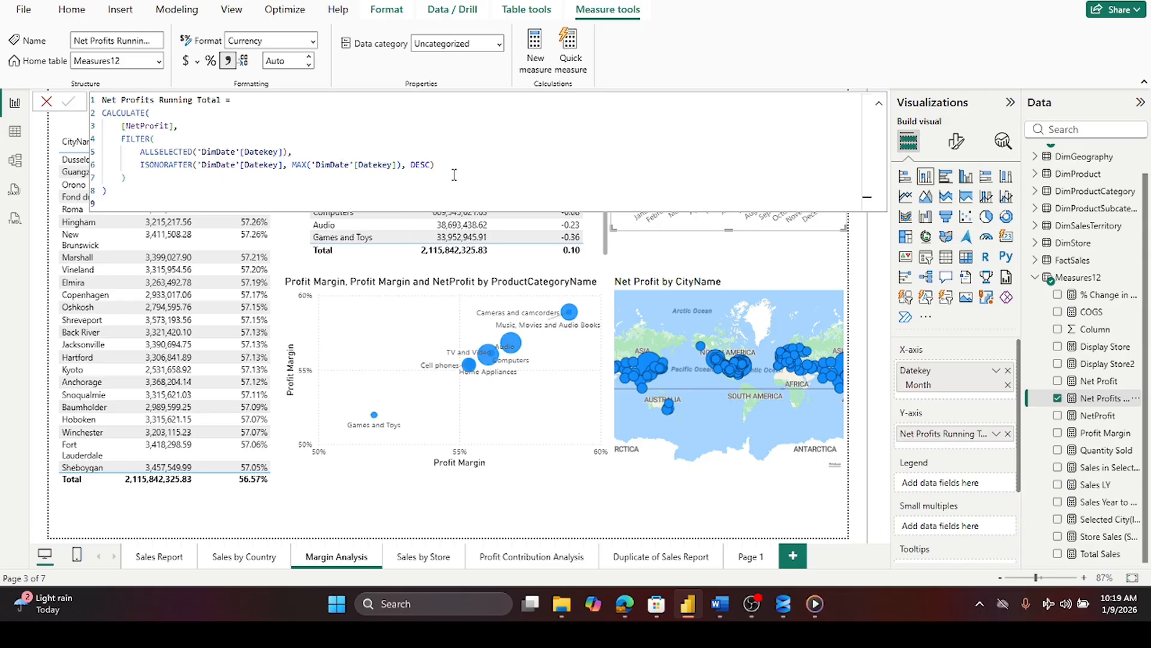
# - Close the formula bar and compare the Net Profits Running Total by Month chart with and without the FiscalYear 2009 selection
pyautogui.click(46, 102)
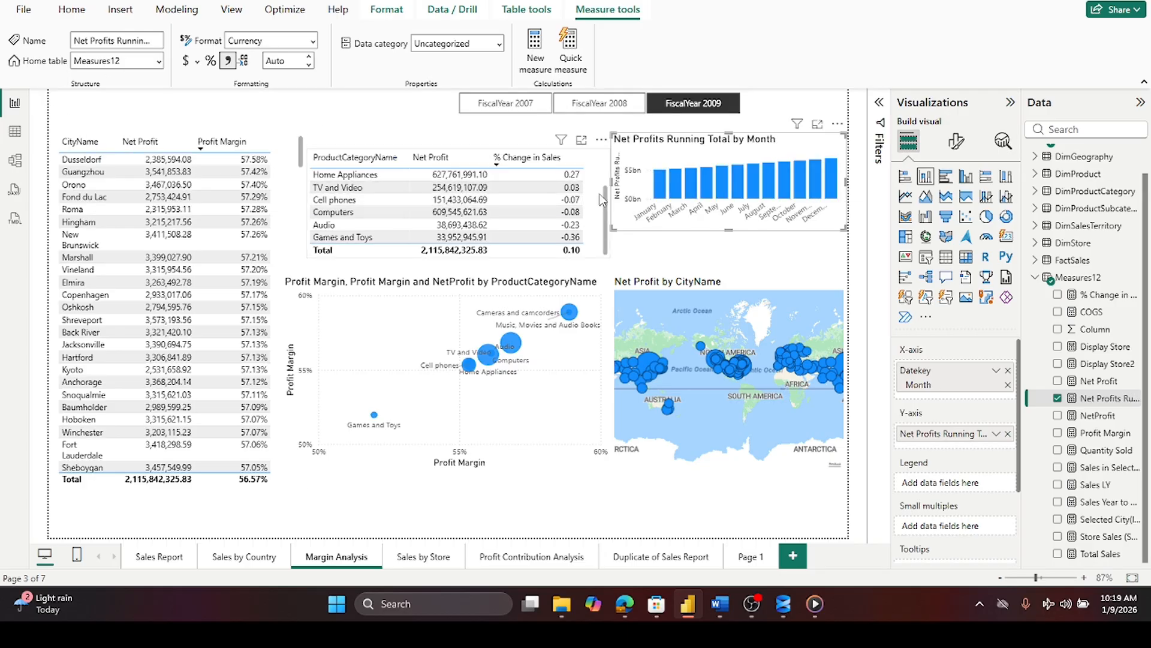
pyautogui.moveTo(662, 190)
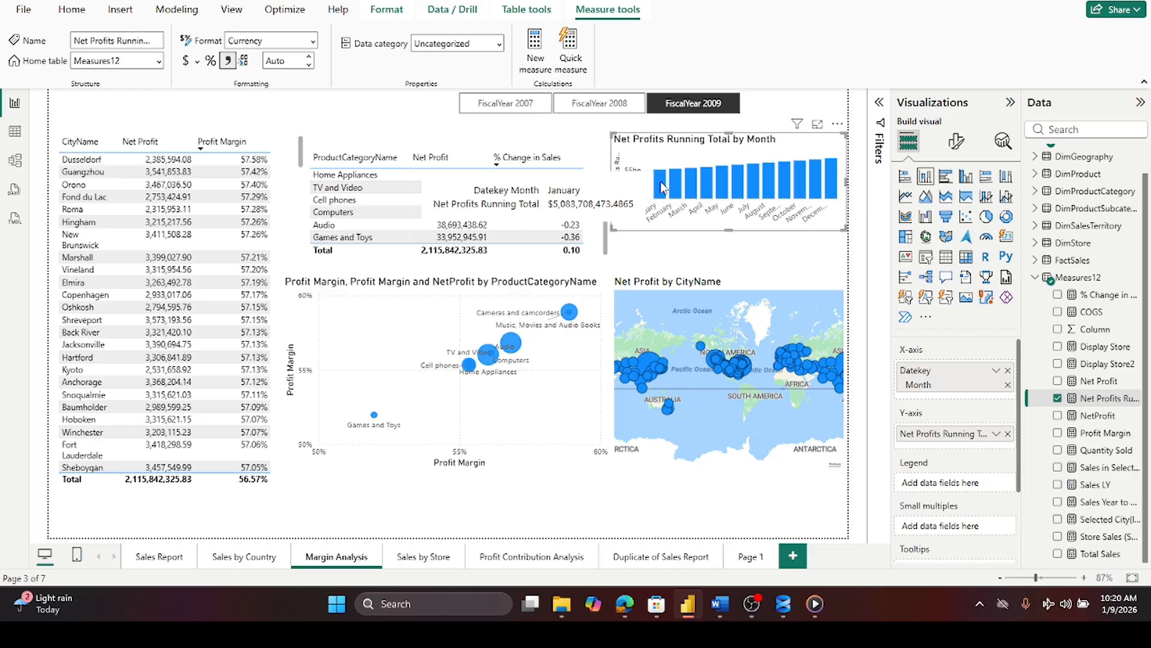
pyautogui.click(693, 104)
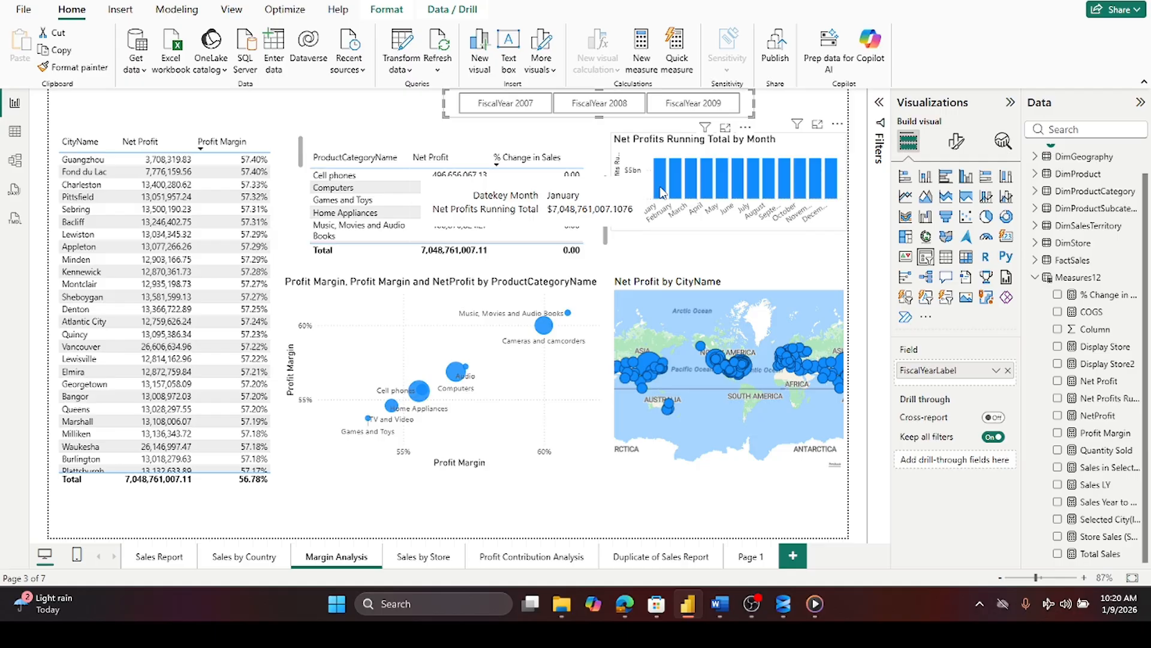
pyautogui.click(693, 103)
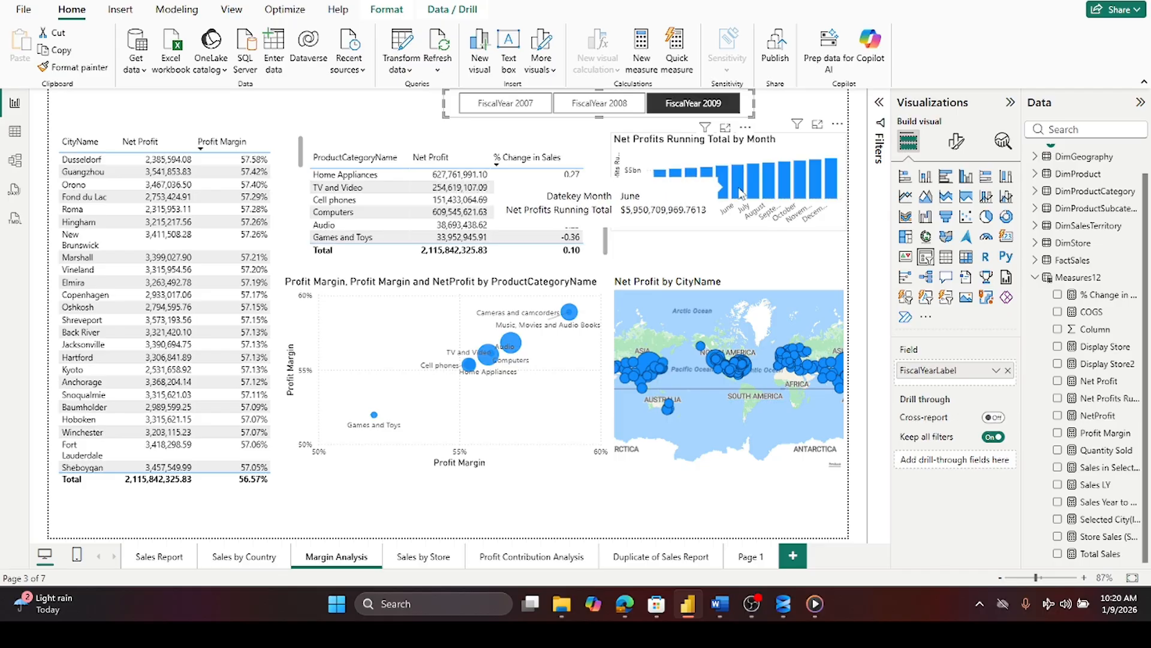
pyautogui.moveTo(835, 186)
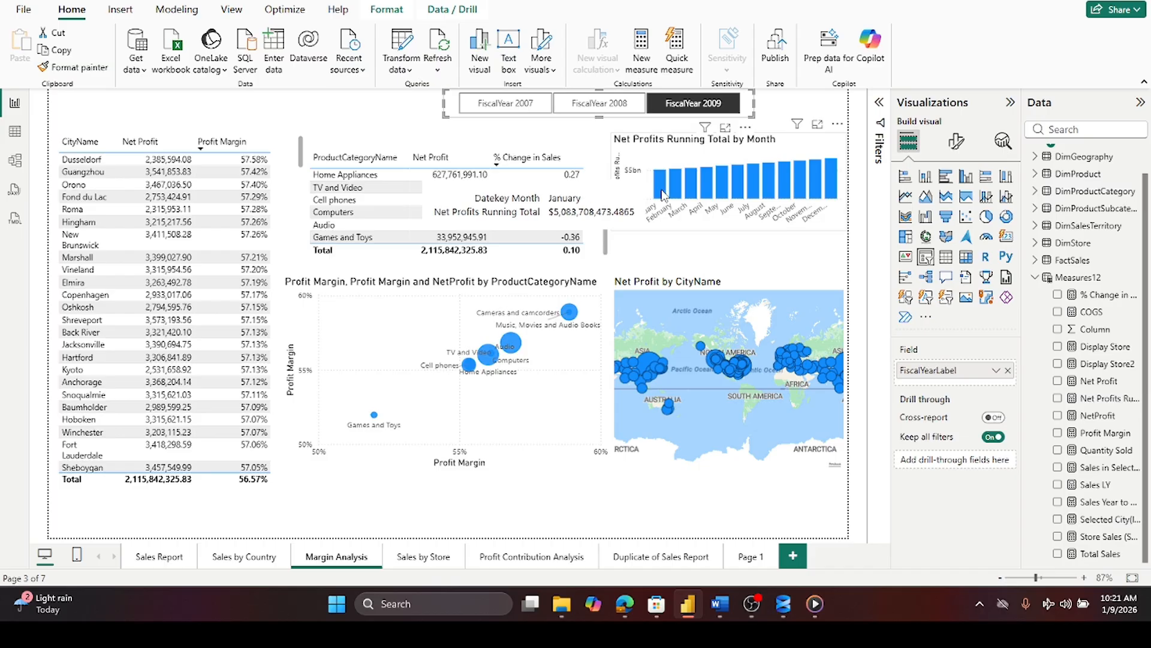
# - Replace the monthly chart's Y-axis measure Net Profits Running Total with Net Profit
pyautogui.click(672, 232)
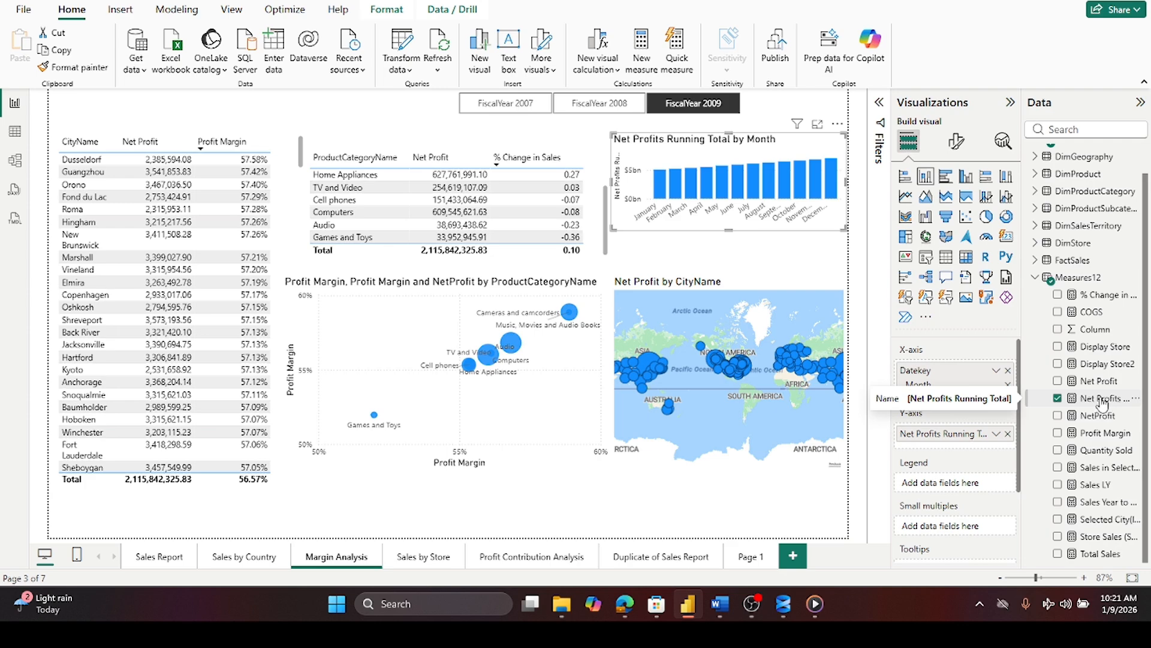
pyautogui.click(1008, 433)
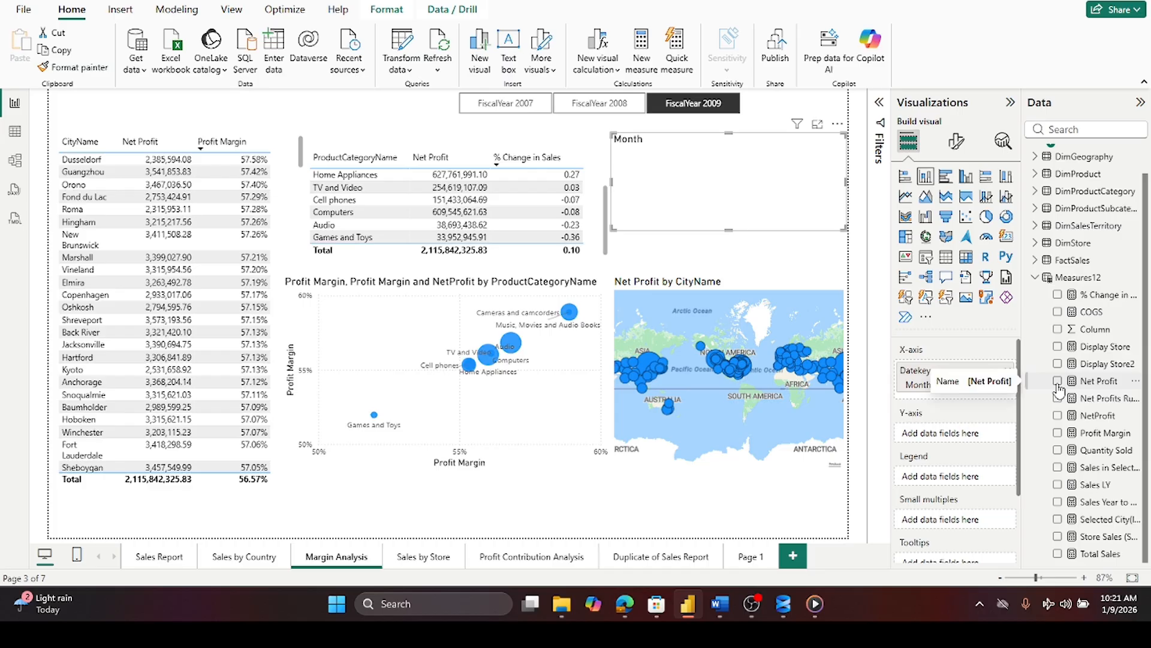
pyautogui.click(1058, 383)
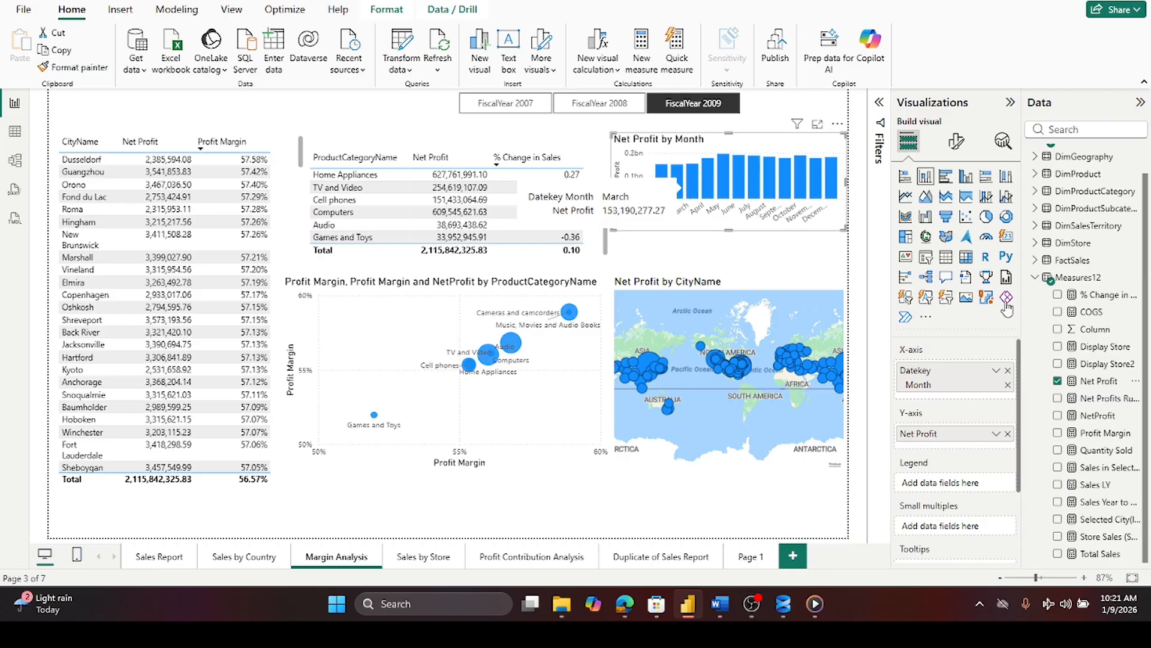
pyautogui.click(1058, 381)
pyautogui.moveTo(1094, 400); pyautogui.dragTo(967, 435)
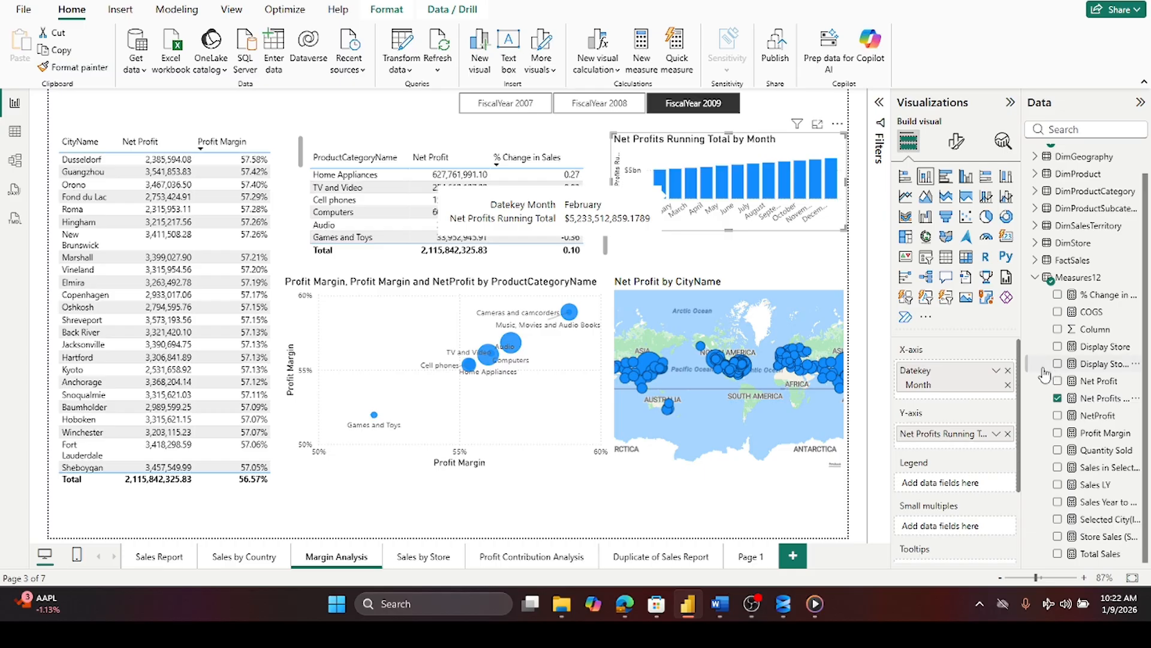
pyautogui.click(1007, 433)
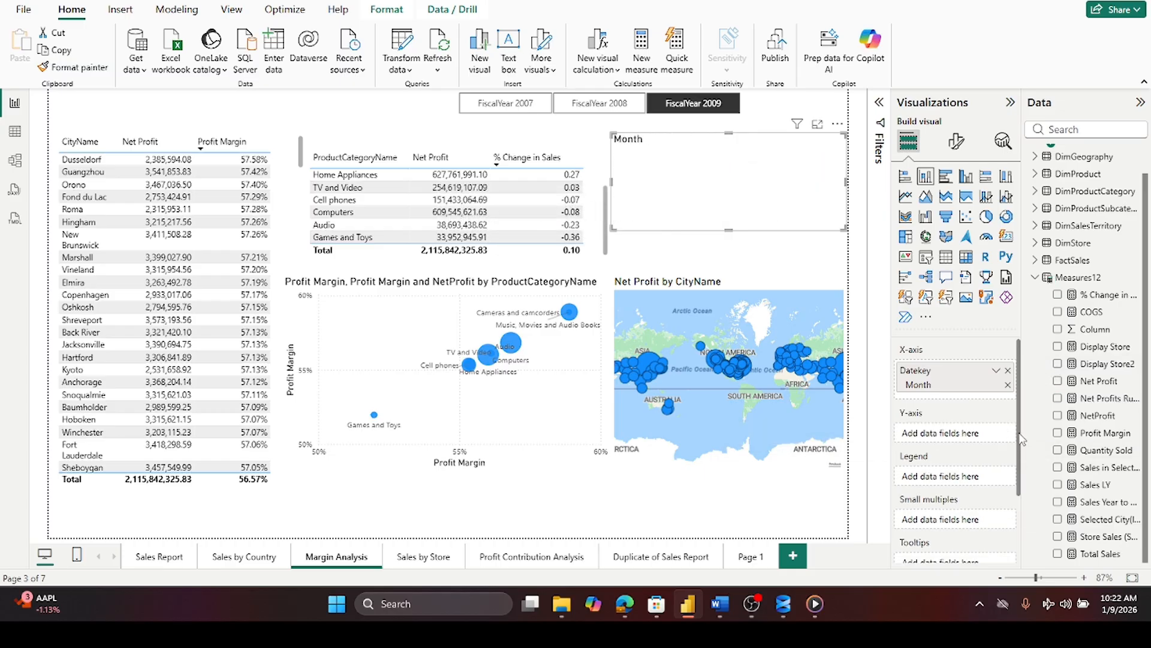
pyautogui.click(1058, 382)
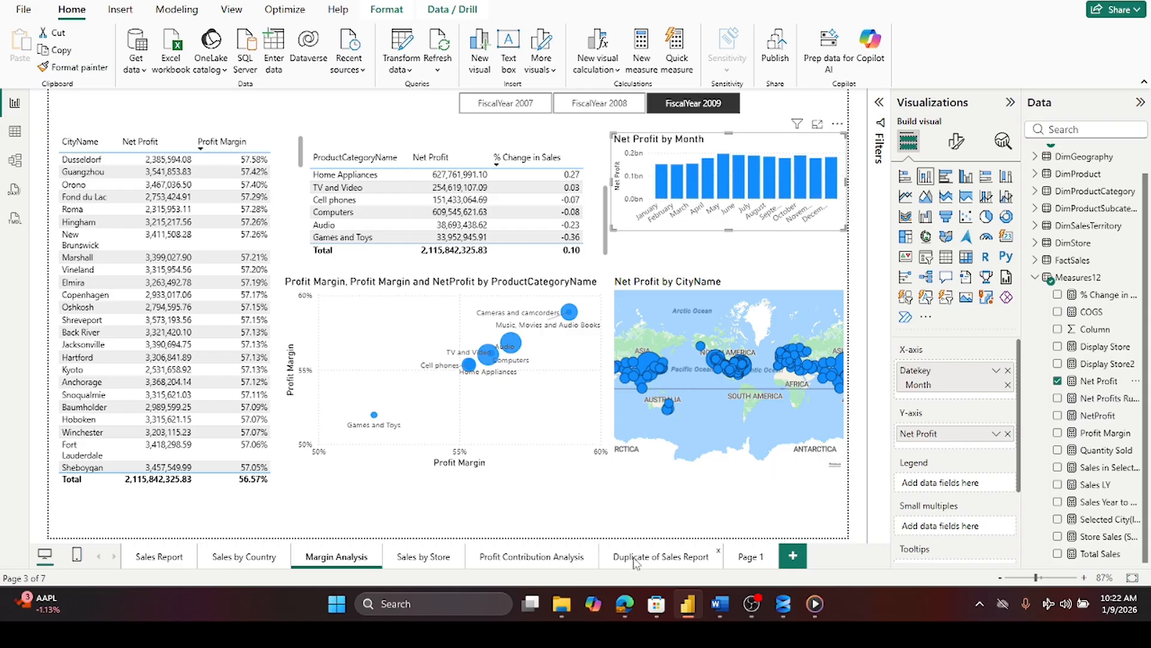
# - On Page 1, enlarge the table visual and replace its Sum of SalesAmount column with the Net Profit measure
pyautogui.click(743, 557)
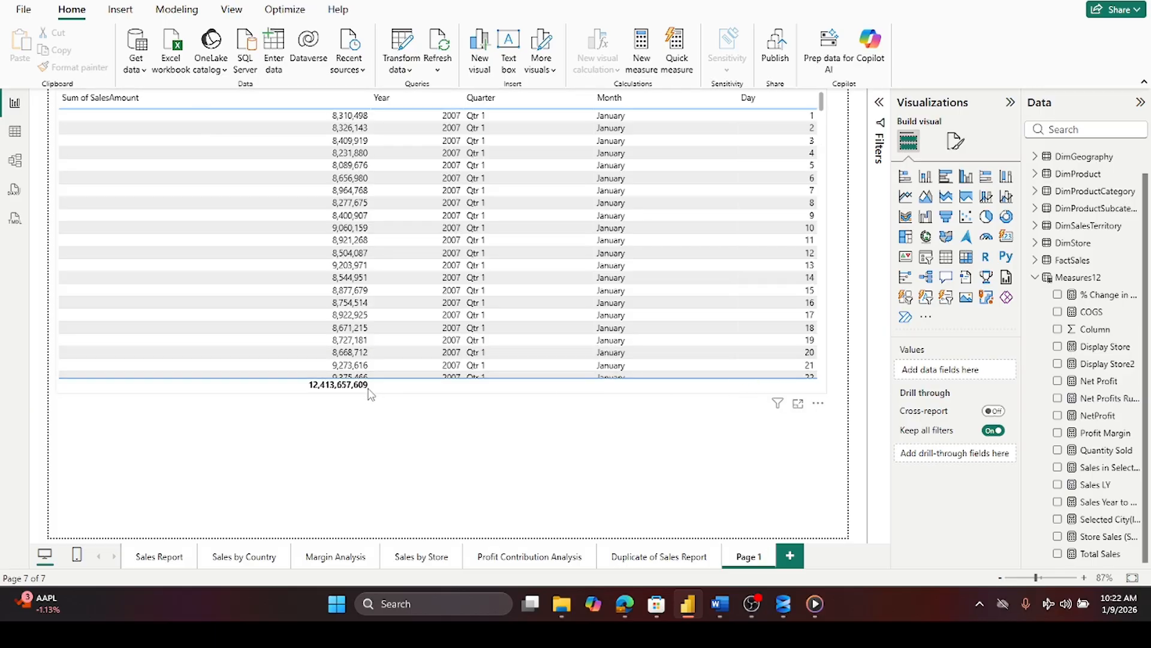
pyautogui.click(439, 403)
pyautogui.moveTo(441, 411); pyautogui.dragTo(442, 507)
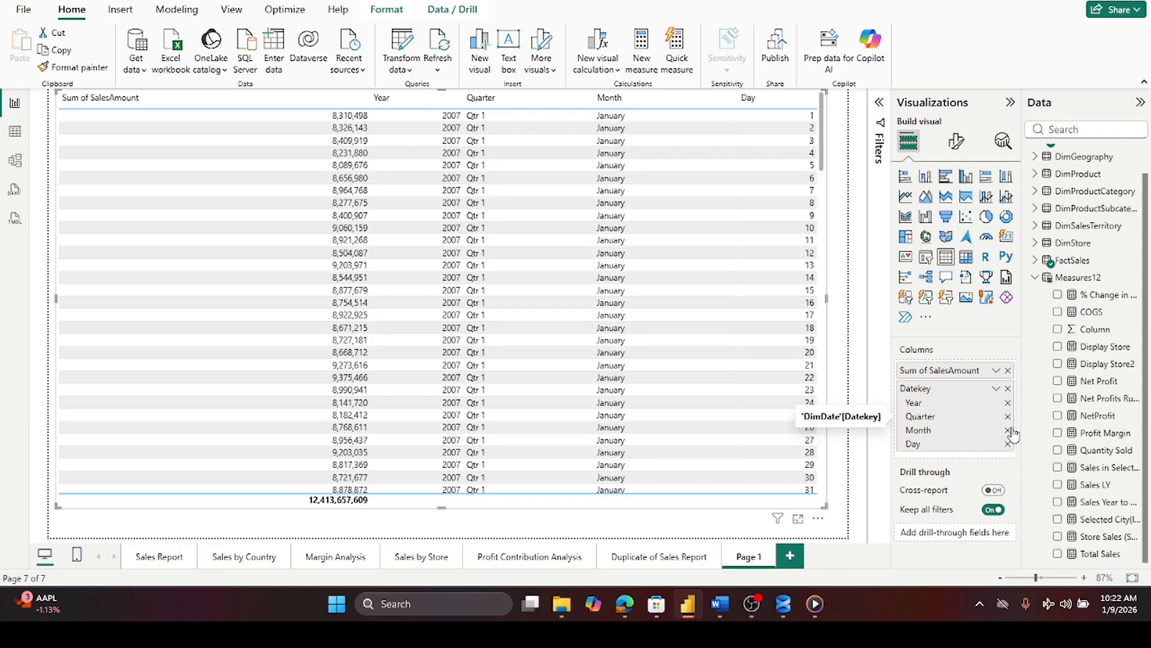
pyautogui.click(1008, 370)
pyautogui.moveTo(1078, 387); pyautogui.dragTo(952, 370)
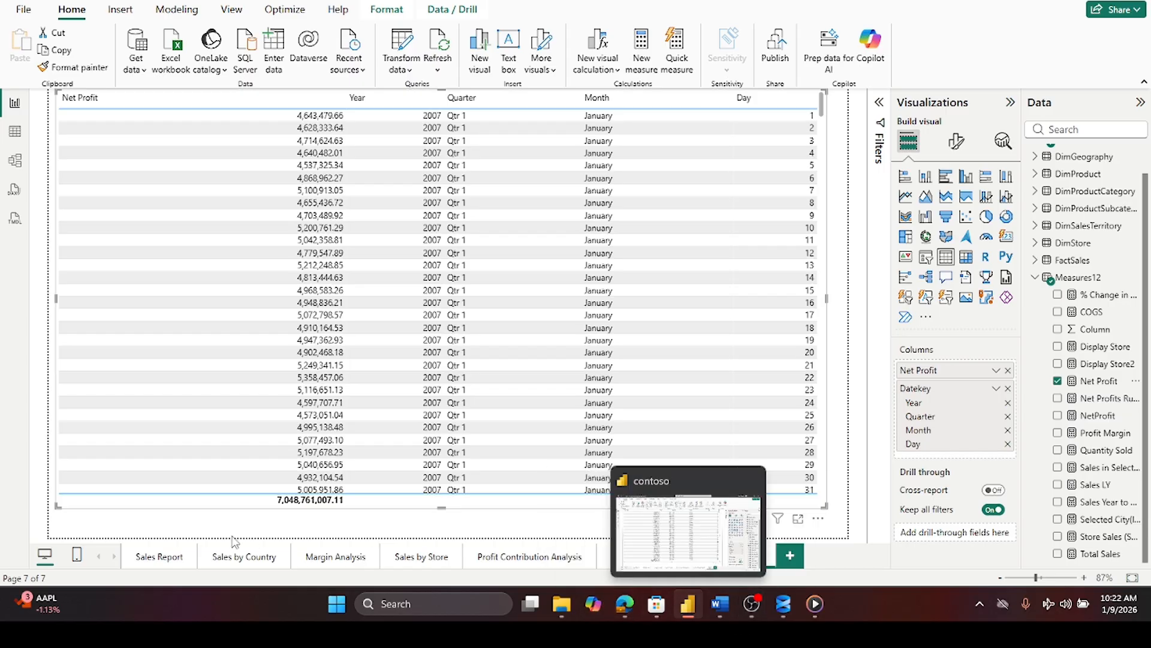
# - Compare the Margin Analysis Net Profit by Month chart with the Page 1 table
pyautogui.click(336, 558)
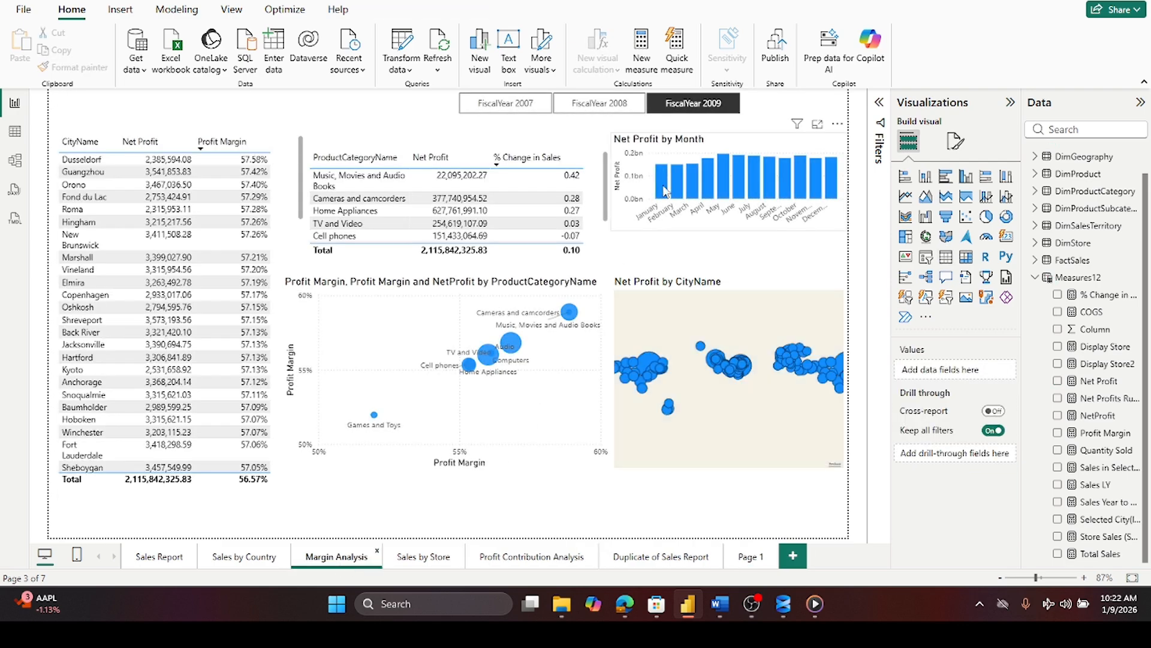
pyautogui.moveTo(663, 178)
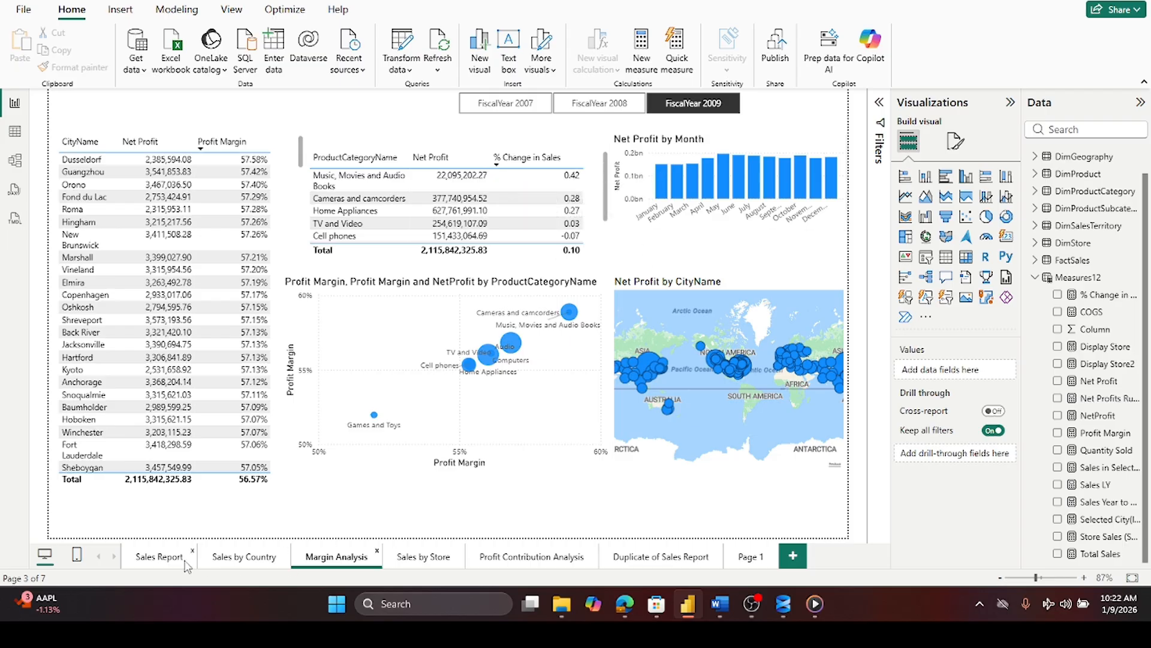
pyautogui.click(748, 561)
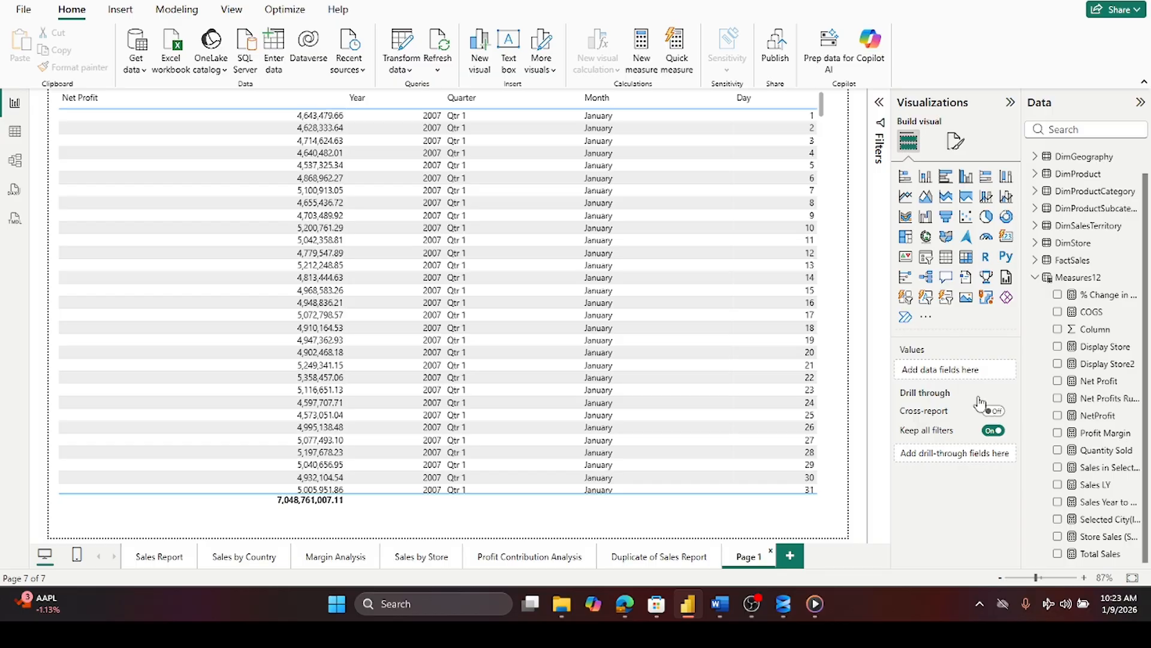
# - Remove the Day field from the Page 1 table so Net Profit is listed by month
pyautogui.click(823, 158)
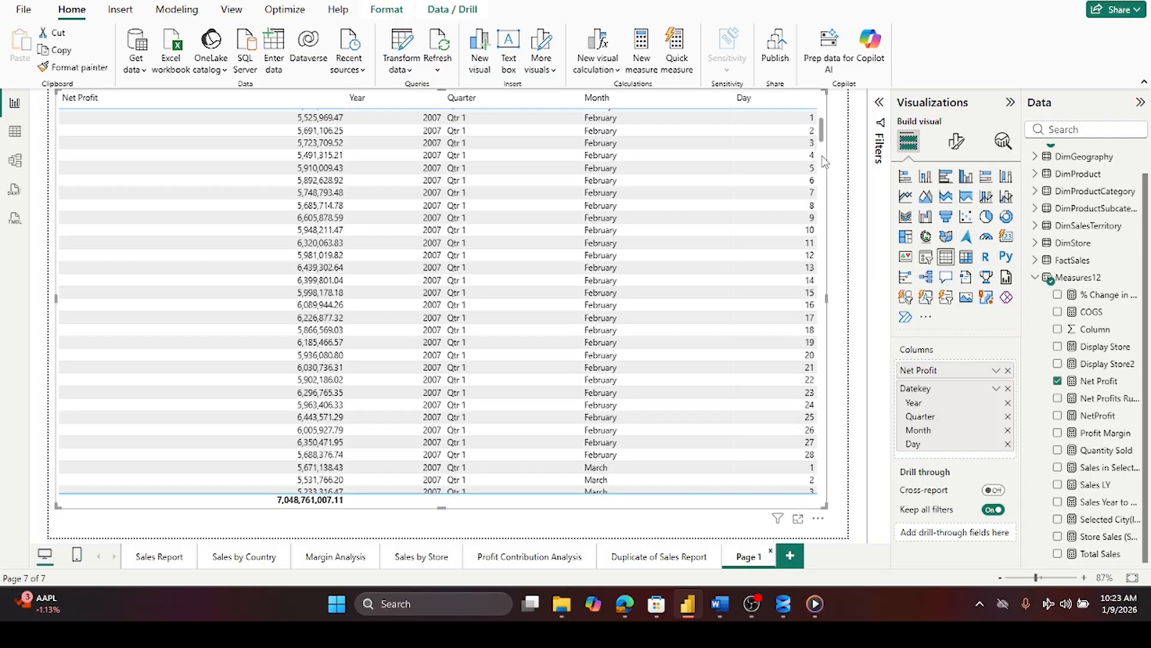
pyautogui.click(1008, 443)
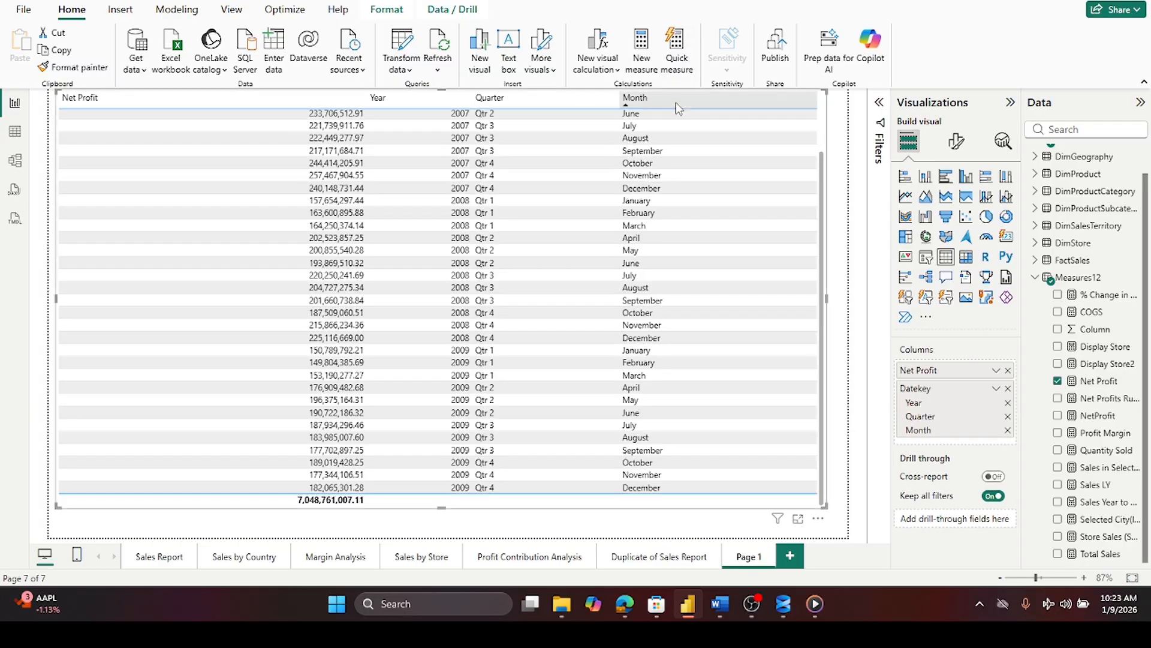
pyautogui.scroll(2, 670, 123)
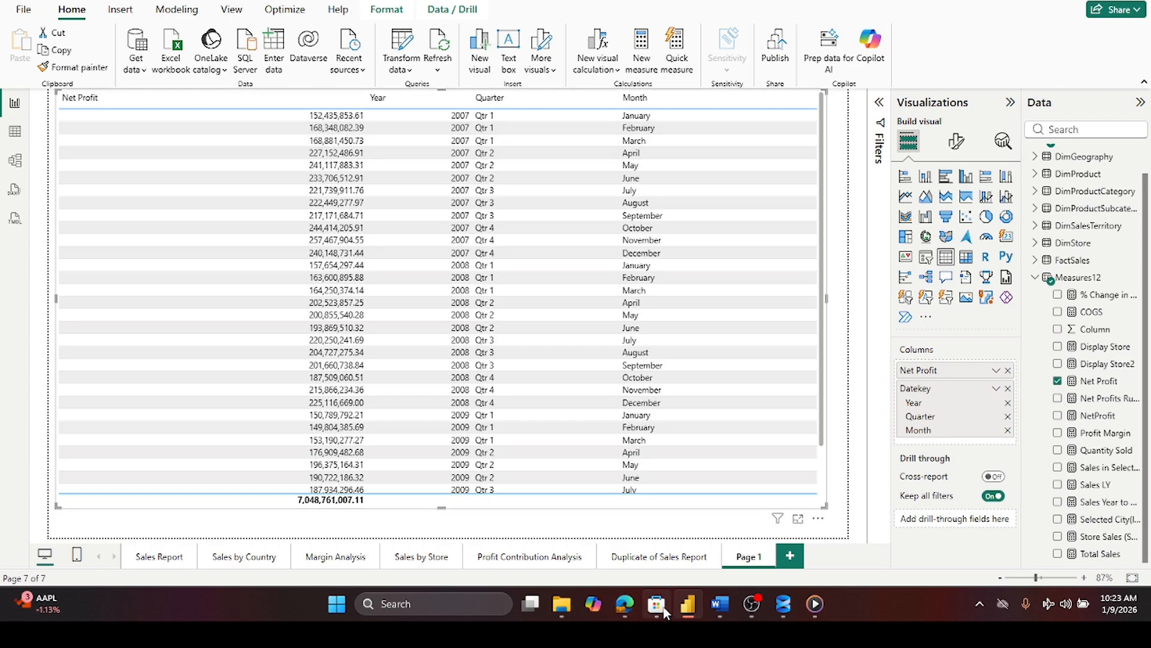
# - Return to Margin Analysis and inspect the scatter chart's fields and its product category bubbles
pyautogui.click(334, 550)
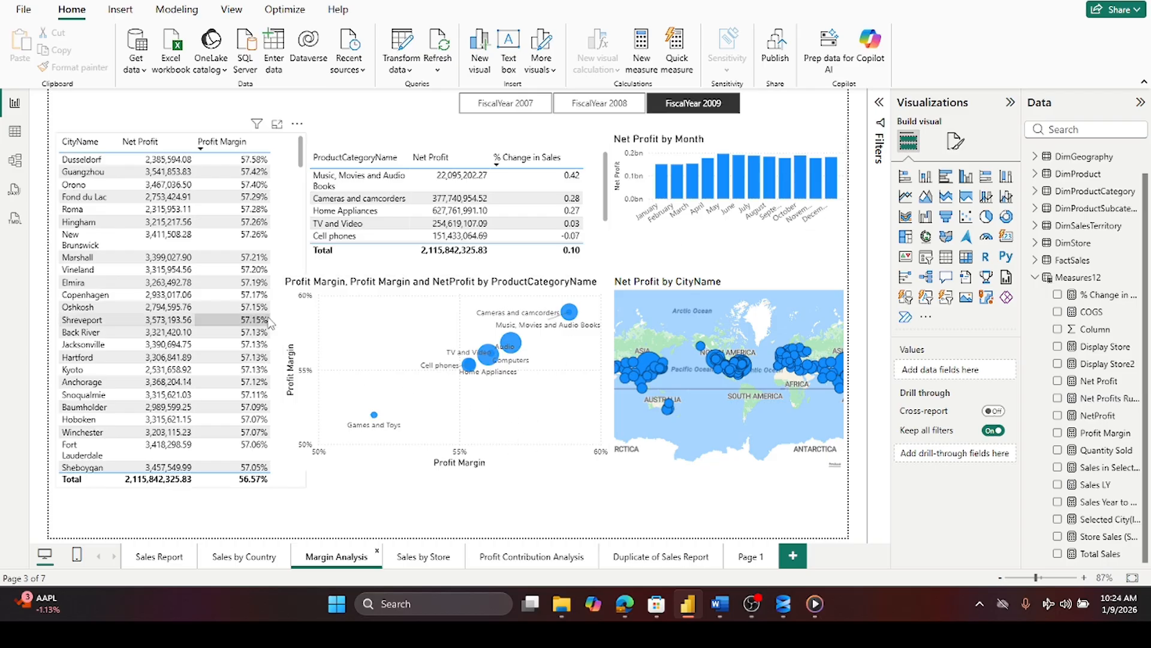
pyautogui.click(291, 326)
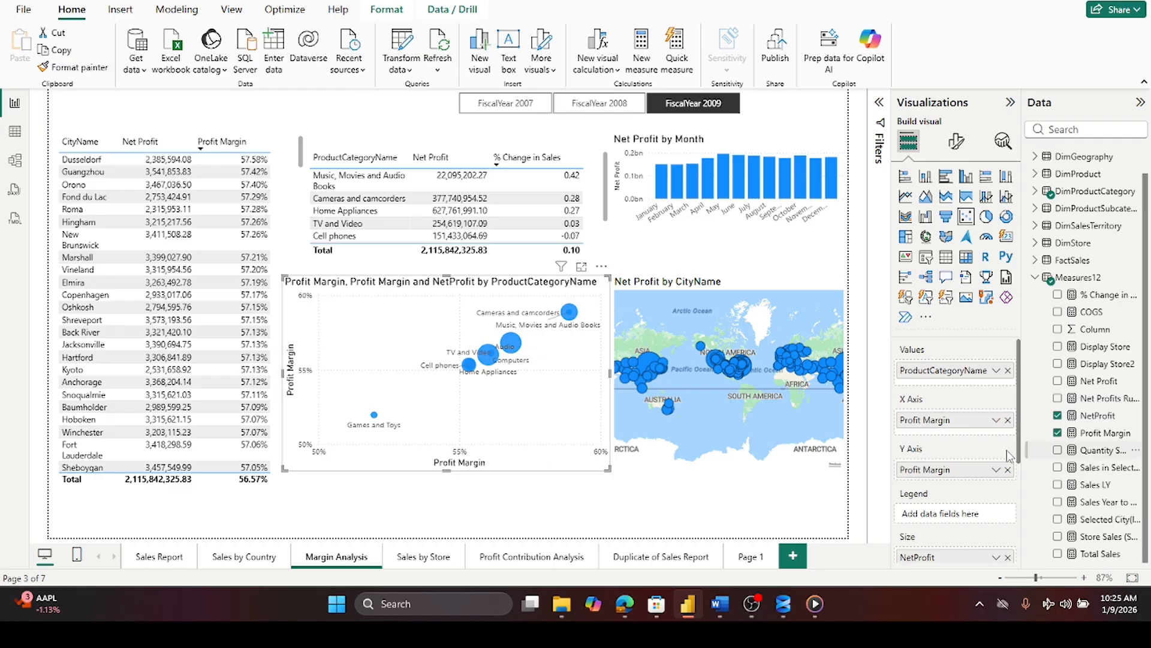
pyautogui.scroll(-2, 955, 485)
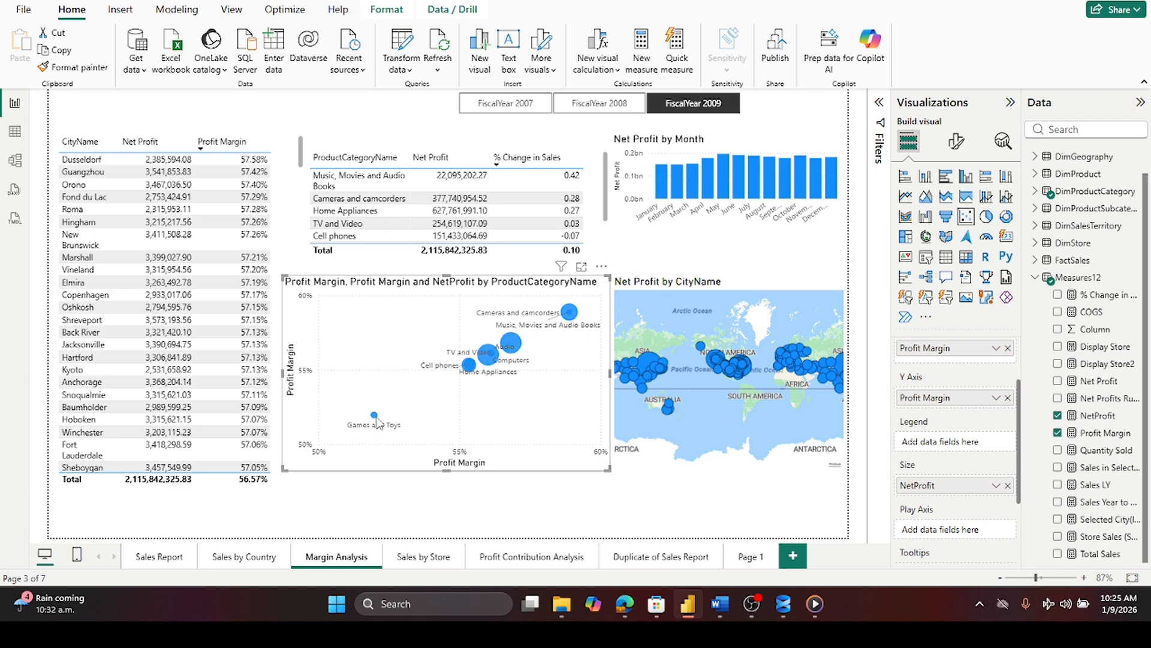
pyautogui.moveTo(390, 414)
pyautogui.moveTo(577, 316)
pyautogui.moveTo(486, 358)
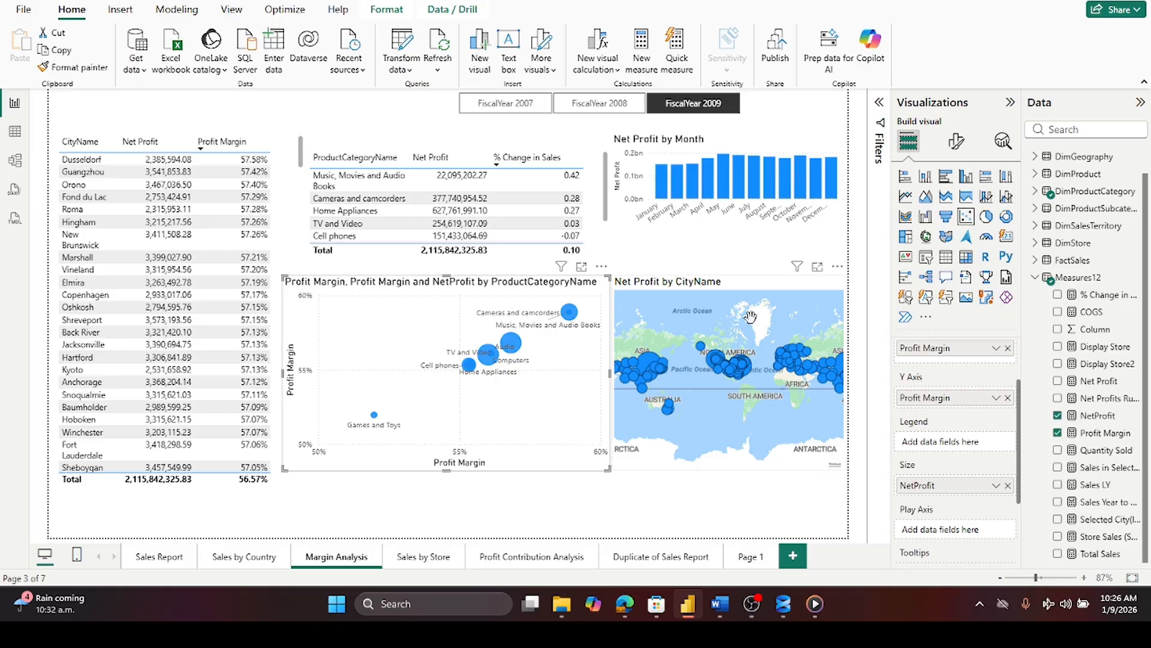
# - Select the city map and format the Net Profit measure as Decimal number with 2 decimal places
pyautogui.click(760, 288)
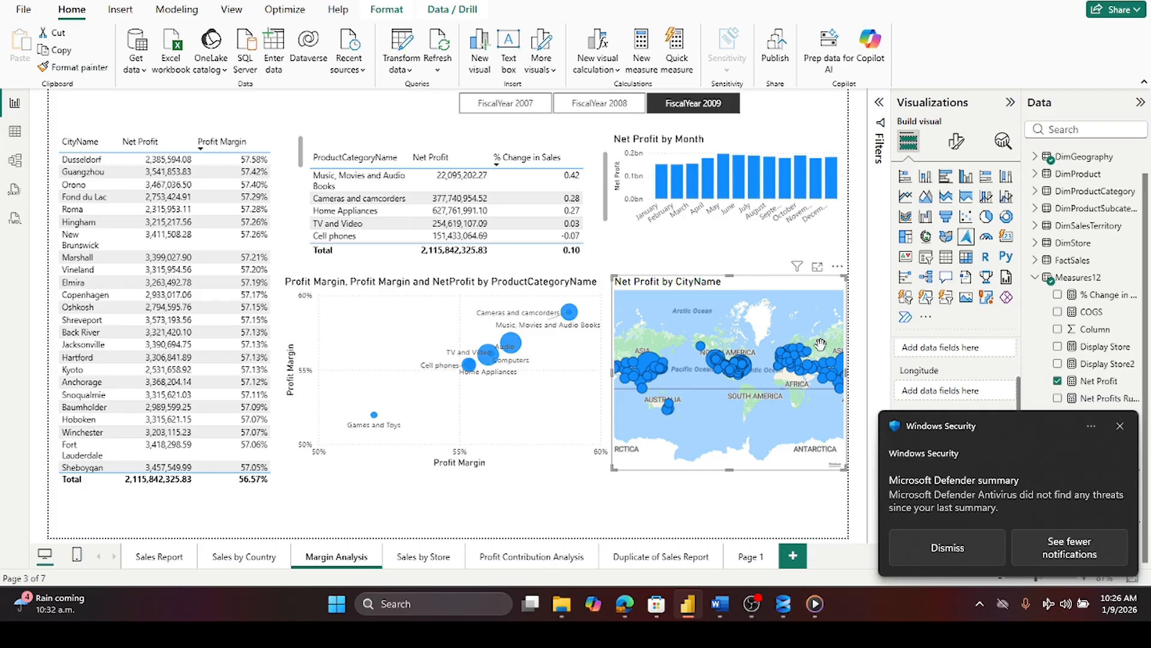
pyautogui.click(1121, 427)
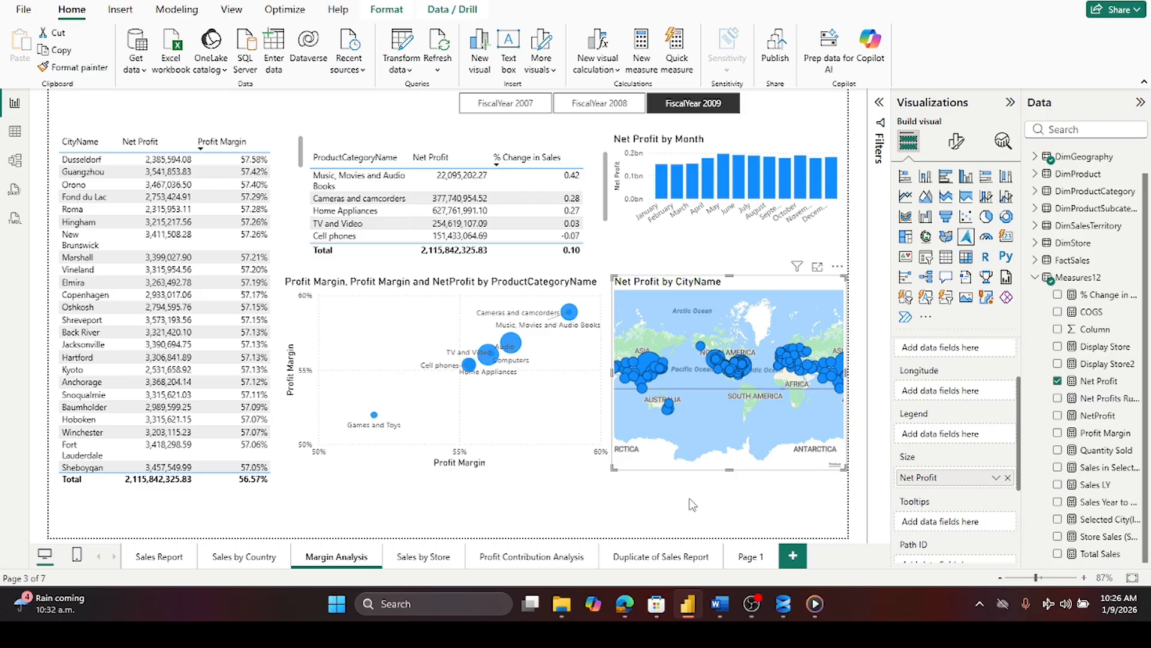
pyautogui.moveTo(647, 364)
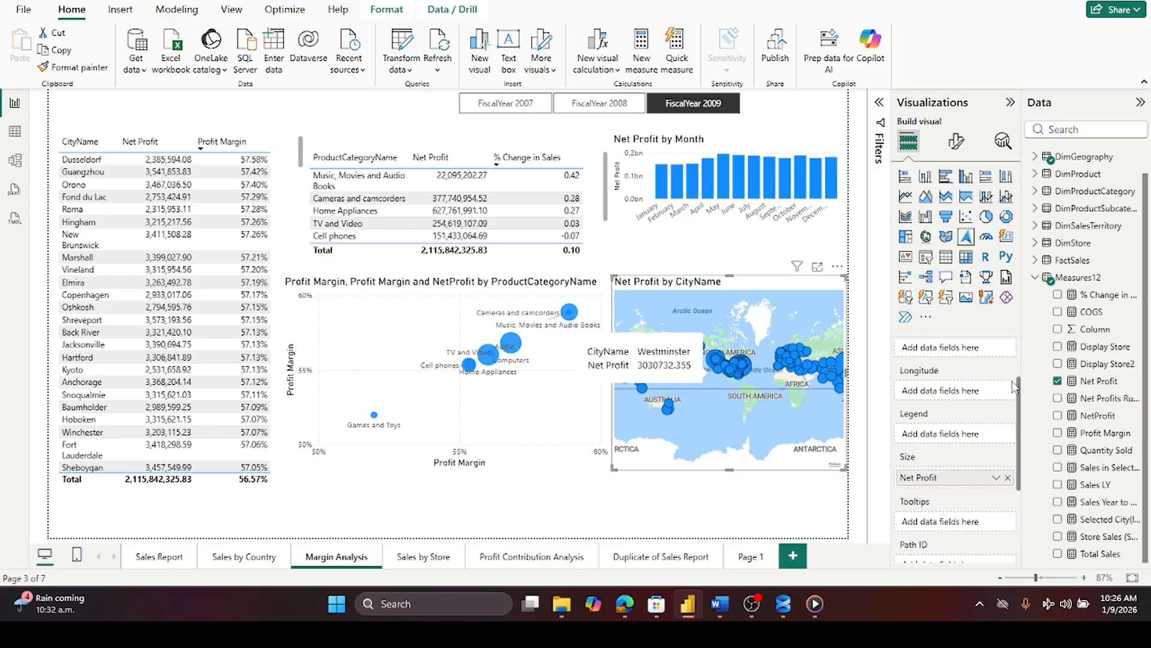
pyautogui.click(1102, 382)
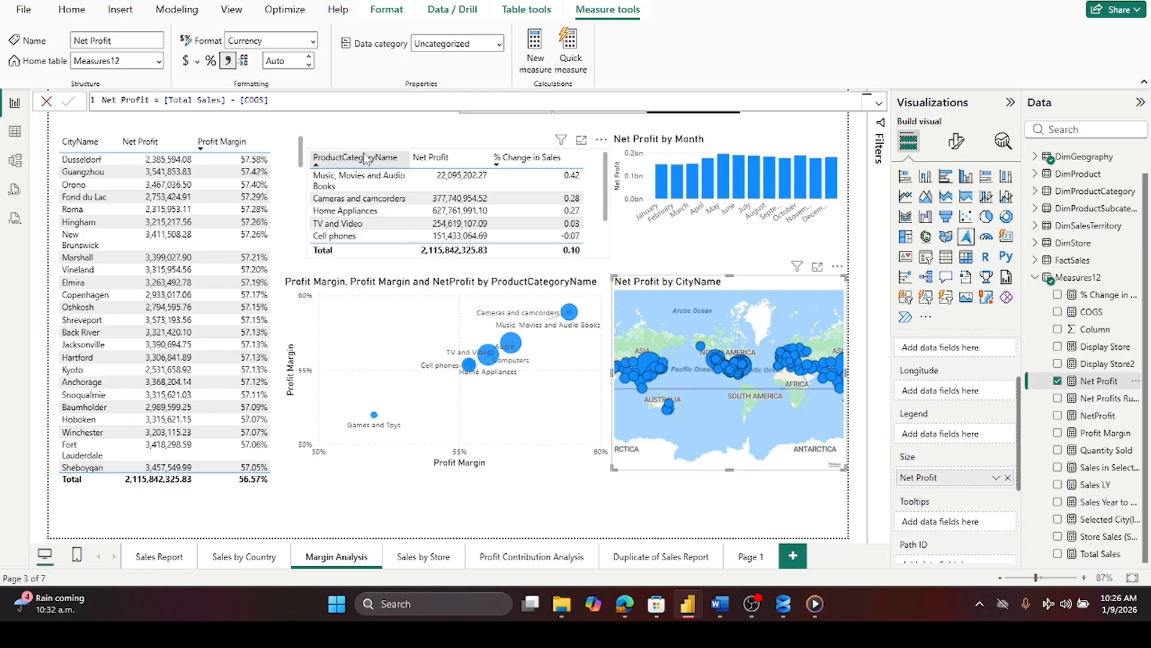
pyautogui.click(227, 61)
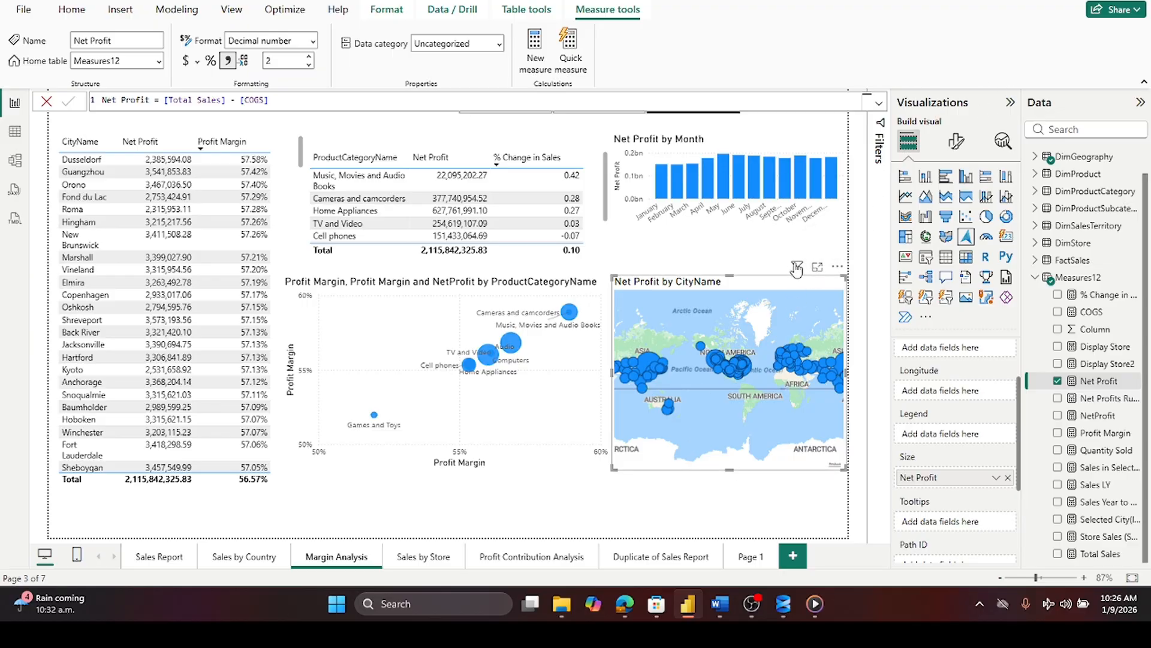
# - Add a Top N filter on CityName to the city map, showing the top 10 cities by Net Profit
pyautogui.moveTo(797, 268)
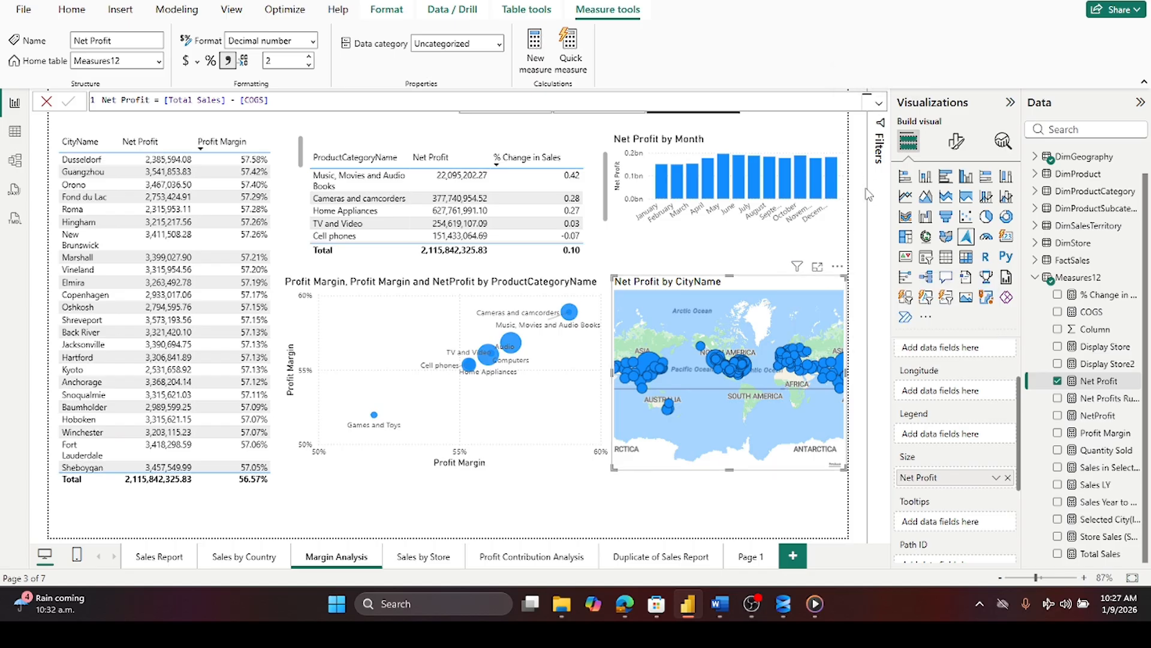
pyautogui.click(879, 157)
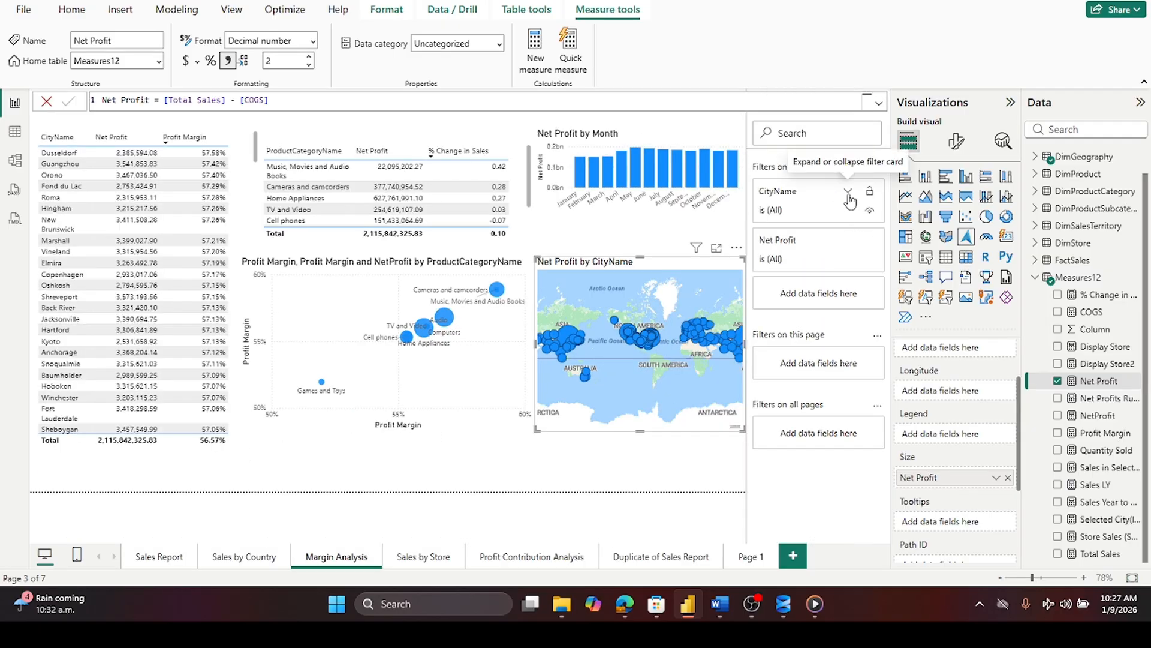
pyautogui.click(848, 193)
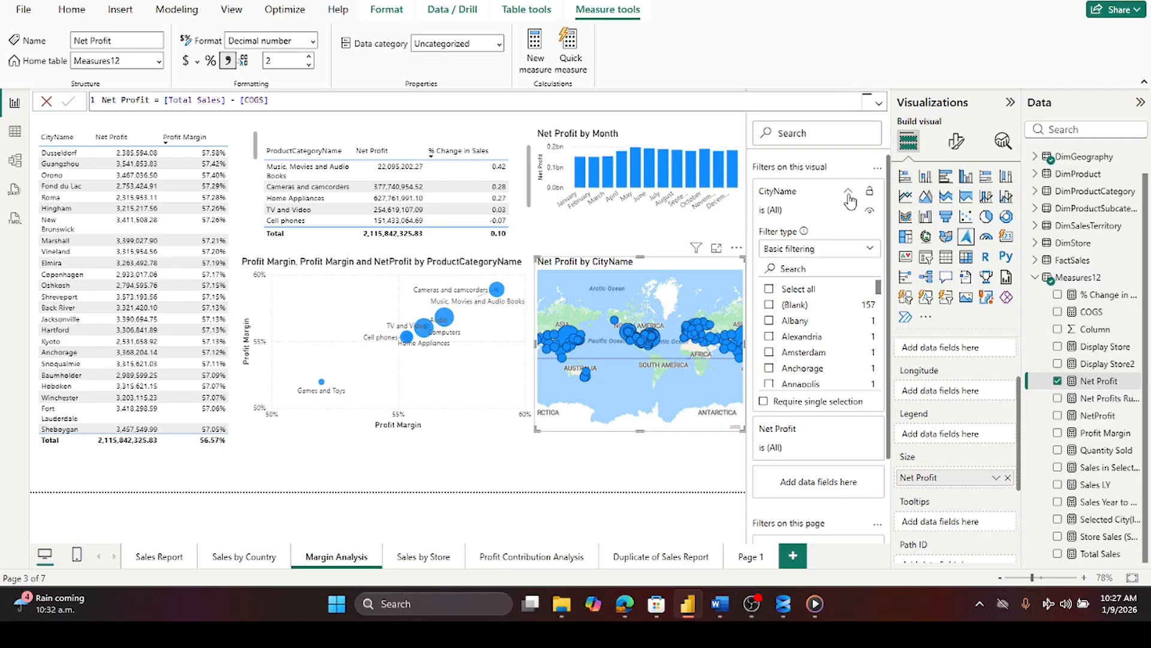
pyautogui.click(869, 252)
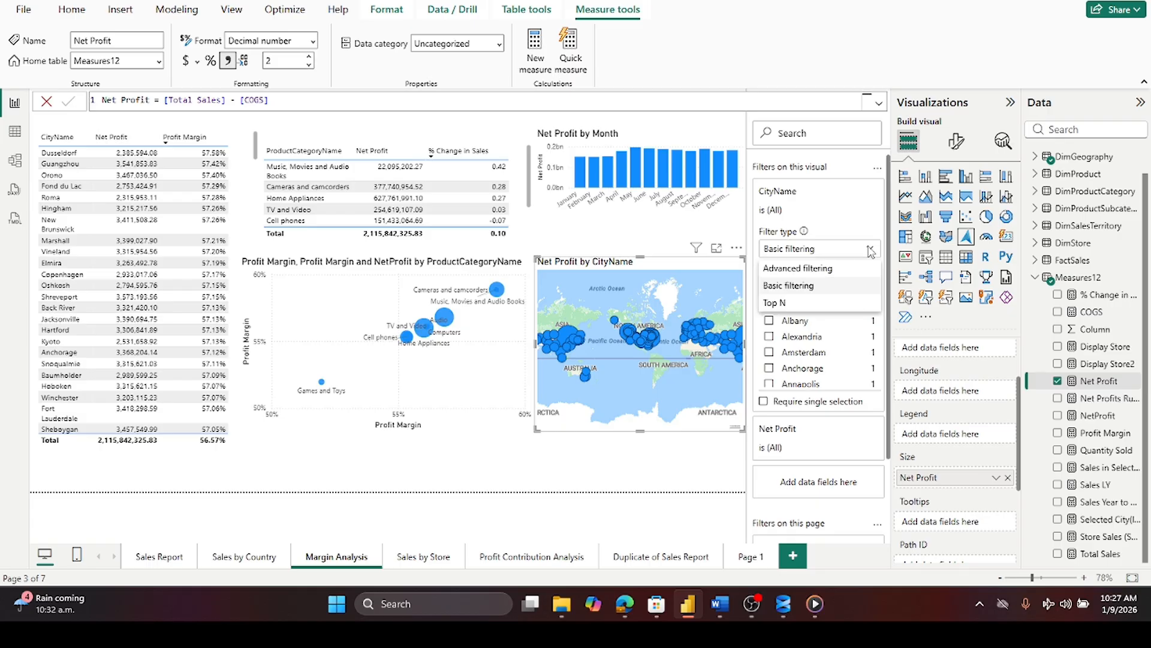
pyautogui.click(794, 303)
pyautogui.click(828, 291)
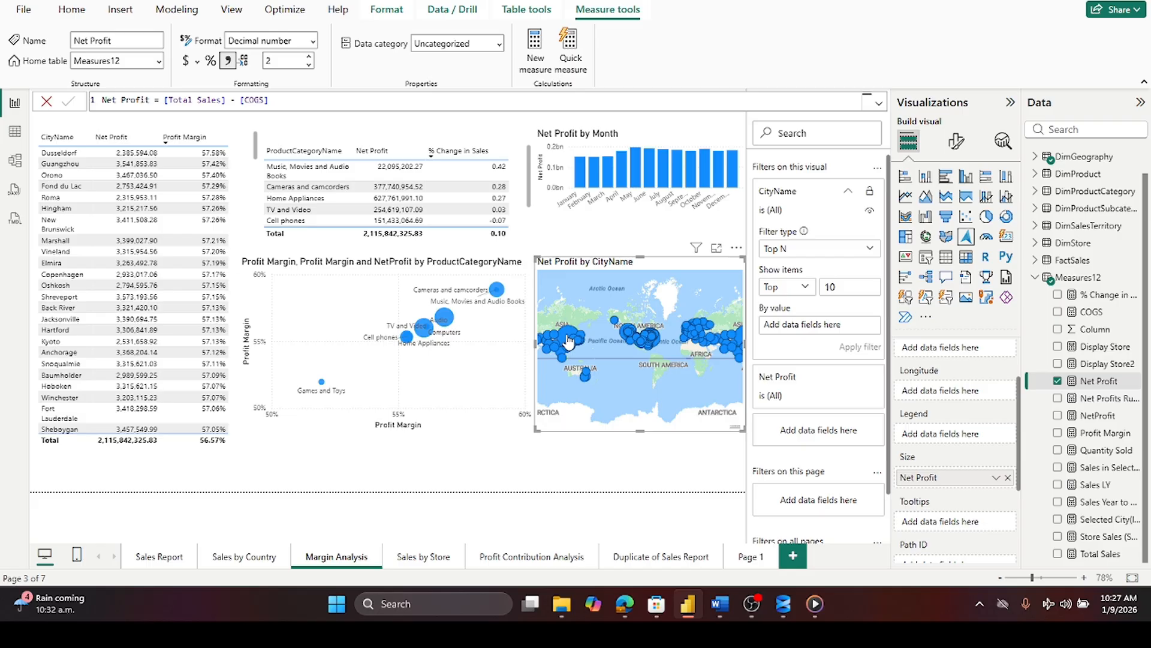
pyautogui.moveTo(569, 341)
pyautogui.moveTo(1100, 381); pyautogui.dragTo(839, 329)
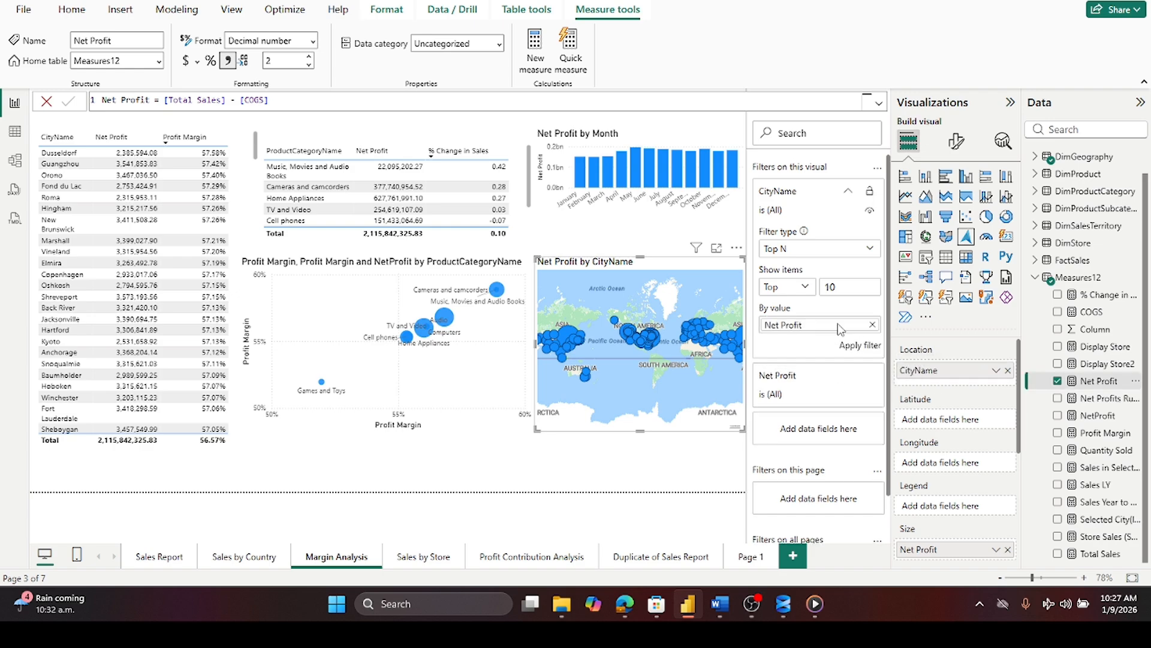
pyautogui.click(863, 353)
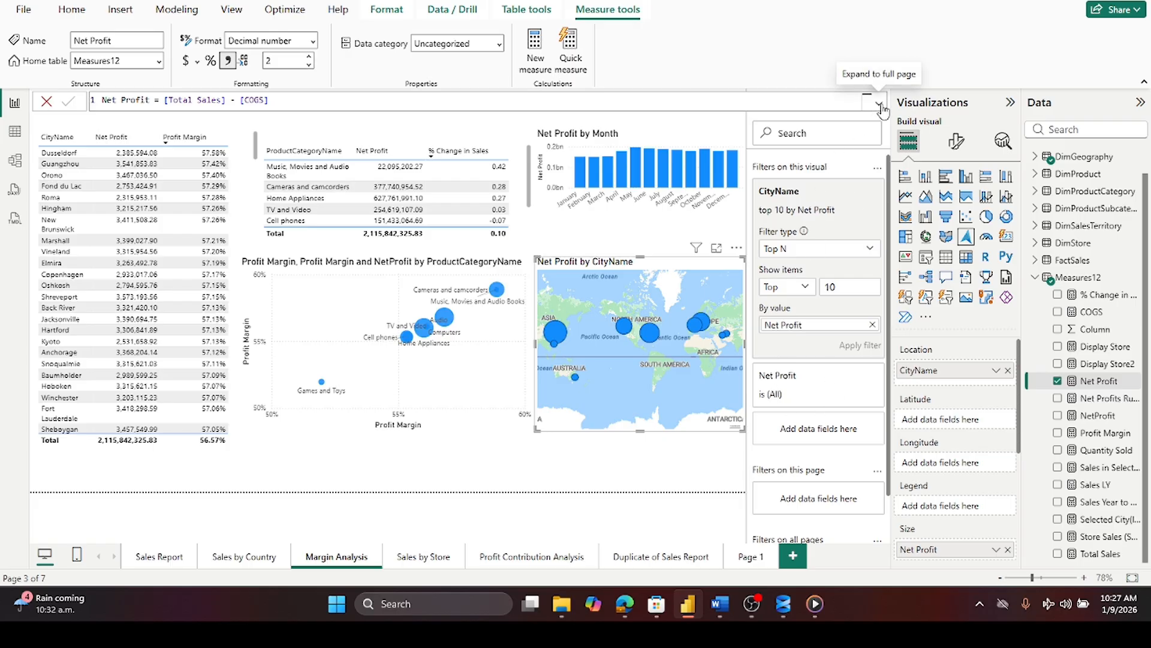
pyautogui.click(46, 101)
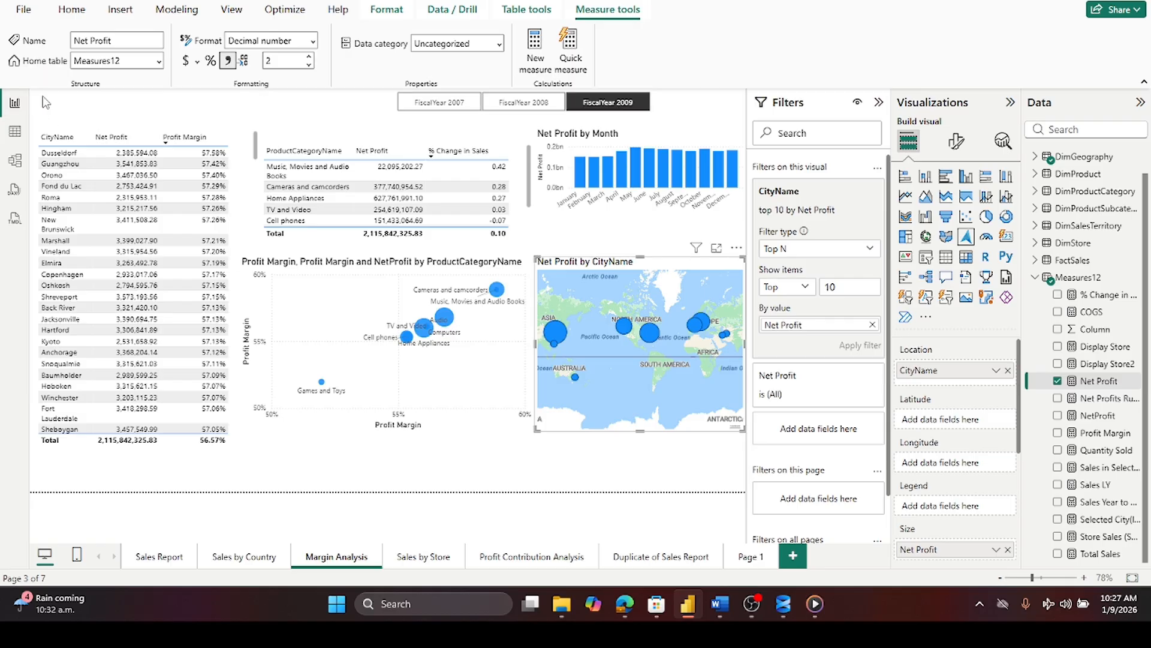
pyautogui.click(879, 102)
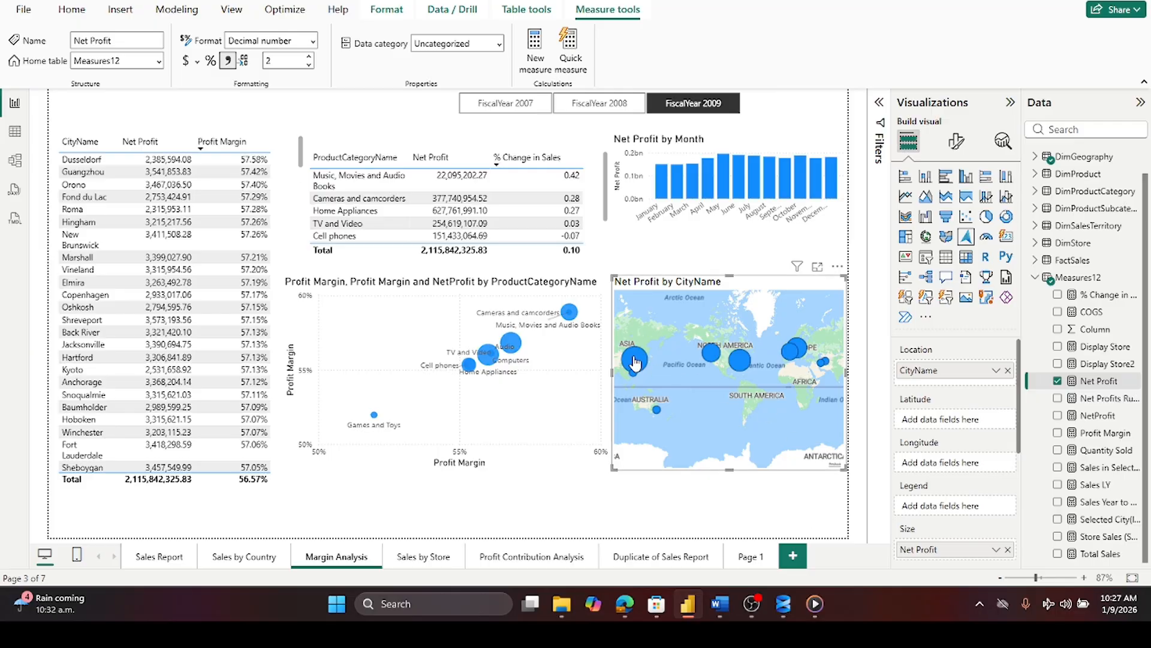
pyautogui.moveTo(715, 364)
pyautogui.moveTo(795, 362)
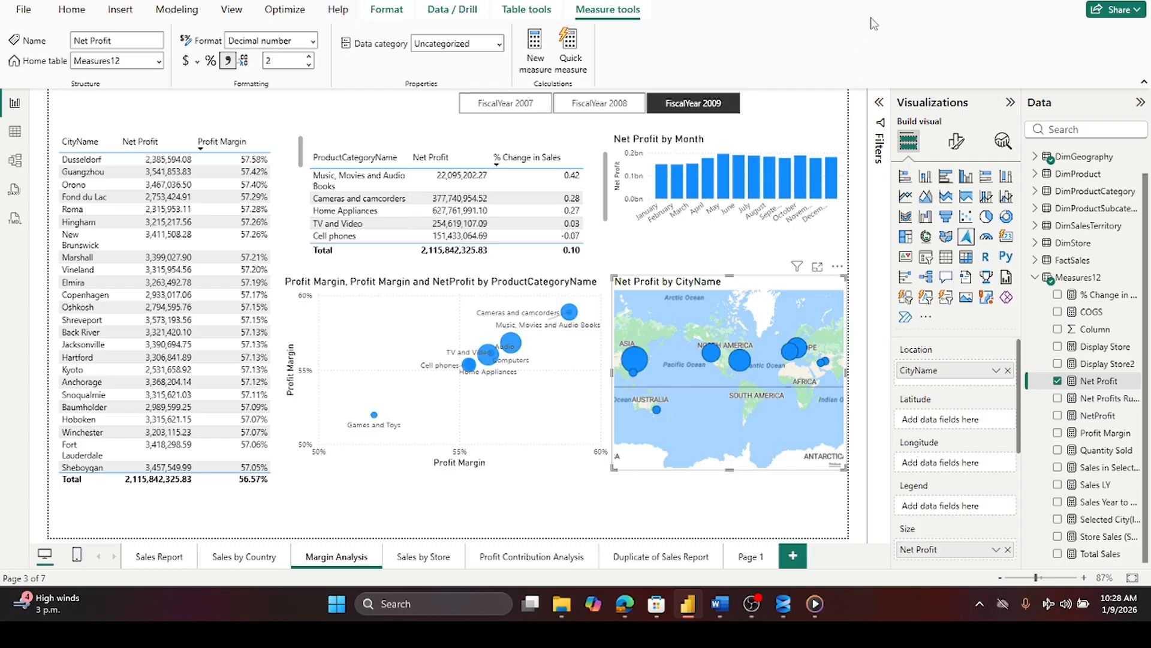
# - Change the map's Top N city filter to show the top 25 cities
pyautogui.click(879, 105)
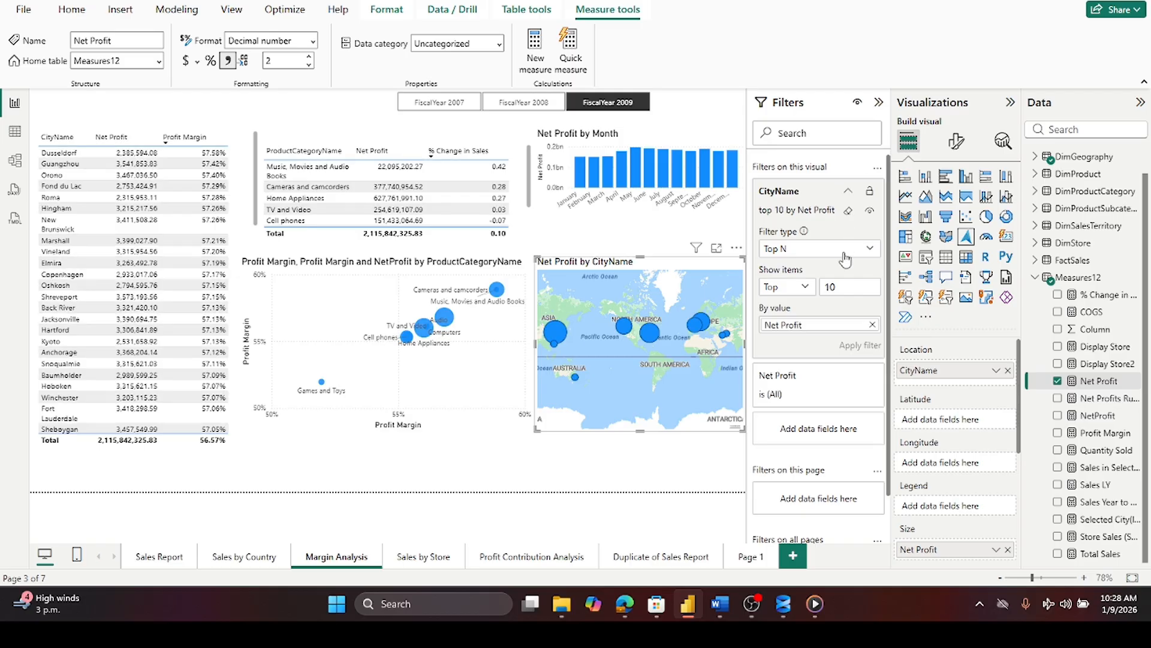
pyautogui.doubleClick(844, 282)
pyautogui.write('25')
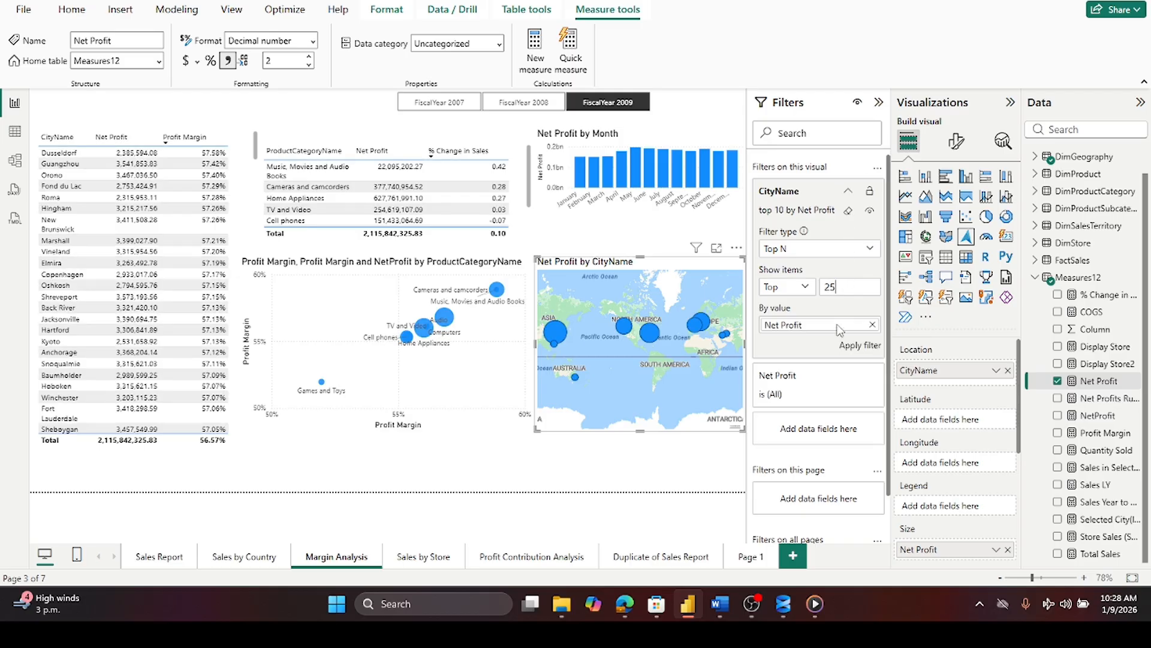
pyautogui.click(860, 346)
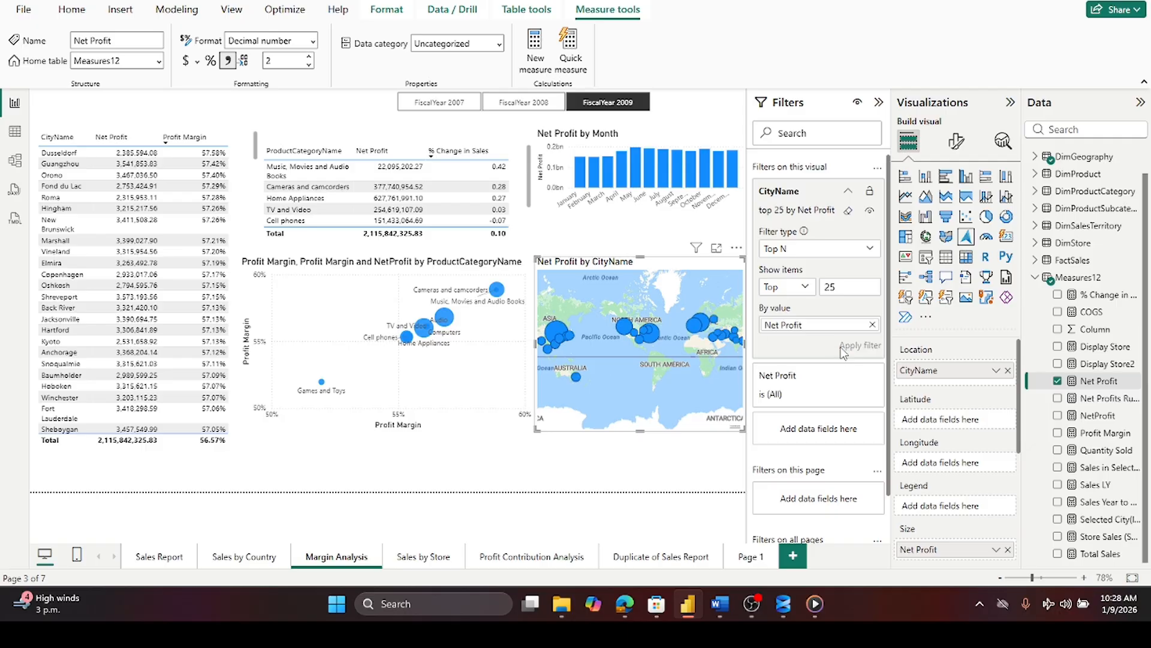
pyautogui.click(664, 469)
pyautogui.click(879, 102)
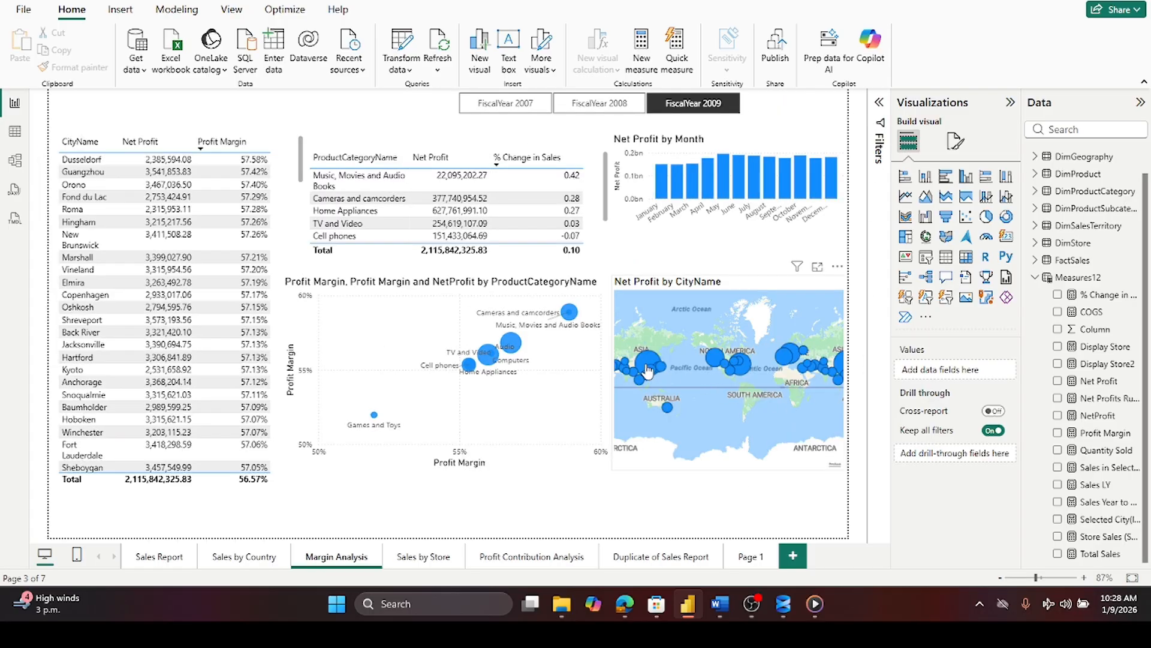
# - Open the Sales by Store page and clear the store slicer selection
pyautogui.moveTo(646, 362)
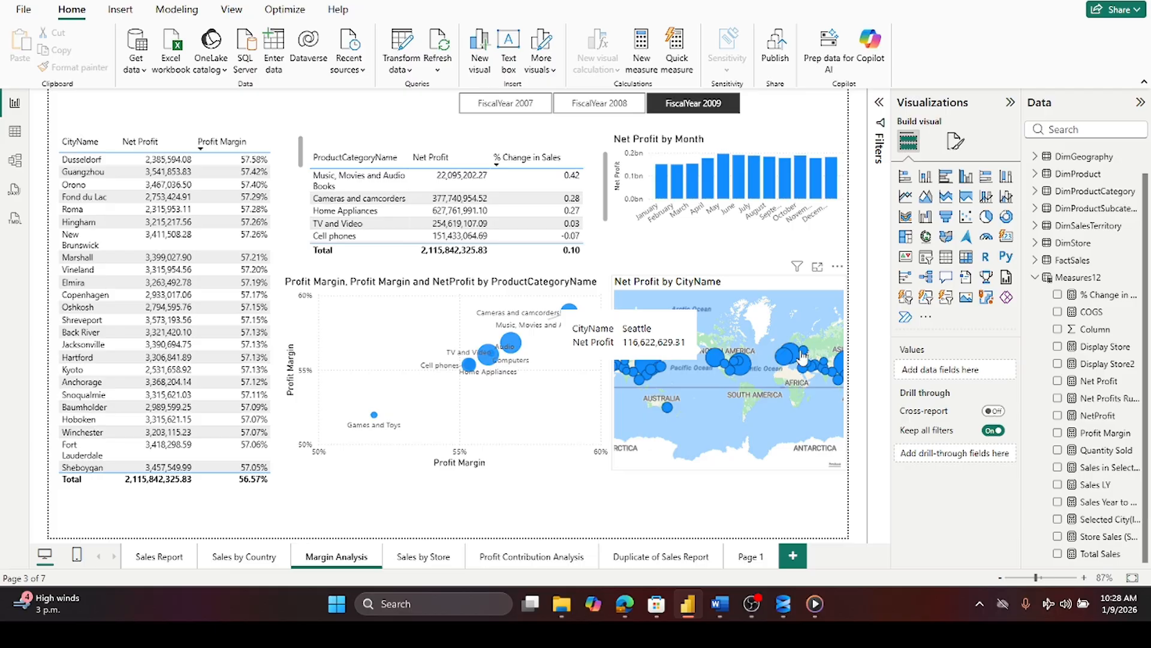
pyautogui.click(424, 564)
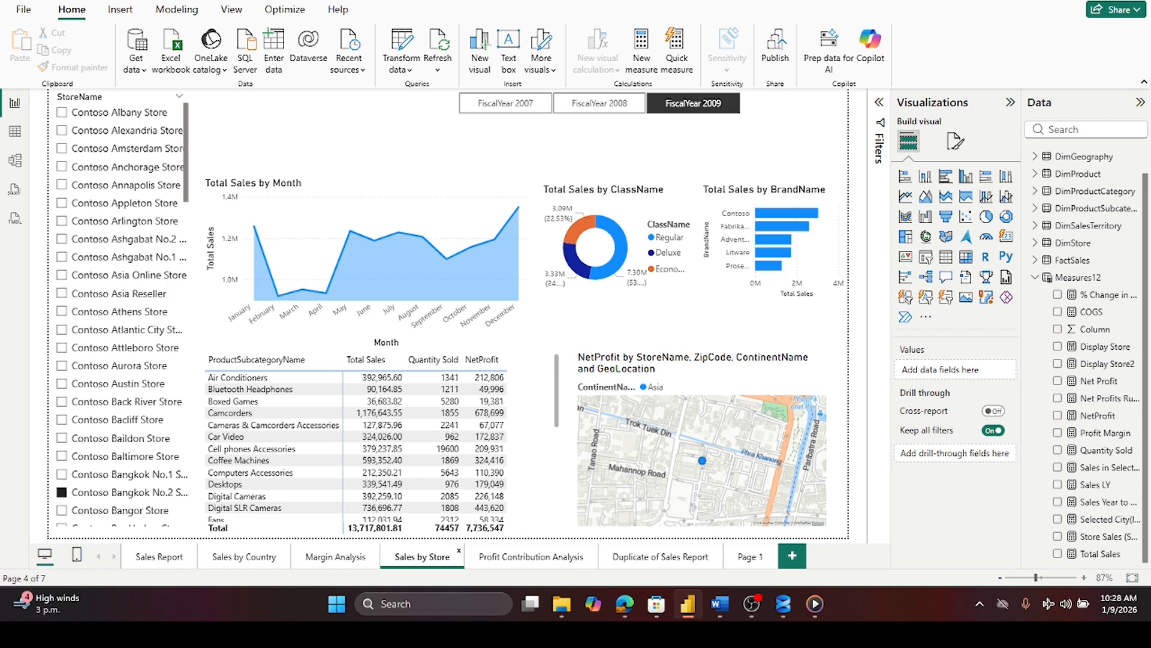
pyautogui.click(62, 493)
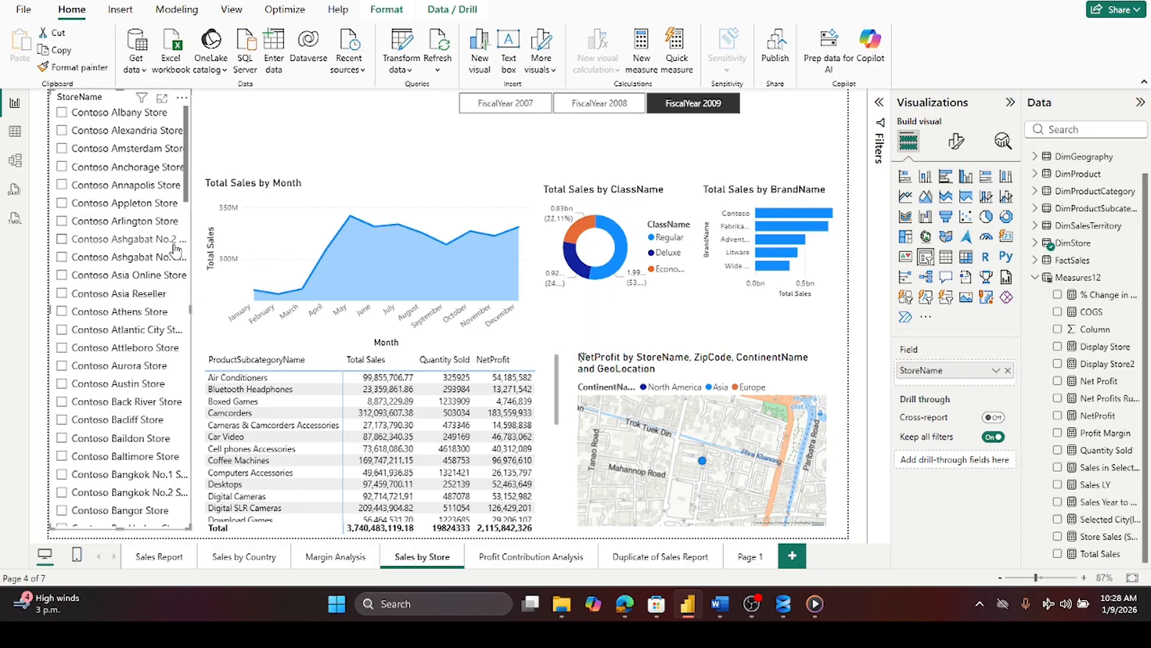
# - Browse the store list and clear the FiscalYear 2009 selection in the year slicer
pyautogui.scroll(-6, 175, 250)
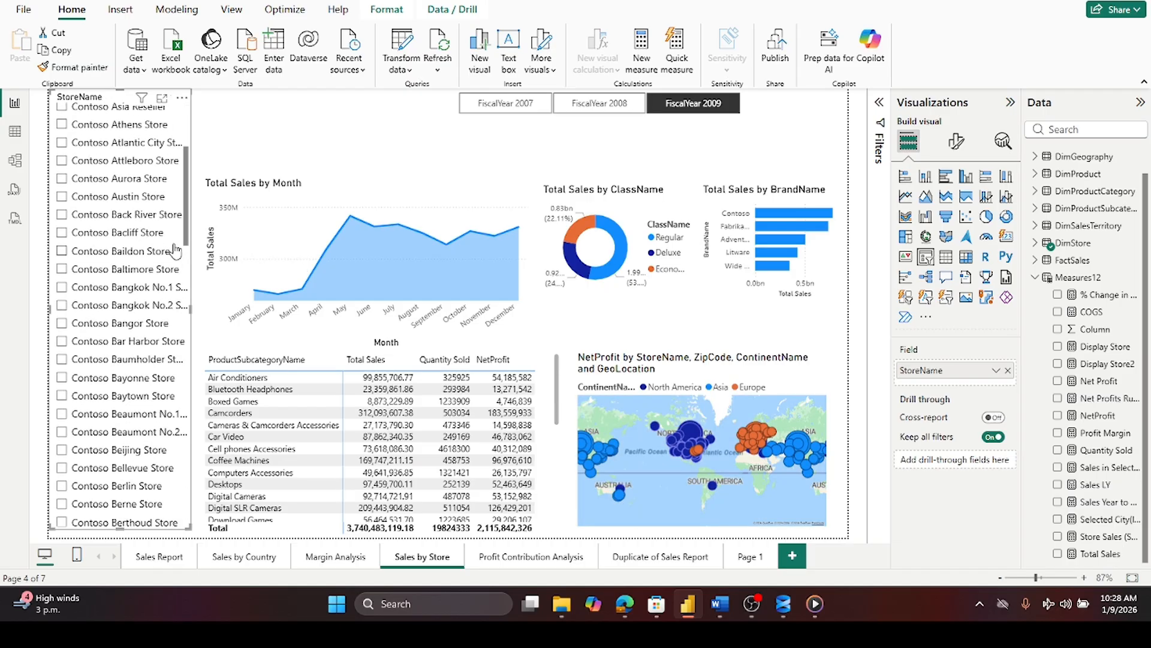
pyautogui.scroll(-10, 174, 250)
pyautogui.scroll(10, 176, 253)
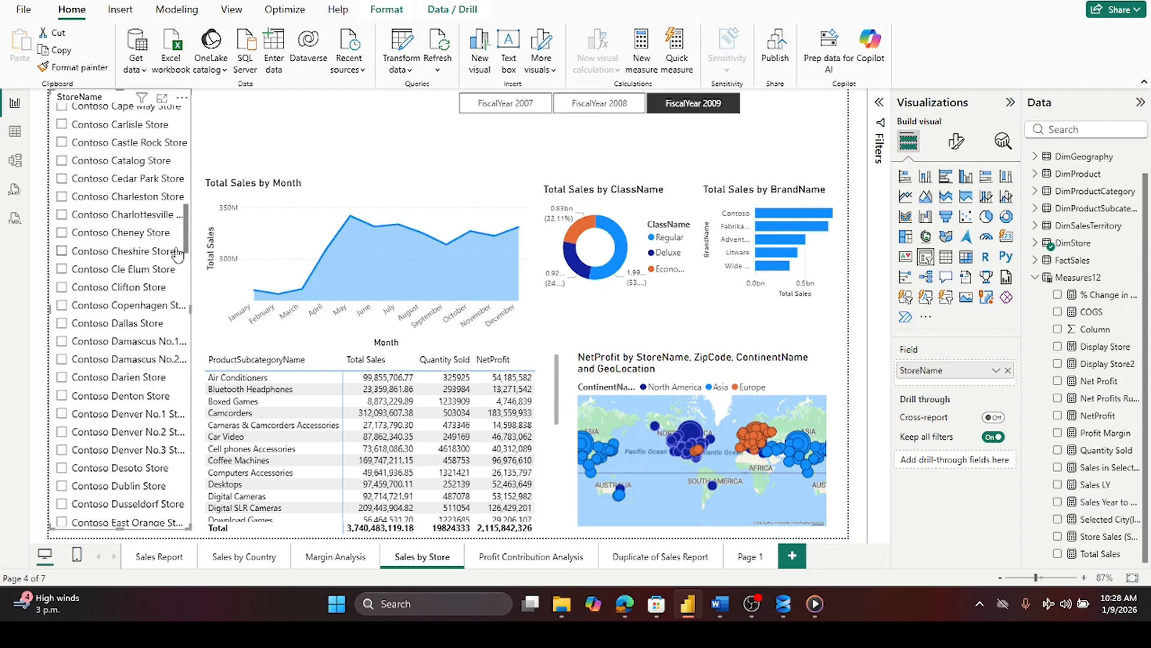
pyautogui.scroll(6, 176, 252)
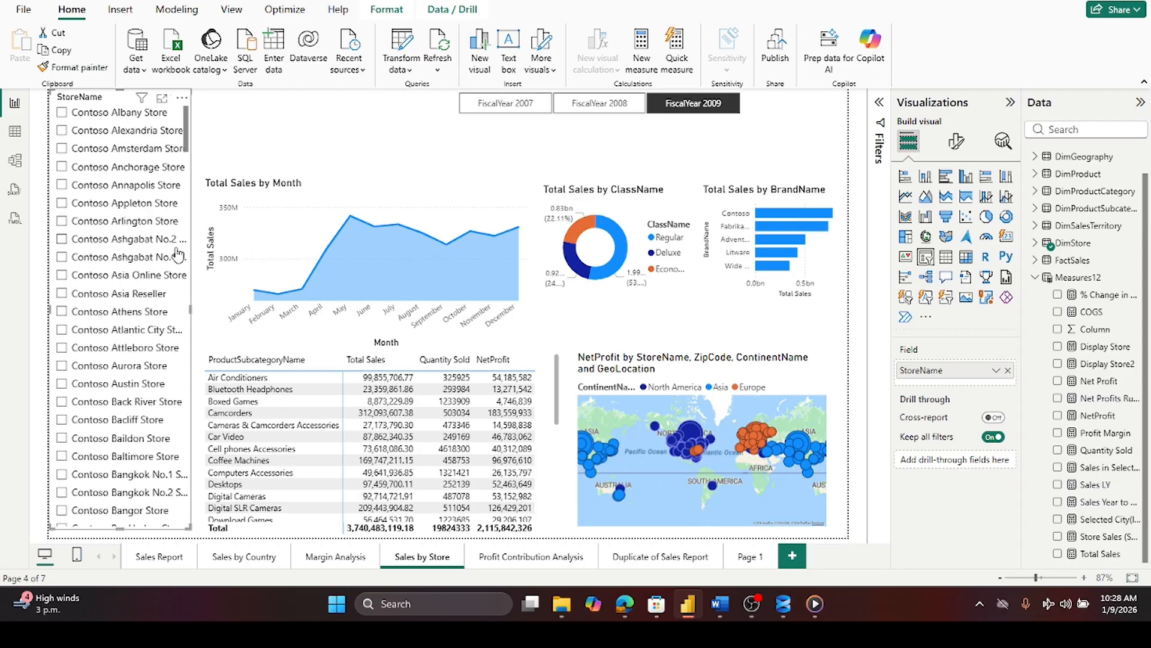
pyautogui.click(668, 114)
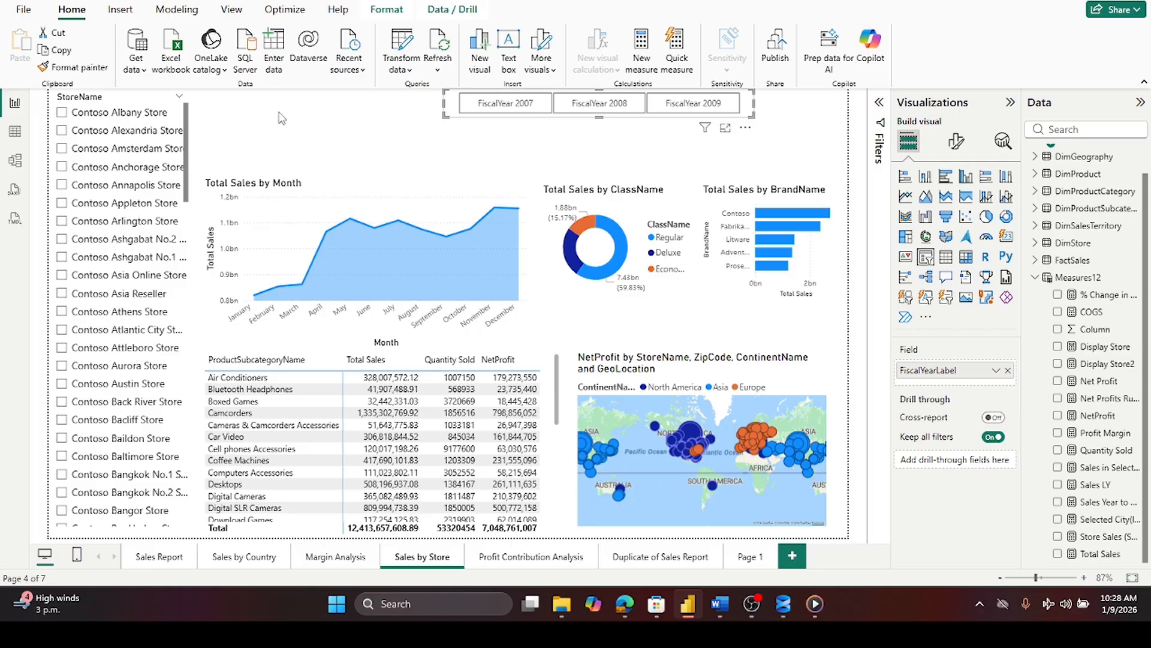
# - Filter the Sales by Store page to Contoso Albany Store, undoing an accidental resize of the monthly sales chart
pyautogui.click(65, 118)
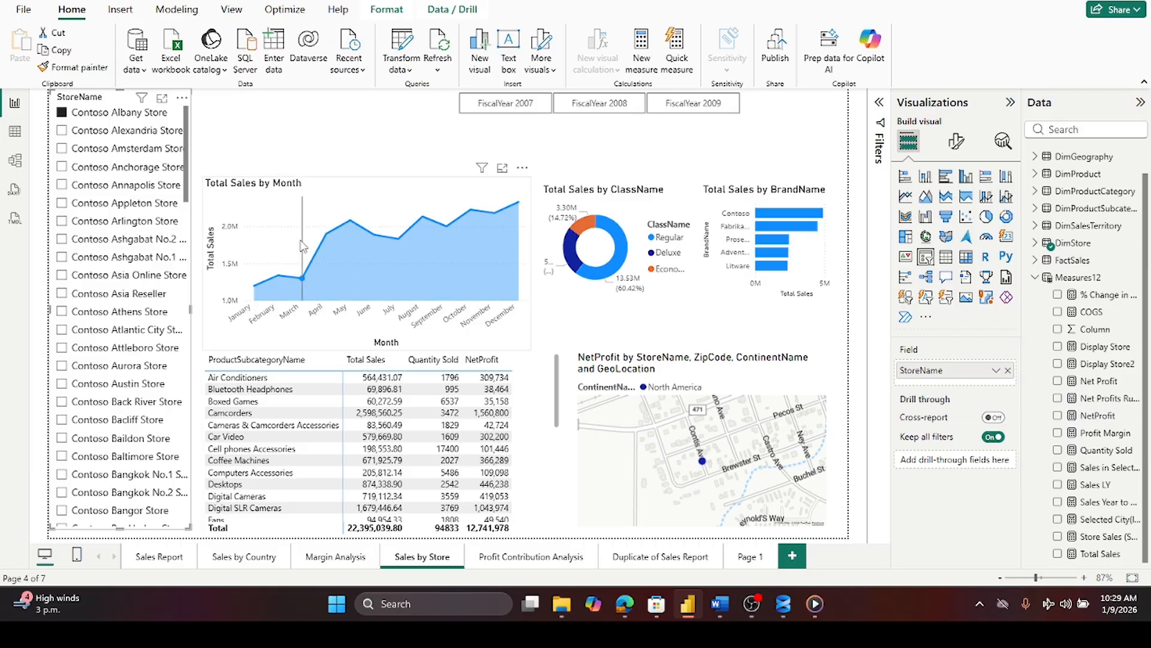
pyautogui.moveTo(259, 233)
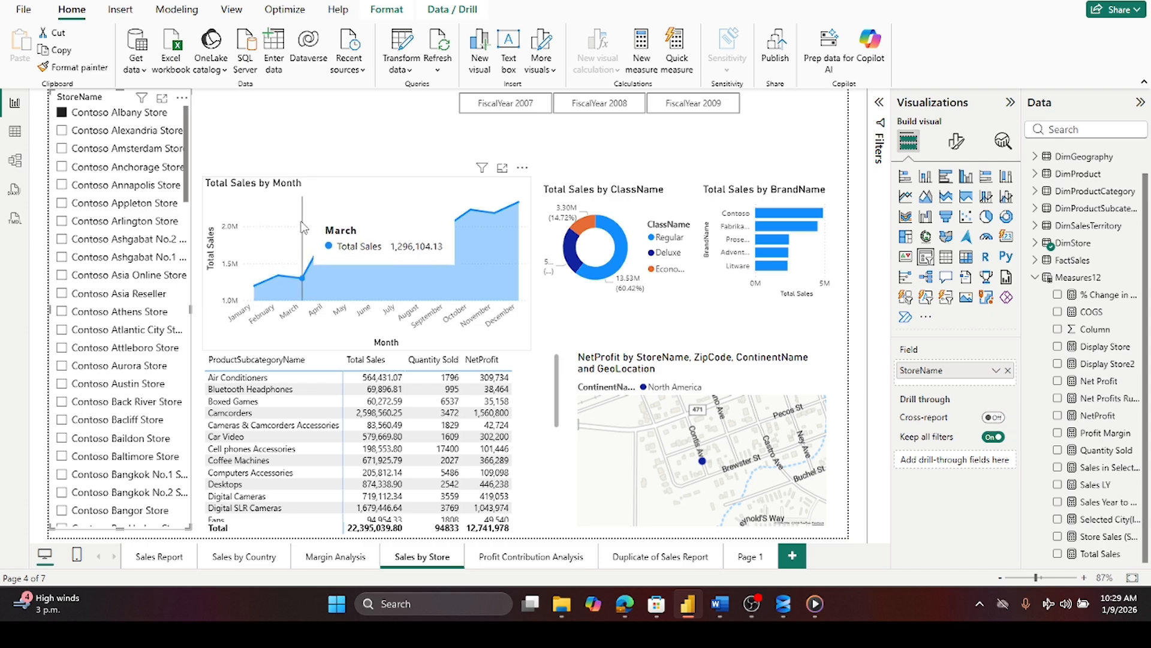
pyautogui.moveTo(424, 198); pyautogui.dragTo(451, 200)
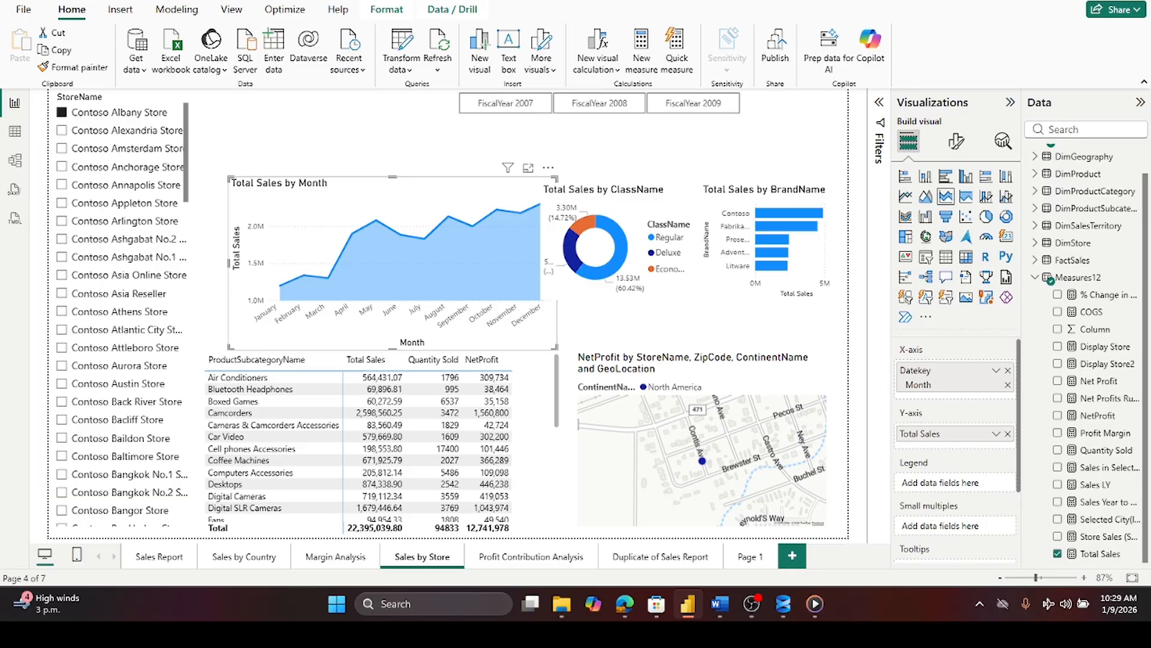
pyautogui.hotkey('ctrl', 'z')
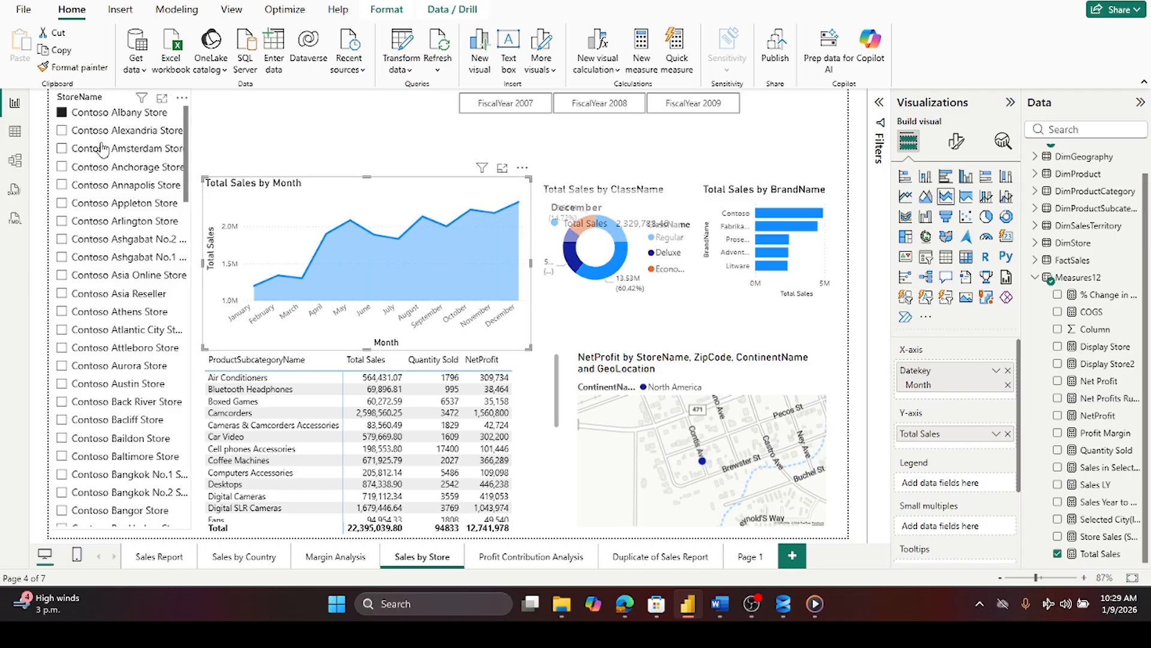
# - Try the Alexandria and Amsterdam stores in the store slicer, then clear the selection
pyautogui.click(61, 131)
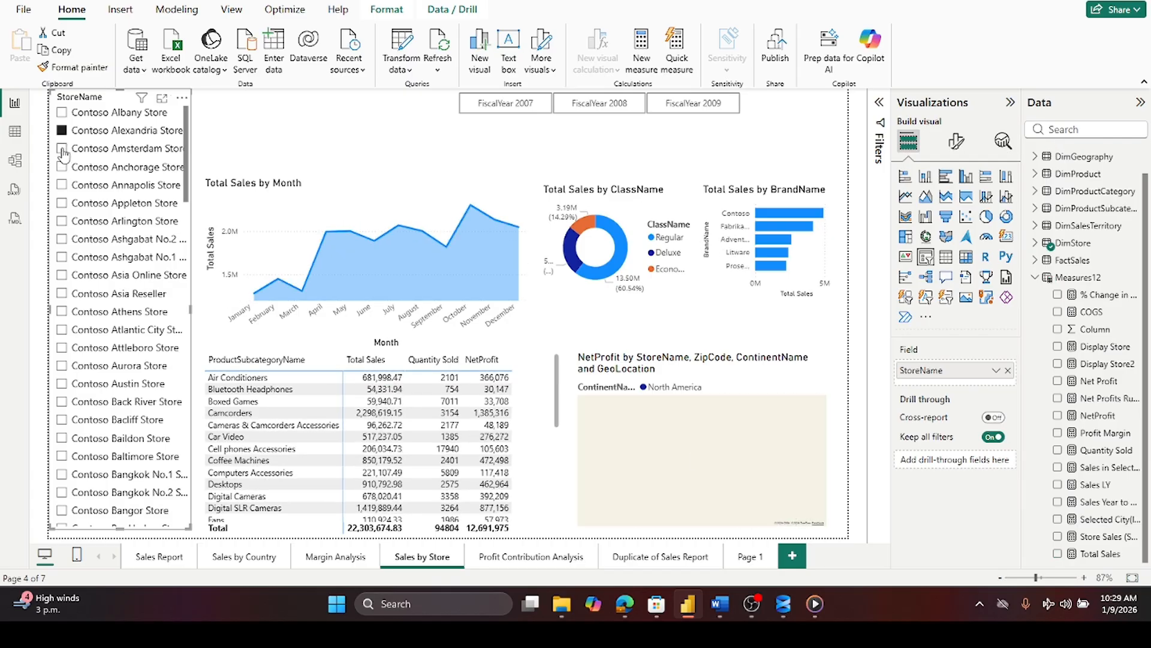
pyautogui.click(63, 150)
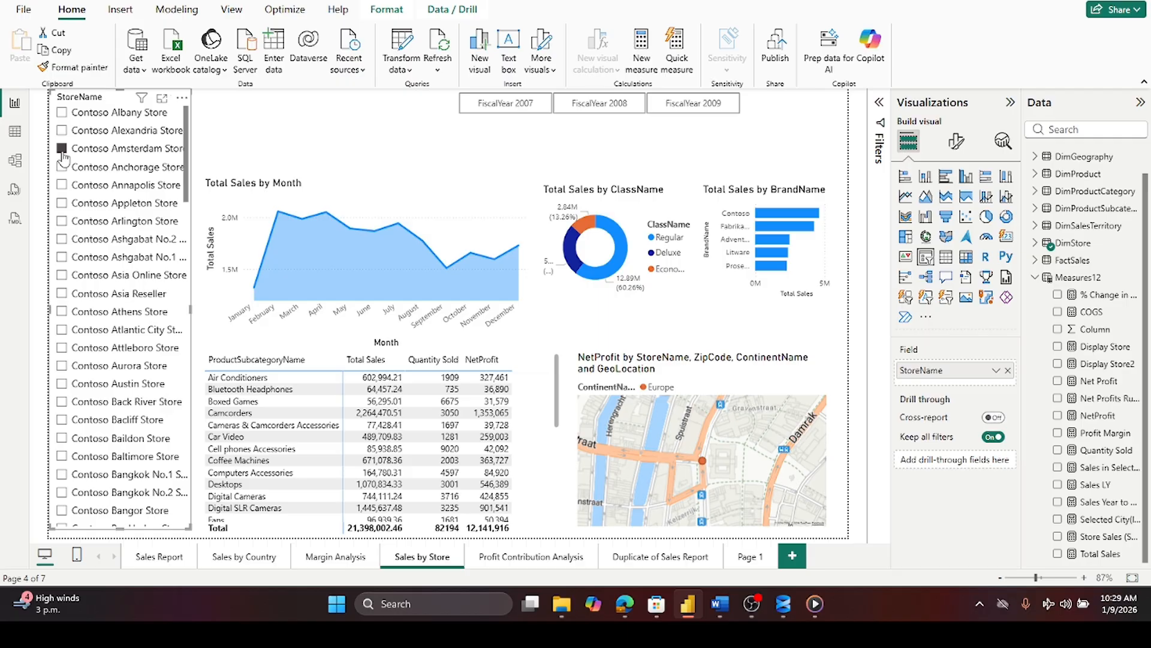
pyautogui.click(62, 152)
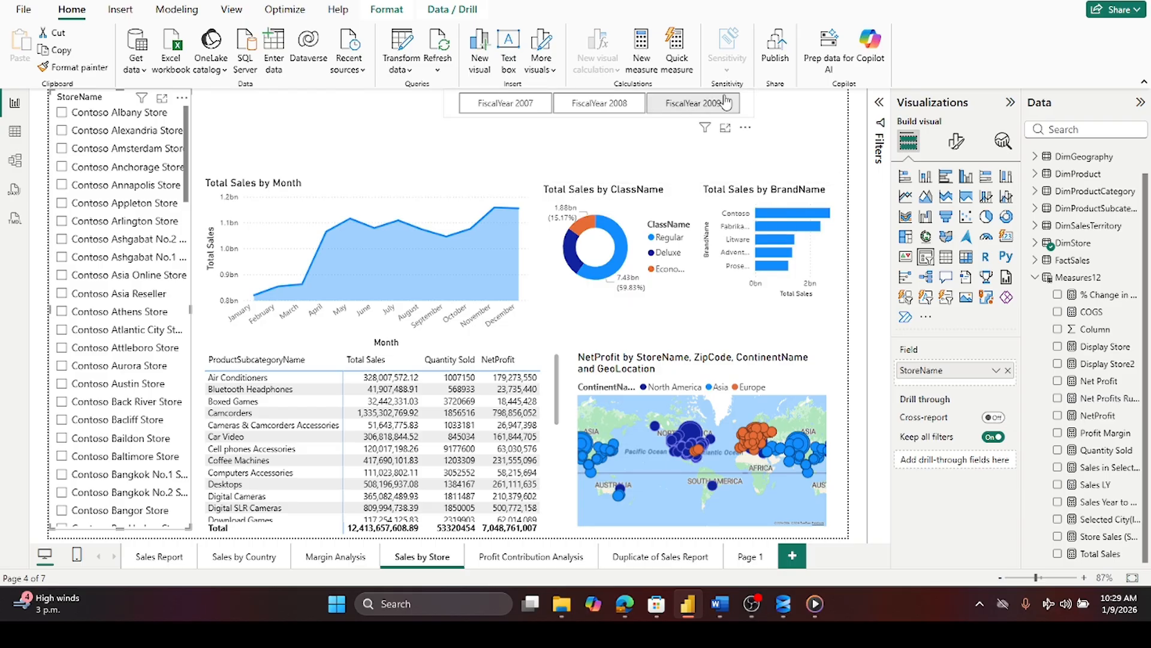
# - Filter the page to Contoso Austin Store and review the subcategory table
pyautogui.click(62, 383)
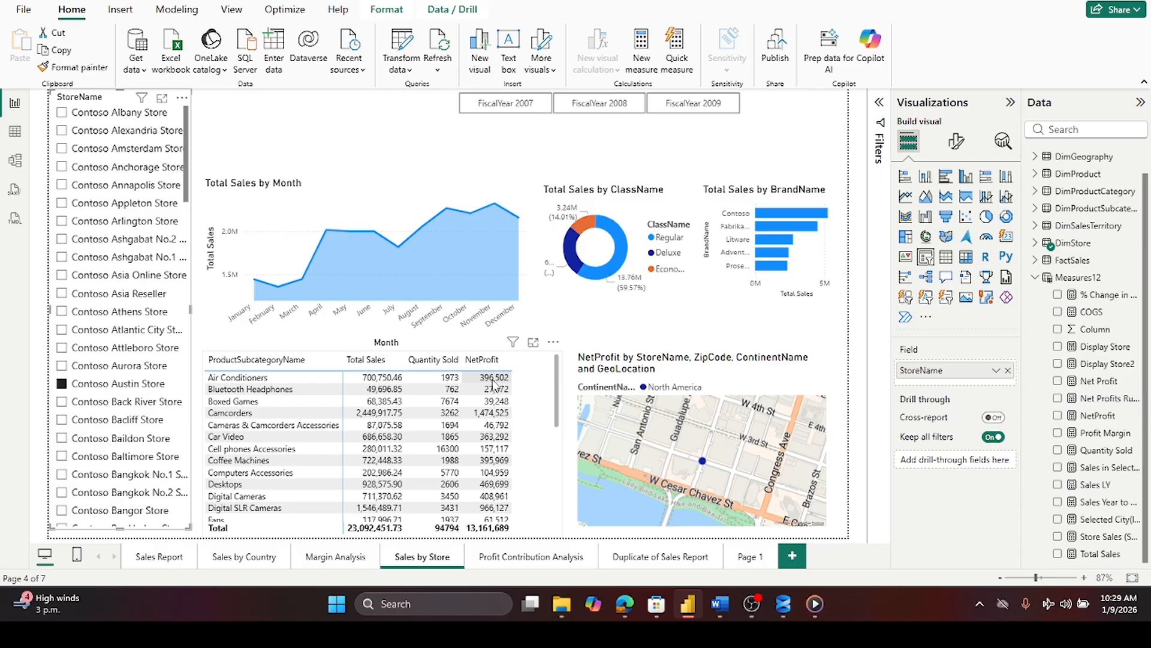
pyautogui.scroll(-5, 494, 384)
pyautogui.scroll(5, 495, 386)
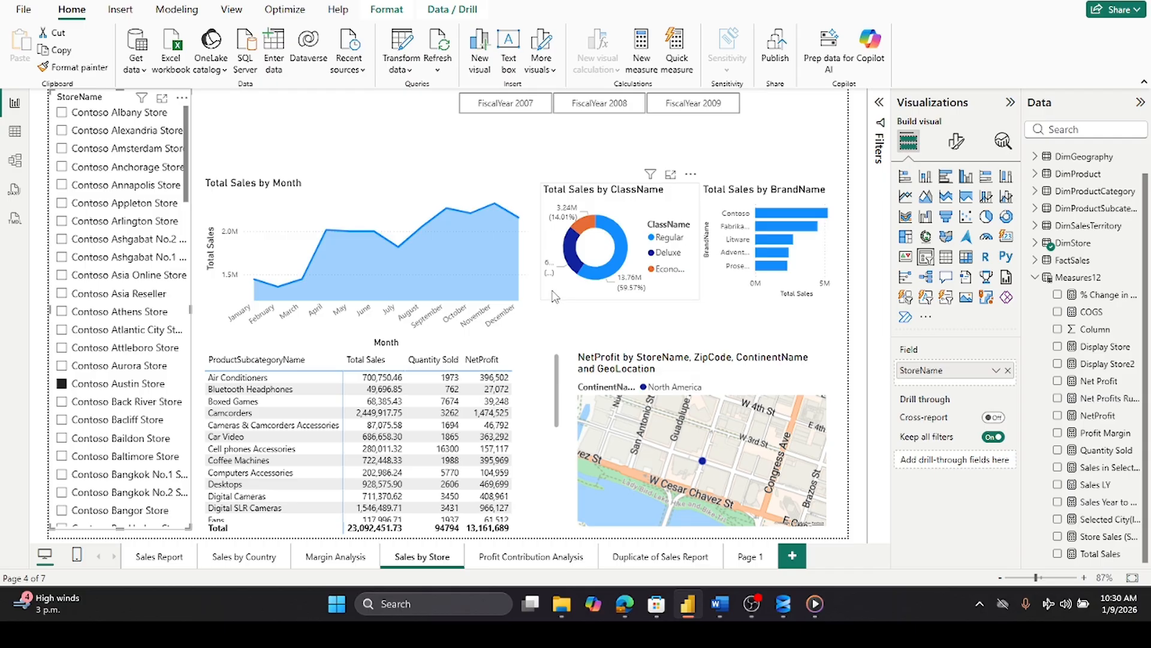
# - Open the Profit Contribution Analysis page and set the year slicer to FiscalYear 2009
pyautogui.click(510, 560)
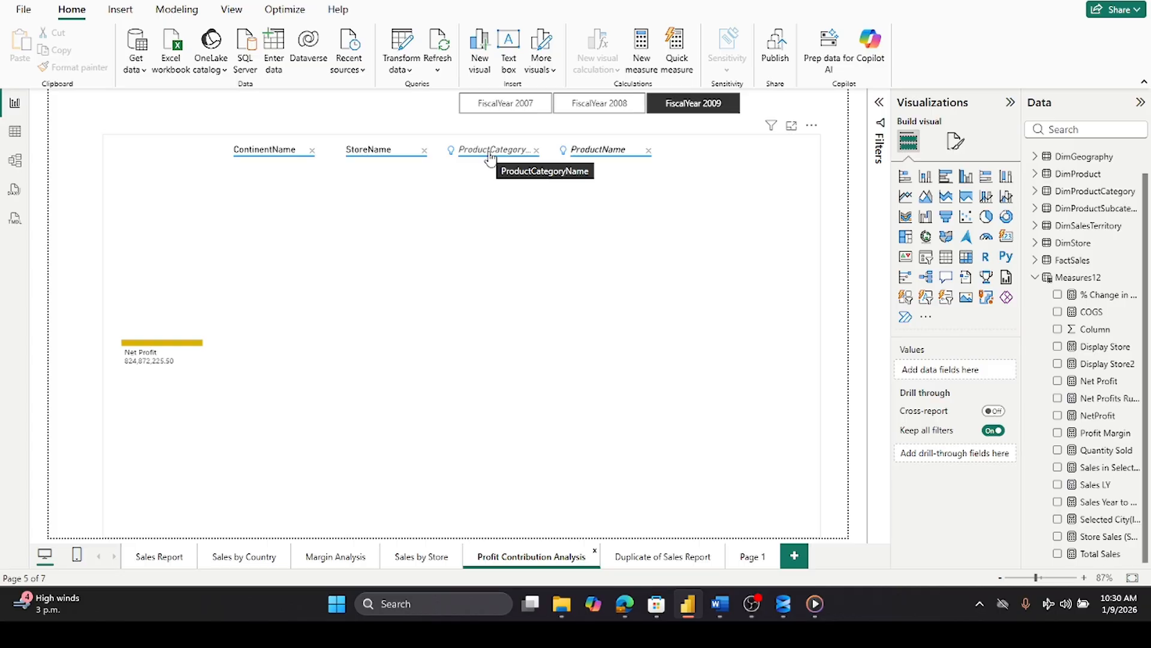
pyautogui.click(608, 111)
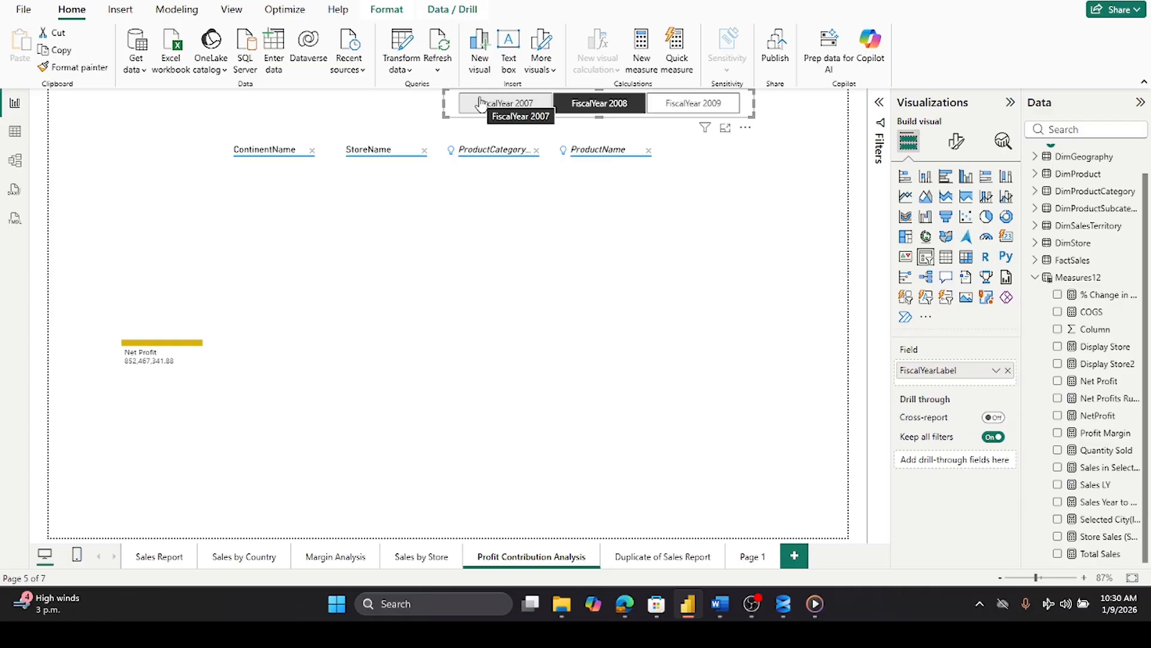
pyautogui.click(675, 107)
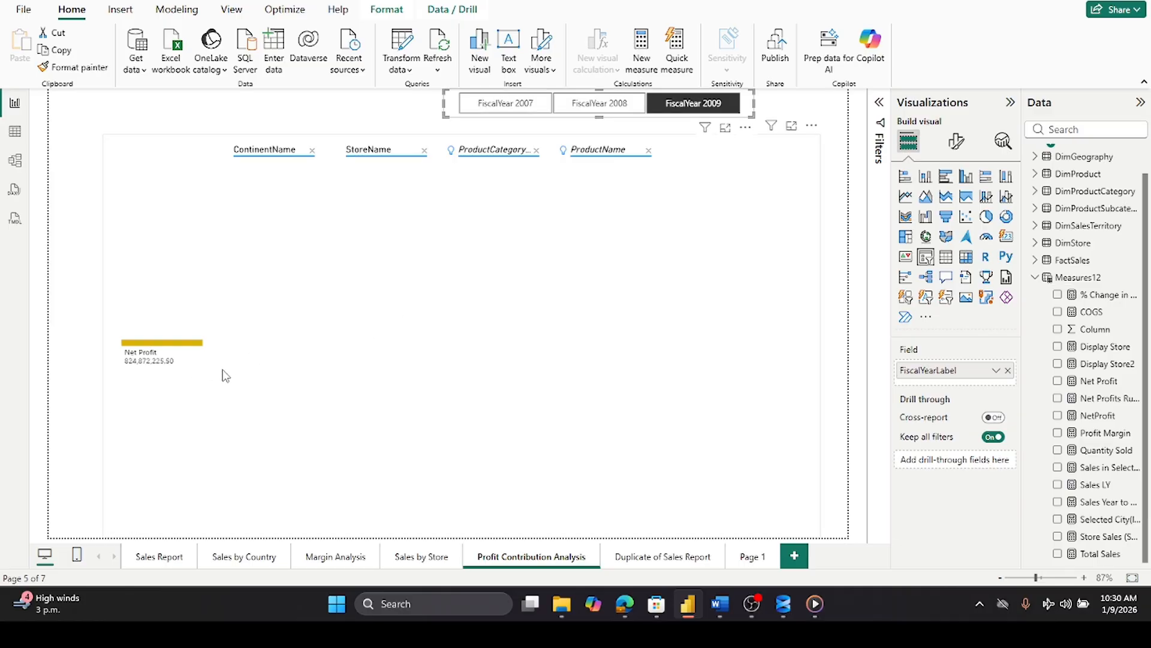
# - Expand the decomposition tree's Net Profit by continent, then North America by store
pyautogui.click(141, 347)
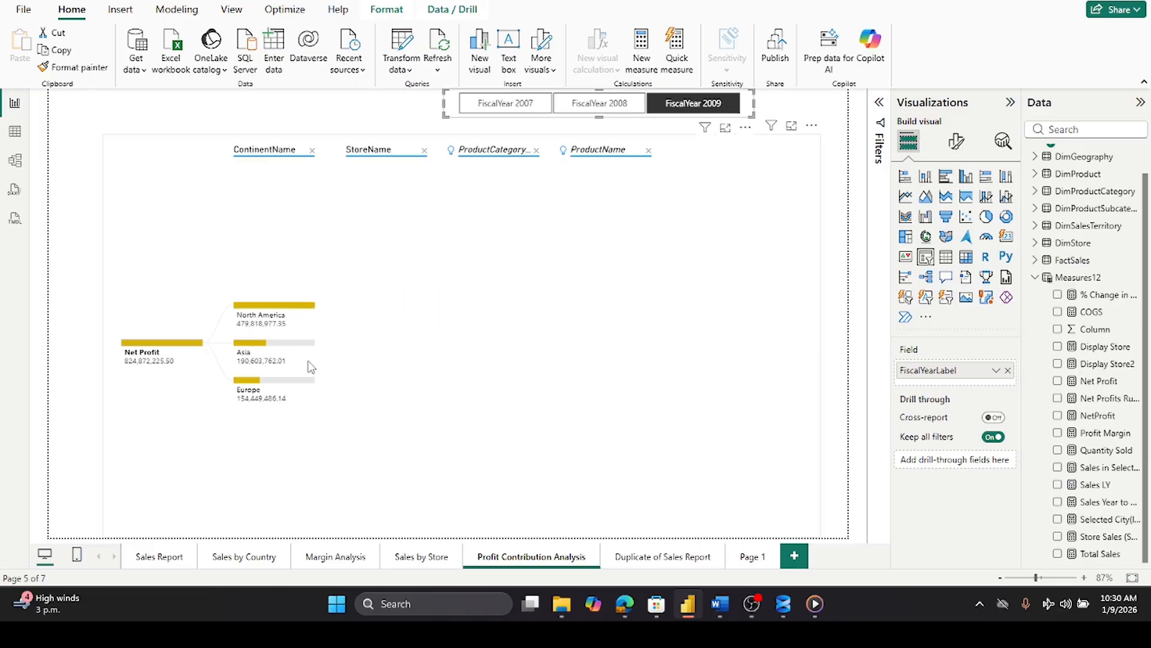
pyautogui.click(286, 307)
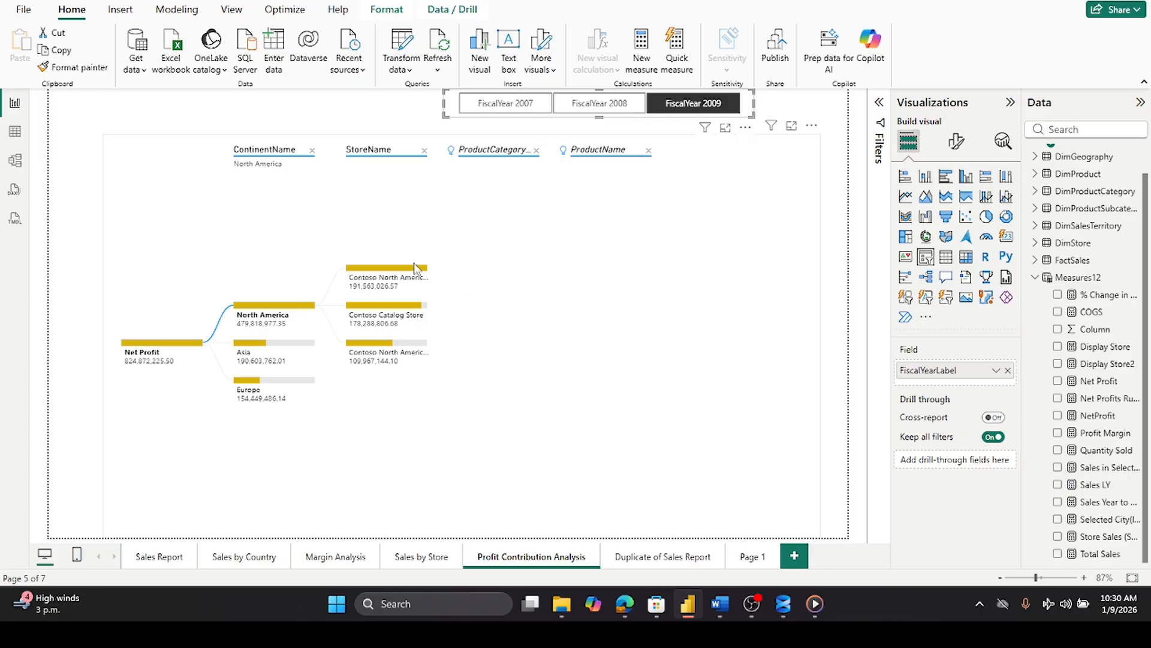
# - Expand the Contoso North America Online Store node by product category and product name
pyautogui.moveTo(417, 273)
pyautogui.moveTo(390, 311)
pyautogui.moveTo(371, 347)
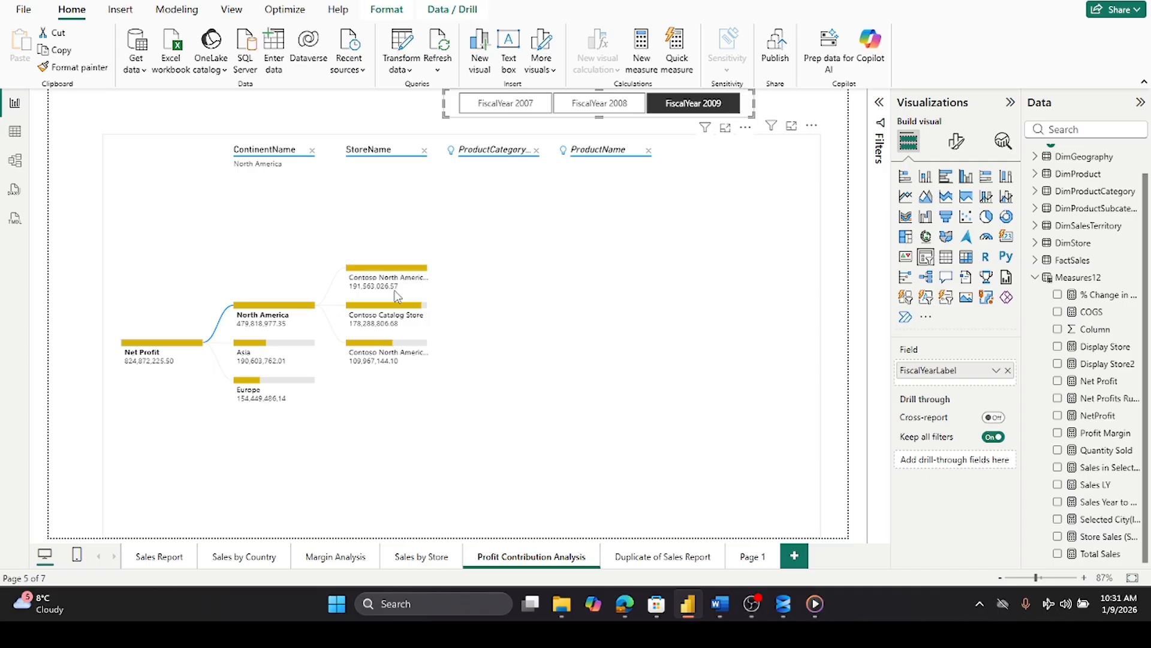
pyautogui.click(400, 271)
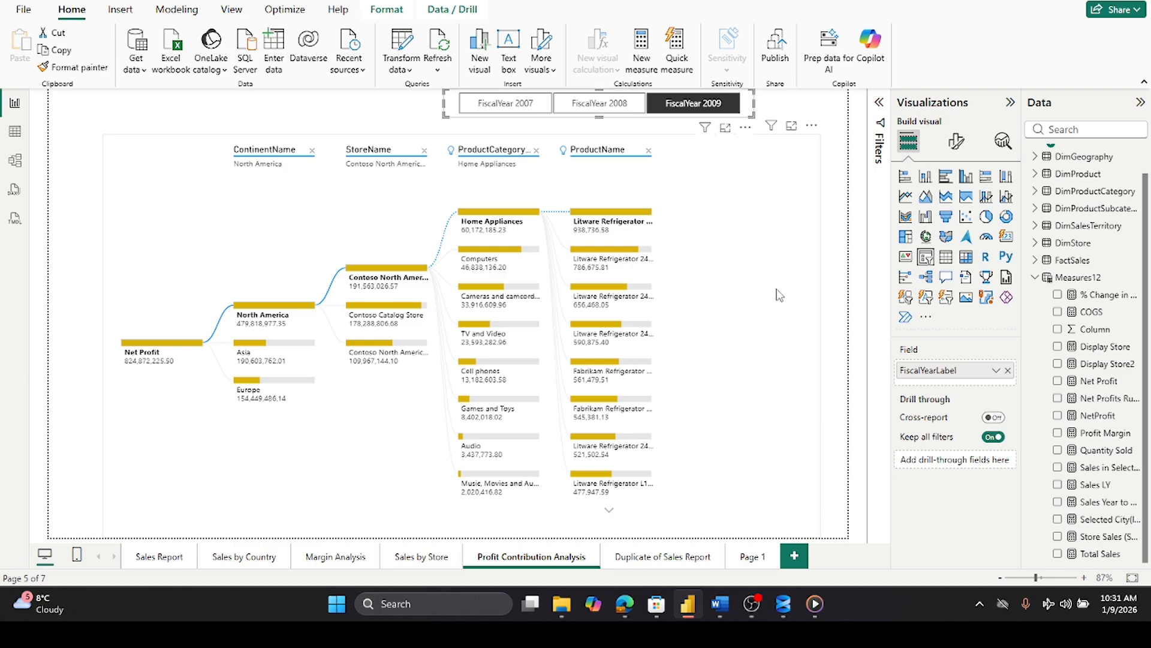
# - Try removing the ProductName level from the decomposition tree, then undo the removal
pyautogui.moveTo(648, 235)
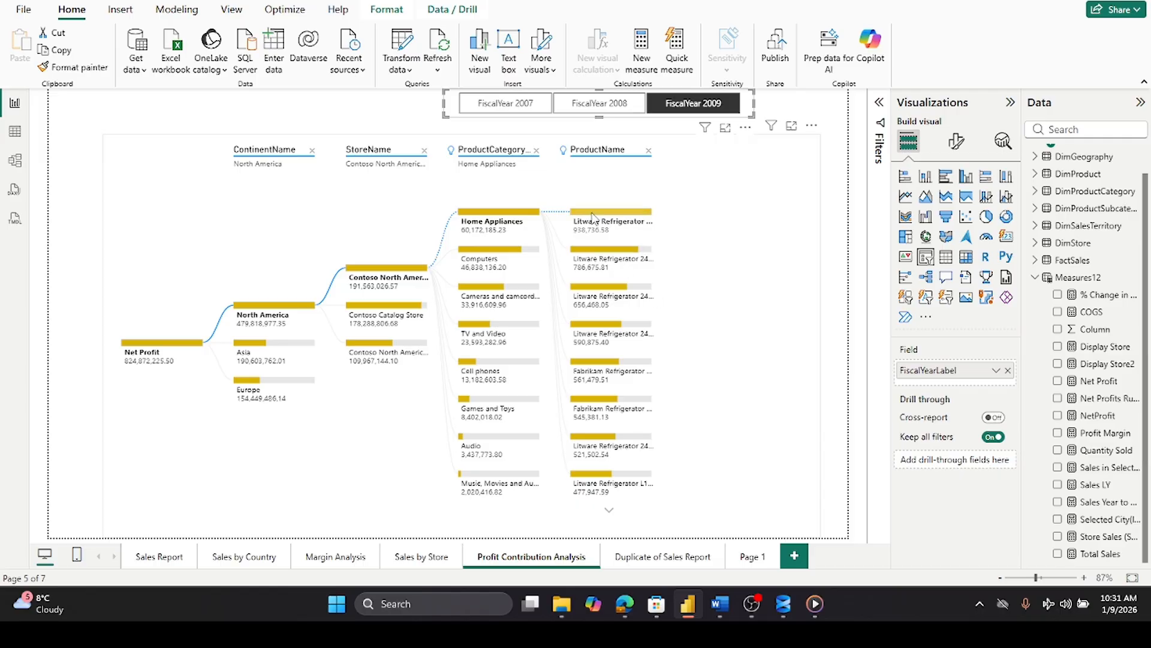
pyautogui.moveTo(592, 217)
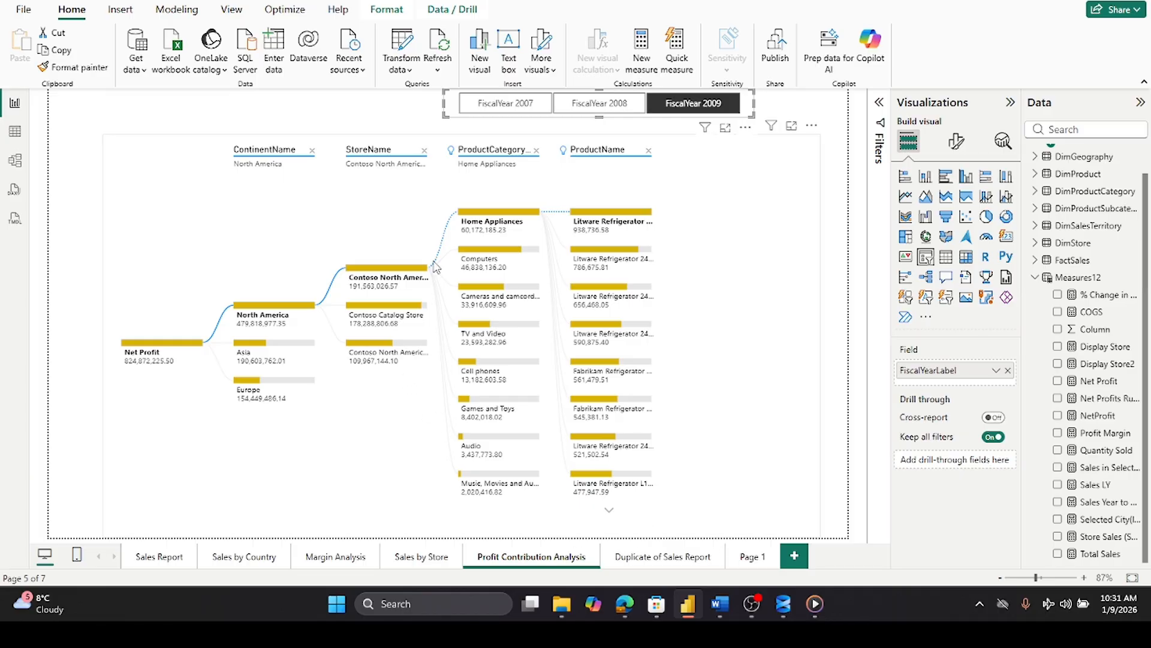
pyautogui.moveTo(415, 277)
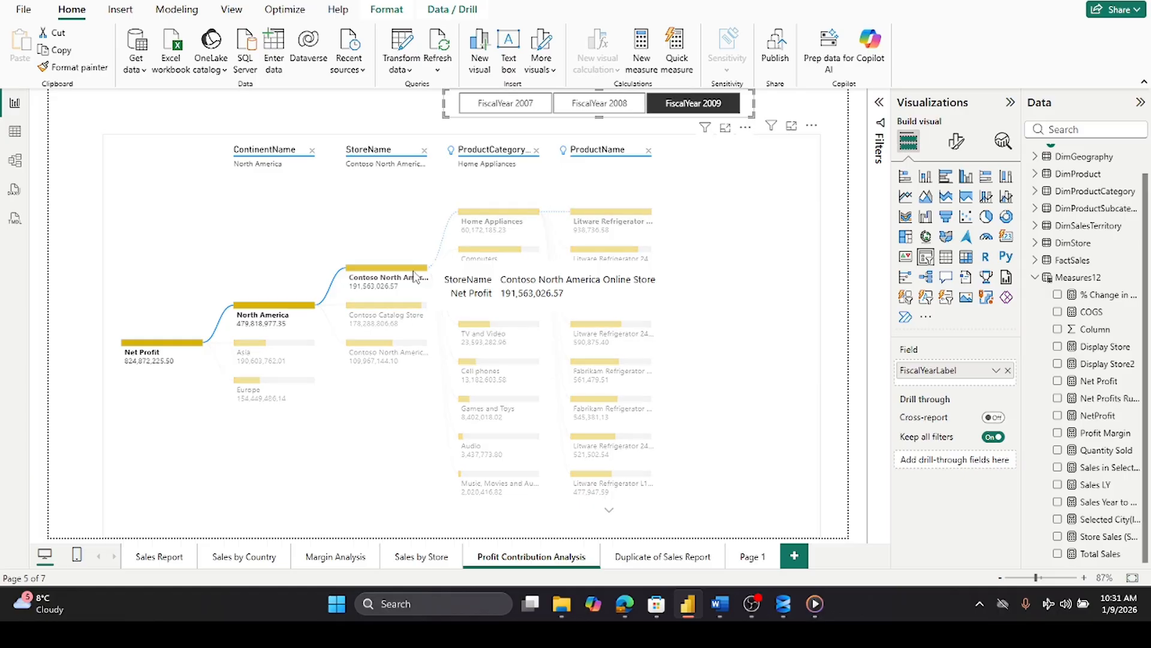
pyautogui.click(433, 277)
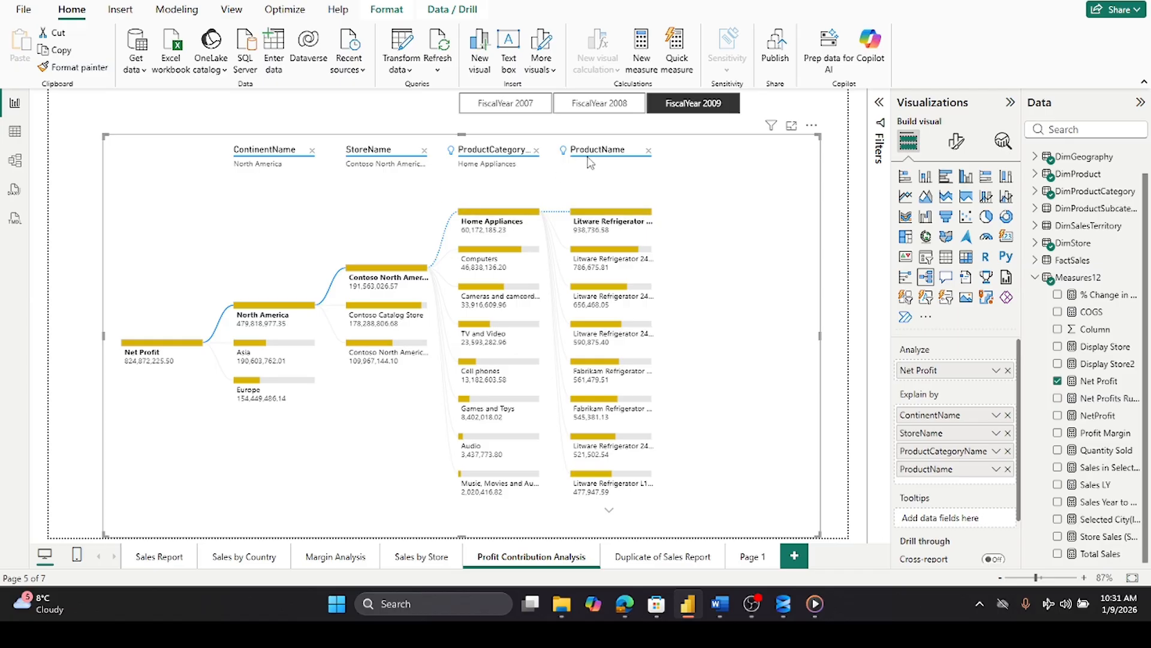
pyautogui.click(648, 150)
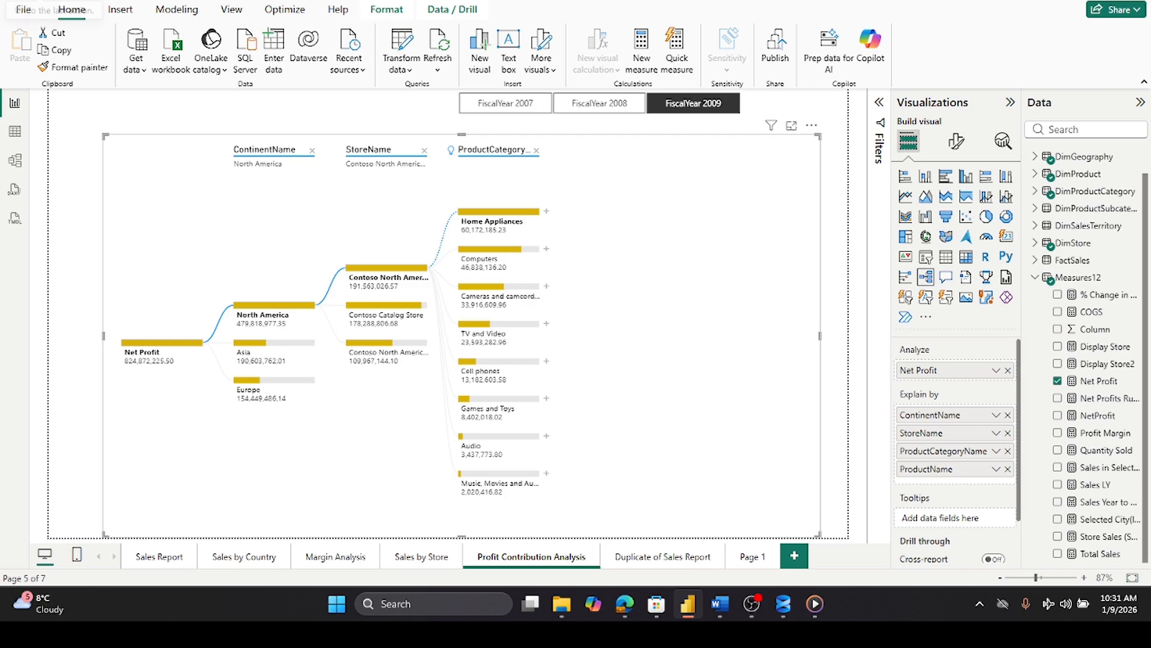
pyautogui.hotkey('ctrl', 'z')
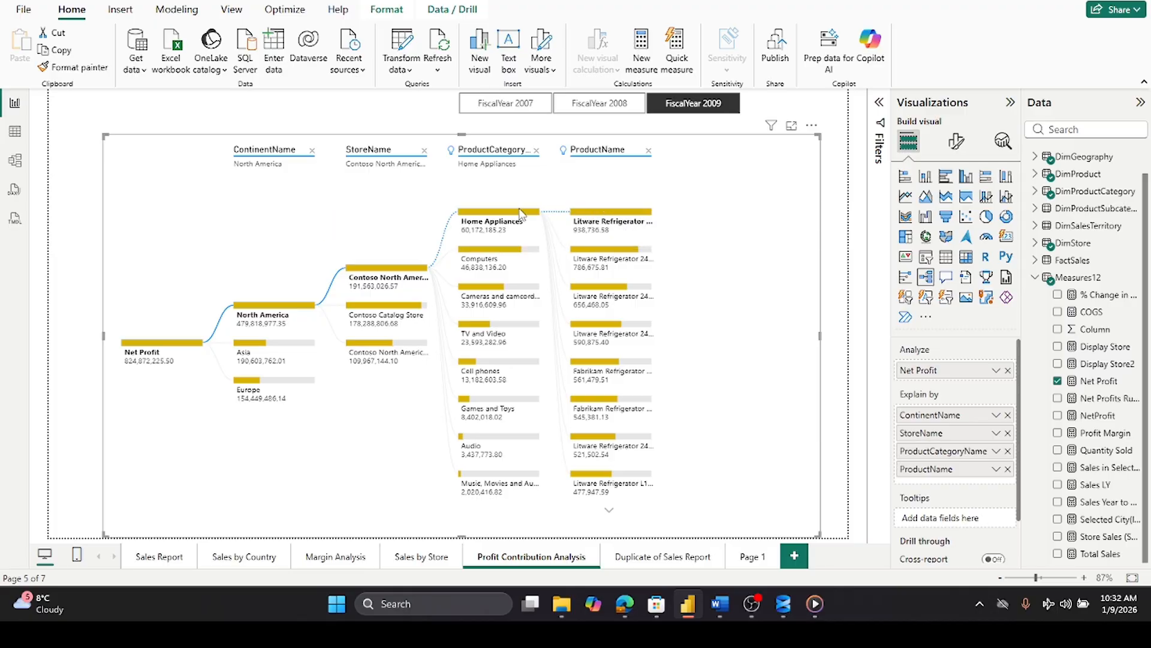
# - Collapse the decomposition tree back to Net Profit's continent breakdown
pyautogui.moveTo(520, 217)
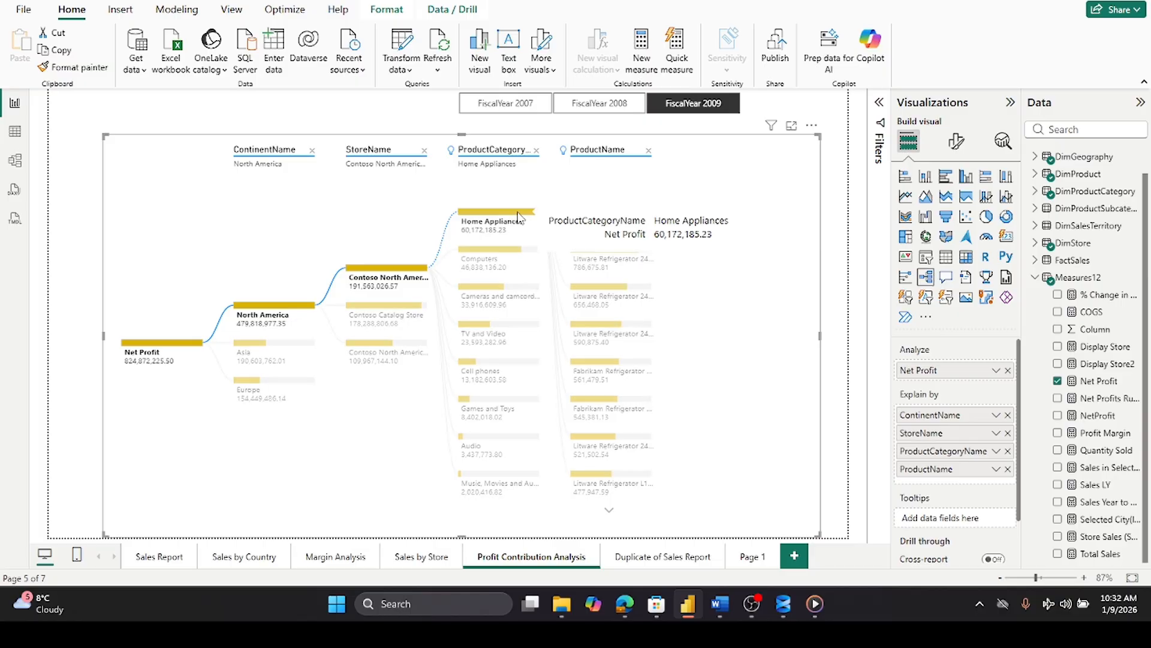
pyautogui.moveTo(390, 273)
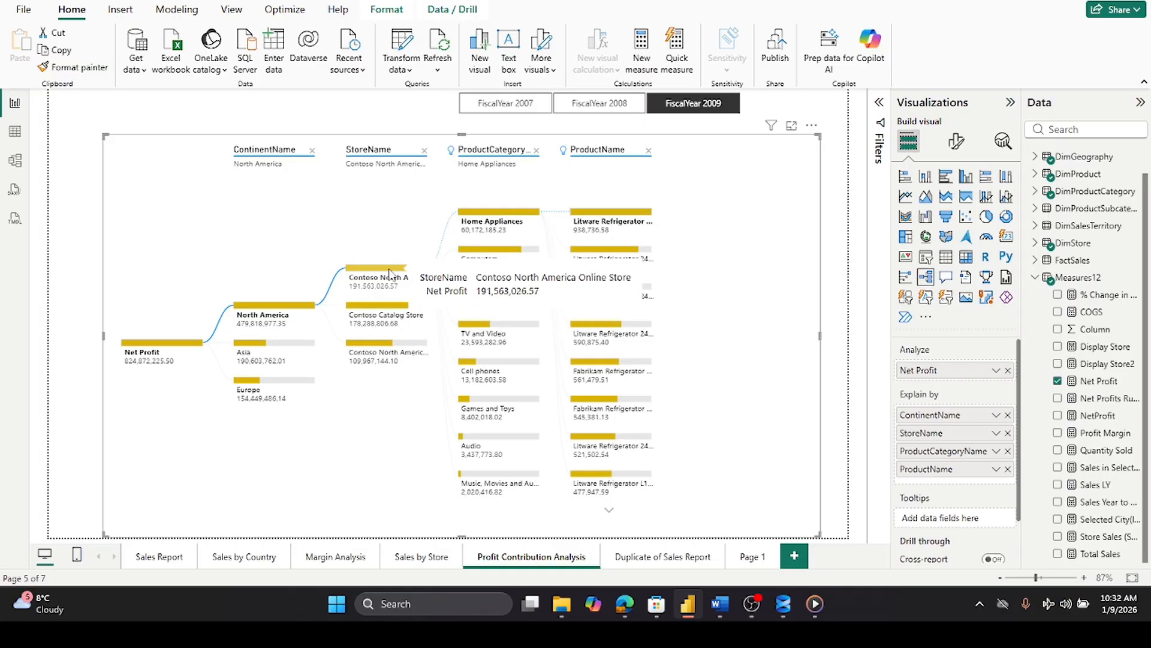
pyautogui.click(163, 347)
pyautogui.click(163, 346)
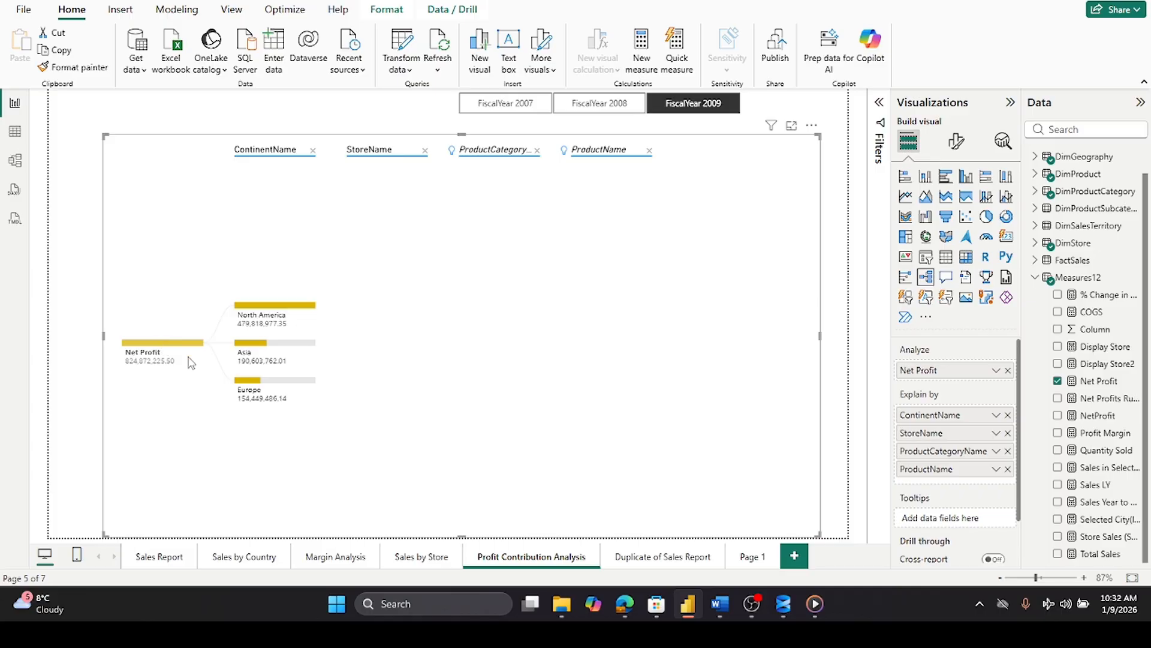
# - Expand Europe by store, then Contoso Europe Online Store by product category and product name
pyautogui.click(247, 386)
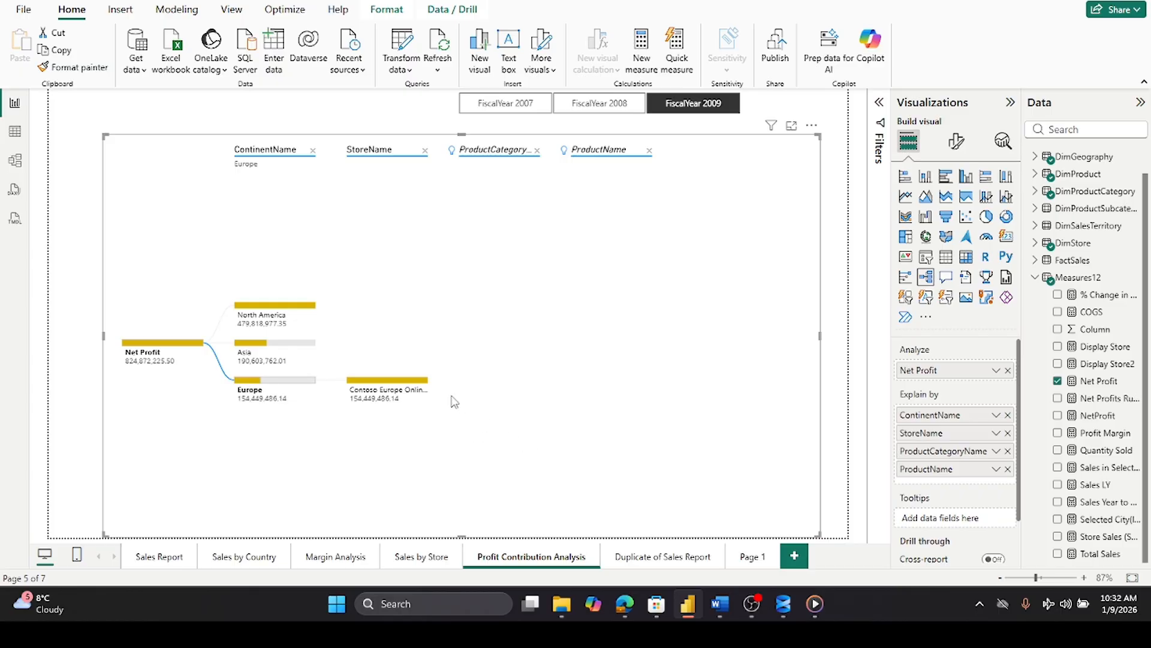
pyautogui.click(385, 388)
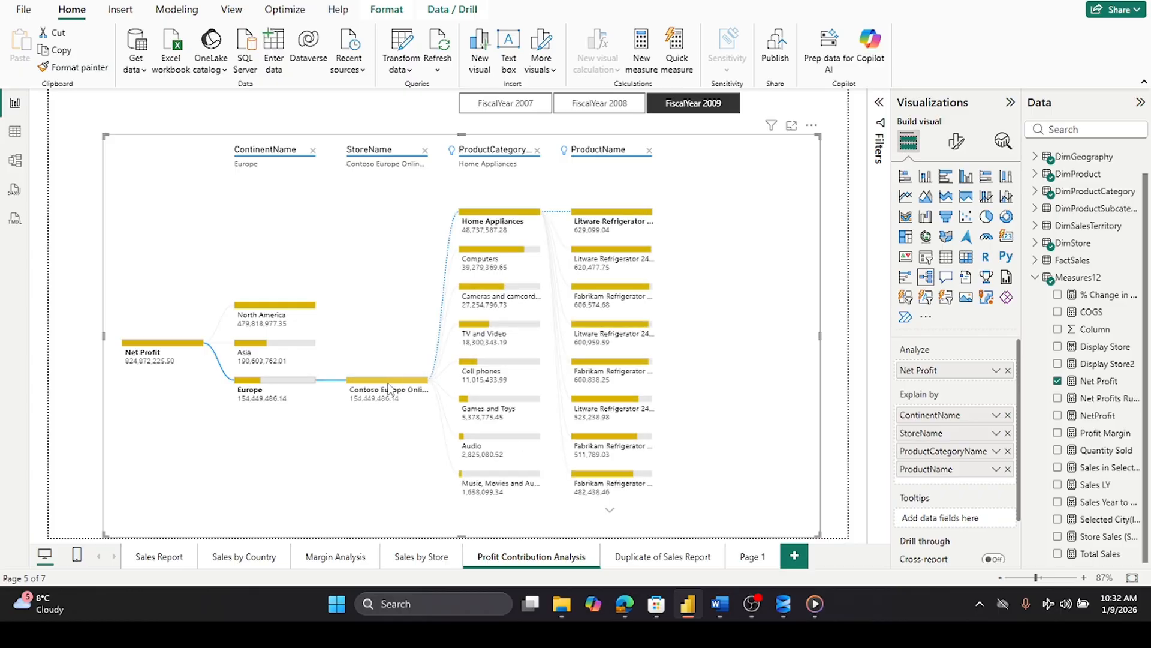
pyautogui.moveTo(379, 384)
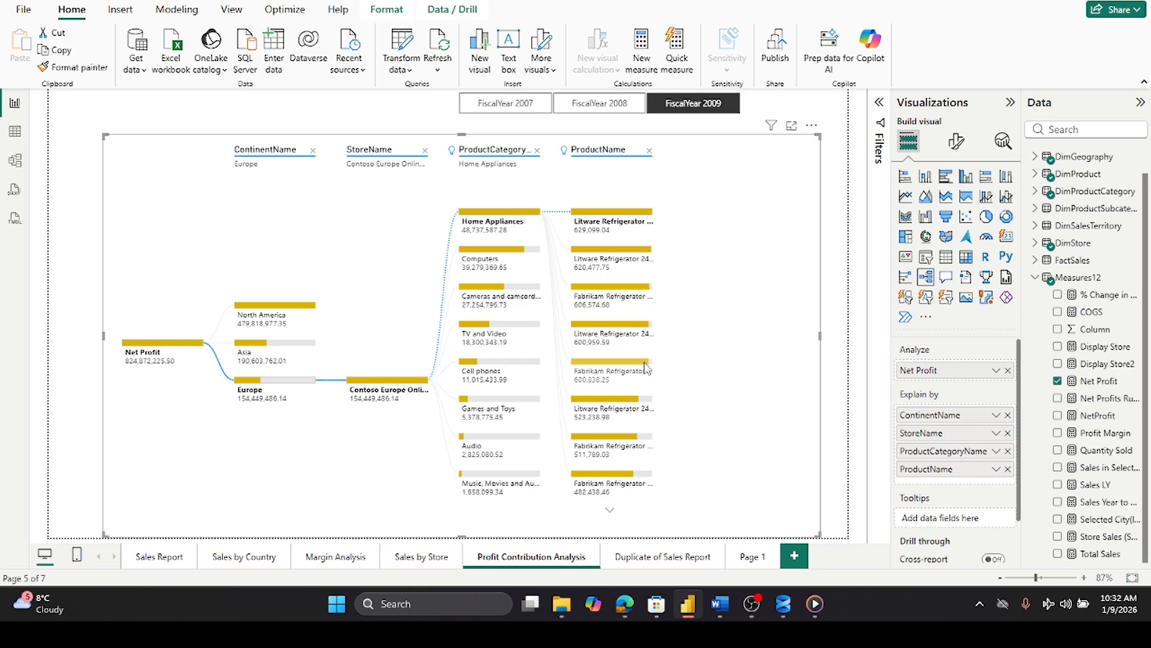
# - Scroll through the product list in the decomposition tree and back to the top
pyautogui.click(611, 512)
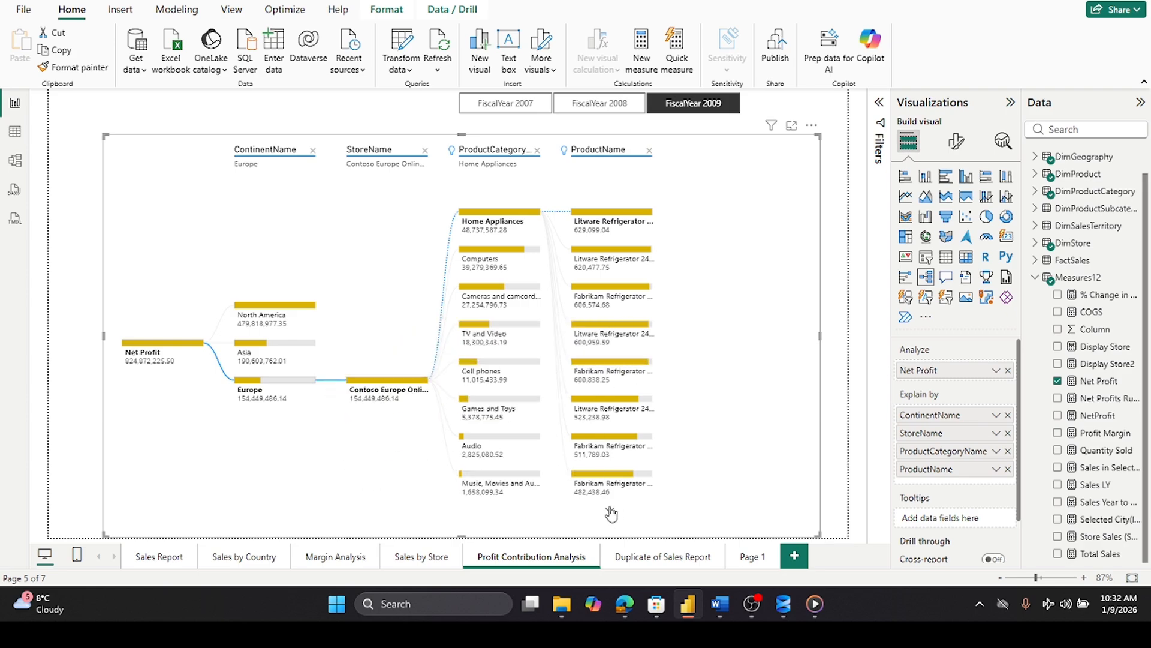
pyautogui.click(611, 513)
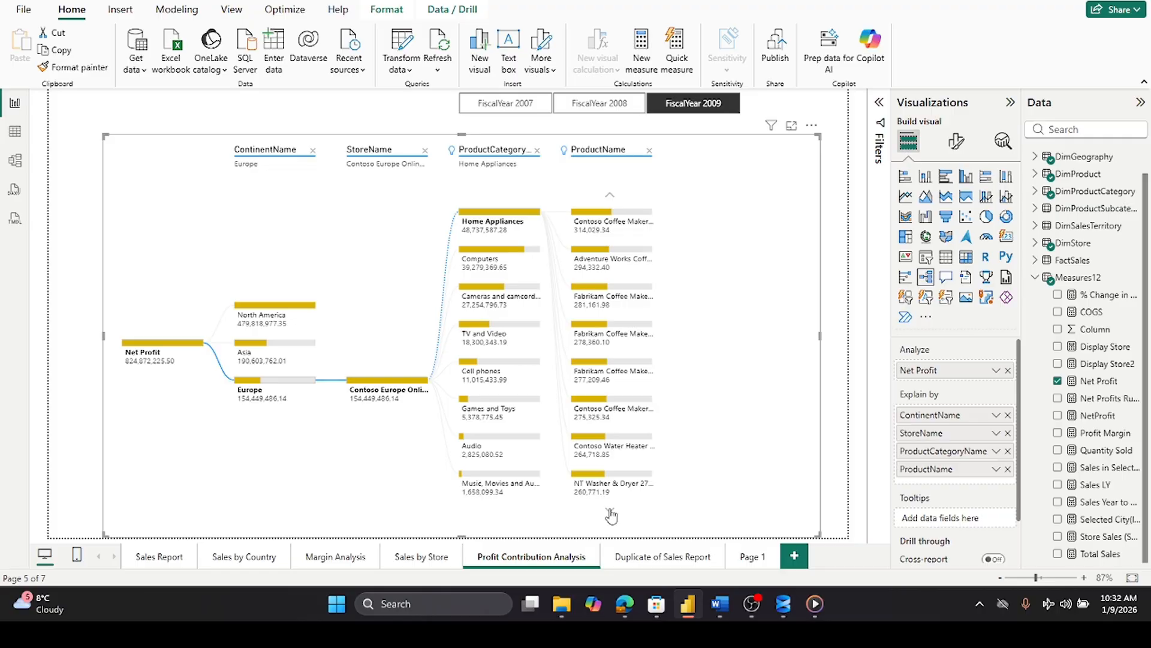
pyautogui.click(610, 197)
pyautogui.click(610, 197)
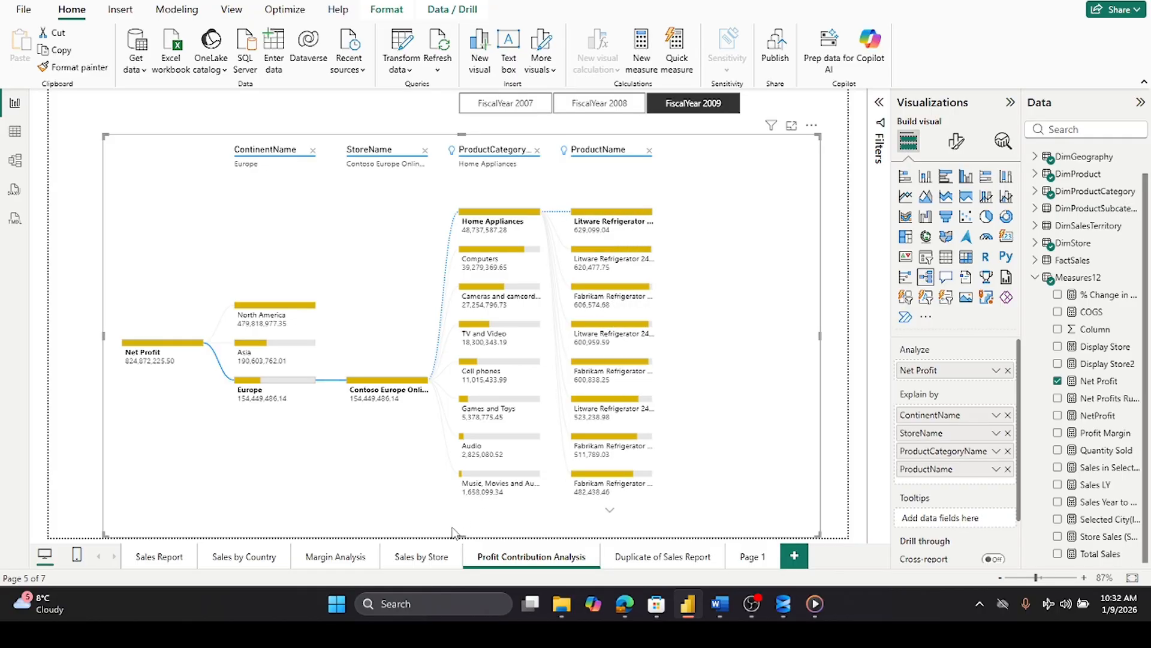
# - Switch through the Sales by Store, Sales by Country and Sales Report pages
pyautogui.click(424, 557)
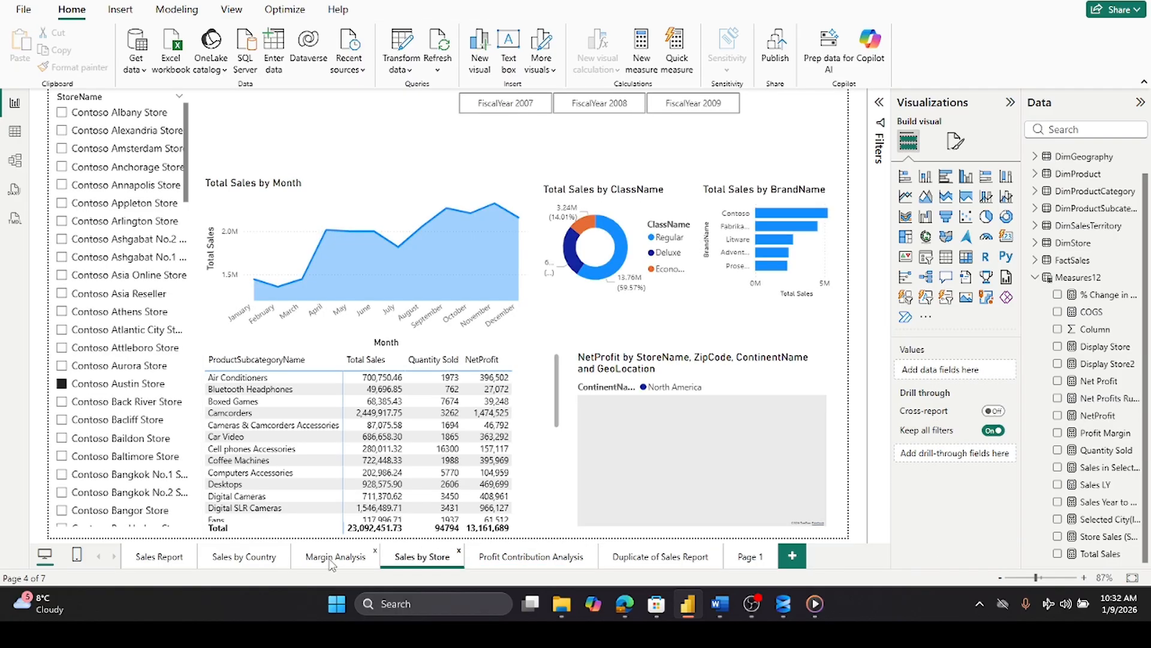
pyautogui.click(204, 559)
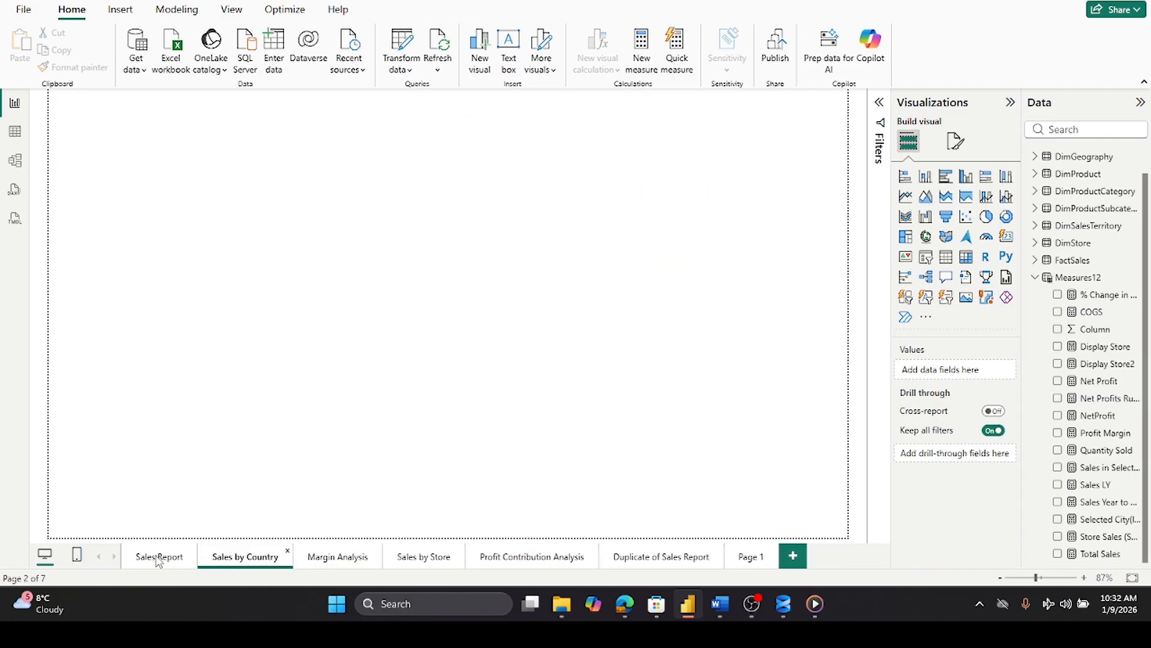
pyautogui.click(159, 558)
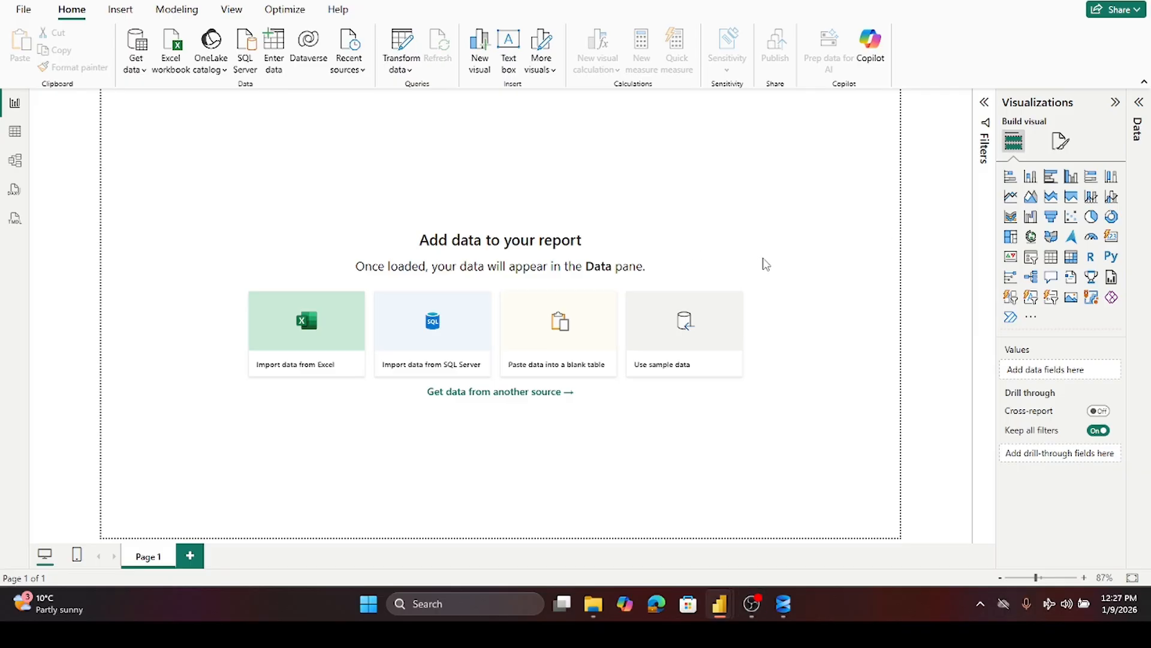
pyautogui.click(656, 608)
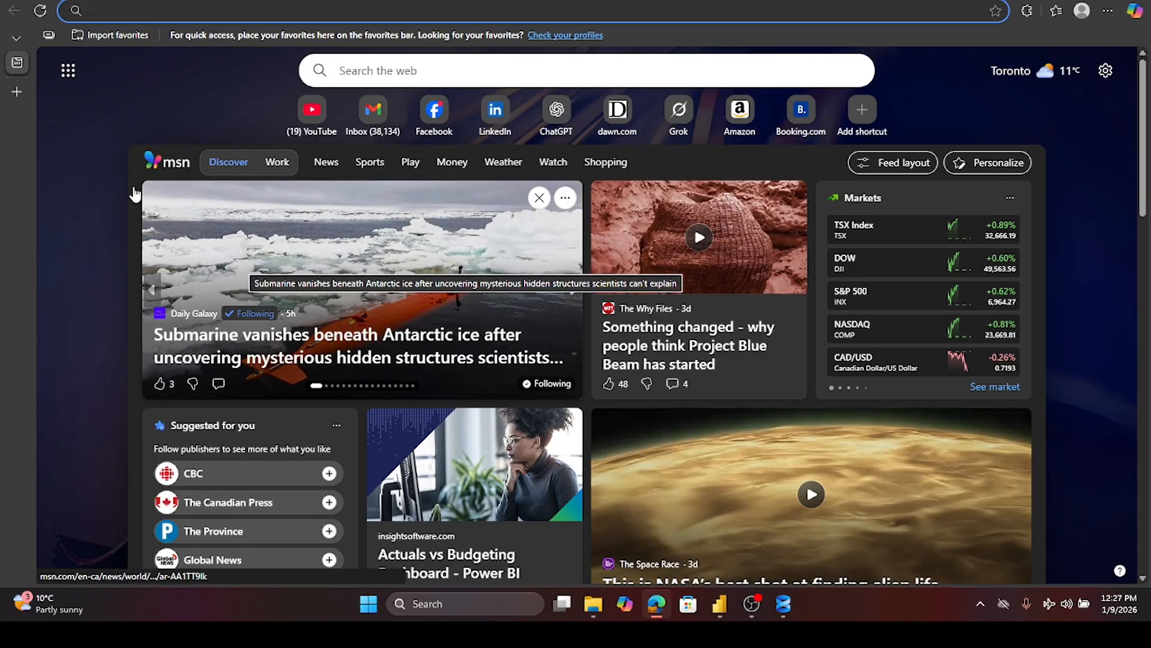
pyautogui.moveTo(14, 96)
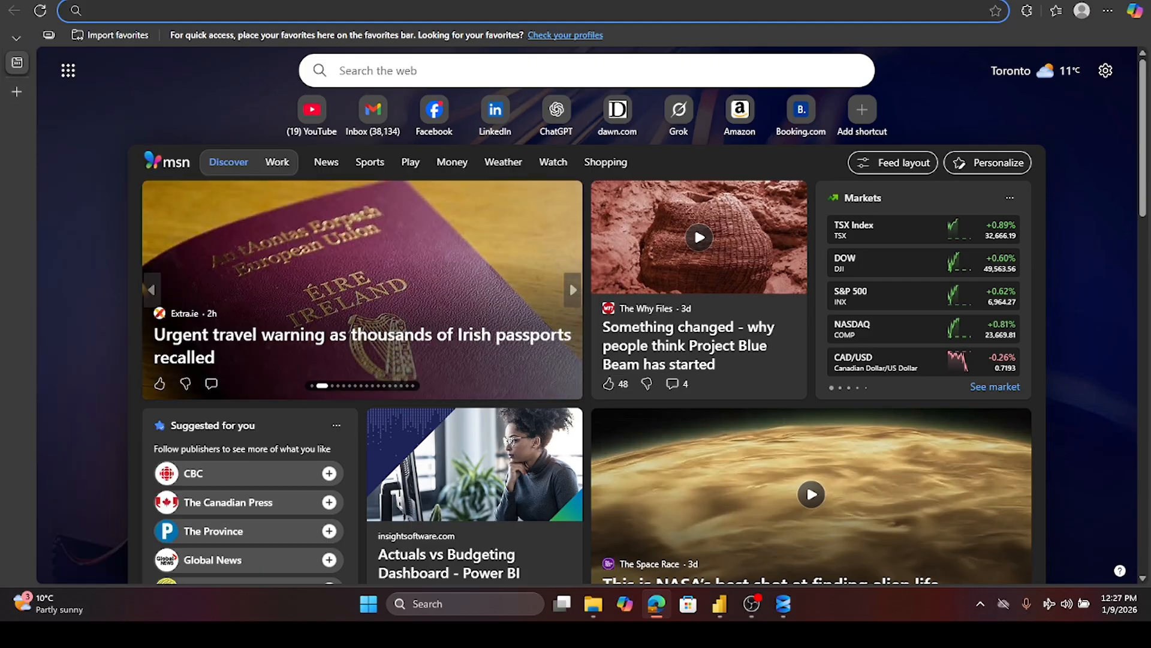
pyautogui.click(1135, 0)
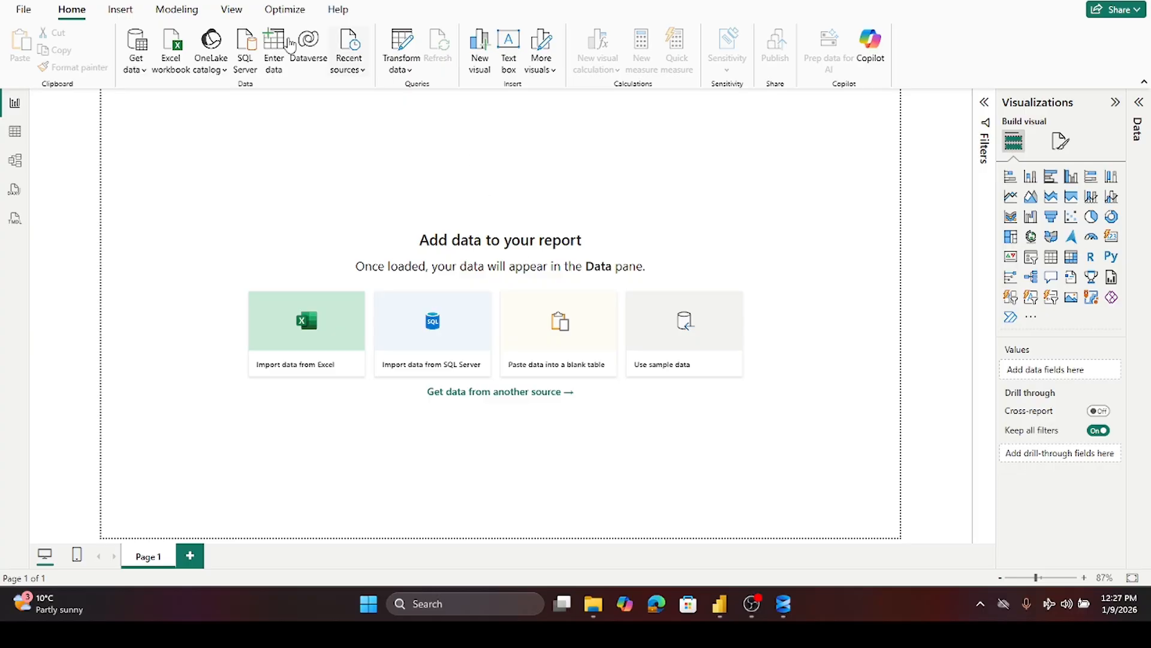
# - Save the new blank report as Contoso Sales Aanalysis 9-Jan-2016 in the contoso folder
pyautogui.click(20, 8)
pyautogui.hotkey('ctrl', 's')
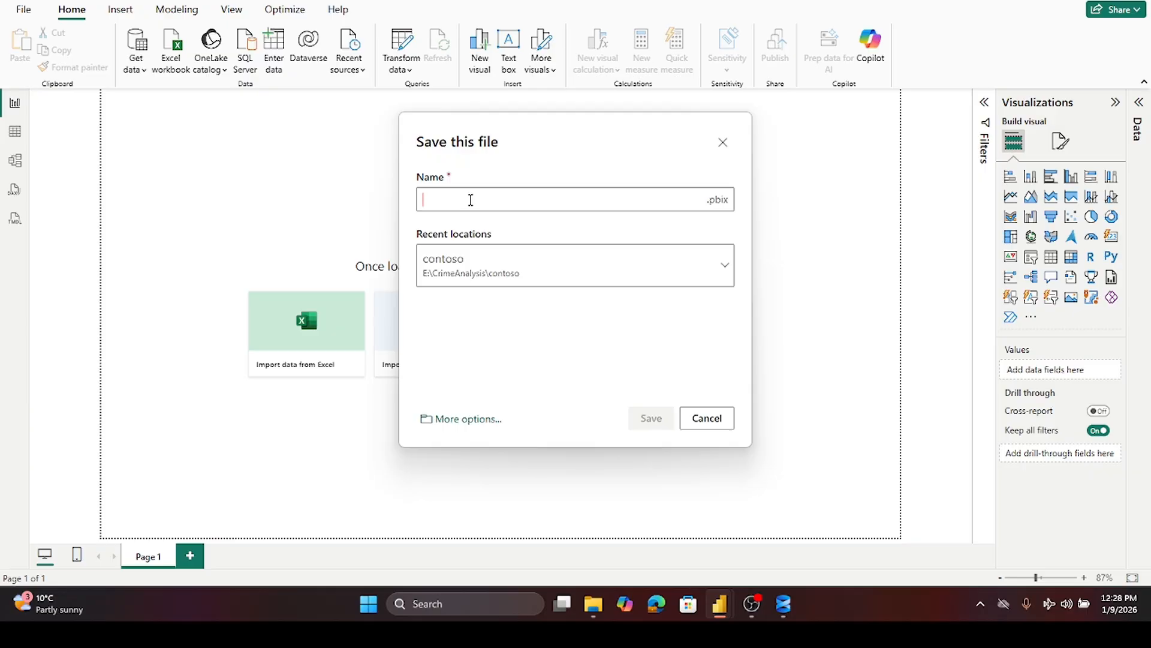
pyautogui.write('Contos')
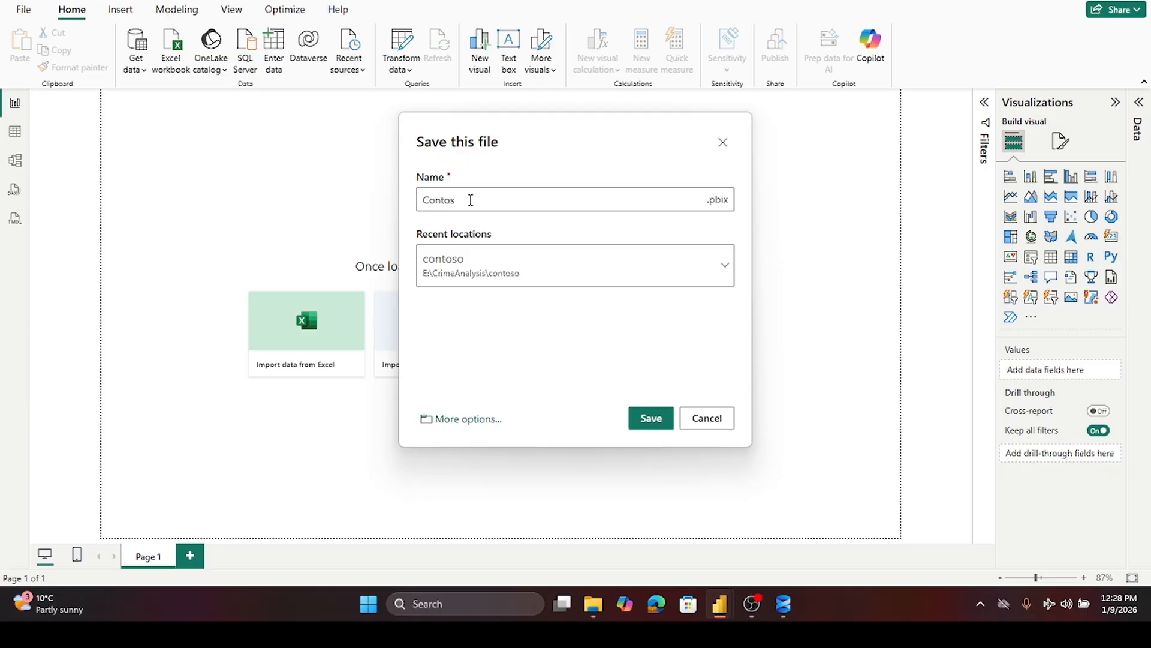
pyautogui.write('o Sales Aanalysis 1-Jan-2016')
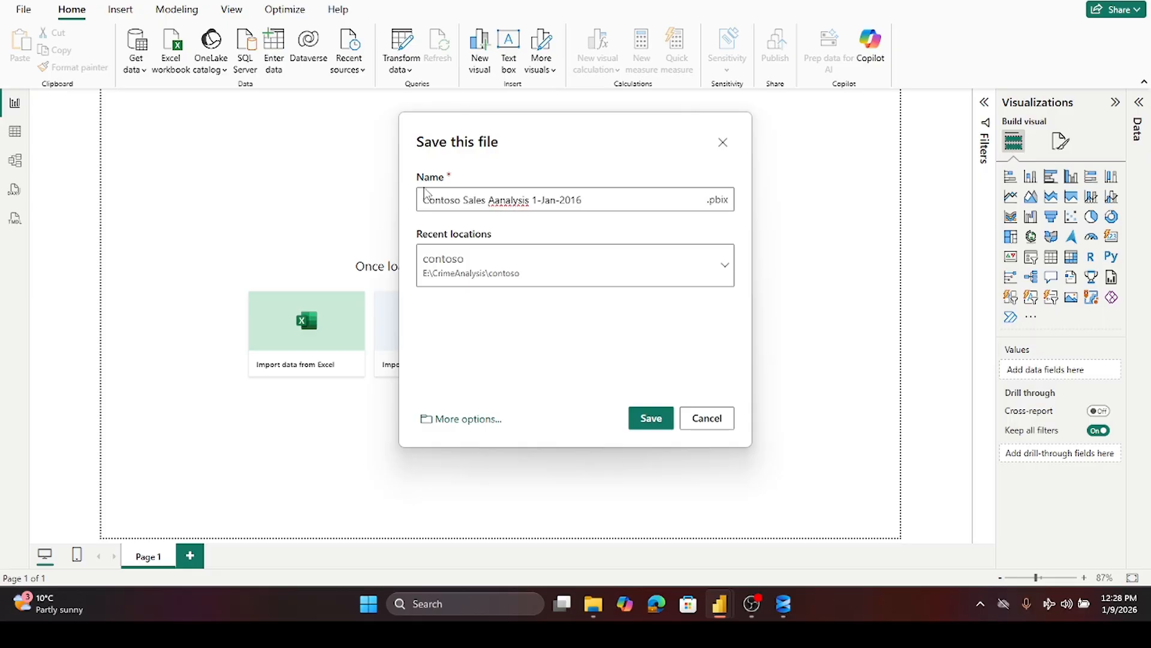
pyautogui.doubleClick(537, 199)
pyautogui.click(534, 199)
pyautogui.doubleClick(533, 200)
pyautogui.click(650, 421)
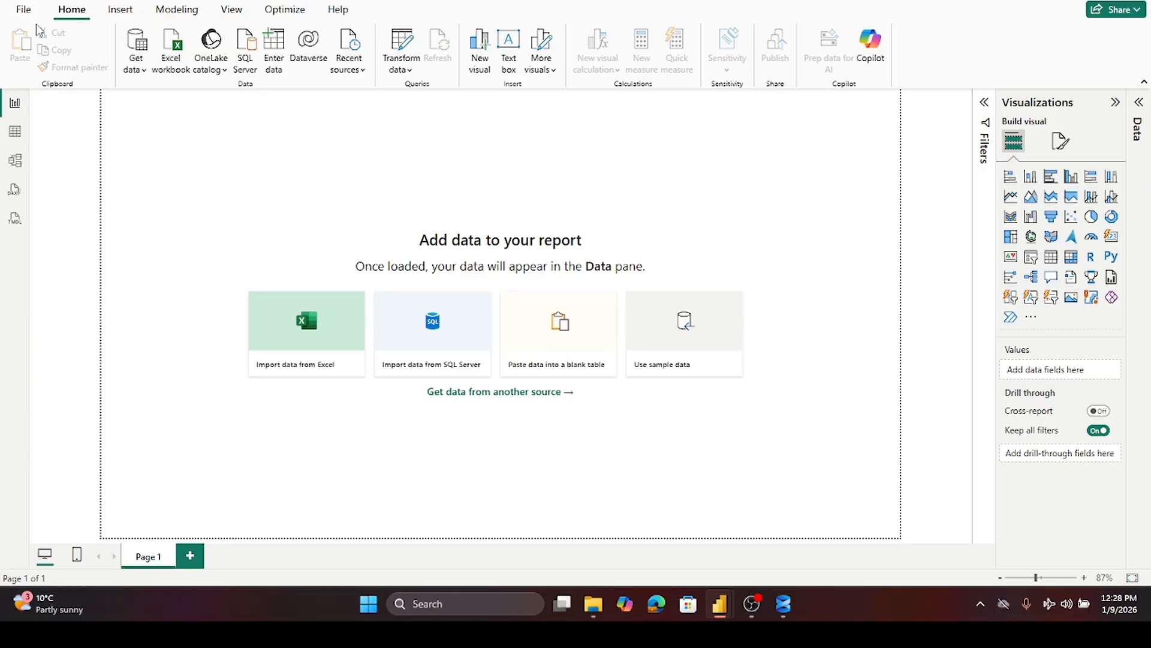
# - Open the SQL Server database connection dialog for importing data
pyautogui.click(144, 75)
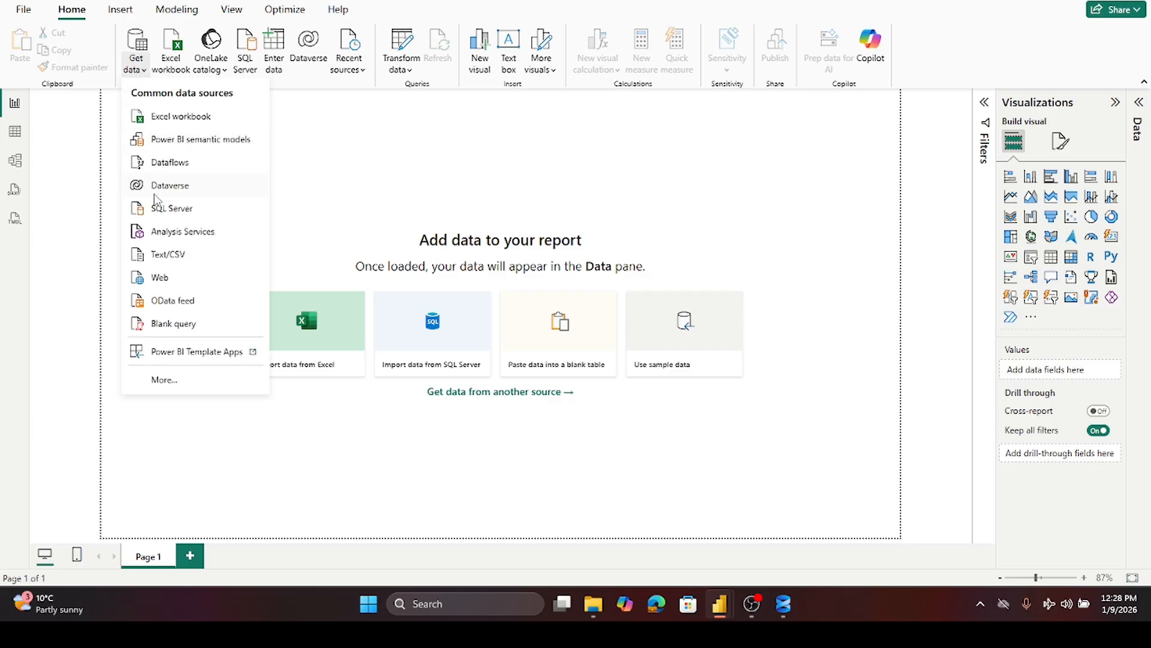
pyautogui.press('Escape')
pyautogui.click(494, 269)
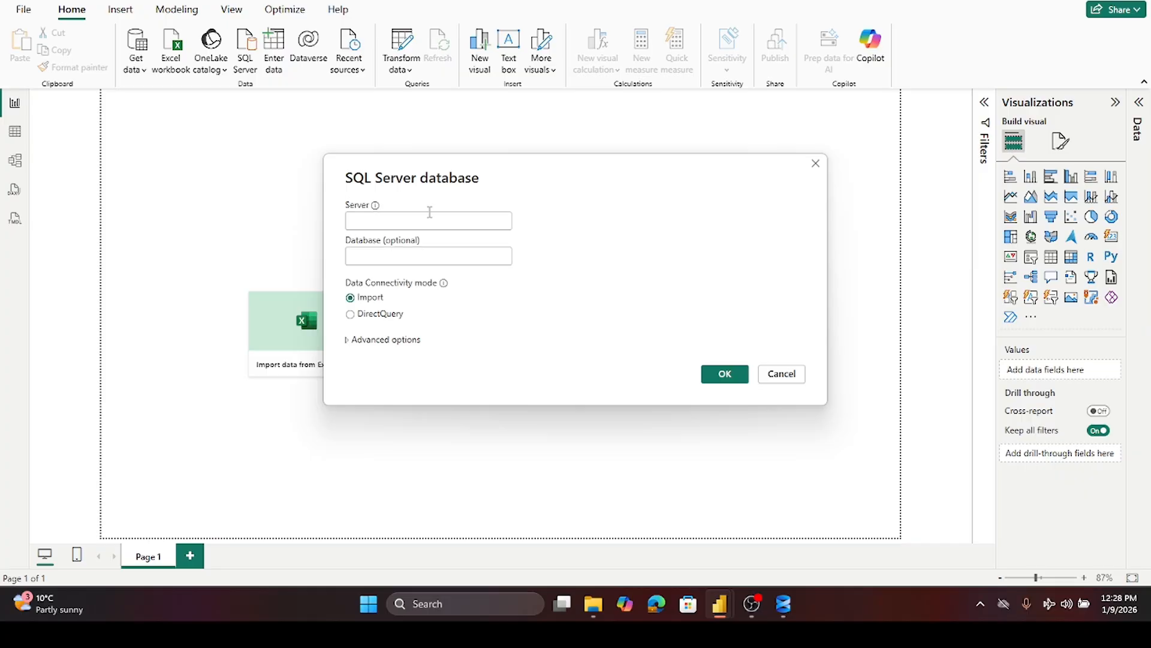
# - Switch to SQL Server Management Studio to check the server and ContosoRetailDW database details, then return
pyautogui.click(783, 605)
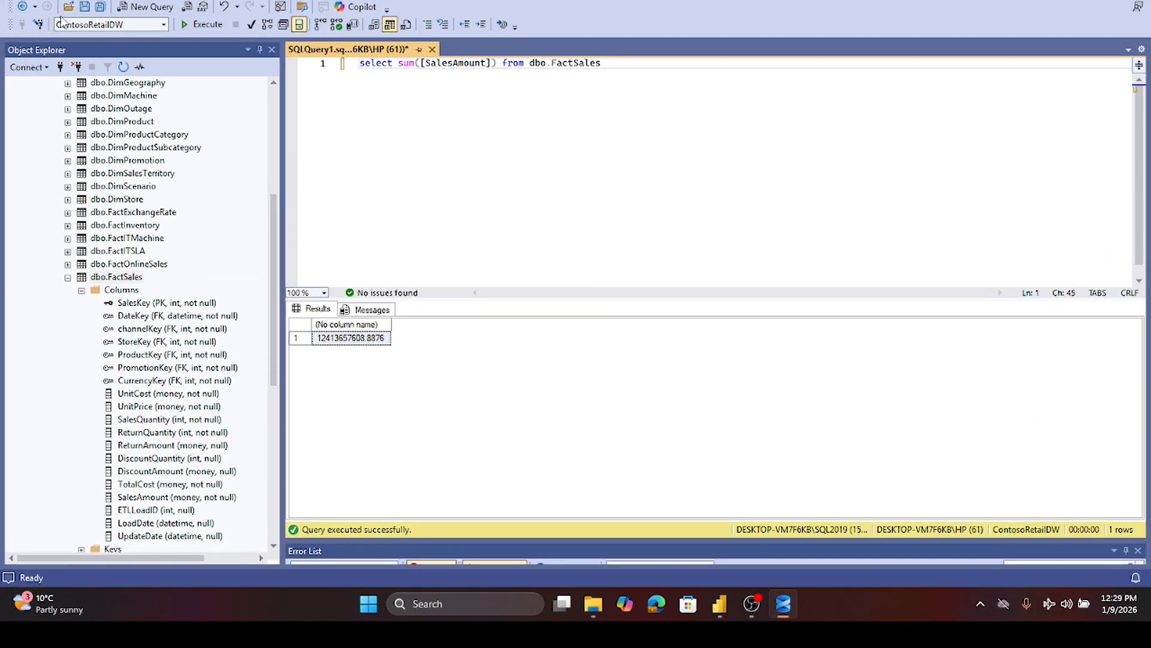
pyautogui.scroll(7, 153, 153)
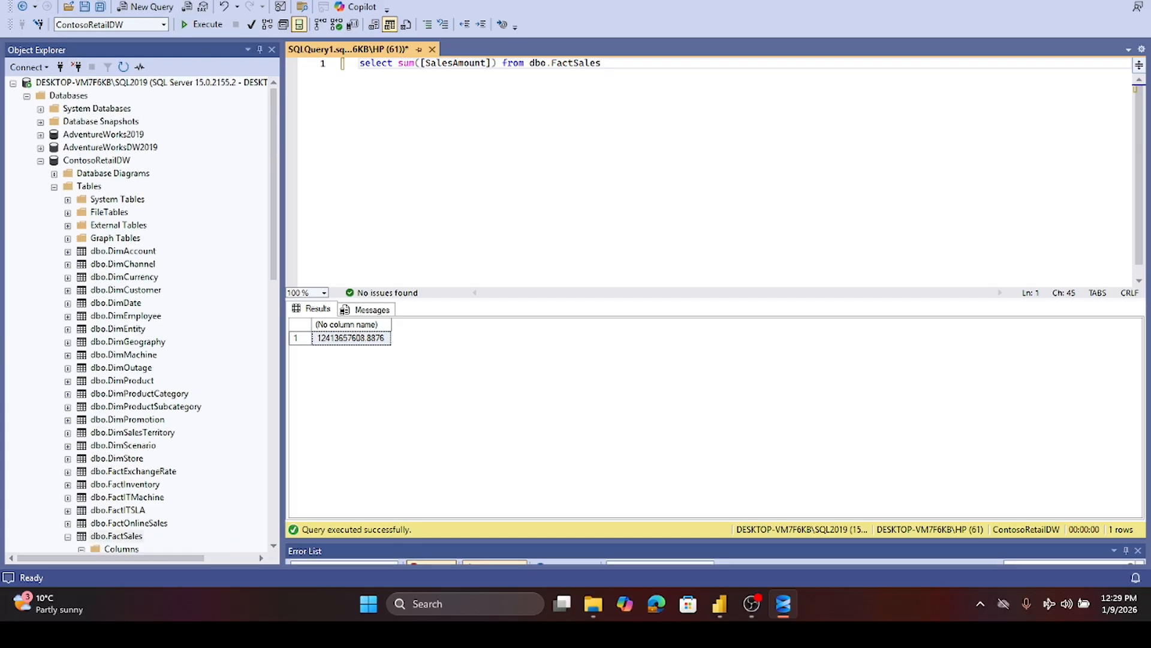
pyautogui.click(38, 2)
pyautogui.click(72, 2)
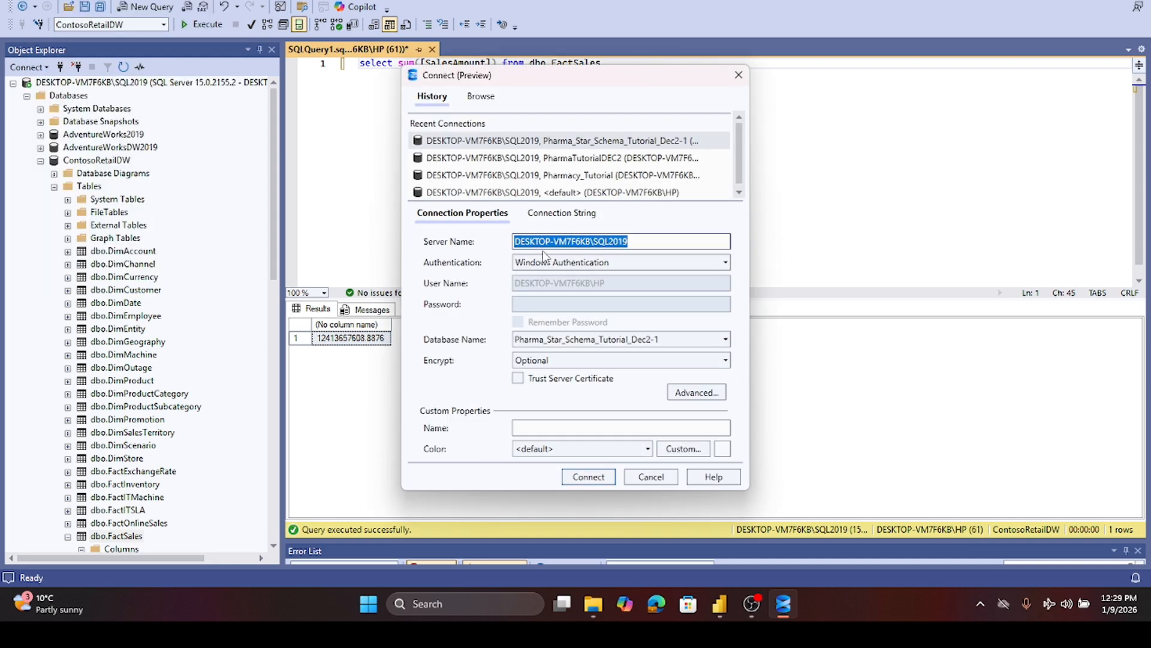
pyautogui.click(739, 74)
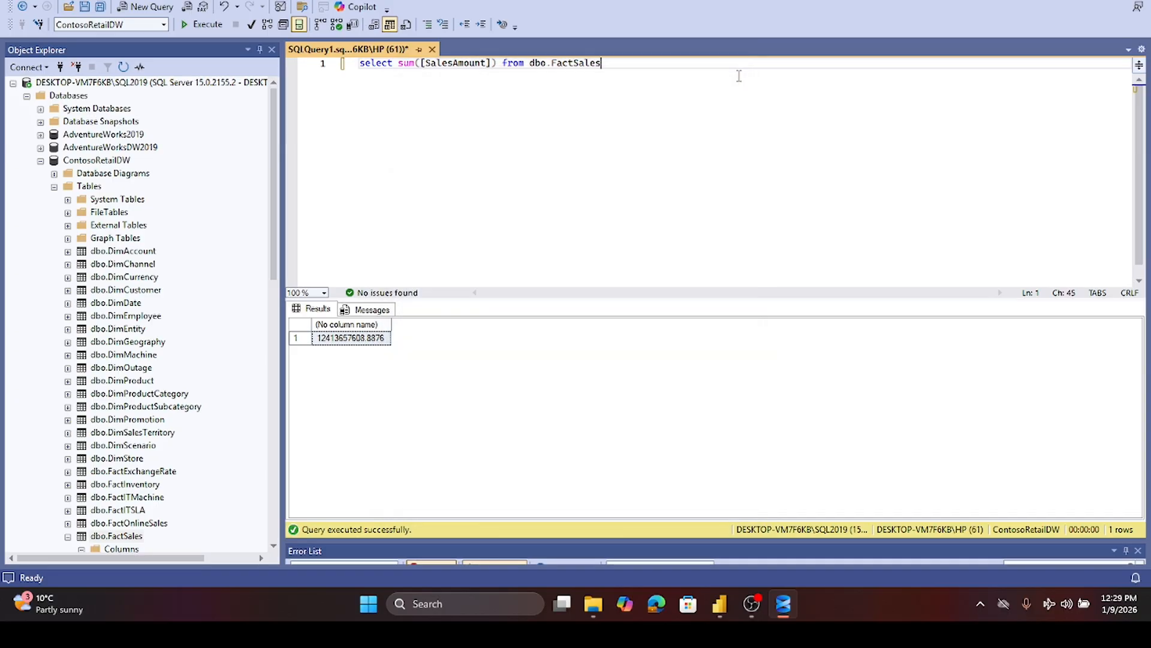
pyautogui.click(1067, 1)
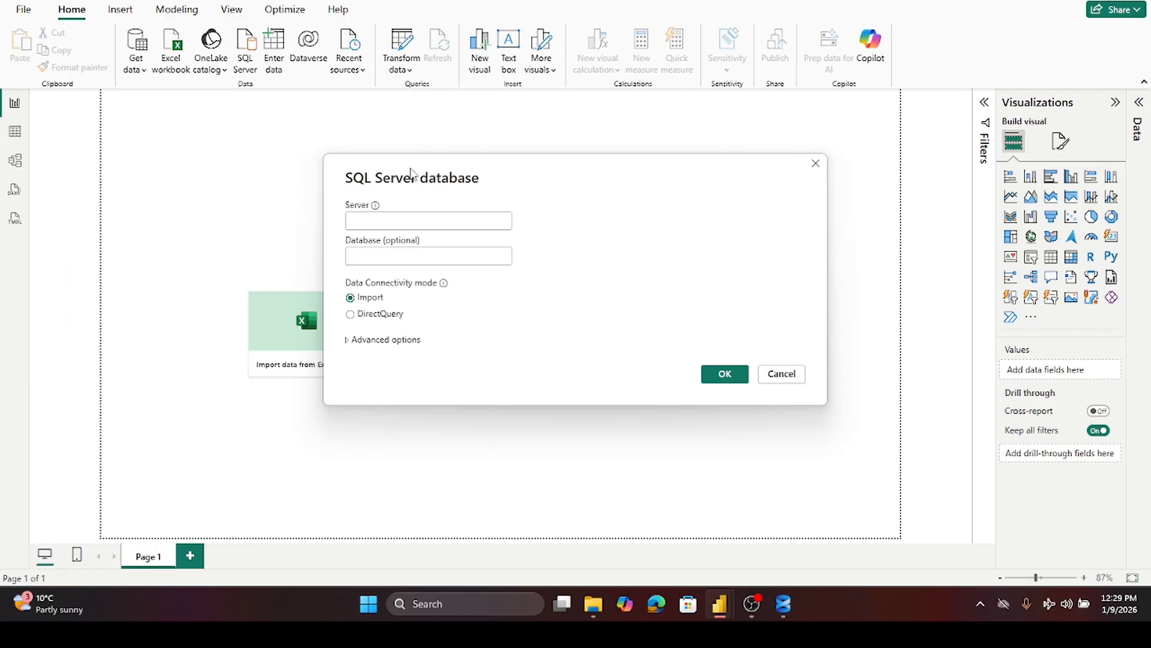
# - Connect to server DESKTOP-VM7F6KB\SQL2019 and database ContosoRetailDW, copying the database name from SQL Server Management Studio
pyautogui.click(398, 220)
pyautogui.write('DESKTOP-VM7F6KB\\SQL2019')
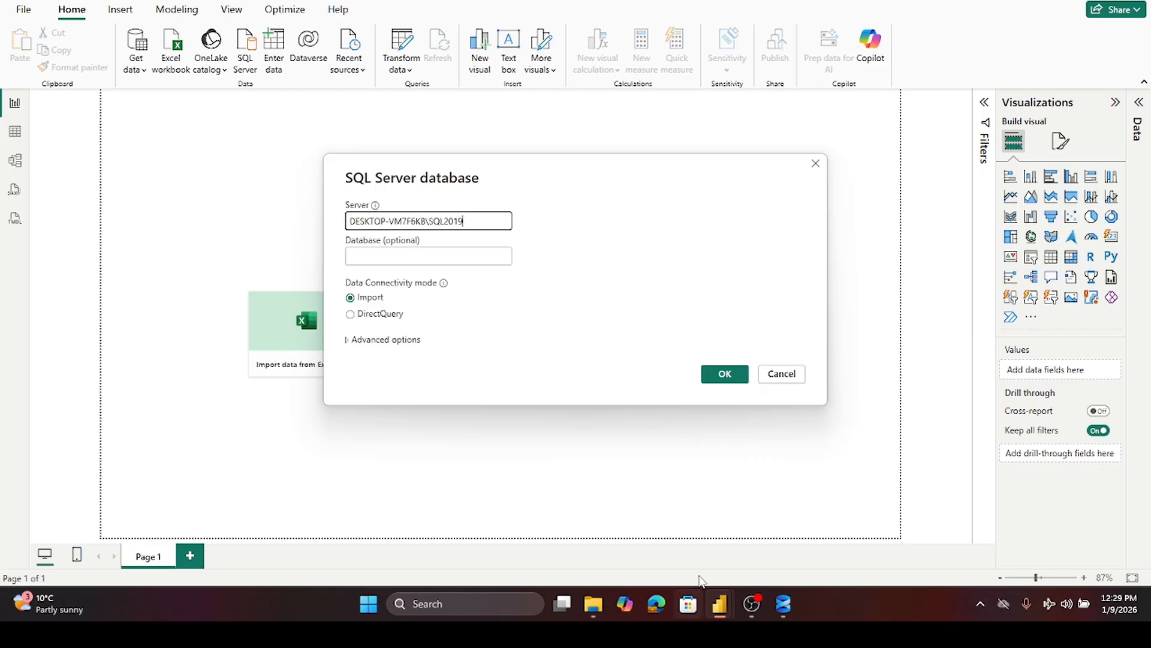
pyautogui.click(787, 605)
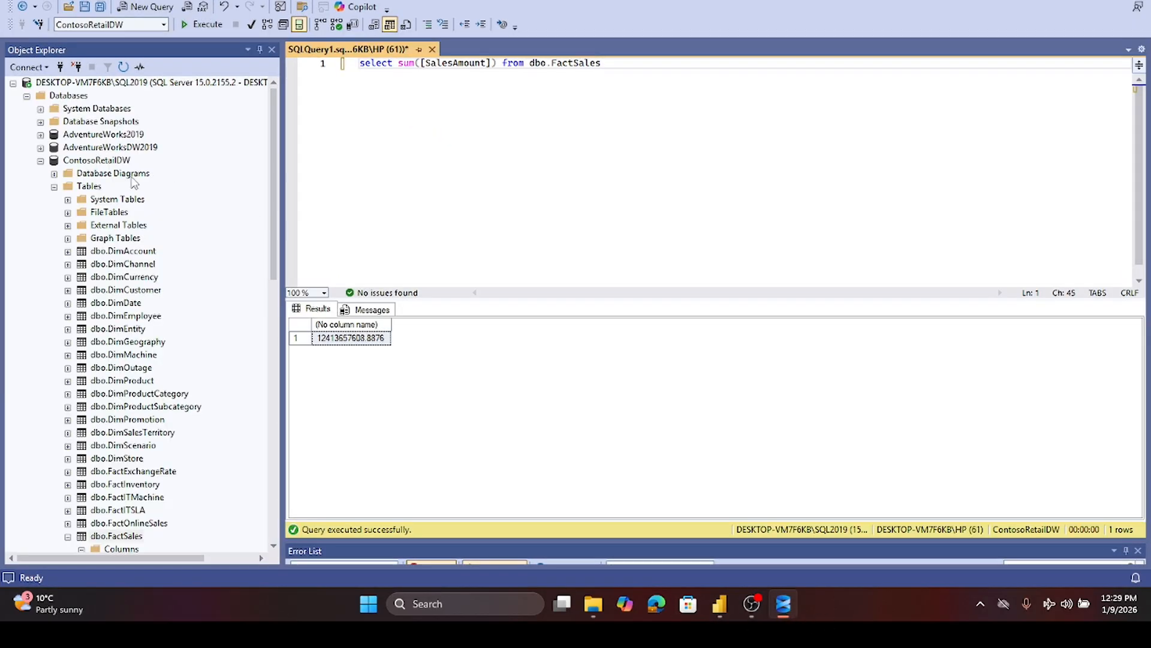
pyautogui.click(82, 163)
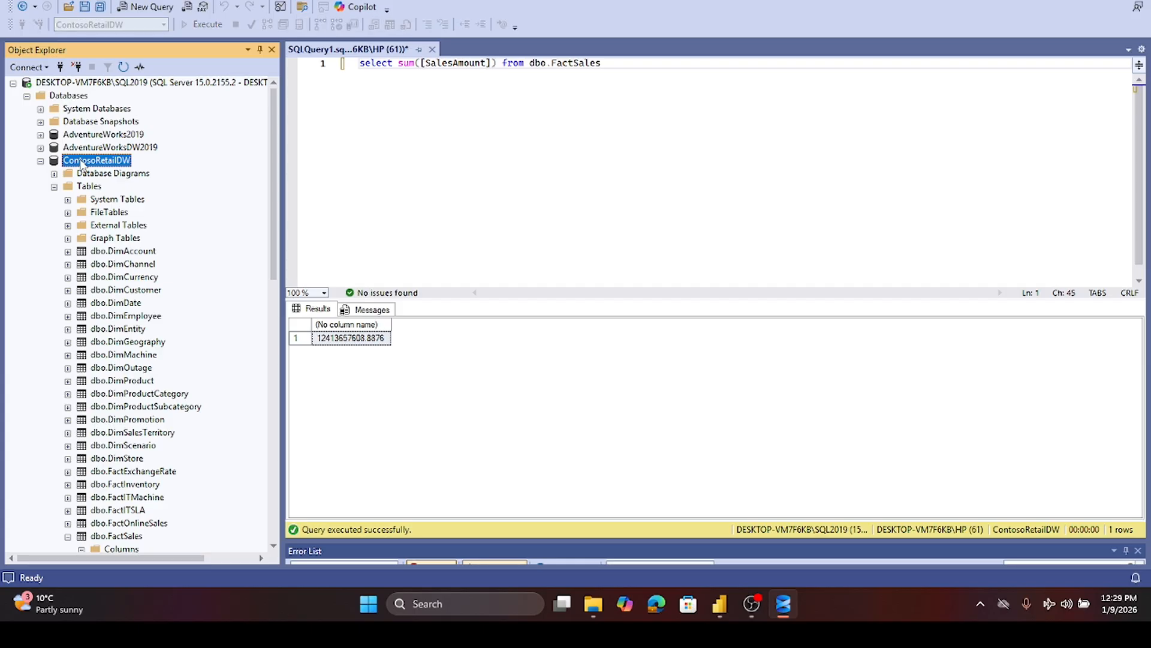
pyautogui.click(82, 160)
pyautogui.hotkey('ctrl', 'c')
pyautogui.hotkey('alt', 'Tab')
pyautogui.click(384, 253)
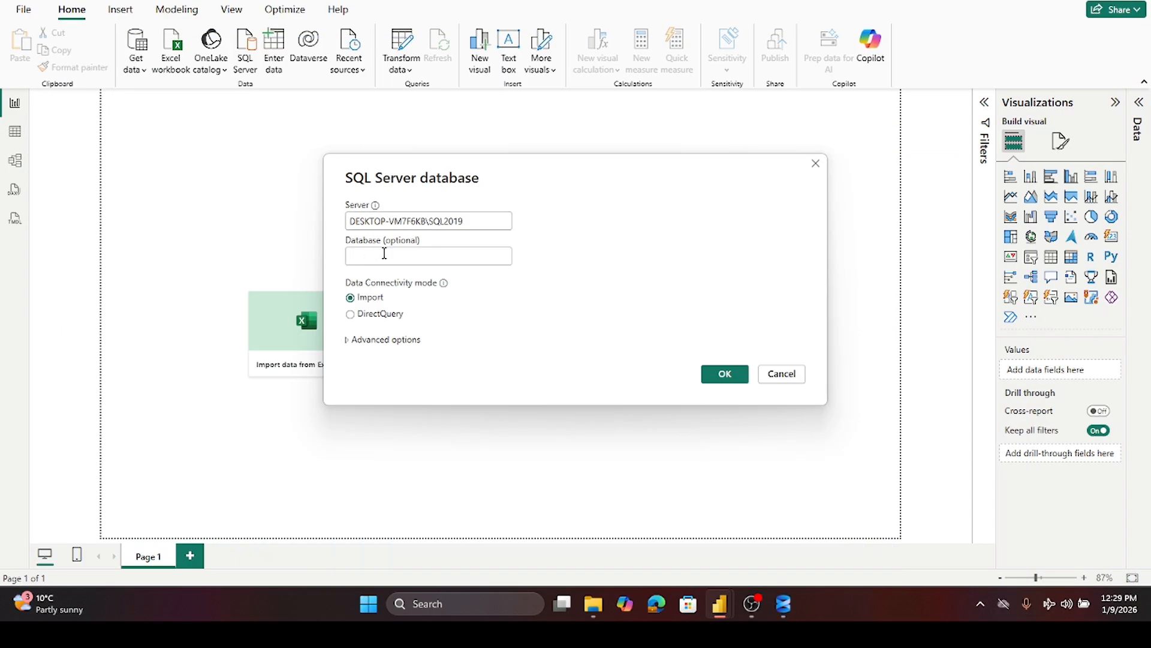
pyautogui.hotkey('ctrl', 'v')
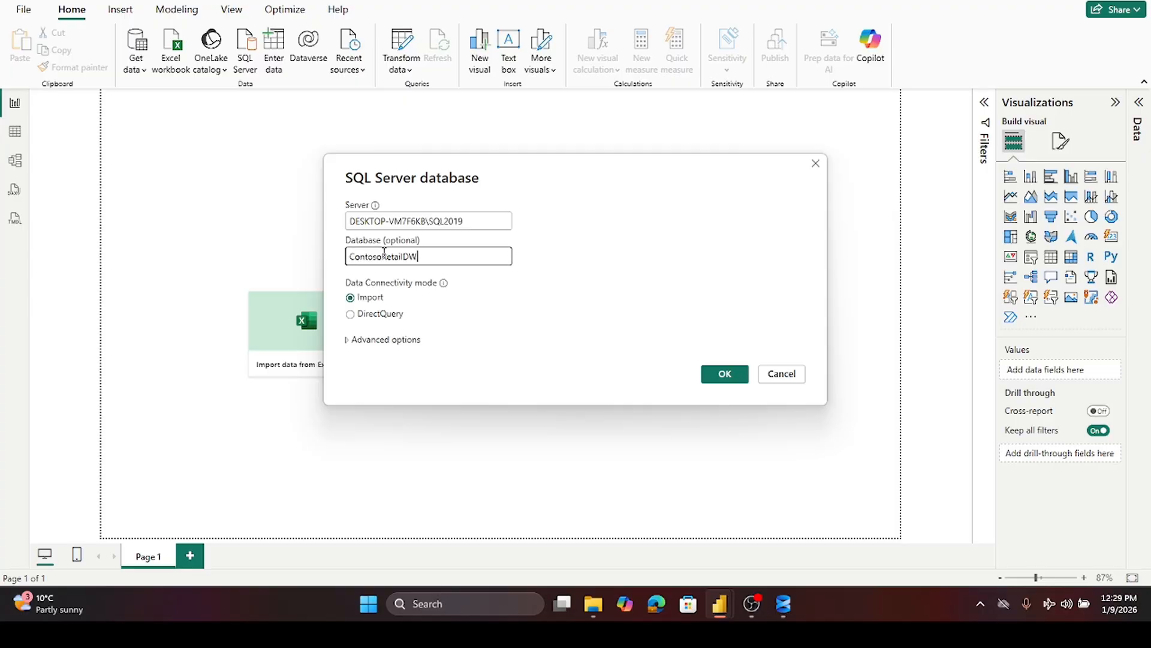
pyautogui.click(724, 374)
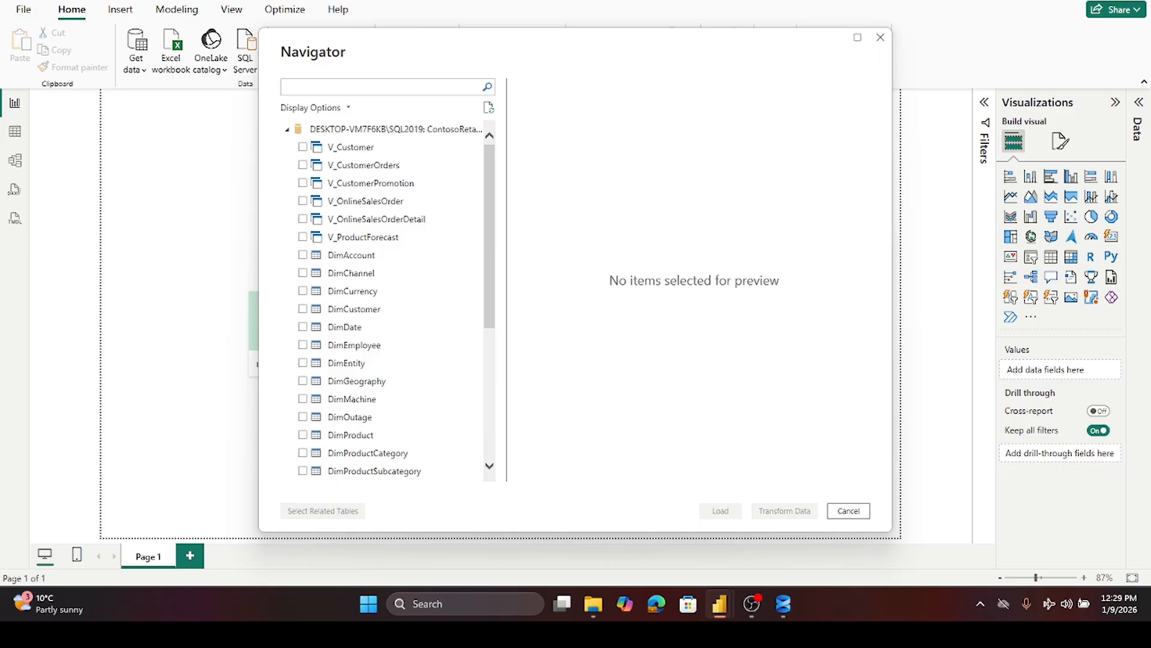
# - Select DimChannel, DimDate, DimGeography, DimProduct, DimProductCategory, DimProductSubcategory and DimStore in the Navigator
pyautogui.click(303, 272)
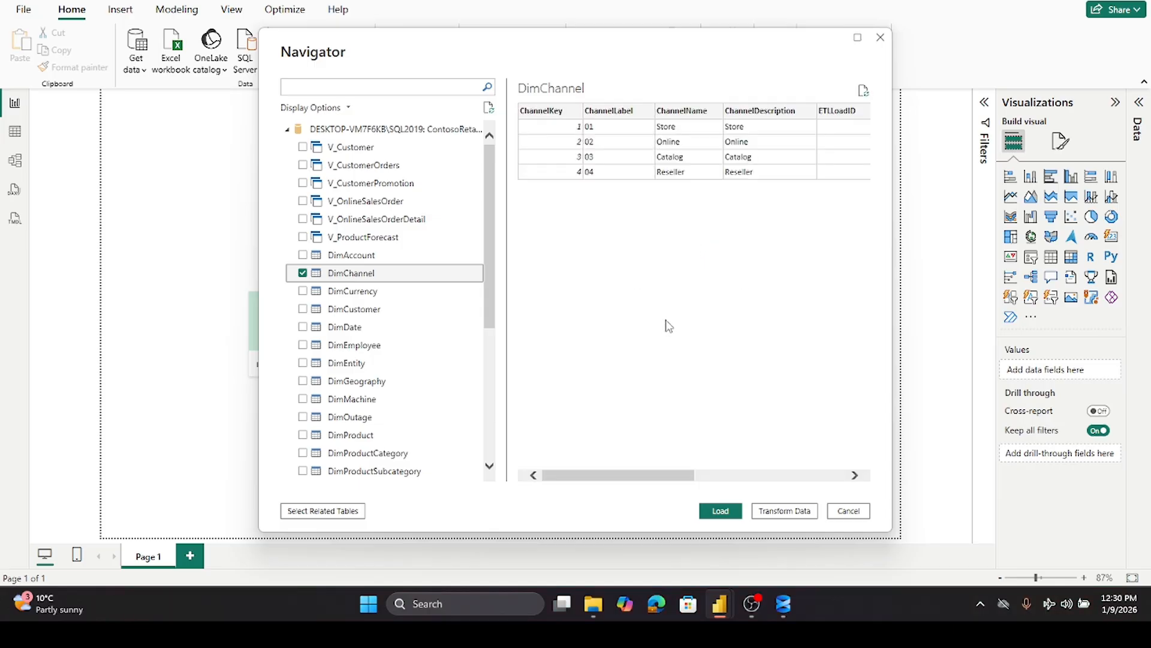
pyautogui.click(298, 332)
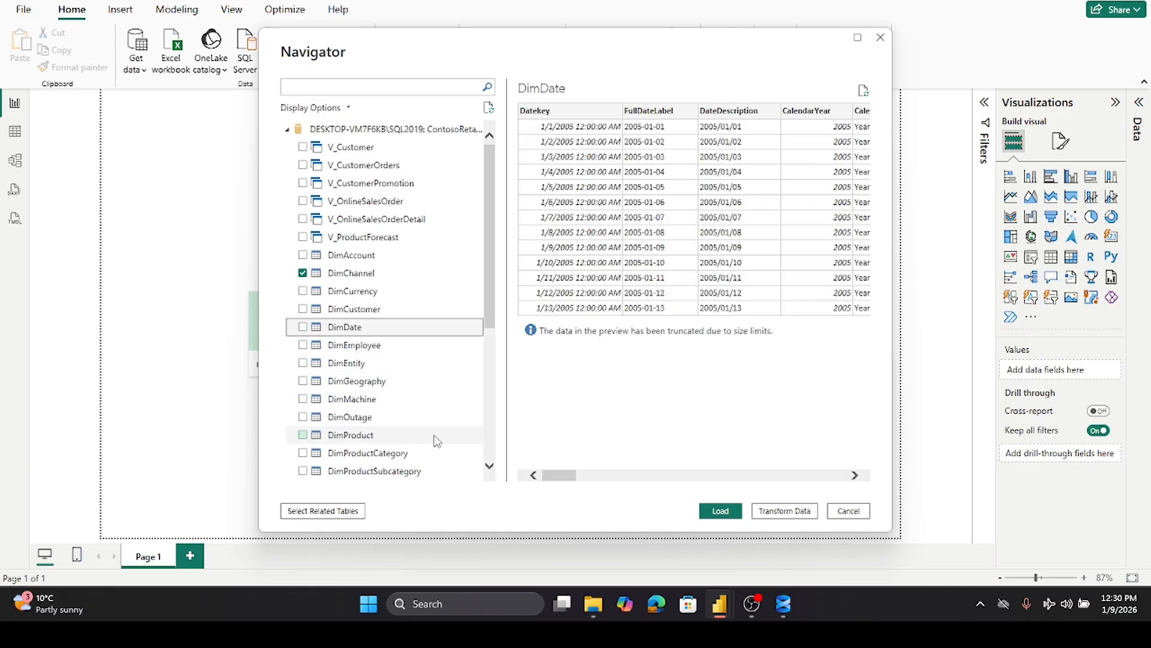
pyautogui.click(302, 383)
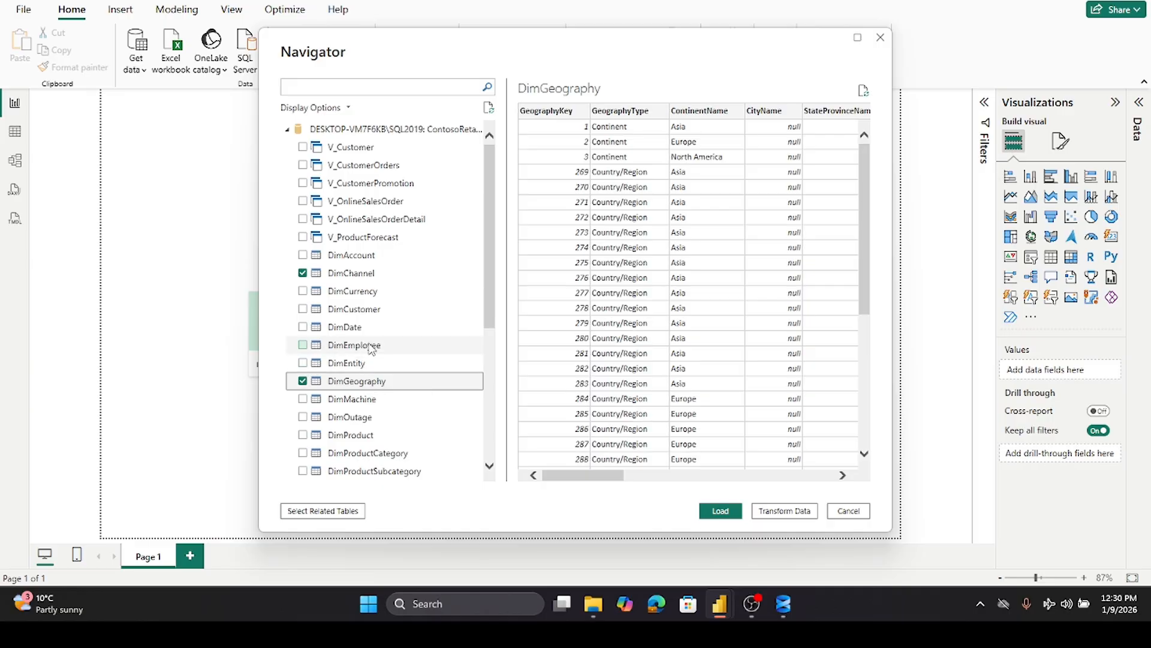
pyautogui.click(303, 327)
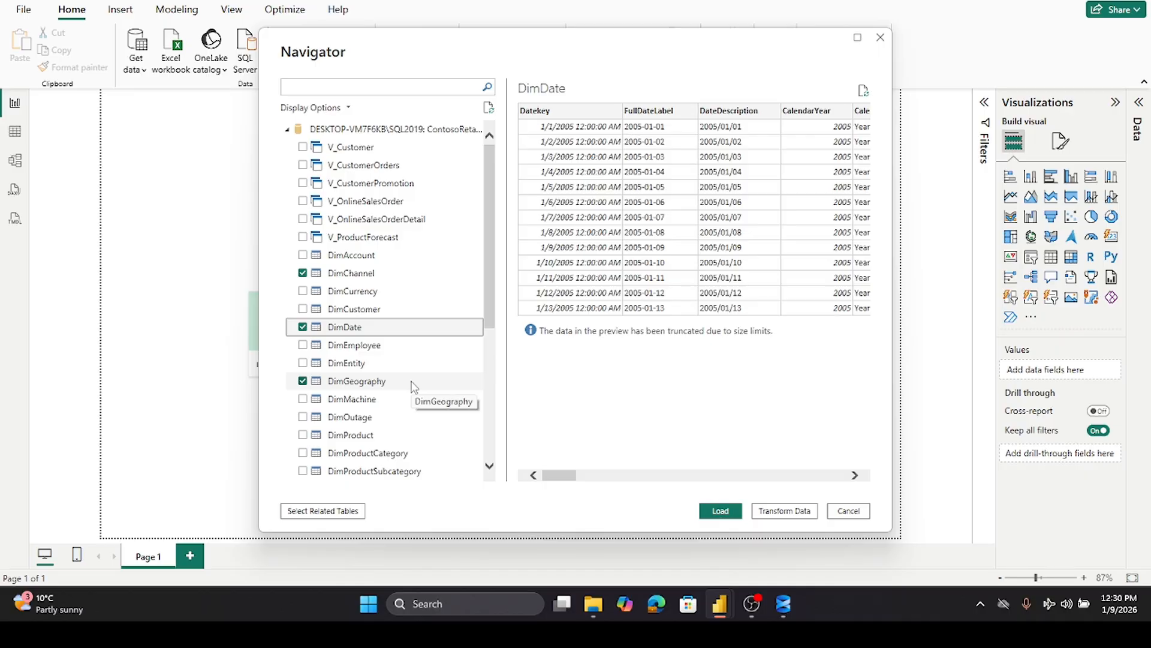
pyautogui.click(303, 435)
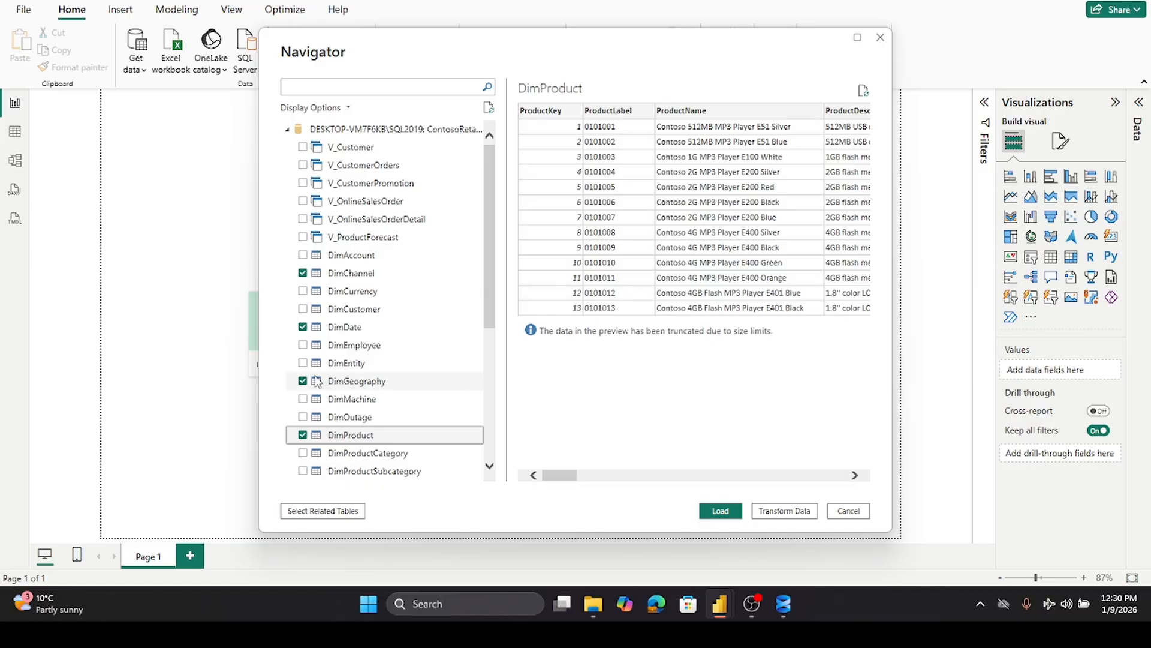
pyautogui.scroll(-2, 297, 399)
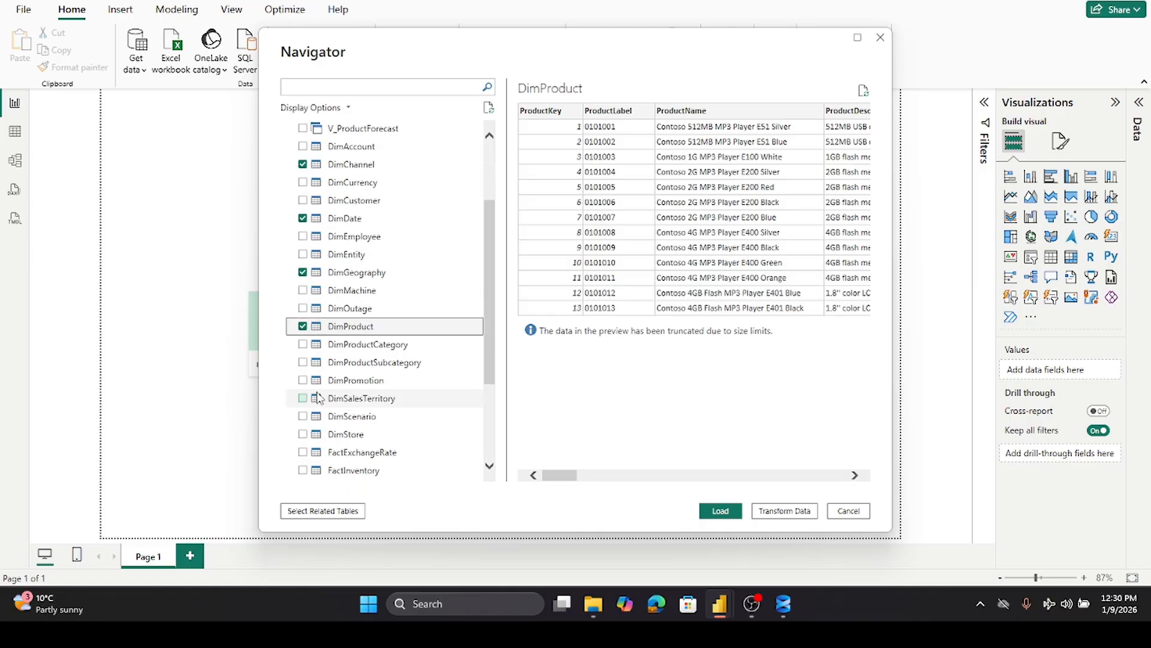
pyautogui.click(303, 346)
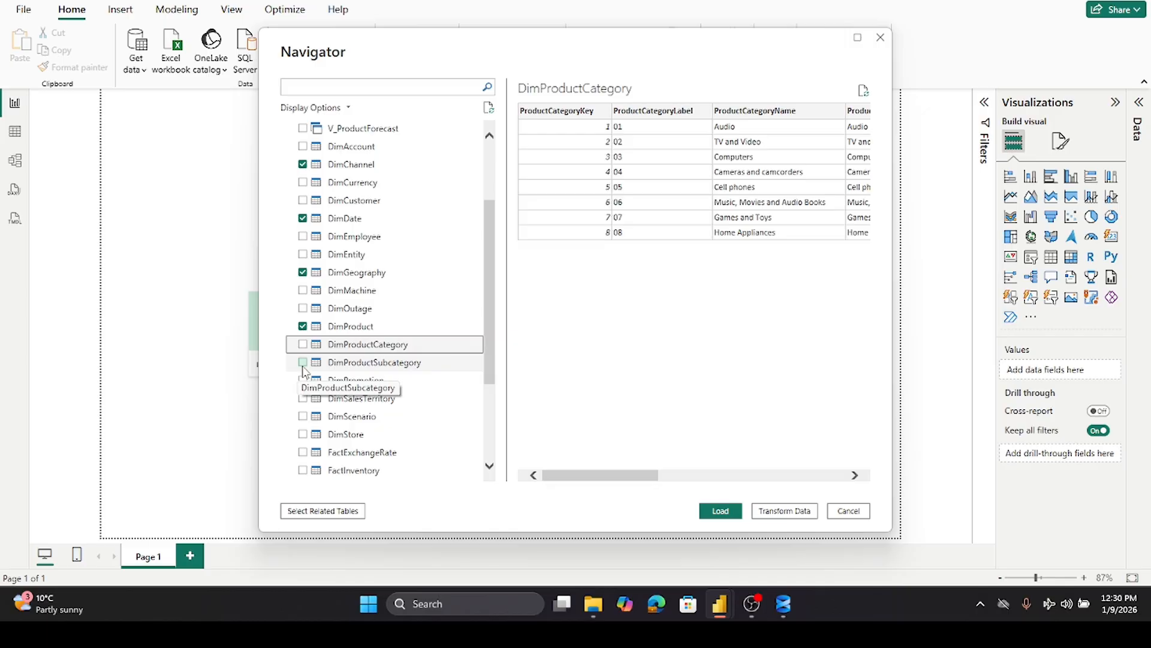
pyautogui.click(303, 345)
pyautogui.click(304, 363)
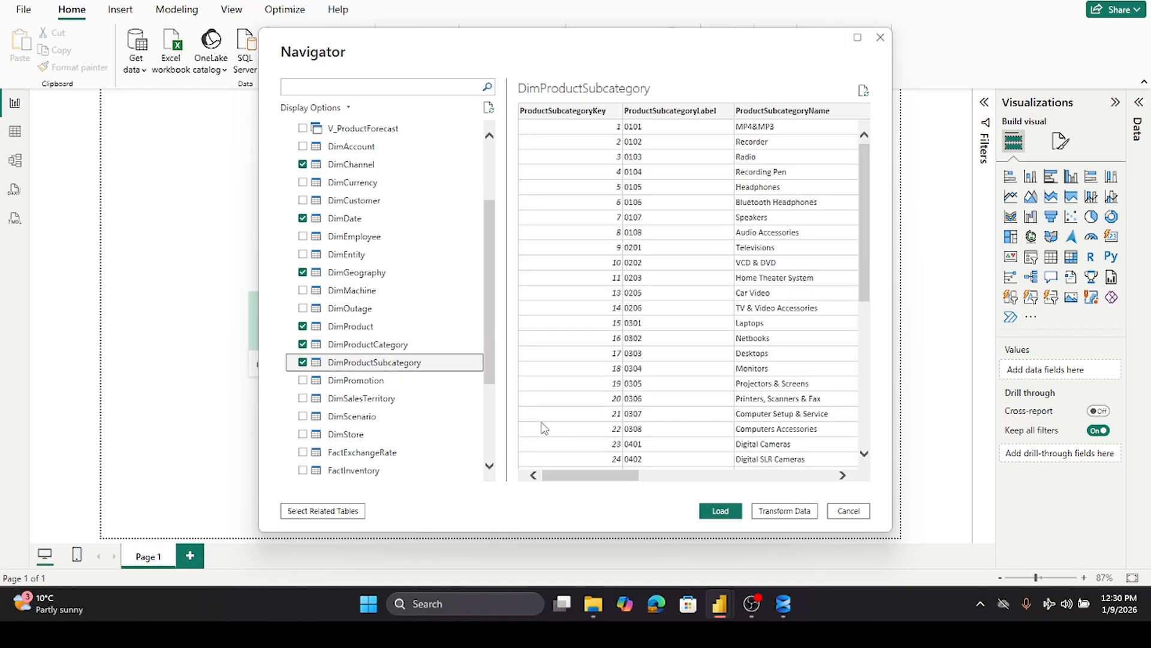
pyautogui.click(303, 434)
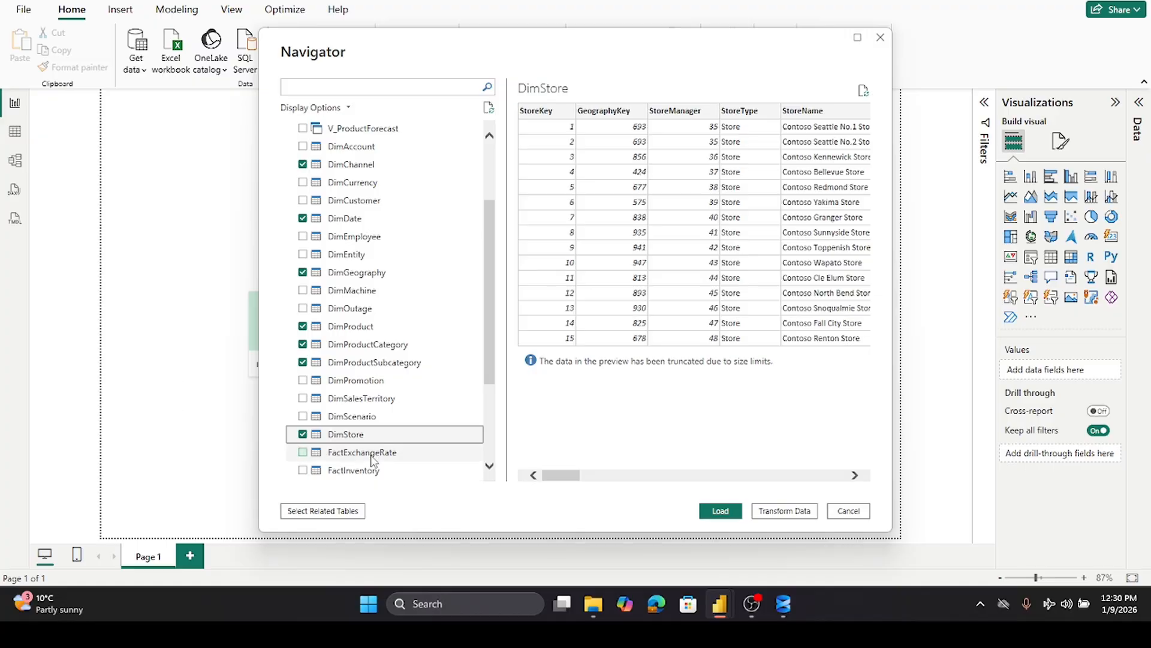
# - Add FactSales and DimSalesTerritory to the selected tables and load them into the report
pyautogui.scroll(-1, 371, 461)
pyautogui.scroll(-2, 373, 461)
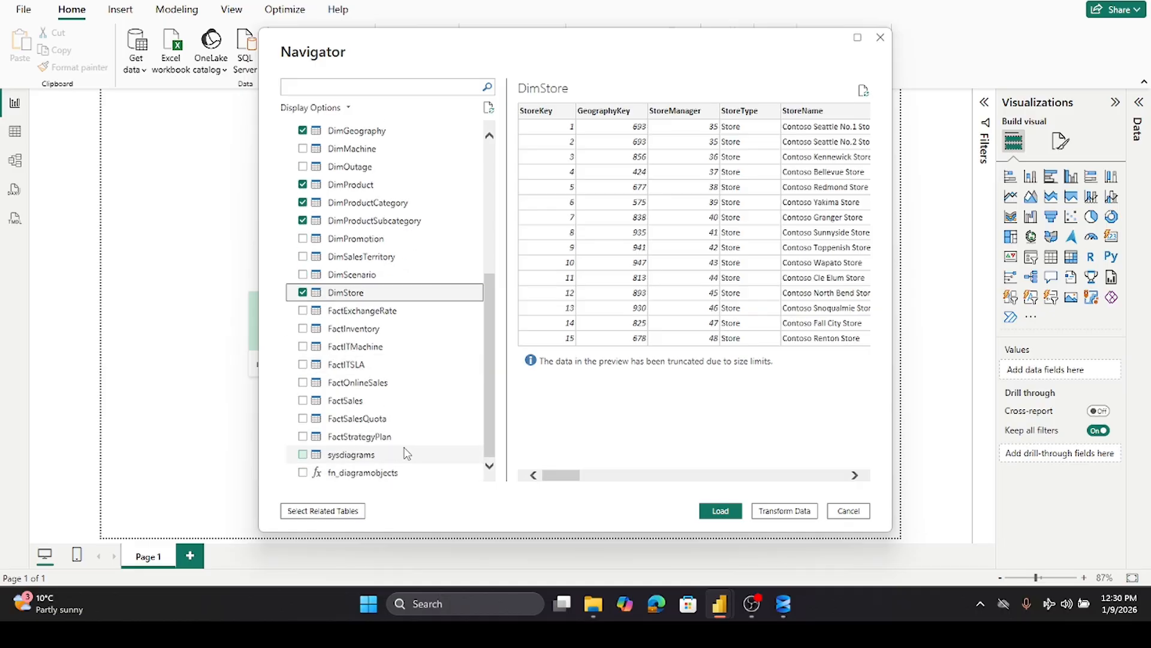
pyautogui.click(304, 402)
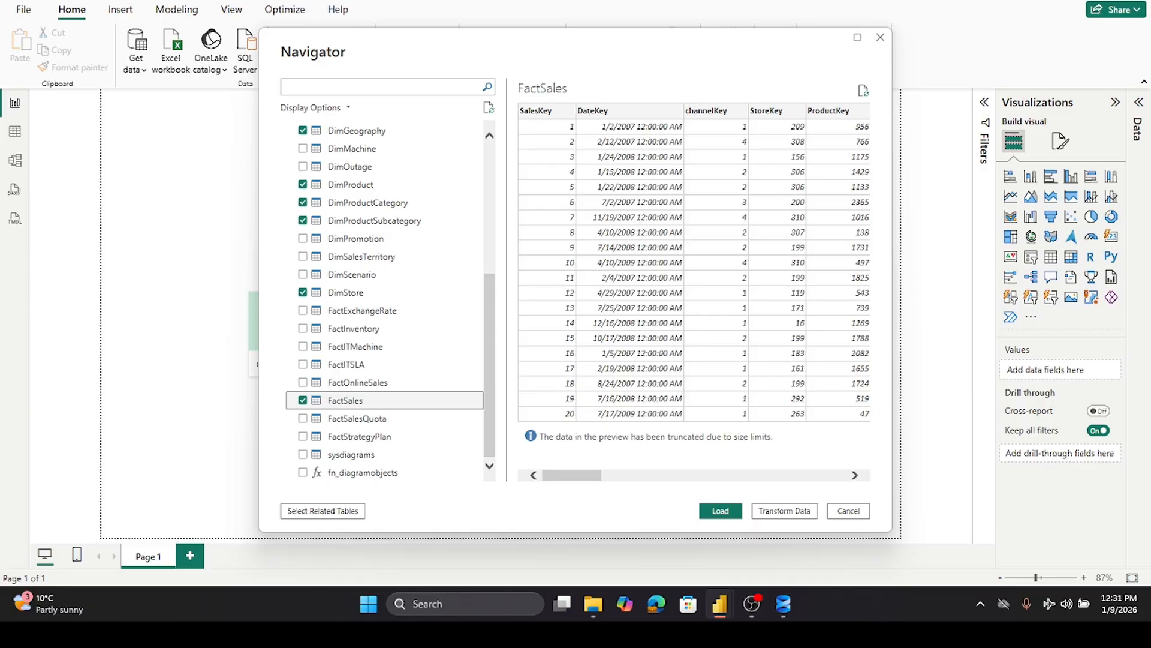
pyautogui.scroll(5, 458, 308)
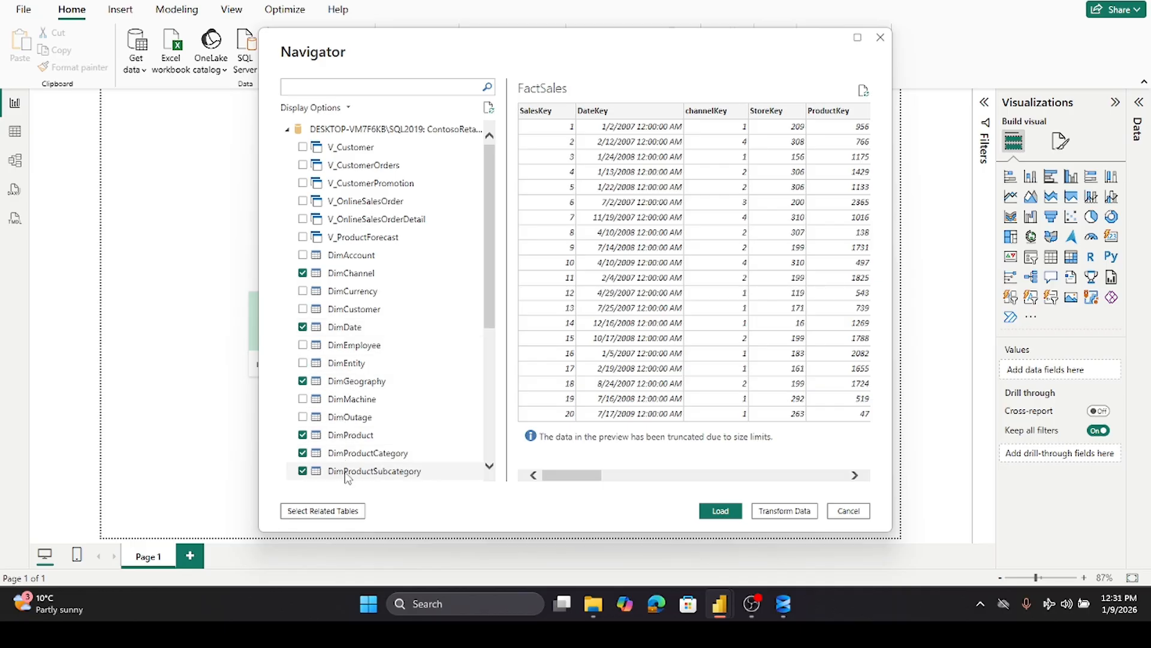
pyautogui.scroll(-5, 354, 462)
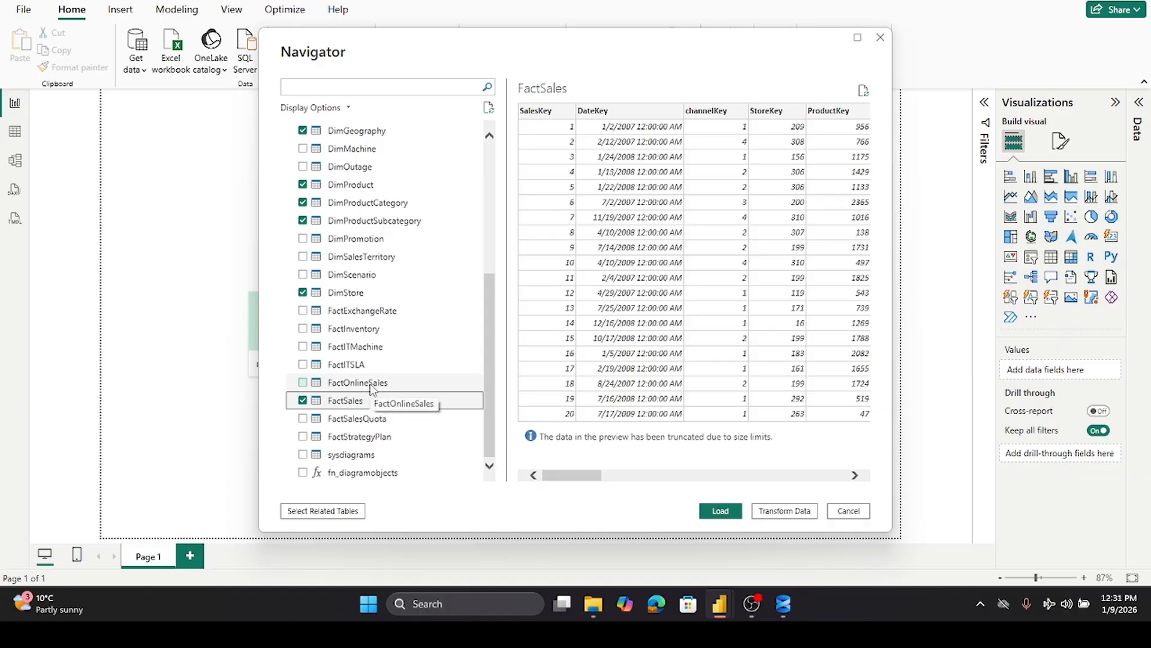
pyautogui.click(304, 257)
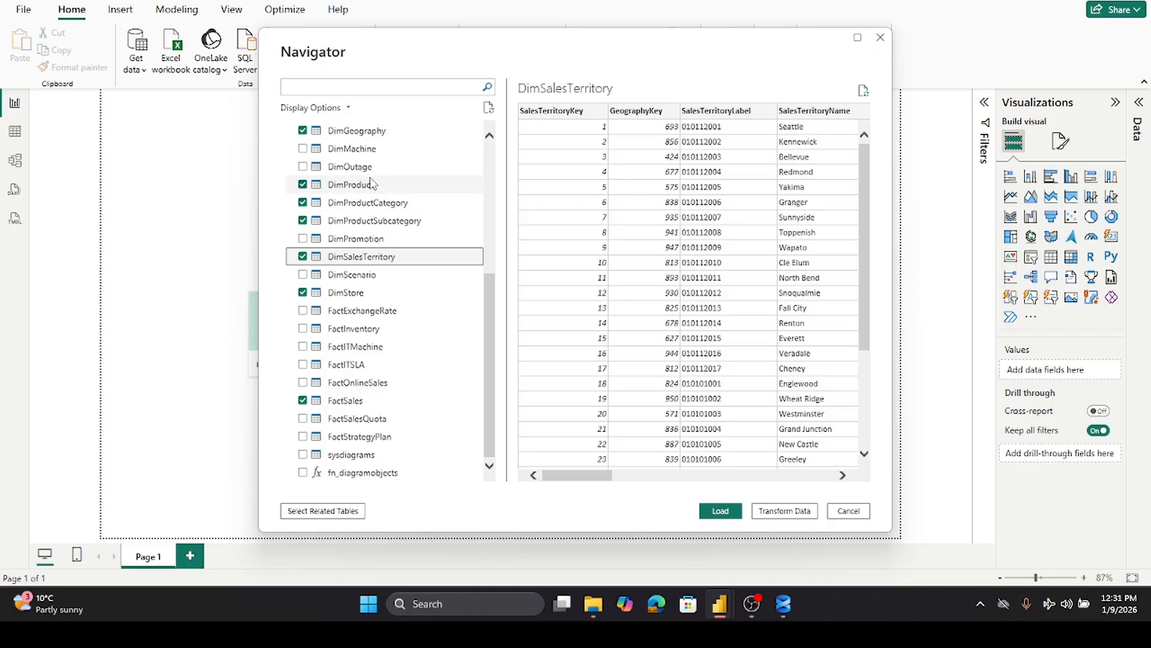
pyautogui.scroll(3, 372, 183)
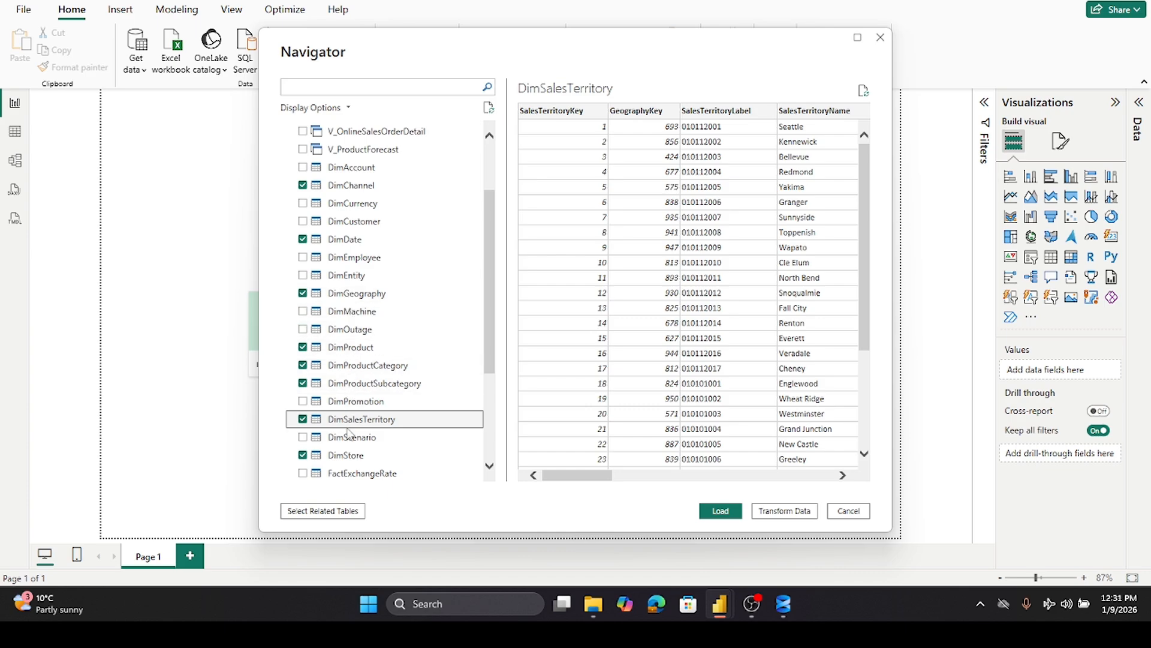
pyautogui.scroll(-2, 373, 447)
pyautogui.scroll(-1, 373, 447)
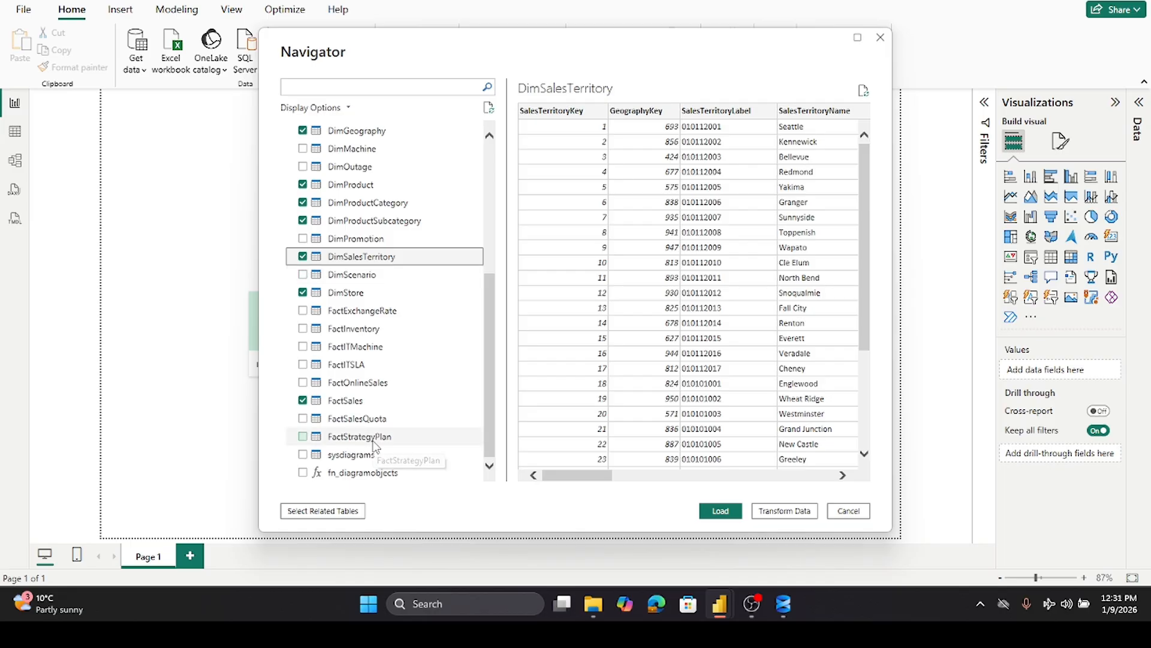
pyautogui.click(740, 513)
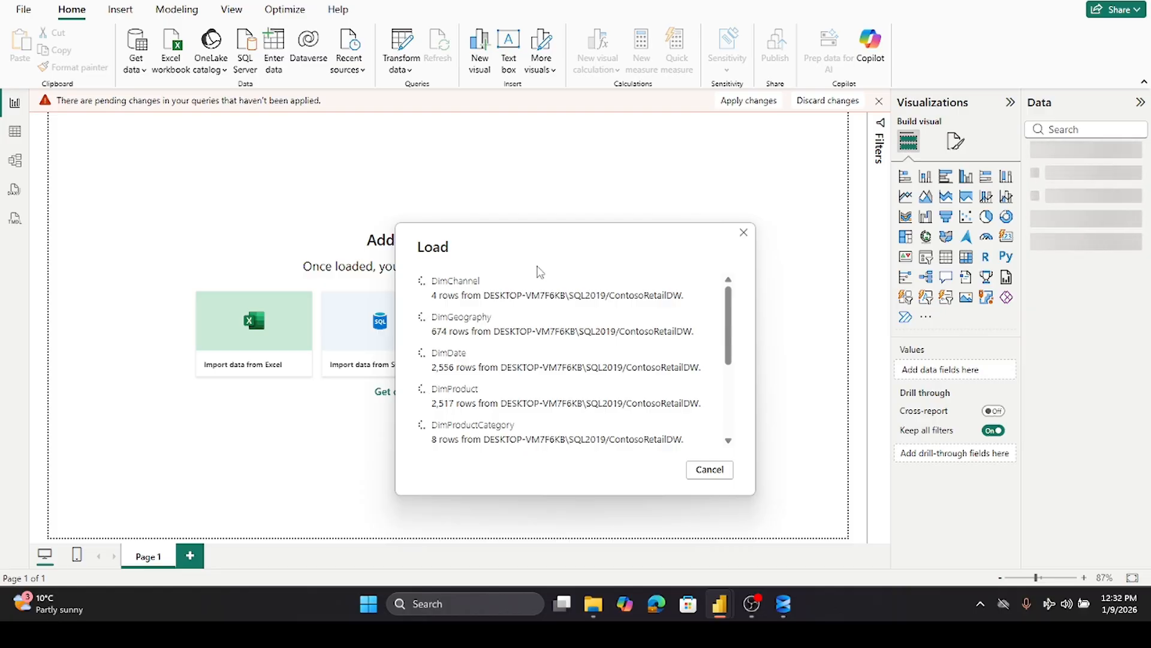
pyautogui.scroll(-5, 543, 309)
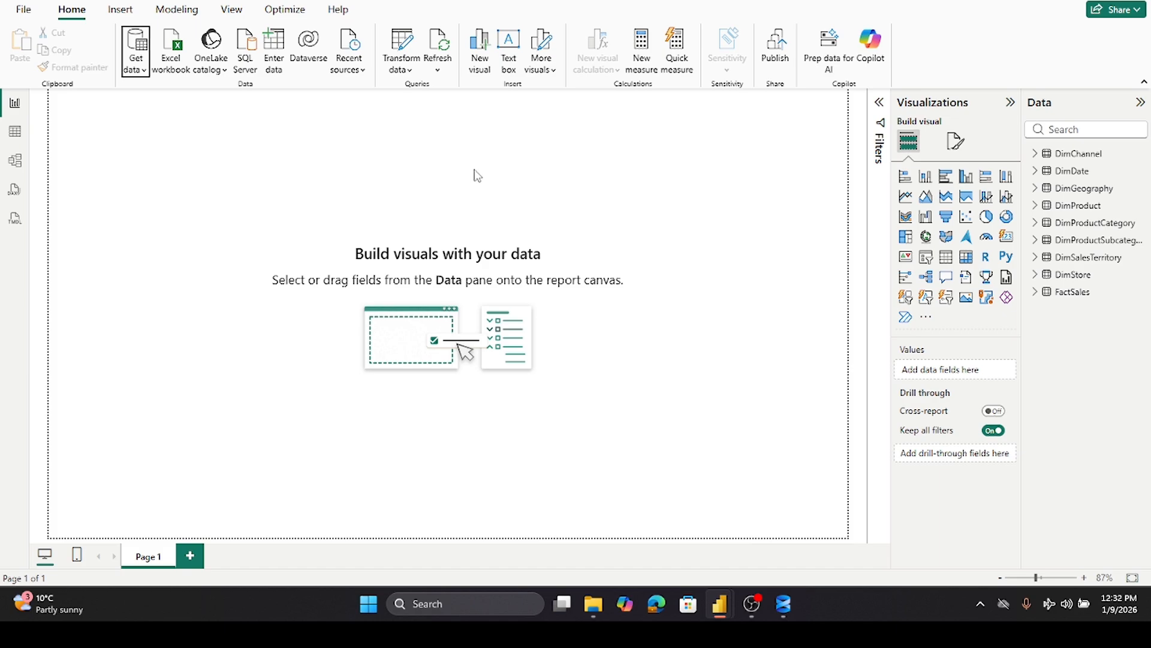
# - Open the Power Query Editor and review the data of each loaded query before closing it
pyautogui.click(409, 42)
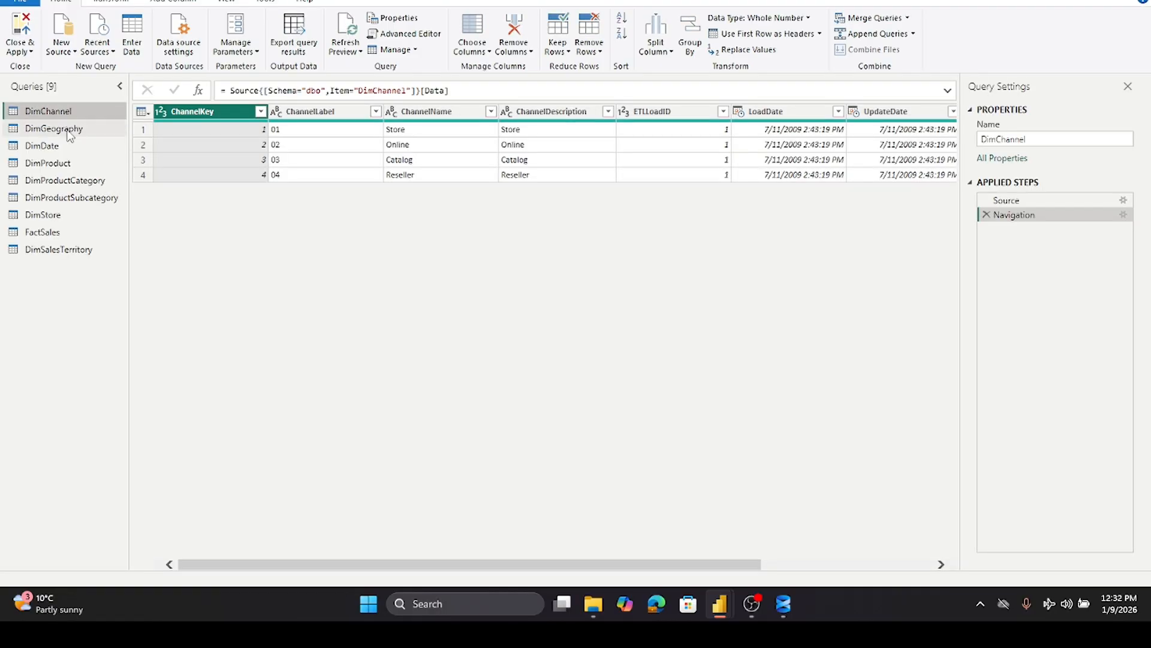
pyautogui.click(47, 131)
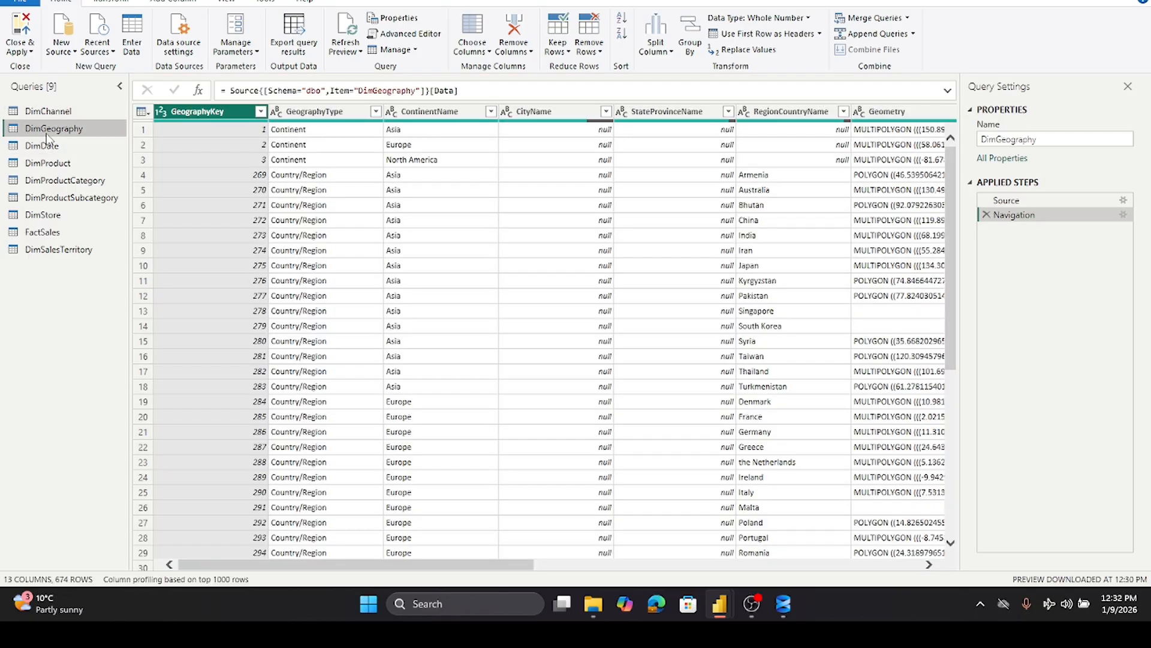
pyautogui.click(40, 148)
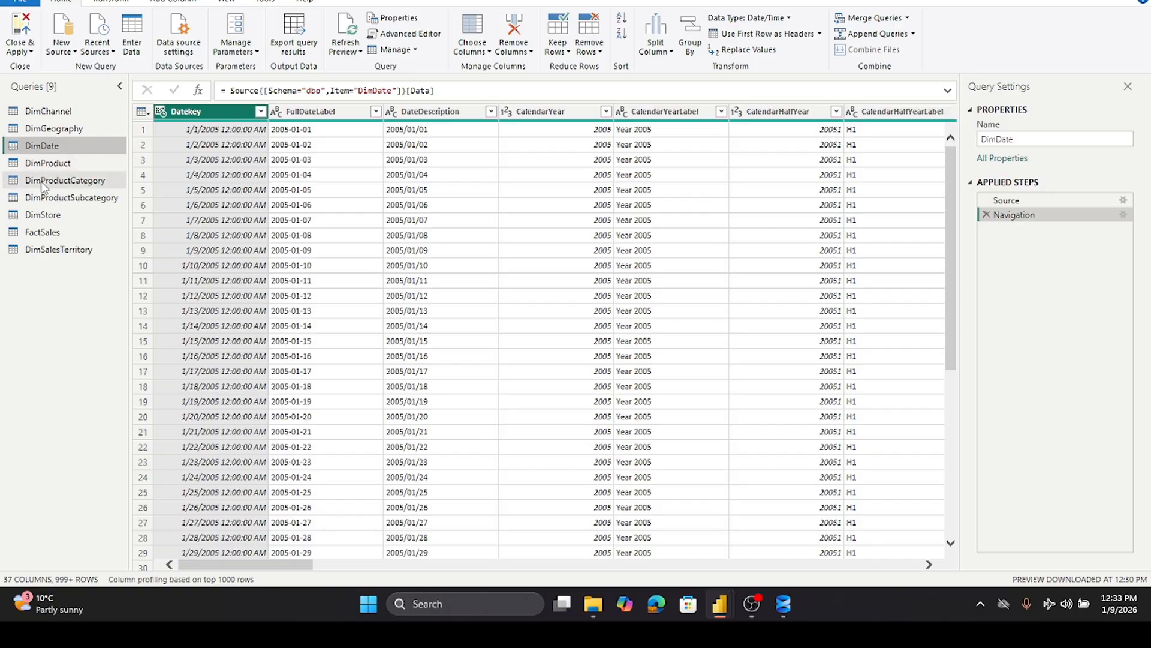
pyautogui.click(43, 180)
pyautogui.click(49, 198)
pyautogui.click(48, 216)
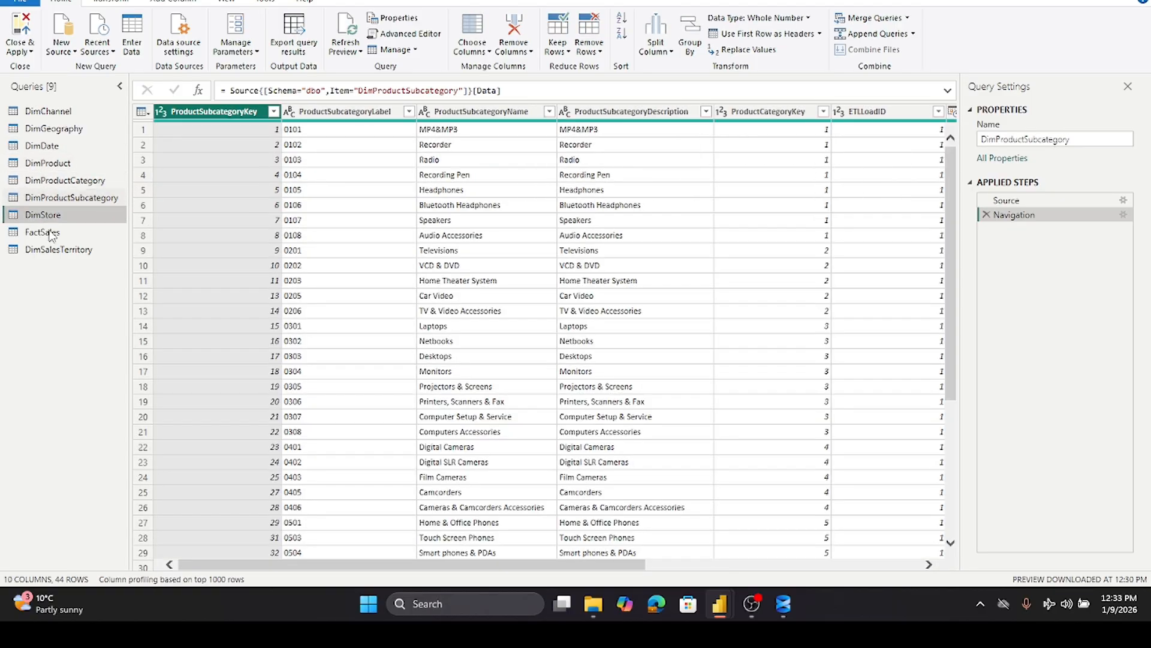
pyautogui.click(45, 233)
pyautogui.click(57, 250)
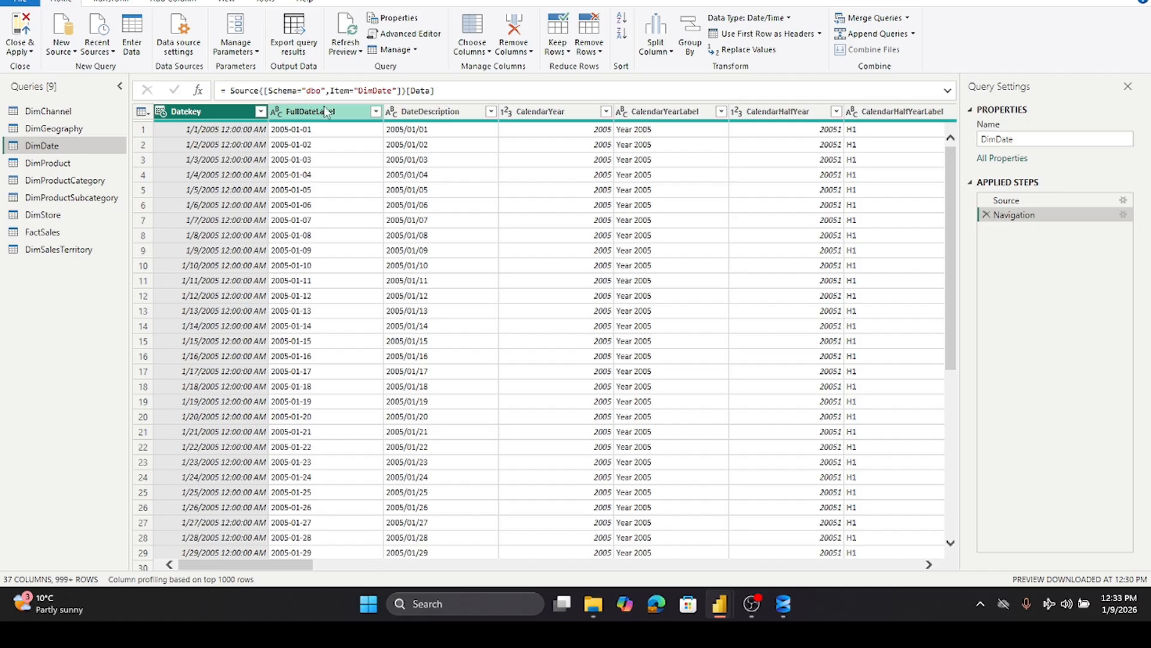
pyautogui.scroll(-5, 345, 178)
pyautogui.scroll(5, 345, 178)
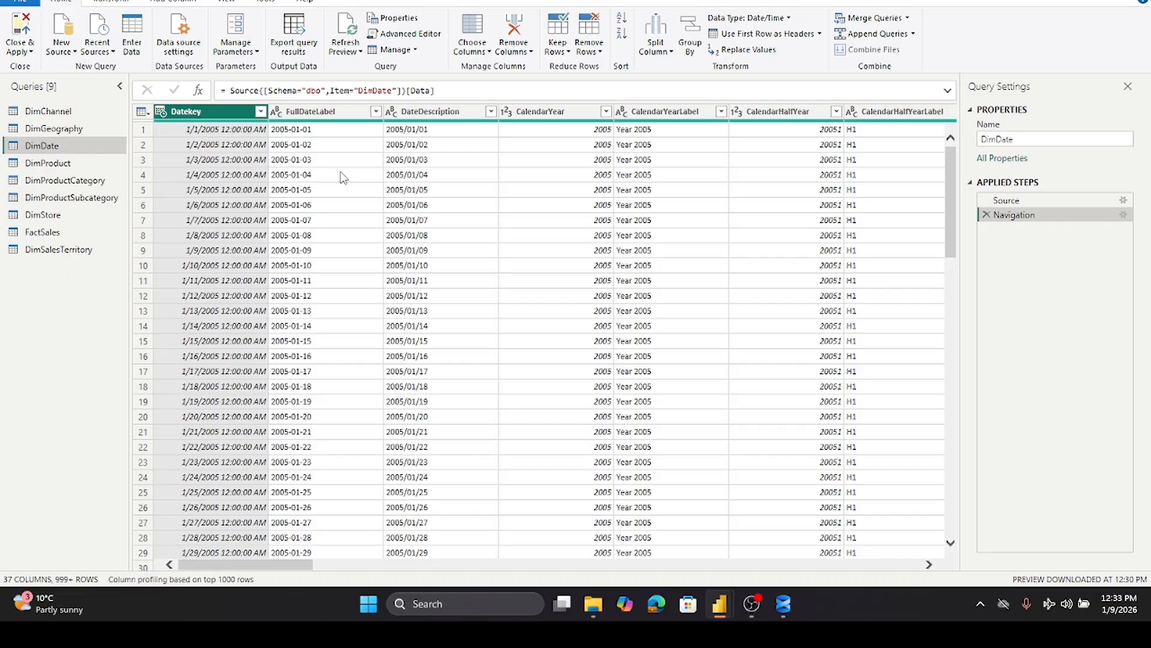
pyautogui.click(18, 27)
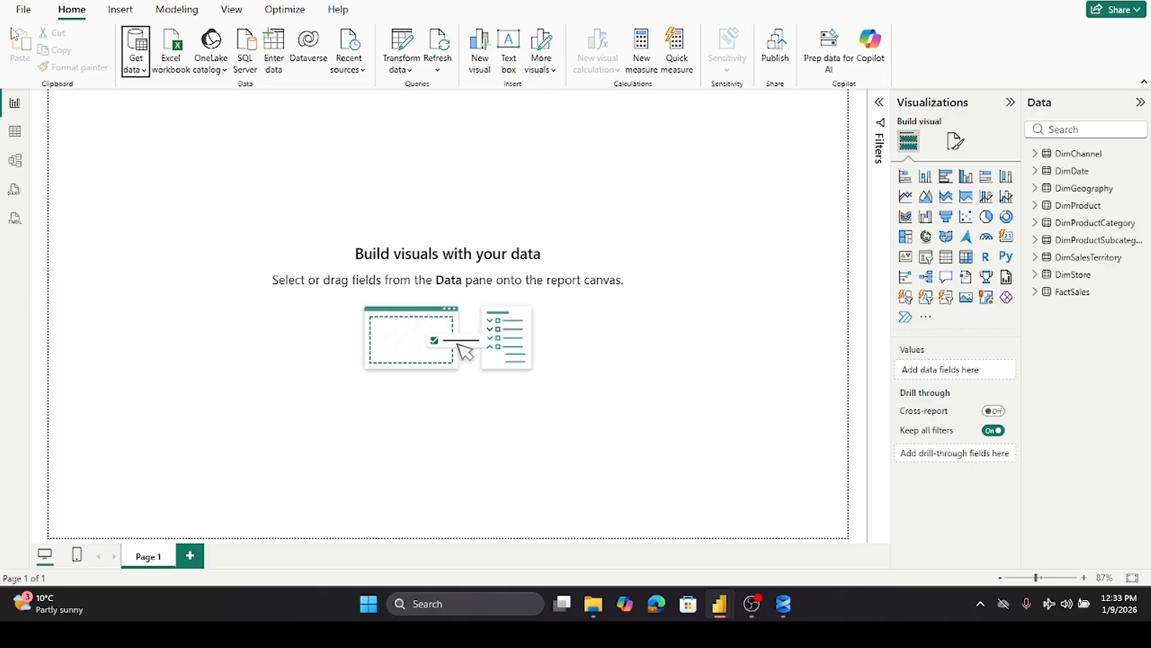
pyautogui.click(21, 9)
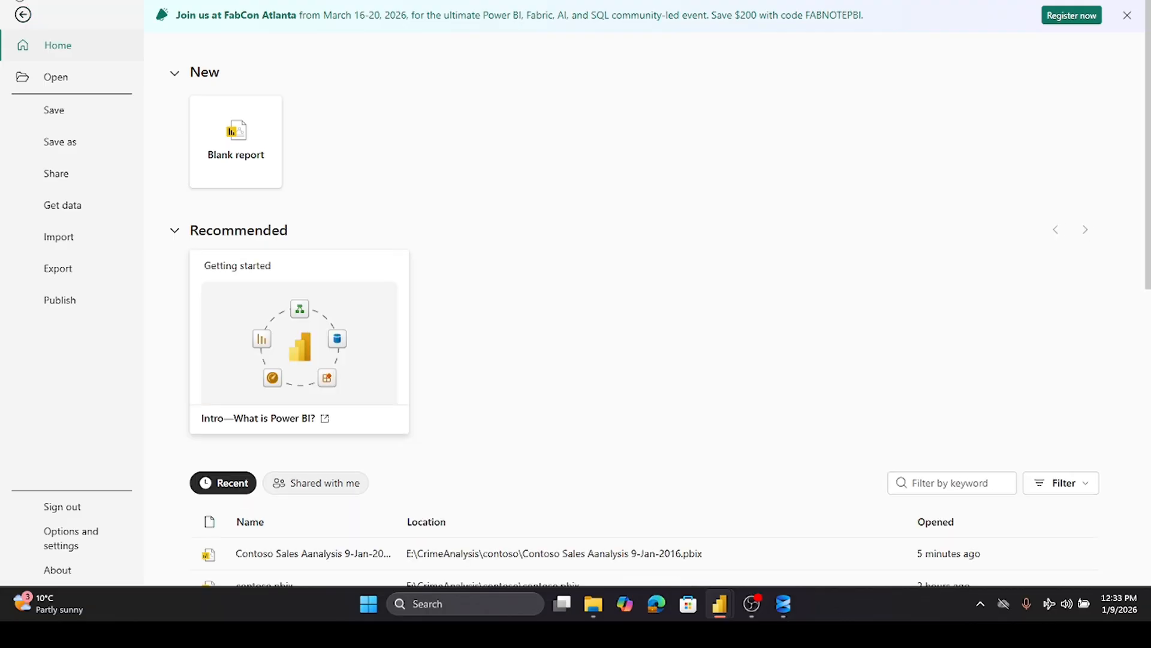
pyautogui.click(22, 15)
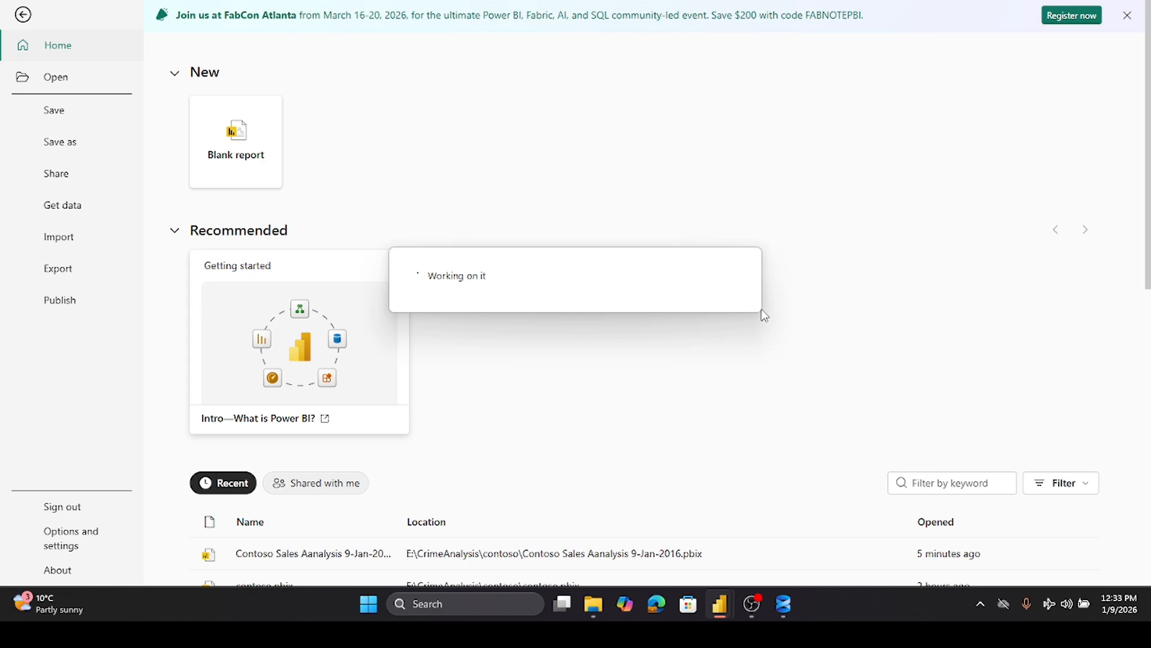
pyautogui.click(23, 15)
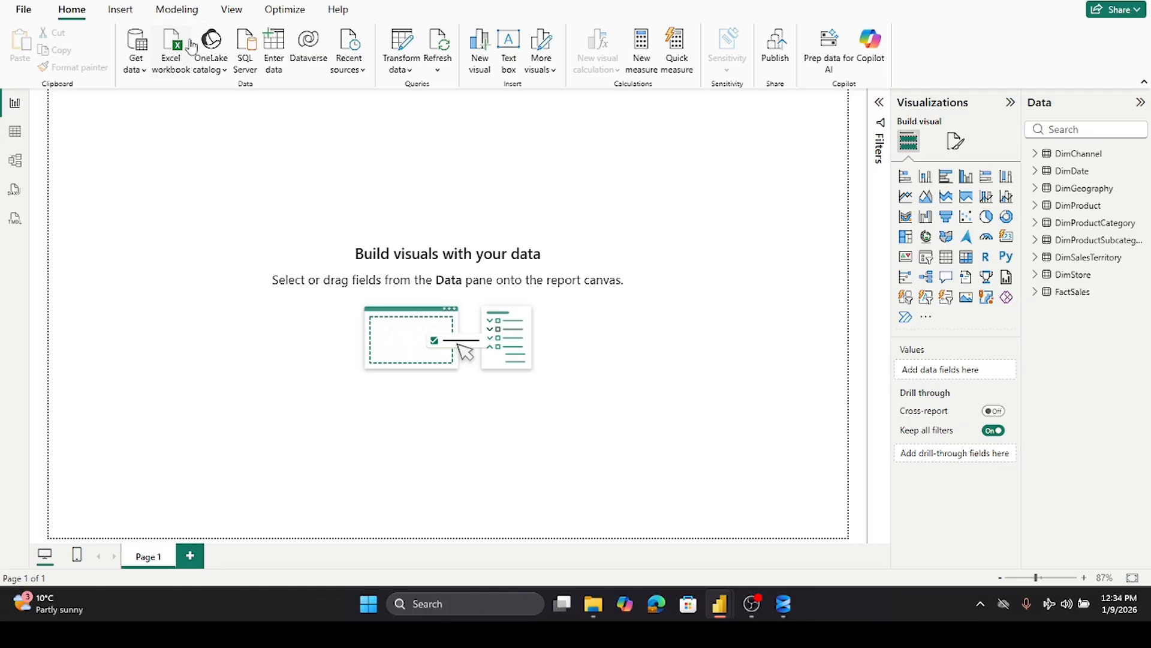
# - Create a new calculated table named Calculations in the table view
pyautogui.click(15, 138)
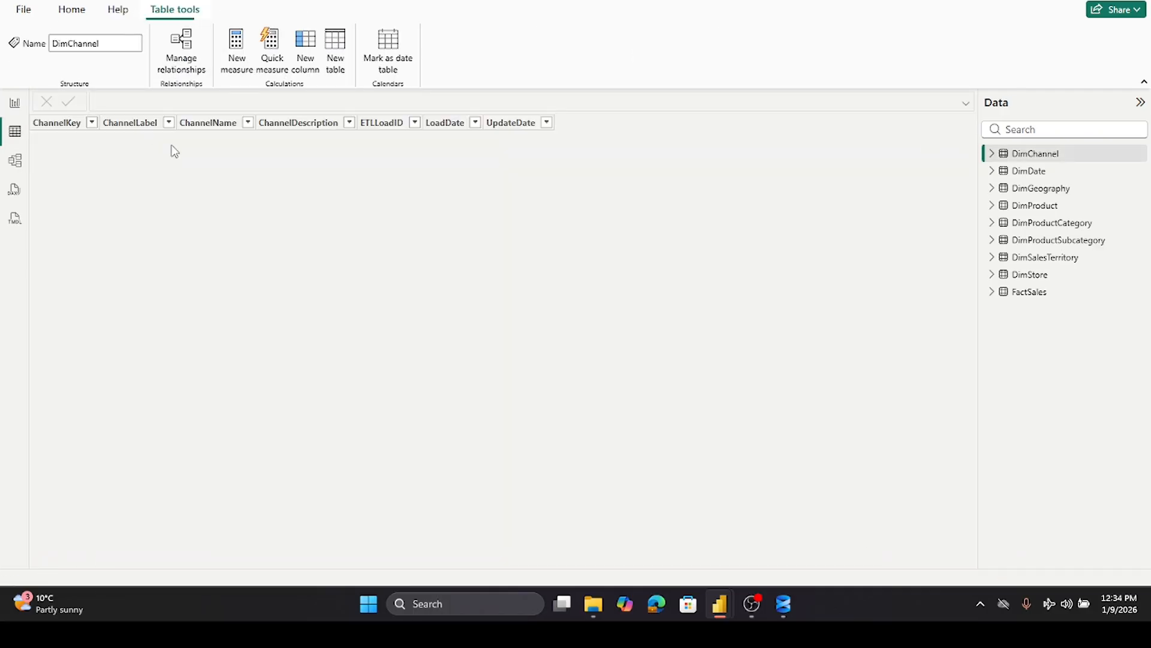
pyautogui.click(337, 53)
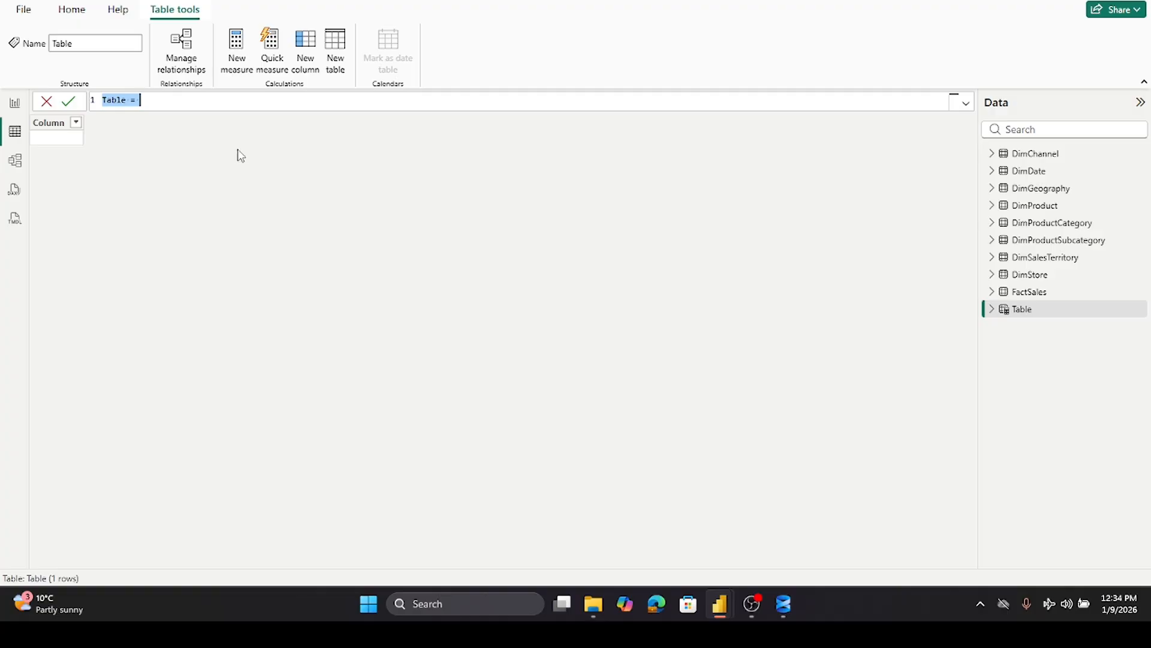
pyautogui.doubleClick(123, 100)
pyautogui.write('Calculations')
pyautogui.press('Return')
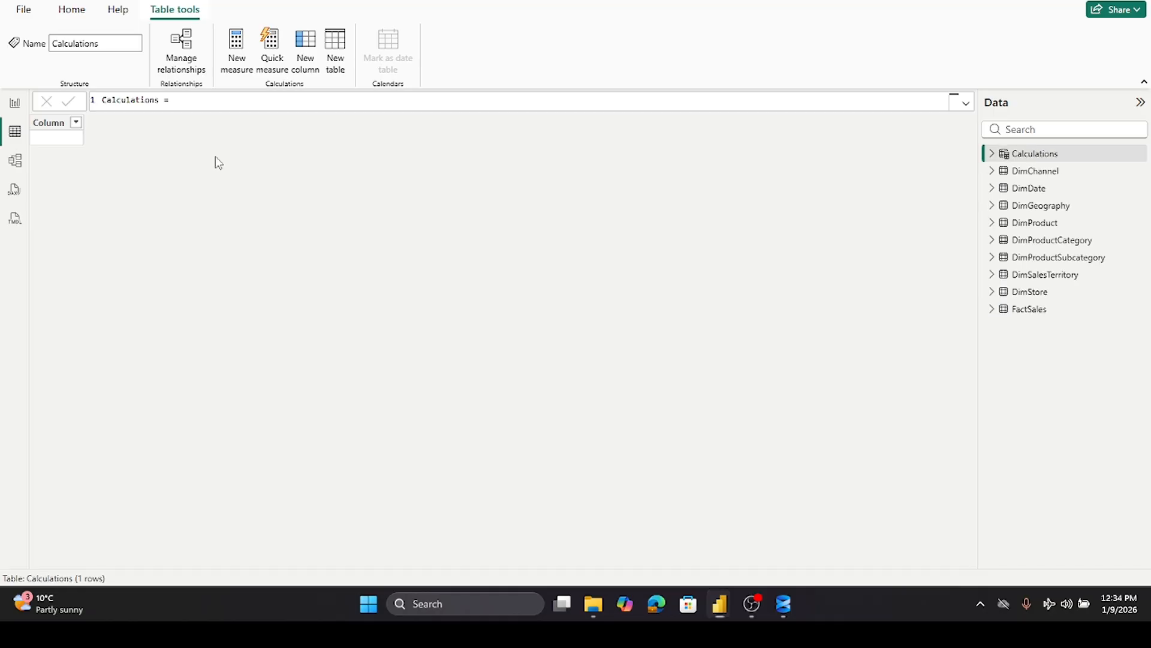
# - Add a measure to Calculations pasting Total Sales = SUM(FactSales[SalesAmount]) from the other window
pyautogui.click(14, 103)
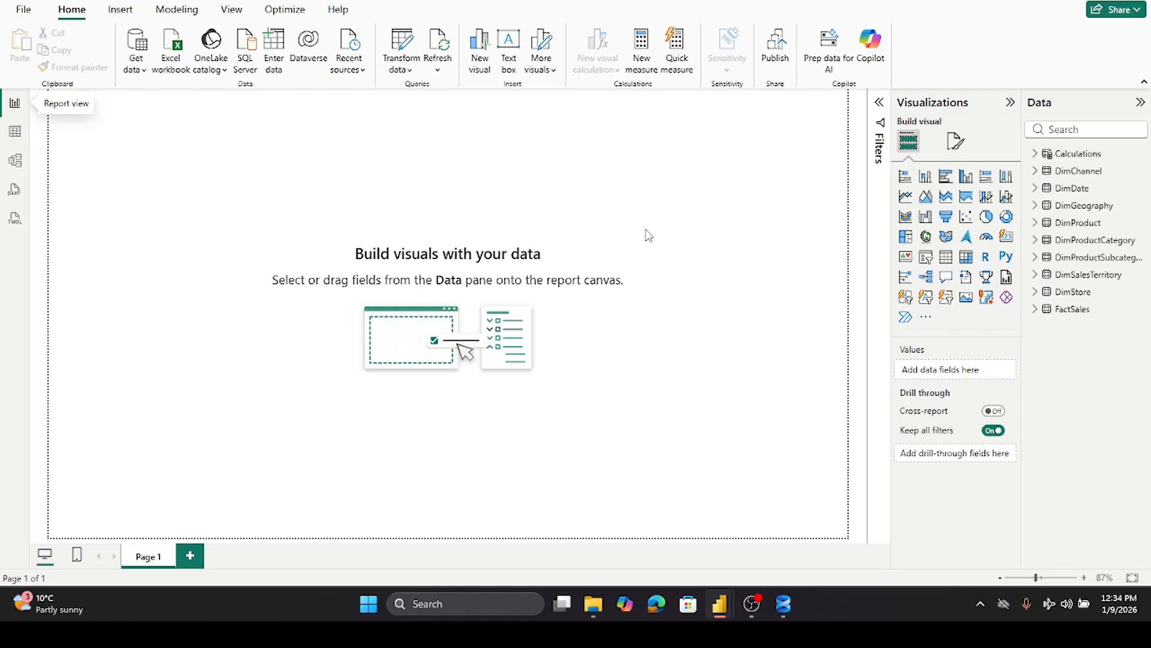
pyautogui.rightClick(1058, 161)
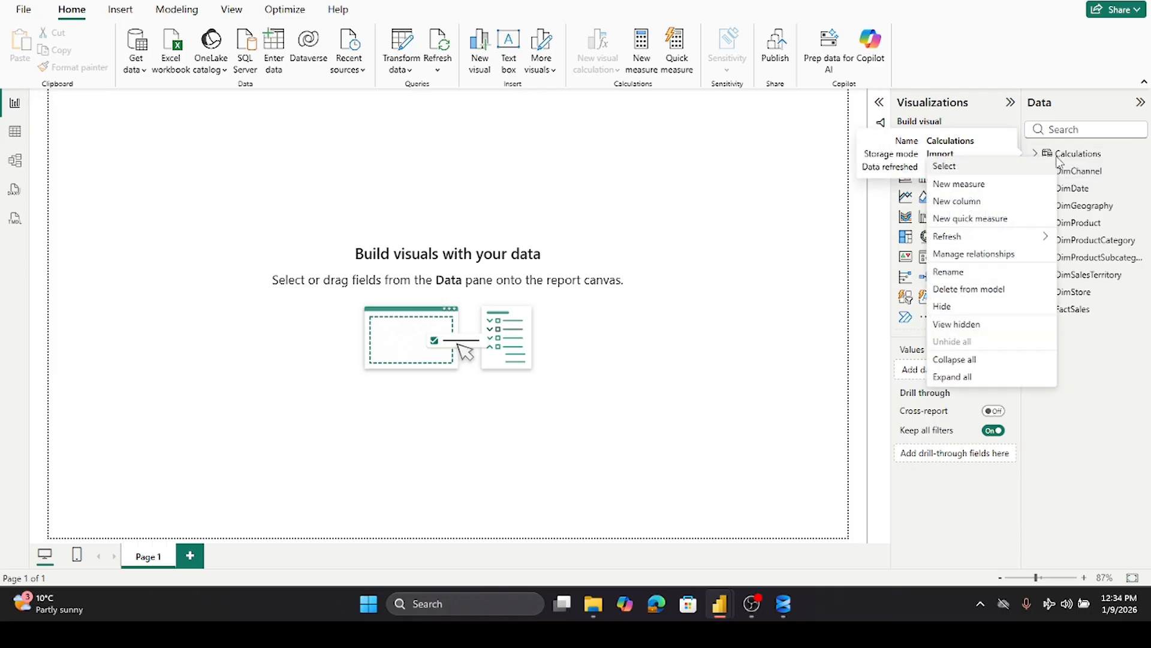
pyautogui.click(964, 183)
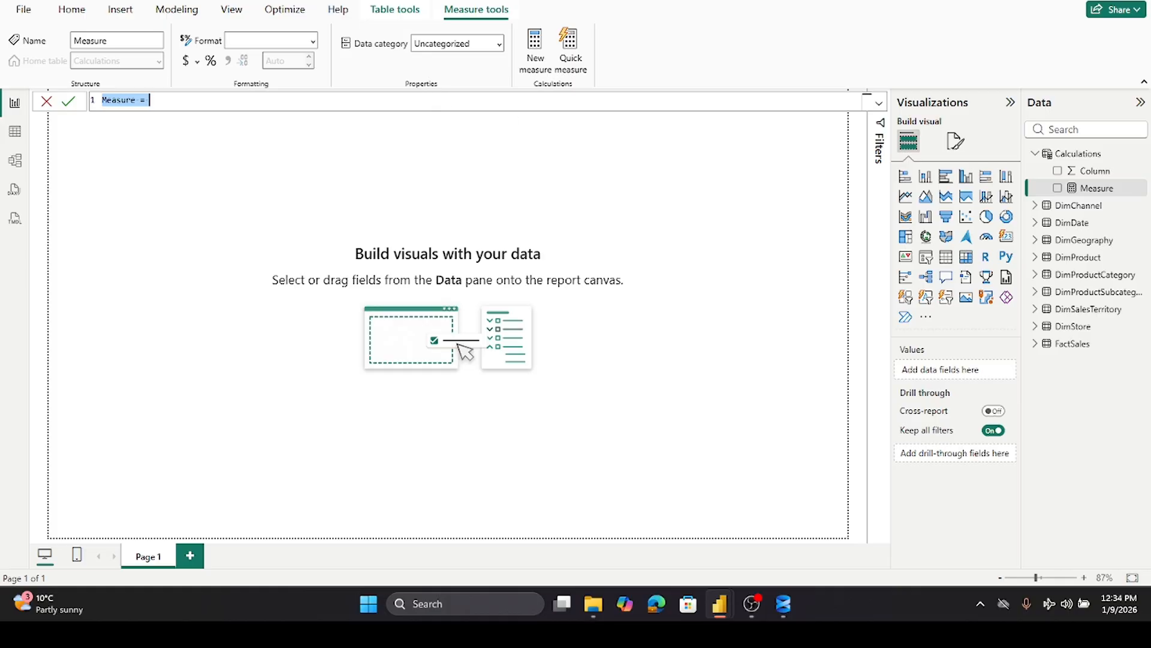
pyautogui.hotkey('alt', 'Tab')
pyautogui.click(170, 98)
pyautogui.hotkey('ctrl', 'a')
pyautogui.write('Total Sales = SUM(FactSales[SalesAmount])')
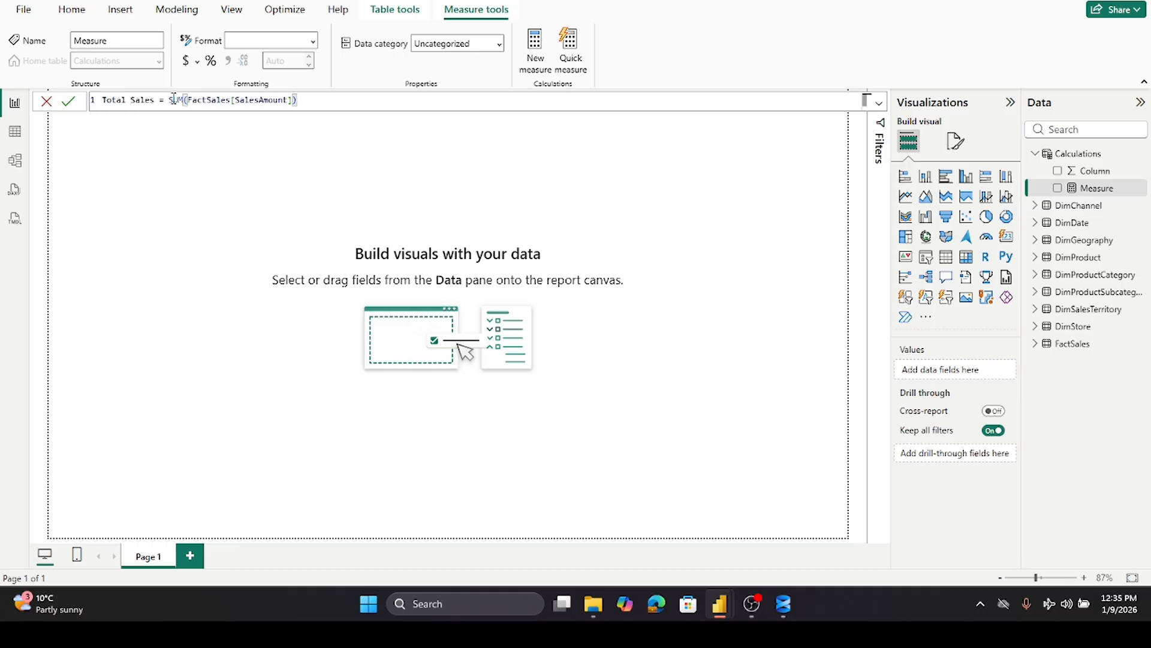
pyautogui.click(68, 100)
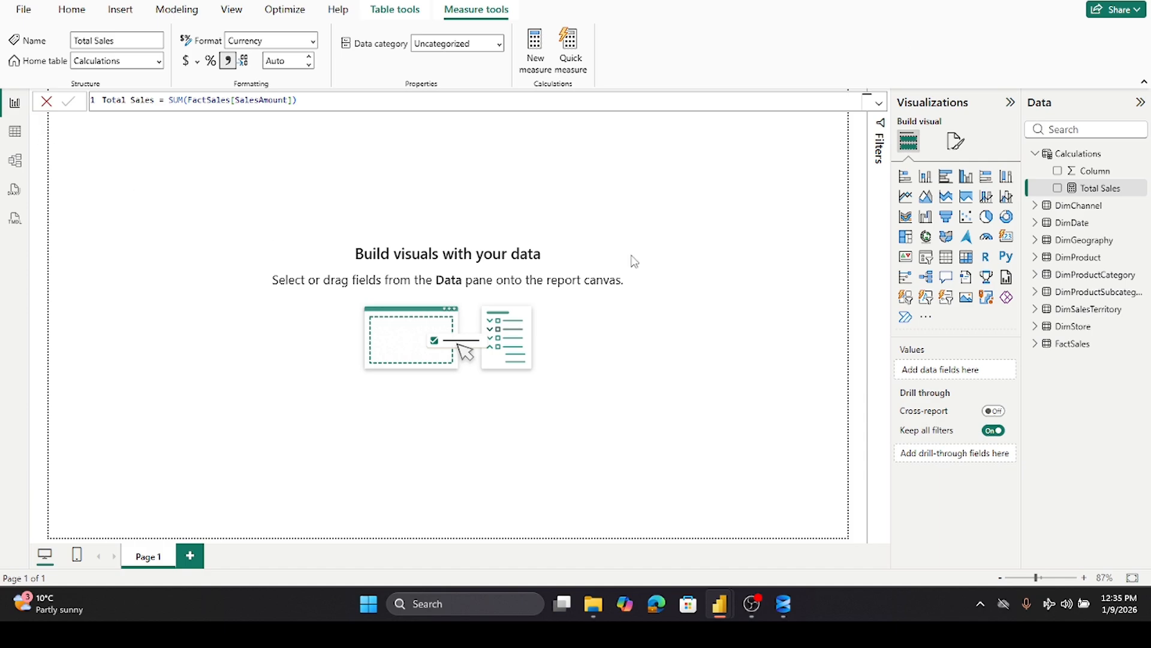
# - Add a measure to Calculations defined as COGS = SUM(FactSales[TotalCost])
pyautogui.rightClick(1047, 155)
pyautogui.click(960, 181)
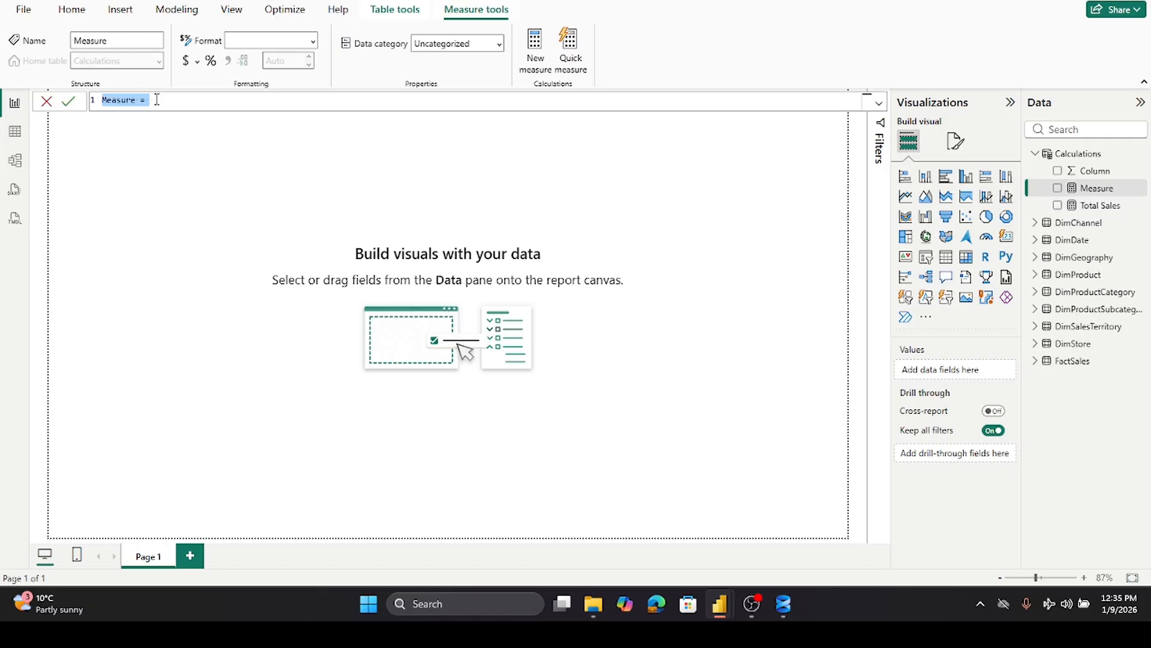
pyautogui.write('COGS = SUM(FactSales[TotalCost])')
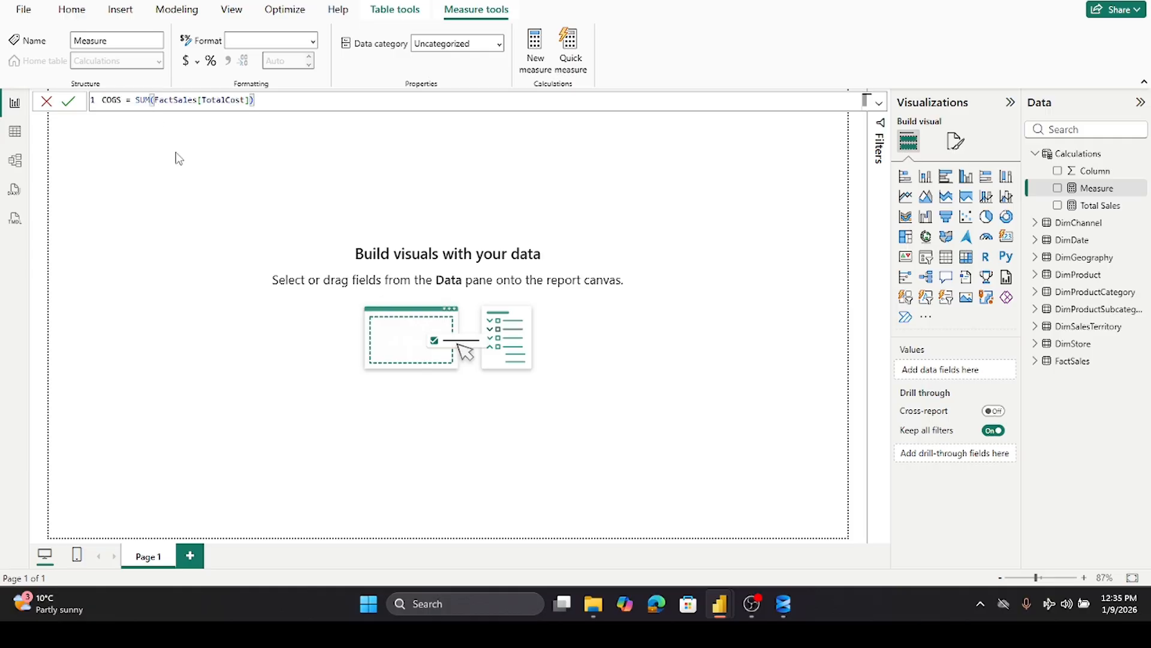
pyautogui.click(67, 103)
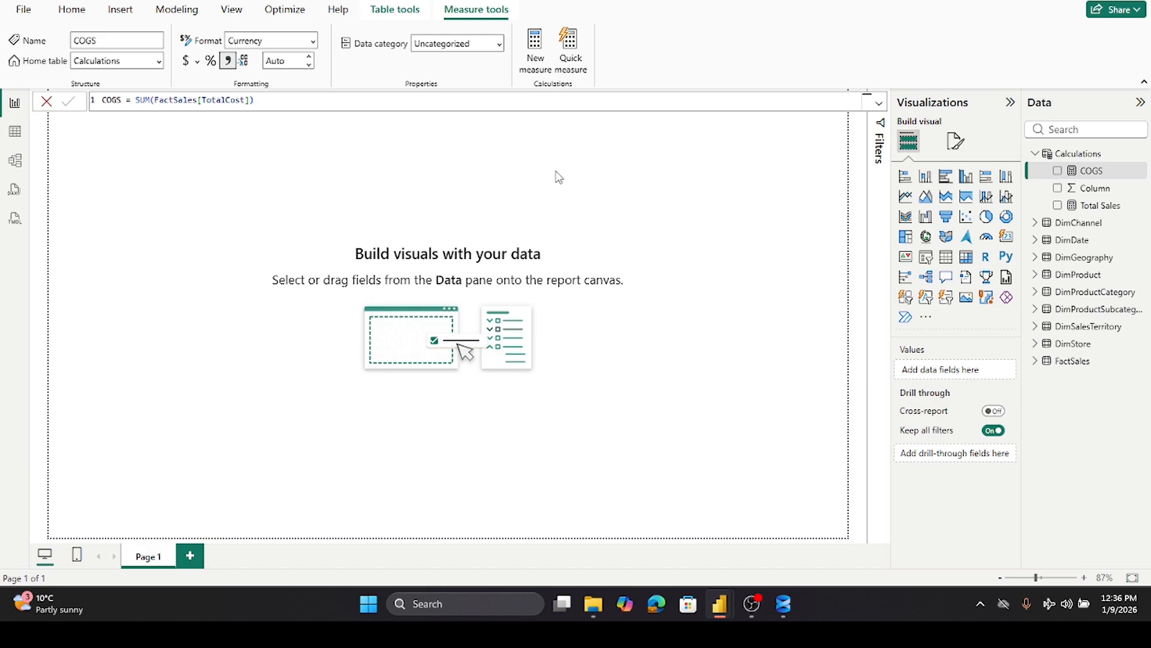
# - Add a measure to Calculations defined as Net Profit = [Total Sales] - [COGS]
pyautogui.rightClick(1066, 159)
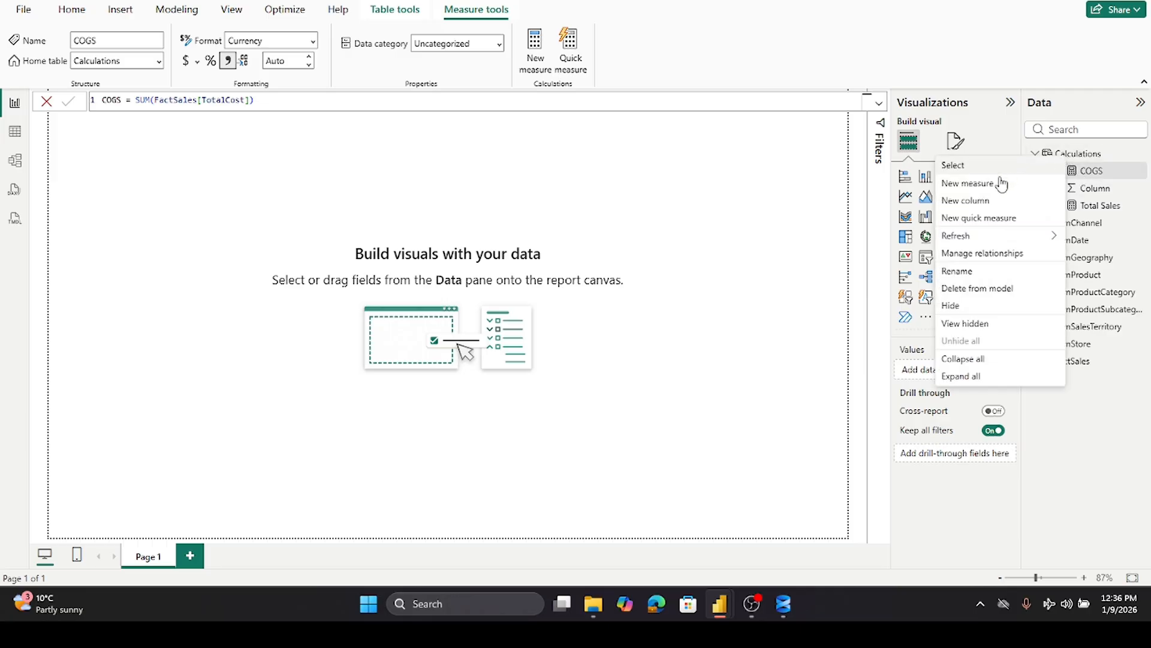
pyautogui.press('Escape')
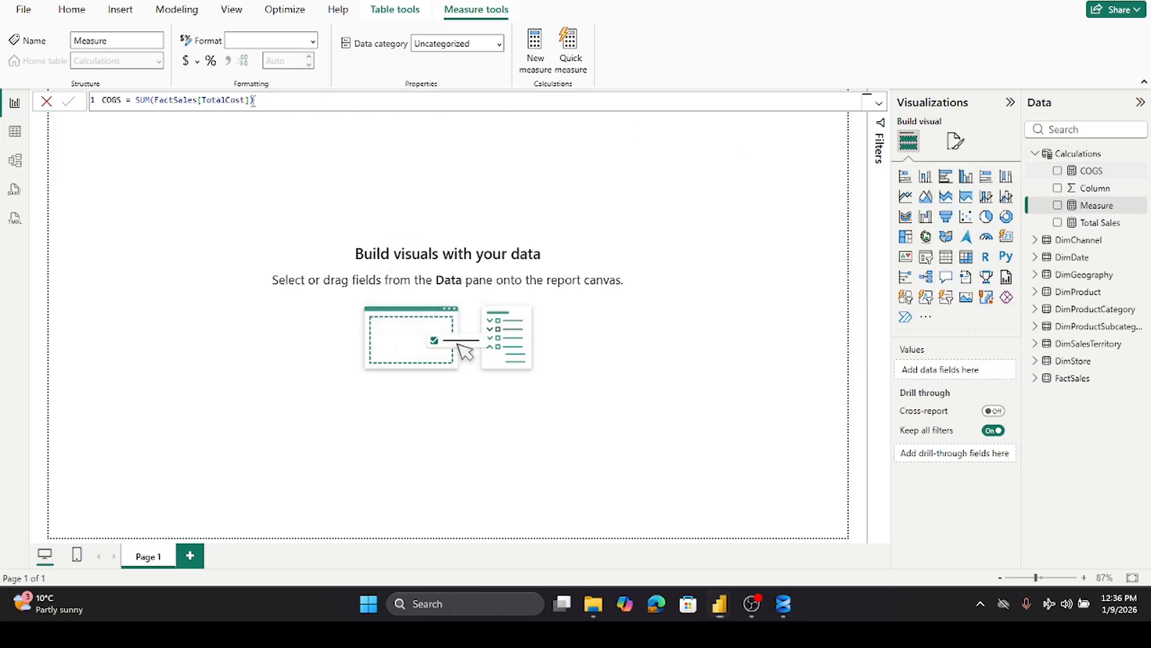
pyautogui.write('Net Profit = [Total Sales] - [COGS]')
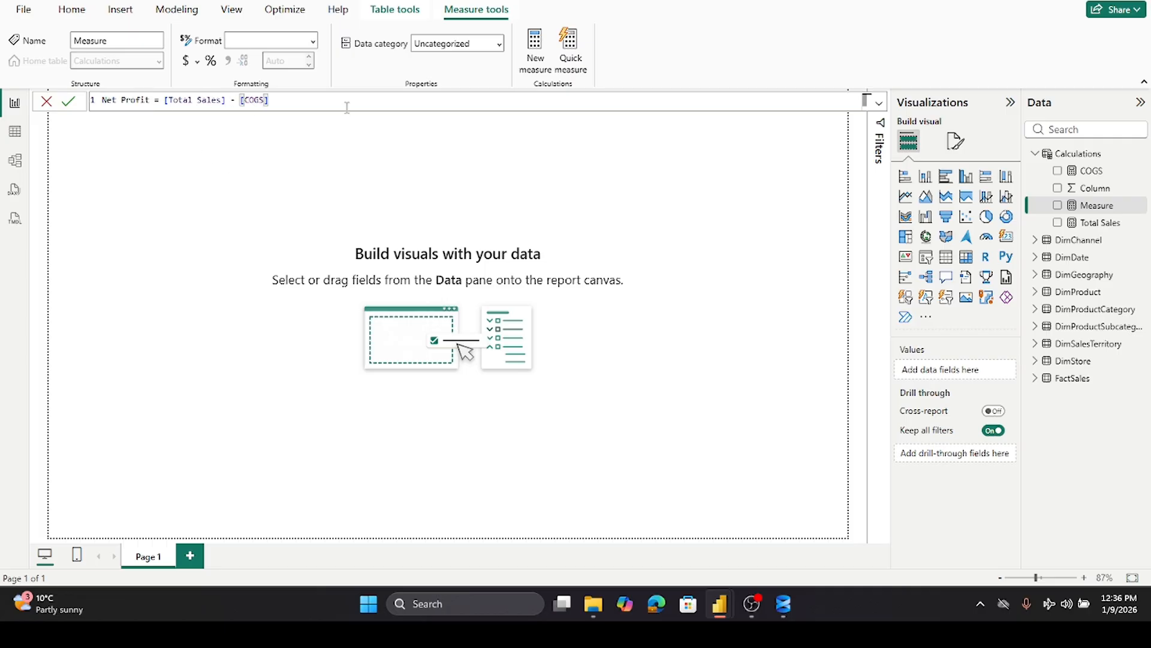
pyautogui.click(68, 101)
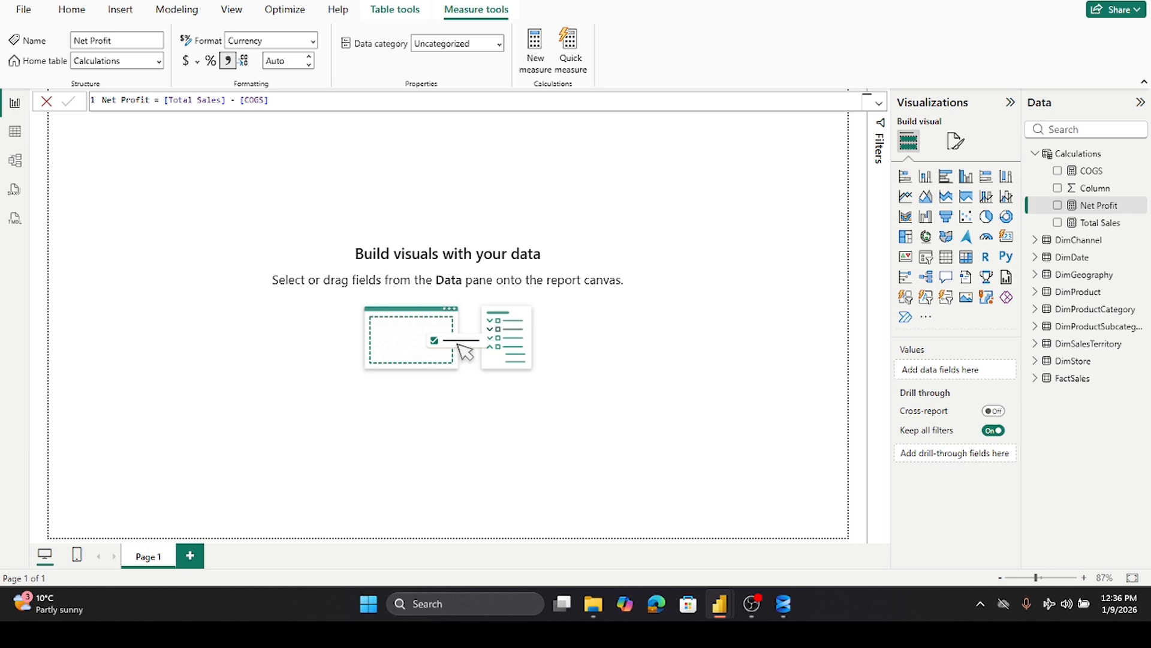
# - Add a measure to Calculations defined as Profit Margin = DIVIDE([Net Profit],[Total Sales],0)
pyautogui.rightClick(1055, 156)
pyautogui.click(946, 179)
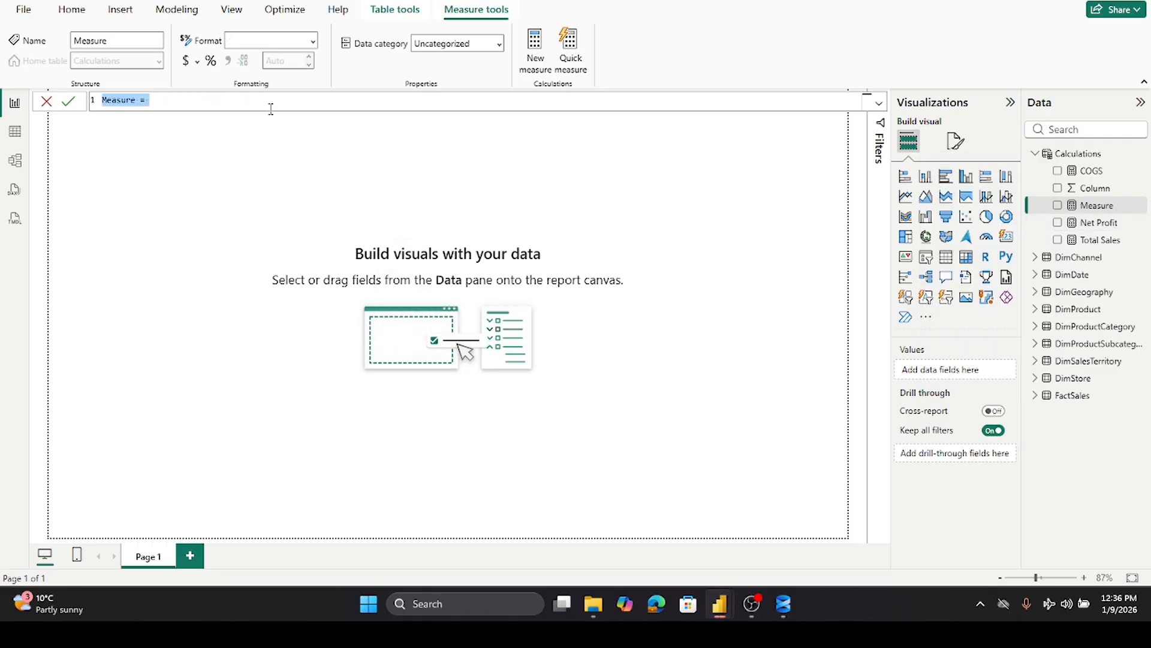
pyautogui.write('Profit Margin = DIVIDE([Net Profit],[Total Sales],0)')
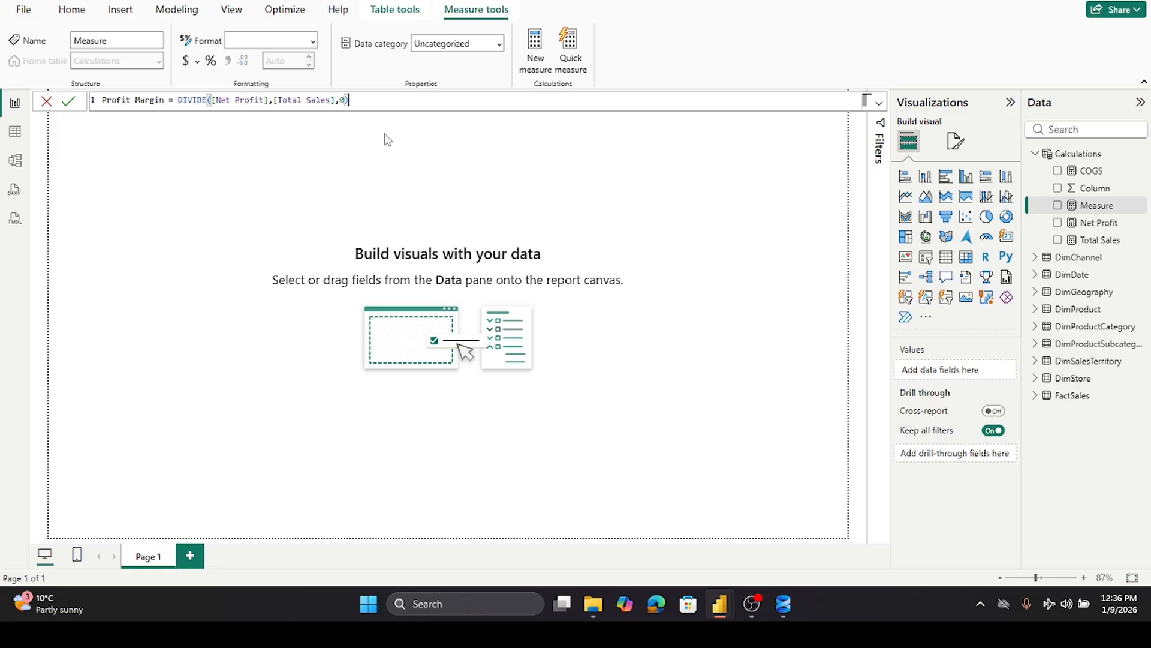
pyautogui.click(69, 103)
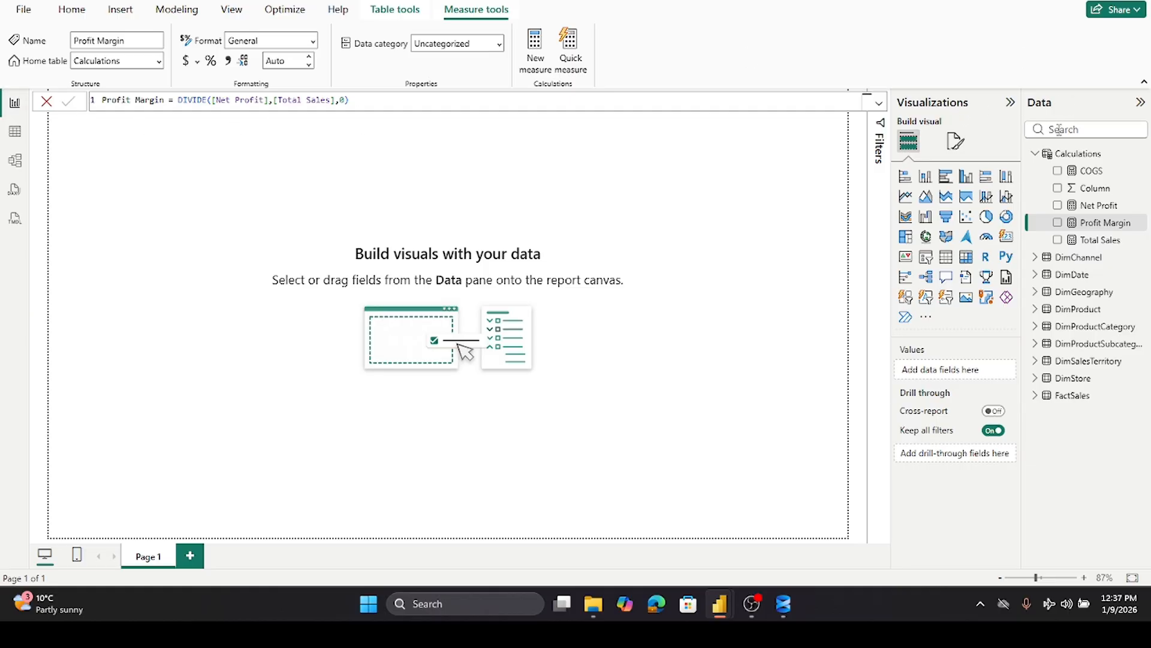
# - Add a measure to Calculations defined as Quantity Sold = SUM(FactSales[SalesQuantity])
pyautogui.rightClick(1062, 160)
pyautogui.click(977, 183)
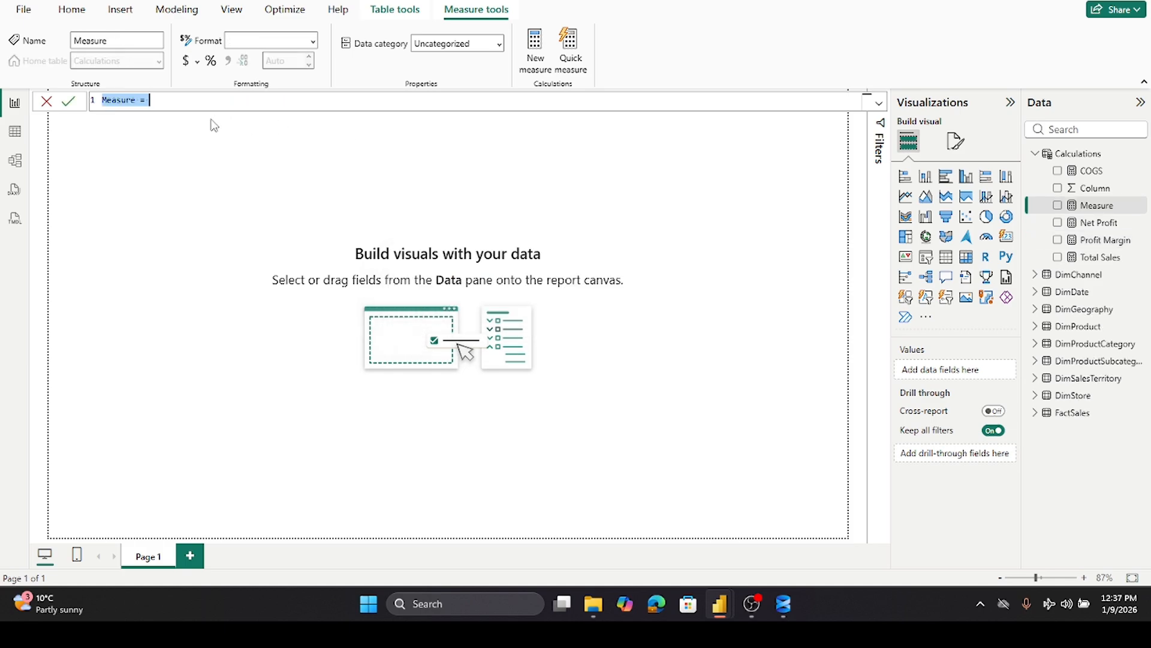
pyautogui.write('Quantity Sold = SUM(FactSales[SalesQuantity])')
pyautogui.click(71, 101)
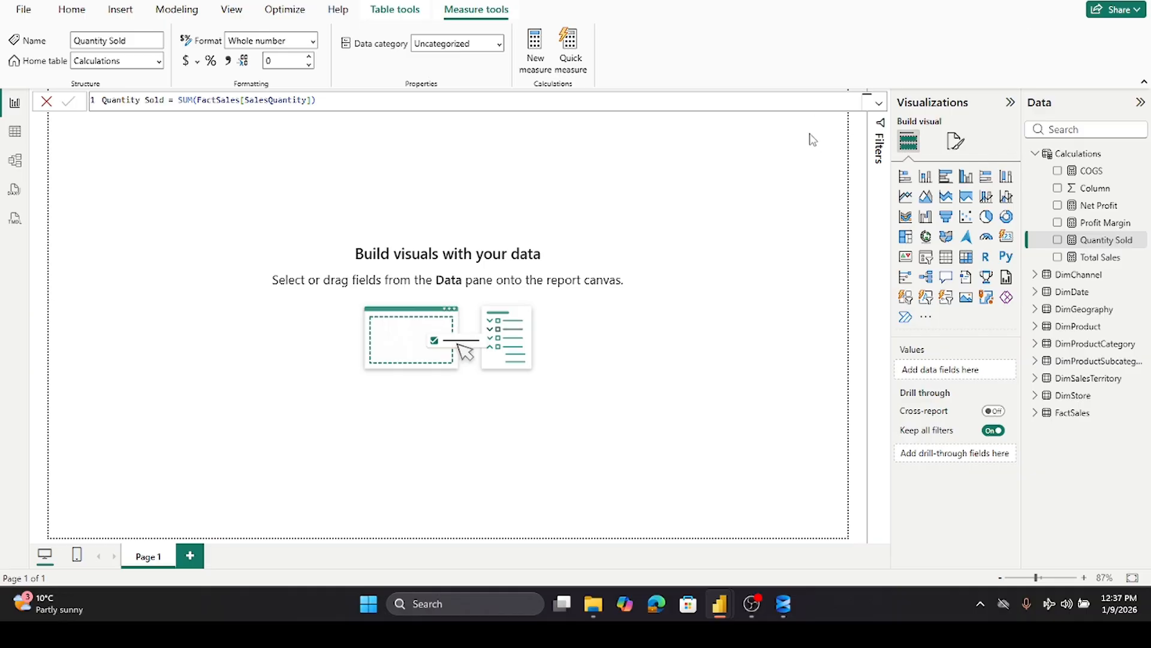
# - Add a measure Sales LY = CALCULATE([Total Sales], SAMEPERIODLASTYEAR(DimDate[Datekey])) to Calculations
pyautogui.rightClick(1063, 158)
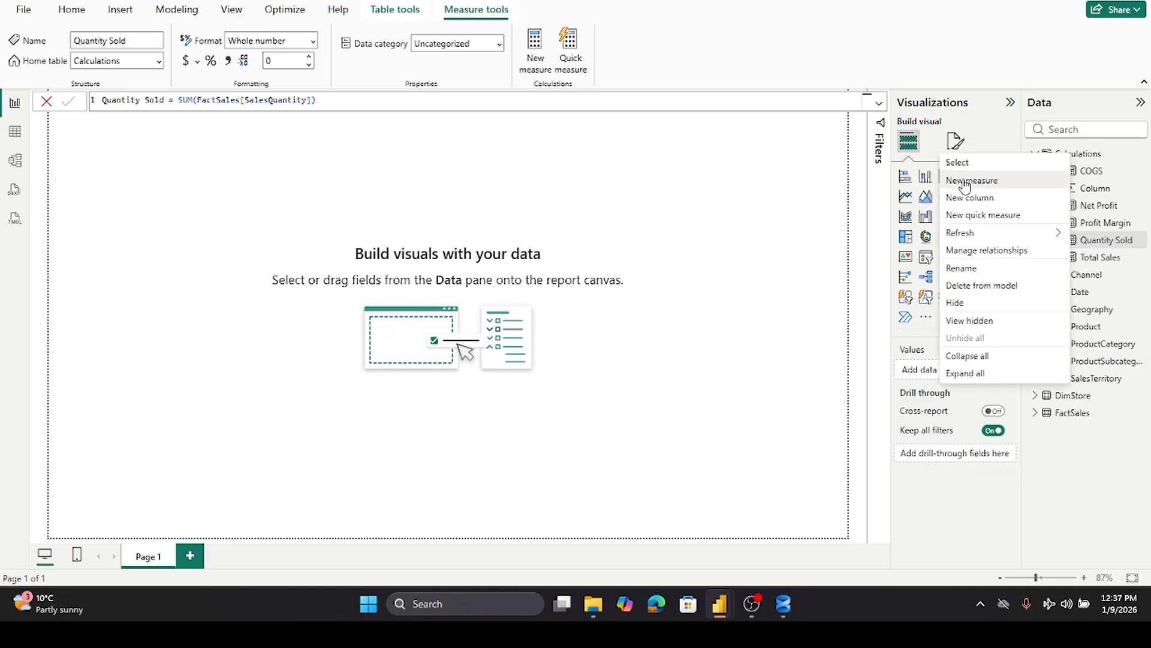
pyautogui.press('Escape')
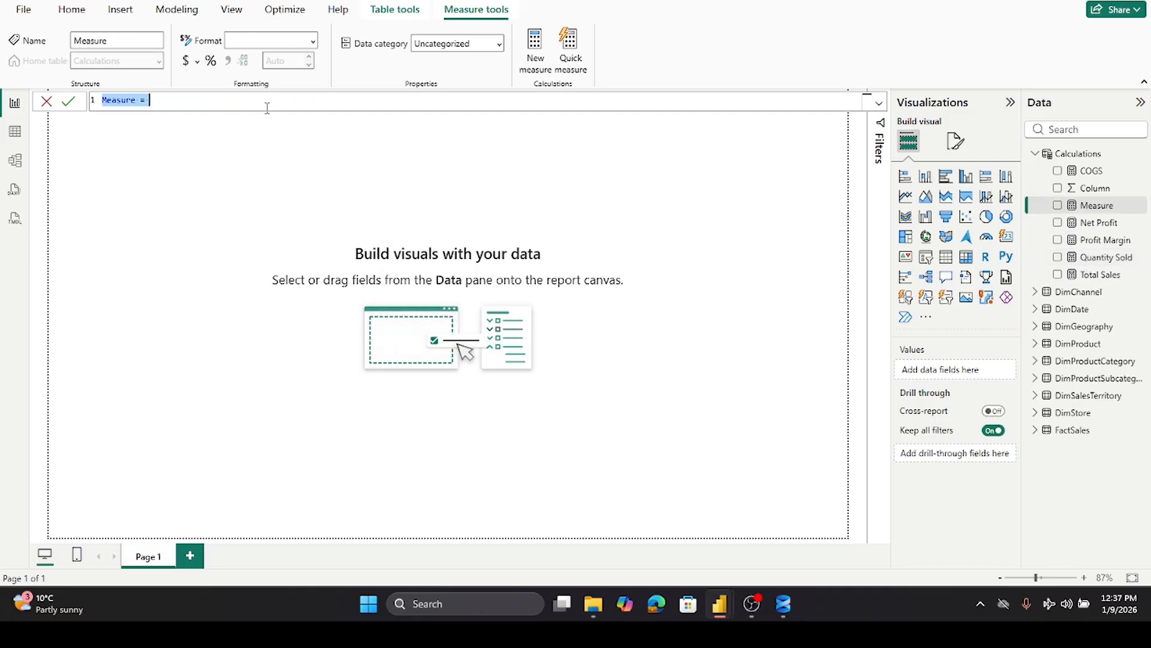
pyautogui.write('Sales LY = CALCULATE([Total Sales], SAMEPERIODLASTYEAR(DimDate[Datekey]))')
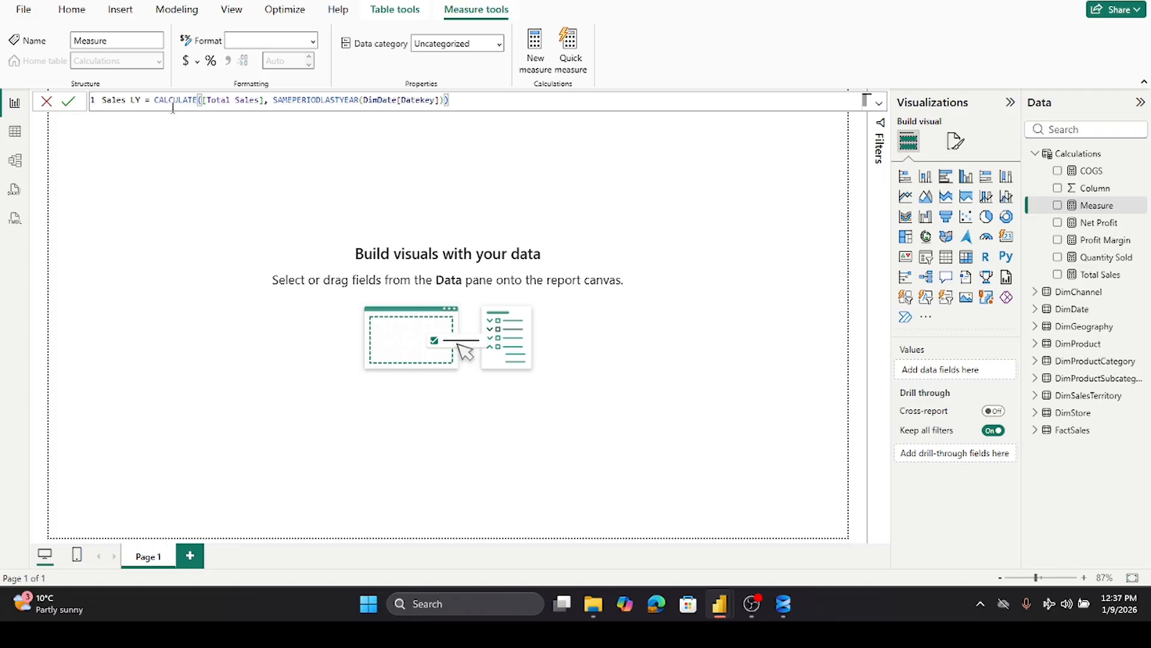
pyautogui.click(268, 103)
pyautogui.click(68, 101)
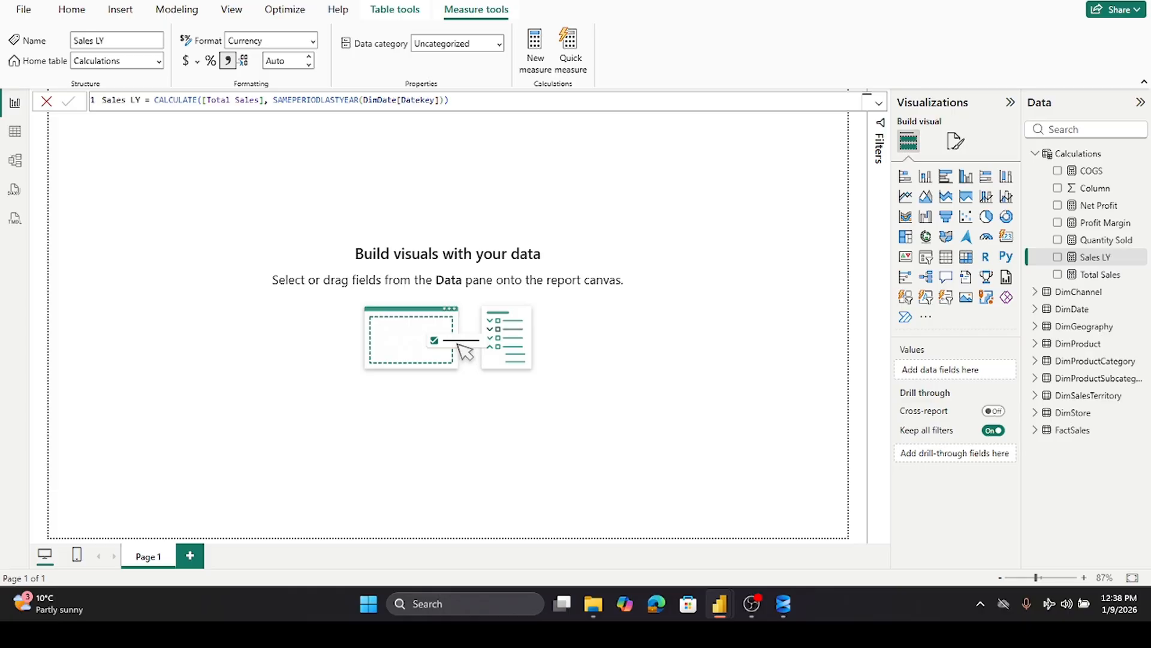
# - Add a measure Sales Year to Date = CALCULATE([Total Sales], DATESYTD(DimDate[Datekey])) to Calculations
pyautogui.rightClick(1074, 154)
pyautogui.click(973, 183)
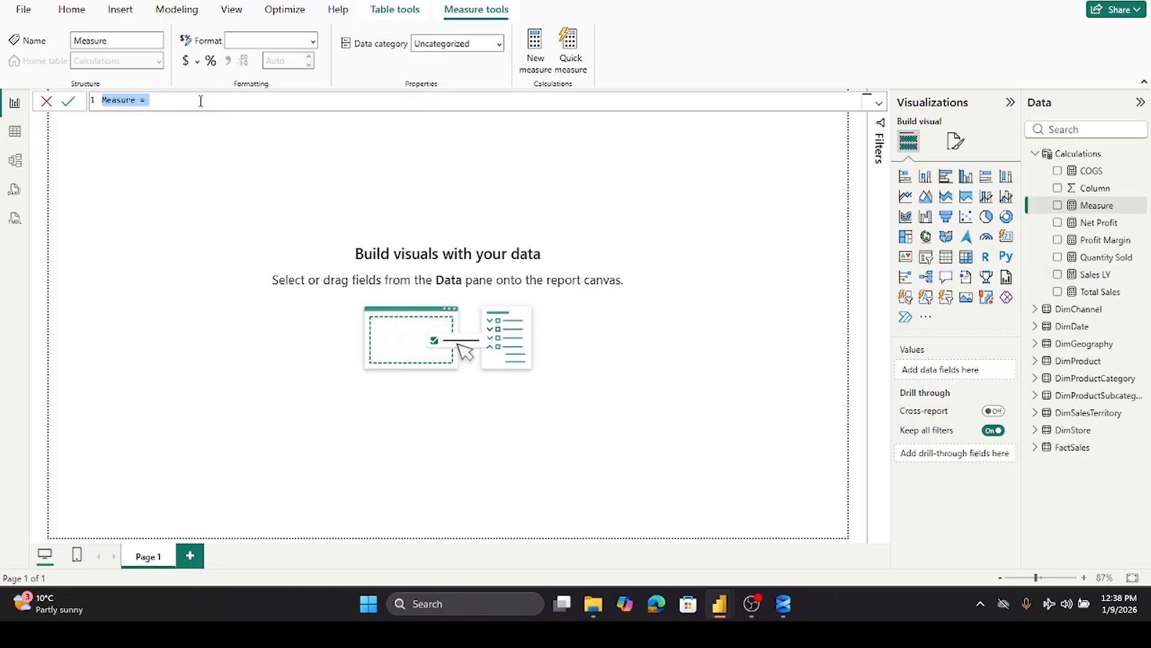
pyautogui.write('Sales Year to Date = CALCULATE( \t\t\t\t\t\t\t\t[Total Sales], \t\t\t\t\t\t\t\t\tDATESYTD(DimDate[Datekey]) )')
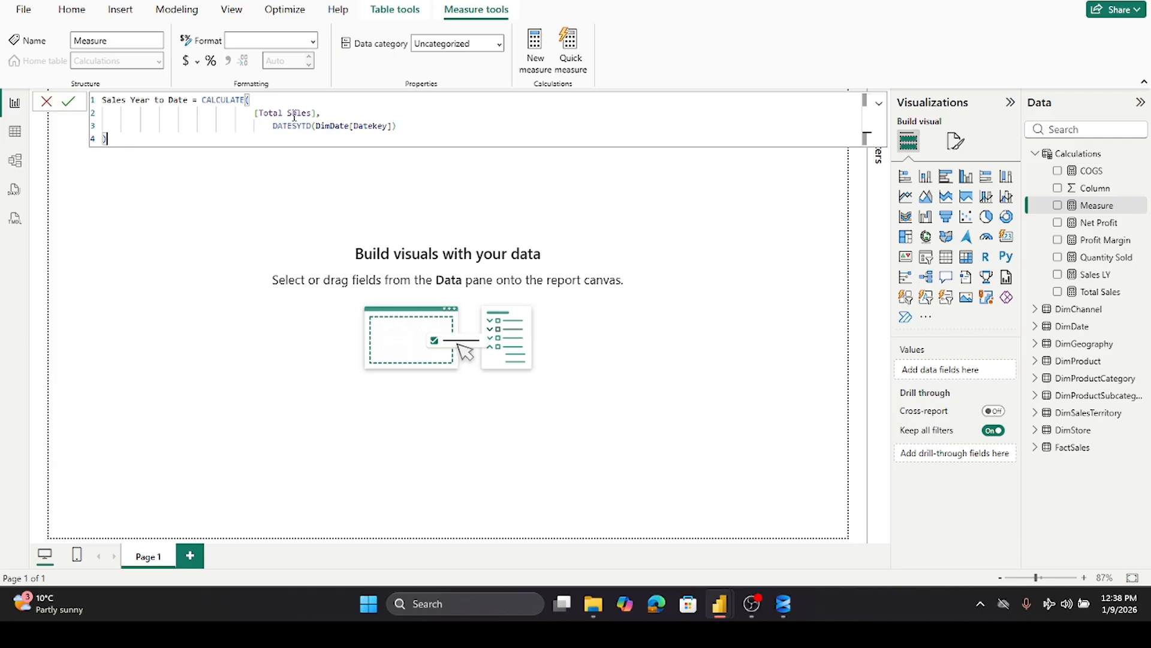
pyautogui.click(68, 102)
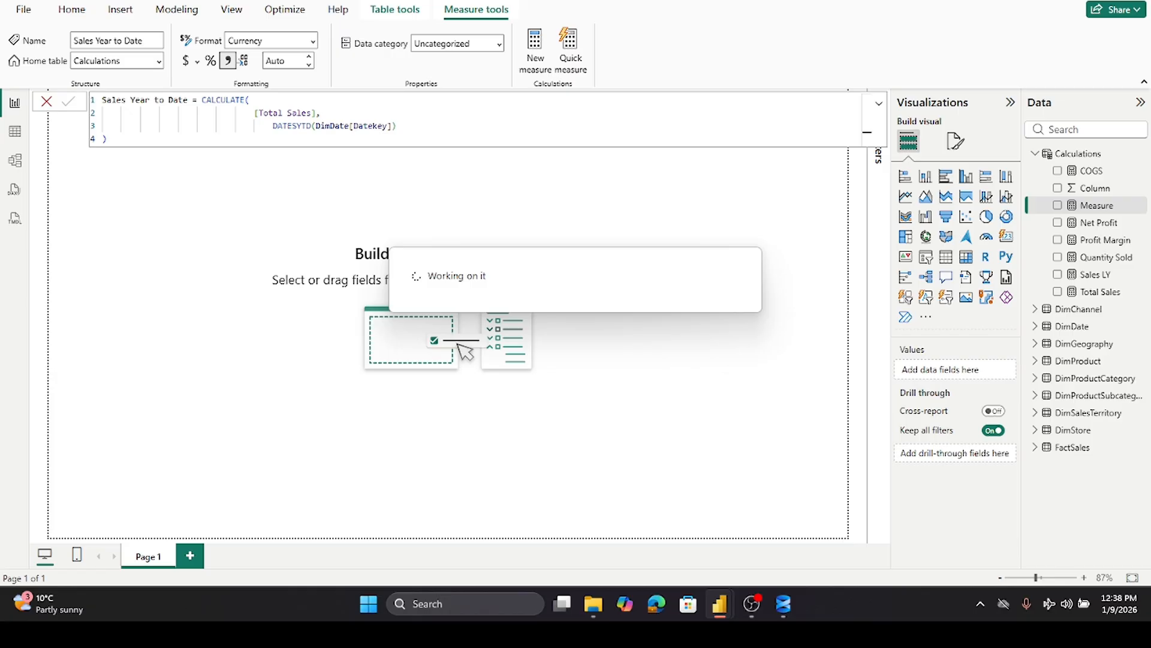
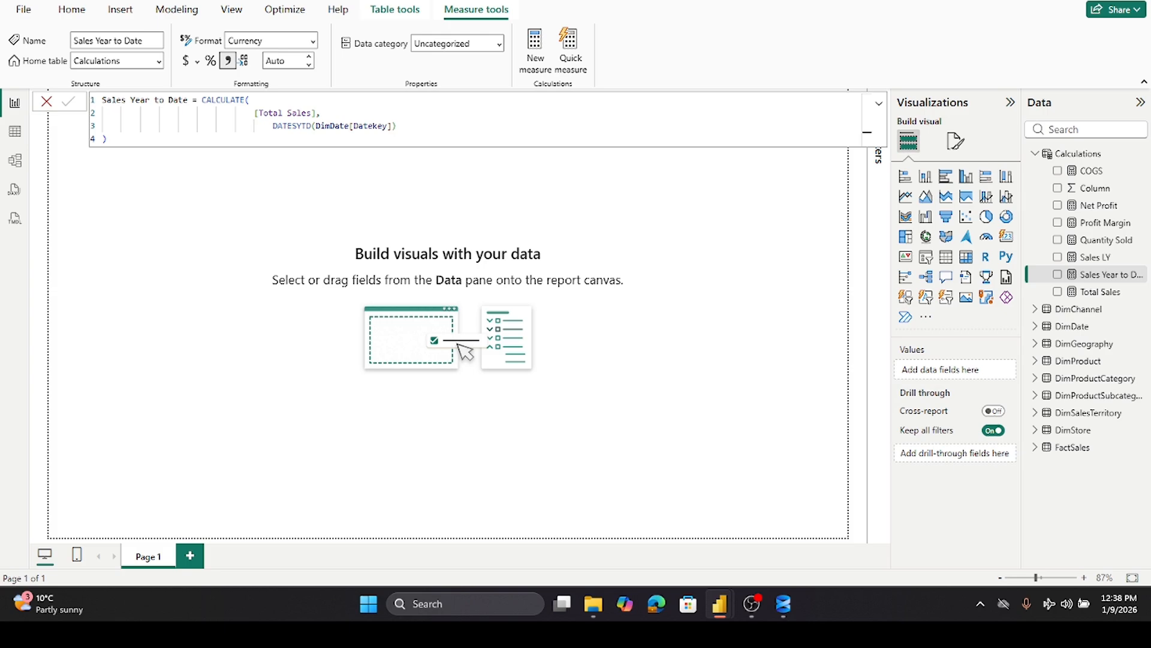
# - Close the formula bar and rename the report page to Sales Report
pyautogui.click(46, 101)
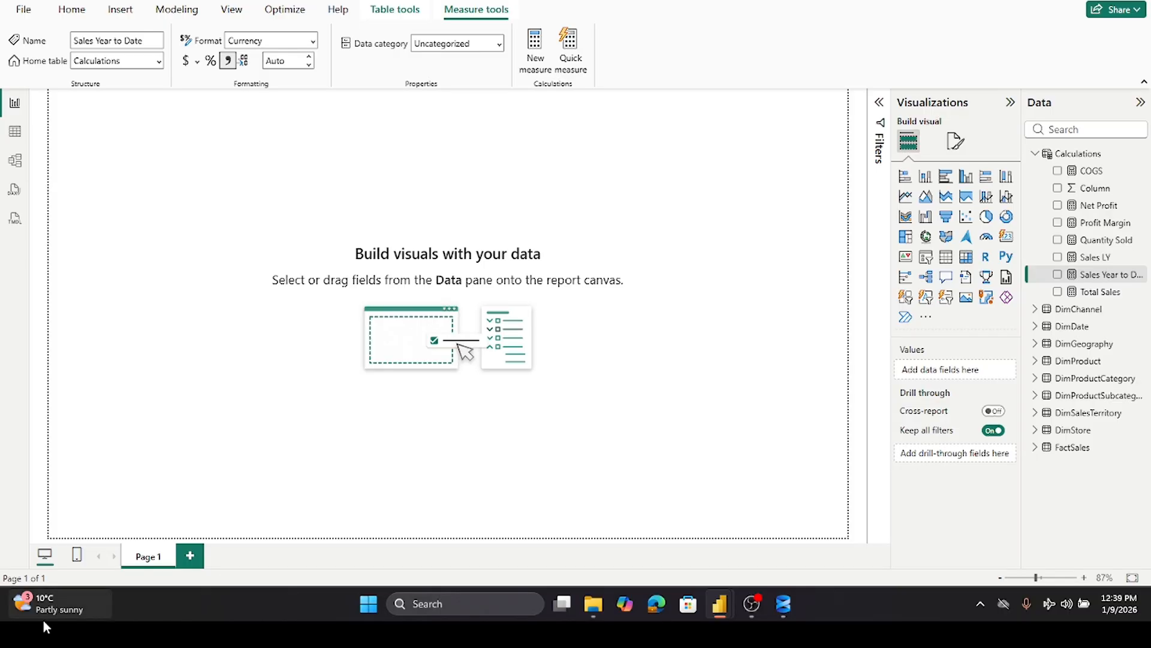
pyautogui.doubleClick(140, 557)
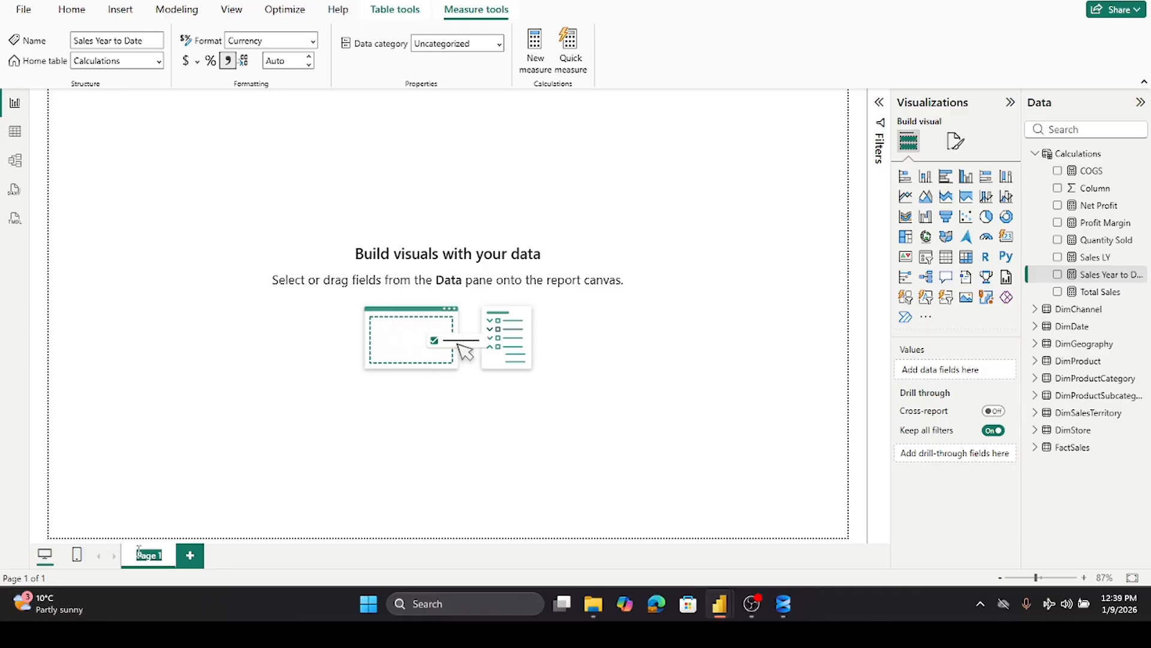
pyautogui.write('Sales Report')
pyautogui.click(281, 519)
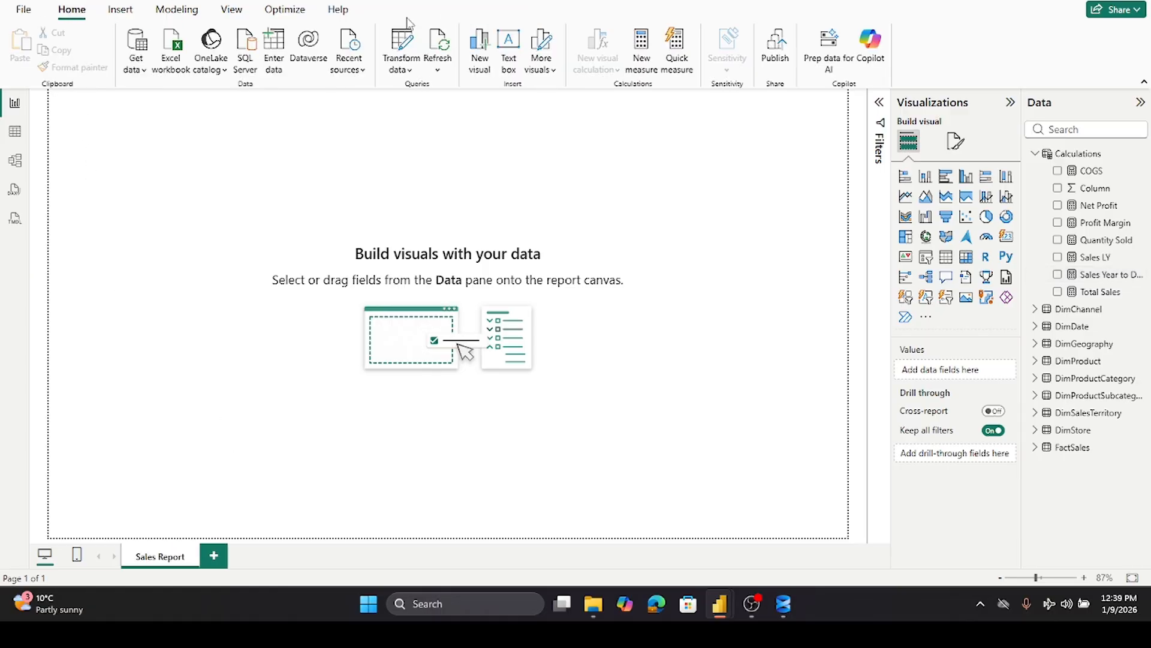
# - Insert a text box in the page's top-left corner containing the title Sales Report
pyautogui.click(507, 60)
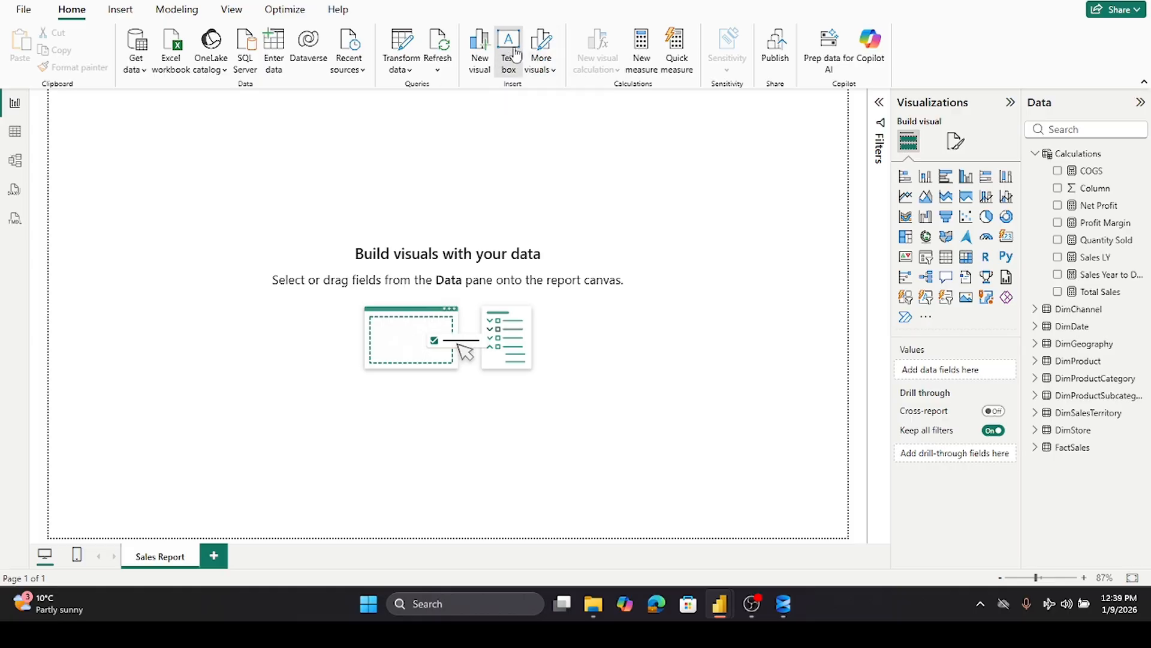
pyautogui.moveTo(113, 244); pyautogui.dragTo(112, 135)
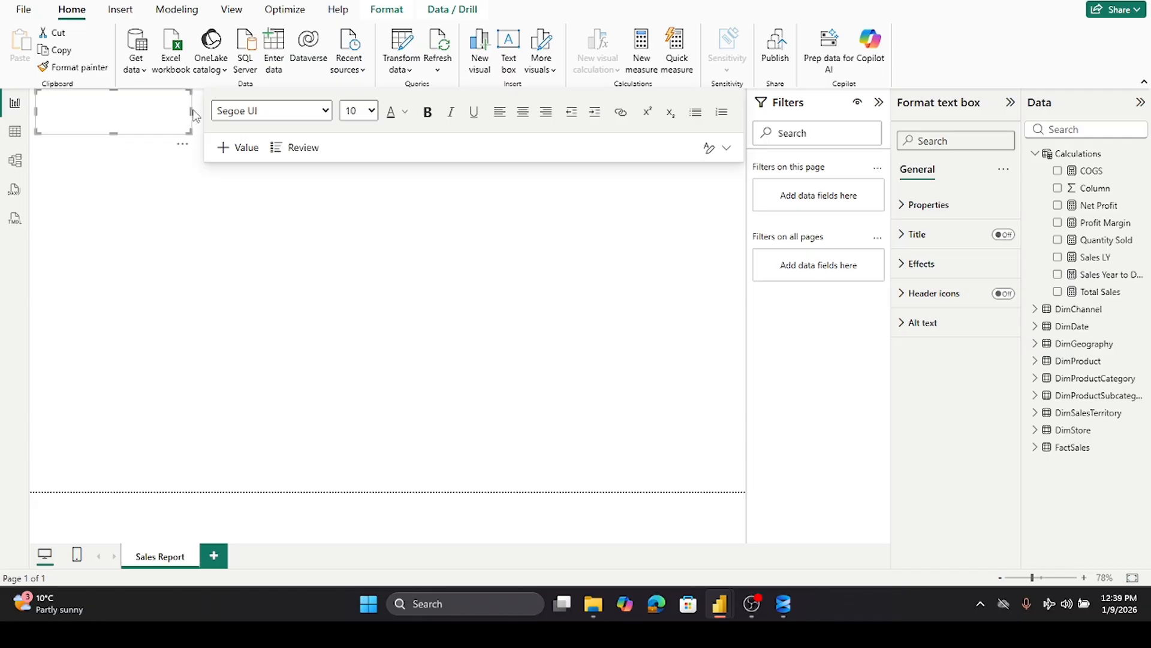
pyautogui.moveTo(191, 112); pyautogui.dragTo(246, 112)
pyautogui.click(86, 112)
pyautogui.write('Sales Report')
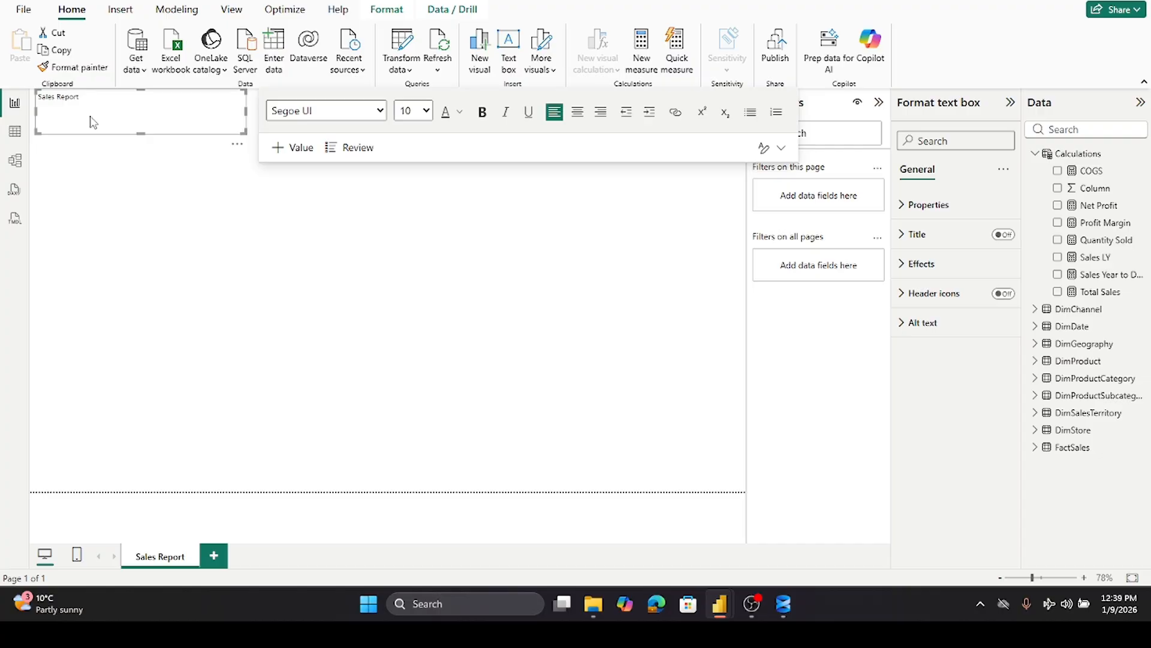
pyautogui.click(101, 209)
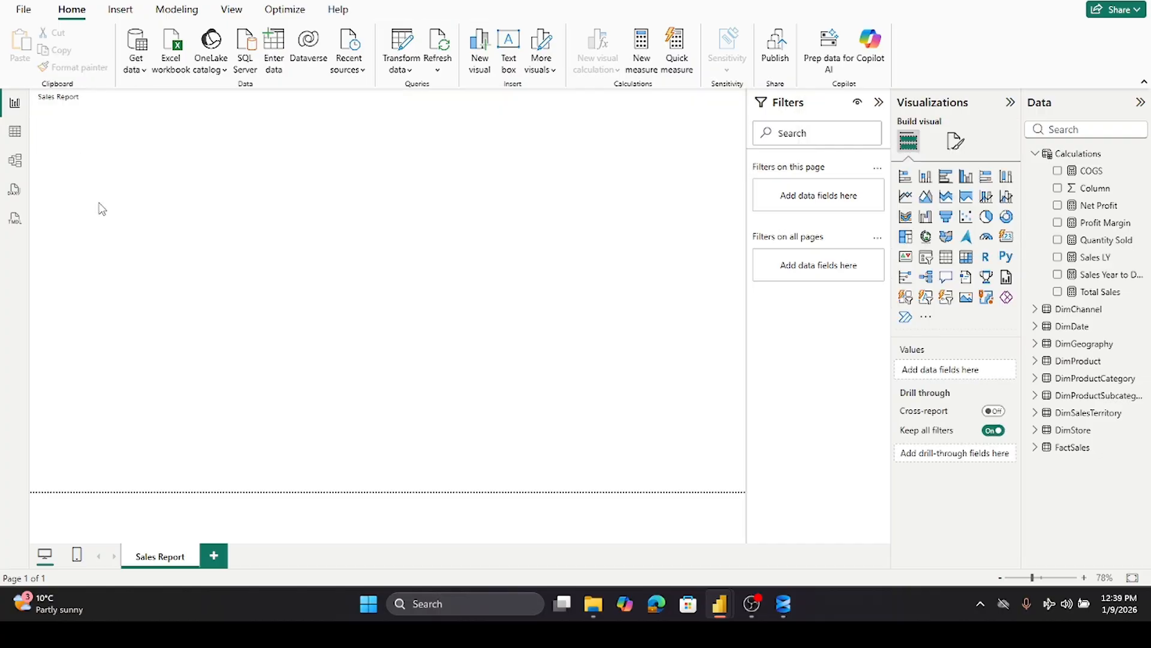
# - Set the title text's font size to 24 and shrink the text box to fit the title
pyautogui.doubleClick(73, 96)
pyautogui.tripleClick(73, 95)
pyautogui.click(427, 112)
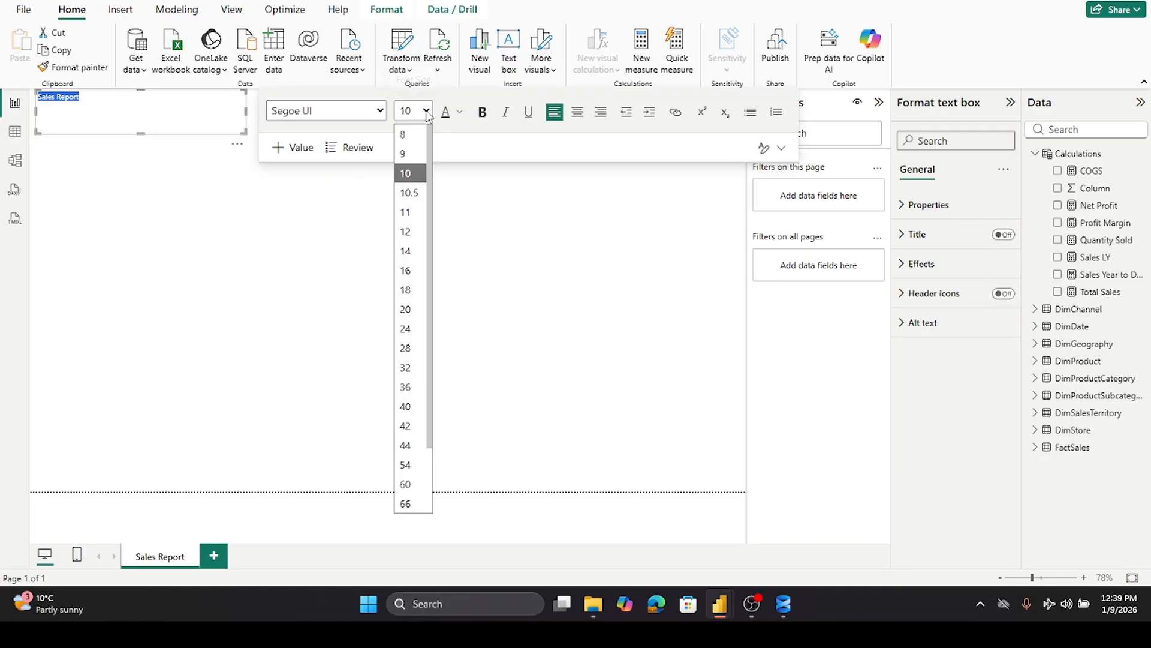
pyautogui.click(414, 270)
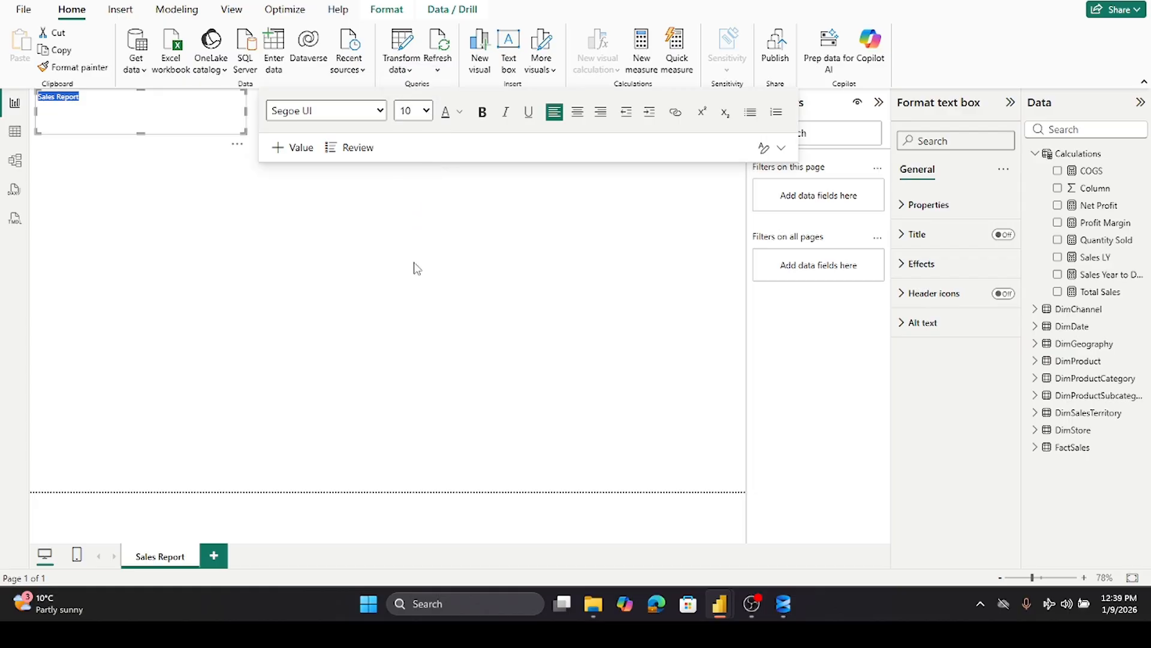
pyautogui.click(426, 112)
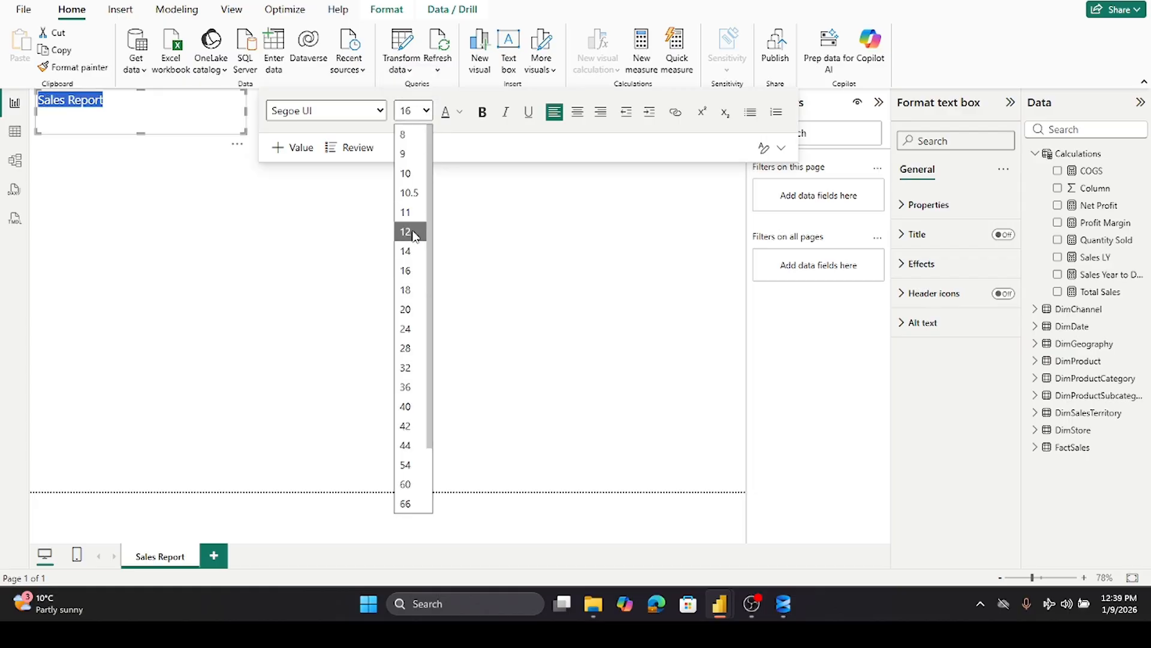
pyautogui.click(405, 329)
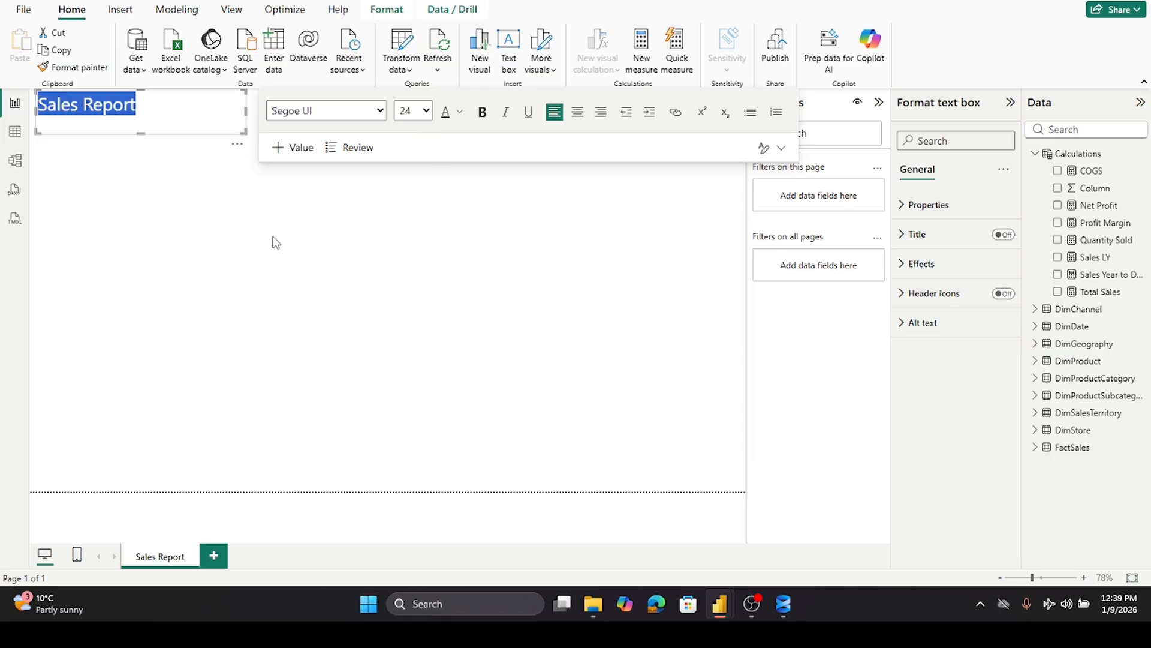
pyautogui.moveTo(142, 134); pyautogui.dragTo(144, 125)
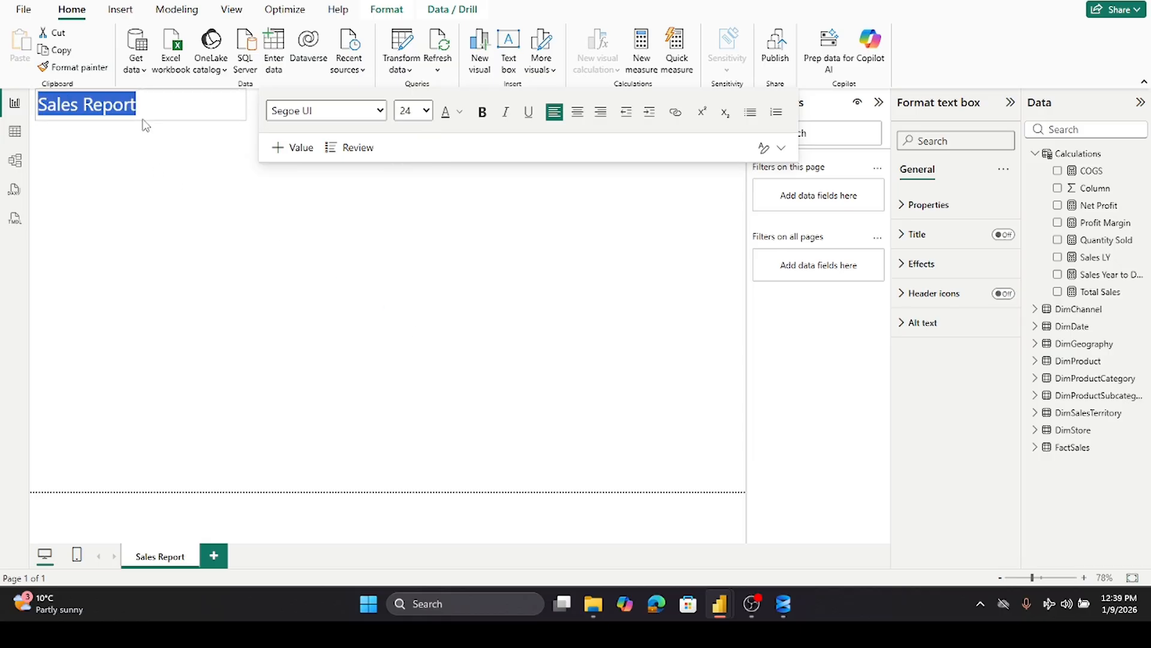
pyautogui.click(131, 186)
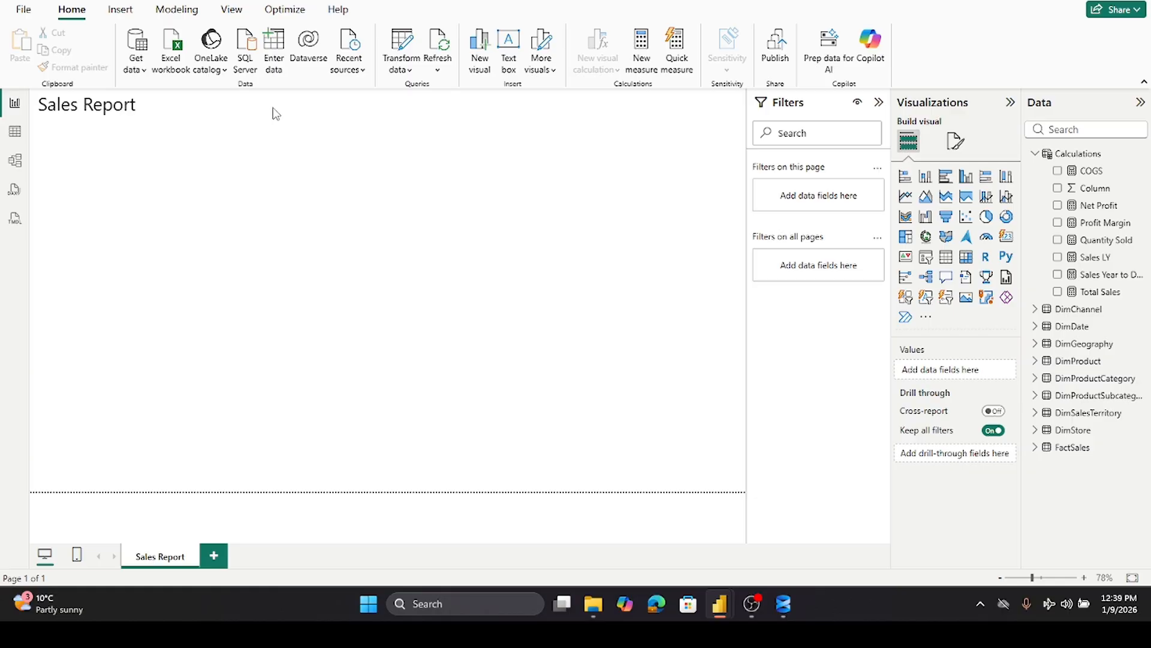
# - Add a slicer visual at the top of the page beside the title
pyautogui.click(928, 259)
pyautogui.moveTo(171, 211); pyautogui.dragTo(348, 119)
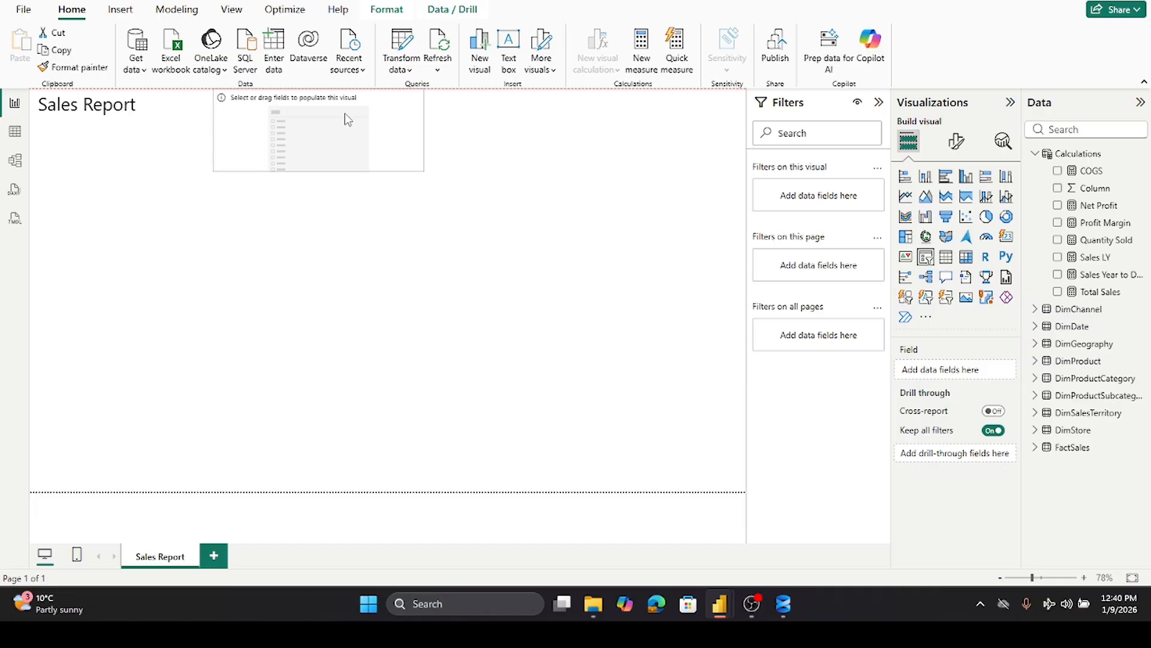
pyautogui.moveTo(314, 173); pyautogui.dragTo(517, 97)
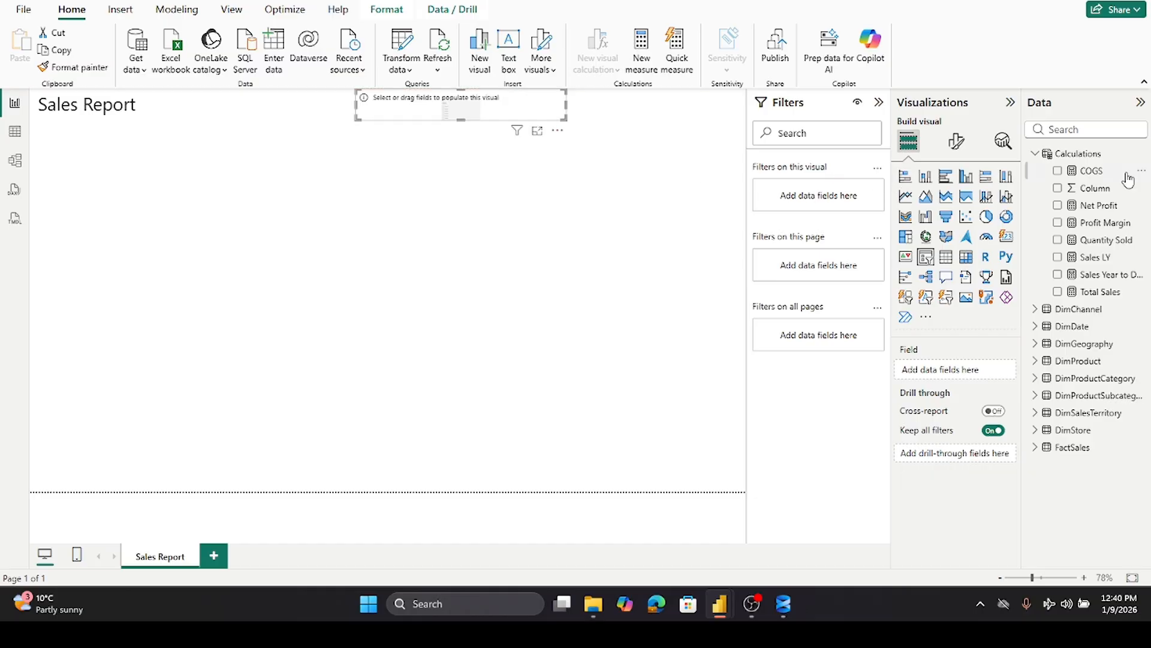
# - Add the DimDate table's FiscalYear field to the slicer
pyautogui.click(1035, 154)
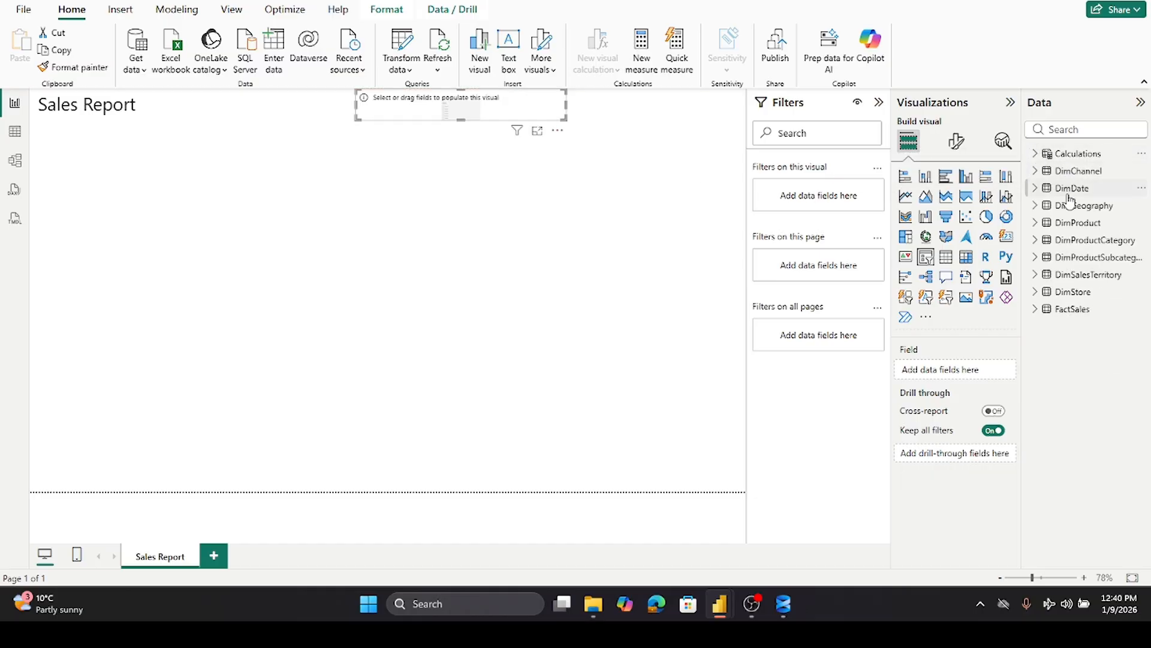
pyautogui.click(1035, 188)
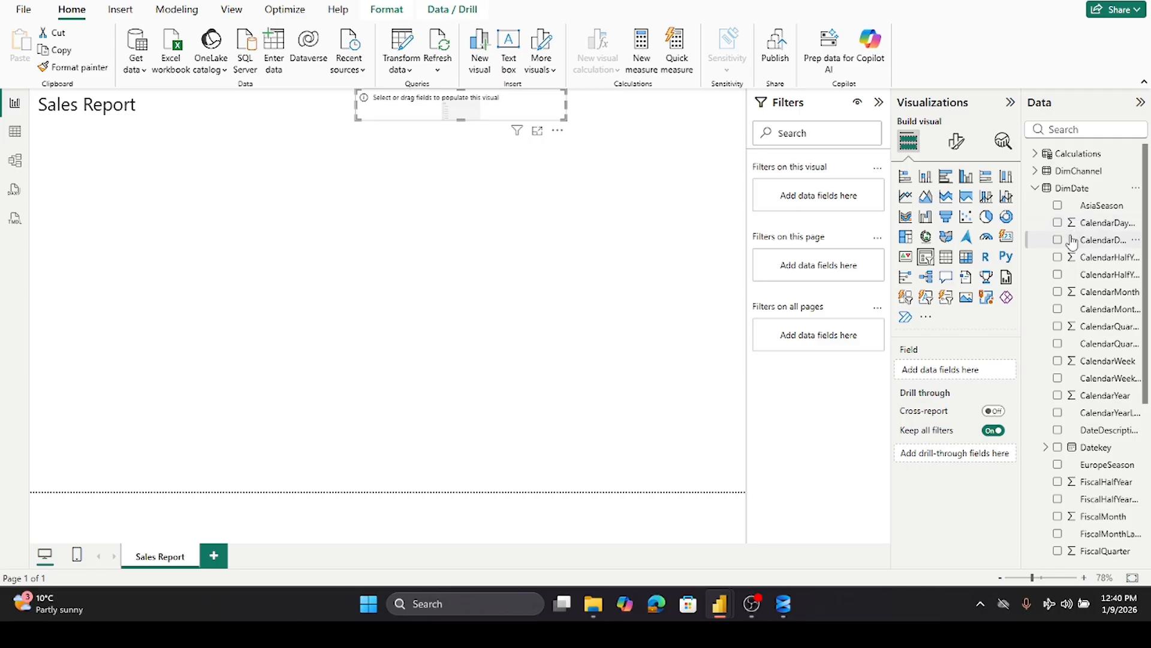
pyautogui.scroll(-4, 1061, 241)
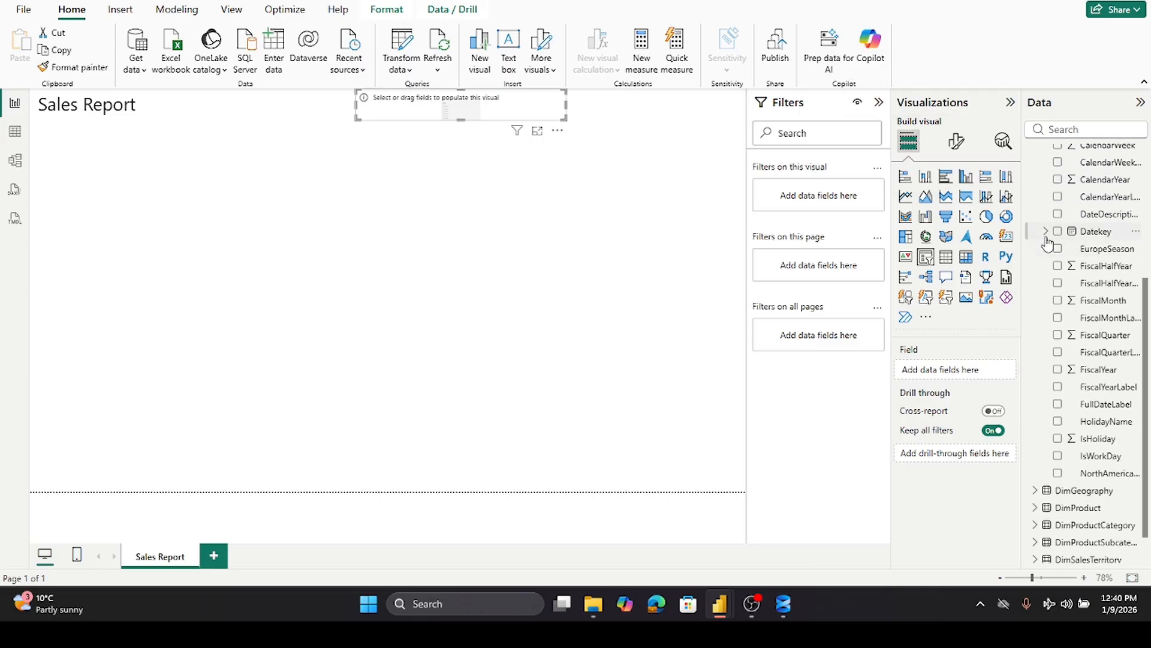
pyautogui.click(1046, 233)
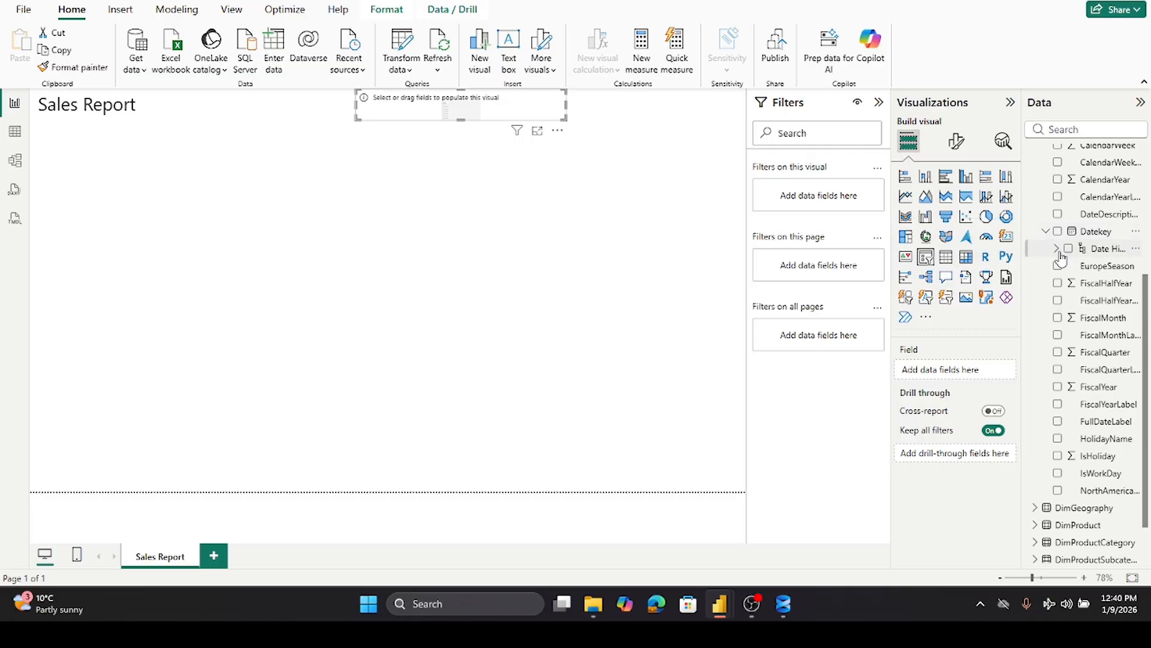
pyautogui.click(1058, 249)
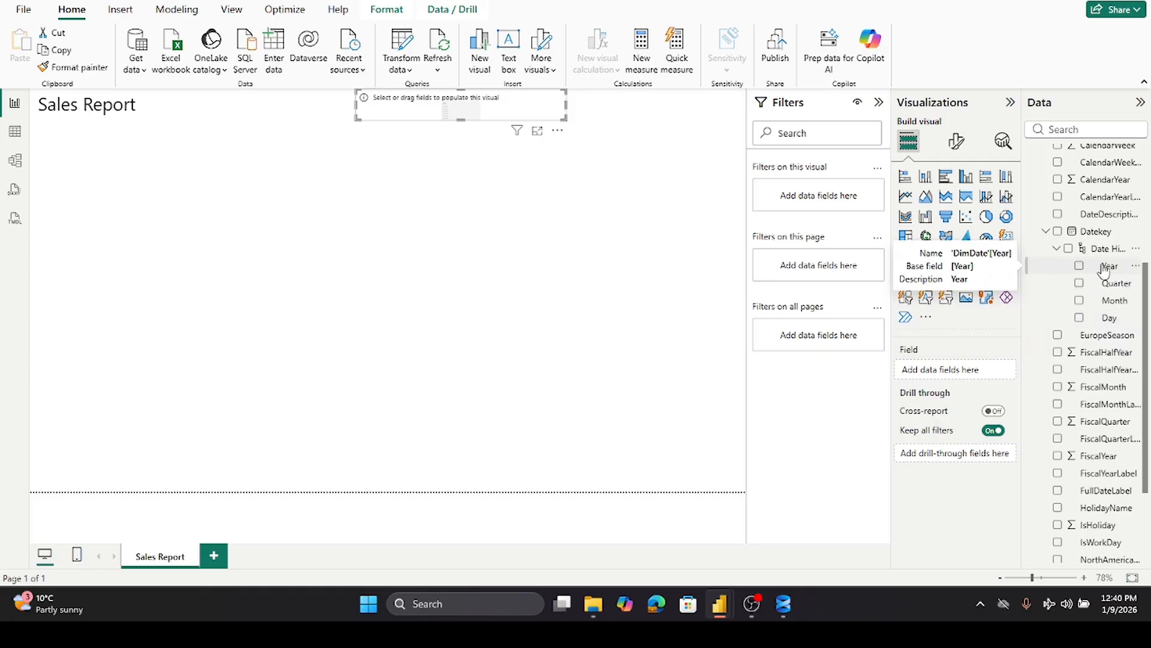
pyautogui.moveTo(1104, 269); pyautogui.dragTo(1130, 269)
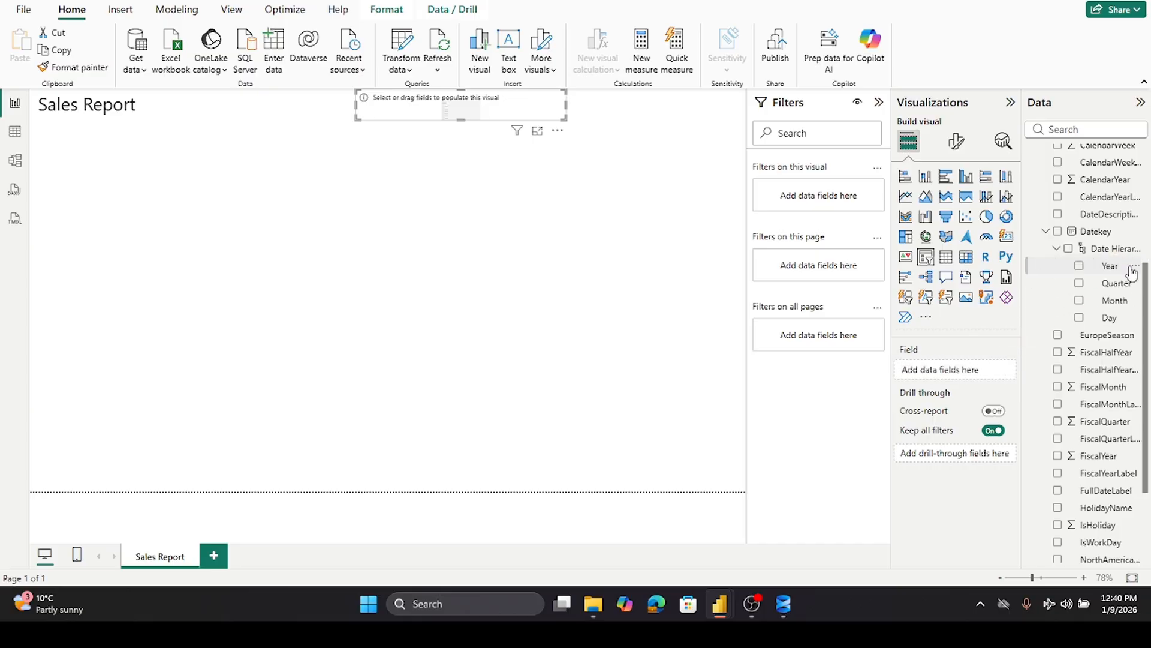
pyautogui.click(1058, 249)
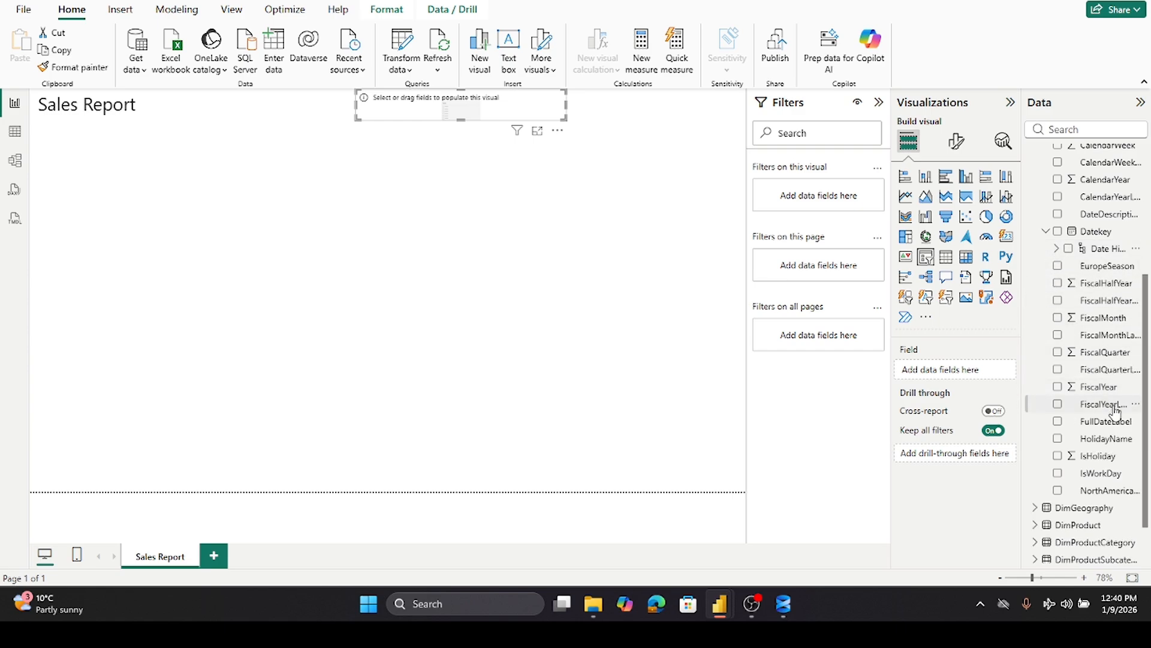
pyautogui.moveTo(1099, 388); pyautogui.dragTo(971, 370)
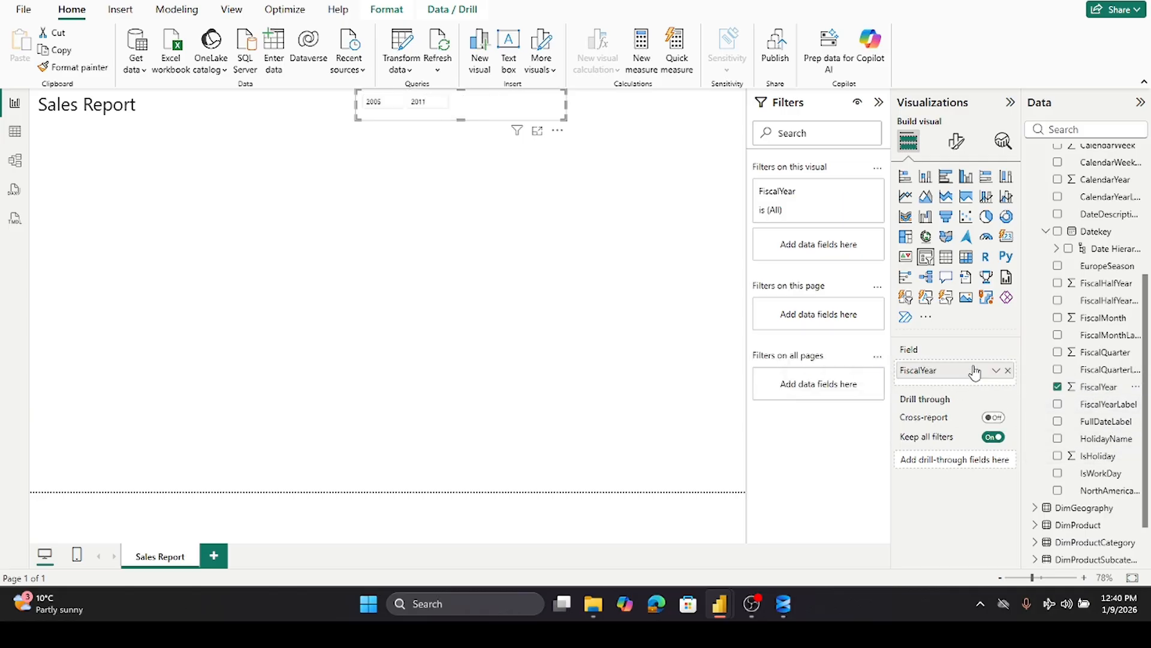
# - Replace the slicer's field with FiscalYearLabel and widen the slicer across the page top
pyautogui.moveTo(564, 109); pyautogui.dragTo(526, 118)
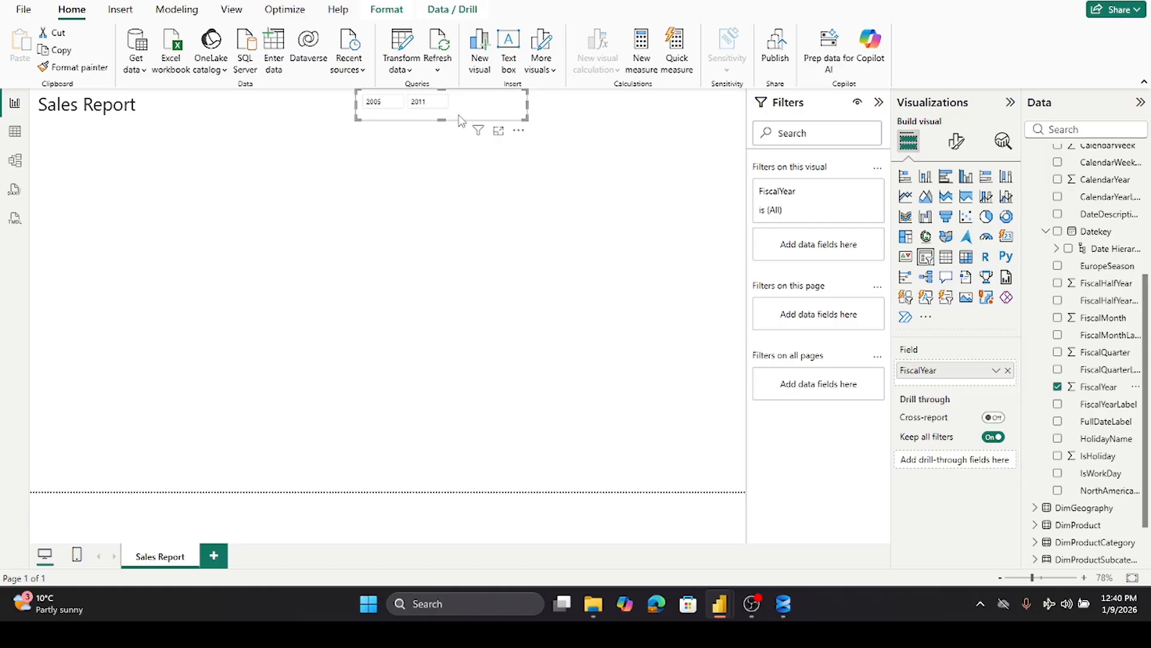
pyautogui.click(1059, 387)
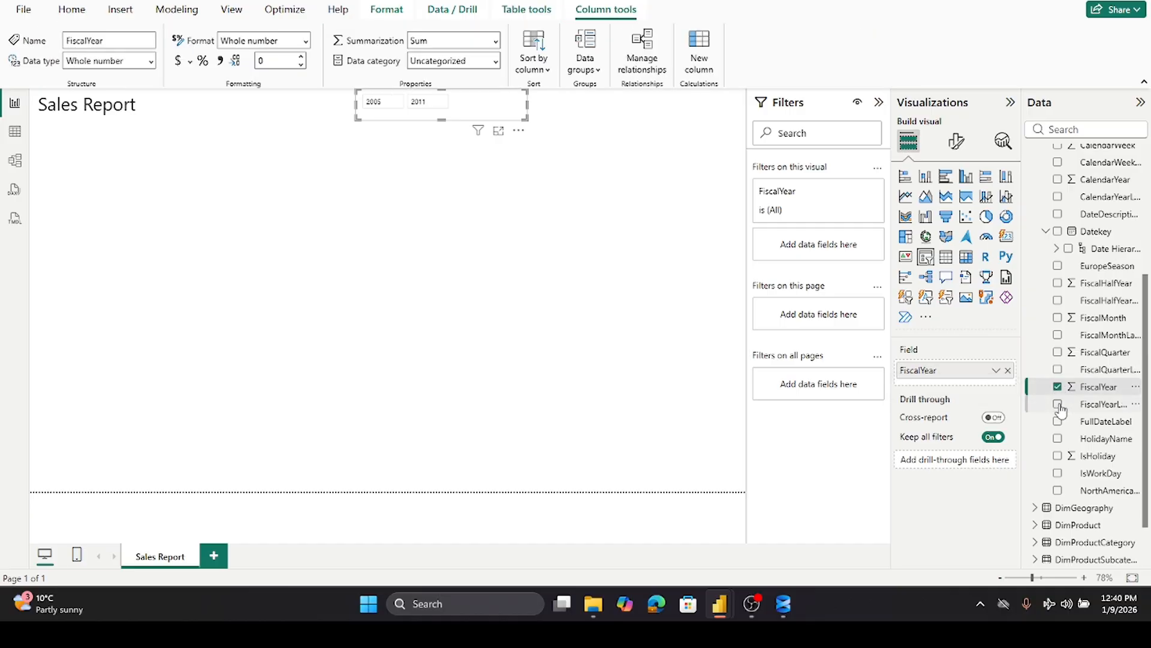
pyautogui.click(1058, 388)
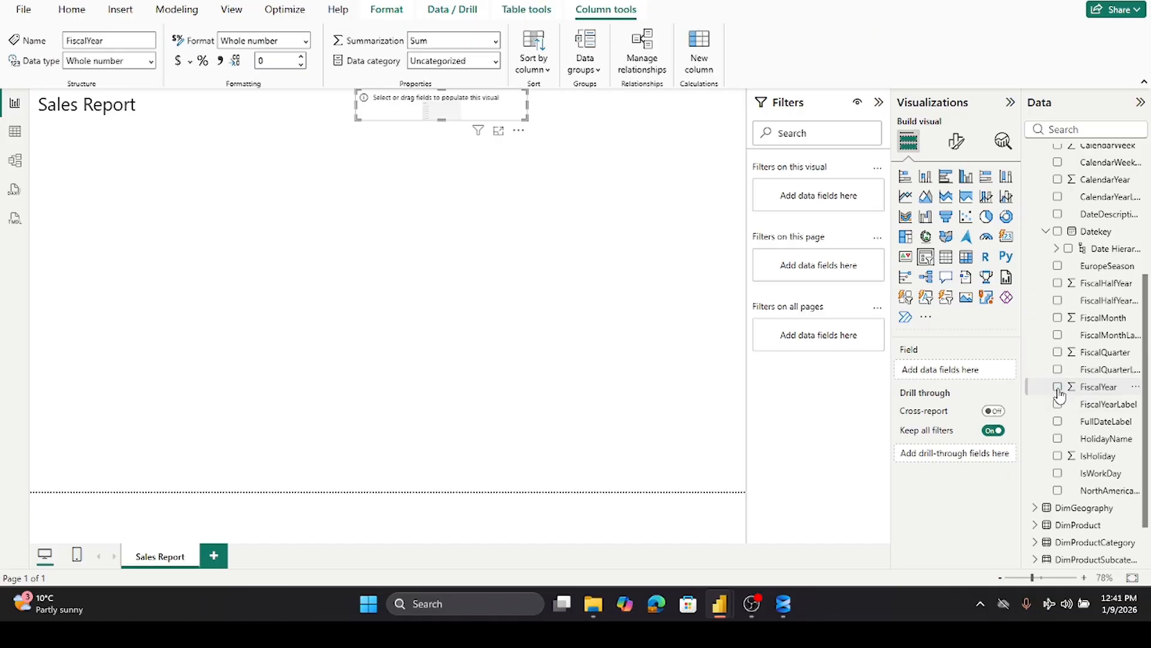
pyautogui.click(1059, 405)
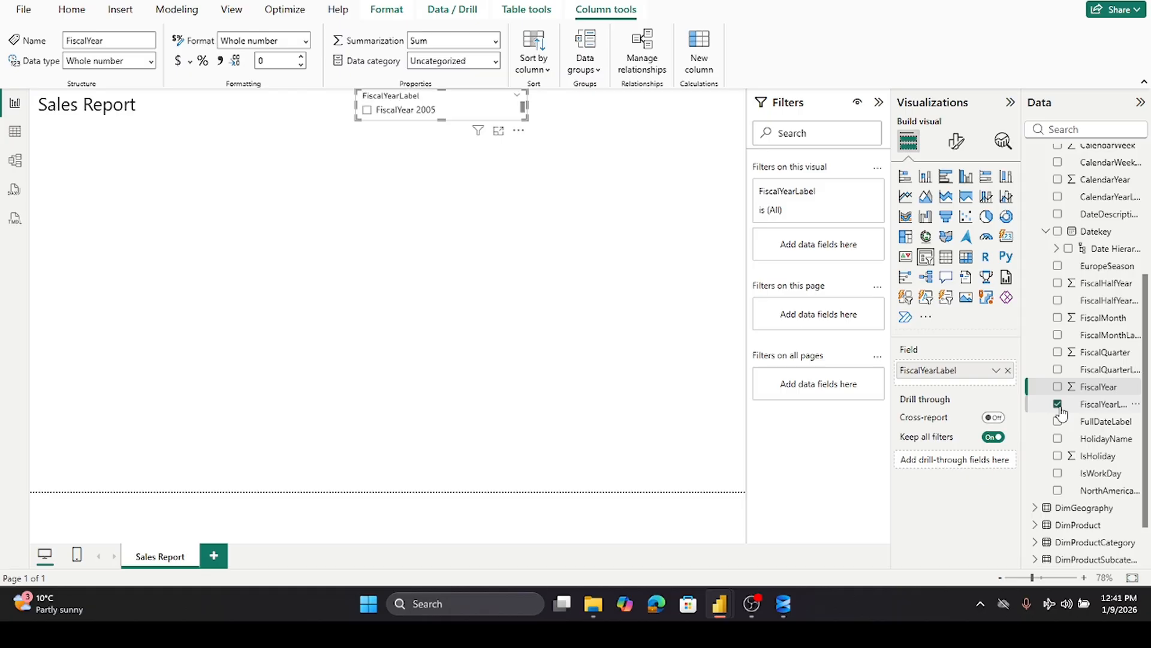
pyautogui.moveTo(526, 105); pyautogui.dragTo(662, 108)
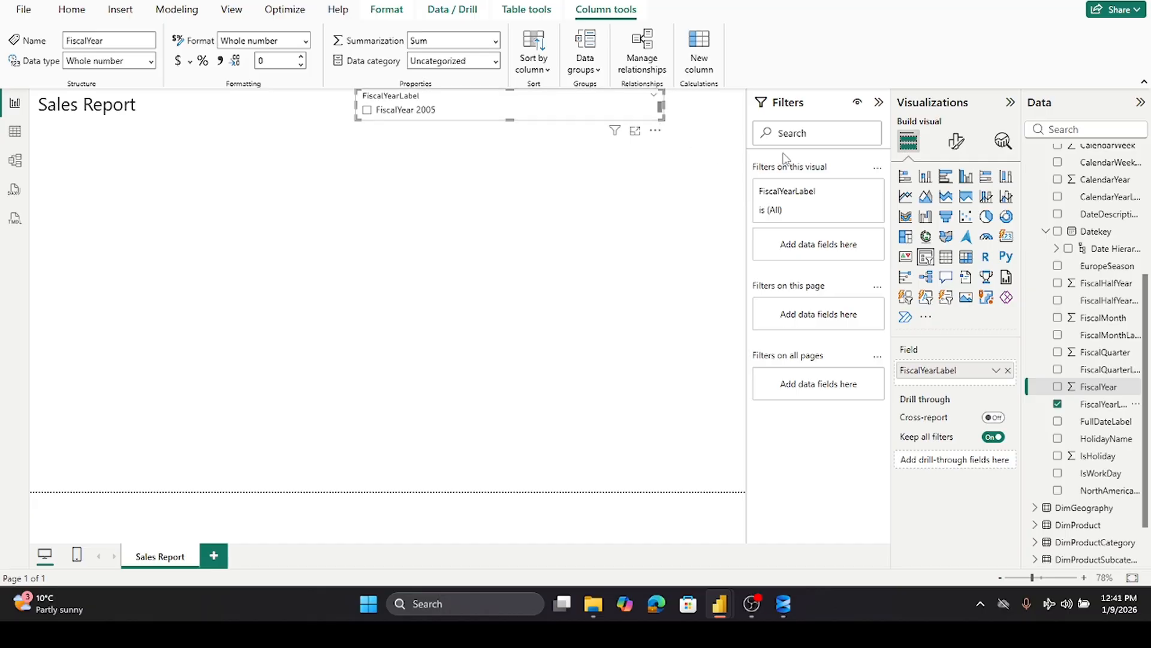
# - Set the slicer's style to Tile in its slicer settings
pyautogui.click(956, 147)
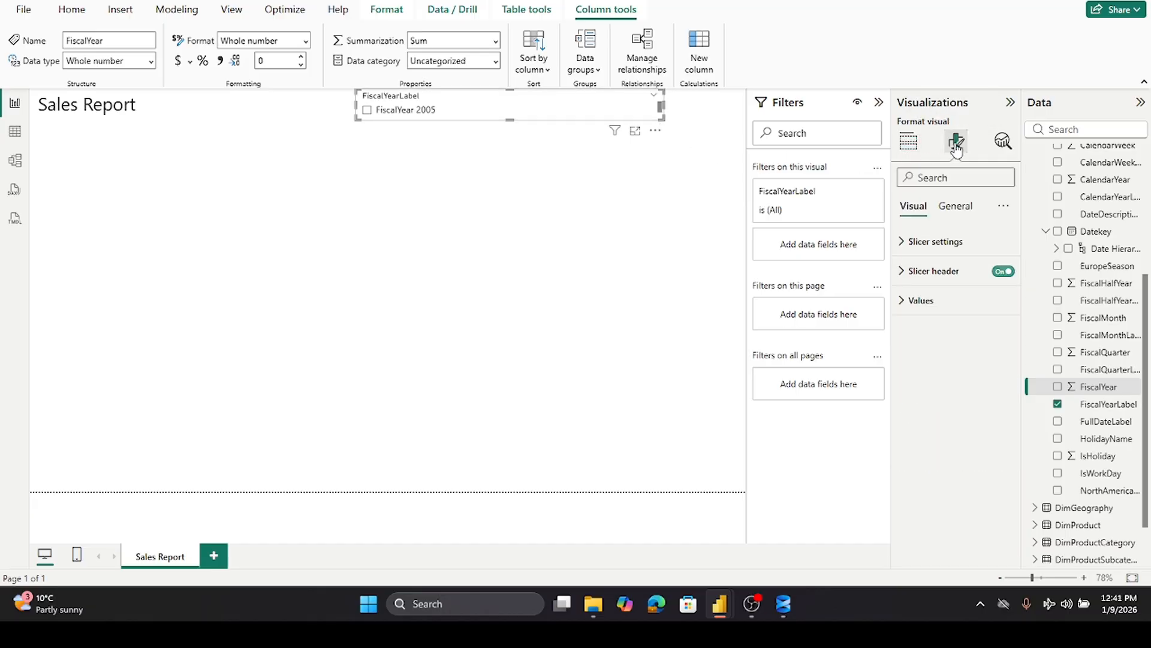
pyautogui.click(912, 246)
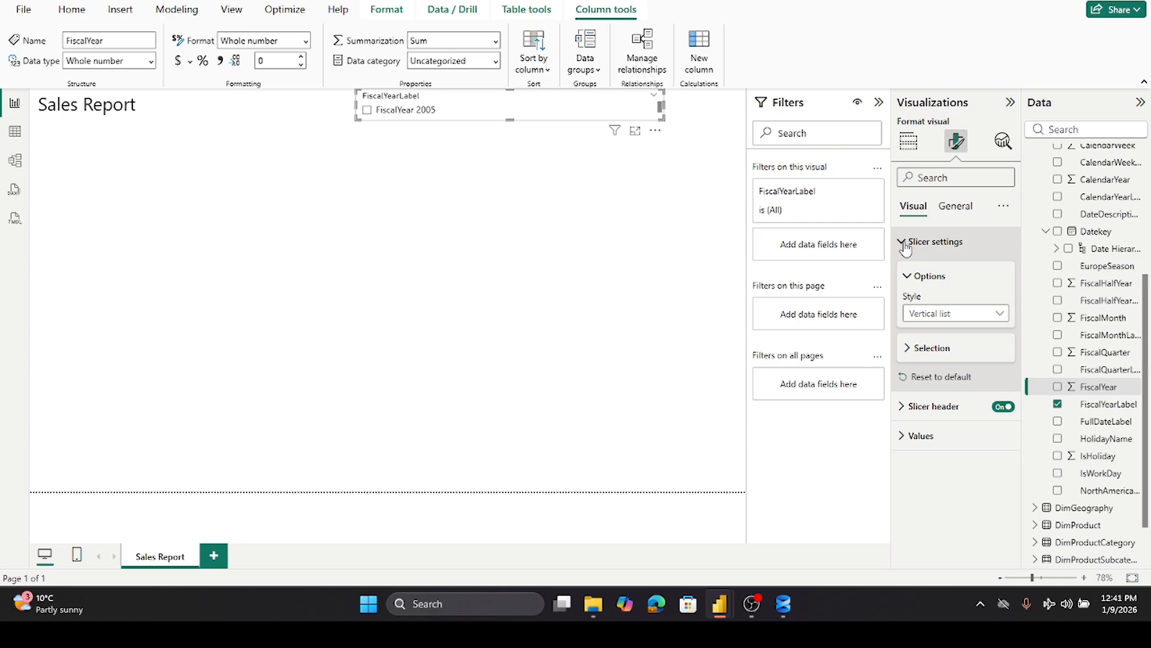
pyautogui.click(999, 315)
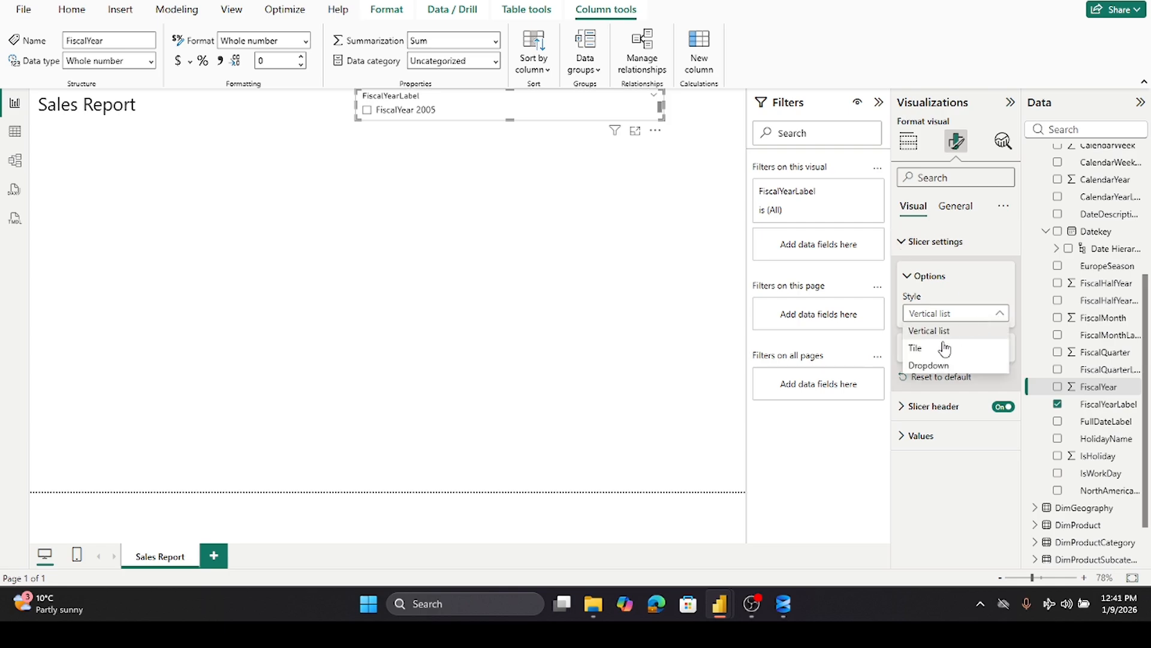
pyautogui.click(919, 349)
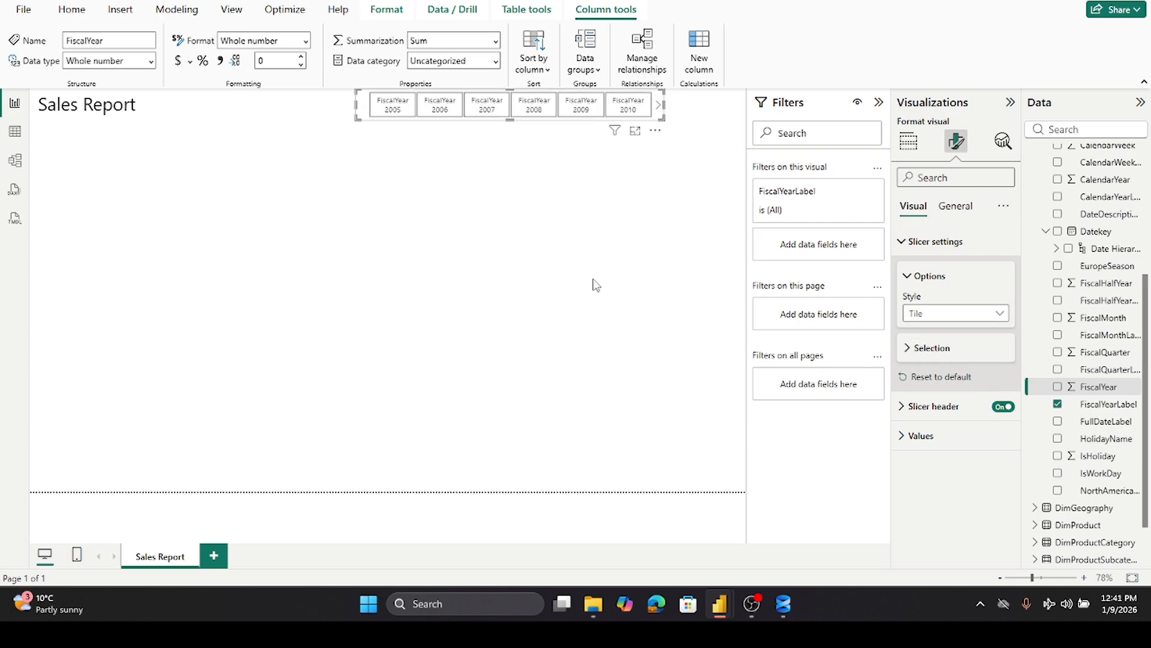
# - Filter the slicer visual to show only FiscalYear 2007, FiscalYear 2008 and FiscalYear 2009
pyautogui.click(879, 102)
pyautogui.click(879, 103)
pyautogui.click(848, 192)
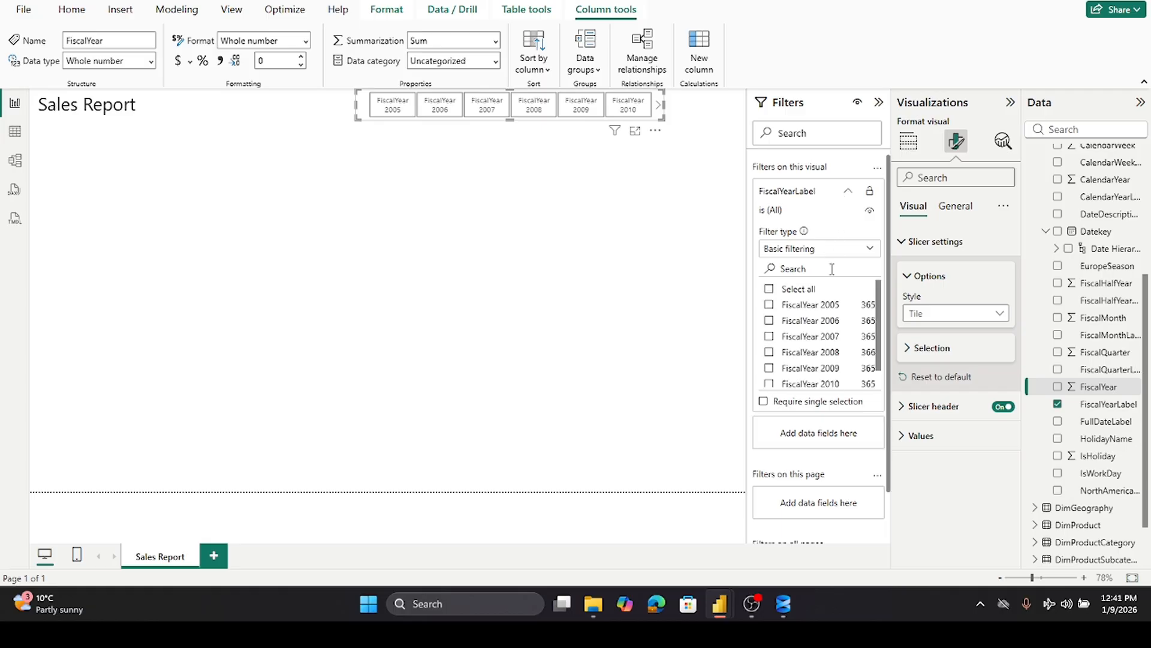
pyautogui.click(769, 336)
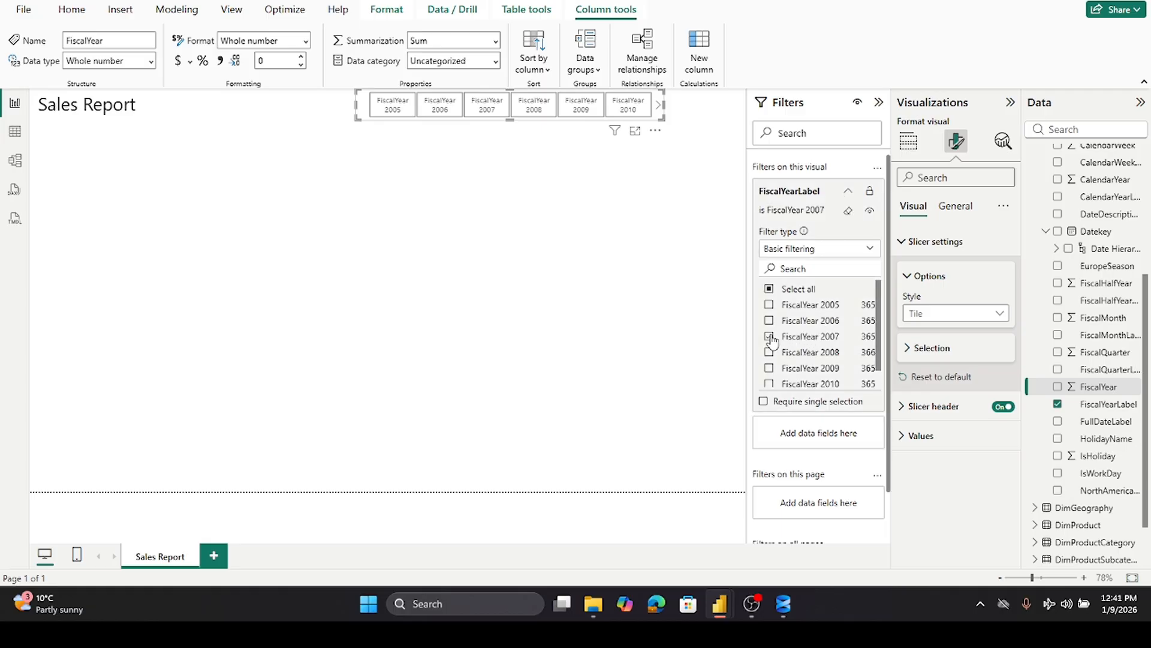
pyautogui.click(770, 352)
pyautogui.click(769, 368)
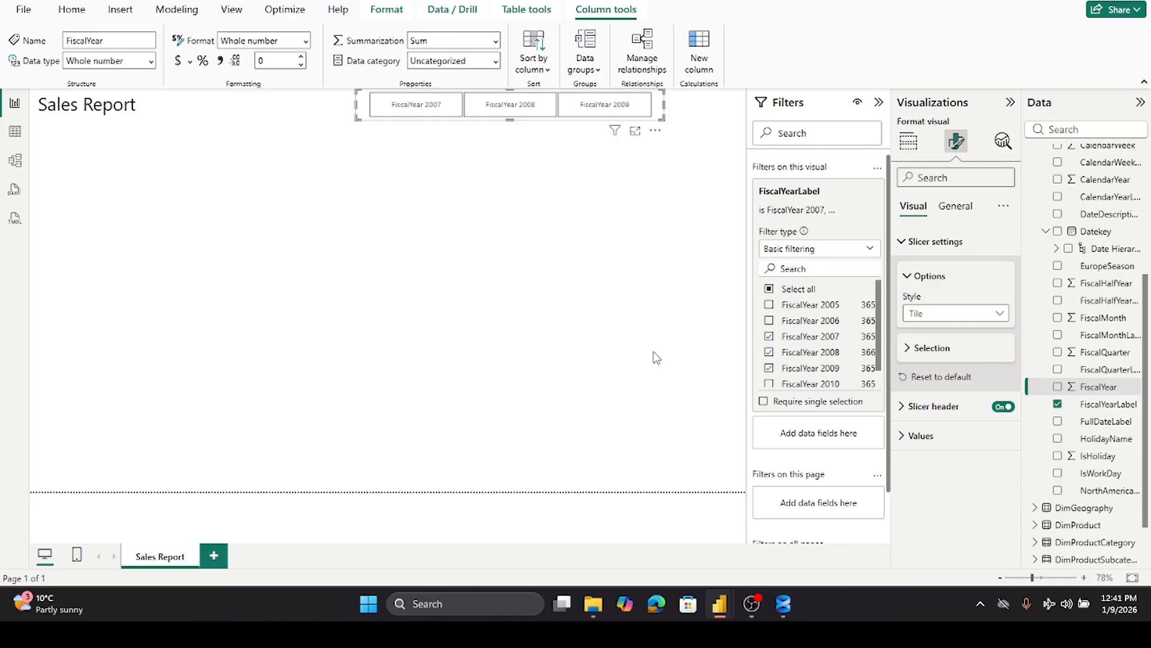
# - Insert a map visual below the report title and enlarge it slightly
pyautogui.click(656, 358)
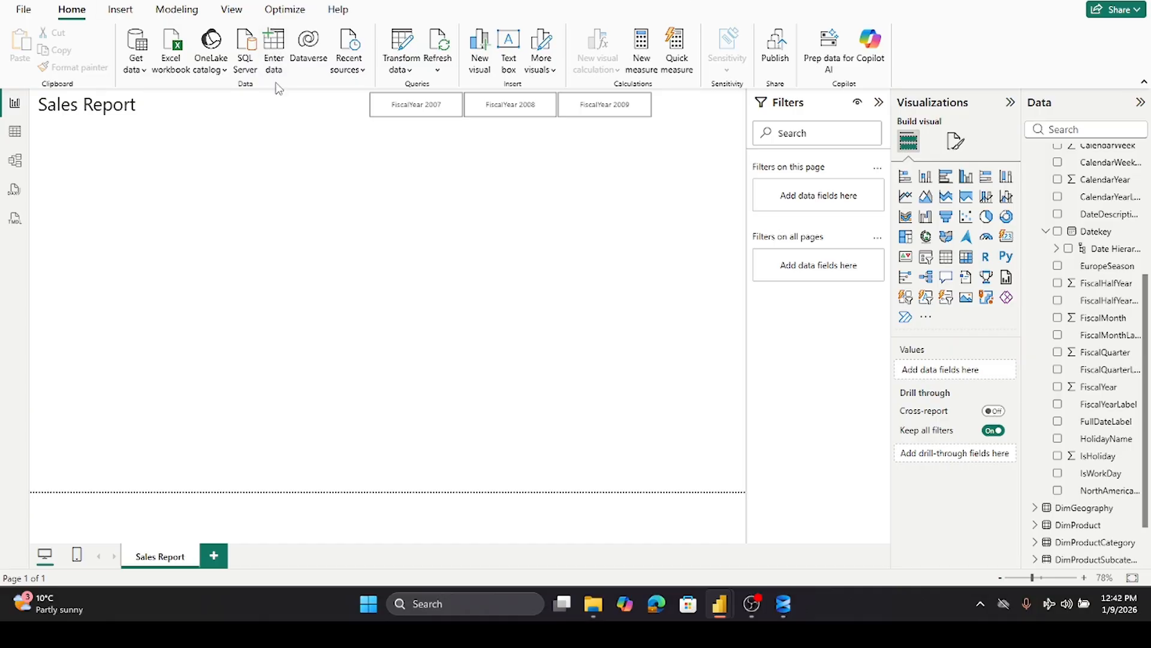
pyautogui.moveTo(966, 235); pyautogui.dragTo(216, 237)
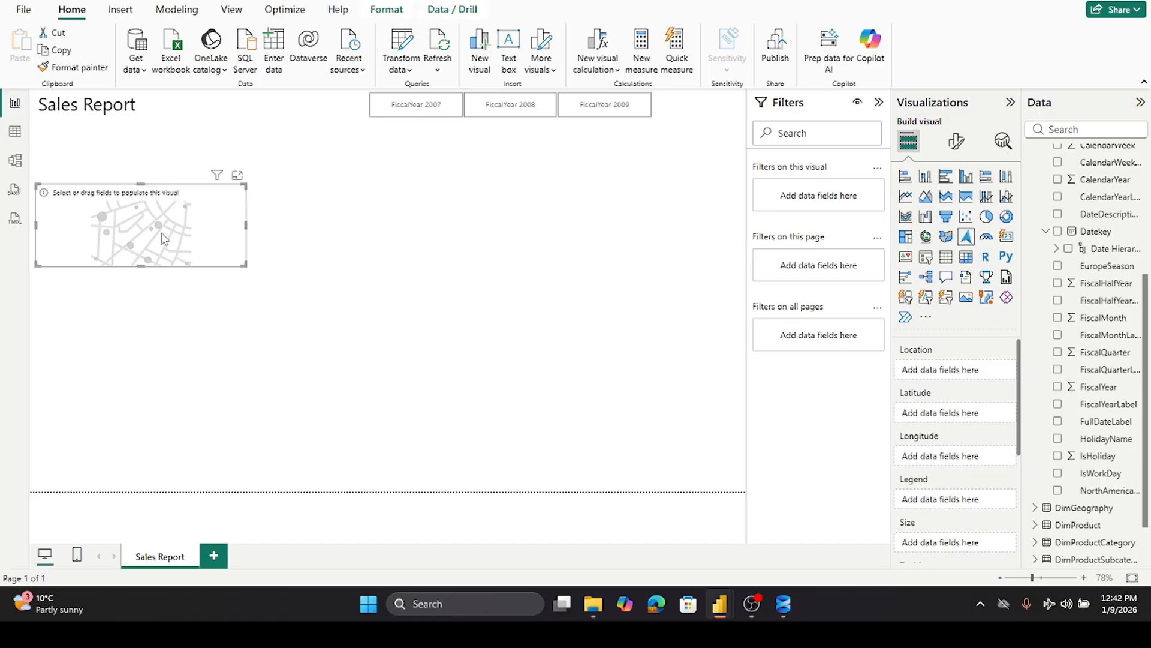
pyautogui.click(142, 171)
pyautogui.click(138, 192)
pyautogui.moveTo(138, 184); pyautogui.dragTo(136, 129)
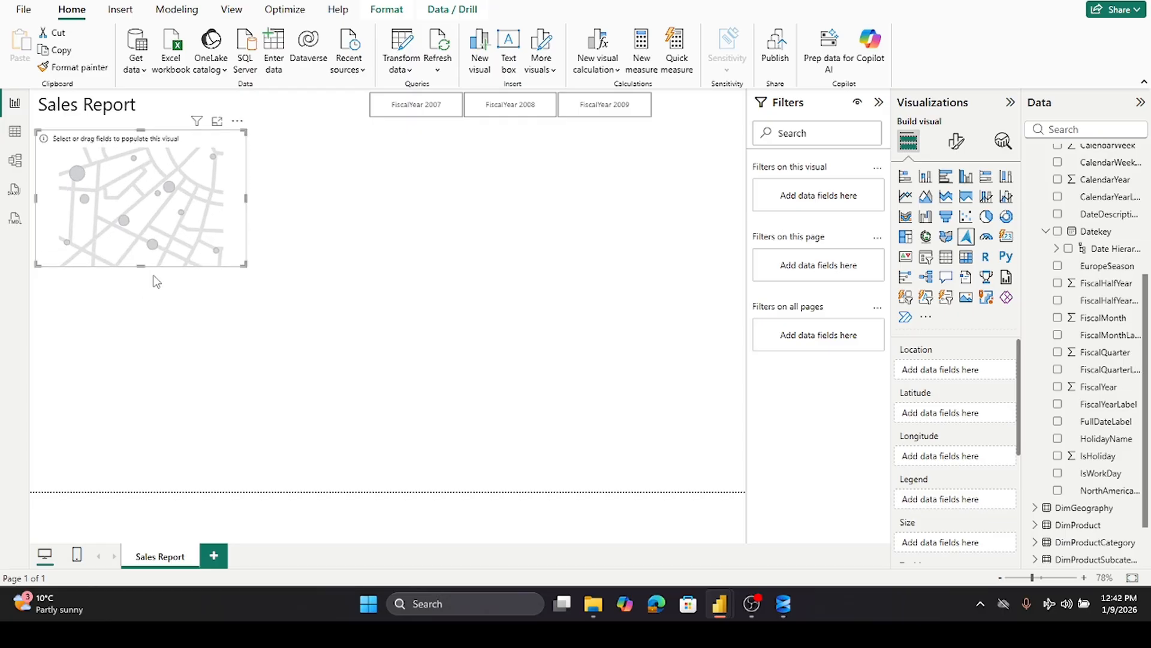
pyautogui.click(144, 271)
pyautogui.click(142, 265)
pyautogui.moveTo(142, 267); pyautogui.dragTo(142, 281)
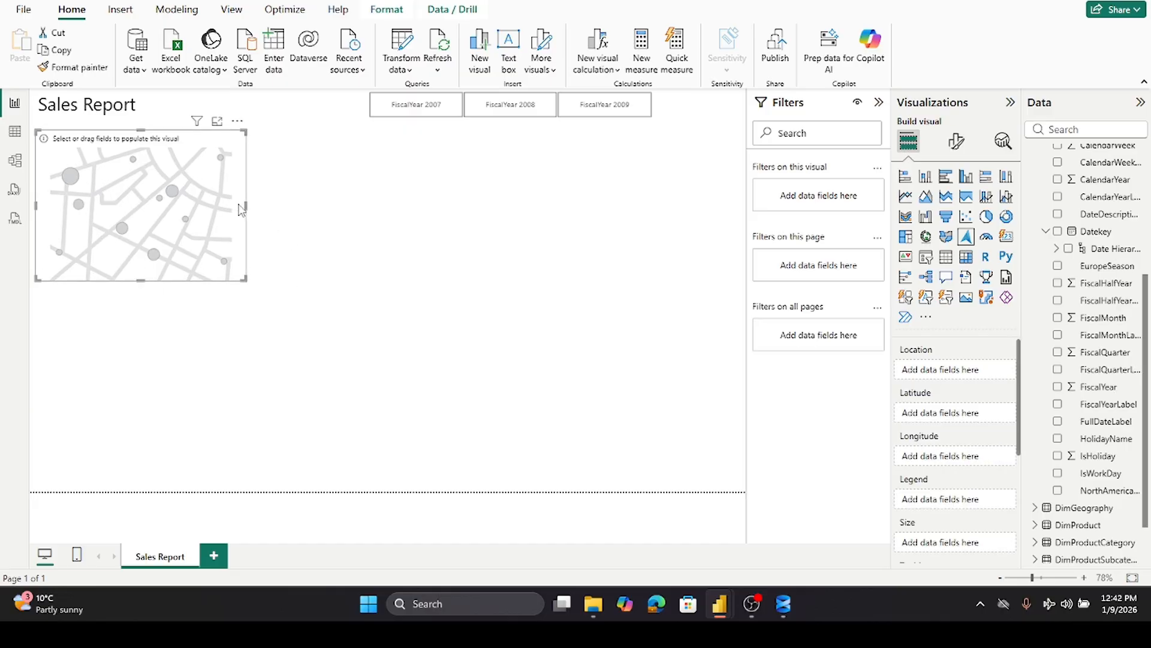
pyautogui.moveTo(246, 210); pyautogui.dragTo(296, 227)
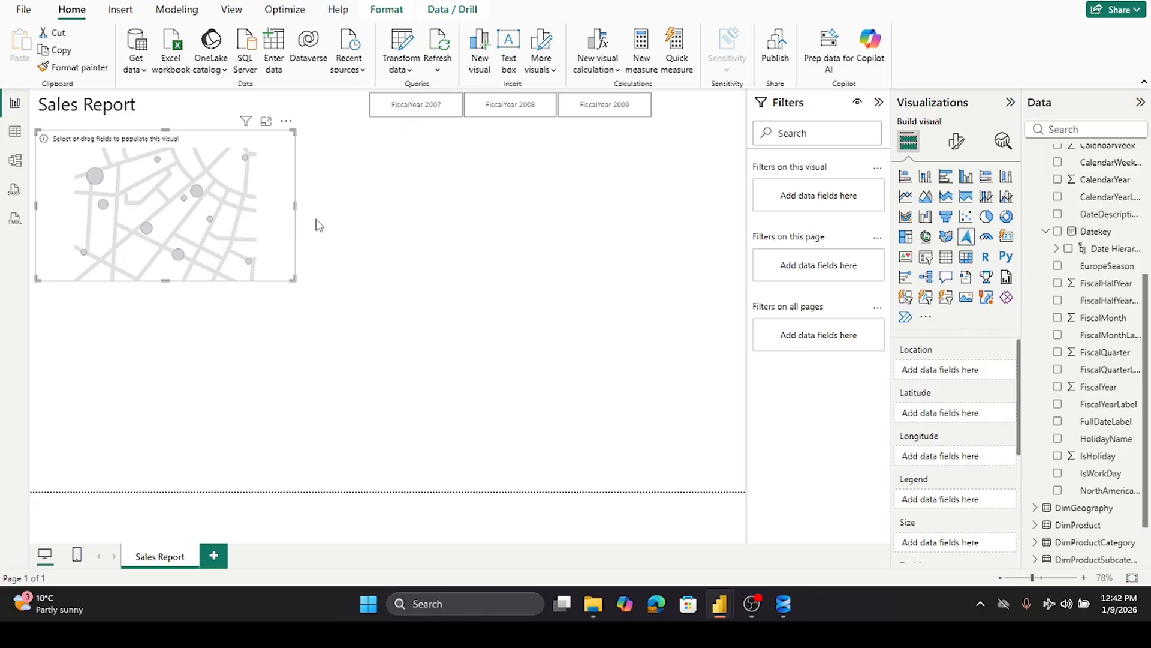
# - Add the DimGeography table's RegionCountryName field to the map's Location well
pyautogui.scroll(5, 1107, 242)
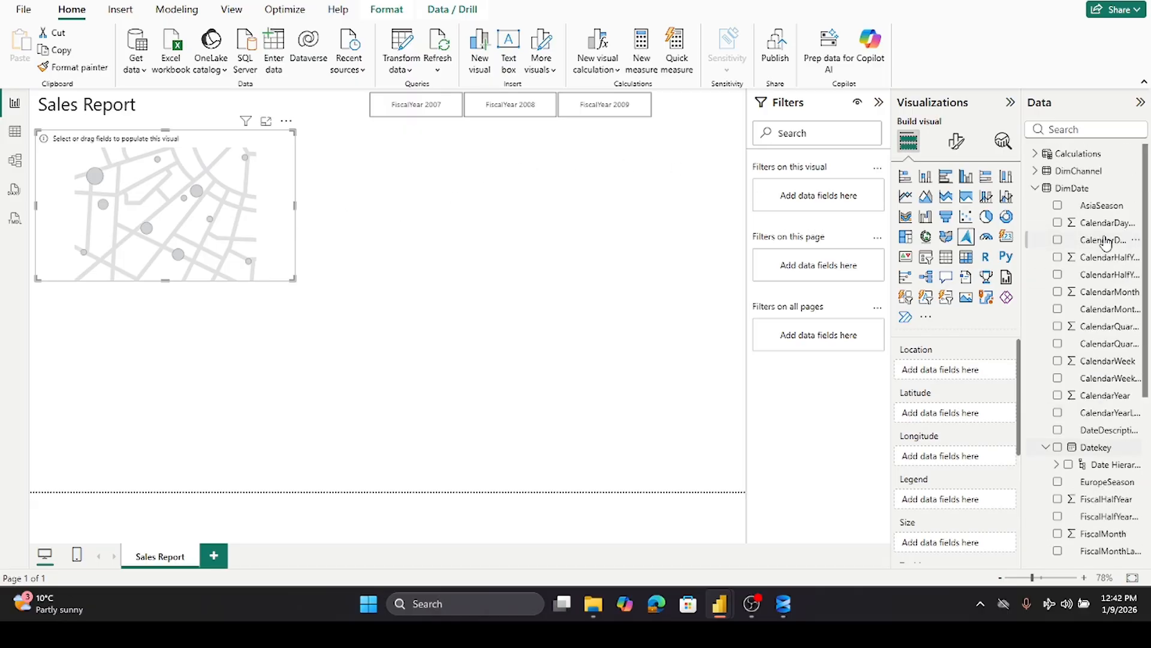
pyautogui.click(1035, 190)
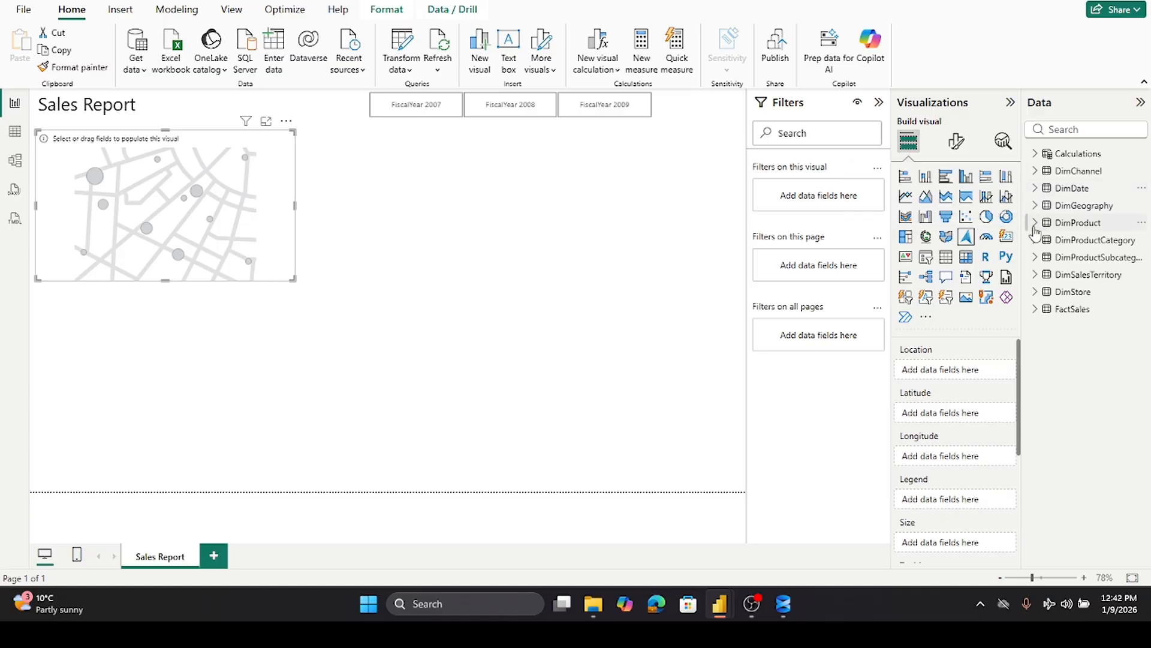
pyautogui.moveTo(1022, 238)
pyautogui.mouseDown()
pyautogui.moveTo(967, 237)
pyautogui.moveTo(999, 236)
pyautogui.mouseUp()
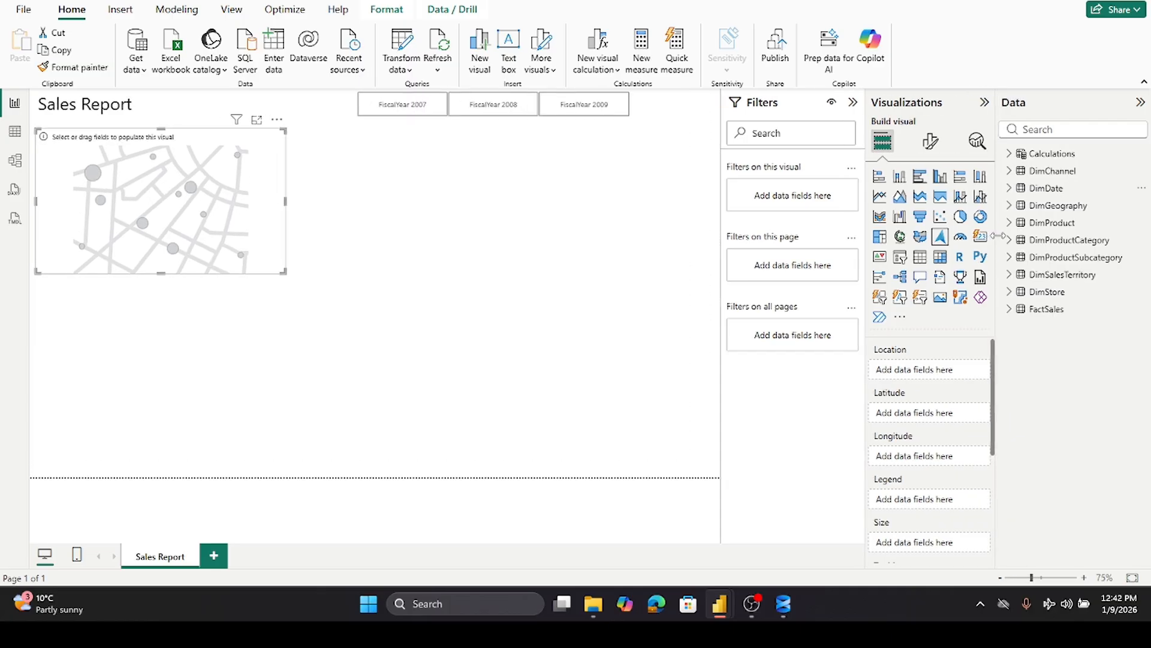
pyautogui.click(1011, 207)
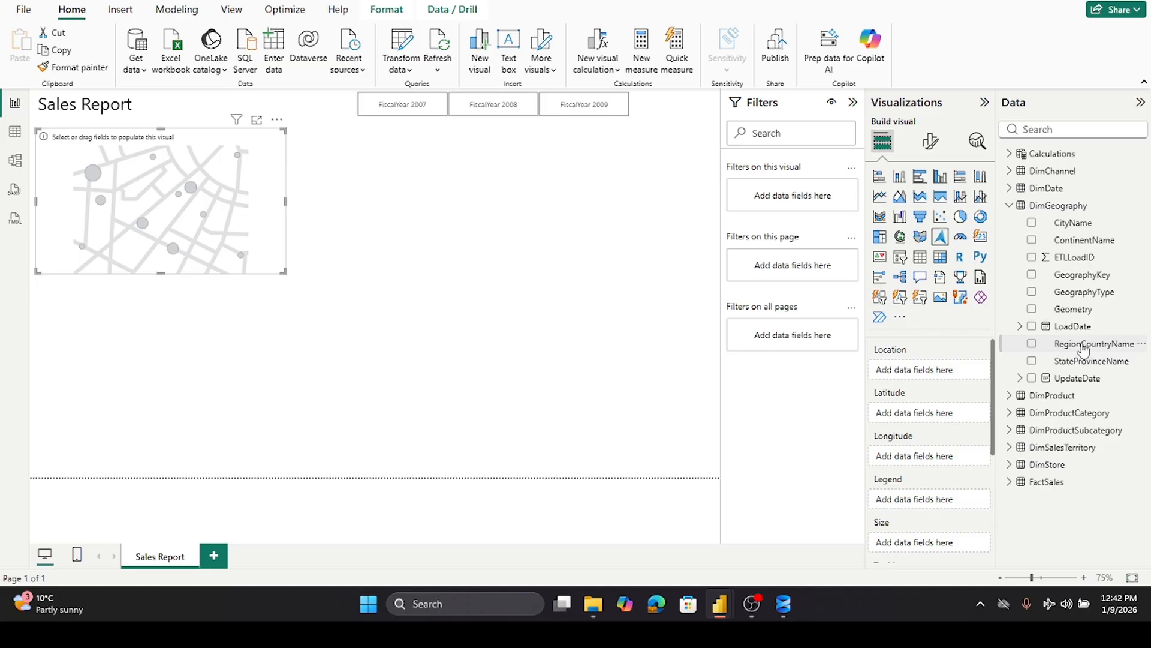
pyautogui.moveTo(1083, 348); pyautogui.dragTo(950, 373)
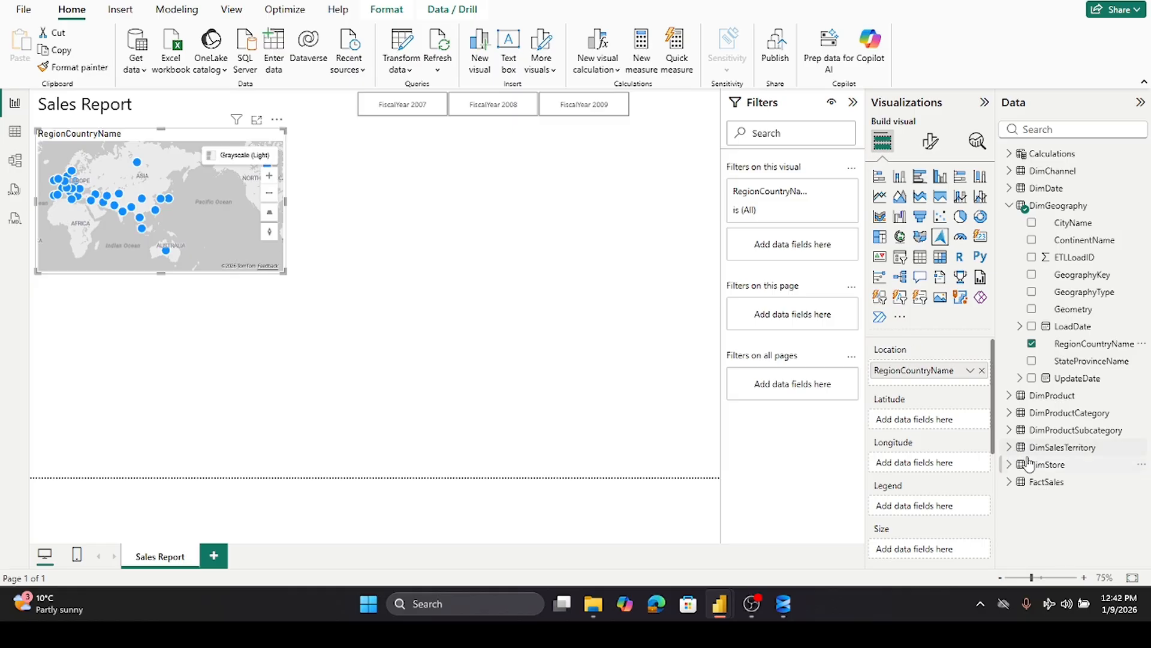
# - Add the Total Sales measure to the map's bubble Size and enlarge the map visual
pyautogui.click(1010, 207)
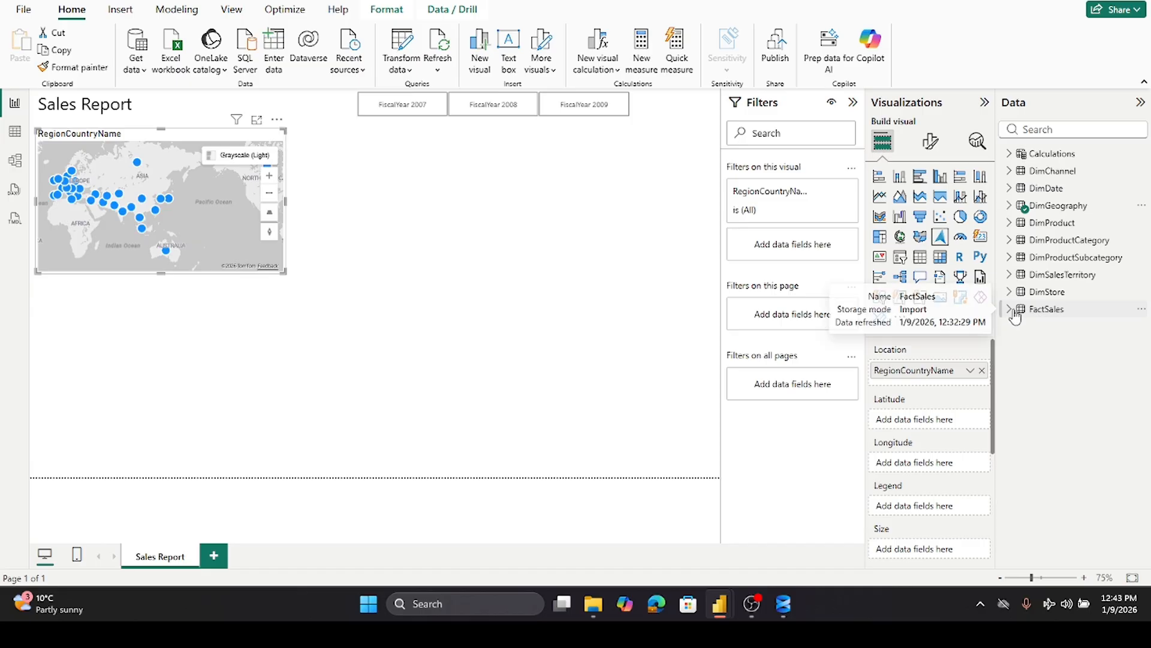
pyautogui.click(1010, 154)
pyautogui.moveTo(1062, 295); pyautogui.dragTo(937, 549)
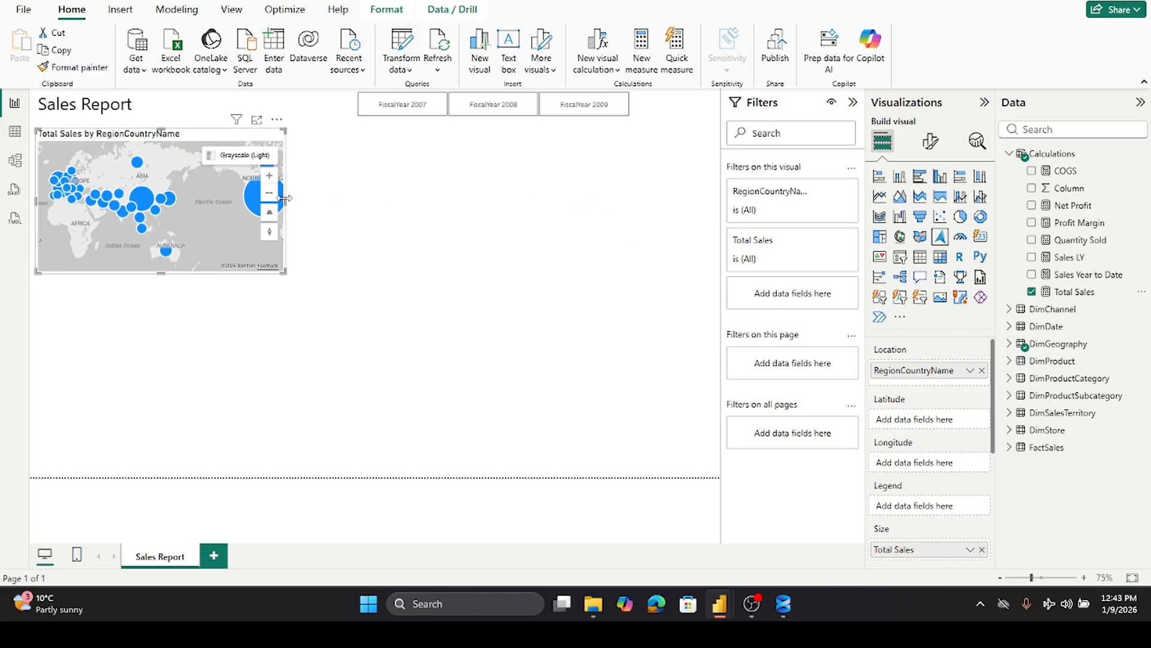
pyautogui.moveTo(285, 198); pyautogui.dragTo(318, 199)
pyautogui.moveTo(347, 217); pyautogui.dragTo(308, 206)
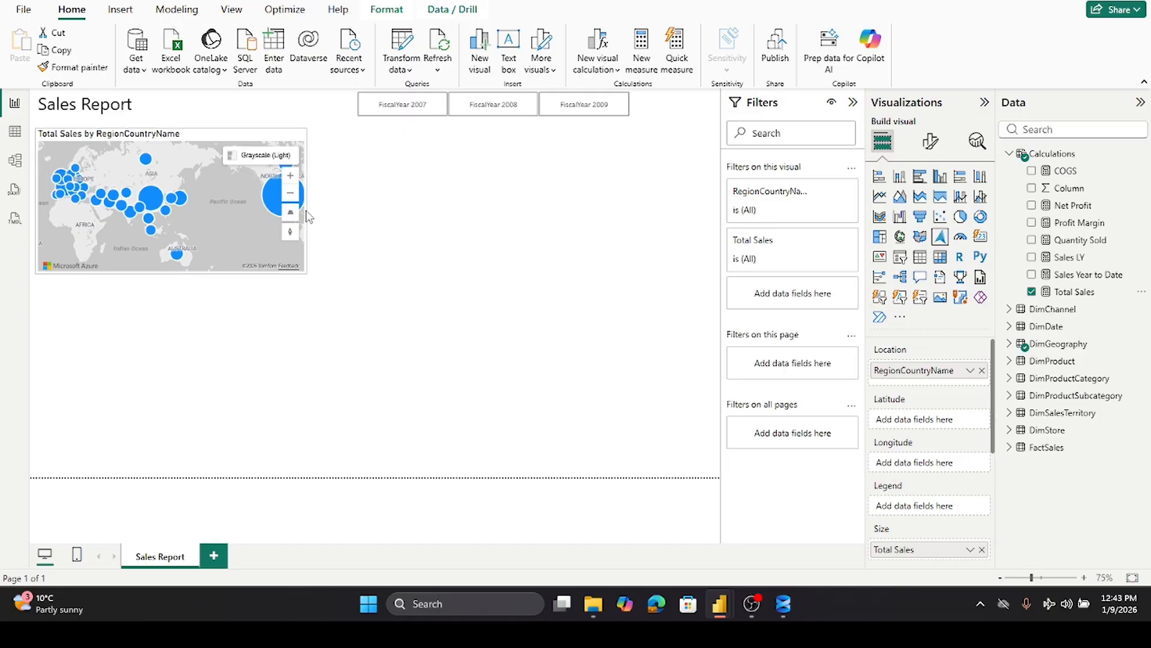
pyautogui.moveTo(173, 275); pyautogui.dragTo(184, 323)
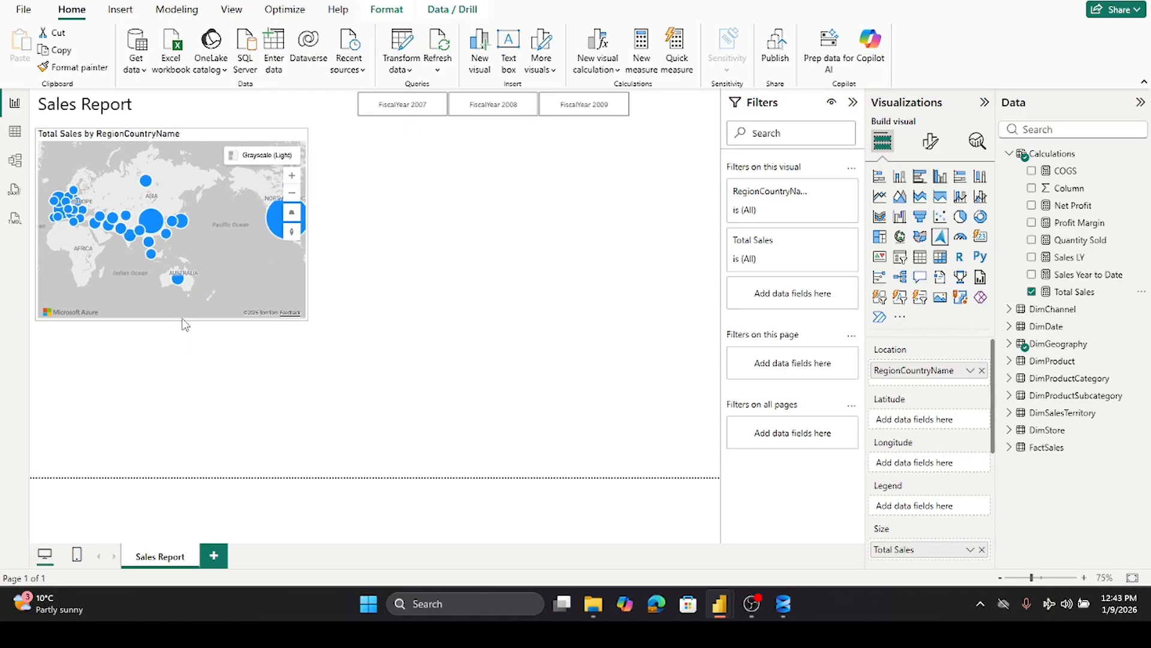
# - Change the map's title text to "Total Sales by Country" in its general format settings
pyautogui.moveTo(153, 229)
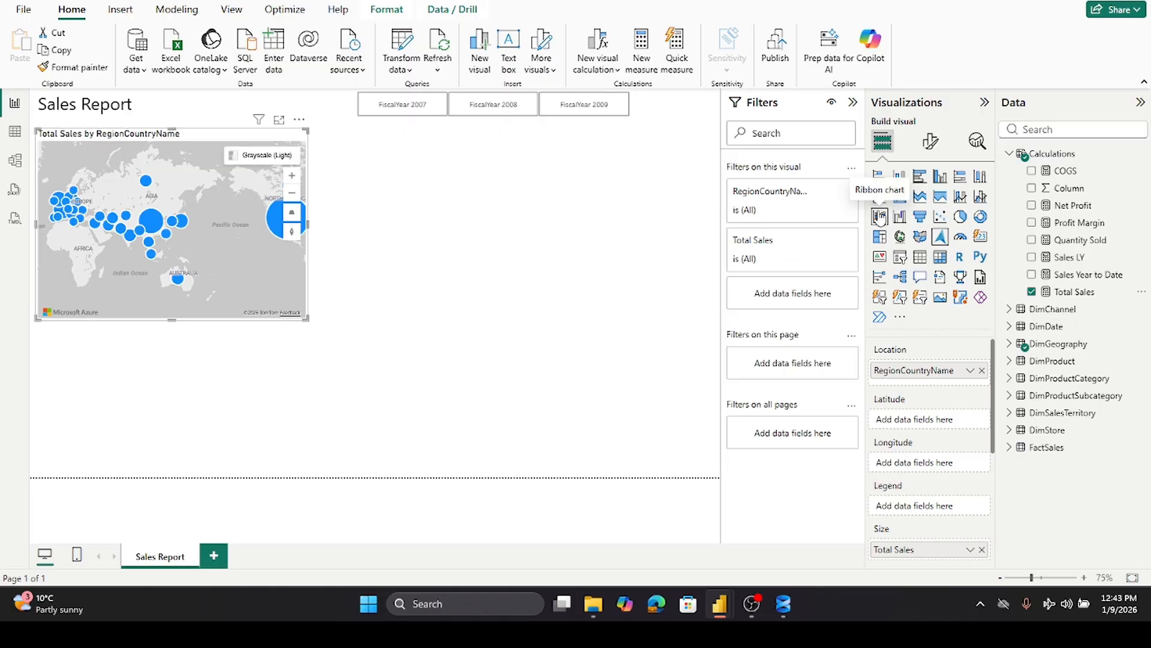
pyautogui.click(930, 144)
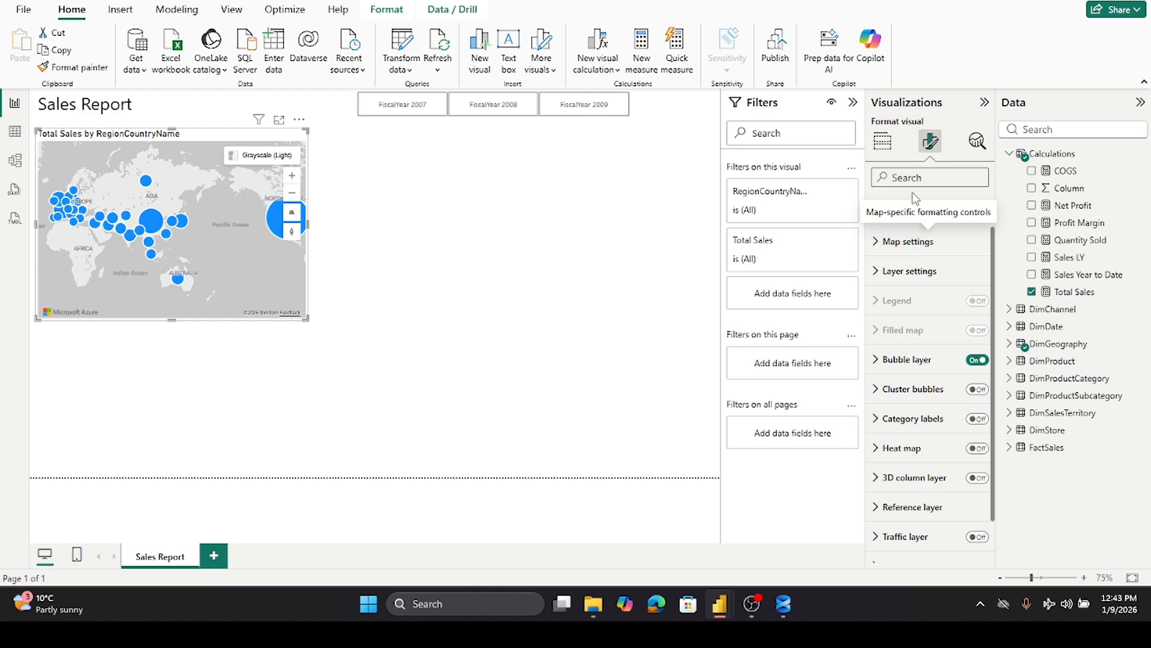
pyautogui.click(928, 206)
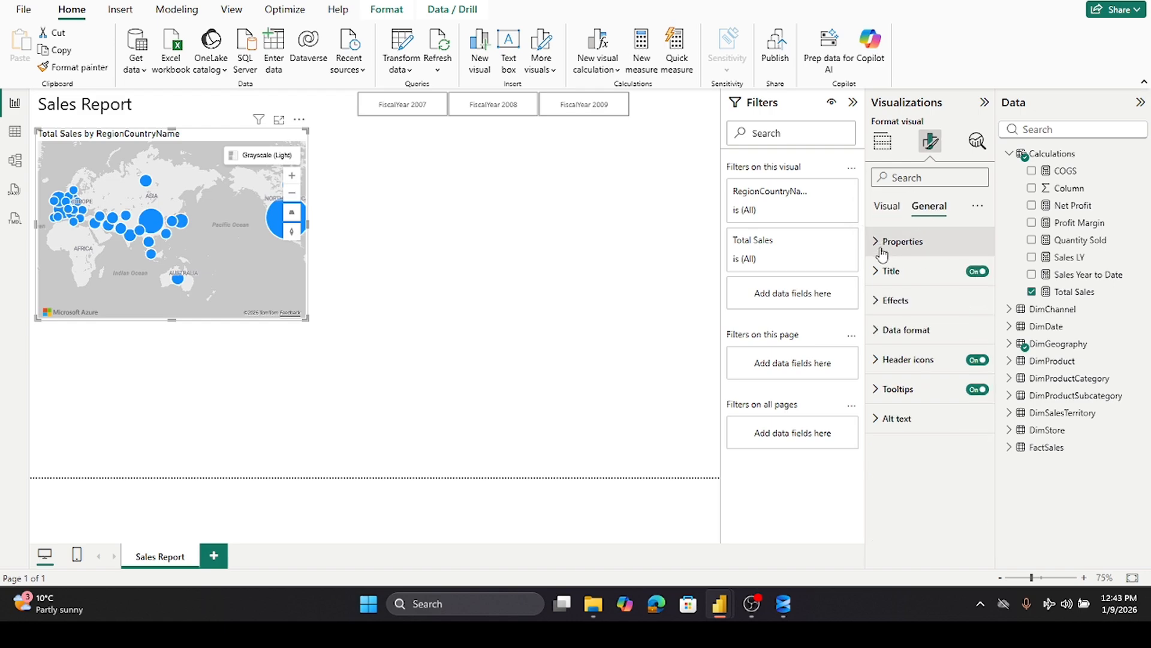
pyautogui.click(892, 272)
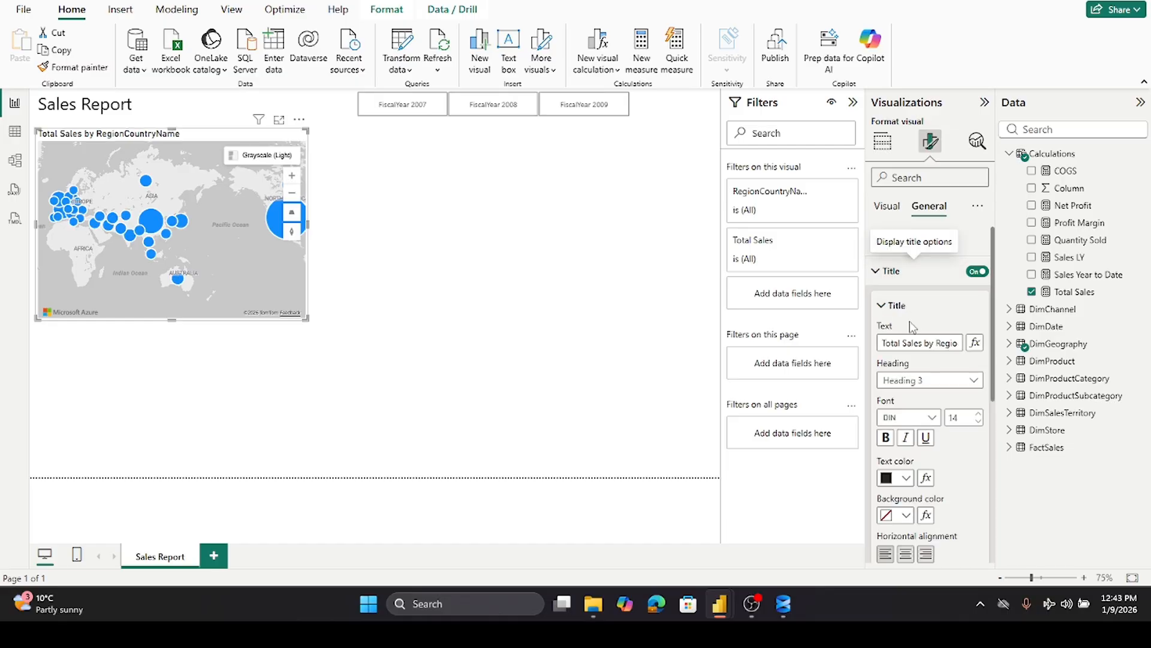
pyautogui.tripleClick(937, 345)
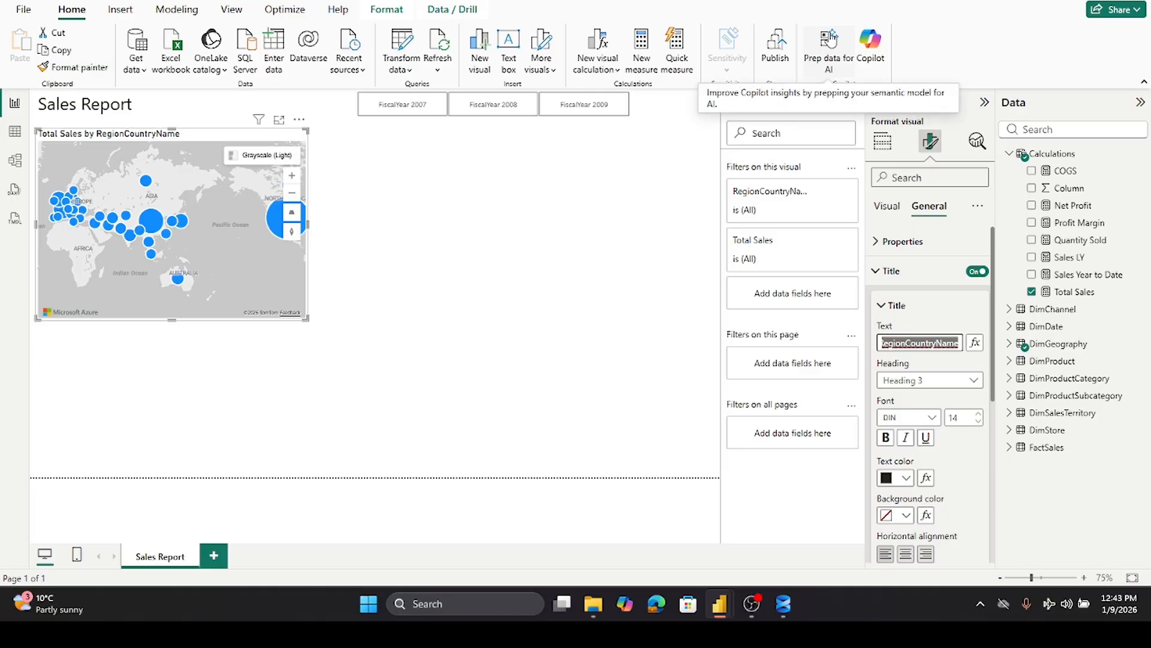
pyautogui.write('Total Sales by Co')
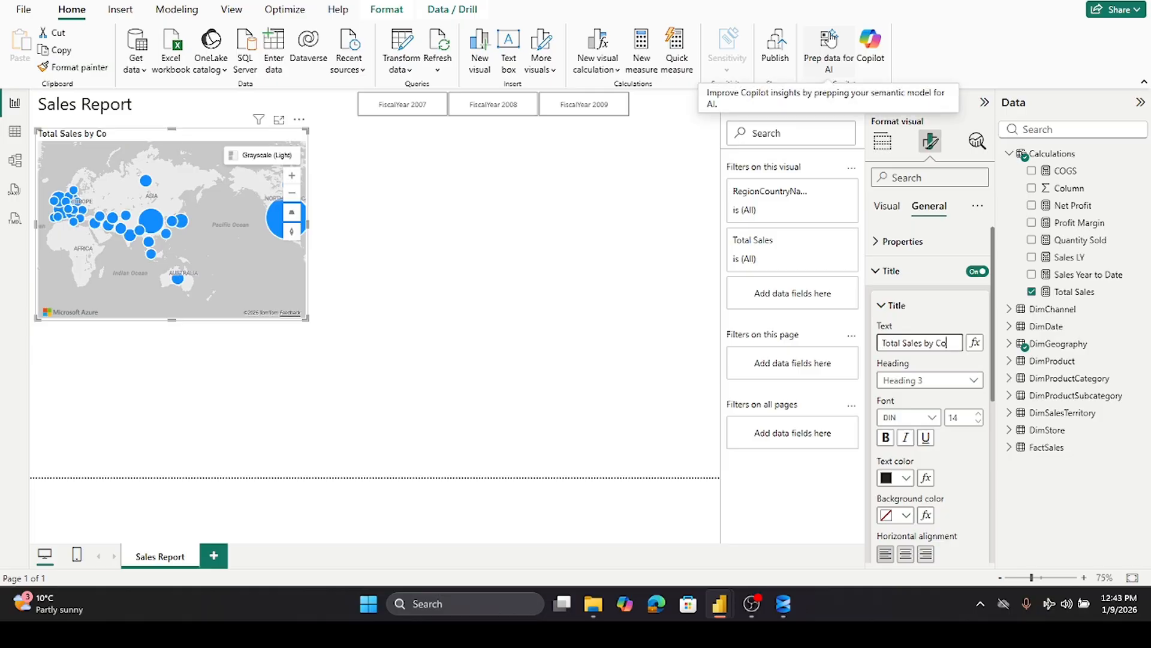
pyautogui.write('untry')
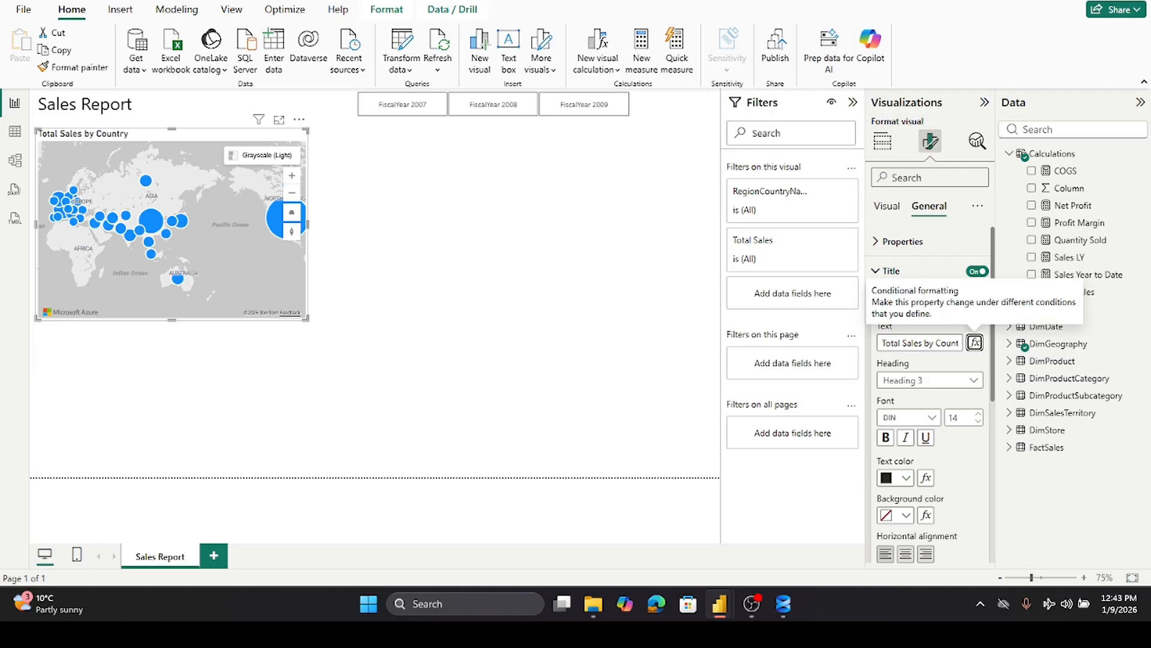
pyautogui.click(396, 191)
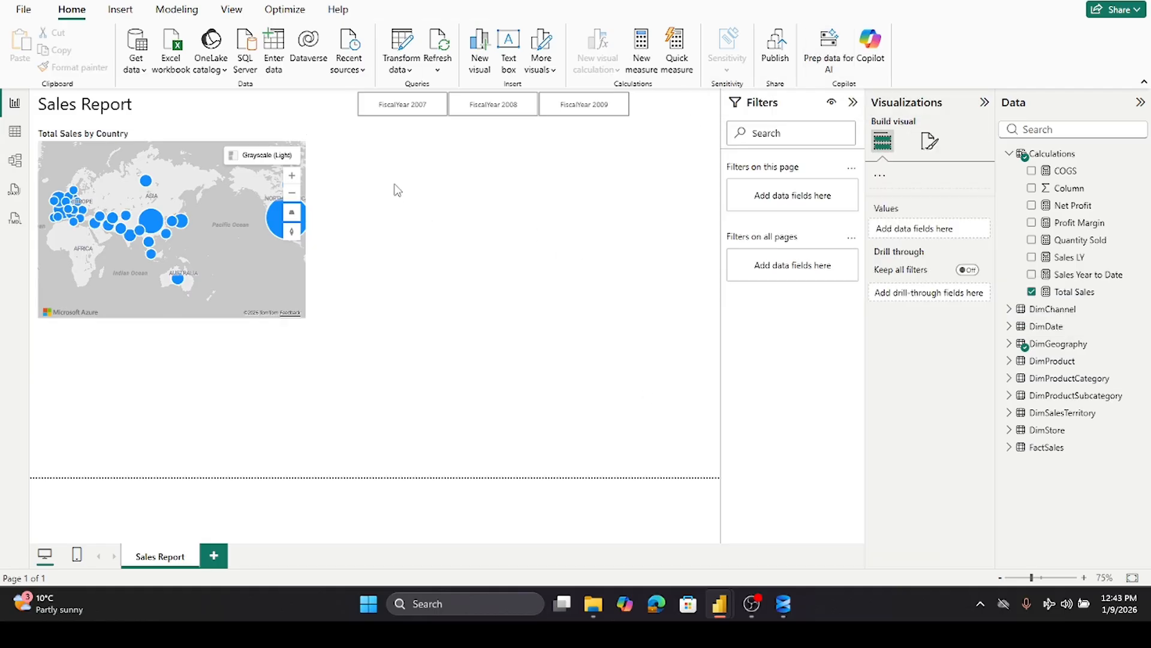
# - Collapse the Filters pane and narrow the map visual slightly
pyautogui.click(853, 102)
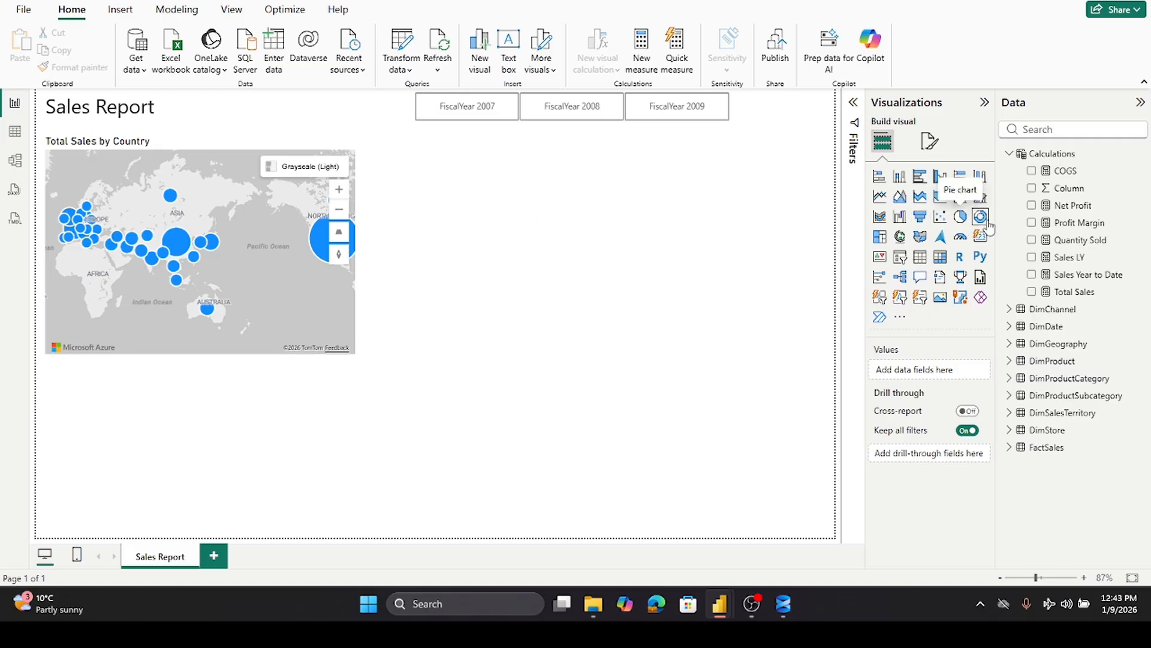
pyautogui.click(336, 347)
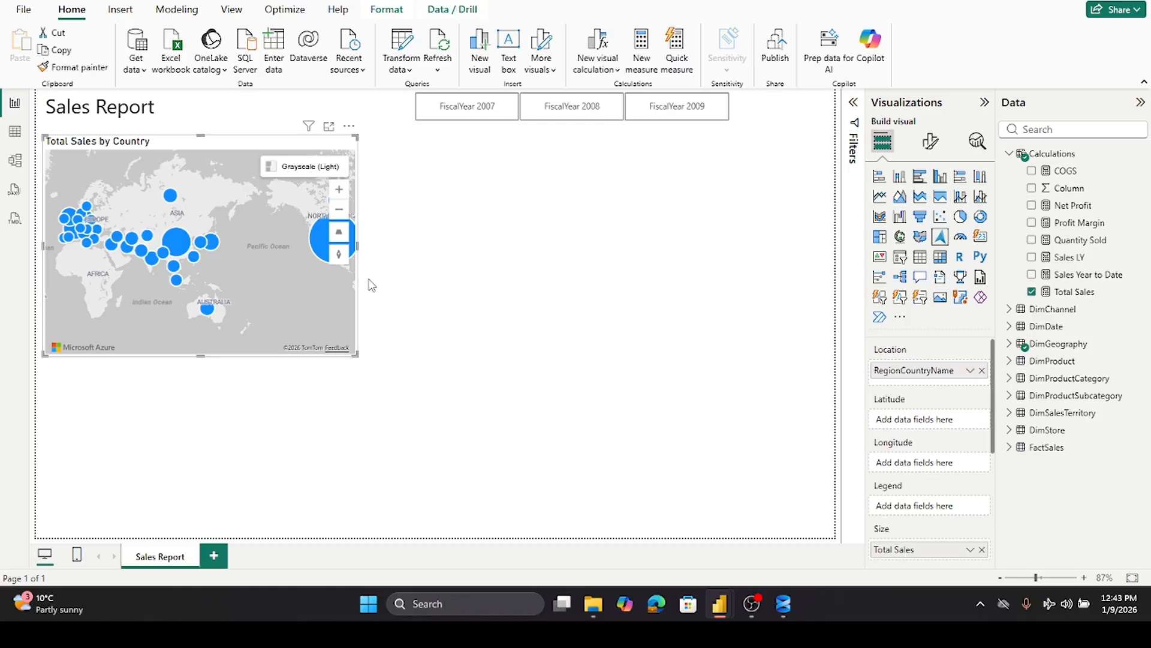
pyautogui.moveTo(357, 248); pyautogui.dragTo(314, 247)
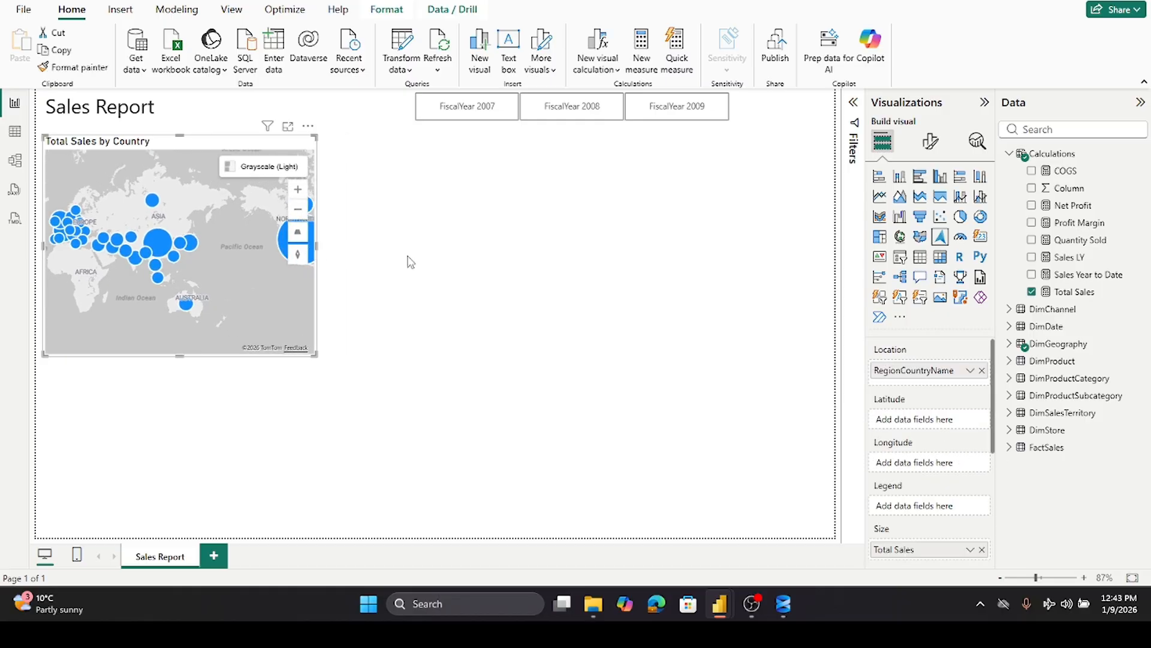
pyautogui.click(570, 240)
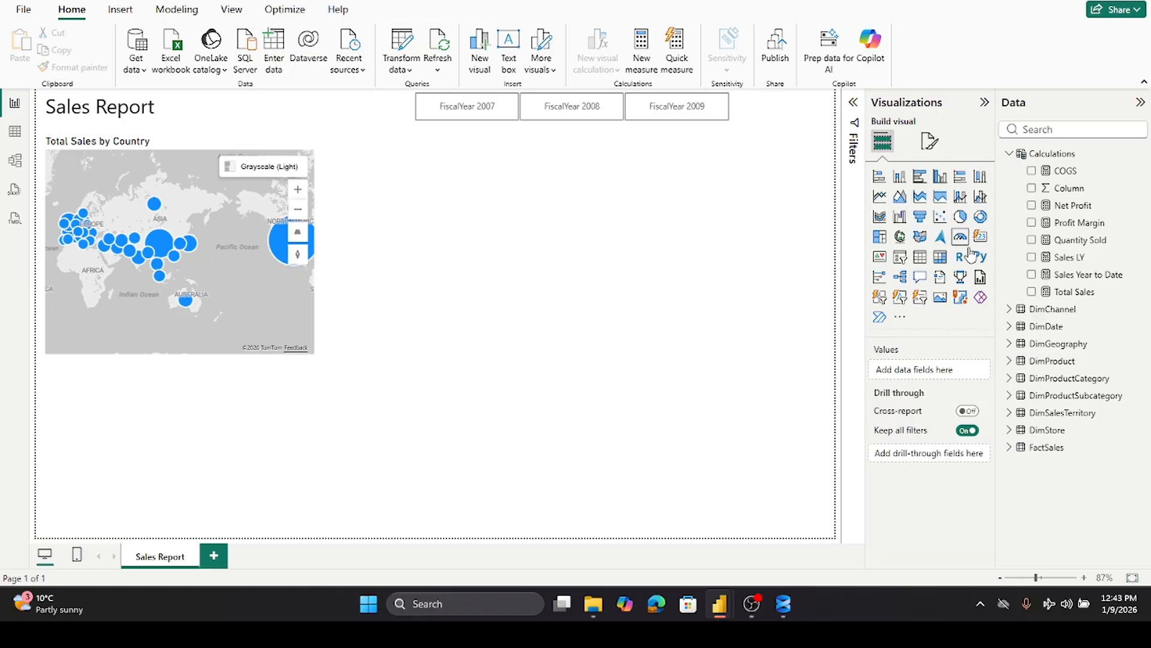
# - Insert a donut chart beside the map and shorten it to match the map's upper part
pyautogui.click(981, 217)
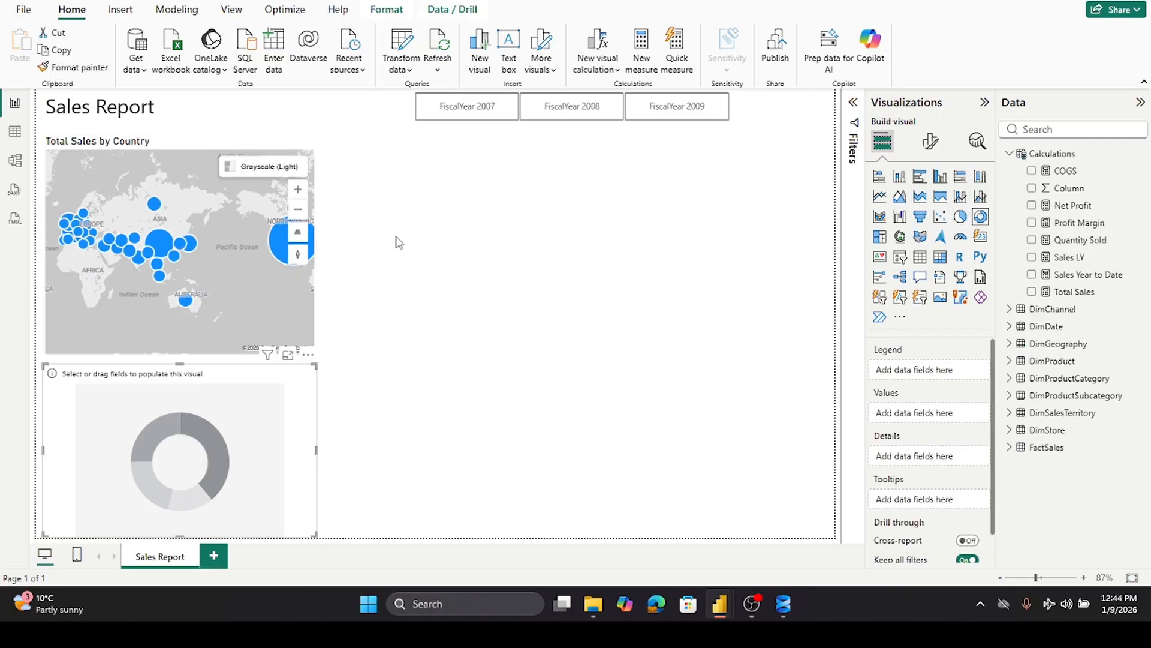
pyautogui.moveTo(214, 442); pyautogui.dragTo(489, 228)
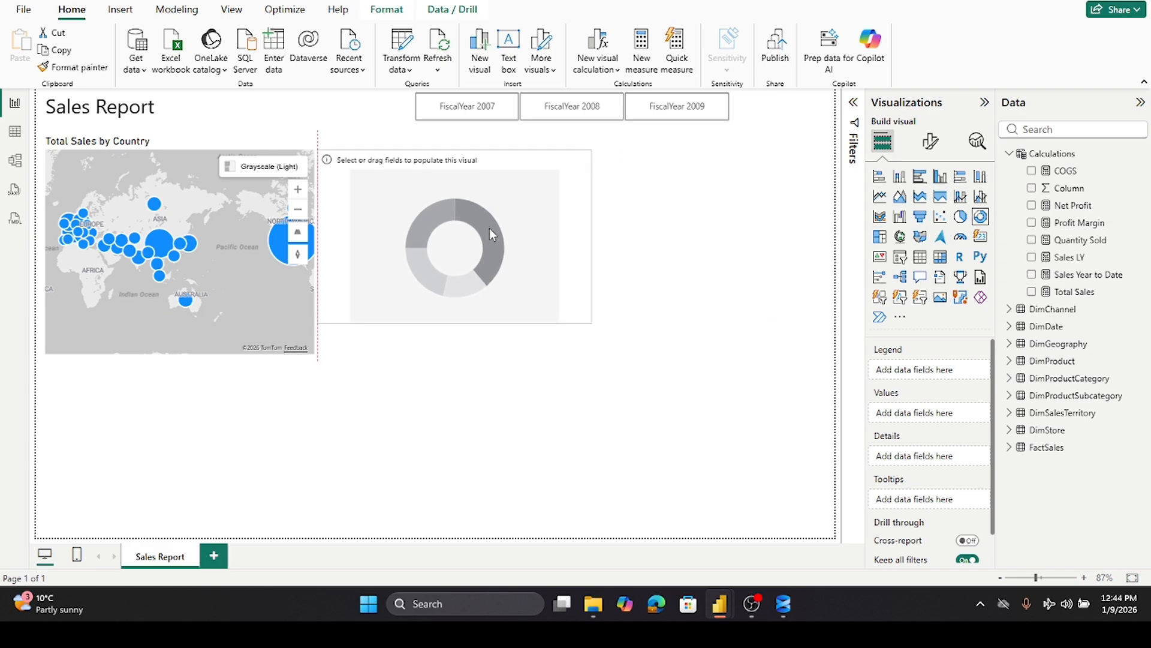
pyautogui.moveTo(454, 327); pyautogui.dragTo(451, 358)
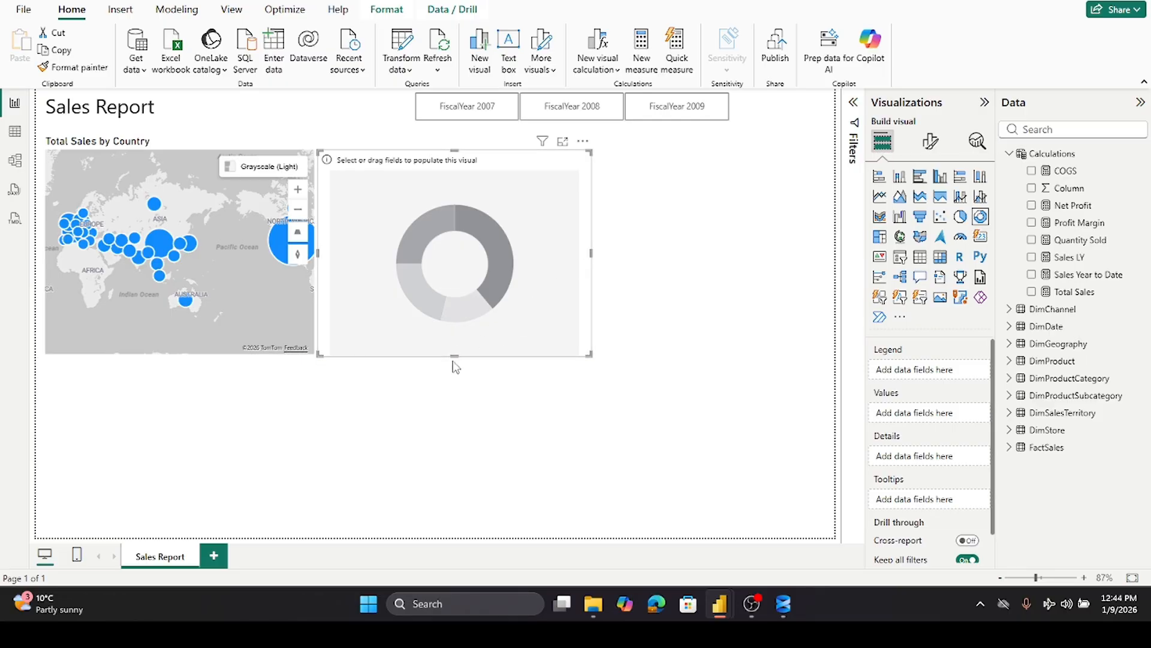
pyautogui.moveTo(454, 356); pyautogui.dragTo(447, 268)
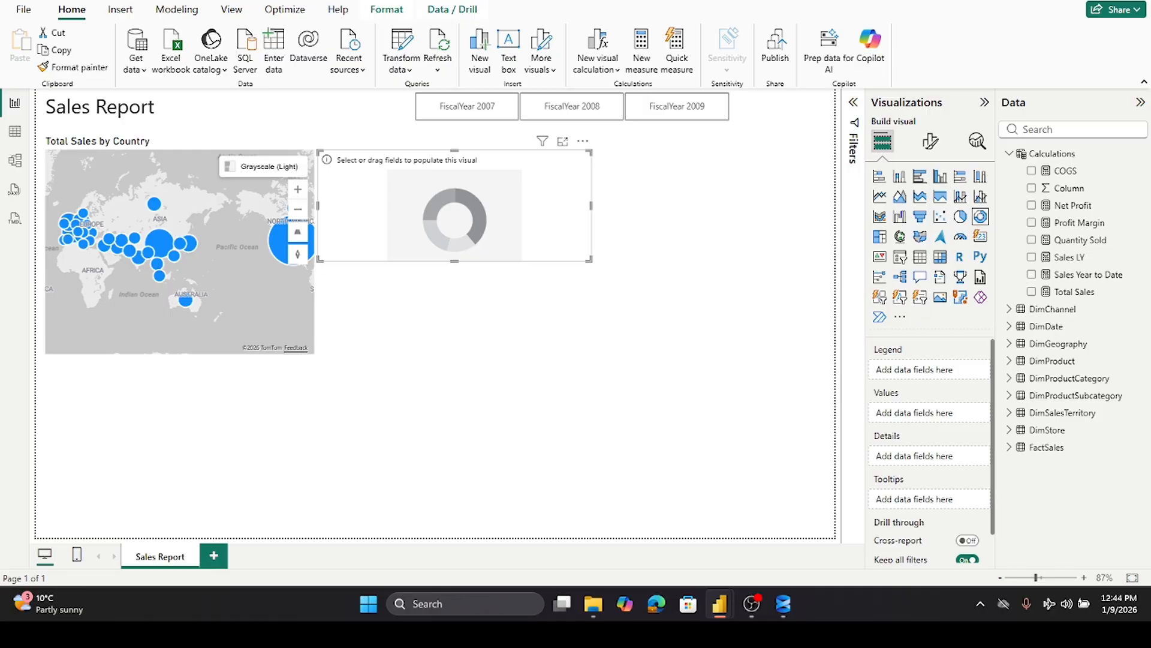
# - Add the DimGeography table's ContinentName field to the donut chart's Legend well
pyautogui.click(1009, 154)
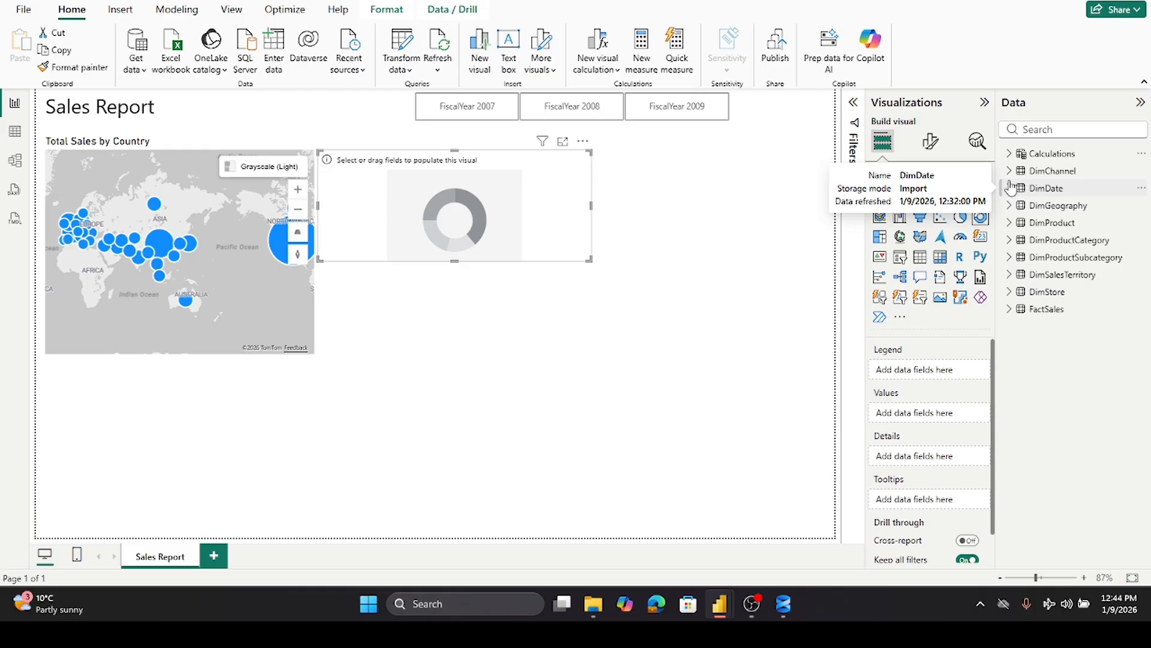
pyautogui.click(1010, 205)
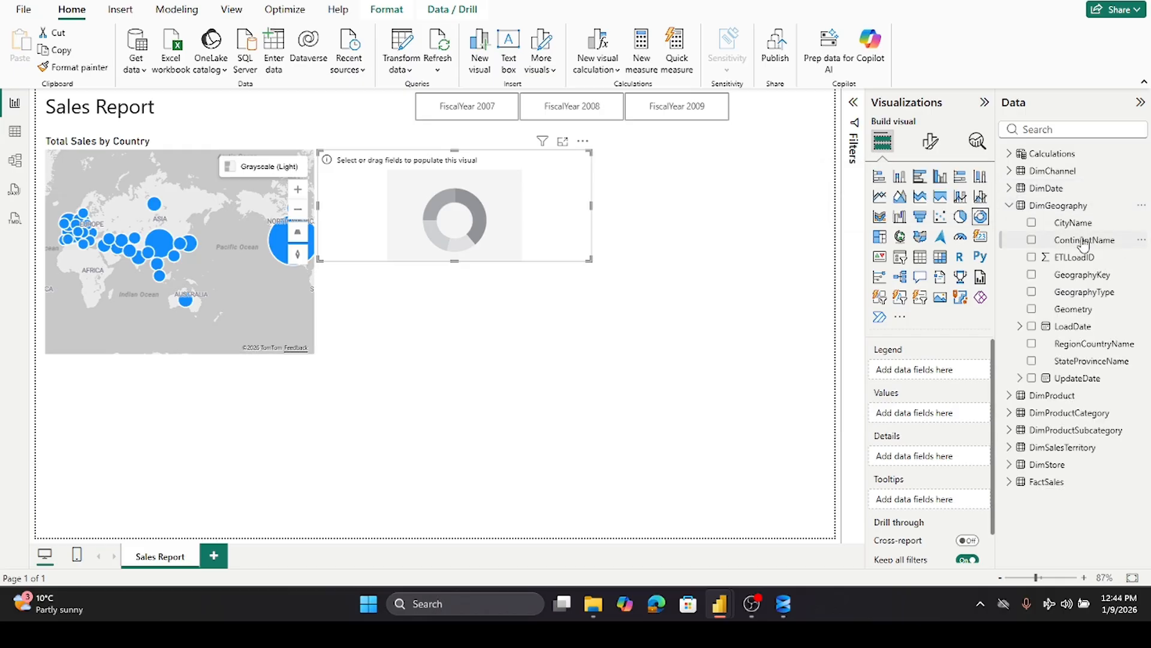
pyautogui.moveTo(1081, 246); pyautogui.dragTo(954, 370)
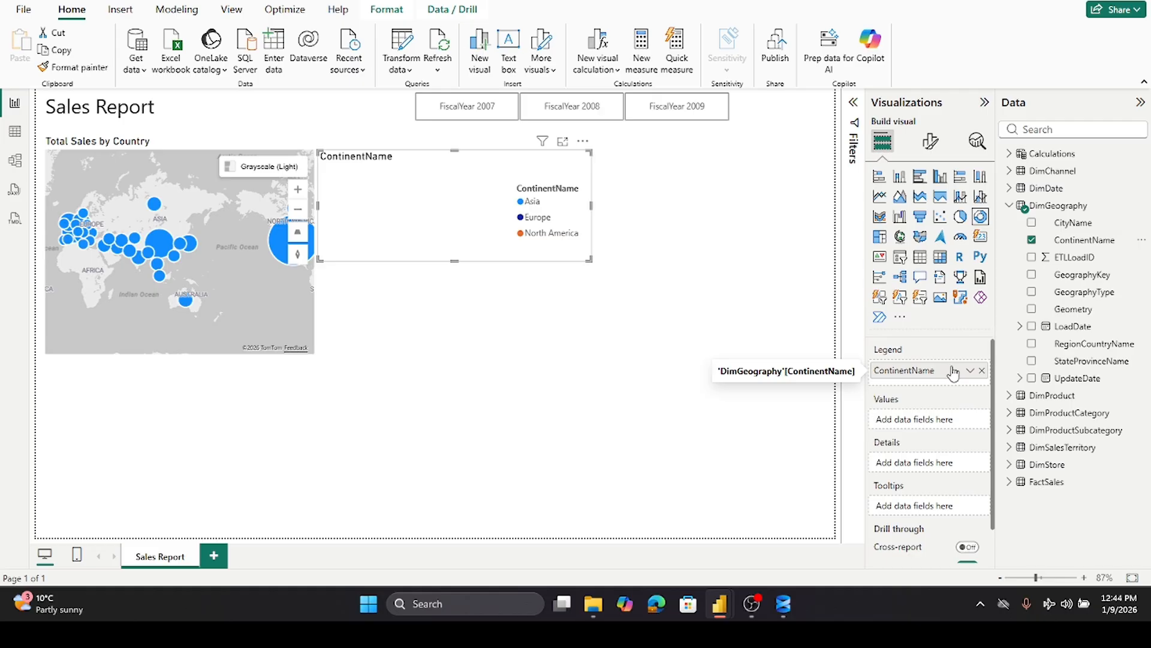
pyautogui.click(1009, 207)
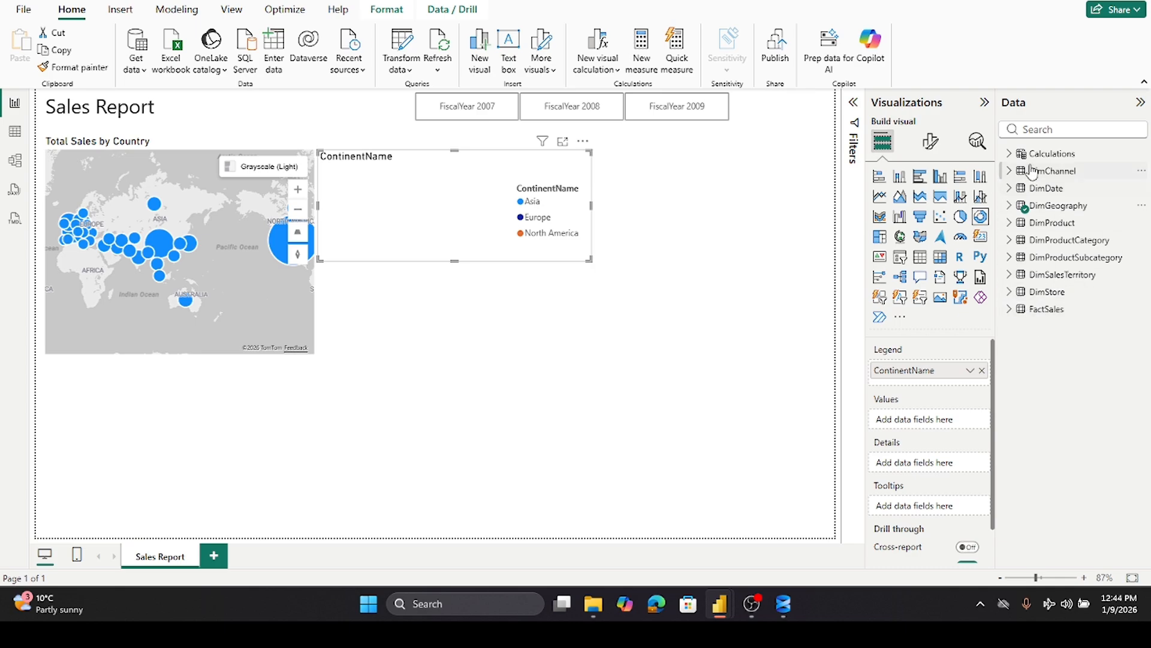
pyautogui.click(1011, 154)
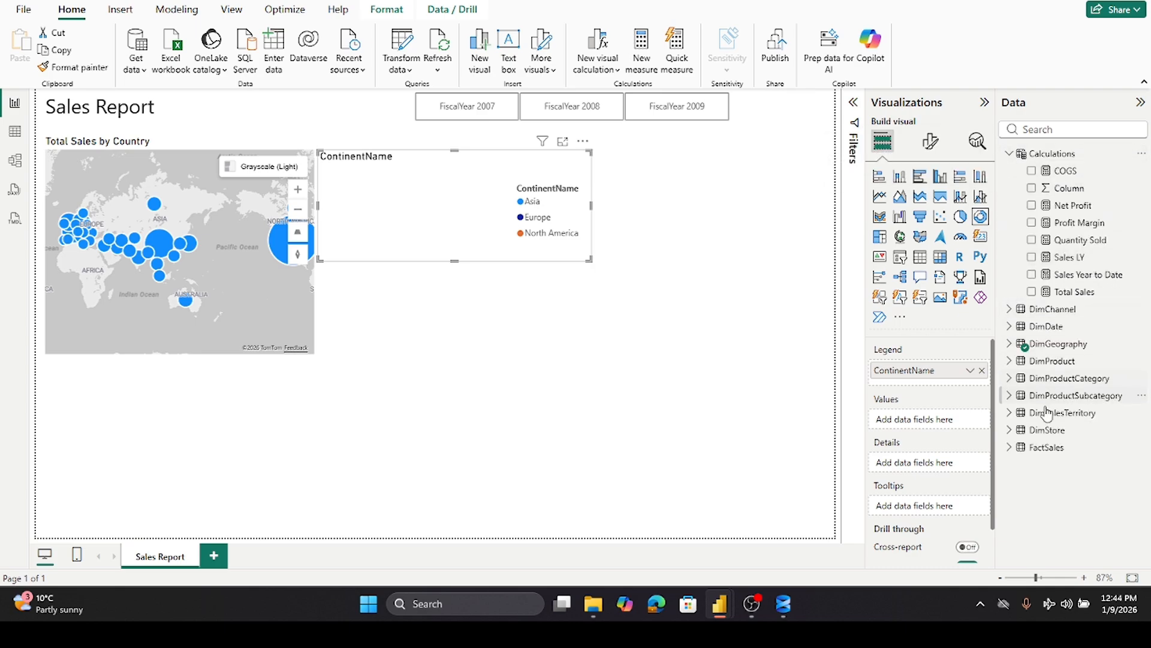
# - Add the Net Profit measure to the donut chart's Values and trim the chart's height and width slightly
pyautogui.moveTo(1071, 207); pyautogui.dragTo(944, 421)
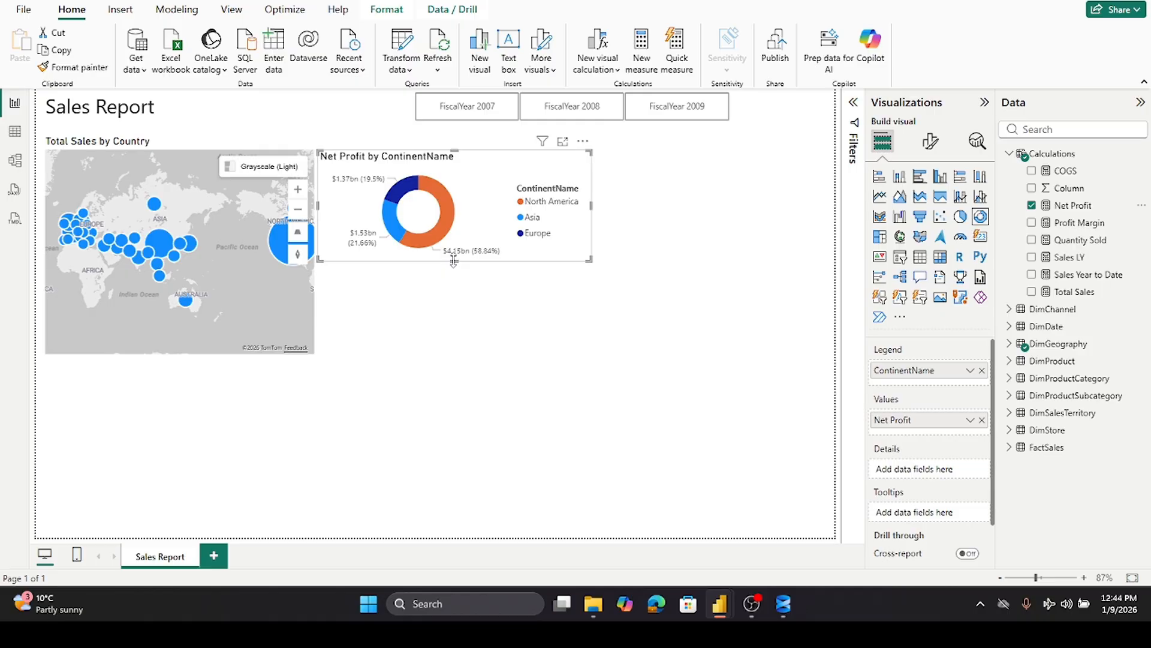
pyautogui.moveTo(454, 261); pyautogui.dragTo(458, 268)
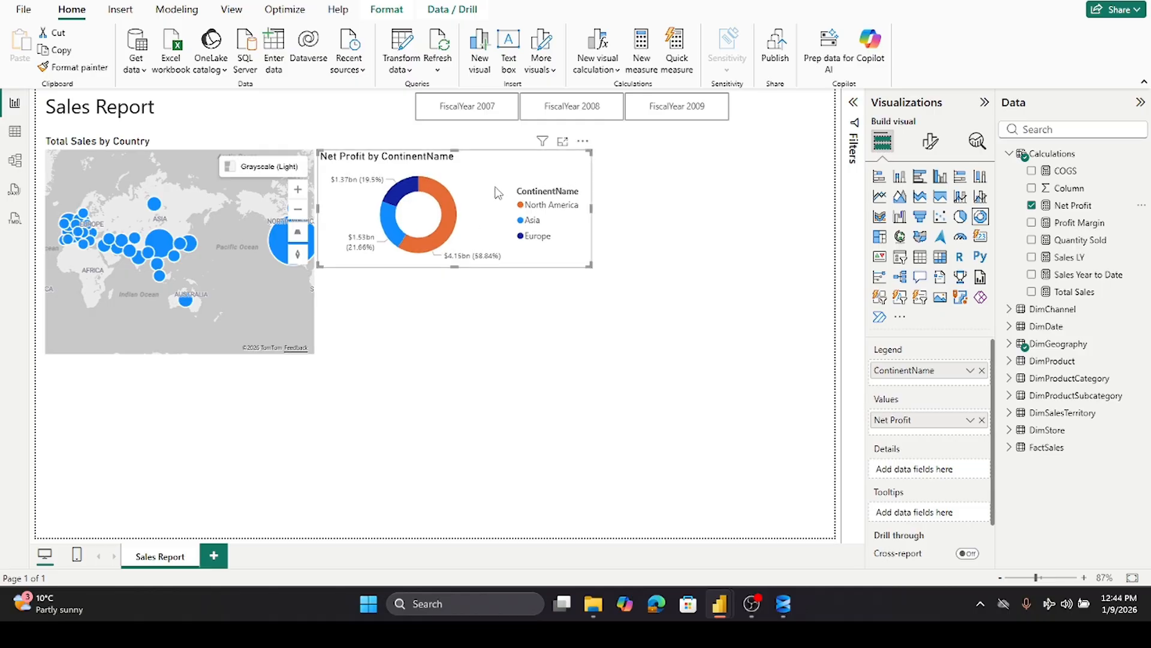
pyautogui.moveTo(591, 208); pyautogui.dragTo(570, 219)
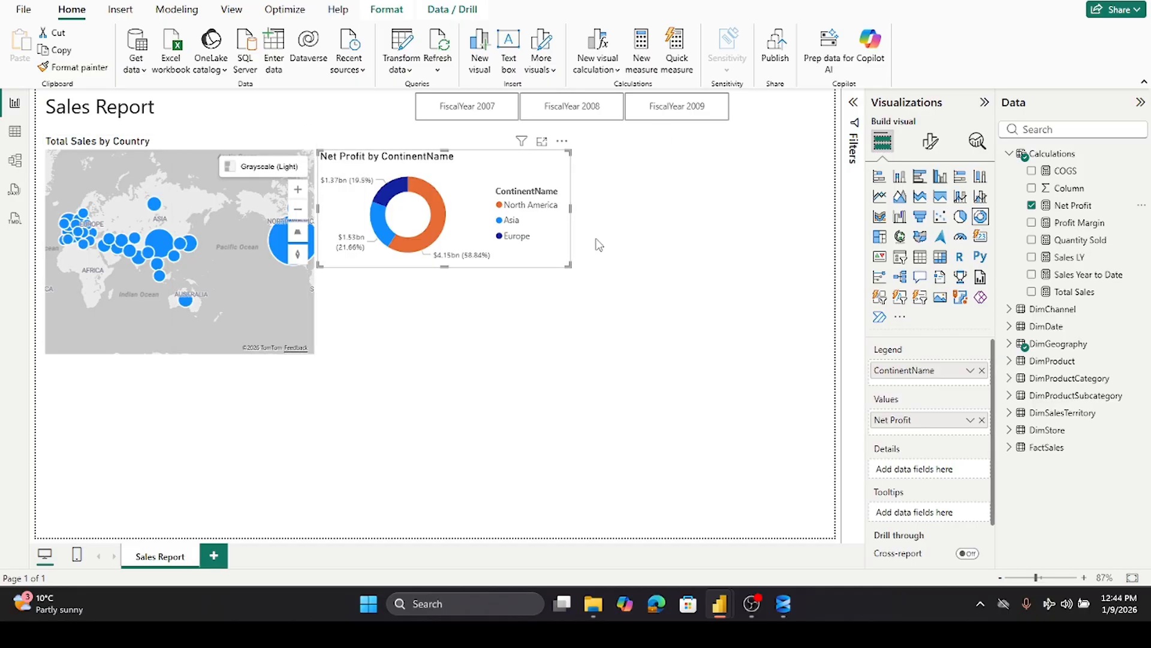
# - Duplicate the donut chart and place the copy to its right
pyautogui.hotkey('ctrl', 'c')
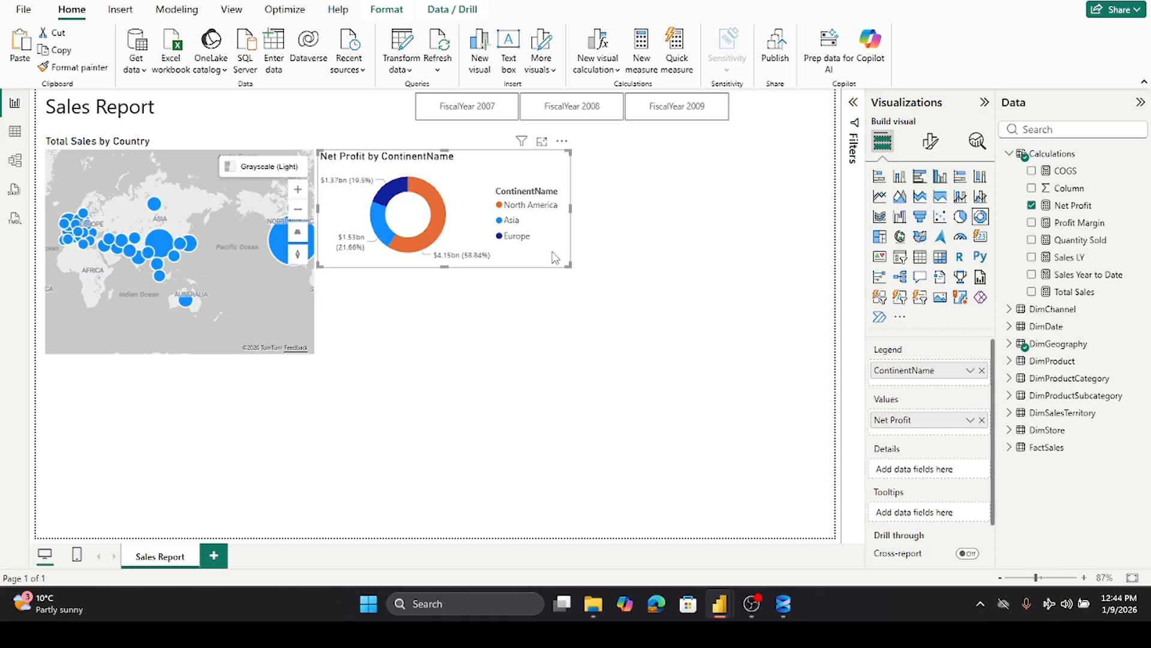
pyautogui.hotkey('ctrl', 'v')
pyautogui.moveTo(550, 251); pyautogui.dragTo(802, 253)
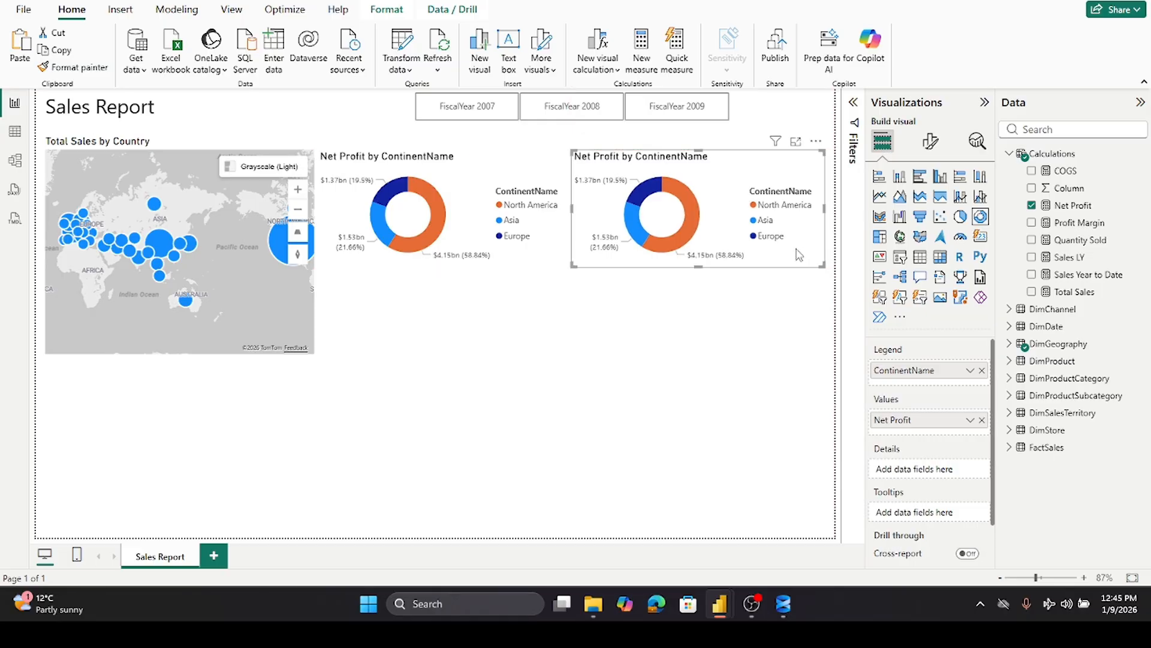
# - Replace the copied donut's legend field with DimChannel's ChannelName
pyautogui.click(983, 371)
pyautogui.click(1010, 155)
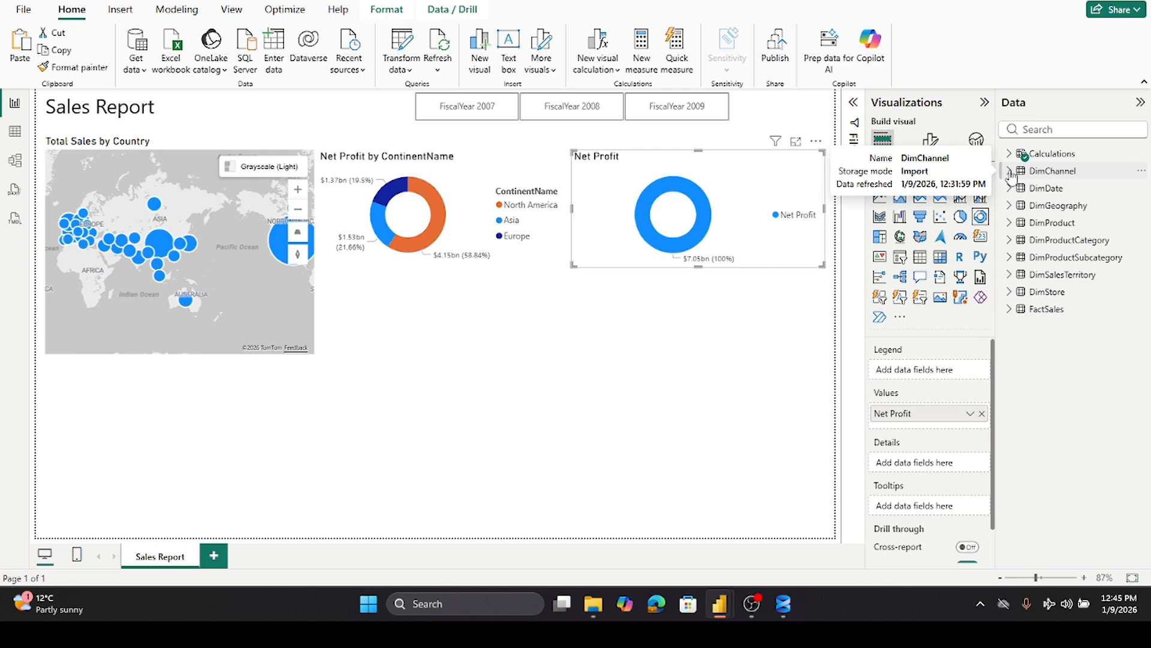
pyautogui.click(1010, 171)
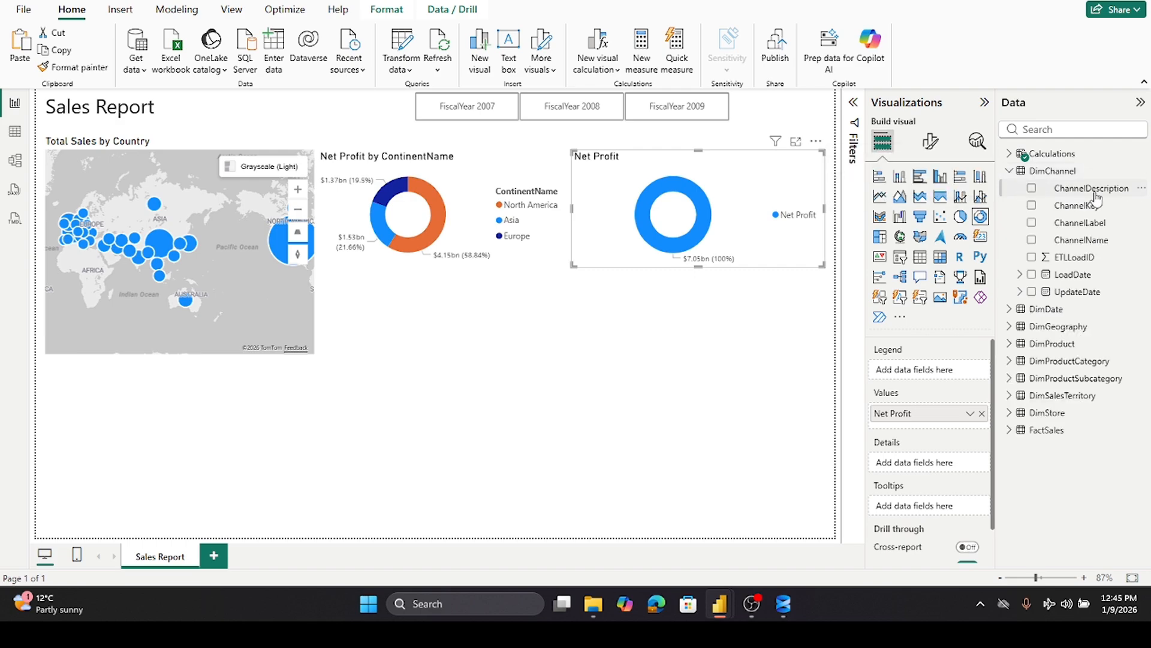
pyautogui.moveTo(1086, 241); pyautogui.dragTo(961, 375)
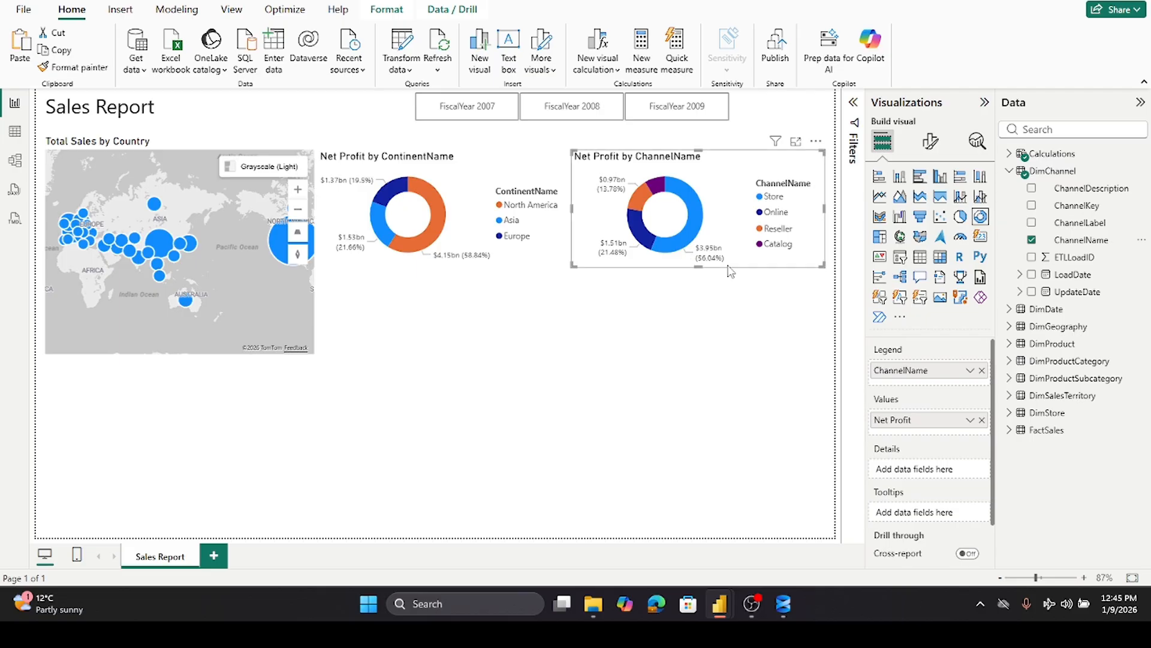
# - Swap the copied donut's Net Profit value for the Total Sales measure
pyautogui.click(982, 420)
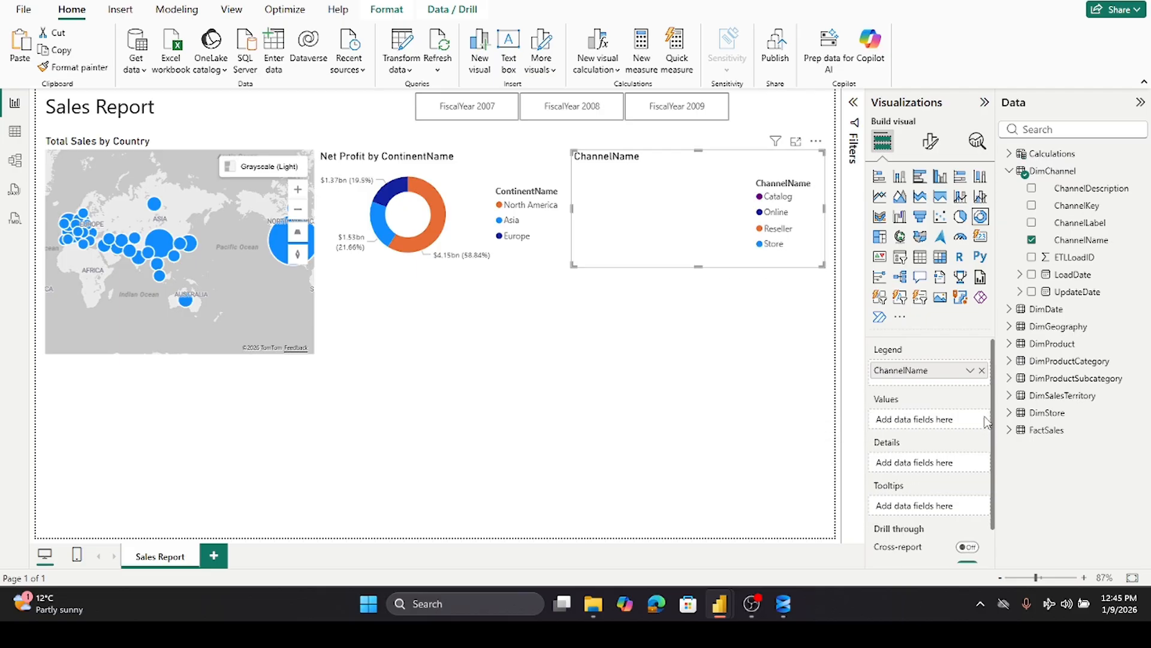
pyautogui.click(1008, 432)
pyautogui.click(1008, 431)
pyautogui.click(1009, 154)
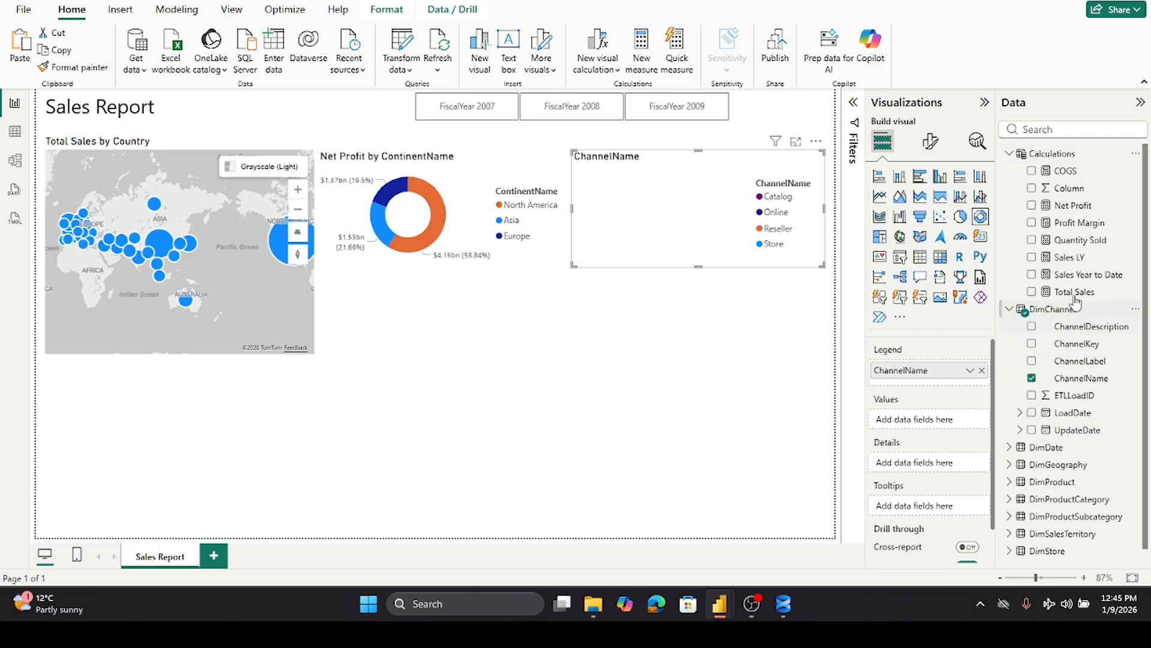
pyautogui.moveTo(1074, 292); pyautogui.dragTo(943, 416)
pyautogui.moveTo(1062, 292); pyautogui.dragTo(935, 423)
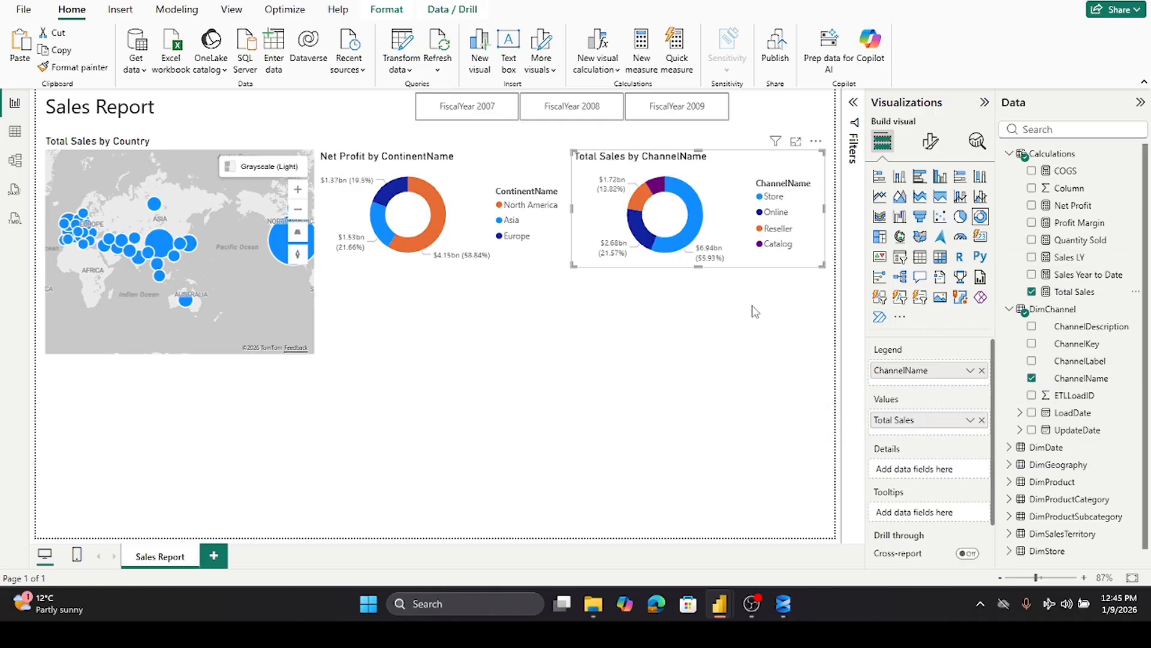
pyautogui.click(700, 327)
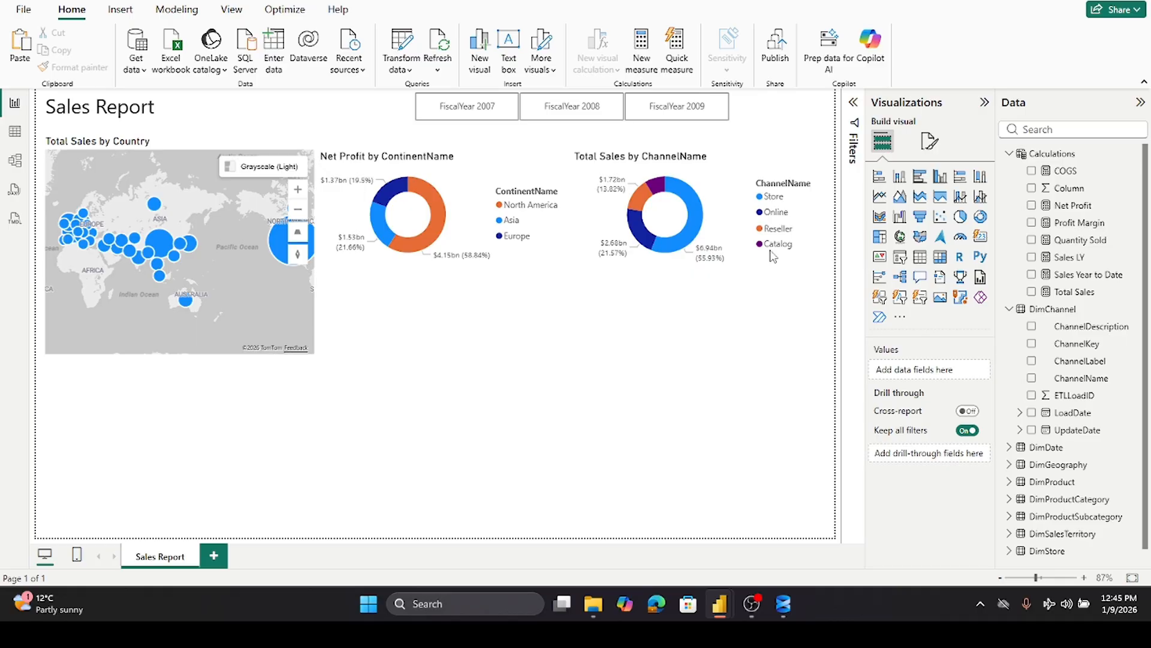
# - Insert a bar chart below the continent donut and shorten its height
pyautogui.click(880, 178)
pyautogui.moveTo(268, 425); pyautogui.dragTo(541, 334)
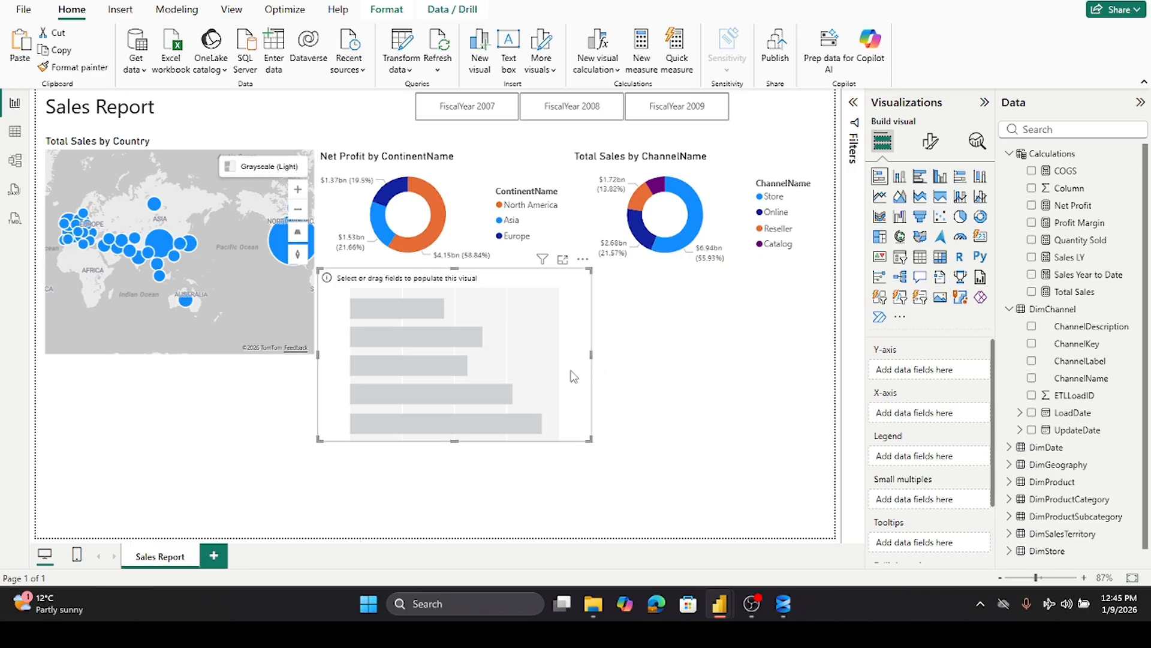
pyautogui.moveTo(458, 440); pyautogui.dragTo(462, 356)
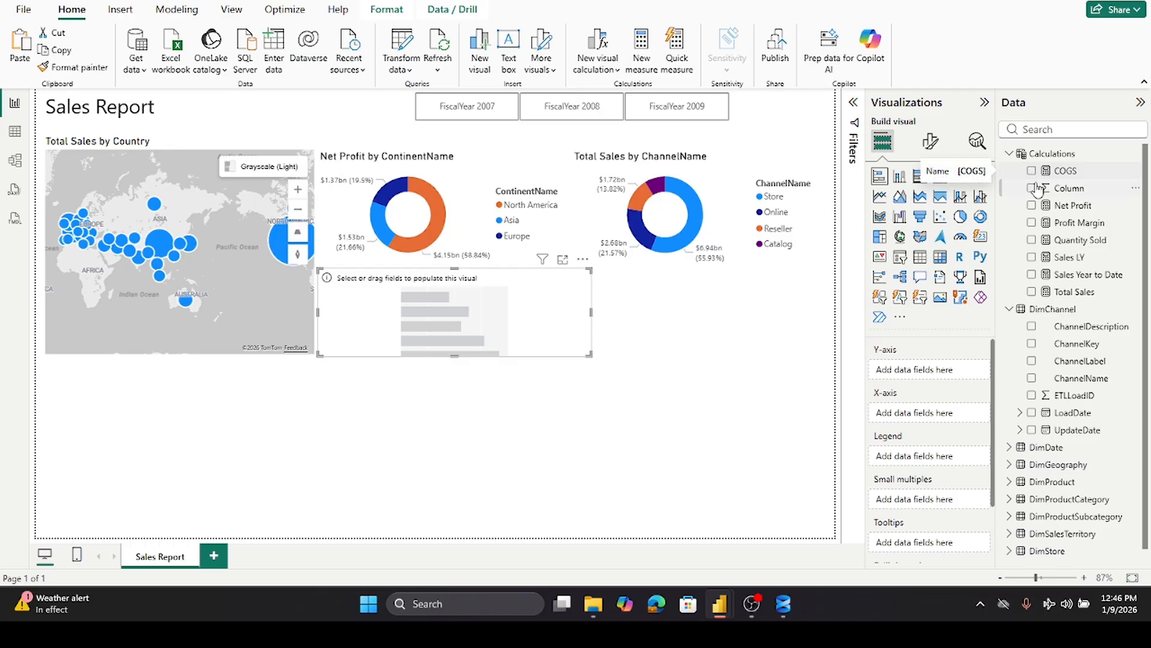
# - Put DimGeography's CityName on the bar chart's Y-axis and Total Sales on its X-axis
pyautogui.click(1010, 155)
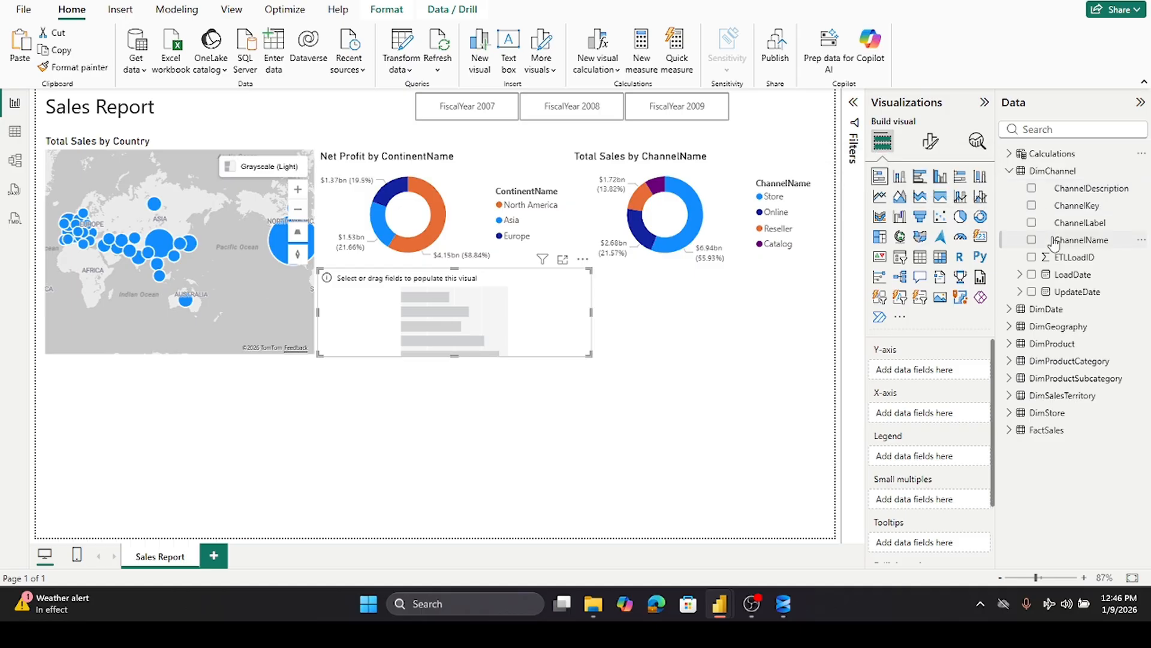
pyautogui.click(1009, 171)
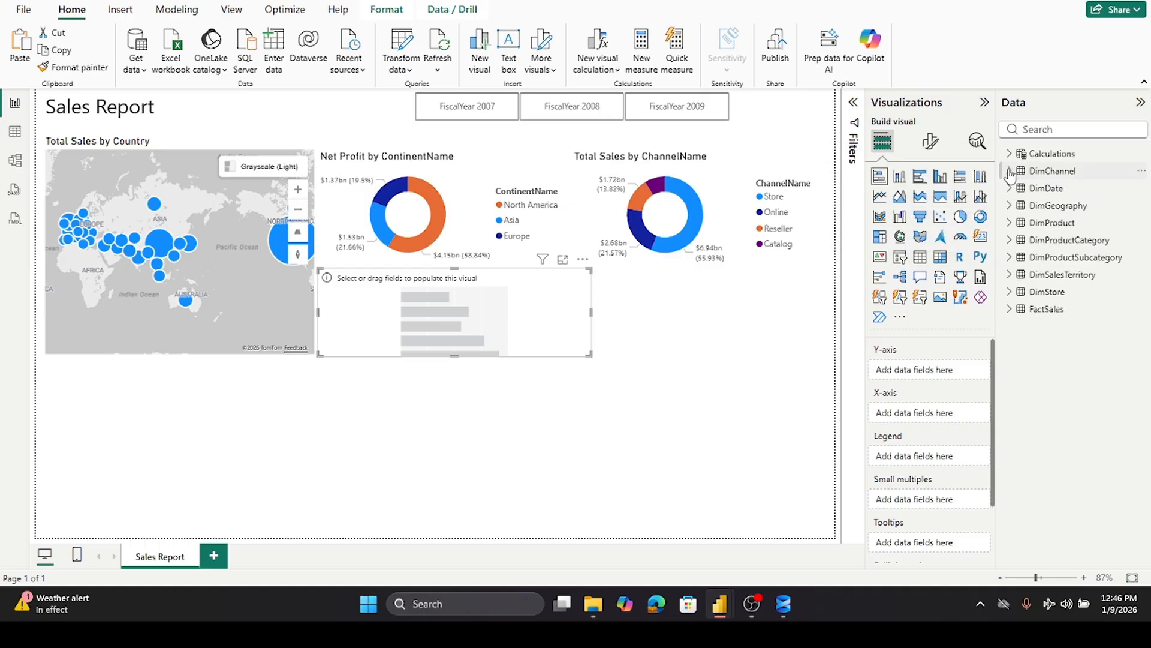
pyautogui.click(1010, 208)
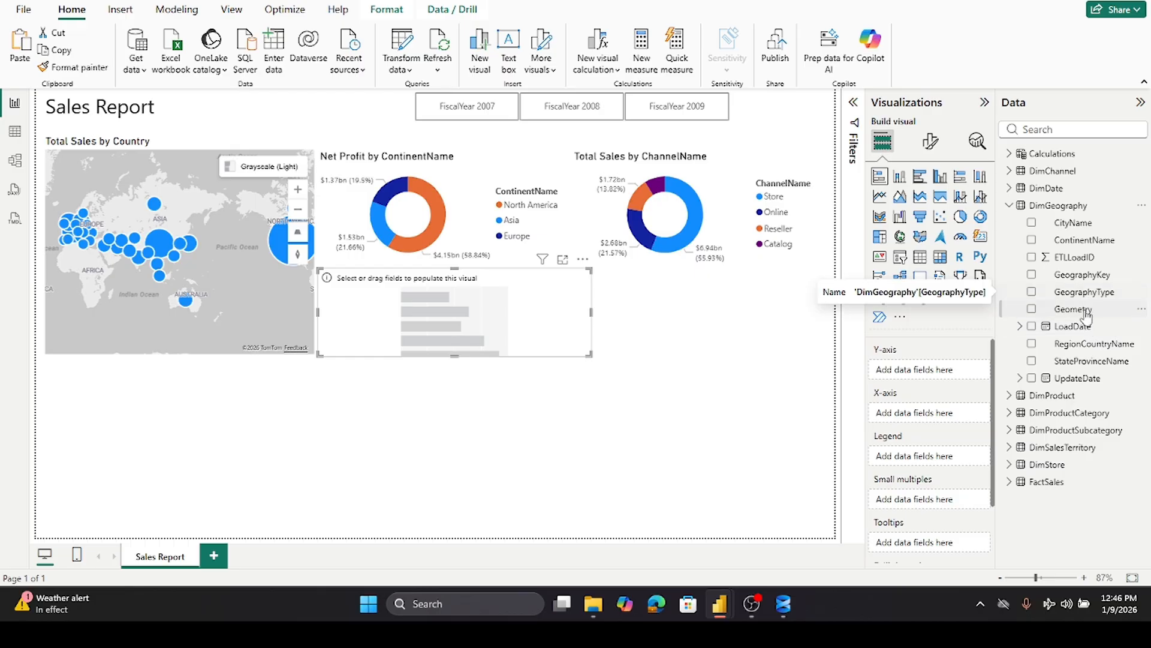
pyautogui.moveTo(1073, 223); pyautogui.dragTo(947, 373)
pyautogui.moveTo(942, 377); pyautogui.dragTo(940, 374)
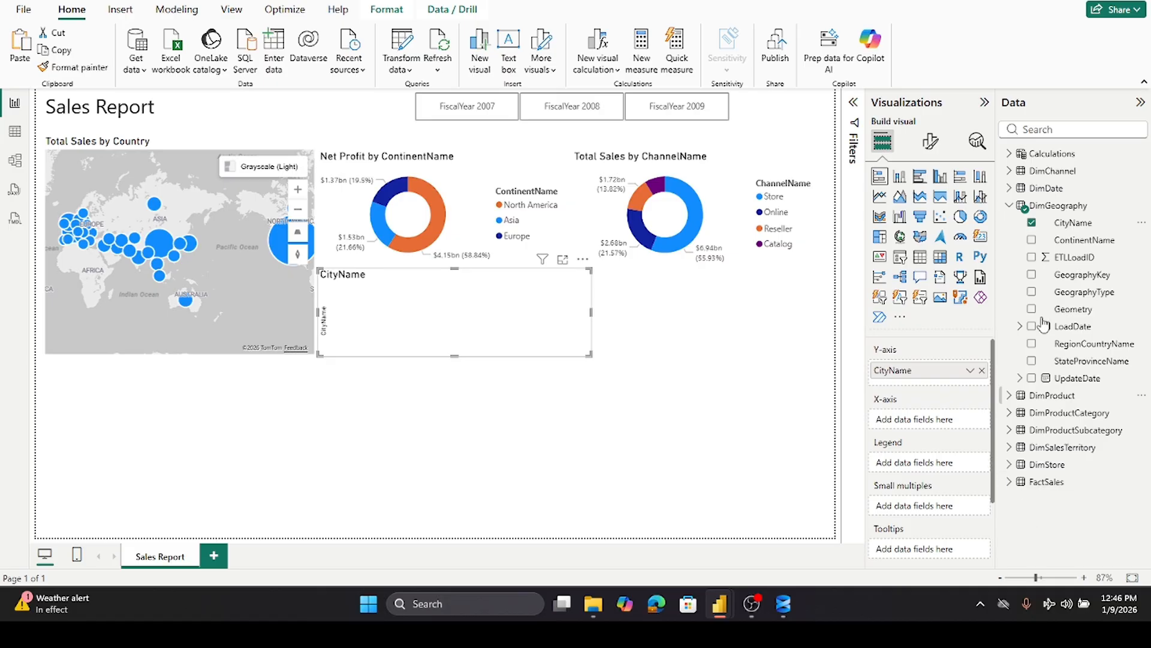
pyautogui.click(1009, 205)
pyautogui.click(1009, 154)
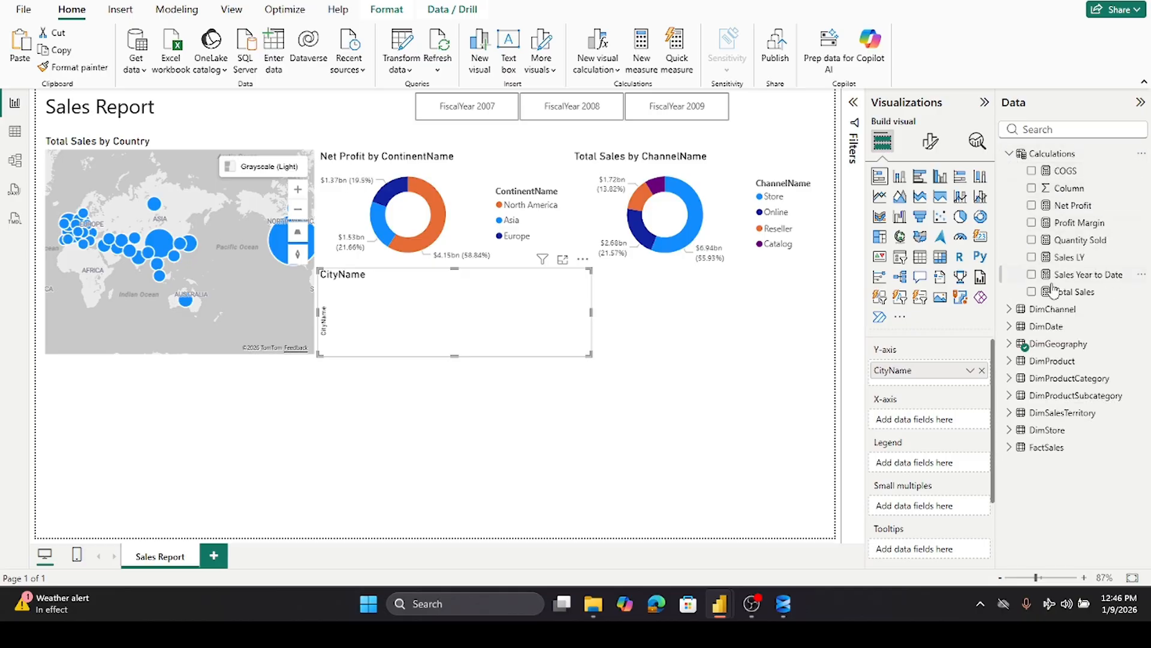
pyautogui.moveTo(1073, 294); pyautogui.dragTo(944, 426)
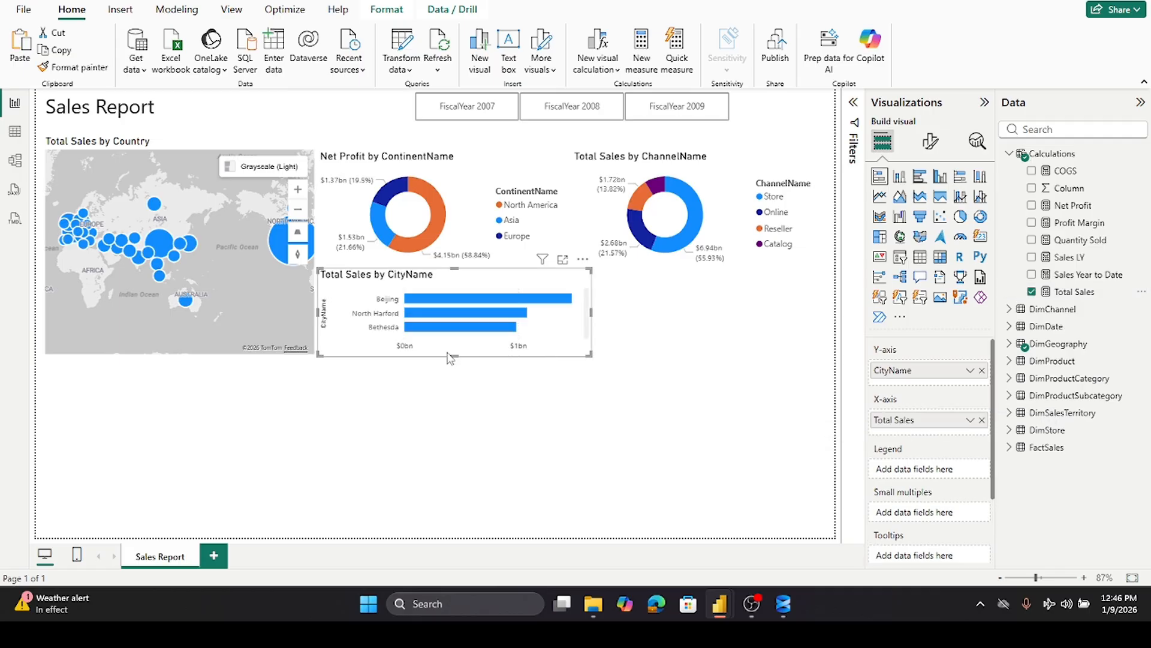
# - Narrow the city bar chart, shorten the continent donut, and move the bar chart up beneath the donut
pyautogui.moveTo(454, 356); pyautogui.dragTo(478, 360)
pyautogui.moveTo(591, 313); pyautogui.dragTo(555, 318)
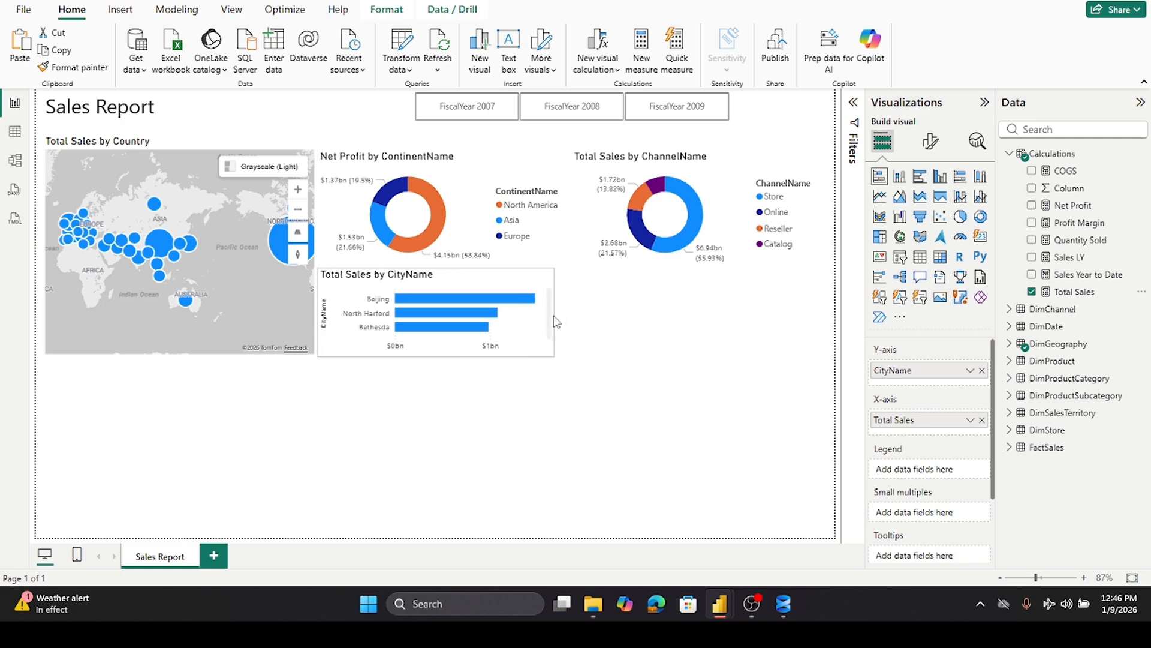
pyautogui.click(456, 252)
pyautogui.moveTo(445, 267); pyautogui.dragTo(445, 245)
pyautogui.moveTo(454, 286); pyautogui.dragTo(441, 254)
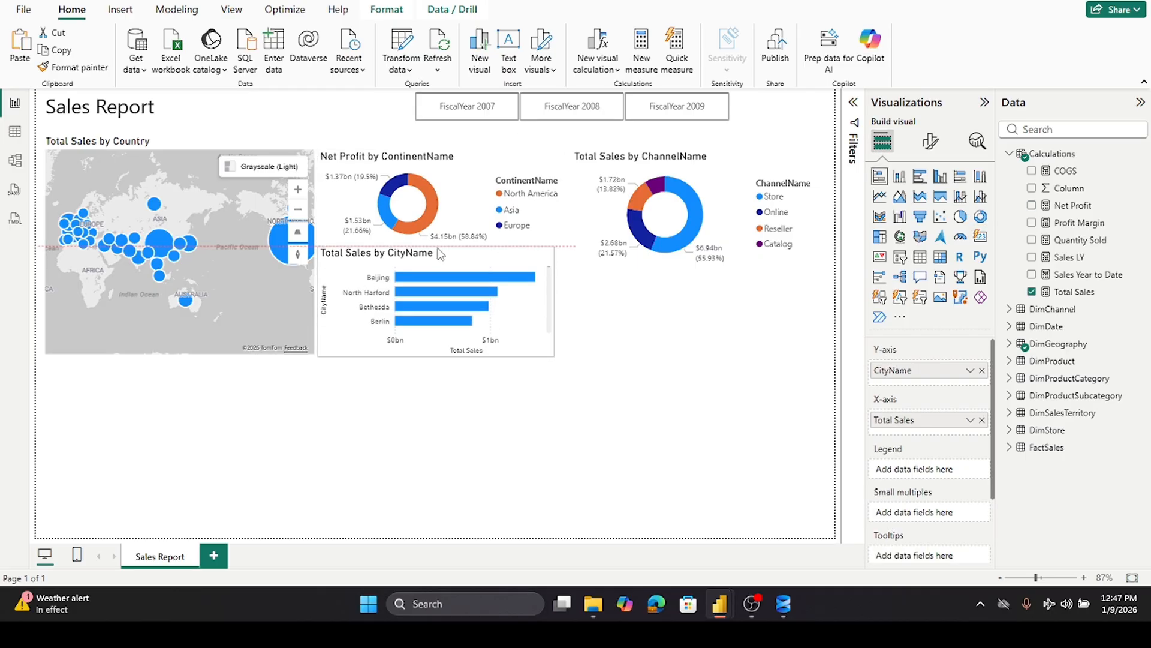
pyautogui.moveTo(441, 254); pyautogui.dragTo(441, 254)
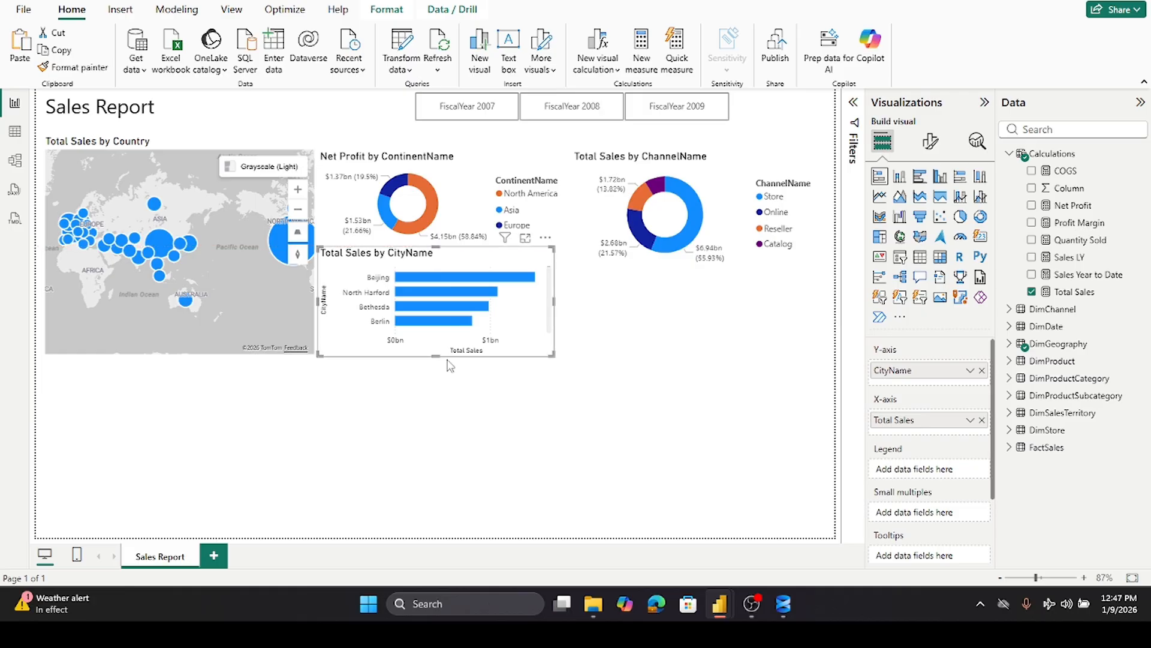
# - Extend the map and the city bar chart downward so their bottom edges line up
pyautogui.click(165, 345)
pyautogui.moveTo(179, 355); pyautogui.dragTo(175, 382)
pyautogui.click(420, 345)
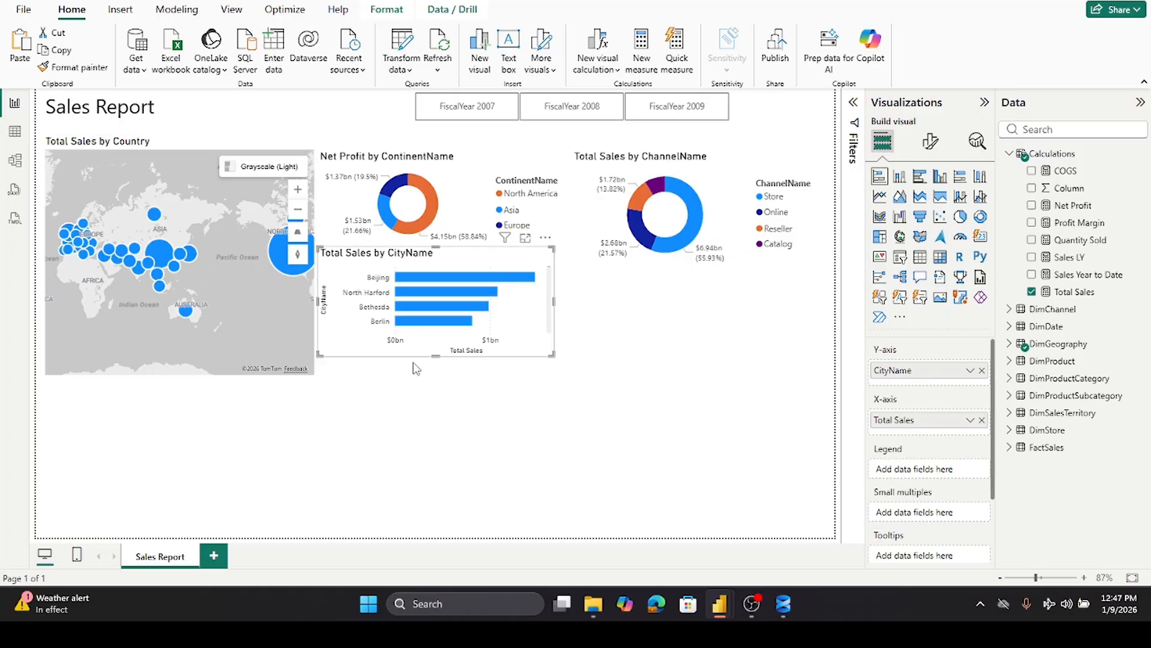
pyautogui.moveTo(437, 357); pyautogui.dragTo(436, 372)
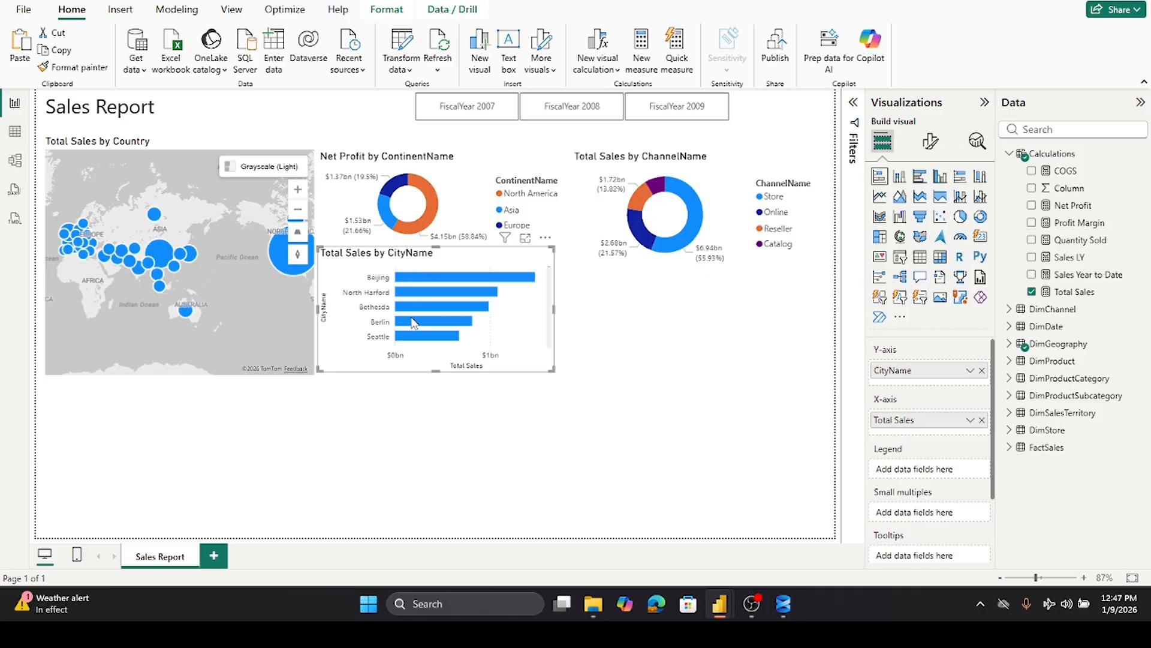
# - Shorten the channel donut chart slightly
pyautogui.click(674, 345)
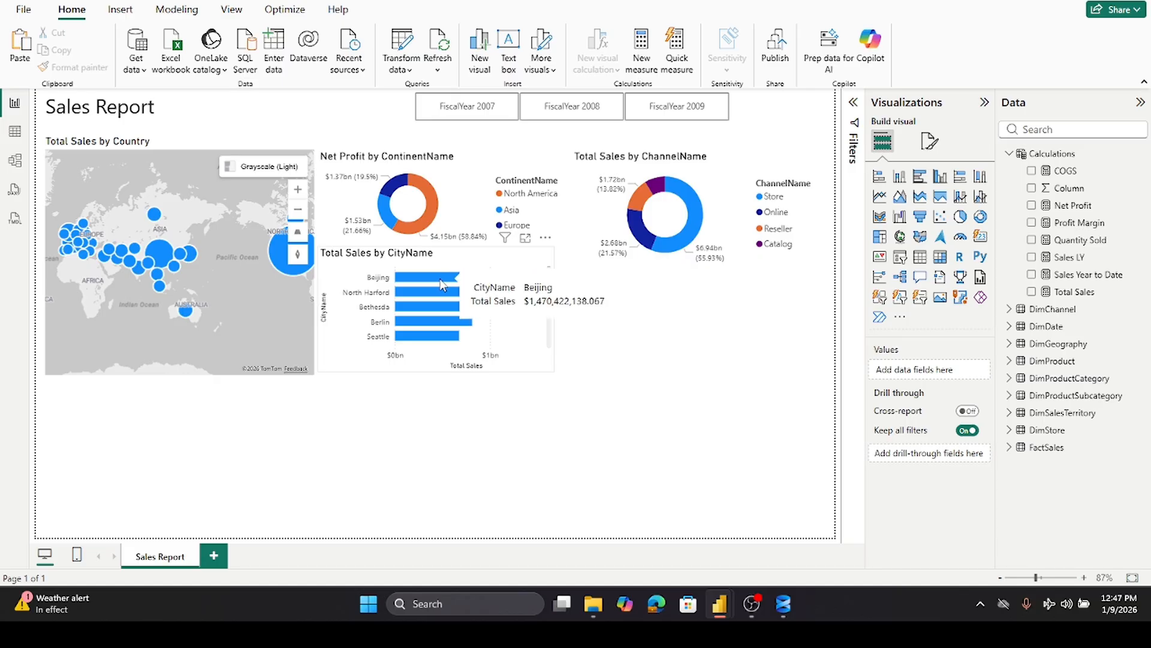
pyautogui.click(536, 336)
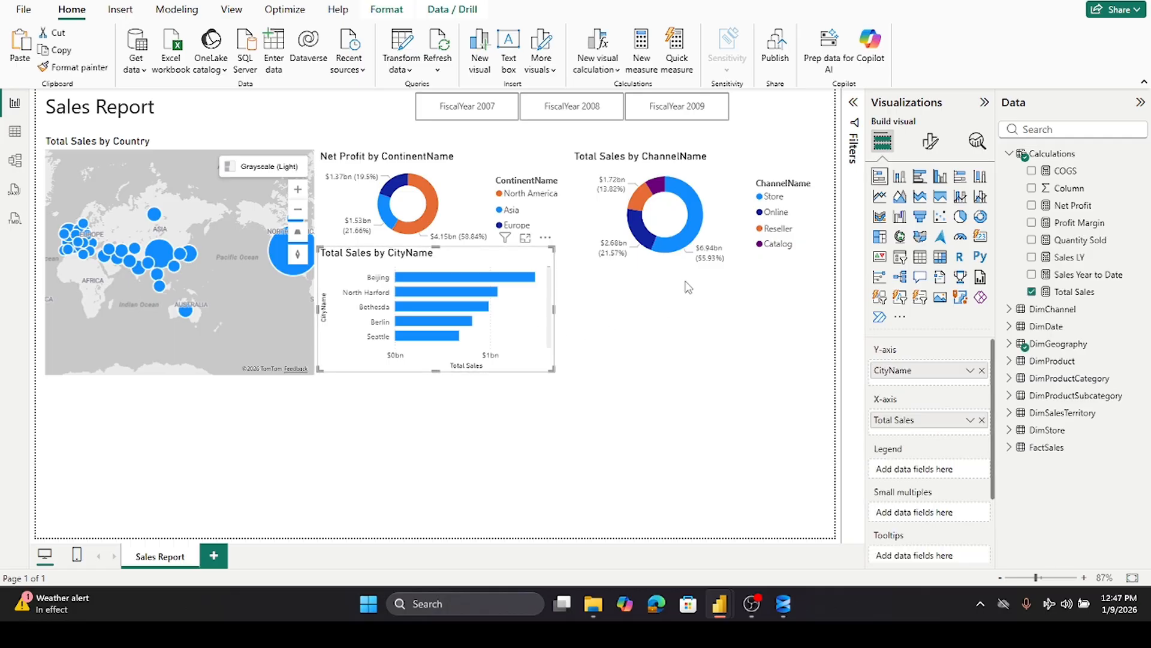
pyautogui.click(675, 259)
pyautogui.moveTo(699, 269); pyautogui.dragTo(694, 259)
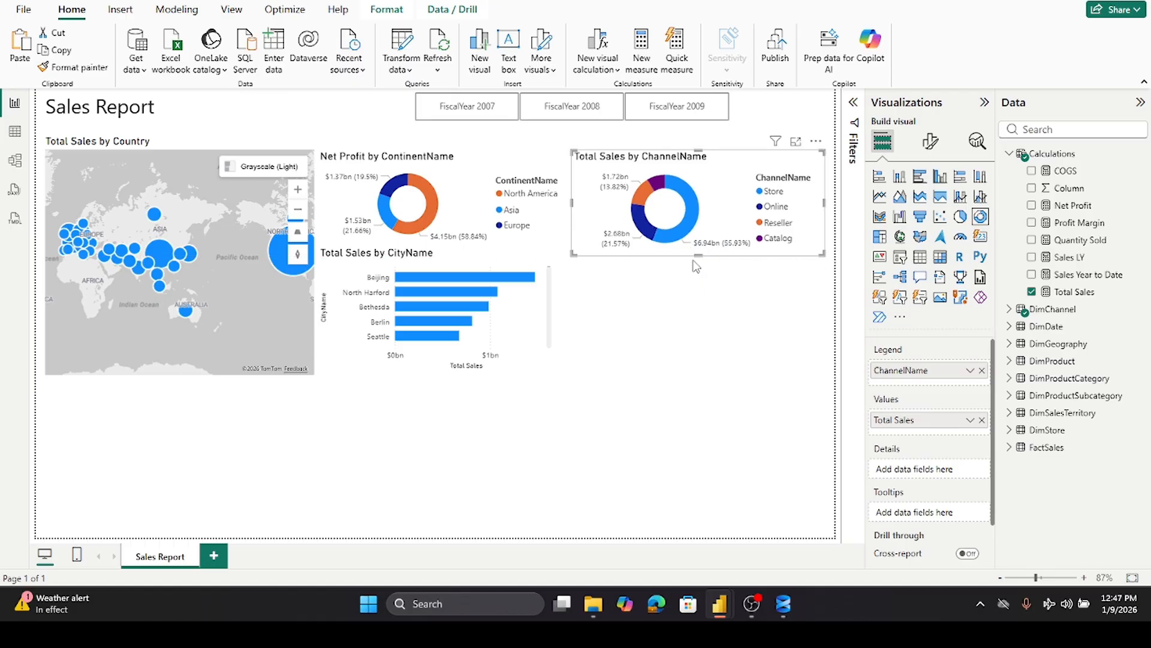
# - Duplicate the city bar chart and place the copy under the channel donut
pyautogui.click(605, 301)
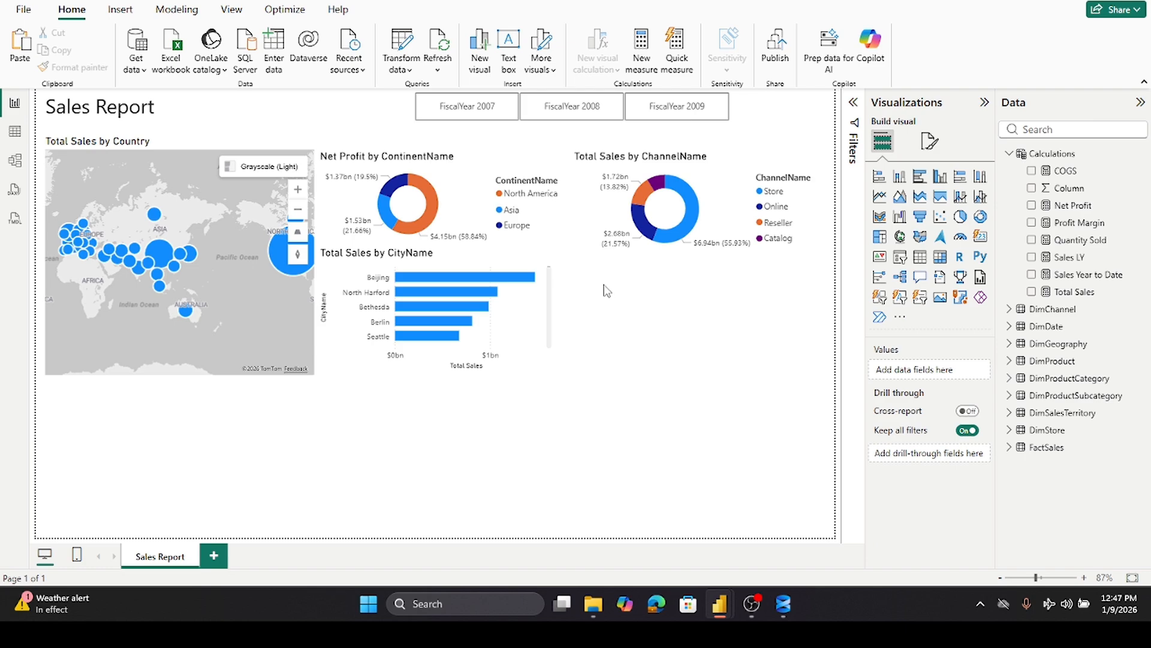
pyautogui.click(381, 262)
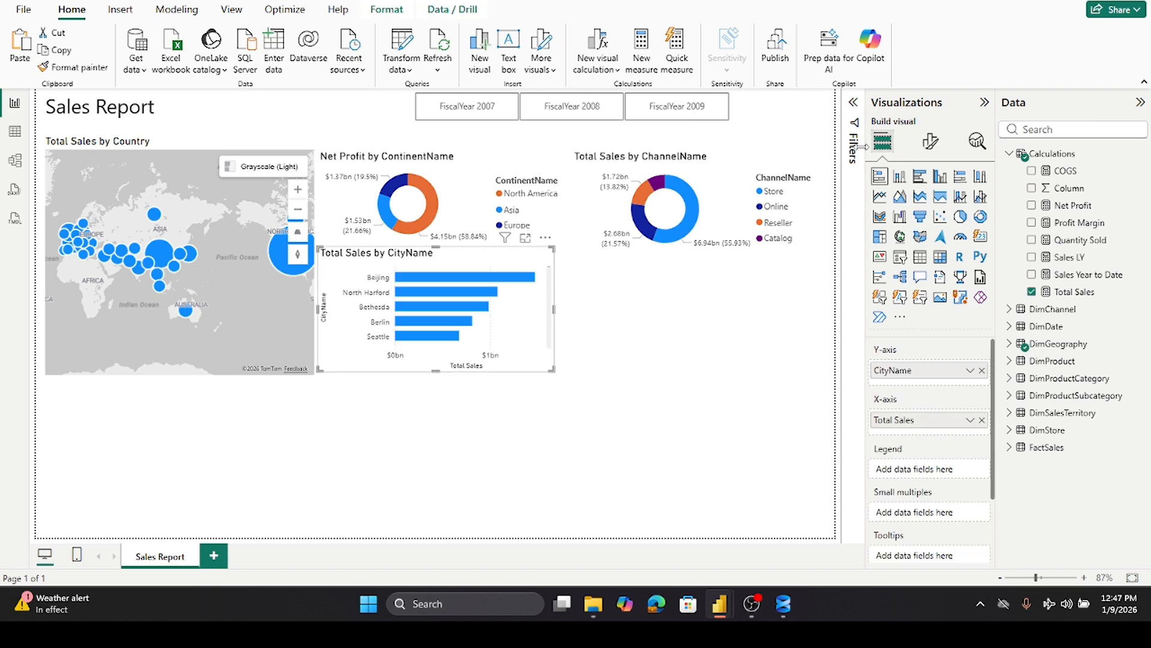
pyautogui.click(630, 337)
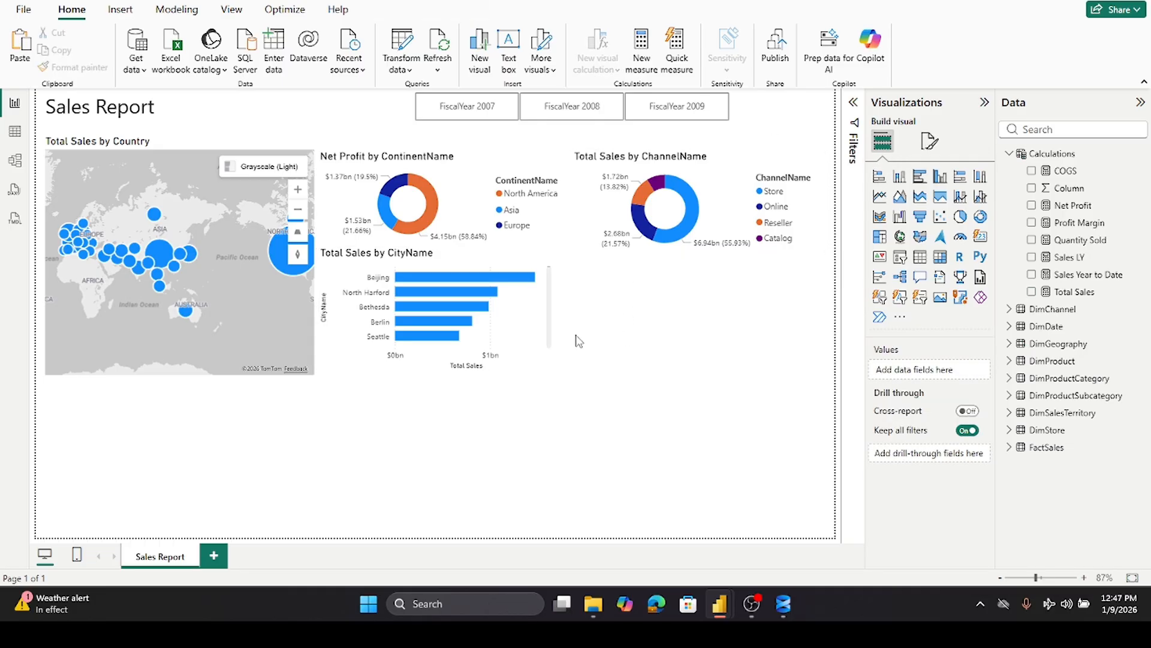
pyautogui.click(545, 354)
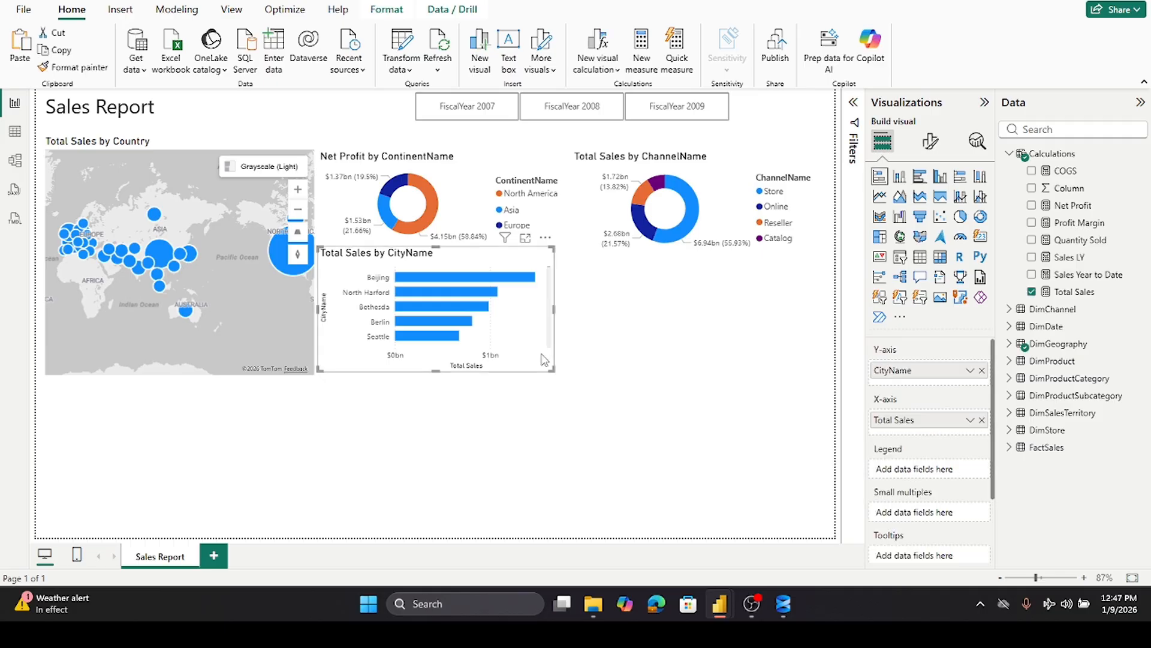
pyautogui.hotkey('ctrl', 'c')
pyautogui.hotkey('ctrl', 'v')
pyautogui.moveTo(517, 334); pyautogui.dragTo(718, 335)
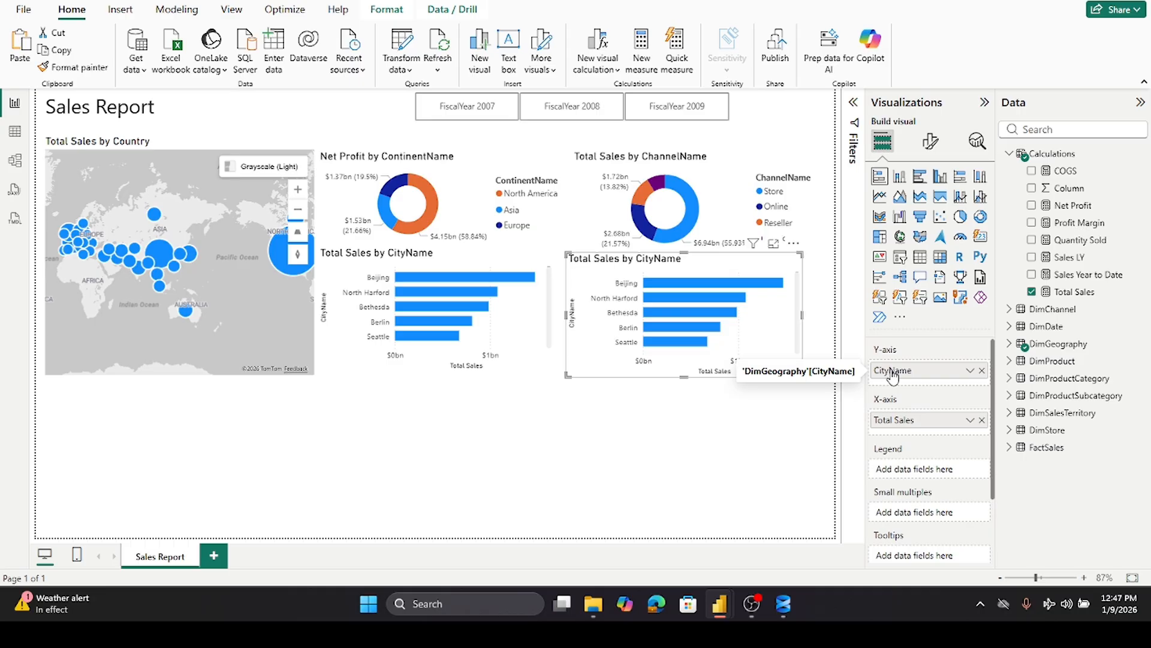
# - Replace the copied bar chart's CityName axis field with ProductCategoryName from DimProductCategory
pyautogui.click(982, 371)
pyautogui.click(1009, 154)
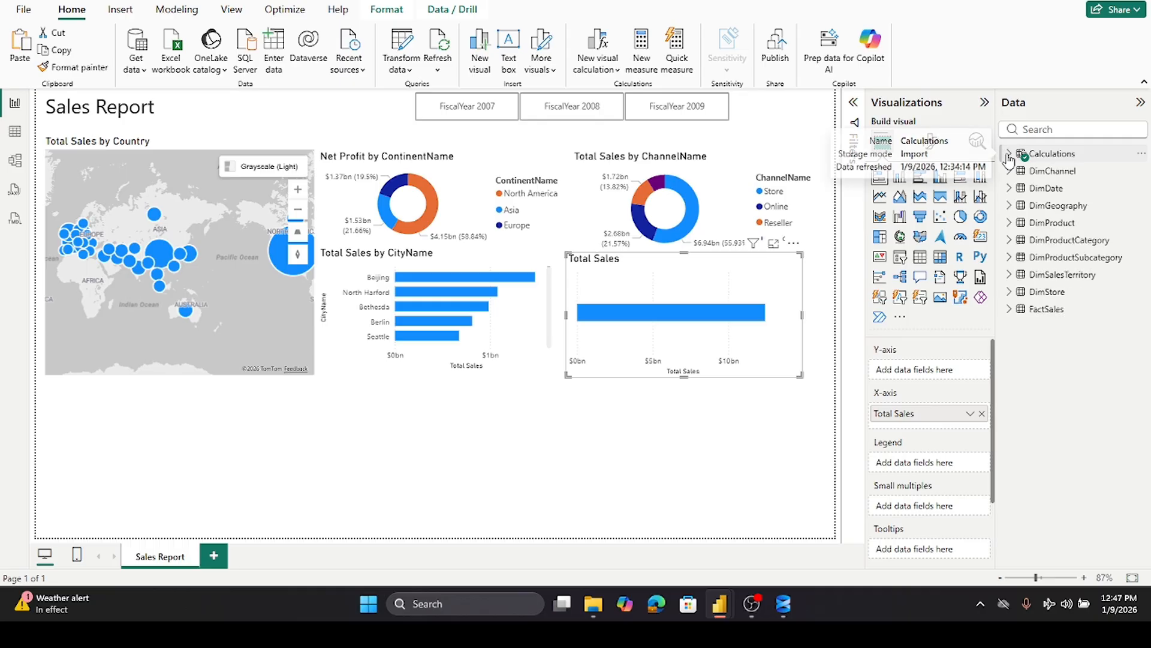
pyautogui.click(1009, 240)
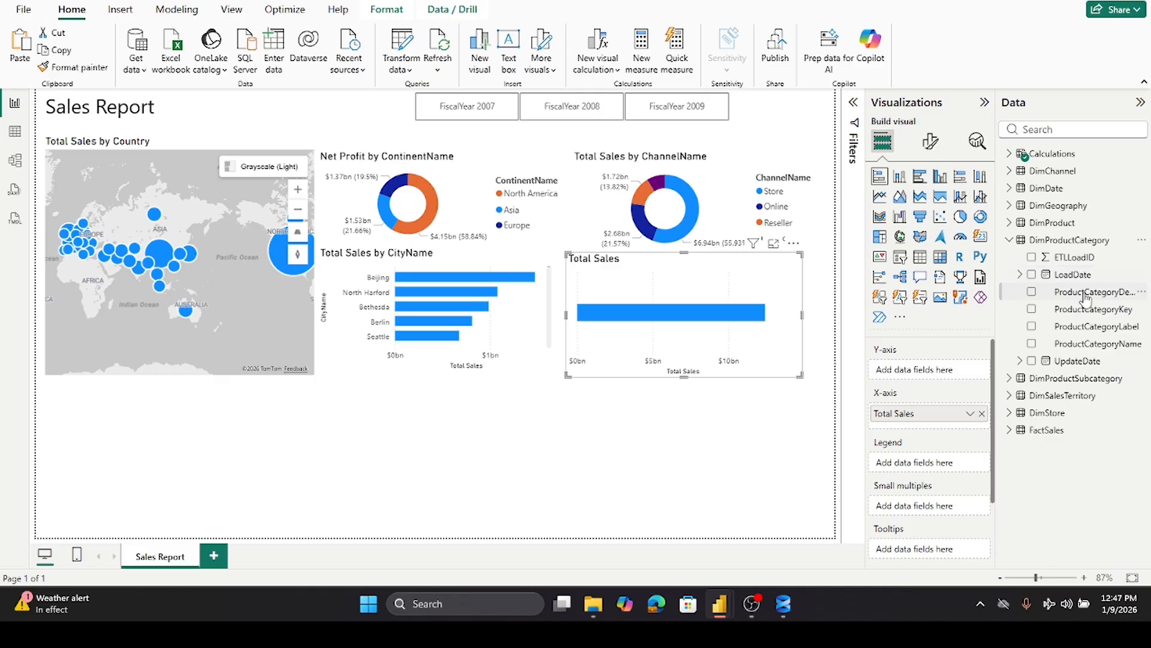
pyautogui.moveTo(1095, 351); pyautogui.dragTo(960, 381)
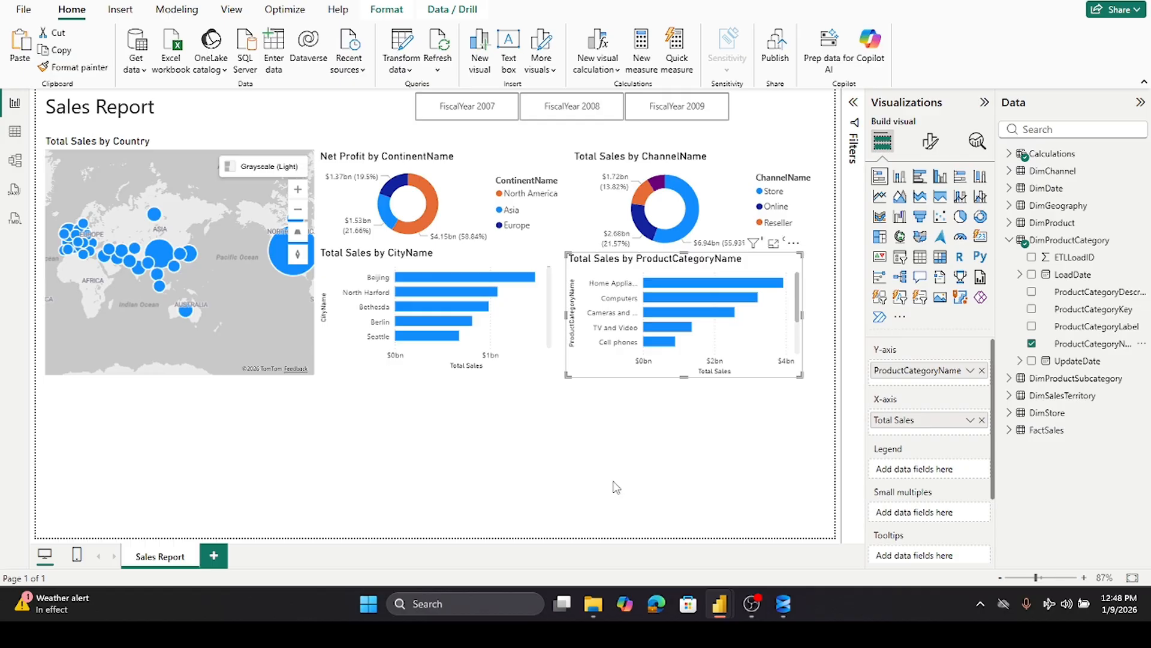
pyautogui.click(637, 410)
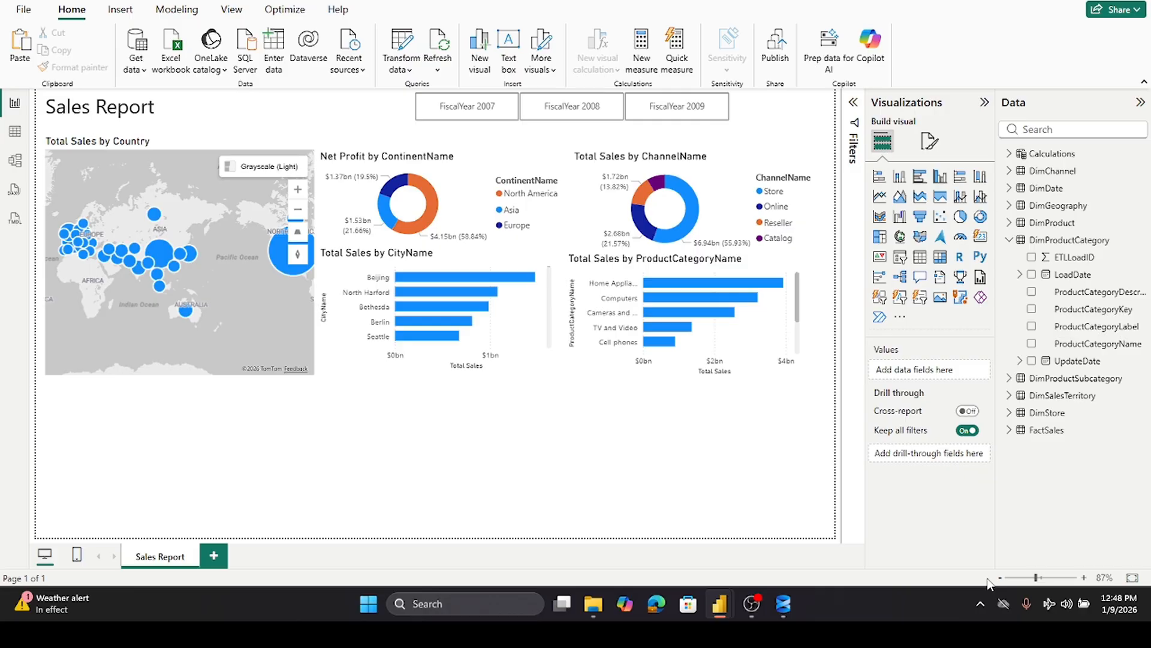
# - Insert a line chart and size it to span the empty bottom area of the page
pyautogui.click(880, 196)
pyautogui.moveTo(316, 461); pyautogui.dragTo(811, 485)
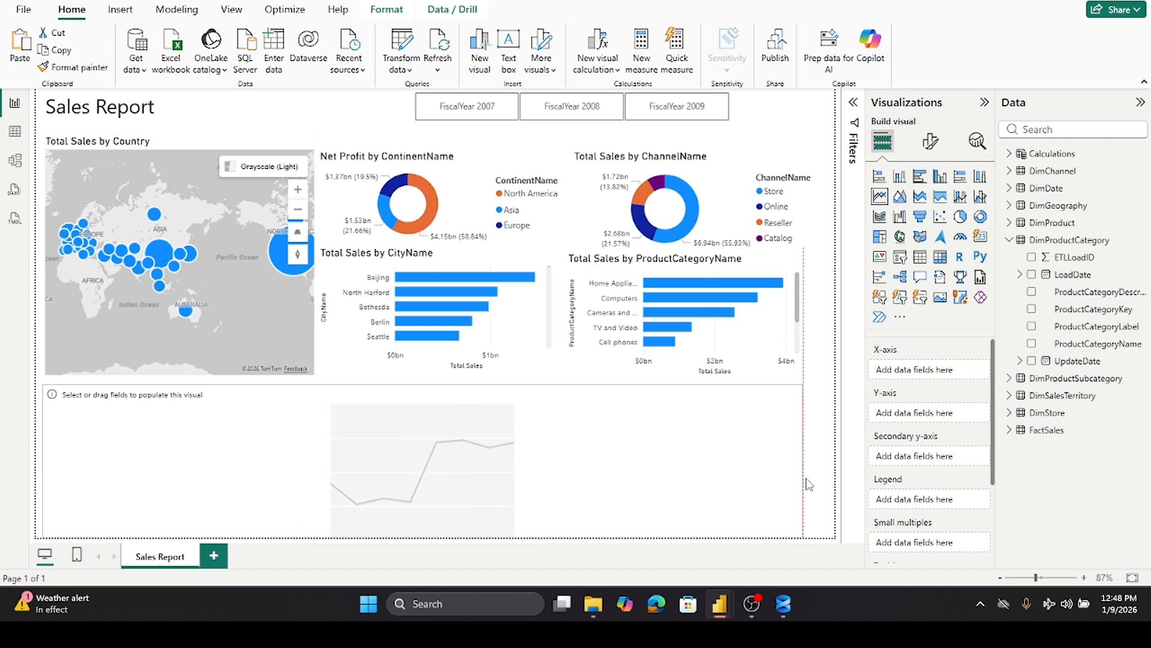
pyautogui.moveTo(809, 485); pyautogui.dragTo(808, 485)
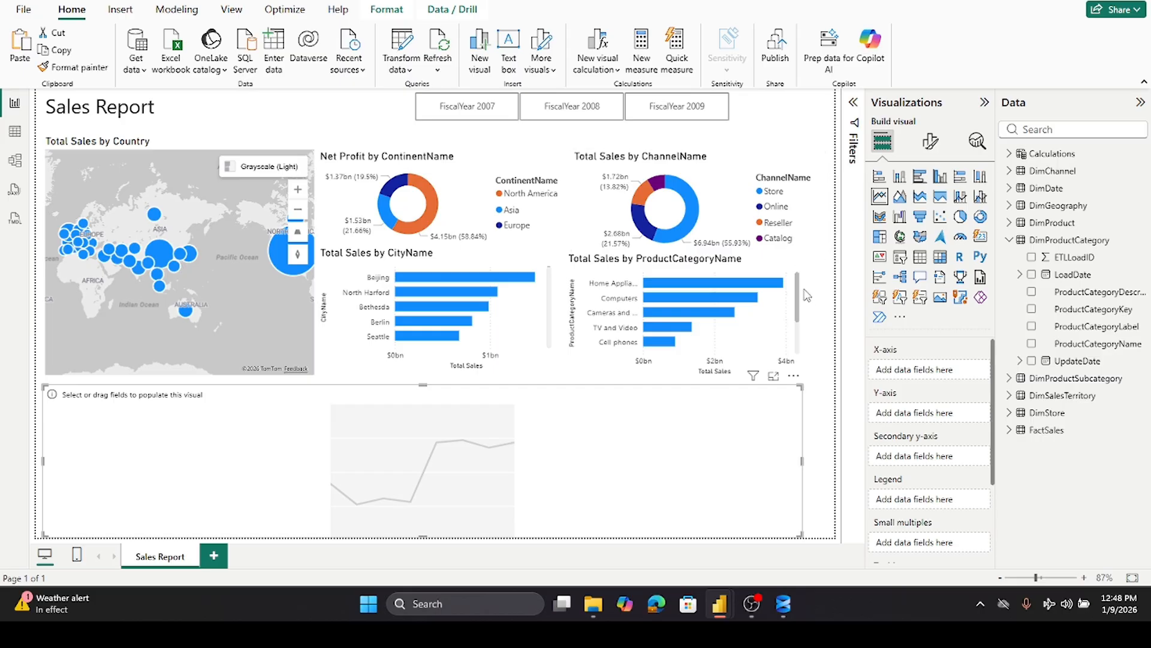
# - Widen the product category bar chart on both its right and left edges
pyautogui.click(803, 269)
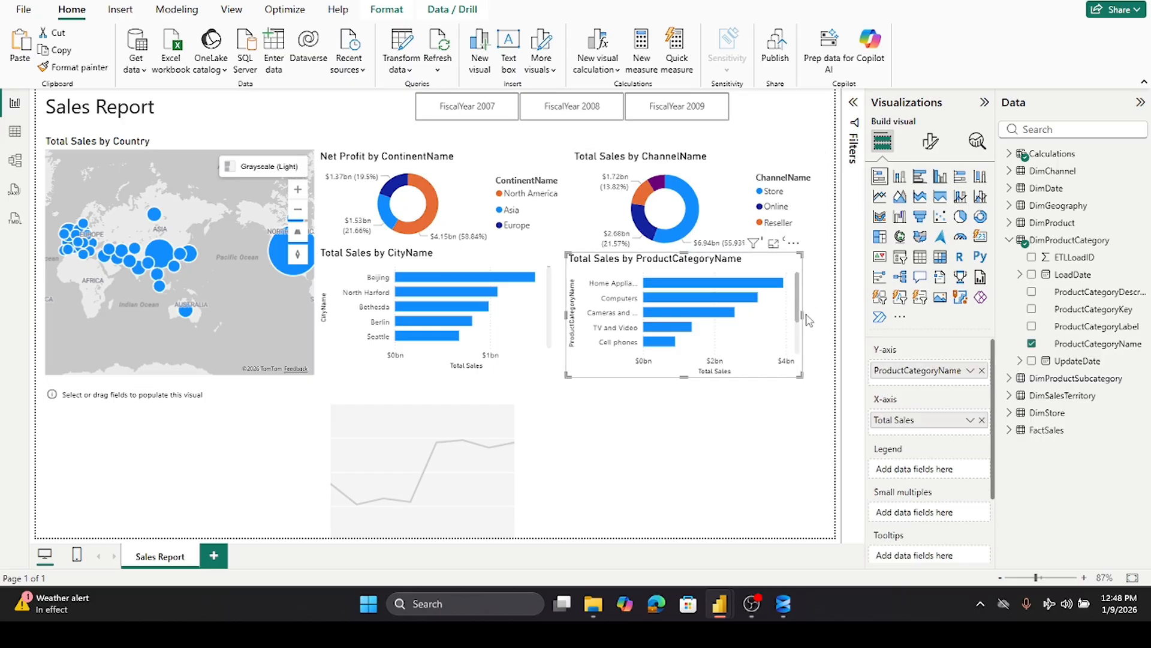
pyautogui.moveTo(806, 314); pyautogui.dragTo(827, 315)
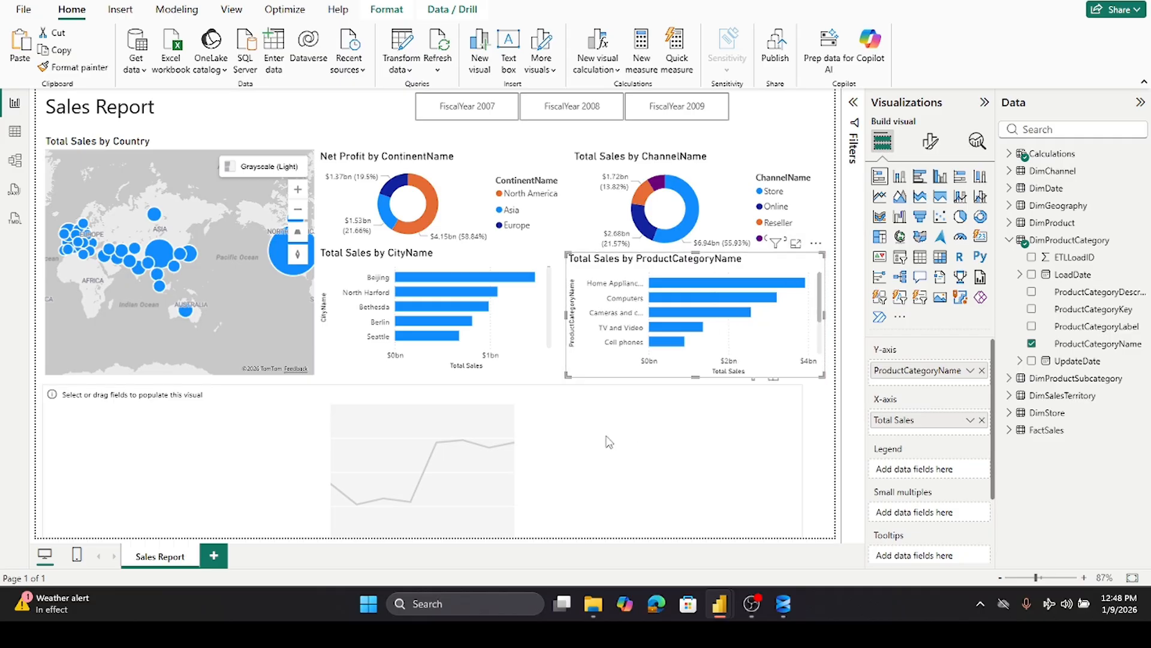
pyautogui.moveTo(569, 333)
pyautogui.mouseDown()
pyautogui.moveTo(568, 317)
pyautogui.moveTo(601, 319)
pyautogui.moveTo(578, 322)
pyautogui.mouseUp()
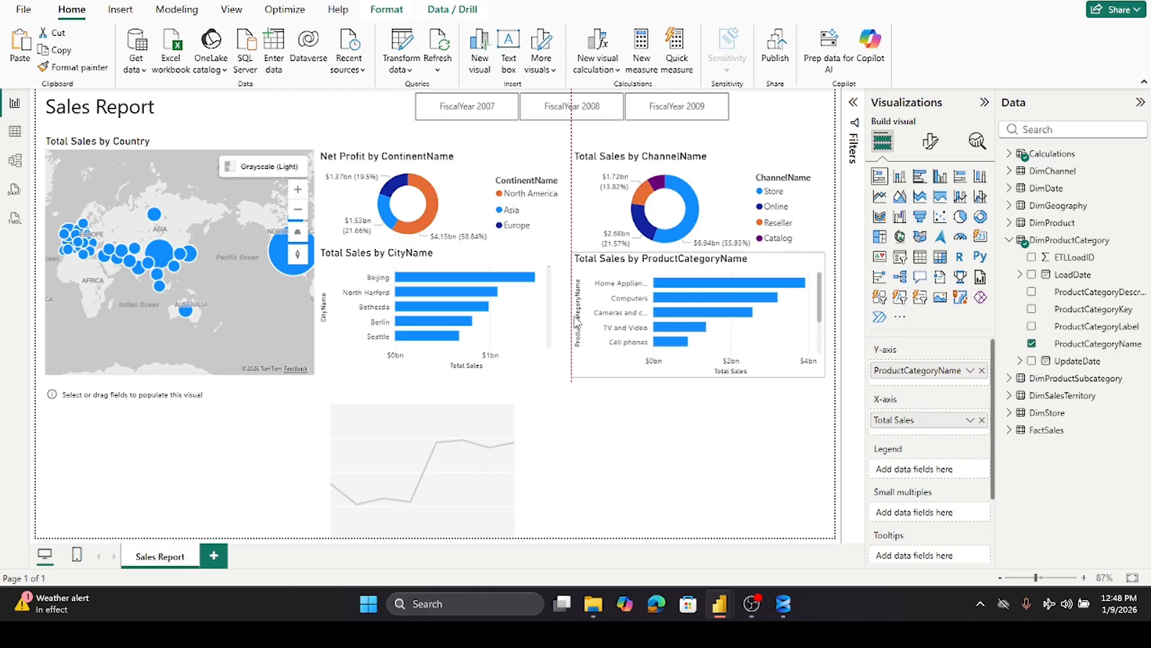
pyautogui.moveTo(579, 322); pyautogui.dragTo(571, 316)
pyautogui.click(555, 313)
# - Add the DimDate Datekey date hierarchy to the line chart's X-axis
pyautogui.click(699, 455)
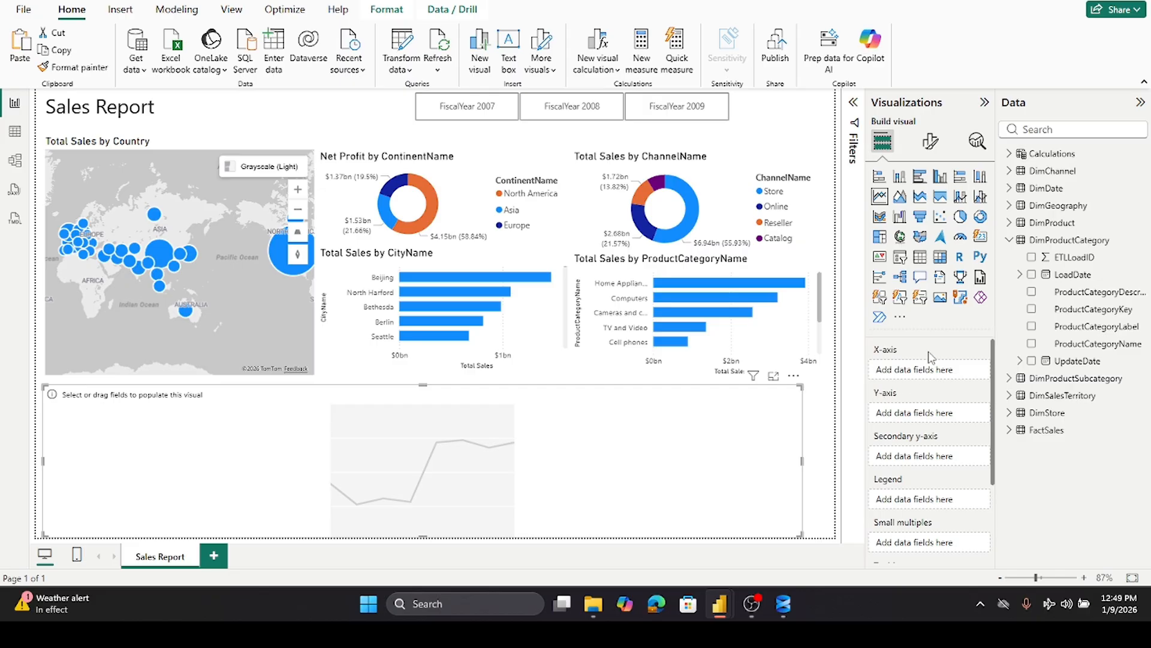
pyautogui.click(1008, 241)
pyautogui.click(1009, 190)
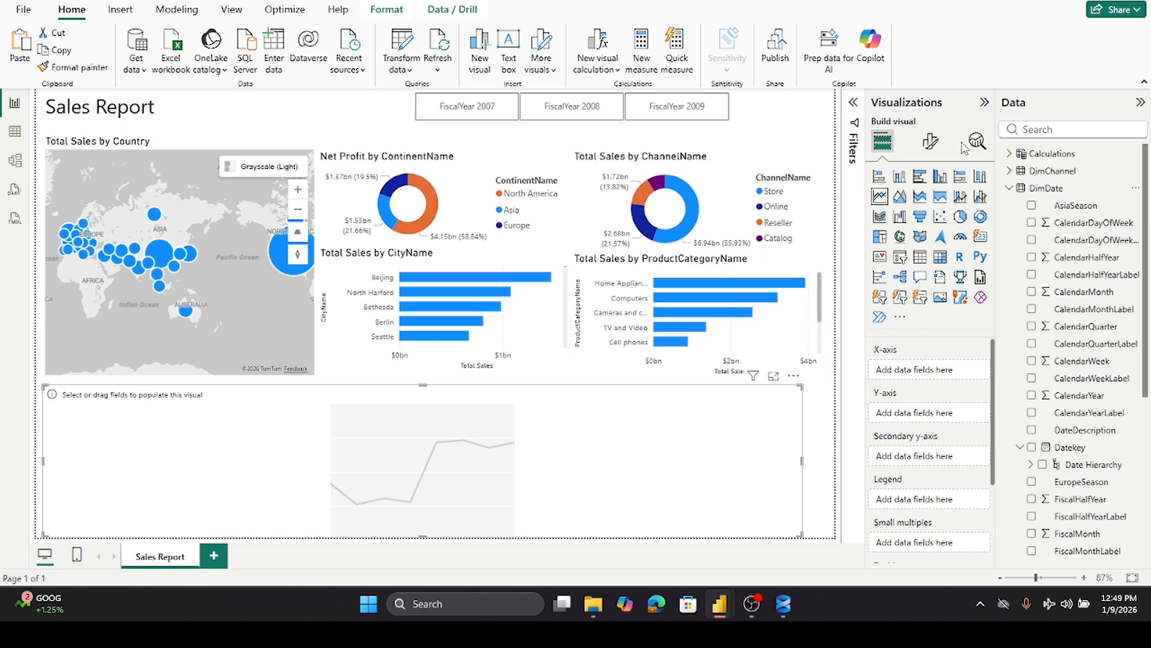
pyautogui.click(1009, 189)
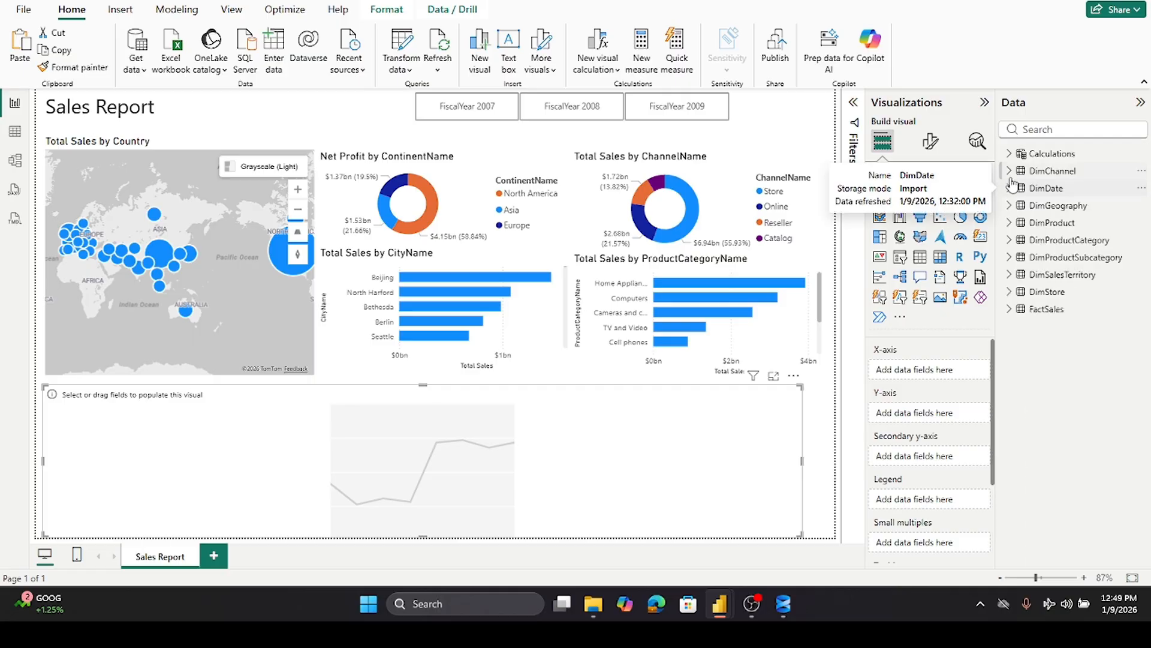
pyautogui.click(1010, 189)
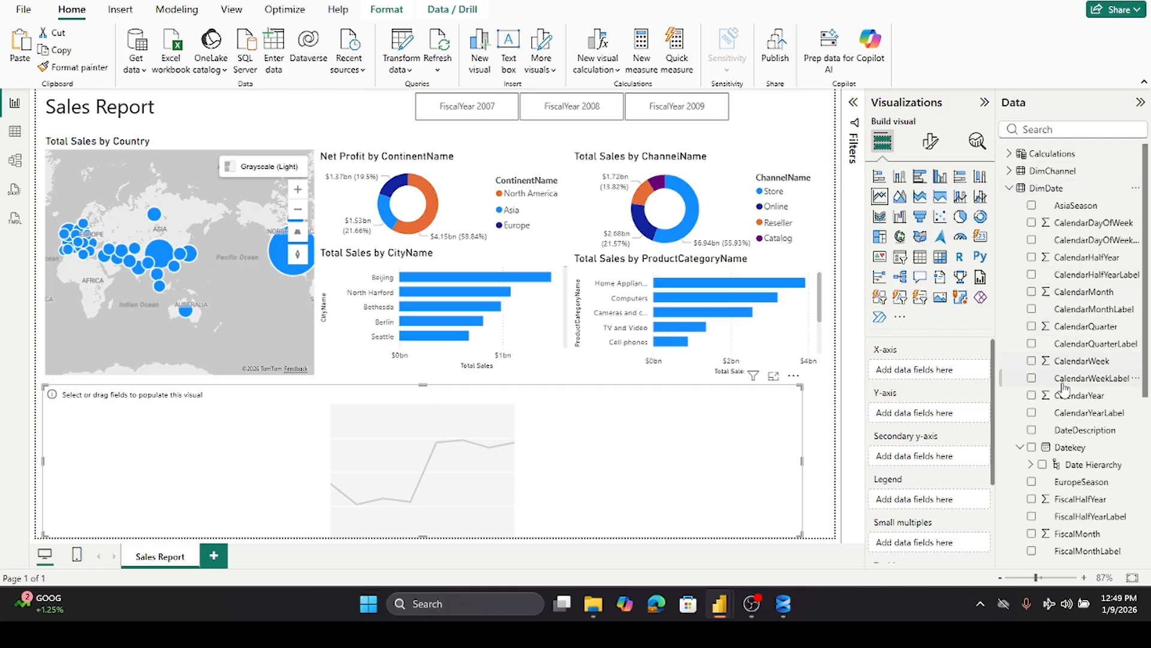
pyautogui.scroll(-2, 1062, 423)
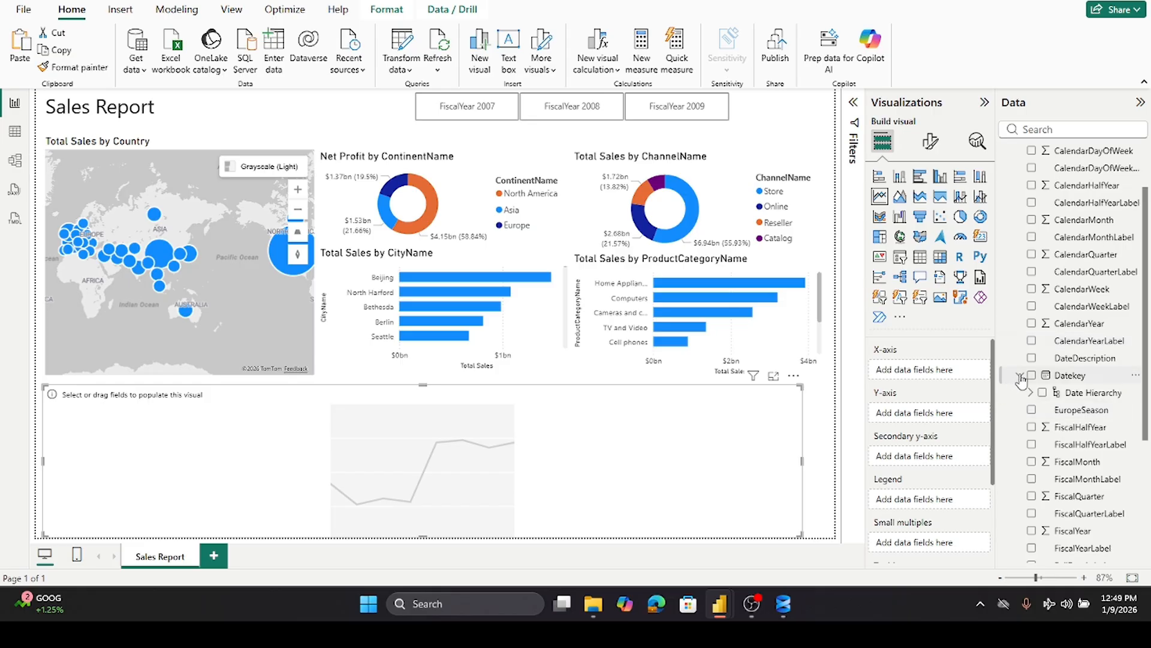
pyautogui.click(1029, 394)
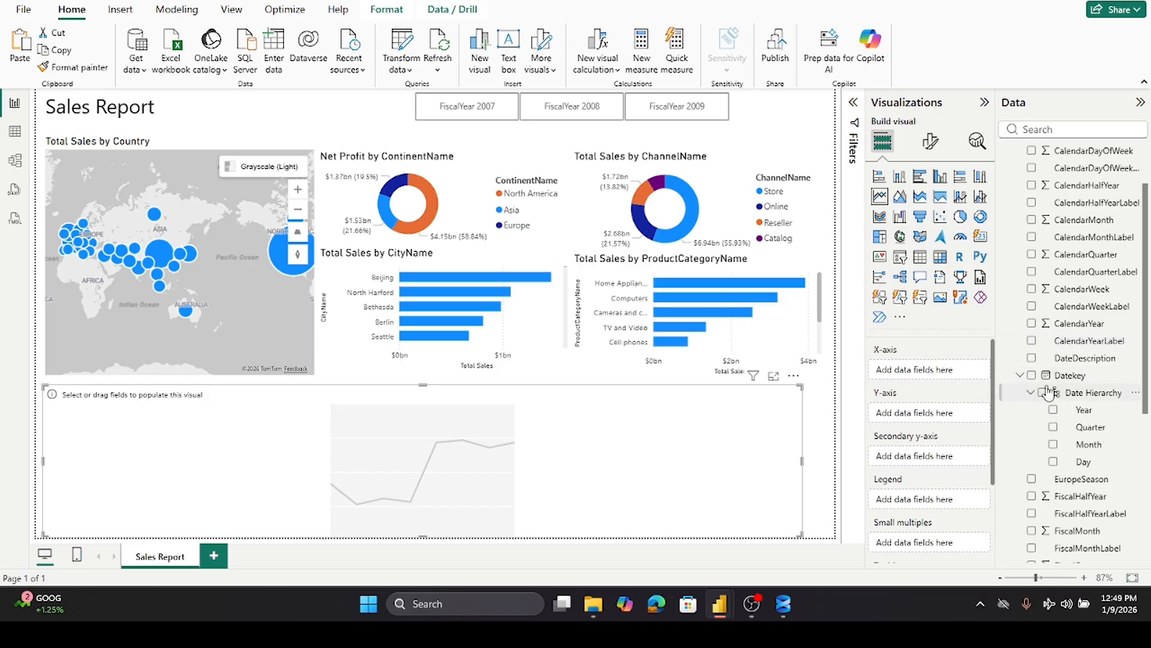
pyautogui.scroll(-3, 1073, 312)
pyautogui.moveTo(1071, 234); pyautogui.dragTo(962, 375)
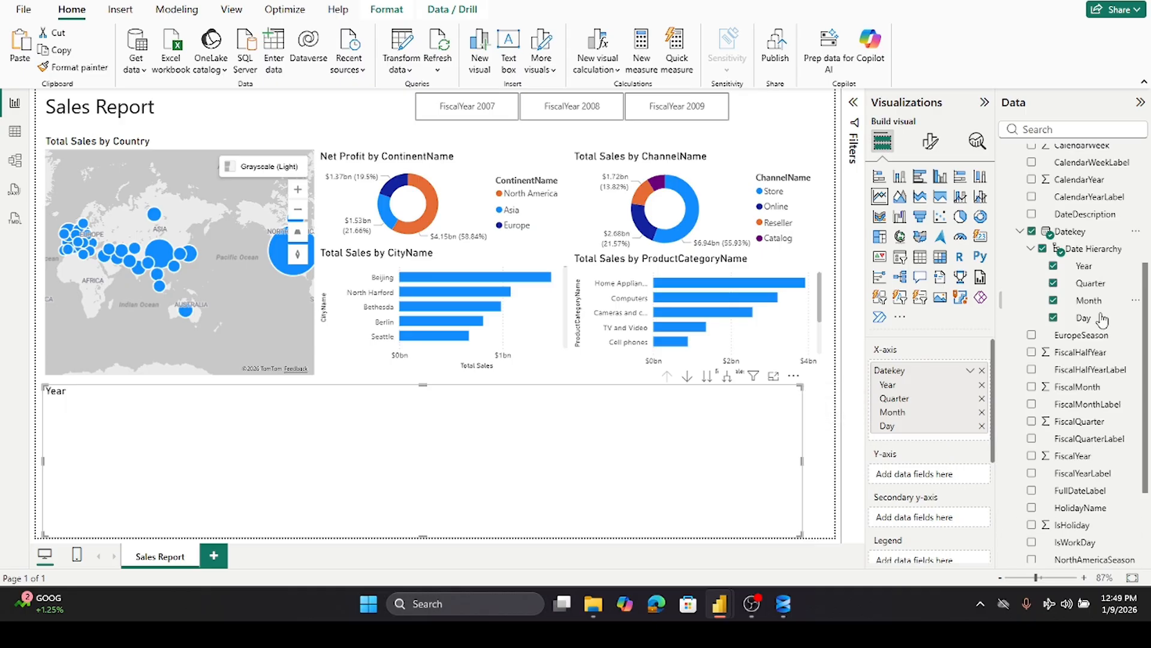
pyautogui.scroll(4, 1070, 282)
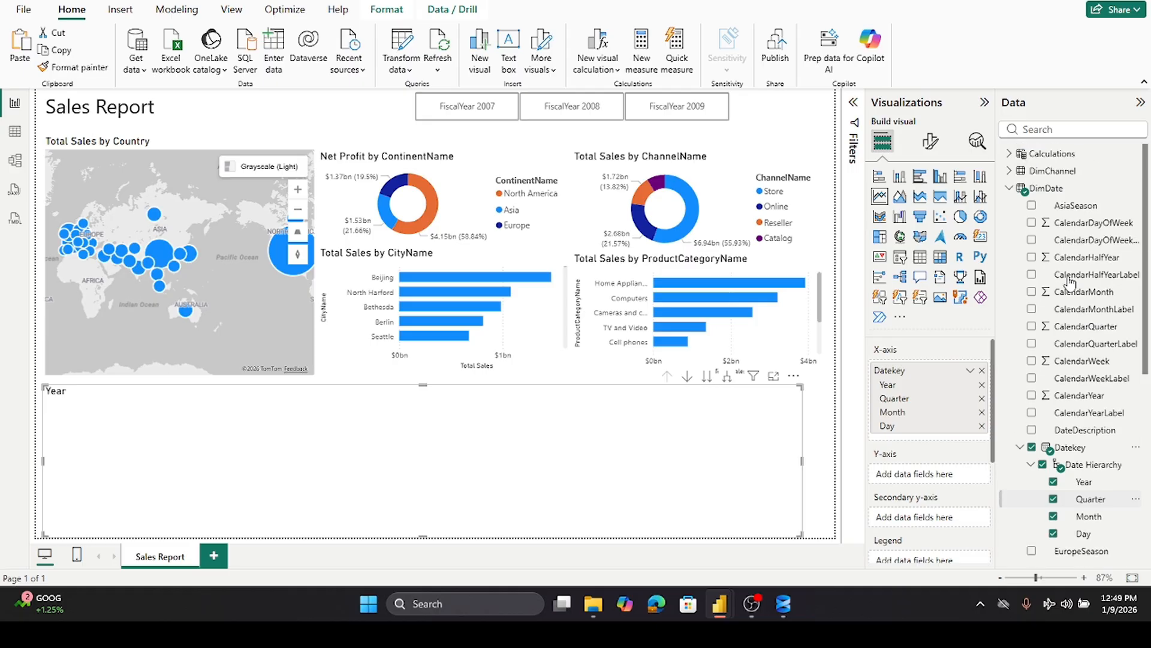
# - Add Total Sales to the line chart's Y-axis and switch the X-axis from Date Hierarchy to plain Datekey
pyautogui.click(1010, 188)
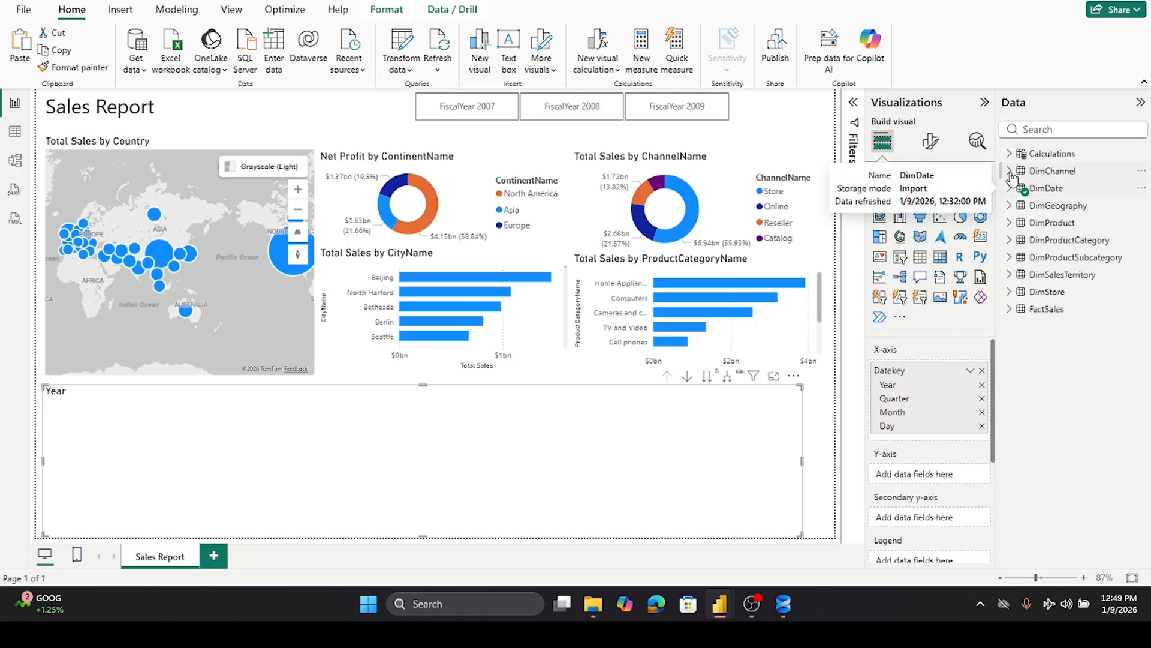
pyautogui.click(1009, 153)
pyautogui.moveTo(1093, 292); pyautogui.dragTo(955, 477)
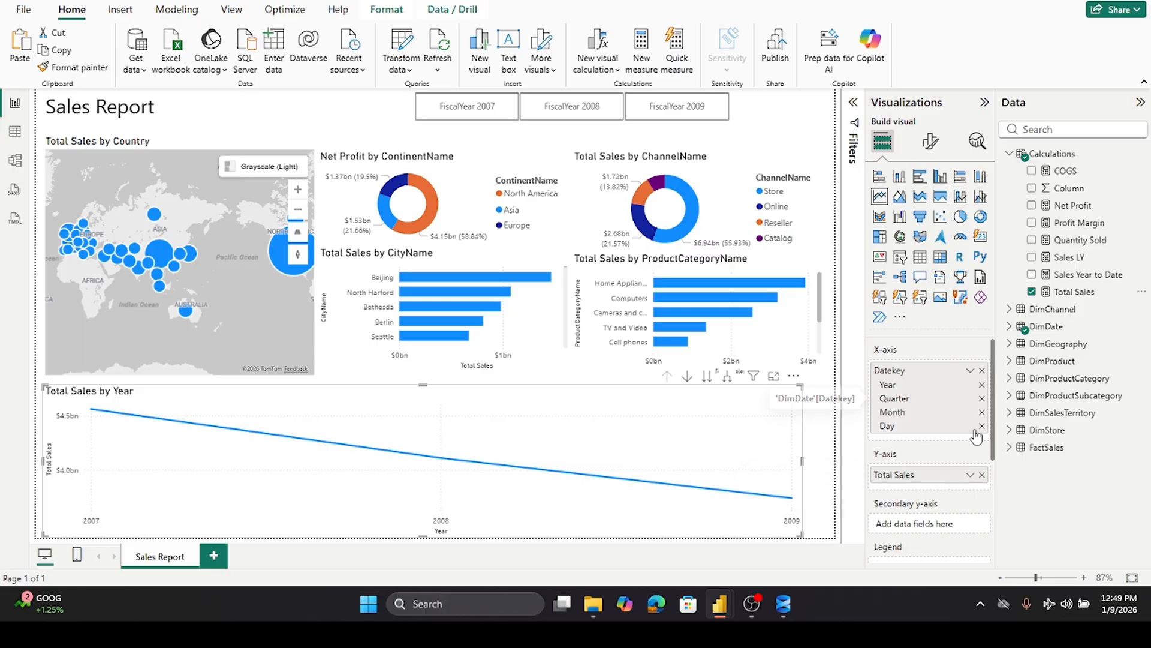
pyautogui.click(971, 372)
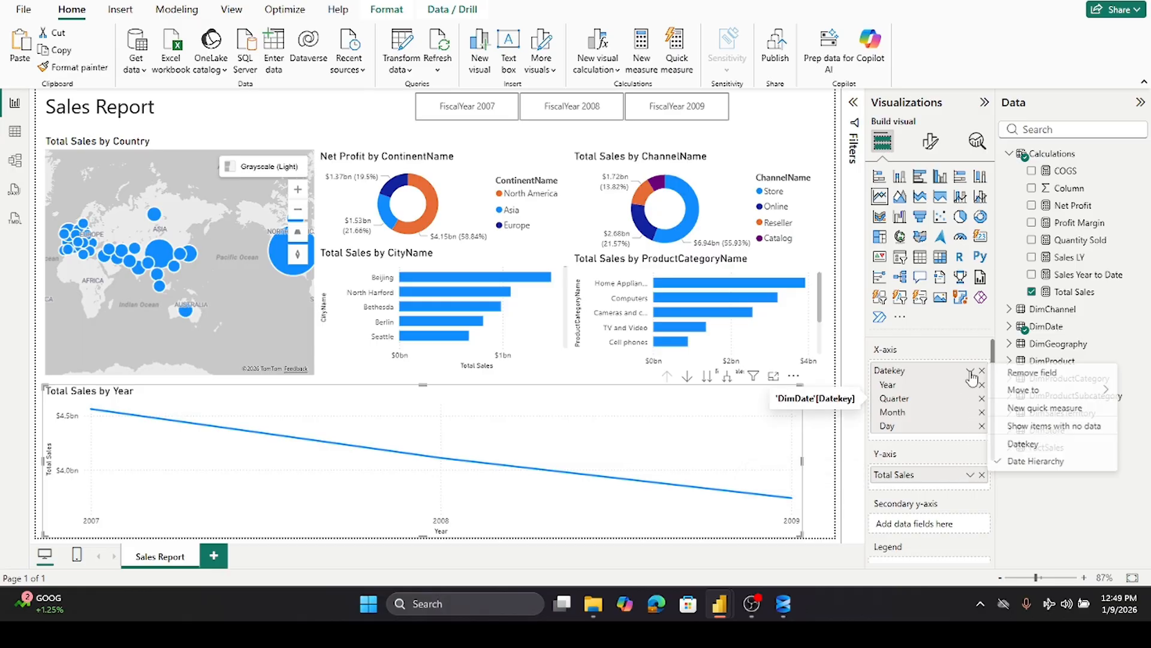
pyautogui.click(1025, 444)
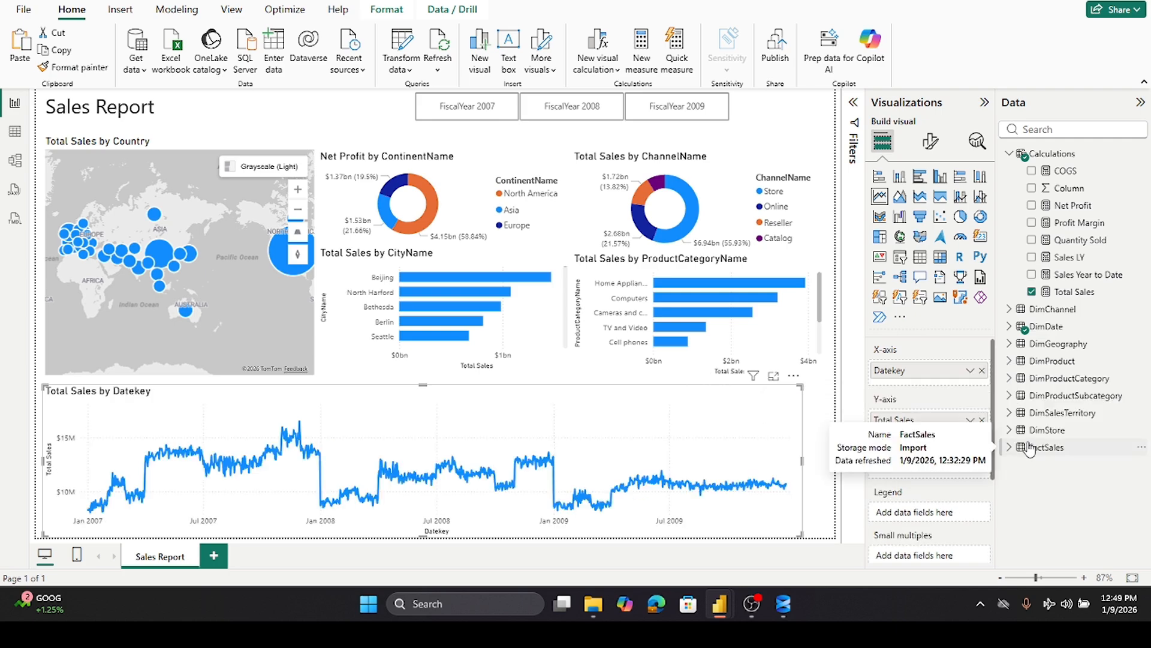
# - Convert the line chart into an area chart and extend its right edge slightly
pyautogui.click(903, 200)
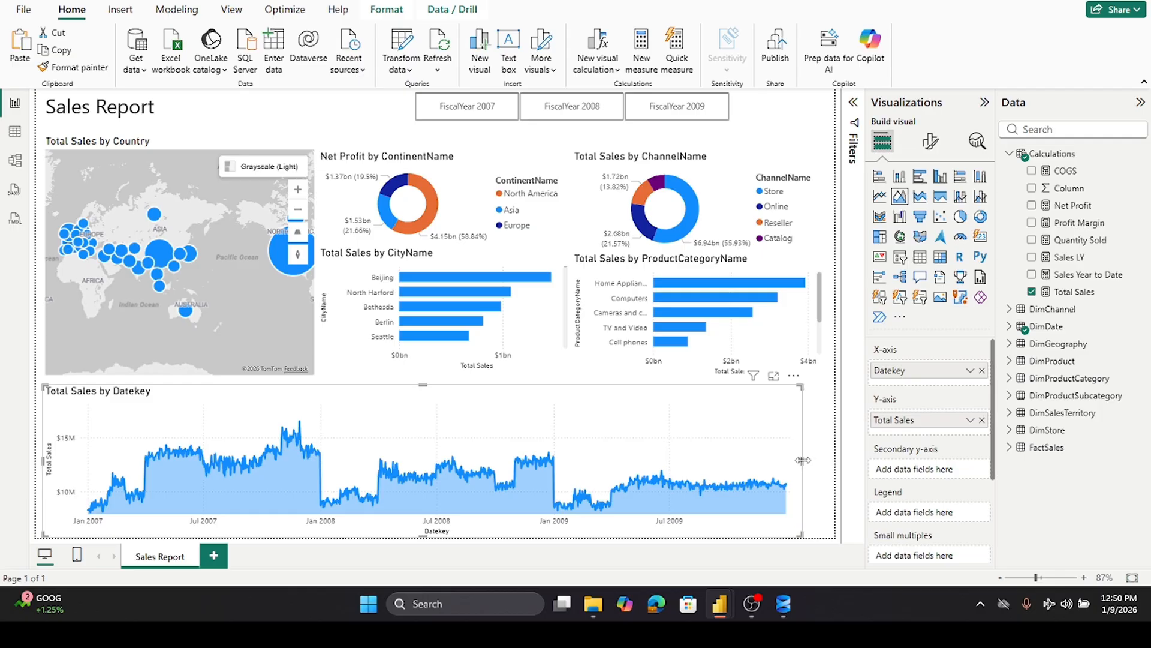
pyautogui.moveTo(804, 460); pyautogui.dragTo(825, 460)
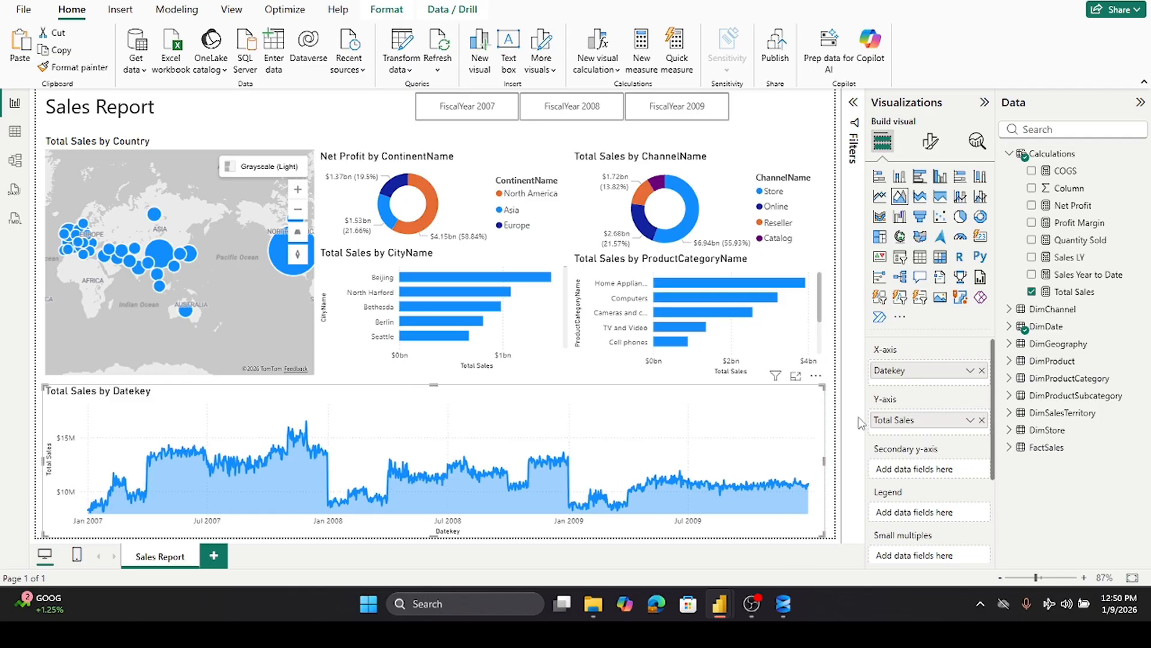
# - Select FiscalYear 2009, FiscalYear 2008 and then FiscalYear 2007 in the slicer to filter the report
pyautogui.click(708, 114)
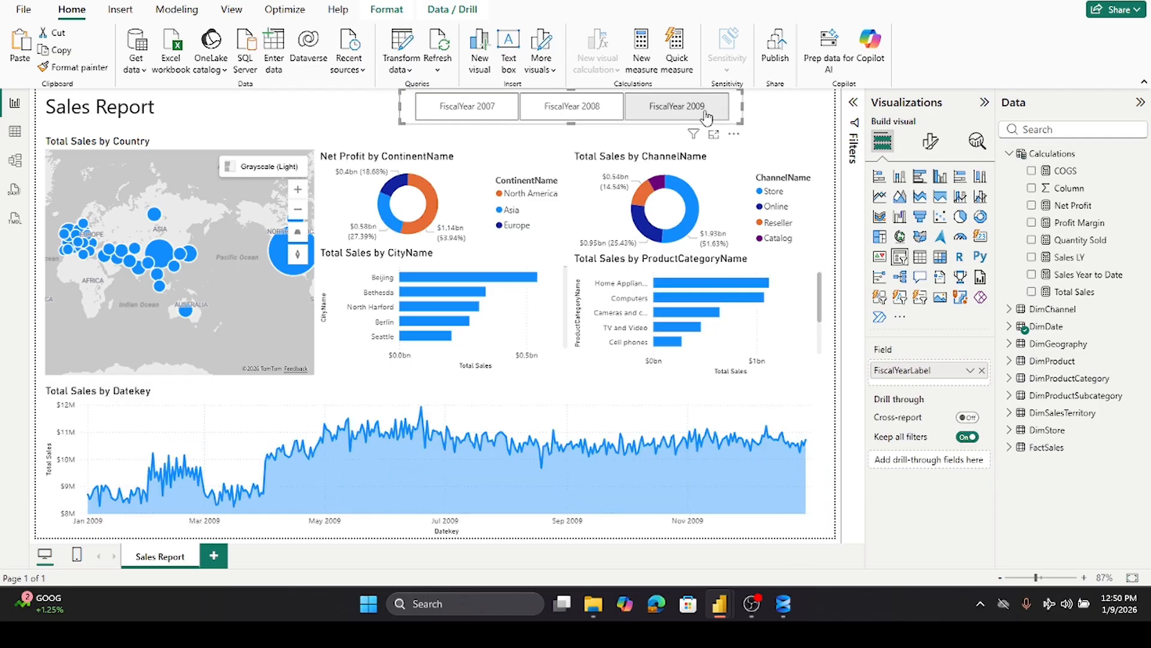
pyautogui.click(589, 112)
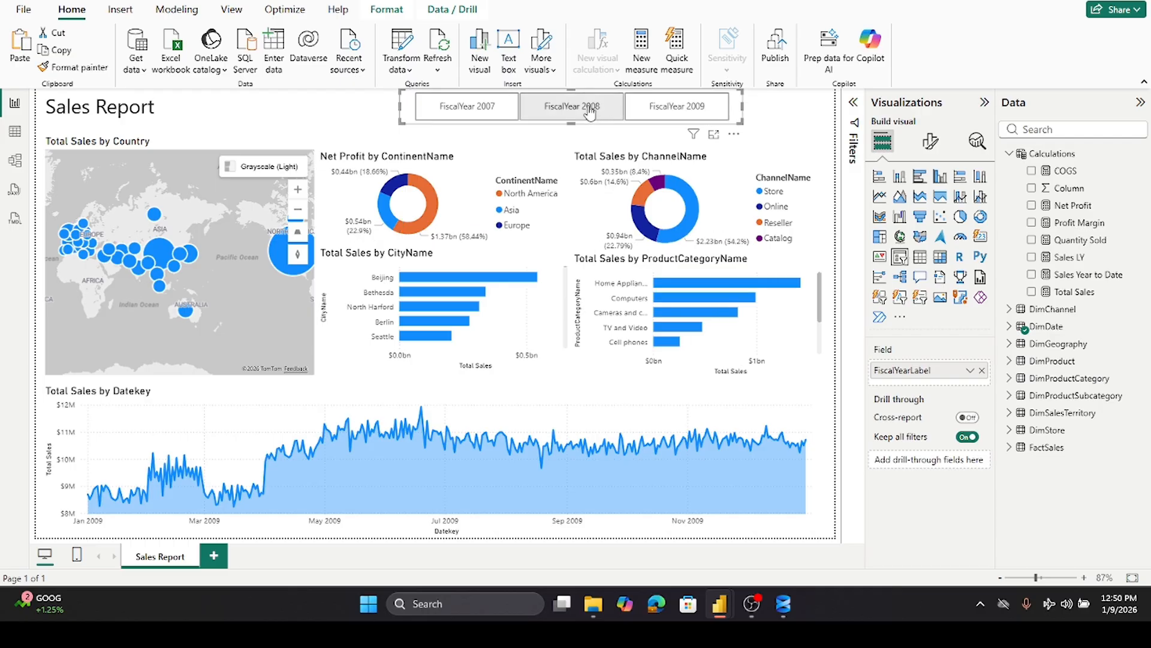
pyautogui.click(463, 113)
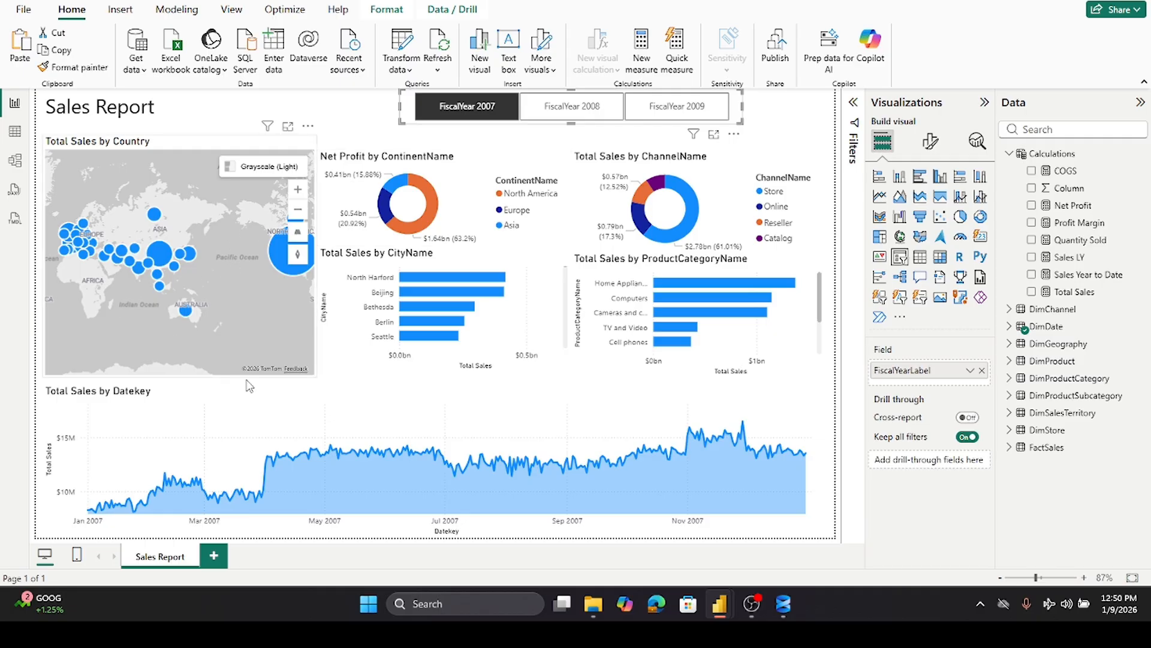
# - Set the North America slice color of the Net Profit by ContinentName donut to dark blue
pyautogui.click(470, 162)
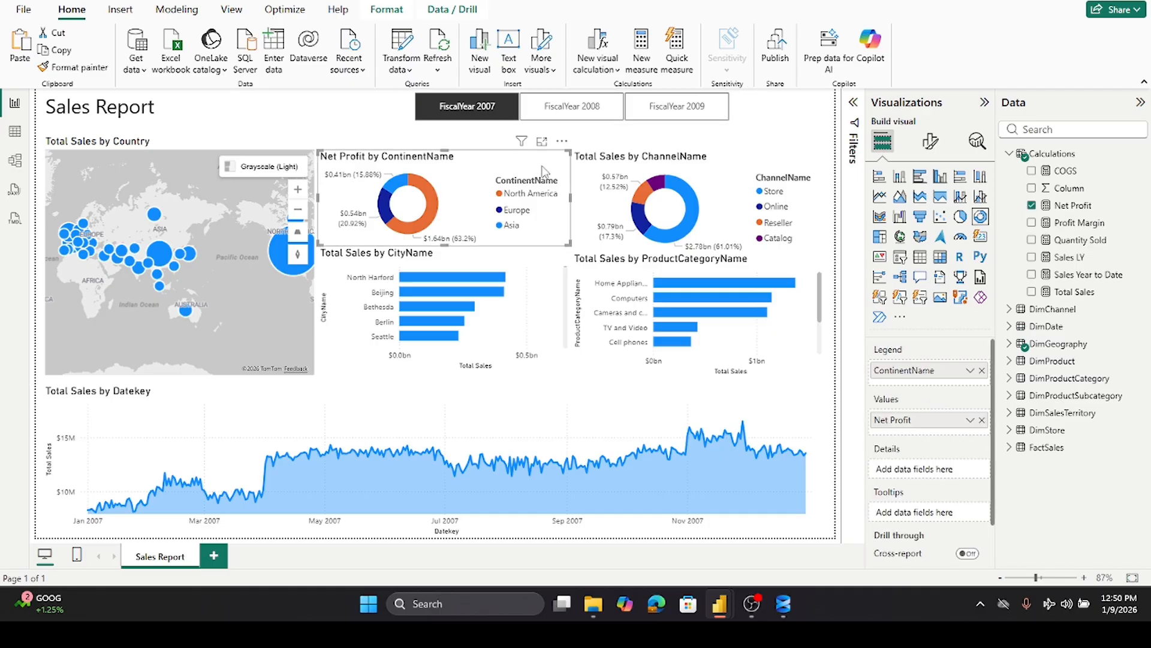
pyautogui.click(929, 144)
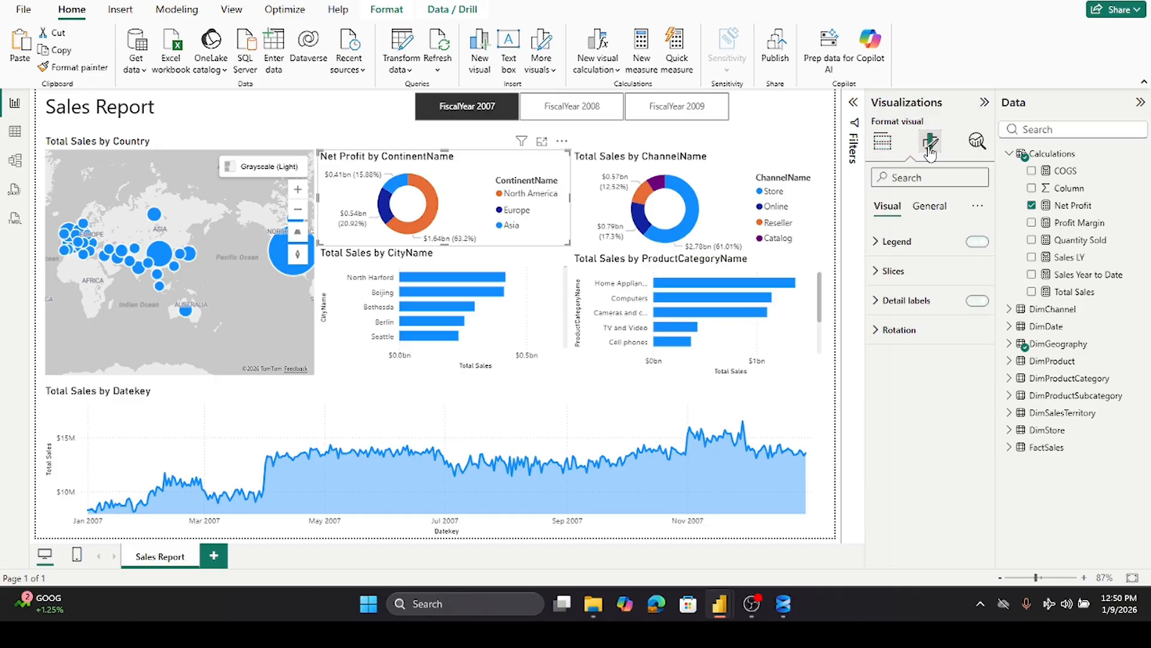
pyautogui.click(879, 273)
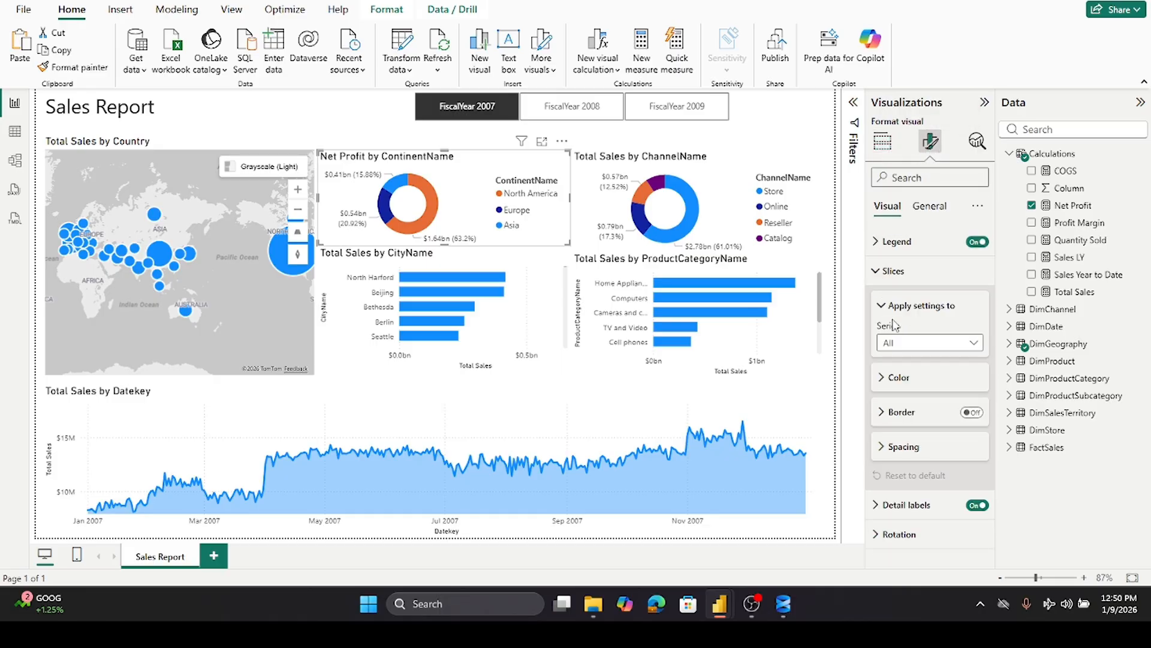
pyautogui.click(884, 381)
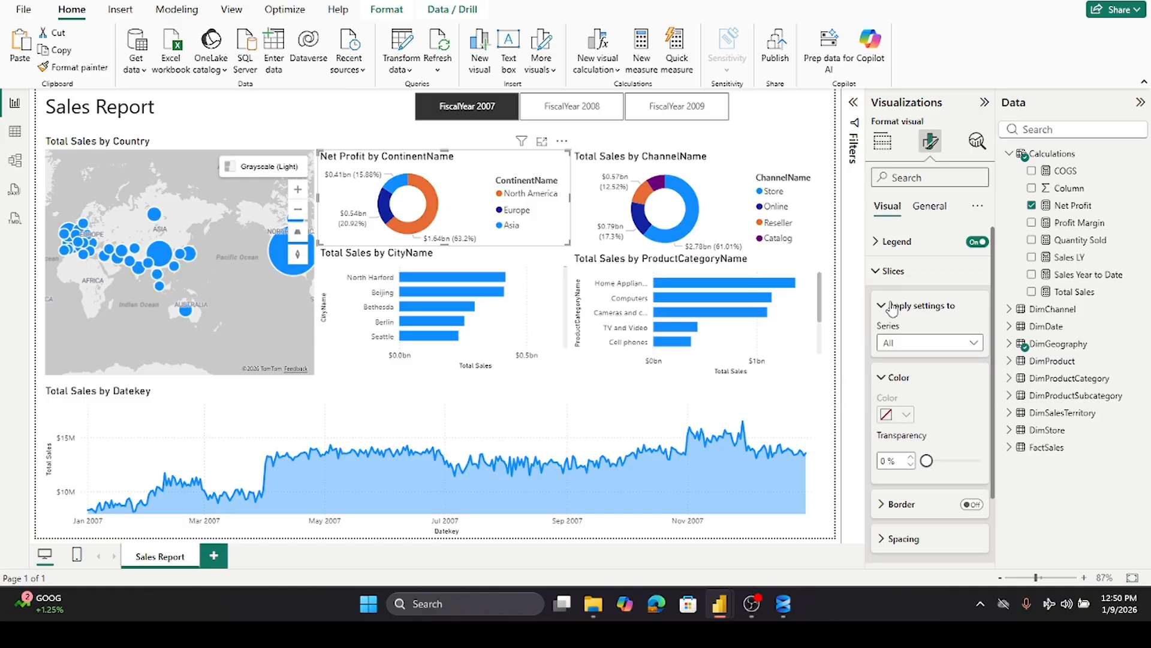
pyautogui.click(972, 345)
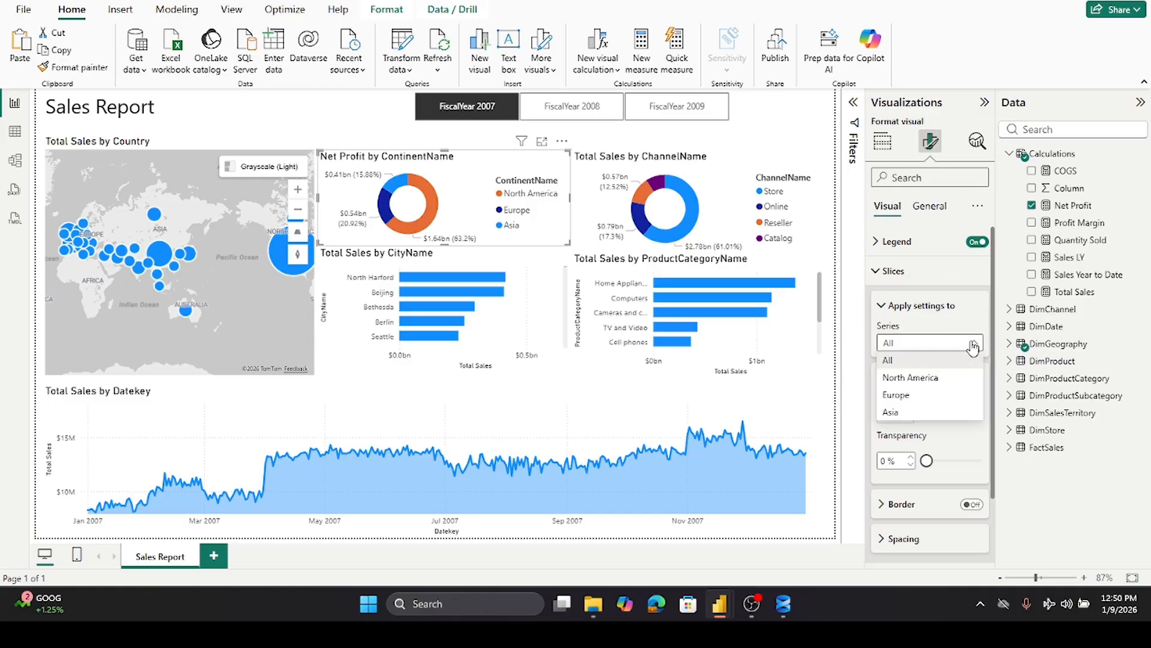
pyautogui.click(931, 379)
pyautogui.click(905, 415)
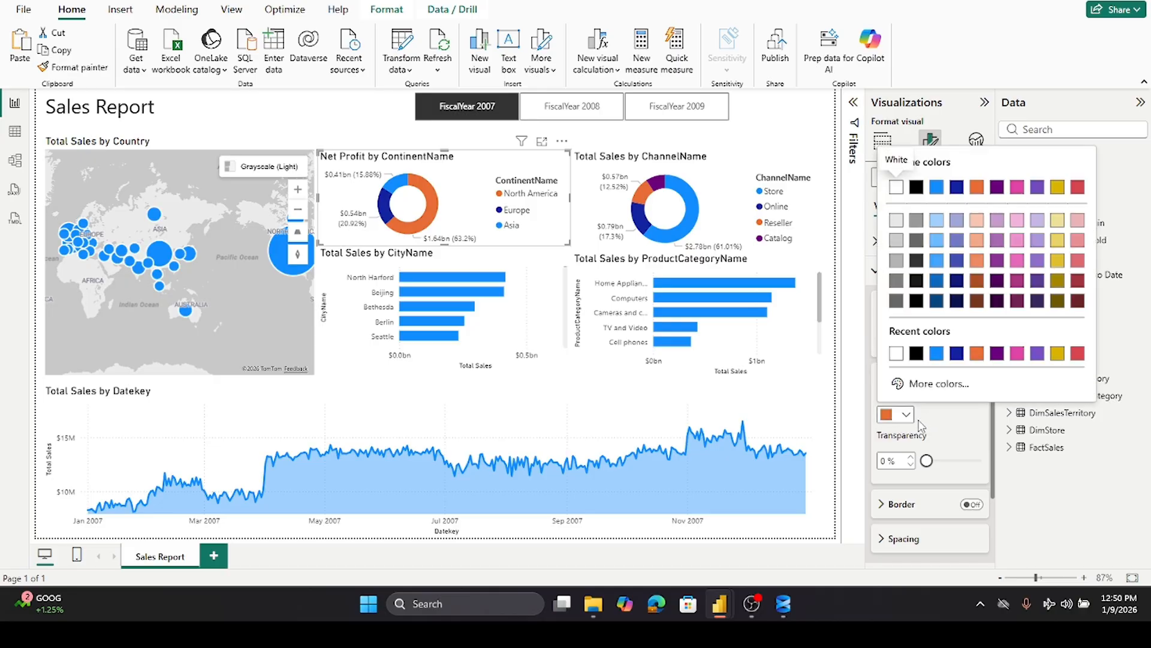
pyautogui.click(936, 300)
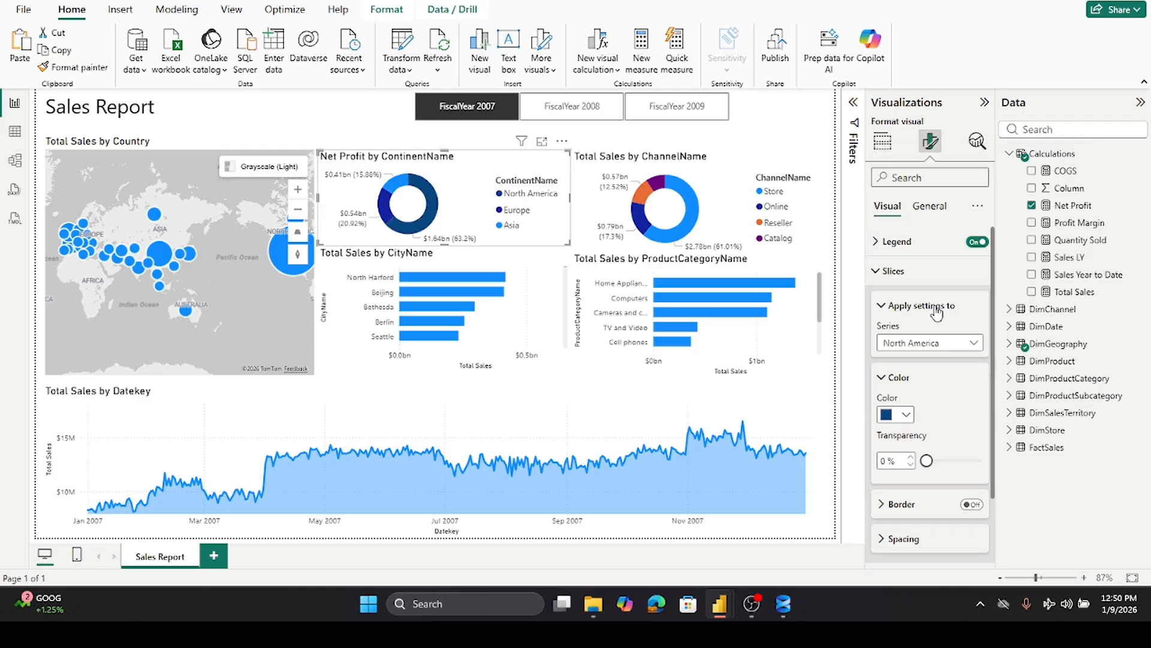
# - Set the Europe slice of the Net Profit by ContinentName donut to light gray
pyautogui.click(972, 344)
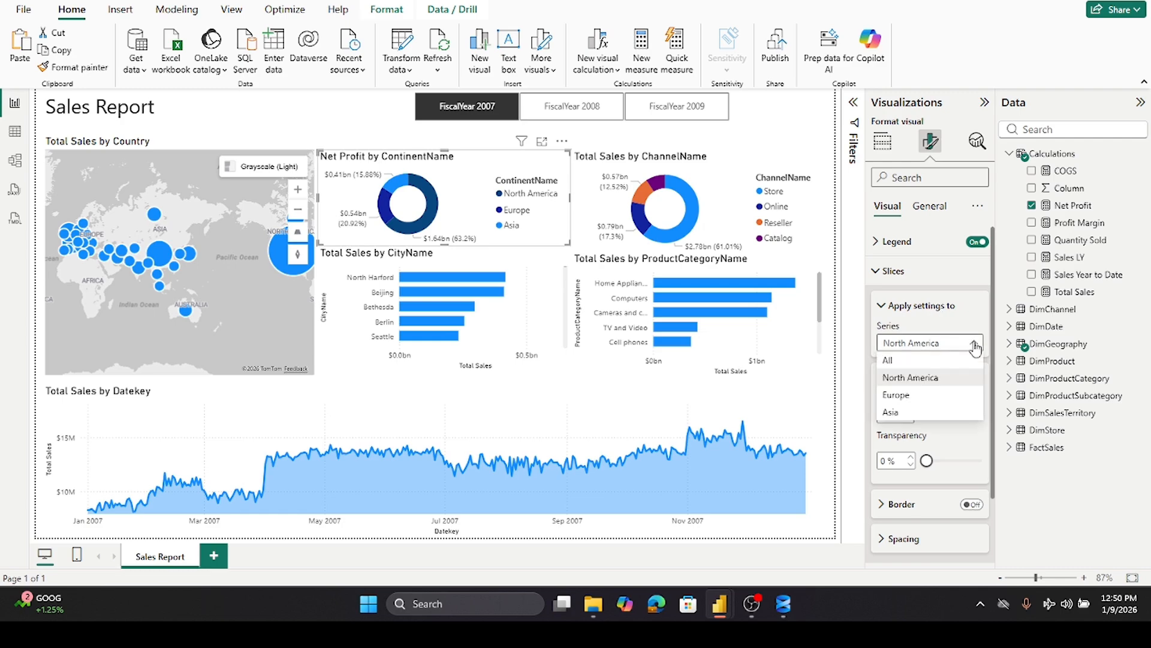
pyautogui.click(929, 399)
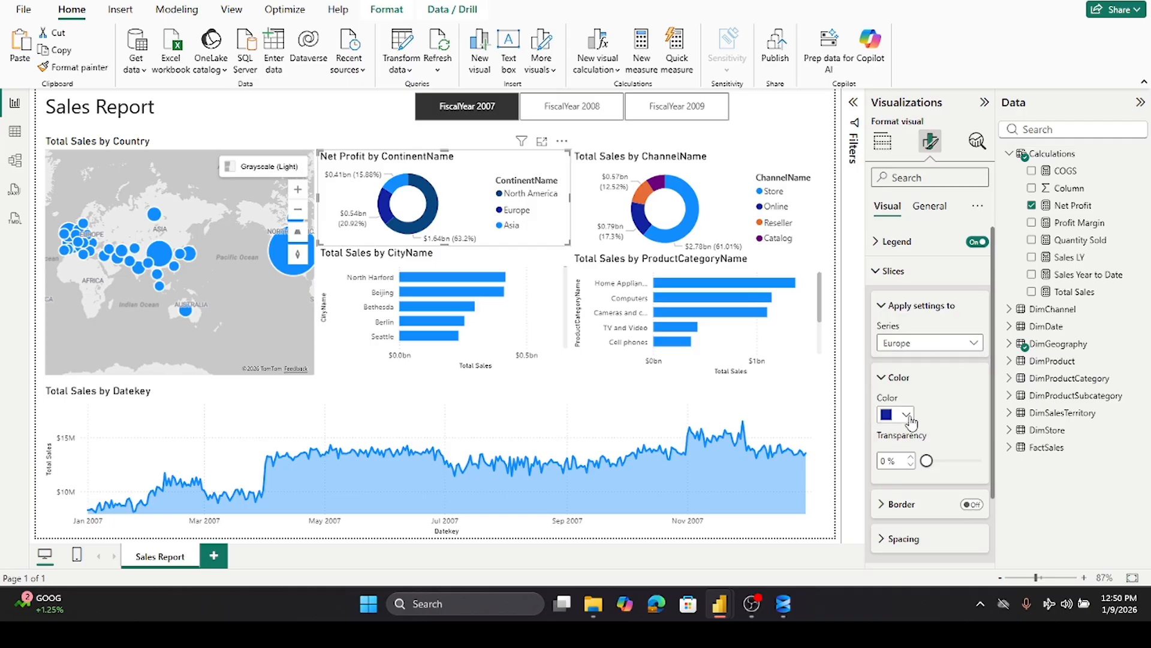
pyautogui.click(907, 415)
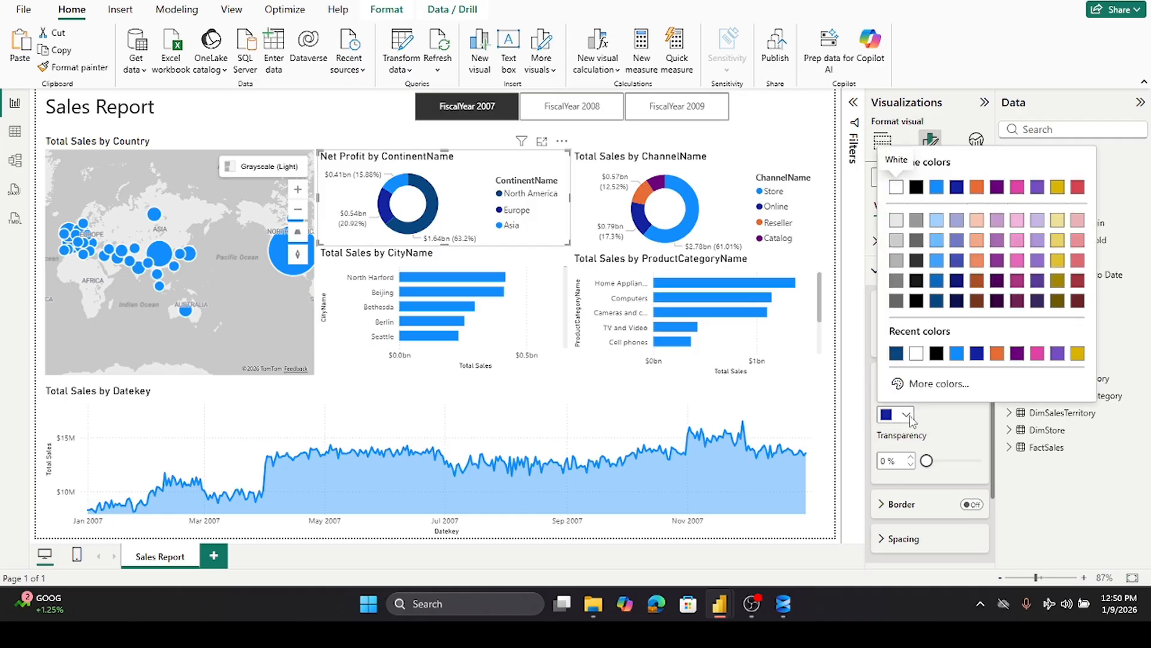
pyautogui.click(896, 242)
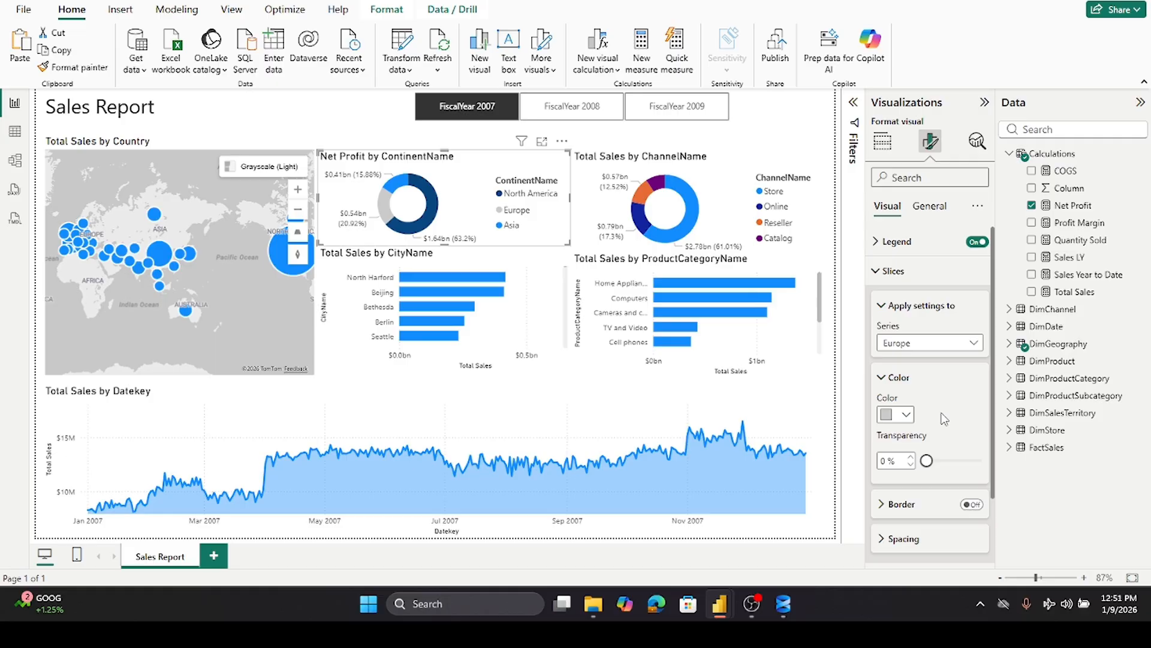
# - Set the Asia slice of the Net Profit donut to light gray as well
pyautogui.click(974, 345)
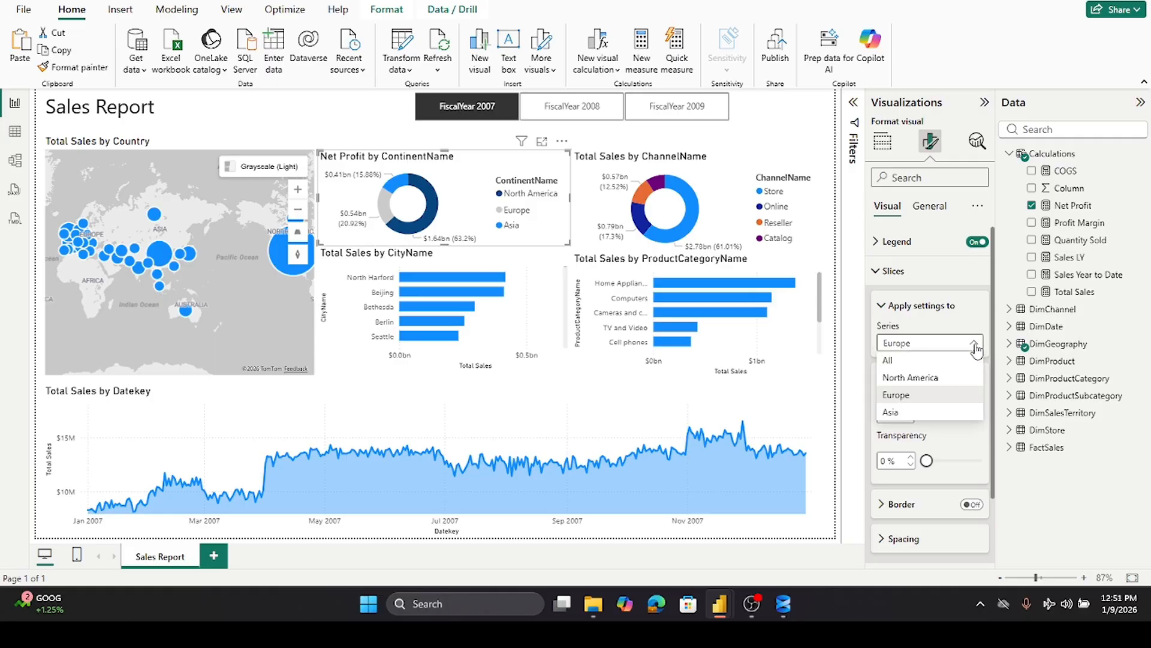
pyautogui.click(900, 412)
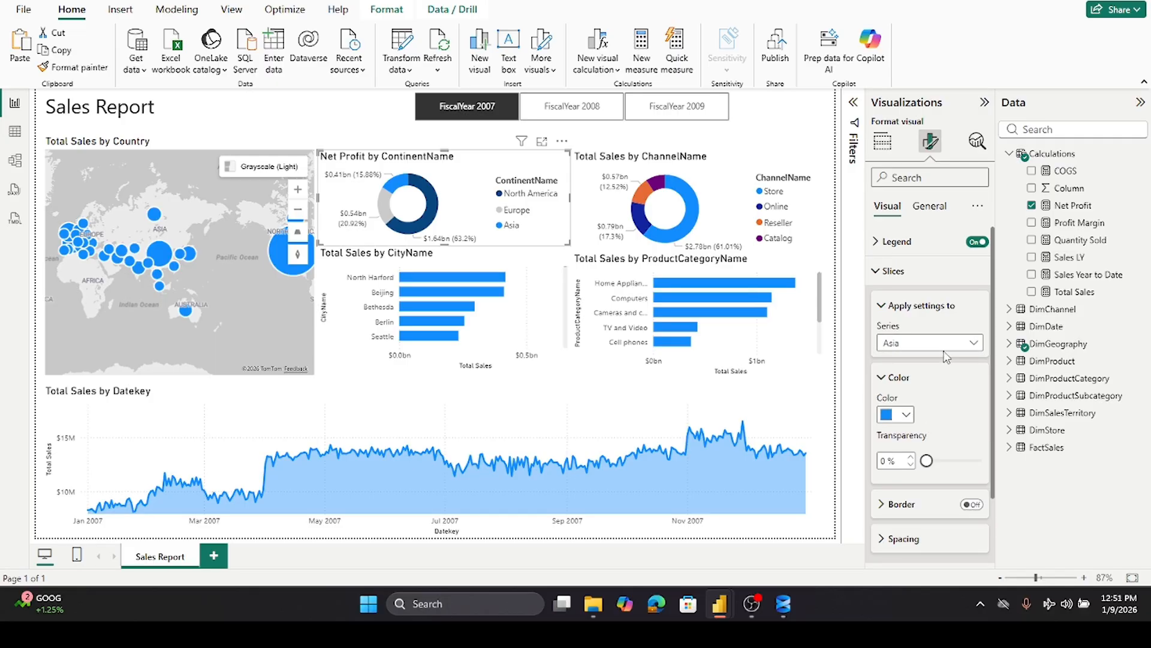
pyautogui.click(906, 414)
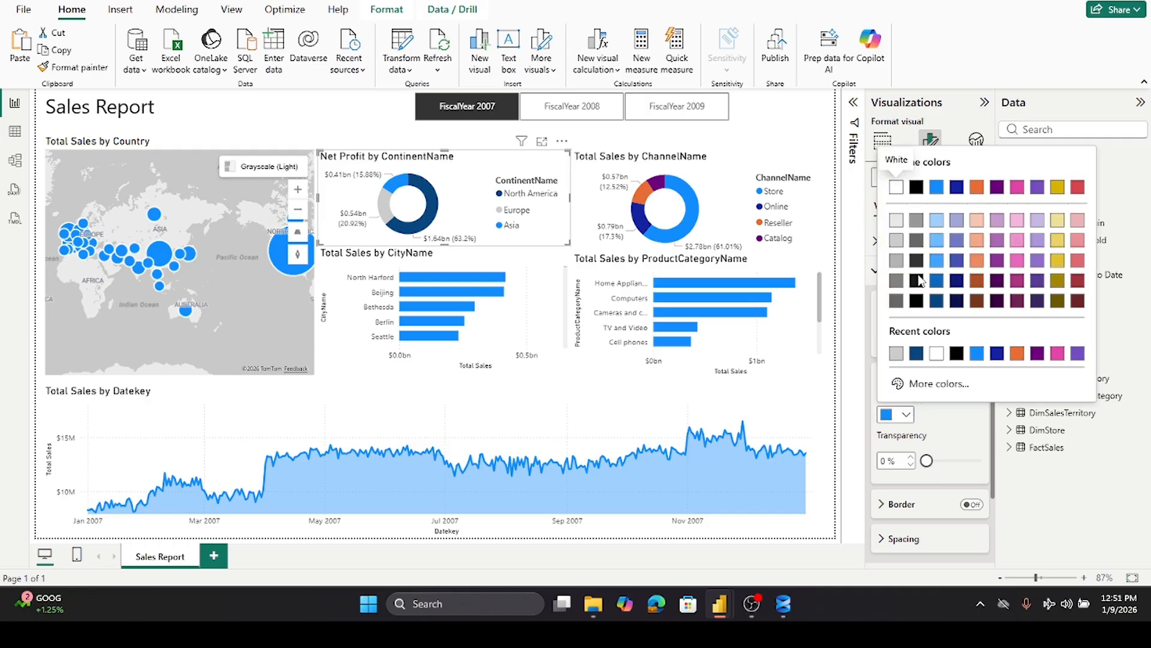
pyautogui.click(896, 240)
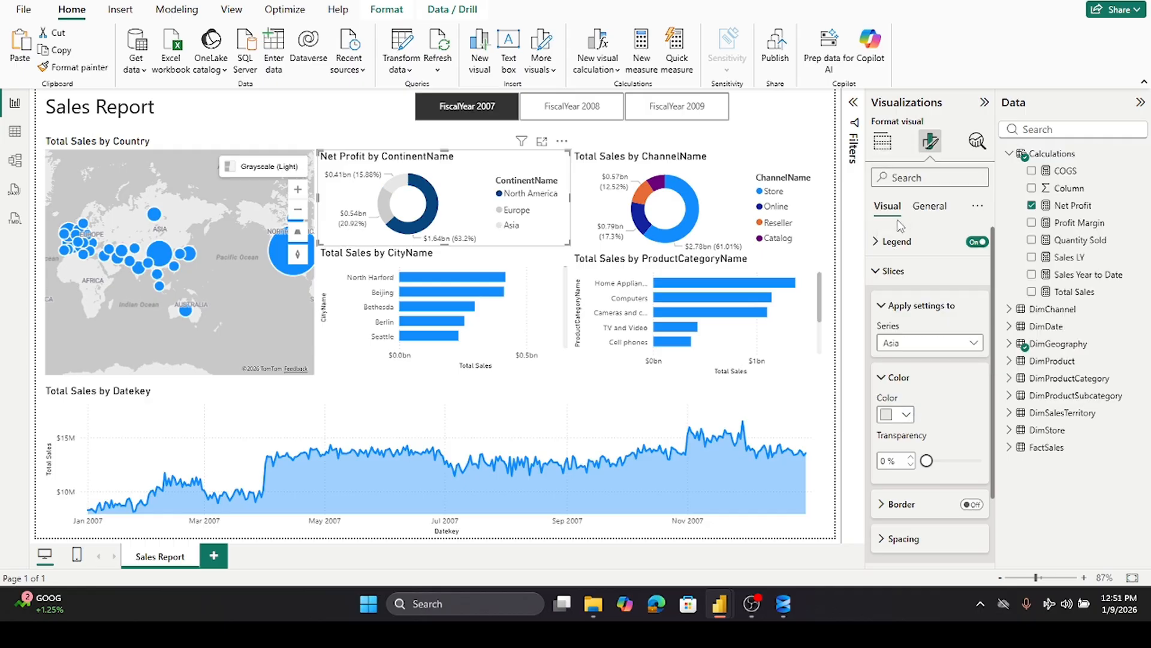
# - Select the Total Sales by ChannelName donut and set its Store slice color to dark blue
pyautogui.click(471, 408)
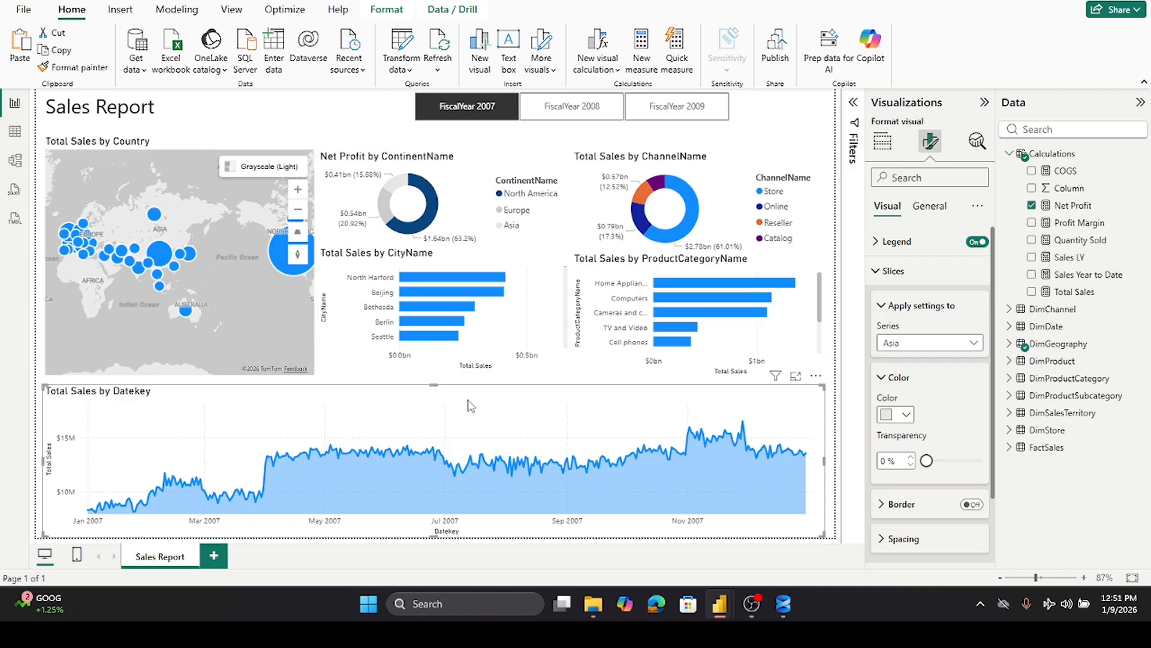
pyautogui.click(594, 157)
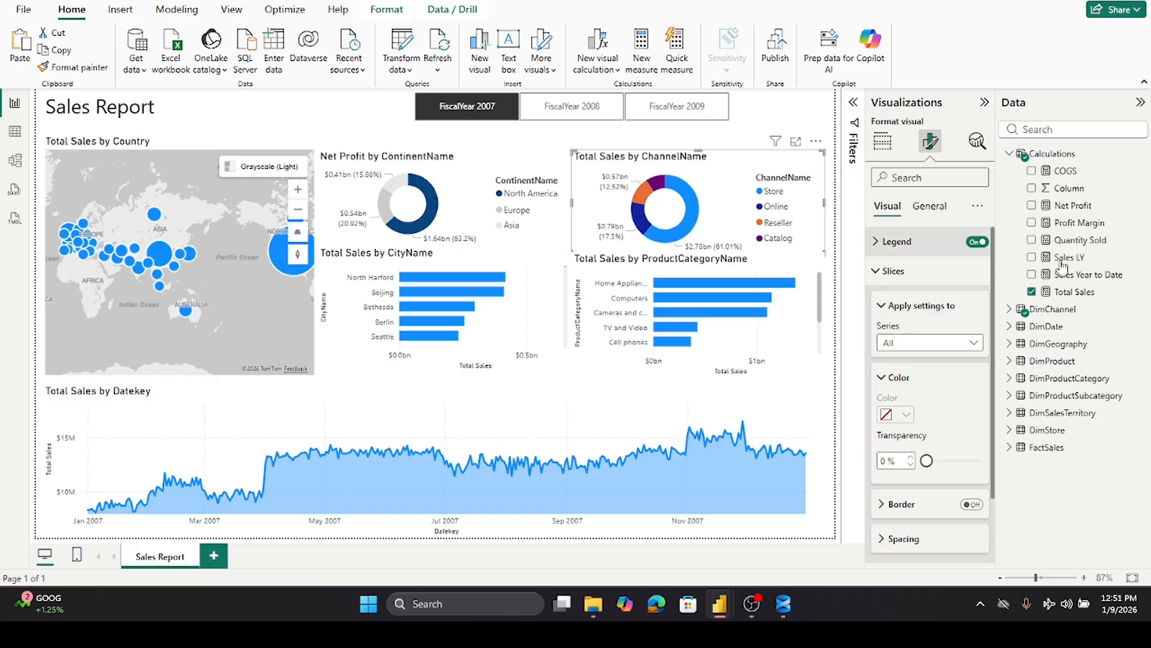
pyautogui.click(973, 344)
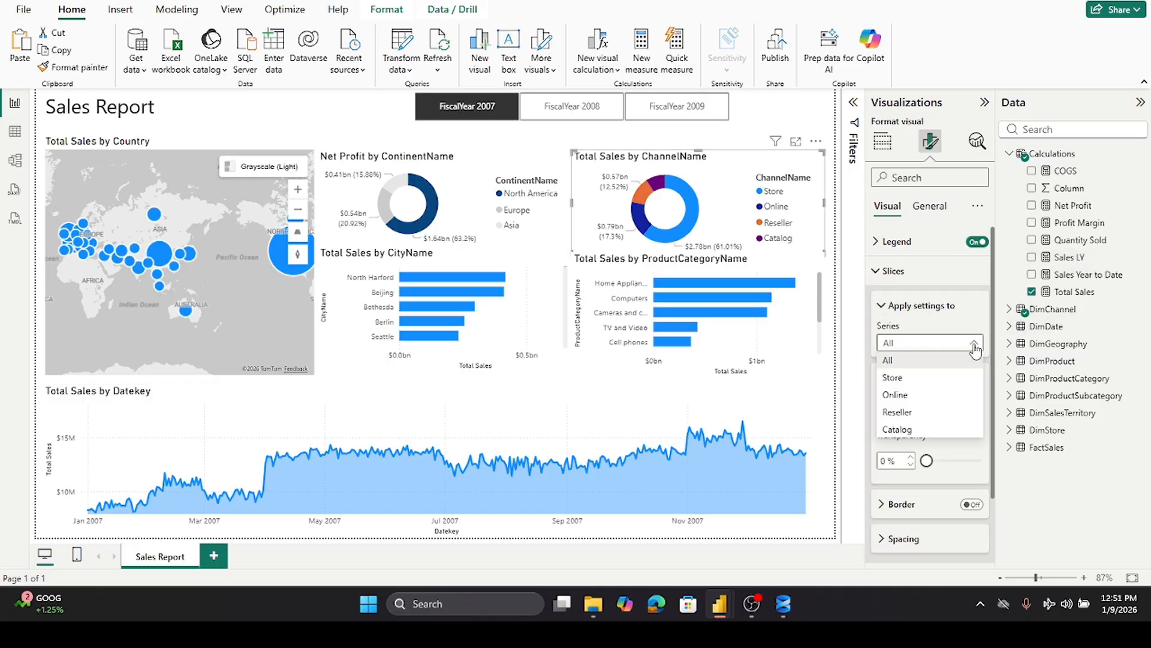
pyautogui.click(910, 383)
pyautogui.click(911, 417)
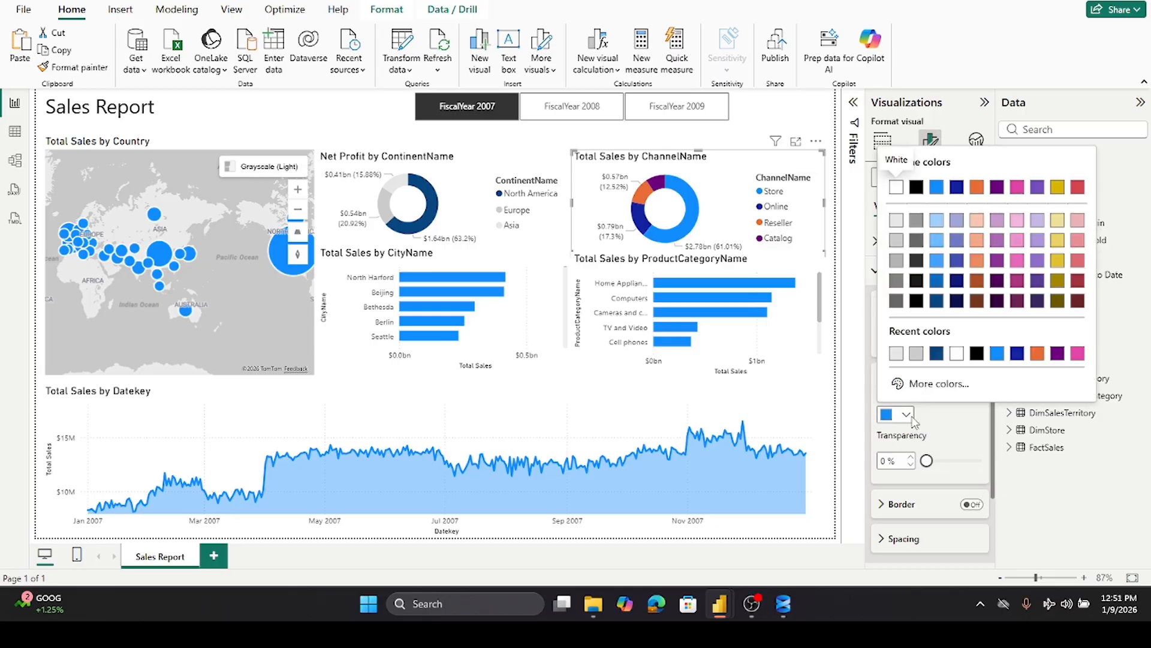
pyautogui.click(938, 357)
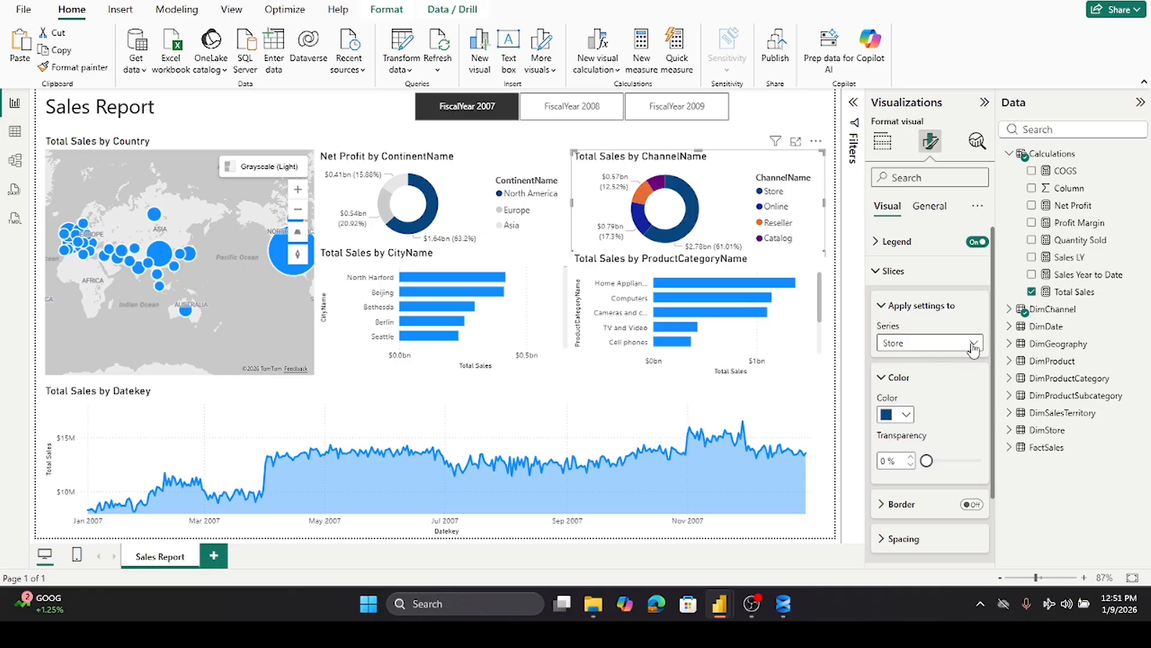
# - Set the Reseller slice of the channel donut to light gray
pyautogui.click(963, 344)
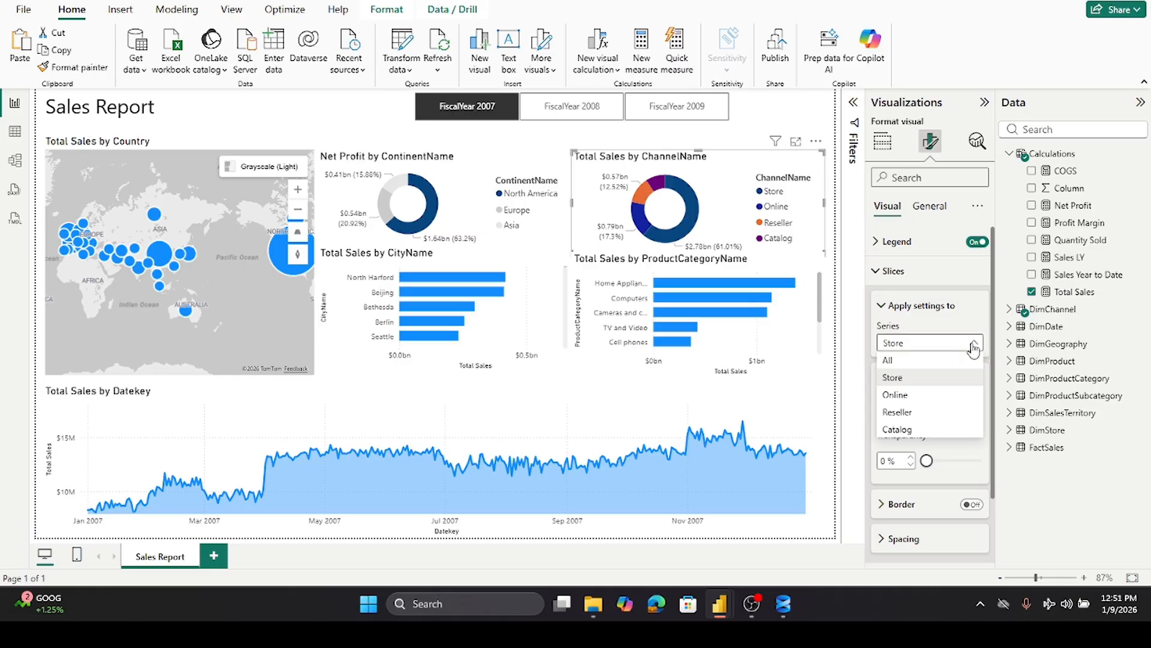
pyautogui.click(905, 412)
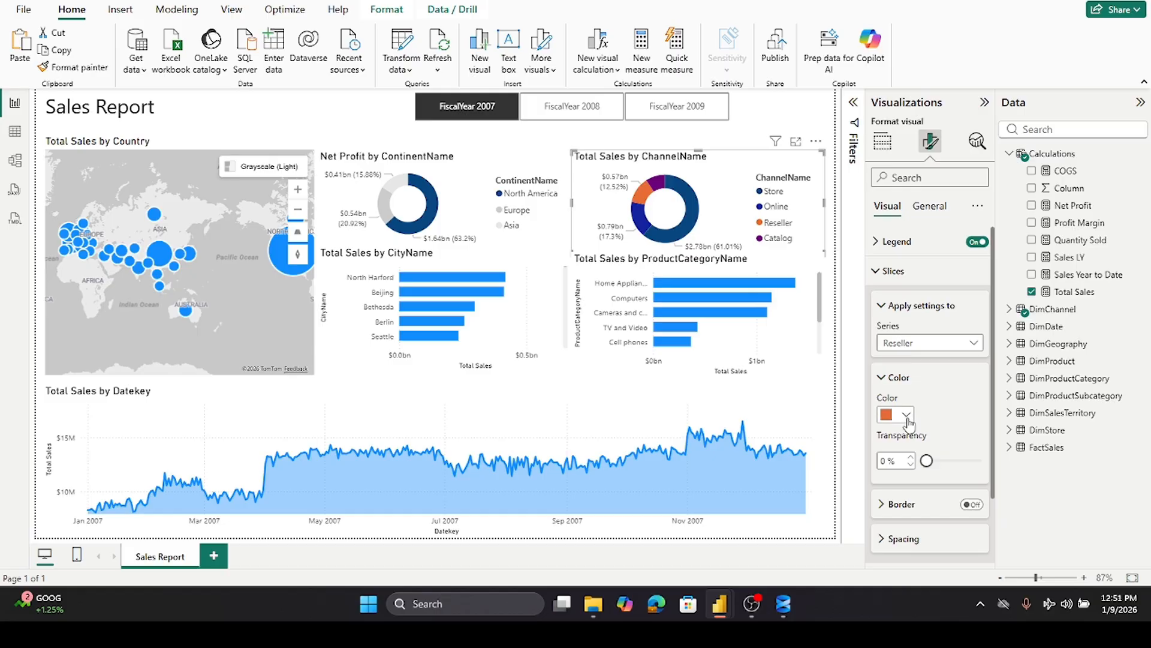
pyautogui.click(906, 415)
pyautogui.click(896, 226)
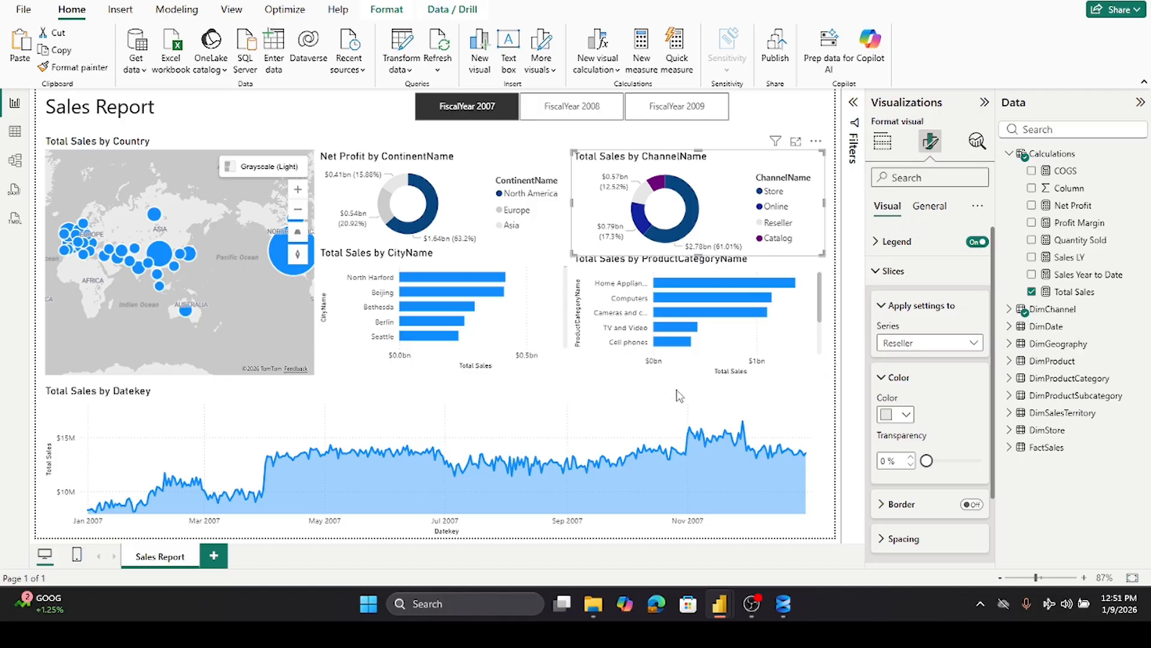
# - Set the Catalog slice of the channel donut to dark gray (White, 60% darker)
pyautogui.moveTo(658, 192)
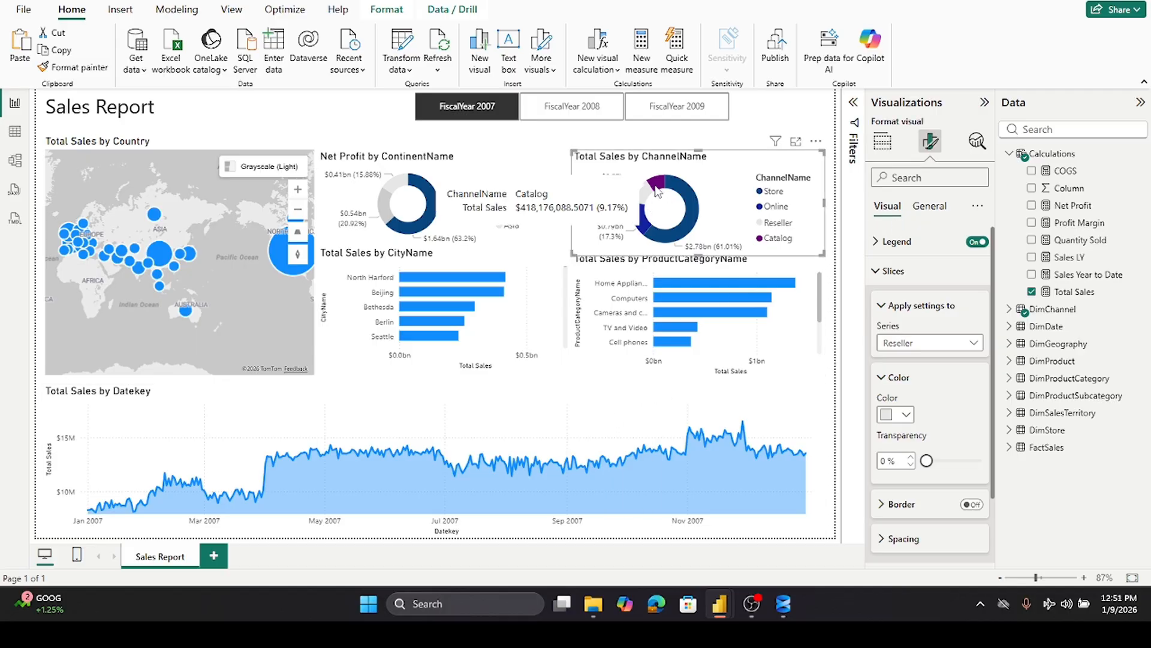
pyautogui.click(972, 347)
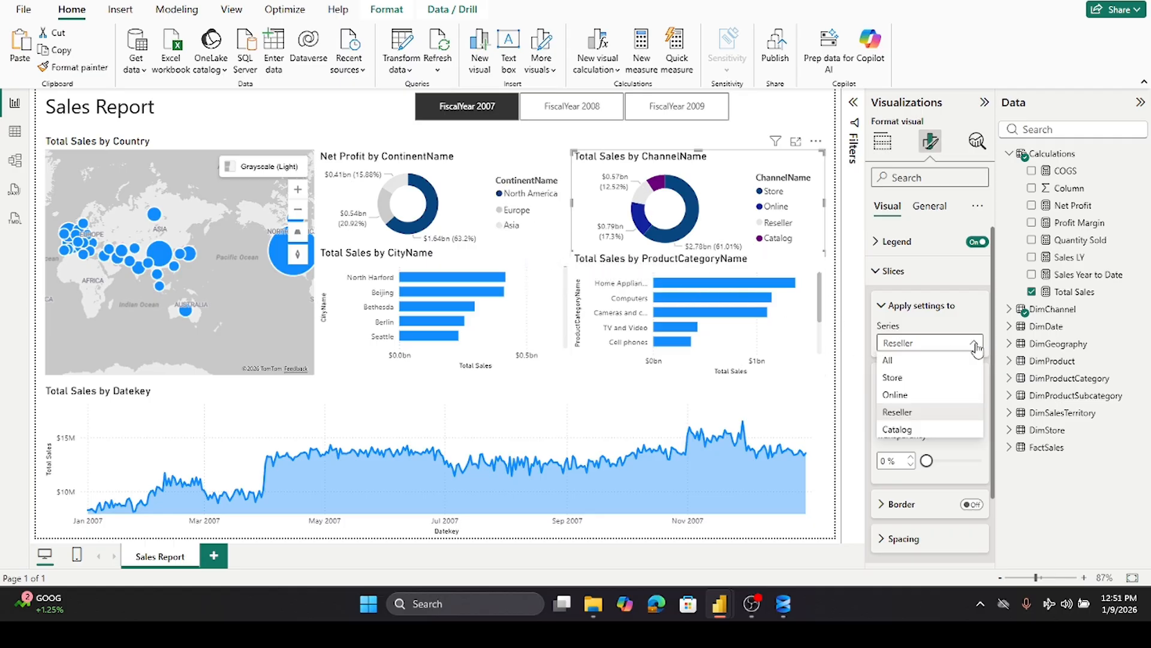
pyautogui.click(902, 430)
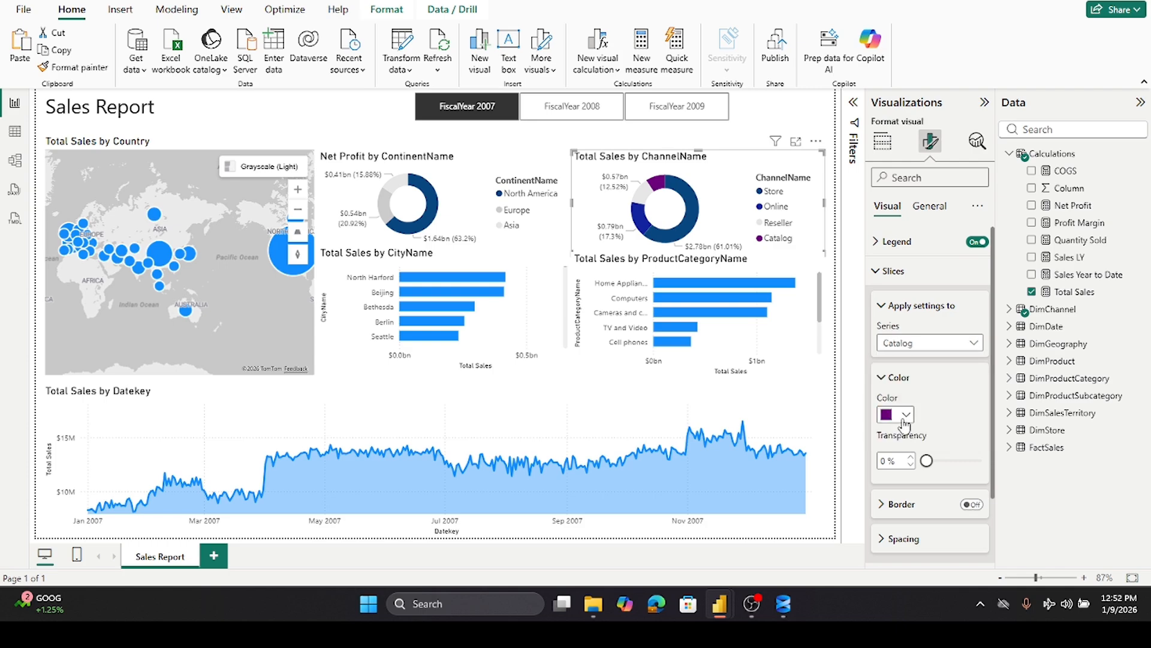
pyautogui.click(904, 415)
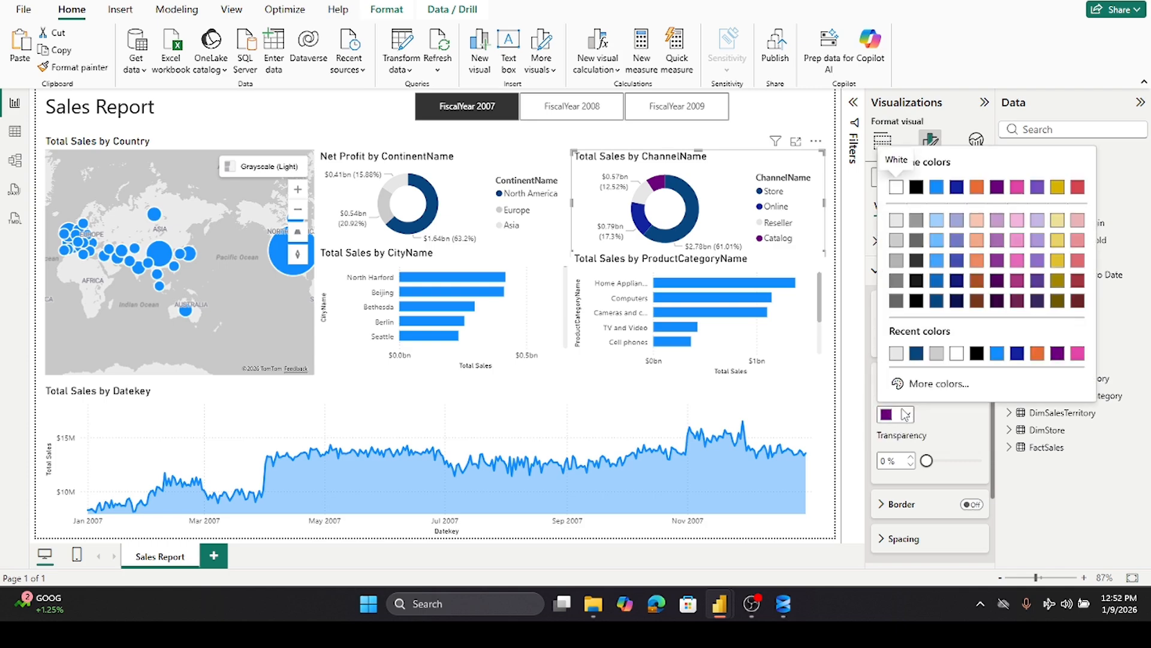
pyautogui.click(896, 302)
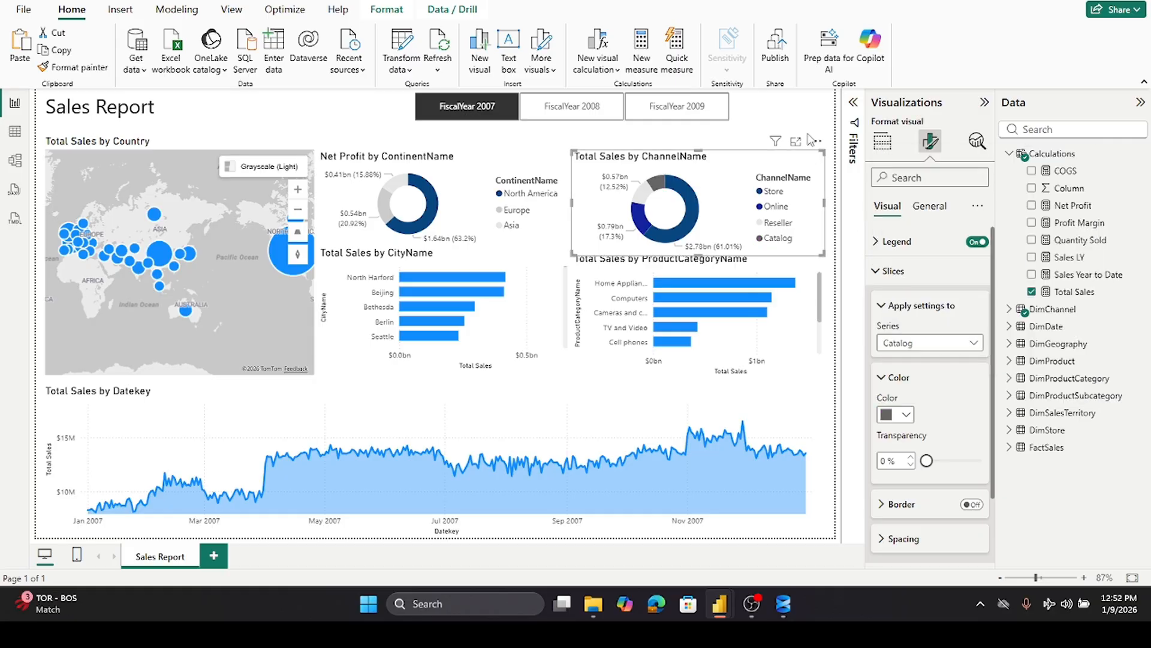
# - Select the Total Sales by CityName bar chart and set its bar color to dark blue
pyautogui.click(805, 112)
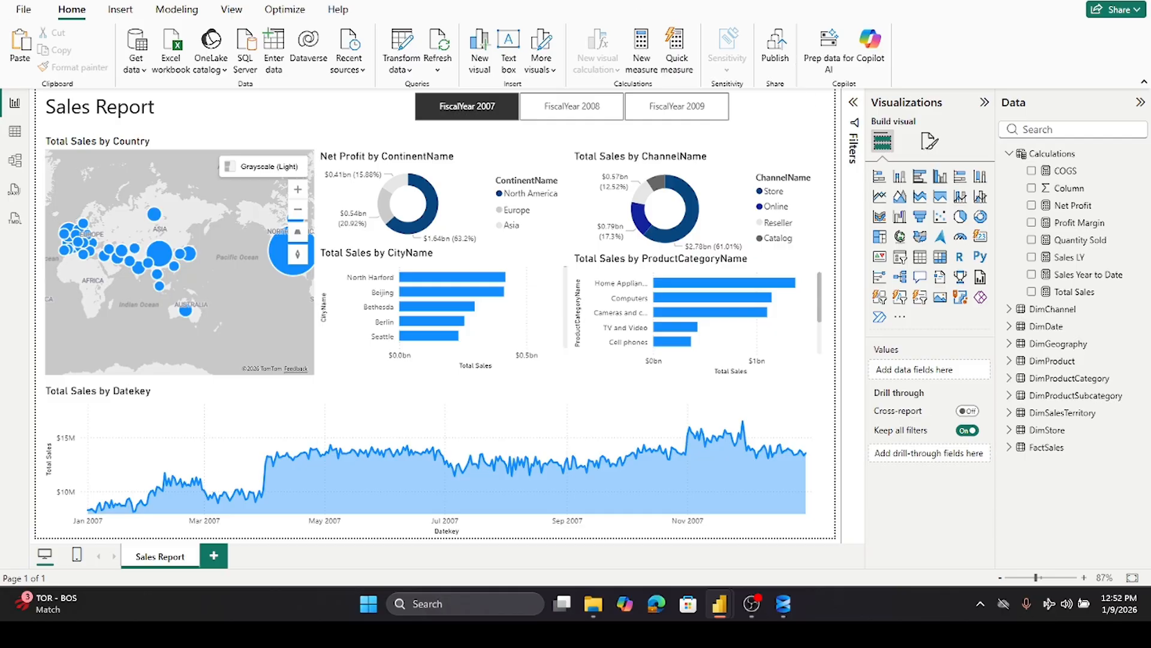
pyautogui.click(464, 258)
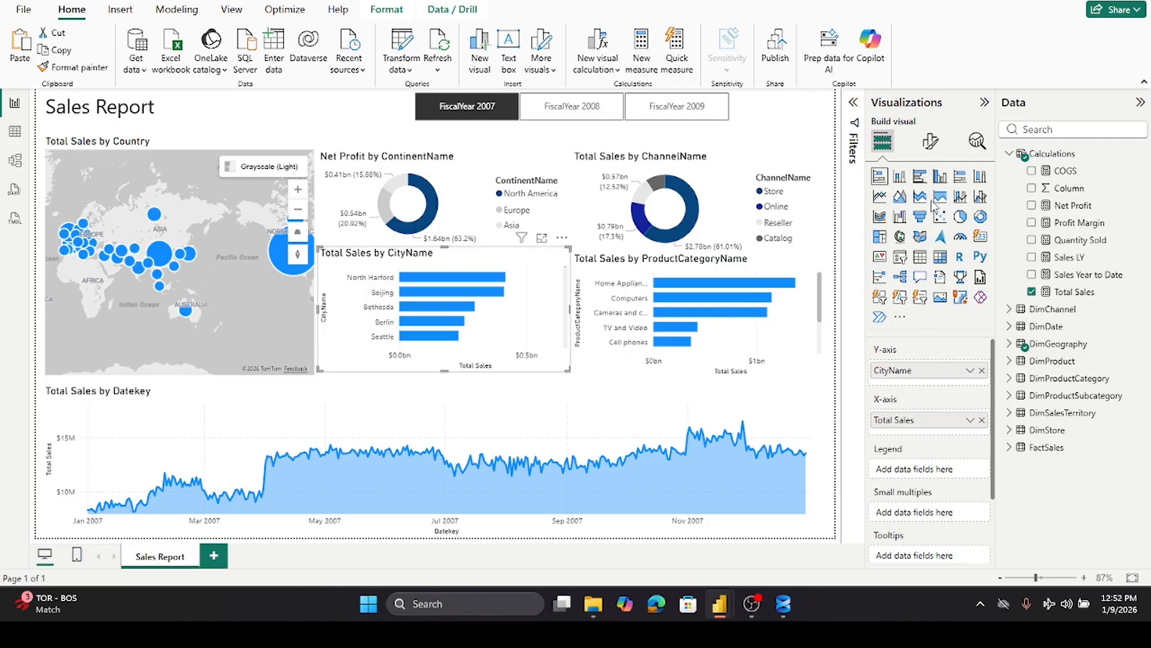
pyautogui.click(930, 142)
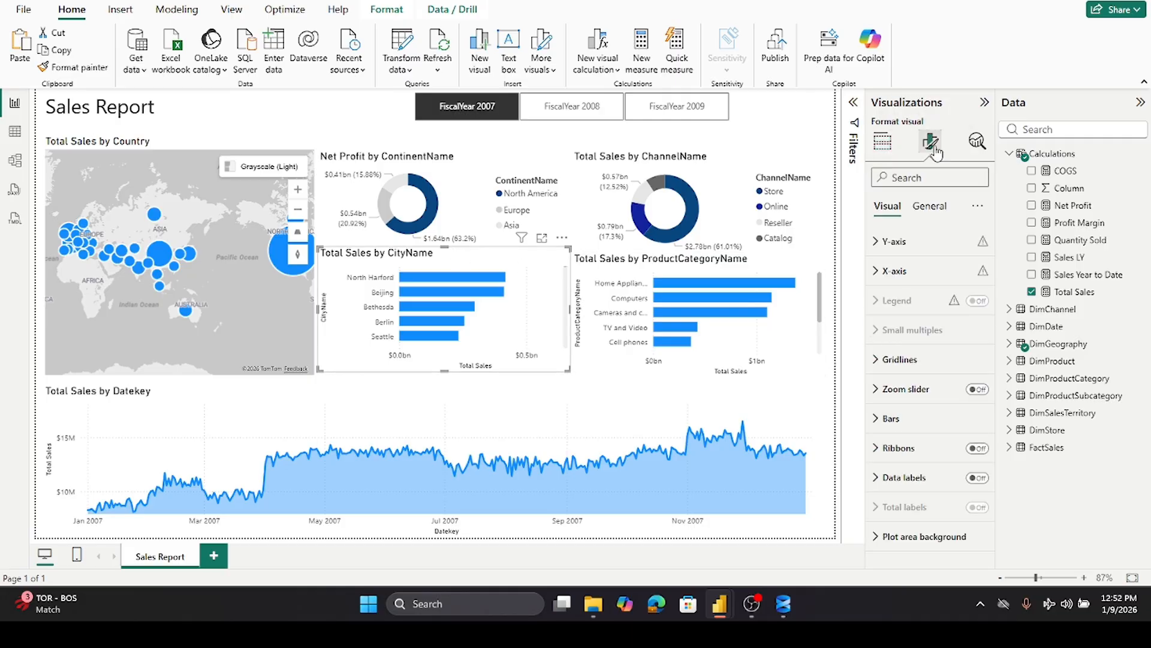
pyautogui.click(887, 419)
pyautogui.scroll(-3, 936, 462)
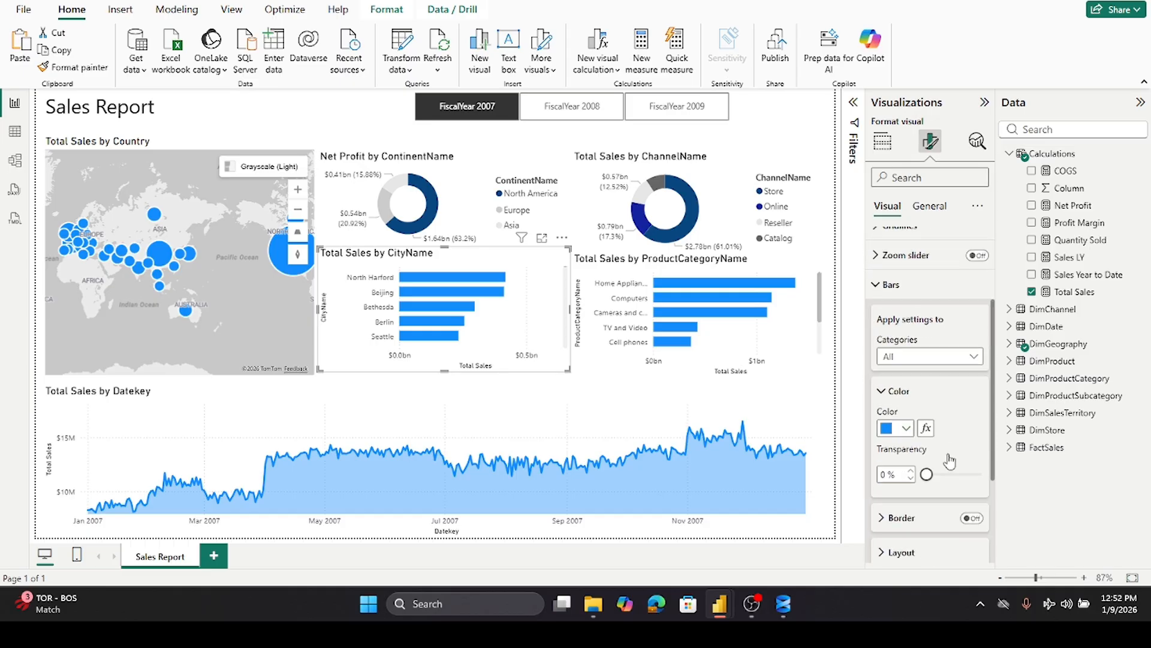
pyautogui.click(907, 418)
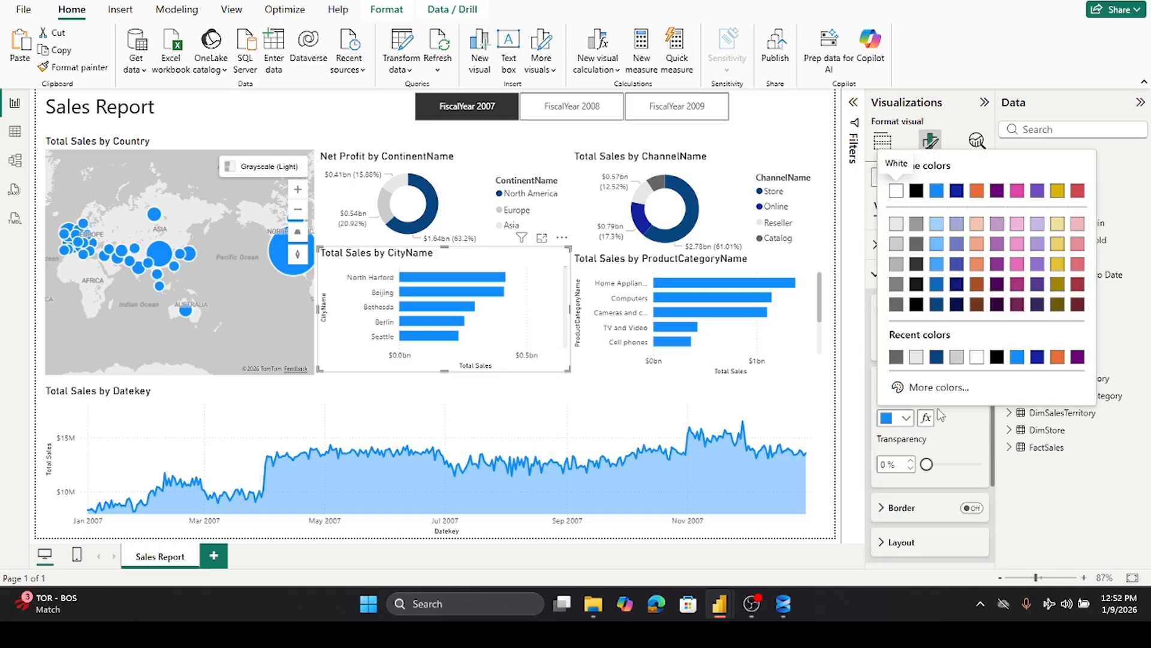
pyautogui.click(939, 357)
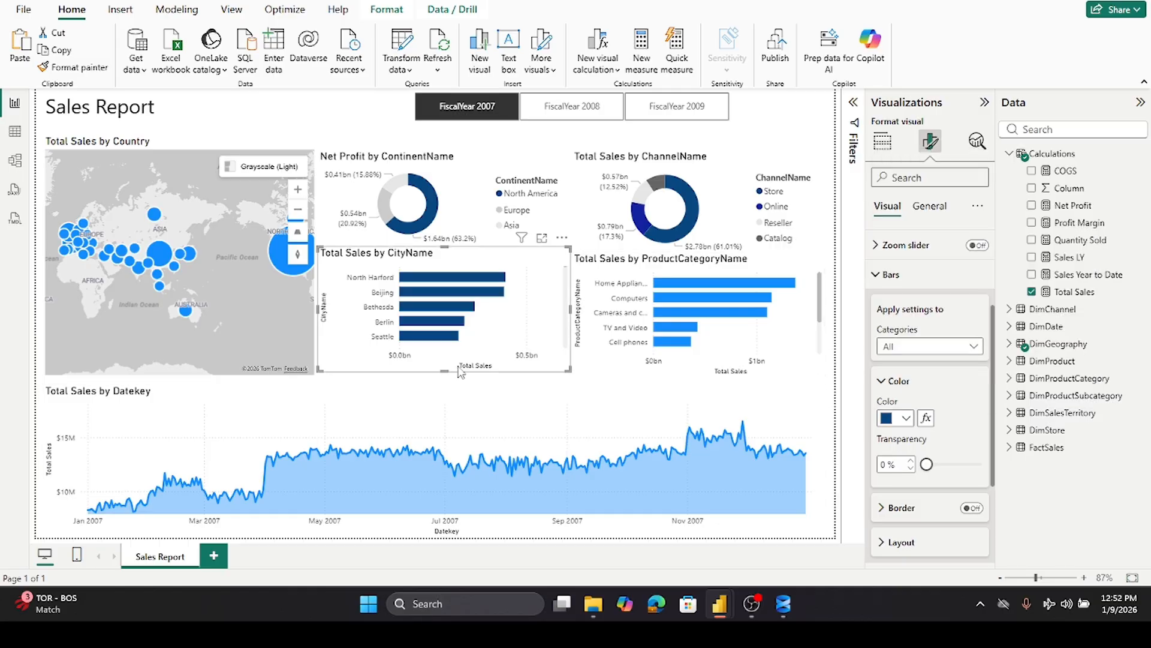
# - Color the city bar chart's bars with a Total Sales gradient from light gray to dark navy, and turn off its legend
pyautogui.click(926, 419)
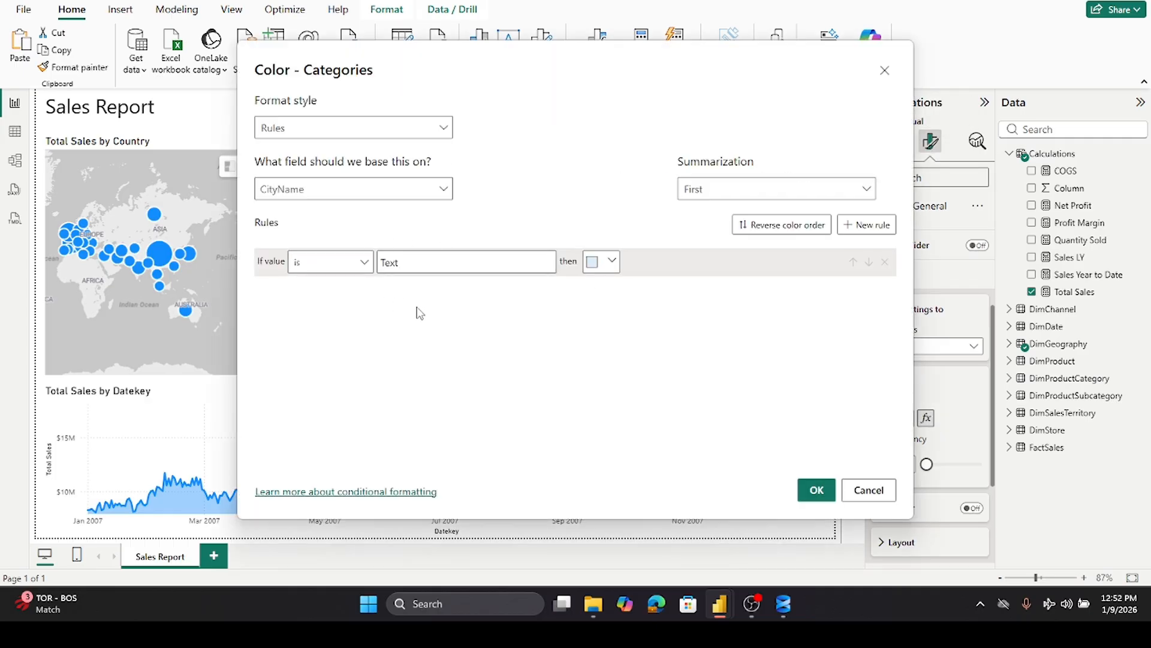
pyautogui.click(408, 127)
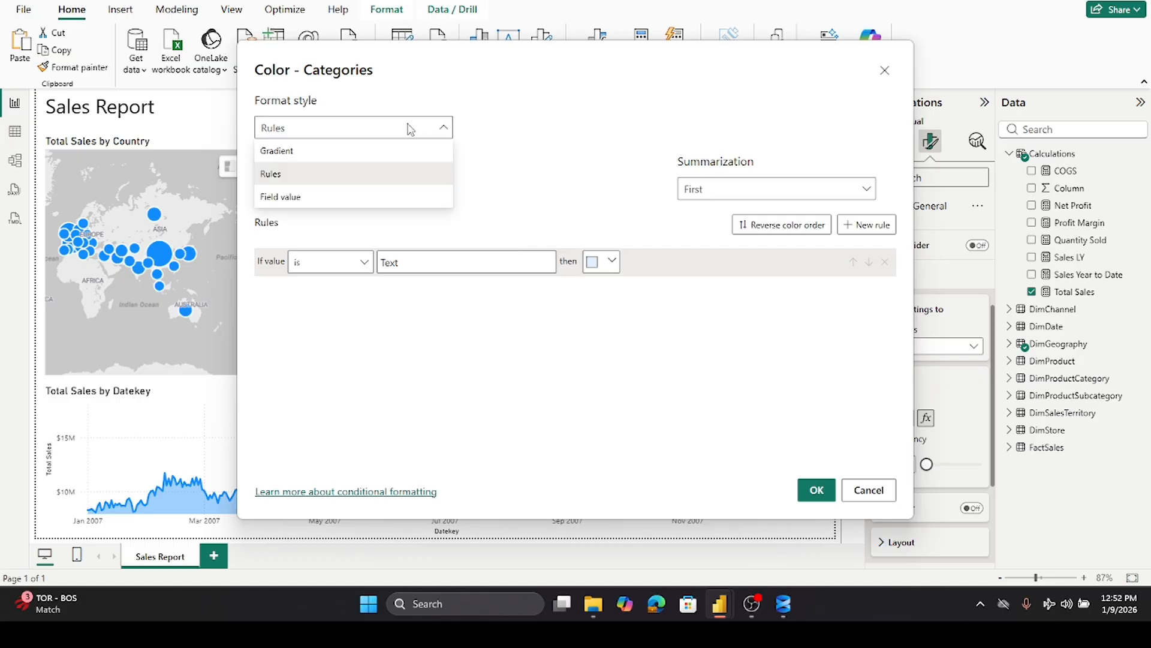
pyautogui.click(320, 155)
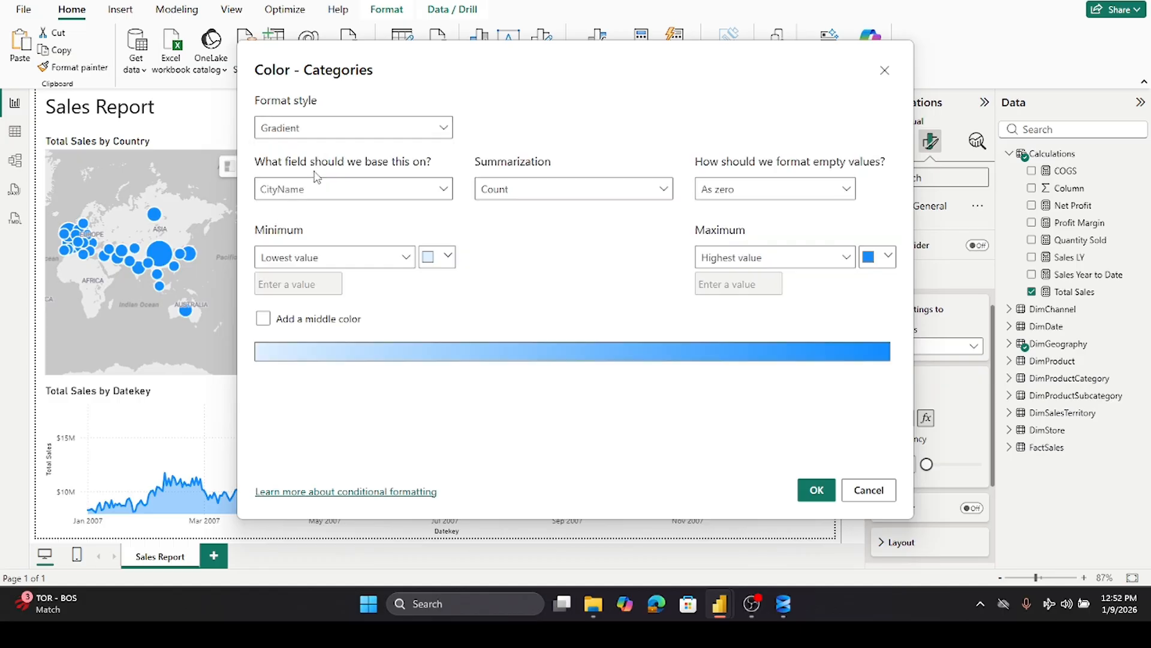
pyautogui.click(444, 189)
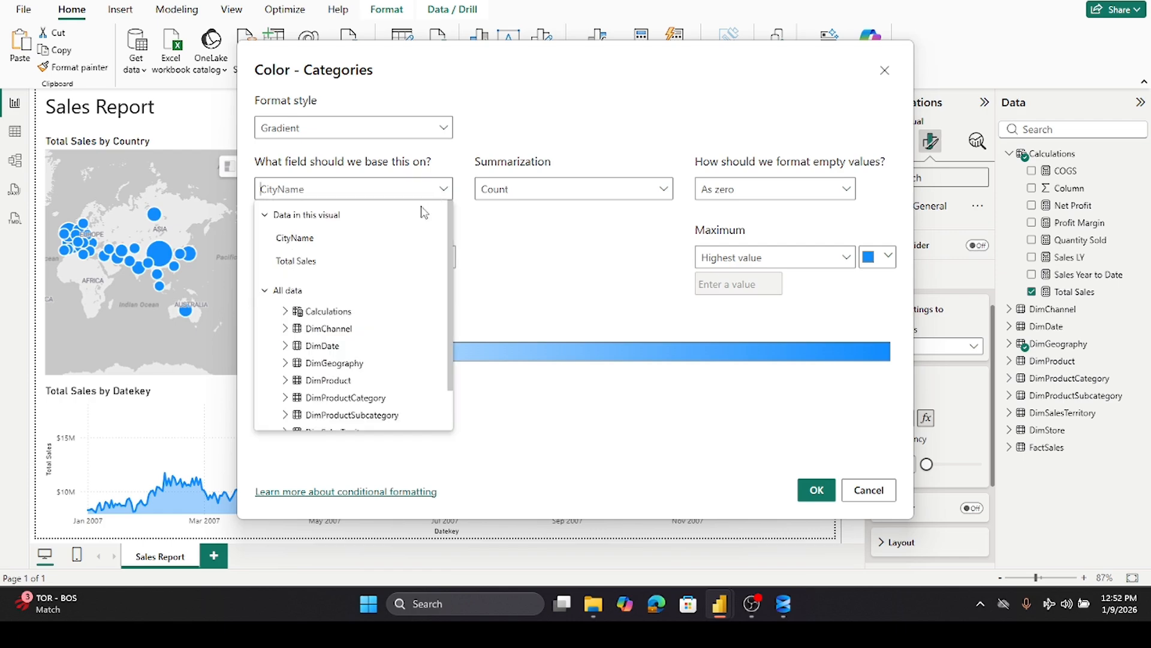
pyautogui.scroll(-2, 304, 342)
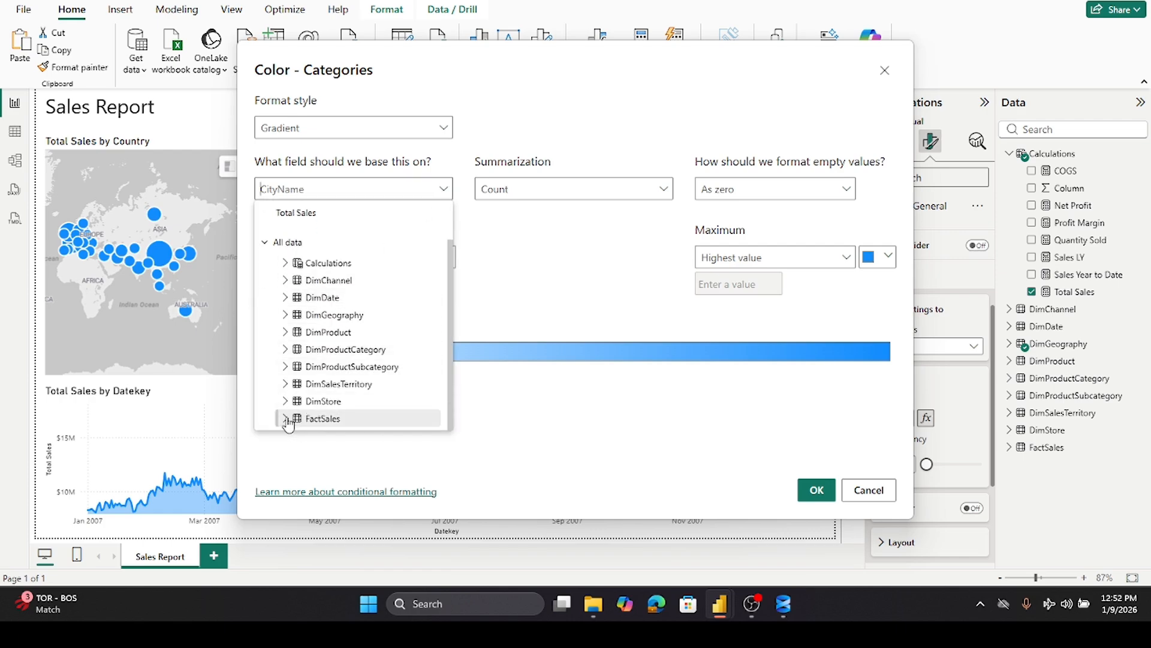
pyautogui.click(286, 263)
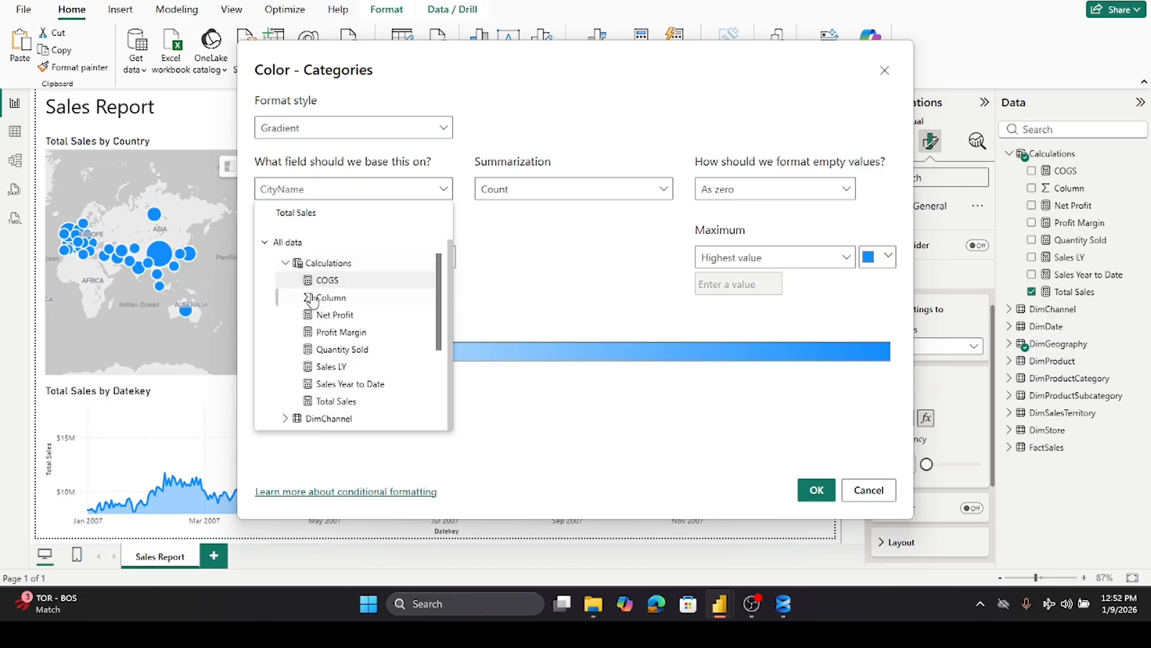
pyautogui.click(337, 401)
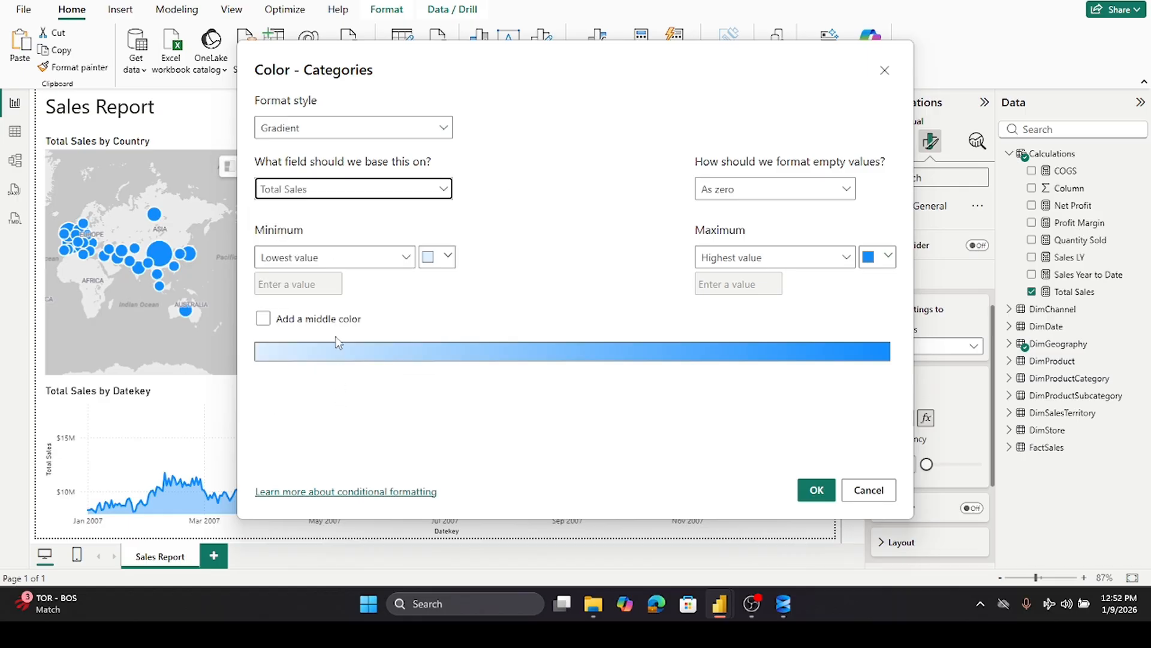
pyautogui.click(448, 258)
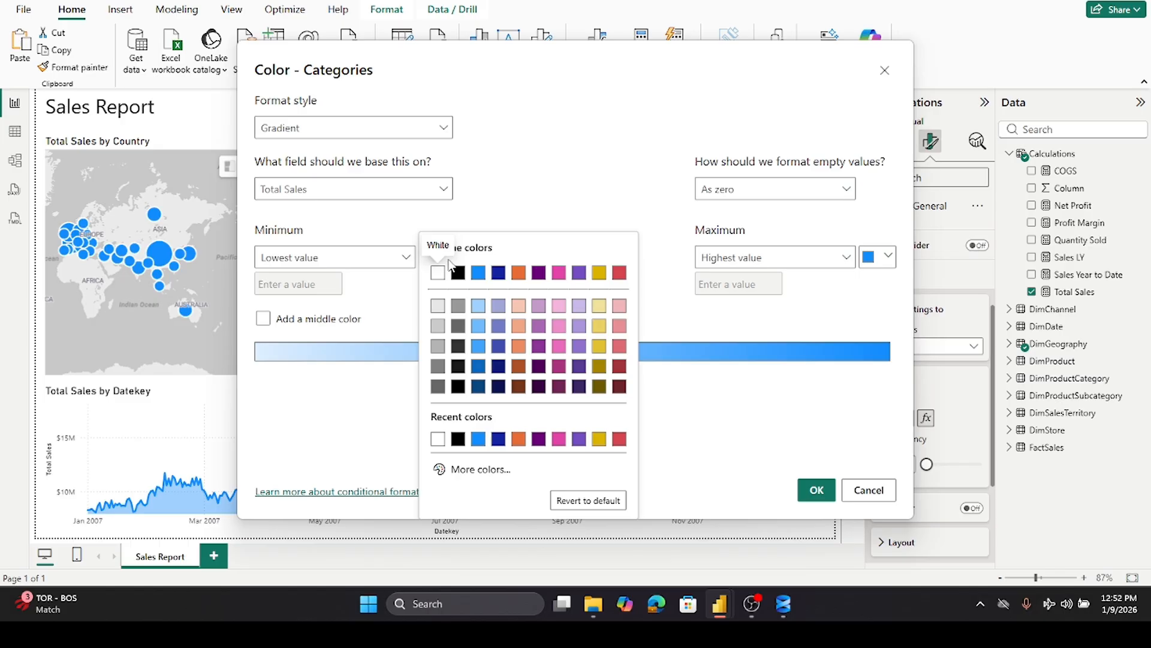
pyautogui.click(437, 308)
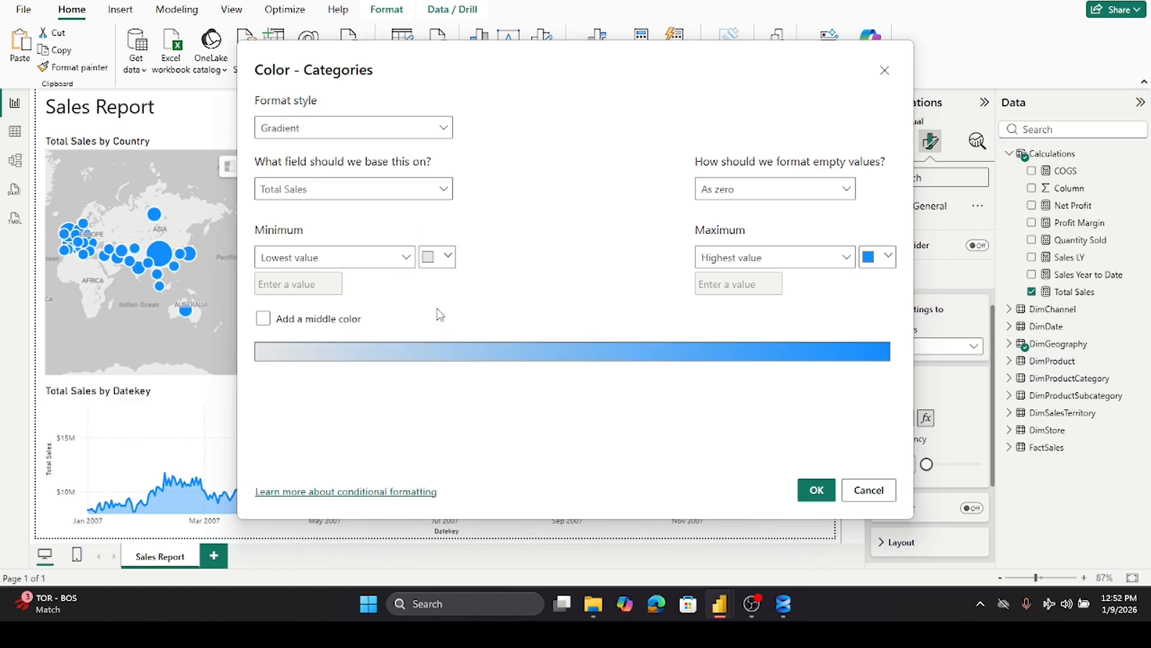
pyautogui.click(886, 259)
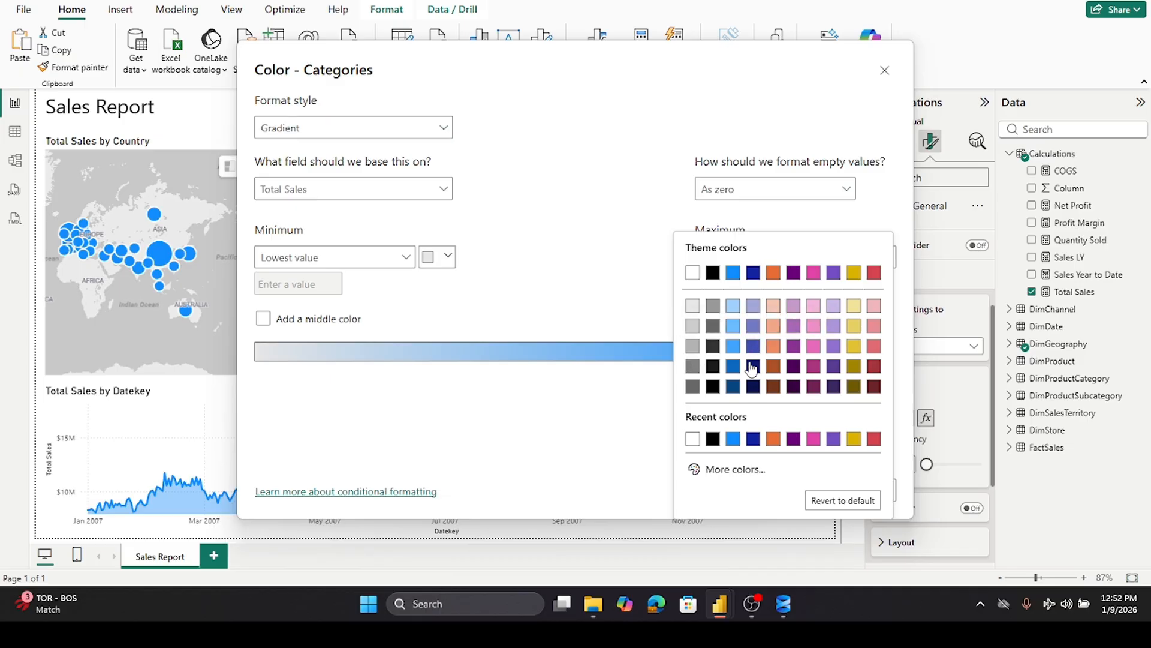
pyautogui.click(754, 386)
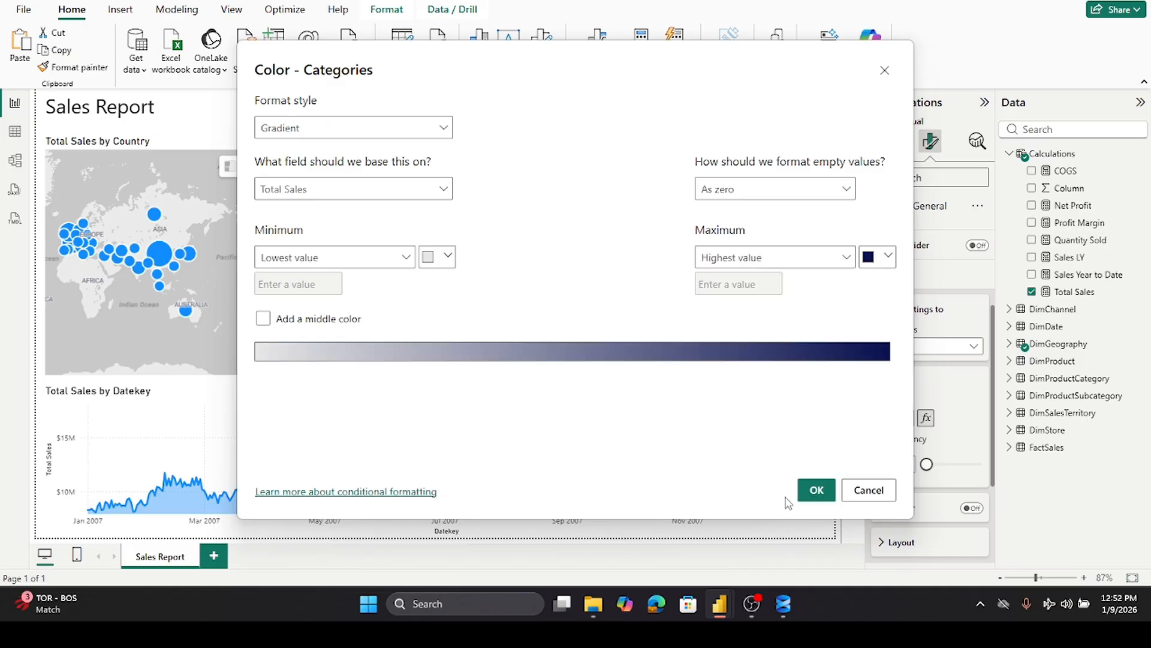
pyautogui.click(816, 490)
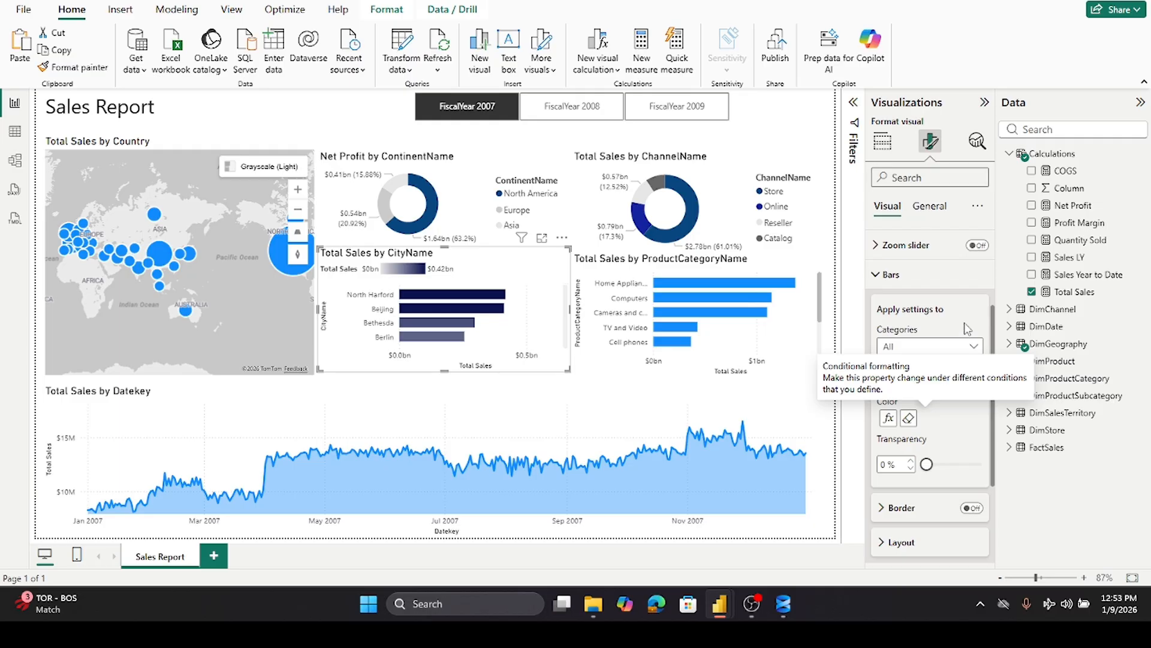
pyautogui.click(882, 276)
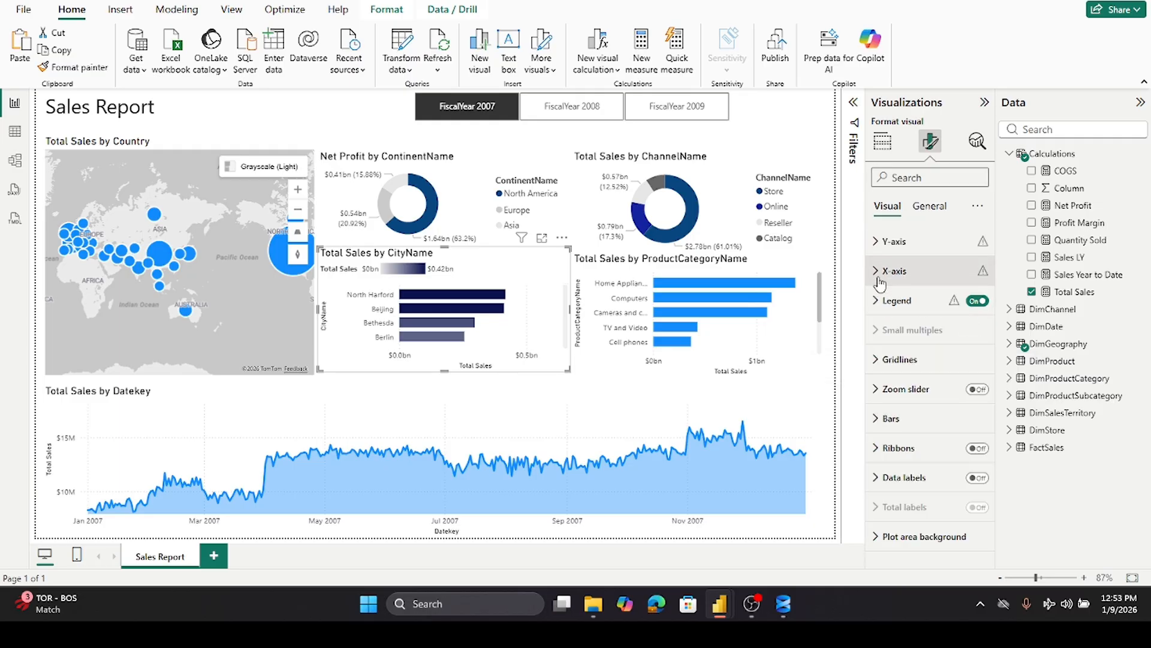
pyautogui.click(976, 301)
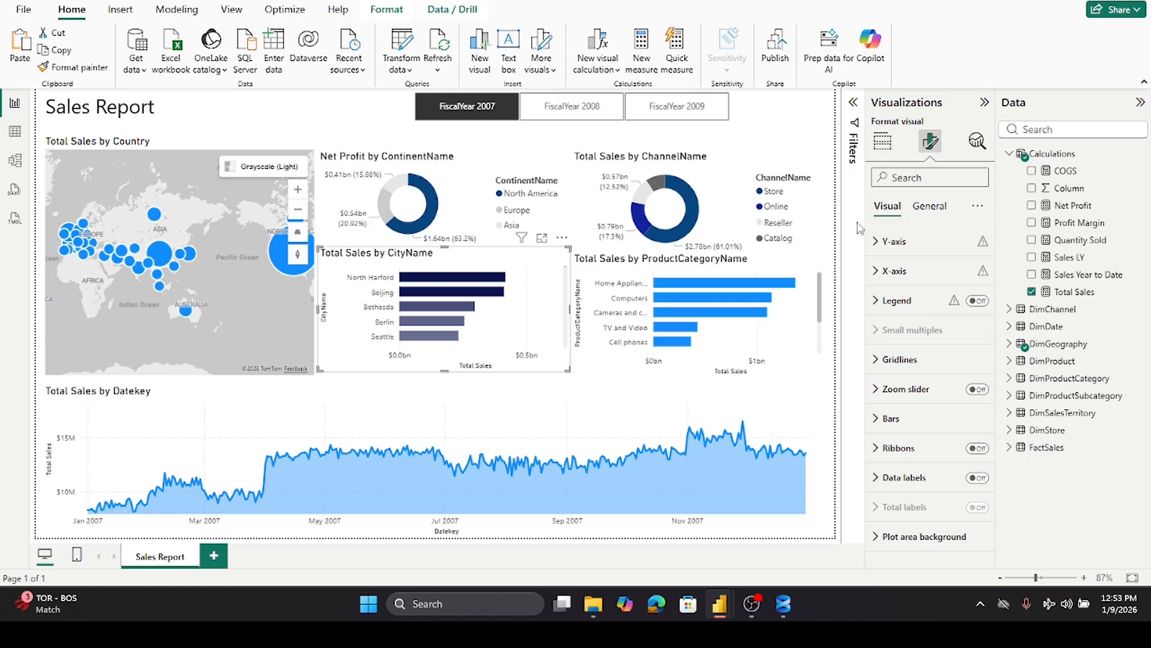
# - Select the Total Sales by ProductCategoryName bar chart and set its bar color to dark blue
pyautogui.click(625, 262)
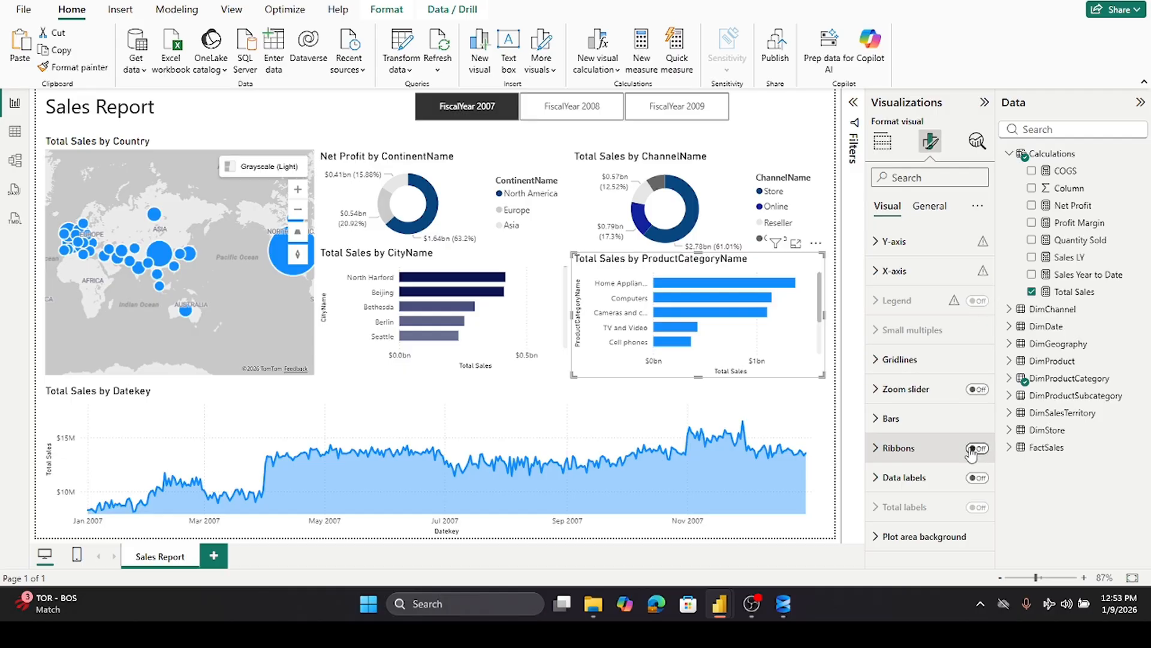
pyautogui.click(885, 419)
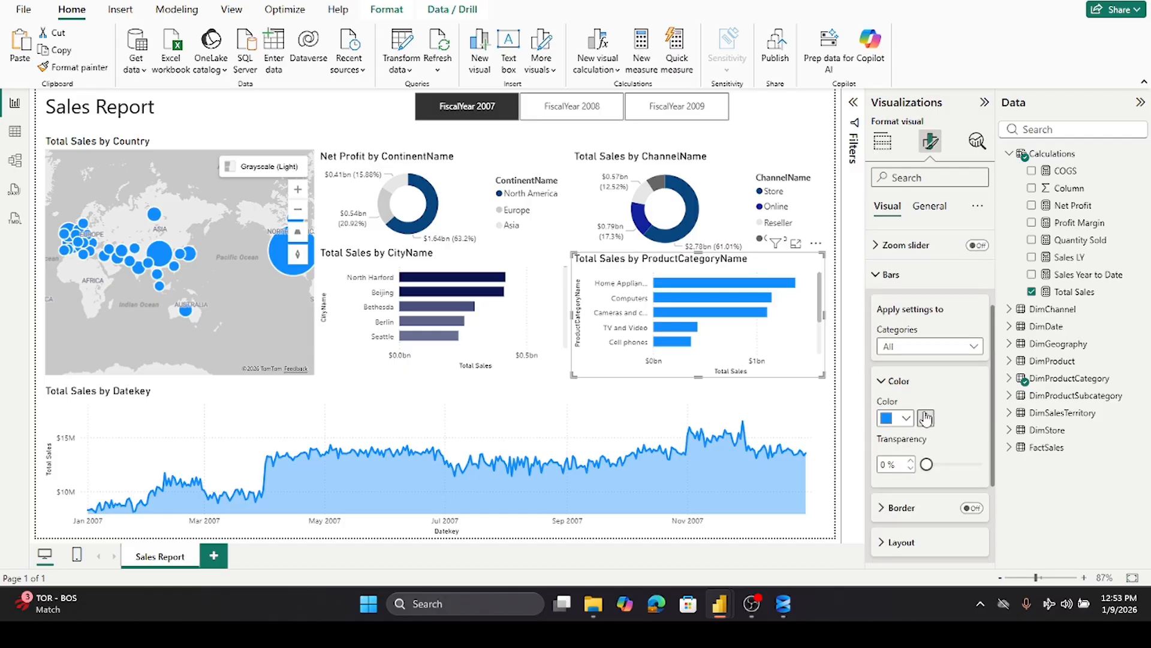
pyautogui.click(907, 420)
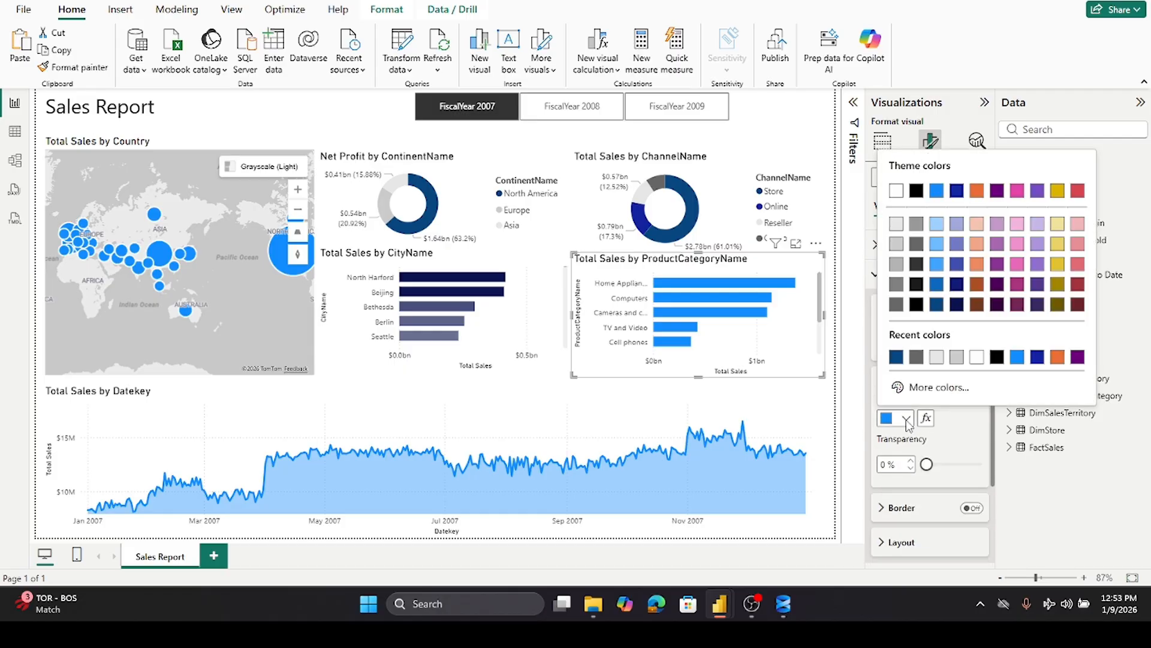
pyautogui.click(896, 358)
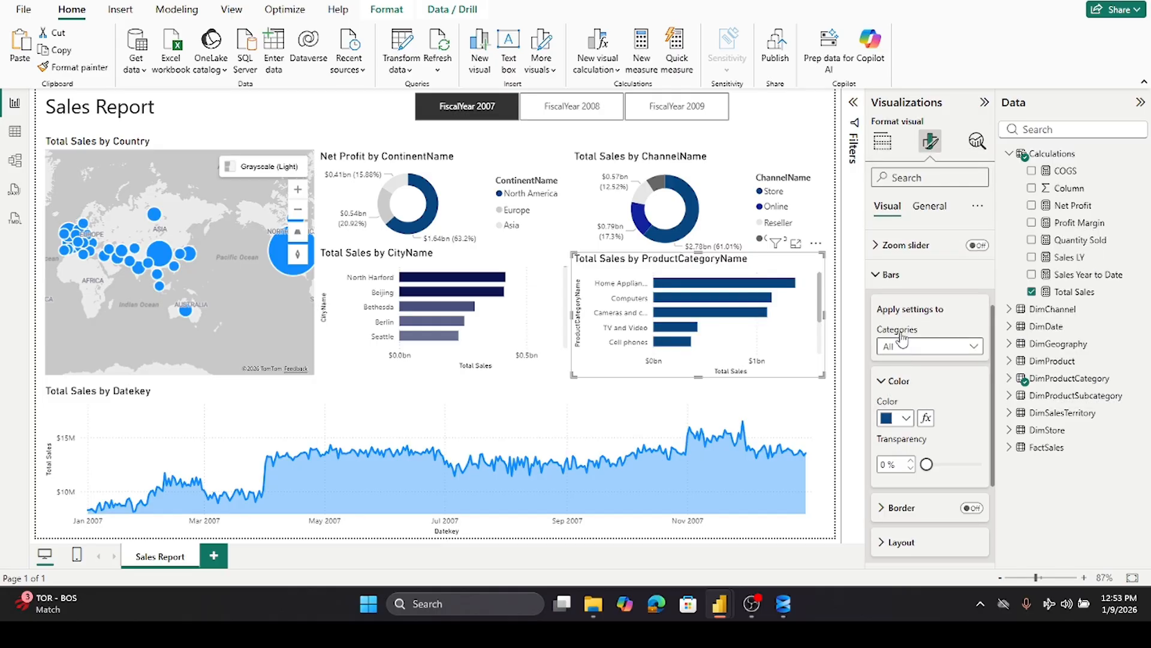
# - Color the category bar chart's bars with a Total Sales gradient ending in dark blue, and turn off its legend
pyautogui.click(926, 418)
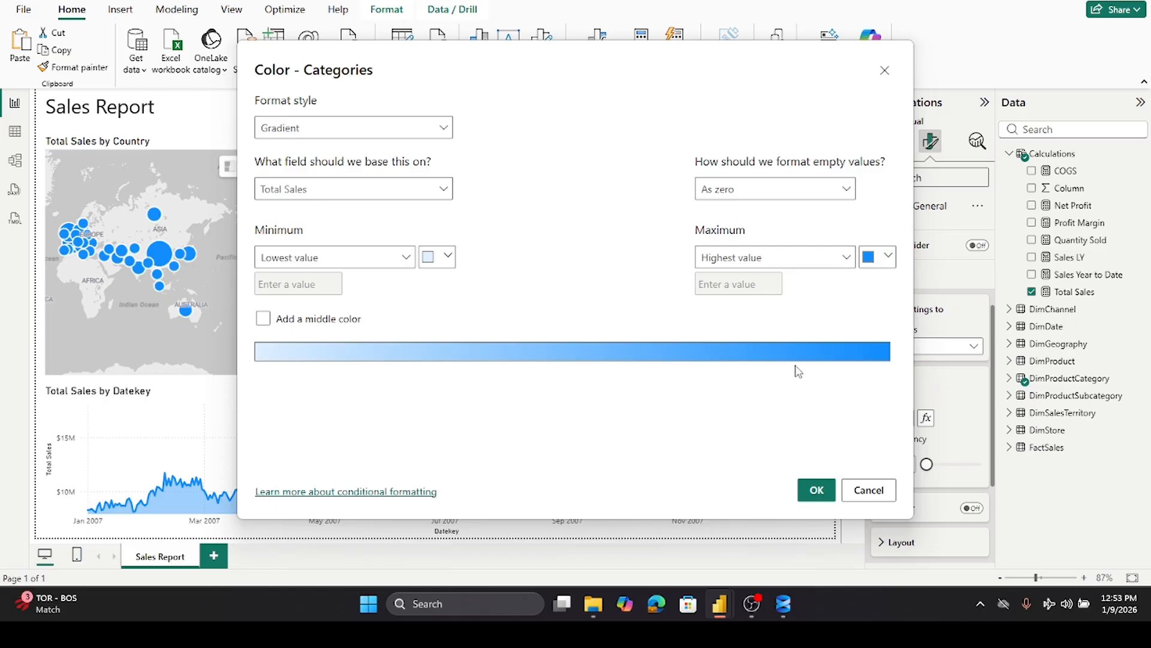
pyautogui.click(889, 257)
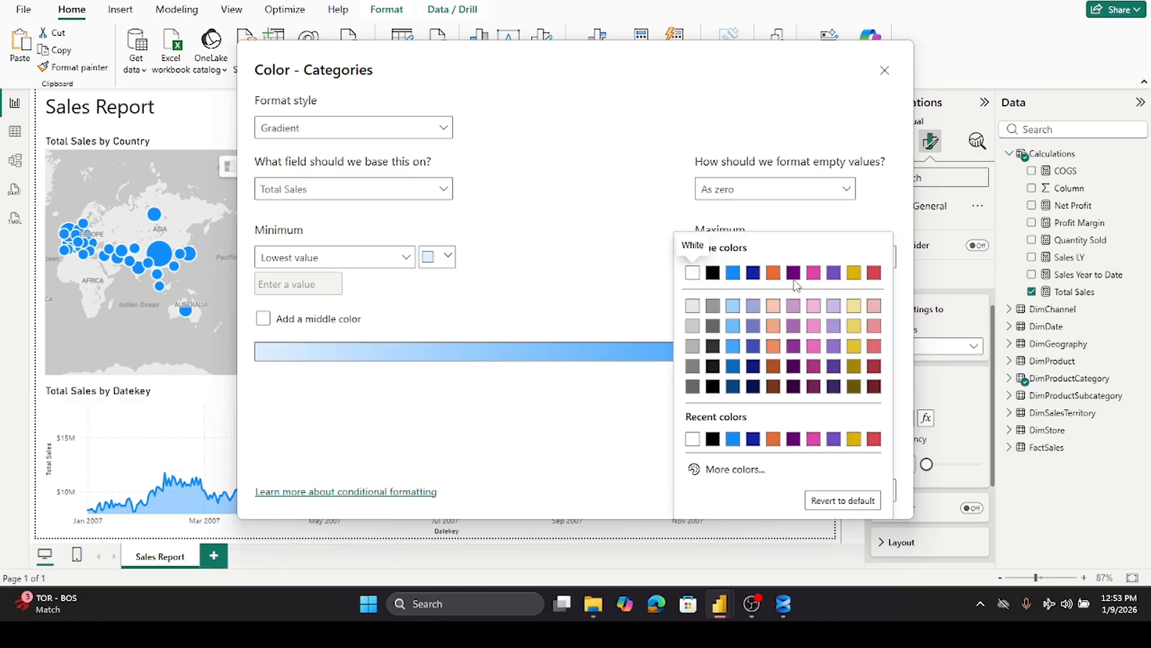
pyautogui.click(754, 272)
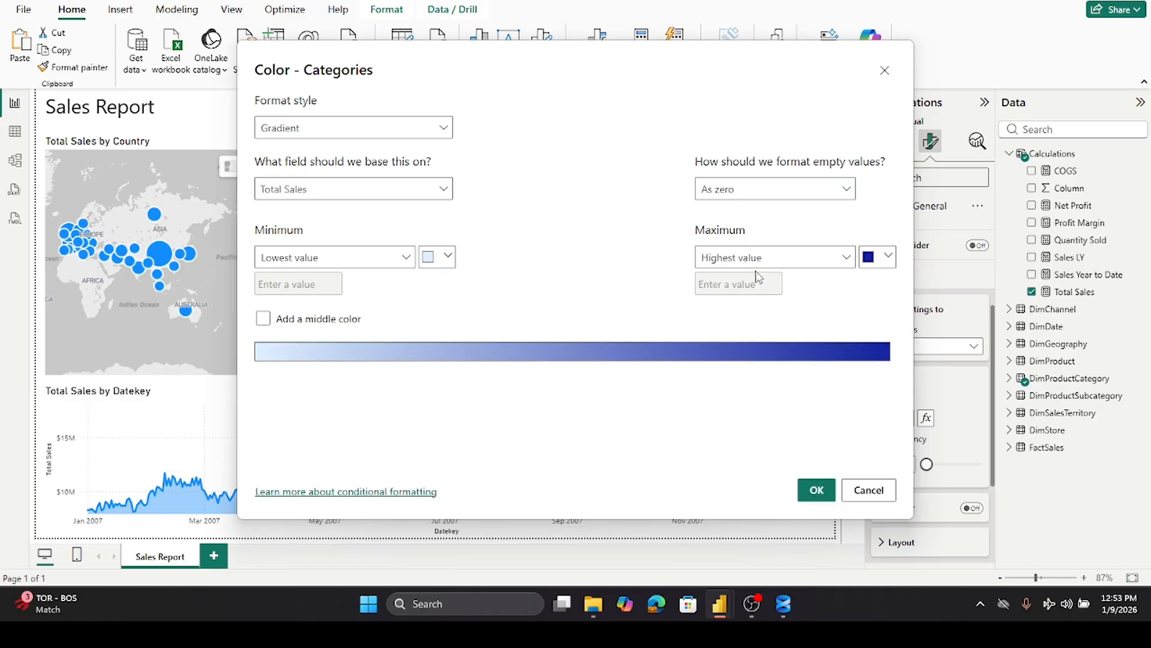
pyautogui.click(825, 497)
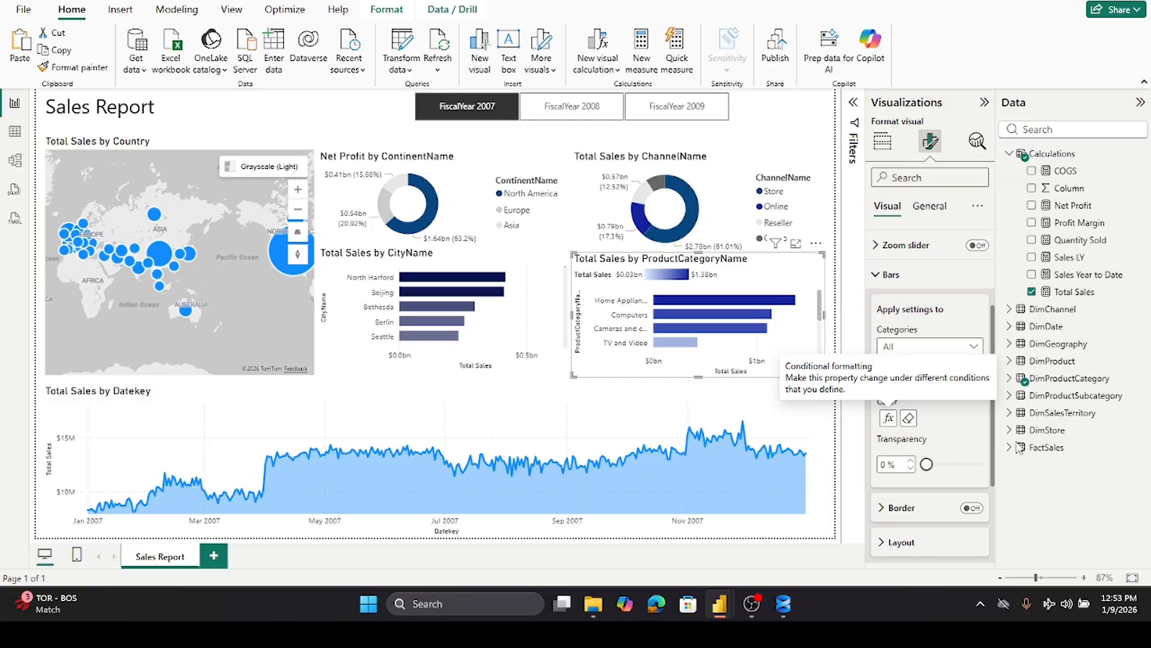
pyautogui.click(888, 275)
pyautogui.click(977, 301)
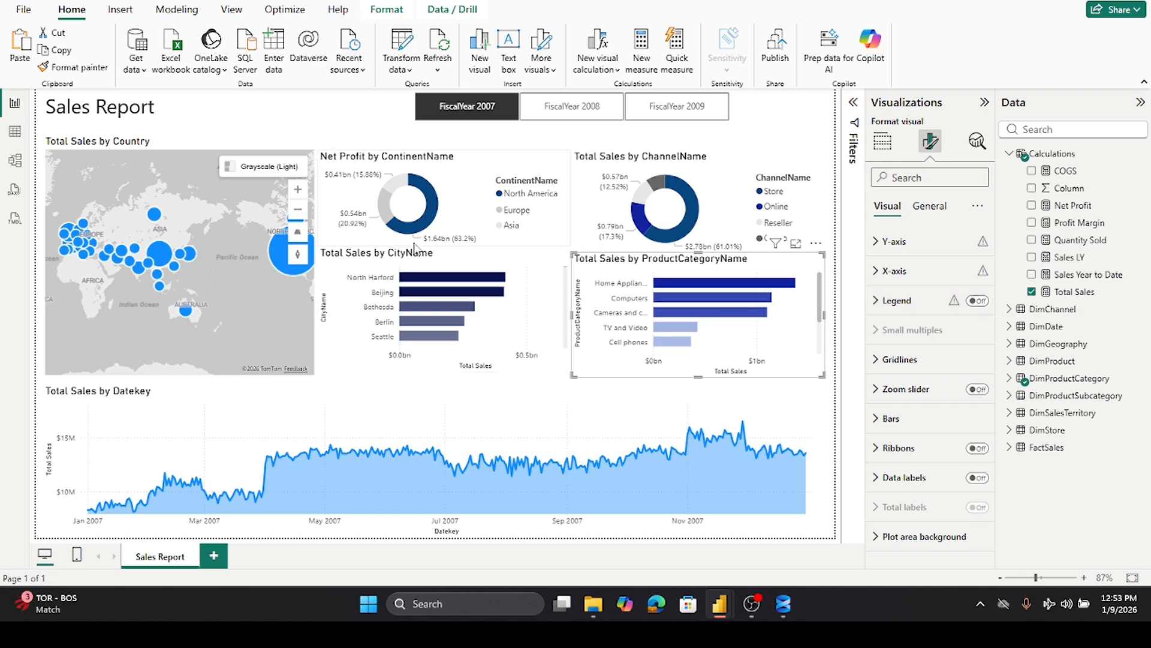
# - Rename the city bar chart's title to Total Sales by City
pyautogui.click(379, 257)
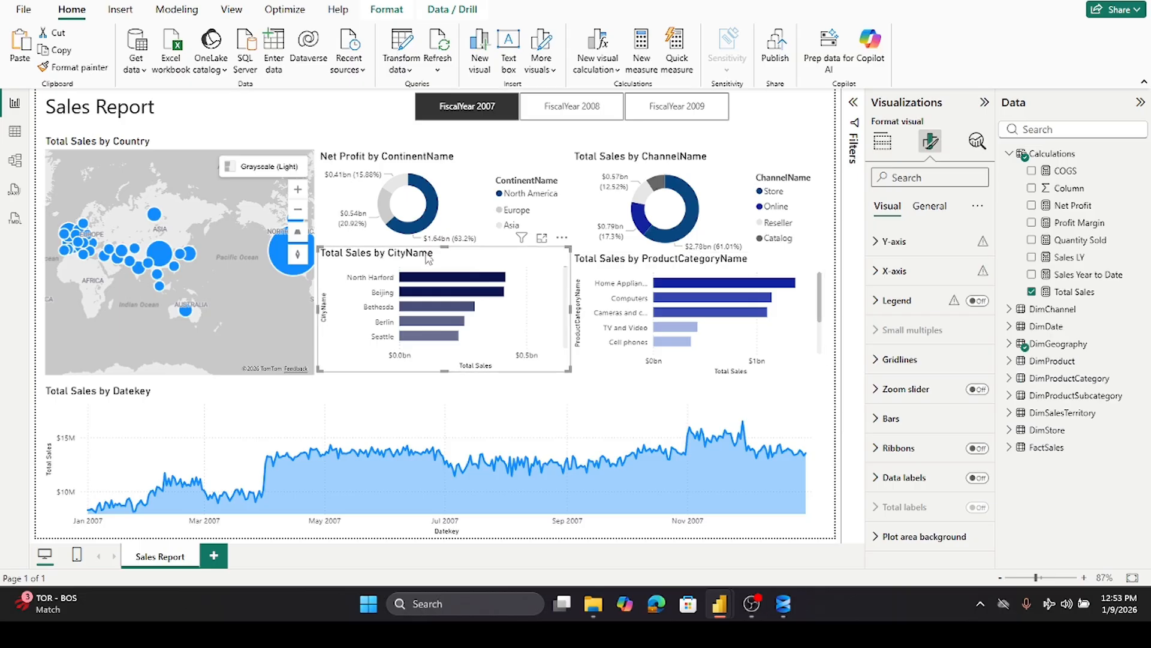
pyautogui.click(883, 142)
pyautogui.click(931, 147)
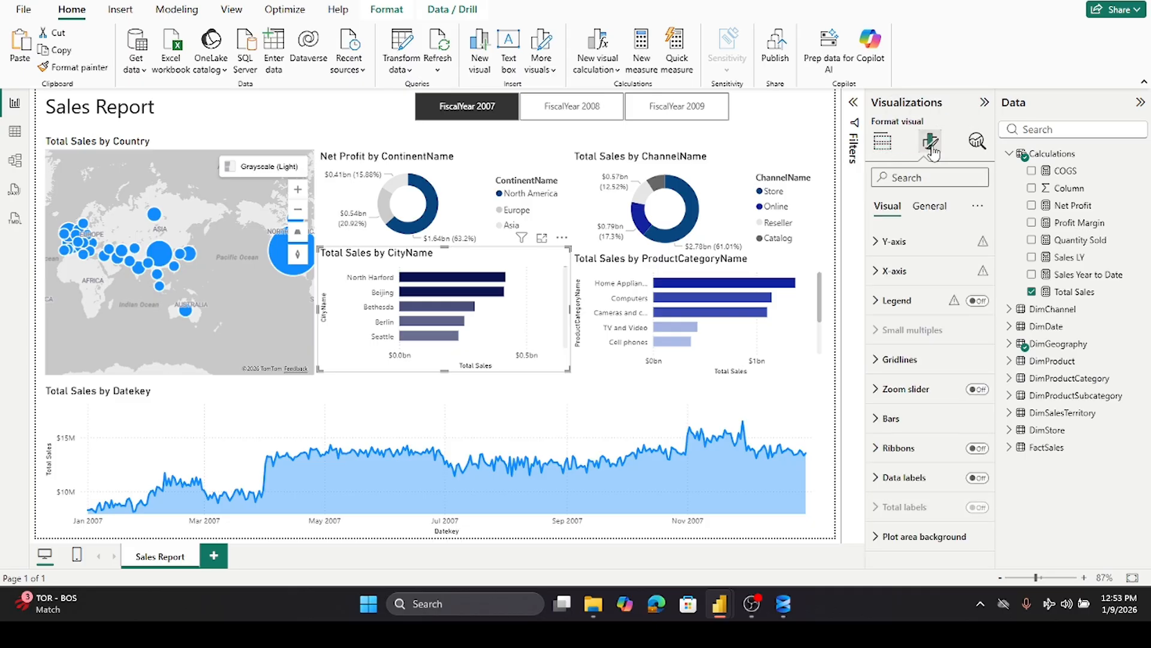
pyautogui.click(930, 206)
pyautogui.click(876, 274)
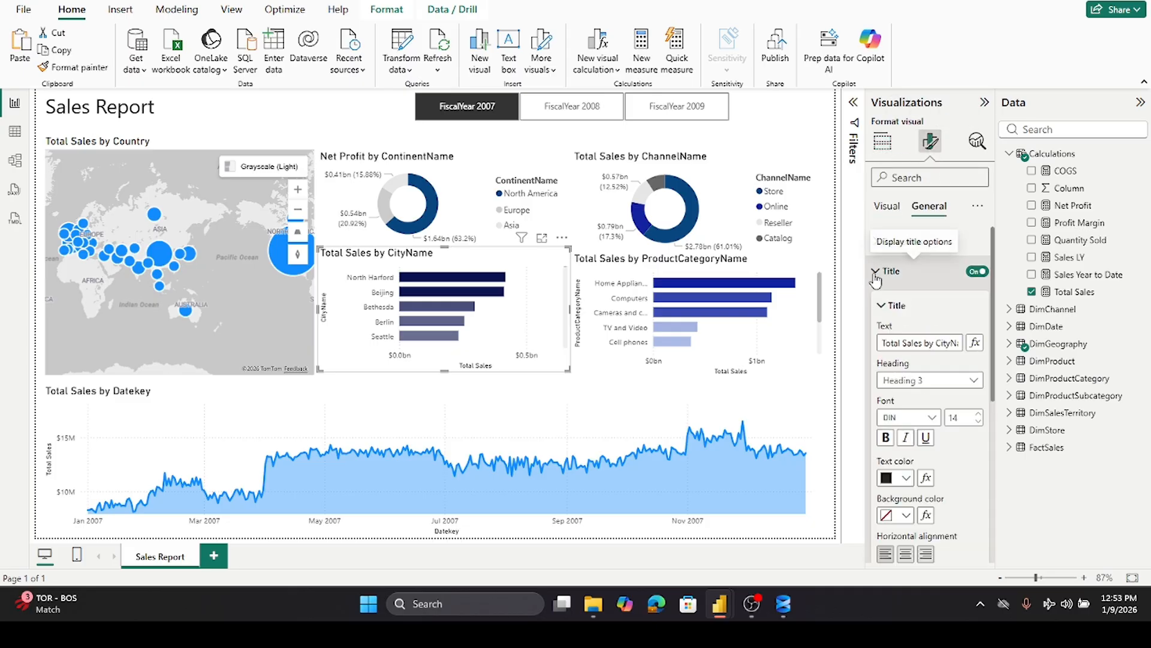
pyautogui.doubleClick(938, 342)
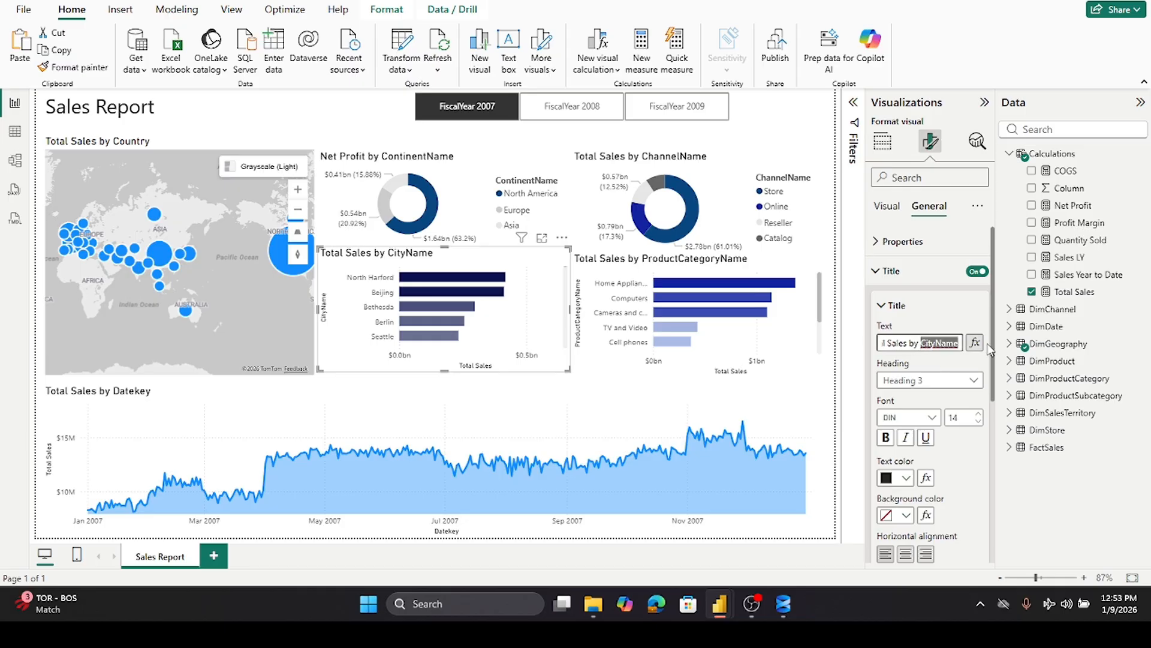
pyautogui.write('City')
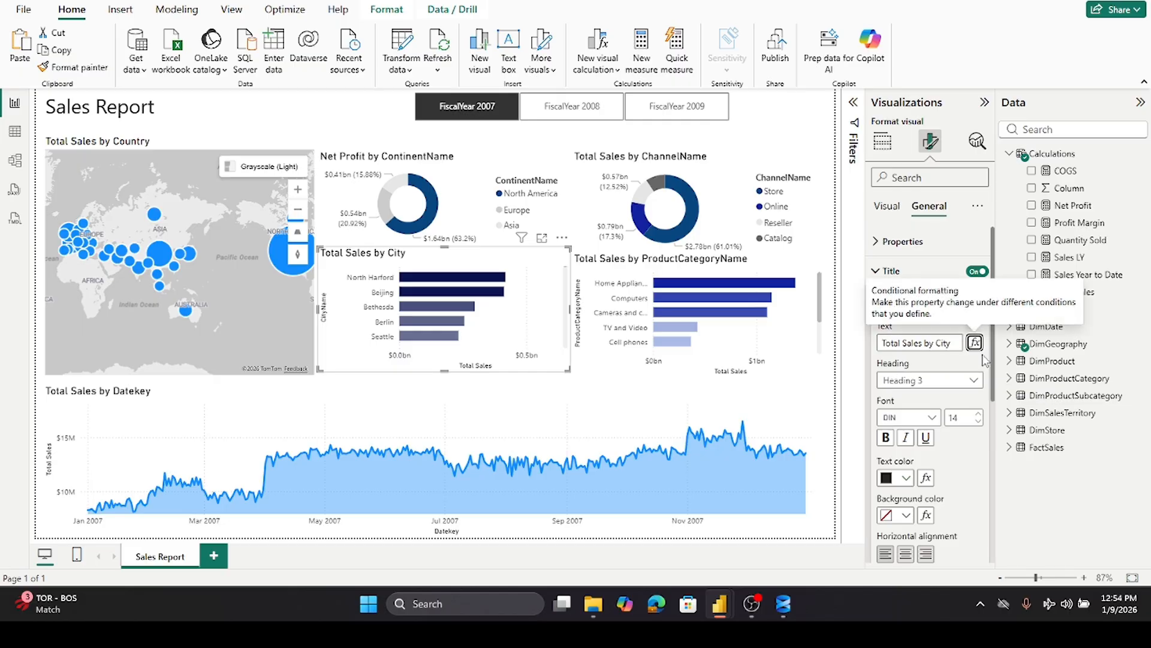
# - Rename the category bar chart's title to Total Sales by Category
pyautogui.click(809, 343)
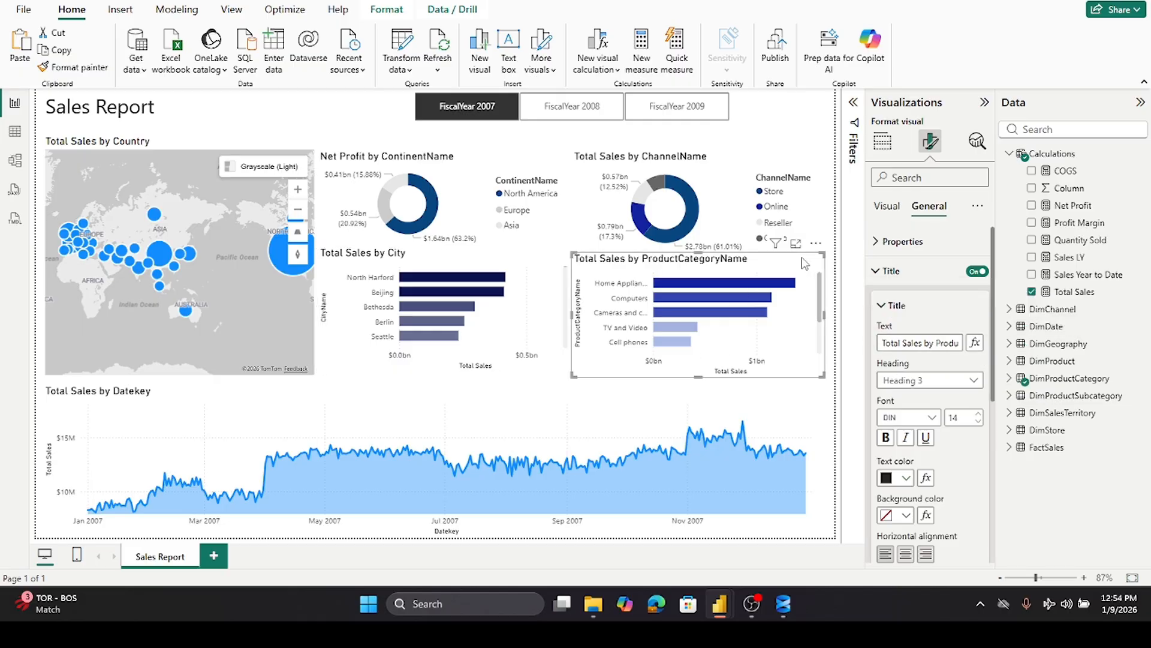
pyautogui.doubleClick(939, 342)
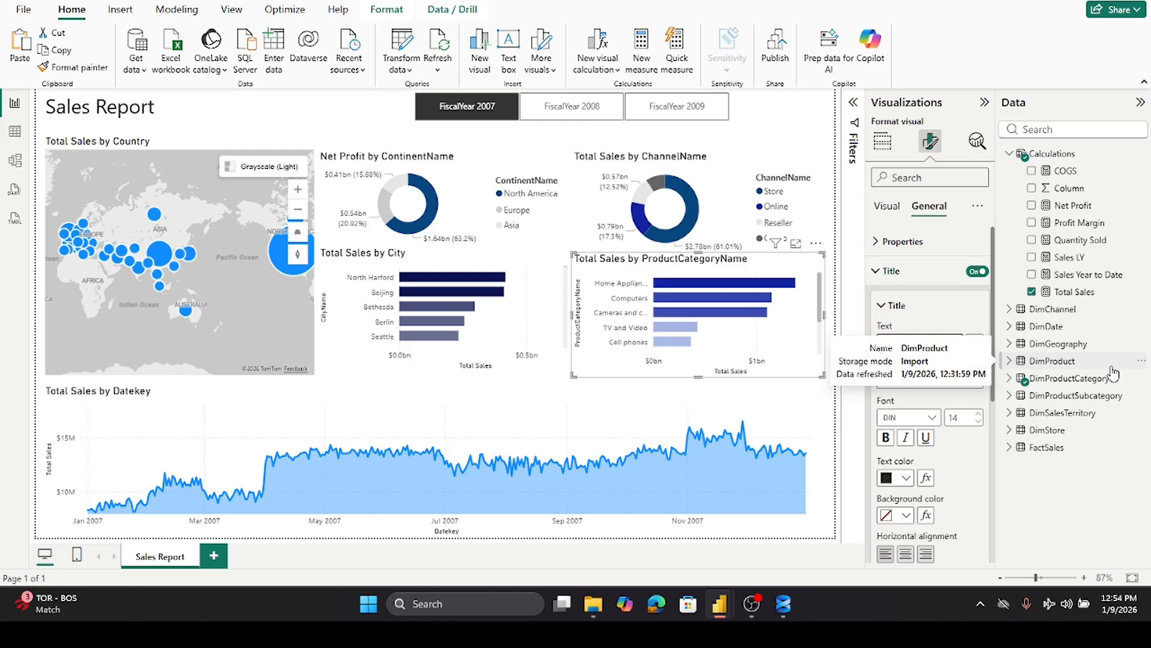
pyautogui.write('Categ')
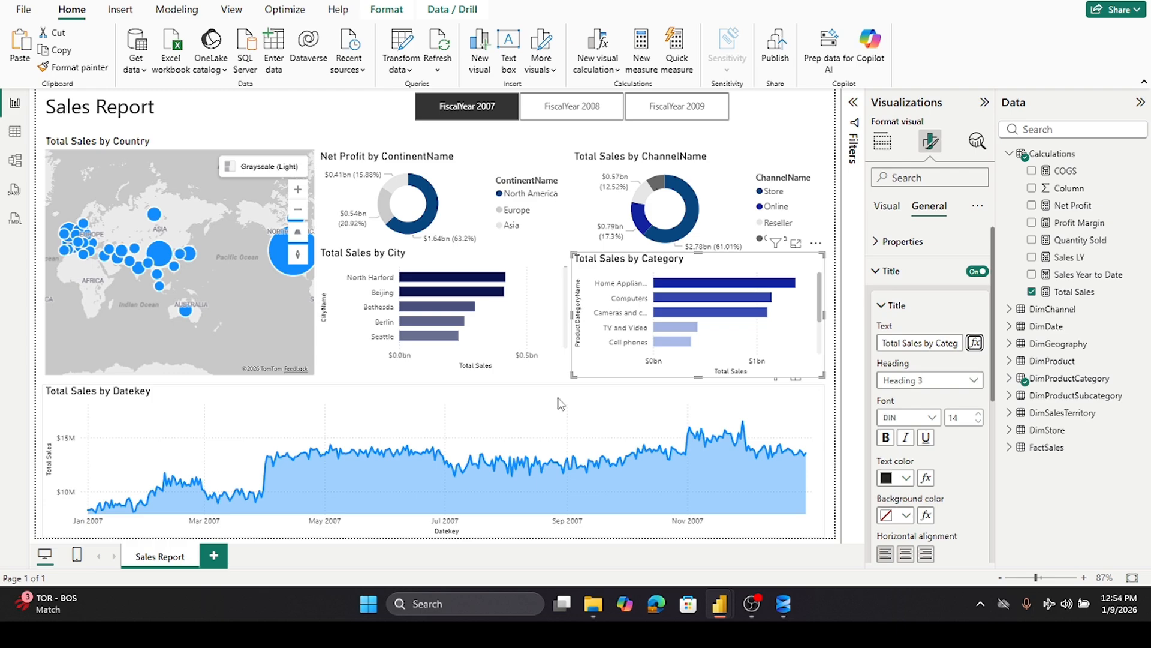
# - Rename the area chart's title to Total Sales by Date
pyautogui.click(779, 397)
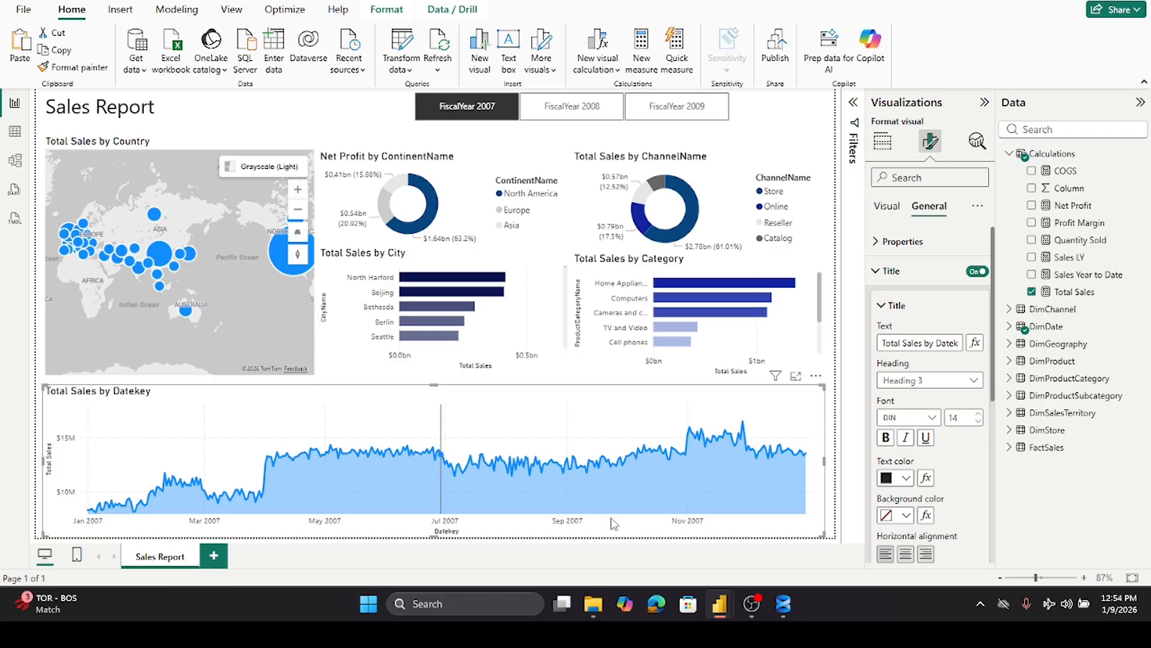
pyautogui.doubleClick(937, 343)
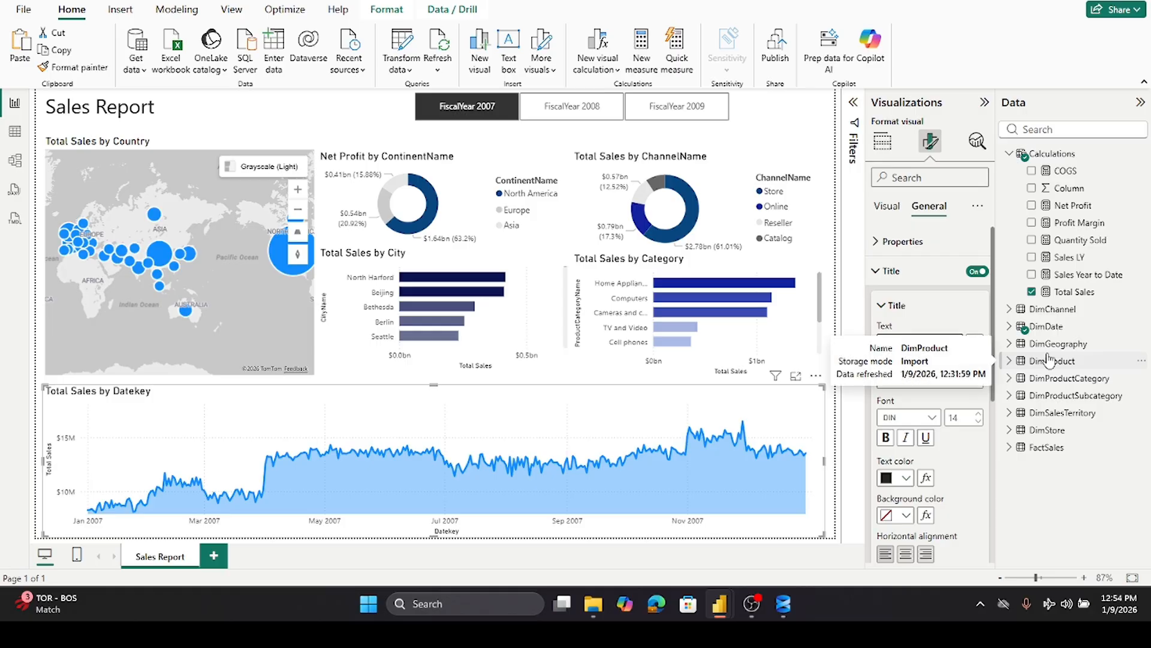
pyautogui.write('Date')
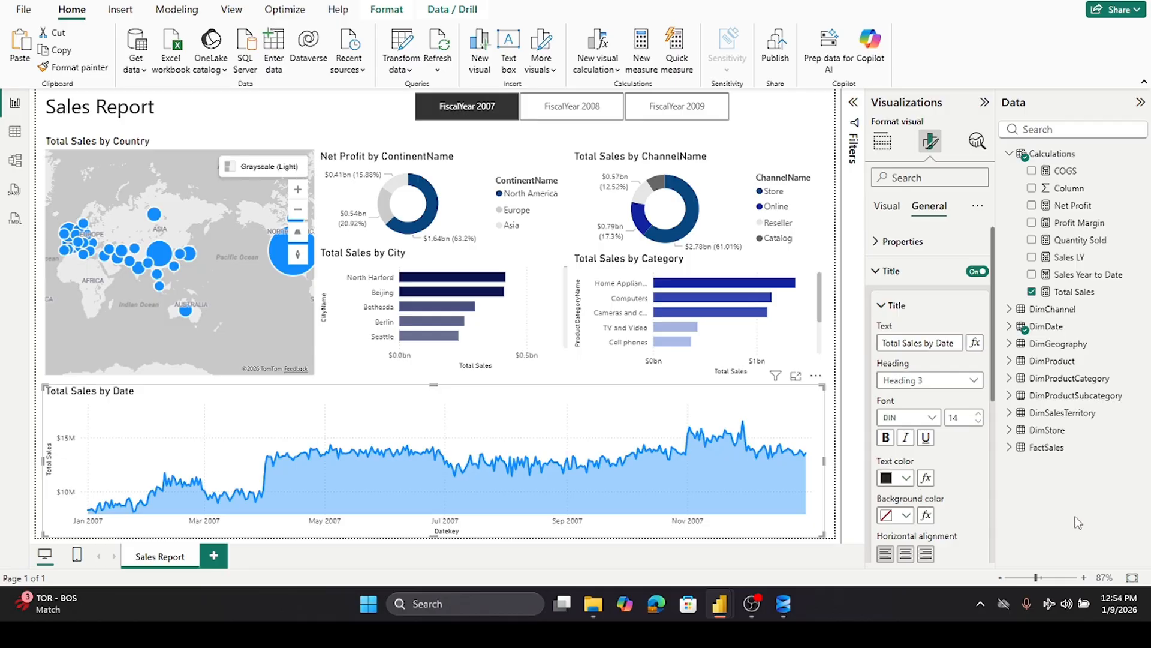
pyautogui.click(881, 307)
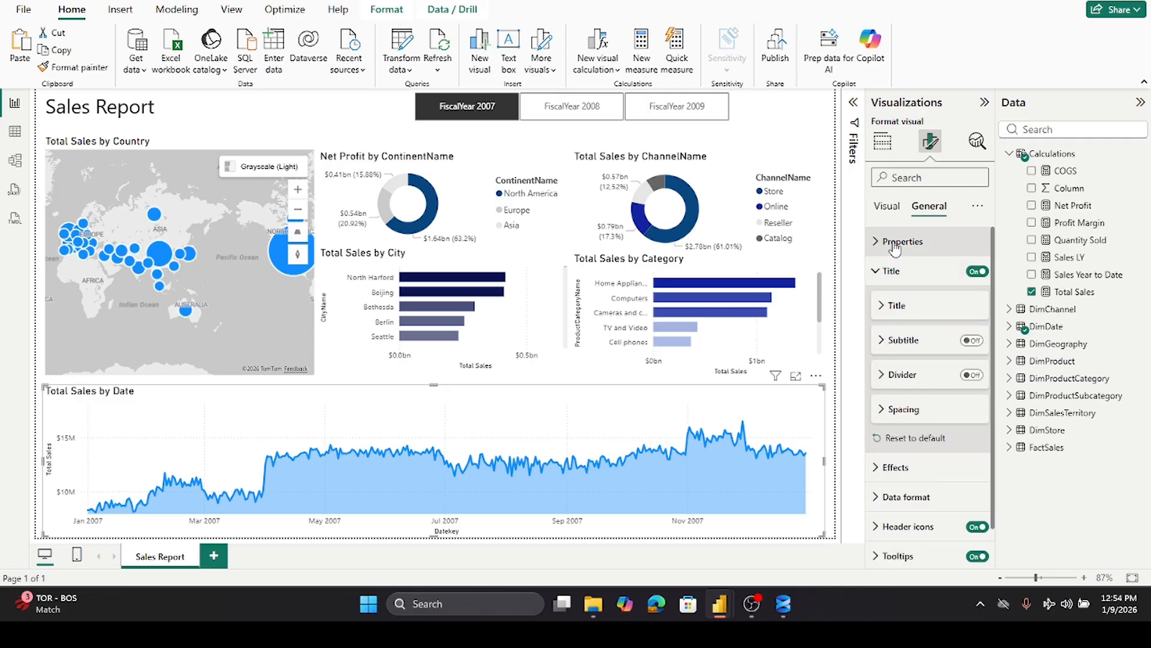
# - Set the area chart's line color to dark blue
pyautogui.click(886, 206)
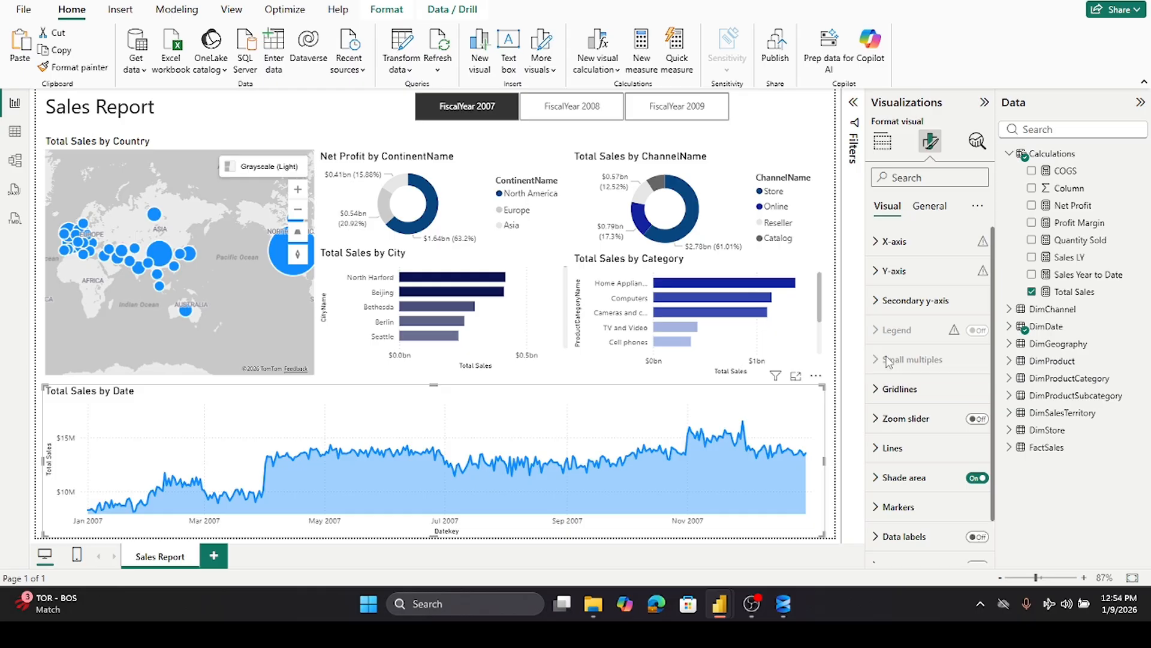
pyautogui.scroll(-1, 887, 359)
pyautogui.click(888, 400)
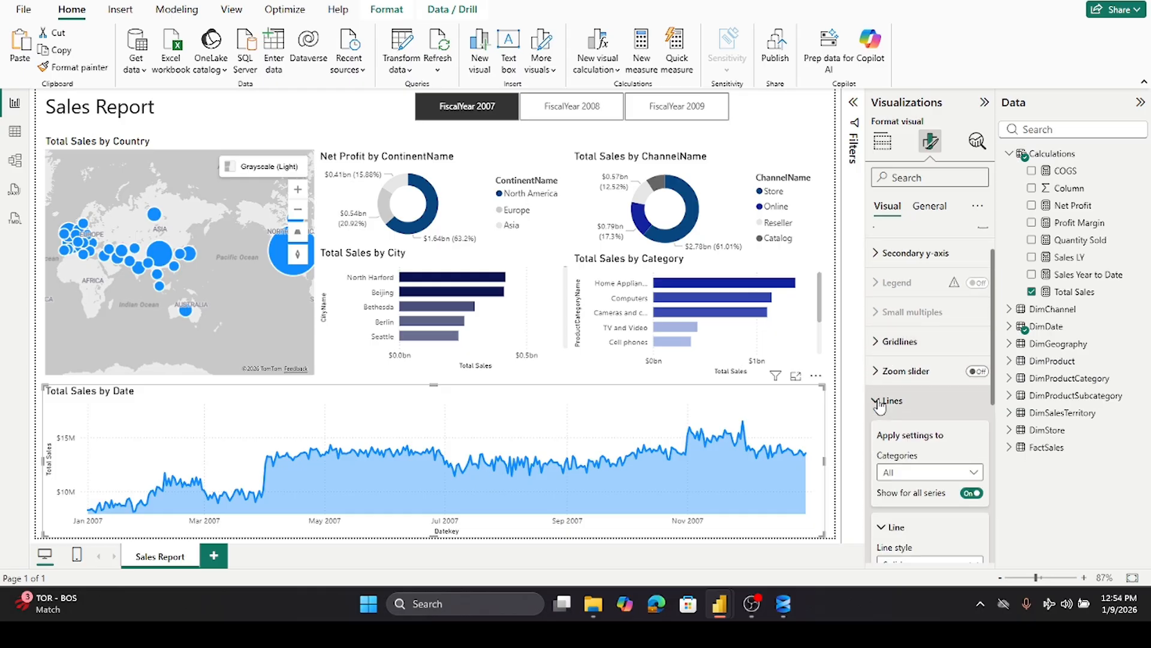
pyautogui.scroll(-3, 899, 420)
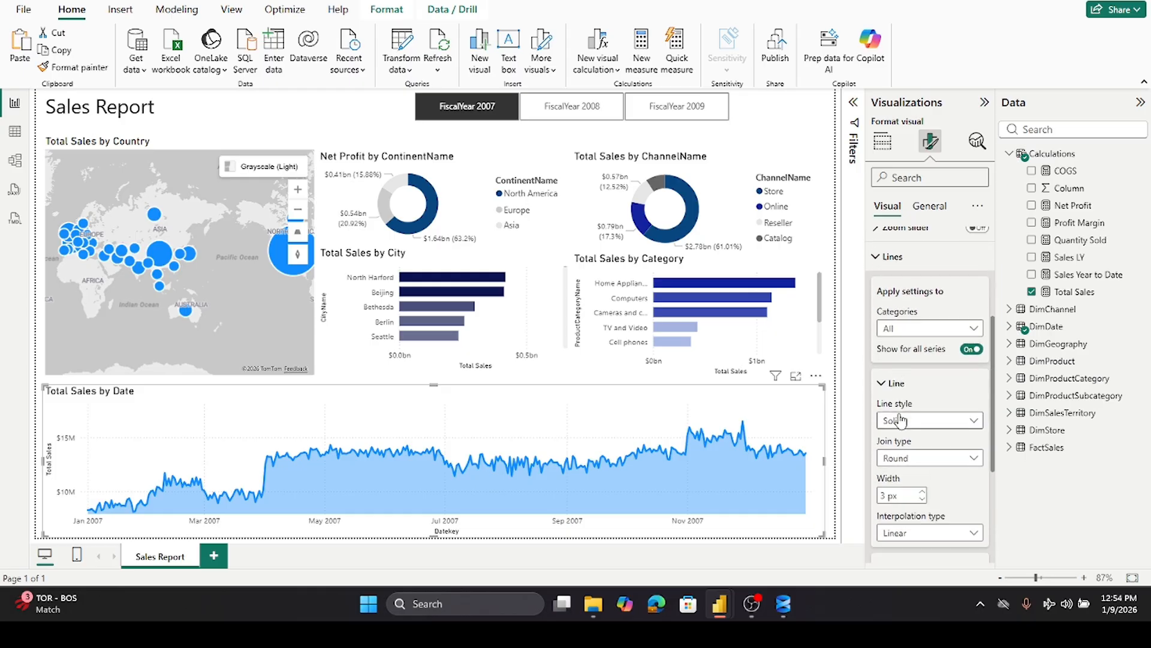
pyautogui.scroll(-2, 900, 419)
pyautogui.click(975, 258)
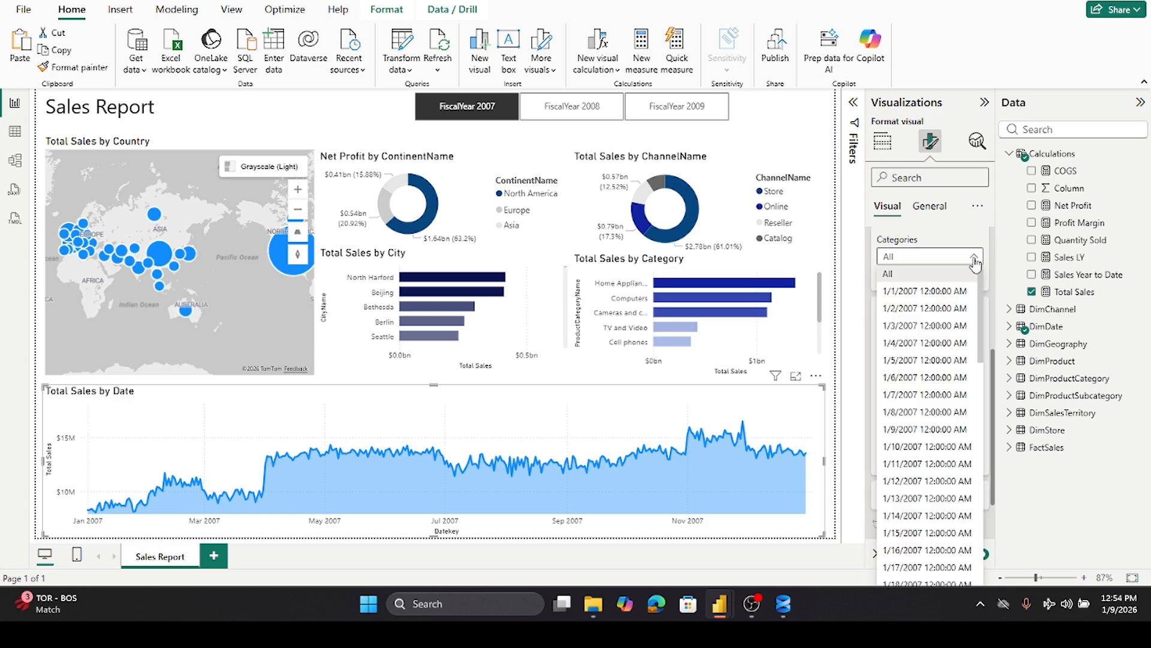
pyautogui.click(975, 261)
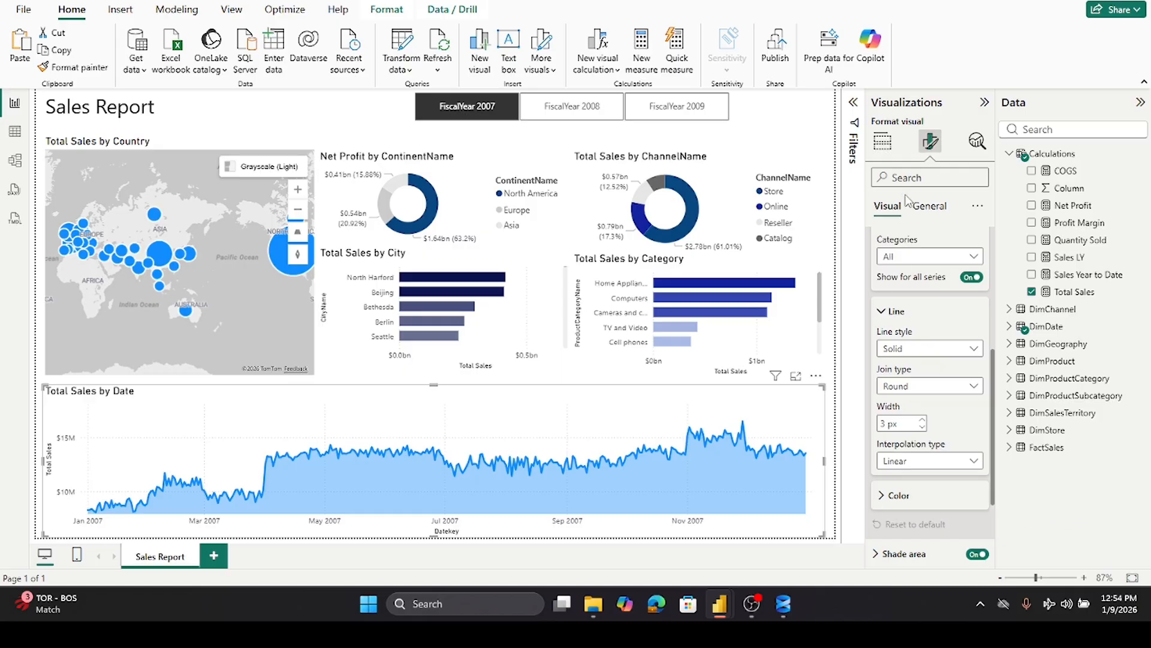
pyautogui.scroll(-2, 894, 324)
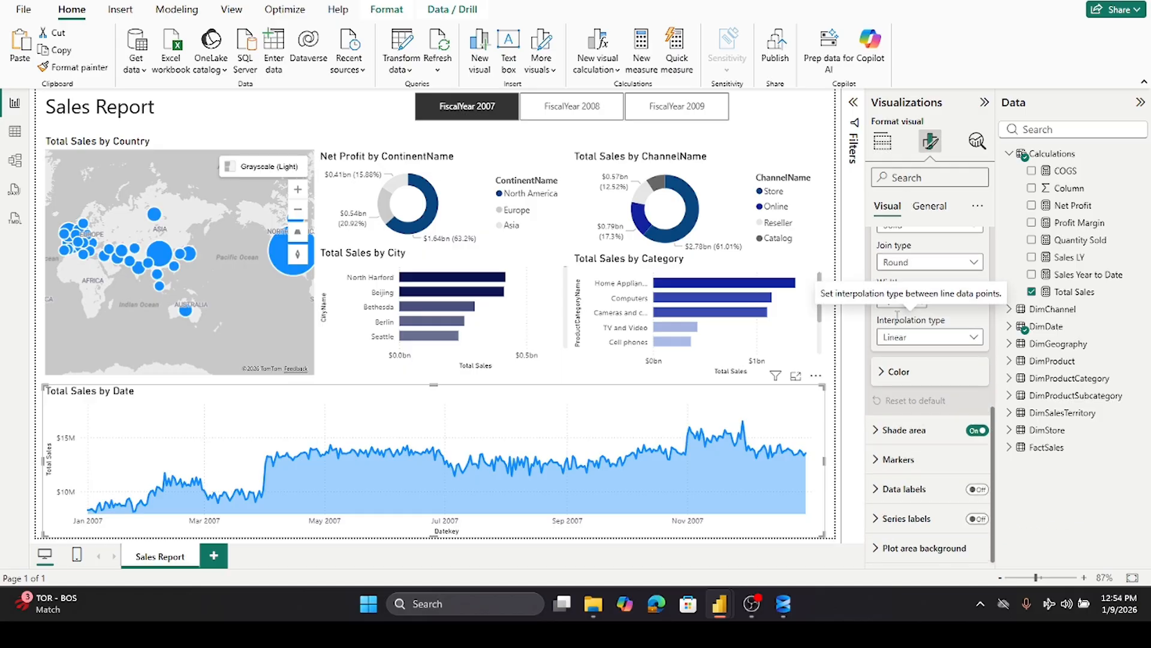
pyautogui.click(883, 375)
pyautogui.click(906, 409)
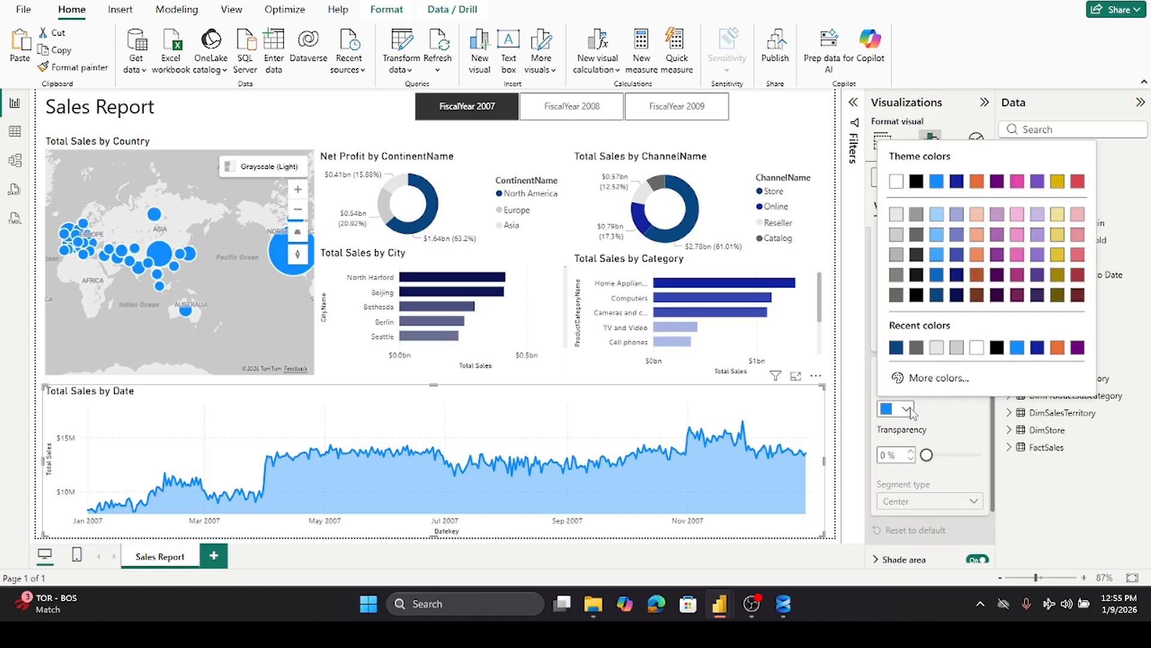
pyautogui.click(897, 349)
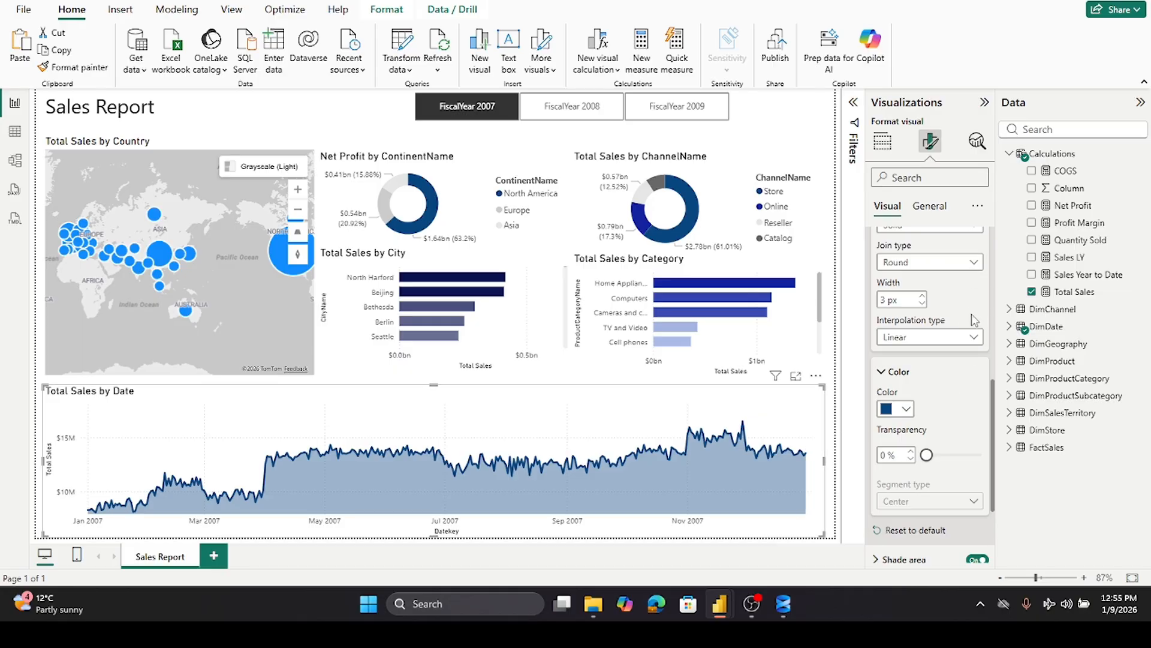
# - Turn on data labels for the area chart
pyautogui.scroll(5, 974, 317)
pyautogui.scroll(2, 936, 321)
pyautogui.scroll(-3, 899, 318)
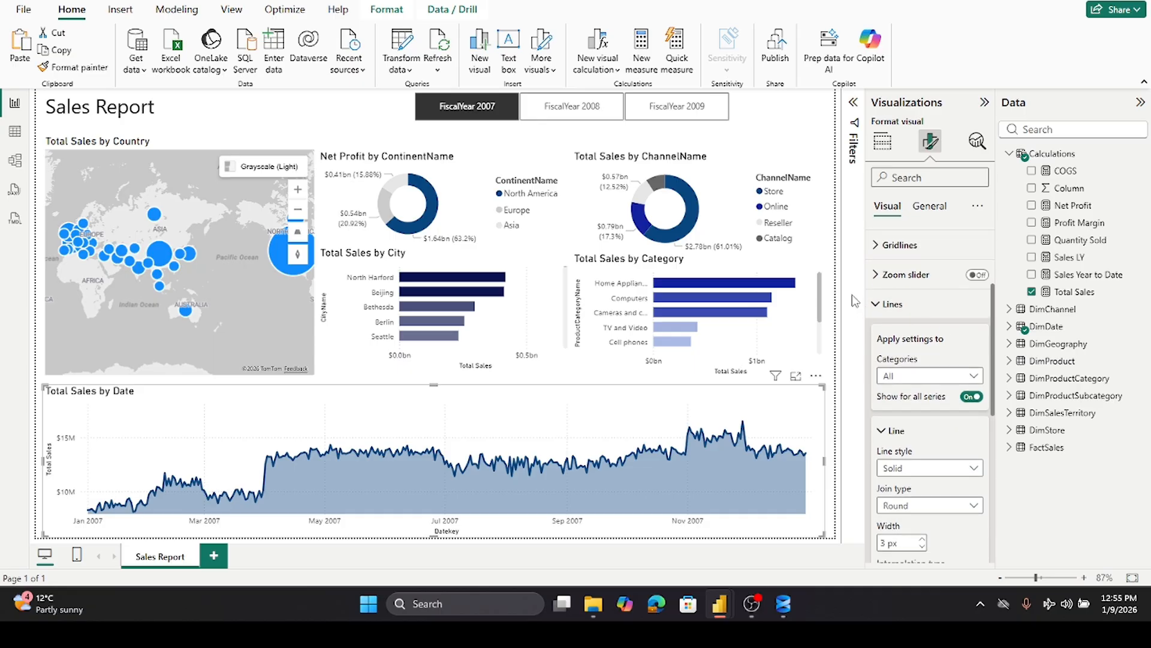
pyautogui.click(876, 306)
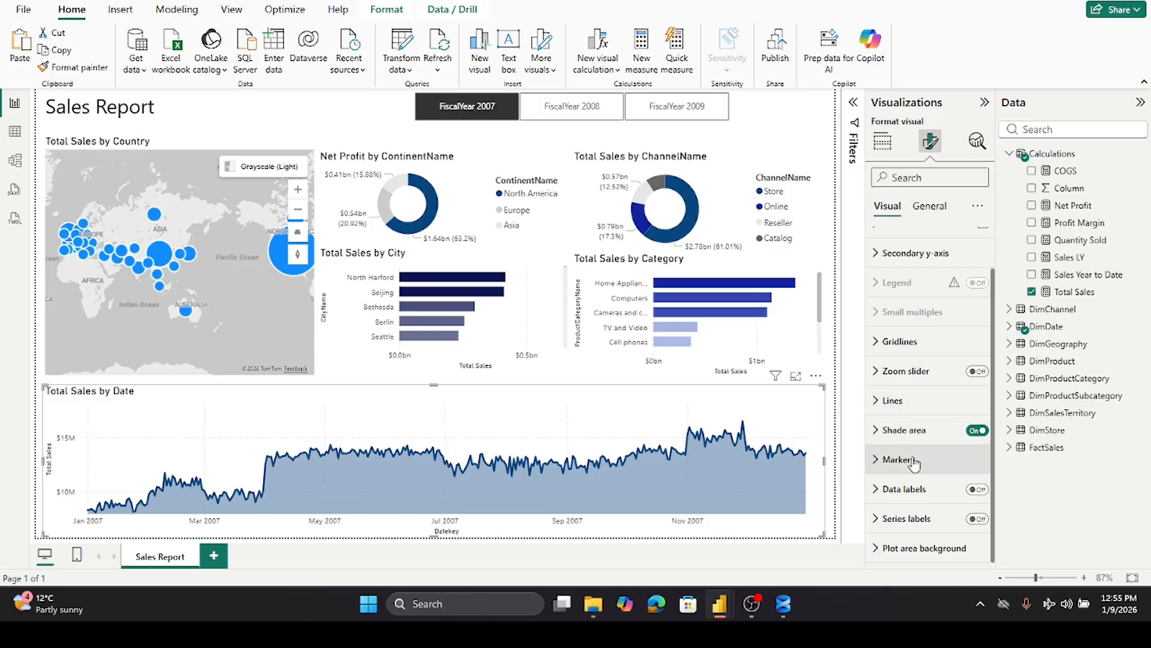
pyautogui.click(977, 489)
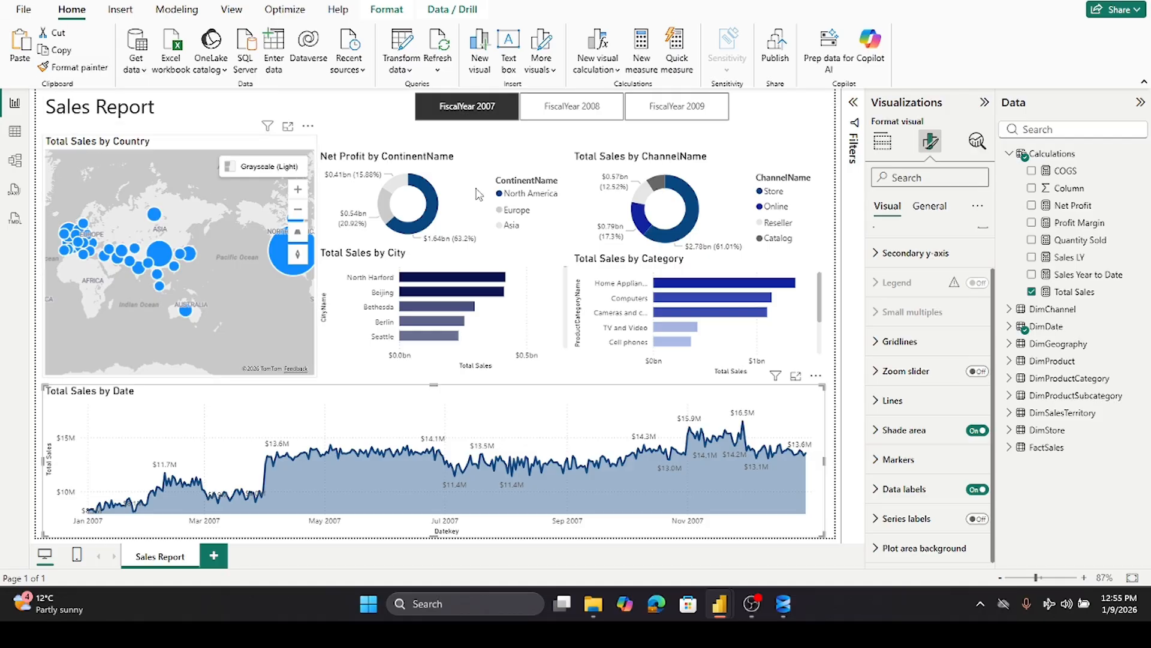
# - Select the country map and review its map settings and layer options
pyautogui.click(310, 122)
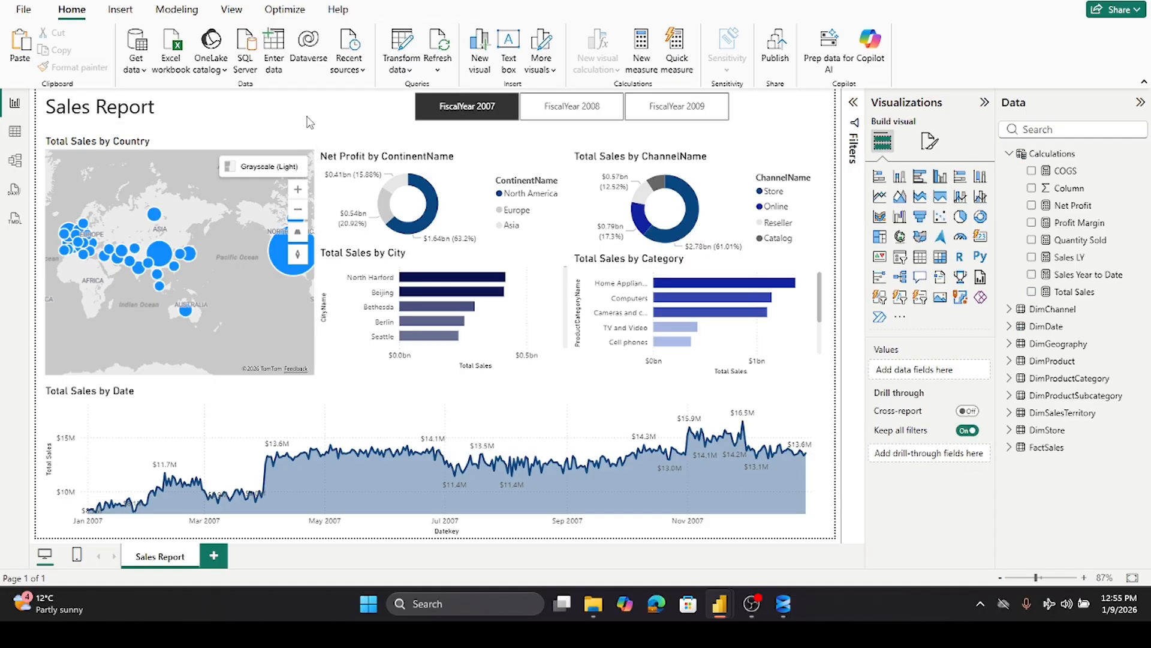
pyautogui.click(182, 149)
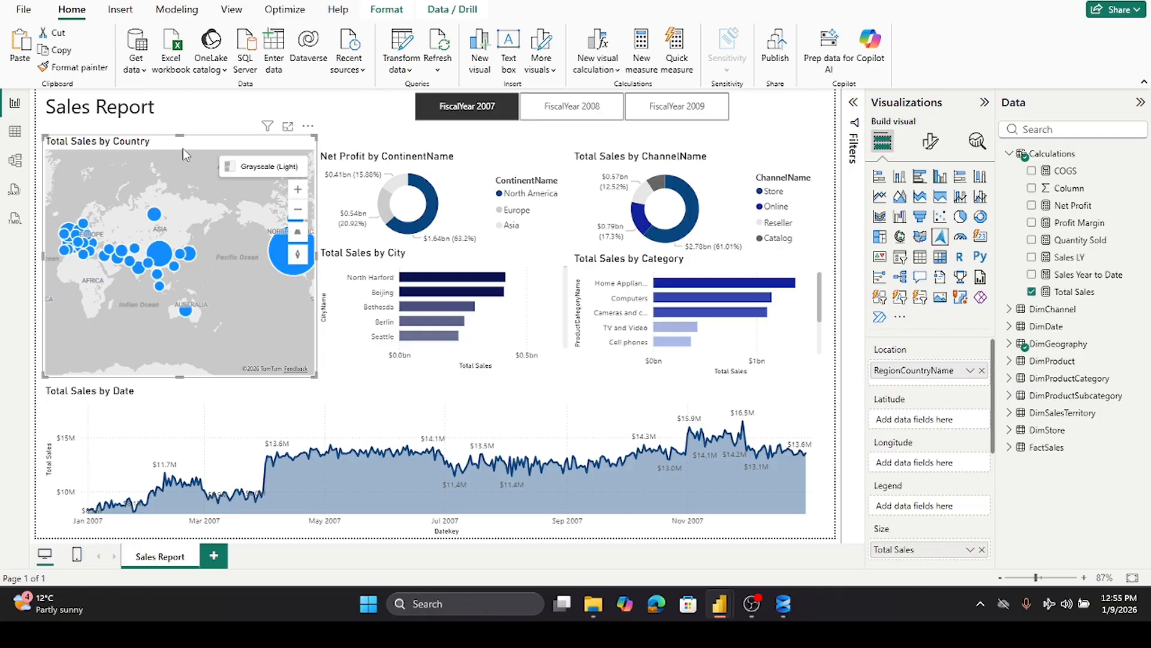
pyautogui.click(350, 105)
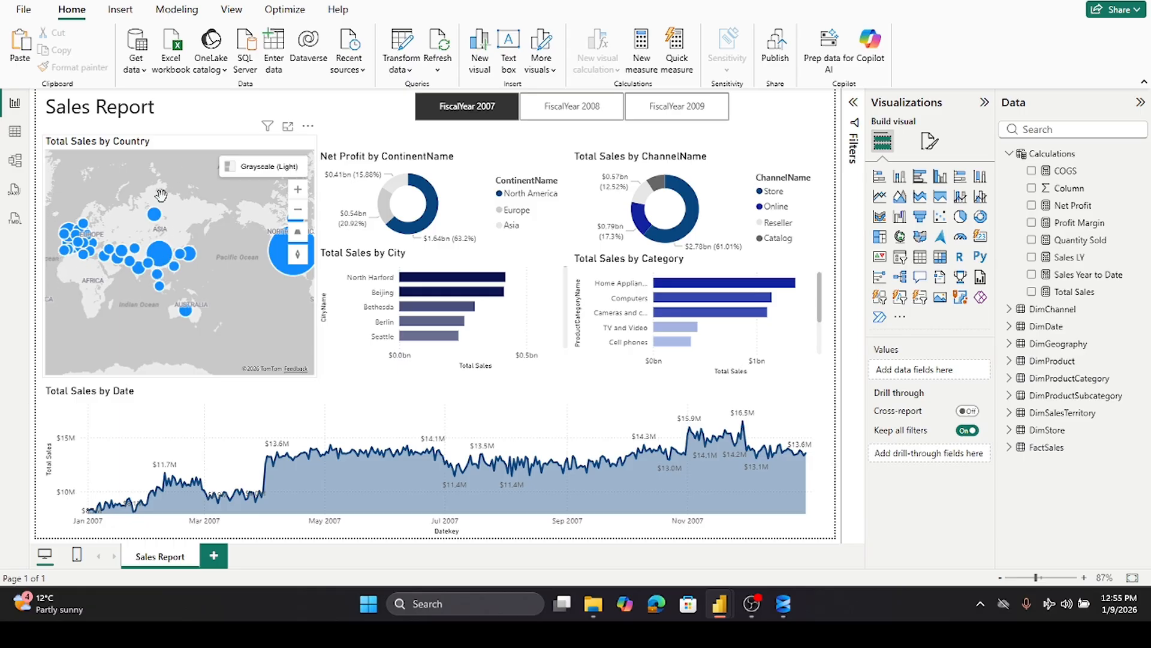
pyautogui.click(183, 149)
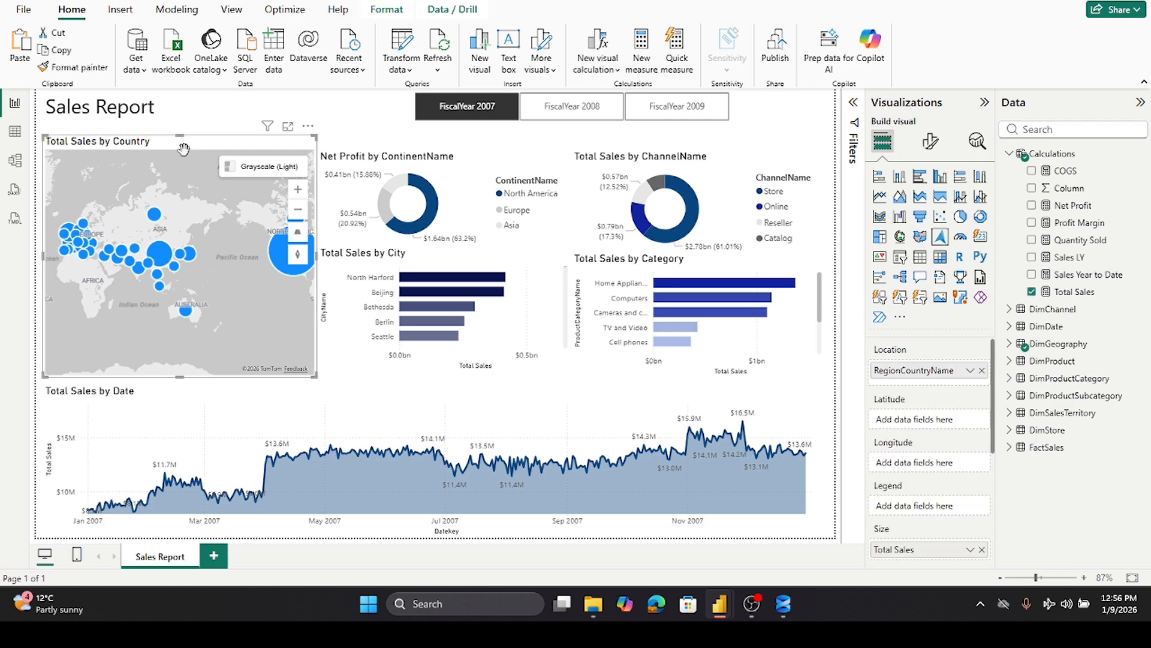
pyautogui.click(930, 144)
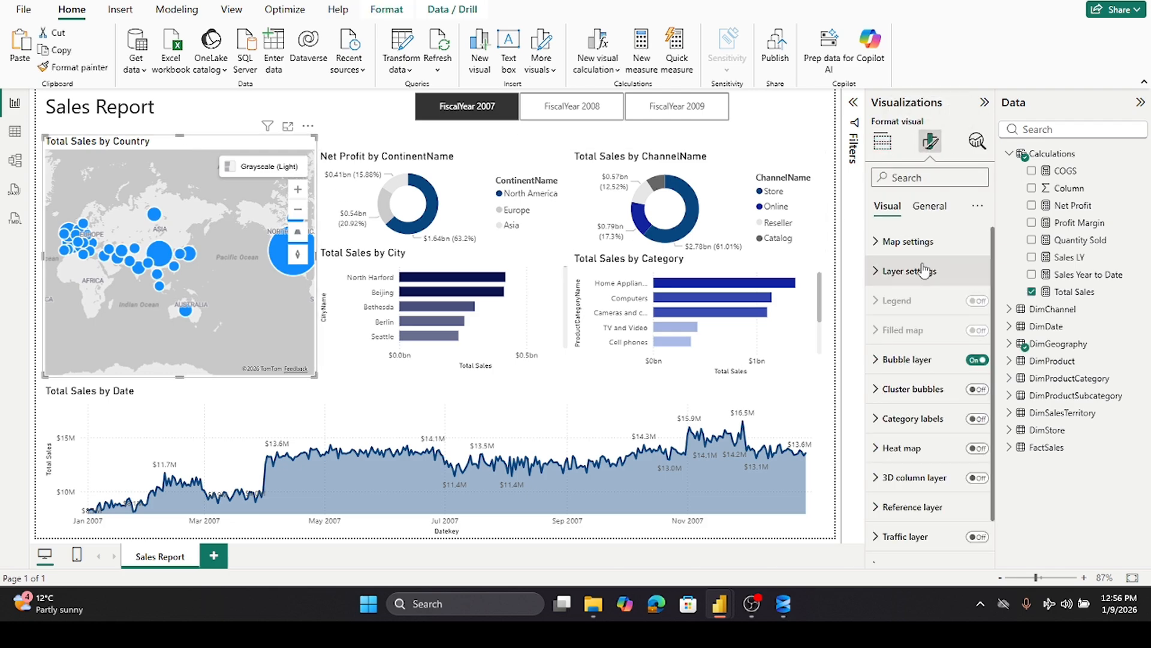
pyautogui.scroll(-1, 902, 424)
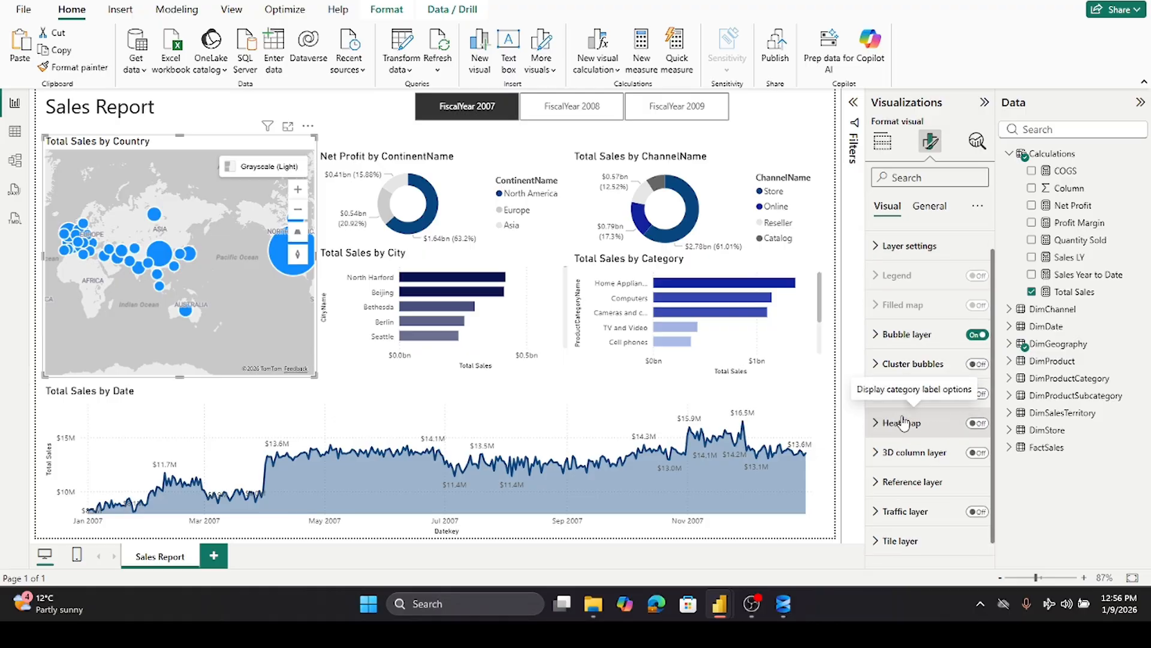
pyautogui.scroll(1, 907, 420)
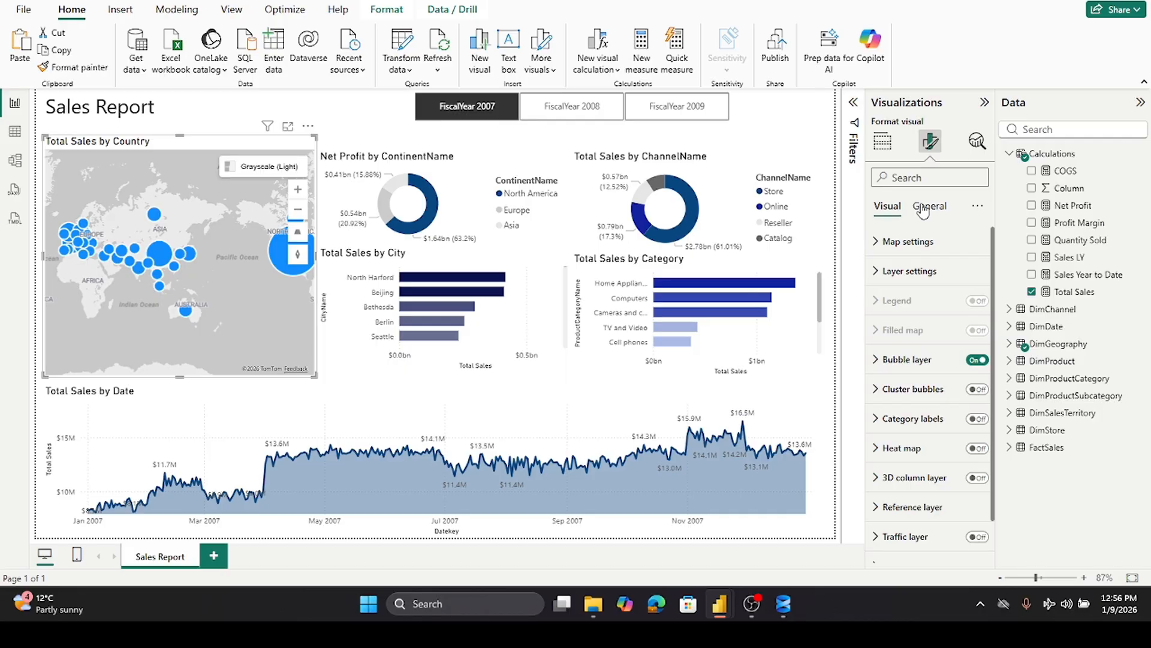
pyautogui.click(909, 244)
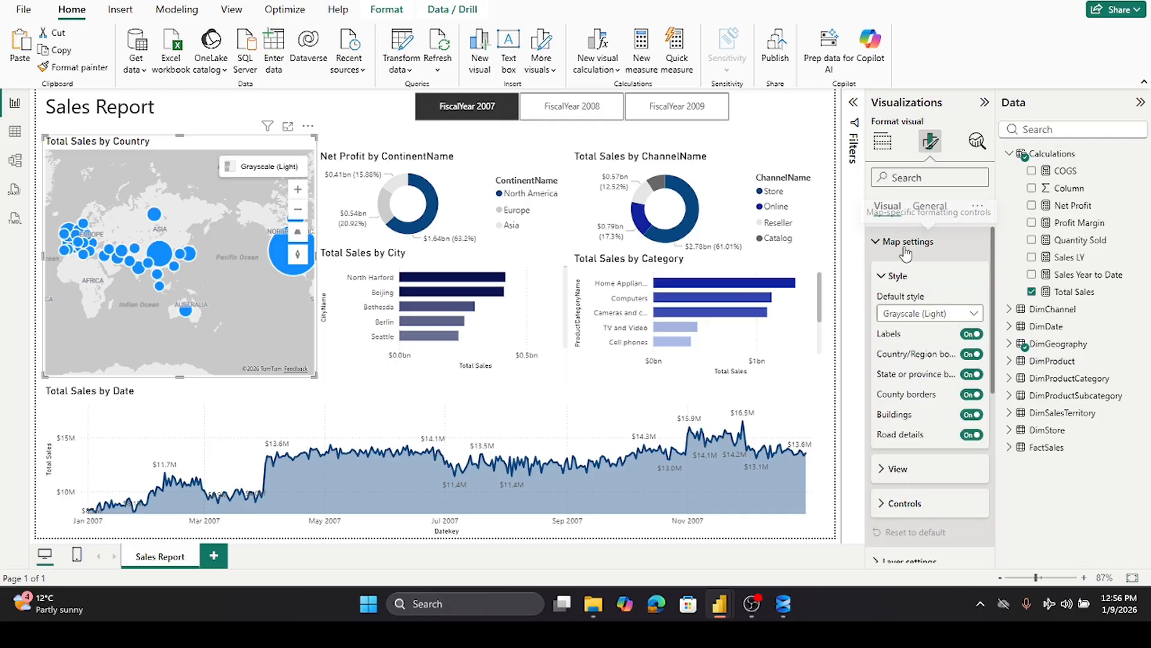
pyautogui.scroll(-5, 911, 256)
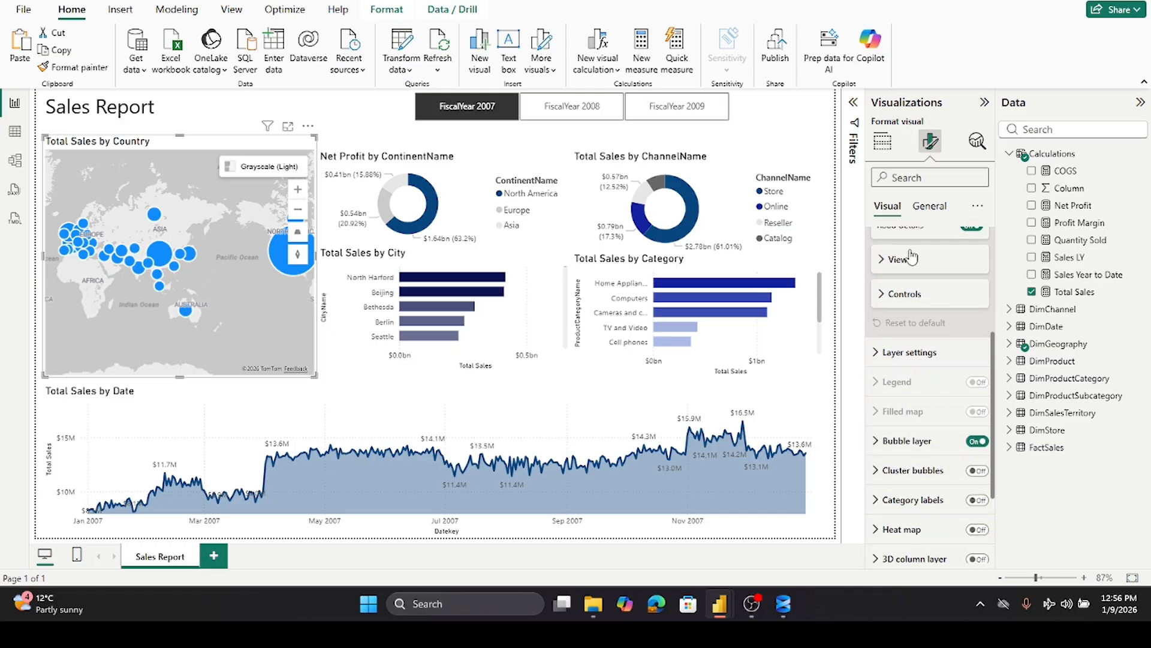
pyautogui.scroll(-2, 911, 256)
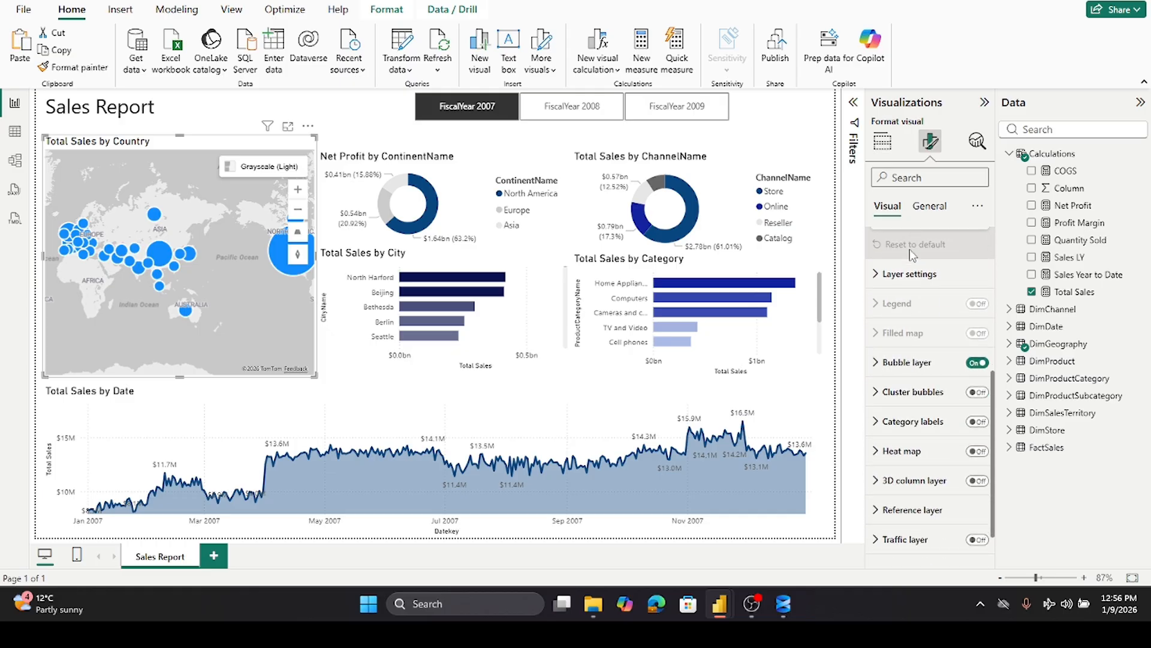
pyautogui.scroll(-1, 912, 254)
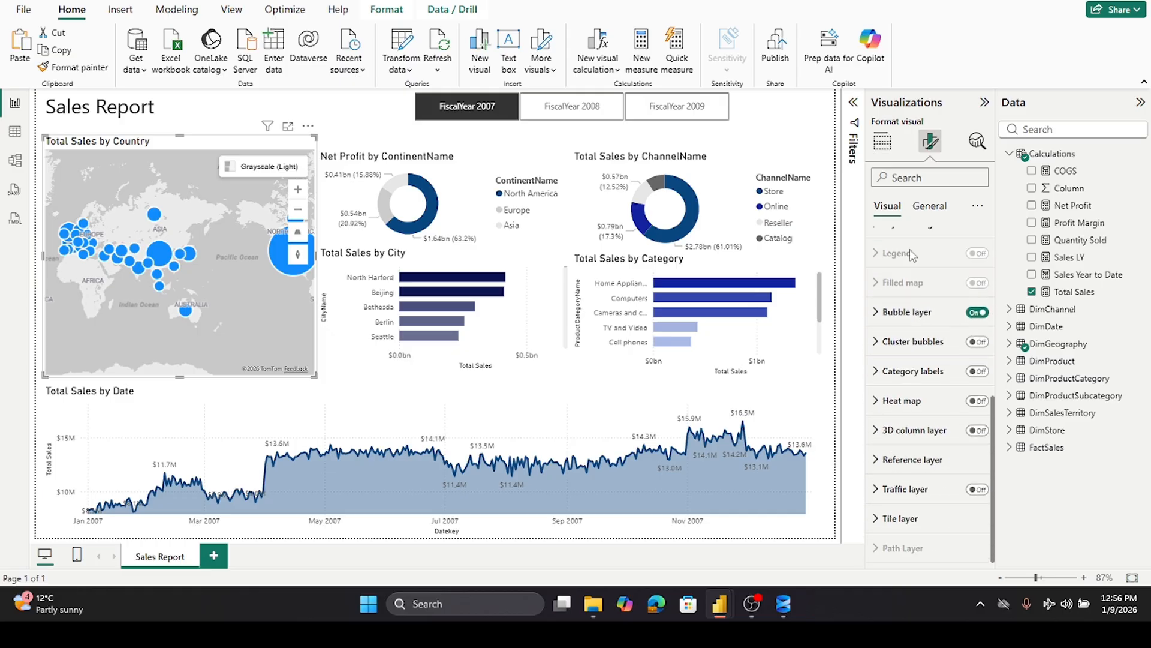
# - Try the map's cluster bubbles, heat map and 3D column layers, switching each off again
pyautogui.click(979, 342)
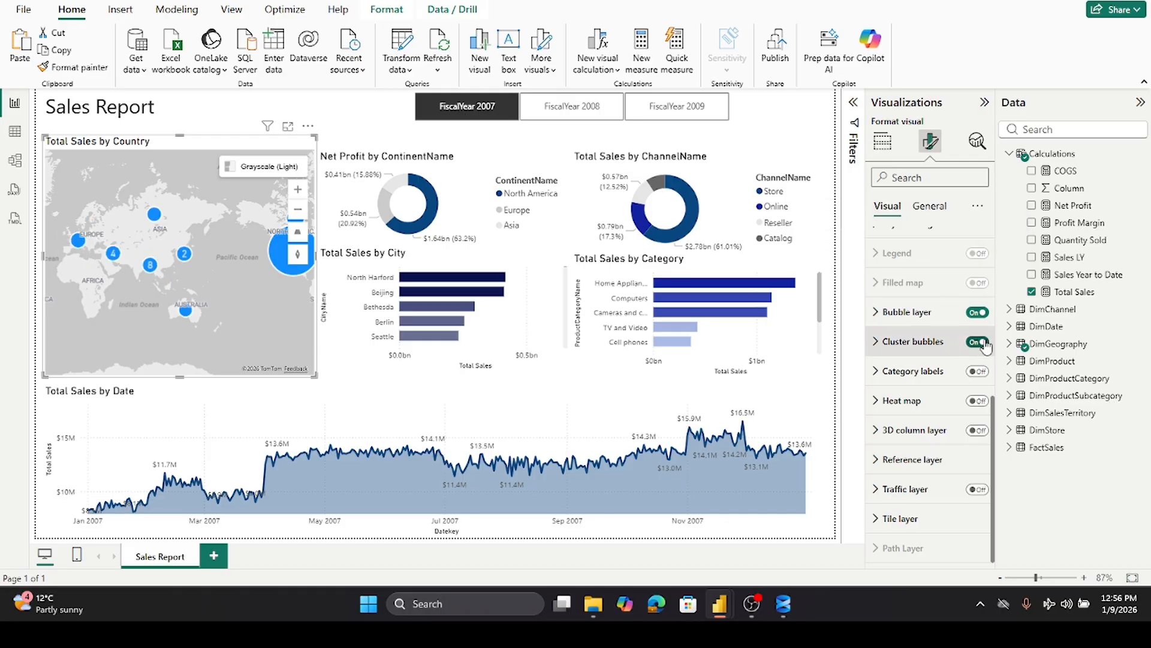
pyautogui.click(975, 343)
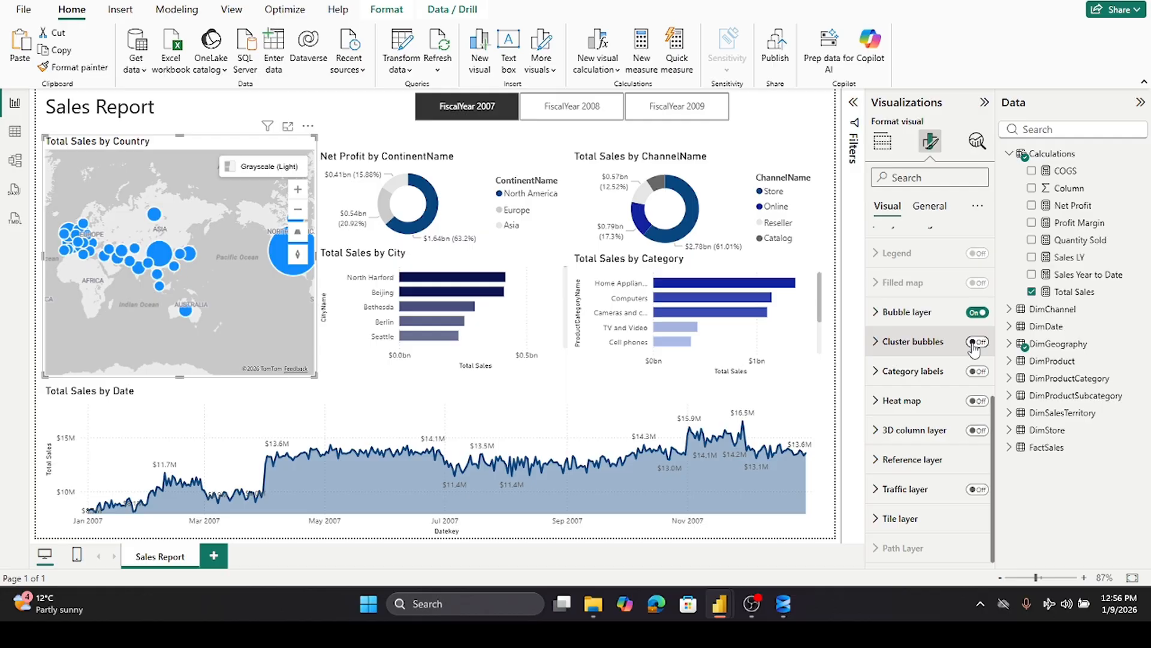
pyautogui.click(979, 401)
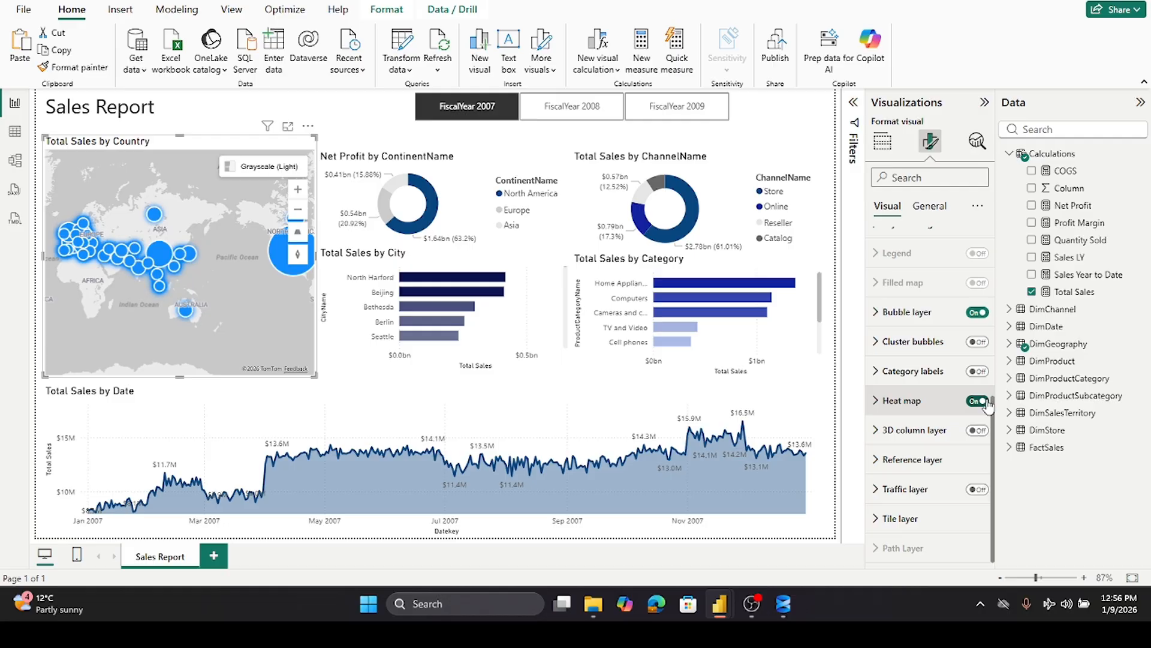
pyautogui.click(975, 402)
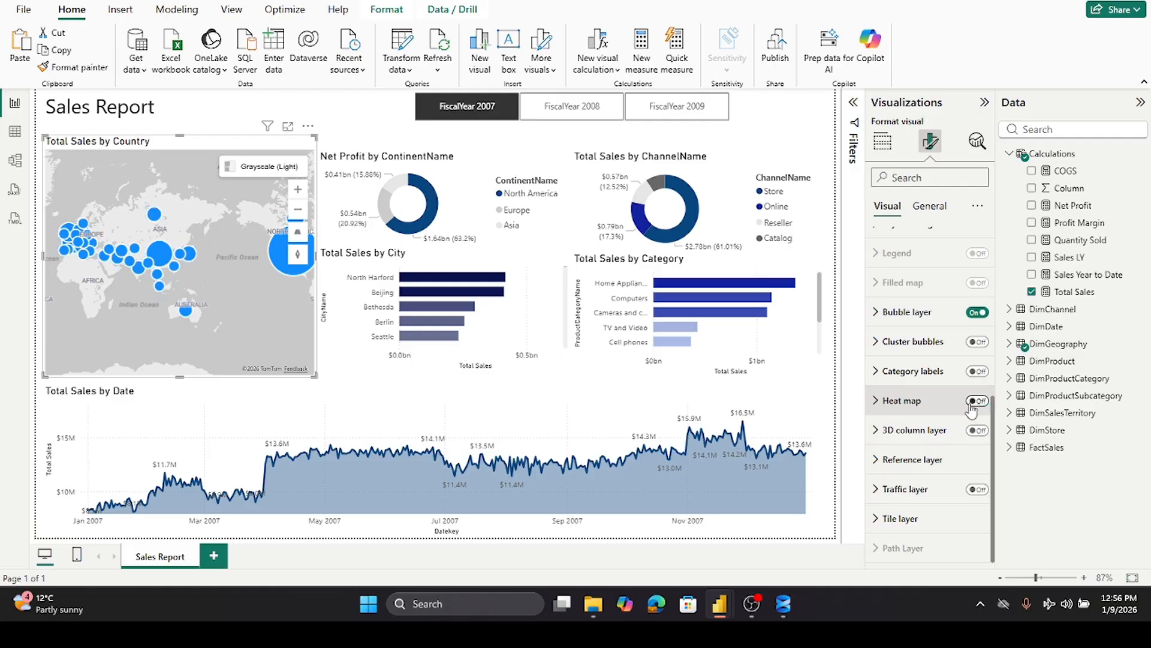
pyautogui.click(981, 434)
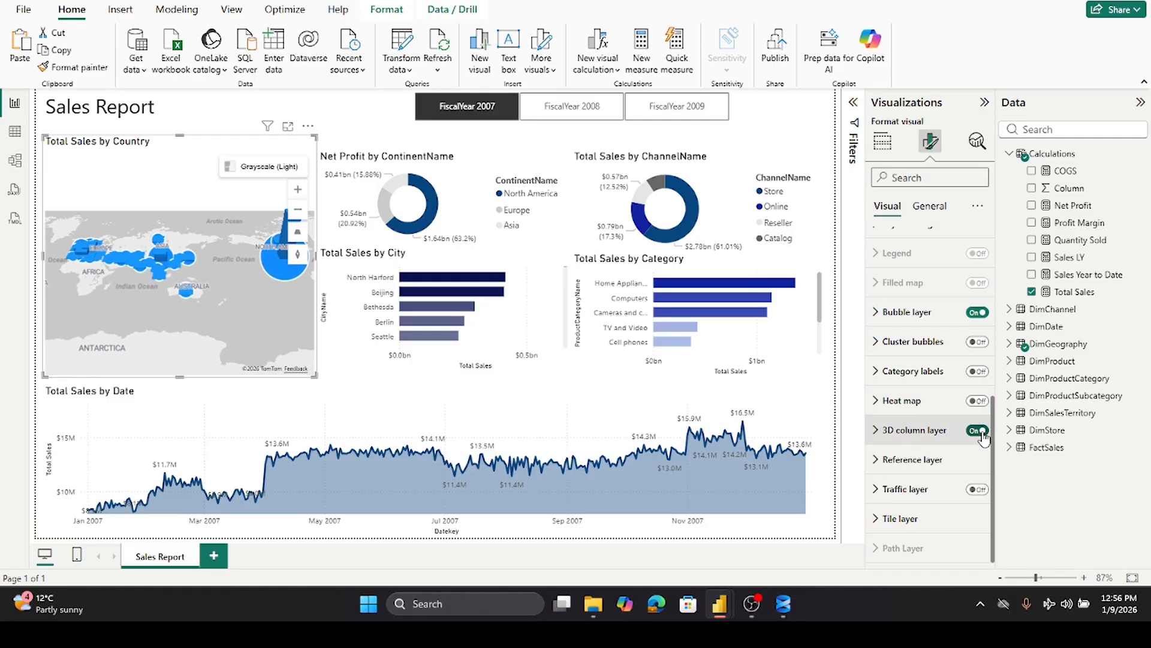
pyautogui.click(975, 433)
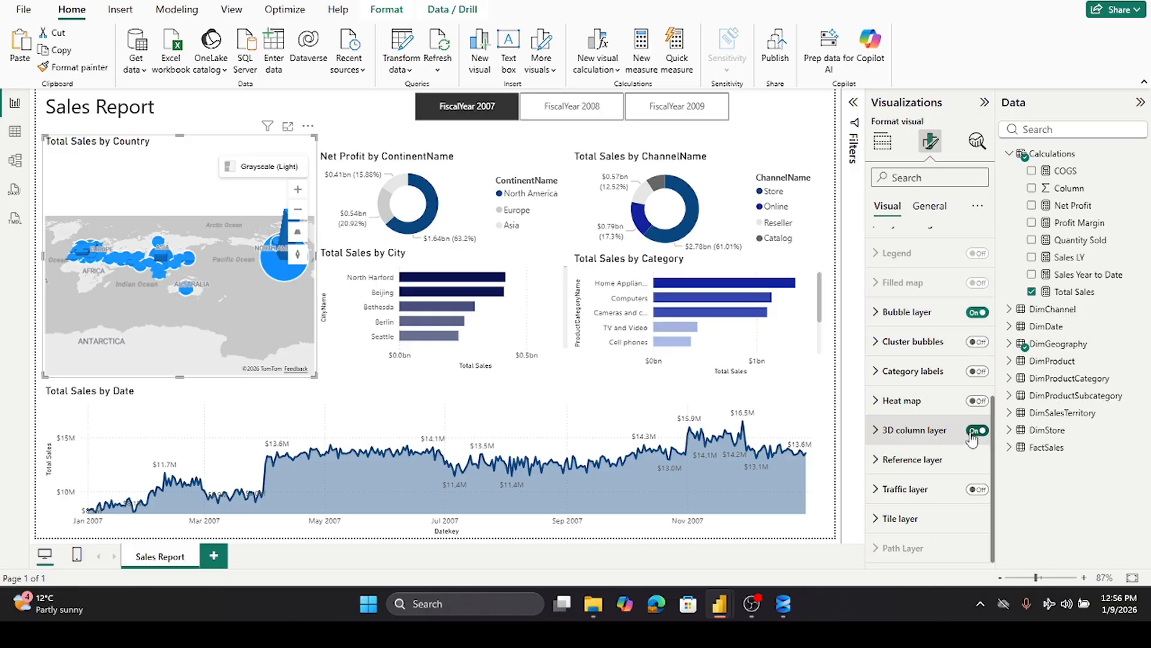
pyautogui.click(974, 490)
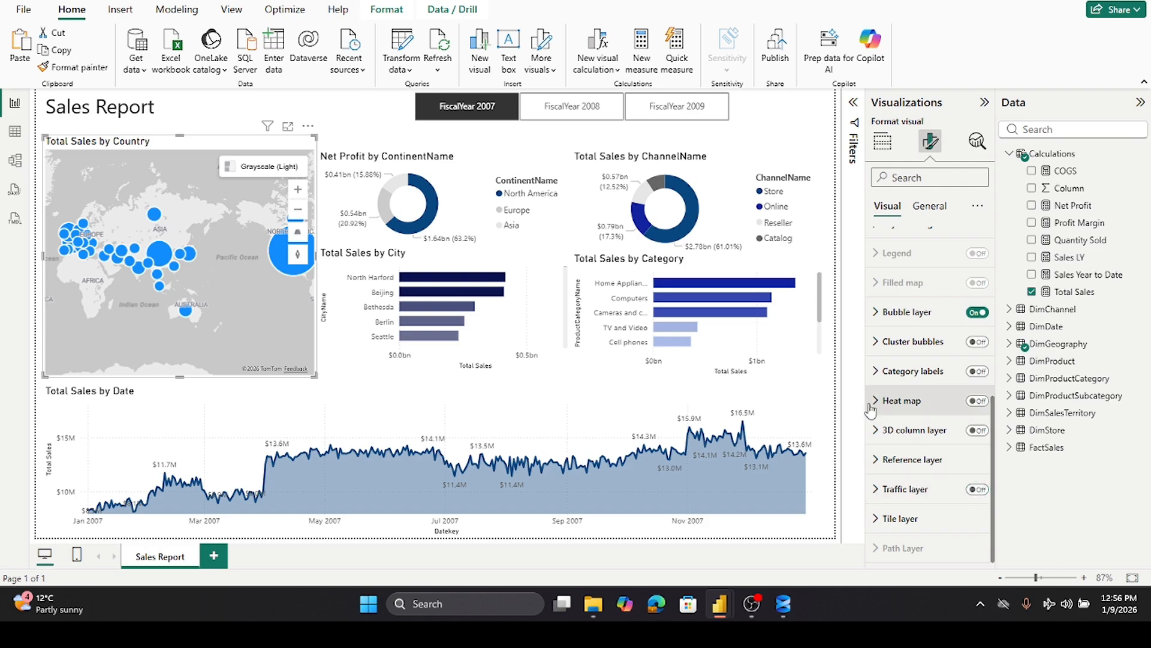
# - Turn on a shadow effect for the country map visual
pyautogui.scroll(4, 907, 401)
pyautogui.scroll(3, 906, 401)
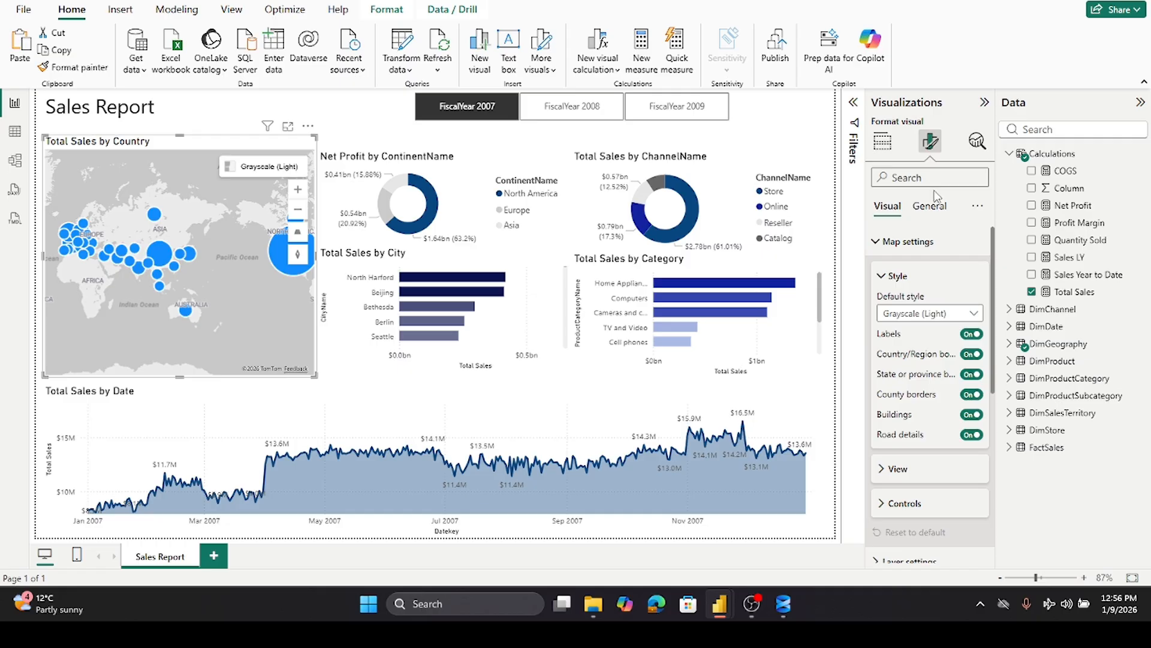
pyautogui.click(937, 210)
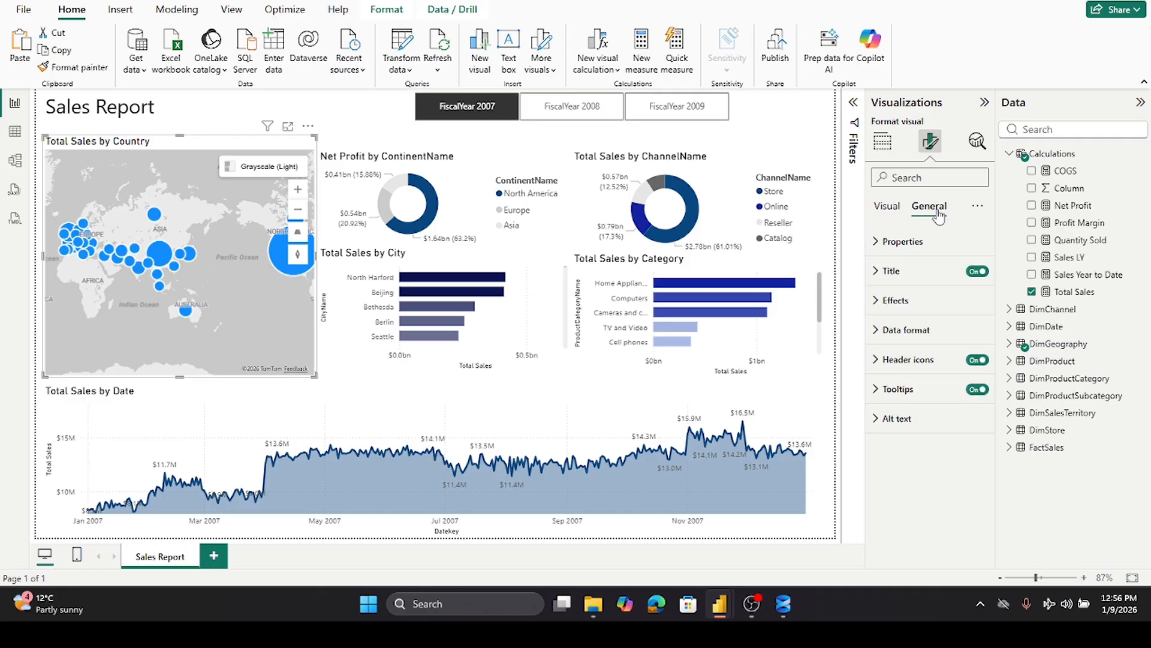
pyautogui.click(886, 301)
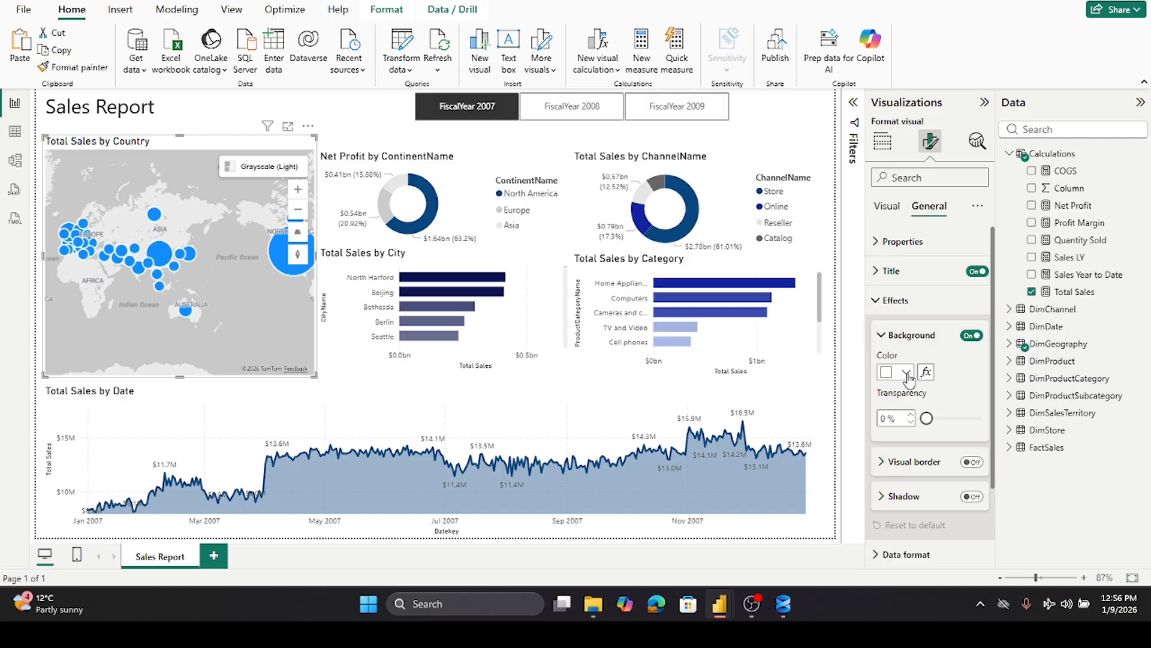
pyautogui.scroll(-2, 948, 378)
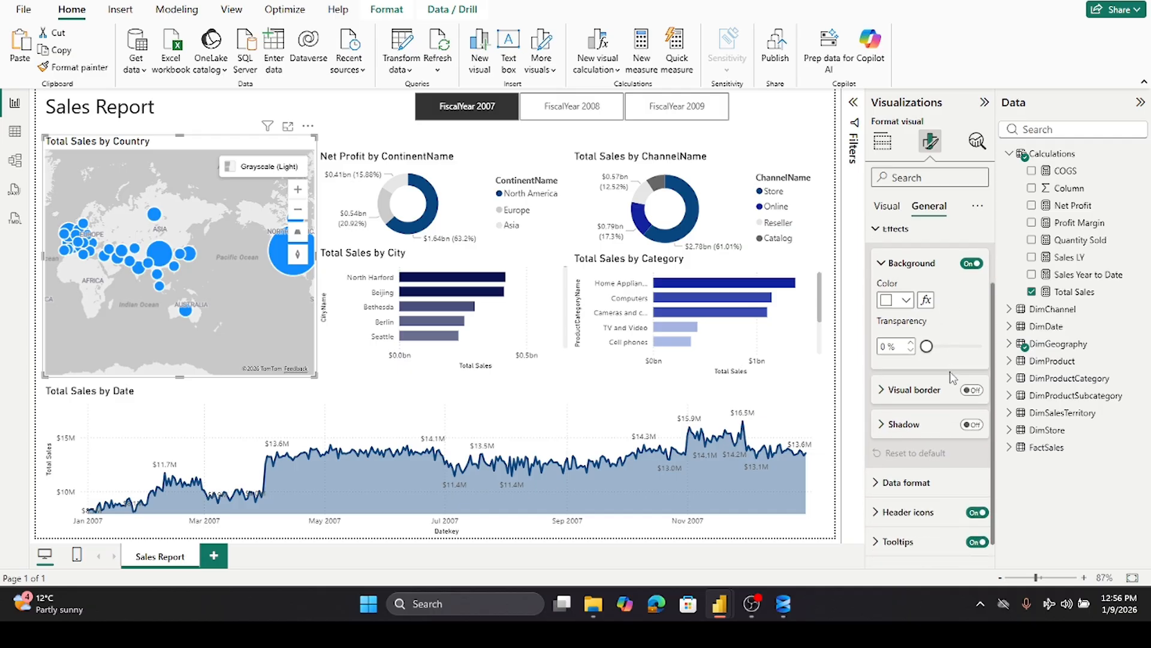
pyautogui.scroll(2, 952, 378)
pyautogui.scroll(-3, 954, 377)
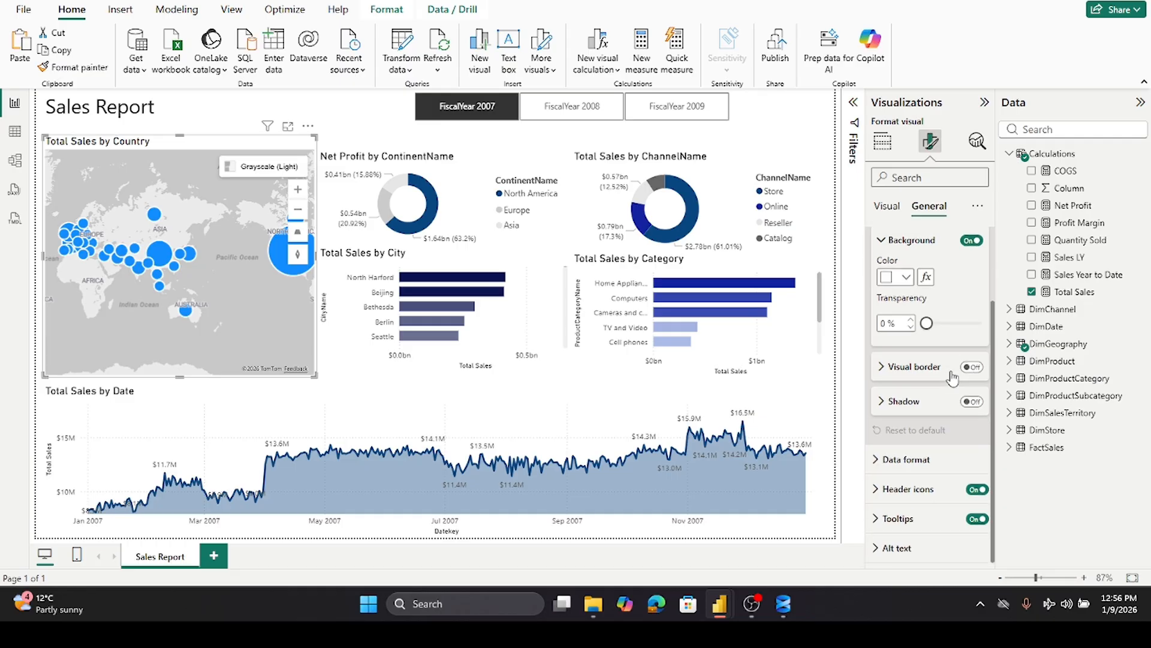
pyautogui.click(970, 401)
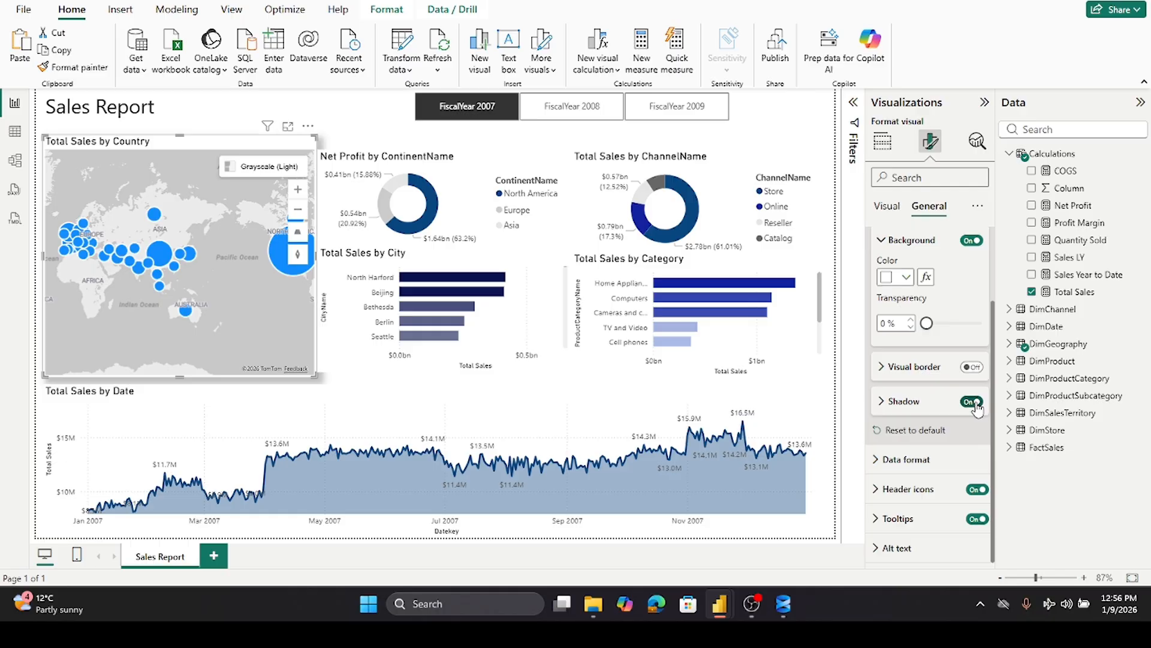
# - Switch off the country map's shadow and turn on its visual border
pyautogui.click(966, 403)
pyautogui.click(971, 368)
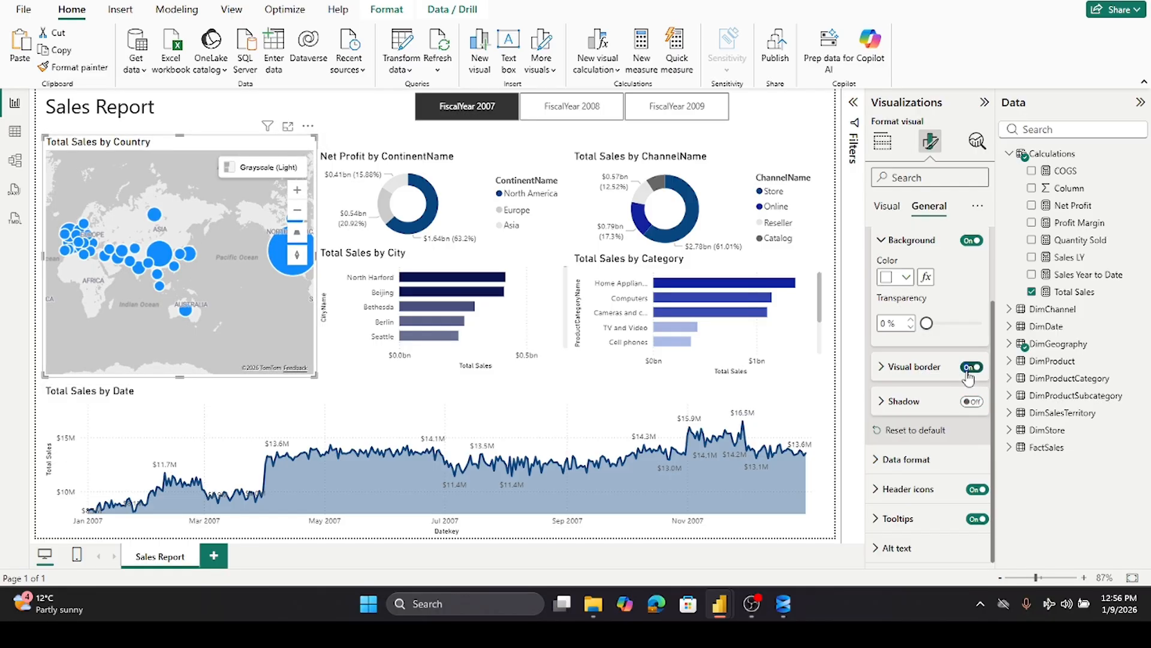
# - Try the Satellite, Road and Grayscale (Dark) map styles, then return the map to Grayscale (Light)
pyautogui.scroll(3, 960, 379)
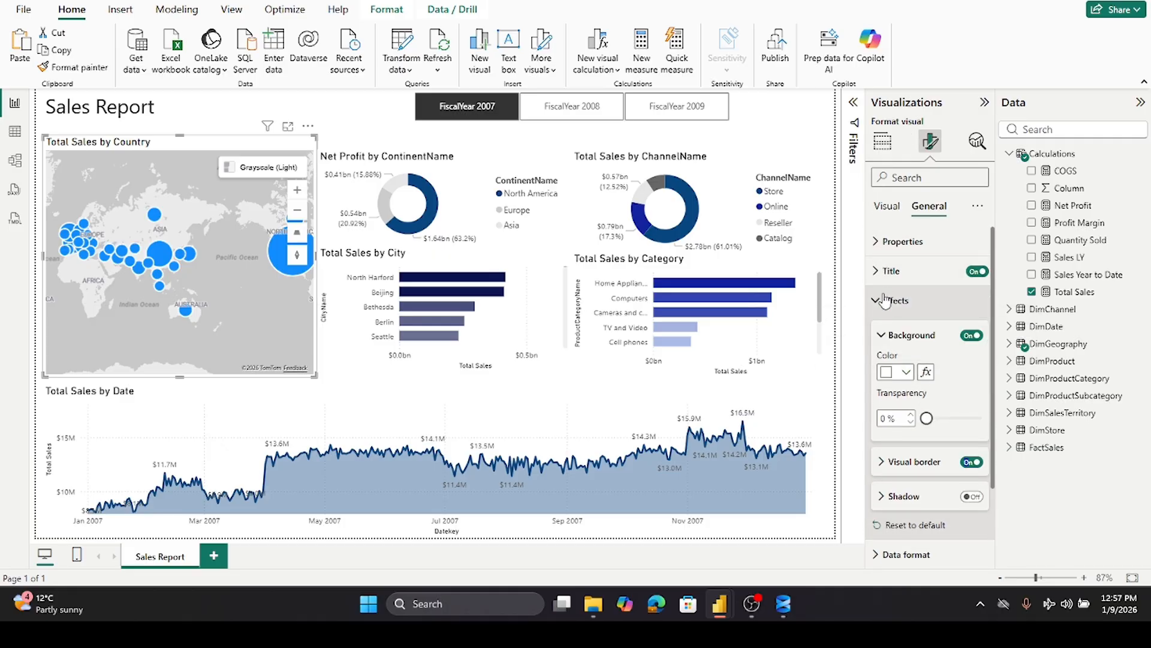
pyautogui.click(883, 206)
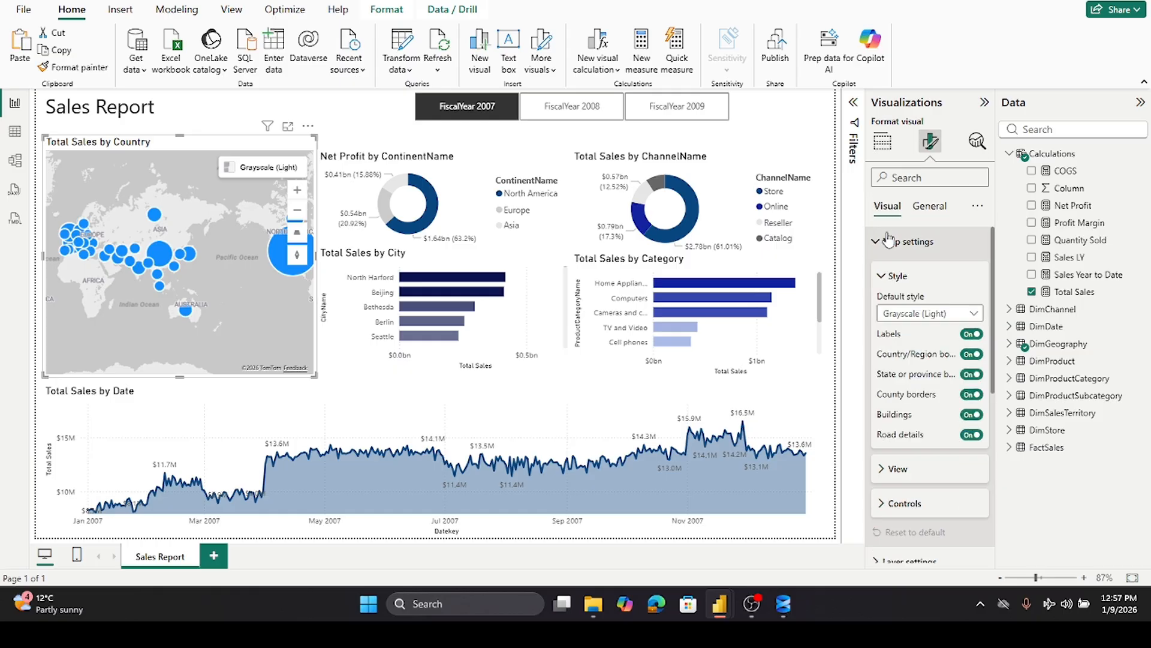
pyautogui.click(972, 315)
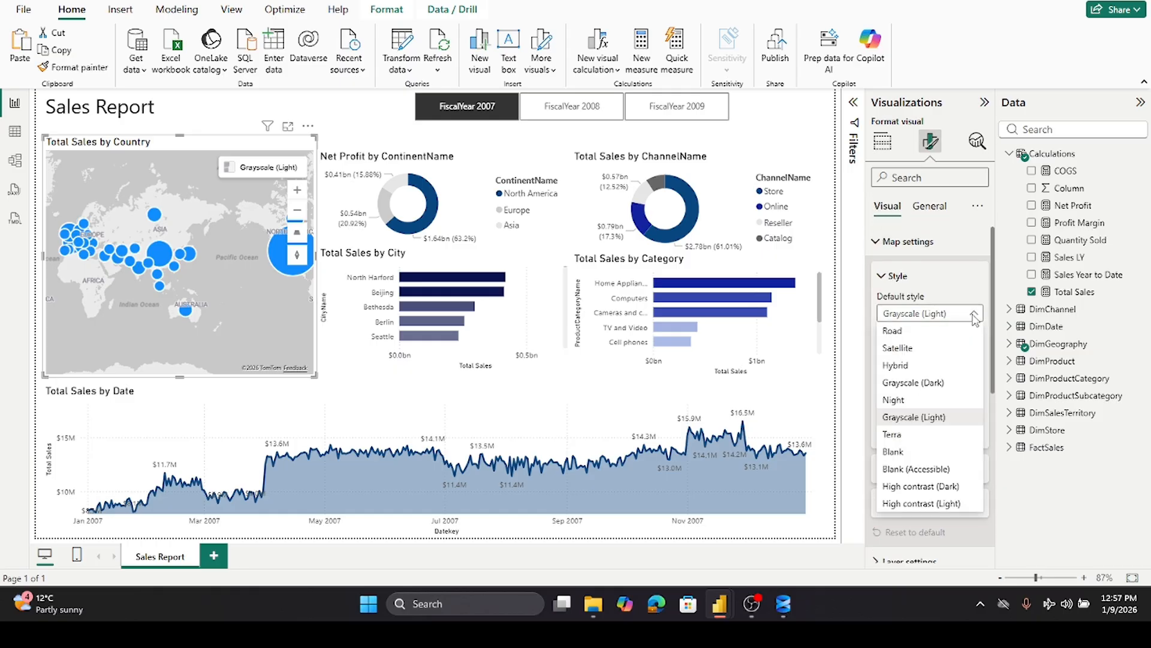
pyautogui.click(900, 346)
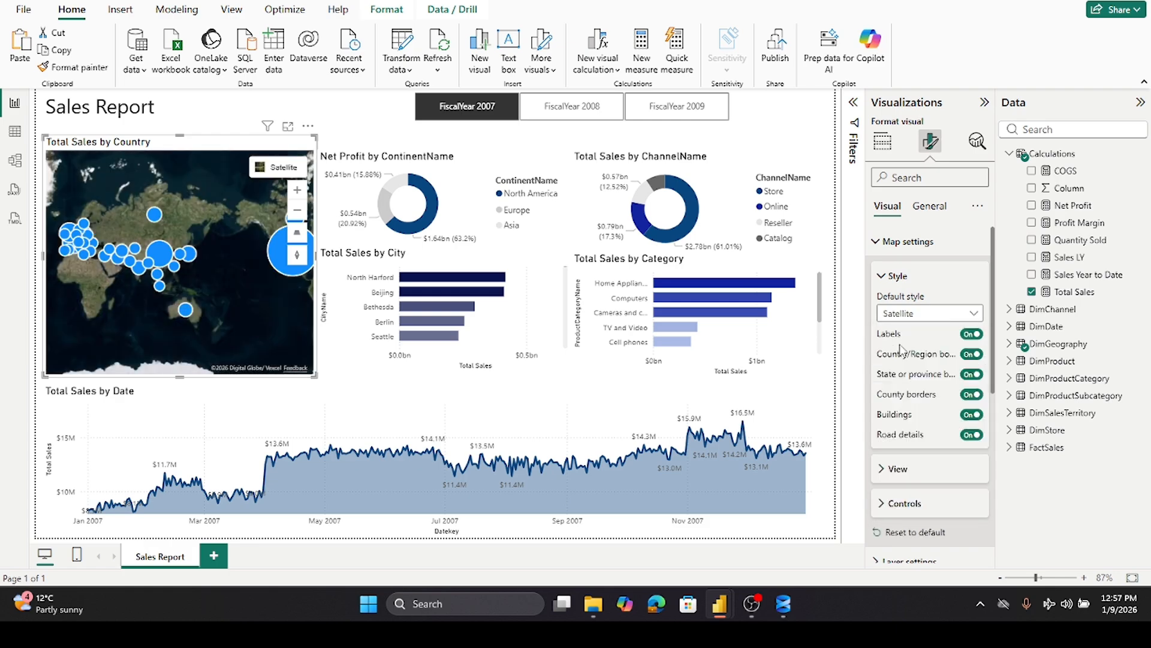
pyautogui.click(972, 314)
pyautogui.click(912, 331)
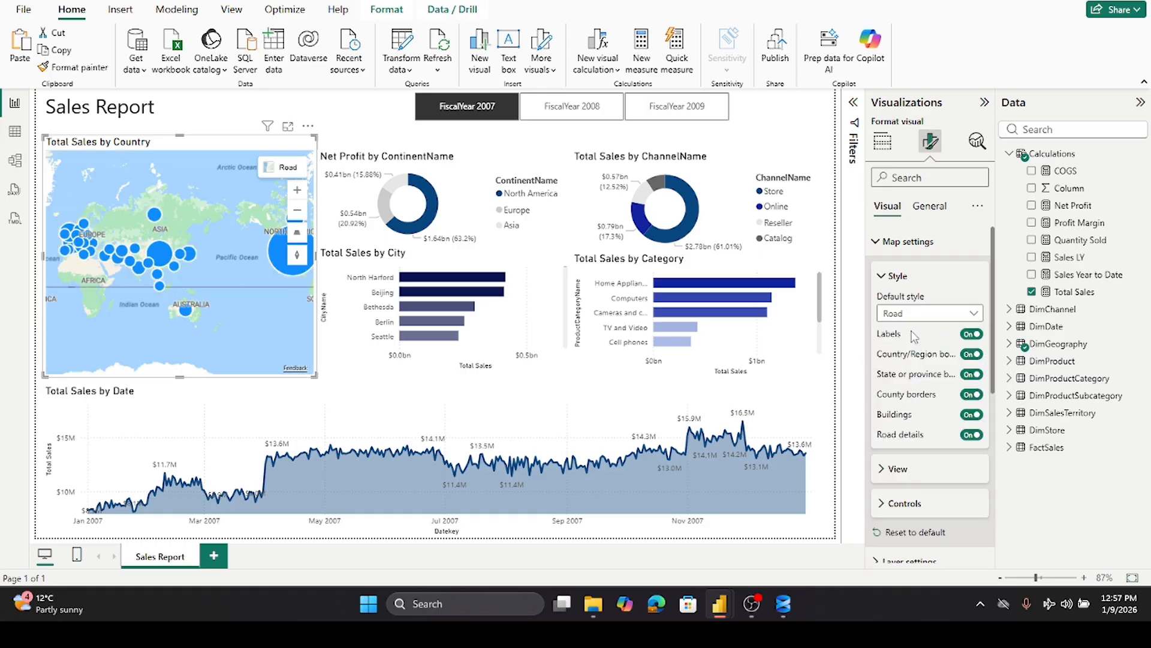
pyautogui.click(974, 314)
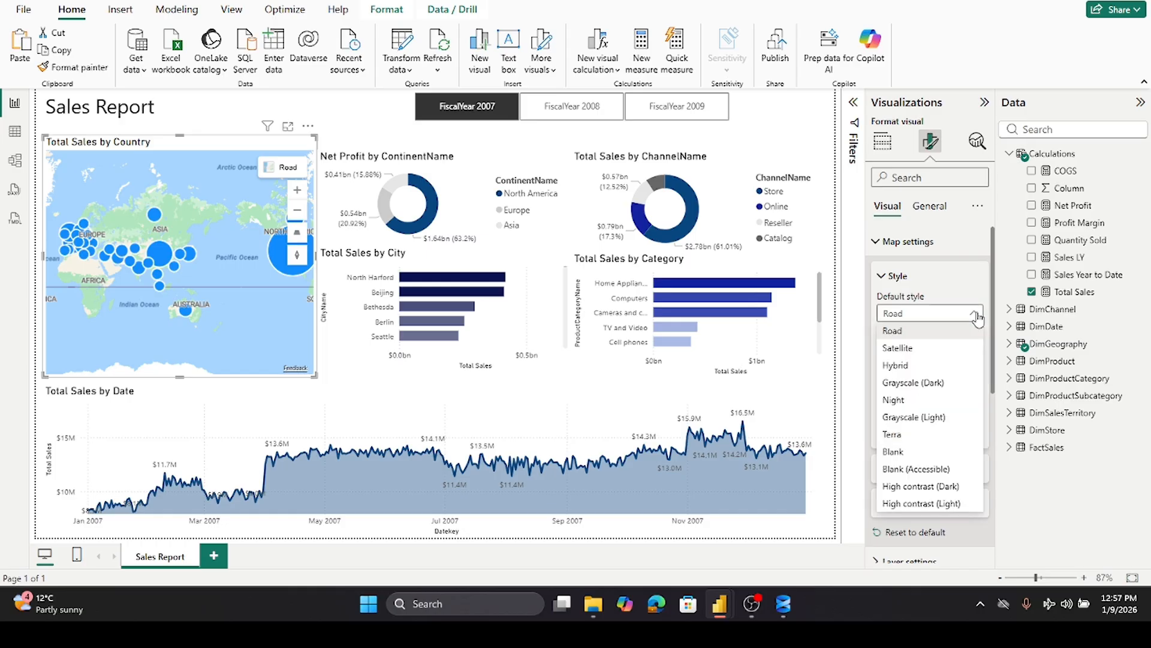
pyautogui.click(930, 376)
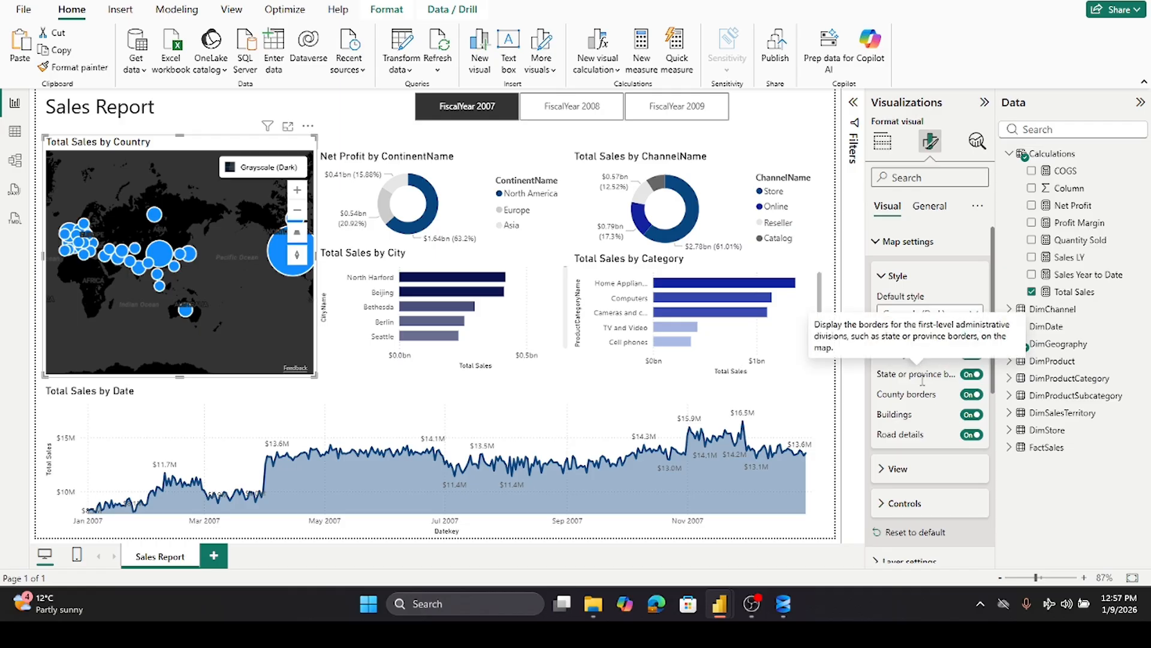
pyautogui.click(974, 314)
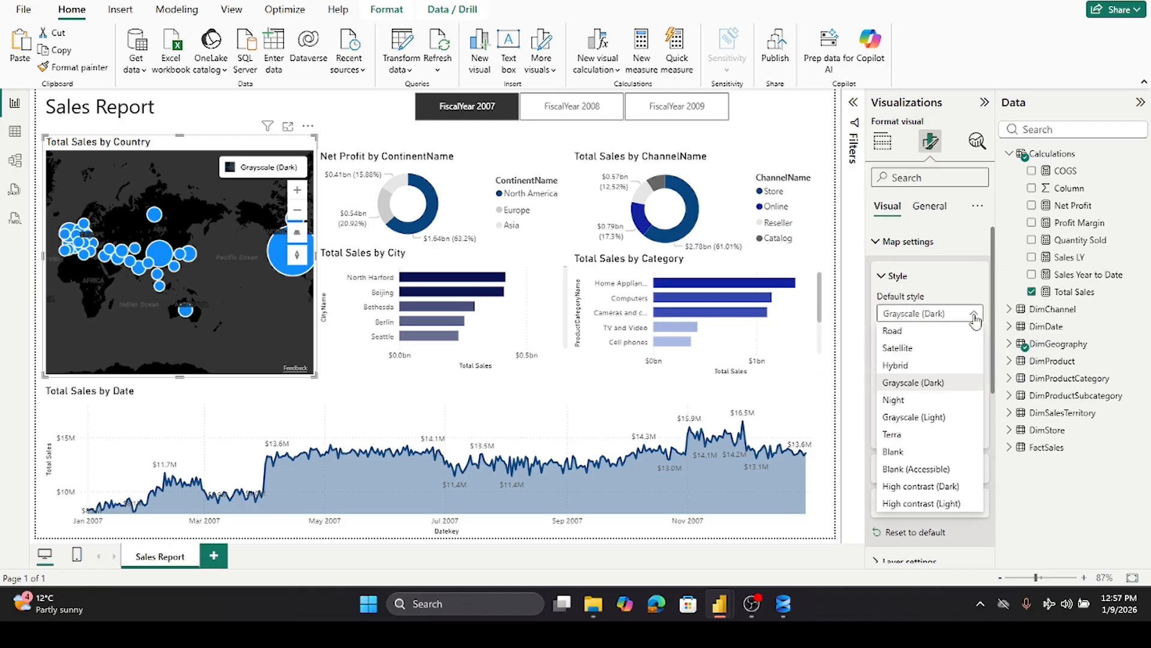
pyautogui.click(928, 420)
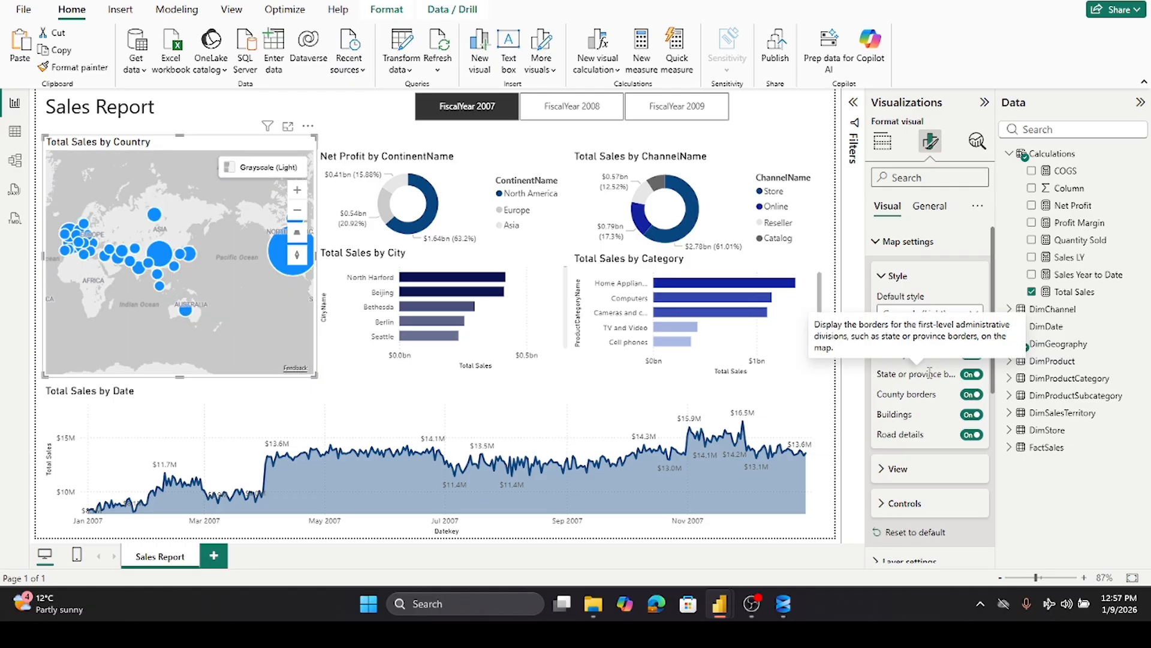
# - Expand and browse the map's cluster bubbles layer settings
pyautogui.scroll(-3, 930, 370)
pyautogui.scroll(-3, 931, 379)
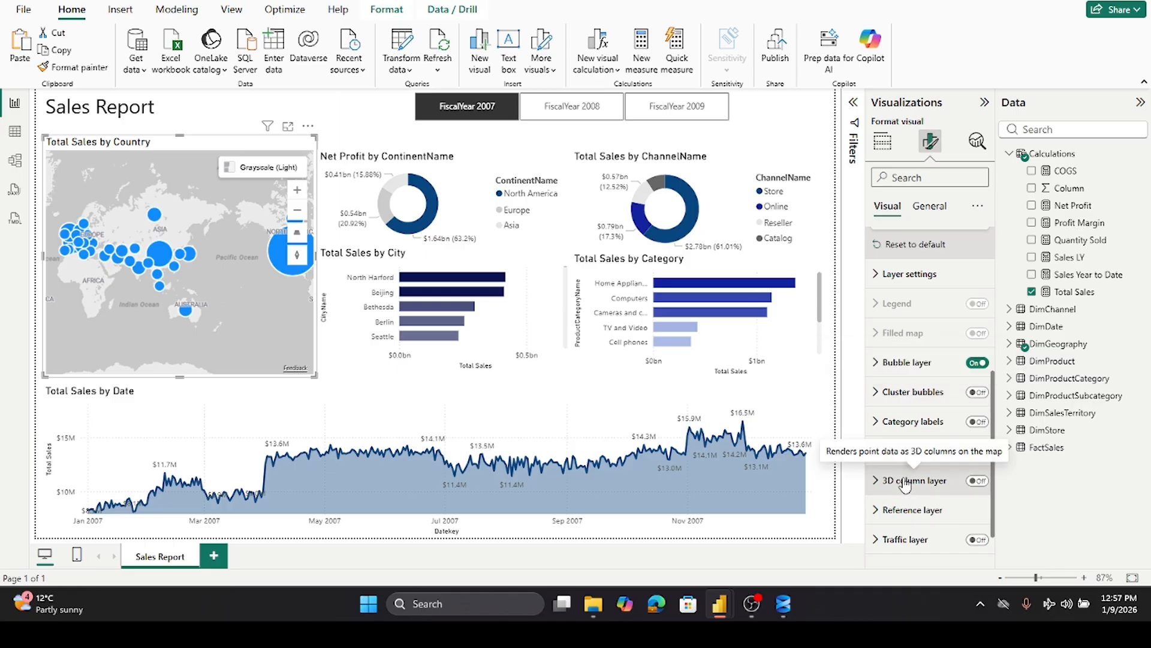
pyautogui.click(887, 394)
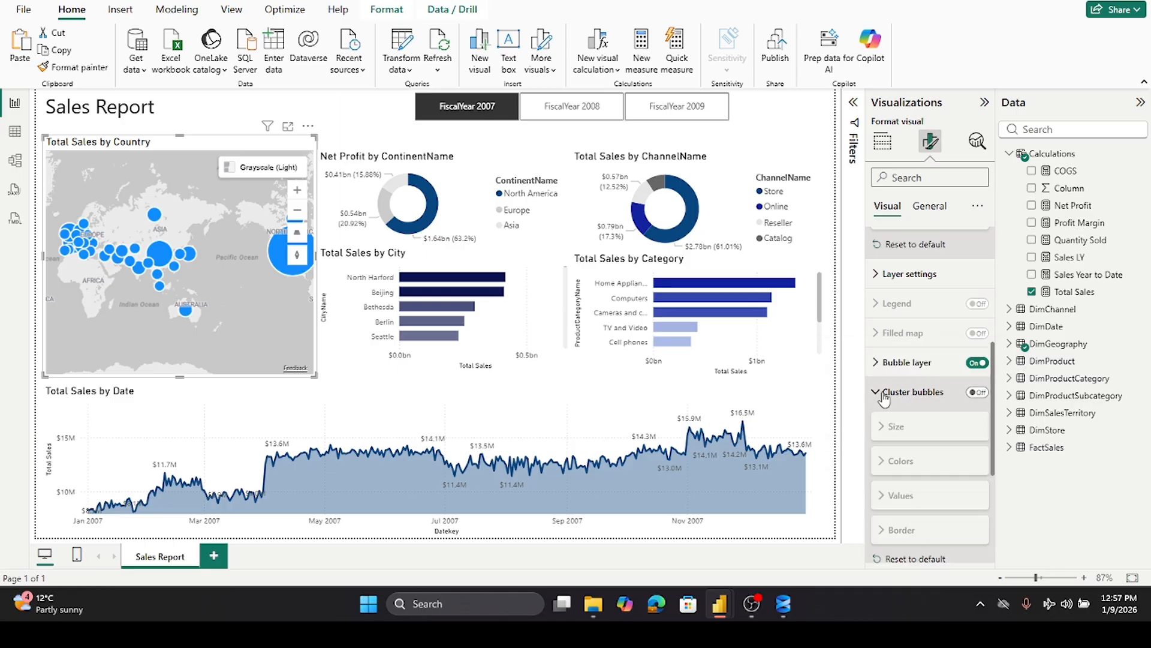
pyautogui.scroll(-3, 890, 396)
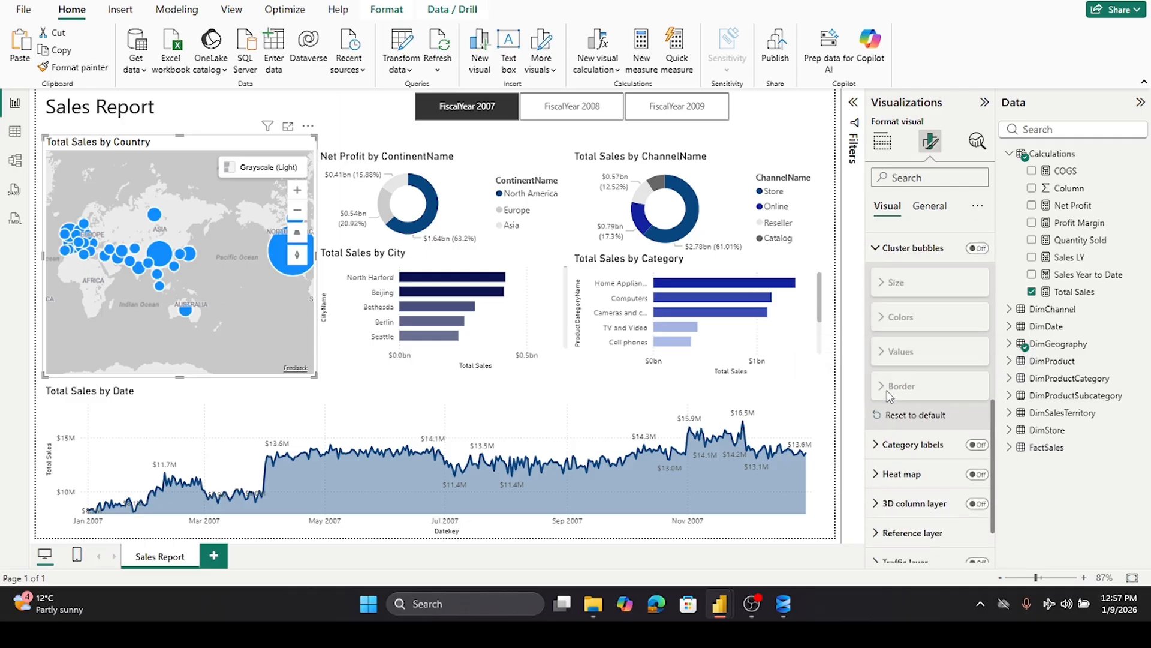
pyautogui.scroll(-2, 890, 396)
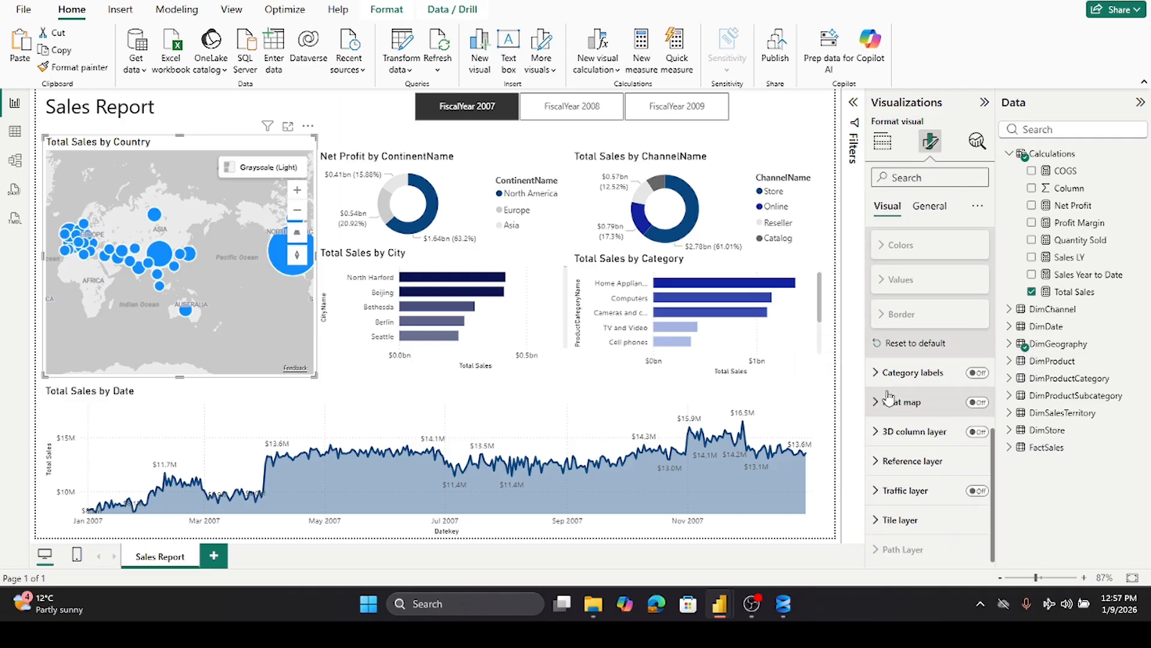
pyautogui.scroll(3, 889, 396)
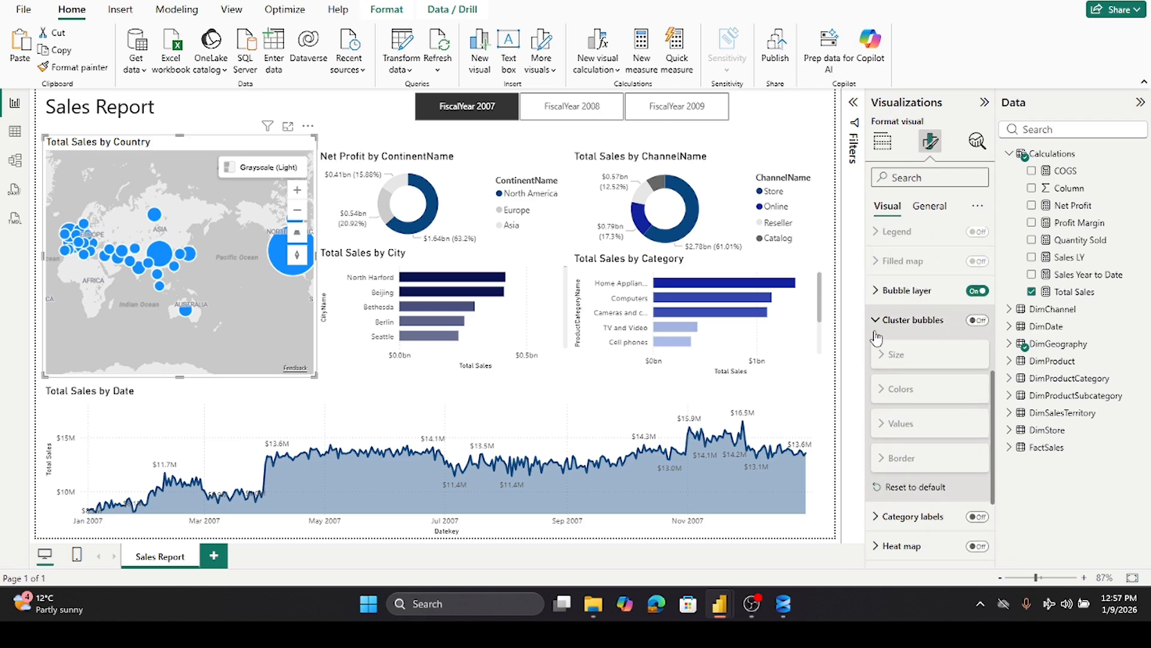
pyautogui.click(877, 328)
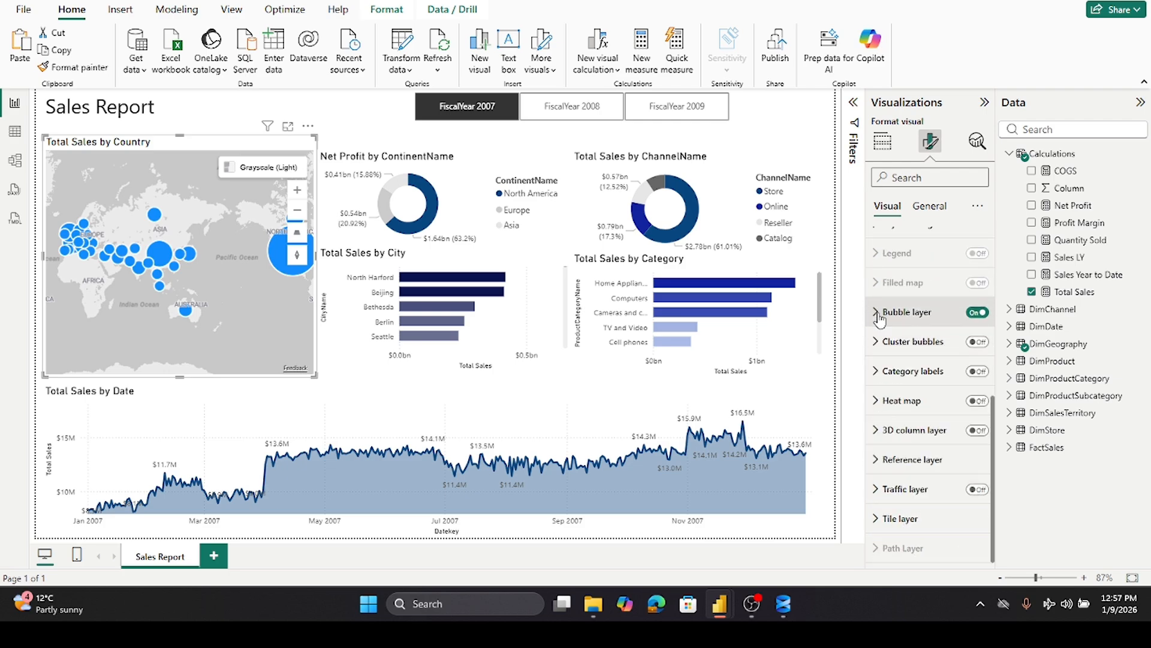
# - Set the bubble layer's minimum bubble size to 9 px
pyautogui.click(877, 314)
pyautogui.click(877, 313)
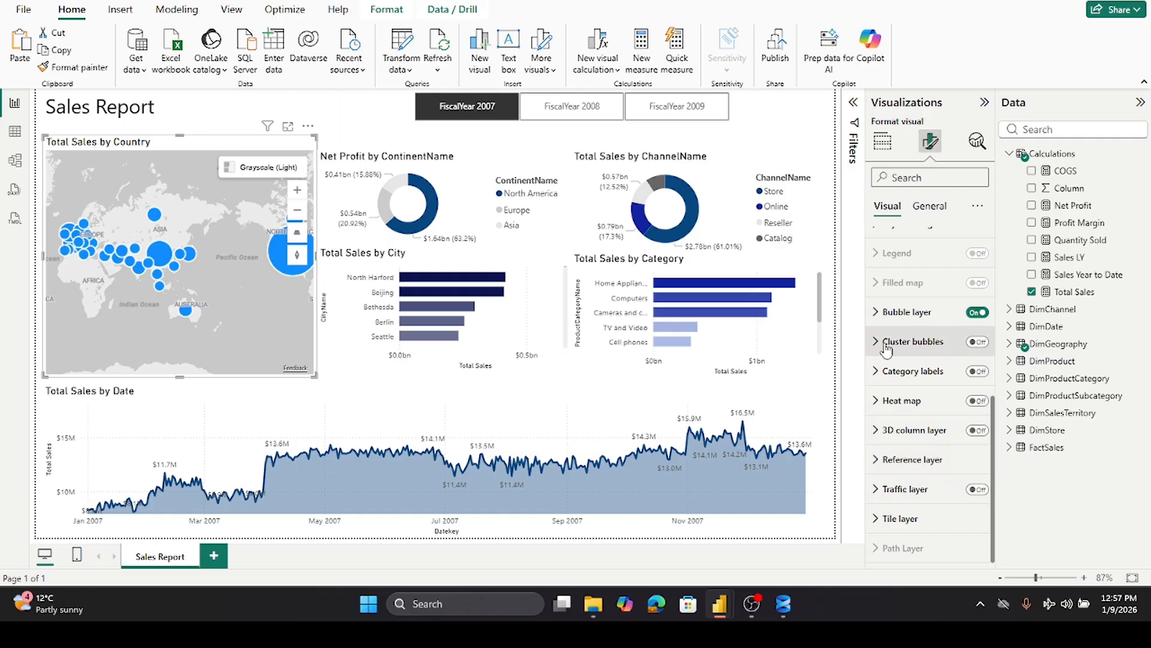
pyautogui.click(877, 313)
pyautogui.moveTo(934, 392); pyautogui.dragTo(965, 393)
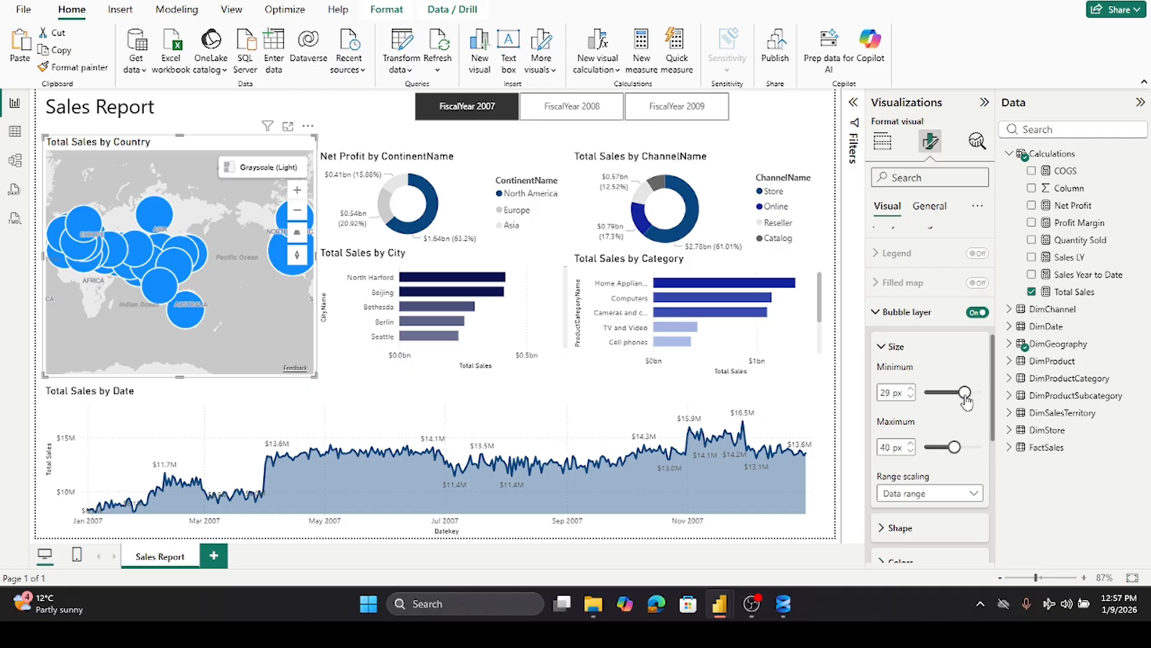
pyautogui.moveTo(965, 393); pyautogui.dragTo(881, 401)
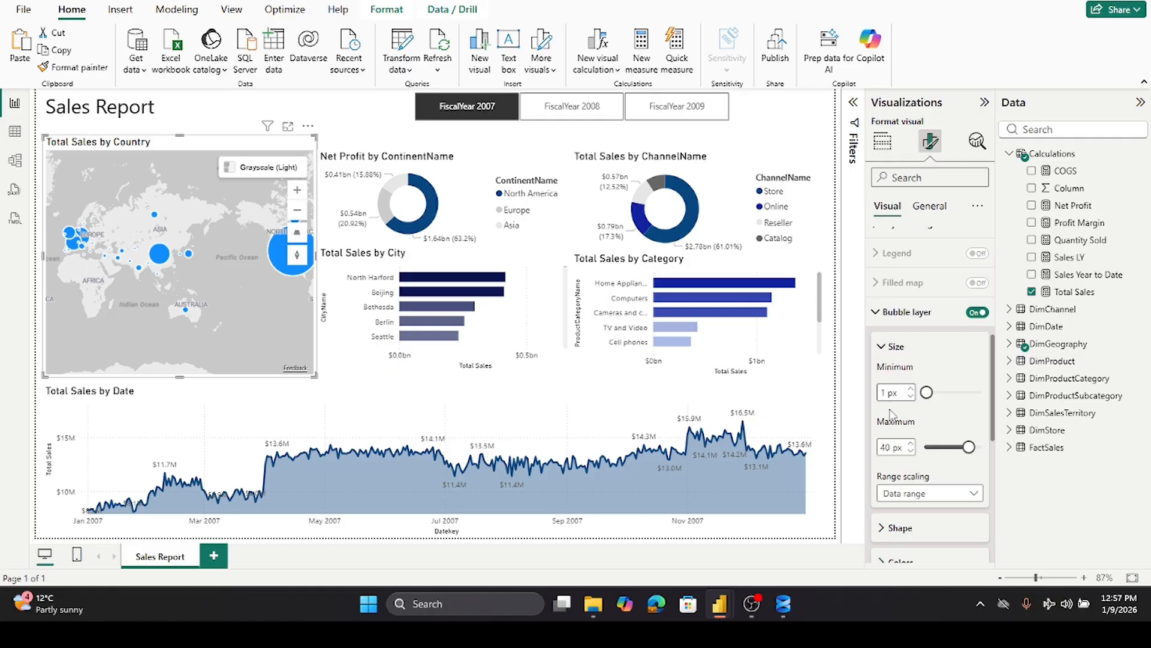
pyautogui.moveTo(929, 393); pyautogui.dragTo(938, 401)
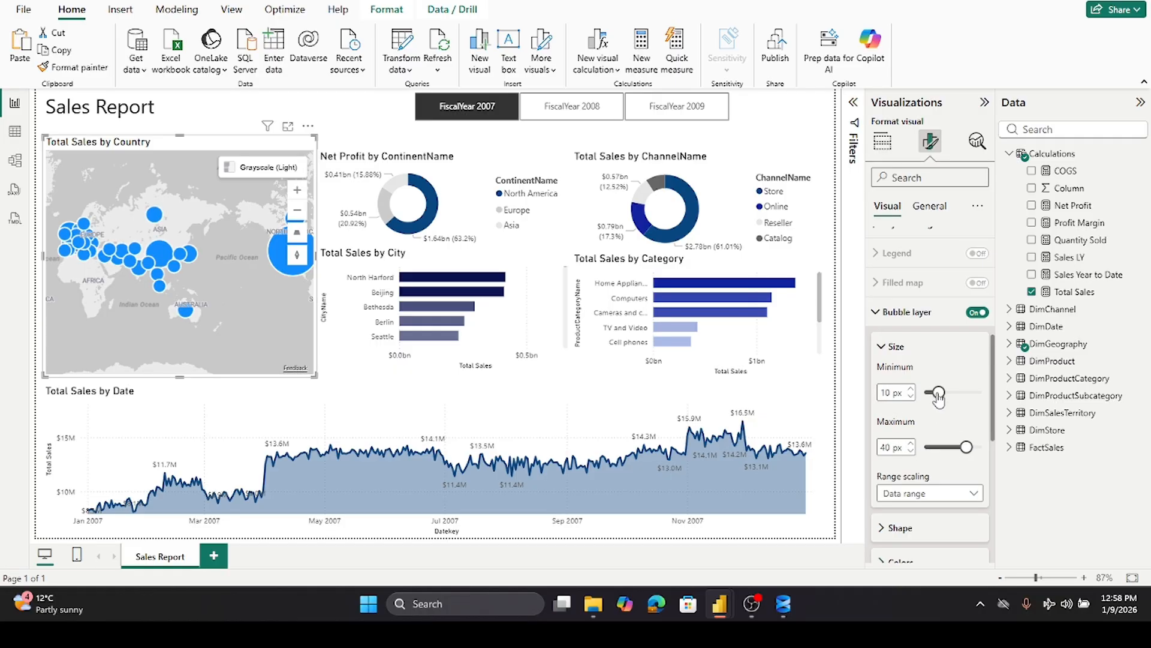
pyautogui.moveTo(939, 401); pyautogui.dragTo(933, 402)
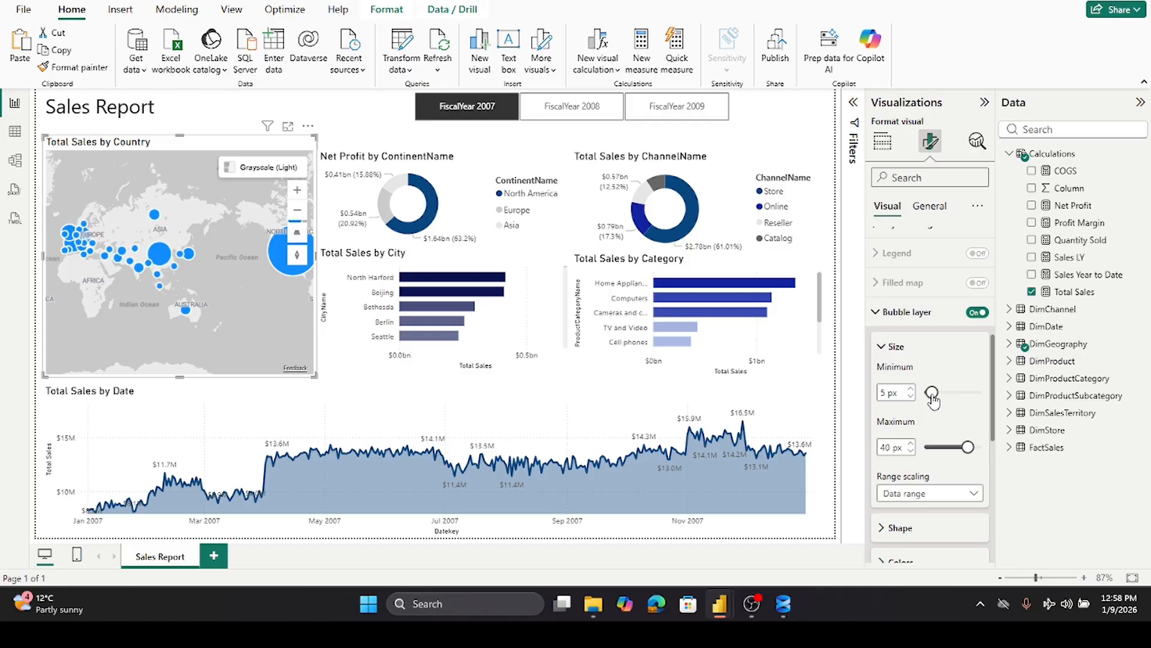
pyautogui.moveTo(934, 397); pyautogui.dragTo(939, 398)
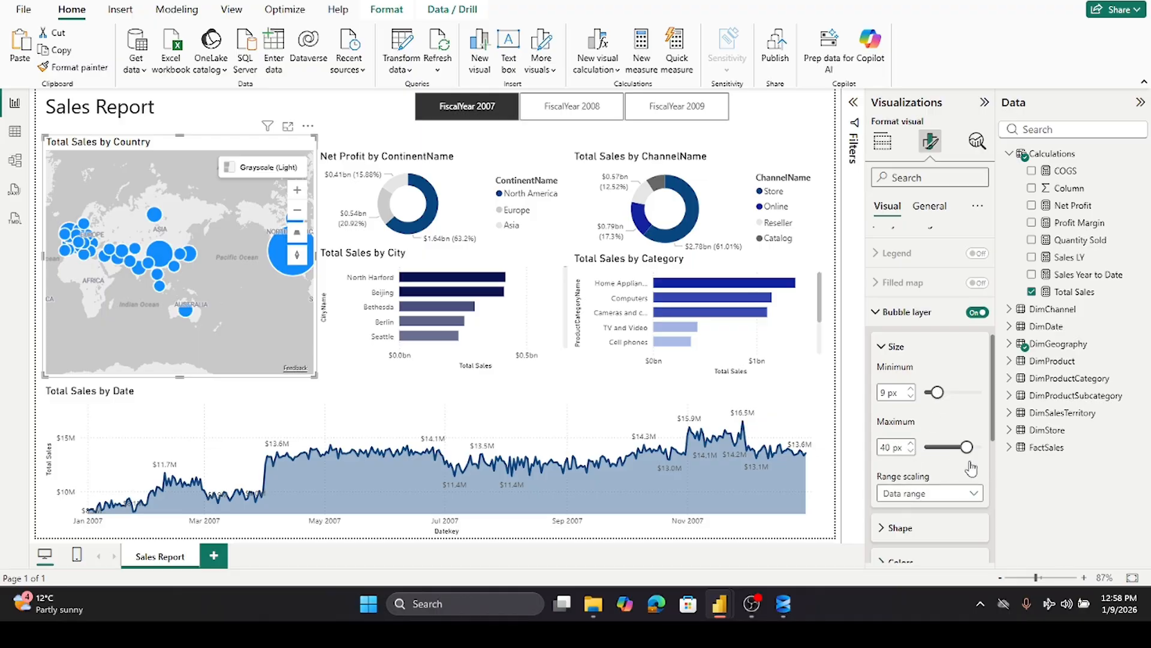
# - Set the bubble layer's default color to dark blue
pyautogui.scroll(-1, 971, 469)
pyautogui.scroll(-1, 972, 469)
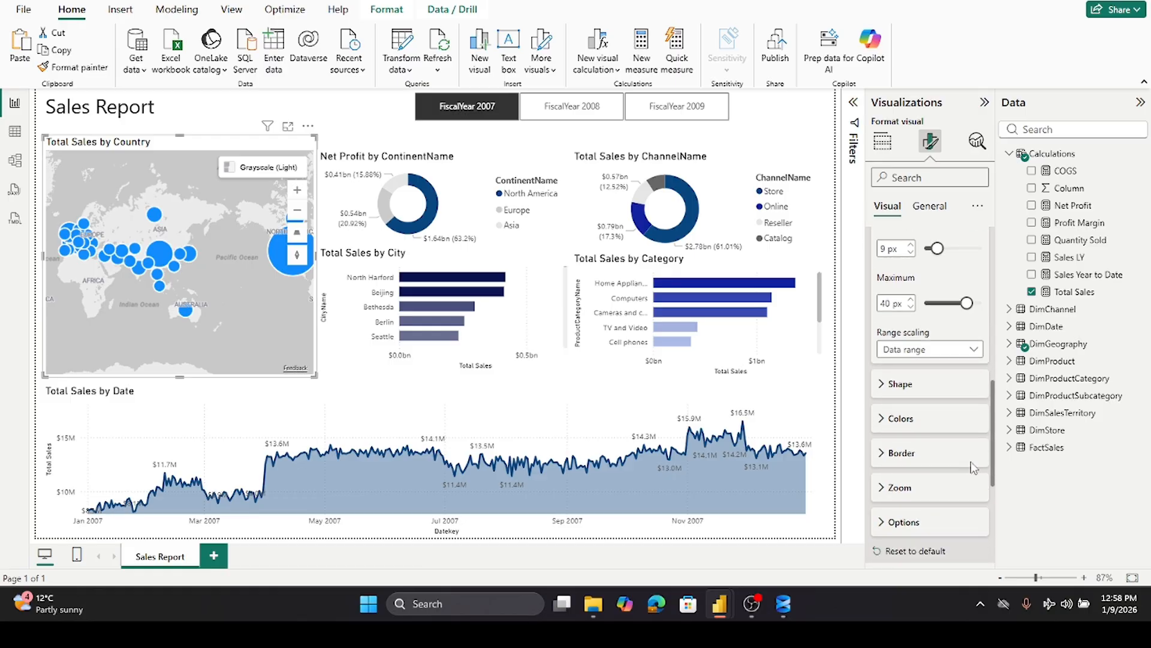
pyautogui.scroll(-1, 971, 463)
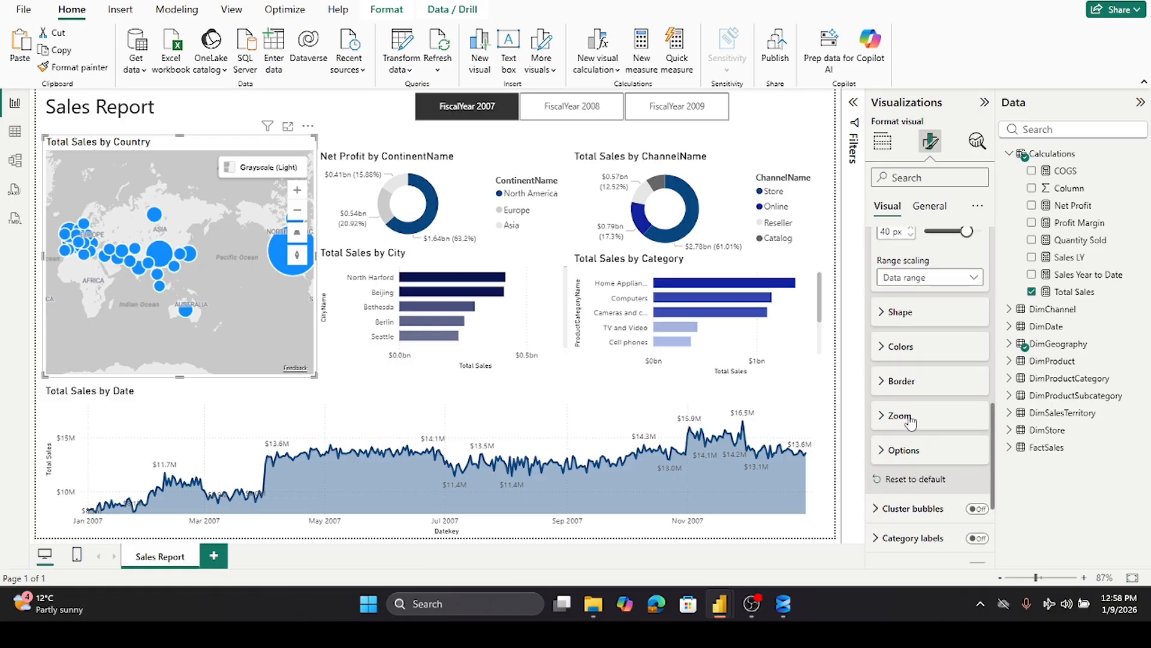
pyautogui.click(884, 348)
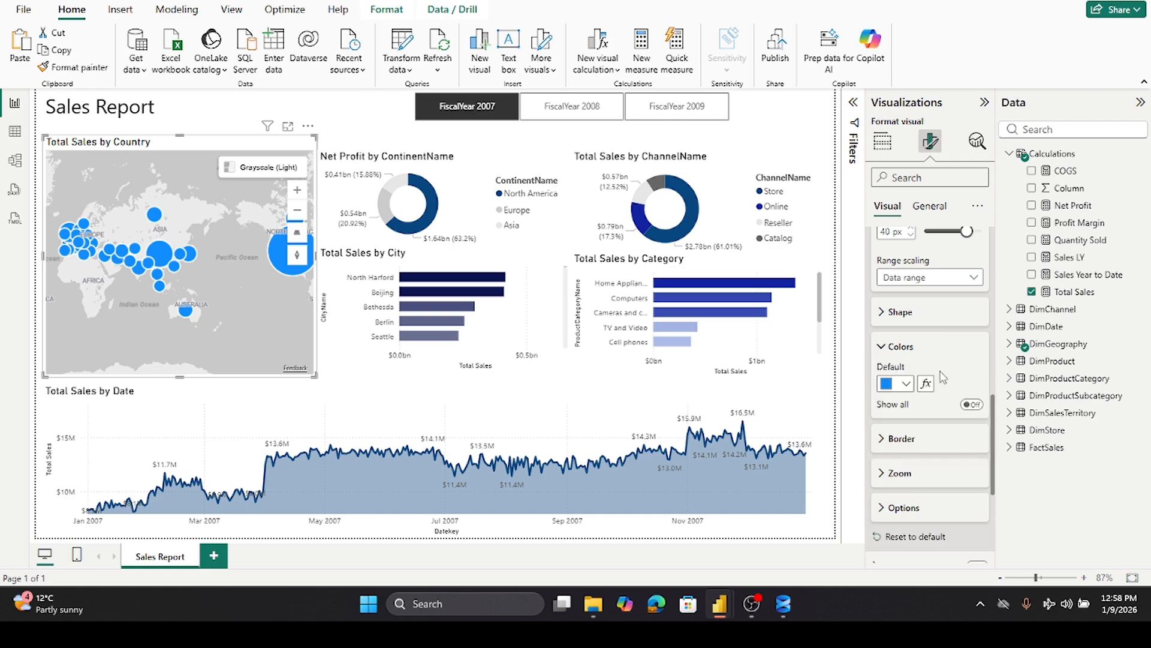
pyautogui.click(906, 384)
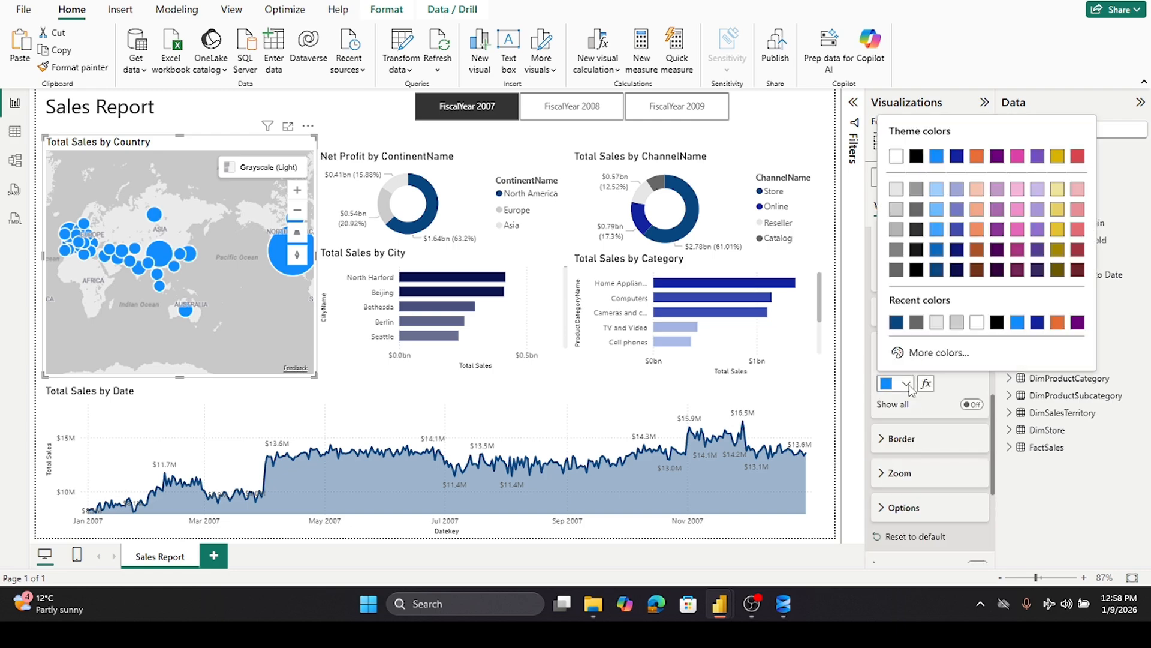
pyautogui.click(896, 323)
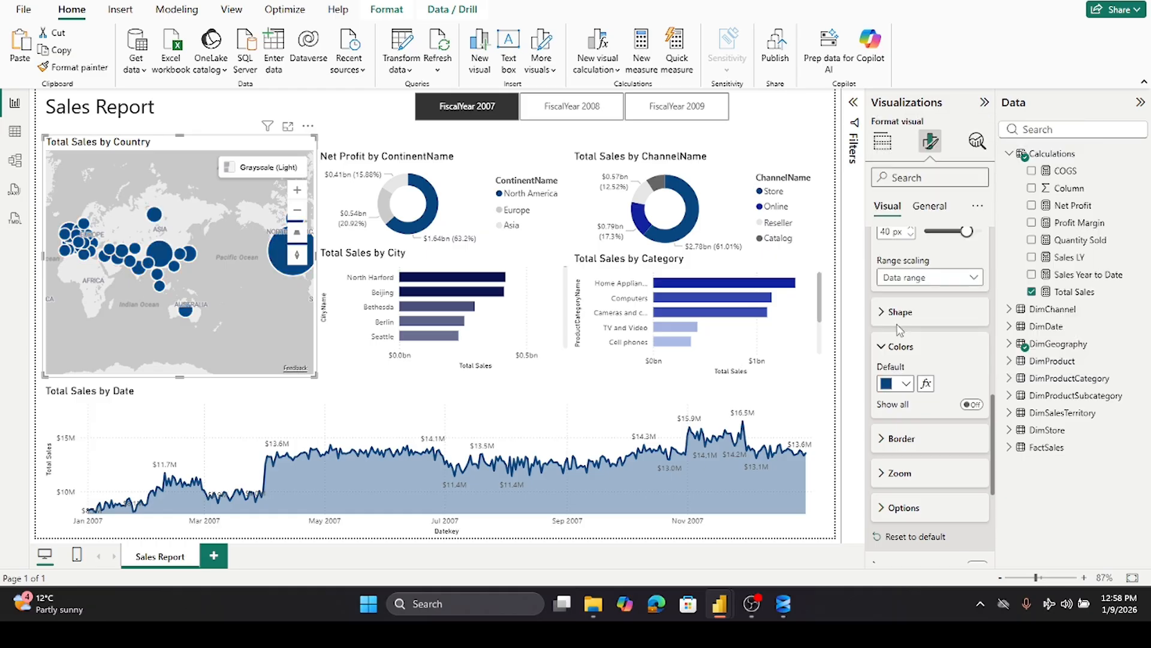
# - Color the map bubbles with a gradient based on RegionCountryName, setting the maximum color to dark blue
pyautogui.click(927, 384)
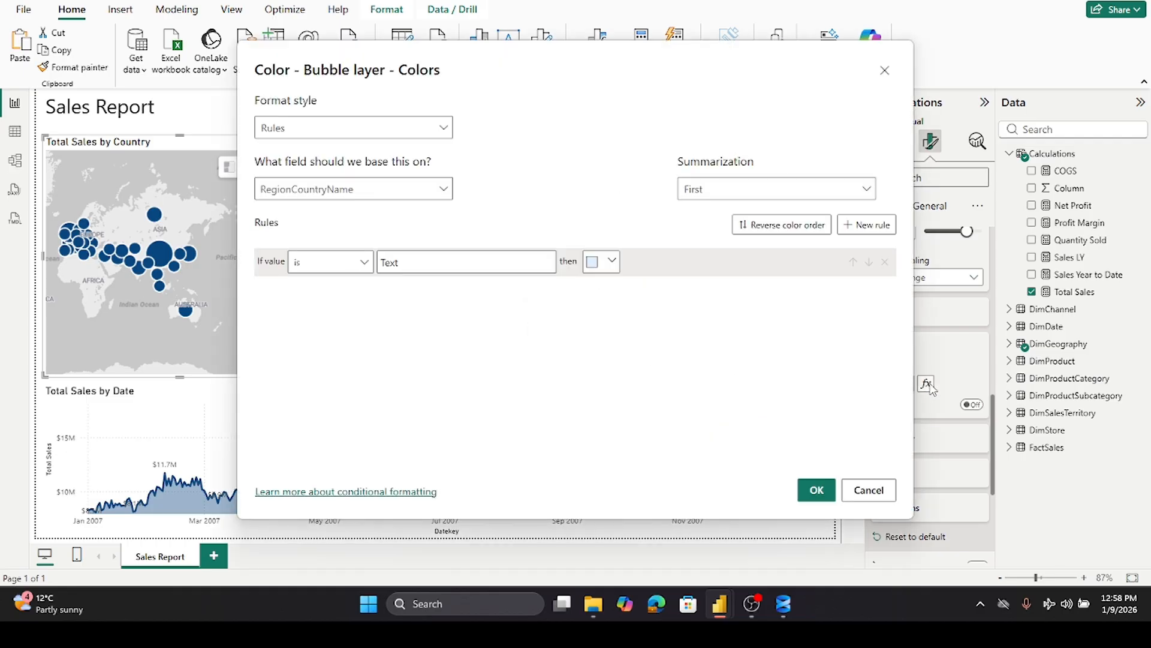
pyautogui.click(445, 129)
pyautogui.click(277, 150)
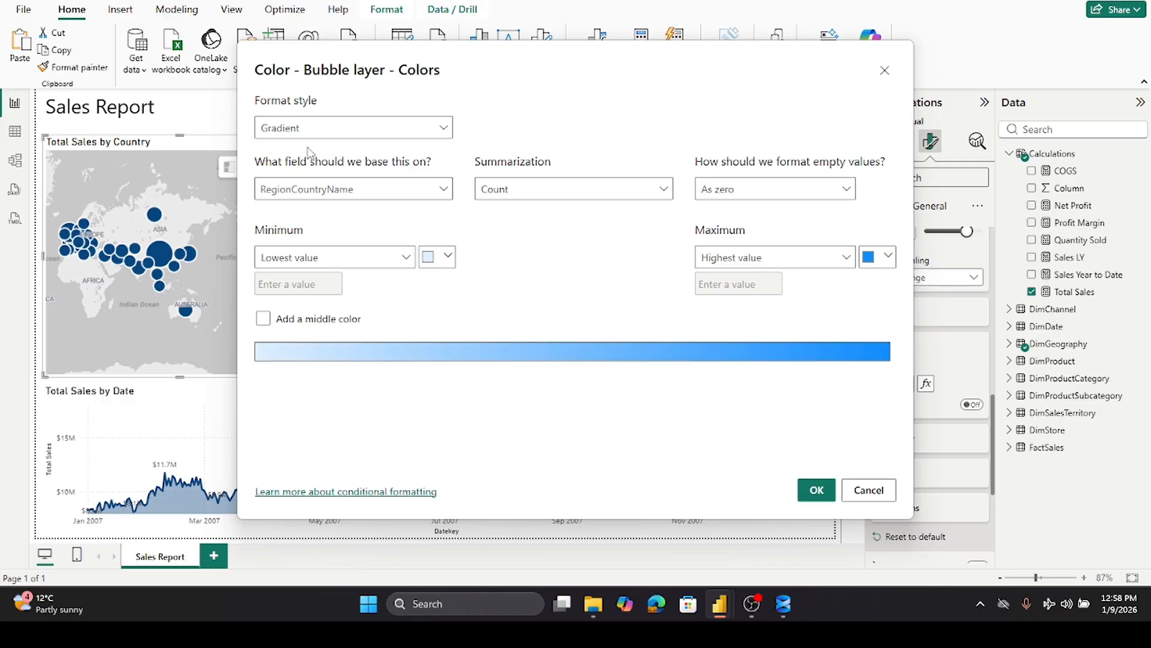
pyautogui.click(888, 258)
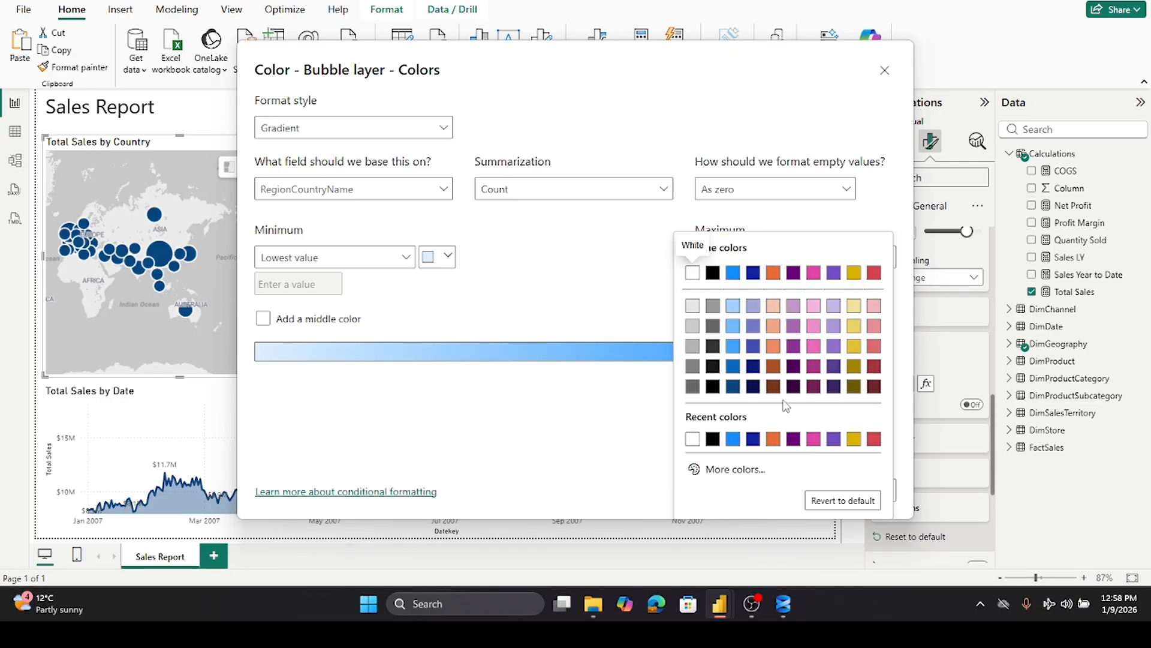
pyautogui.click(753, 386)
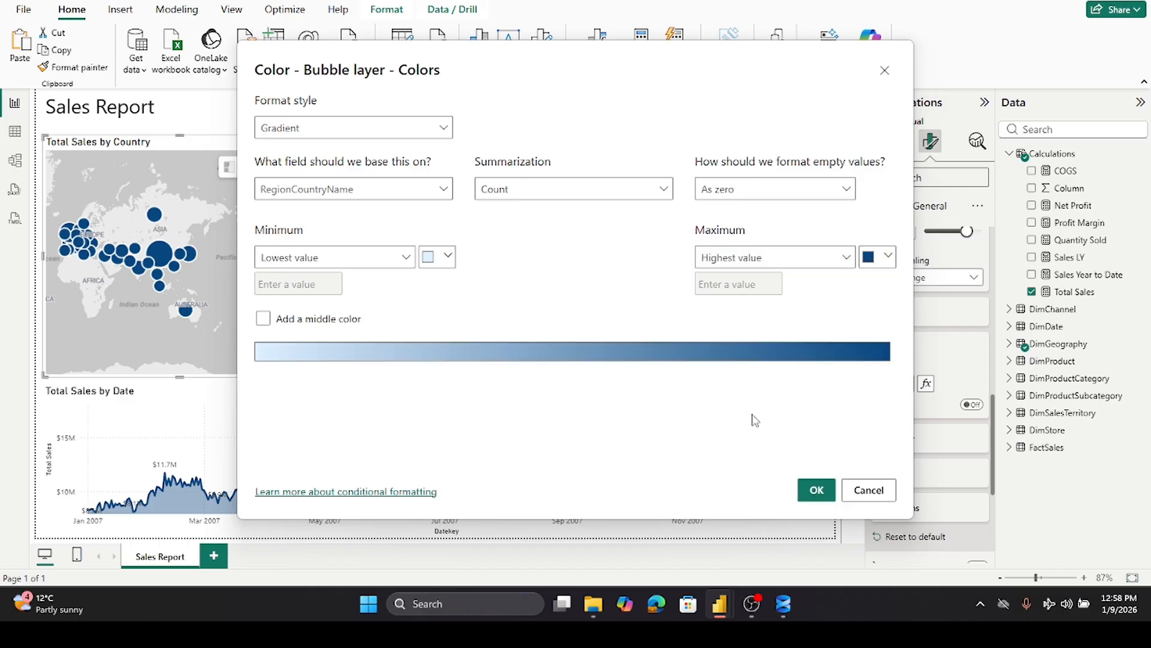
pyautogui.click(817, 496)
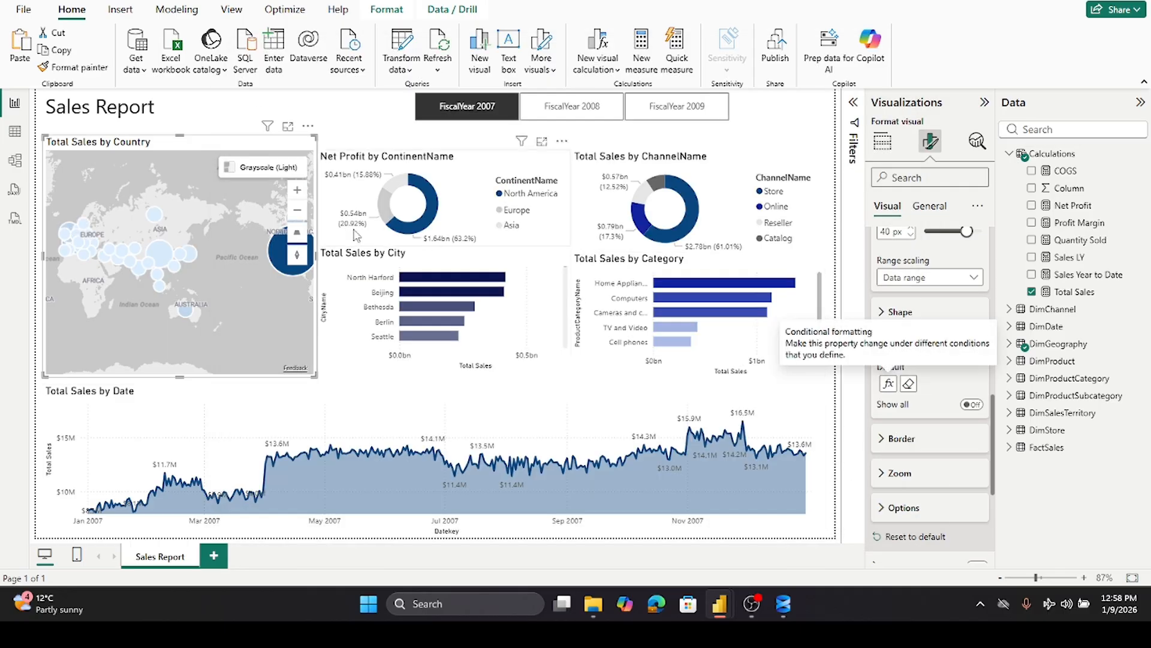
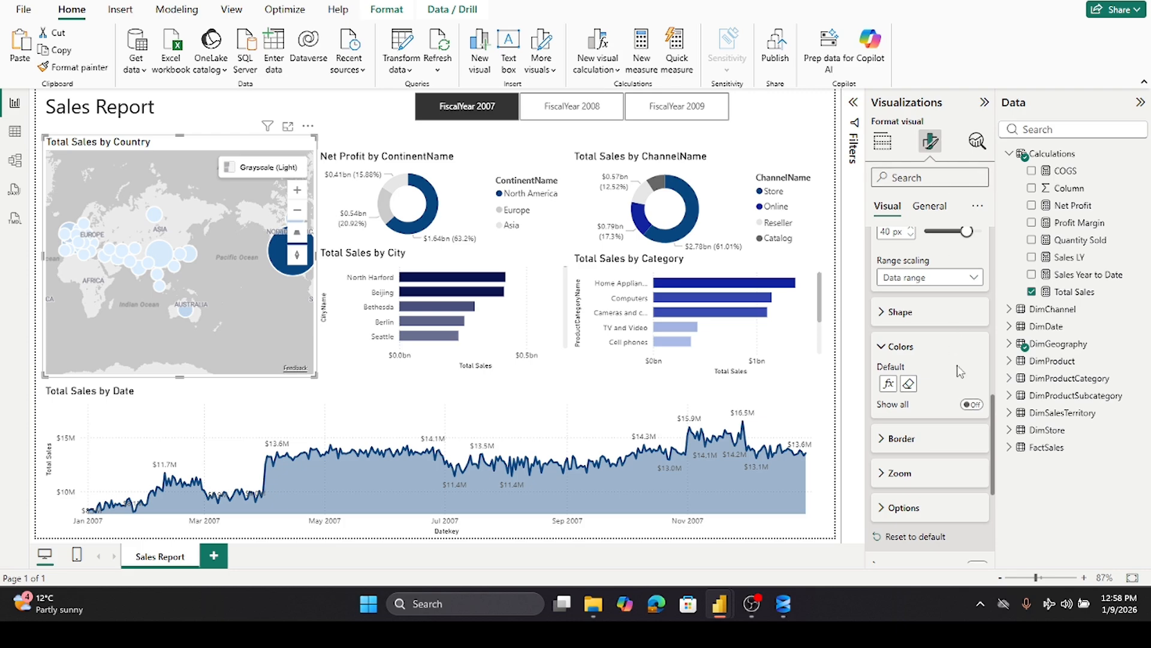
# - Change the bubble color gradient to be based on the Total Sales measure instead of RegionCountryName
pyautogui.click(890, 387)
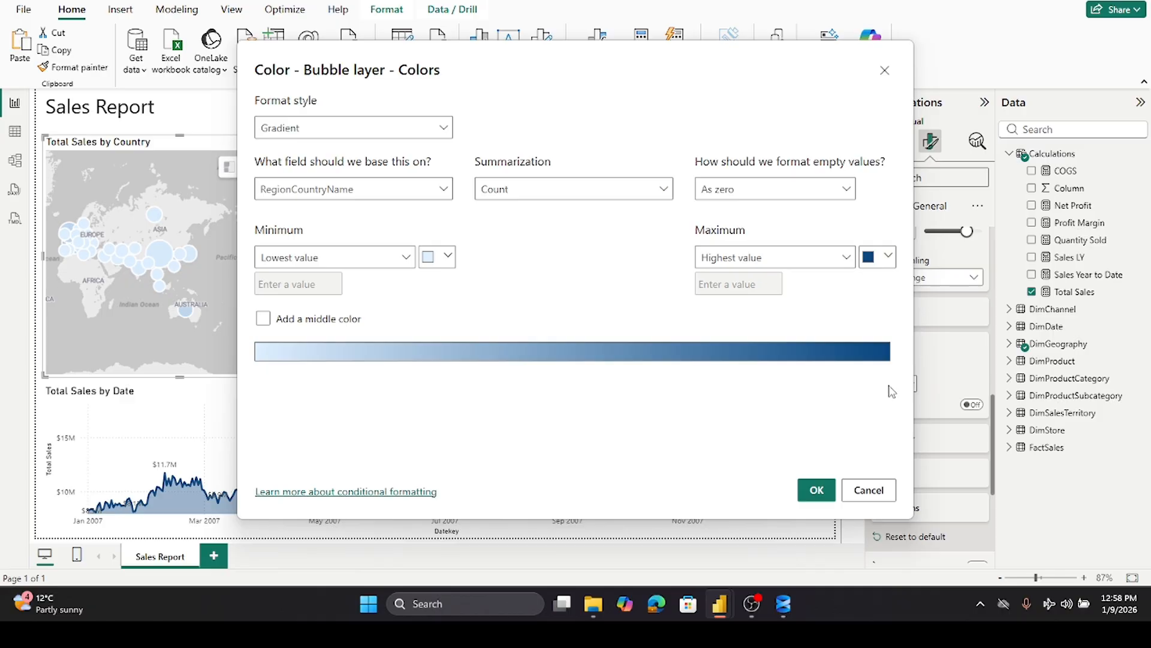
pyautogui.click(444, 189)
pyautogui.scroll(-2, 378, 324)
pyautogui.scroll(2, 378, 324)
pyautogui.click(285, 312)
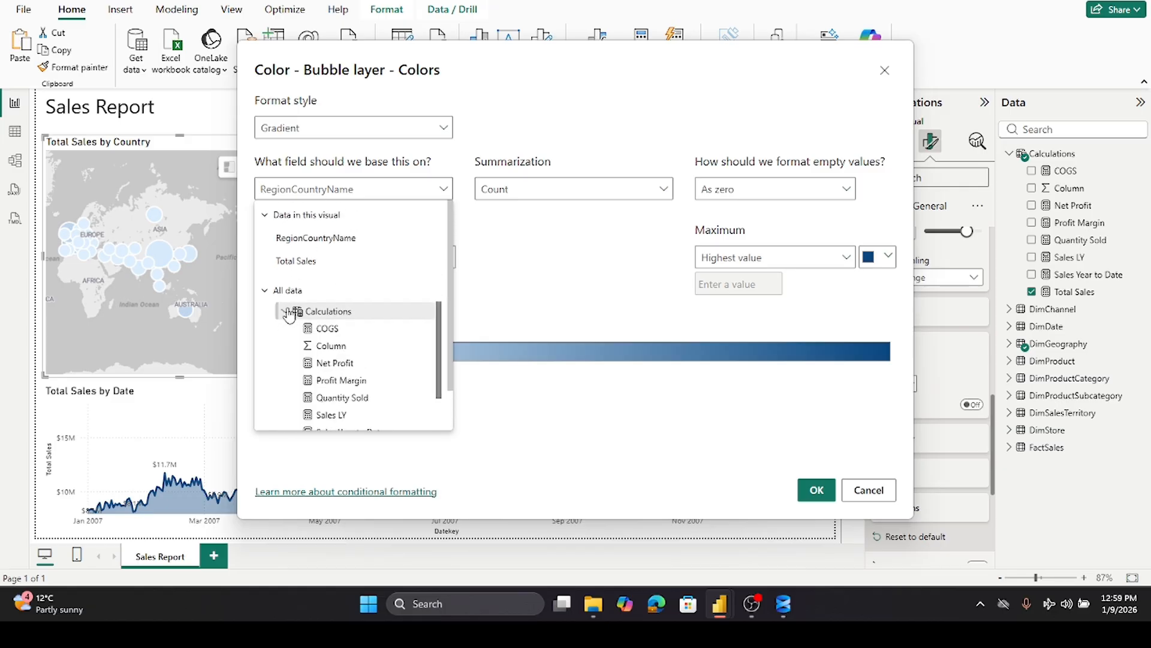
pyautogui.scroll(-2, 306, 305)
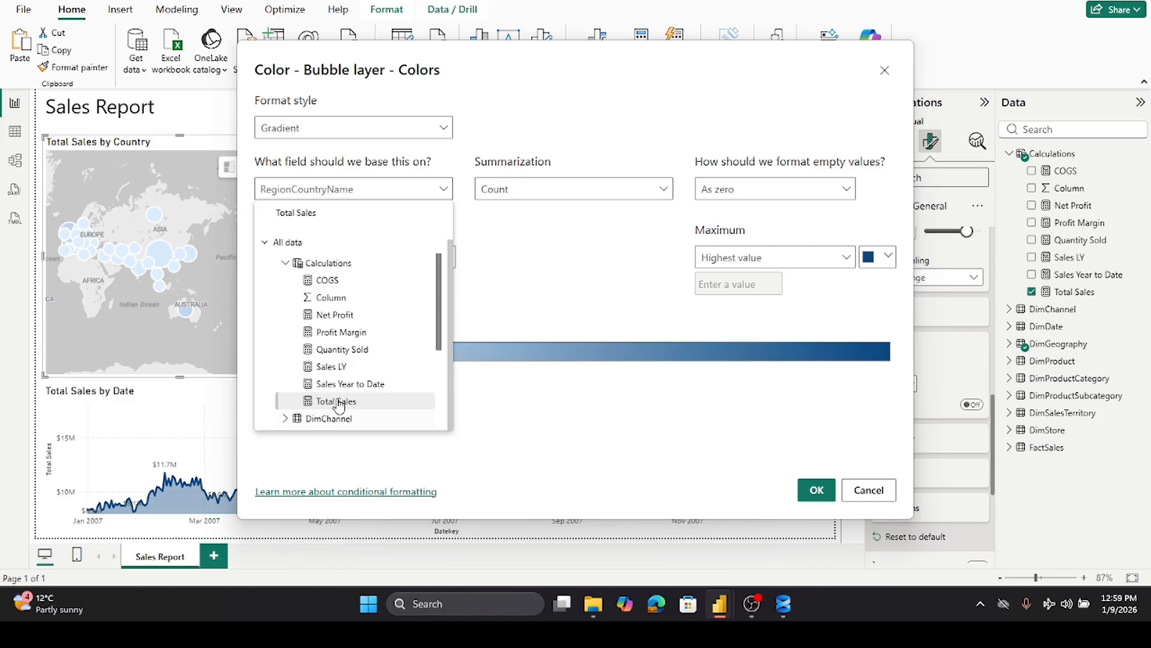
pyautogui.click(337, 401)
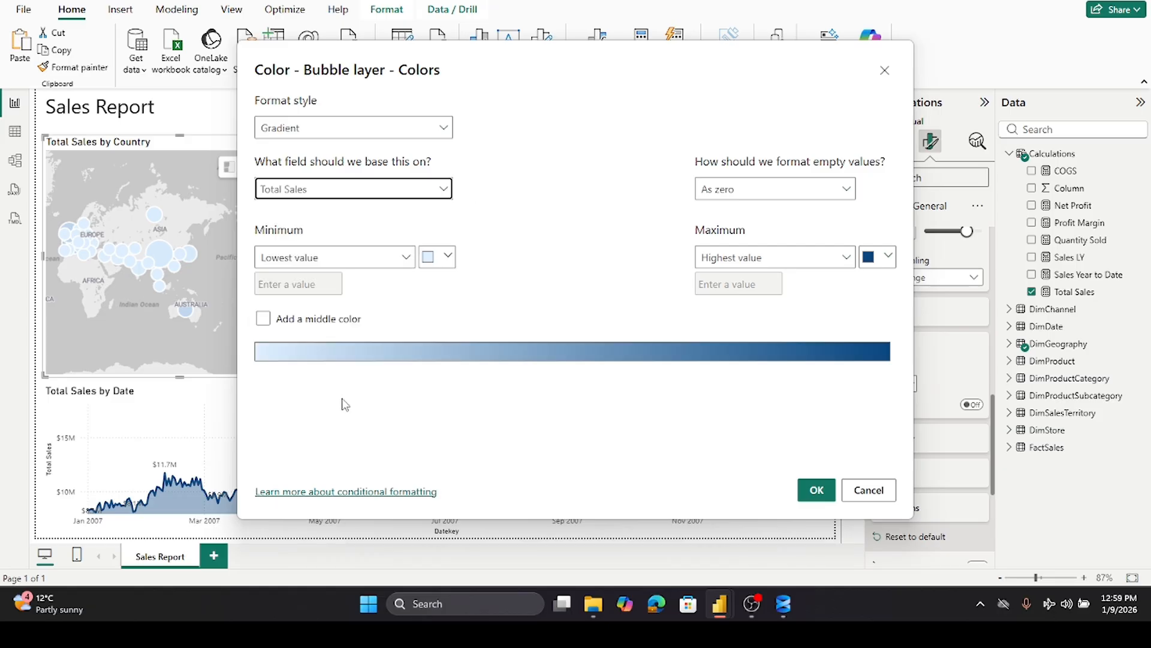
pyautogui.click(817, 490)
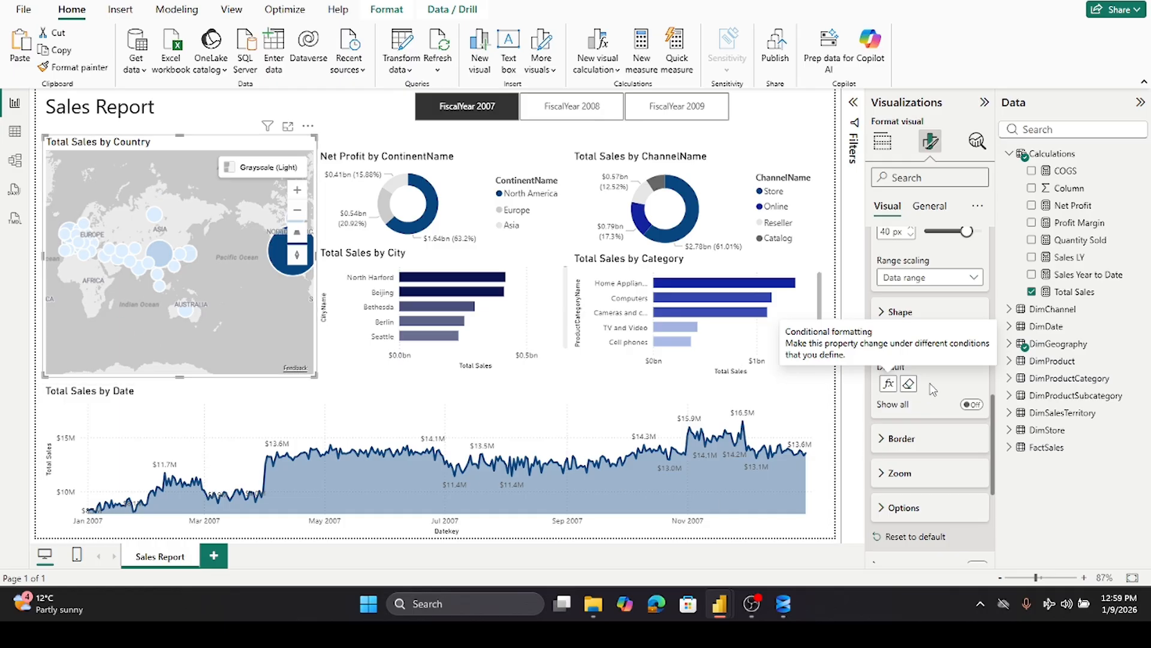
pyautogui.click(888, 383)
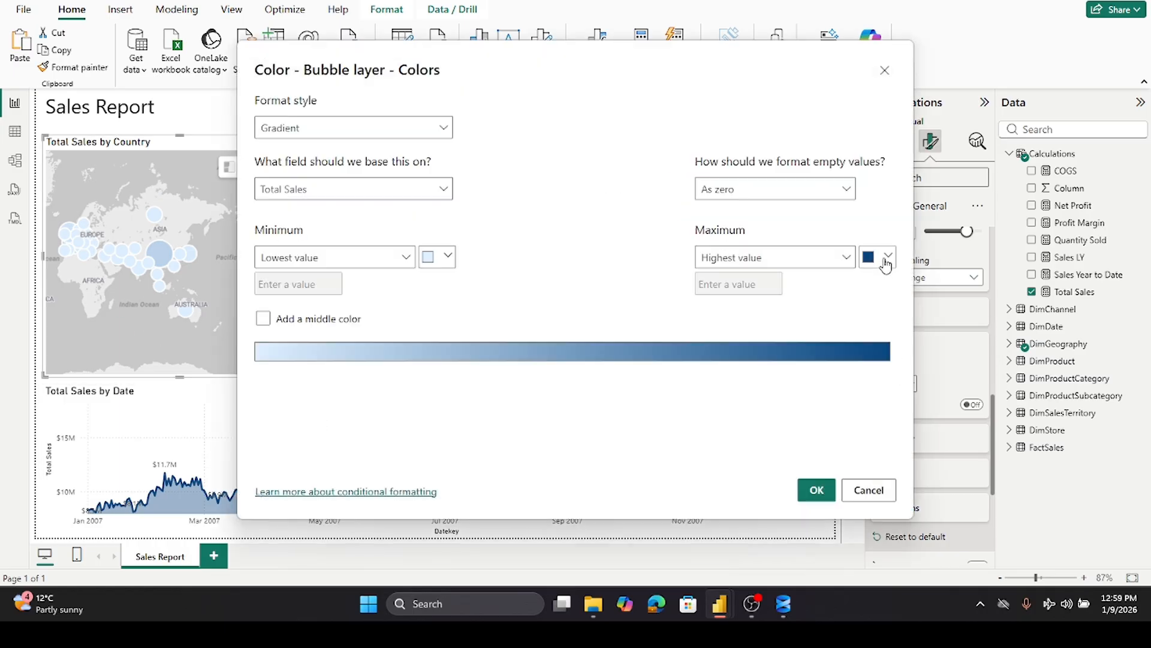
pyautogui.click(887, 266)
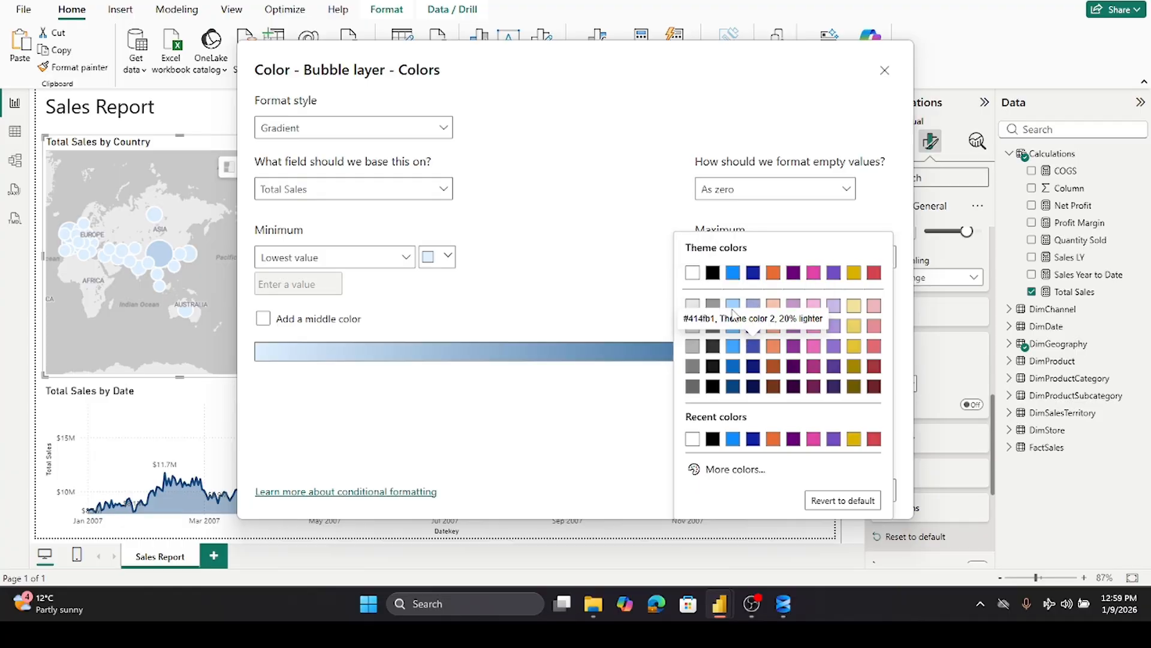
pyautogui.click(733, 307)
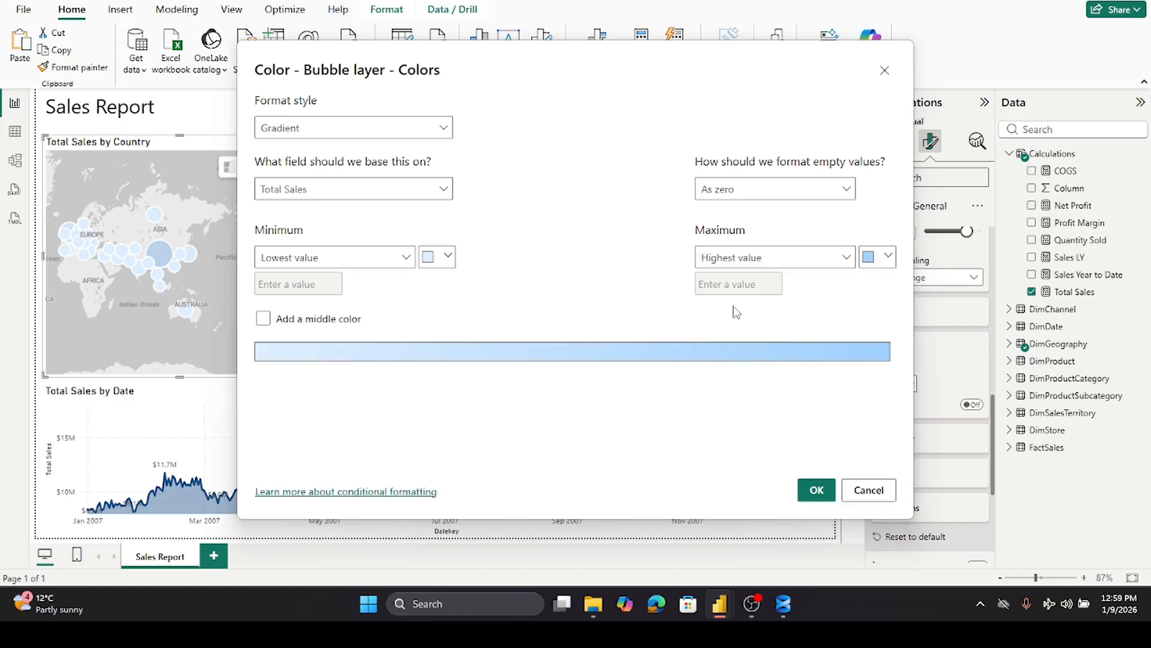
pyautogui.click(816, 490)
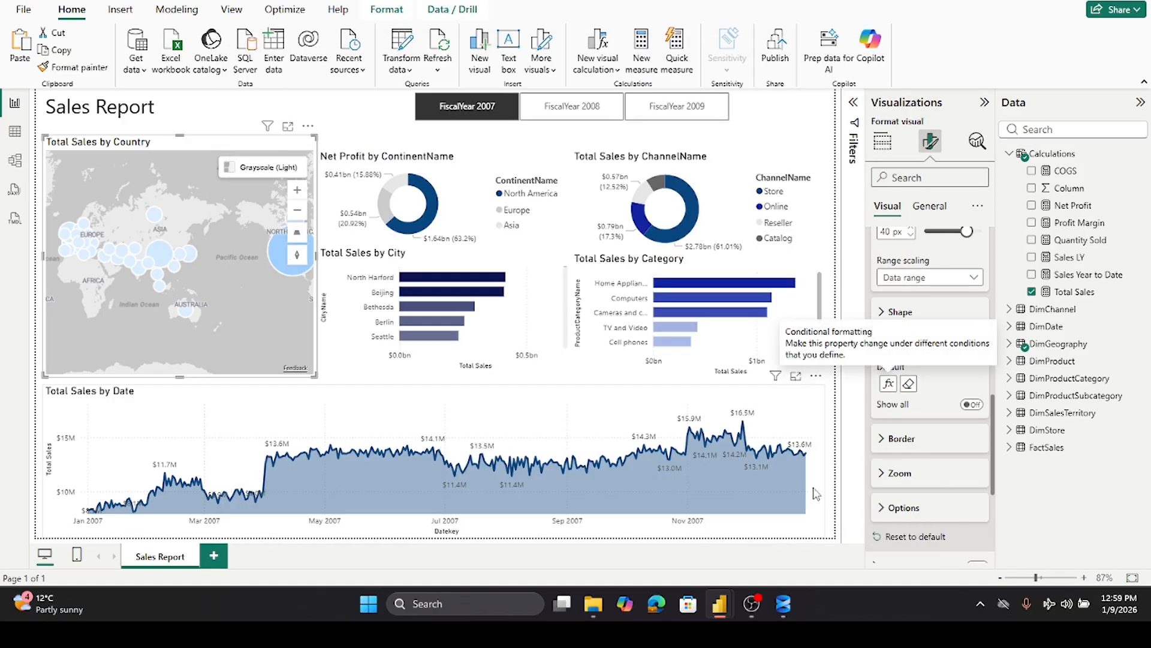
# - Set the bubble gradient's maximum color to dark blue and its minimum color to medium blue
pyautogui.click(892, 387)
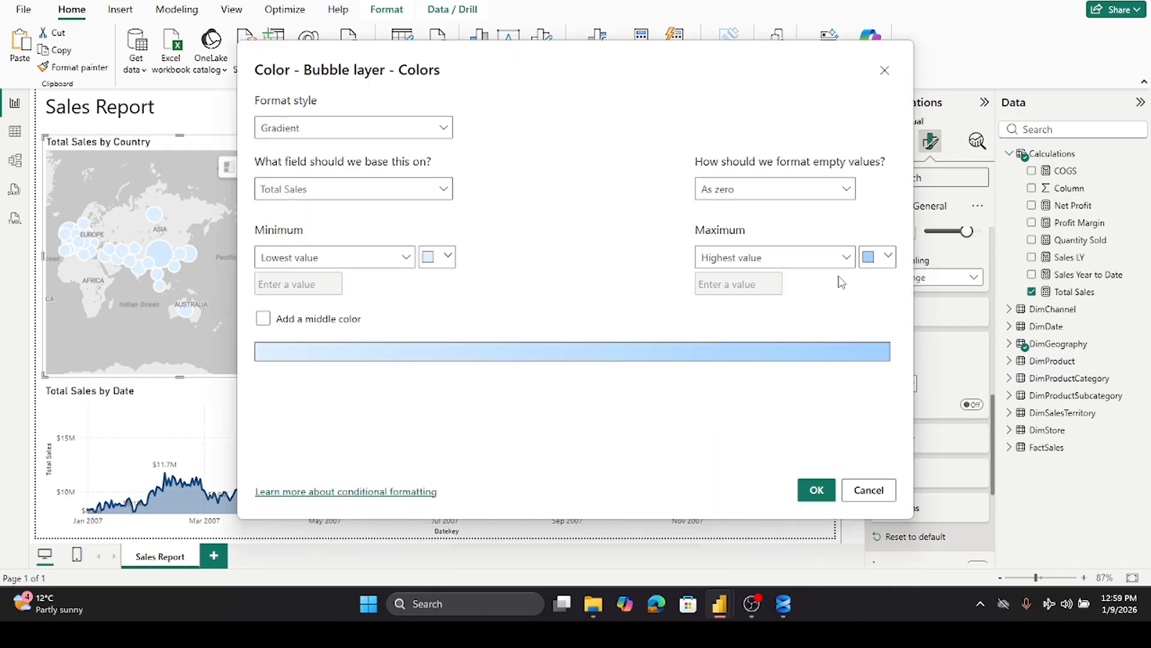
pyautogui.click(888, 259)
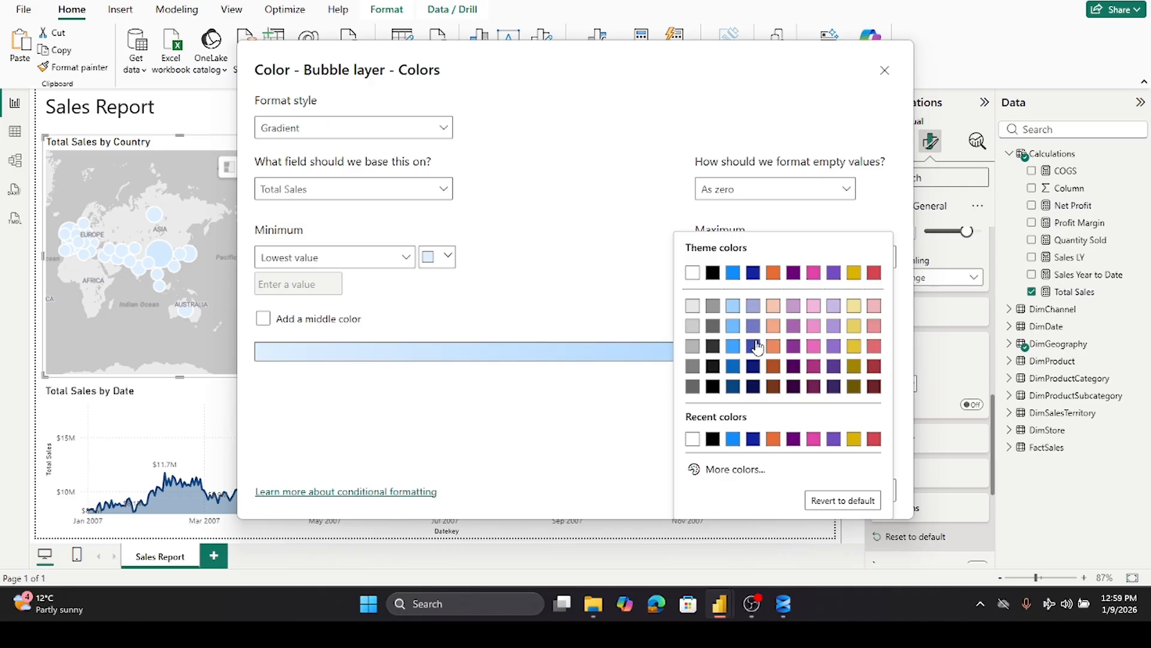
pyautogui.click(759, 367)
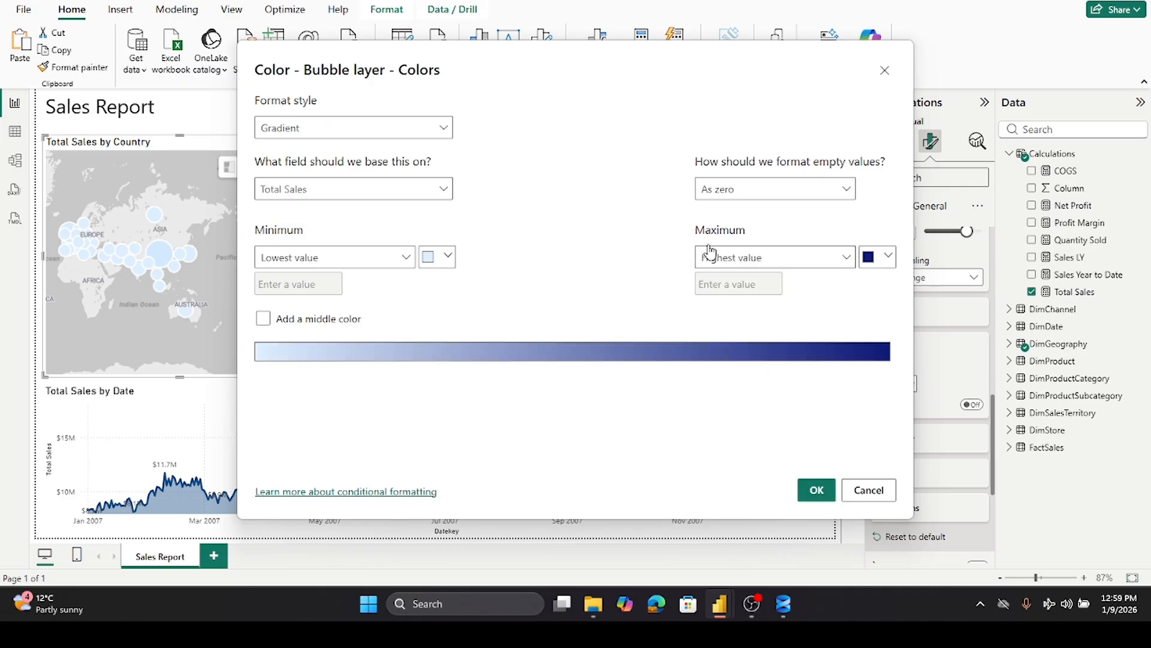
pyautogui.click(449, 260)
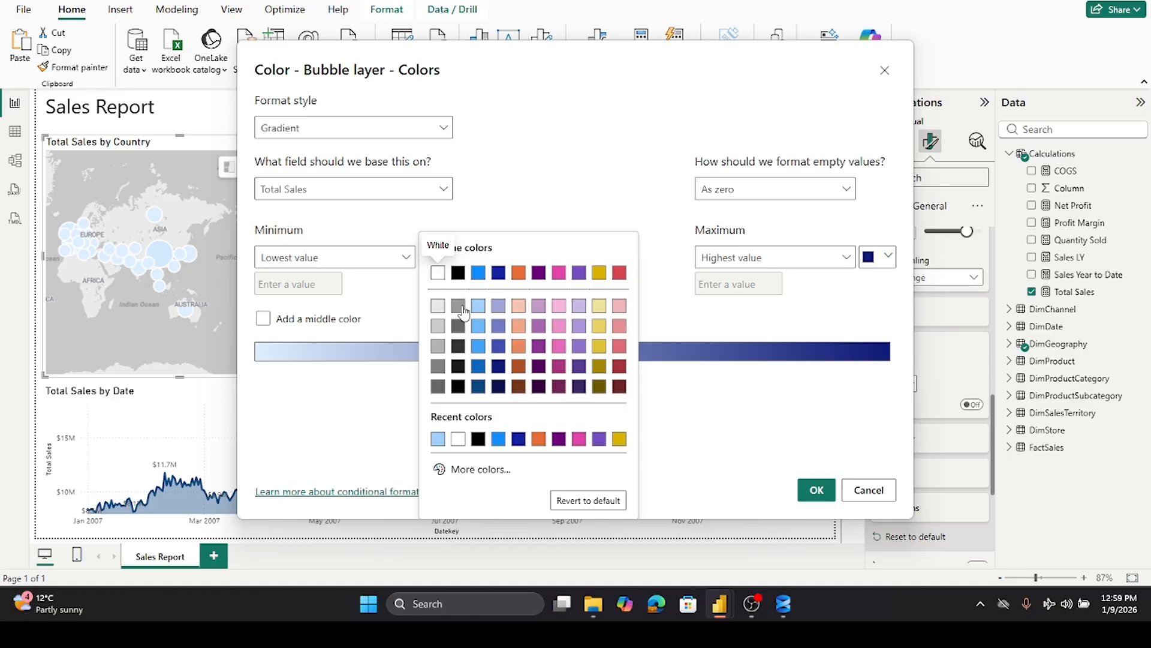
pyautogui.click(481, 367)
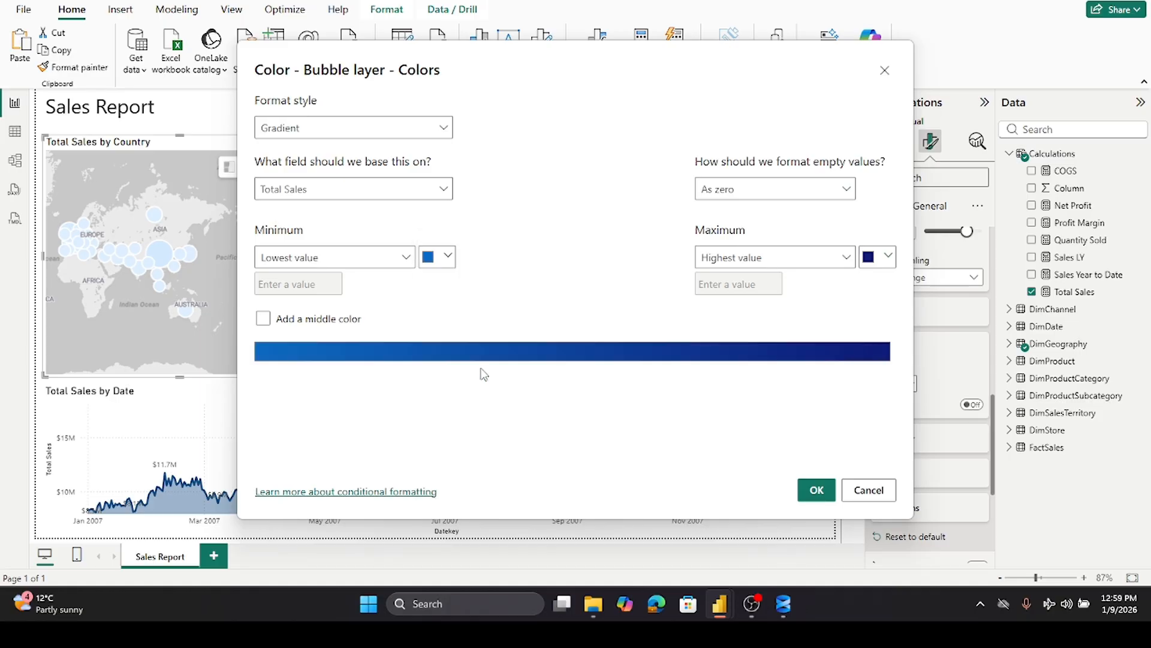
pyautogui.click(816, 491)
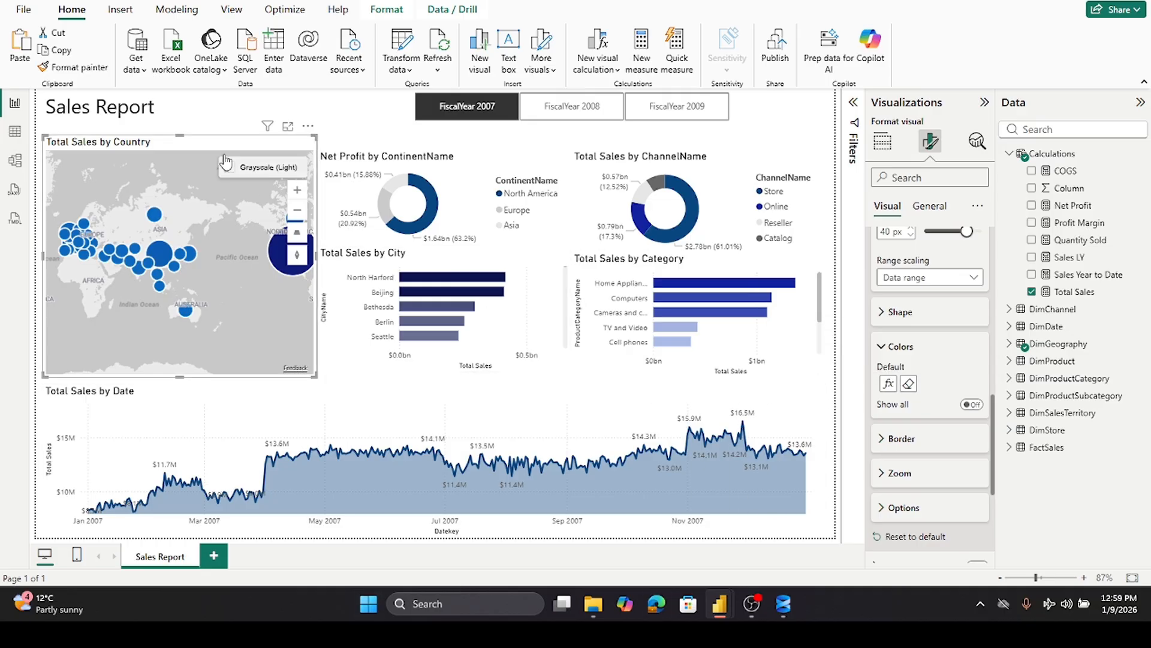
pyautogui.click(206, 112)
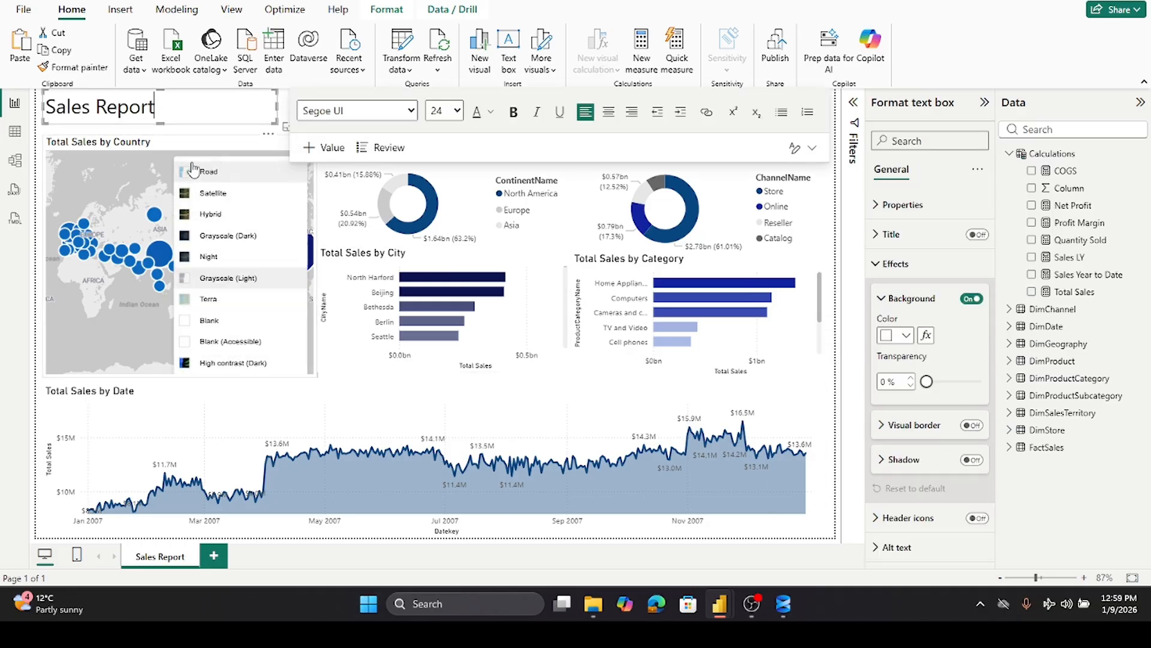
pyautogui.click(172, 154)
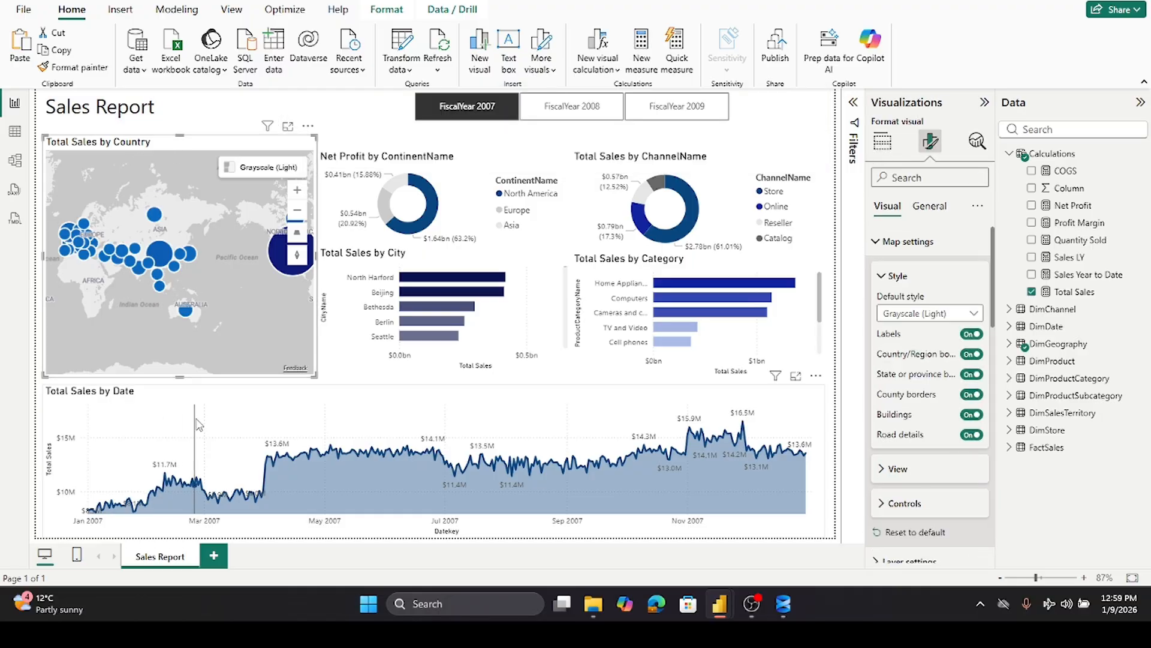
pyautogui.click(213, 387)
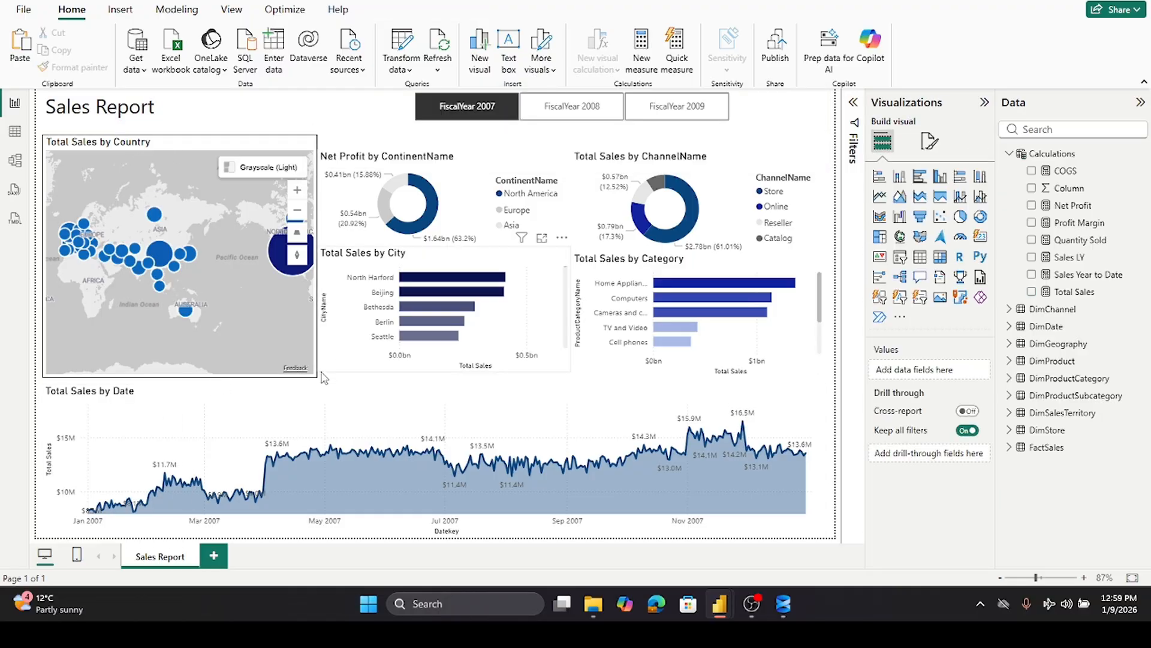
# - Resize the Total Sales by City bar chart slightly taller so one more city appears
pyautogui.click(373, 370)
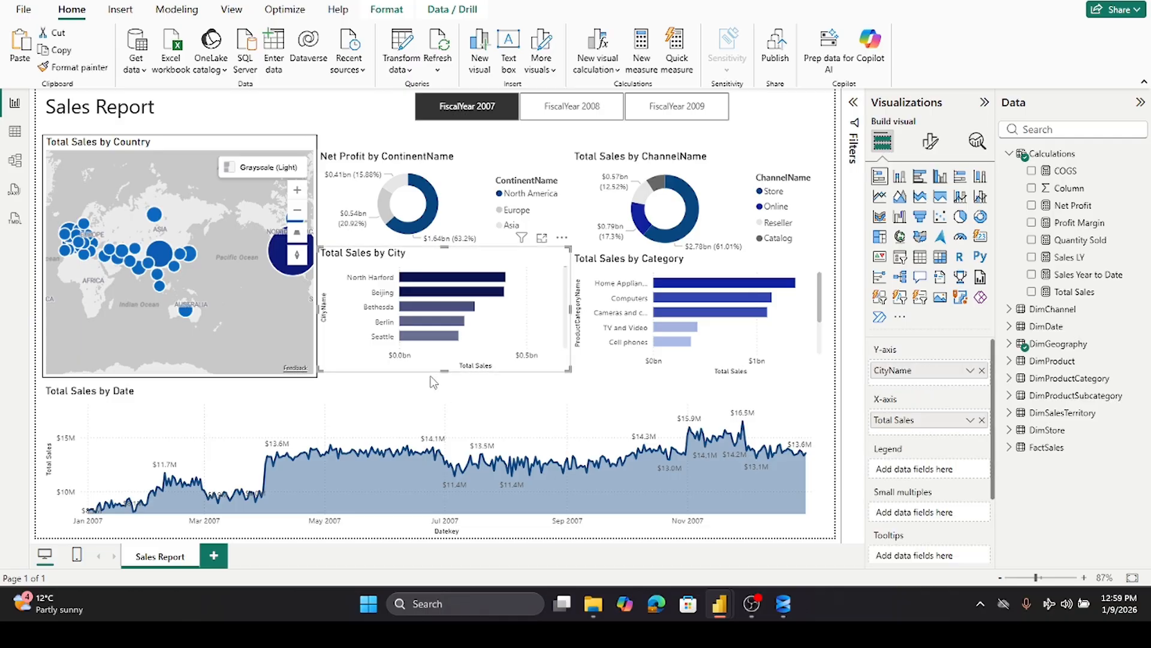
pyautogui.moveTo(445, 371); pyautogui.dragTo(444, 376)
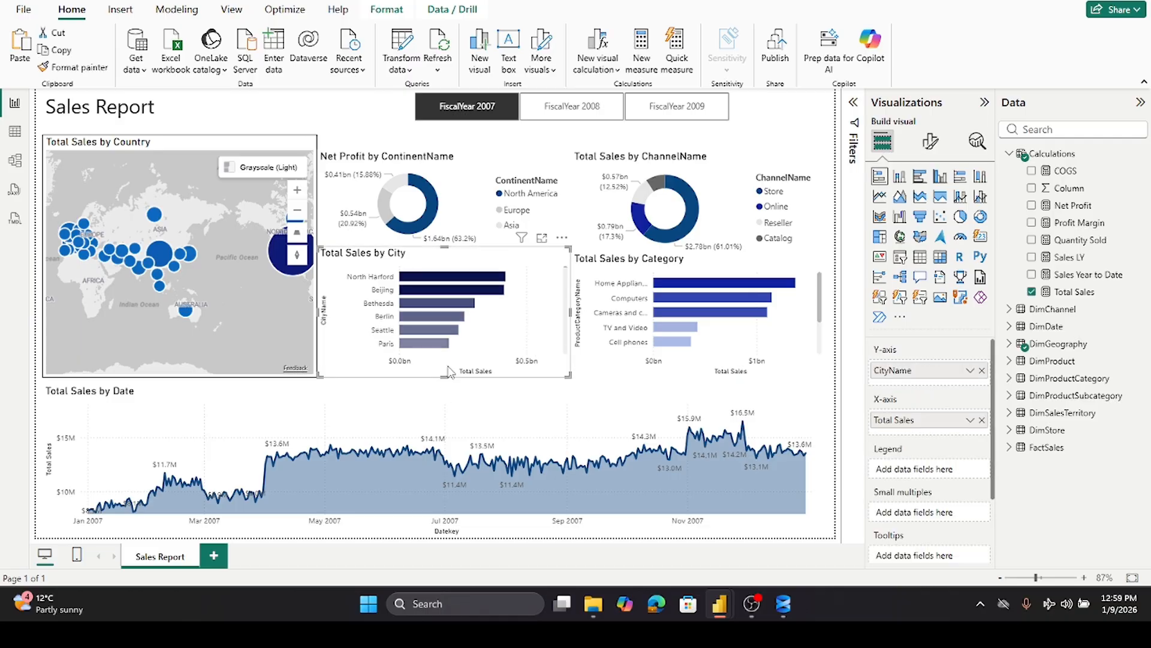
# - Select all text in the Sales Report title box and set its font color to dark gray
pyautogui.click(336, 125)
pyautogui.tripleClick(159, 108)
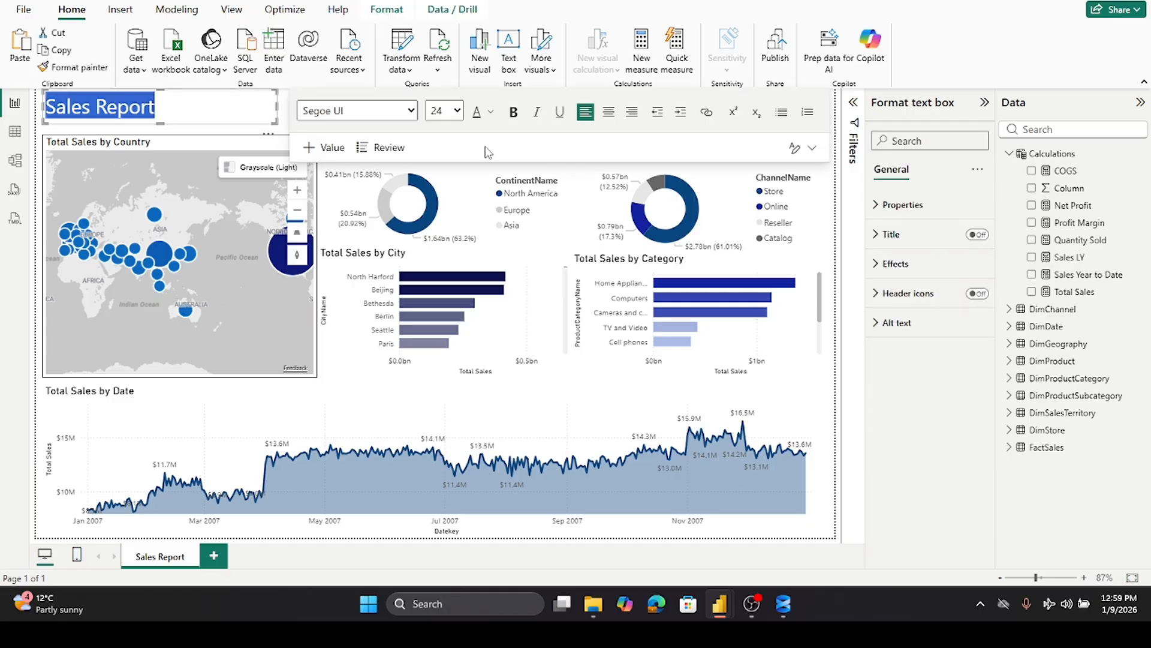
pyautogui.click(501, 117)
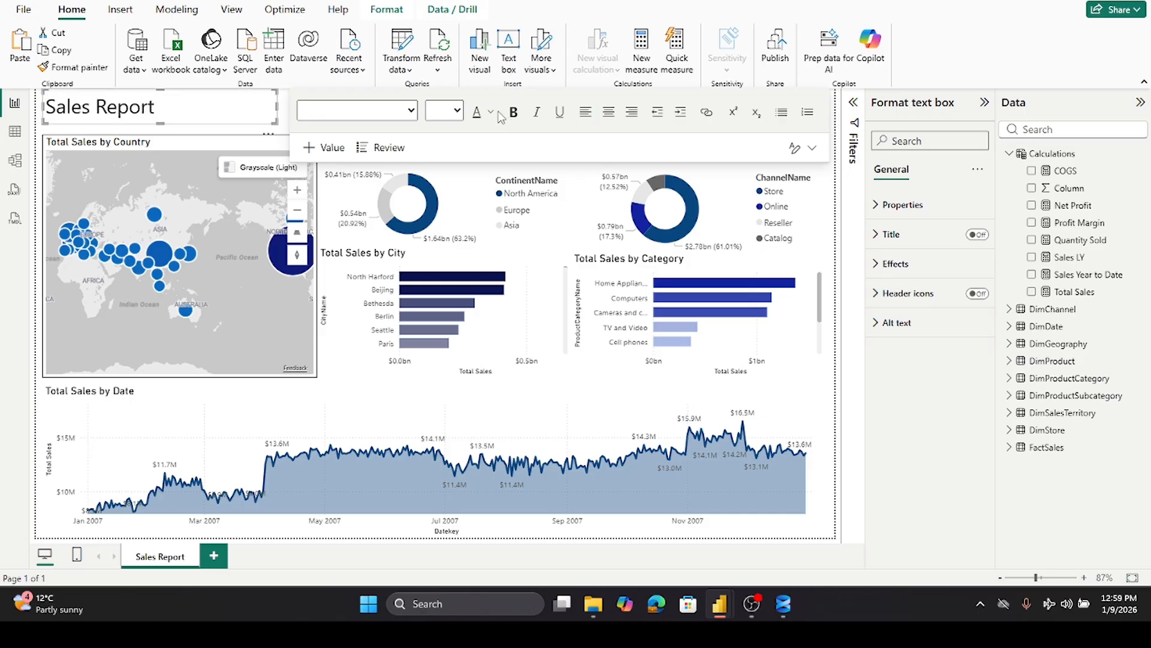
pyautogui.click(235, 110)
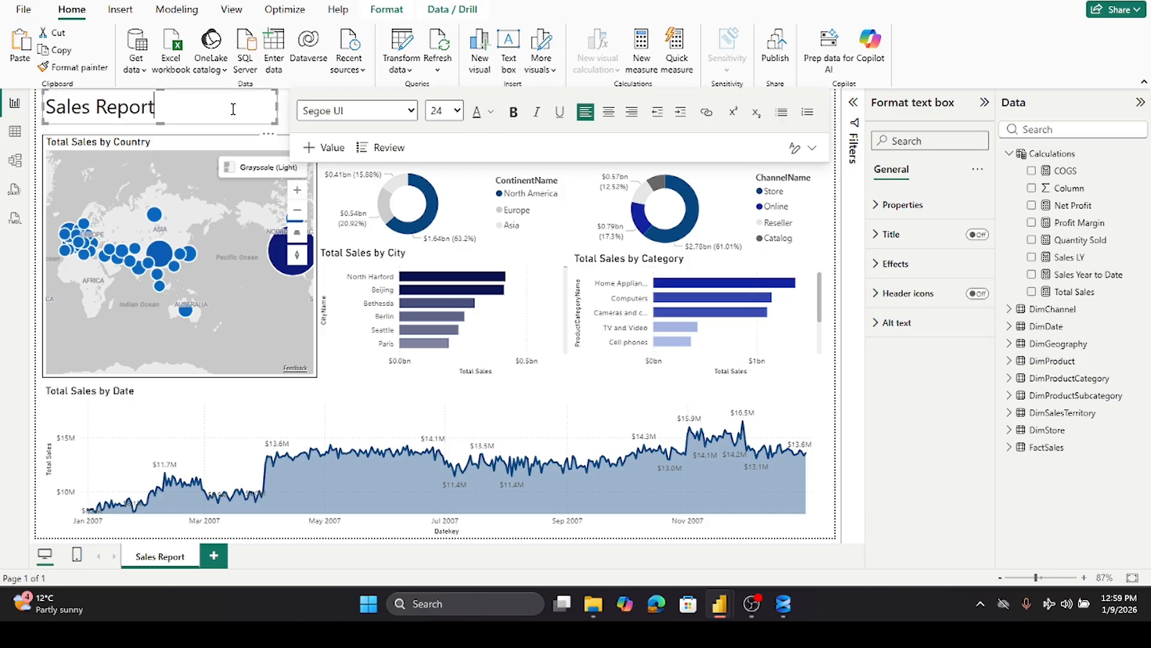
pyautogui.hotkey('ctrl', 'a')
pyautogui.click(490, 114)
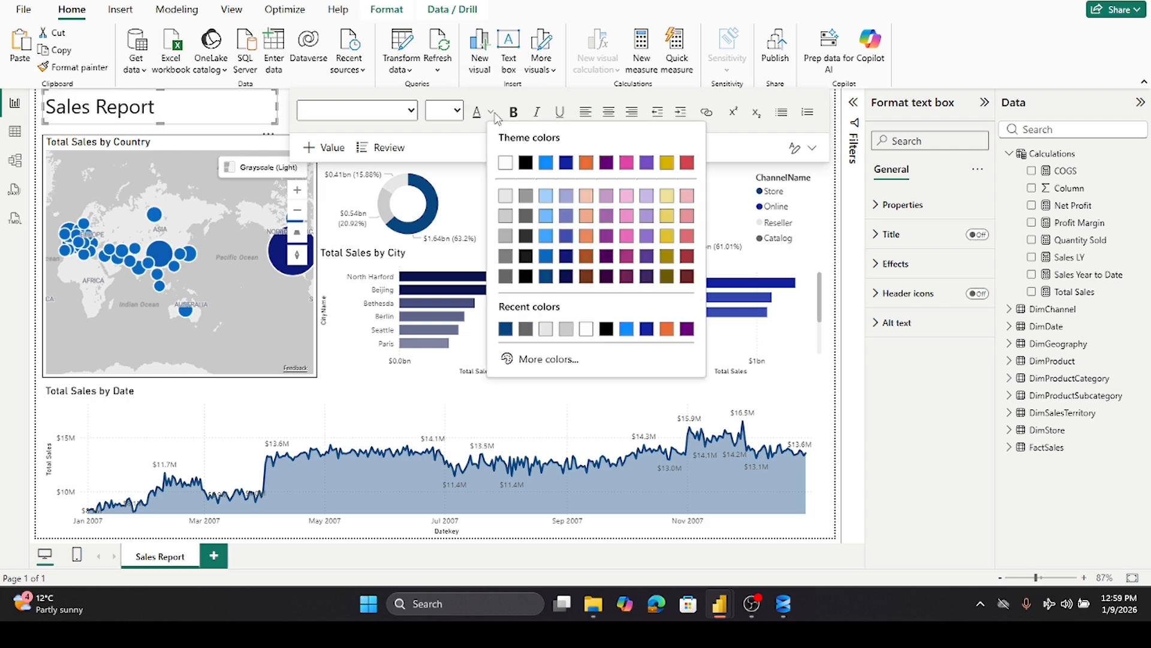
pyautogui.click(526, 328)
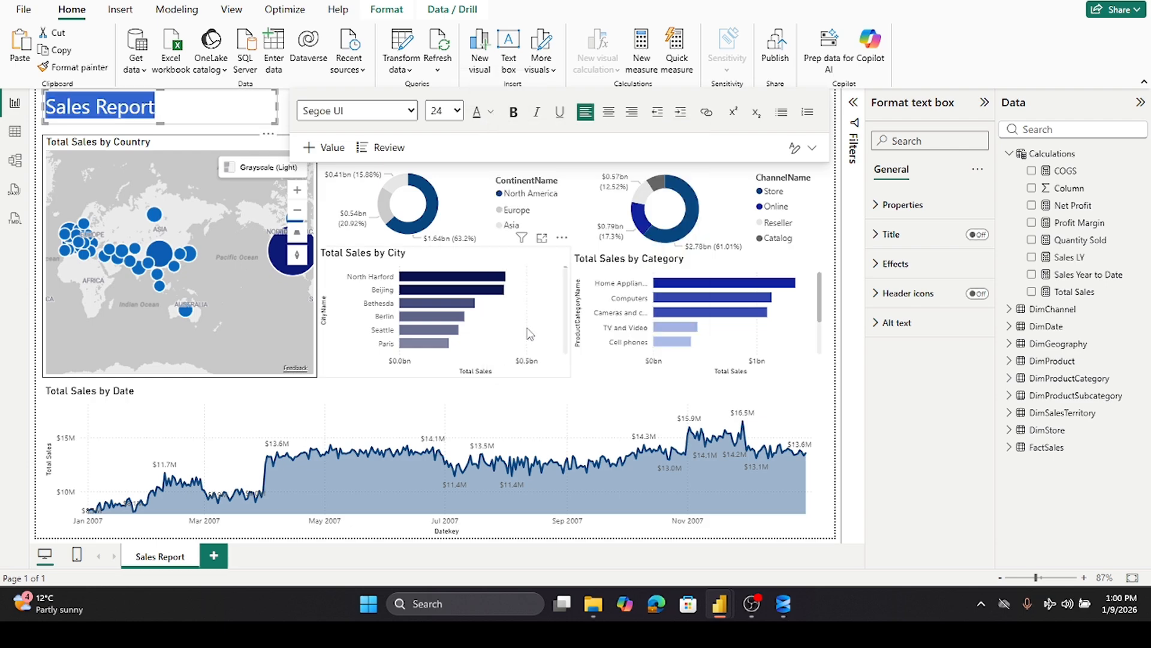
pyautogui.click(283, 107)
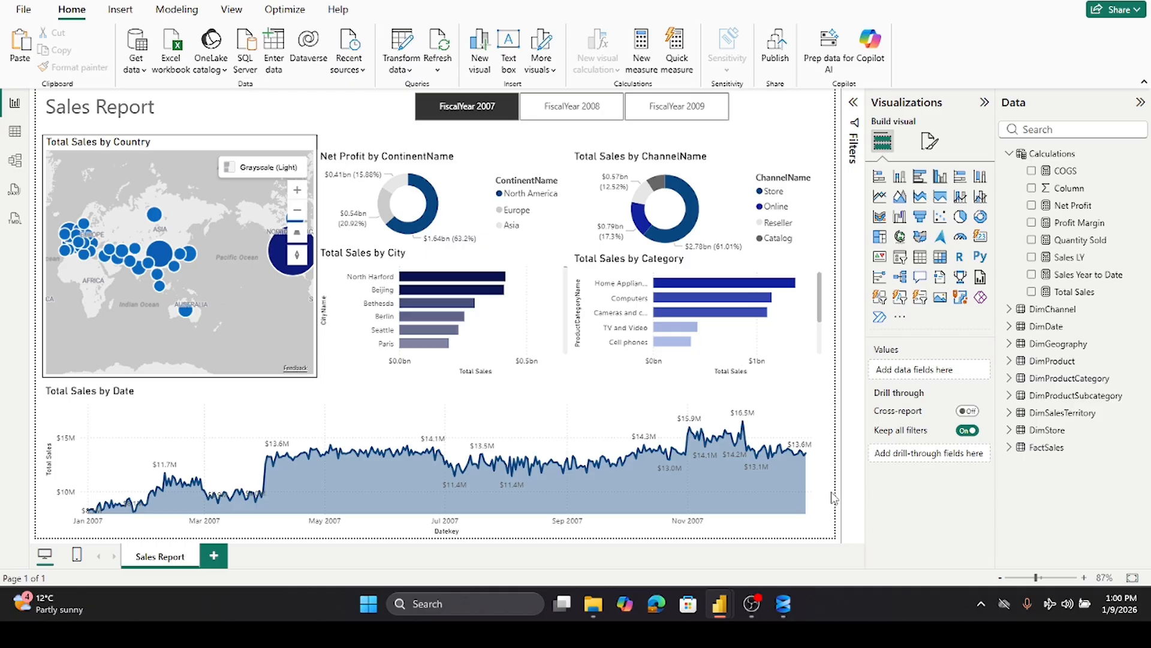
# - Zoom the Total Sales by Country map out one level to show the whole world
pyautogui.moveTo(296, 231)
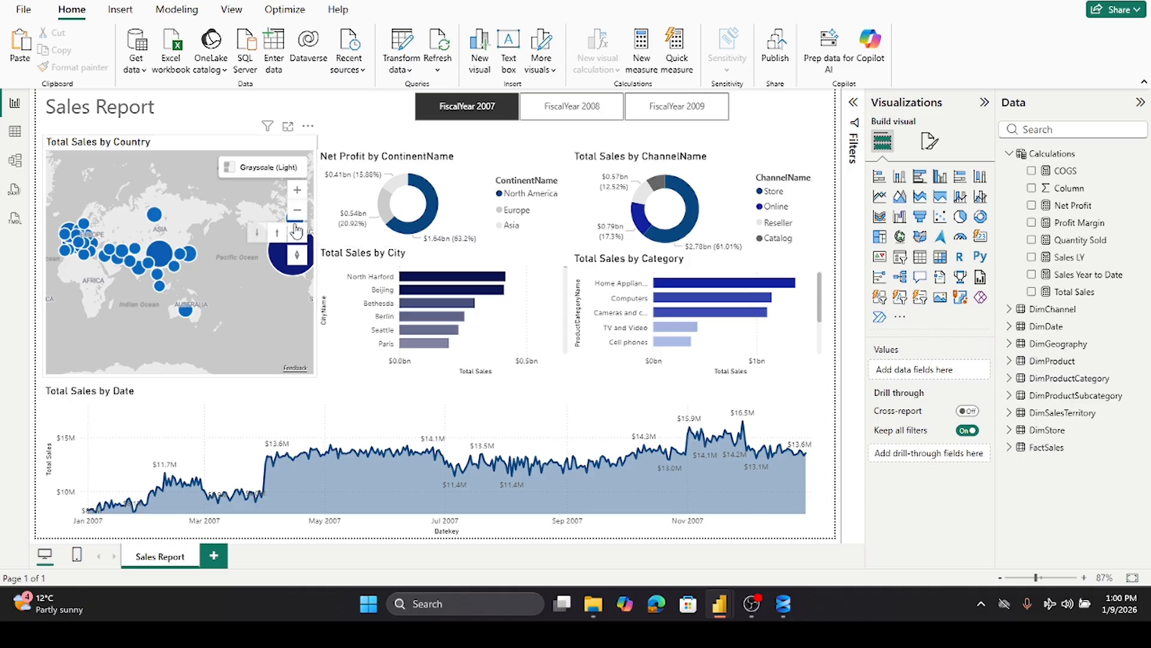
pyautogui.click(298, 210)
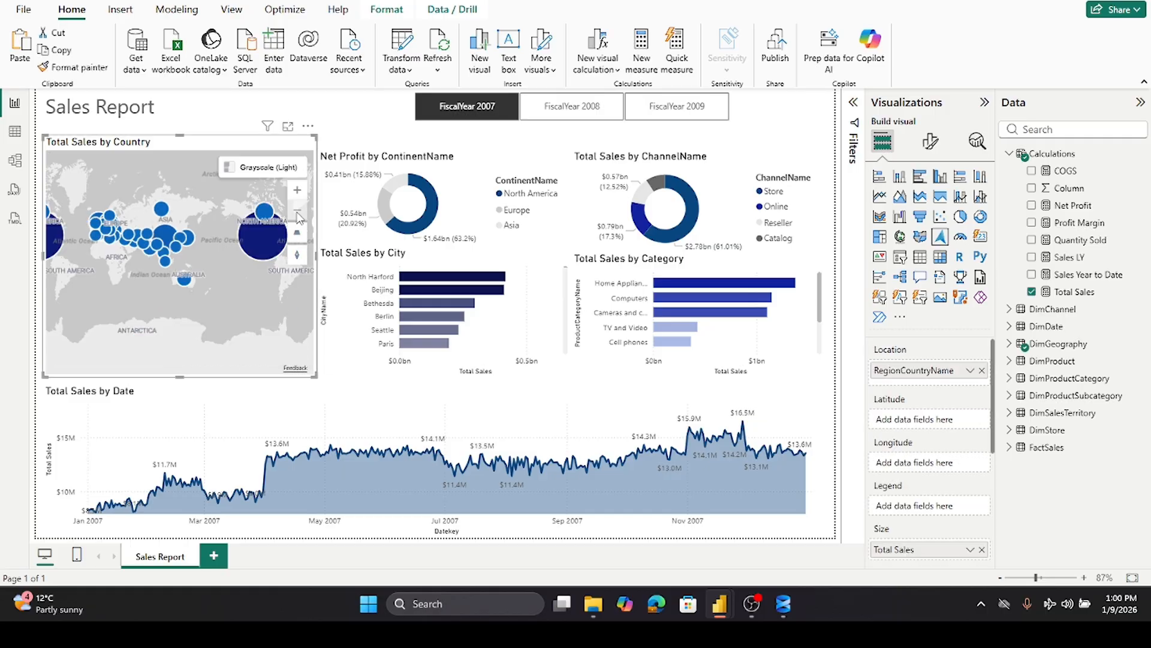
pyautogui.click(178, 384)
pyautogui.click(265, 174)
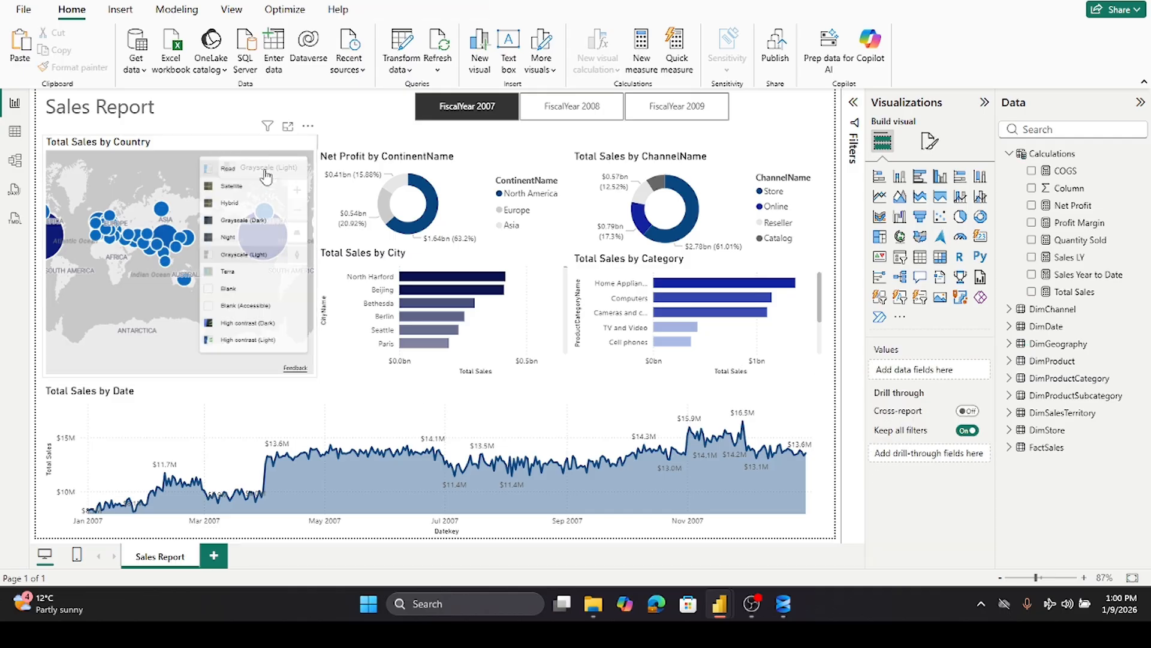
pyautogui.click(264, 176)
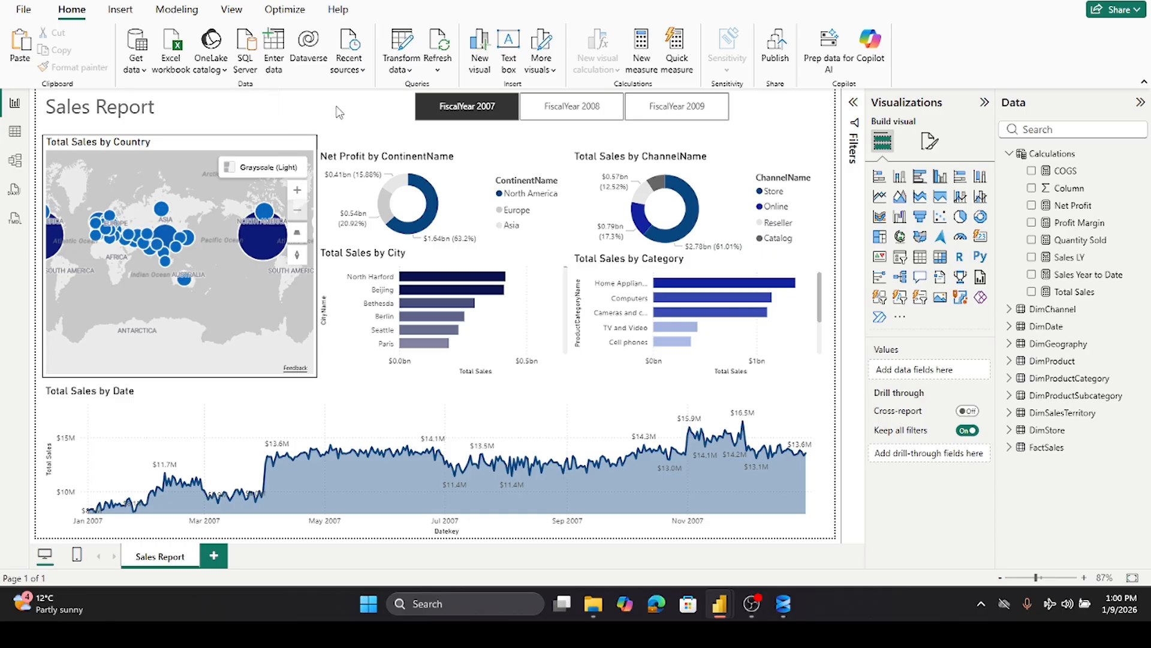
pyautogui.click(240, 169)
pyautogui.hotkey('alt', 'Tab')
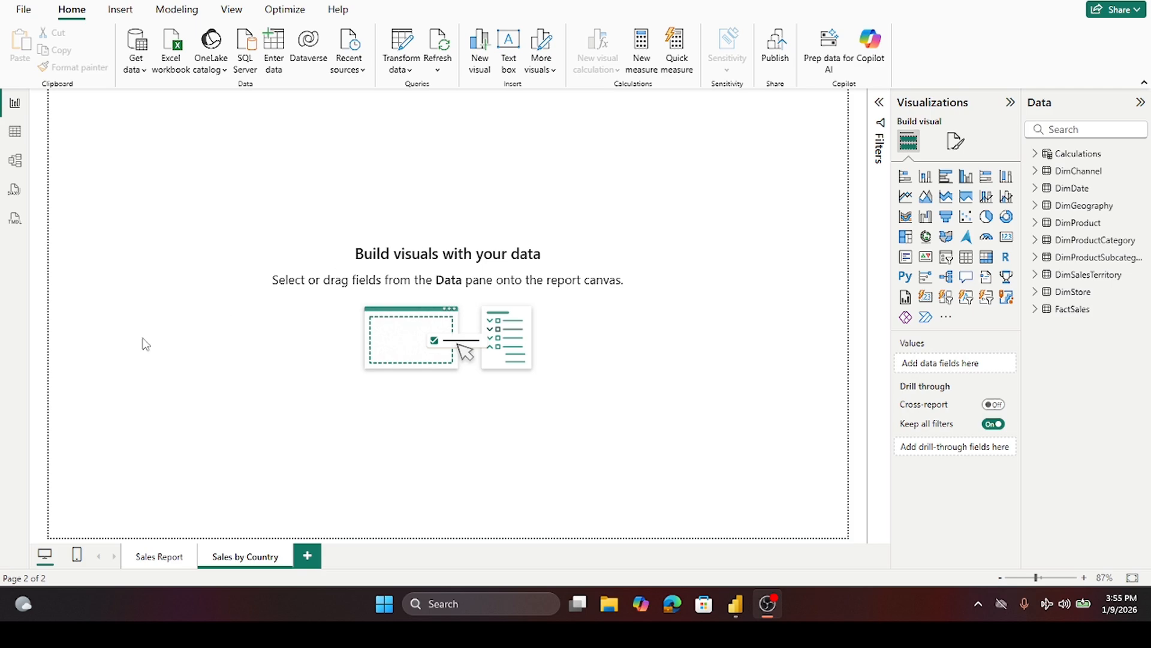
# - Return to the Sales Report page and cancel the sign-in prompt
pyautogui.click(147, 556)
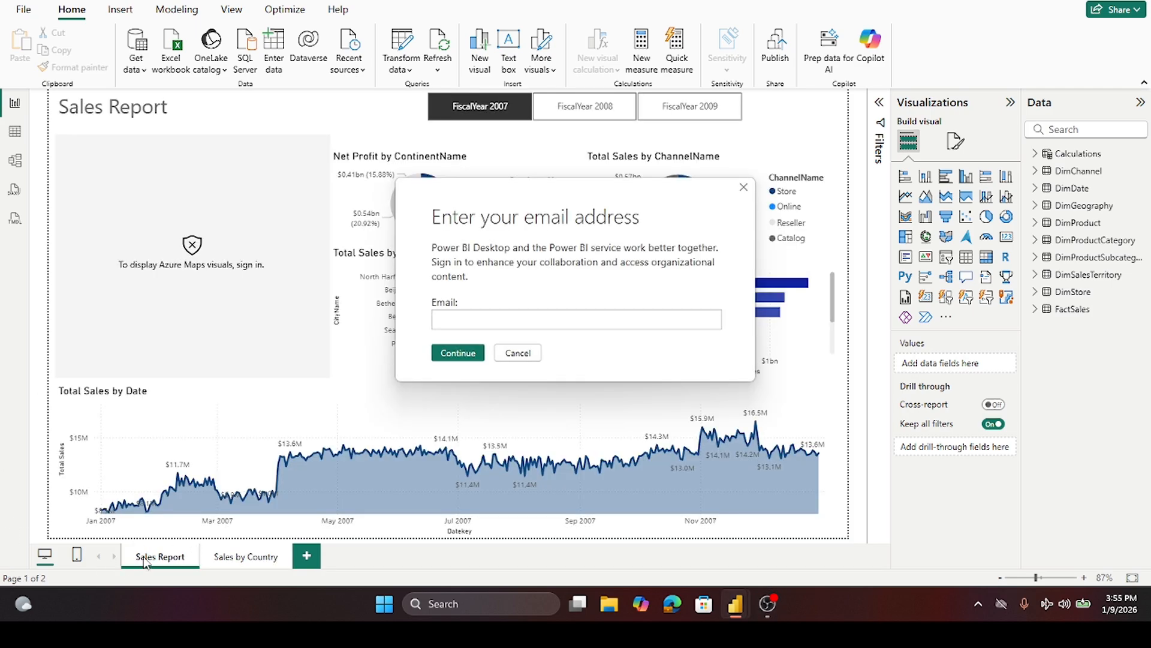
pyautogui.click(511, 354)
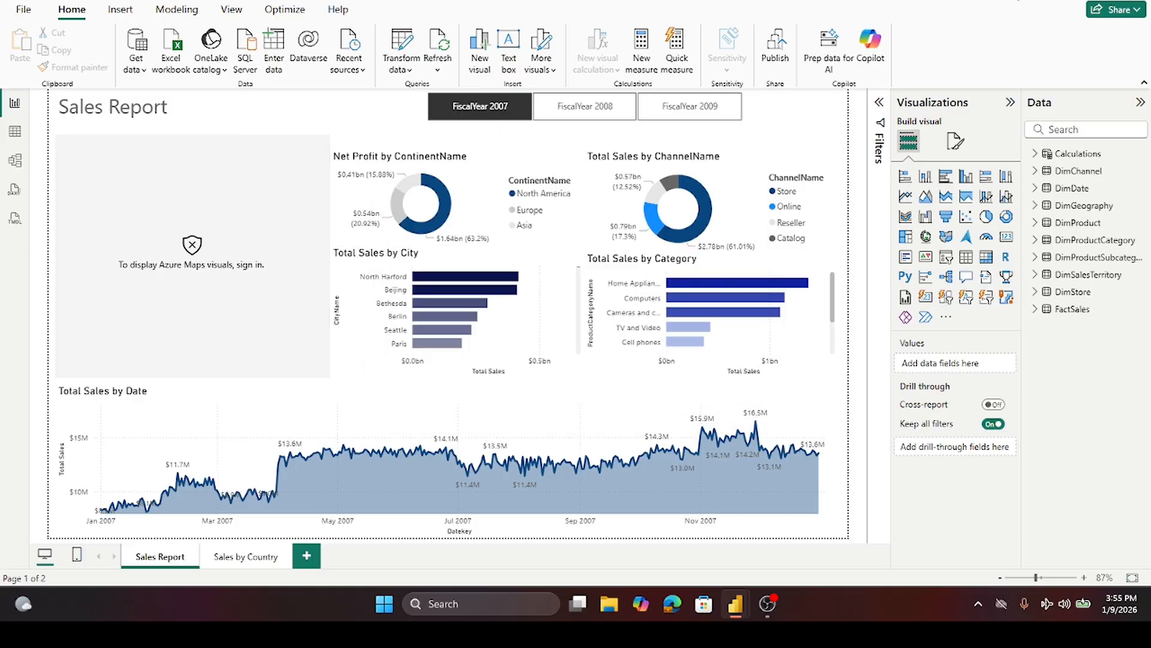
# - Enter the account's e-mail address in the sign-in dialog and continue to sign in for Azure Maps
pyautogui.click(1017, 0)
pyautogui.click(477, 320)
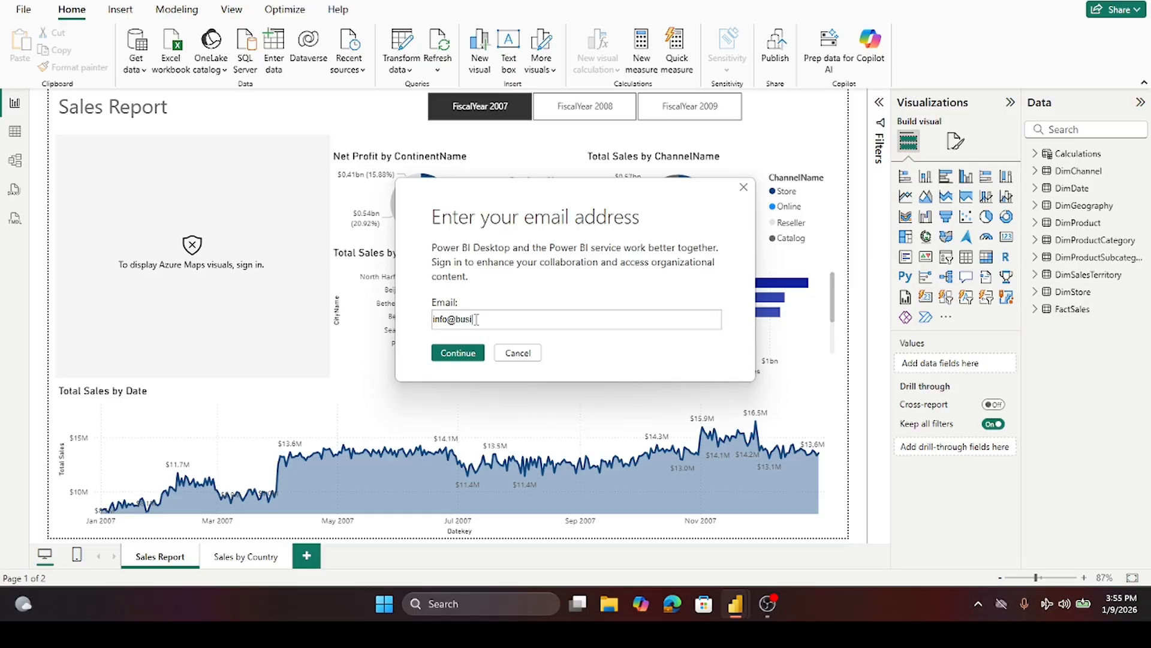
pyautogui.click(463, 353)
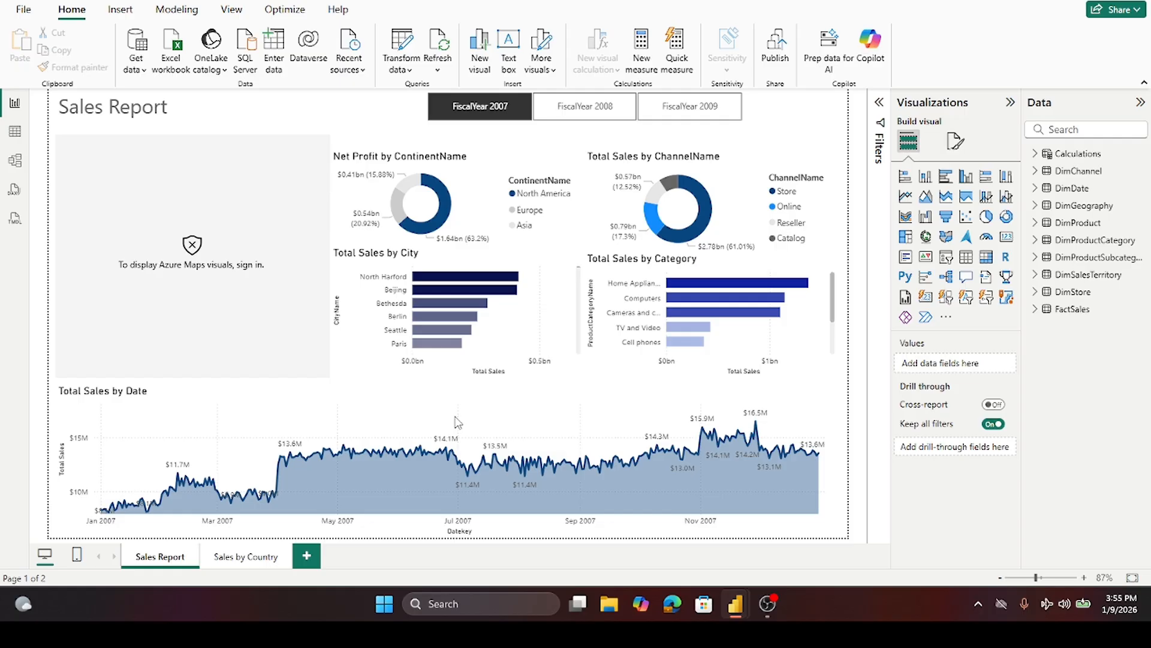
# - Reopen the sign-in dialog and try submitting the account's e-mail address
pyautogui.moveTo(736, 602)
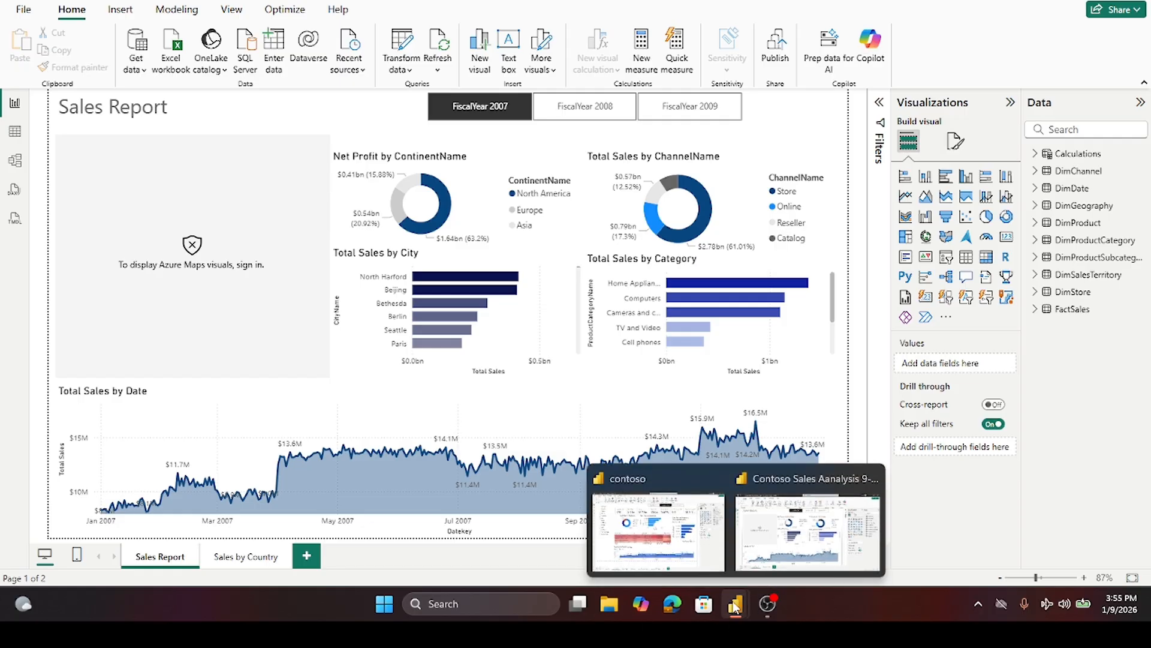
pyautogui.click(640, 538)
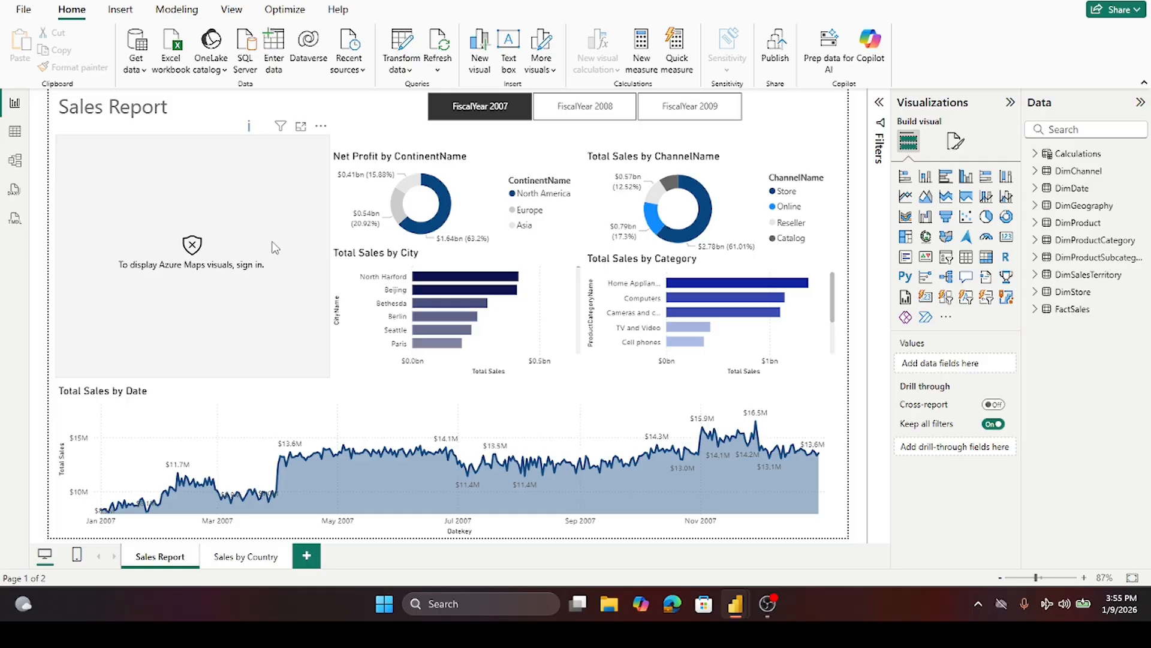
pyautogui.click(1019, 0)
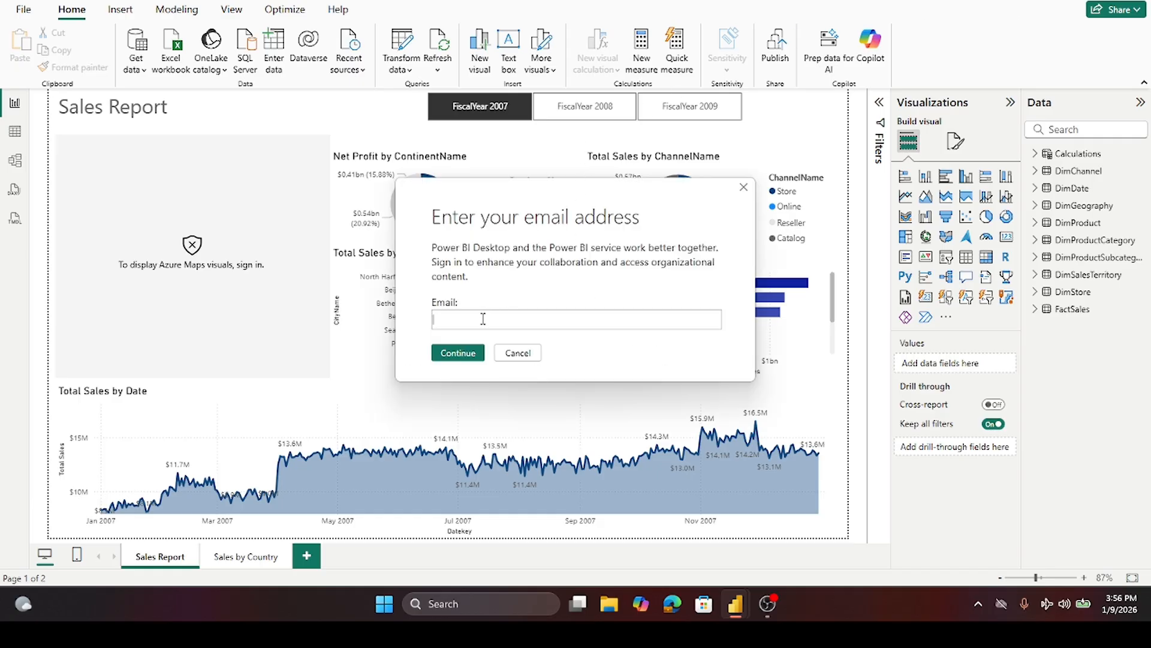
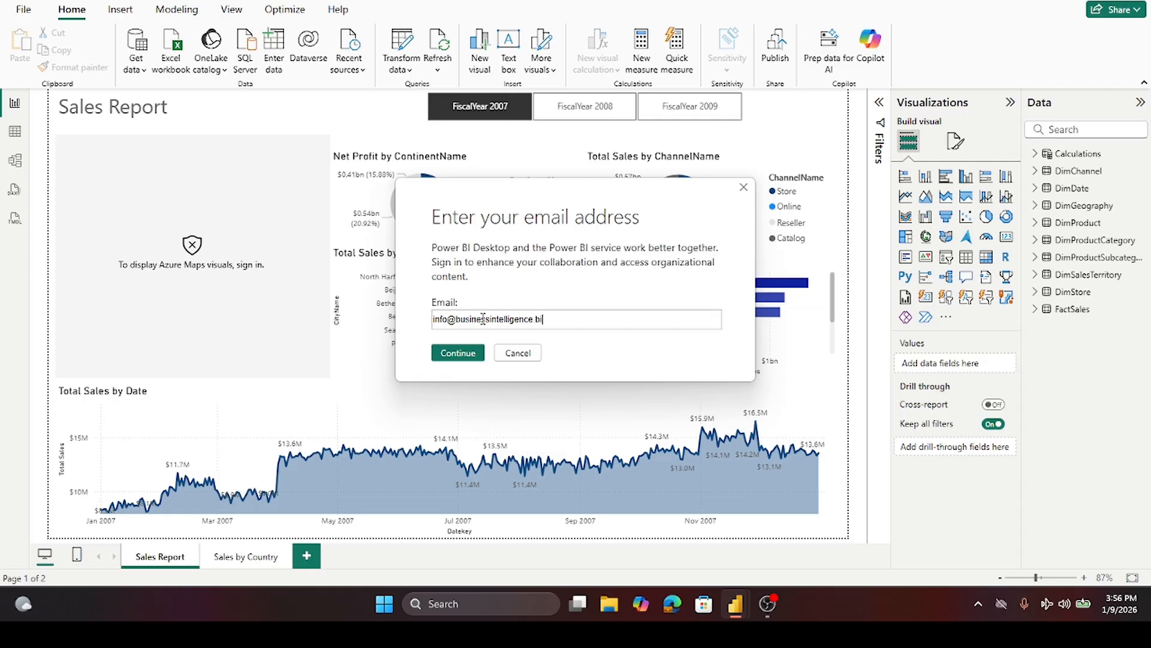
pyautogui.press('Return')
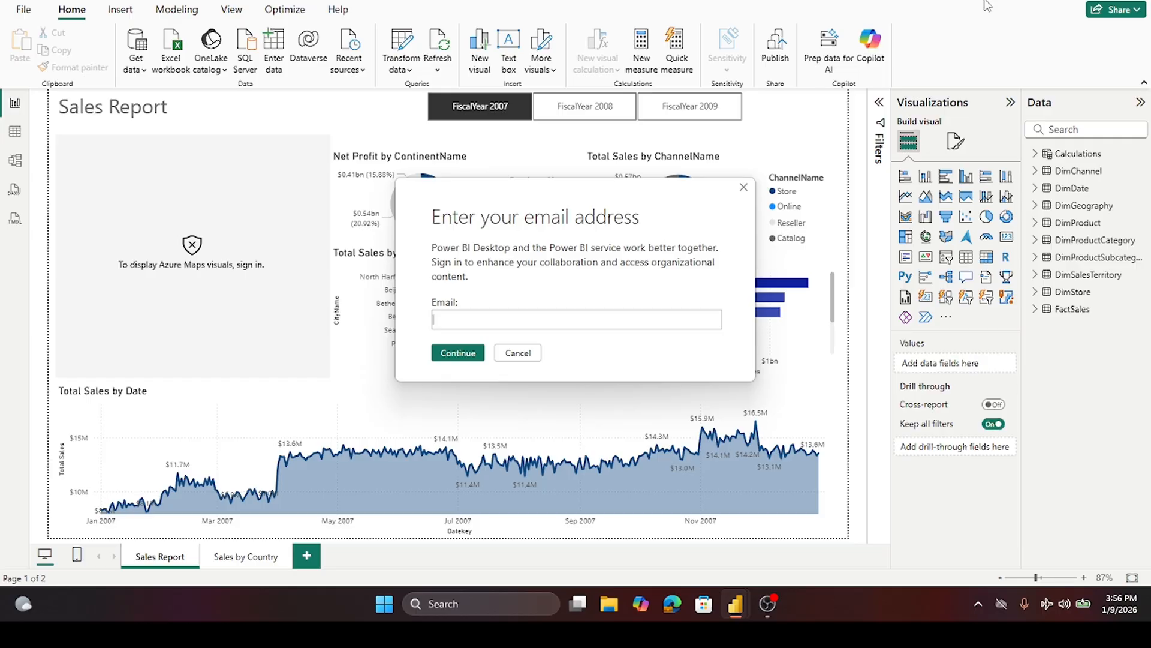
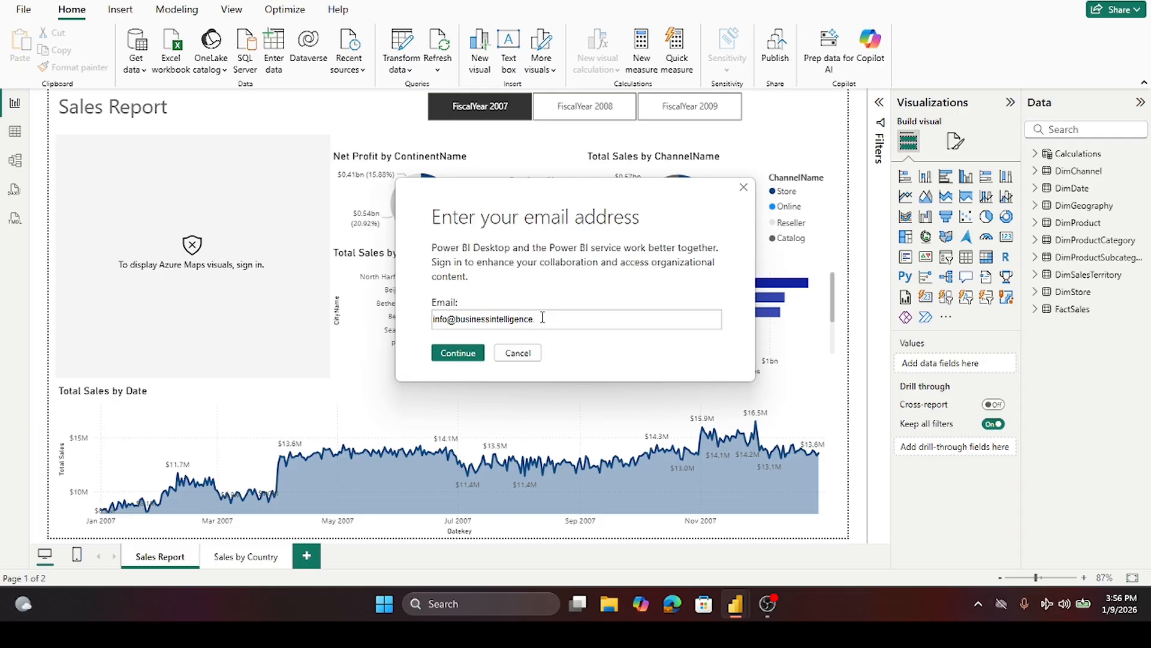
# - Re-enter the account's e-mail address in the sign-in dialog and continue
pyautogui.click(457, 353)
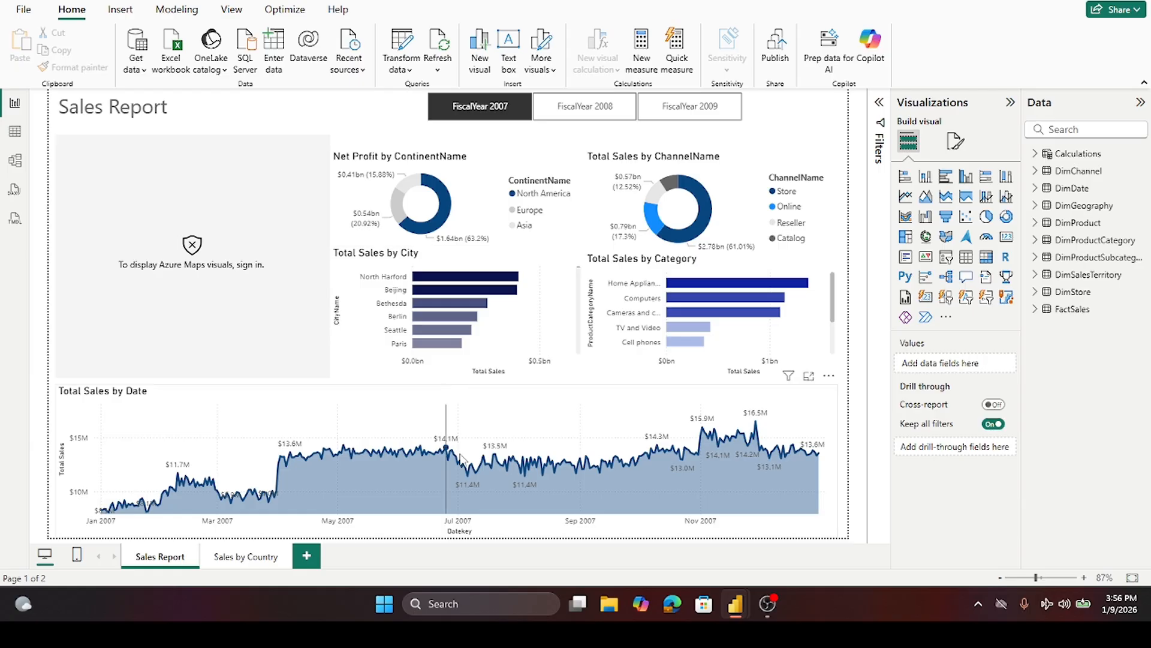
# - Reopen the sign-in prompt, fill in the account's e-mail address once more and continue
pyautogui.click(673, 605)
pyautogui.click(674, 606)
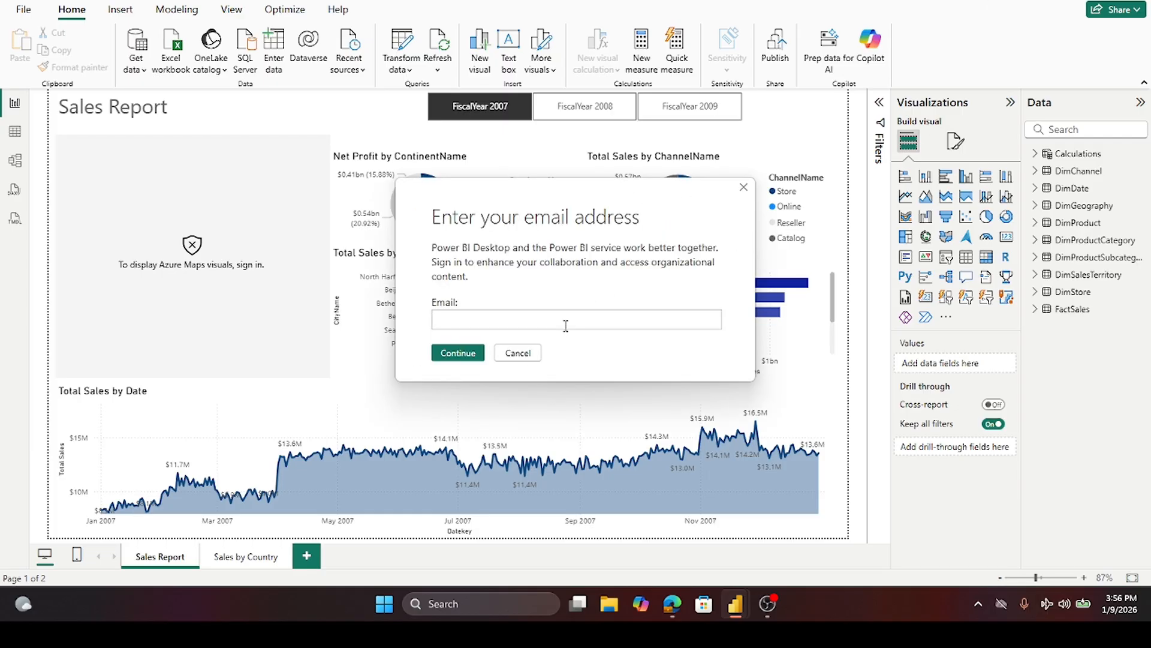
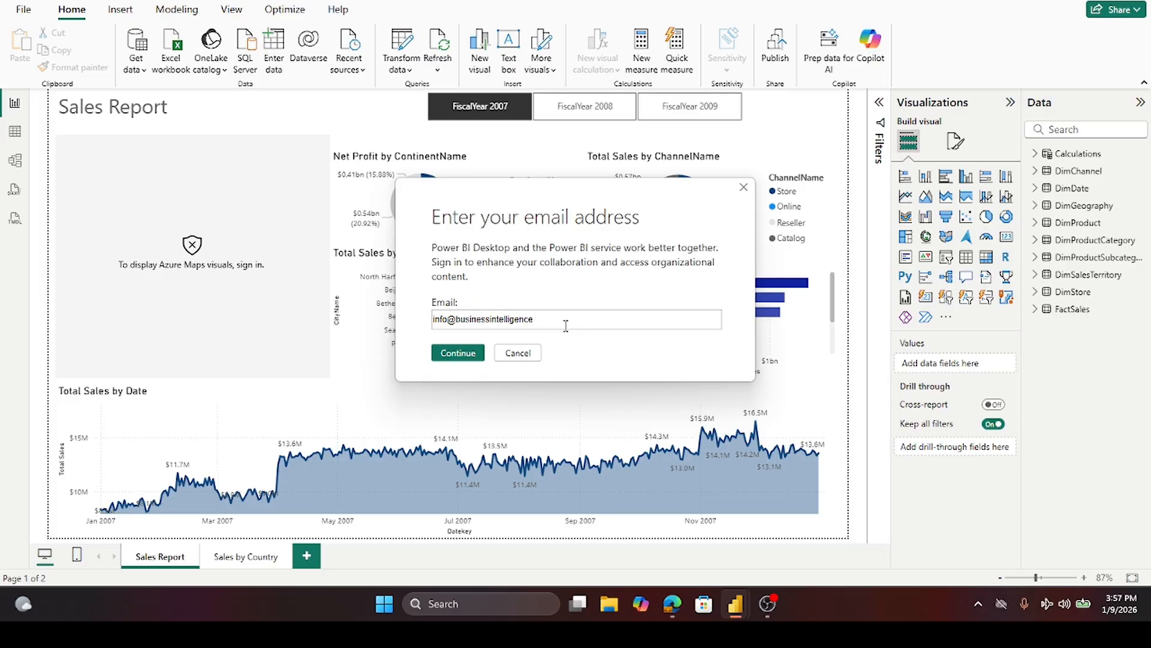
pyautogui.click(458, 356)
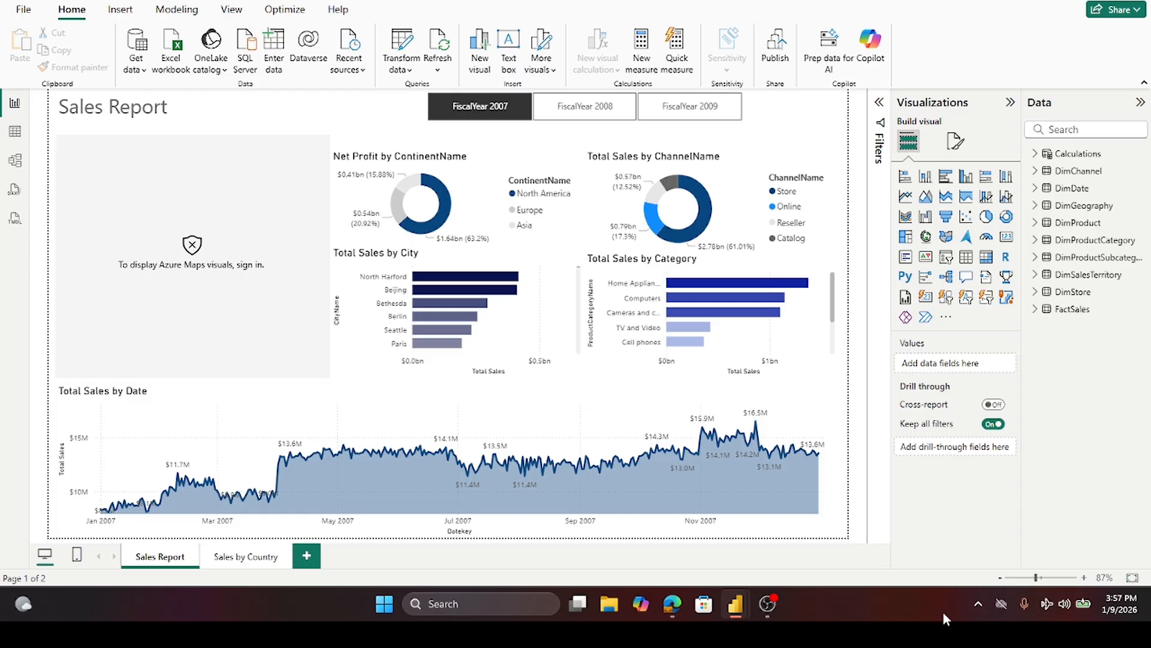
# - Connect the computer to the Toronto Public Library Wi-Fi network
pyautogui.click(1046, 605)
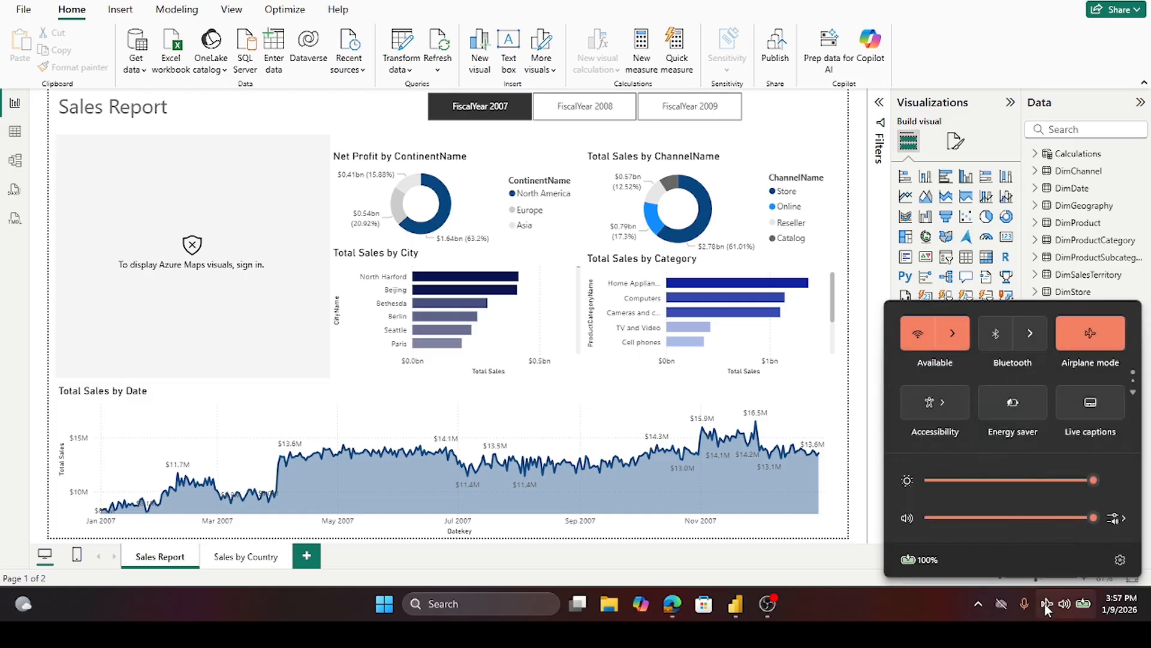
pyautogui.click(963, 330)
pyautogui.click(960, 336)
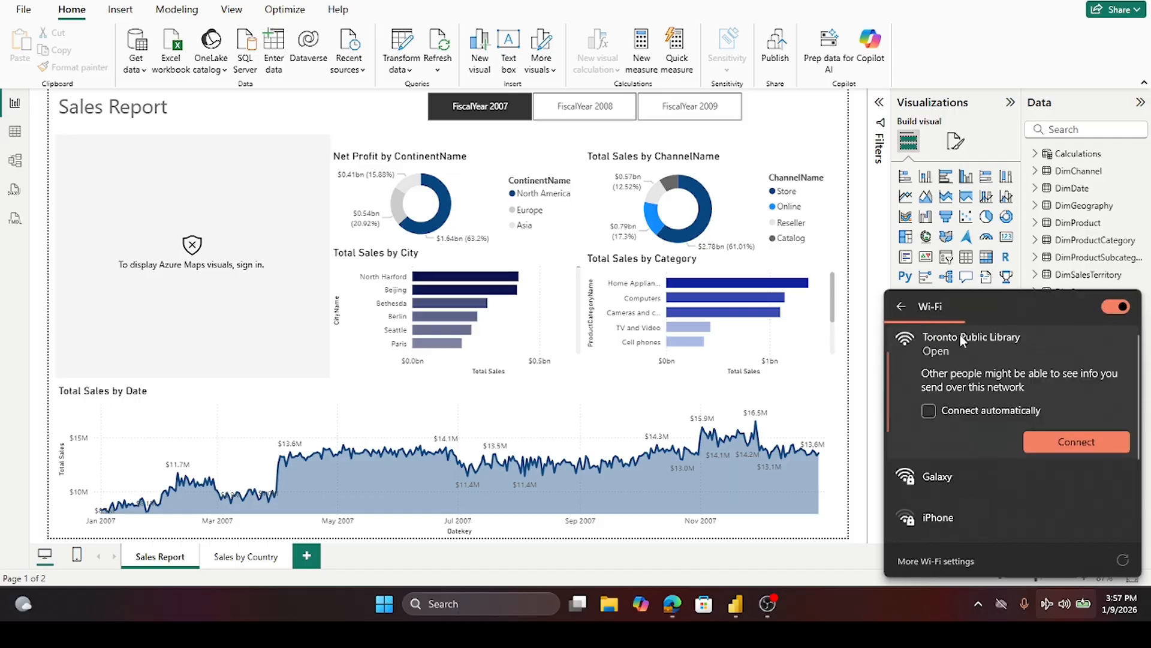
pyautogui.click(1073, 444)
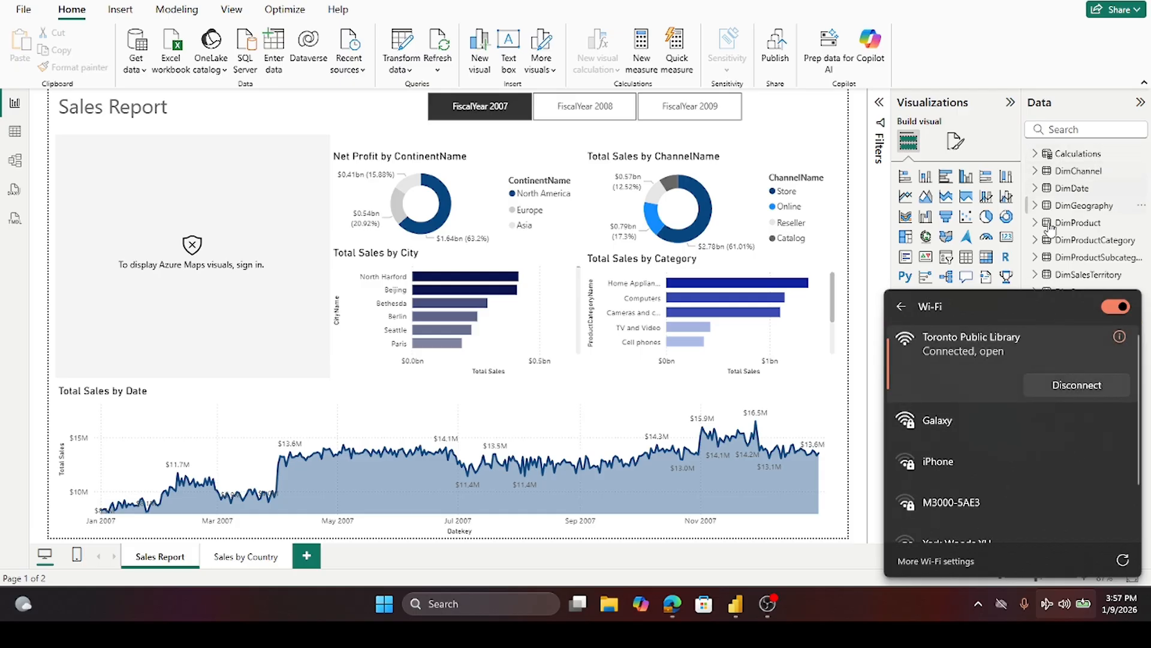
pyautogui.click(975, 59)
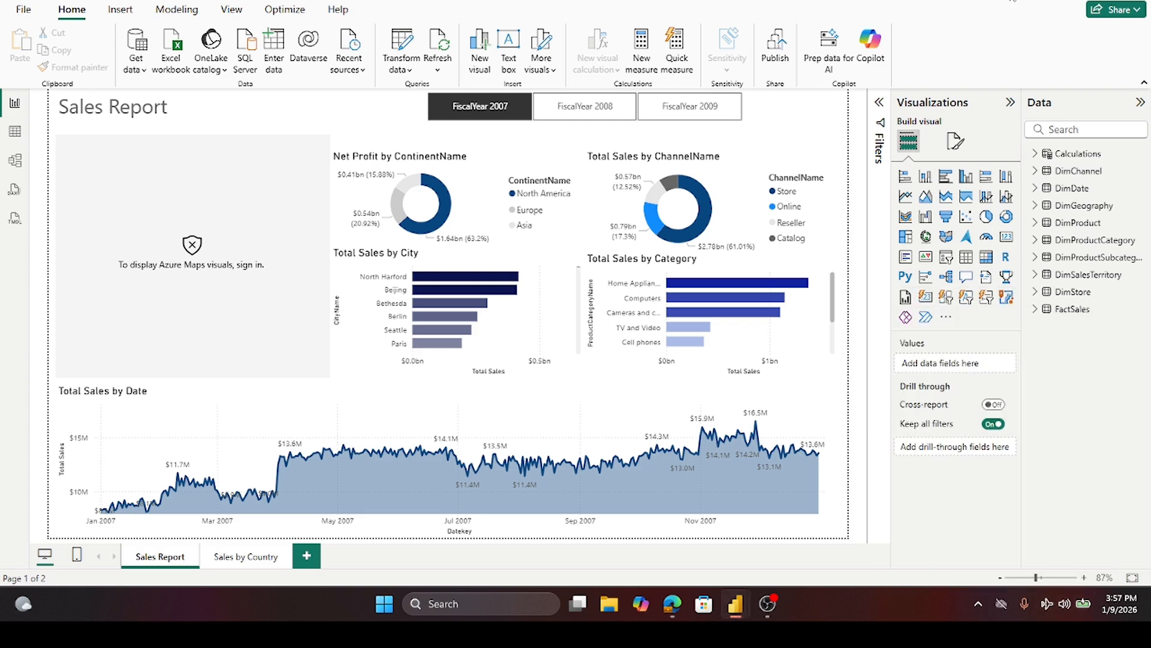
# - Sign in with the prefilled e-mail address and pick the connected Microsoft account to enable Azure Maps
pyautogui.click(1013, 2)
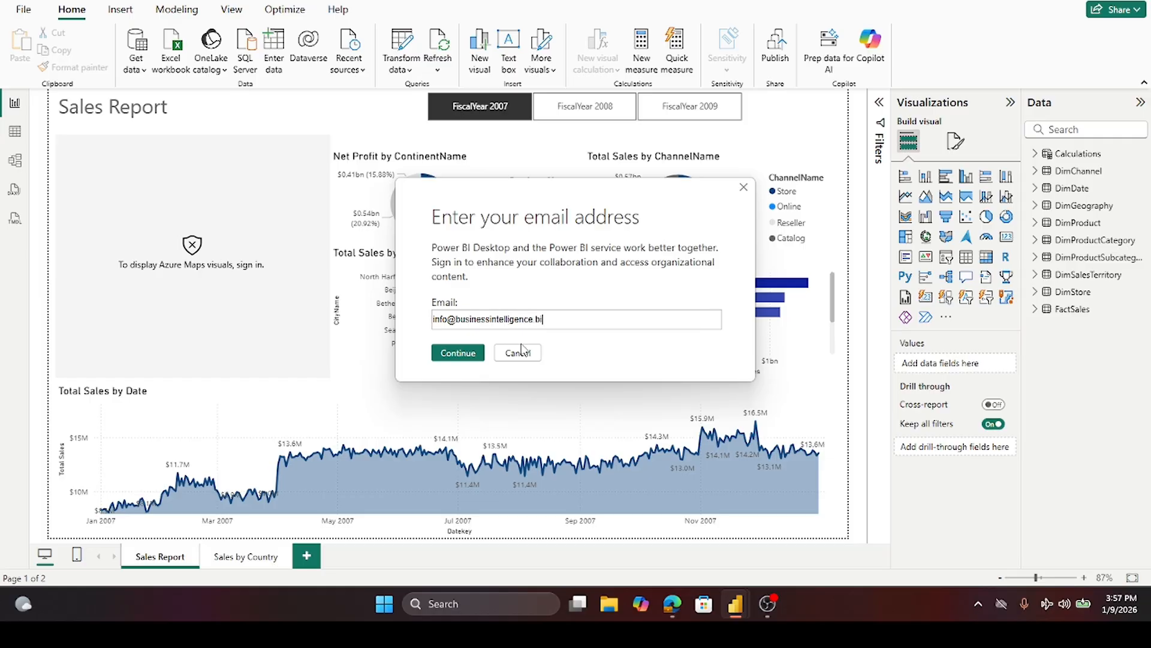
pyautogui.click(454, 352)
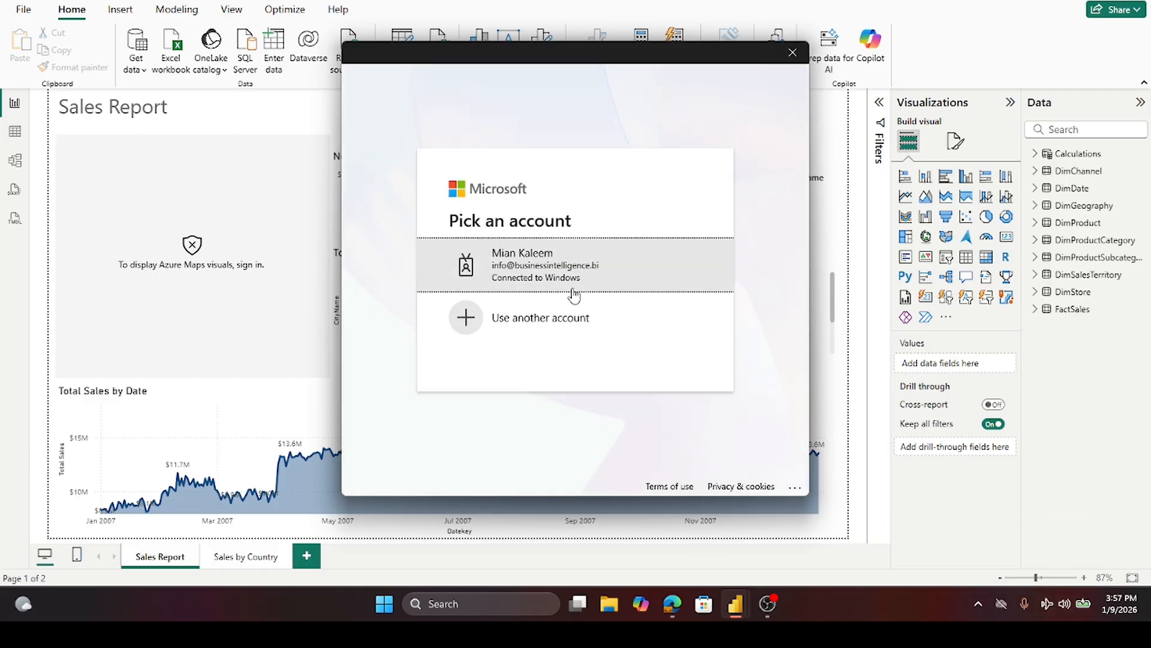
pyautogui.click(553, 277)
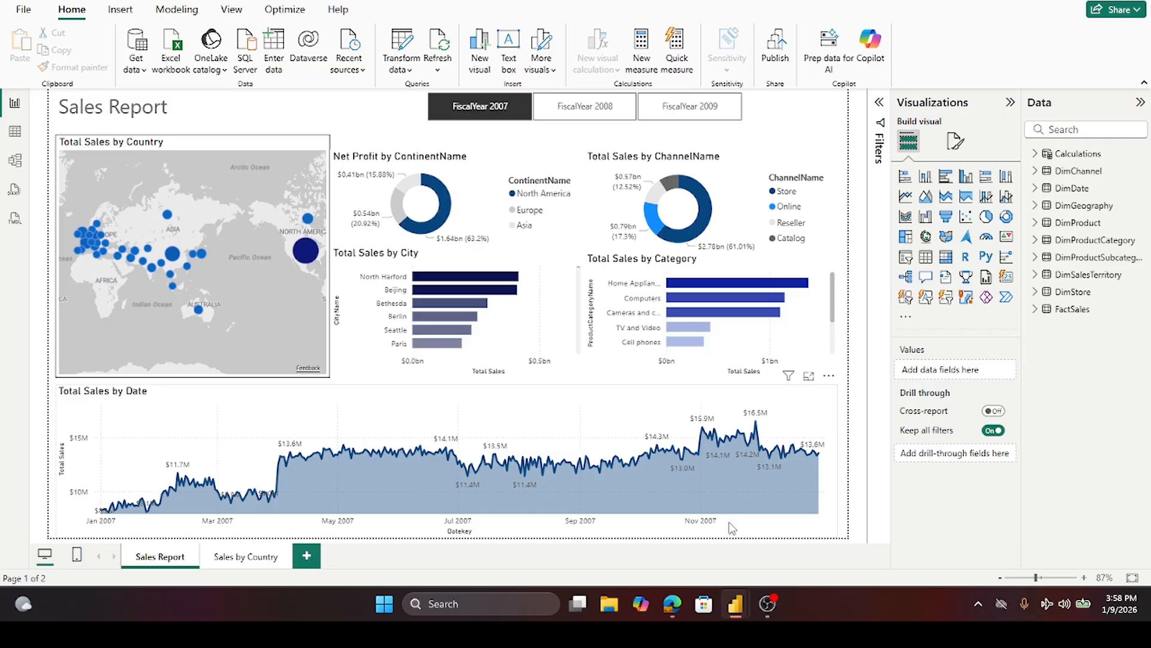
# - Open the model view and move the DimProduct table card into the visible diagram area
pyautogui.click(236, 558)
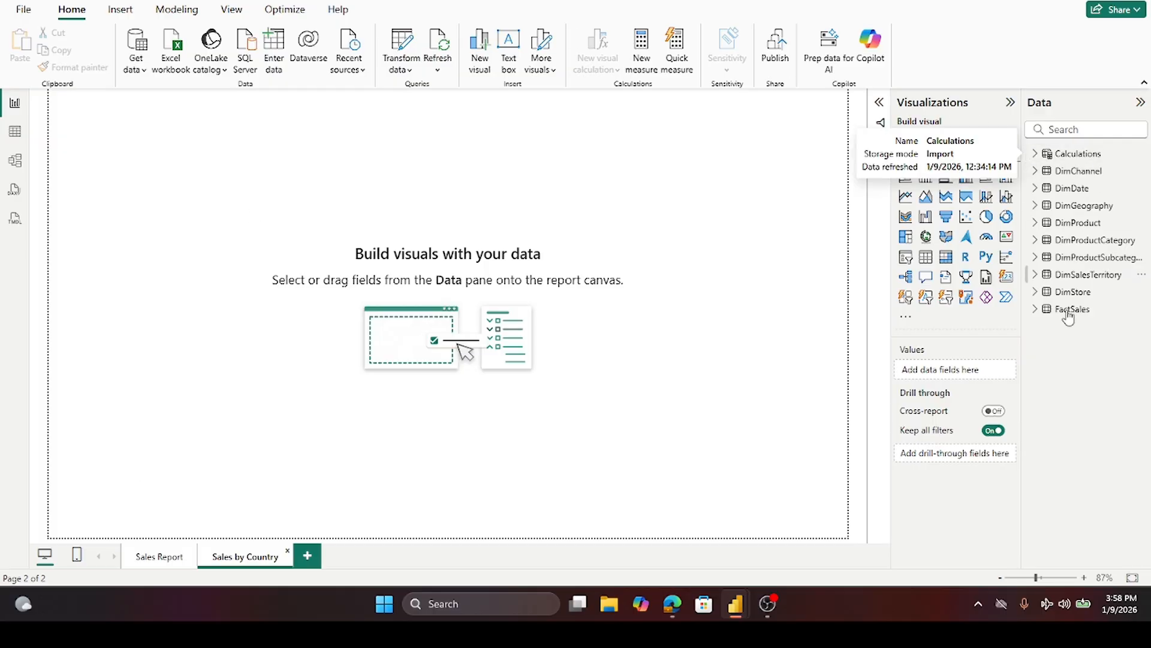
pyautogui.click(15, 162)
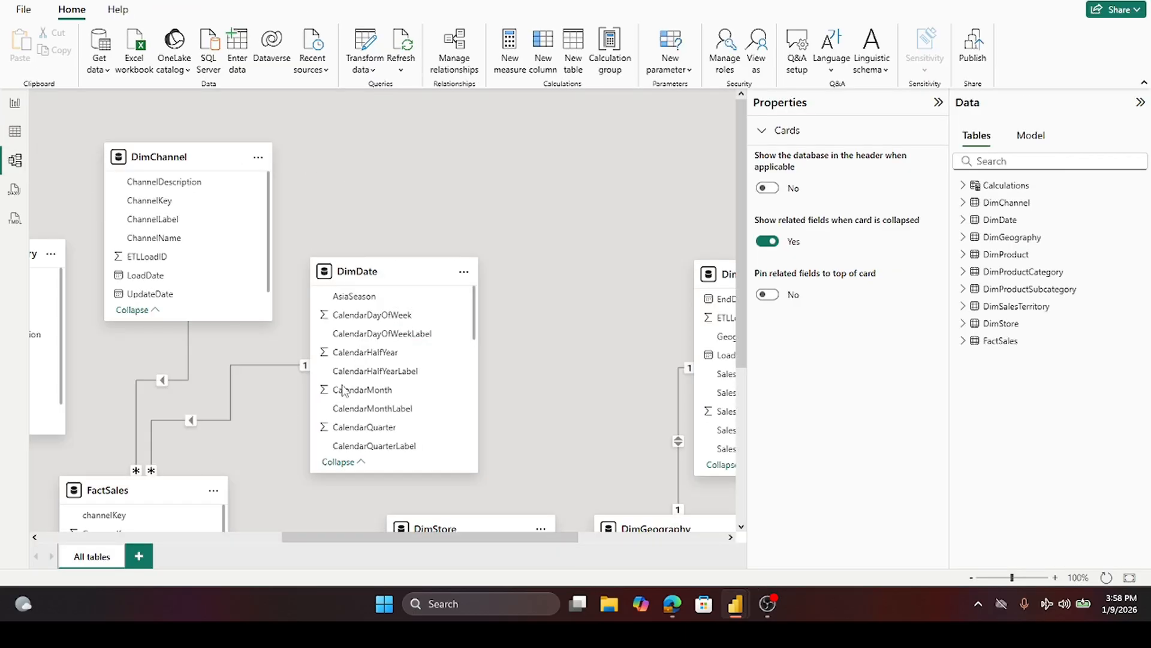
pyautogui.moveTo(344, 538); pyautogui.dragTo(131, 537)
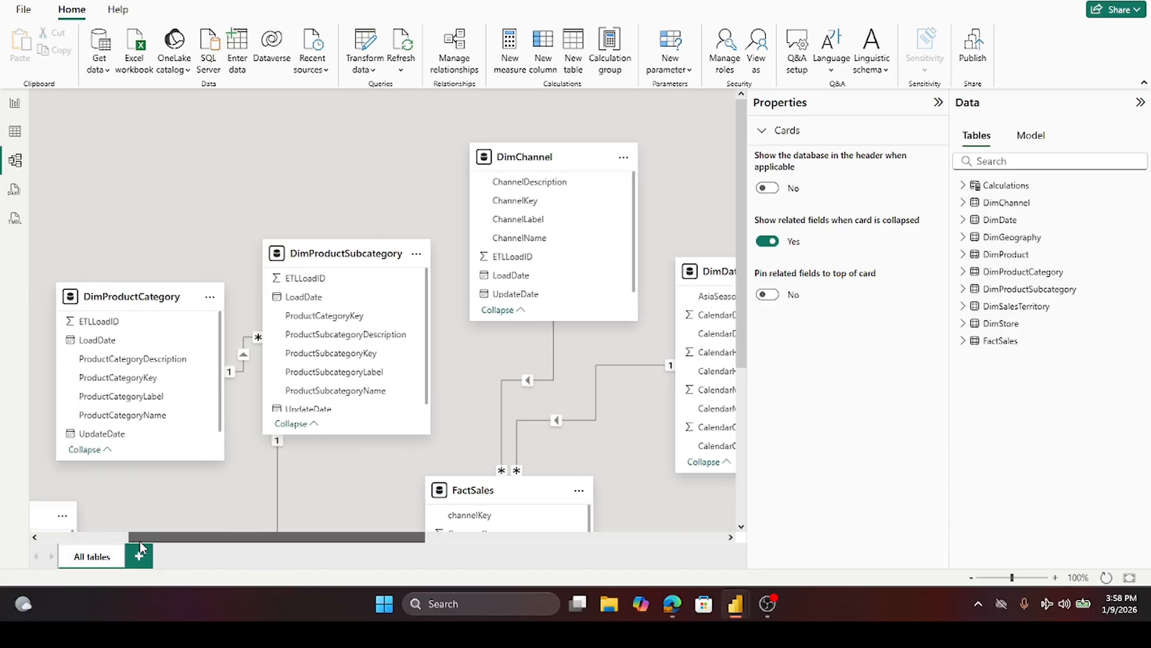
pyautogui.moveTo(327, 258)
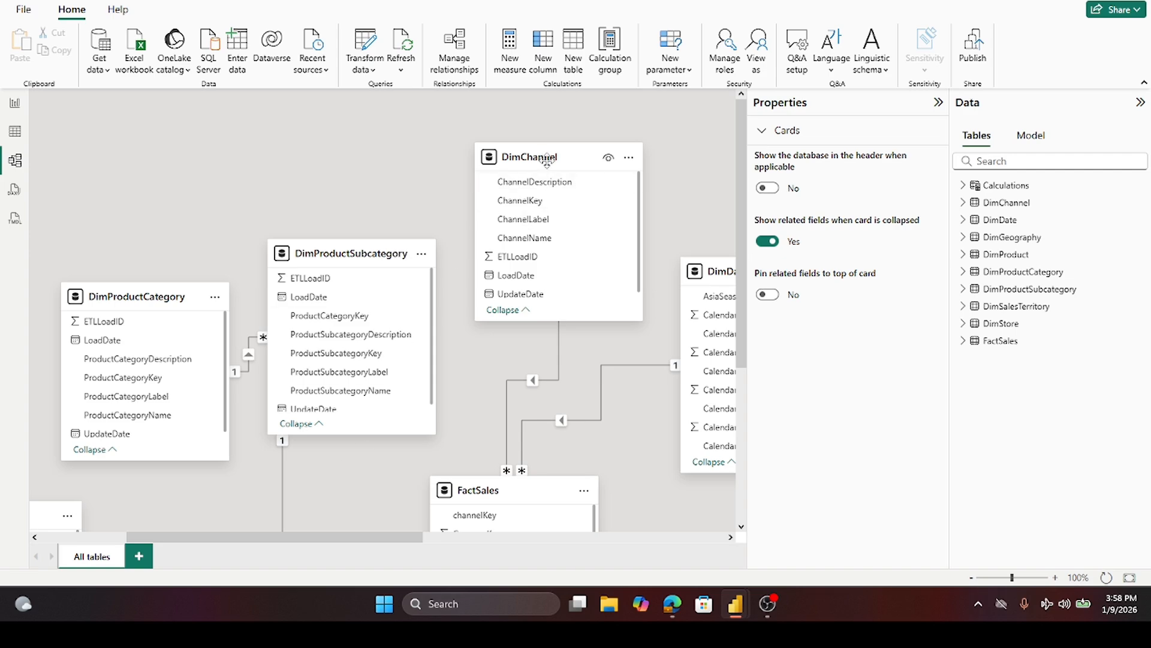
pyautogui.moveTo(741, 240); pyautogui.dragTo(737, 408)
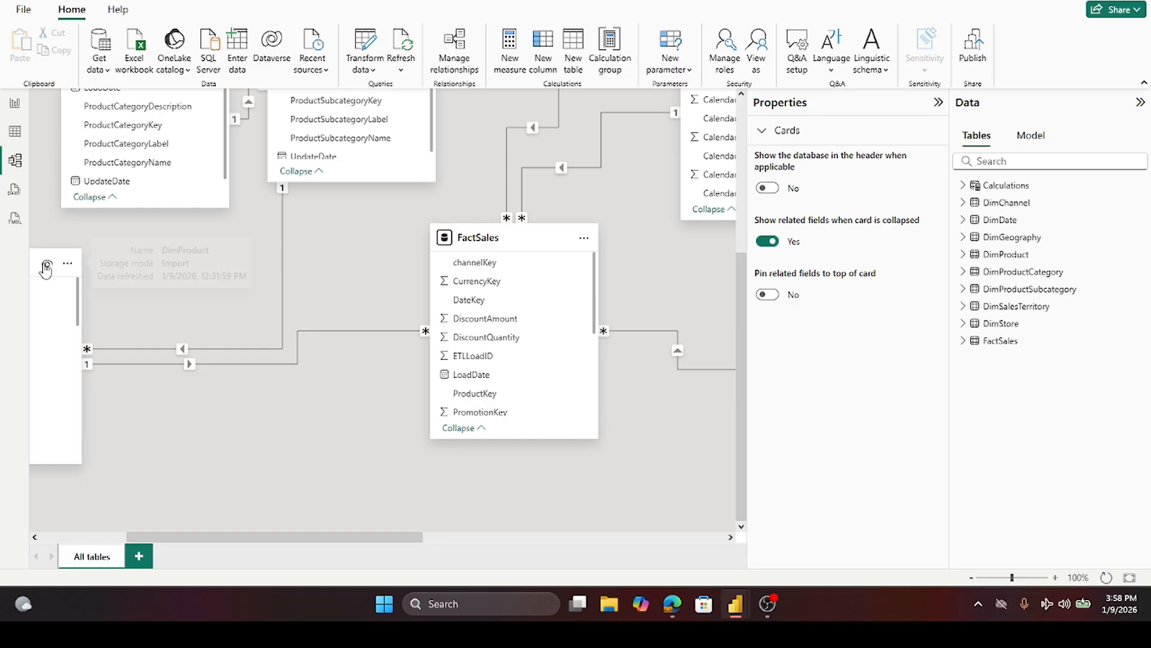
pyautogui.moveTo(38, 259); pyautogui.dragTo(149, 258)
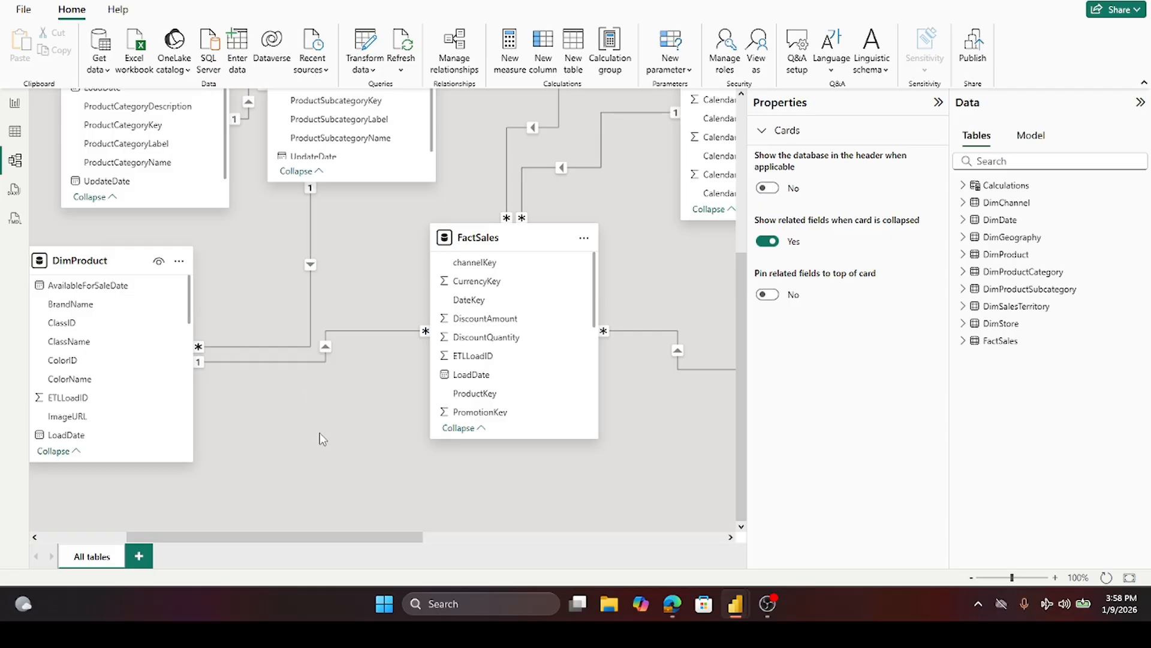
# - Inspect the FactSales–DimProduct and DimProduct–DimProductSubcategory relationships, cancelling each edit dialog
pyautogui.click(283, 362)
pyautogui.doubleClick(283, 364)
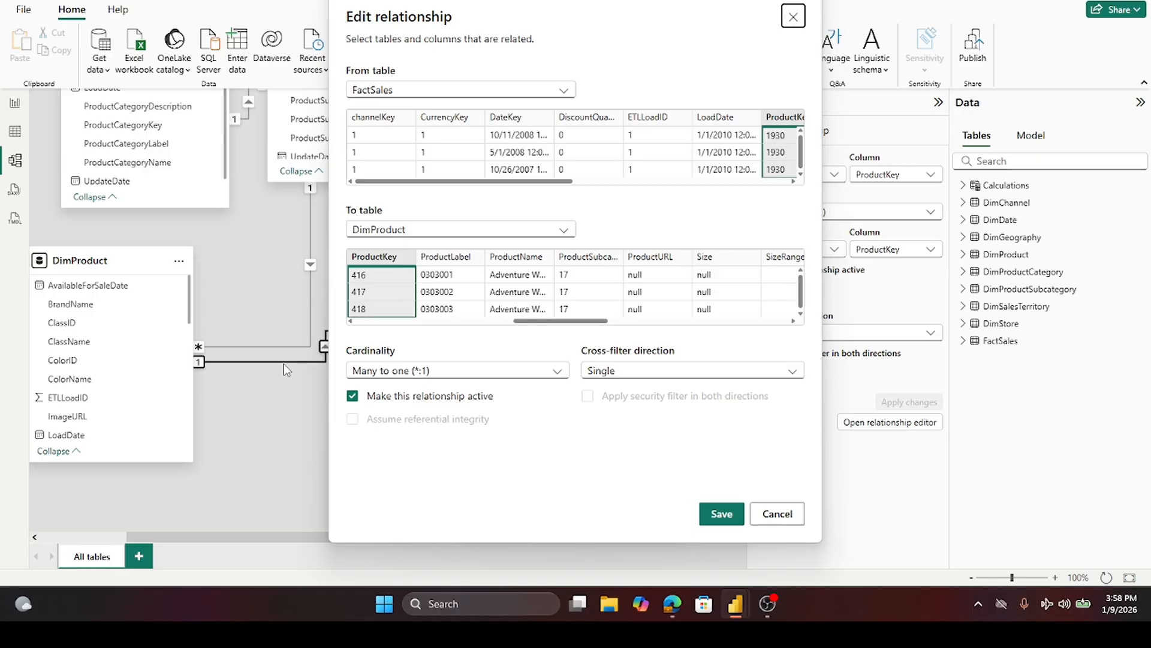
pyautogui.click(776, 513)
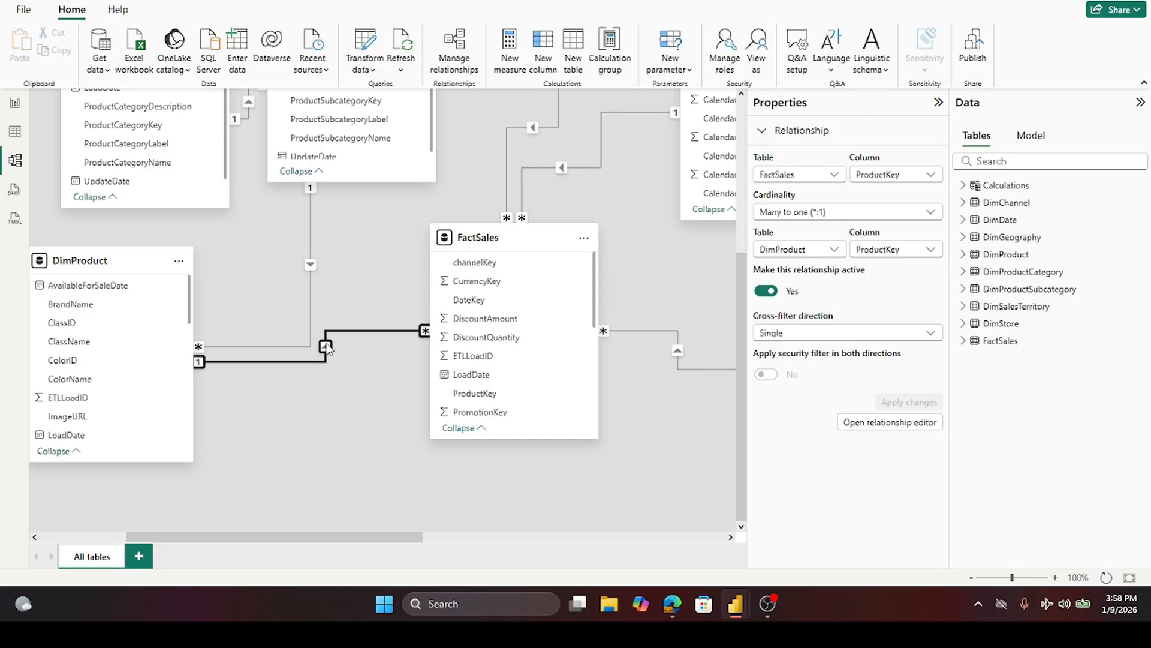
pyautogui.doubleClick(310, 294)
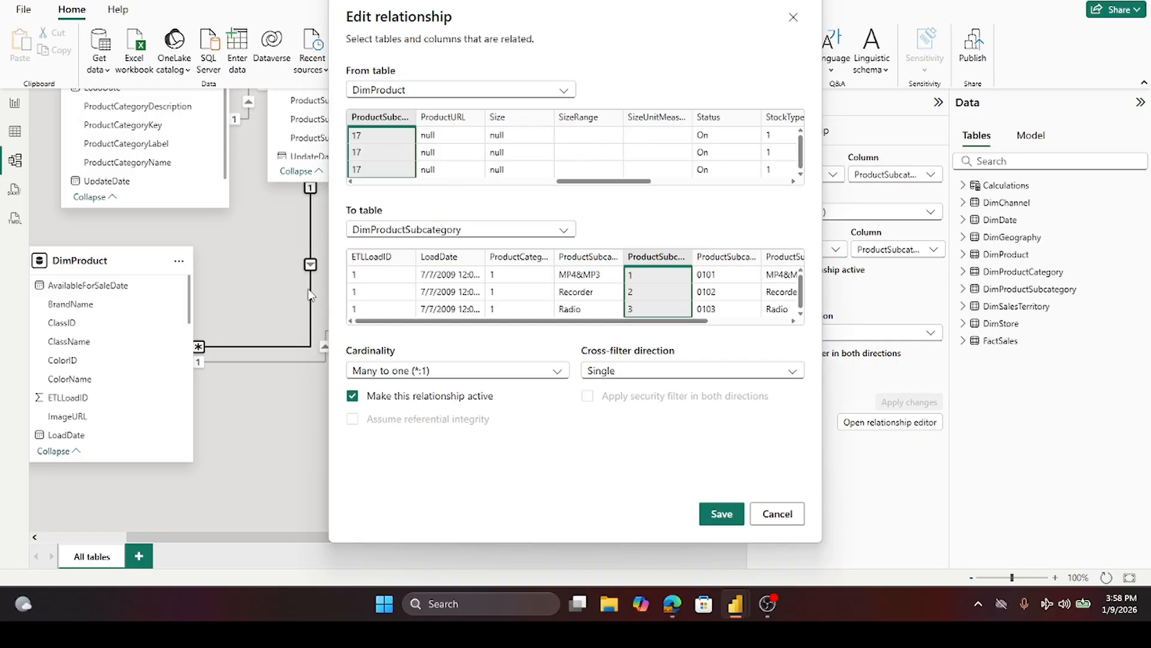
pyautogui.click(785, 514)
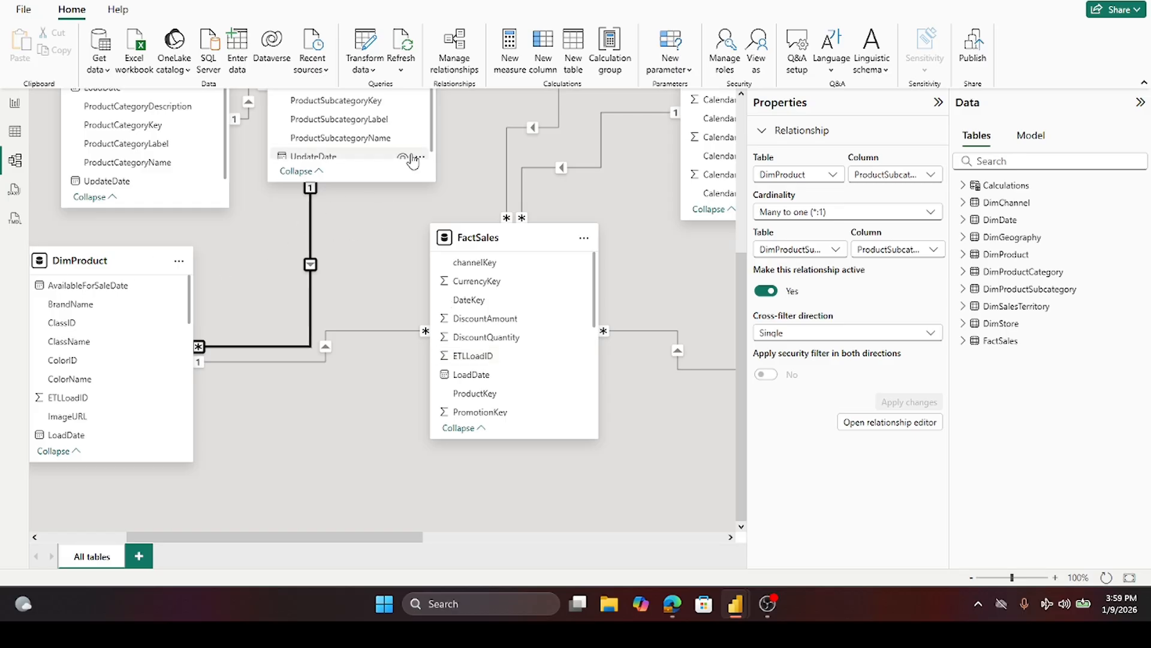
# - Scroll through the model diagram to review the table relationships
pyautogui.scroll(3, 389, 108)
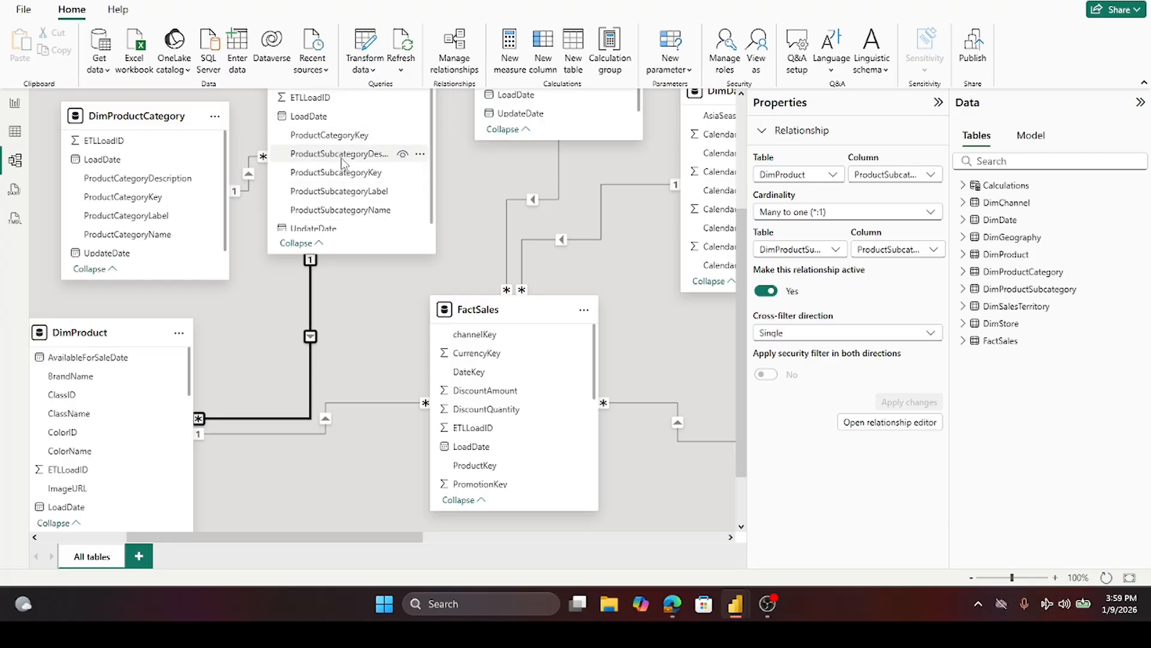
pyautogui.scroll(3, 344, 163)
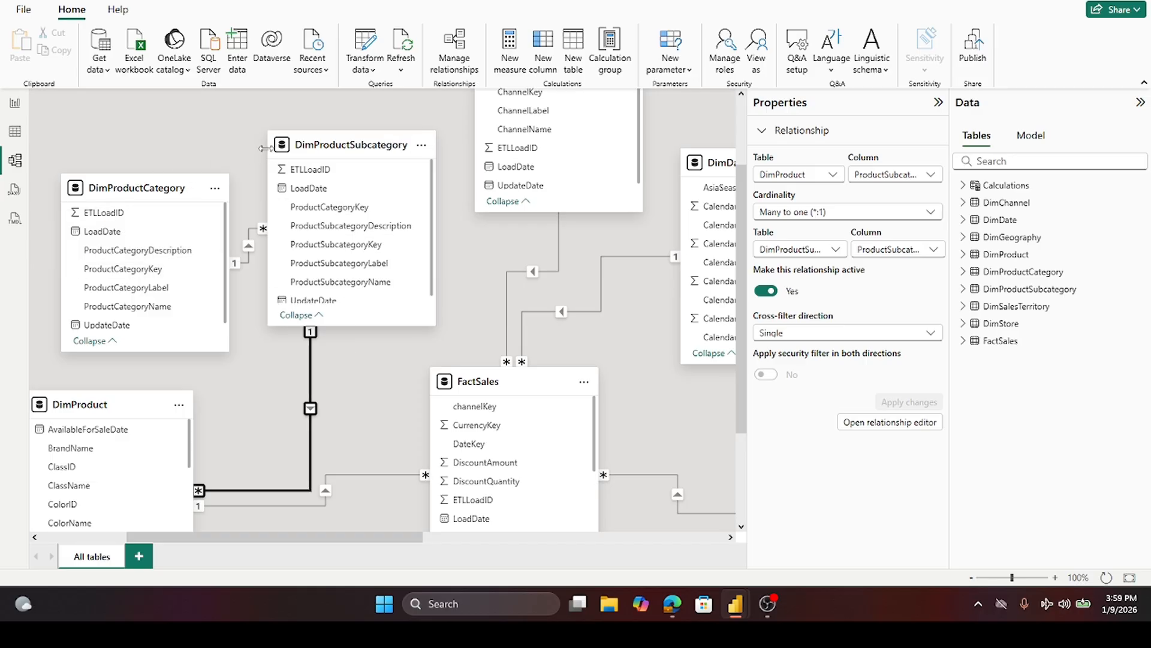
pyautogui.scroll(2, 521, 199)
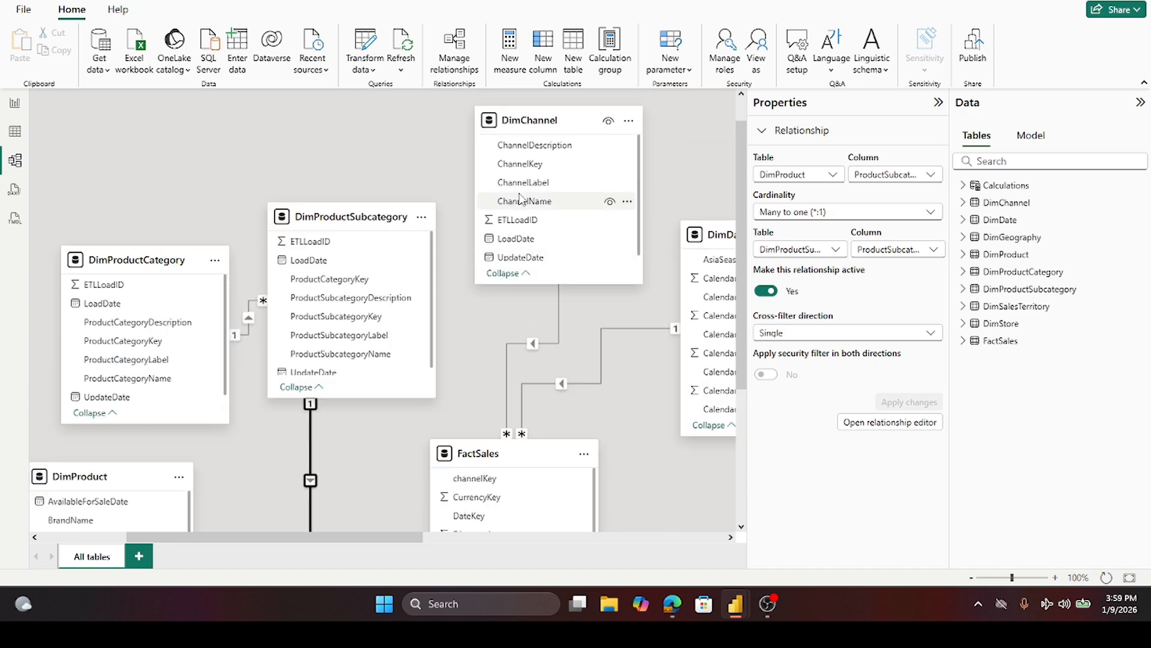
pyautogui.scroll(-4, 521, 198)
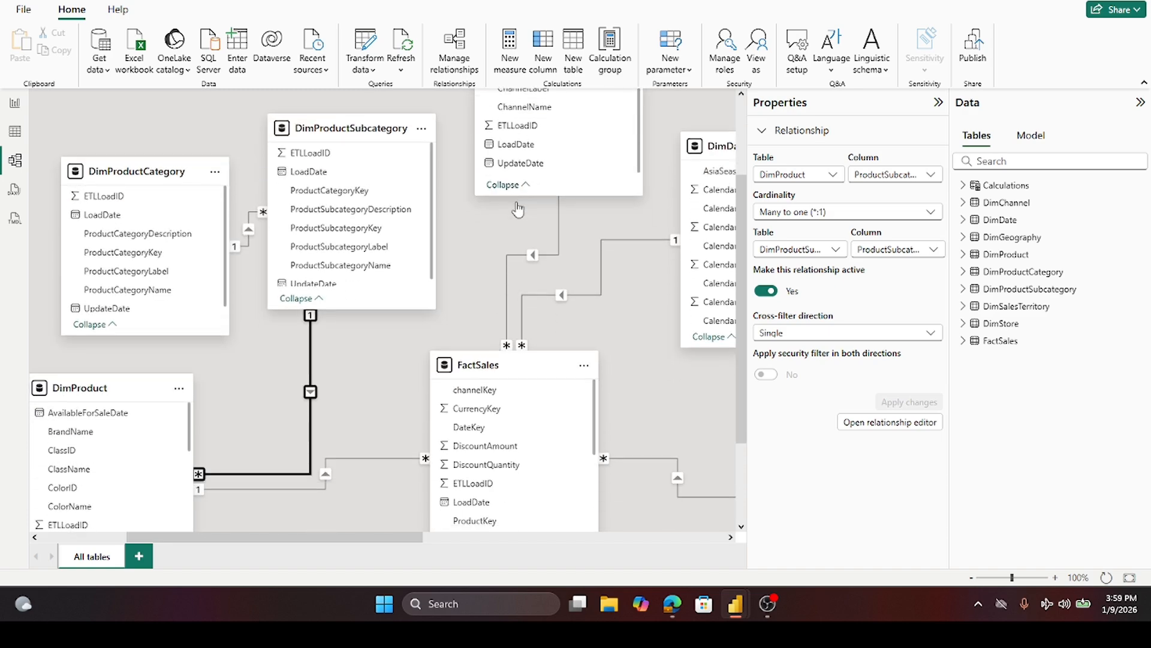
pyautogui.click(730, 537)
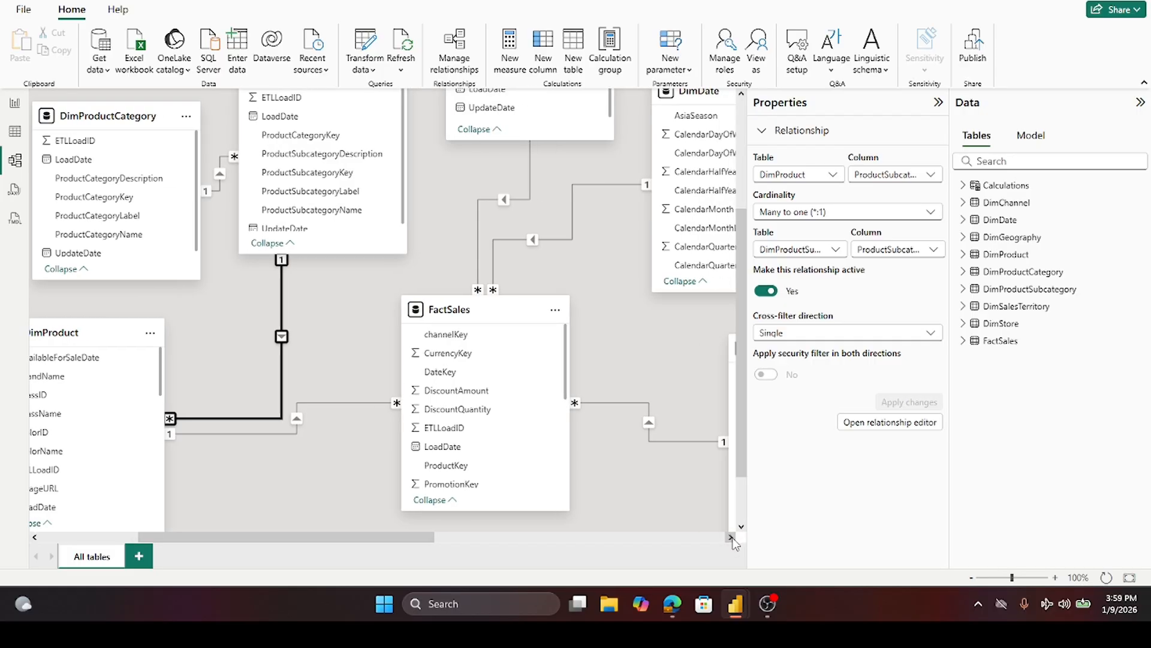
pyautogui.click(730, 537)
pyautogui.click(731, 537)
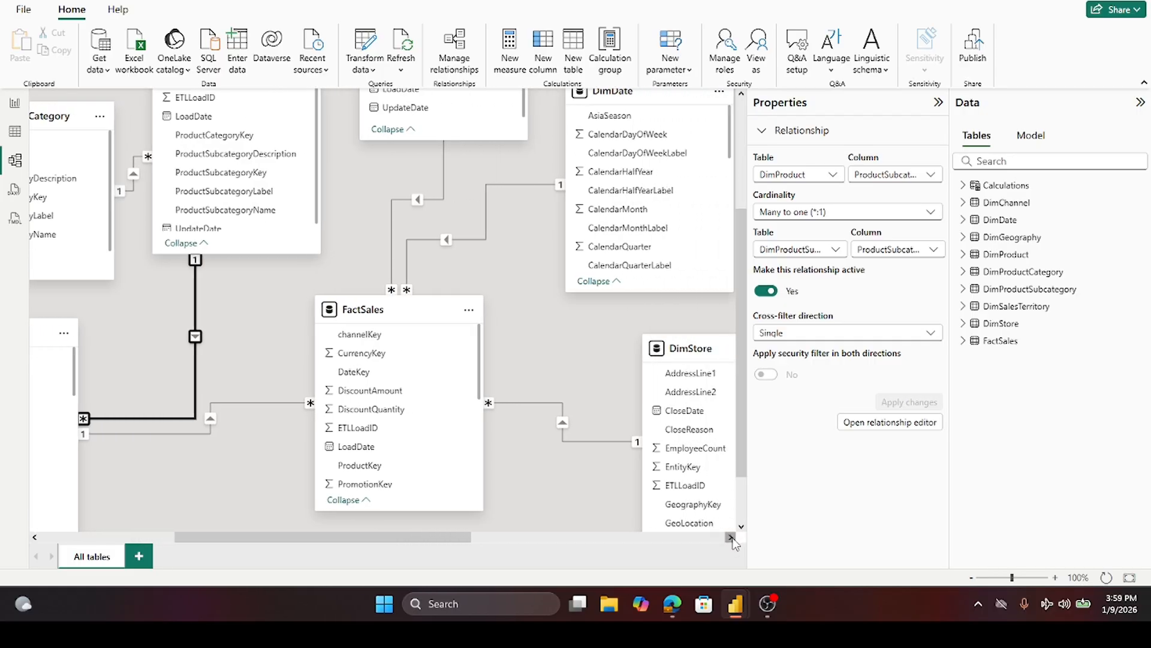
pyautogui.scroll(-1, 525, 480)
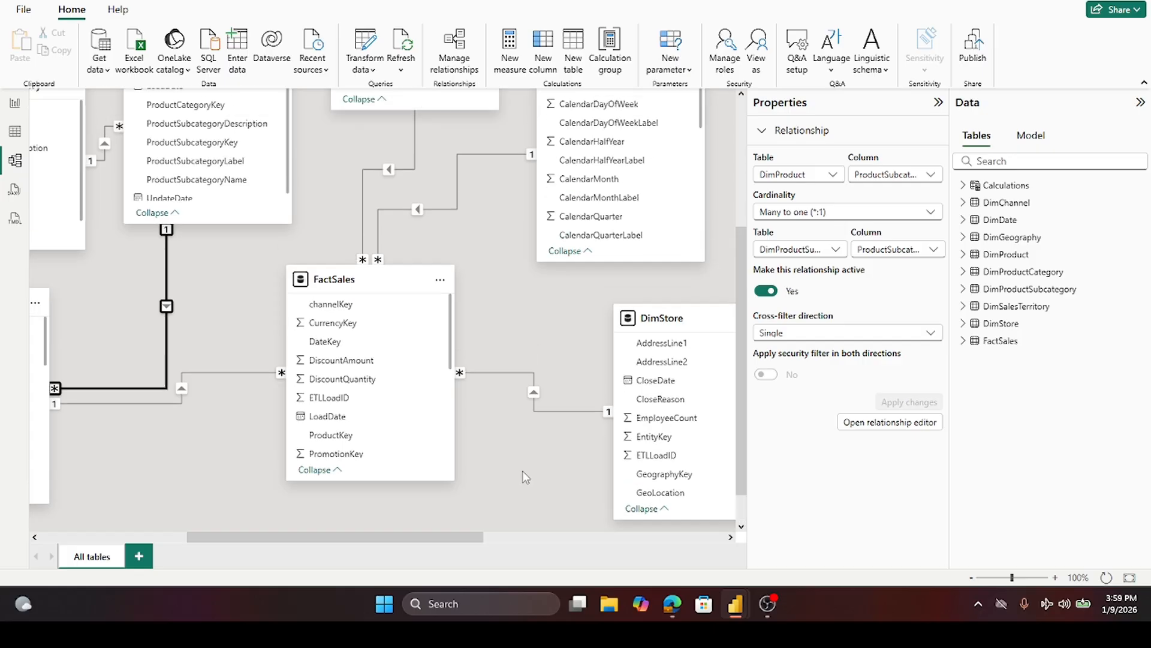
# - Copy the fiscal year slicer from the Sales Report page and paste it onto the Sales by Country page without syncing
pyautogui.scroll(2, 524, 474)
pyautogui.click(16, 106)
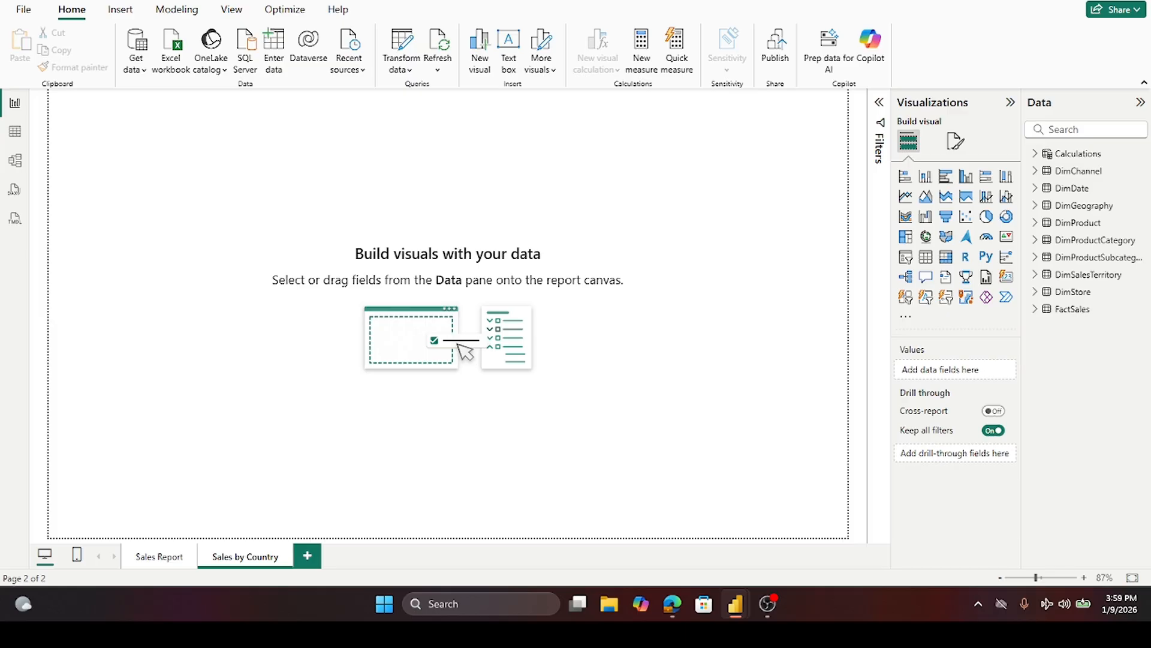
pyautogui.click(153, 560)
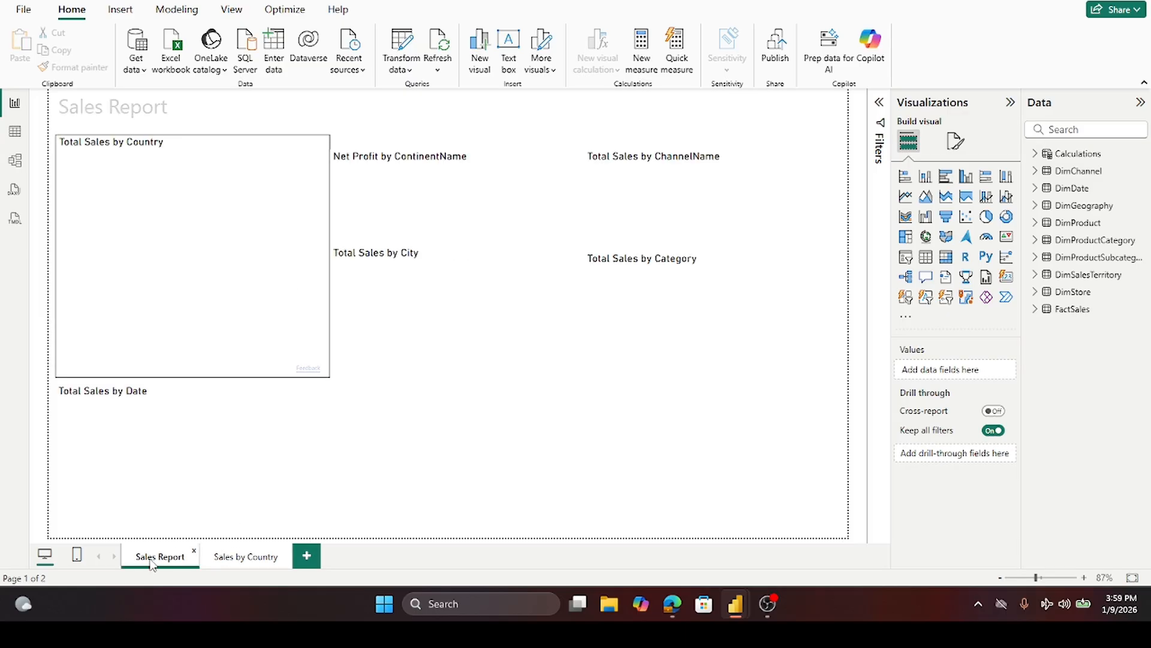
pyautogui.click(453, 122)
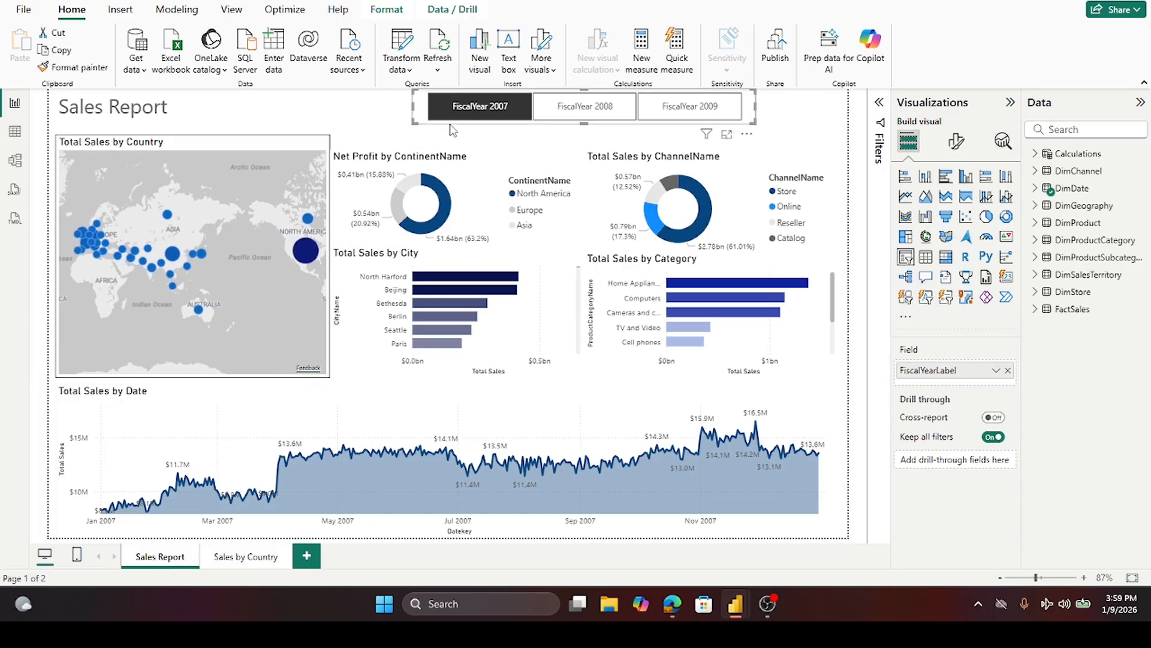
pyautogui.click(245, 559)
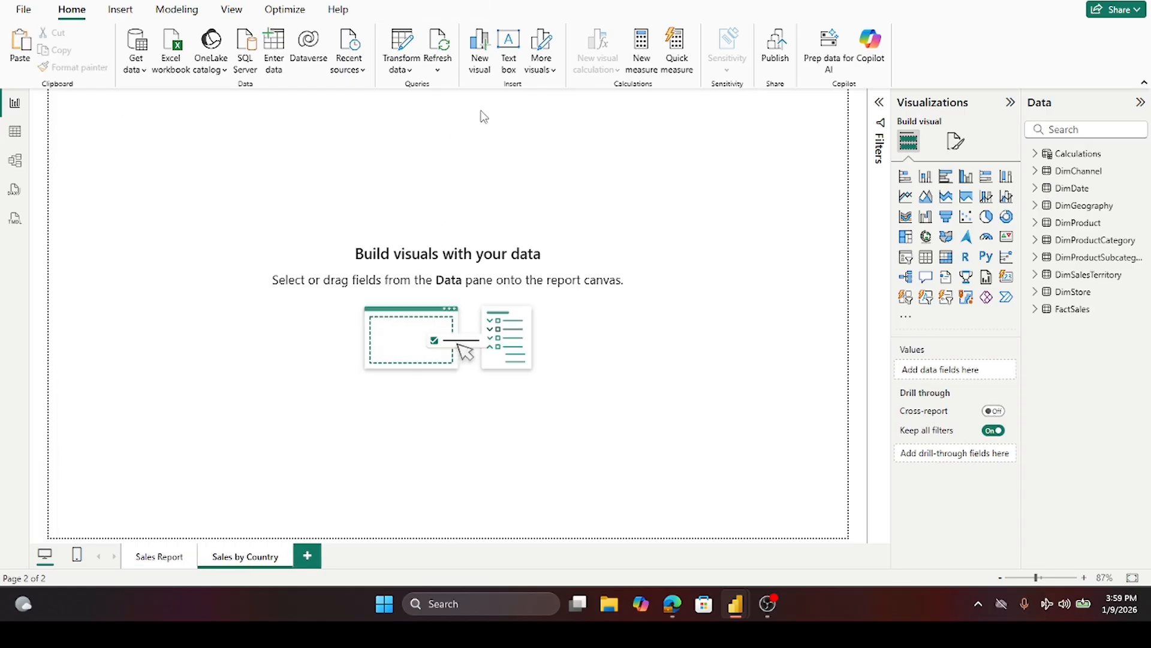
pyautogui.hotkey('ctrl', 'v')
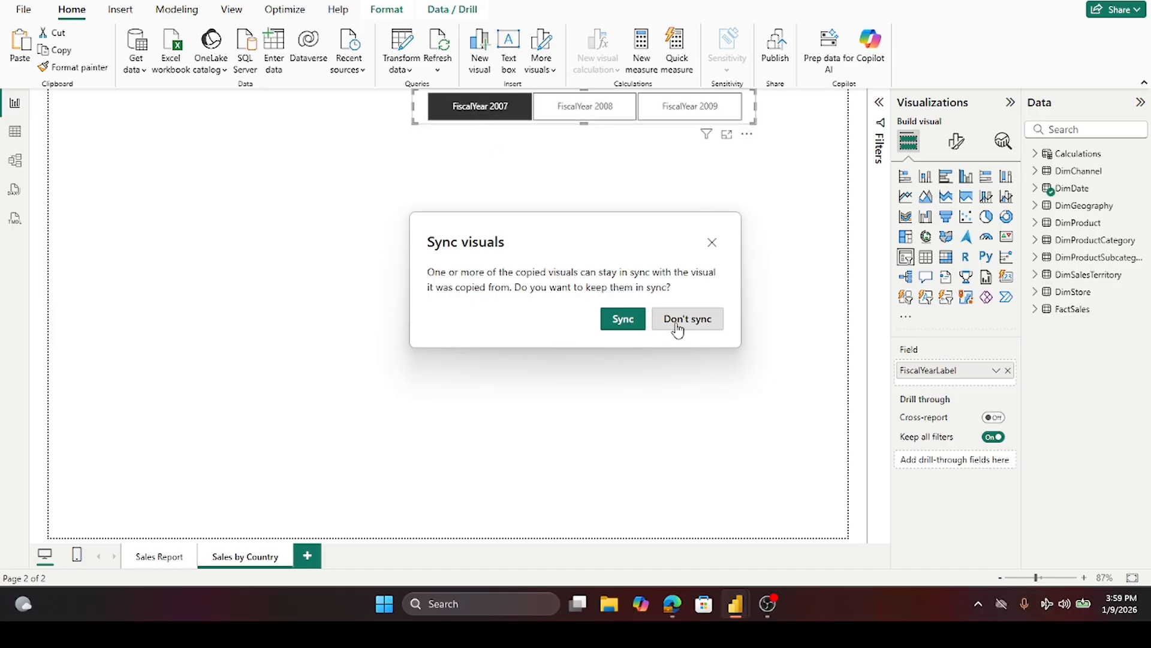
pyautogui.click(678, 327)
# - Copy the Sales Report title text box and paste it onto the Sales by Country page
pyautogui.click(258, 130)
pyautogui.click(144, 559)
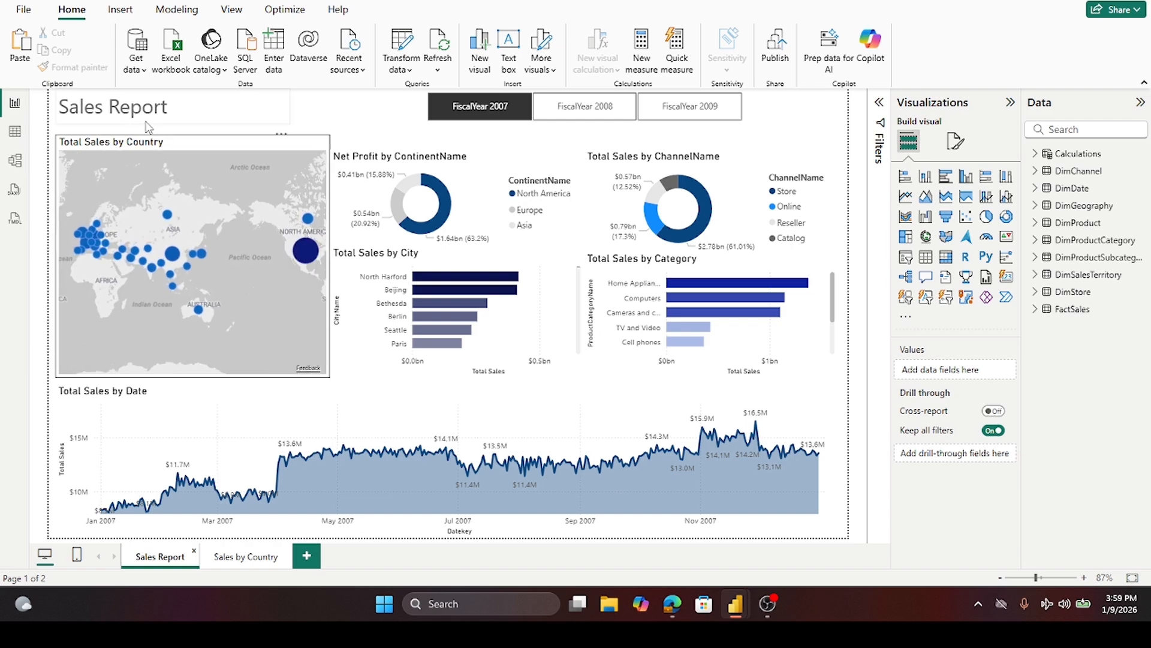
pyautogui.click(145, 123)
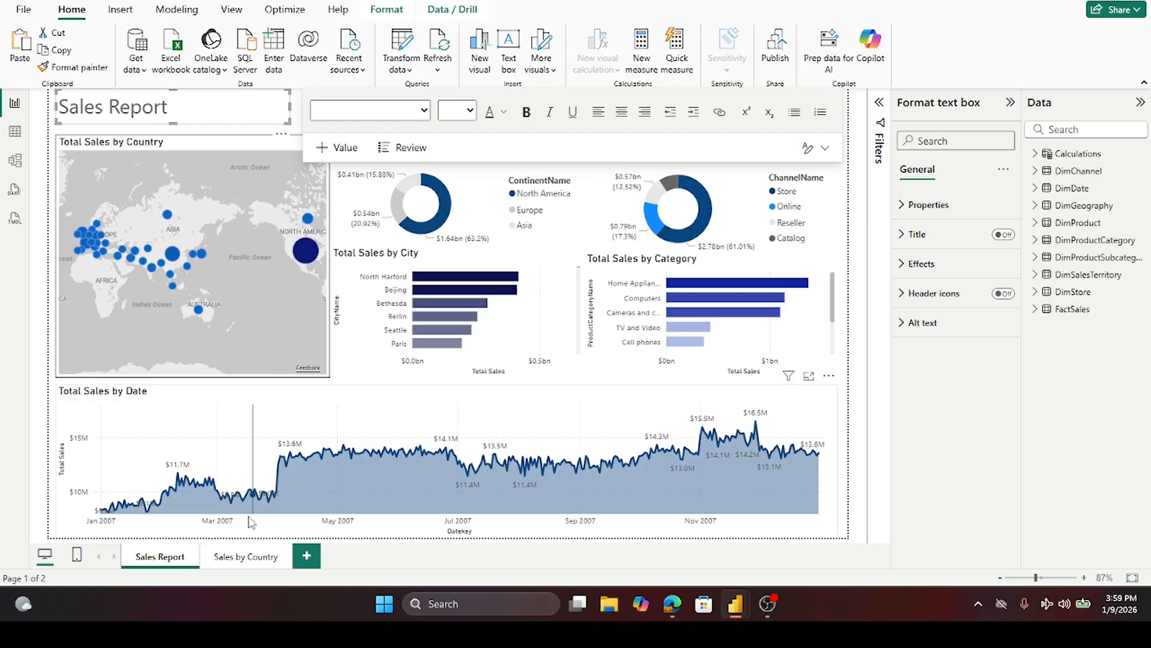
pyautogui.click(243, 558)
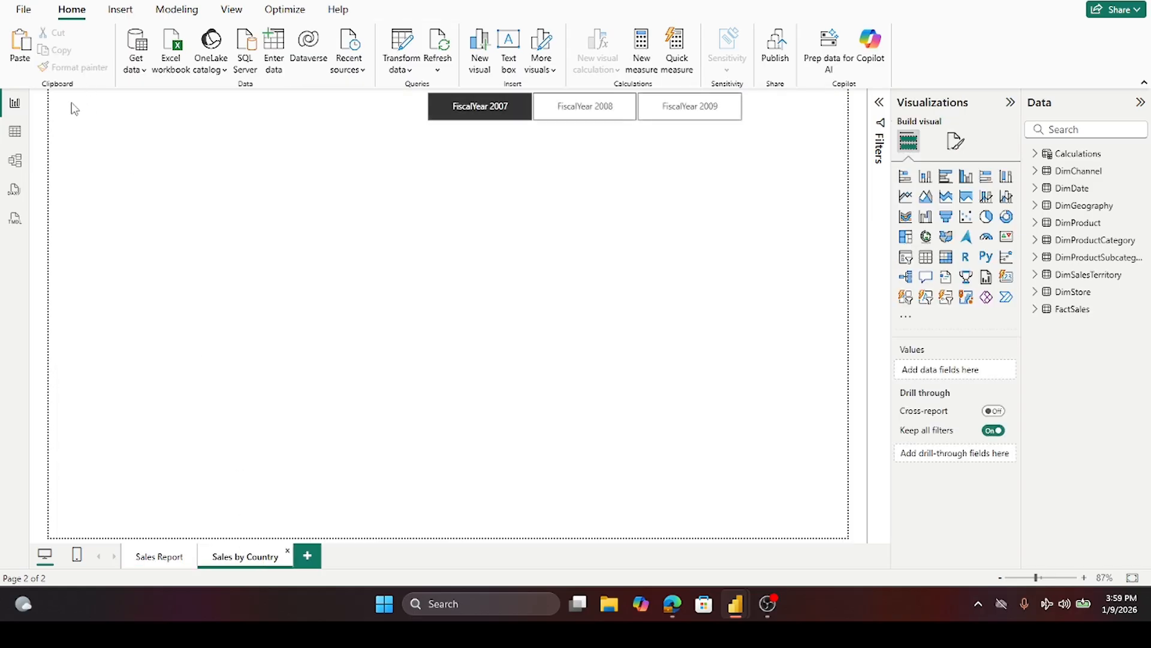
pyautogui.hotkey('ctrl', 'v')
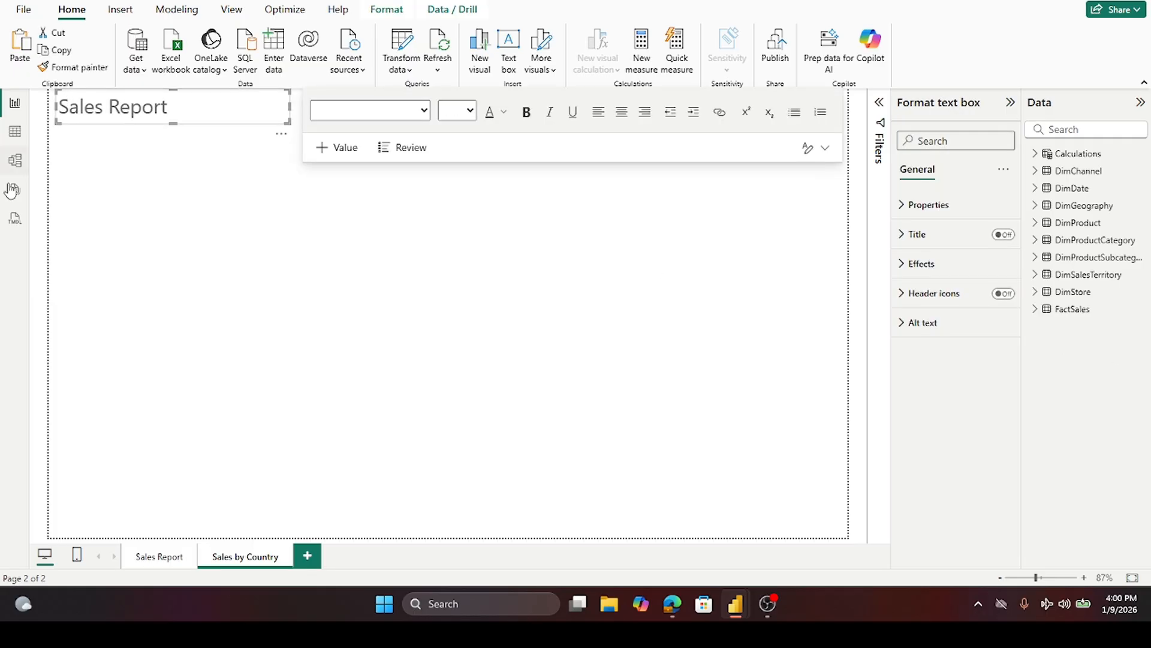
# - Change the pasted title text to "Sales by Country"
pyautogui.tripleClick(109, 109)
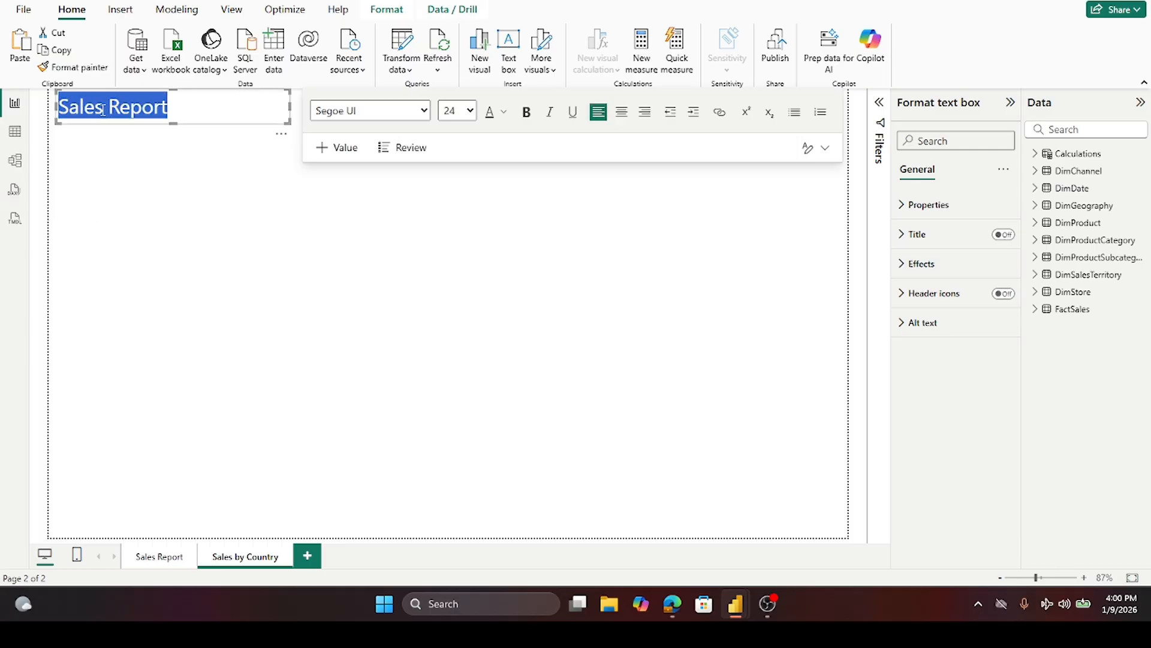
pyautogui.write('Sales')
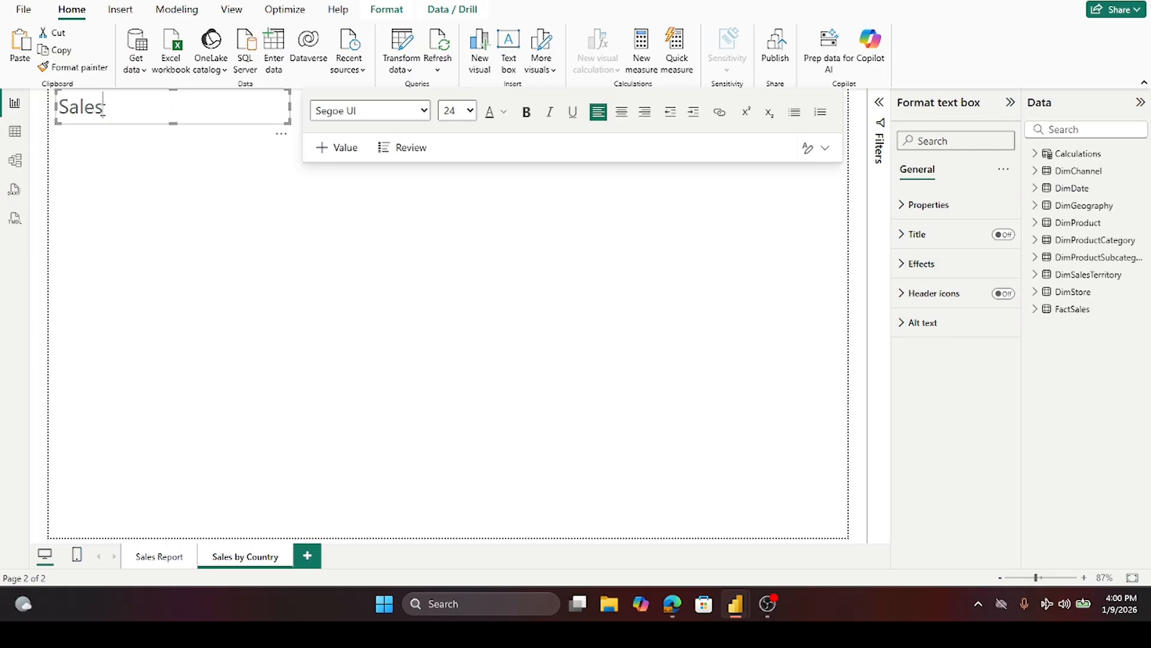
pyautogui.write(' by Country')
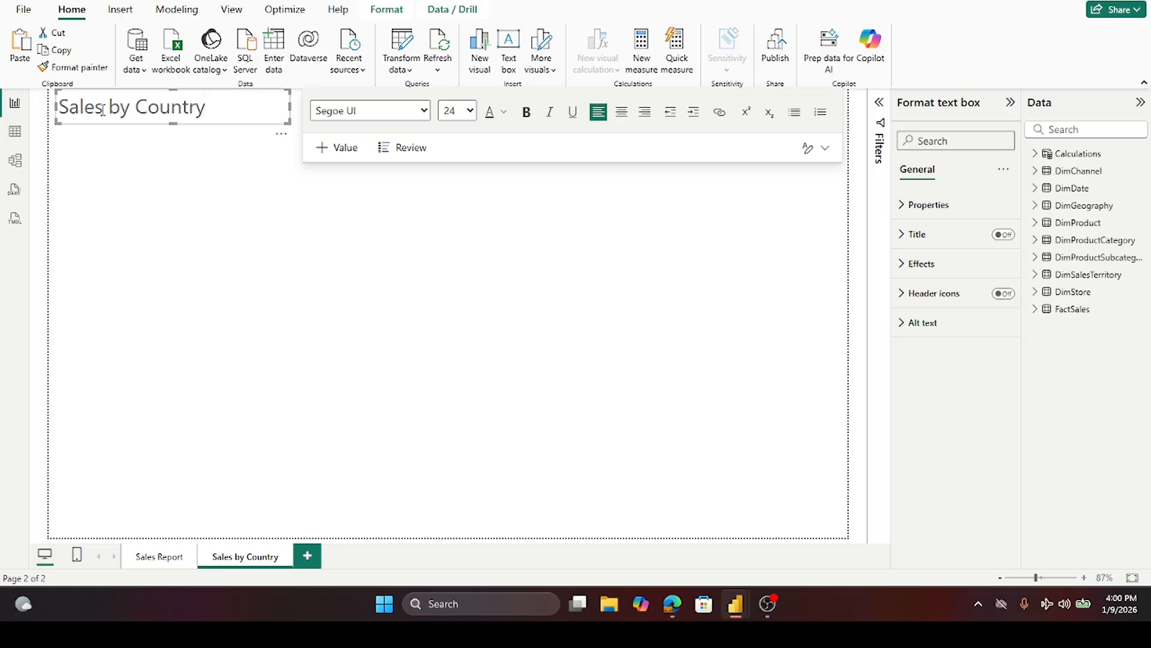
pyautogui.click(219, 313)
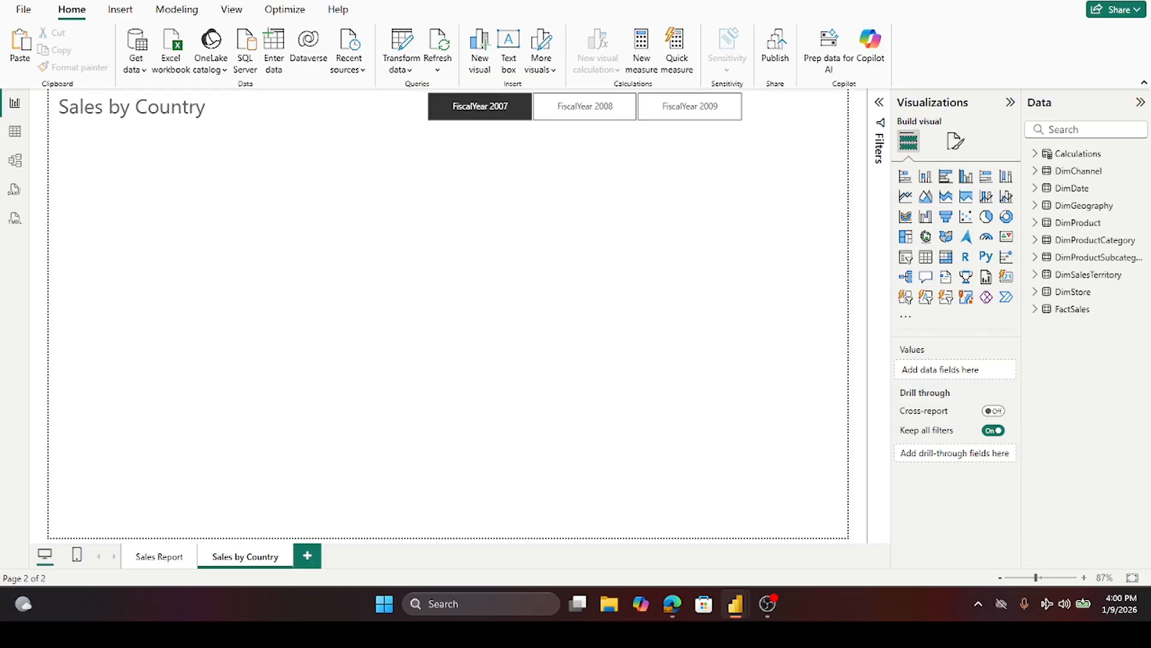
# - Add a small card visual below the page title and show the Quantity Sold measure in it
pyautogui.click(907, 318)
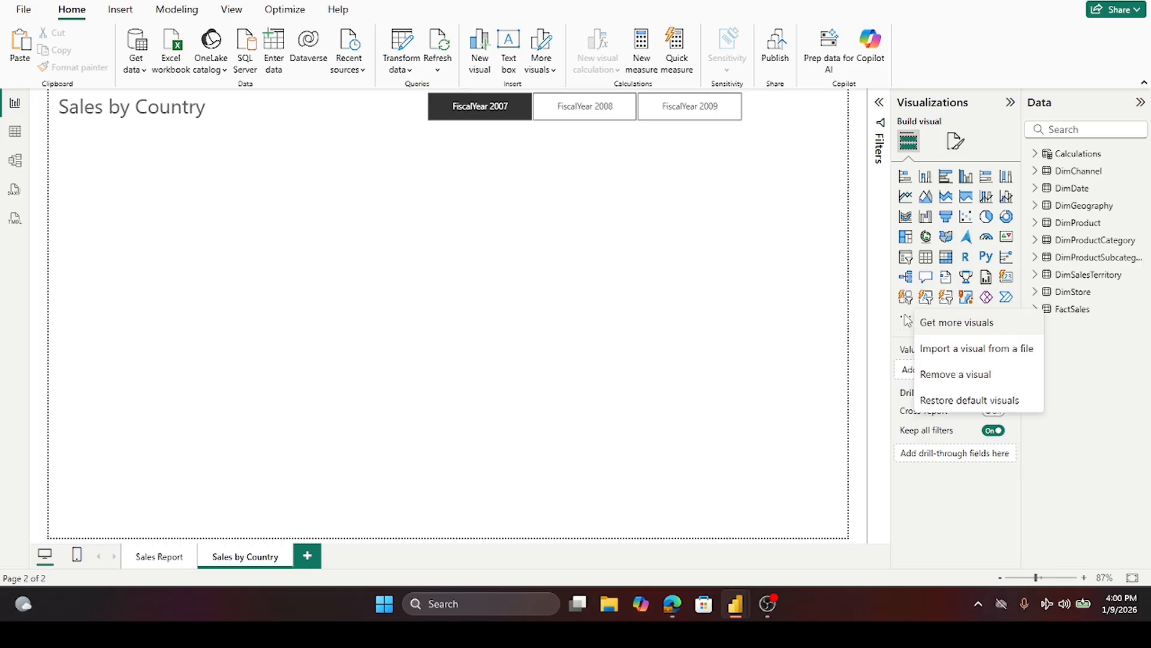
pyautogui.click(1118, 407)
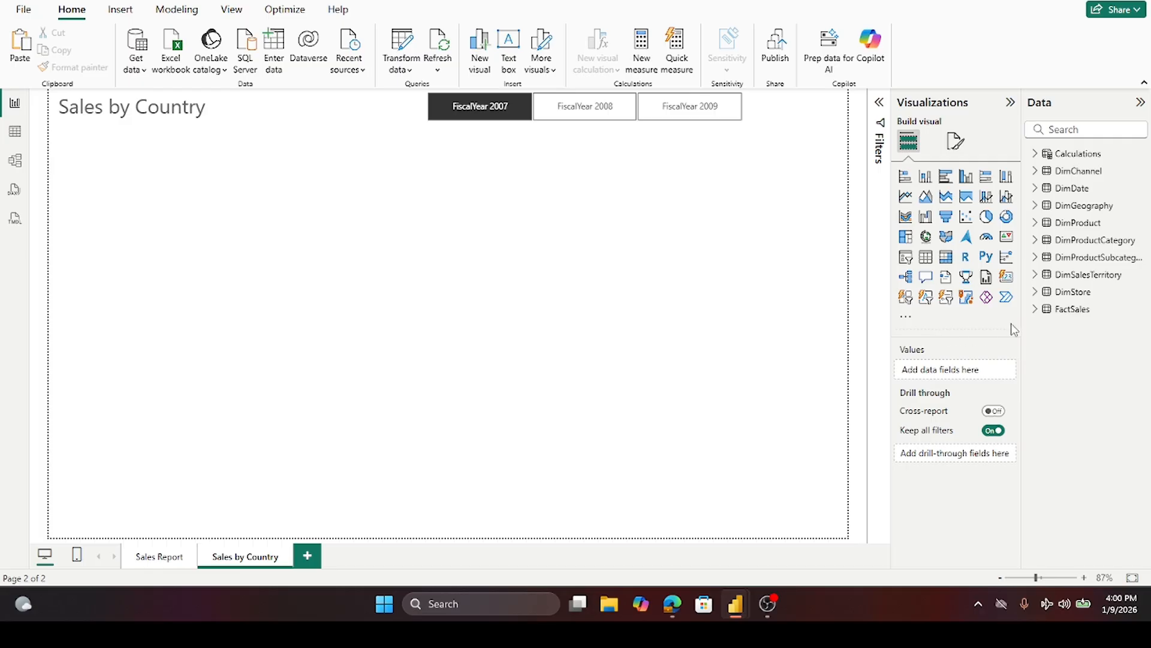
pyautogui.click(1007, 278)
pyautogui.moveTo(157, 217); pyautogui.dragTo(255, 170)
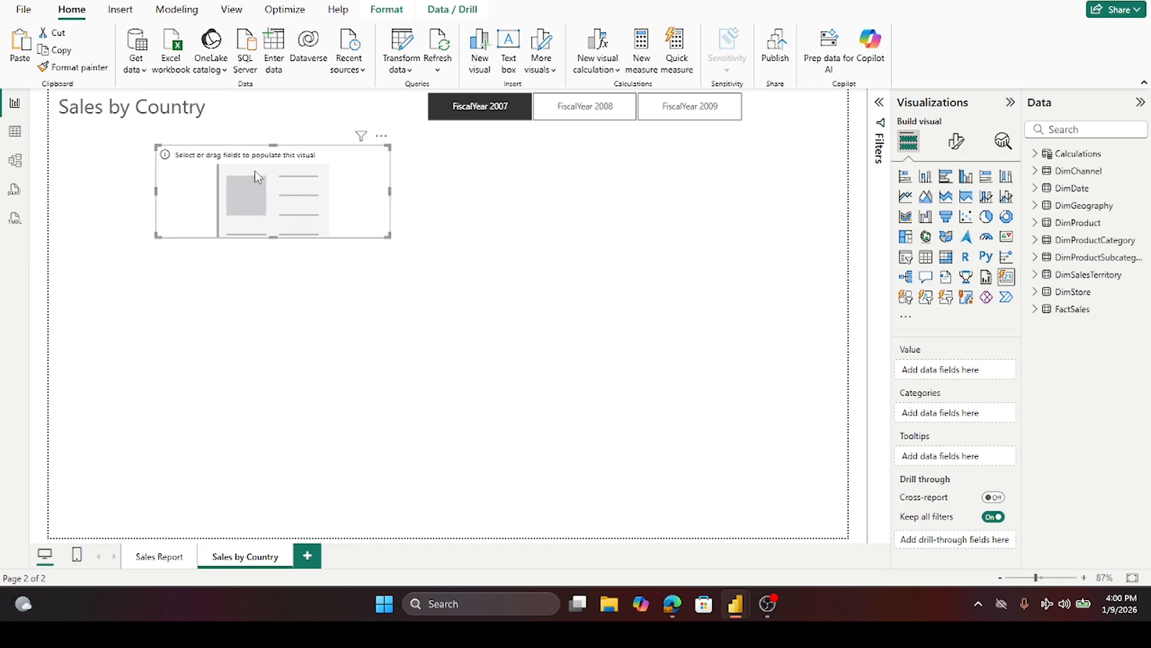
pyautogui.moveTo(156, 191); pyautogui.dragTo(264, 192)
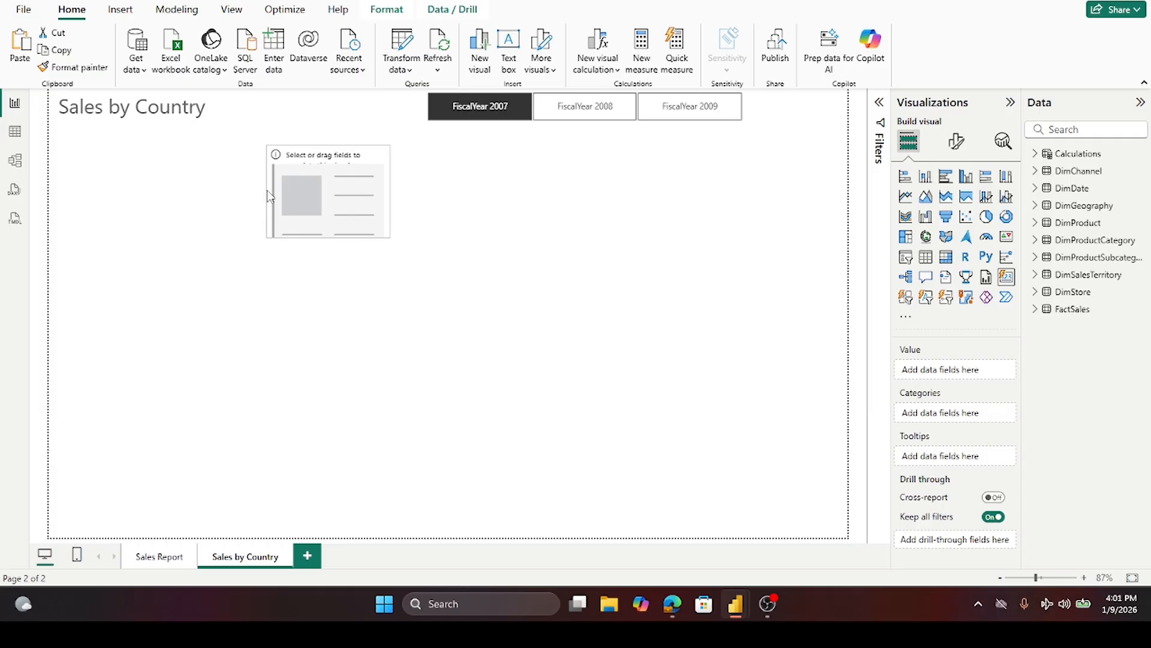
pyautogui.moveTo(341, 187); pyautogui.dragTo(260, 186)
pyautogui.moveTo(250, 235); pyautogui.dragTo(227, 163)
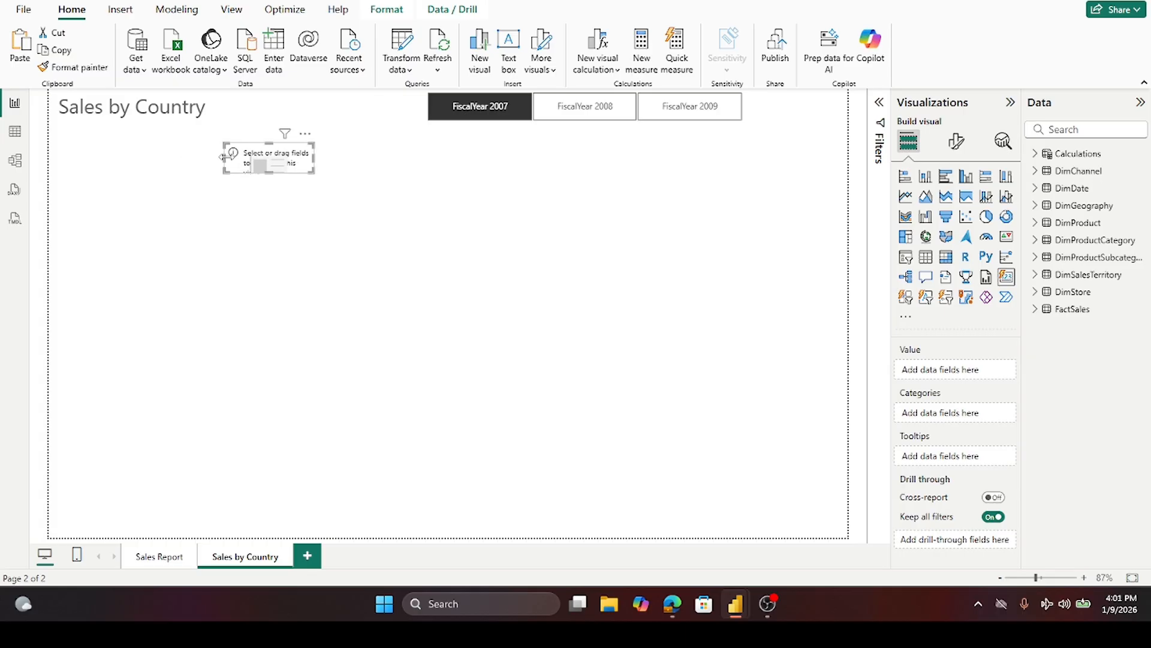
pyautogui.click(1048, 157)
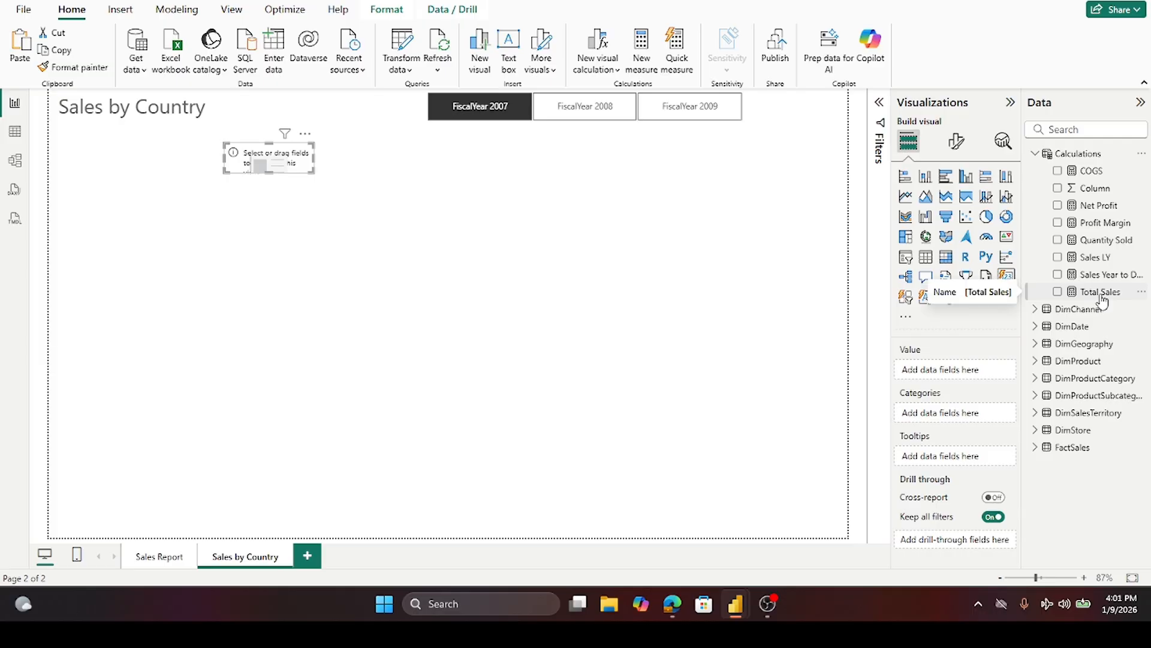
pyautogui.click(1058, 240)
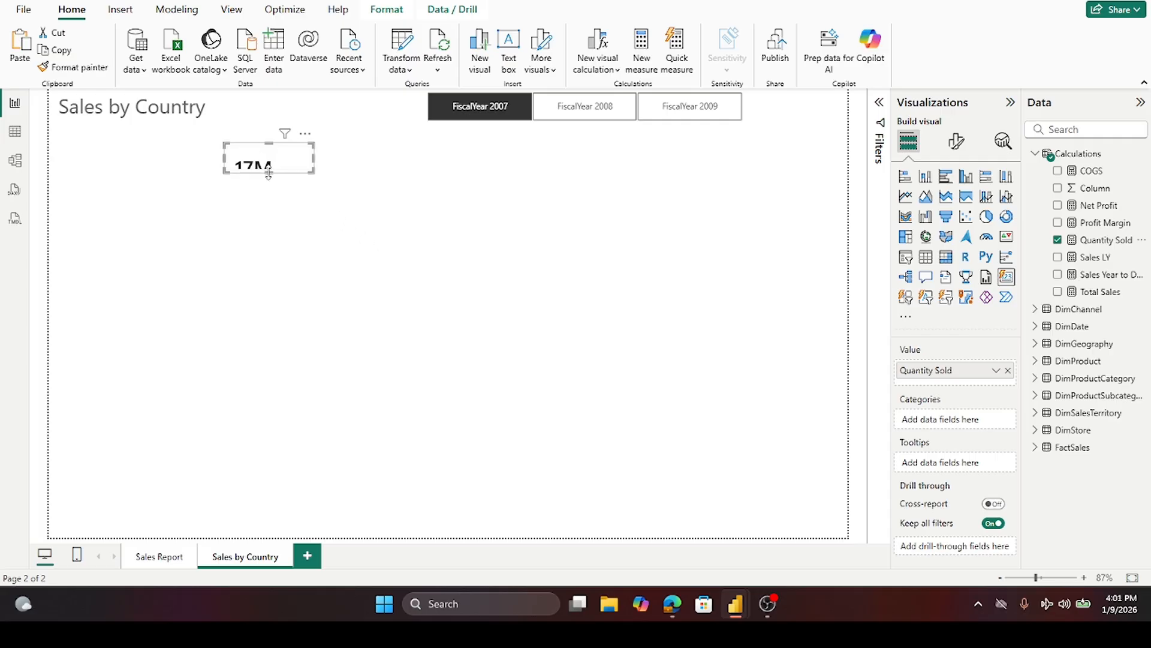
# - Set the card's callout value font size to 20
pyautogui.click(957, 142)
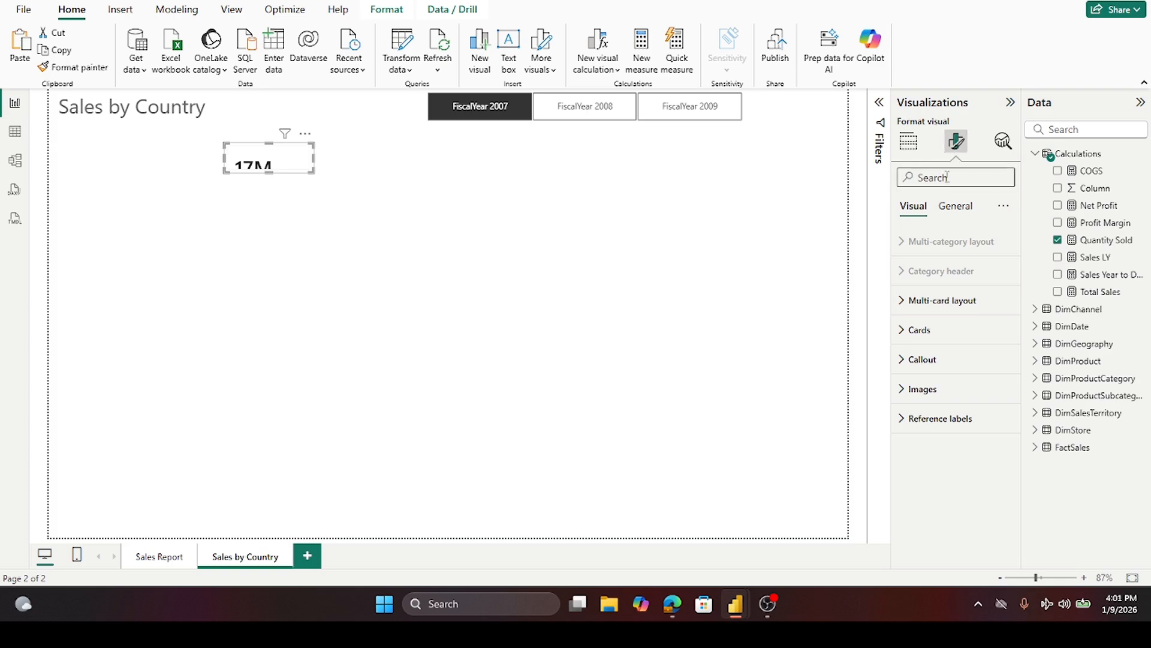
pyautogui.click(953, 210)
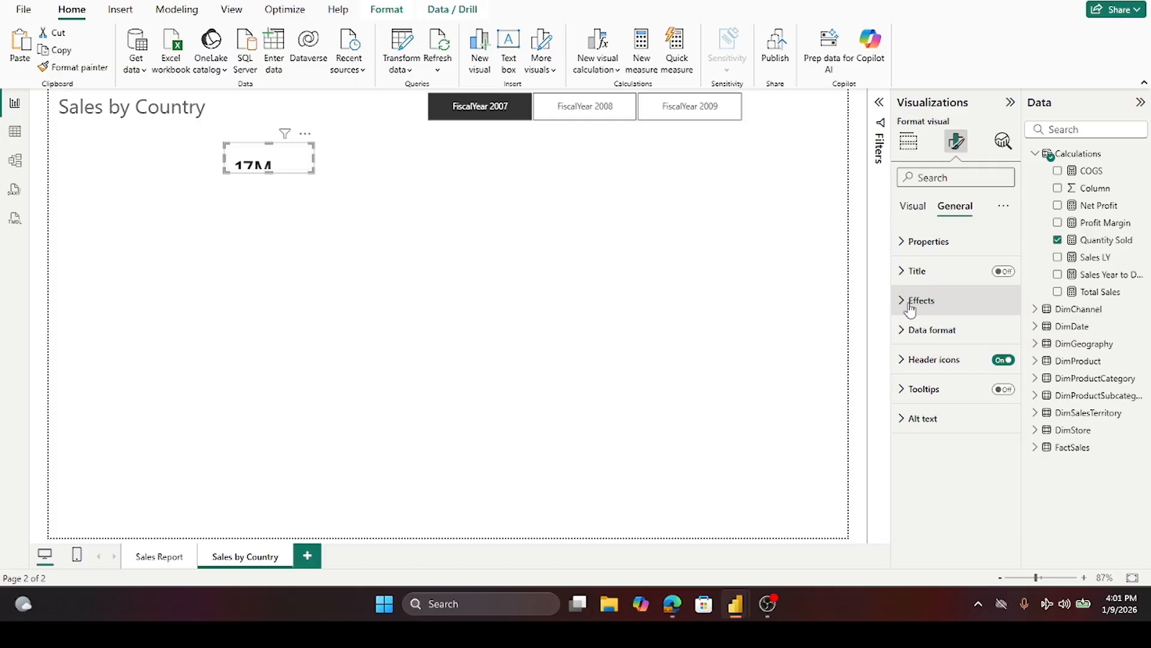
pyautogui.click(912, 207)
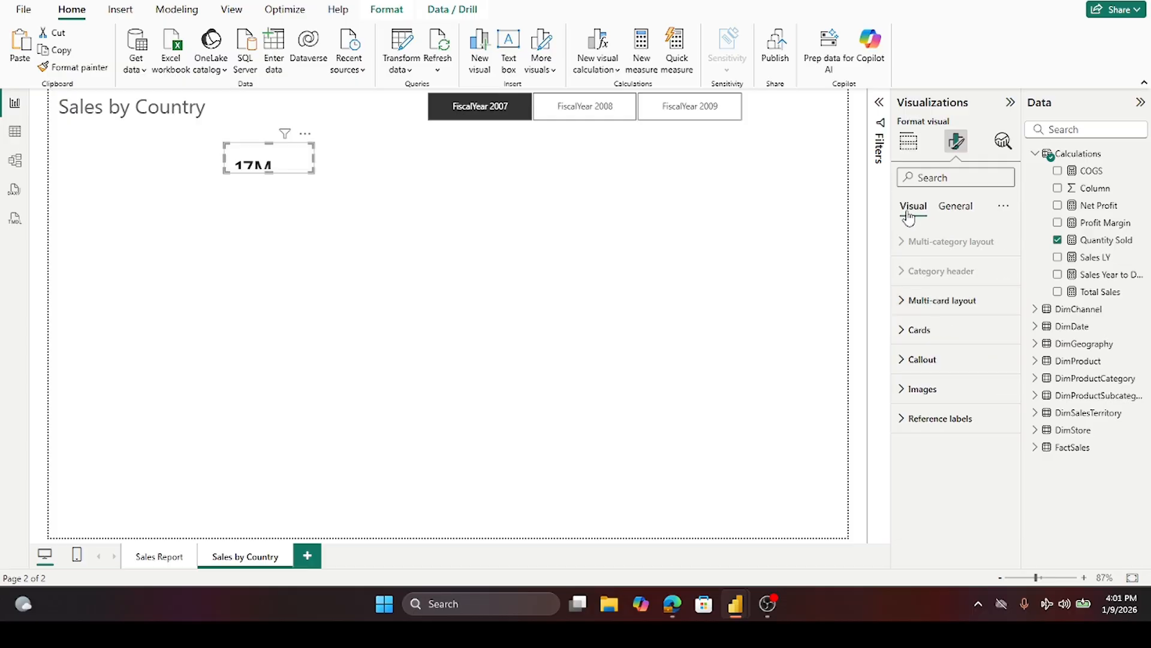
pyautogui.click(902, 329)
pyautogui.scroll(-3, 971, 382)
pyautogui.scroll(-4, 972, 381)
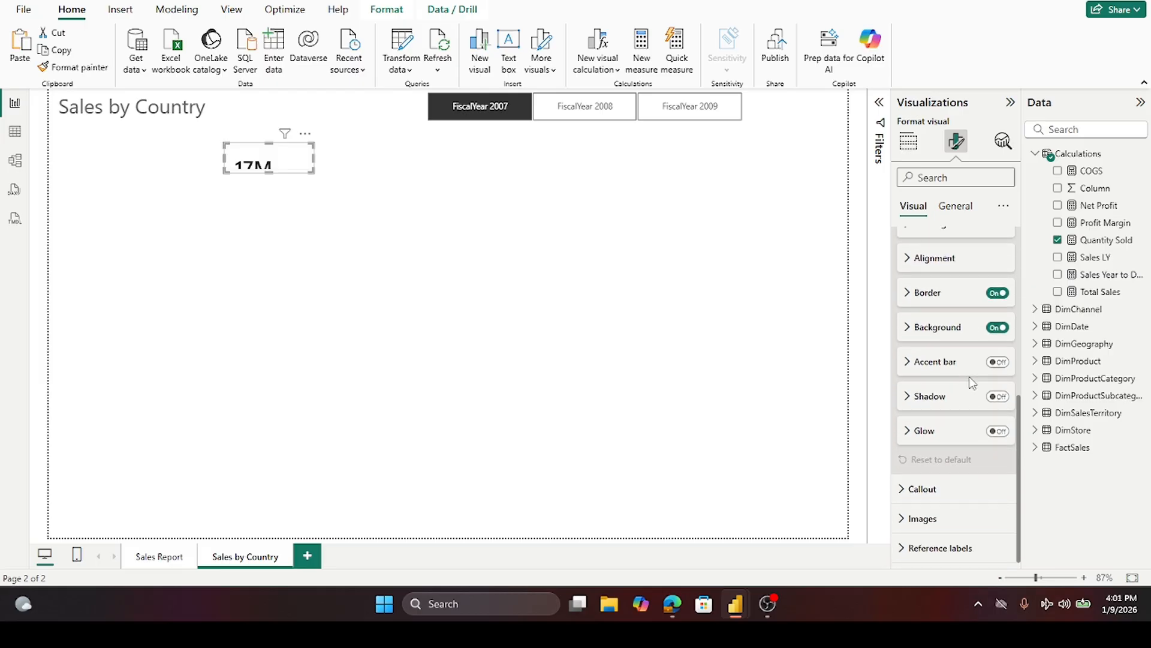
pyautogui.scroll(7, 973, 382)
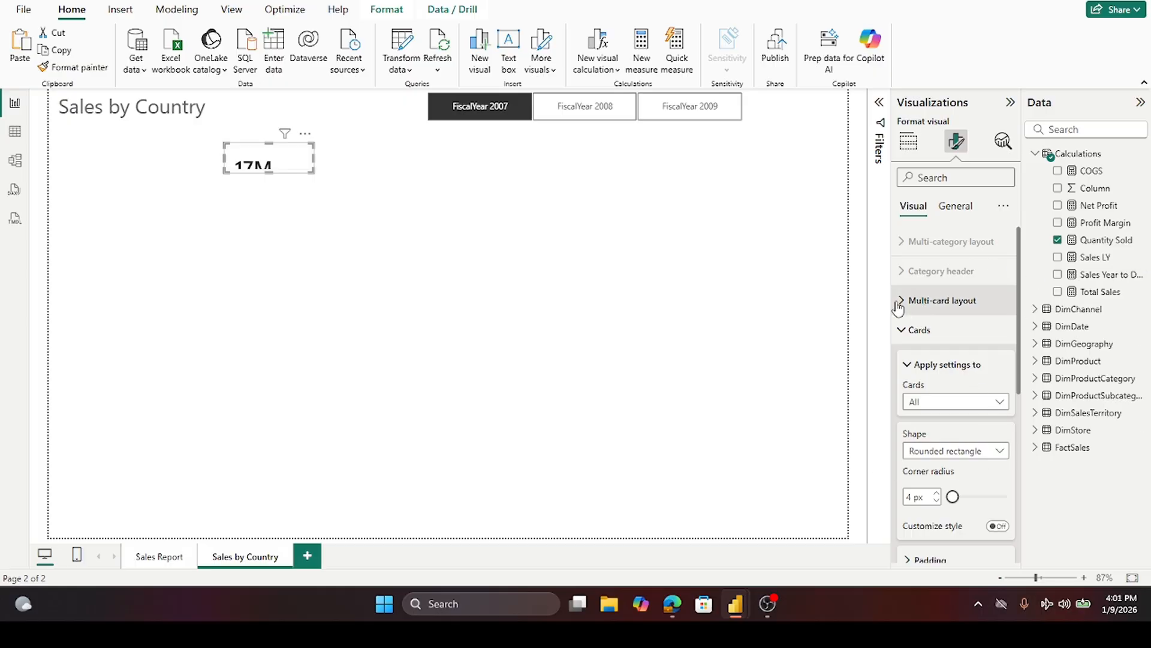
pyautogui.click(905, 331)
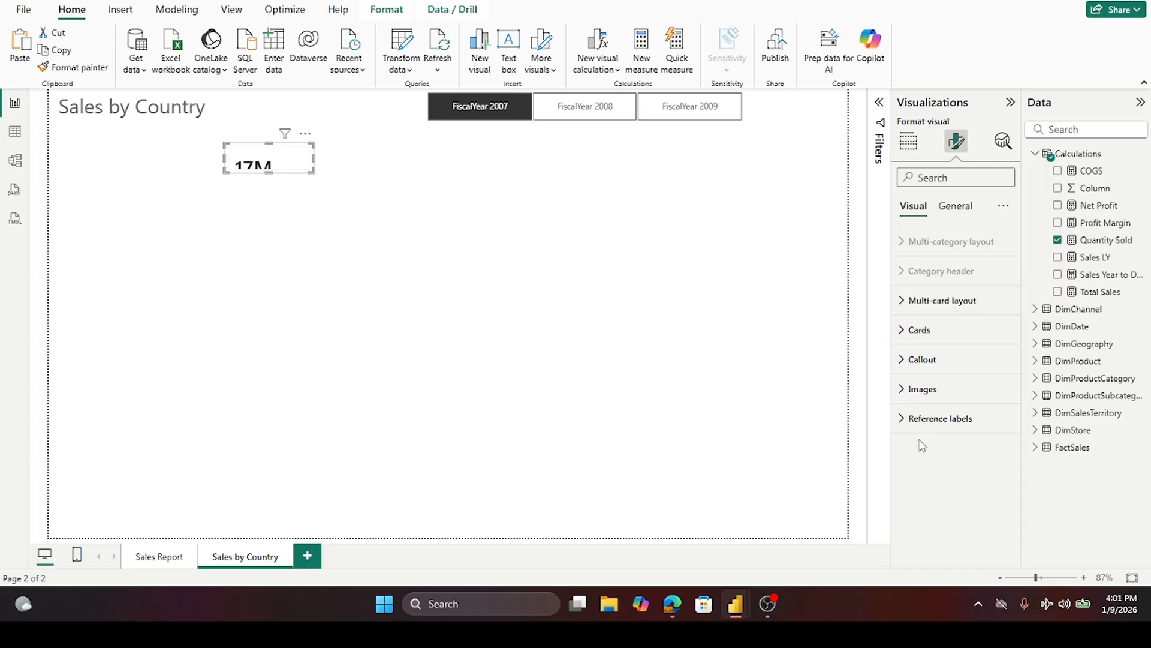
pyautogui.click(902, 363)
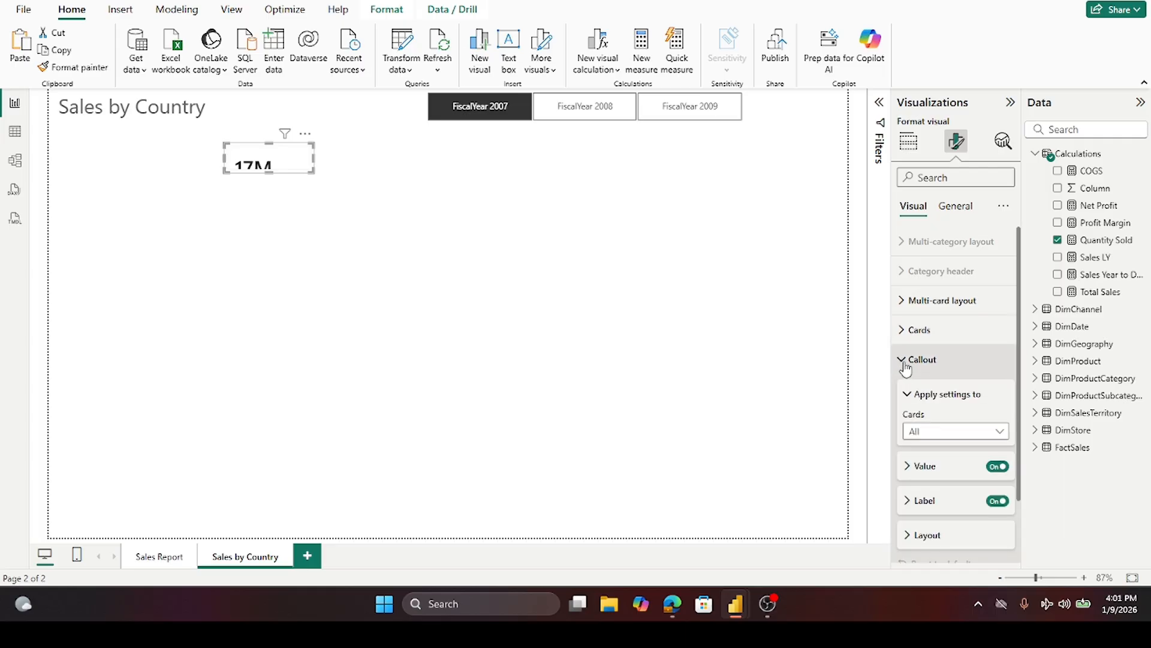
pyautogui.scroll(-2, 928, 388)
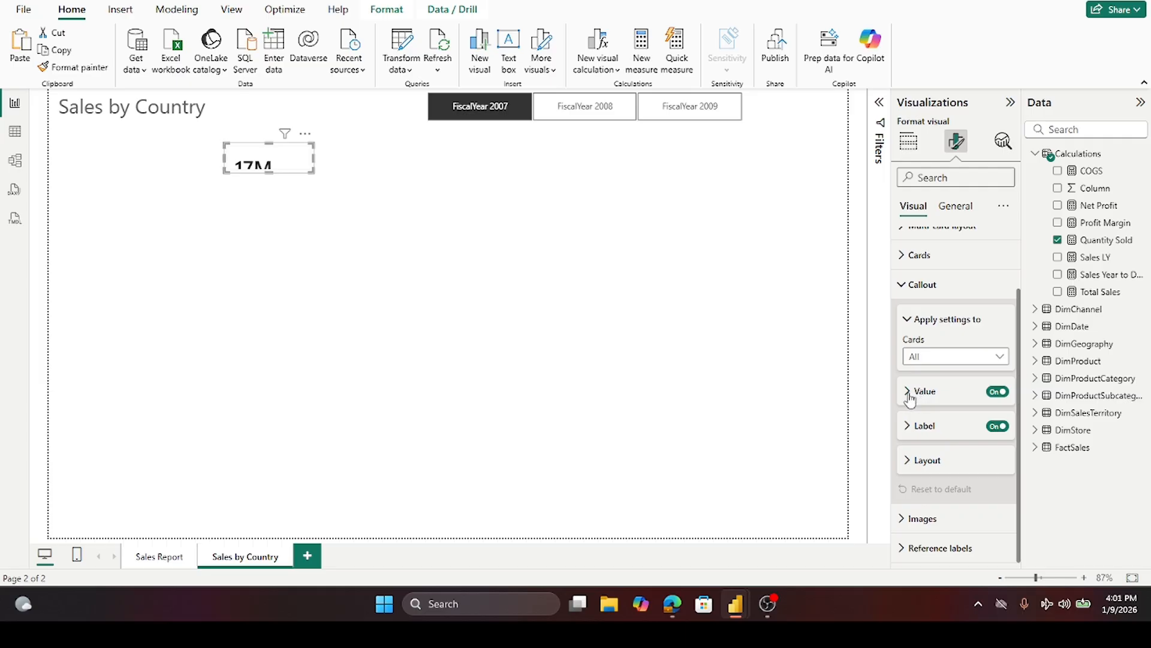
pyautogui.click(909, 396)
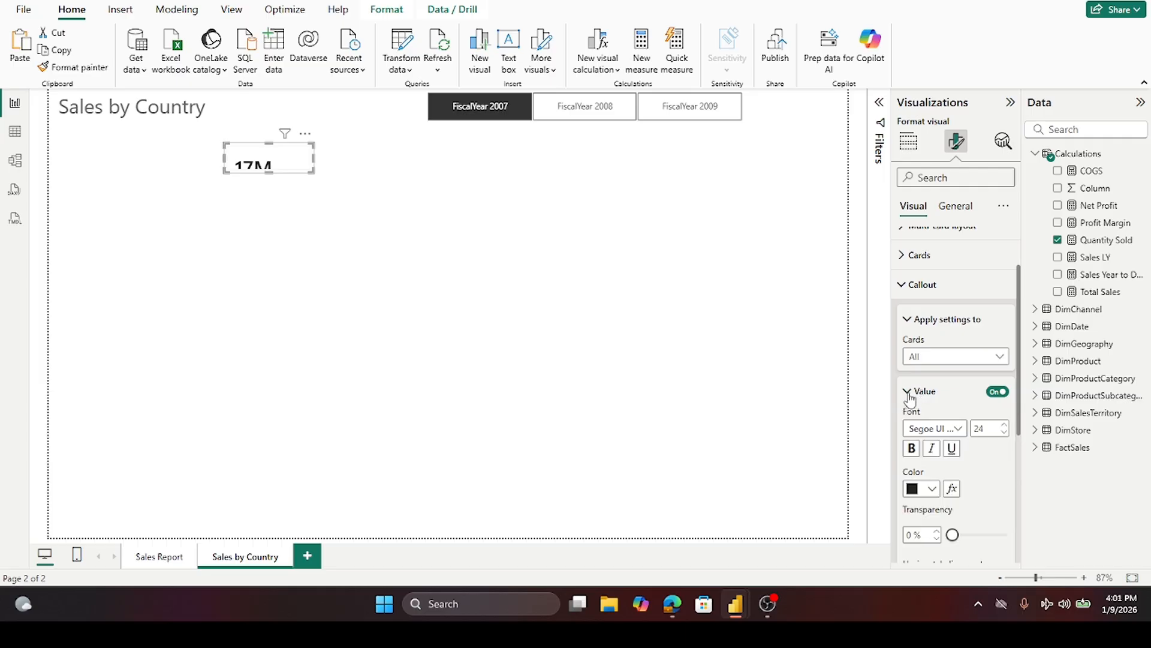
pyautogui.click(1005, 433)
pyautogui.click(1005, 424)
pyautogui.click(1005, 425)
pyautogui.click(1005, 425)
# - Resize the Quantity Sold card and reopen its callout value font settings
pyautogui.moveTo(268, 169); pyautogui.dragTo(290, 154)
pyautogui.click(375, 173)
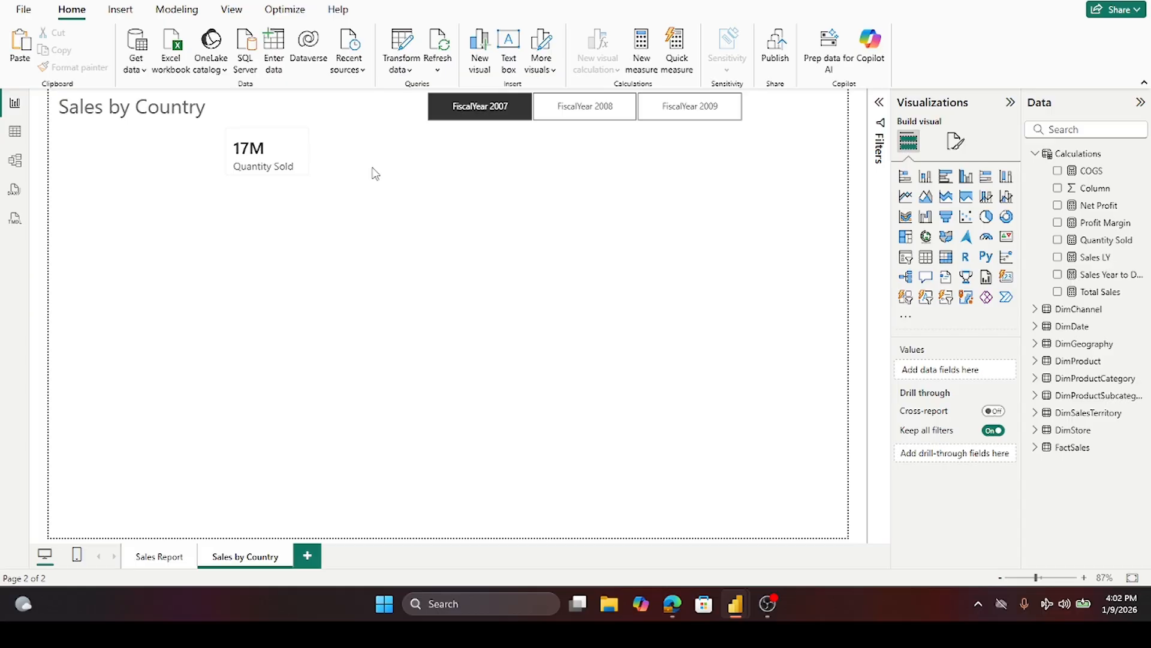
pyautogui.click(297, 153)
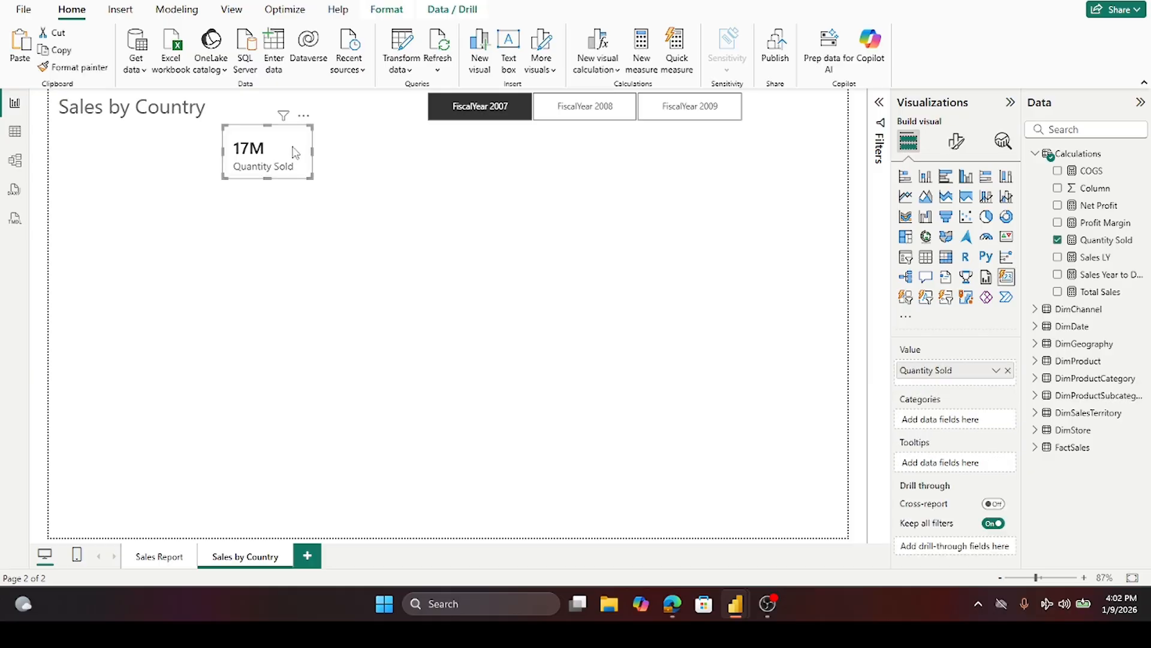
pyautogui.click(958, 146)
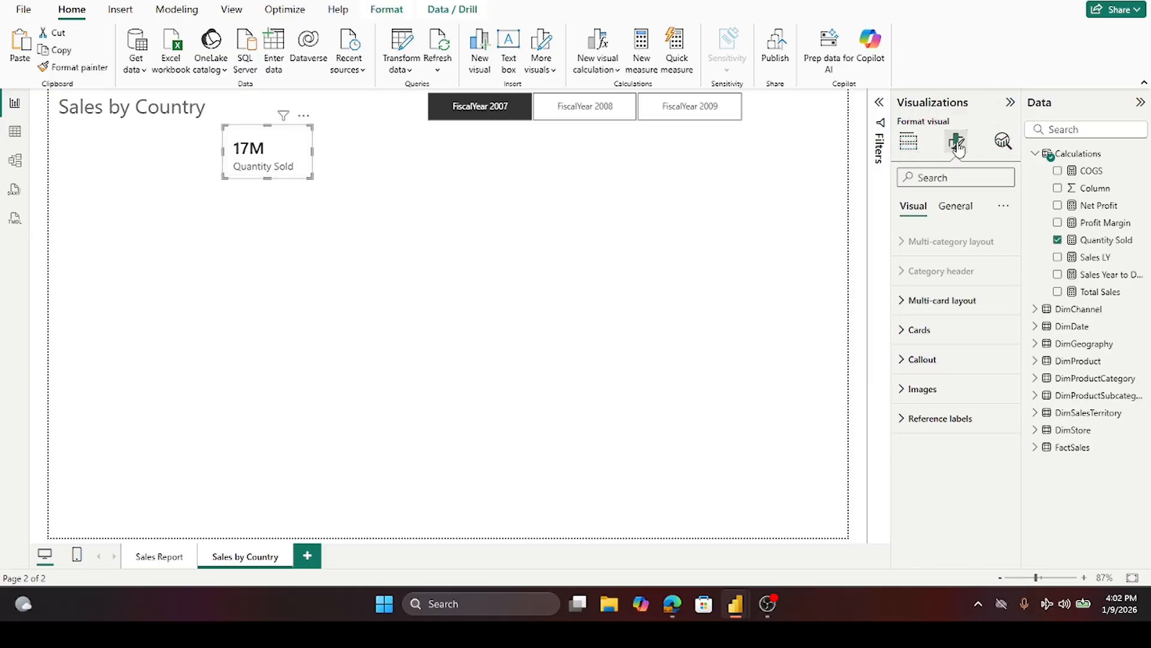
pyautogui.click(901, 361)
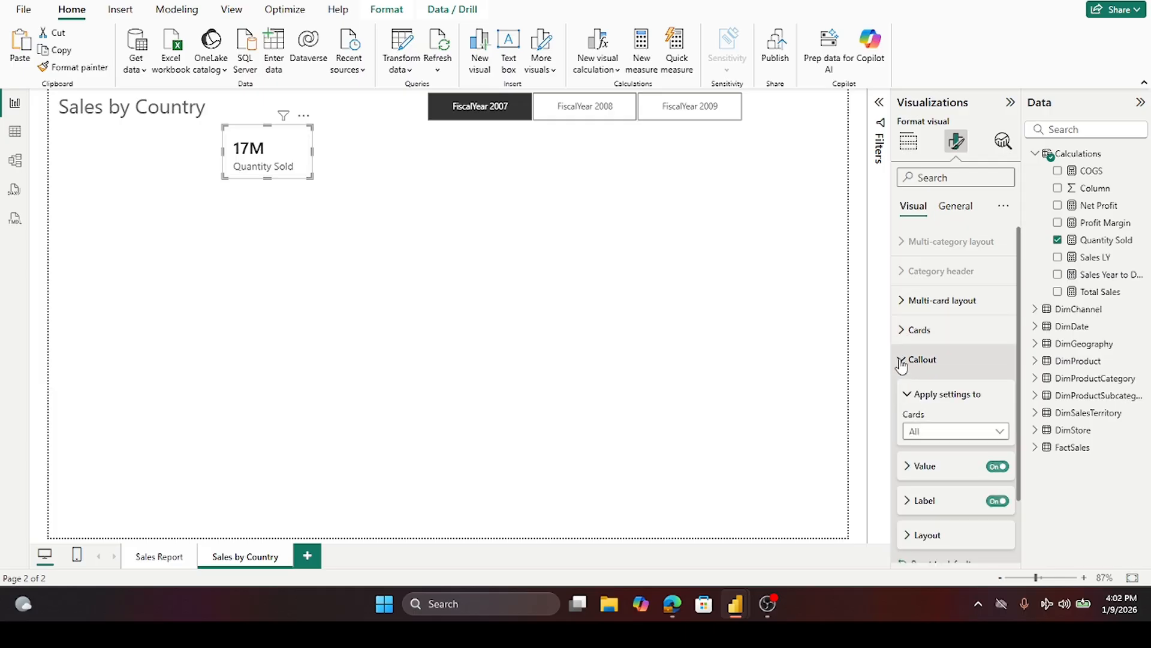
pyautogui.scroll(-2, 962, 377)
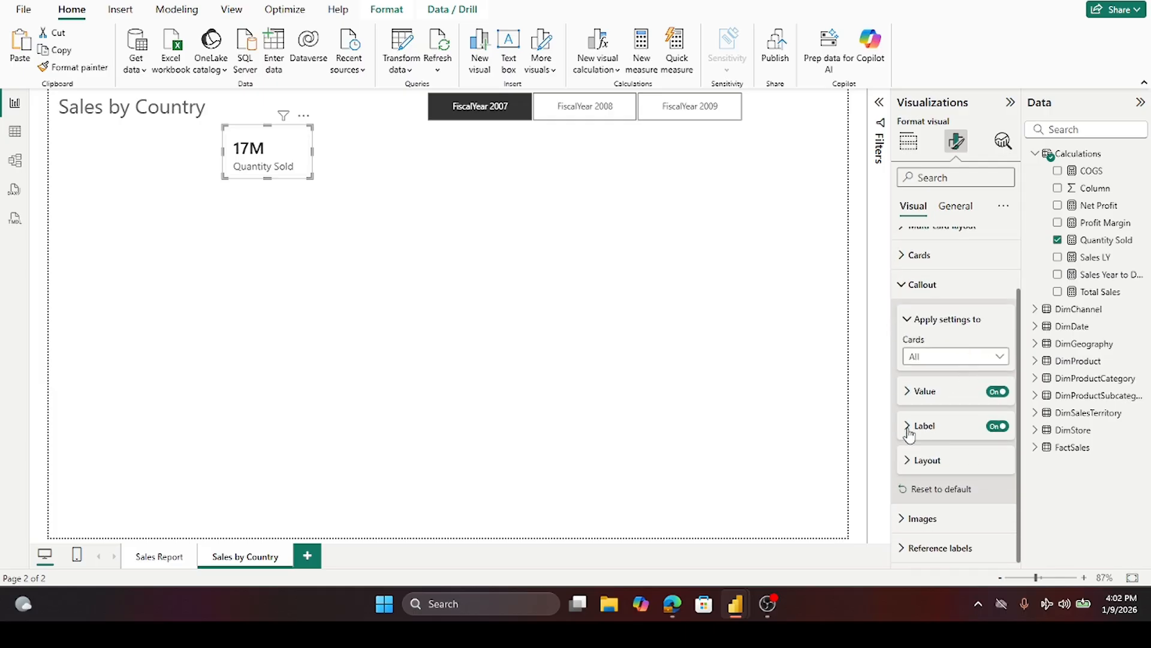
pyautogui.click(911, 393)
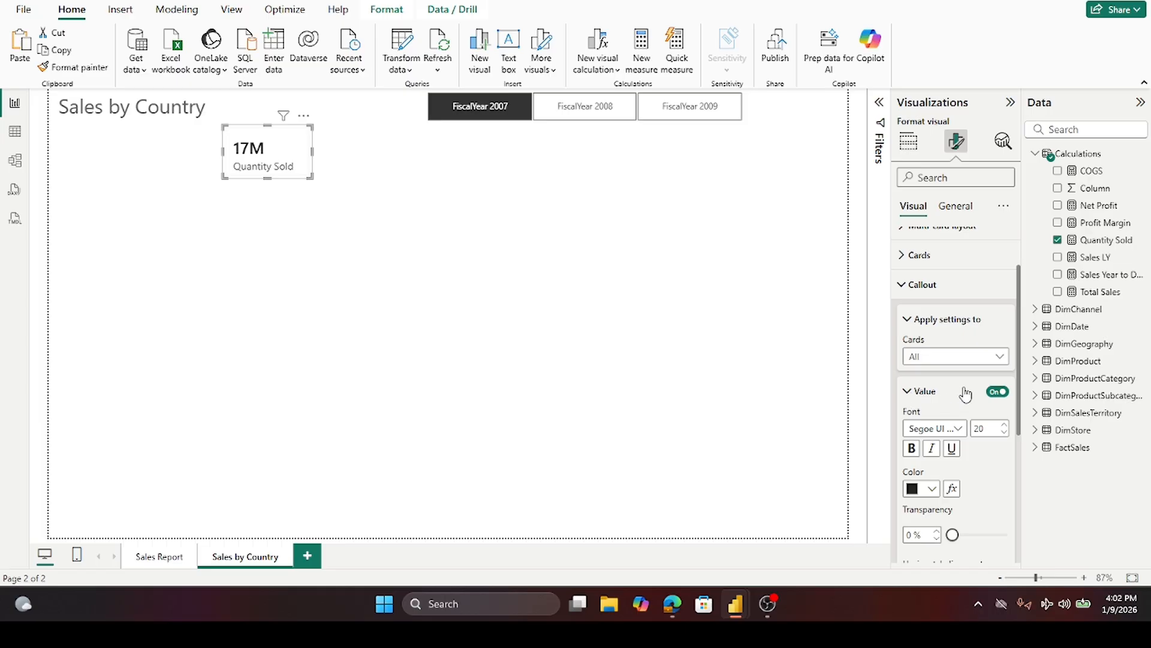
# - Center-align the Quantity Sold card's callout value horizontally
pyautogui.scroll(-2, 982, 470)
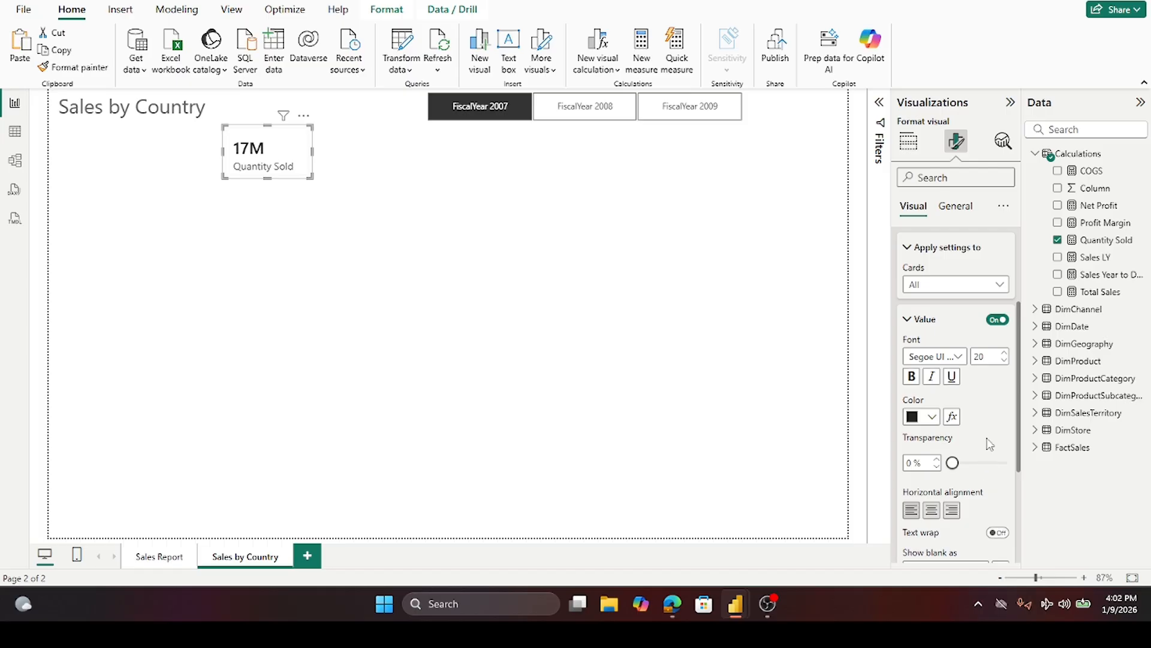
pyautogui.scroll(-3, 990, 429)
pyautogui.click(931, 366)
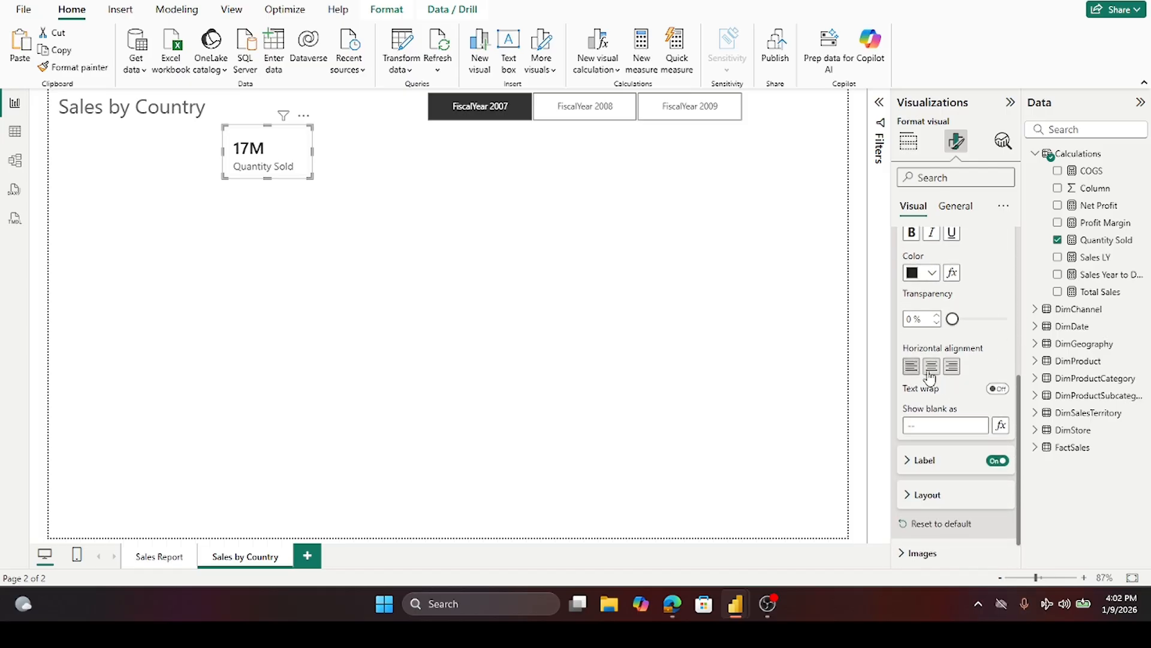
# - Paste four copies of the Quantity Sold card onto the page
pyautogui.click(338, 155)
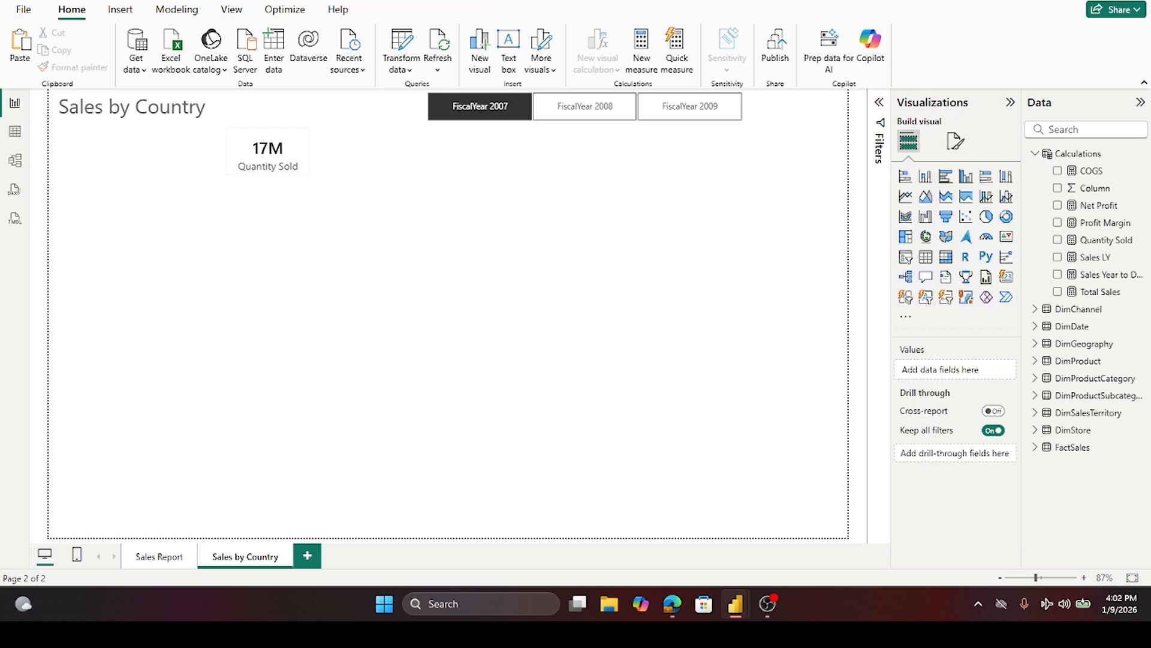
pyautogui.click(234, 174)
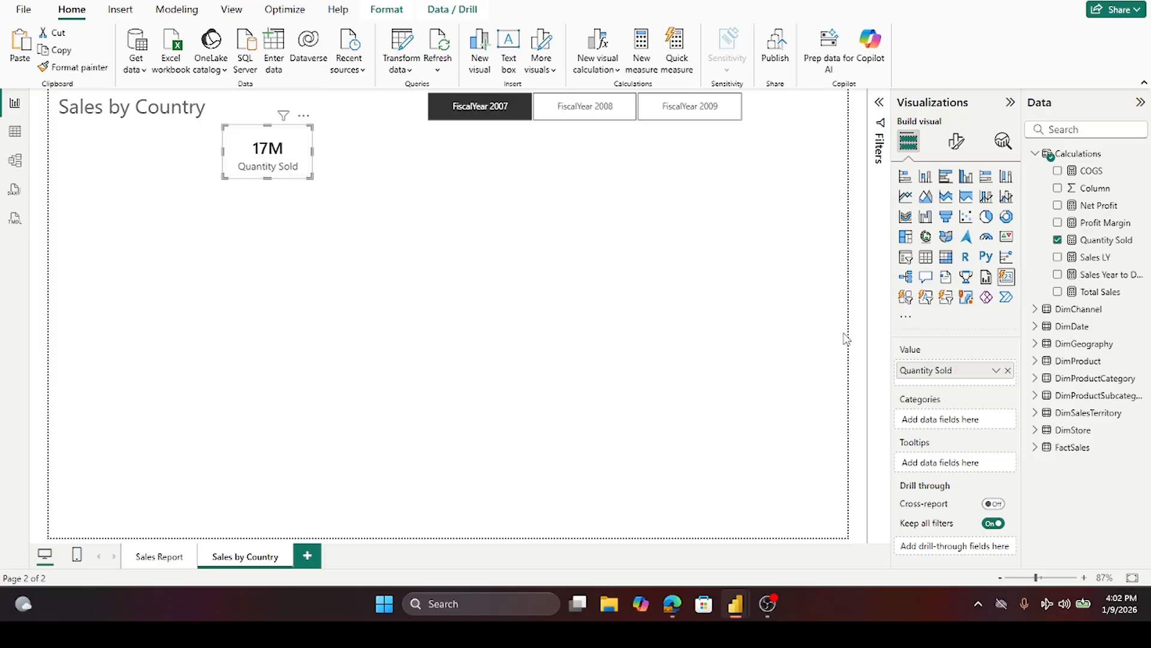
pyautogui.hotkey('ctrl', 'v')
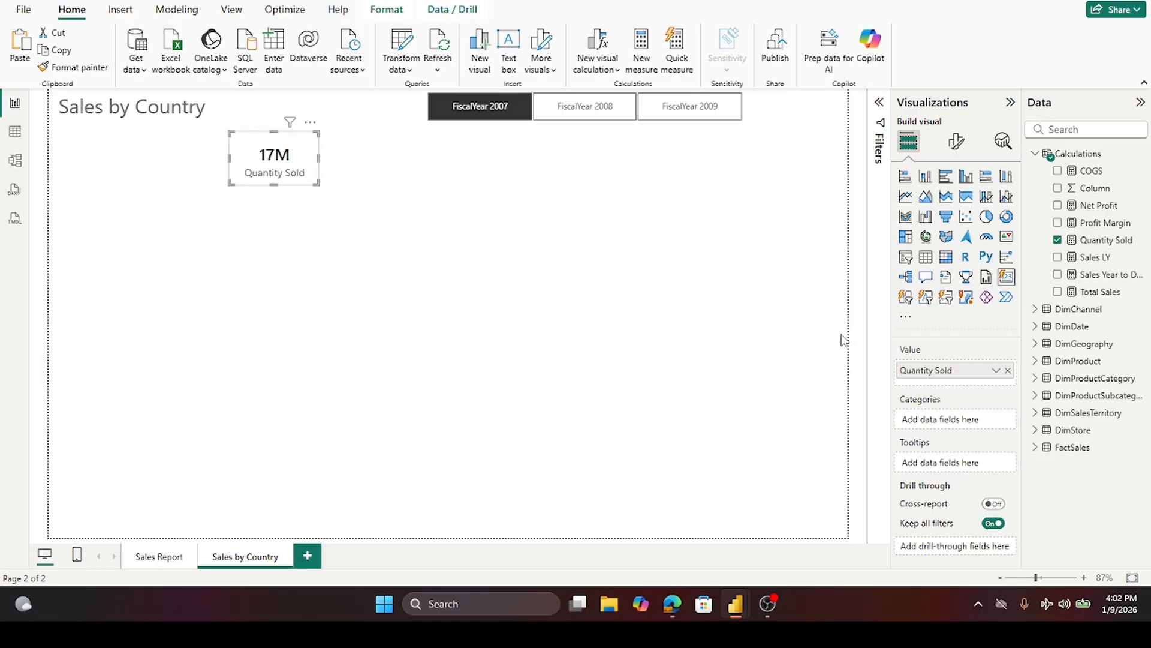
pyautogui.hotkey('ctrl', 'v')
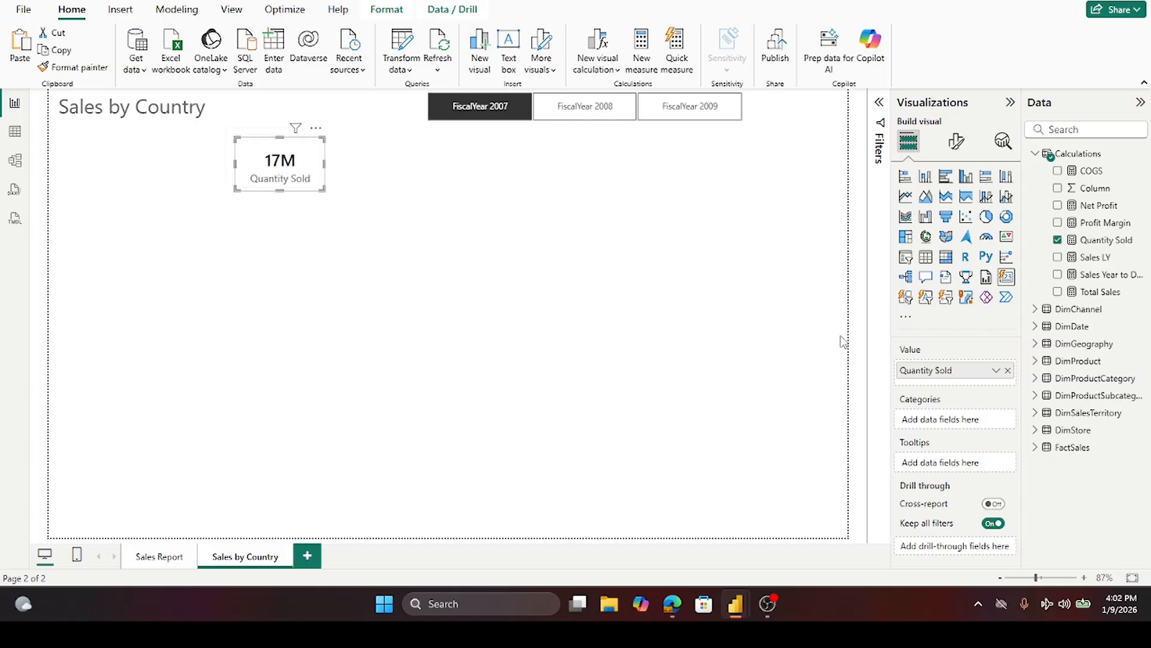
pyautogui.hotkey('ctrl', 'v')
pyautogui.hotkey('ctrl', 'v')
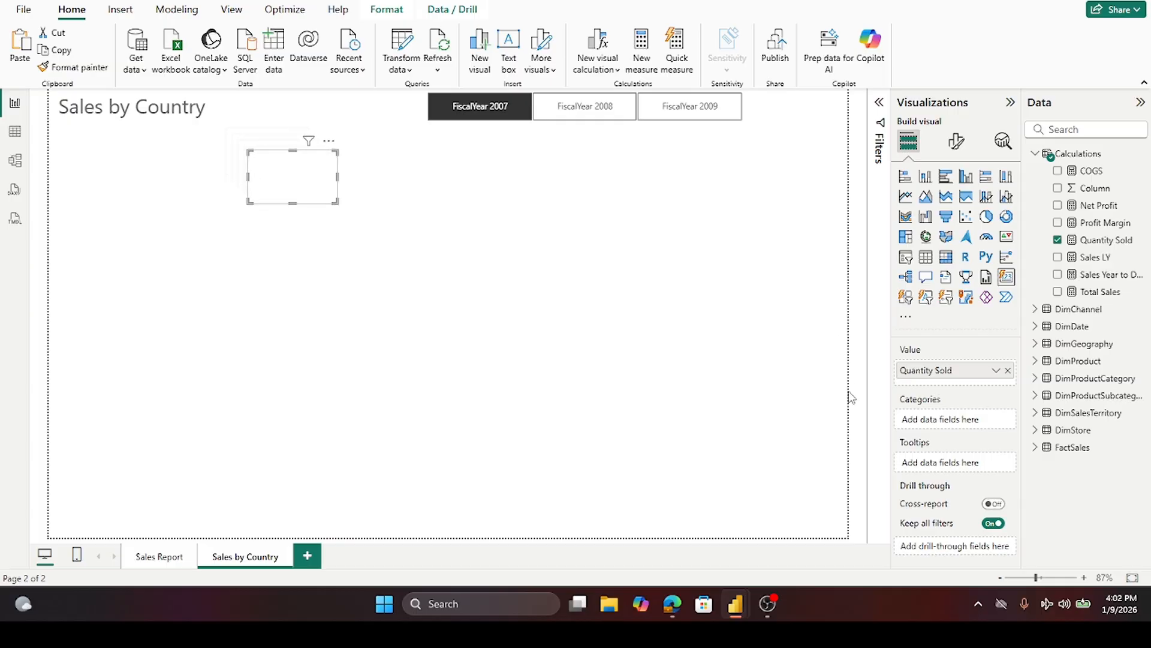
# - Spread the pasted card copies in a row below the slicer, leaving the original card next to the title
pyautogui.moveTo(292, 180); pyautogui.dragTo(535, 167)
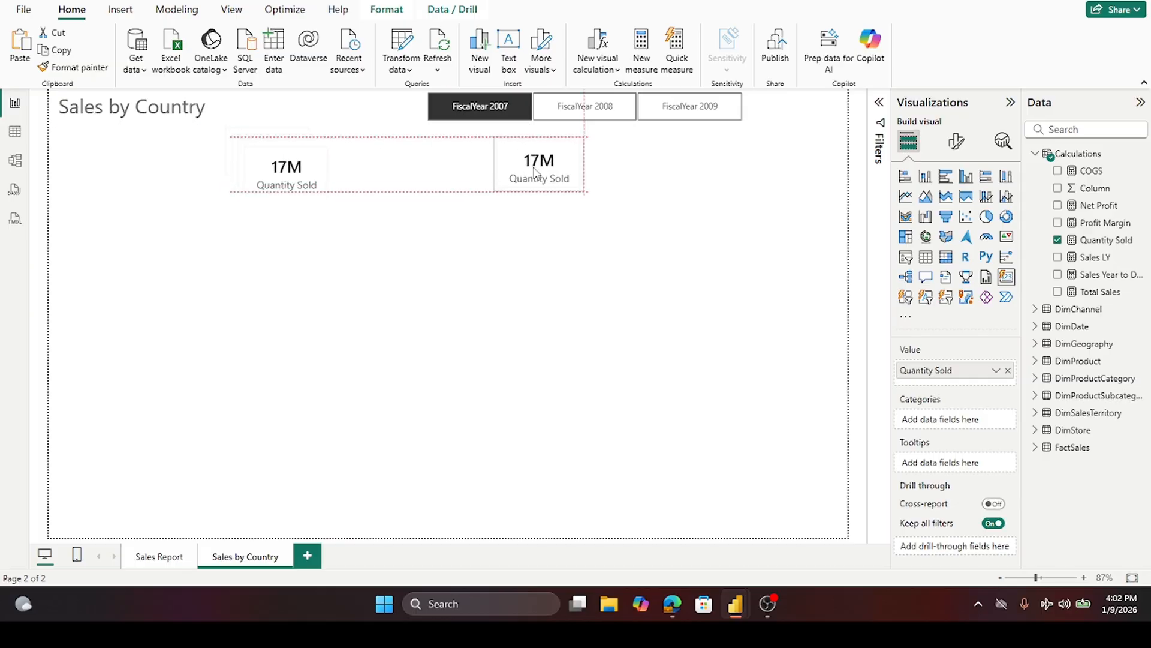
pyautogui.moveTo(258, 162); pyautogui.dragTo(384, 160)
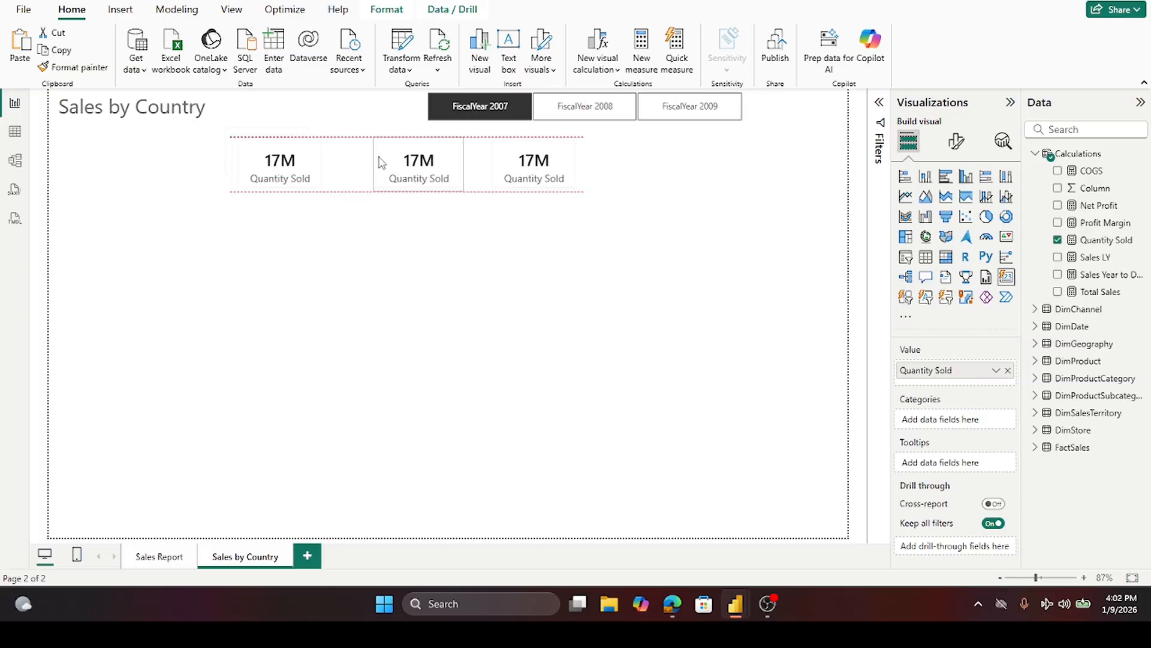
pyautogui.moveTo(287, 160); pyautogui.dragTo(658, 161)
pyautogui.moveTo(298, 160); pyautogui.dragTo(768, 174)
pyautogui.moveTo(286, 170); pyautogui.dragTo(287, 173)
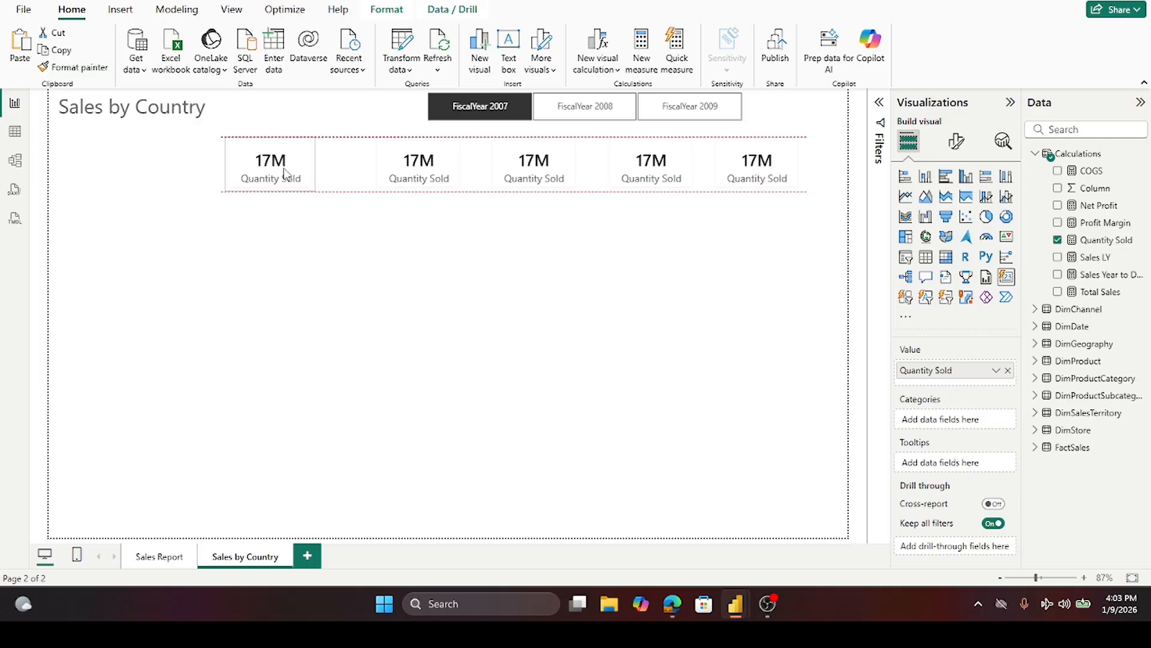
pyautogui.moveTo(285, 172); pyautogui.dragTo(286, 170)
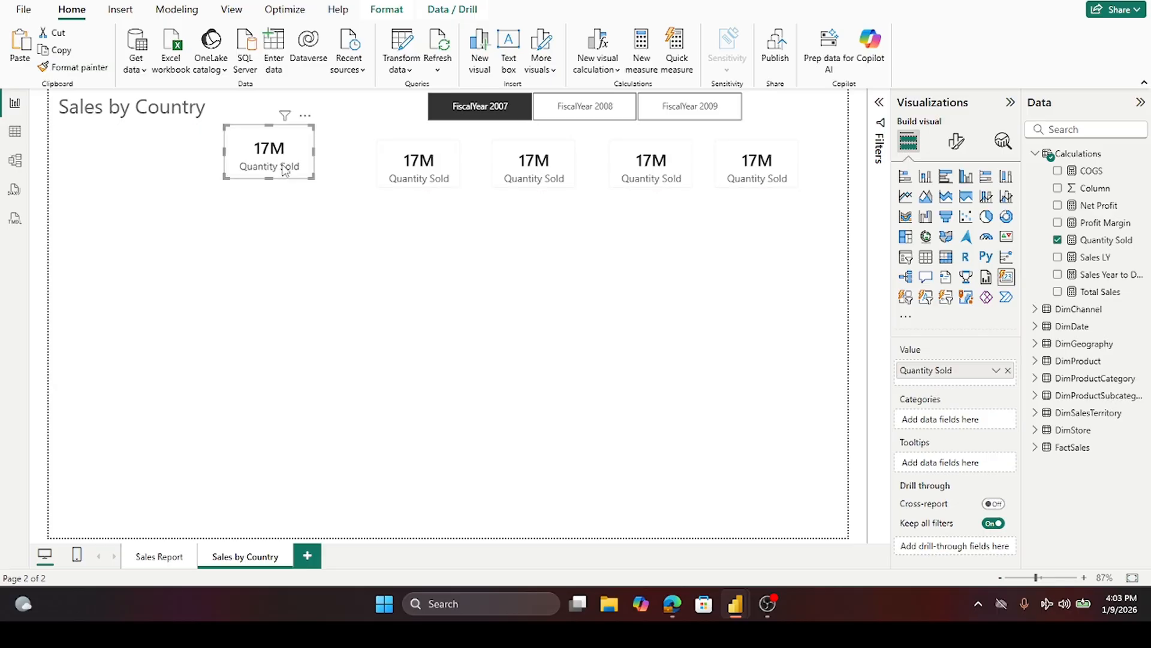
# - Move one copy beside the first card and replace its Quantity Sold field with Total Sales
pyautogui.moveTo(424, 182); pyautogui.dragTo(363, 176)
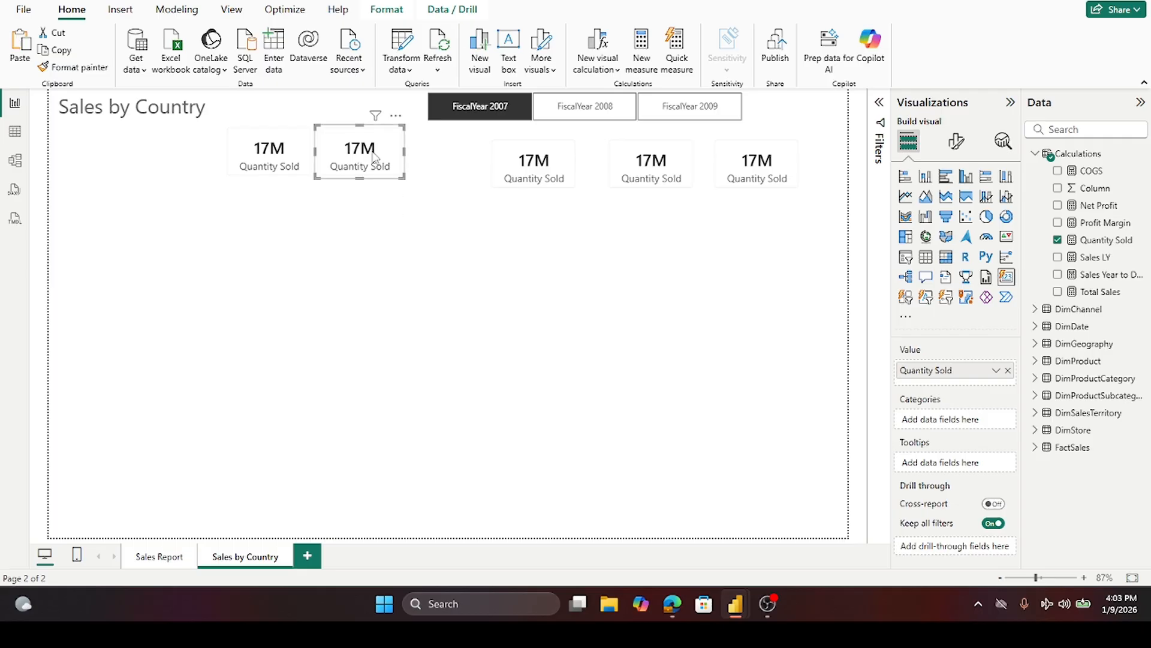
pyautogui.moveTo(374, 157); pyautogui.dragTo(370, 157)
pyautogui.click(1058, 240)
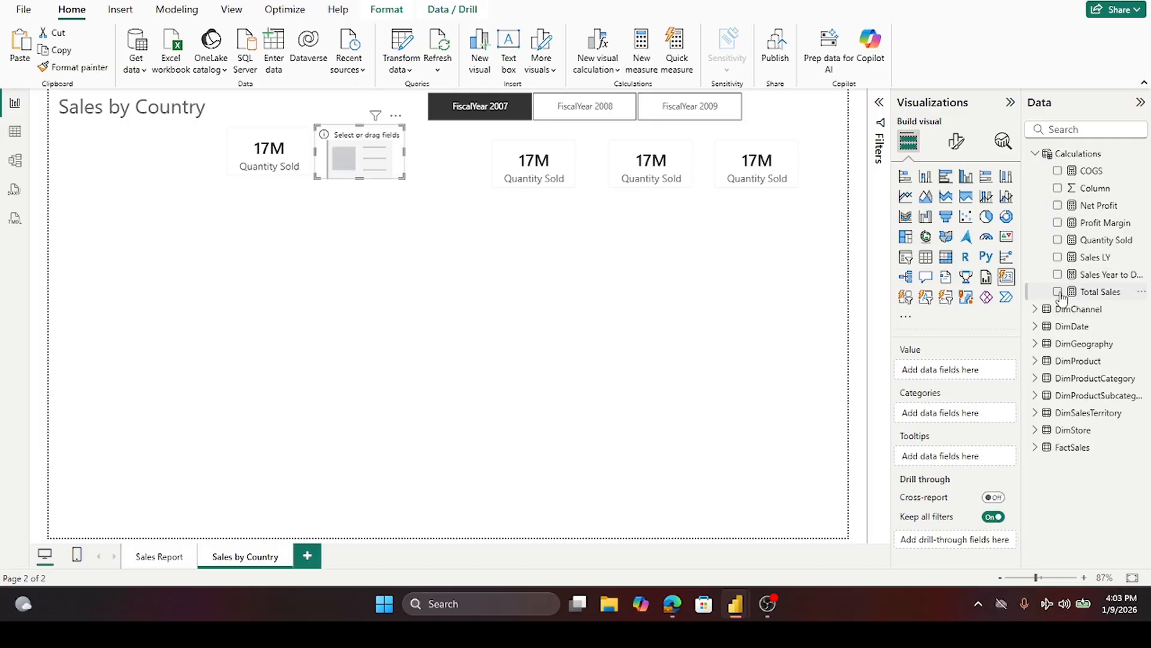
pyautogui.click(1058, 292)
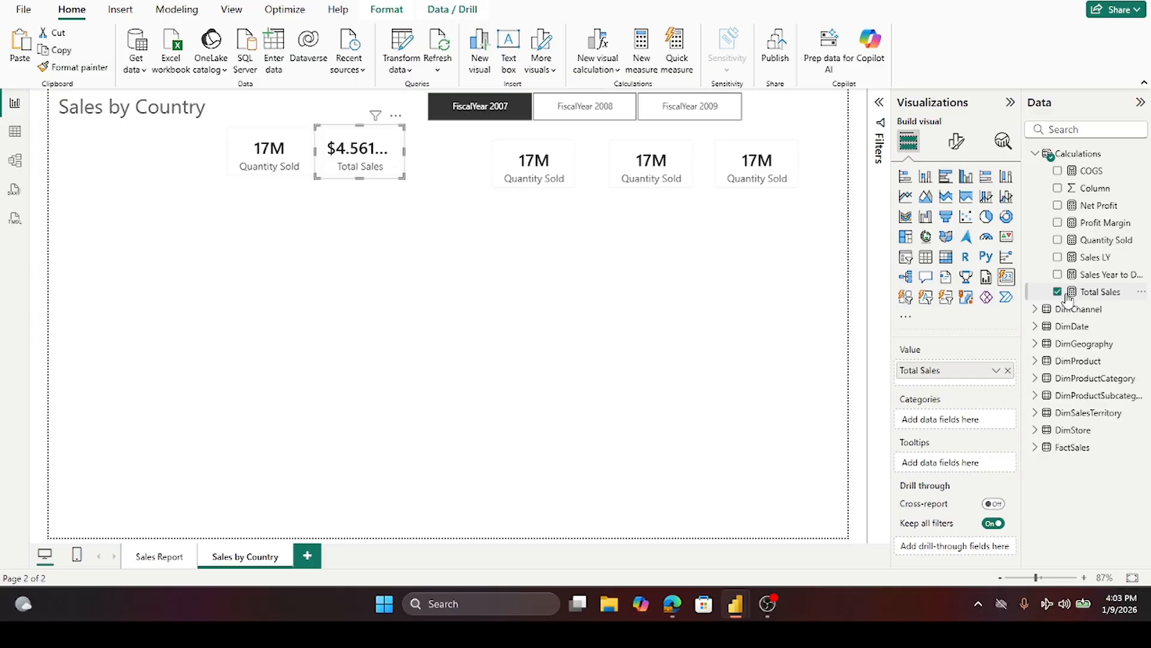
# - Select FiscalYear 2008 in the year slicer
pyautogui.click(599, 115)
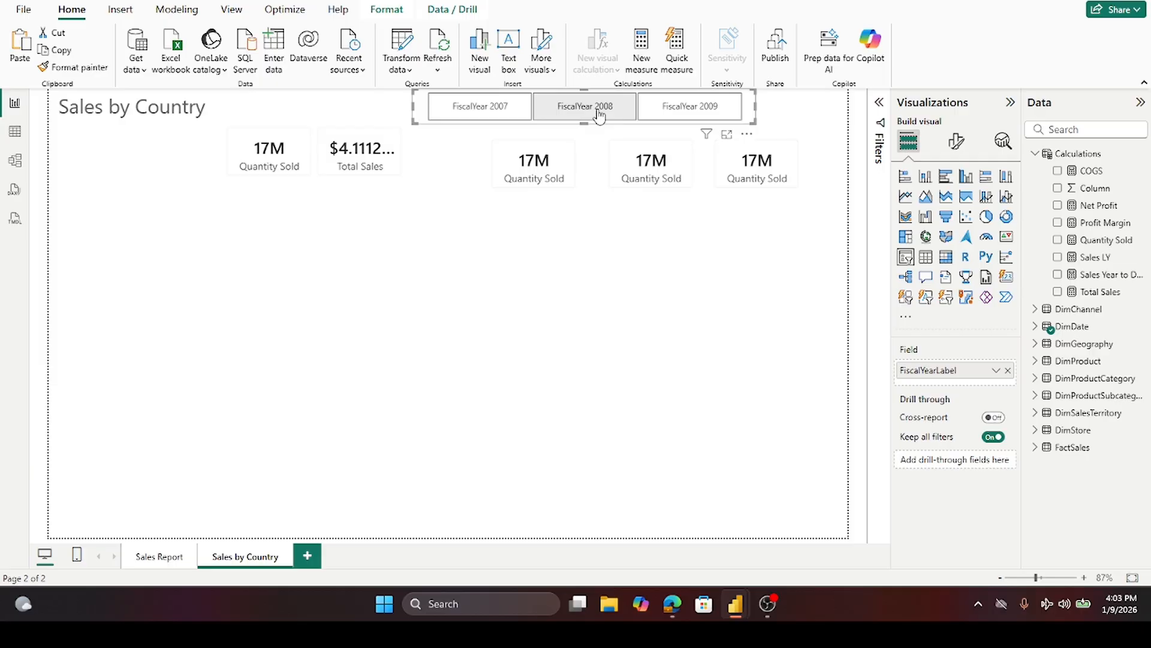
pyautogui.click(599, 115)
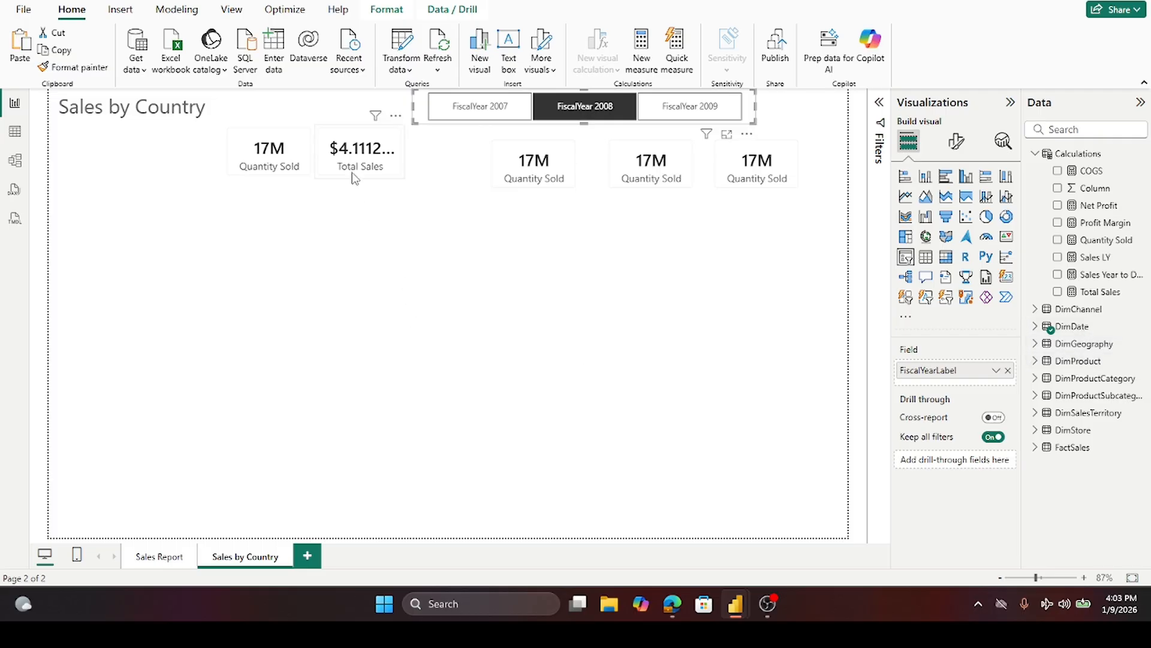
# - Set the Total Sales measure's decimal places to 0
pyautogui.click(1101, 292)
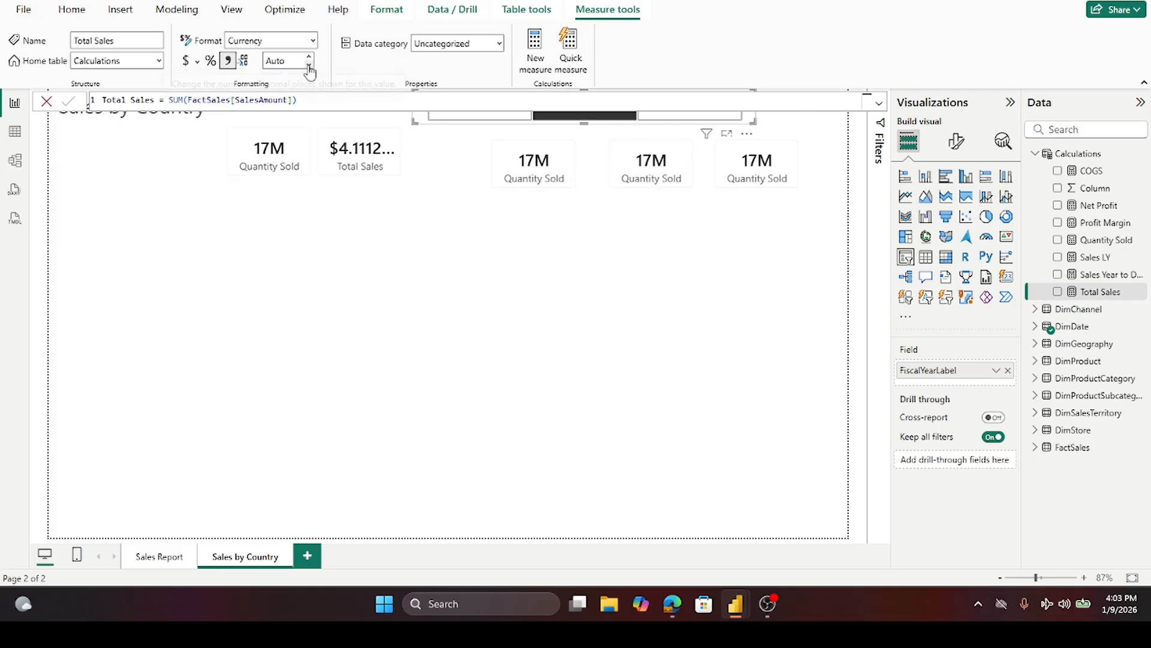
pyautogui.click(277, 60)
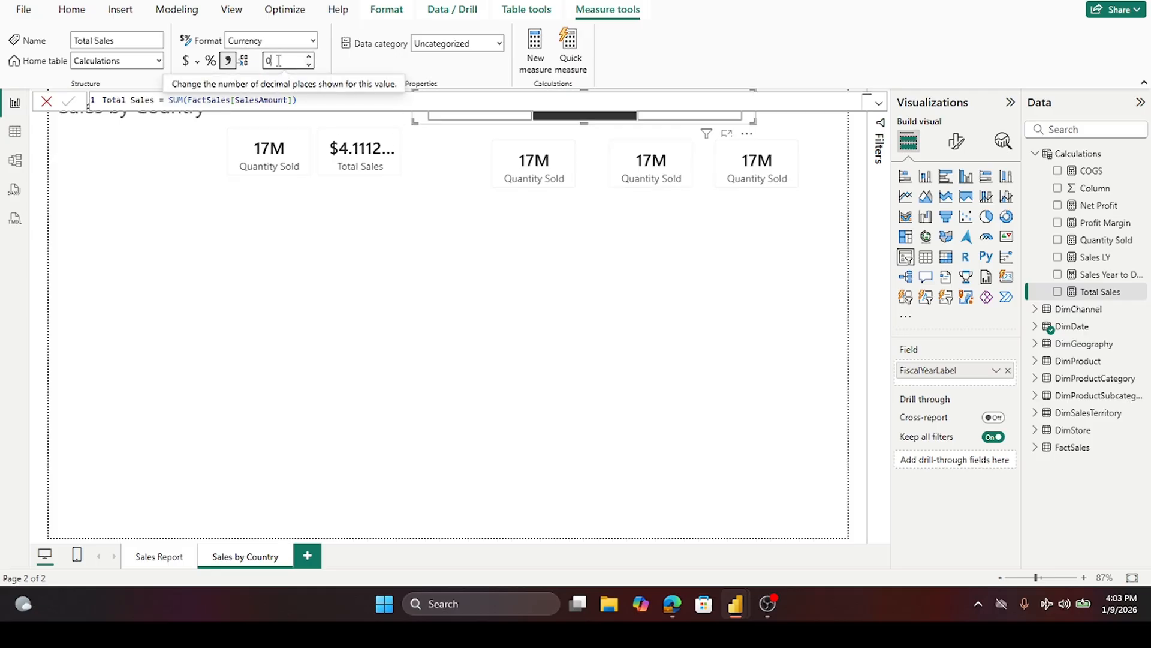
pyautogui.press('Tab')
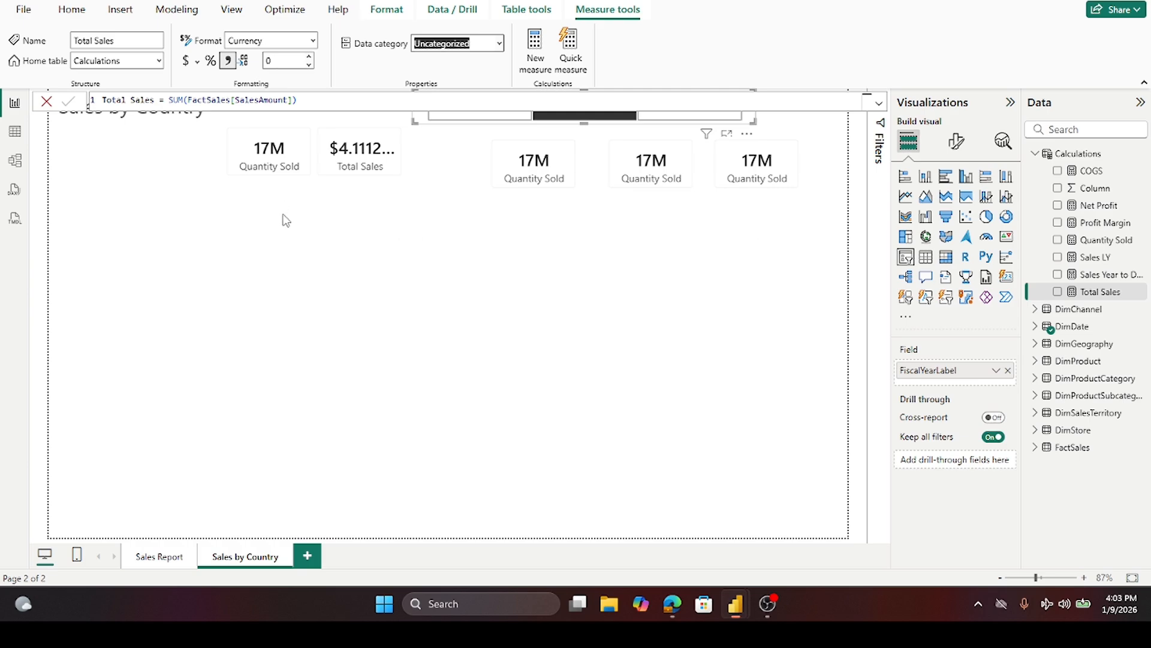
# - Set the Total Sales measure's decimal places to 2
pyautogui.click(286, 62)
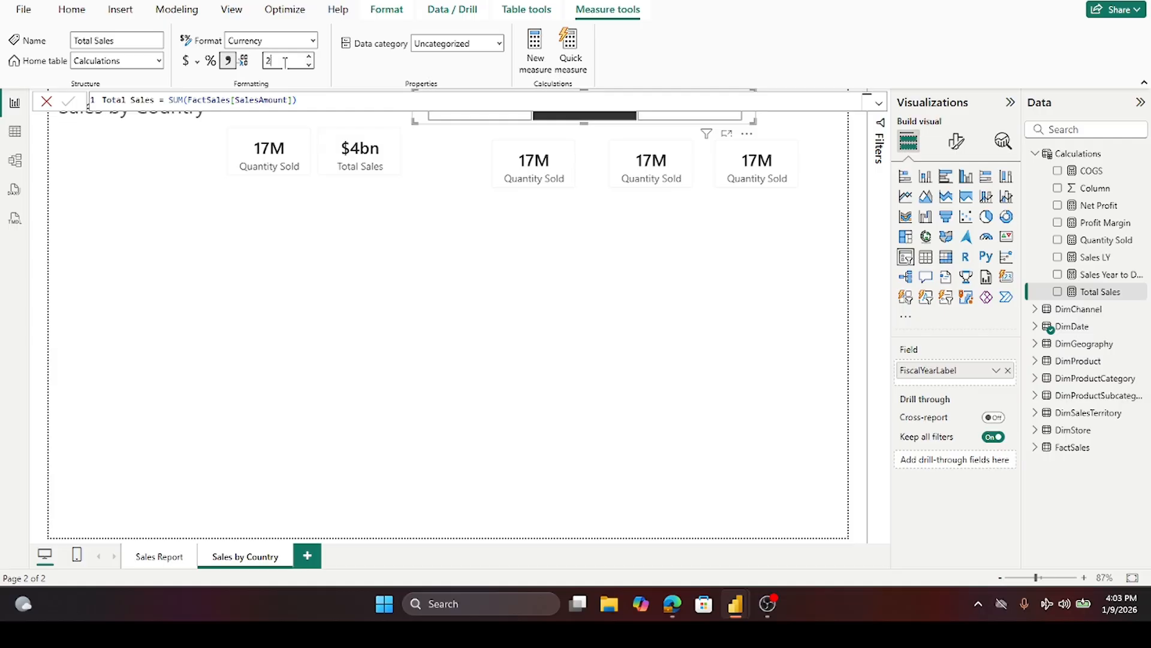
pyautogui.click(311, 243)
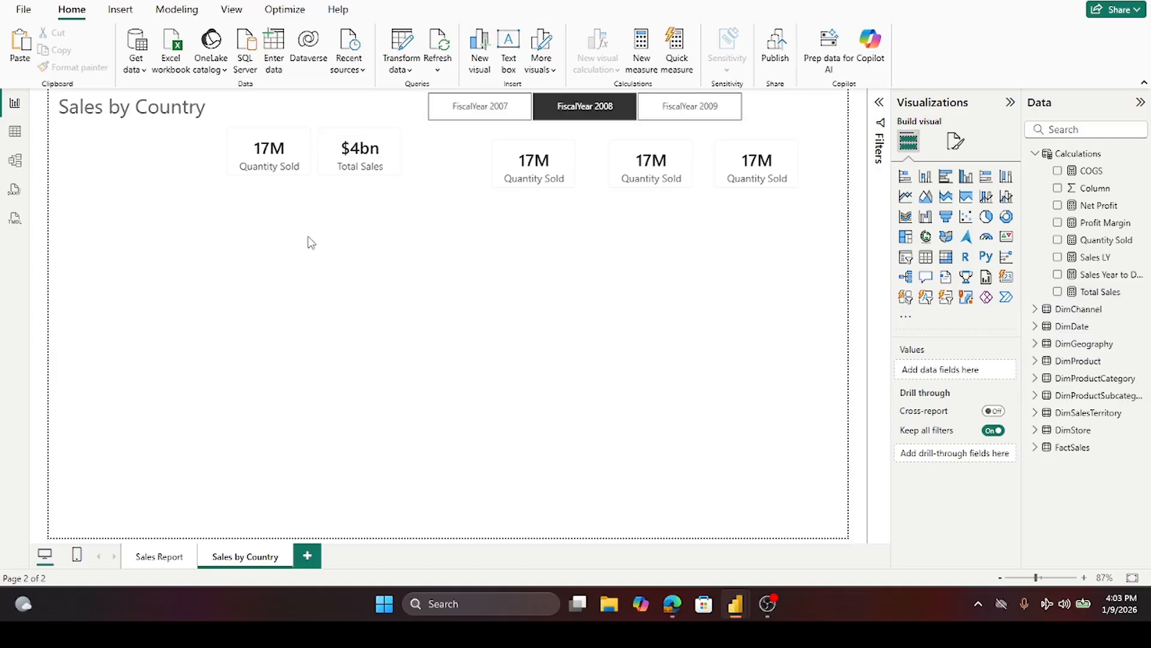
pyautogui.click(345, 168)
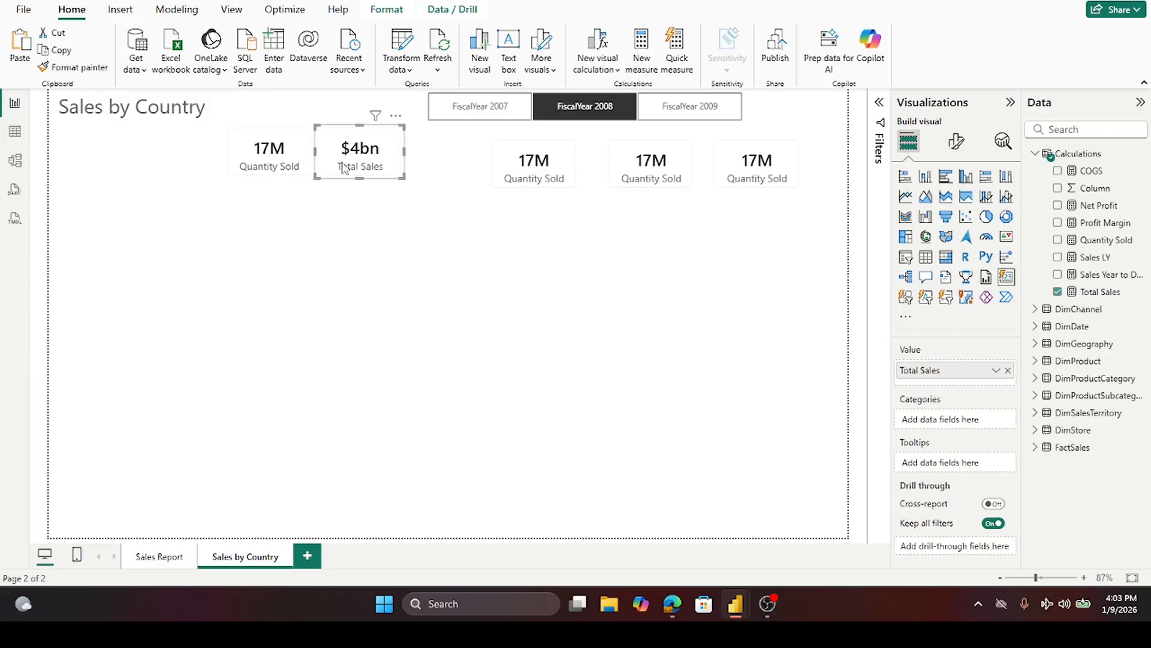
pyautogui.click(1096, 294)
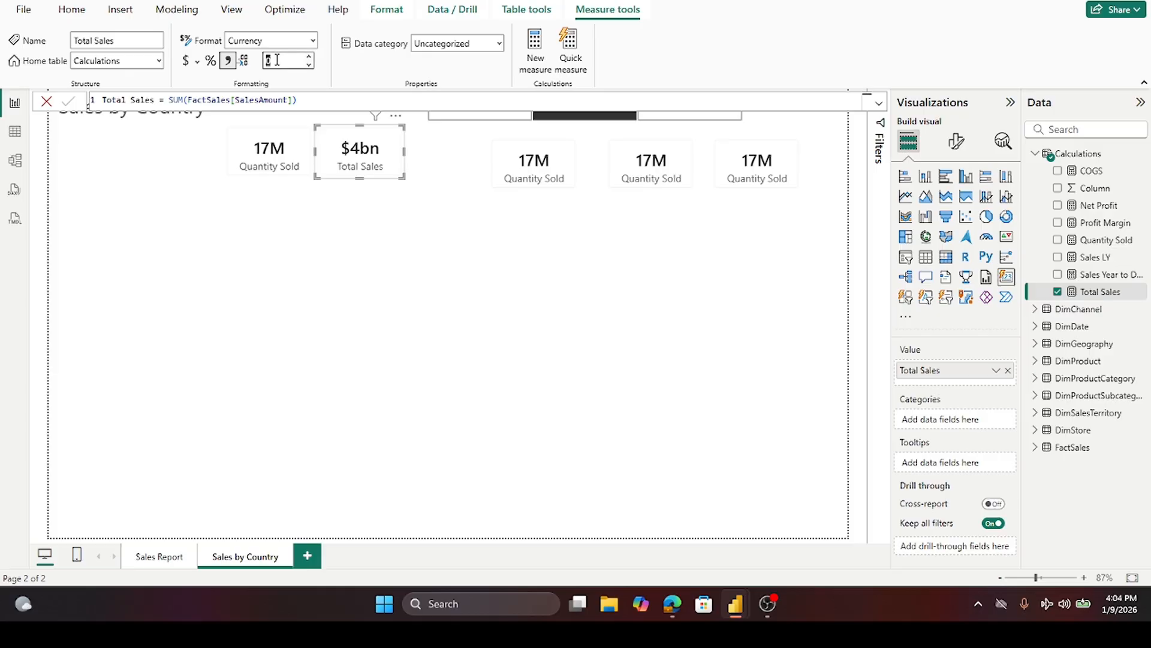
pyautogui.press('BackSpace')
pyautogui.write('0')
pyautogui.press('Tab')
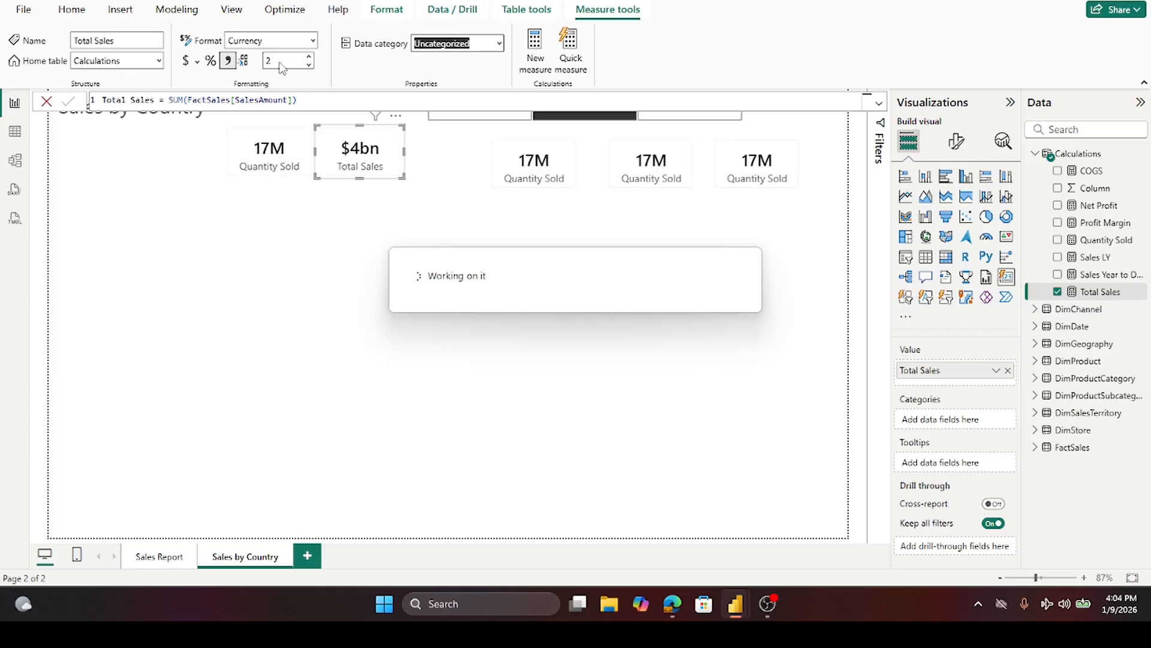
pyautogui.click(421, 384)
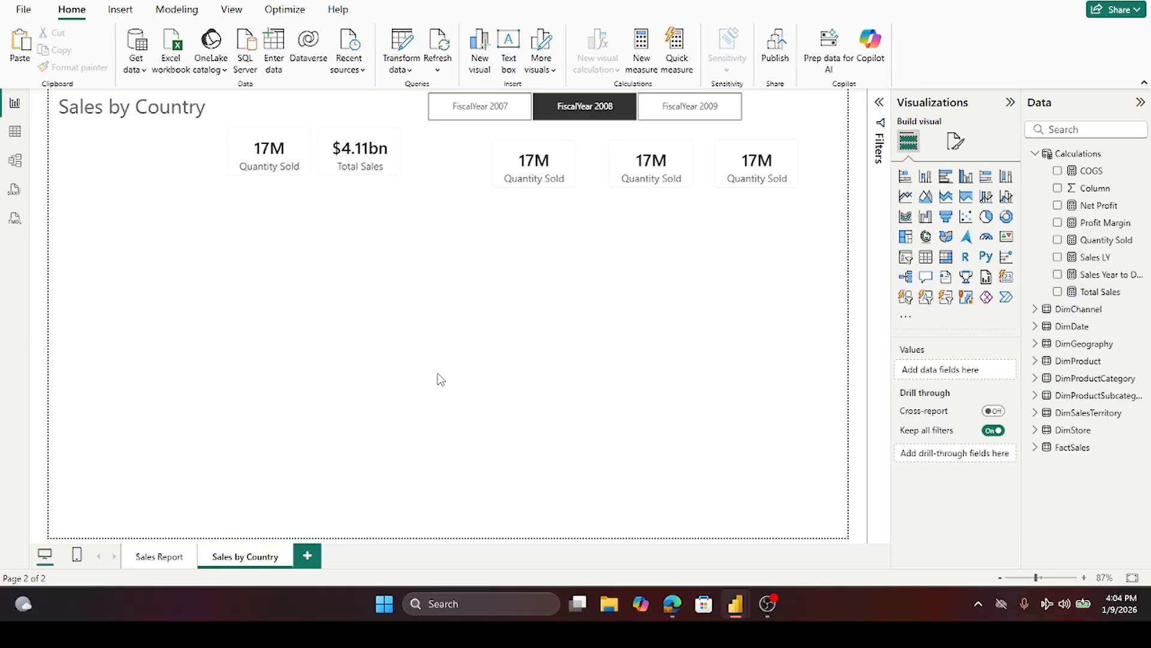
# - Move another copy beside the Total Sales card and replace its Quantity Sold field with COGS
pyautogui.click(259, 159)
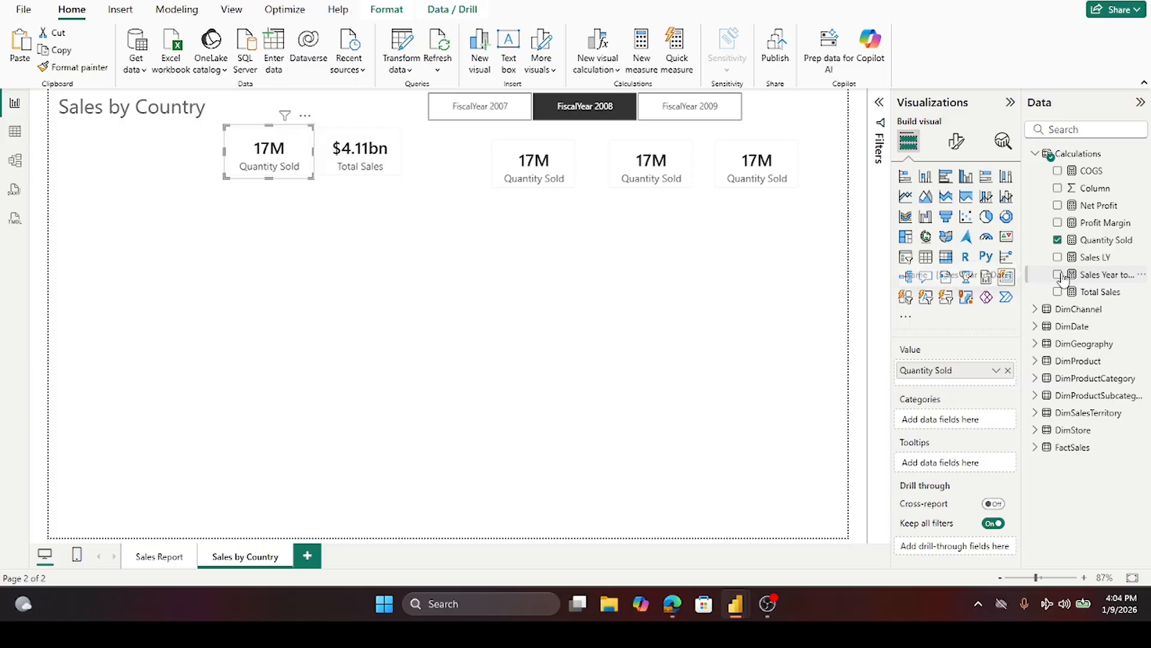
pyautogui.click(368, 246)
pyautogui.moveTo(534, 185); pyautogui.dragTo(460, 171)
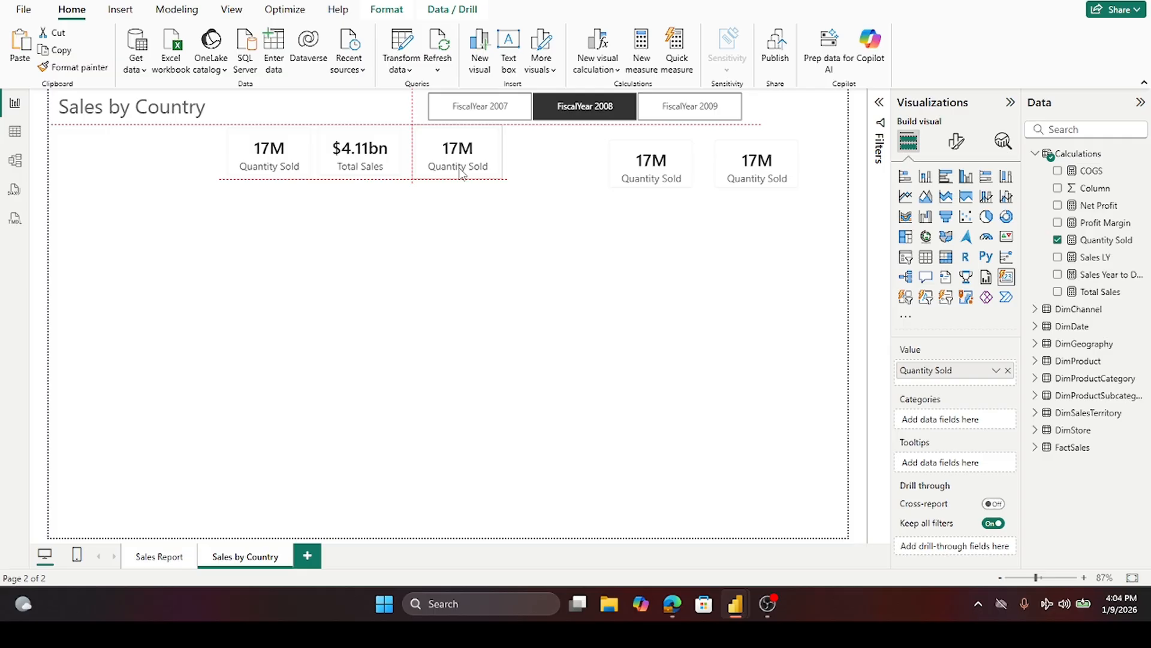
pyautogui.moveTo(461, 172); pyautogui.dragTo(462, 177)
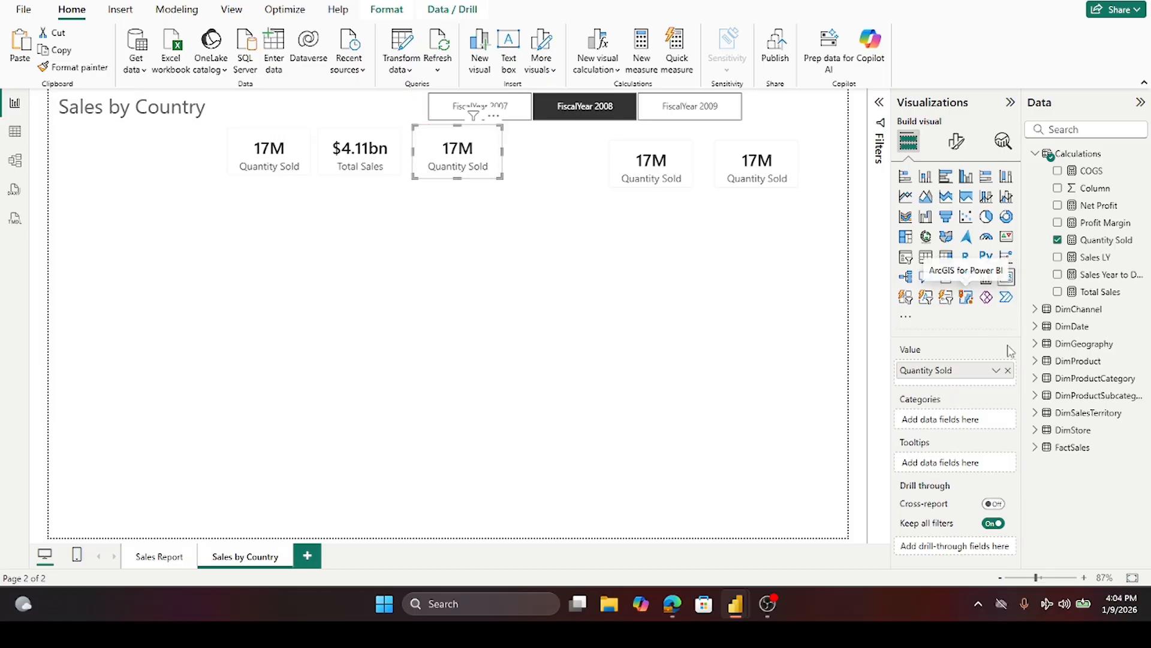
pyautogui.click(1057, 240)
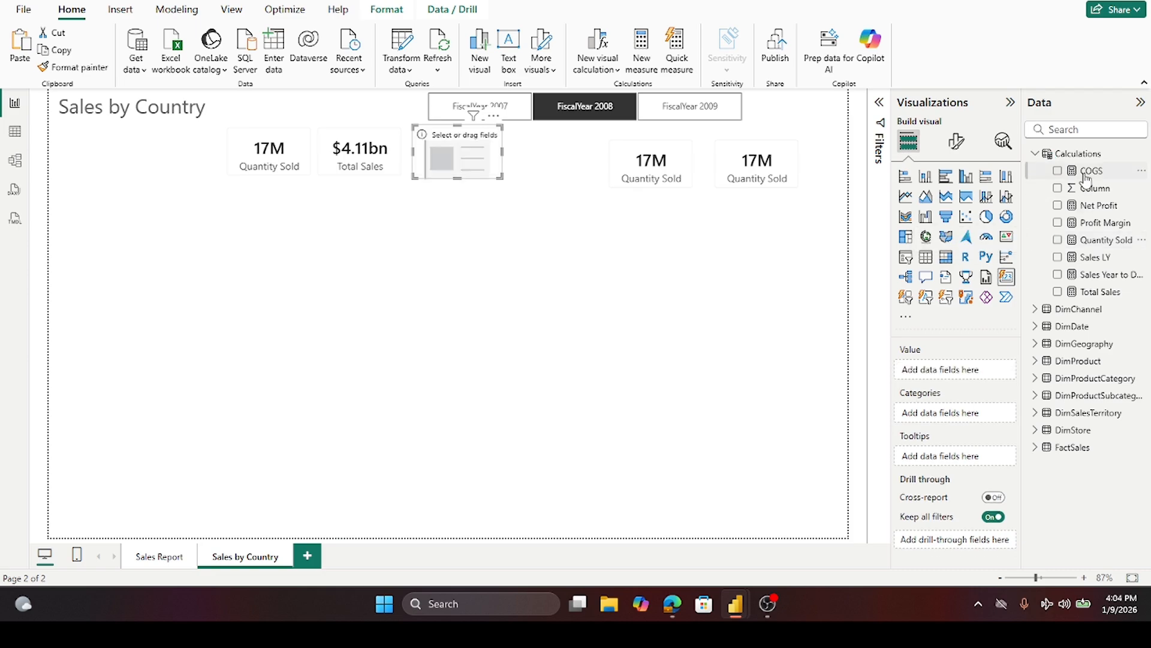
pyautogui.click(1057, 171)
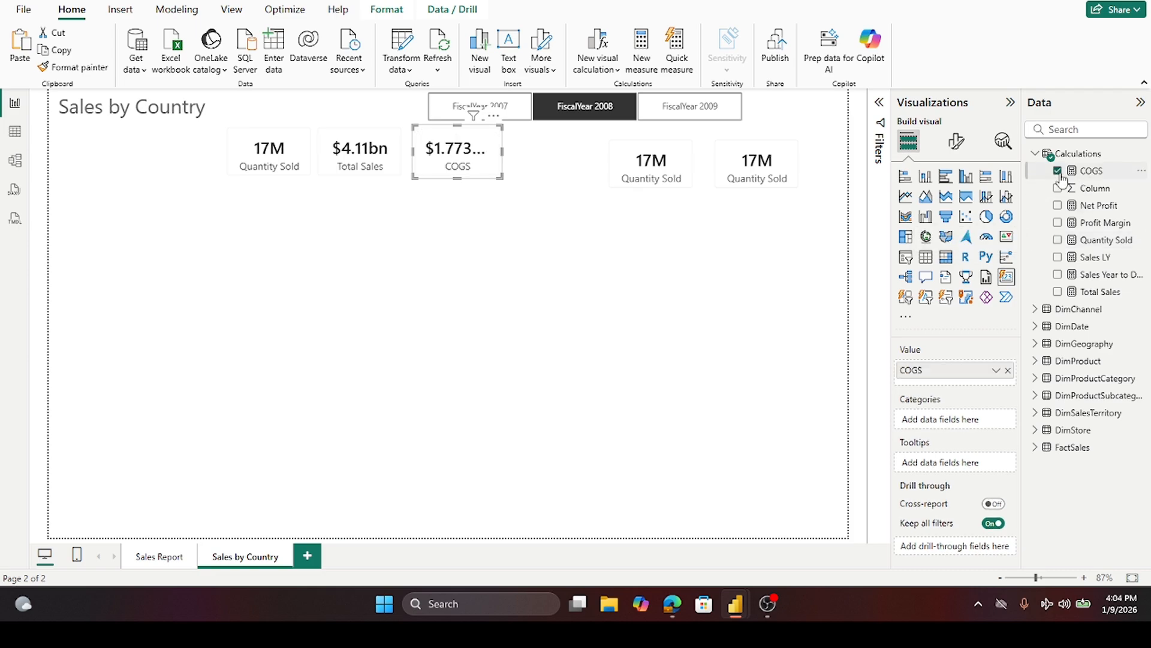
# - Set the COGS measure's decimal places to 2
pyautogui.click(1088, 171)
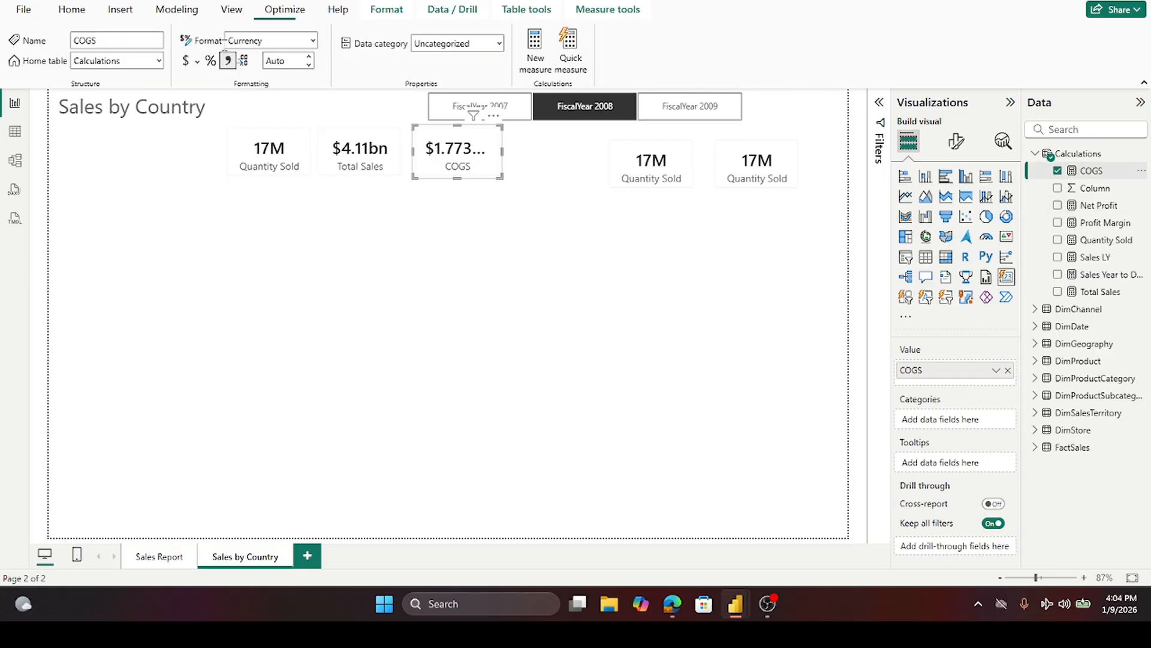
pyautogui.click(288, 60)
pyautogui.write('2')
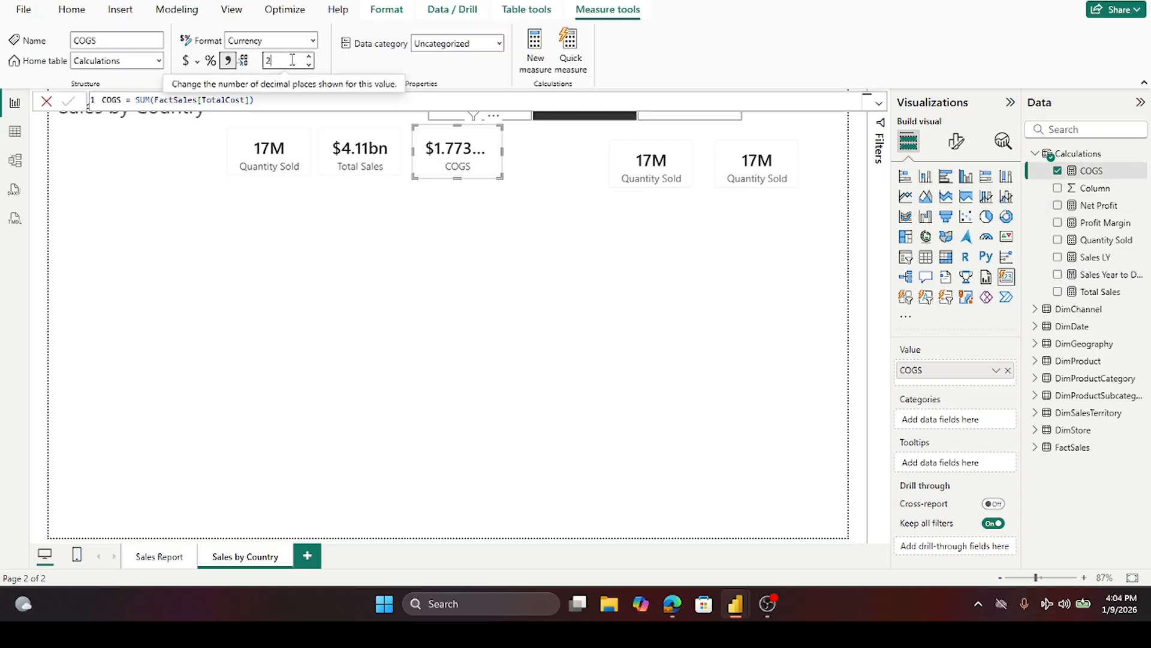
pyautogui.press('Tab')
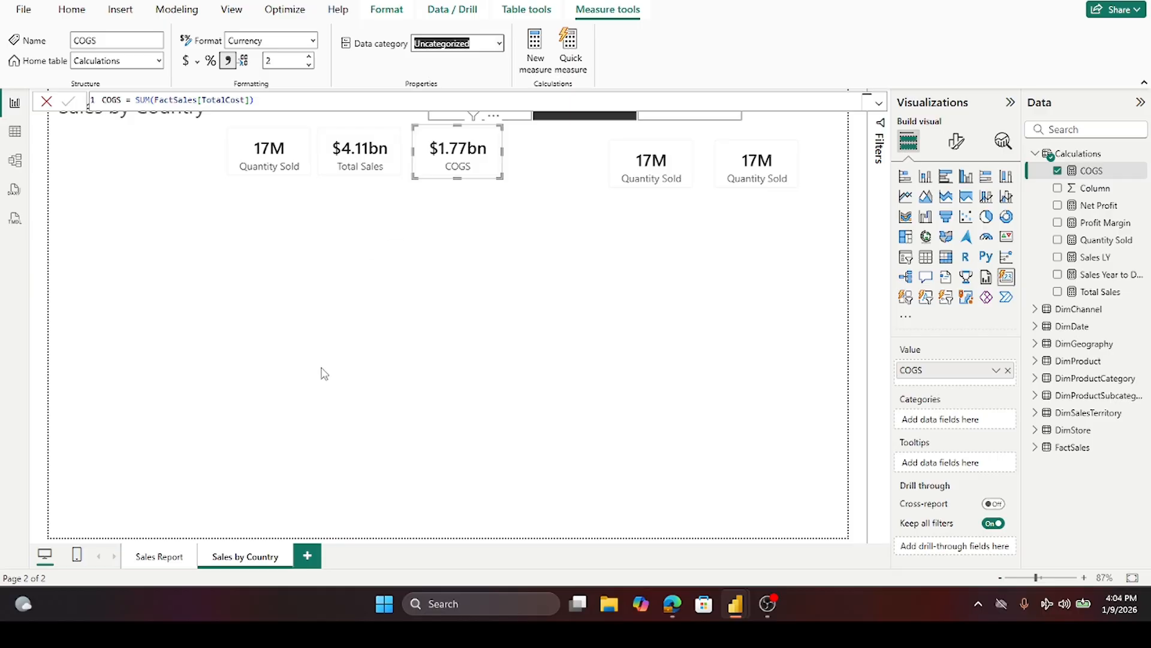
# - Move a card copy beside the COGS card and replace its Quantity Sold field with Net Profit
pyautogui.click(623, 150)
pyautogui.moveTo(623, 150); pyautogui.dragTo(581, 149)
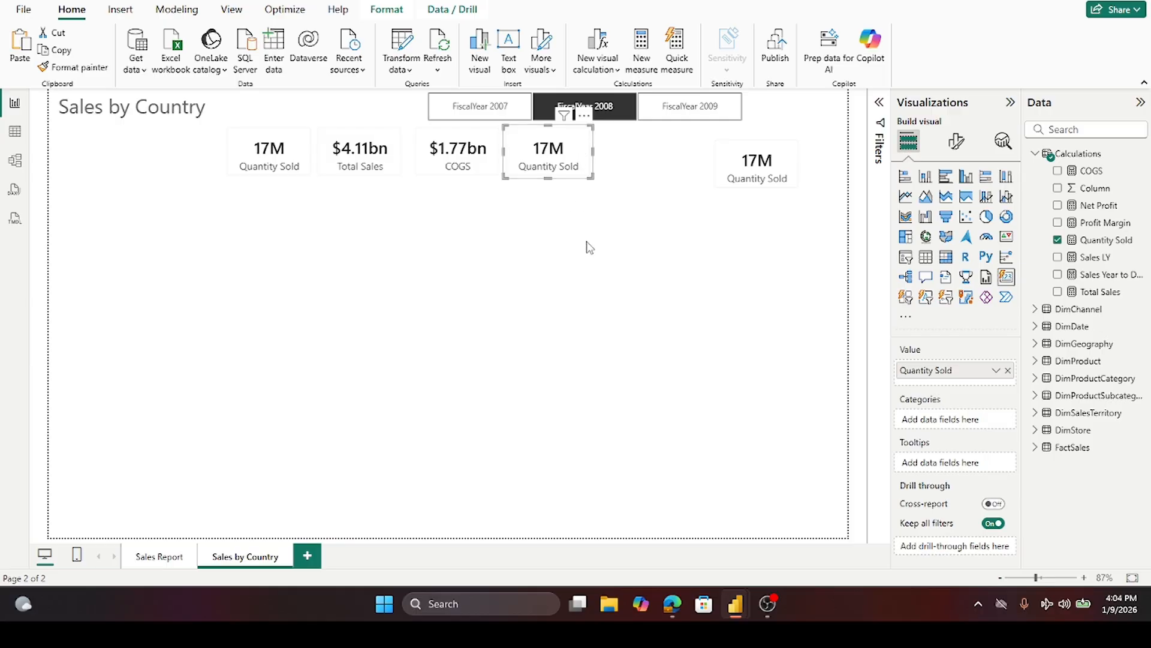
pyautogui.click(1058, 240)
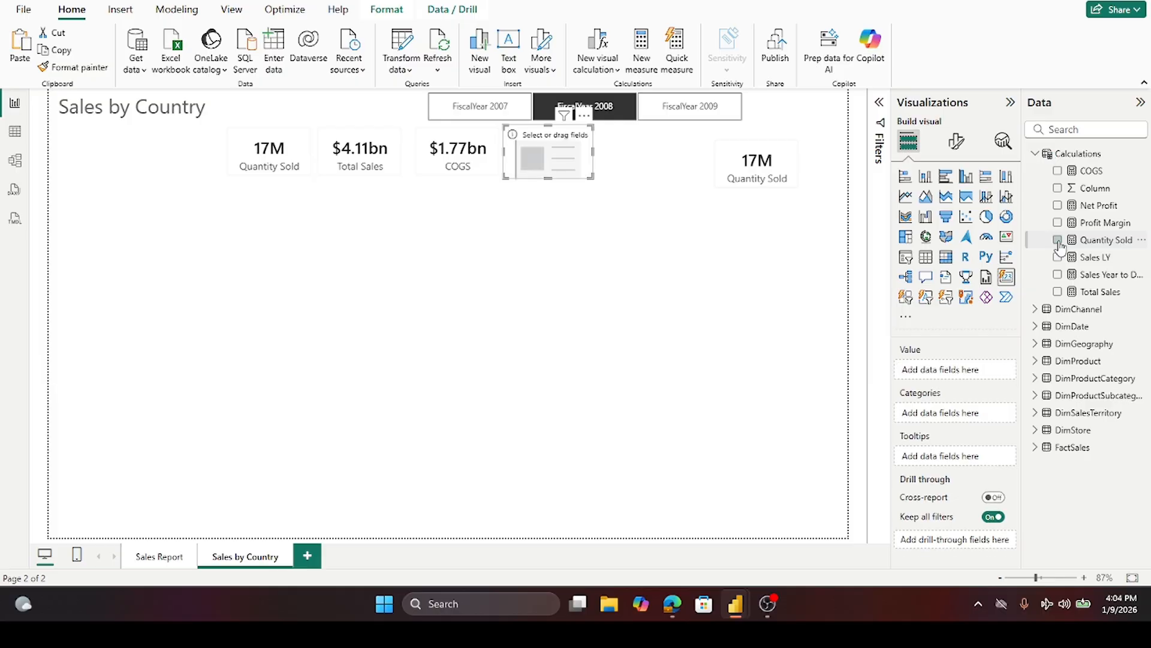
pyautogui.click(1058, 205)
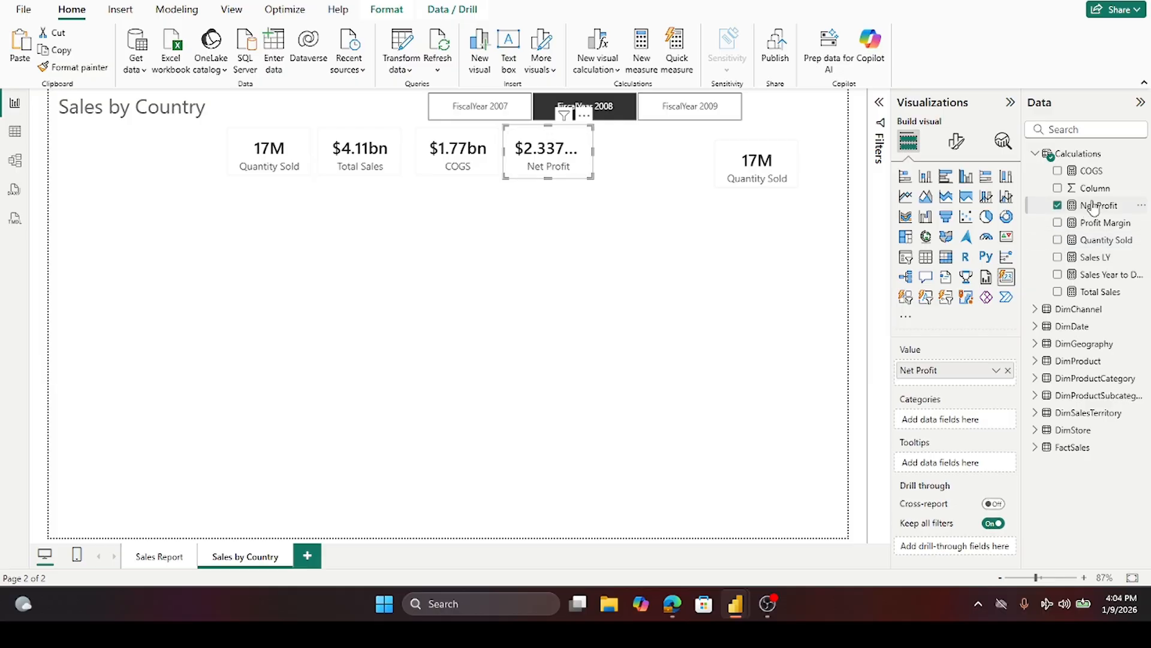
# - Set the Net Profit measure's decimal places to 2
pyautogui.click(1093, 207)
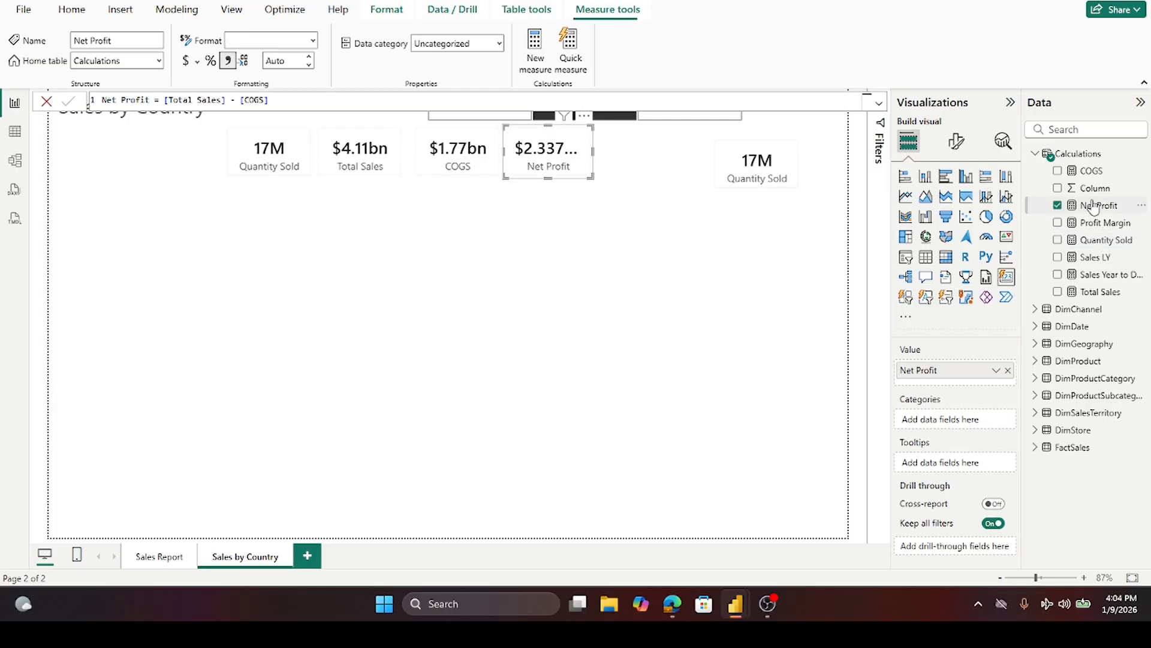
pyautogui.click(288, 61)
pyautogui.write('2')
pyautogui.press('Tab')
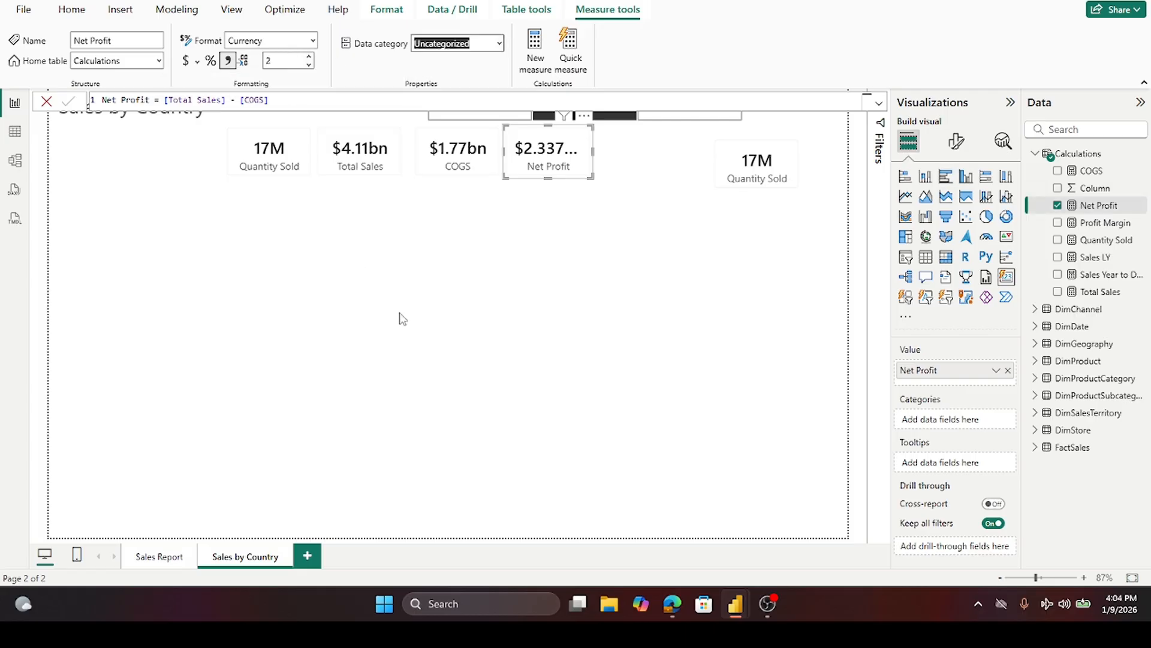
pyautogui.click(400, 314)
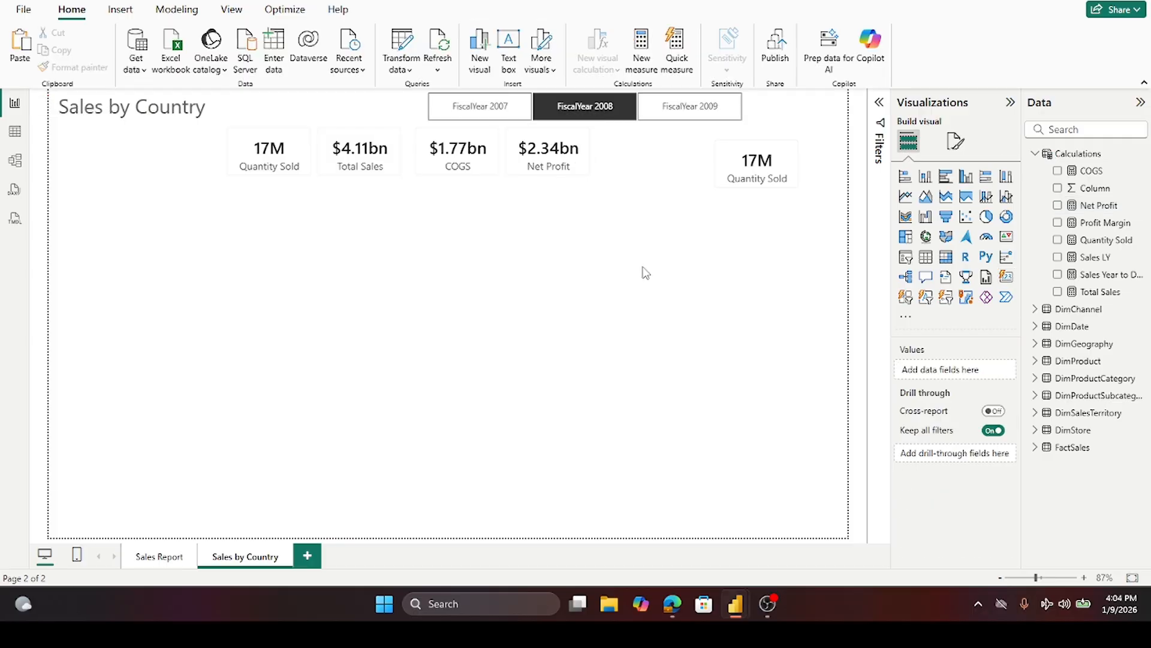
# - Move the last card copy beside the Net Profit card and replace its Quantity Sold field with Profit Margin
pyautogui.moveTo(742, 159); pyautogui.dragTo(626, 149)
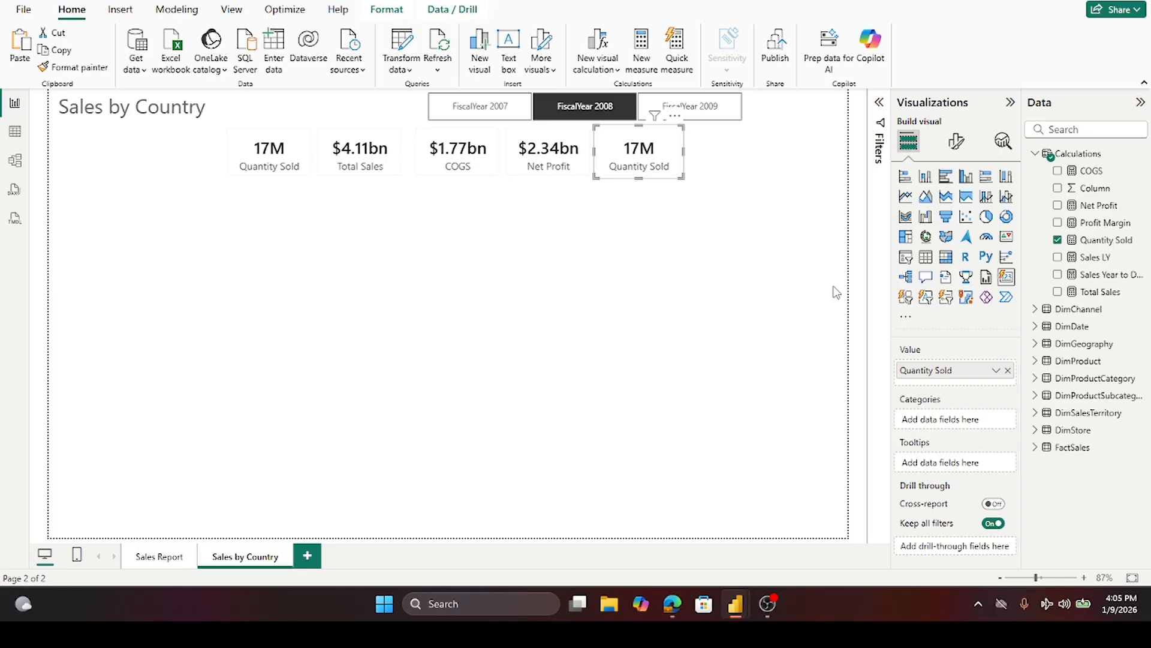
pyautogui.click(1058, 240)
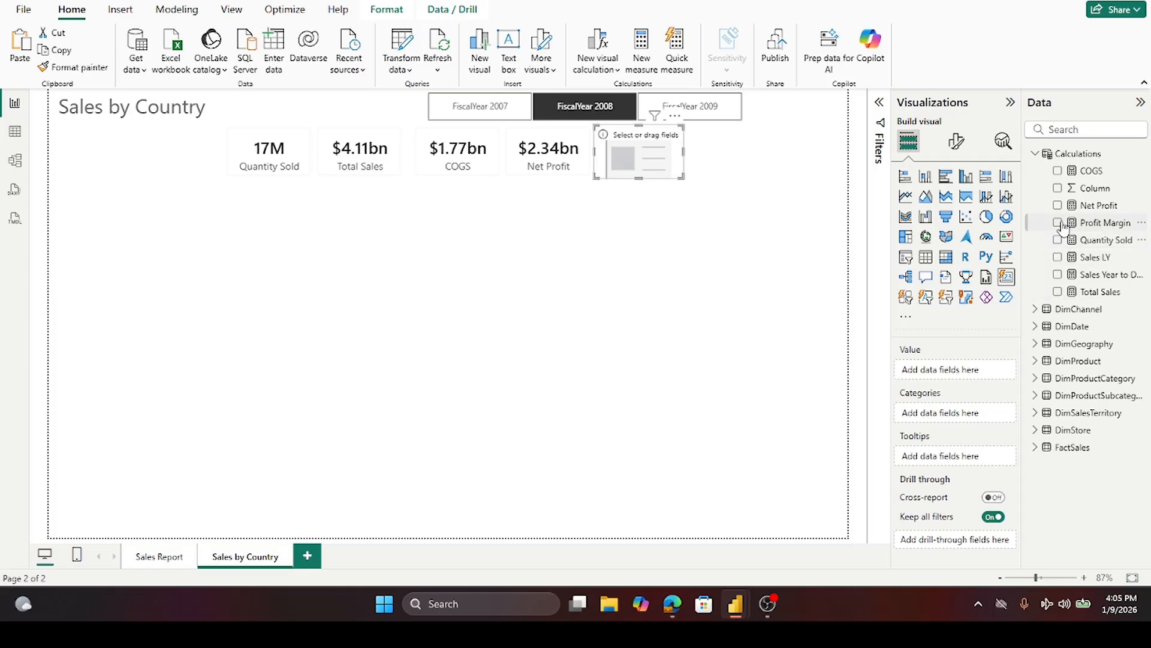
pyautogui.click(1058, 224)
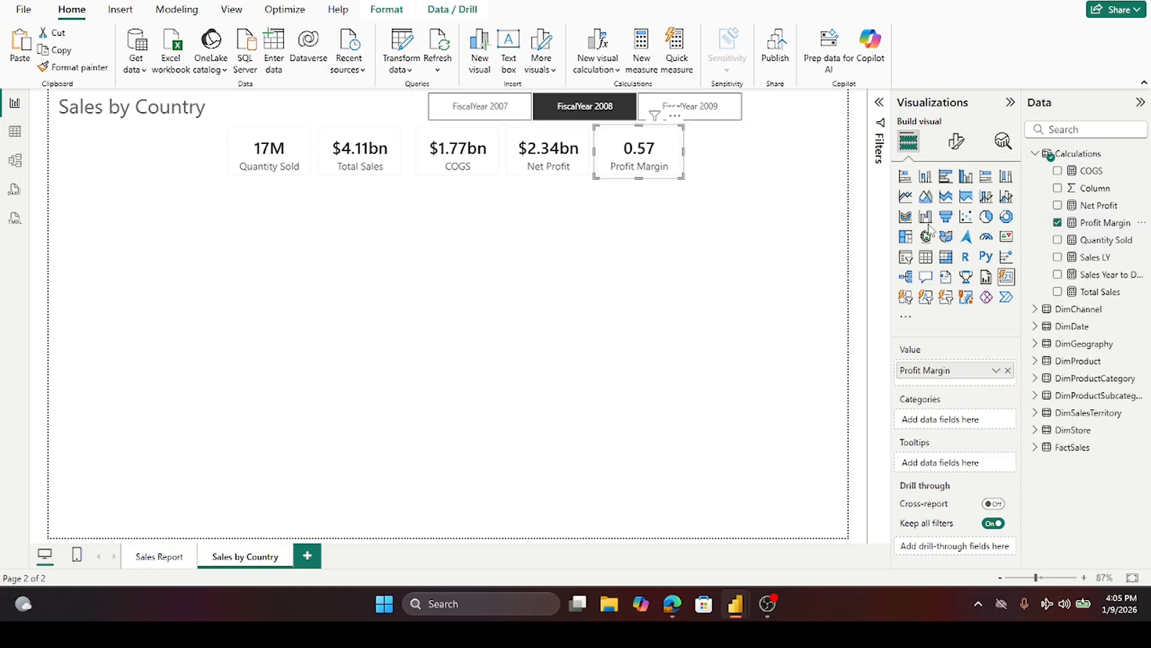
# - Format the Profit Margin measure as a percentage
pyautogui.click(1099, 223)
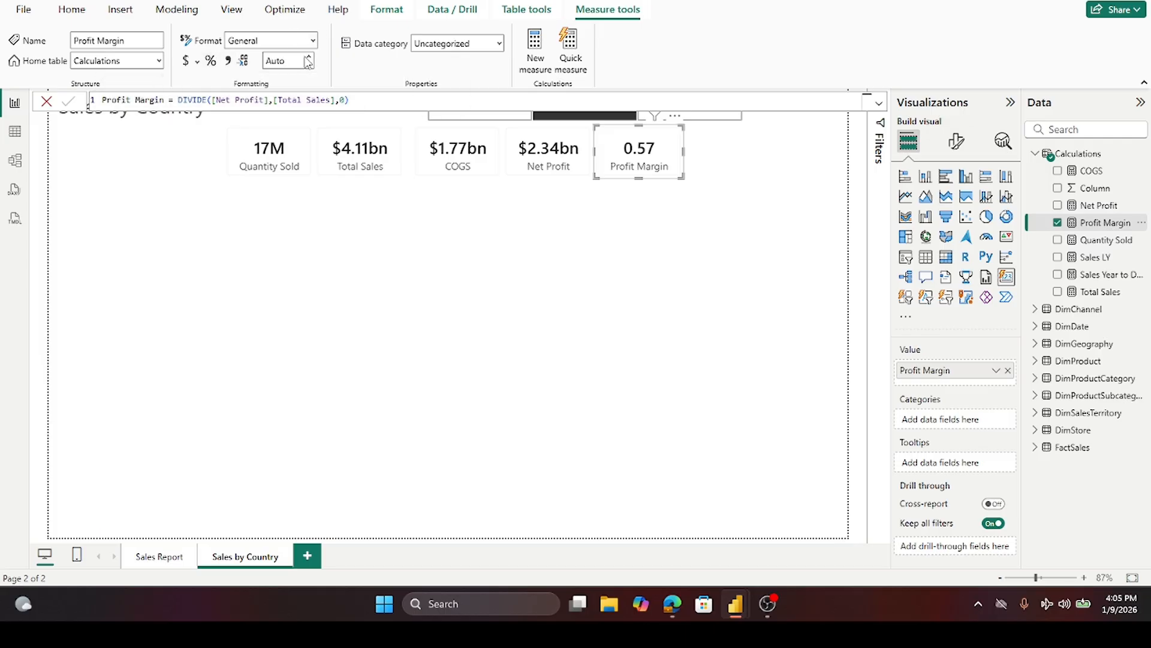
pyautogui.click(211, 61)
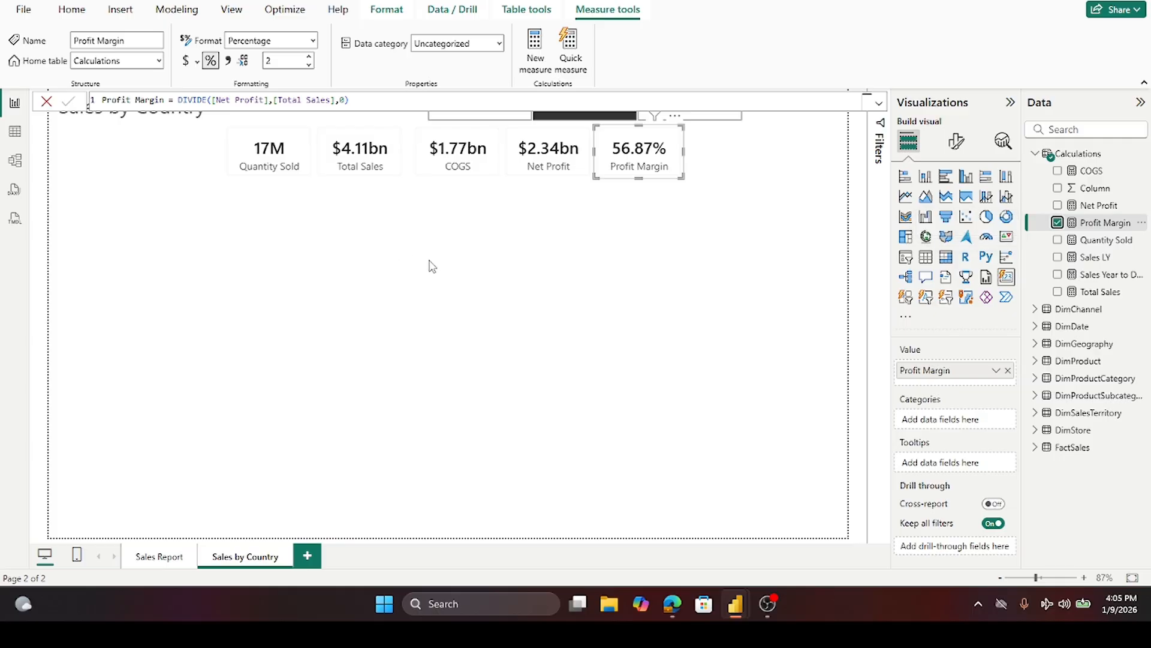
pyautogui.click(713, 168)
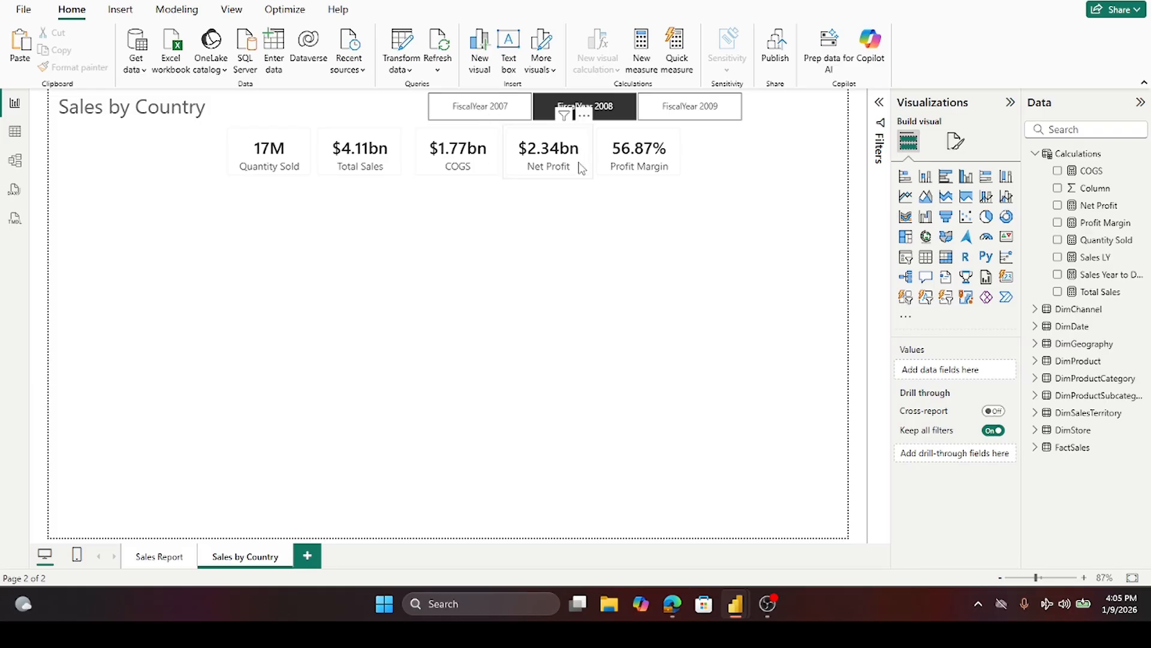
# - Duplicate the Profit Margin card to the end of the row and remove its field
pyautogui.click(620, 168)
pyautogui.moveTo(619, 168); pyautogui.dragTo(700, 163)
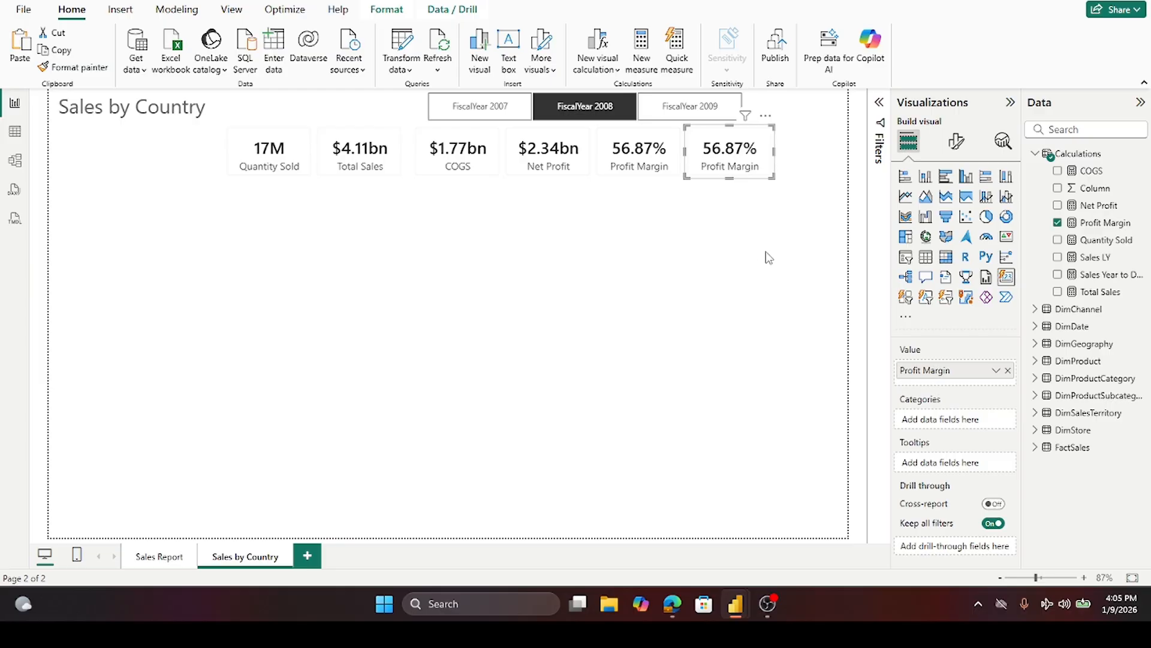
pyautogui.click(1058, 223)
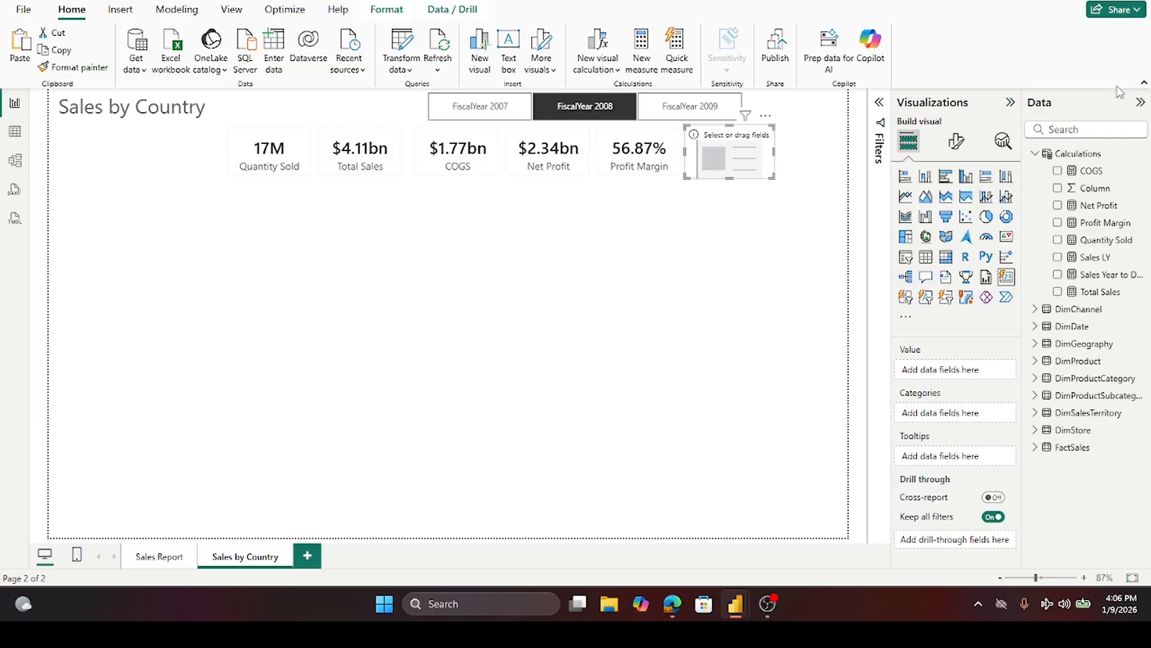
# - Create a new % Change in Sales measure in Calculations from a pasted DAX formula and put it on the empty card
pyautogui.rightClick(1053, 159)
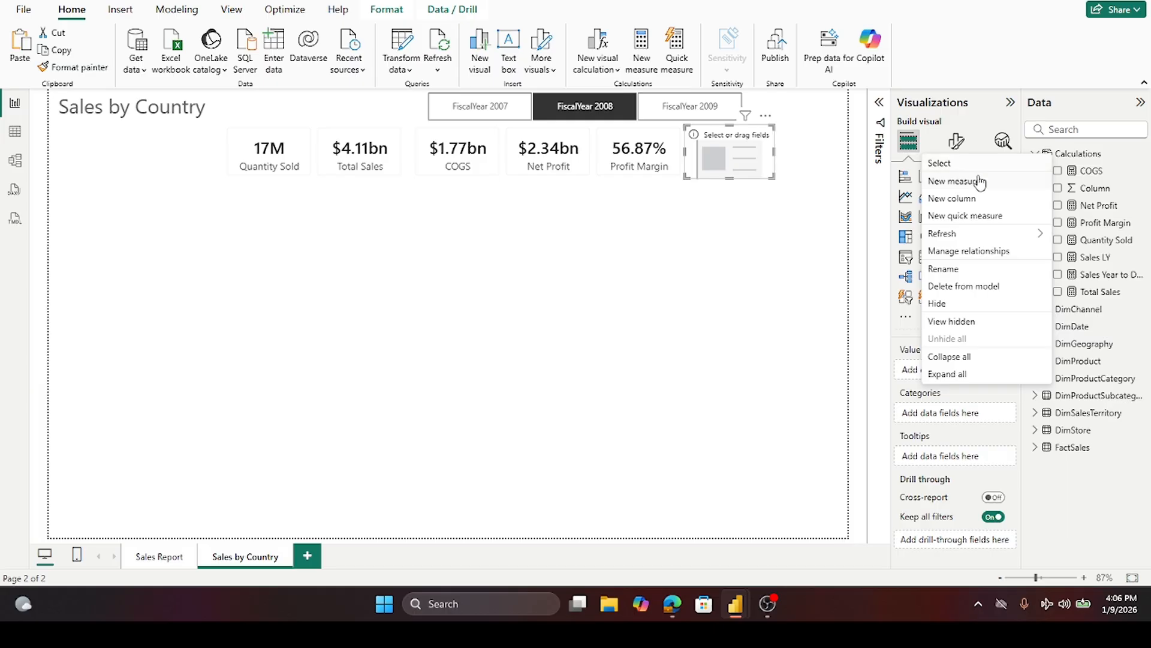
pyautogui.click(954, 180)
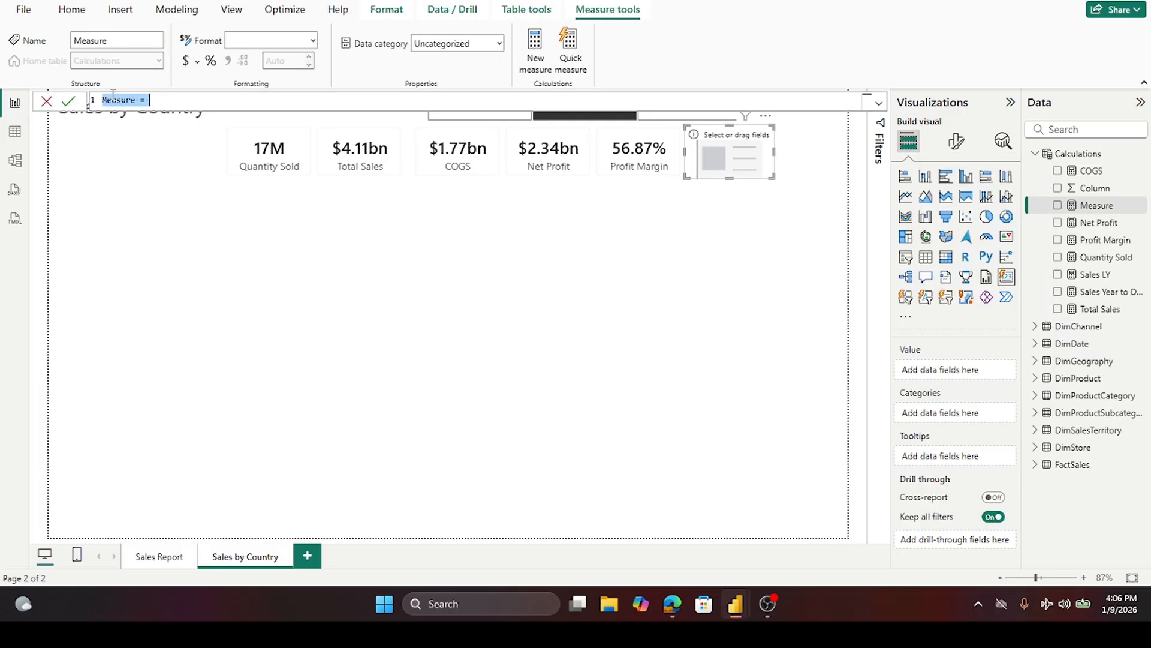
pyautogui.write('% Change in Sales = CALCULATE(DIVIDE([Sales LY],[Total Sales],0)-1, GROUPBY(DimProductCategory,DimProductCategory[ProductCategoryName]), GROUPBY(DimProductSubcategory, DimProductSubcategory[ProductSubcategoryName]), GROUPBY(DimProduct, DimProduct[ProductName]))')
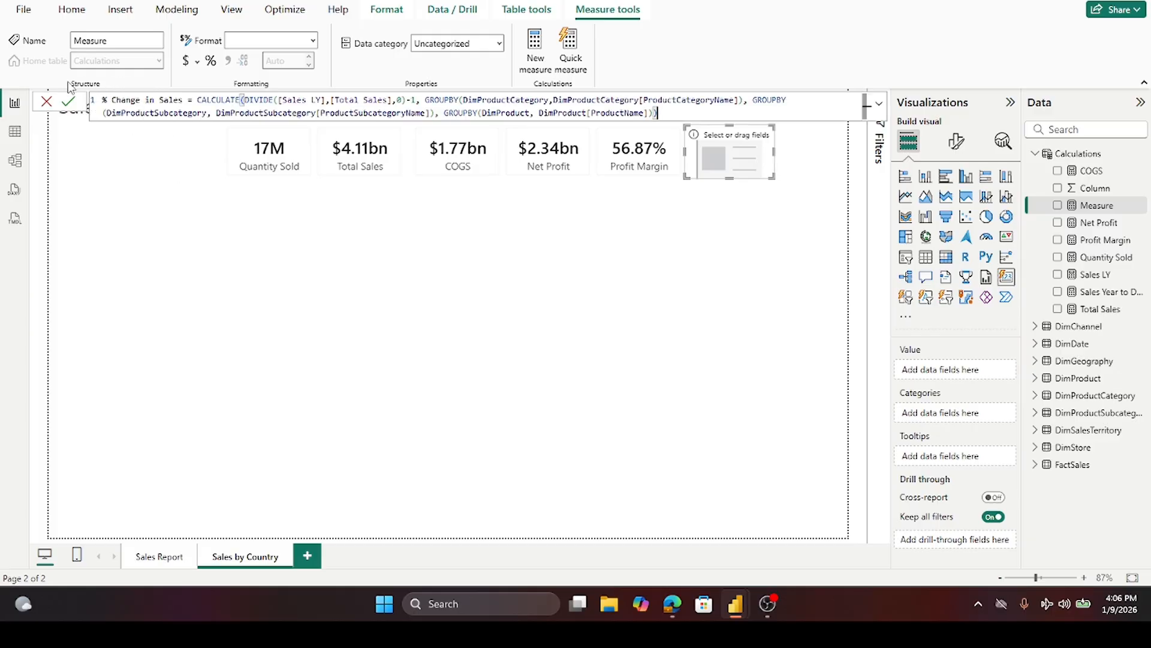
pyautogui.click(66, 107)
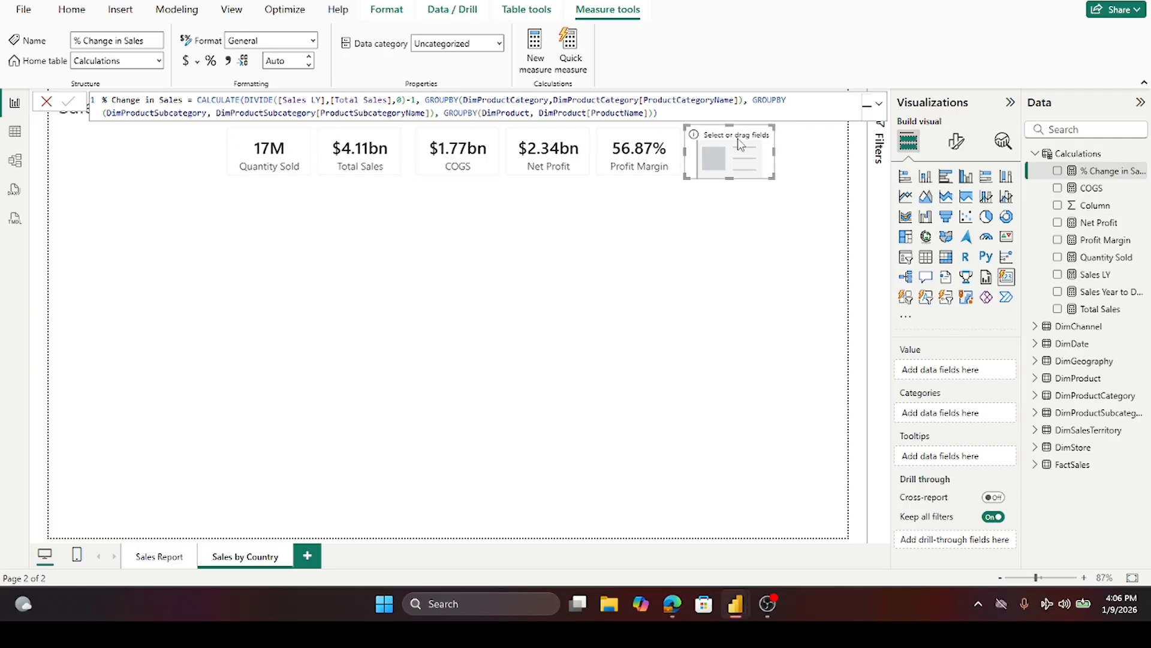
pyautogui.click(47, 103)
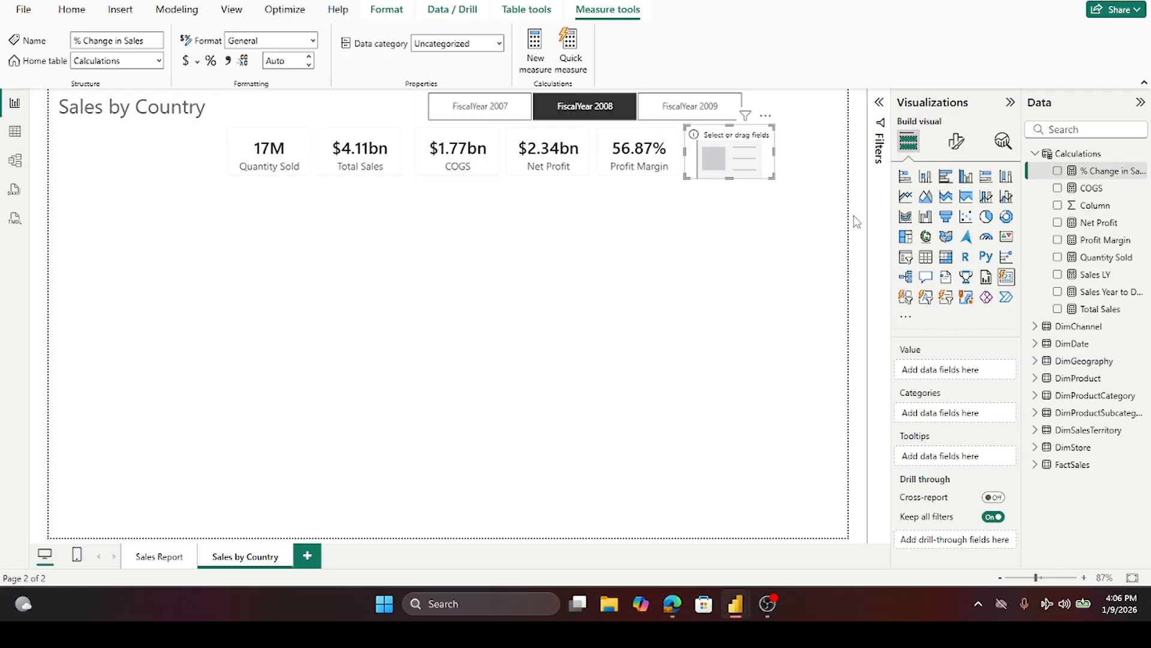
pyautogui.click(1057, 173)
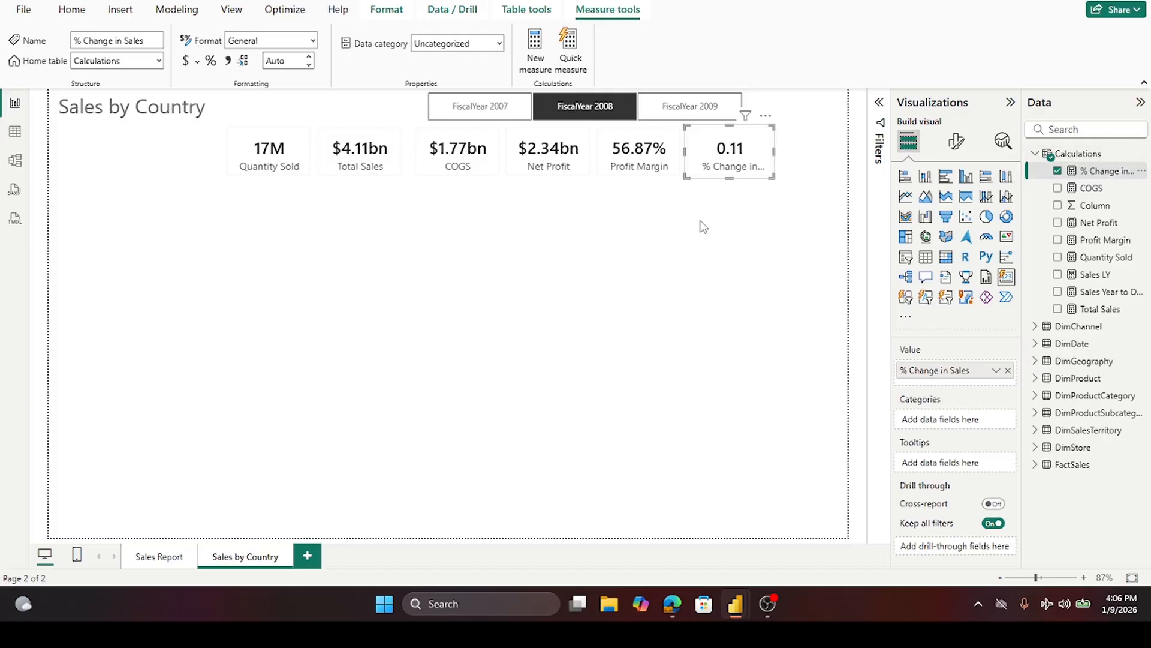
# - Format the % Change in Sales measure as a percentage
pyautogui.click(210, 62)
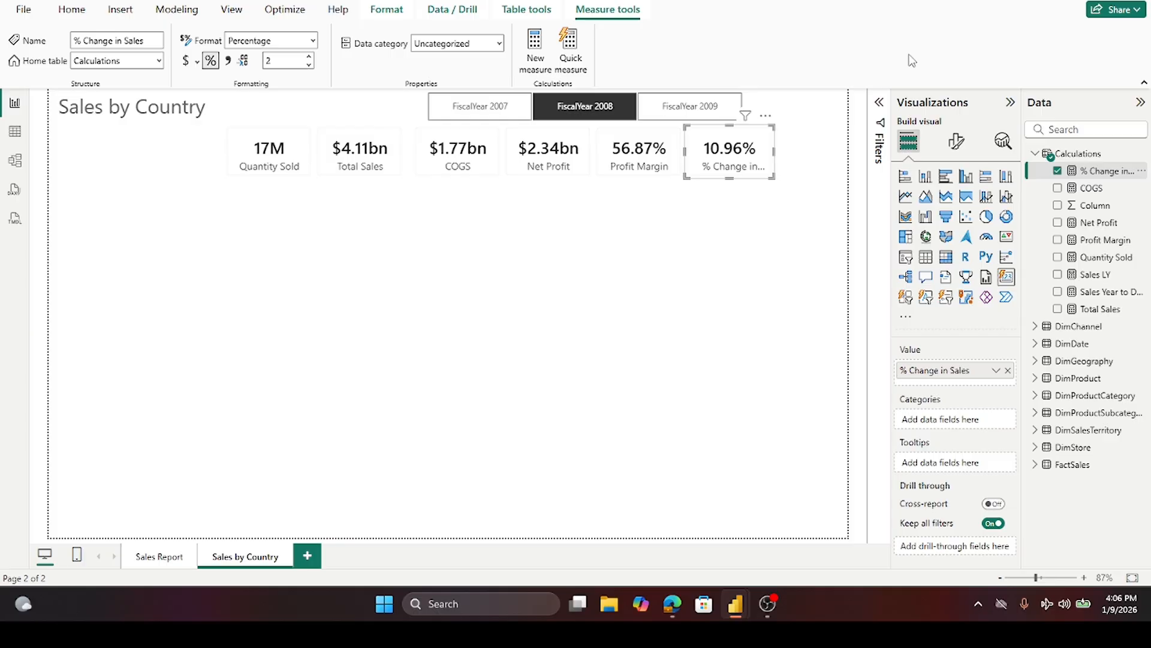
pyautogui.click(771, 159)
pyautogui.moveTo(772, 159)
pyautogui.mouseDown()
pyautogui.moveTo(809, 160)
pyautogui.moveTo(783, 161)
pyautogui.mouseUp()
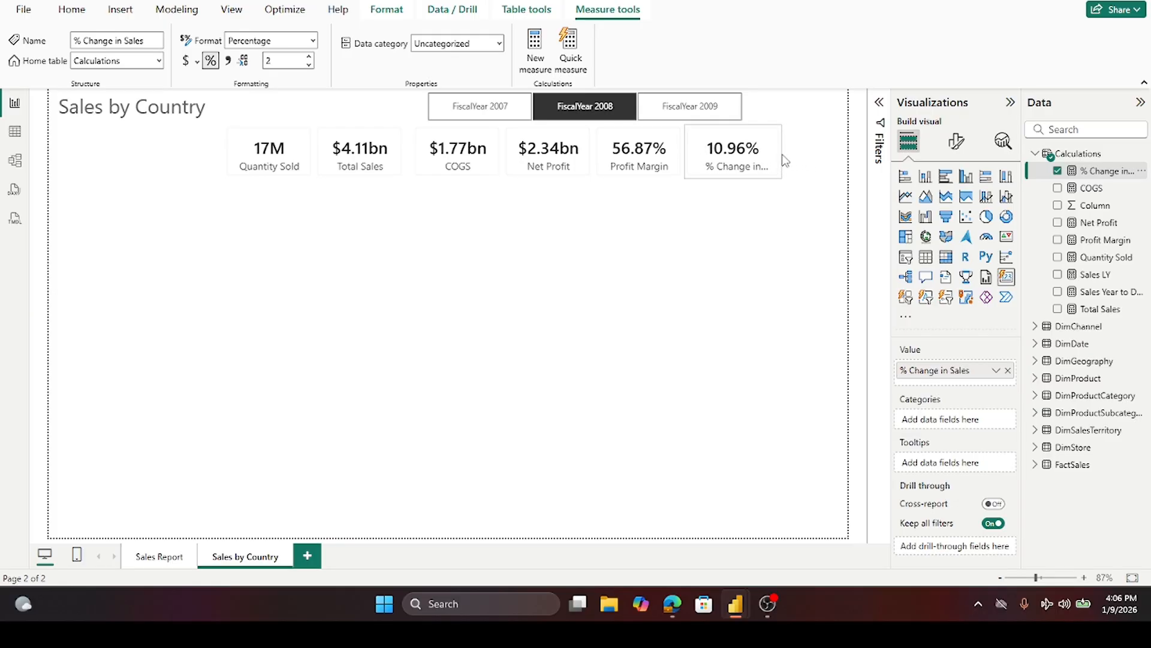
# - Shift and resize the KPI cards so they sit evenly spaced in one row under the title
pyautogui.click(257, 160)
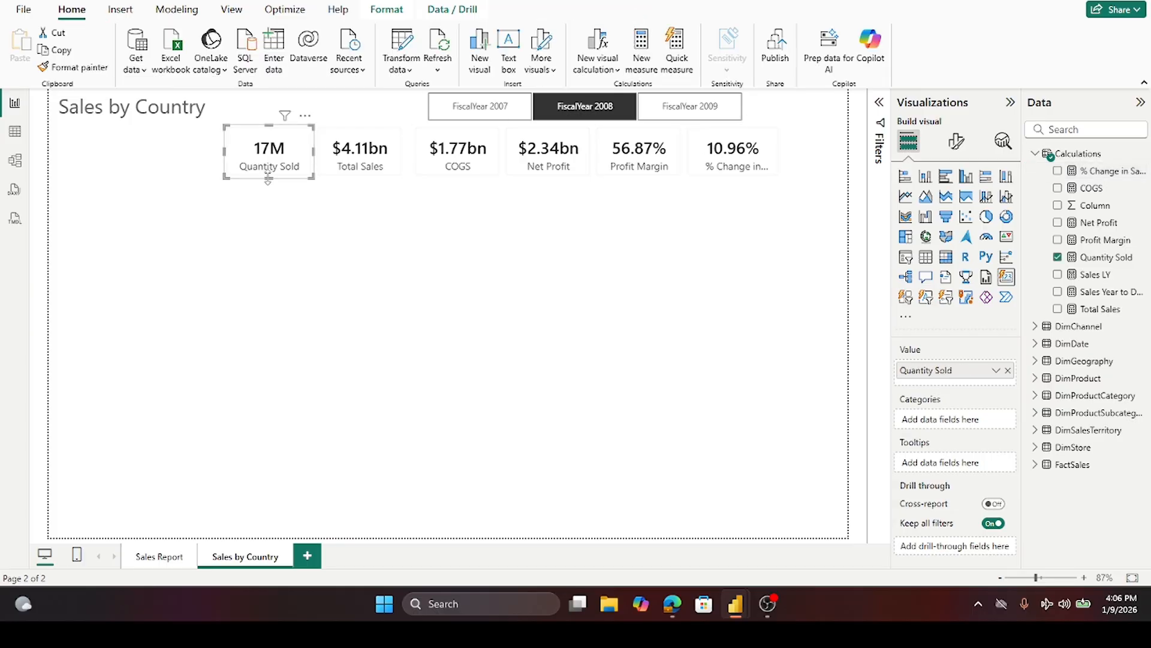
pyautogui.moveTo(270, 180); pyautogui.dragTo(270, 187)
pyautogui.moveTo(276, 146); pyautogui.dragTo(334, 191)
pyautogui.click(309, 144)
pyautogui.moveTo(444, 163); pyautogui.dragTo(419, 188)
pyautogui.click(540, 160)
pyautogui.moveTo(540, 170); pyautogui.dragTo(509, 174)
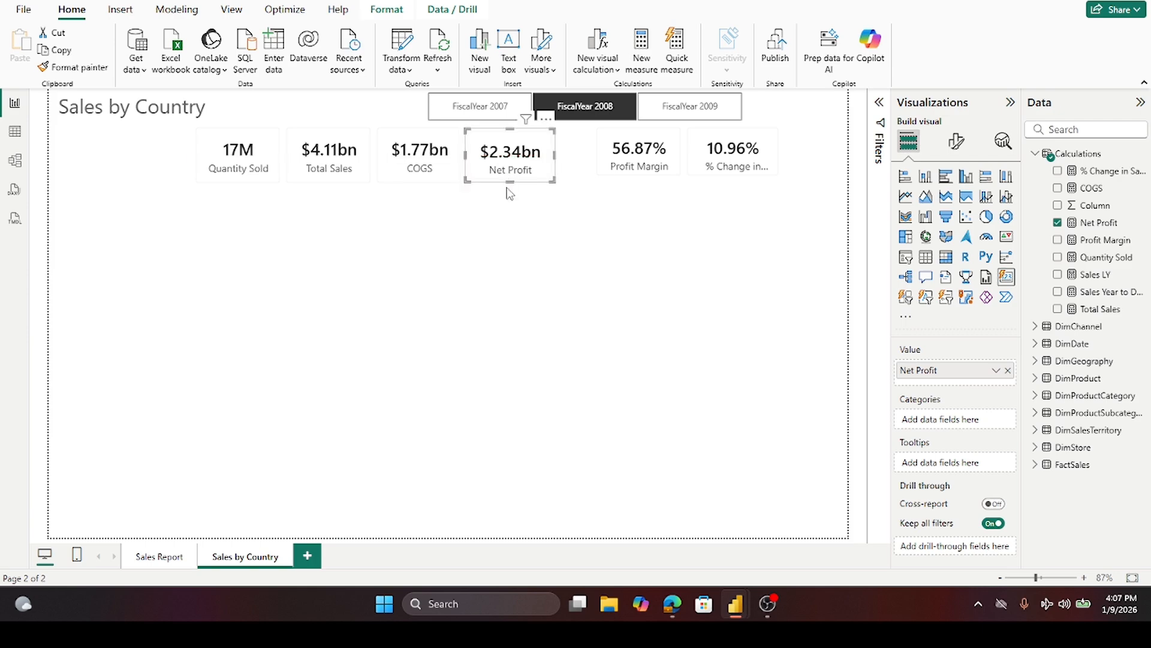
pyautogui.moveTo(624, 167); pyautogui.dragTo(602, 187)
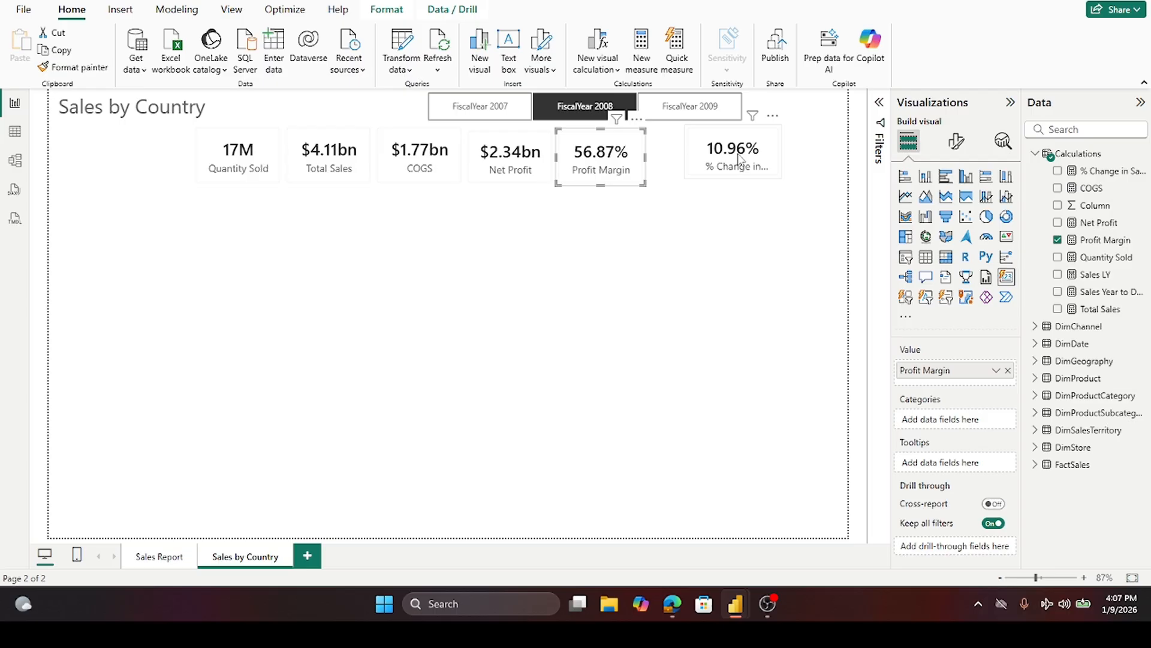
pyautogui.moveTo(740, 159); pyautogui.dragTo(711, 160)
pyautogui.moveTo(694, 161); pyautogui.dragTo(688, 186)
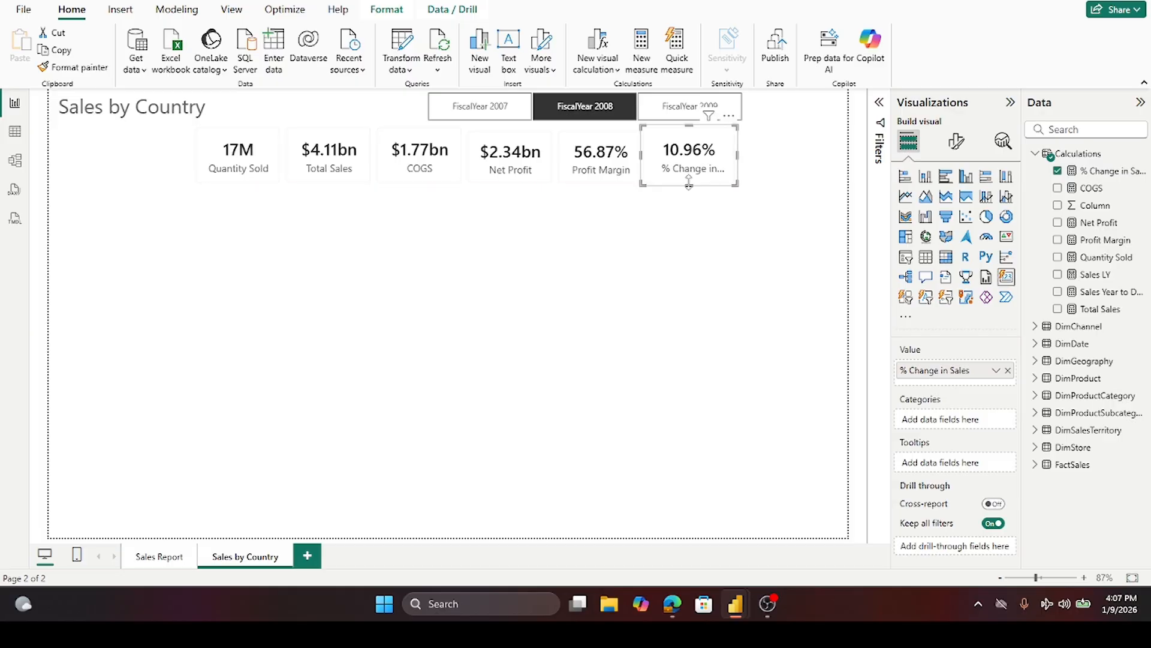
# - Widen the % Change in Sales card so its full label fits
pyautogui.click(776, 185)
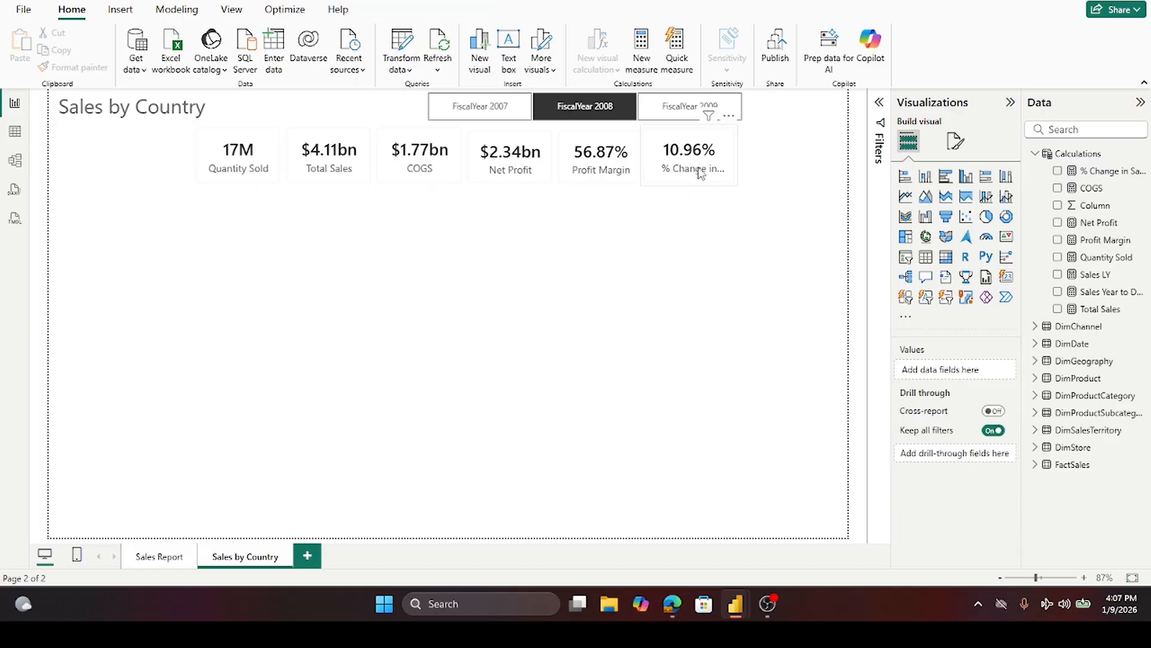
pyautogui.click(695, 172)
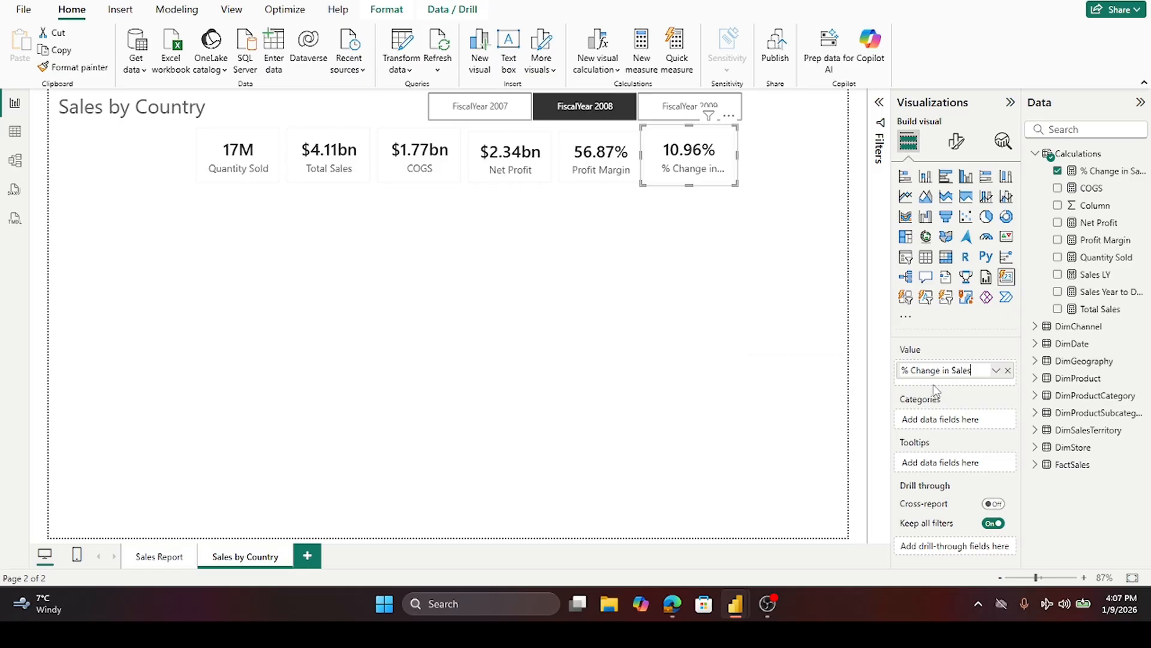
pyautogui.doubleClick(946, 371)
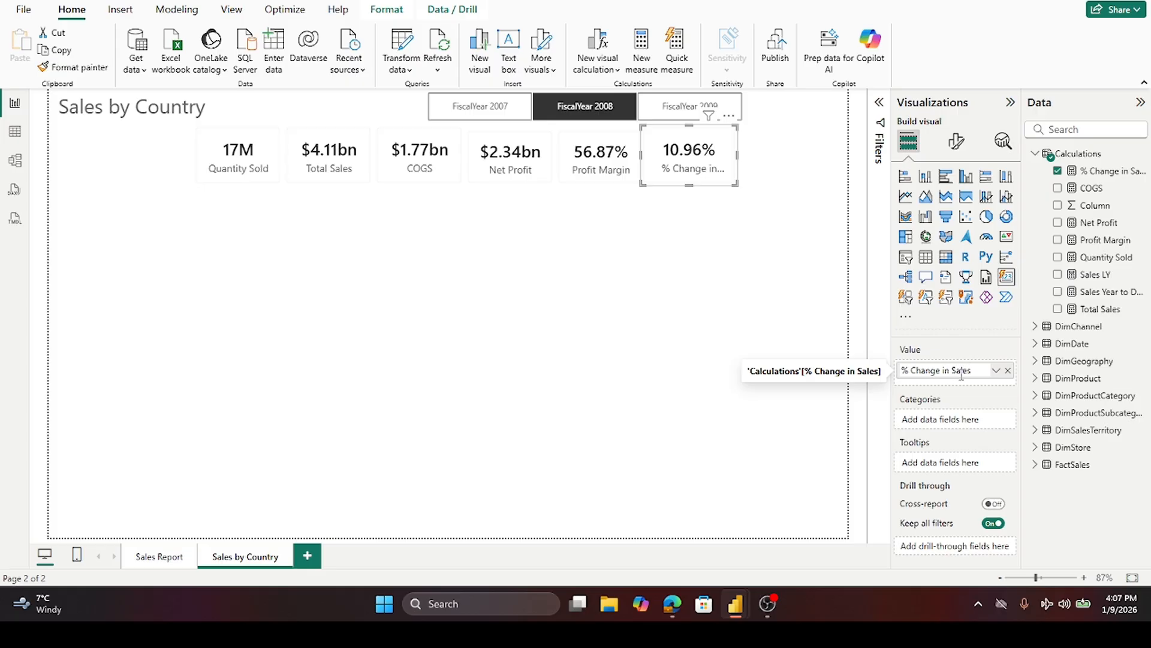
pyautogui.doubleClick(946, 371)
pyautogui.click(679, 250)
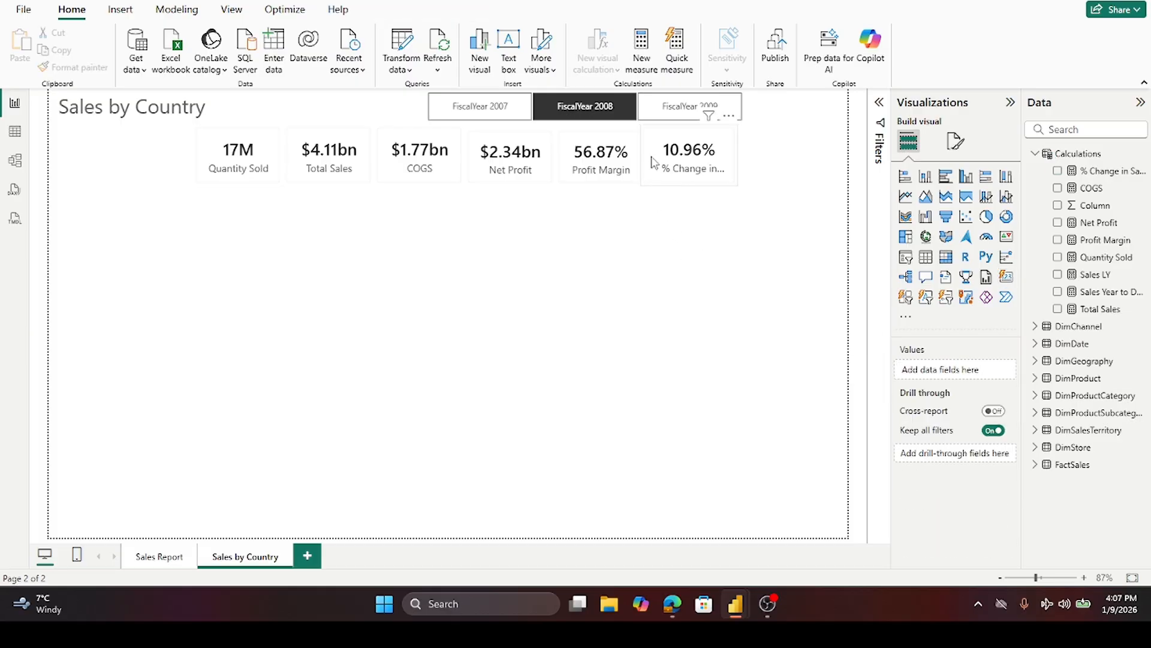
pyautogui.click(503, 136)
pyautogui.click(667, 171)
pyautogui.moveTo(738, 155); pyautogui.dragTo(745, 162)
pyautogui.click(507, 249)
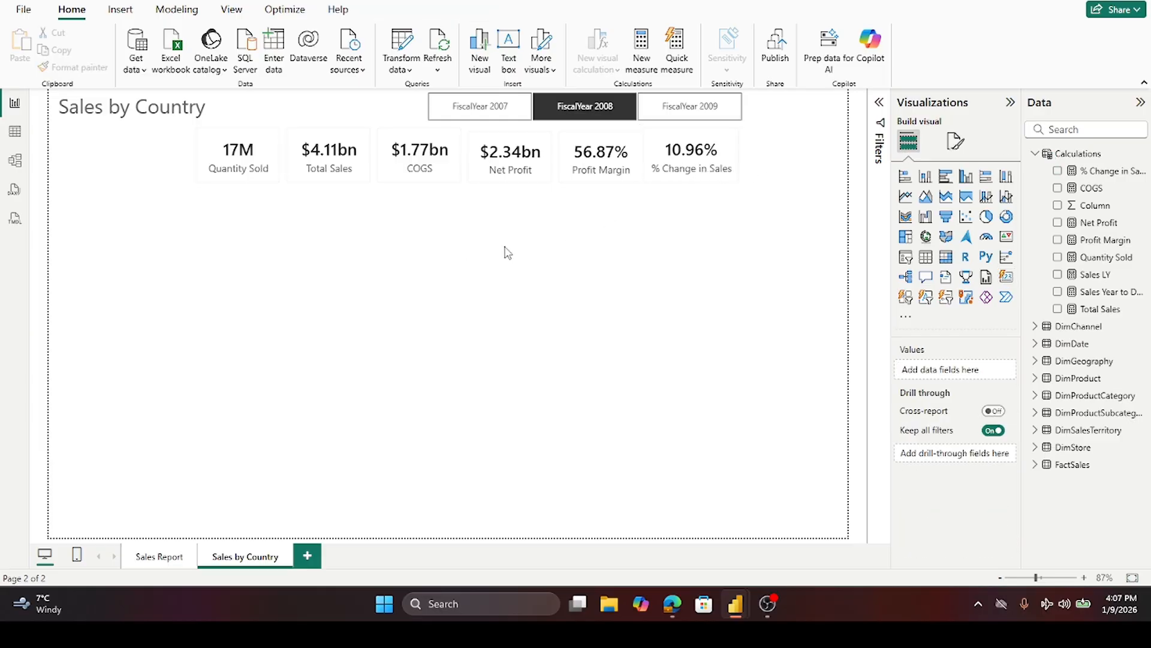
# - Match the % Change in Sales card's height to the other KPI cards
pyautogui.click(697, 186)
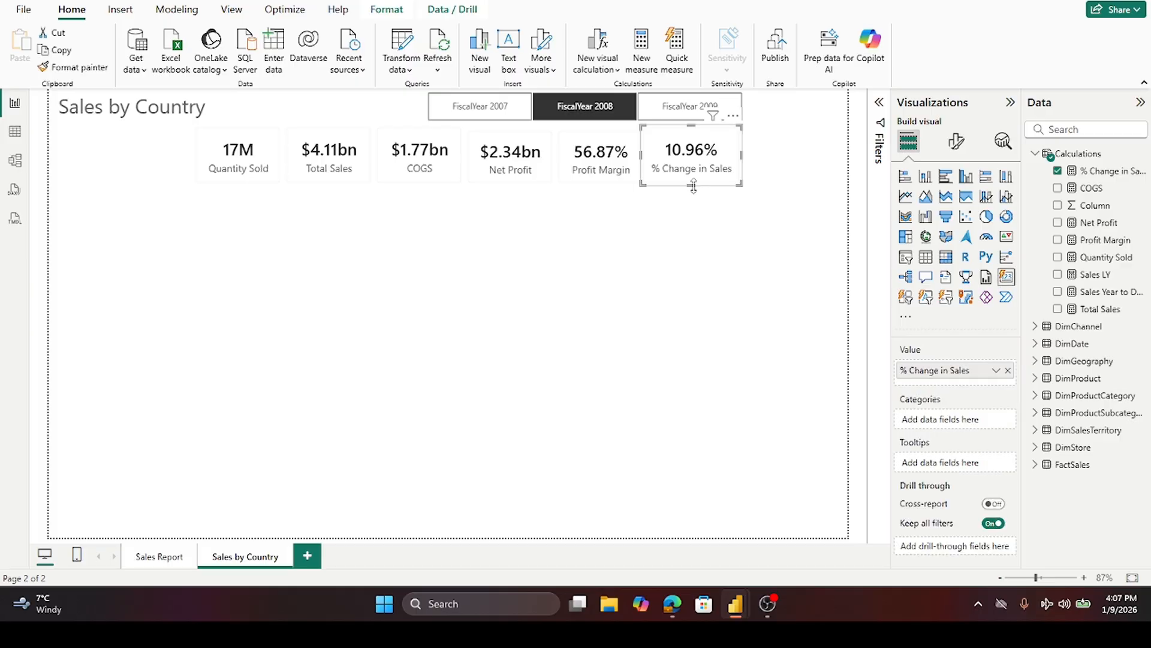
pyautogui.moveTo(691, 183); pyautogui.dragTo(692, 189)
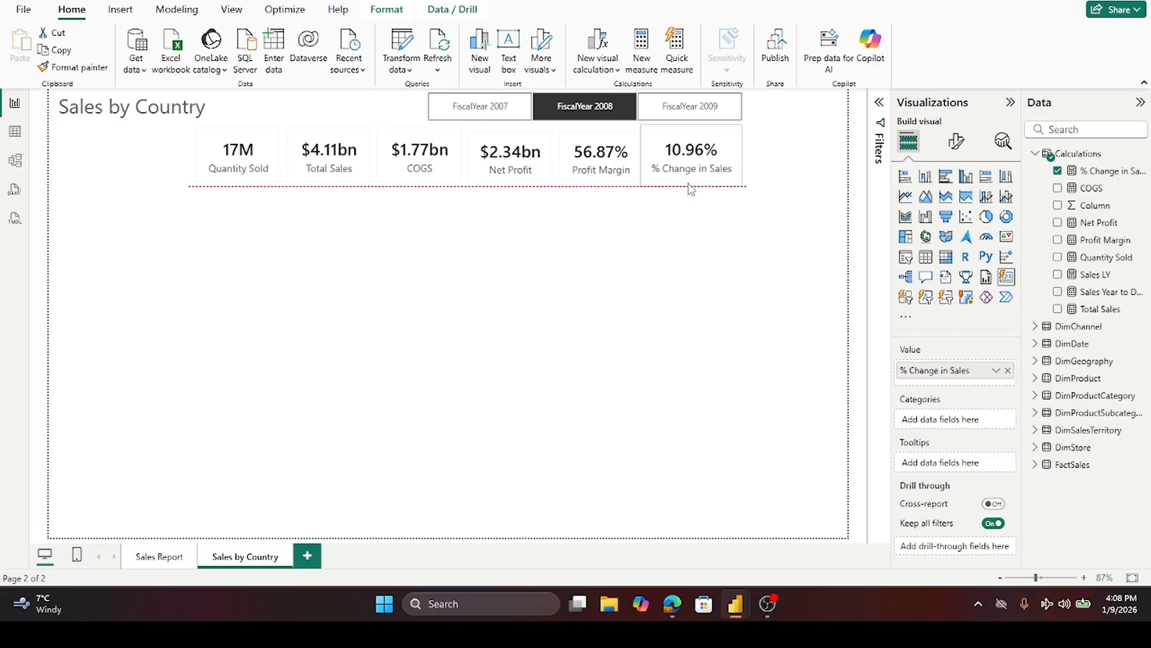
pyautogui.click(595, 181)
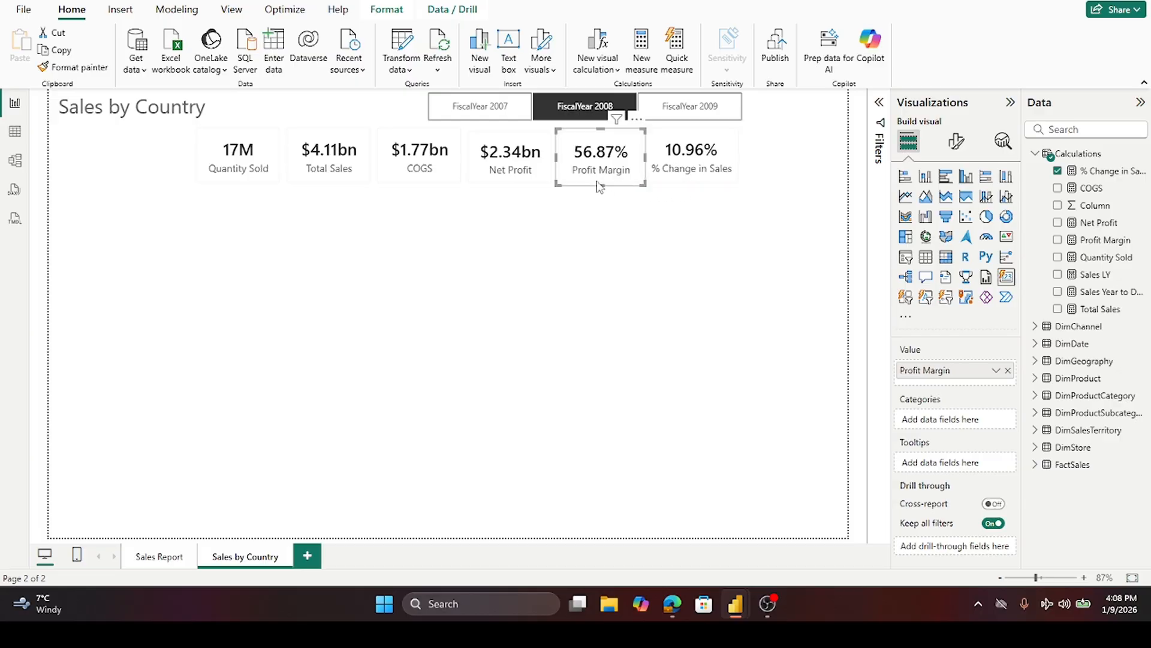
pyautogui.click(533, 181)
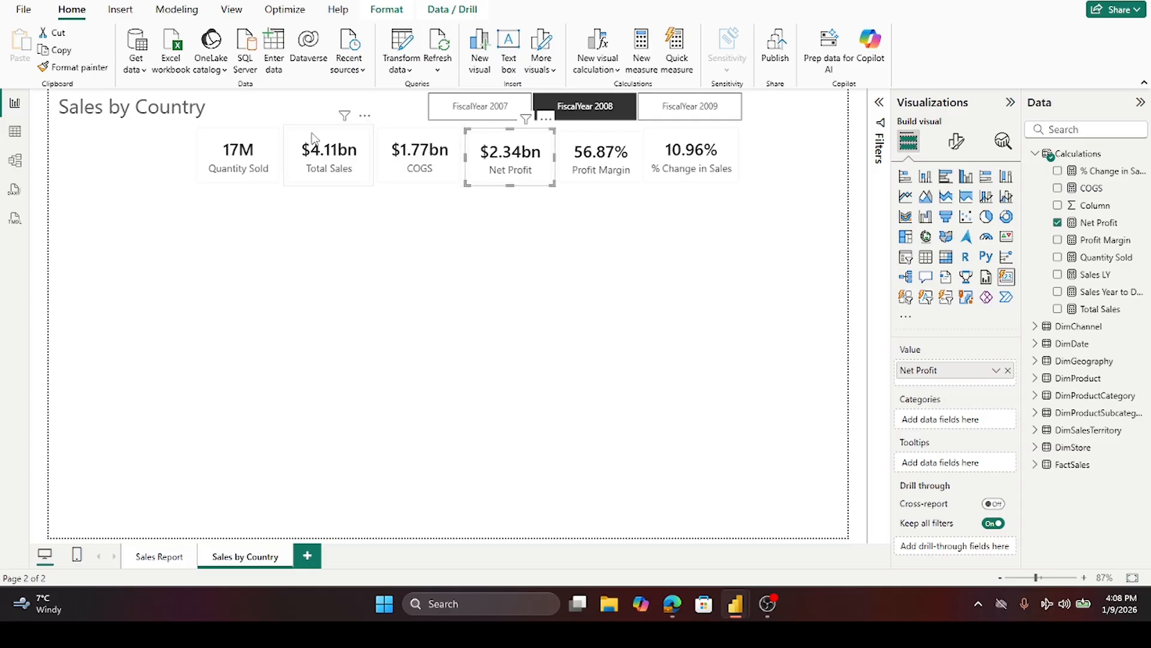
pyautogui.click(462, 257)
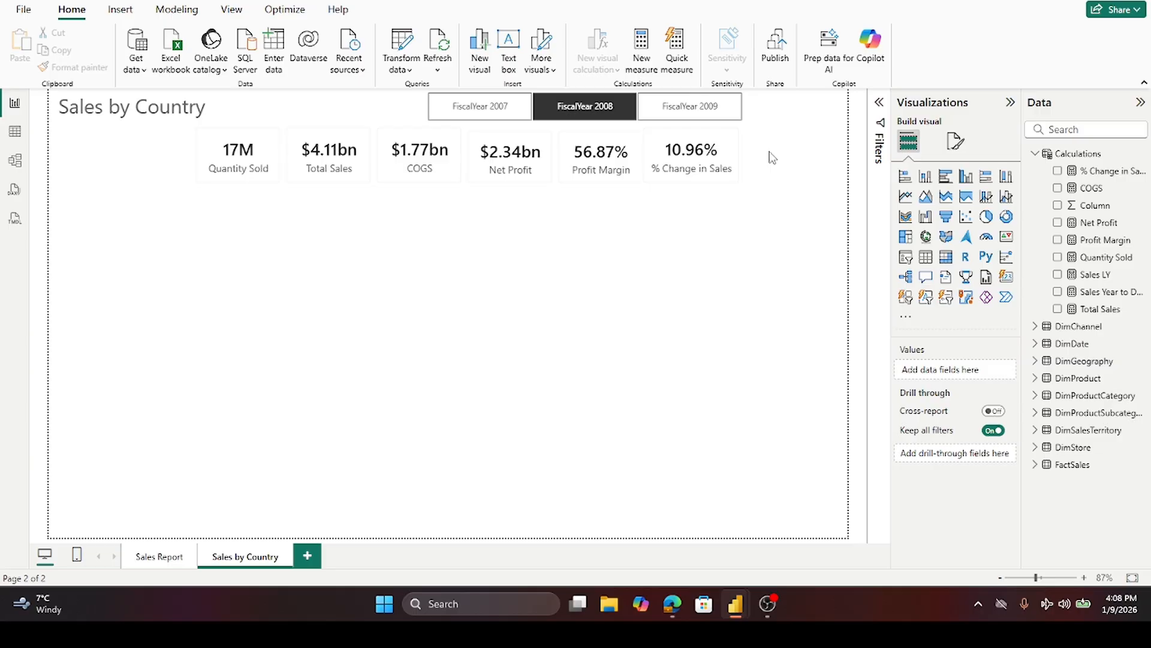
# - Duplicate the % Change in Sales card at the end of the KPI row and switch its field to Sales Year to Date
pyautogui.click(695, 143)
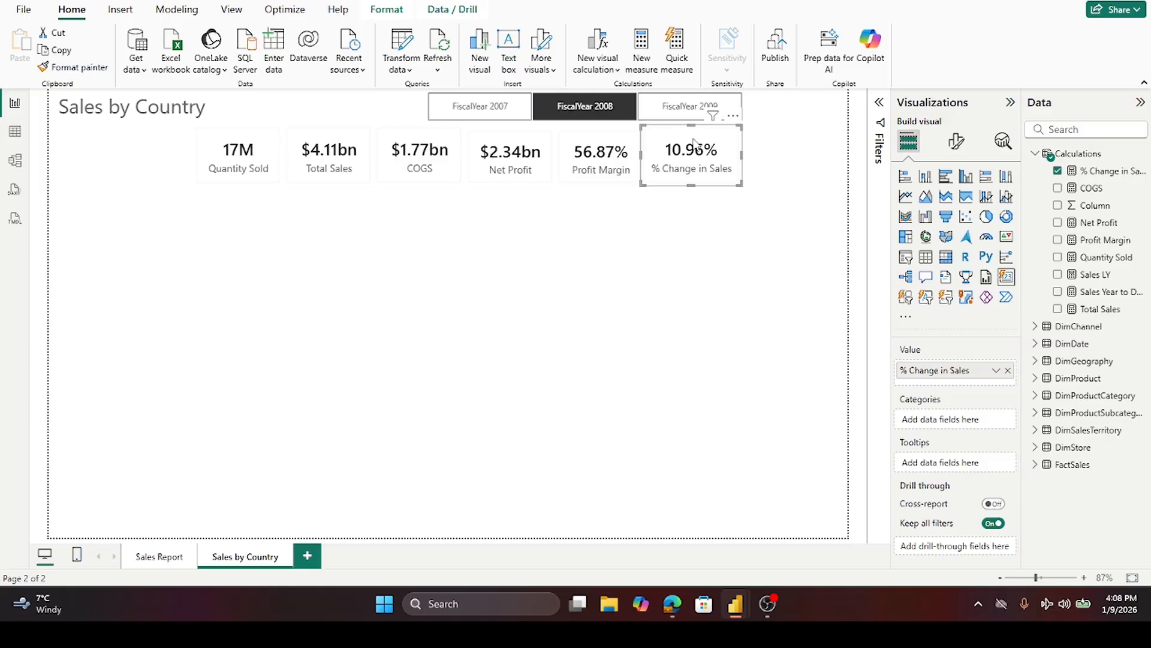
pyautogui.hotkey('ctrl', 'c')
pyautogui.hotkey('ctrl', 'v')
pyautogui.moveTo(730, 147); pyautogui.dragTo(788, 141)
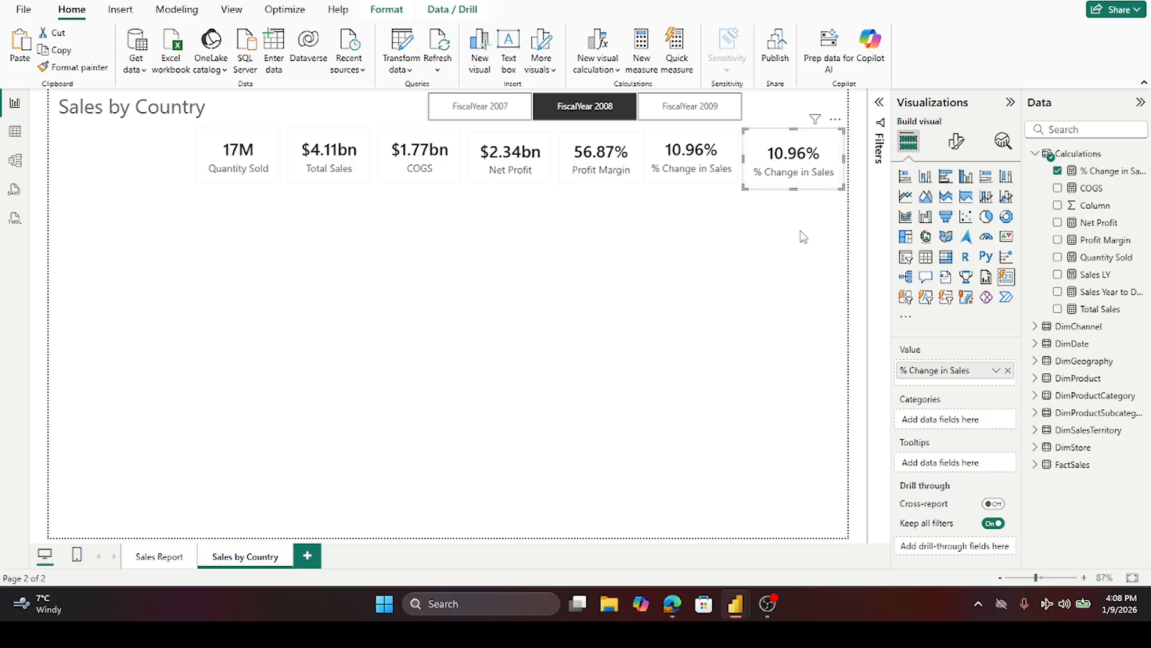
pyautogui.click(1057, 170)
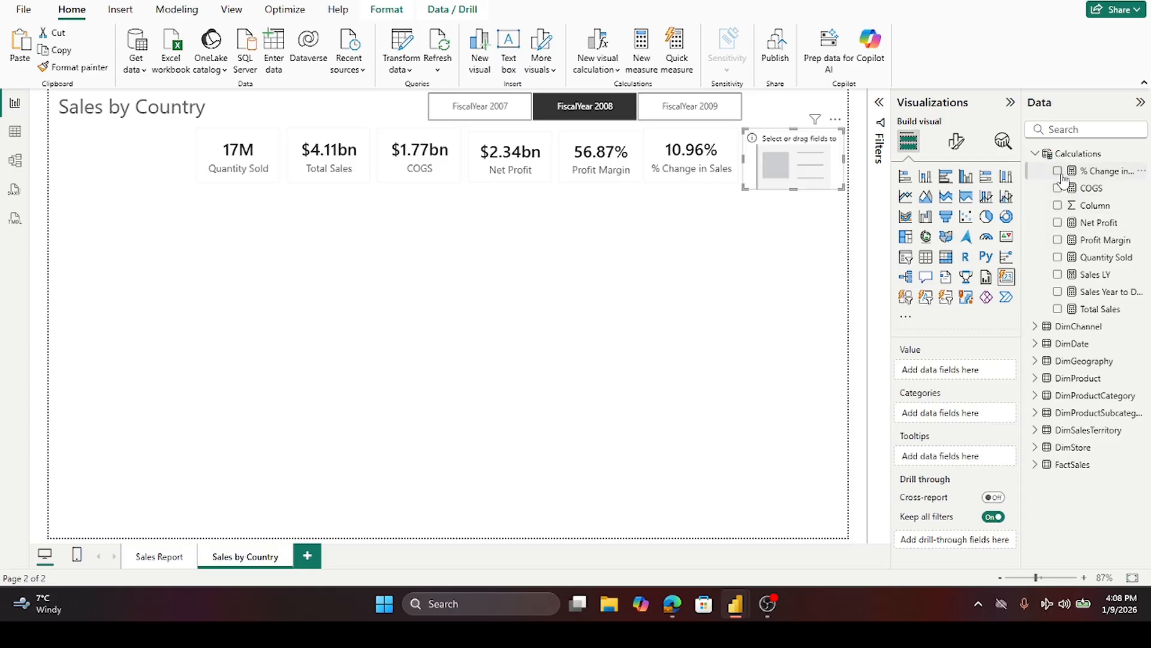
pyautogui.click(1059, 293)
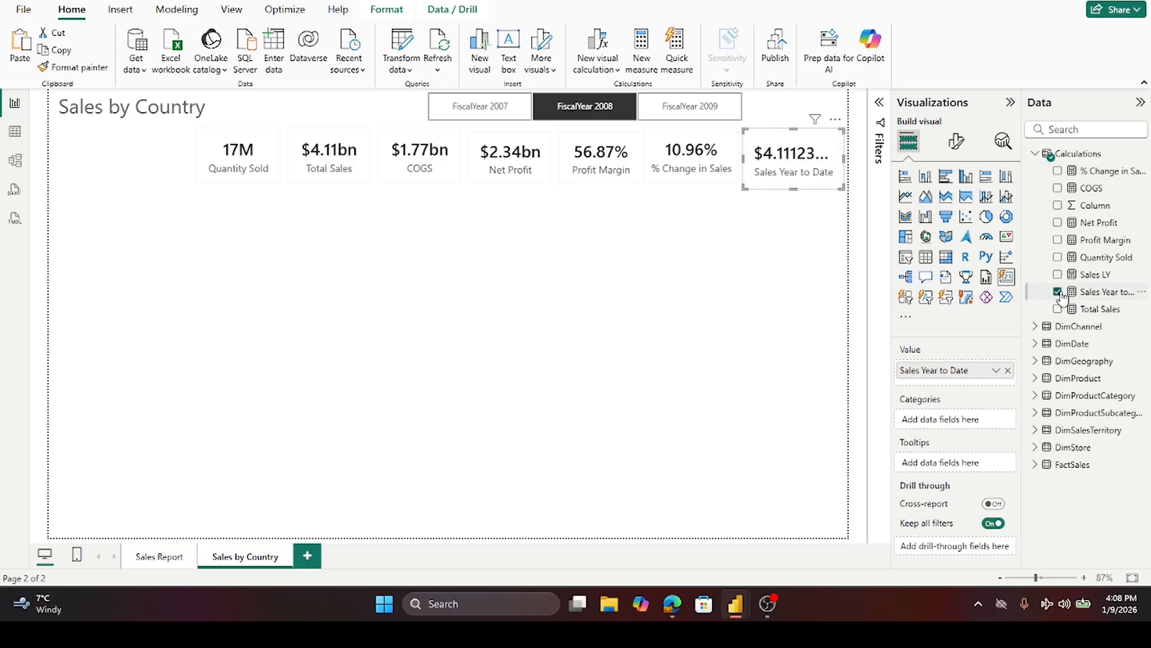
# - Set the Sales Year to Date measure's format to 2 decimal places
pyautogui.click(1091, 293)
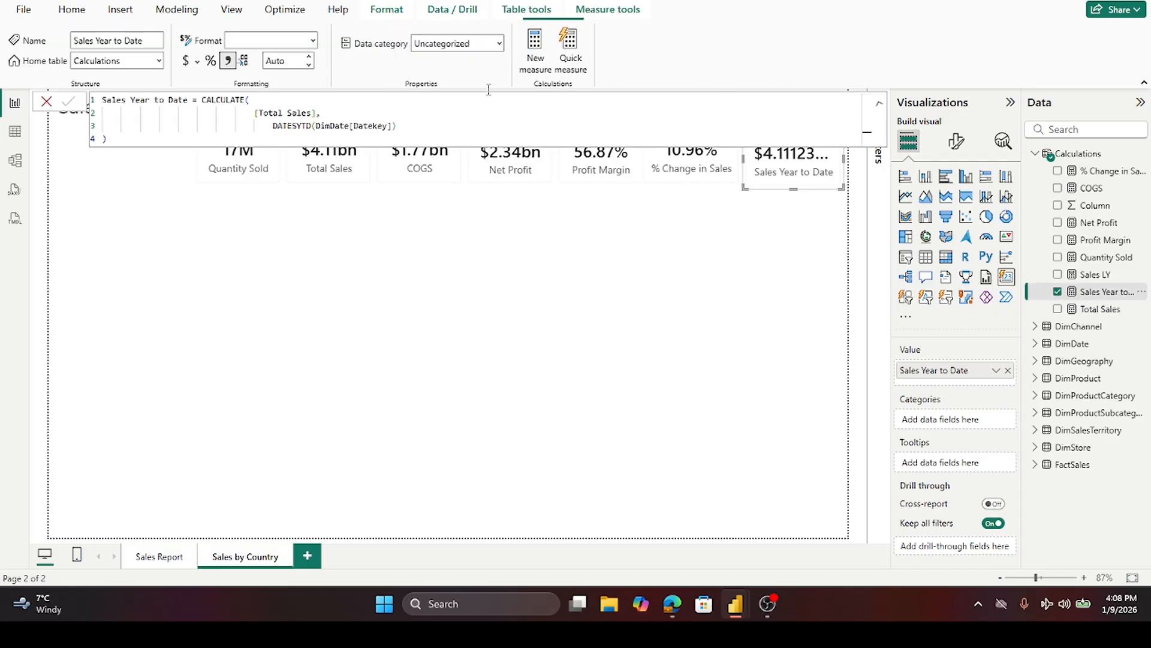
pyautogui.click(290, 65)
pyautogui.write('2')
pyautogui.press('Tab')
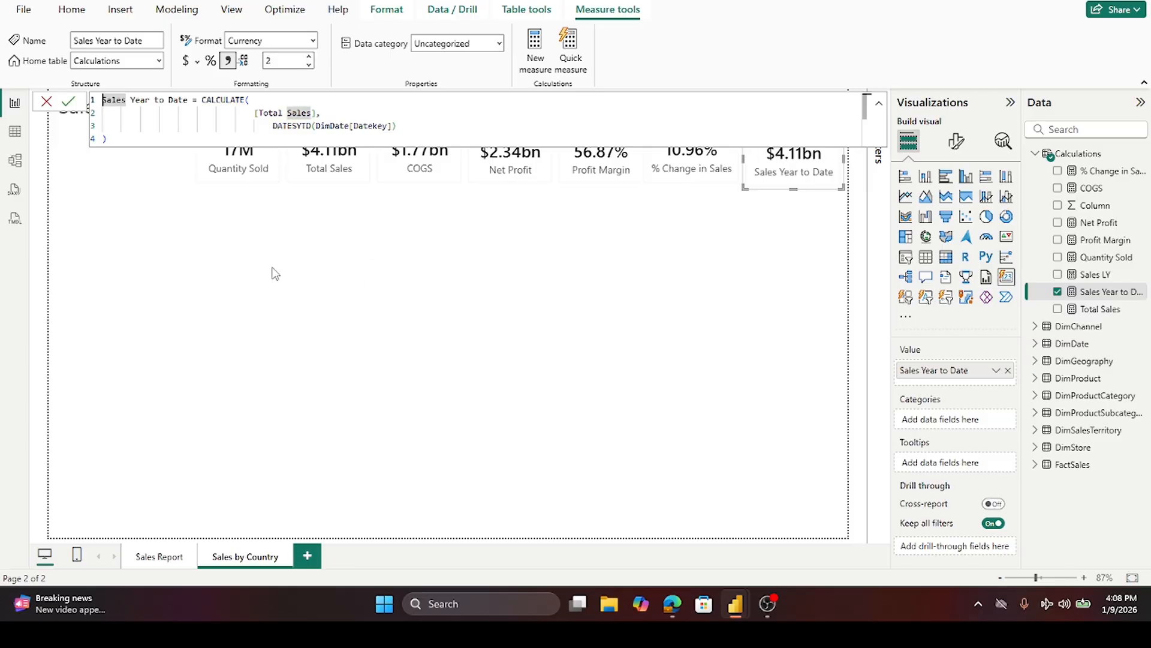
# - Switch between the fiscal years on the slicer to compare the KPI card values
pyautogui.click(276, 273)
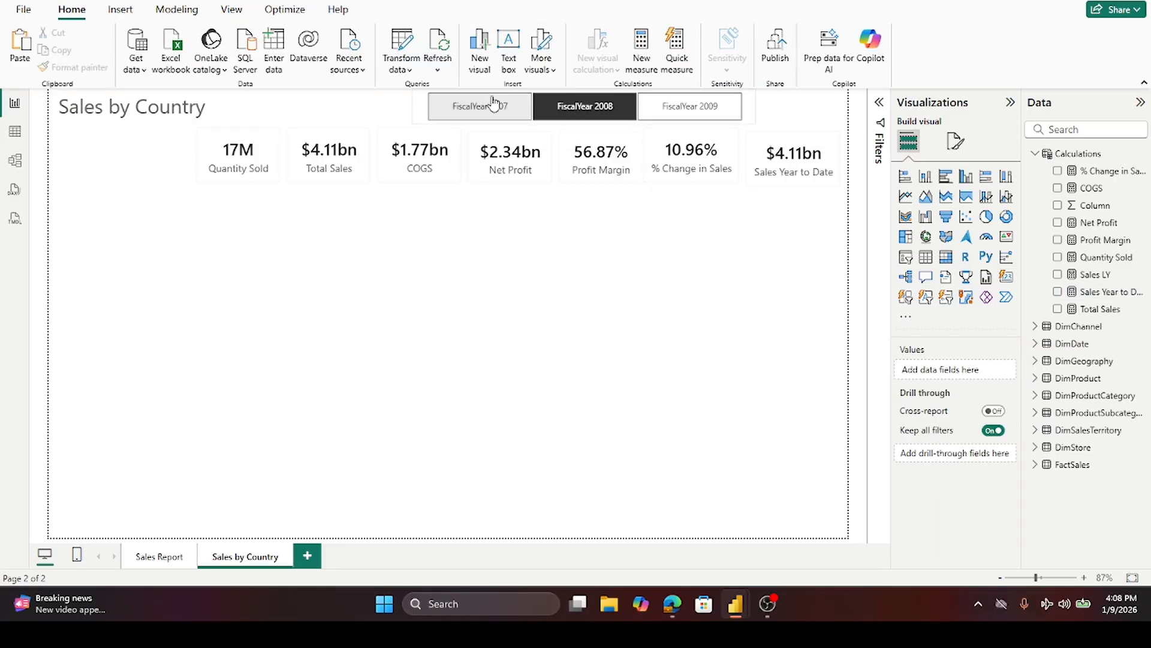
pyautogui.click(705, 107)
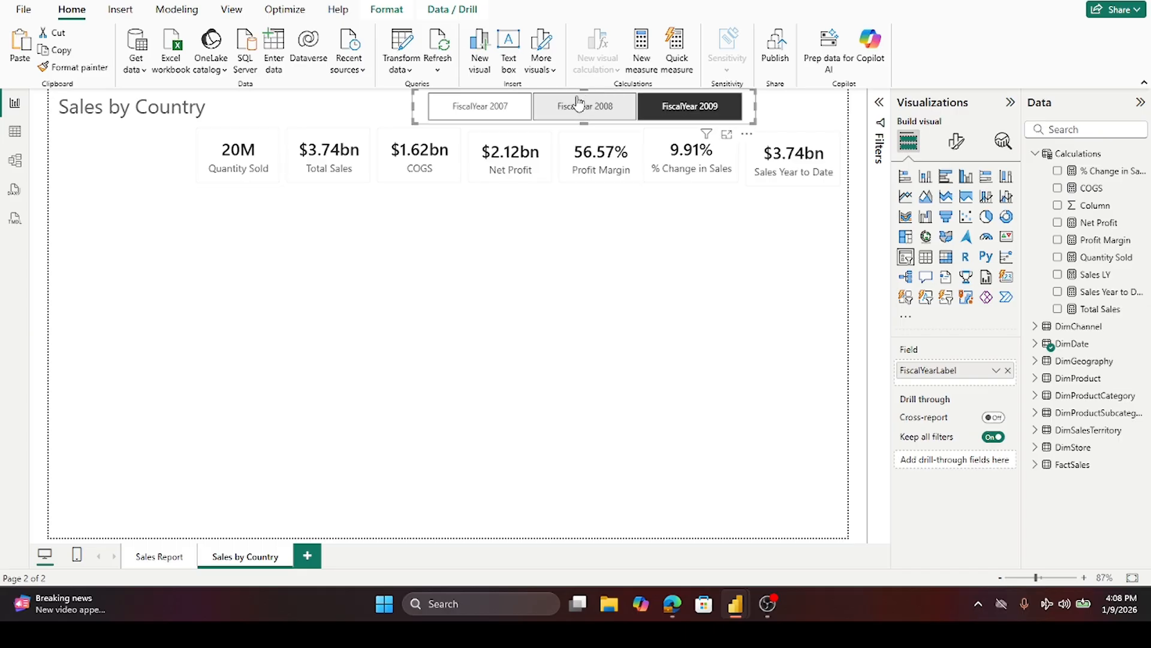
pyautogui.click(478, 110)
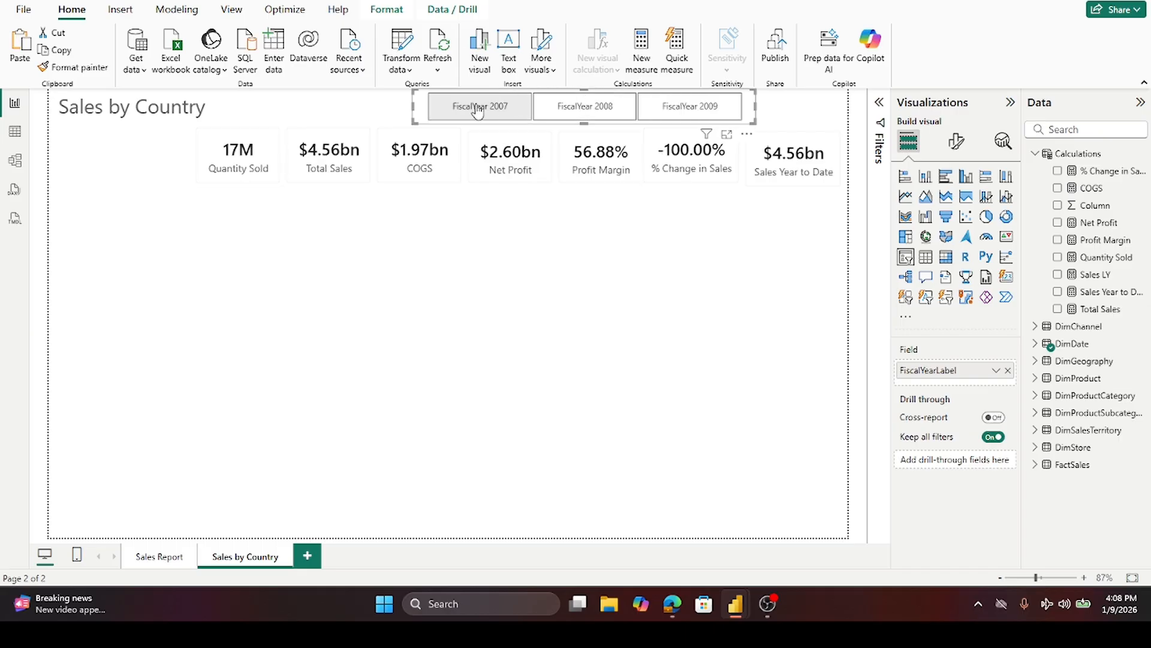
pyautogui.click(561, 111)
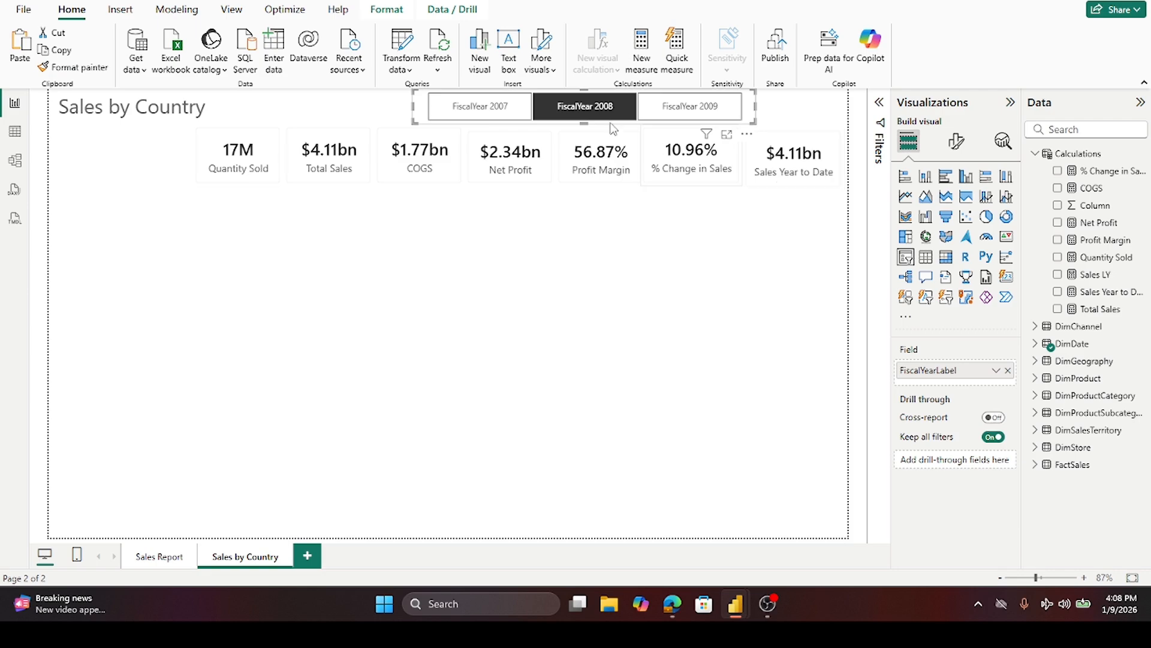
pyautogui.click(577, 106)
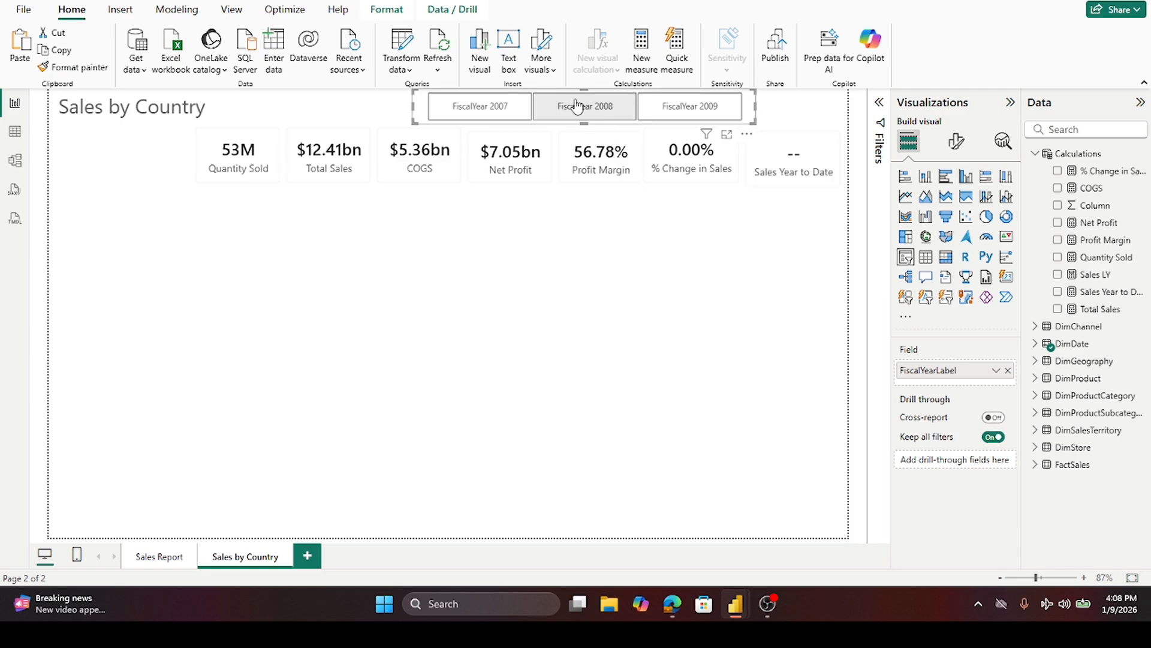
pyautogui.click(577, 106)
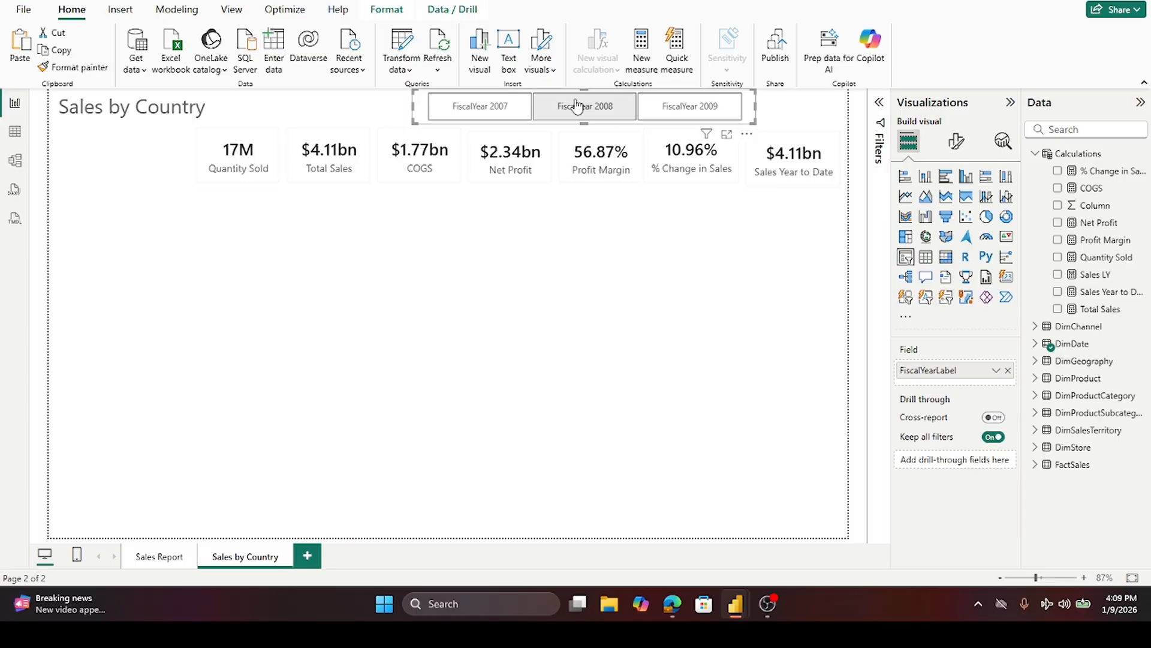
pyautogui.click(822, 187)
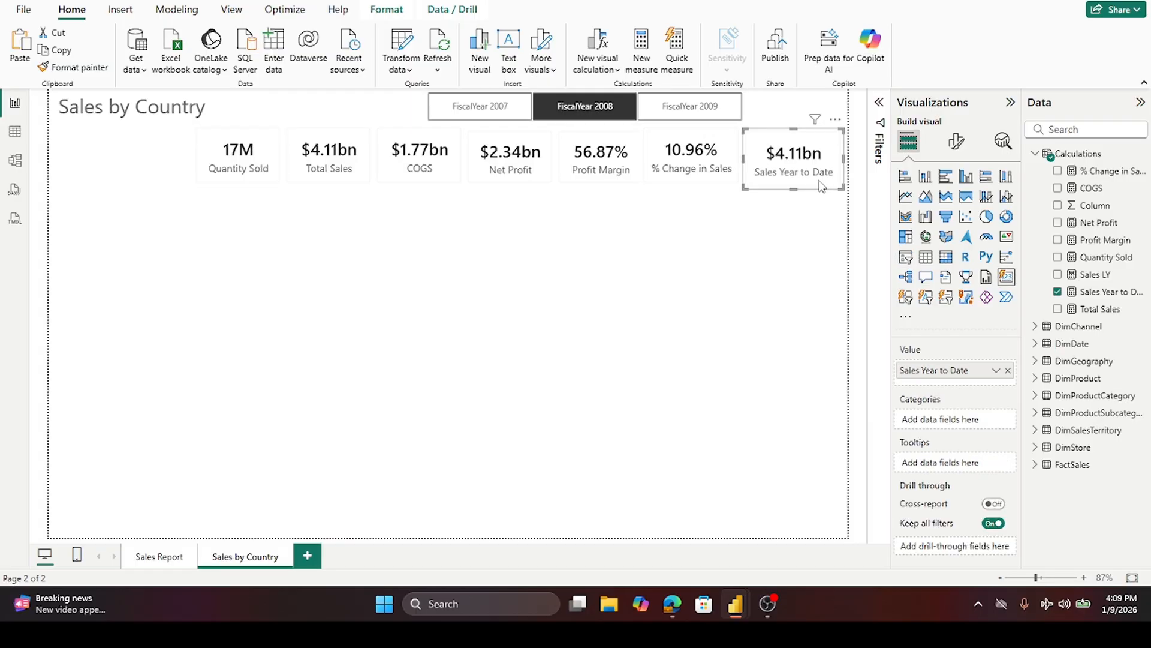
pyautogui.click(304, 183)
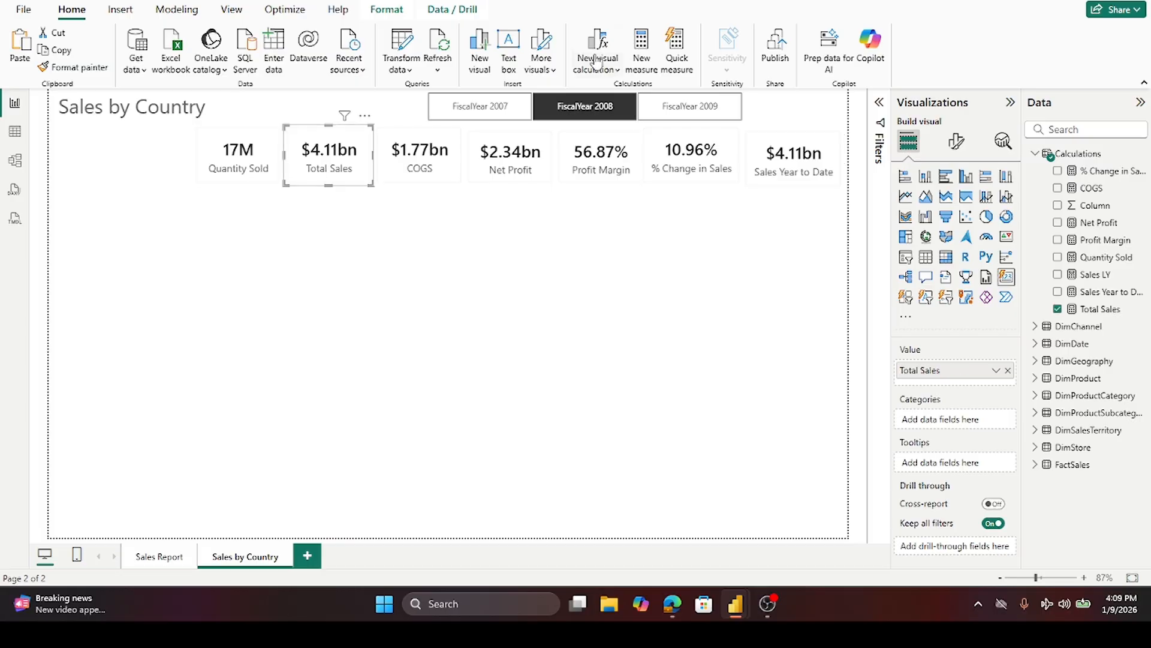
pyautogui.click(602, 104)
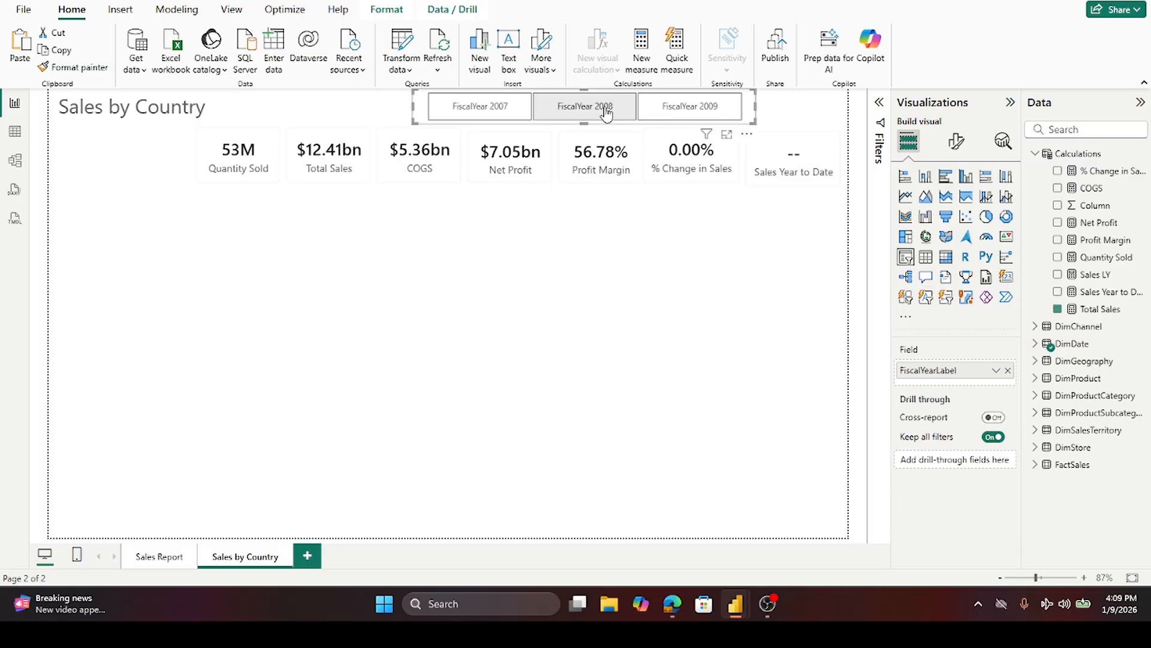
pyautogui.click(810, 157)
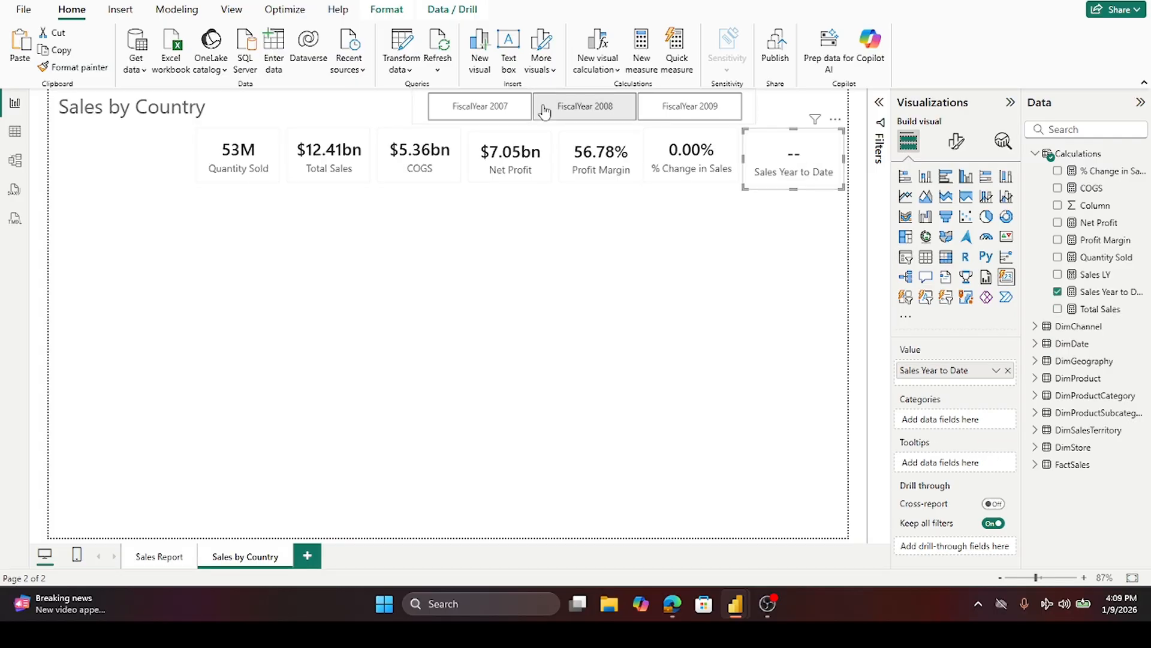
pyautogui.click(470, 111)
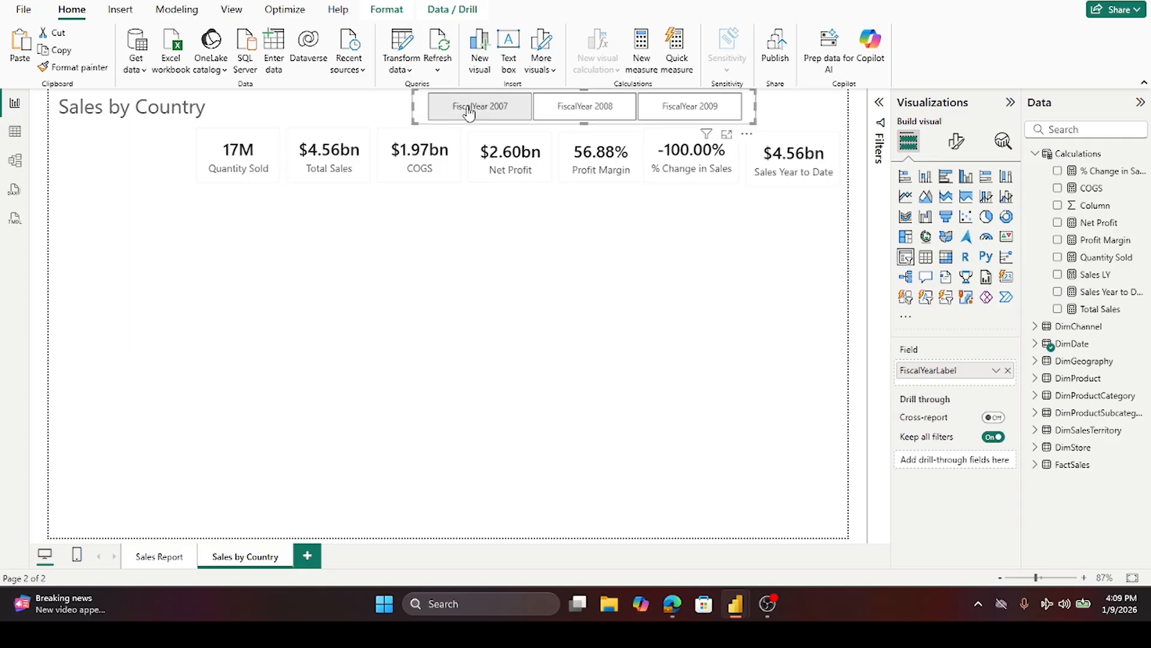
# - Delete the Sales Year to Date card
pyautogui.click(816, 146)
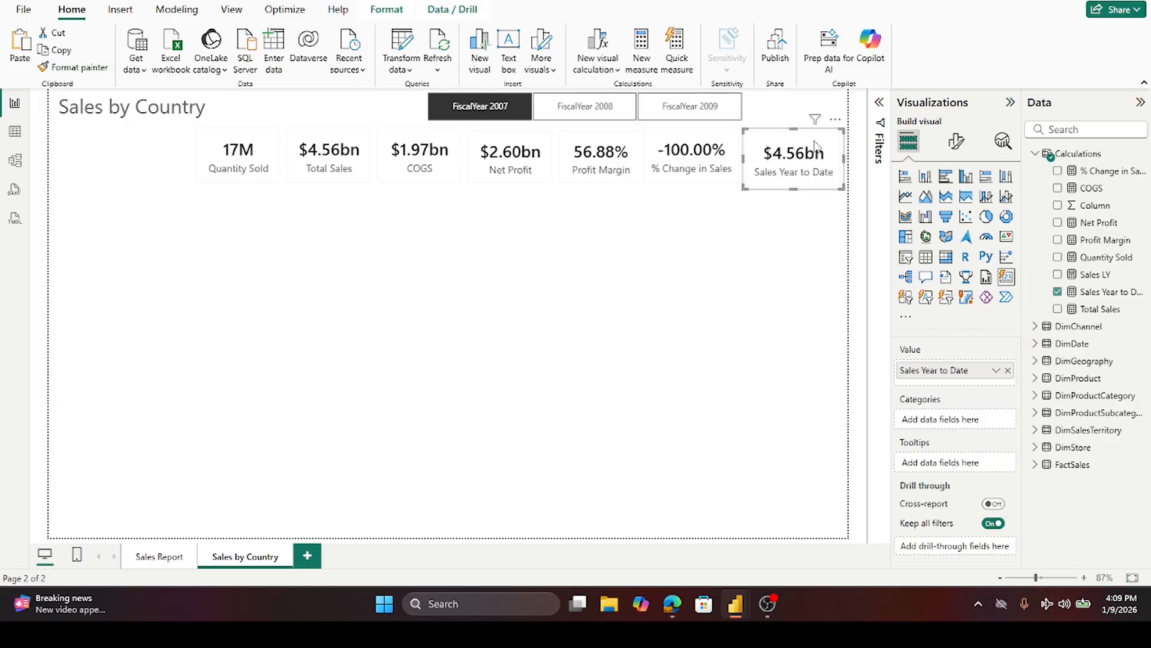
pyautogui.press('Delete')
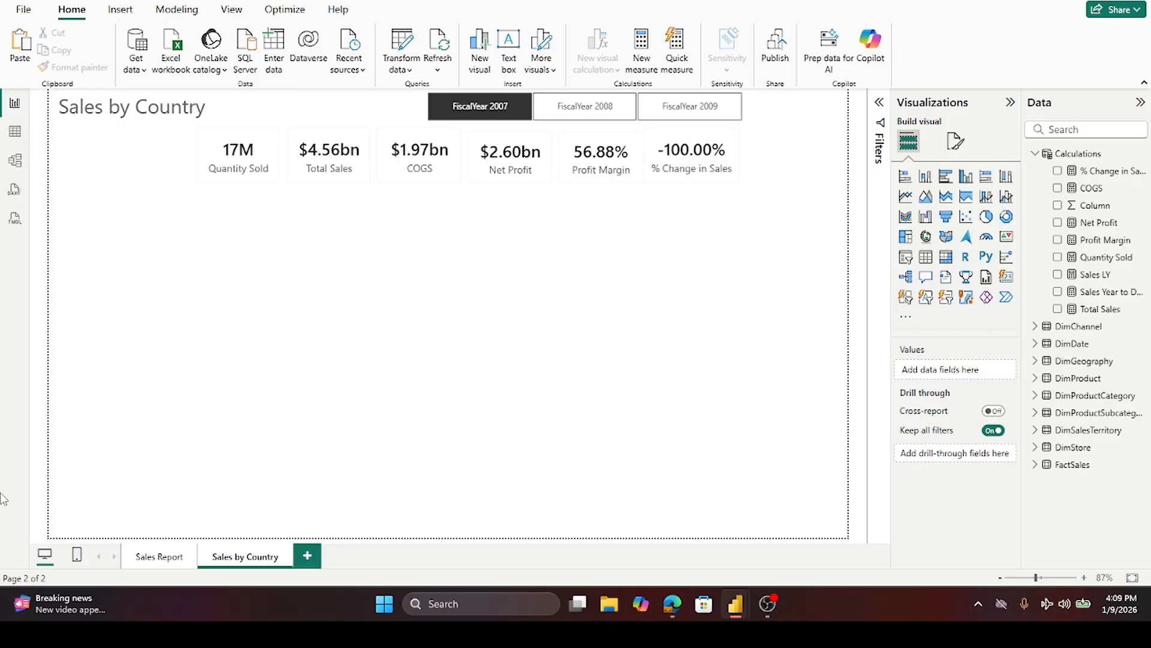
# - Copy the Total Sales by ChannelName donut chart from the Sales Report page and paste it below the KPI cards on Sales by Country
pyautogui.click(160, 558)
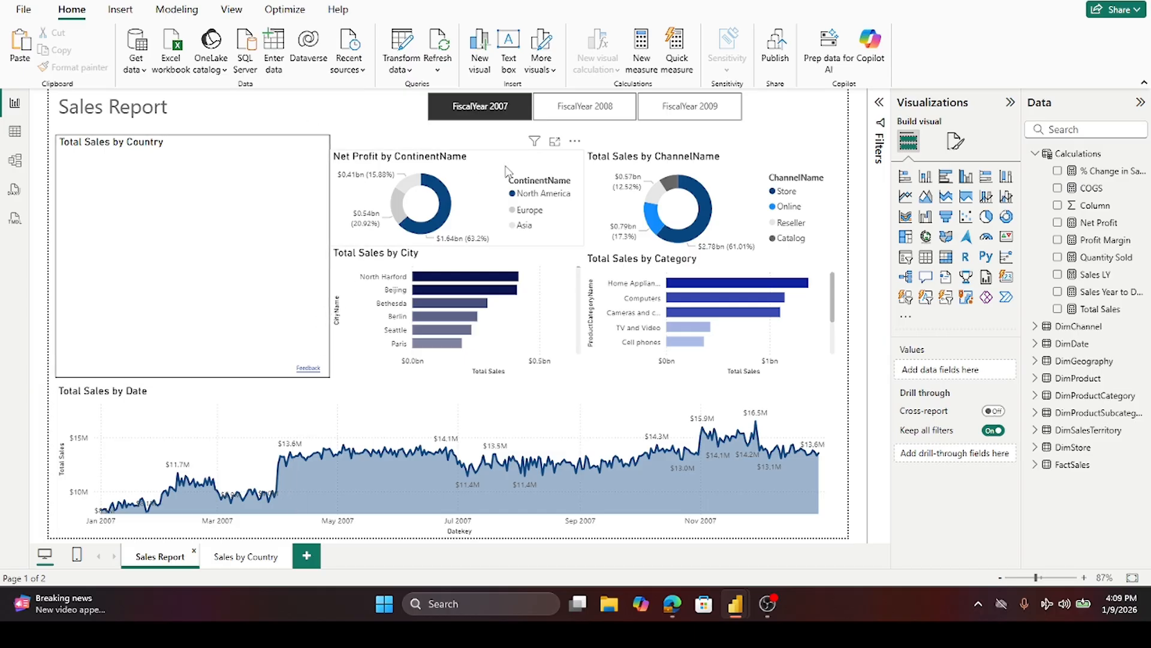
pyautogui.click(765, 173)
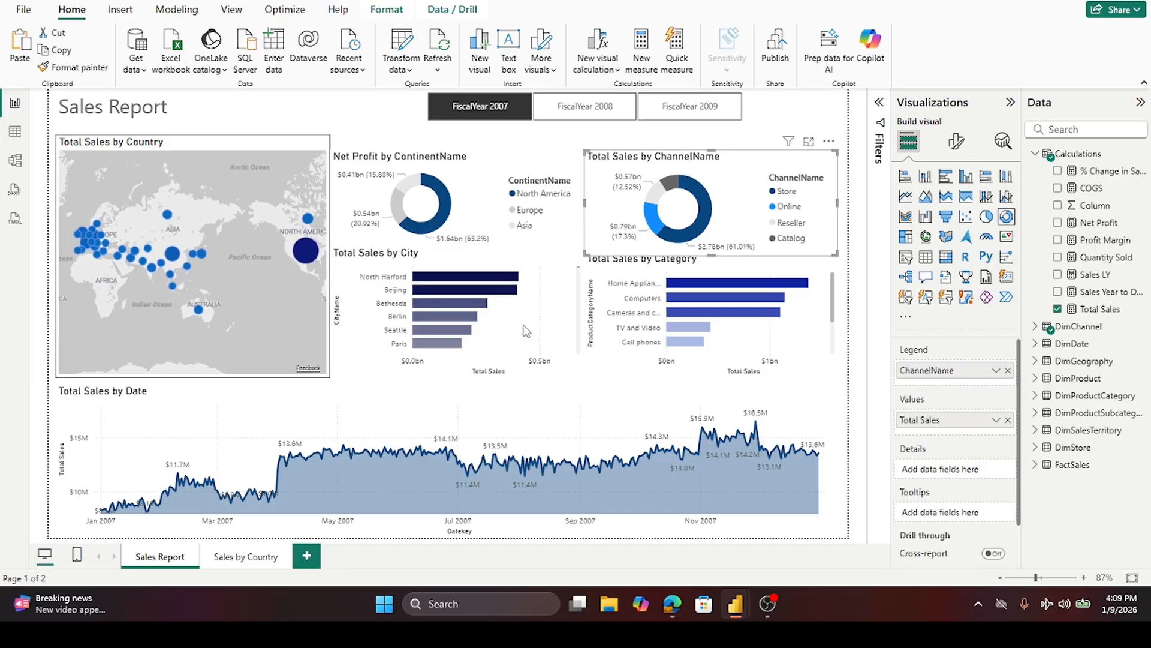
pyautogui.click(247, 557)
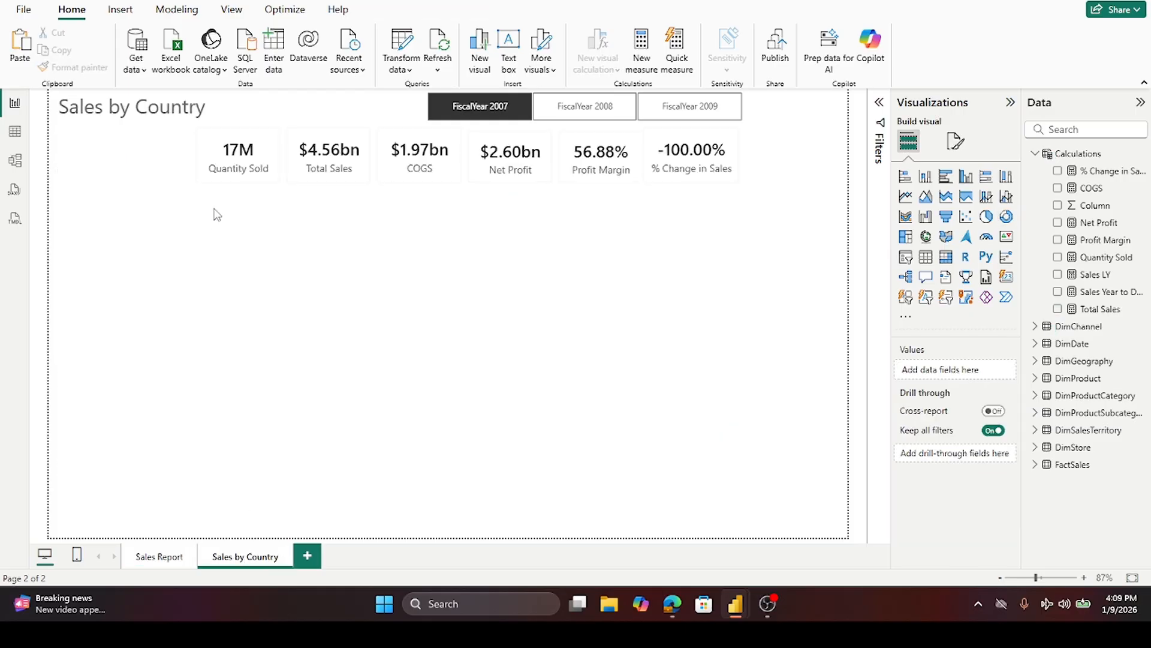
pyautogui.hotkey('ctrl', 'v')
pyautogui.moveTo(756, 243); pyautogui.dragTo(322, 292)
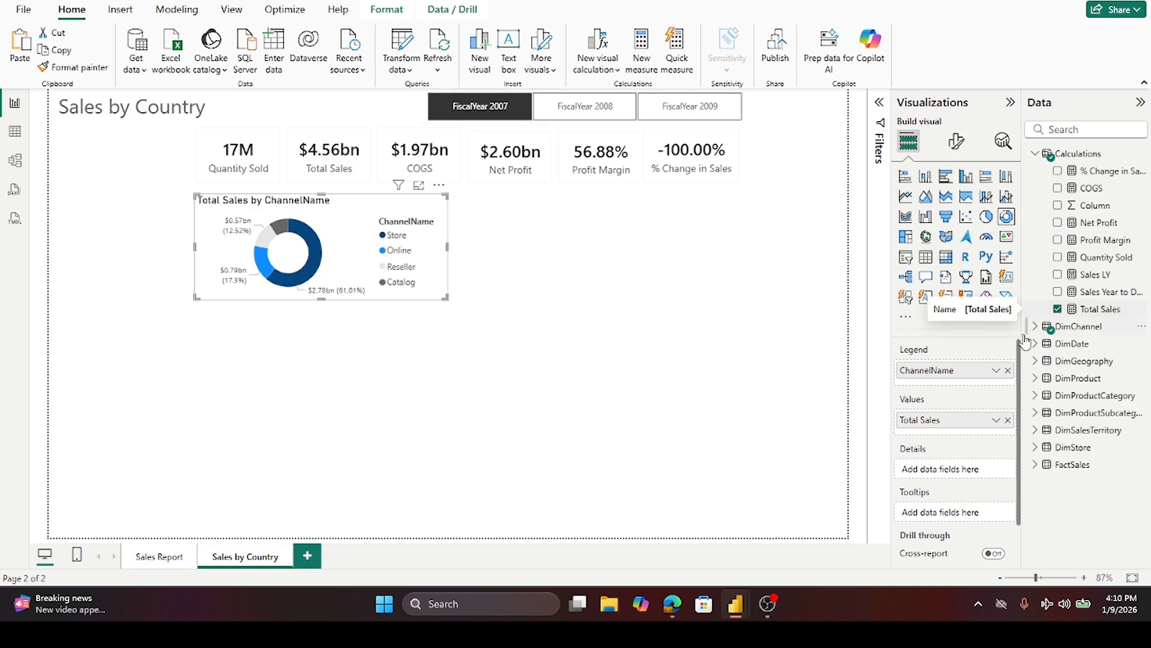
# - Replace the donut chart's ChannelName legend with the ClassName field from DimProduct
pyautogui.click(1008, 370)
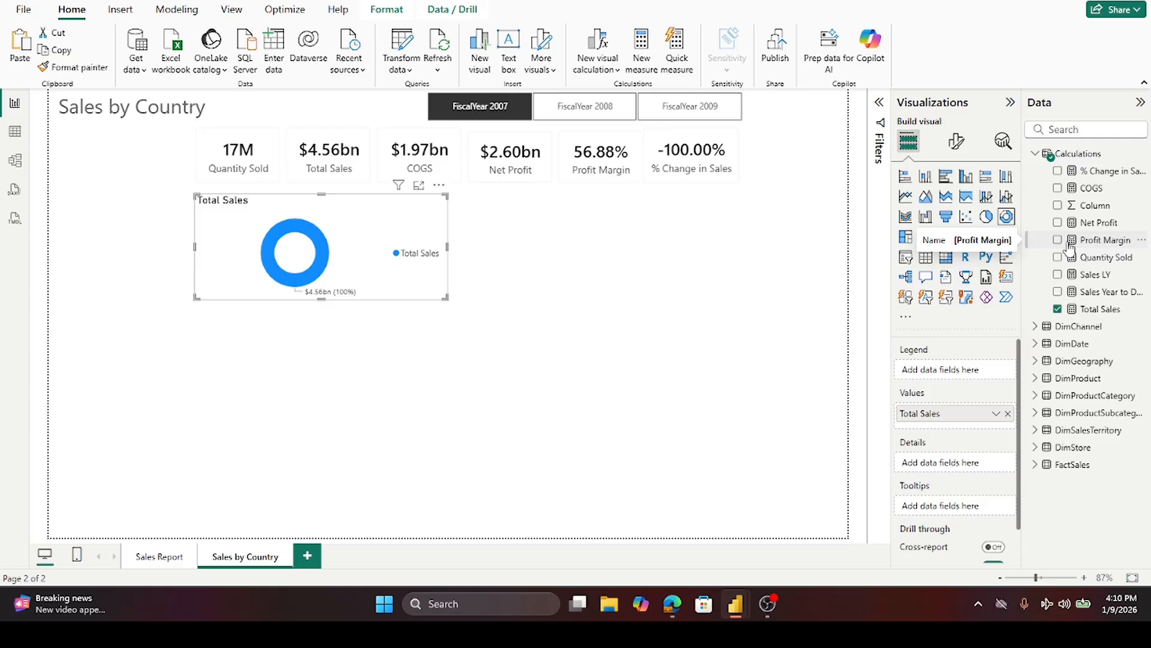
pyautogui.click(1034, 154)
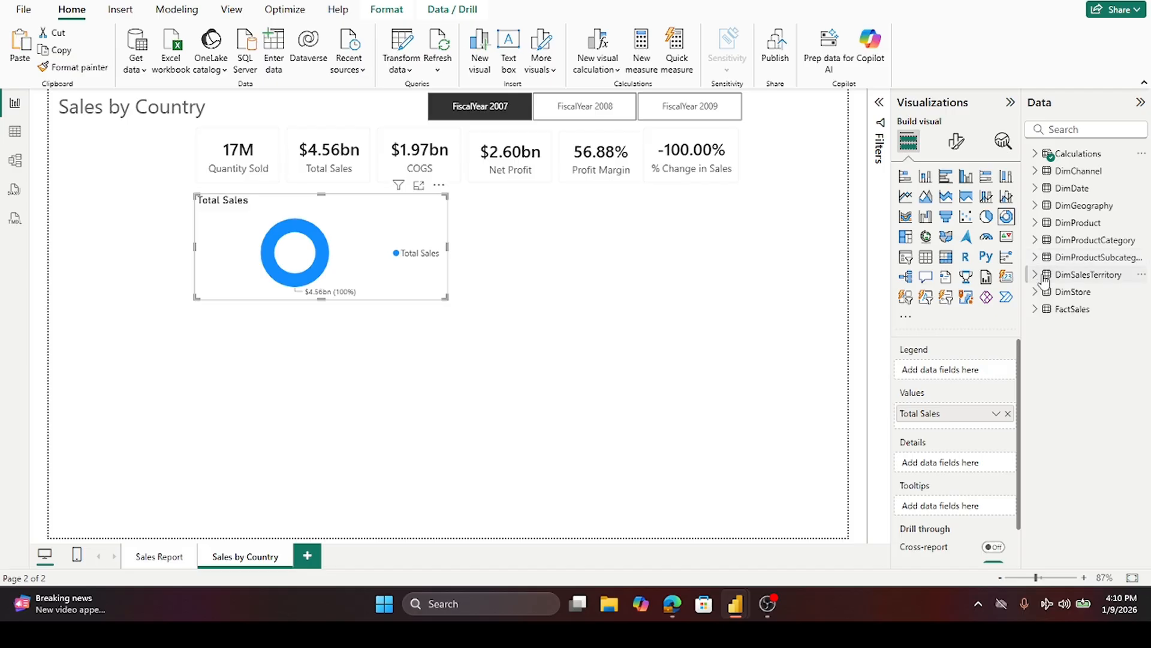
pyautogui.click(1037, 224)
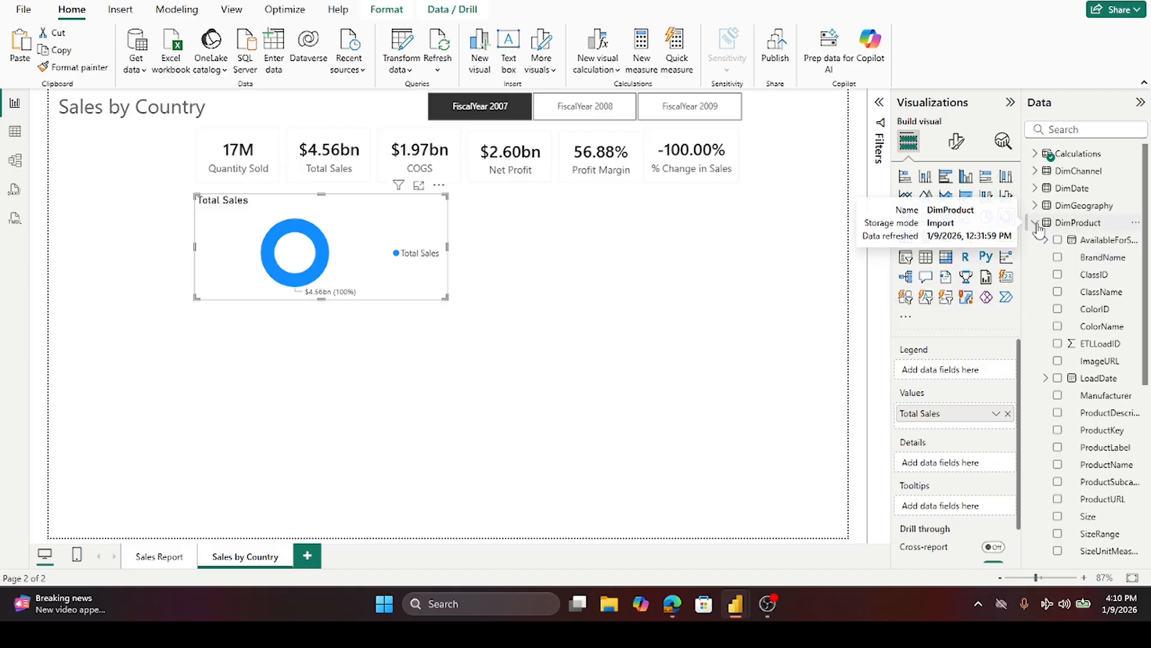
pyautogui.click(1058, 293)
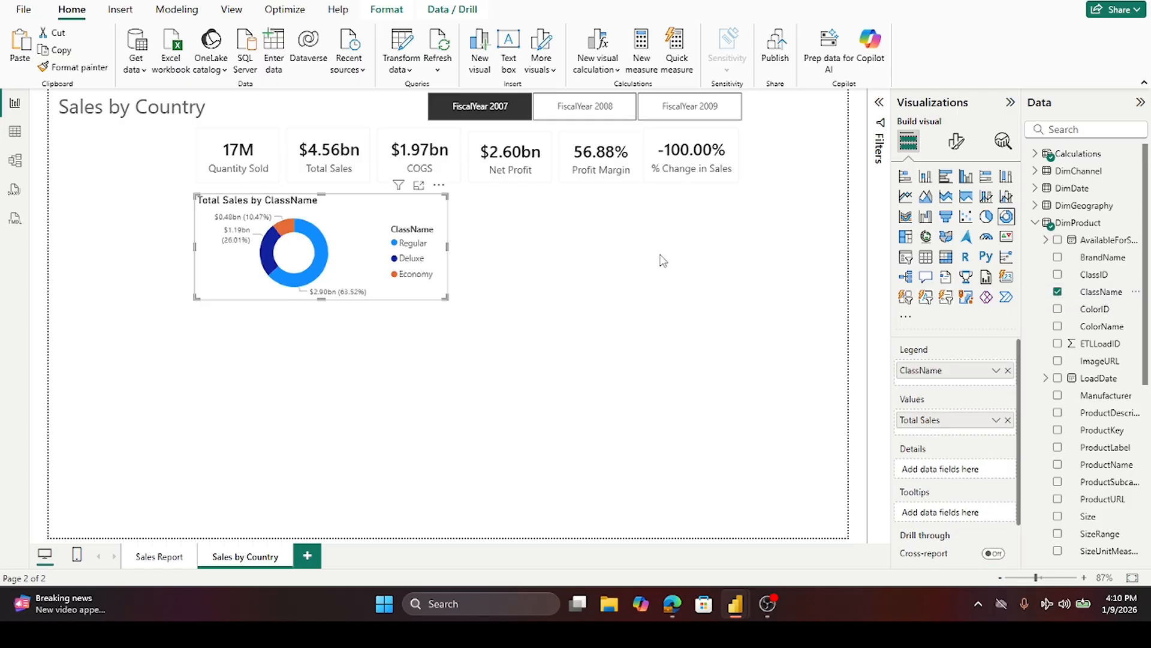
# - Narrow the Total Sales by ClassName donut chart so it takes less width under the cards
pyautogui.moveTo(447, 247); pyautogui.dragTo(396, 262)
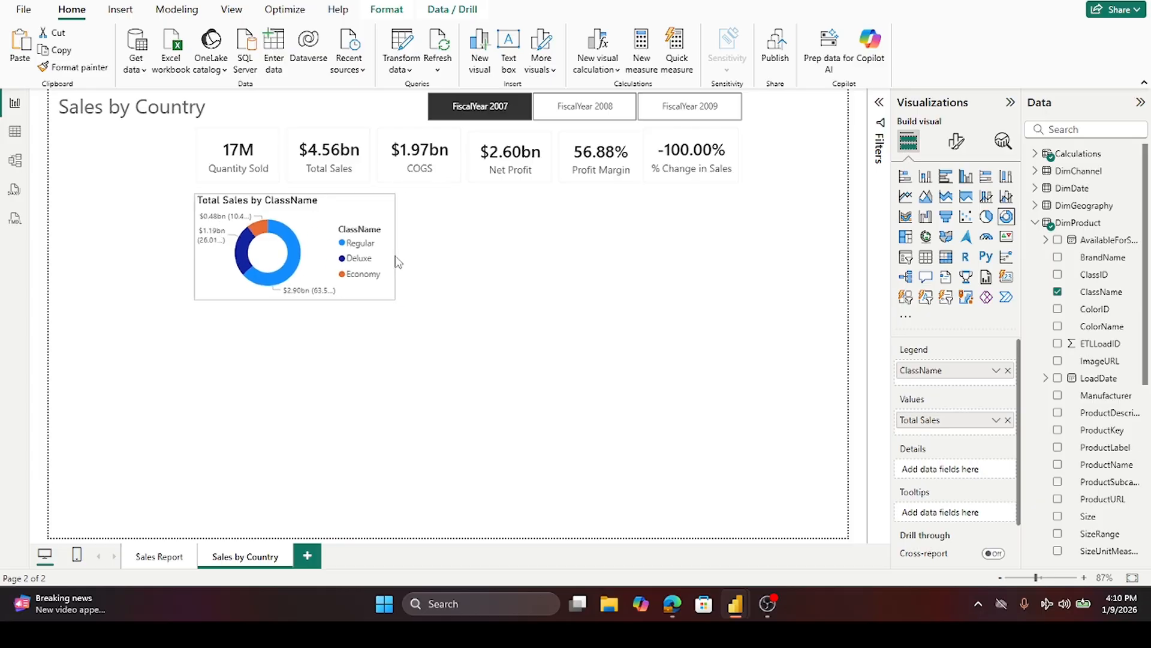
pyautogui.click(526, 271)
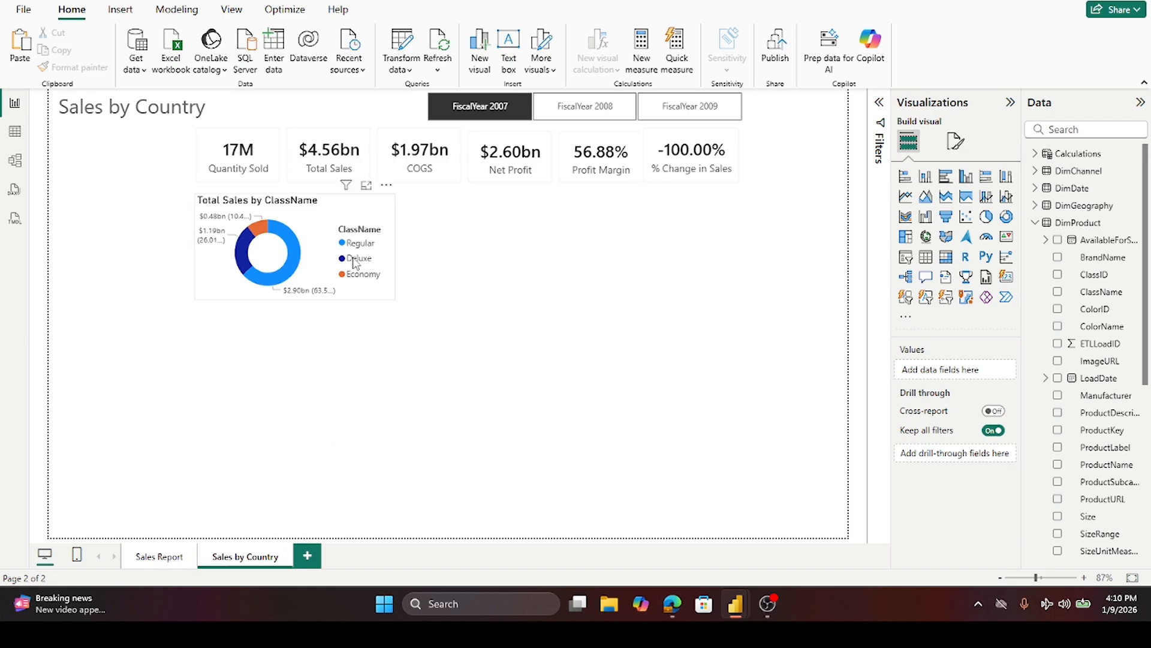
# - Insert a bar chart visual and place it to the right of the donut chart under the KPI cards
pyautogui.click(669, 286)
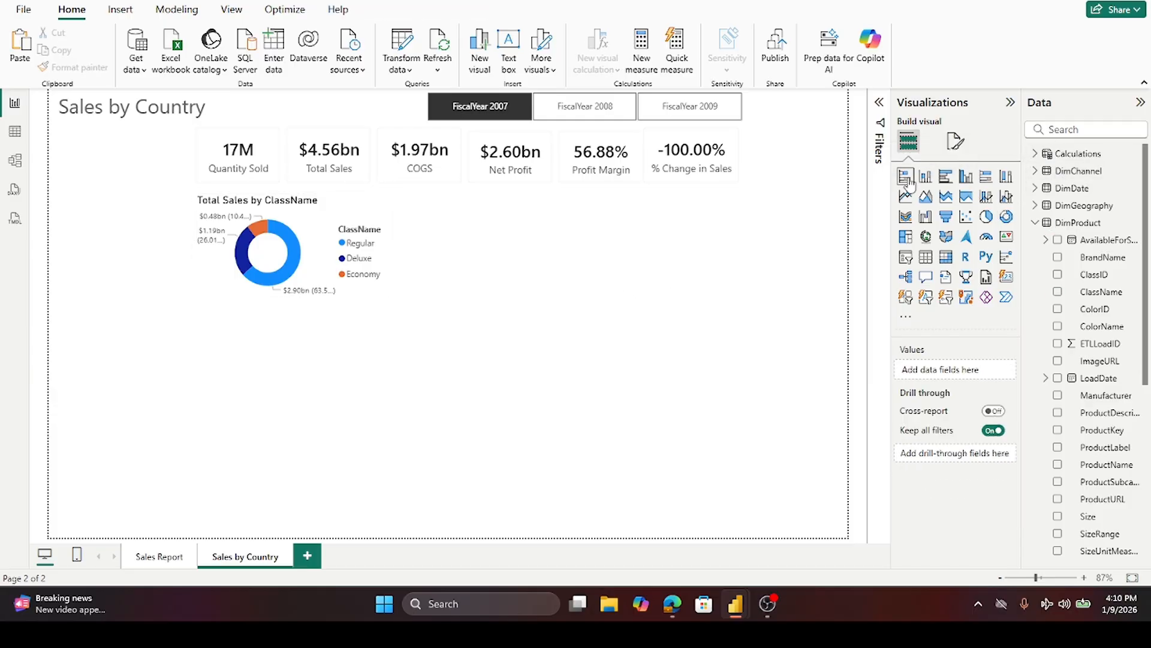
pyautogui.click(945, 175)
pyautogui.moveTo(221, 426); pyautogui.dragTo(579, 250)
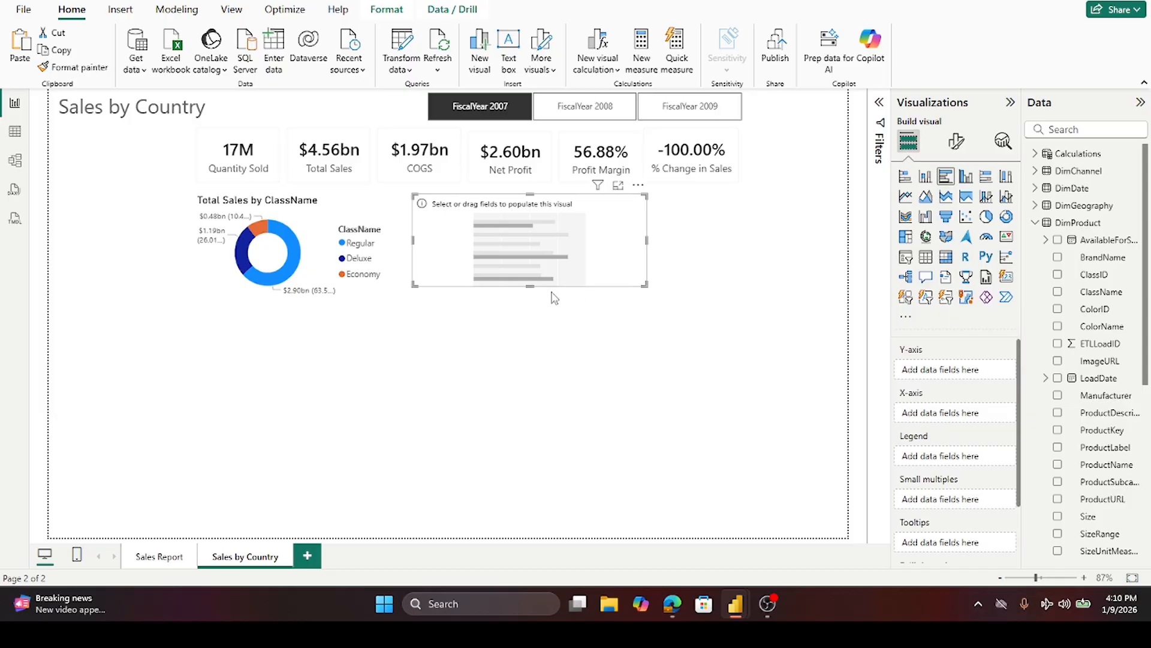
pyautogui.moveTo(534, 291); pyautogui.dragTo(534, 291)
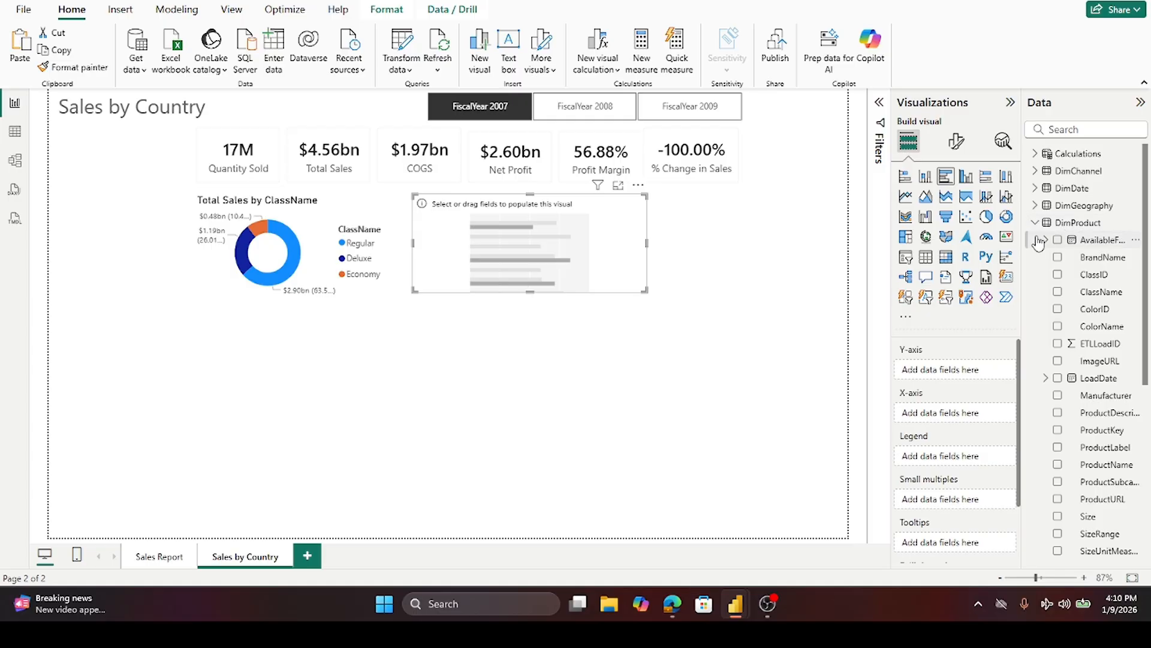
# - Build the bar chart with the Total Sales measure on the X-axis and BrandName from DimProduct on the Y-axis
pyautogui.click(1047, 155)
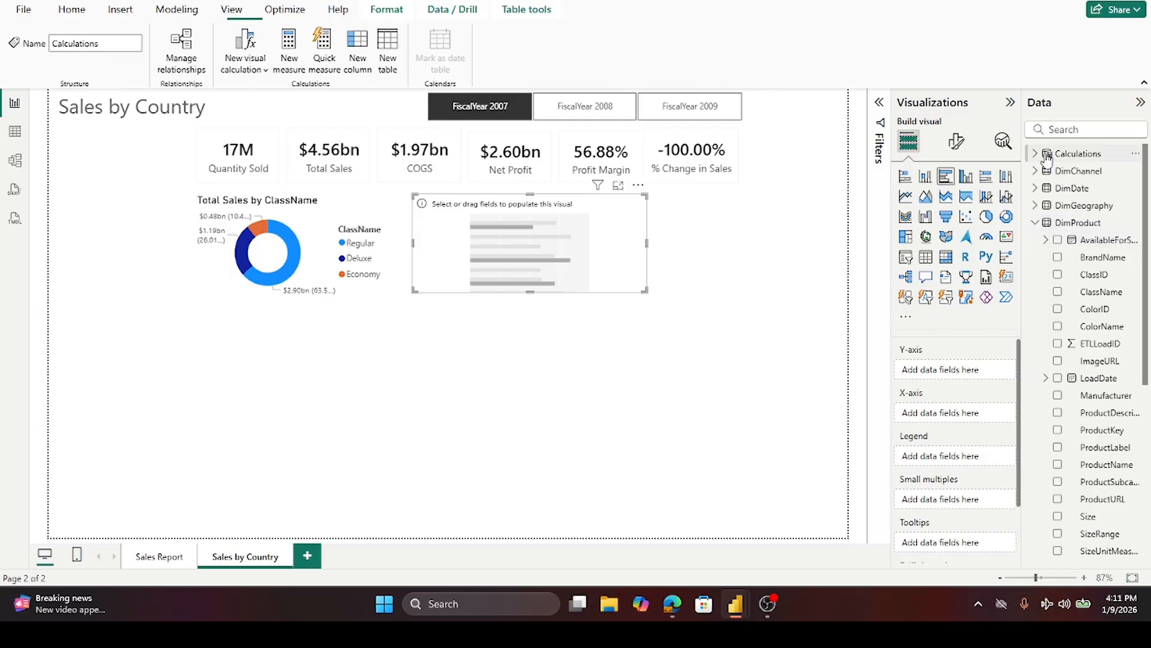
pyautogui.click(1036, 156)
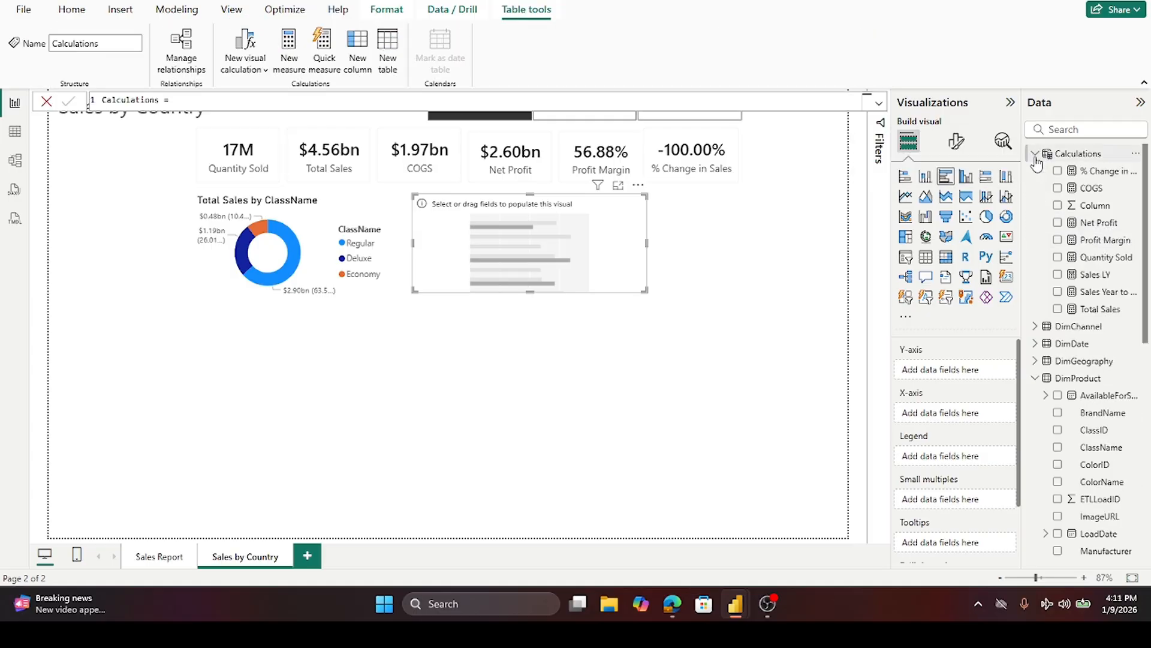
pyautogui.click(46, 101)
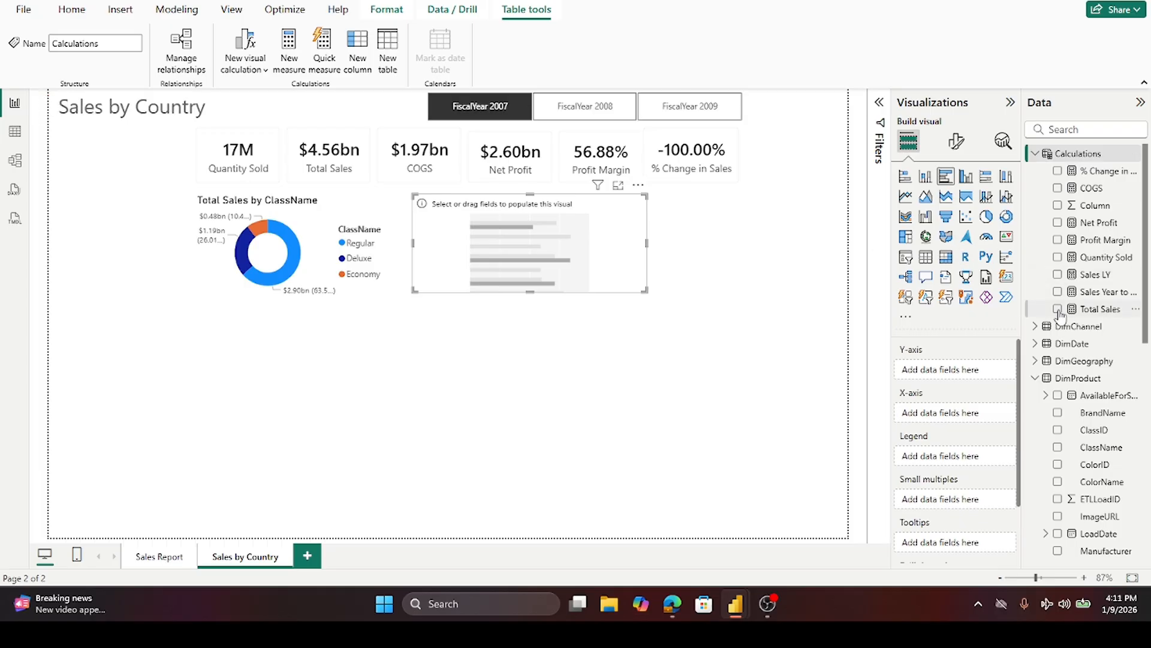
pyautogui.moveTo(1079, 313); pyautogui.dragTo(955, 420)
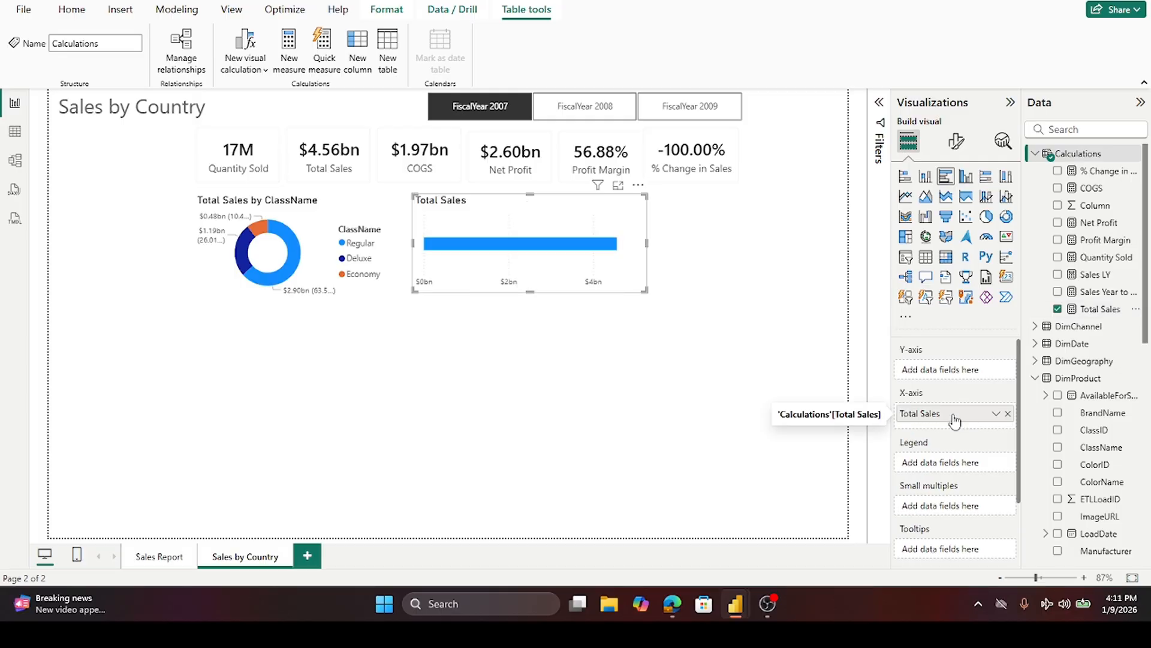
pyautogui.click(1035, 156)
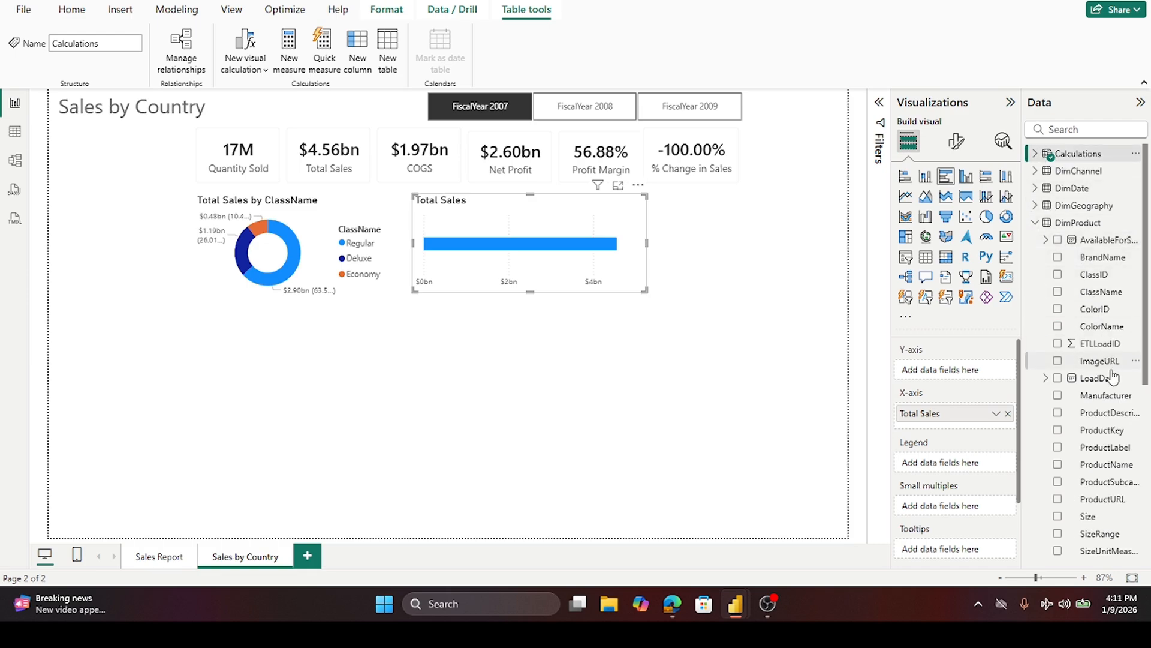
pyautogui.moveTo(1100, 259); pyautogui.dragTo(972, 371)
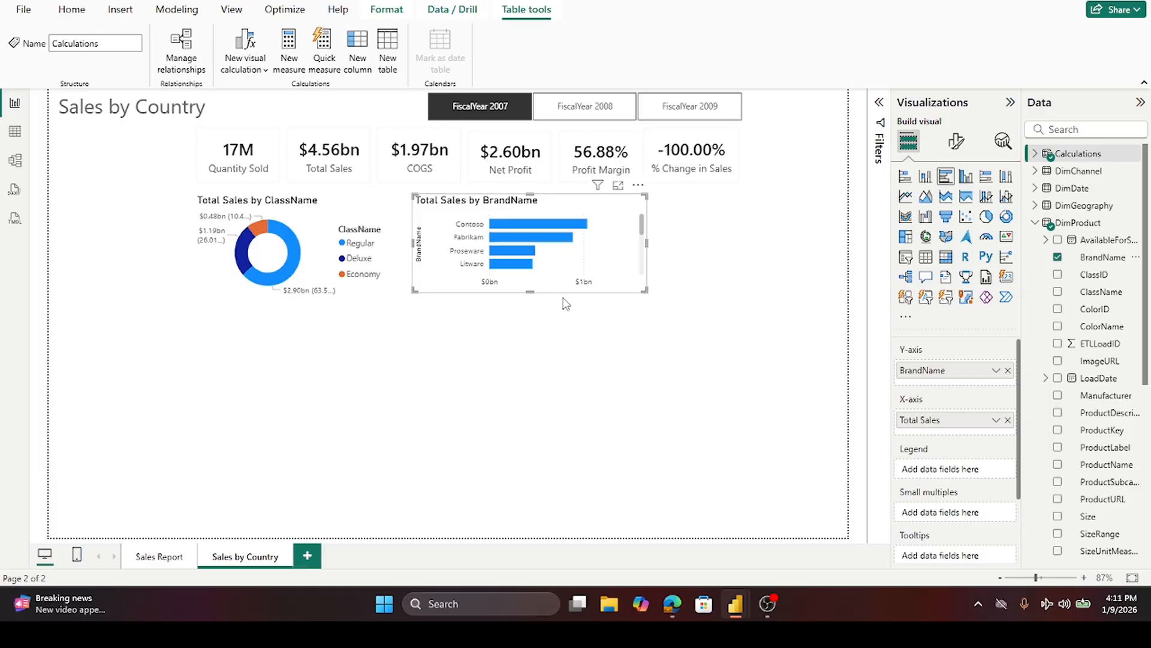
# - Apply a Top N filter to the bar chart's BrandName showing the top 5 brands by Total Sales
pyautogui.click(879, 103)
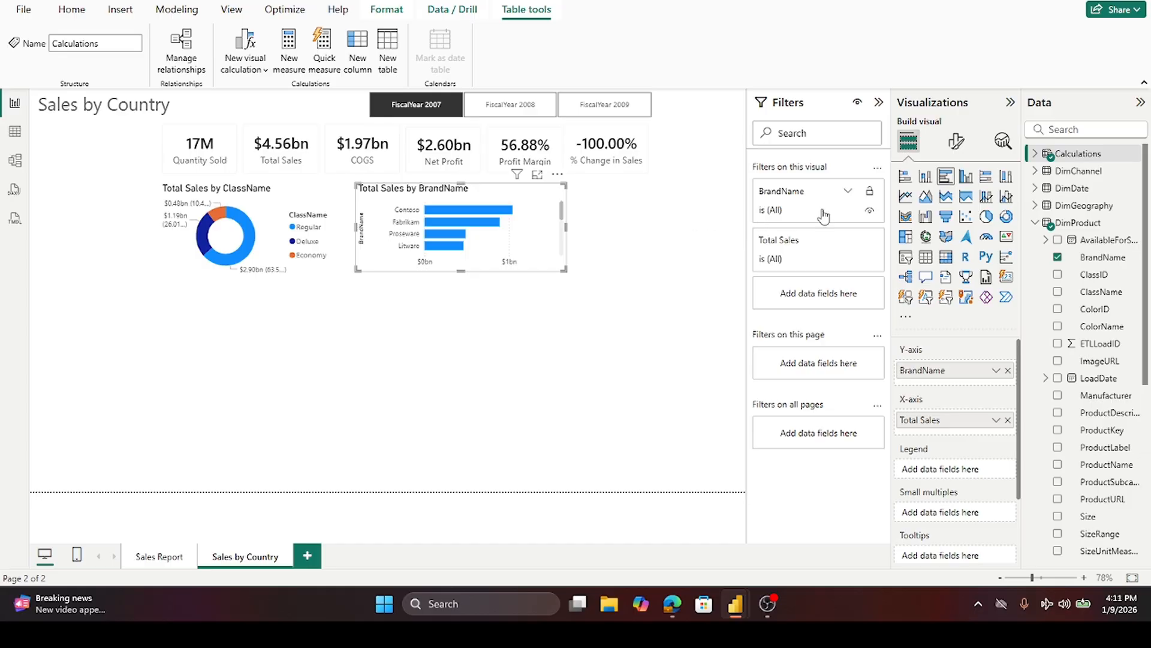
pyautogui.click(849, 192)
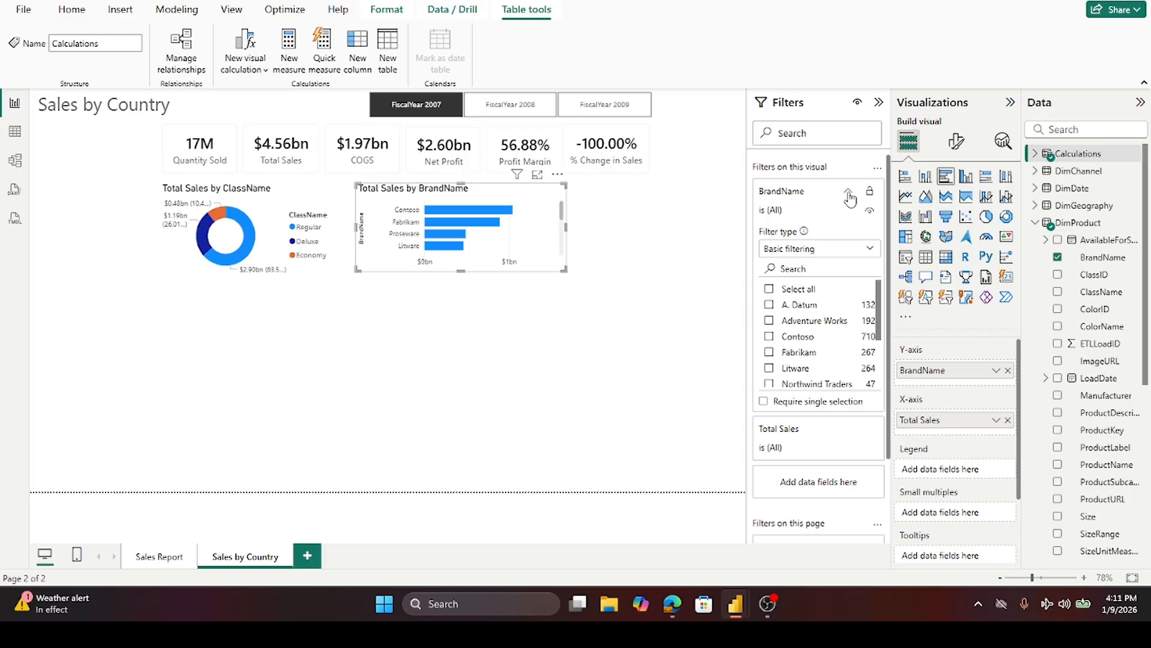
pyautogui.click(848, 193)
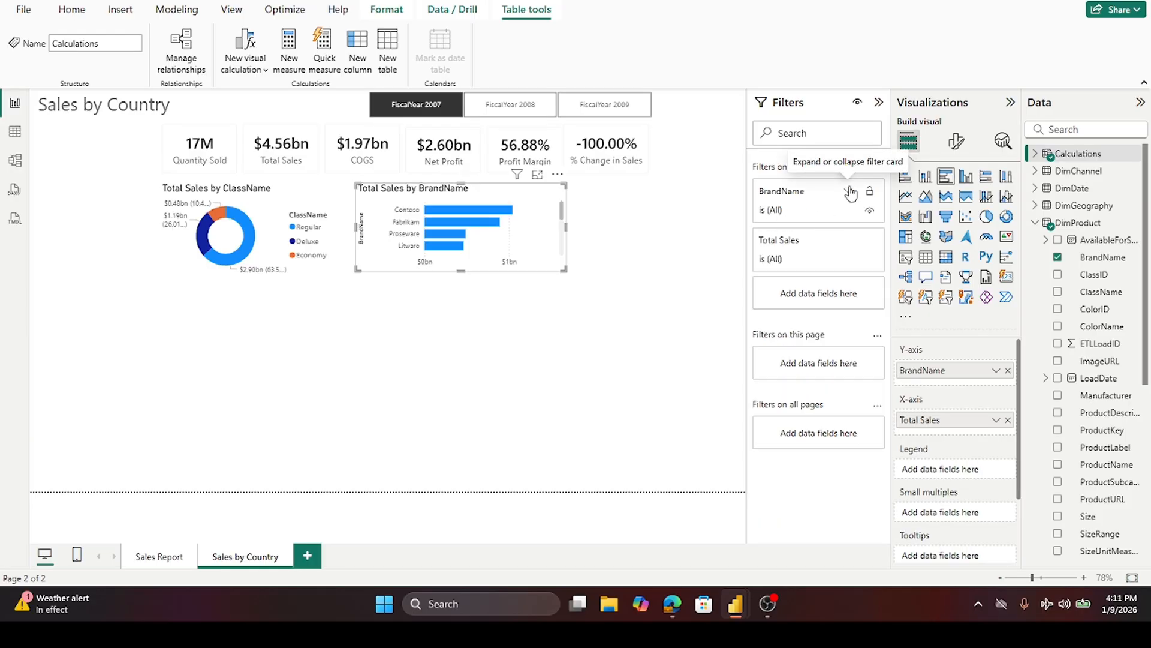
pyautogui.click(849, 191)
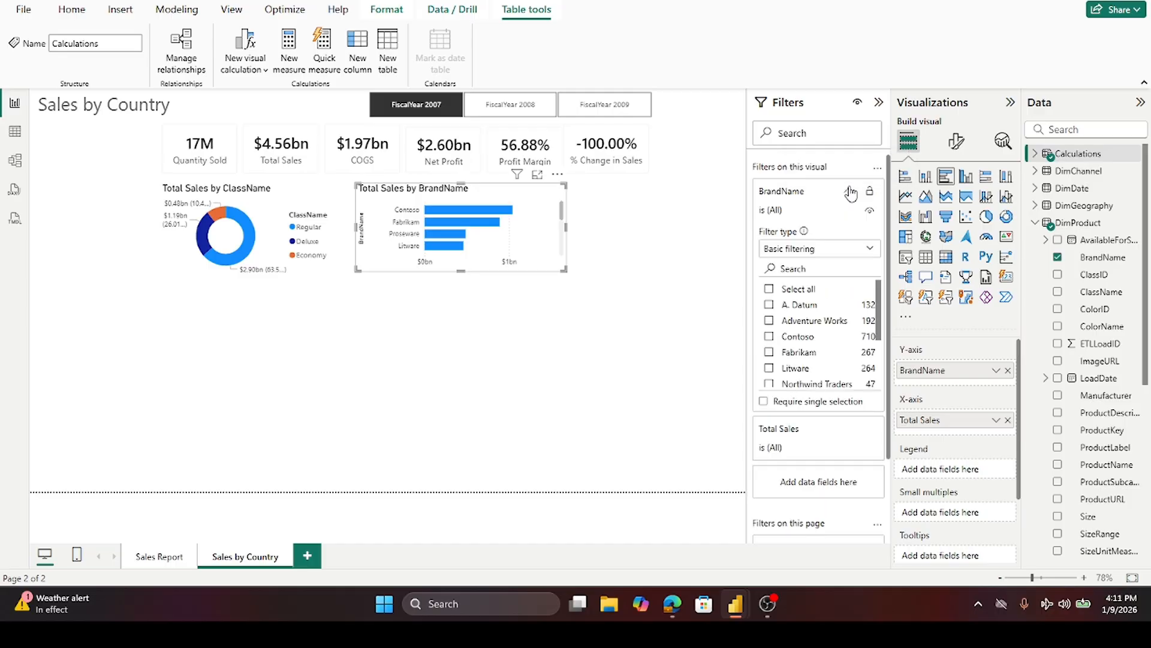
pyautogui.click(867, 248)
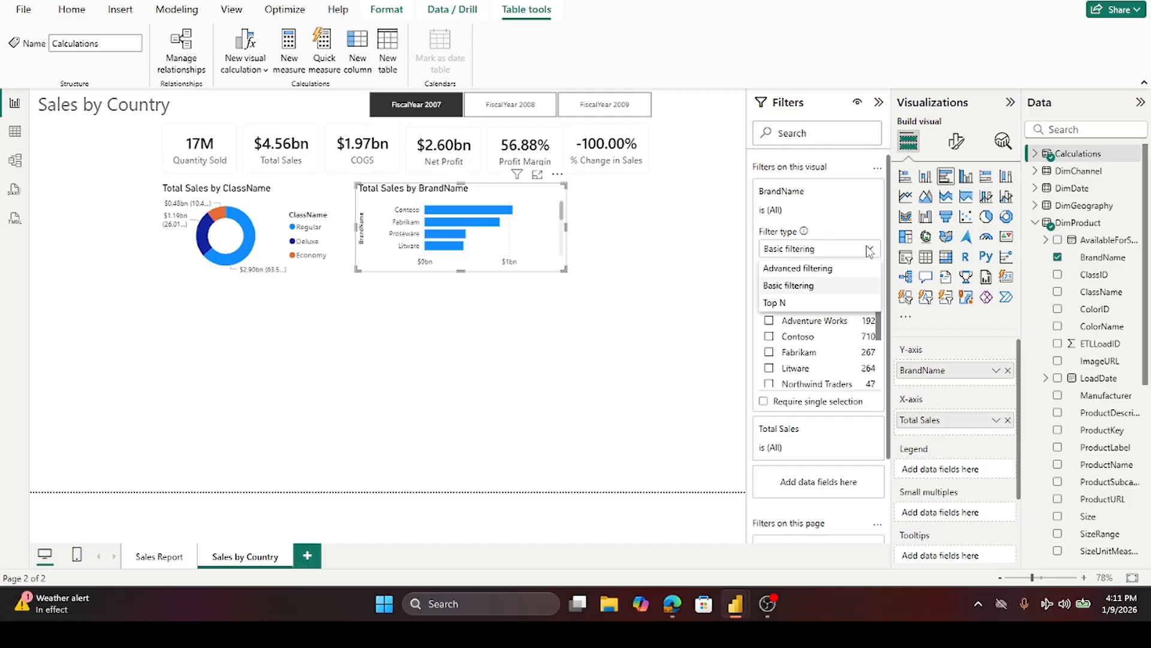
pyautogui.click(775, 303)
pyautogui.click(833, 287)
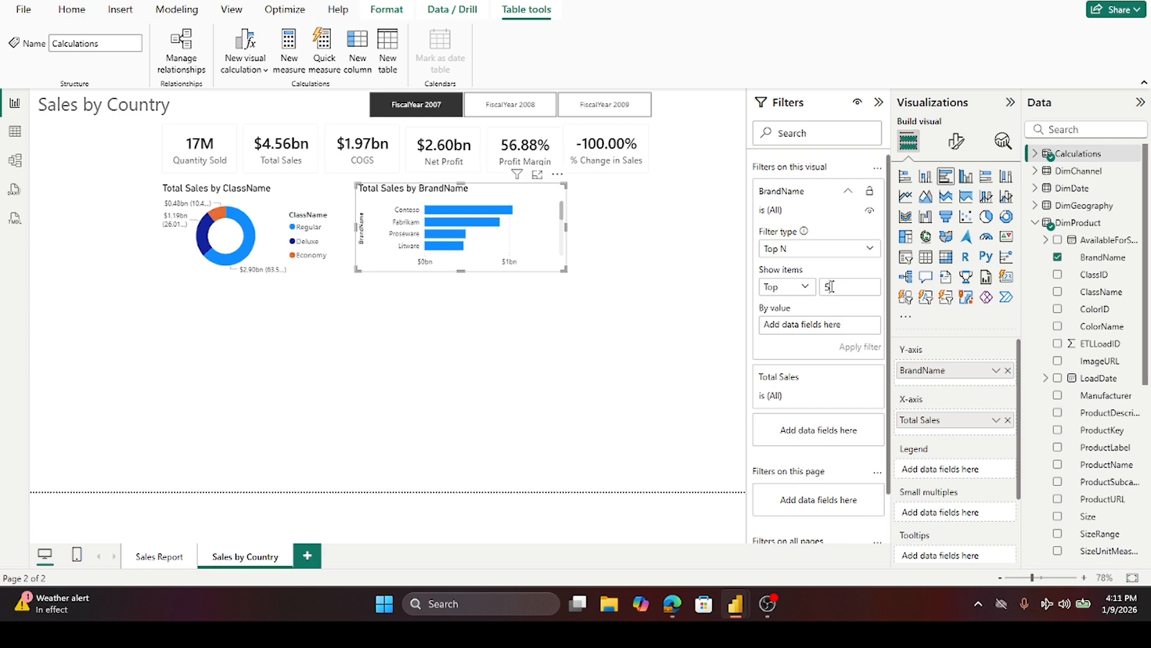
pyautogui.click(1036, 223)
pyautogui.click(1036, 155)
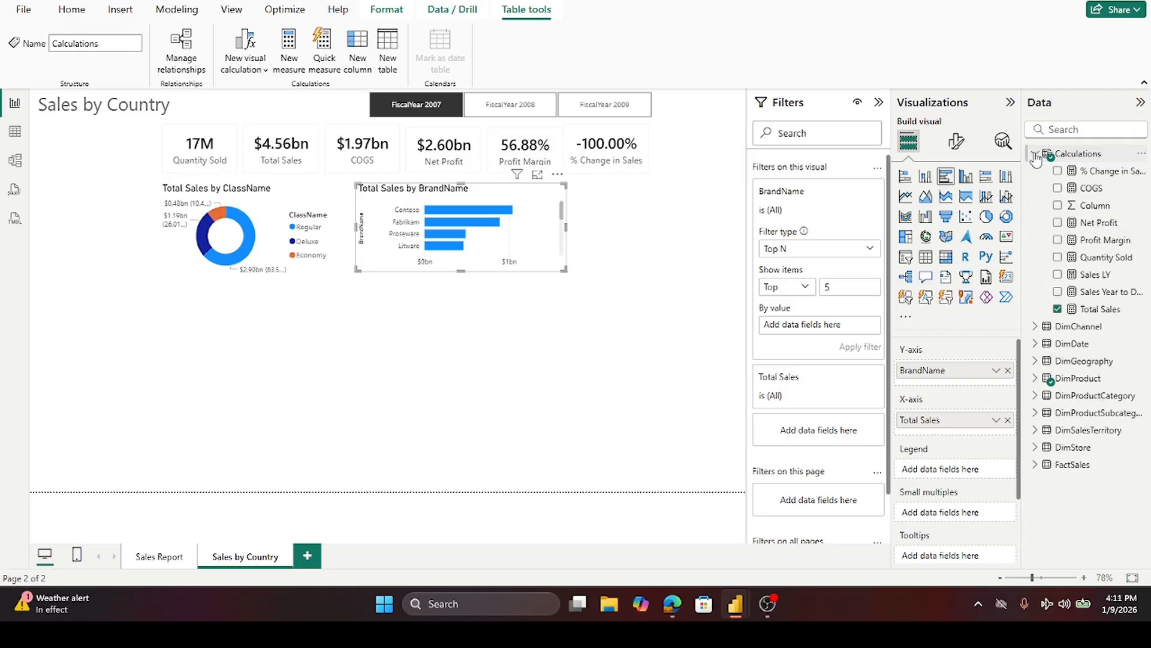
pyautogui.moveTo(1100, 309); pyautogui.dragTo(840, 332)
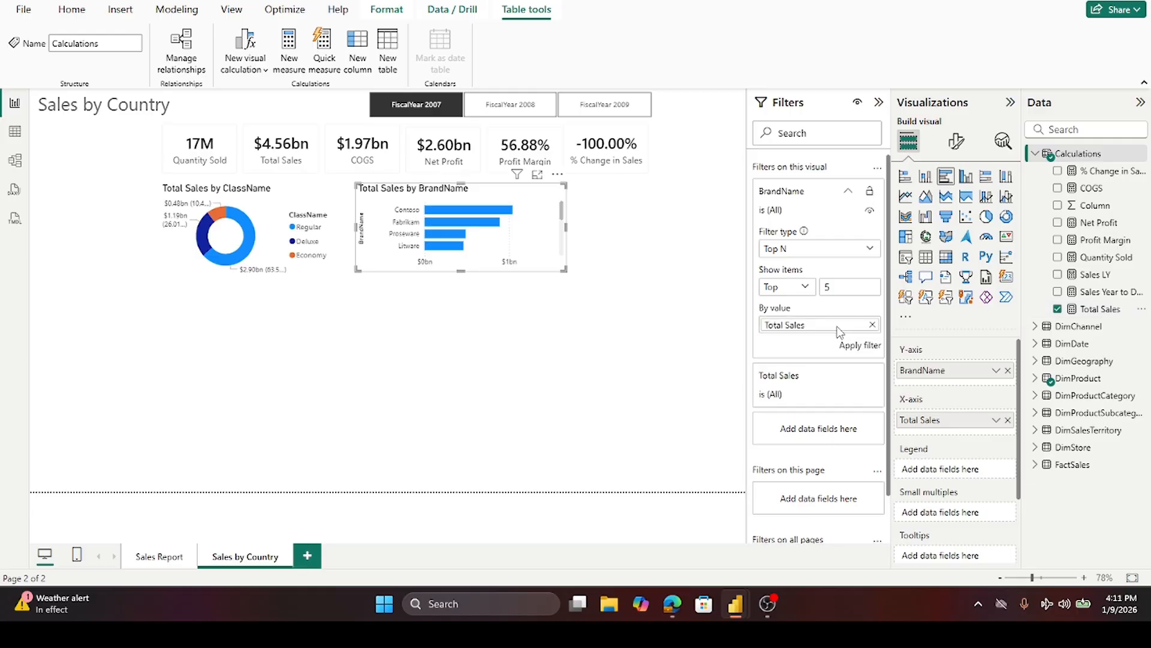
pyautogui.click(860, 347)
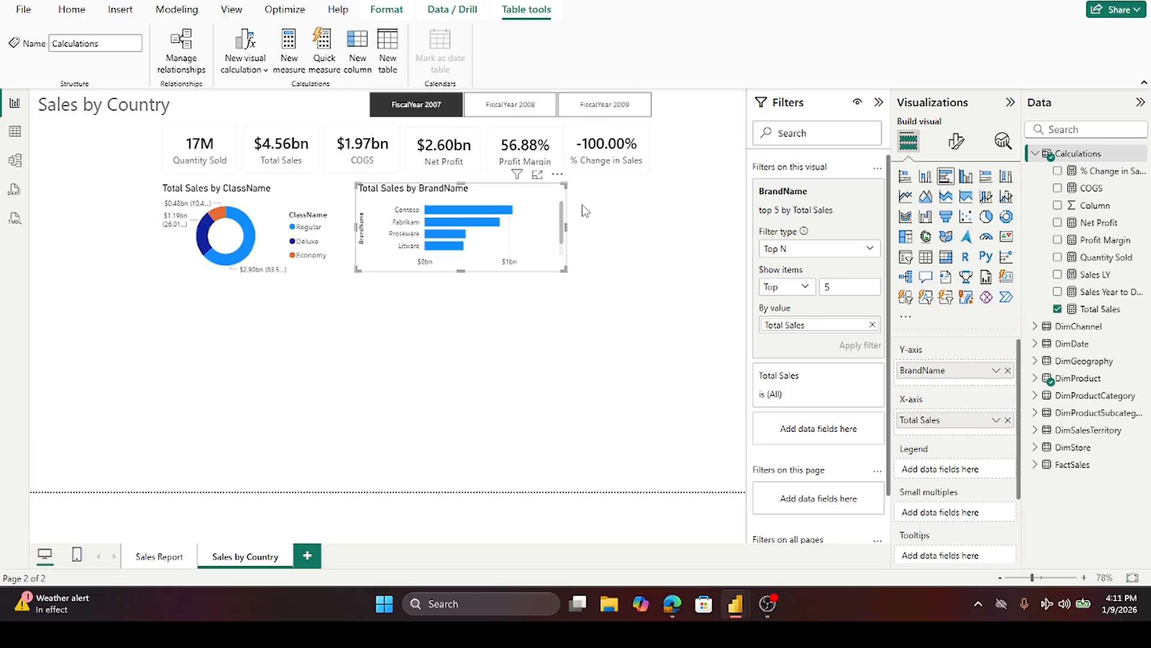
# - Make the bar chart and the donut chart slightly taller so their bottoms line up, closing the Filters pane
pyautogui.moveTo(460, 269); pyautogui.dragTo(469, 291)
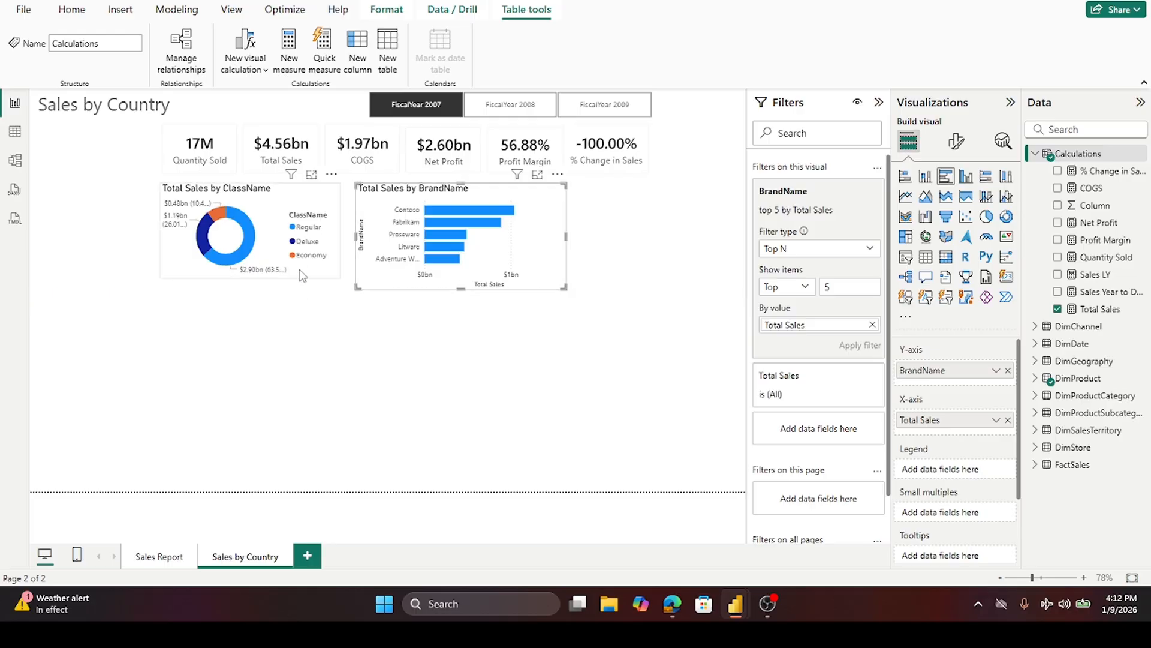
pyautogui.click(258, 281)
pyautogui.moveTo(251, 279); pyautogui.dragTo(251, 290)
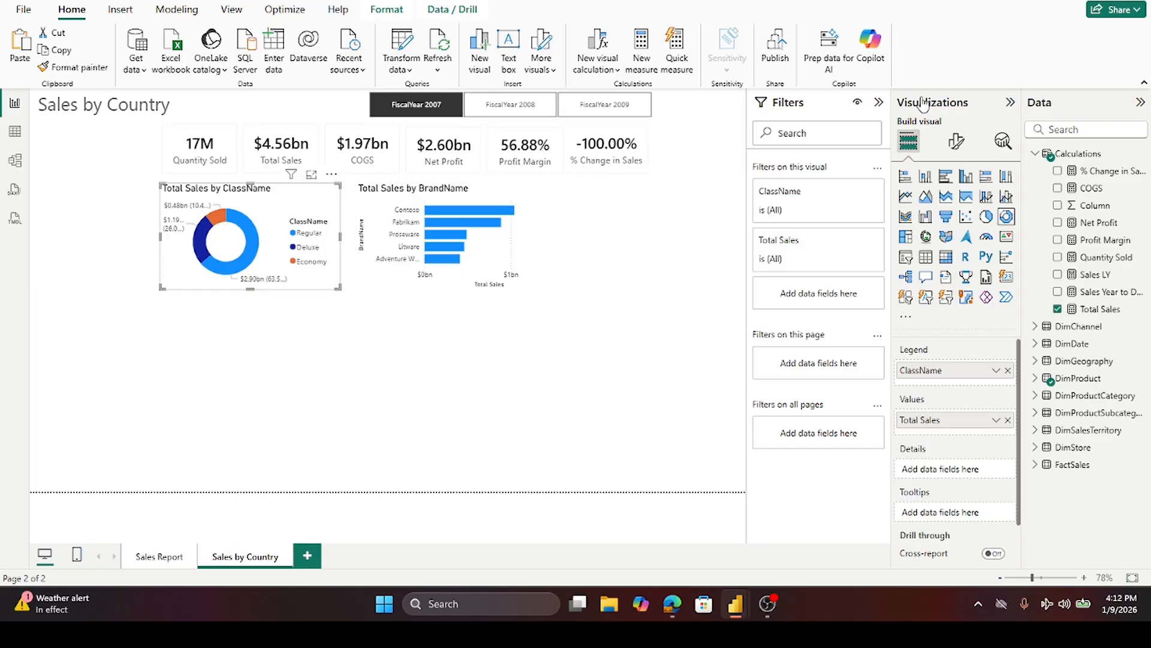
pyautogui.click(879, 104)
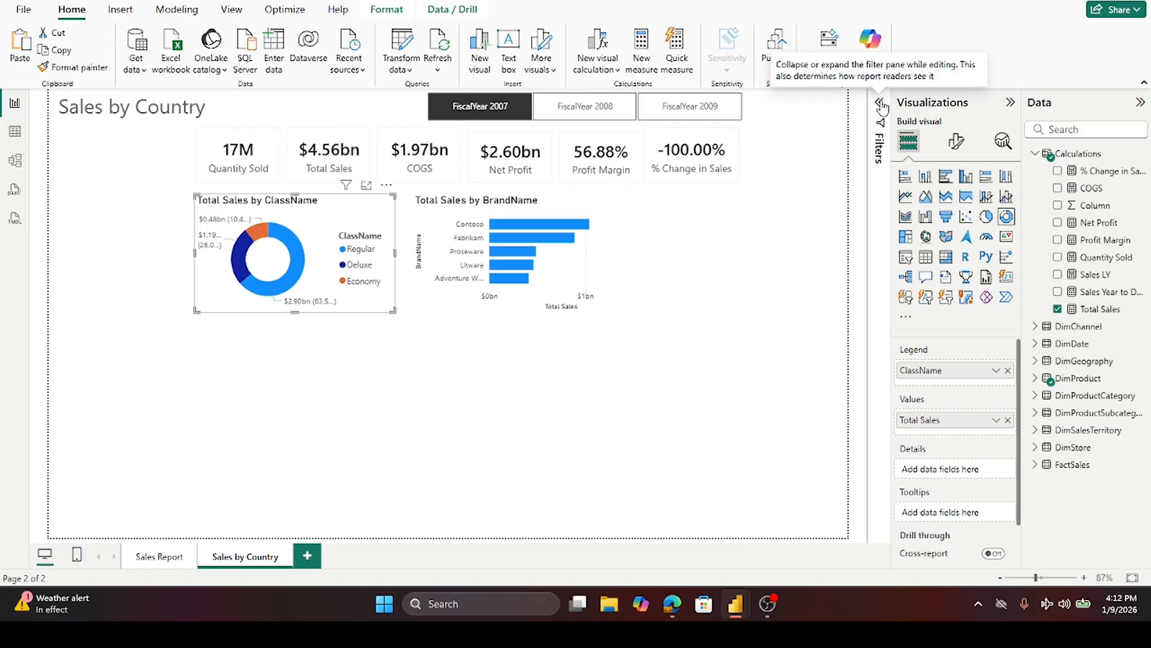
# - Format the donut chart's slices, setting the Regular slice's color to gray
pyautogui.click(958, 142)
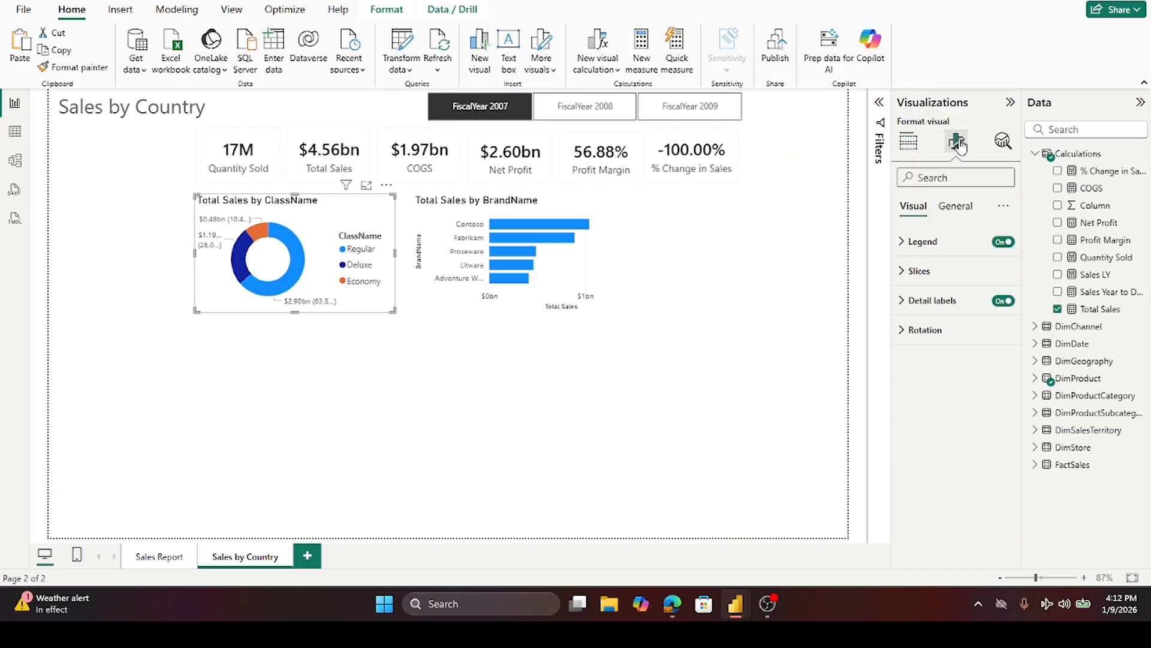
pyautogui.click(915, 271)
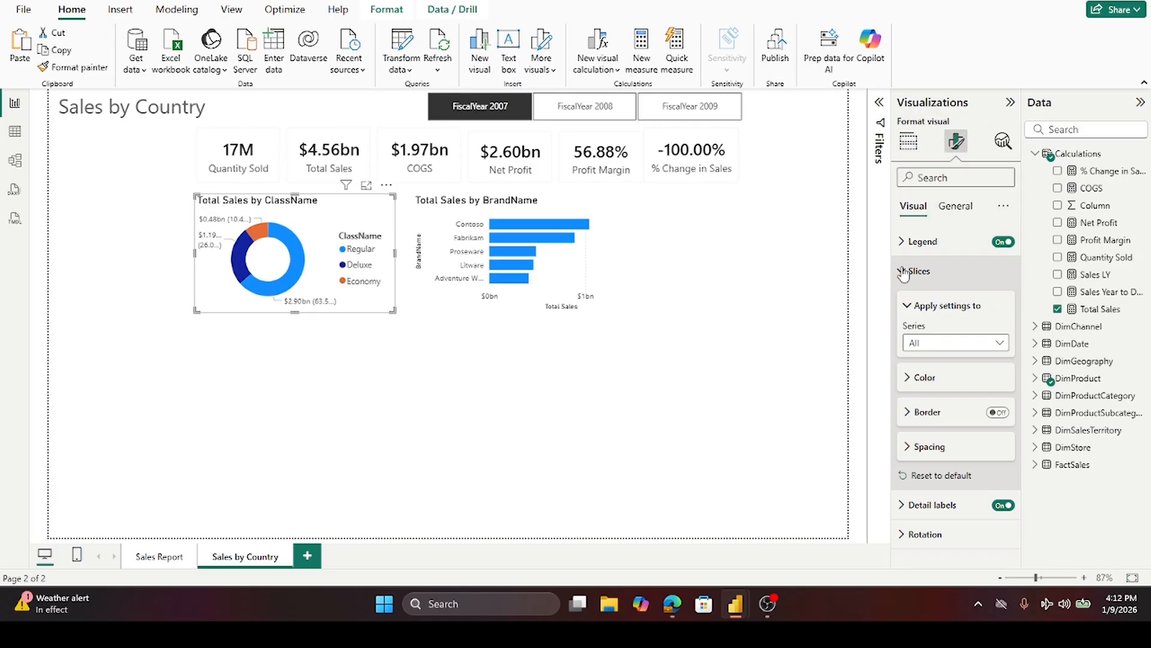
pyautogui.click(909, 379)
pyautogui.click(910, 379)
pyautogui.click(909, 379)
pyautogui.click(1003, 347)
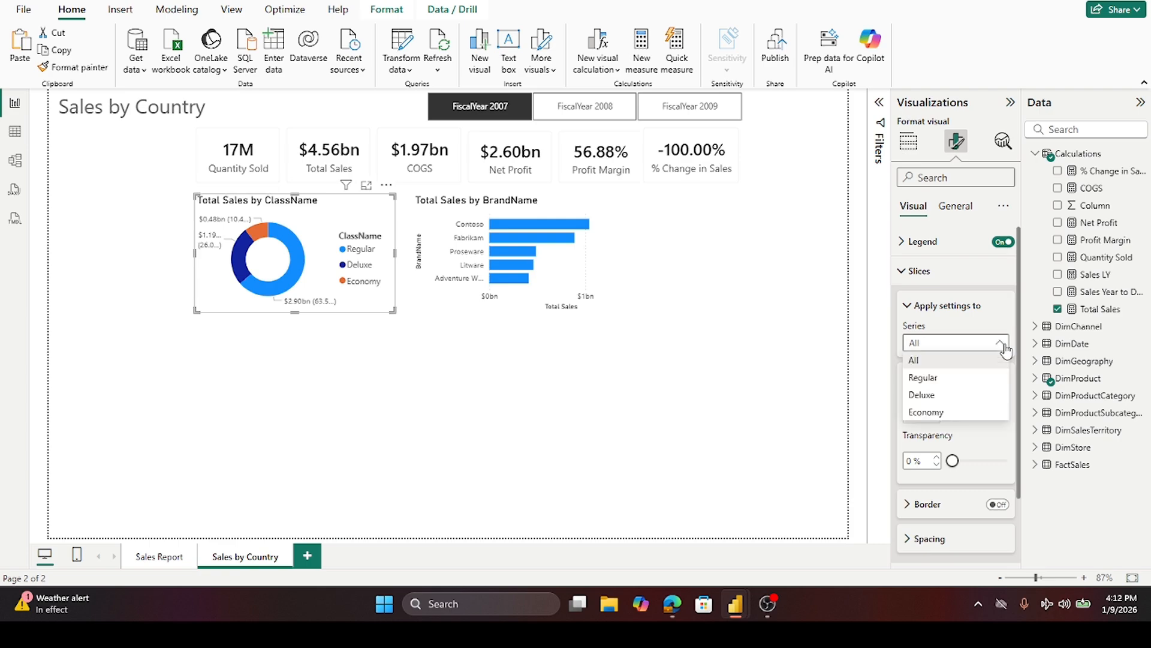
pyautogui.click(978, 380)
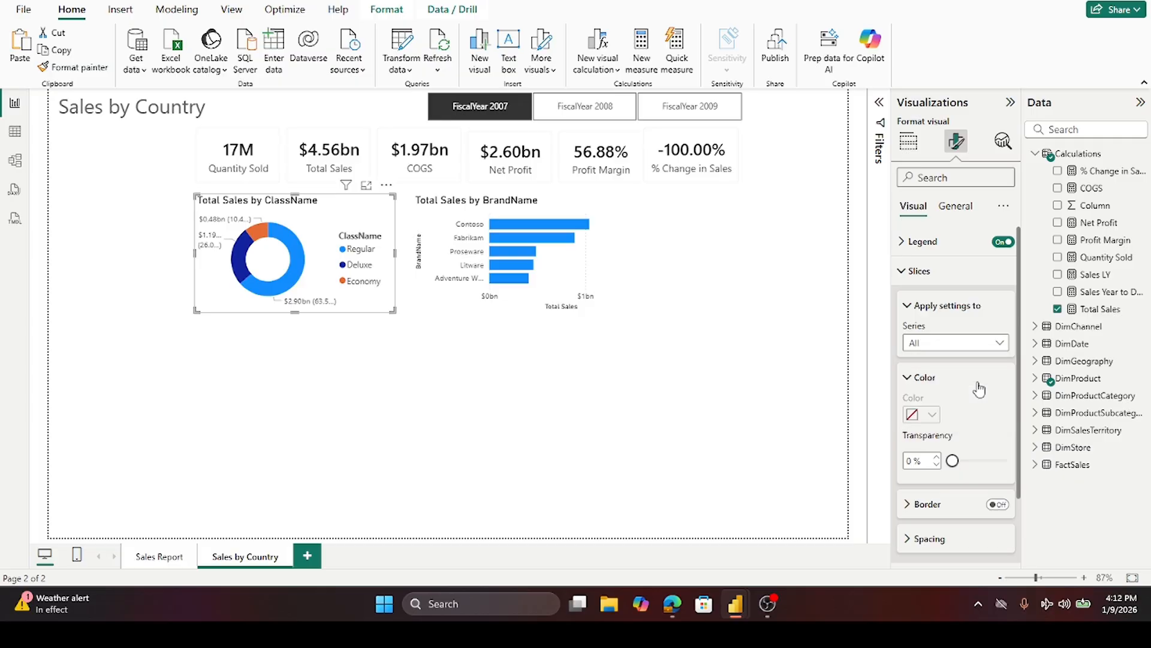
pyautogui.click(933, 415)
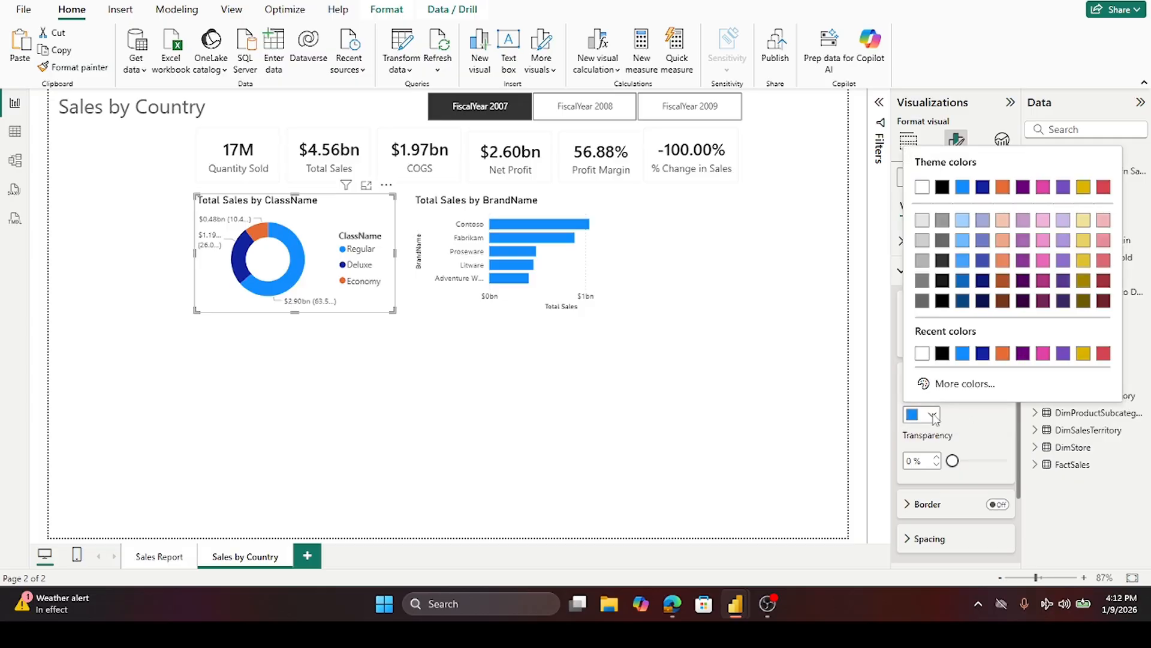
pyautogui.click(922, 260)
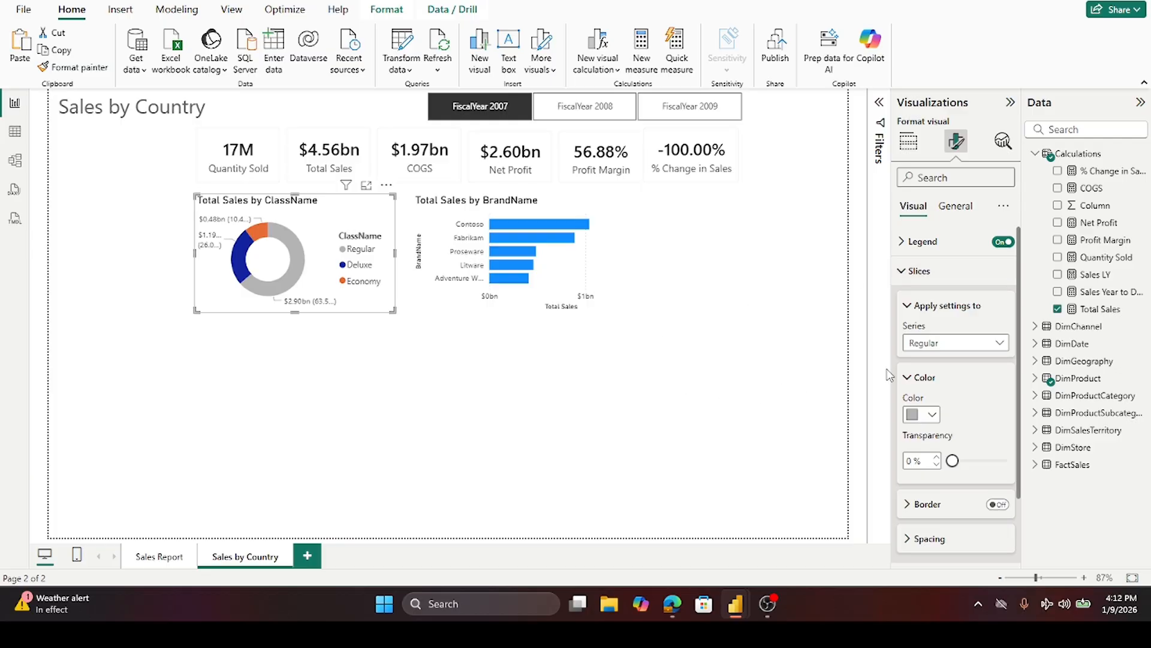
# - Set the donut chart's Economy slice color to light blue
pyautogui.click(1000, 347)
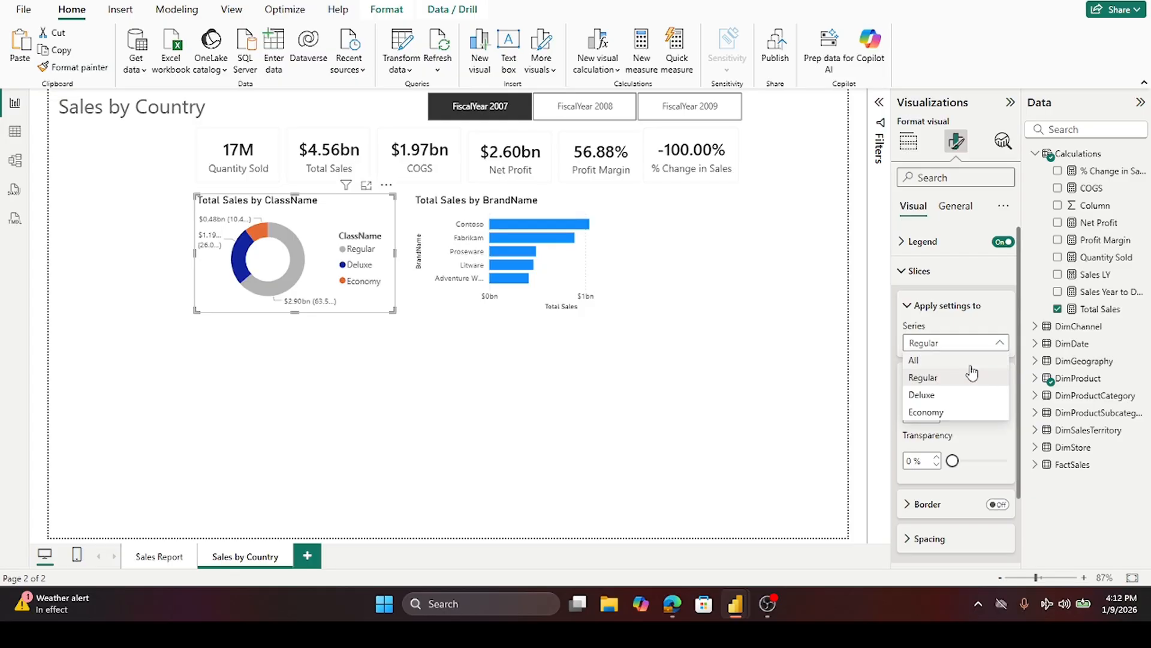
pyautogui.click(945, 414)
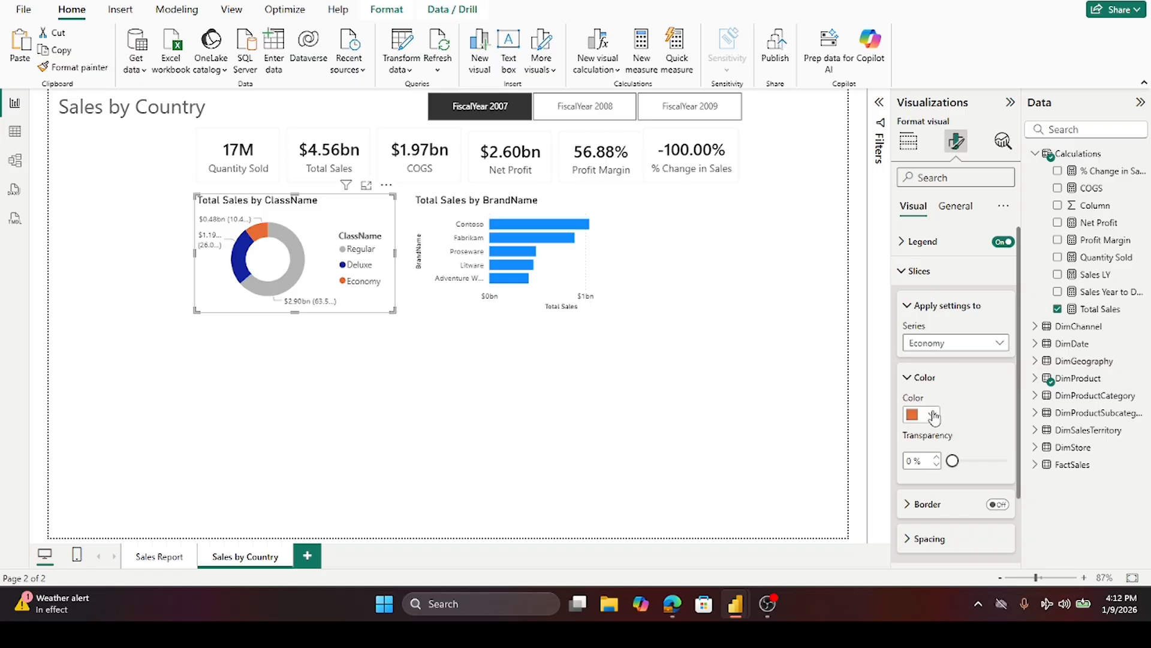
pyautogui.click(934, 414)
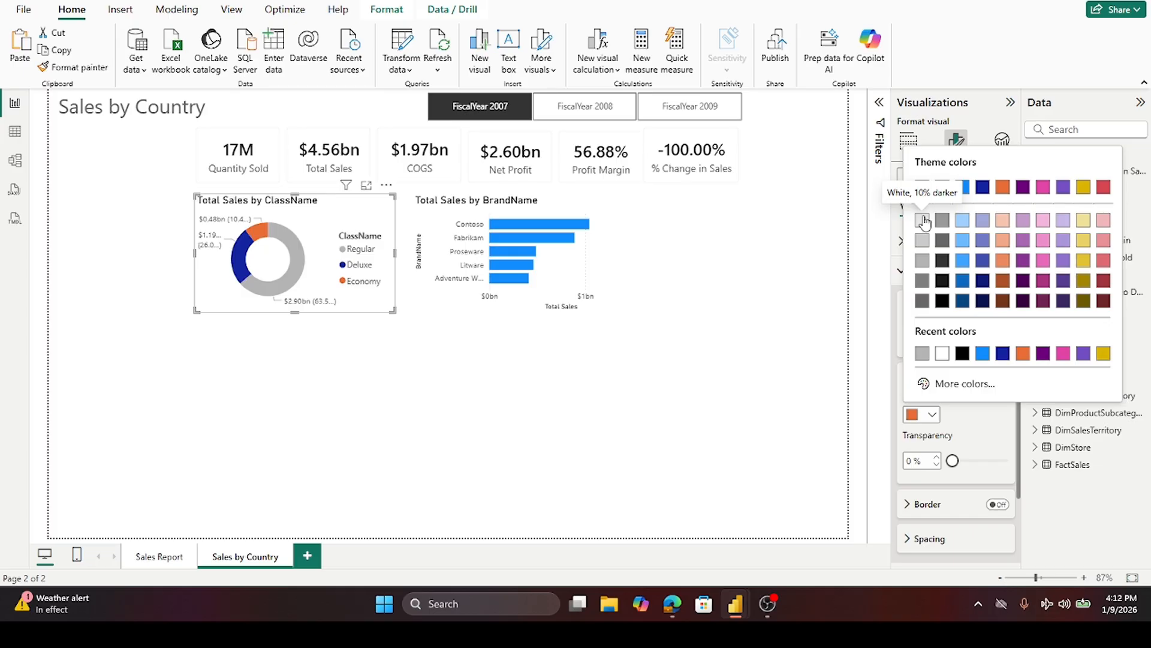
pyautogui.click(964, 220)
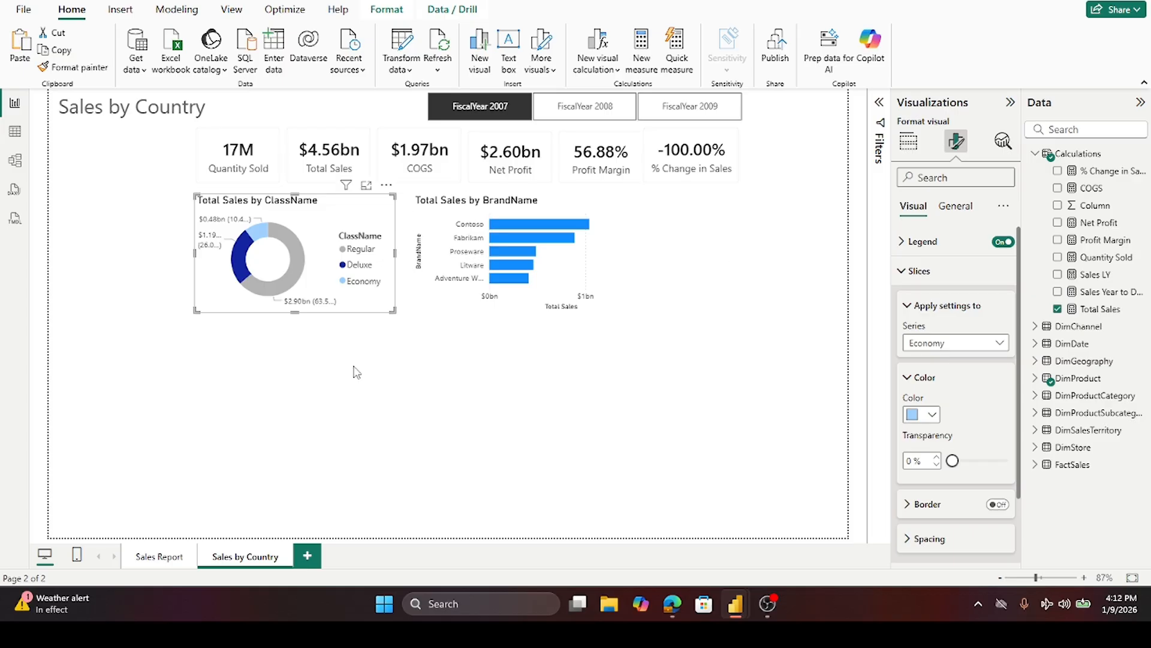
pyautogui.click(319, 394)
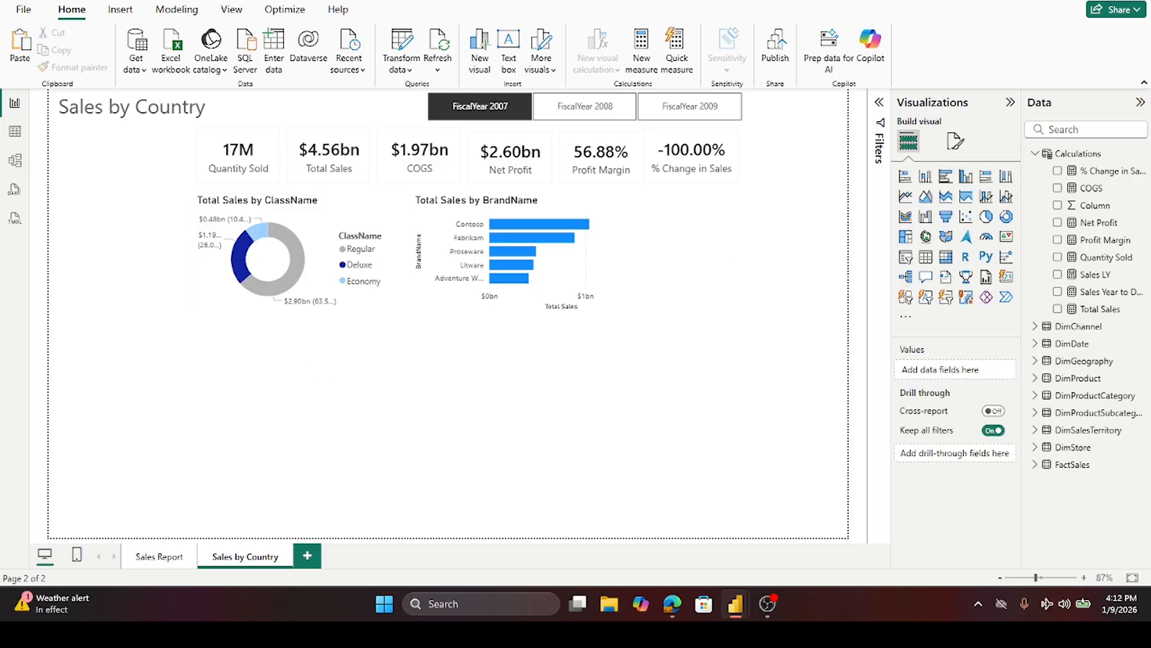
# - Switch between the Sales Report and Sales by Country pages to compare their visuals and styling
pyautogui.click(429, 308)
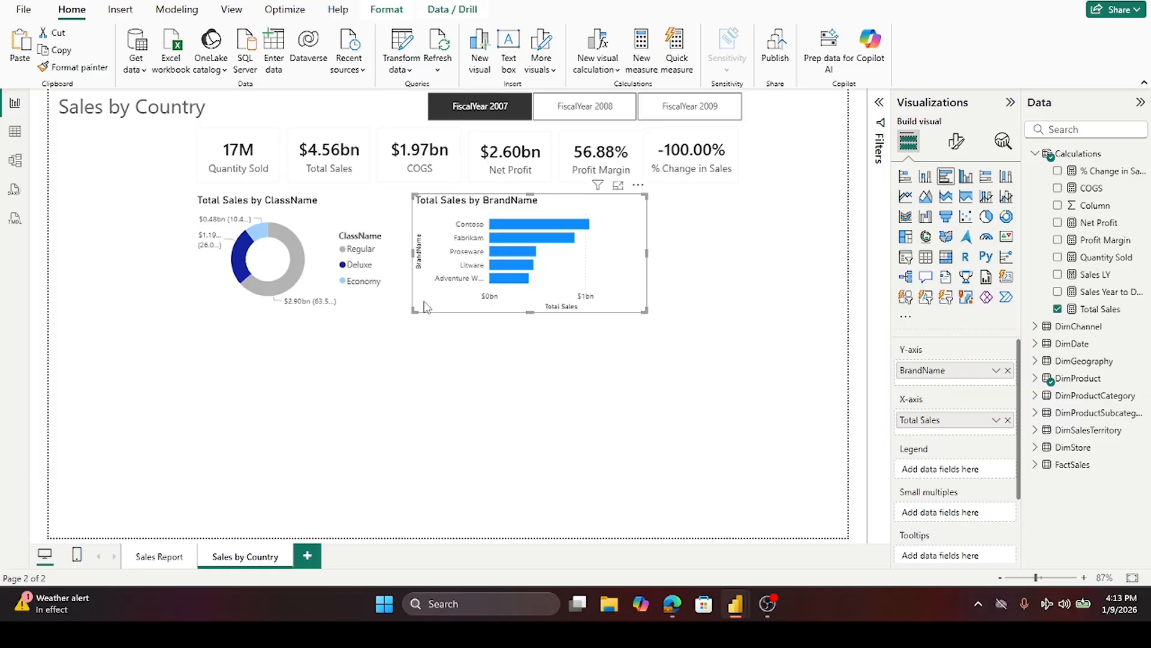
pyautogui.click(151, 558)
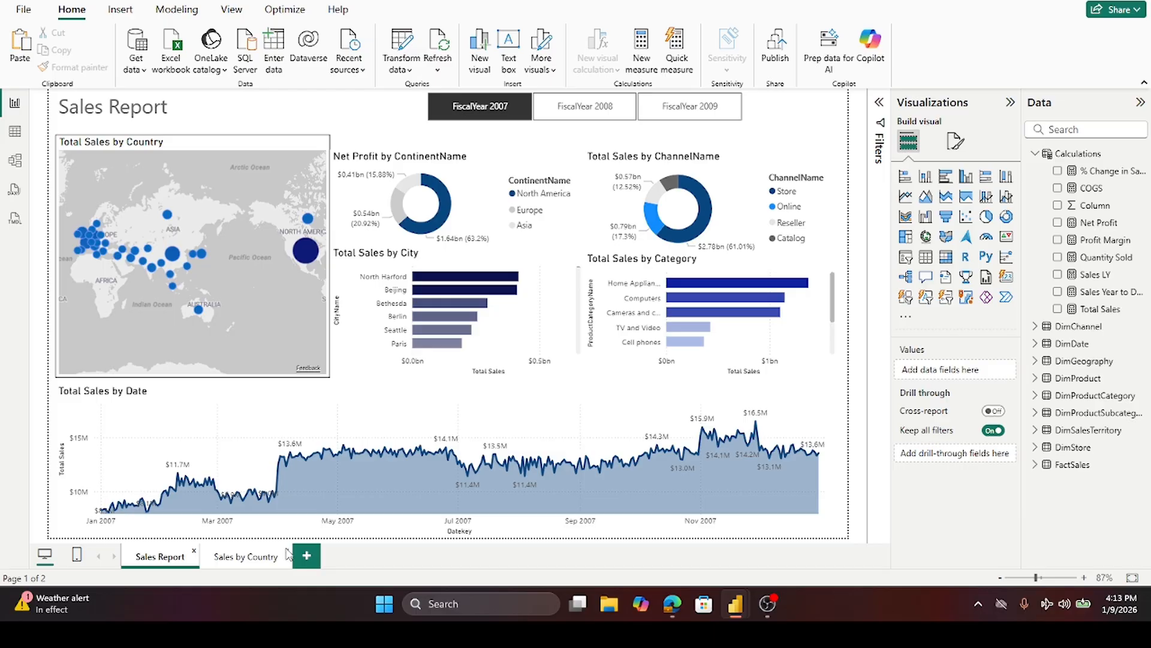
pyautogui.click(251, 560)
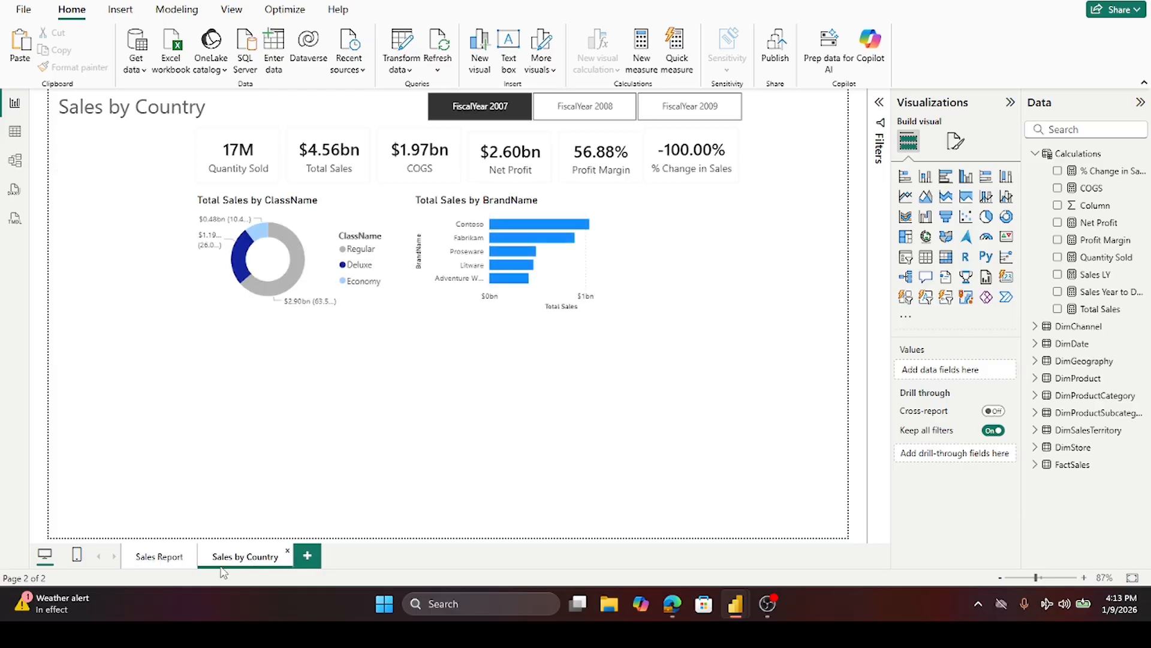
pyautogui.click(159, 563)
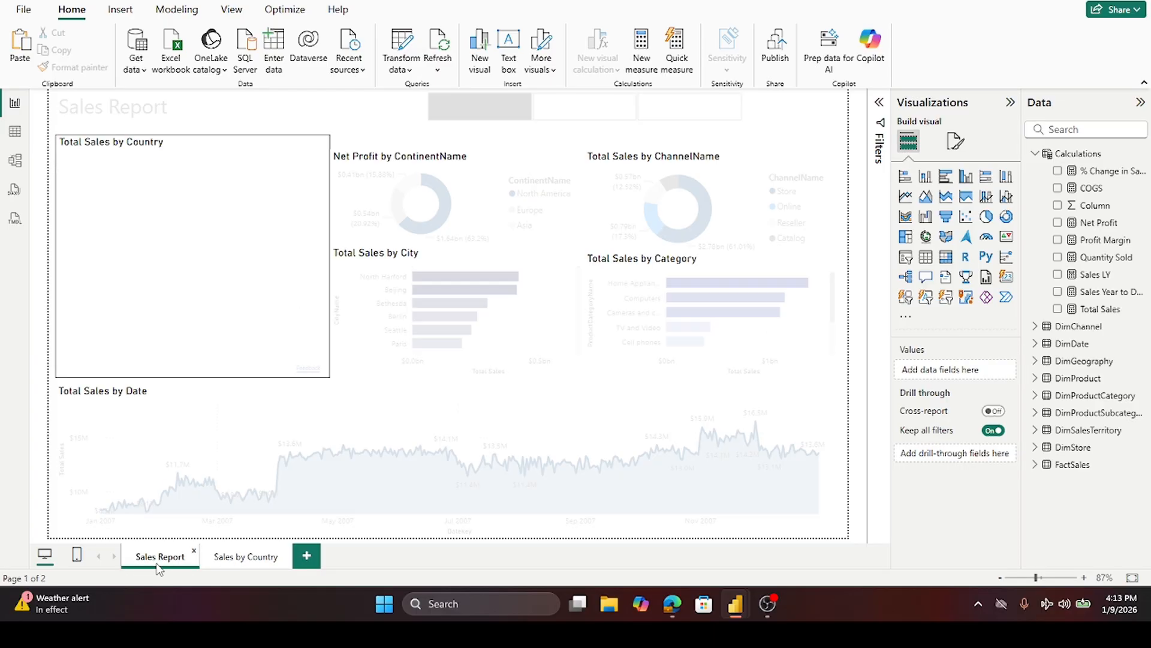
pyautogui.click(257, 560)
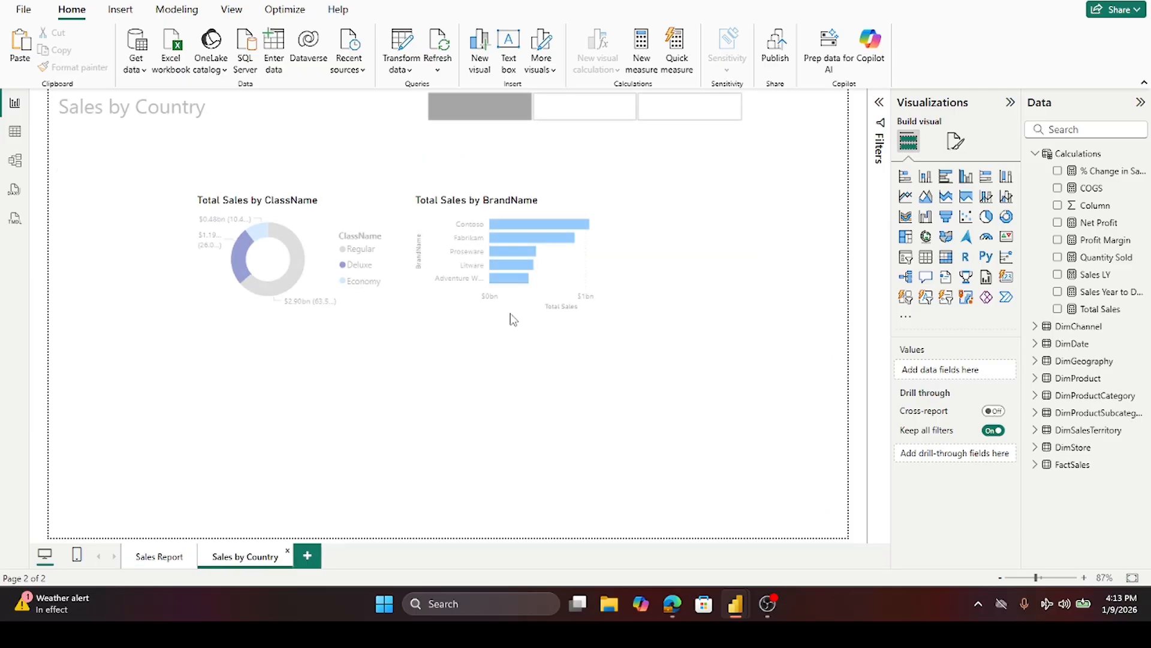
pyautogui.click(519, 310)
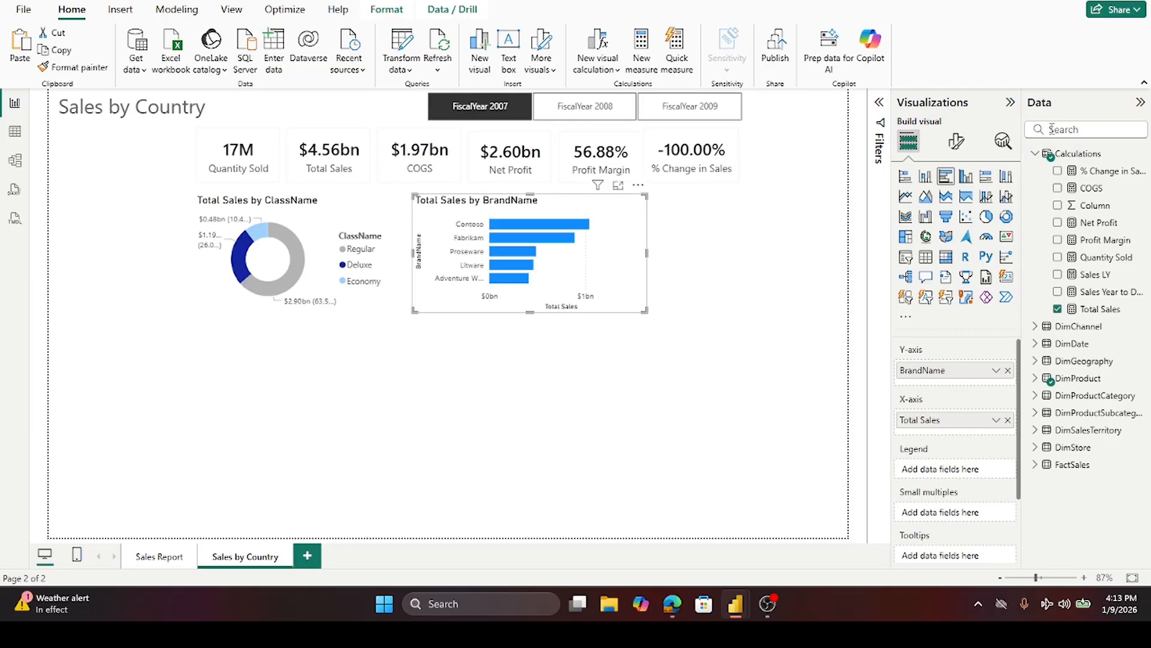
# - Apply gradient conditional coloring to the bar chart's bars based on Total Sales, from light gray minimum to dark blue maximum
pyautogui.click(956, 144)
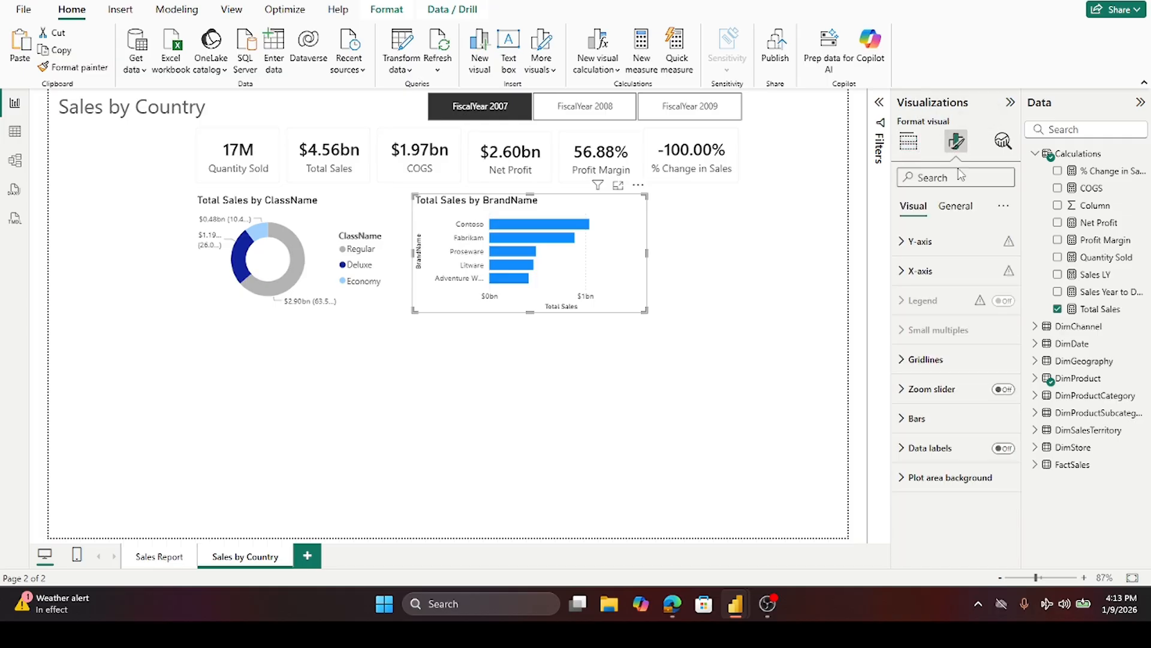
pyautogui.click(906, 419)
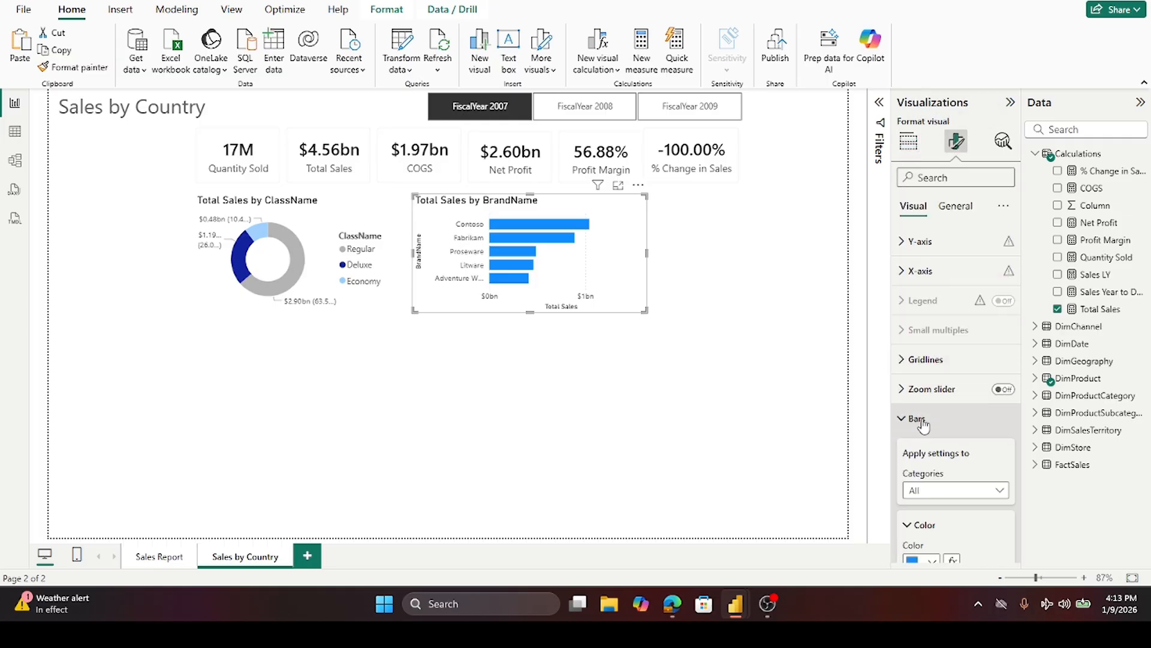
pyautogui.scroll(-3, 923, 389)
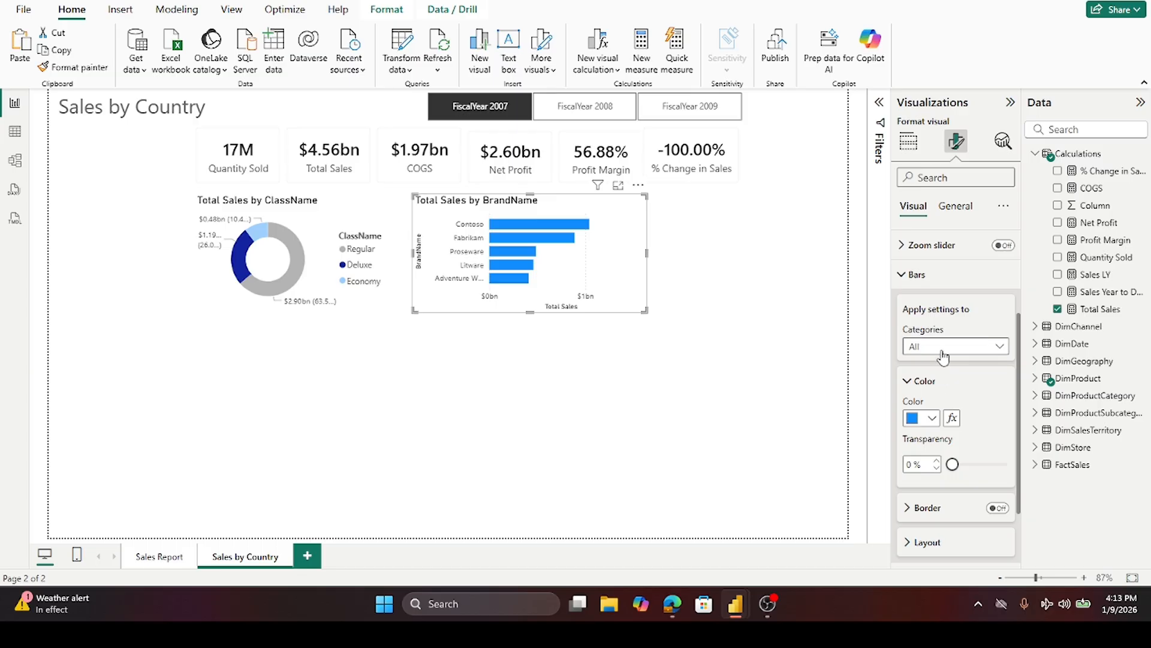
pyautogui.click(952, 418)
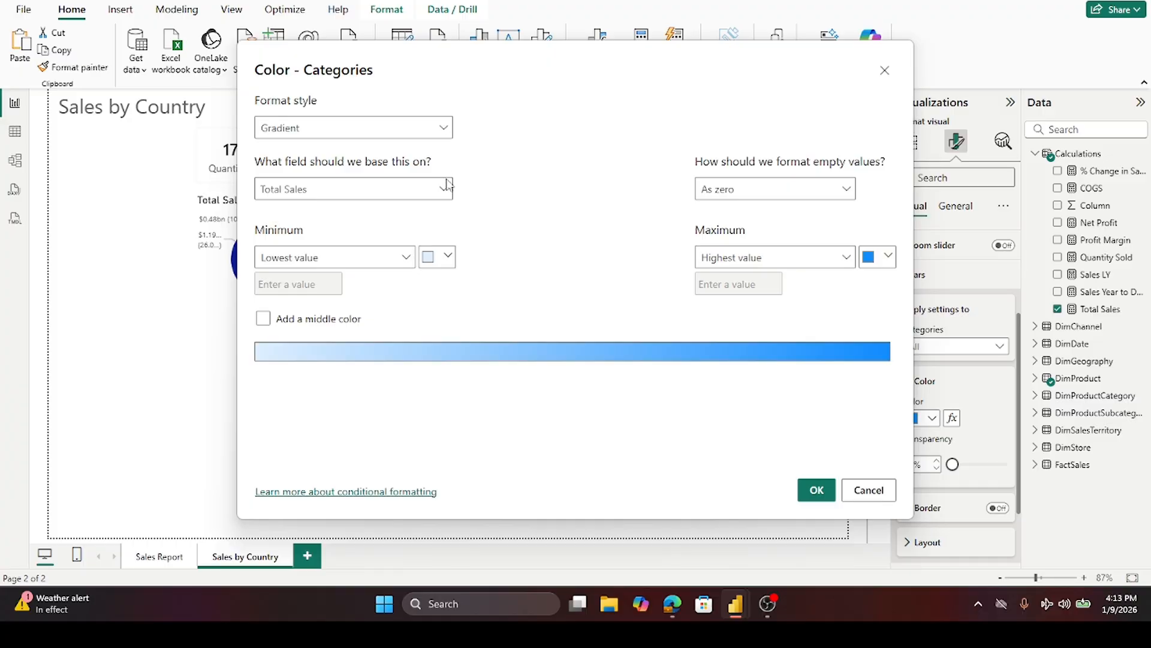
pyautogui.click(448, 258)
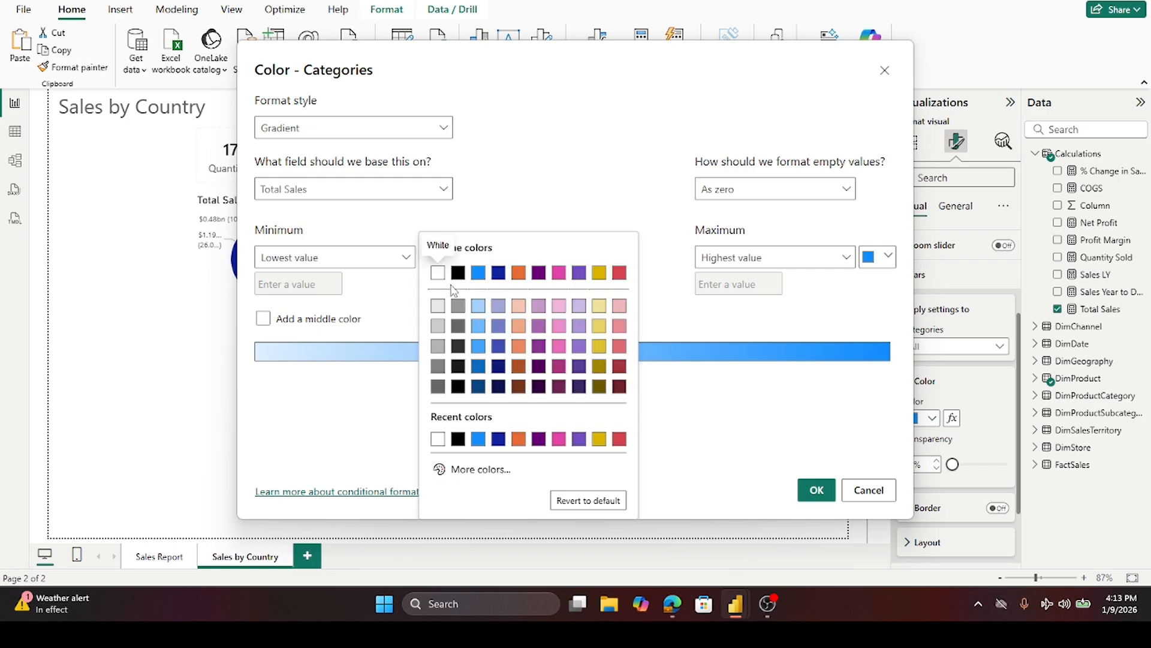
pyautogui.click(438, 306)
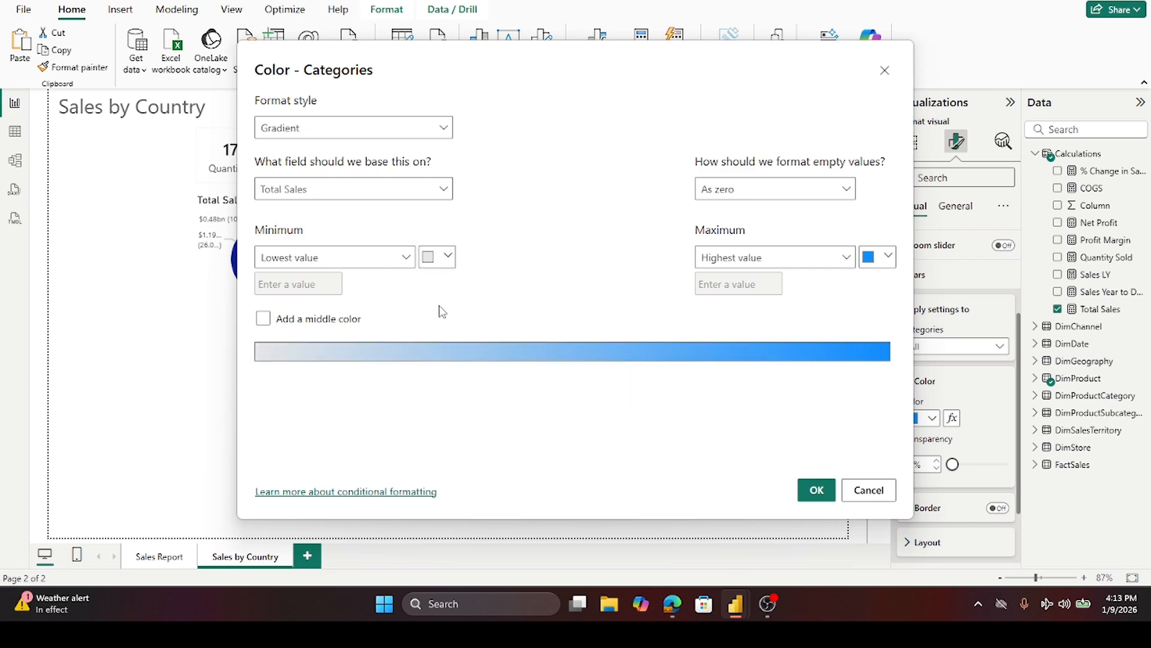
pyautogui.click(889, 257)
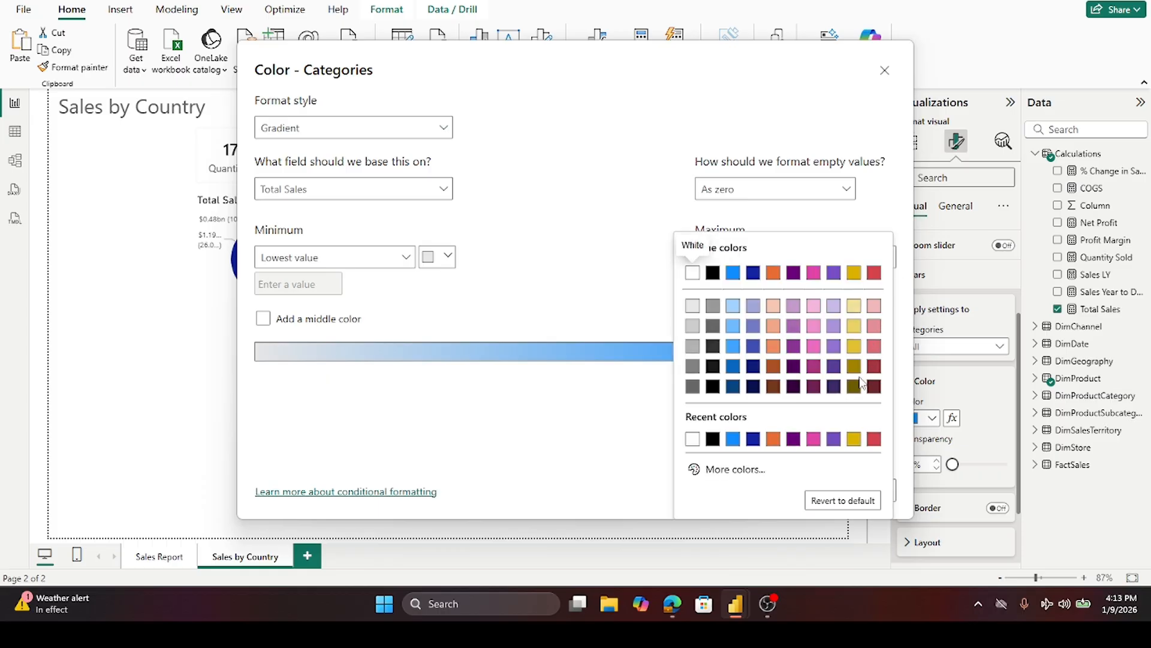
pyautogui.click(753, 344)
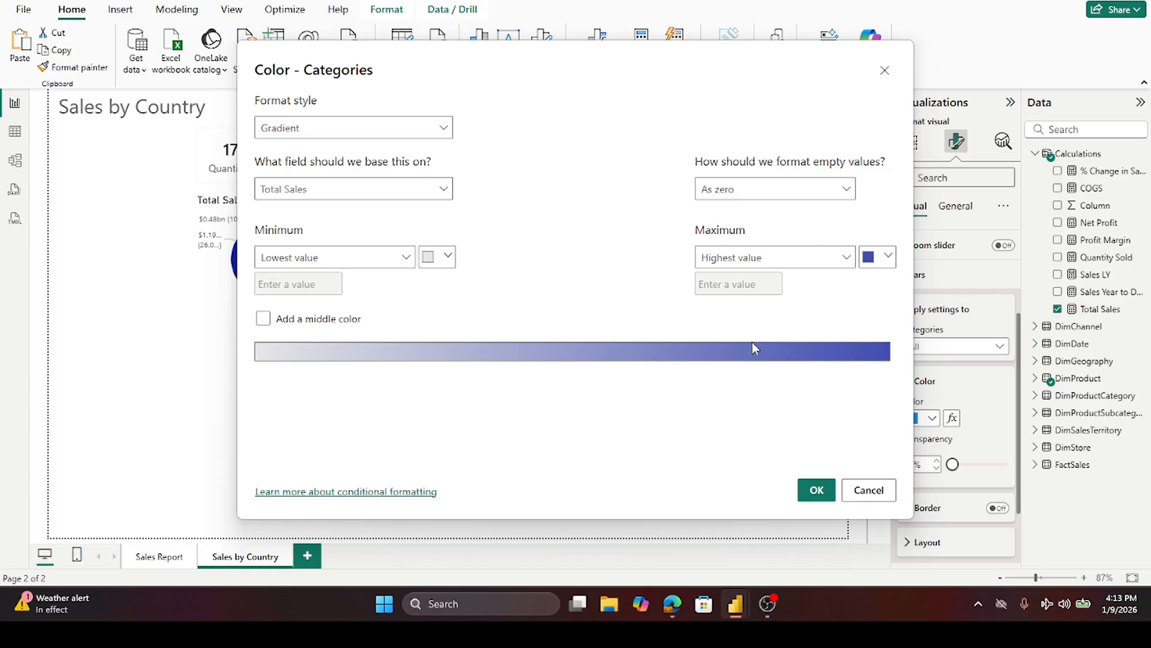
pyautogui.click(815, 488)
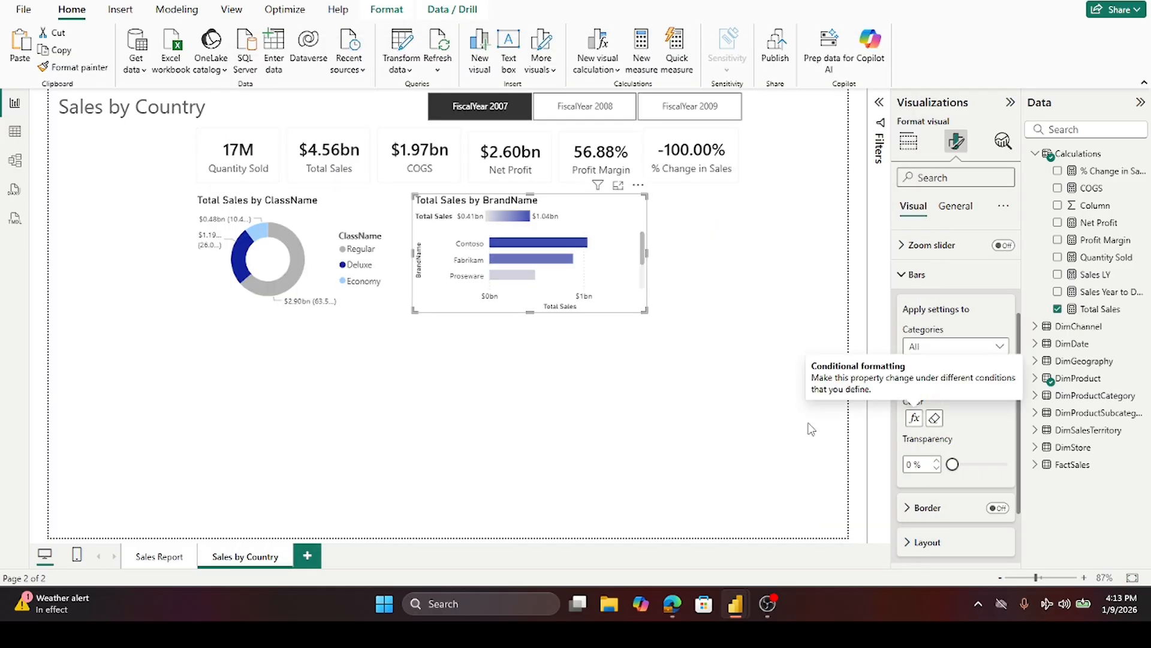
# - Reopen the bars' conditional color formatting and reapply the dark blue maximum color, then deselect the chart
pyautogui.click(915, 276)
pyautogui.click(1004, 301)
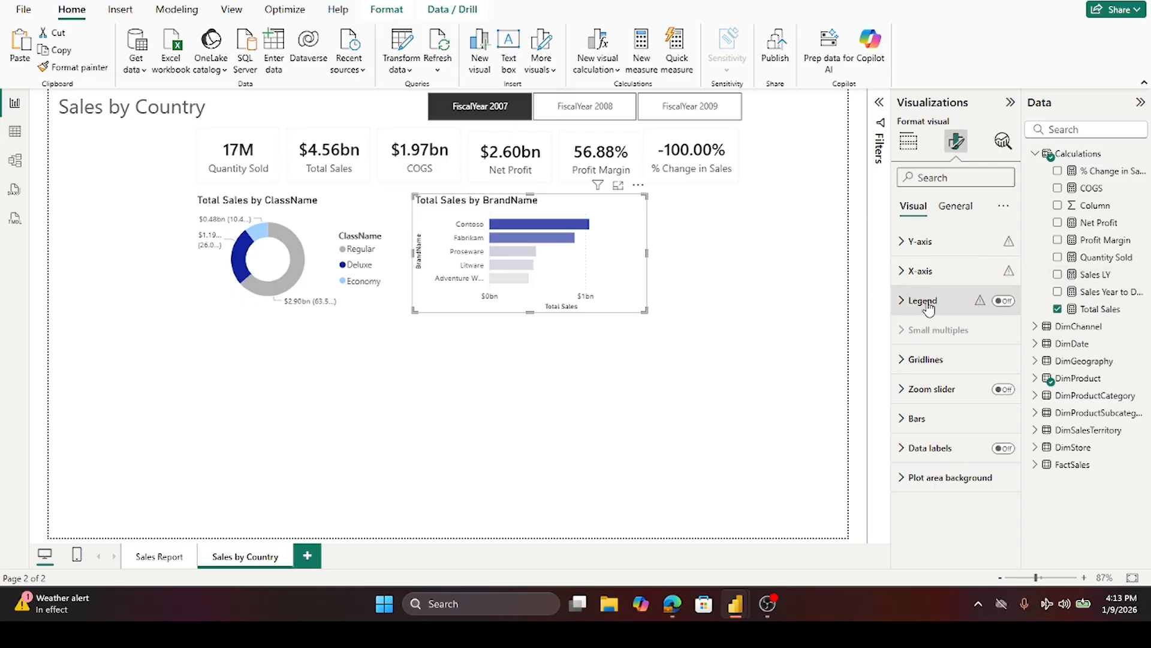
pyautogui.click(904, 420)
pyautogui.click(903, 420)
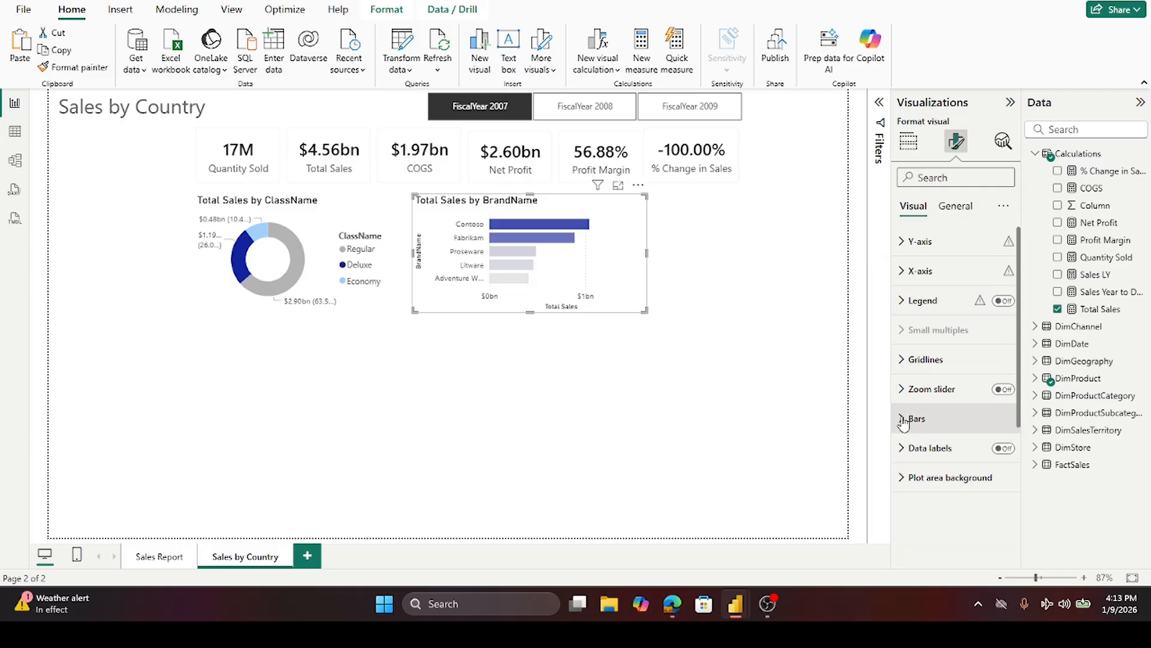
pyautogui.click(903, 423)
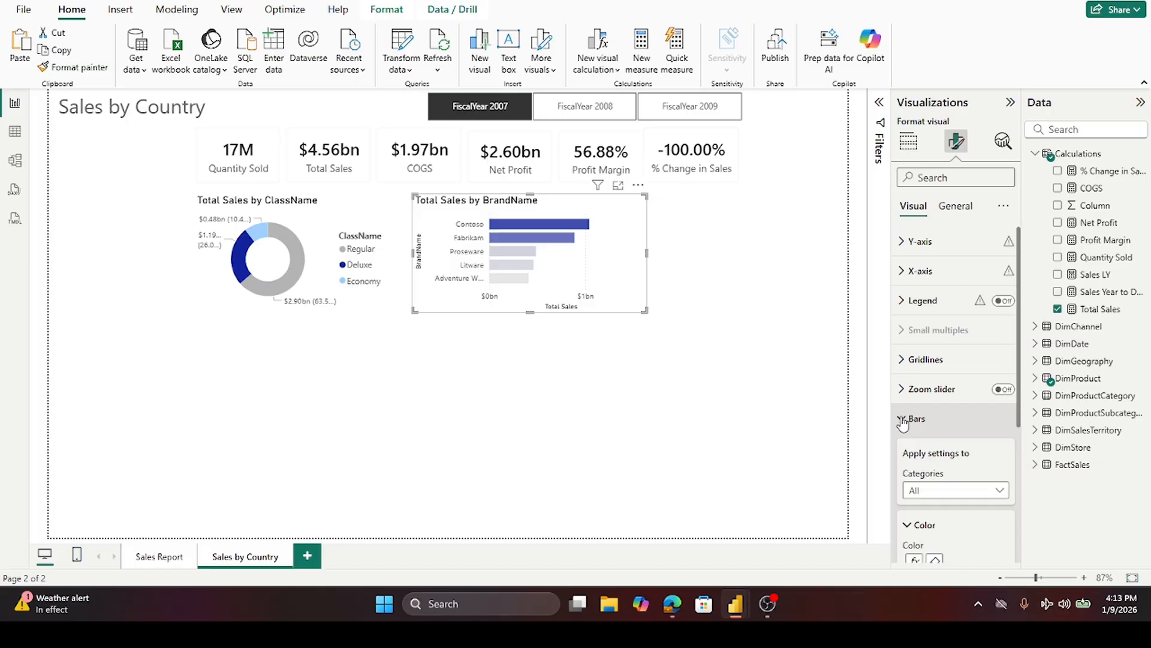
pyautogui.scroll(-2, 972, 492)
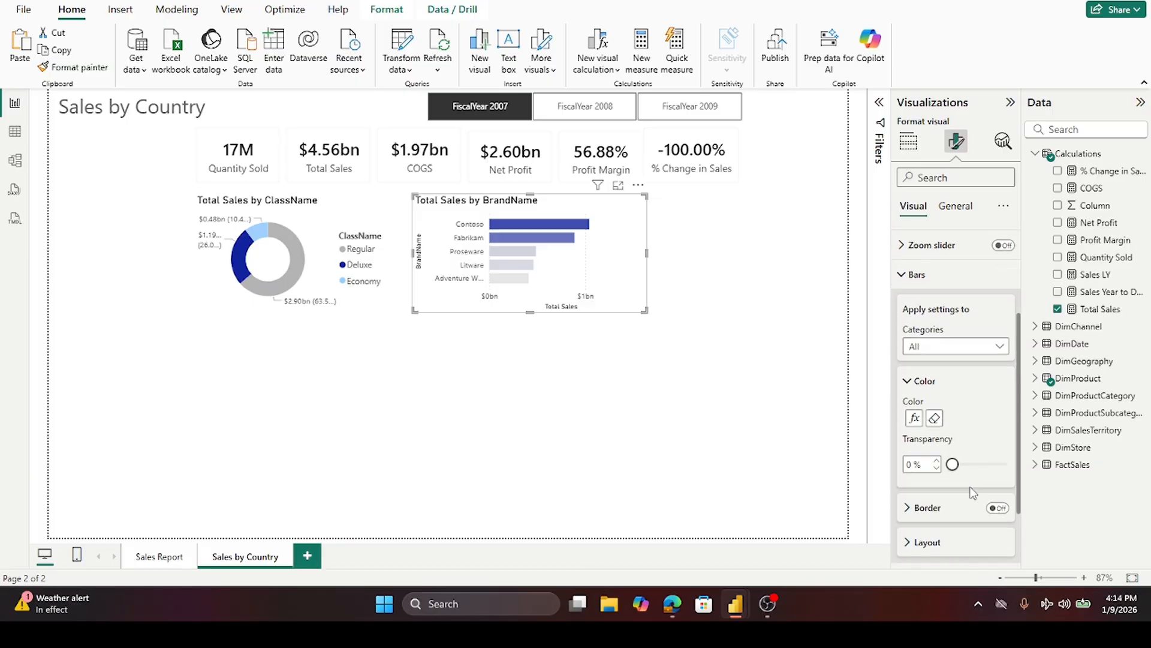
pyautogui.click(915, 420)
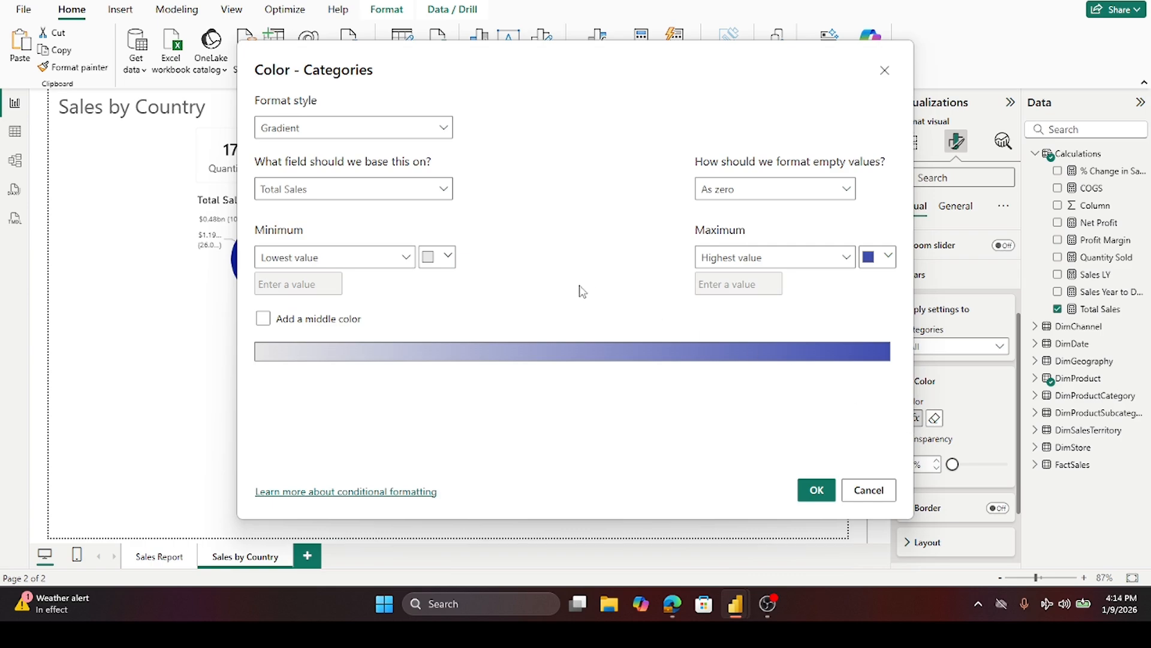
pyautogui.click(887, 259)
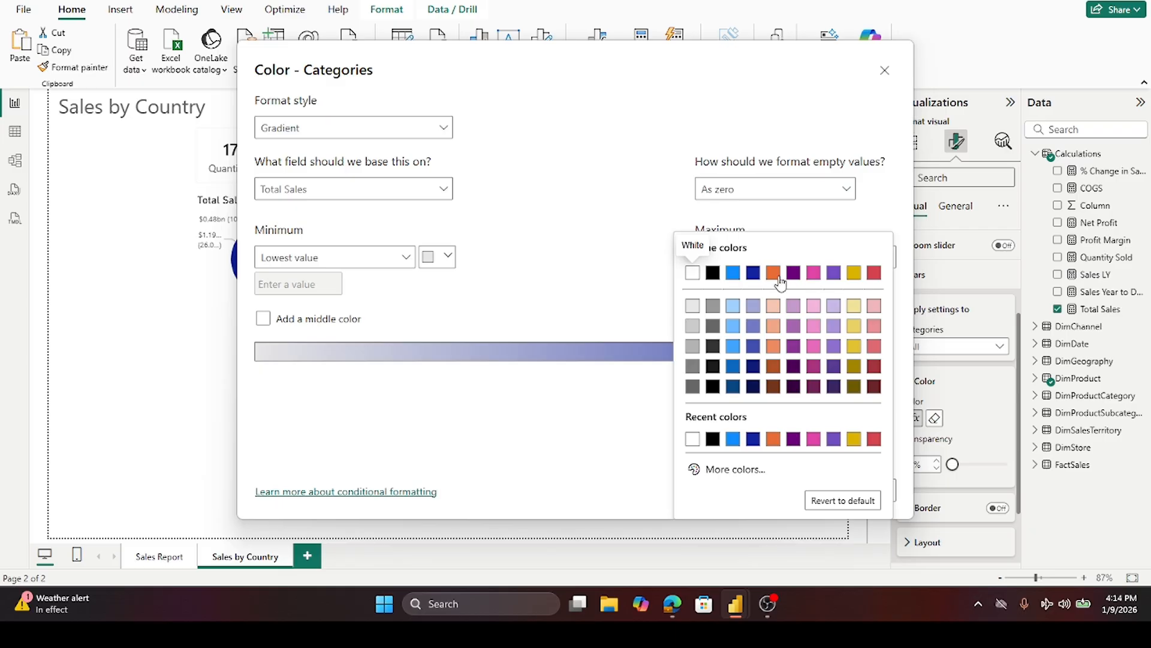
pyautogui.click(753, 346)
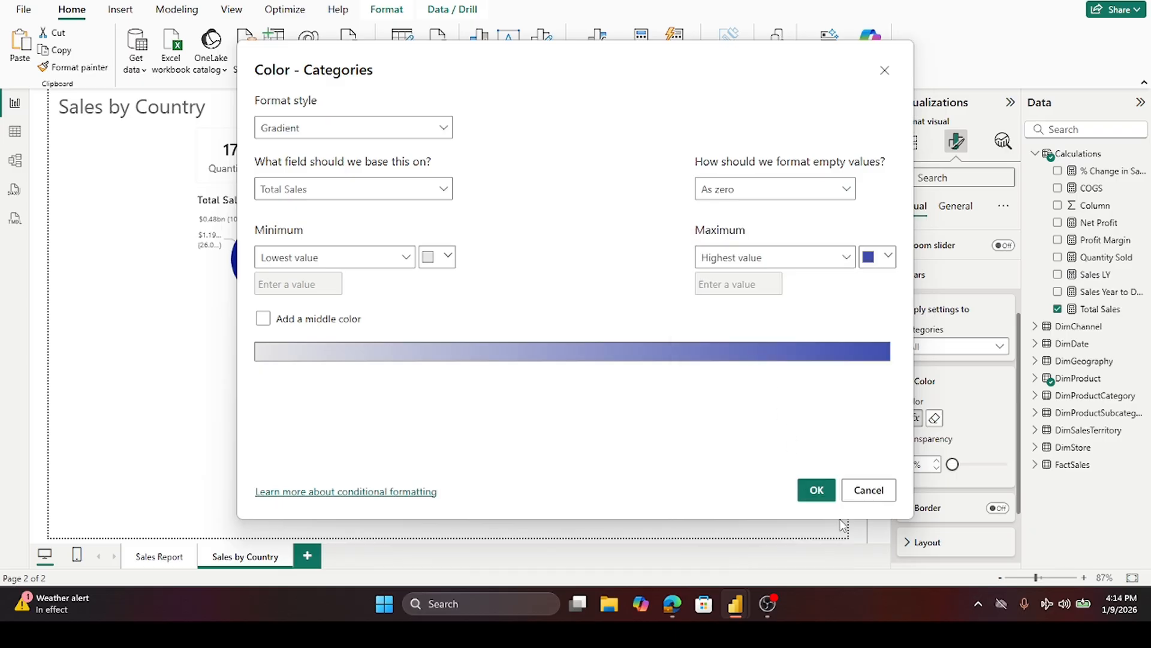
pyautogui.click(815, 490)
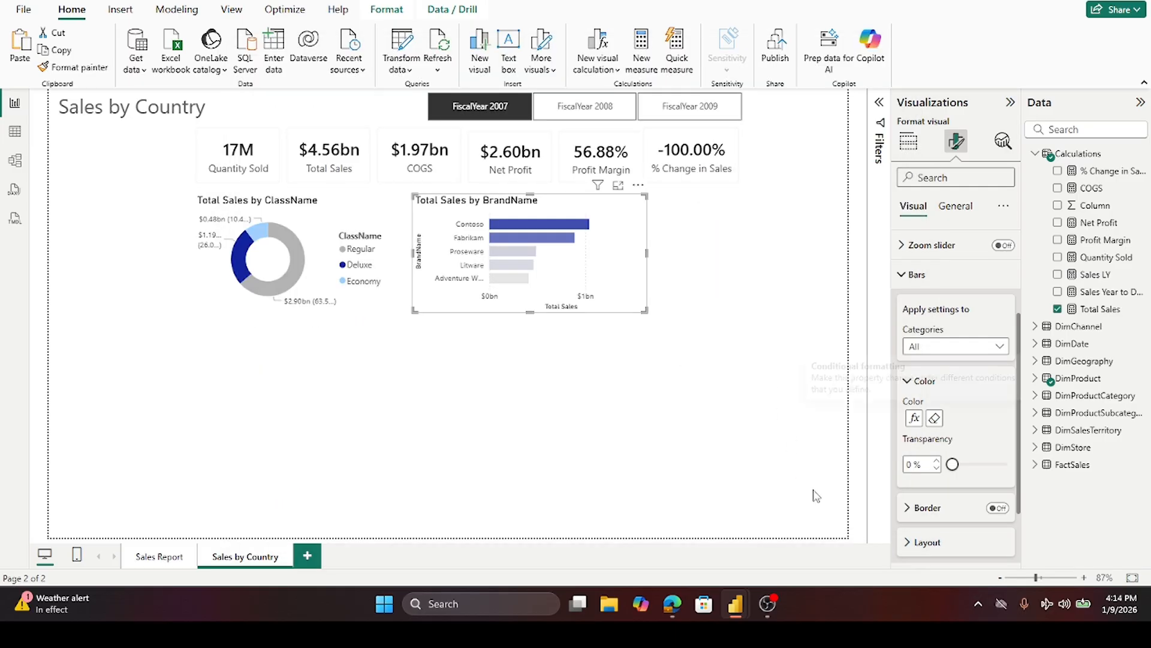
pyautogui.click(760, 251)
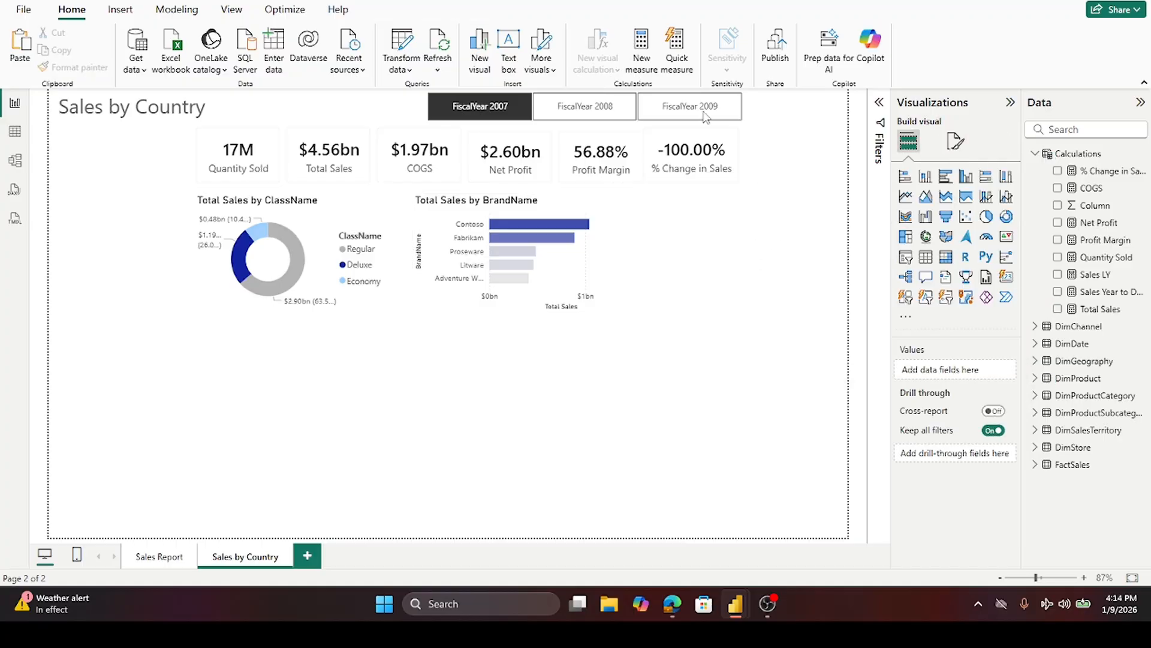
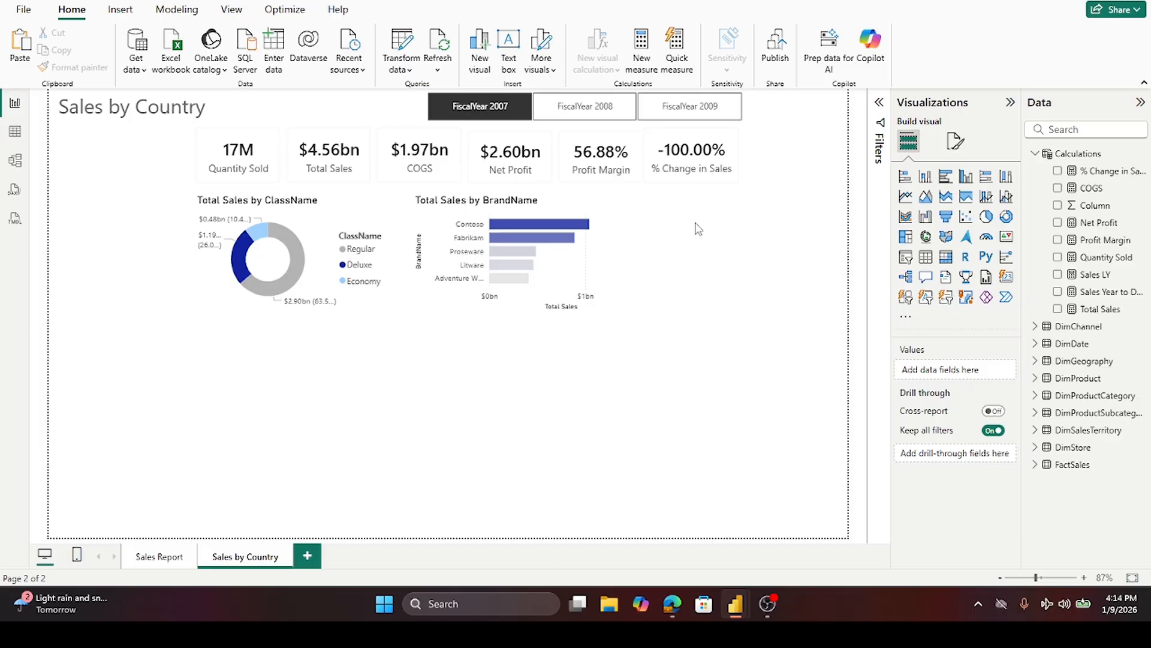
# - Duplicate the Total Sales by BrandName bar chart and place the copy to the right of the original
pyautogui.click(629, 239)
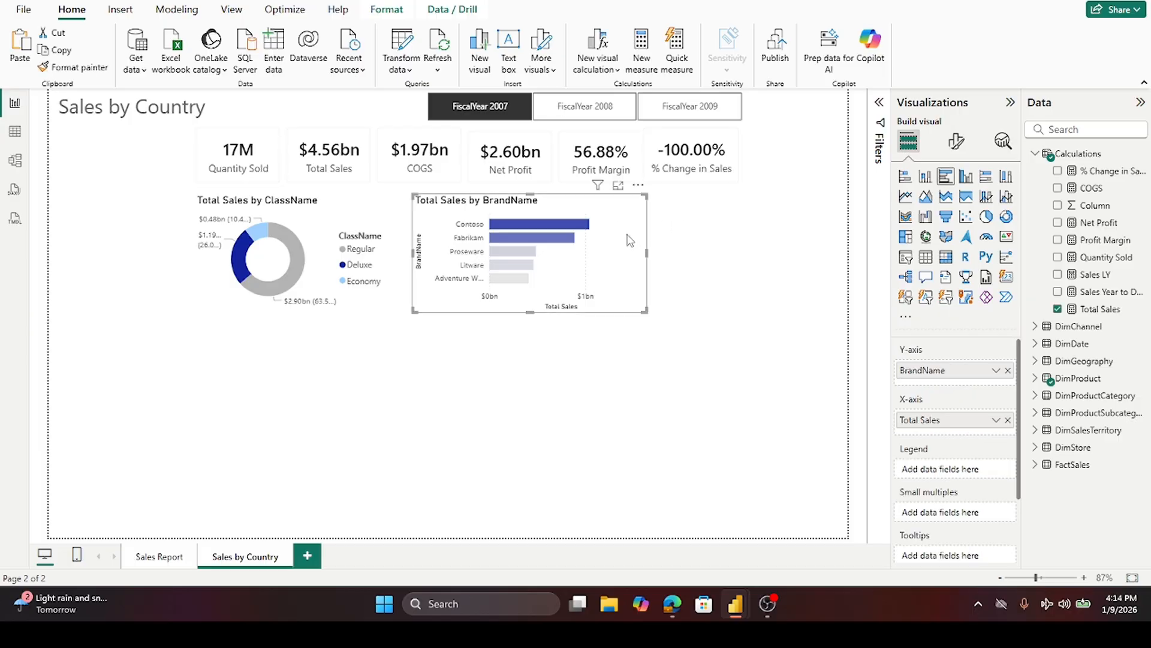
pyautogui.hotkey('ctrl', 'c')
pyautogui.hotkey('ctrl', 'v')
pyautogui.moveTo(630, 240); pyautogui.dragTo(804, 237)
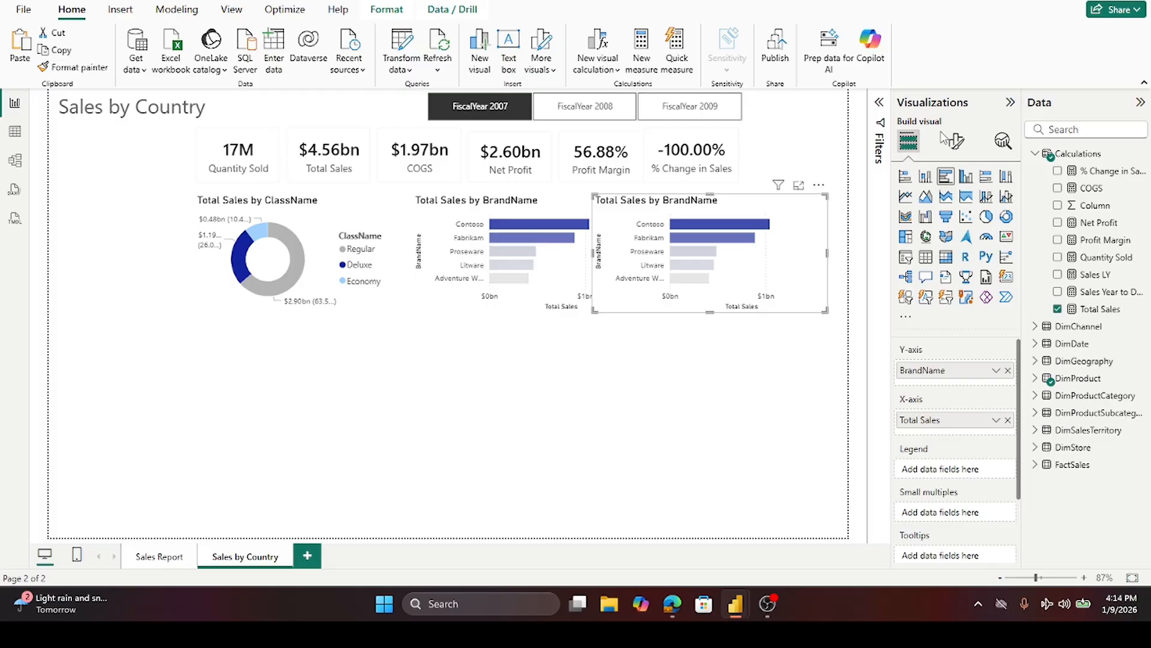
# - Replace BrandName on the copied chart's Y-axis with ProductCategoryName from DimProductCategory
pyautogui.click(1036, 155)
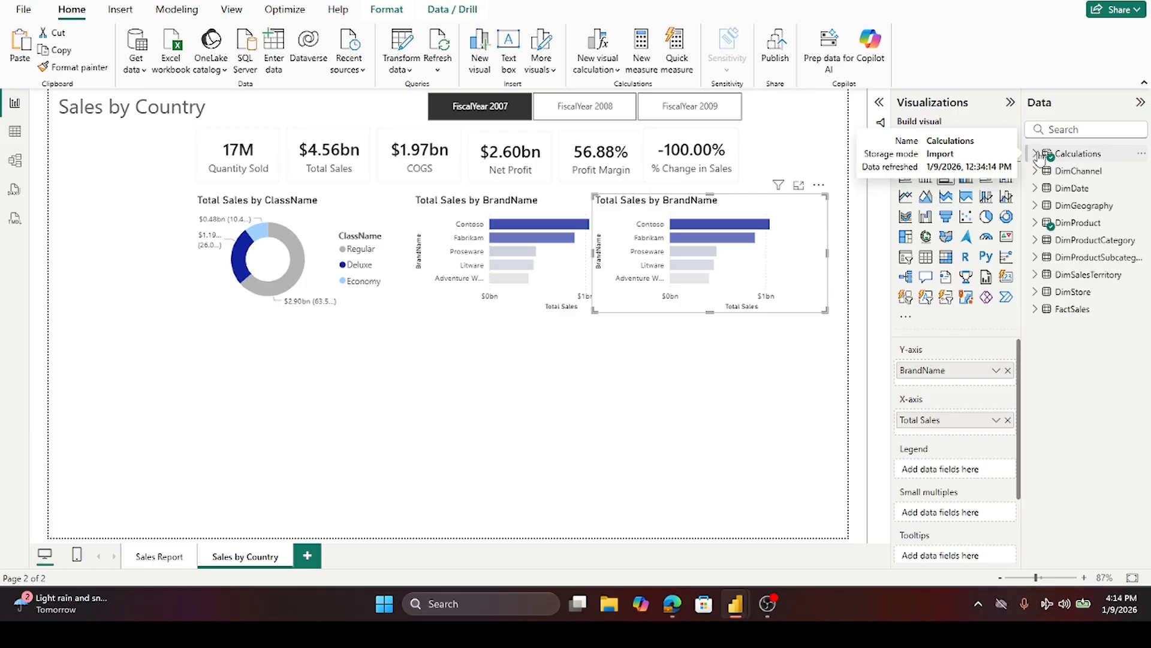
pyautogui.click(1041, 226)
pyautogui.click(1041, 226)
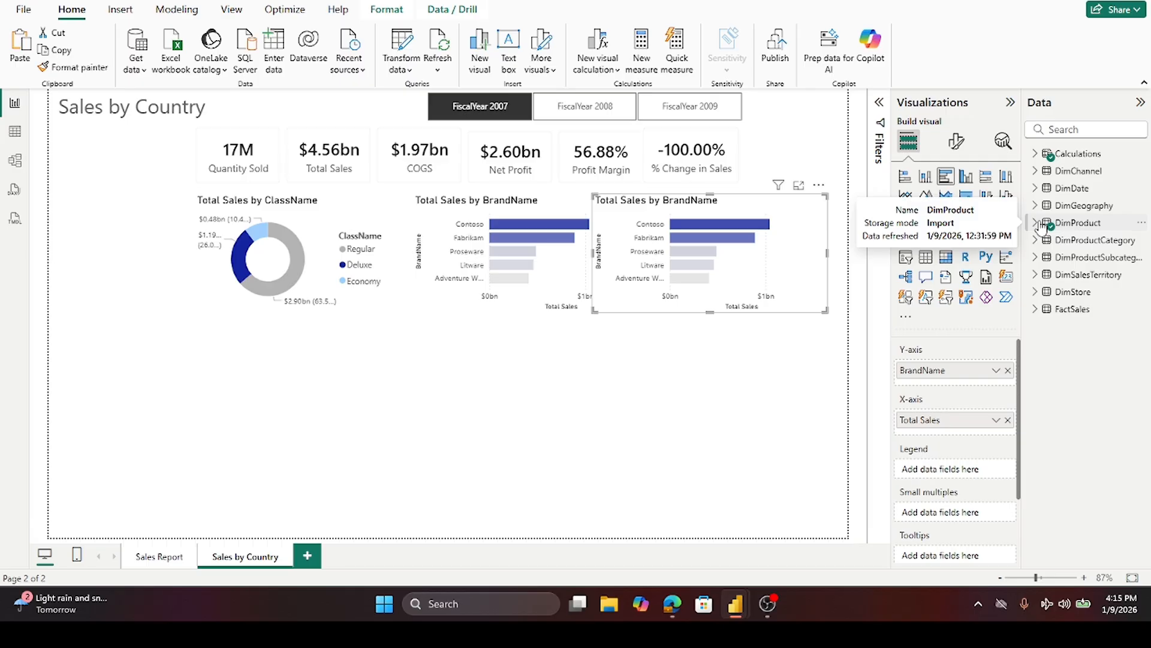
pyautogui.click(1037, 240)
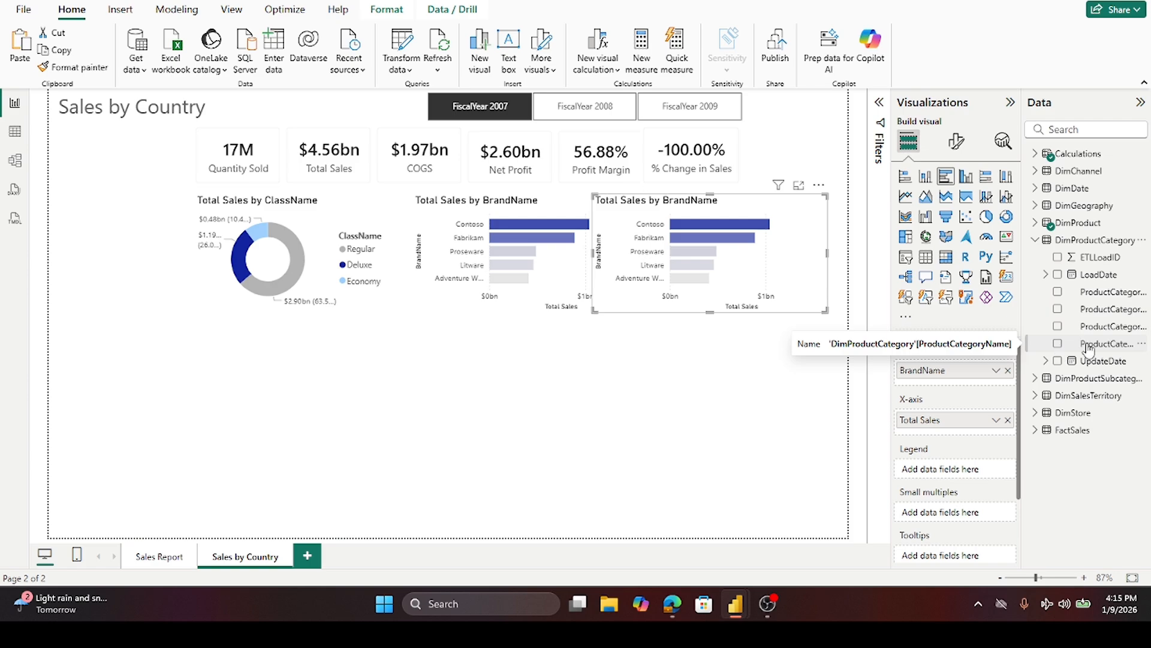
pyautogui.click(1008, 370)
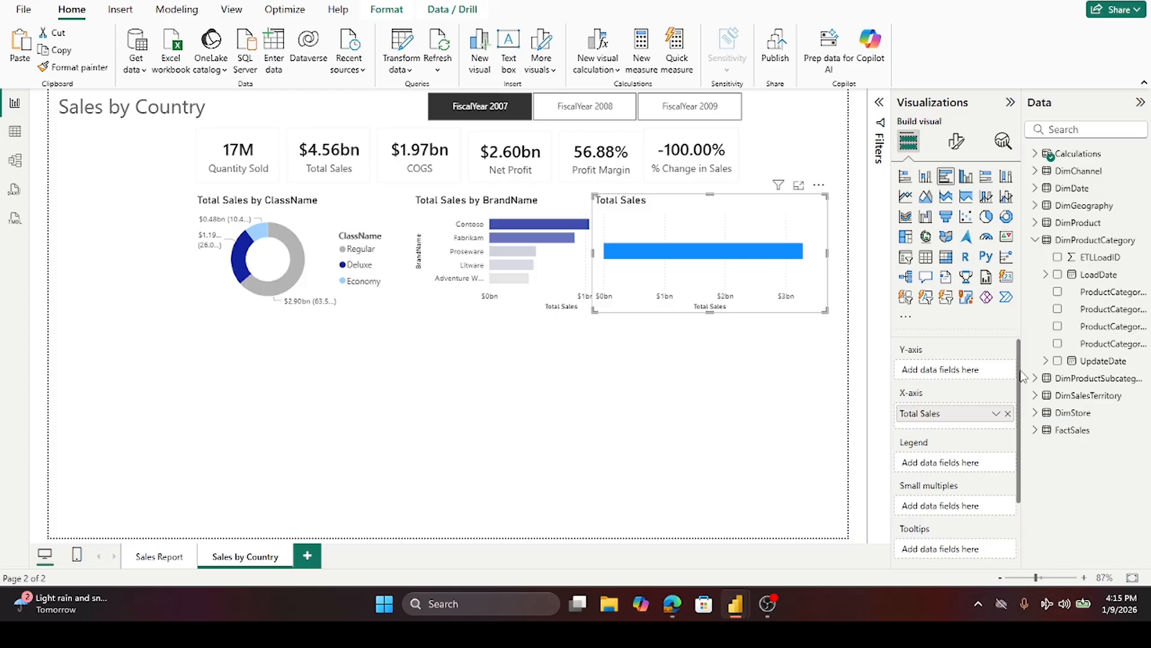
pyautogui.moveTo(1102, 351); pyautogui.dragTo(974, 378)
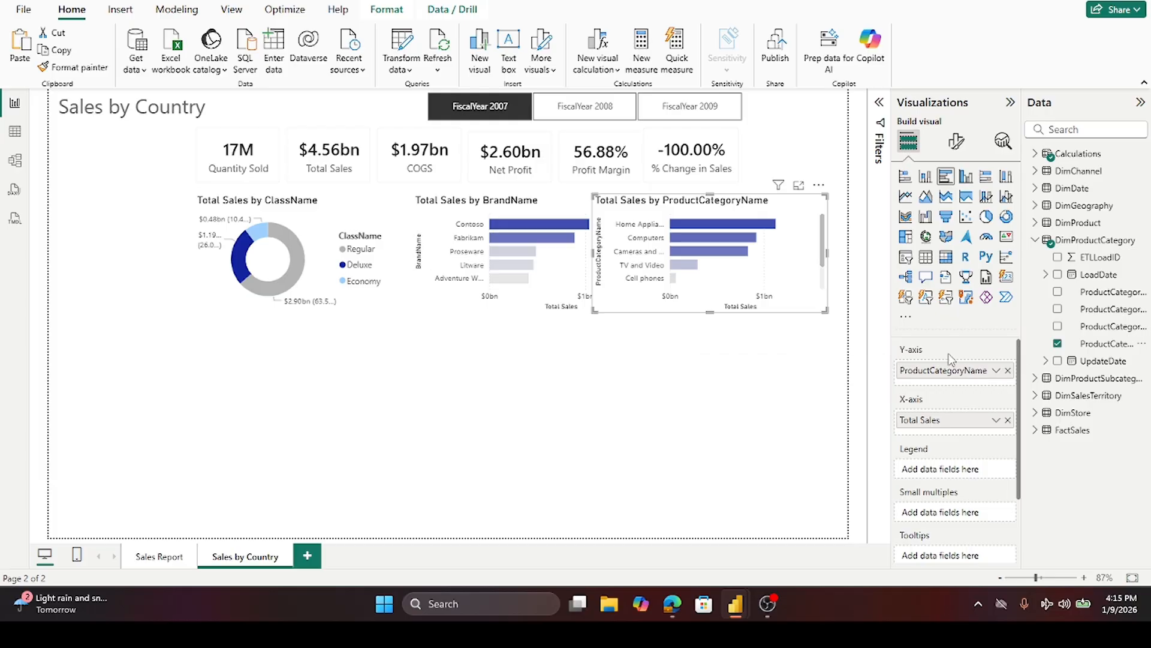
# - Add the Sales LY measure to the category chart's X-axis alongside Total Sales
pyautogui.click(741, 457)
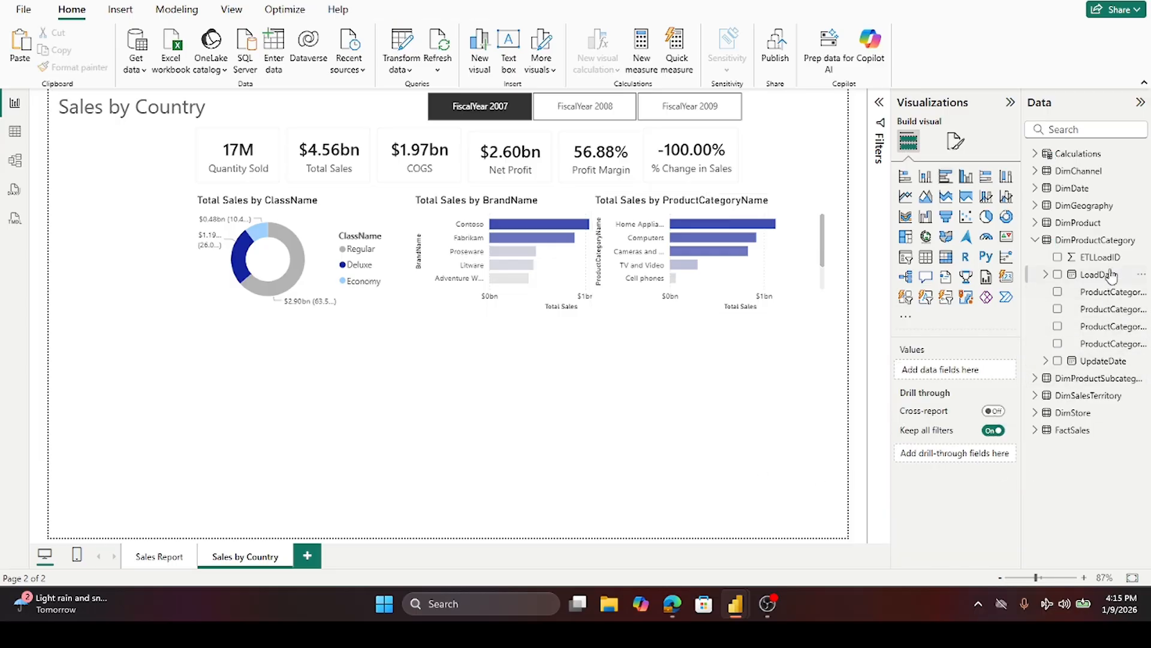
pyautogui.click(1035, 240)
pyautogui.click(1037, 154)
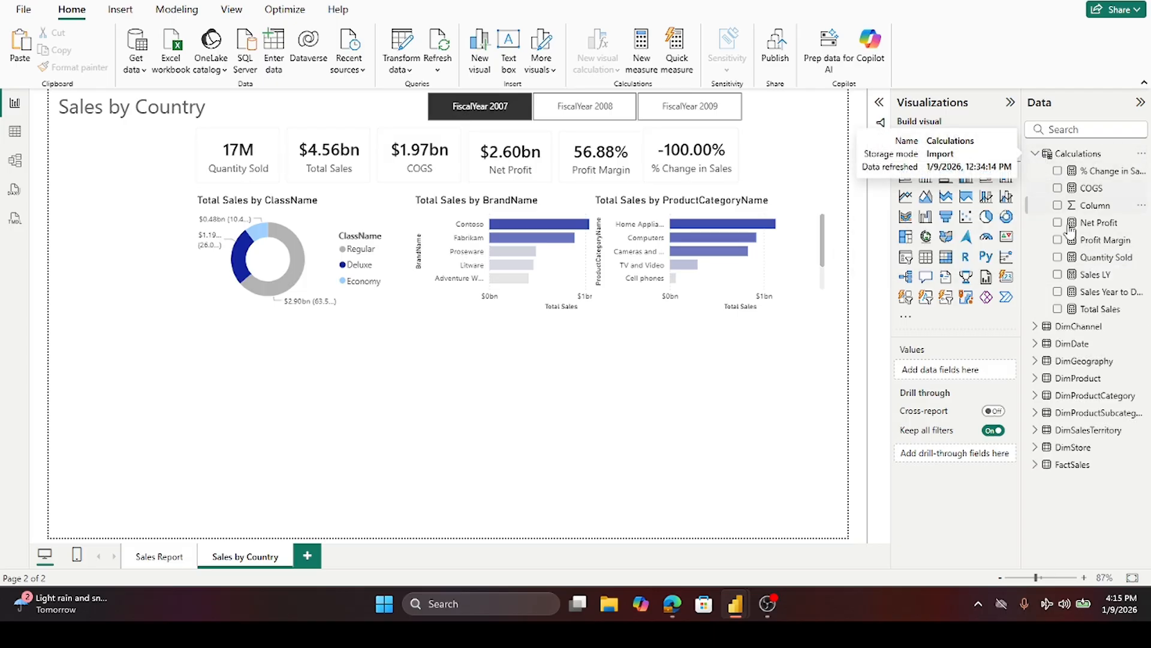
pyautogui.moveTo(1093, 281)
pyautogui.mouseDown()
pyautogui.moveTo(1030, 354)
pyautogui.moveTo(1102, 294)
pyautogui.moveTo(1088, 285)
pyautogui.mouseUp()
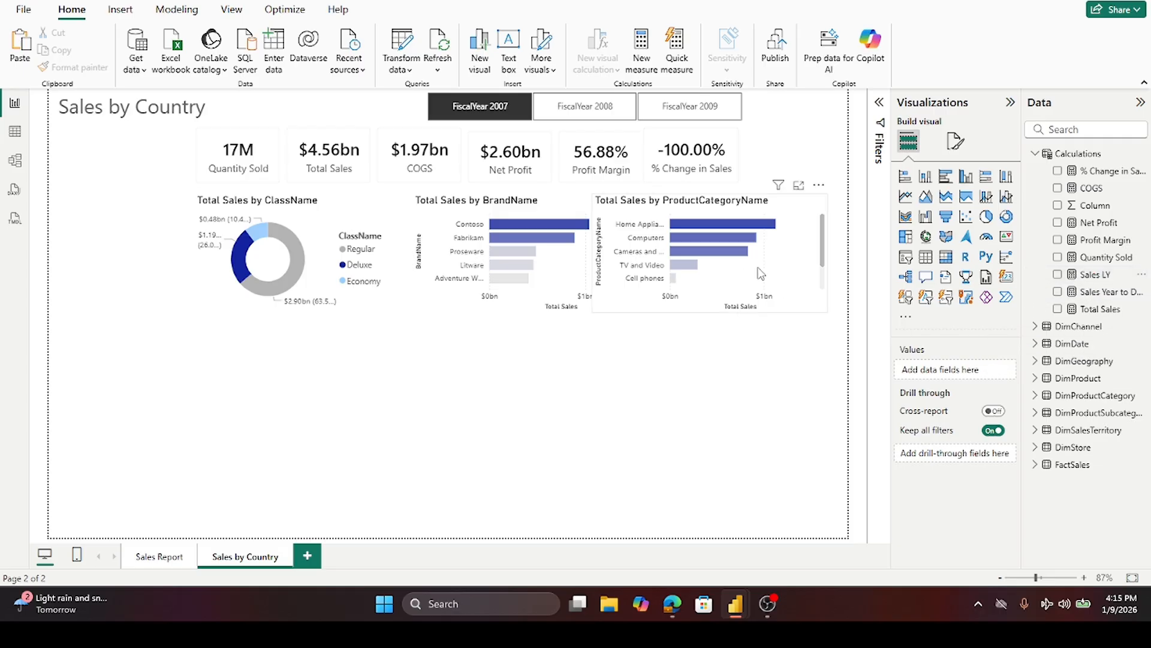
pyautogui.click(798, 264)
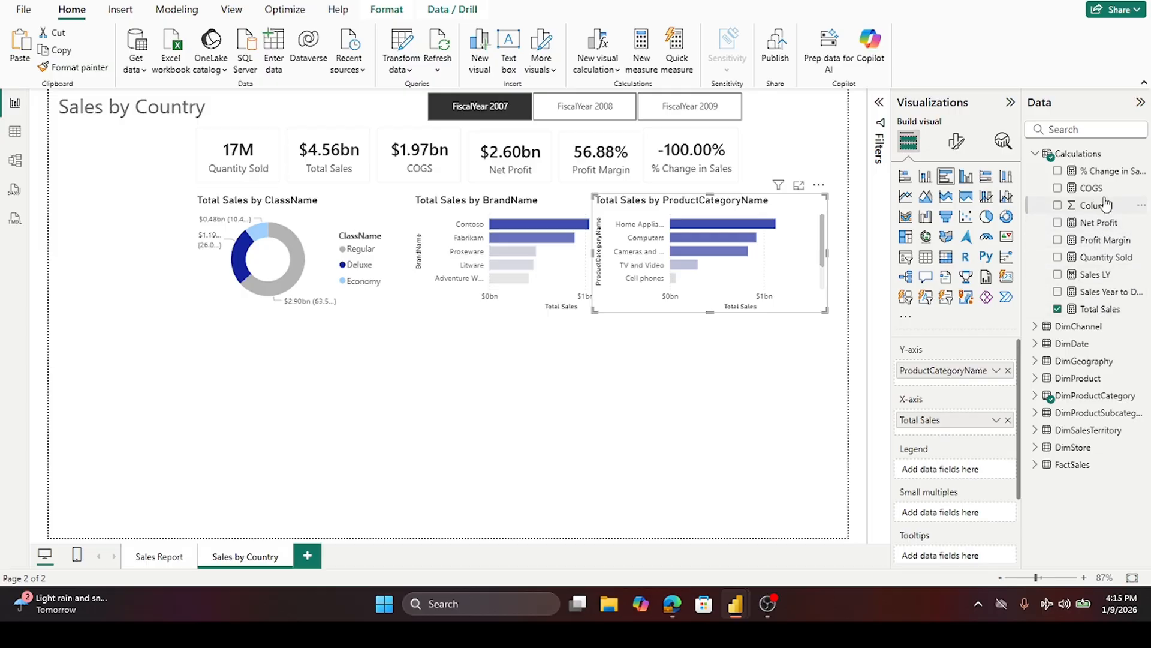
pyautogui.moveTo(1097, 275); pyautogui.dragTo(987, 378)
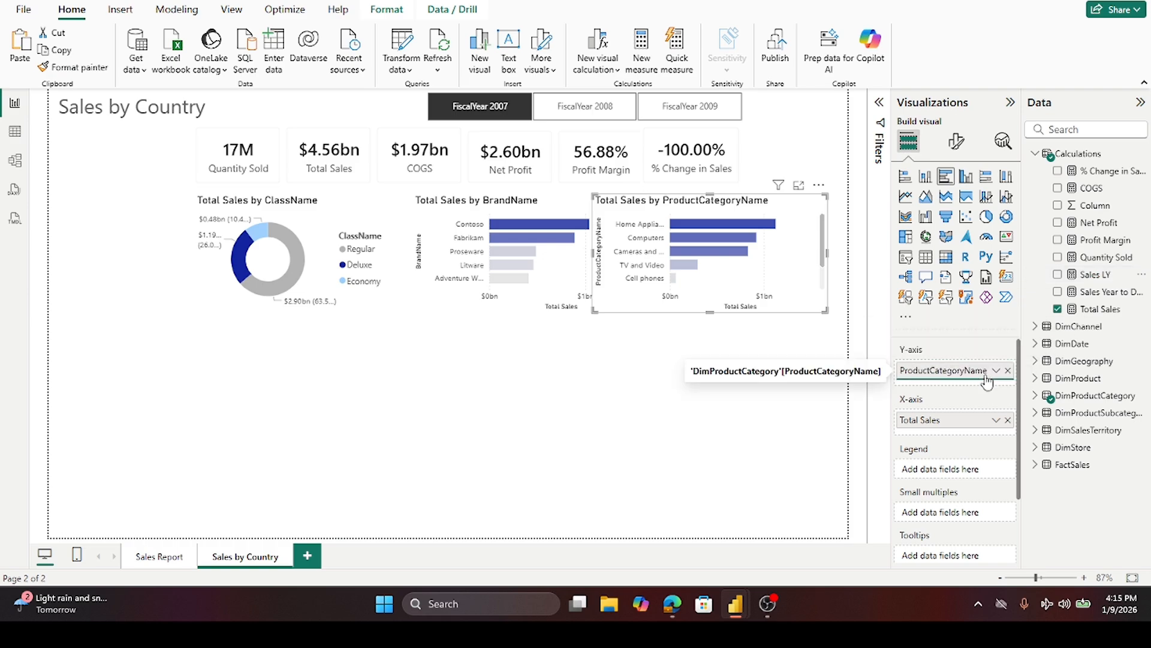
pyautogui.moveTo(1088, 276); pyautogui.dragTo(971, 427)
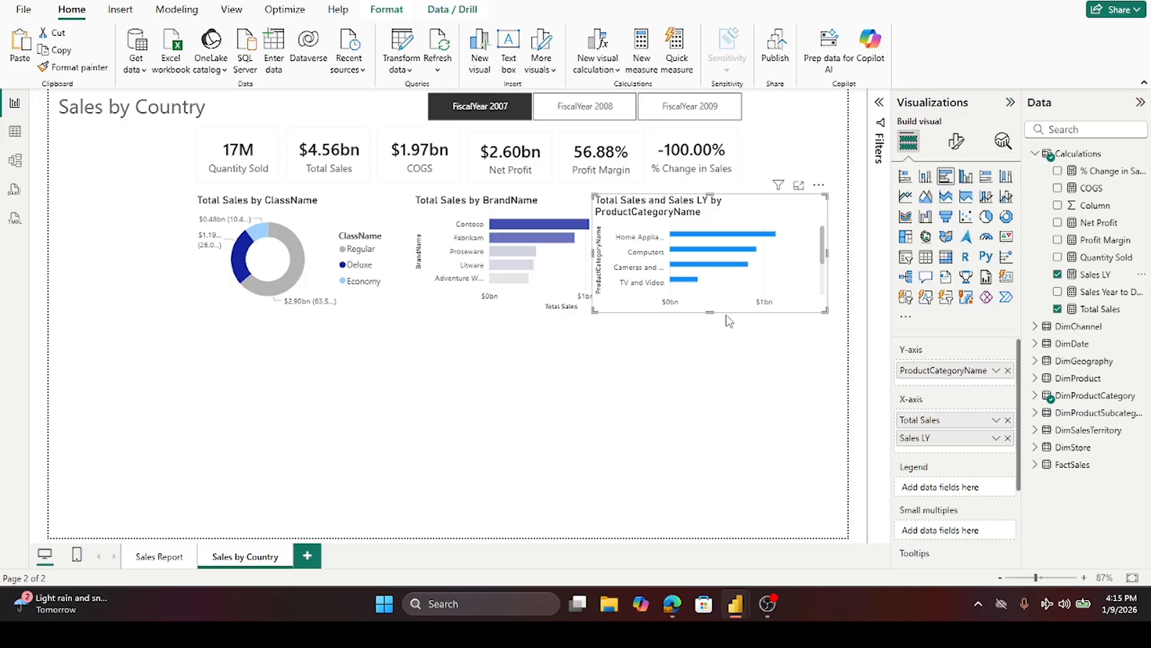
# - Select FiscalYear 2008 in the fiscal year slicer
pyautogui.moveTo(712, 312)
pyautogui.mouseDown()
pyautogui.moveTo(722, 366)
pyautogui.moveTo(731, 305)
pyautogui.mouseUp()
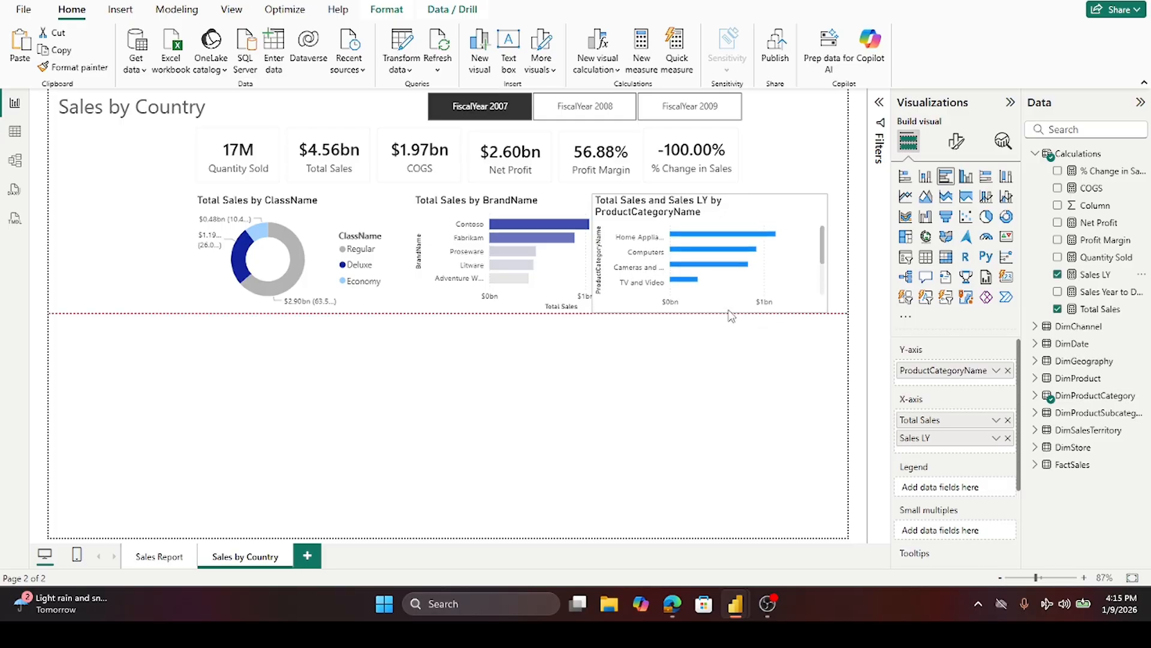
pyautogui.click(593, 113)
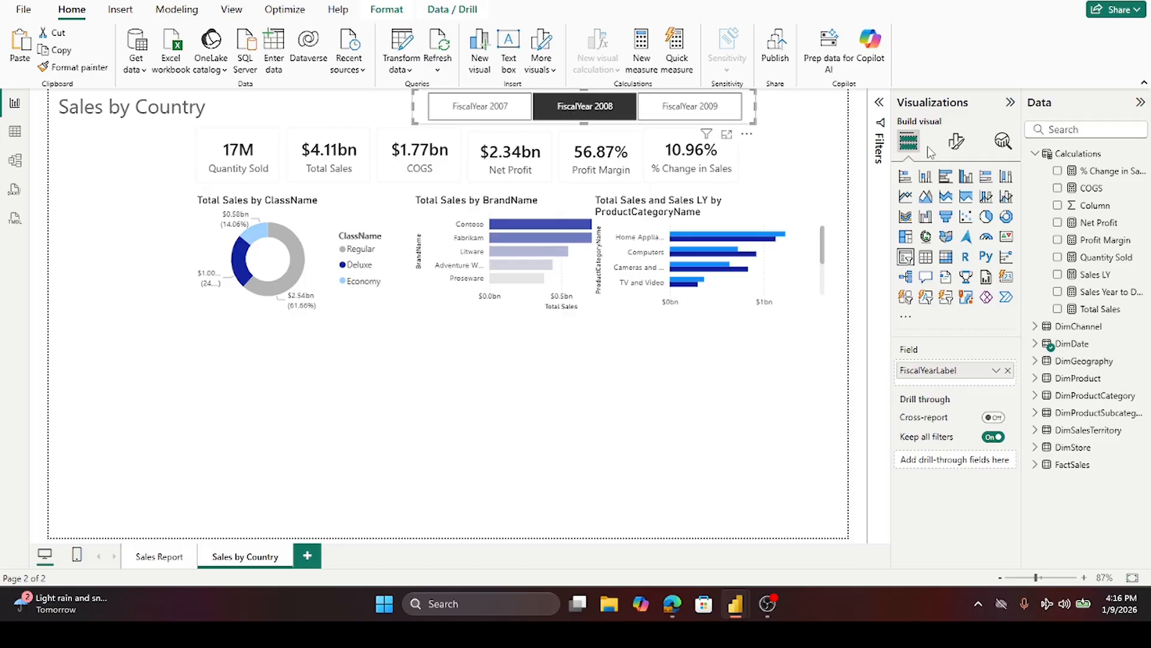
# - Color the Total Sales series bars grey in the category chart's bar formatting
pyautogui.click(958, 142)
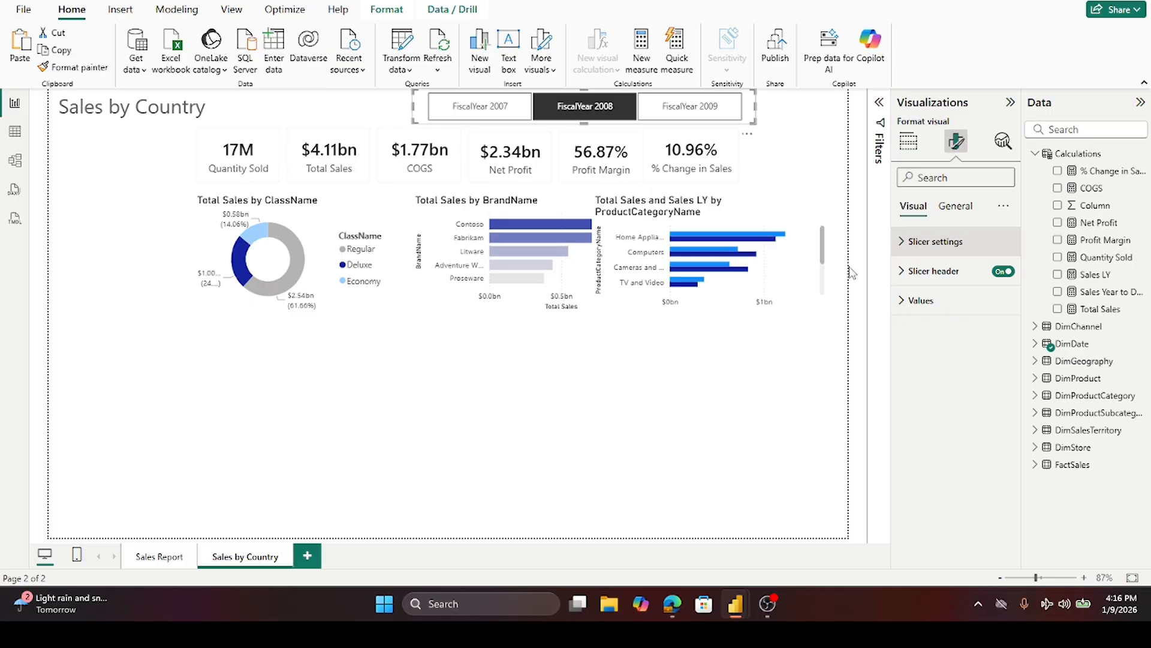
pyautogui.click(799, 277)
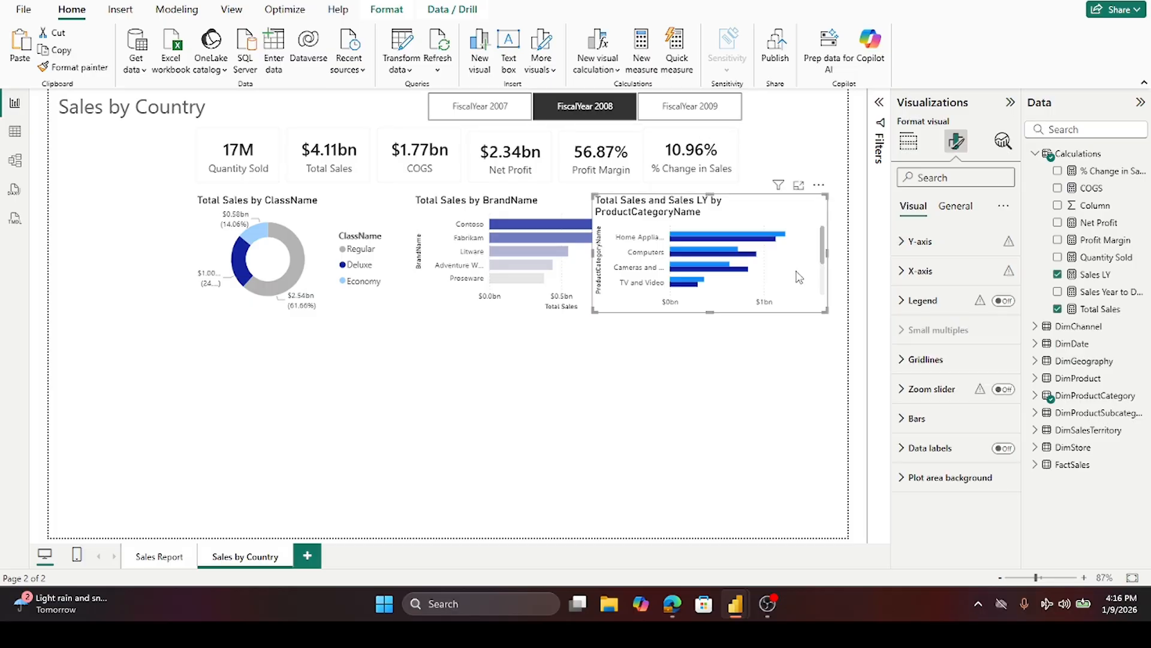
pyautogui.click(912, 420)
pyautogui.scroll(-3, 966, 462)
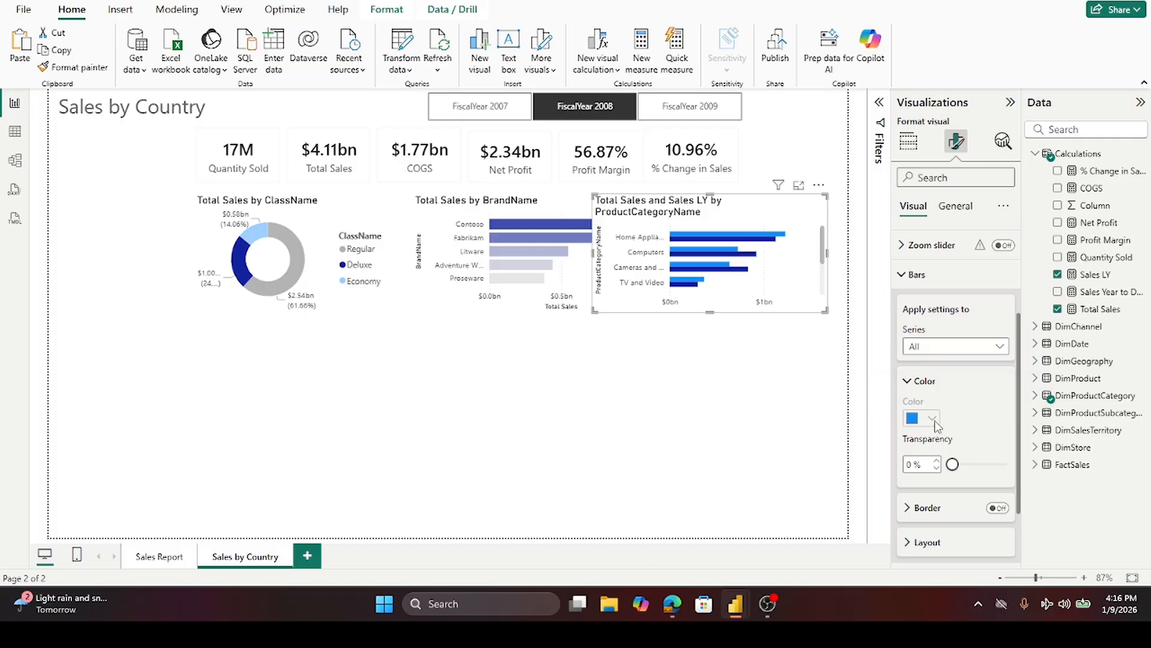
pyautogui.click(998, 347)
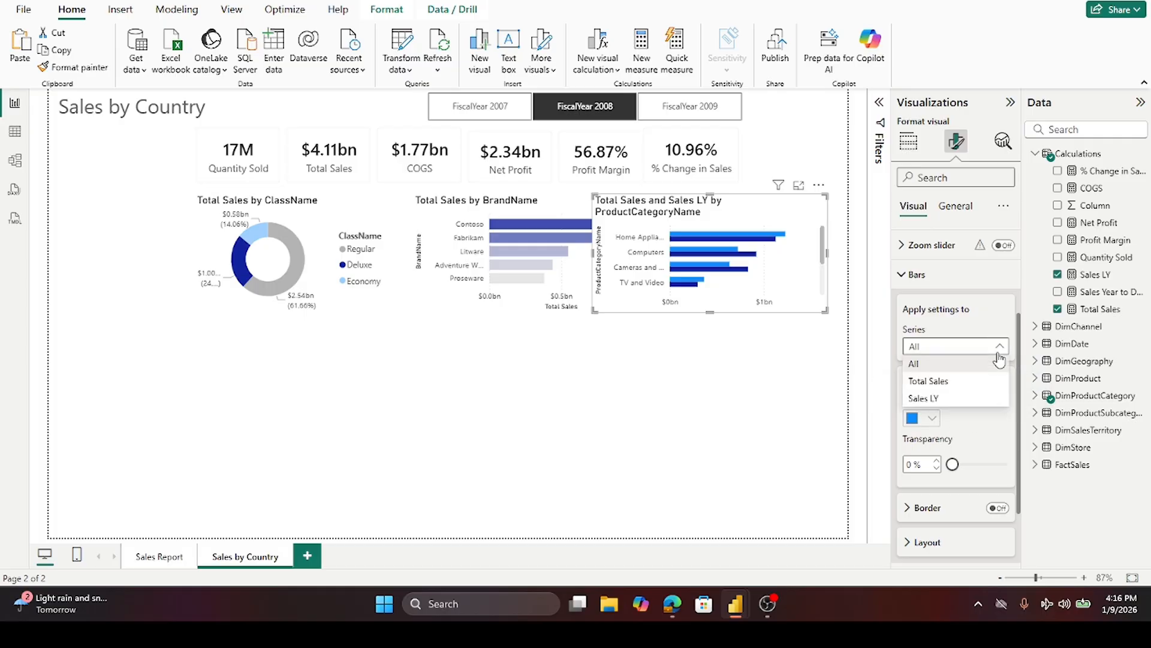
pyautogui.click(964, 382)
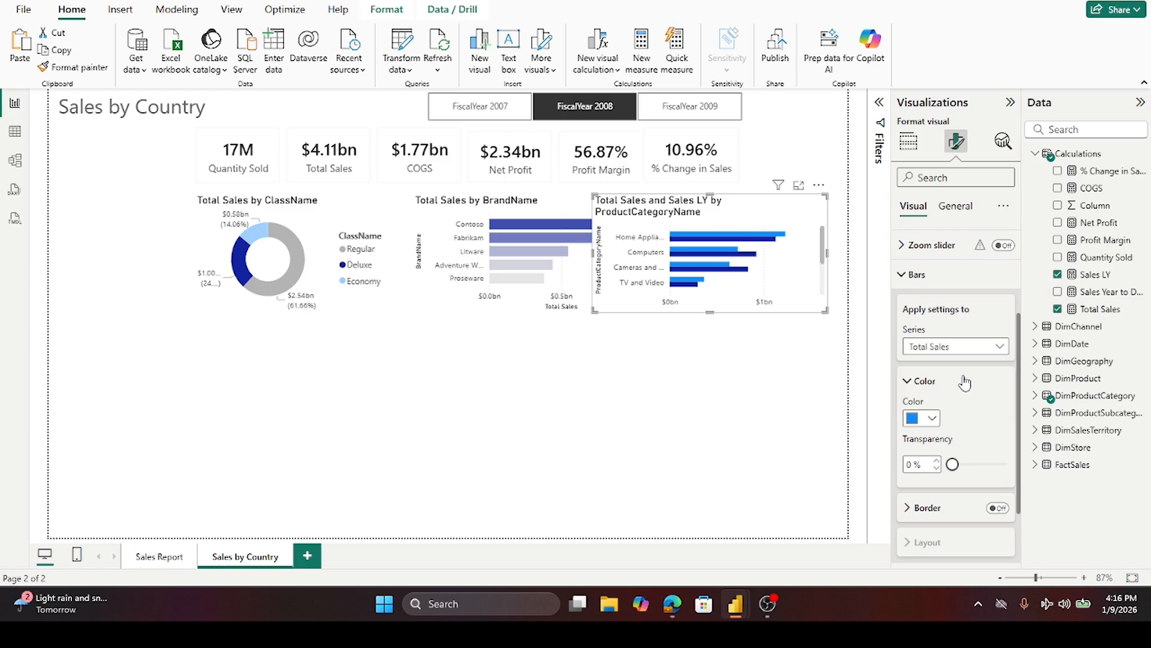
pyautogui.click(931, 419)
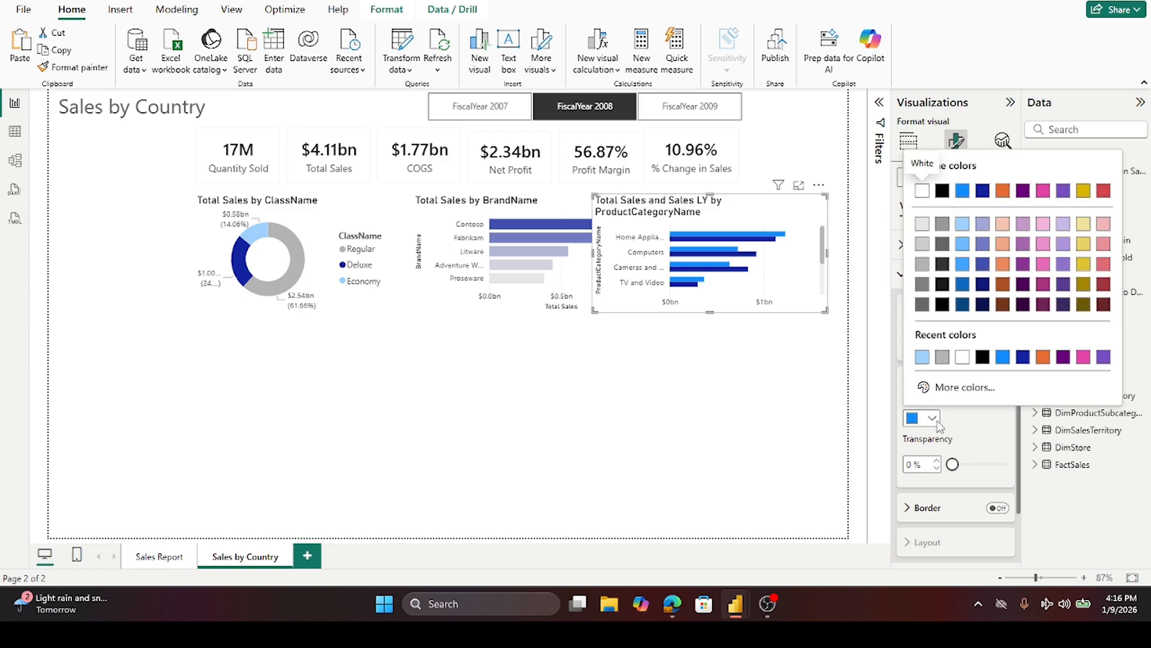
pyautogui.click(944, 358)
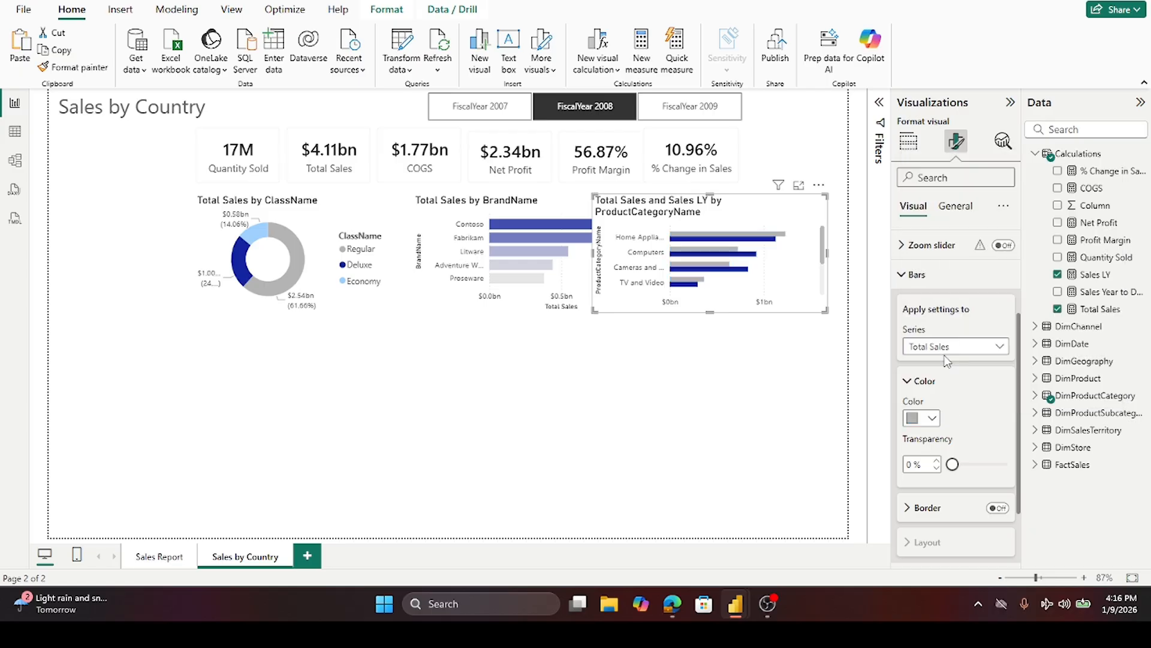
pyautogui.click(770, 349)
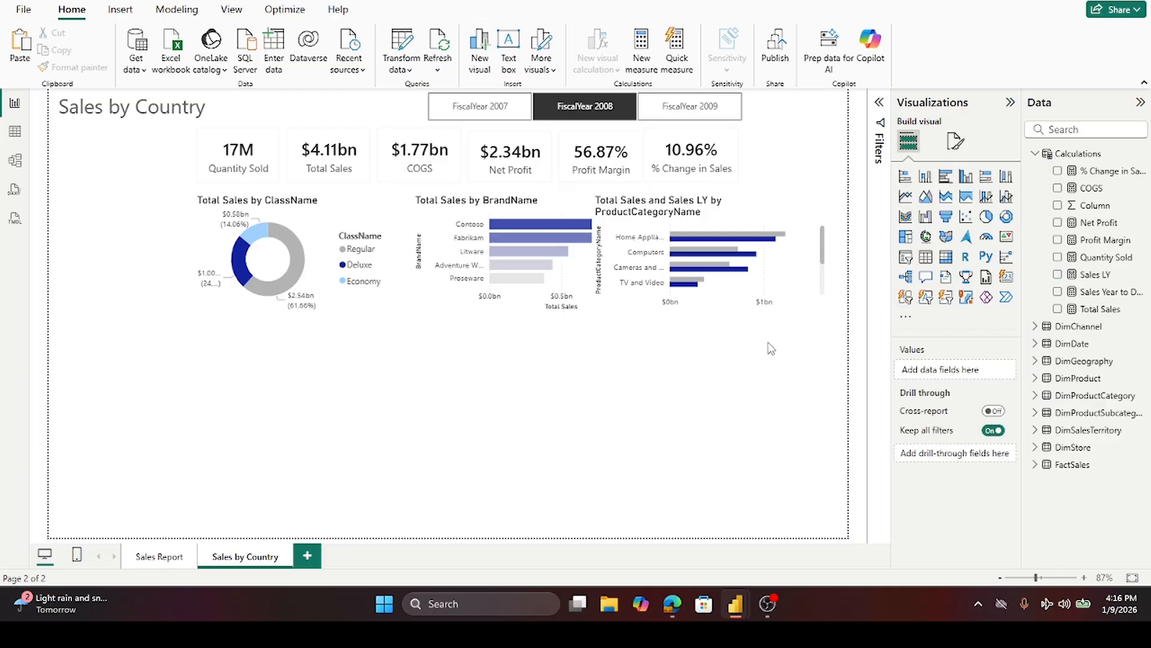
# - Remove the copied BrandName top 5 filter from the category chart's visual filters
pyautogui.click(810, 219)
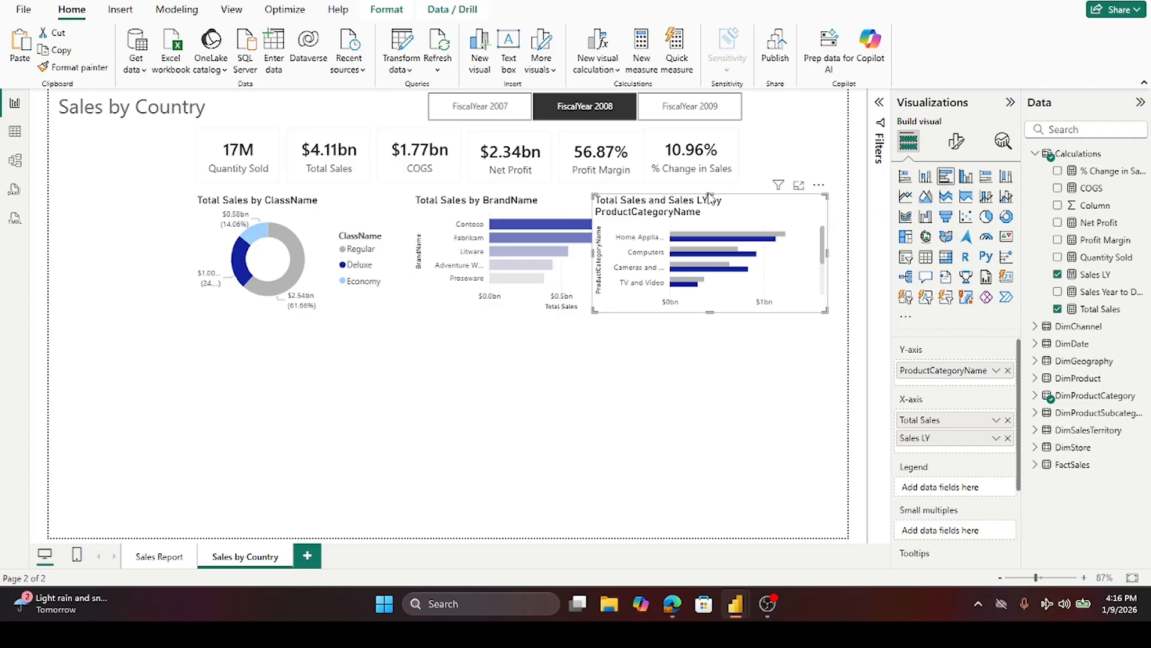
pyautogui.click(879, 103)
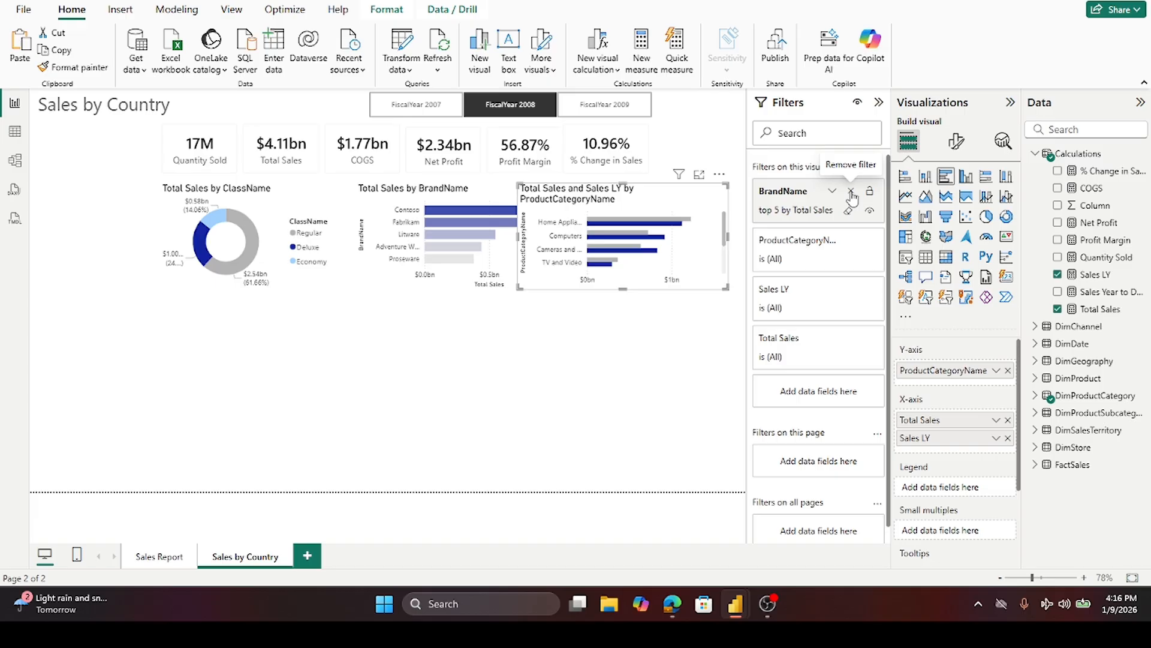
pyautogui.click(851, 191)
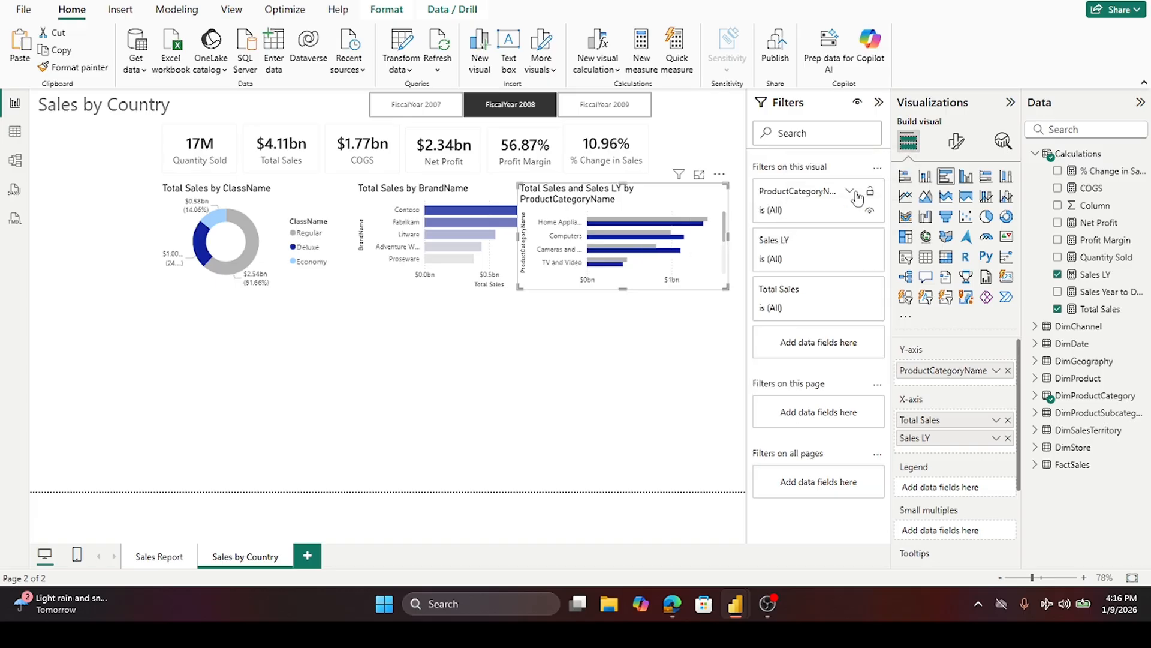
# - Apply a Top N filter on ProductCategoryName showing the top 5 by Total Sales
pyautogui.click(852, 193)
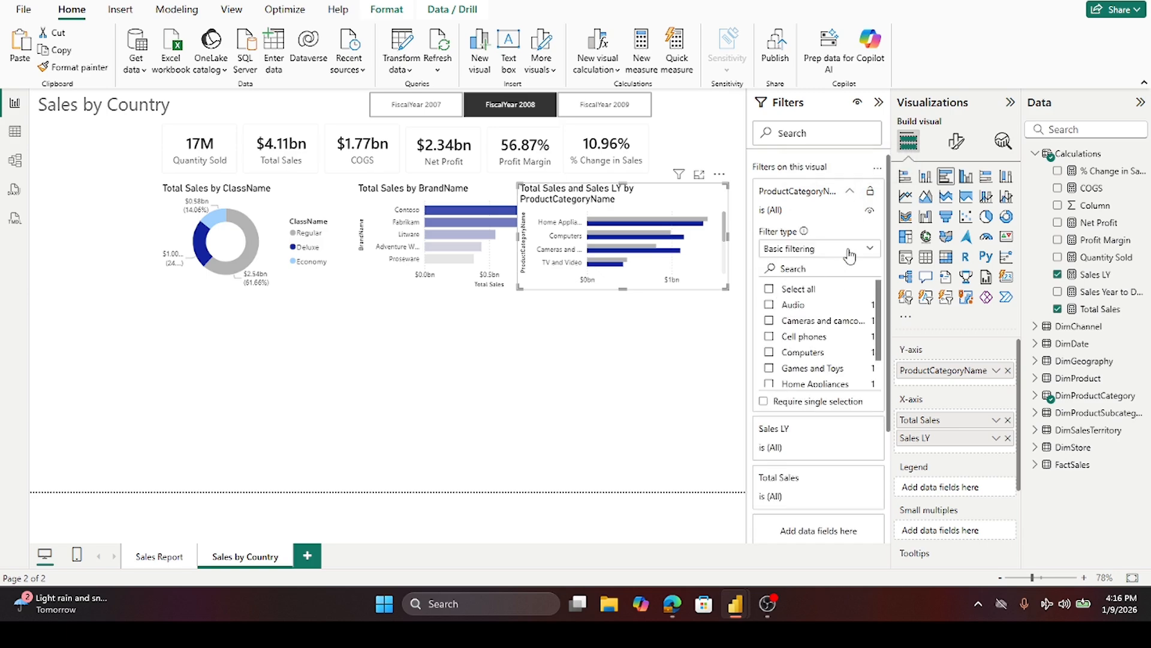
pyautogui.click(869, 249)
pyautogui.click(774, 304)
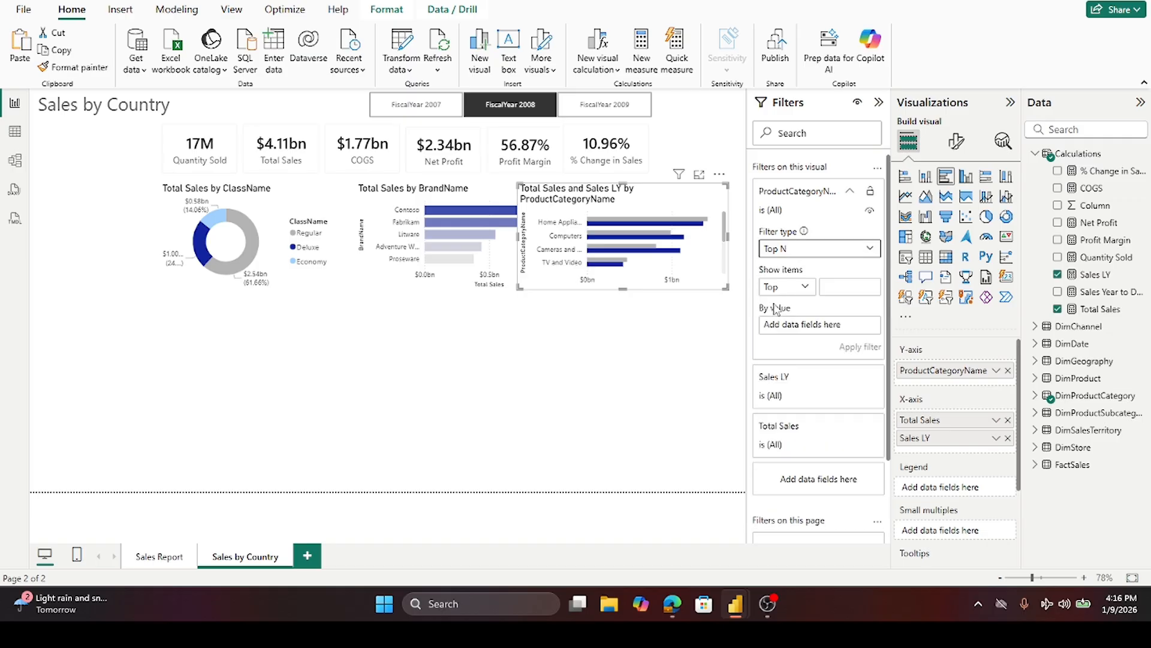
pyautogui.click(835, 292)
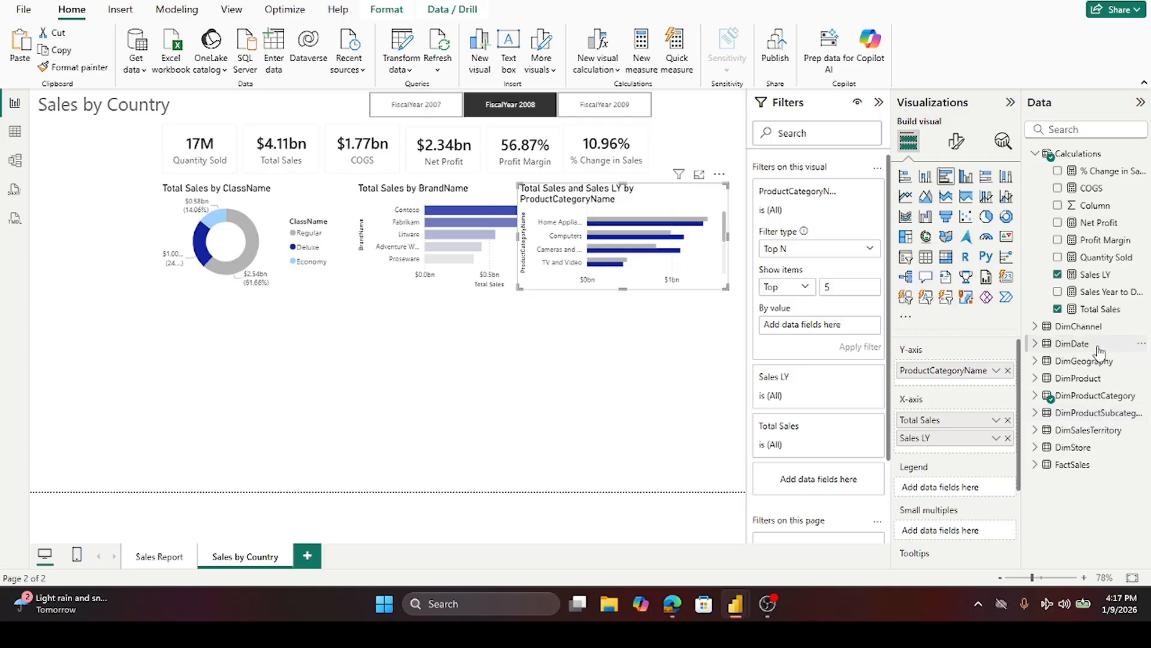
pyautogui.moveTo(1099, 309); pyautogui.dragTo(836, 325)
pyautogui.click(871, 347)
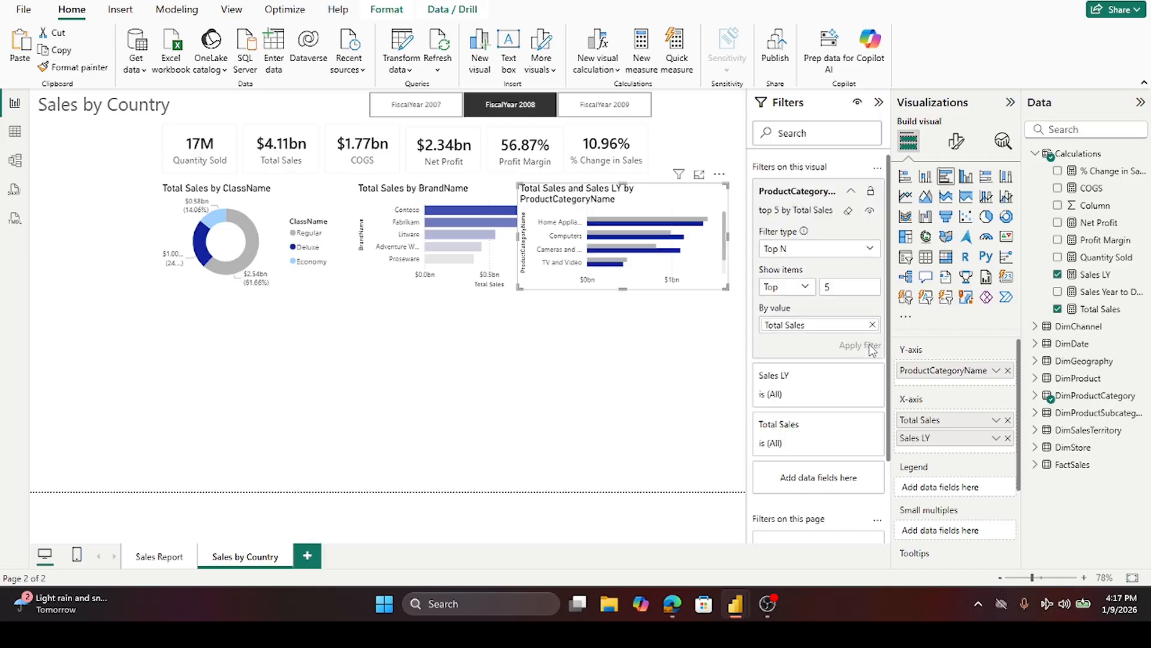
# - Make the category chart slightly taller
pyautogui.click(667, 378)
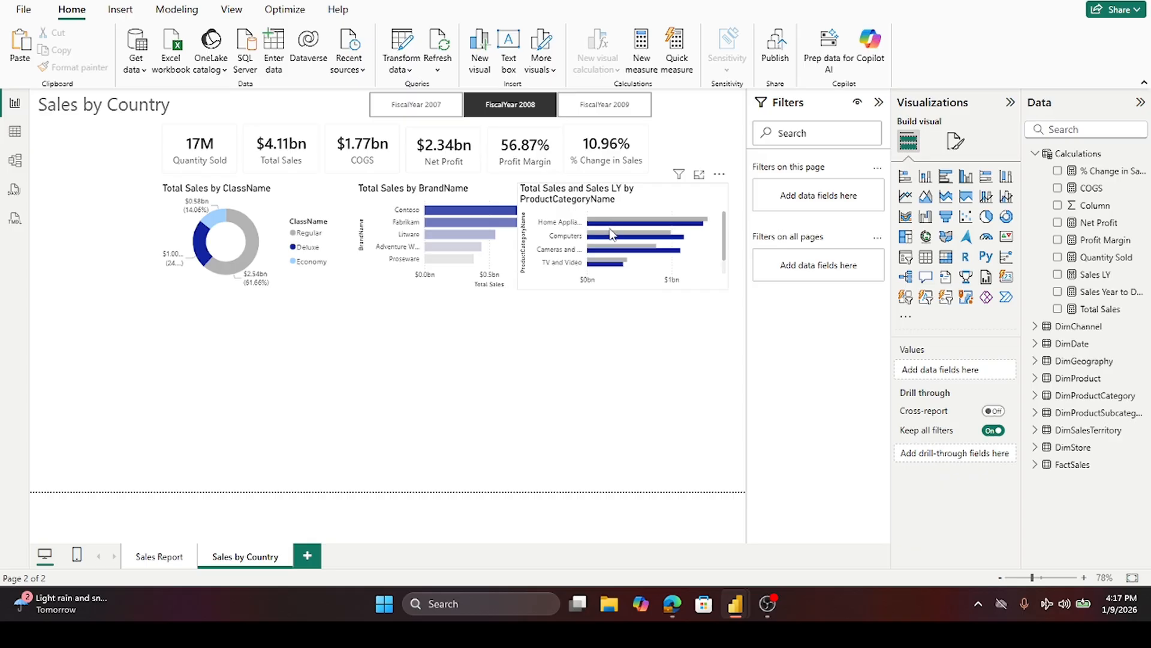
pyautogui.click(624, 293)
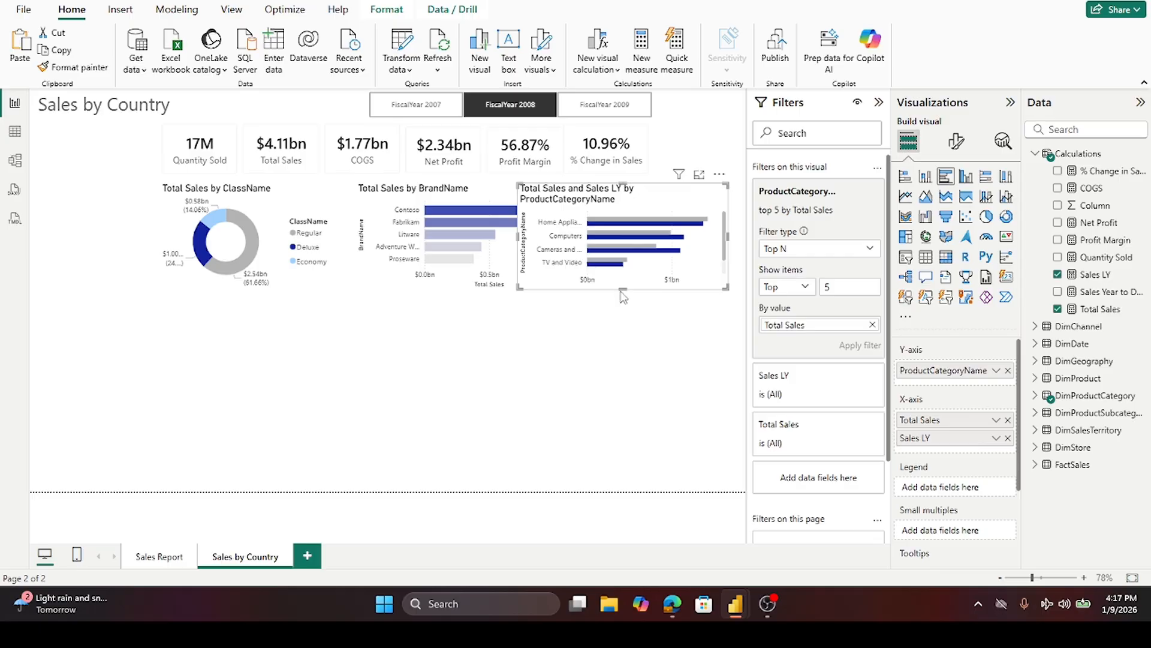
pyautogui.moveTo(623, 303); pyautogui.dragTo(625, 311)
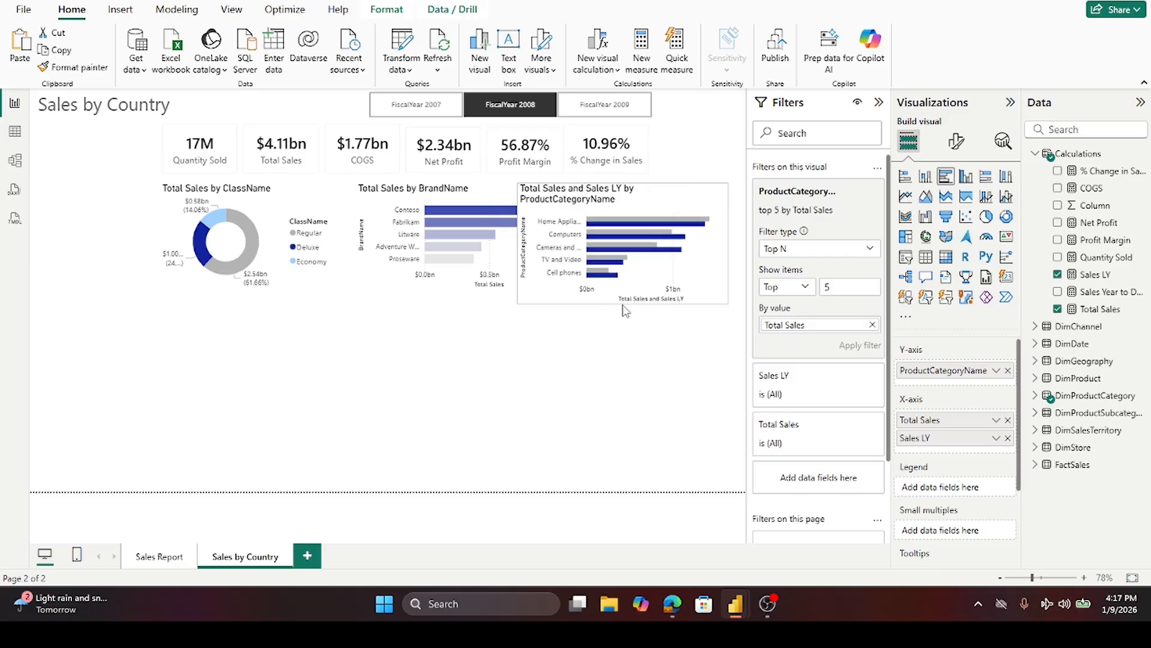
# - Resize the BrandName chart, making it slightly taller and narrower
pyautogui.click(425, 288)
pyautogui.moveTo(461, 295); pyautogui.dragTo(459, 302)
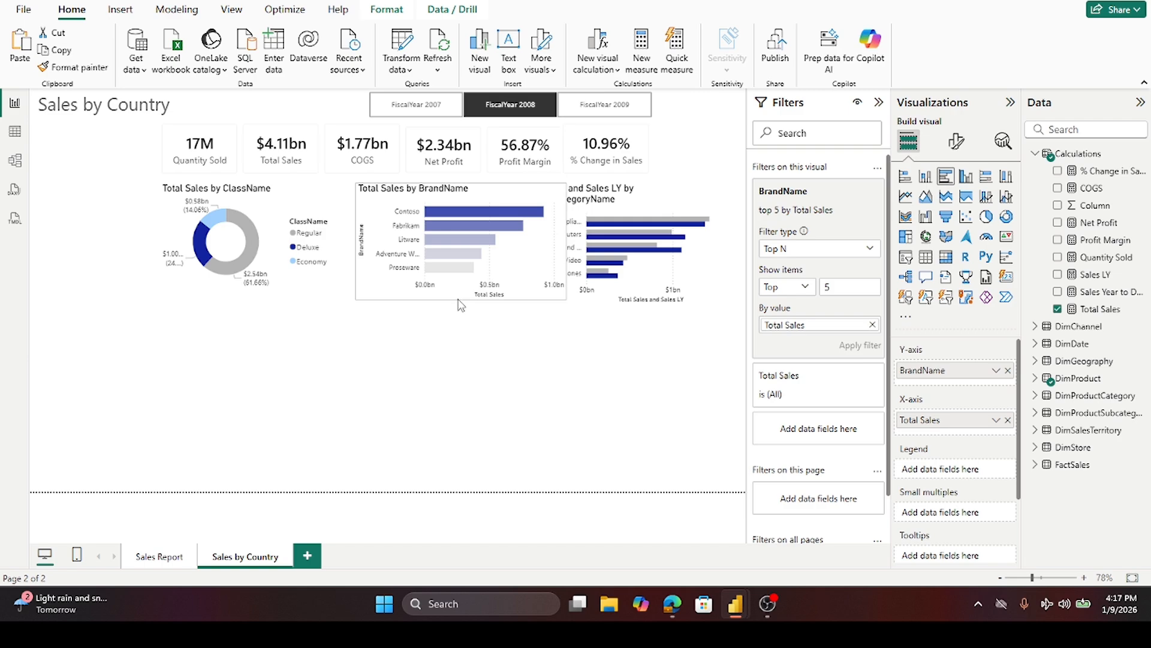
pyautogui.moveTo(565, 240); pyautogui.dragTo(520, 250)
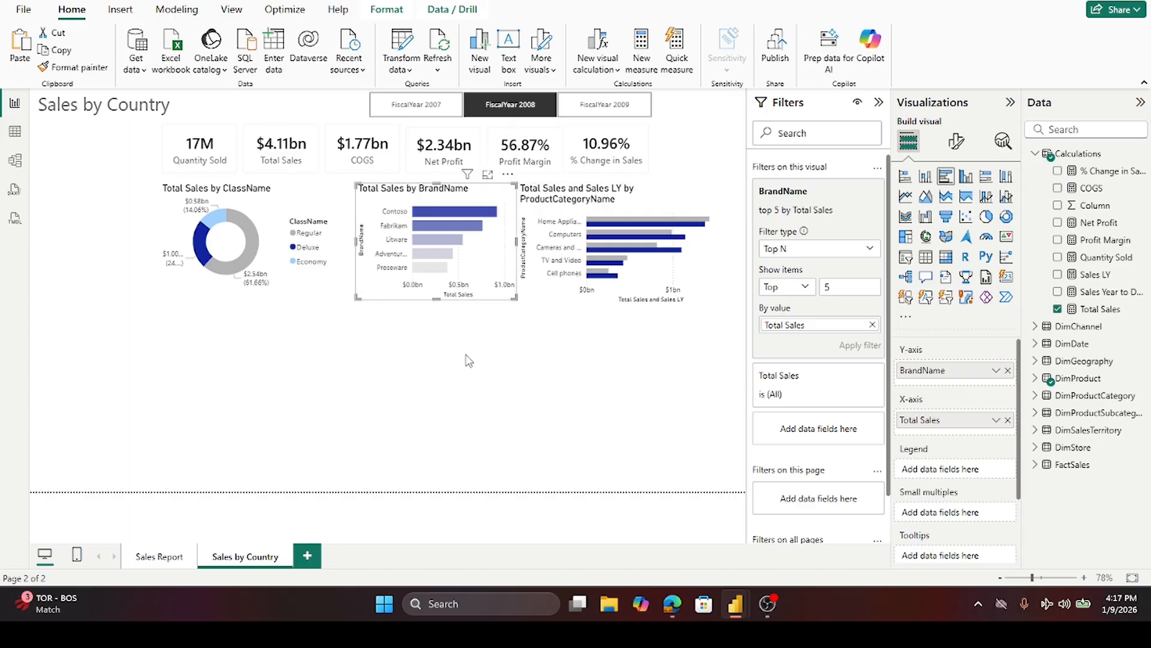
# - Widen the Total Sales by ClassName donut chart slightly
pyautogui.click(476, 356)
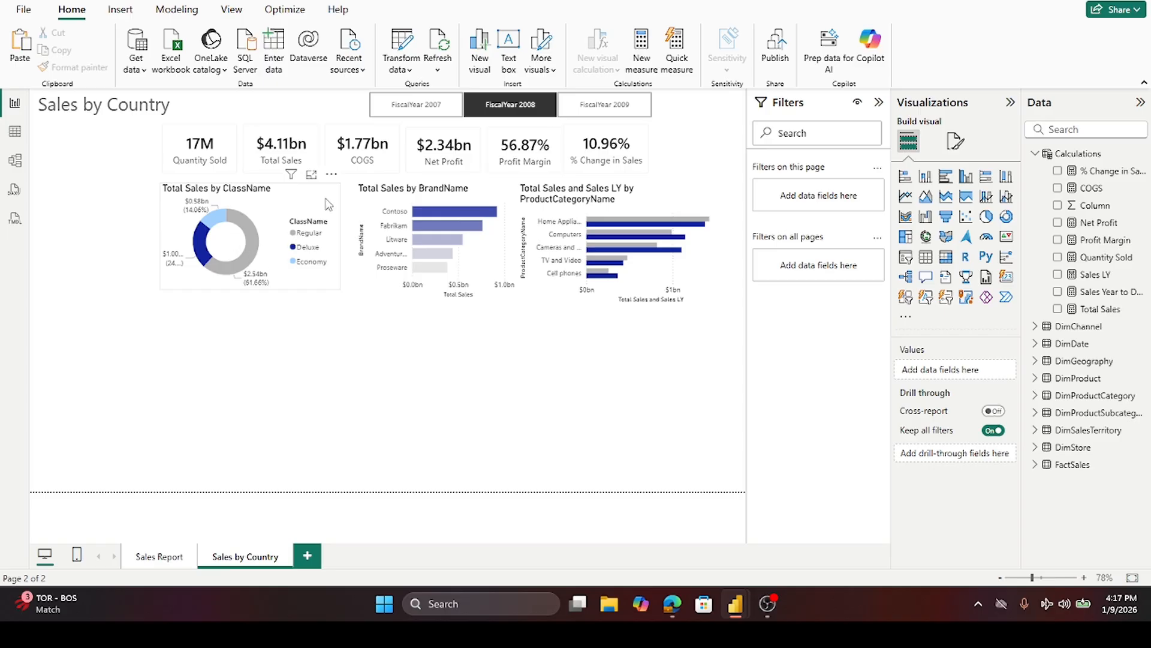
pyautogui.click(342, 237)
pyautogui.moveTo(341, 237); pyautogui.dragTo(349, 249)
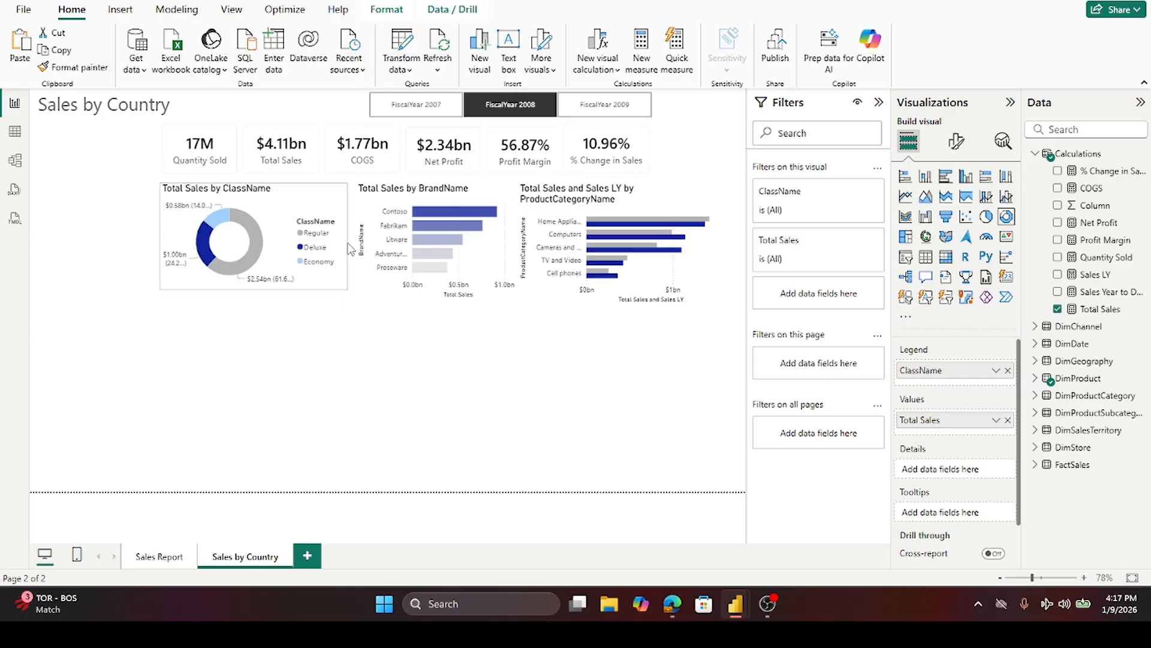
pyautogui.click(461, 325)
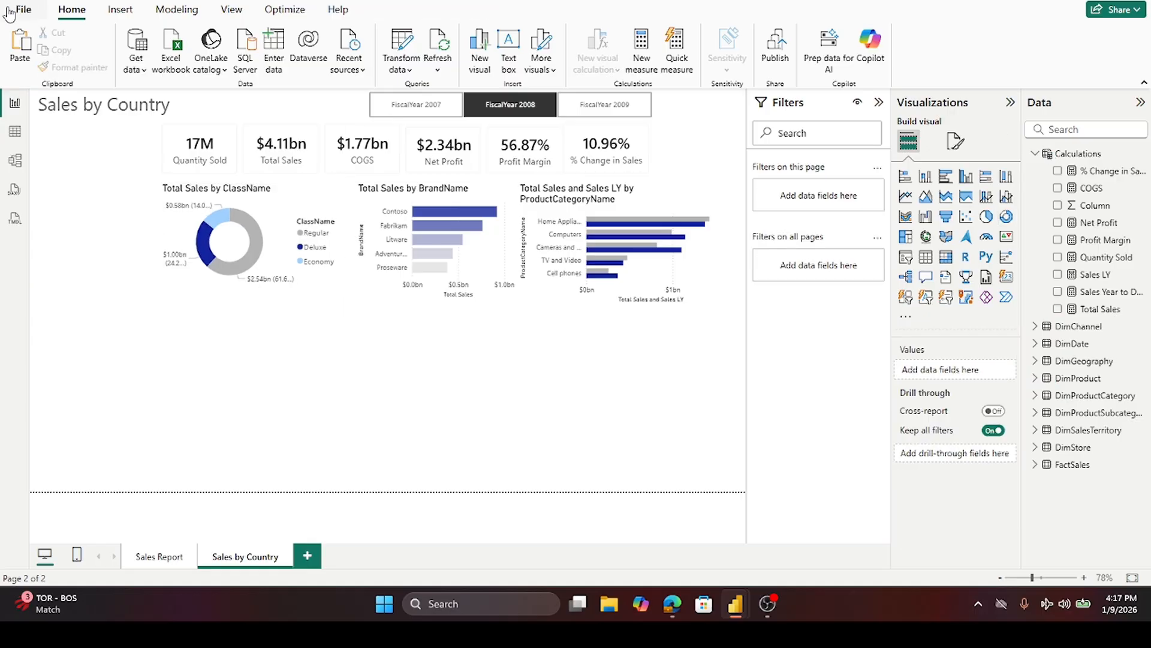
# - Make the Total Sales and Sales LY by ProductCategoryName chart taller and slightly wider
pyautogui.moveTo(313, 189)
pyautogui.click(642, 300)
pyautogui.moveTo(623, 306); pyautogui.dragTo(610, 376)
pyautogui.moveTo(519, 292); pyautogui.dragTo(512, 289)
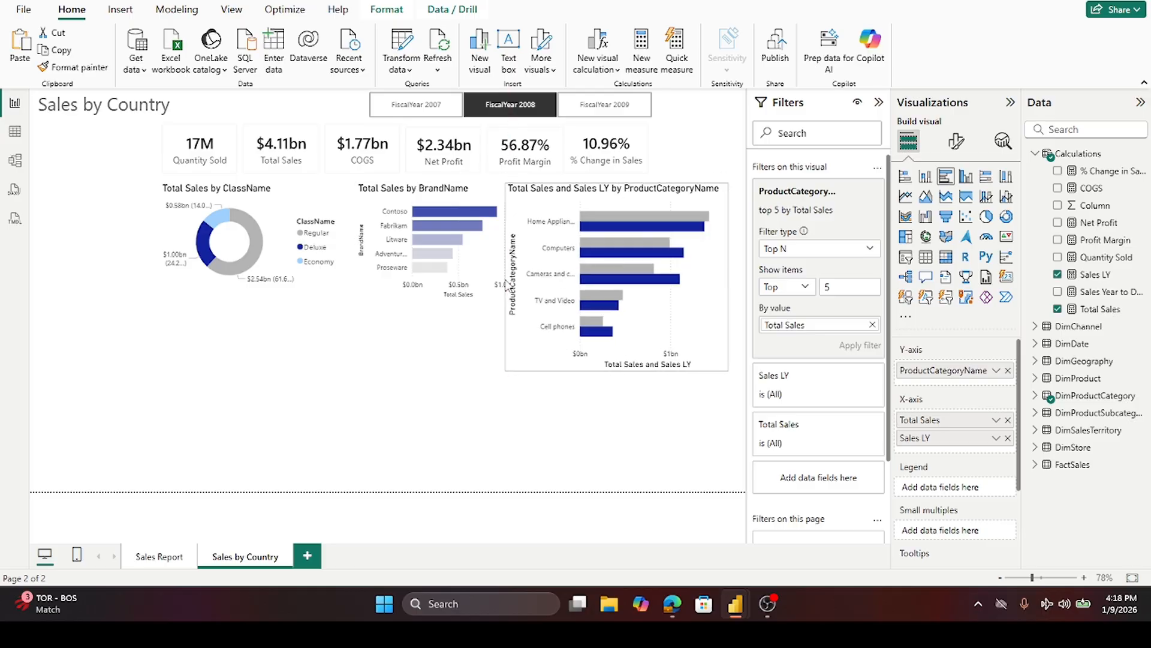
pyautogui.click(480, 354)
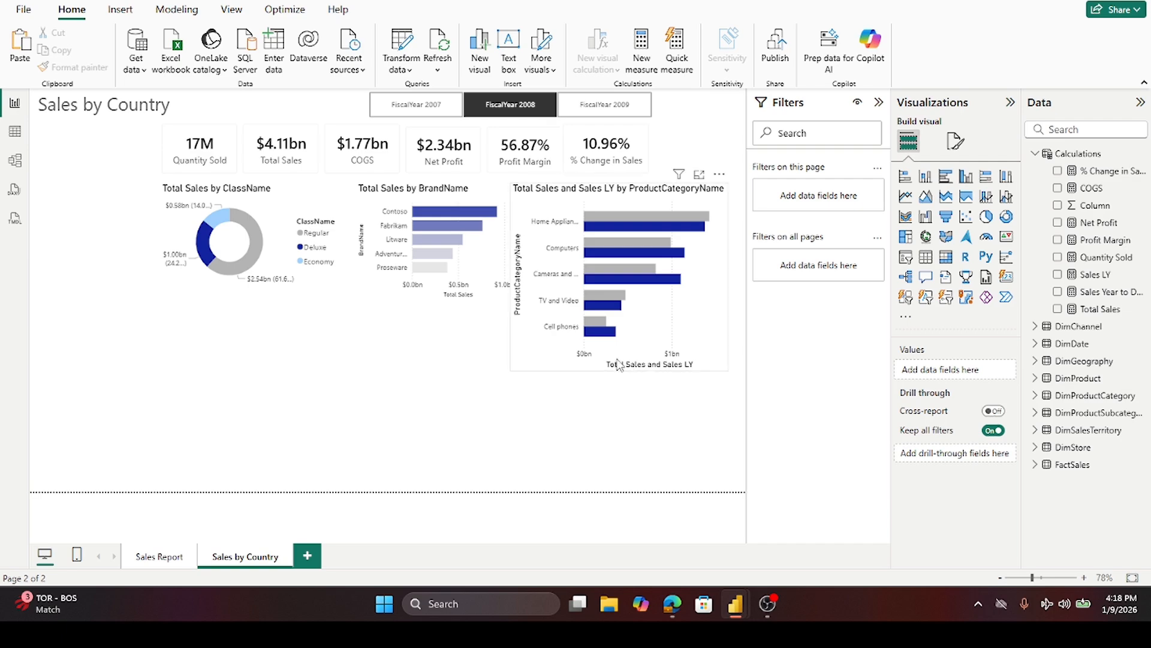
pyautogui.click(618, 365)
pyautogui.moveTo(616, 370); pyautogui.dragTo(616, 363)
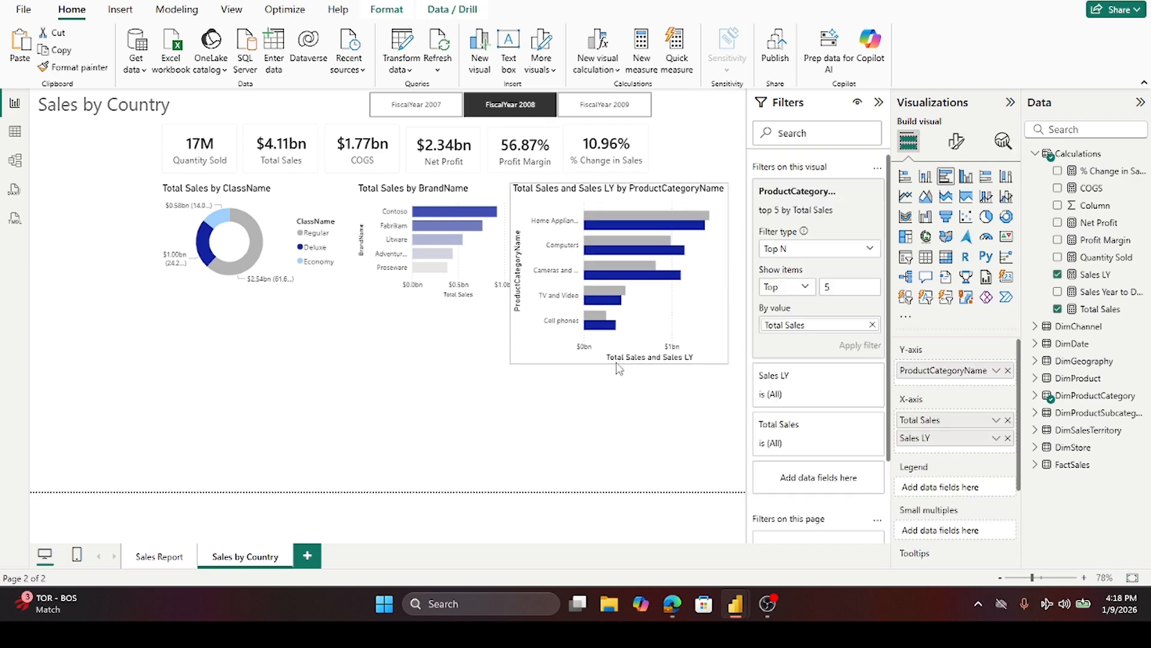
pyautogui.click(621, 425)
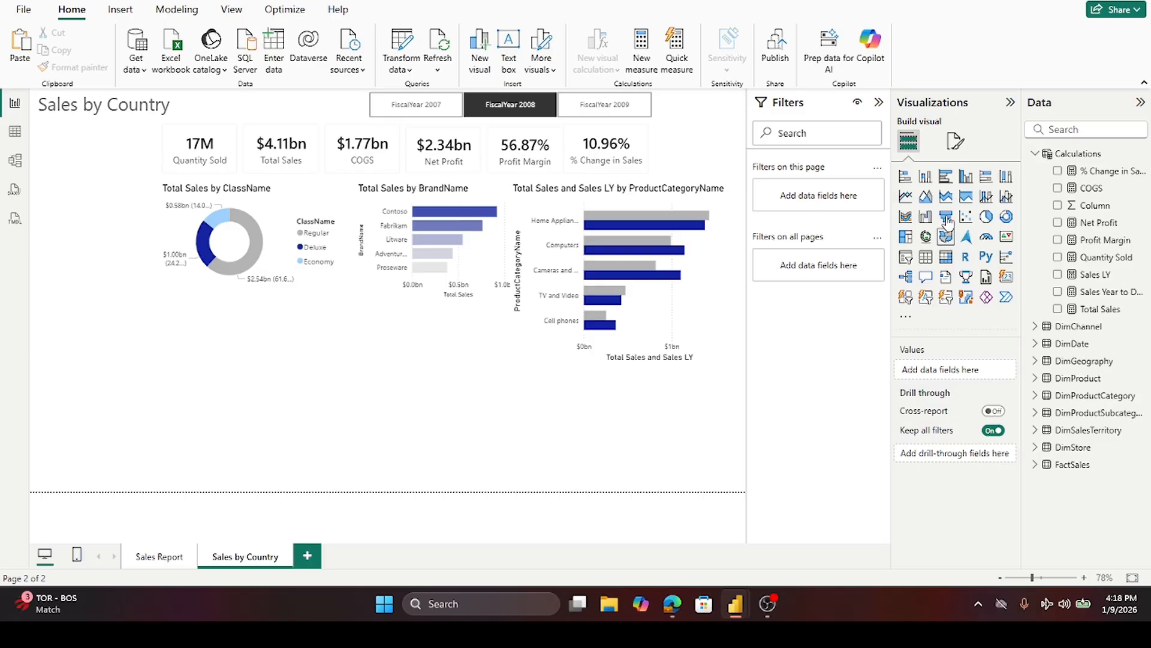
# - Insert a table visual and place it below the donut and BrandName charts, shortening the BrandName chart slightly
pyautogui.click(938, 265)
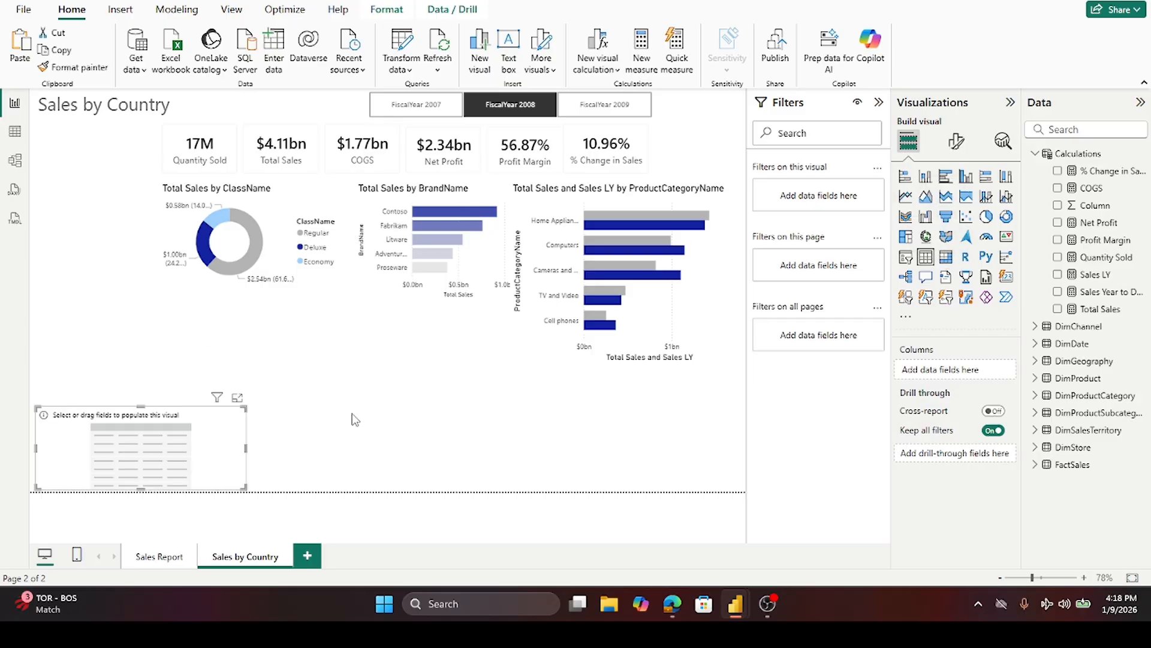
pyautogui.moveTo(222, 427); pyautogui.dragTo(509, 354)
pyautogui.click(457, 281)
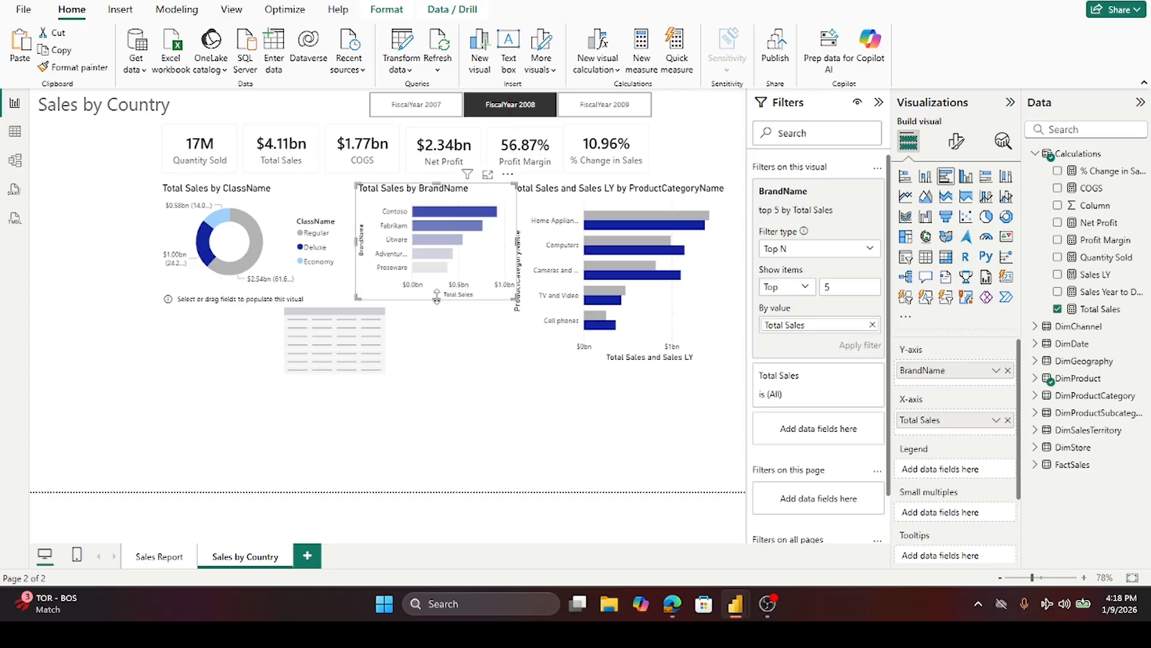
pyautogui.moveTo(436, 298); pyautogui.dragTo(440, 292)
pyautogui.click(482, 416)
pyautogui.click(476, 349)
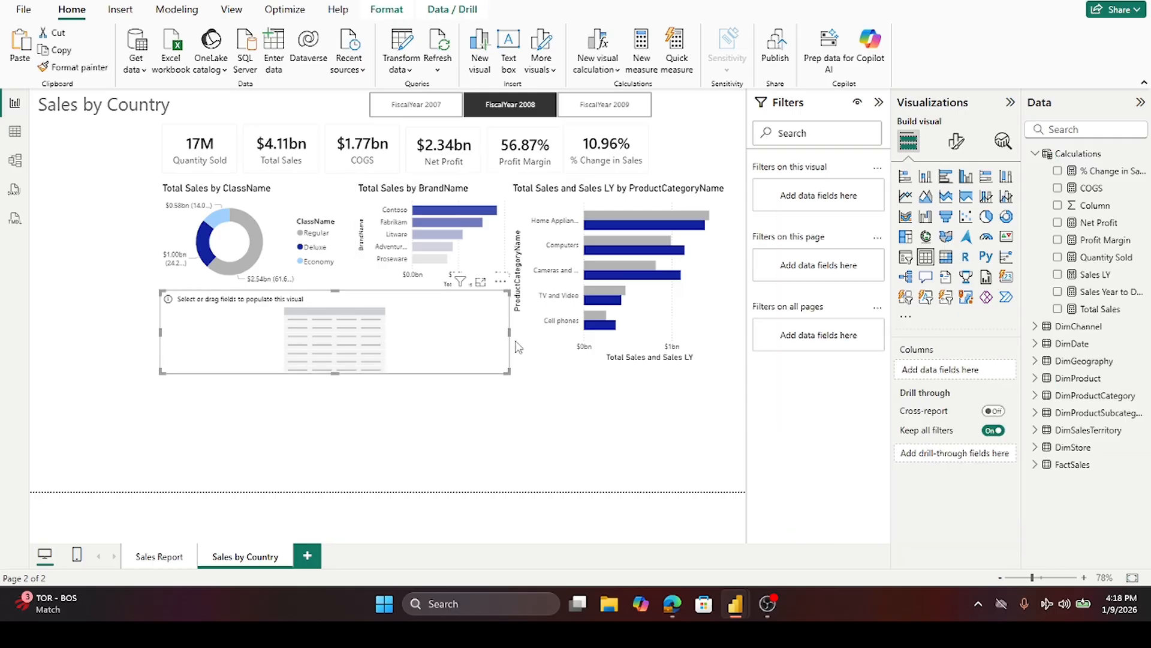
pyautogui.moveTo(510, 333); pyautogui.dragTo(509, 339)
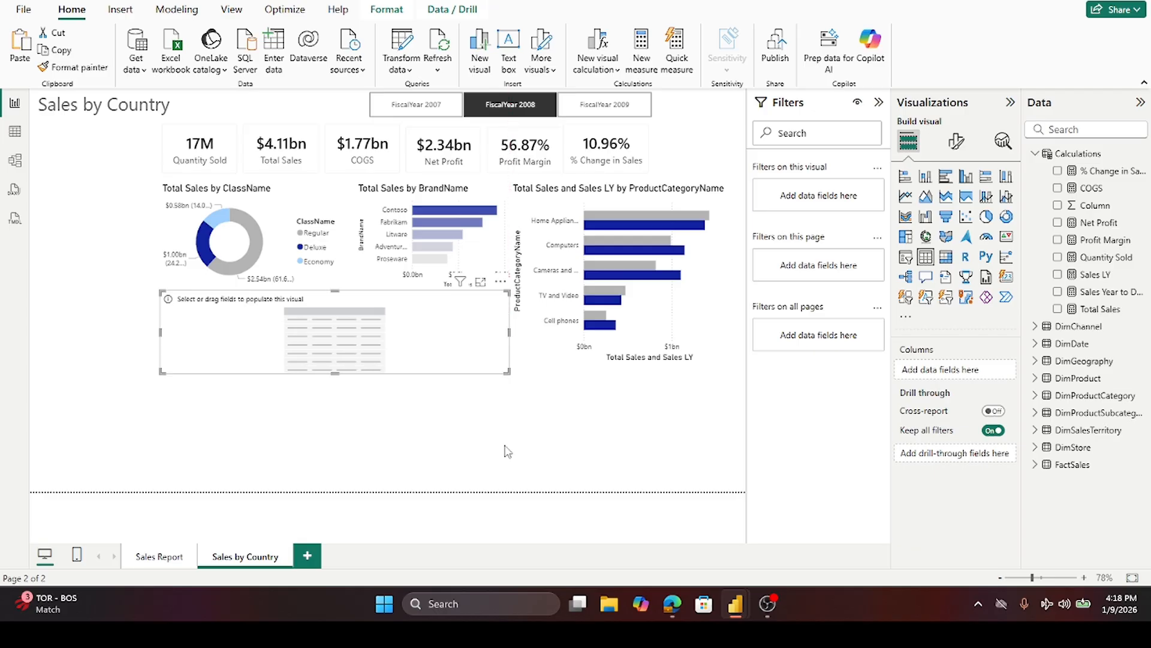
pyautogui.click(491, 437)
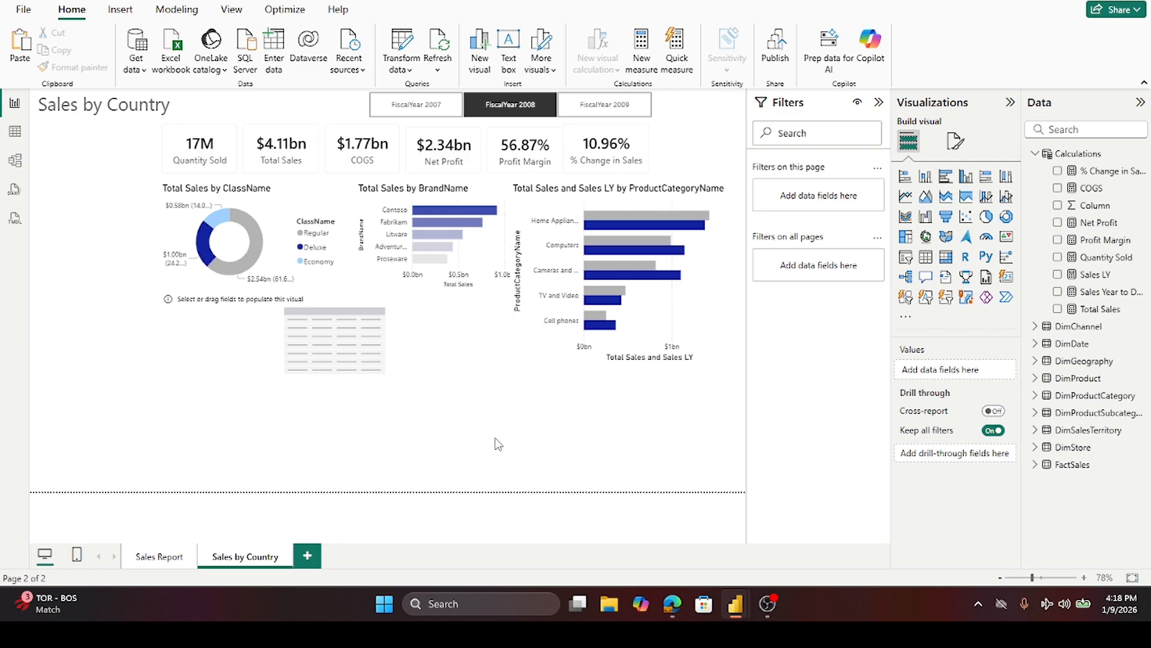
# - Narrow the BrandName chart slightly and fine-tune the table's size beneath it
pyautogui.click(502, 234)
pyautogui.moveTo(511, 235); pyautogui.dragTo(508, 237)
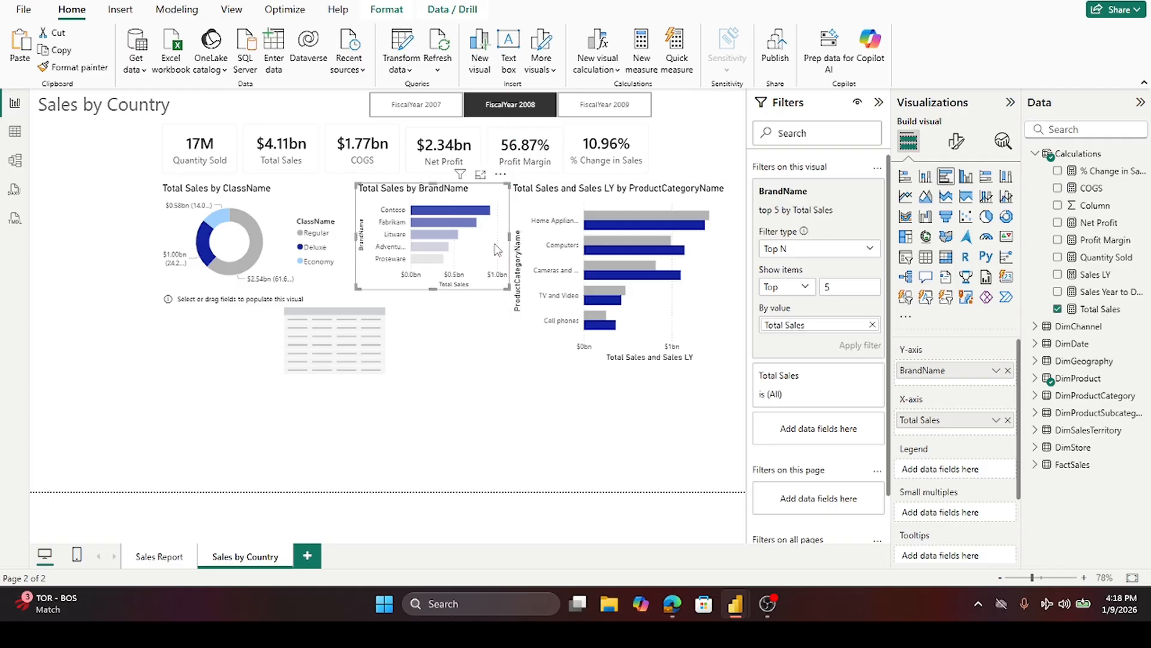
pyautogui.click(433, 335)
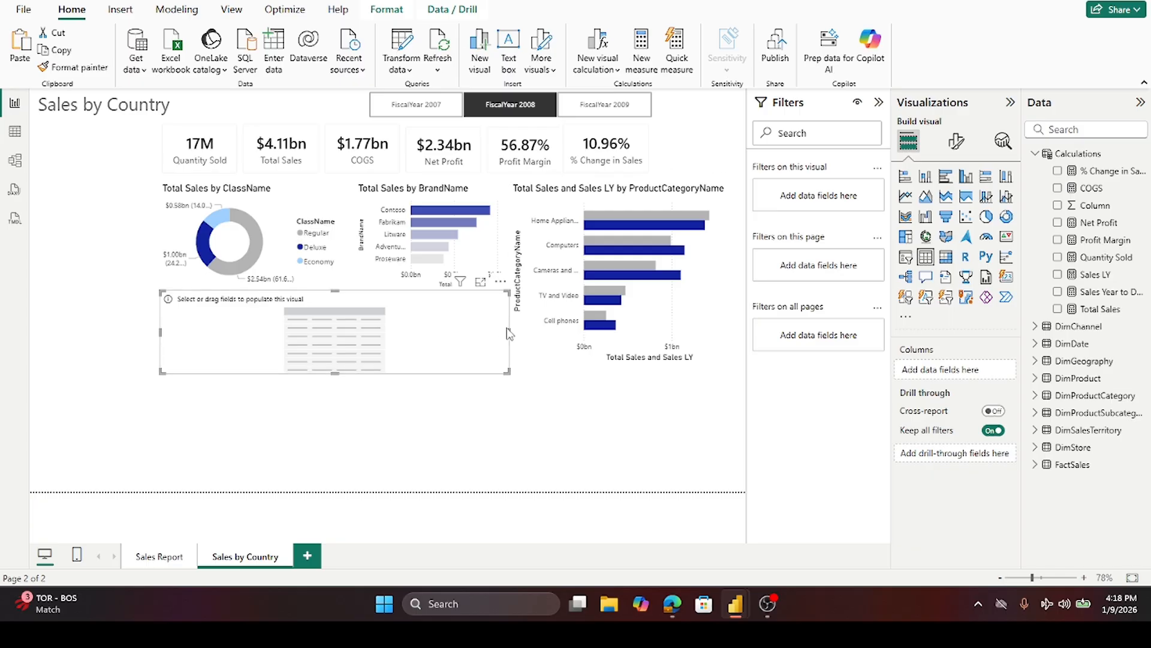
pyautogui.moveTo(510, 329); pyautogui.dragTo(509, 331)
pyautogui.click(497, 396)
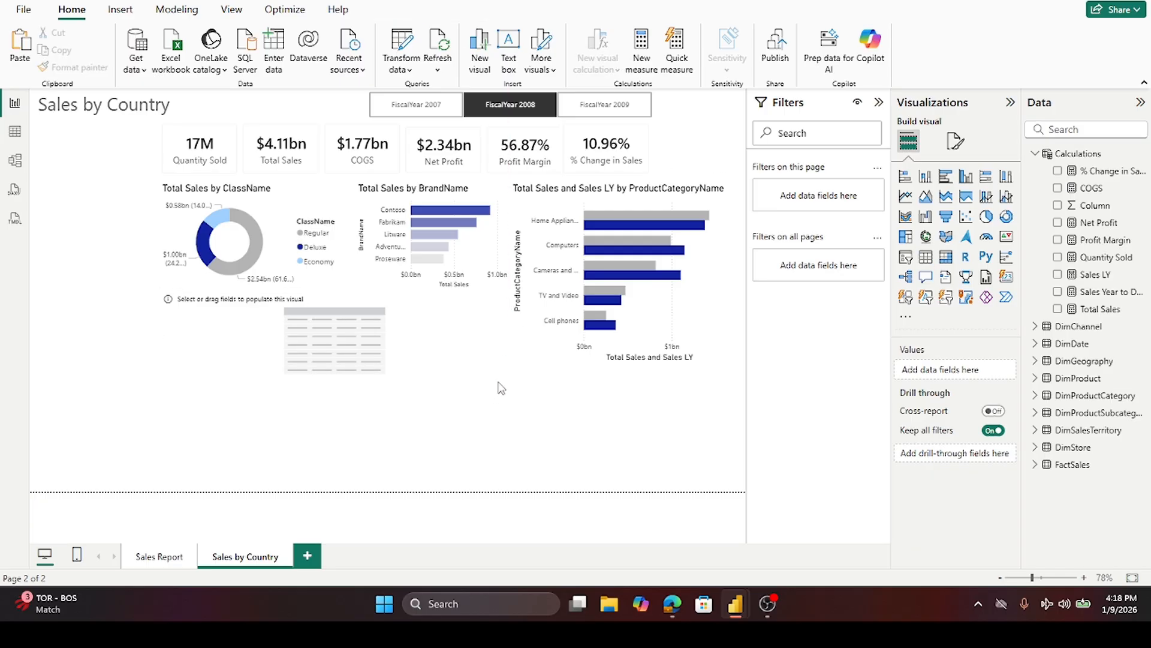
pyautogui.click(459, 332)
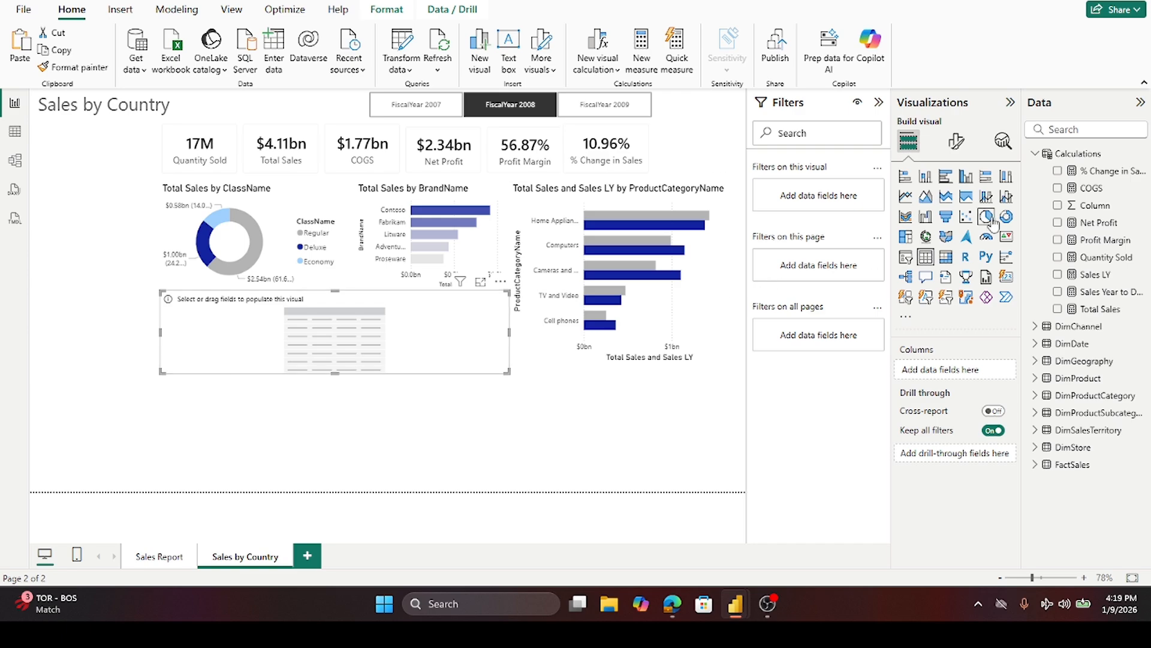
# - Add StoreName from DimStore as a column of the table
pyautogui.click(1036, 153)
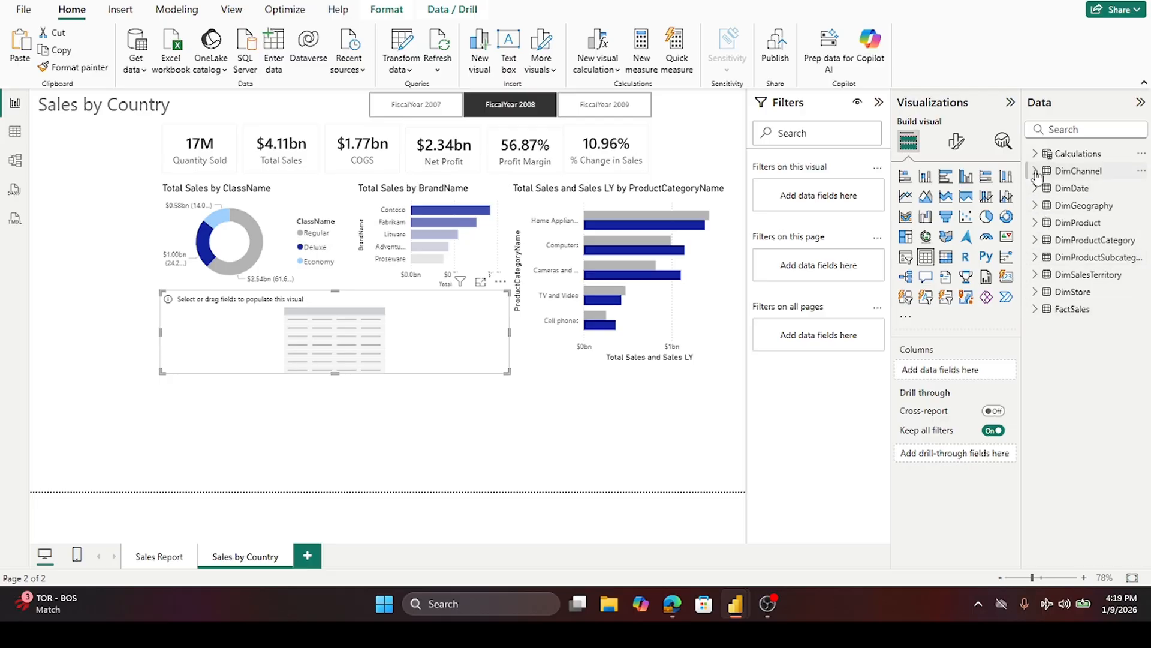
pyautogui.click(1036, 292)
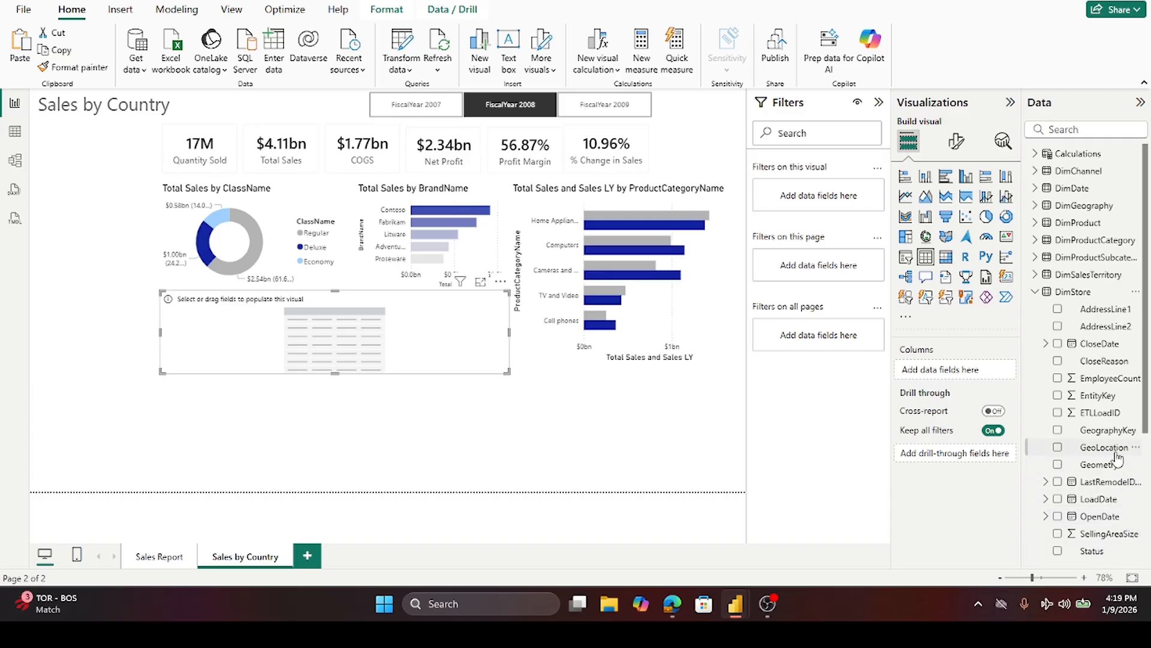
pyautogui.scroll(-3, 1107, 480)
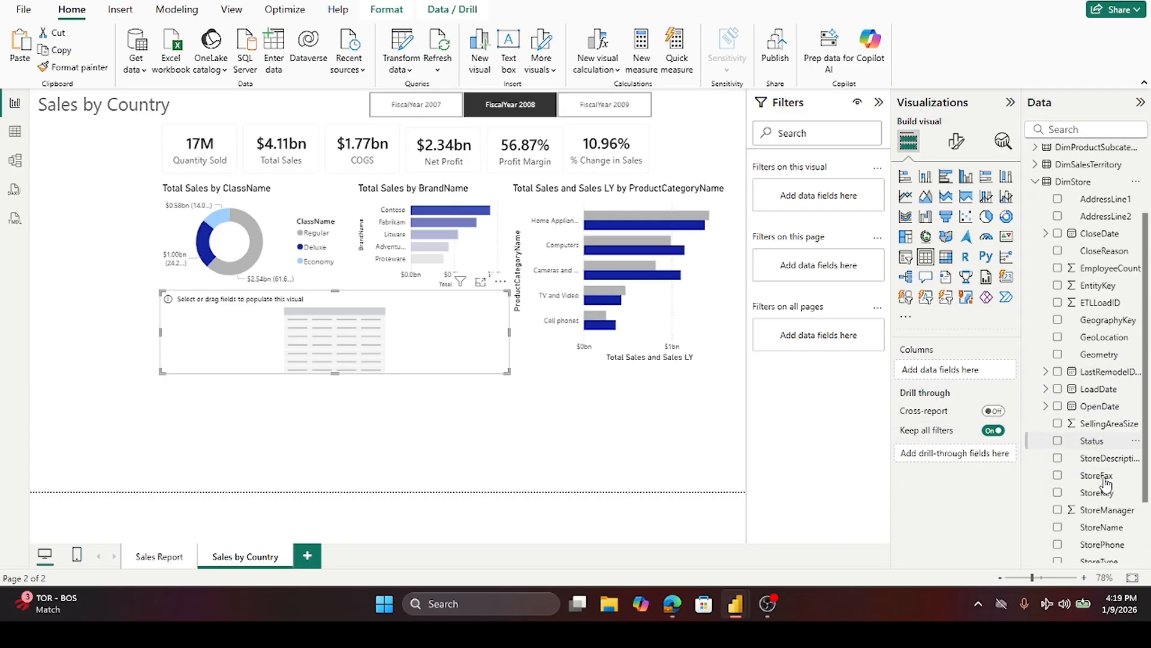
pyautogui.scroll(-1, 1106, 482)
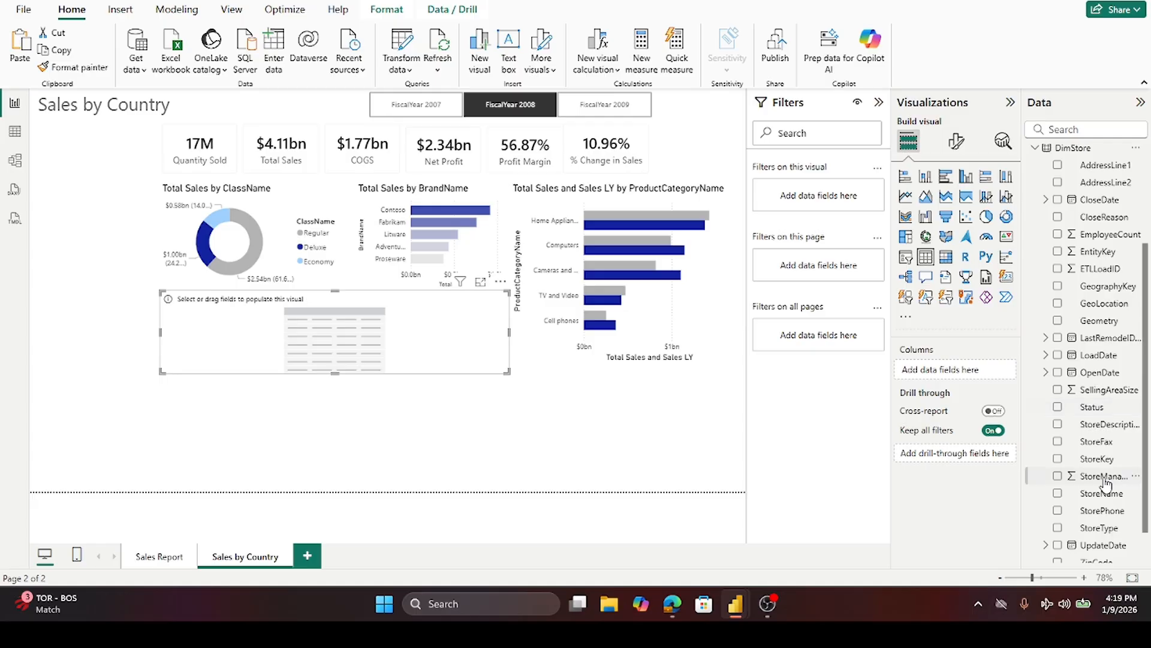
pyautogui.click(1058, 495)
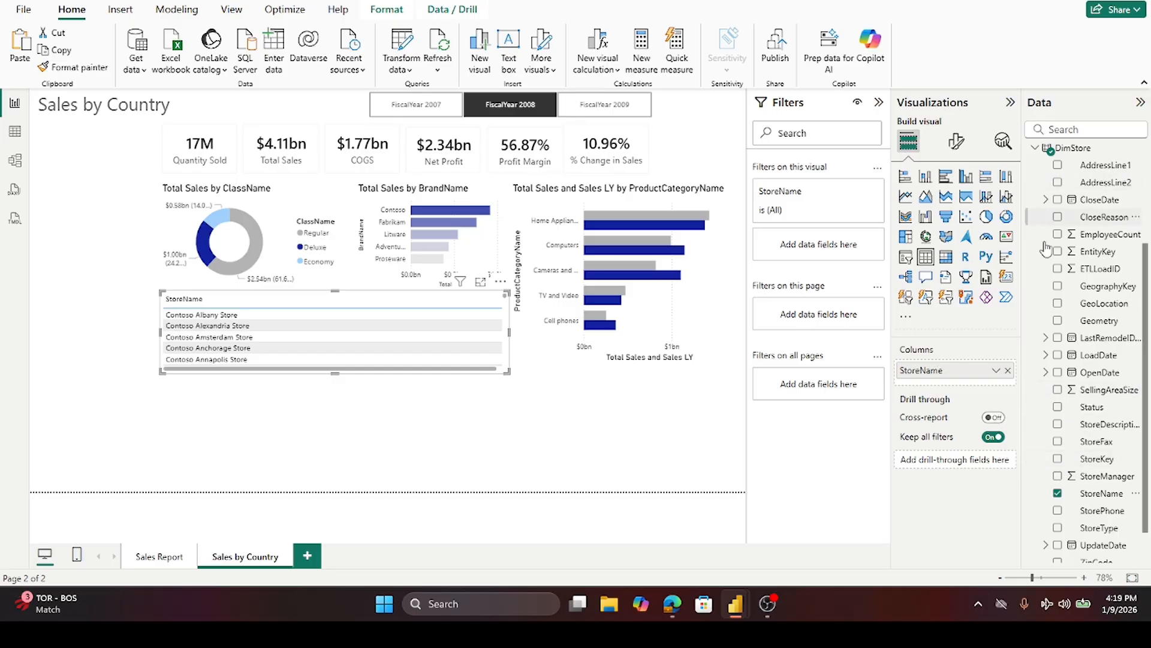
pyautogui.click(1046, 372)
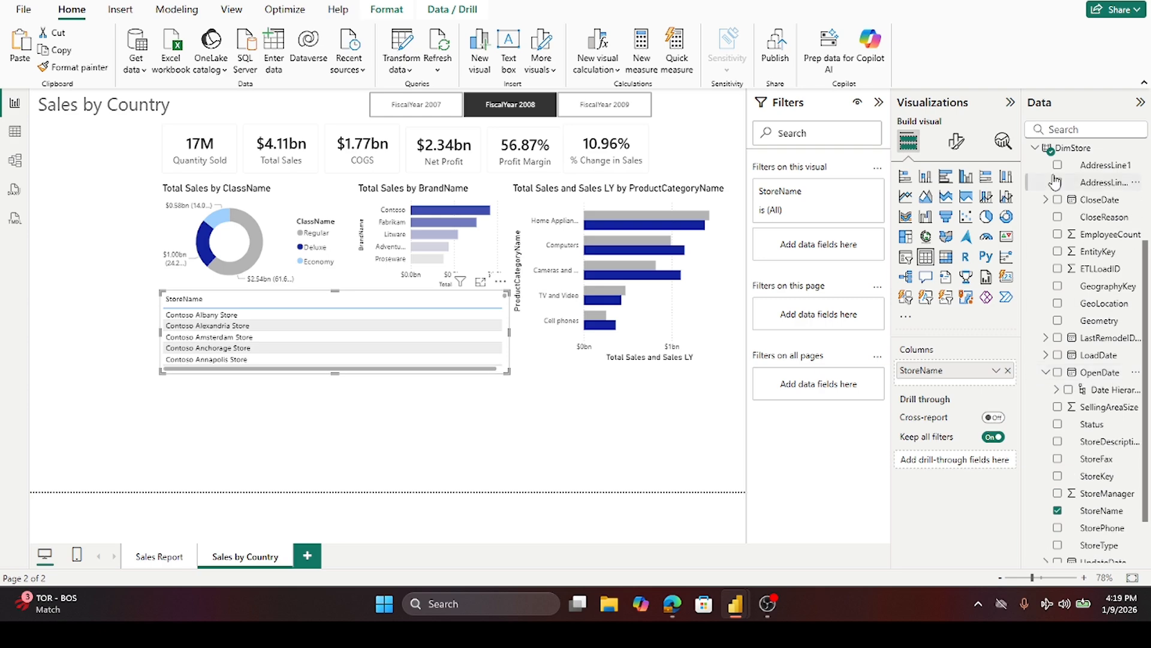
pyautogui.click(1035, 148)
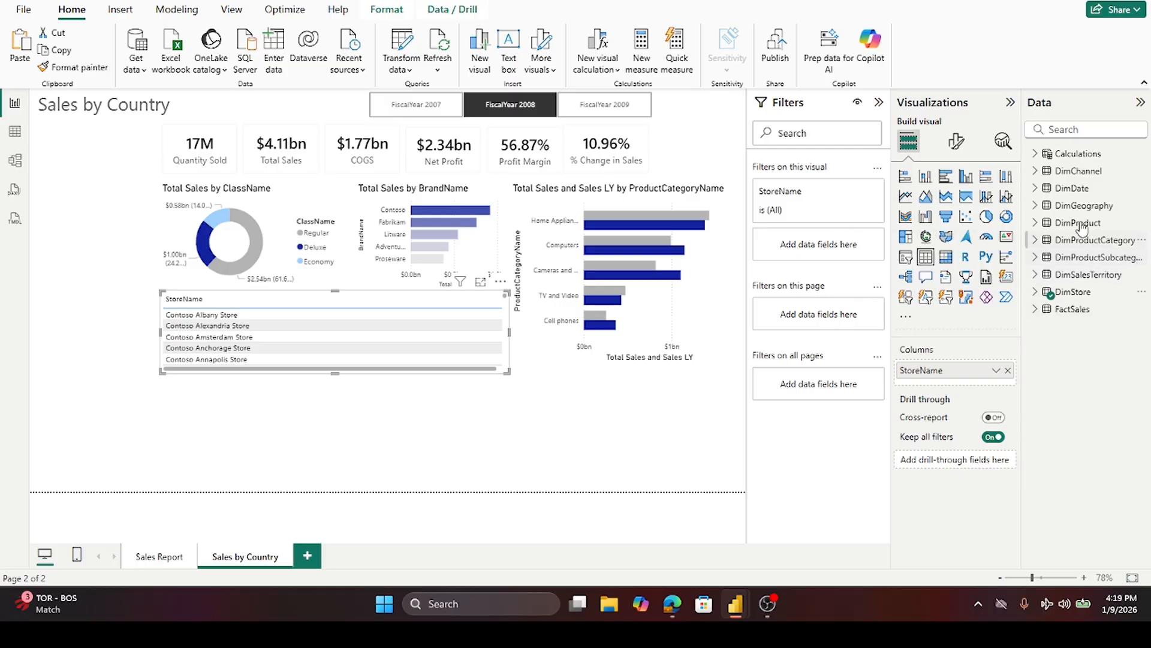
# - Add CityName from DimGeography to the table and narrow the StoreName column
pyautogui.click(1035, 206)
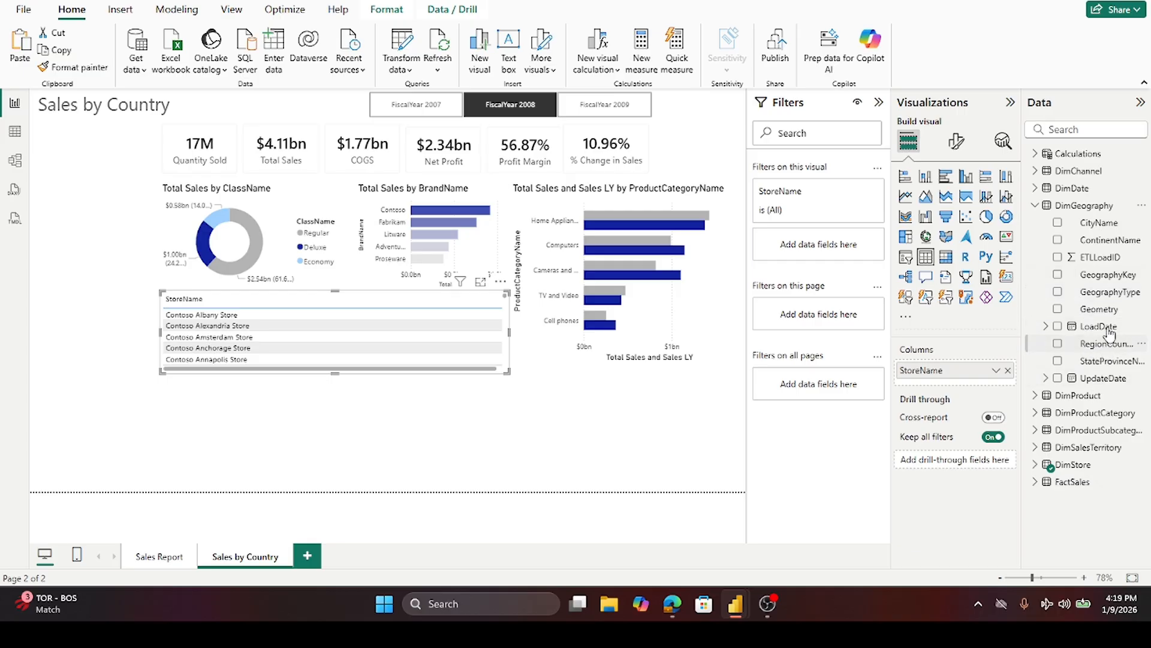
pyautogui.click(1058, 223)
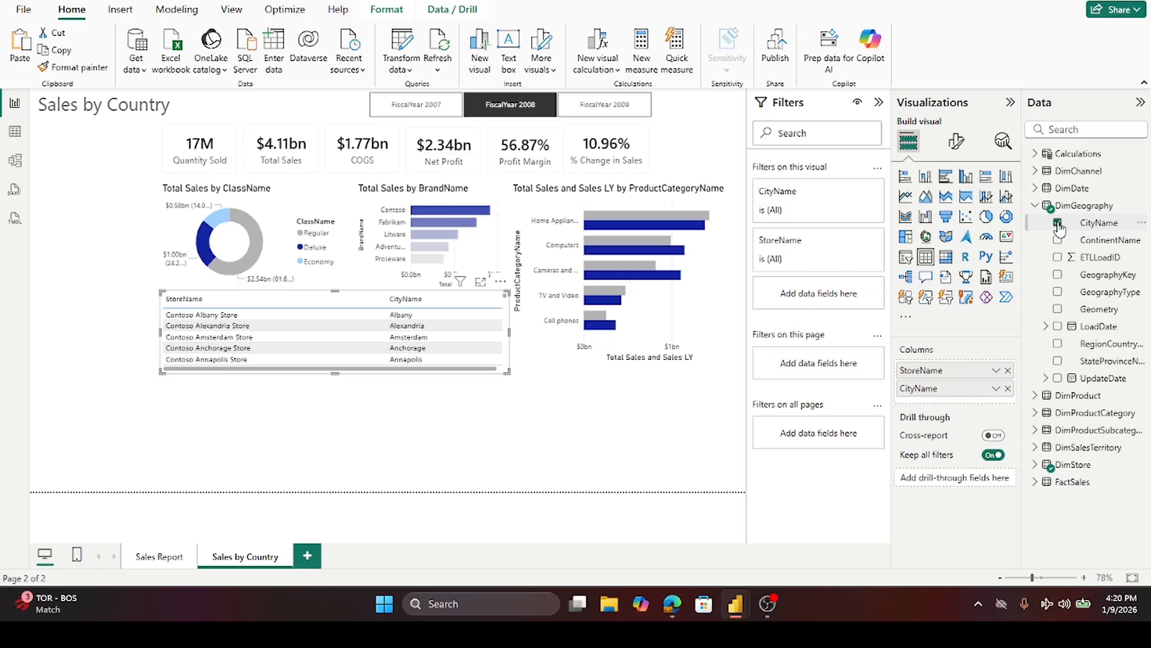
pyautogui.moveTo(389, 303); pyautogui.dragTo(262, 308)
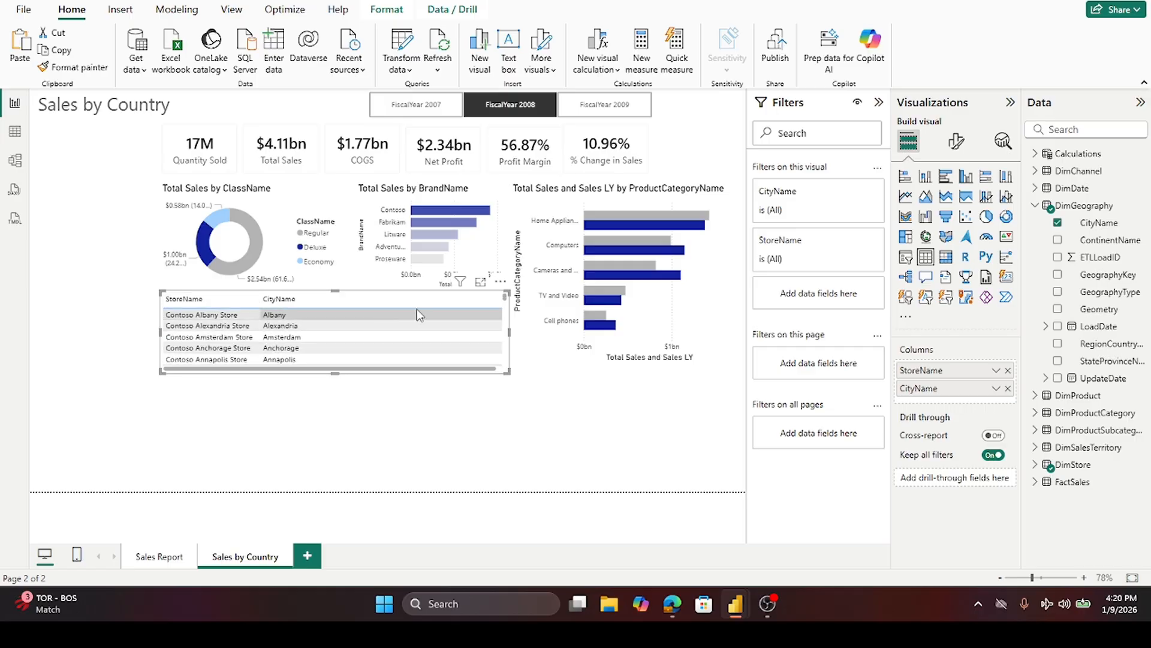
# - Add the Total Sales measure from Calculations to the table
pyautogui.click(422, 406)
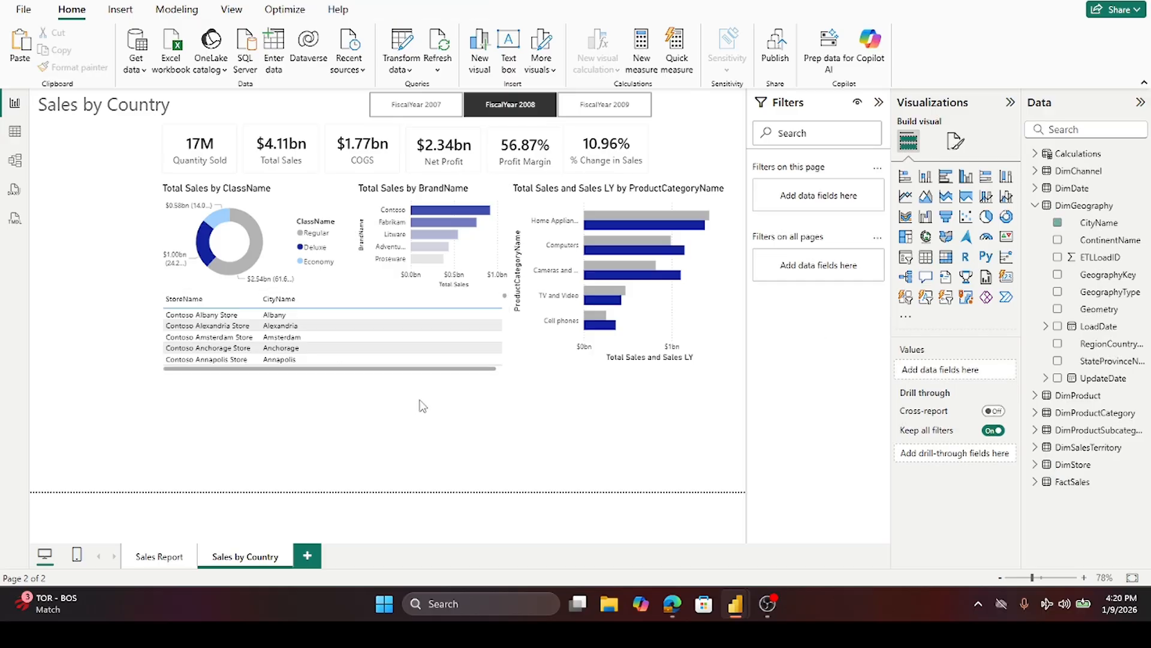
pyautogui.click(441, 297)
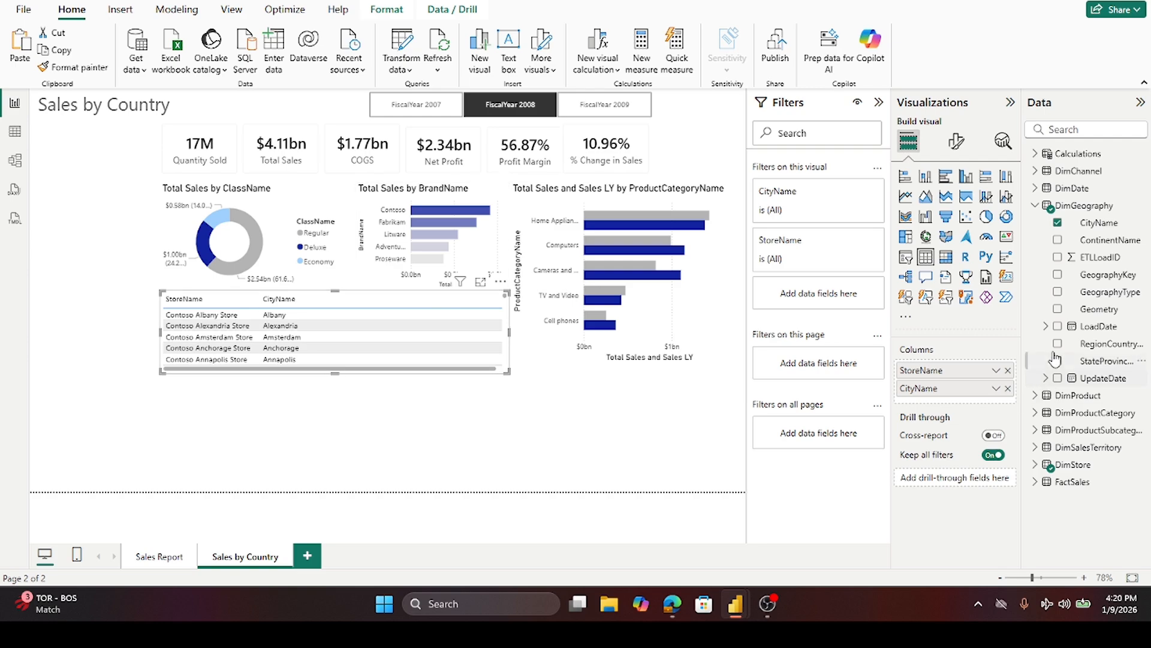
pyautogui.click(1035, 205)
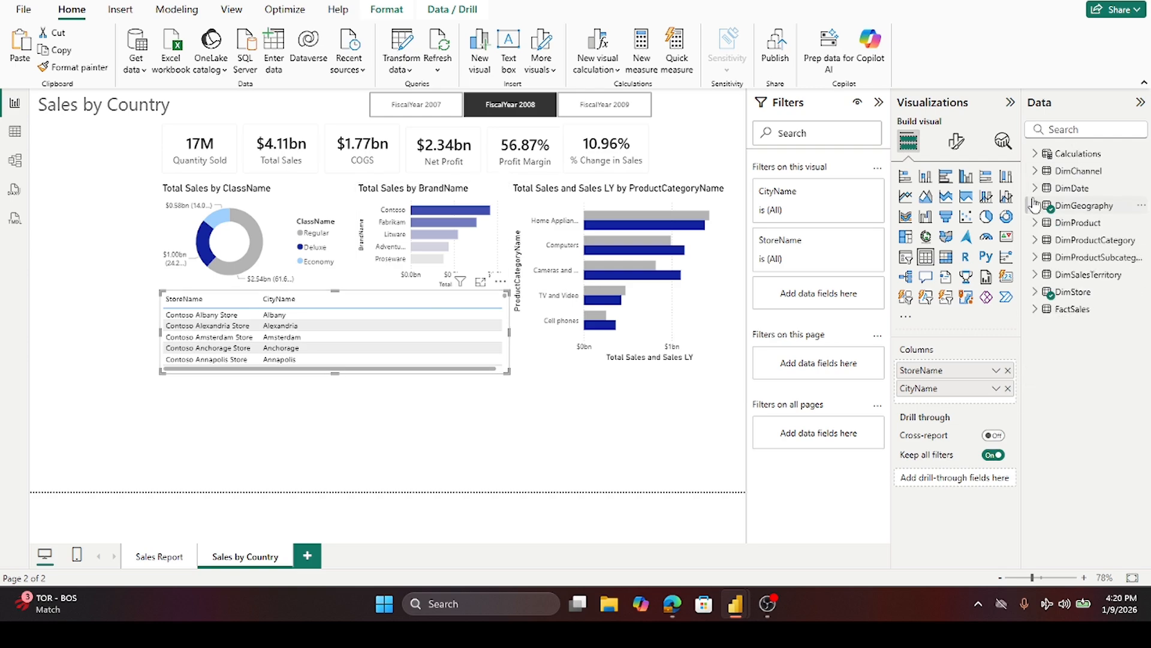
pyautogui.click(1035, 155)
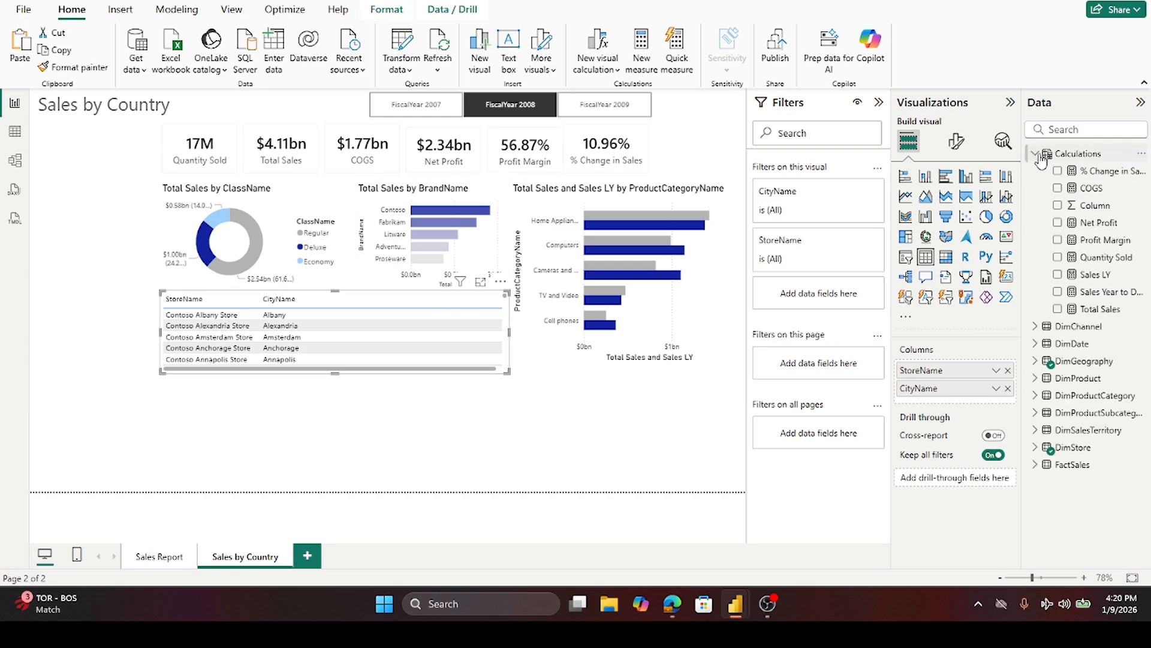
pyautogui.click(1058, 310)
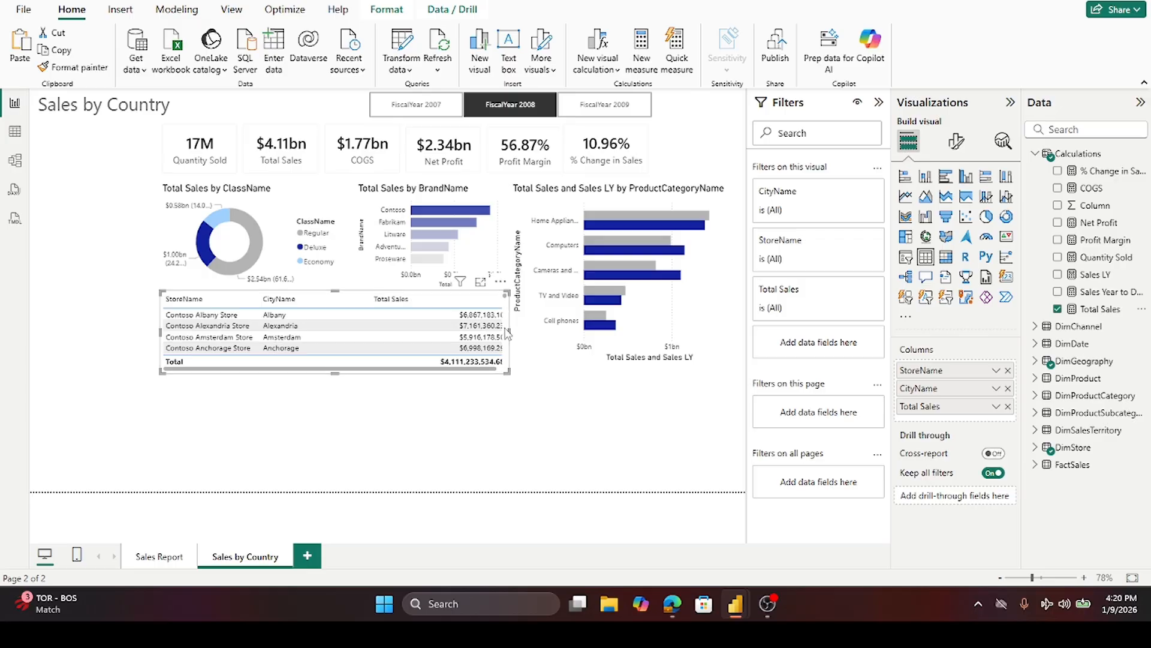
# - Adjust the Total Sales column width so all columns fit within the table
pyautogui.moveTo(491, 304); pyautogui.dragTo(503, 370)
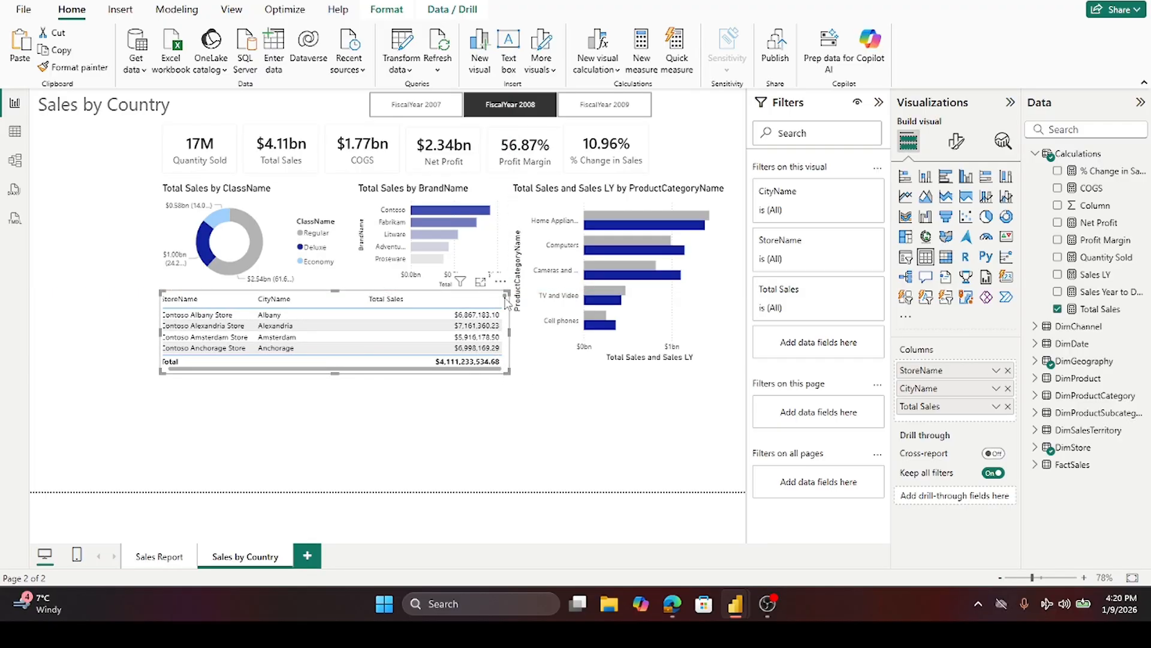
pyautogui.moveTo(501, 297); pyautogui.dragTo(449, 306)
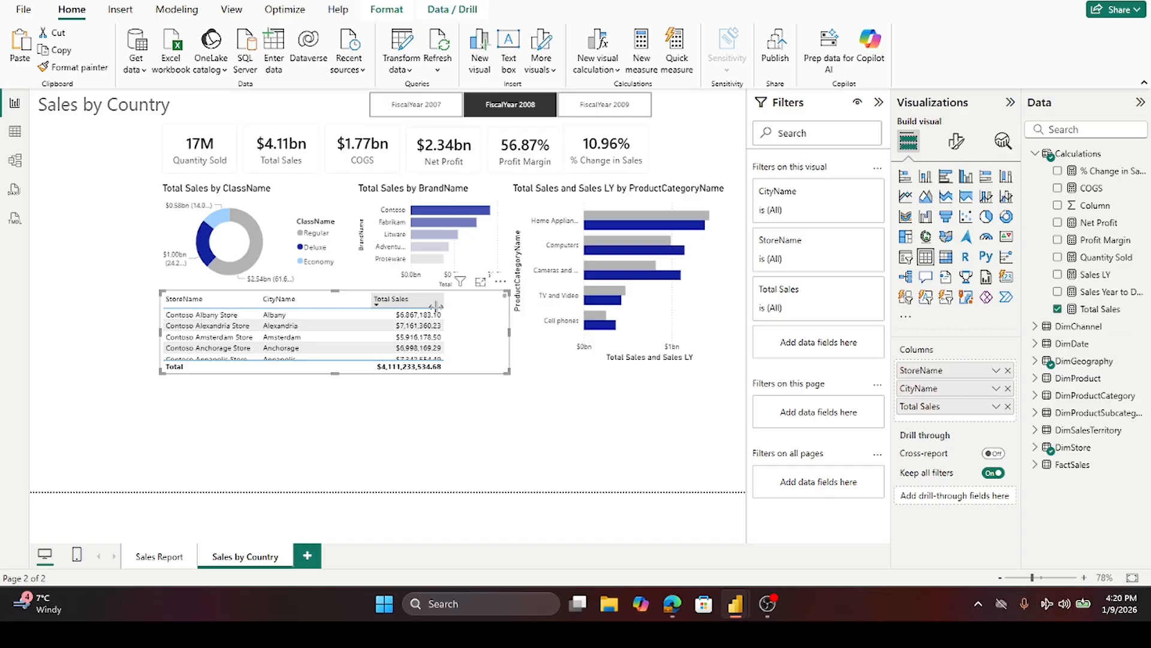
pyautogui.moveTo(442, 307); pyautogui.dragTo(443, 307)
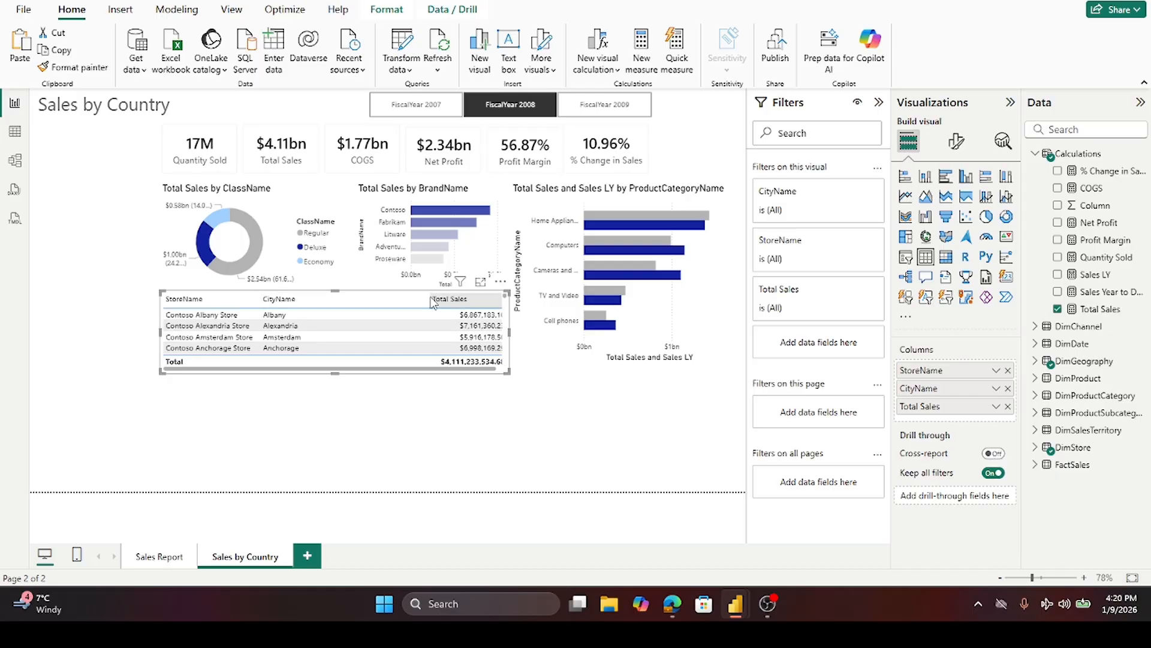
# - Narrow the Total Sales column so the store table's columns sit compactly together
pyautogui.moveTo(428, 302); pyautogui.dragTo(309, 301)
pyautogui.click(385, 426)
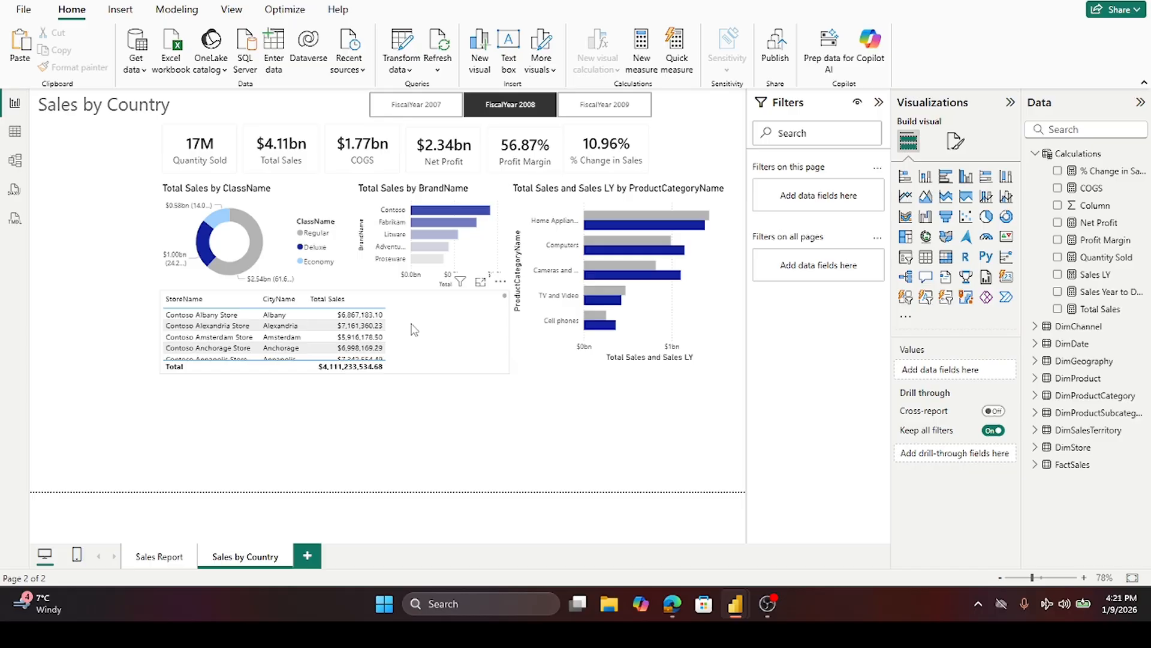
# - Add the Net Profit measure from Calculations to the store table as a new column
pyautogui.click(1058, 223)
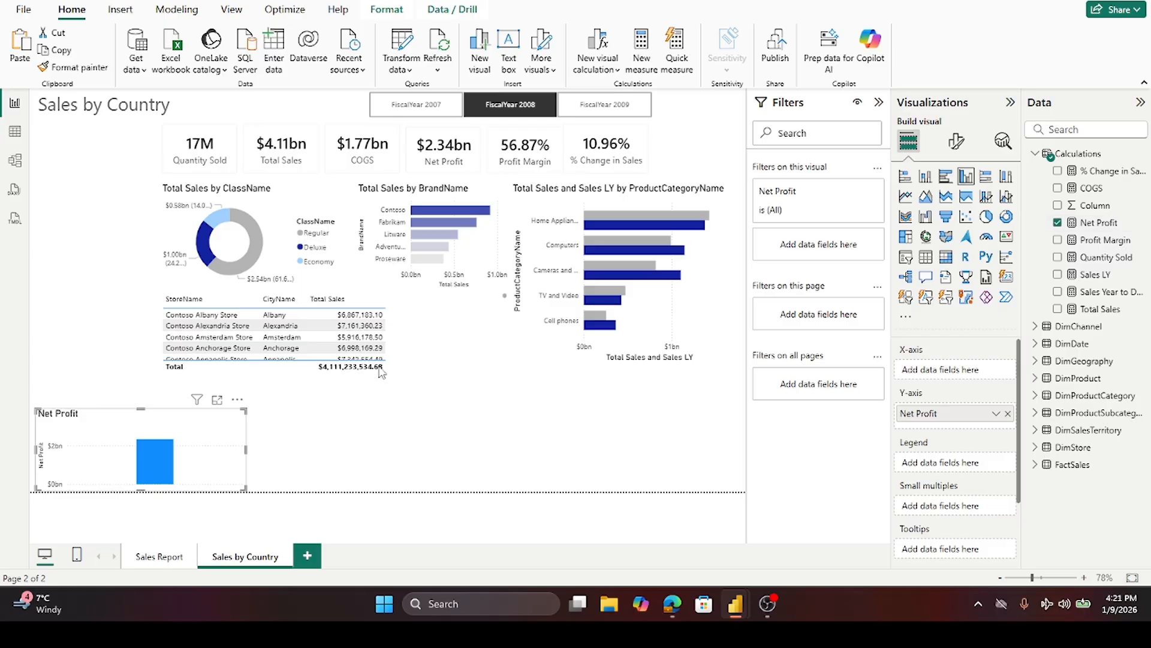
pyautogui.hotkey('ctrl', 'z')
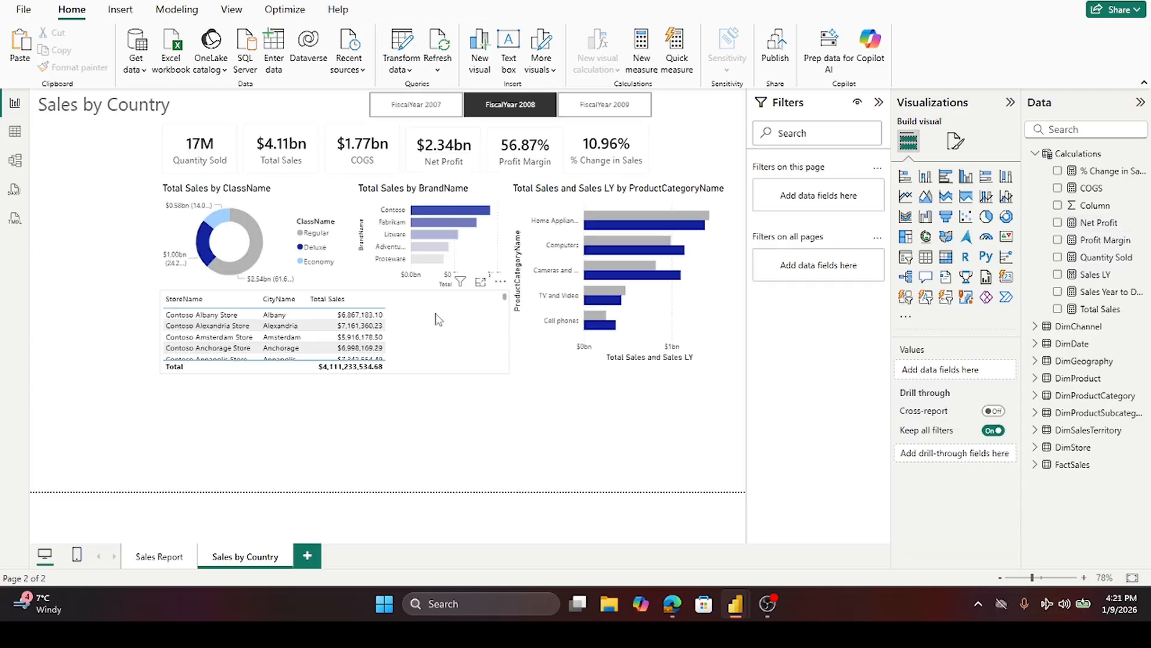
pyautogui.click(438, 319)
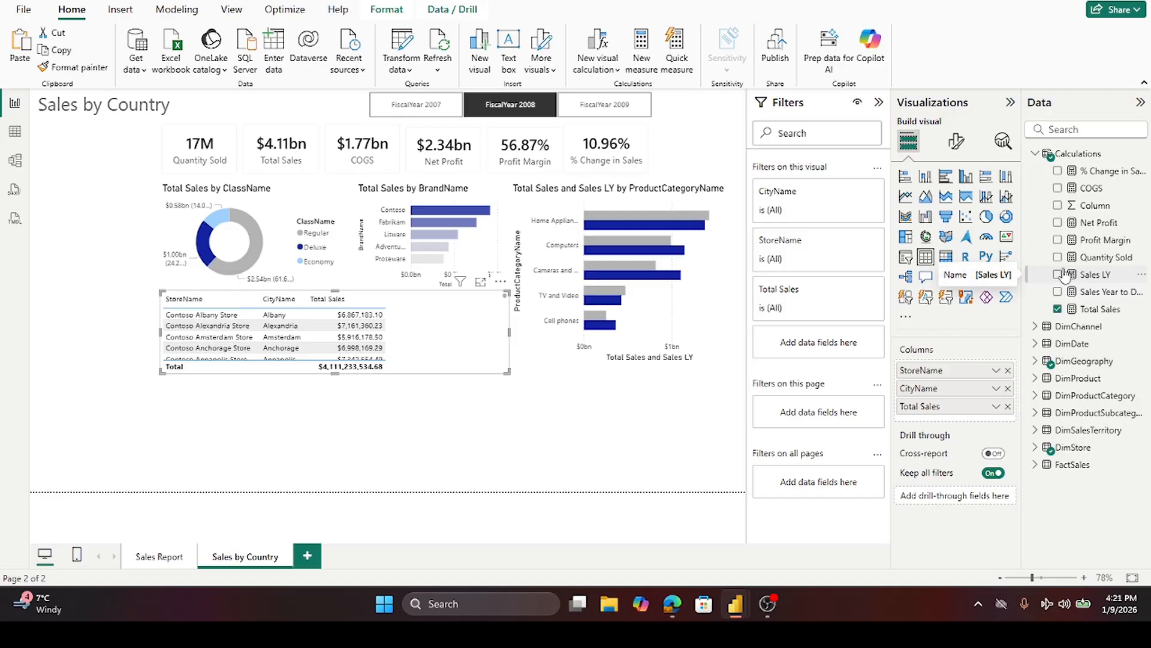
pyautogui.click(1058, 223)
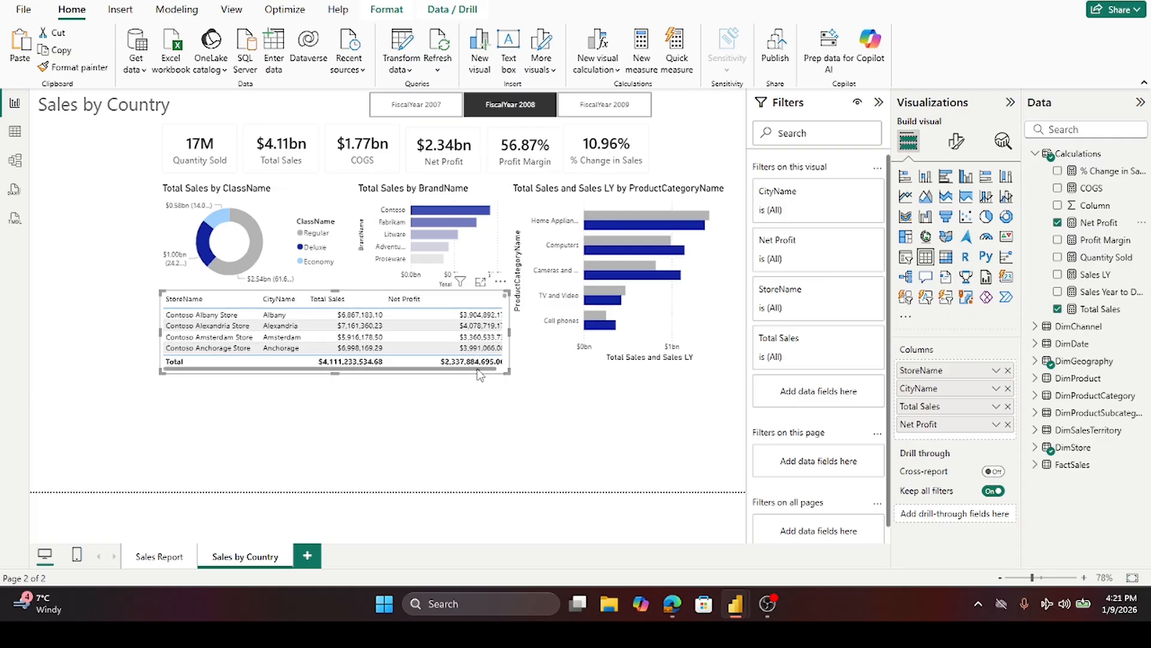
# - Resize the store table and narrow the Net Profit column to fit
pyautogui.moveTo(483, 375); pyautogui.dragTo(506, 373)
pyautogui.moveTo(493, 369); pyautogui.dragTo(500, 369)
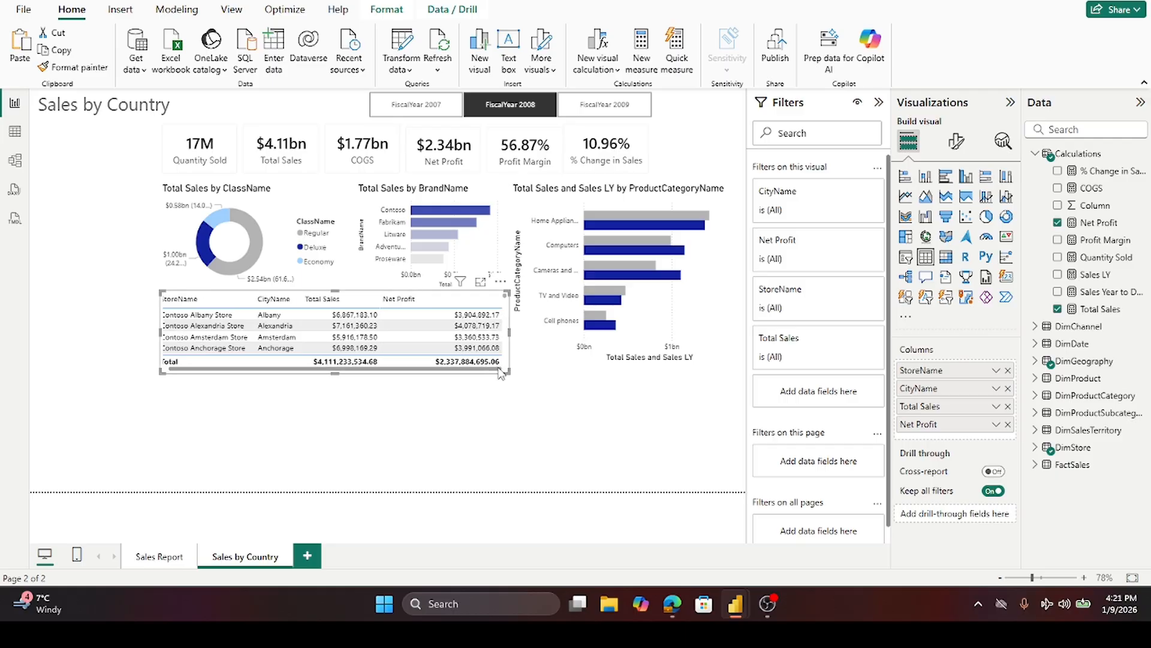
pyautogui.moveTo(501, 310); pyautogui.dragTo(457, 314)
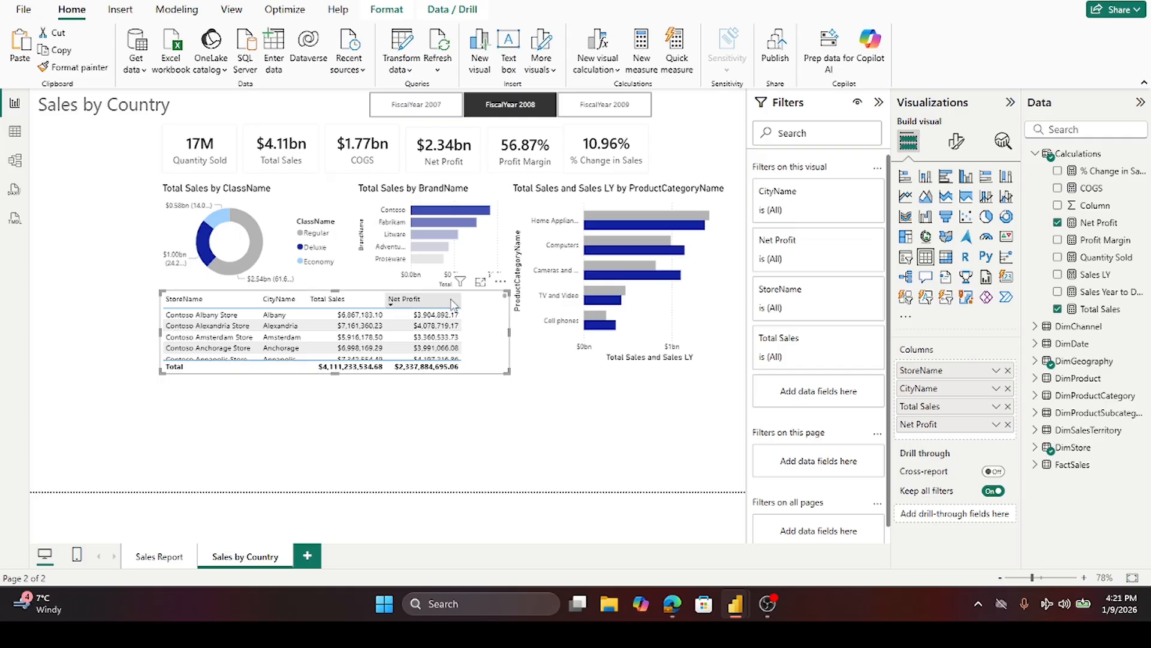
pyautogui.click(509, 412)
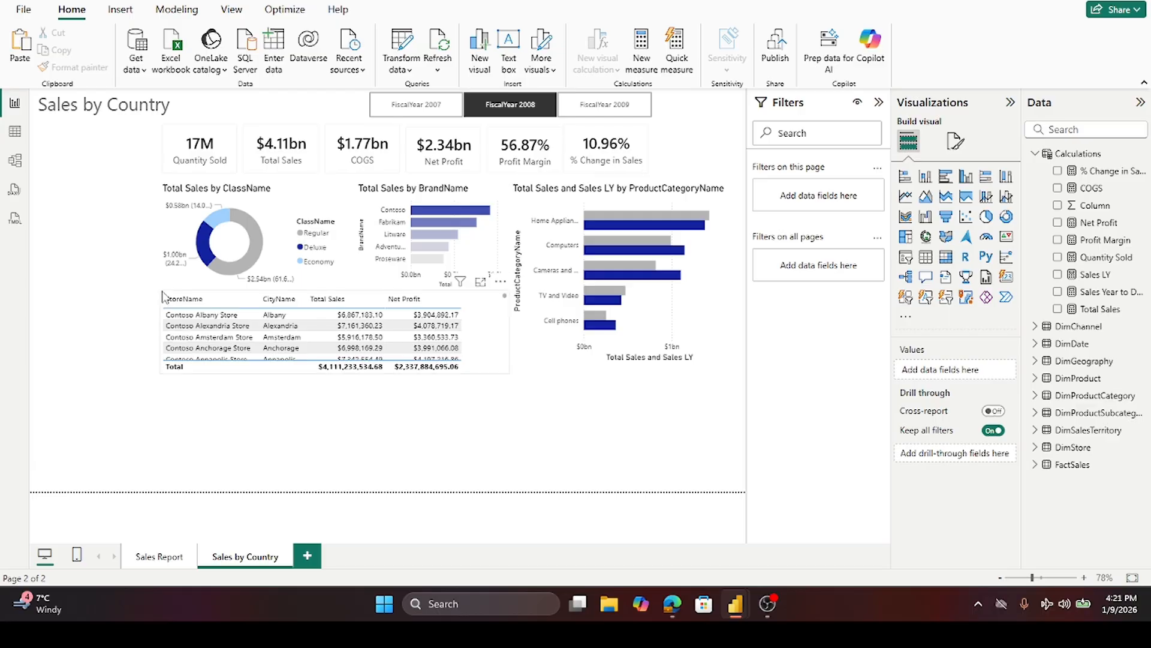
# - Shift the Total Sales and Sales LY chart's left edge right and widen the store table into the freed space
pyautogui.click(519, 212)
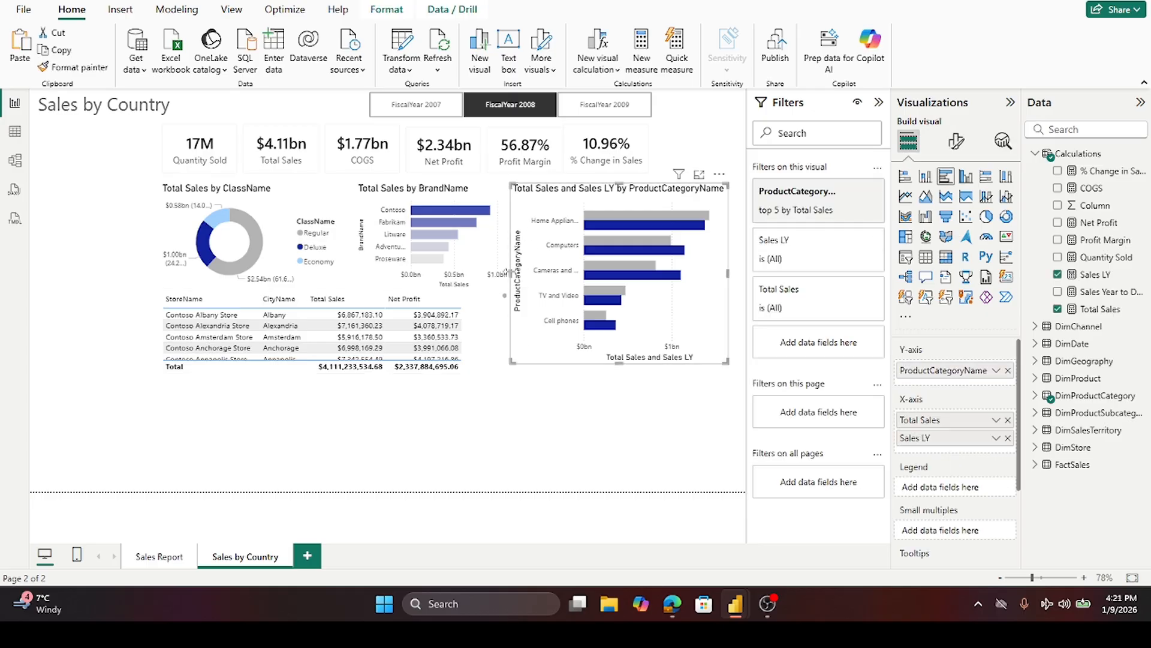
pyautogui.moveTo(517, 275); pyautogui.dragTo(527, 276)
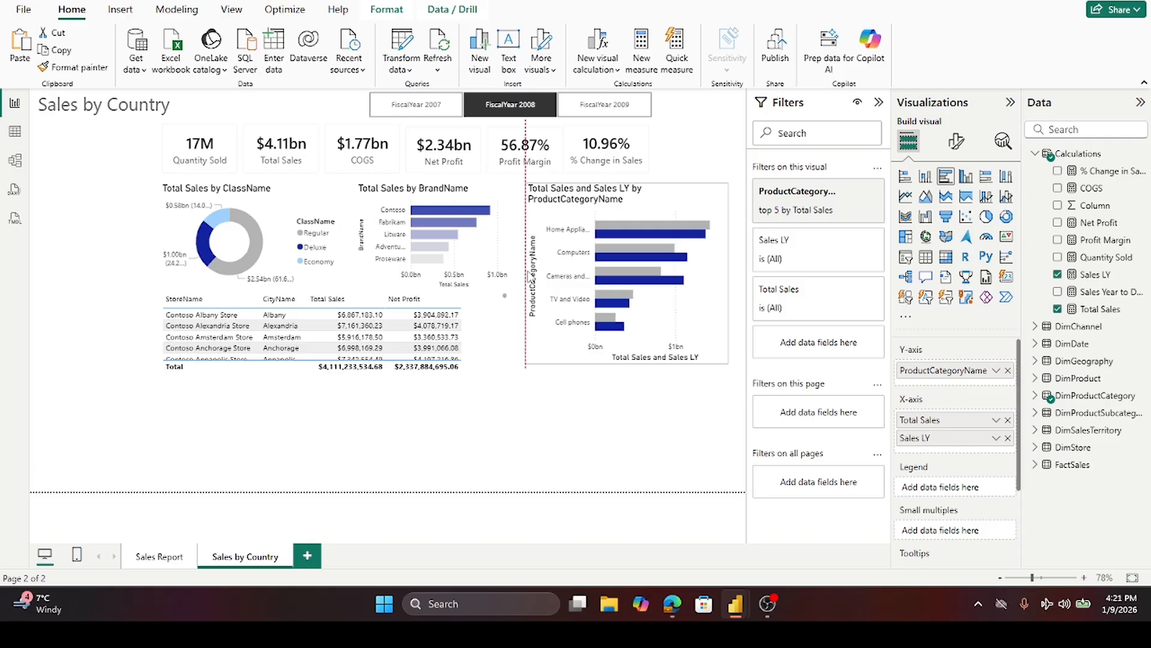
pyautogui.click(472, 318)
pyautogui.moveTo(509, 333); pyautogui.dragTo(525, 328)
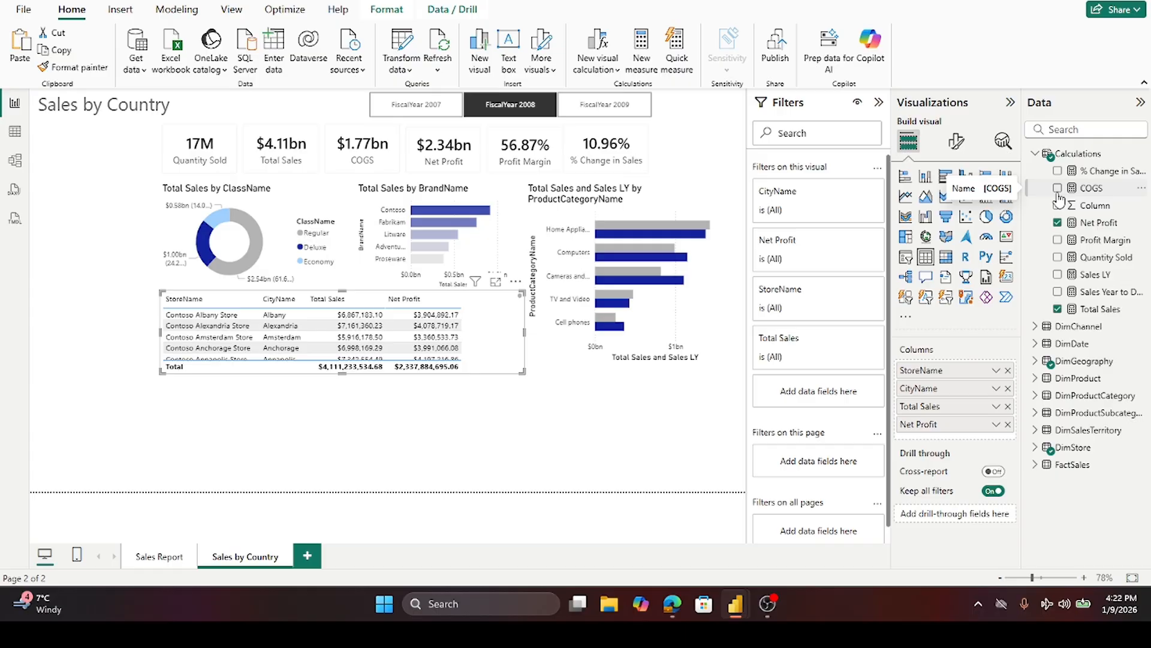
# - Add the Profit Margin measure to the store table and adjust its column width
pyautogui.click(1058, 239)
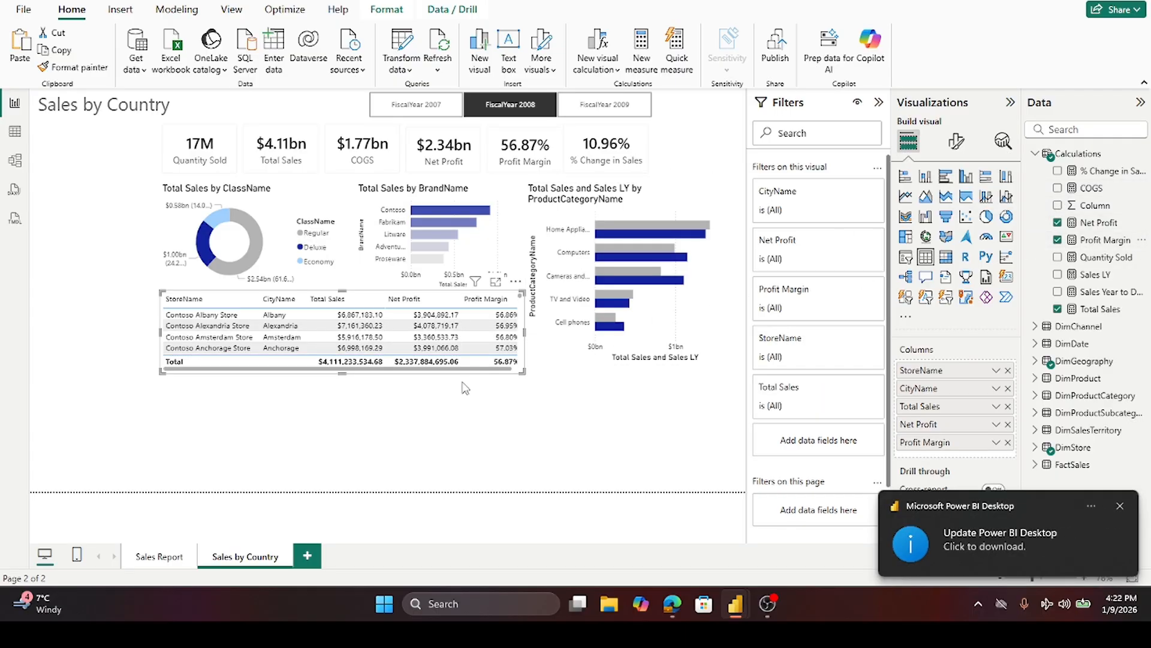
pyautogui.click(519, 369)
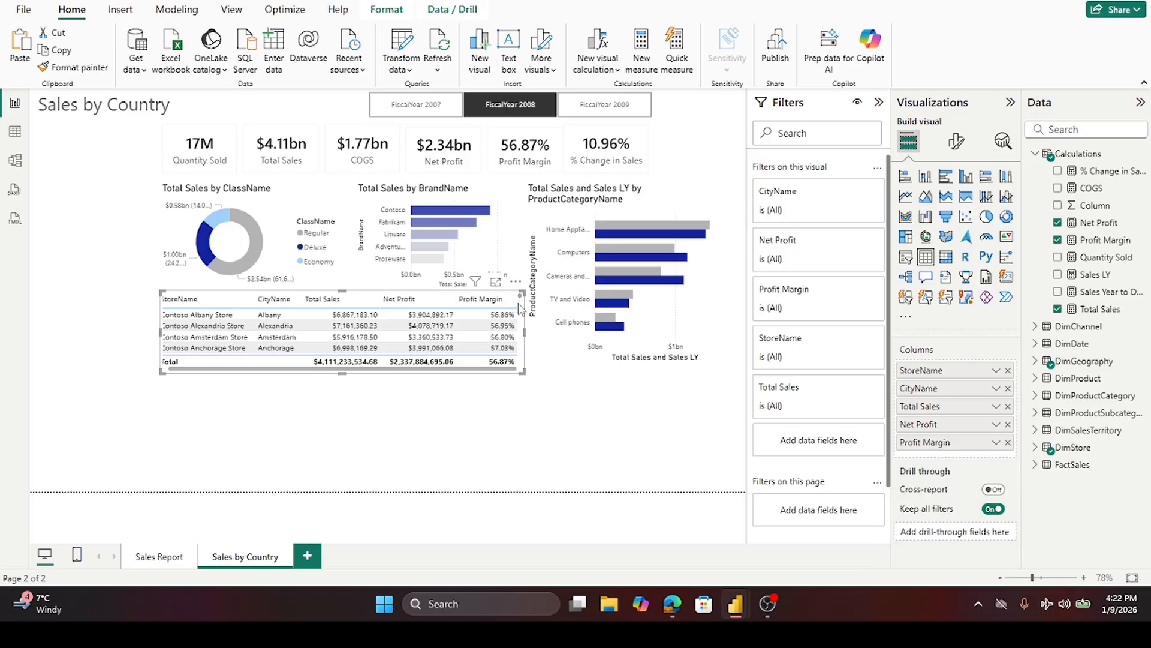
pyautogui.moveTo(510, 303); pyautogui.dragTo(505, 302)
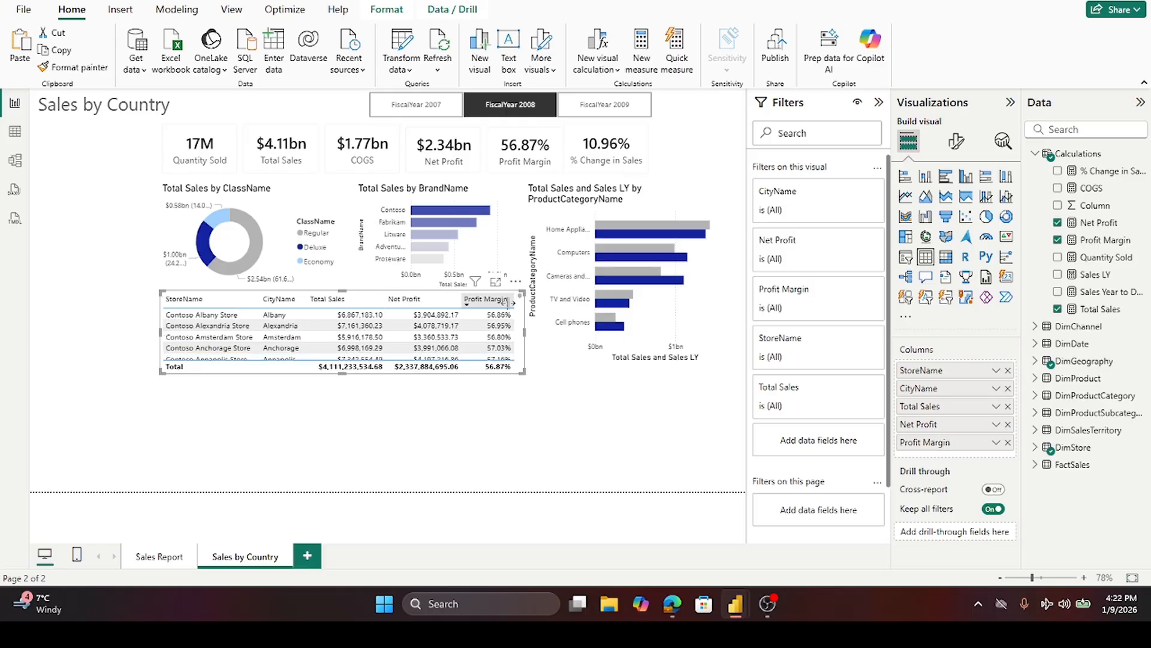
pyautogui.click(580, 402)
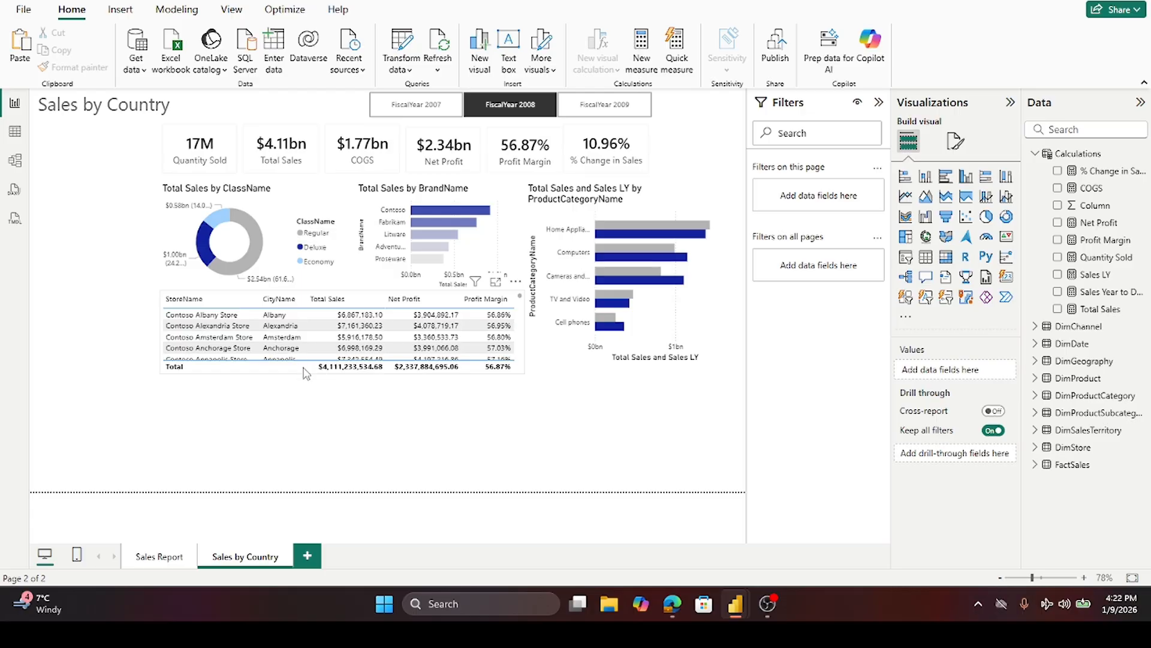
# - Filter the table's CityName to the Top 5 by Total Sales and apply the filter
pyautogui.click(164, 300)
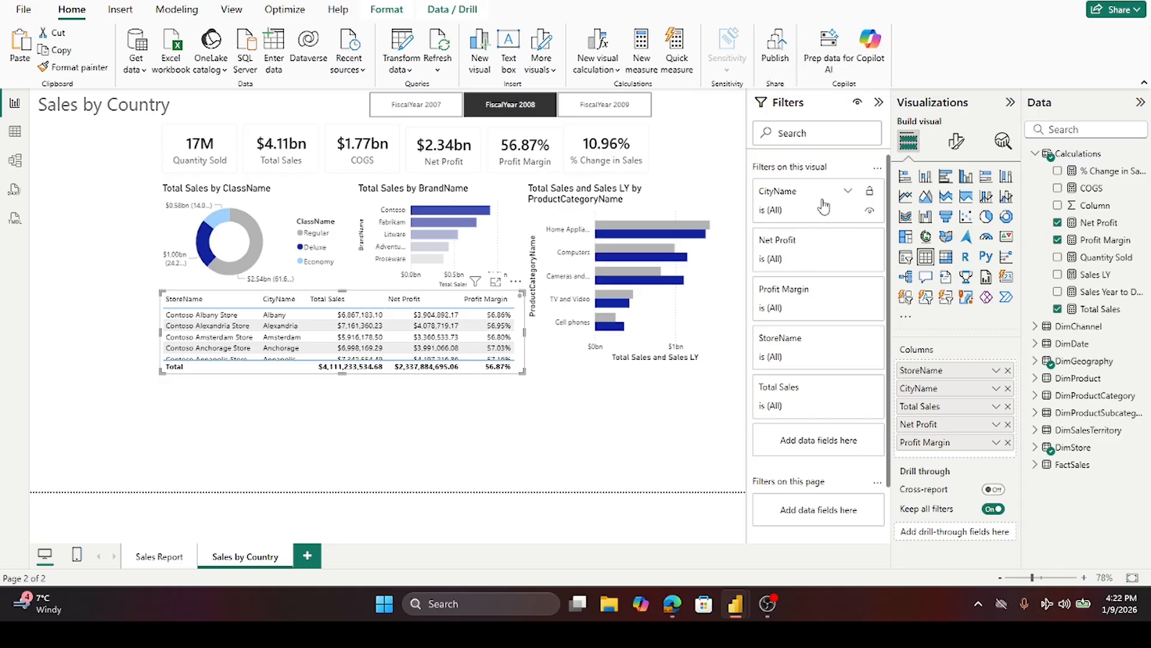
pyautogui.click(848, 193)
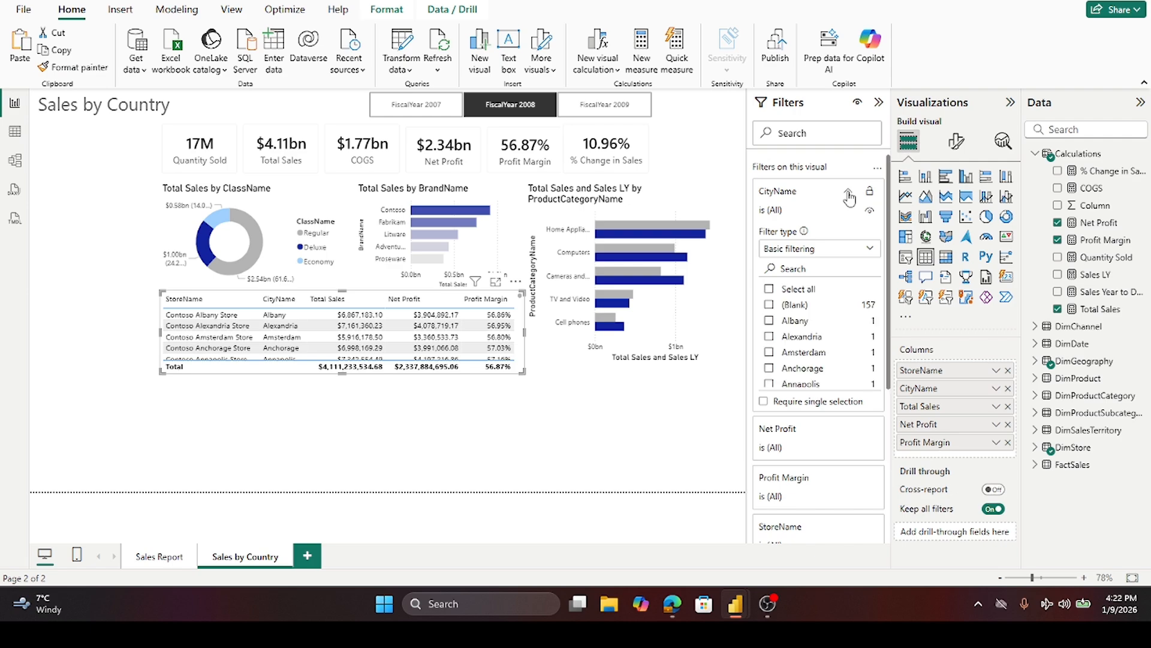
pyautogui.click(871, 253)
pyautogui.click(779, 302)
pyautogui.click(836, 287)
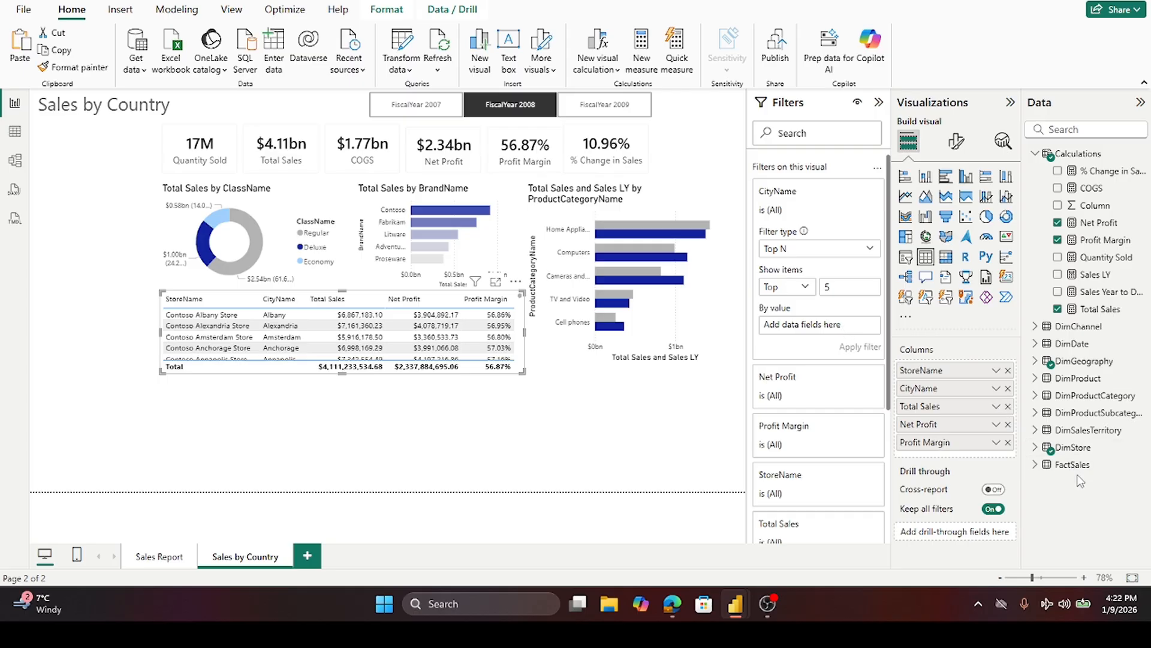
pyautogui.moveTo(1097, 309); pyautogui.dragTo(839, 334)
pyautogui.click(856, 346)
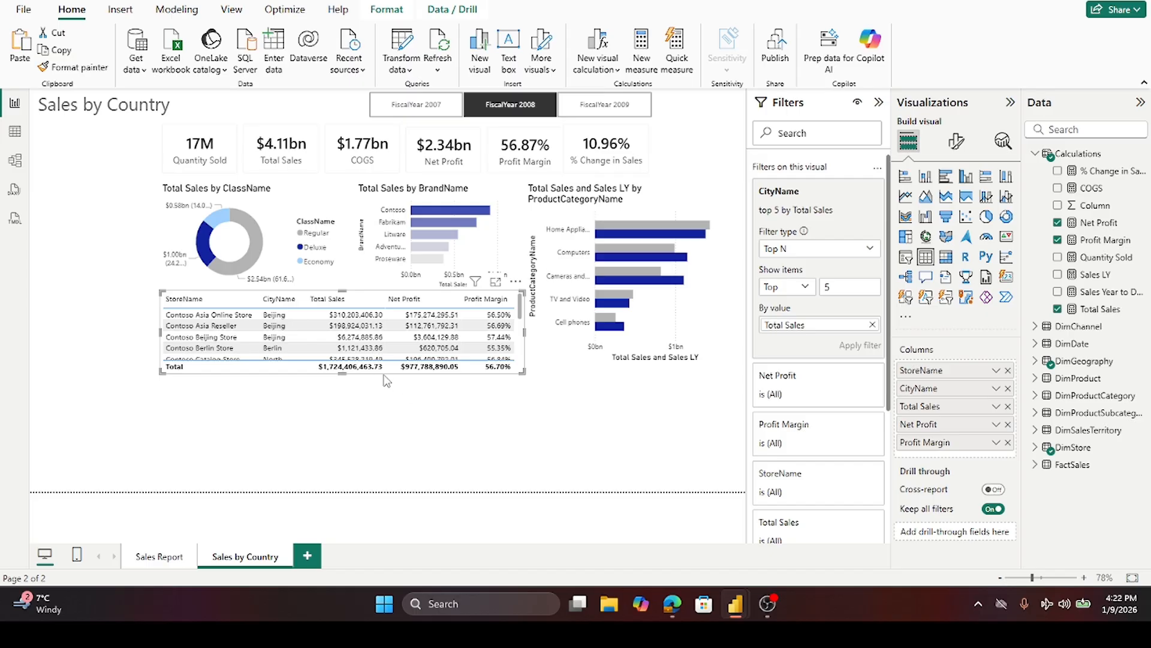
# - Adjust the store table's height so it ends just below the total row
pyautogui.moveTo(343, 373); pyautogui.dragTo(360, 499)
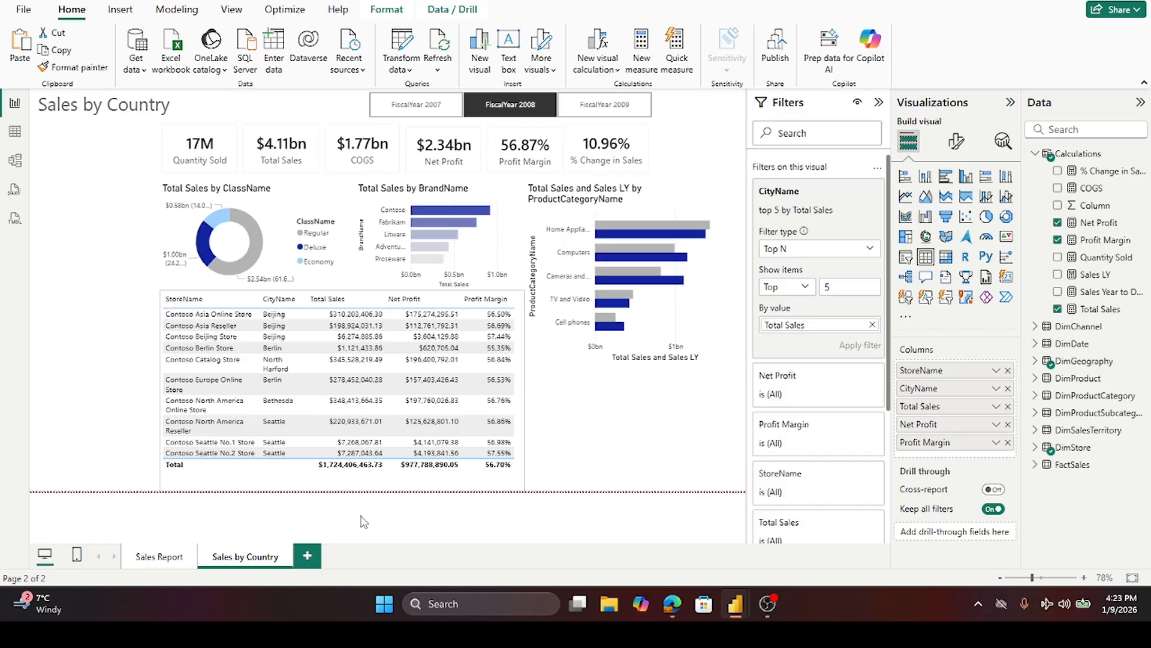
pyautogui.moveTo(365, 498); pyautogui.dragTo(384, 419)
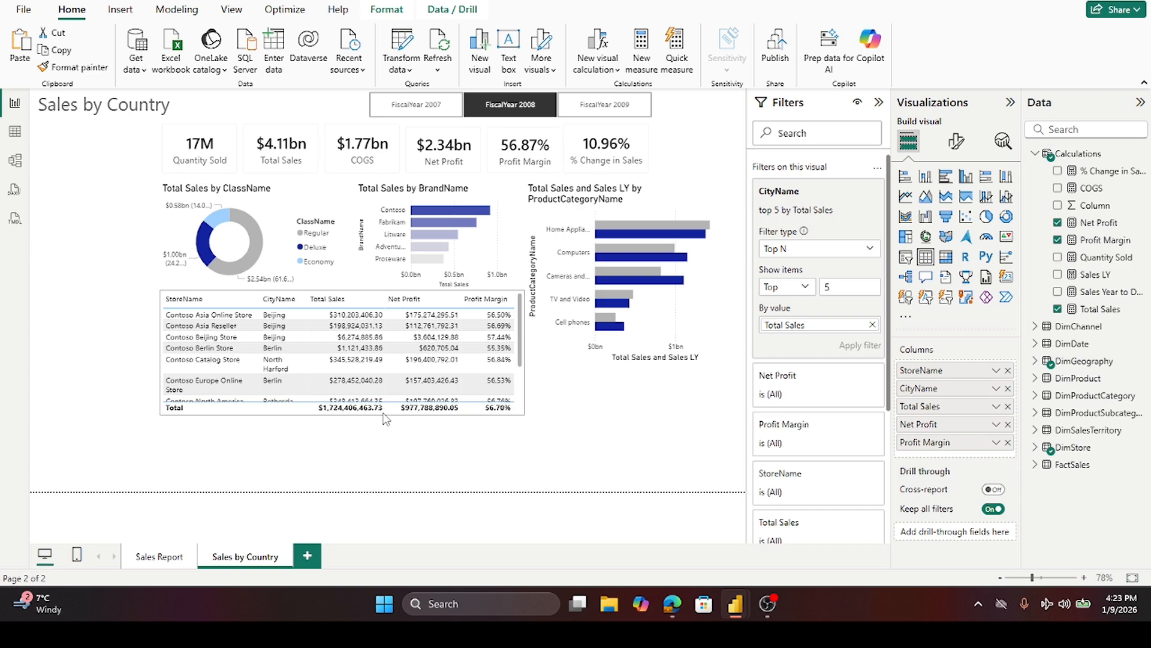
pyautogui.moveTo(385, 419); pyautogui.dragTo(391, 405)
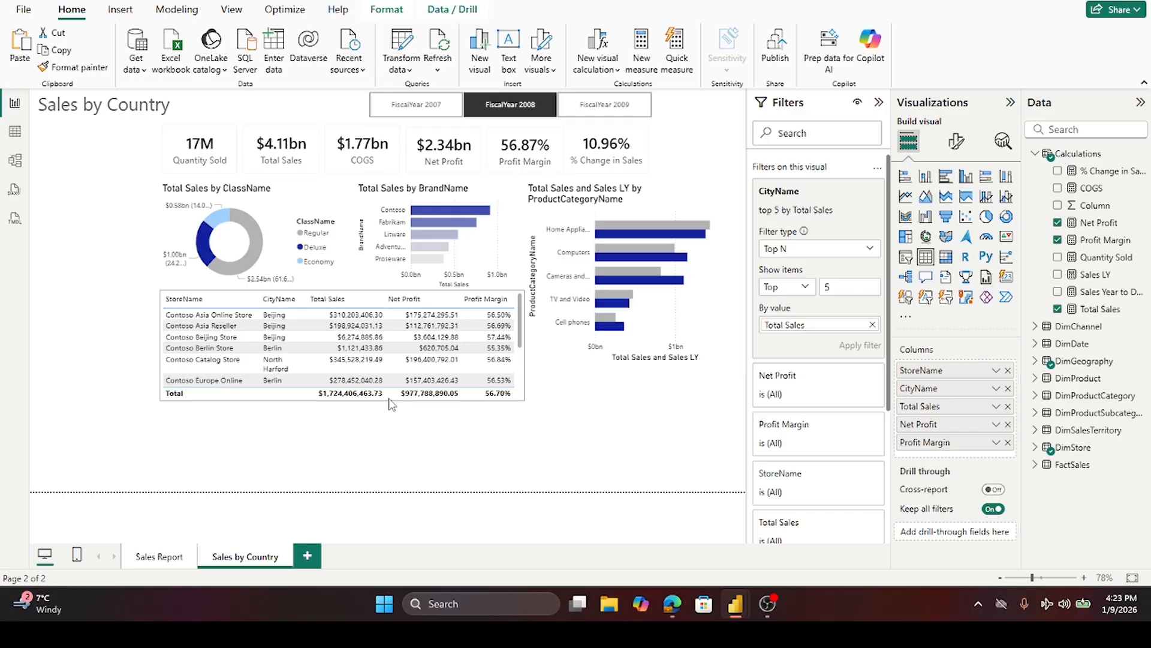
pyautogui.moveTo(389, 399); pyautogui.dragTo(397, 392)
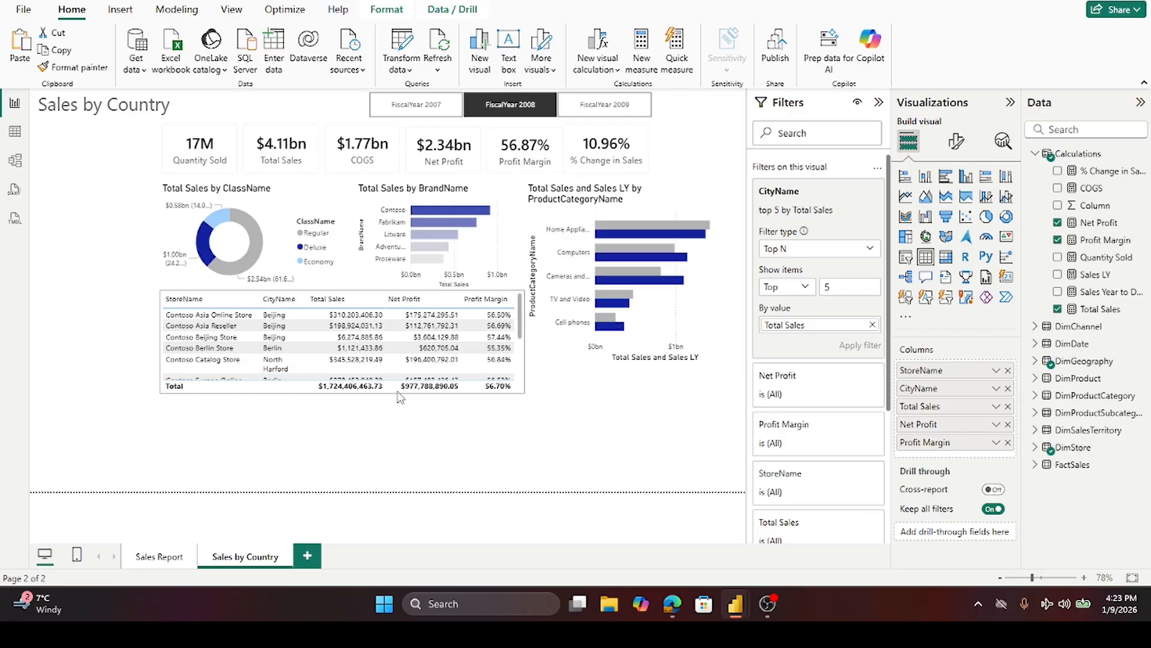
pyautogui.click(873, 248)
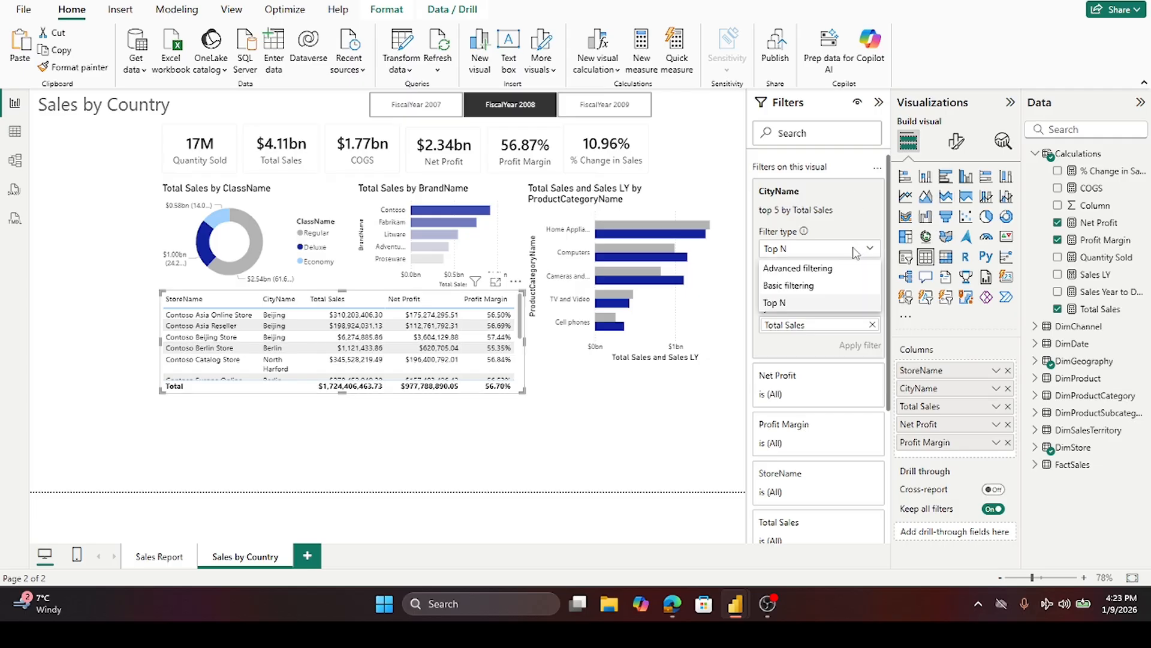
pyautogui.click(804, 286)
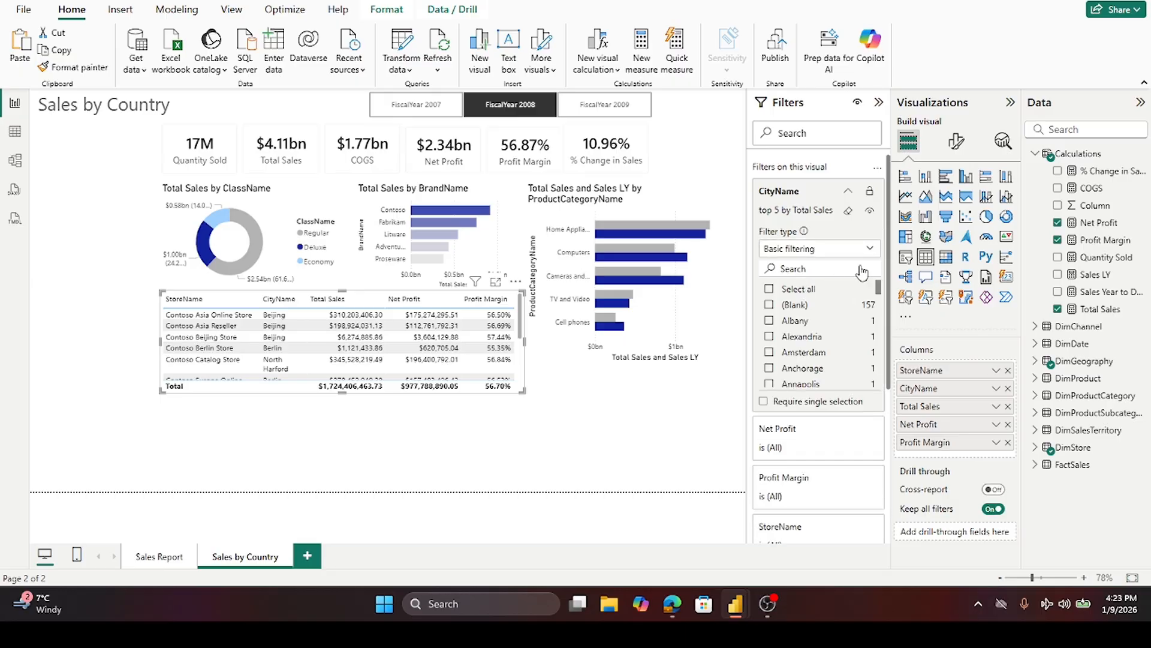
pyautogui.scroll(-3, 833, 461)
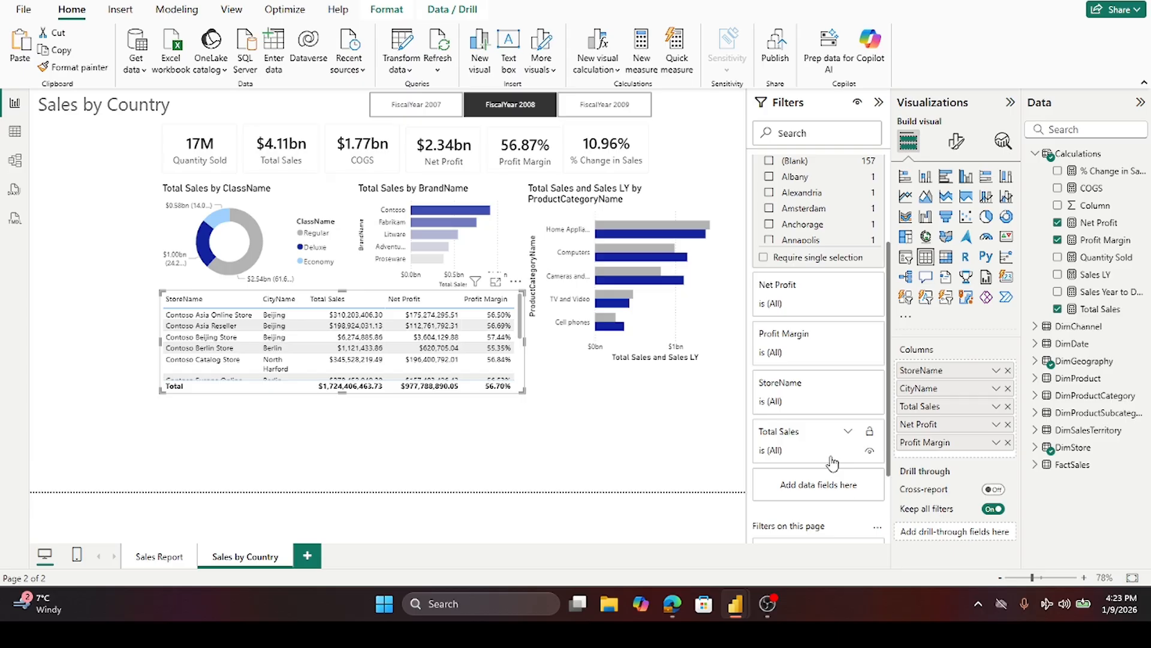
pyautogui.click(848, 385)
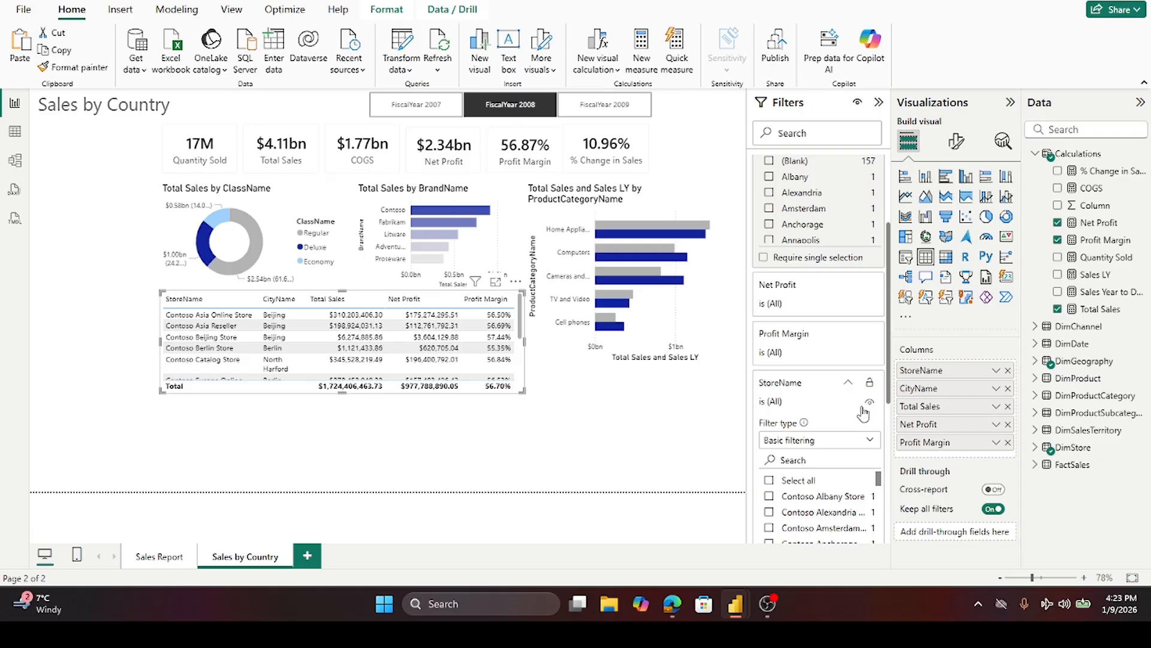
pyautogui.scroll(-2, 846, 421)
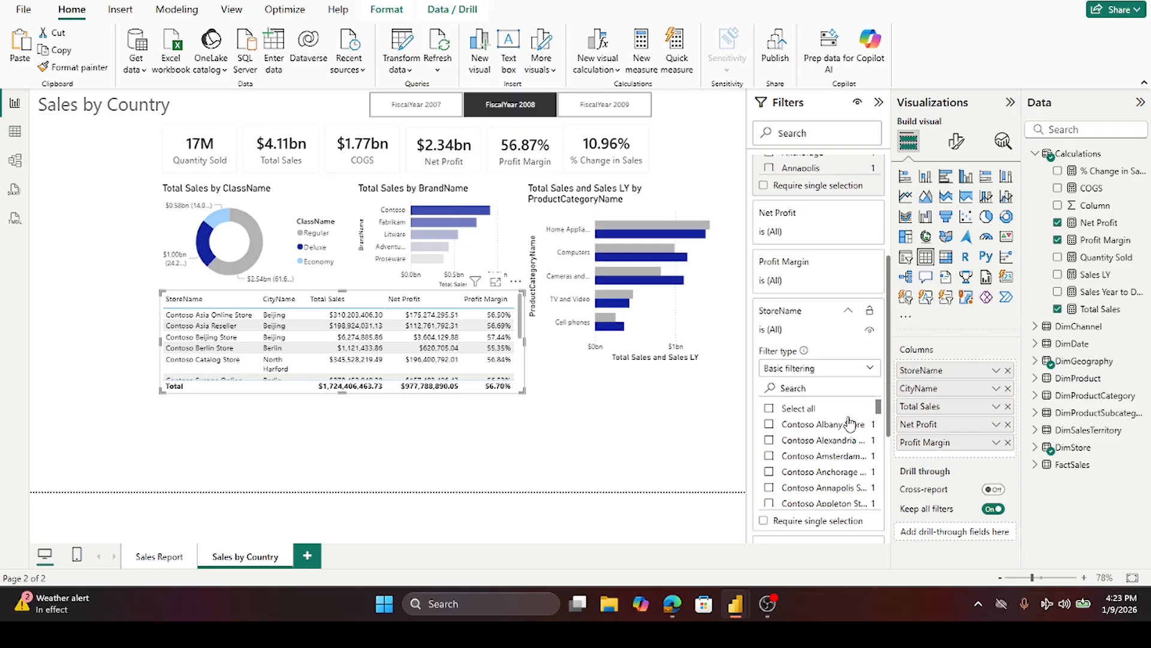
pyautogui.click(875, 376)
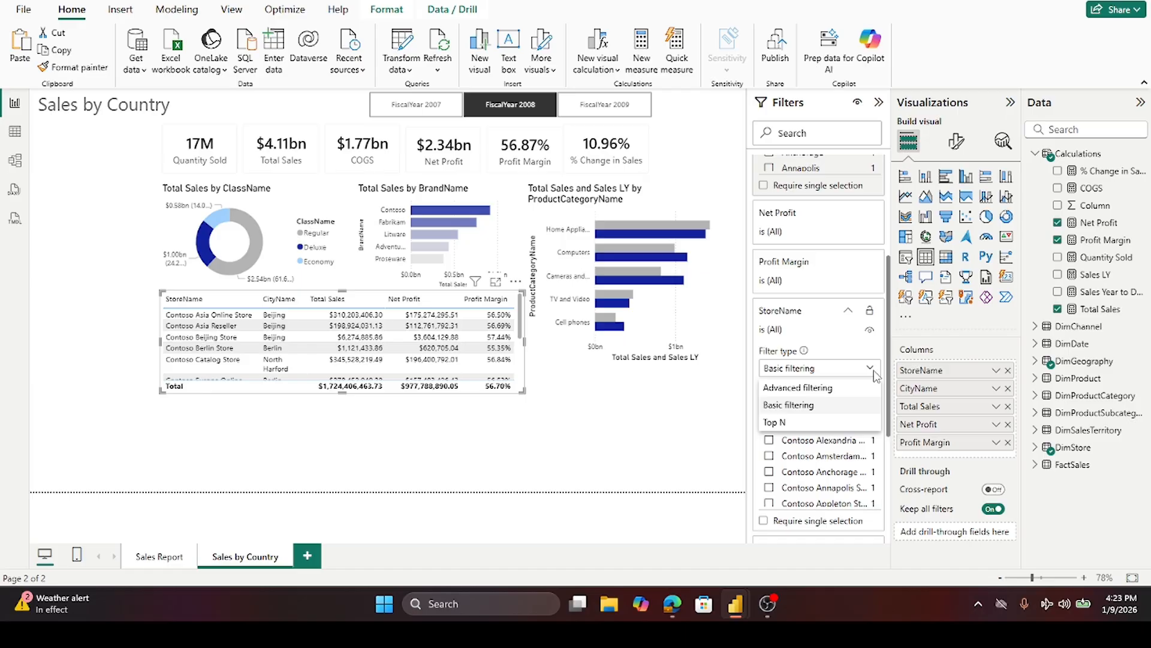
pyautogui.click(810, 422)
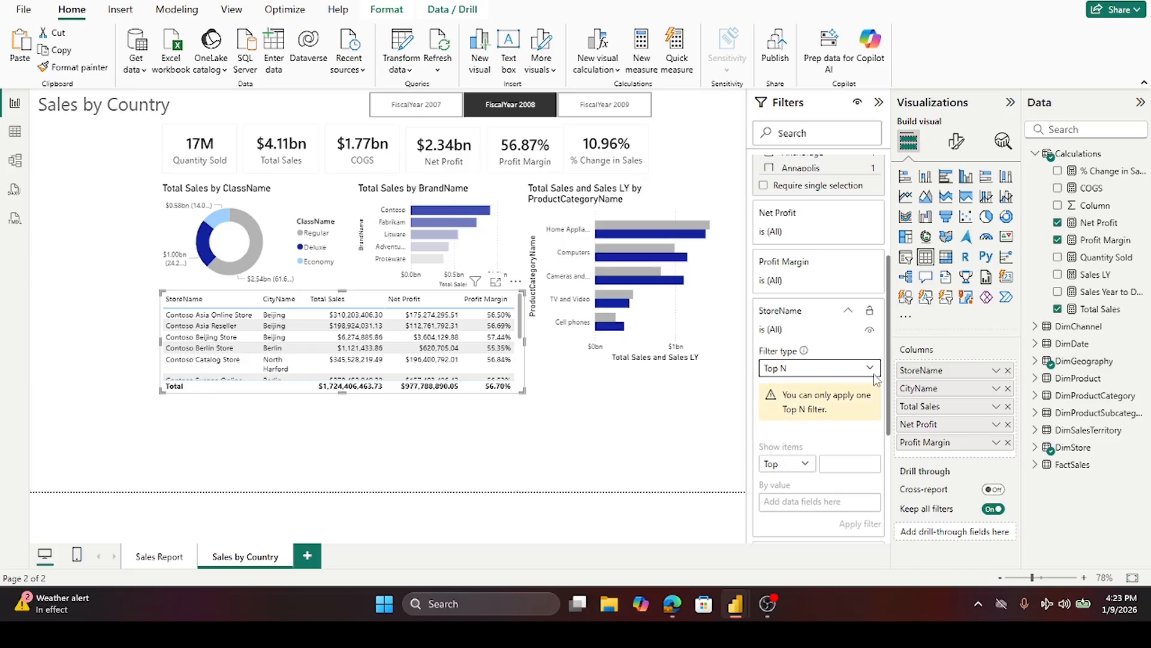
pyautogui.click(848, 310)
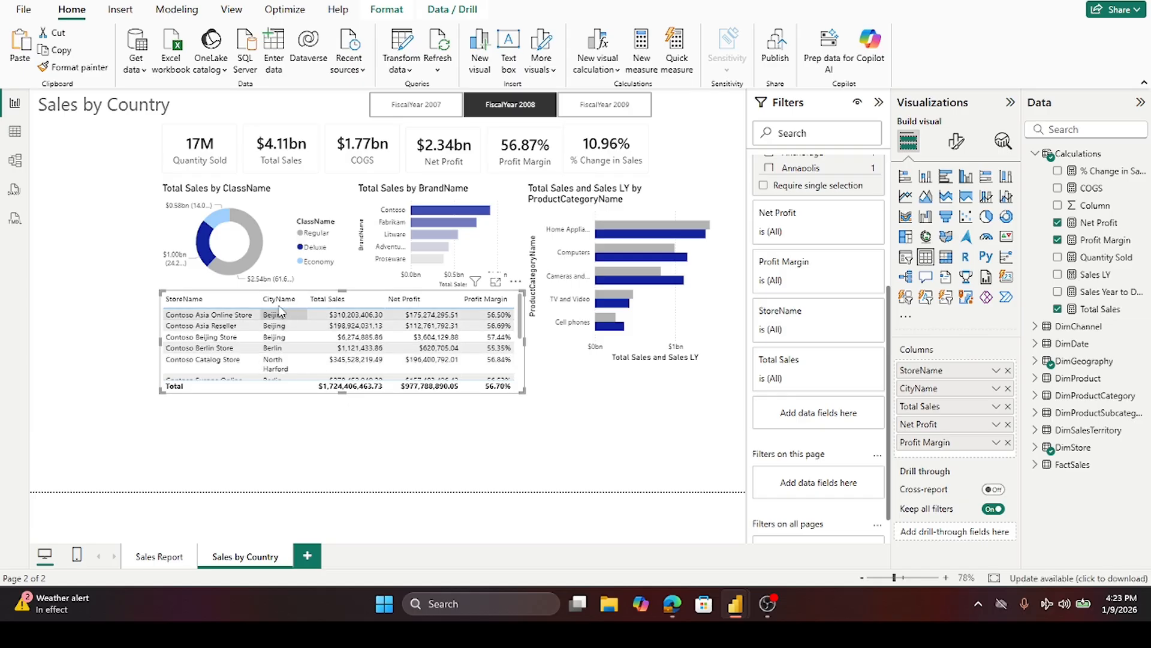
# - Widen the CityName column of the store table so city names fit on one line
pyautogui.moveTo(305, 294); pyautogui.dragTo(314, 295)
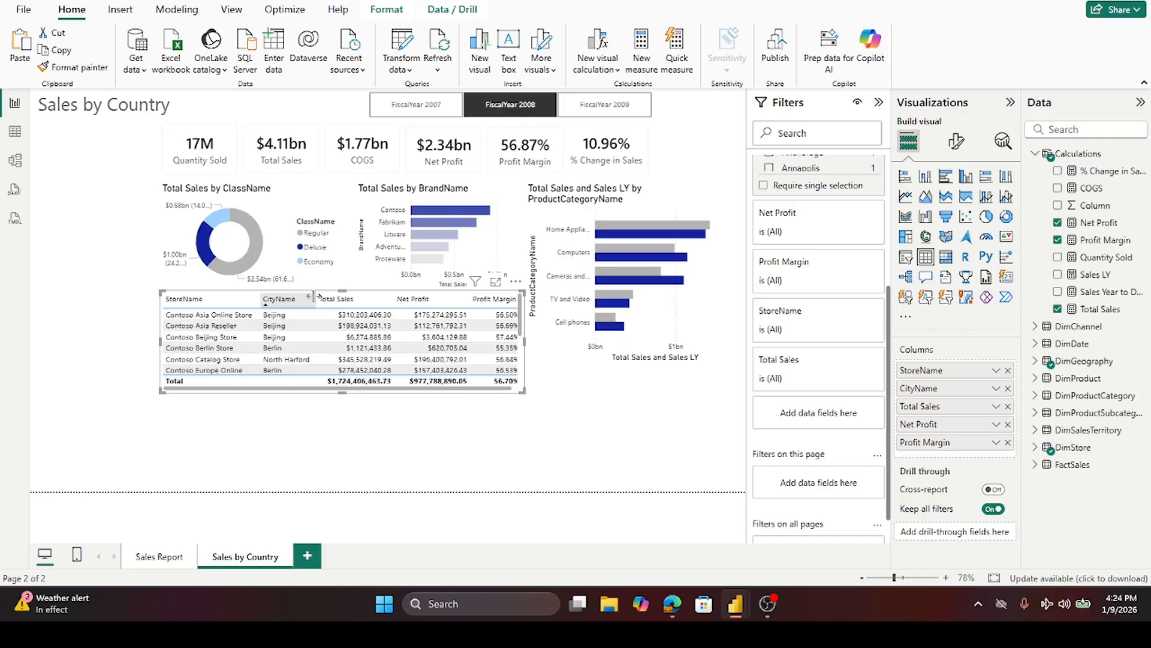
pyautogui.click(269, 300)
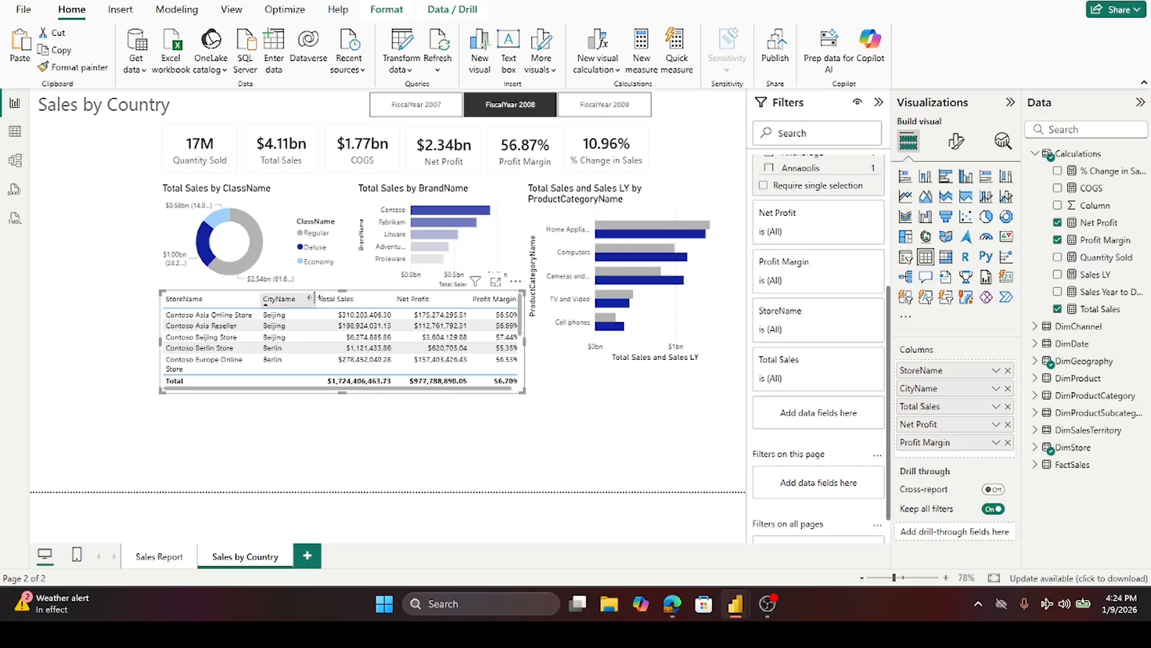
pyautogui.moveTo(311, 300)
pyautogui.mouseDown()
pyautogui.moveTo(302, 299)
pyautogui.moveTo(318, 299)
pyautogui.mouseUp()
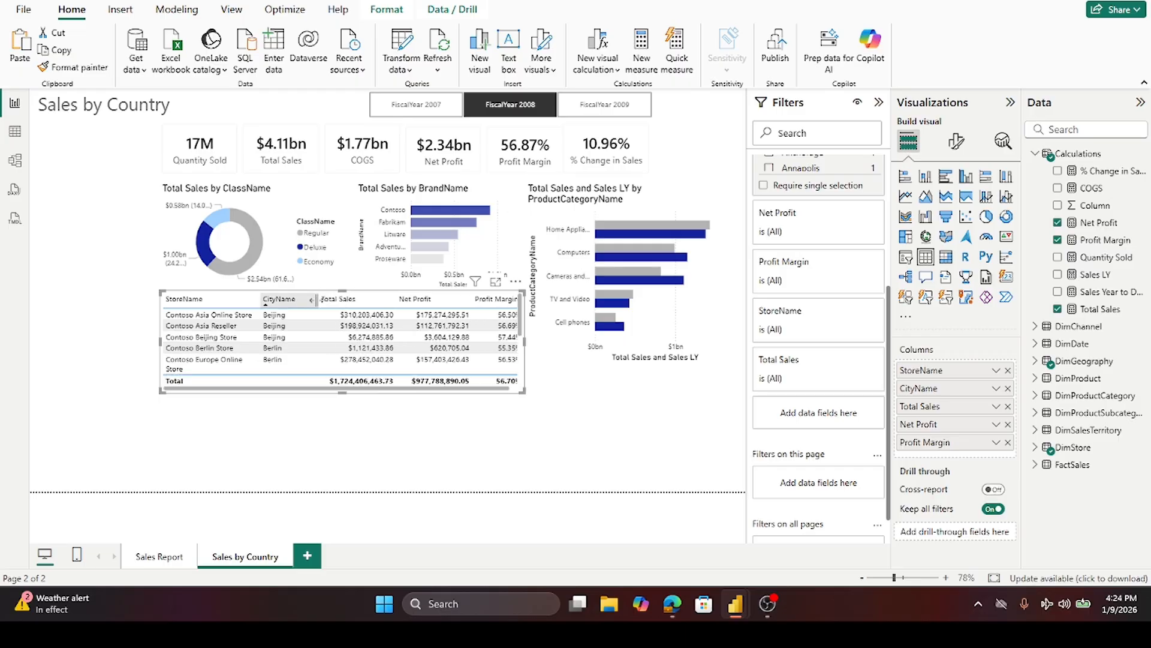
pyautogui.click(264, 300)
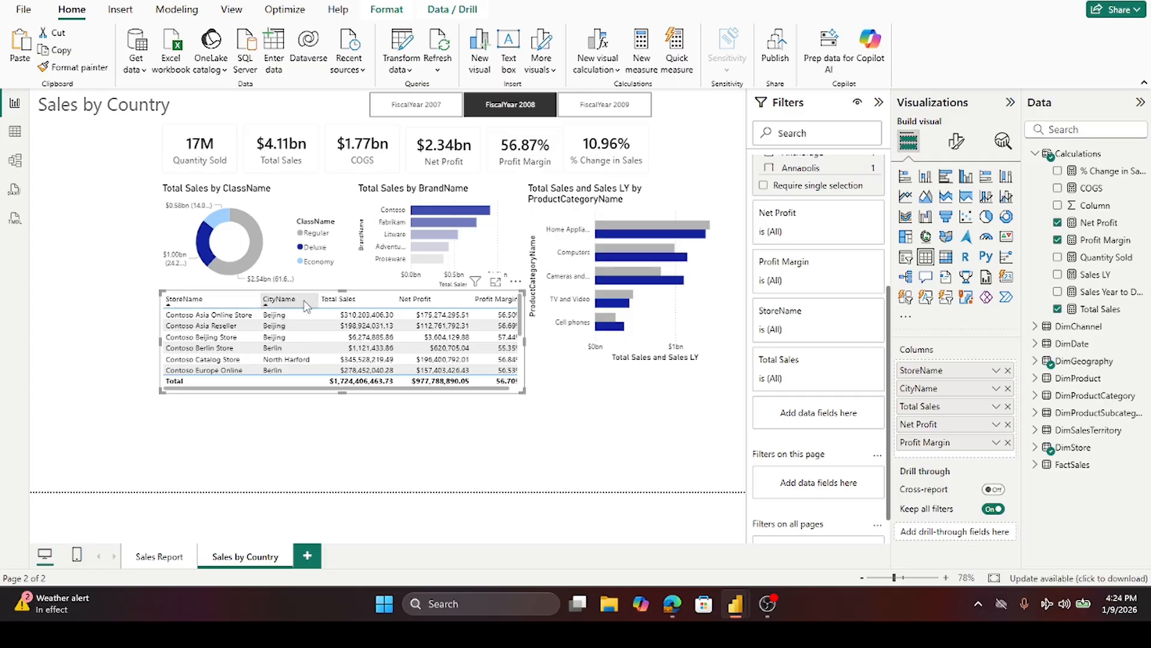
# - Scroll through the store table's rows and inspect the filters applied to it
pyautogui.click(269, 427)
pyautogui.scroll(-3, 282, 329)
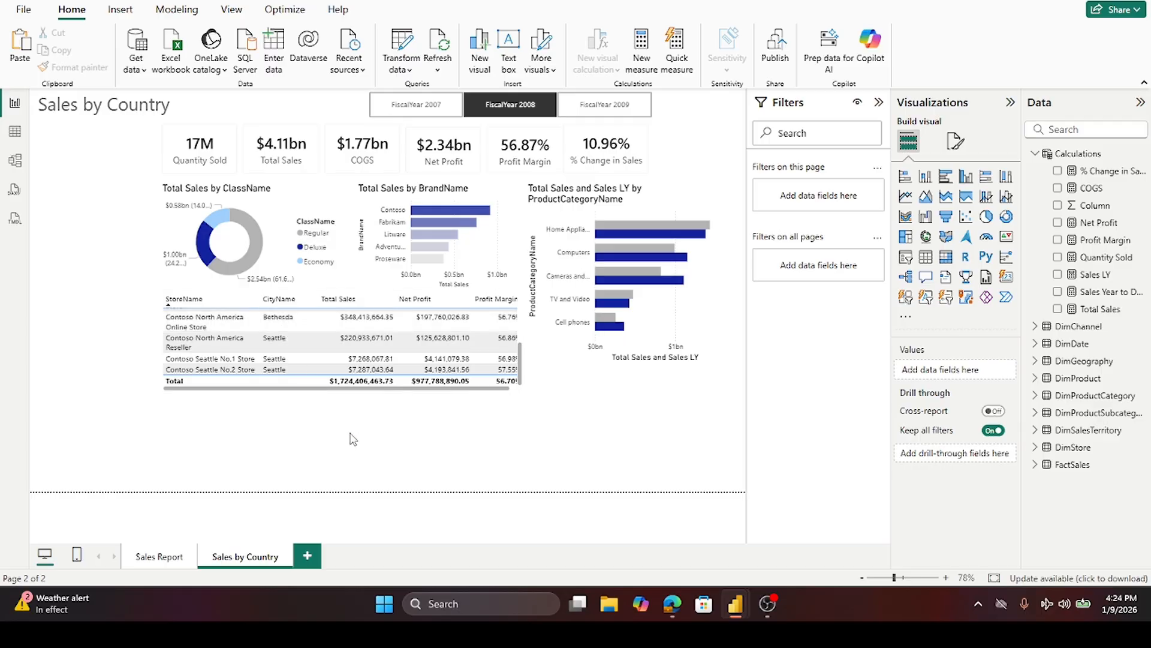
pyautogui.scroll(3, 371, 370)
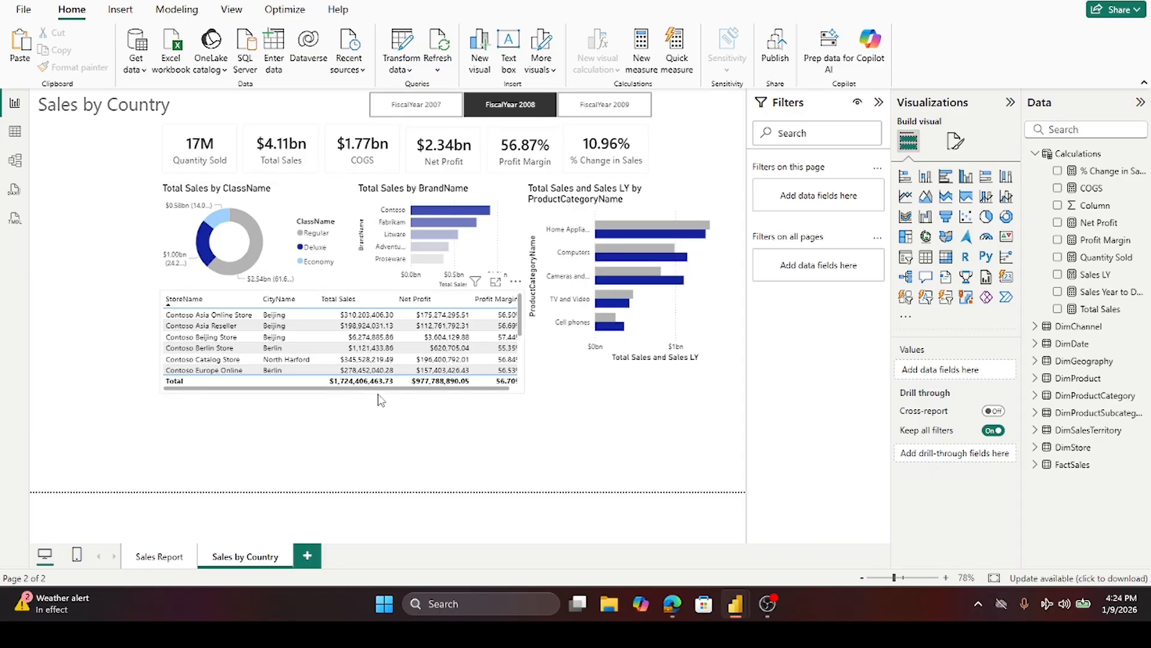
pyautogui.click(558, 364)
pyautogui.moveTo(628, 371); pyautogui.dragTo(629, 385)
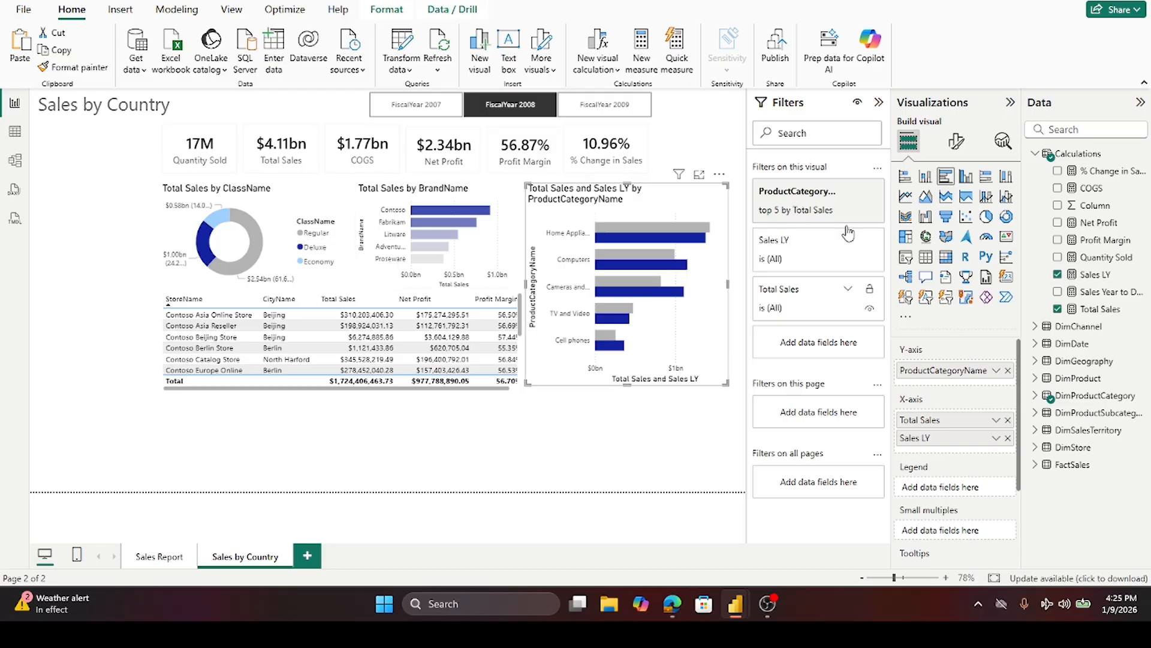
pyautogui.click(514, 396)
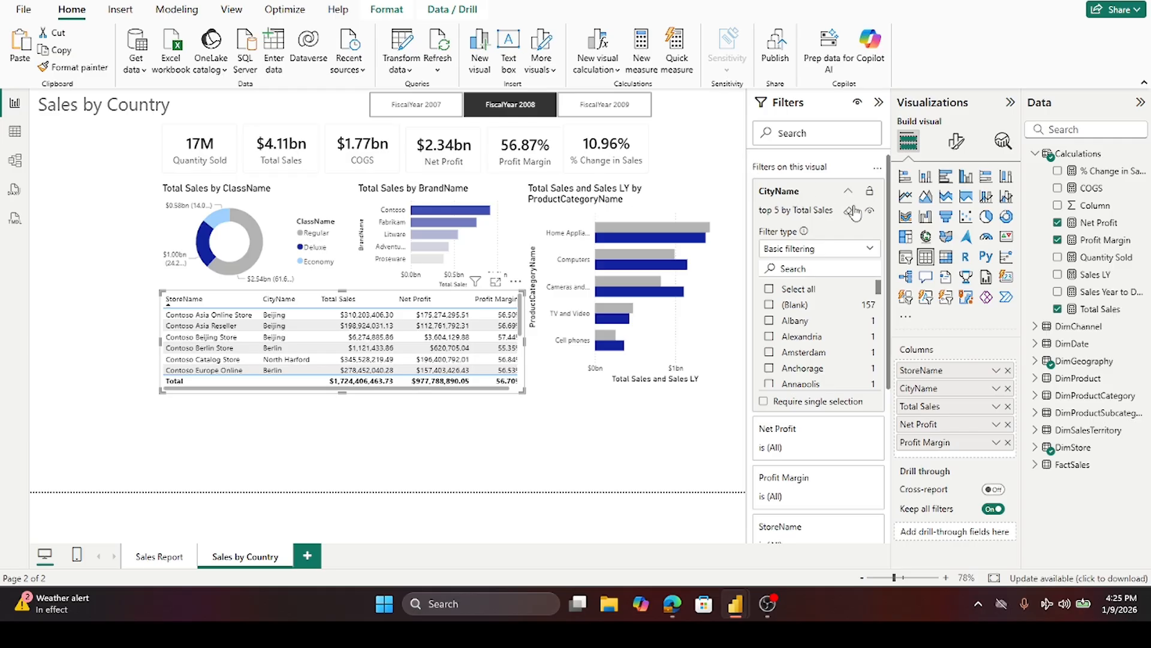
# - Switch the store table's CityName filter type to Top N and review the table rows
pyautogui.click(873, 251)
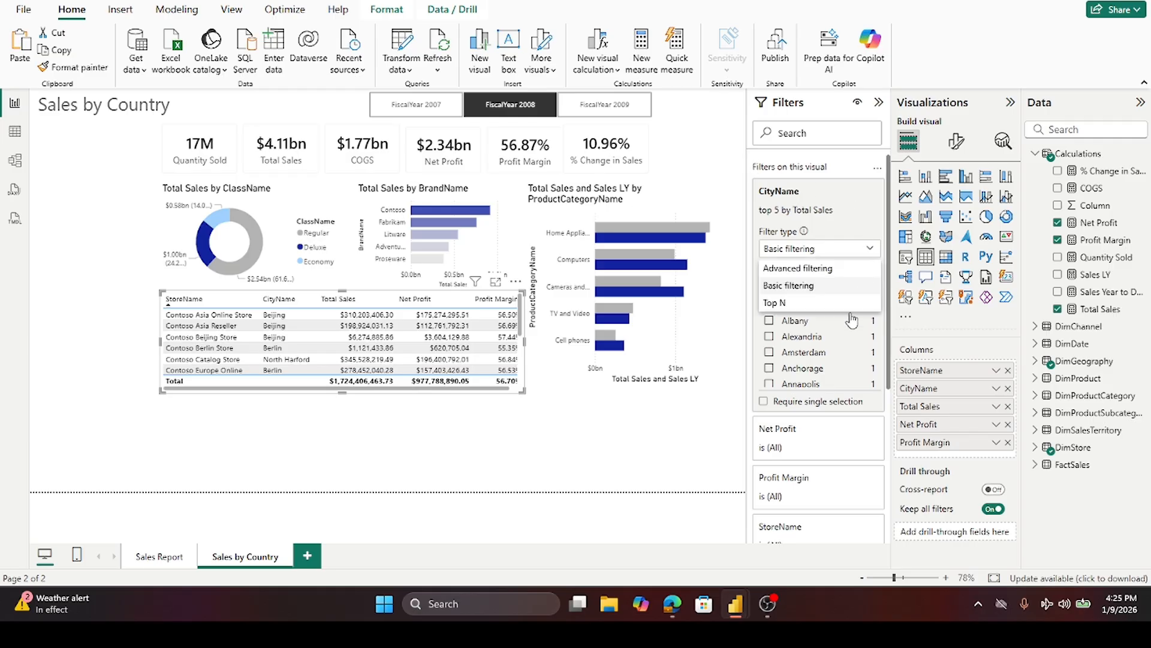
pyautogui.click(774, 303)
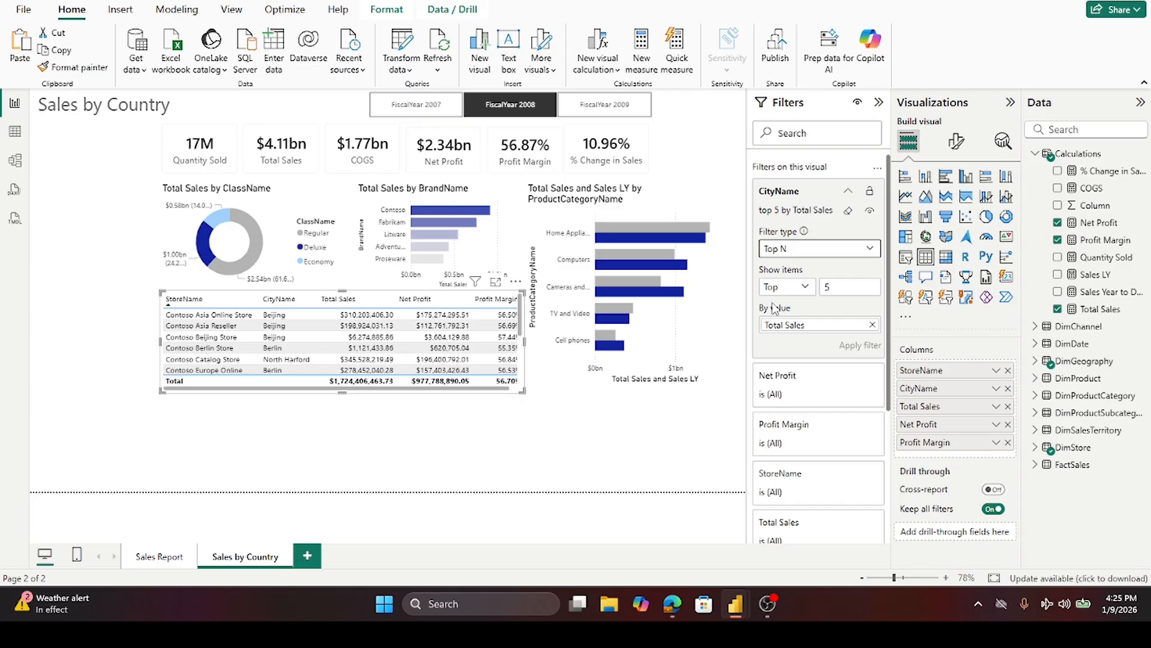
pyautogui.click(705, 472)
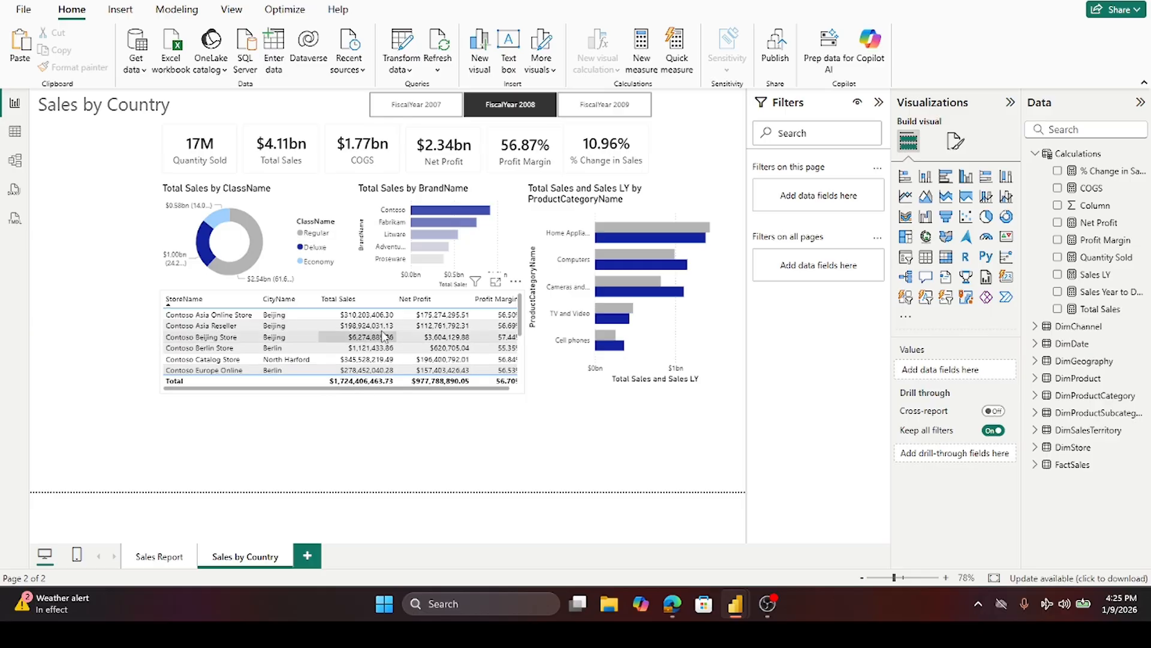
pyautogui.scroll(-5, 384, 335)
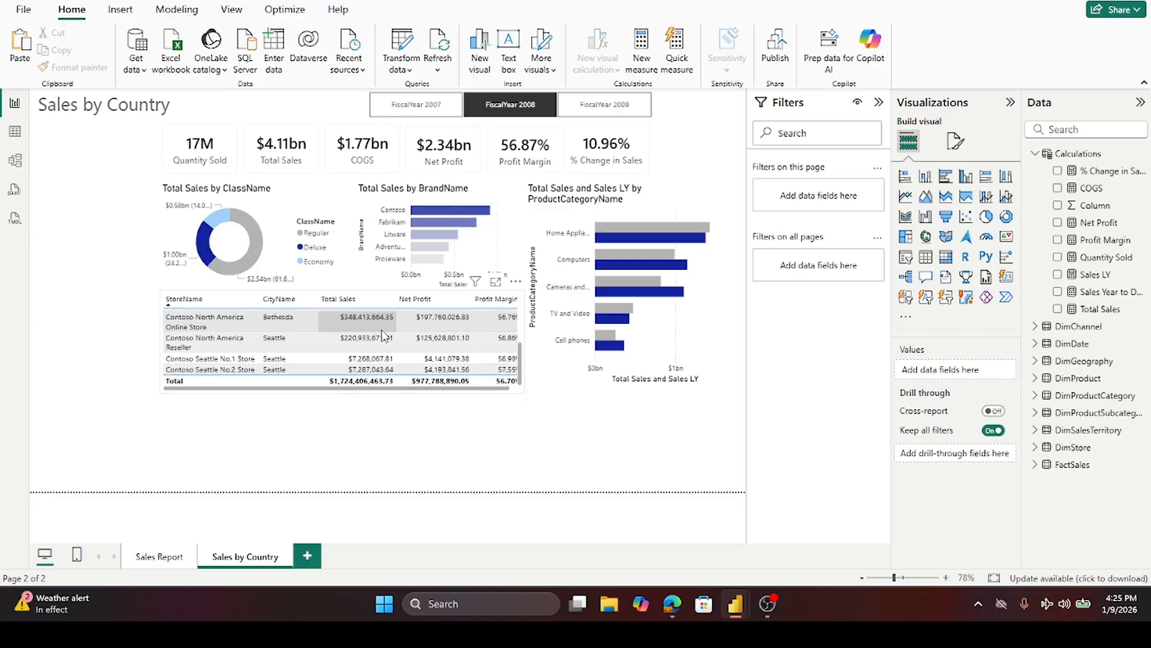
pyautogui.scroll(5, 385, 334)
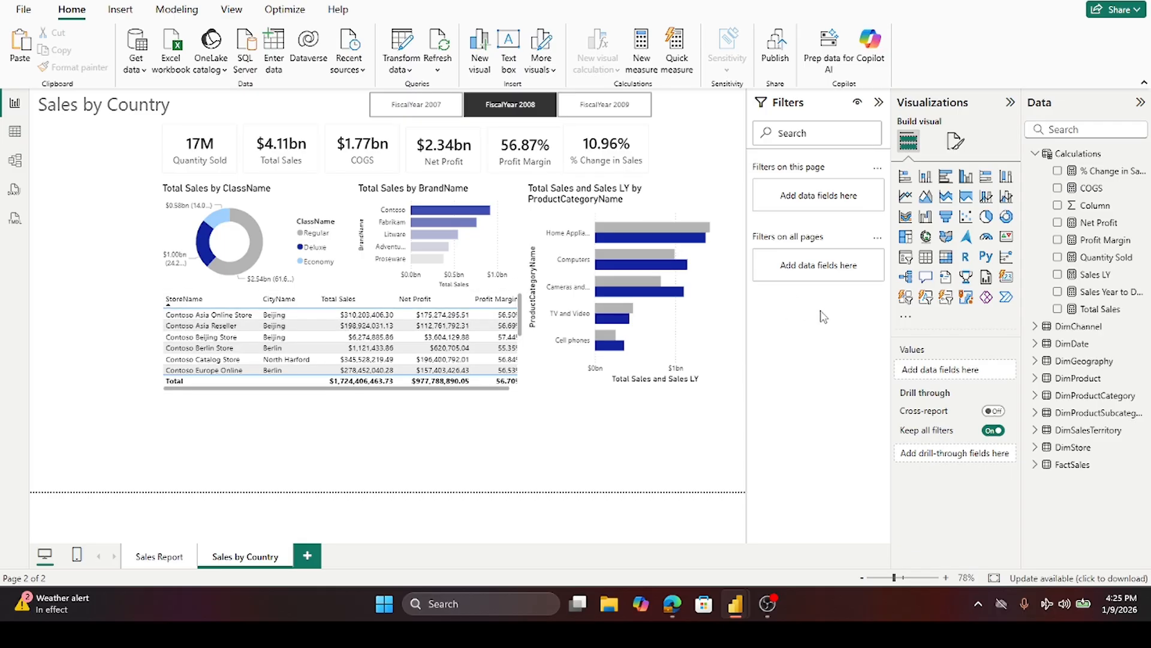
# - Switch the CityName filter back to basic filtering and clear it from the store table
pyautogui.click(456, 298)
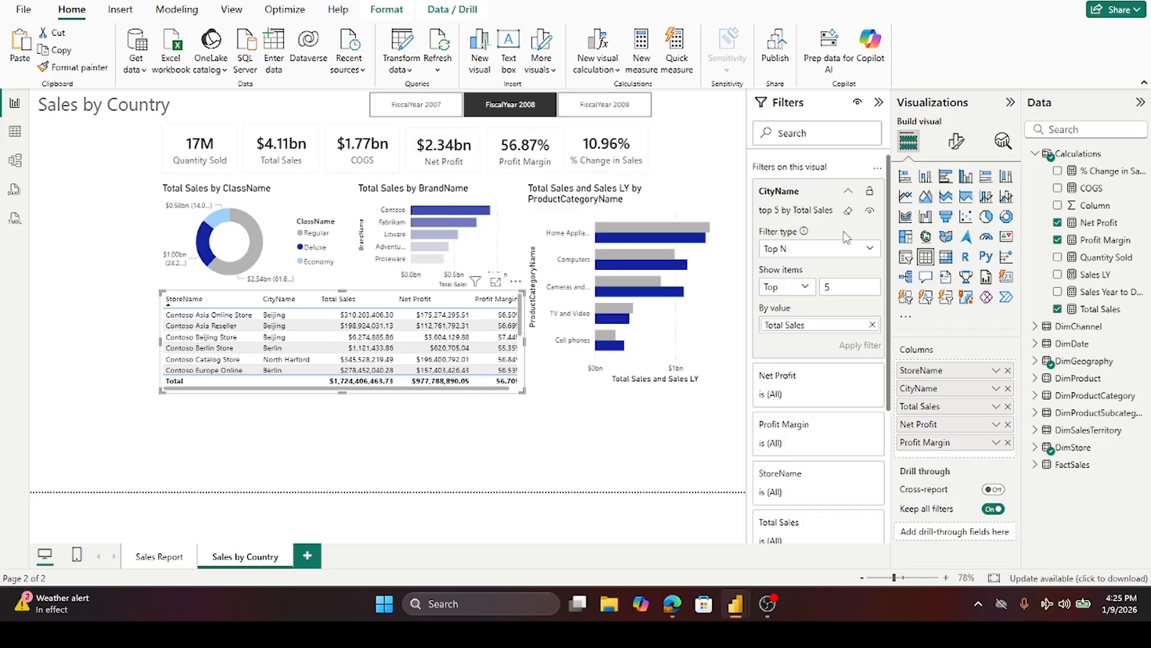
pyautogui.click(871, 249)
pyautogui.click(806, 287)
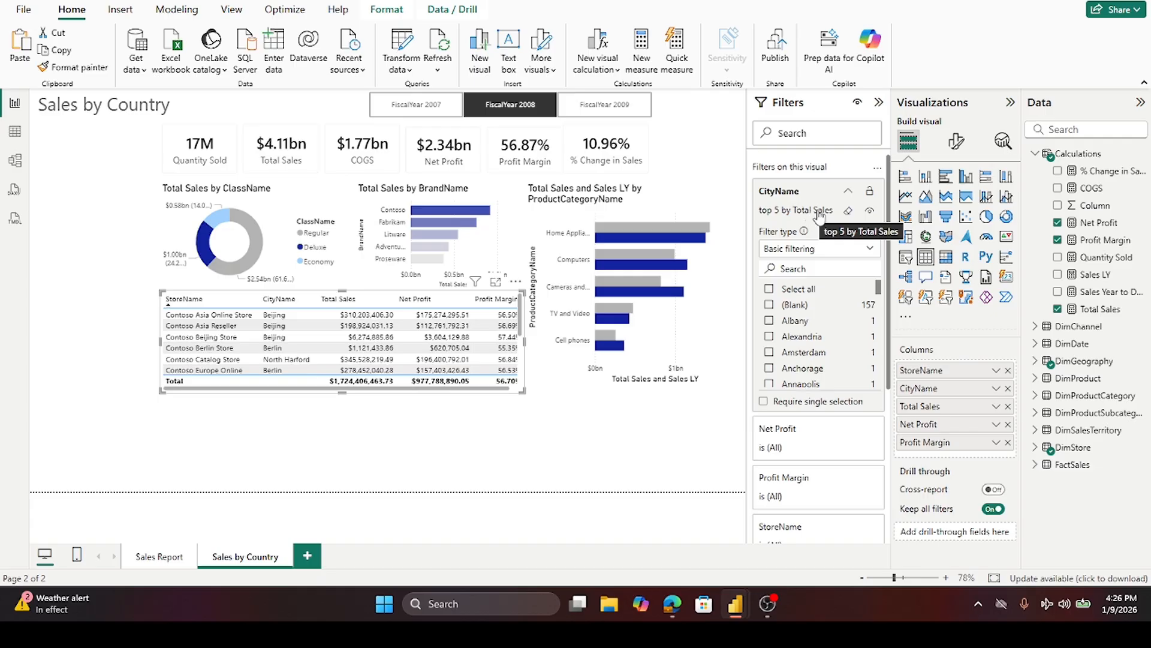
pyautogui.click(848, 211)
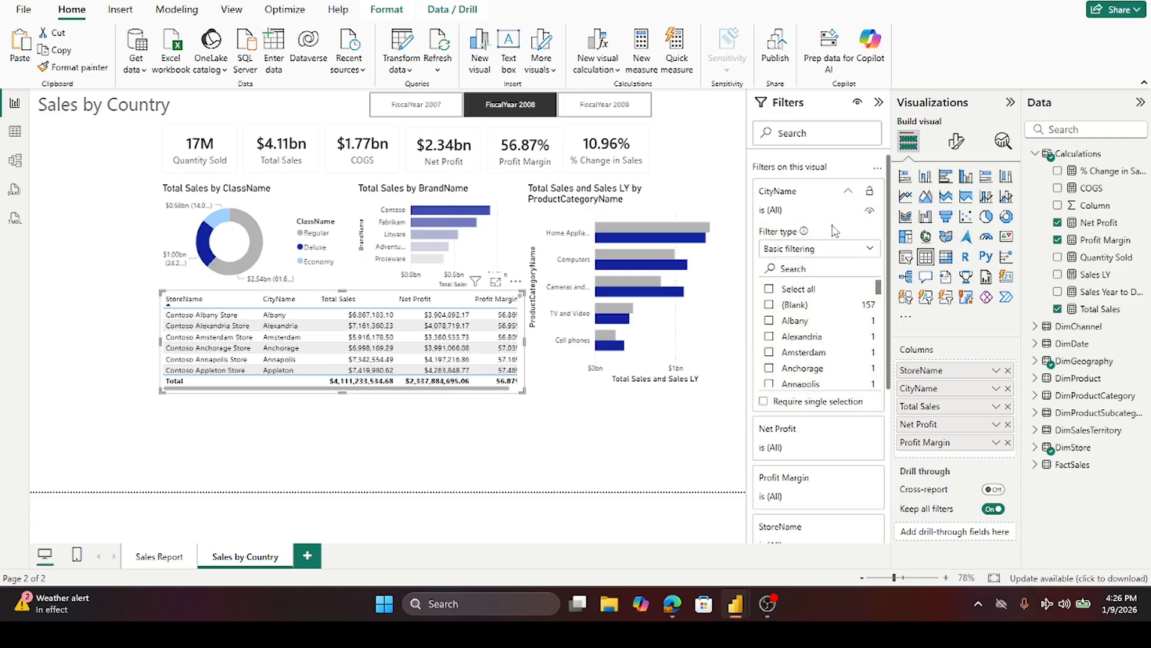
# - Filter the table's StoreName to the Top 5 by Total Sales and apply the filter
pyautogui.scroll(-3, 821, 261)
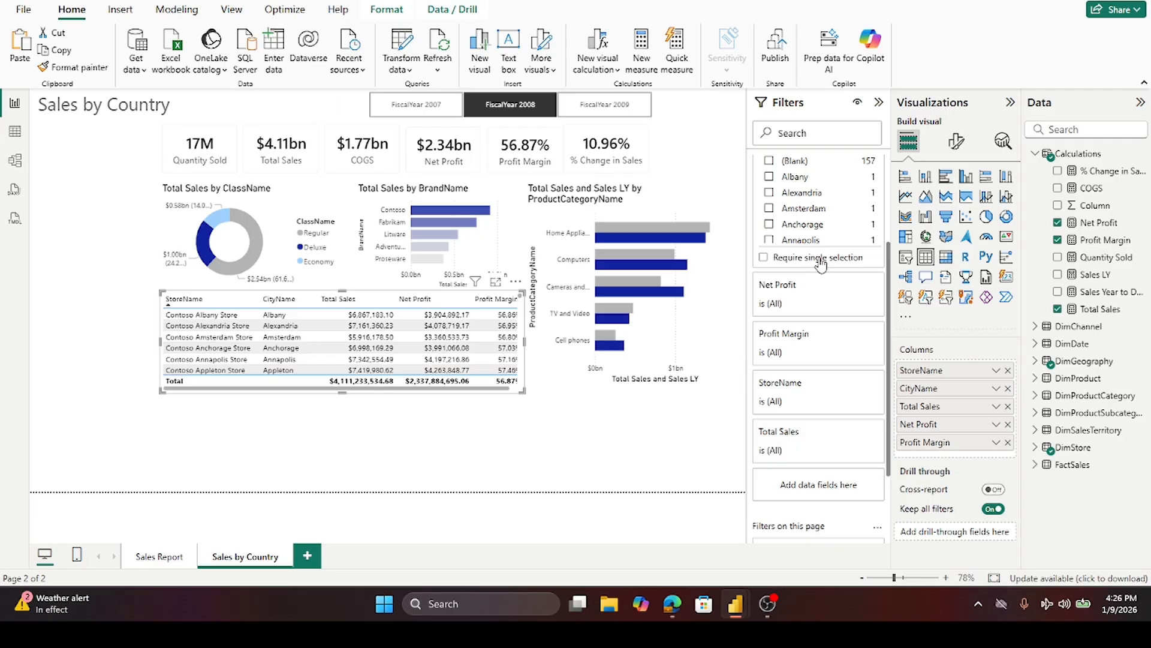
pyautogui.scroll(3, 821, 263)
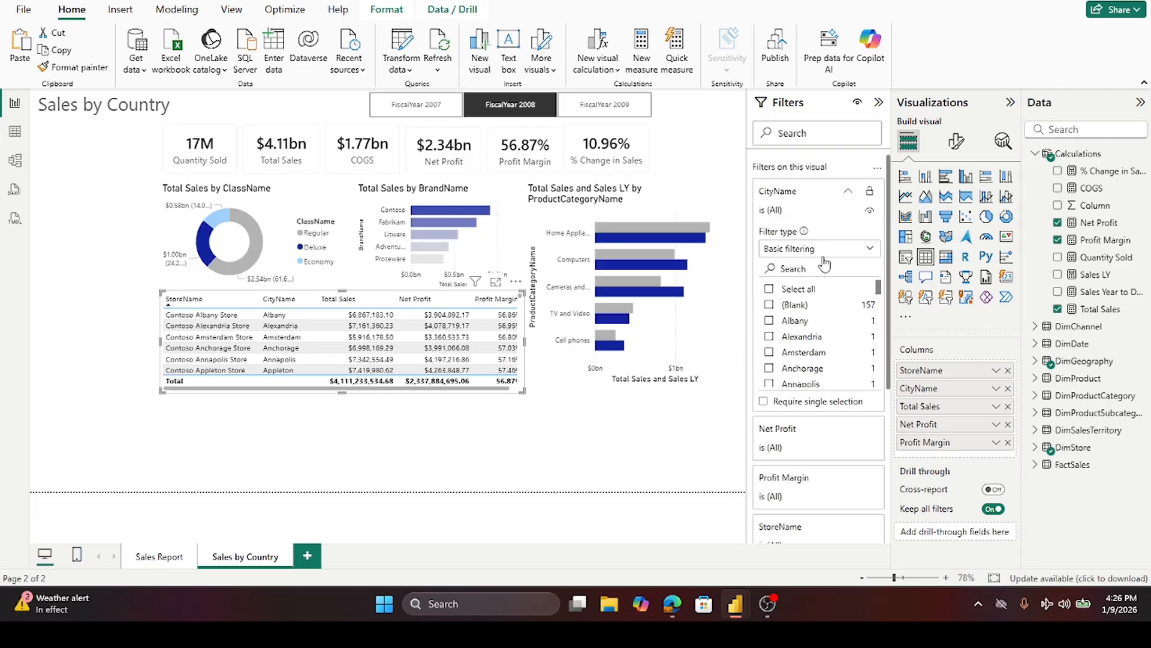
pyautogui.scroll(-6, 850, 362)
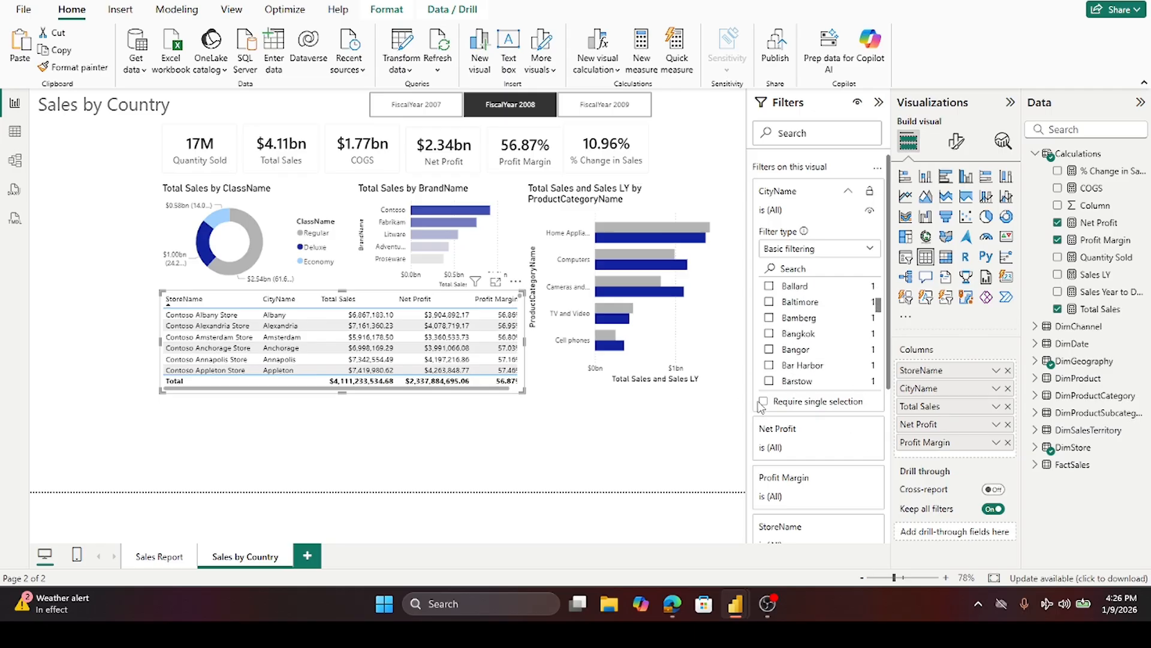
pyautogui.scroll(-5, 760, 407)
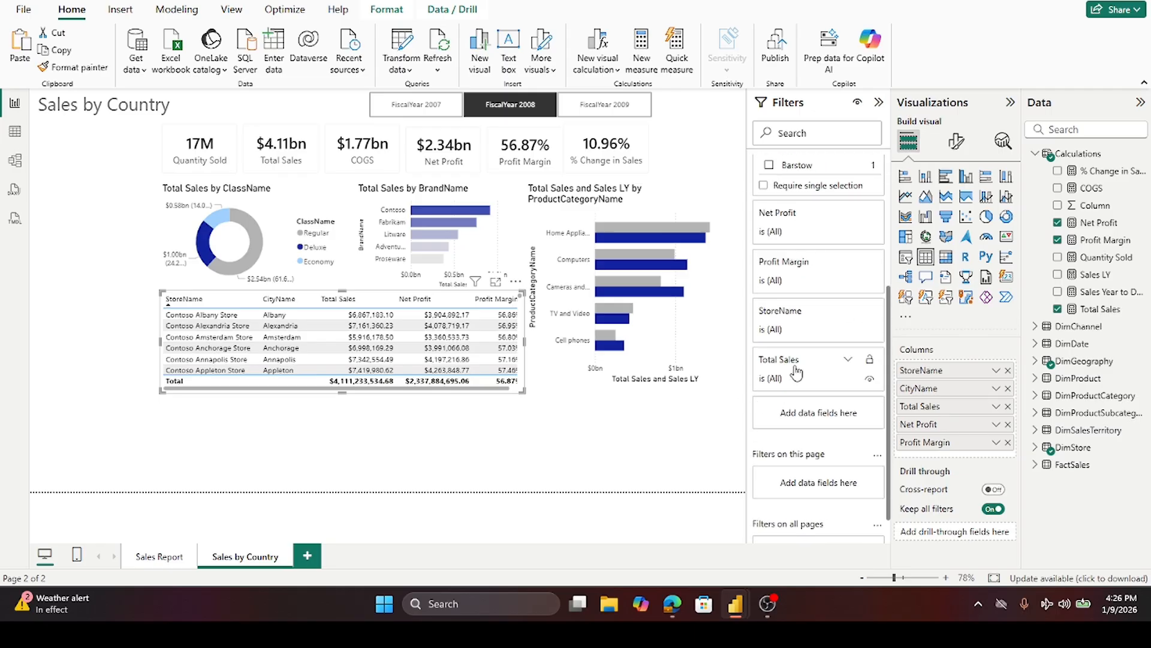
pyautogui.click(848, 311)
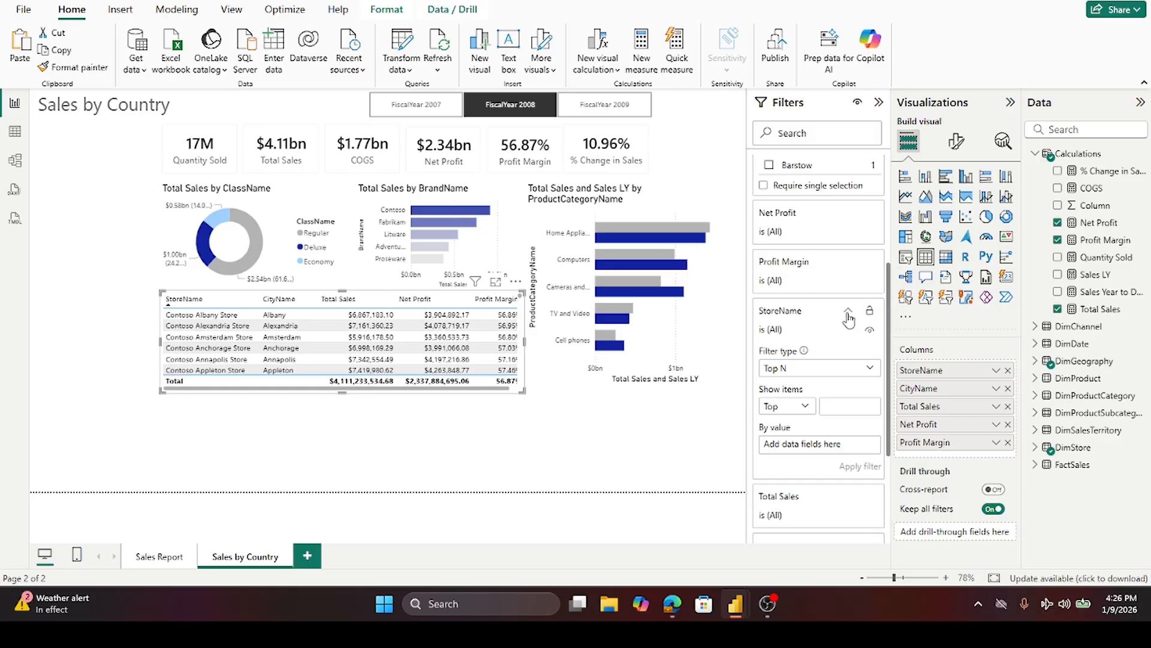
pyautogui.click(836, 405)
pyautogui.write('5')
pyautogui.moveTo(1111, 305); pyautogui.dragTo(843, 448)
pyautogui.click(860, 464)
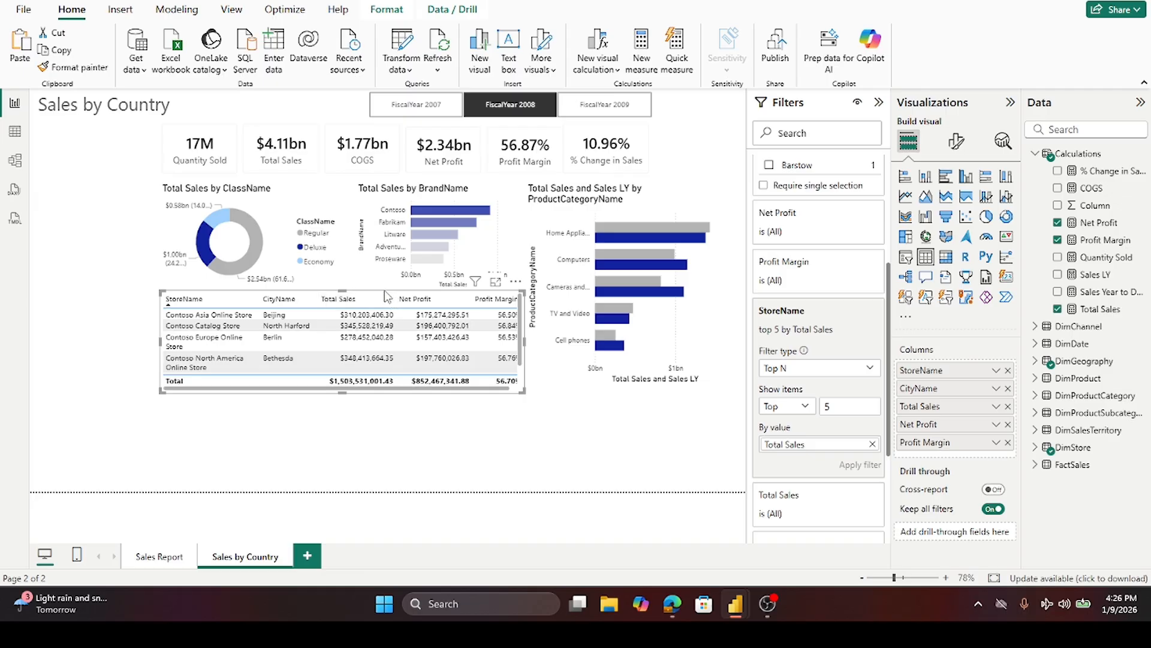
# - Widen the store table leftward, adjust its column widths, and sort it by Profit Margin descending
pyautogui.scroll(-2, 338, 364)
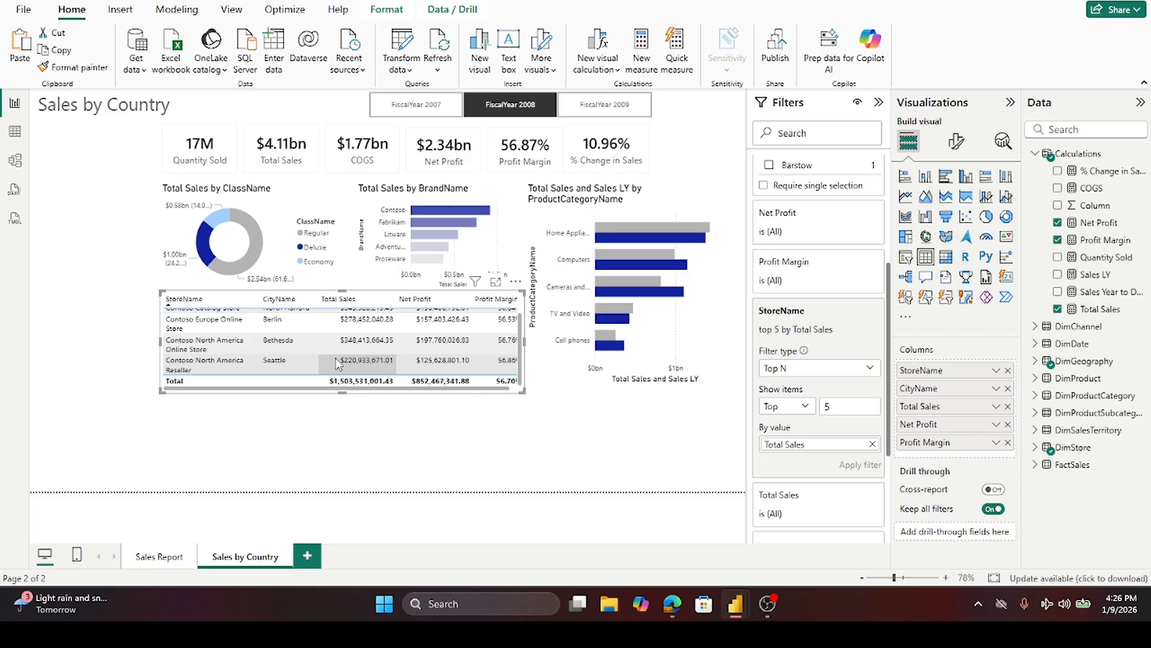
pyautogui.scroll(2, 339, 364)
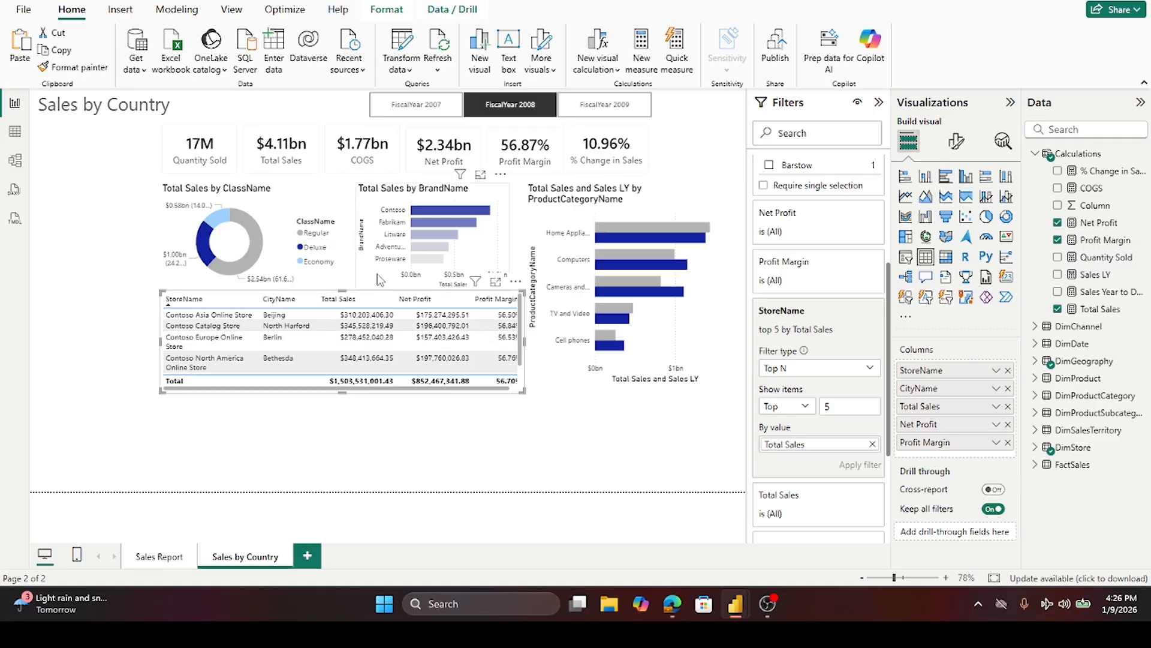
pyautogui.moveTo(157, 339); pyautogui.dragTo(132, 339)
pyautogui.moveTo(235, 302); pyautogui.dragTo(283, 301)
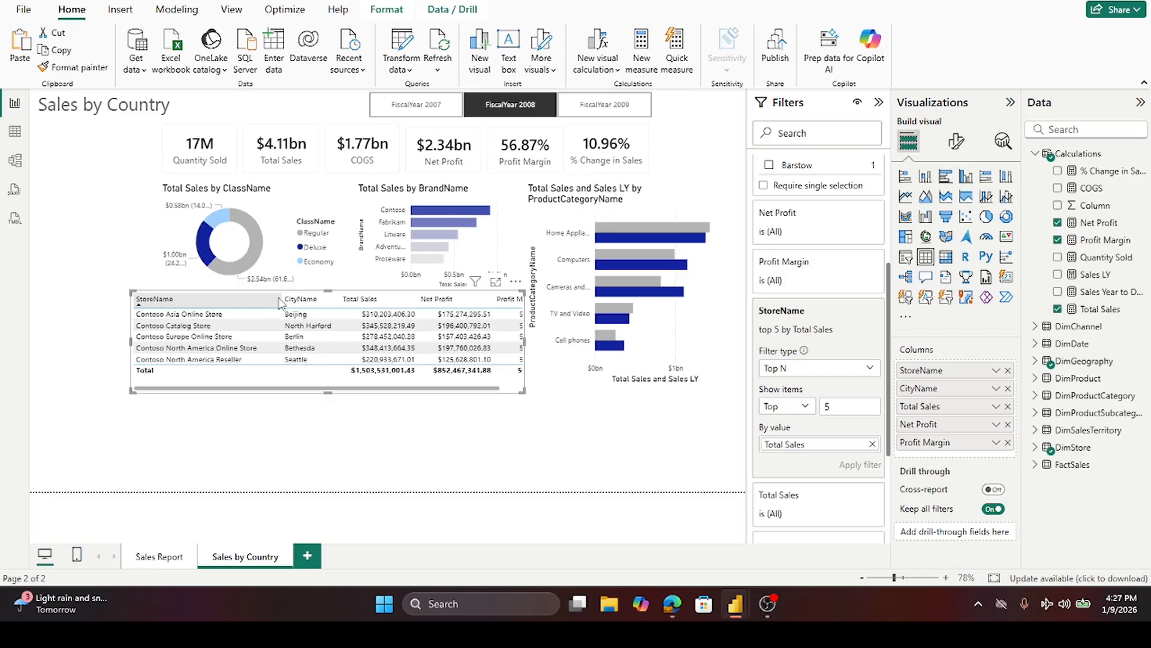
pyautogui.moveTo(281, 298); pyautogui.dragTo(262, 299)
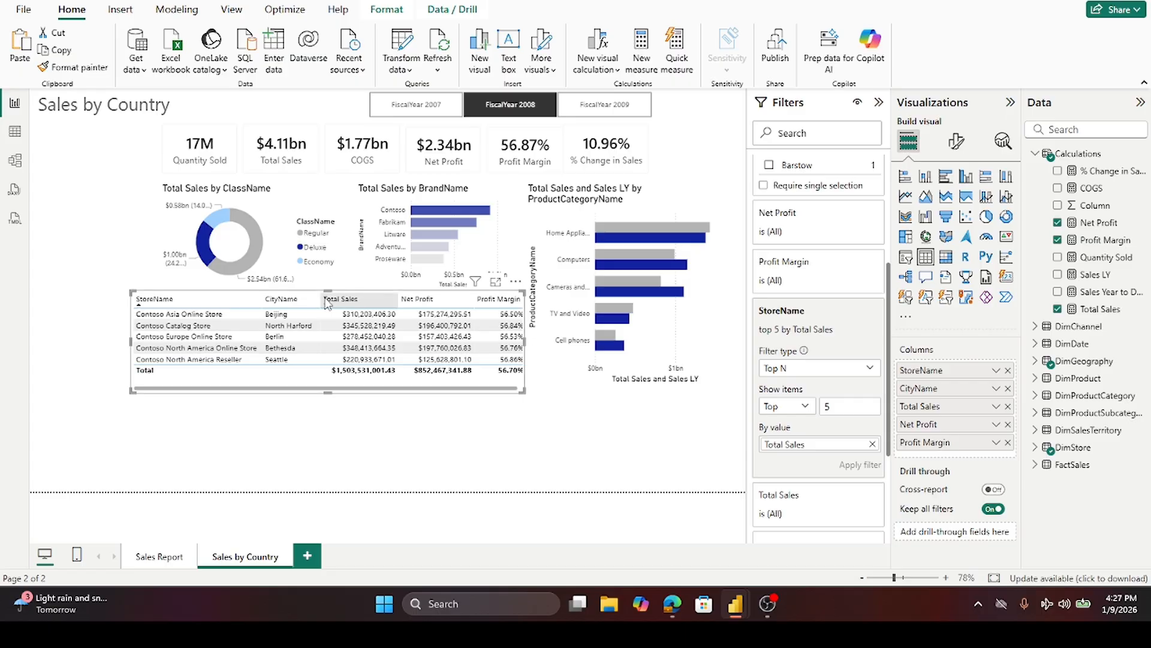
pyautogui.moveTo(321, 298); pyautogui.dragTo(317, 303)
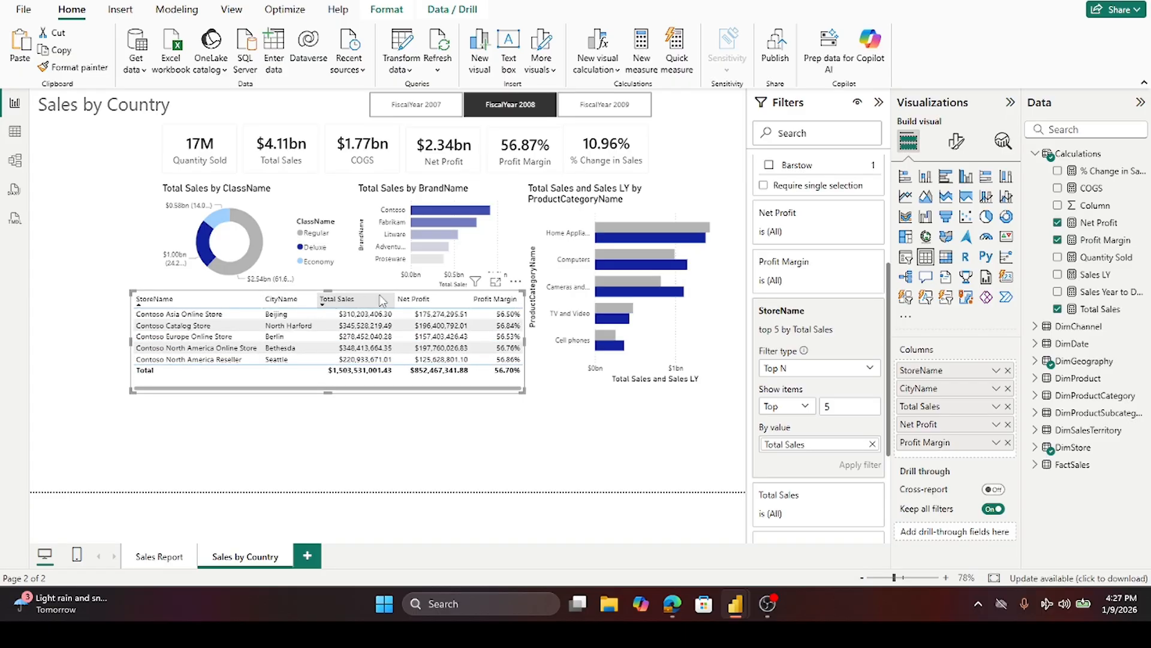
pyautogui.moveTo(386, 300); pyautogui.dragTo(376, 302)
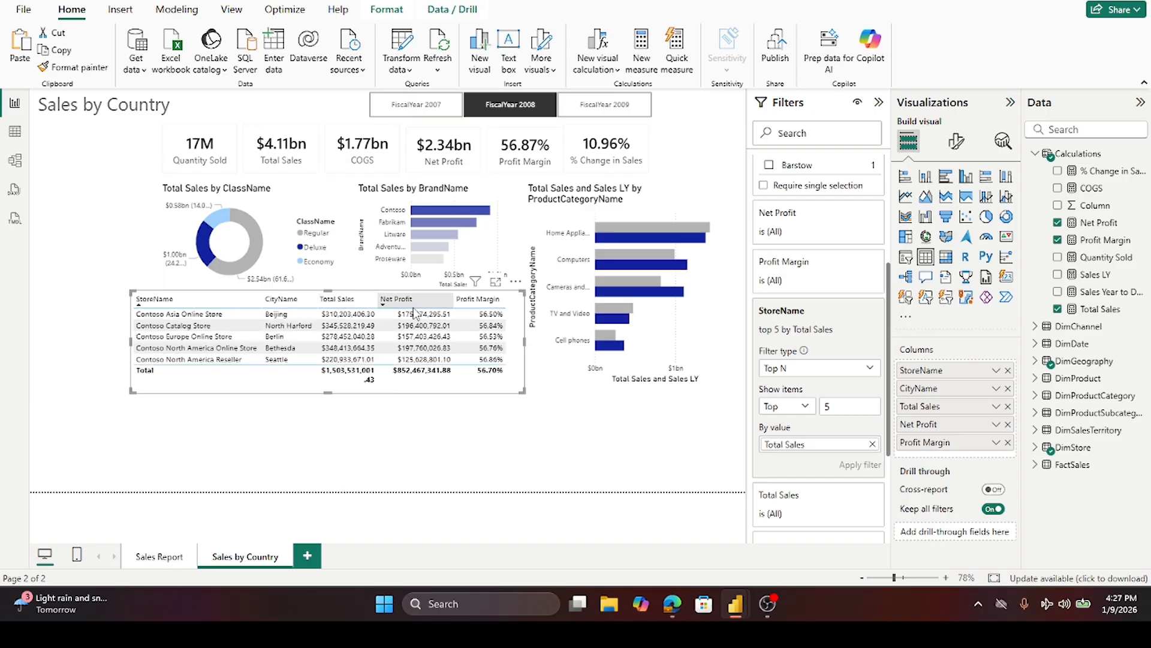
pyautogui.moveTo(452, 298); pyautogui.dragTo(439, 298)
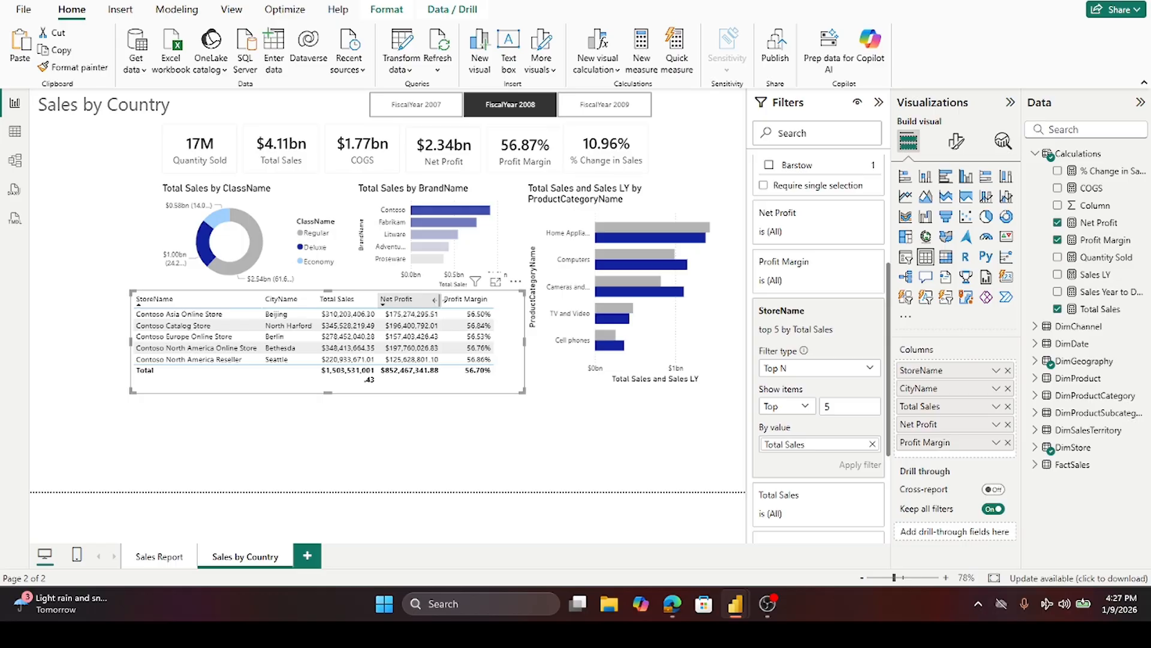
pyautogui.click(492, 300)
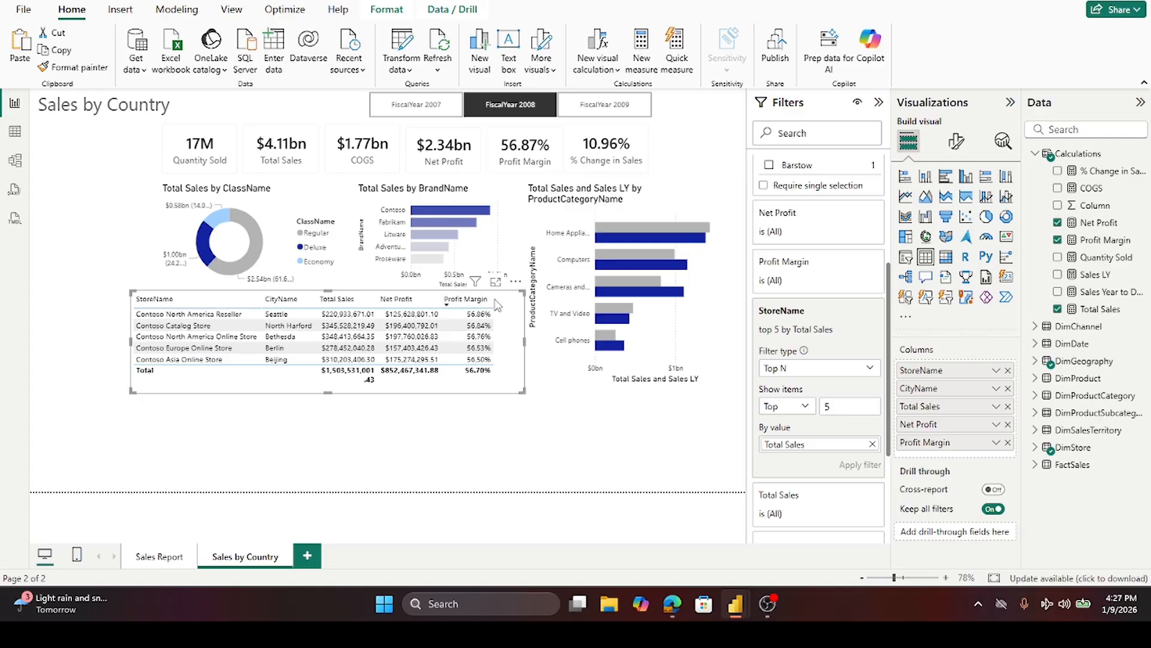
pyautogui.moveTo(491, 299); pyautogui.dragTo(496, 298)
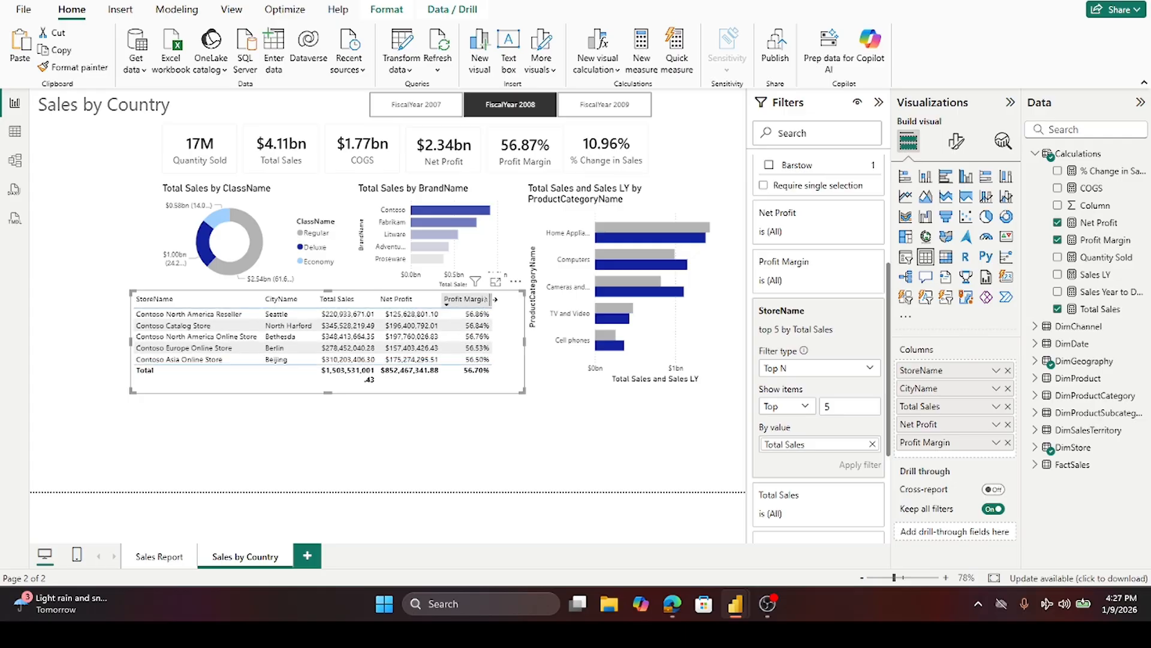
# - Resize and reposition the store table so all columns fit, tightening its right edge and height
pyautogui.moveTo(524, 340); pyautogui.dragTo(496, 341)
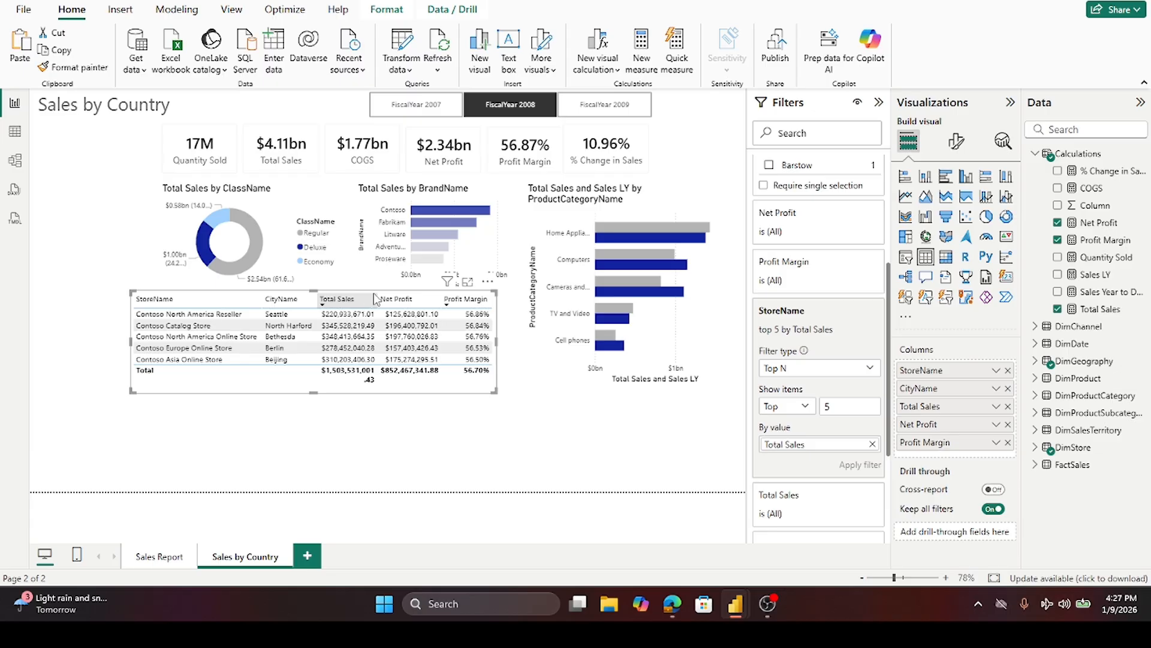
pyautogui.moveTo(378, 295); pyautogui.dragTo(389, 295)
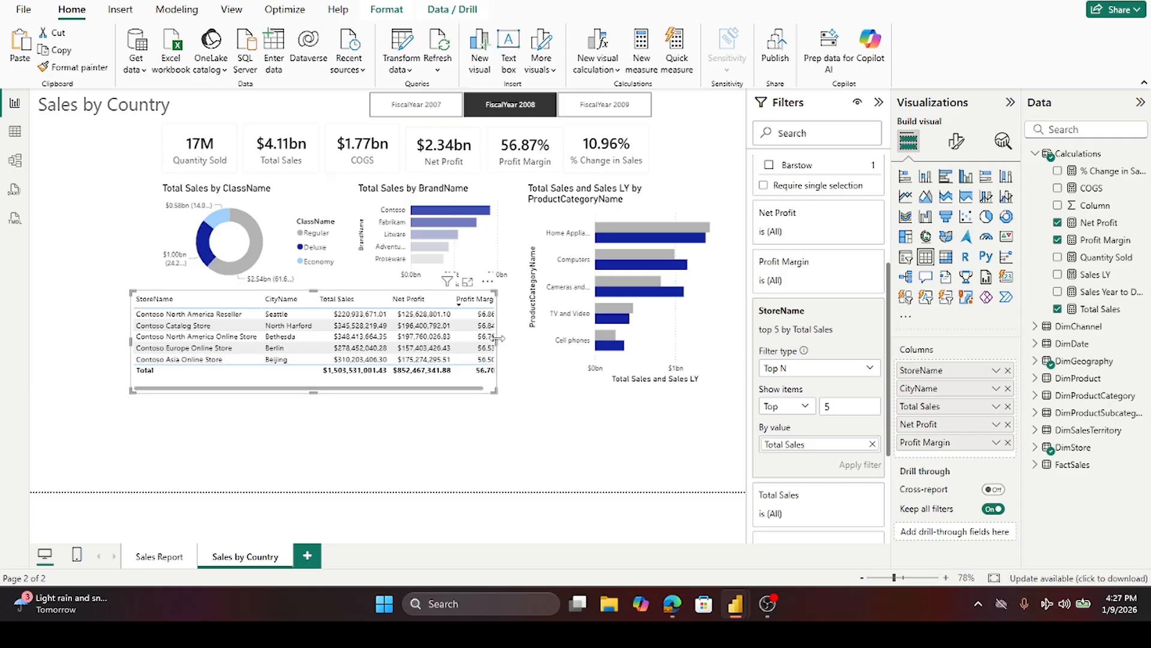
pyautogui.moveTo(501, 348); pyautogui.dragTo(508, 349)
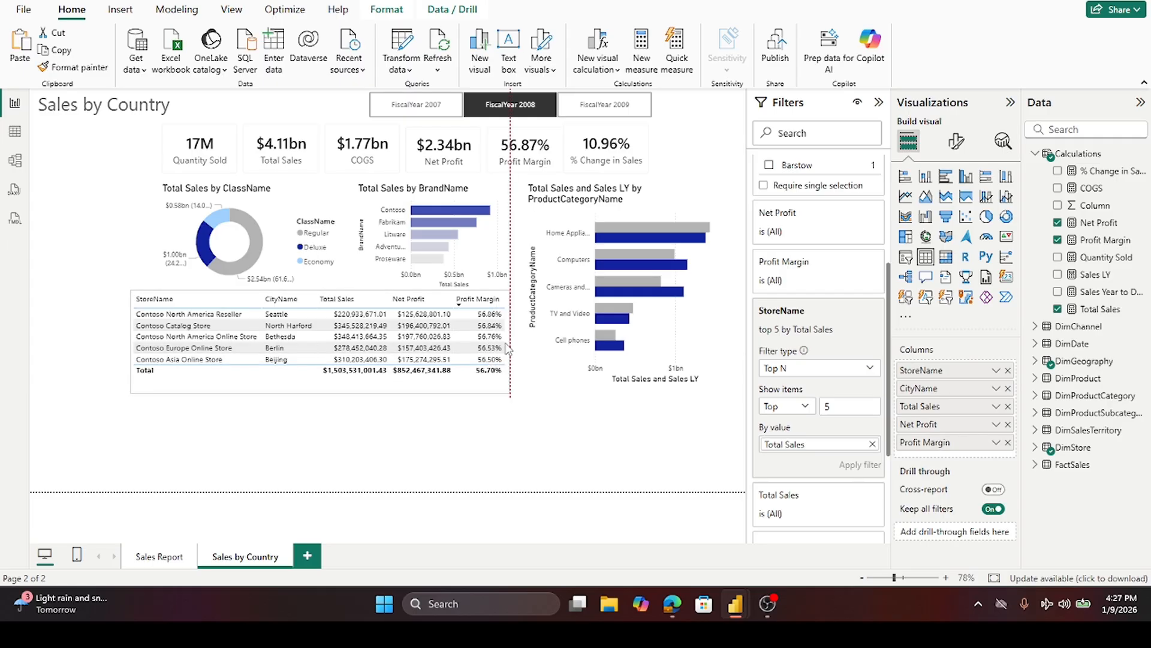
pyautogui.moveTo(514, 349); pyautogui.dragTo(513, 349)
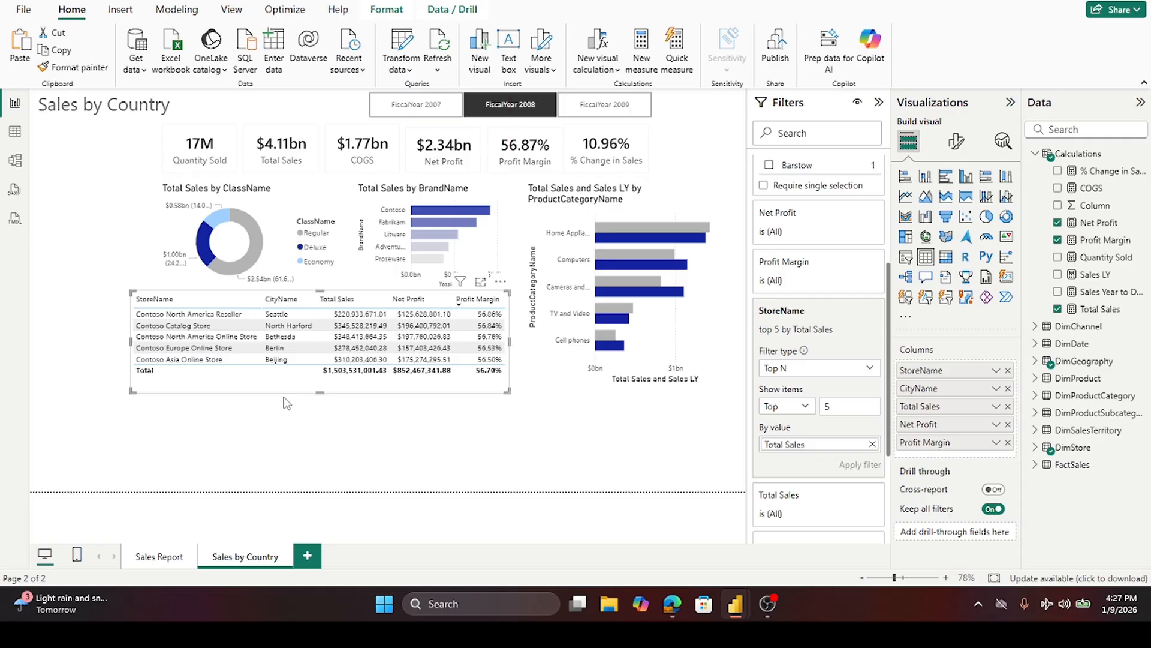
pyautogui.moveTo(274, 390); pyautogui.dragTo(286, 390)
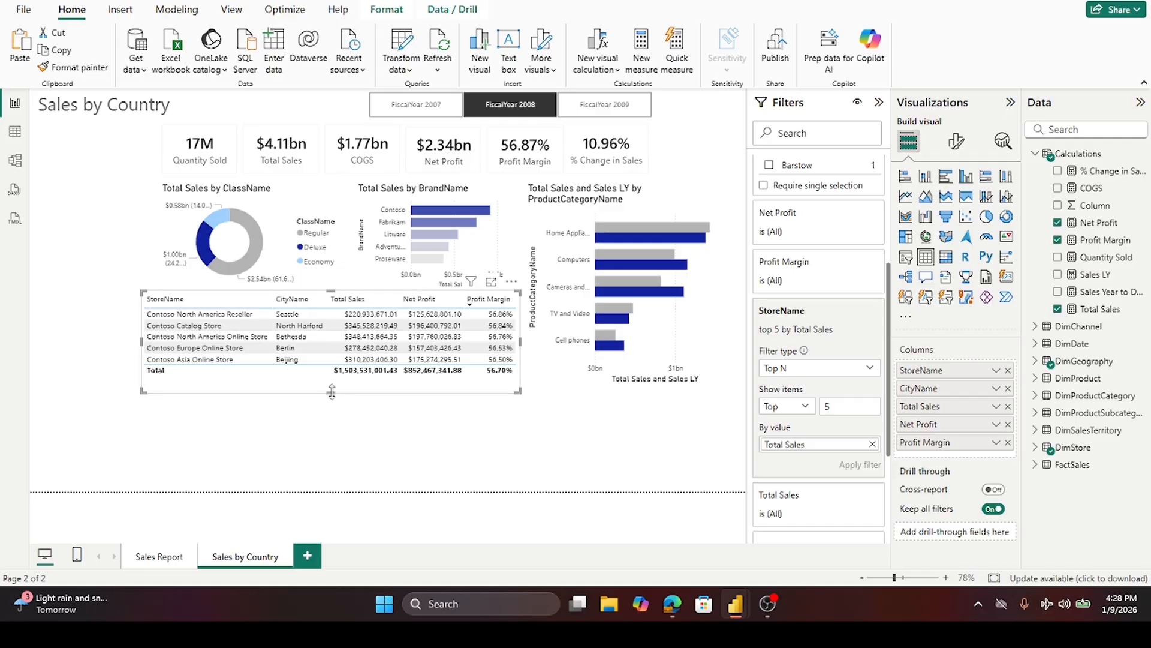
pyautogui.moveTo(331, 392); pyautogui.dragTo(335, 387)
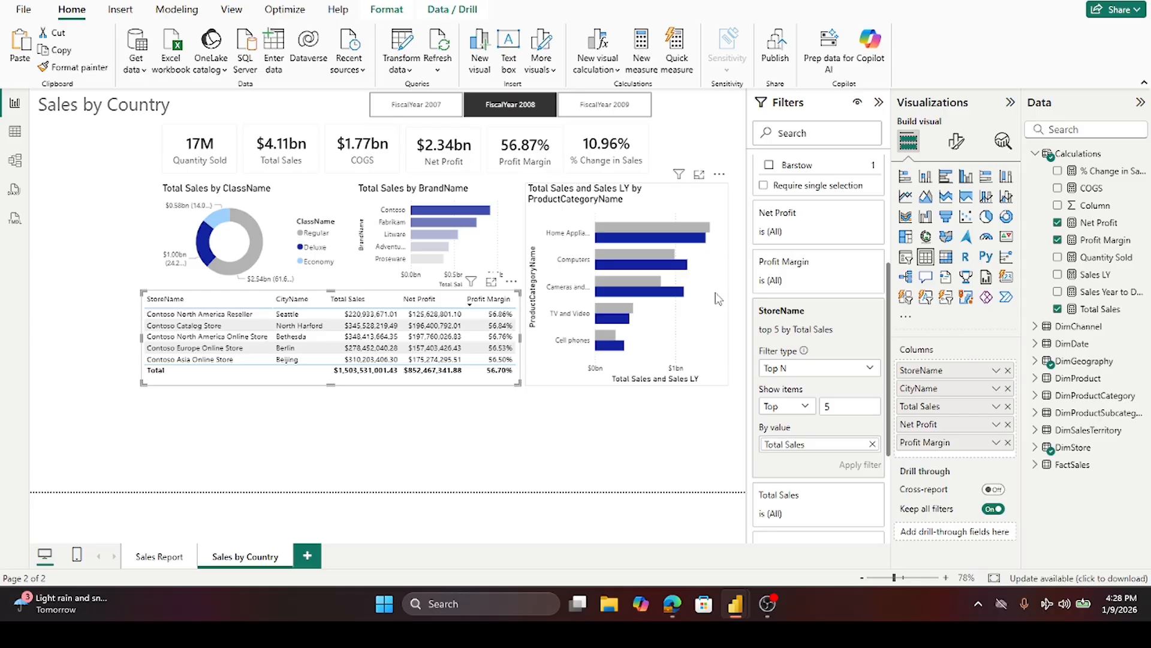
# - Turn on conditional background color for the store table's StoreName cells and choose the Gradient format style
pyautogui.click(957, 143)
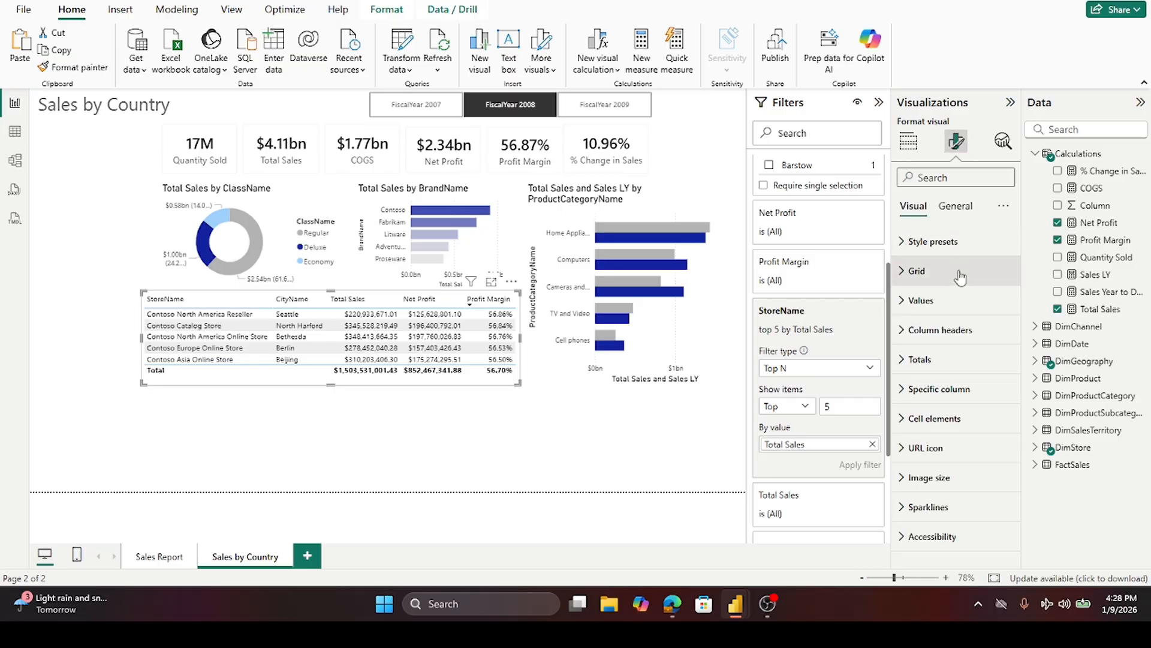
pyautogui.click(904, 418)
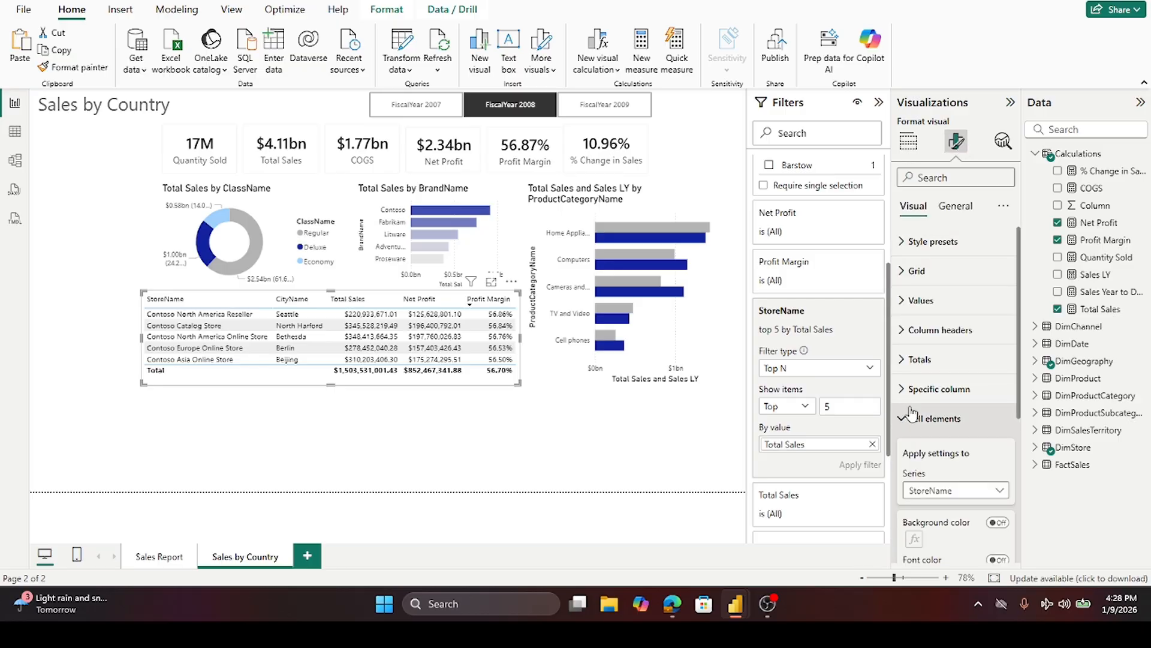
pyautogui.scroll(-1, 929, 363)
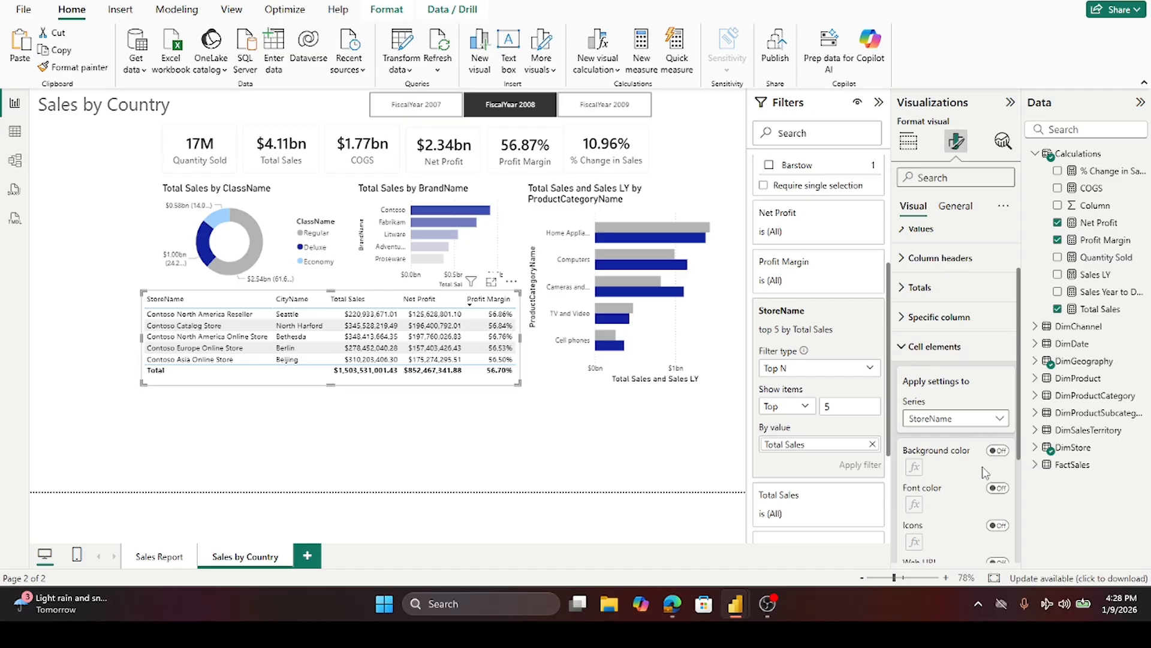
pyautogui.click(998, 451)
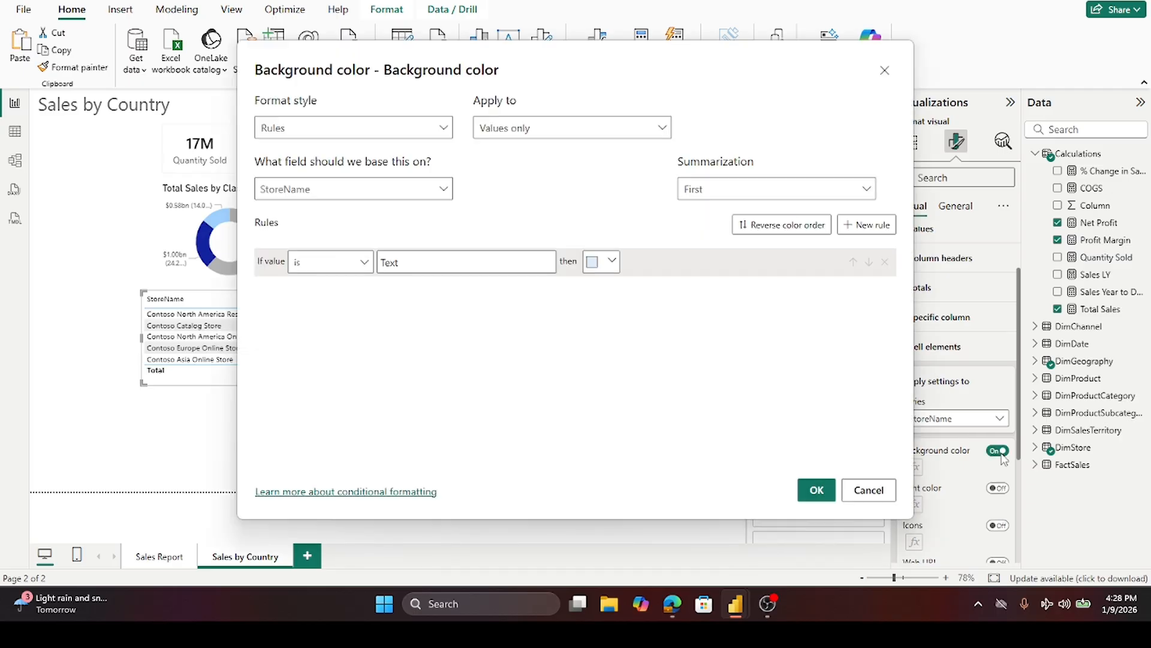
pyautogui.click(442, 128)
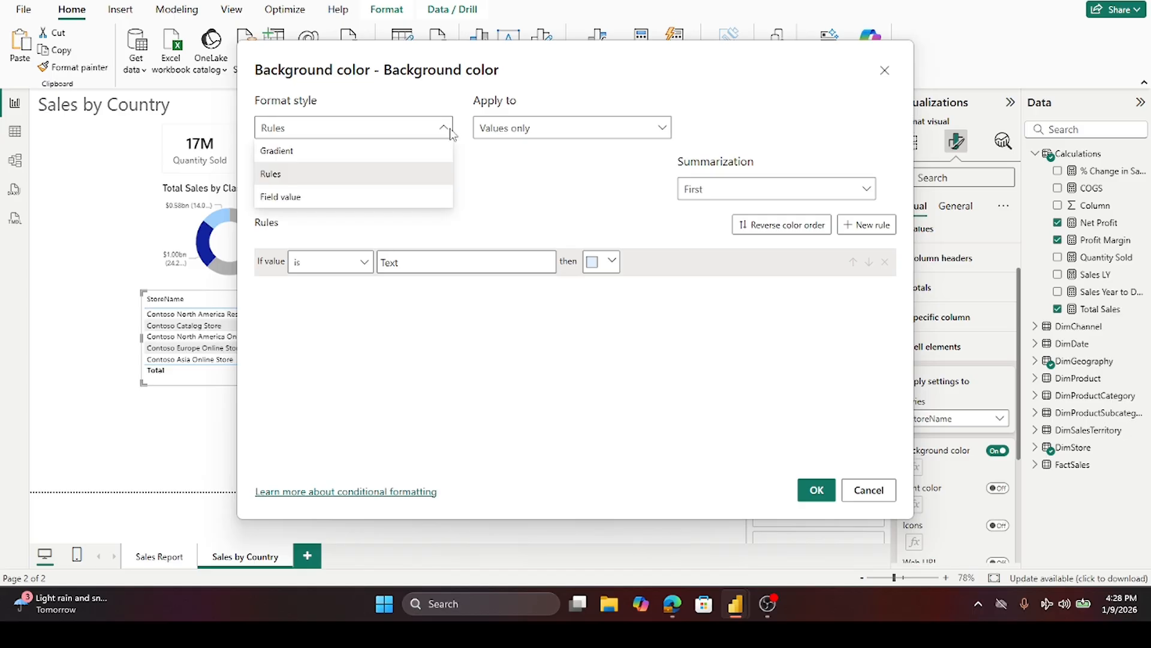
pyautogui.click(368, 157)
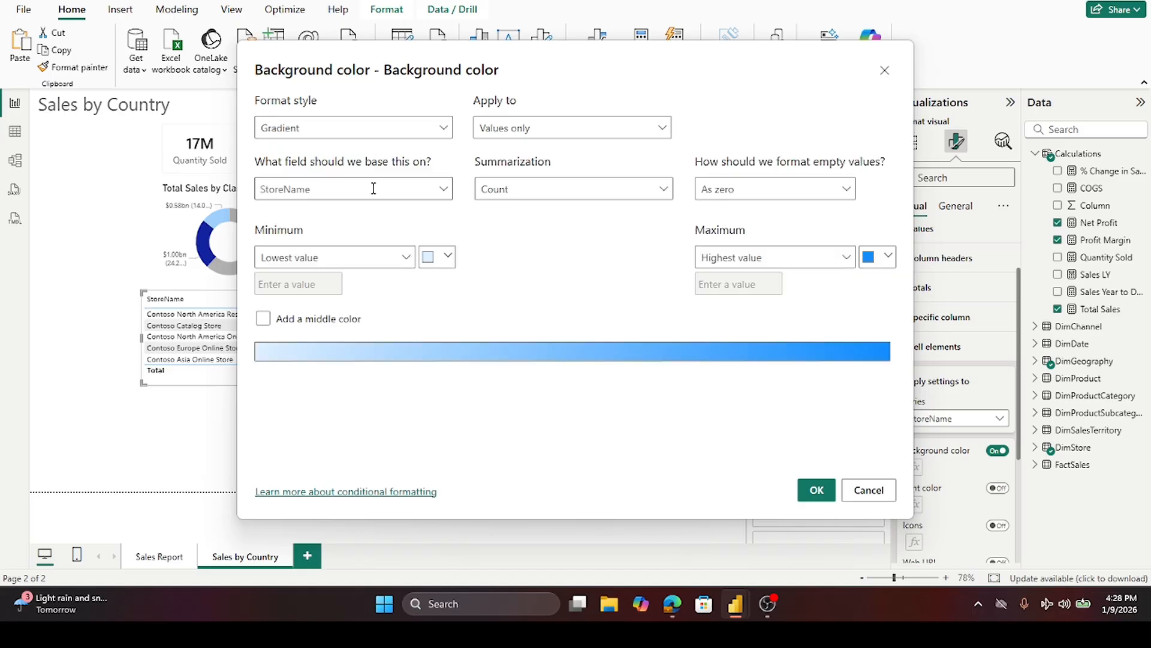
# - Base the StoreName gradient on Total Sales, with a light grey minimum and a lavender maximum colour, and apply it
pyautogui.click(443, 192)
pyautogui.scroll(-2, 417, 271)
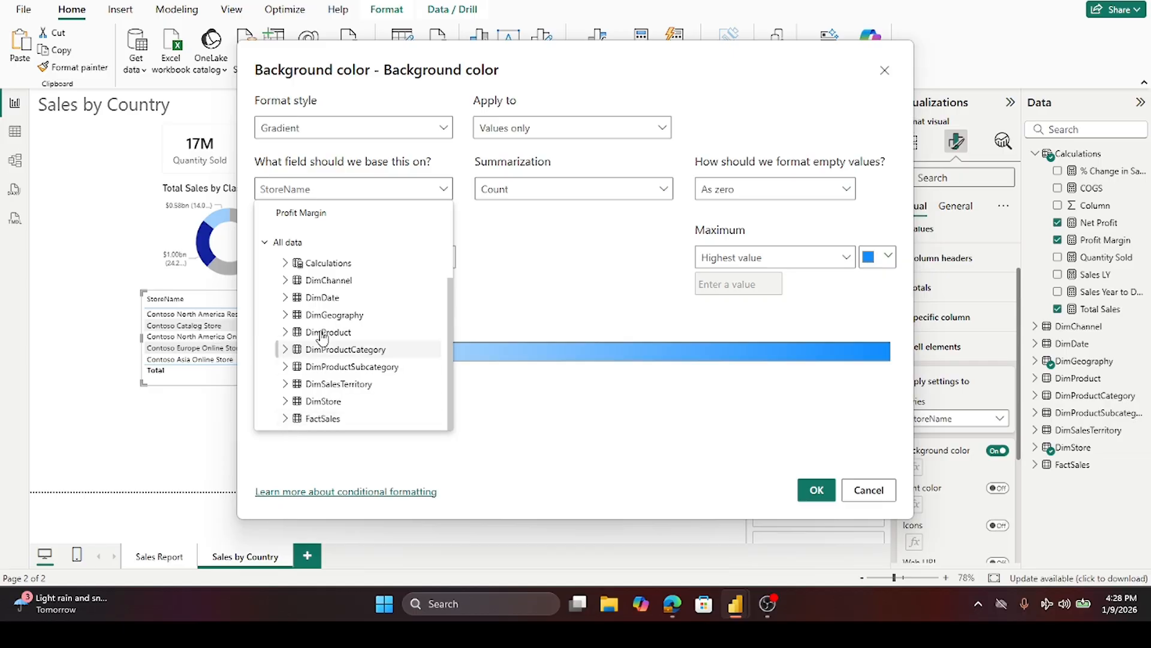
pyautogui.click(290, 265)
pyautogui.scroll(-5, 342, 303)
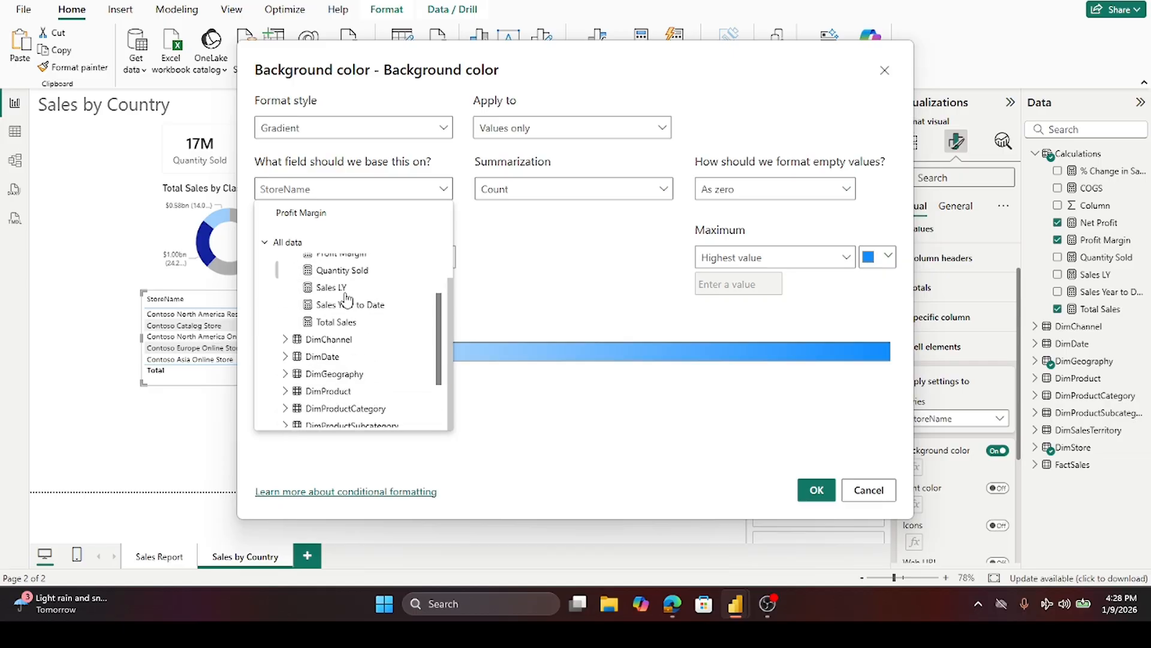
pyautogui.scroll(4, 342, 300)
pyautogui.click(333, 406)
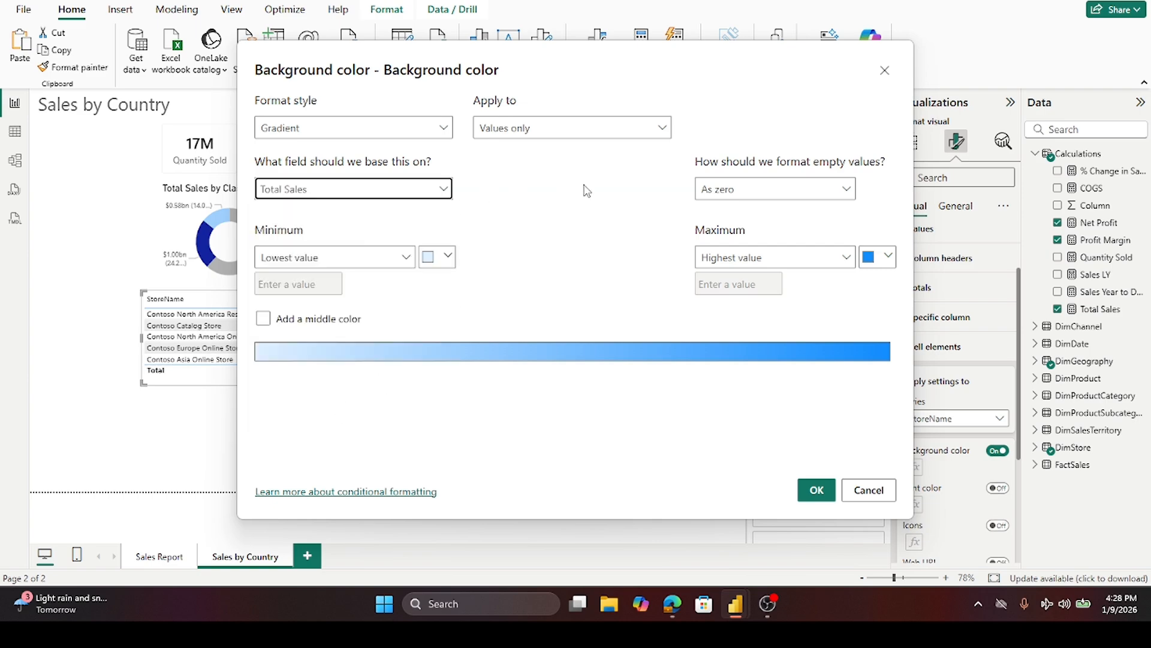
pyautogui.click(449, 258)
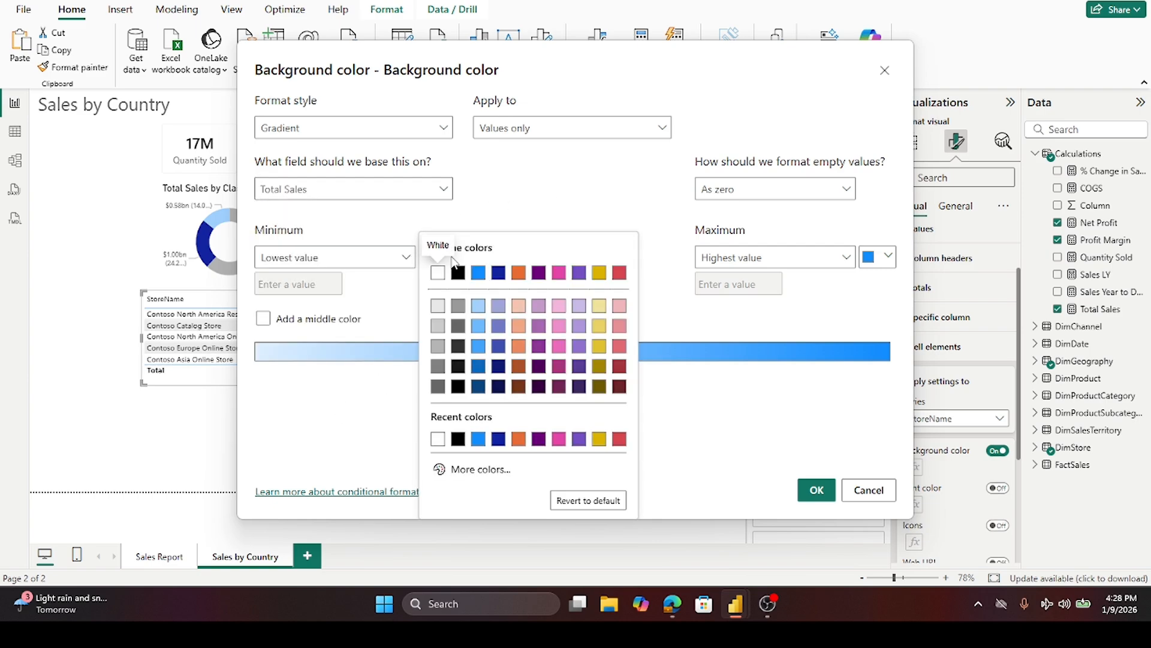
pyautogui.click(439, 307)
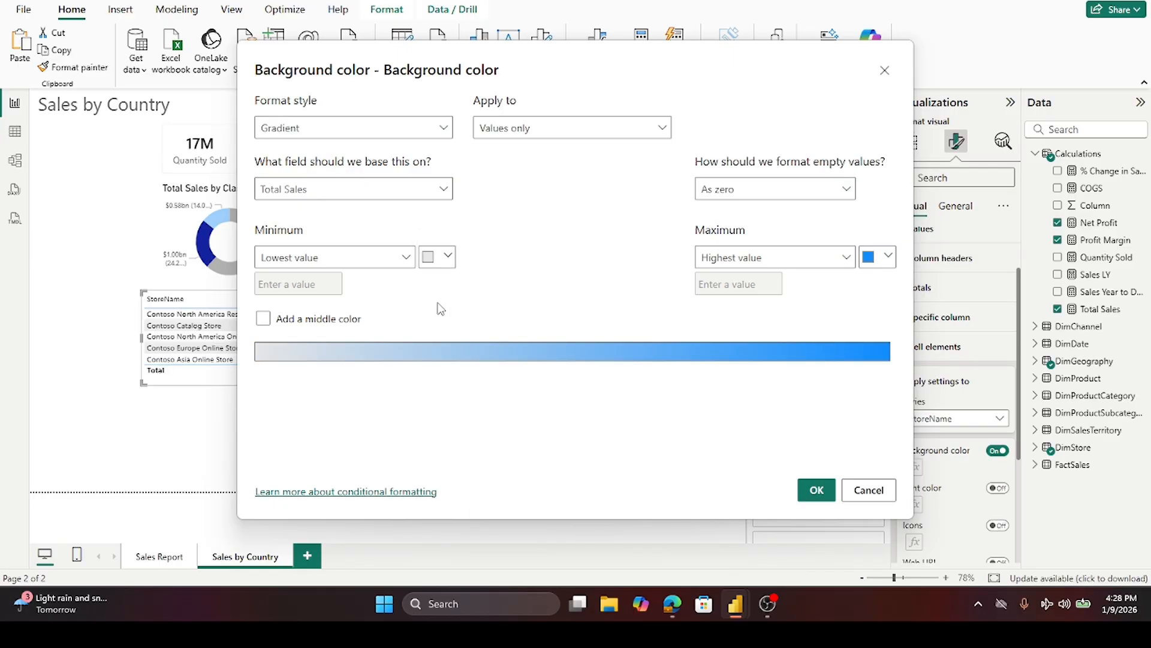
pyautogui.click(888, 257)
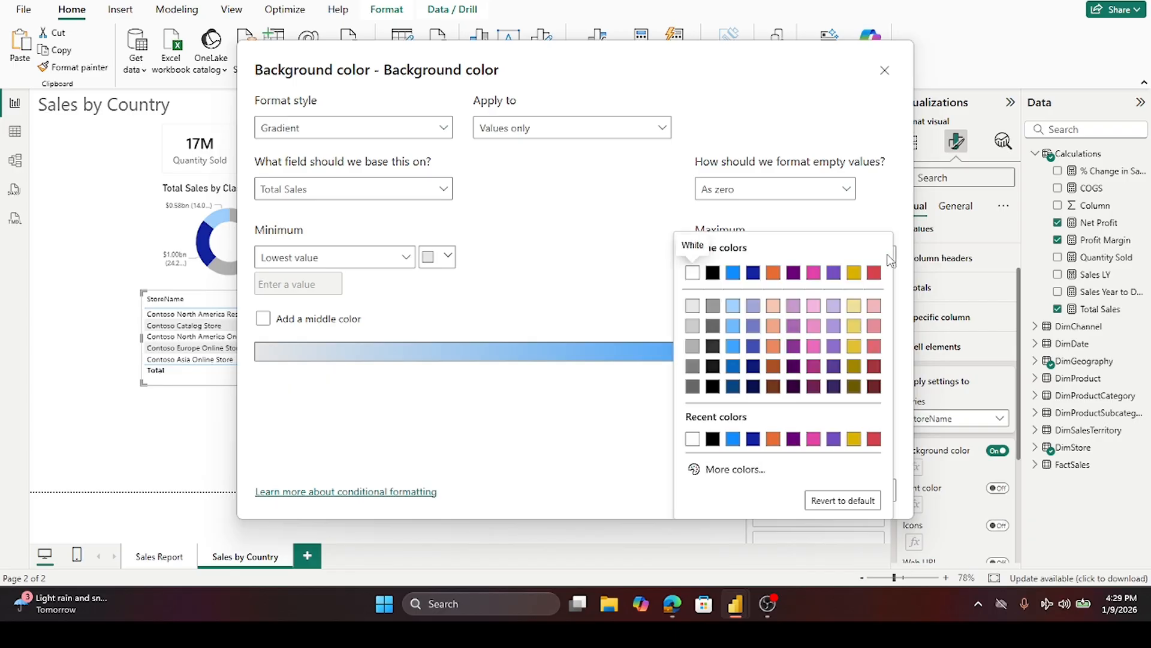
pyautogui.click(754, 306)
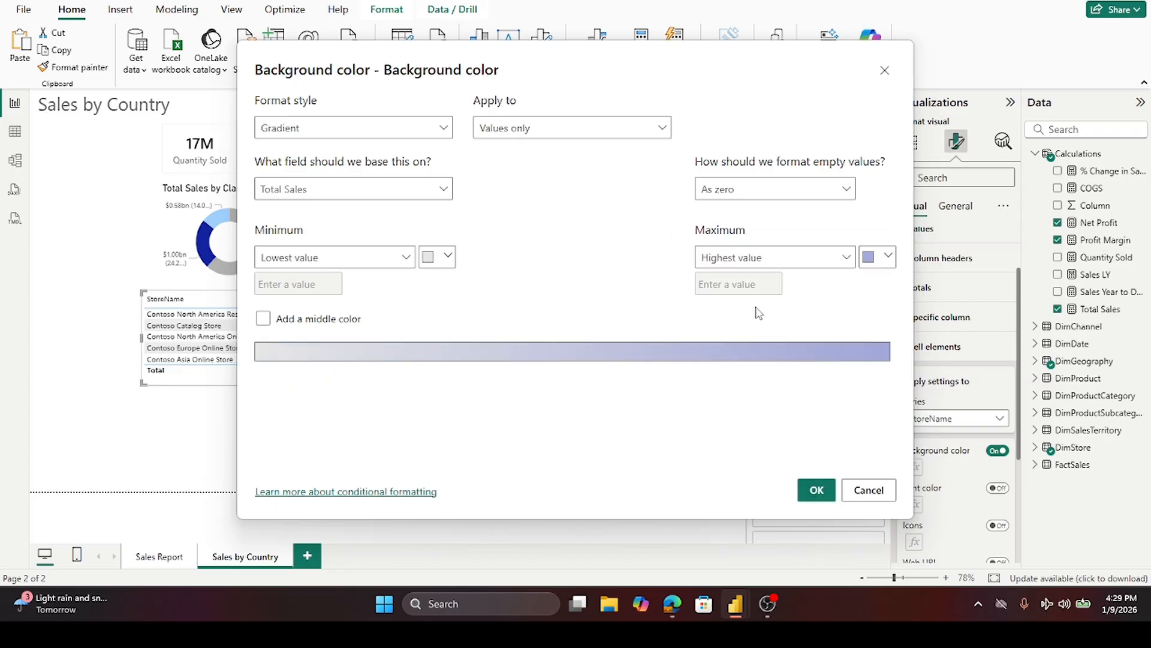
pyautogui.click(816, 491)
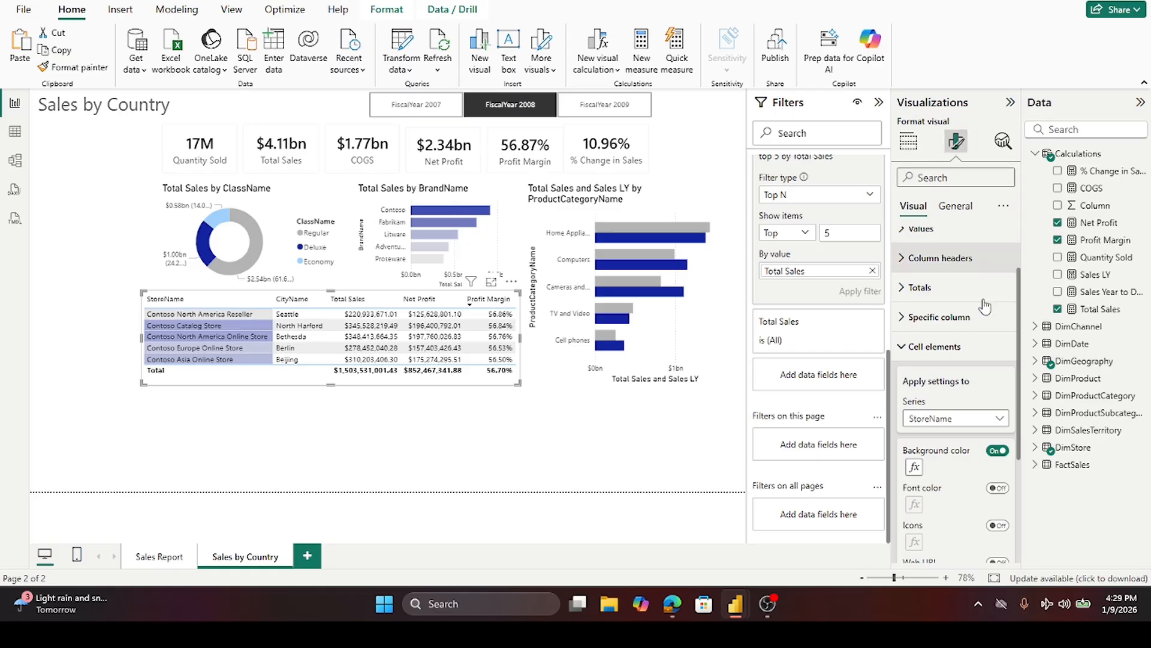
# - Turn on conditional background color for the CityName cells and choose the Gradient format style
pyautogui.scroll(-2, 999, 367)
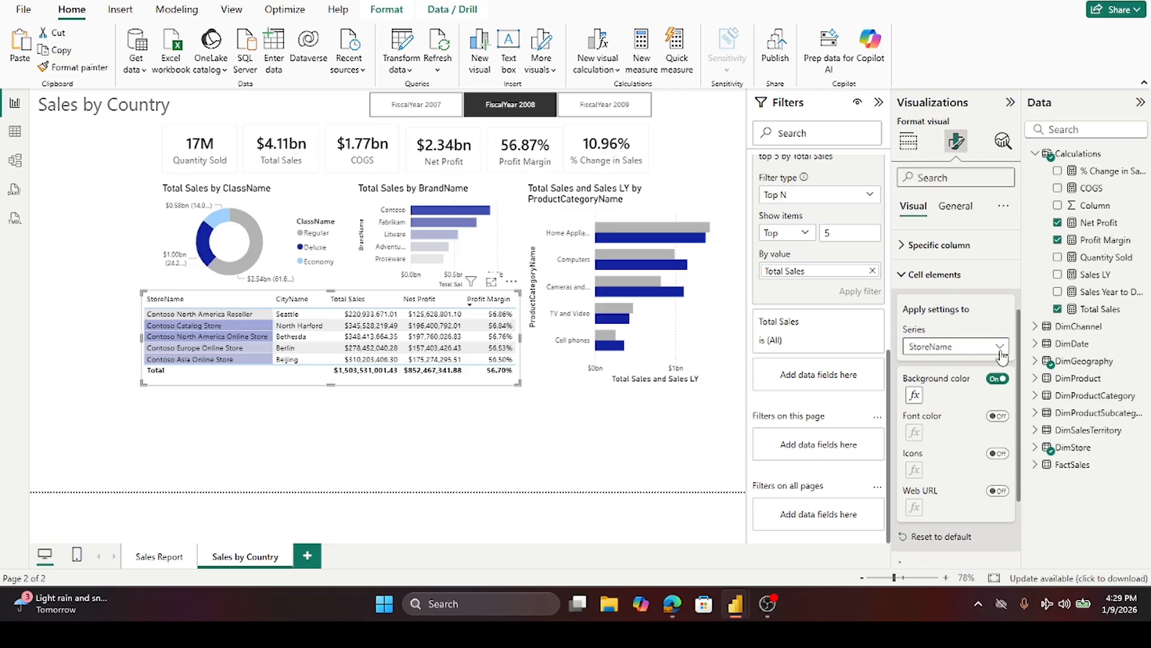
pyautogui.click(1000, 347)
pyautogui.click(977, 384)
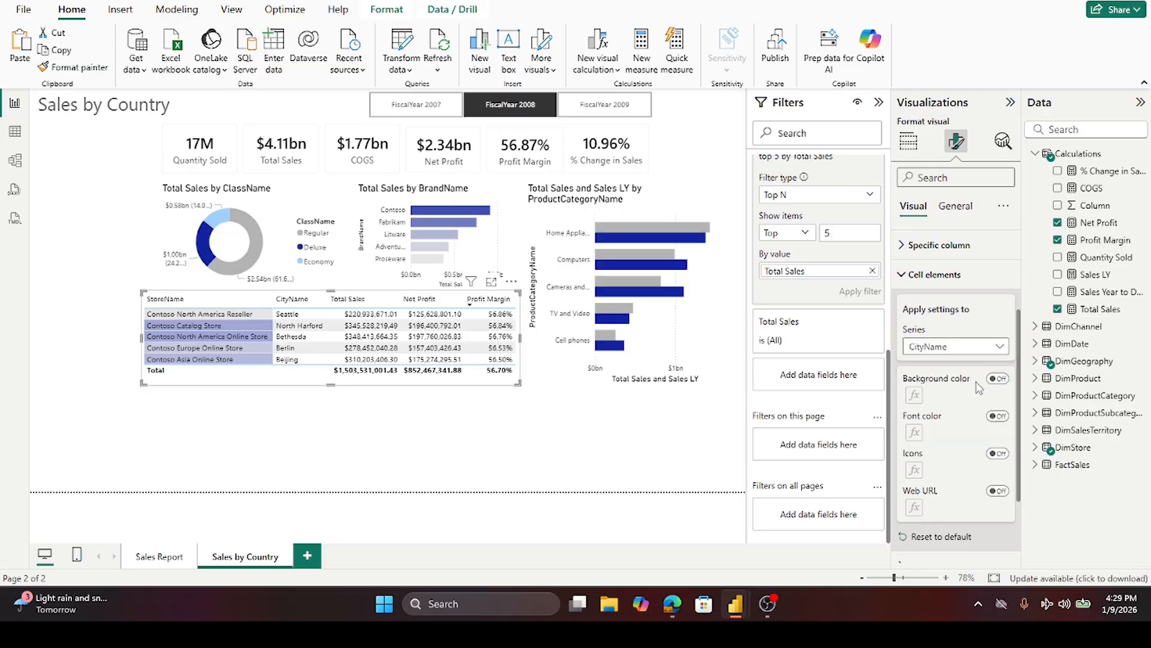
pyautogui.click(997, 379)
pyautogui.click(914, 395)
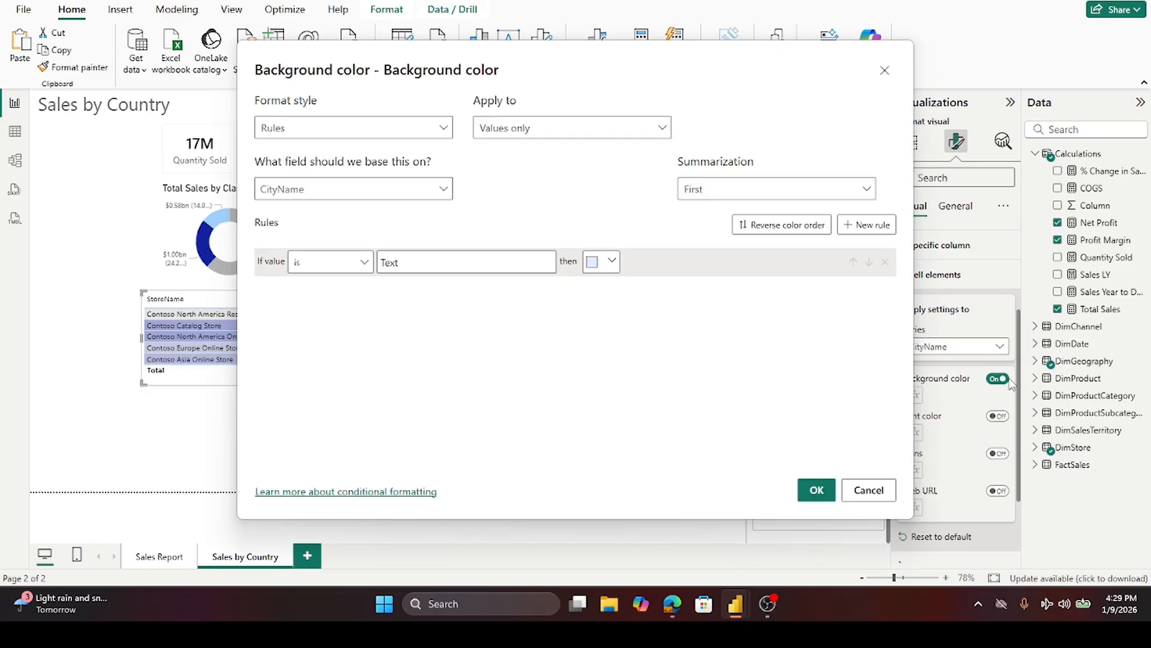
pyautogui.click(412, 129)
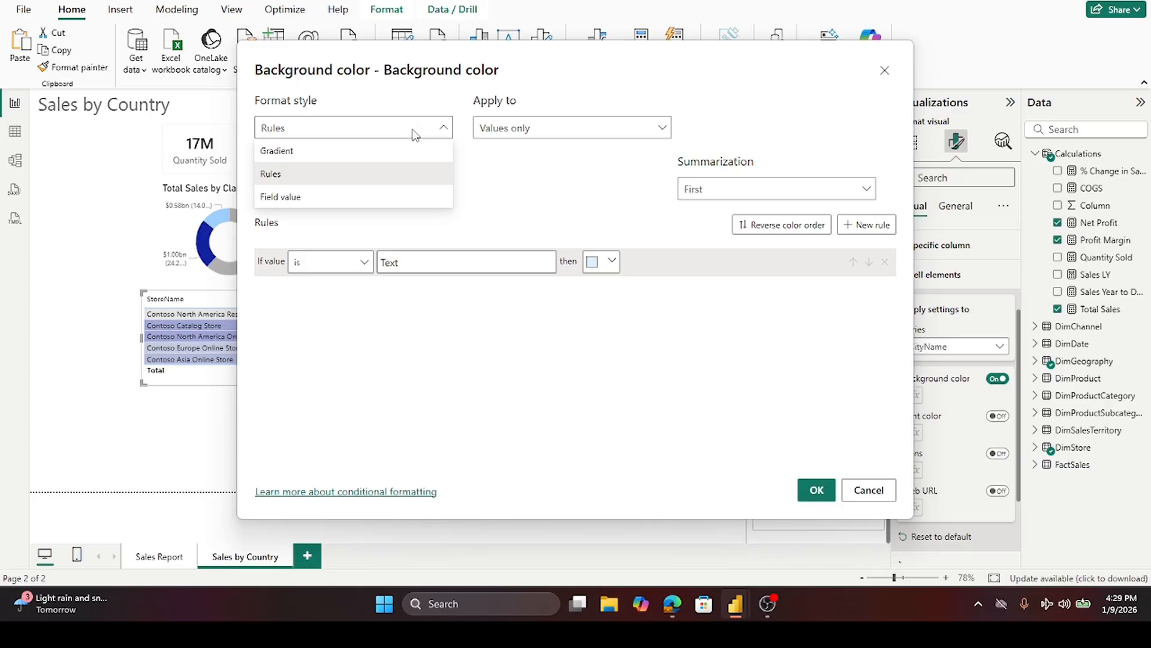
pyautogui.click(361, 152)
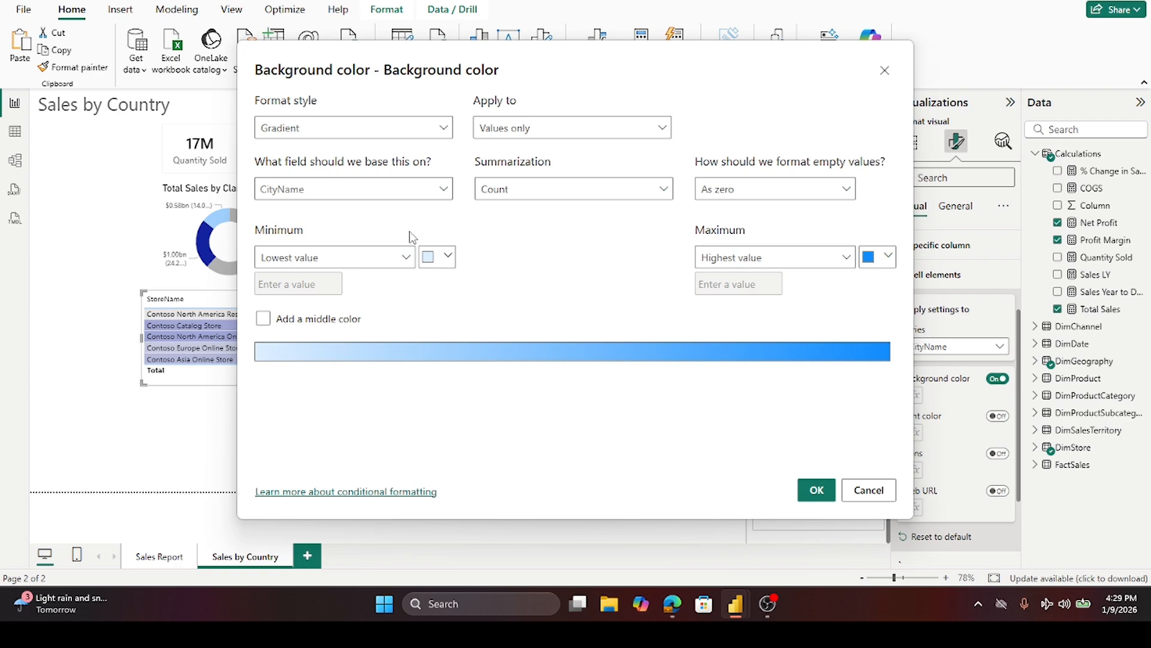
# - Base the CityName gradient on Total Sales, with a light grey minimum and a blue-violet maximum colour, and apply it
pyautogui.click(441, 189)
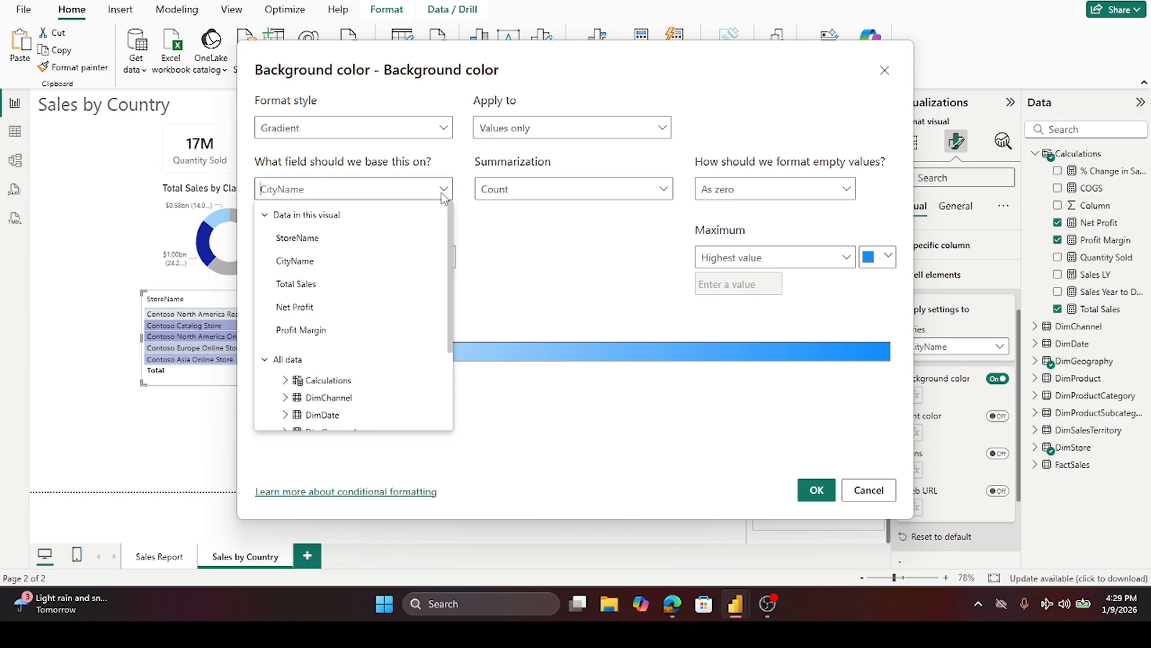
pyautogui.scroll(-3, 366, 316)
pyautogui.scroll(3, 365, 316)
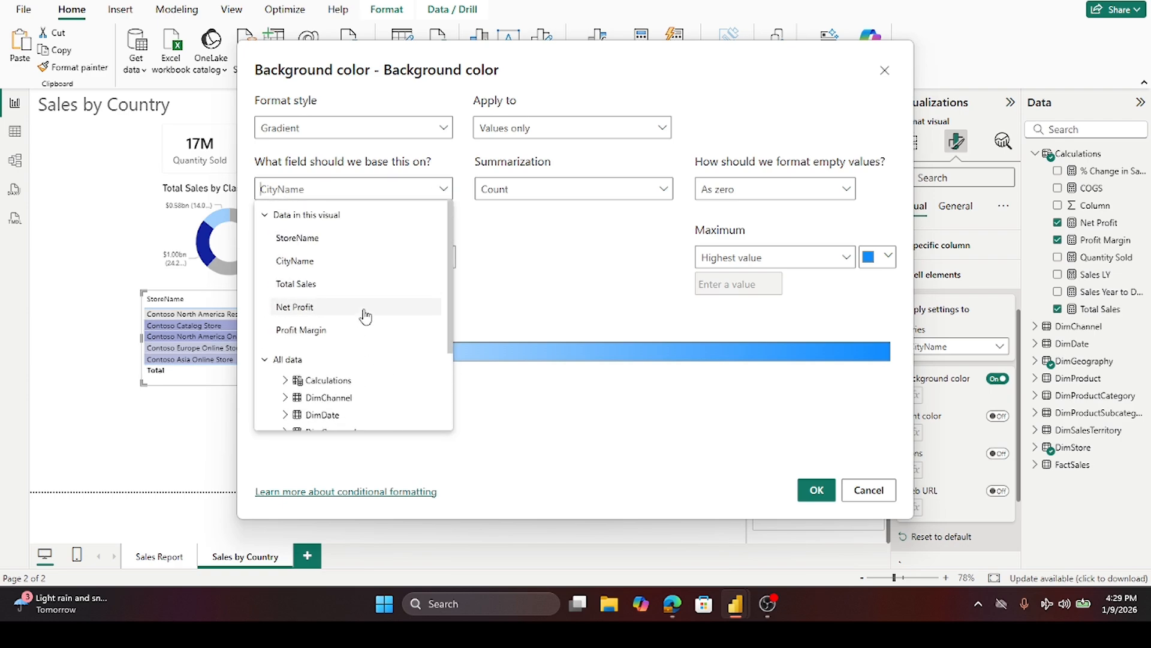
pyautogui.click(366, 284)
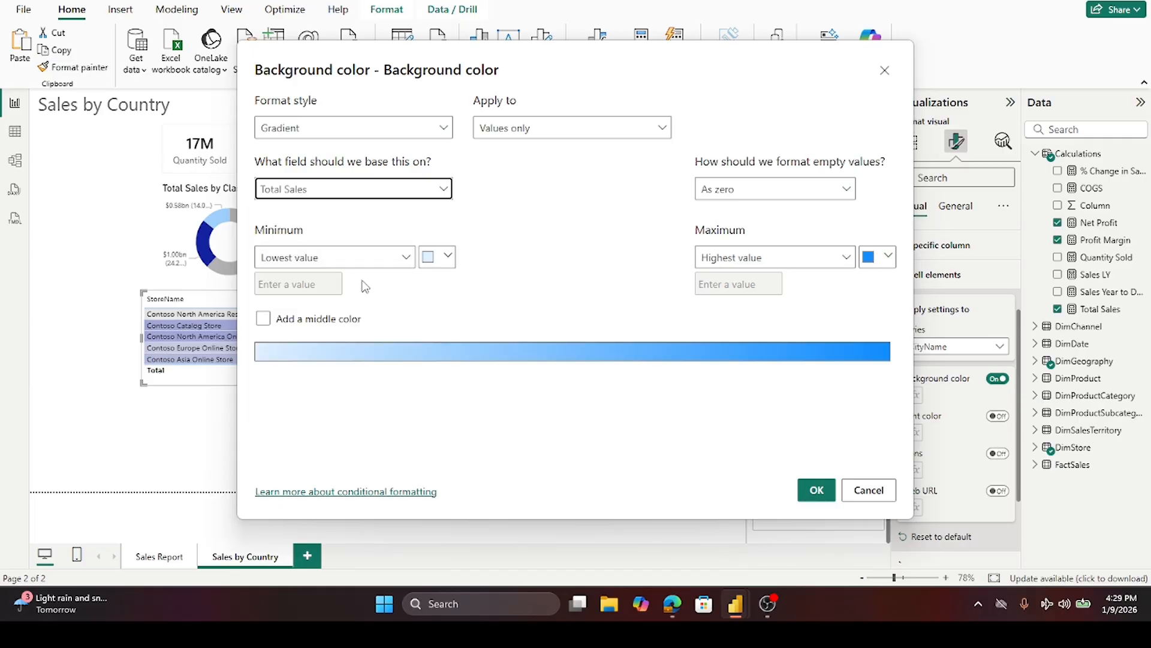
pyautogui.click(449, 258)
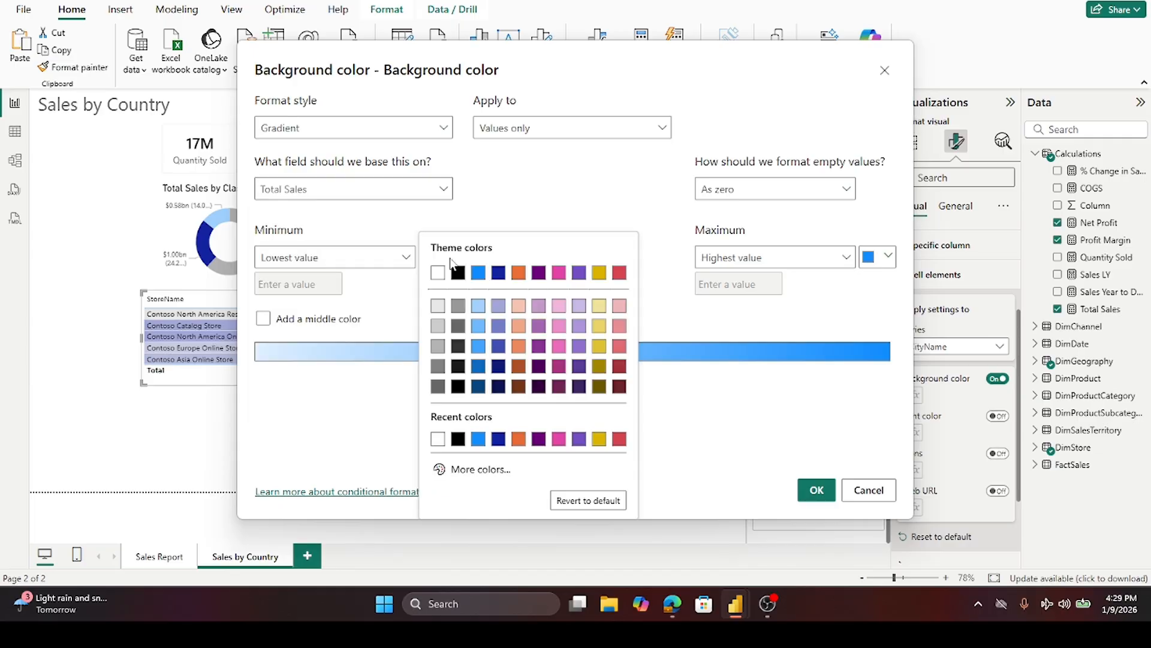
pyautogui.click(438, 306)
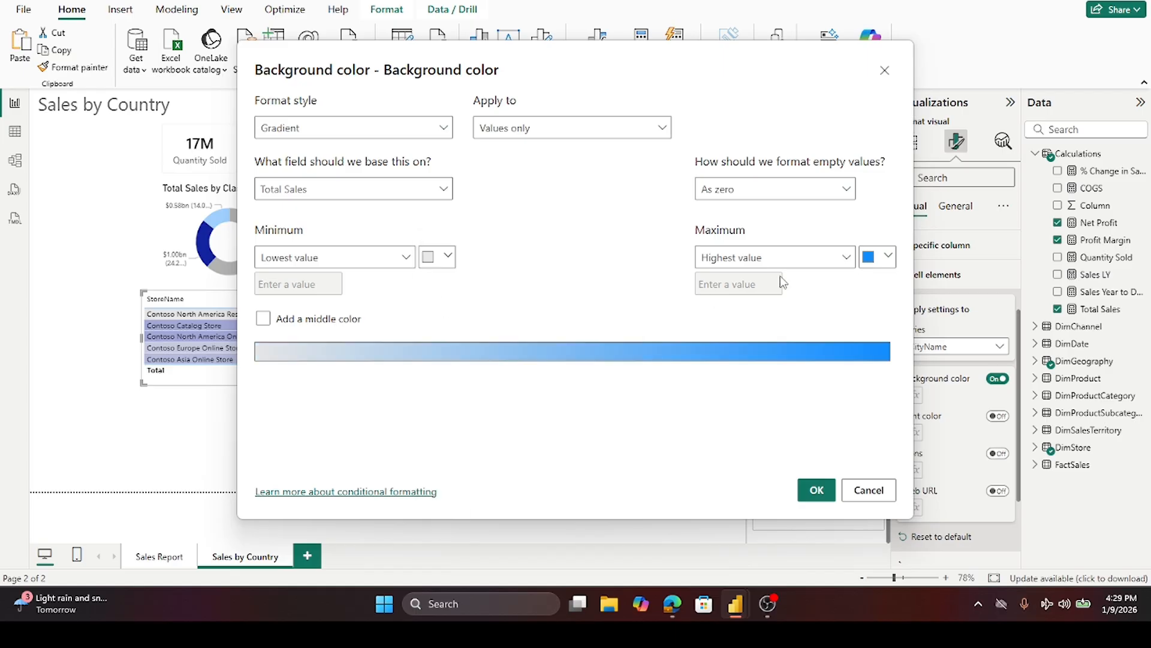
pyautogui.click(888, 257)
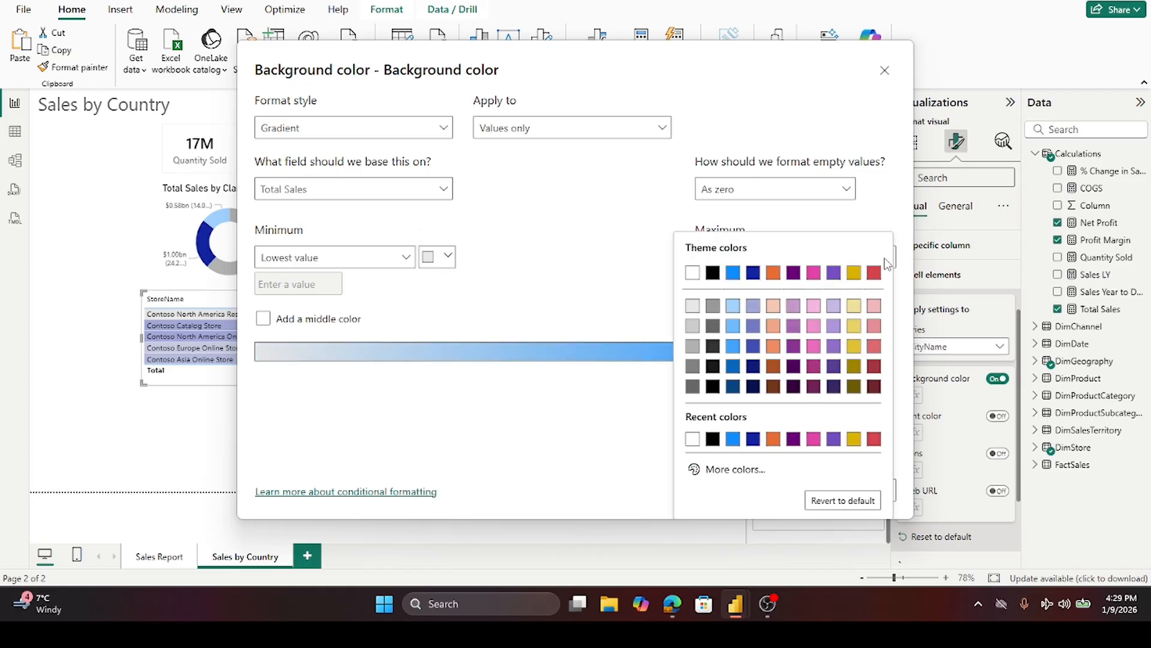
pyautogui.click(758, 328)
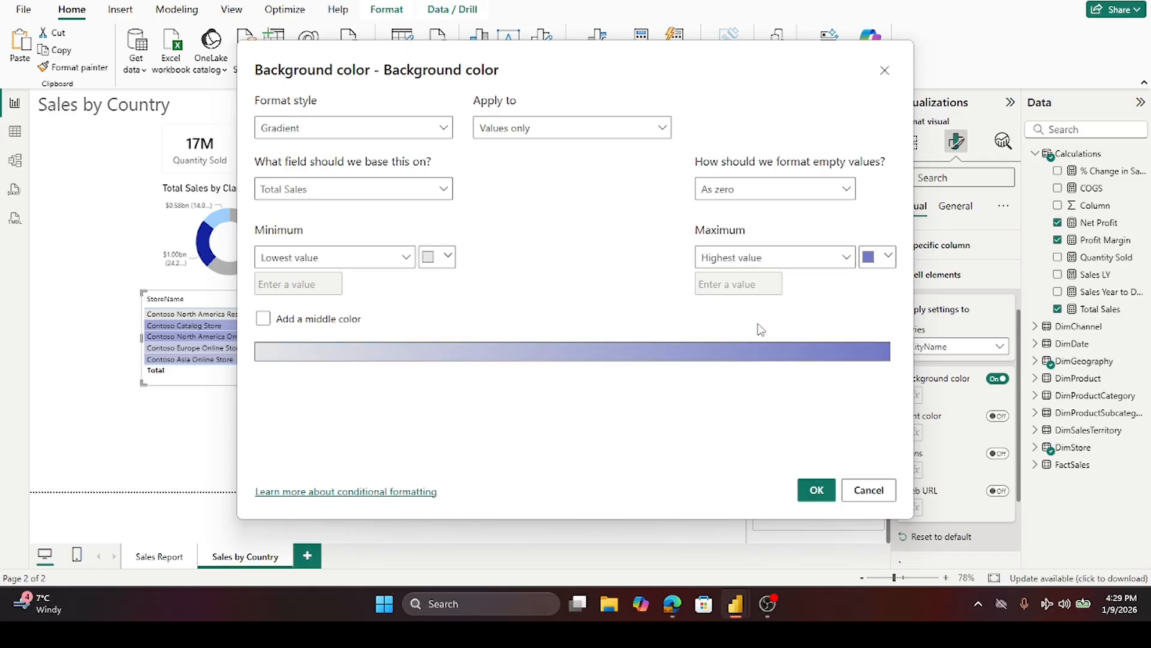
pyautogui.click(815, 488)
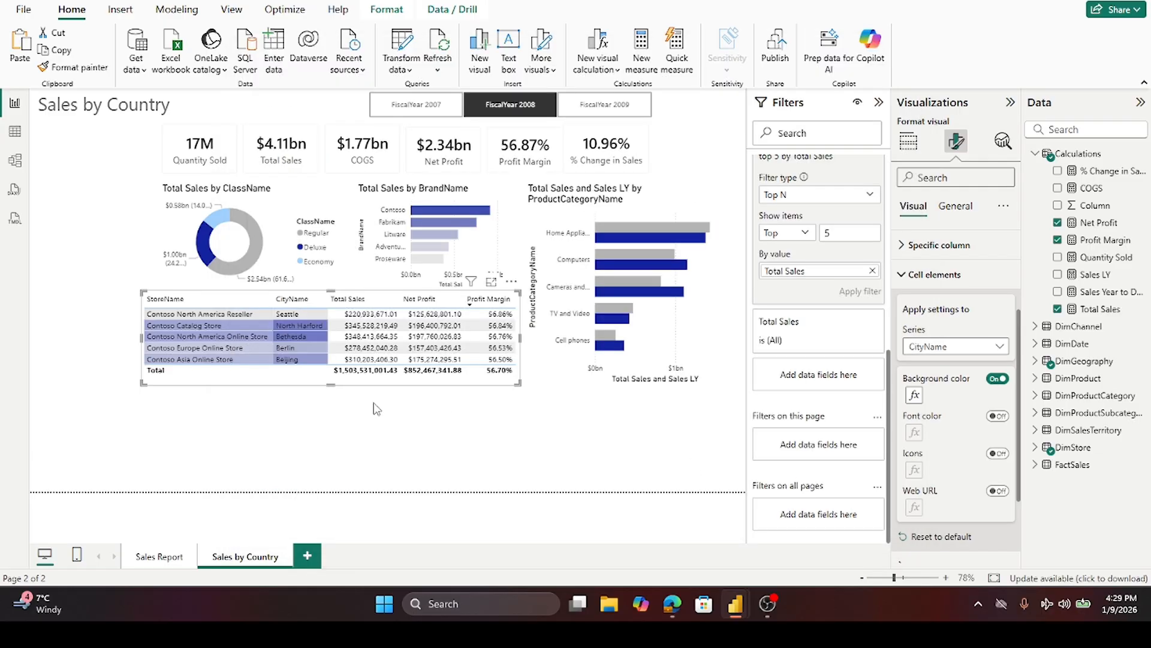
# - Sort the store table by Total Sales and turn on conditional background color for the Total Sales cells
pyautogui.click(366, 294)
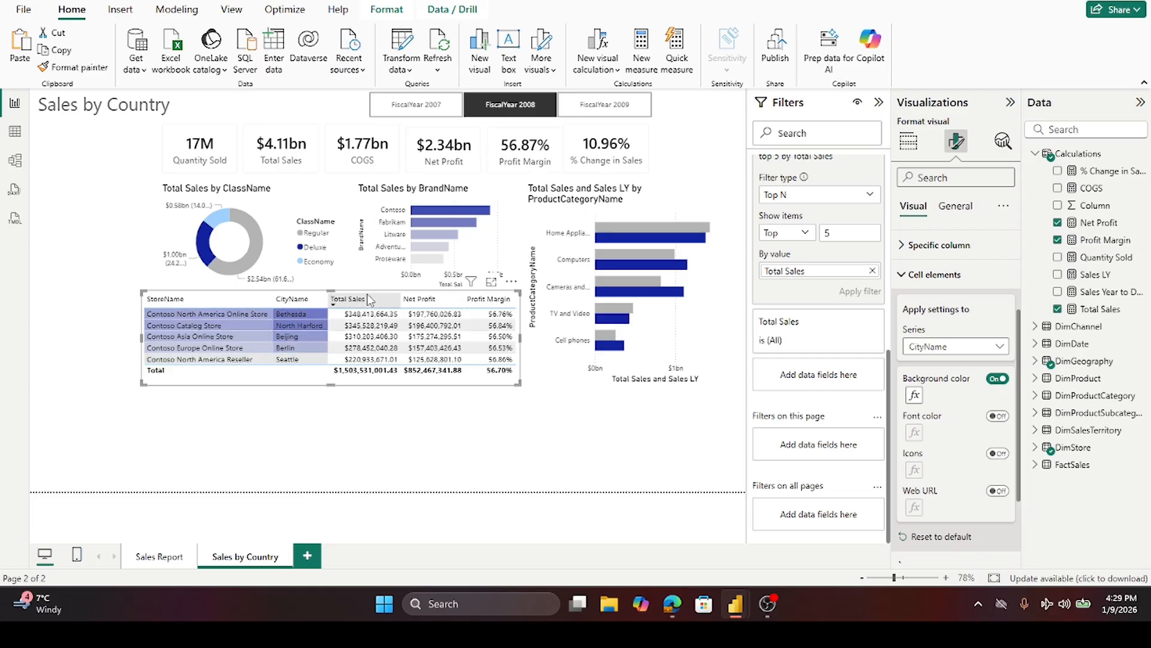
pyautogui.click(998, 350)
pyautogui.click(969, 400)
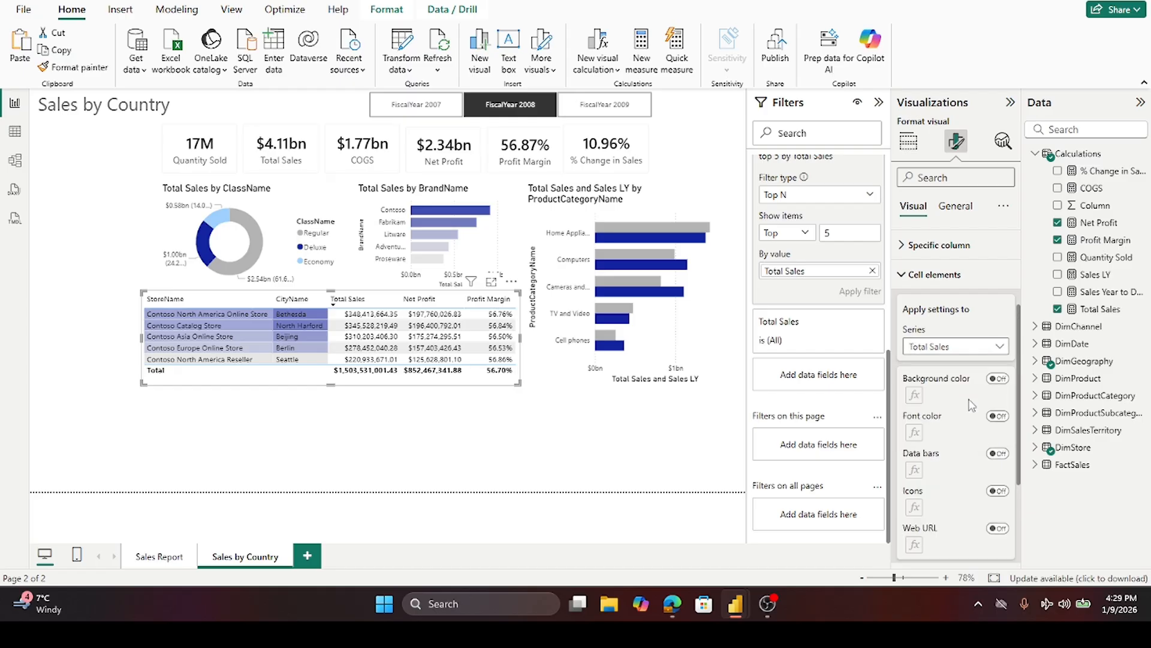
pyautogui.click(997, 378)
pyautogui.click(998, 379)
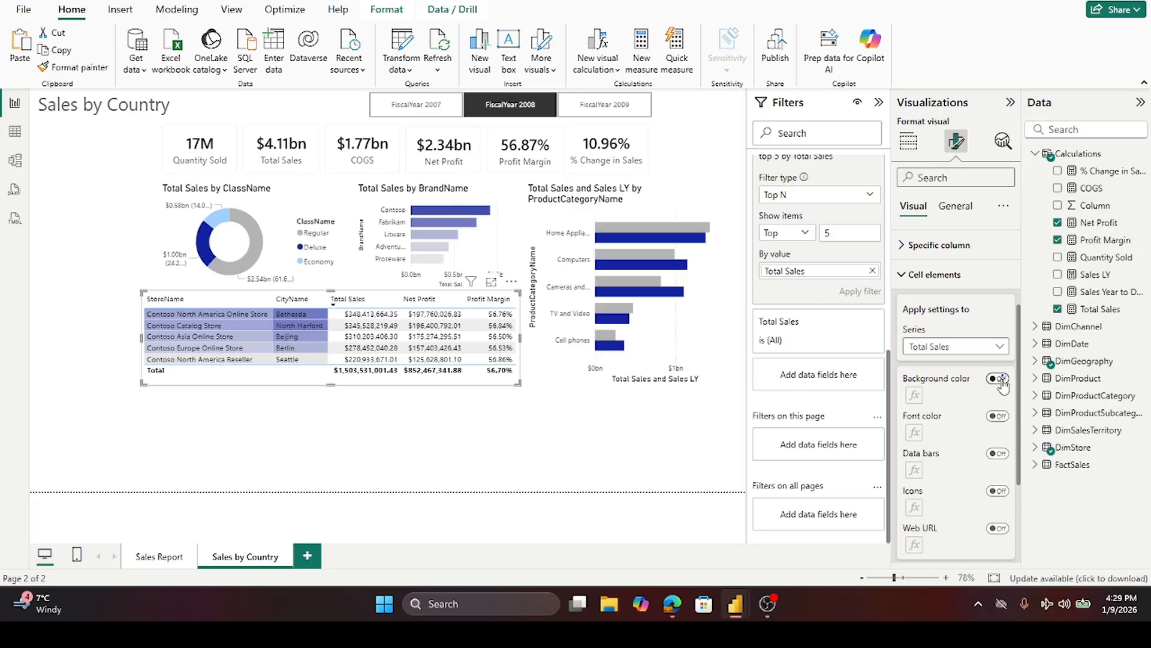
# - Set the Total Sales background gradient to a light grey minimum and blue-violet maximum colour, apply it, and deselect the table
pyautogui.click(914, 395)
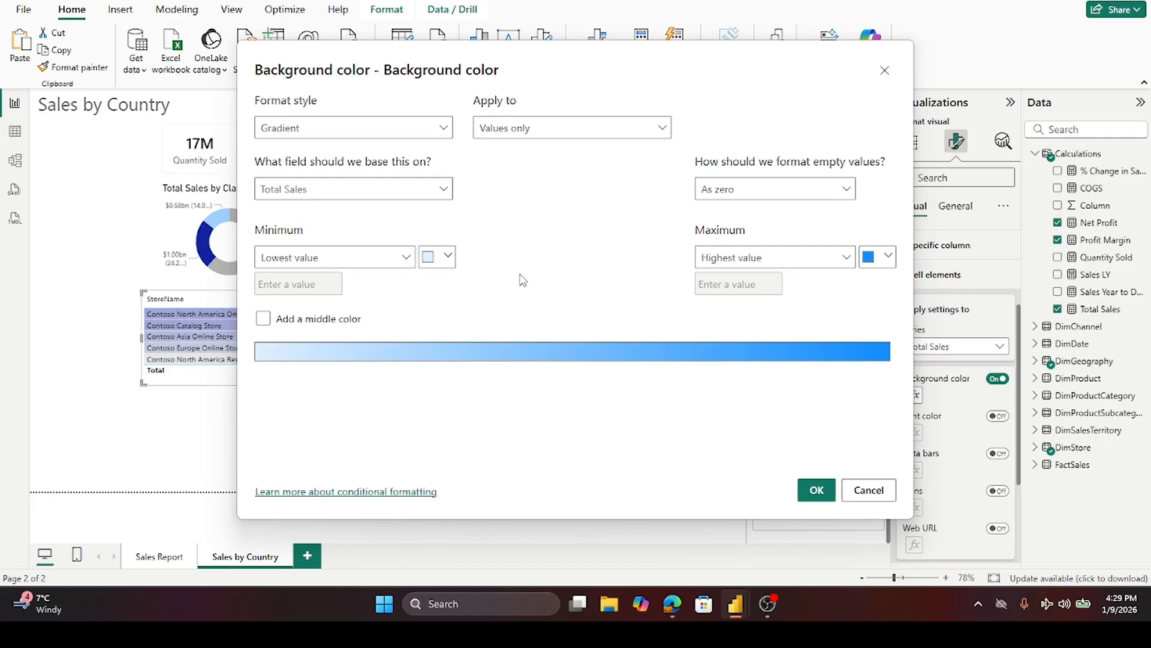
pyautogui.click(447, 258)
pyautogui.click(436, 308)
pyautogui.click(888, 259)
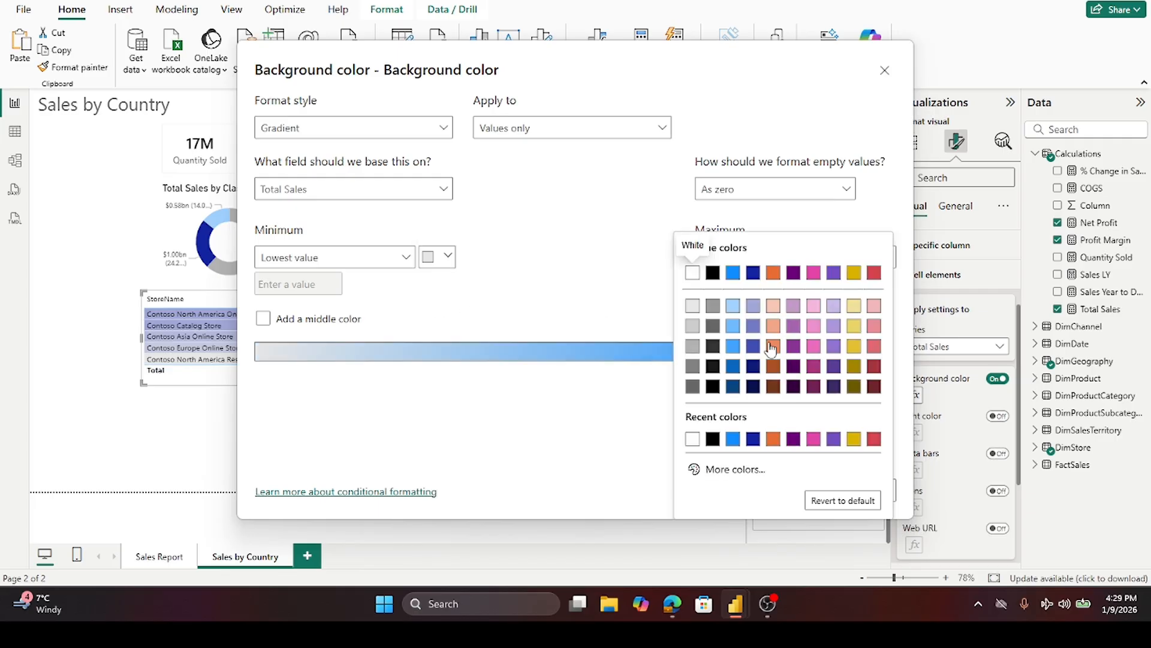
pyautogui.click(755, 329)
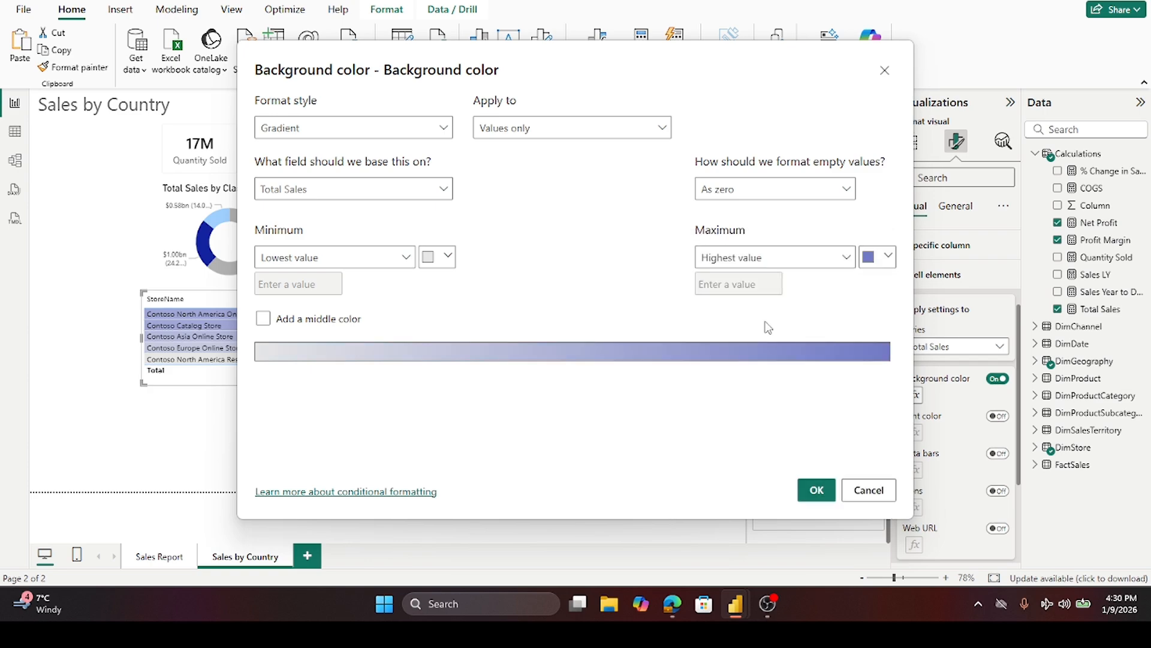
pyautogui.click(815, 489)
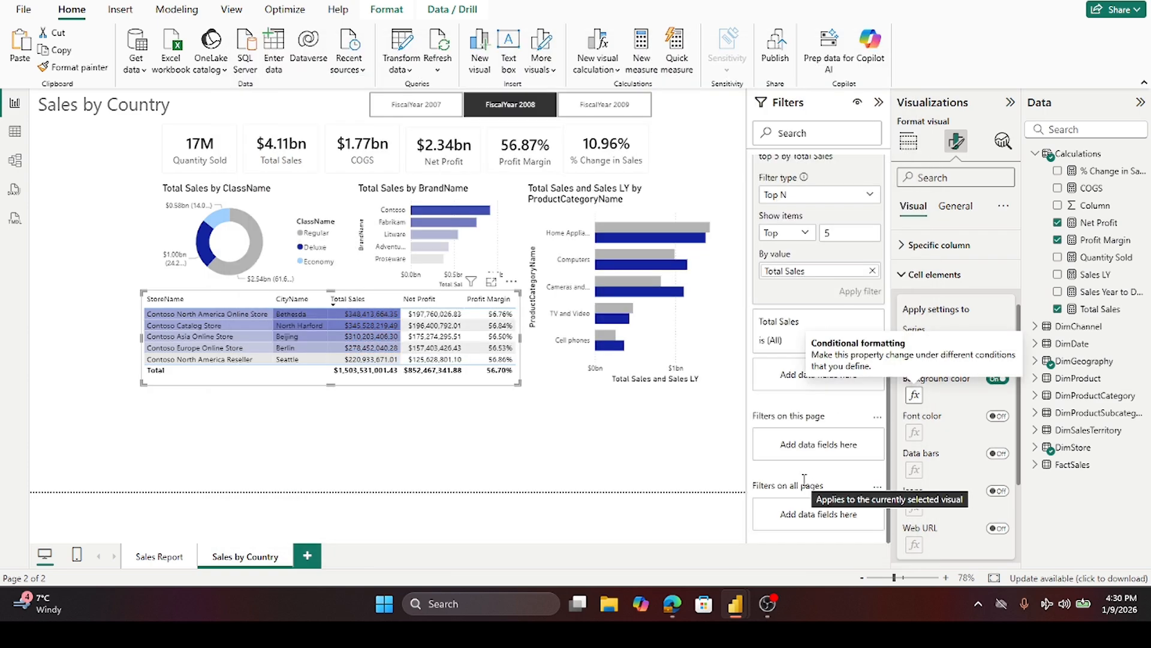
pyautogui.click(363, 451)
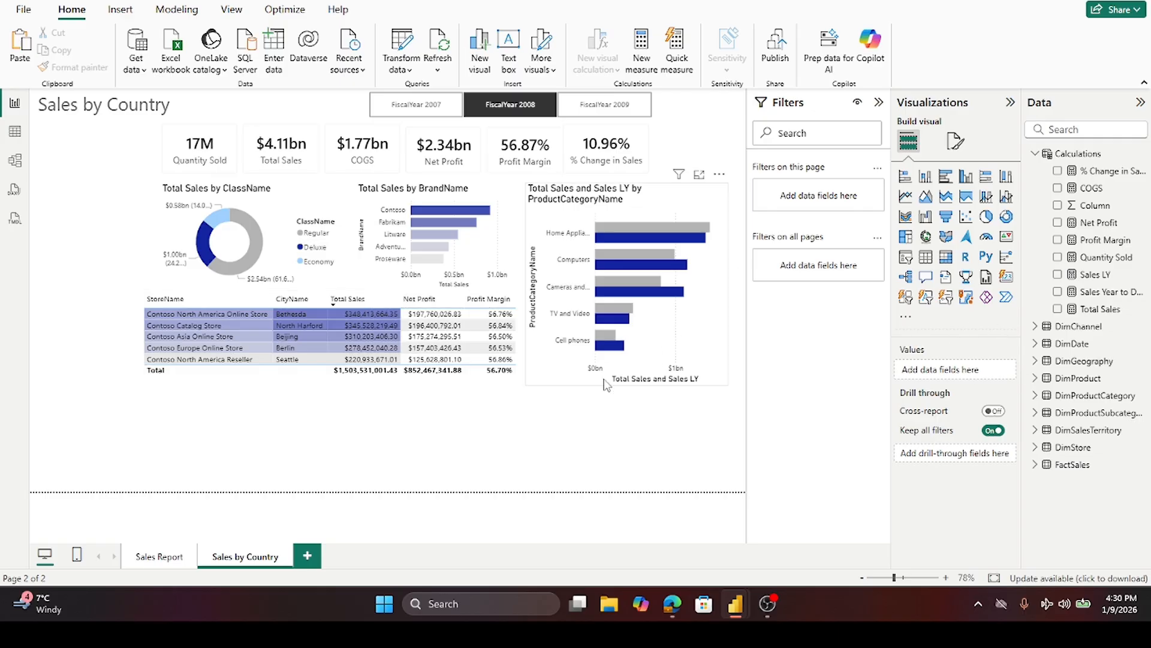
# - Reopen the Total Sales background colour rule in the store table, set its maximum colour to blue-violet, and apply it
pyautogui.click(489, 379)
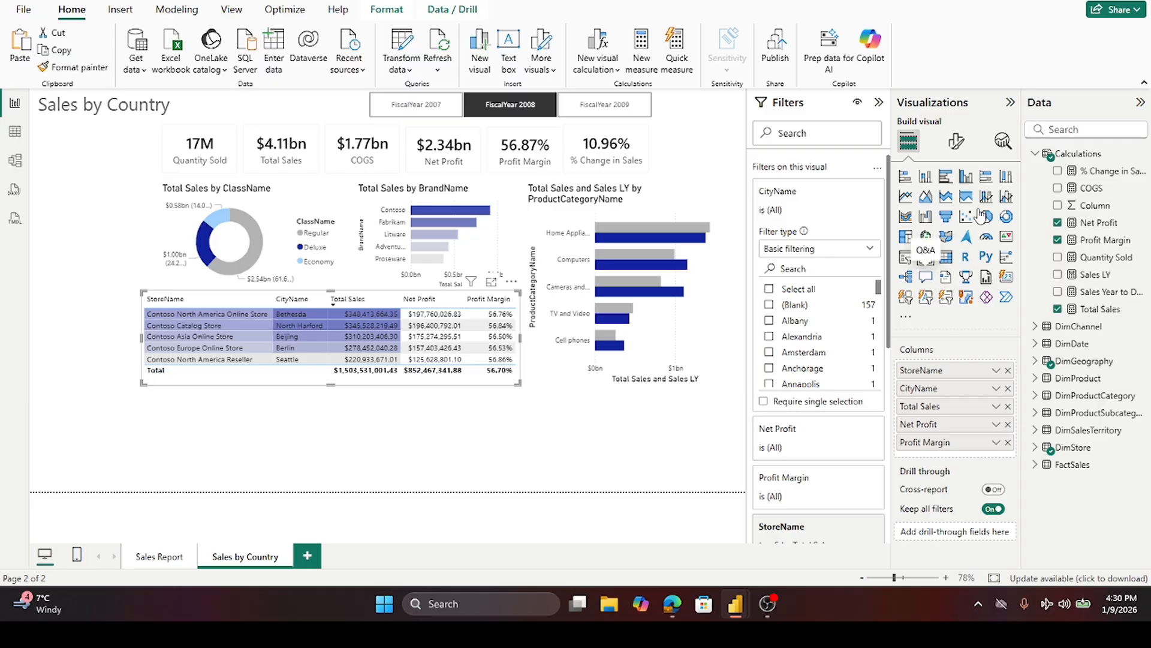
pyautogui.click(957, 143)
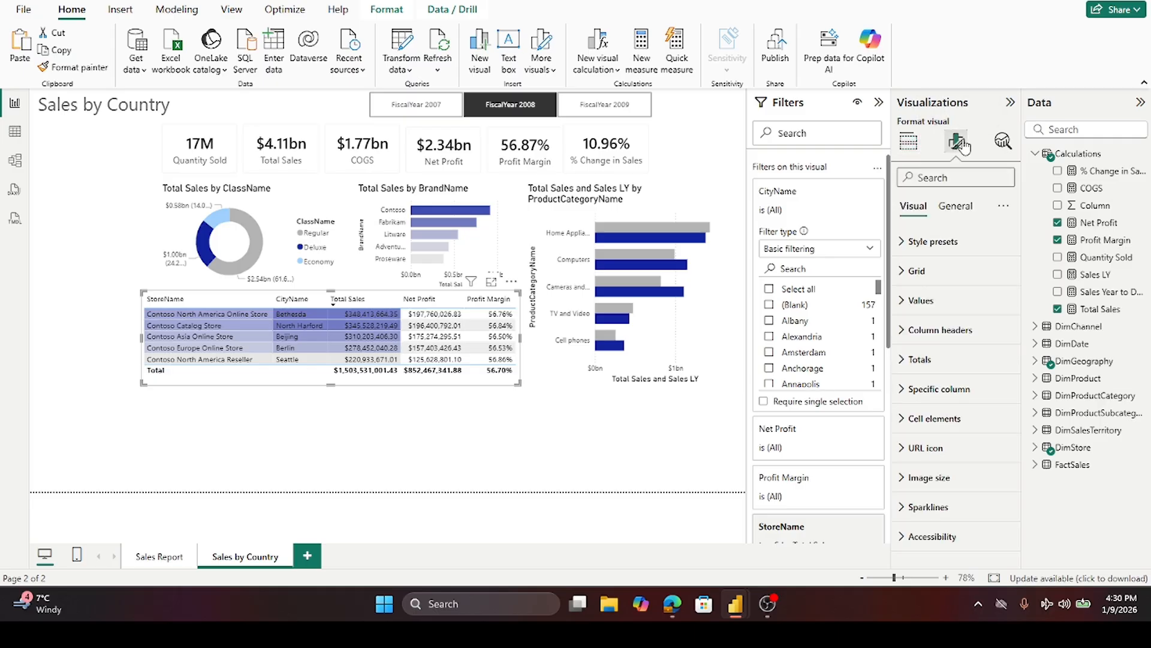
pyautogui.click(879, 103)
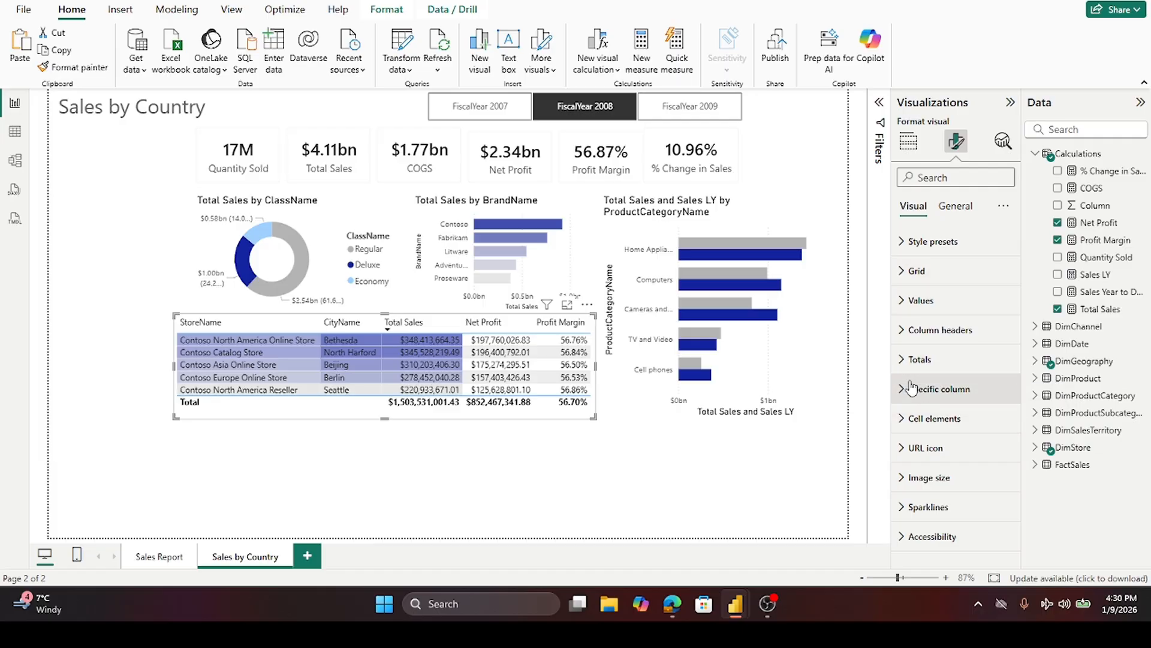
pyautogui.click(962, 418)
pyautogui.scroll(-2, 961, 418)
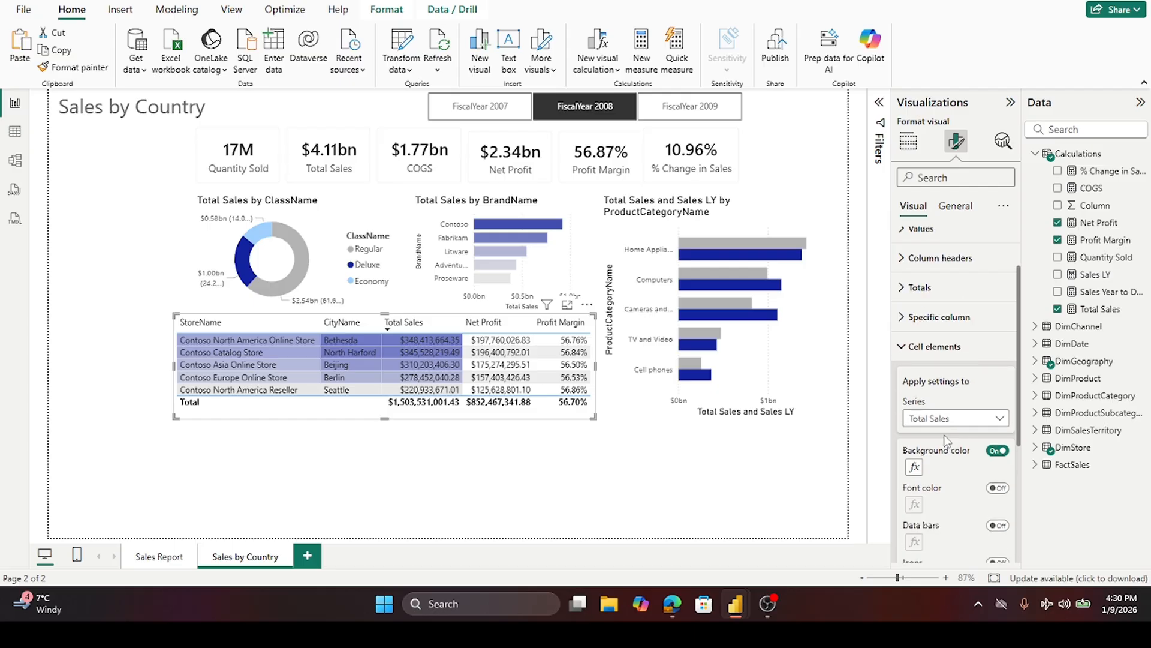
pyautogui.click(915, 467)
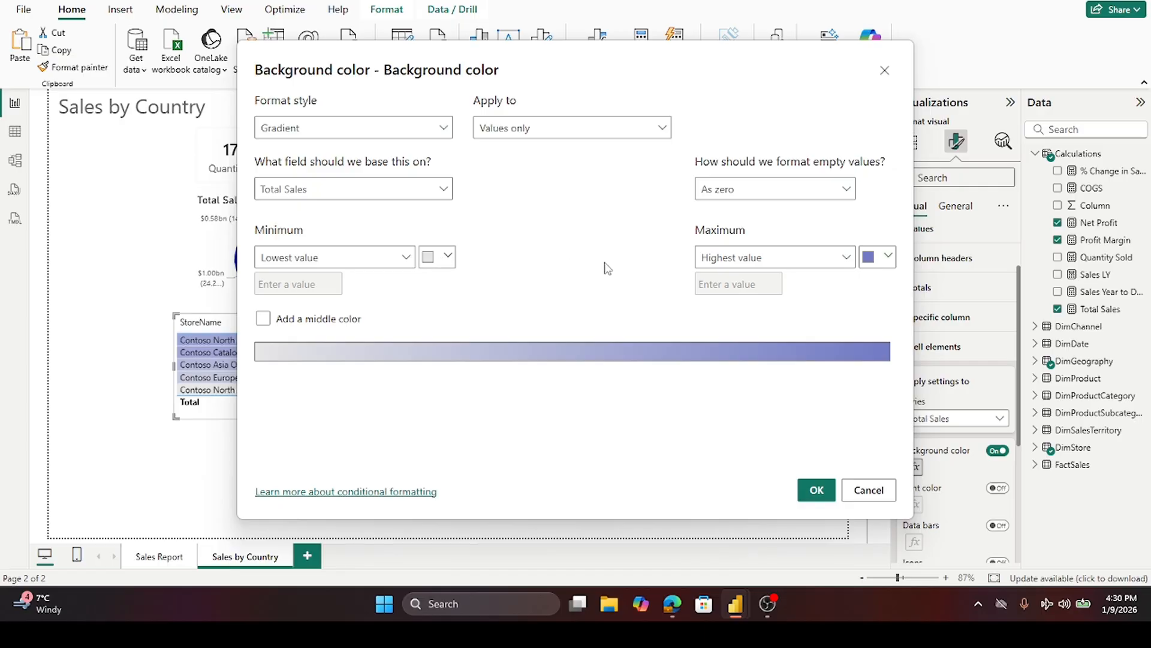
pyautogui.click(888, 258)
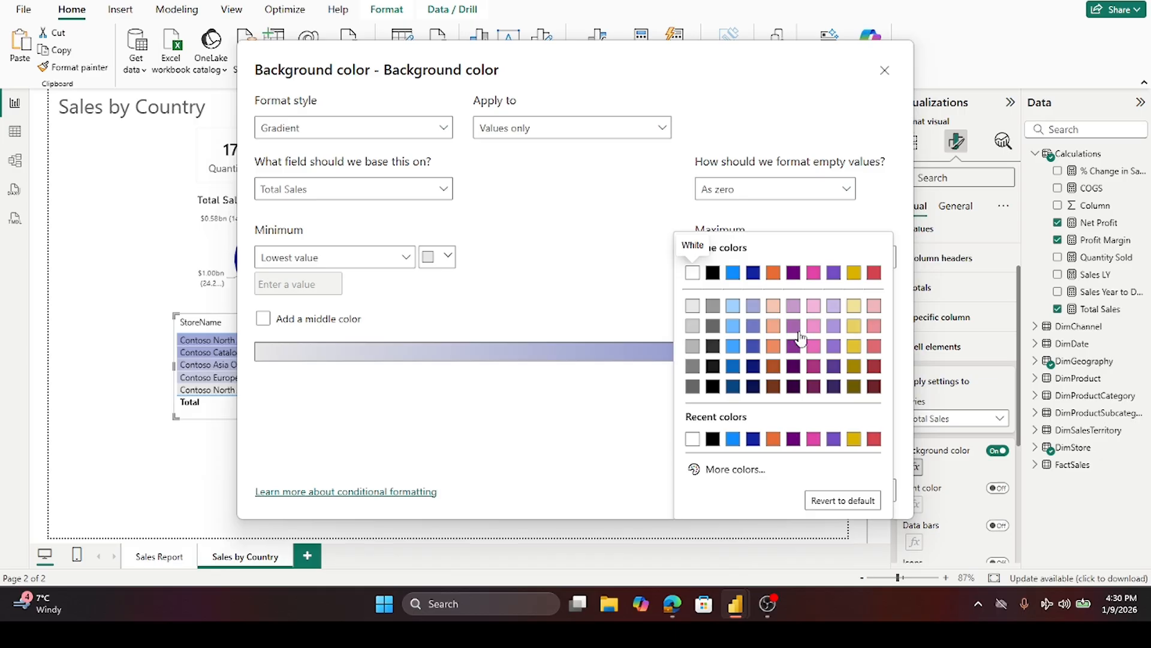
pyautogui.click(753, 327)
pyautogui.click(816, 489)
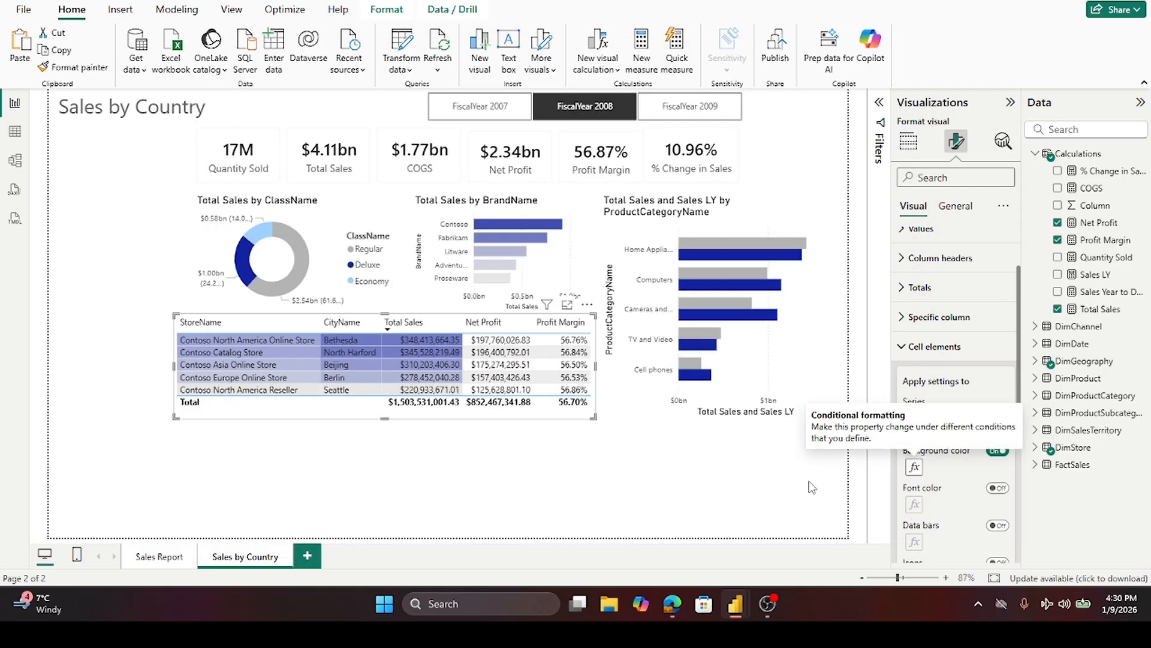
pyautogui.click(857, 491)
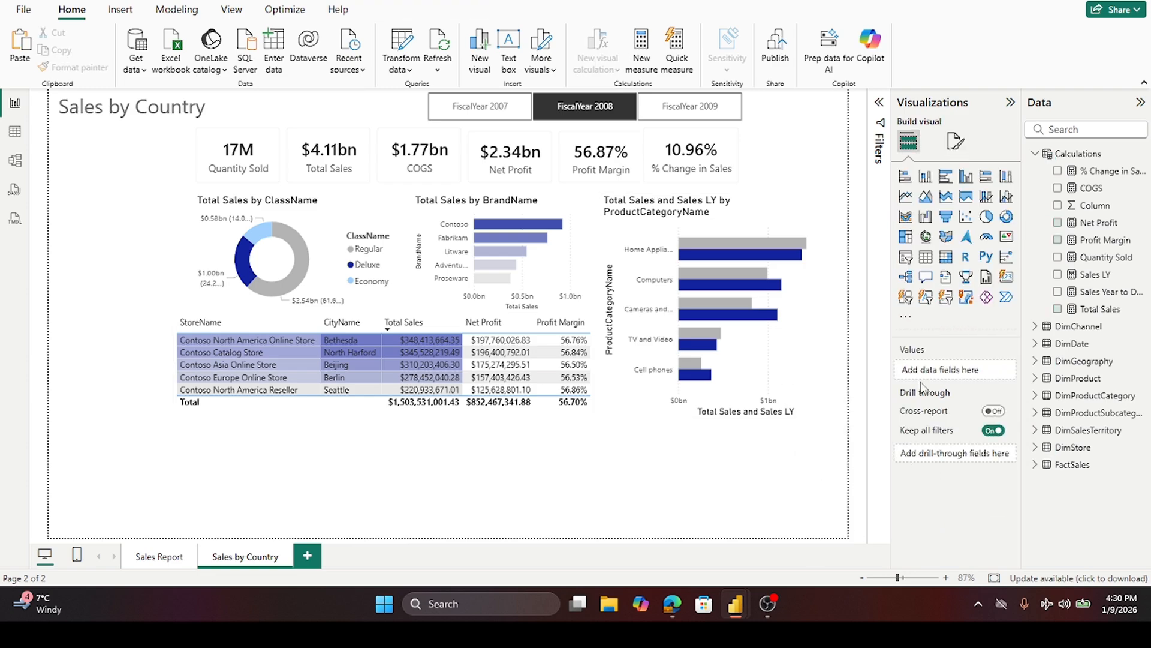
# - Turn on background colour for the Net Profit cells with a gradient from light grey minimum to blue-violet maximum, and apply it
pyautogui.click(581, 418)
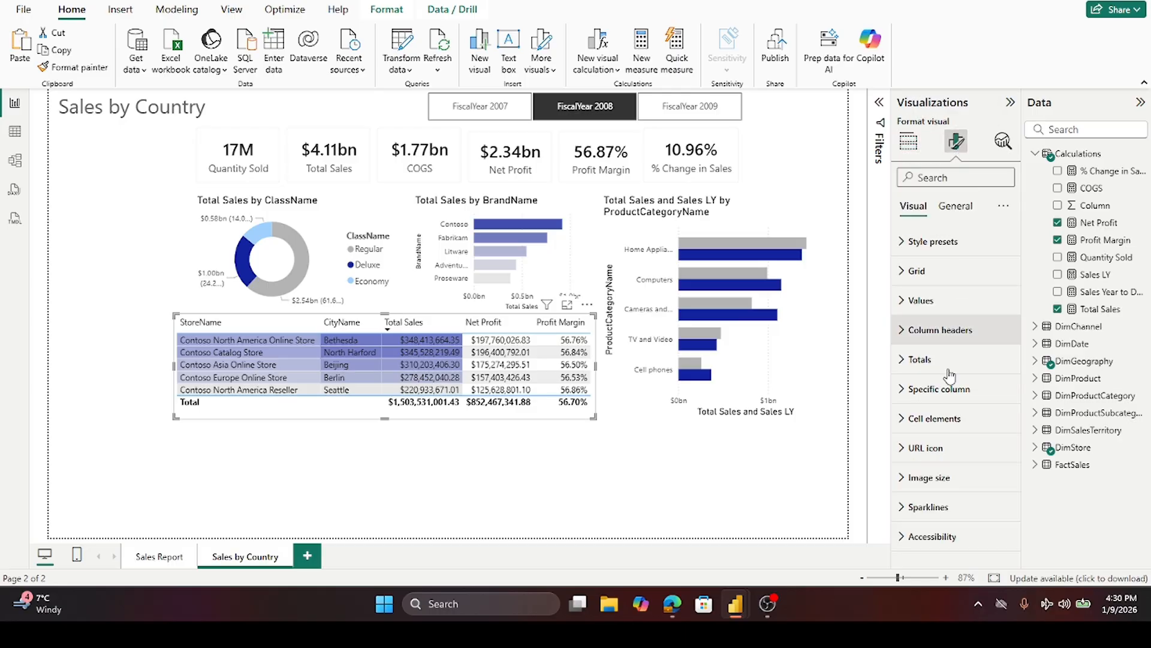
pyautogui.click(935, 418)
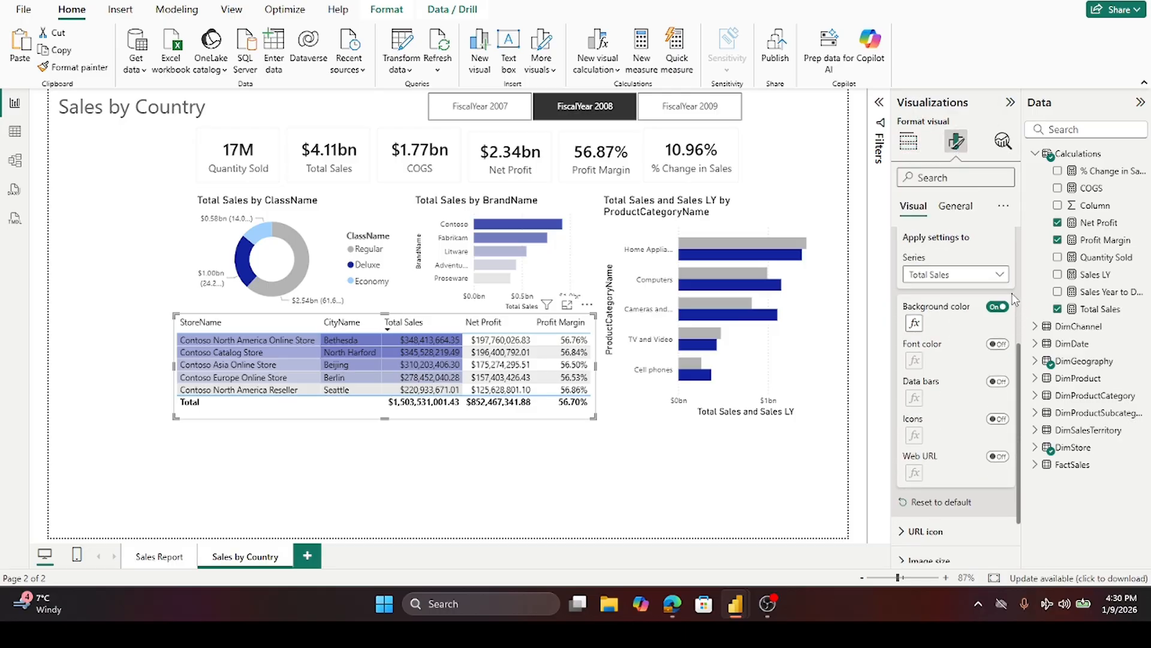
pyautogui.click(999, 275)
pyautogui.click(956, 344)
pyautogui.click(998, 307)
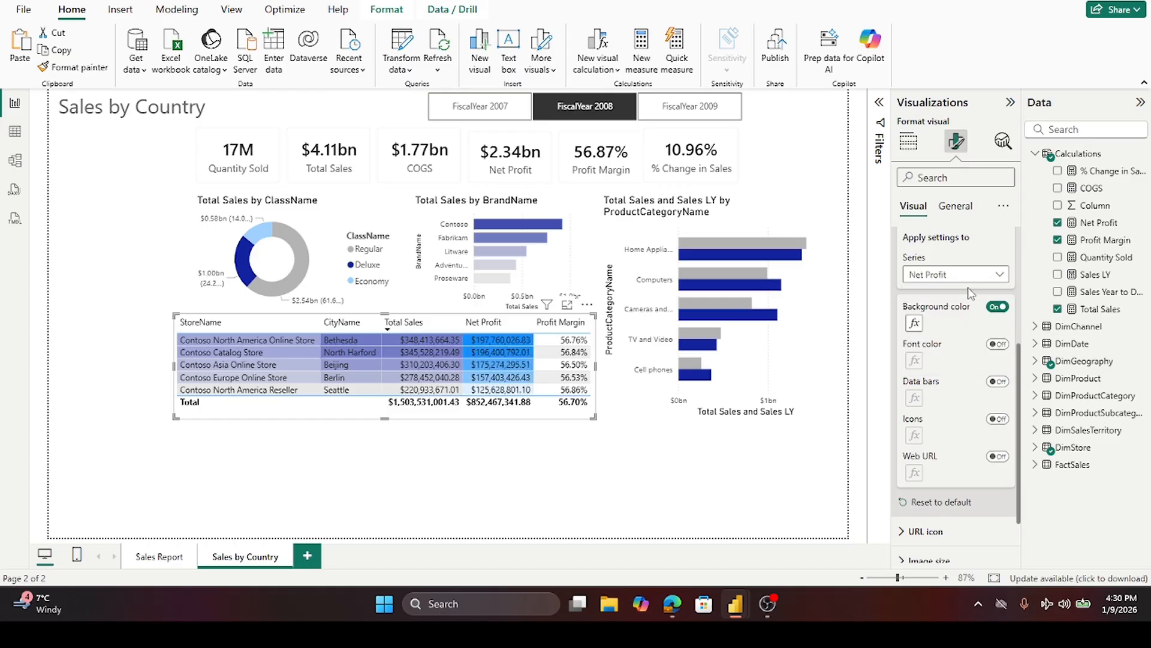
pyautogui.click(913, 323)
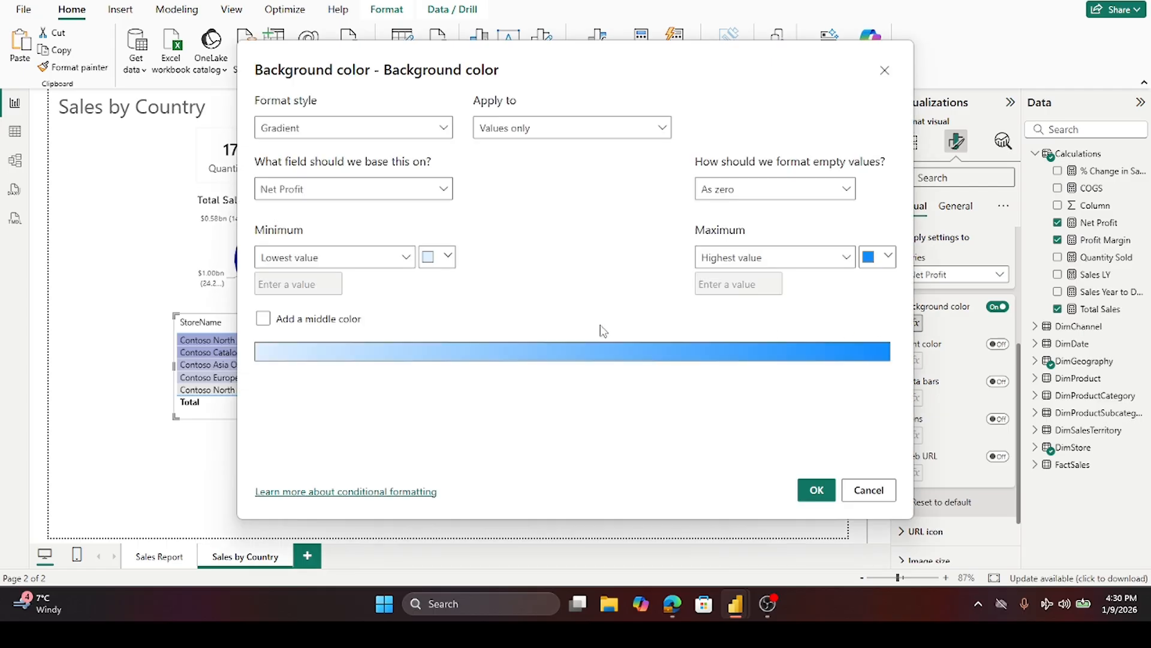
pyautogui.click(447, 258)
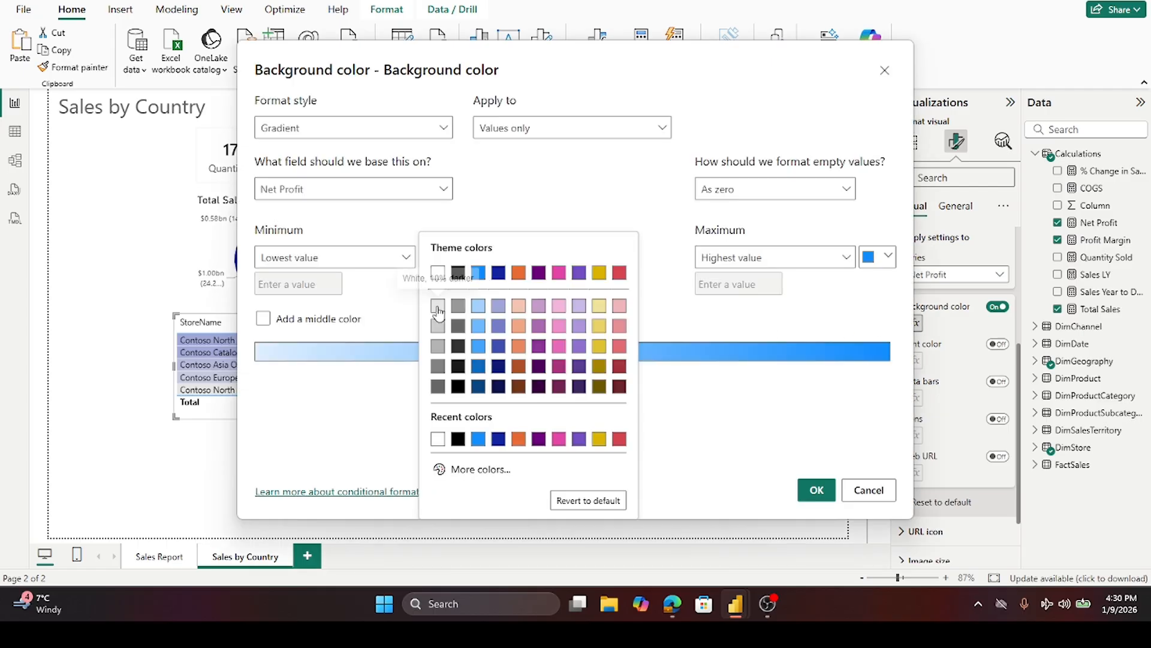
pyautogui.click(438, 305)
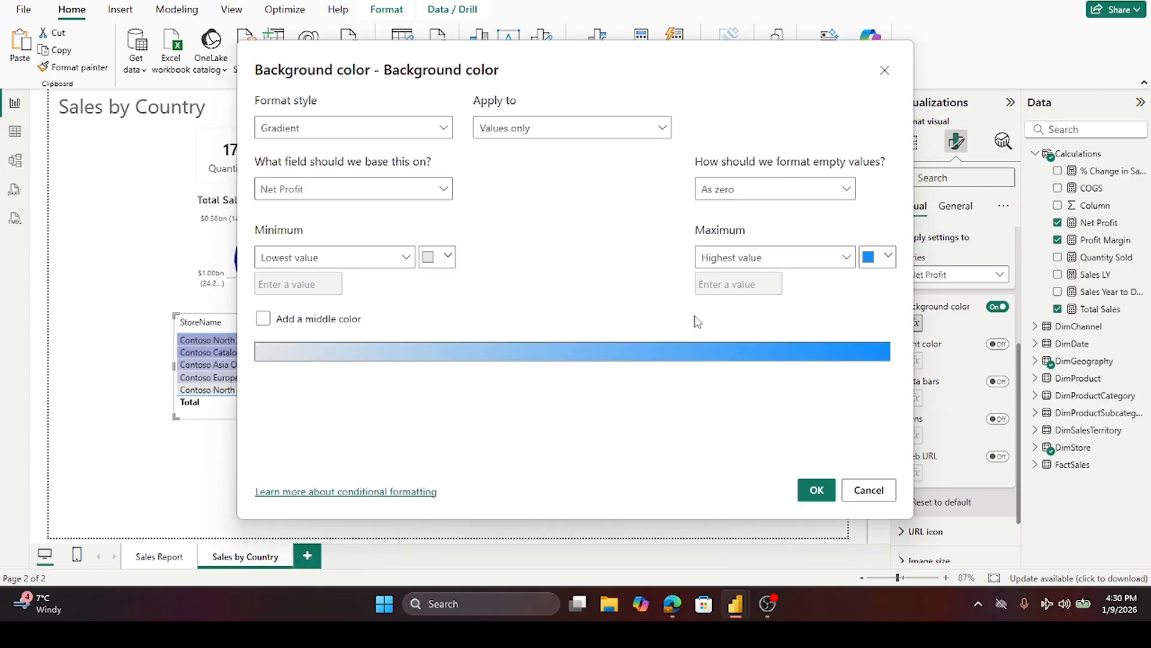
pyautogui.click(886, 258)
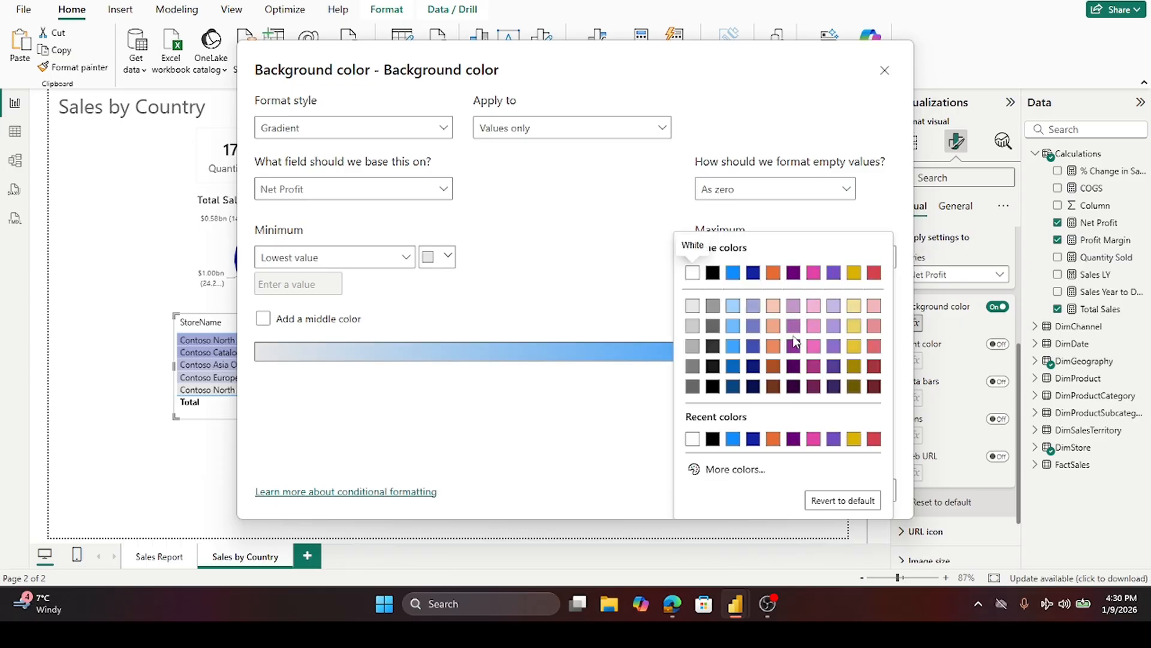
pyautogui.click(754, 327)
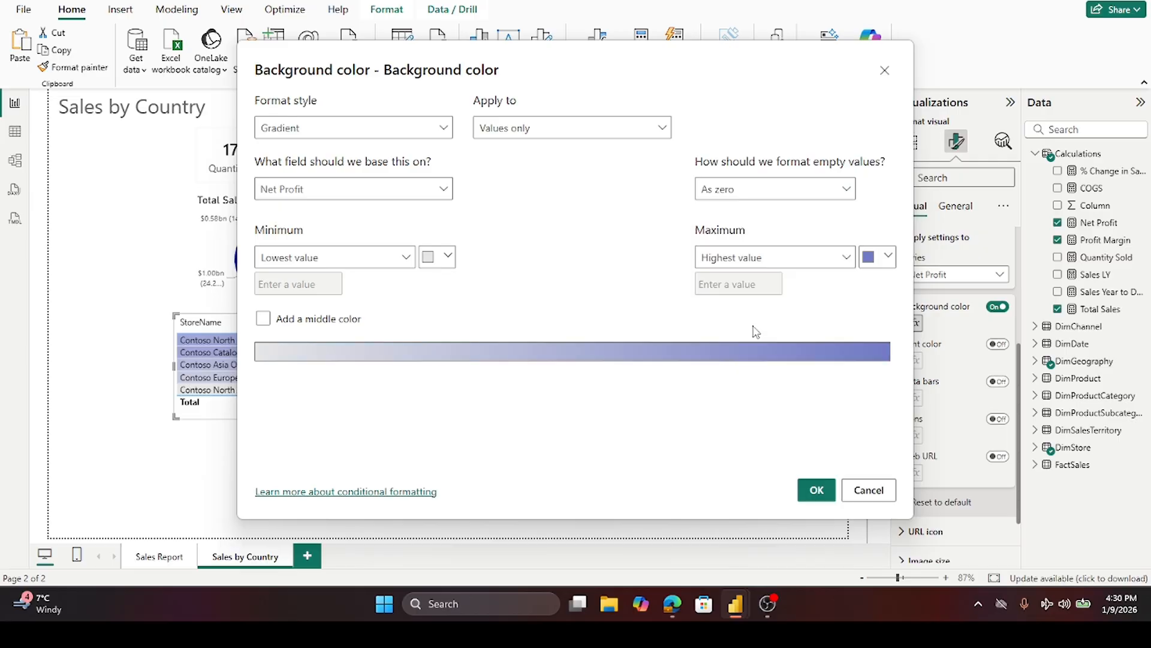
pyautogui.click(809, 497)
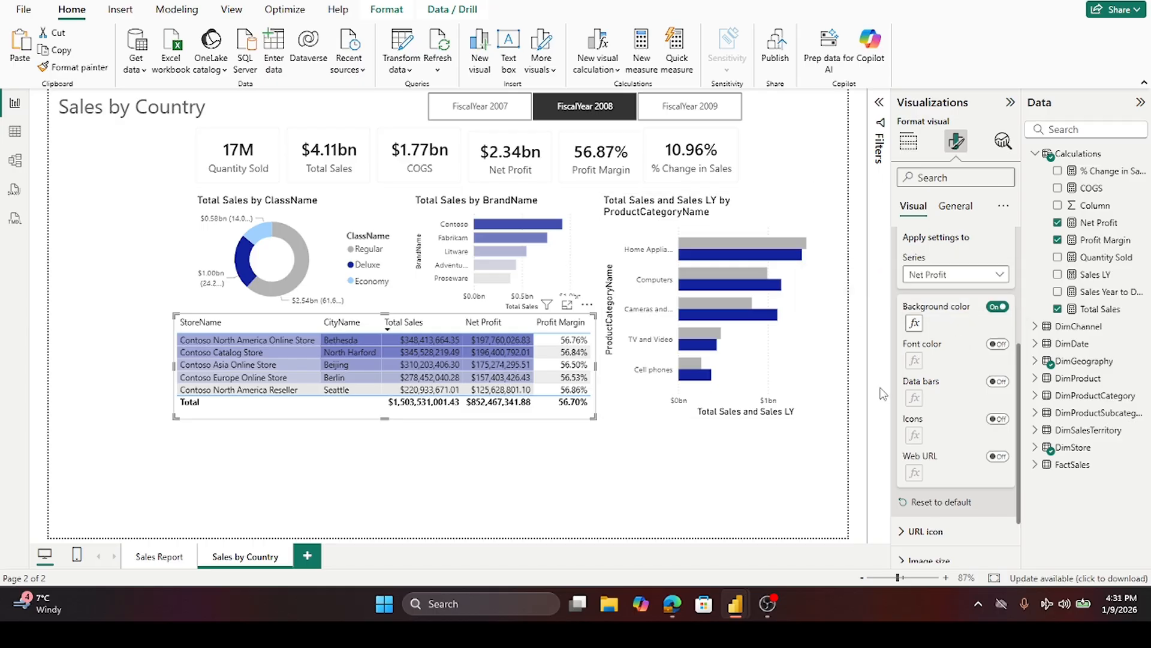
# - Turn on background colour for the Profit Margin cells with a light grey to blue-violet gradient, apply it, and deselect the table
pyautogui.click(999, 278)
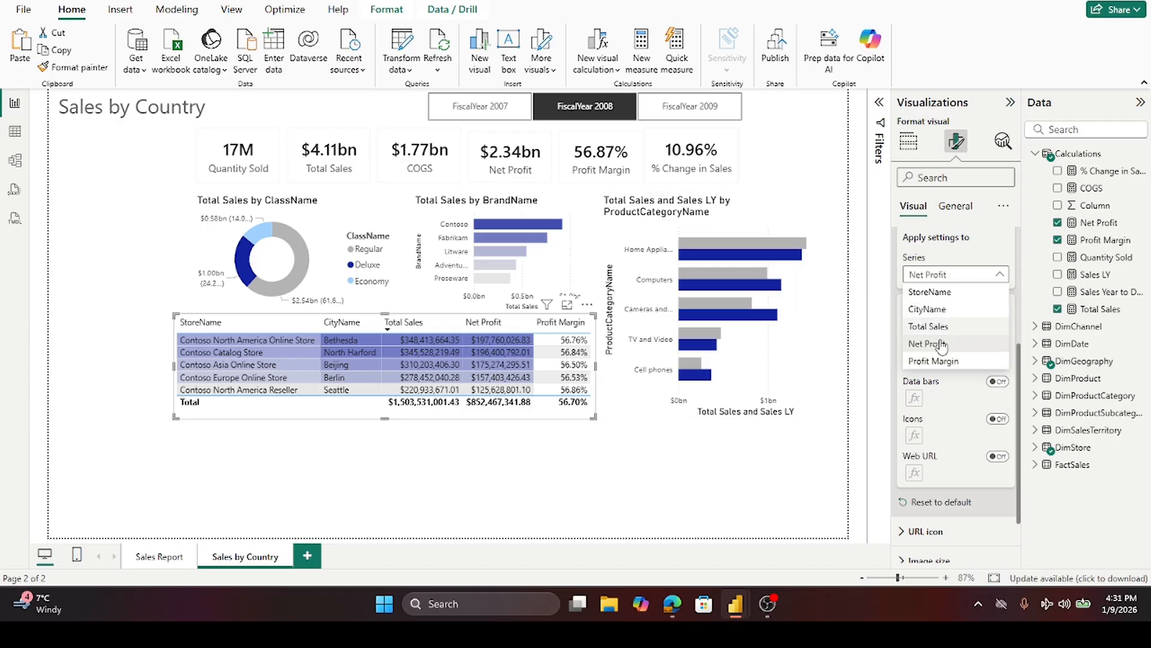
pyautogui.click(936, 360)
pyautogui.click(996, 307)
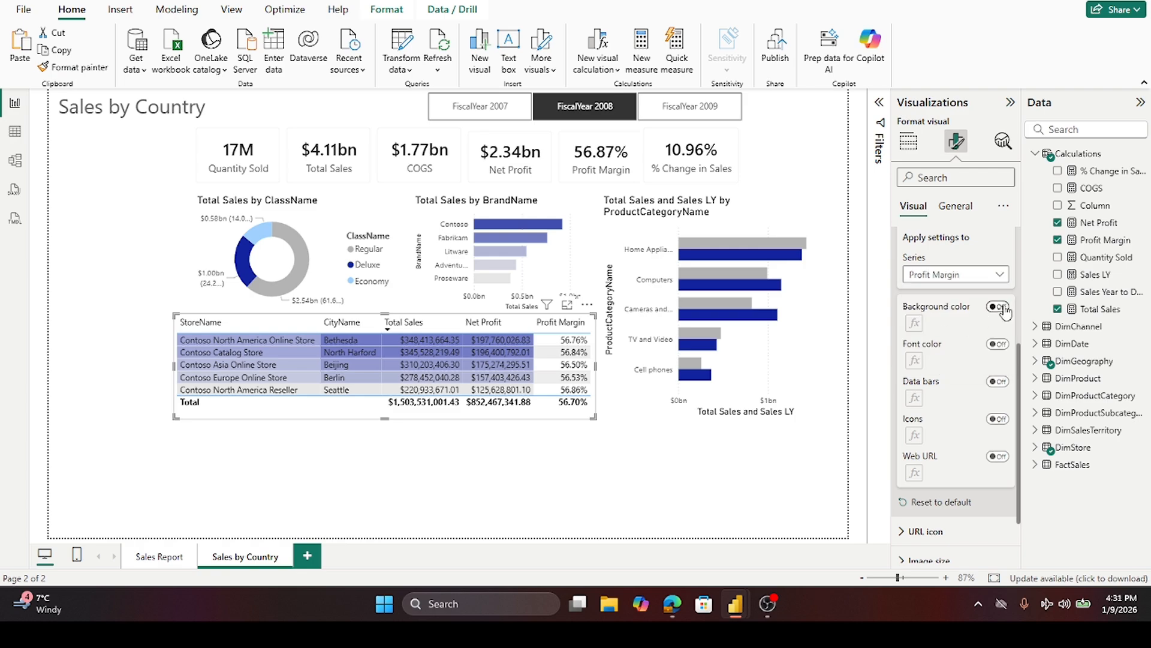
pyautogui.click(914, 323)
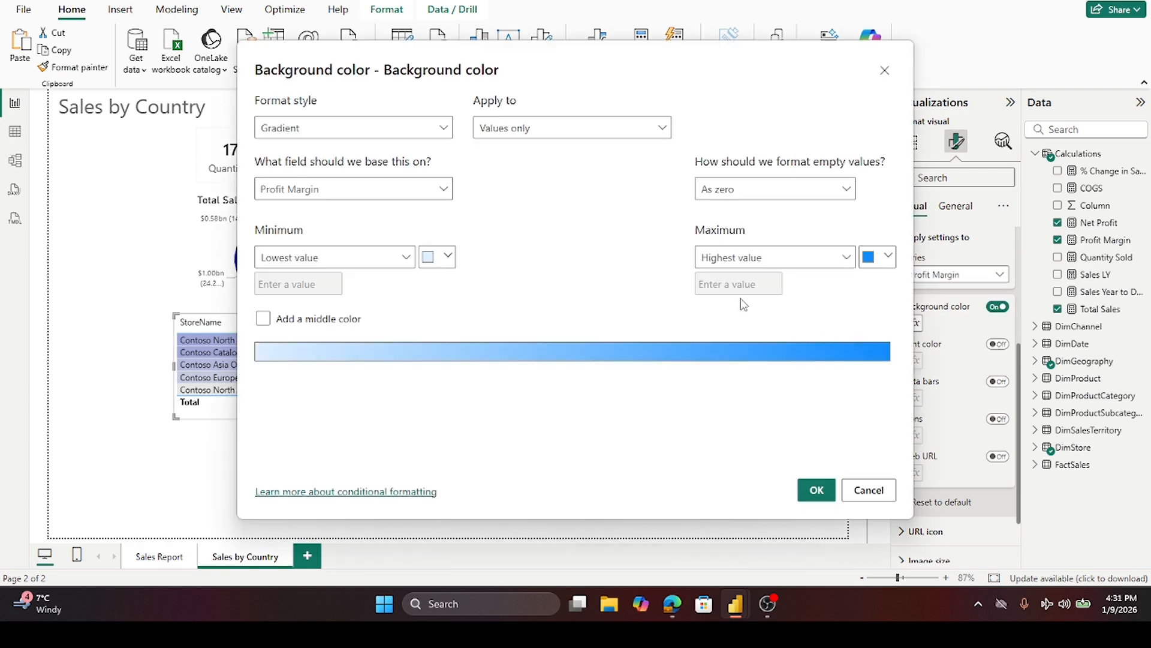
pyautogui.click(448, 256)
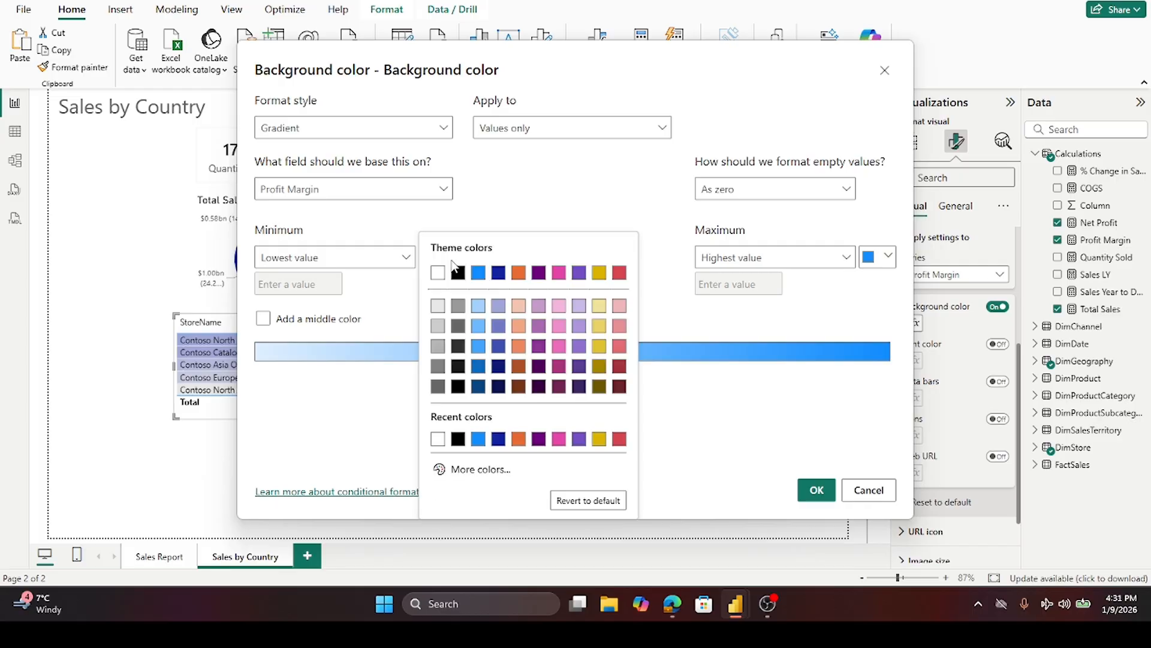
pyautogui.click(441, 309)
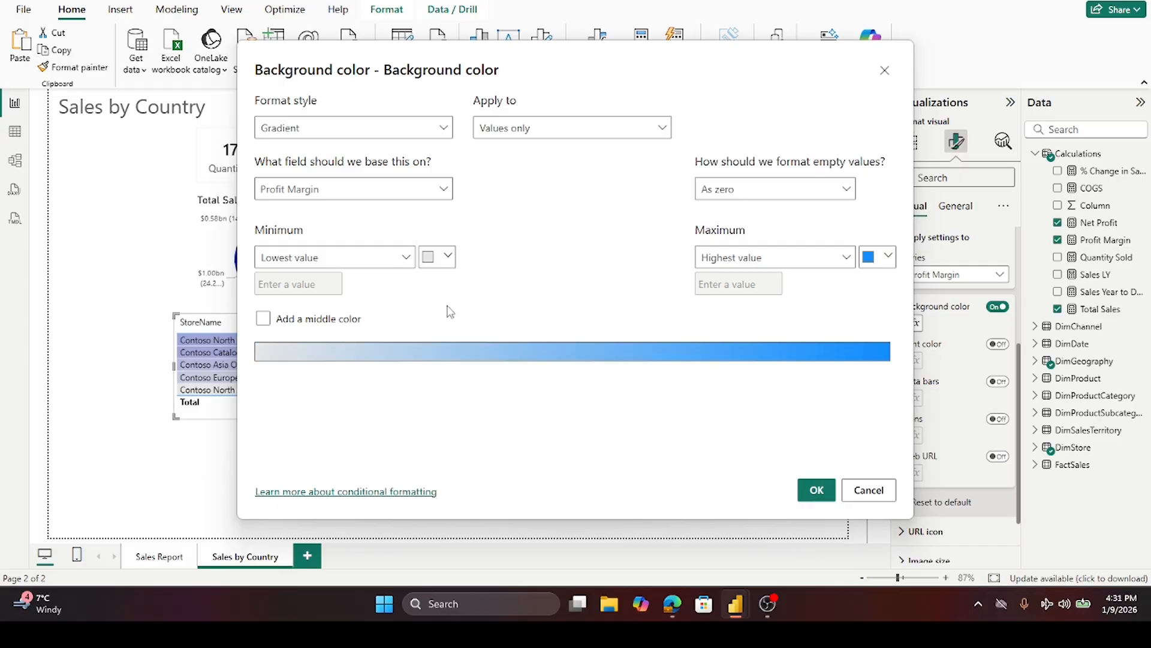
pyautogui.click(888, 256)
pyautogui.click(752, 328)
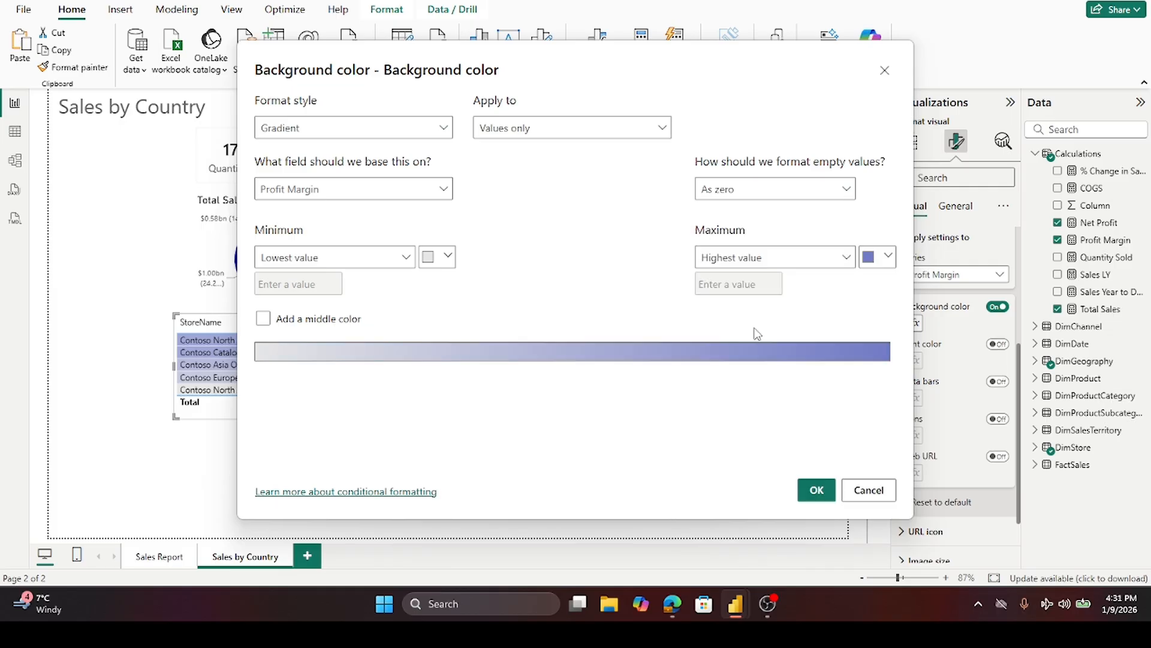
pyautogui.click(812, 487)
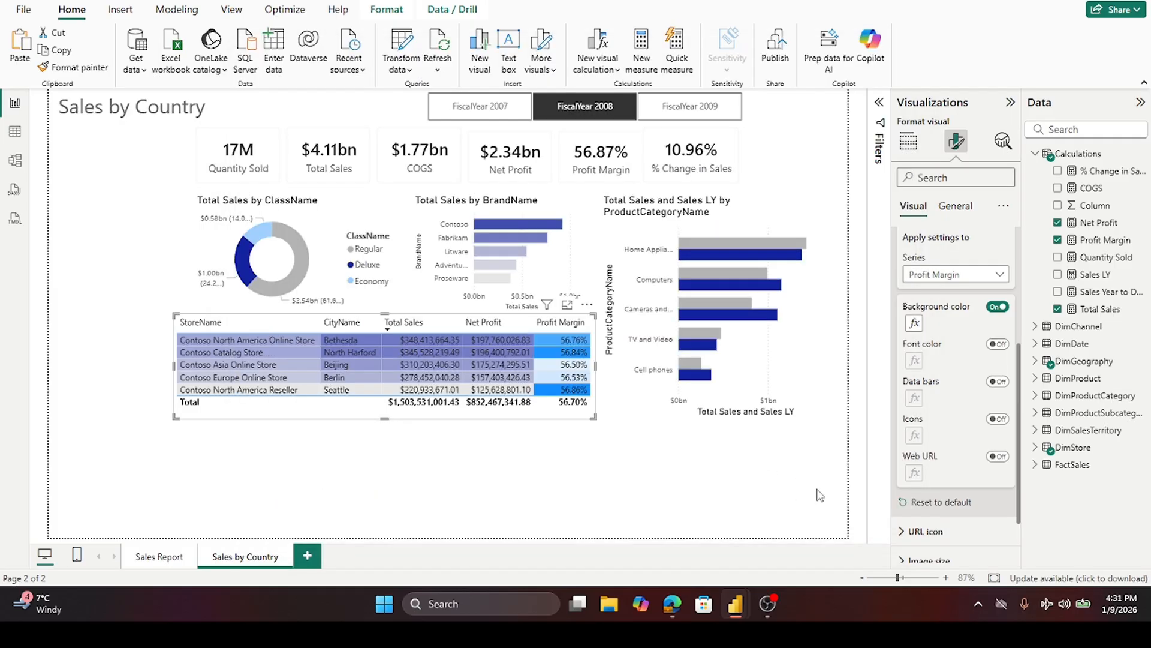
pyautogui.click(665, 465)
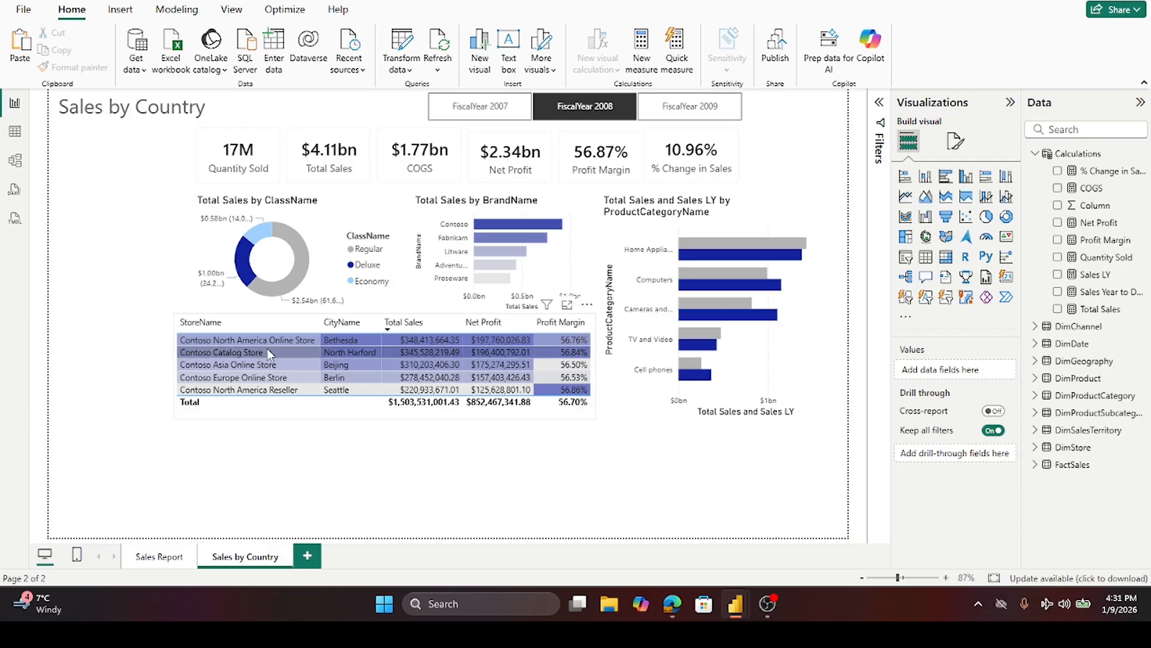
# - Re-sort the store table by its column headers, ending sorted by StoreName
pyautogui.click(559, 325)
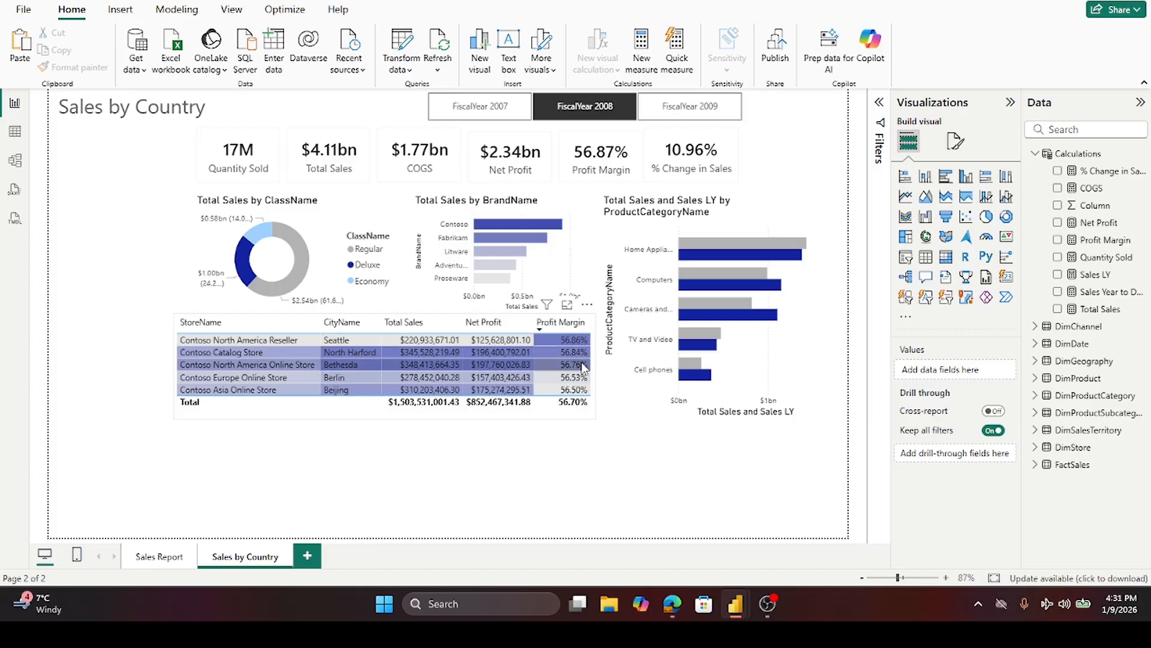
pyautogui.click(468, 325)
pyautogui.click(441, 327)
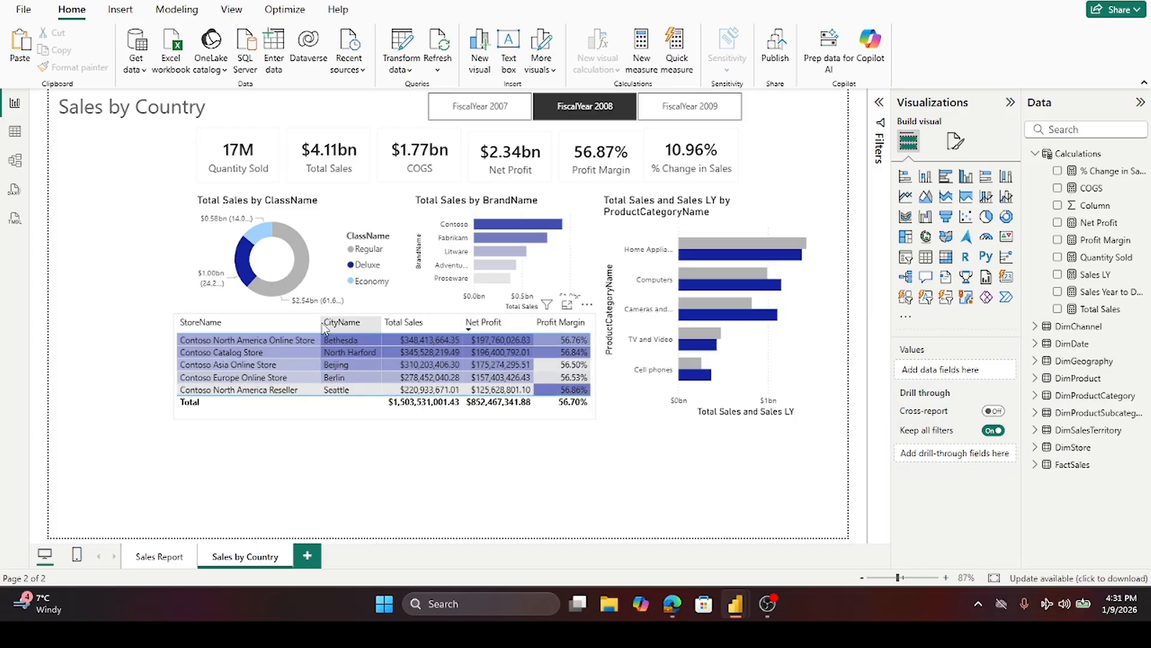
pyautogui.click(254, 325)
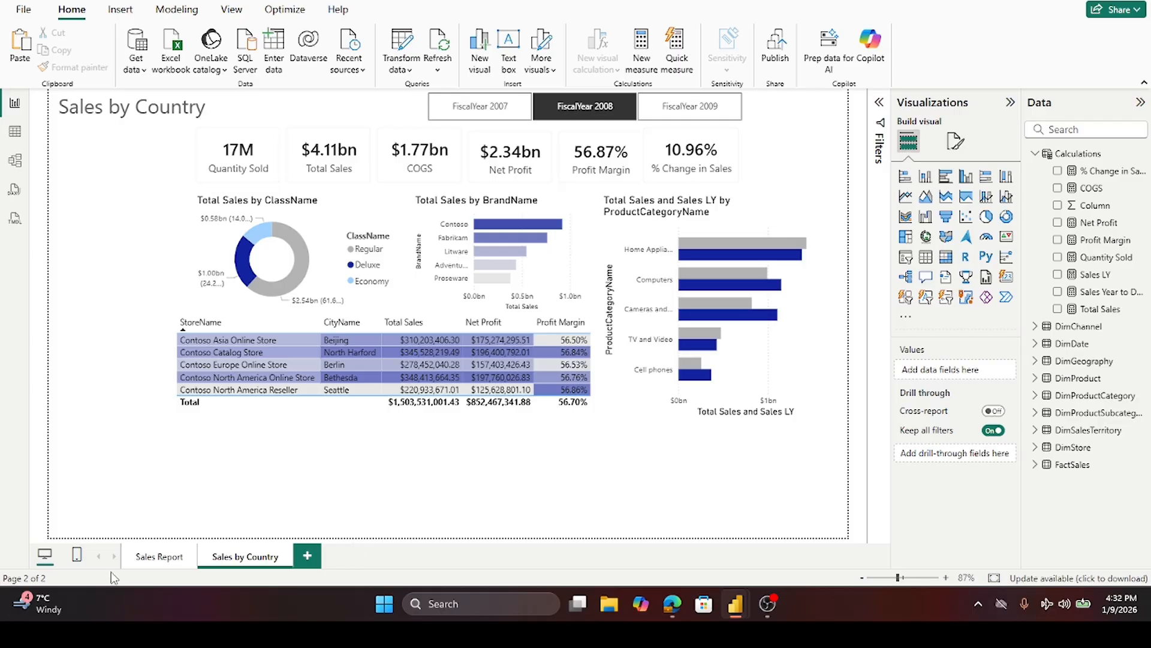
# - Copy the Total Sales by Date area chart from the Sales Report page and paste it onto the Sales by Country page
pyautogui.click(157, 557)
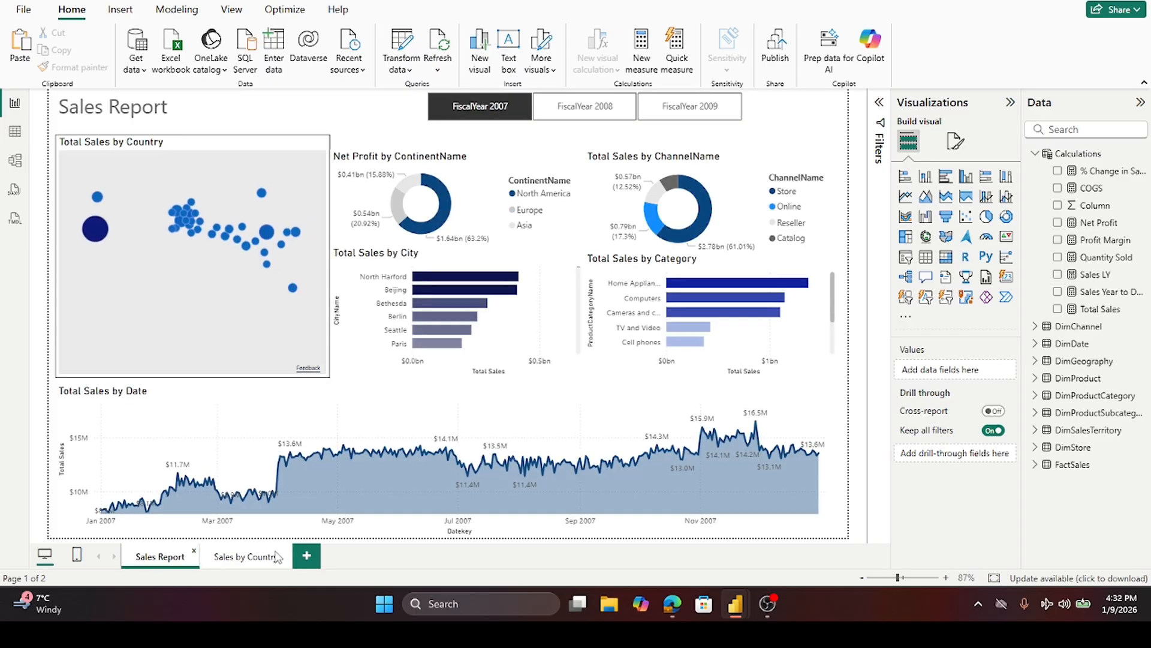
pyautogui.click(444, 399)
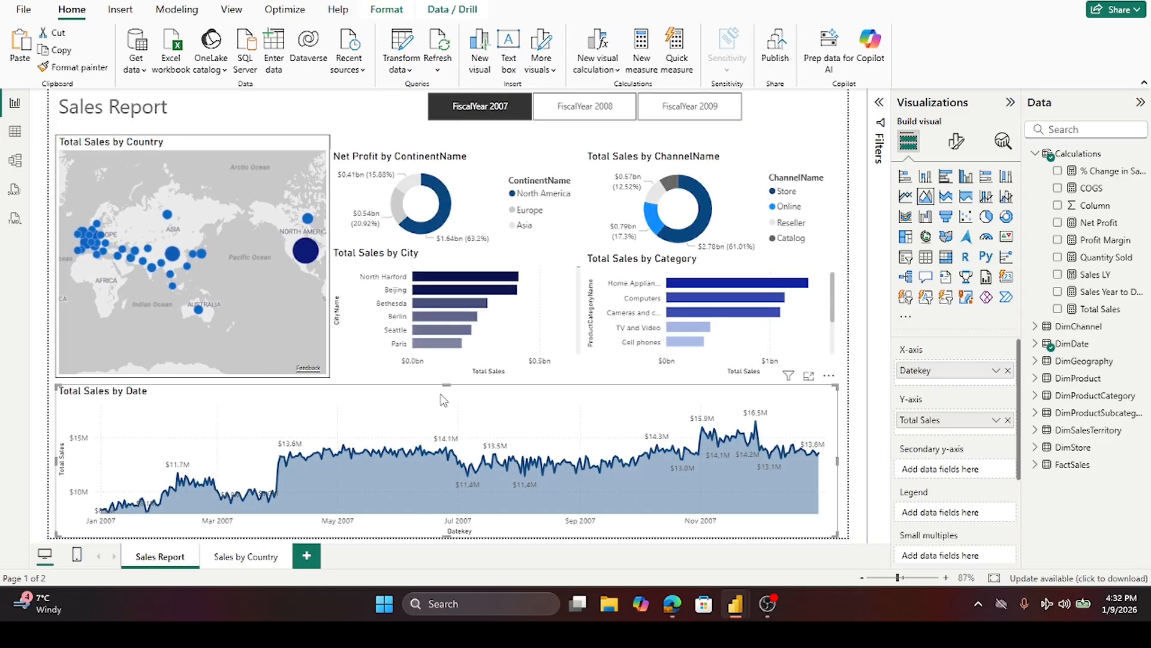
pyautogui.click(247, 557)
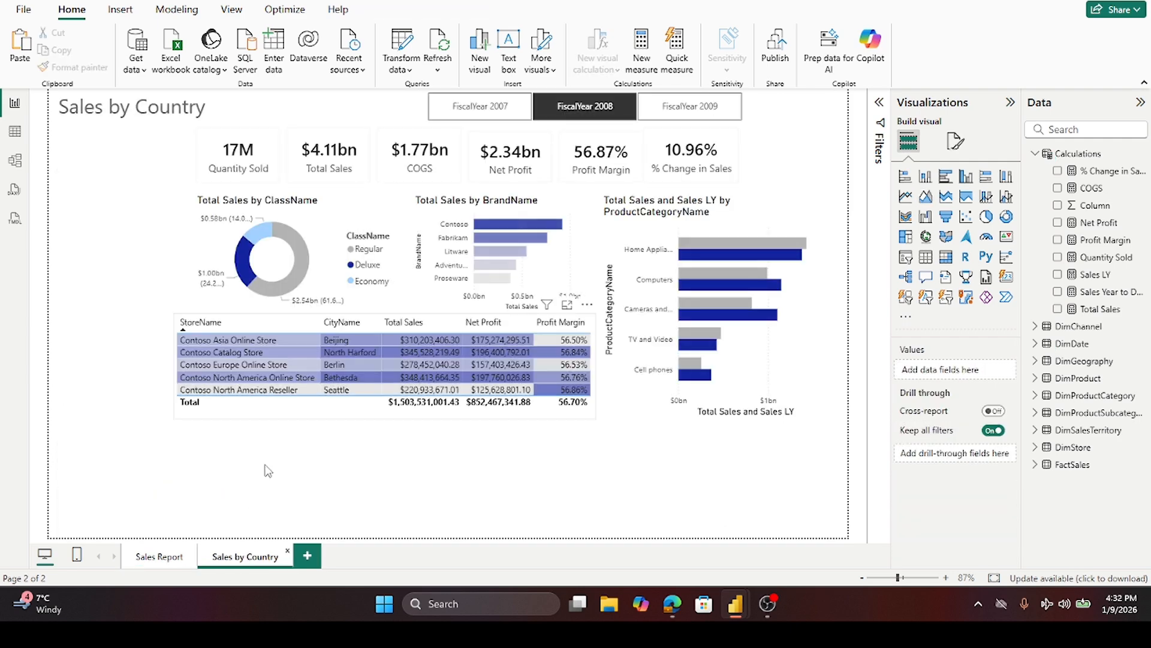
pyautogui.hotkey('ctrl', 'v')
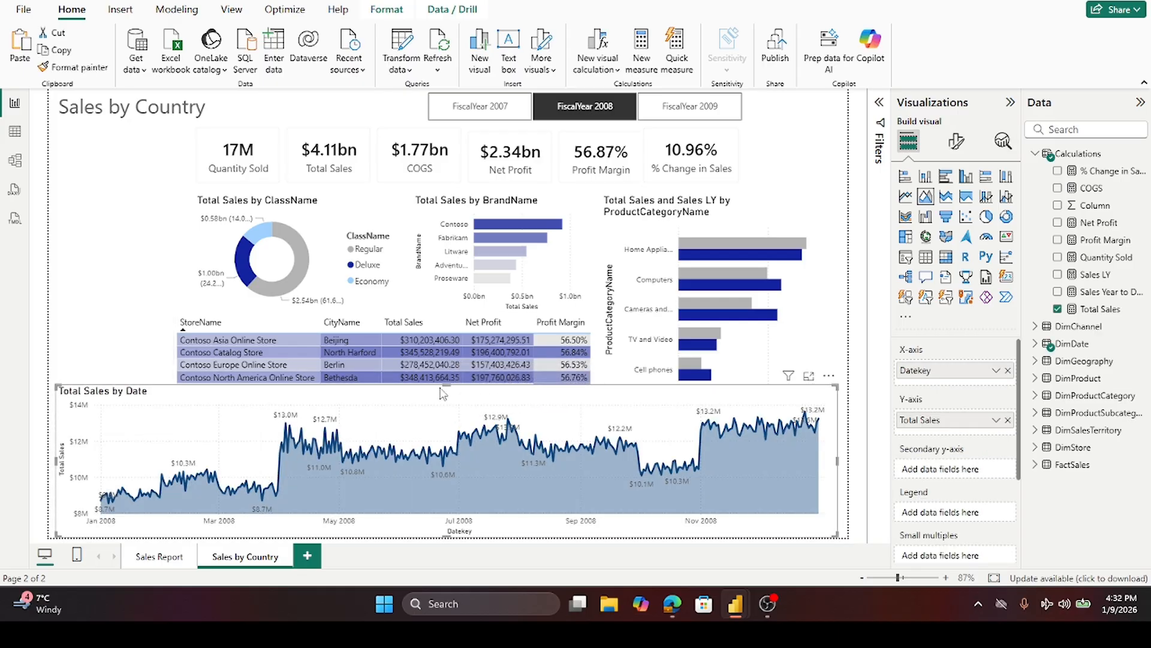
# - Move the pasted Total Sales by Date chart below the store table and resize its height to fit the page bottom
pyautogui.moveTo(446, 386); pyautogui.dragTo(453, 427)
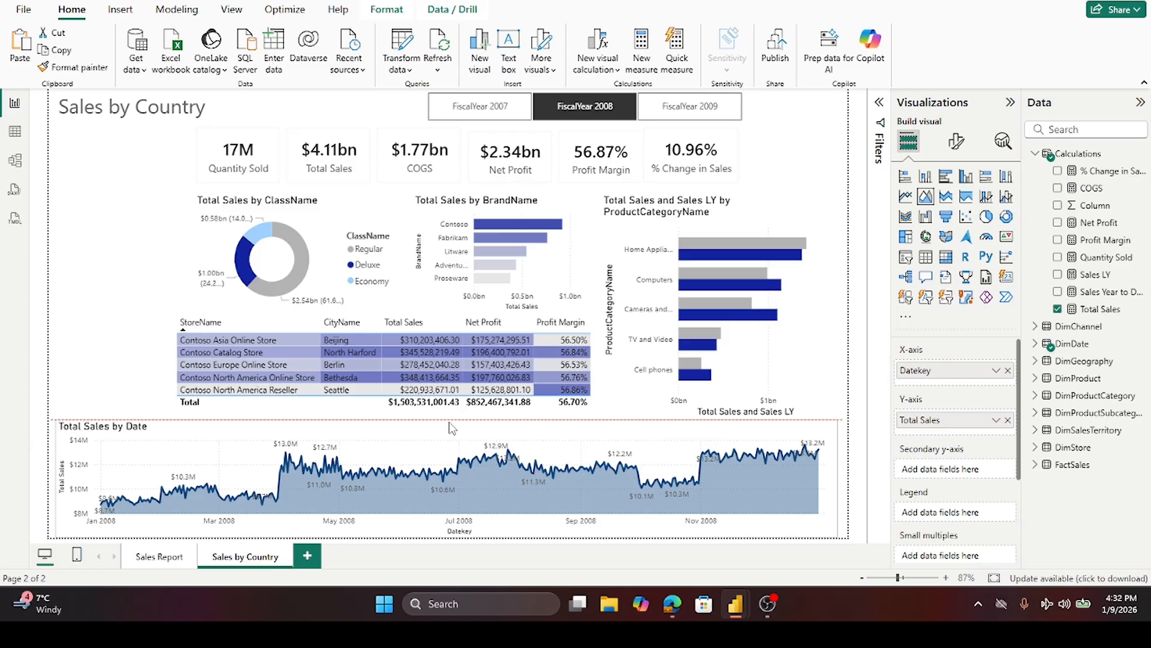
pyautogui.moveTo(452, 427); pyautogui.dragTo(453, 462)
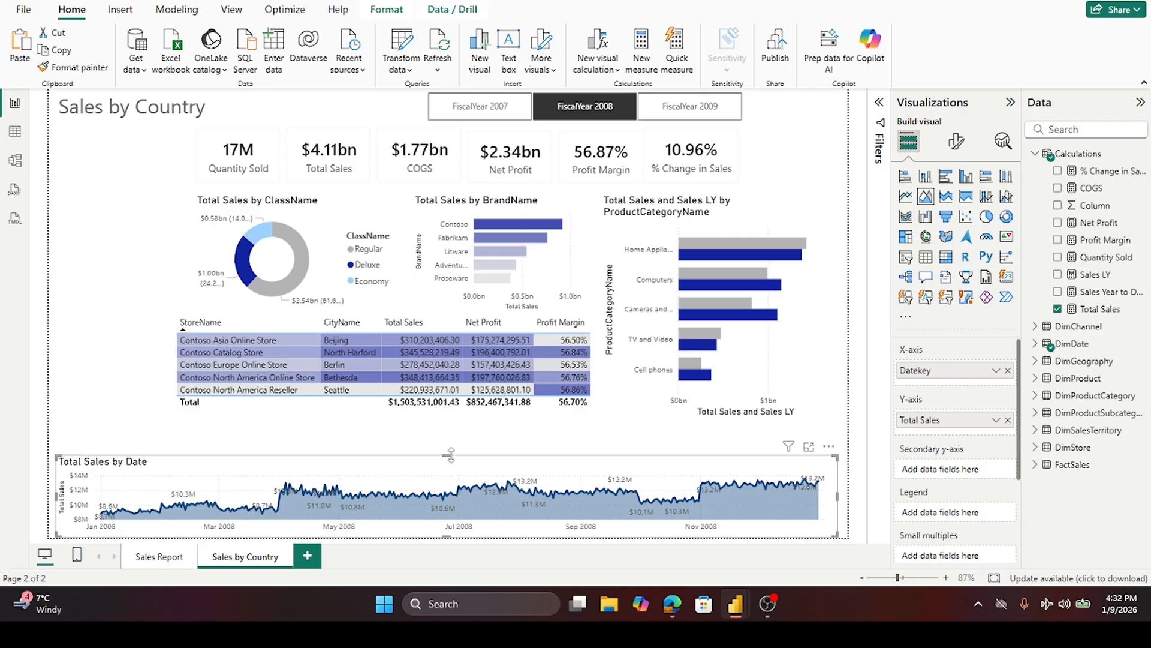
pyautogui.moveTo(446, 454); pyautogui.dragTo(460, 424)
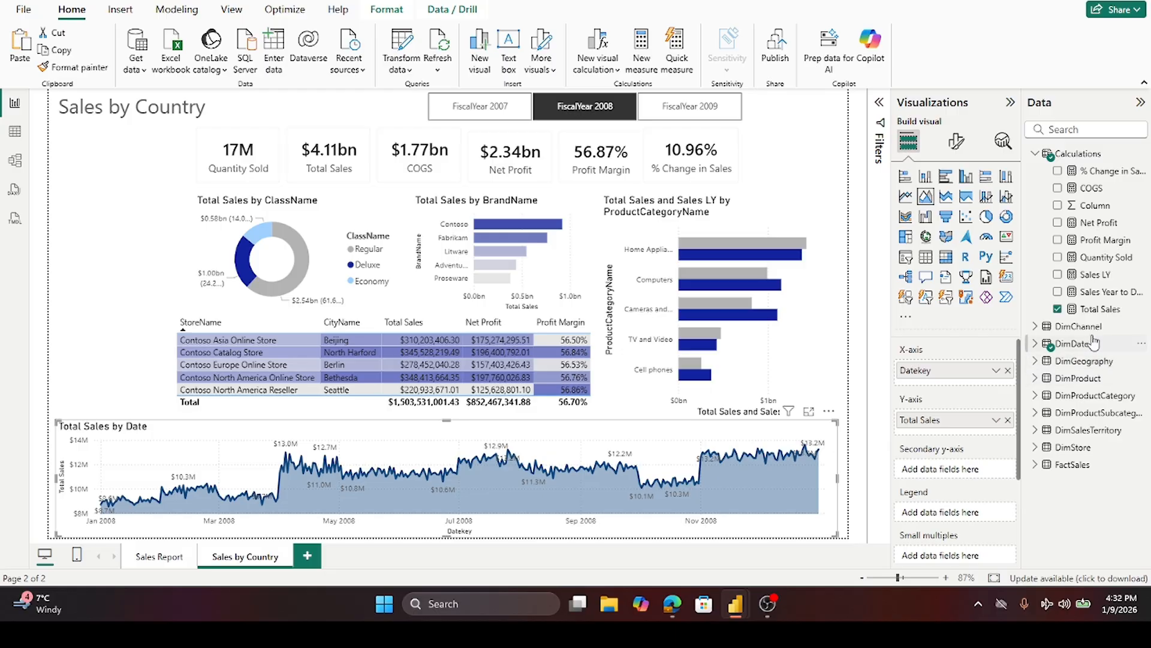
# - Add Sales LY to the date chart's Y-axis alongside Total Sales
pyautogui.moveTo(1086, 277); pyautogui.dragTo(965, 429)
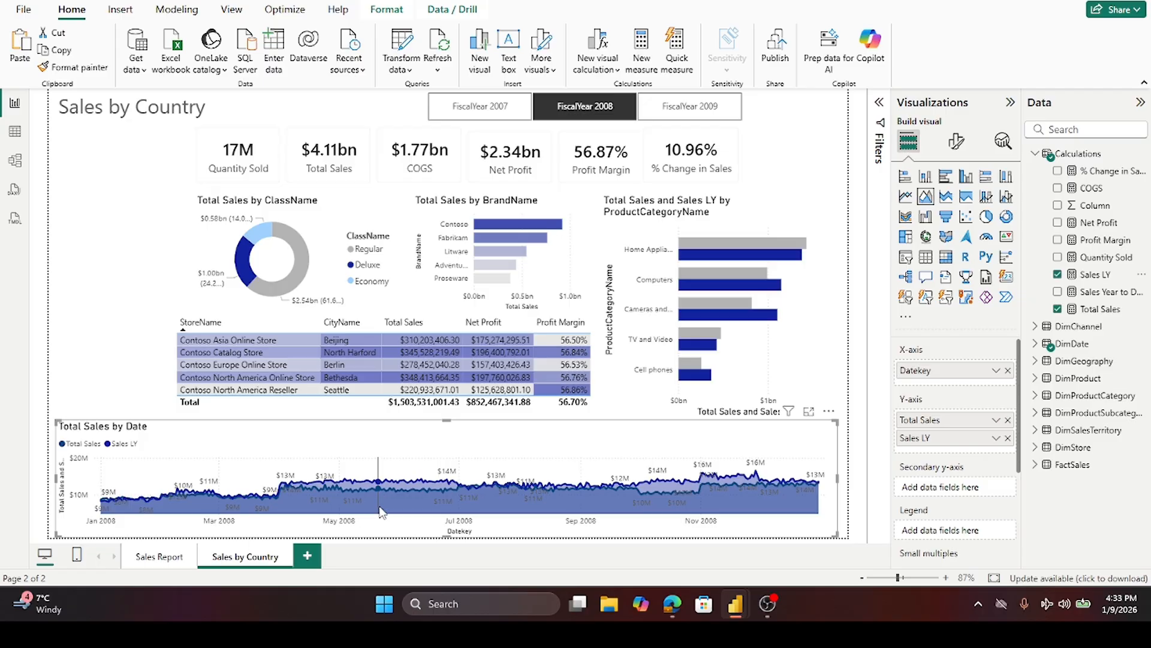
pyautogui.moveTo(381, 511)
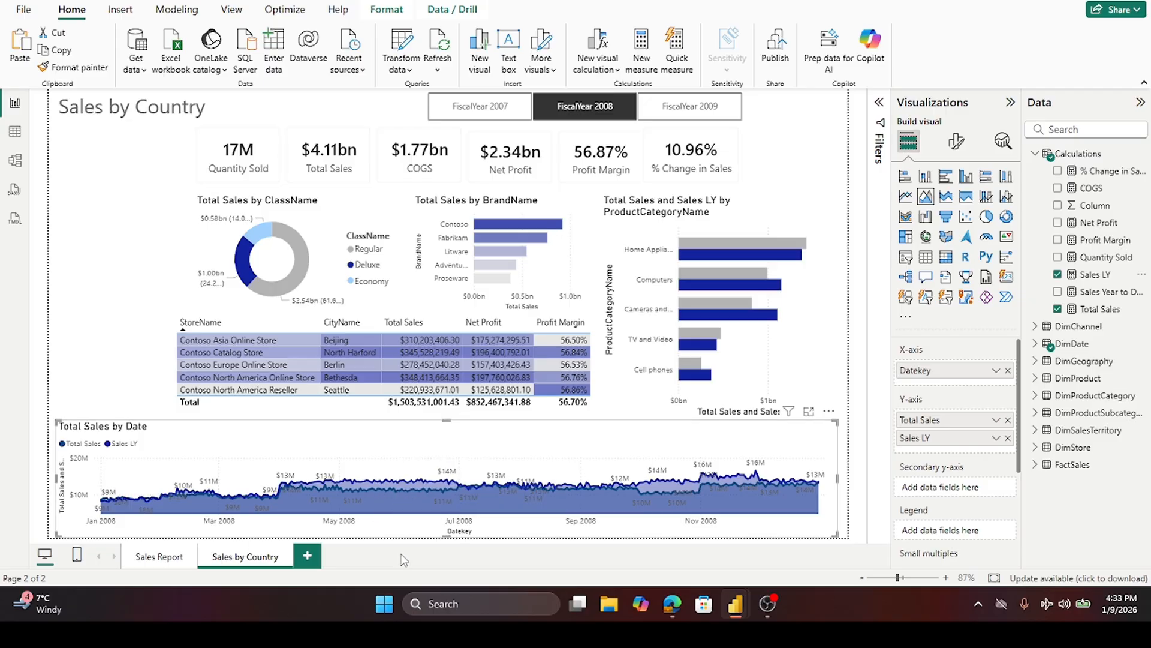
pyautogui.moveTo(407, 489)
# - Set the Sales LY series line colour in the date chart to light grey
pyautogui.click(957, 140)
pyautogui.click(911, 448)
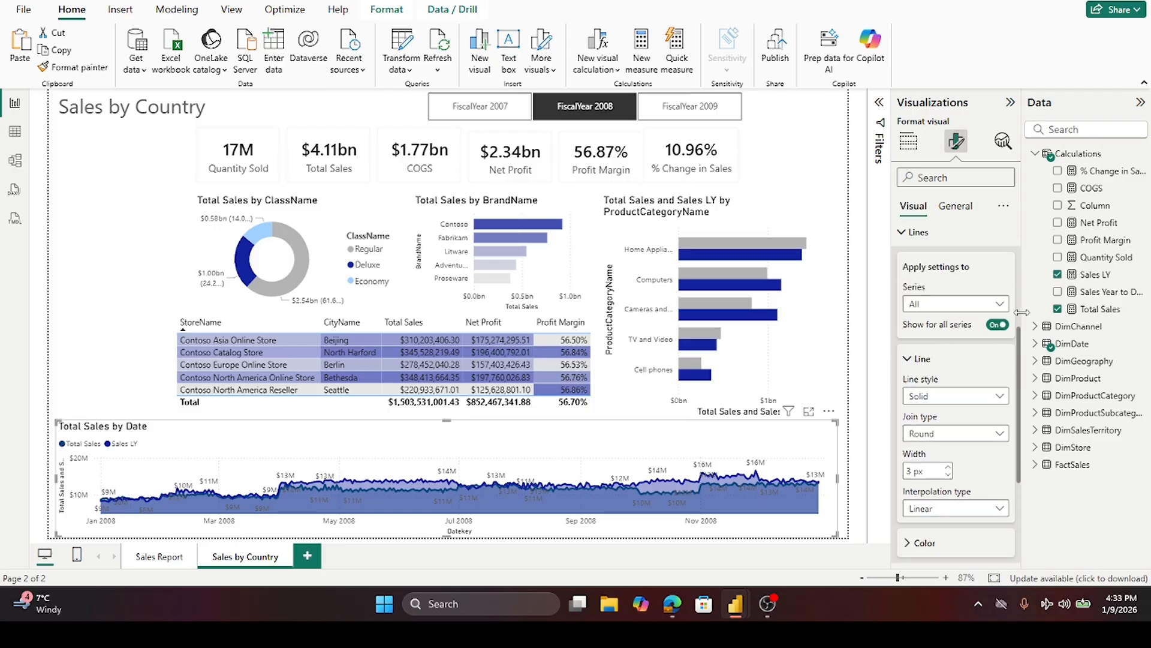
pyautogui.click(978, 304)
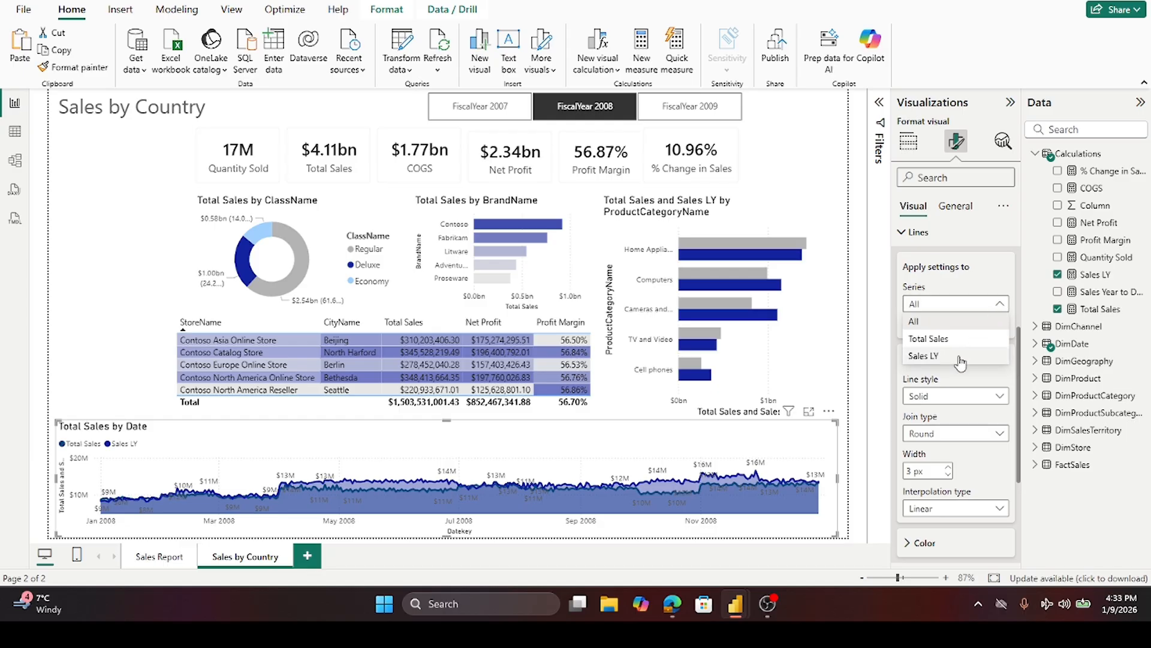
pyautogui.click(924, 355)
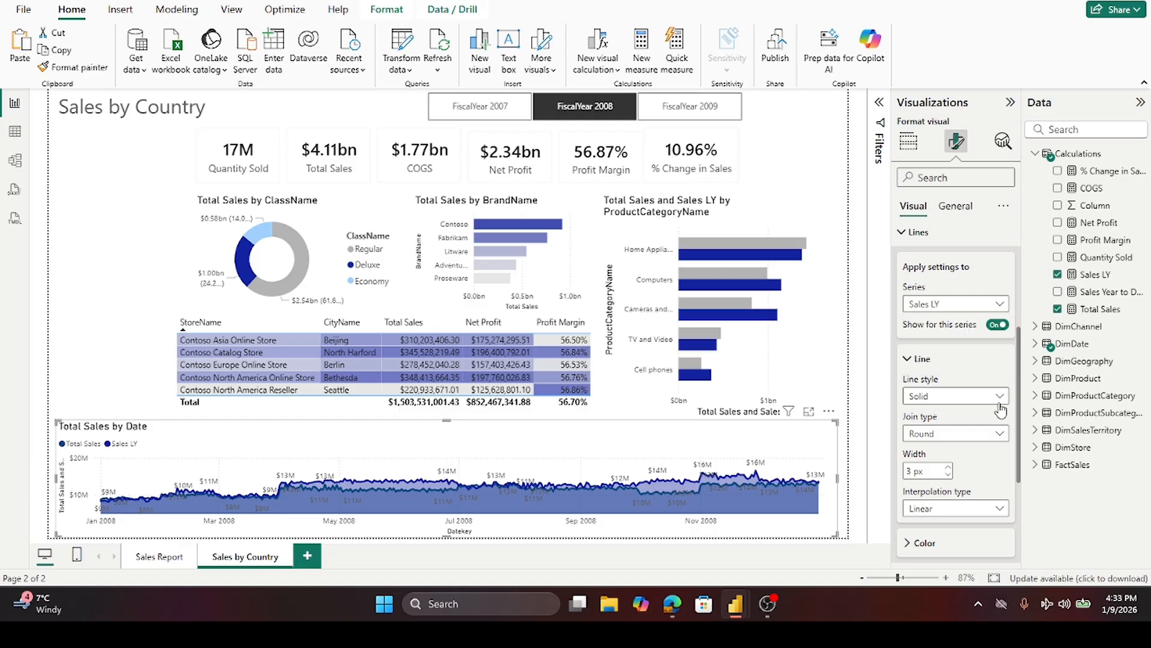
pyautogui.scroll(-3, 982, 468)
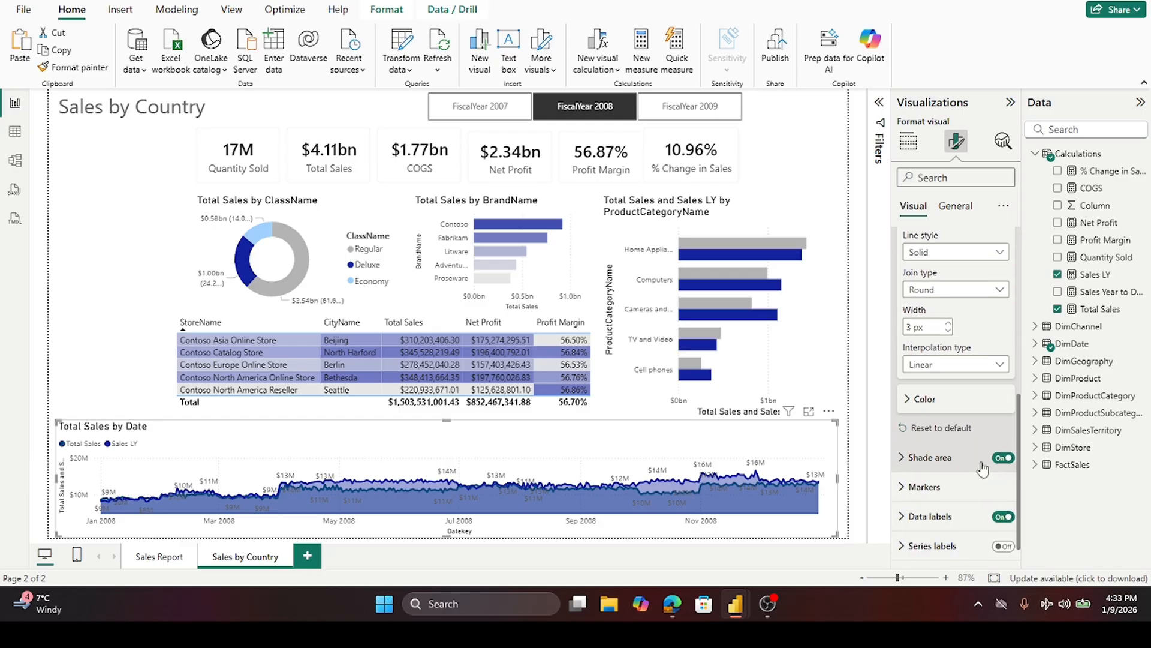
pyautogui.click(912, 399)
pyautogui.click(934, 438)
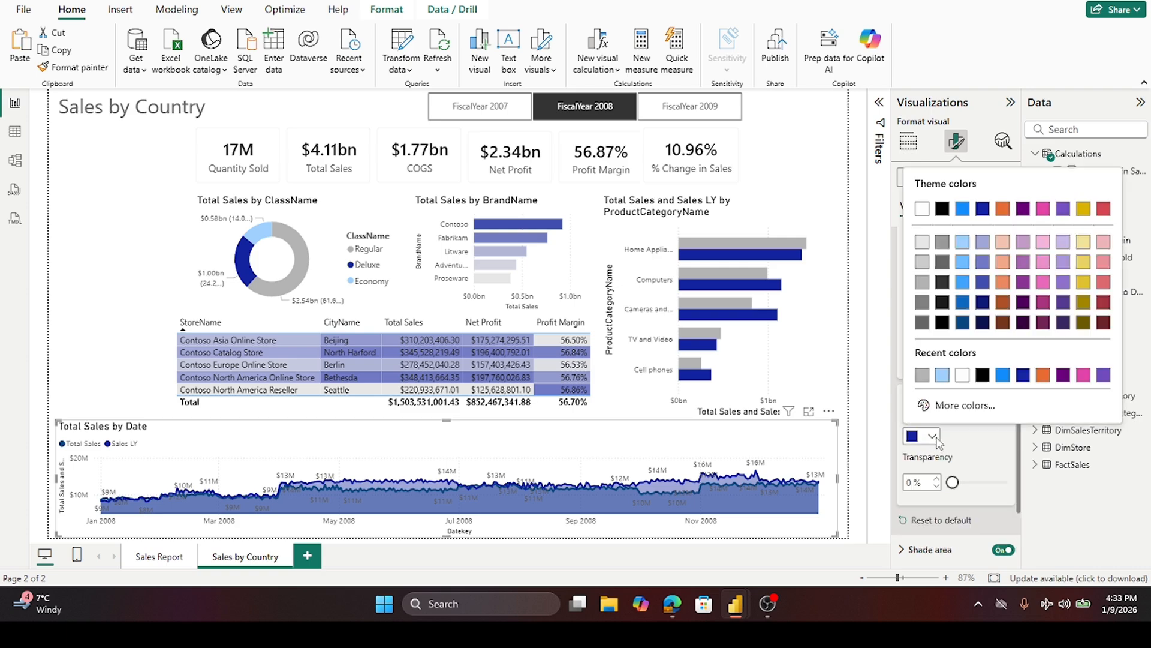
pyautogui.click(920, 265)
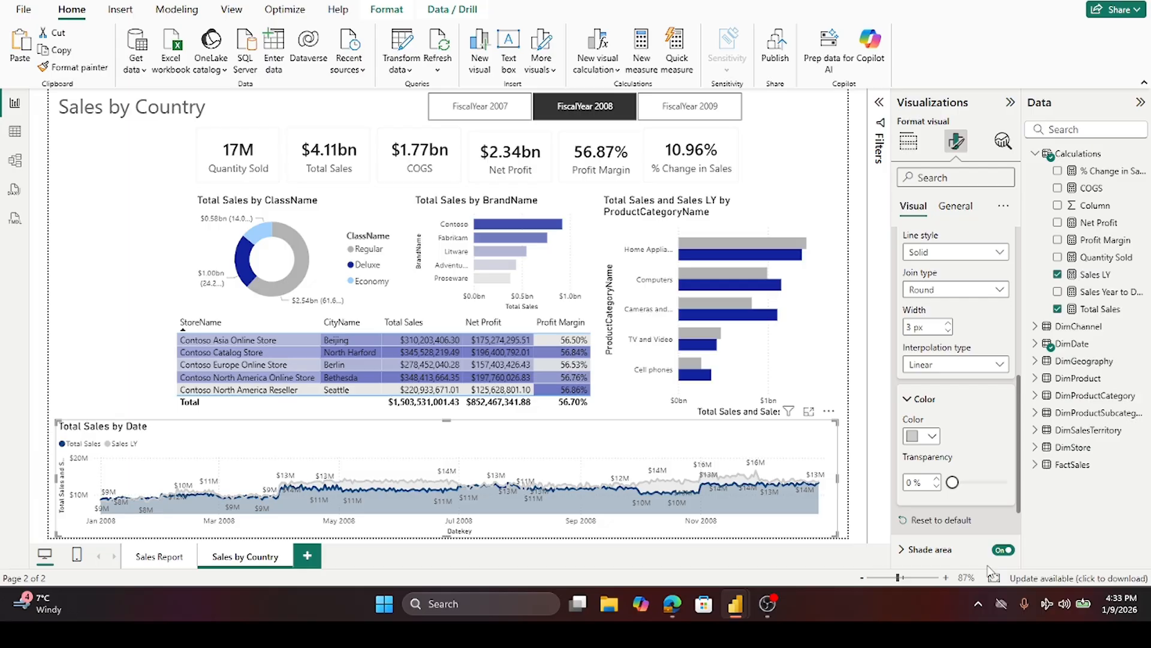
# - Narrow the Total Sales by Date chart from its lower-left corner, leaving space at the page's left side
pyautogui.scroll(3, 943, 468)
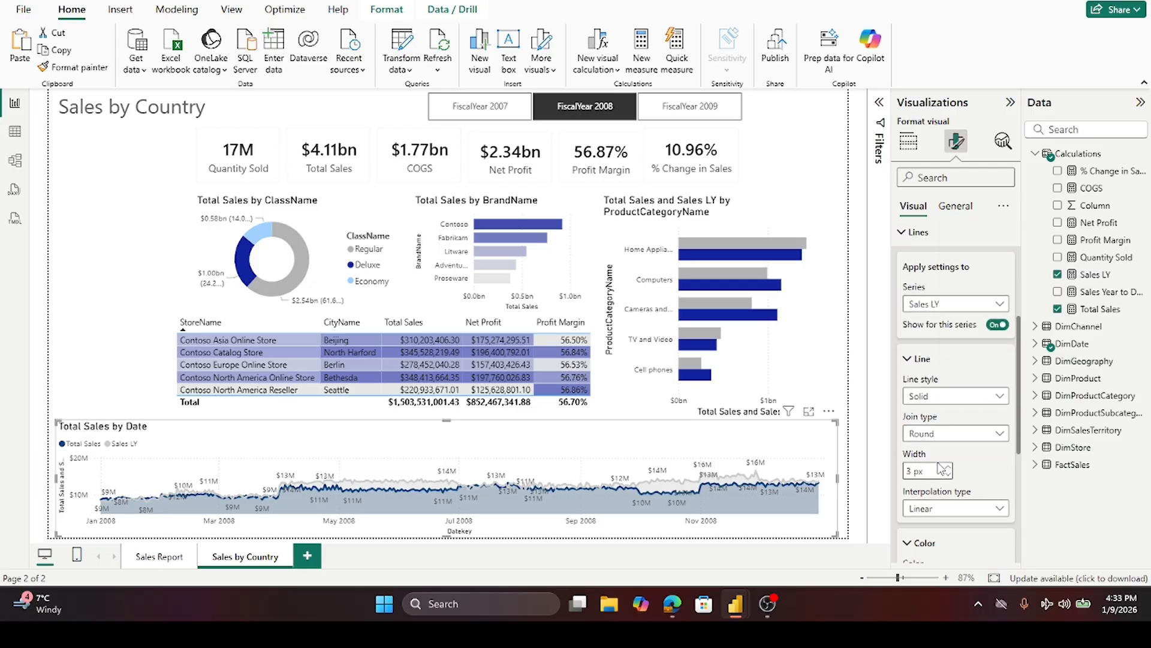
pyautogui.scroll(-2, 943, 468)
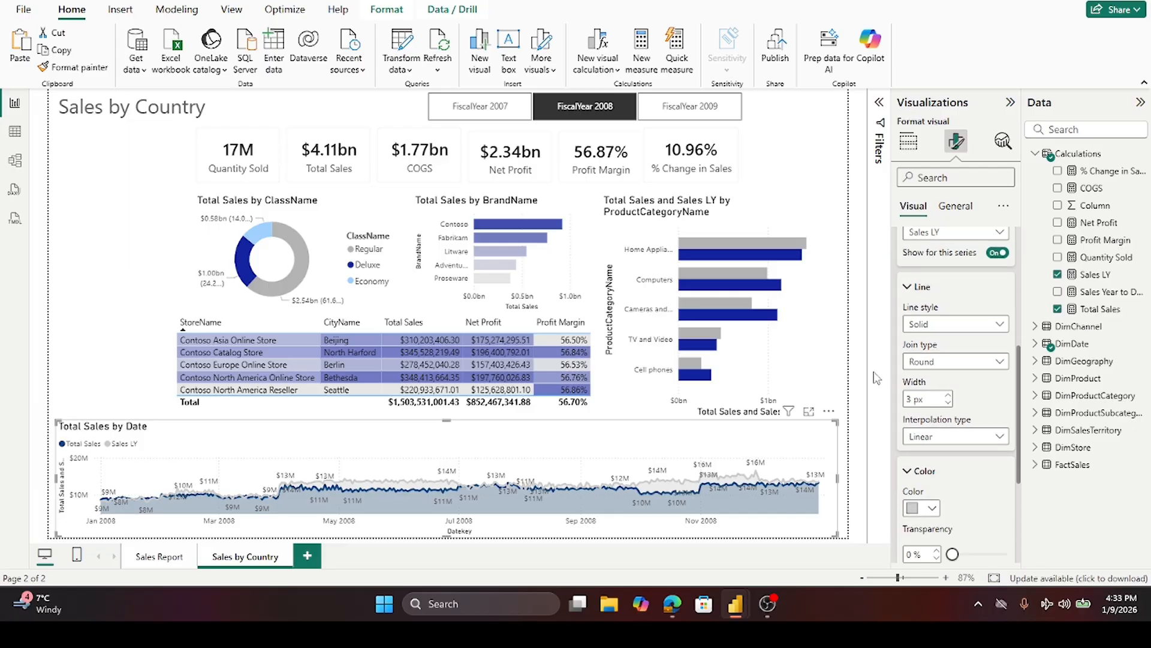
pyautogui.click(1011, 102)
pyautogui.click(172, 267)
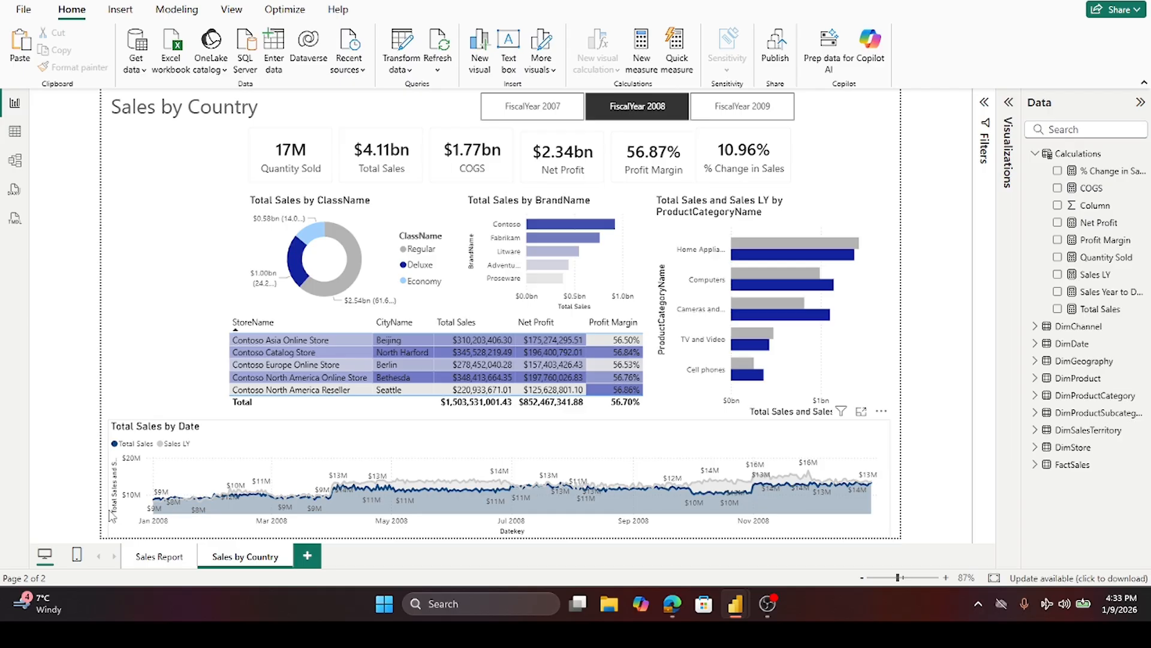
pyautogui.moveTo(111, 515); pyautogui.dragTo(233, 478)
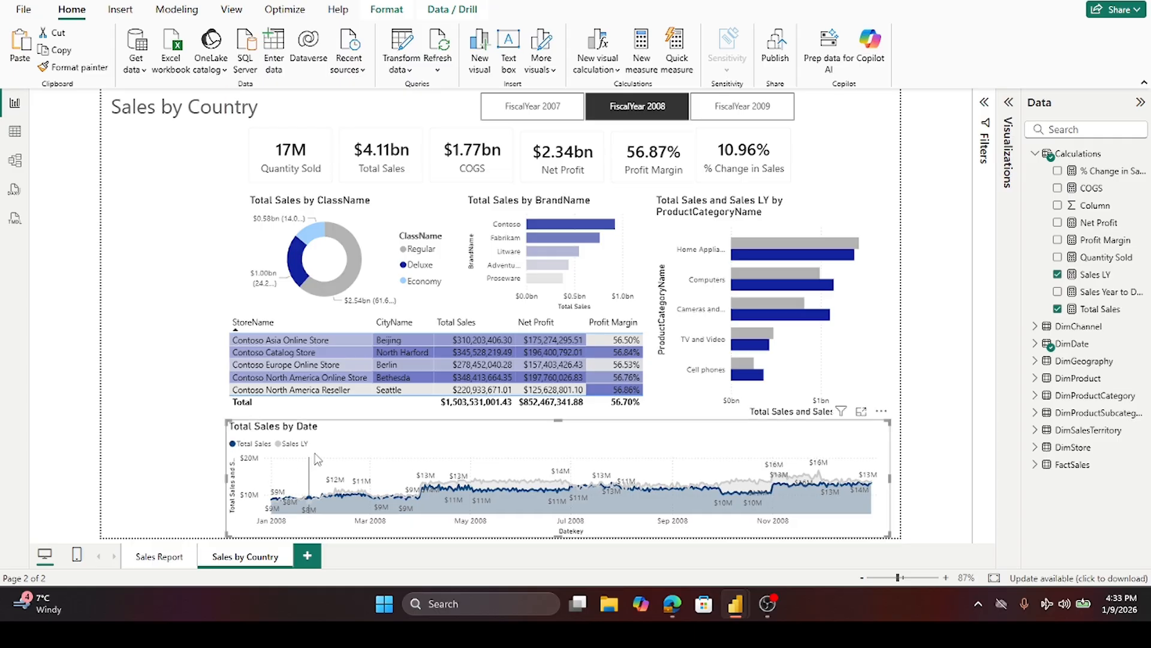
pyautogui.click(985, 103)
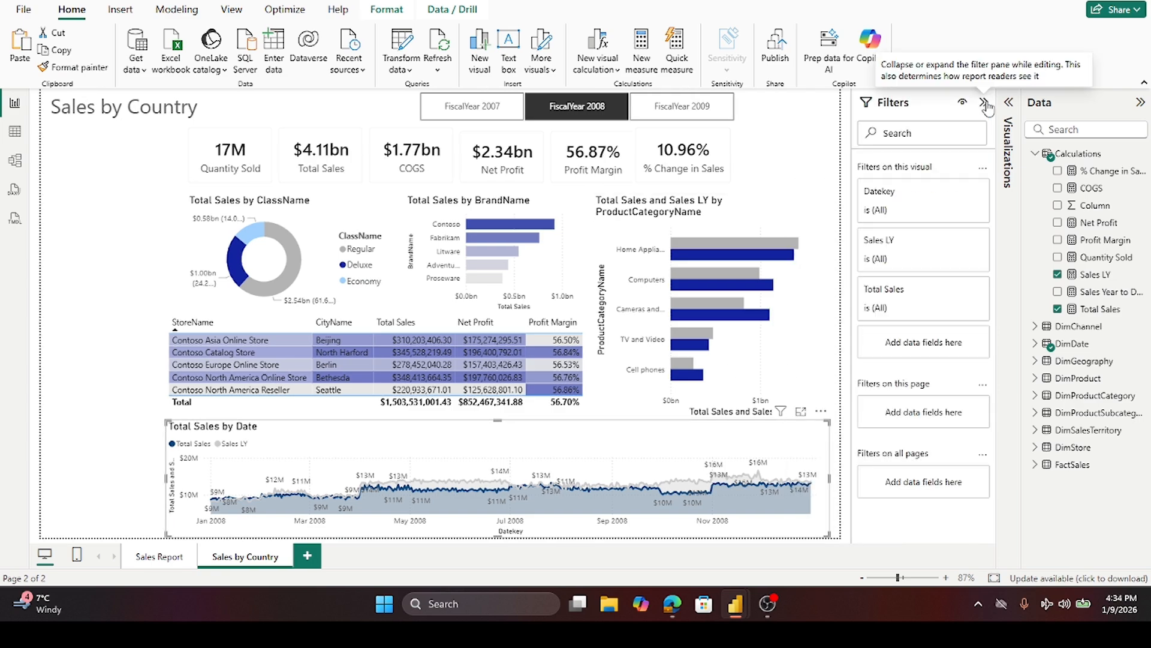
pyautogui.click(985, 103)
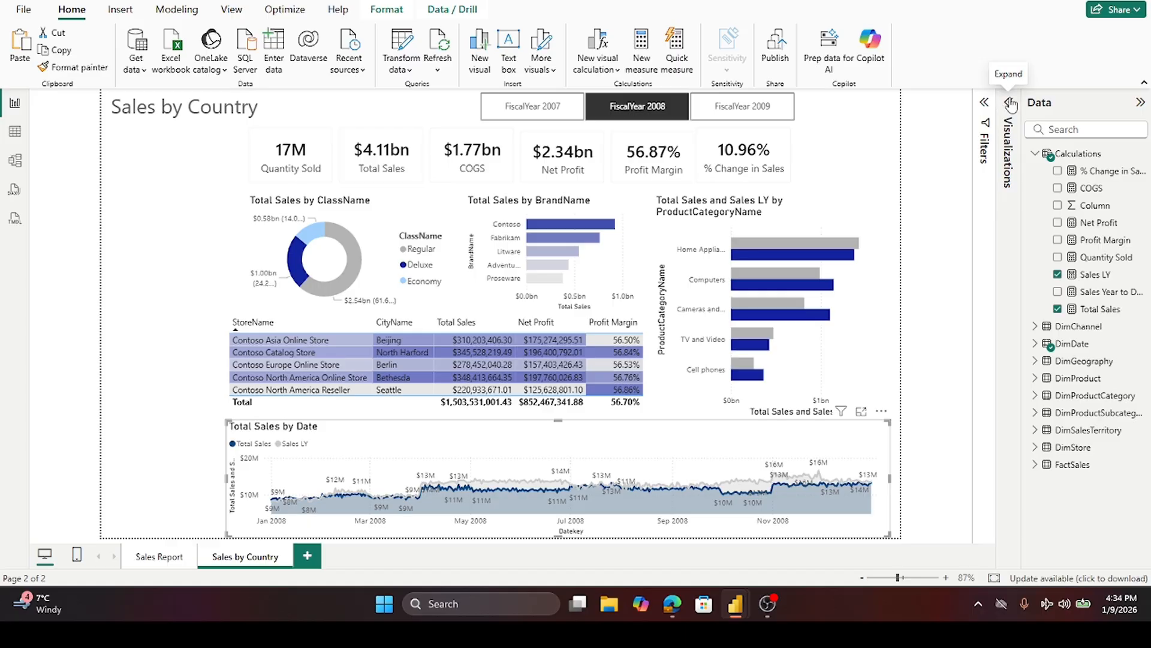
# - Retitle the date chart as "Last year vs. Current Year Sales by Month"
pyautogui.click(1009, 102)
pyautogui.click(957, 144)
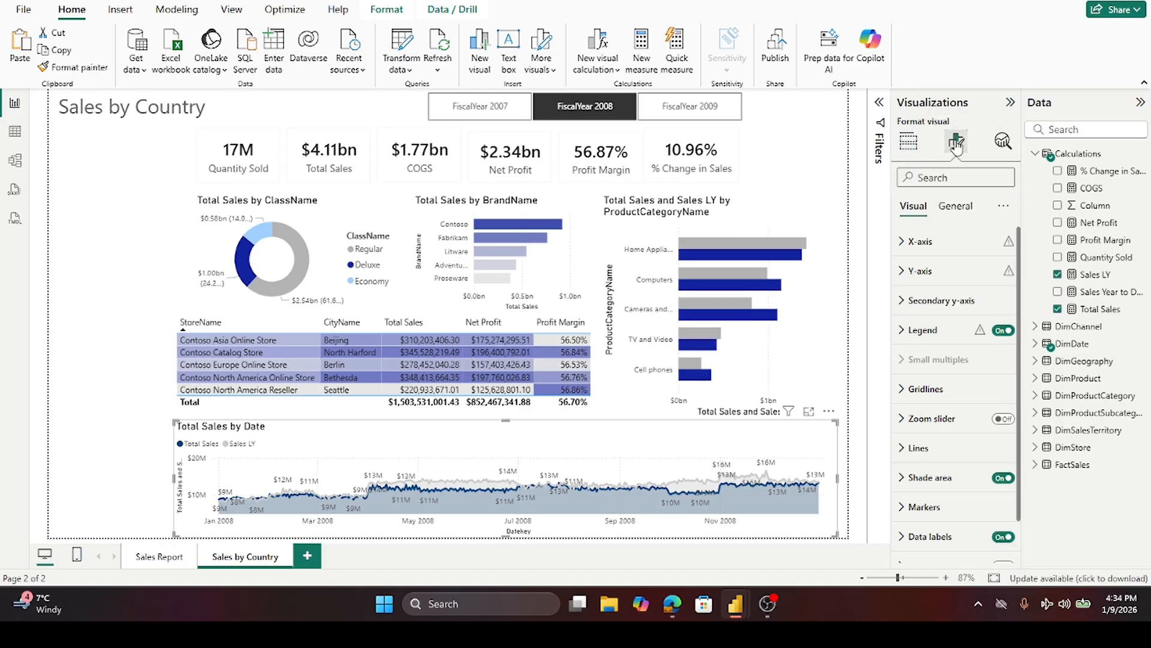
pyautogui.click(960, 208)
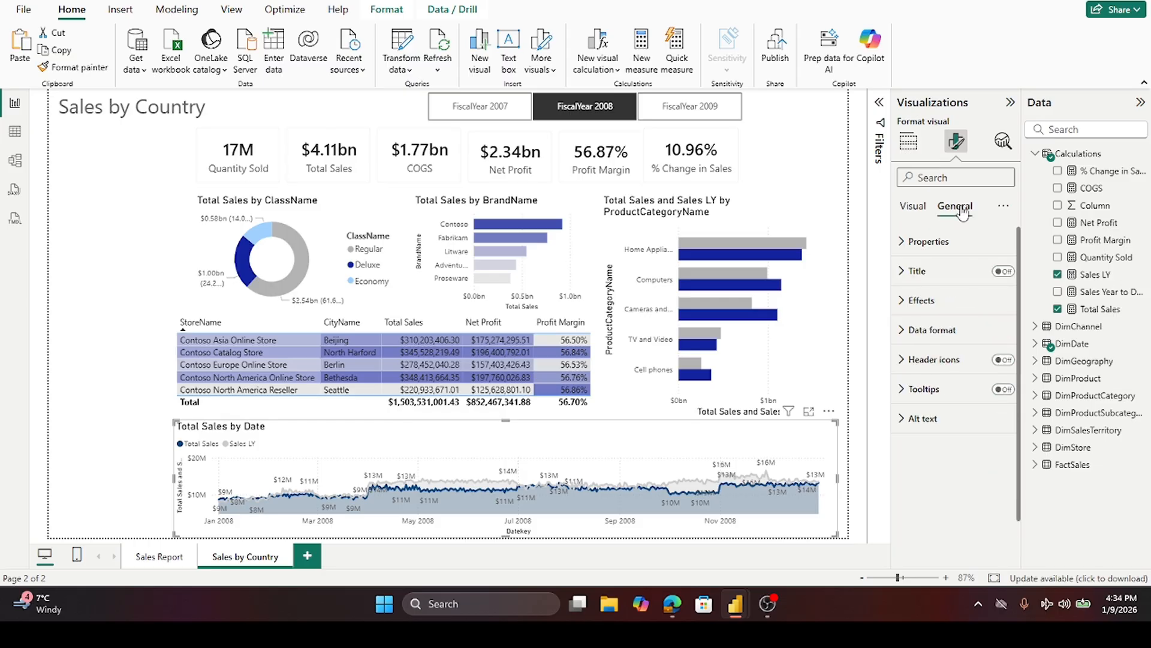
pyautogui.click(902, 275)
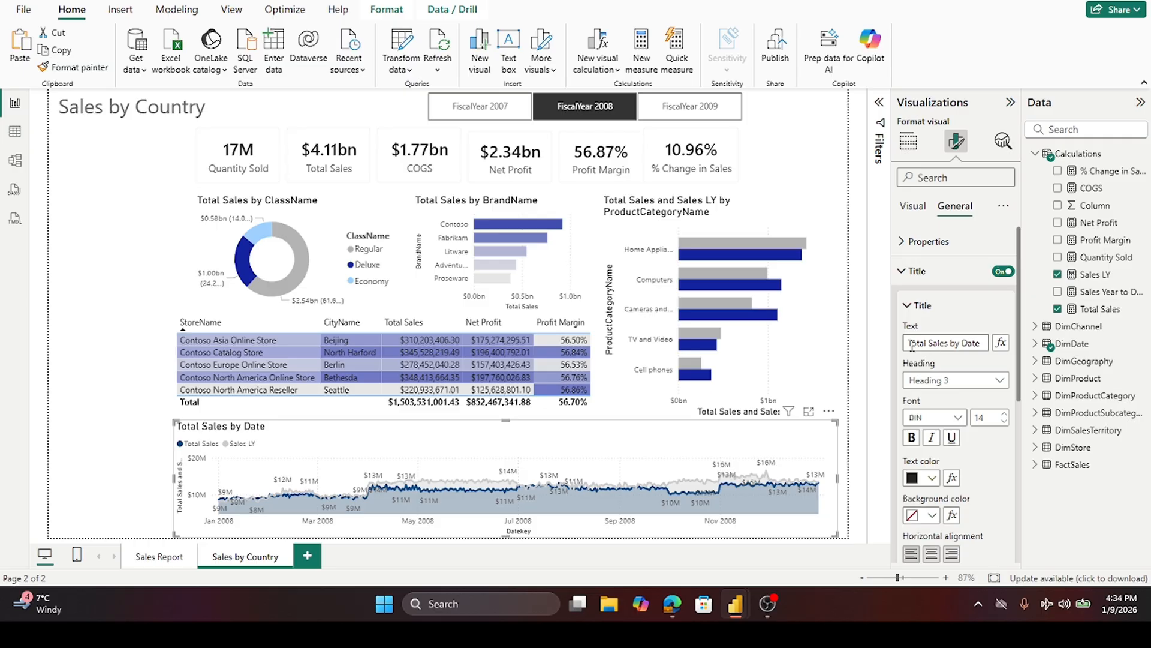
pyautogui.moveTo(907, 343); pyautogui.dragTo(988, 340)
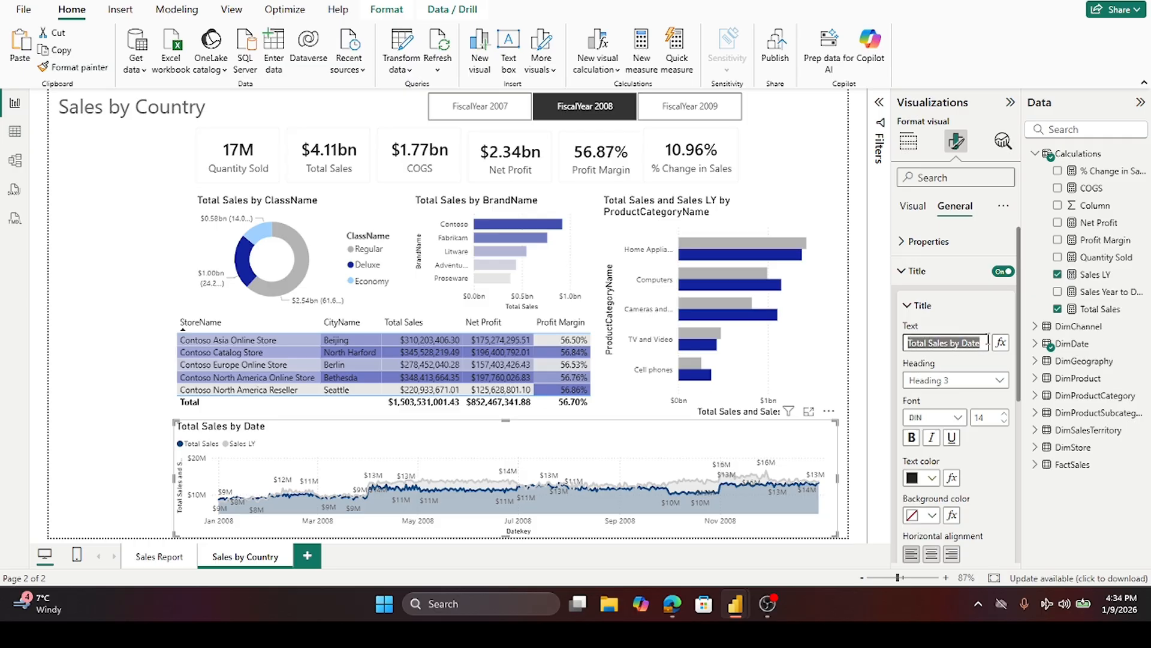
pyautogui.write('L')
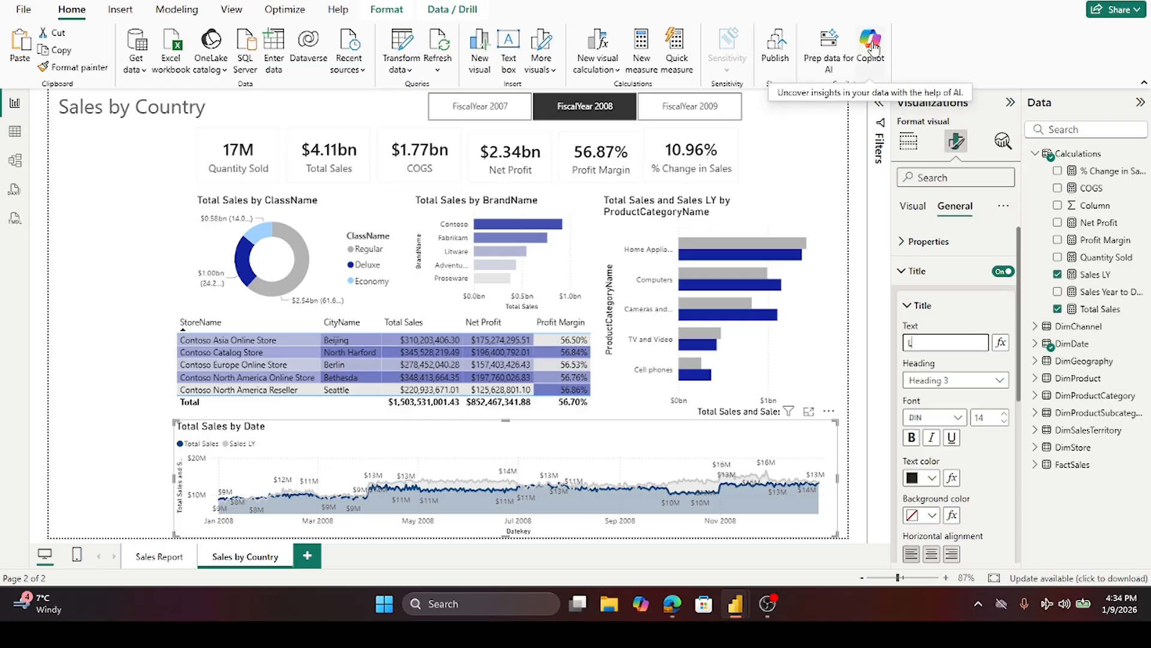
pyautogui.write('ast')
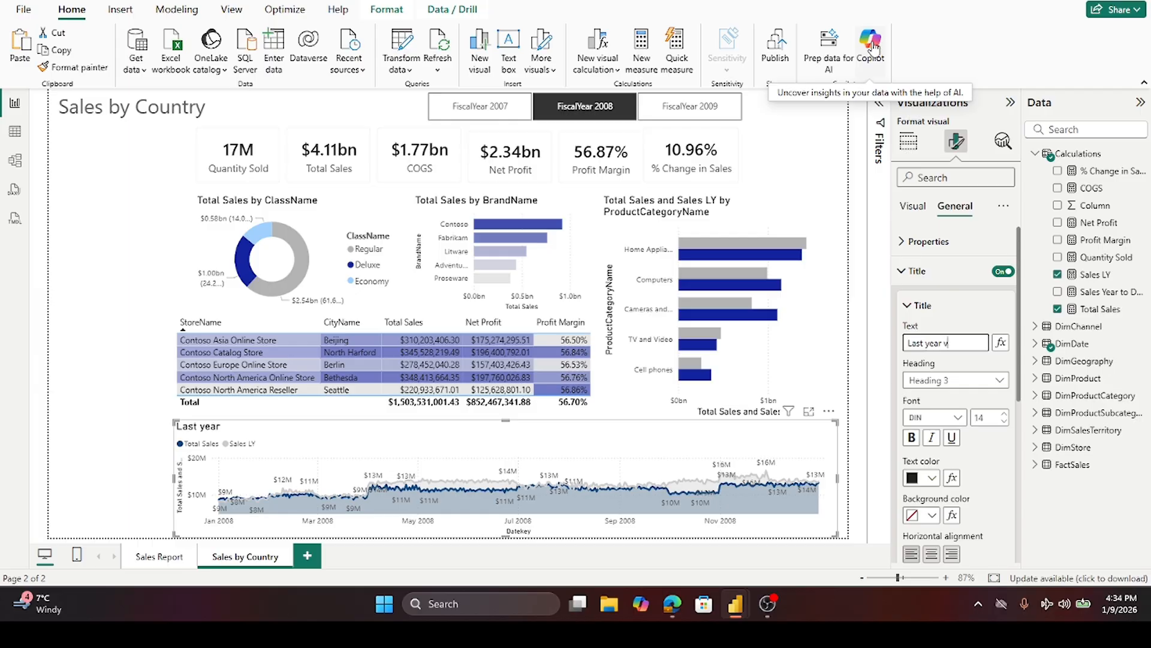
pyautogui.write('year vs. Current Year')
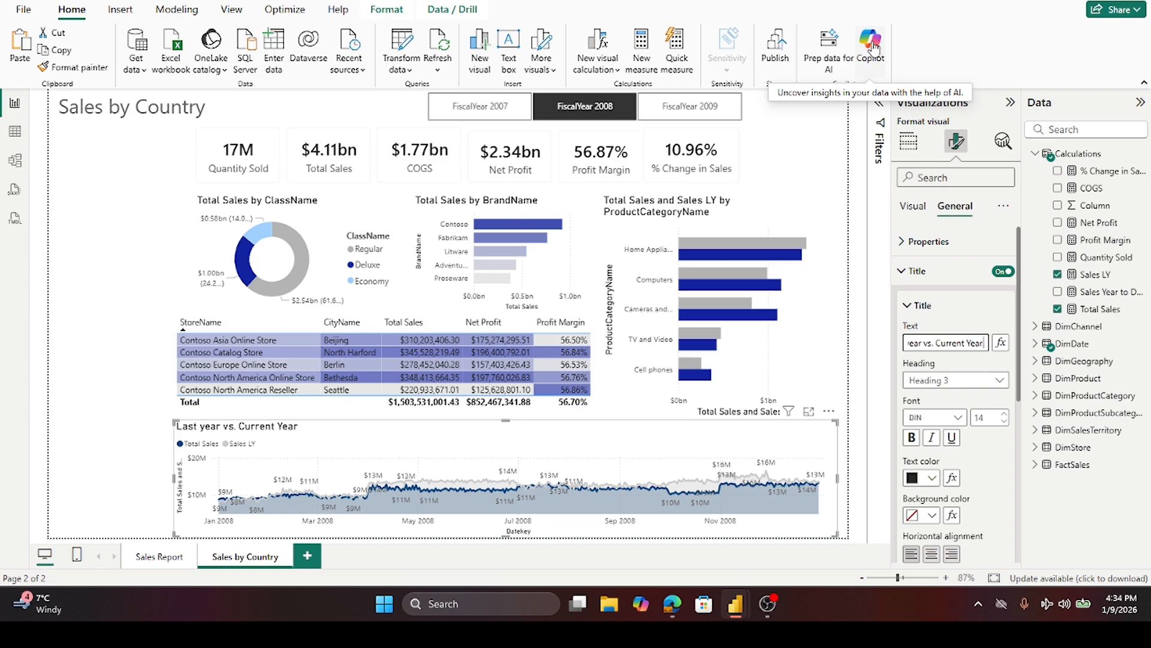
pyautogui.write(' Sales by Month')
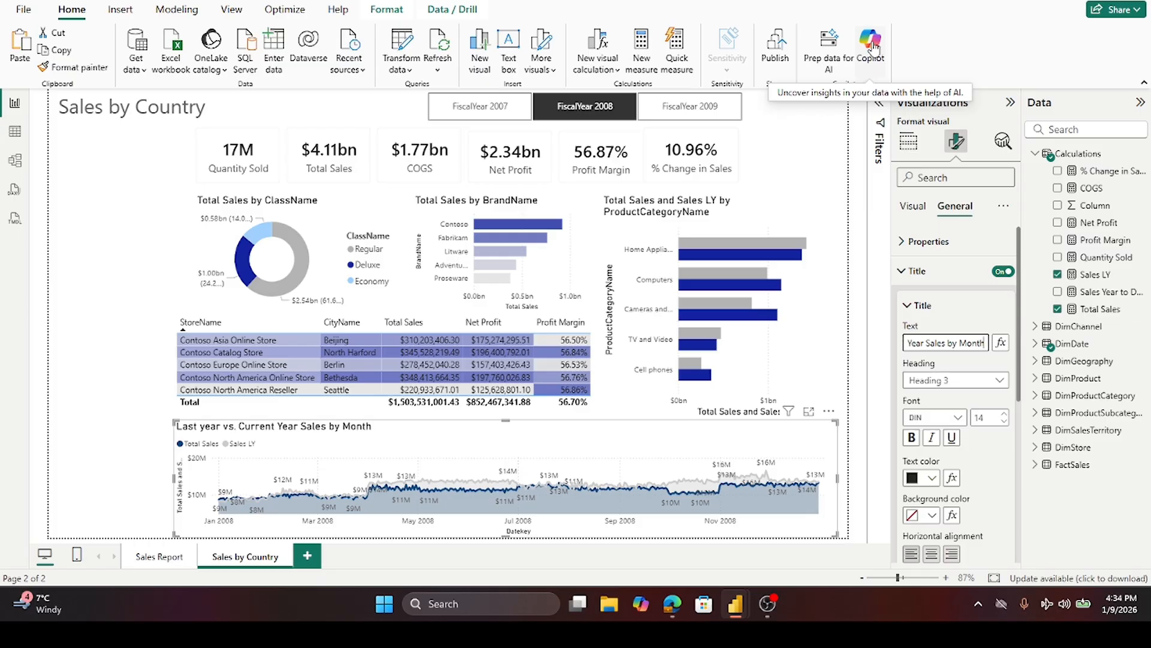
pyautogui.press('Tab')
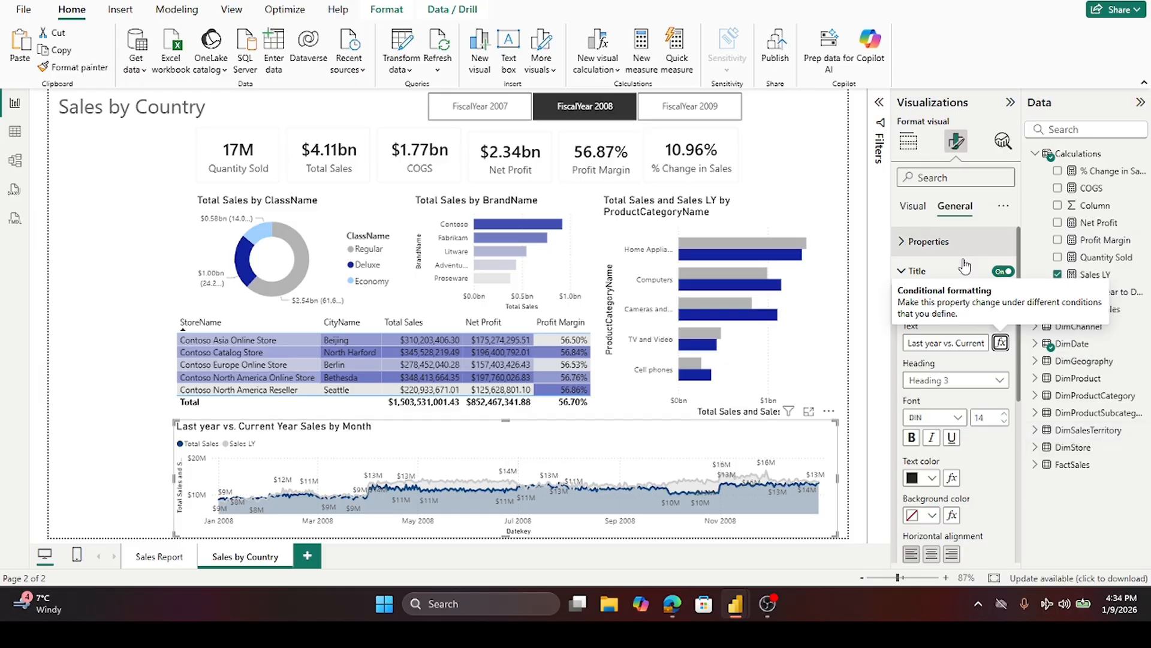
# - Replace Month with Date in the chart title, making it "Last year vs. Current Year Sales by Date"
pyautogui.click(1097, 556)
pyautogui.moveTo(907, 343); pyautogui.dragTo(988, 342)
pyautogui.doubleClick(975, 343)
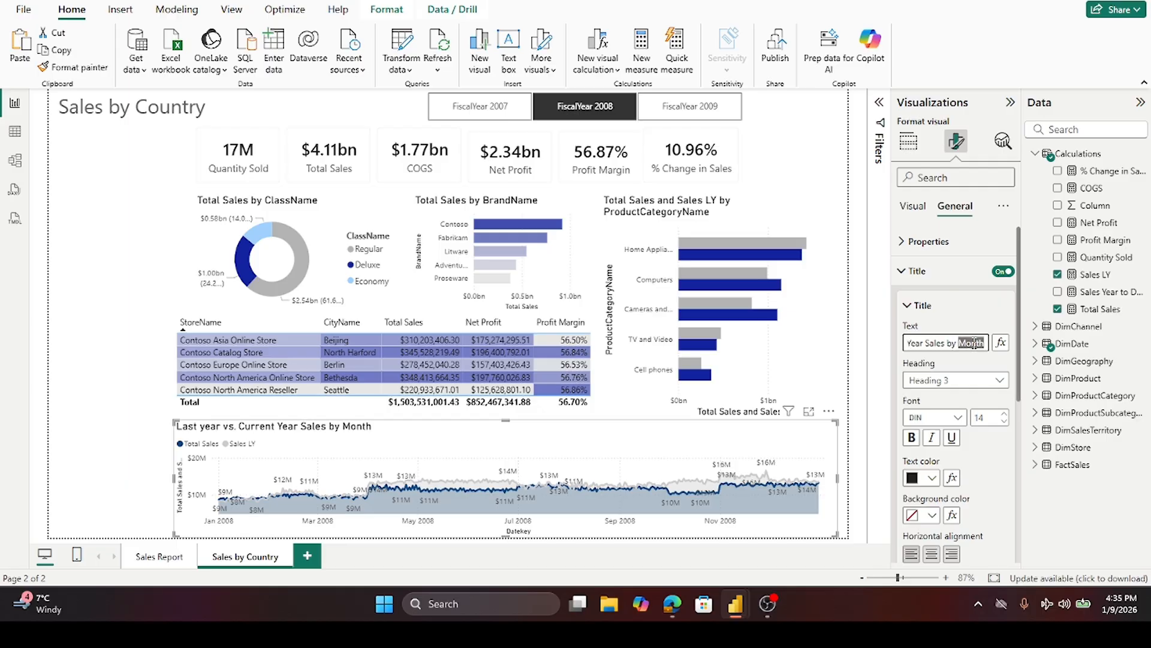
pyautogui.write('Date')
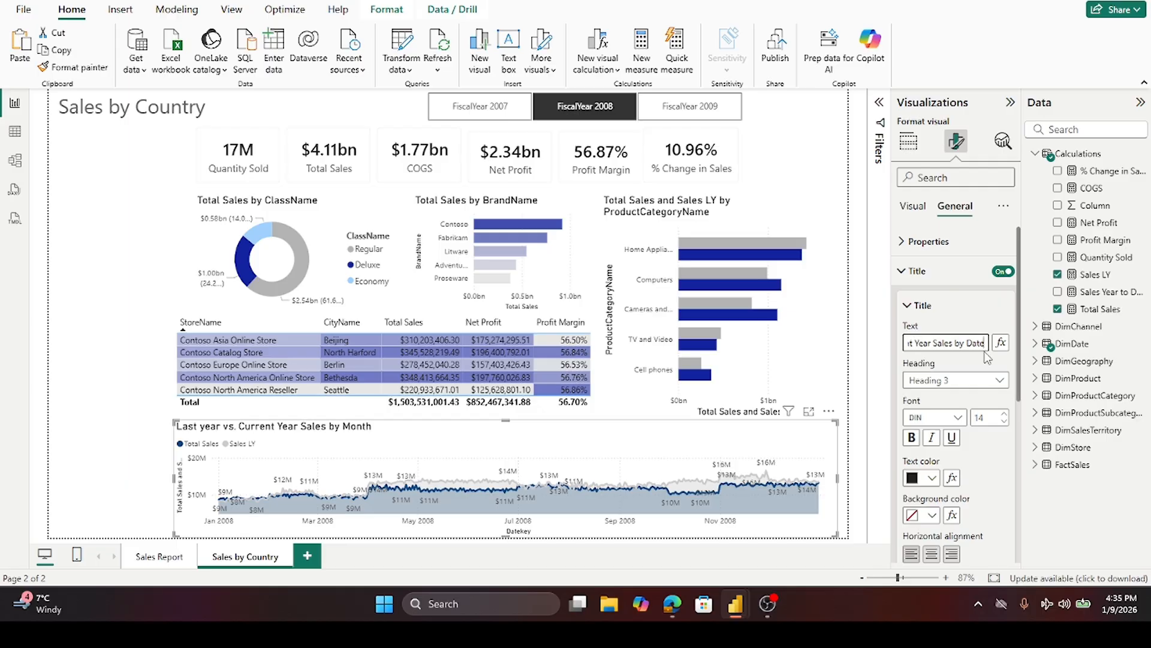
pyautogui.press('Tab')
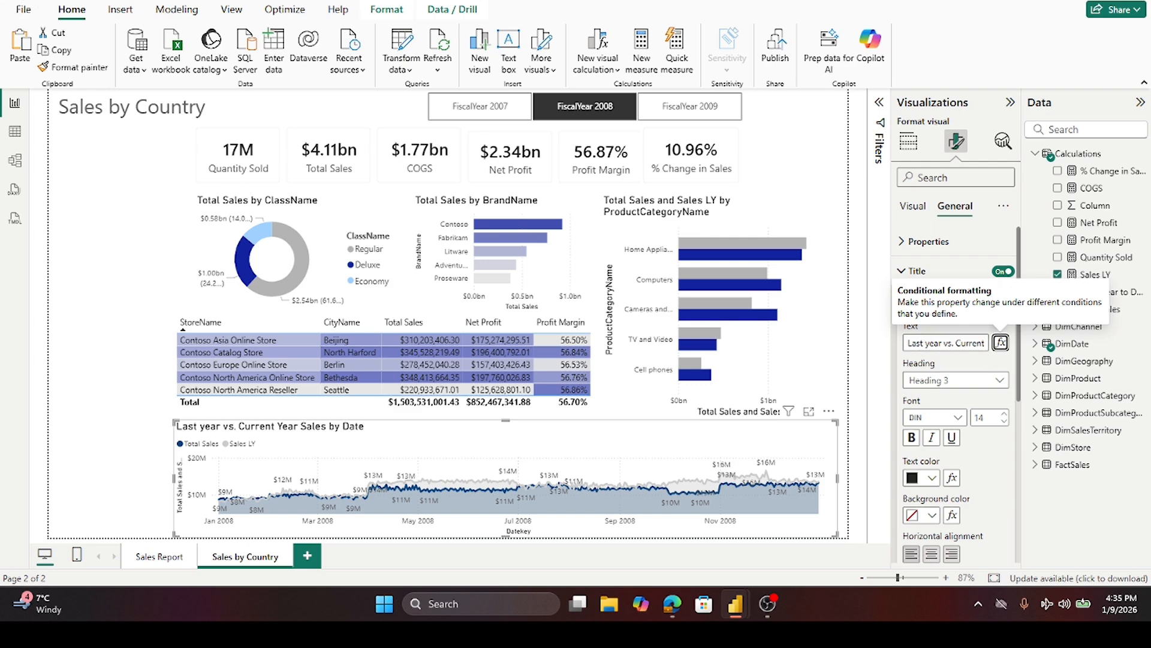
# - Add a new slicer visual and move it to the page's upper-left corner beside the KPI cards
pyautogui.click(96, 249)
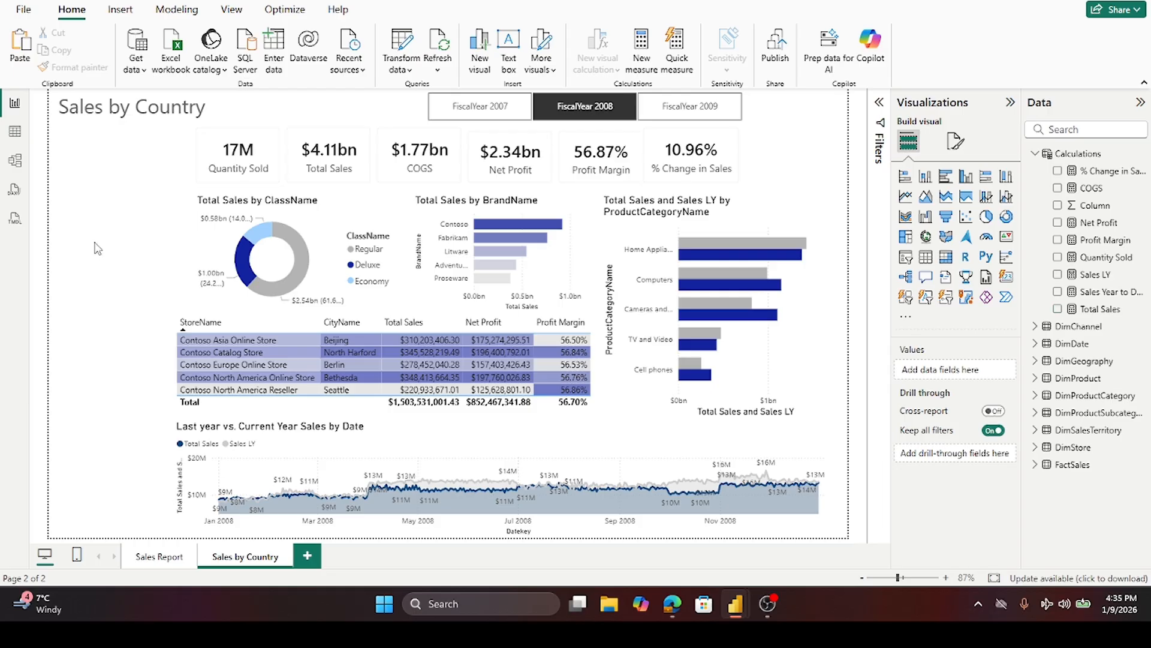
pyautogui.click(907, 258)
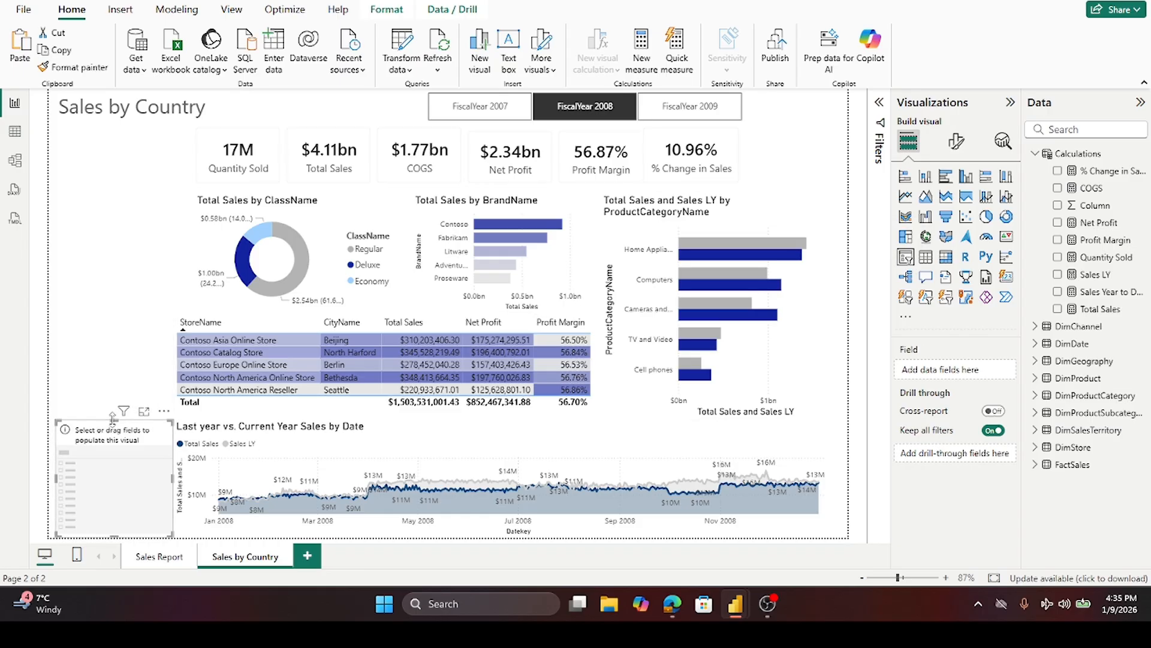
pyautogui.moveTo(113, 418); pyautogui.dragTo(100, 132)
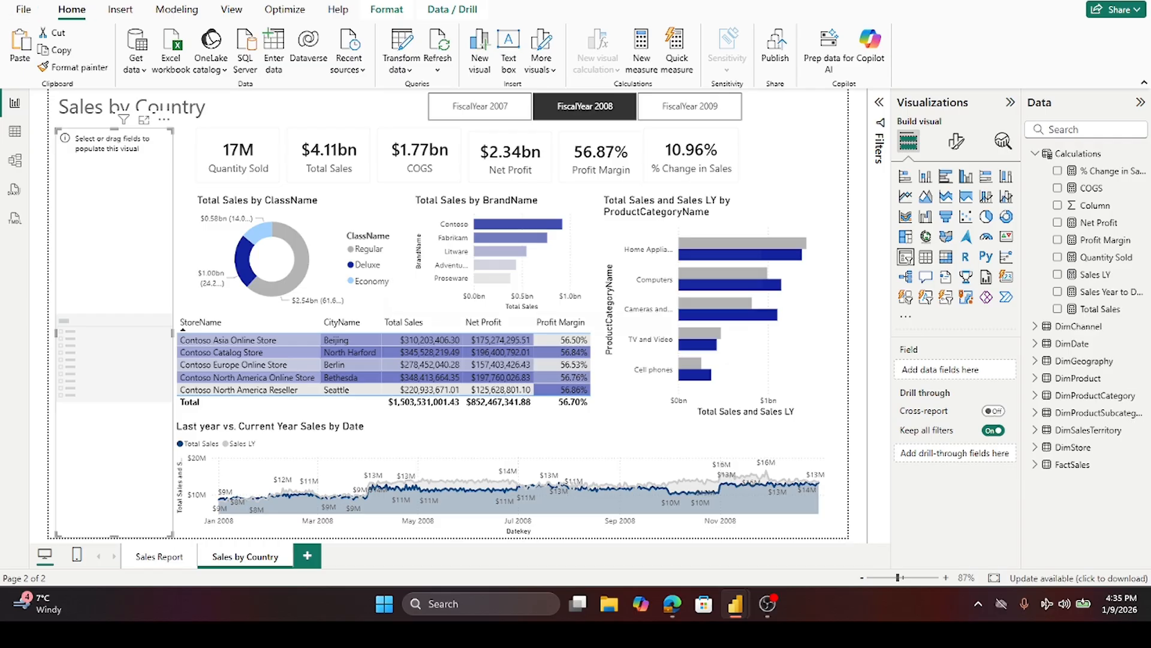
# - Review the Sales Report page and browse the Data pane tables for a slicer field
pyautogui.click(157, 559)
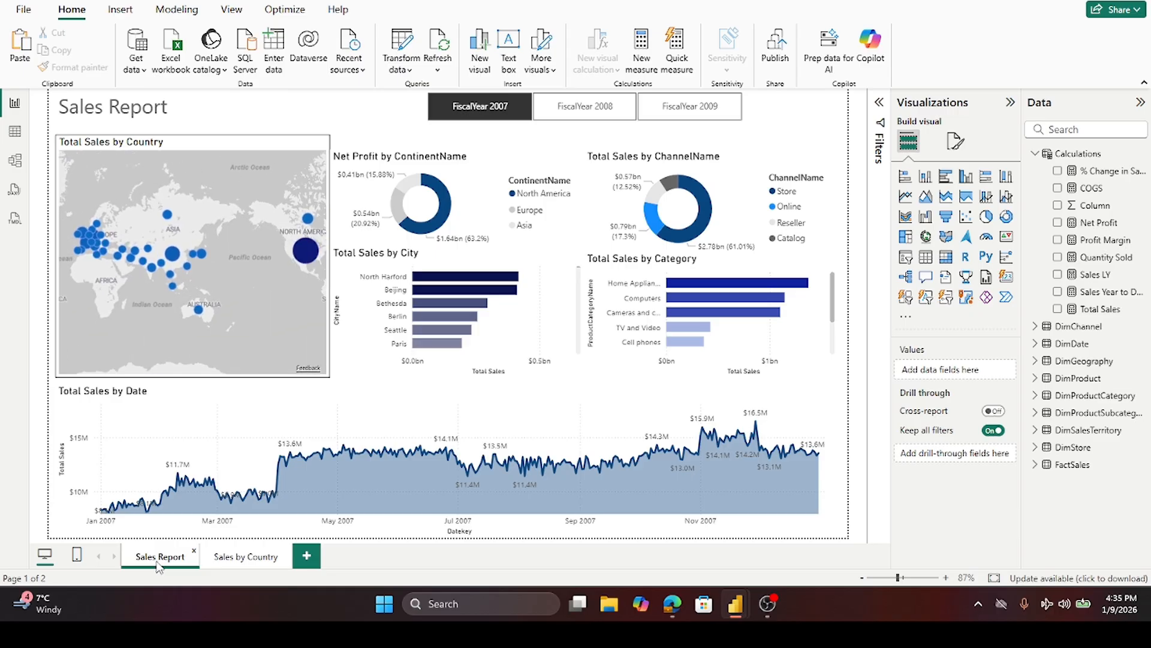
pyautogui.click(243, 559)
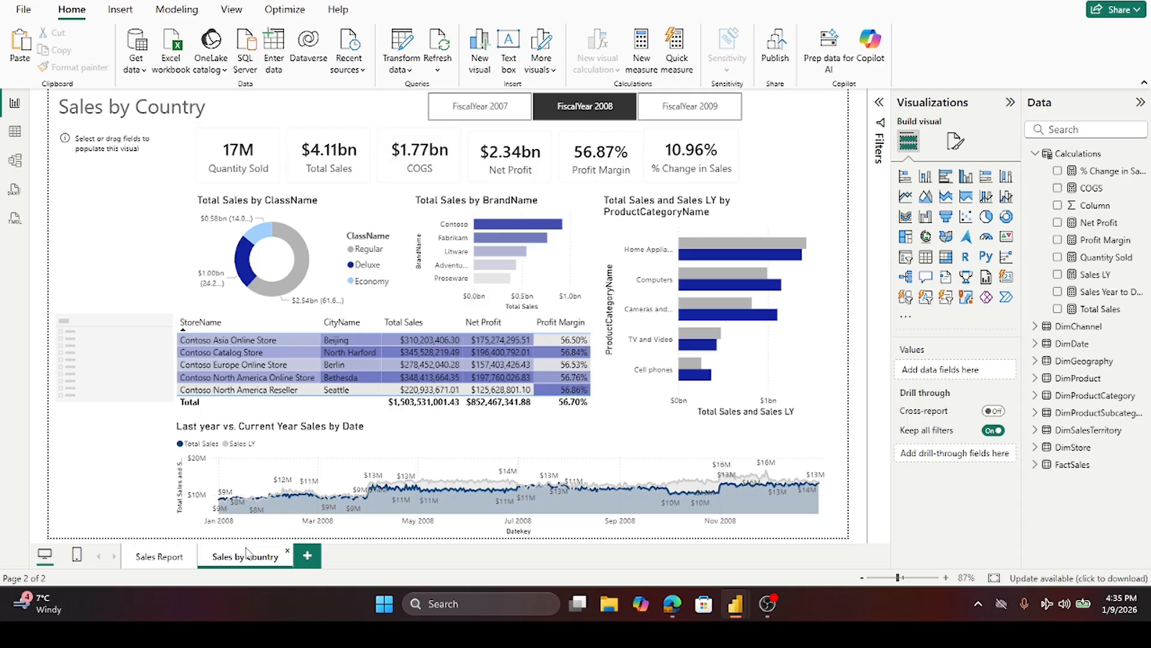
pyautogui.click(1036, 155)
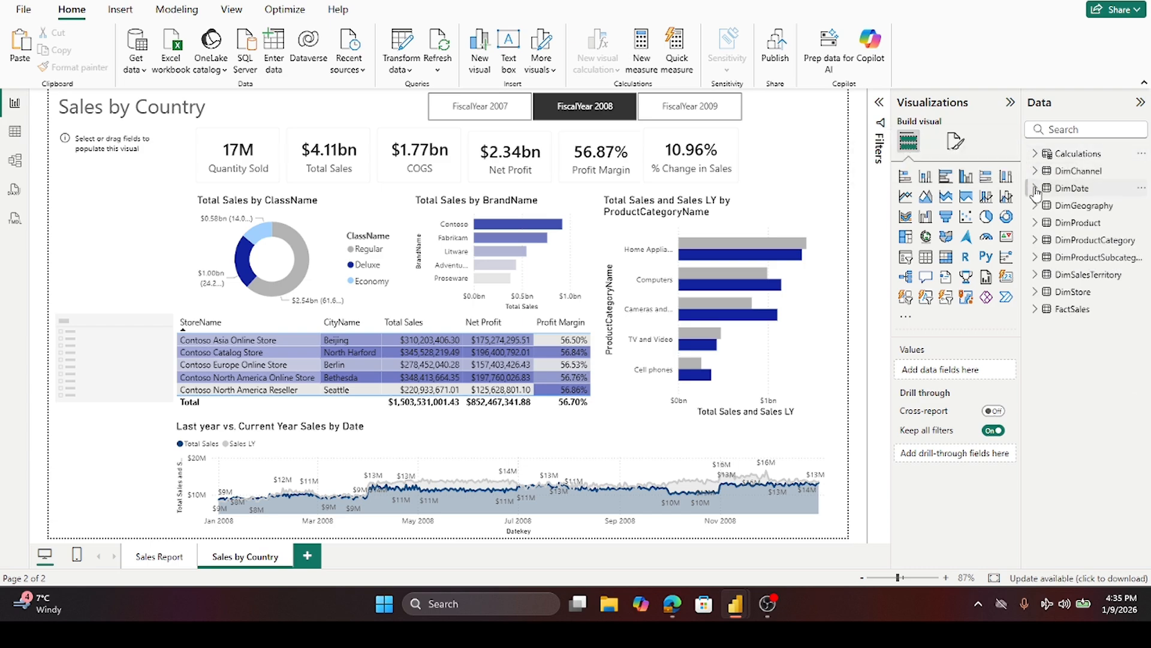
pyautogui.click(1035, 206)
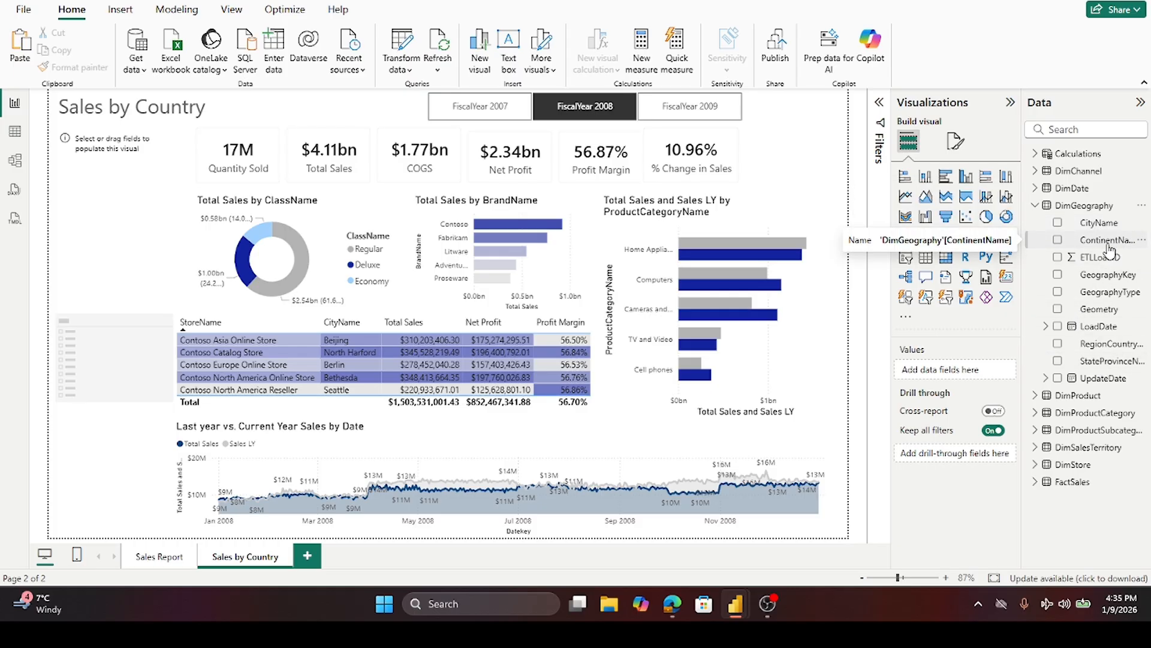
pyautogui.click(1034, 206)
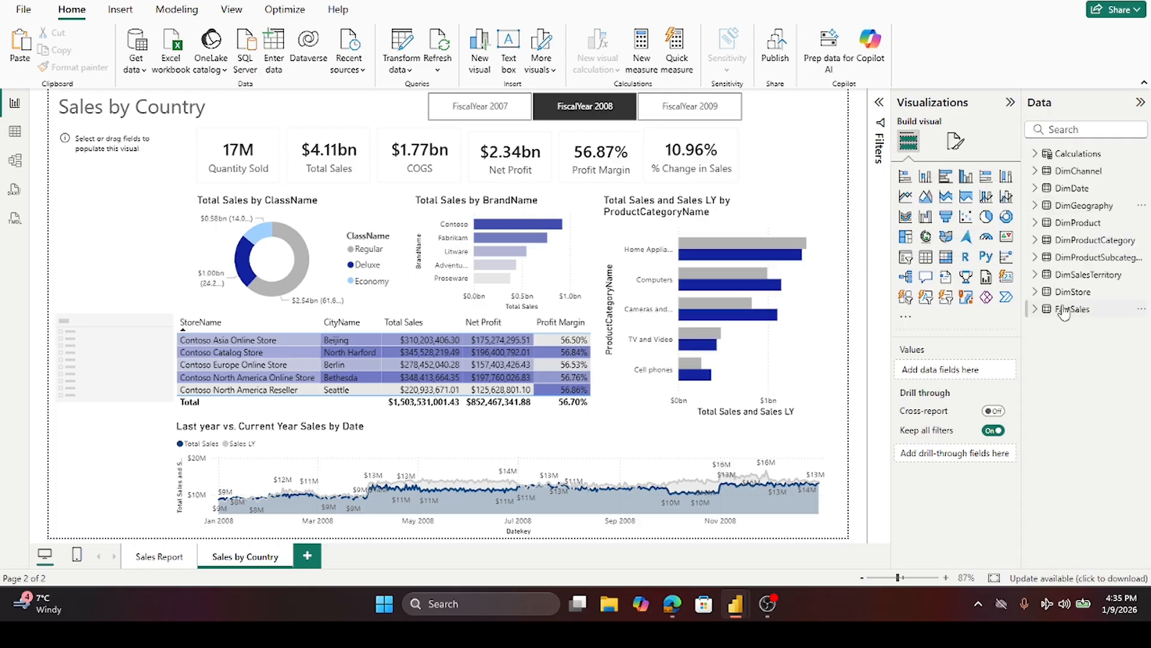
pyautogui.click(1035, 154)
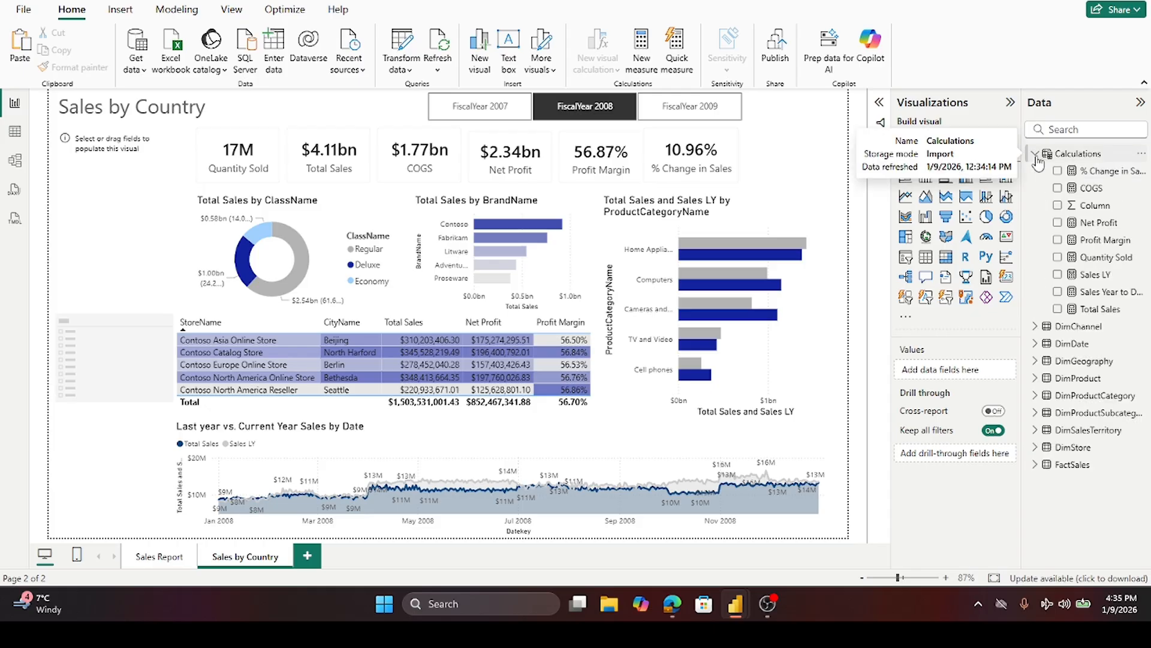
# - Add ContinentName and RegionCountryName from DimGeography as the slicer's fields, removing an accidentally created Total Sales visual
pyautogui.moveTo(1103, 315); pyautogui.dragTo(970, 372)
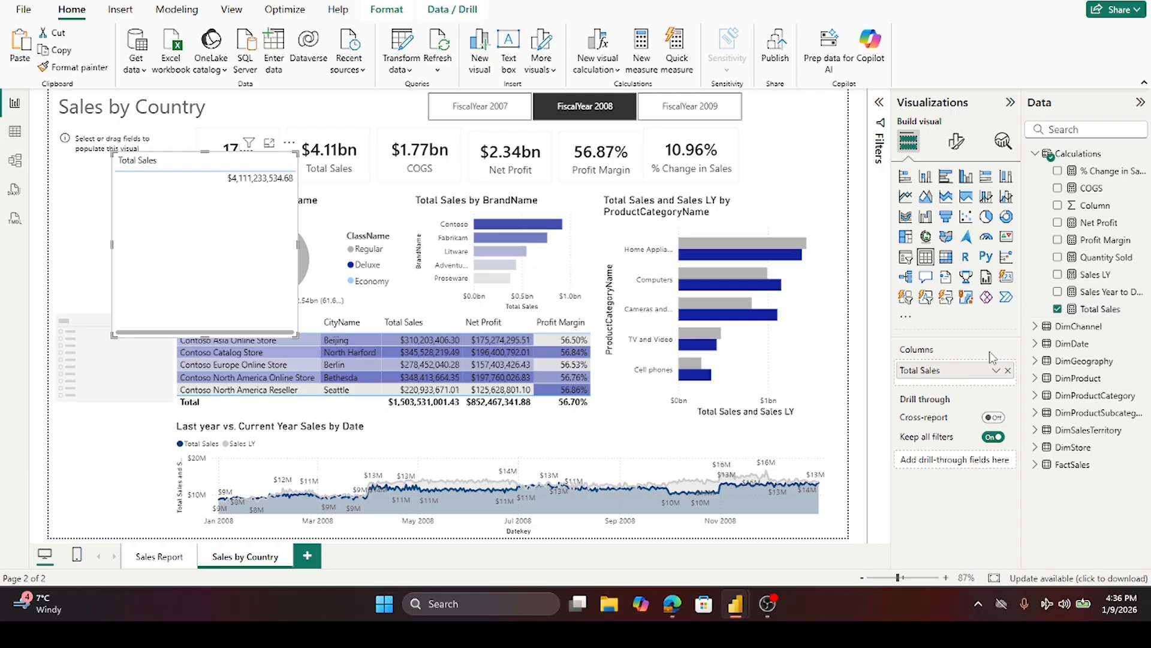
pyautogui.press('Delete')
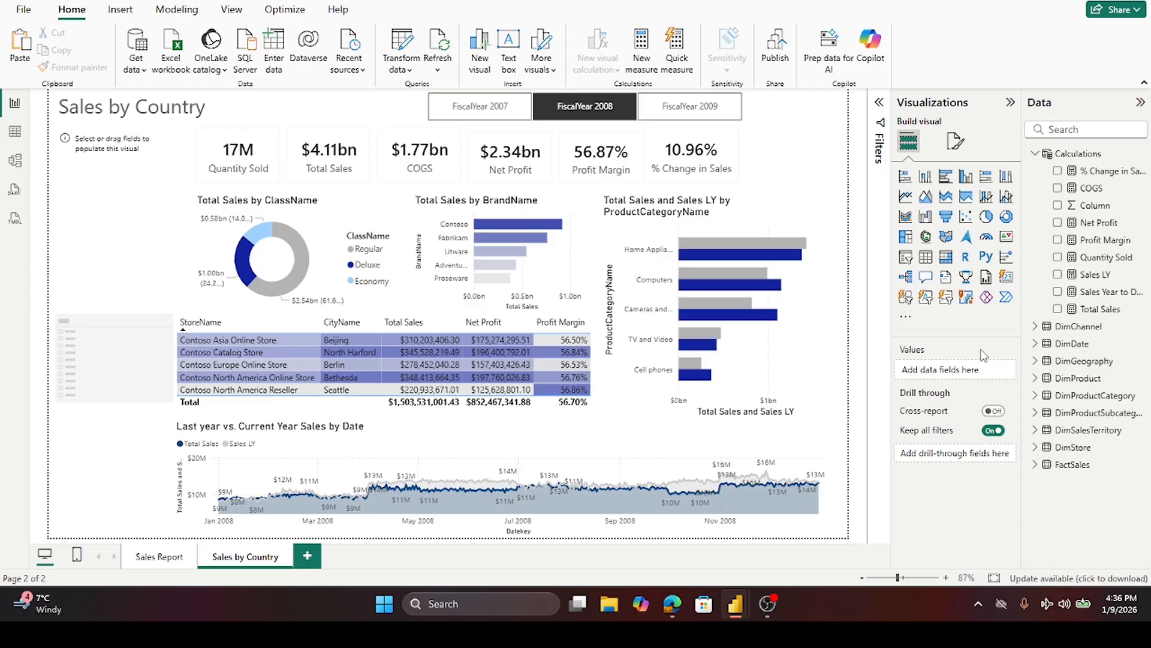
pyautogui.click(85, 159)
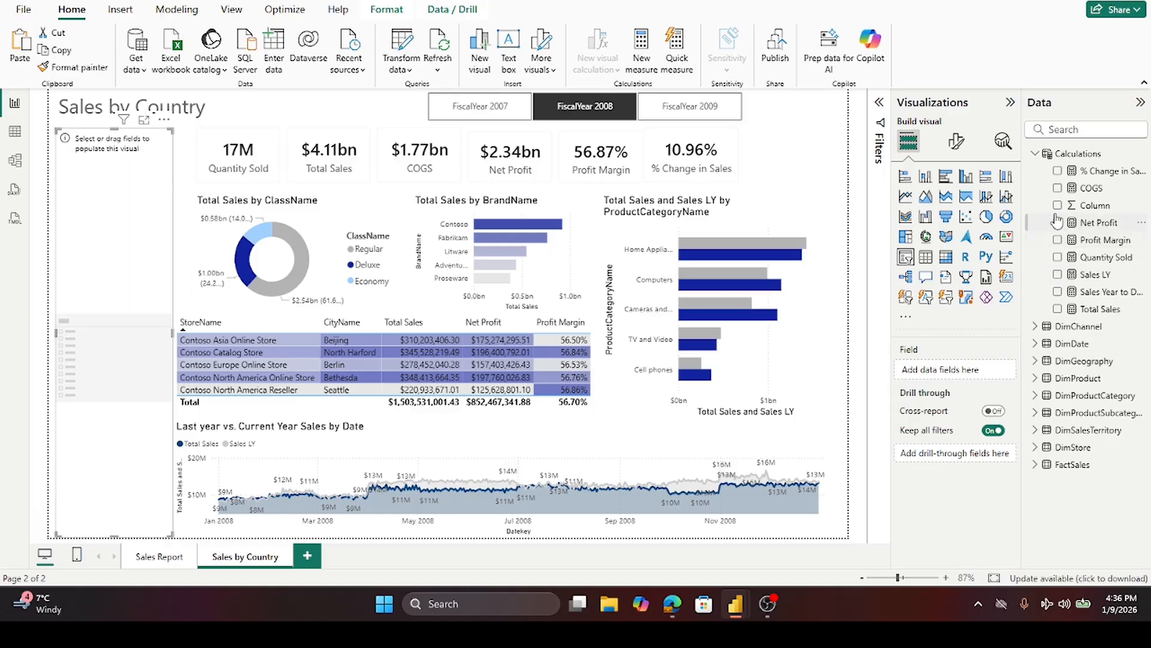
pyautogui.click(1038, 160)
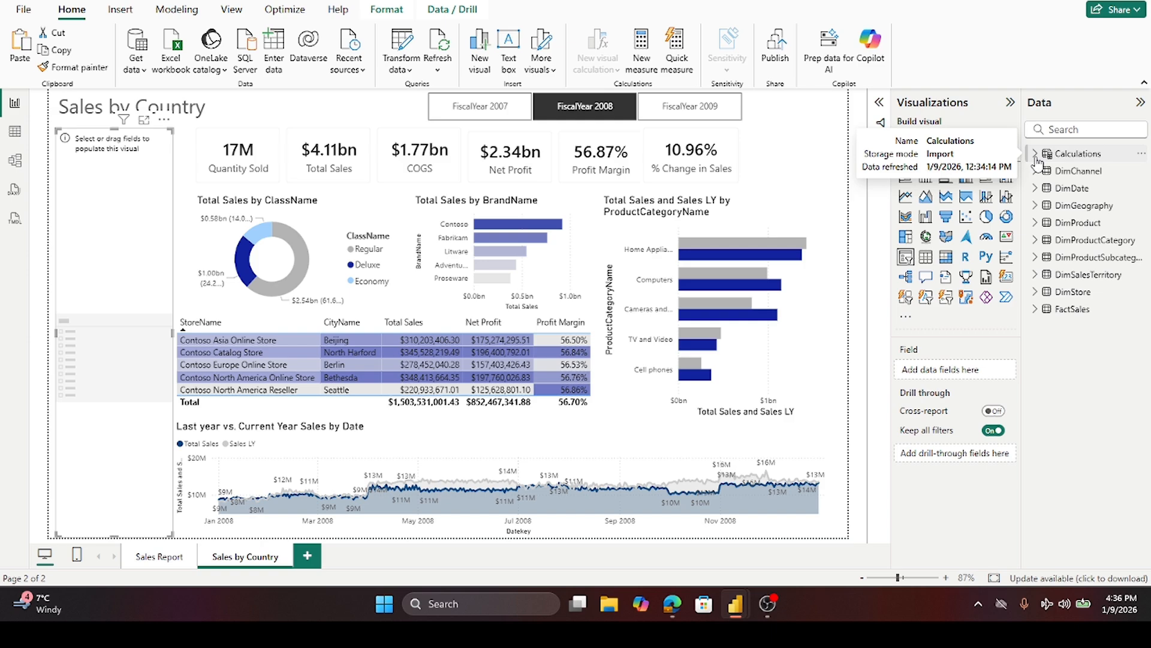
pyautogui.click(1036, 206)
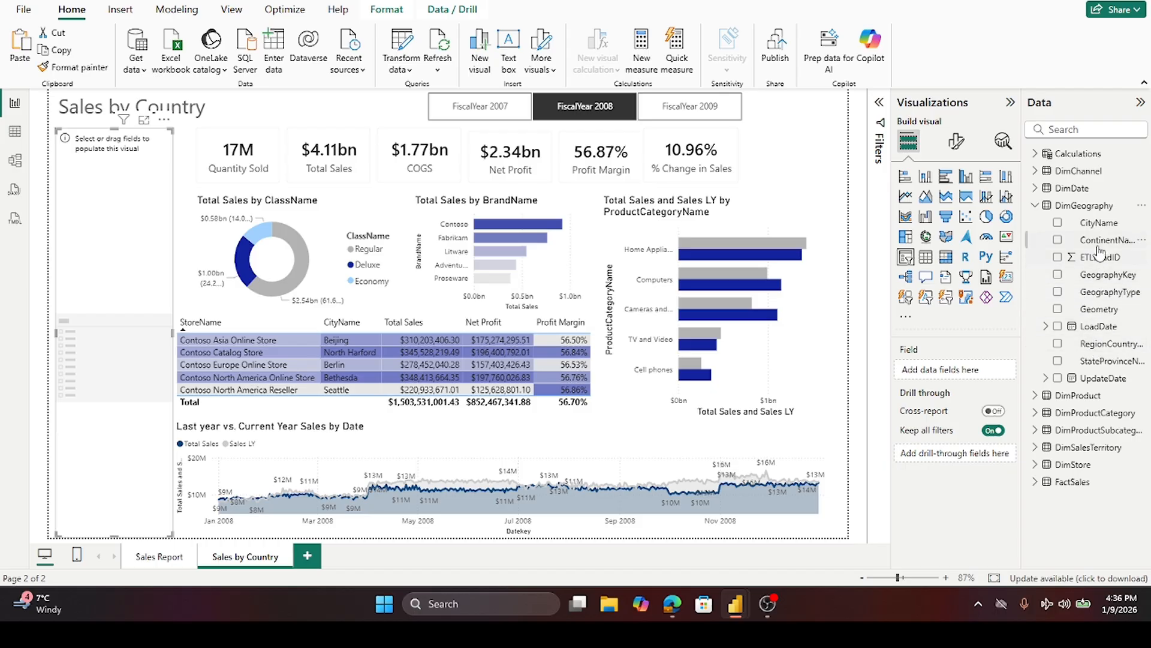
pyautogui.moveTo(1099, 252); pyautogui.dragTo(970, 384)
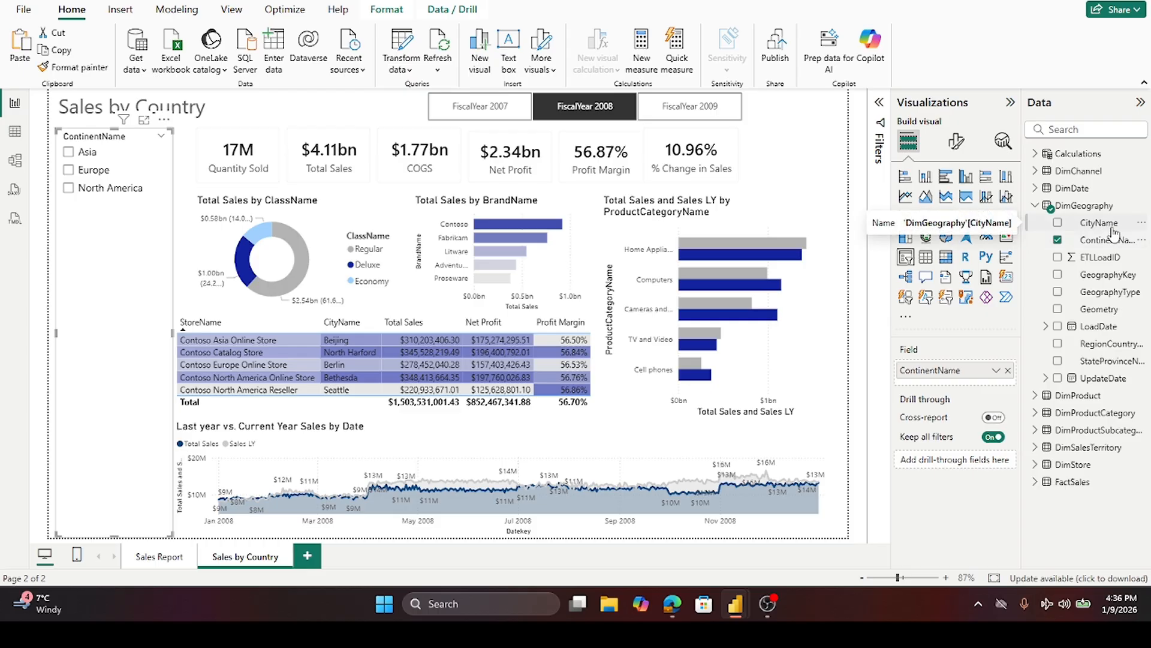
pyautogui.moveTo(1113, 350); pyautogui.dragTo(1001, 383)
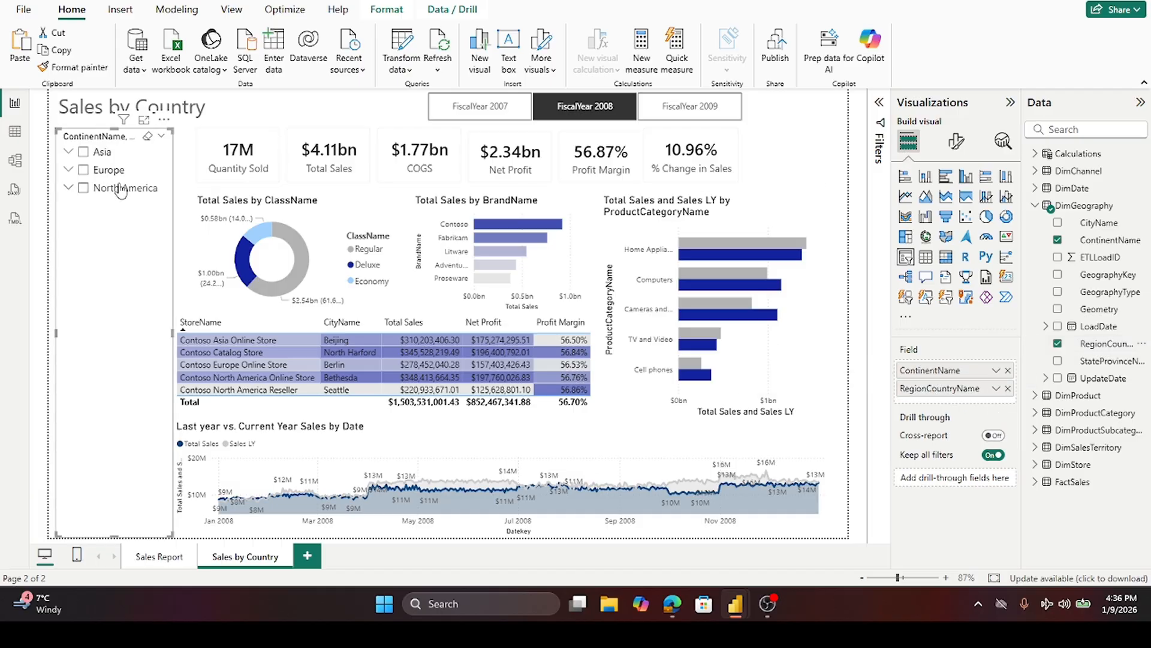
# - Filter the slicer's RegionCountryName to the Top N 50 countries by Total Sales in the Filters pane
pyautogui.click(69, 153)
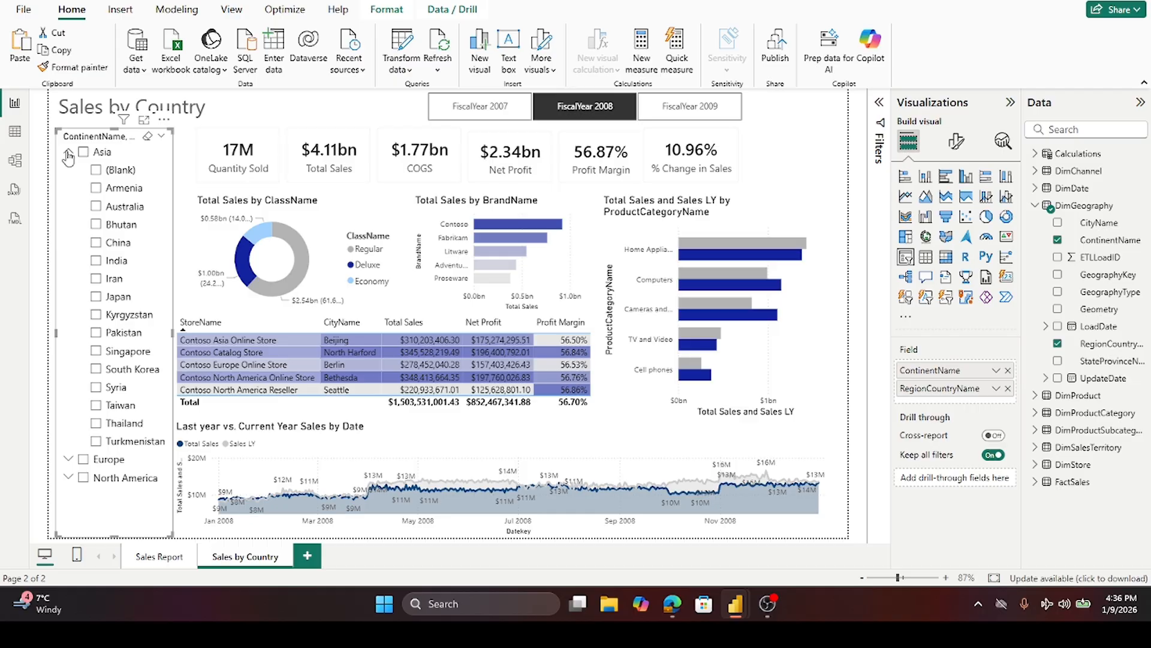
pyautogui.click(69, 154)
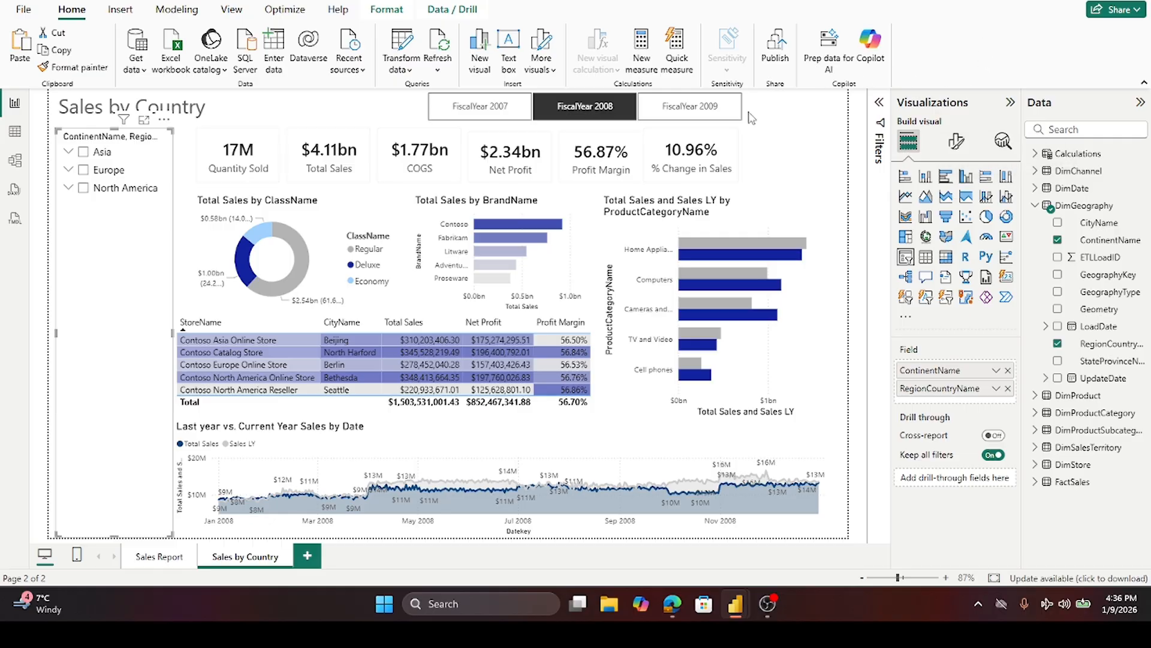
pyautogui.click(879, 103)
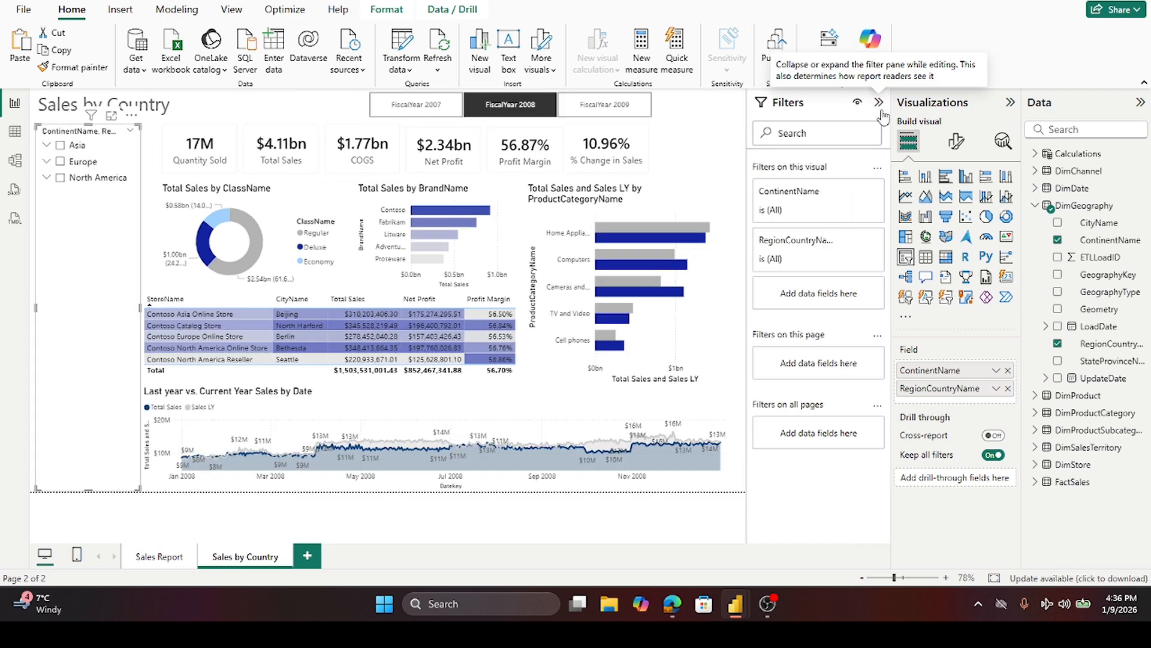
pyautogui.click(848, 242)
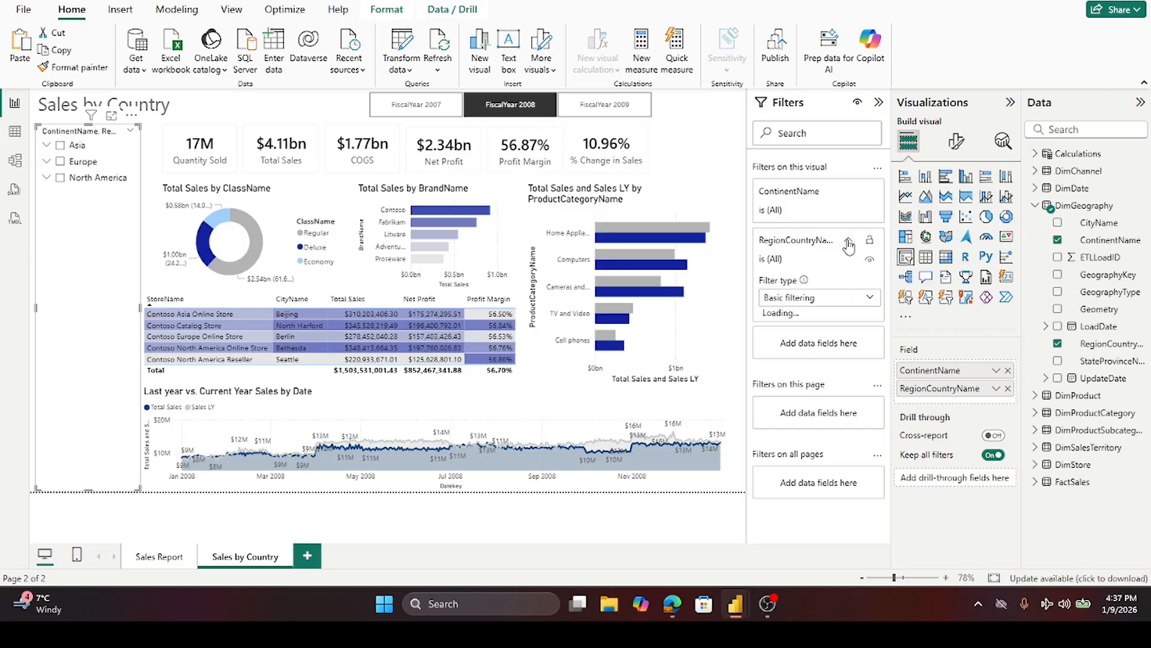
pyautogui.click(875, 299)
pyautogui.click(817, 353)
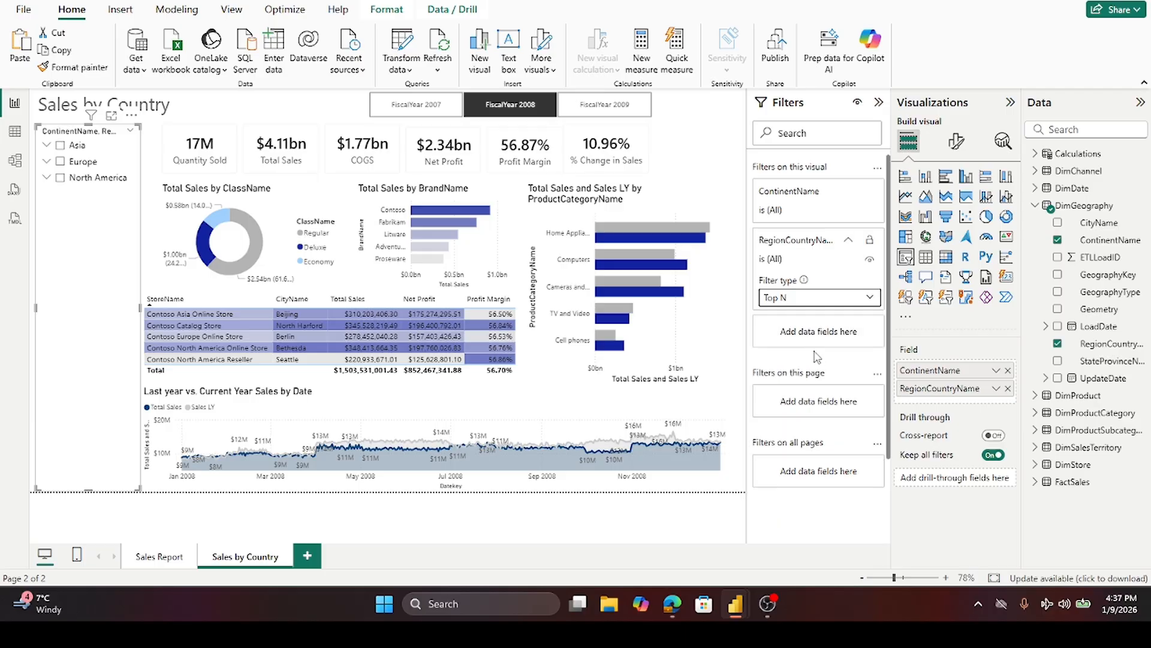
pyautogui.click(1035, 206)
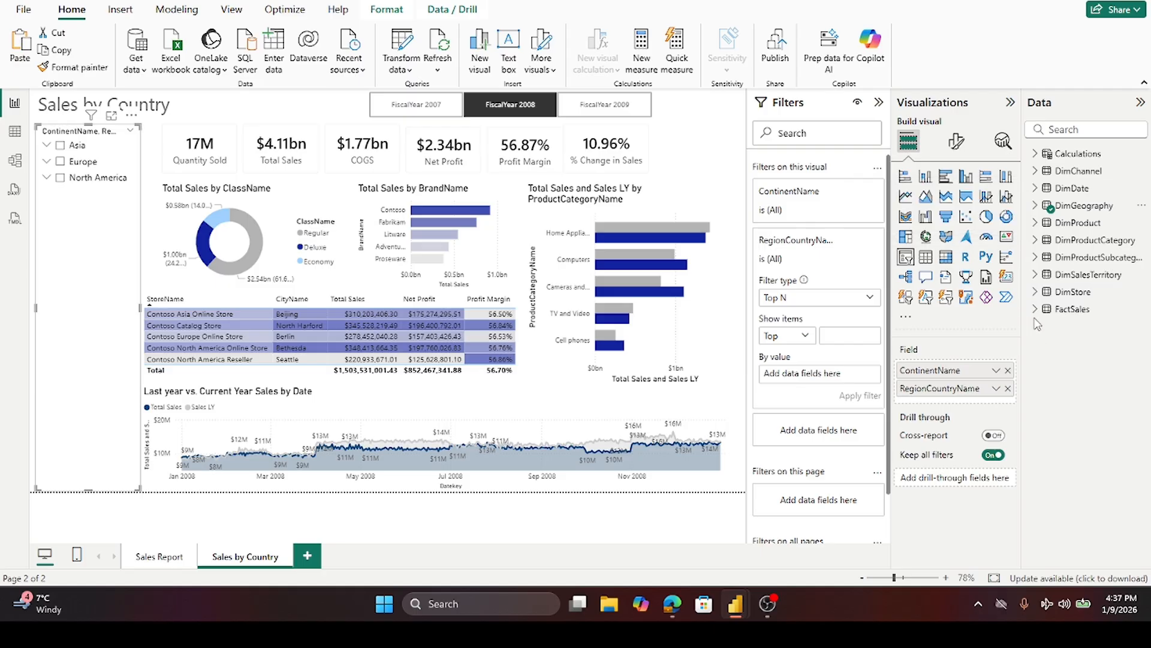
pyautogui.click(1035, 153)
pyautogui.moveTo(1112, 313); pyautogui.dragTo(851, 377)
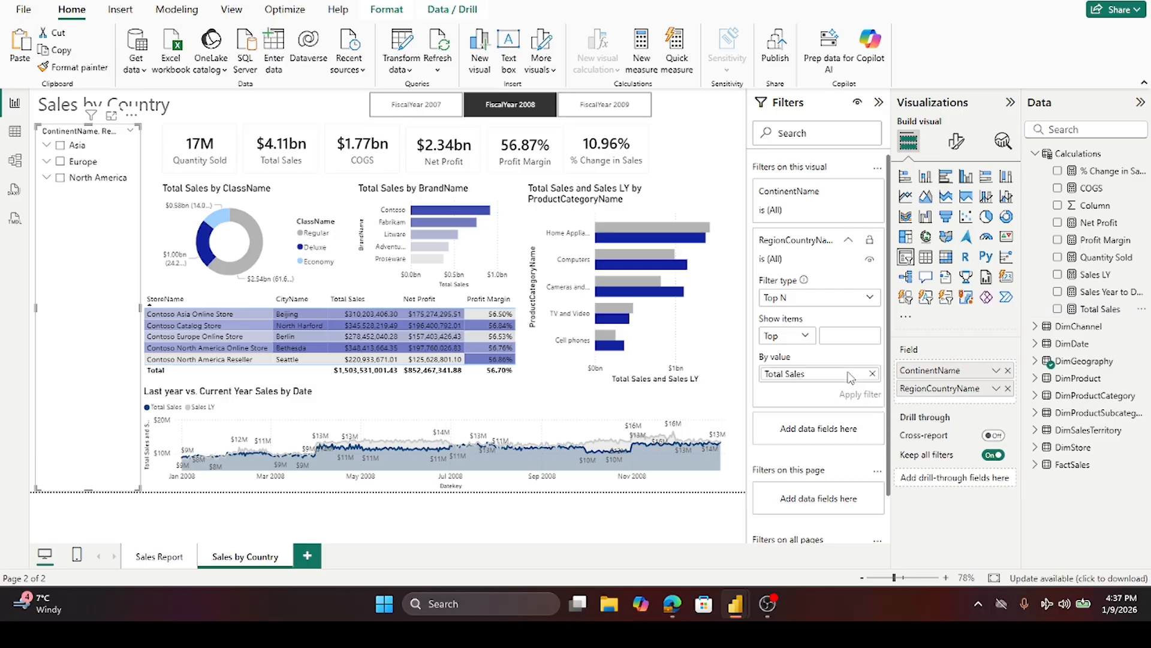
pyautogui.click(845, 331)
pyautogui.write('50')
pyautogui.click(859, 394)
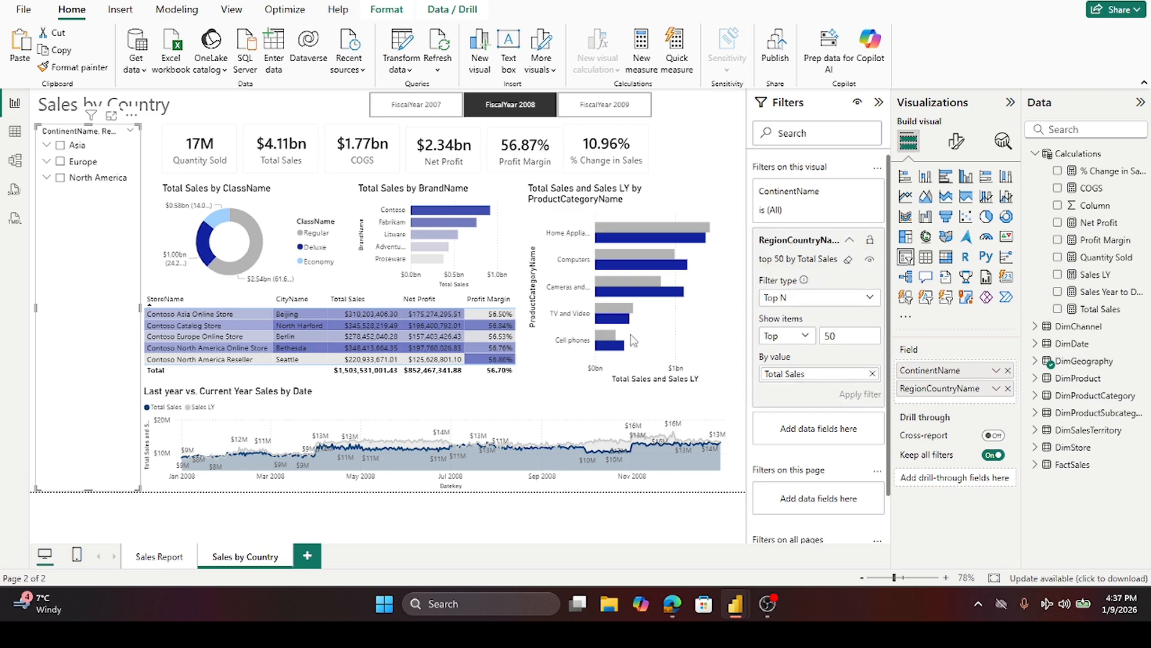
# - Expand the slicer's continent groups and scroll through them to review the listed countries
pyautogui.click(46, 144)
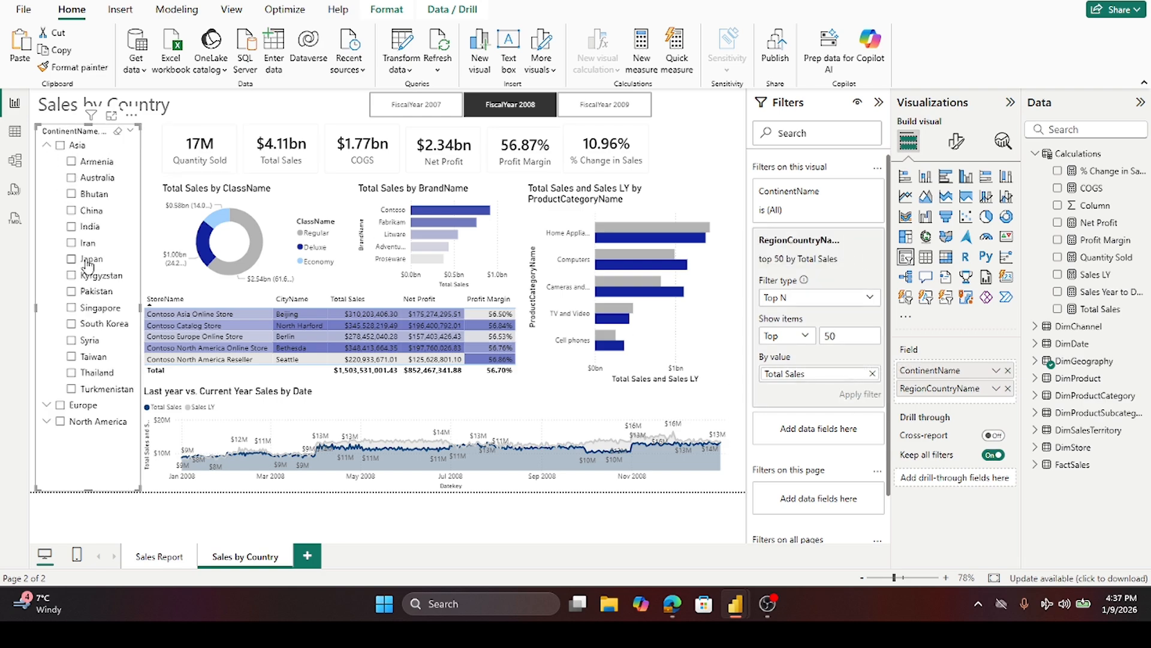
pyautogui.click(51, 407)
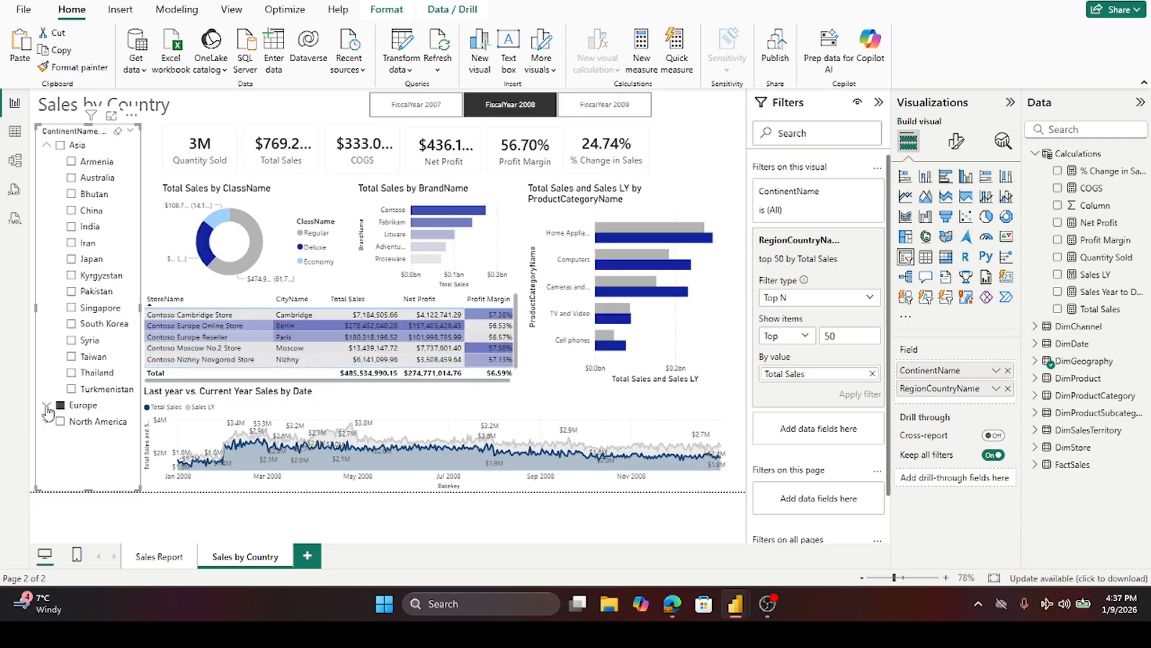
pyautogui.click(49, 410)
pyautogui.click(46, 406)
pyautogui.scroll(-4, 51, 420)
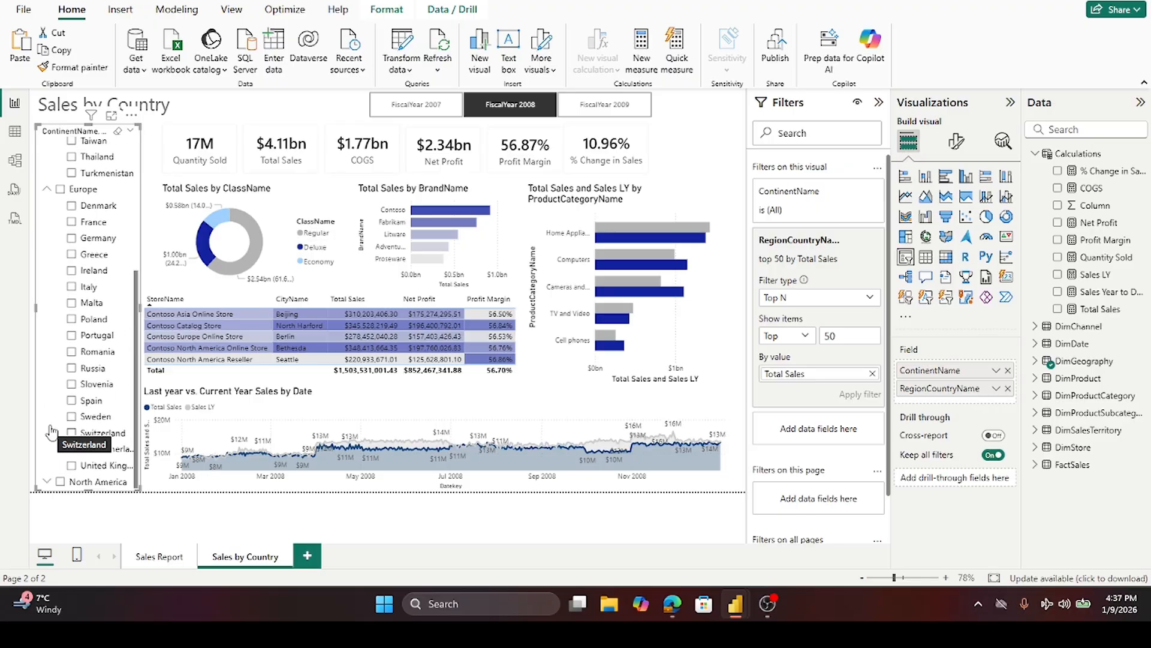
pyautogui.click(47, 481)
pyautogui.scroll(-1, 60, 390)
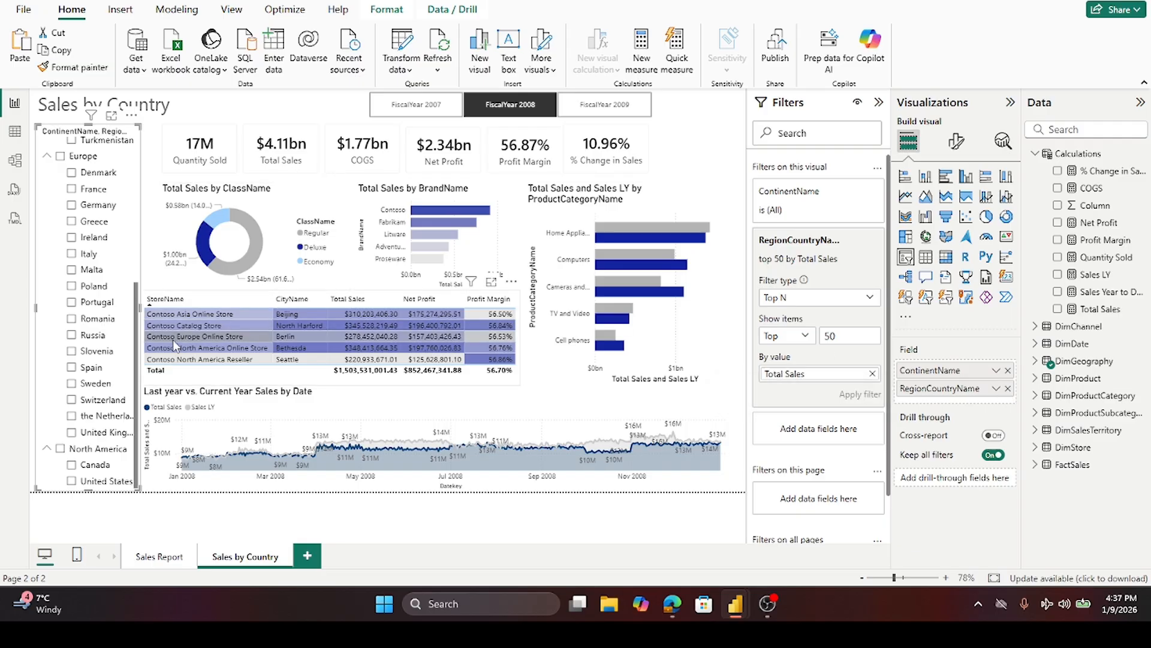
pyautogui.scroll(5, 69, 391)
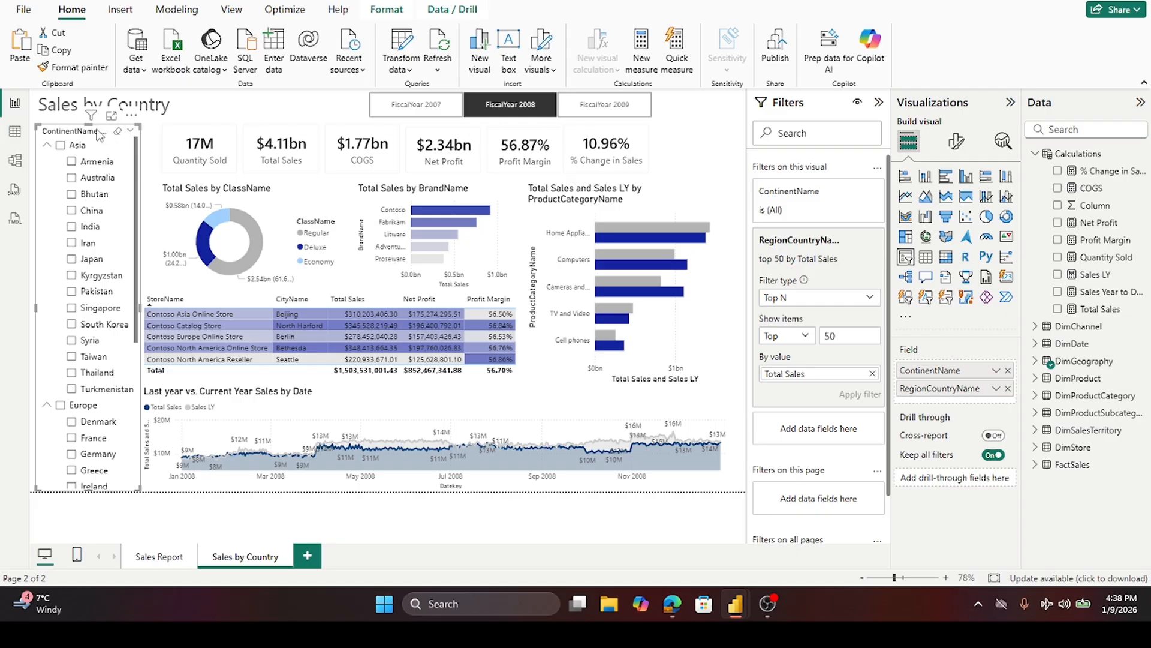
# - Sort the slicer descending by RegionCountryName and then by ContinentName
pyautogui.click(131, 114)
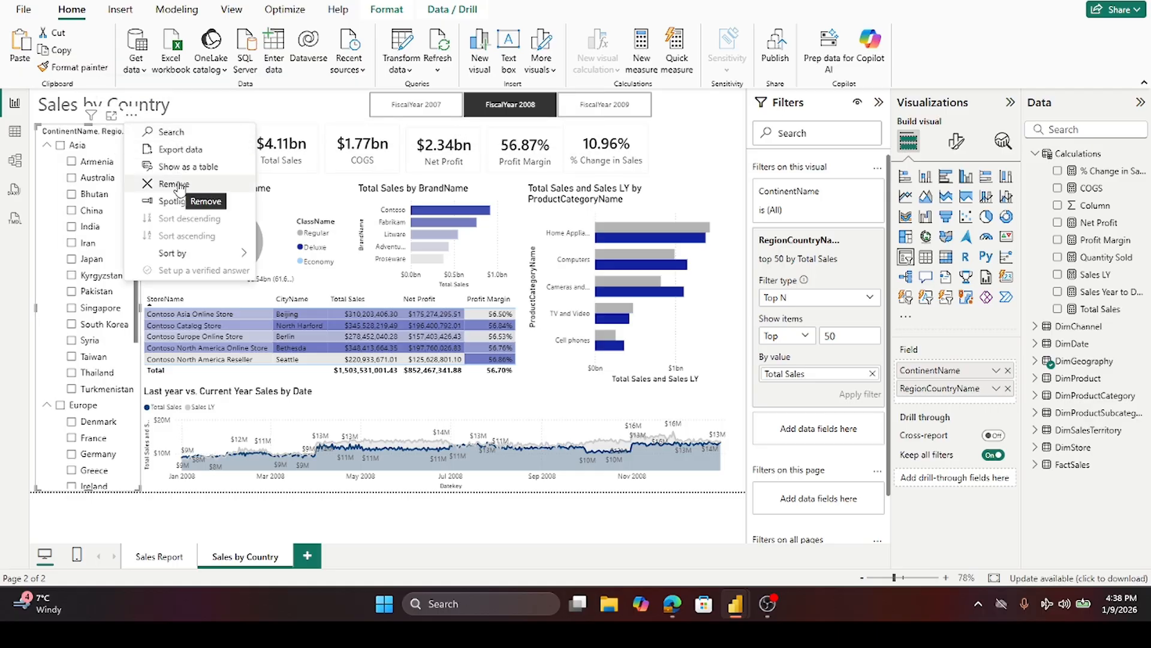
pyautogui.moveTo(190, 257)
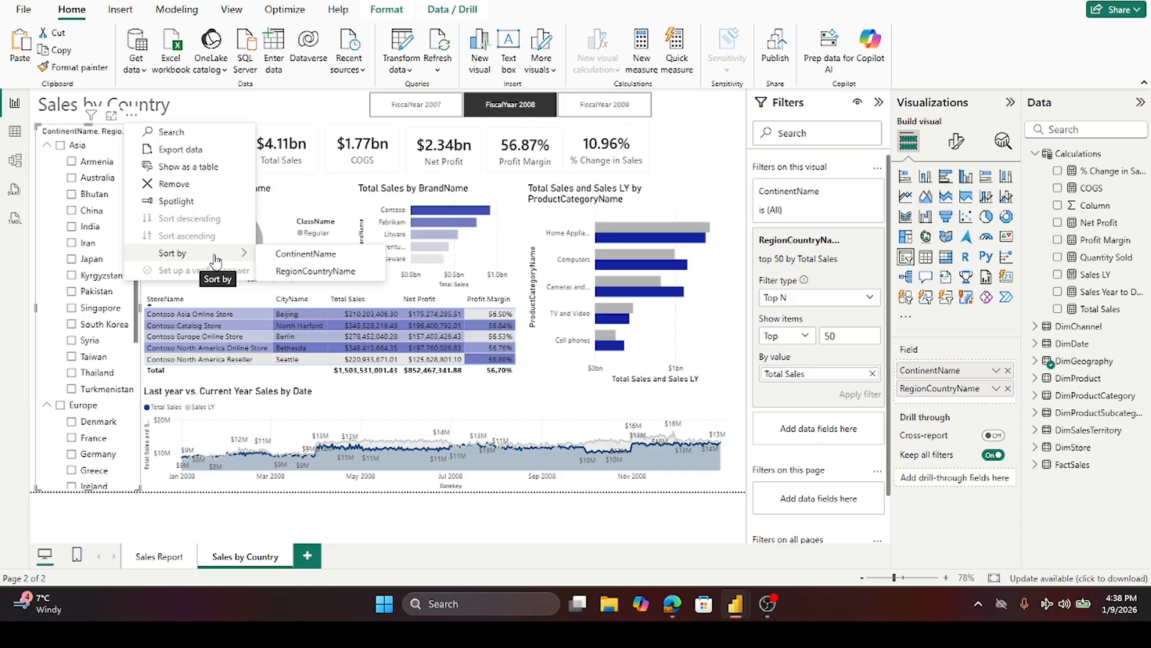
pyautogui.click(313, 273)
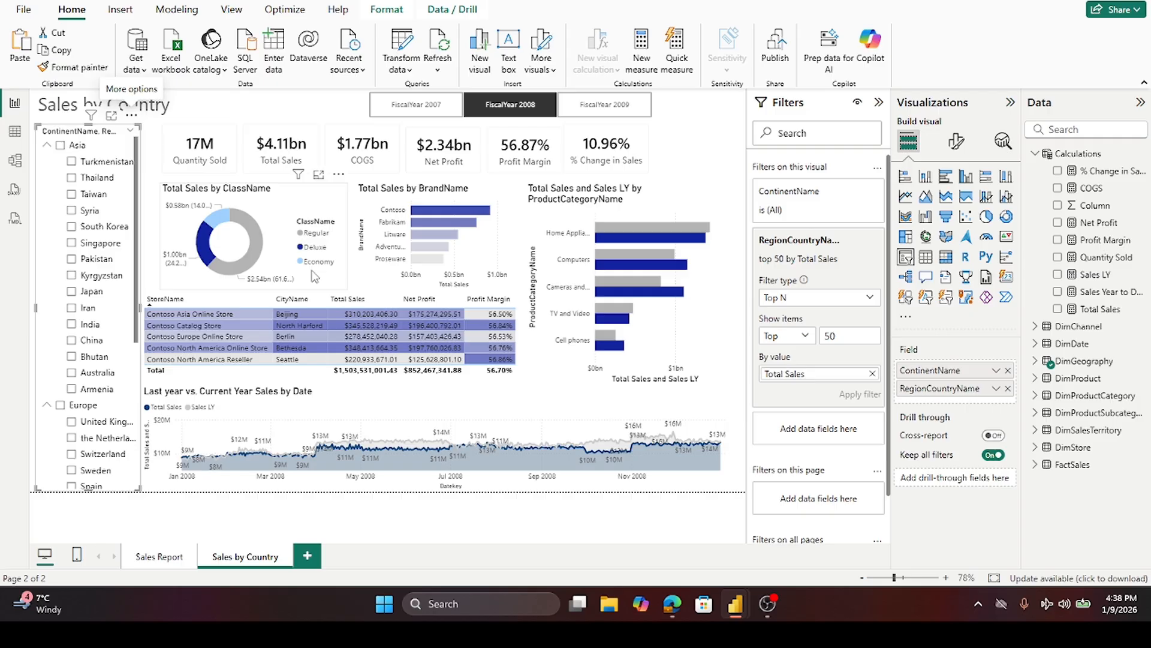
pyautogui.click(135, 118)
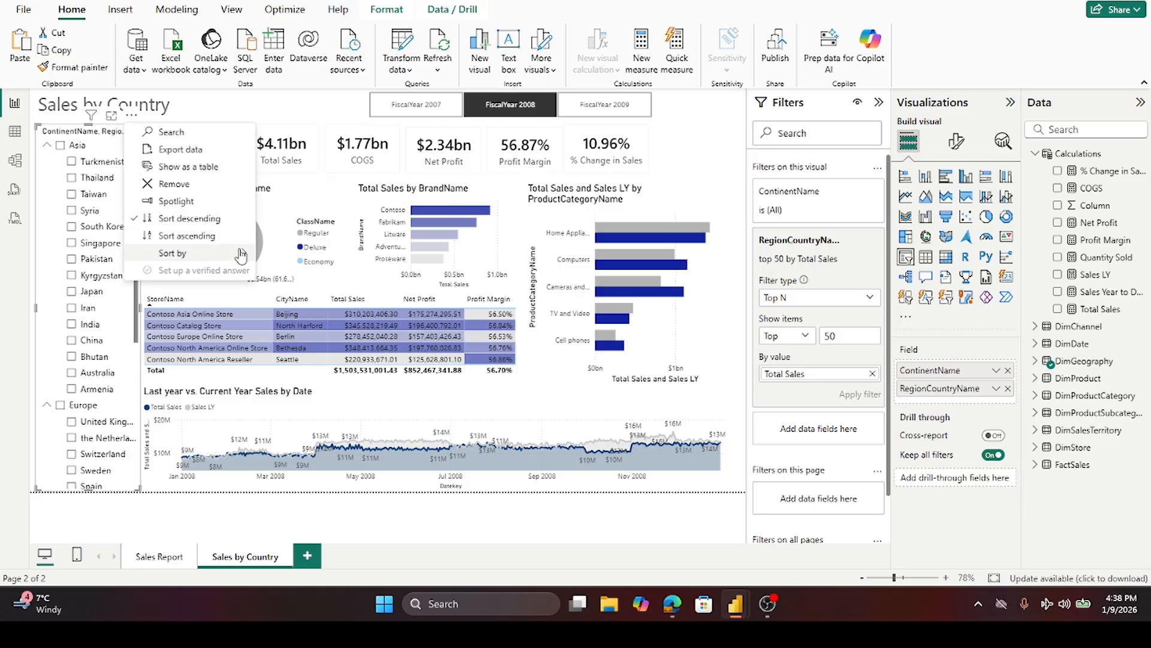
pyautogui.moveTo(241, 254)
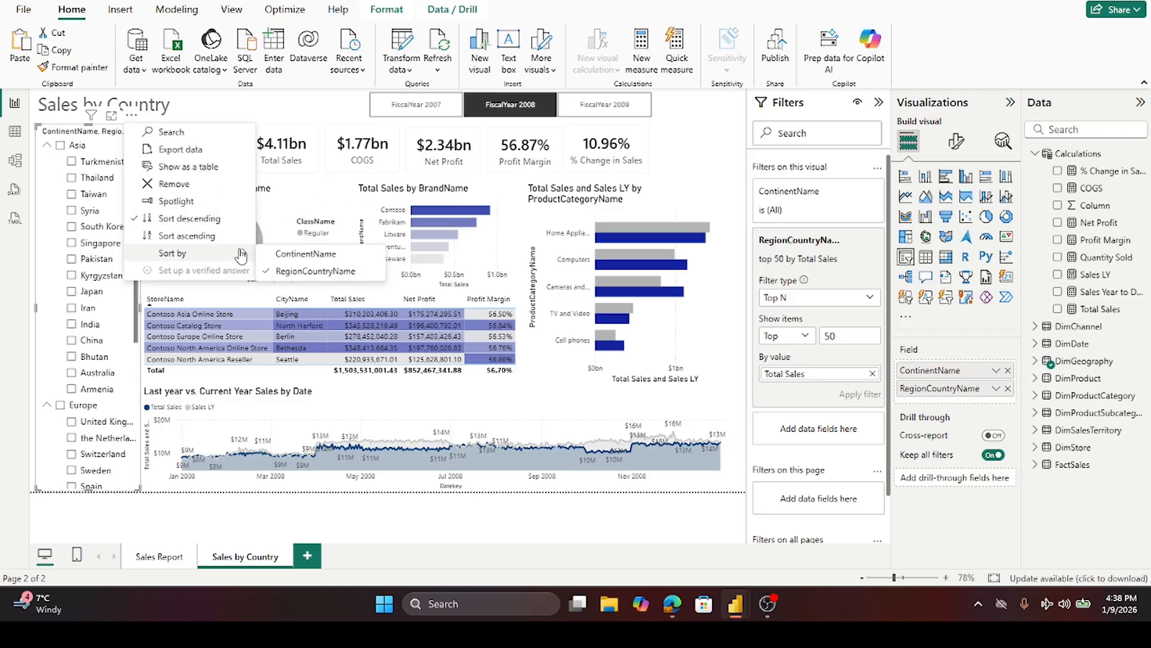
pyautogui.click(324, 255)
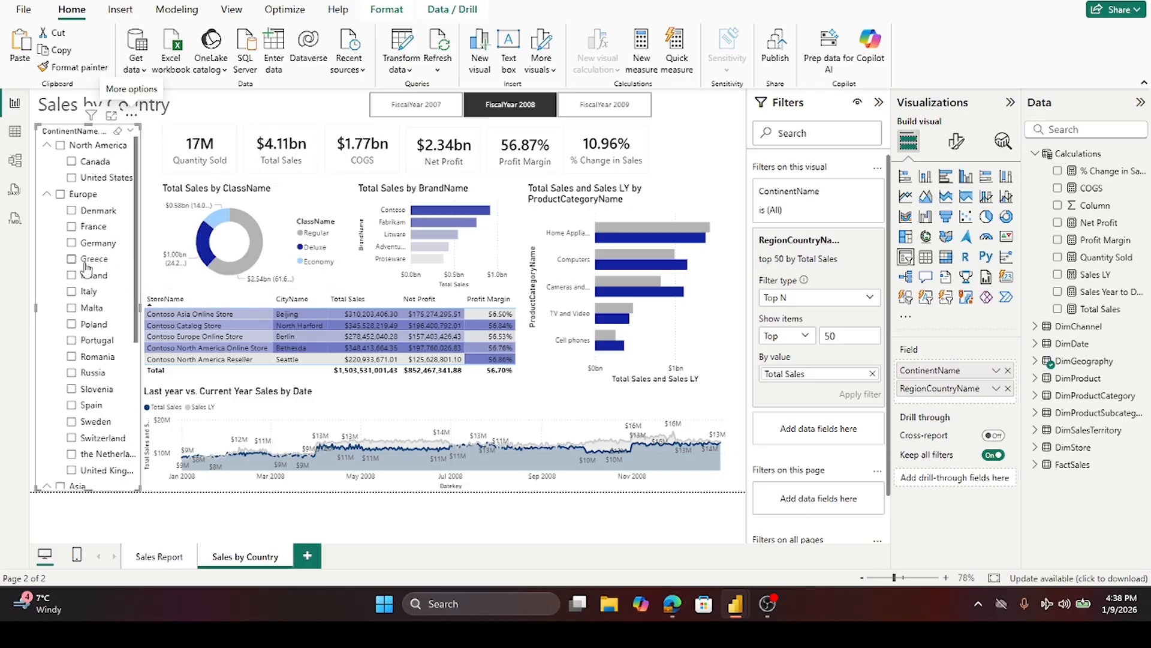
# - Scroll through the sorted slicer to review the order of continents and countries
pyautogui.scroll(-3, 75, 268)
pyautogui.scroll(3, 75, 268)
pyautogui.click(46, 194)
pyautogui.click(47, 194)
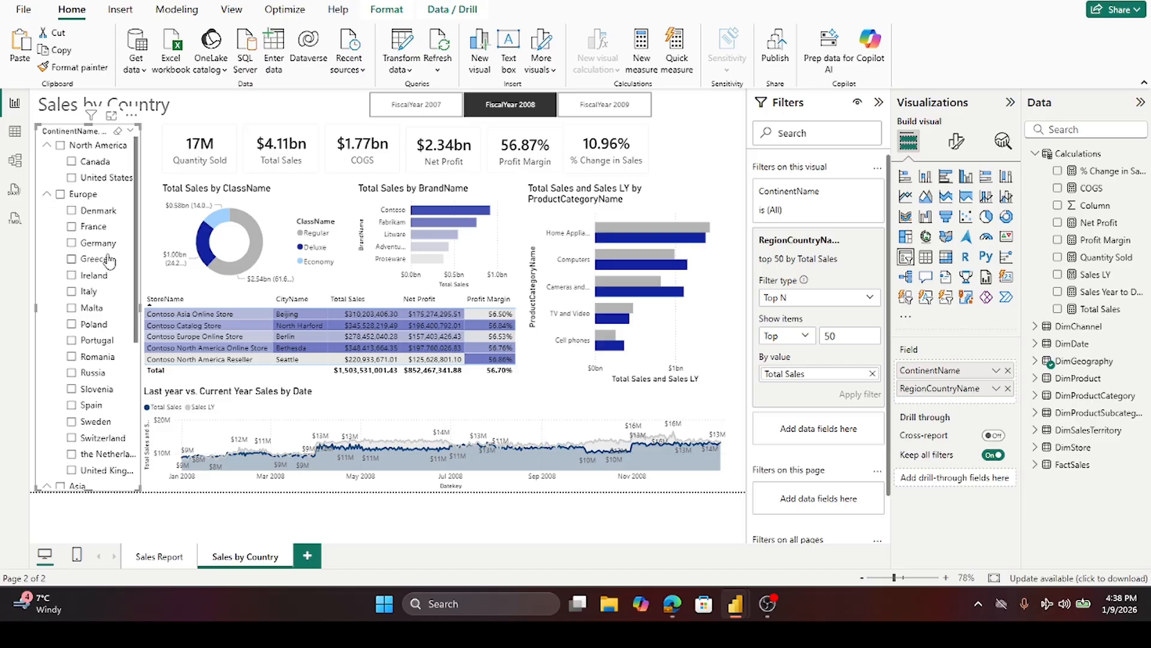
pyautogui.scroll(-3, 109, 261)
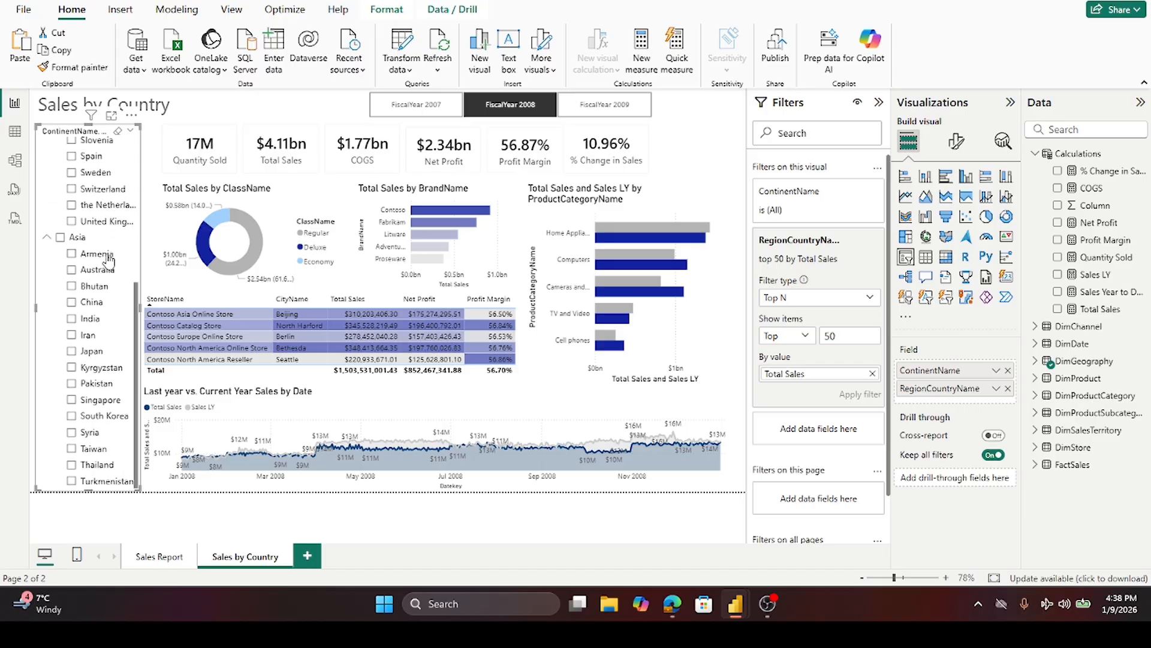
pyautogui.scroll(3, 109, 260)
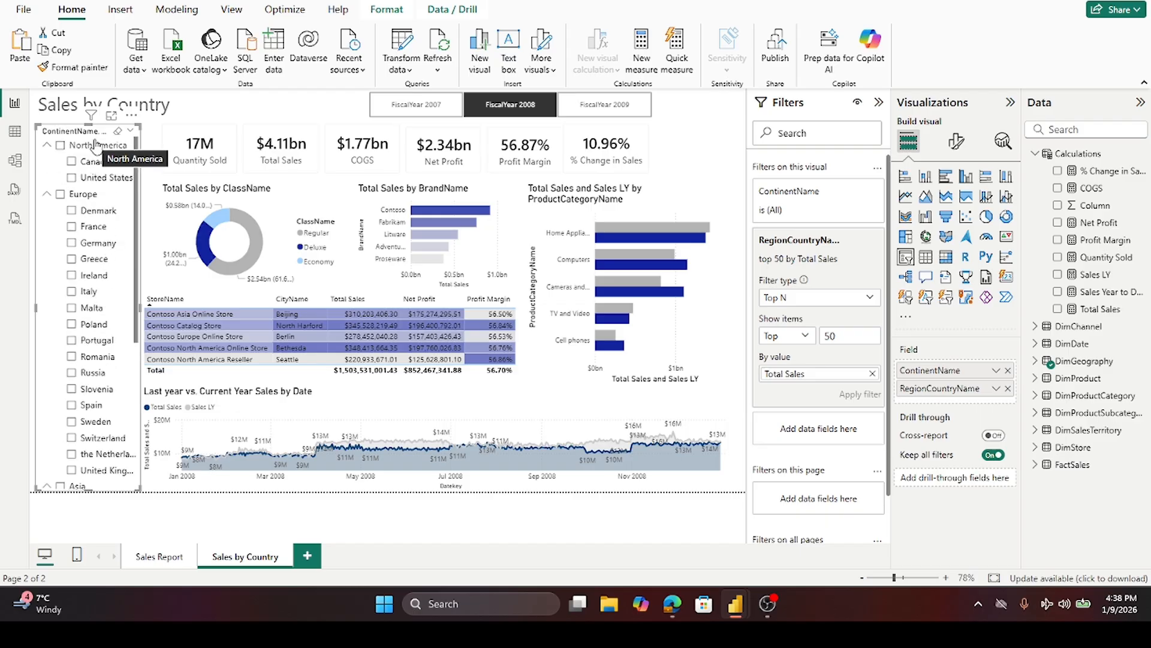
pyautogui.scroll(-3, 98, 300)
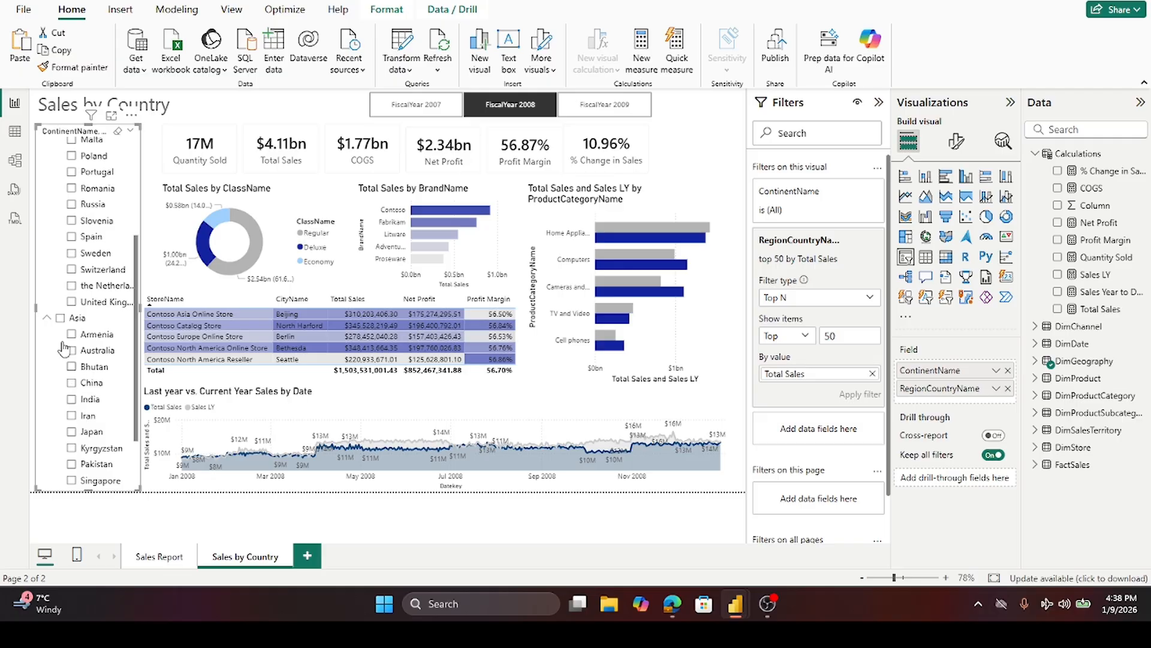
pyautogui.scroll(3, 60, 333)
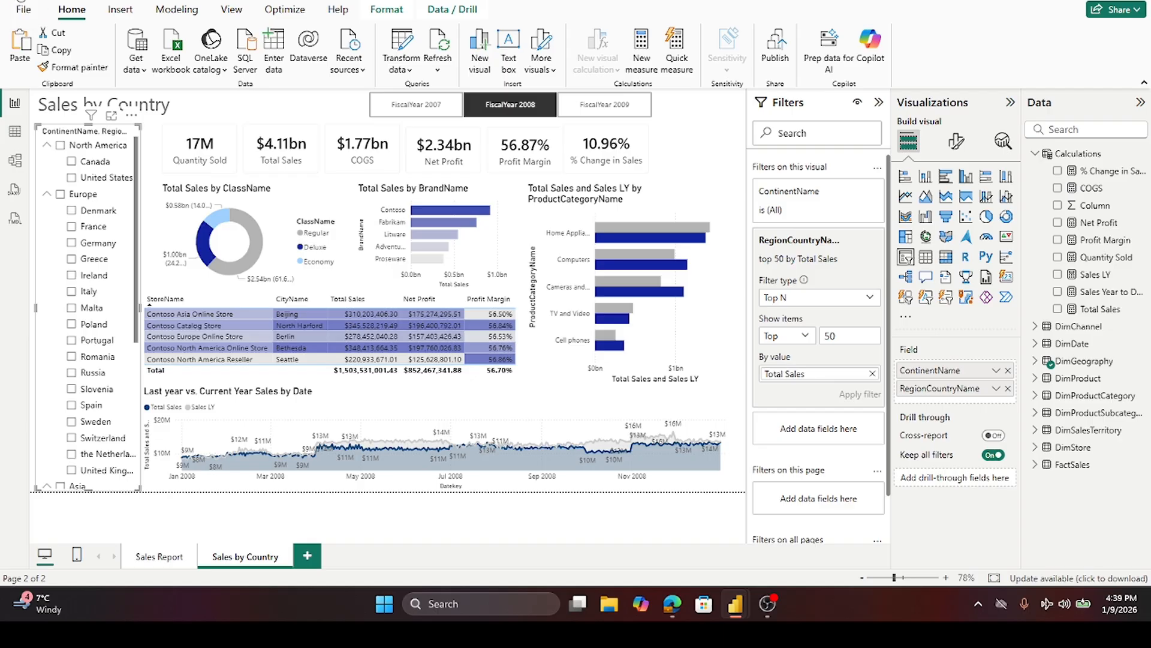
# - Select Canada in the slicer and test the page with the FiscalYear 2009, 2007 and 2008 buttons
pyautogui.click(72, 163)
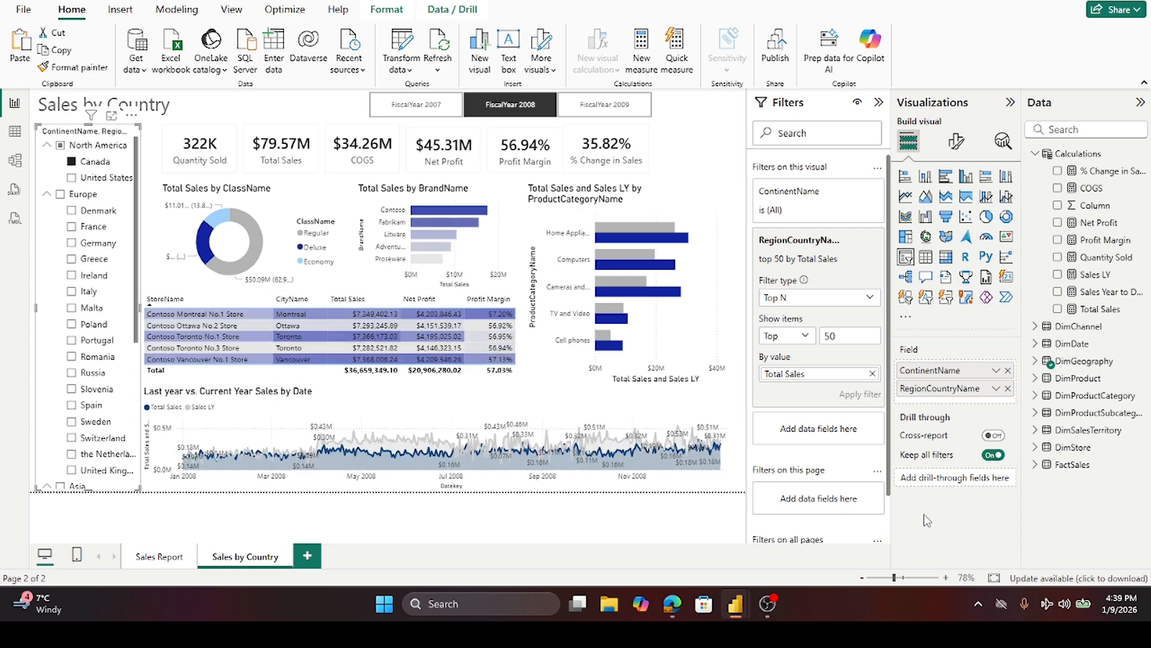
pyautogui.click(628, 104)
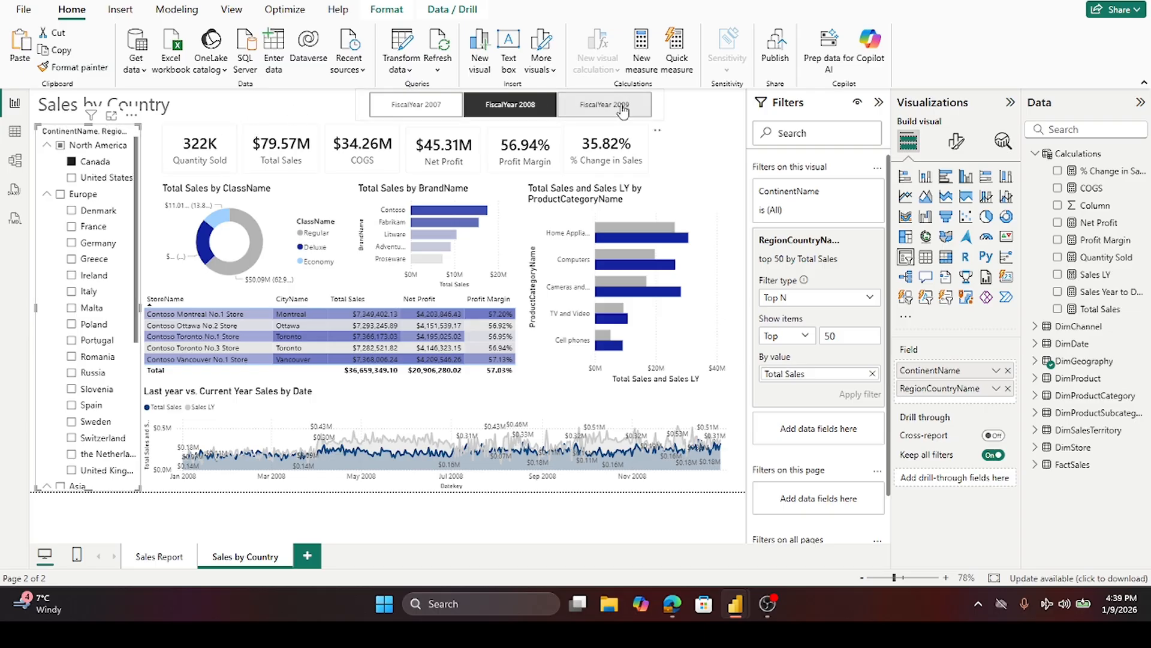
pyautogui.click(420, 107)
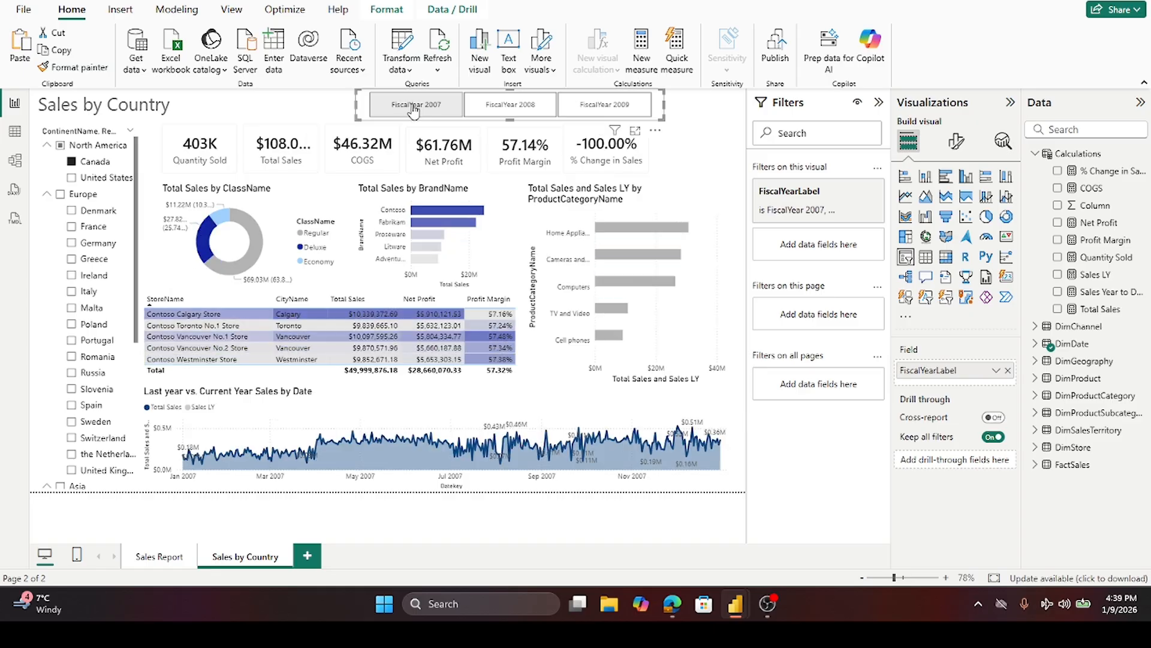
pyautogui.click(537, 114)
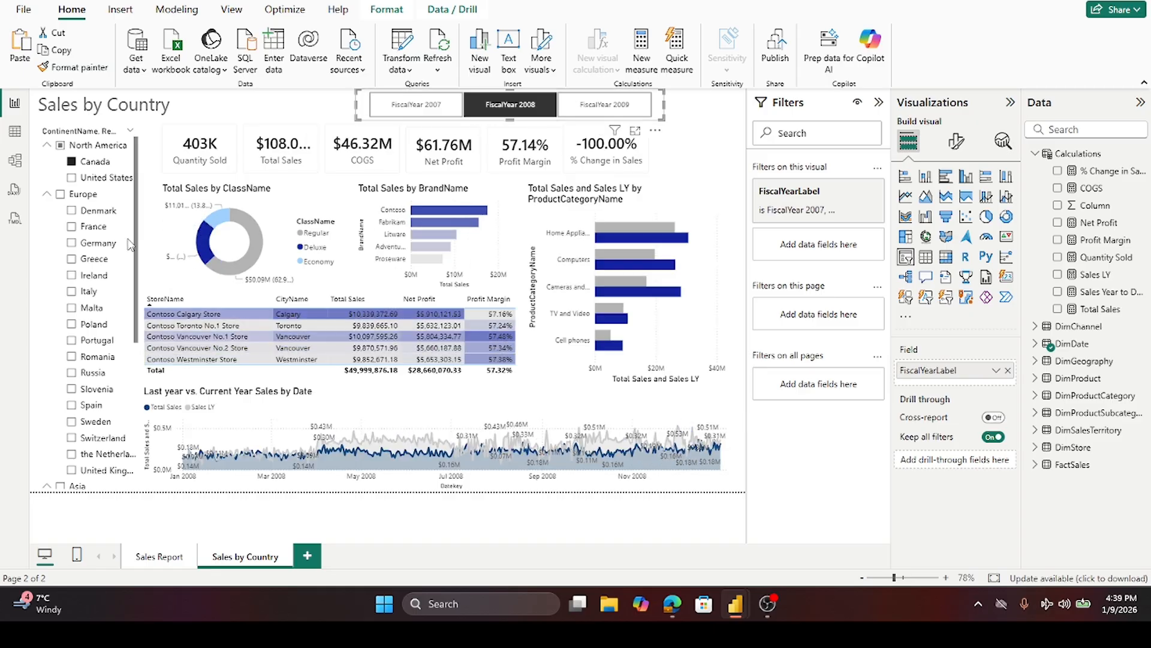
# - Clear Canada from the slicer, then select and clear Germany to test how the page filters
pyautogui.click(72, 162)
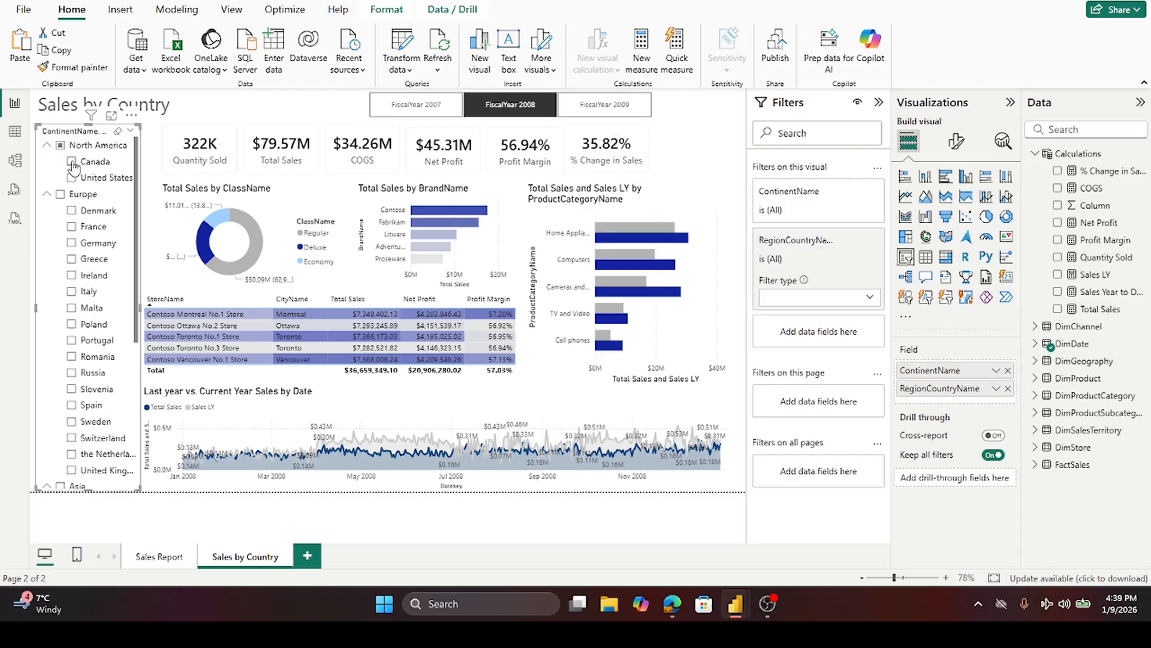
pyautogui.click(72, 244)
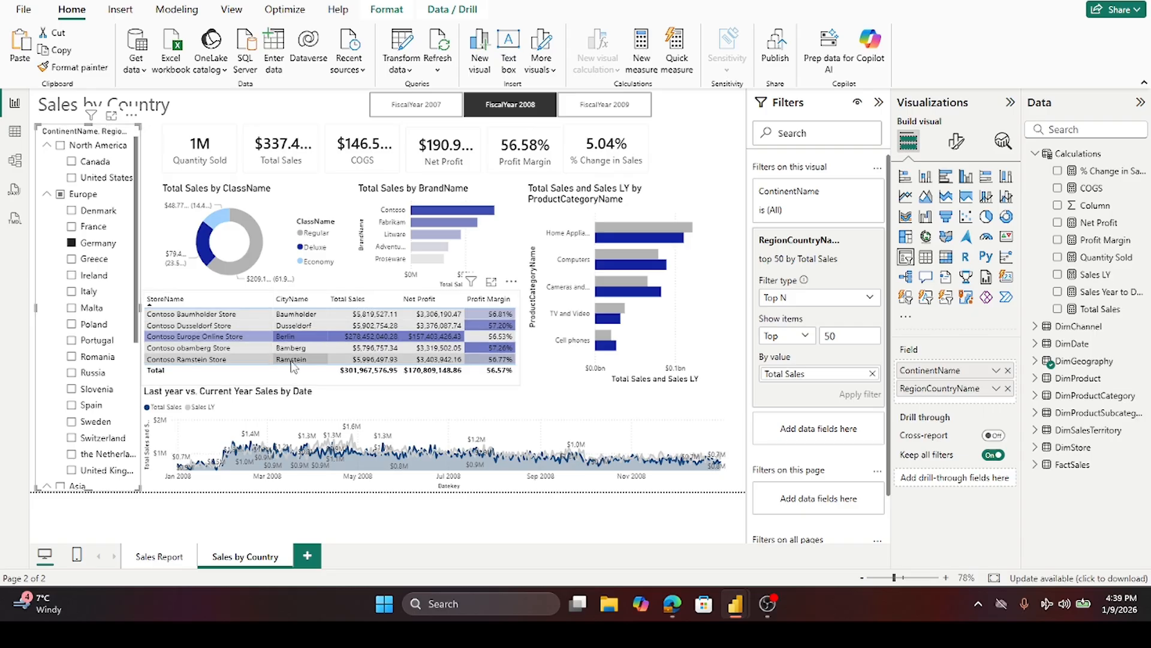
pyautogui.click(72, 243)
# - Scroll to the Asia group and select then clear Japan in the slicer to test the page filtering
pyautogui.scroll(-5, 84, 252)
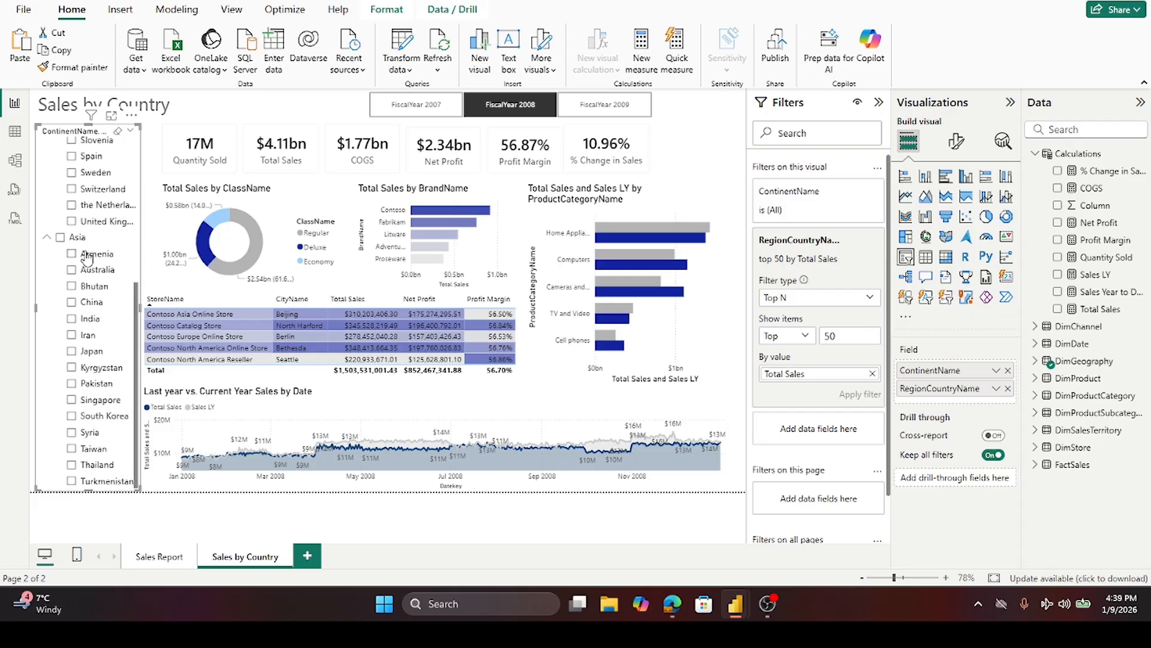
pyautogui.click(72, 351)
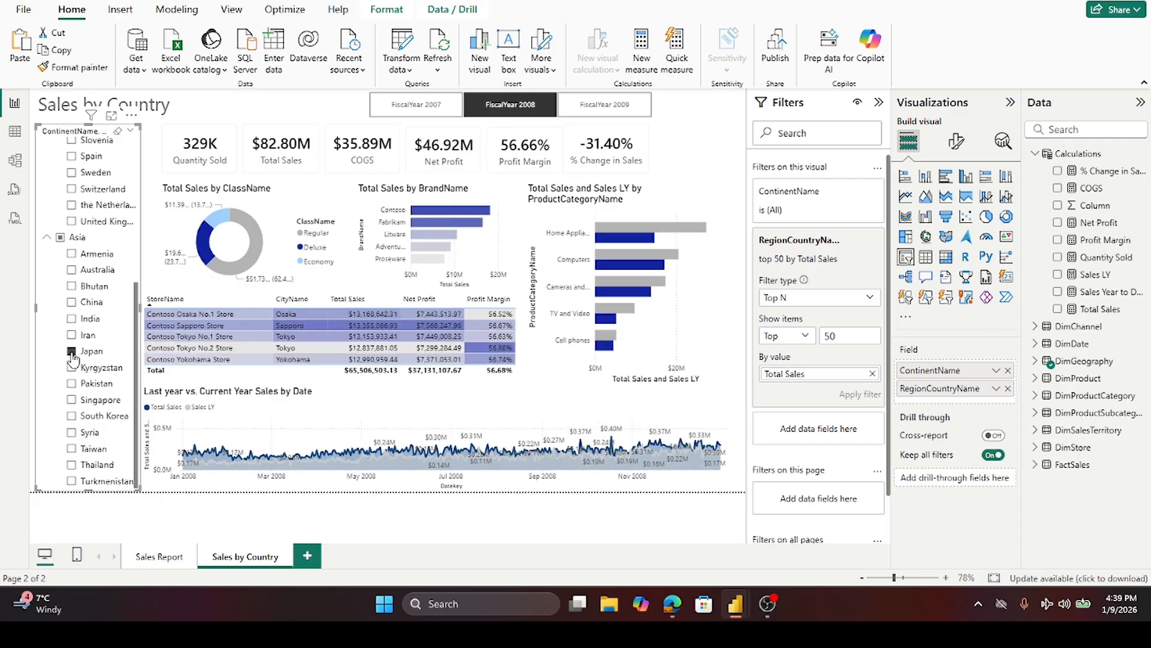
pyautogui.click(72, 351)
pyautogui.scroll(5, 83, 285)
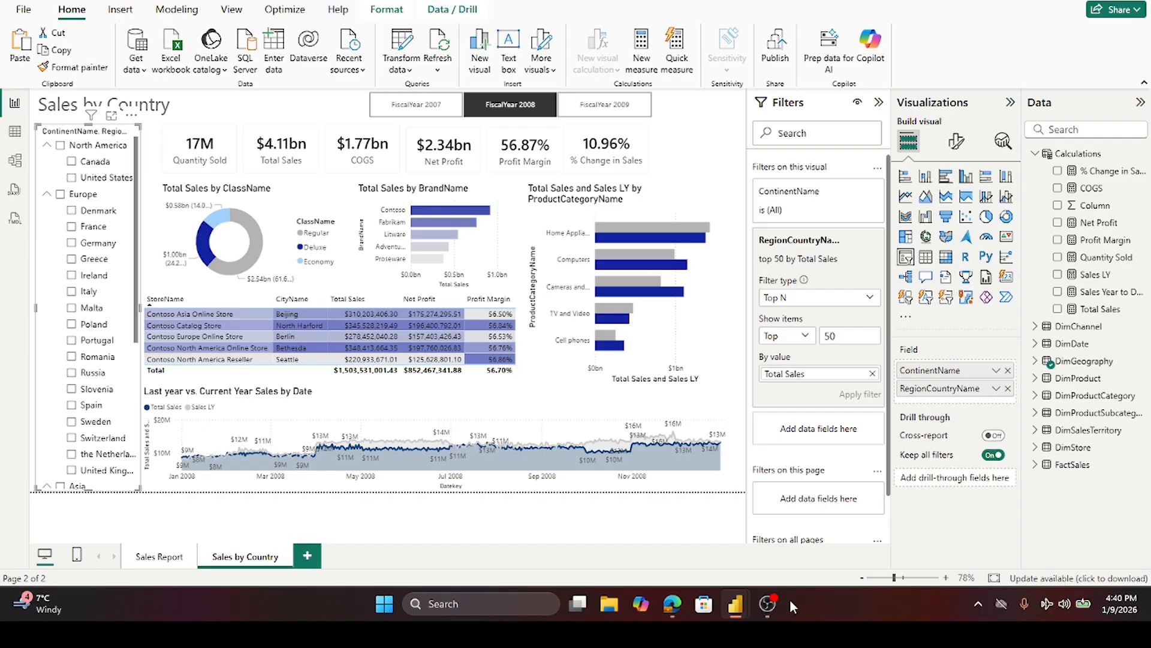
pyautogui.click(770, 603)
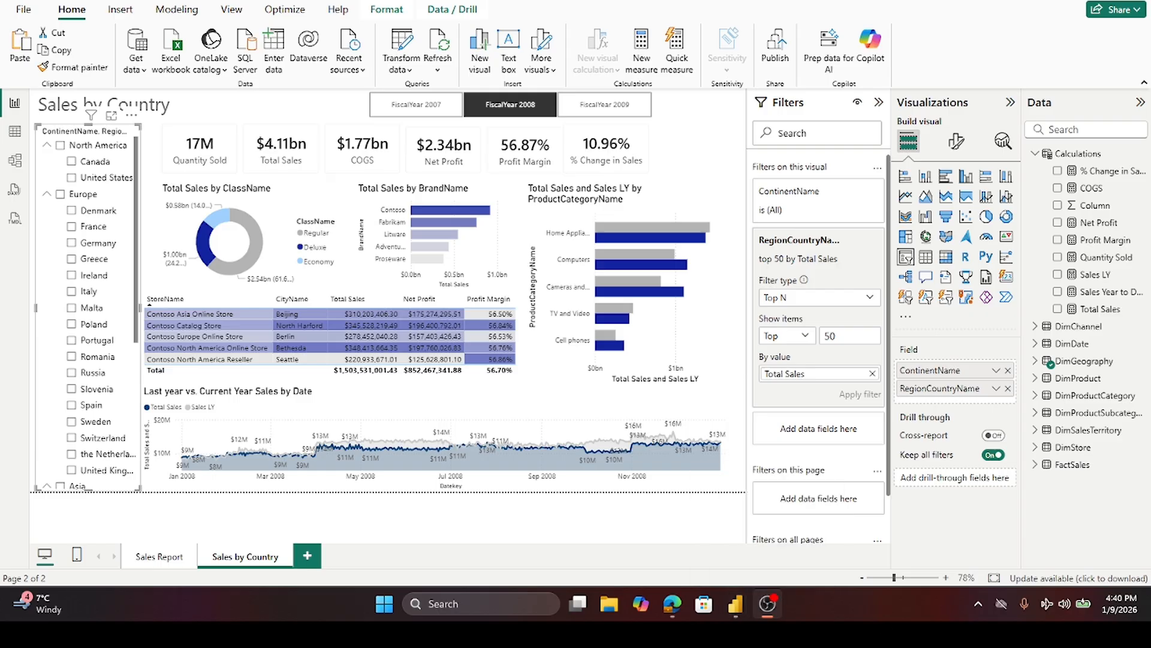
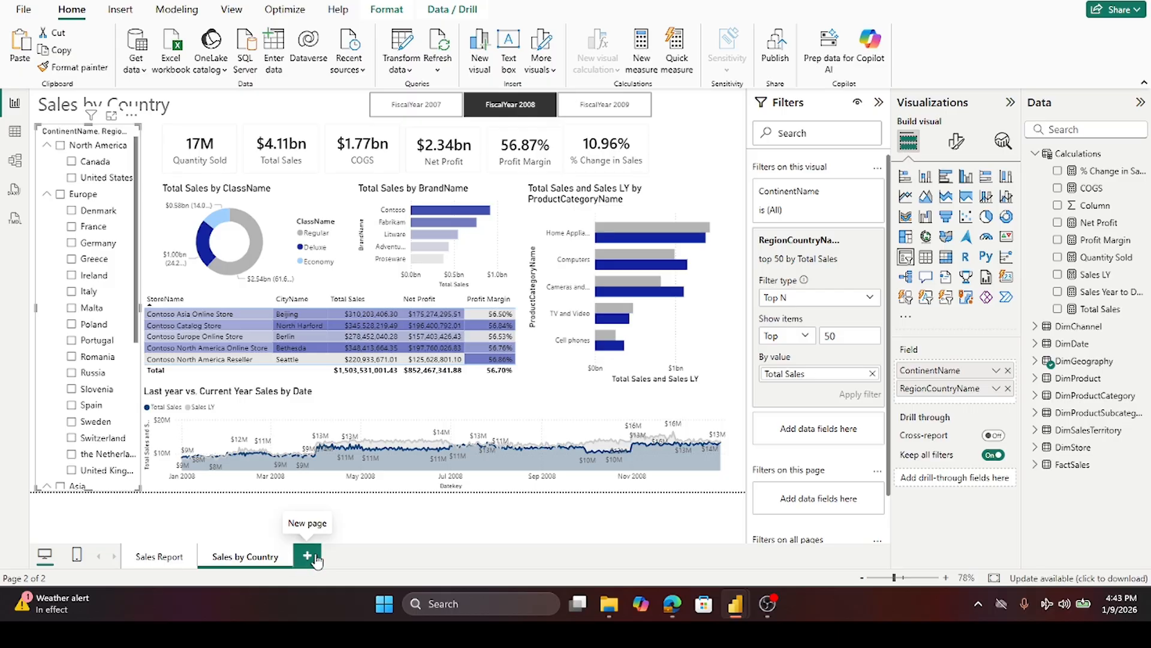
# - Add a new report page and rename it Margin Analysis
pyautogui.click(308, 557)
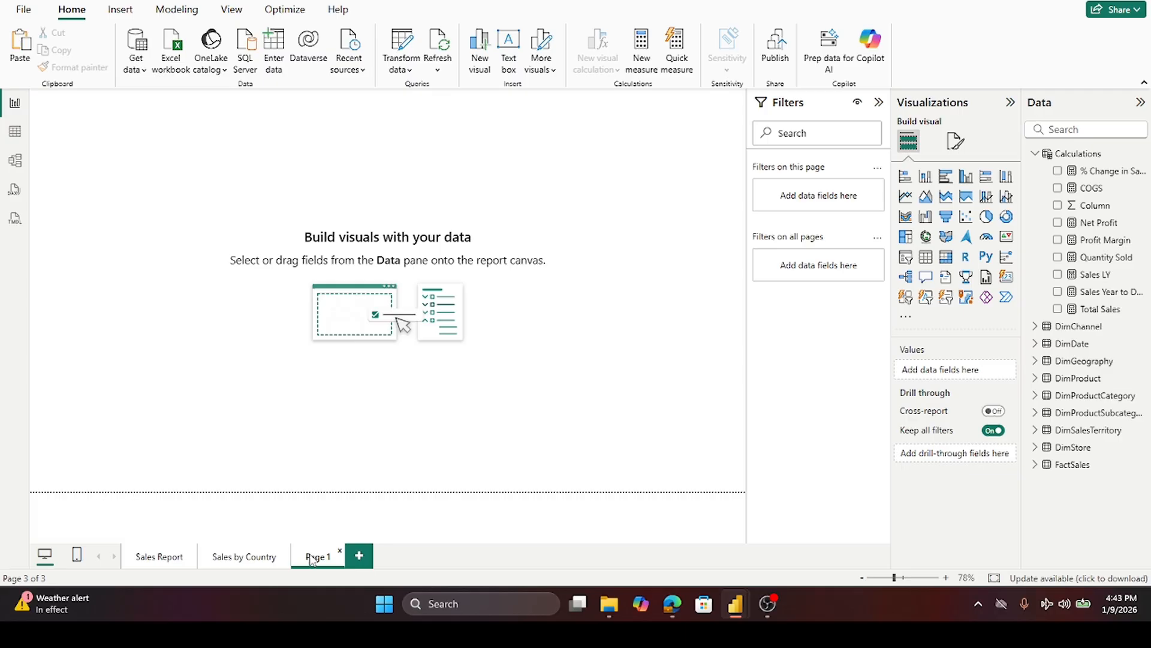
pyautogui.doubleClick(311, 558)
pyautogui.write('M')
pyautogui.write('argin A')
pyautogui.write('nalysis')
pyautogui.press('Return')
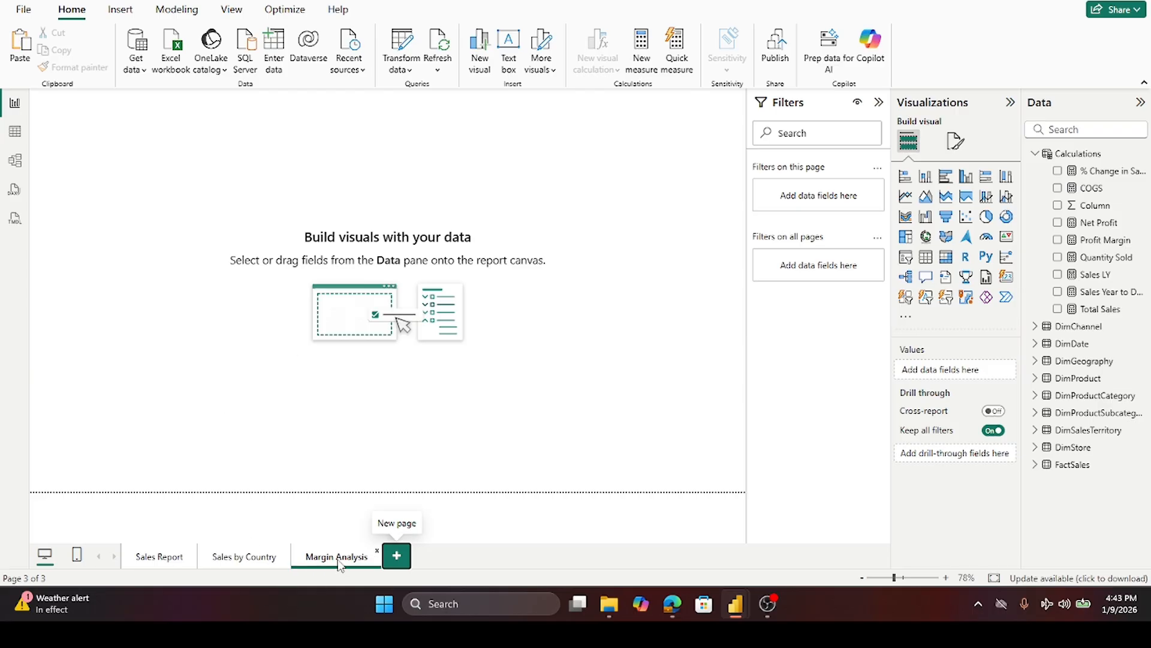
# - Copy the Sales by Country title text box and paste it onto the Margin Analysis page
pyautogui.click(235, 559)
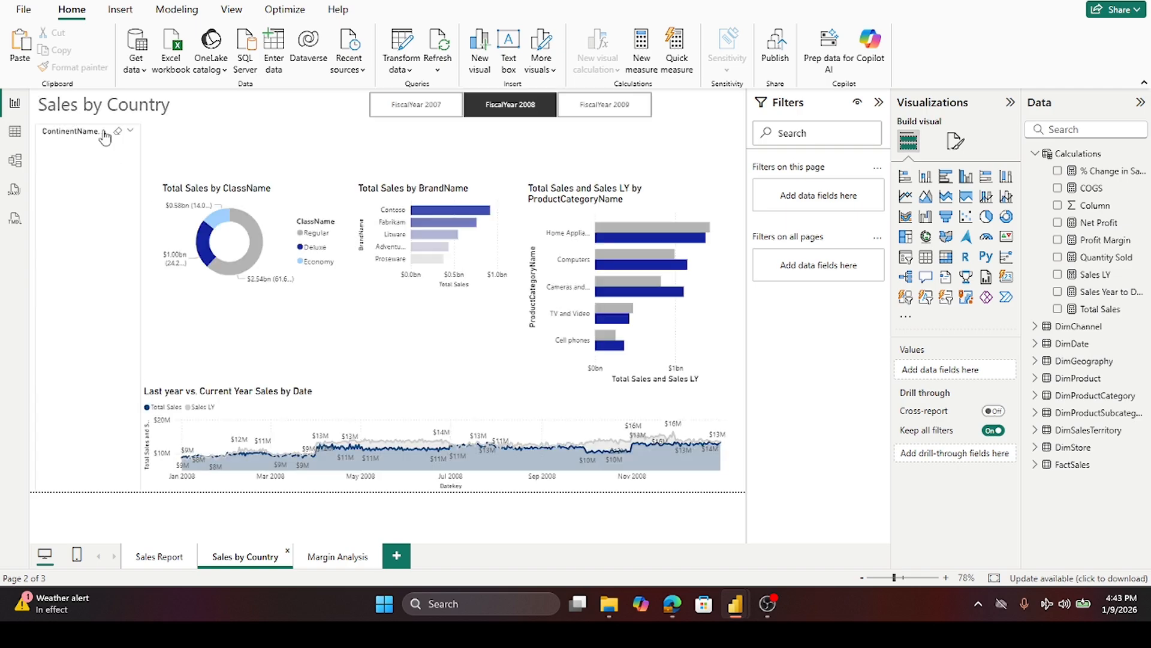
pyautogui.click(178, 125)
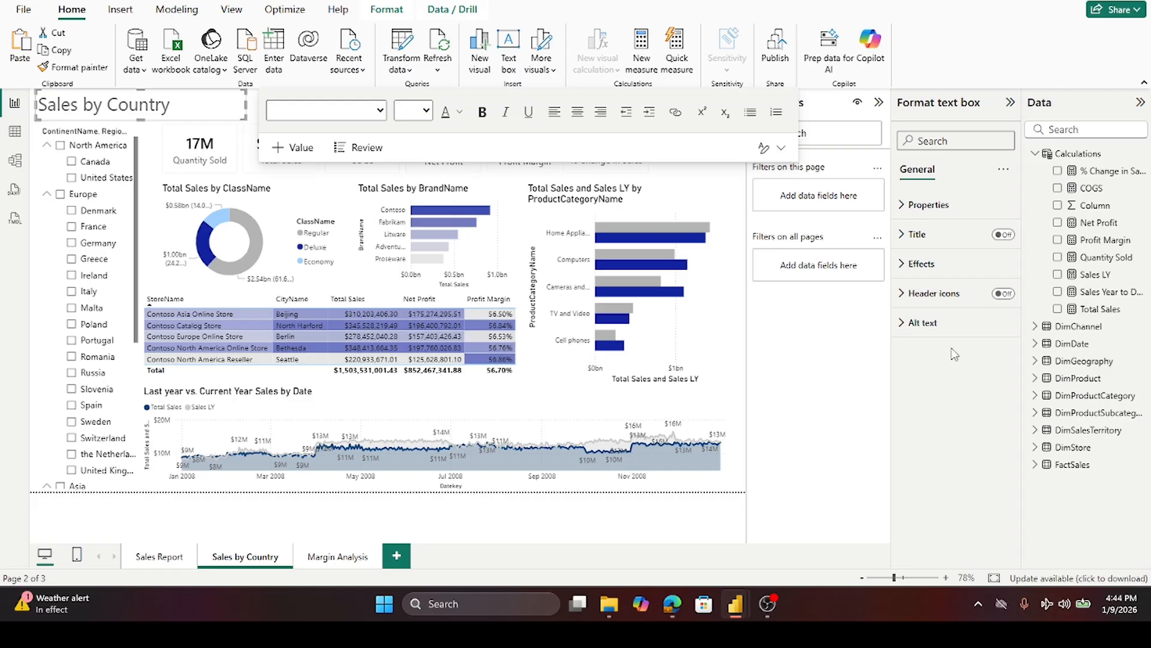
pyautogui.click(879, 103)
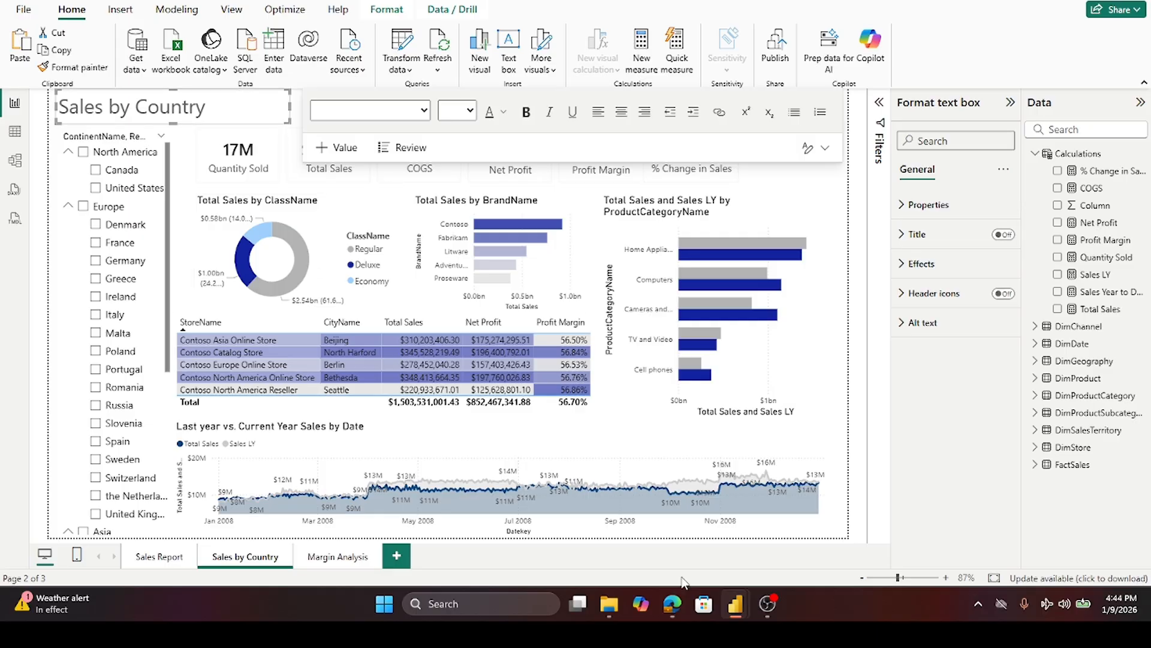
pyautogui.click(841, 512)
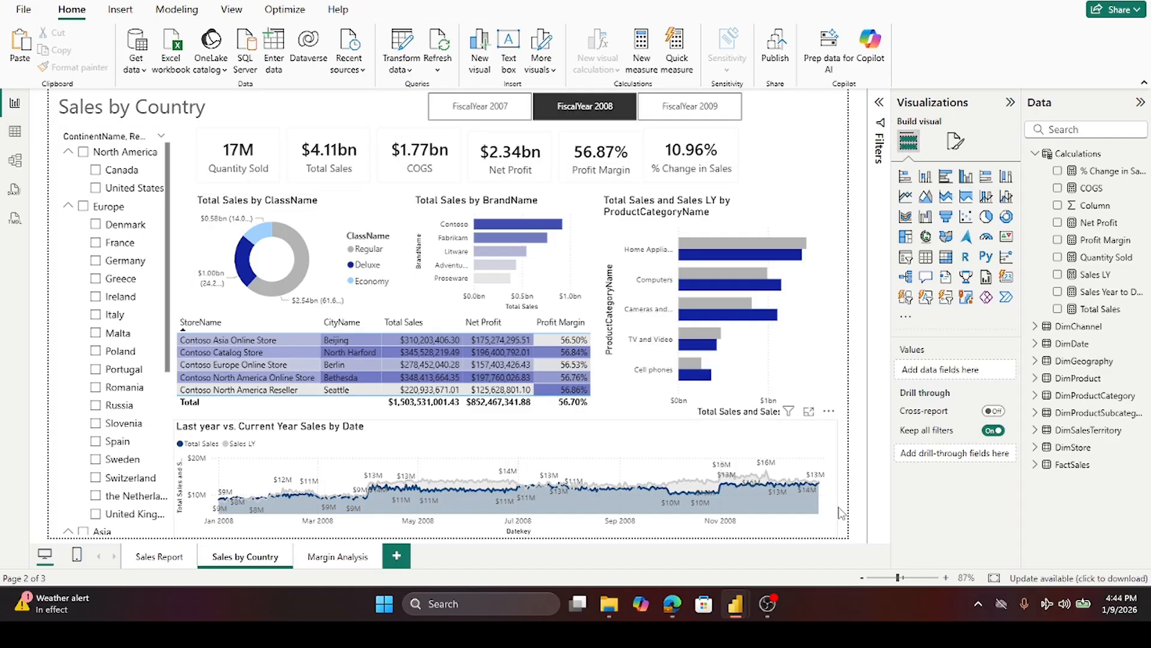
pyautogui.click(319, 559)
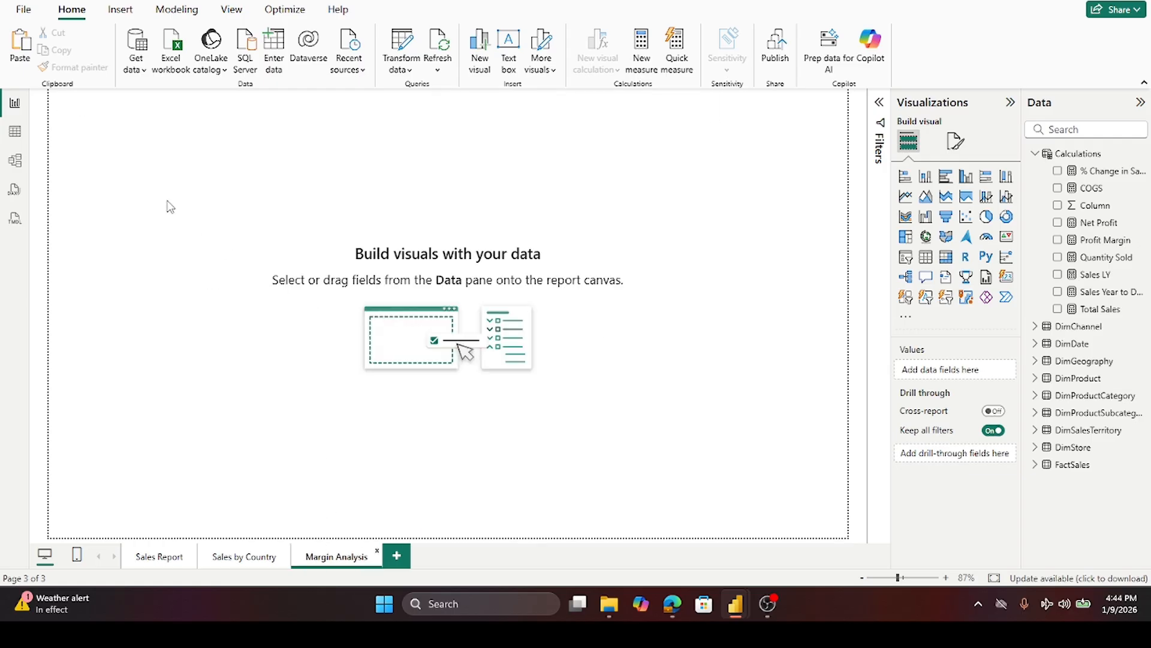
pyautogui.hotkey('ctrl', 'v')
# - Replace the pasted title's text with Margin Analysys
pyautogui.click(69, 109)
pyautogui.tripleClick(69, 110)
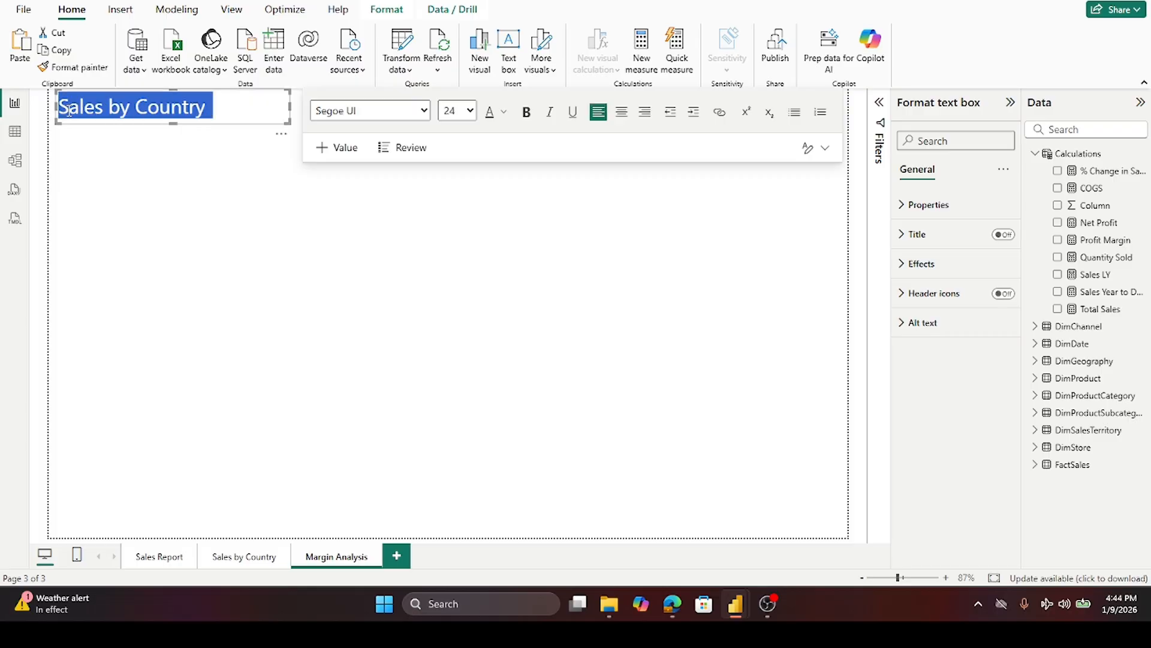
pyautogui.write('Marg')
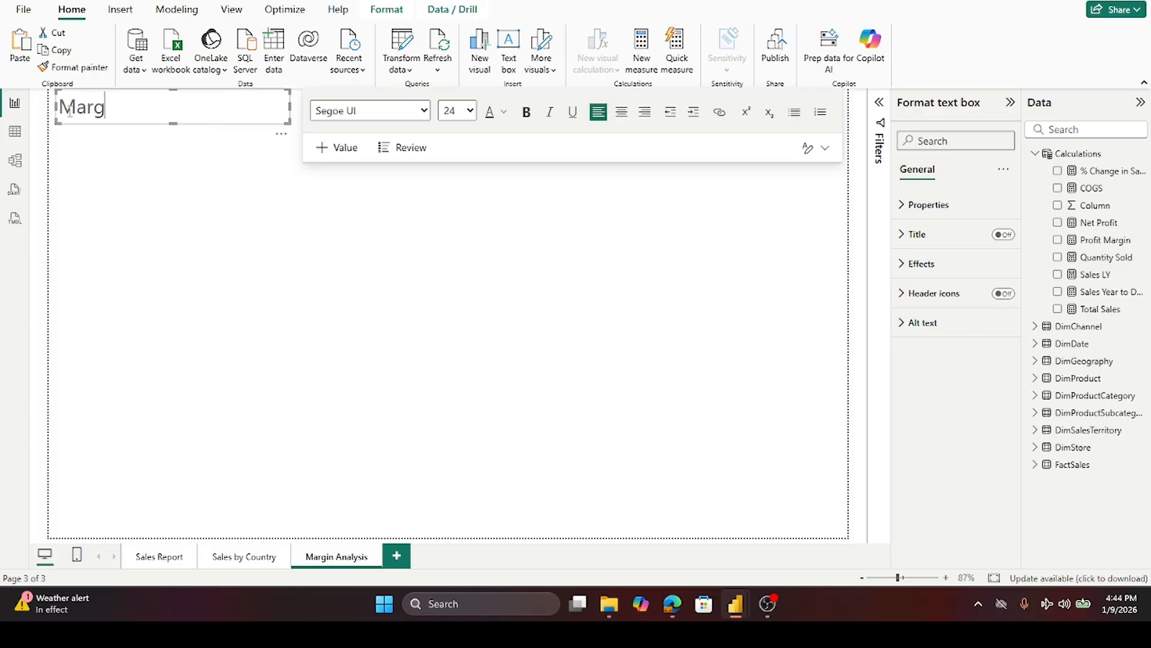
pyautogui.write('in Analysys')
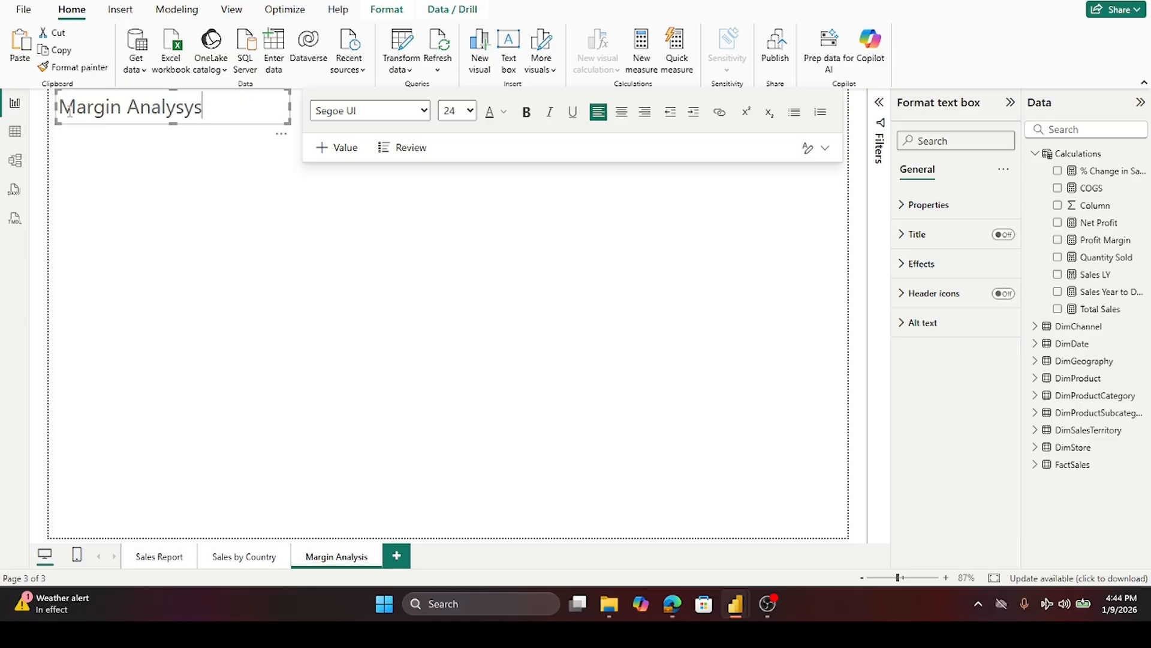
pyautogui.click(237, 241)
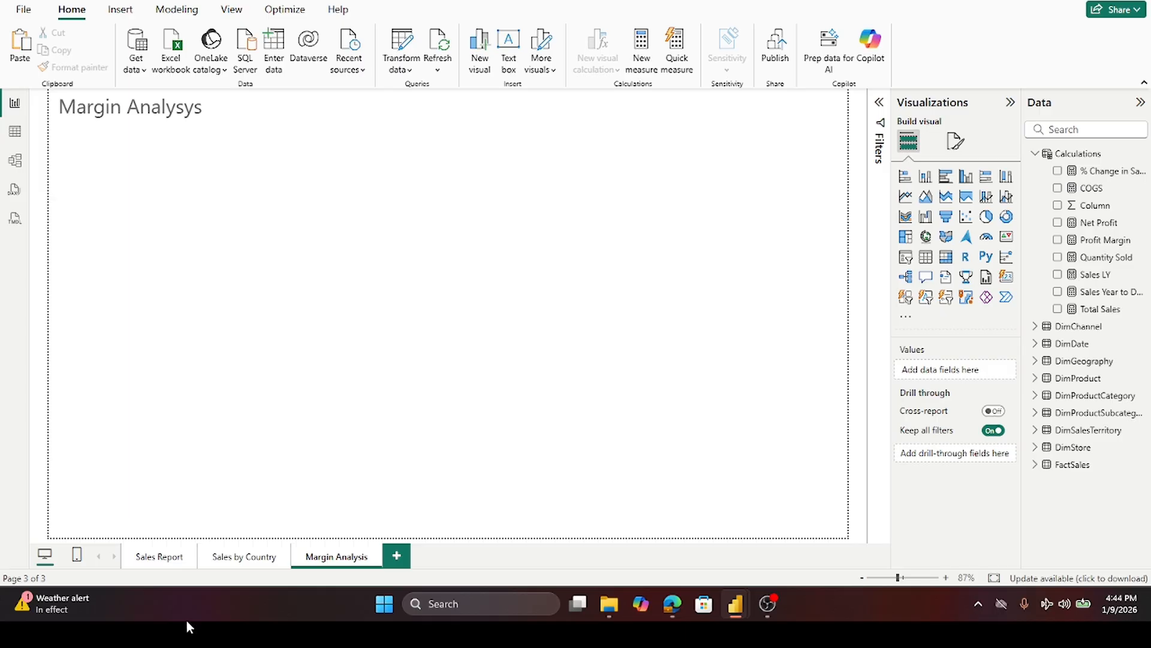
# - Copy the FiscalYear button slicer from Sales by Country and paste it onto Margin Analysis without syncing
pyautogui.click(271, 555)
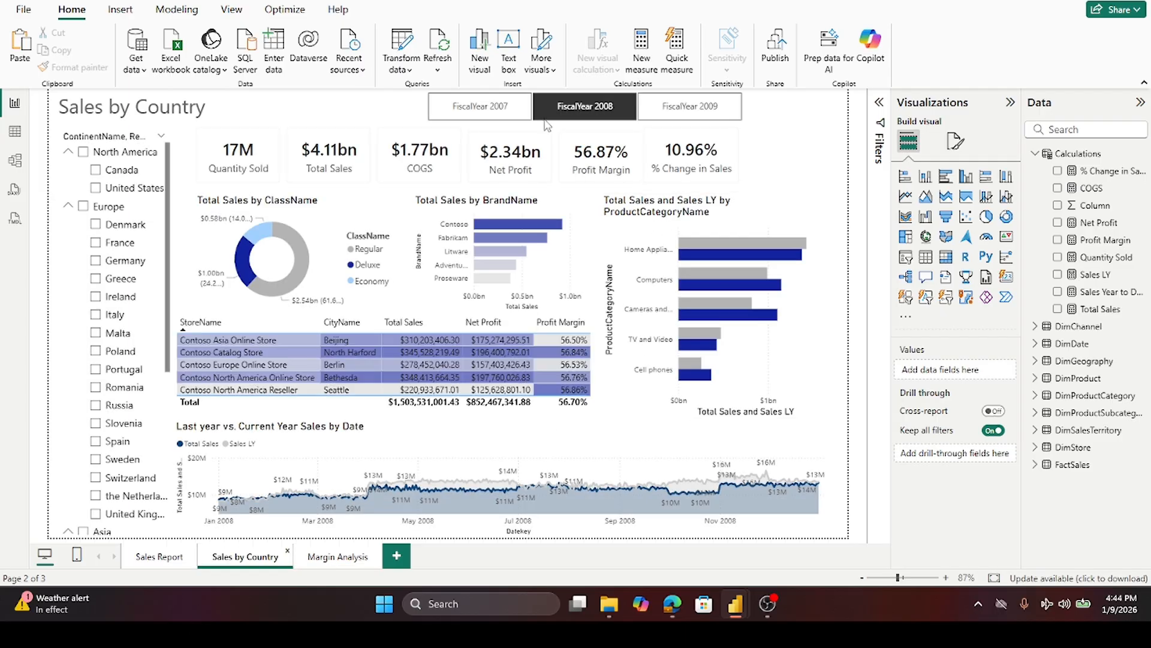
pyautogui.click(525, 127)
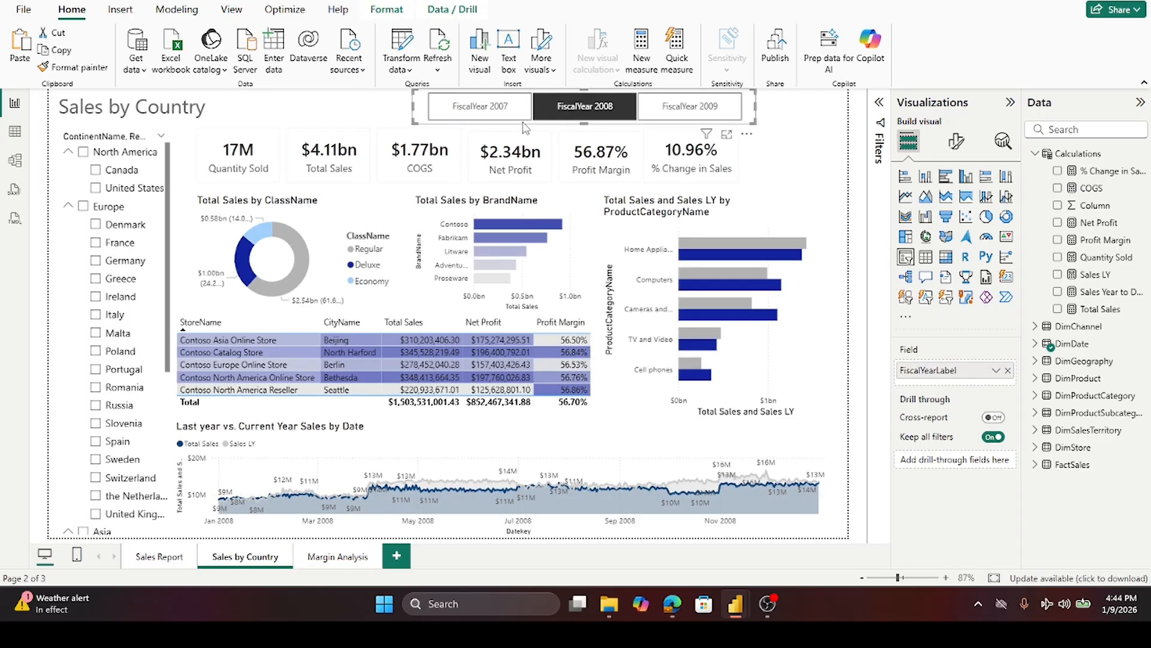
pyautogui.click(330, 557)
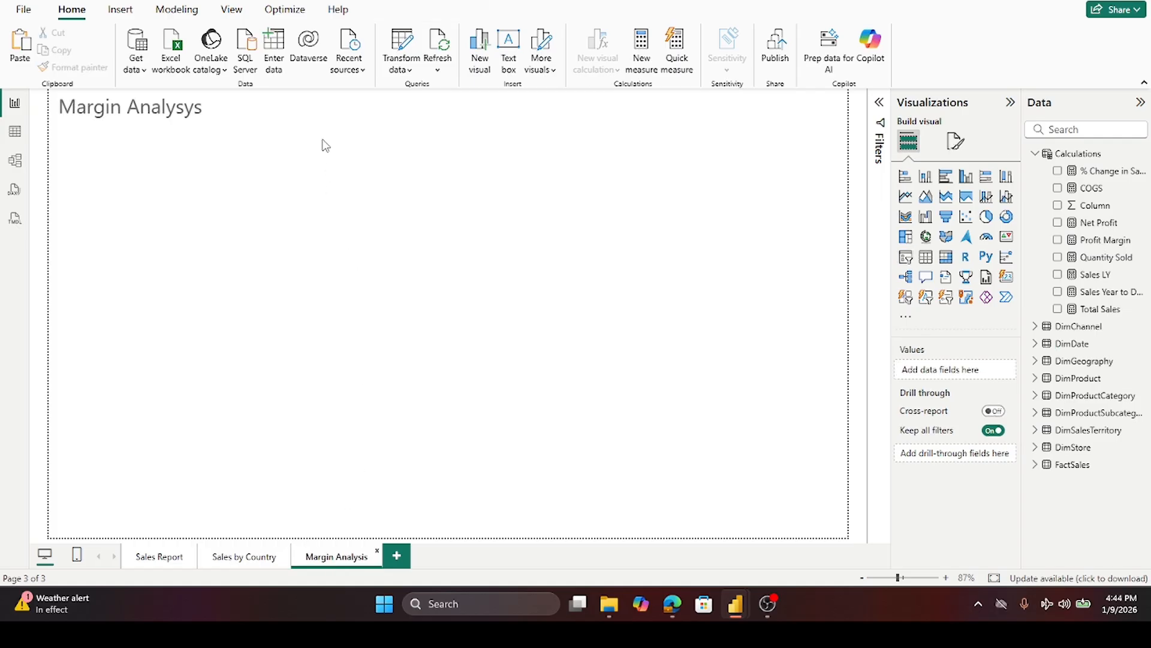
pyautogui.hotkey('ctrl', 'v')
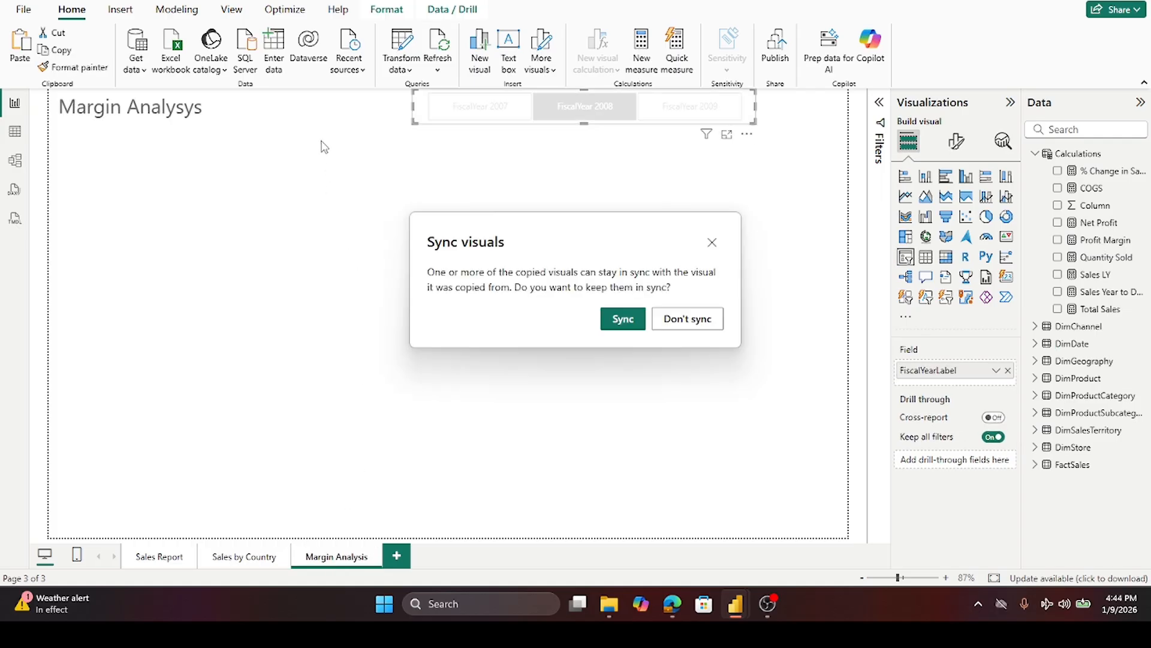
pyautogui.click(694, 322)
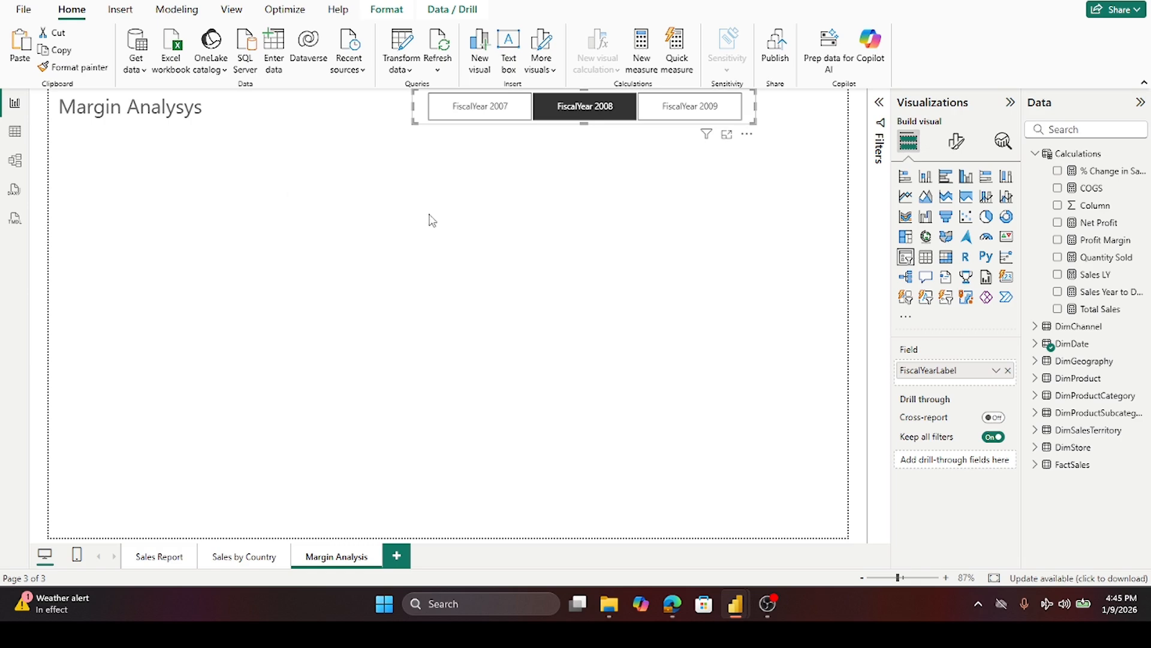
# - Try converting the pasted slicer into a table visual and undo the change
pyautogui.click(928, 264)
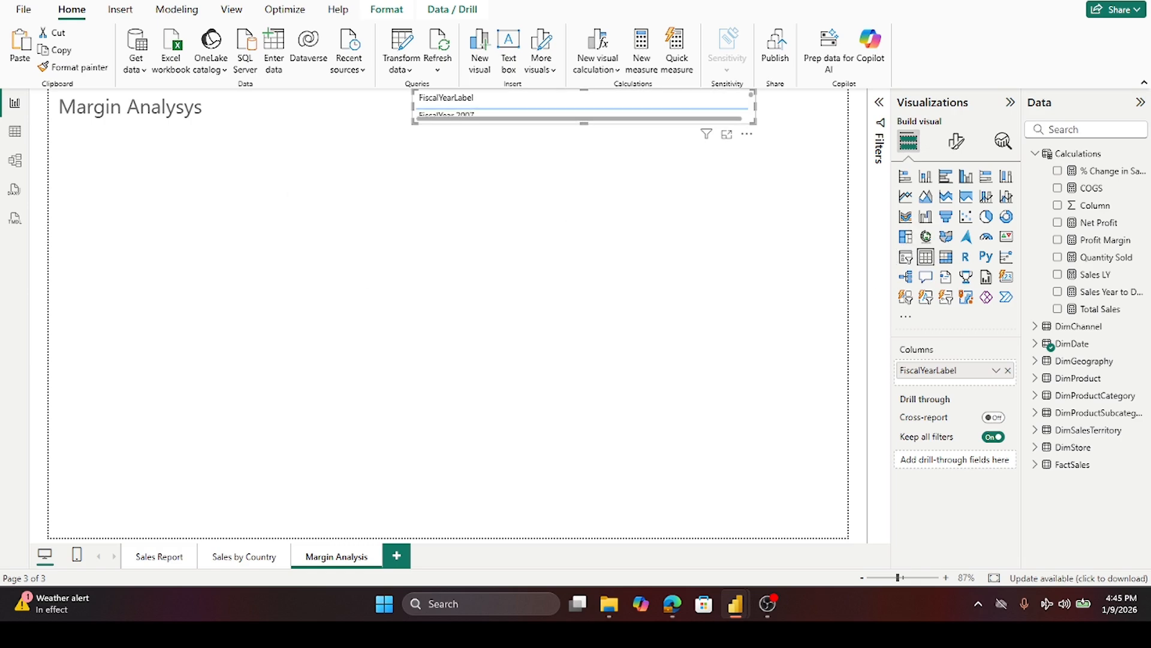
pyautogui.hotkey('ctrl', 'z')
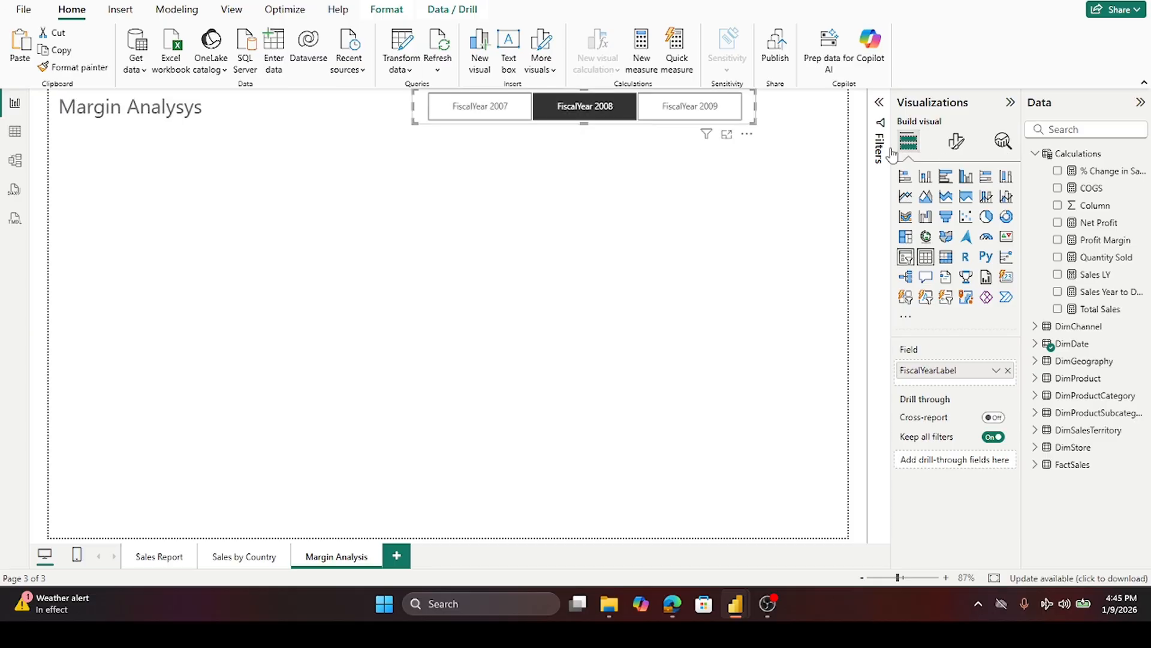
# - Add a table visual and move and stretch it to fill the left side beneath the title
pyautogui.click(660, 387)
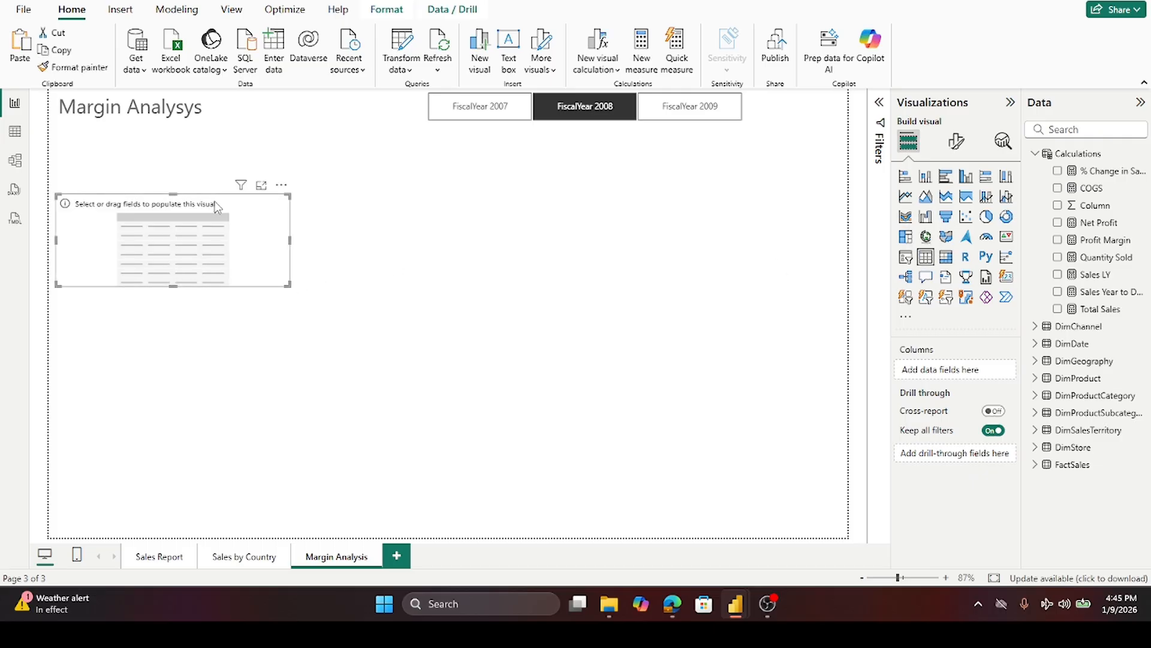
pyautogui.moveTo(232, 201); pyautogui.dragTo(232, 139)
pyautogui.moveTo(167, 219); pyautogui.dragTo(148, 528)
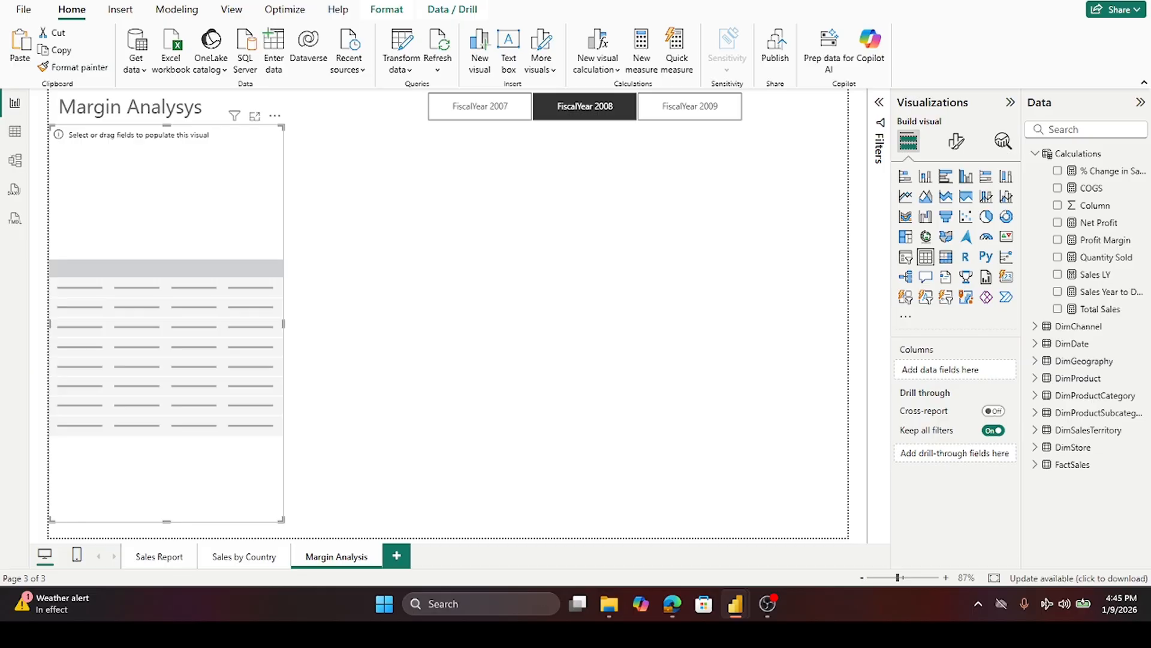
# - Add the CityName, Net Profit and Profit Margin fields to the table
pyautogui.click(1036, 155)
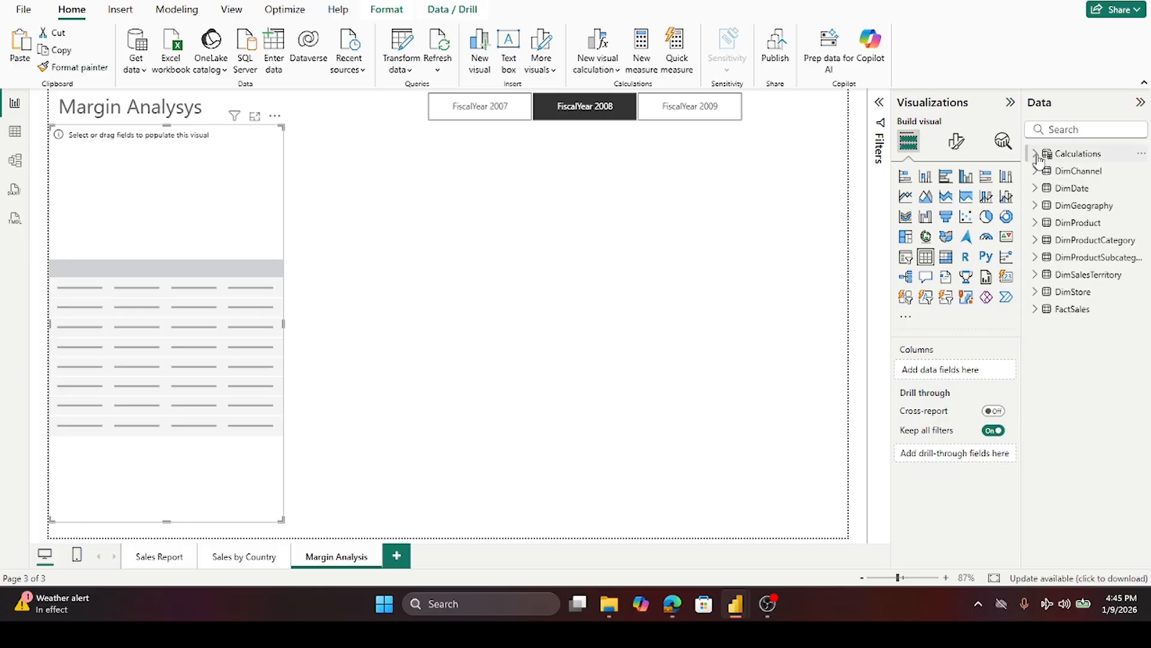
pyautogui.click(1034, 206)
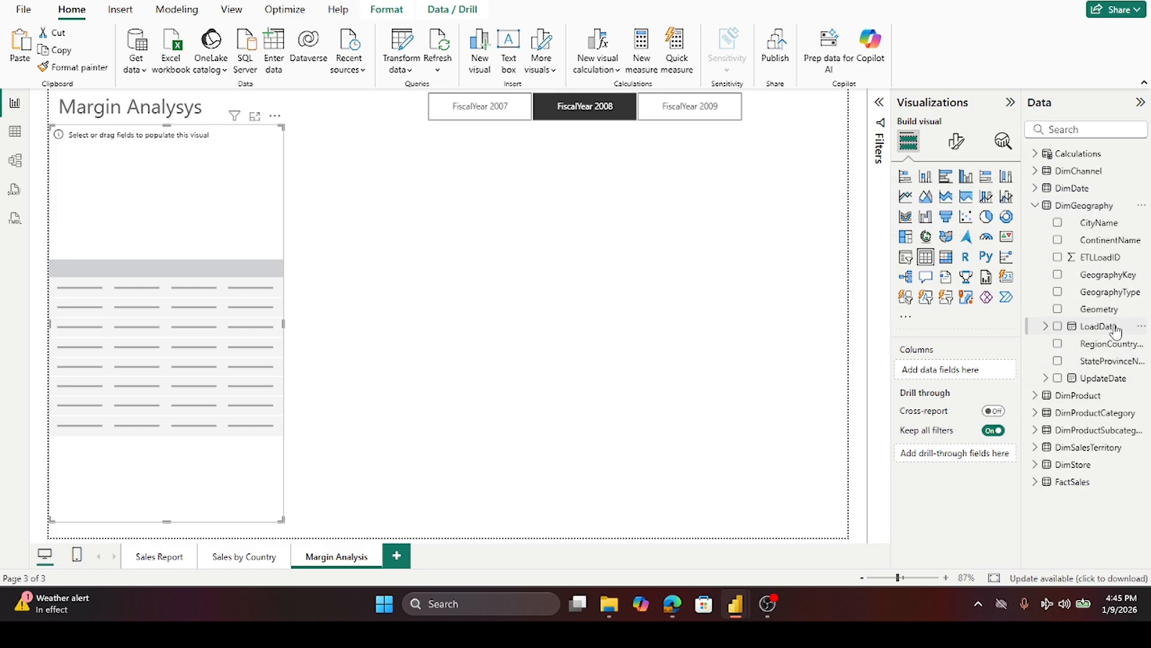
pyautogui.click(1058, 224)
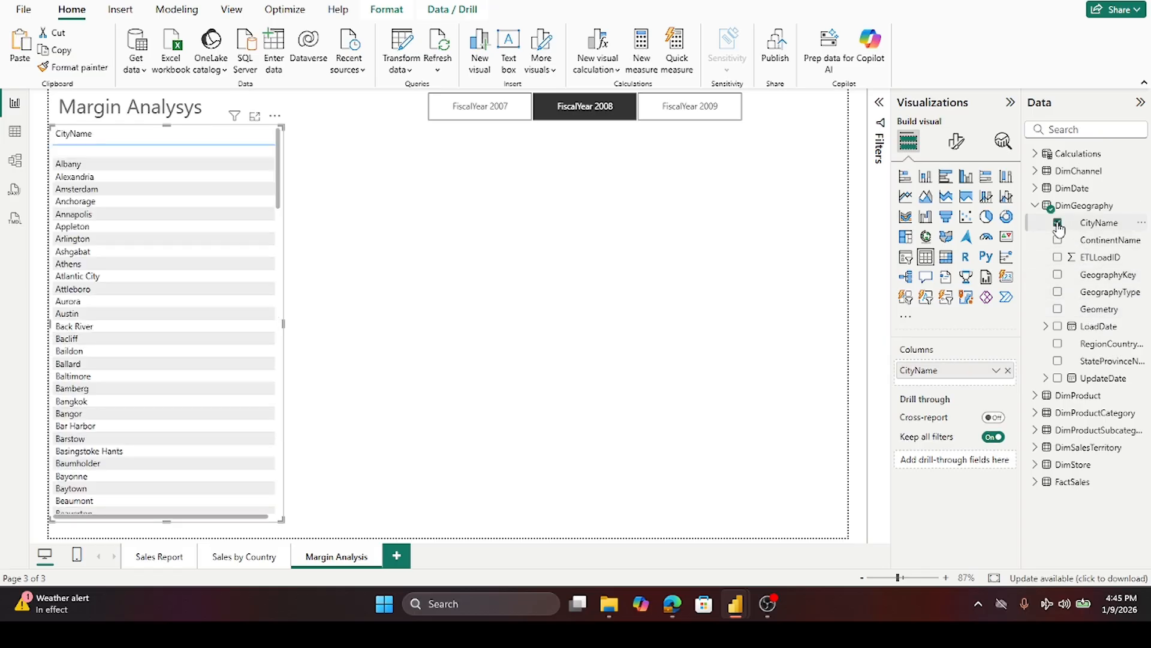
pyautogui.click(1035, 205)
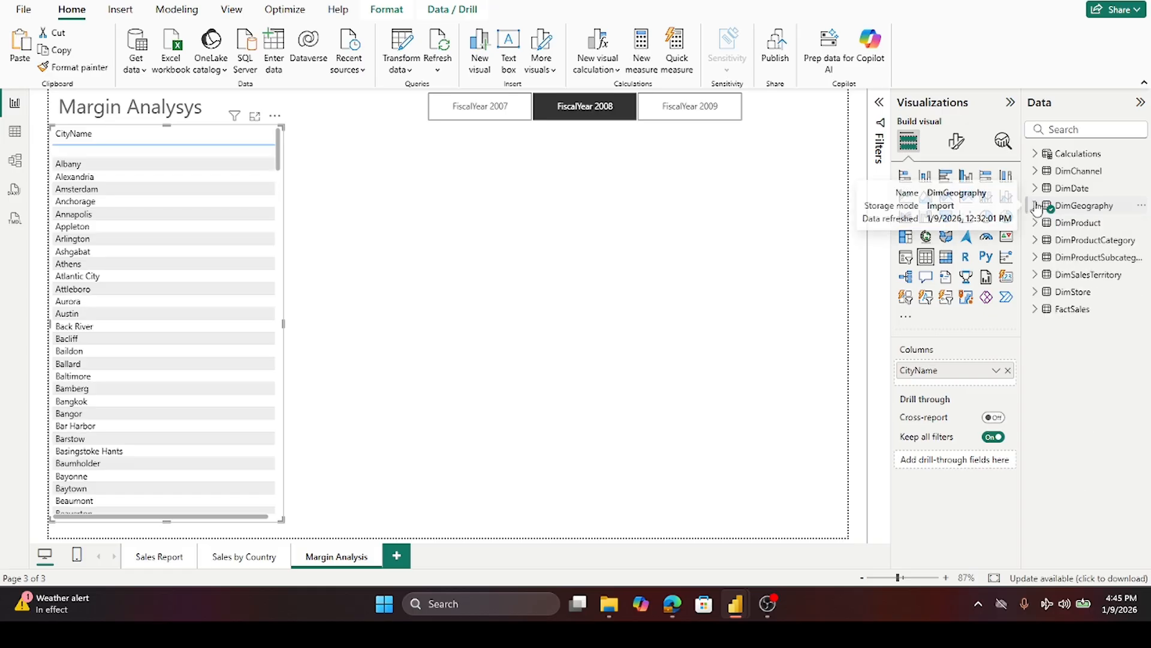
pyautogui.click(1036, 154)
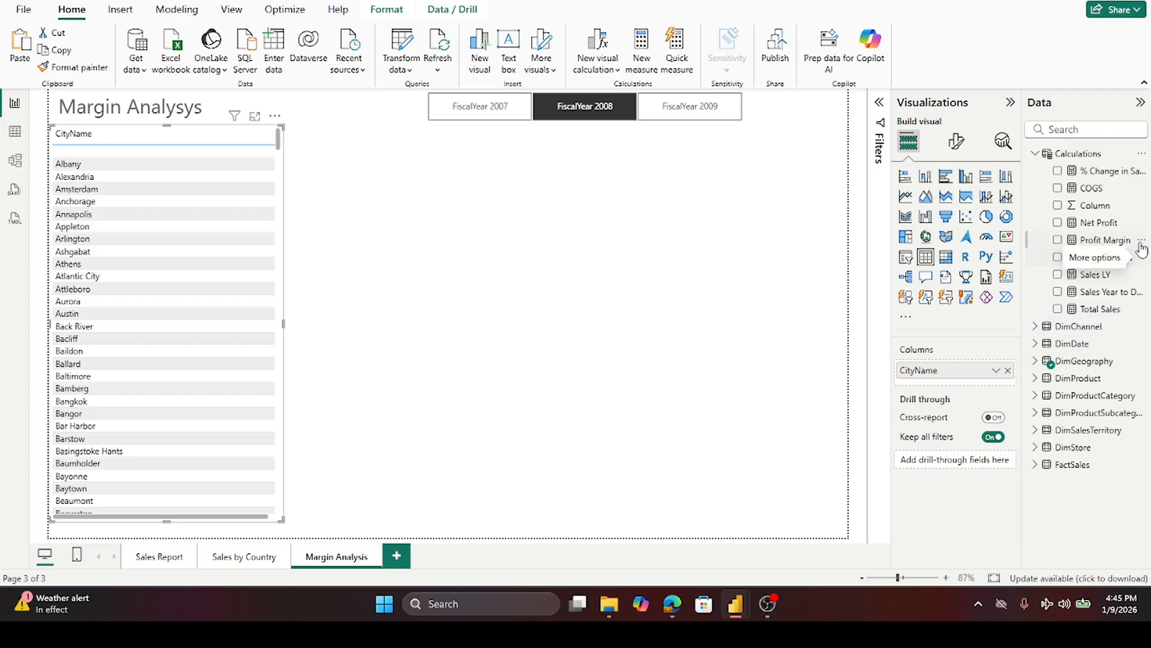
pyautogui.click(1057, 223)
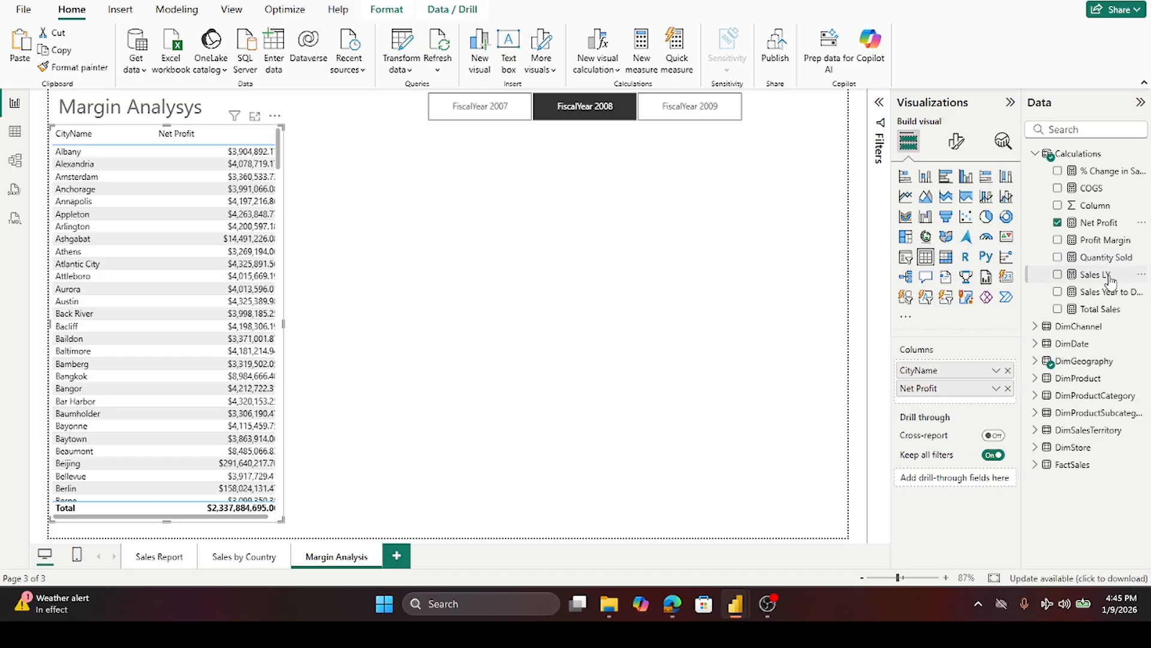
pyautogui.click(1057, 240)
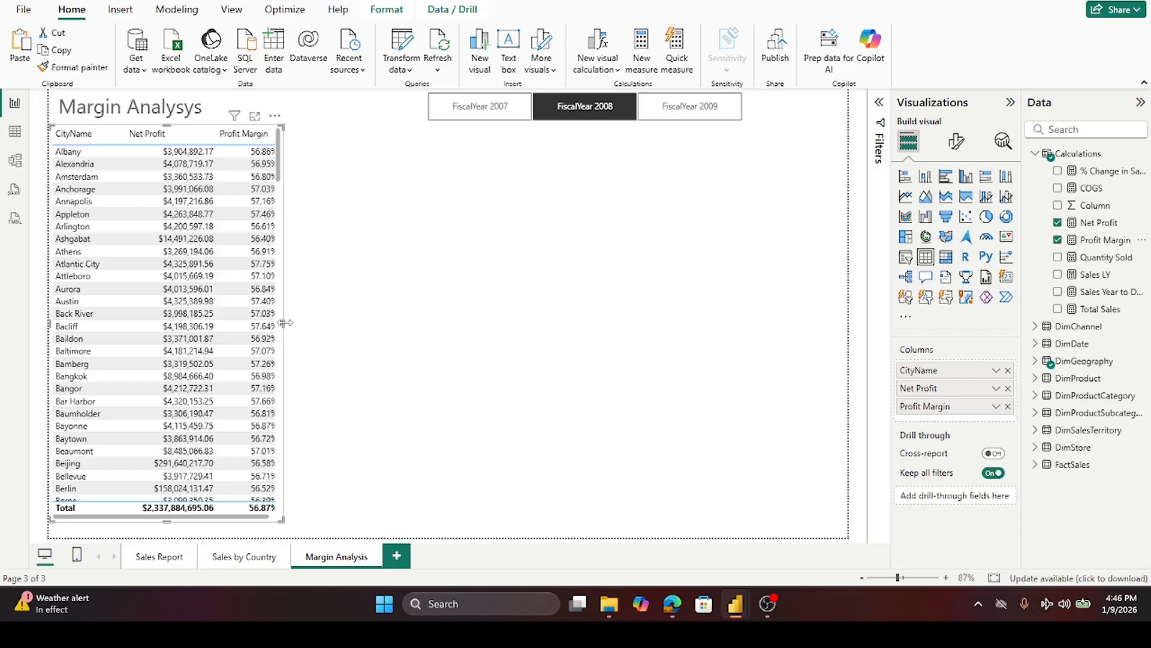
# - Widen the table slightly and sort it by Net Profit in descending order
pyautogui.moveTo(285, 323); pyautogui.dragTo(315, 334)
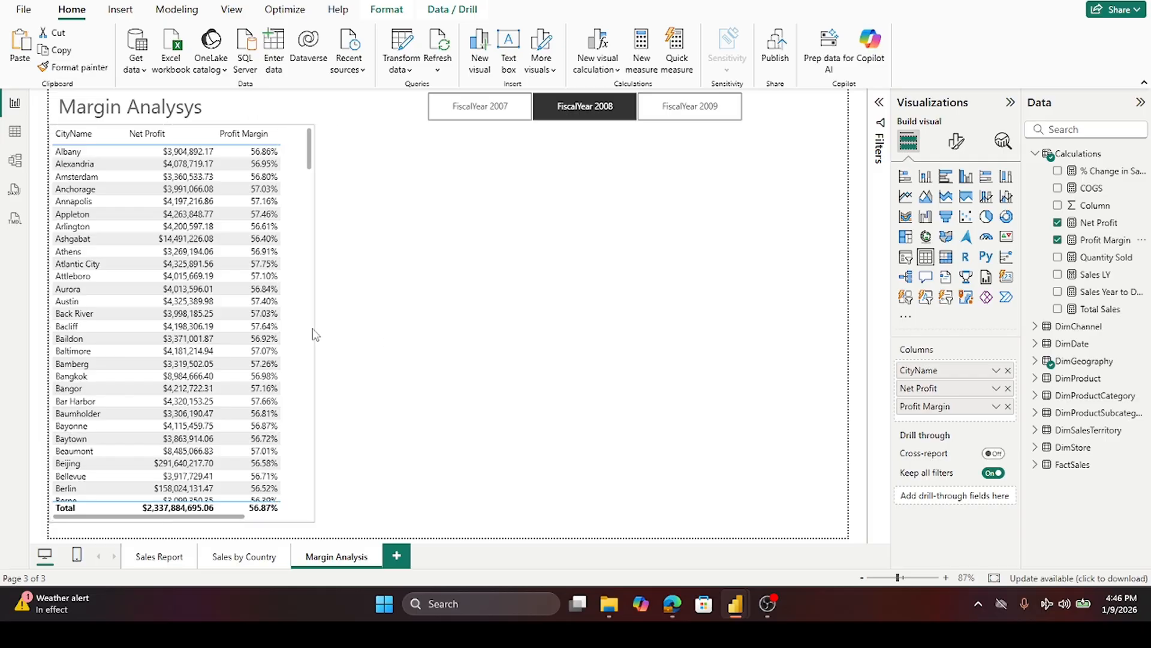
pyautogui.click(137, 138)
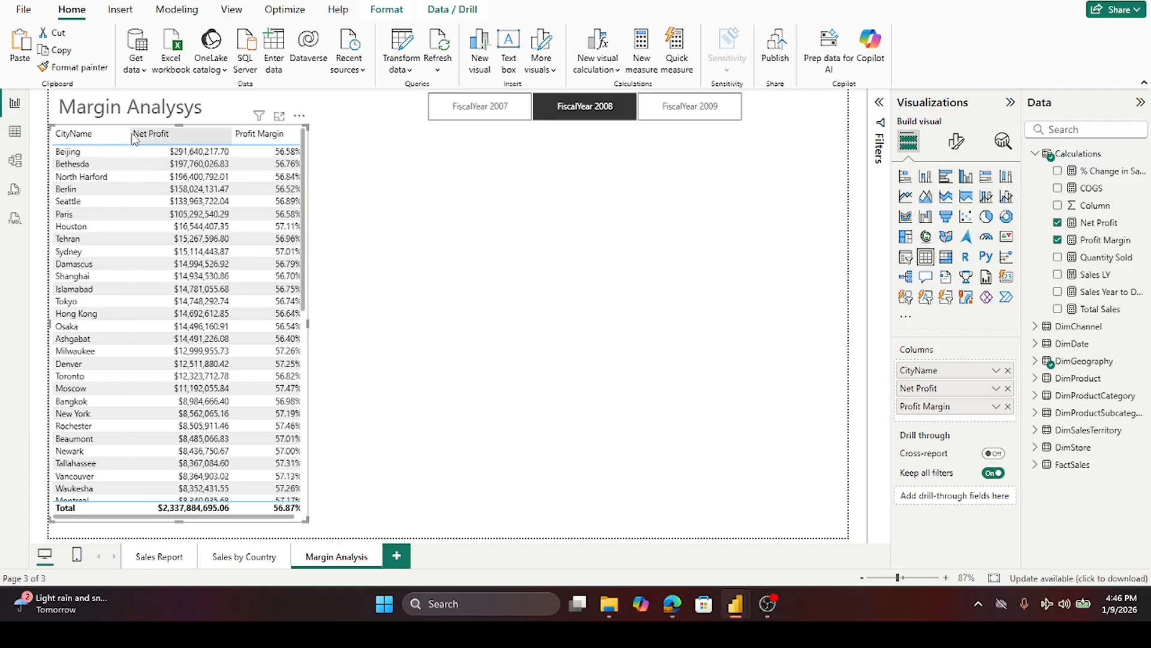
# - Adjust the table's column widths and overall width so all values fit
pyautogui.moveTo(135, 138)
pyautogui.mouseDown()
pyautogui.moveTo(96, 136)
pyautogui.moveTo(119, 137)
pyautogui.mouseUp()
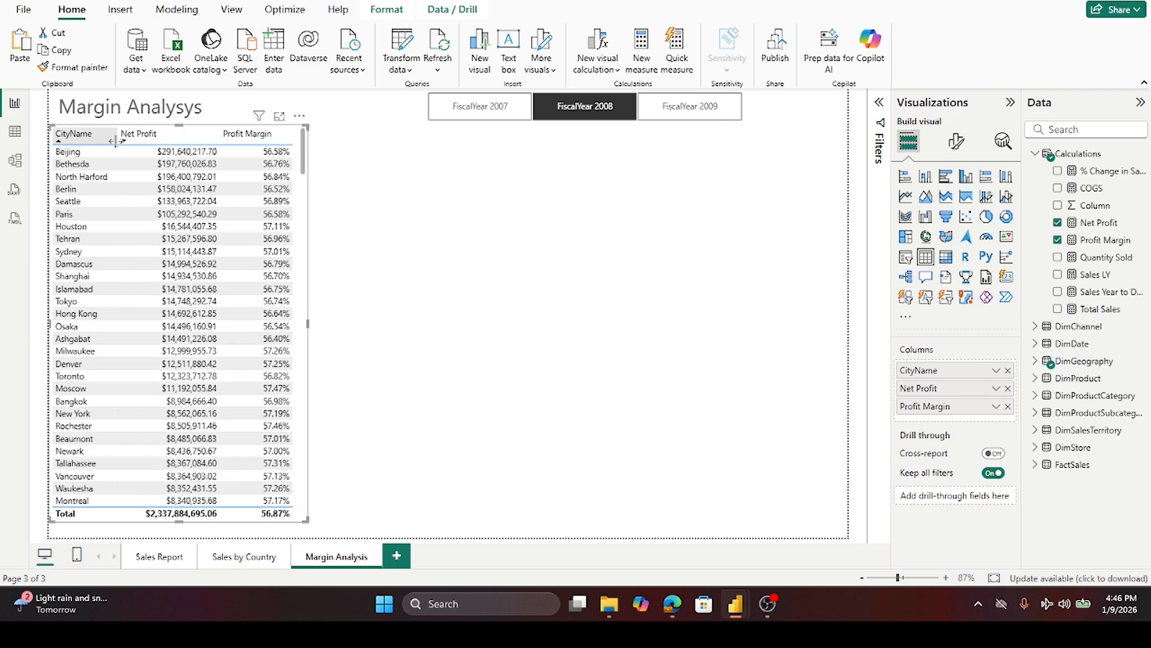
pyautogui.moveTo(219, 133); pyautogui.dragTo(179, 137)
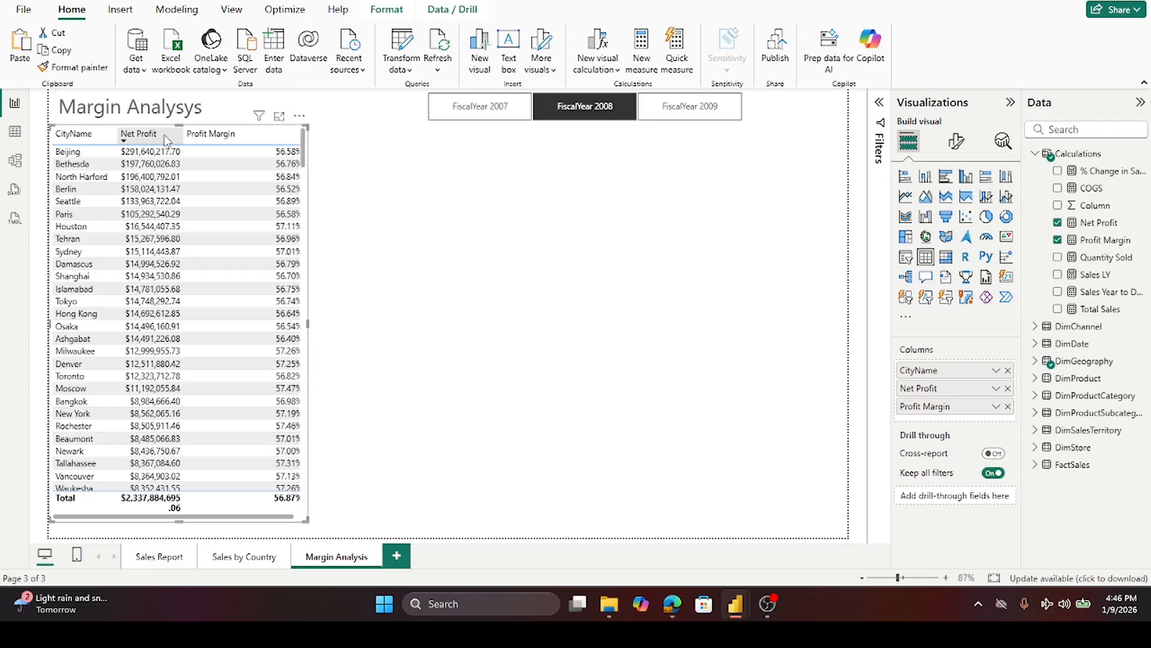
pyautogui.moveTo(182, 134); pyautogui.dragTo(196, 133)
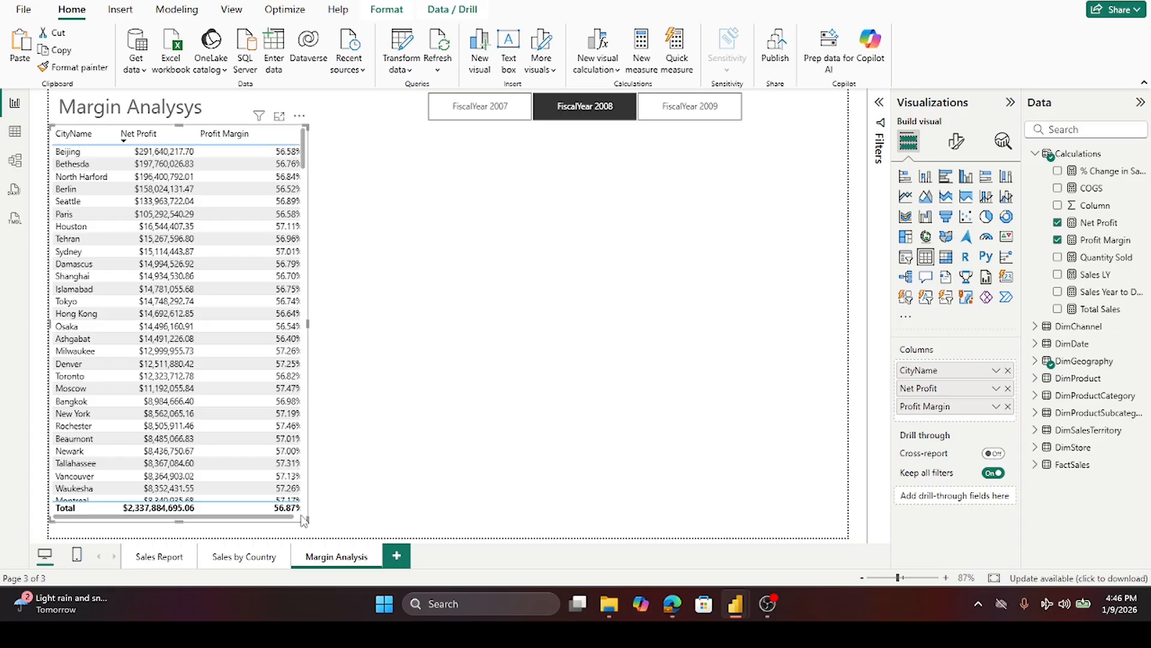
pyautogui.moveTo(294, 521); pyautogui.dragTo(299, 520)
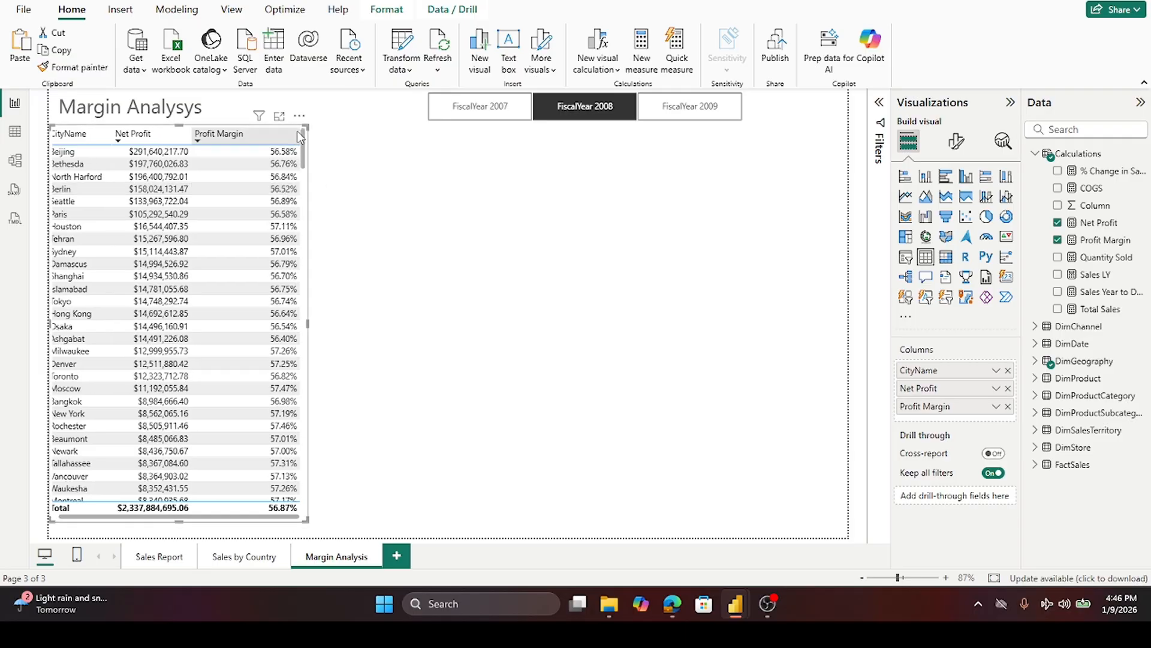
pyautogui.moveTo(299, 127); pyautogui.dragTo(288, 127)
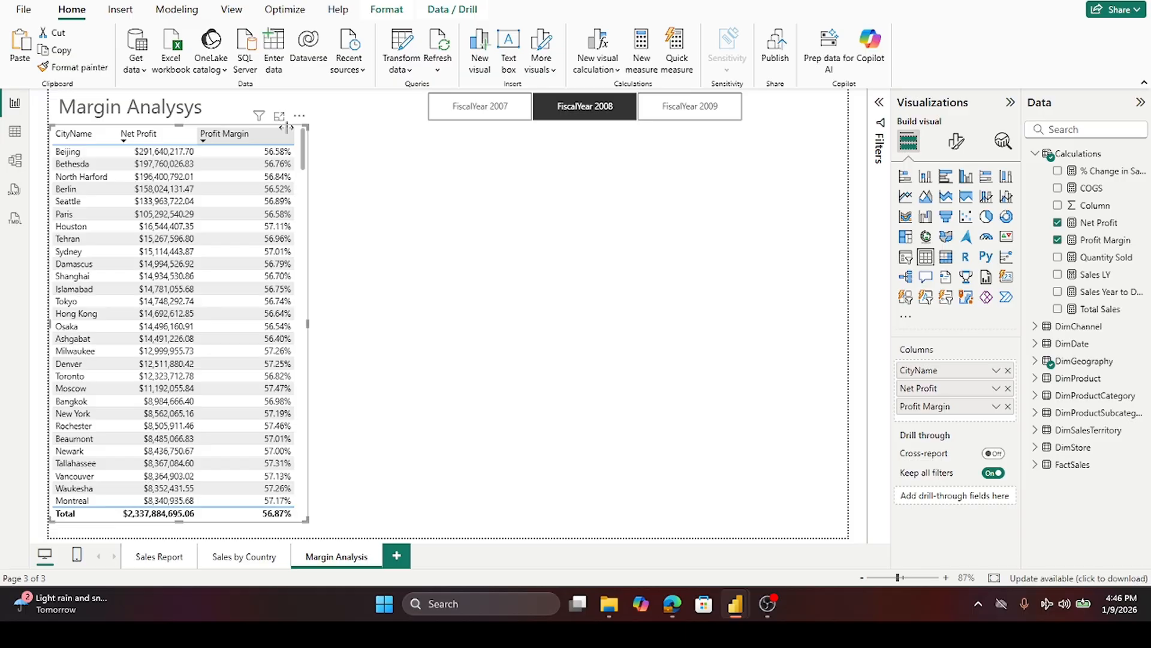
pyautogui.click(368, 147)
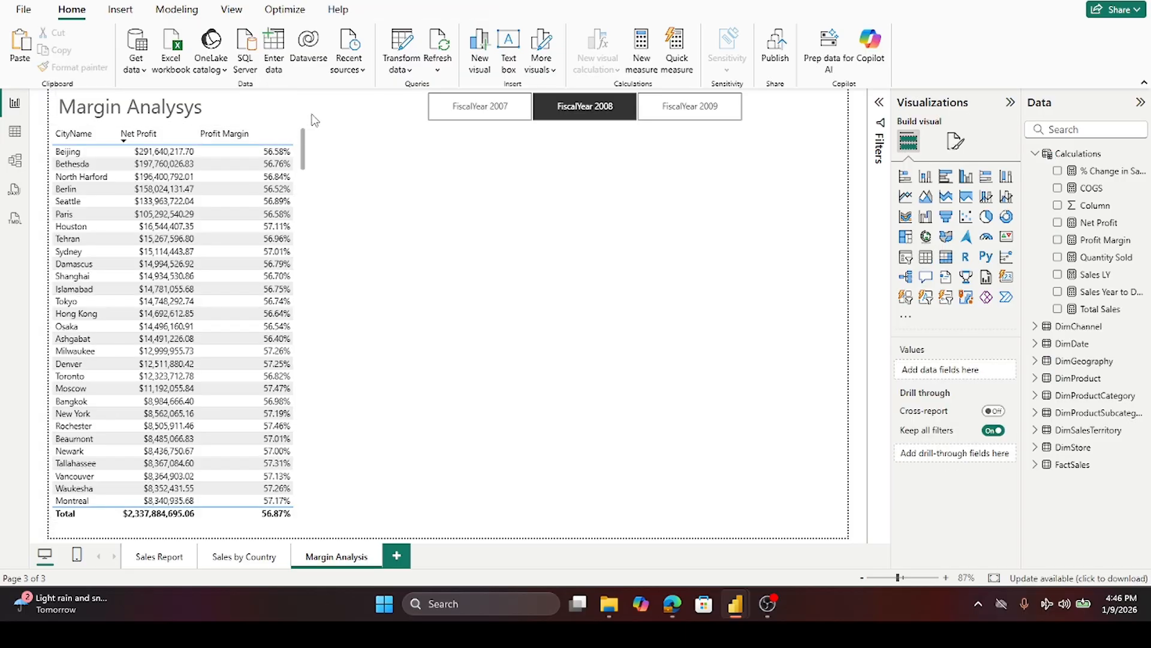
# - Select the table and turn on background color for the CityName column in its cell element settings
pyautogui.click(304, 504)
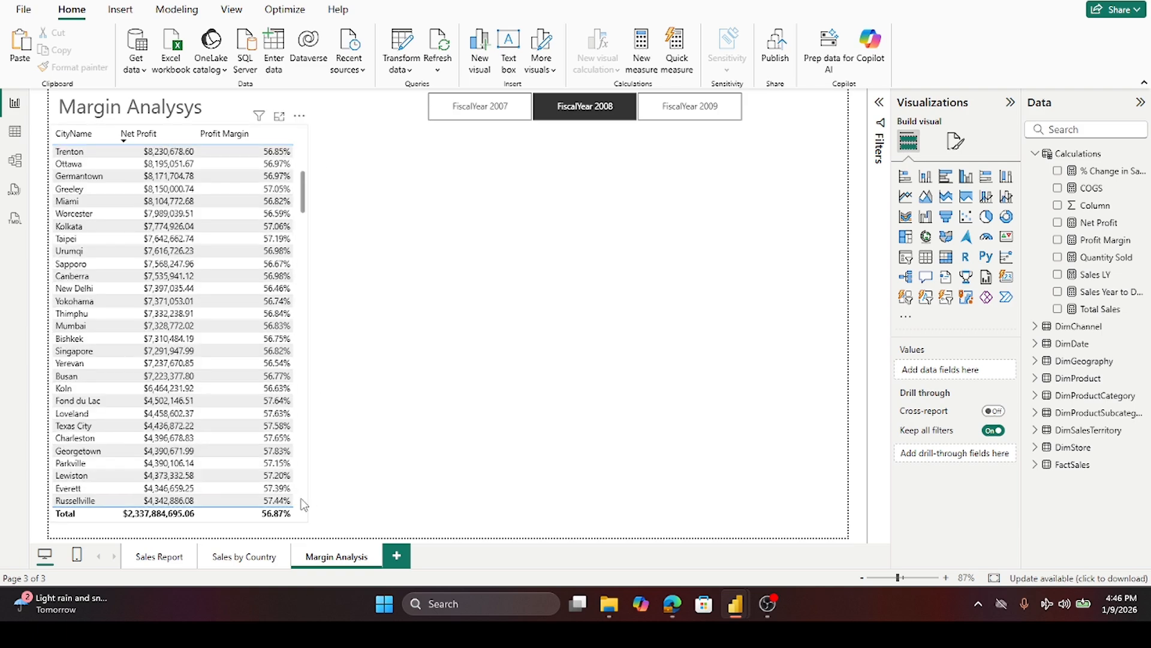
pyautogui.click(956, 147)
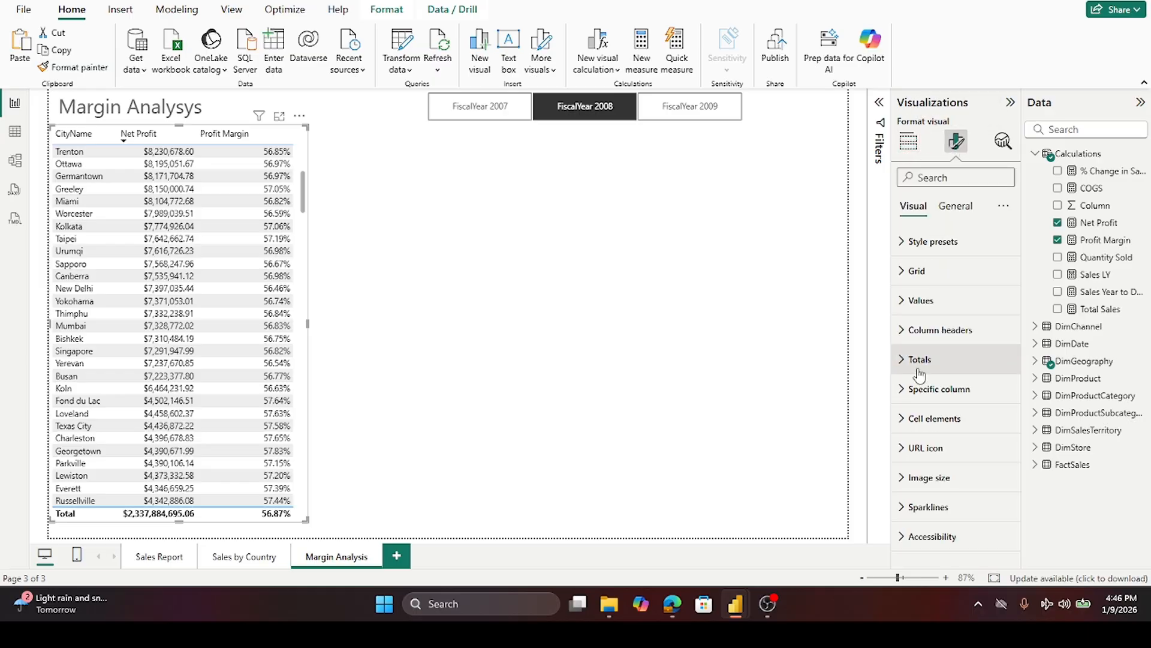
pyautogui.click(914, 419)
pyautogui.scroll(-3, 936, 361)
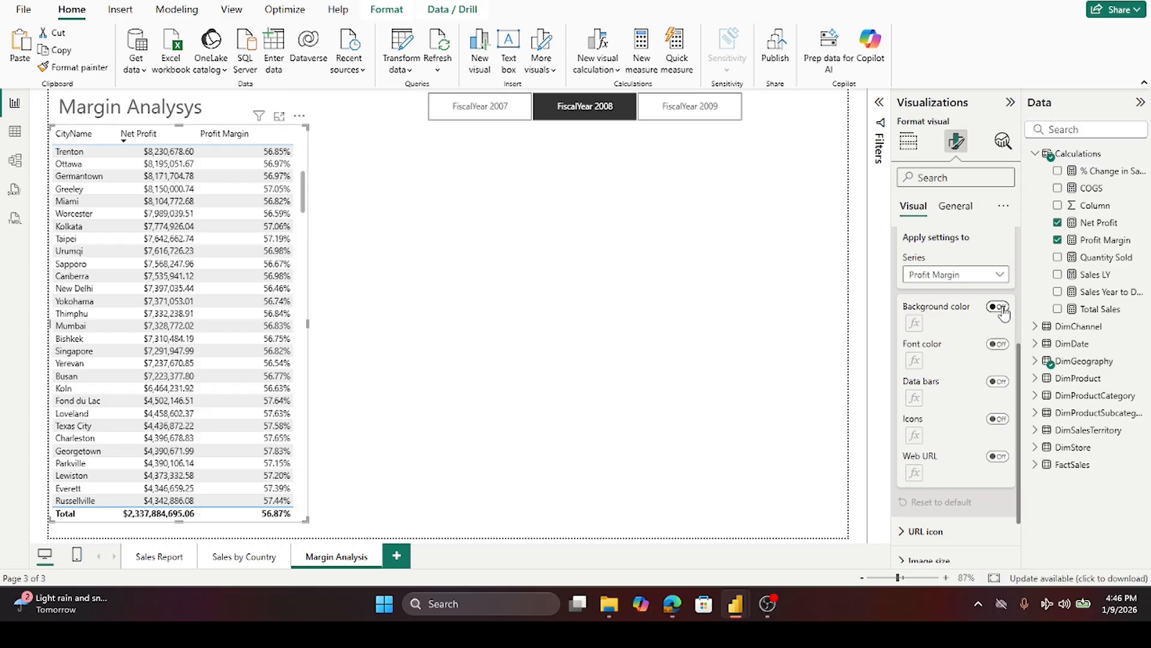
pyautogui.click(1000, 276)
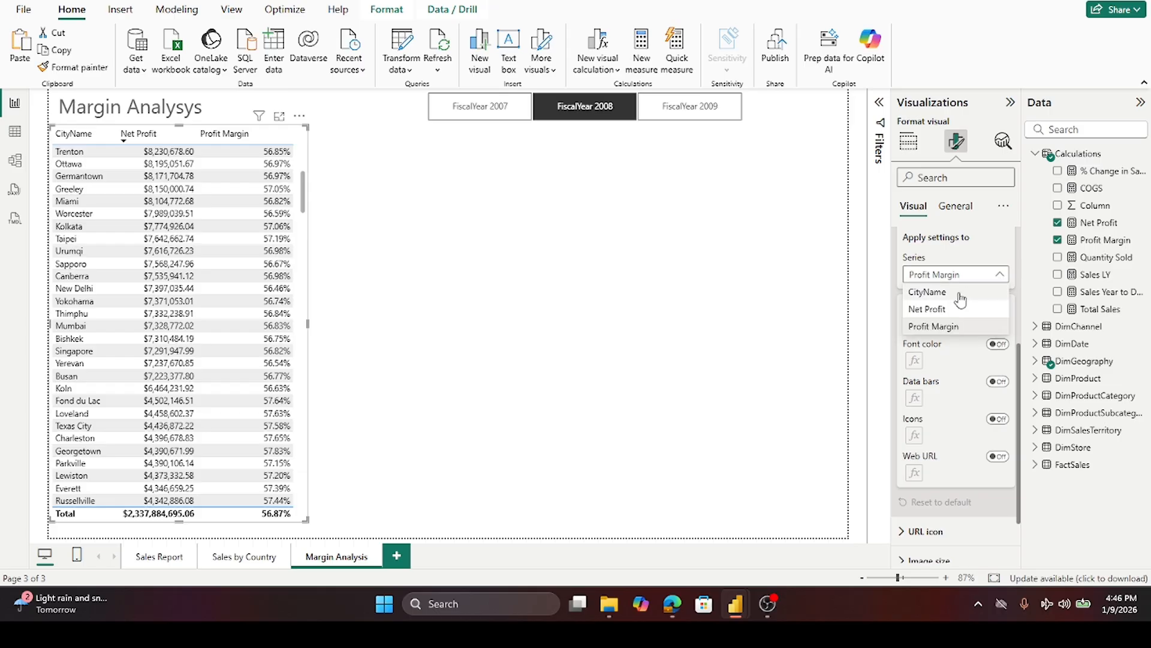
pyautogui.click(960, 293)
pyautogui.click(997, 306)
# - Format the CityName background as a gradient based on Net Profit, from light gray to dark blue
pyautogui.click(917, 324)
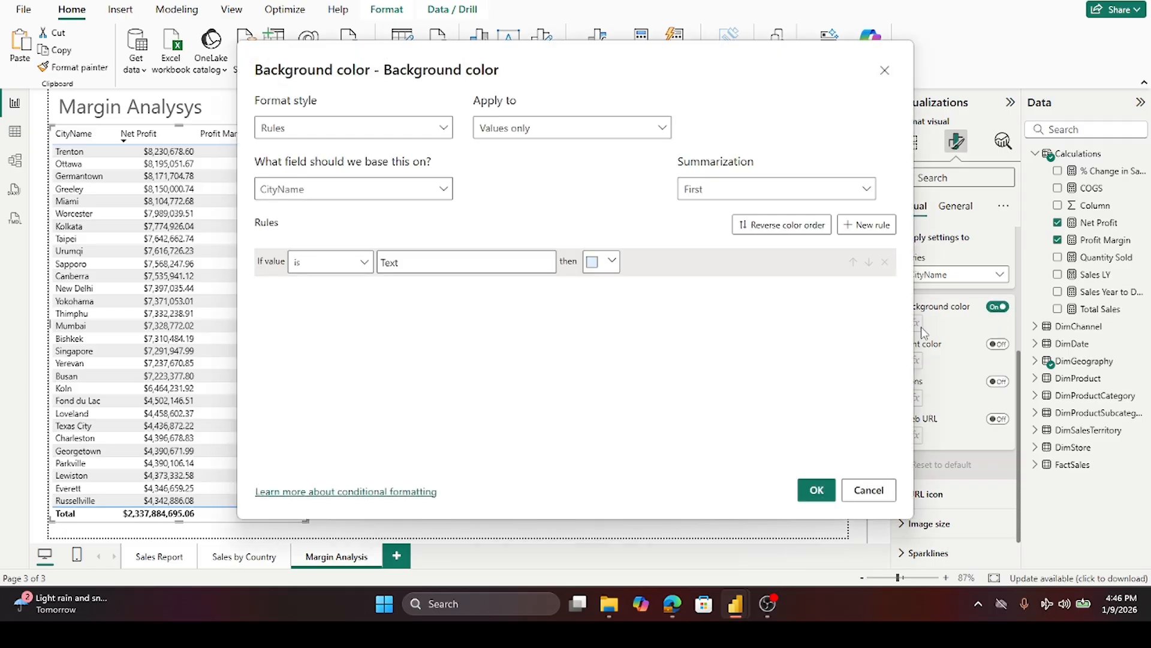
pyautogui.click(442, 129)
pyautogui.click(330, 157)
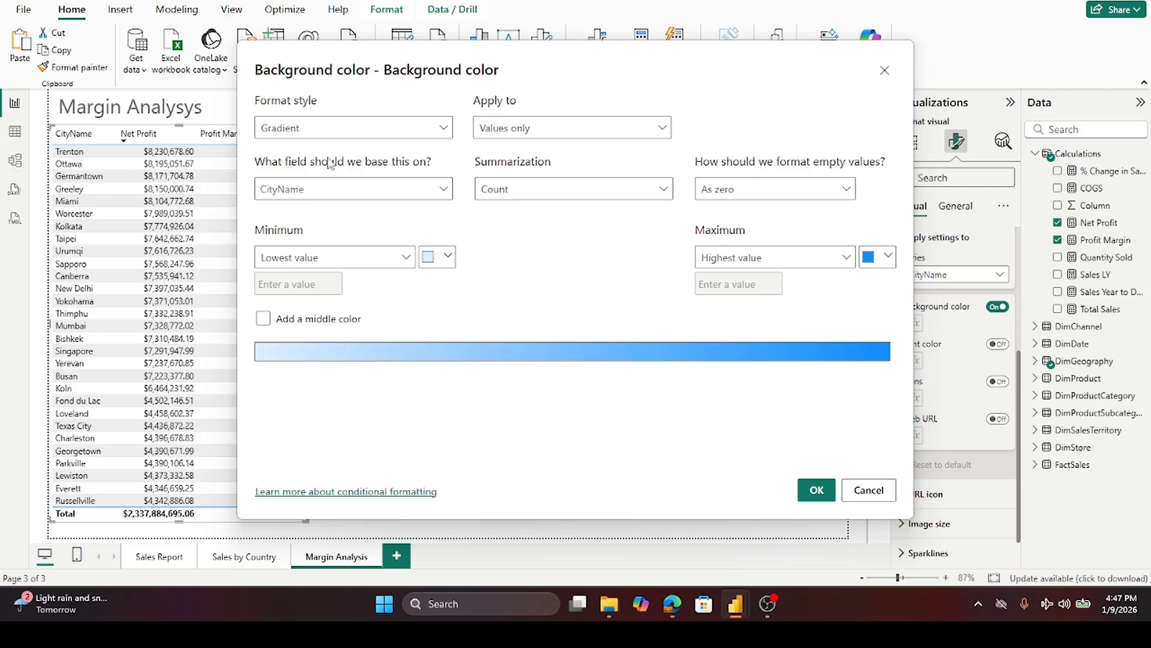
pyautogui.click(443, 190)
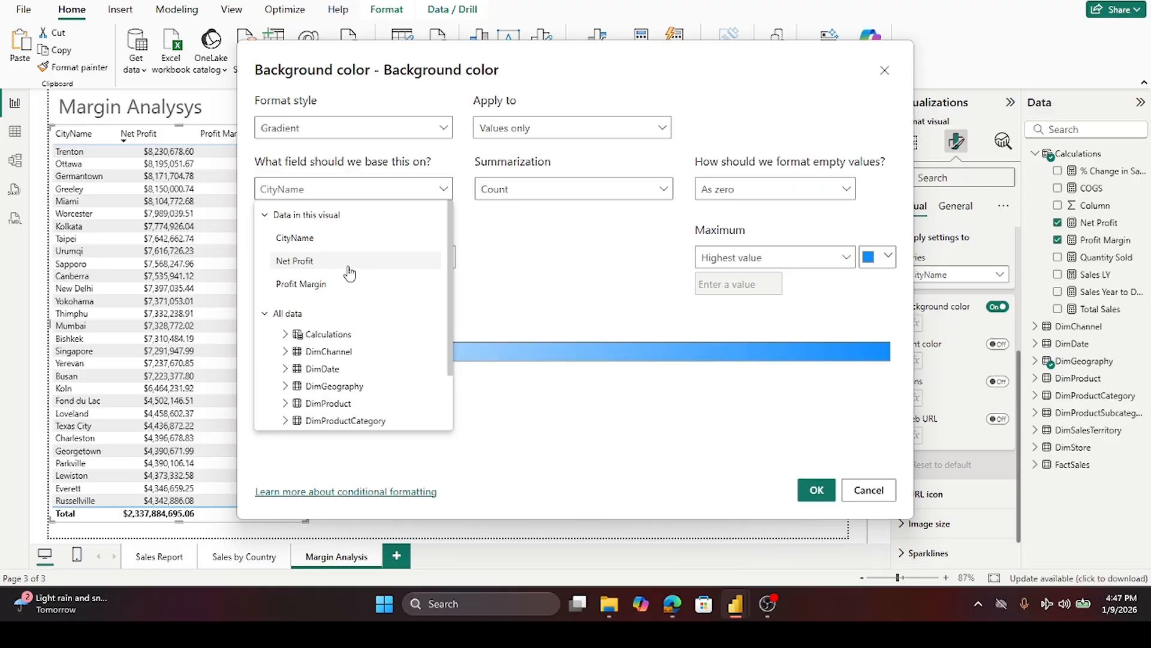
pyautogui.click(350, 263)
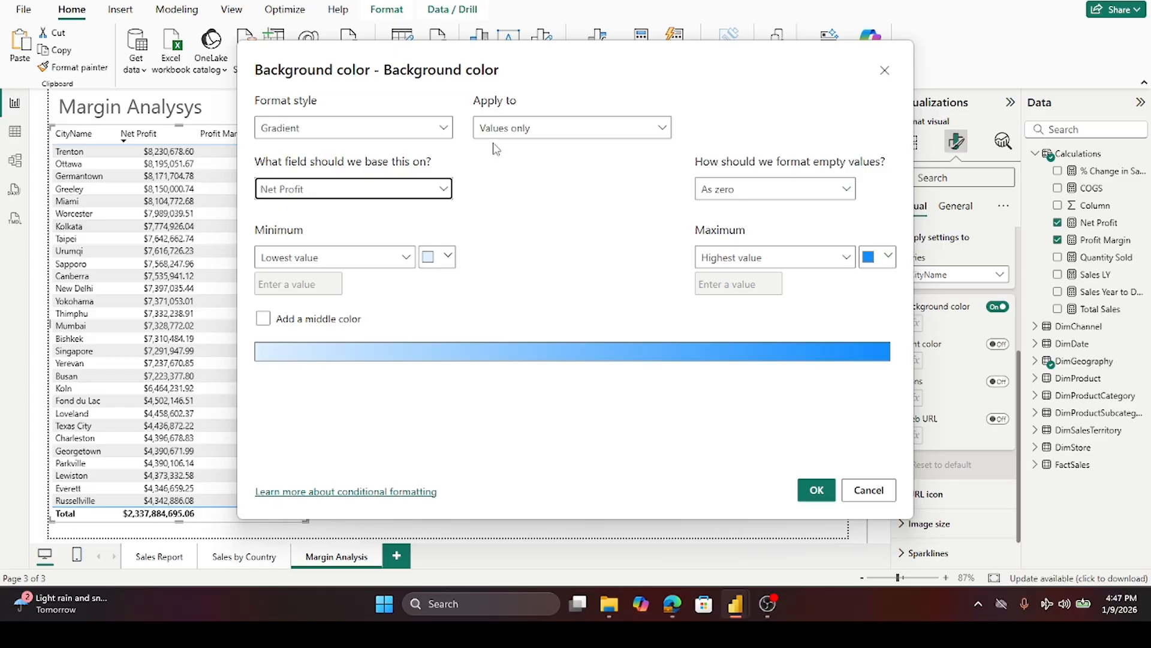
pyautogui.click(446, 258)
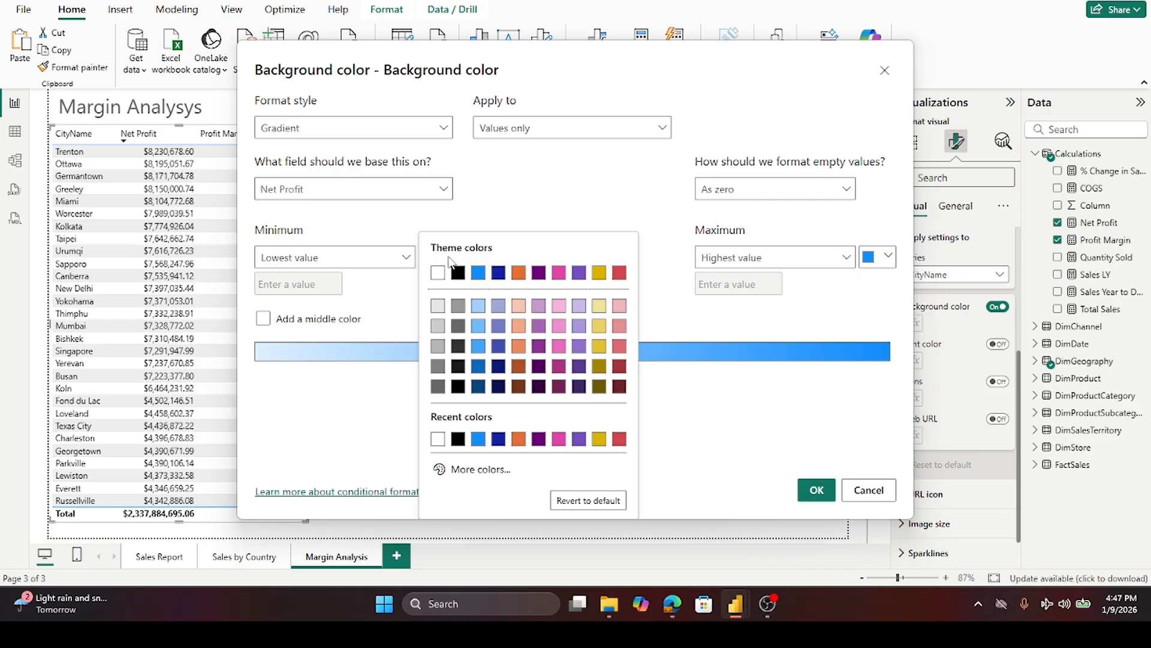
pyautogui.click(439, 309)
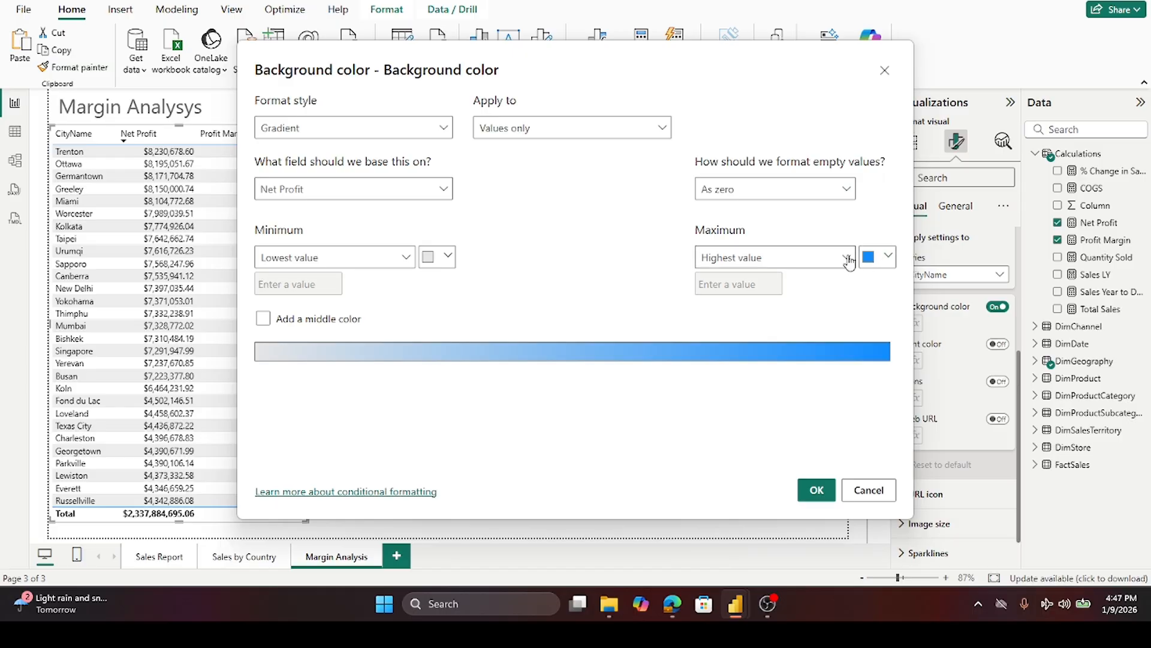
pyautogui.click(888, 258)
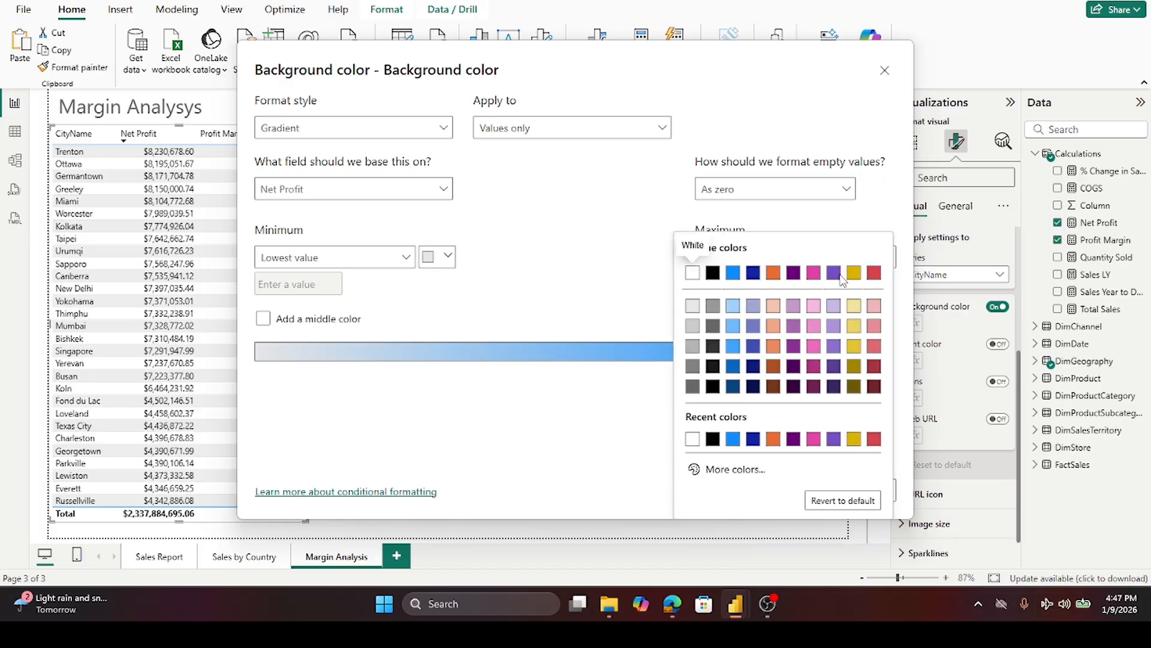
pyautogui.click(753, 347)
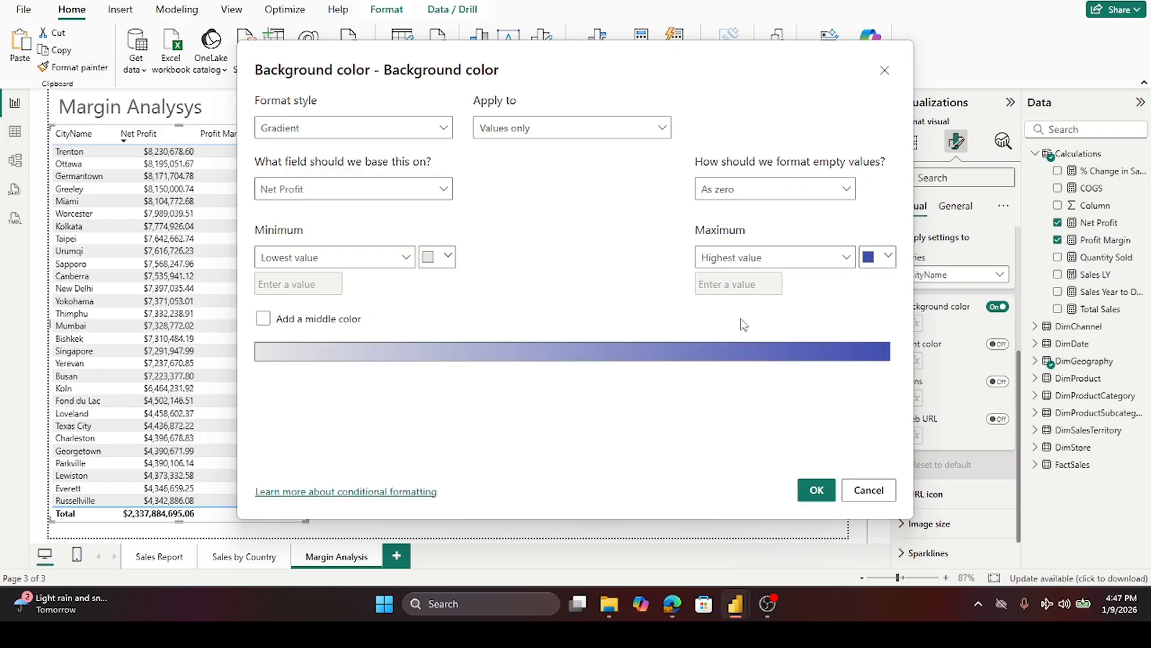
pyautogui.click(808, 490)
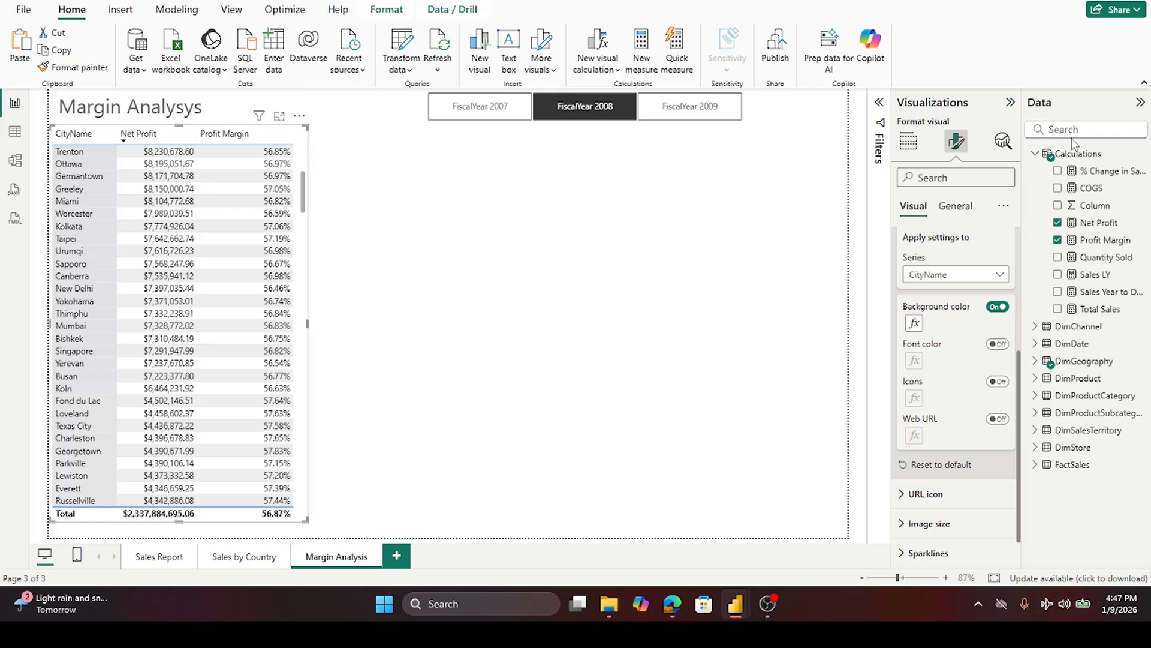
# - Reopen the CityName background rules and try applying them to values and totals before reverting to values only
pyautogui.click(914, 323)
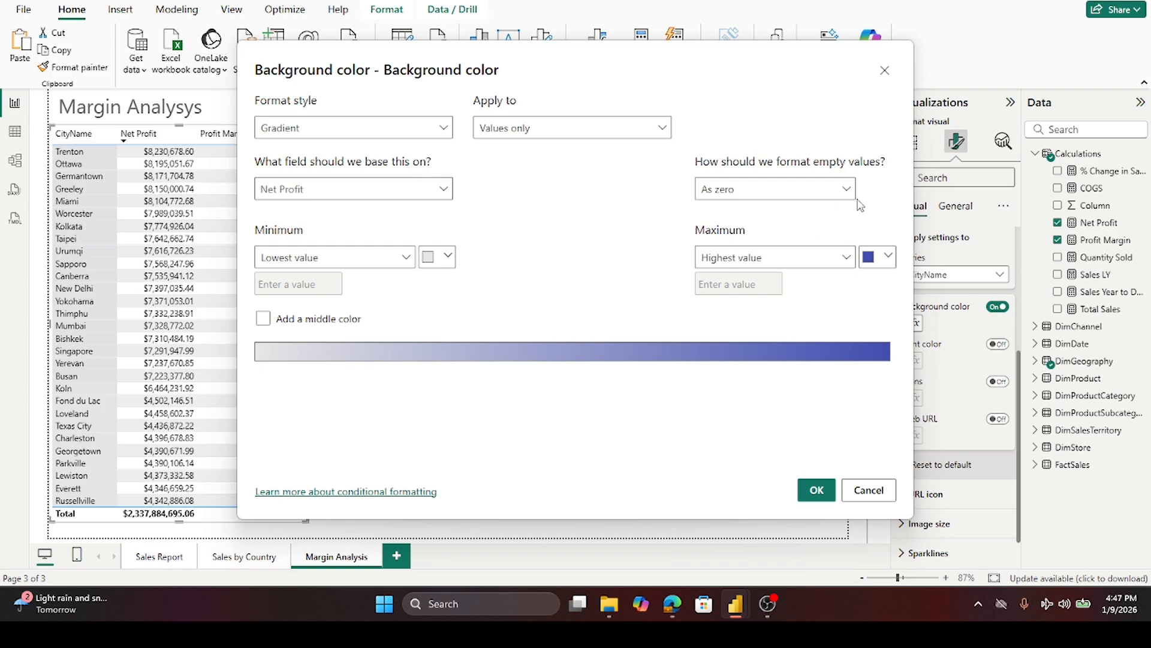
pyautogui.click(664, 130)
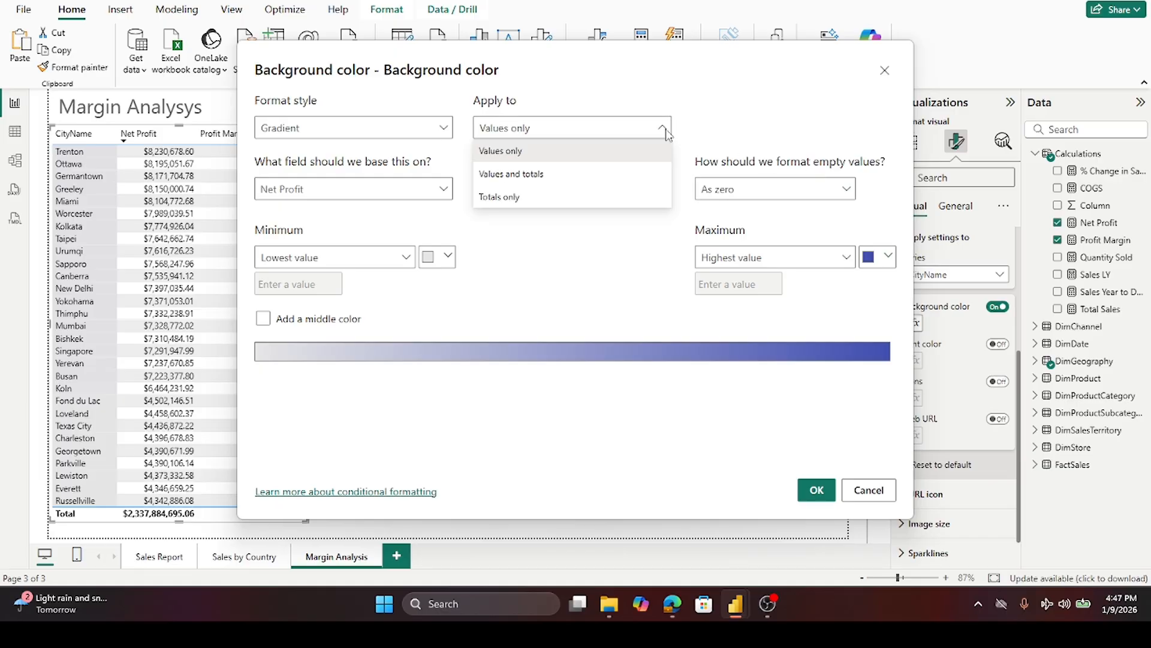
pyautogui.click(587, 179)
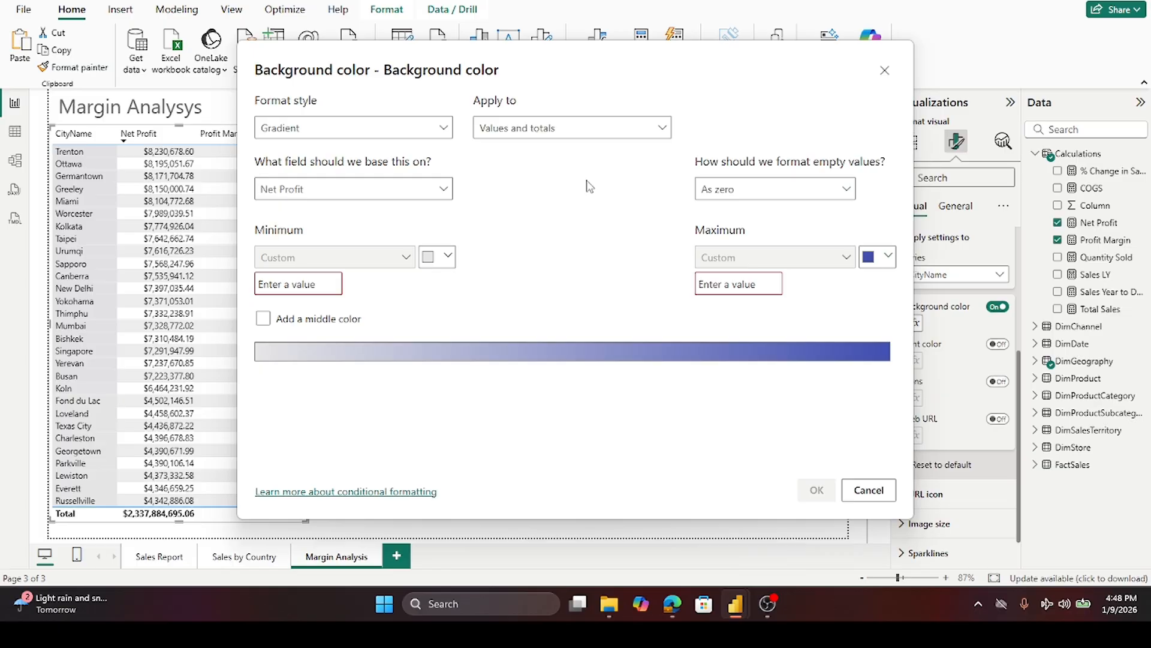
pyautogui.click(662, 129)
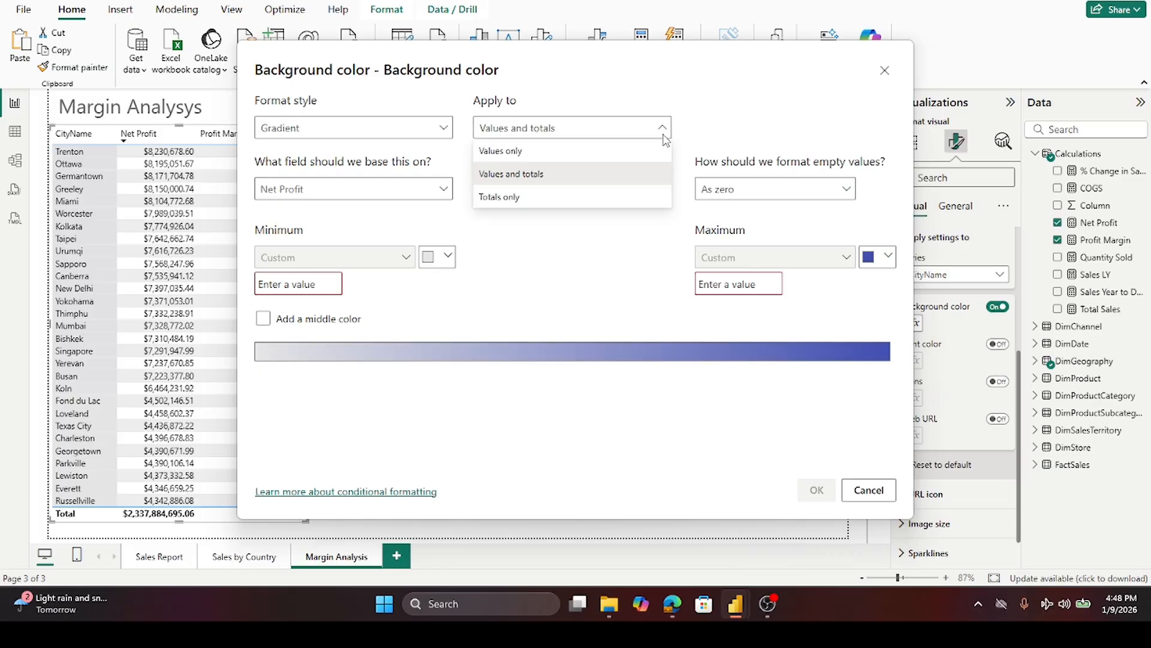
pyautogui.click(589, 153)
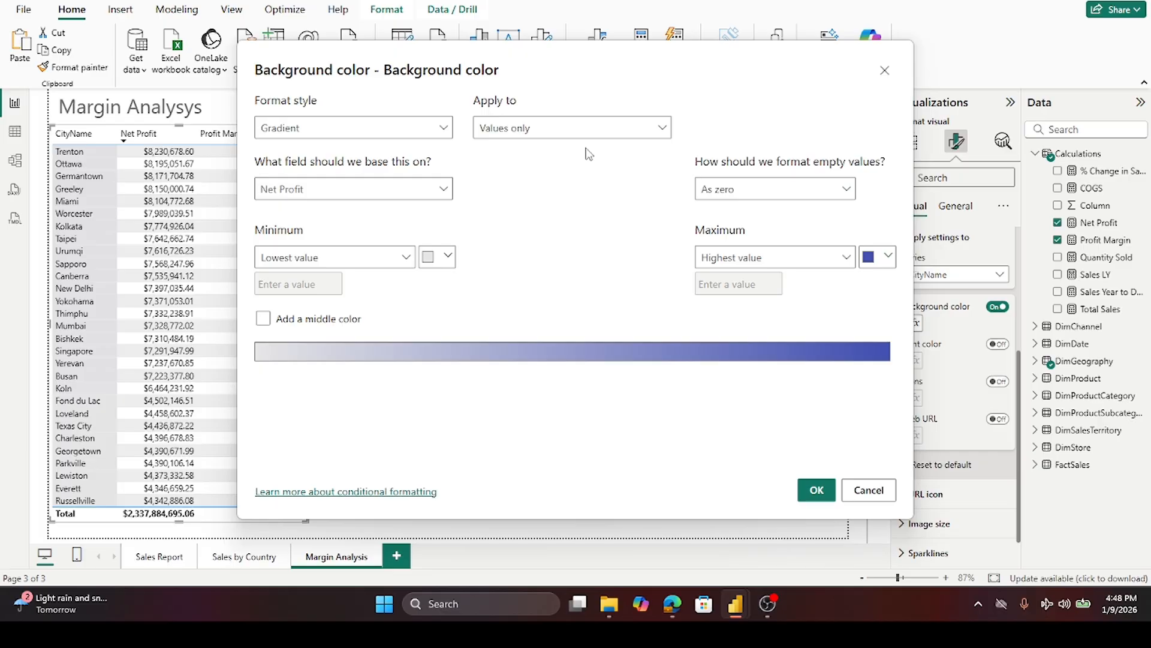
pyautogui.click(444, 189)
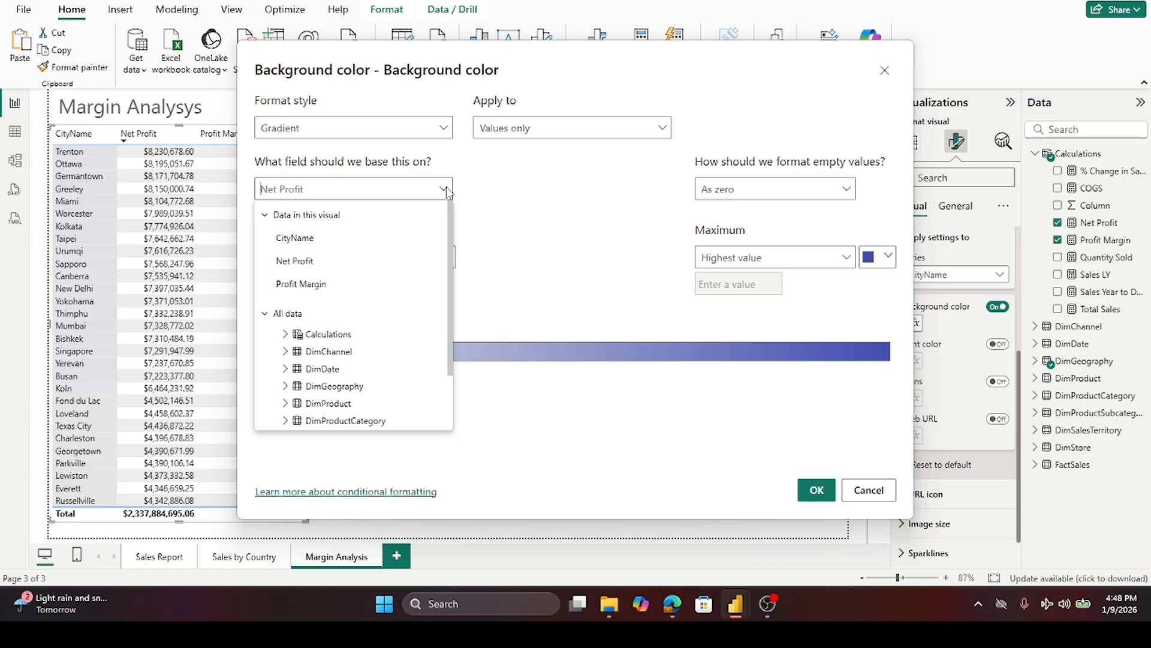
pyautogui.click(382, 264)
pyautogui.click(826, 495)
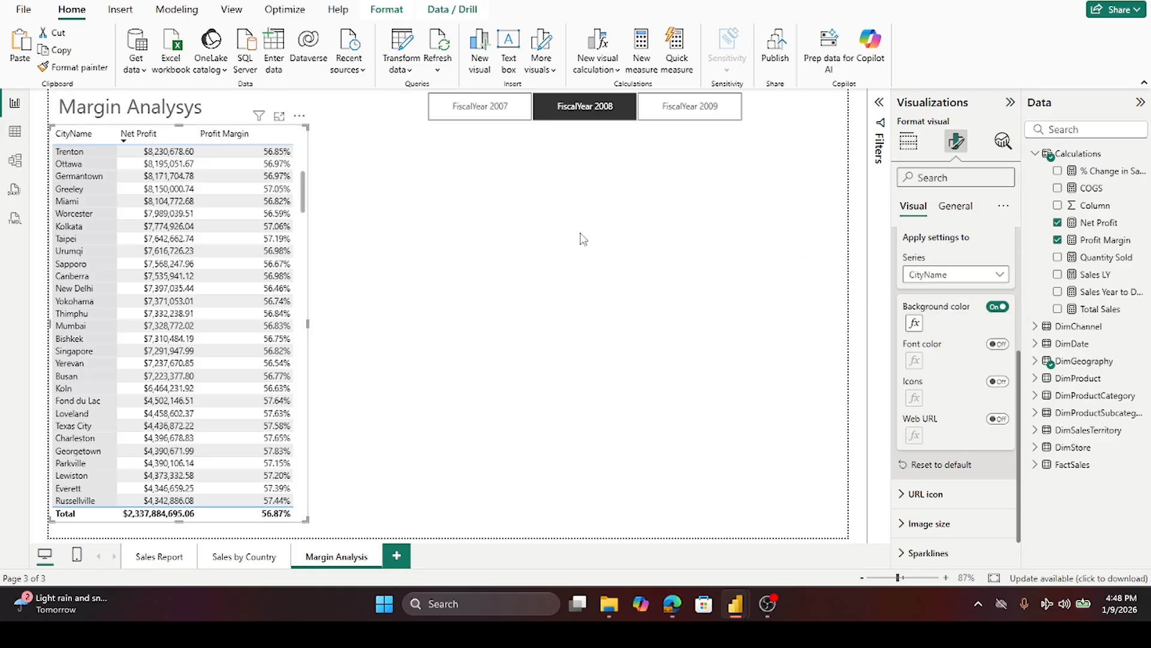
pyautogui.click(914, 323)
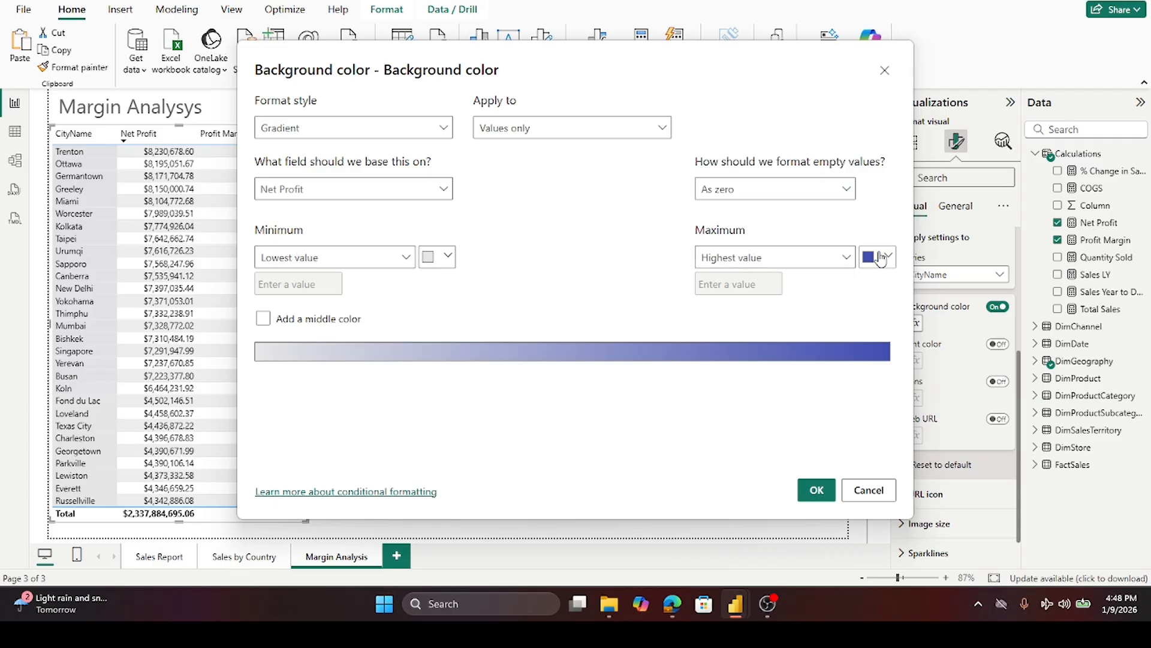
pyautogui.click(814, 489)
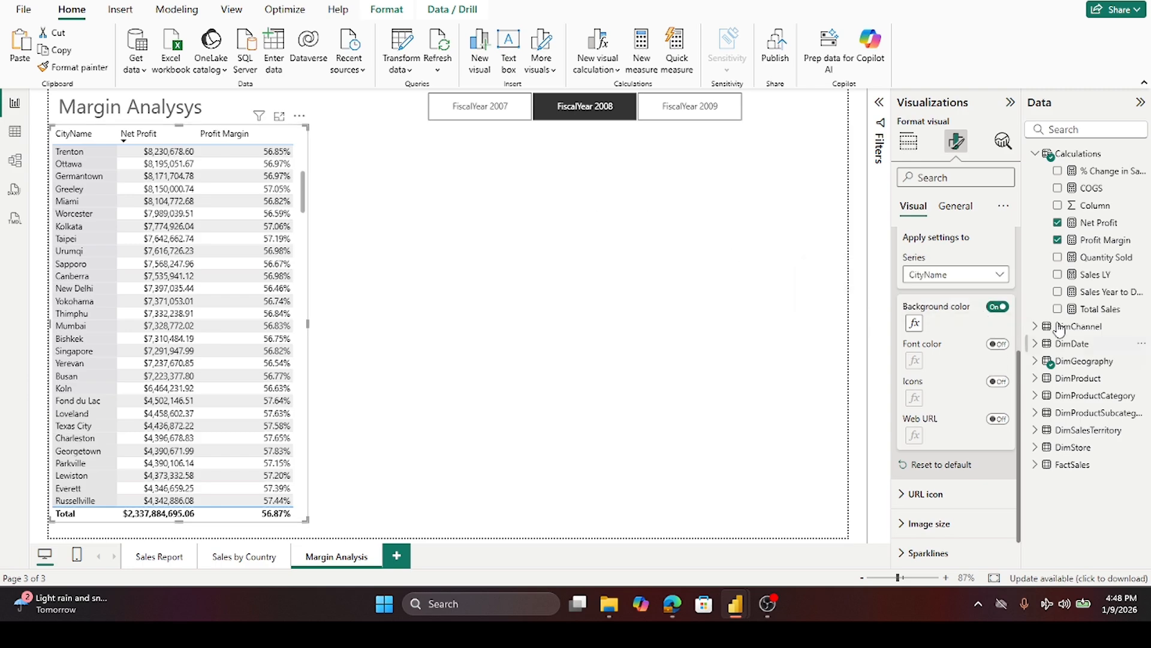
# - Switch the cell settings to the Net Profit column and turn on its background color
pyautogui.click(999, 278)
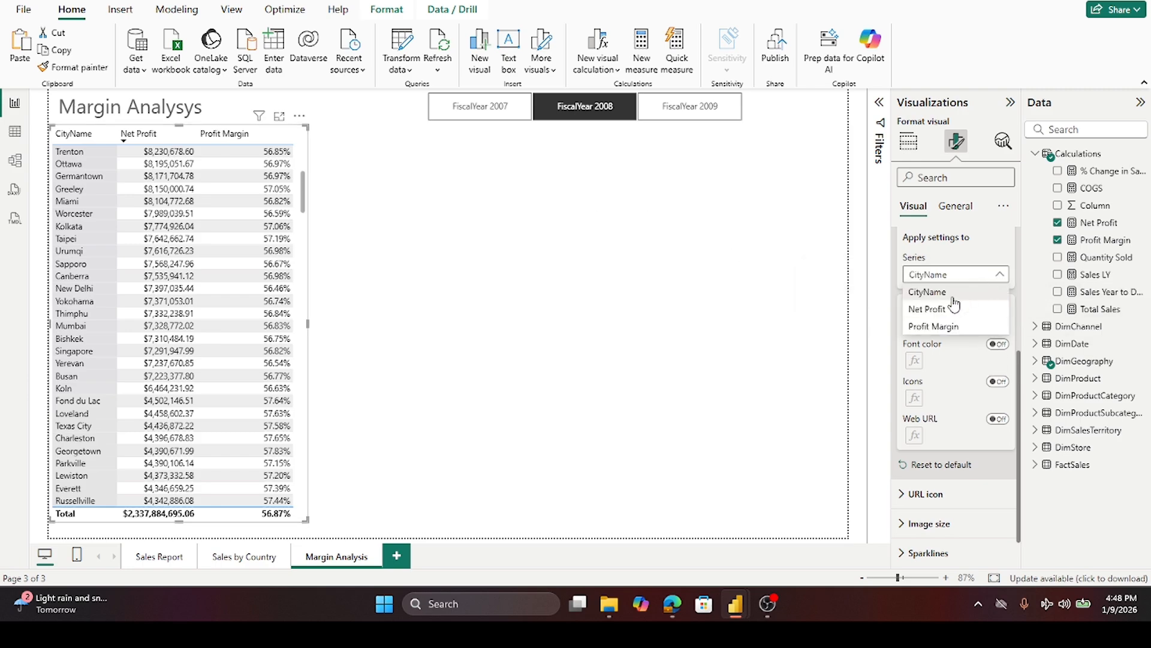
pyautogui.click(936, 308)
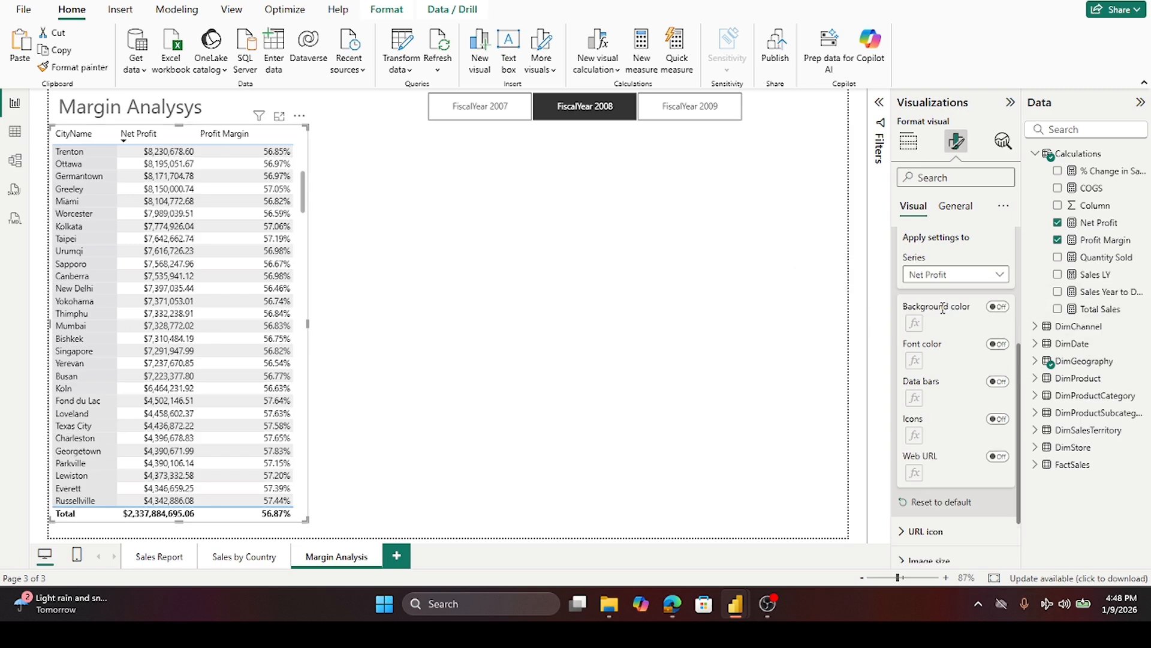
pyautogui.click(1002, 308)
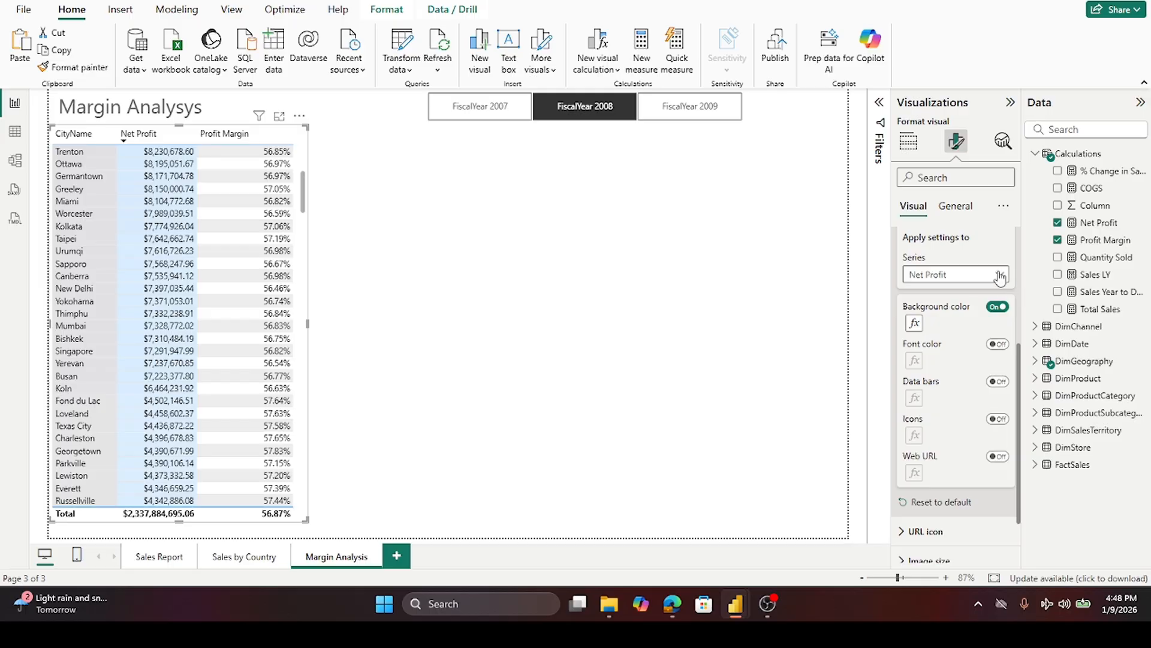
# - Base the Net Profit column's gradient background on the Total Sales field
pyautogui.click(914, 324)
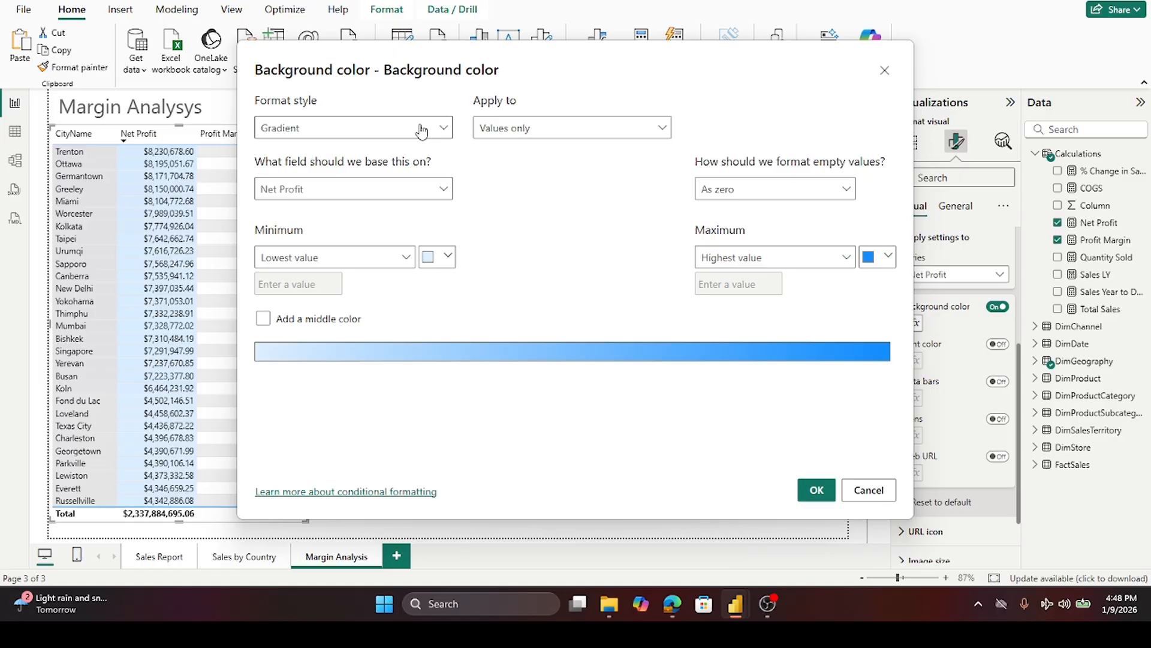
pyautogui.click(444, 191)
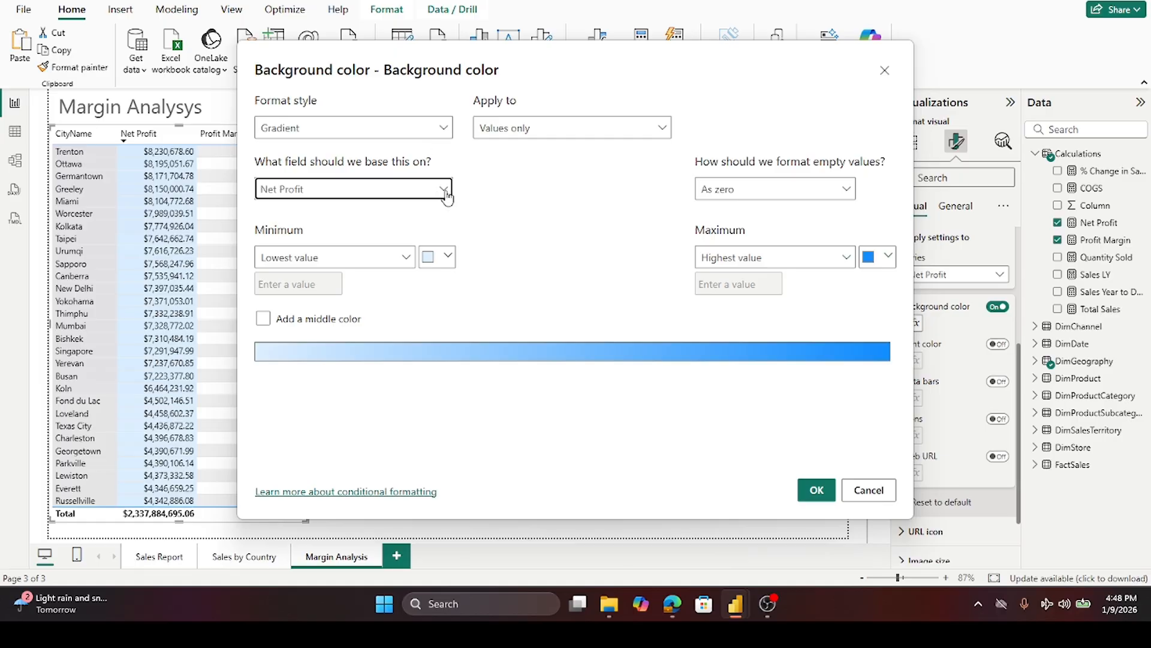
pyautogui.scroll(-1, 378, 286)
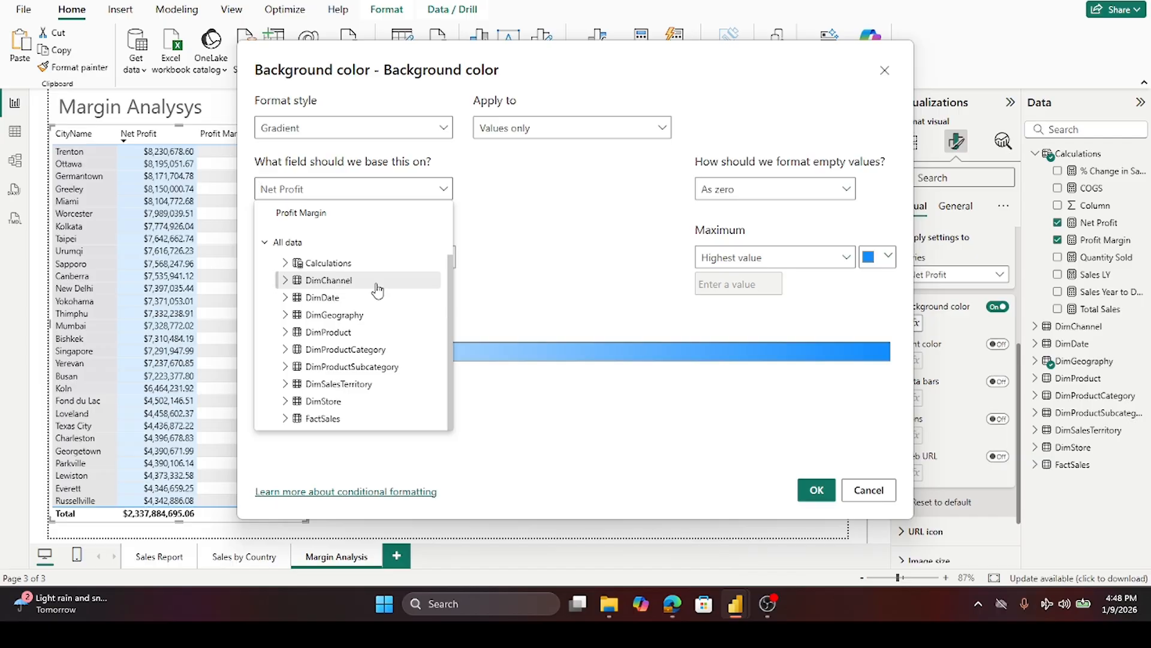
pyautogui.scroll(1, 378, 291)
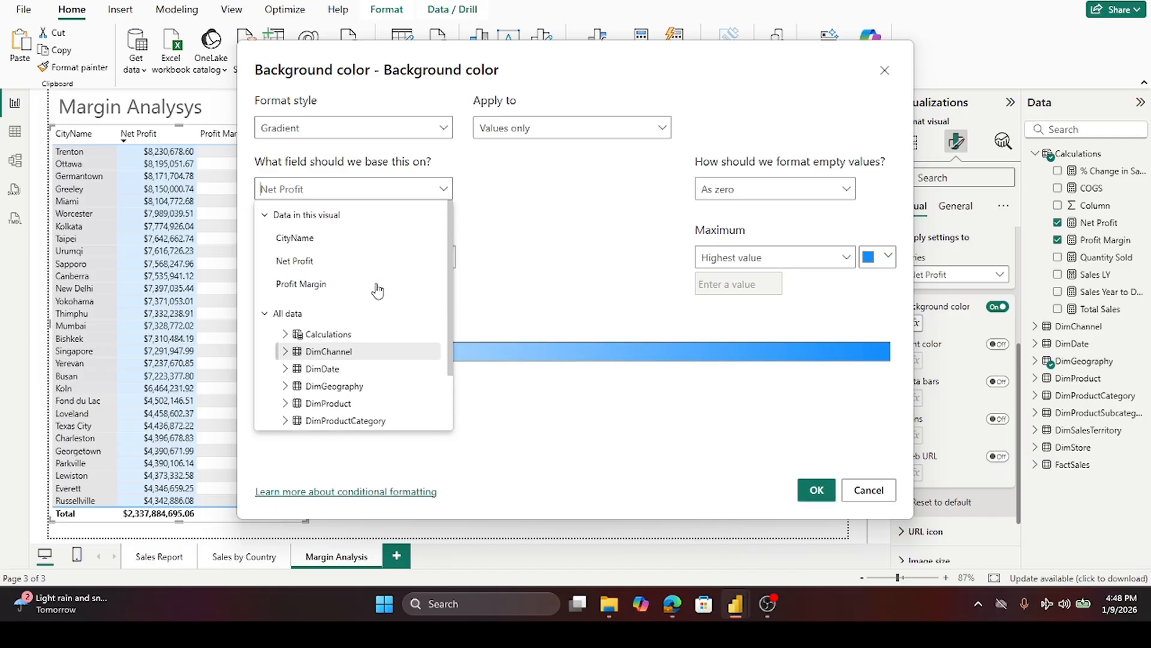
pyautogui.click(267, 317)
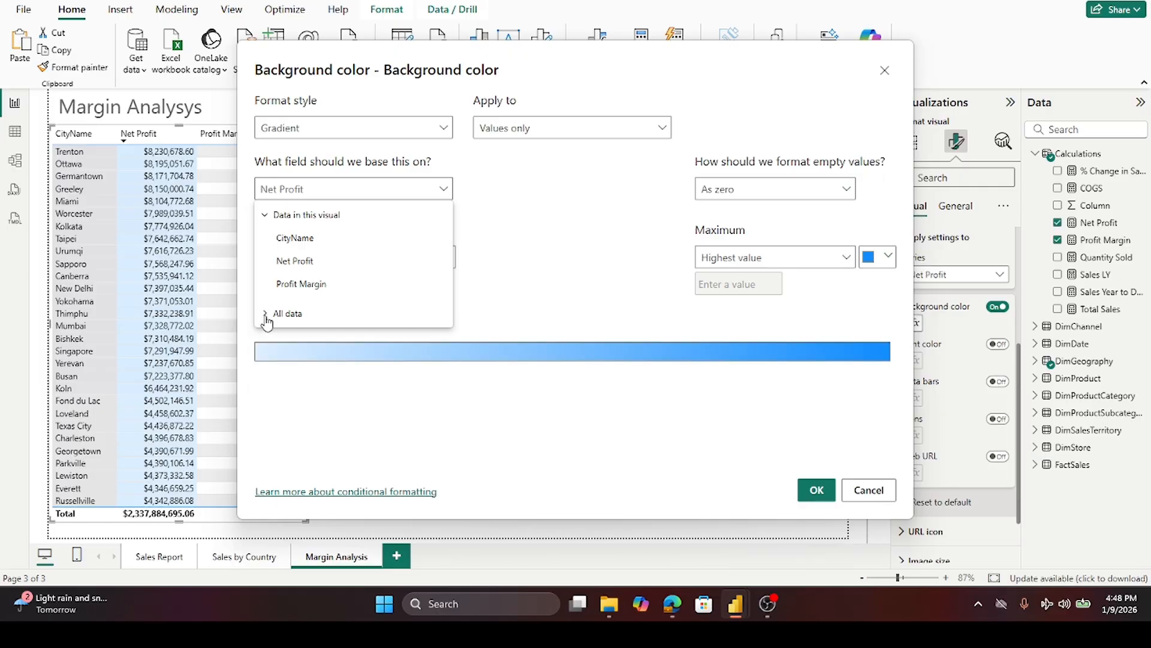
pyautogui.click(267, 315)
pyautogui.click(286, 337)
pyautogui.scroll(-3, 339, 354)
pyautogui.click(343, 353)
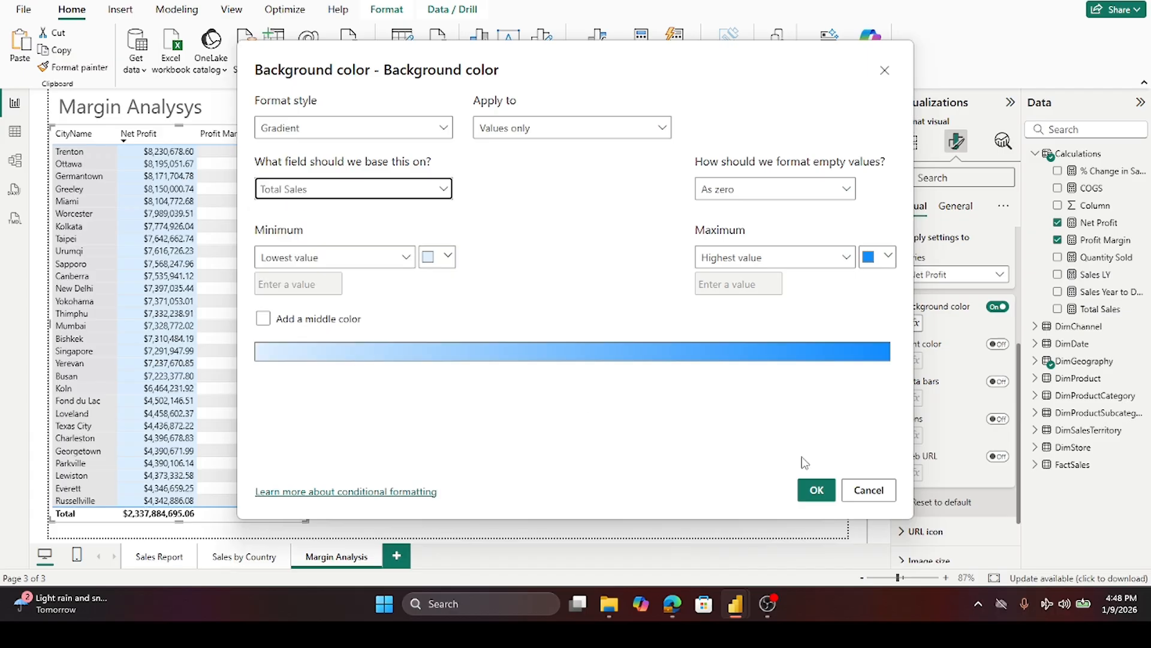
pyautogui.click(817, 490)
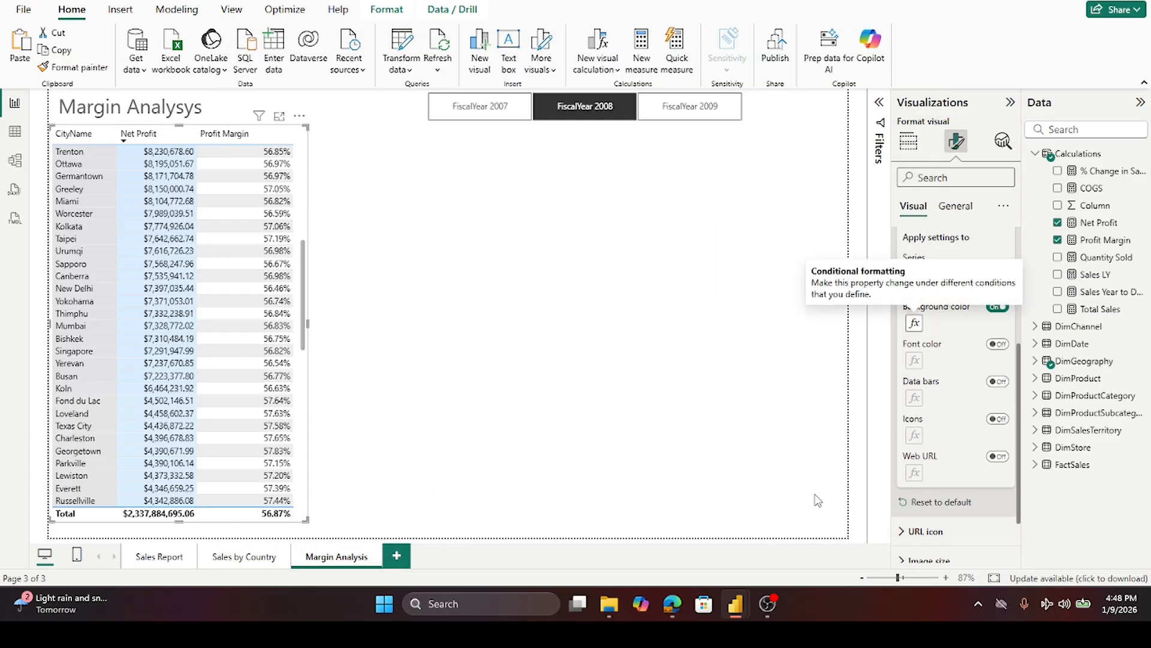
# - Scroll through the table to review the colored columns
pyautogui.scroll(5, 182, 298)
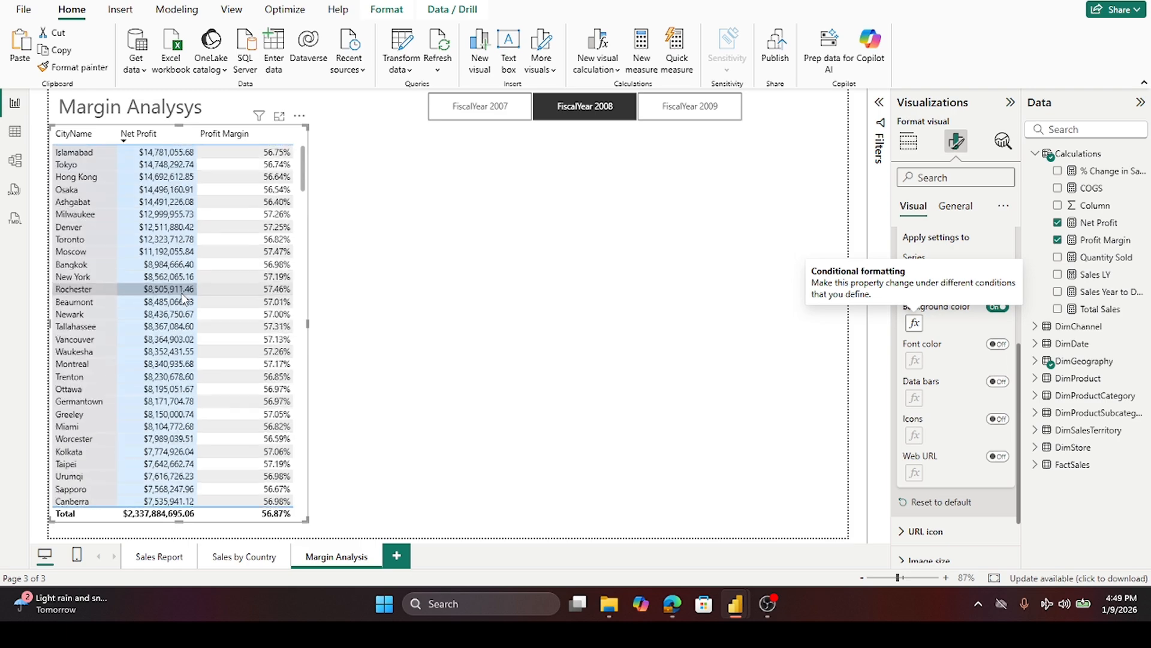
pyautogui.scroll(2, 184, 298)
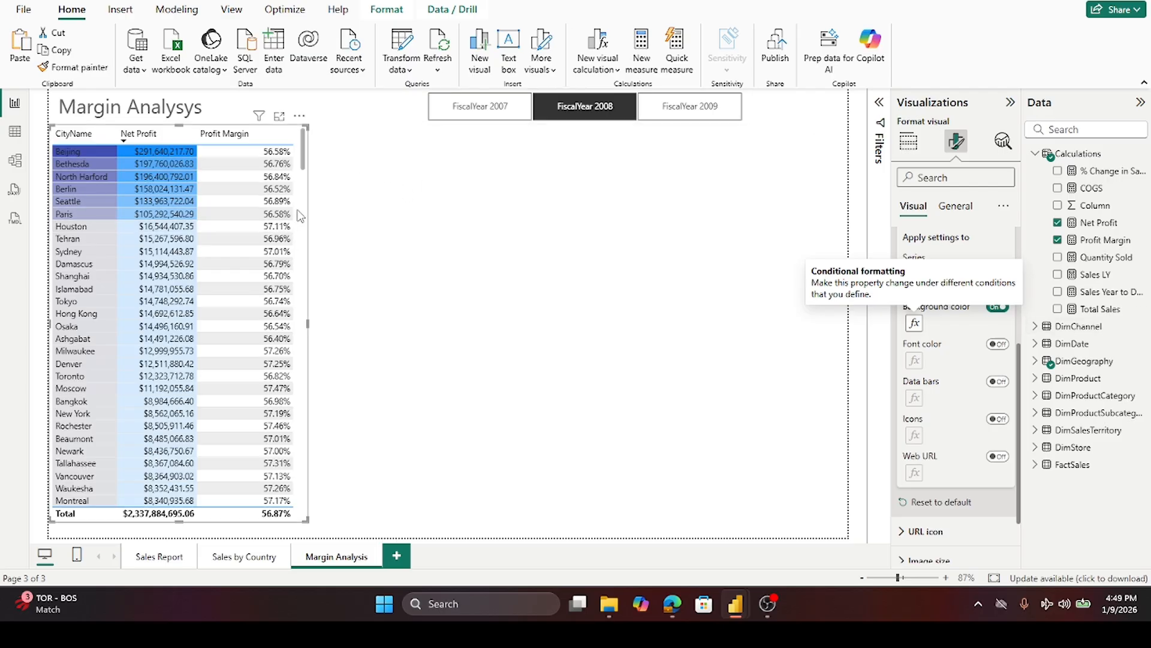
pyautogui.scroll(-5, 302, 207)
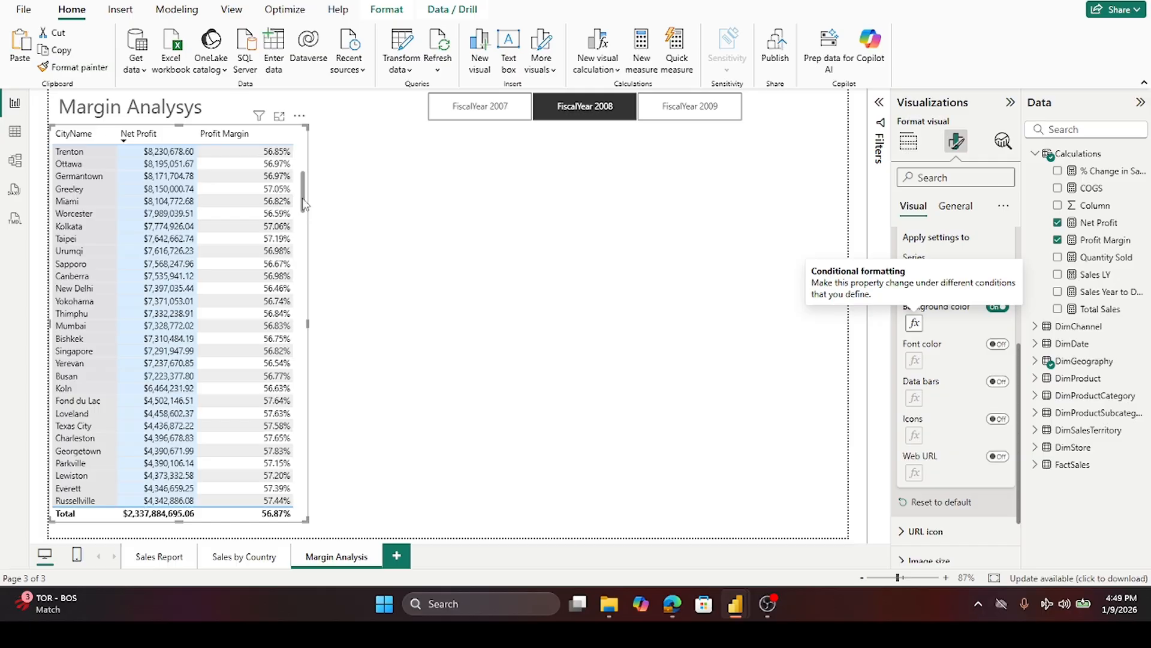
# - Set the Net Profit background gradient to a light gray minimum color and a dark blue maximum color
pyautogui.moveTo(305, 181); pyautogui.dragTo(320, 120)
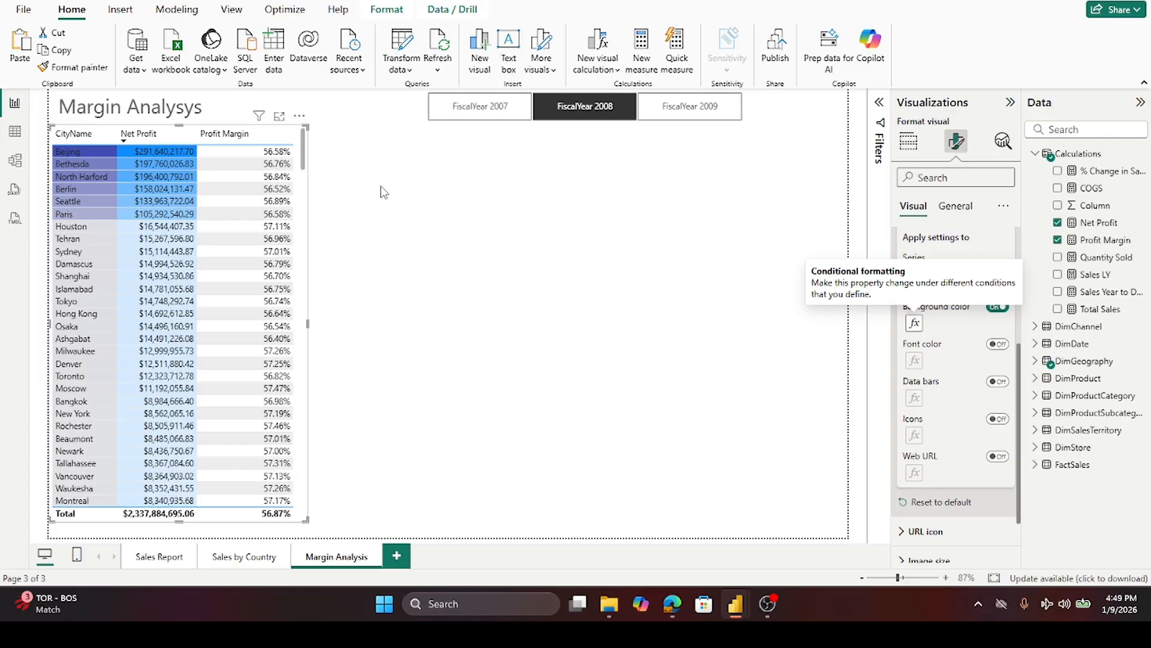
pyautogui.click(914, 324)
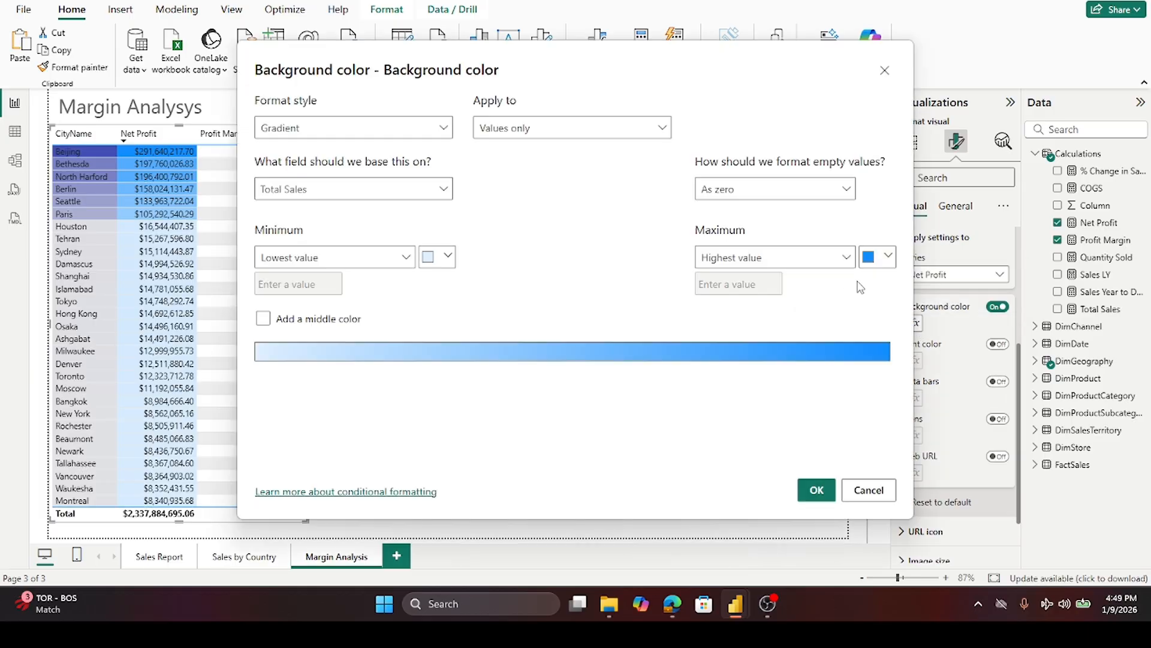
pyautogui.click(887, 256)
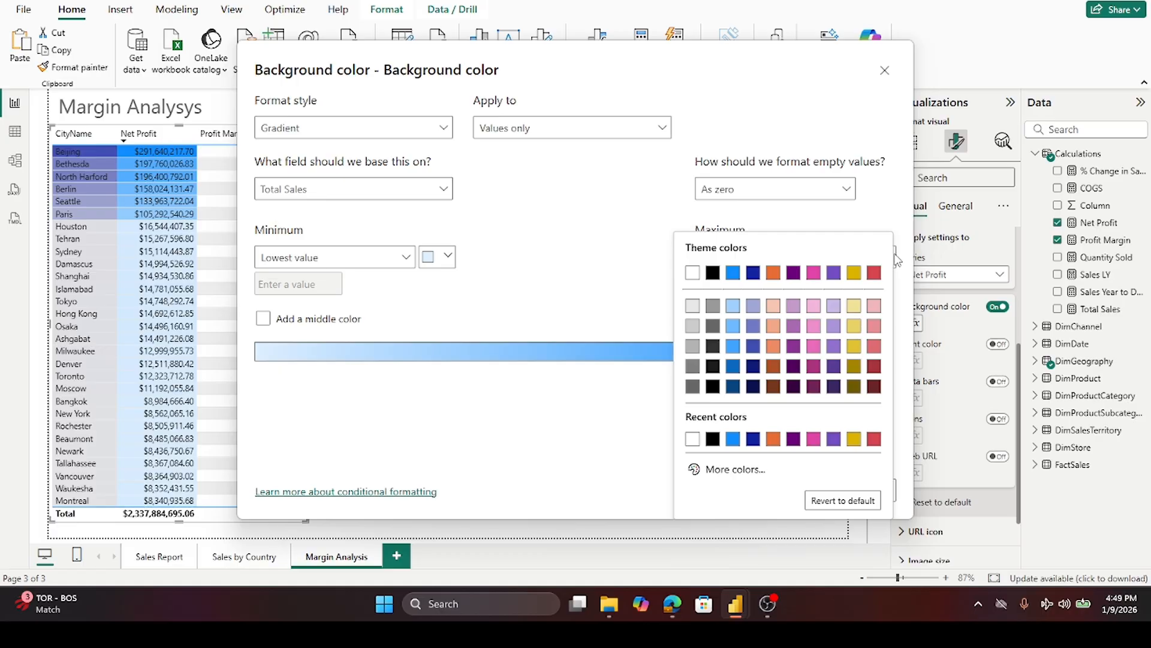
pyautogui.click(753, 349)
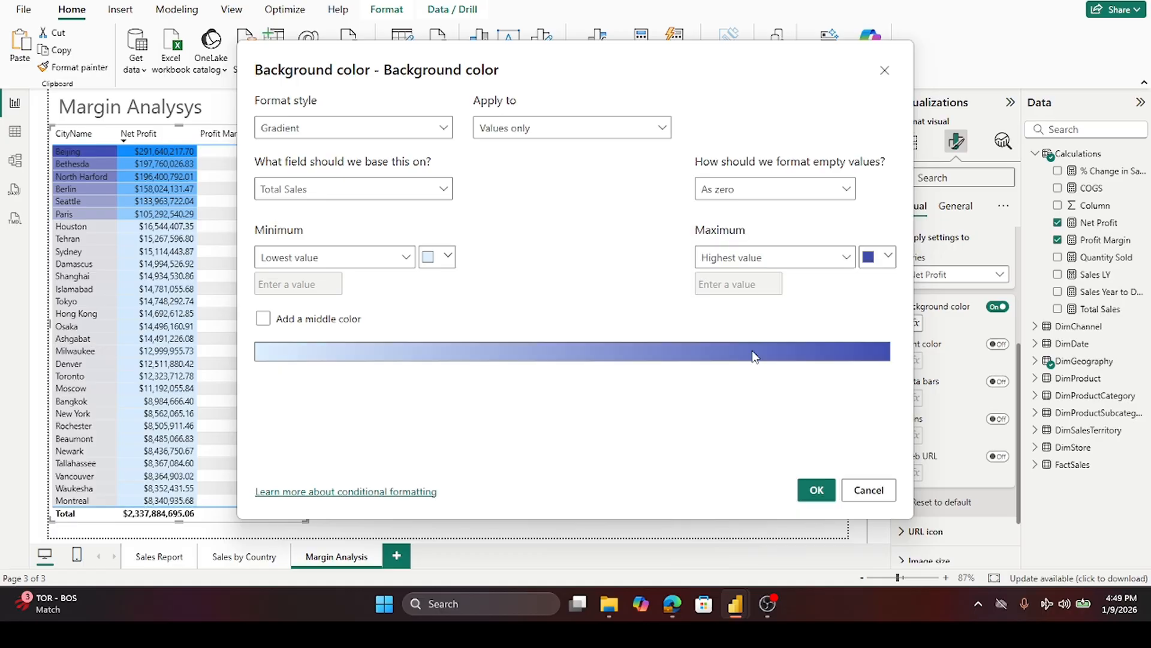
pyautogui.click(448, 257)
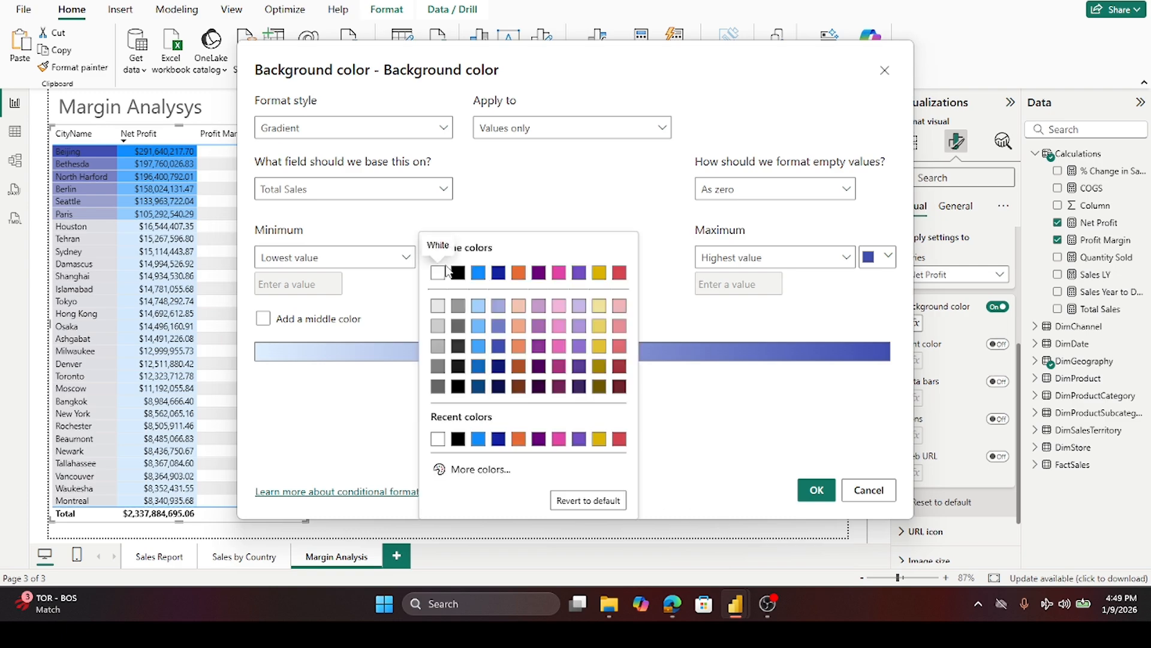
pyautogui.click(441, 320)
pyautogui.click(817, 490)
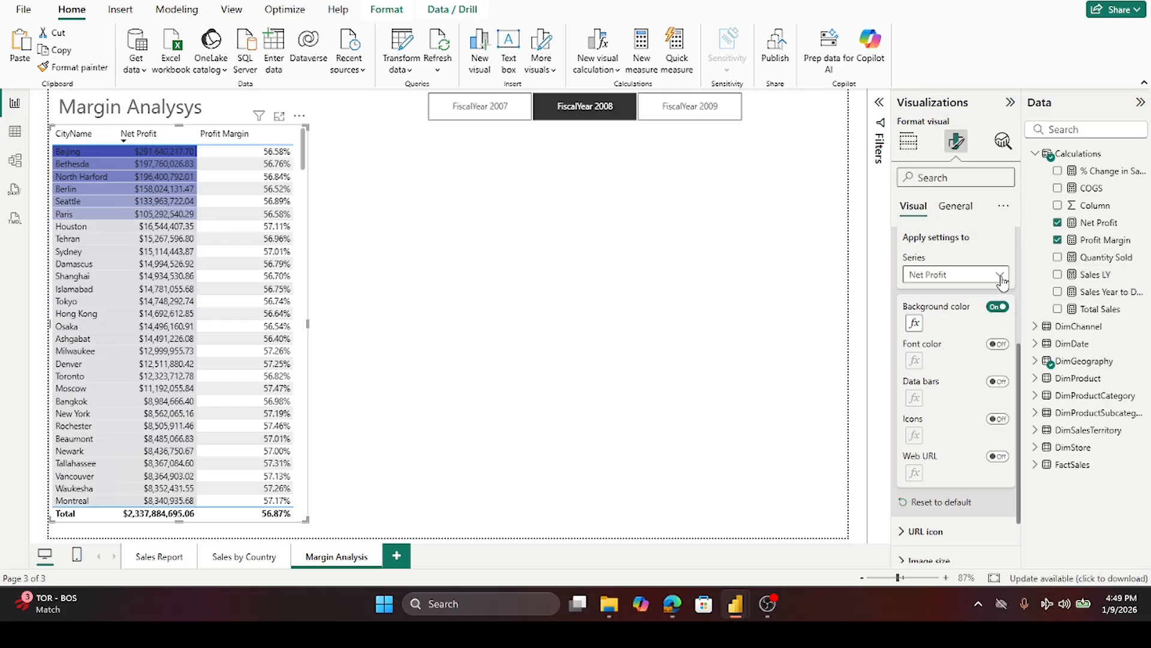
# - Switch the cell settings to the Profit Margin column and turn on its background color
pyautogui.click(1001, 275)
pyautogui.click(954, 327)
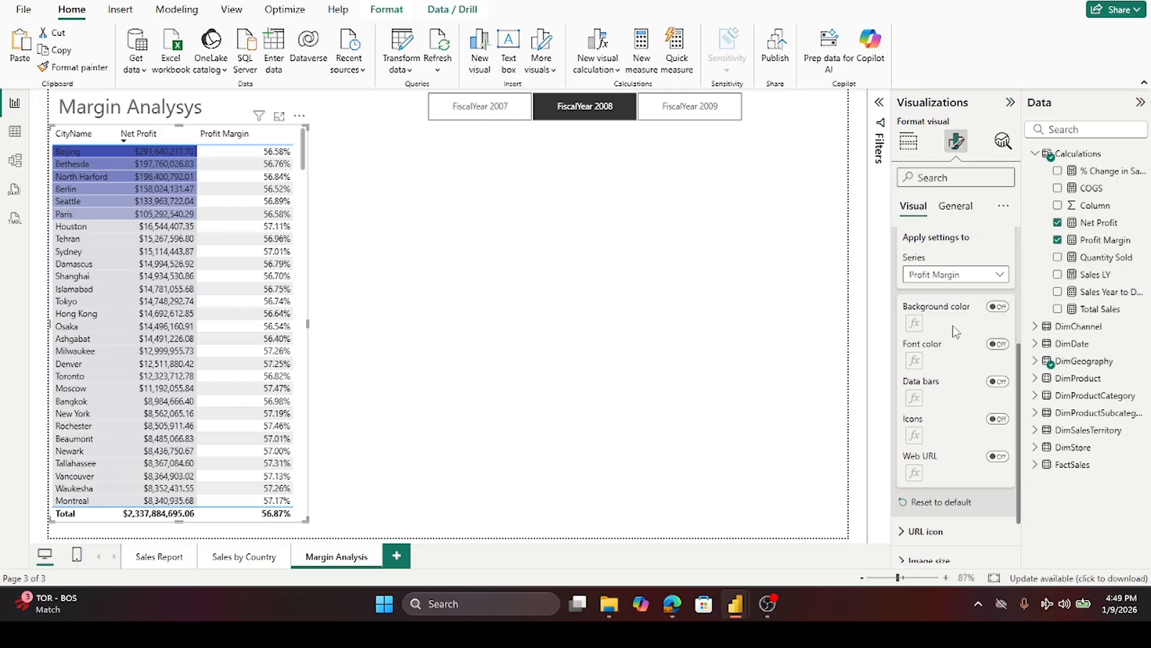
pyautogui.click(1000, 307)
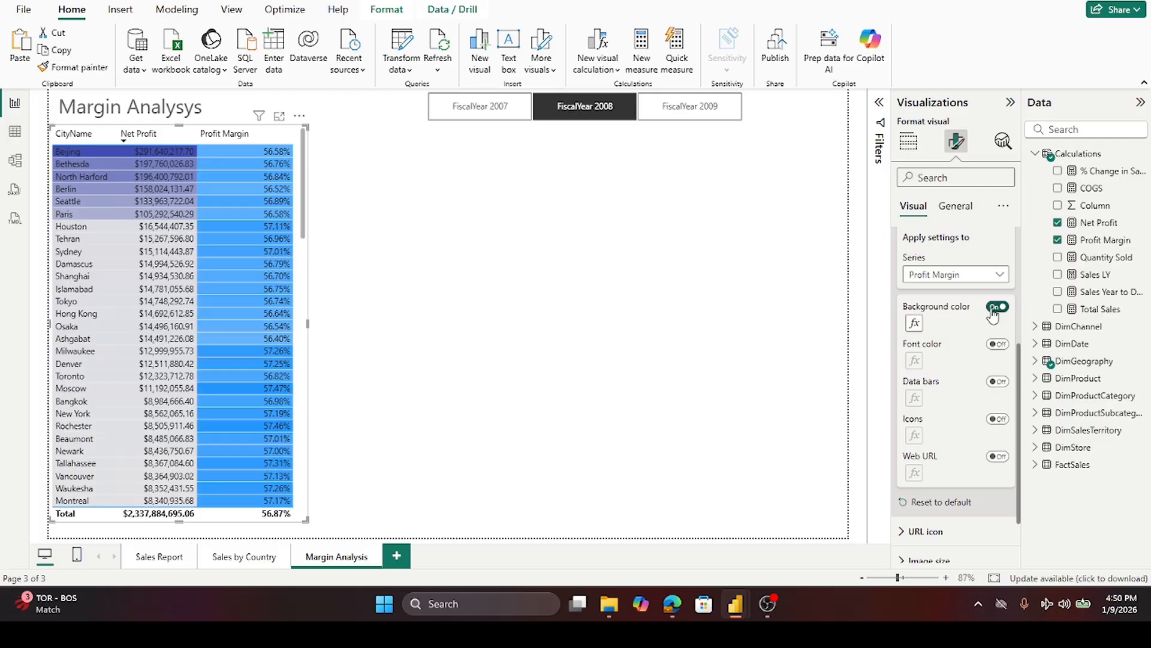
# - Set the Profit Margin background gradient to a light gray minimum color and a dark blue maximum color
pyautogui.click(915, 324)
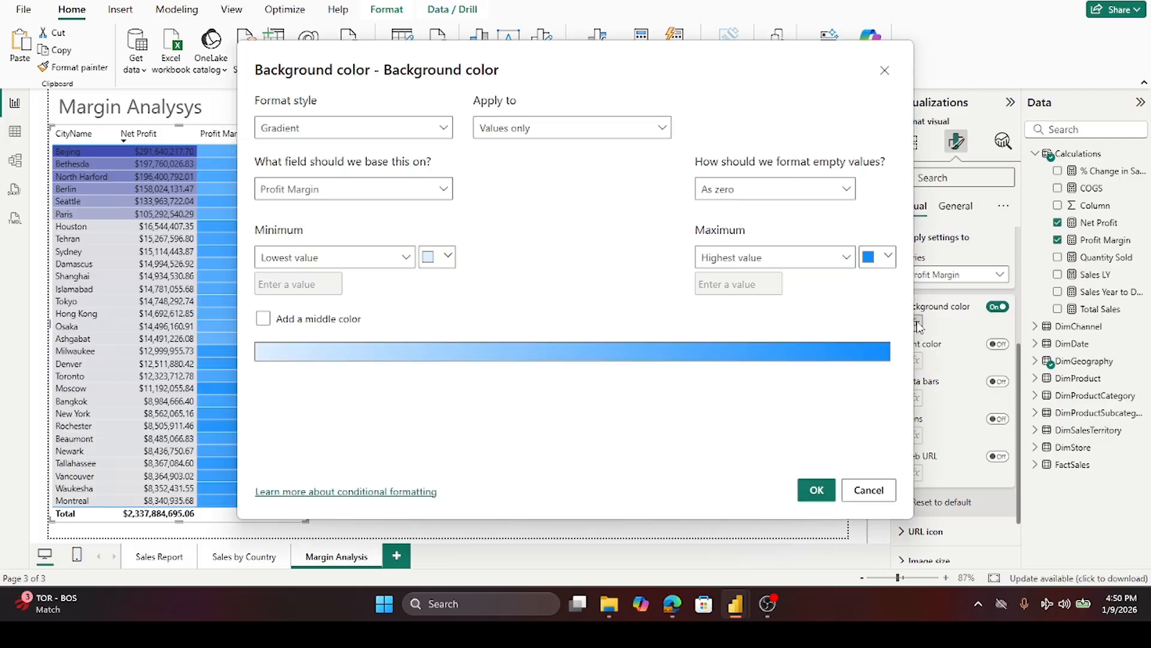
pyautogui.click(446, 258)
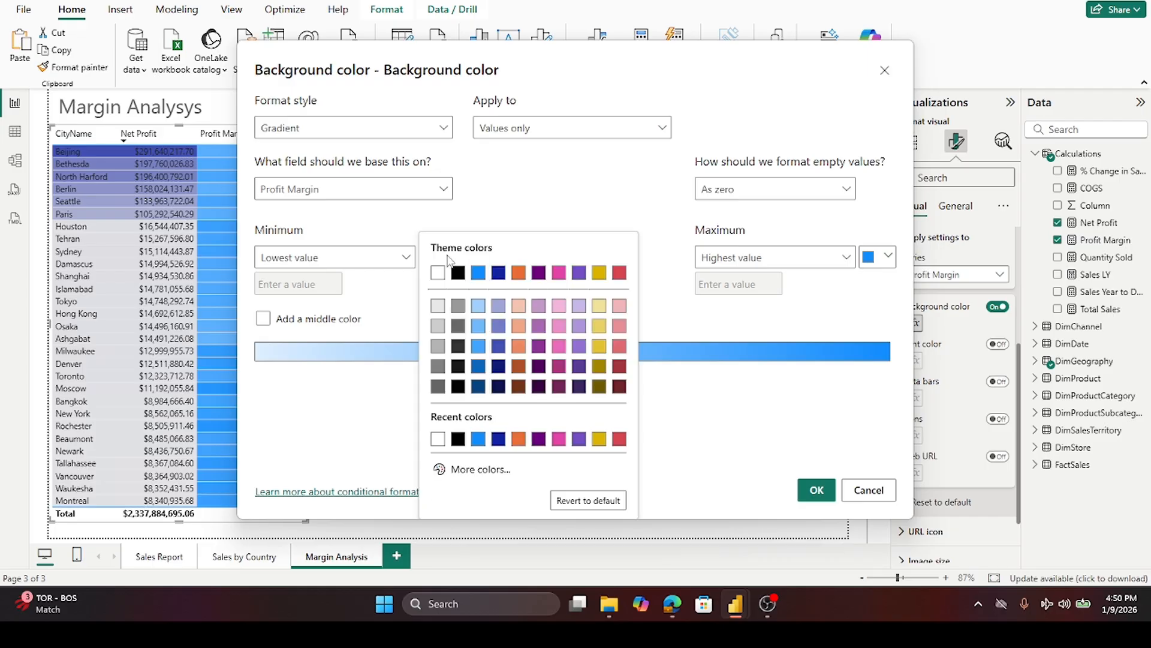
pyautogui.click(438, 306)
pyautogui.click(889, 257)
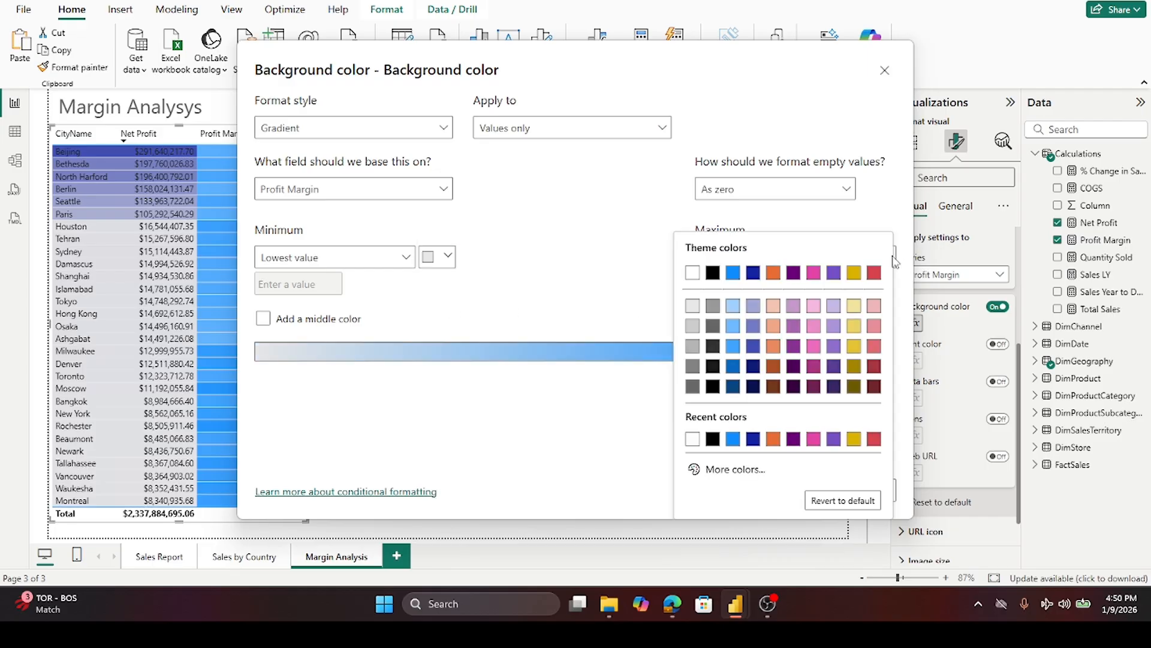
pyautogui.click(756, 351)
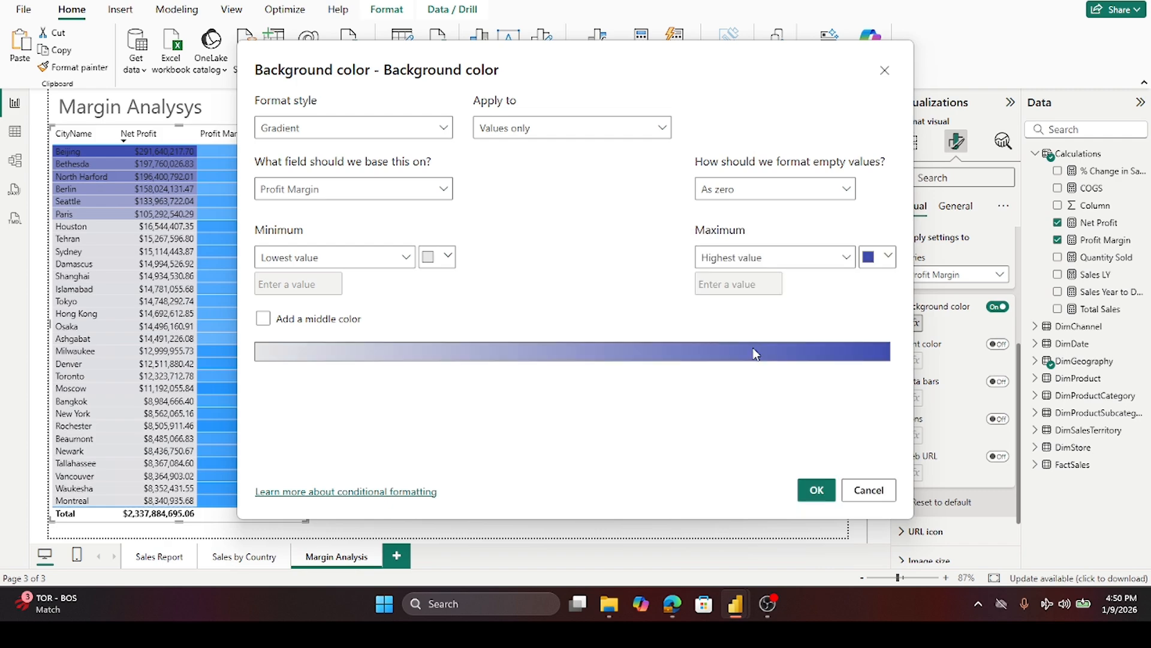
pyautogui.click(813, 487)
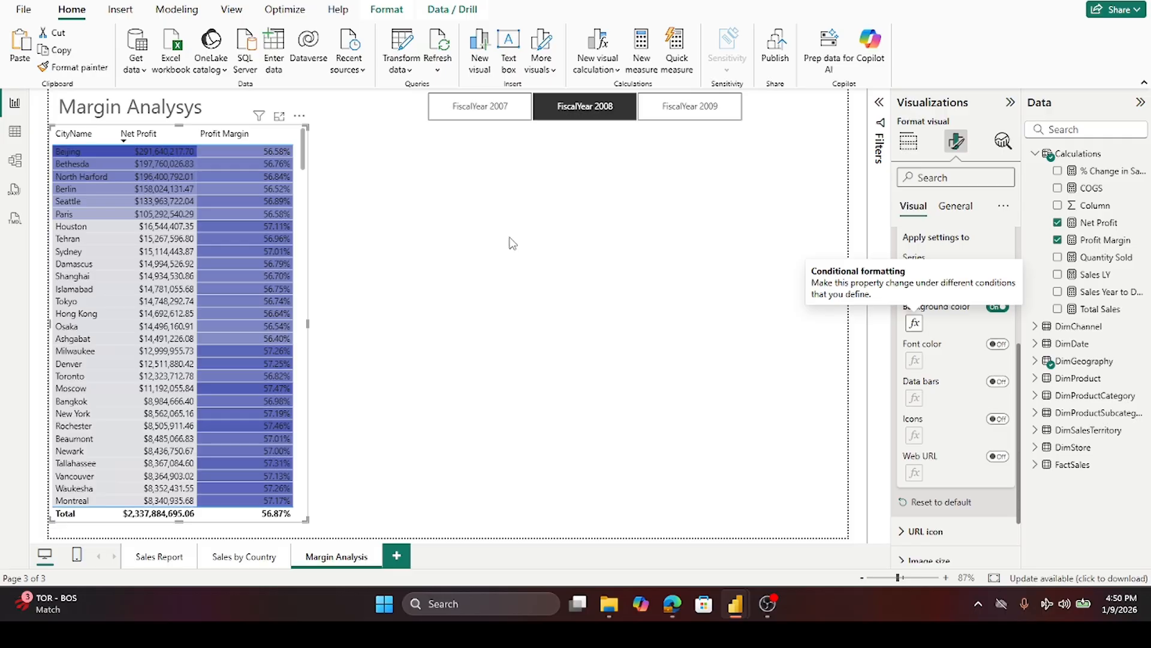
# - Scroll through the table to review the colored Profit Margin column
pyautogui.scroll(-10, 215, 223)
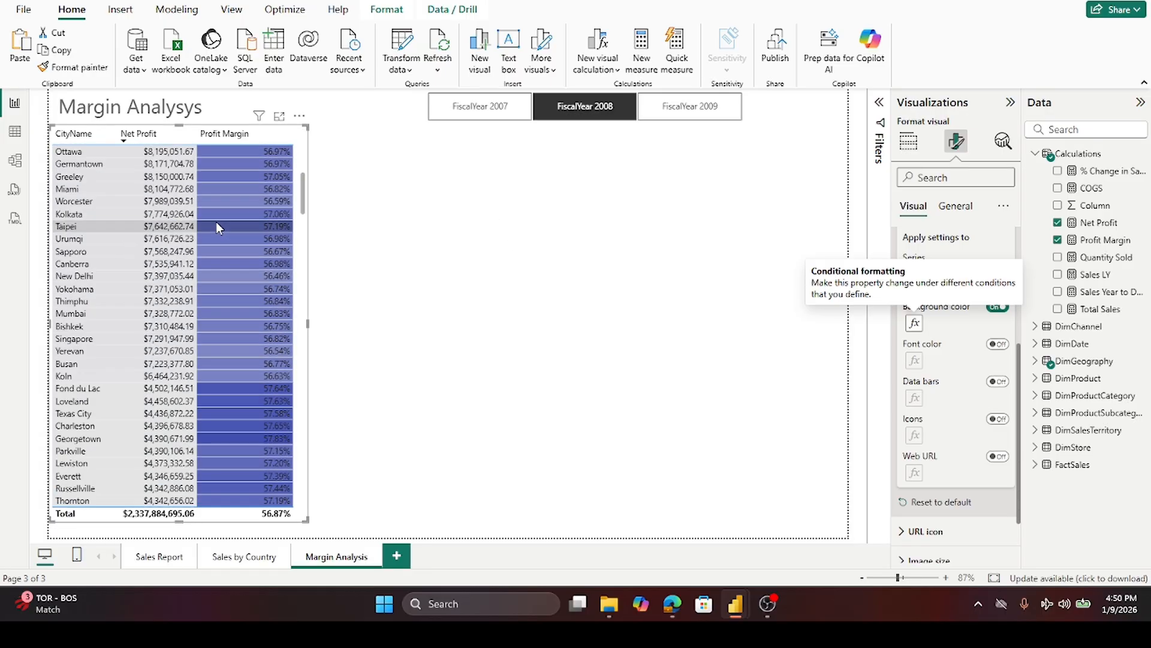
pyautogui.scroll(-15, 217, 221)
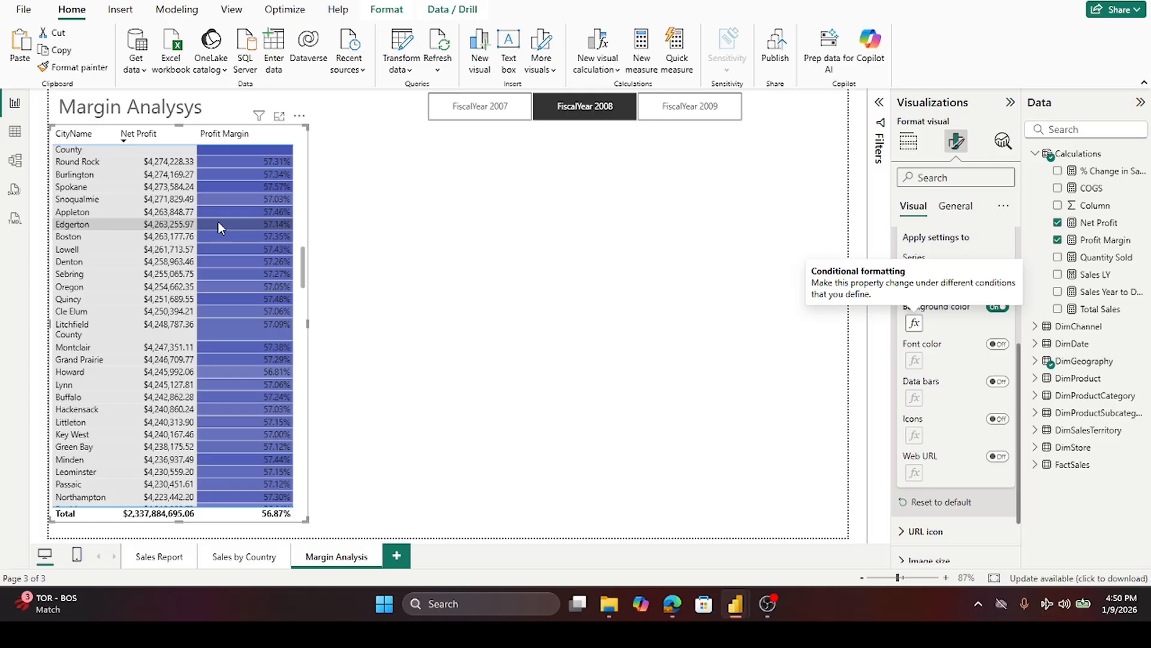
pyautogui.scroll(20, 218, 222)
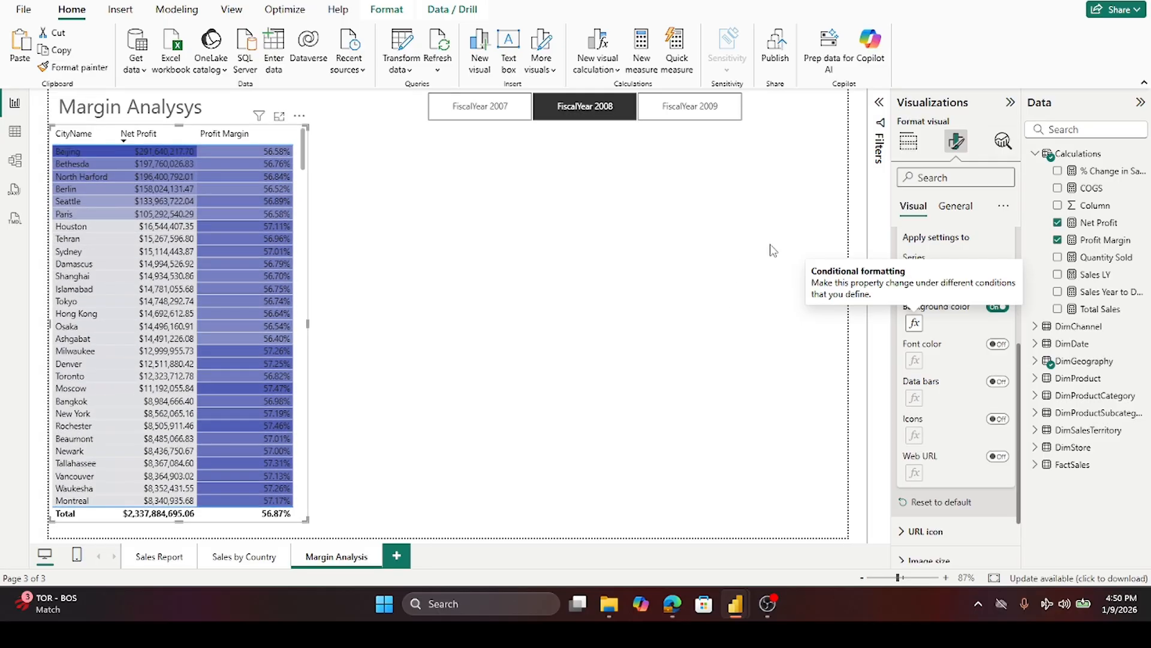
pyautogui.click(603, 279)
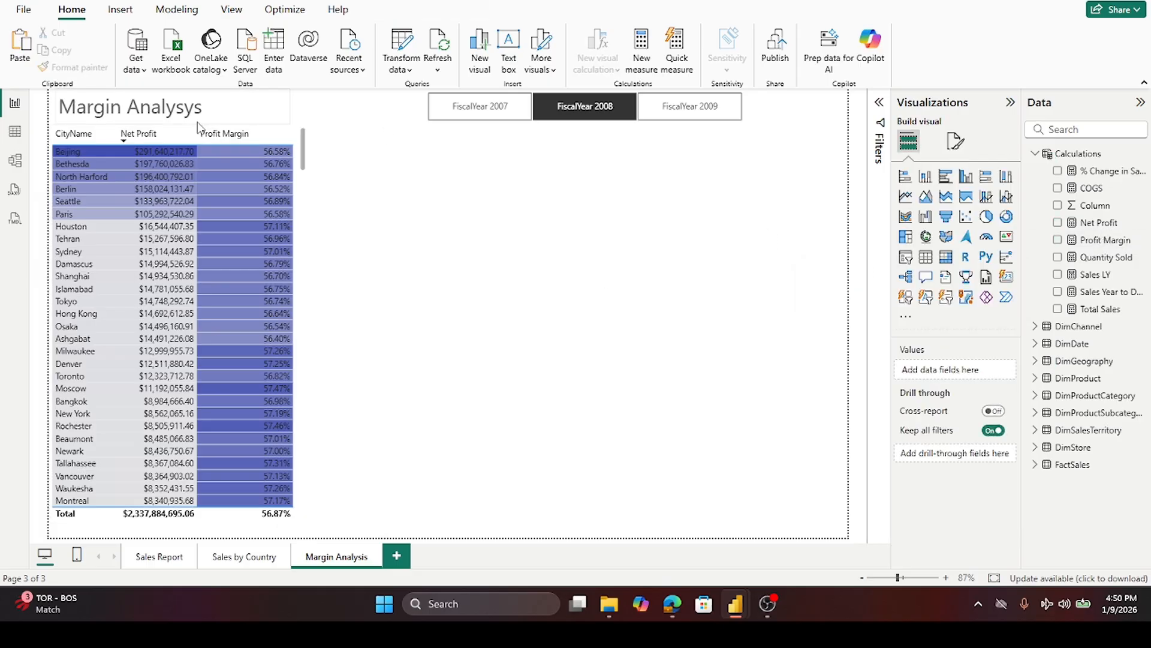
# - Reselect the table and rebase the Net Profit column's gradient background on the Profit Margin field
pyautogui.click(307, 134)
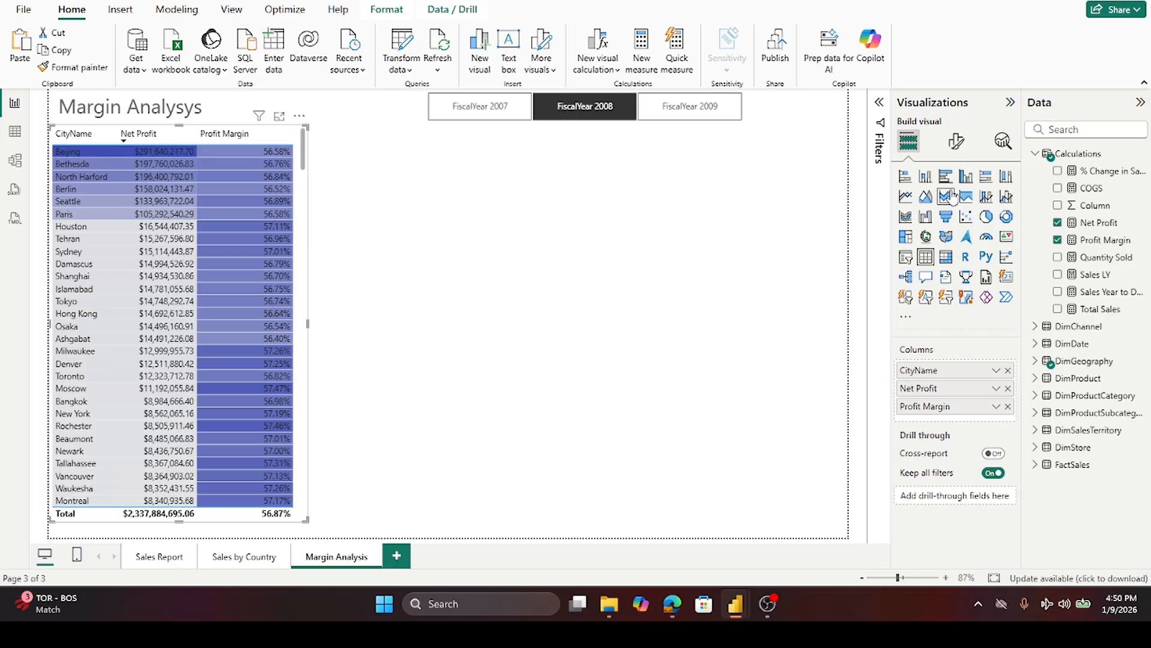
pyautogui.click(956, 142)
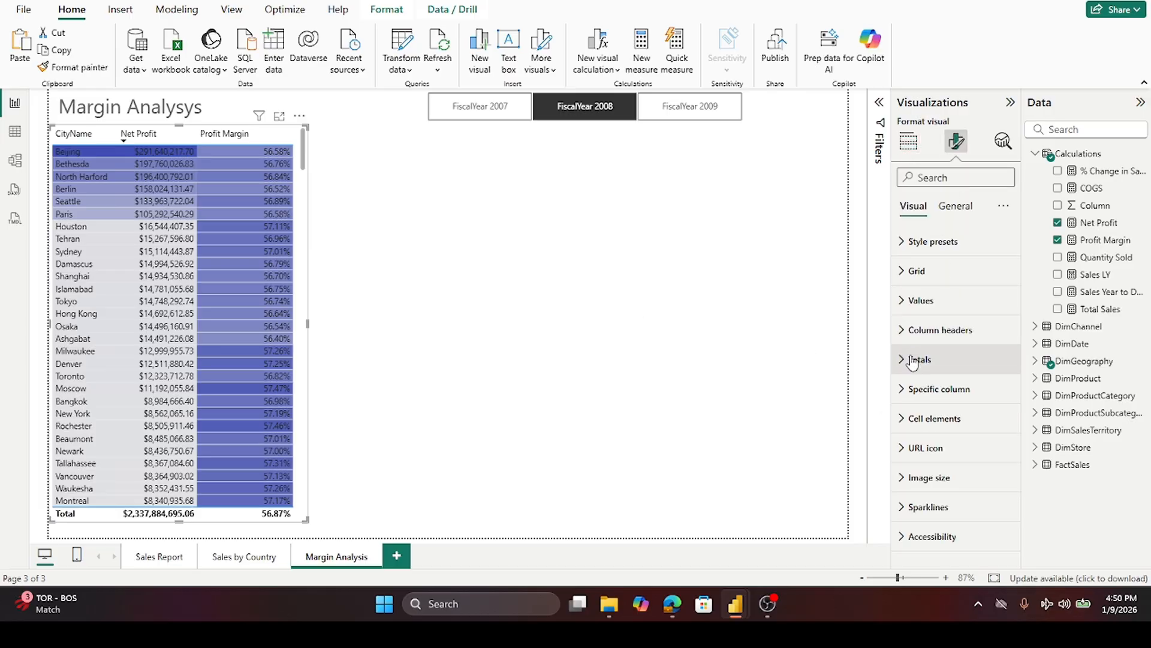
pyautogui.click(907, 420)
pyautogui.scroll(-3, 978, 336)
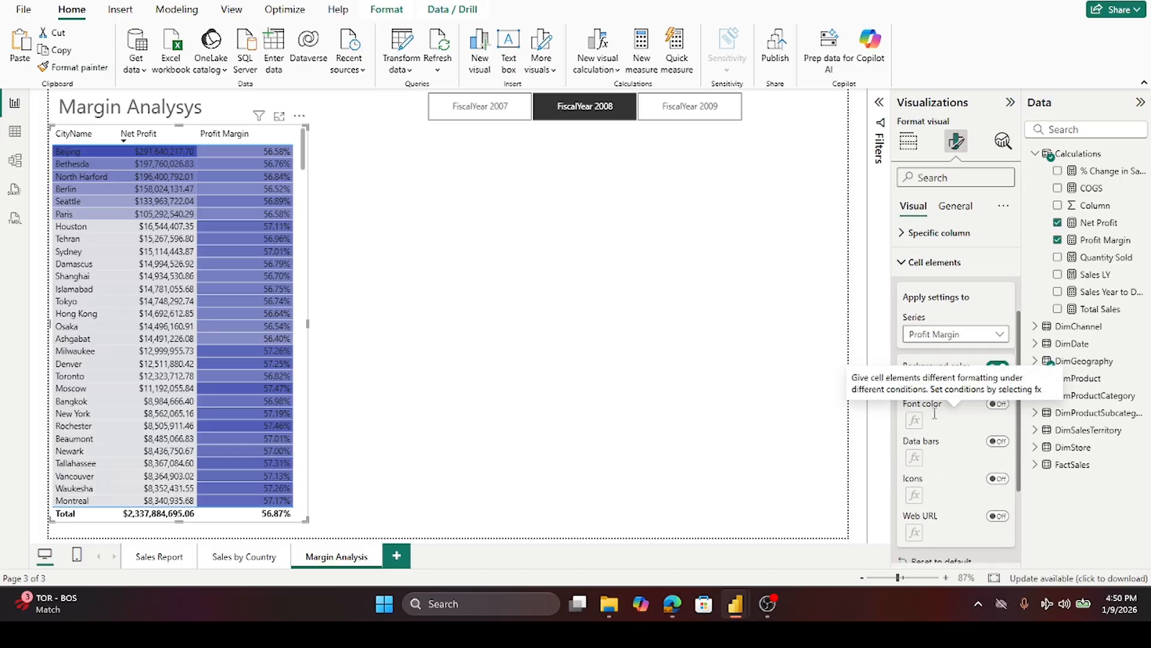
pyautogui.click(998, 274)
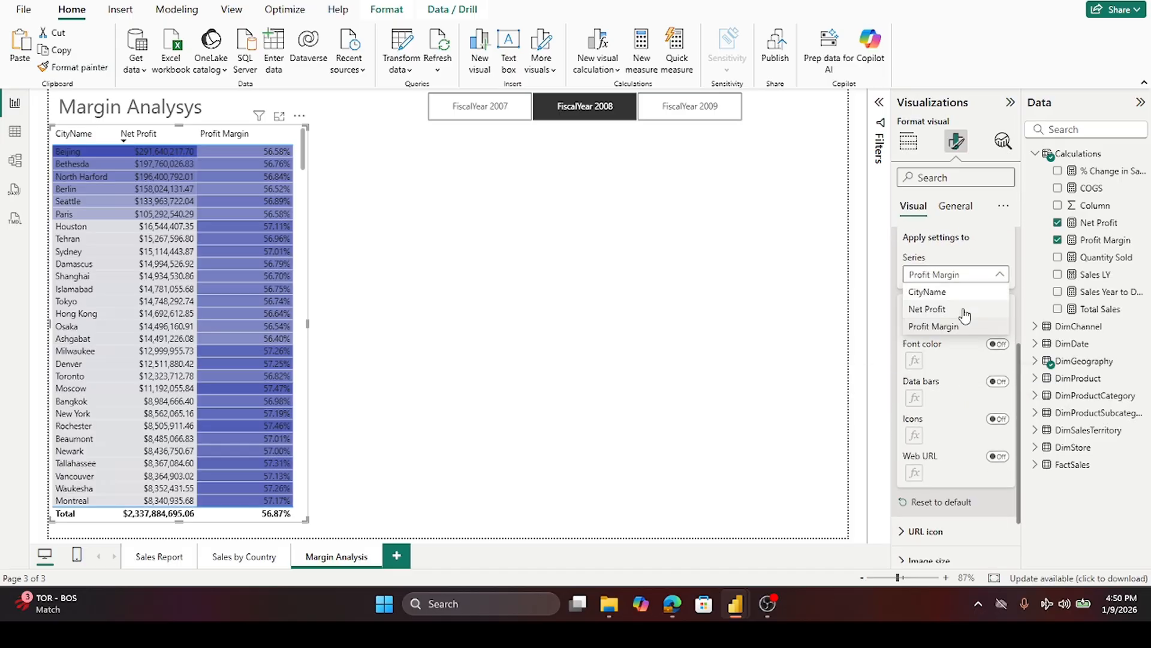
pyautogui.click(964, 308)
pyautogui.click(998, 306)
pyautogui.click(914, 324)
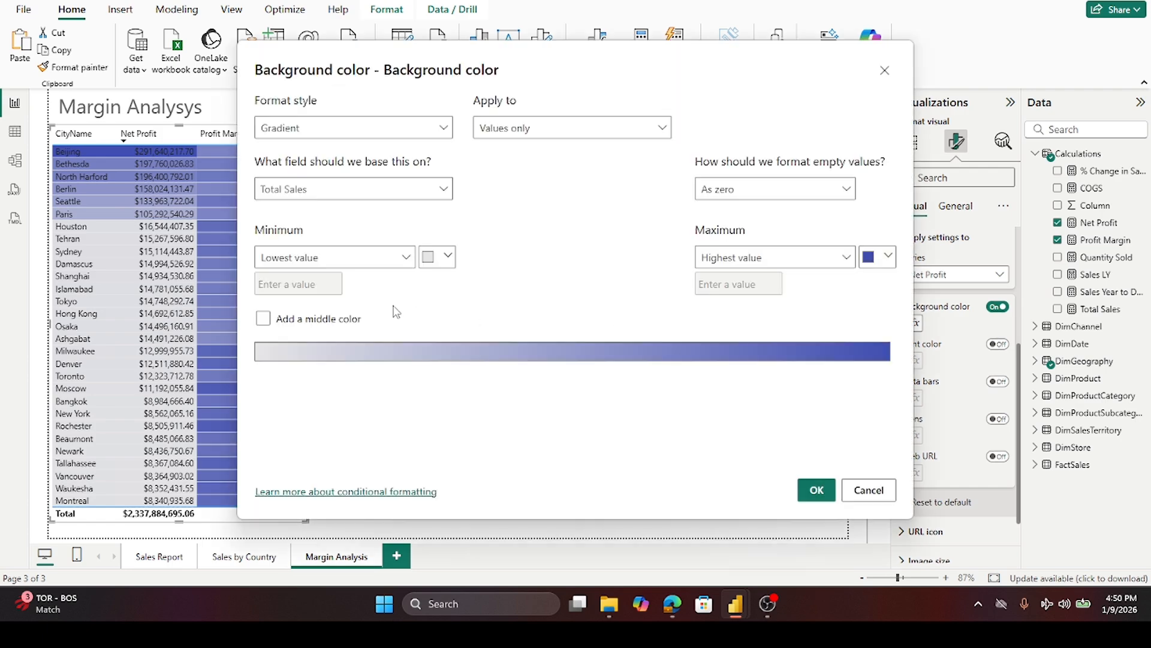
pyautogui.click(445, 190)
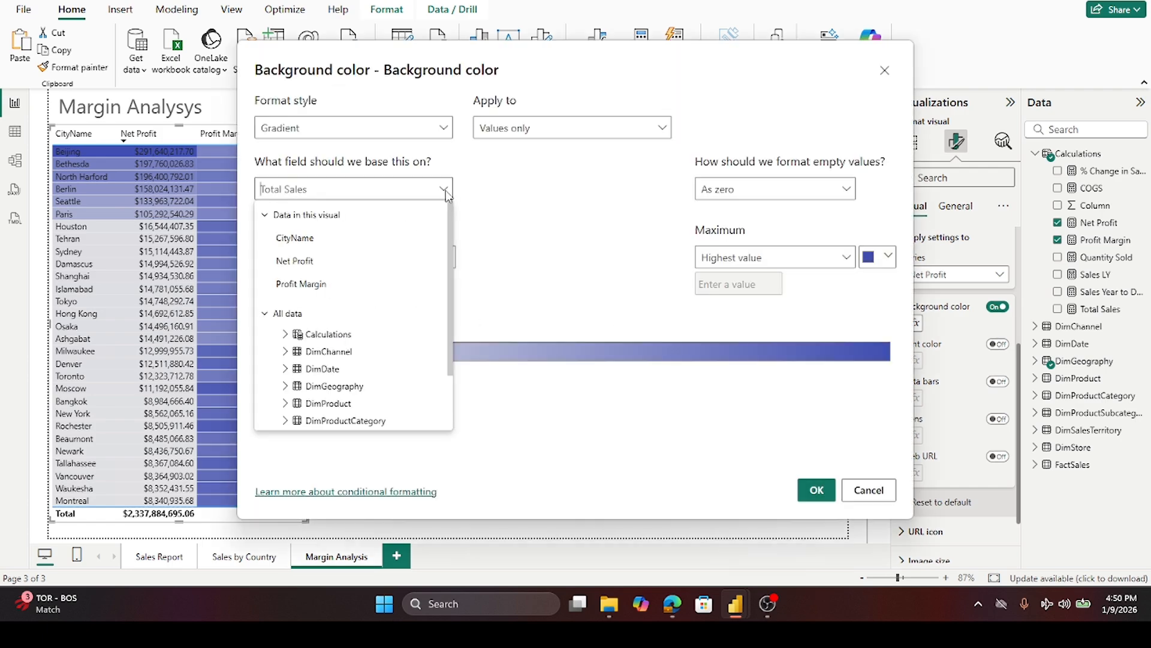
pyautogui.click(309, 284)
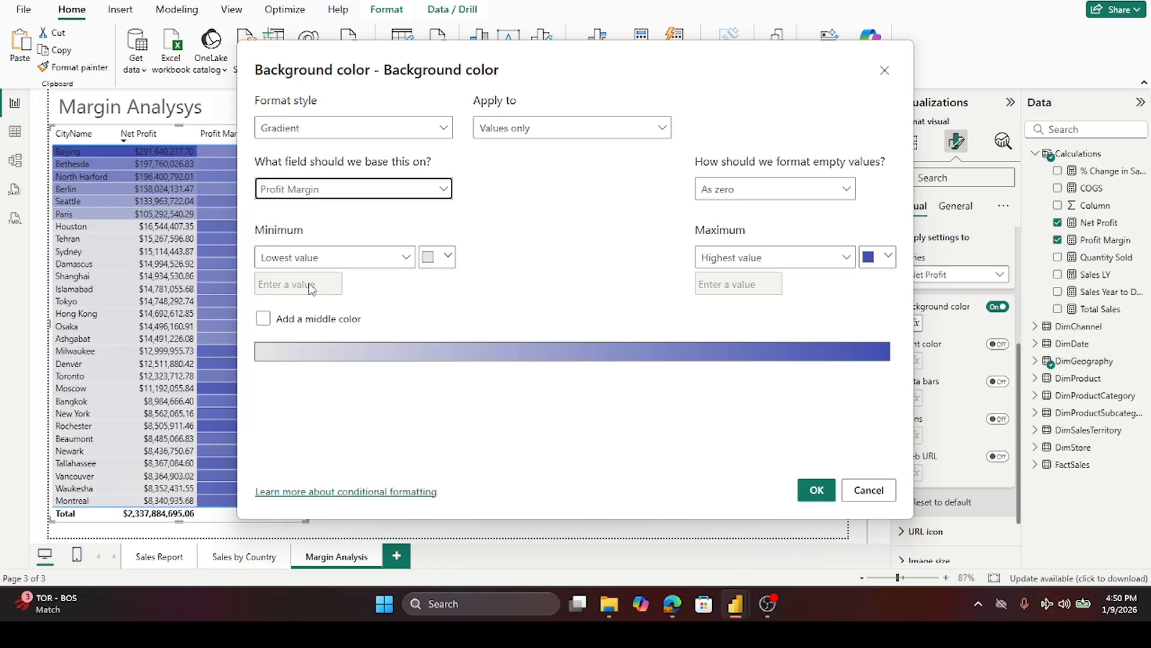
pyautogui.click(816, 490)
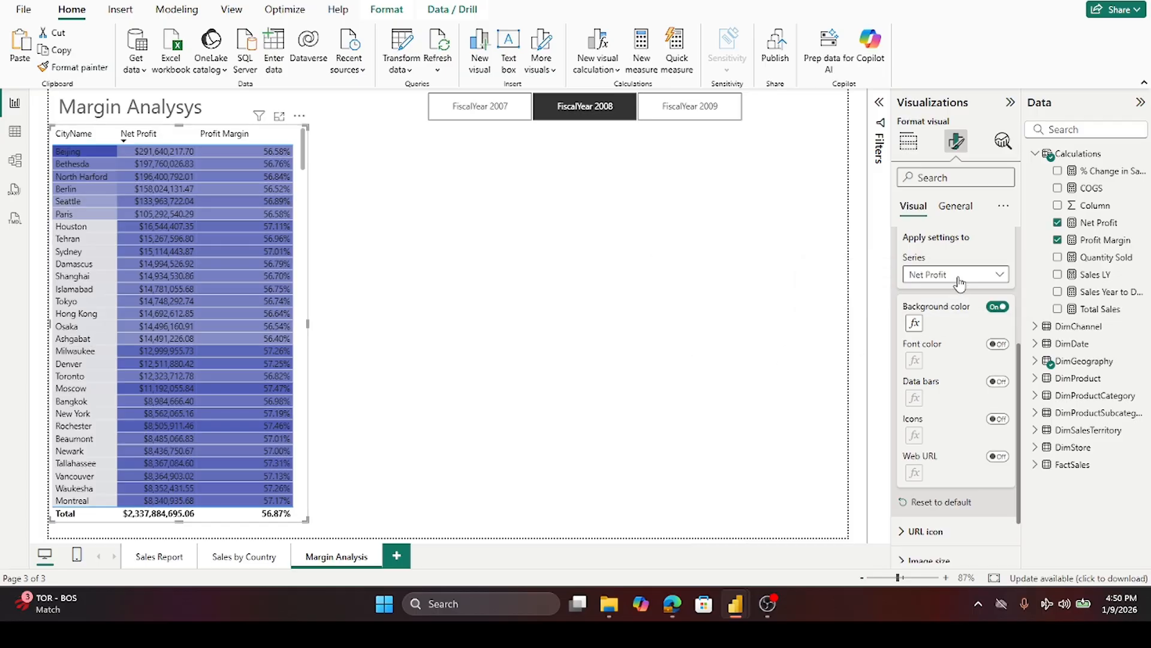
# - Switch the cell settings to CityName and base its gradient background on the Profit Margin field
pyautogui.click(960, 283)
pyautogui.click(941, 293)
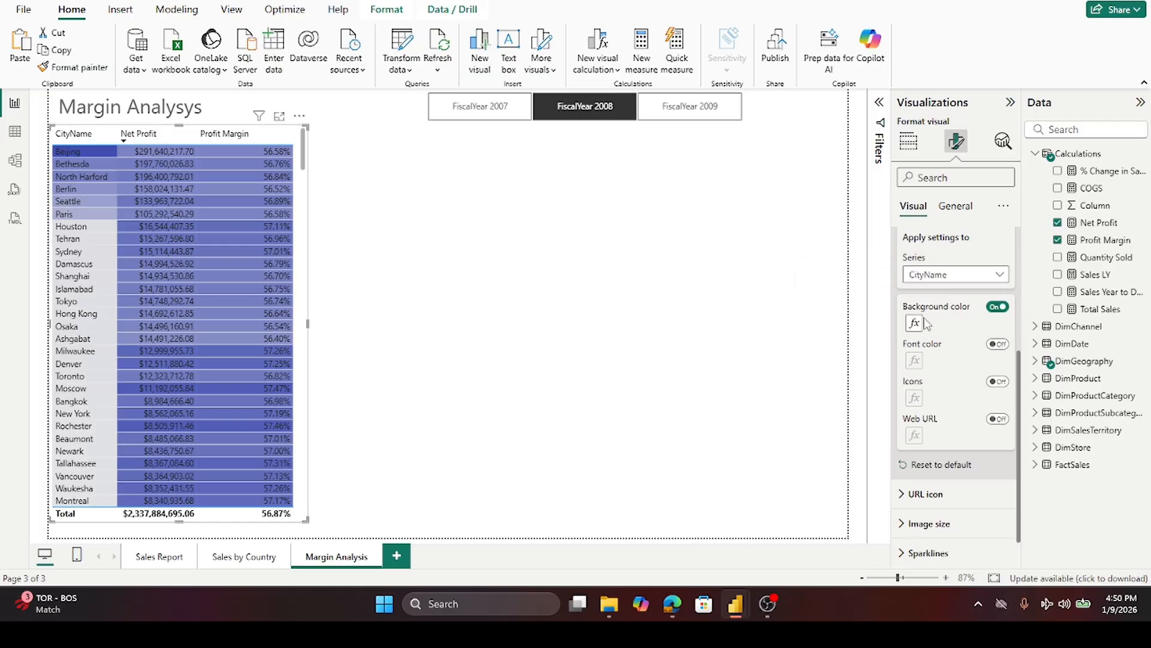
pyautogui.click(916, 324)
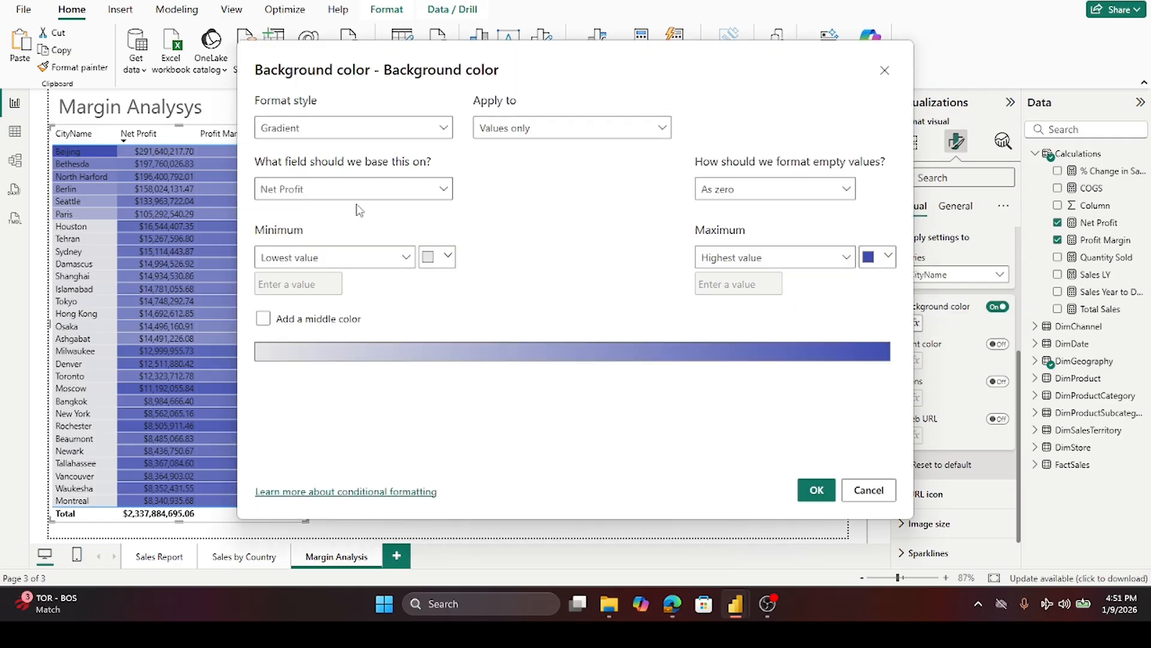
pyautogui.click(370, 192)
pyautogui.click(371, 191)
pyautogui.click(371, 191)
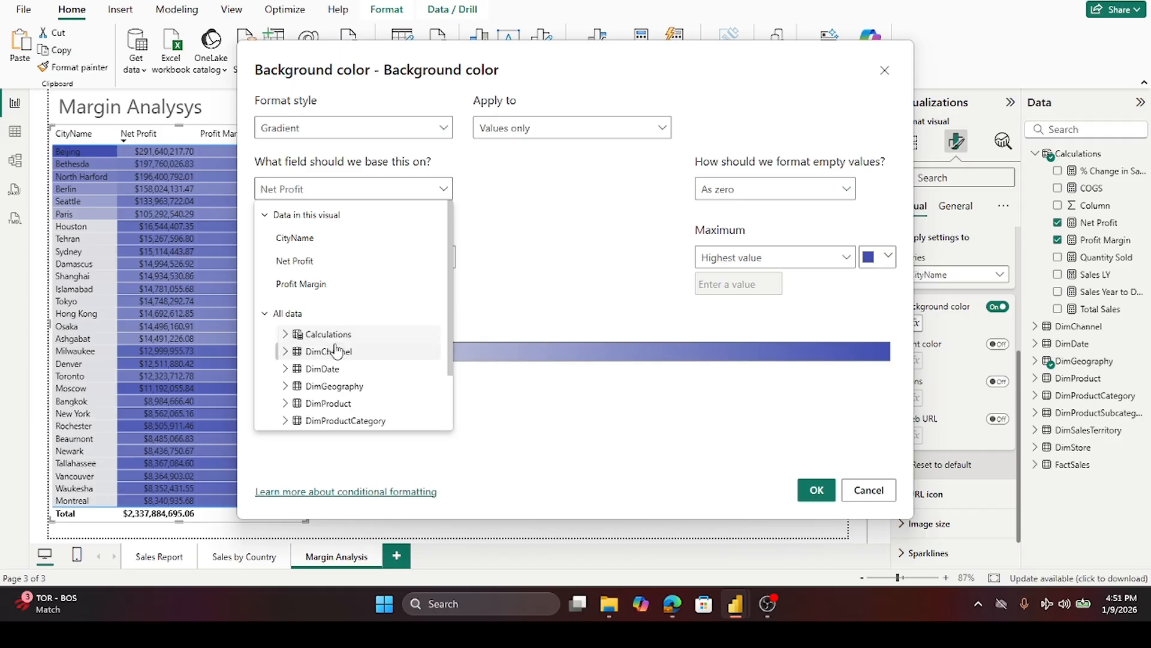
pyautogui.click(307, 284)
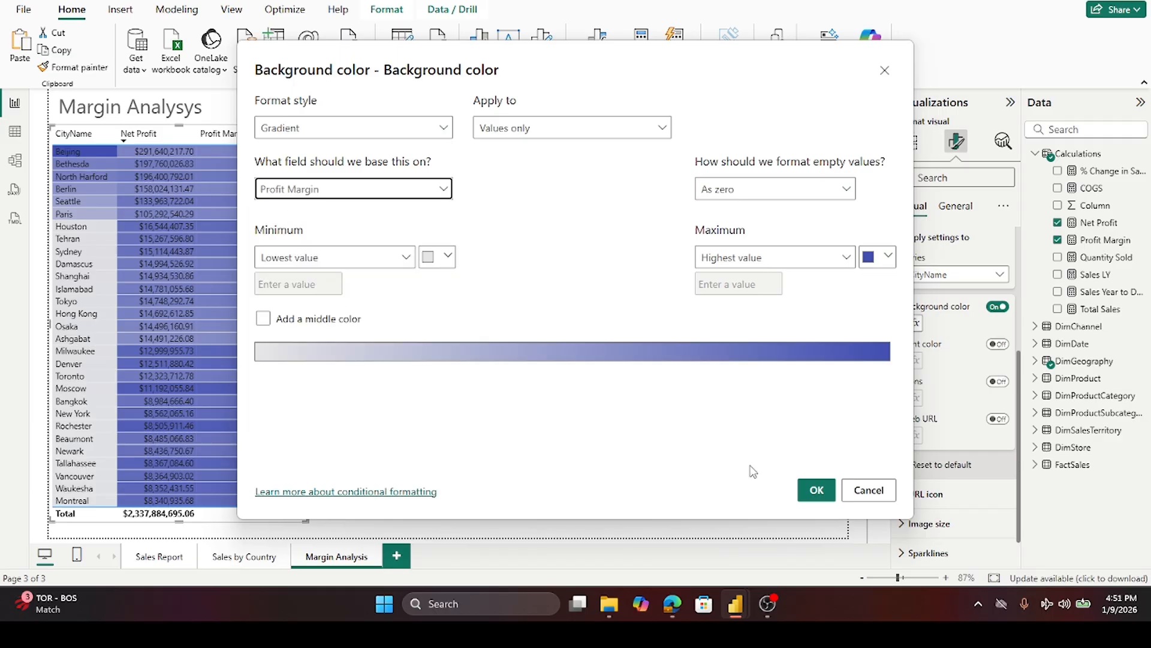
pyautogui.click(816, 491)
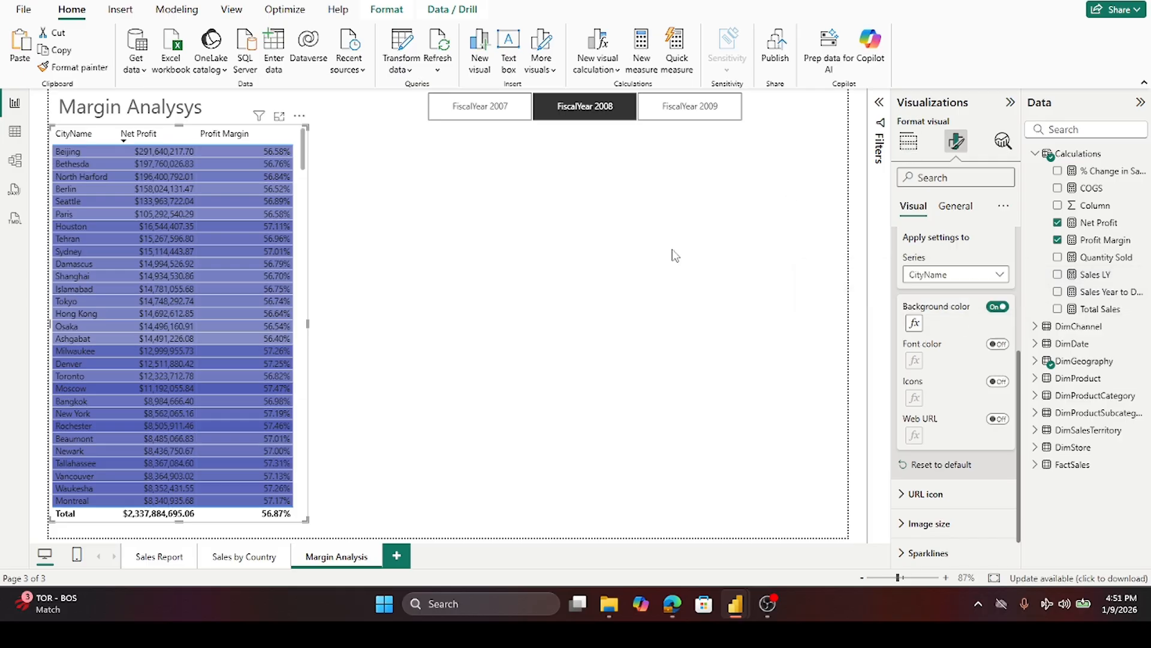
# - Change the CityName gradient's maximum color to a lighter blue shade
pyautogui.click(914, 324)
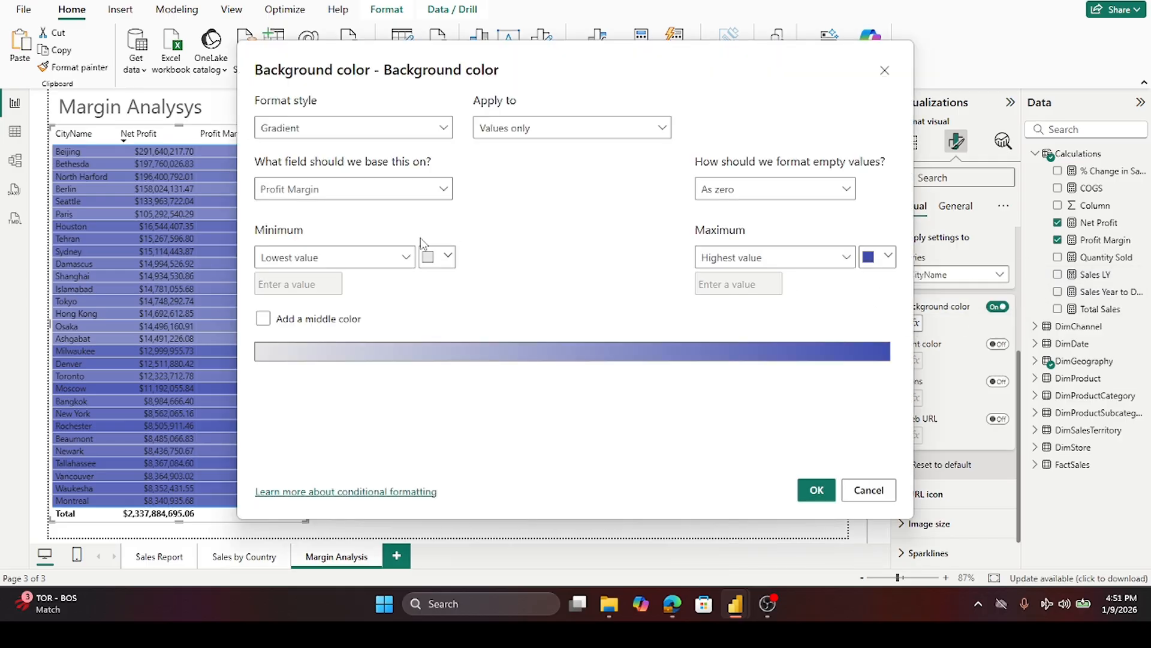
pyautogui.click(886, 261)
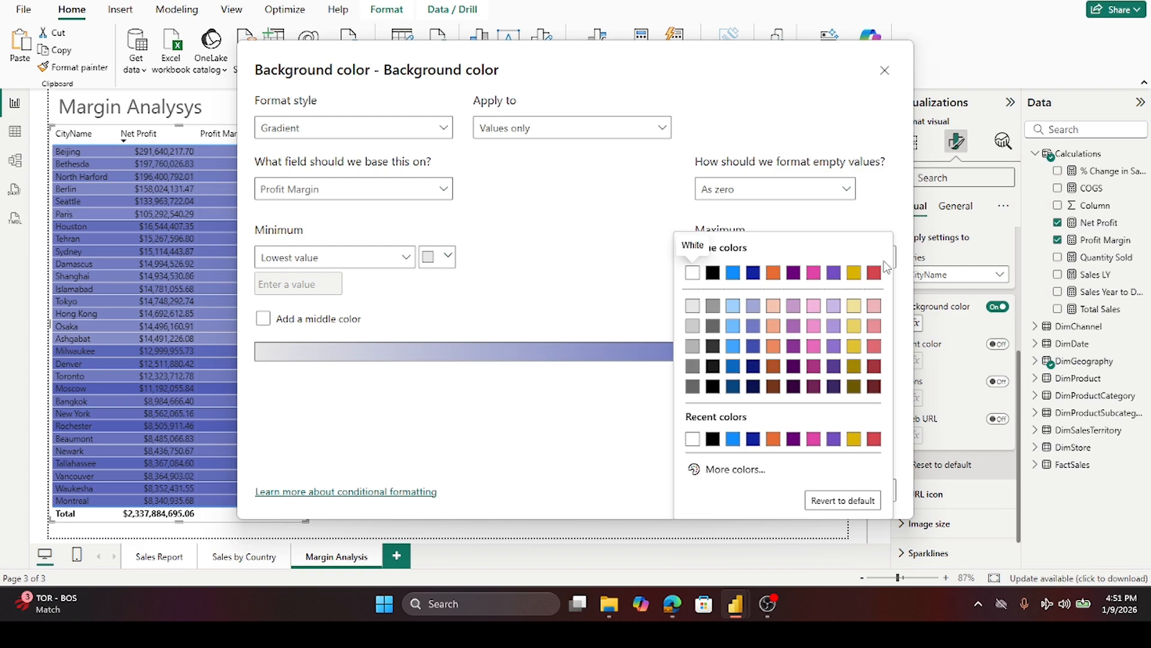
pyautogui.click(753, 326)
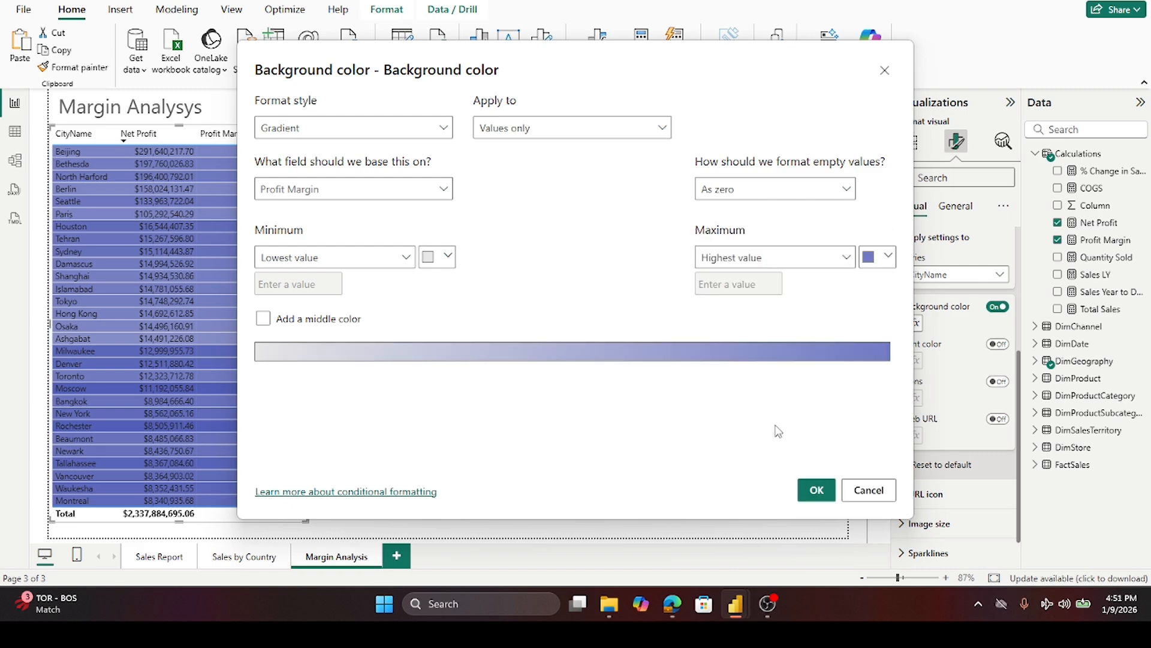
pyautogui.click(812, 499)
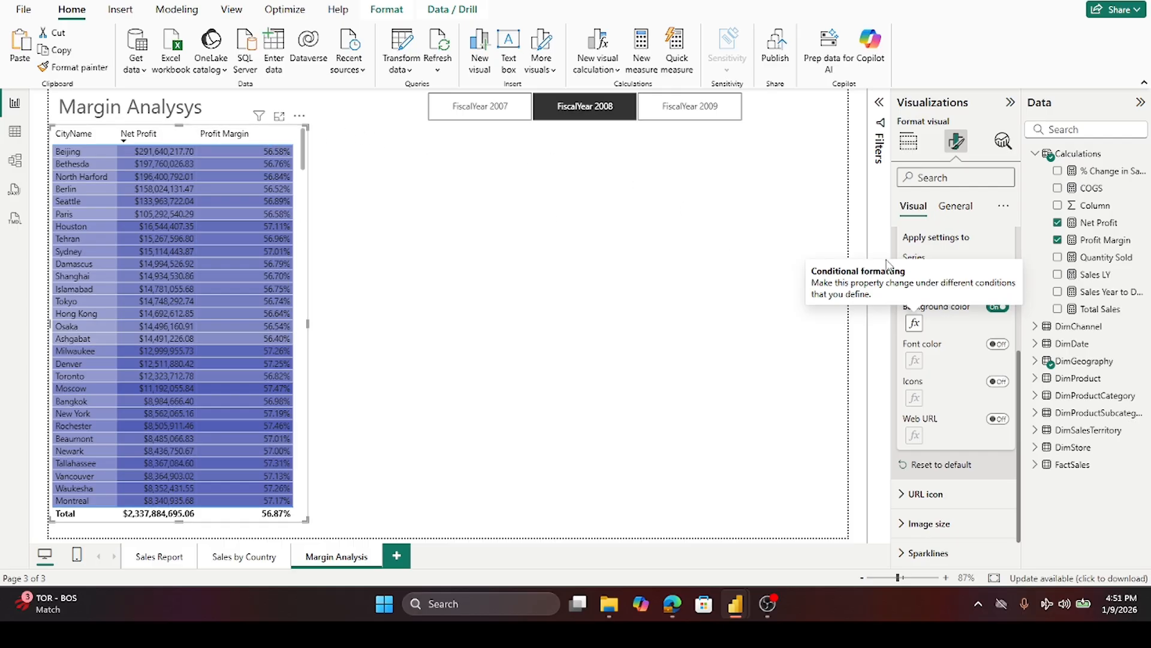
# - Switch the cell settings to Net Profit and change its gradient's maximum color to a lighter blue shade
pyautogui.click(987, 274)
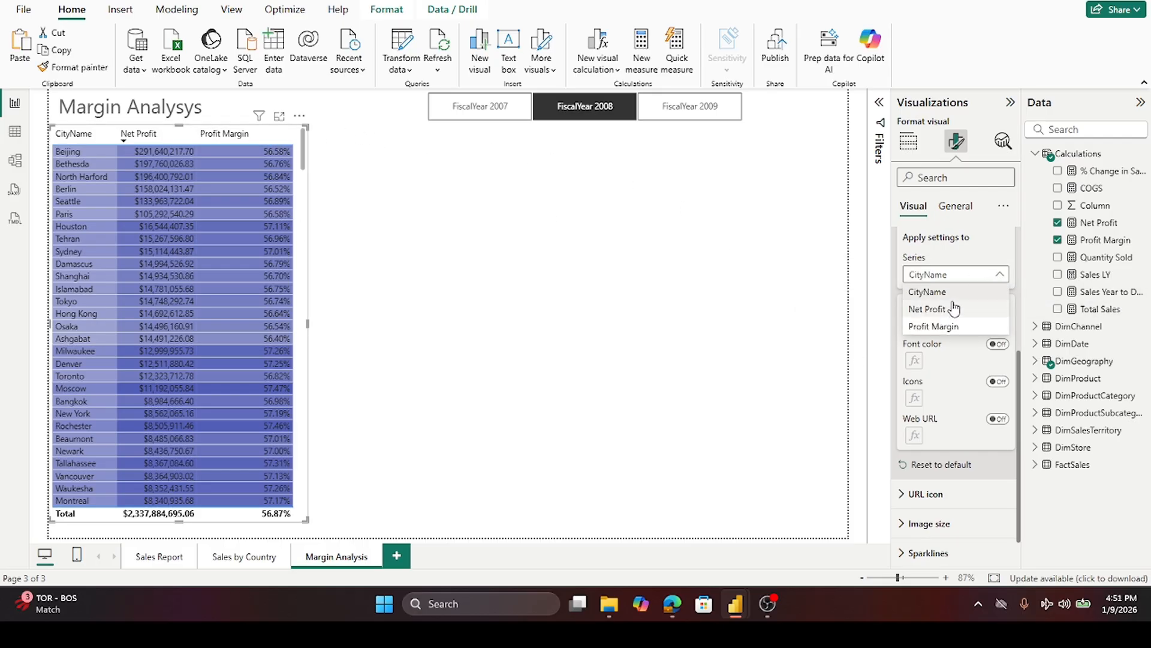
pyautogui.click(950, 306)
pyautogui.click(914, 323)
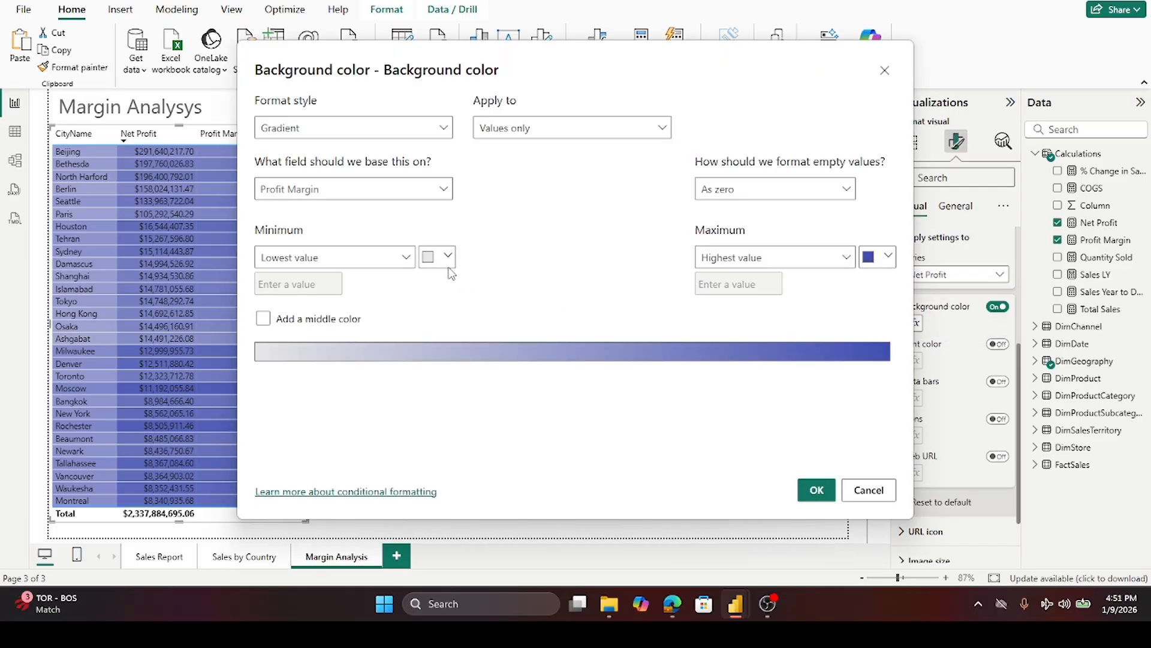
pyautogui.click(888, 258)
pyautogui.click(753, 325)
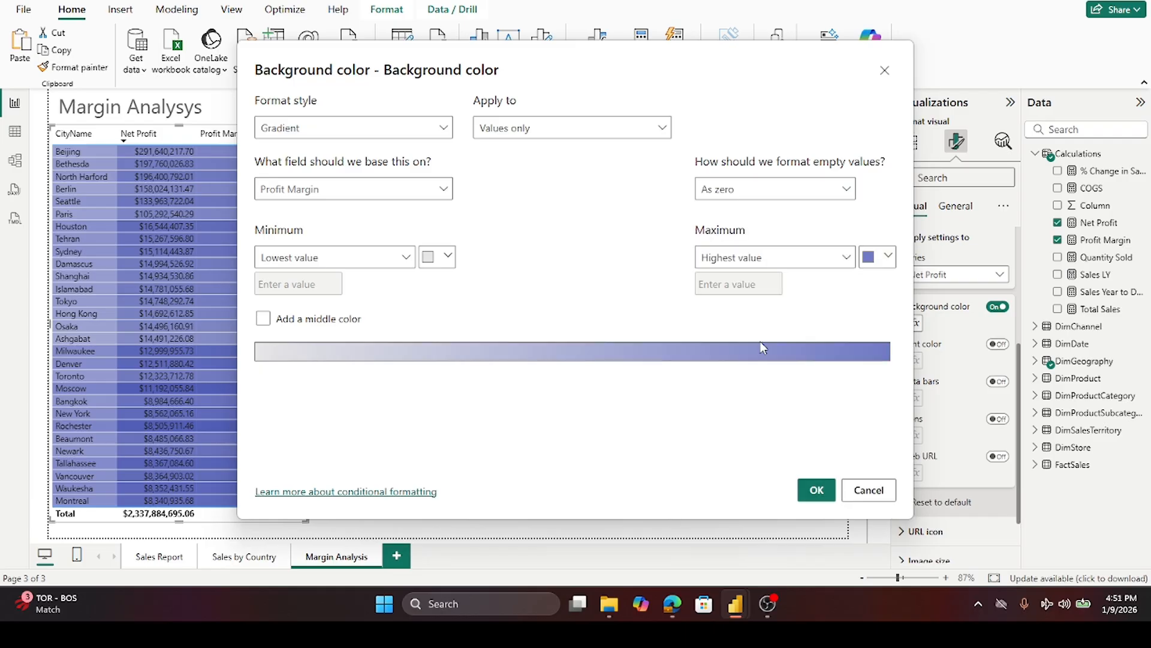
pyautogui.click(809, 493)
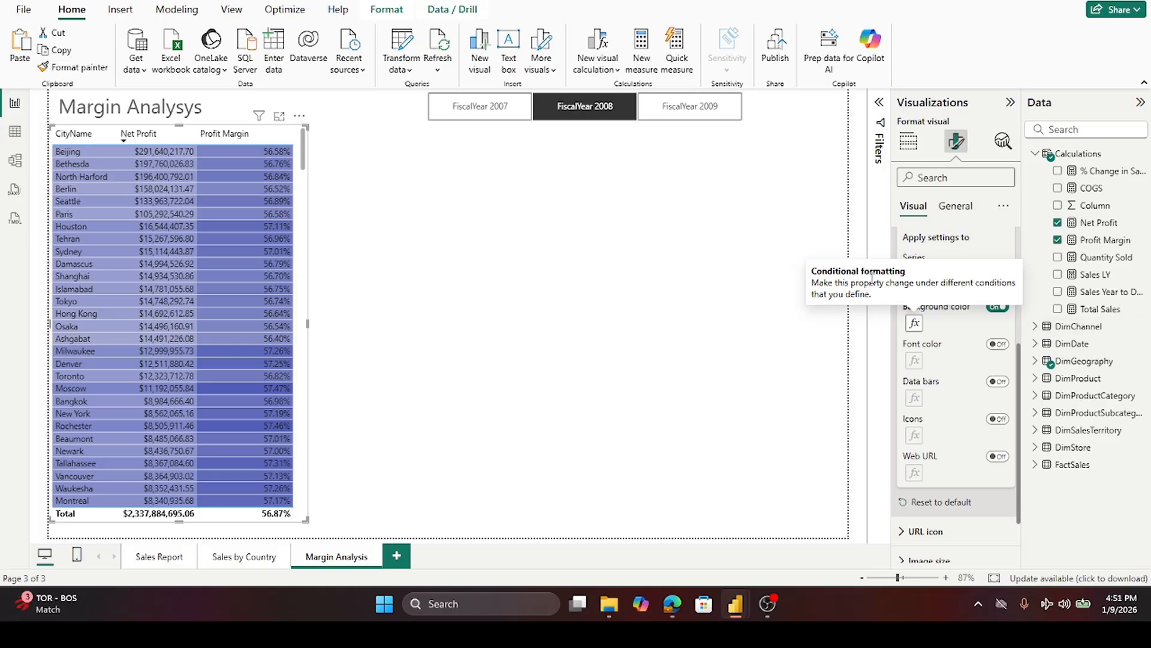
# - Reselect the table, switch cell elements to Profit Margin, and change its gradient's maximum color to a lighter blue shade
pyautogui.click(753, 261)
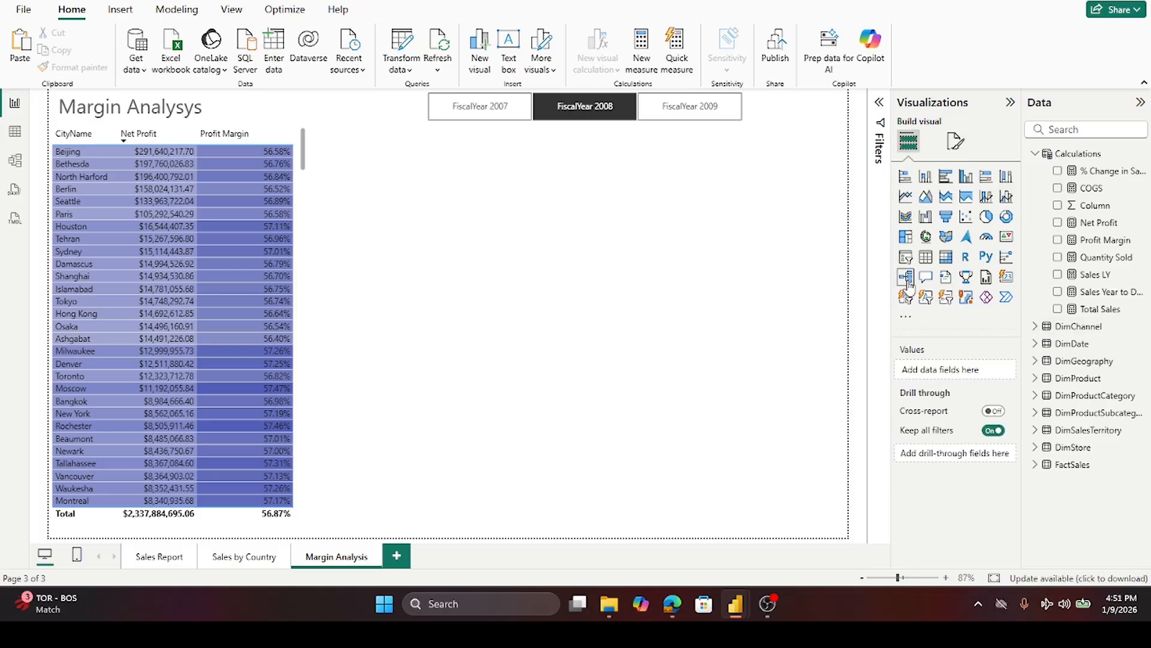
pyautogui.click(306, 201)
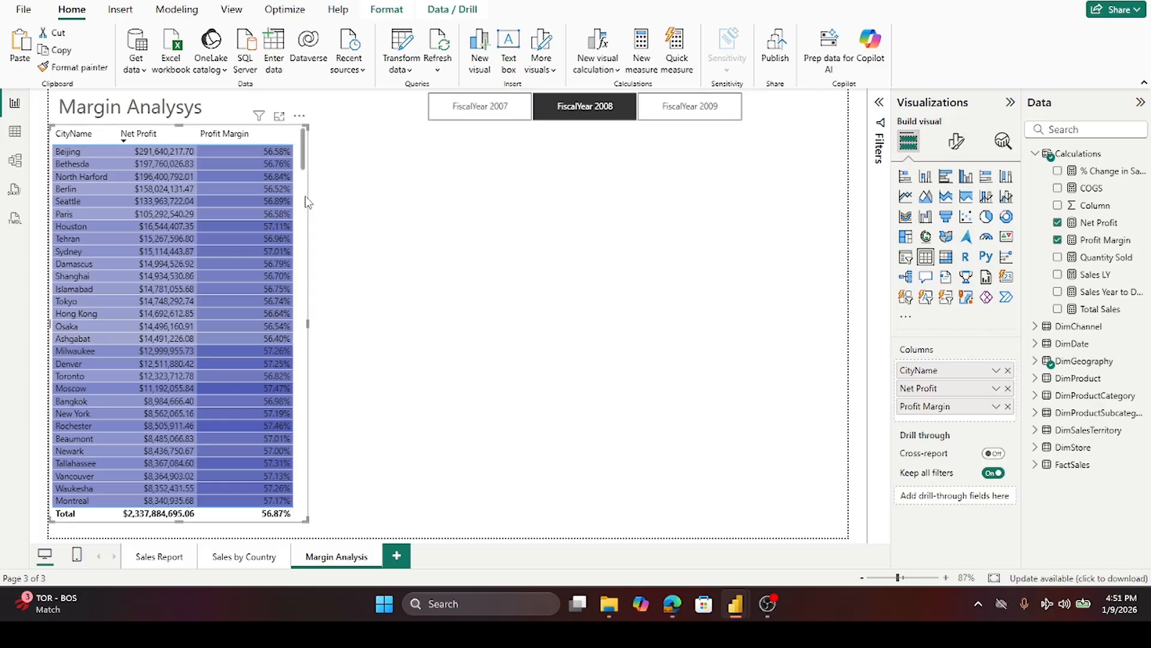
pyautogui.click(957, 142)
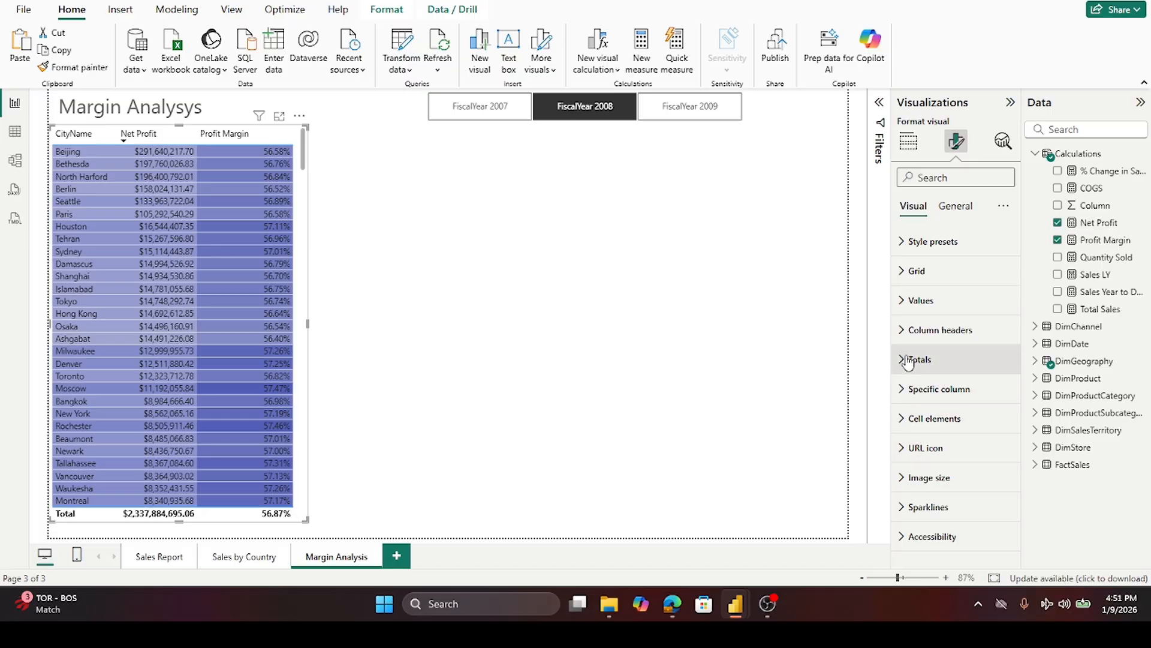
pyautogui.click(905, 419)
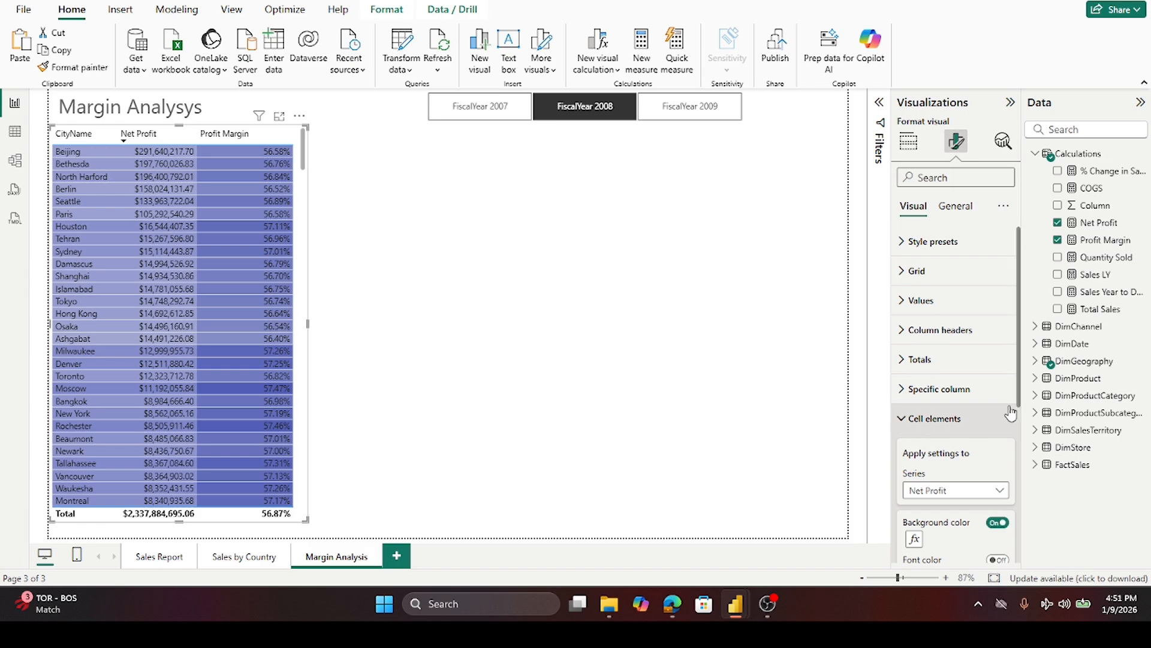
pyautogui.click(999, 491)
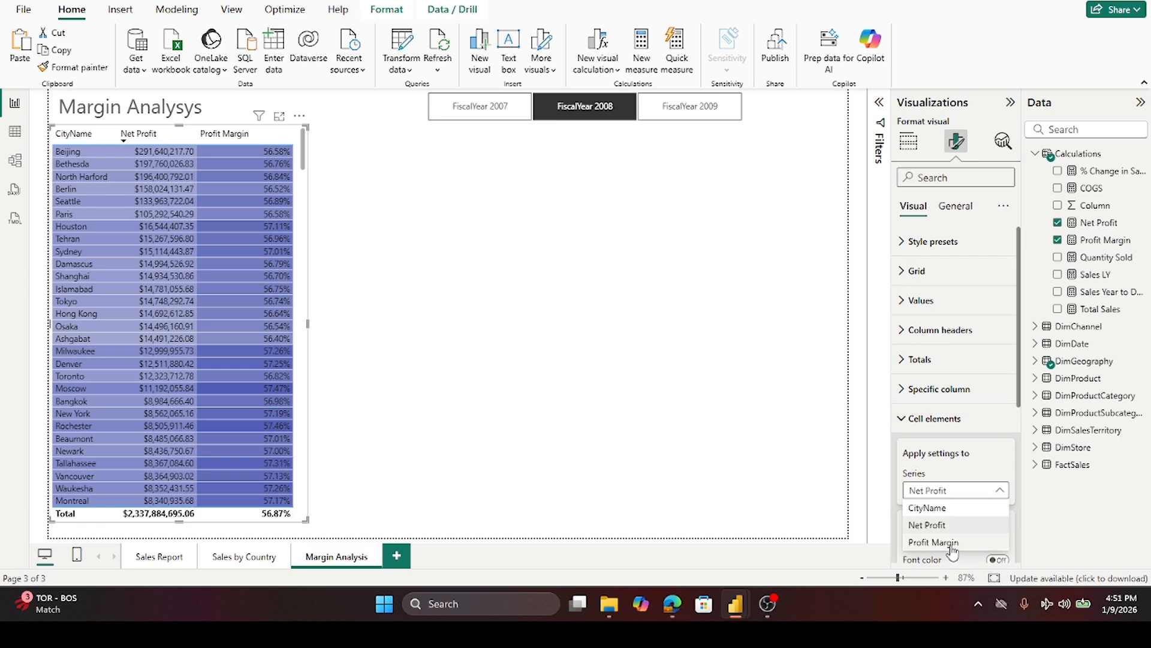
pyautogui.click(933, 542)
pyautogui.click(997, 522)
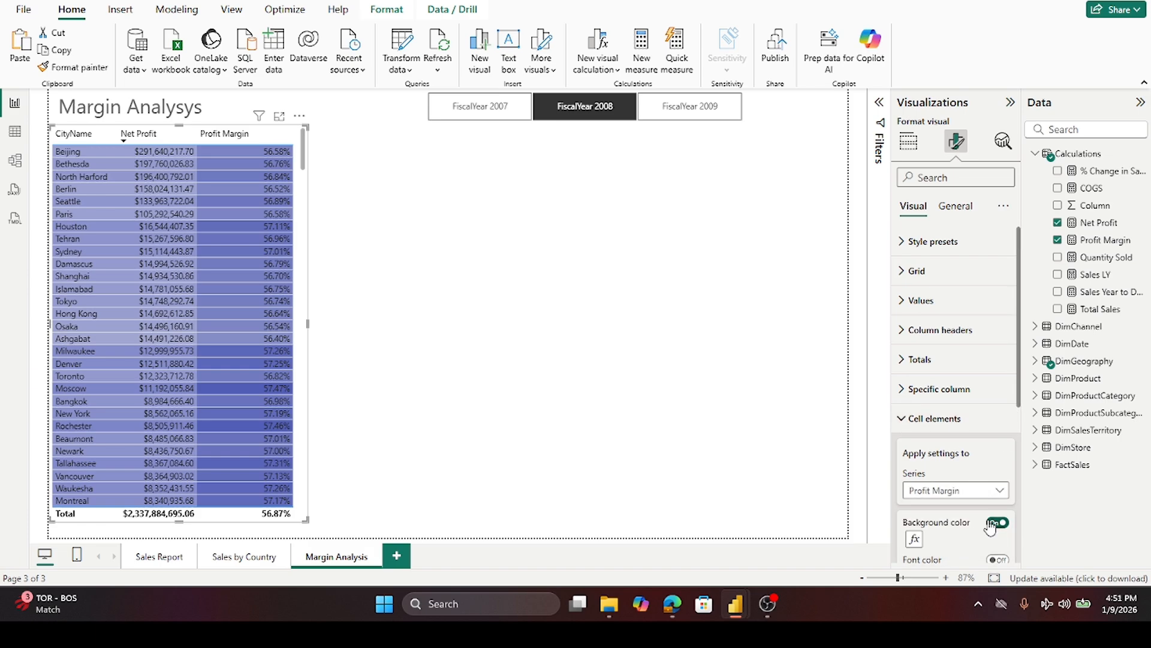
pyautogui.click(914, 538)
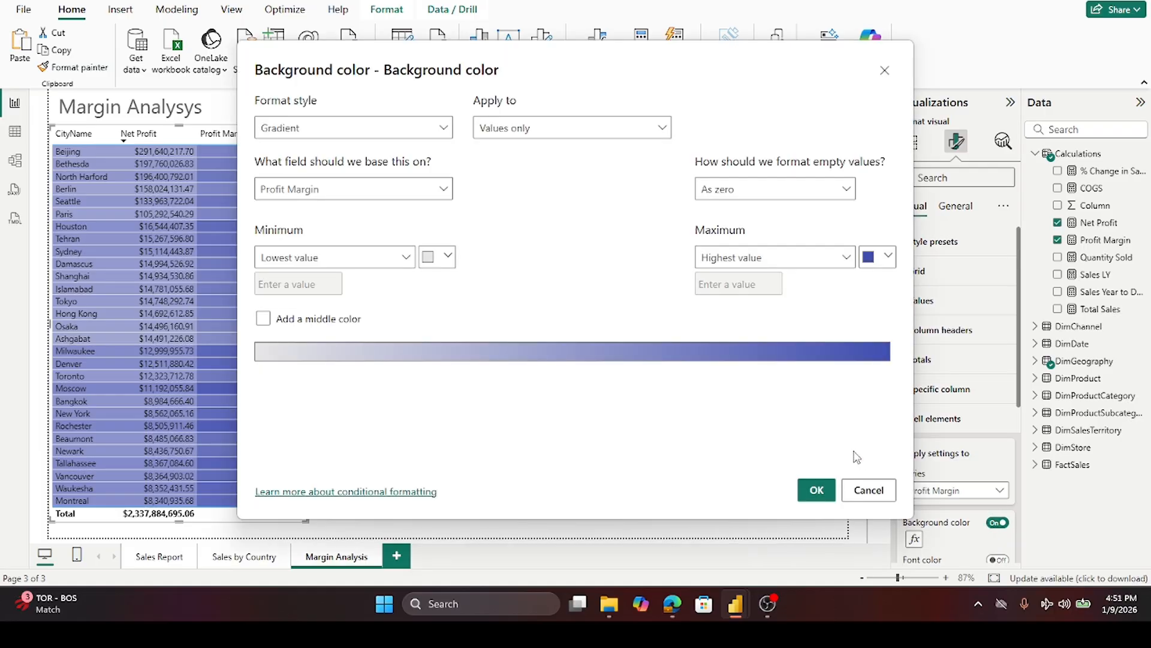
pyautogui.click(884, 258)
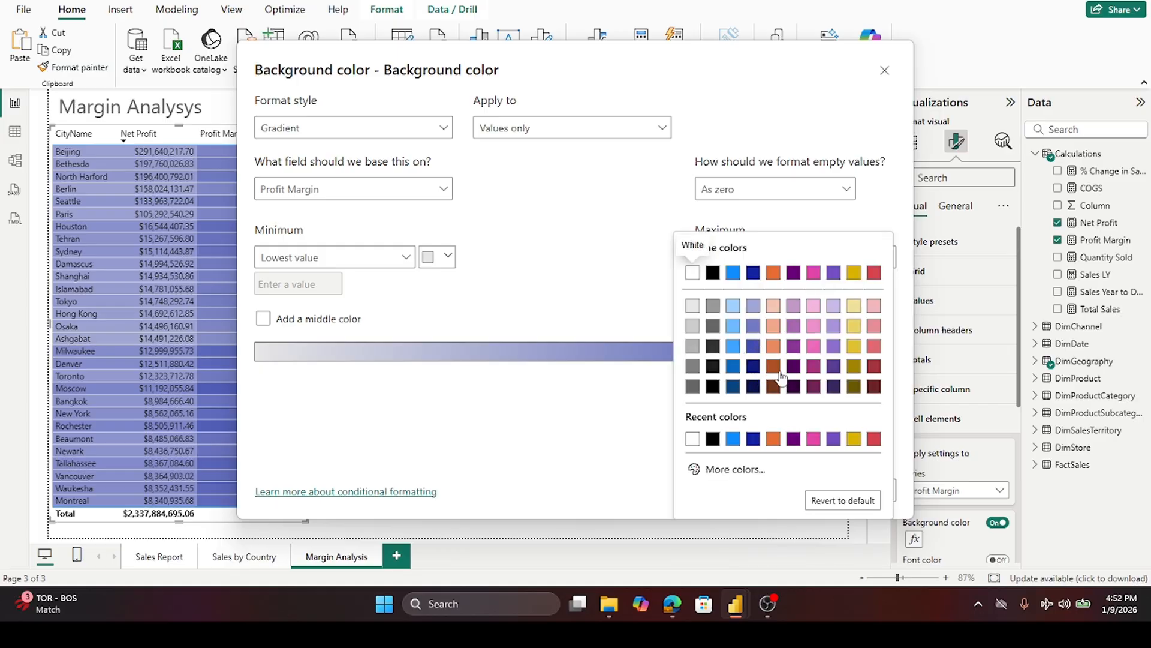
pyautogui.click(757, 328)
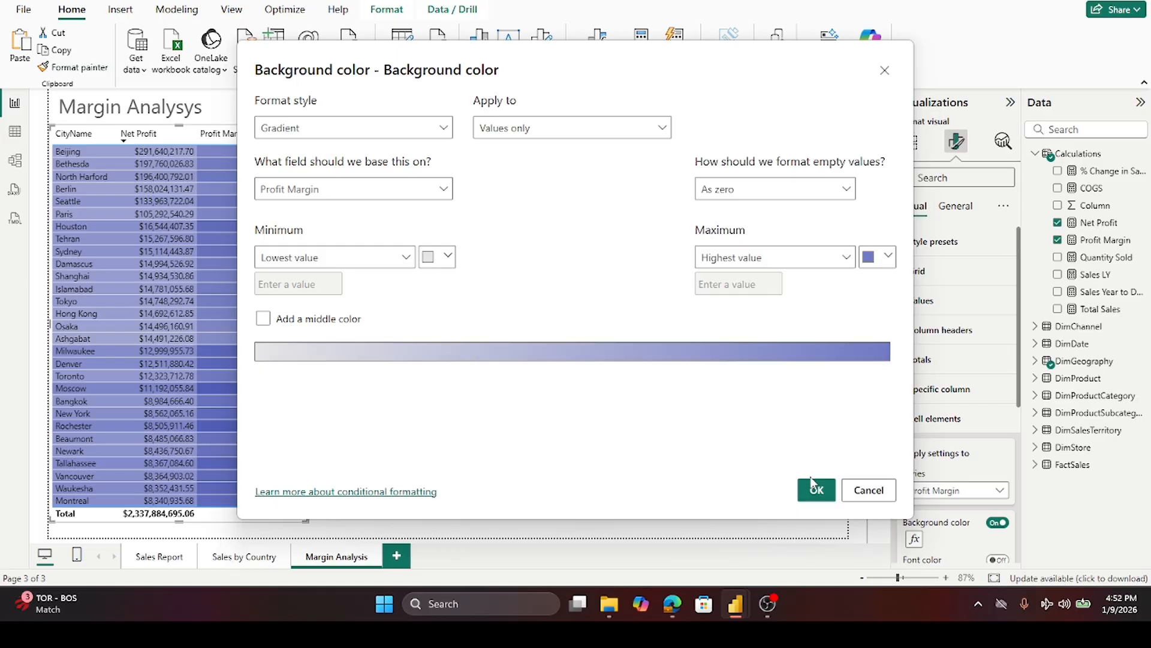
pyautogui.click(815, 487)
pyautogui.click(697, 212)
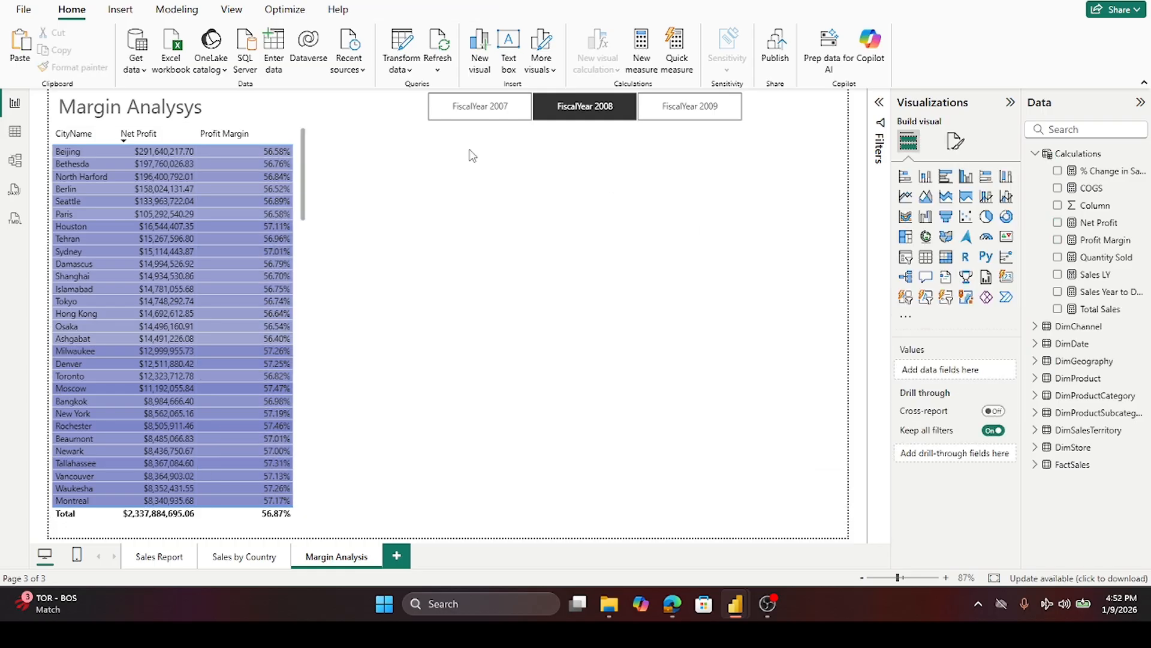
# - Scroll through the table and re-sort it by Profit Margin and by CityName to review the color gradients
pyautogui.scroll(-5, 234, 192)
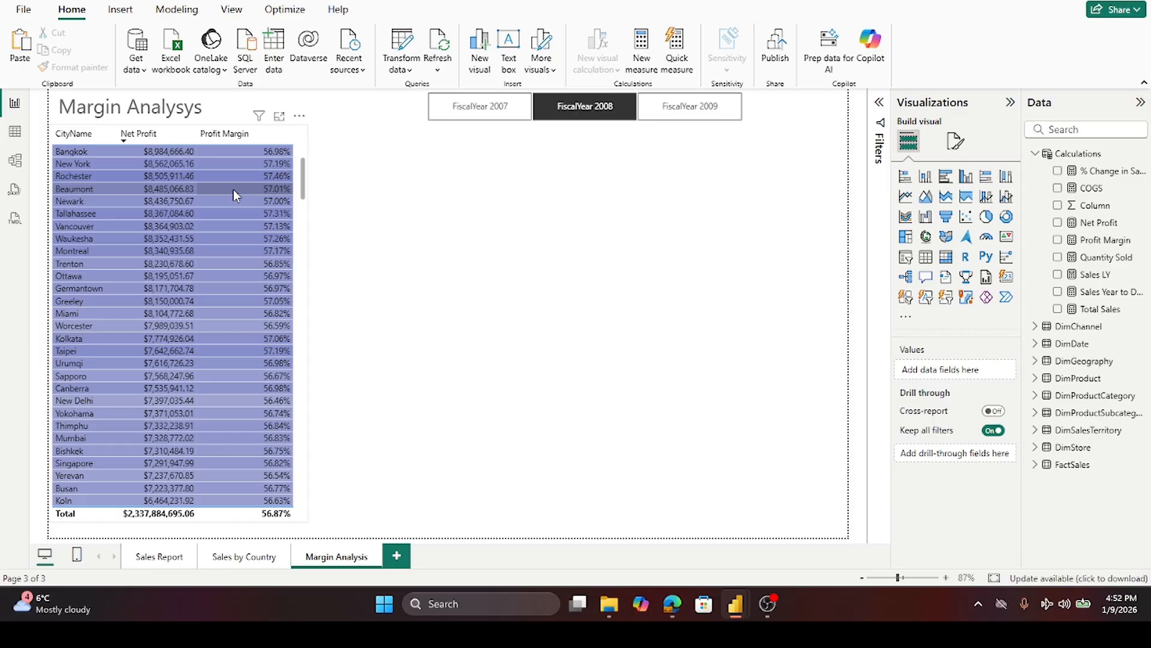
pyautogui.scroll(-8, 233, 190)
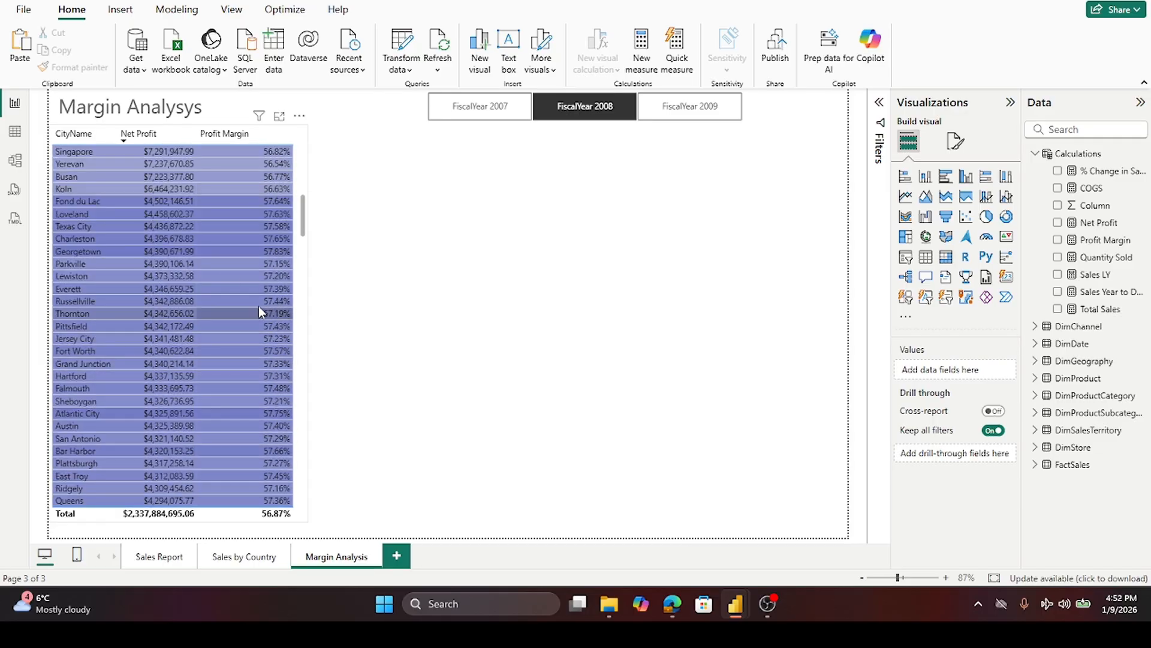
pyautogui.scroll(13, 256, 294)
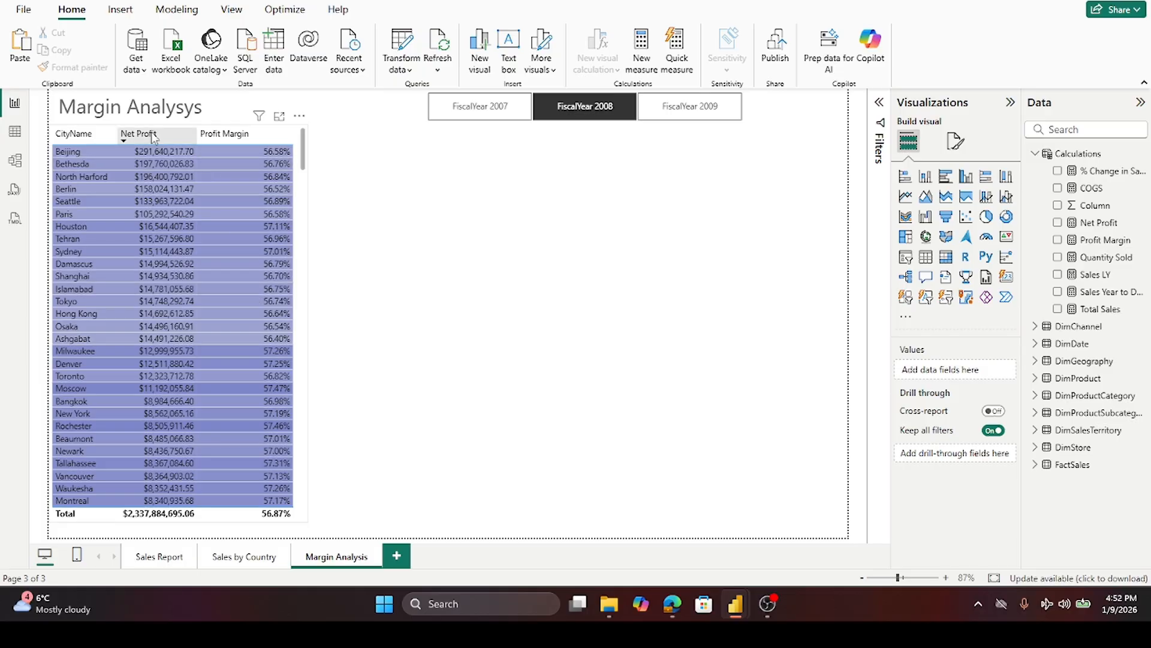
pyautogui.click(261, 138)
pyautogui.scroll(-3, 264, 206)
pyautogui.scroll(3, 263, 206)
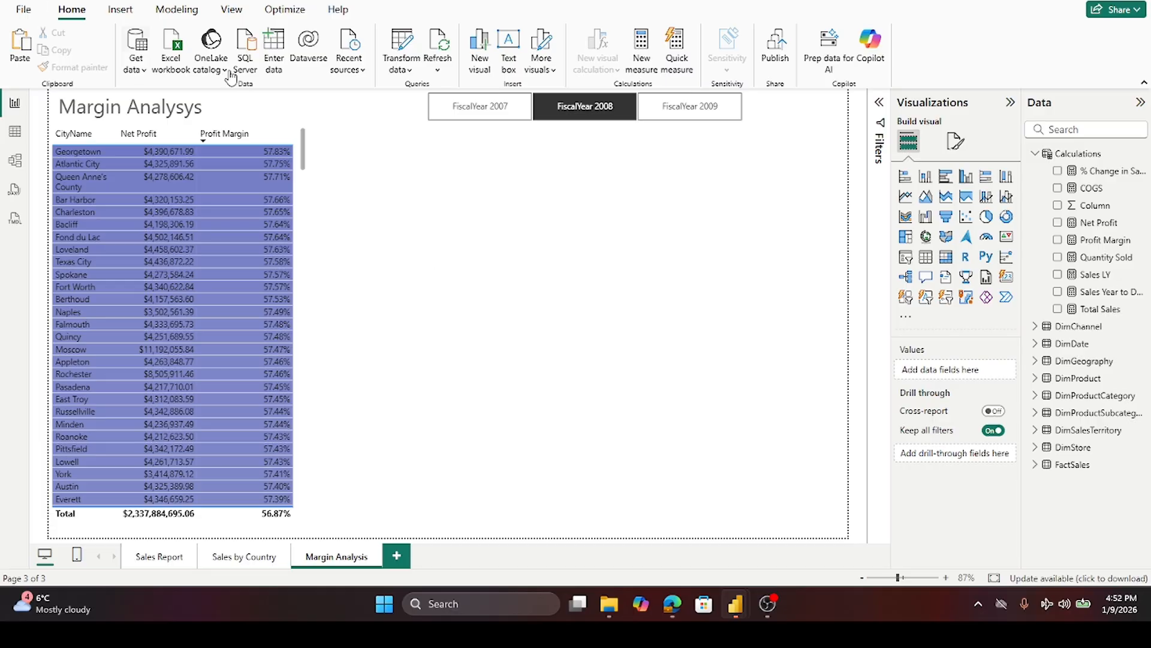
pyautogui.click(71, 134)
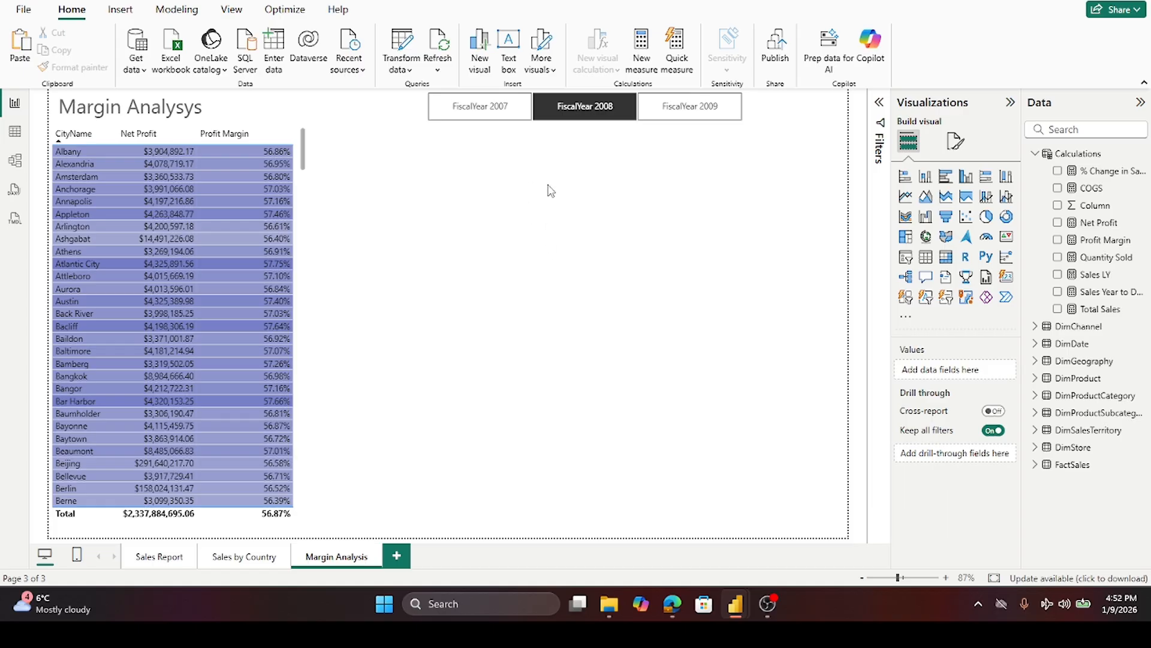
# - Filter the table's CityName with a Top N filter showing the top 30 cities by Profit Margin
pyautogui.click(298, 128)
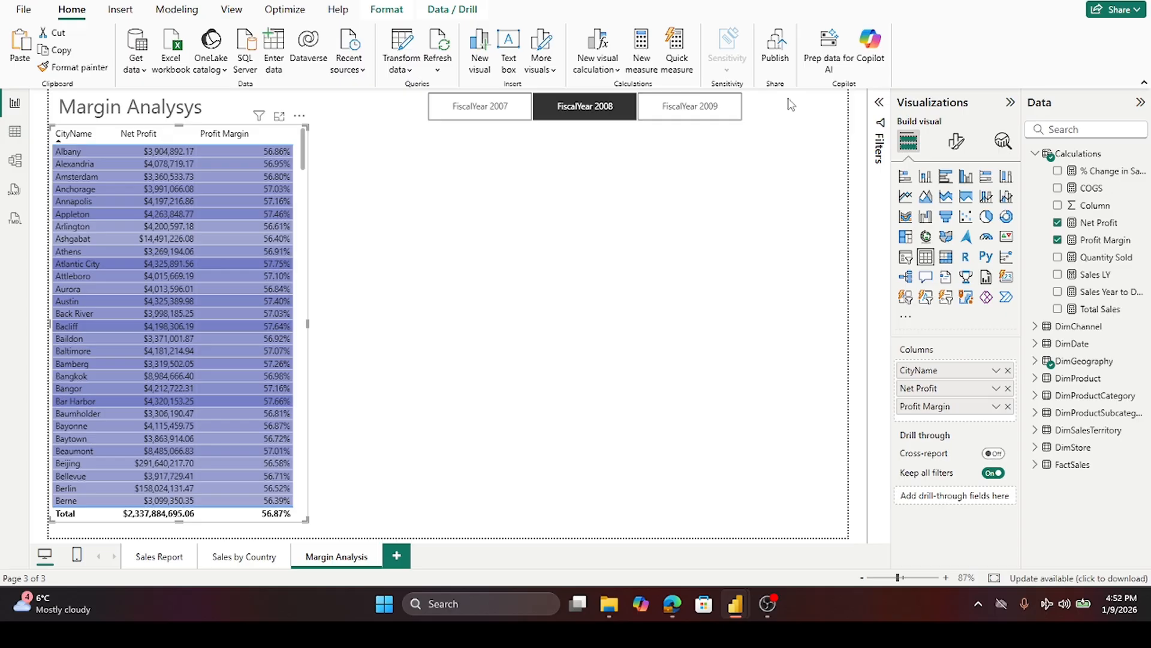
pyautogui.click(884, 105)
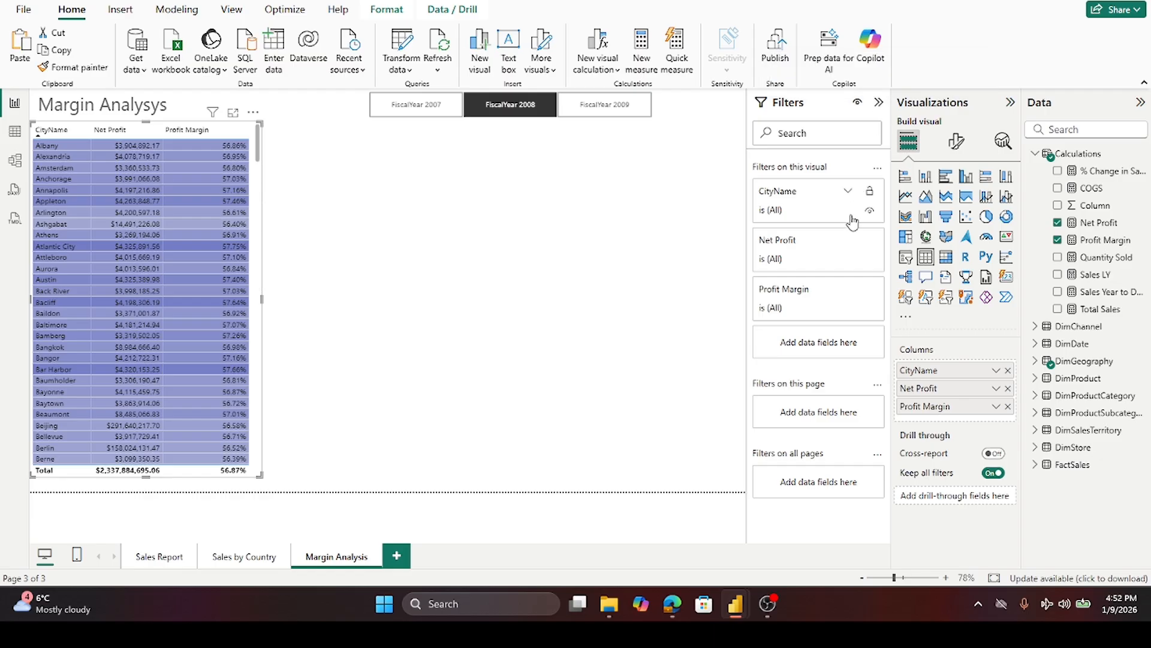
pyautogui.click(848, 193)
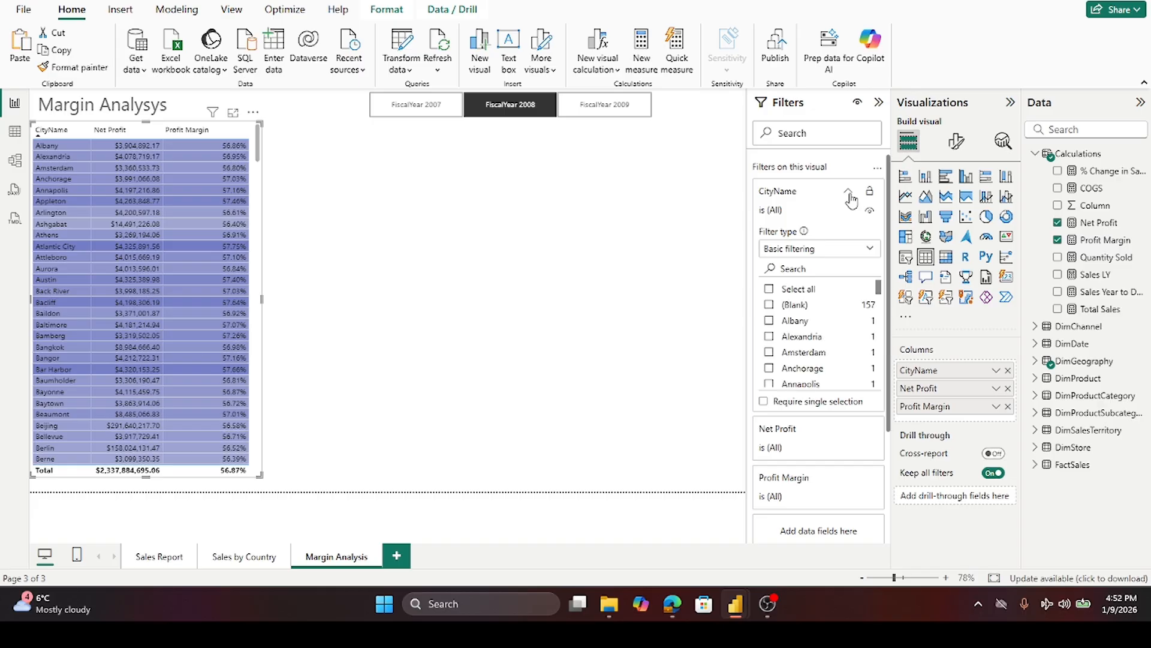
pyautogui.click(870, 248)
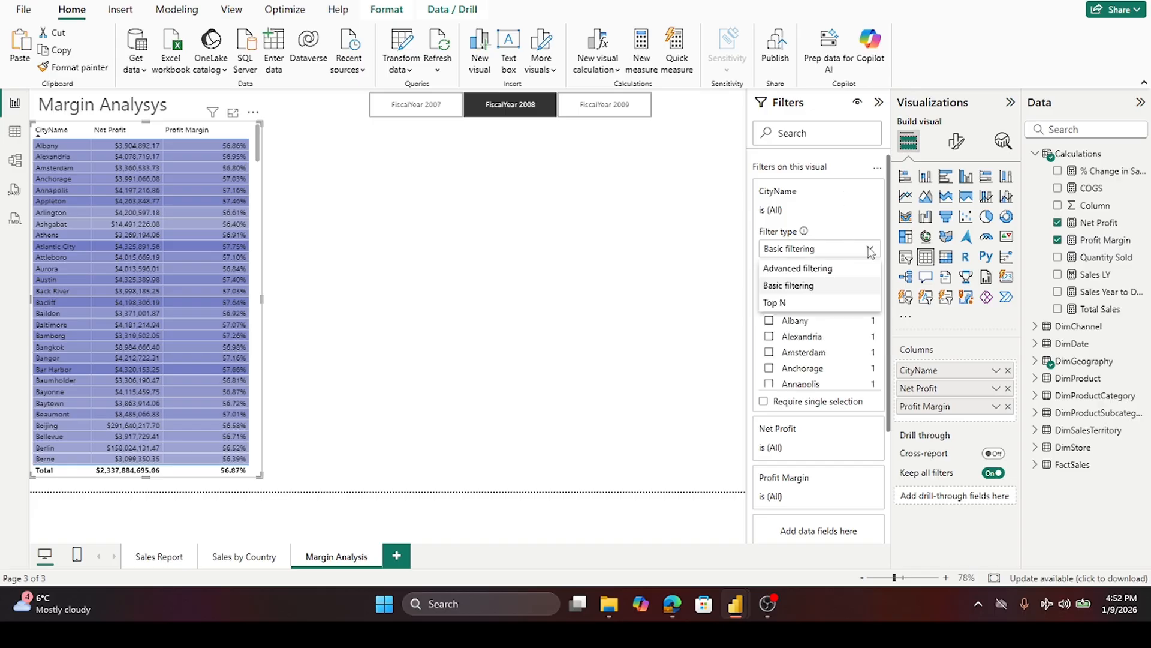
pyautogui.click(775, 303)
pyautogui.click(830, 287)
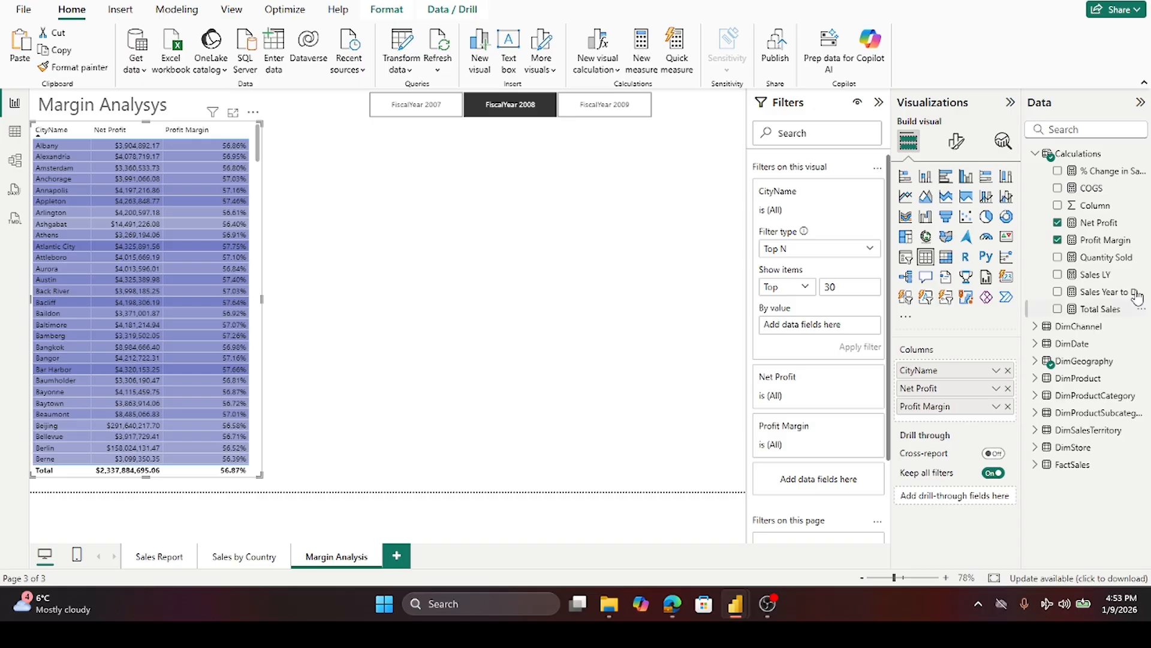
pyautogui.moveTo(1114, 246); pyautogui.dragTo(846, 330)
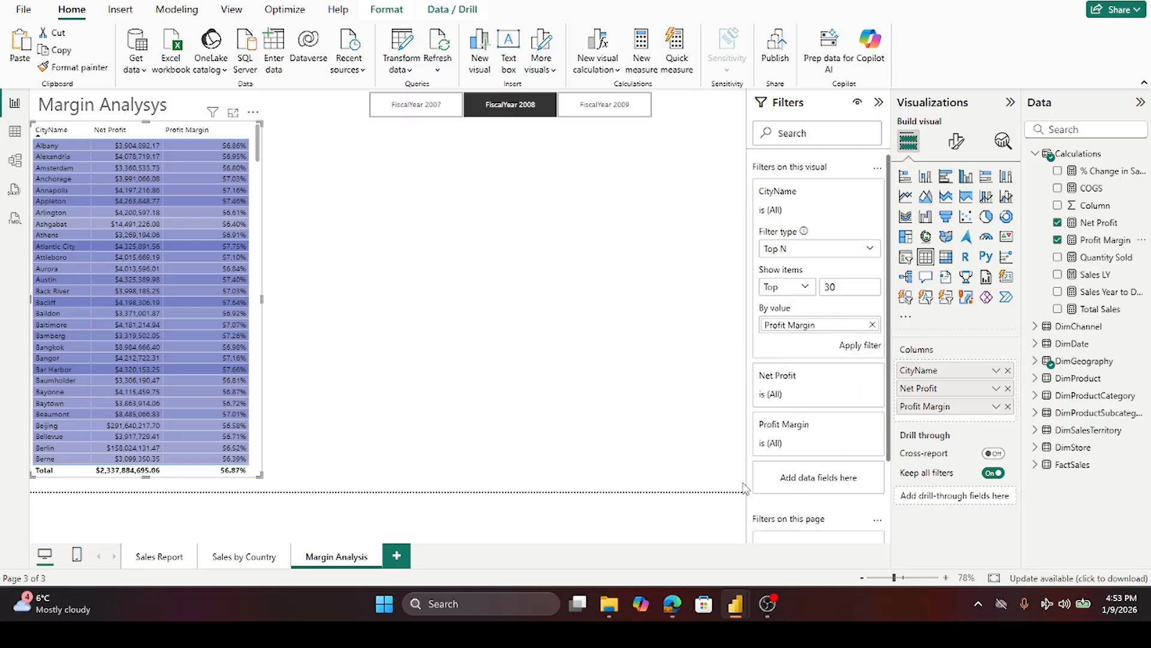
pyautogui.click(864, 348)
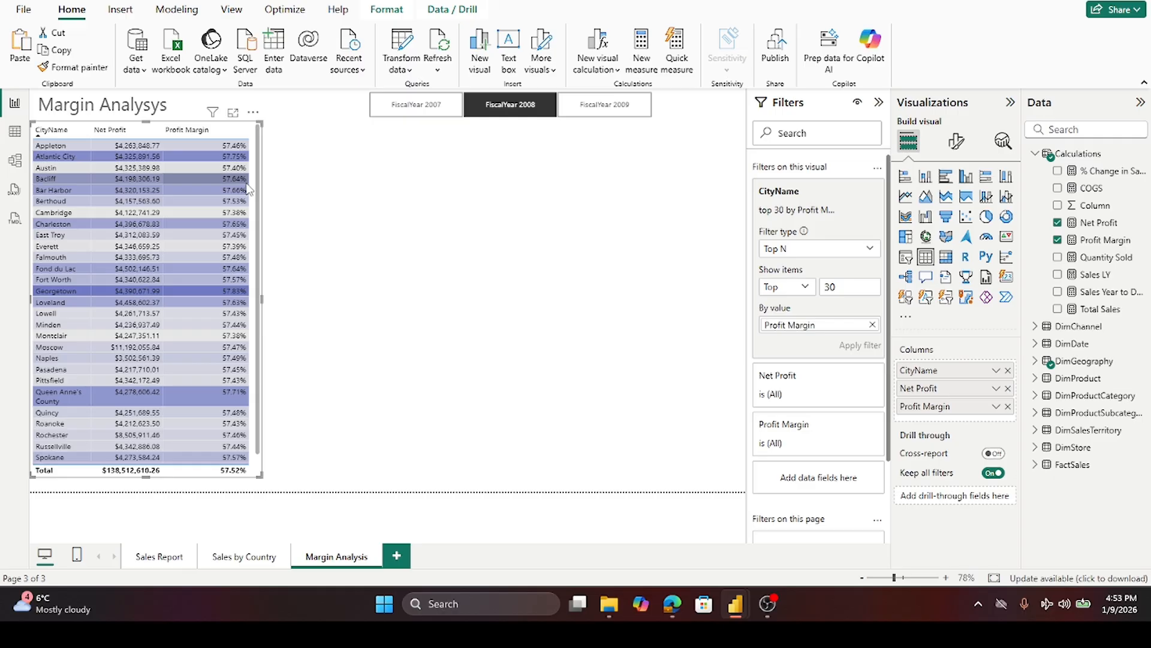
# - Sort the filtered table by Profit Margin in descending order and scroll through it
pyautogui.click(199, 137)
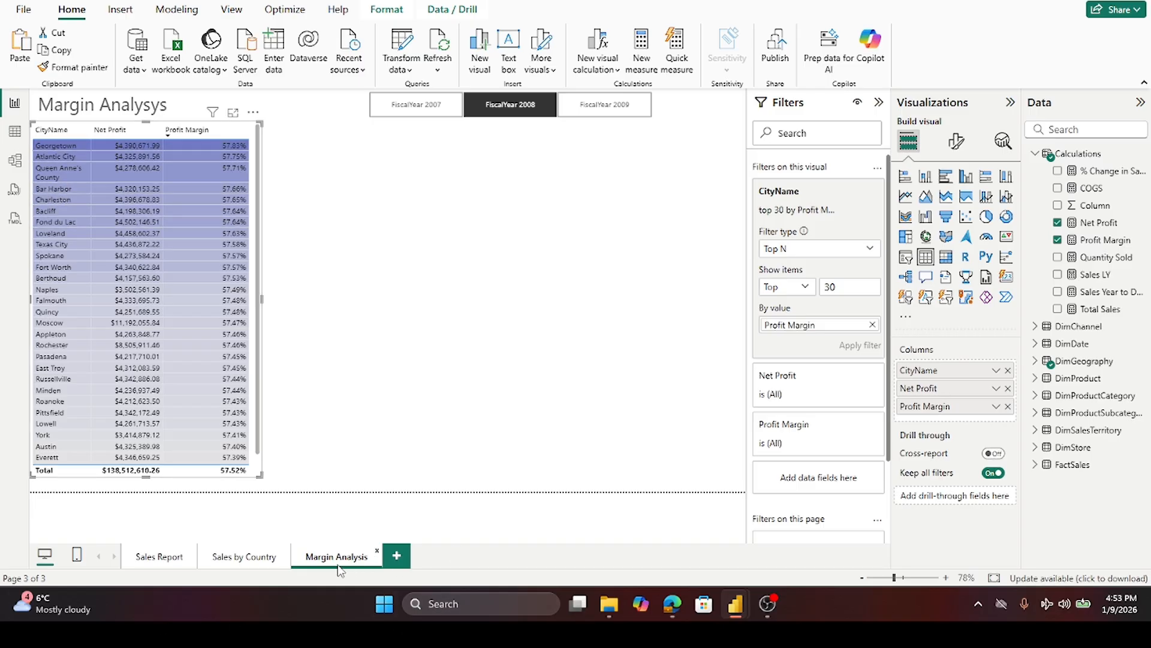
pyautogui.scroll(-1, 106, 315)
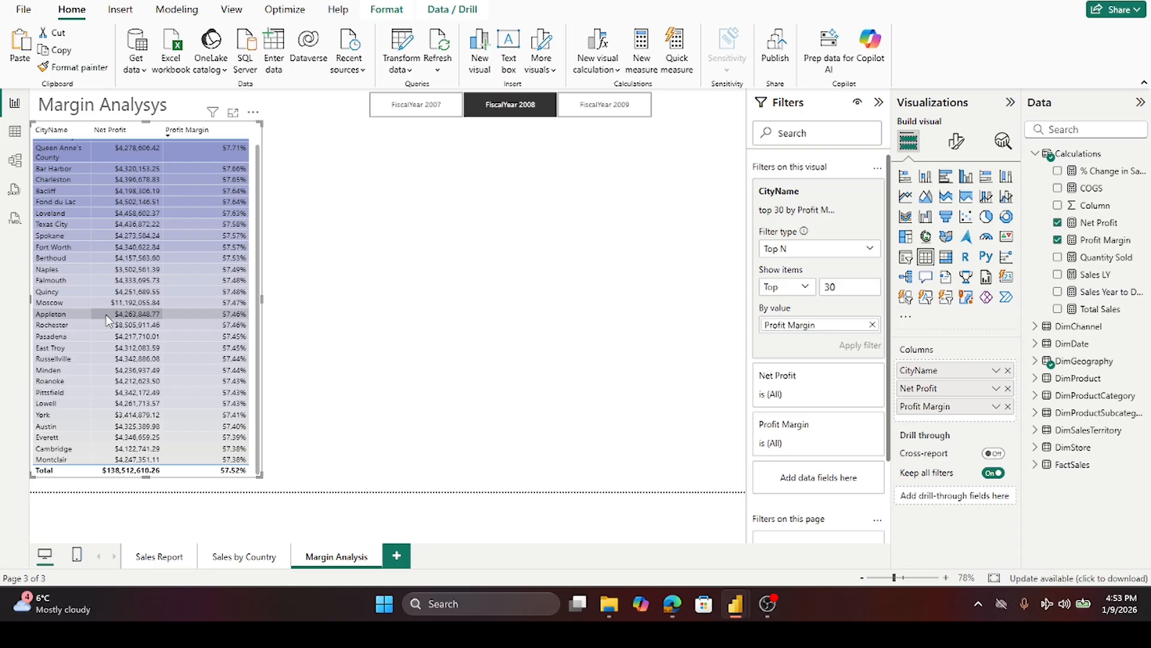
pyautogui.scroll(1, 106, 315)
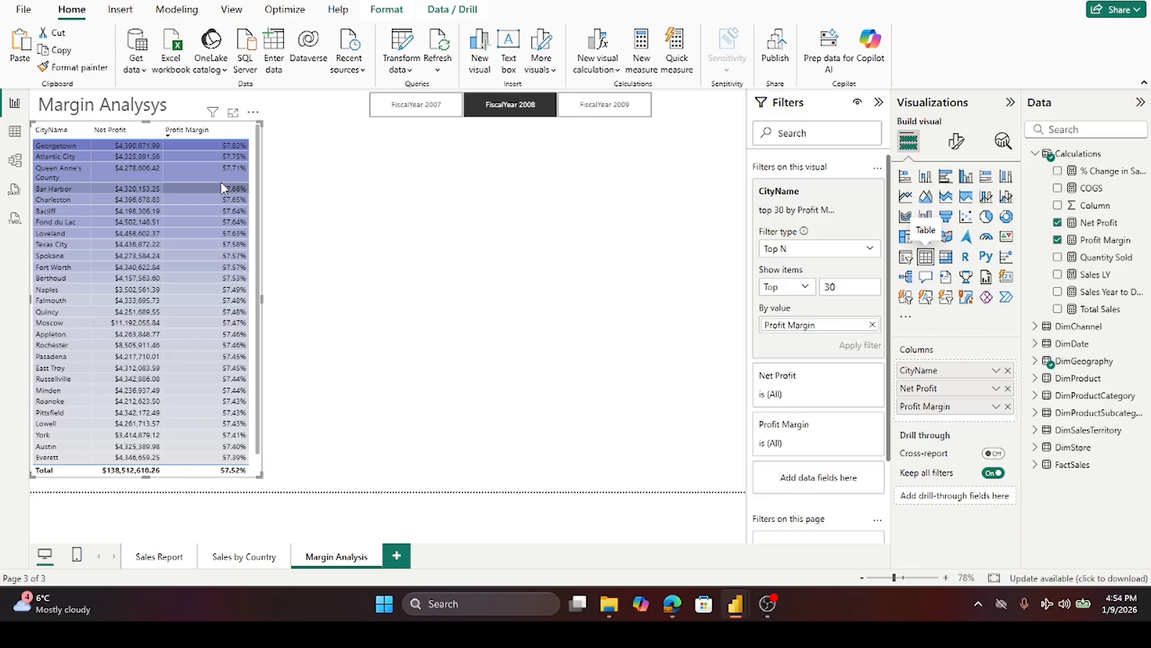
# - Insert a new empty table visual beside the city table and shrink it to about half height
pyautogui.click(443, 188)
pyautogui.click(926, 257)
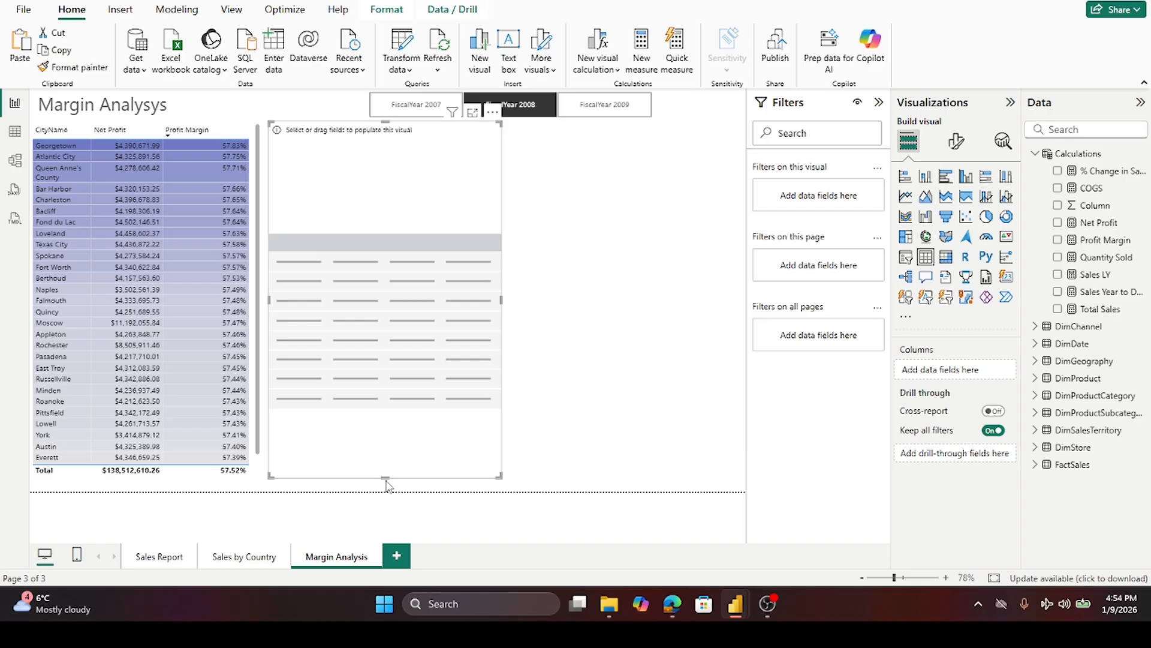
pyautogui.moveTo(386, 478); pyautogui.dragTo(367, 289)
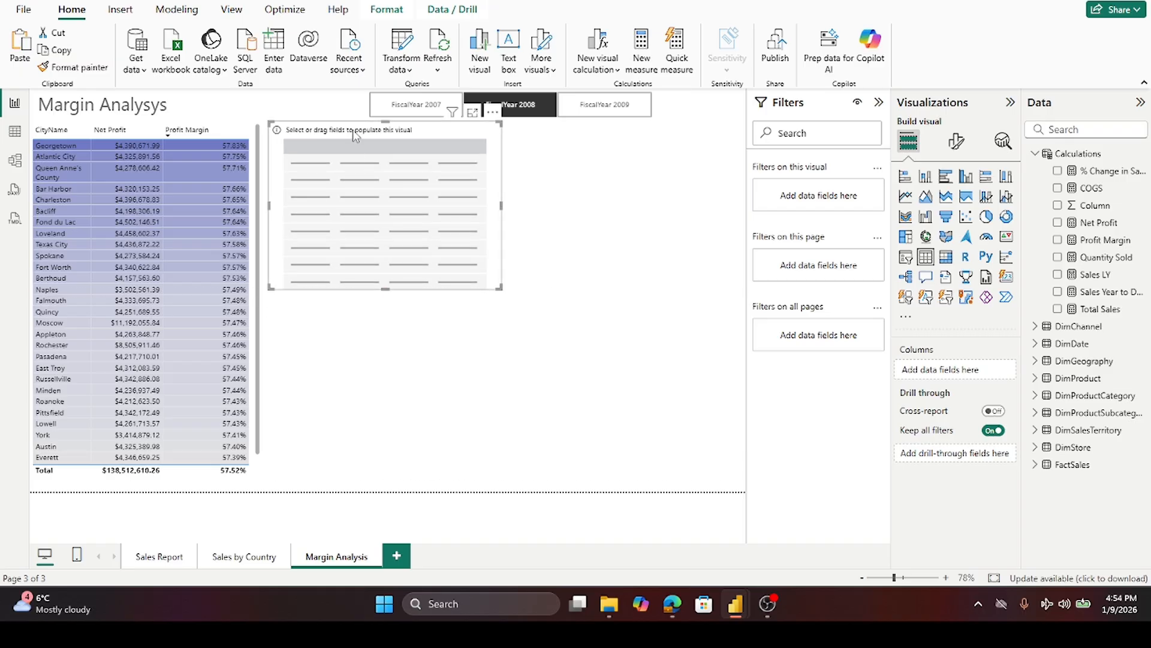
pyautogui.moveTo(356, 132)
pyautogui.mouseDown()
pyautogui.moveTo(353, 140)
pyautogui.moveTo(353, 130)
pyautogui.mouseUp()
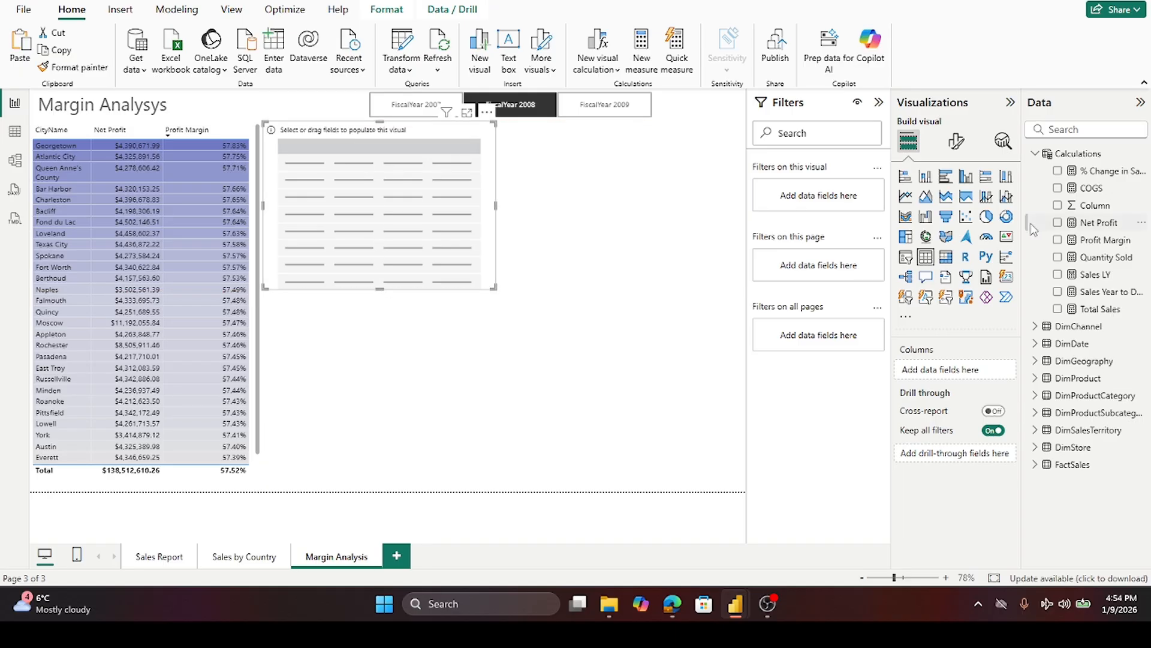
# - Collapse the Calculations table's field list in the data pane
pyautogui.click(1035, 156)
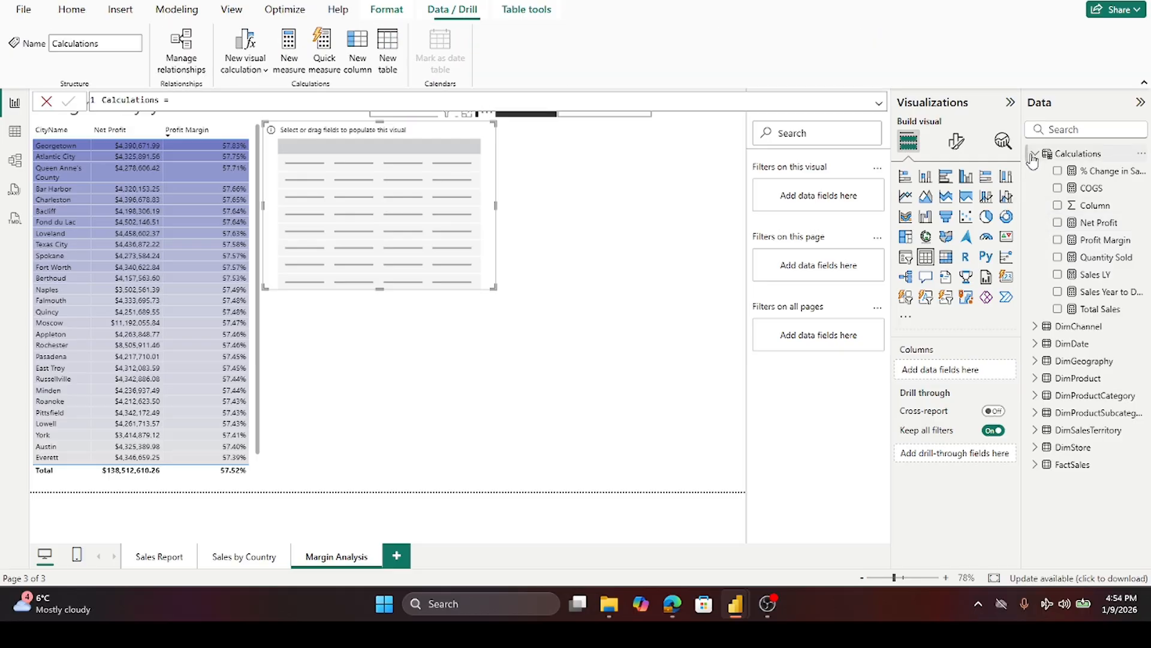
pyautogui.click(46, 102)
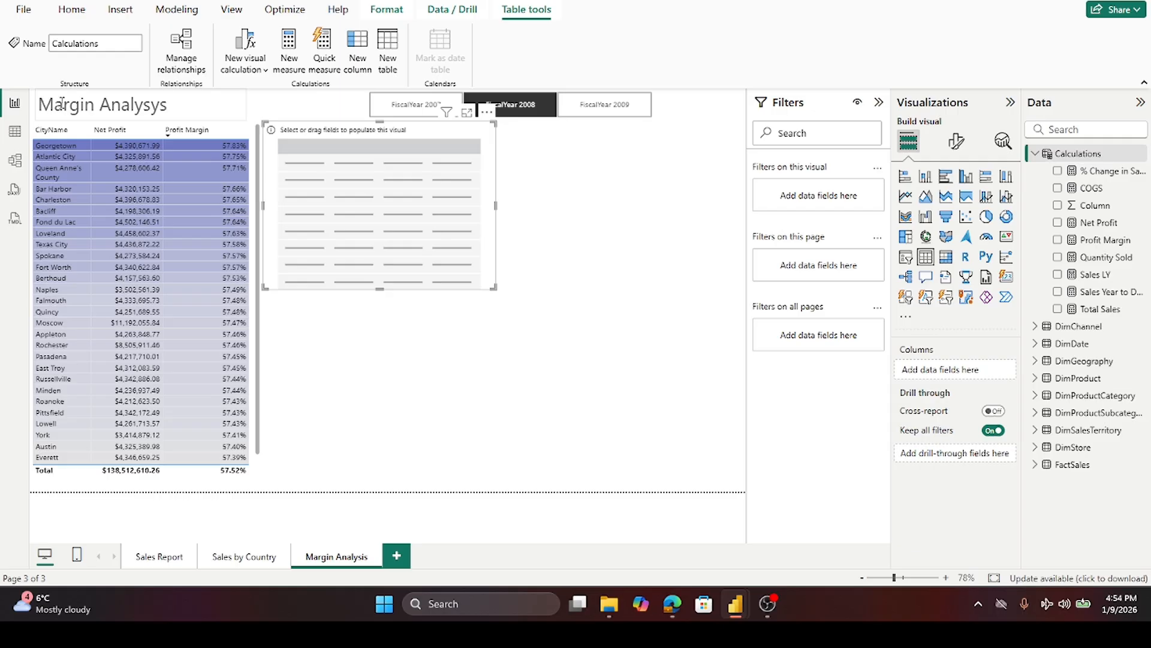
pyautogui.click(1035, 154)
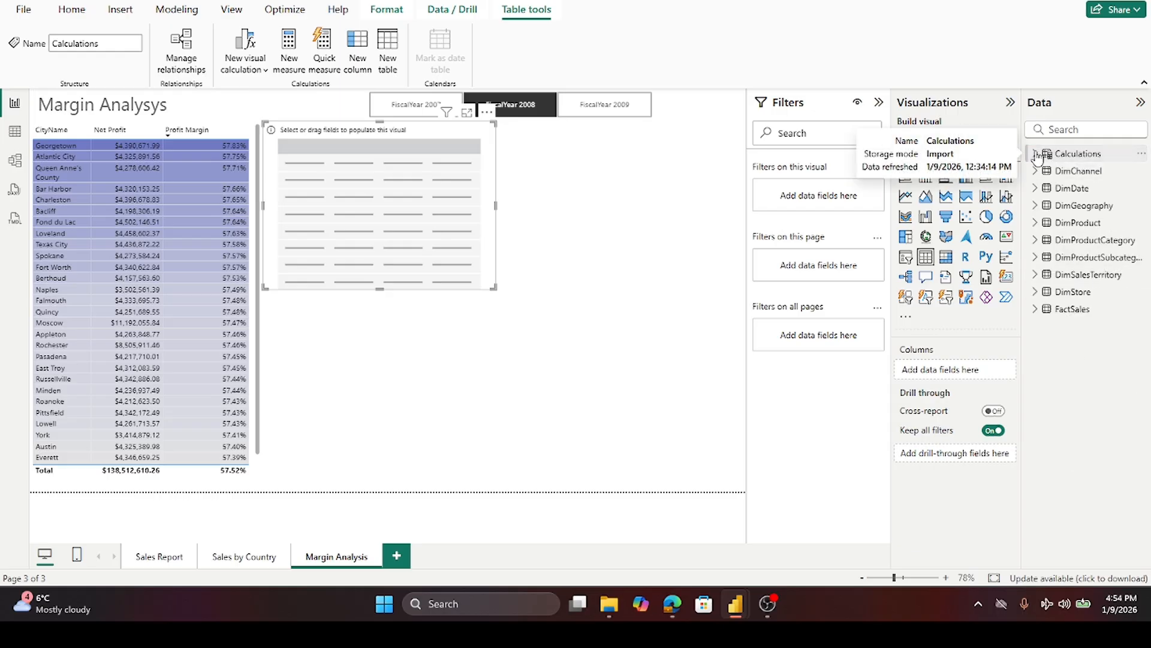
# - Add ProductCategoryName from DimProductCategory to the new table and narrow its column
pyautogui.click(1037, 240)
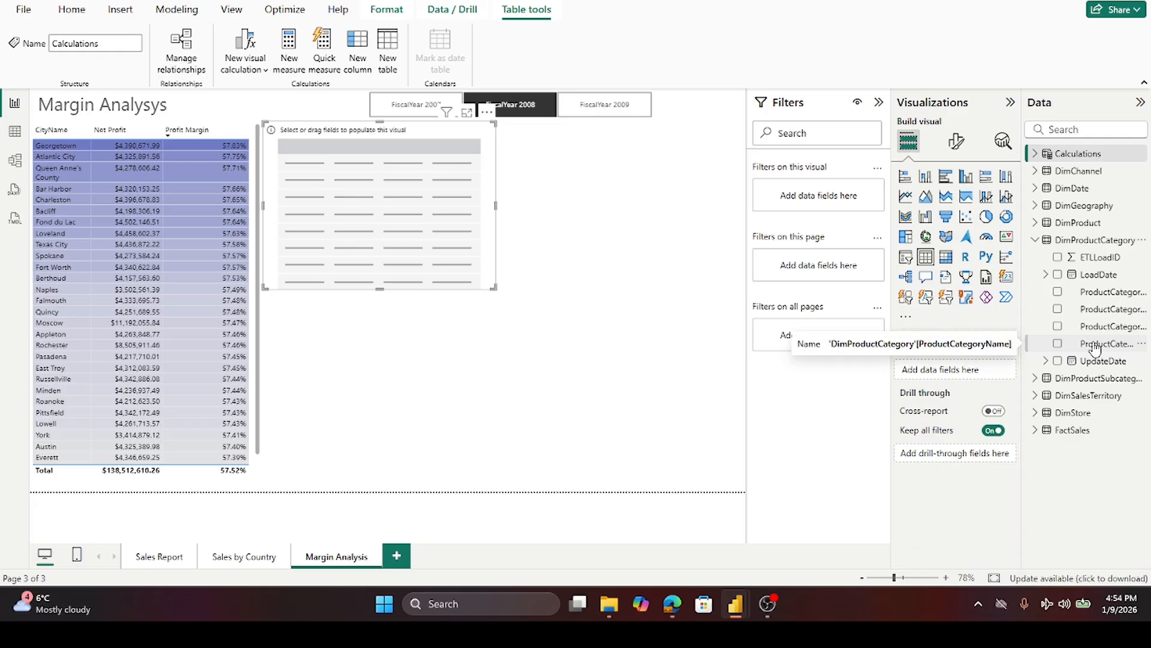
pyautogui.click(1058, 344)
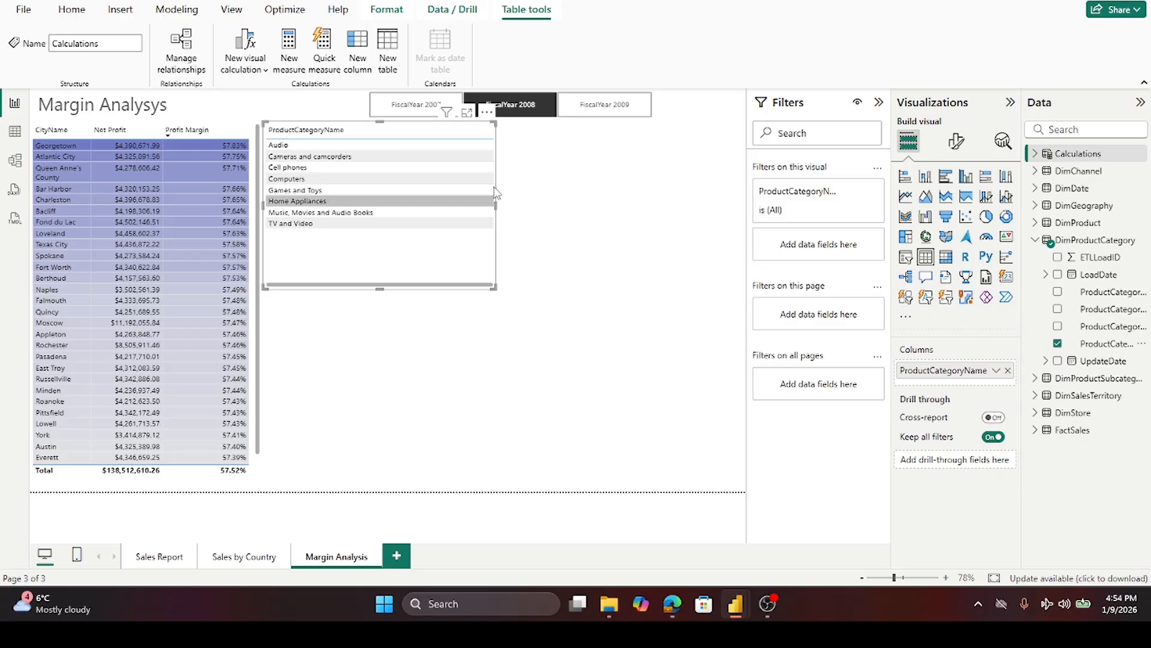
pyautogui.moveTo(493, 129); pyautogui.dragTo(376, 129)
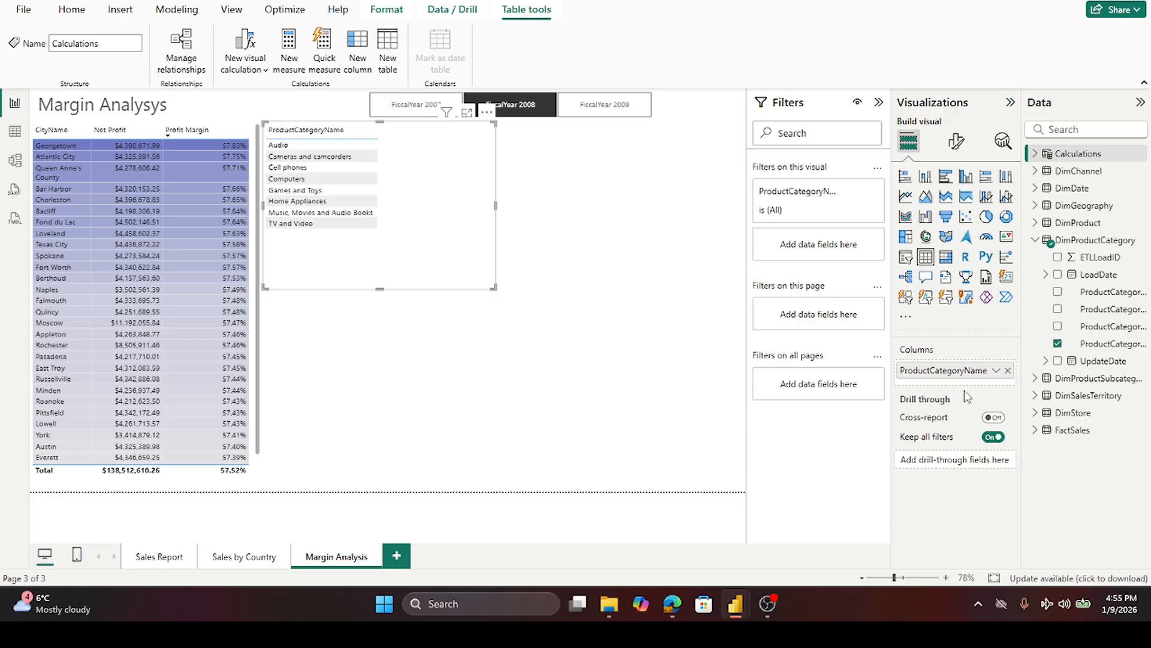
# - Add the Net Profit measure from Calculations to the category table and narrow the column
pyautogui.click(1035, 240)
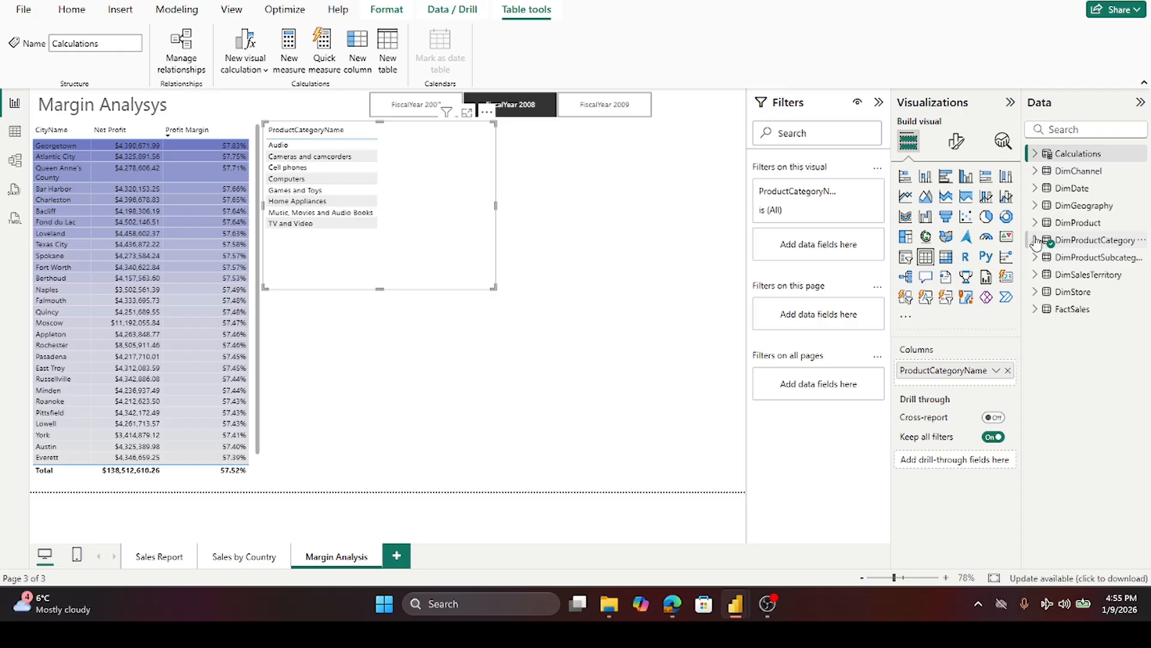
pyautogui.click(1036, 153)
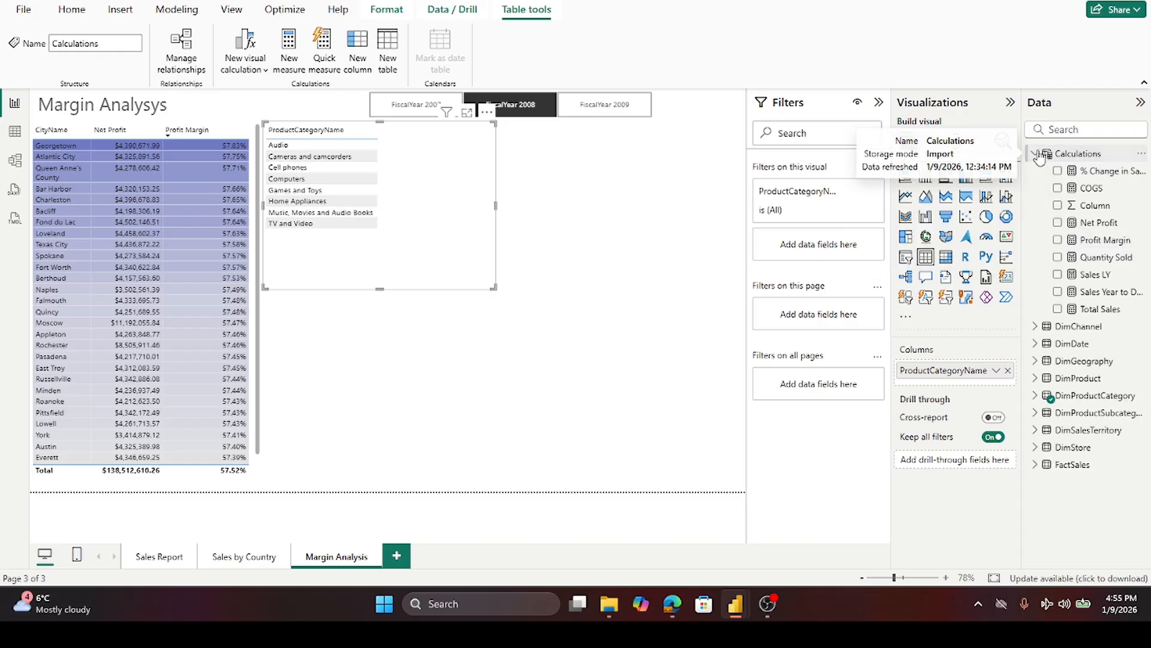
pyautogui.moveTo(1084, 222); pyautogui.dragTo(954, 383)
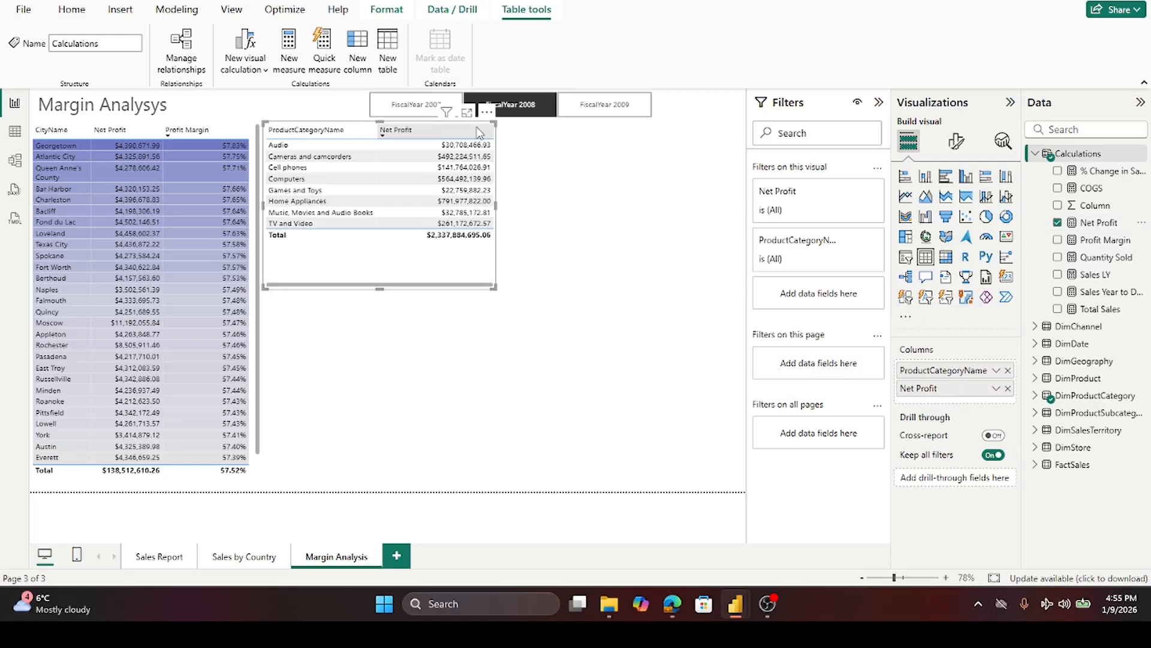
pyautogui.moveTo(490, 137); pyautogui.dragTo(440, 137)
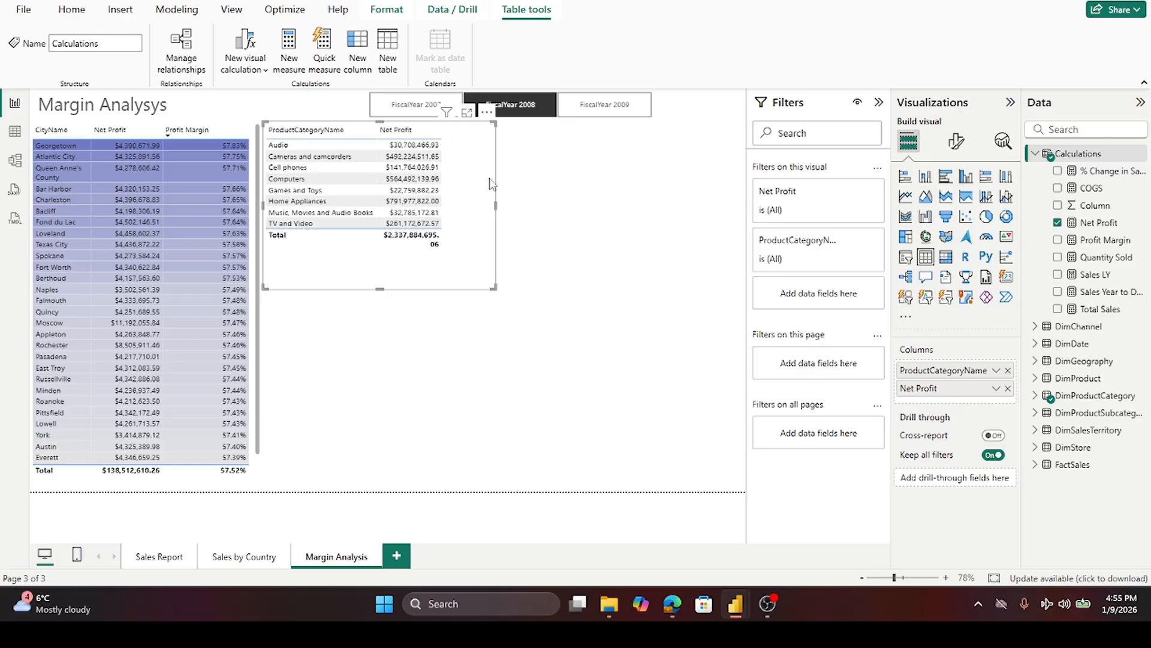
# - Add % Change in Sales to the category table, widen the visual and nudge it into place
pyautogui.click(540, 103)
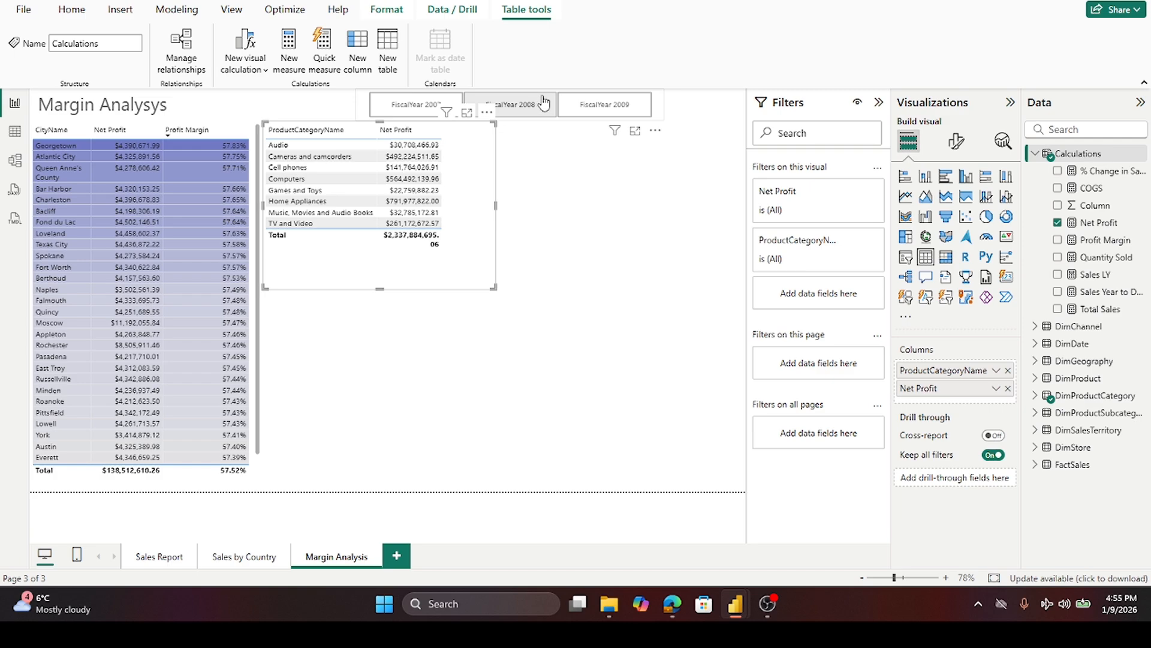
pyautogui.click(540, 103)
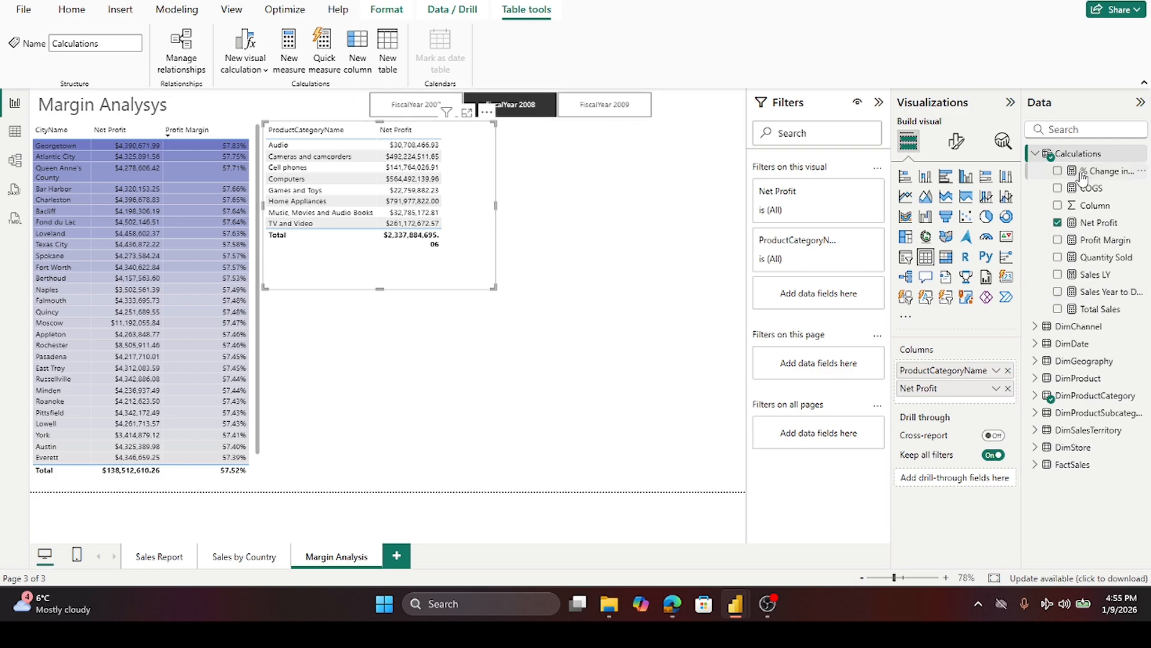
pyautogui.moveTo(1084, 174); pyautogui.dragTo(972, 401)
pyautogui.moveTo(498, 196); pyautogui.dragTo(518, 212)
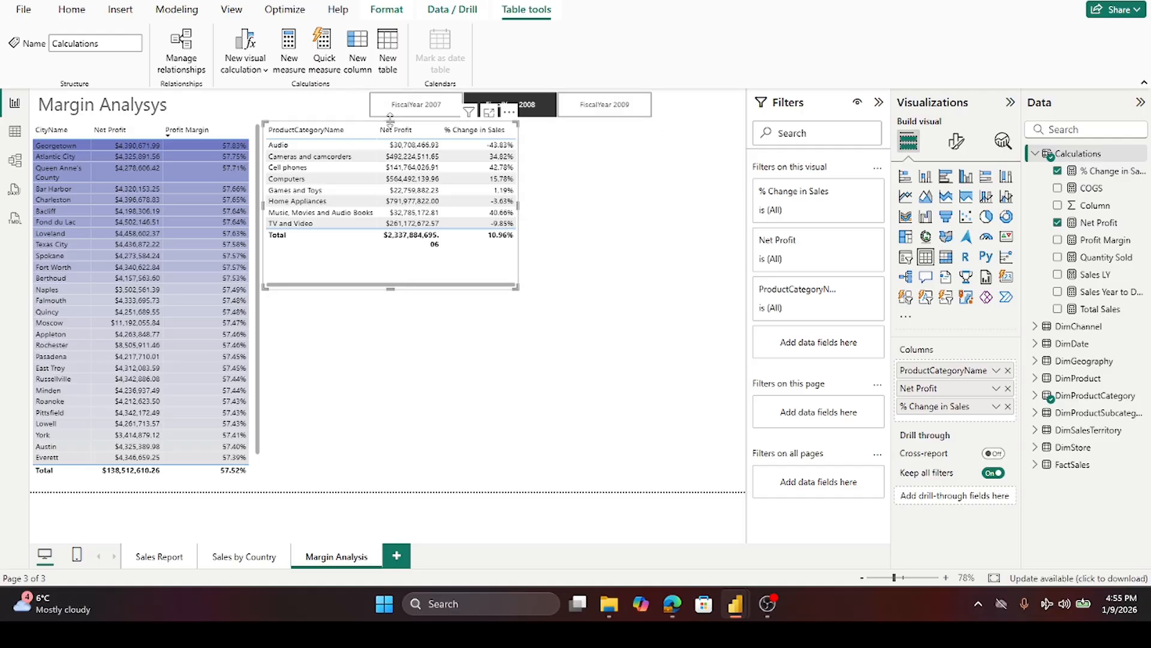
pyautogui.moveTo(390, 123); pyautogui.dragTo(388, 128)
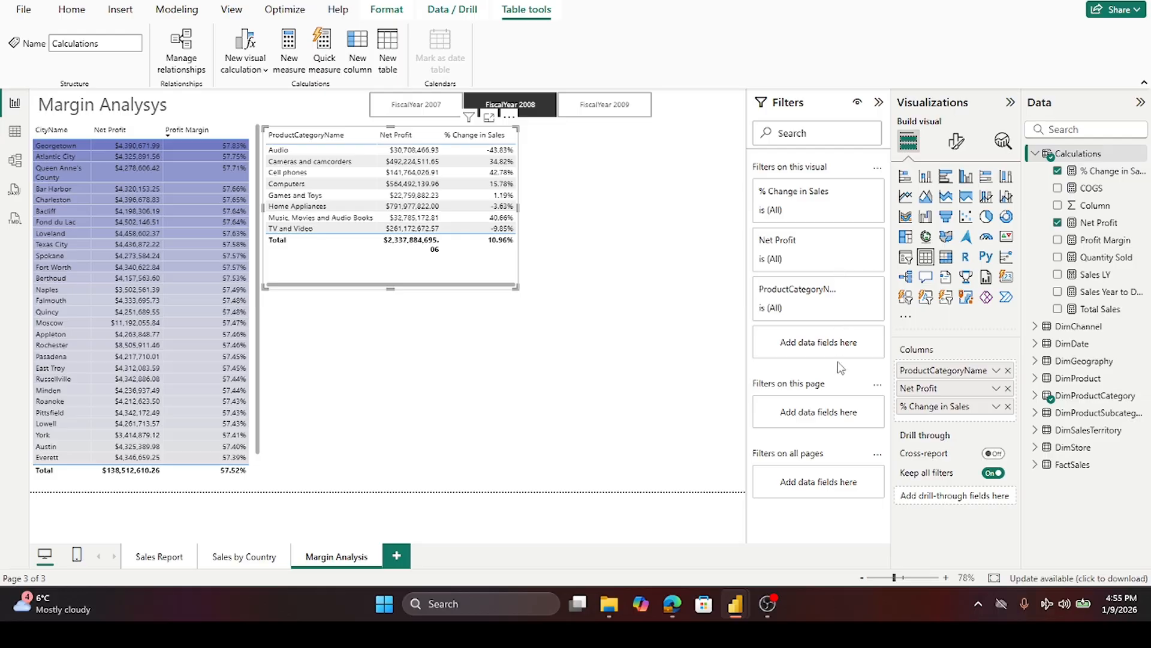
# - Select FiscalYear 2009 in the slicer and sort the category table by Net Profit descending
pyautogui.click(622, 110)
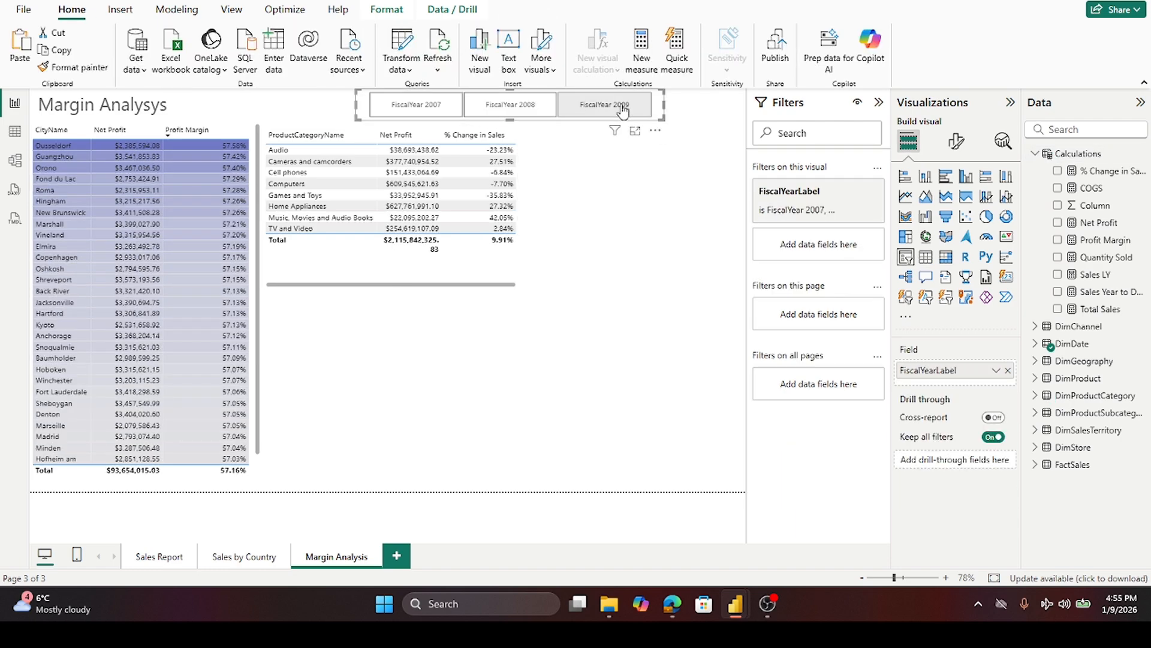
pyautogui.click(622, 111)
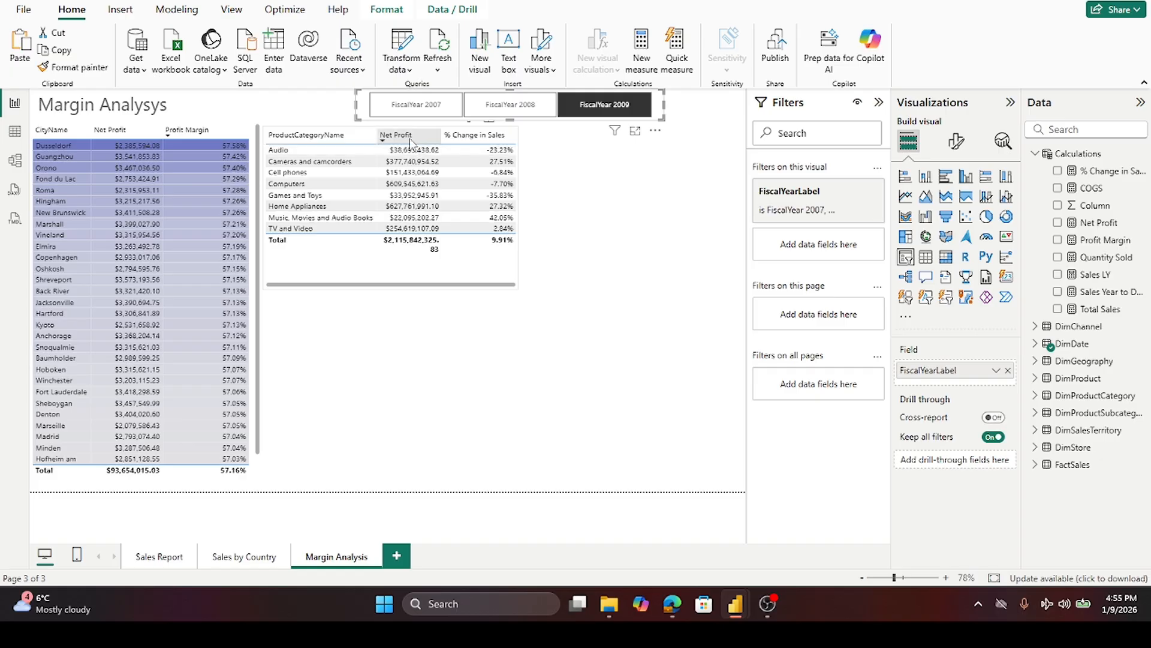
pyautogui.click(411, 138)
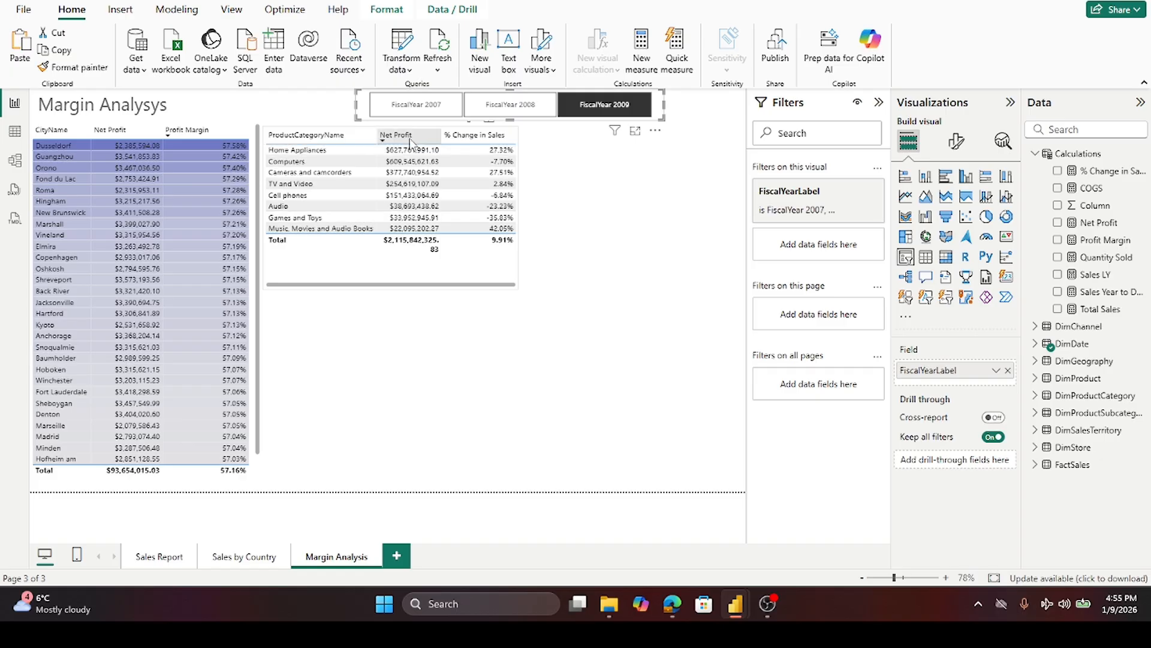
# - Turn on cell background color for the category table's ProductCategoryName series and open its conditional formatting
pyautogui.click(516, 275)
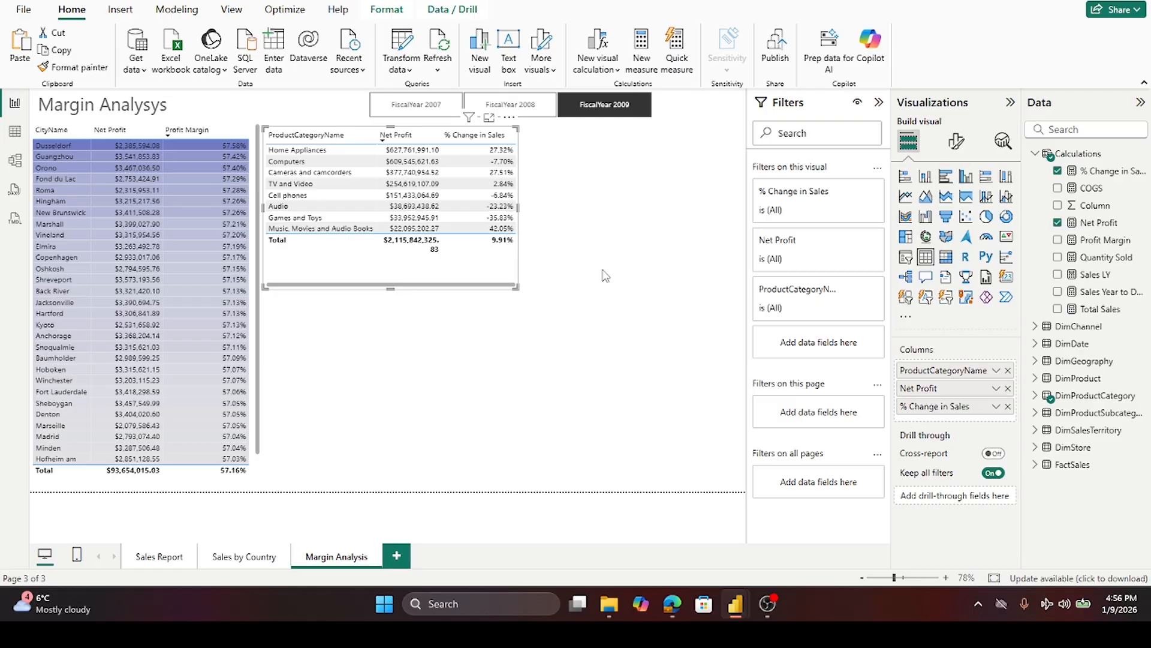
pyautogui.click(958, 144)
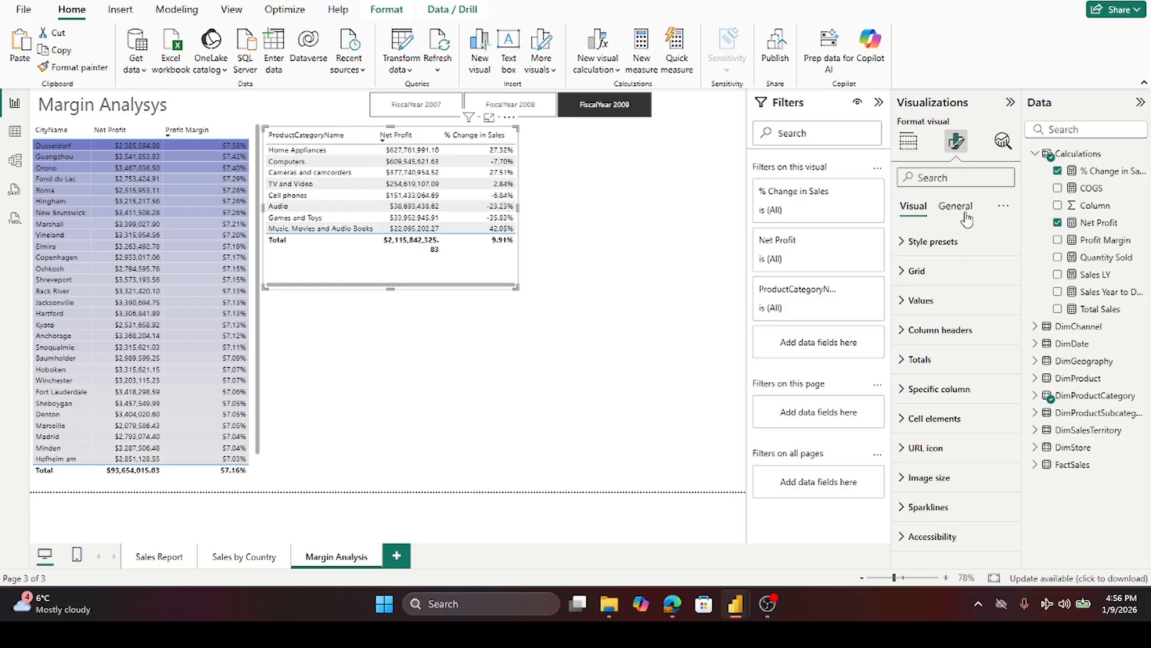
pyautogui.click(908, 423)
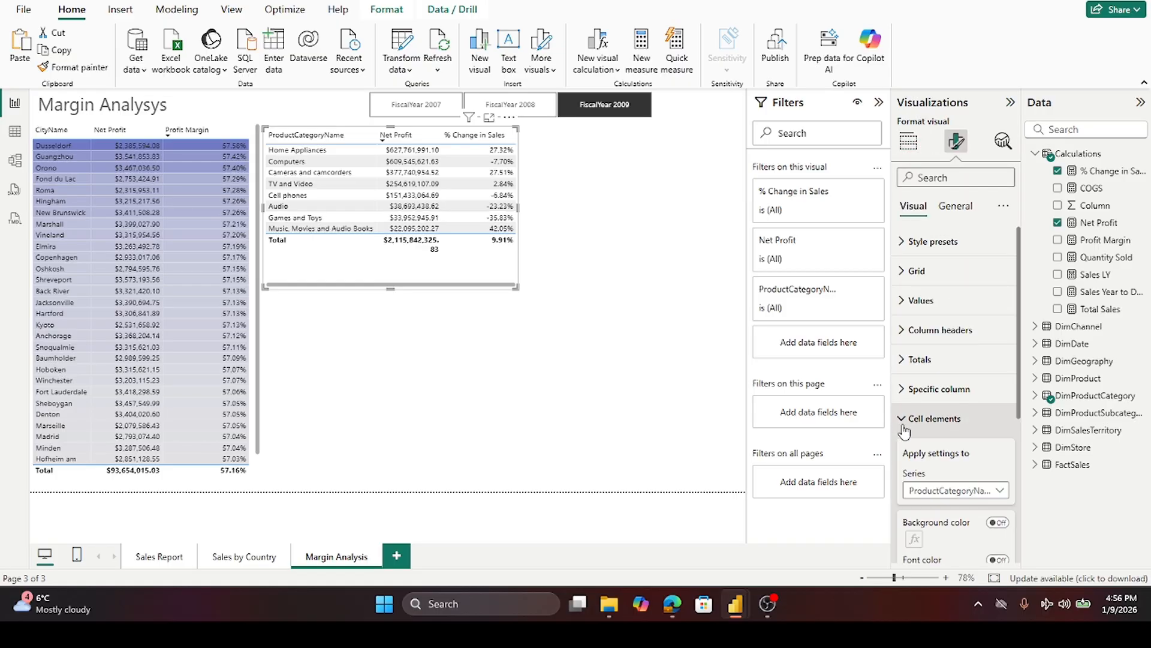
pyautogui.scroll(-4, 953, 345)
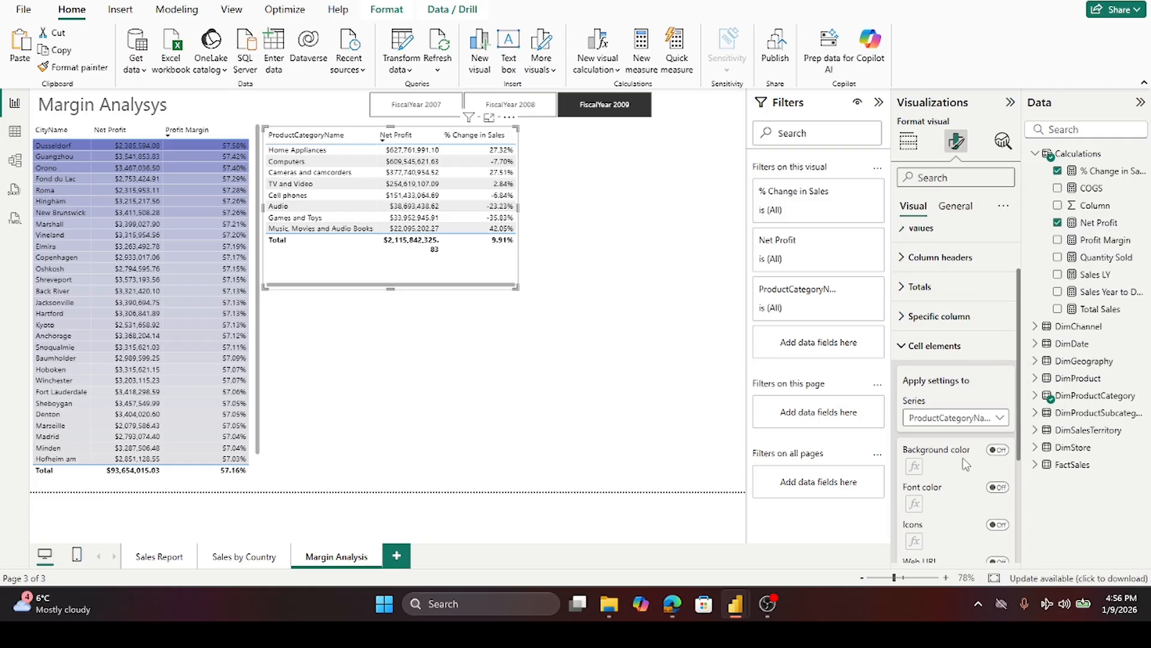
pyautogui.click(1001, 309)
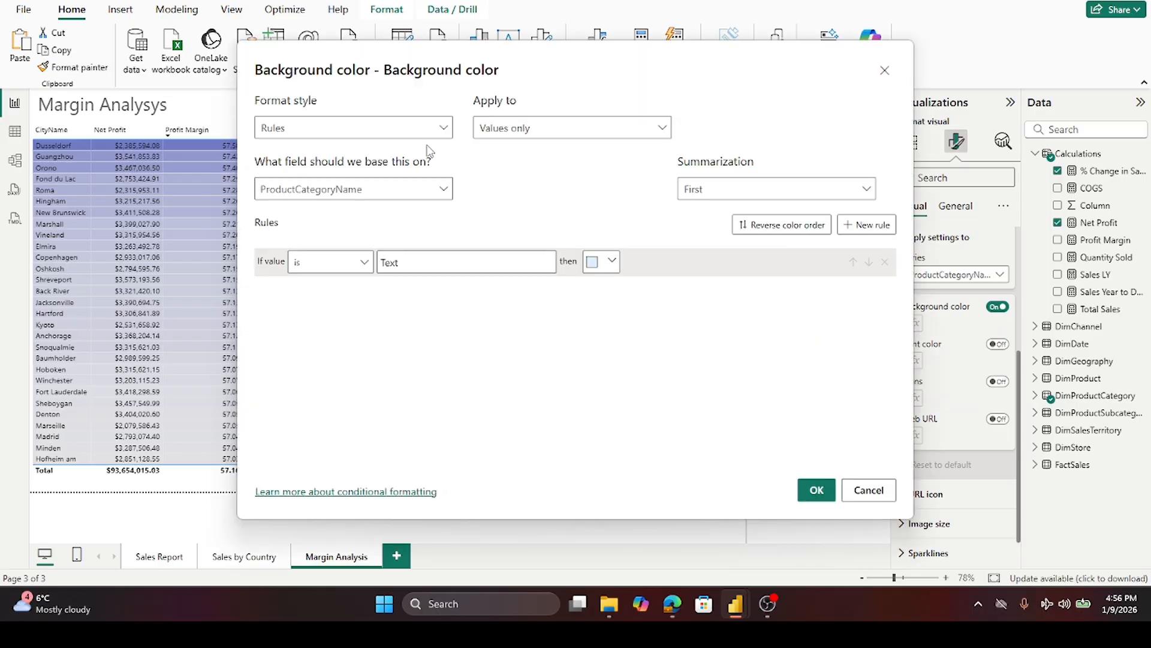
# - Set a gradient background based on % Change in Sales, light gray minimum to light purple maximum
pyautogui.click(431, 129)
pyautogui.click(333, 147)
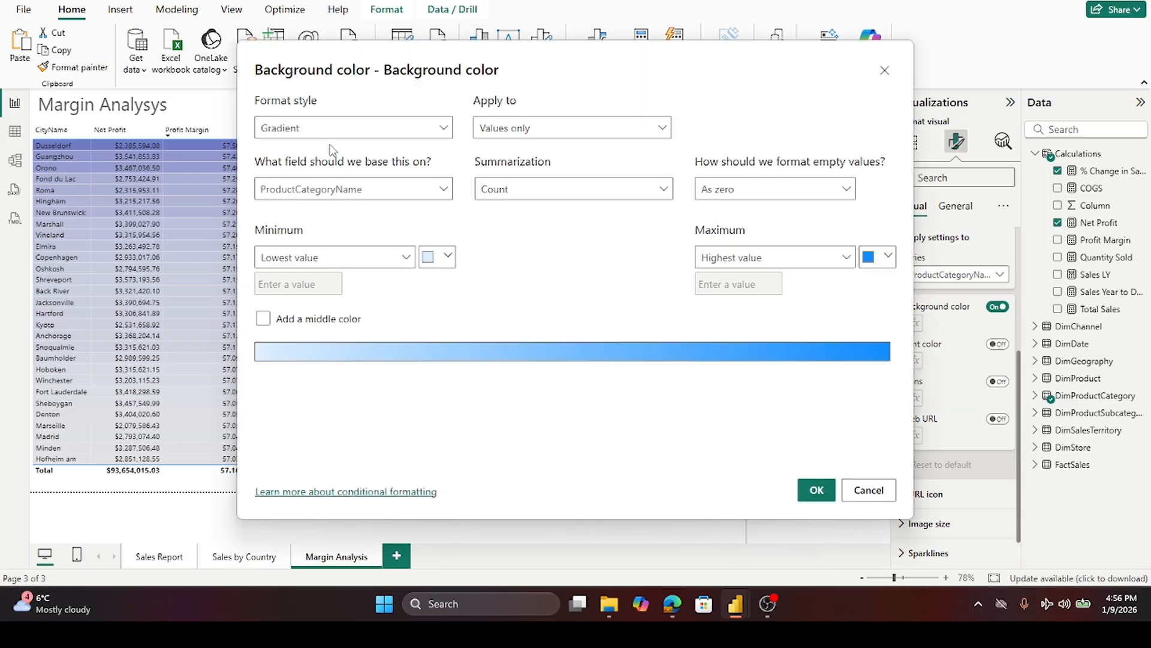
pyautogui.click(444, 190)
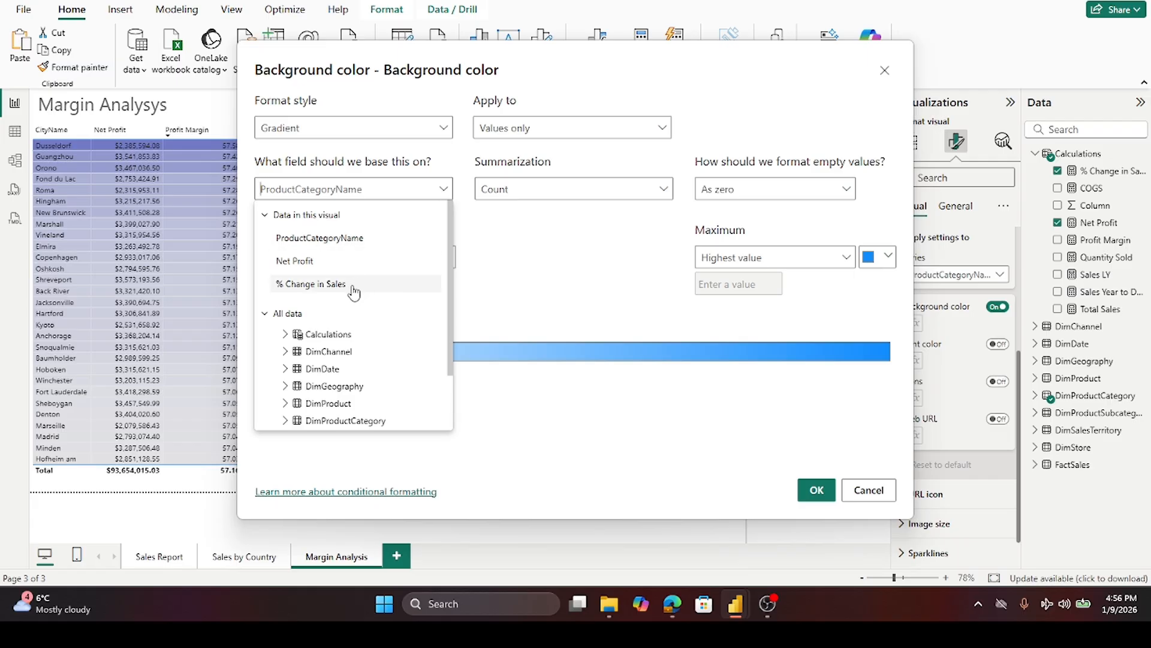
pyautogui.click(311, 284)
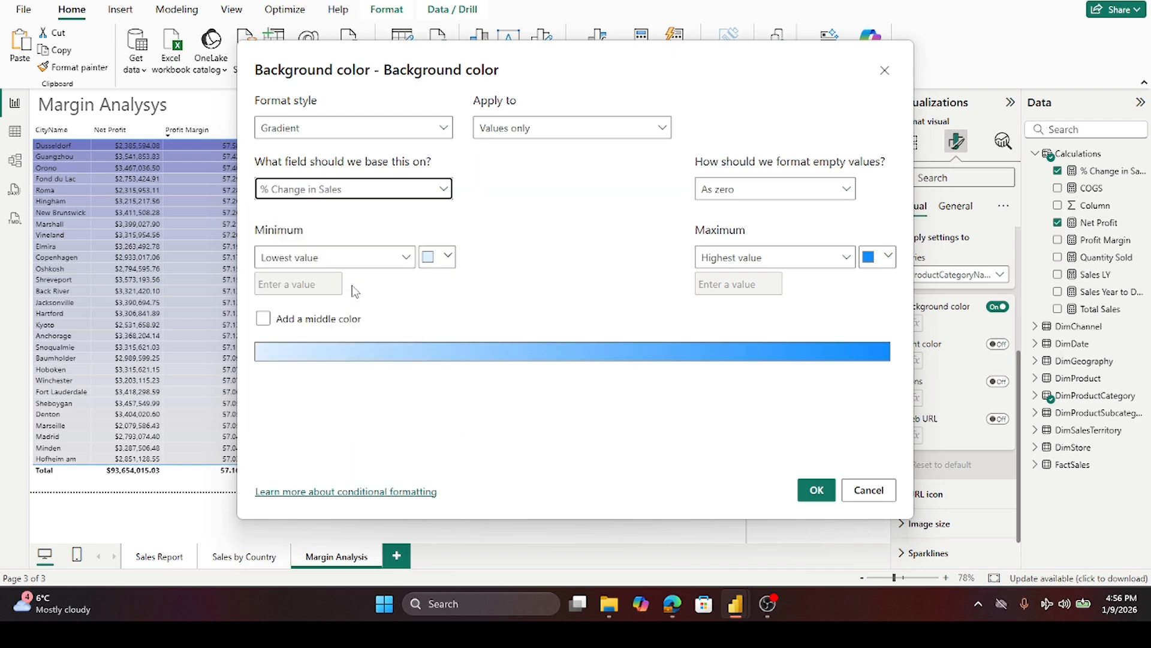
pyautogui.click(448, 256)
pyautogui.click(441, 309)
pyautogui.click(886, 258)
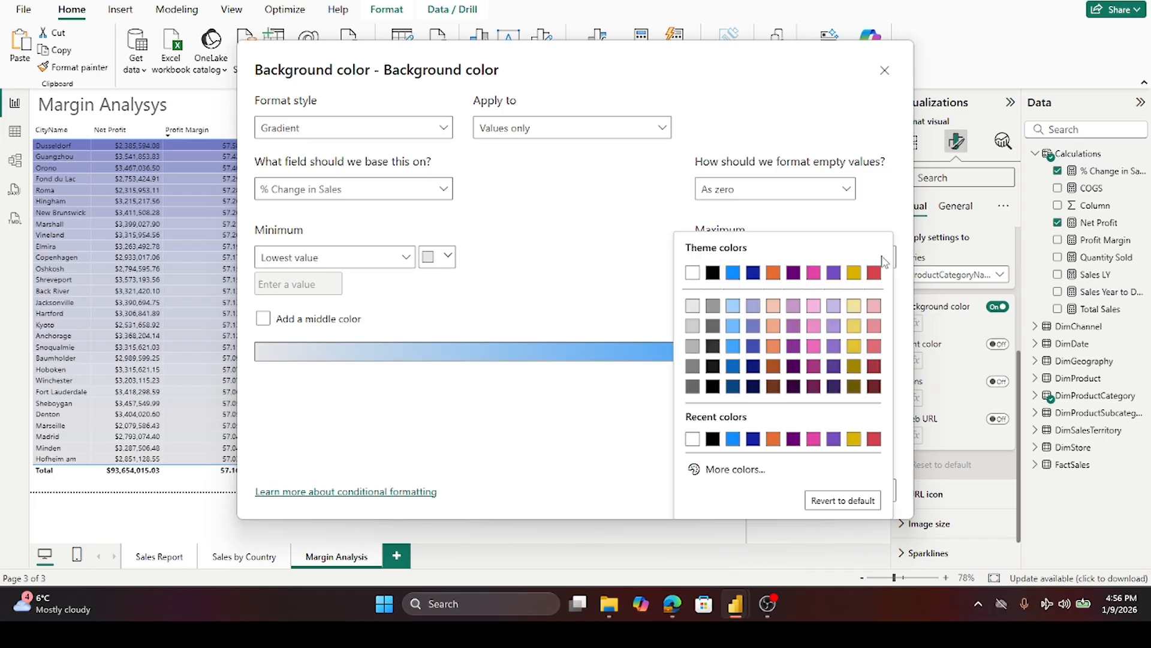
pyautogui.click(757, 327)
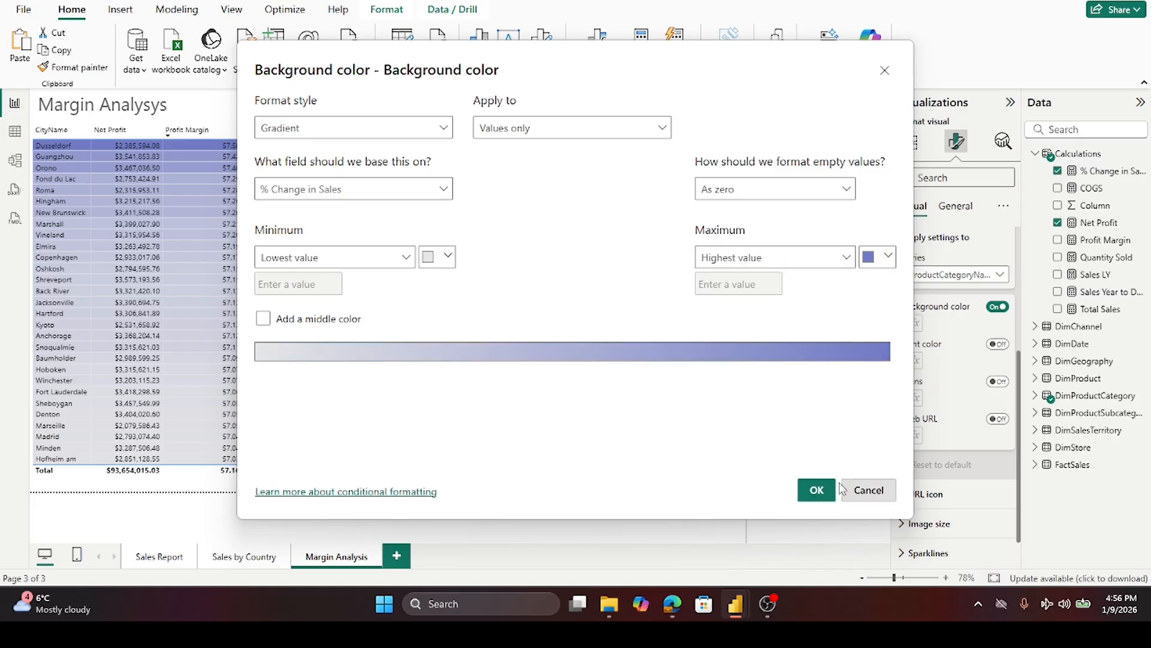
pyautogui.click(823, 490)
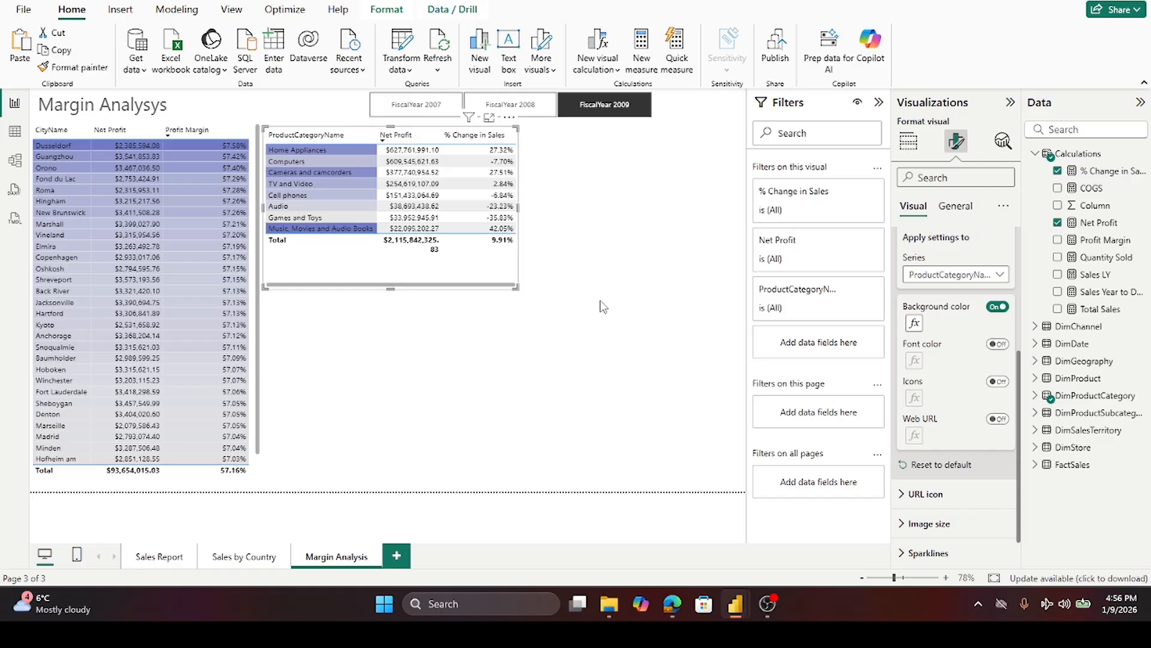
# - Give the Net Profit series a gradient background from light gray to purple based on Net Profit
pyautogui.click(1003, 275)
pyautogui.click(961, 305)
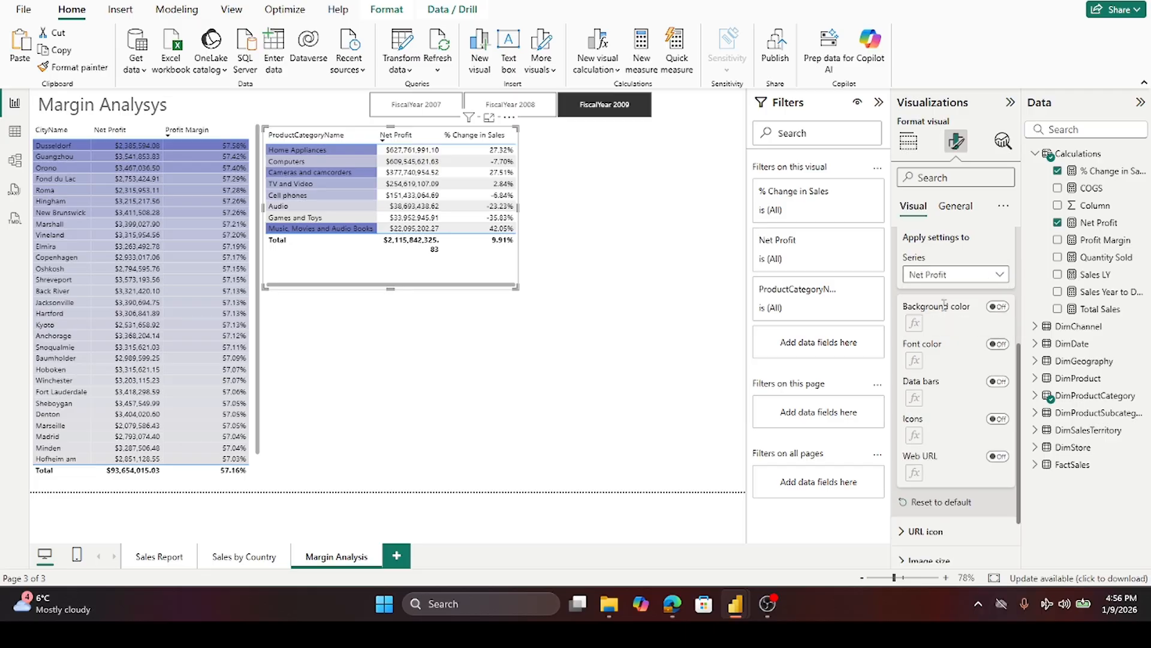
pyautogui.click(997, 307)
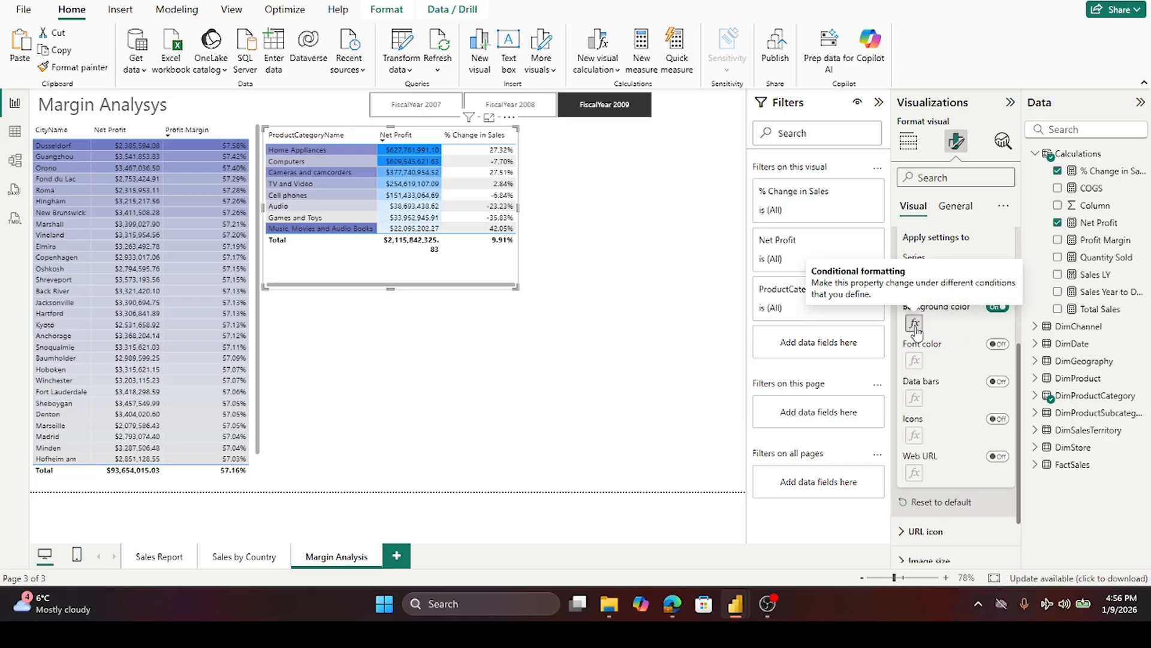
pyautogui.click(915, 324)
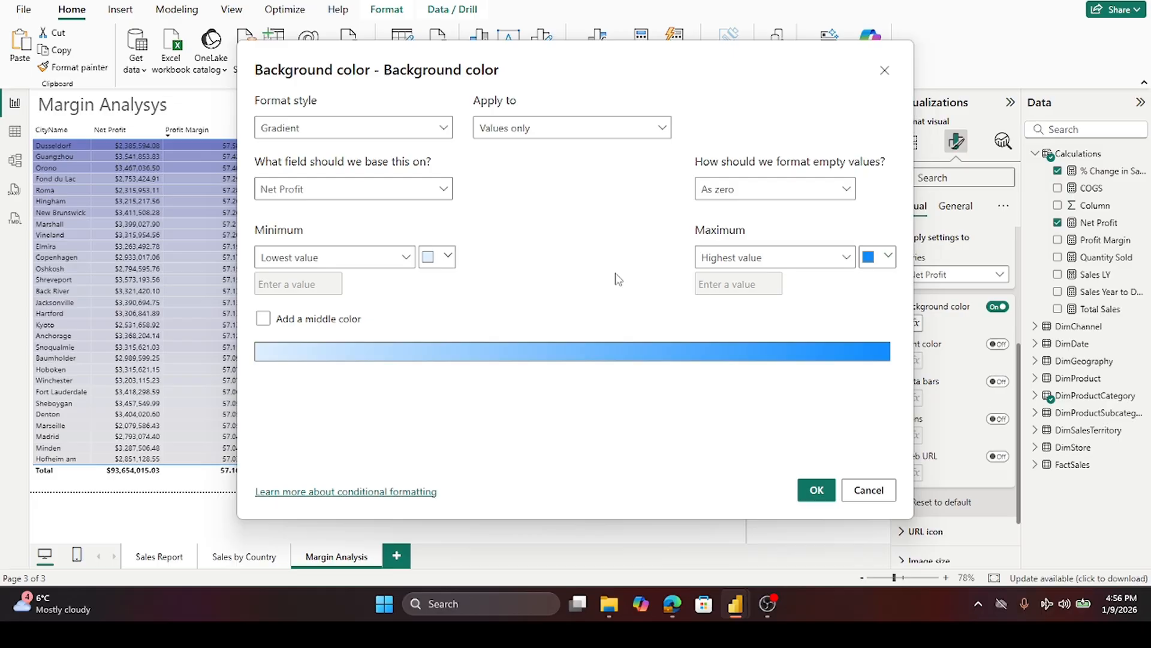
pyautogui.click(444, 258)
pyautogui.click(438, 305)
pyautogui.click(888, 257)
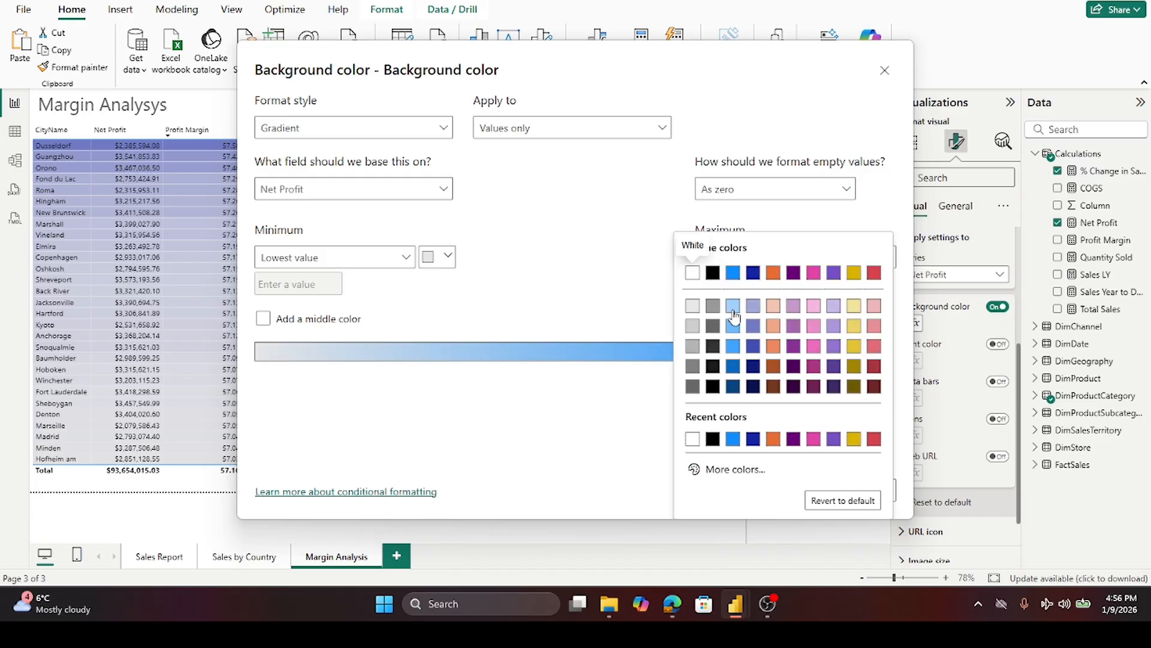
pyautogui.click(754, 345)
pyautogui.click(817, 487)
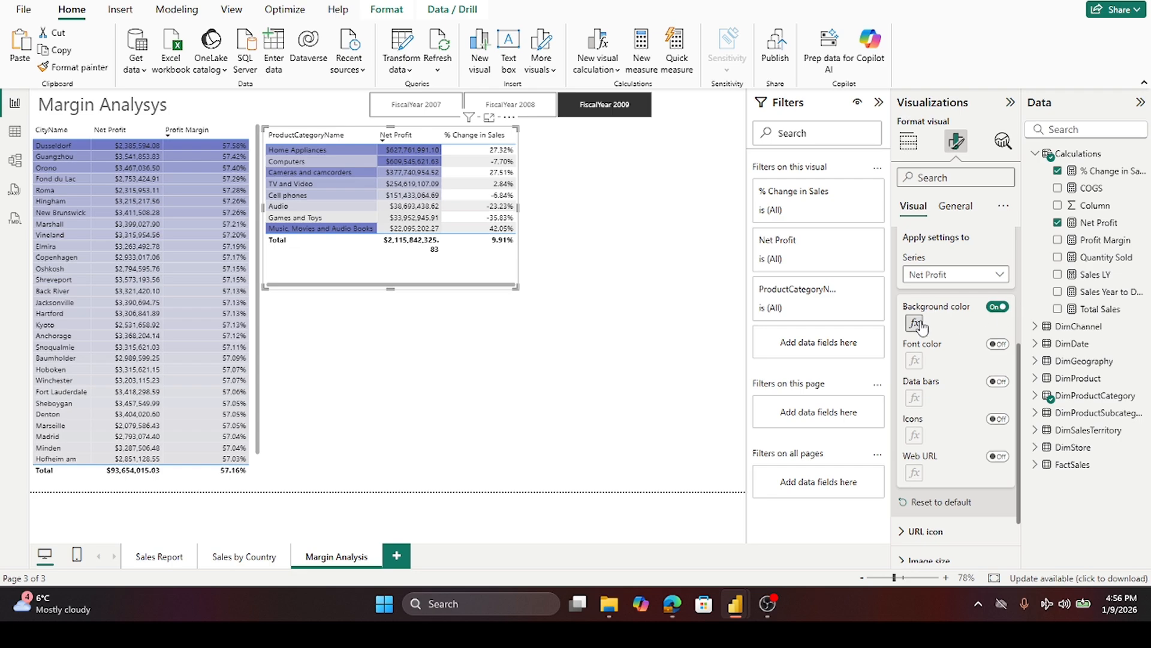
# - Set the % Change in Sales series background gradient from a light gray minimum to a blue-purple maximum
pyautogui.click(1000, 275)
pyautogui.click(953, 327)
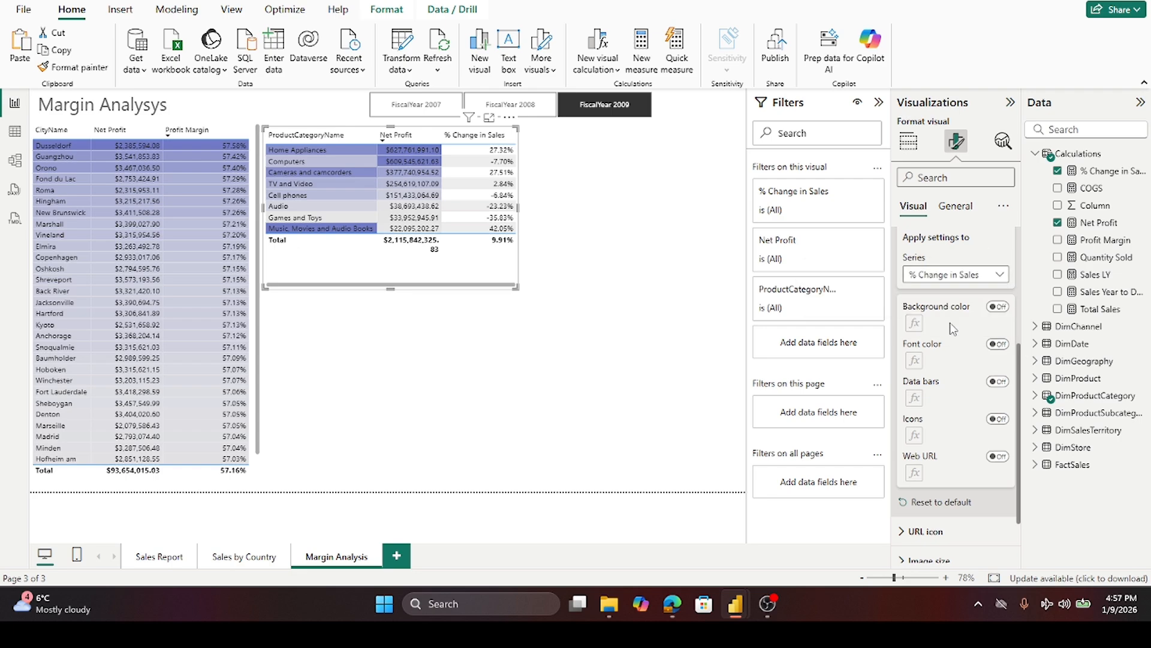
pyautogui.click(1001, 307)
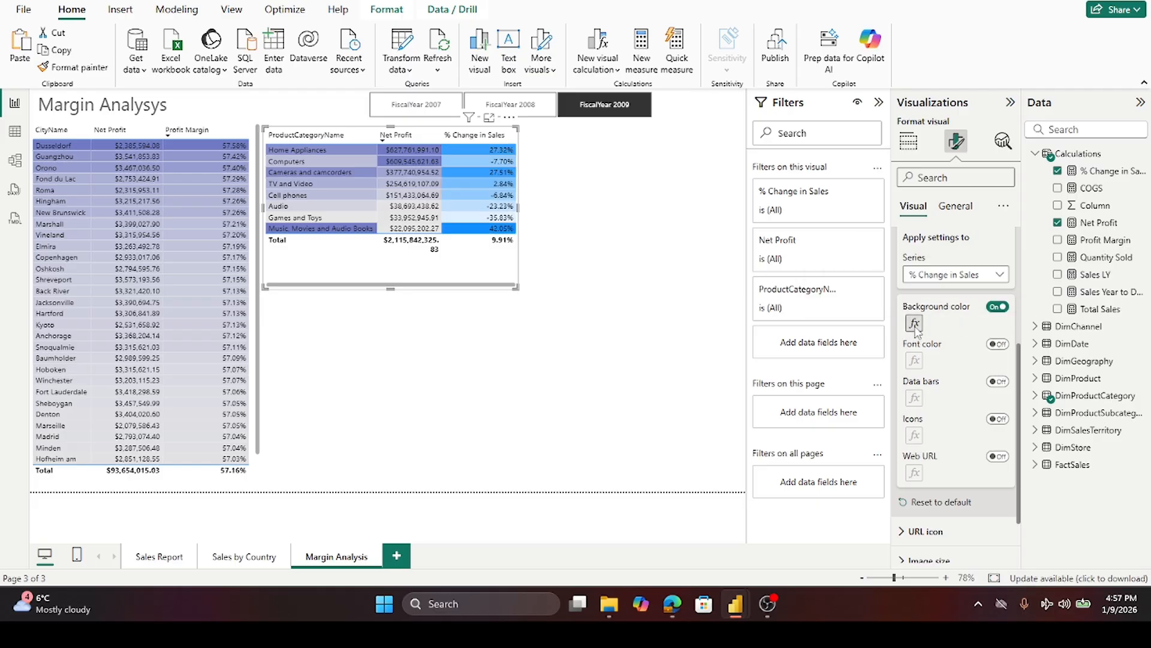
pyautogui.click(914, 323)
pyautogui.click(448, 257)
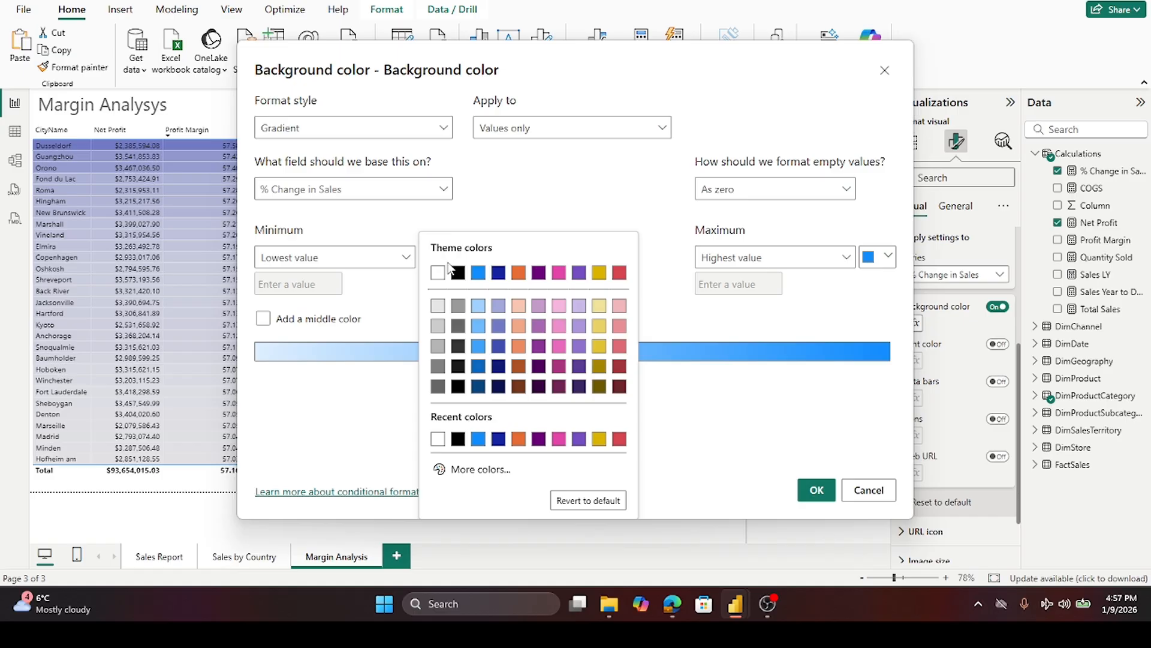
pyautogui.click(443, 302)
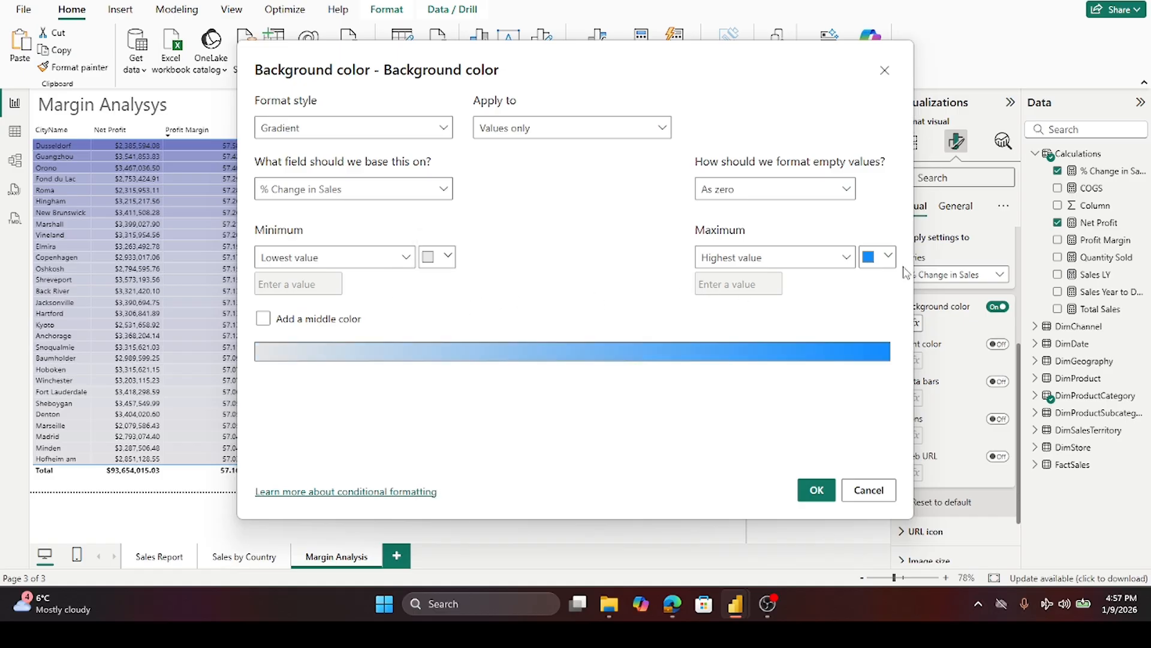
pyautogui.click(887, 257)
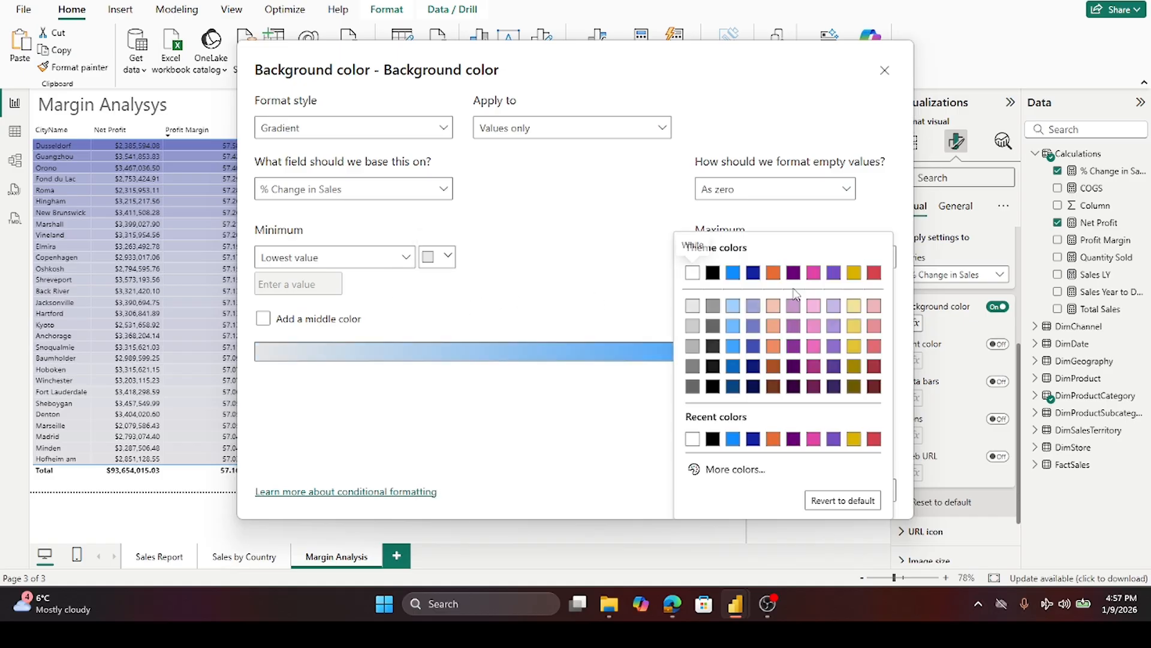
pyautogui.click(754, 345)
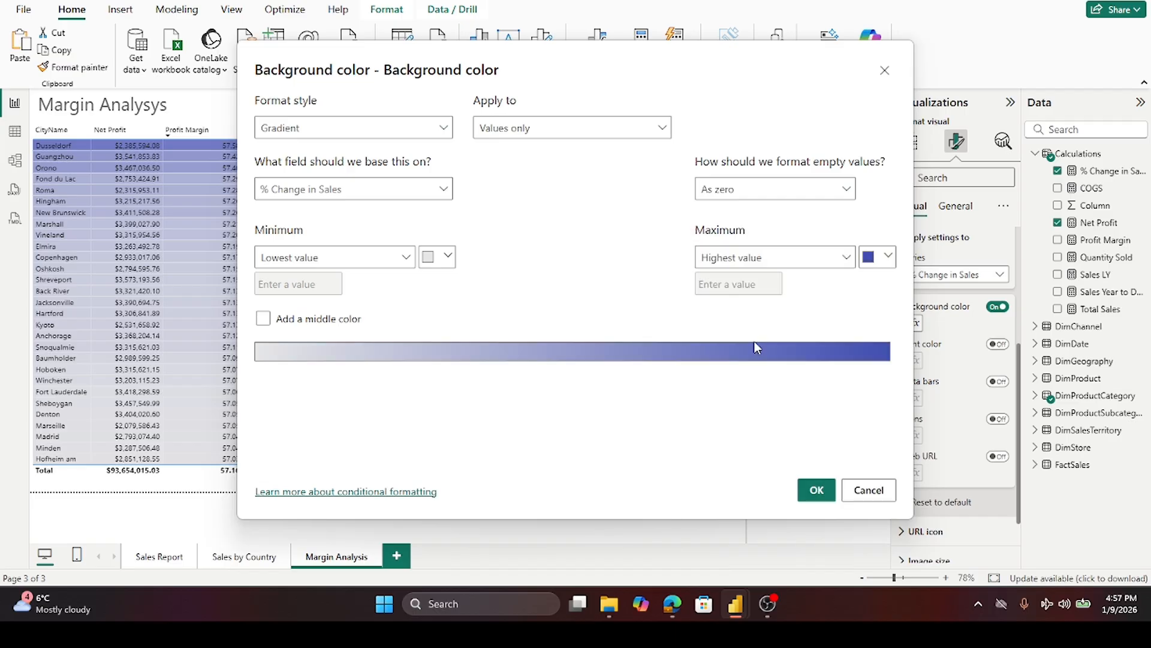
pyautogui.click(816, 489)
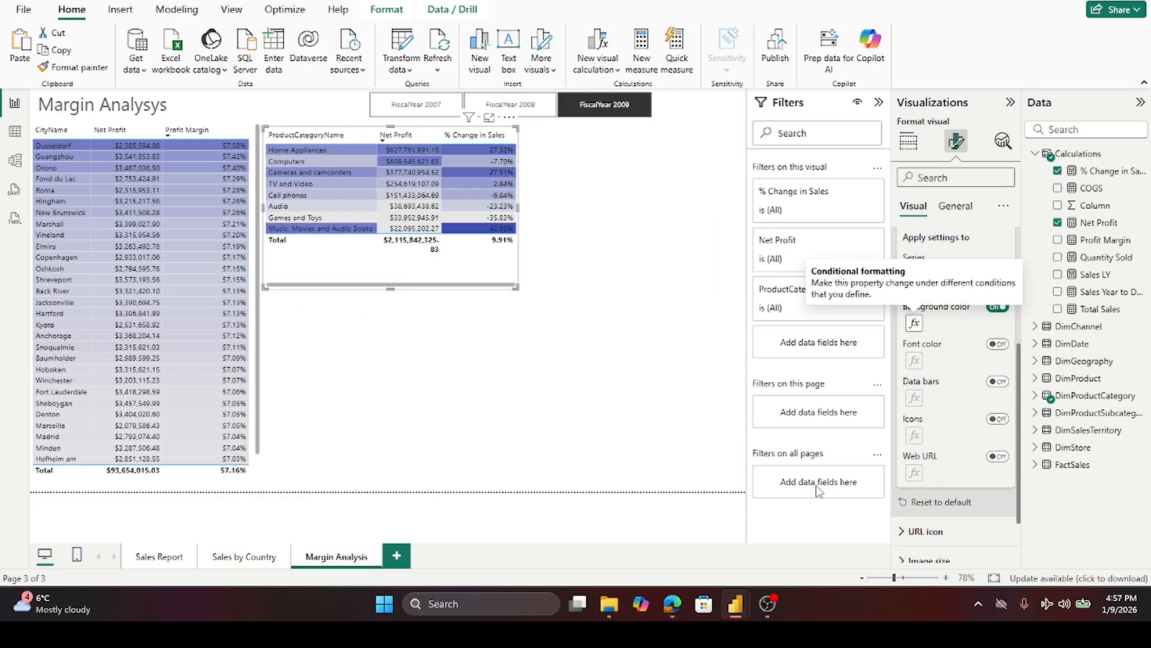
# - Reopen the % Change in Sales background rule and reapply the same blue-purple maximum color
pyautogui.click(305, 319)
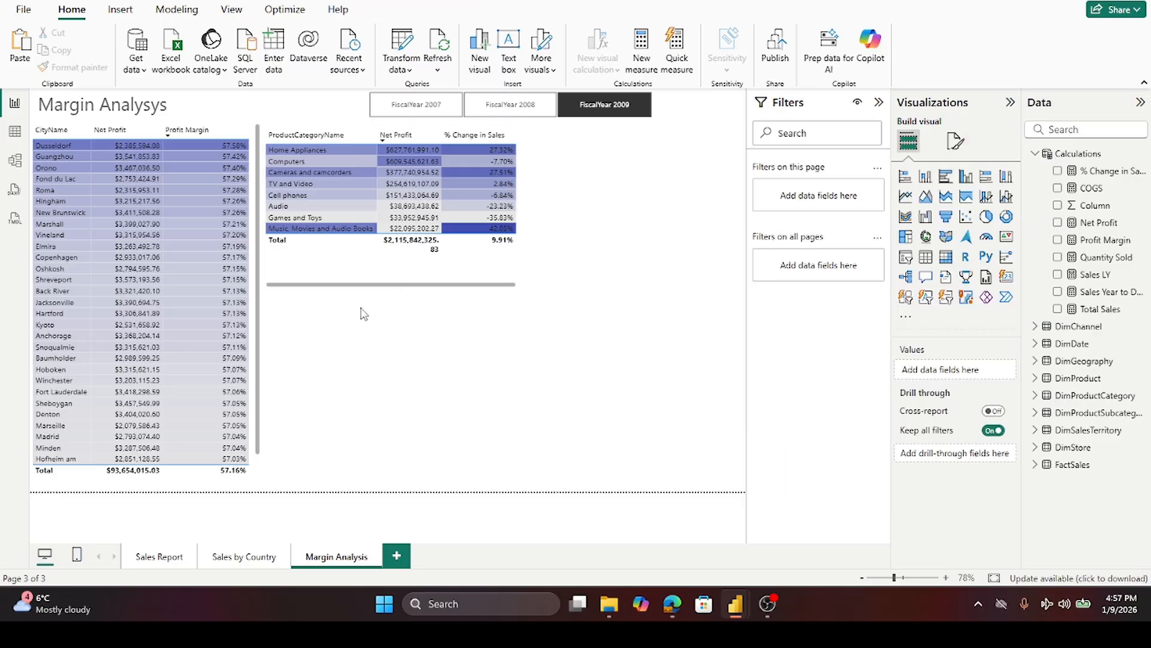
pyautogui.click(510, 279)
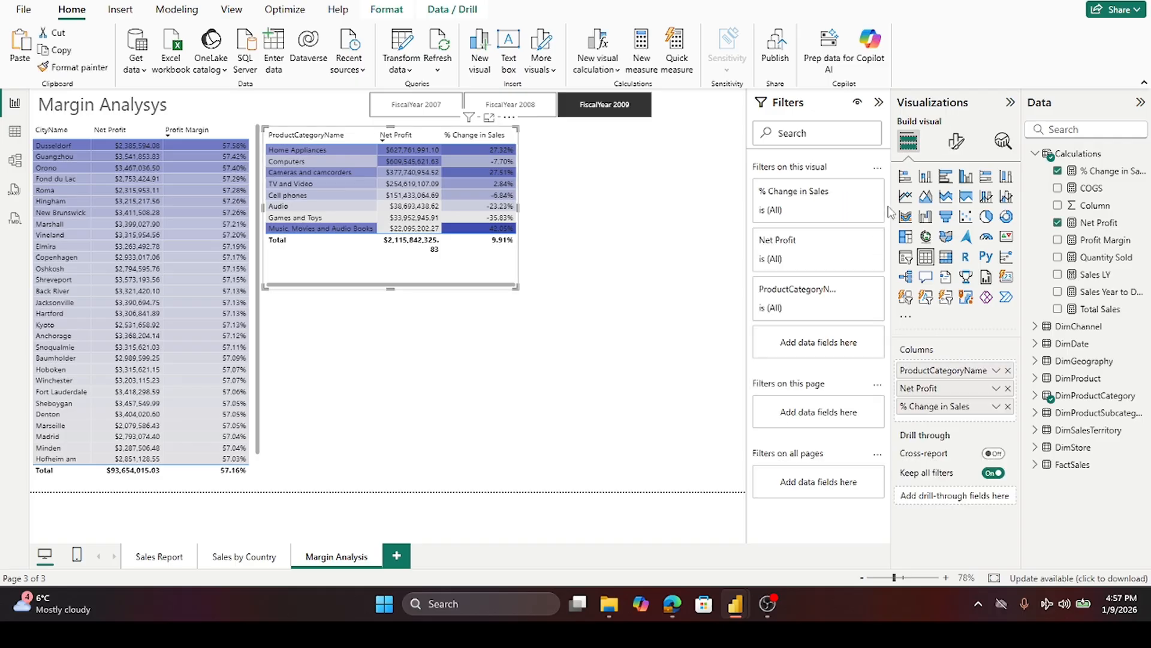
pyautogui.click(957, 142)
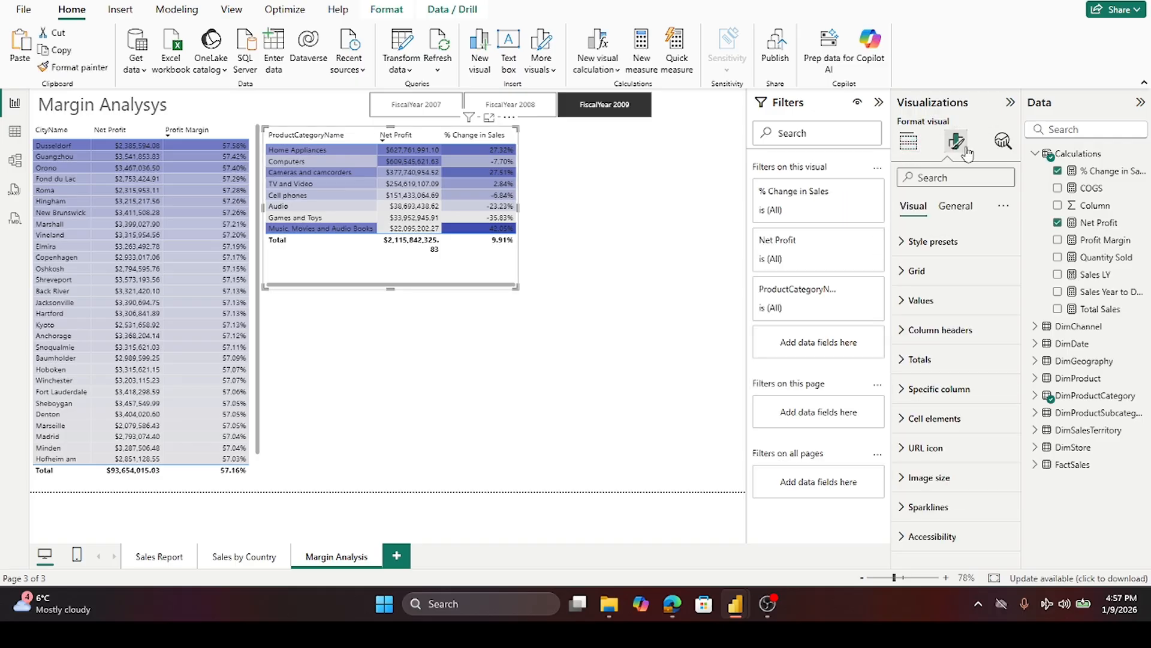
pyautogui.click(903, 423)
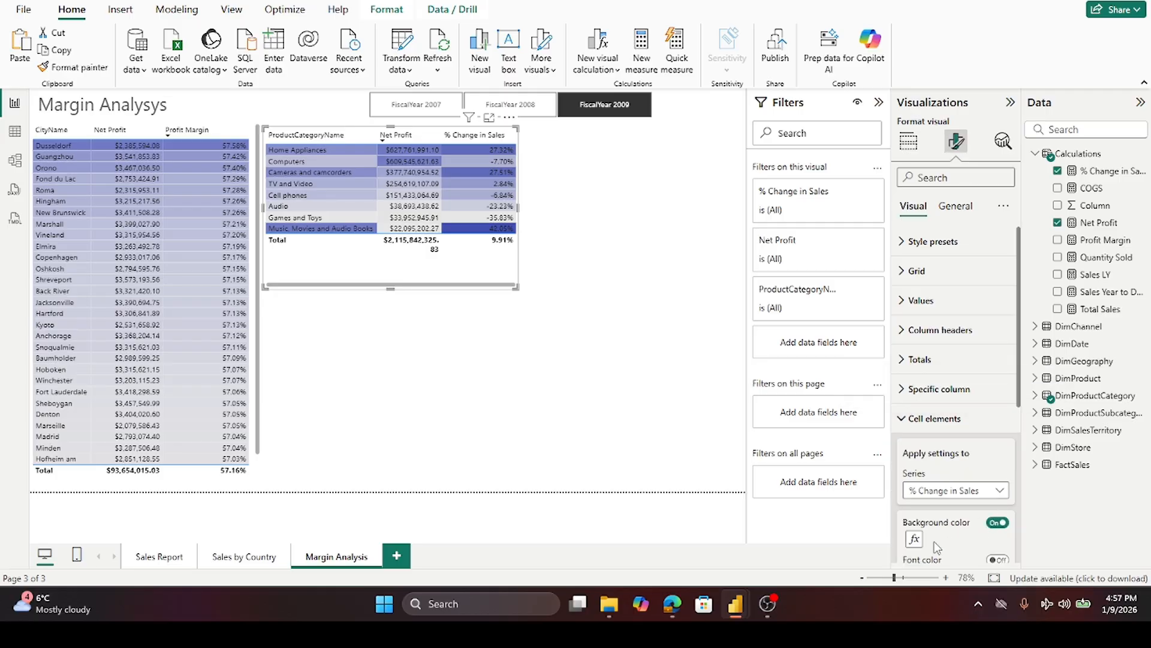
pyautogui.click(914, 539)
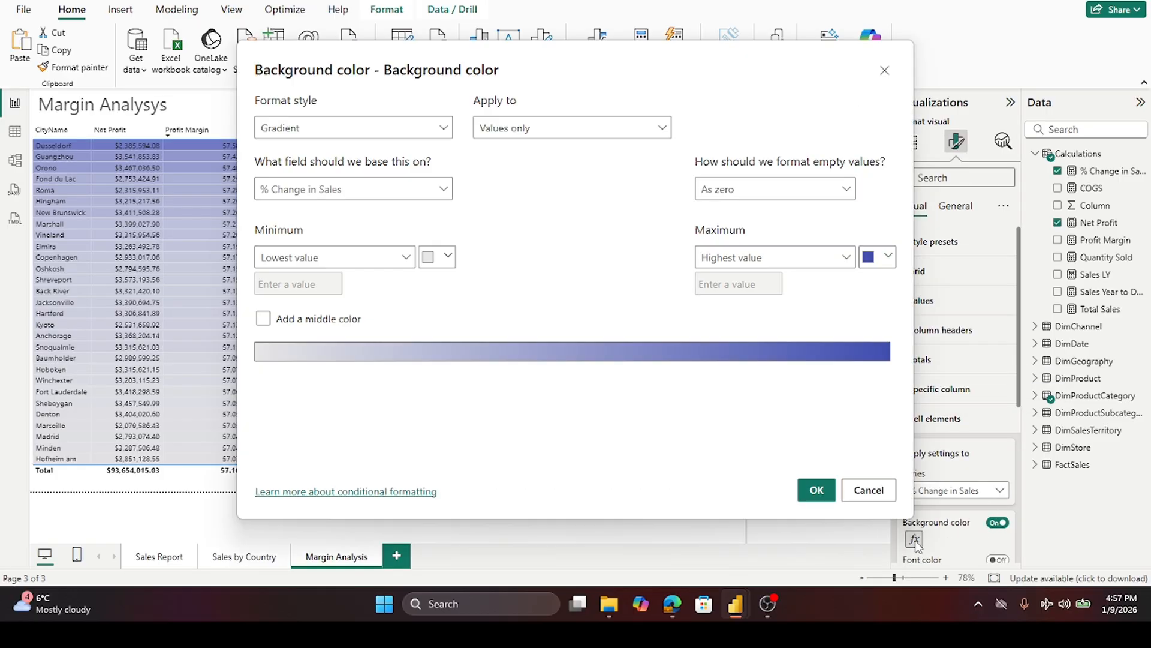
pyautogui.click(889, 257)
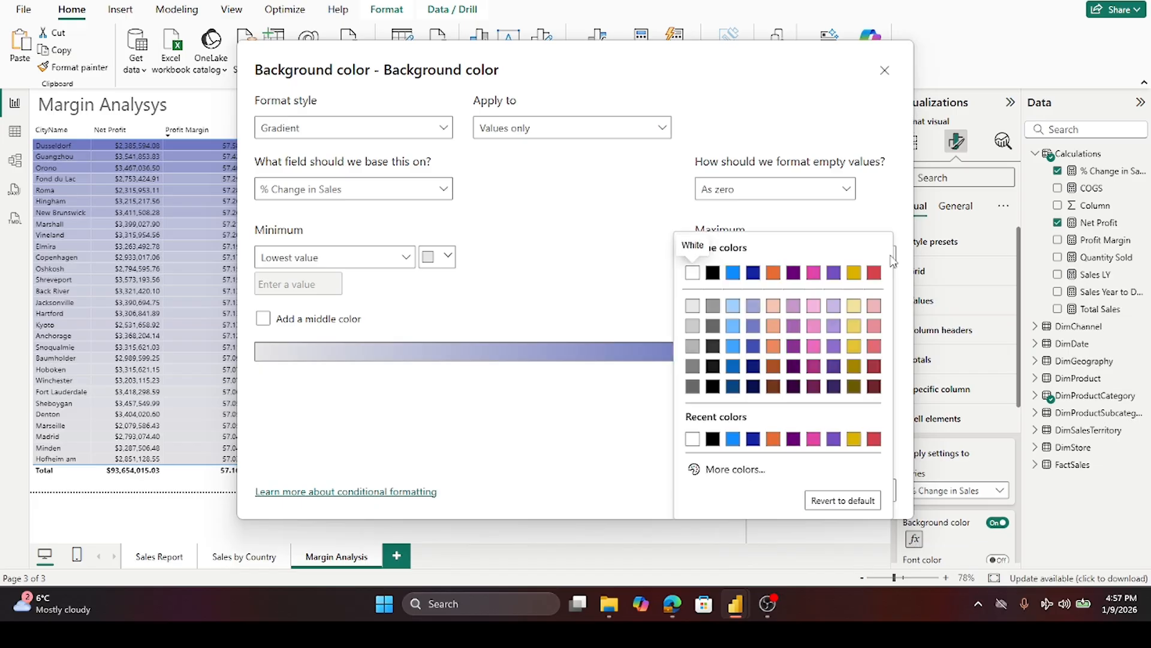
pyautogui.click(753, 345)
pyautogui.click(825, 499)
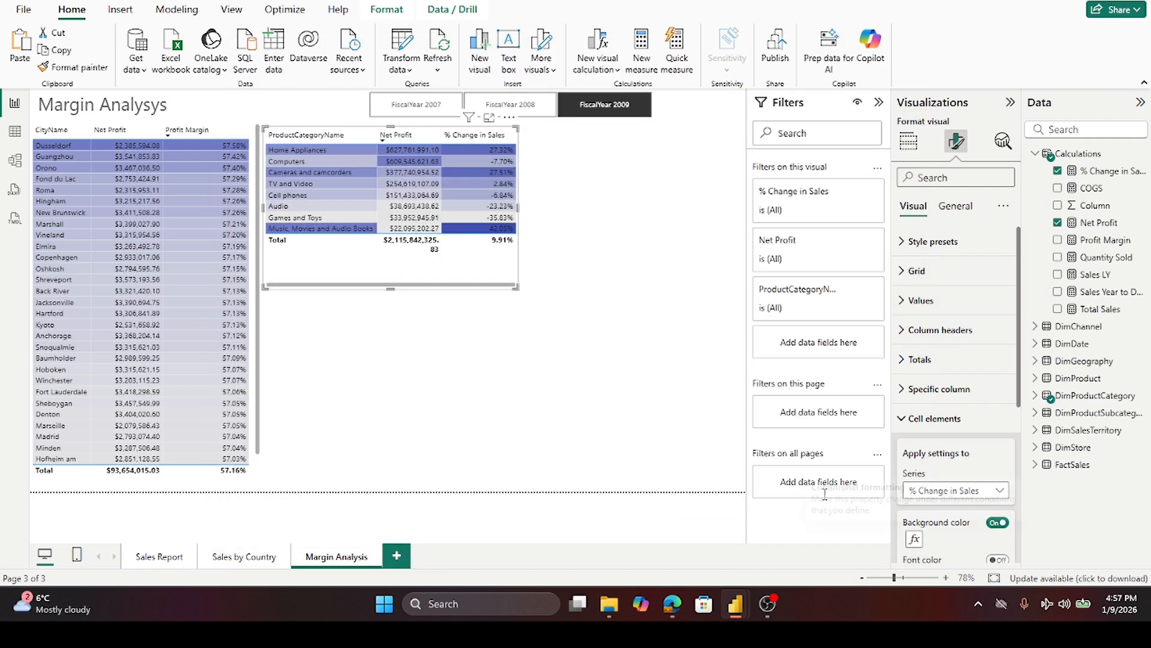
# - Turn off the category table's totals row and shrink the table to fit its rows
pyautogui.click(536, 360)
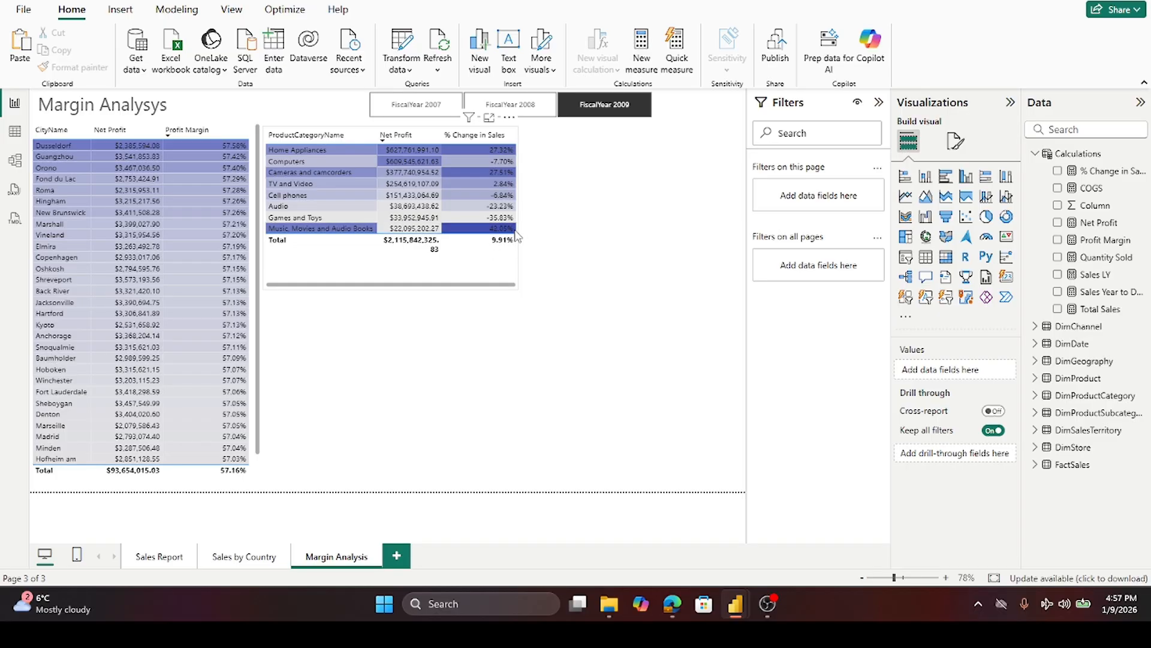
pyautogui.click(496, 265)
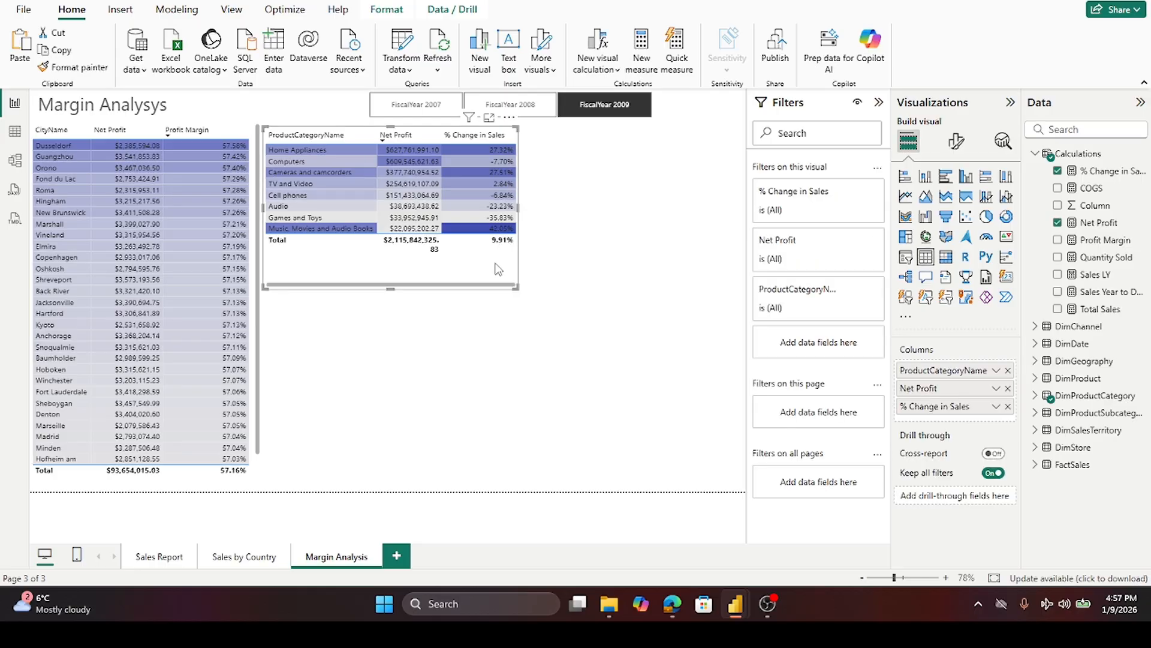
pyautogui.click(956, 143)
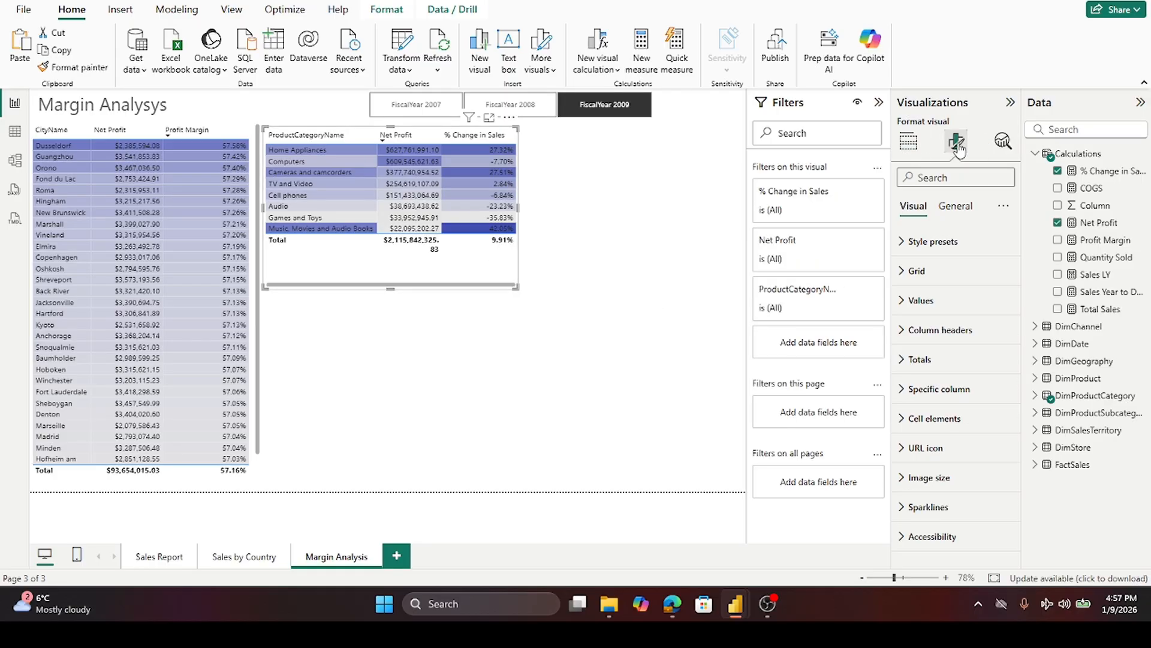
pyautogui.click(903, 362)
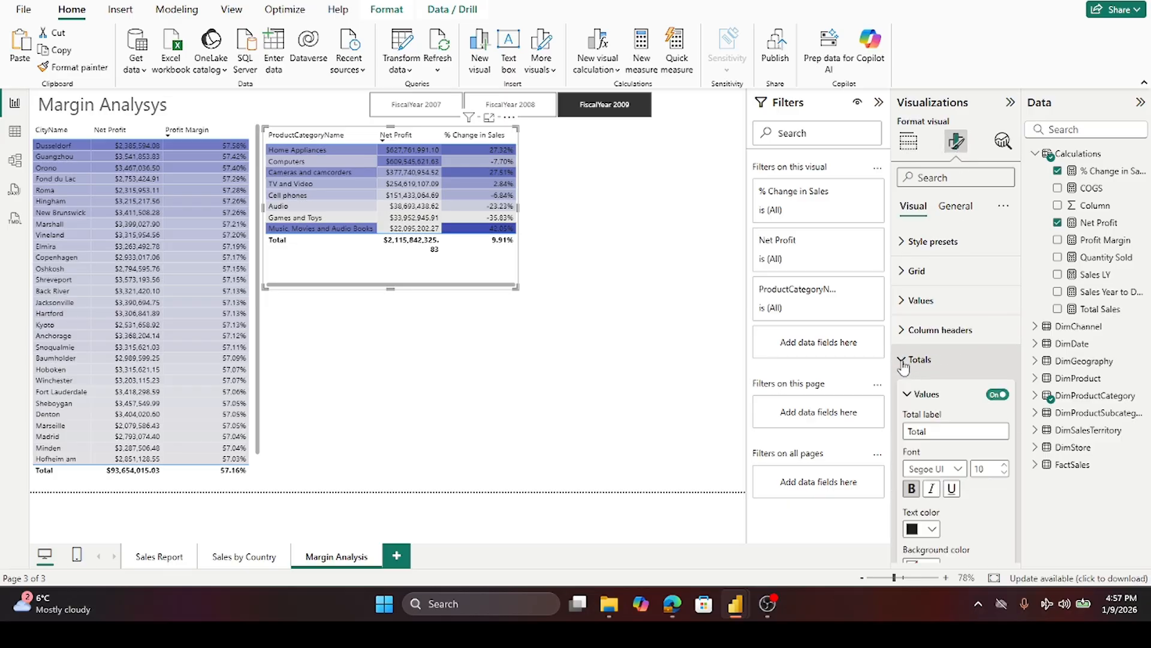
pyautogui.click(996, 395)
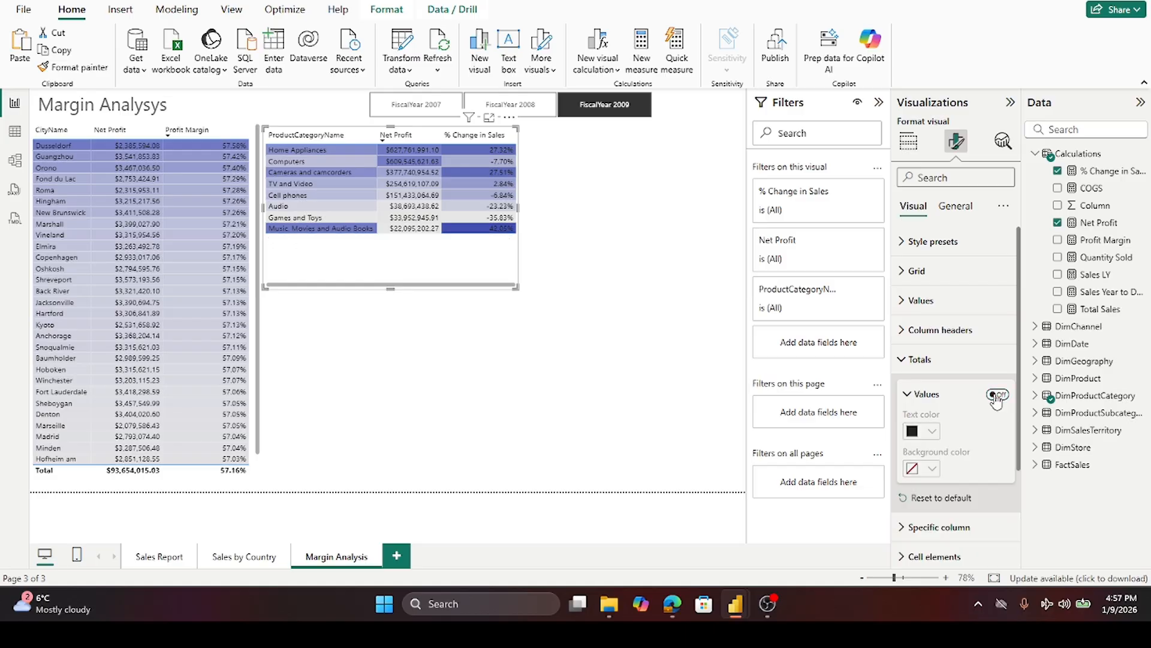
pyautogui.moveTo(388, 291); pyautogui.dragTo(393, 252)
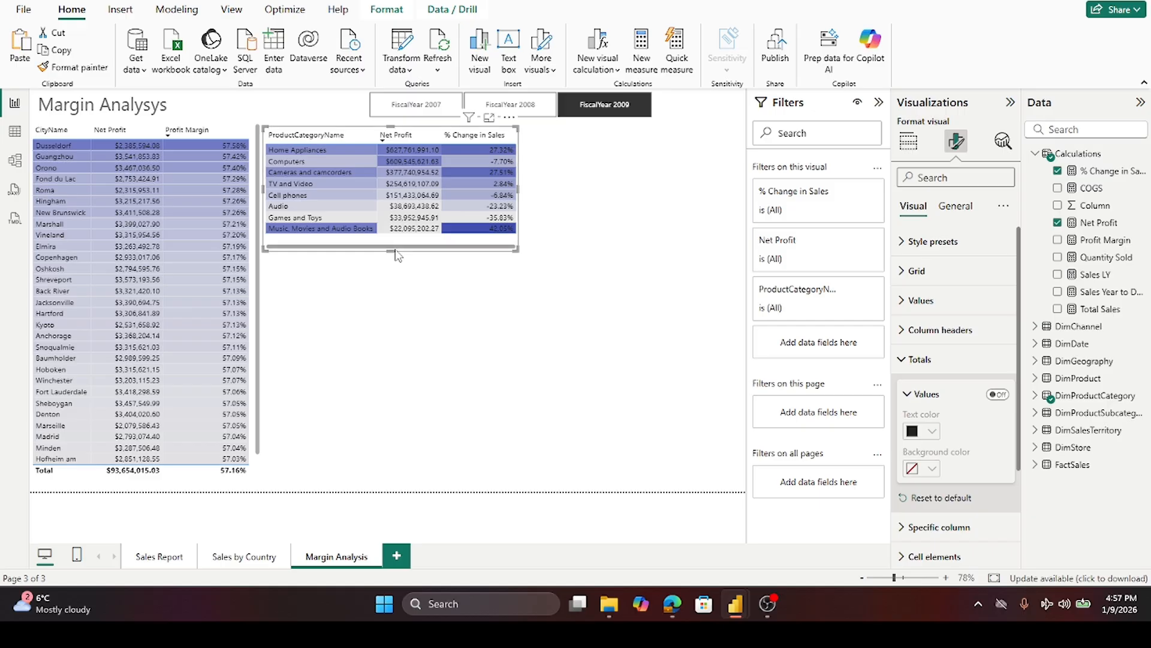
# - Turn off the totals row in the city profit table
pyautogui.click(155, 475)
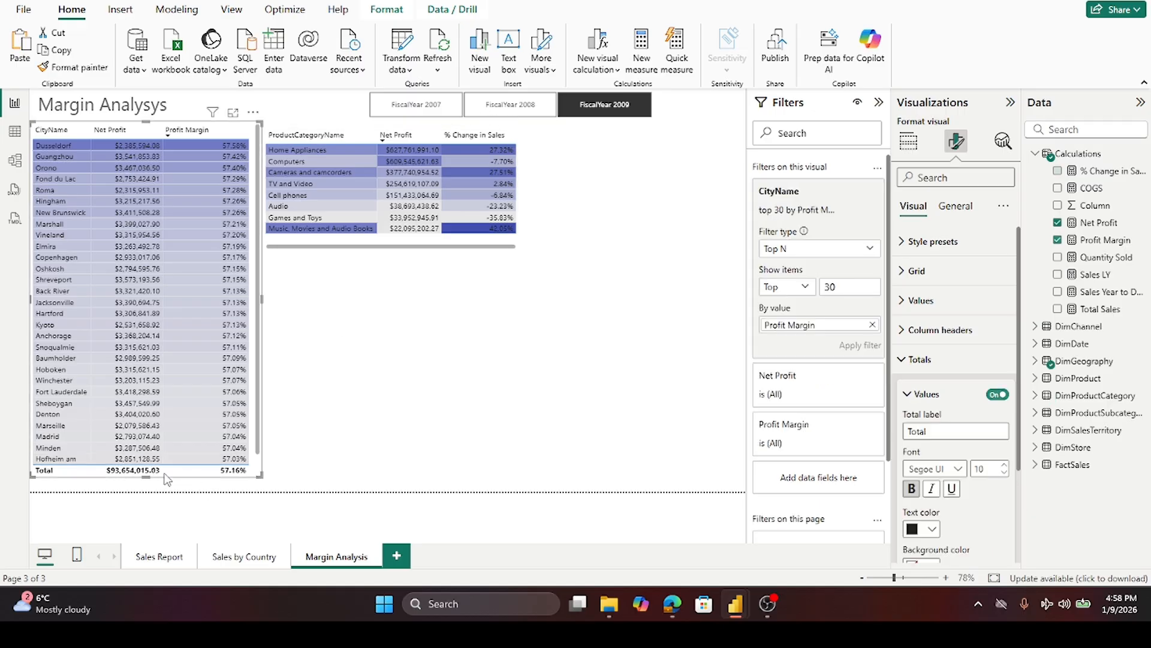
pyautogui.click(994, 395)
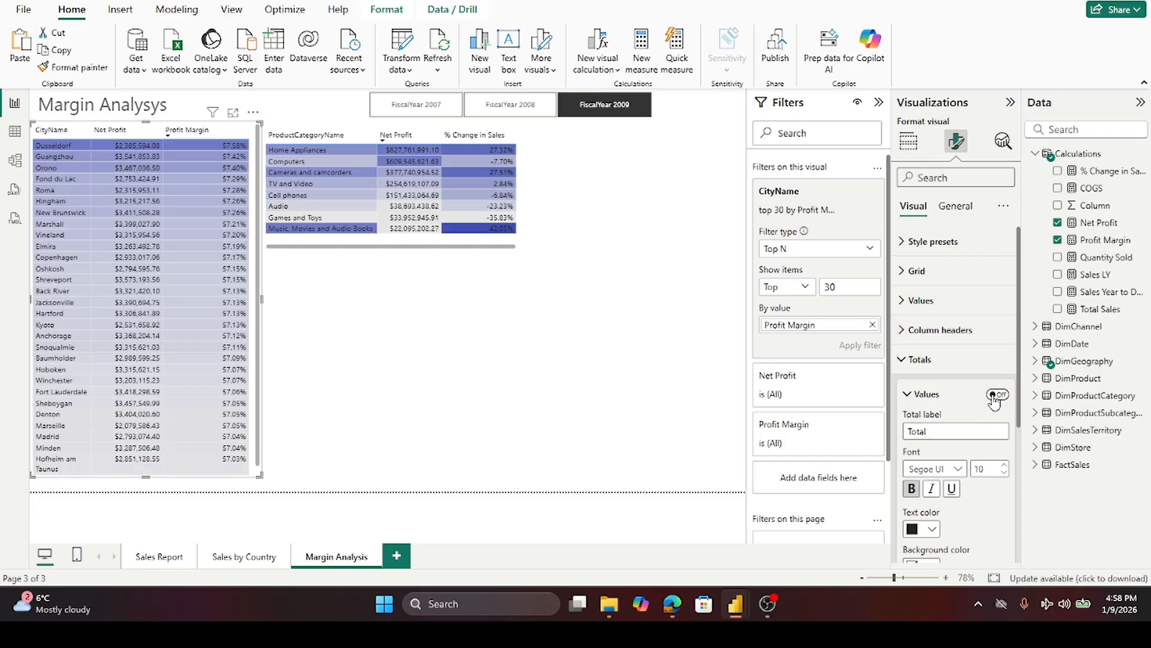
pyautogui.click(355, 395)
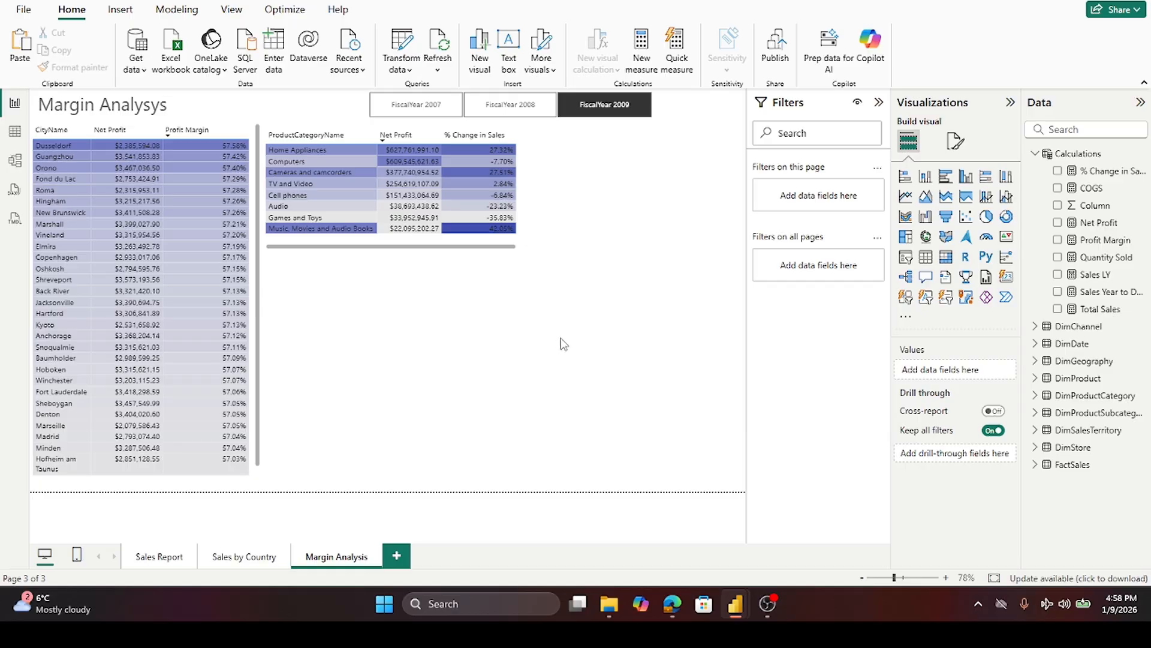
# - Reopen the Net Profit series' gradient background rule, reselect its base field, and apply it
pyautogui.click(412, 249)
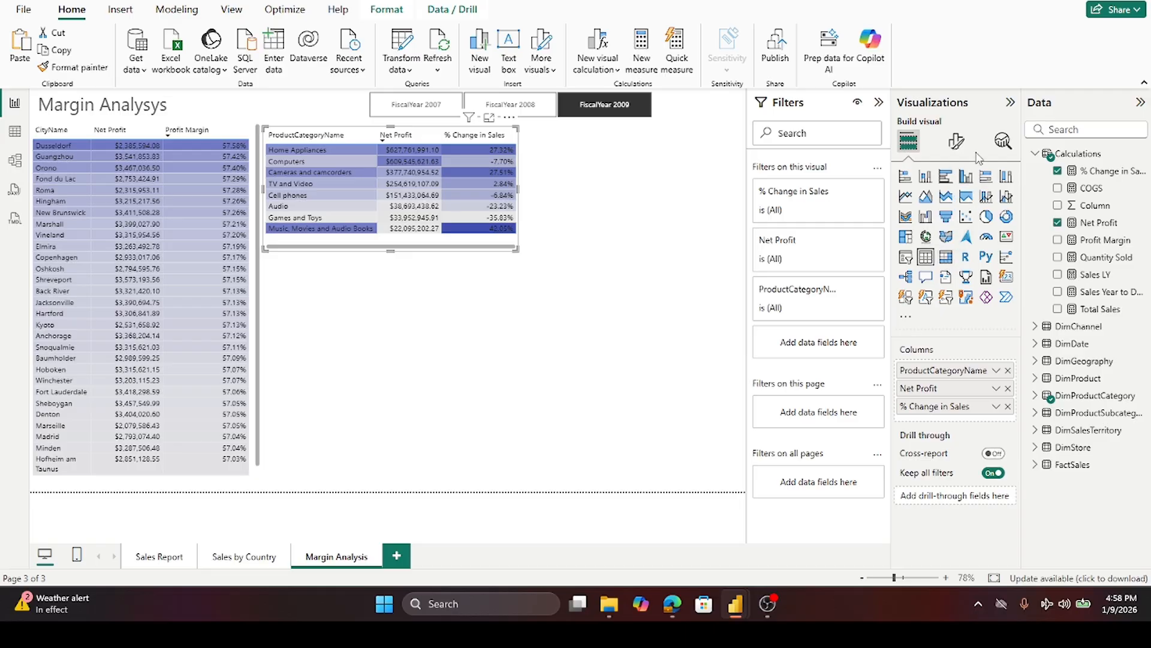
pyautogui.click(958, 142)
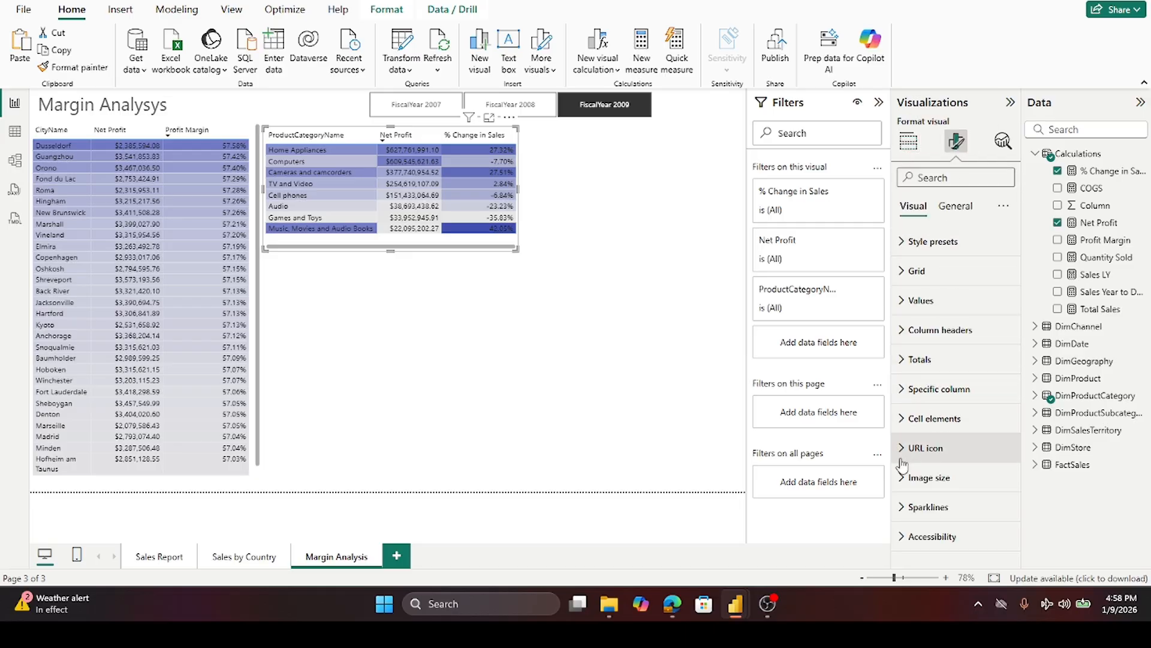
pyautogui.click(903, 430)
pyautogui.scroll(-3, 964, 433)
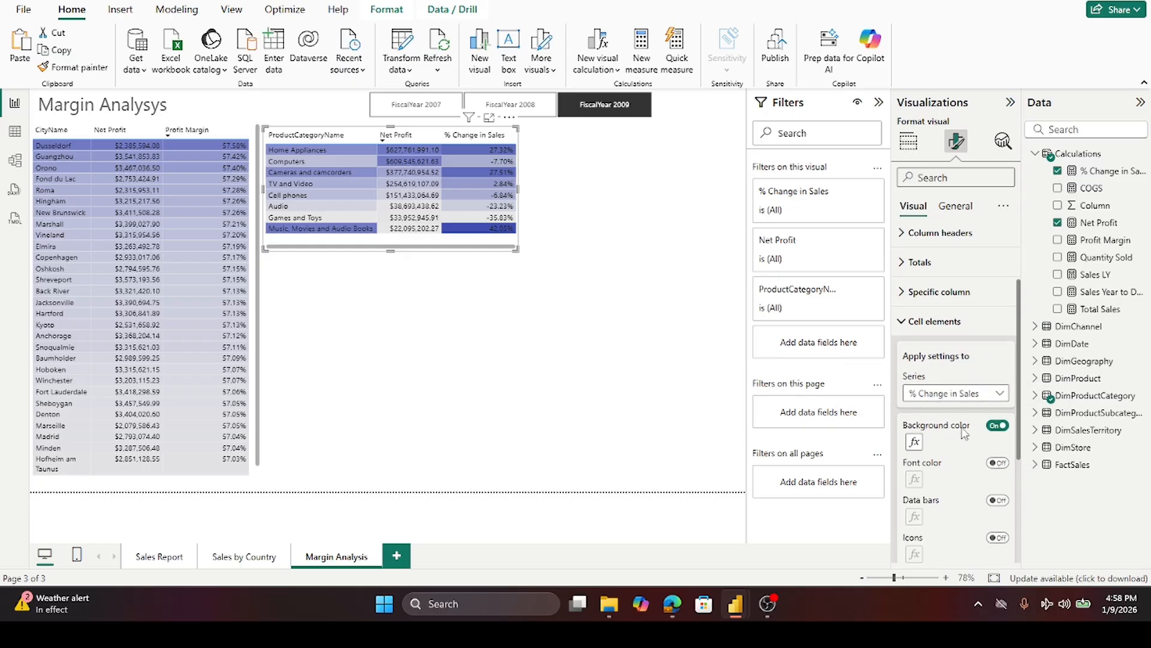
pyautogui.click(959, 347)
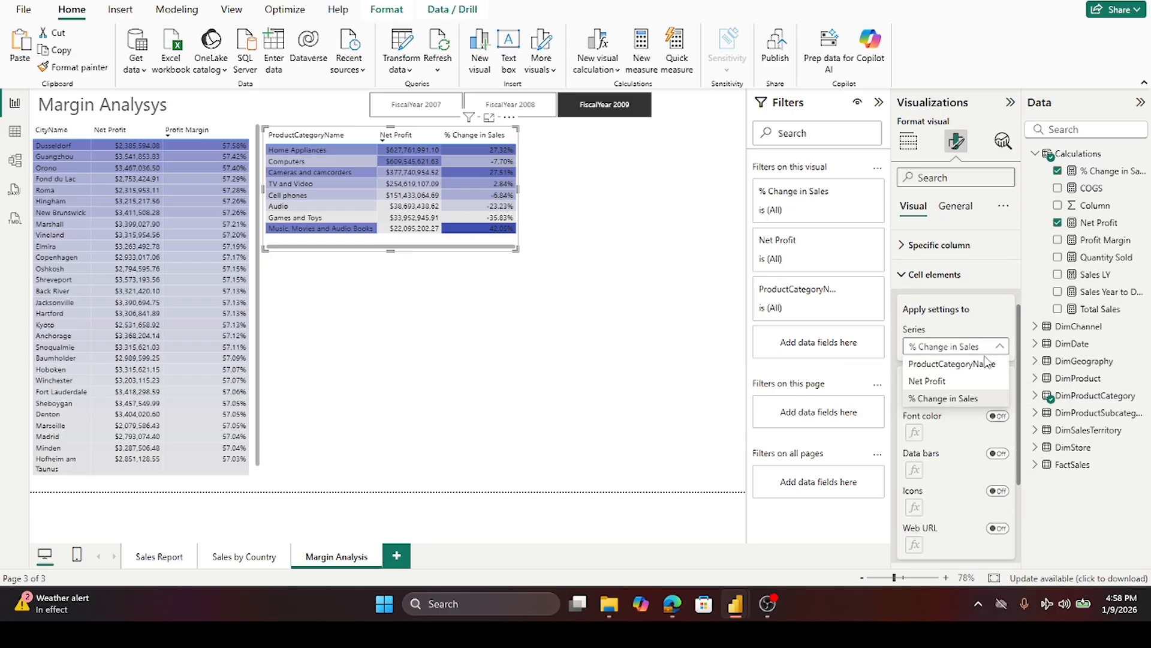
pyautogui.click(957, 383)
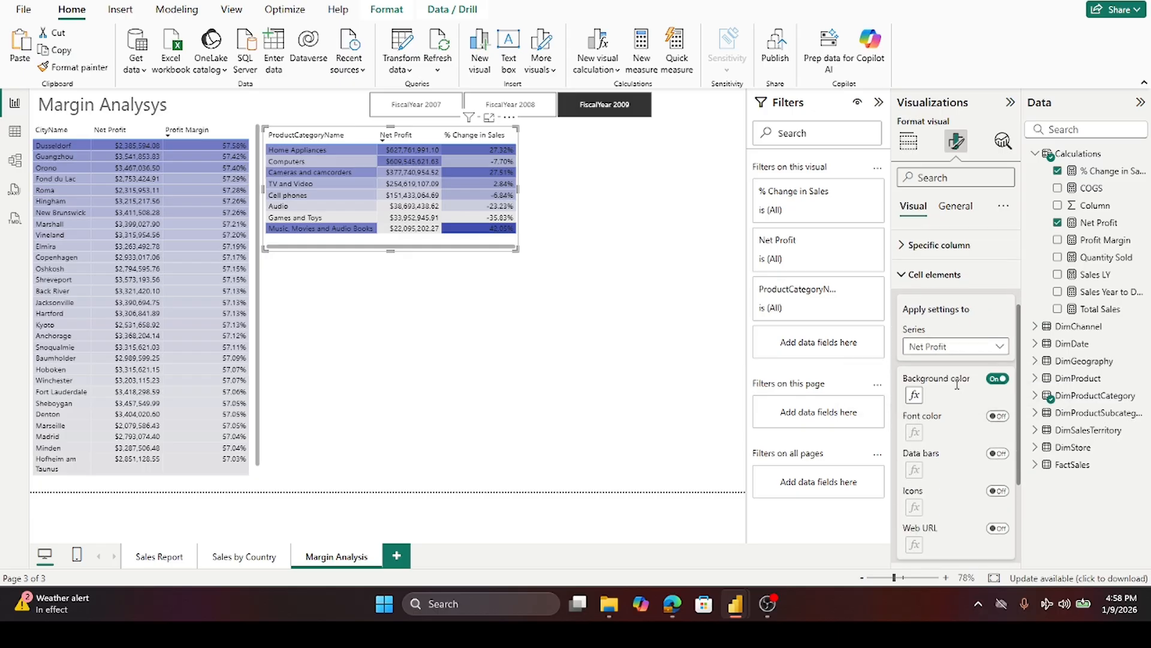
pyautogui.click(916, 396)
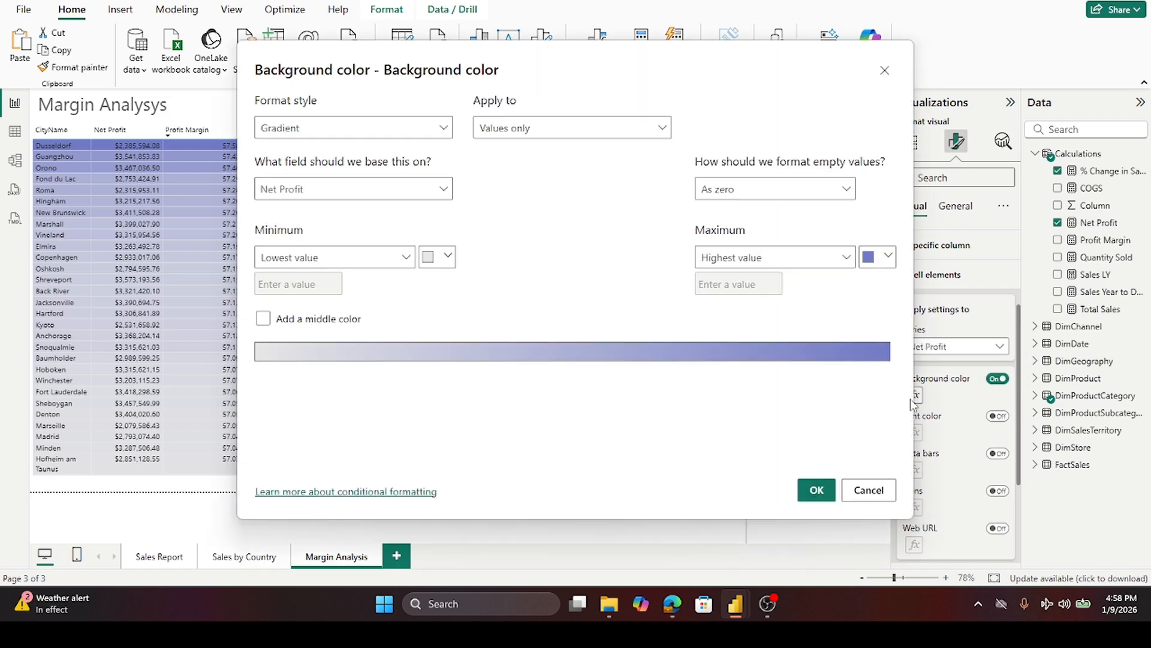
pyautogui.click(442, 189)
pyautogui.click(329, 288)
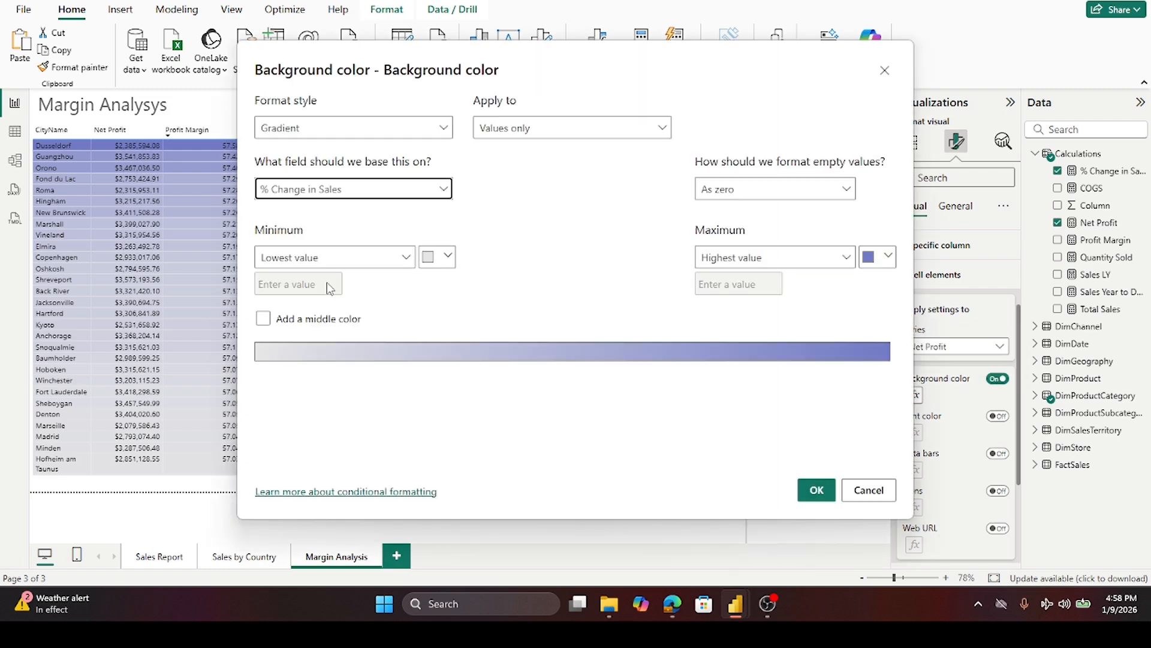
pyautogui.click(817, 490)
pyautogui.click(374, 391)
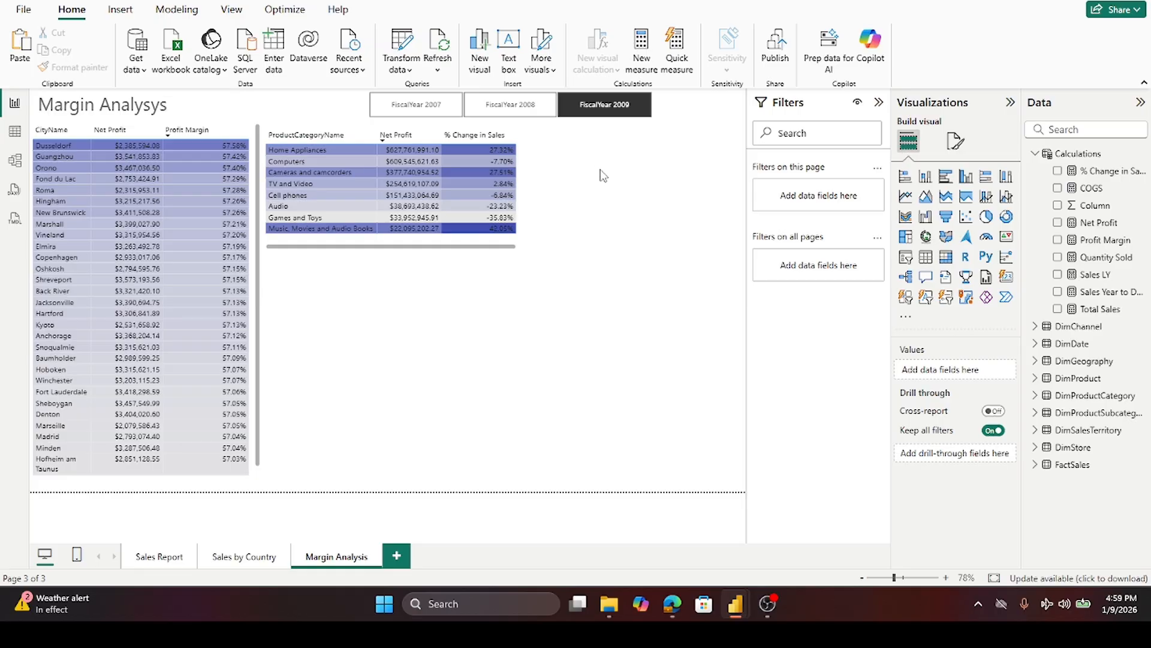
# - Insert a clustered column chart and place it beside the category table
pyautogui.click(969, 185)
pyautogui.moveTo(407, 333); pyautogui.dragTo(645, 227)
pyautogui.moveTo(490, 250); pyautogui.dragTo(522, 273)
pyautogui.moveTo(632, 367); pyautogui.dragTo(640, 259)
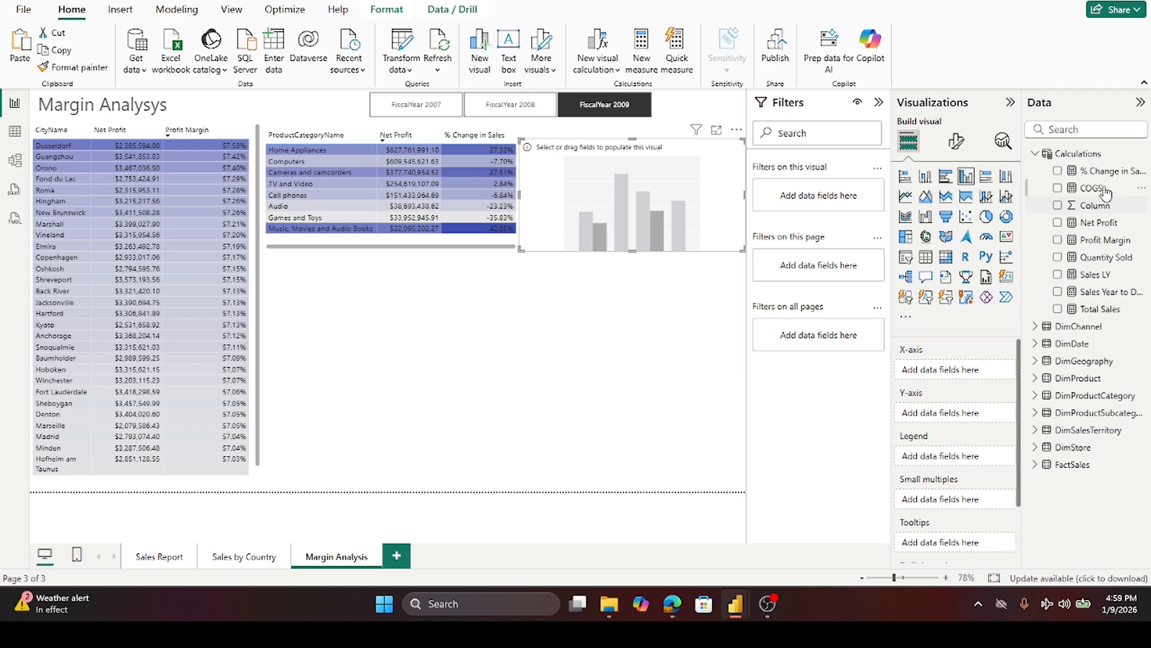
# - Add the Month level of DimDate's Datekey hierarchy to the column chart's X-axis
pyautogui.click(1035, 154)
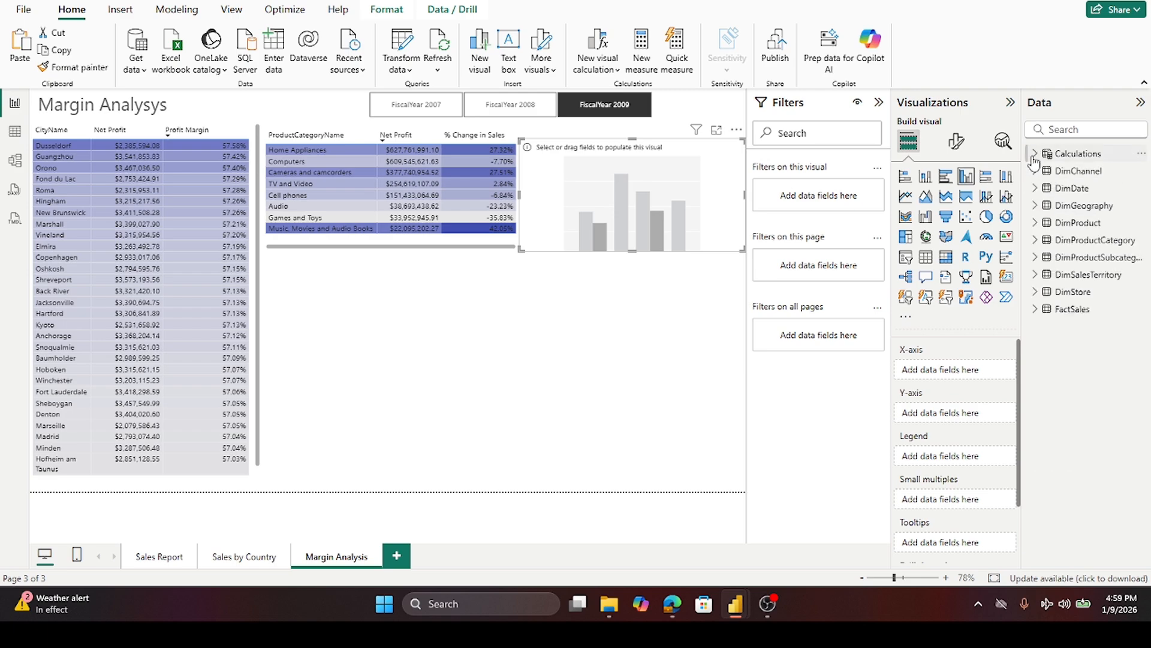
pyautogui.click(1034, 188)
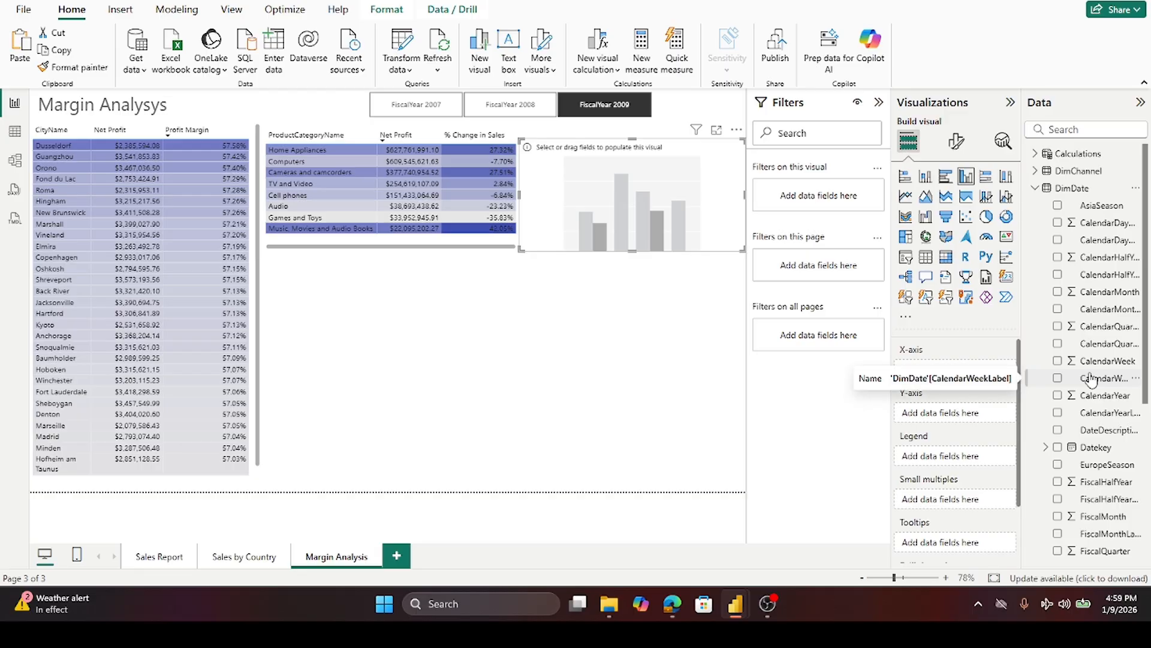
pyautogui.scroll(-3, 1090, 426)
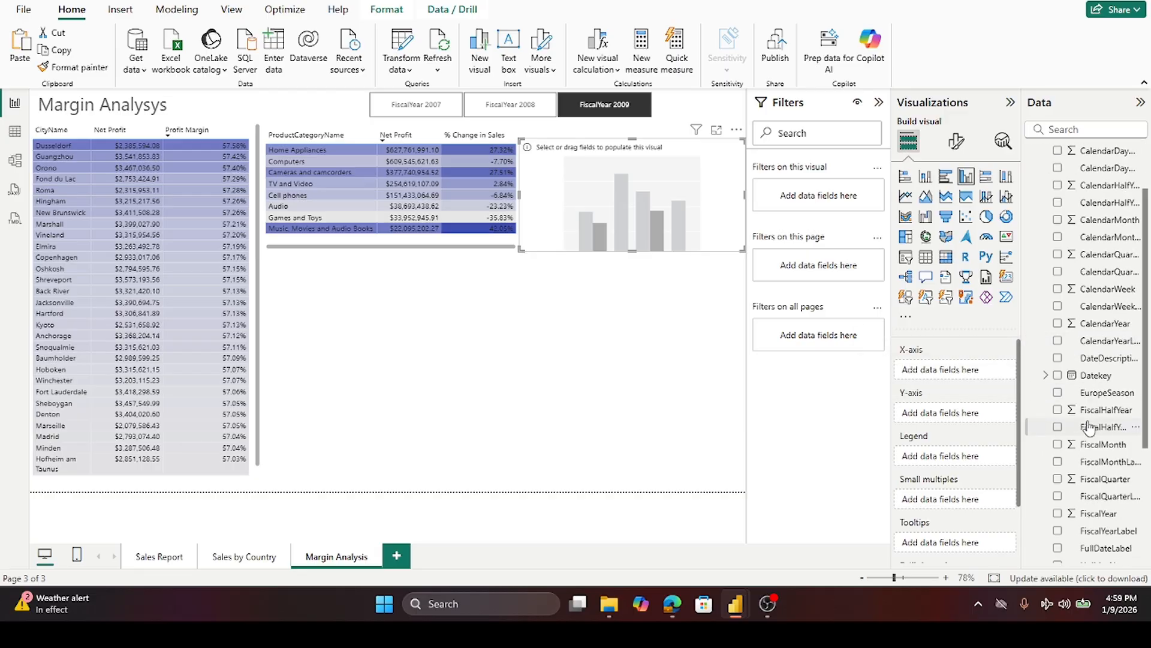
pyautogui.scroll(-3, 1090, 426)
pyautogui.click(1050, 304)
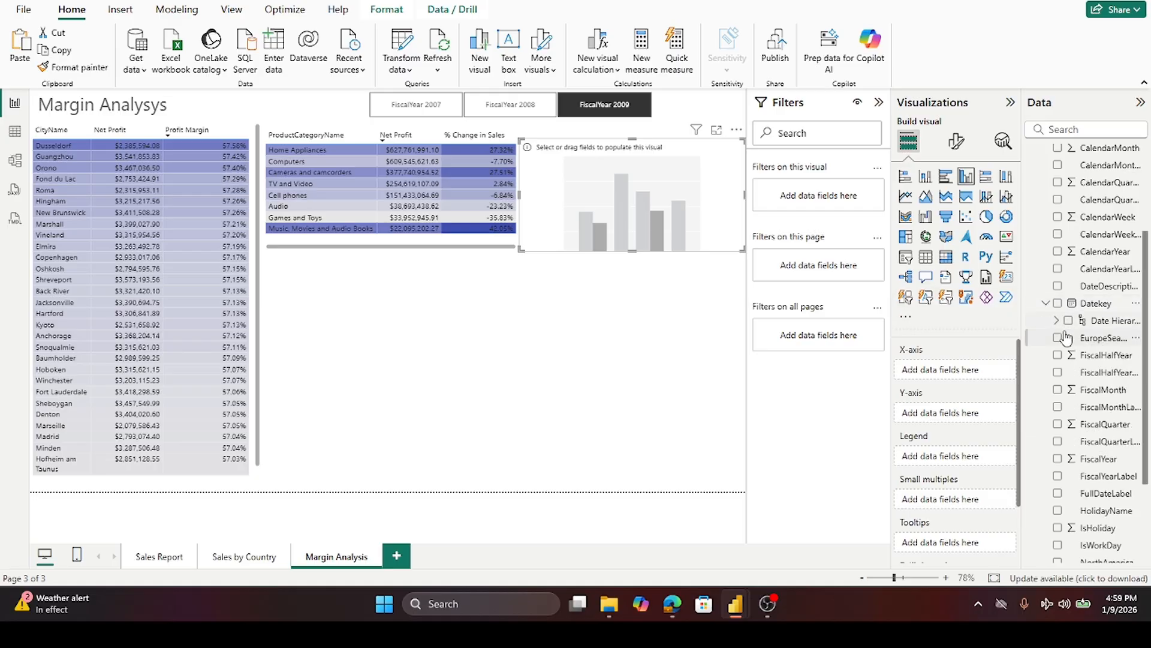
pyautogui.click(1059, 322)
pyautogui.scroll(-5, 1070, 327)
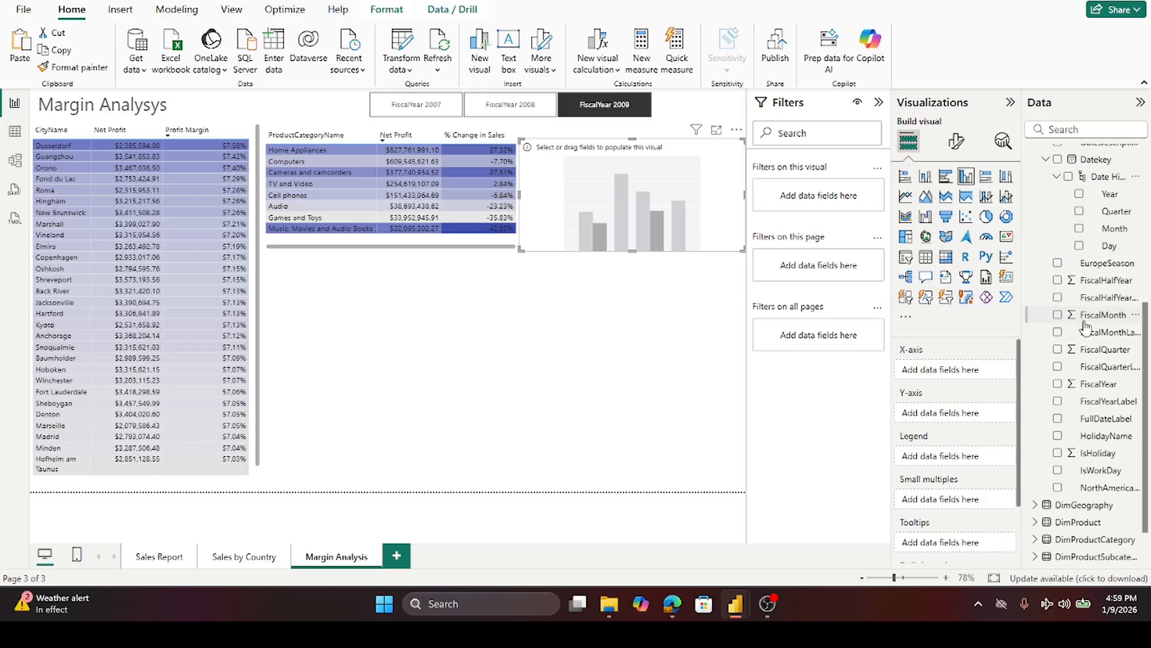
pyautogui.moveTo(1079, 235); pyautogui.dragTo(985, 379)
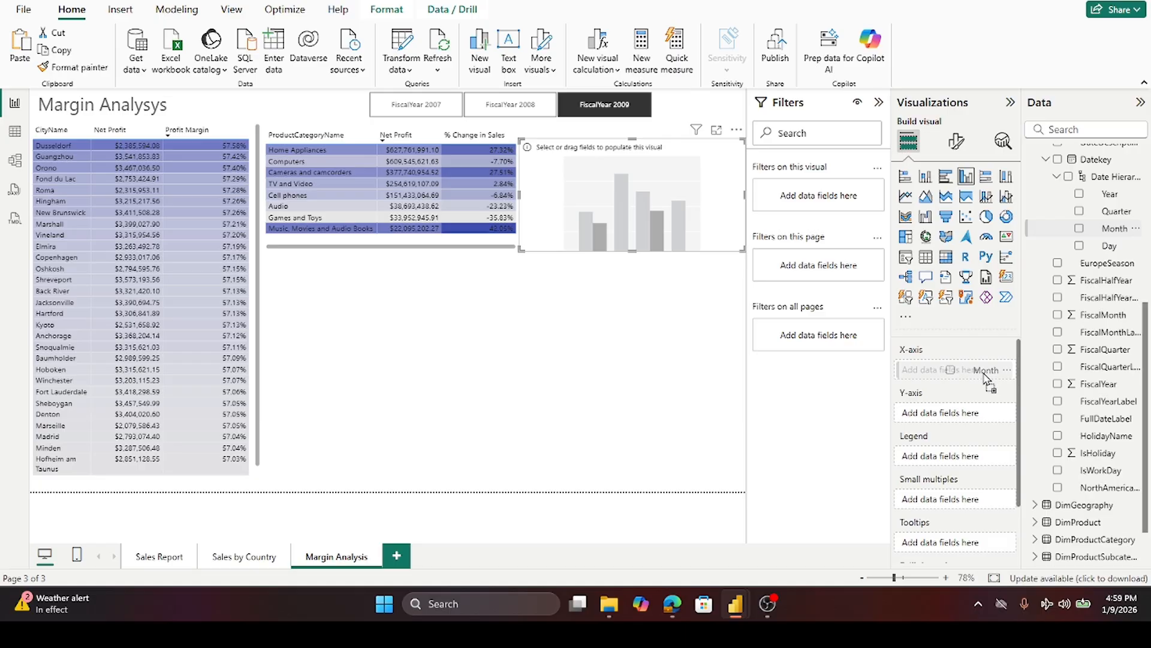
pyautogui.moveTo(985, 377); pyautogui.dragTo(985, 379)
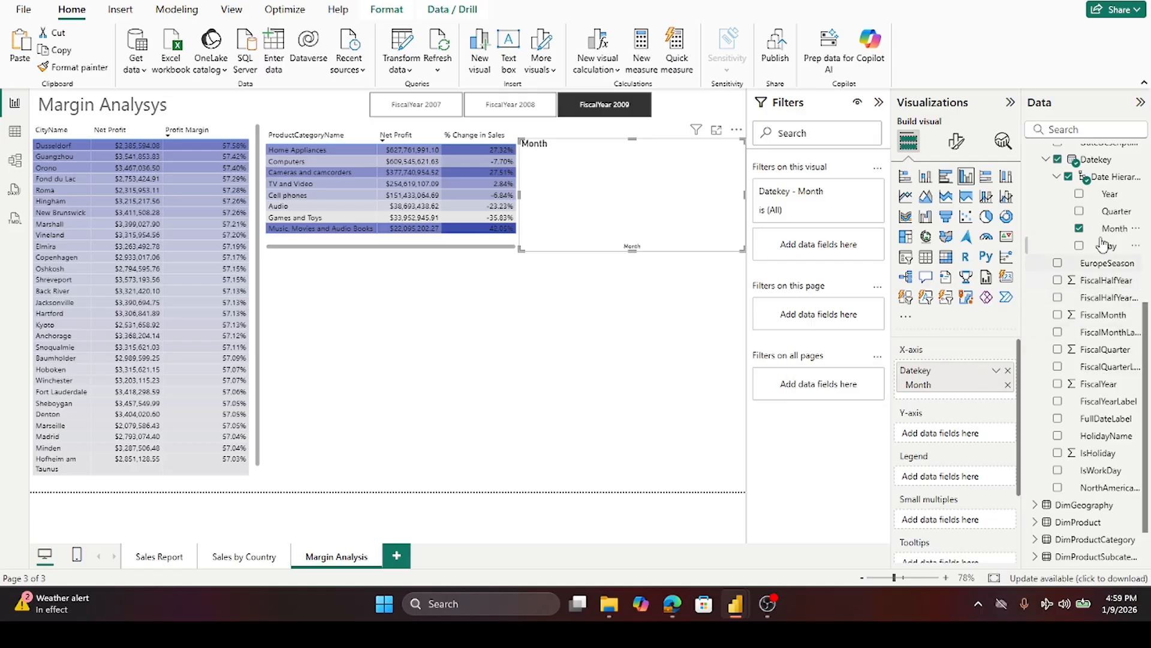
# - Add the Net Profit measure from Calculations to the column chart's Y-axis
pyautogui.click(1045, 159)
pyautogui.scroll(5, 1074, 243)
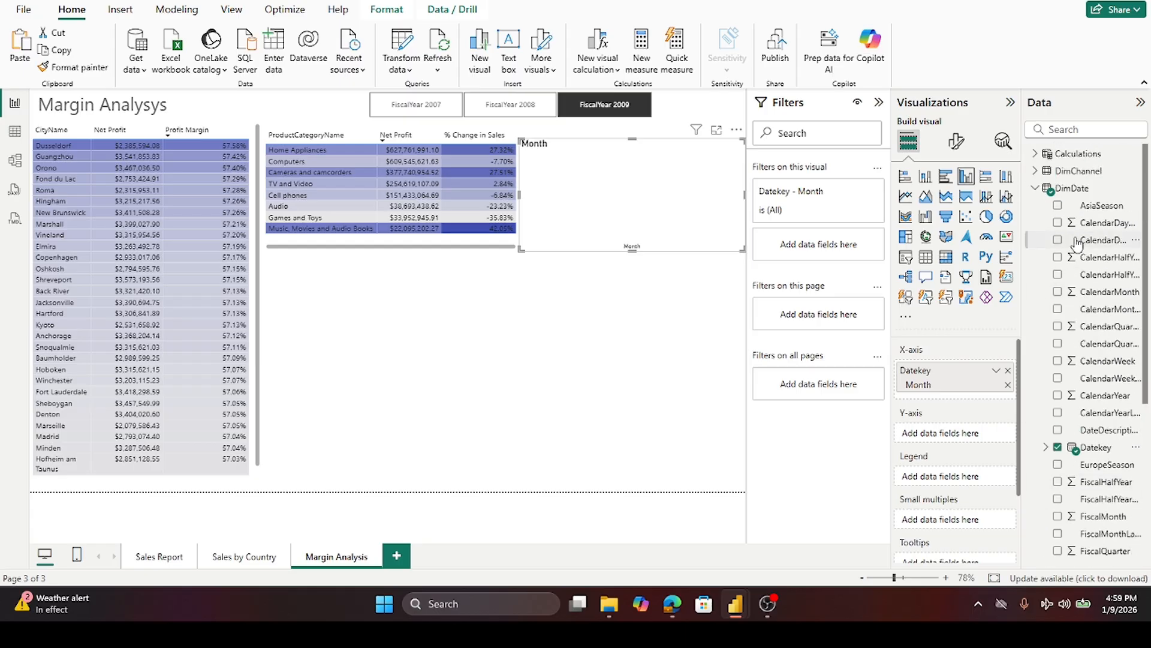
pyautogui.click(1035, 188)
pyautogui.click(1036, 155)
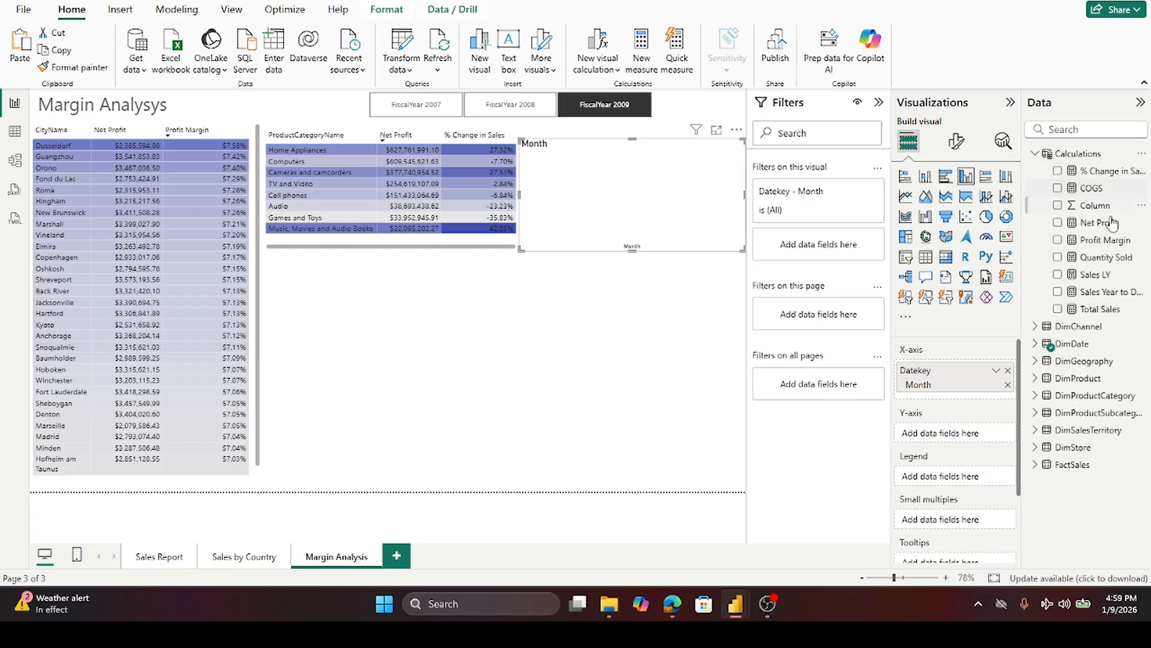
pyautogui.moveTo(1103, 230); pyautogui.dragTo(997, 437)
pyautogui.moveTo(971, 440); pyautogui.dragTo(972, 436)
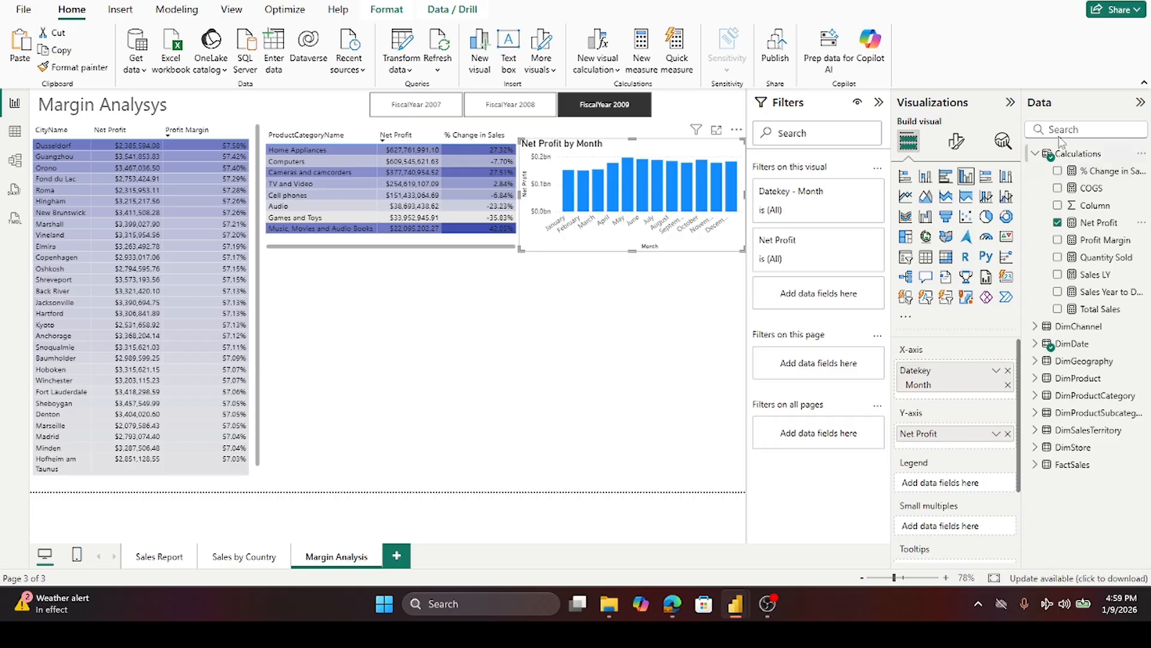
# - Open conditional formatting for the chart's column color and set a Gradient style based on Net Profit
pyautogui.click(958, 141)
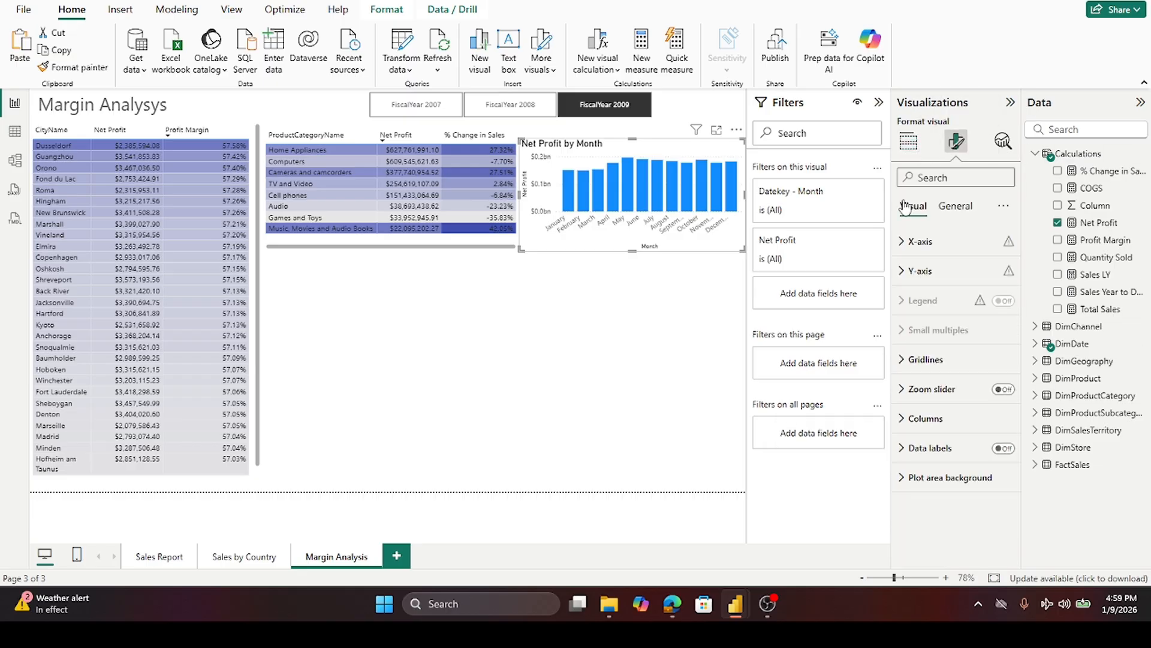
pyautogui.click(958, 210)
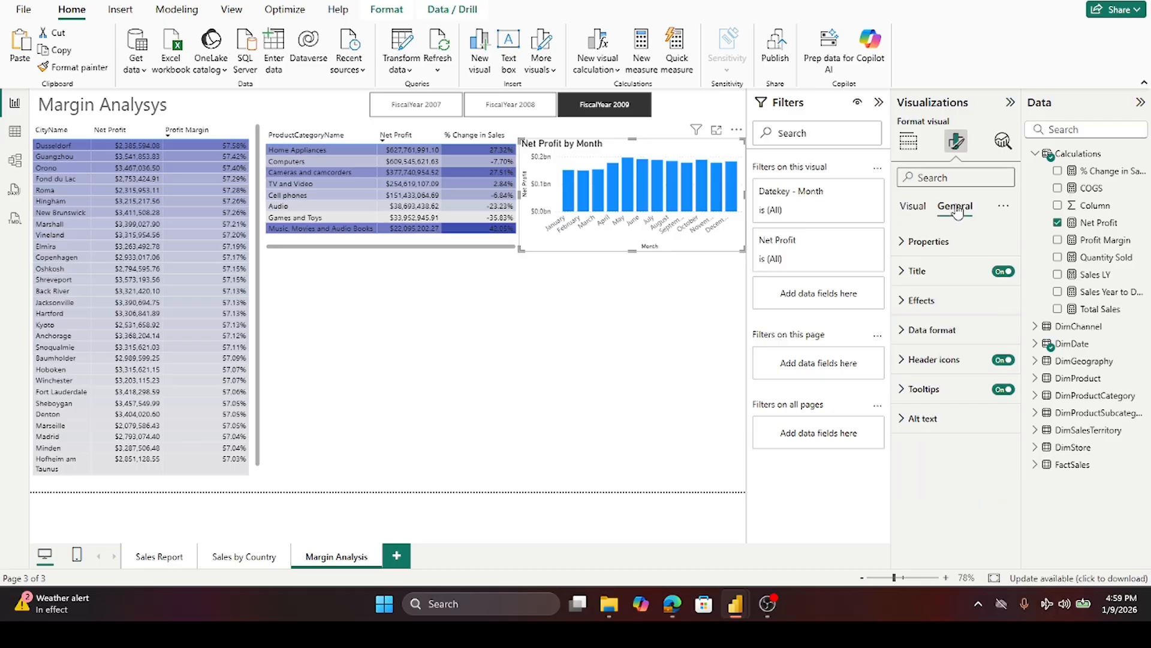
pyautogui.click(913, 210)
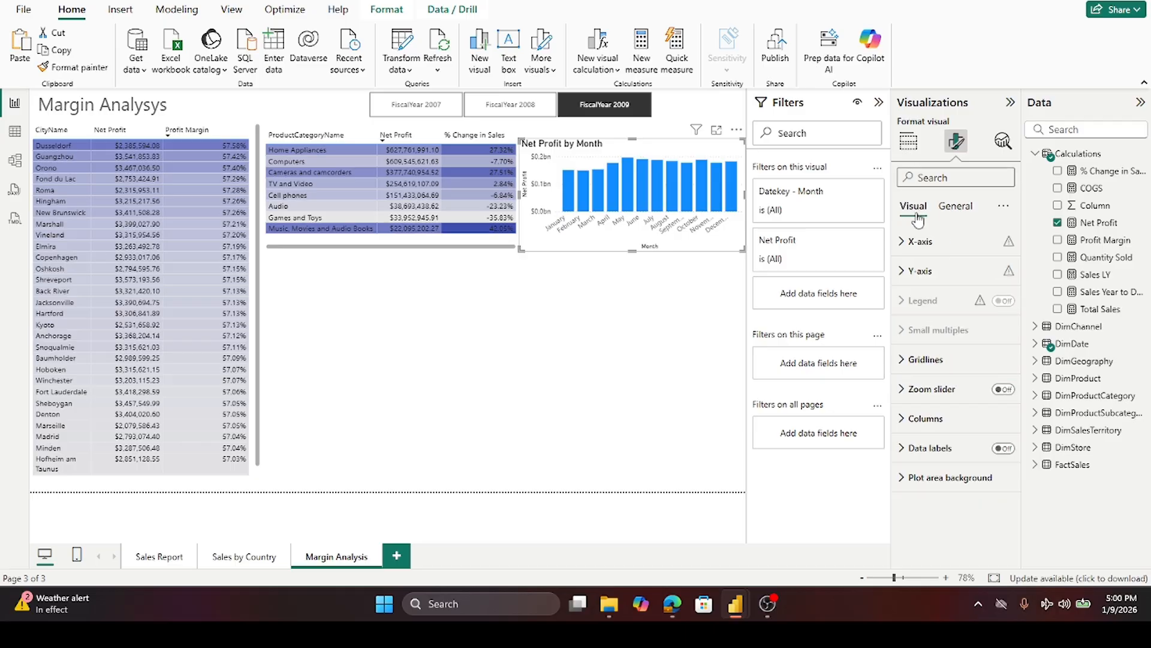
pyautogui.click(906, 422)
pyautogui.scroll(-3, 957, 414)
pyautogui.click(952, 346)
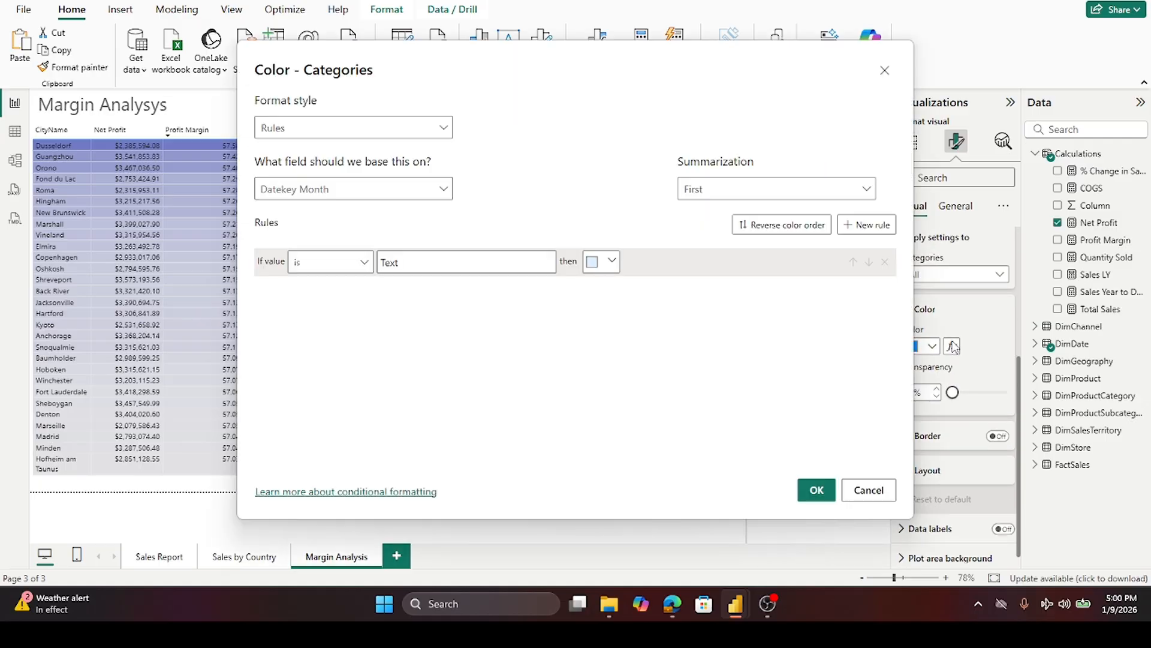
pyautogui.click(443, 127)
pyautogui.click(337, 147)
pyautogui.click(443, 190)
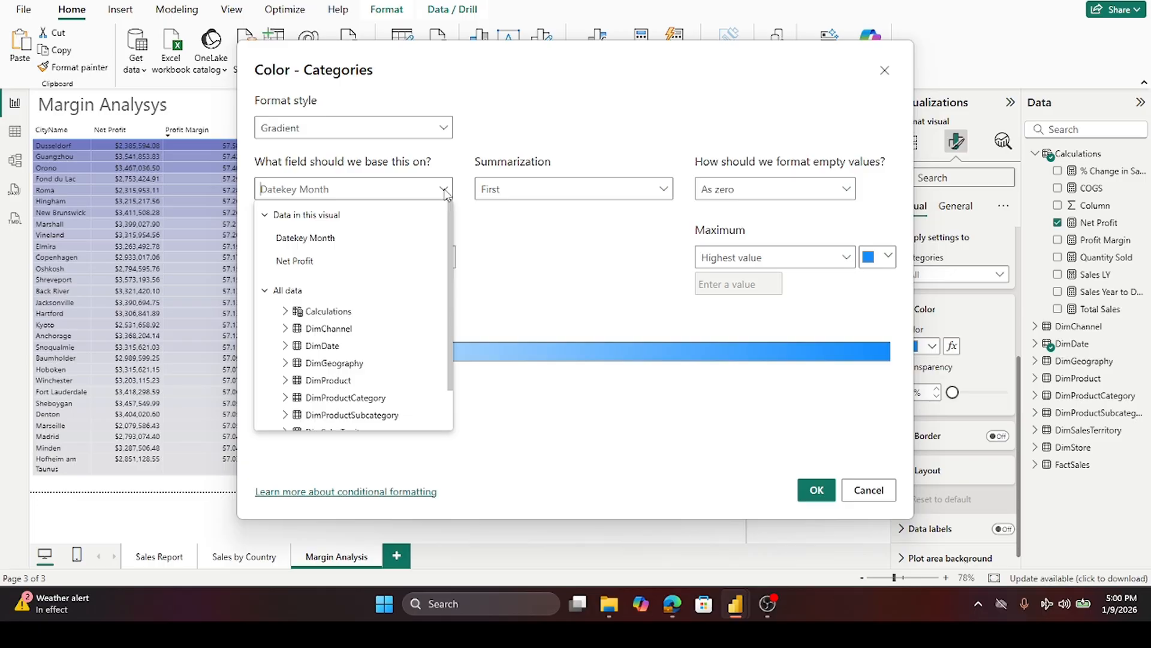
pyautogui.click(369, 313)
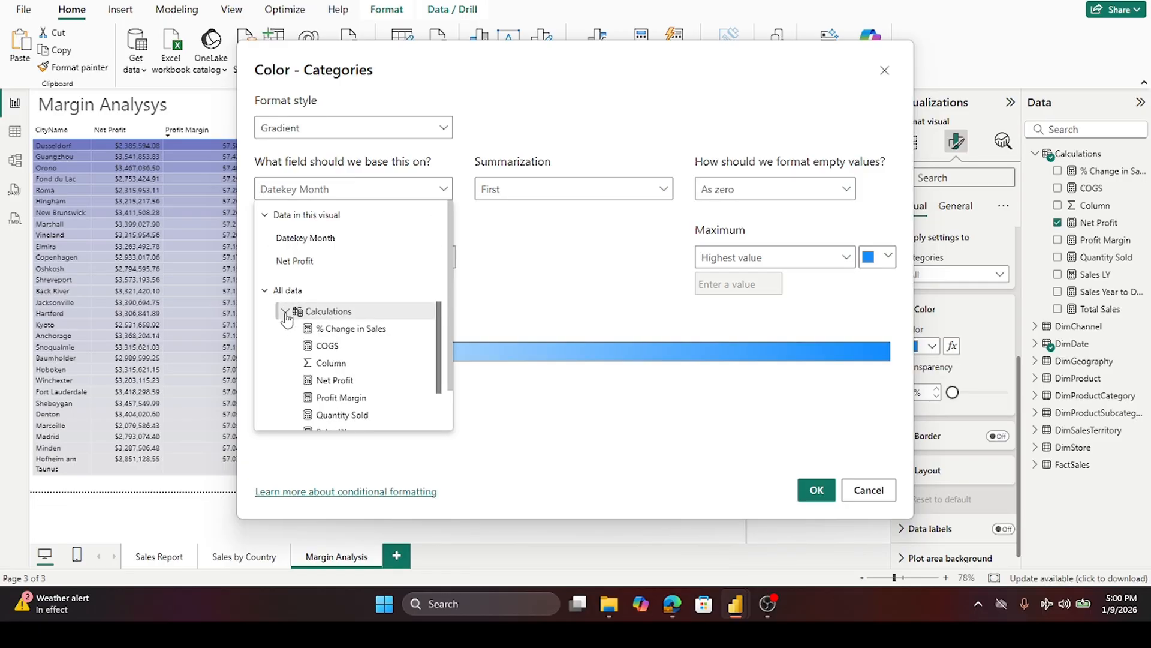
pyautogui.click(335, 382)
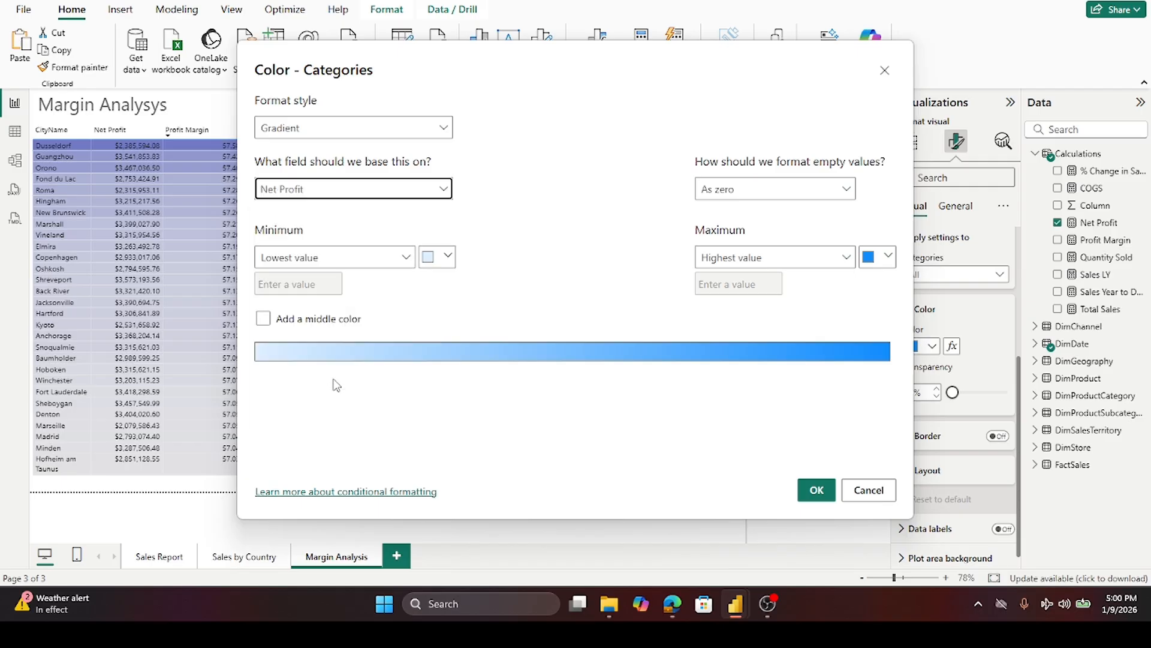
# - Set the gradient's minimum color to White, 10% darker and maximum to a dark blue, then apply it
pyautogui.click(448, 259)
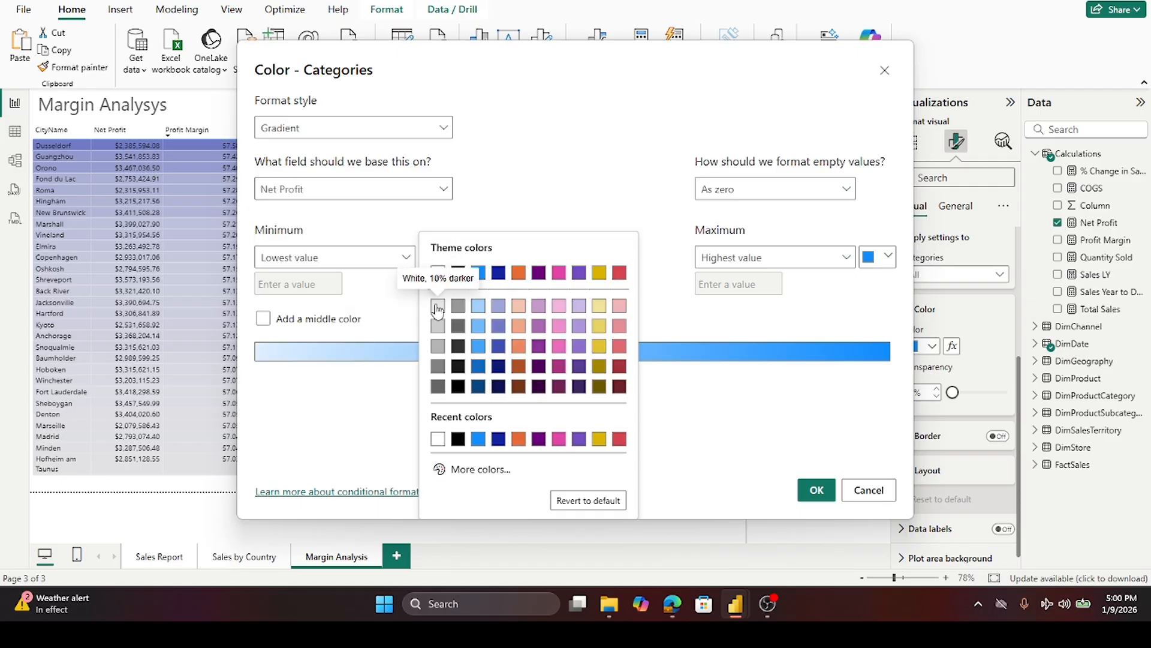
pyautogui.click(437, 306)
pyautogui.click(889, 256)
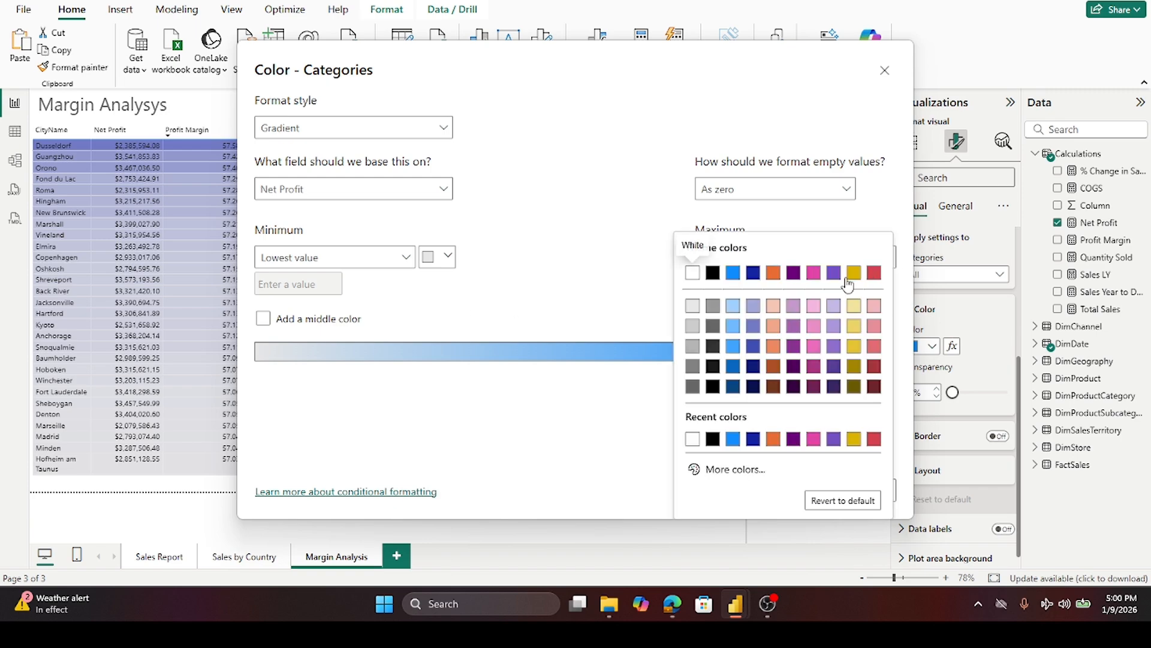
pyautogui.click(754, 347)
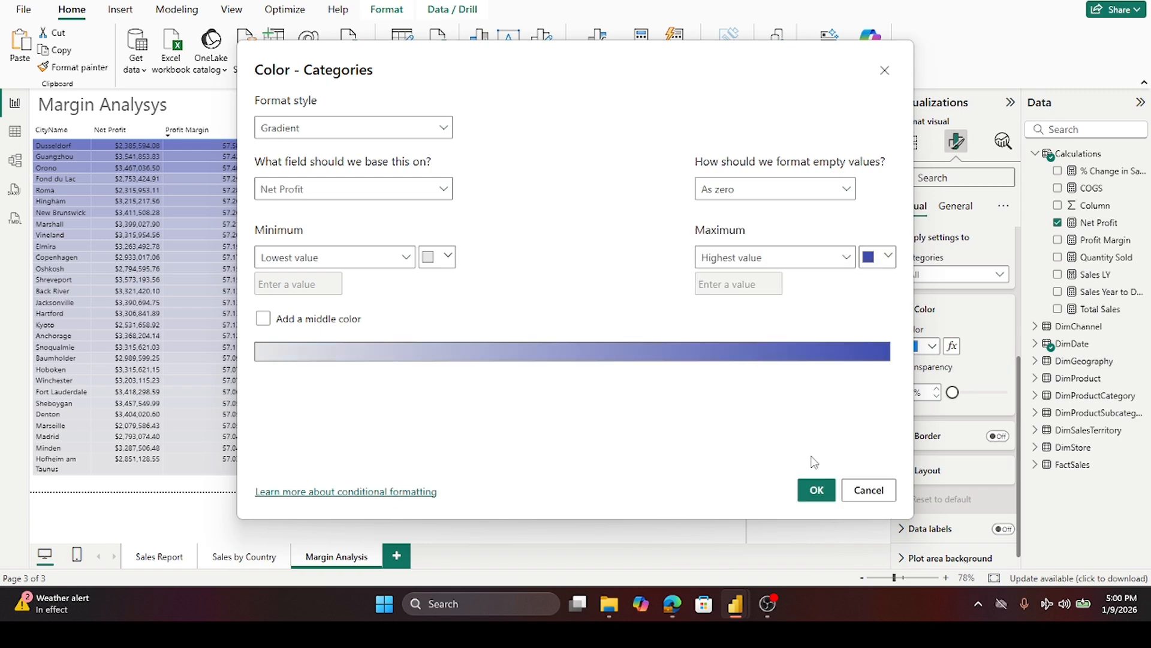
pyautogui.click(815, 490)
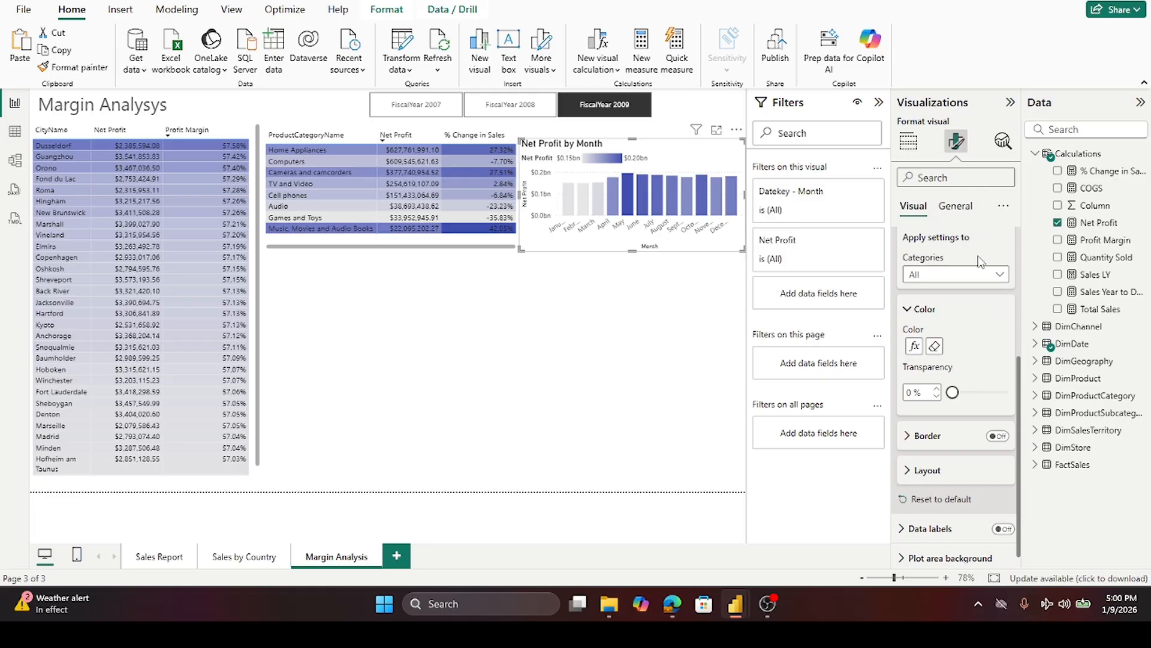
# - Turn off the column chart's legend
pyautogui.click(907, 309)
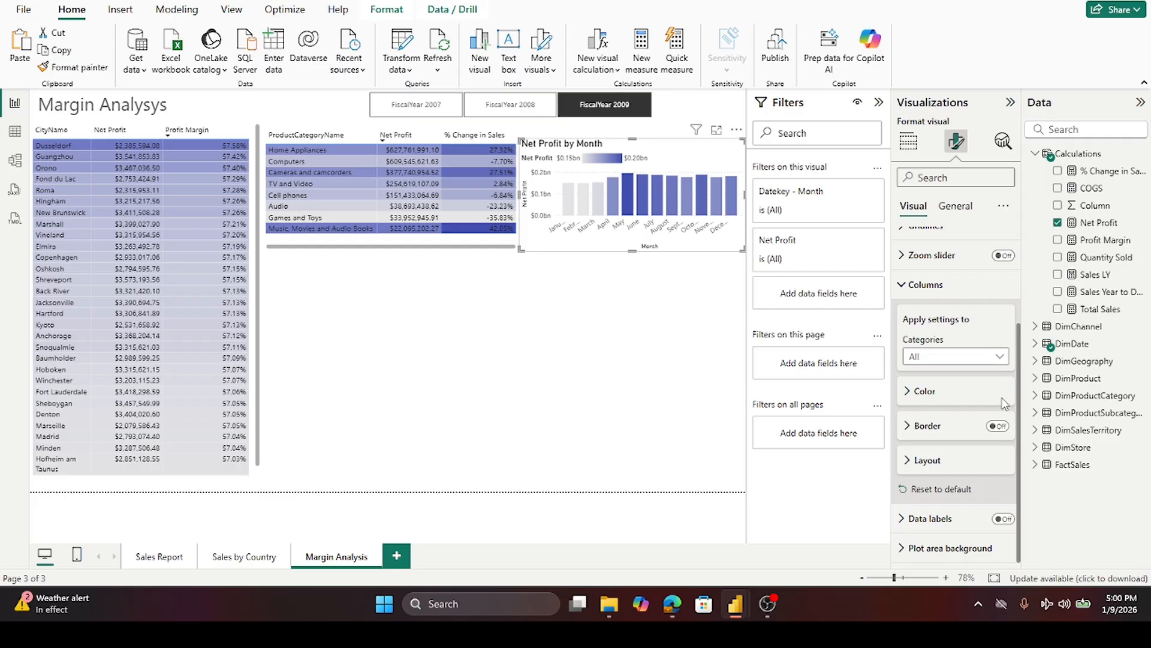
pyautogui.scroll(3, 1005, 390)
pyautogui.click(1003, 301)
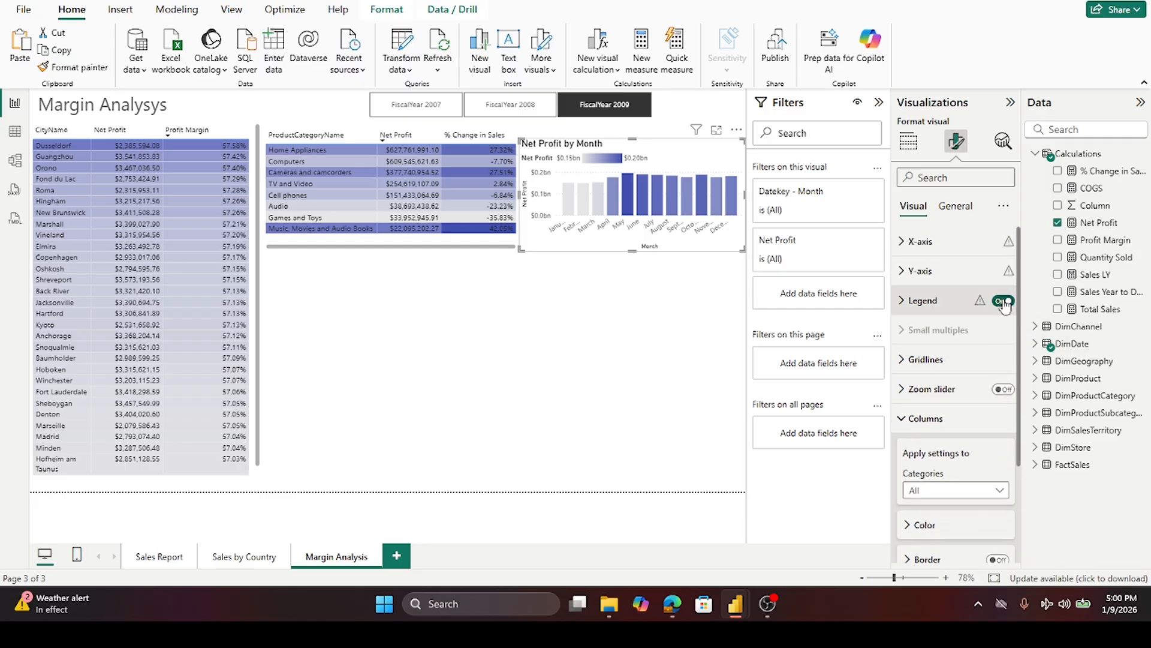
pyautogui.click(1003, 301)
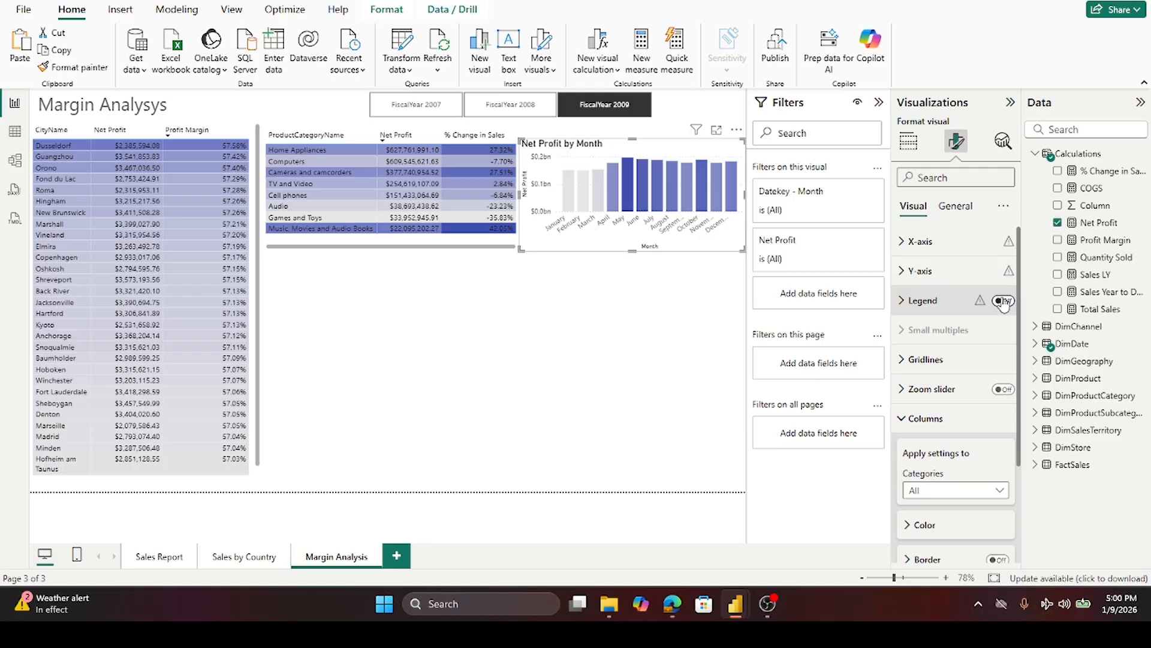
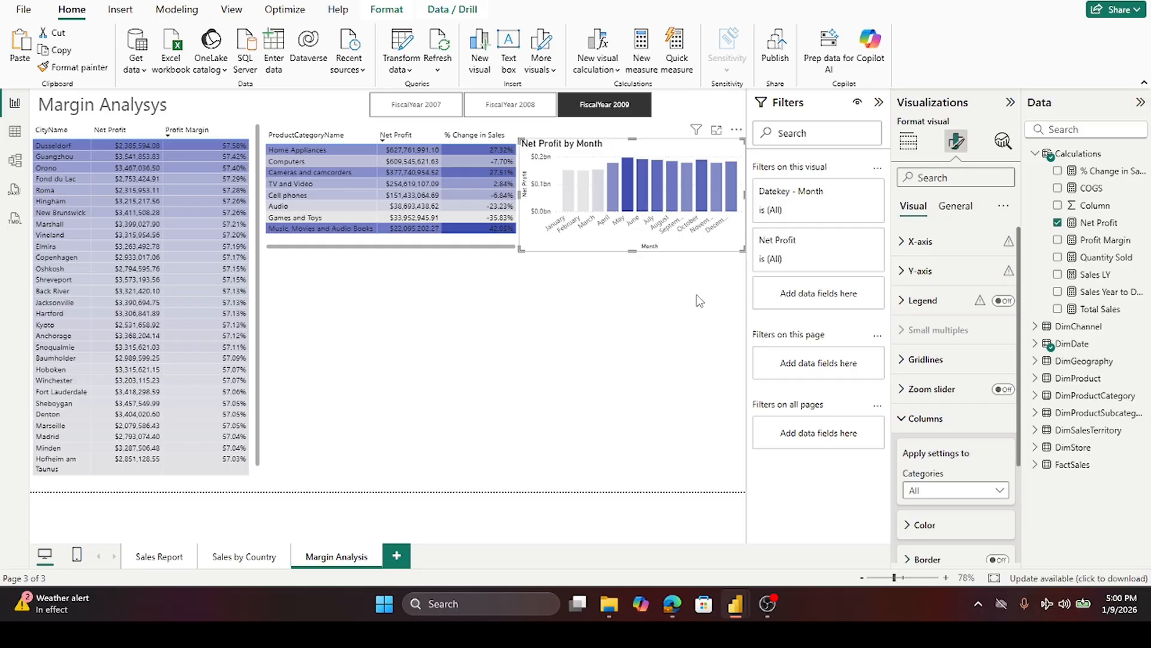
# - Sort the city table by Net Profit ascending and move the table slightly lower on the page
pyautogui.click(124, 128)
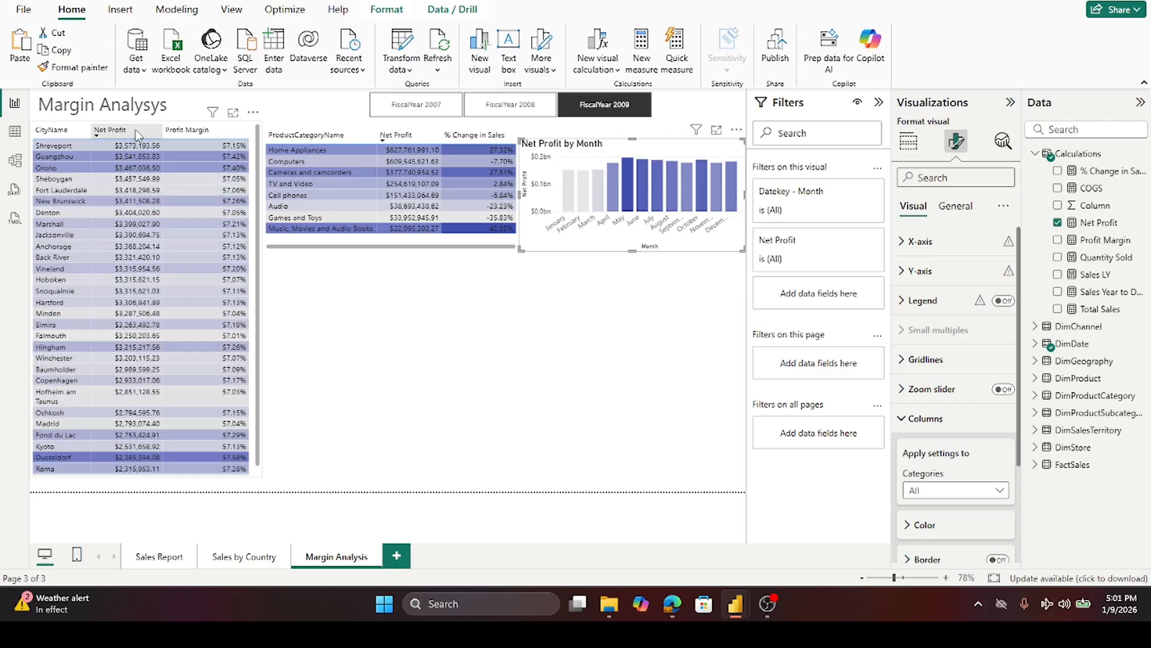
pyautogui.click(138, 133)
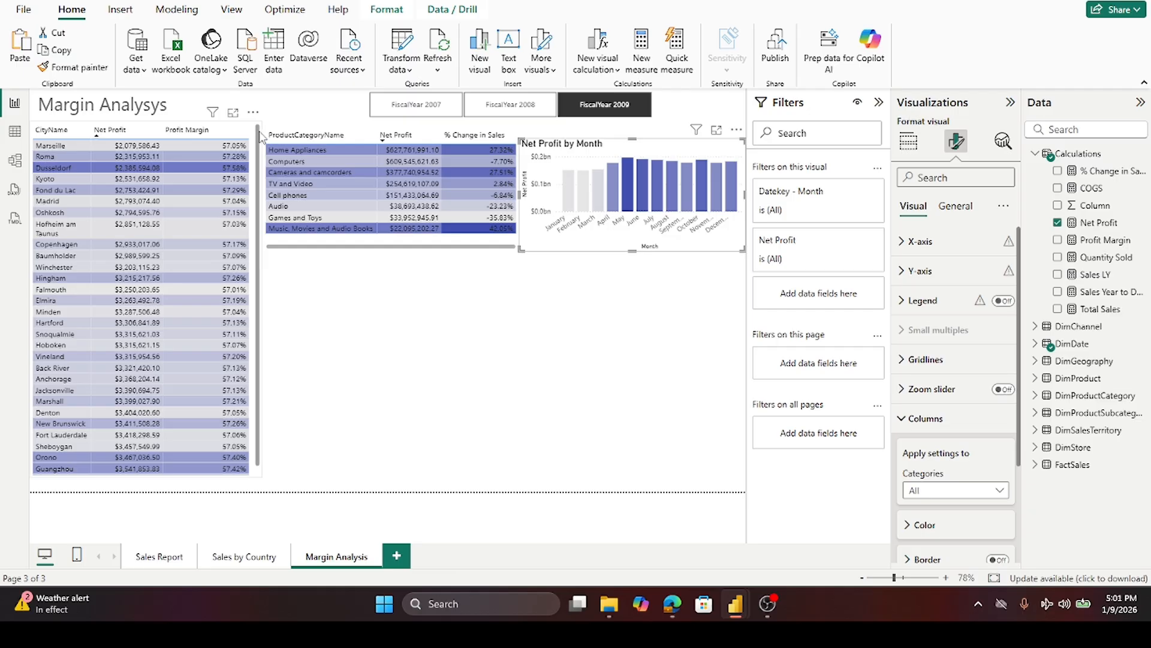
pyautogui.click(261, 137)
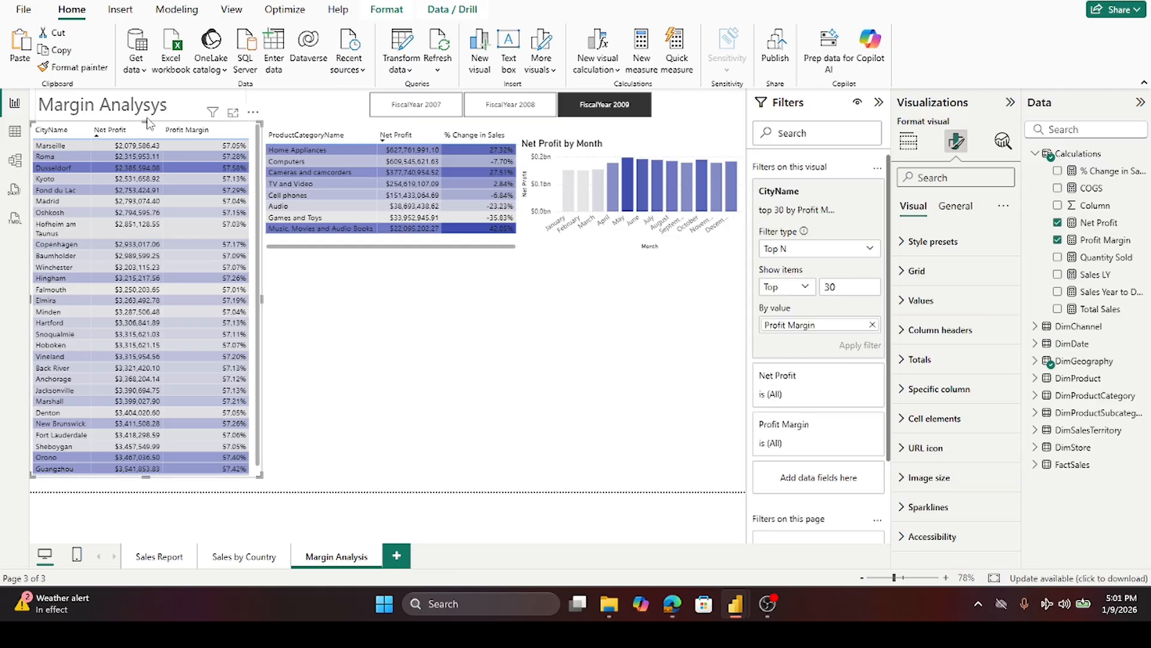
pyautogui.moveTo(147, 125); pyautogui.dragTo(149, 155)
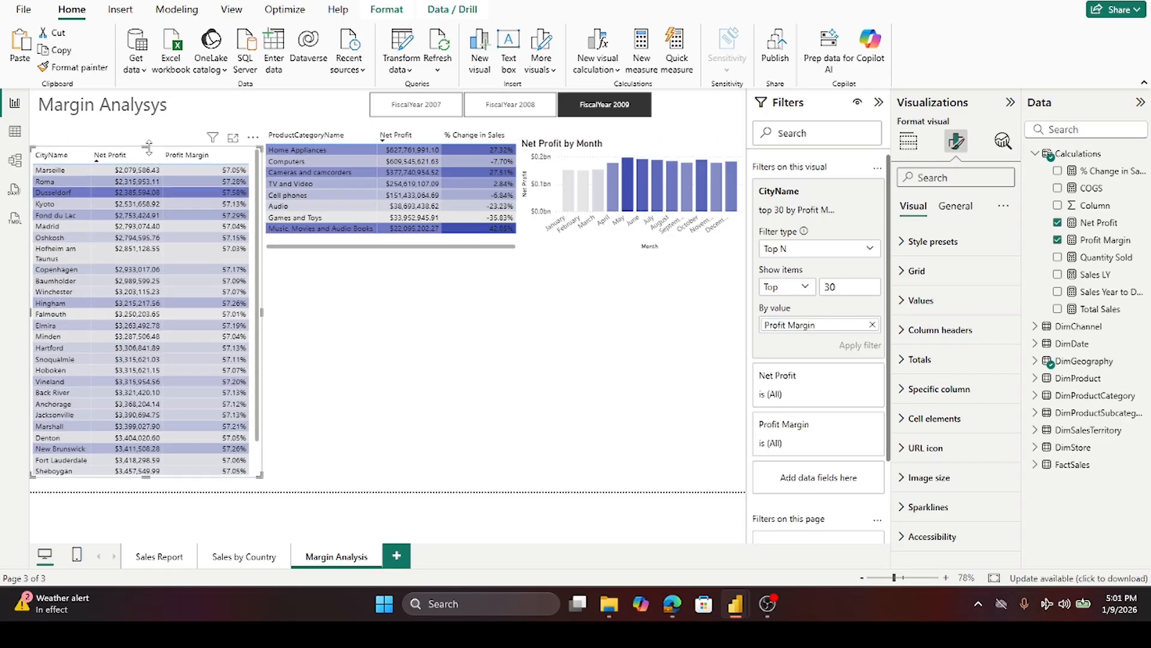
# - Move the product category table and the Net Profit by Month chart down to line up with the city table
pyautogui.click(303, 132)
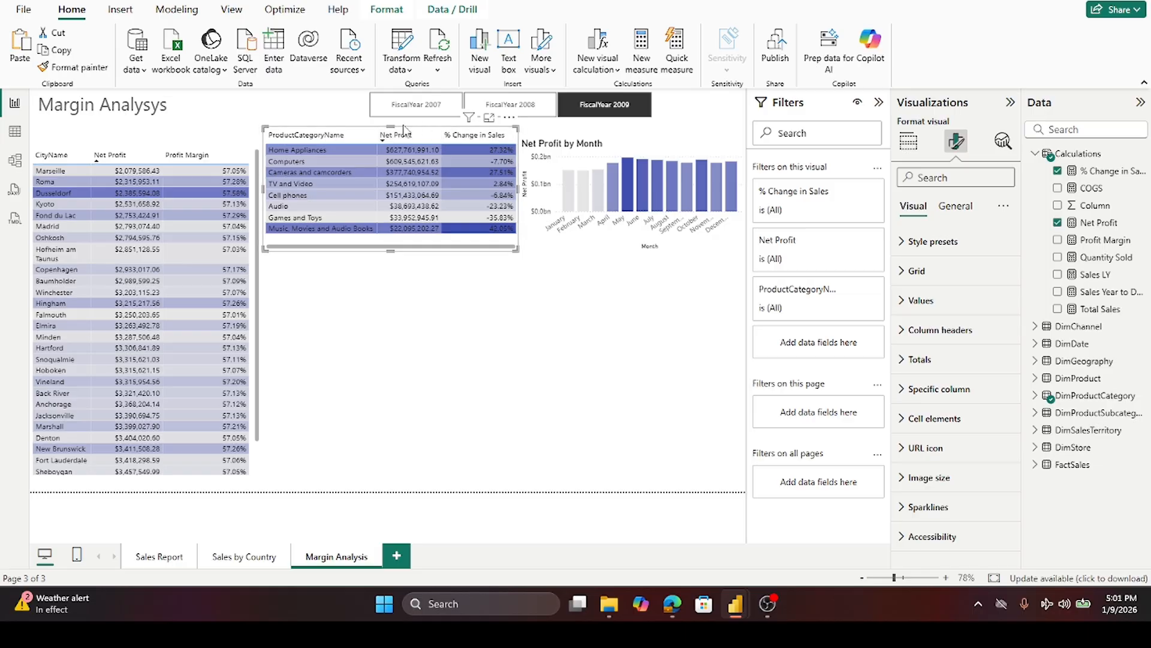
pyautogui.moveTo(393, 124); pyautogui.dragTo(394, 150)
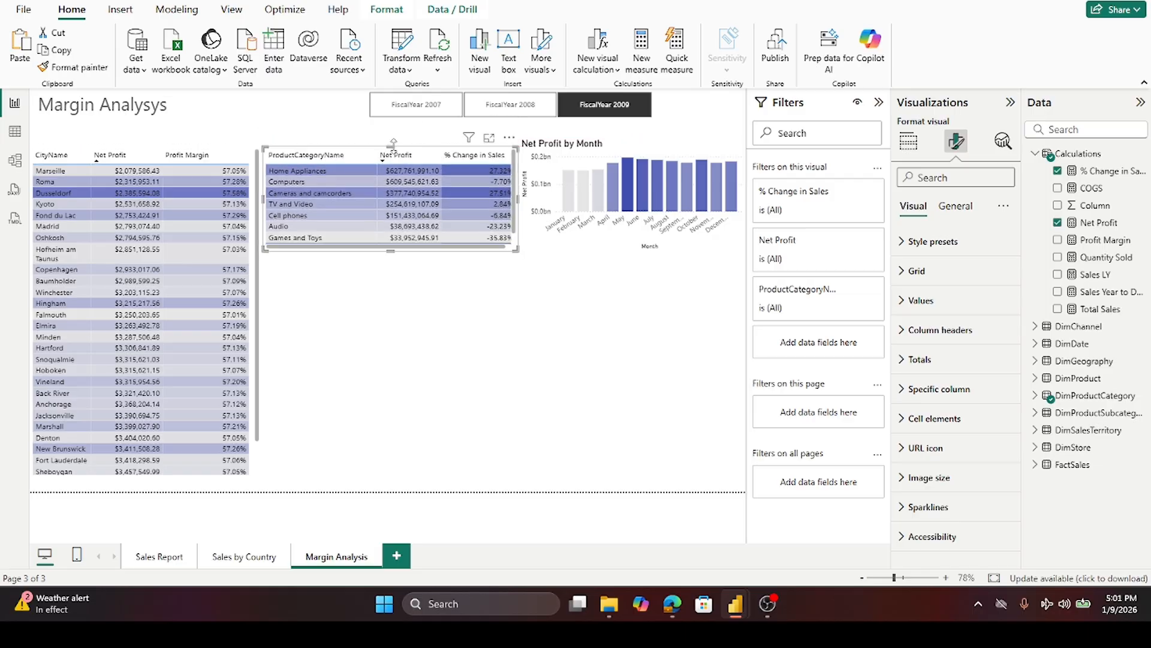
pyautogui.click(614, 147)
pyautogui.moveTo(634, 138); pyautogui.dragTo(636, 151)
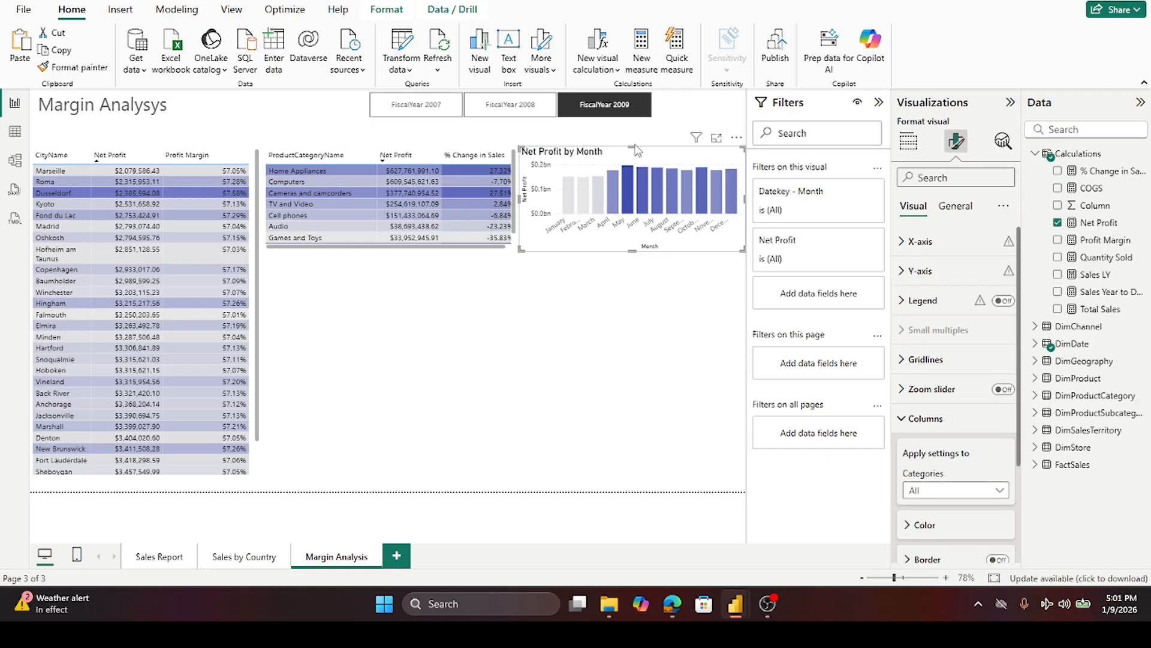
pyautogui.click(594, 358)
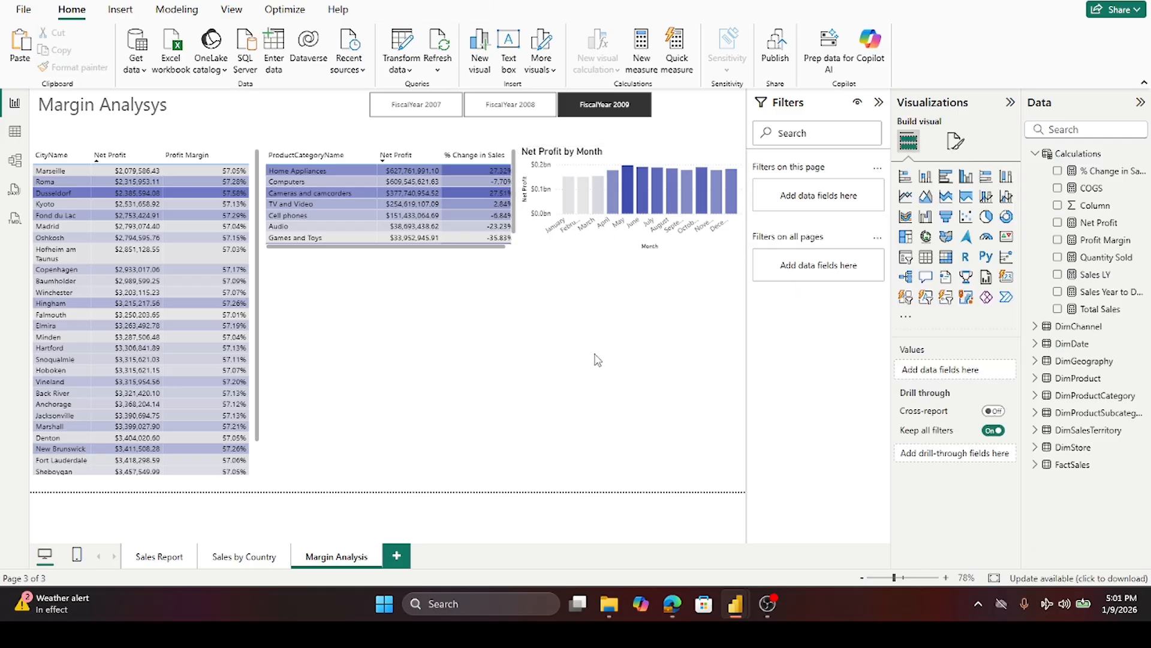
# - Paste copies of the Margin Analysys title text box and place one above the product category table
pyautogui.click(158, 116)
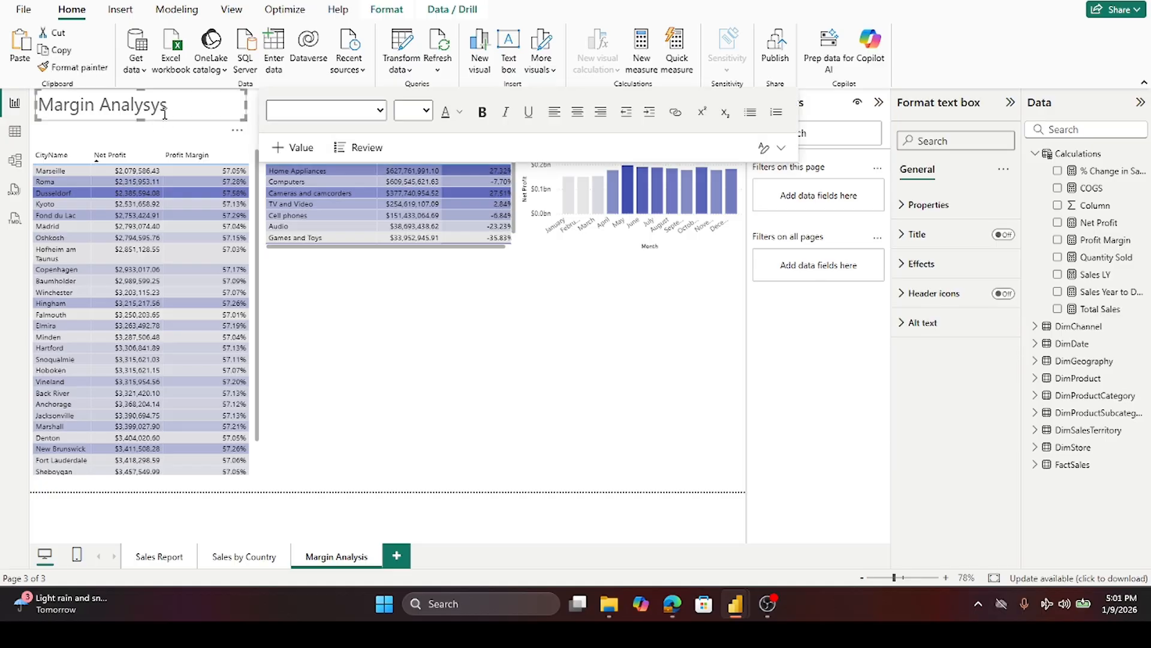
pyautogui.hotkey('ctrl', 'v')
pyautogui.hotkey('ctrl', 'v')
pyautogui.hotkey('ctrl', 'v')
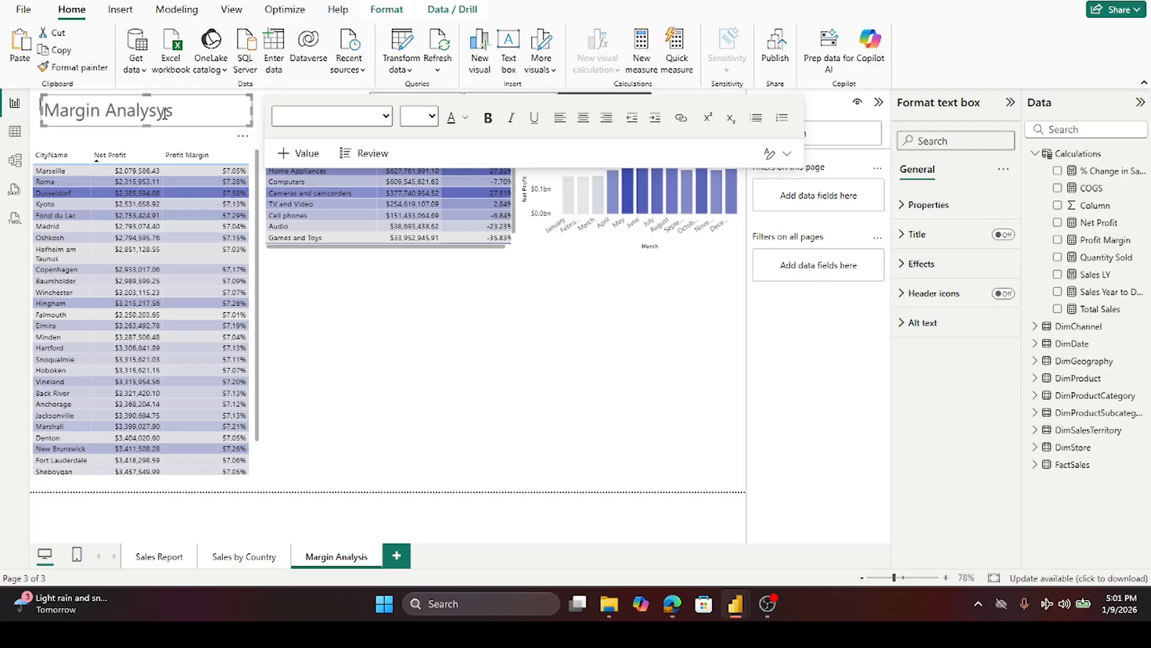
pyautogui.click(378, 427)
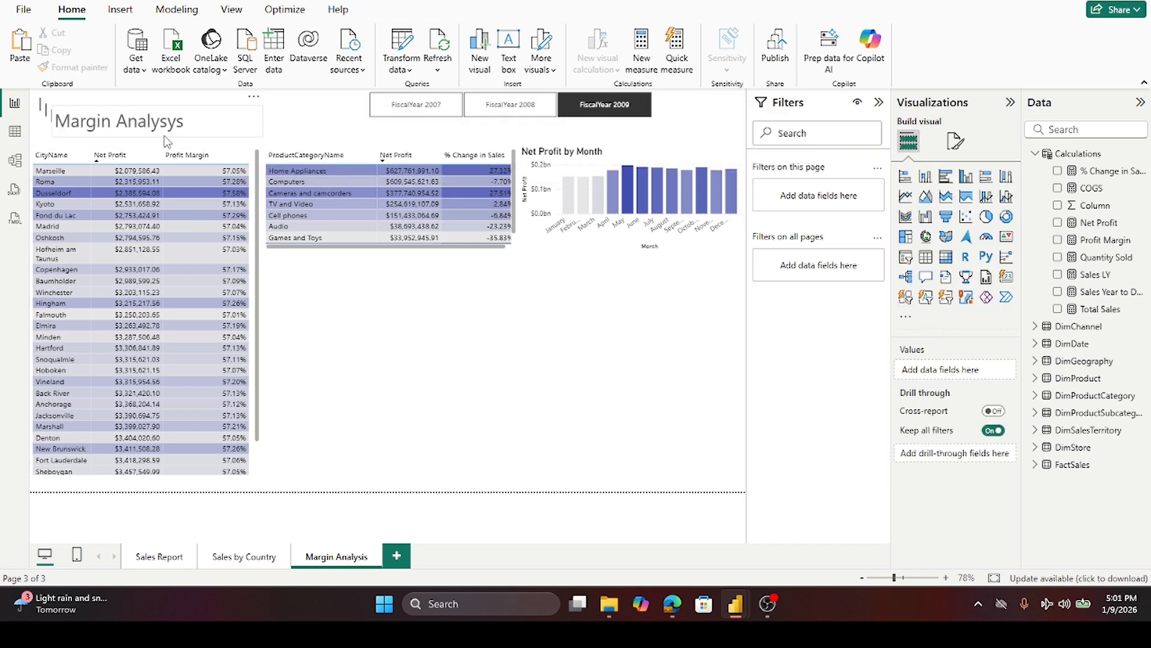
pyautogui.moveTo(168, 141); pyautogui.dragTo(385, 150)
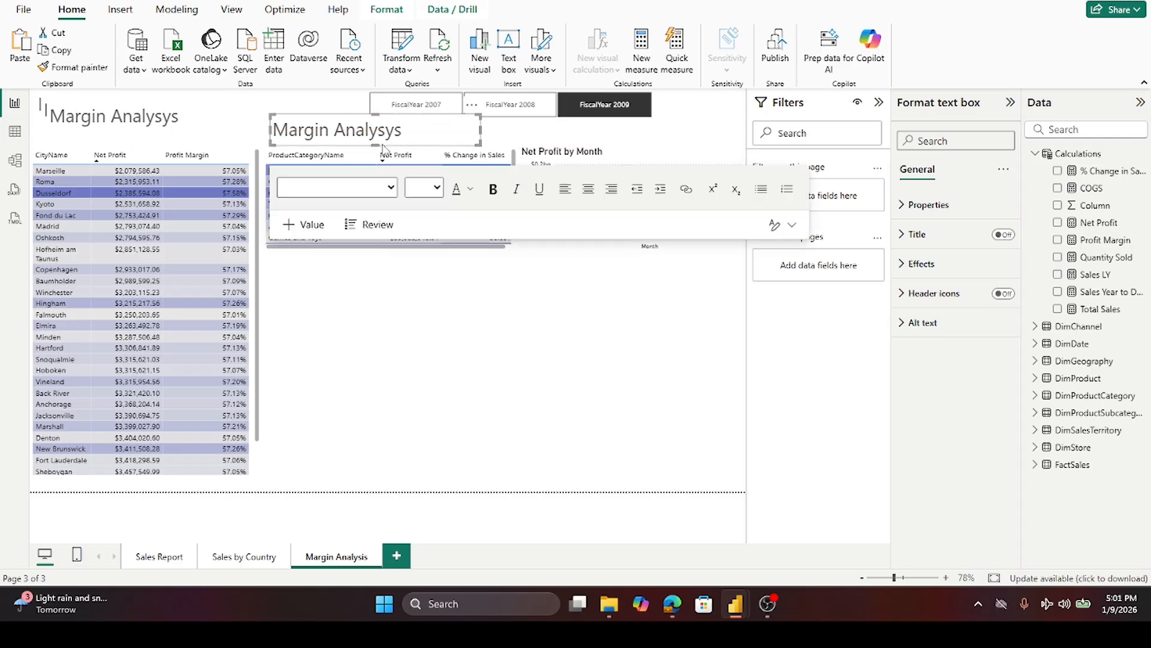
pyautogui.click(433, 428)
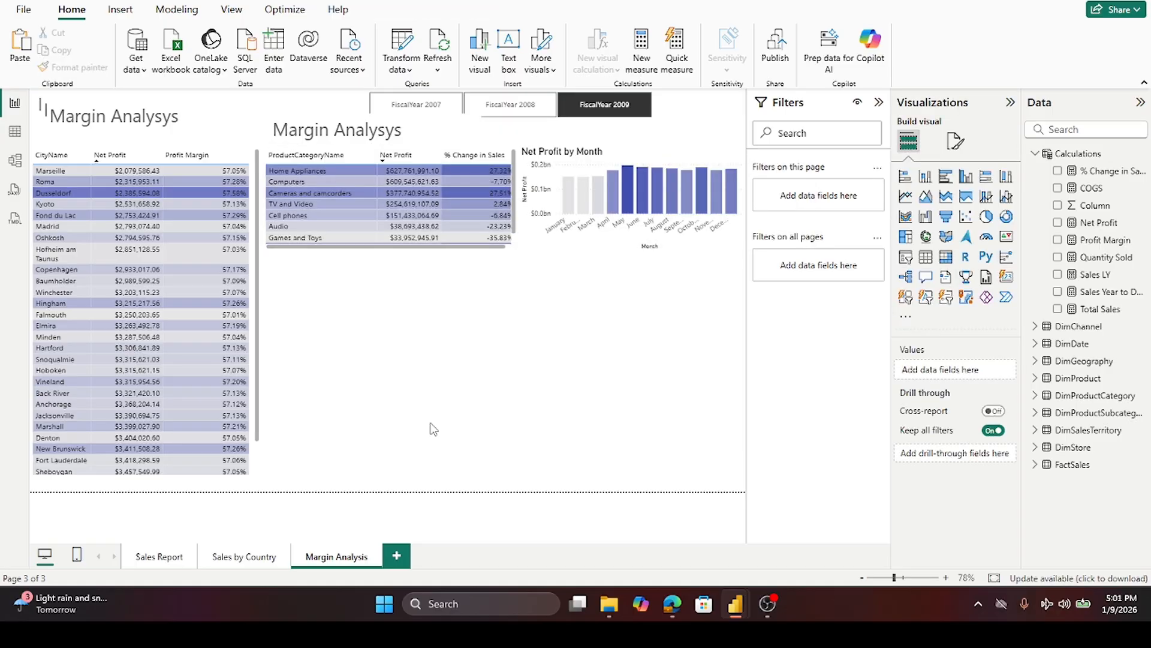
# - Change that copy's text to "Margin by Product Category"
pyautogui.tripleClick(382, 129)
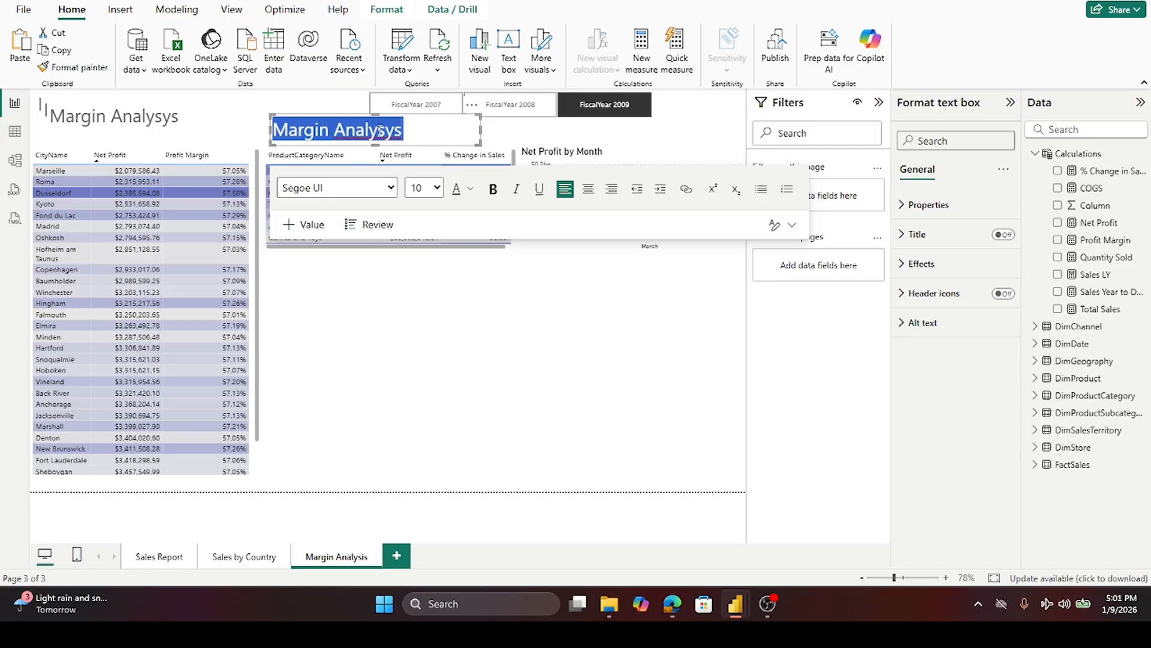
pyautogui.doubleClick(383, 130)
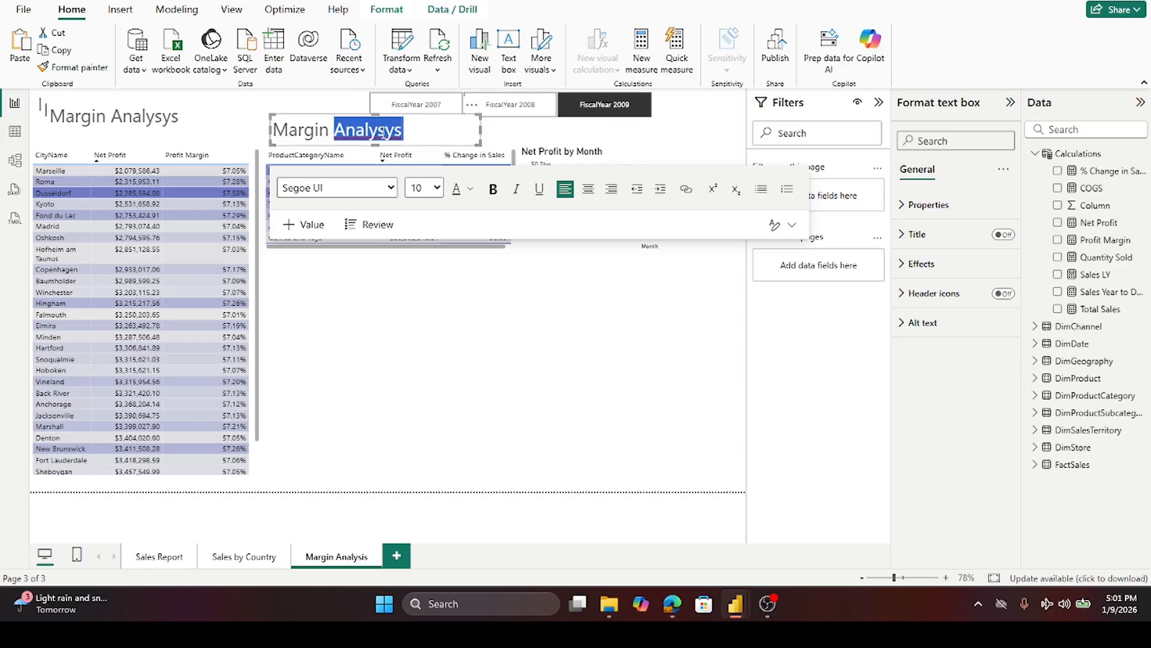
pyautogui.write('by ')
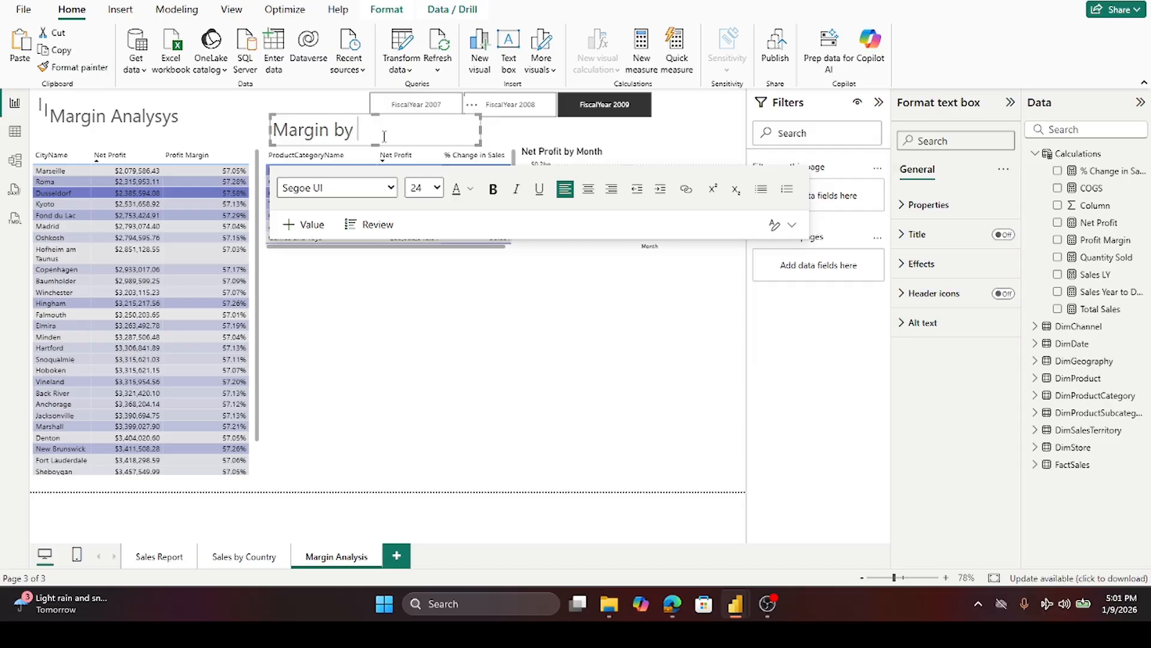
pyautogui.write('Product Categ')
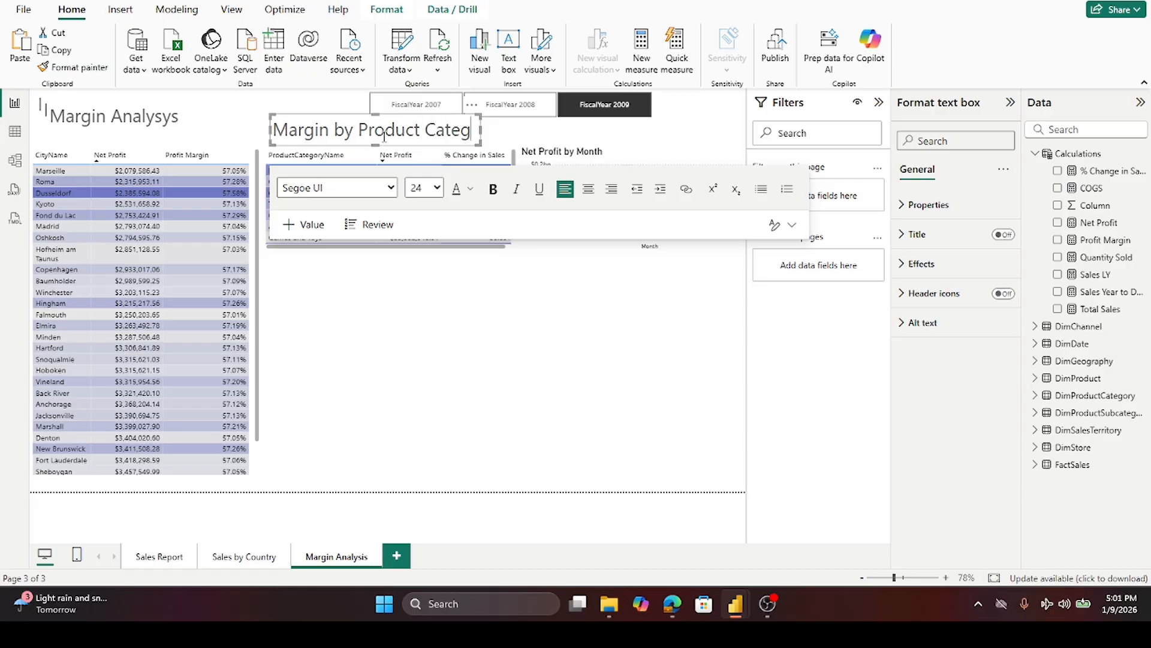
pyautogui.write('ory')
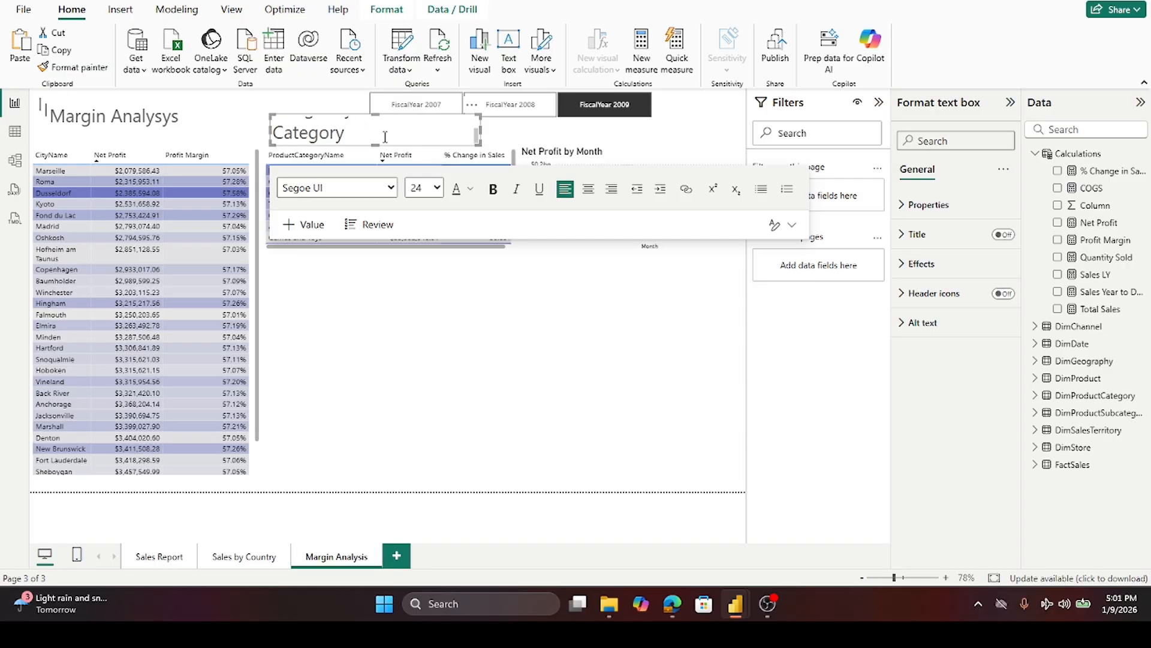
# - Set the Margin by Product Category heading's font size to 16 and nudge it into position
pyautogui.moveTo(426, 138); pyautogui.dragTo(13, 102)
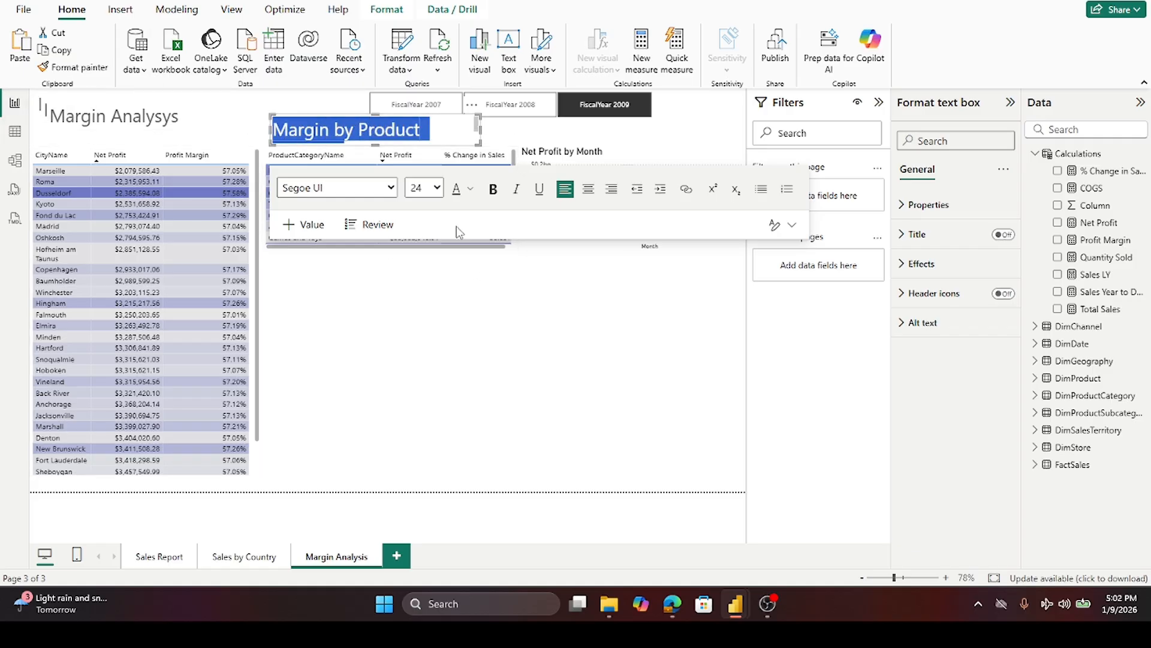
pyautogui.click(426, 188)
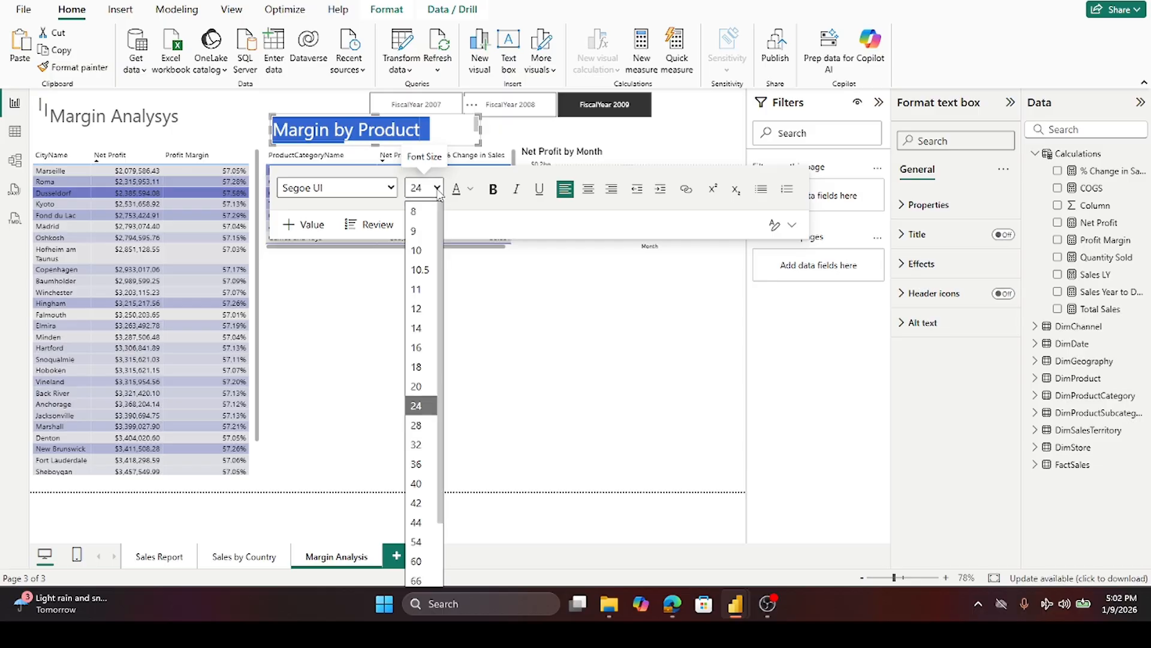
pyautogui.click(419, 347)
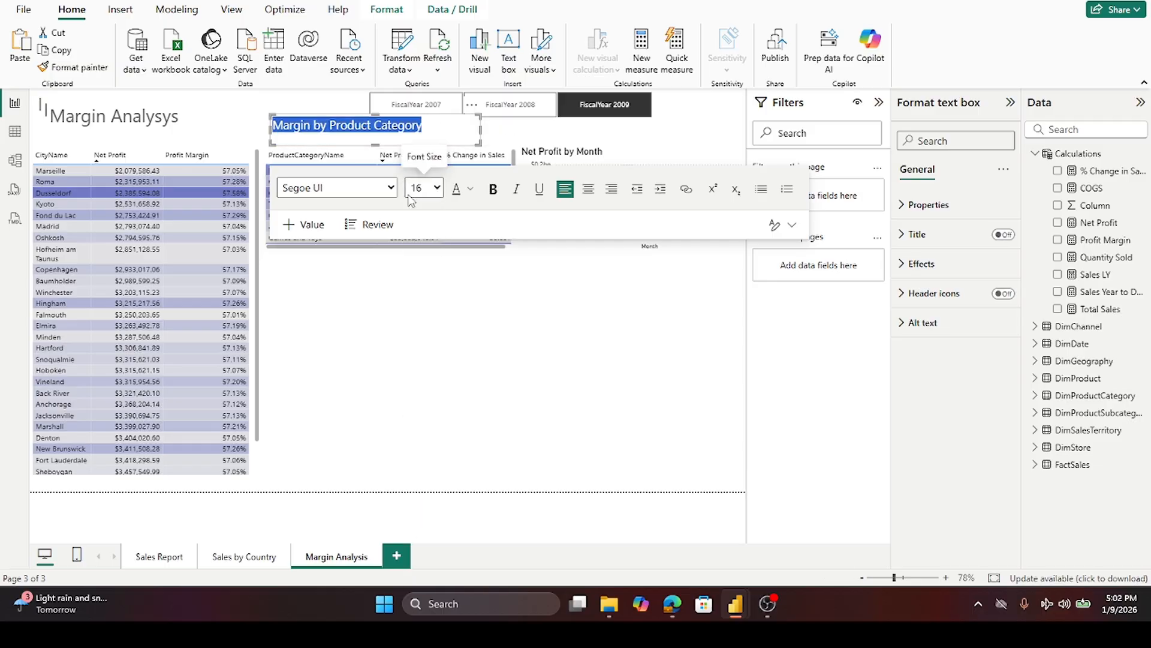
pyautogui.moveTo(376, 115); pyautogui.dragTo(379, 129)
pyautogui.click(500, 368)
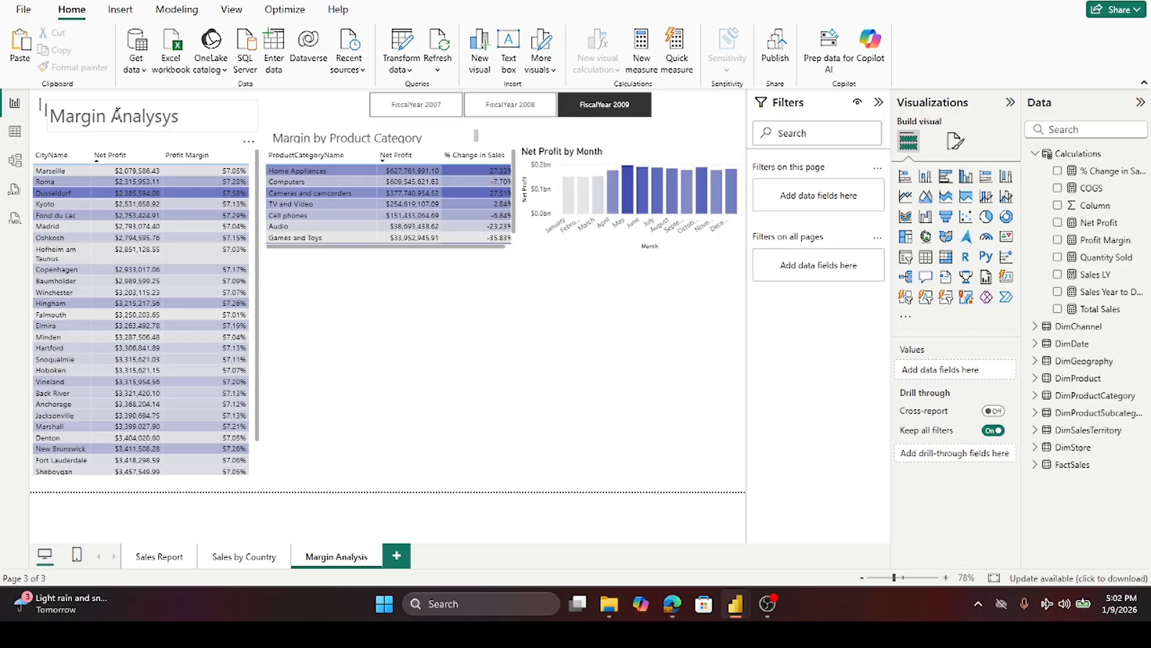
# - Move the other title copy down so it sits just above the city table
pyautogui.moveTo(103, 133); pyautogui.dragTo(98, 143)
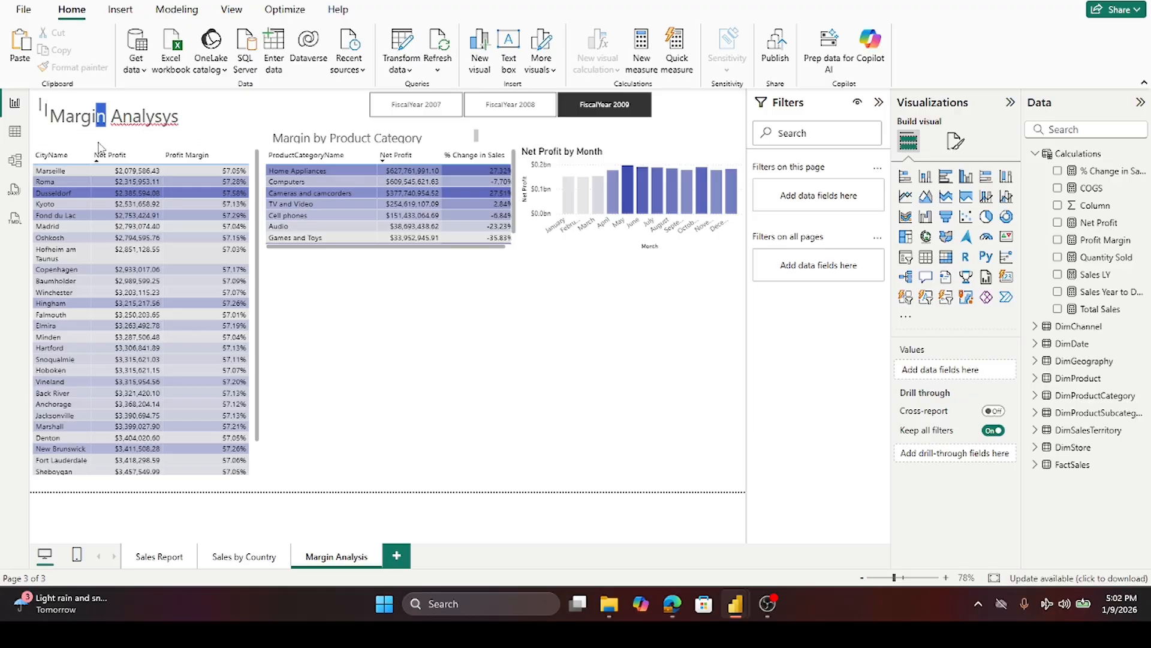
pyautogui.click(242, 138)
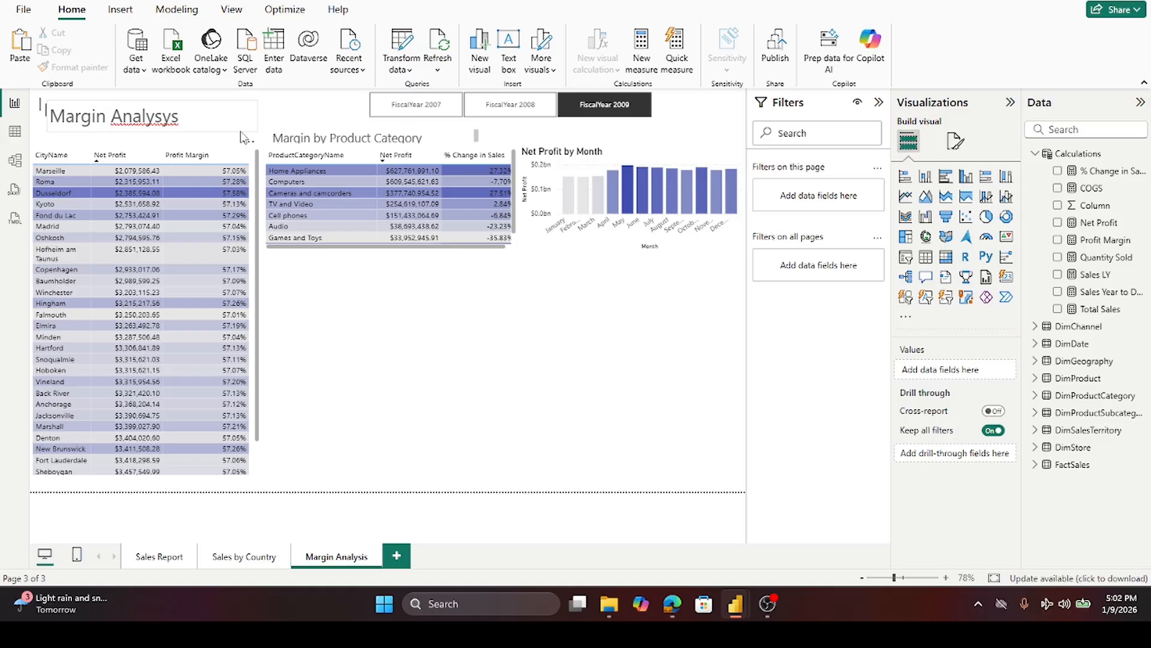
pyautogui.moveTo(240, 140); pyautogui.dragTo(227, 152)
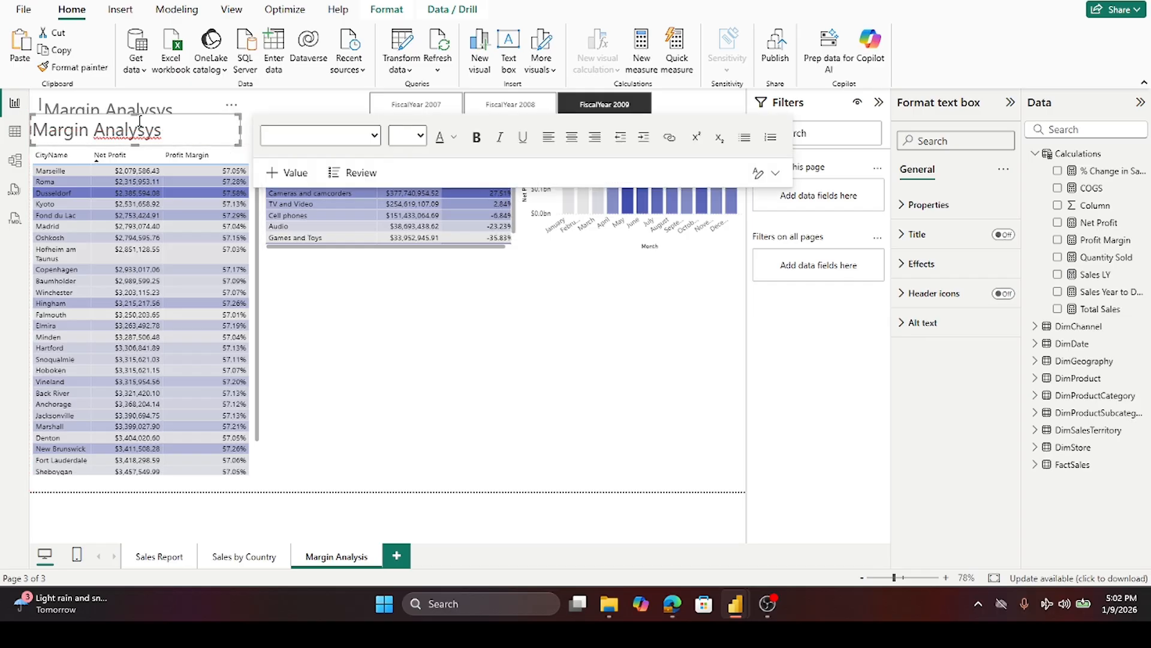
# - Change that copy's text to "Margin by City"
pyautogui.moveTo(198, 137); pyautogui.dragTo(94, 133)
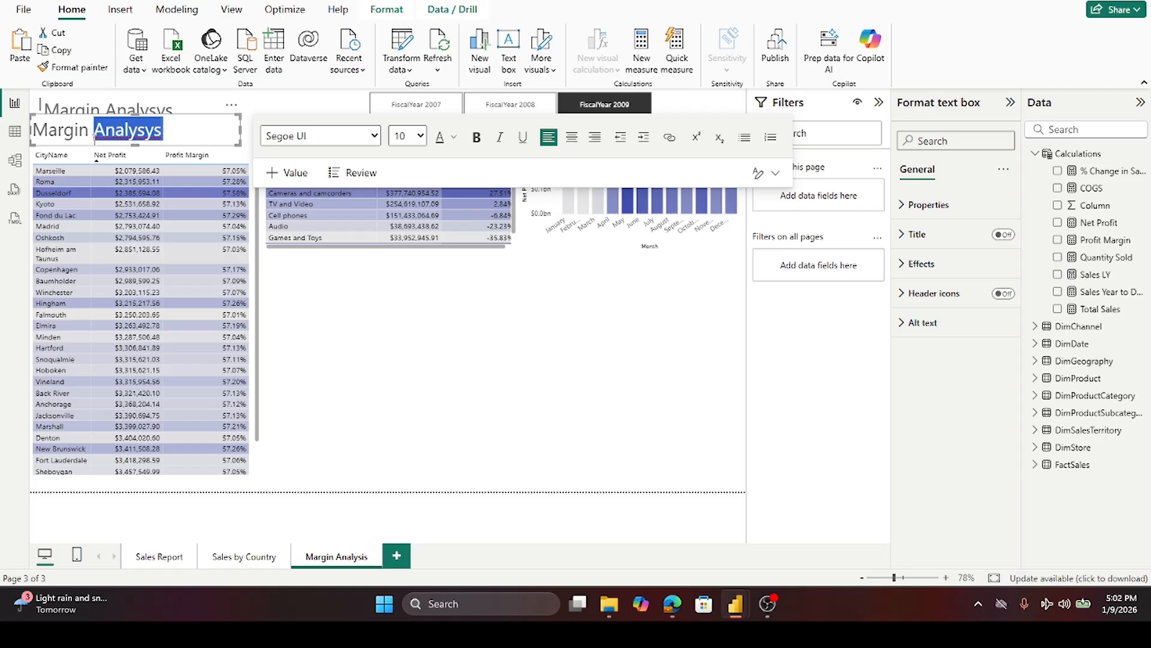
pyautogui.write('b')
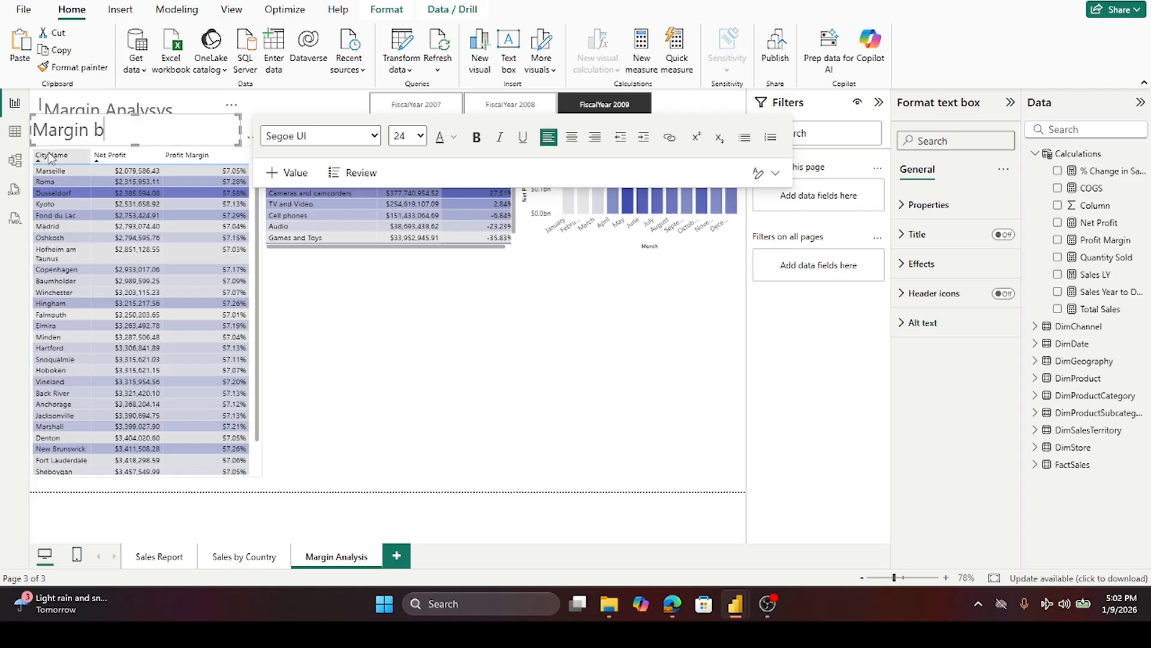
pyautogui.write('y City')
pyautogui.click(412, 366)
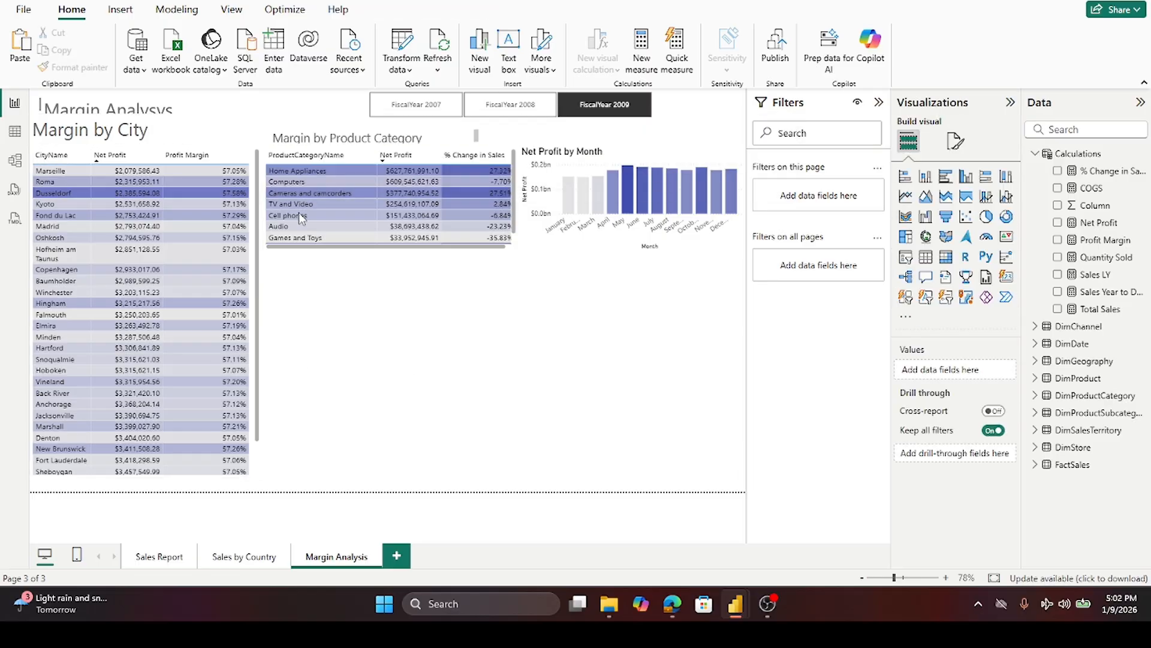
# - Set the Margin by City heading to font size 16 and center-align it above the city table
pyautogui.tripleClick(160, 138)
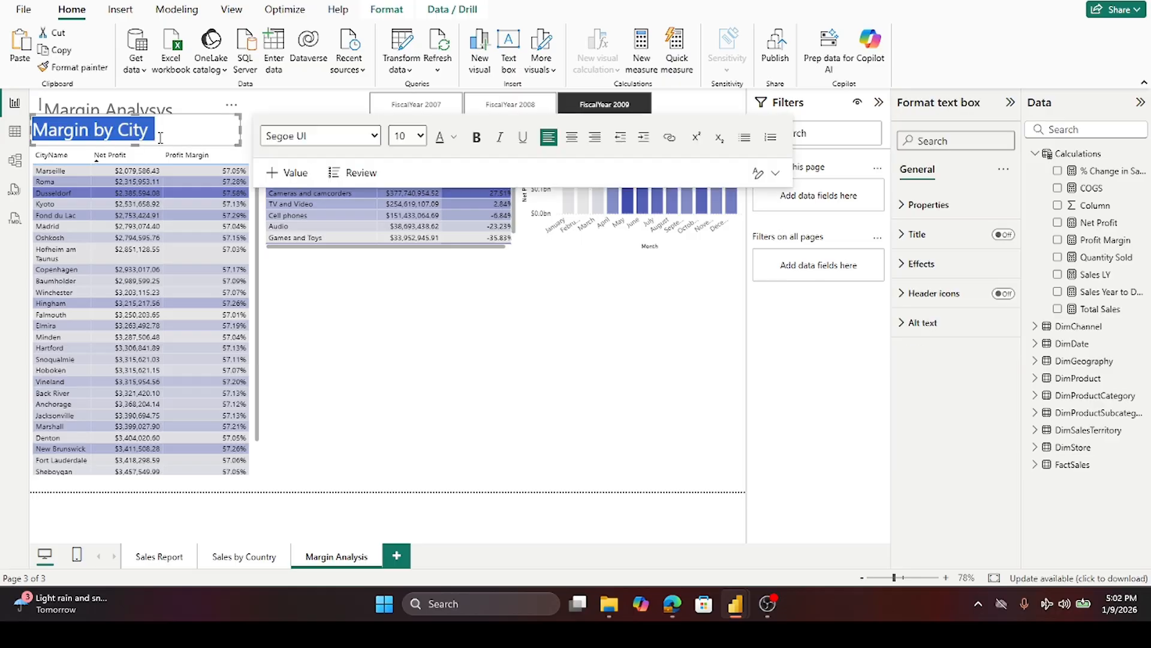
pyautogui.click(420, 136)
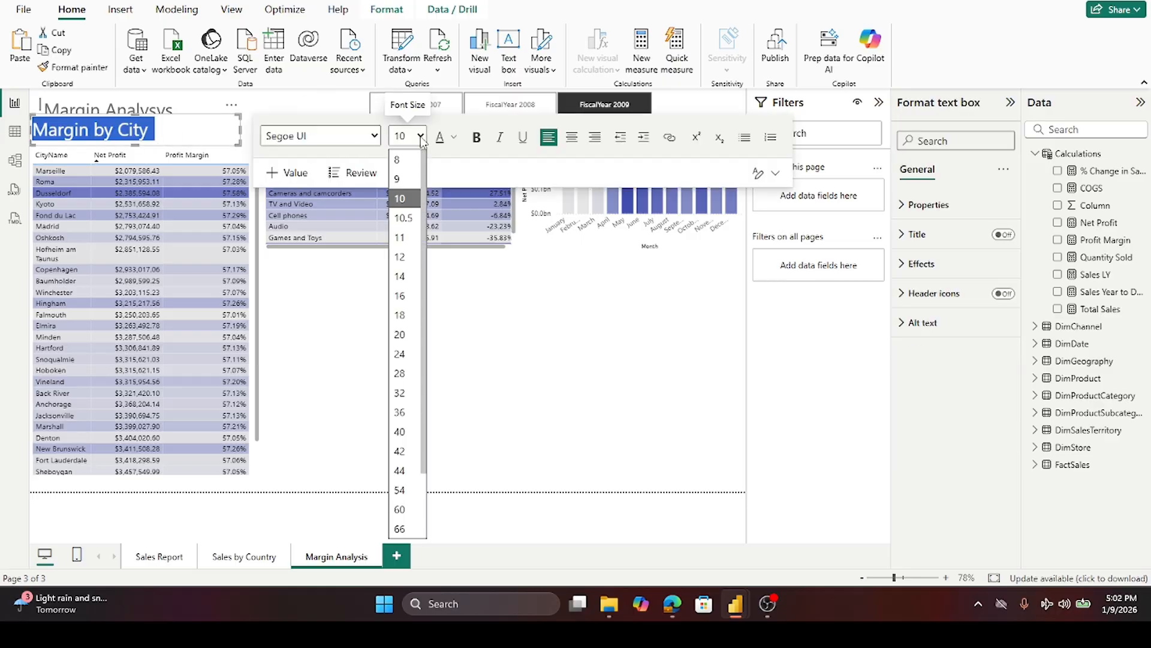
pyautogui.click(401, 296)
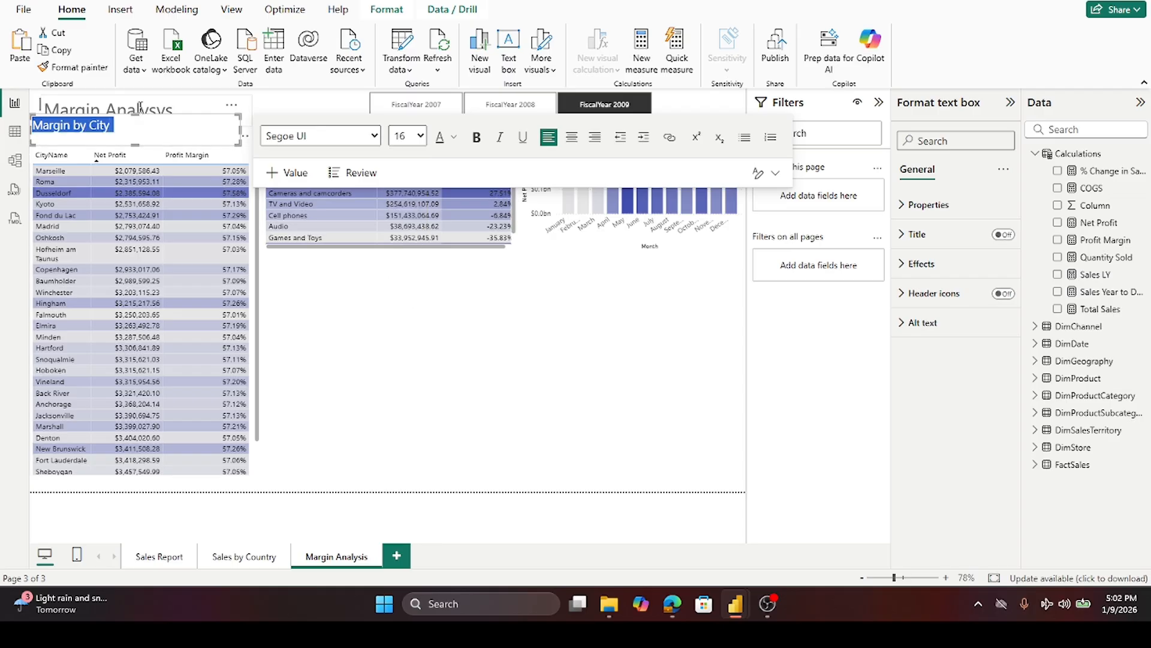
pyautogui.moveTo(136, 119); pyautogui.dragTo(136, 127)
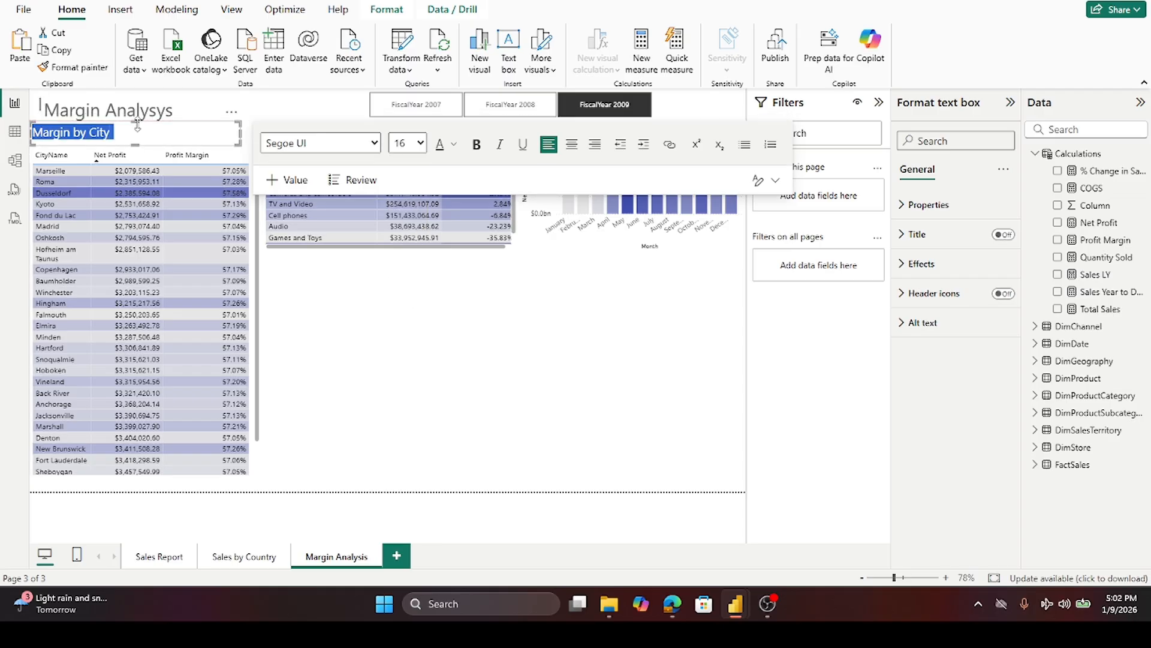
pyautogui.click(573, 146)
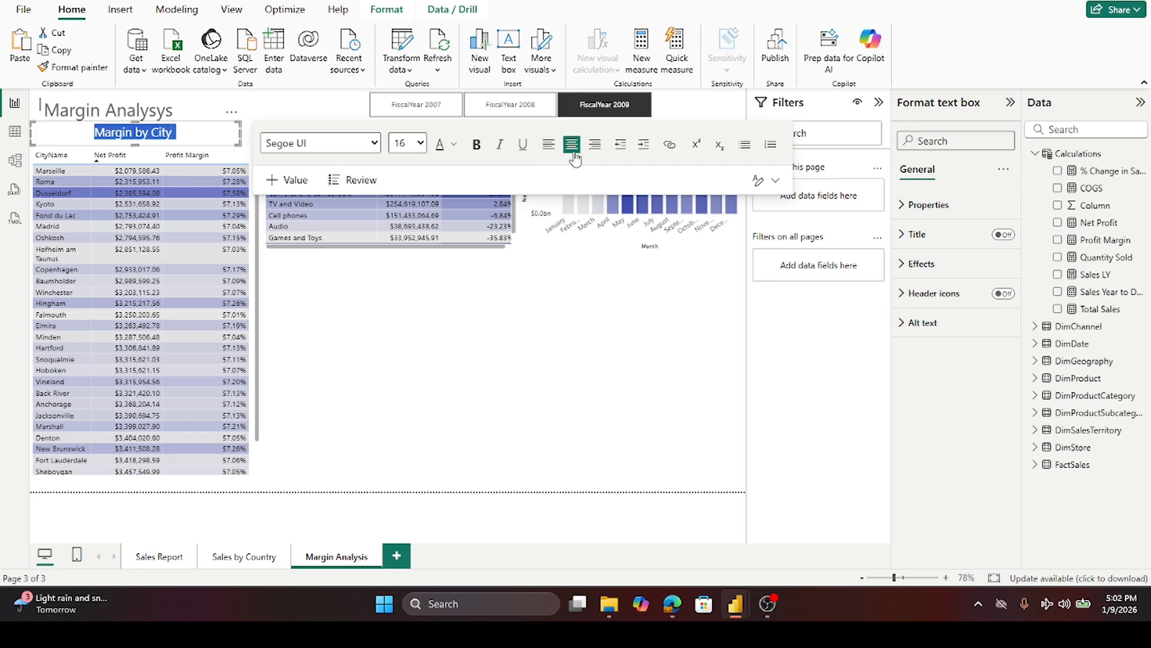
pyautogui.click(601, 423)
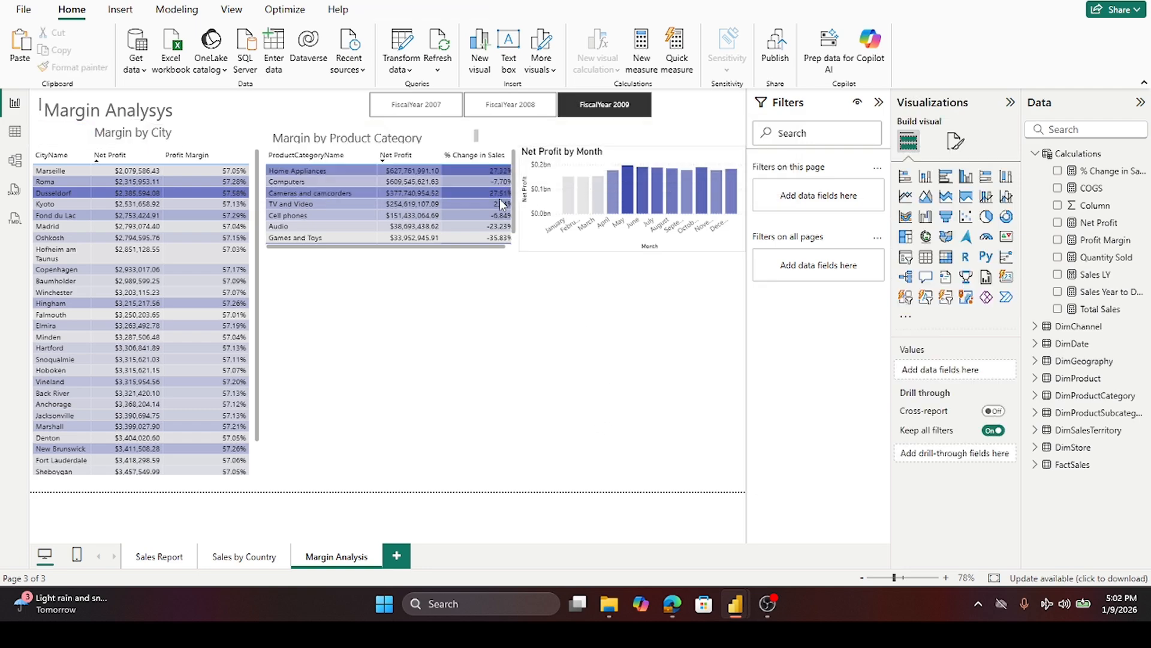
# - Widen the Margin by Product Category heading, move it up slightly and center-align its text
pyautogui.click(463, 147)
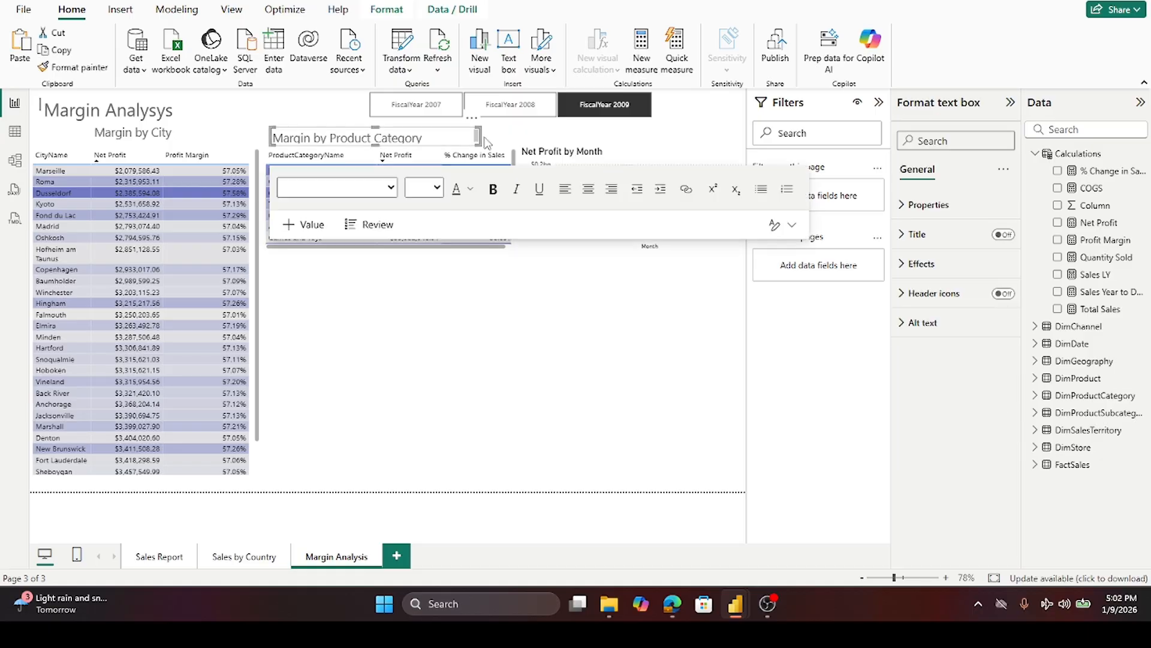
pyautogui.moveTo(479, 136); pyautogui.dragTo(507, 136)
pyautogui.moveTo(390, 128); pyautogui.dragTo(388, 121)
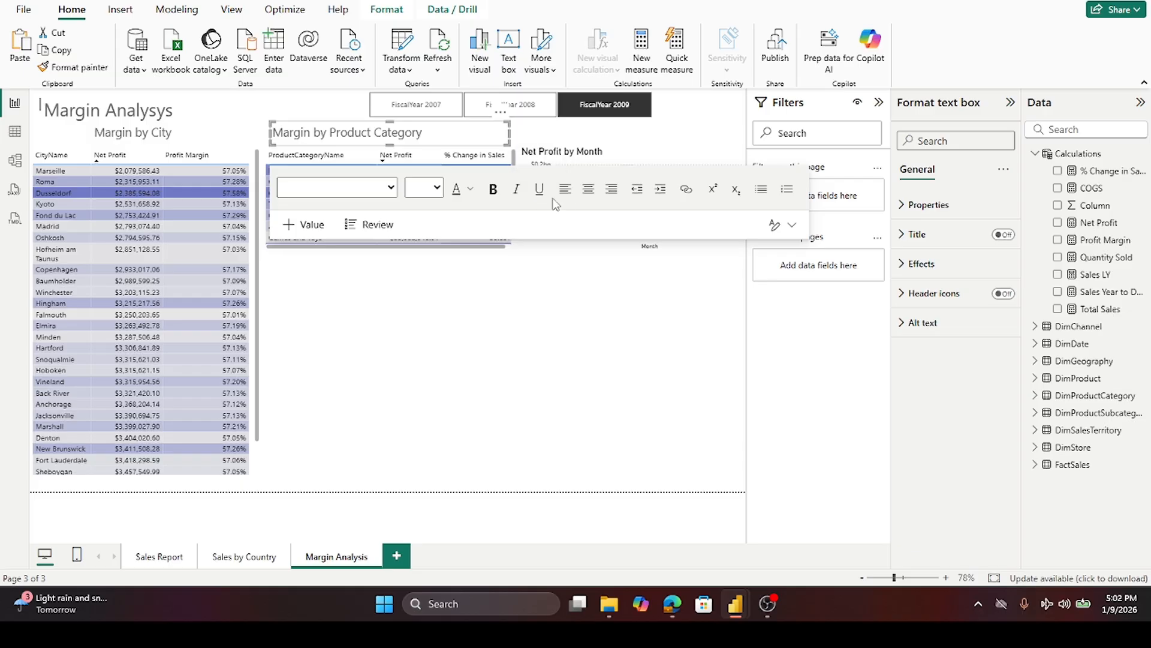
pyautogui.click(586, 193)
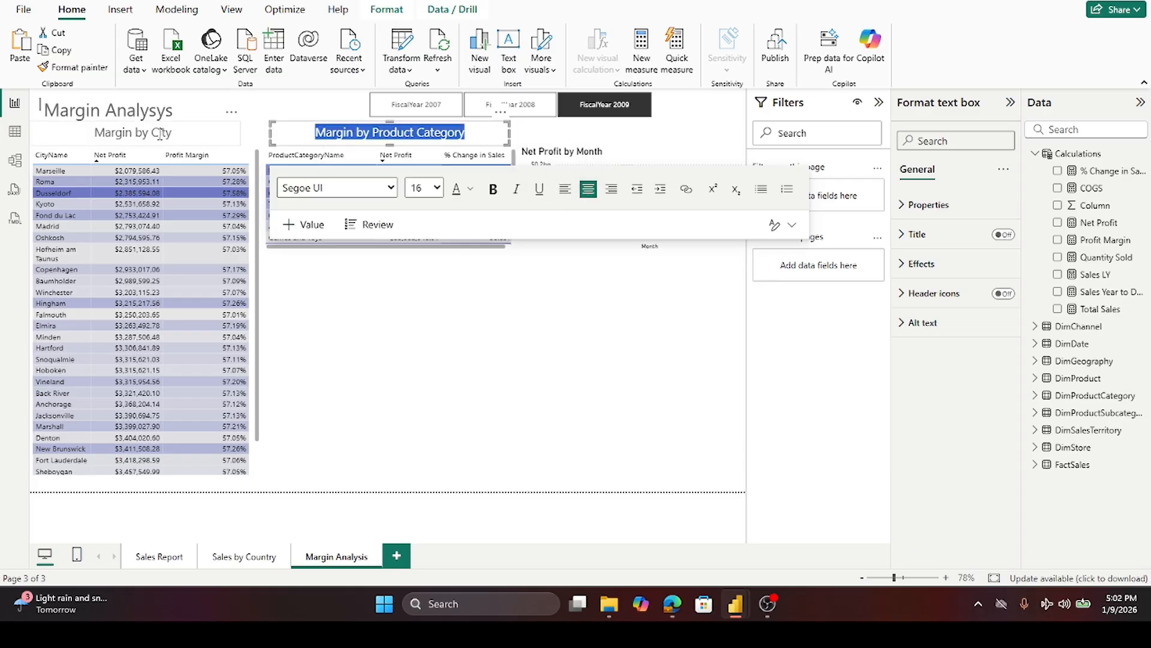
pyautogui.click(477, 433)
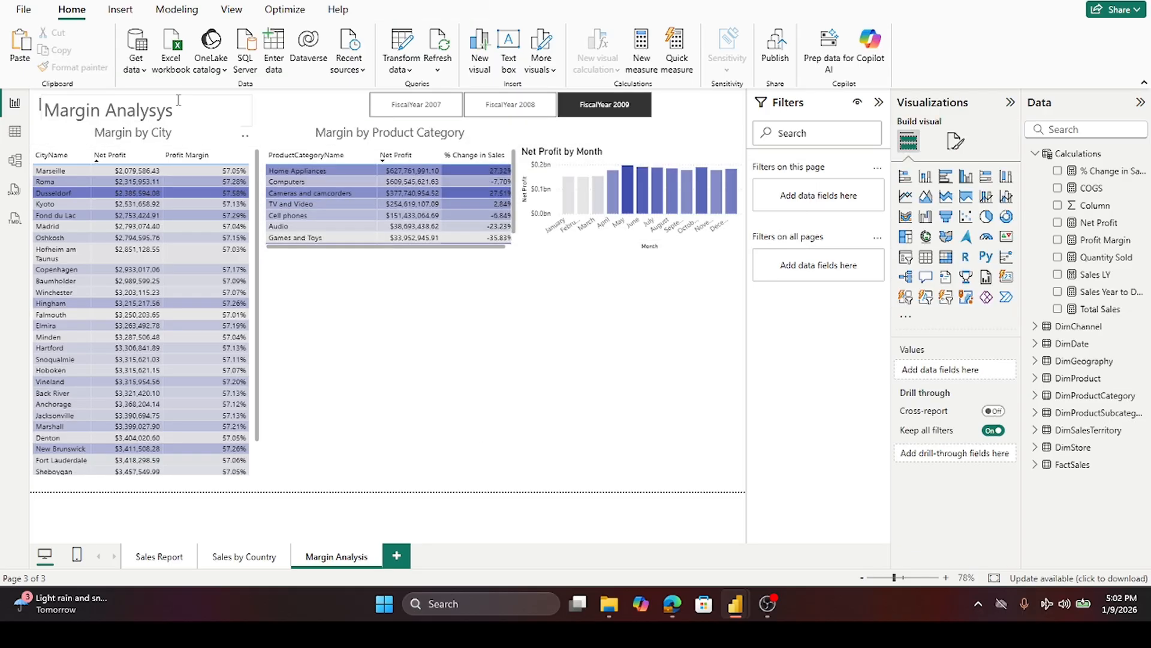
# - Widen the Margin Analysys title box so the whole title fits
pyautogui.click(178, 103)
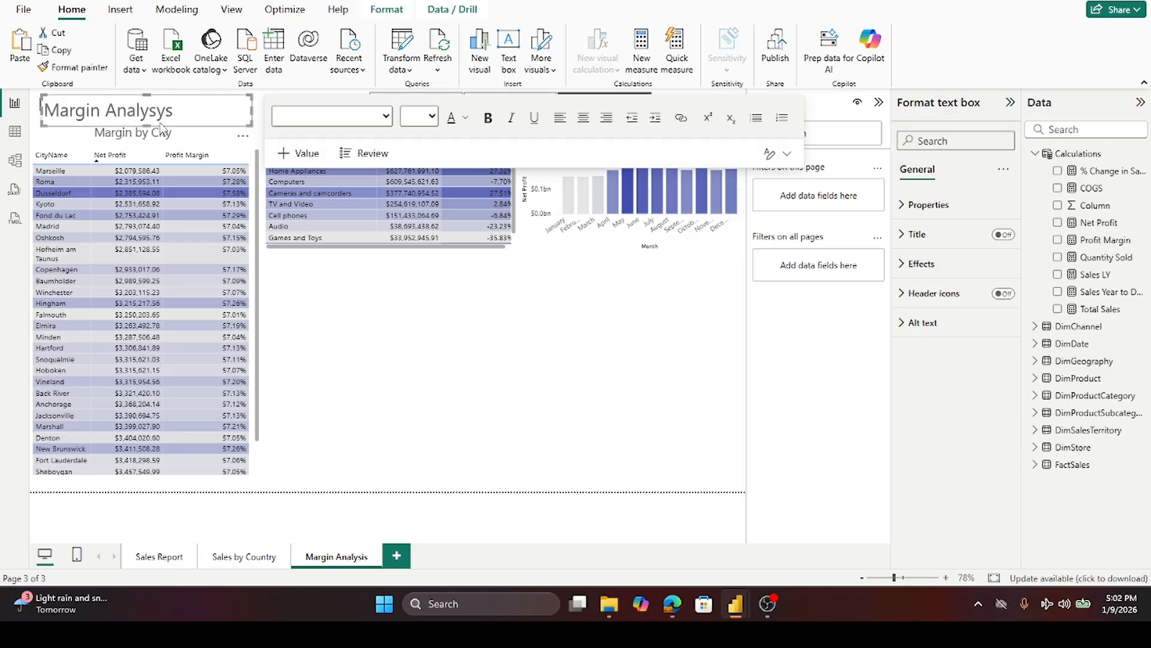
pyautogui.moveTo(147, 123); pyautogui.dragTo(151, 125)
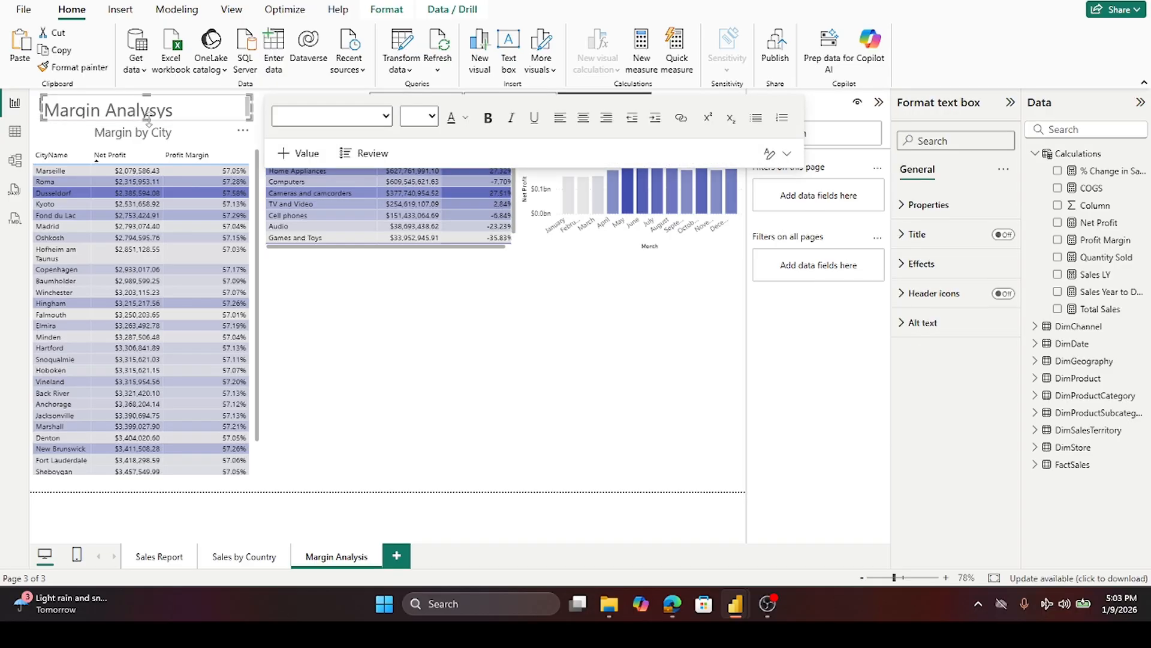
pyautogui.moveTo(248, 110); pyautogui.dragTo(303, 109)
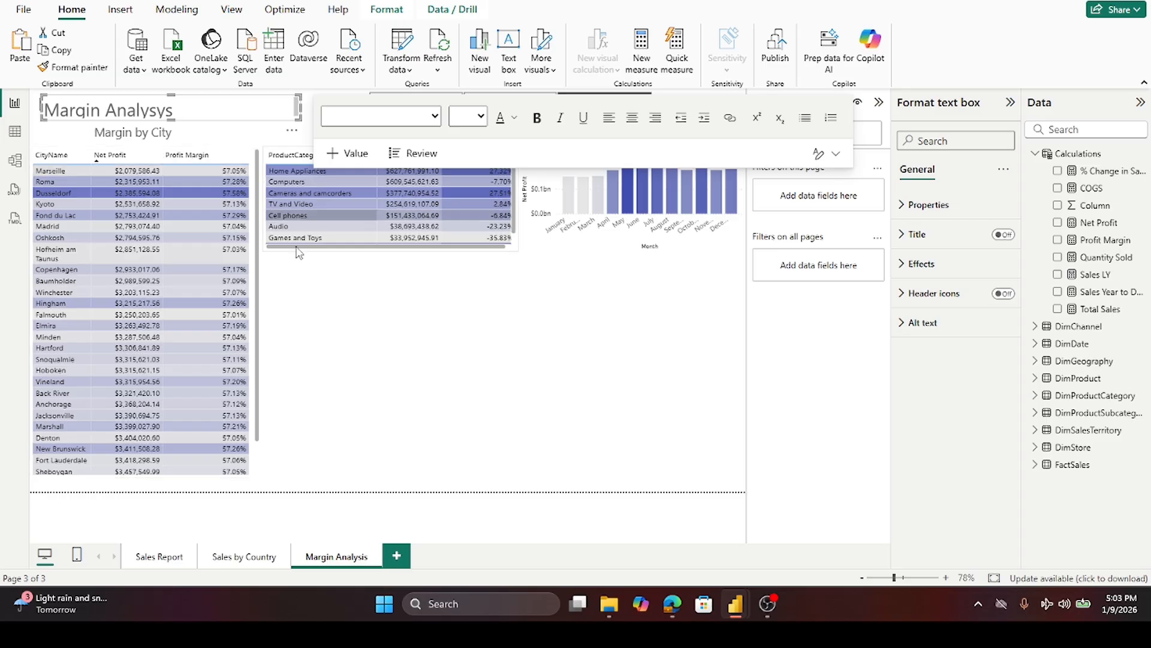
pyautogui.click(402, 356)
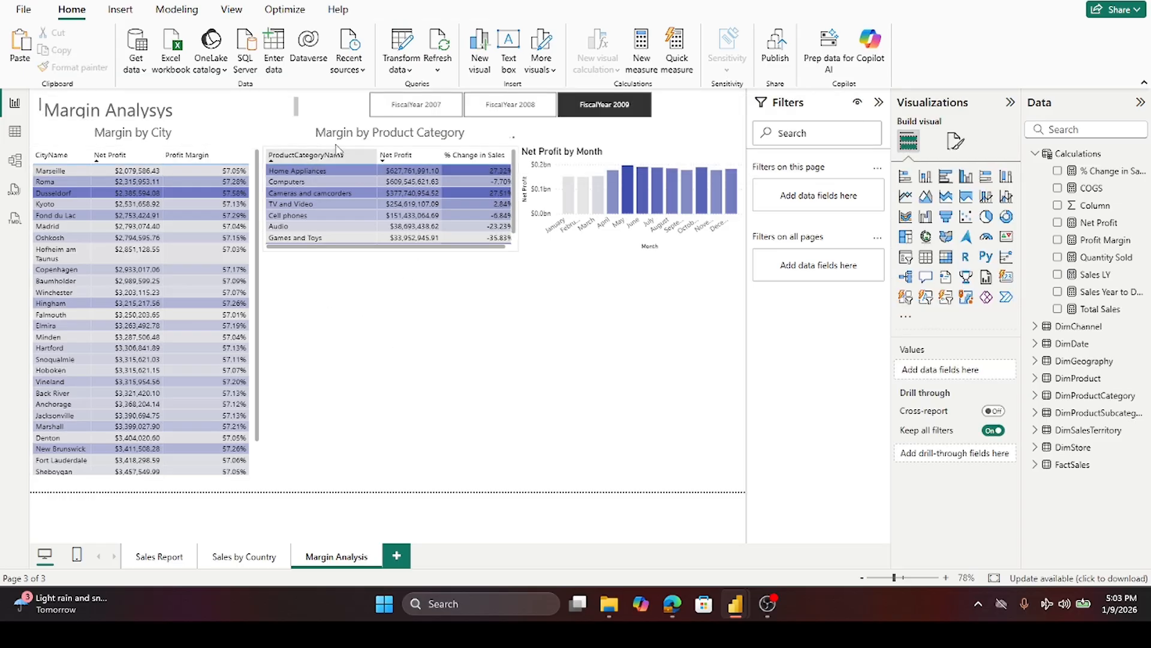
pyautogui.click(334, 124)
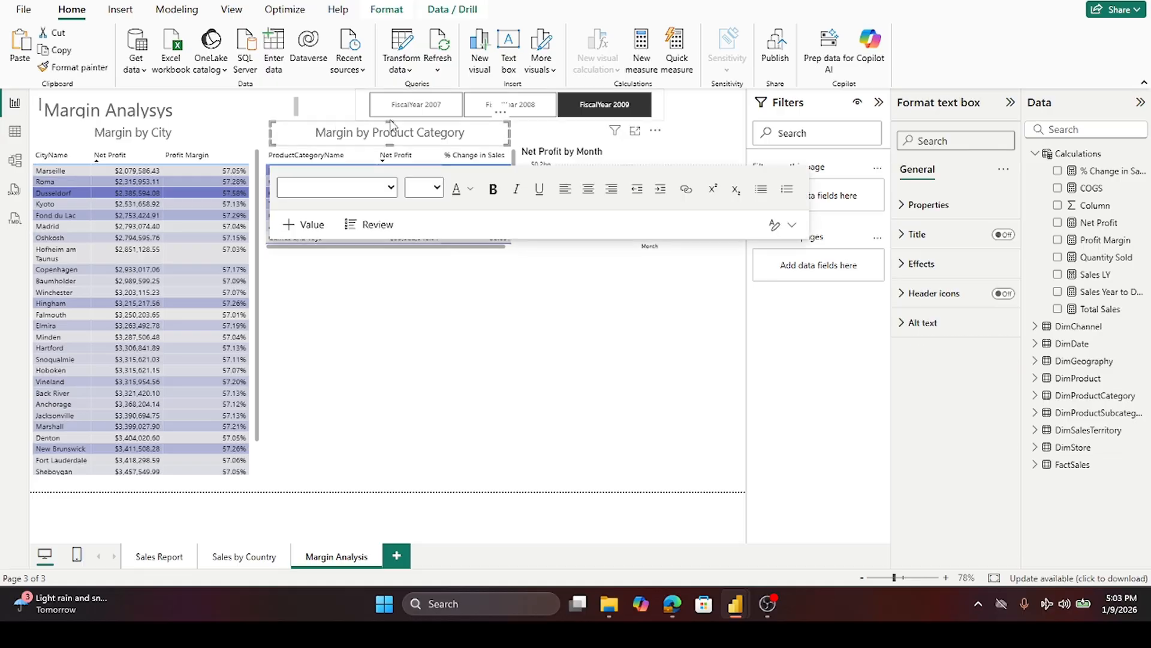
pyautogui.click(389, 120)
pyautogui.click(336, 124)
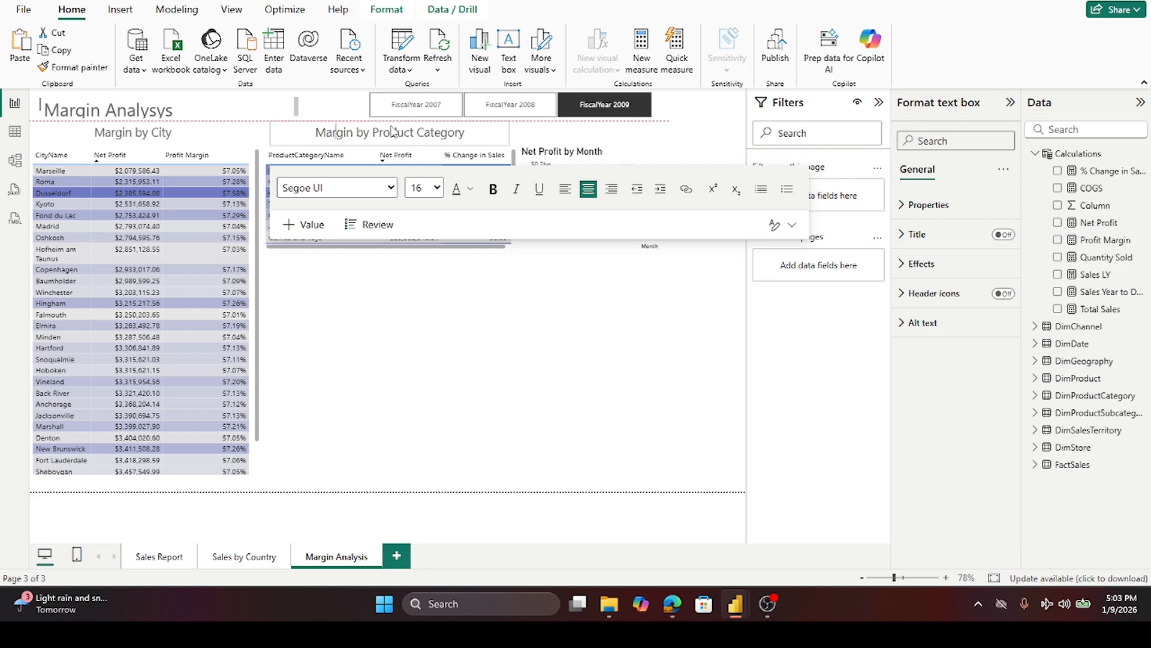
pyautogui.click(460, 317)
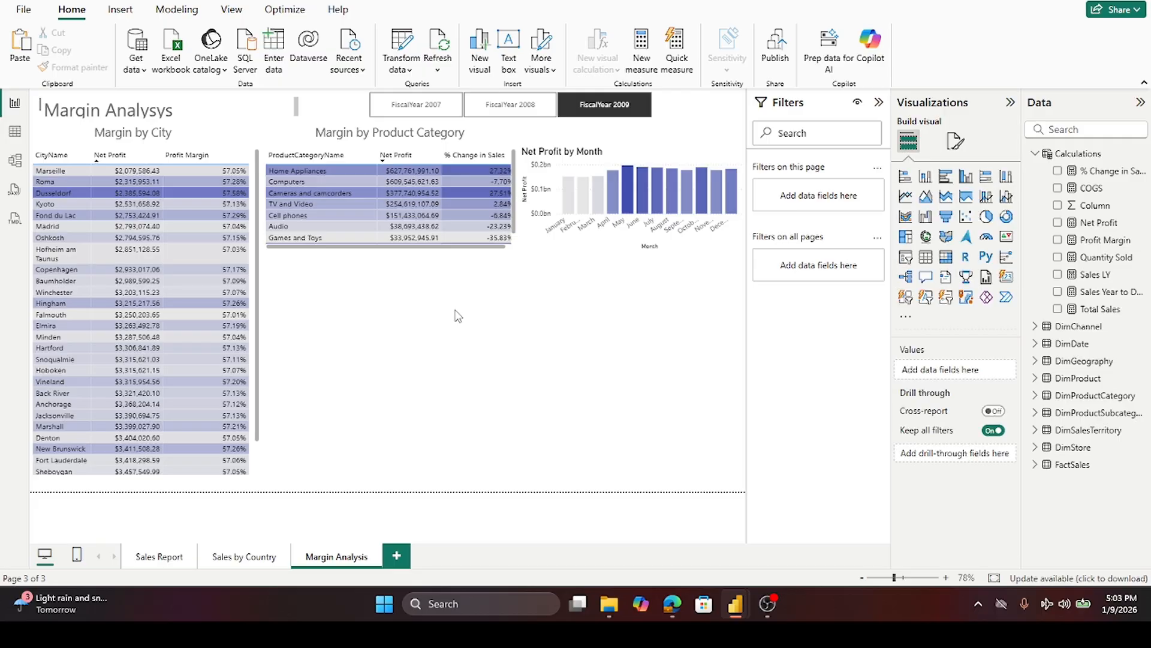
# - Move the city table down slightly beneath its Margin by City heading
pyautogui.click(77, 143)
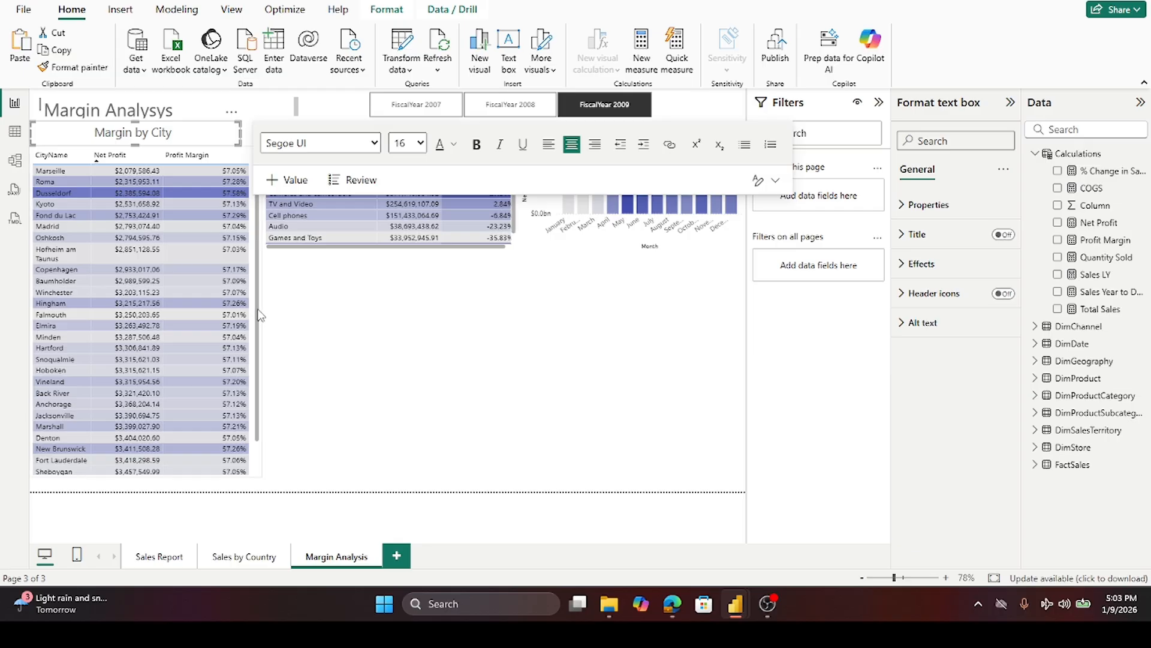
pyautogui.click(257, 479)
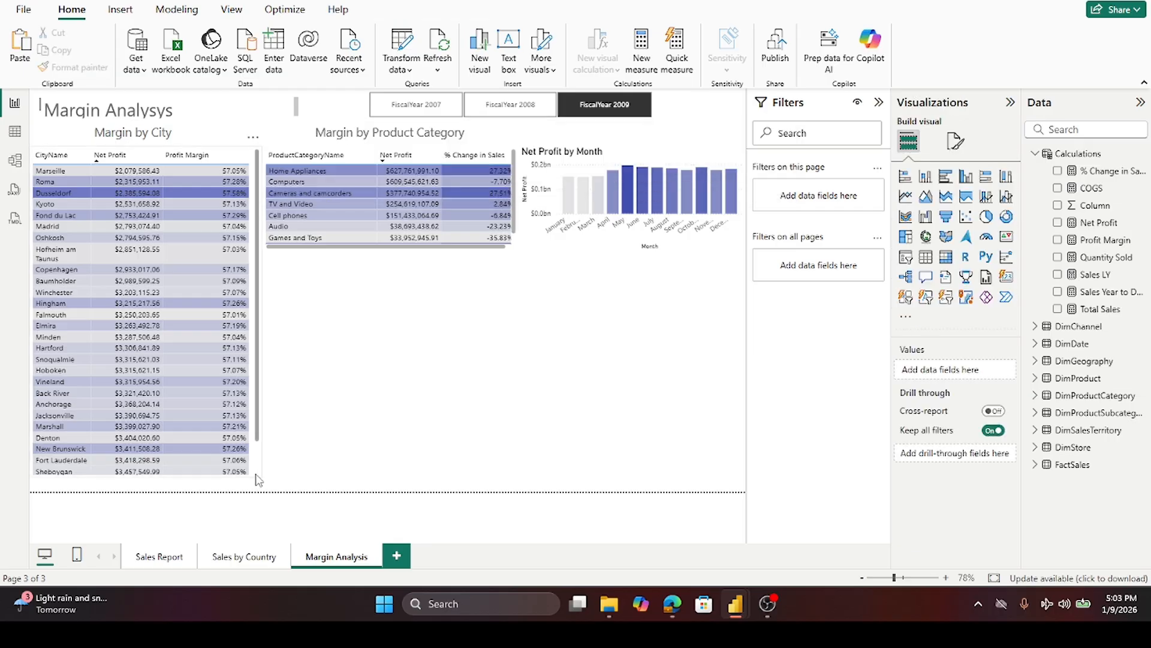
pyautogui.scroll(-1, 257, 474)
pyautogui.click(257, 474)
pyautogui.moveTo(145, 147); pyautogui.dragTo(144, 158)
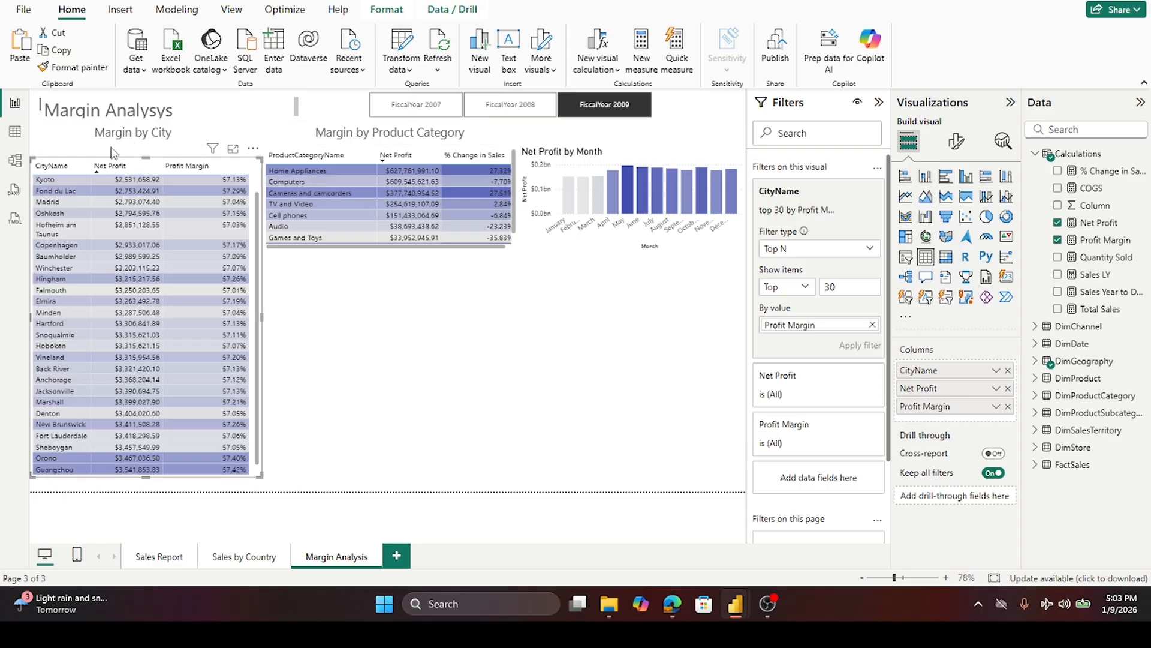
pyautogui.click(41, 127)
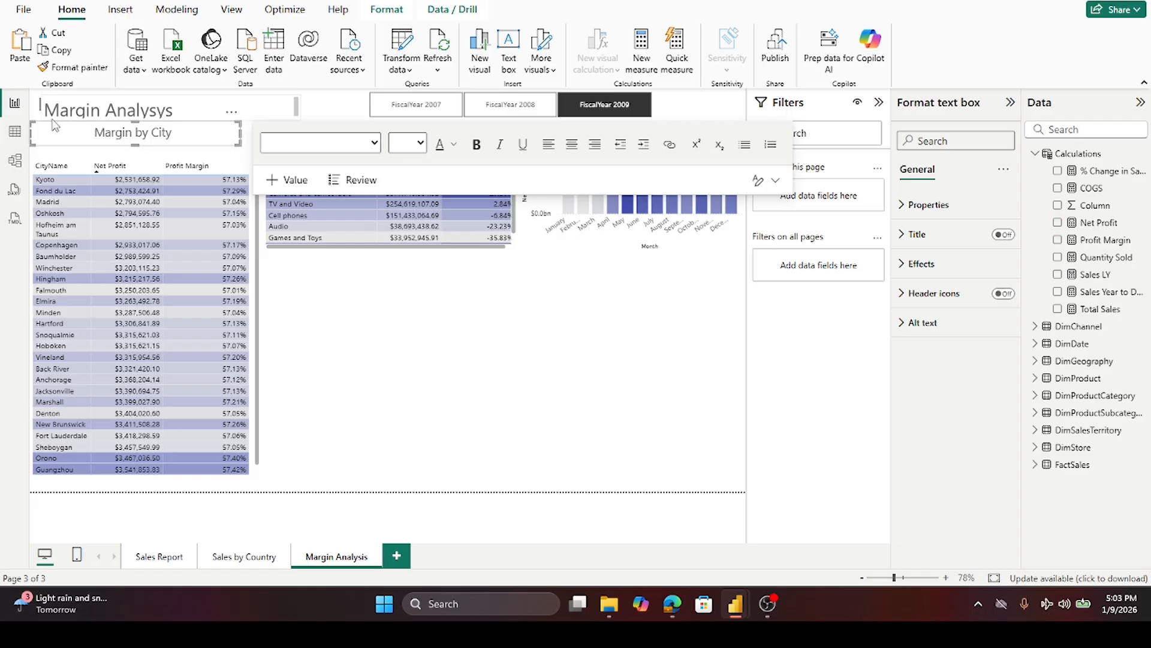
pyautogui.moveTo(55, 122); pyautogui.dragTo(456, 370)
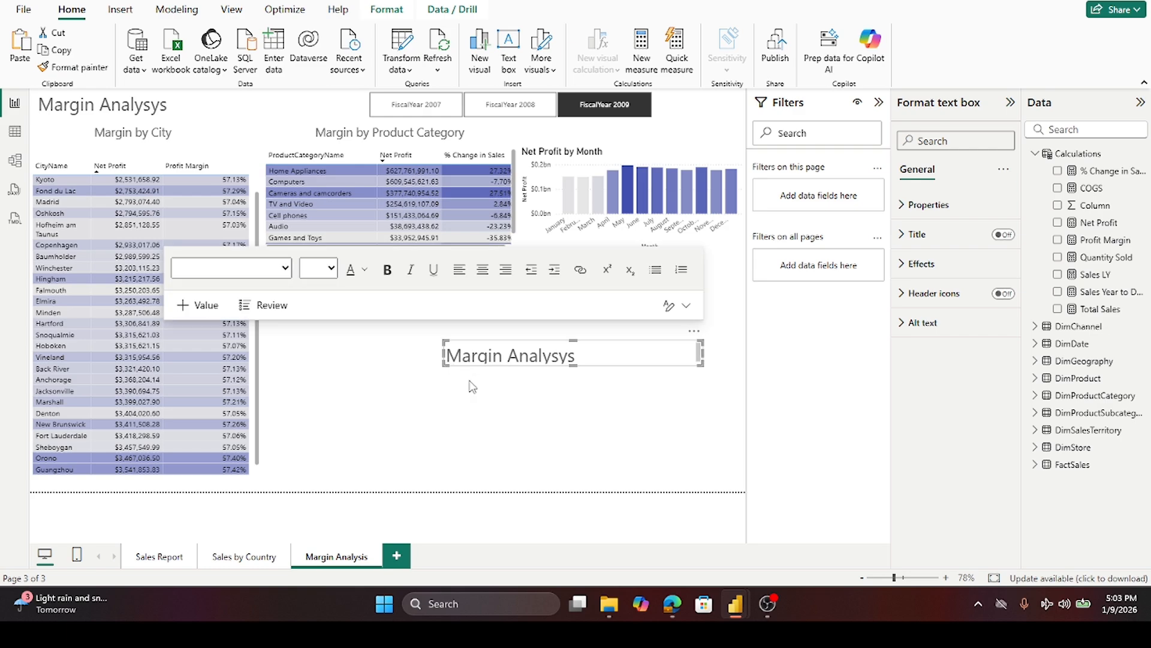
pyautogui.press('Delete')
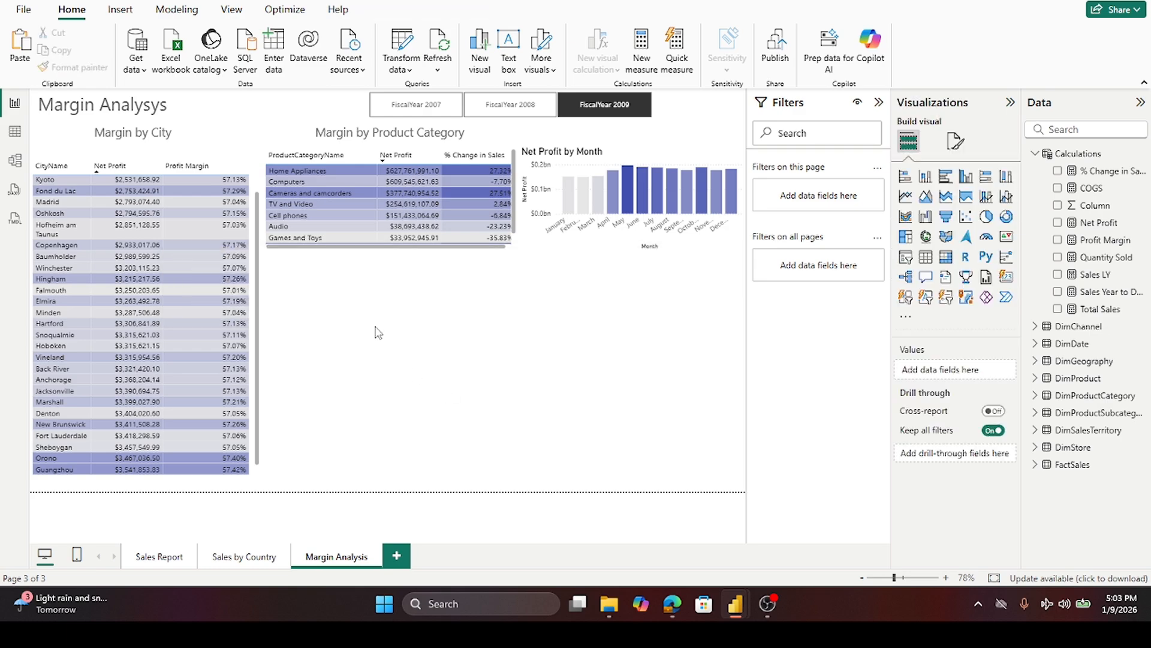
# - Move the Margin by City heading down so it sits closer to the city table
pyautogui.click(87, 144)
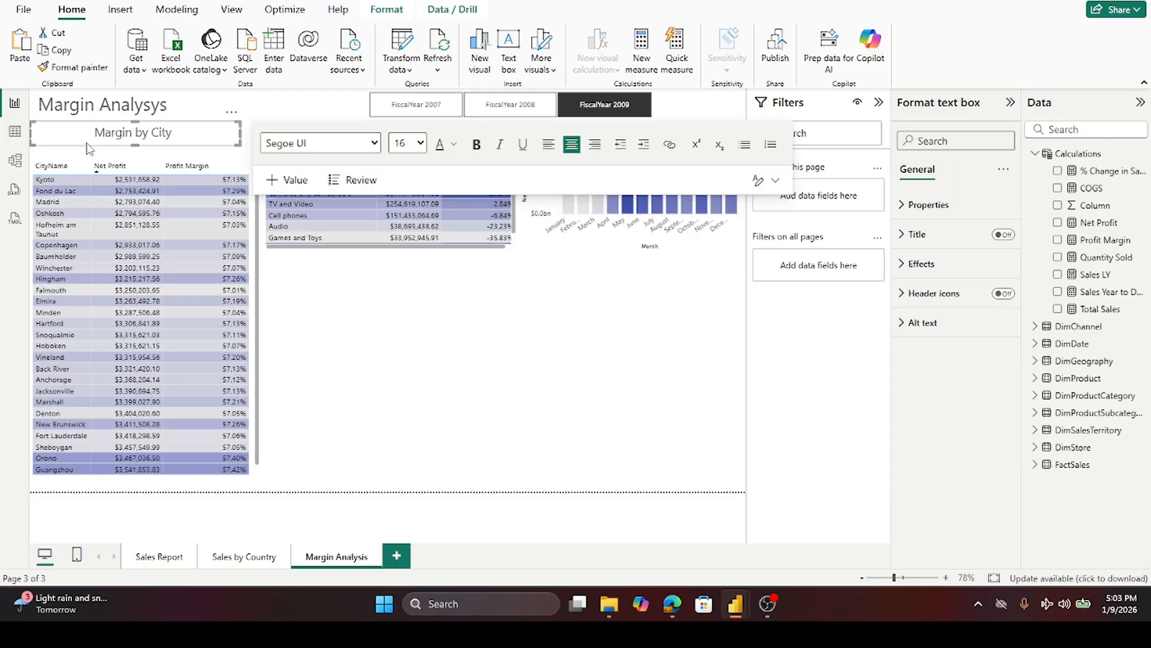
pyautogui.click(296, 114)
pyautogui.click(236, 144)
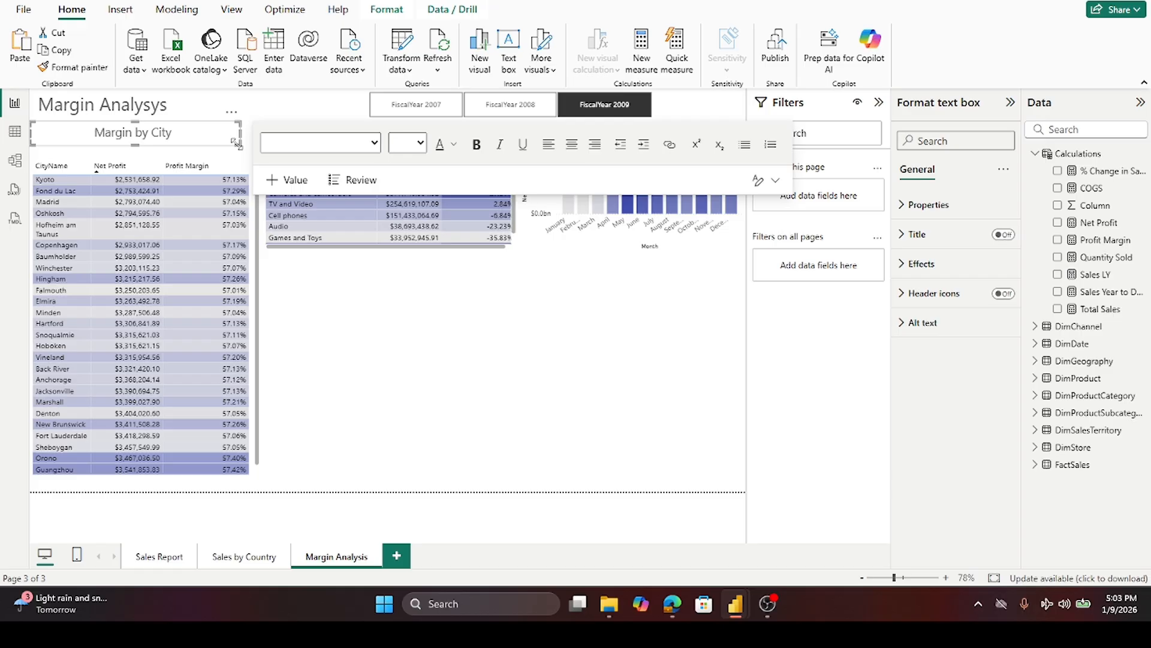
pyautogui.moveTo(229, 149); pyautogui.dragTo(229, 159)
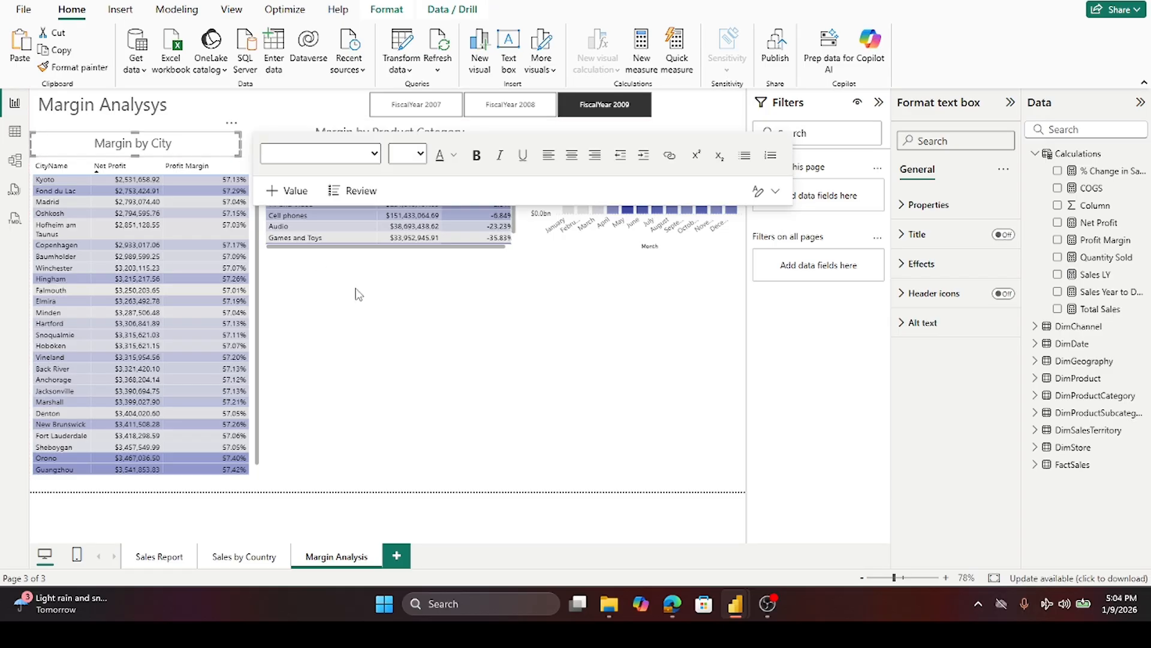
pyautogui.click(378, 309)
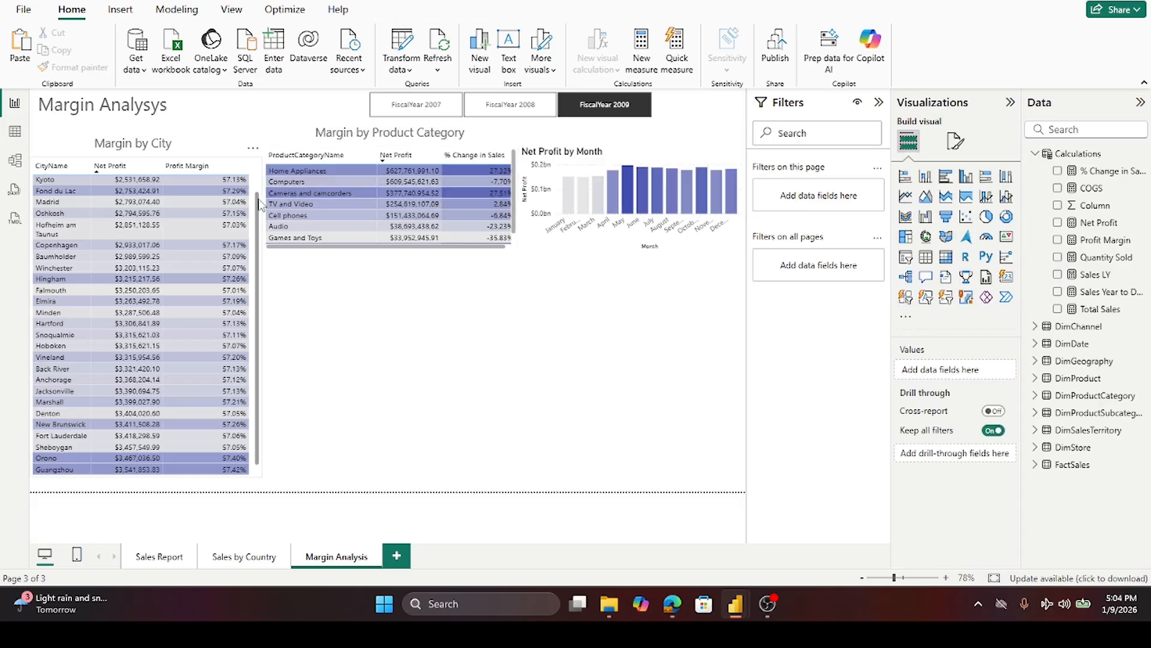
# - Sort the city table alphabetically by CityName
pyautogui.scroll(2, 262, 204)
pyautogui.click(143, 150)
pyautogui.click(141, 149)
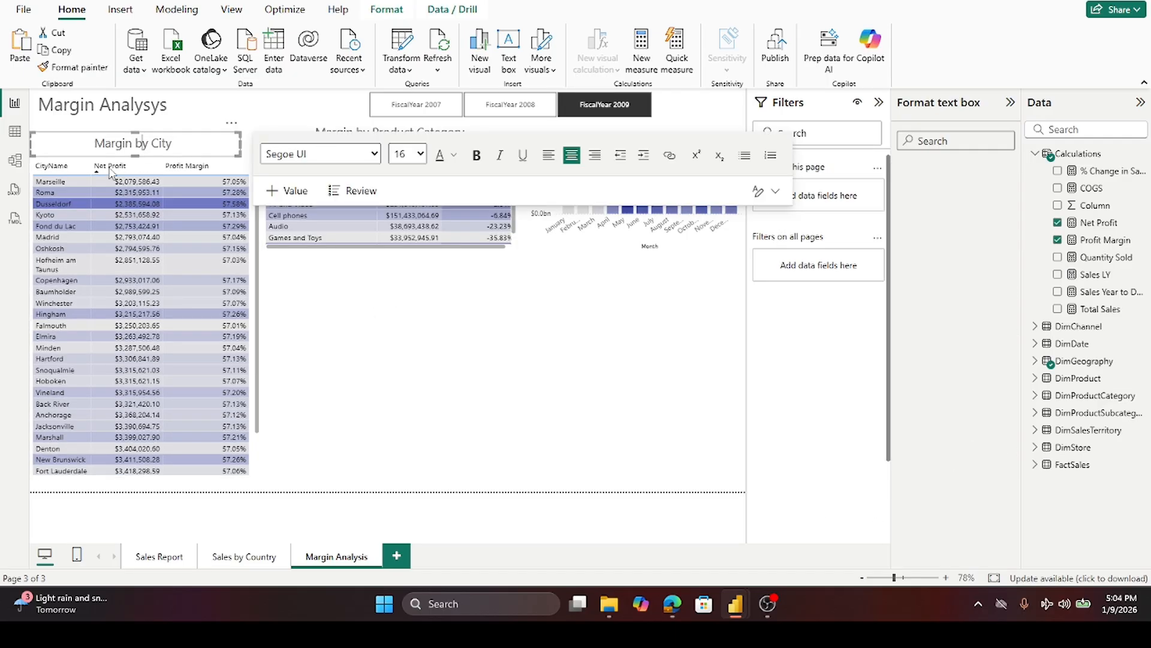
pyautogui.click(103, 166)
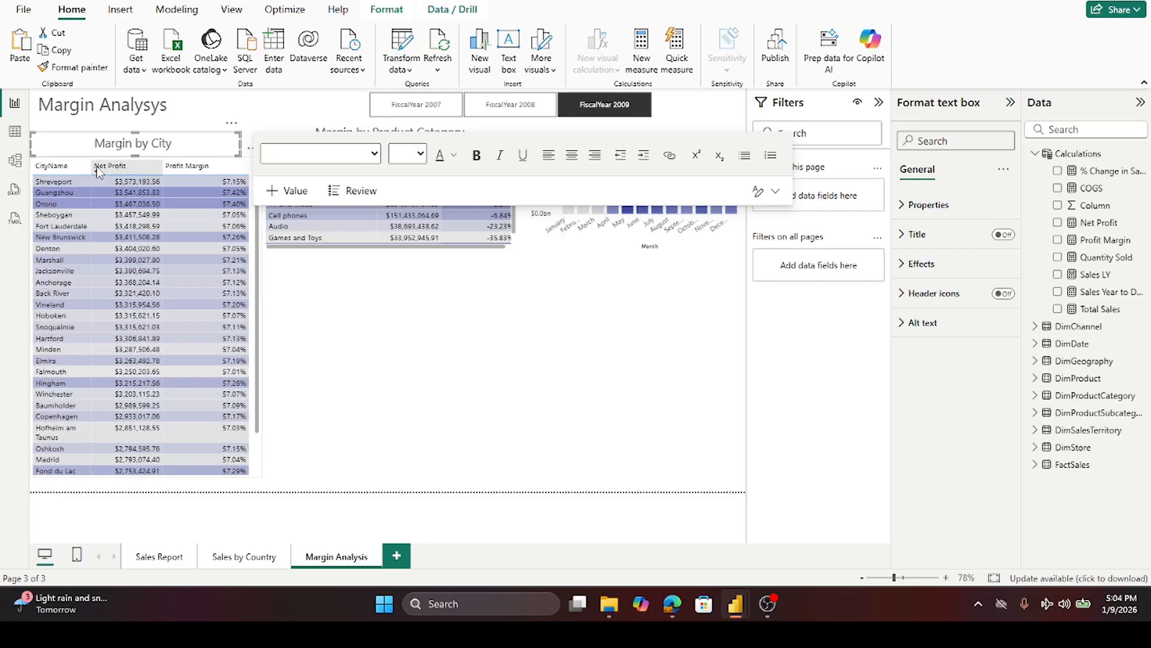
pyautogui.click(58, 172)
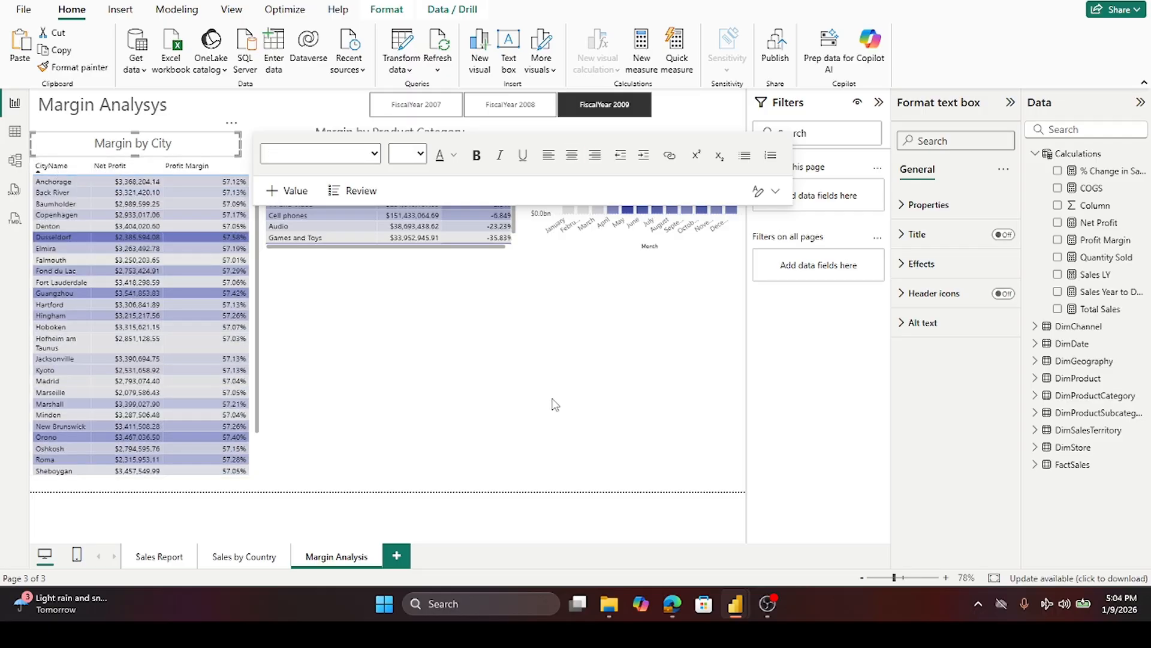
pyautogui.click(538, 363)
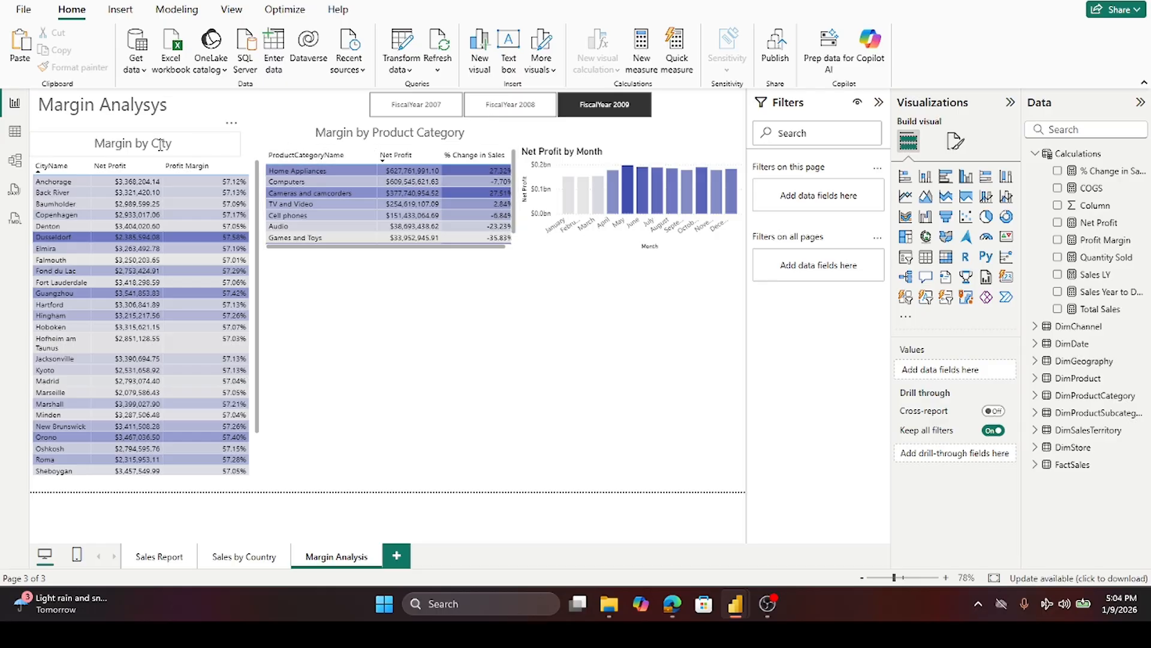
# - Set the Margin by Product Category heading's font size to 14
pyautogui.click(360, 126)
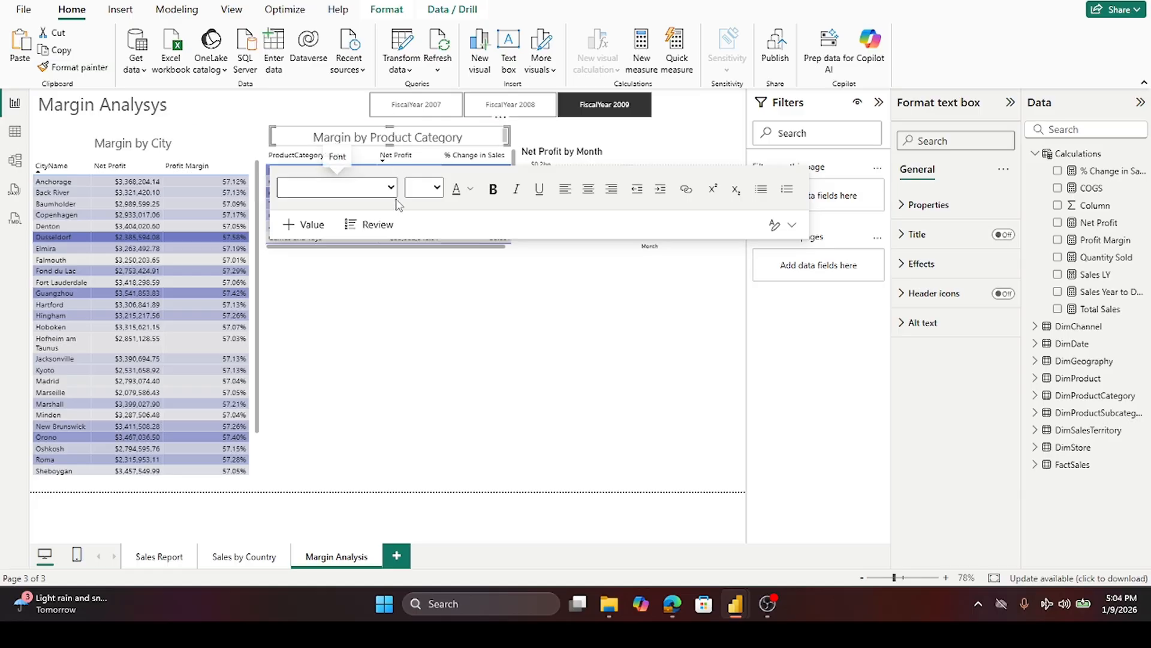
pyautogui.tripleClick(467, 137)
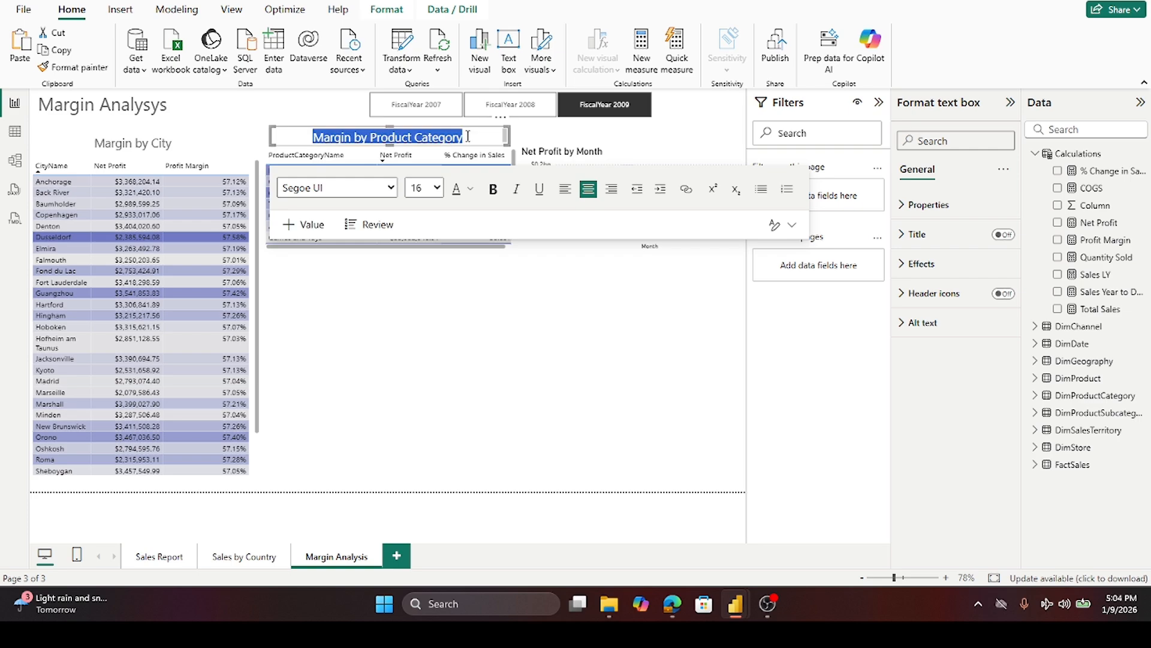
pyautogui.click(435, 188)
pyautogui.click(417, 327)
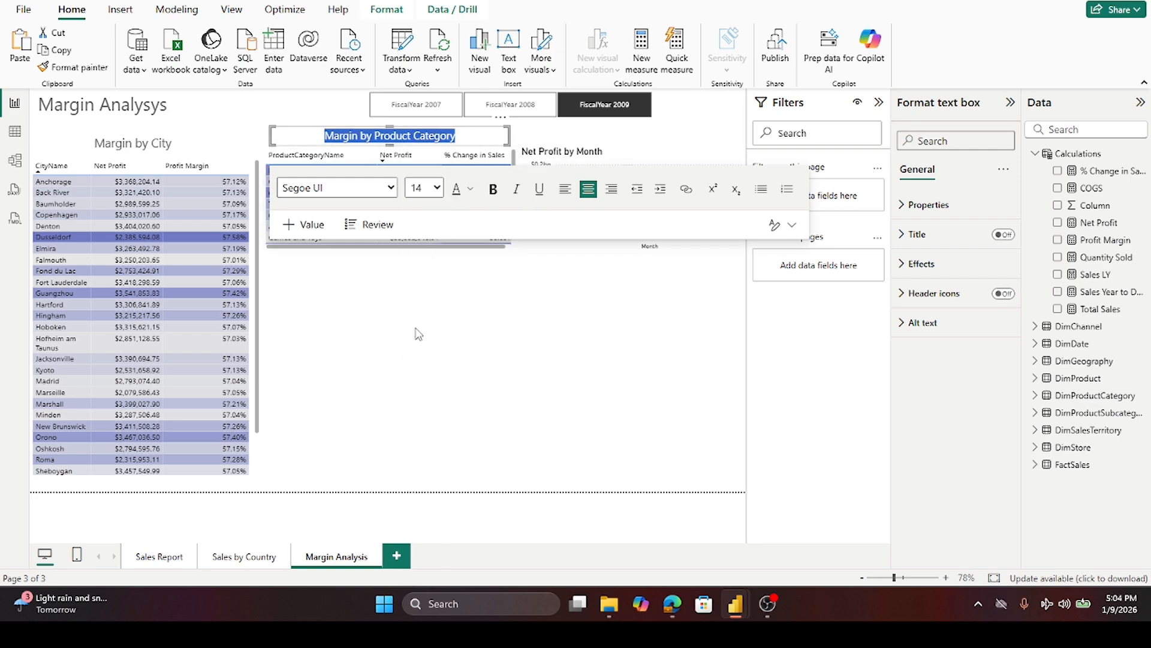
pyautogui.click(551, 357)
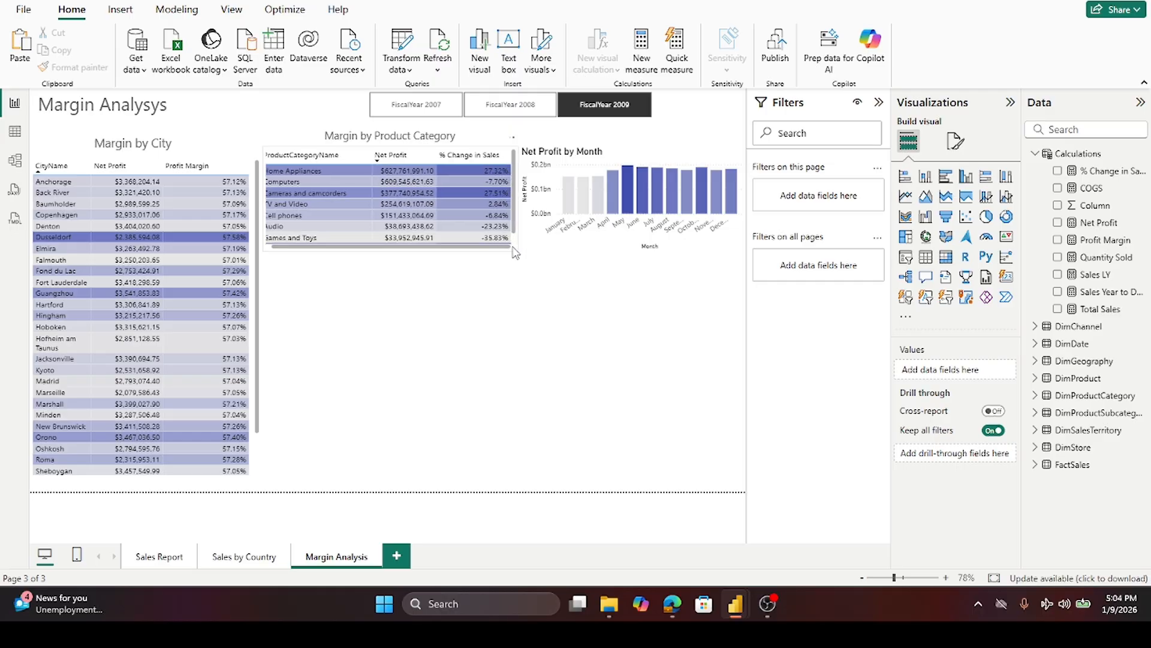
# - Resize the product category table and adjust its % Change in Sales column width
pyautogui.click(426, 141)
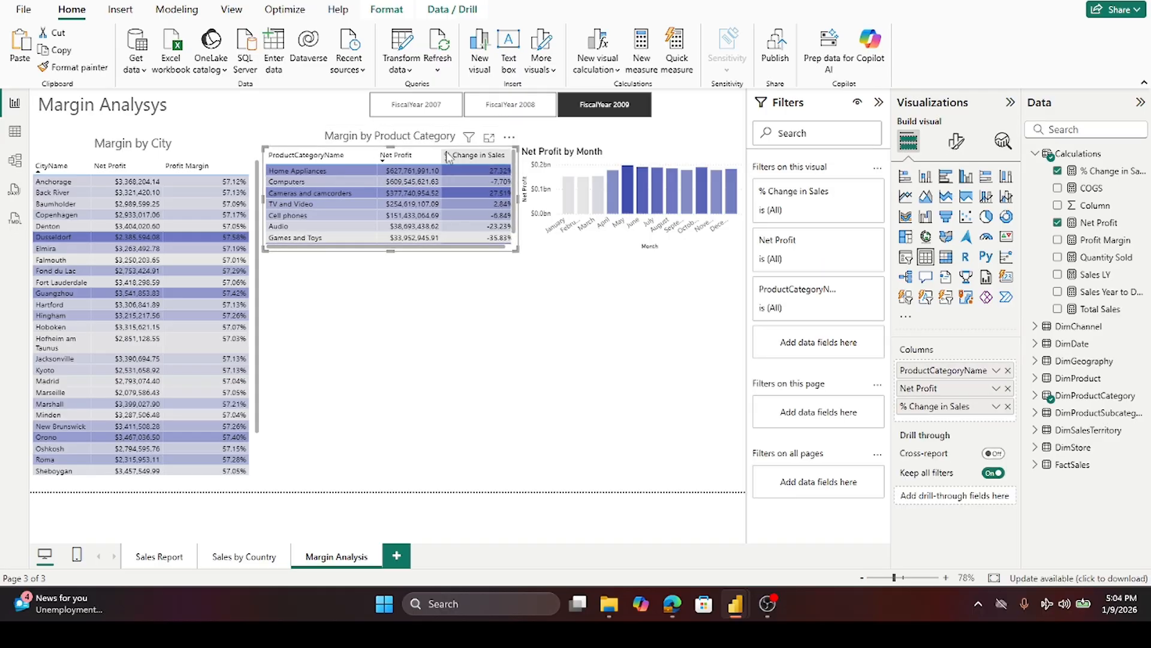
pyautogui.moveTo(503, 249); pyautogui.dragTo(500, 252)
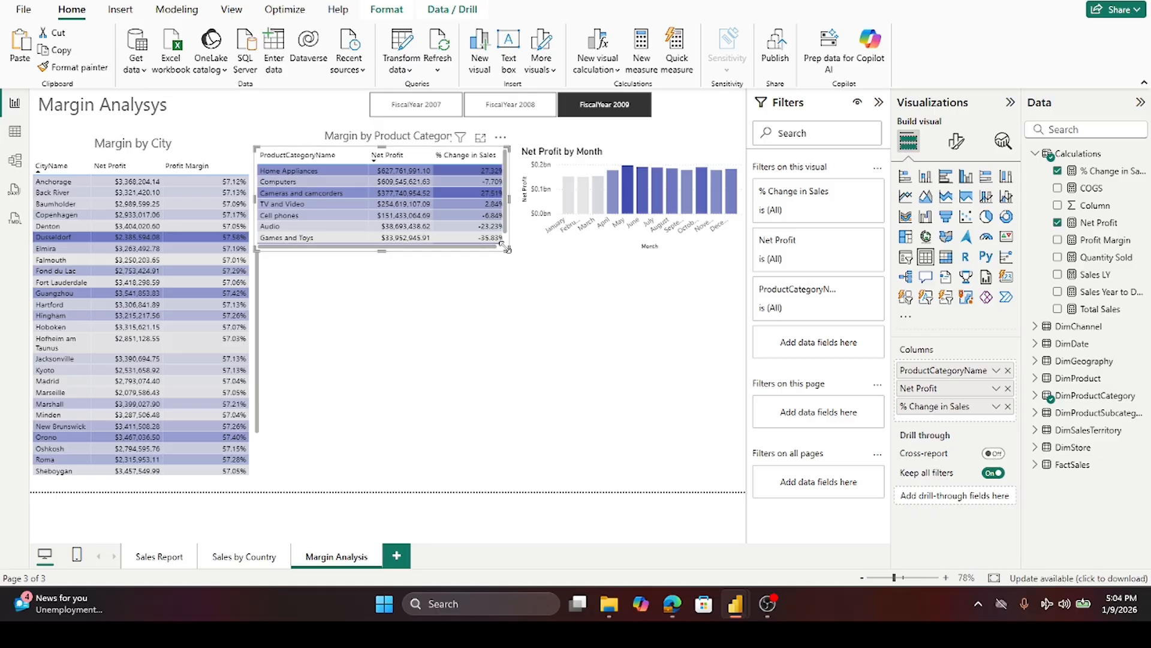
pyautogui.moveTo(491, 247); pyautogui.dragTo(504, 247)
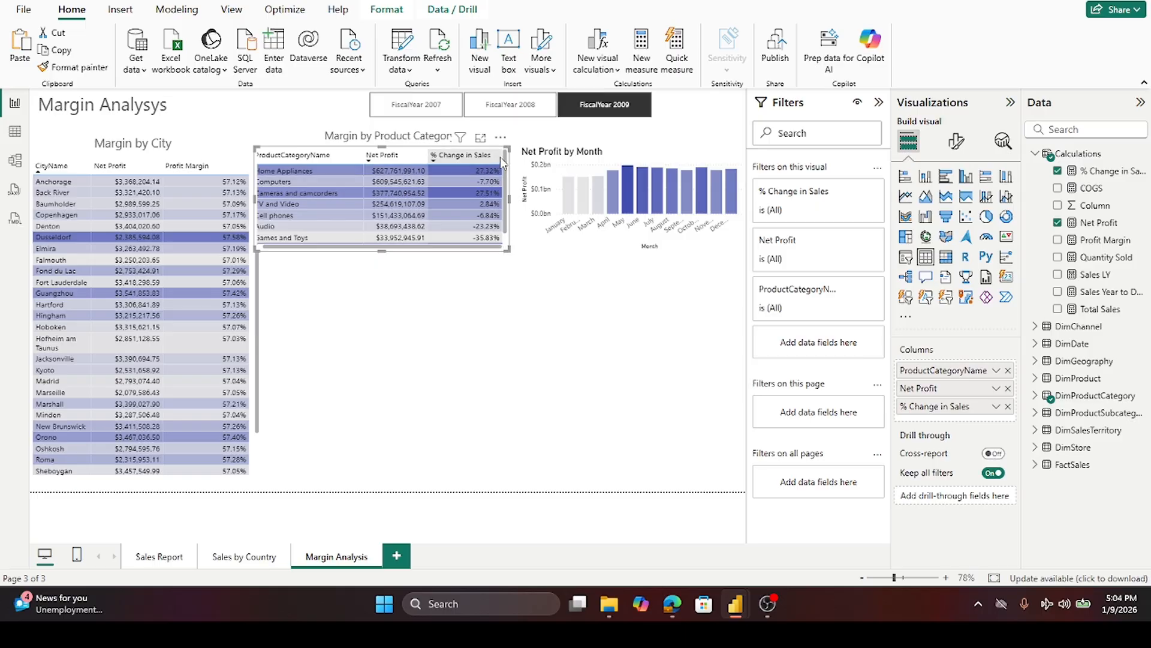
pyautogui.moveTo(502, 155); pyautogui.dragTo(495, 156)
pyautogui.click(504, 304)
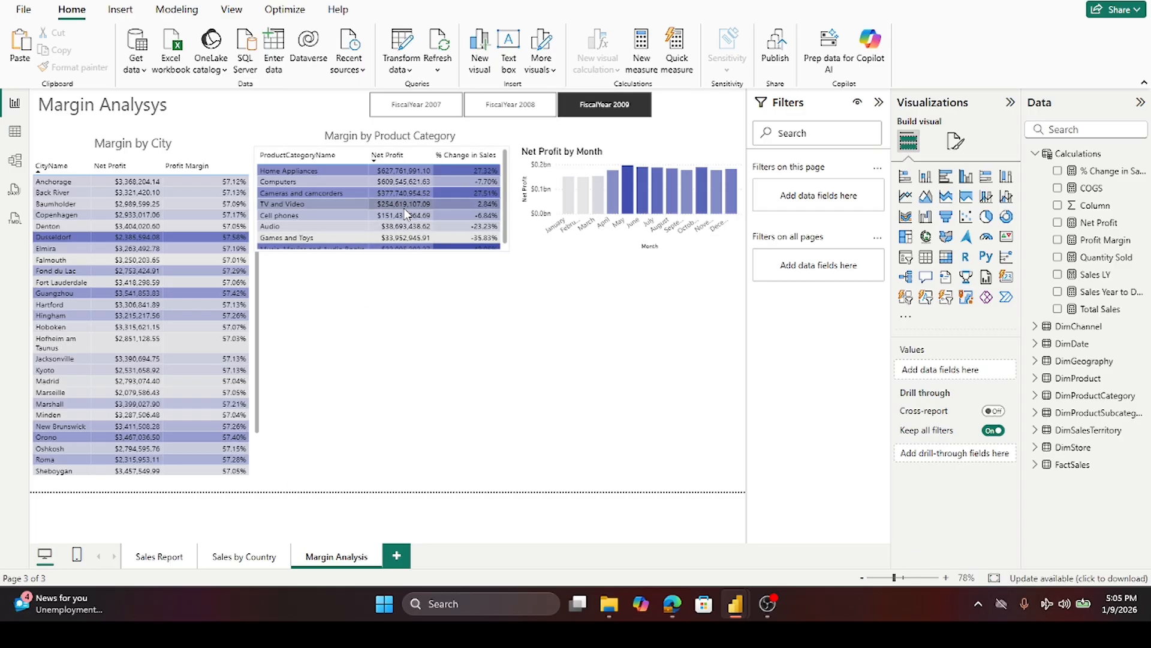
# - Sort the product category table by Net Profit
pyautogui.scroll(-1, 406, 213)
pyautogui.scroll(1, 407, 211)
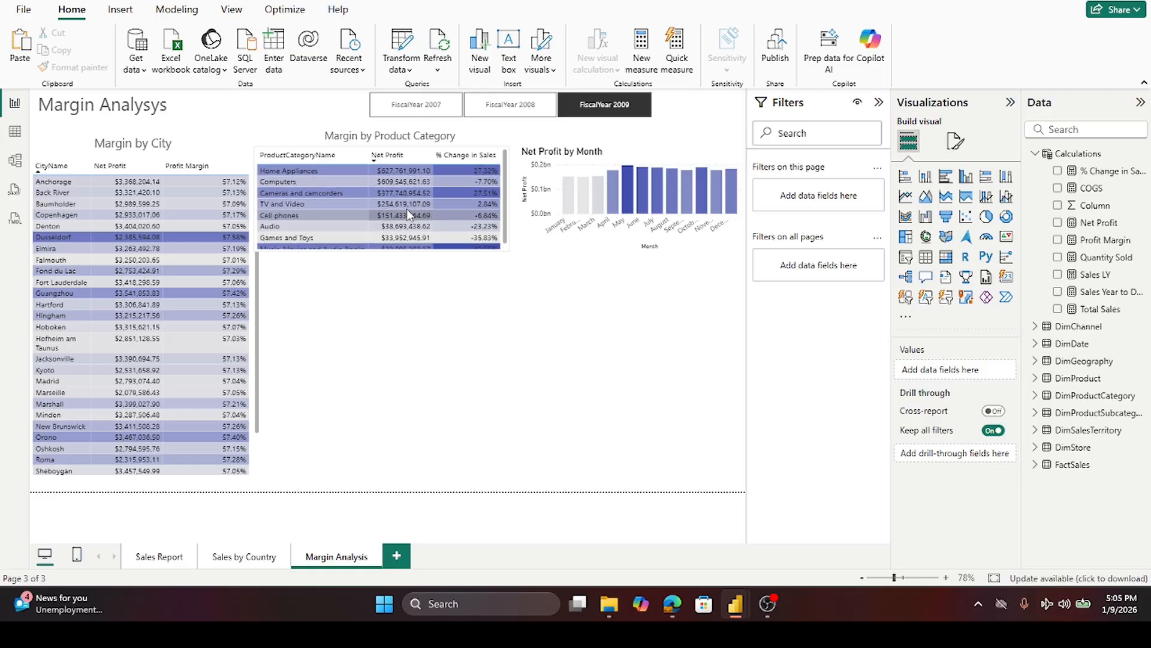
pyautogui.click(396, 158)
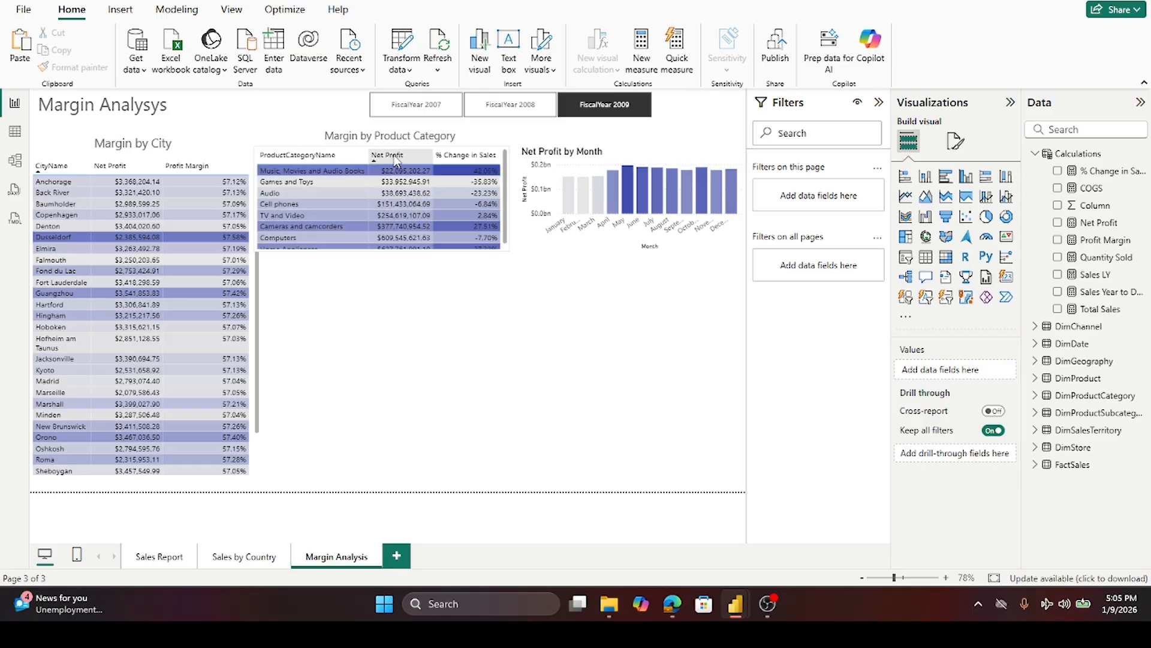
# - Sort the product category table by % Change in Sales
pyautogui.click(466, 156)
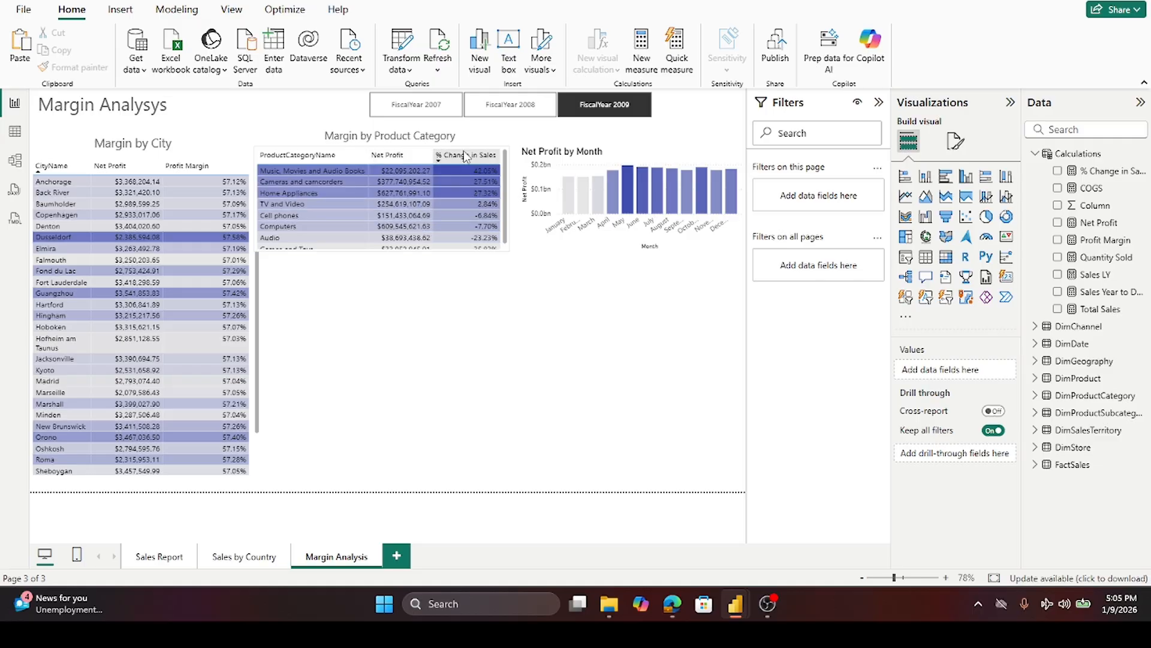
pyautogui.moveTo(705, 218)
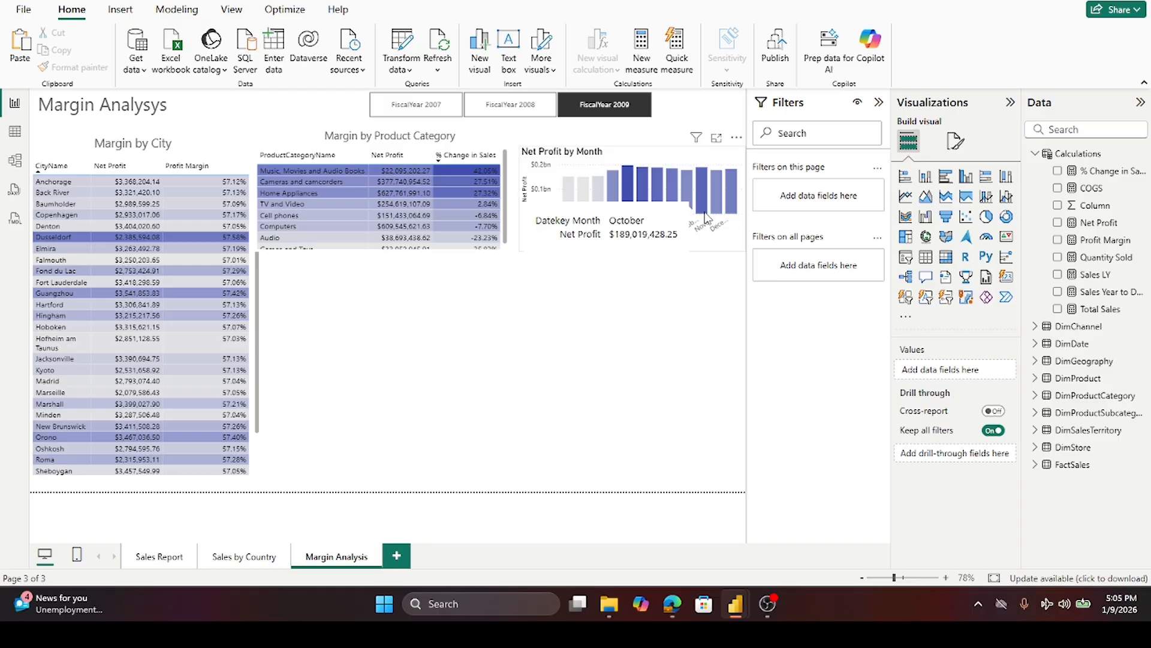
# - Sort the city table by Profit Margin, then re-sort it by Net Profit
pyautogui.click(202, 170)
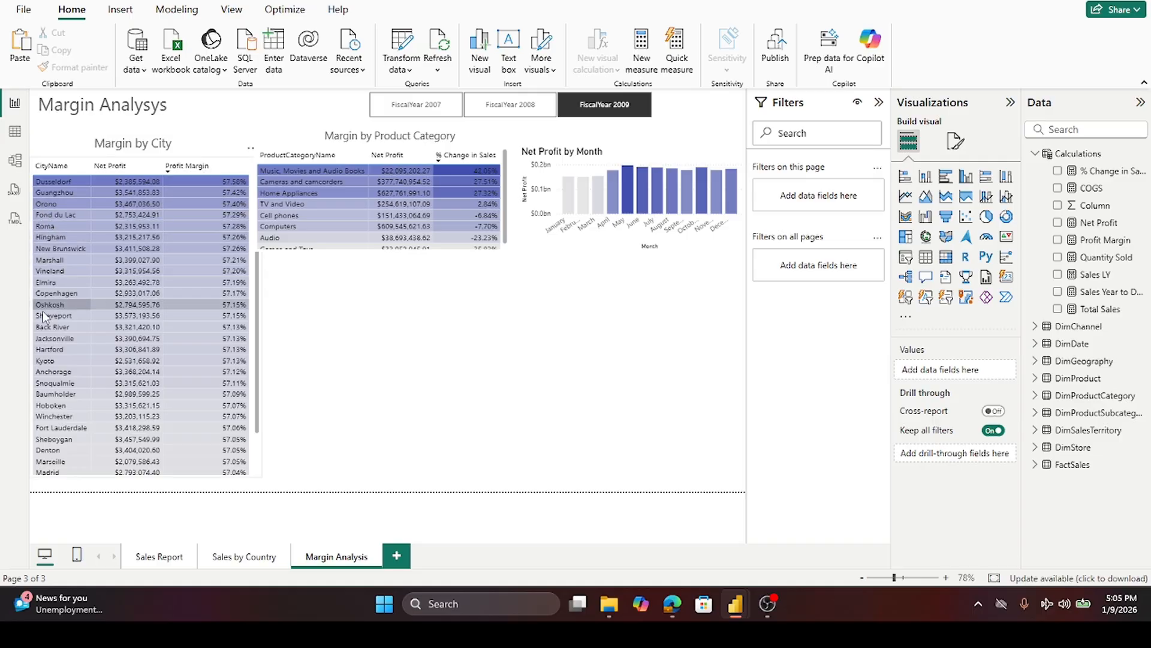
pyautogui.click(108, 167)
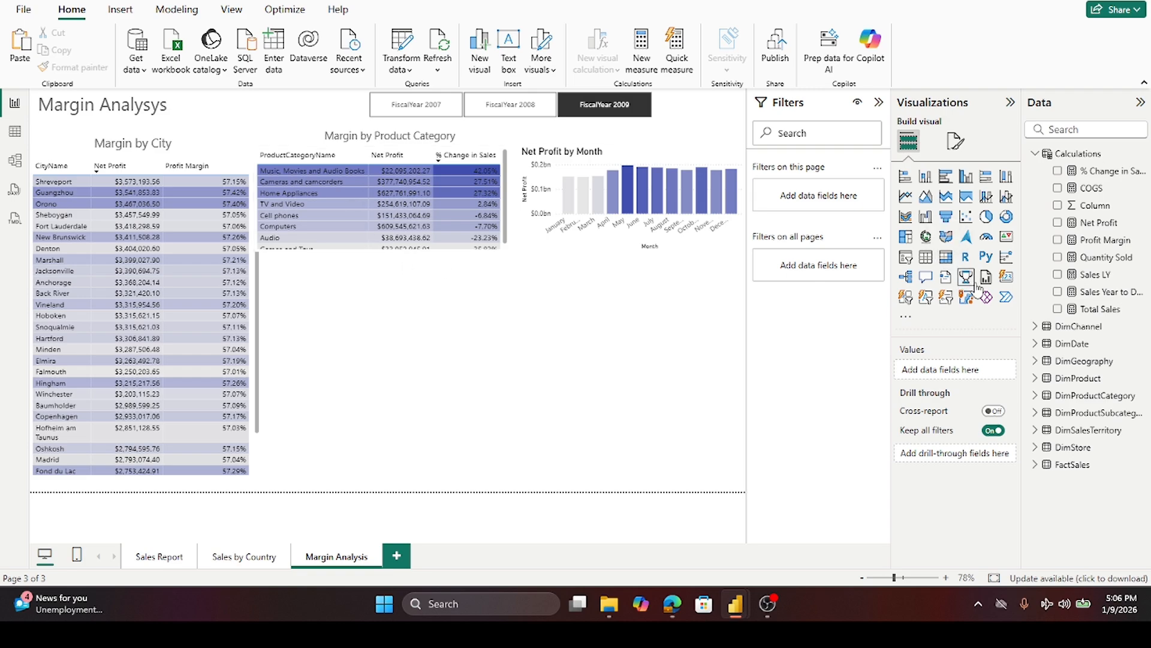
# - Add a scatter chart to the canvas below the product category table
pyautogui.click(968, 222)
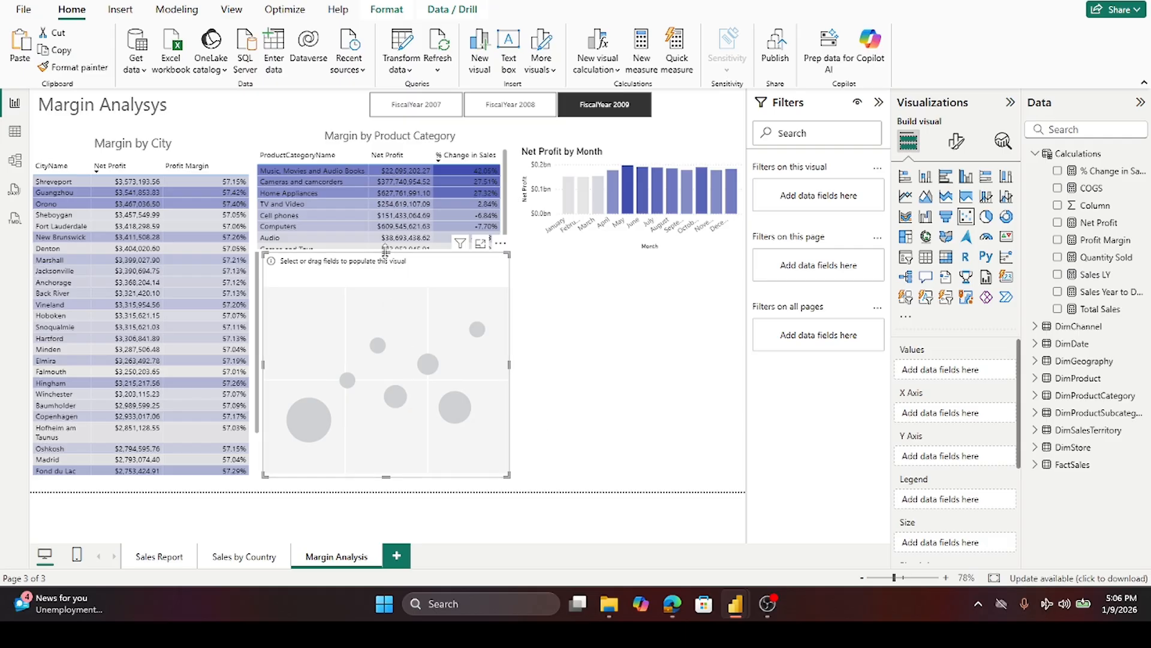
pyautogui.moveTo(385, 253); pyautogui.dragTo(391, 262)
pyautogui.scroll(-1, 400, 188)
pyautogui.scroll(1, 399, 188)
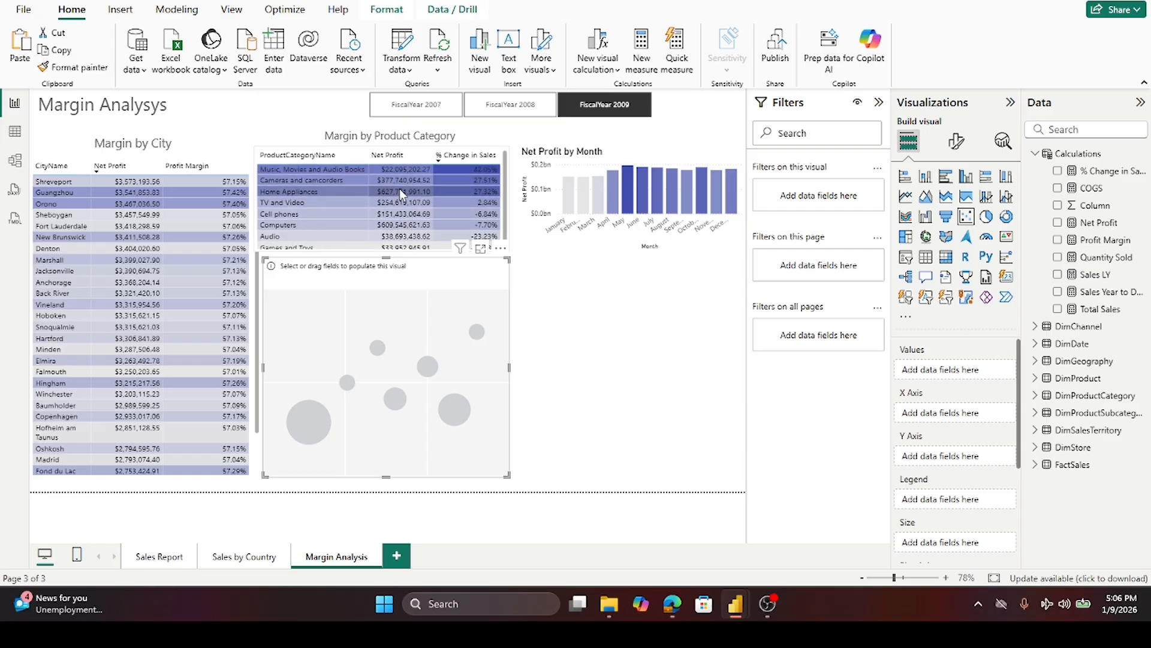
pyautogui.click(679, 360)
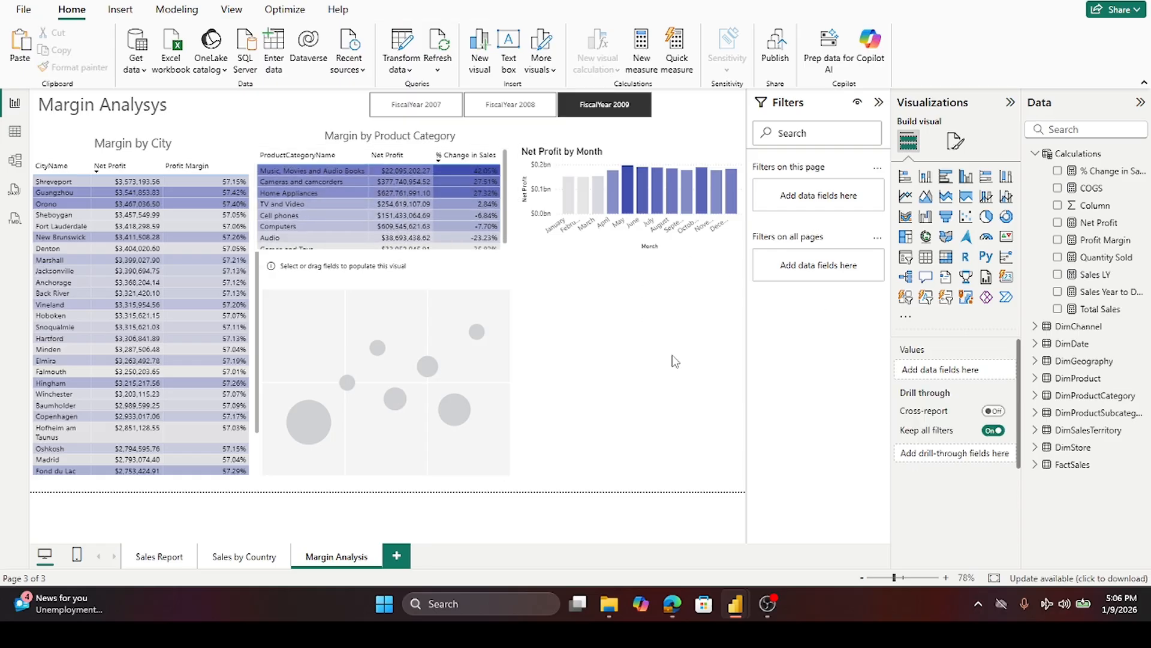
# - Lengthen the product category table slightly so more category rows show
pyautogui.click(493, 249)
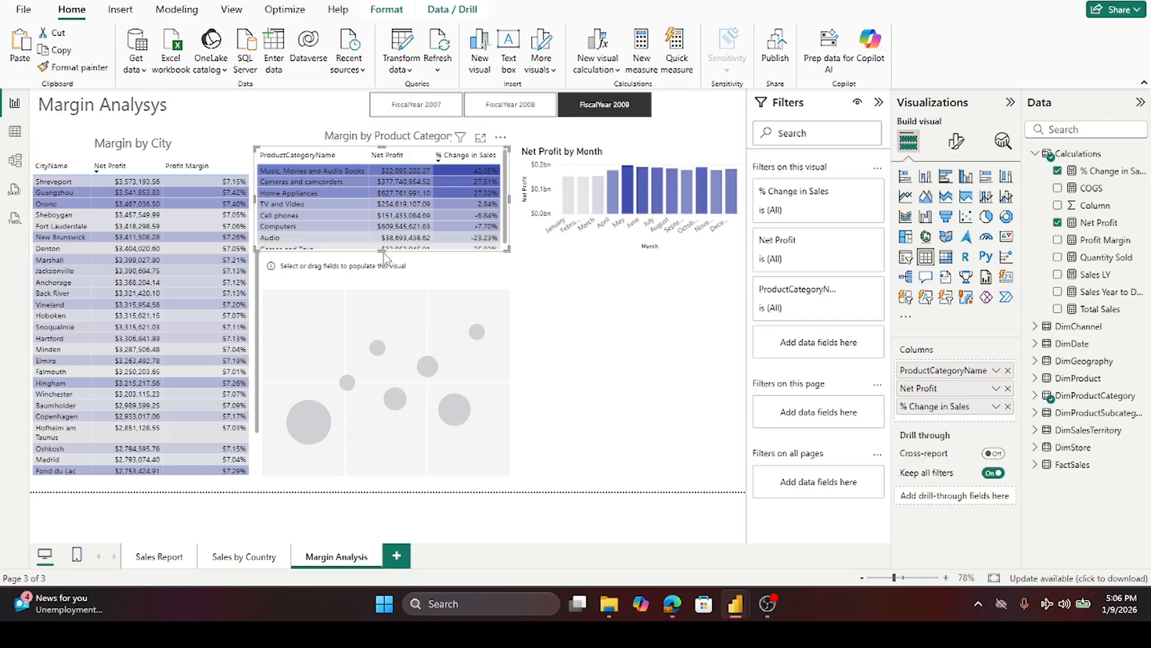
pyautogui.moveTo(383, 252); pyautogui.dragTo(384, 260)
pyautogui.click(571, 310)
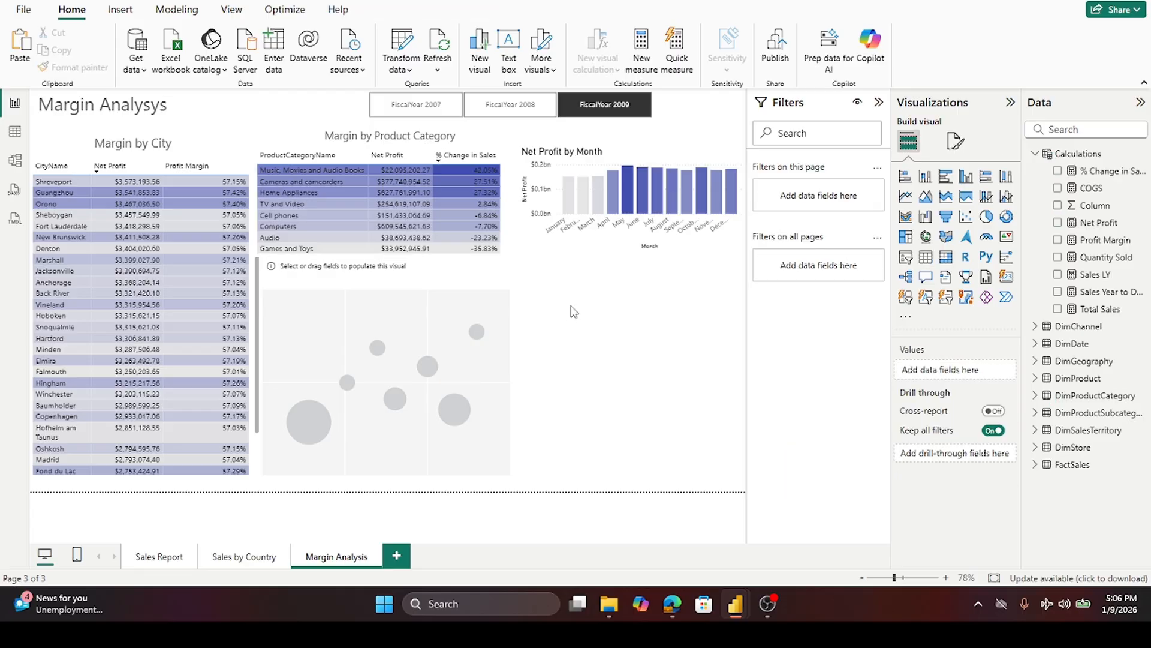
# - Add ProductCategoryDescription from DimProductCategory to the scatter chart's Values
pyautogui.click(451, 278)
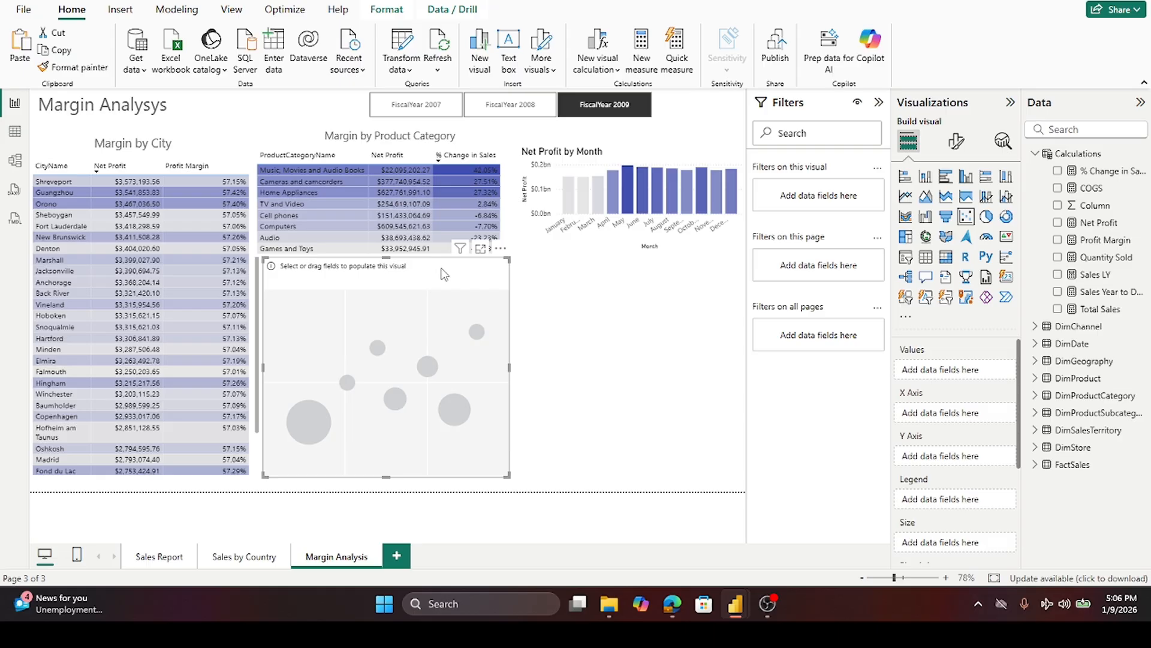
pyautogui.click(1036, 154)
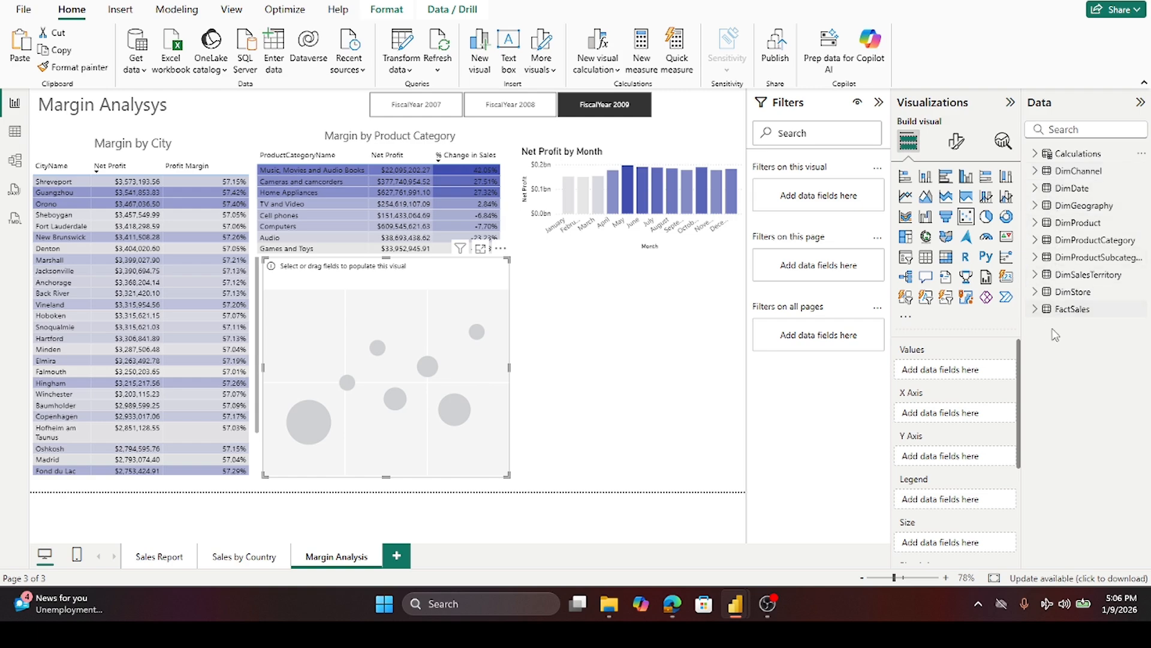
pyautogui.click(1035, 240)
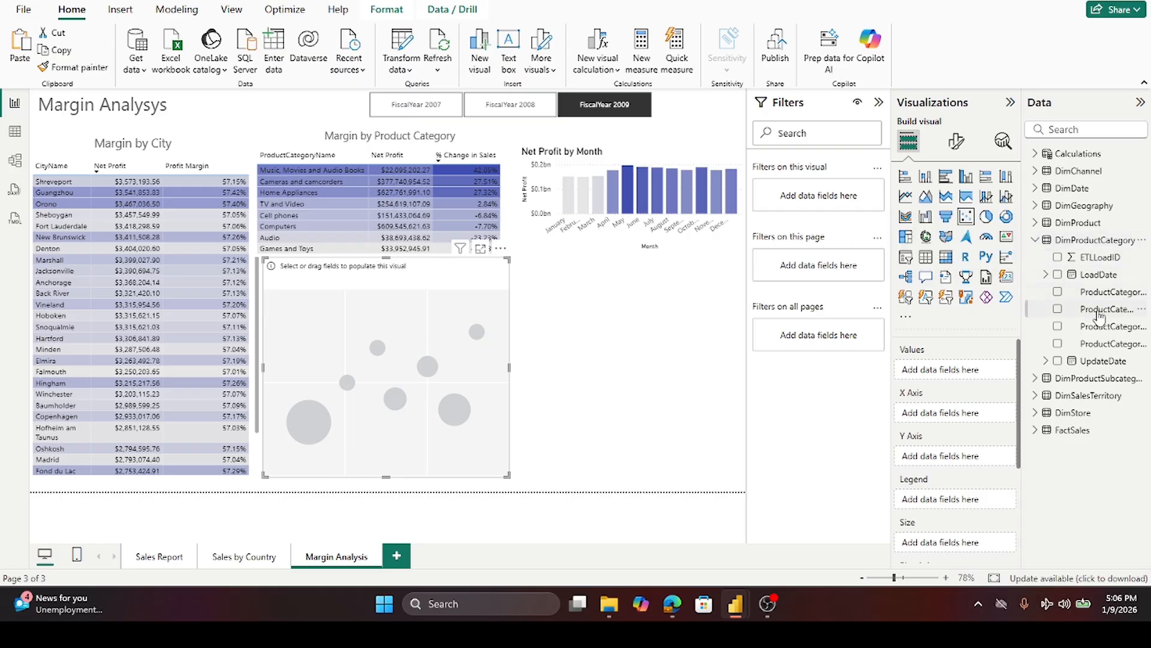
pyautogui.moveTo(1104, 296); pyautogui.dragTo(969, 378)
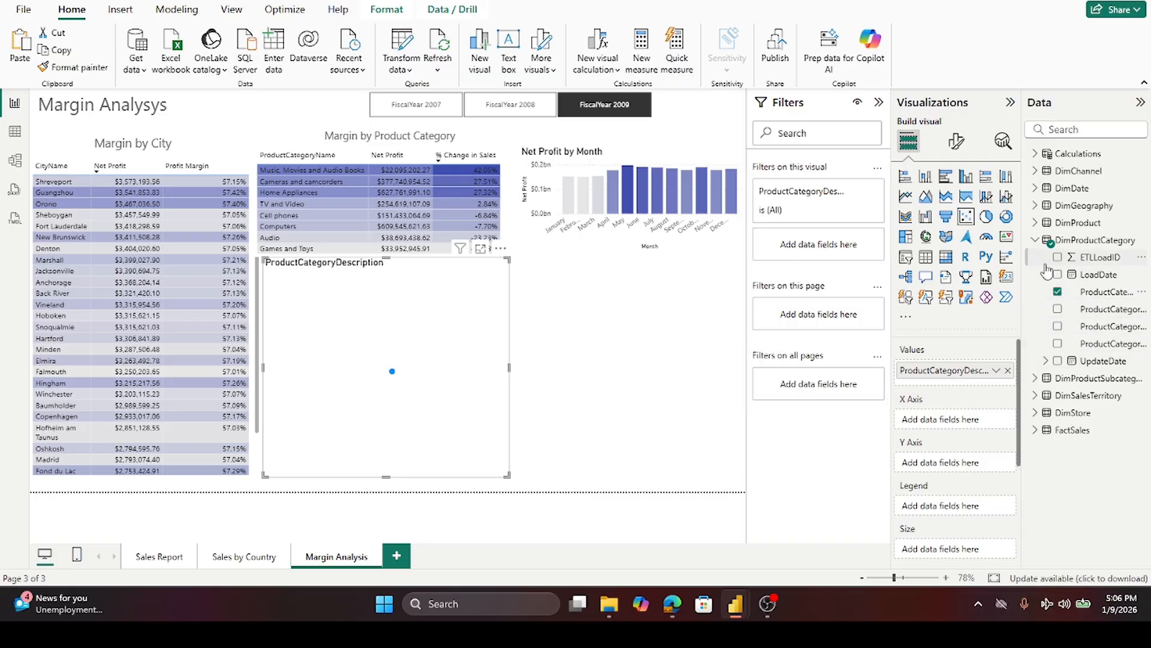
# - Put the Profit Margin measure on both the X axis and Y axis of the scatter chart
pyautogui.click(1036, 241)
pyautogui.click(1035, 154)
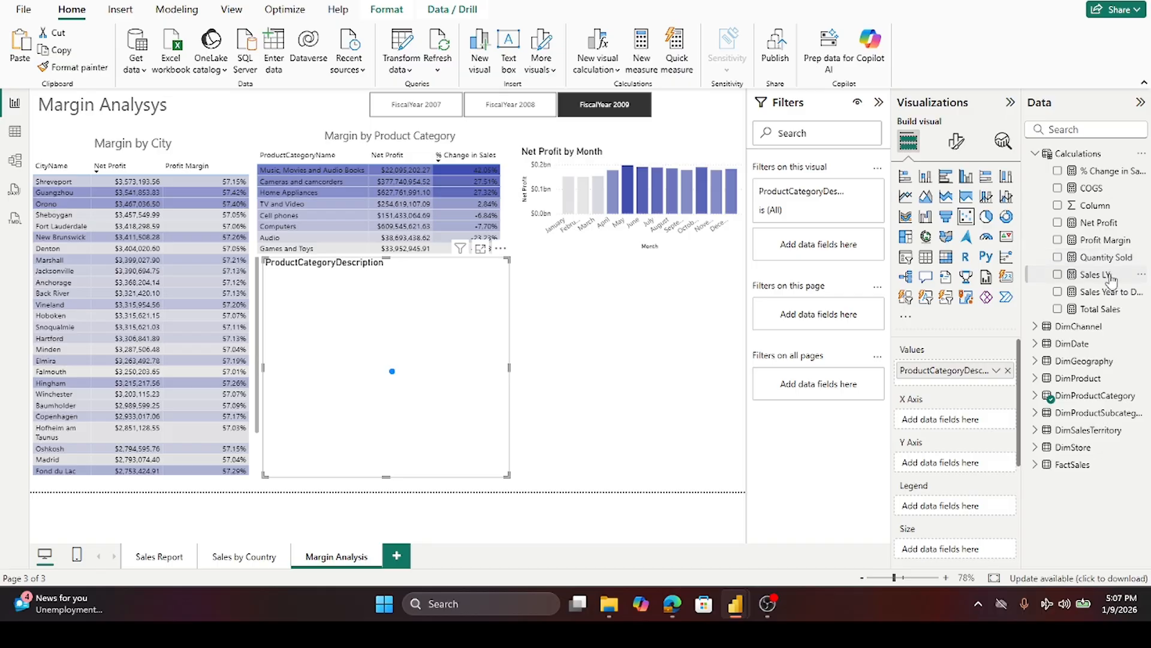
pyautogui.moveTo(1106, 246); pyautogui.dragTo(974, 423)
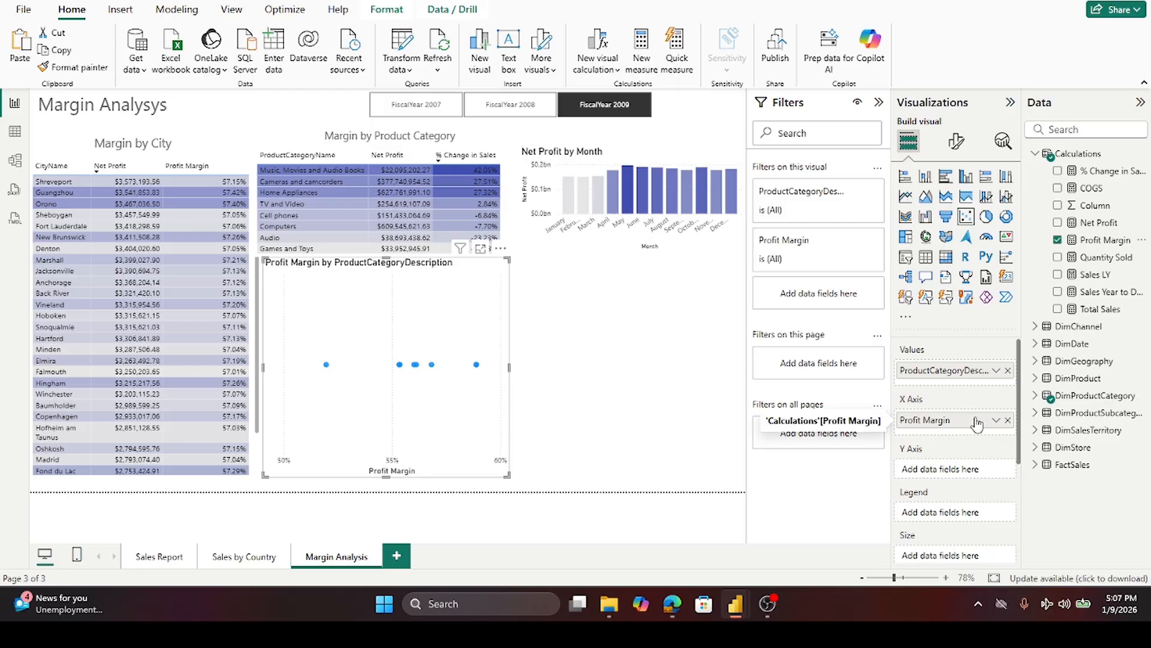
pyautogui.moveTo(1103, 241); pyautogui.dragTo(975, 472)
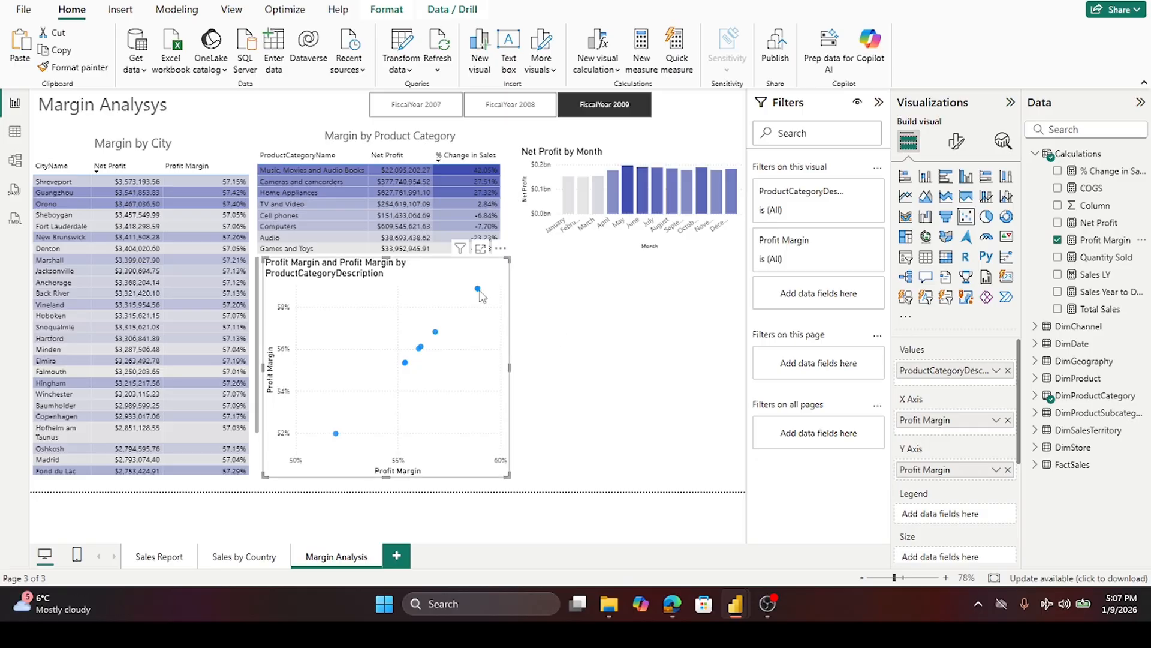
# - Add Net Profit as the scatter chart's bubble Size
pyautogui.moveTo(480, 295)
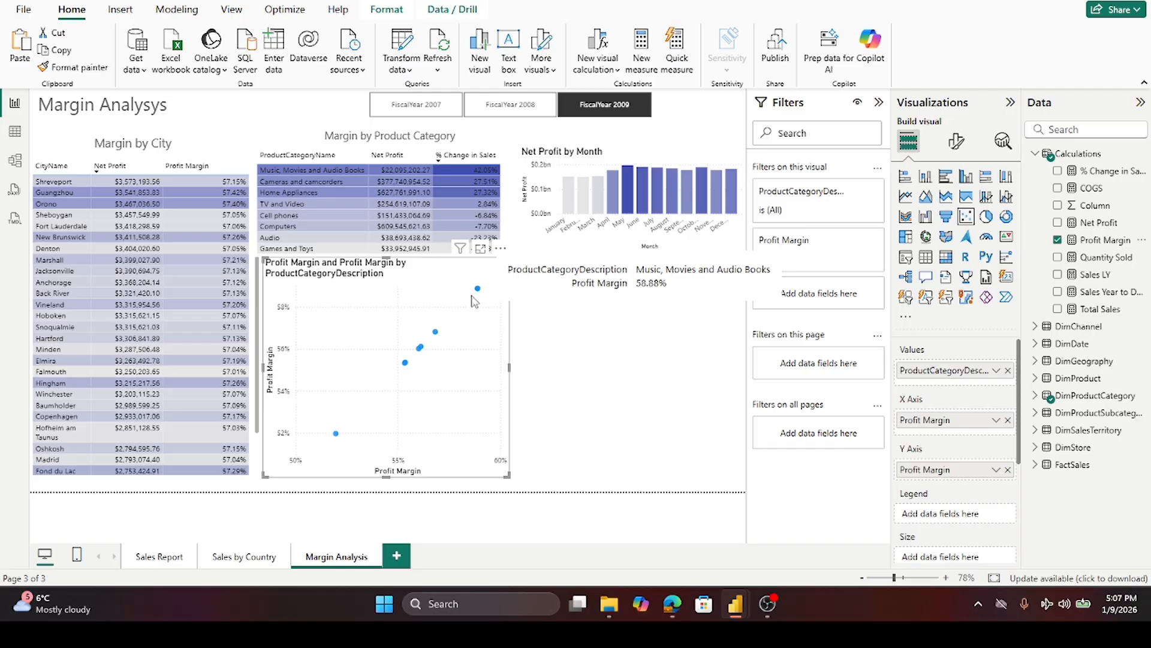
pyautogui.moveTo(438, 336)
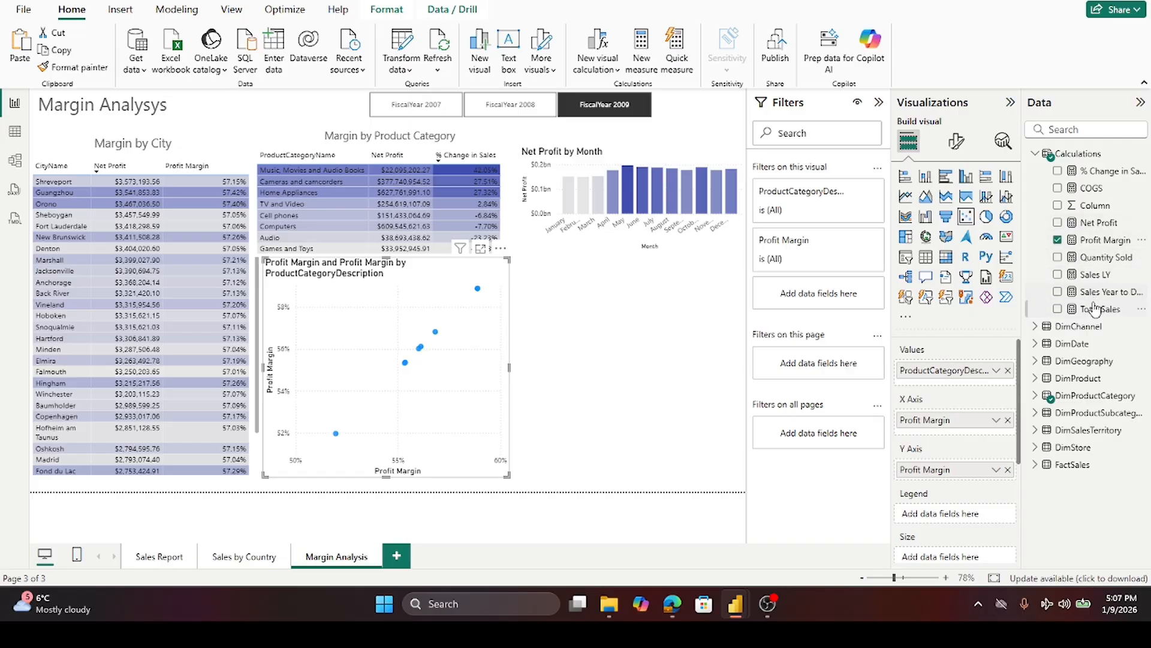
pyautogui.moveTo(1099, 225); pyautogui.dragTo(964, 382)
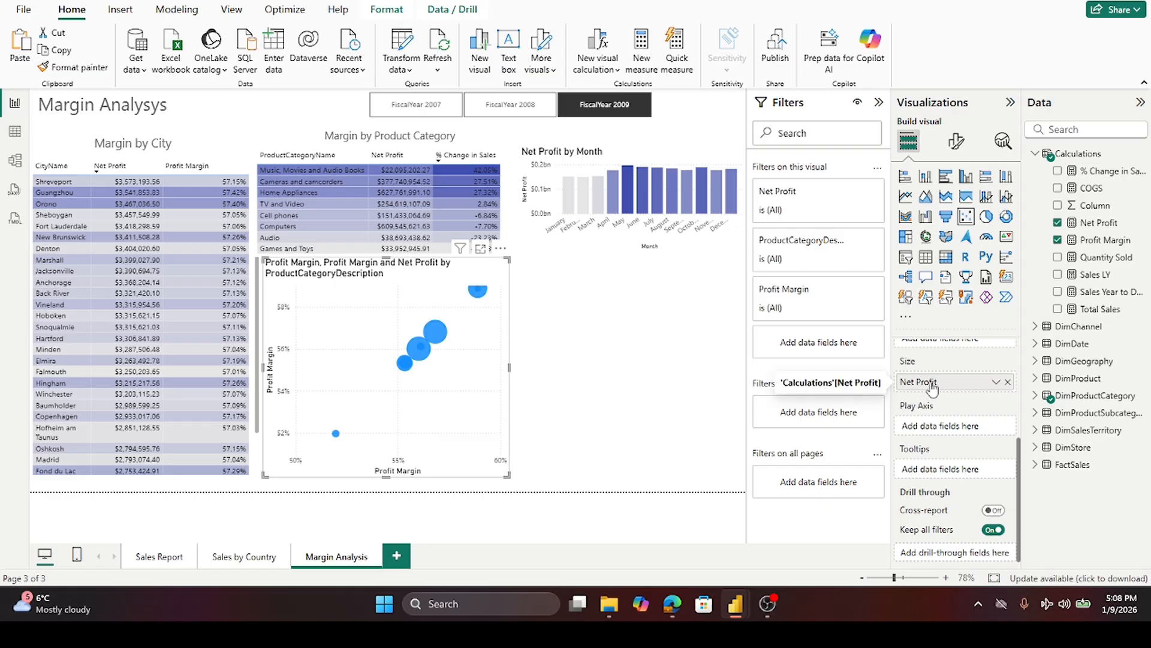
# - In the scatter chart's General title settings, shorten the title's ending to 'by Category'
pyautogui.click(957, 142)
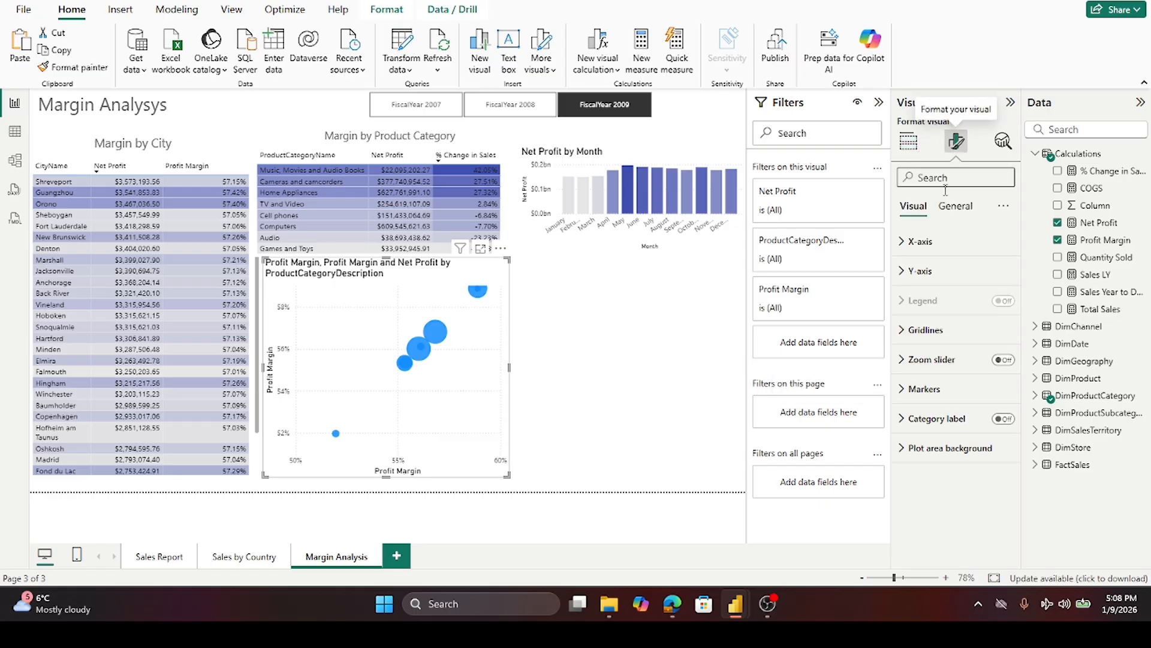
pyautogui.click(955, 206)
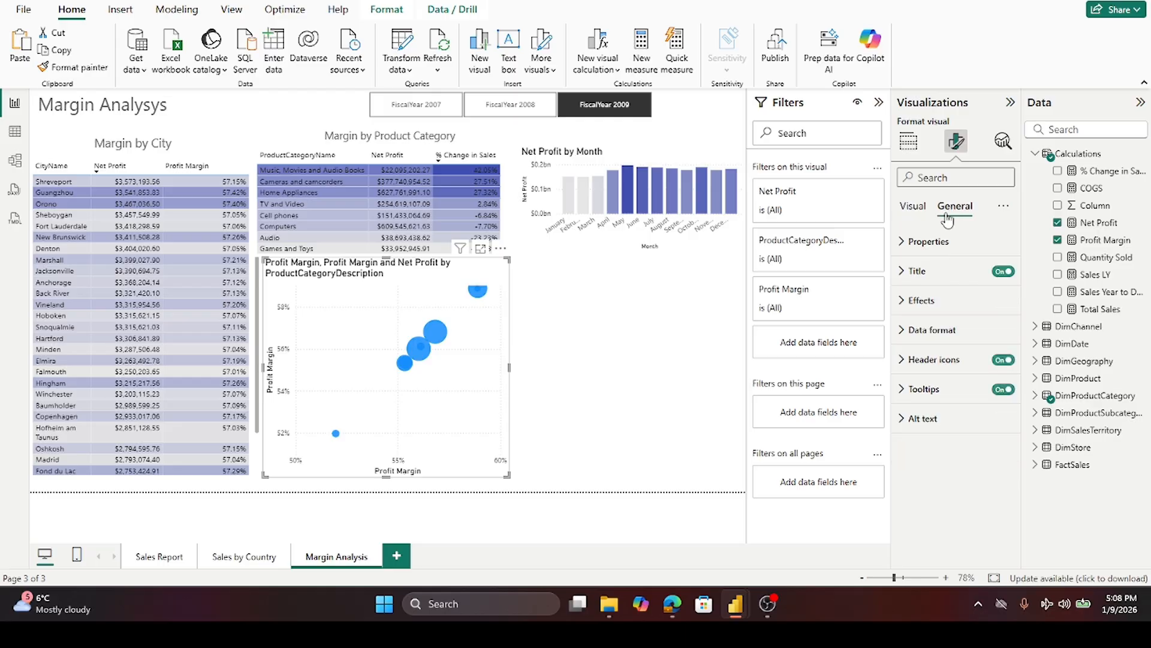
pyautogui.click(904, 275)
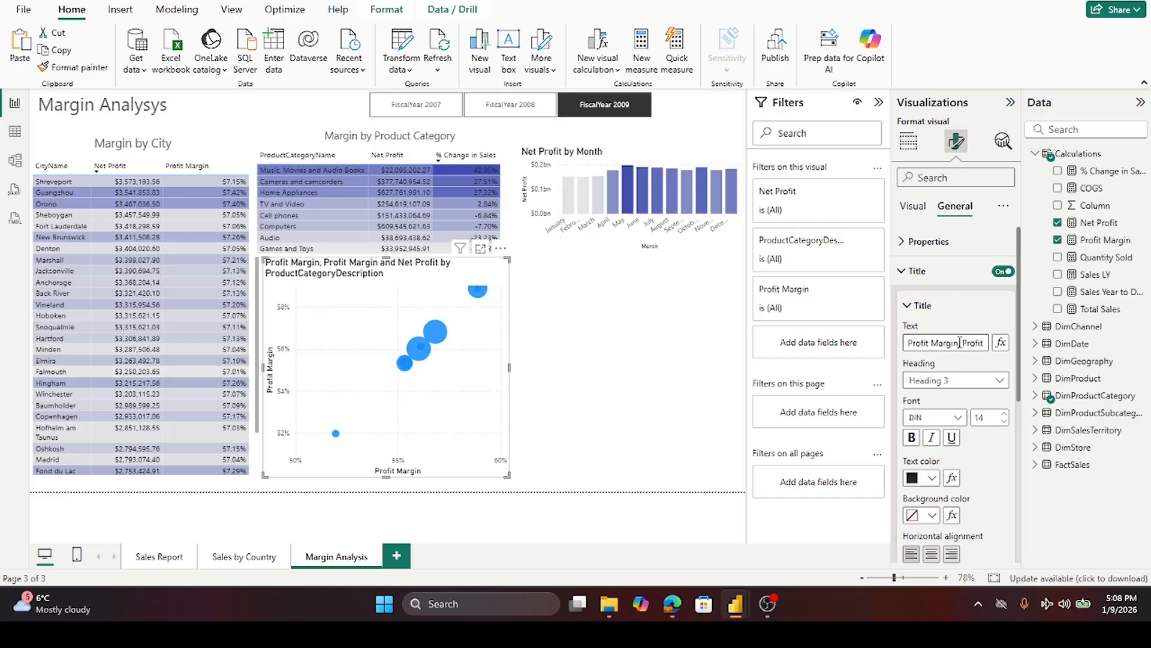
pyautogui.moveTo(963, 342); pyautogui.dragTo(992, 343)
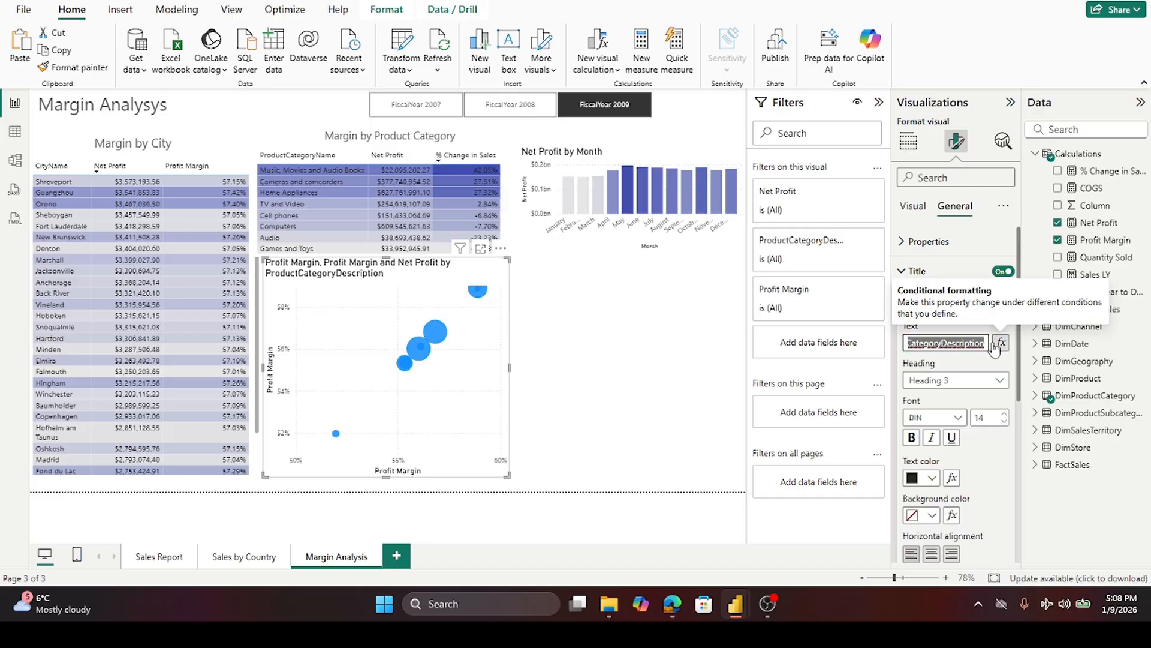
pyautogui.click(964, 342)
pyautogui.moveTo(938, 342)
pyautogui.mouseDown()
pyautogui.moveTo(988, 343)
pyautogui.moveTo(944, 337)
pyautogui.mouseUp()
pyautogui.click(988, 342)
pyautogui.press('BackSpace')
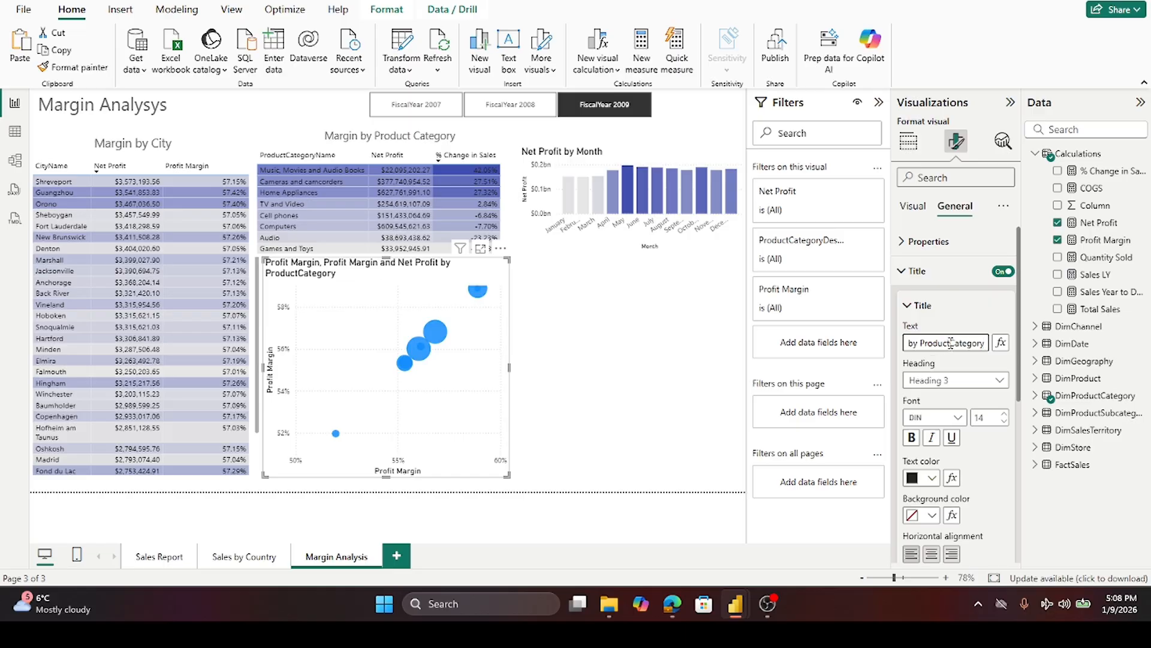
pyautogui.press('BackSpace')
pyautogui.press('BackSpace')
pyautogui.press('BackSpace')
pyautogui.press('BackSpace')
pyautogui.press('BackSpace')
pyautogui.press('BackSpace')
pyautogui.press('BackSpace')
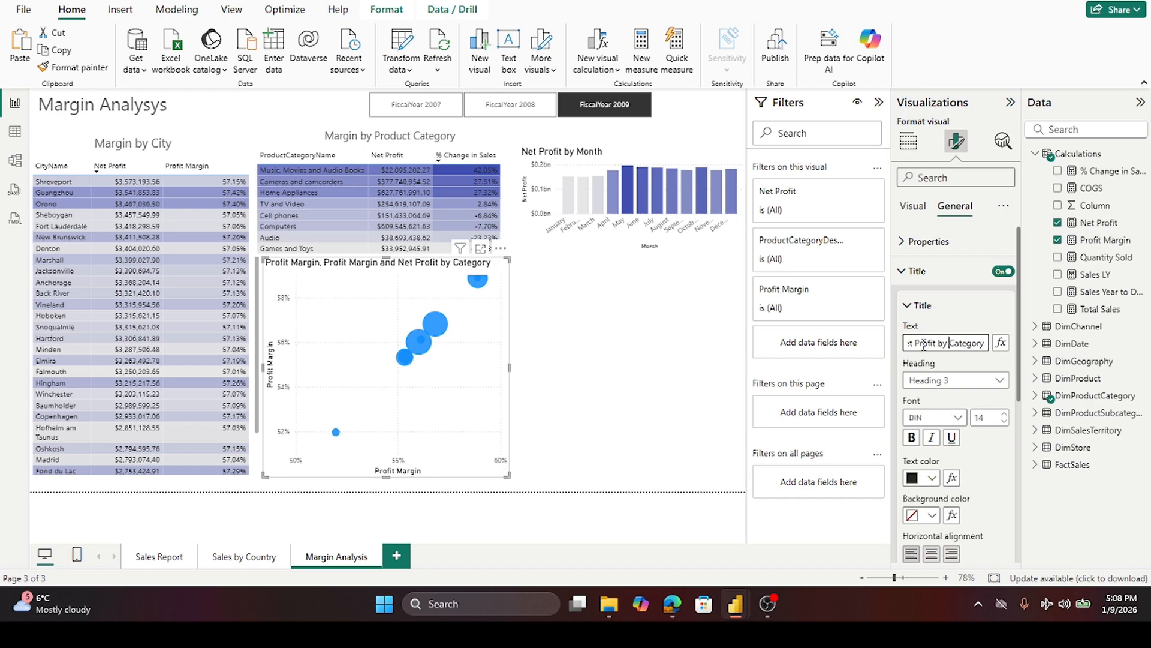
# - Rename the scatter chart's title to Margin & Net Profit by Category
pyautogui.hotkey('ctrl', 'a')
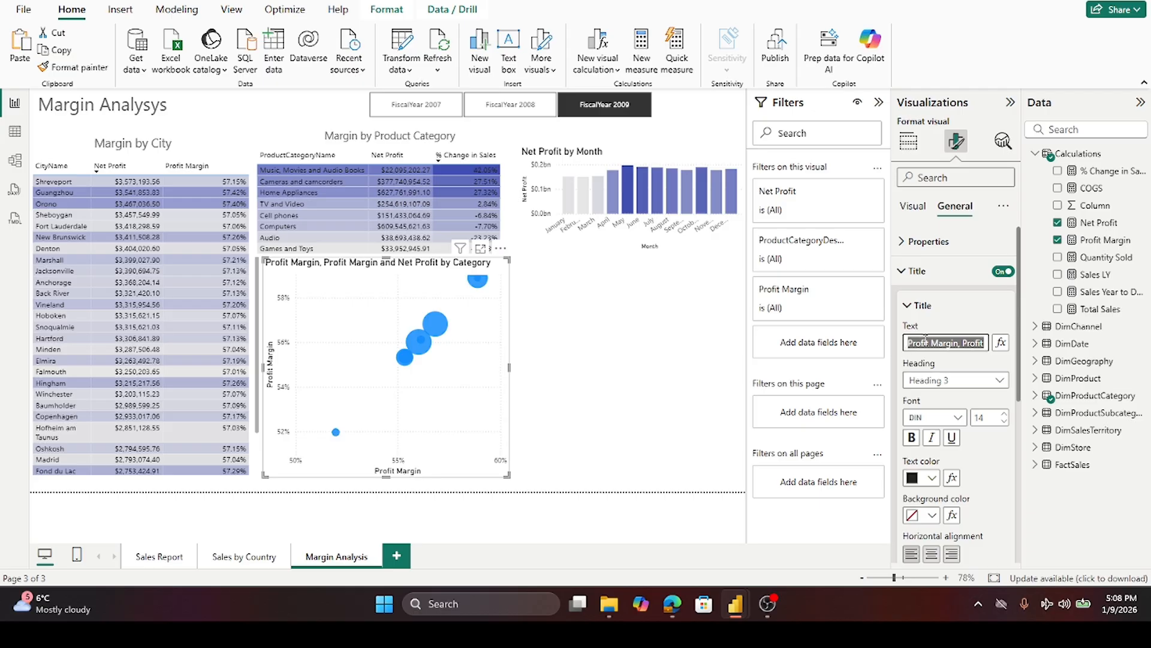
pyautogui.click(932, 342)
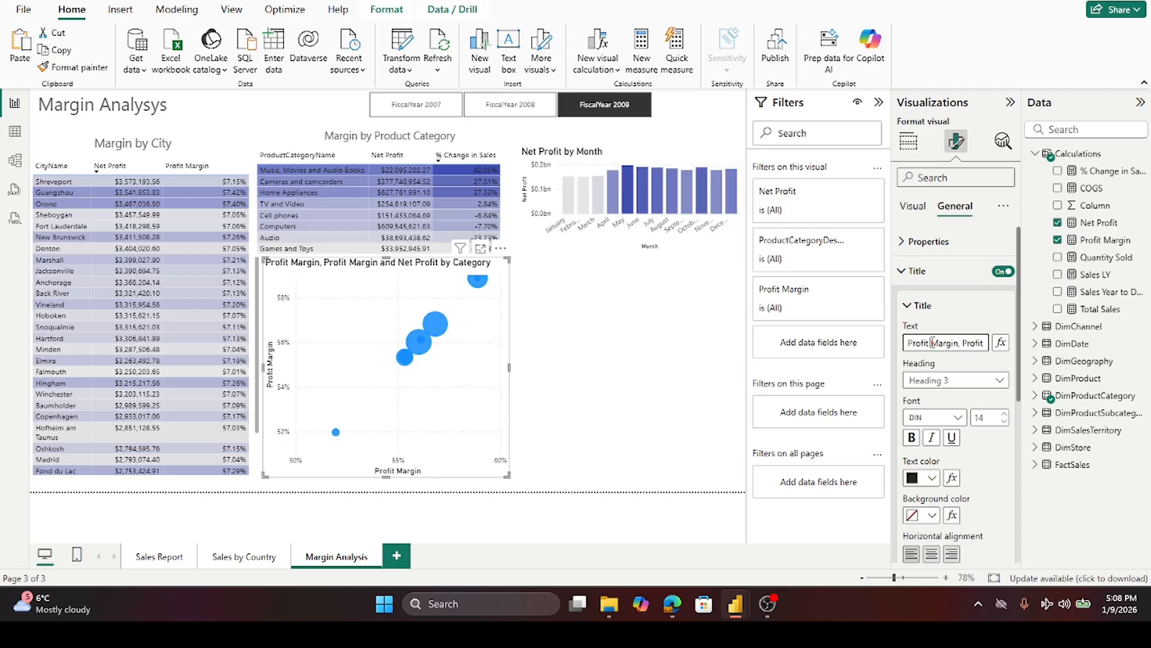
pyautogui.press('BackSpace')
pyautogui.press('BackSpace')
pyautogui.press('BackSpace')
pyautogui.press('BackSpace')
pyautogui.press('BackSpace')
pyautogui.press('BackSpace')
pyautogui.press('BackSpace')
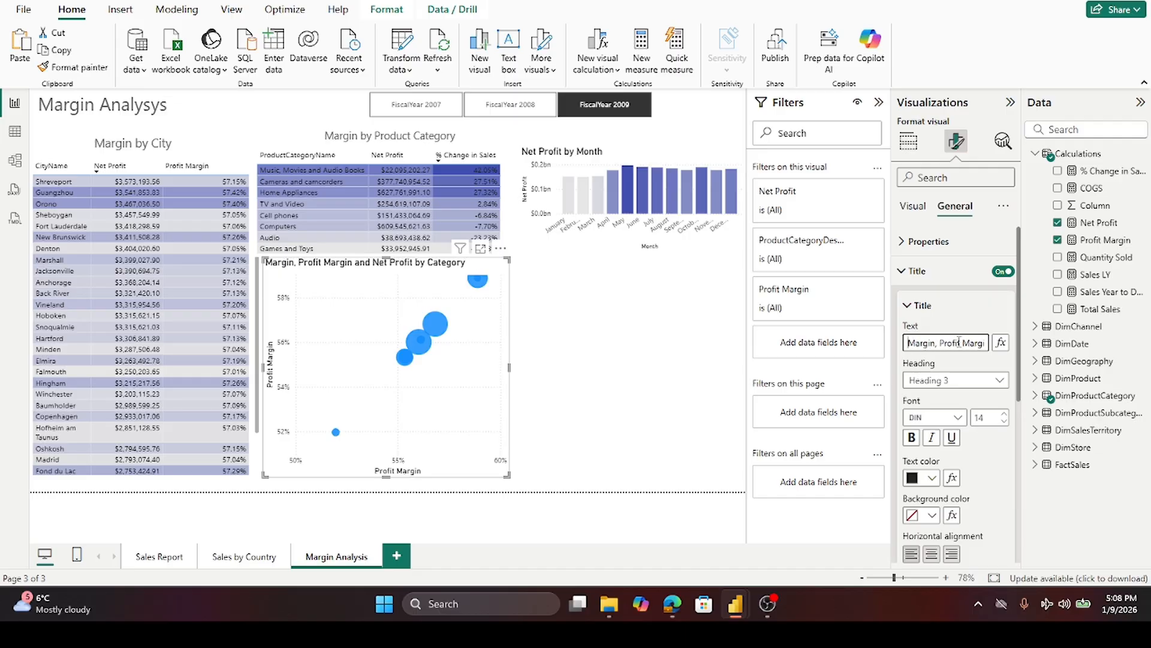
pyautogui.moveTo(952, 346); pyautogui.dragTo(891, 341)
pyautogui.click(939, 341)
pyautogui.moveTo(941, 343); pyautogui.dragTo(968, 348)
pyautogui.press('BackSpace')
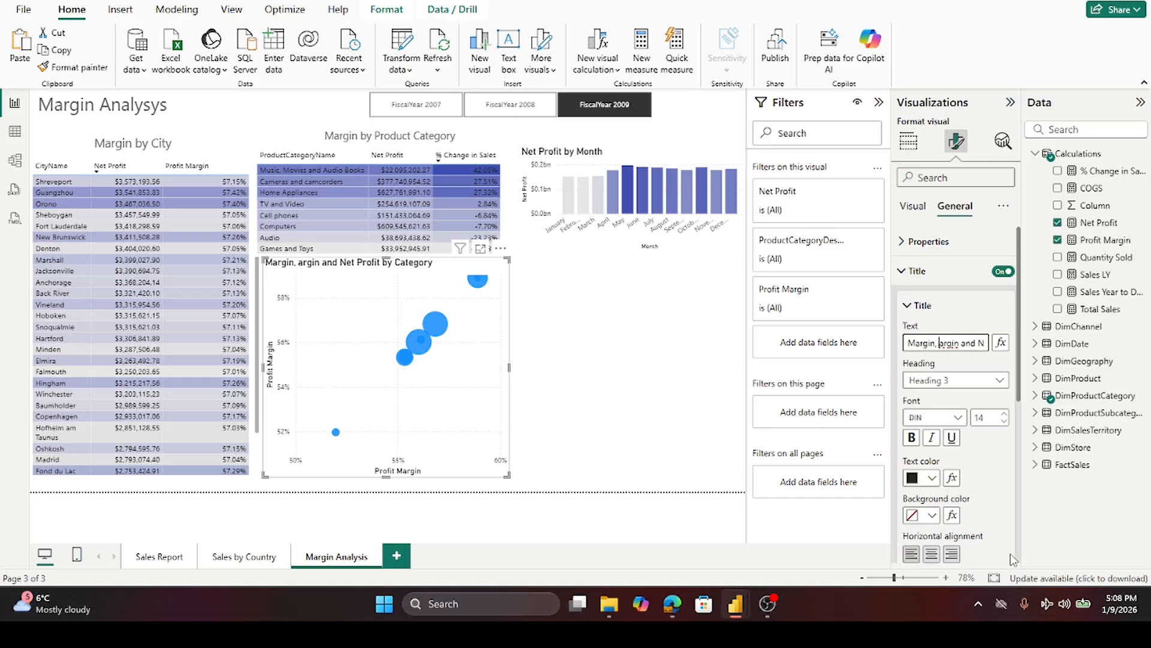
pyautogui.press('Delete')
pyautogui.press('Delete')
pyautogui.press('Delete')
pyautogui.press('Delete')
pyautogui.press('Delete')
pyautogui.press('Delete')
pyautogui.press('Delete')
pyautogui.press('Delete')
pyautogui.press('Delete')
pyautogui.press('Delete')
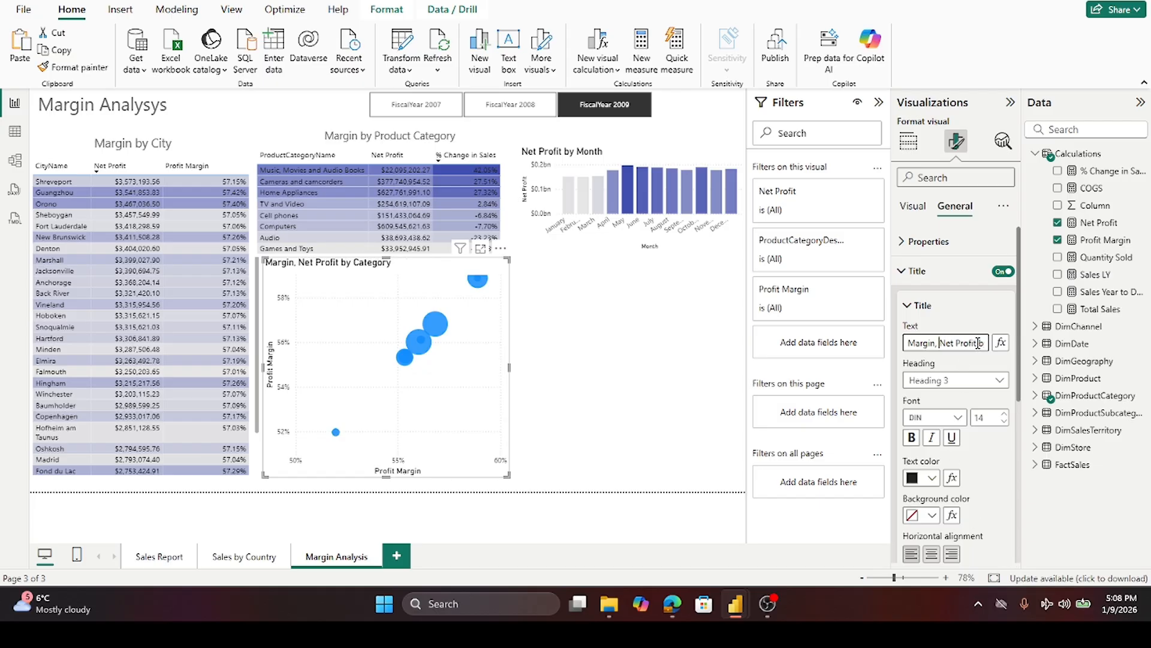
pyautogui.press('BackSpace')
pyautogui.press('BackSpace')
pyautogui.write('&')
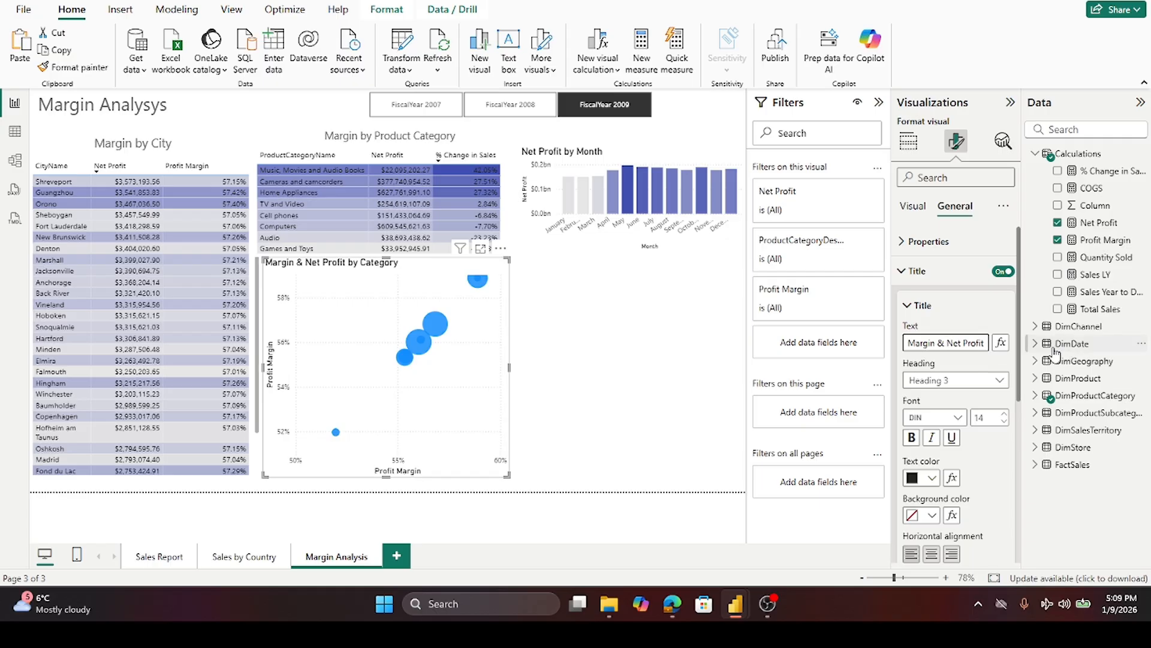
pyautogui.press('Tab')
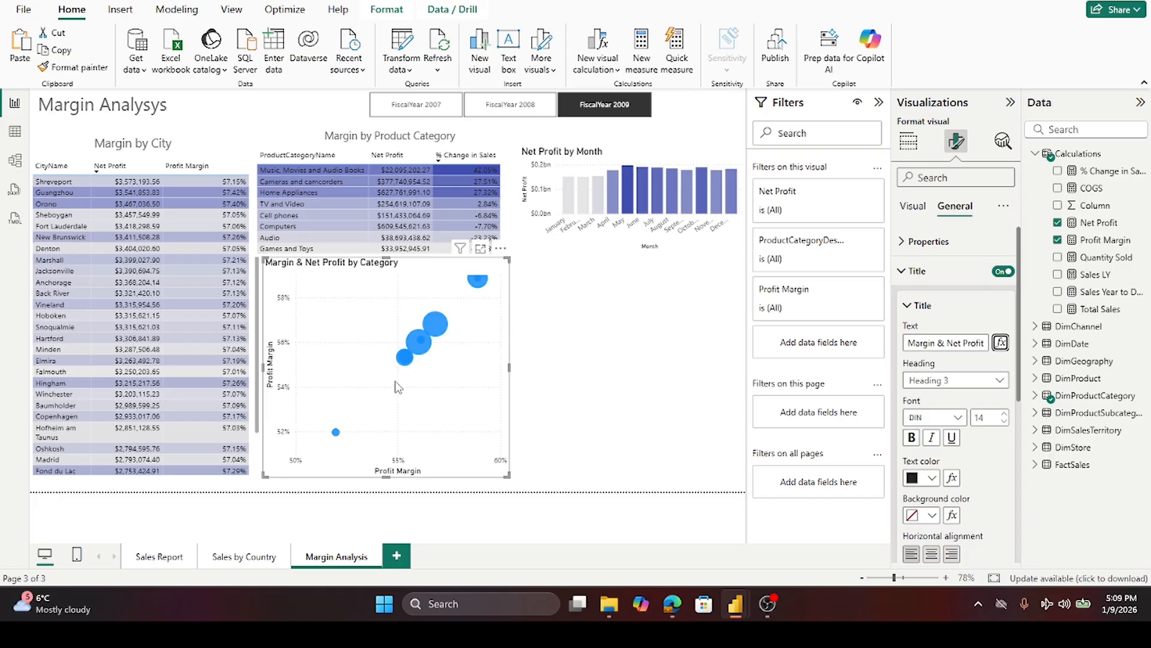
pyautogui.moveTo(407, 362)
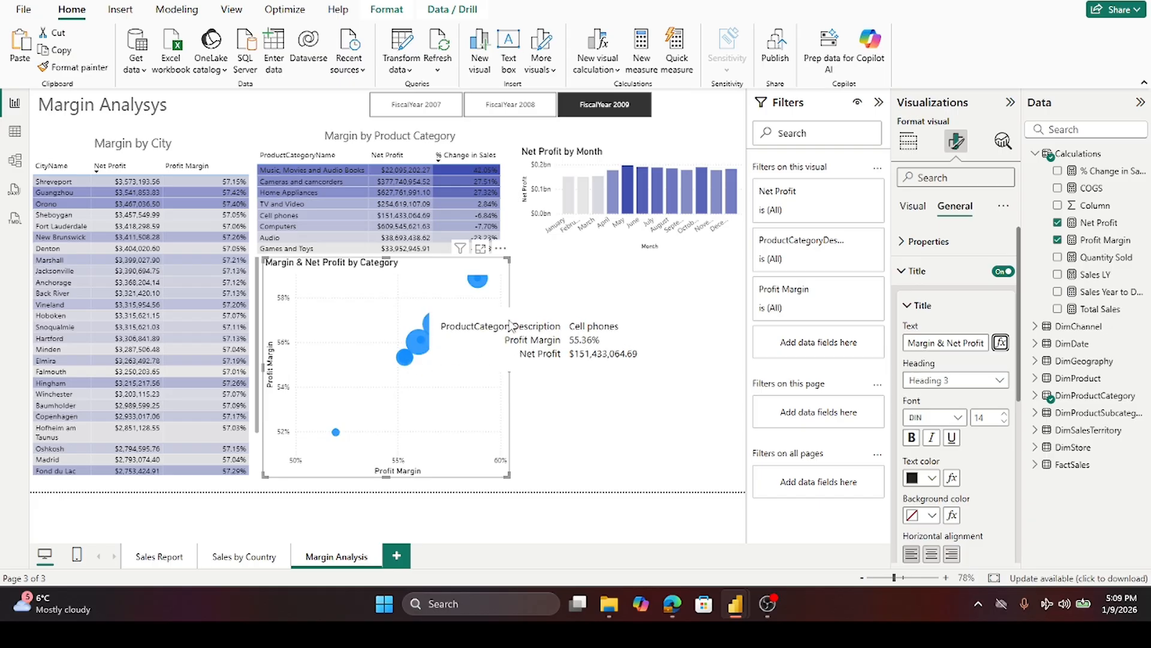
pyautogui.moveTo(484, 289)
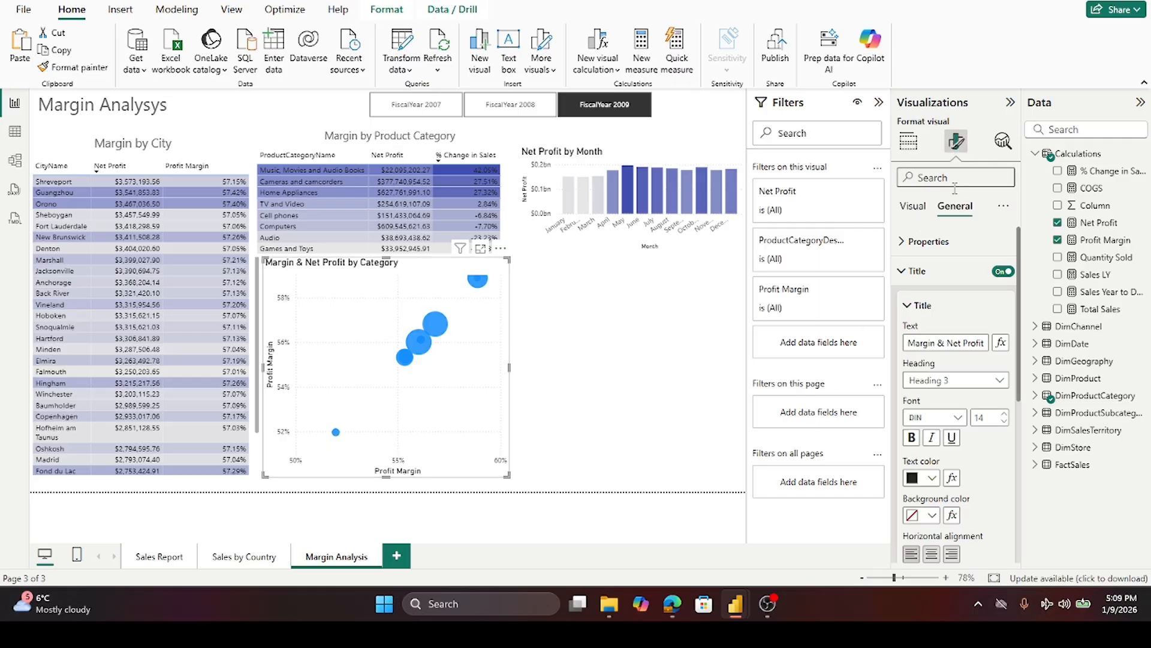
pyautogui.scroll(-5, 1018, 512)
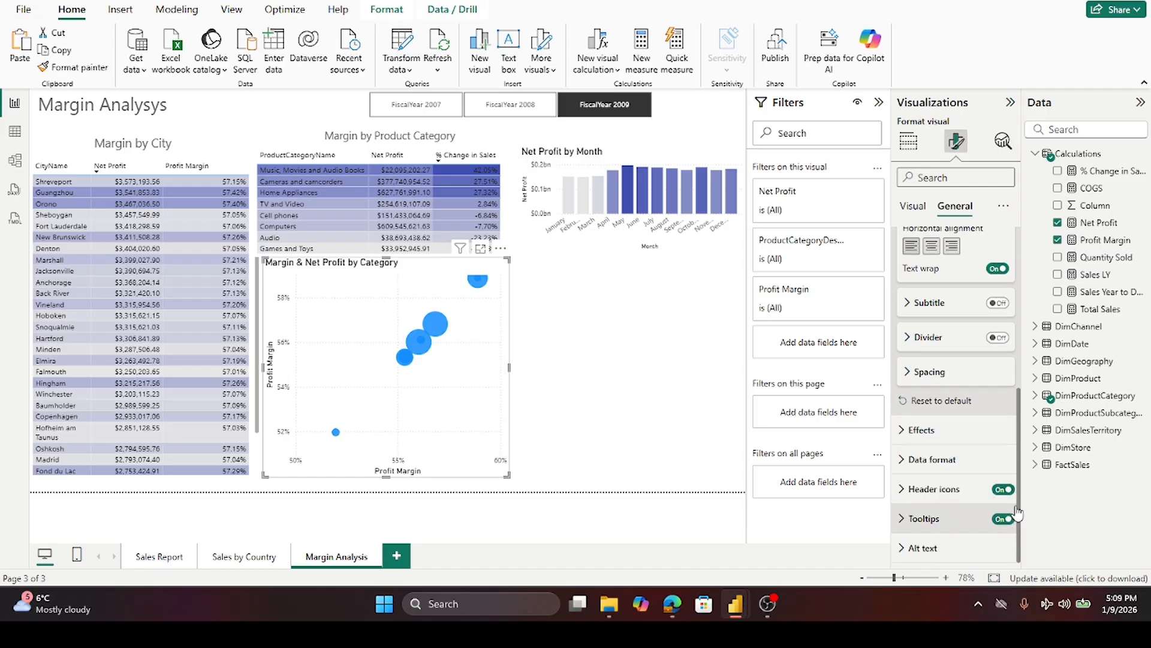
# - Turn on category labels for the scatter chart
pyautogui.click(909, 432)
pyautogui.scroll(-3, 973, 422)
pyautogui.scroll(-1, 974, 422)
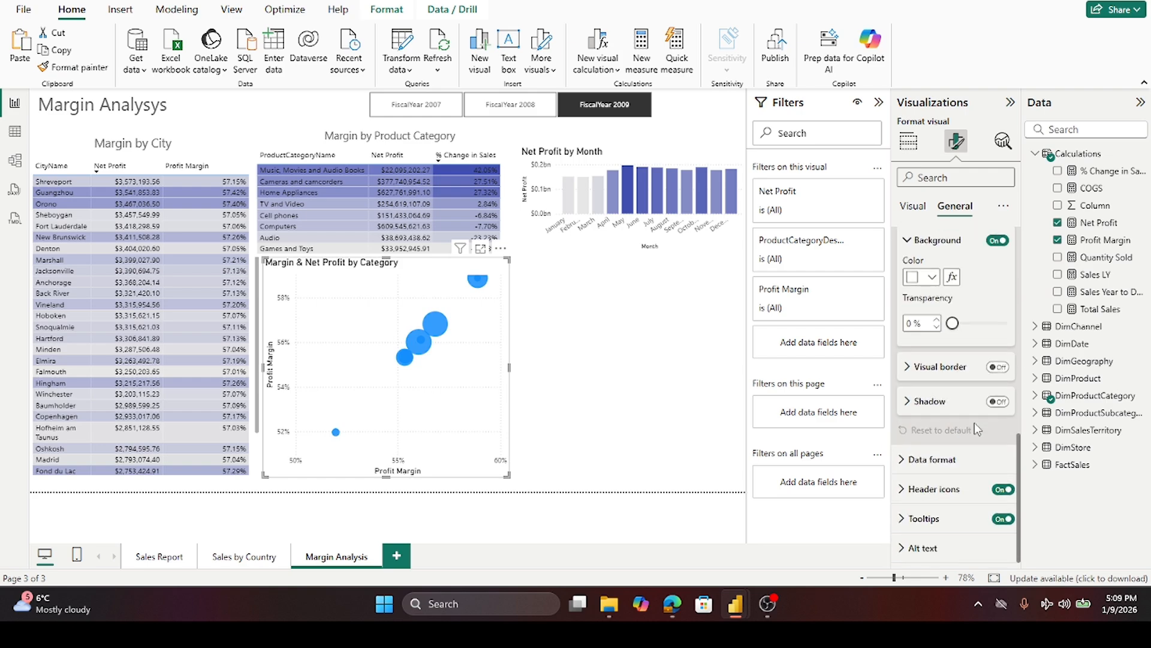
pyautogui.scroll(8, 974, 422)
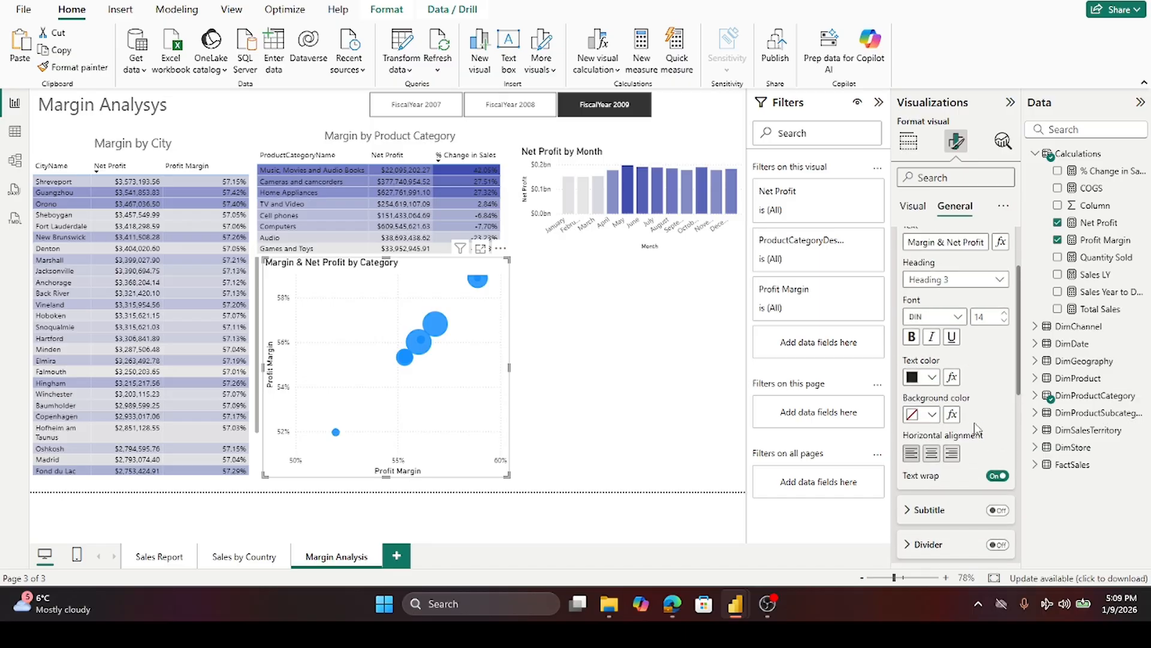
pyautogui.scroll(2, 970, 423)
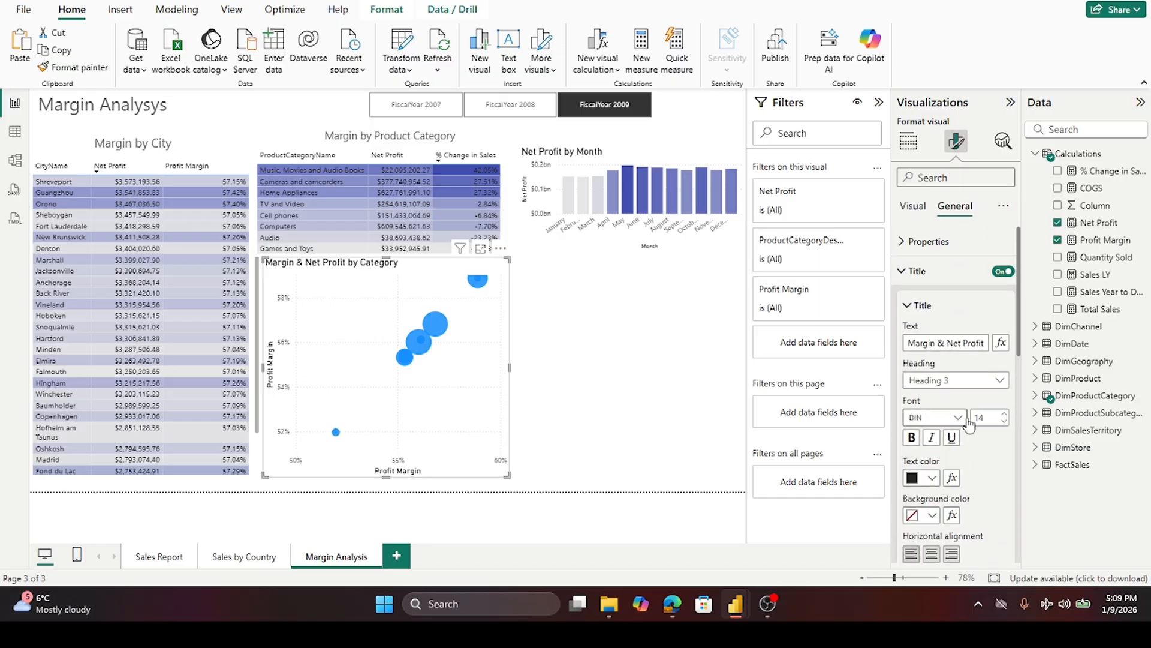
pyautogui.click(901, 275)
pyautogui.click(914, 206)
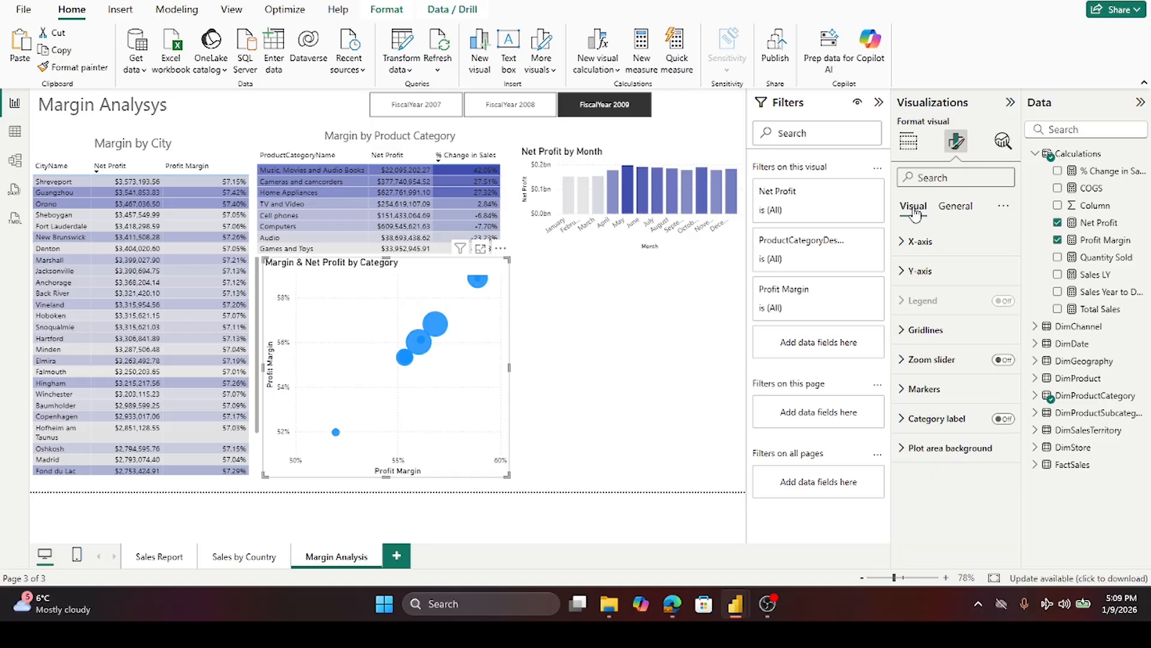
pyautogui.click(961, 207)
pyautogui.click(915, 206)
pyautogui.click(1004, 419)
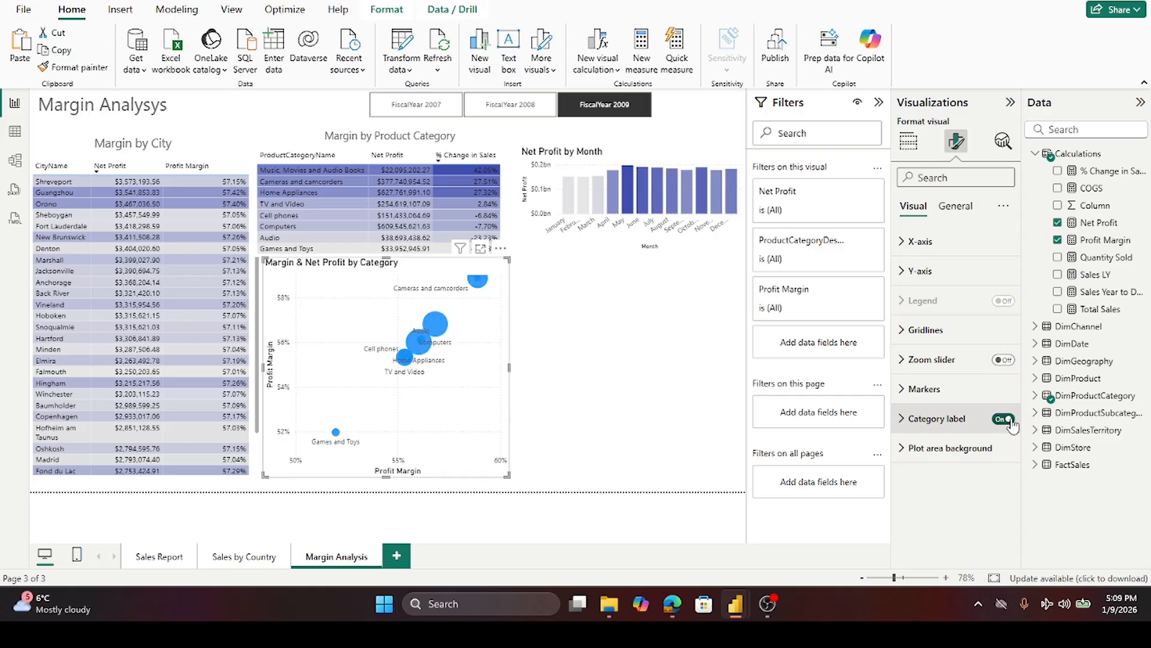
# - Browse the scatter chart's plot area background, properties, effects and Y-axis format settings
pyautogui.click(903, 453)
pyautogui.scroll(-1, 946, 445)
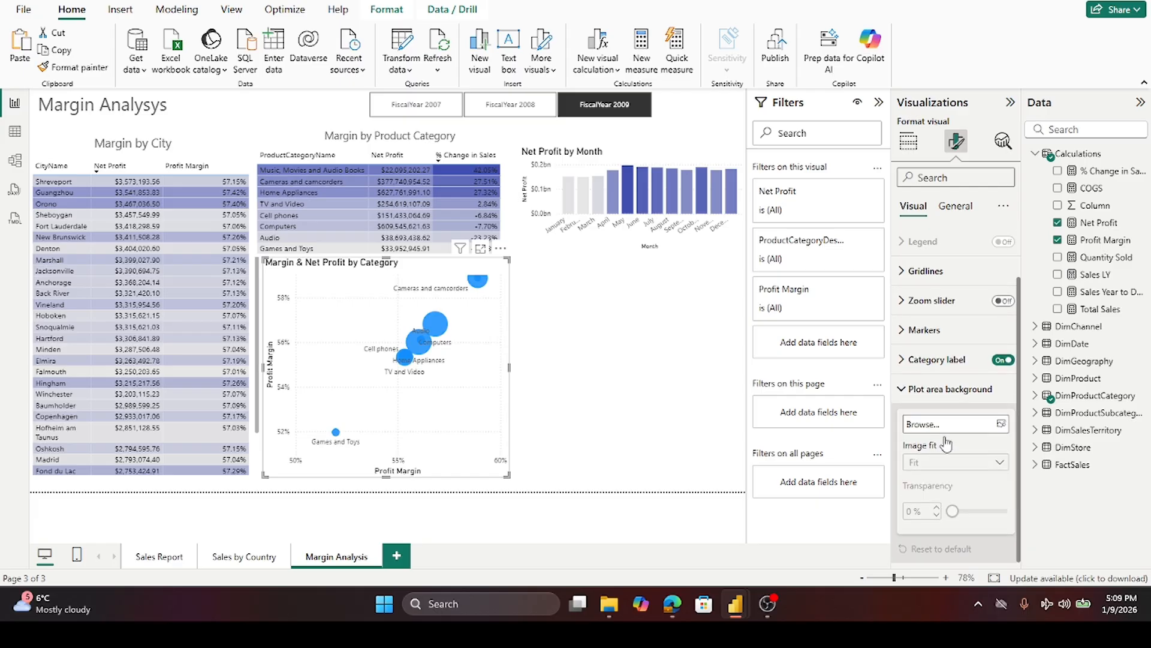
pyautogui.scroll(1, 935, 447)
pyautogui.click(903, 454)
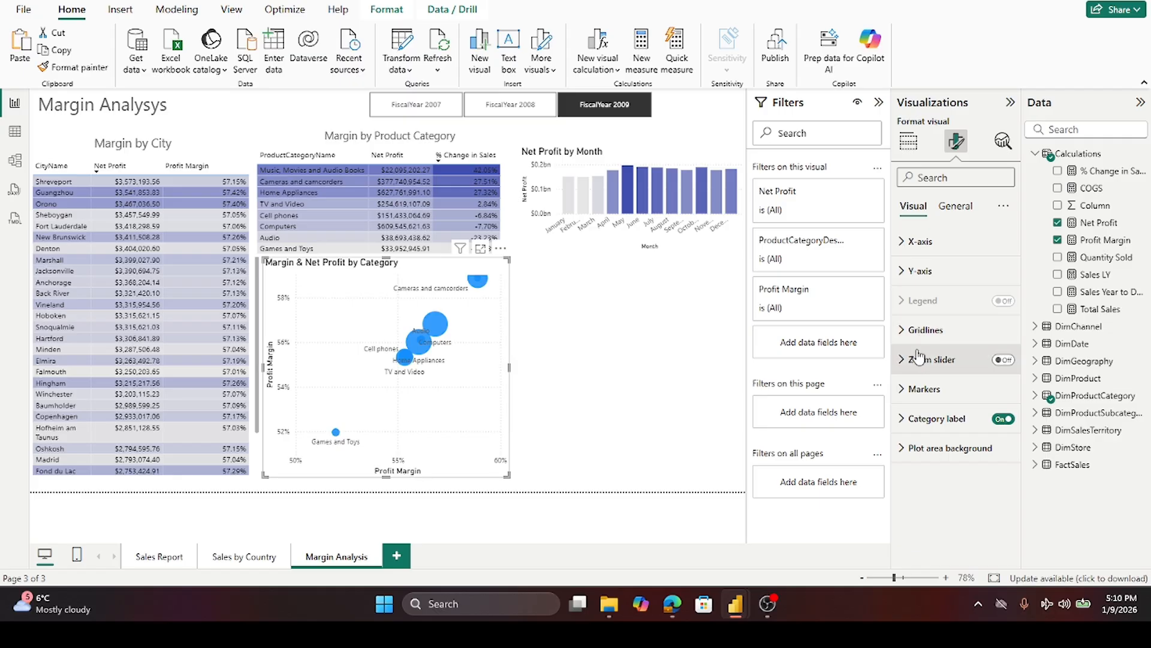
pyautogui.click(955, 206)
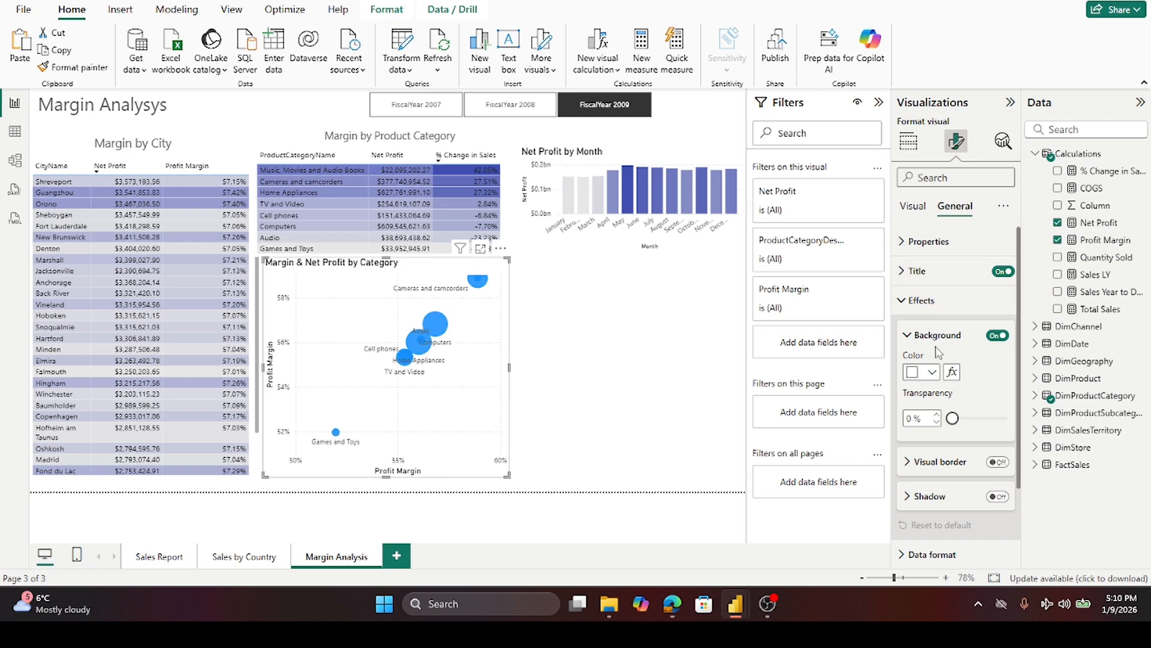
pyautogui.click(906, 309)
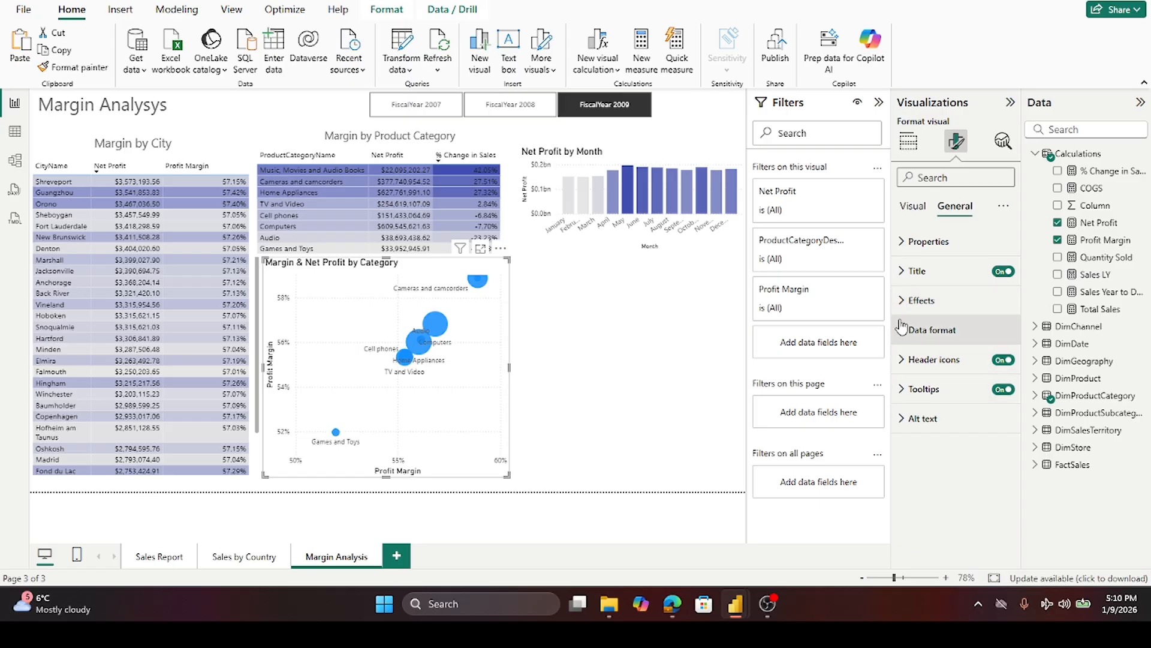
pyautogui.click(904, 243)
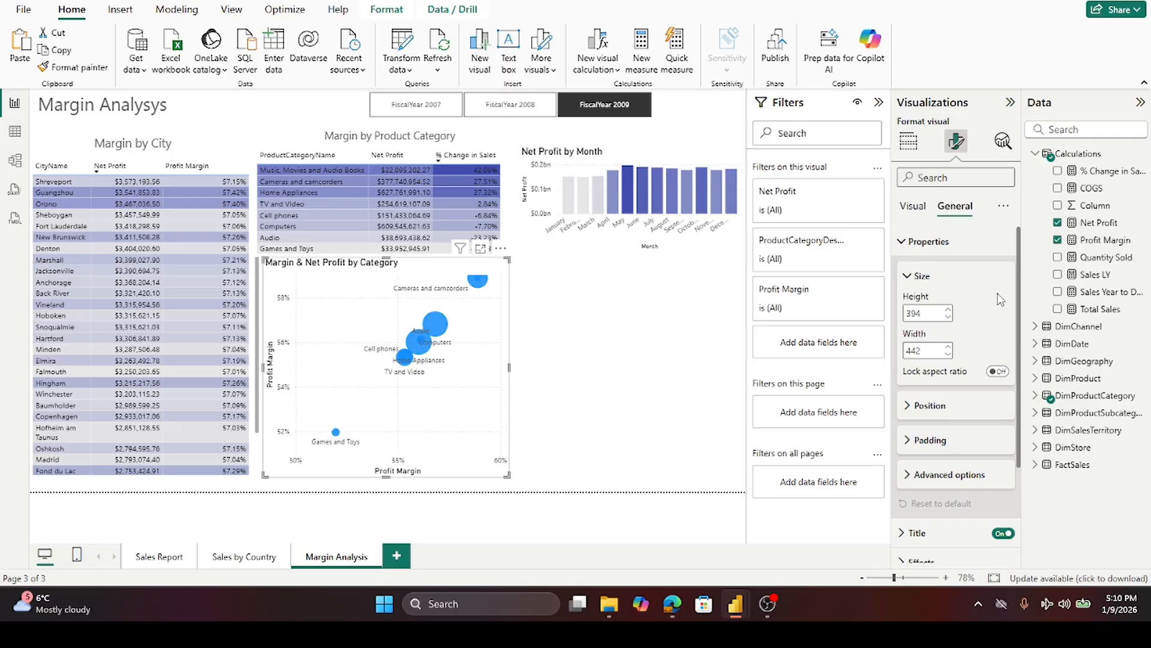
pyautogui.scroll(-2, 1000, 300)
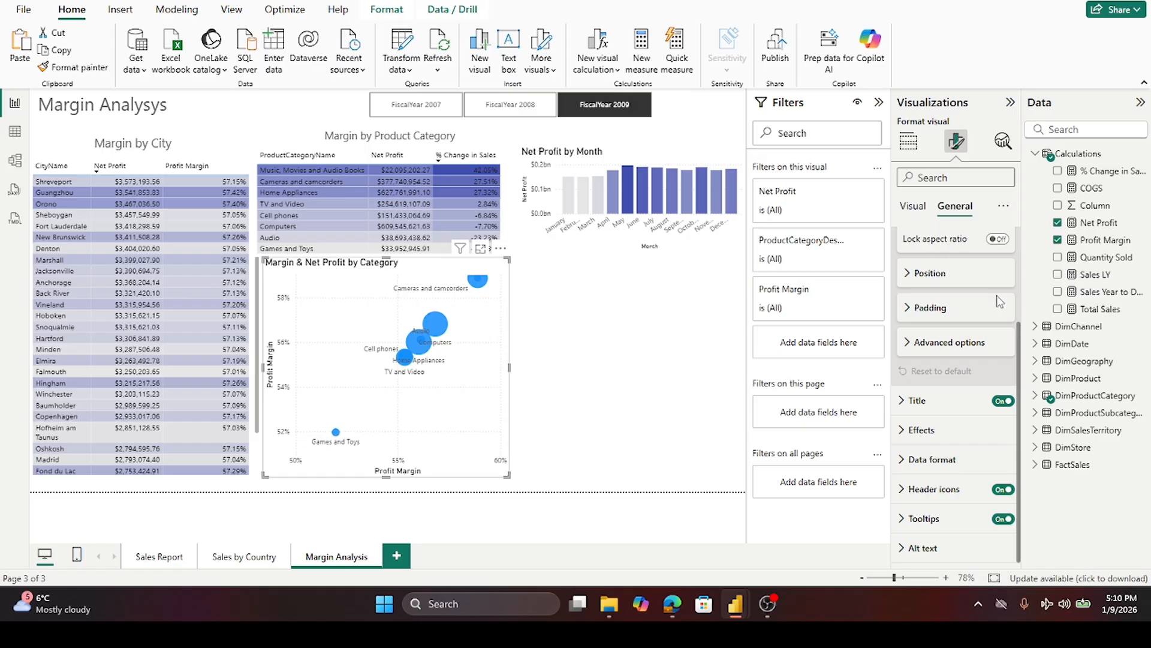
pyautogui.click(903, 435)
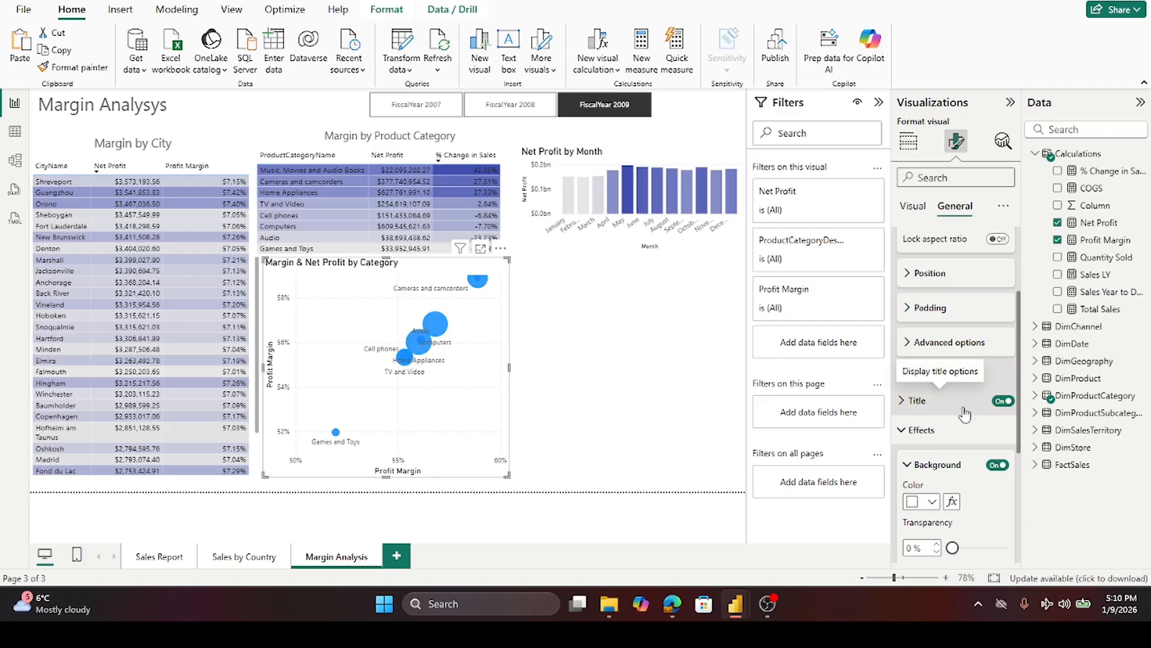
pyautogui.click(959, 430)
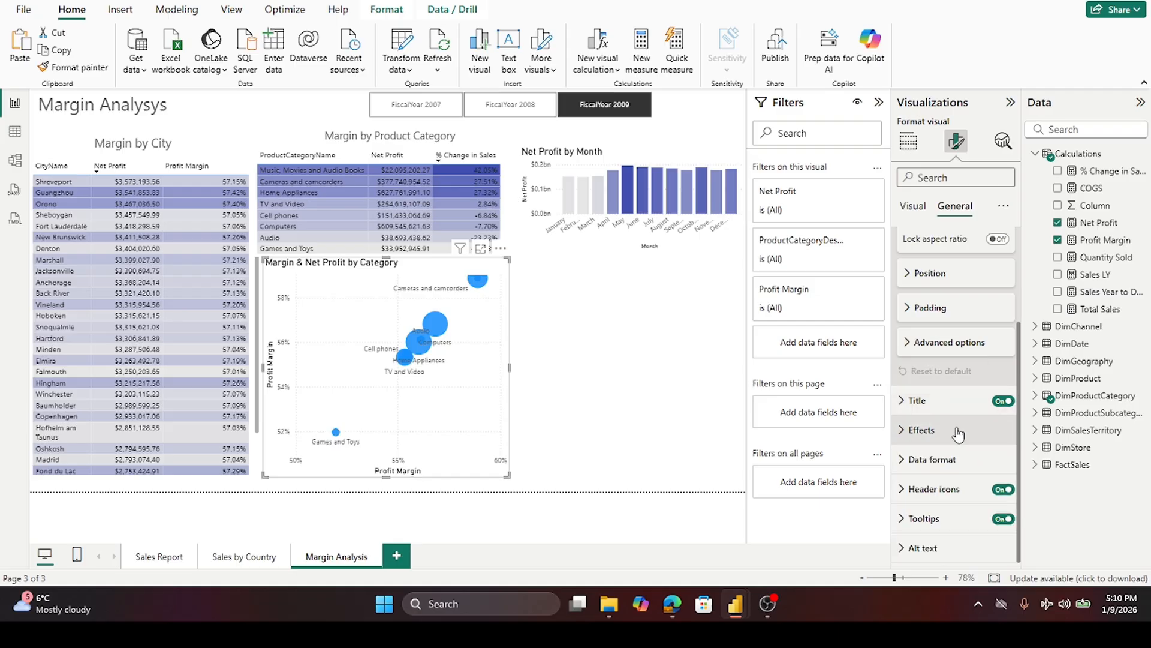
pyautogui.scroll(3, 958, 433)
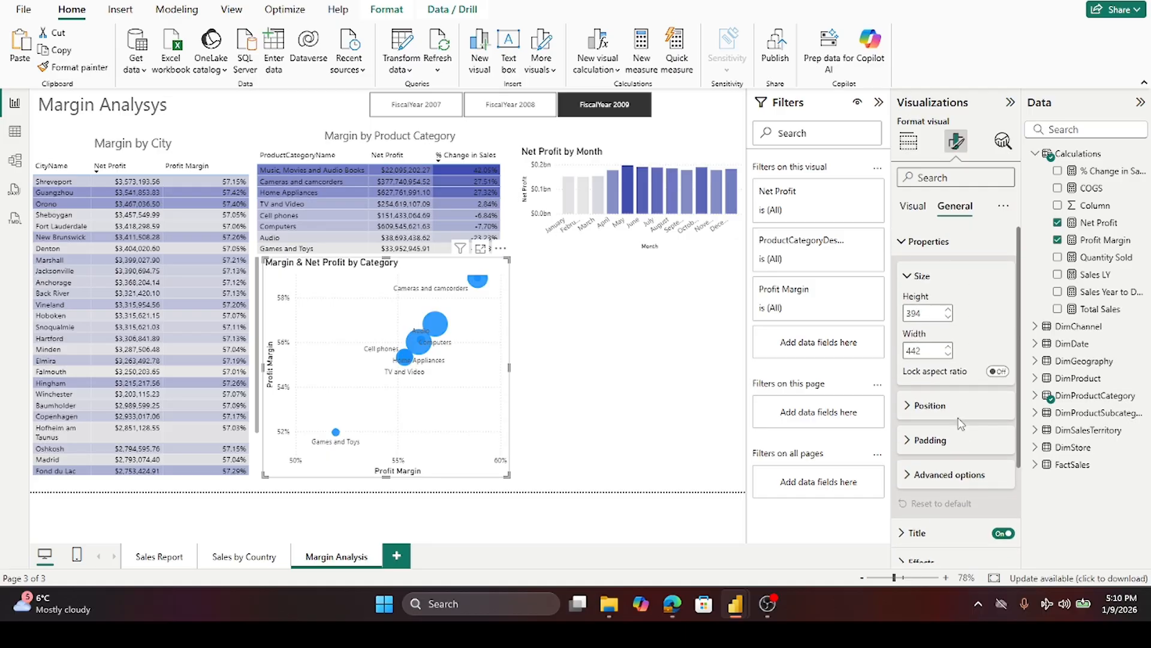
pyautogui.click(903, 243)
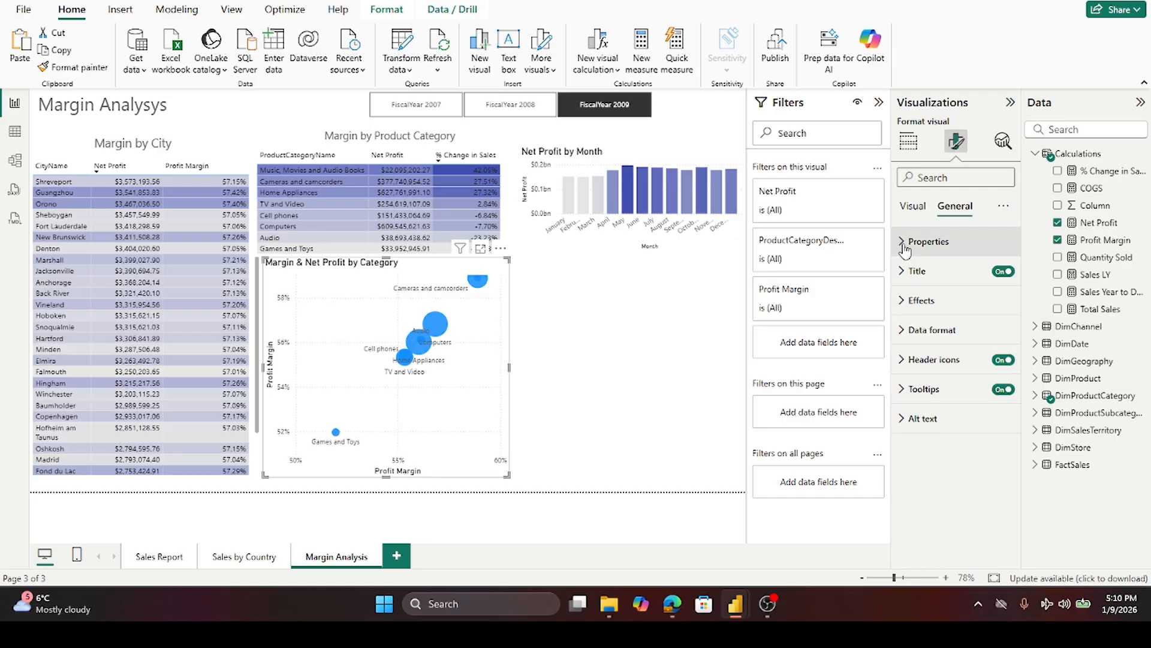
pyautogui.click(912, 208)
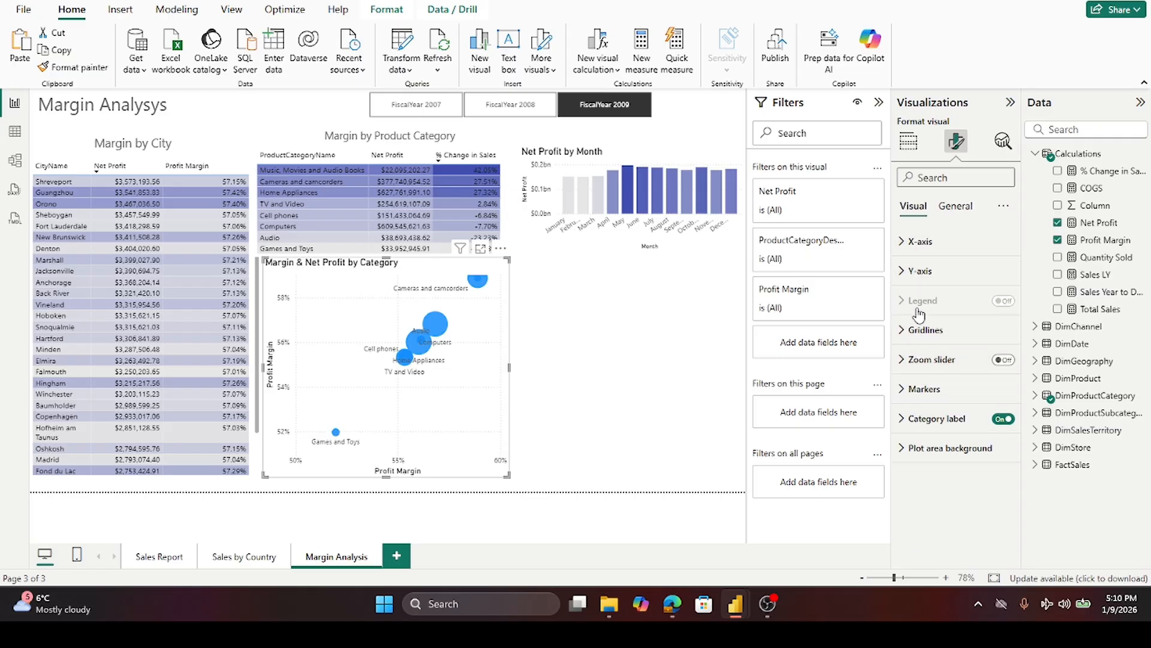
pyautogui.click(905, 274)
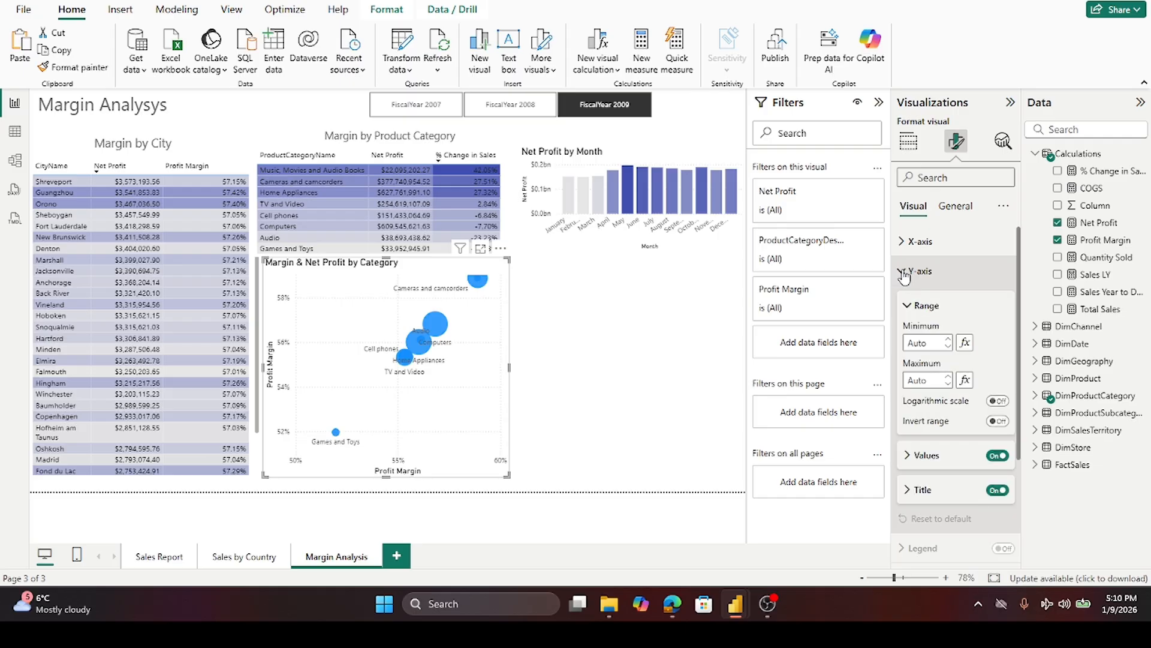
pyautogui.click(904, 275)
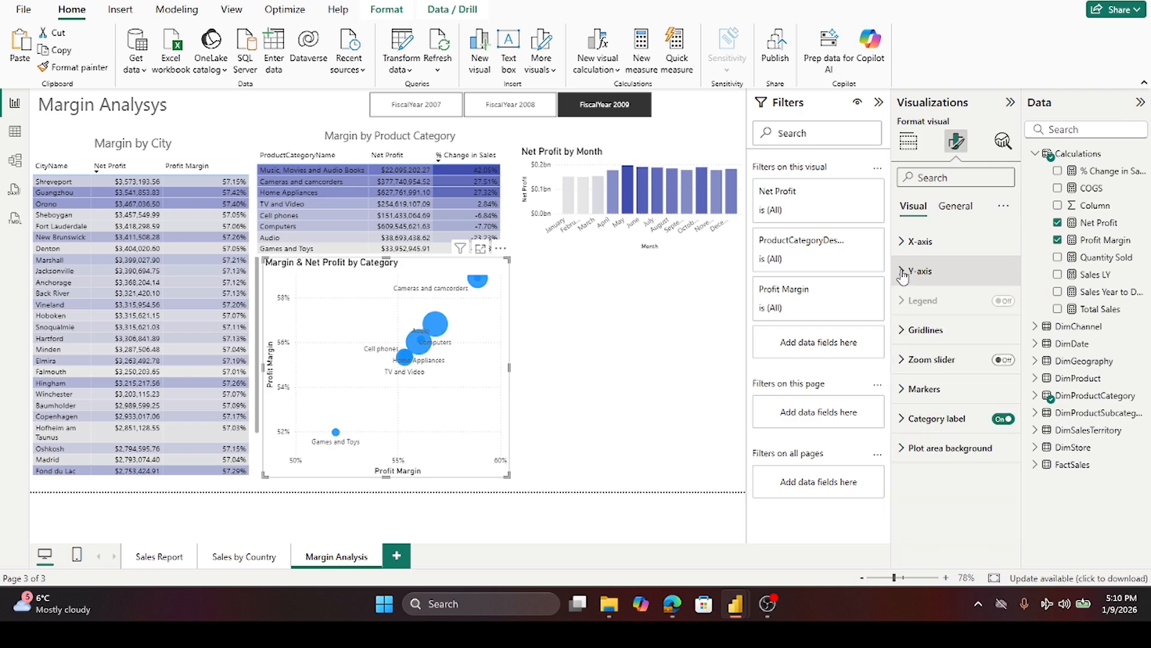
# - Insert a map visual with Net Profit as bubble size and upgrade it to the newer Azure map
pyautogui.click(672, 459)
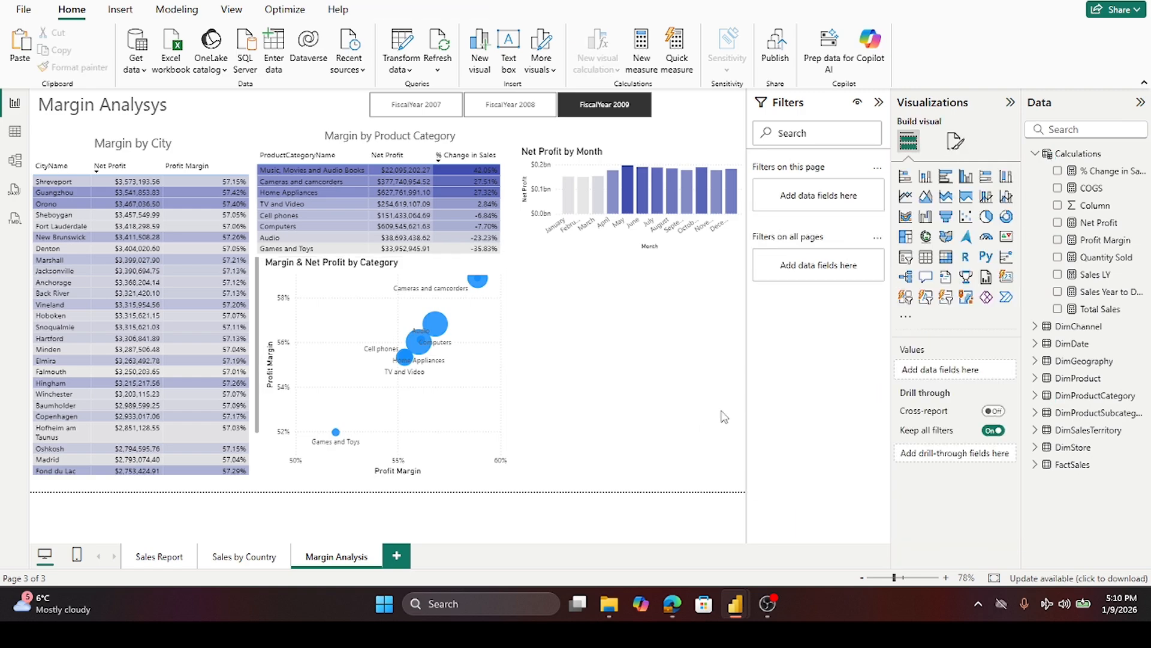
pyautogui.click(508, 382)
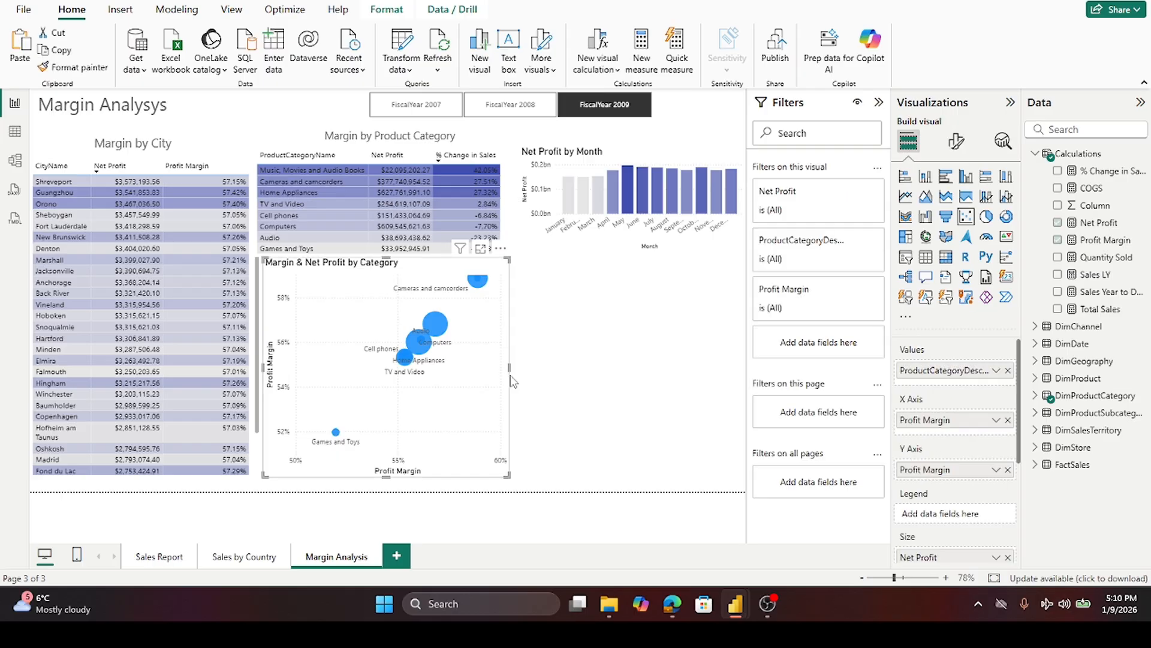
pyautogui.click(601, 364)
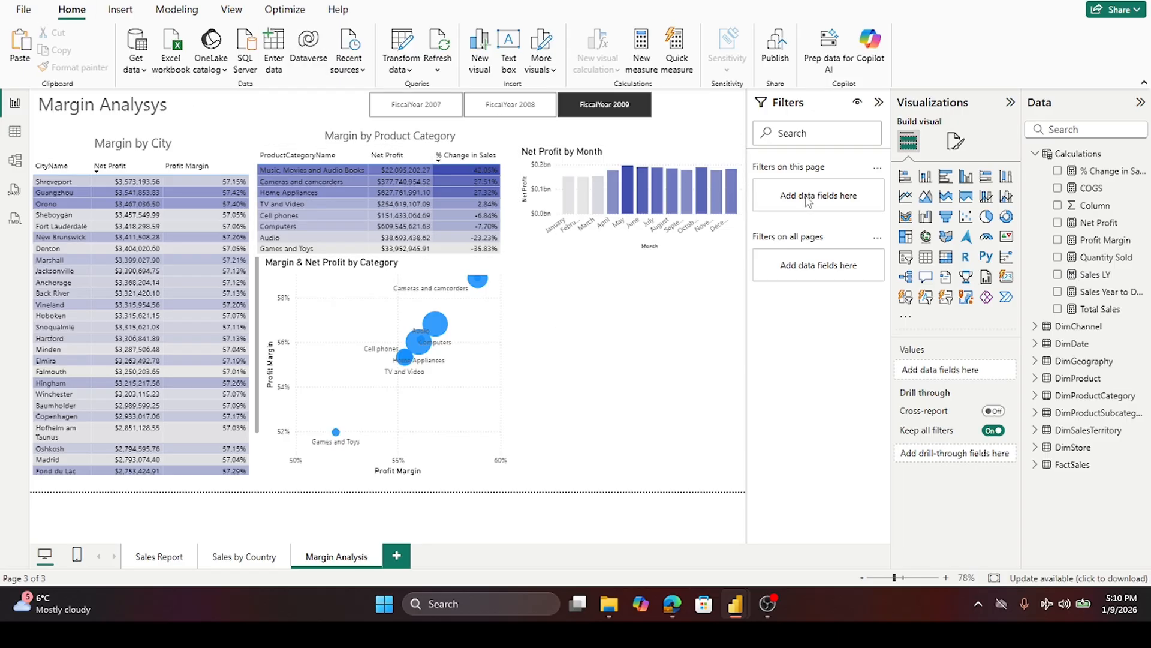
pyautogui.click(927, 239)
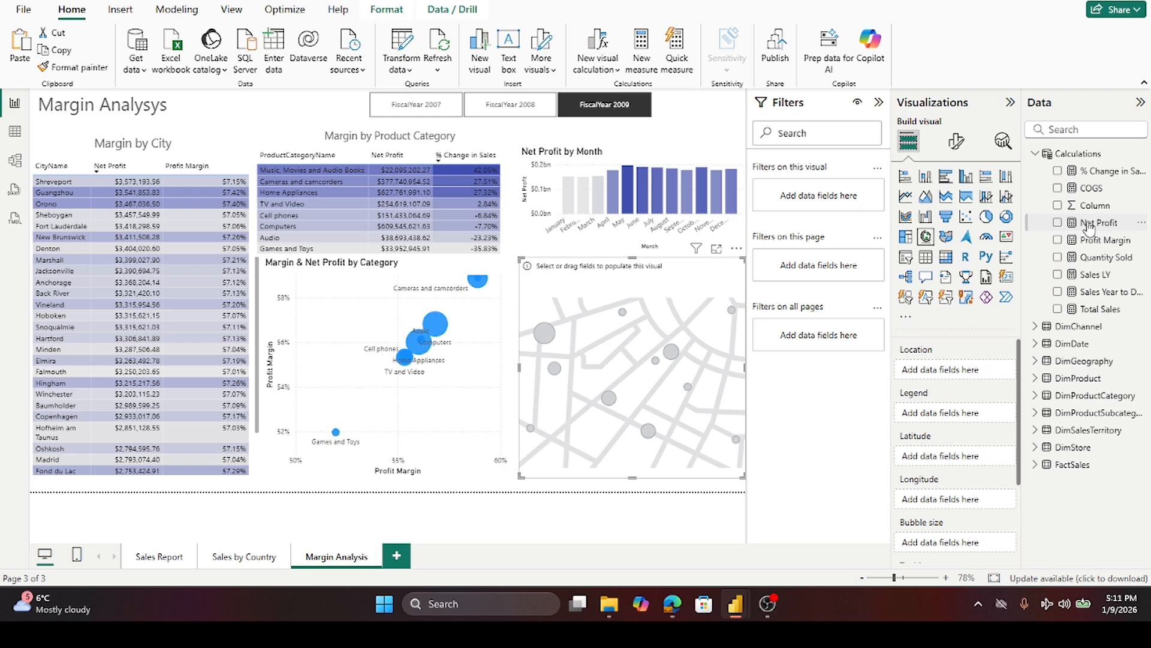
pyautogui.moveTo(1088, 227); pyautogui.dragTo(966, 544)
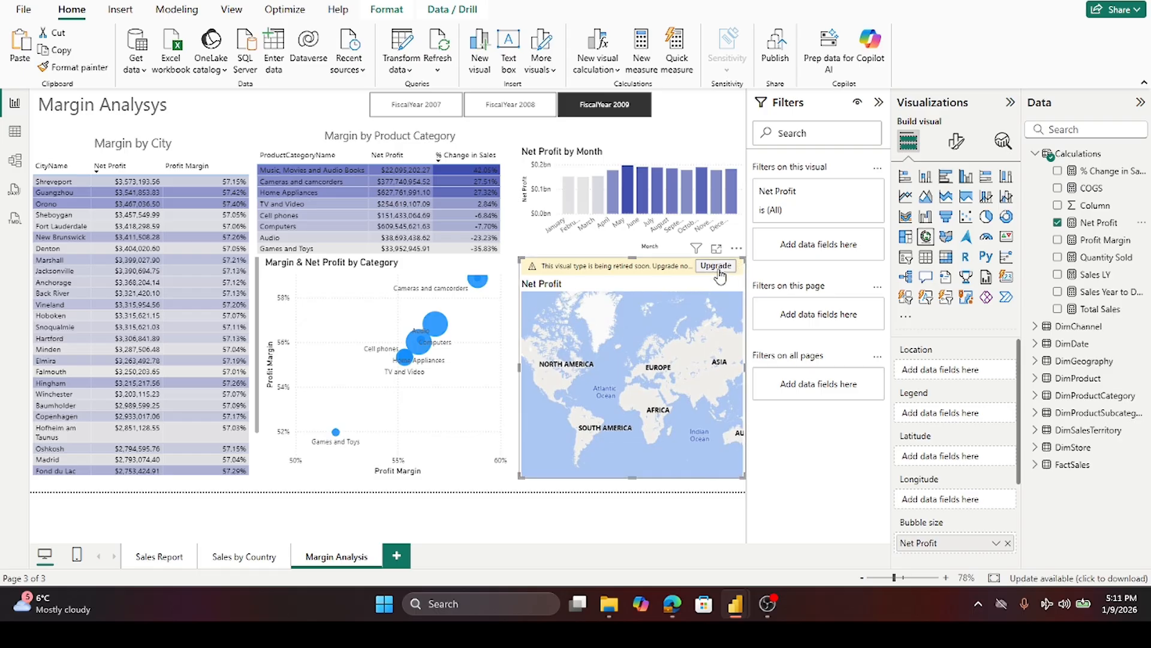
pyautogui.click(718, 269)
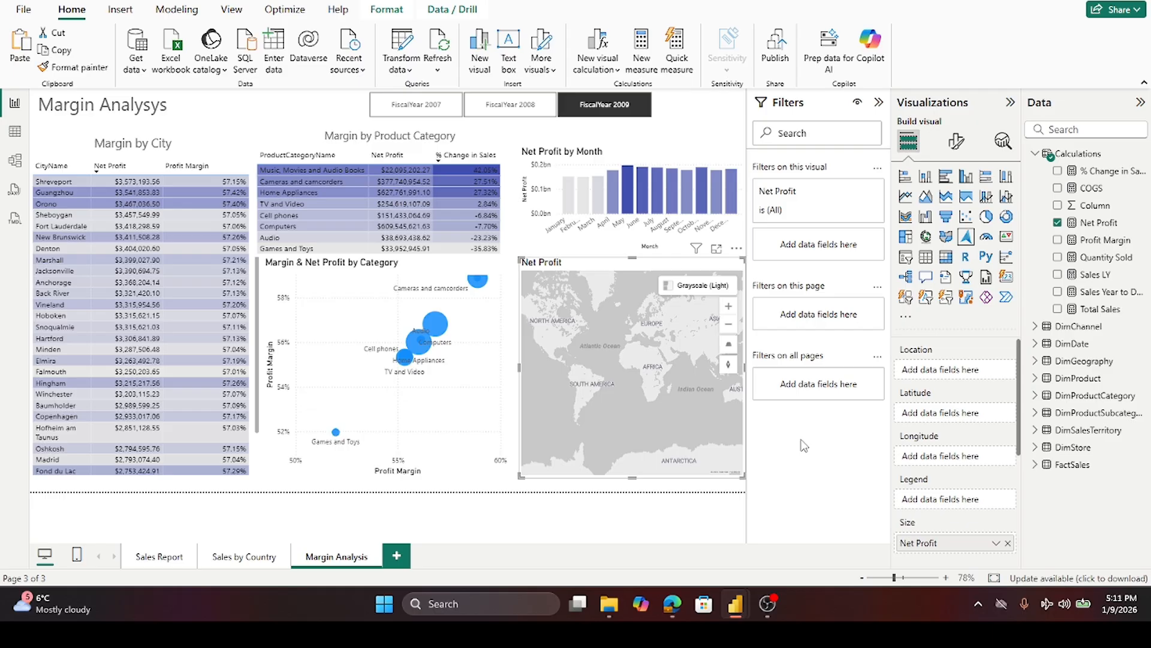
# - Add CityName from DimGeography as the map's Location
pyautogui.click(667, 285)
pyautogui.click(1035, 154)
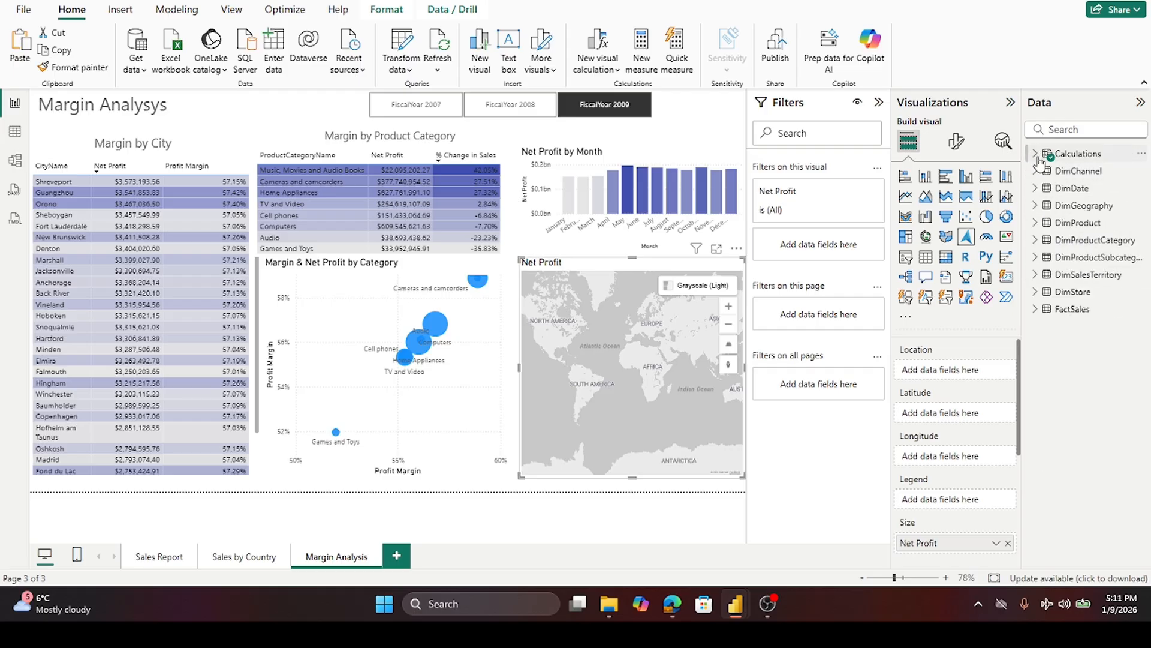
pyautogui.click(1036, 205)
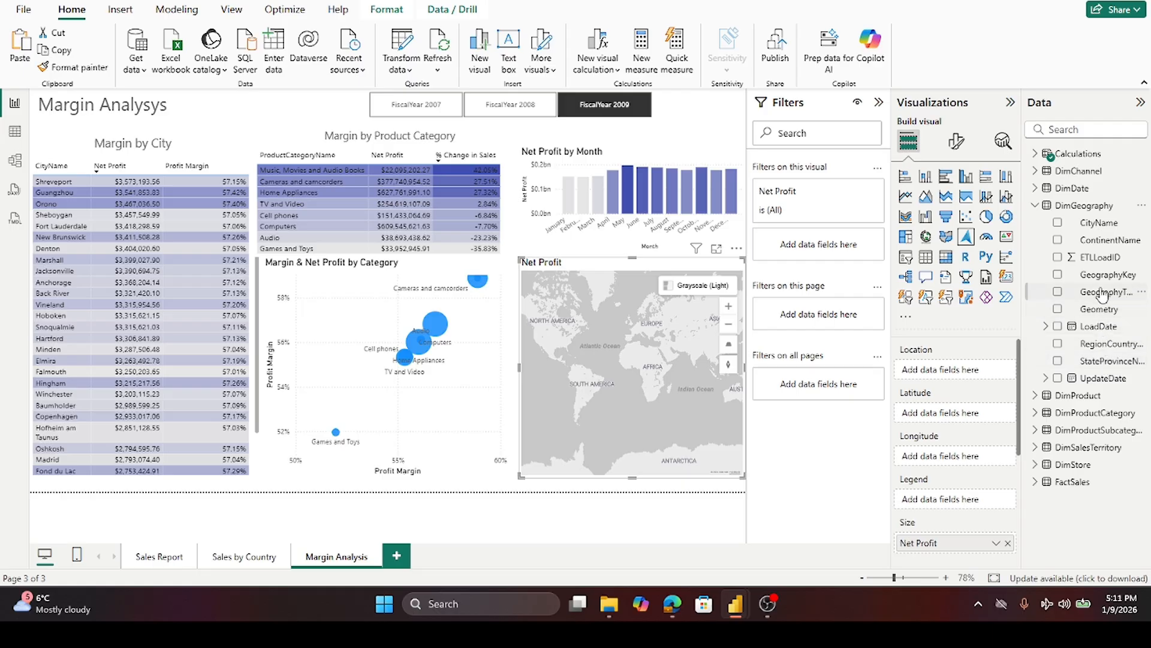
pyautogui.moveTo(1089, 225); pyautogui.dragTo(963, 378)
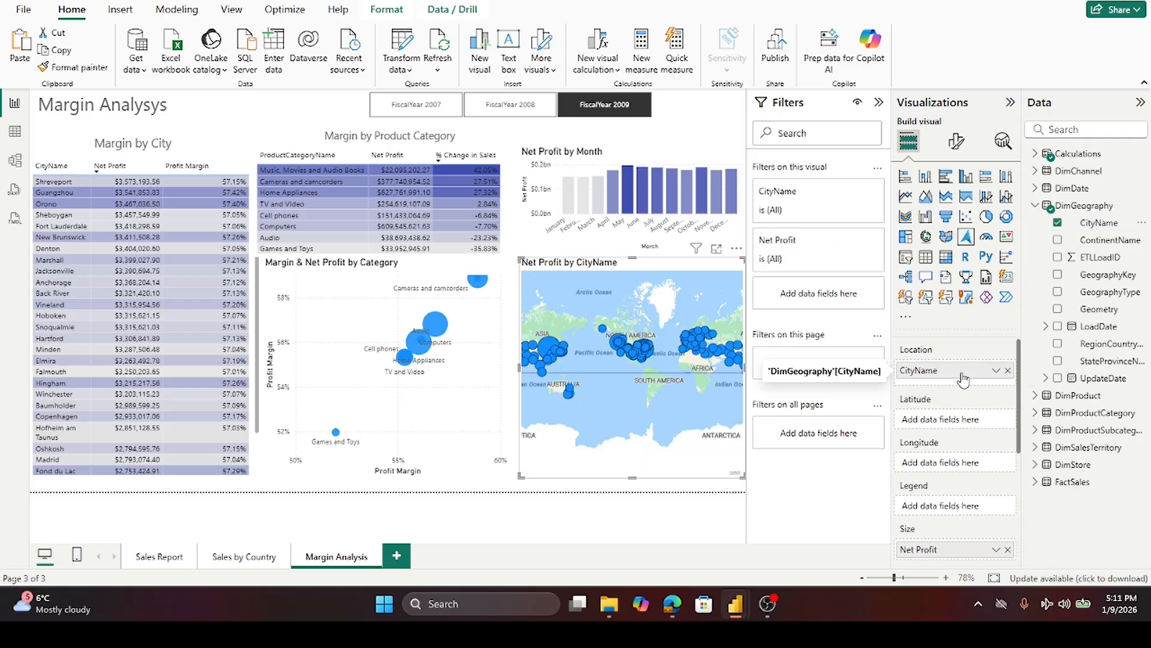
# - Set the map's default style to Grayscale (Light)
pyautogui.click(957, 142)
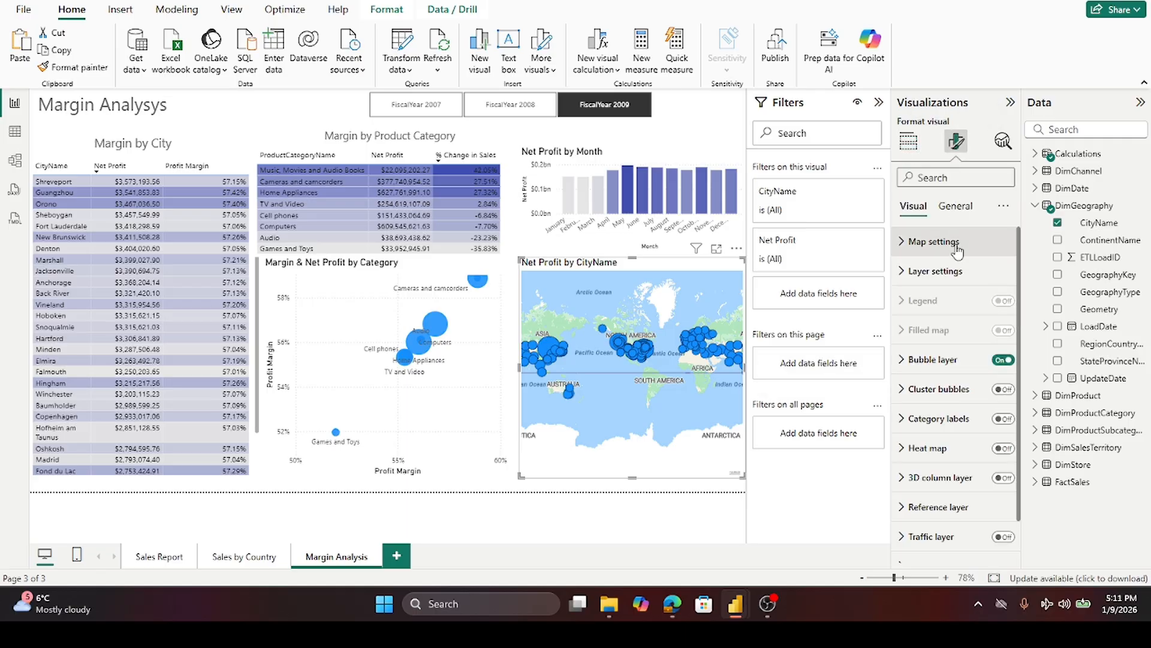
pyautogui.click(906, 245)
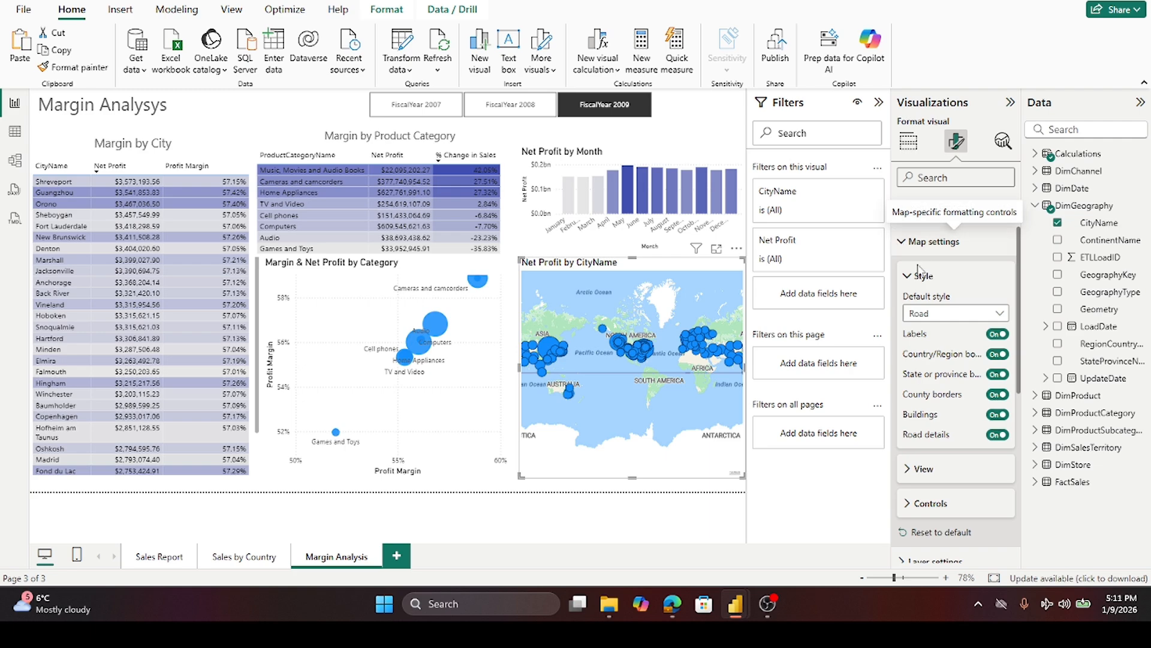
pyautogui.click(998, 313)
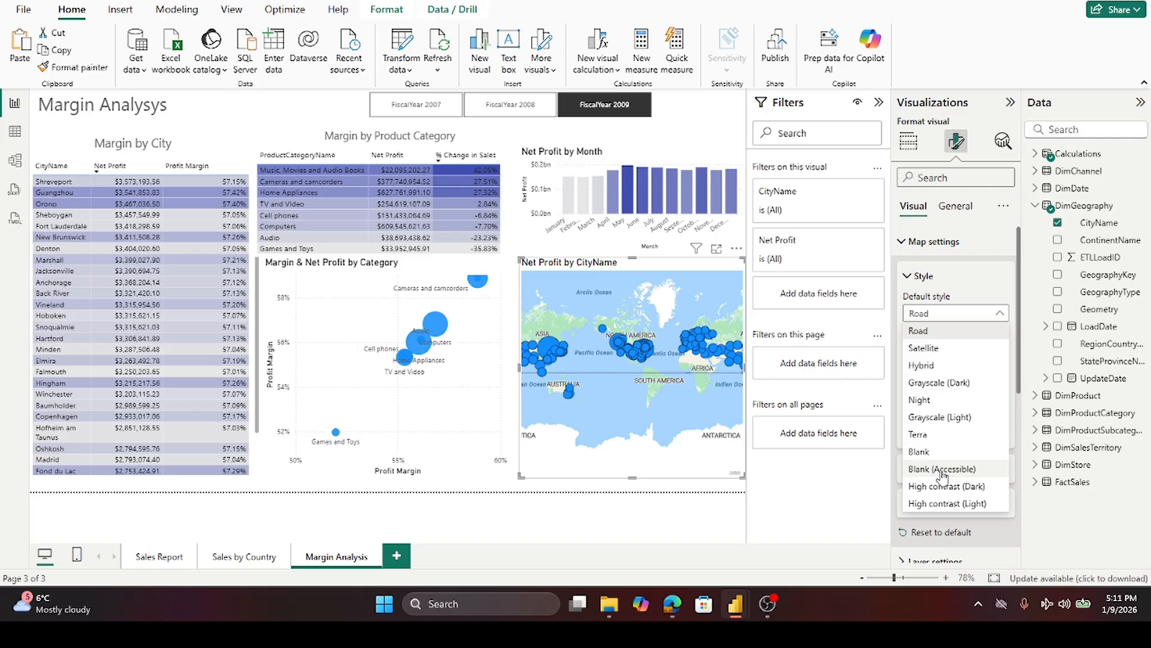
pyautogui.click(944, 420)
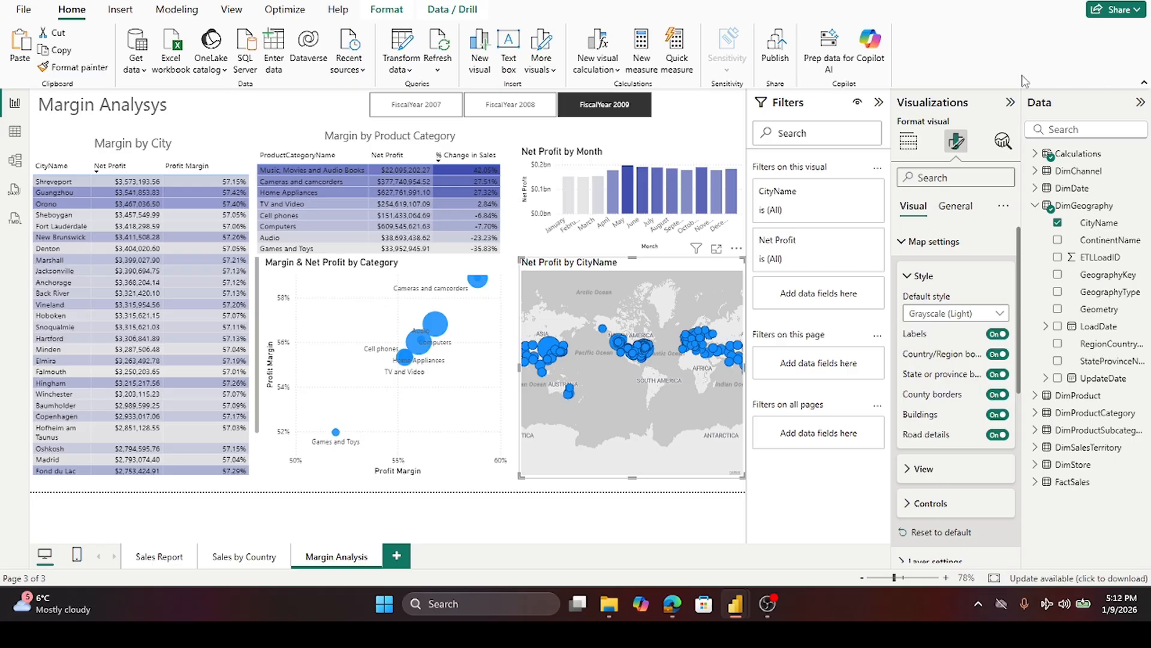
pyautogui.click(909, 279)
# - Turn on the map's heat map layer after briefly trying cluster bubbles
pyautogui.scroll(-5, 918, 285)
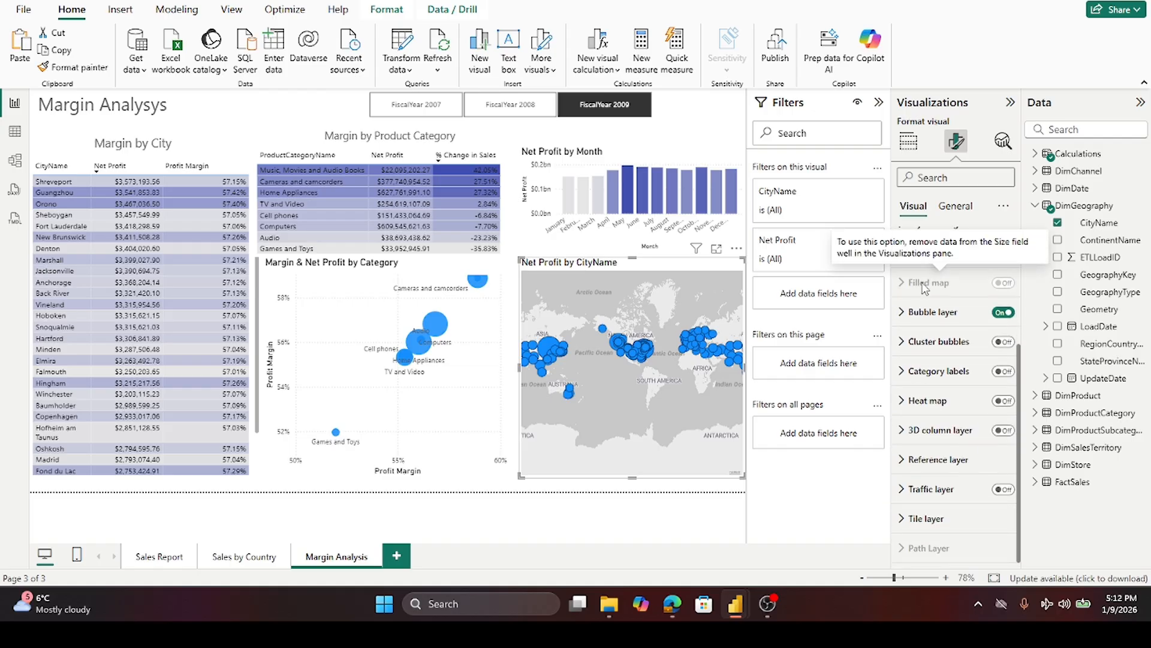
pyautogui.click(1008, 343)
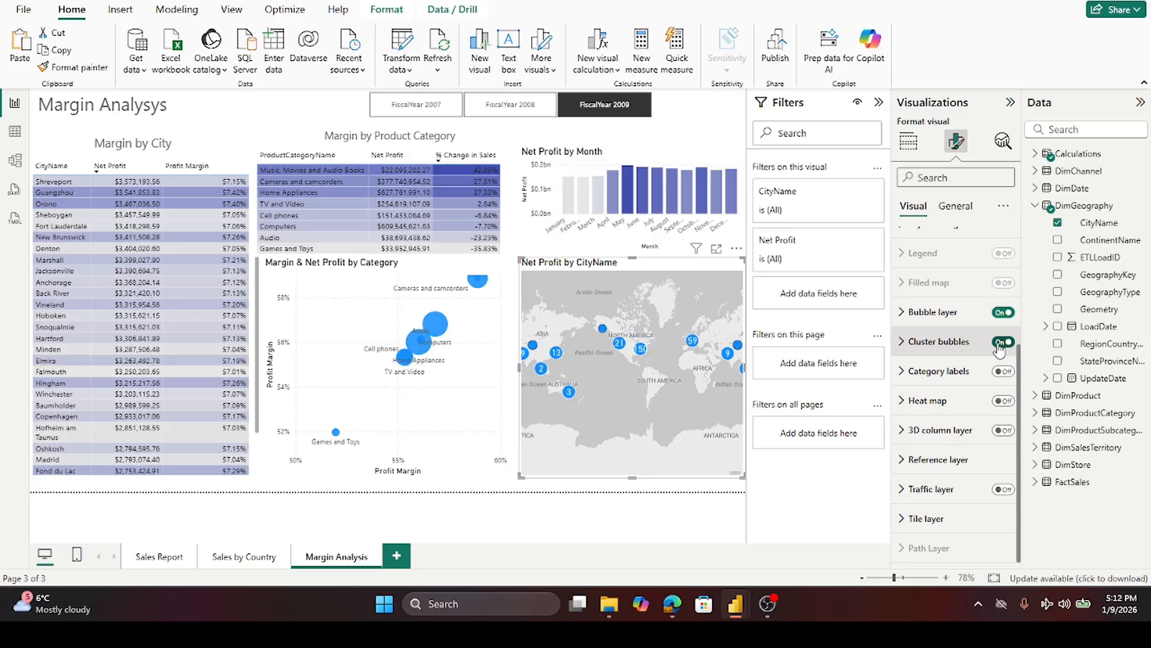
pyautogui.click(999, 346)
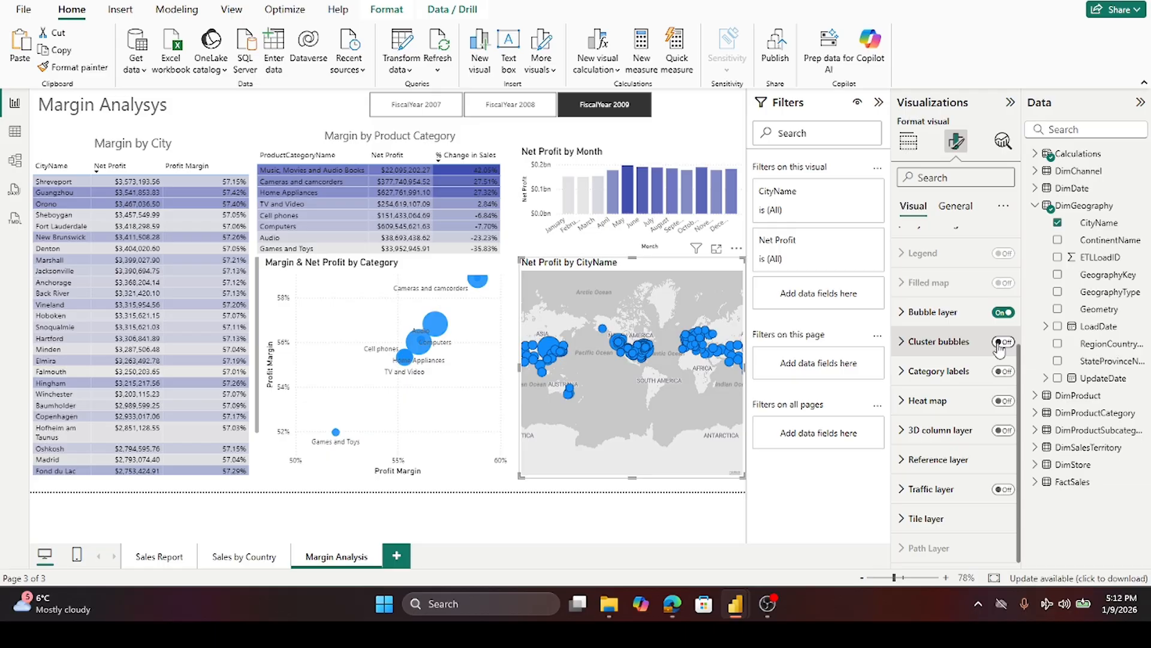
pyautogui.click(1004, 401)
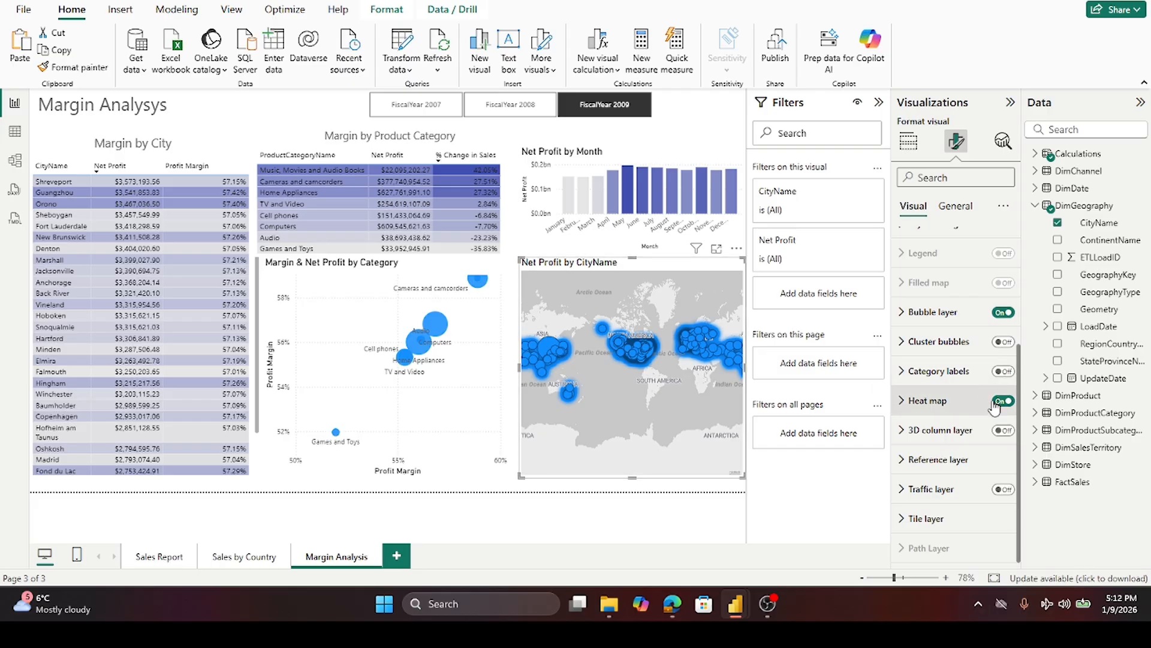
# - Turn off the map's heat map layer
pyautogui.click(1004, 402)
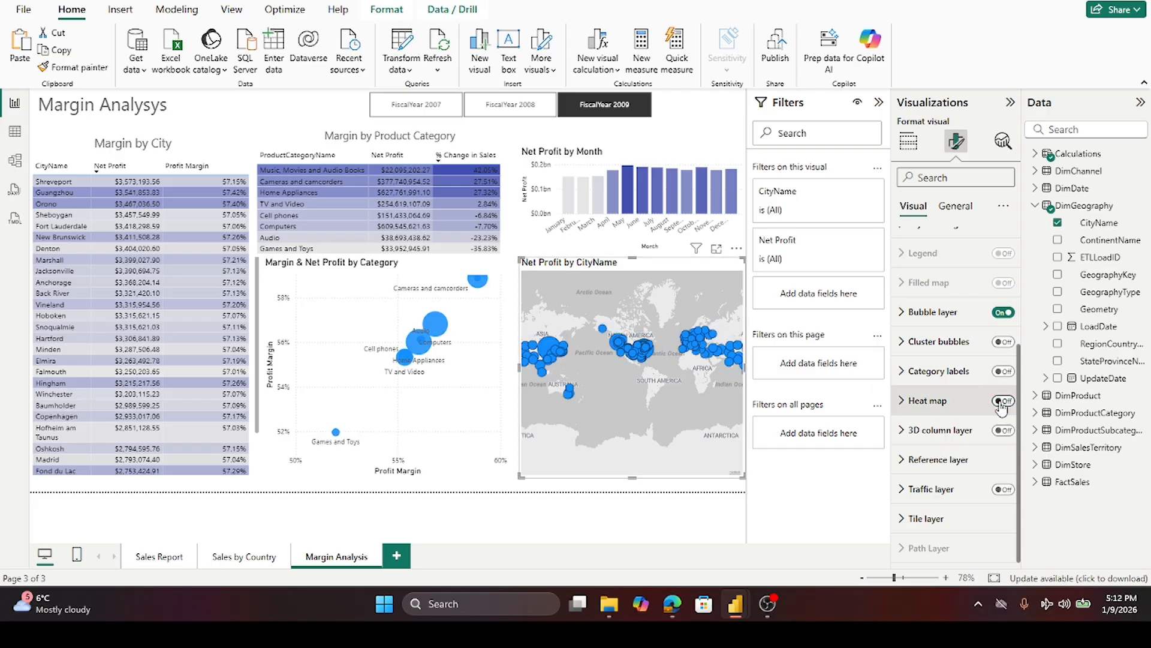
pyautogui.scroll(3, 979, 420)
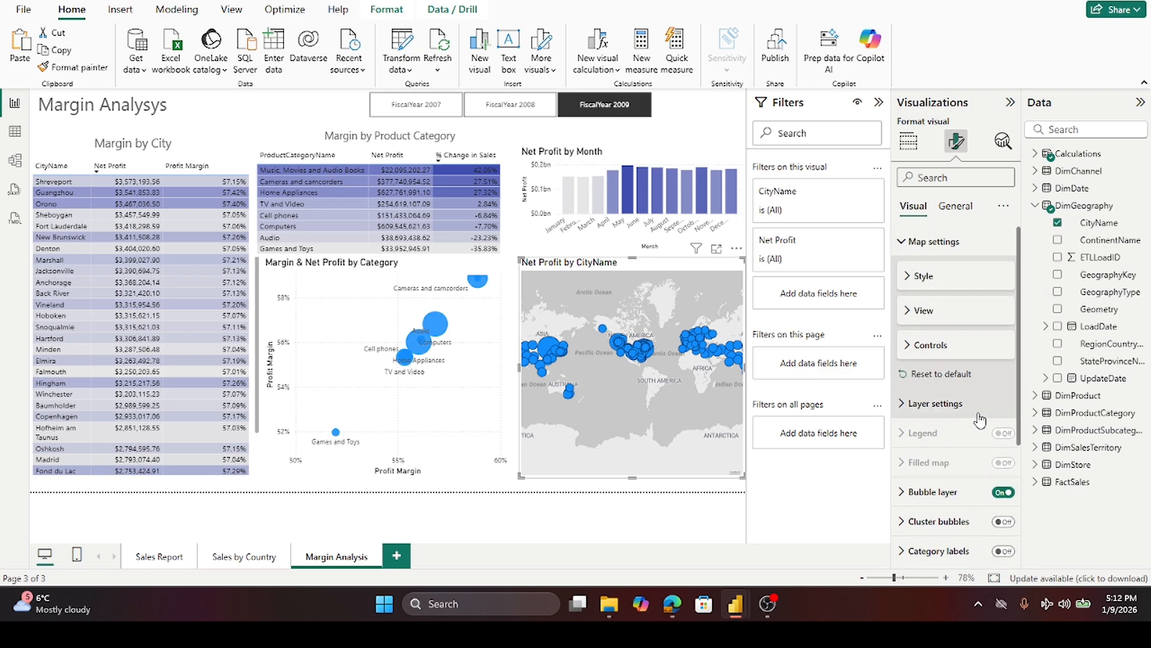
# - Review the map's Style settings, General Effects options and cluster bubble layer without keeping changes
pyautogui.click(908, 277)
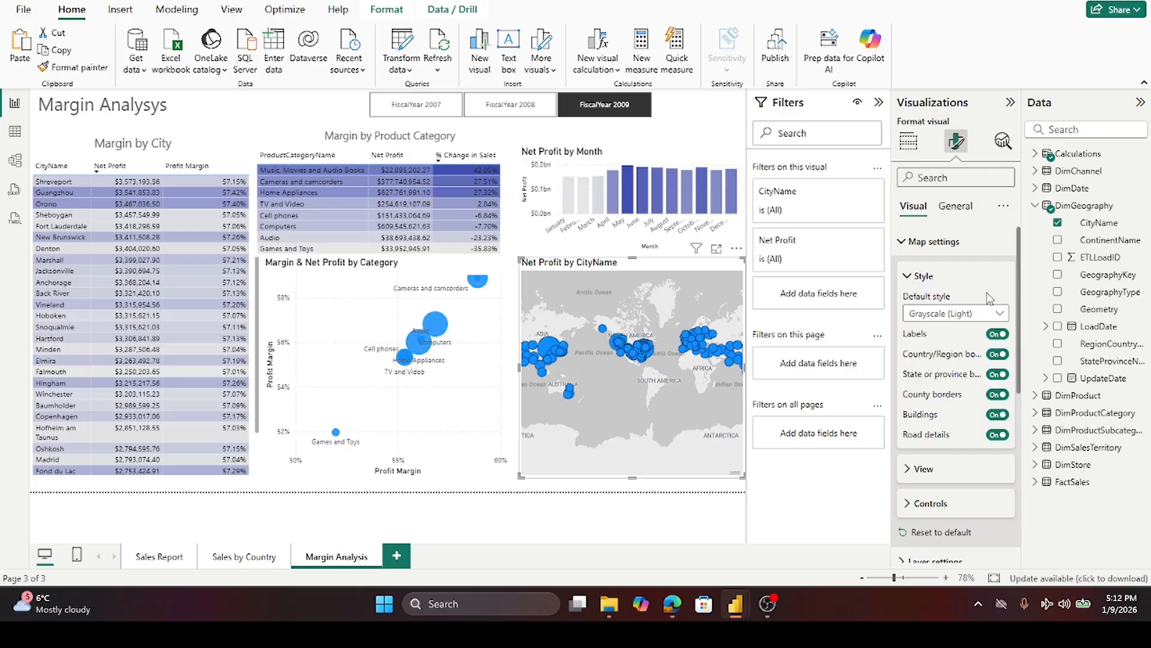
pyautogui.scroll(-3, 990, 327)
pyautogui.scroll(-1, 993, 326)
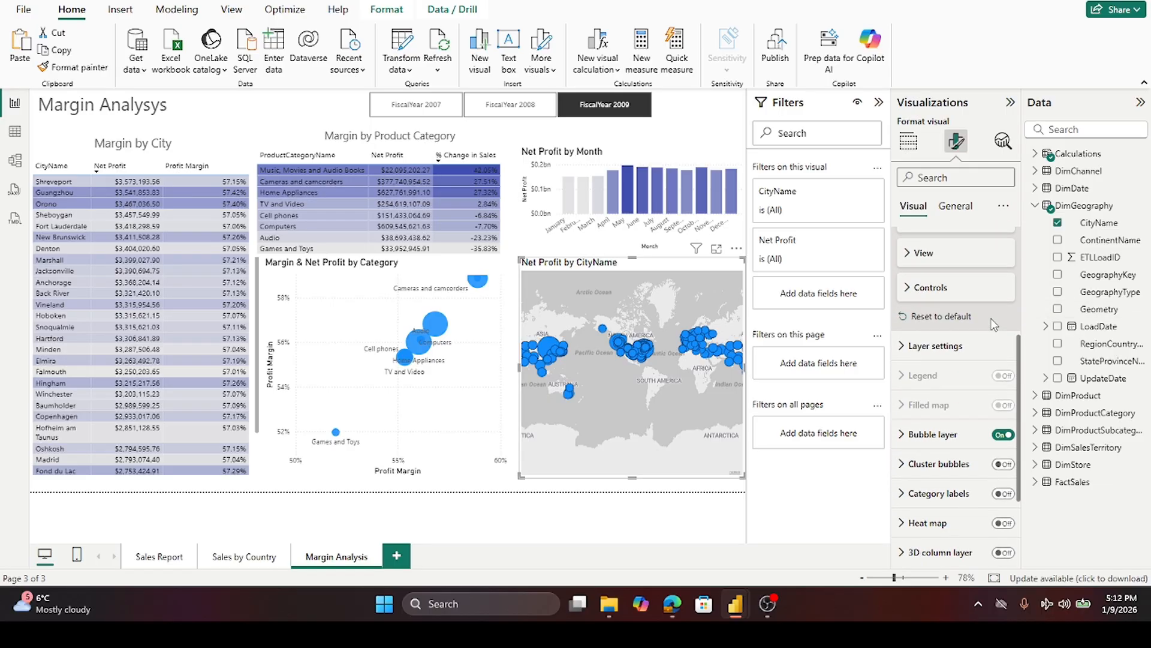
pyautogui.scroll(-1, 994, 325)
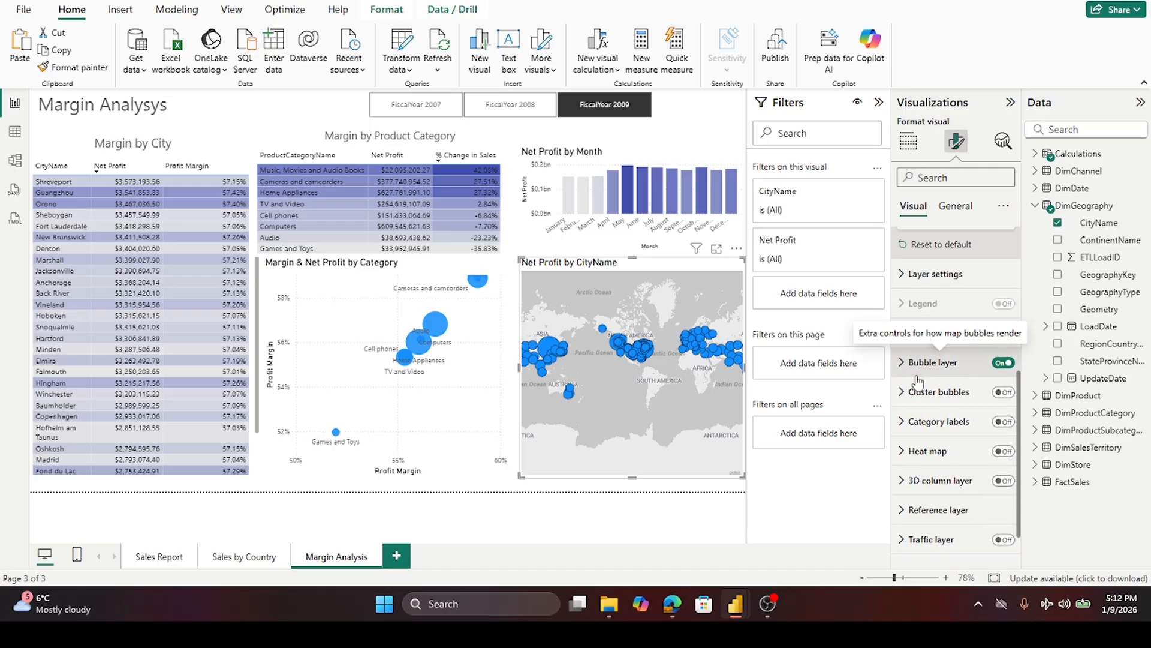
pyautogui.scroll(-1, 922, 412)
pyautogui.scroll(5, 922, 413)
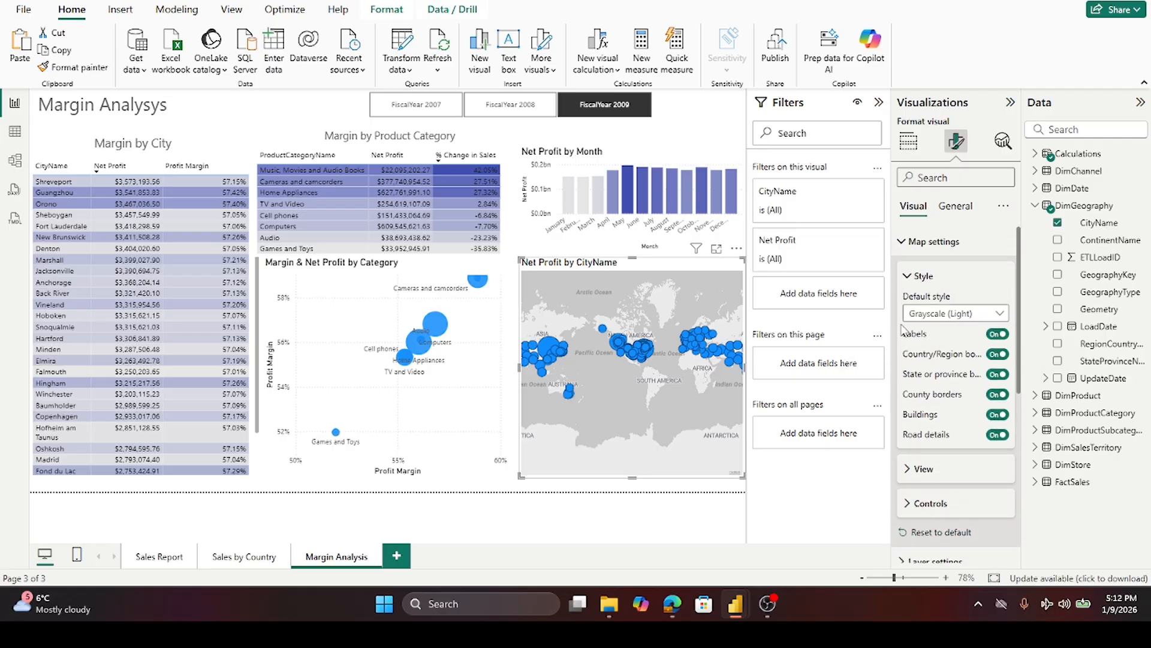
pyautogui.click(907, 279)
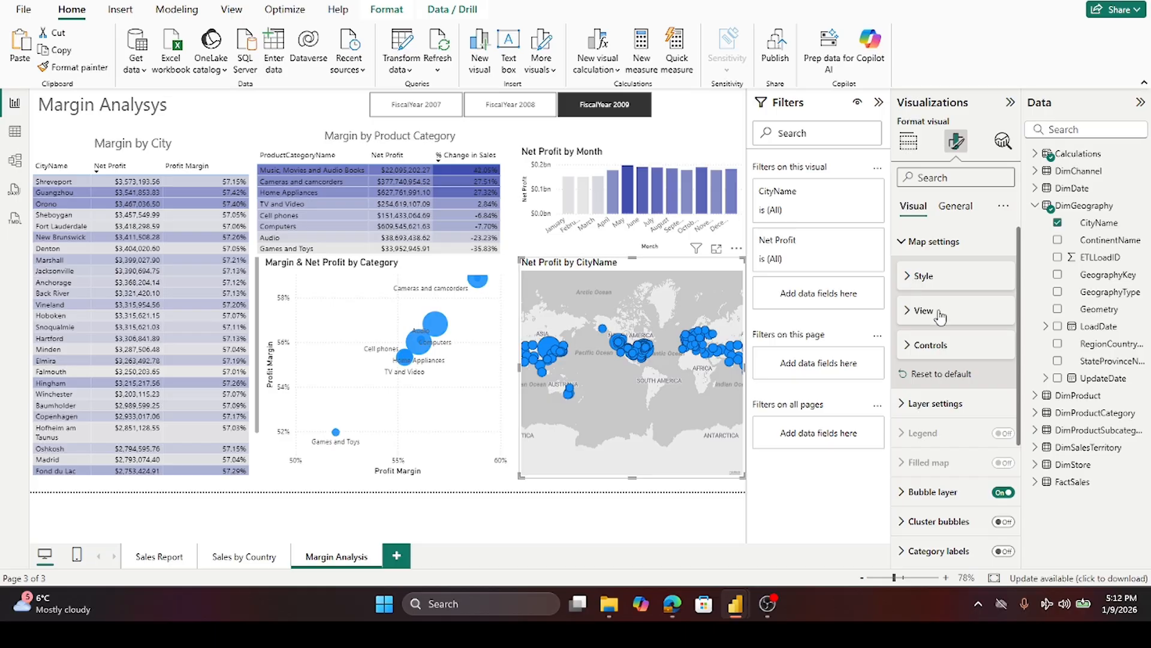
pyautogui.click(955, 209)
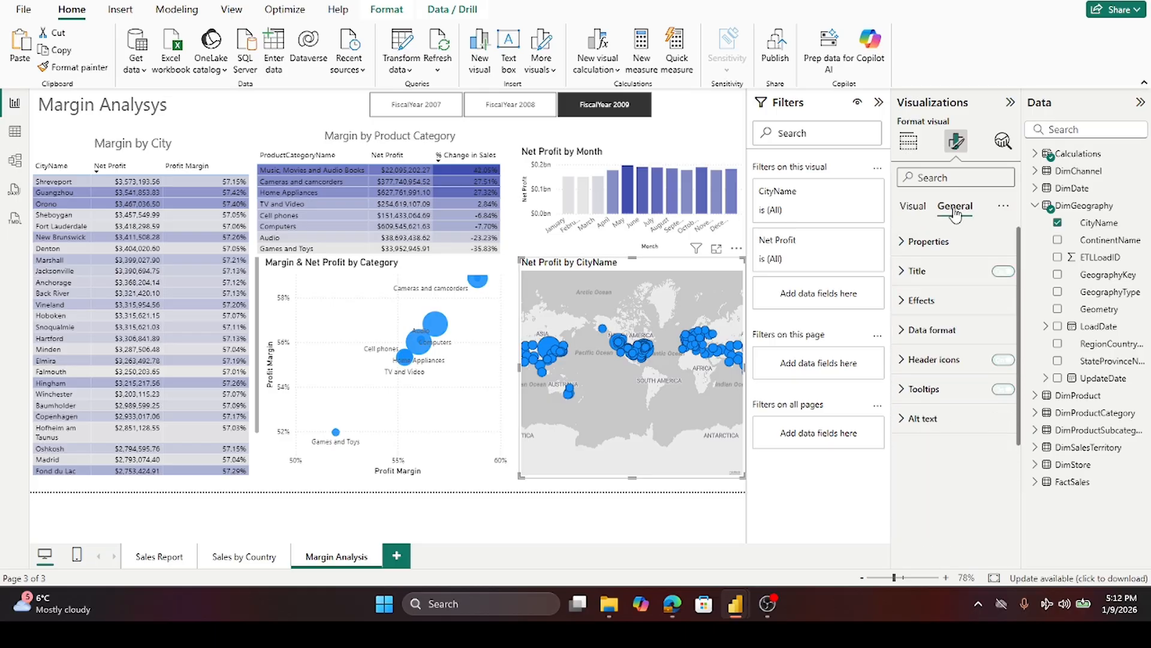
pyautogui.click(906, 306)
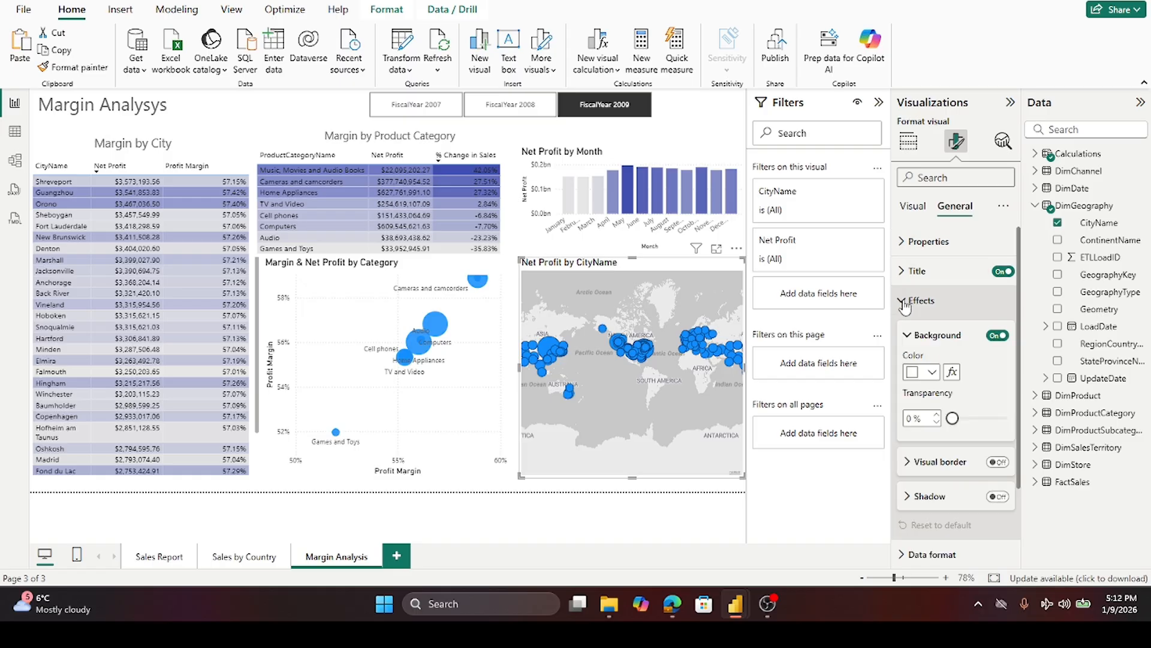
pyautogui.click(905, 305)
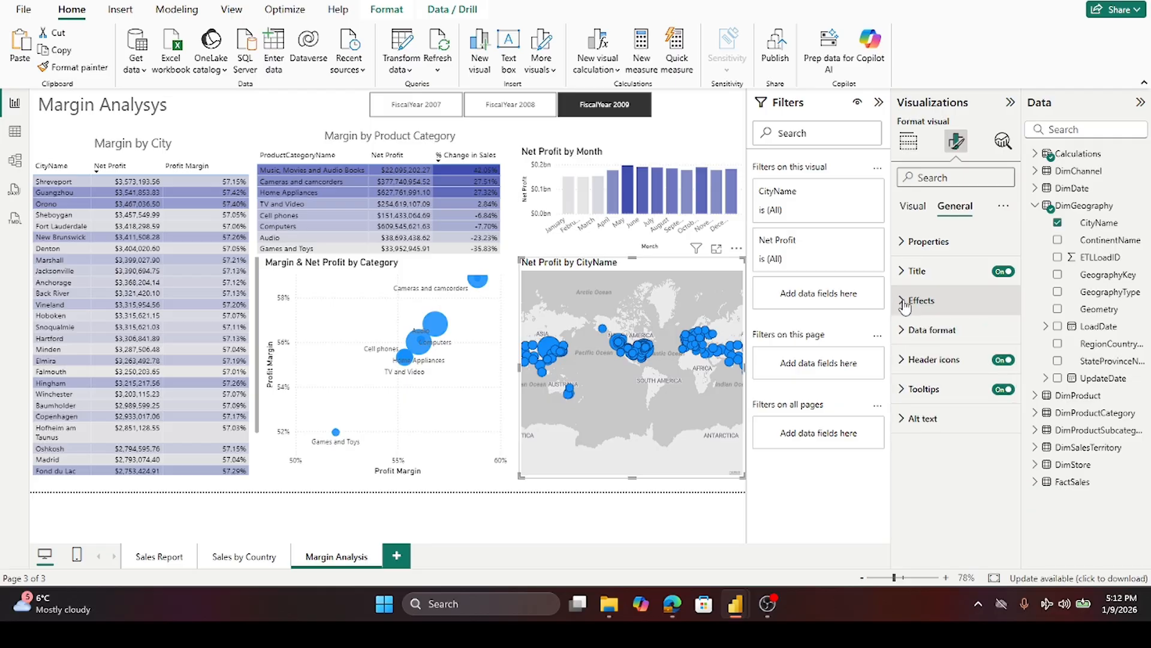
pyautogui.click(905, 305)
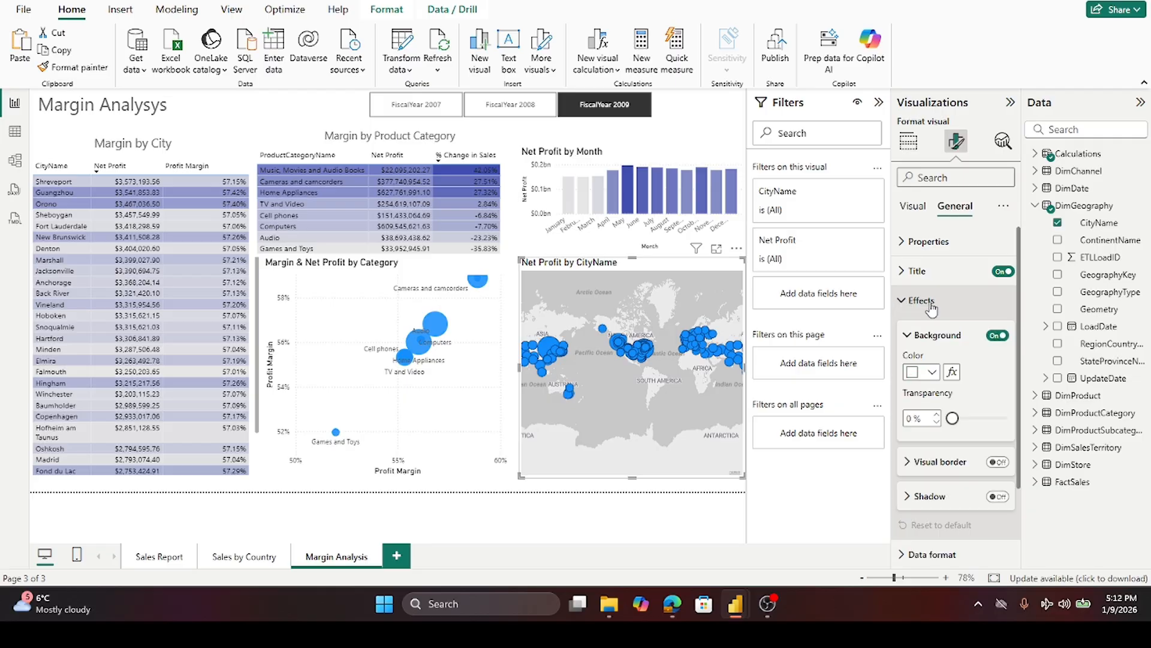
pyautogui.click(905, 306)
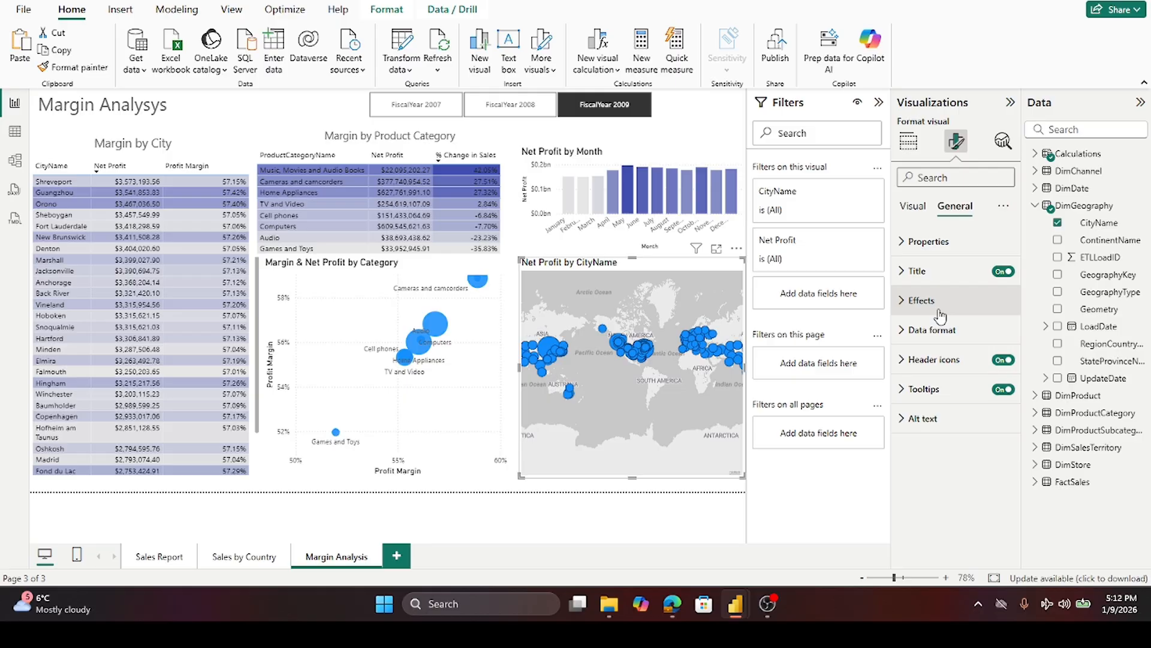
pyautogui.click(912, 207)
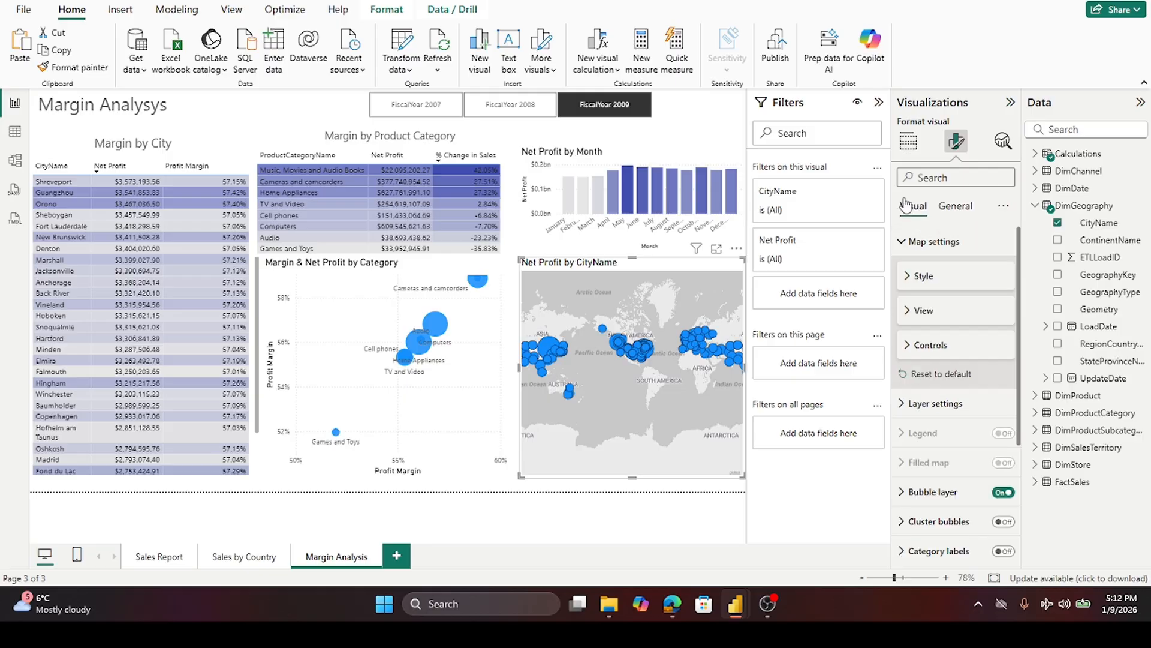
pyautogui.scroll(-3, 939, 351)
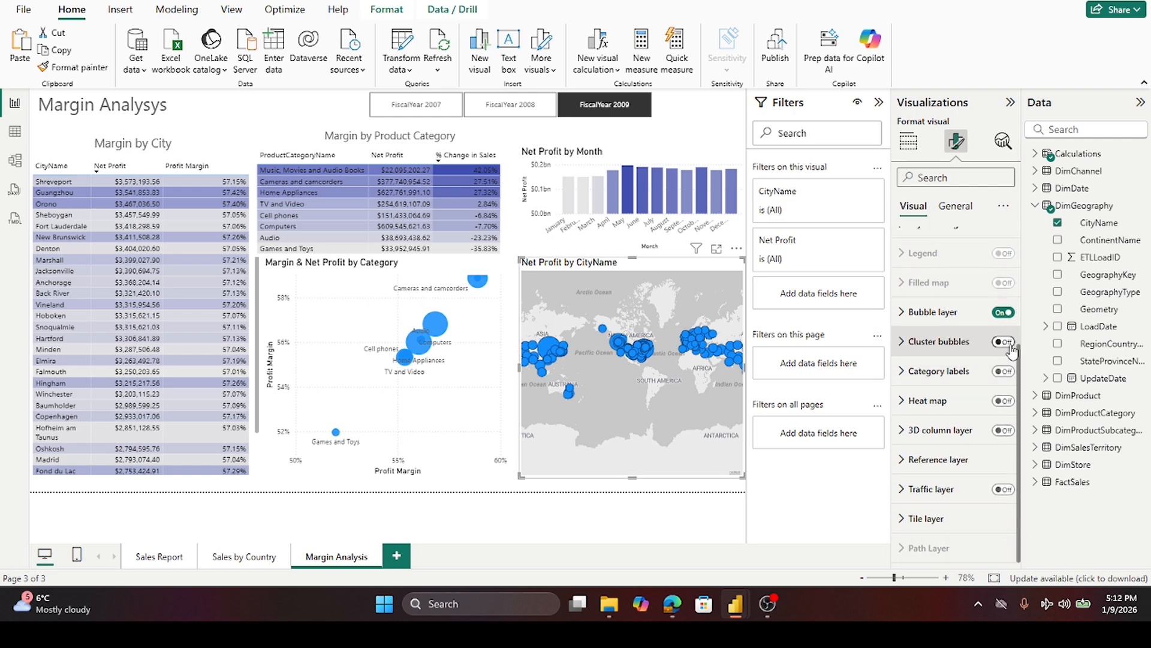
pyautogui.click(1010, 346)
pyautogui.click(999, 346)
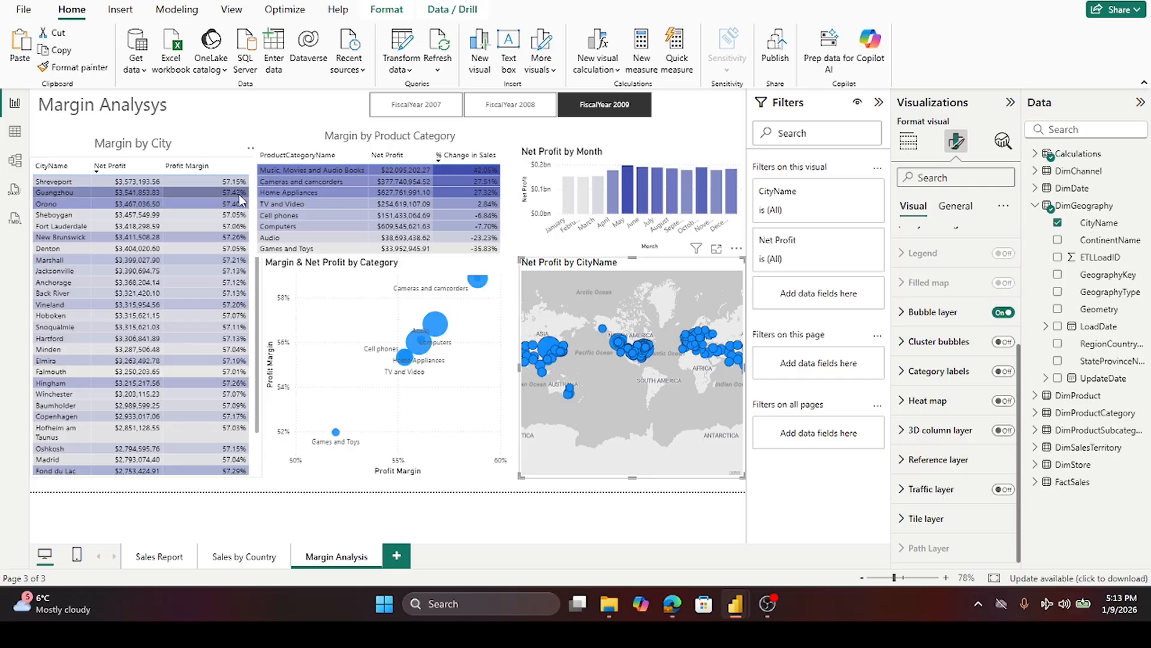
# - Sort the Margin by City table by Profit Margin
pyautogui.click(203, 176)
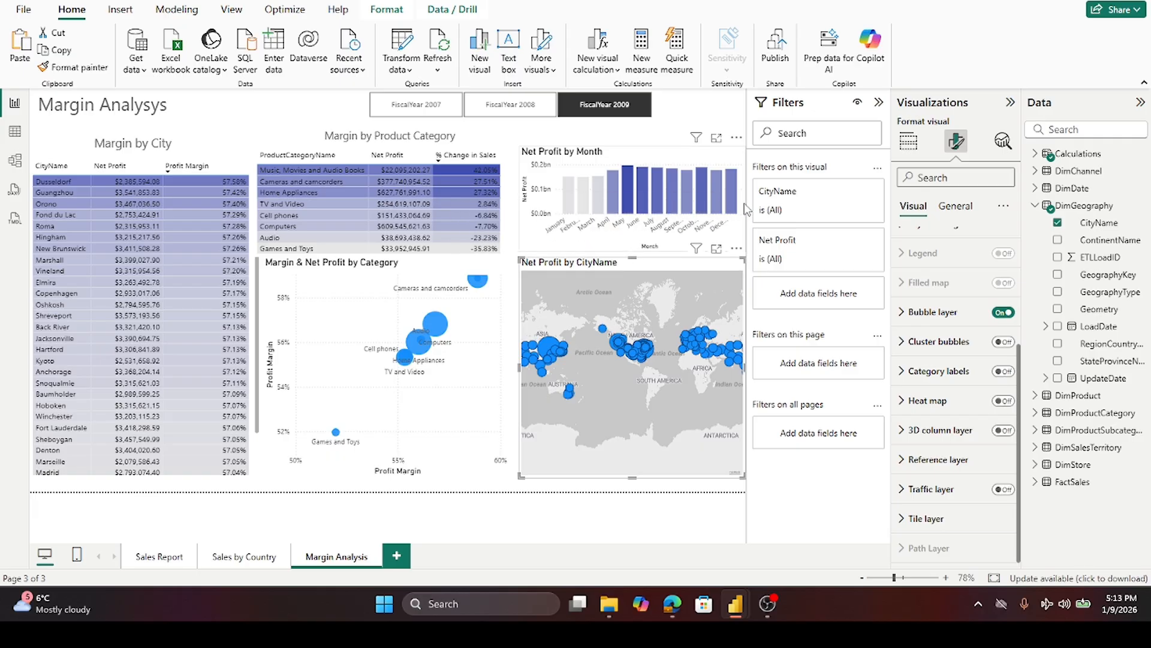
# - Turn on data labels for the Net Profit by Month column chart
pyautogui.moveTo(628, 175)
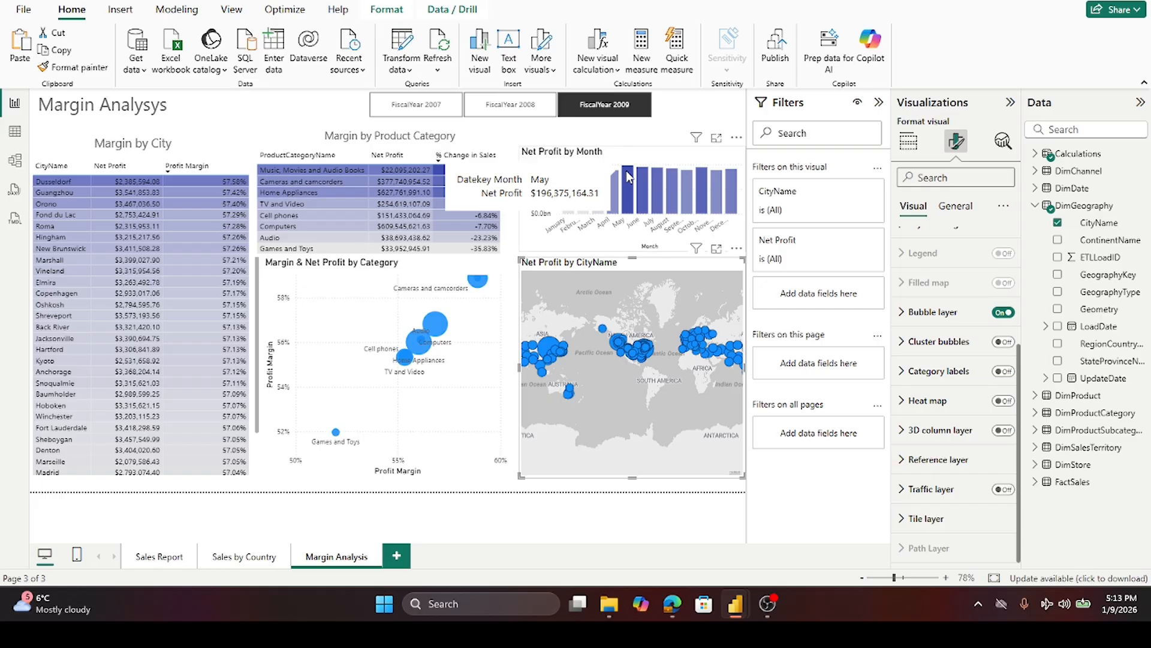
pyautogui.click(640, 154)
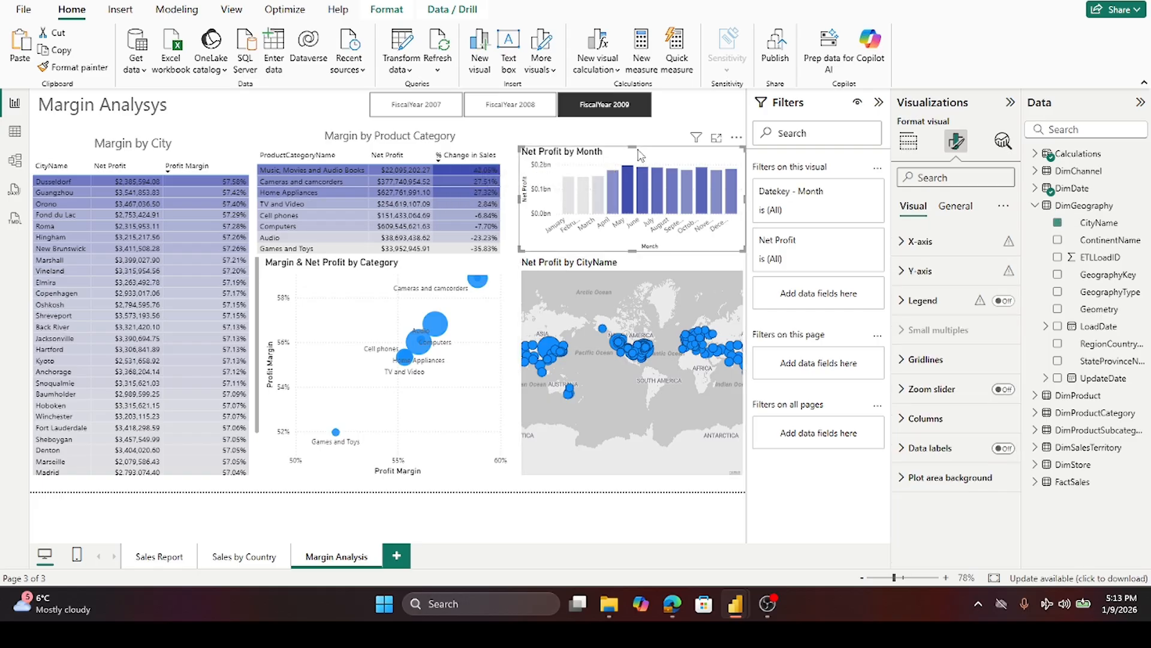
pyautogui.click(1003, 449)
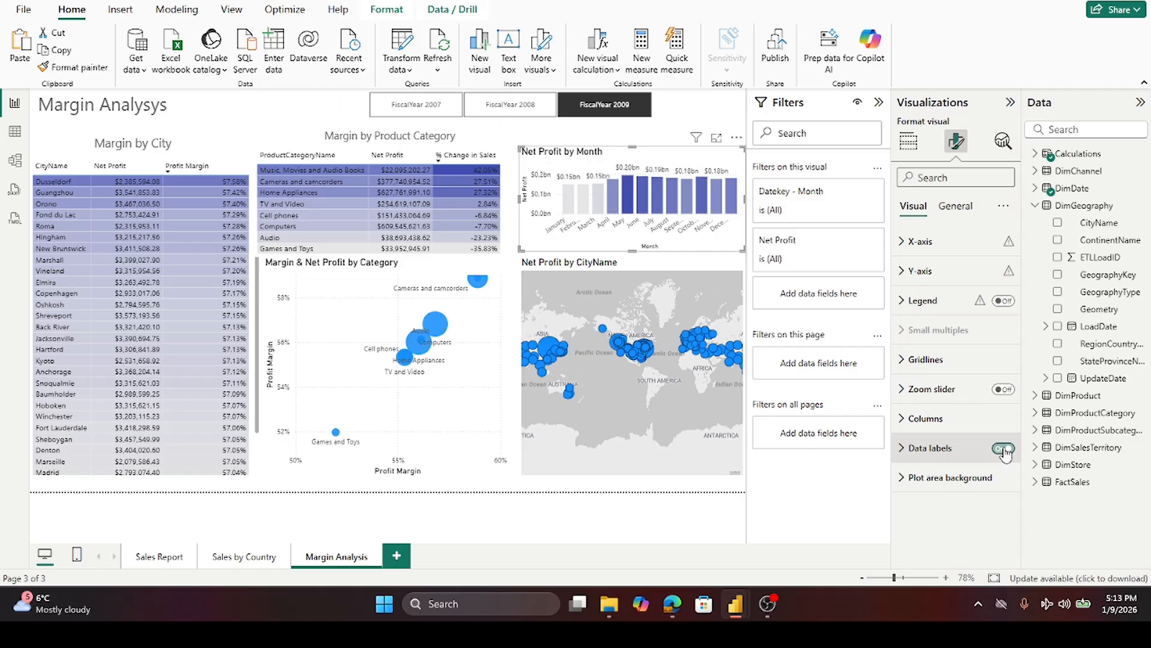
pyautogui.click(621, 528)
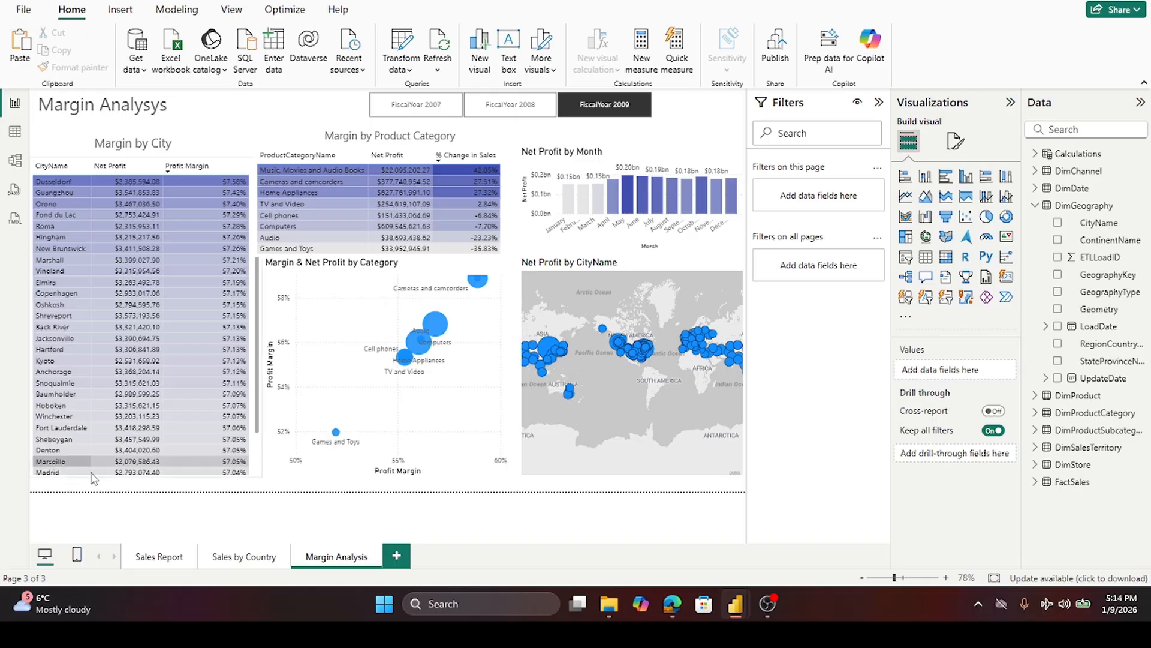
# - Look over the Sales Report and Sales by Country pages before returning to Margin Analysis
pyautogui.click(164, 558)
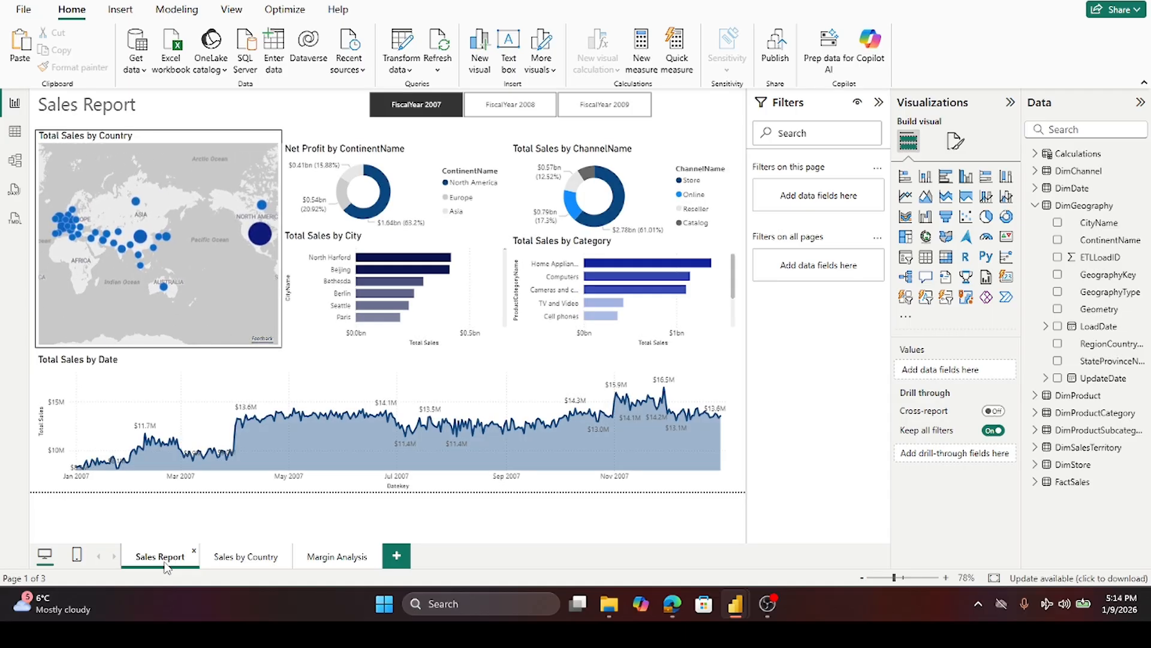
pyautogui.click(246, 558)
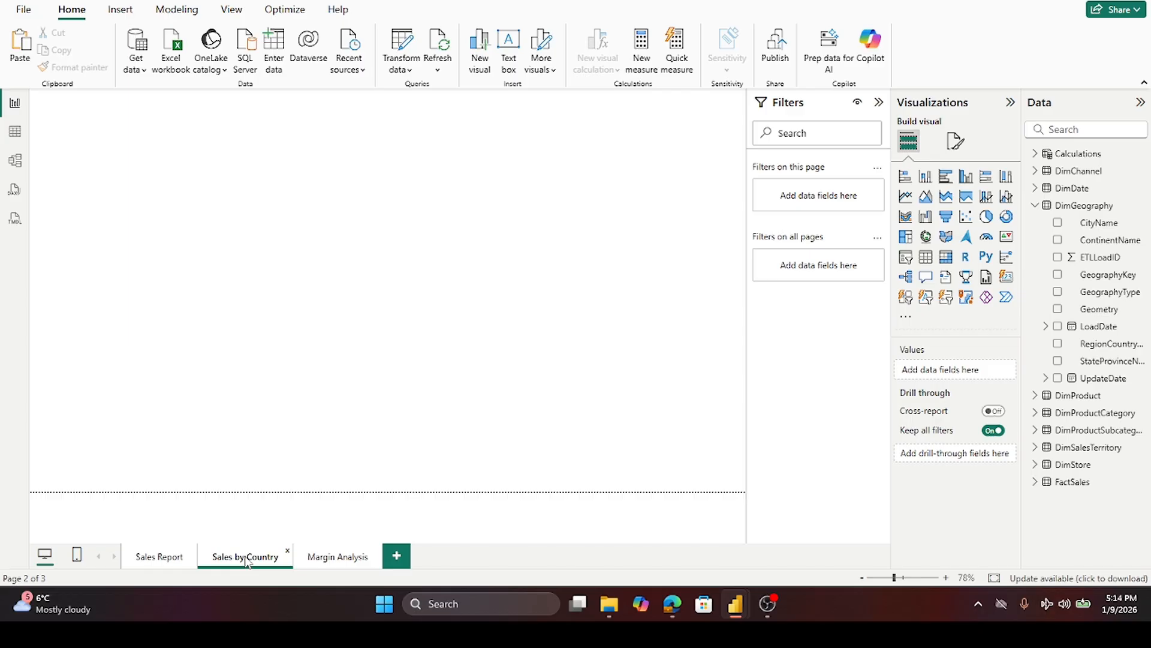
pyautogui.click(344, 559)
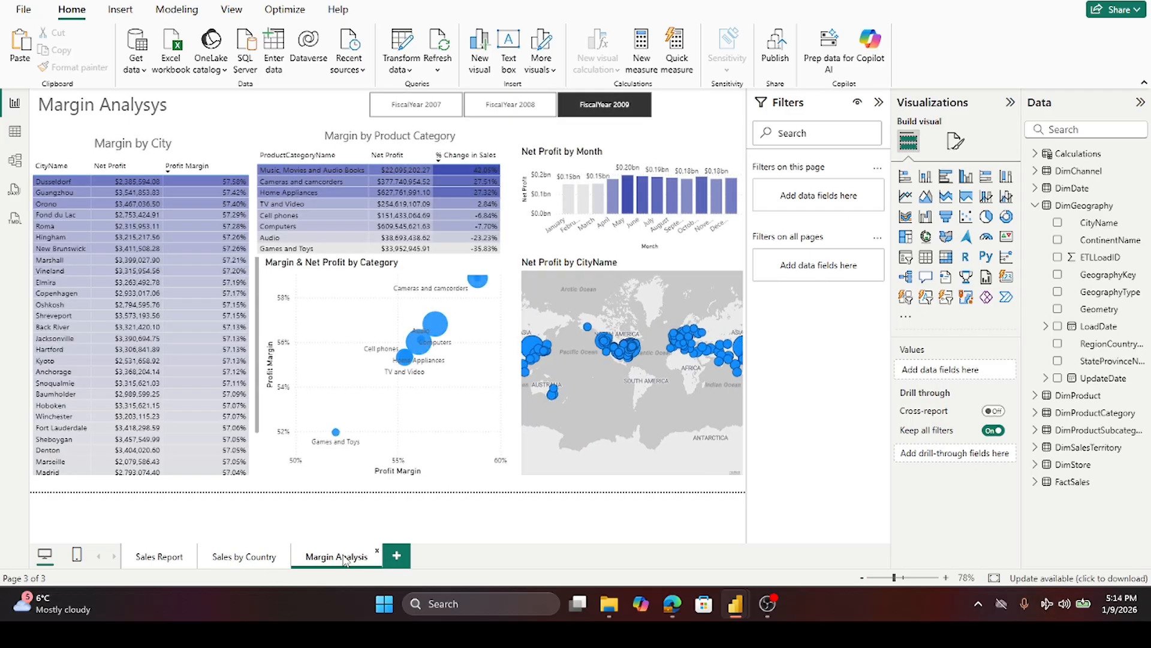
# - Add a new report page and rename it Profit Contribution Analysis
pyautogui.click(397, 556)
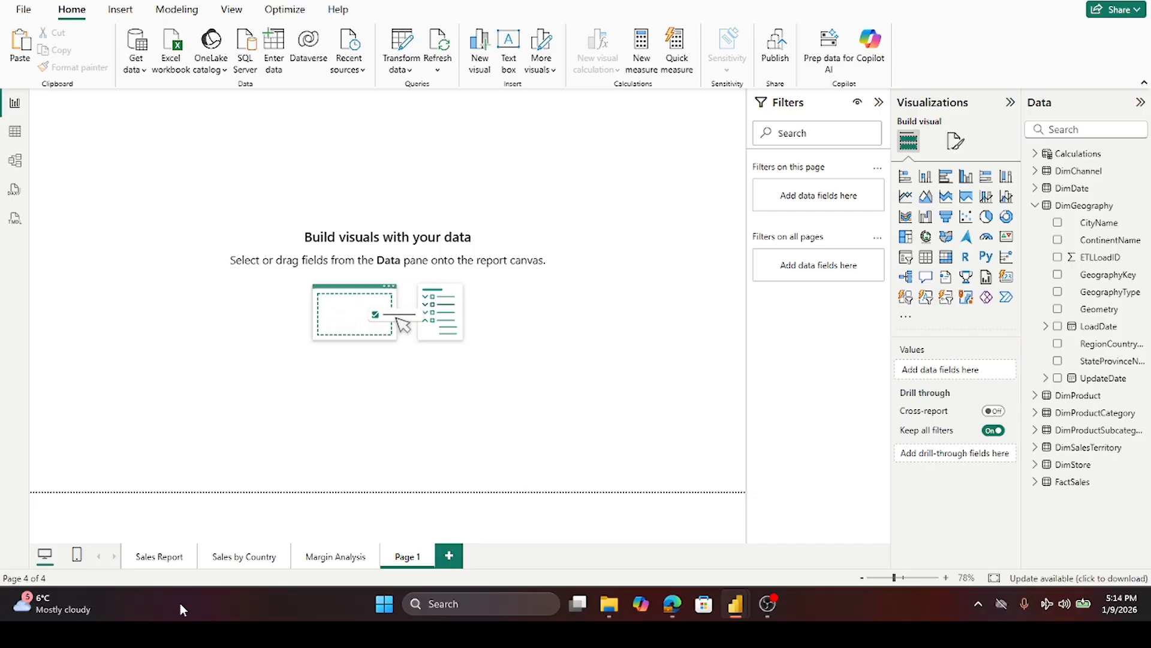
pyautogui.doubleClick(417, 557)
pyautogui.write('Profit C')
pyautogui.write('ontribu')
pyautogui.write('tion')
pyautogui.write(' A')
pyautogui.write('nalysis')
pyautogui.press('Return')
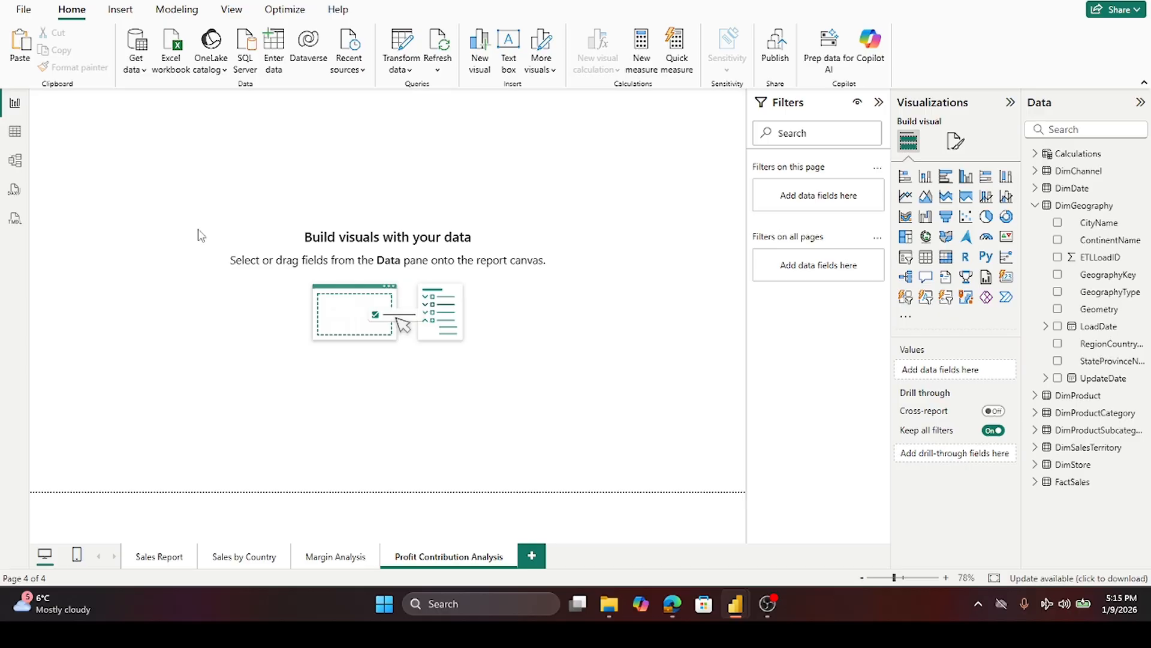
# - Copy the FiscalYear slicer from Sales by Country onto the new page without syncing it
pyautogui.click(244, 556)
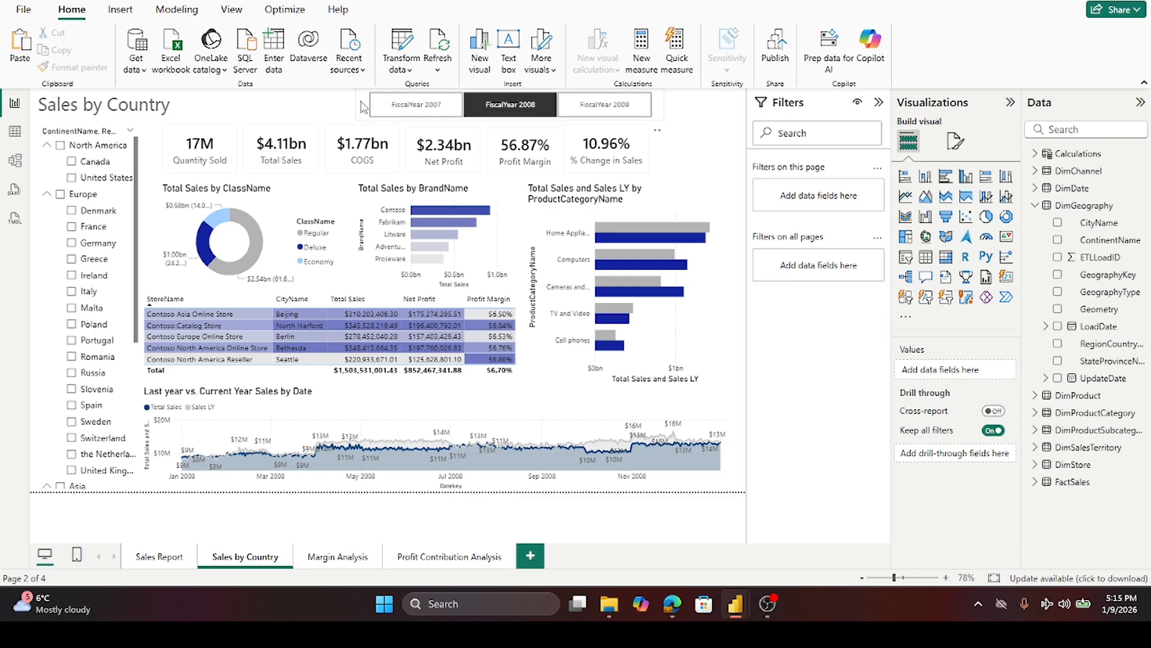
pyautogui.click(363, 108)
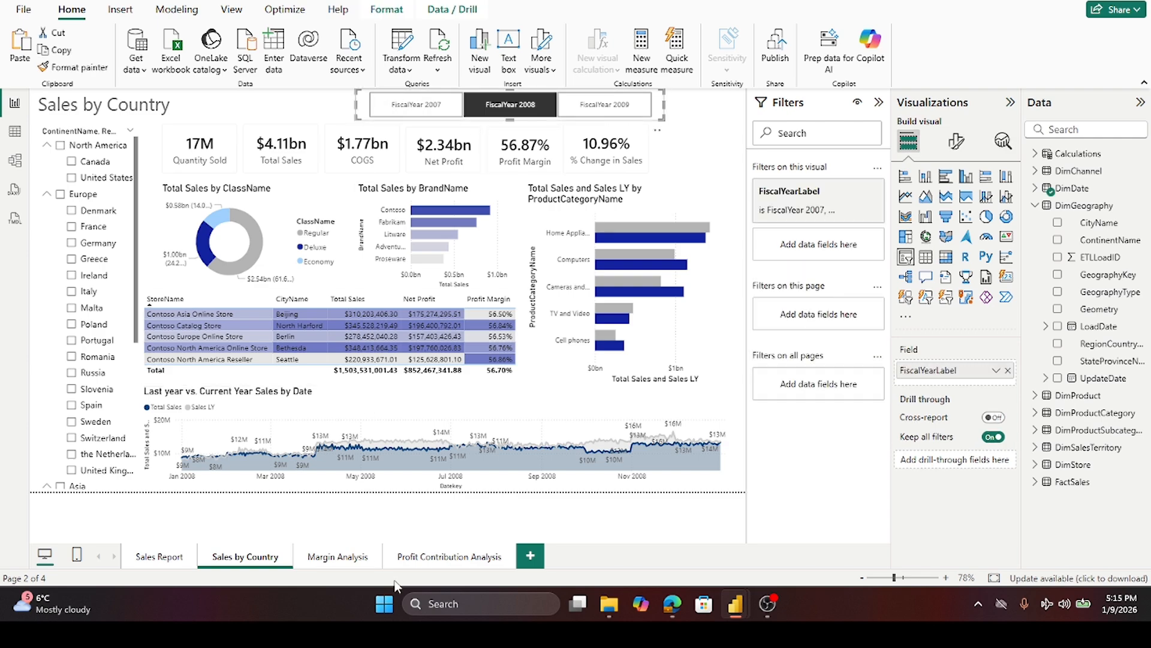
pyautogui.click(442, 559)
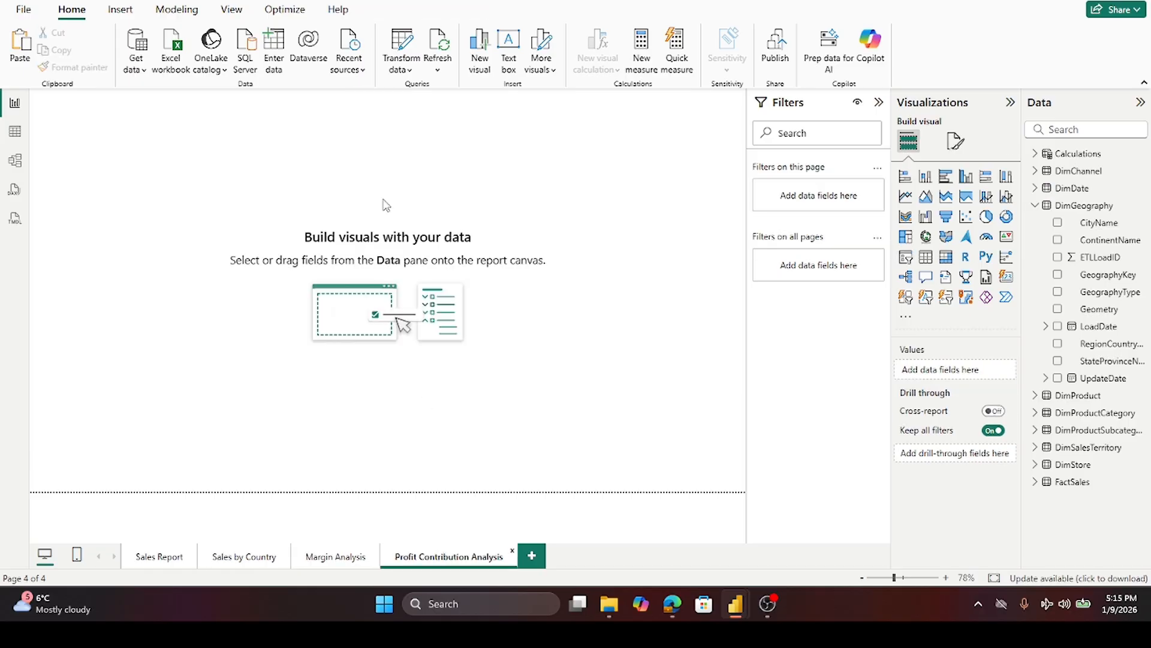
pyautogui.hotkey('ctrl', 'v')
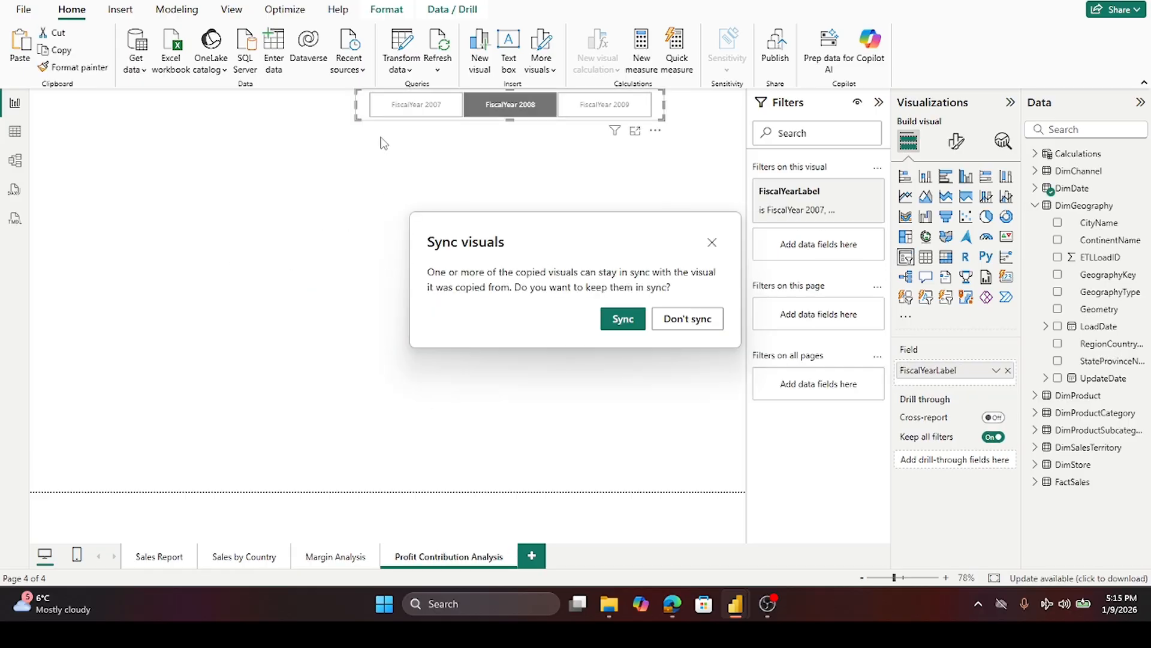
pyautogui.click(684, 324)
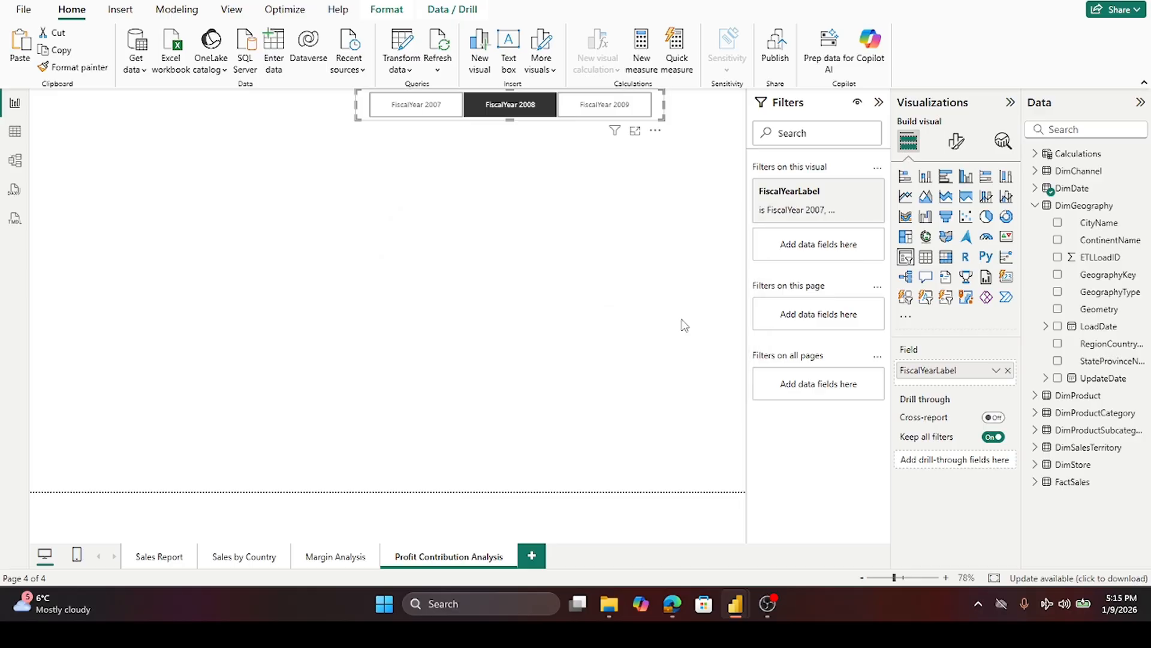
pyautogui.click(635, 283)
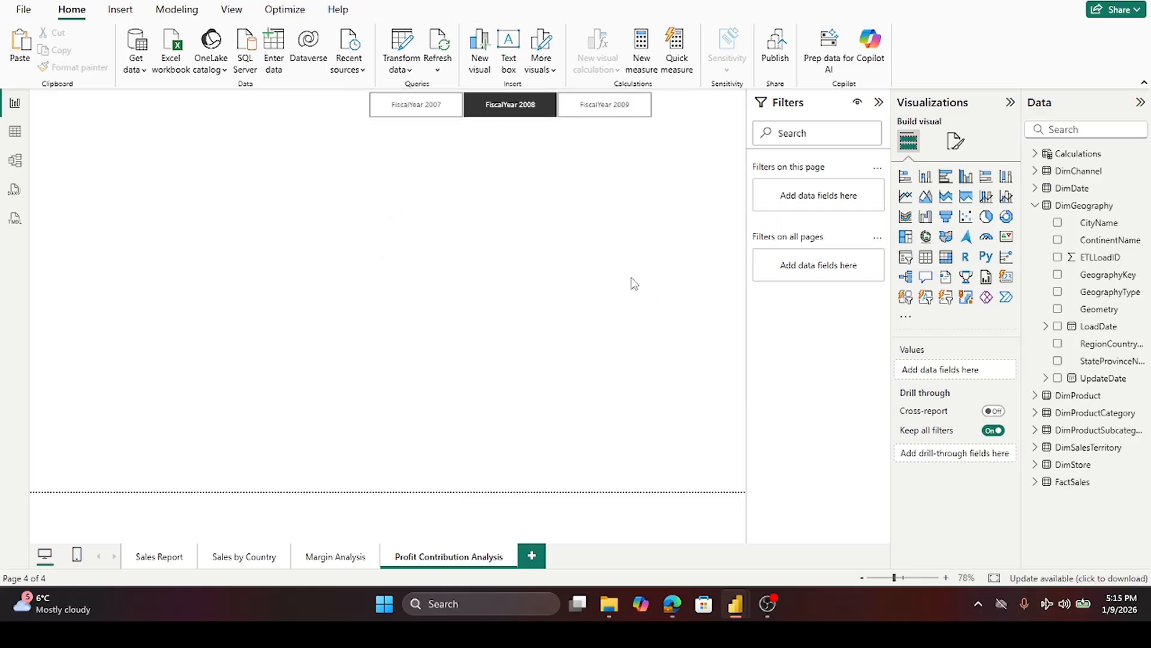
# - Insert a Key influencers visual and set Profit Margin from Calculations as the field to analyze
pyautogui.click(906, 277)
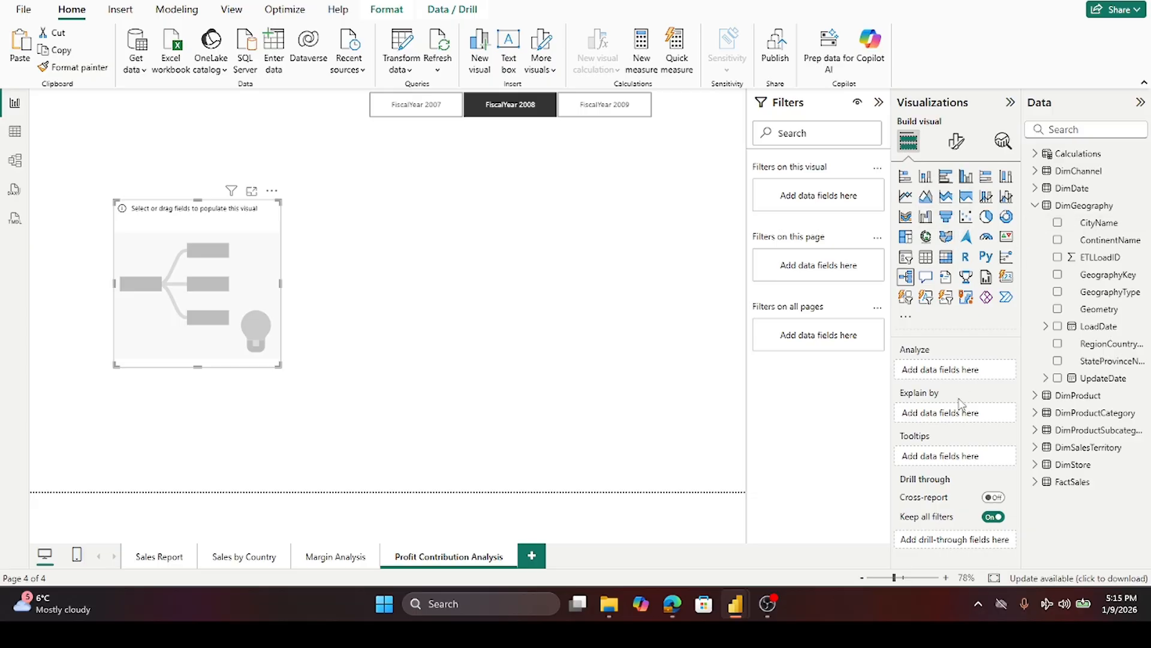
pyautogui.click(1035, 154)
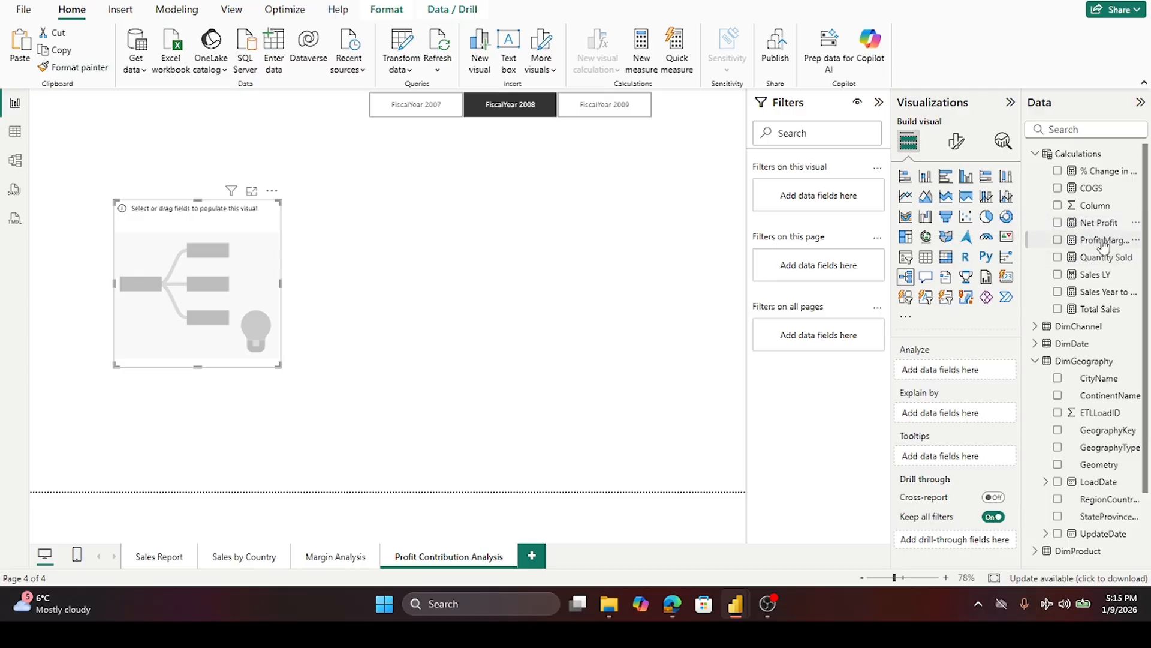
pyautogui.moveTo(1104, 246); pyautogui.dragTo(971, 375)
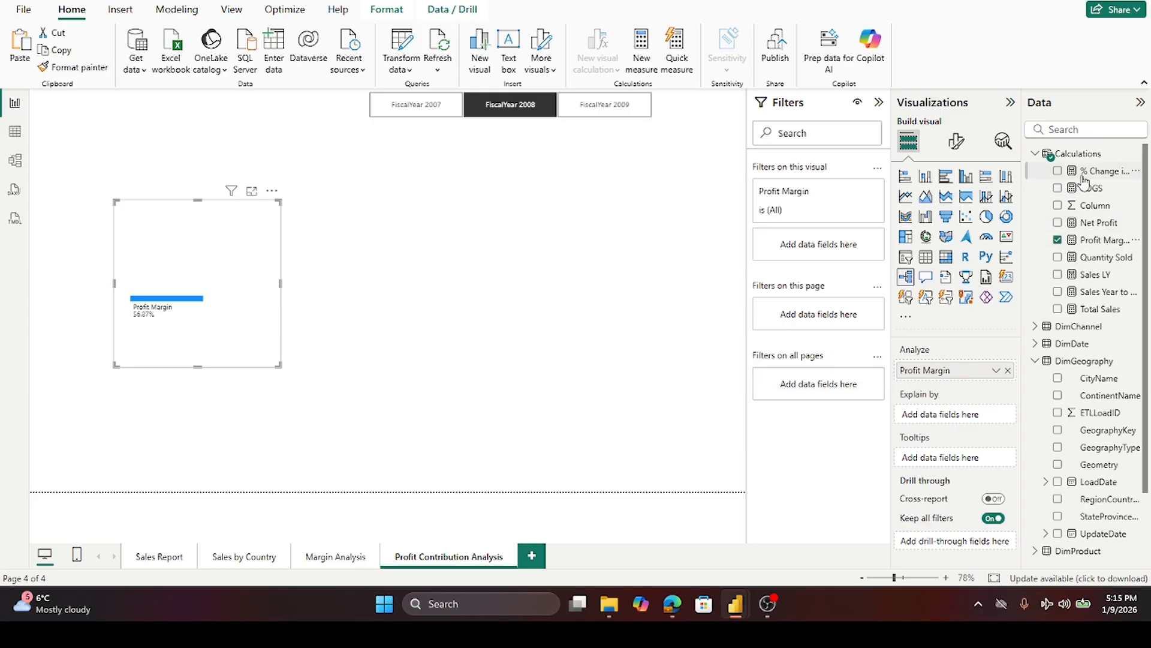
pyautogui.click(1035, 154)
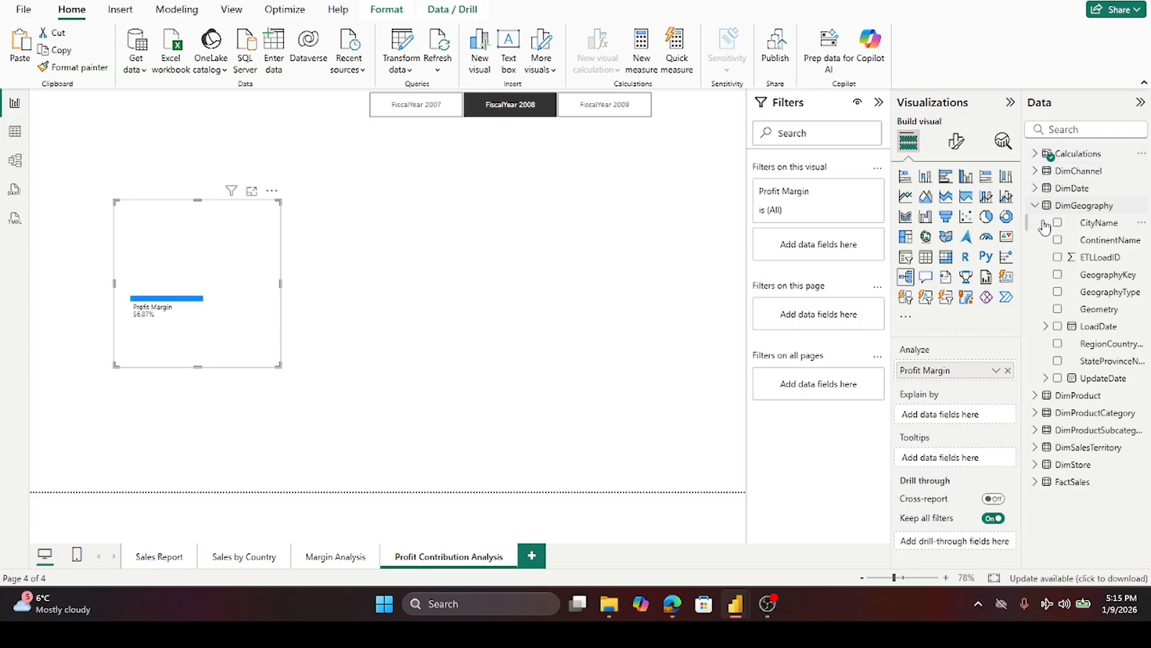
# - Add ContinentName from DimGeography to the decomposition tree's Explain by fields
pyautogui.moveTo(1104, 241); pyautogui.dragTo(968, 425)
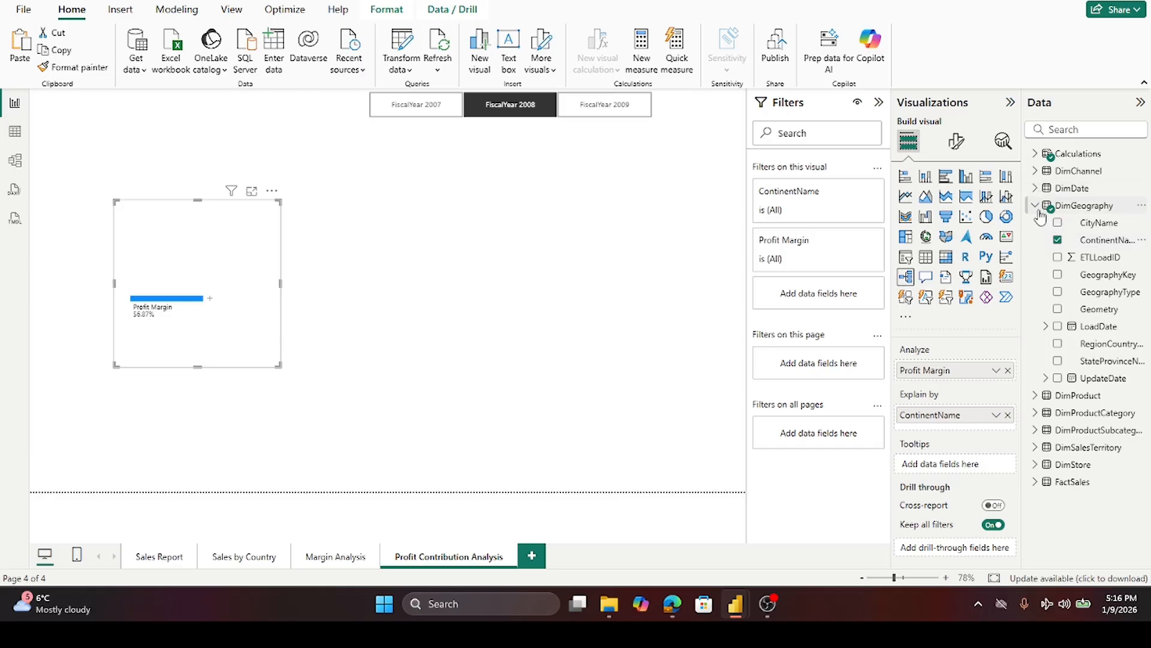
pyautogui.moveTo(1040, 216)
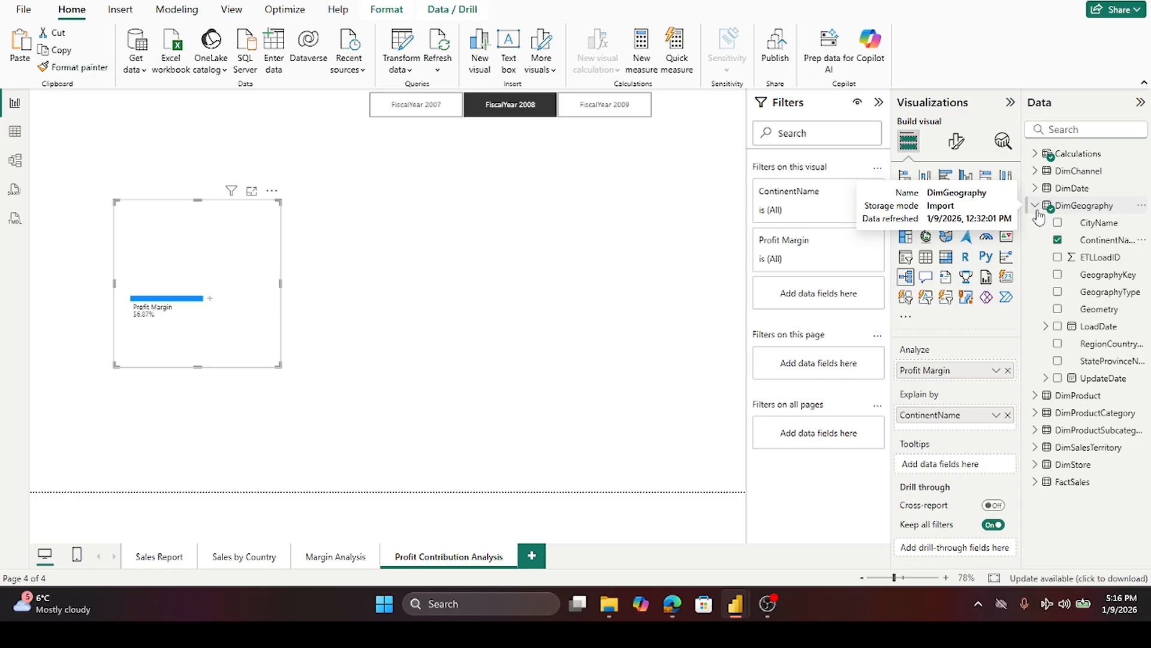
pyautogui.click(1035, 209)
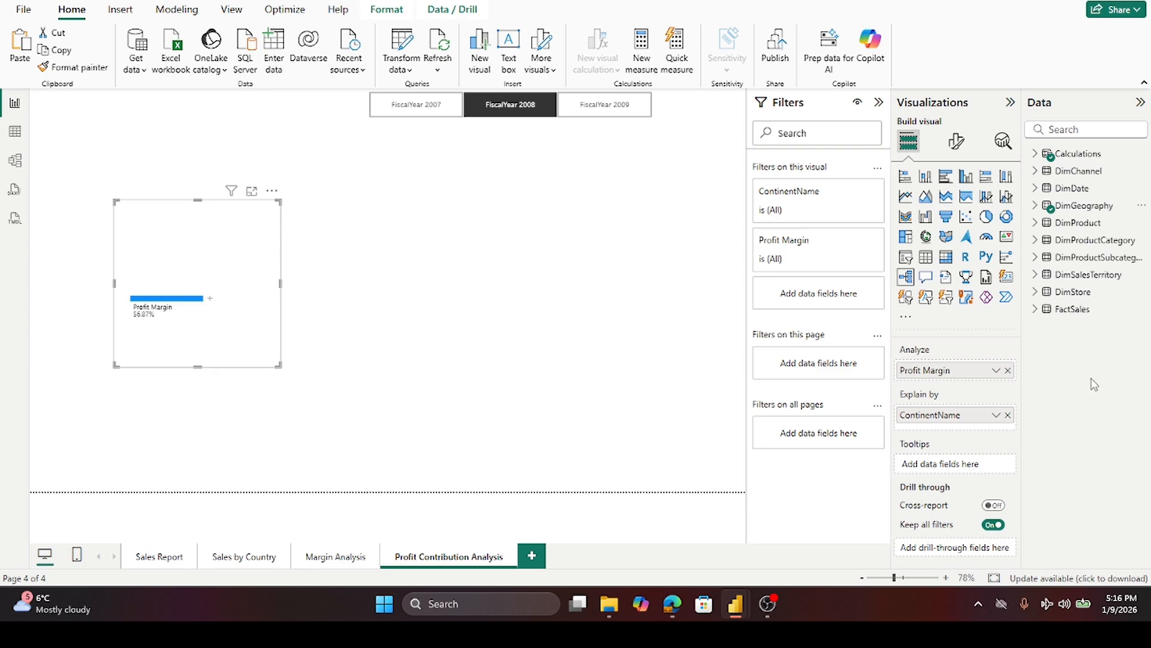
# - Add StoreName from DimStore to the decomposition tree's Explain by fields
pyautogui.click(1036, 292)
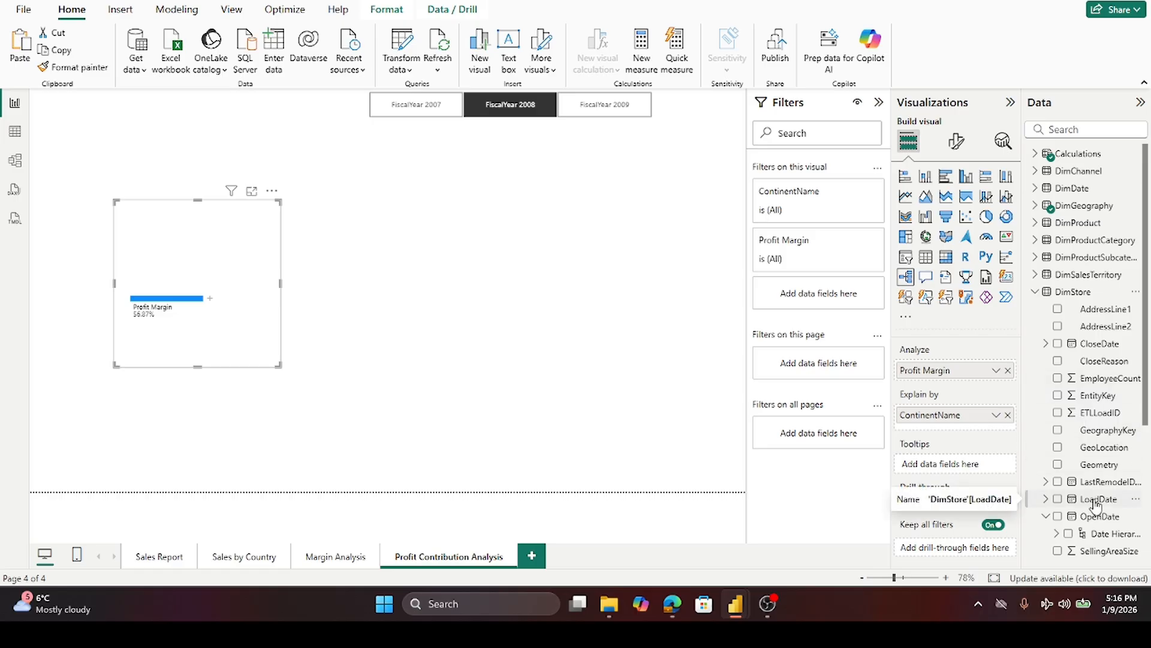
pyautogui.scroll(-4, 1096, 504)
pyautogui.scroll(-2, 1097, 494)
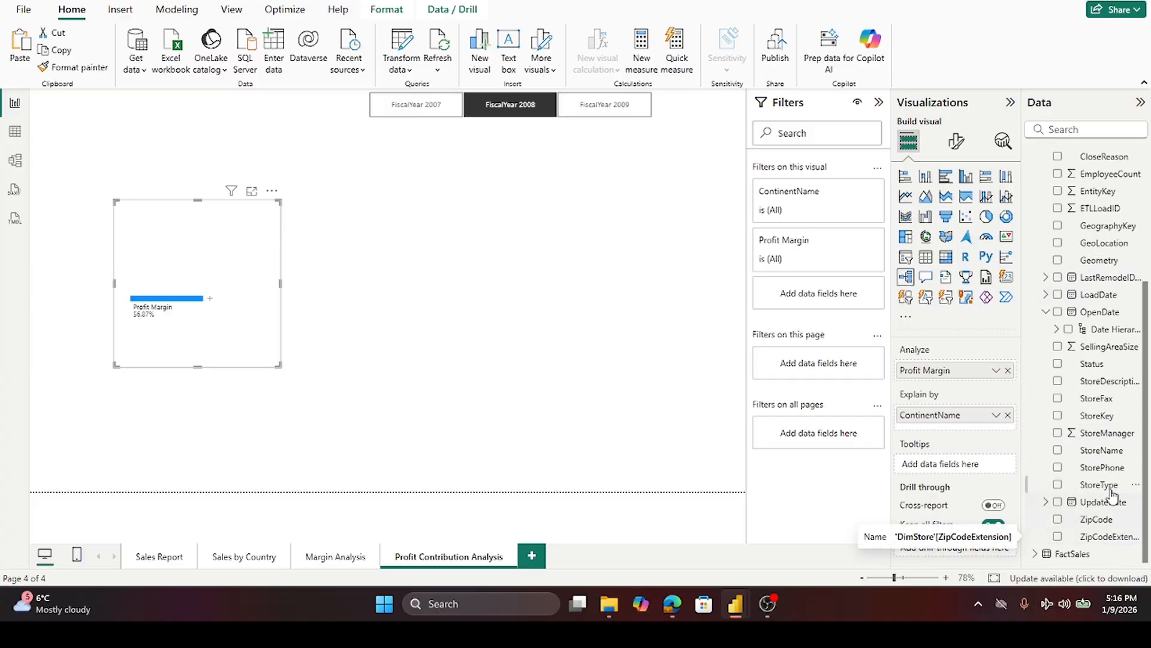
pyautogui.moveTo(1105, 456); pyautogui.dragTo(978, 427)
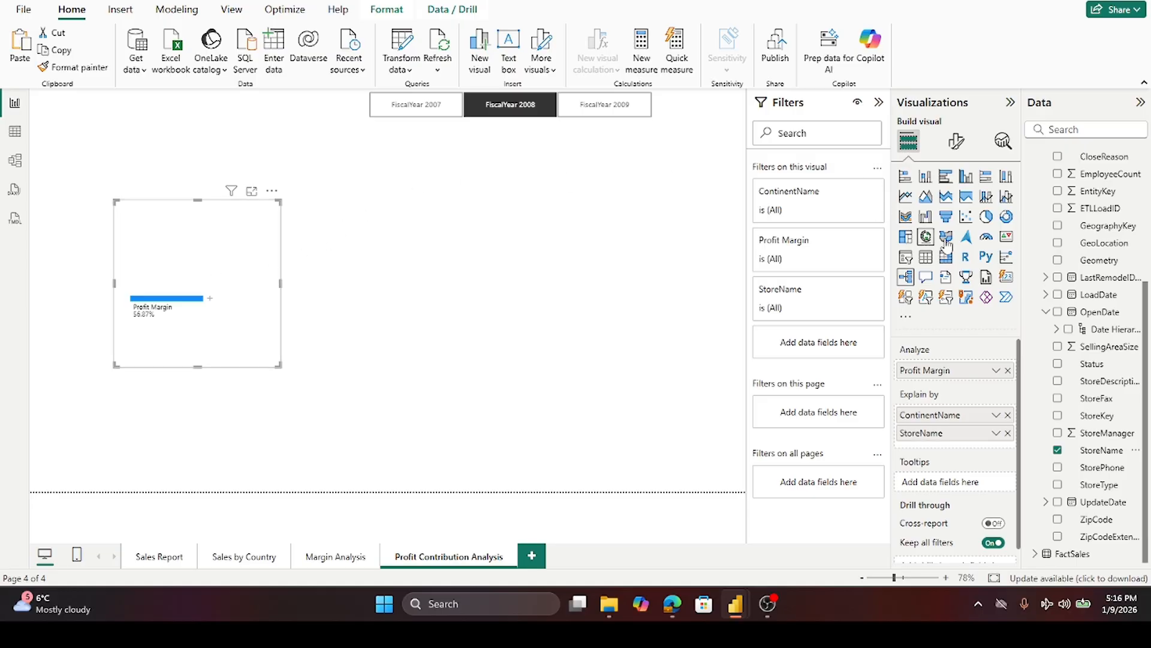
pyautogui.click(1046, 312)
pyautogui.click(1045, 156)
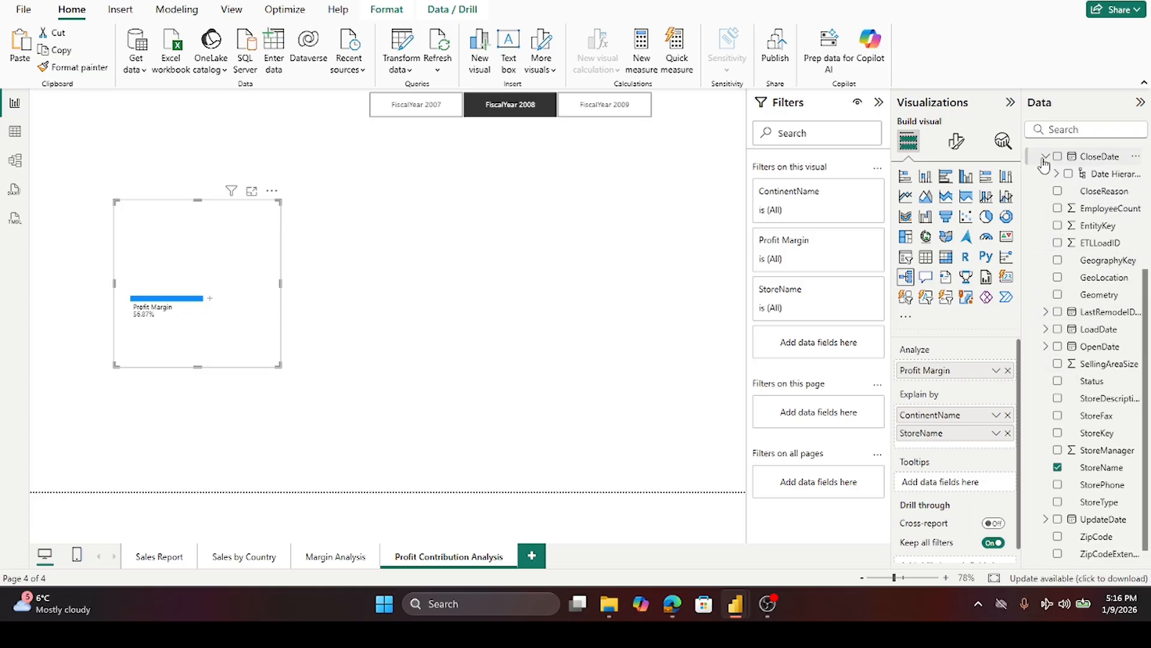
pyautogui.click(1046, 157)
pyautogui.scroll(3, 1053, 240)
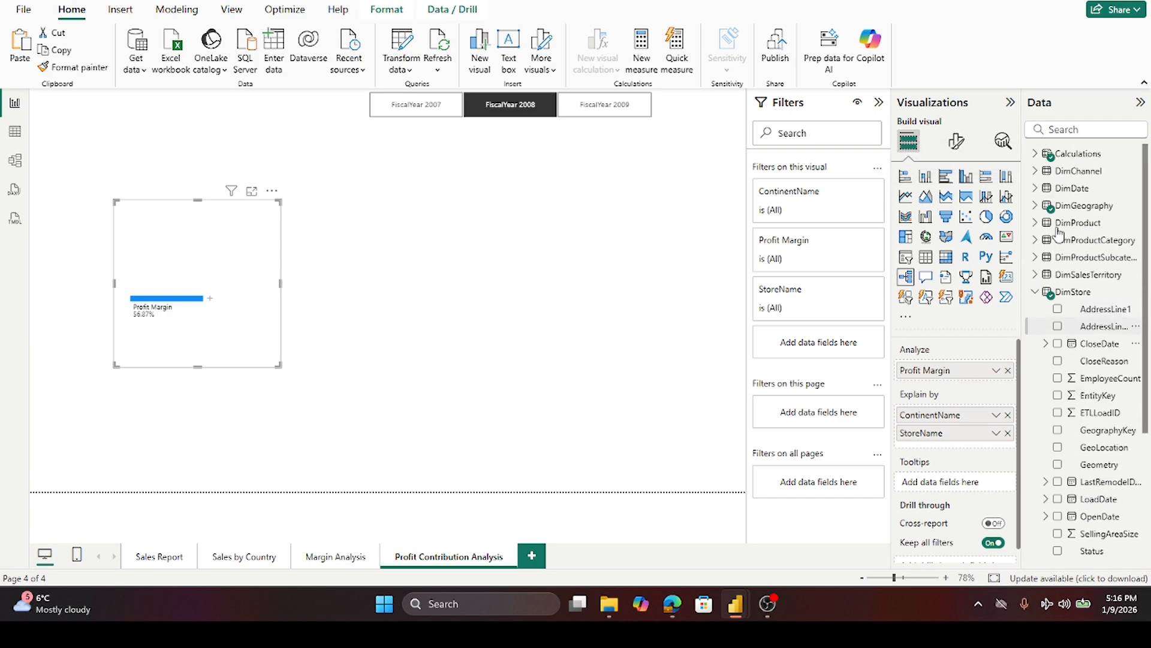
pyautogui.click(1035, 292)
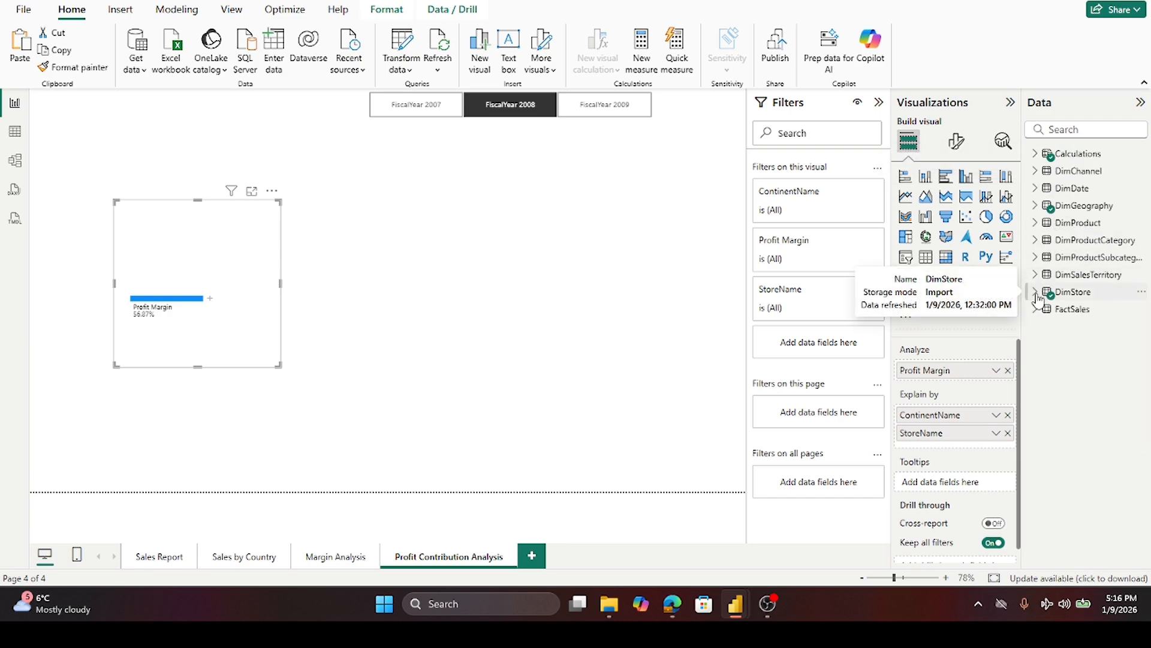
# - Add ProductCategoryName from DimProductCategory to the decomposition tree's Explain by fields
pyautogui.click(1035, 226)
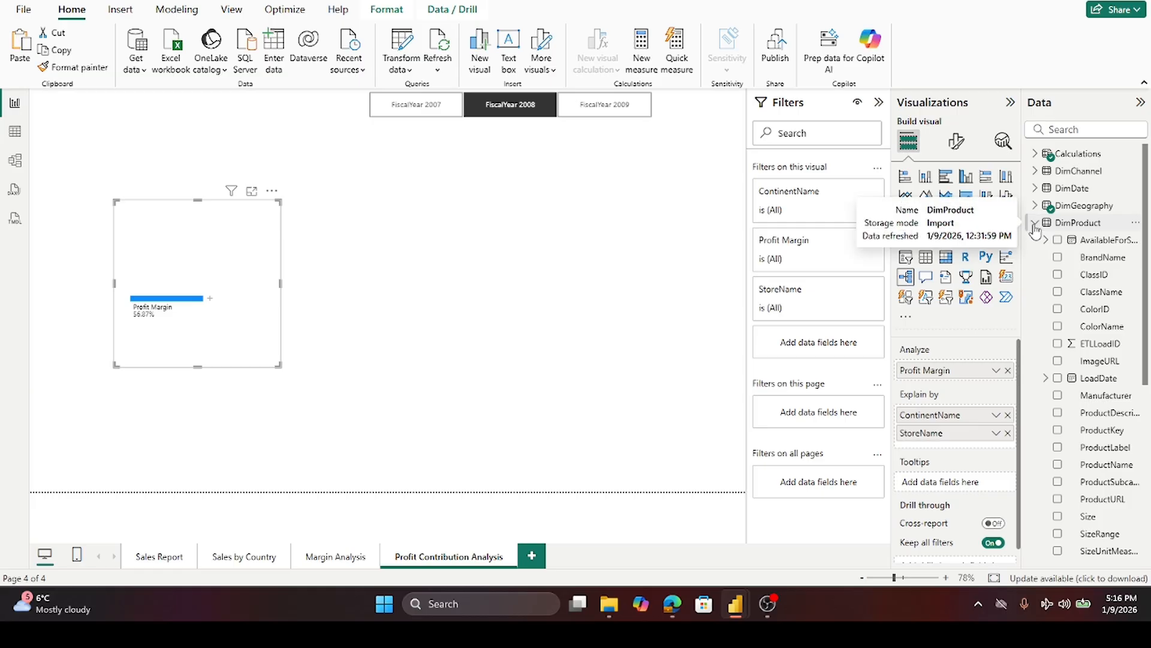
pyautogui.click(1035, 225)
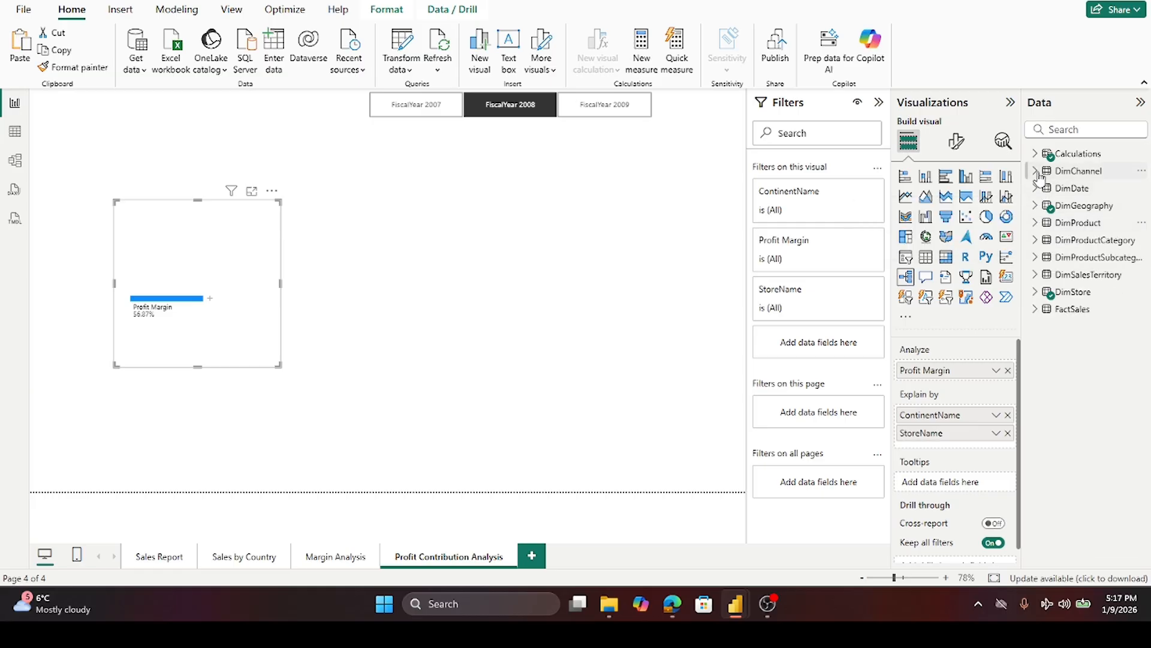
pyautogui.click(1035, 240)
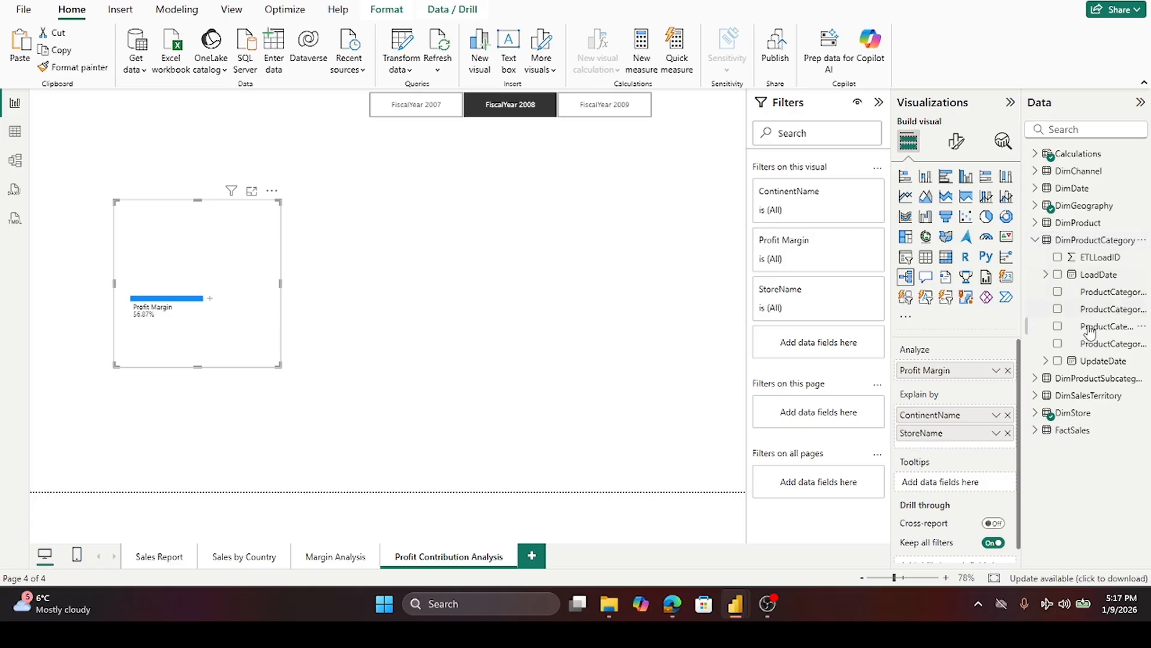
pyautogui.moveTo(1092, 348); pyautogui.dragTo(977, 445)
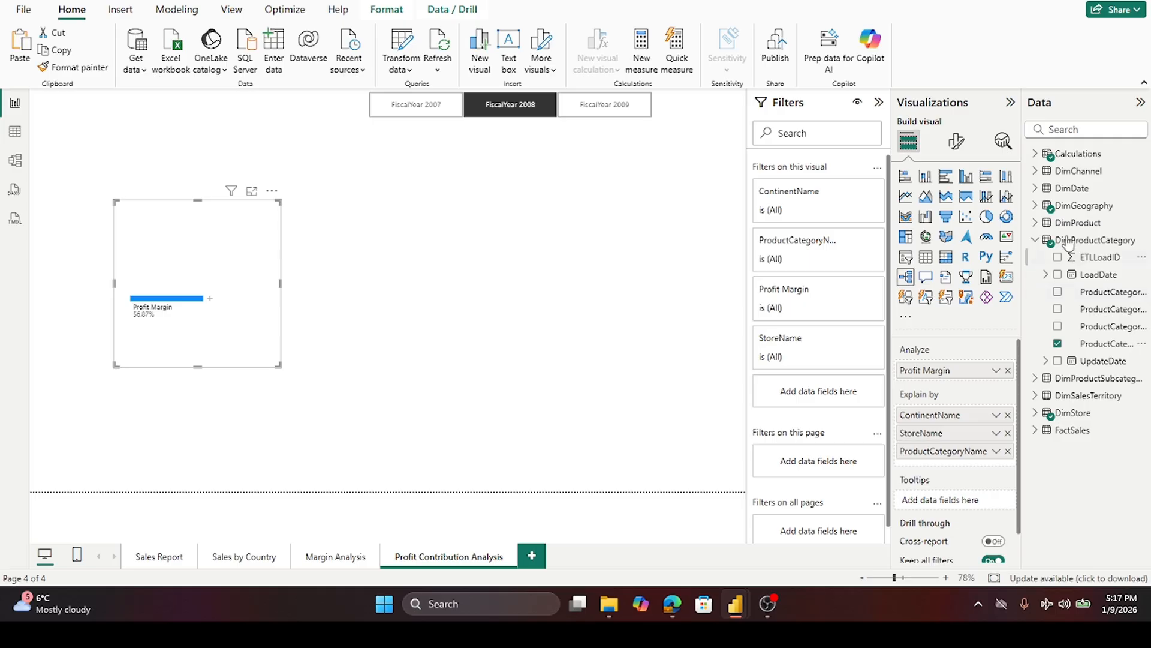
pyautogui.click(1035, 240)
# - Add ProductName from DimProduct to the decomposition tree's Explain by fields
pyautogui.click(1035, 222)
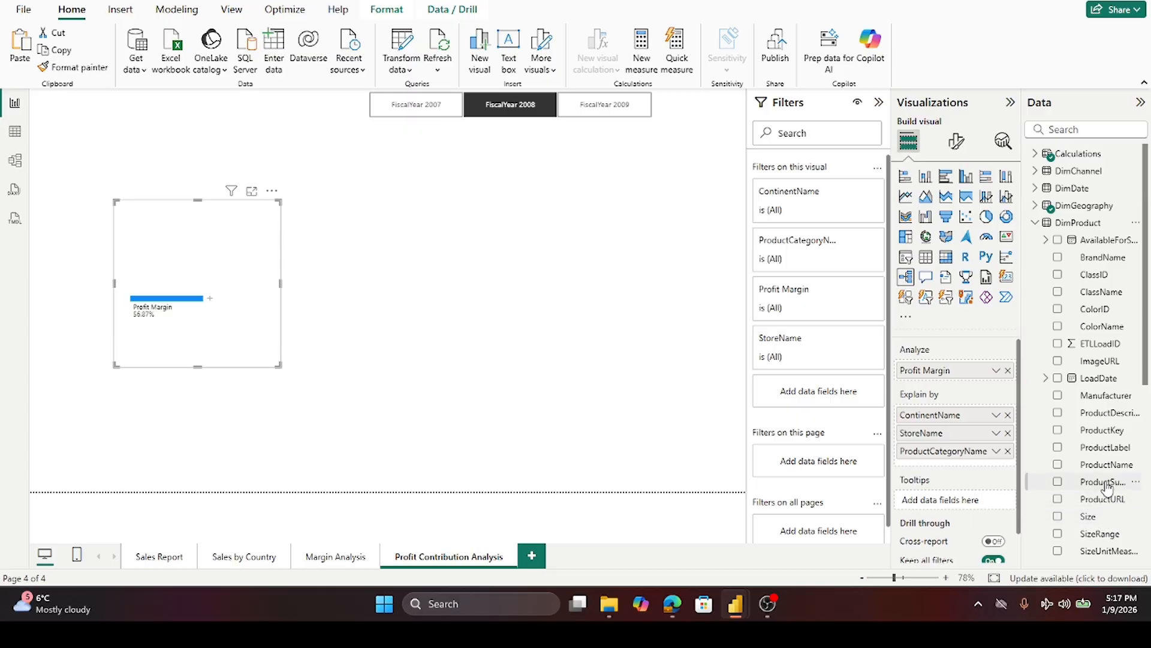
pyautogui.moveTo(1103, 465); pyautogui.dragTo(981, 463)
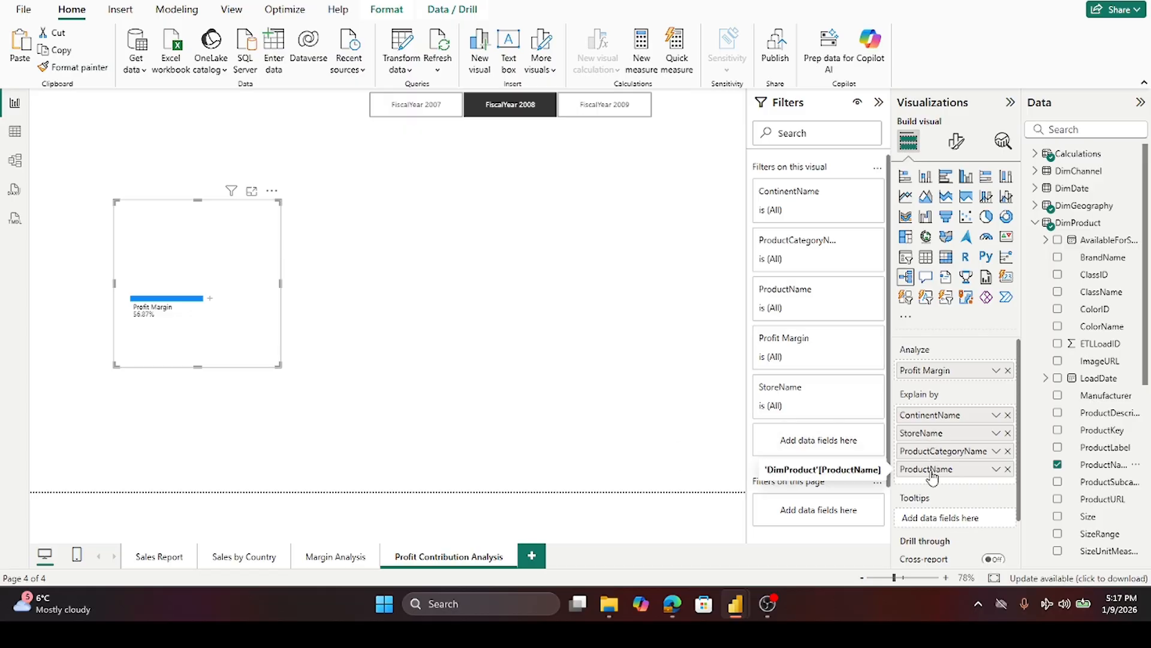
pyautogui.click(557, 322)
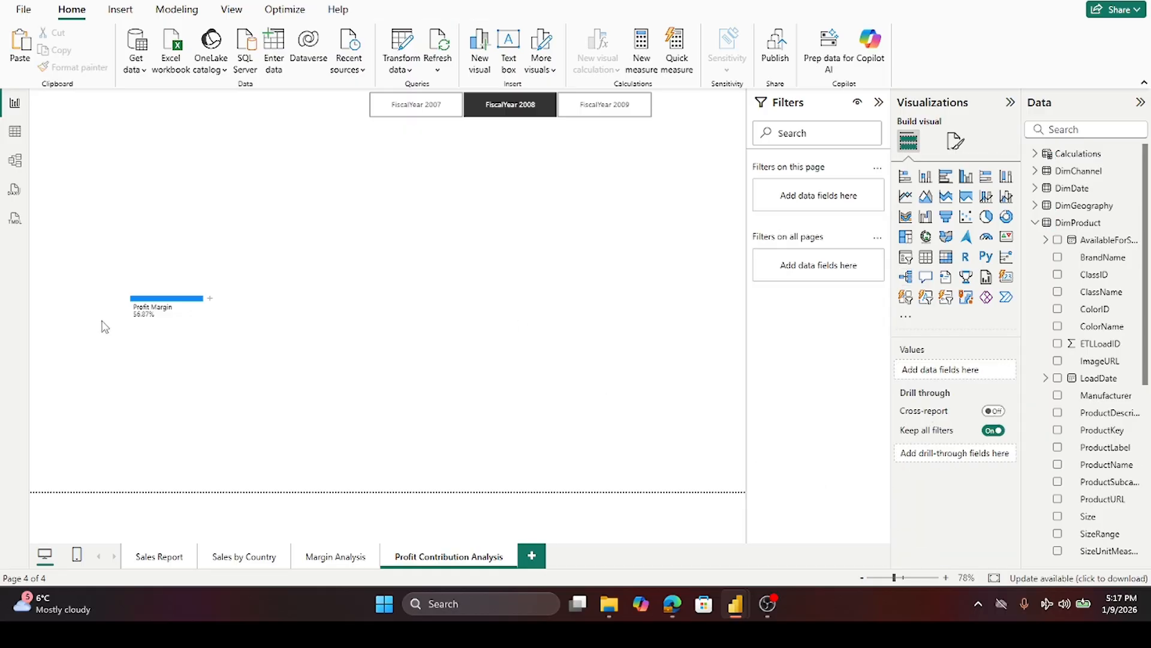
pyautogui.click(210, 329)
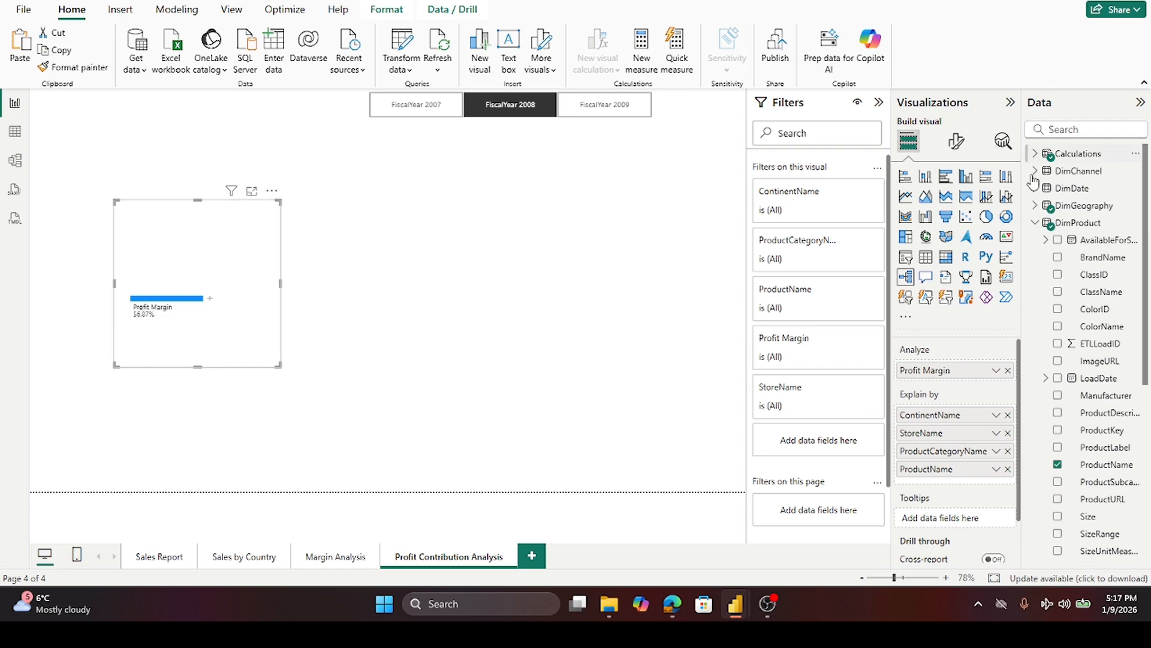
pyautogui.click(1035, 224)
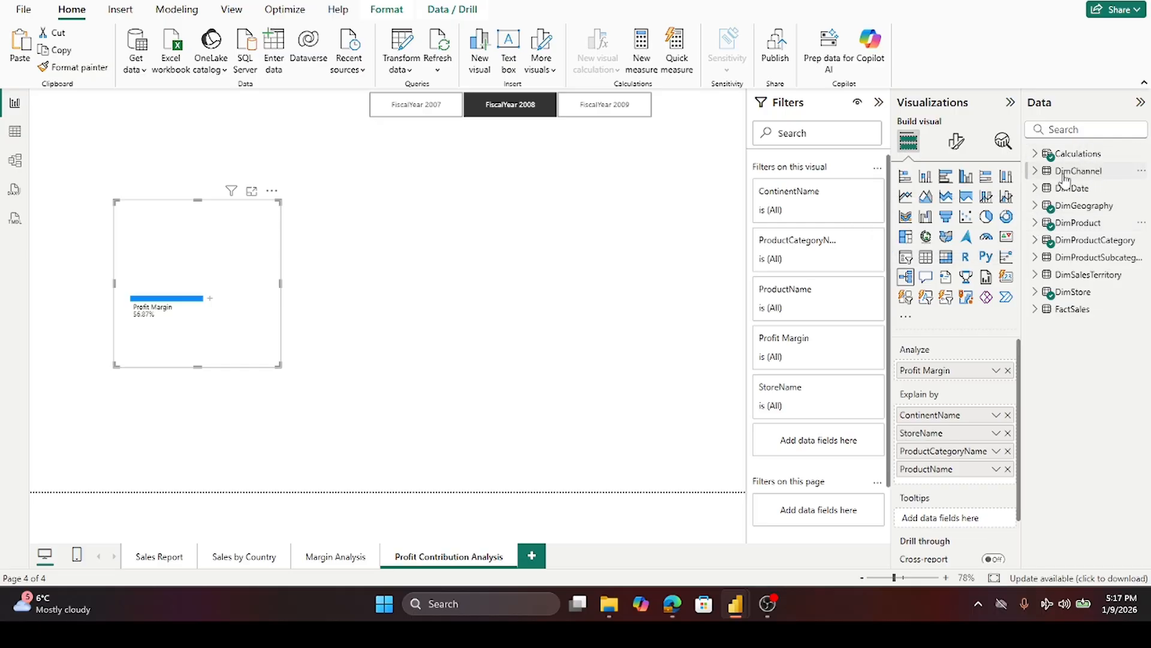
# - Add RegionCountryName from DimGeography to Explain by and expand the Profit Margin root by ProductName
pyautogui.click(1036, 206)
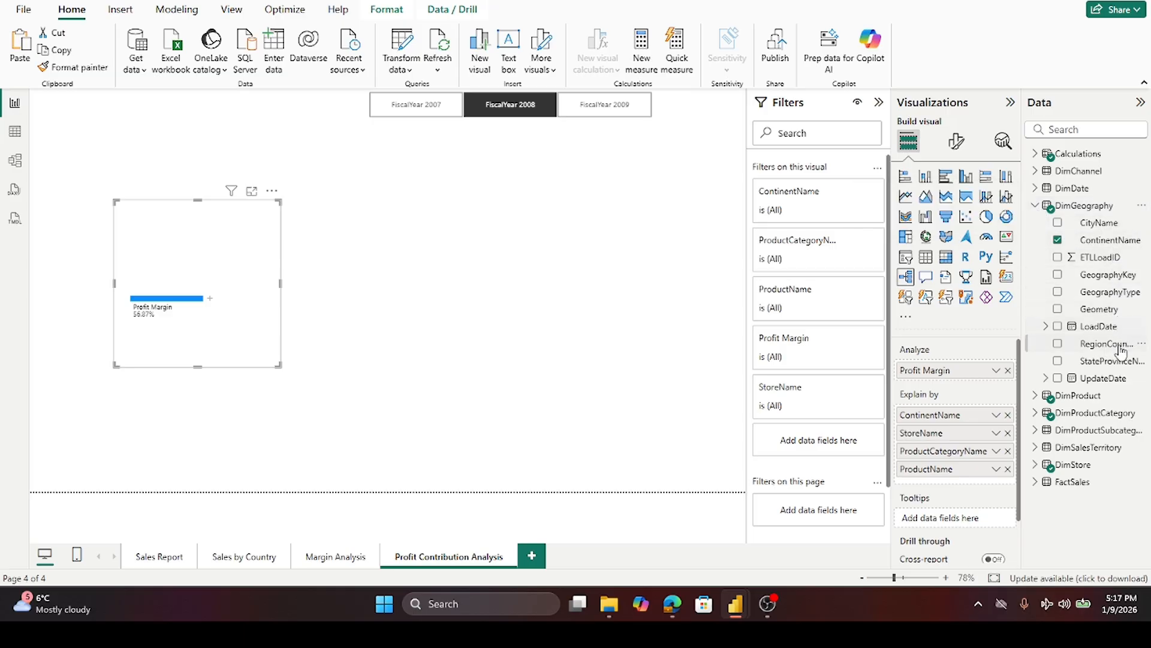
pyautogui.moveTo(1114, 343); pyautogui.dragTo(999, 429)
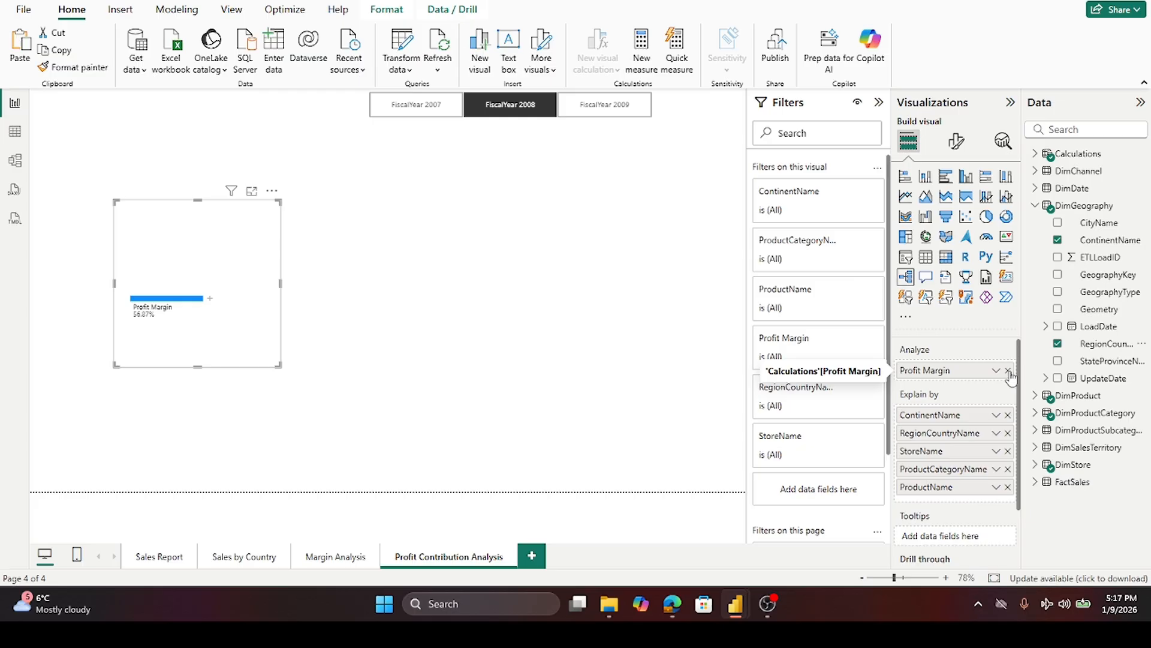
pyautogui.click(208, 302)
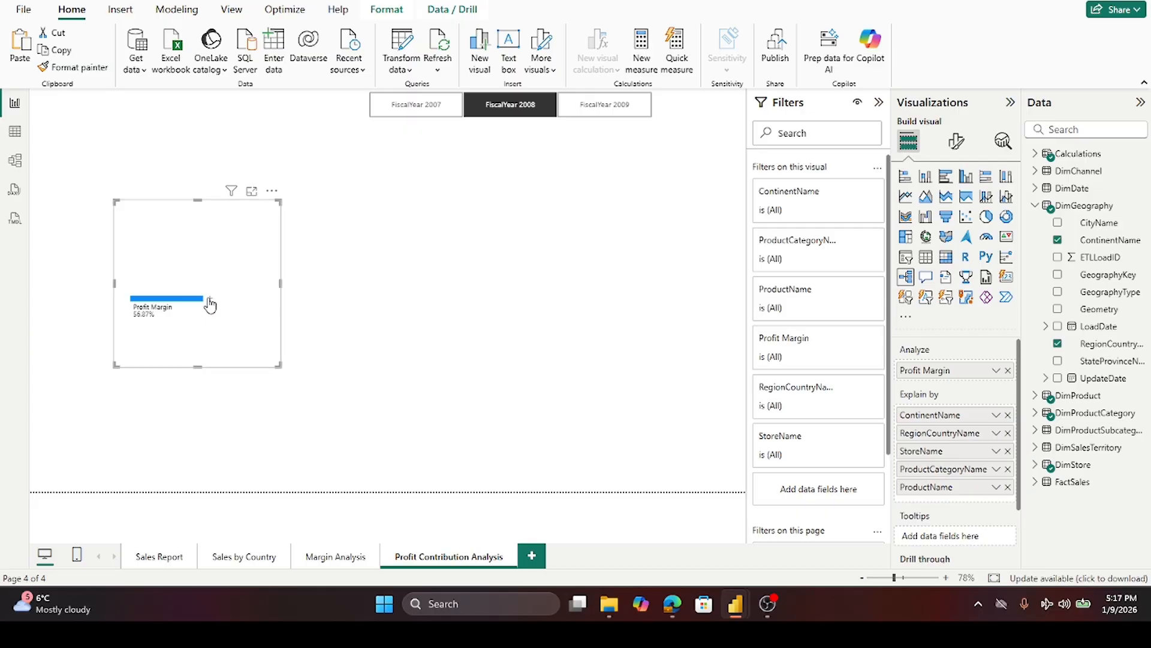
pyautogui.click(227, 306)
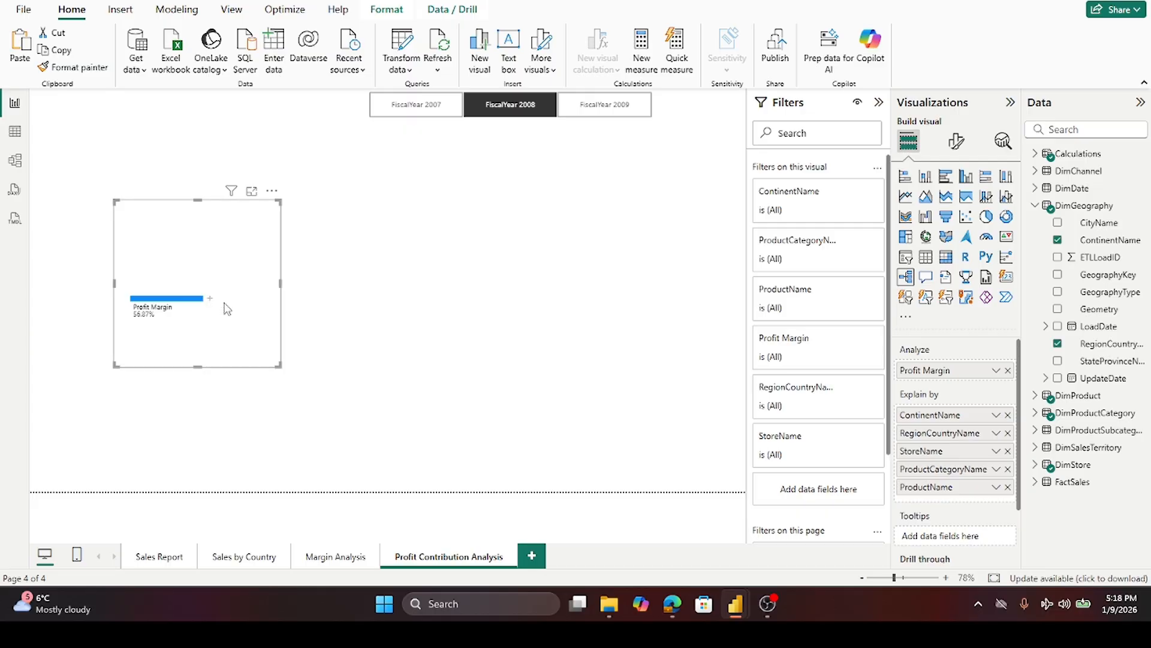
# - Enlarge the decomposition tree to fill most of the page and move ProductName to the end of the Explain by list
pyautogui.moveTo(280, 283); pyautogui.dragTo(706, 362)
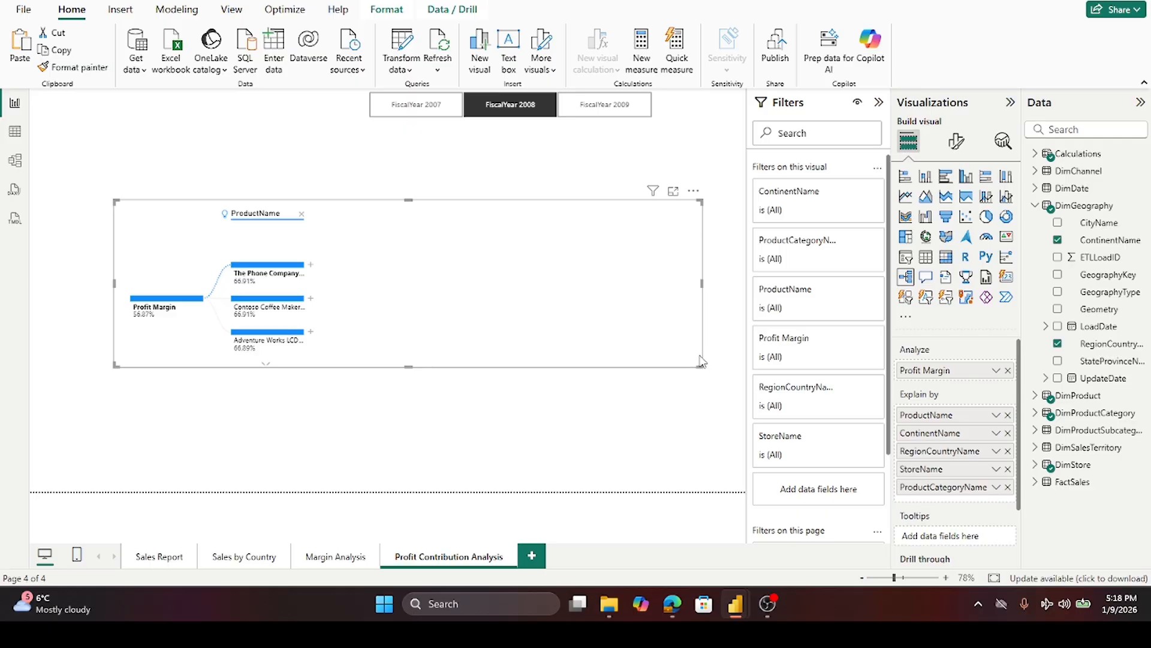
pyautogui.moveTo(407, 365); pyautogui.dragTo(396, 487)
pyautogui.moveTo(409, 200); pyautogui.dragTo(406, 127)
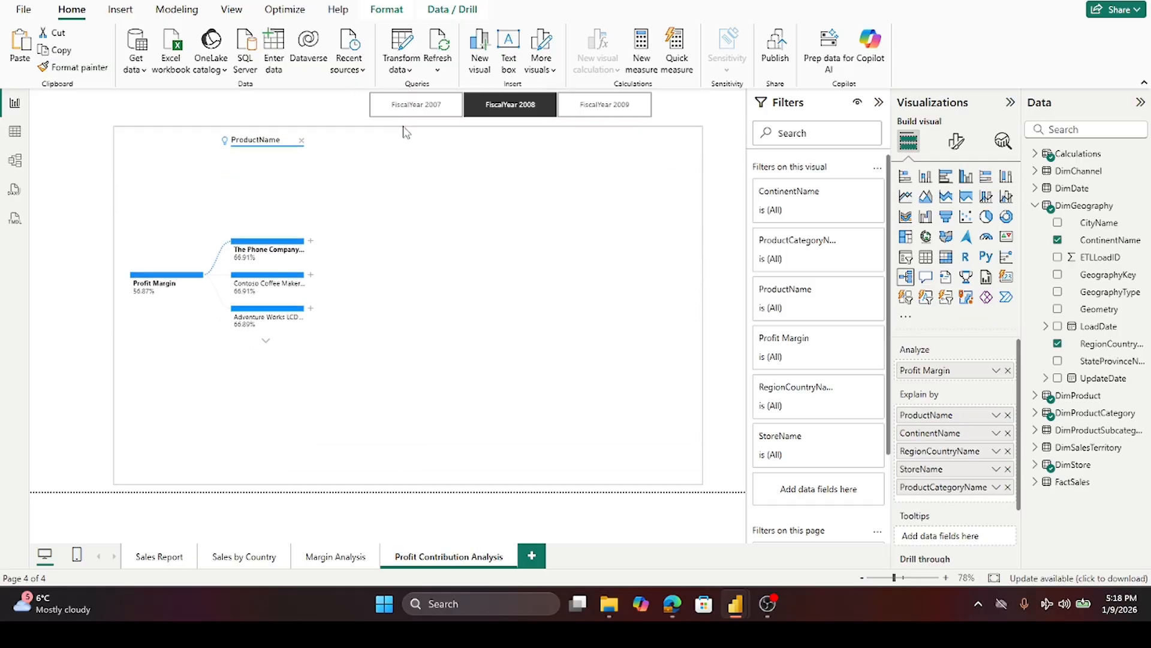
pyautogui.moveTo(113, 304); pyautogui.dragTo(37, 307)
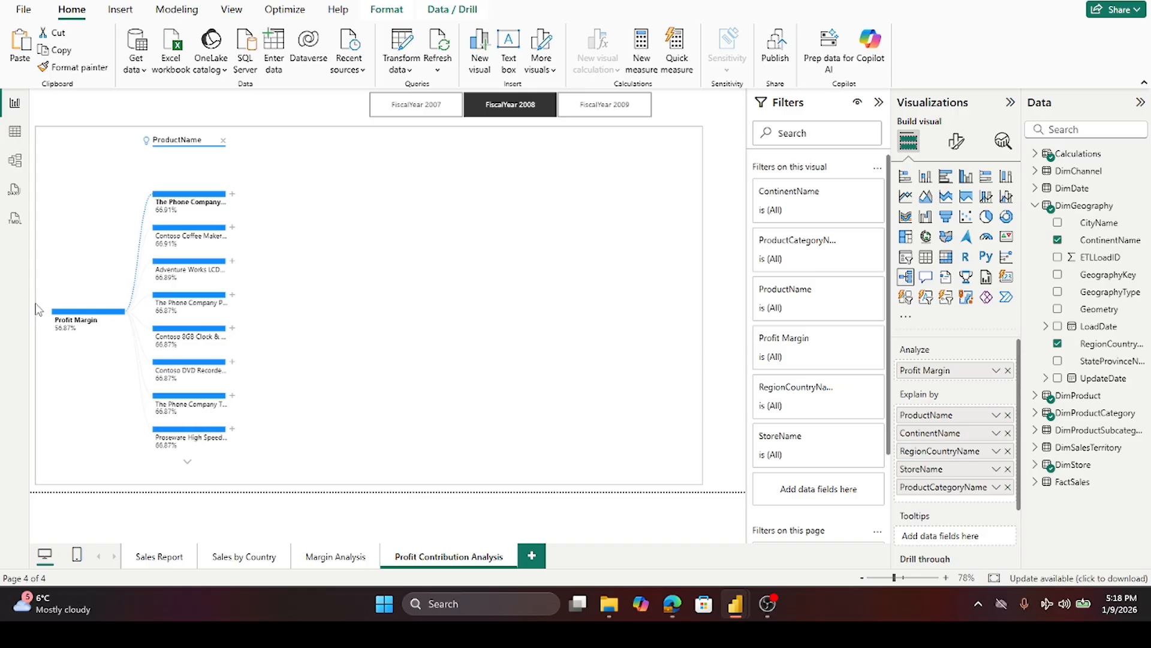
pyautogui.moveTo(36, 304); pyautogui.dragTo(36, 305)
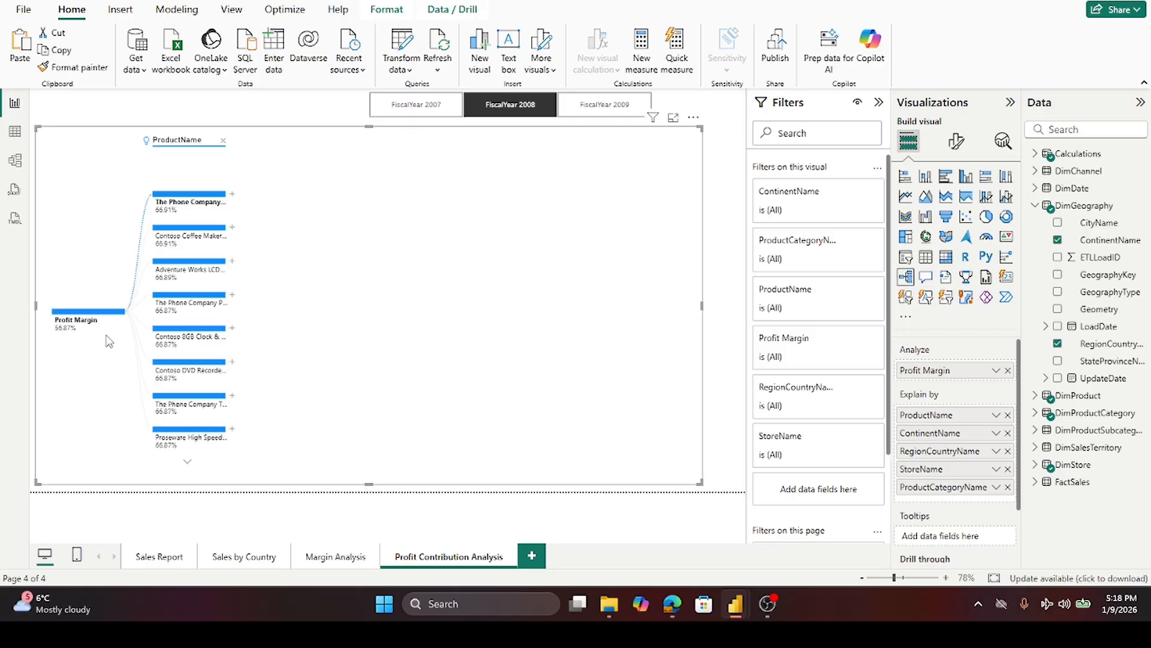
pyautogui.moveTo(939, 415); pyautogui.dragTo(942, 496)
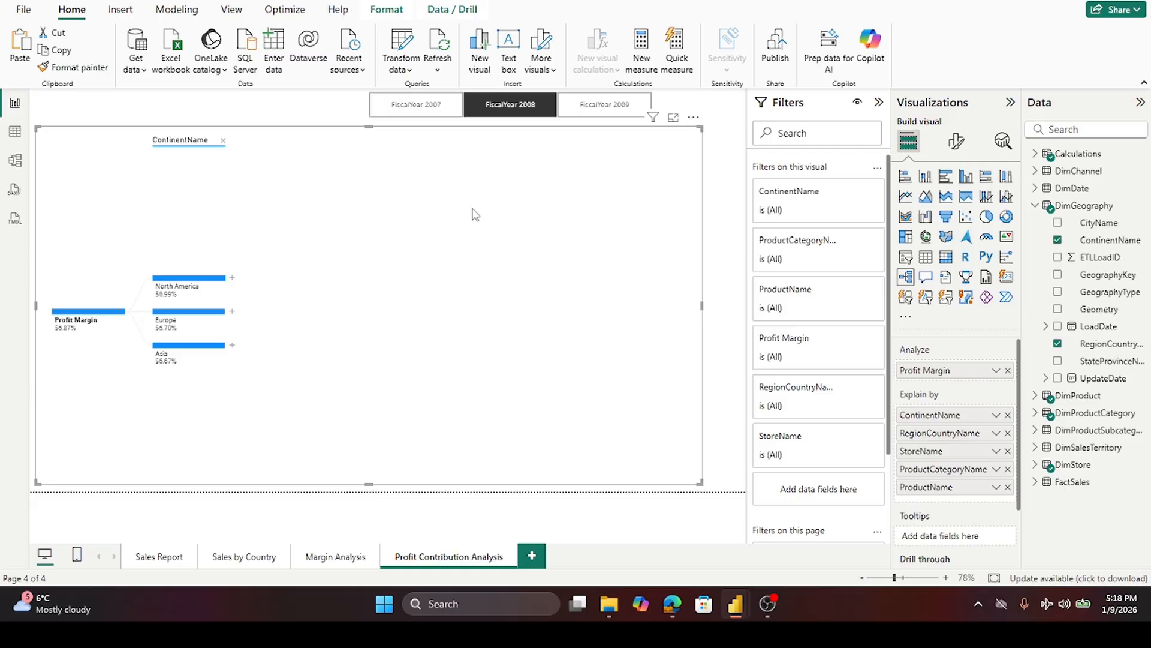
# - Set the decomposition tree's positive bar colour to light yellow in the Bars colour options
pyautogui.click(959, 143)
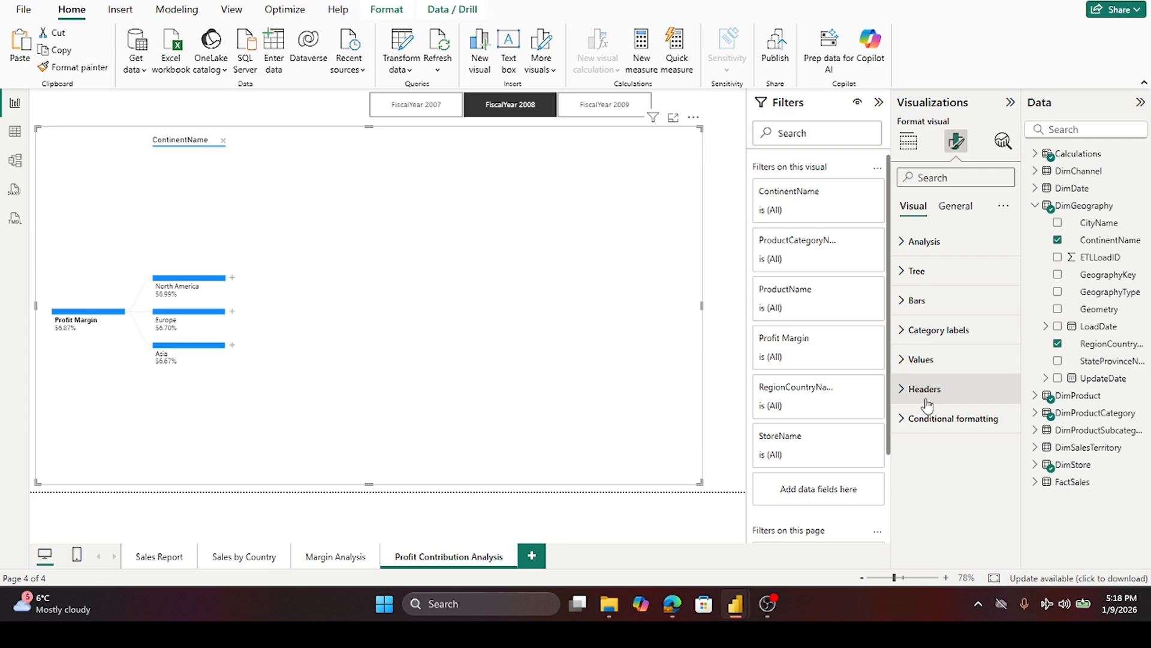
pyautogui.click(913, 300)
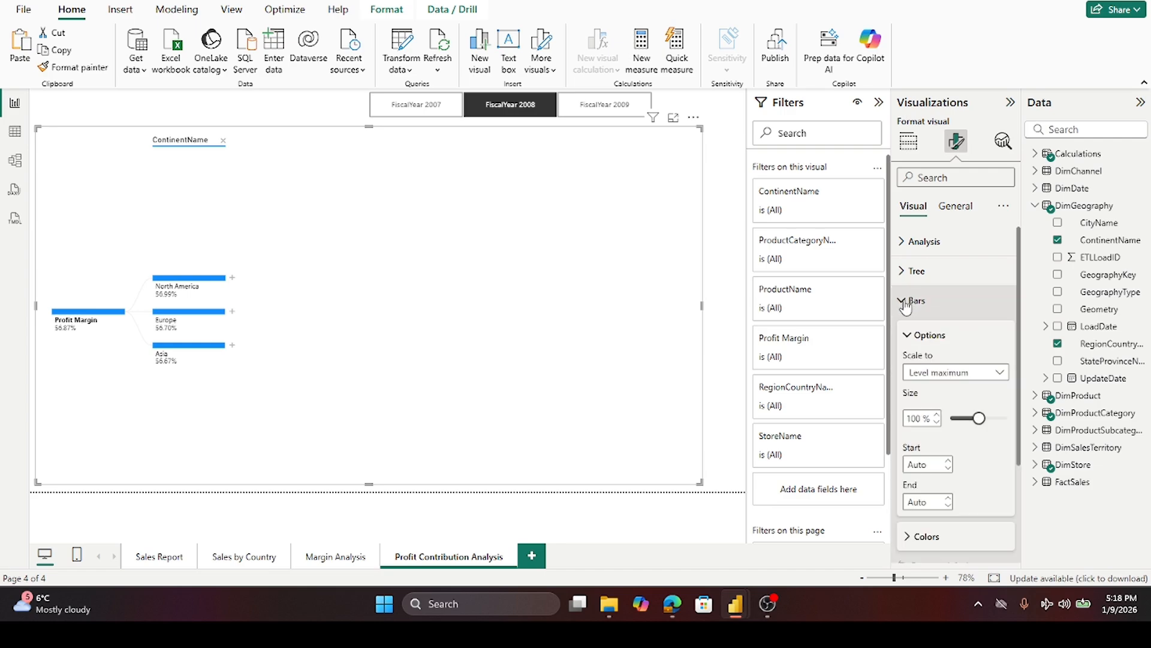
pyautogui.scroll(-3, 995, 448)
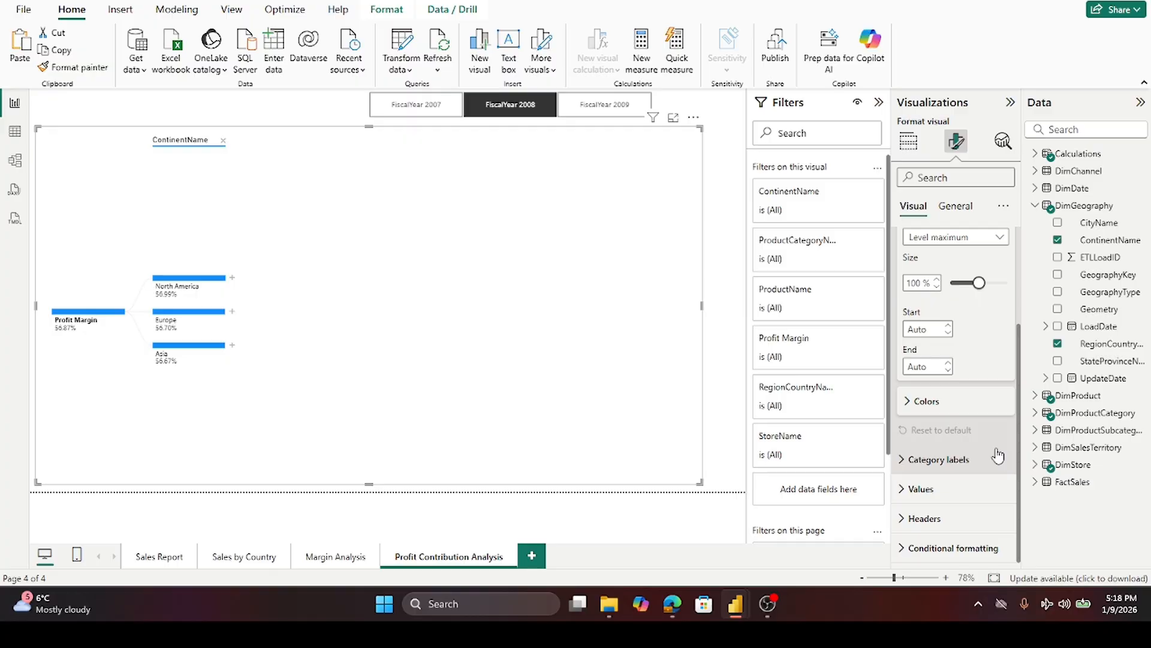
pyautogui.click(907, 408)
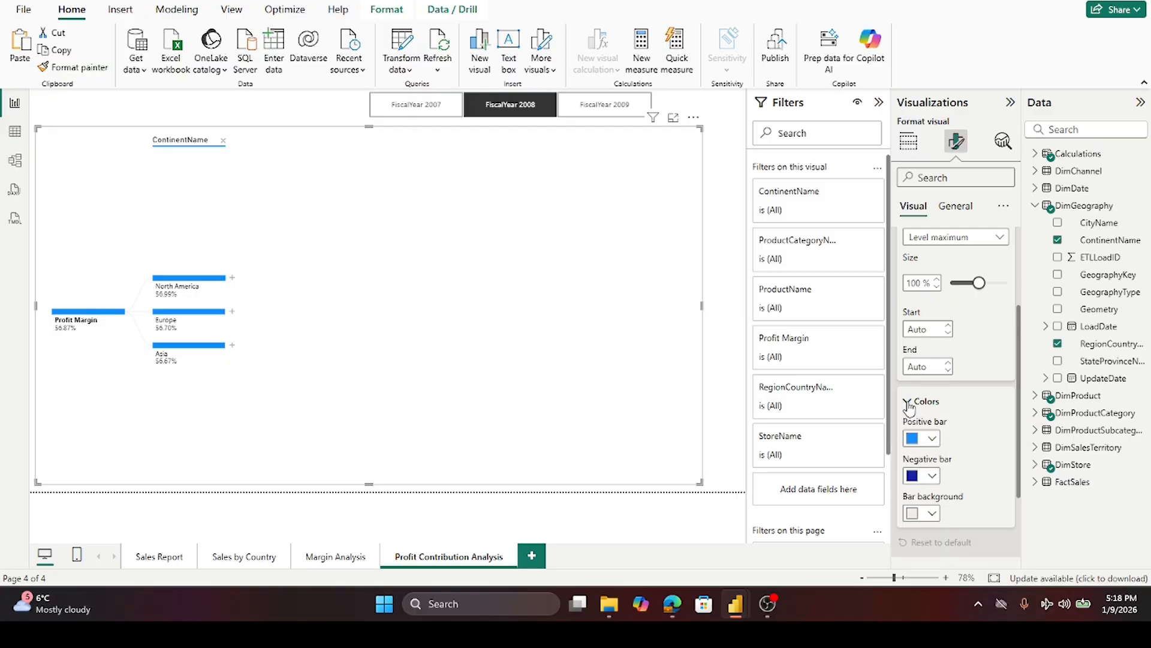
pyautogui.click(932, 439)
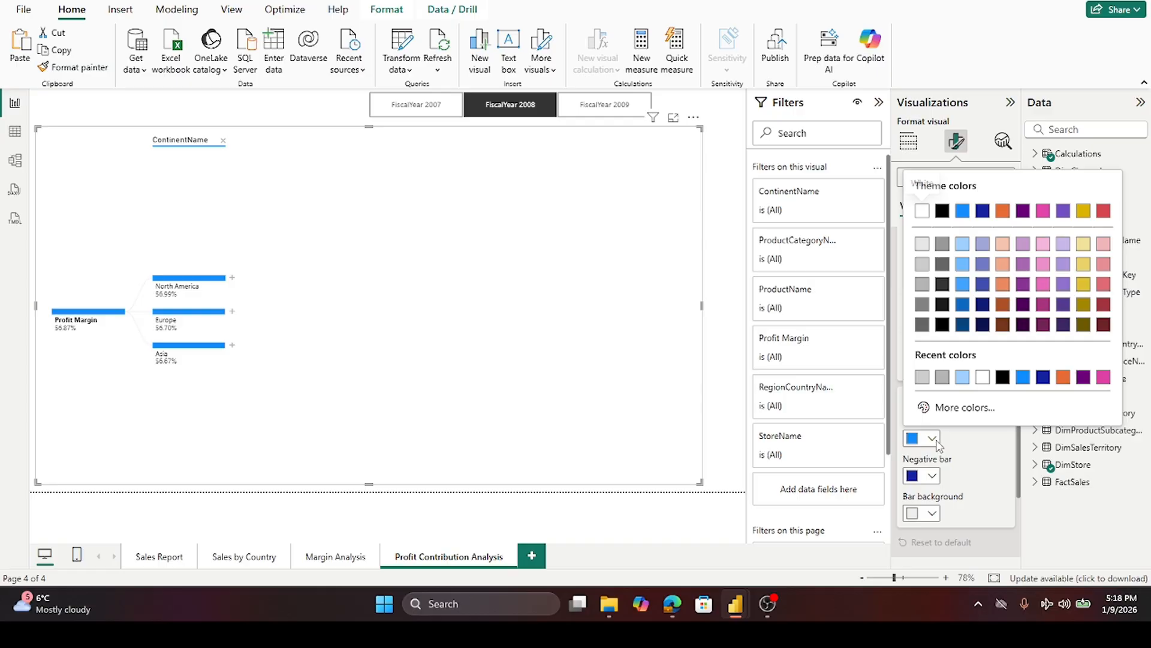
pyautogui.click(1087, 246)
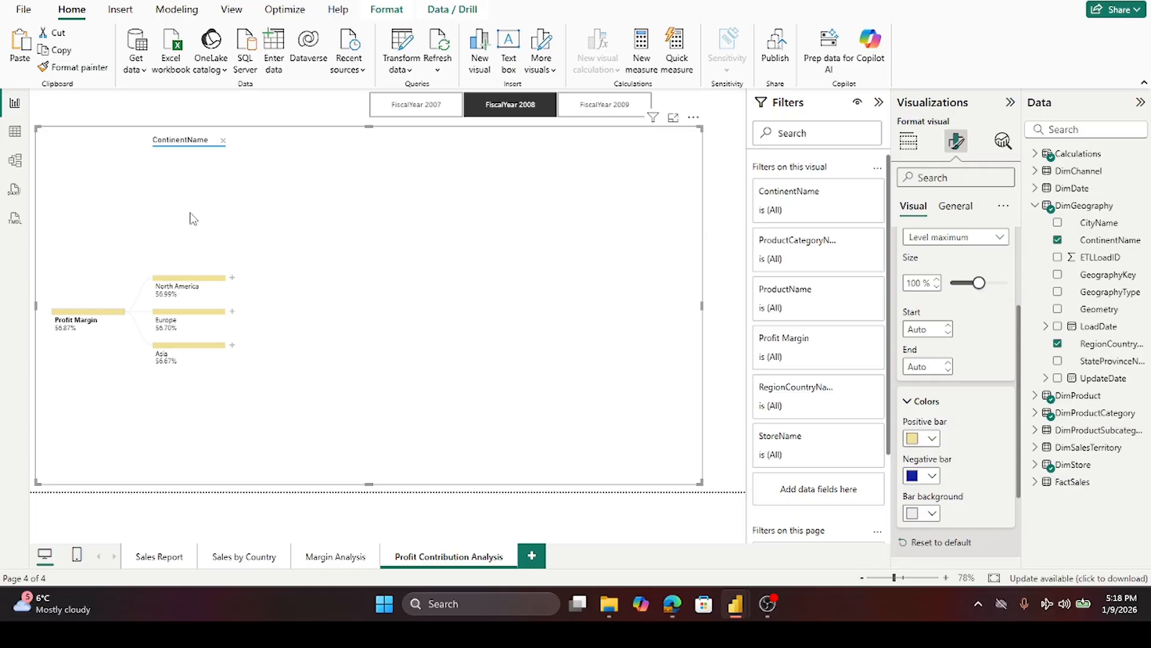
# - Expand the North America node by High value
pyautogui.click(233, 279)
pyautogui.moveTo(165, 367)
pyautogui.click(234, 279)
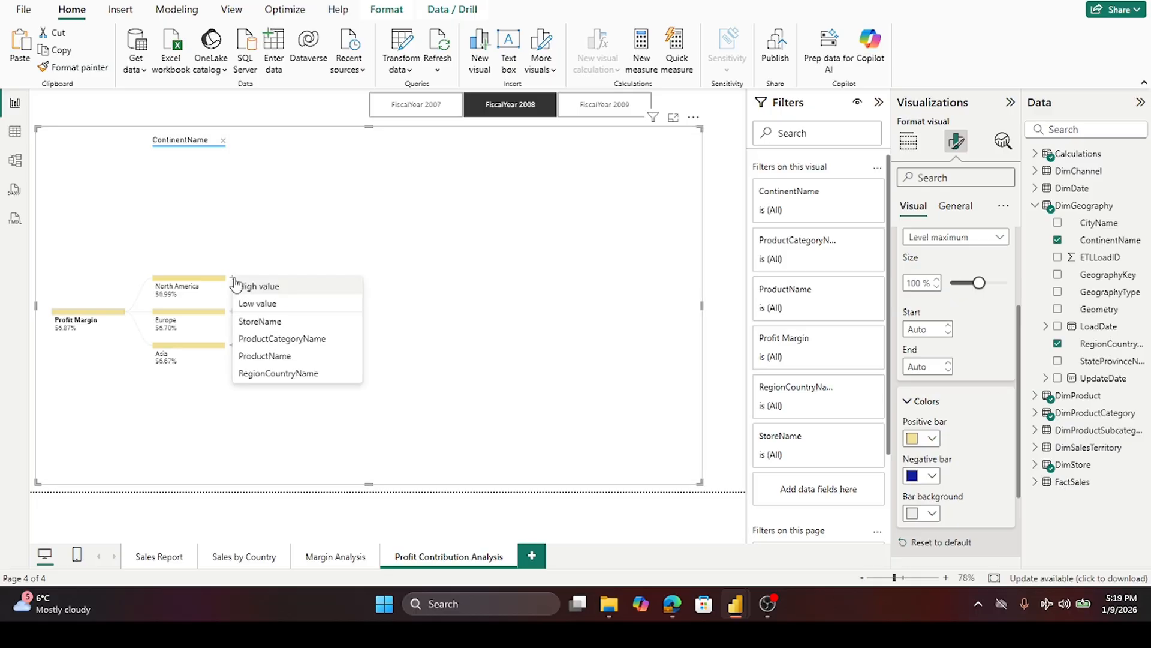
pyautogui.click(270, 288)
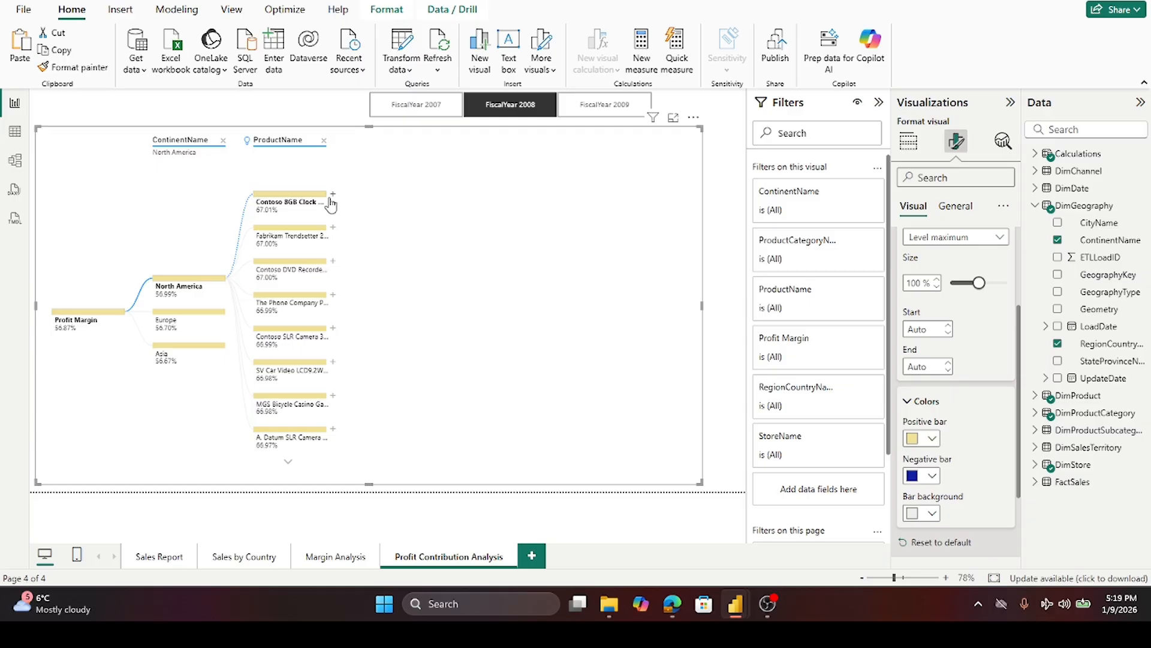
# - Collapse the Filters pane so the report canvas and decomposition tree get more room
pyautogui.moveTo(317, 202)
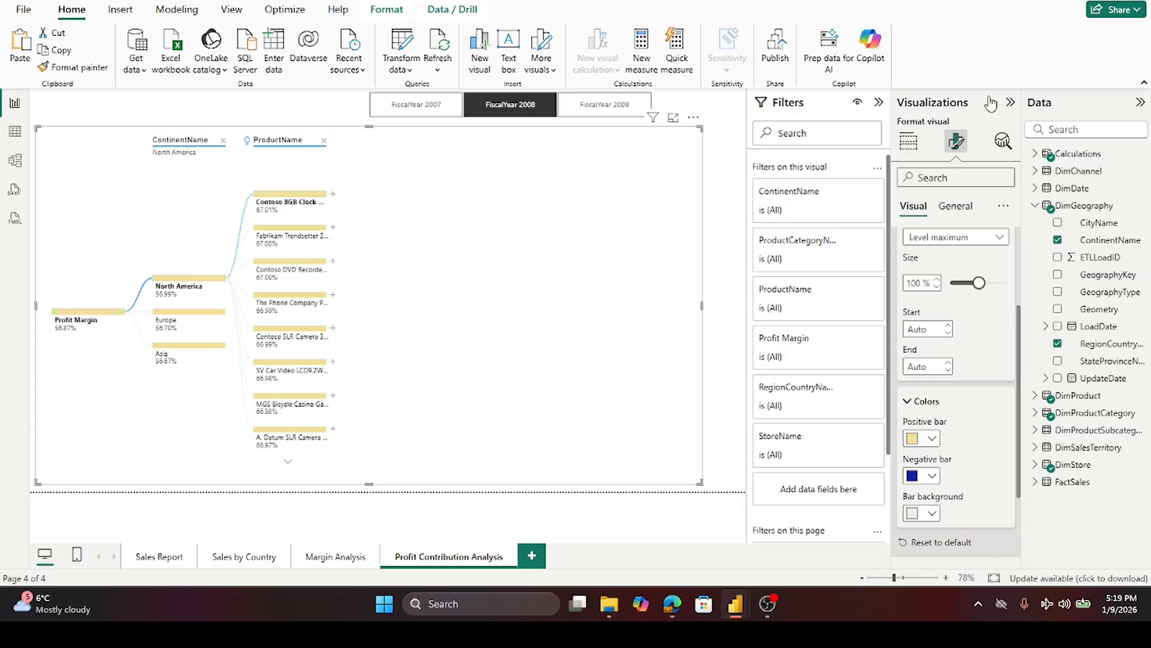
pyautogui.click(1010, 102)
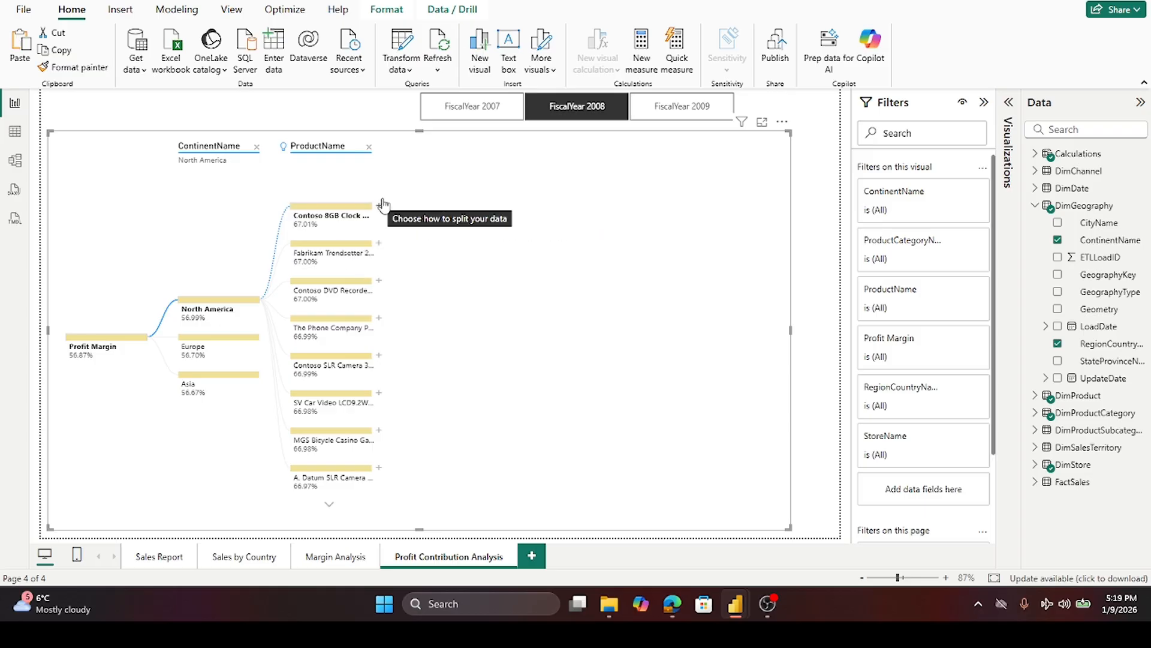
pyautogui.moveTo(328, 219)
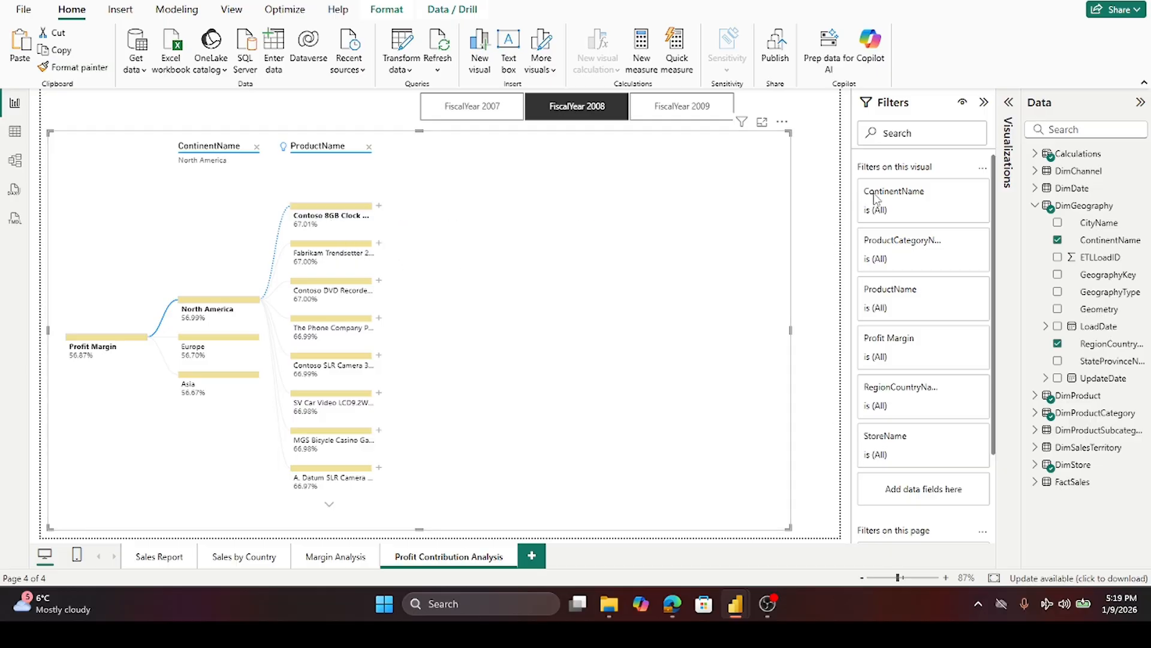
pyautogui.click(984, 103)
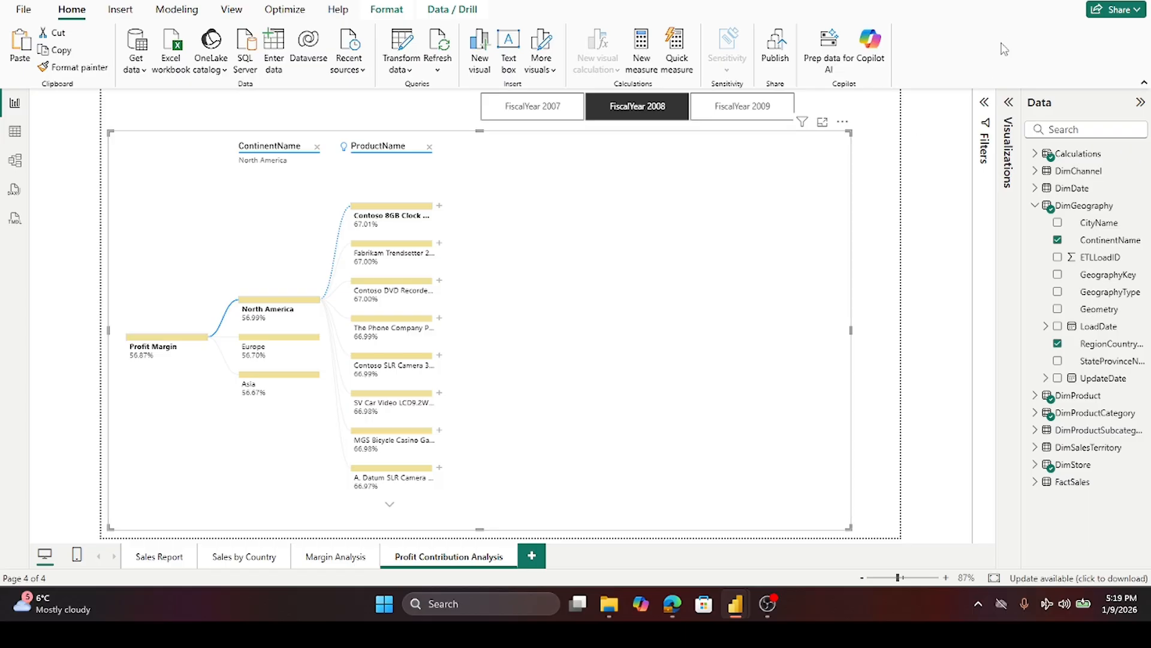
pyautogui.click(1016, 108)
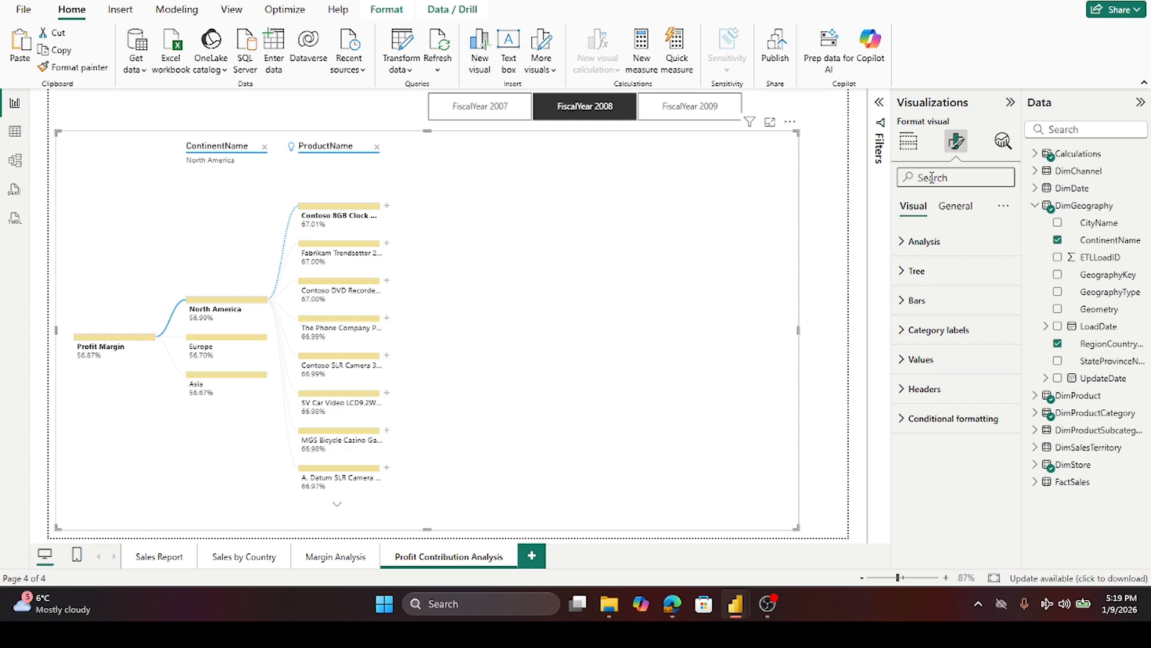
# - Move ProductName to the bottom of the decomposition tree's Explain by list
pyautogui.click(909, 143)
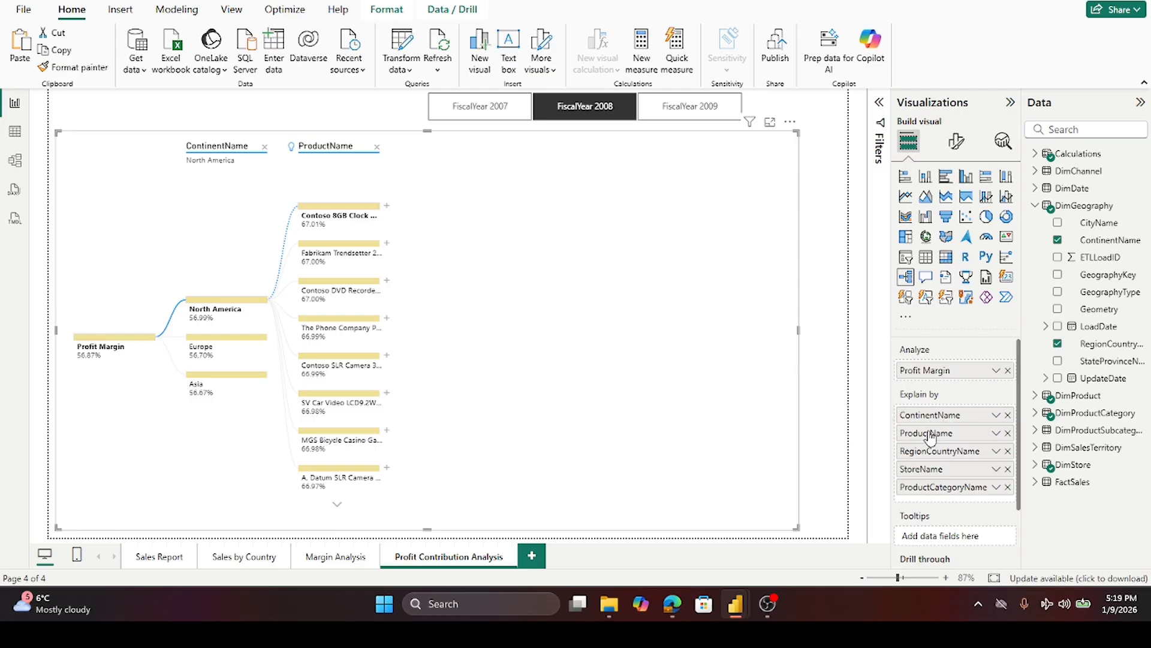
pyautogui.moveTo(928, 433); pyautogui.dragTo(939, 510)
pyautogui.moveTo(937, 512); pyautogui.dragTo(935, 502)
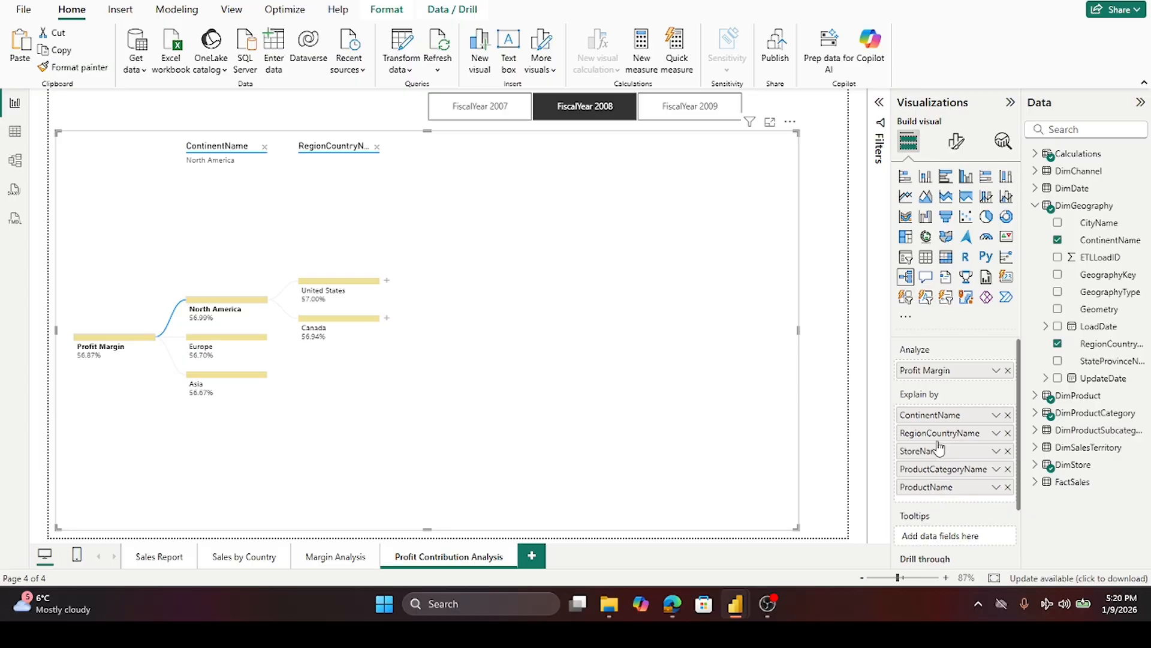
pyautogui.moveTo(939, 454)
pyautogui.mouseDown()
pyautogui.moveTo(939, 542)
pyautogui.moveTo(938, 419)
pyautogui.moveTo(942, 515)
pyautogui.moveTo(938, 454)
pyautogui.mouseUp()
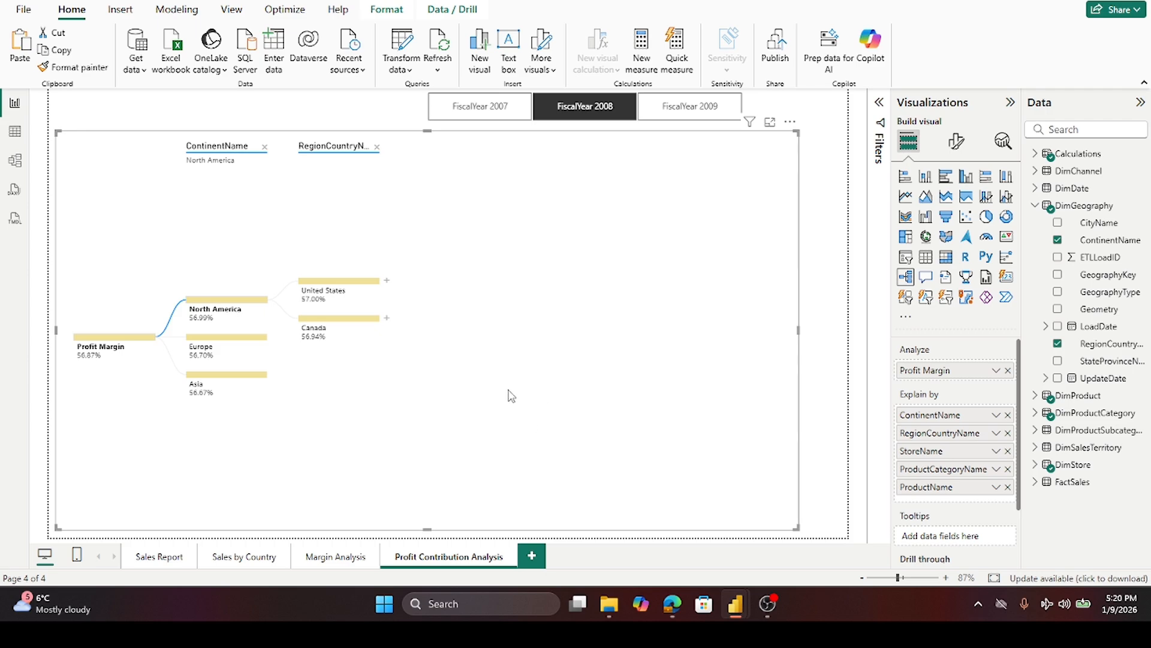
# - Expand the United States node by High value and move ProductName back to the end of Explain by
pyautogui.click(386, 281)
pyautogui.click(418, 290)
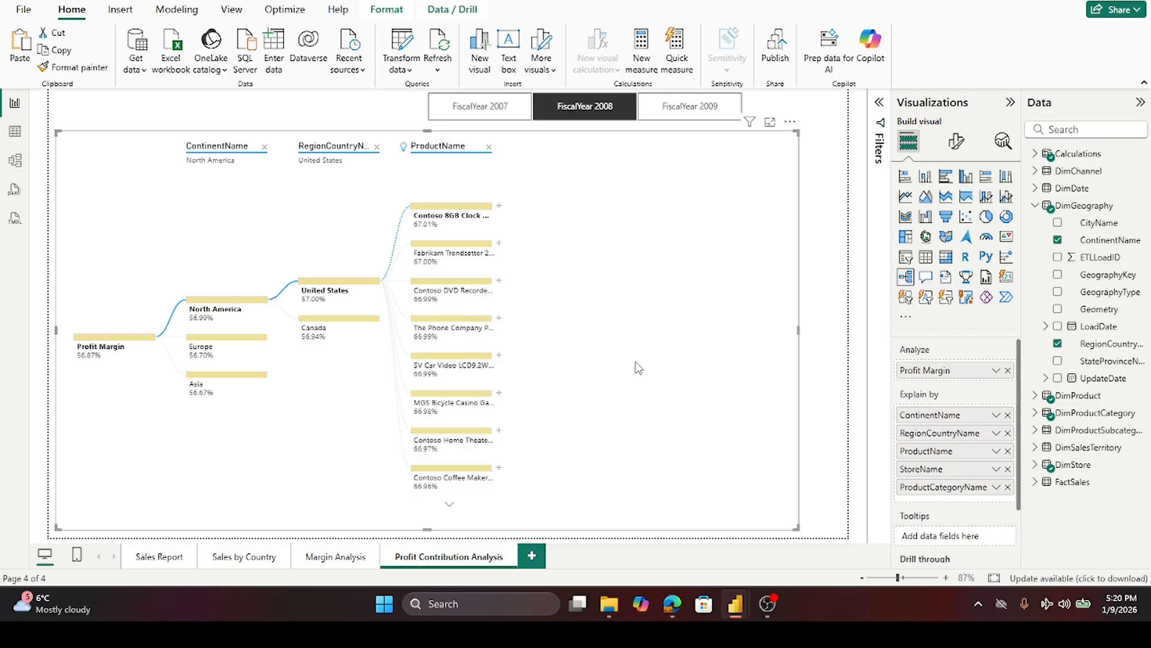
pyautogui.moveTo(488, 223)
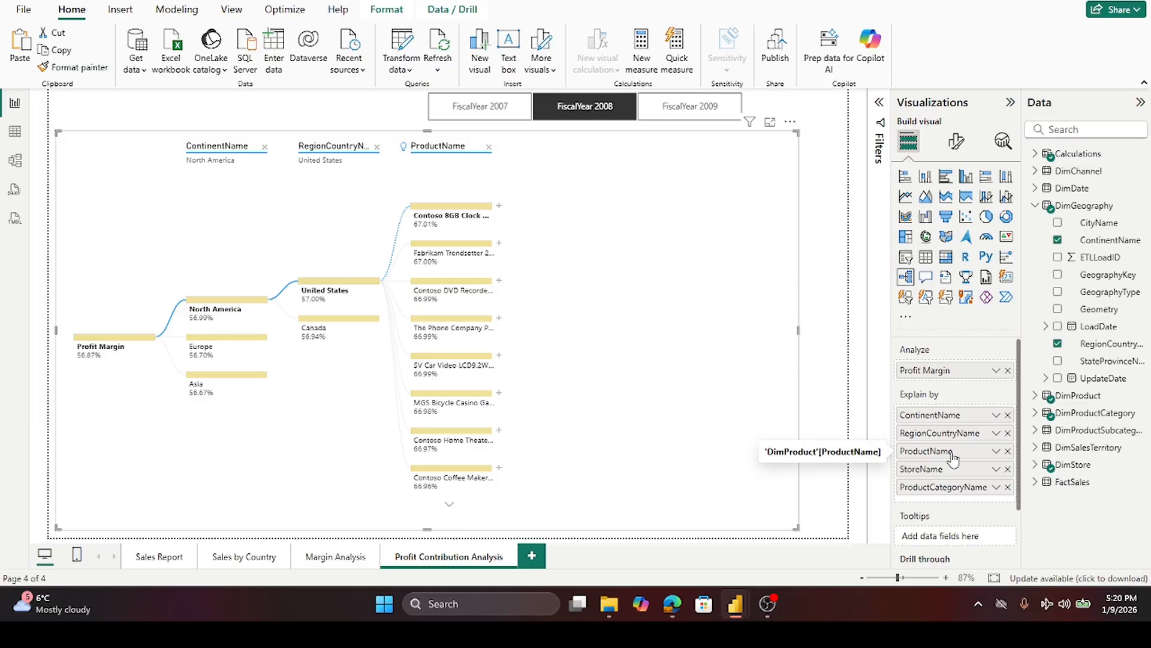
pyautogui.moveTo(952, 456); pyautogui.dragTo(951, 508)
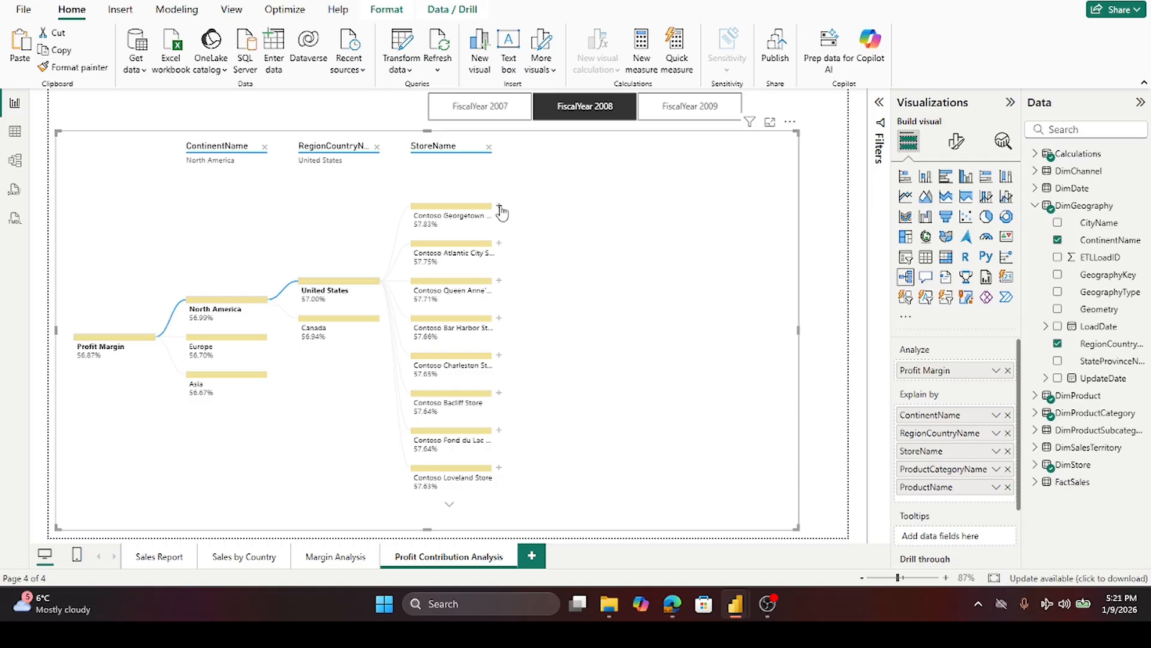
# - Expand the Contoso Georgetown Store node by High value and move ProductName below ProductCategoryName in Explain by
pyautogui.click(500, 208)
pyautogui.click(511, 215)
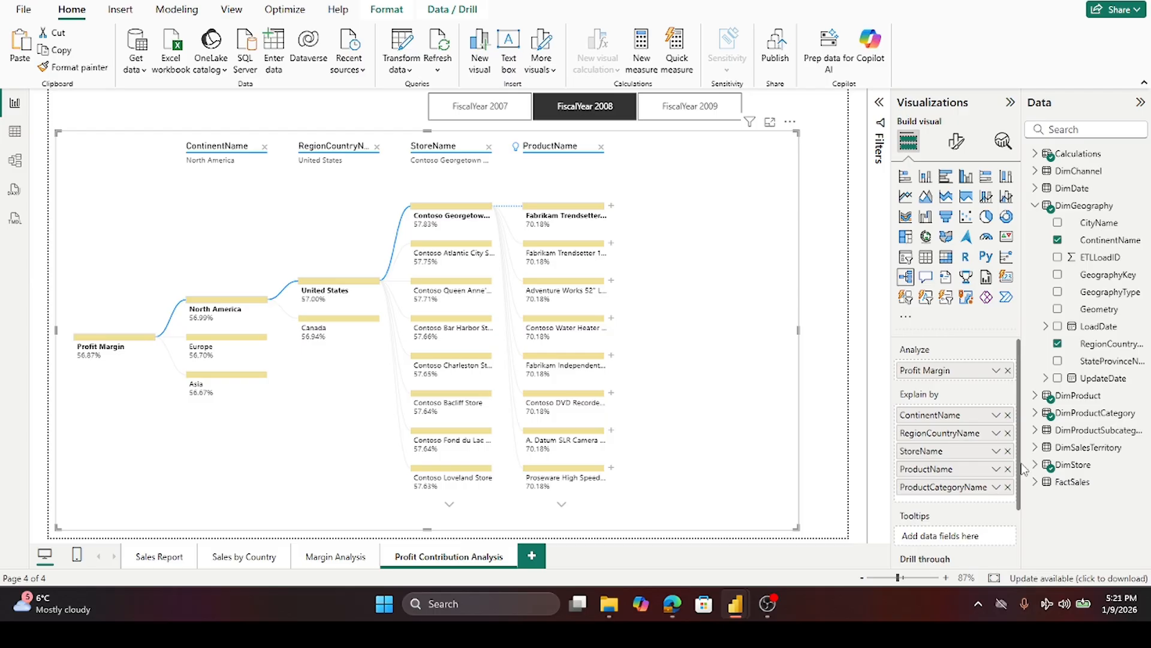
pyautogui.moveTo(940, 471); pyautogui.dragTo(945, 495)
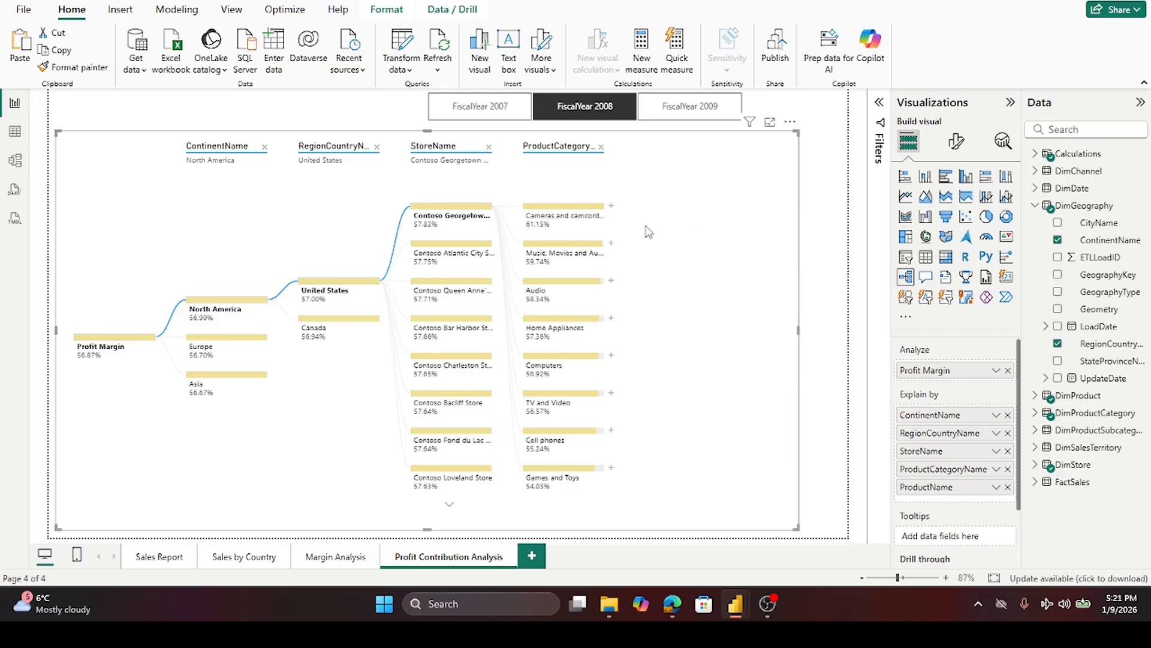
# - Expand the Cameras and camcorders node by High value
pyautogui.click(611, 206)
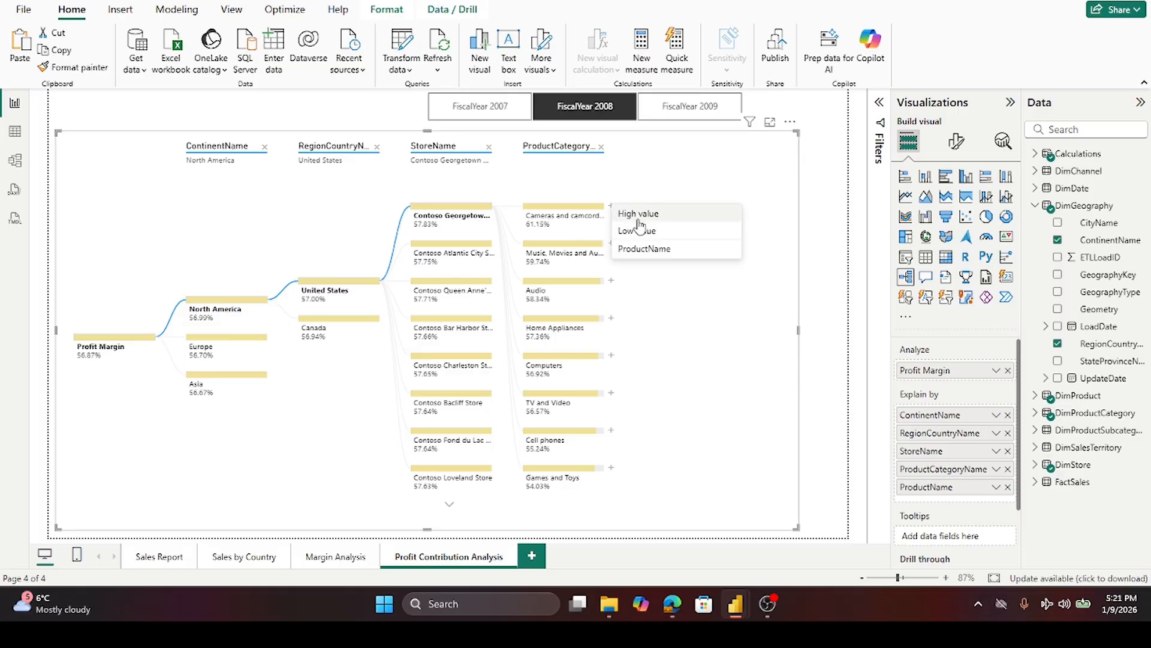
pyautogui.click(634, 216)
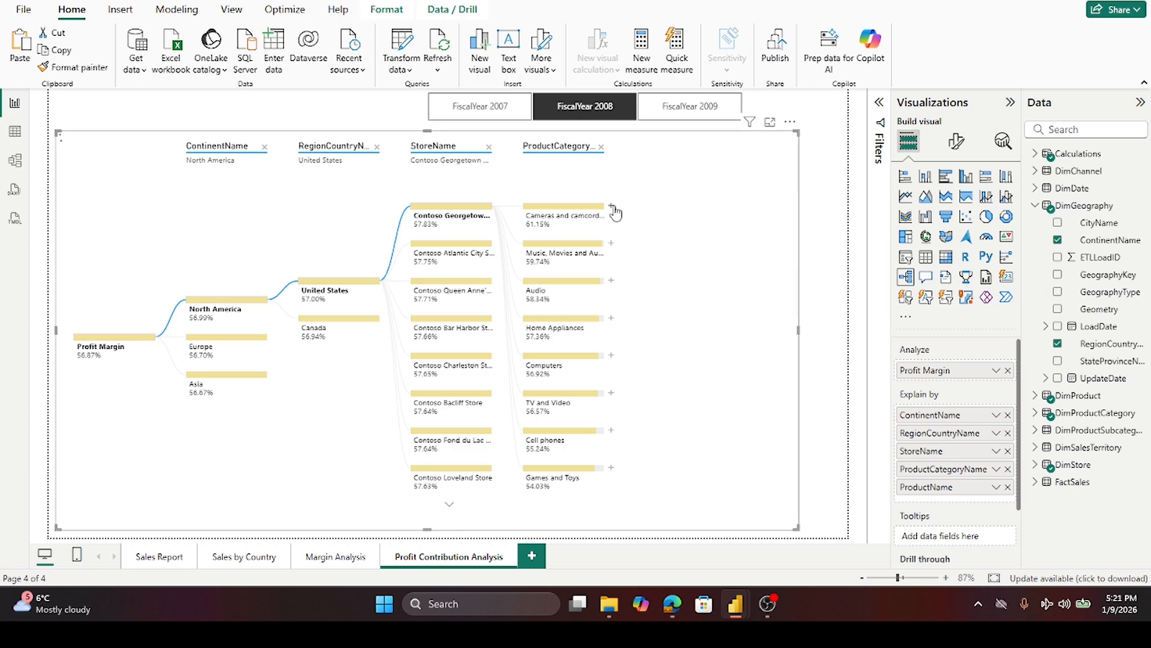
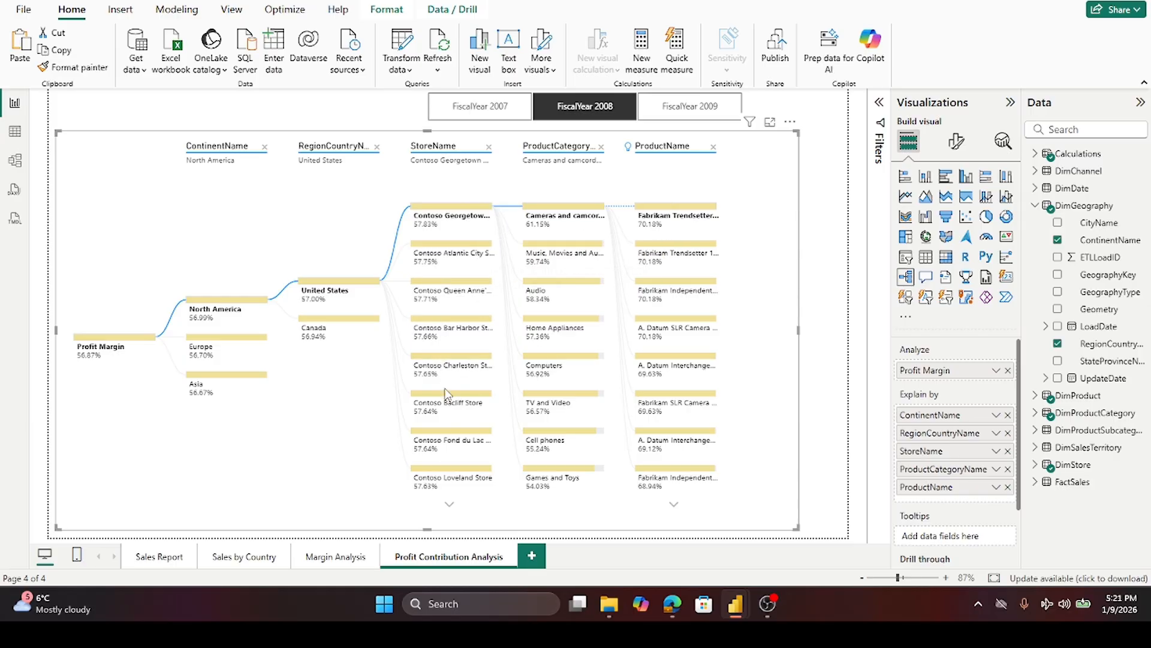
pyautogui.moveTo(447, 474)
pyautogui.moveTo(435, 211)
pyautogui.moveTo(561, 215)
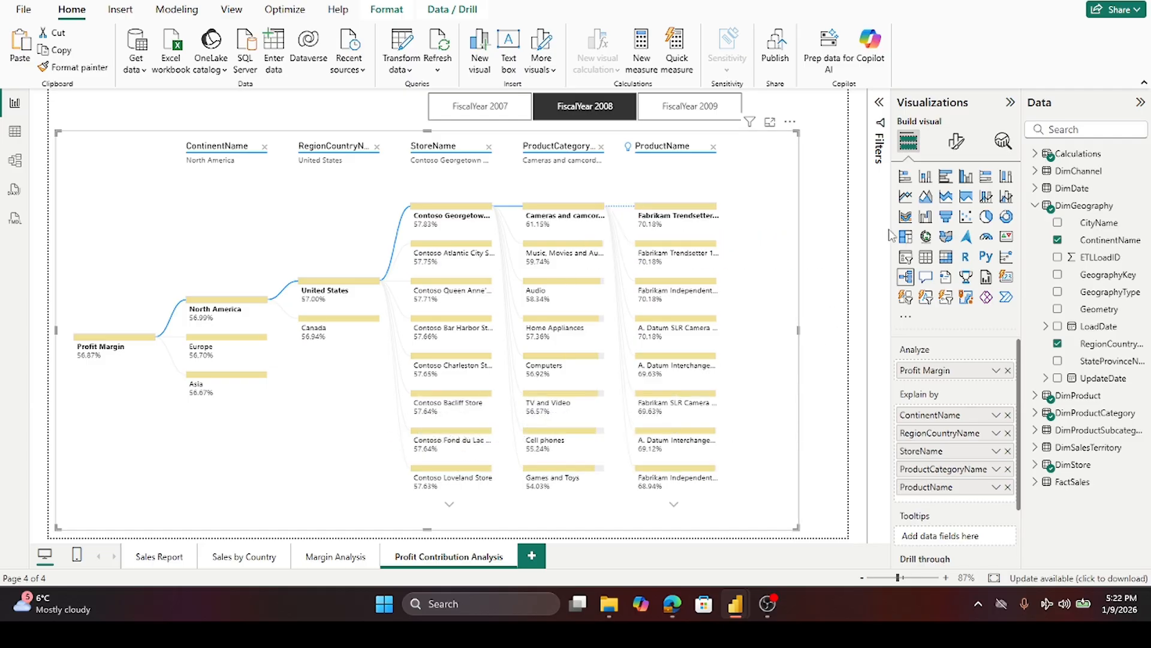
pyautogui.click(1008, 371)
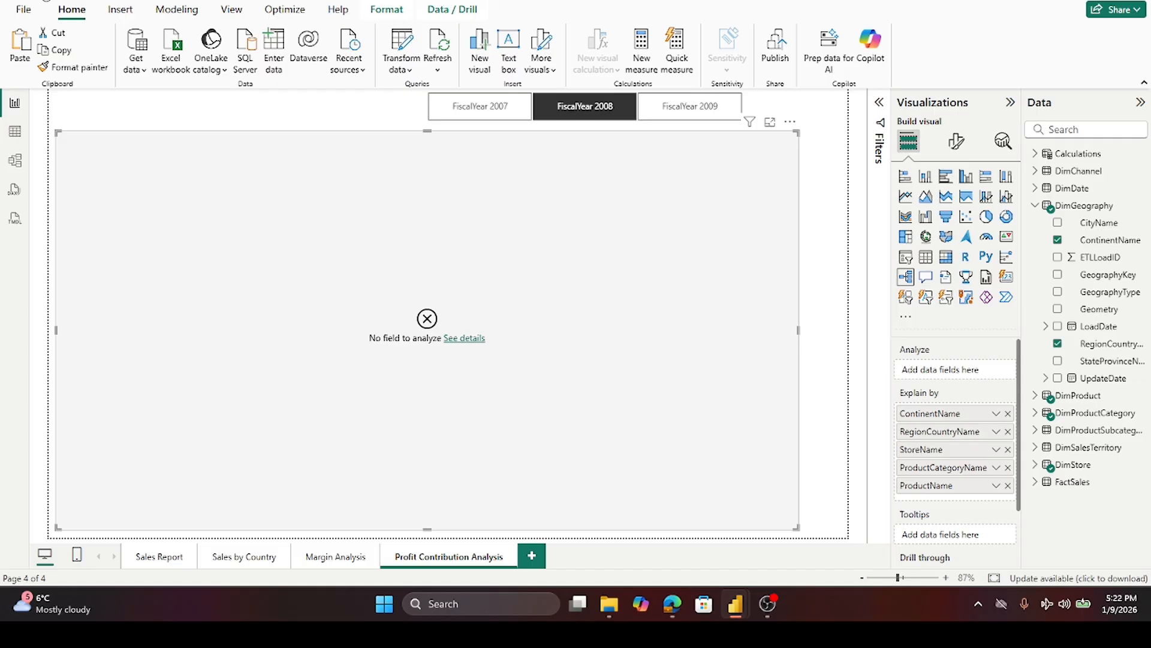
pyautogui.hotkey('ctrl', 'z')
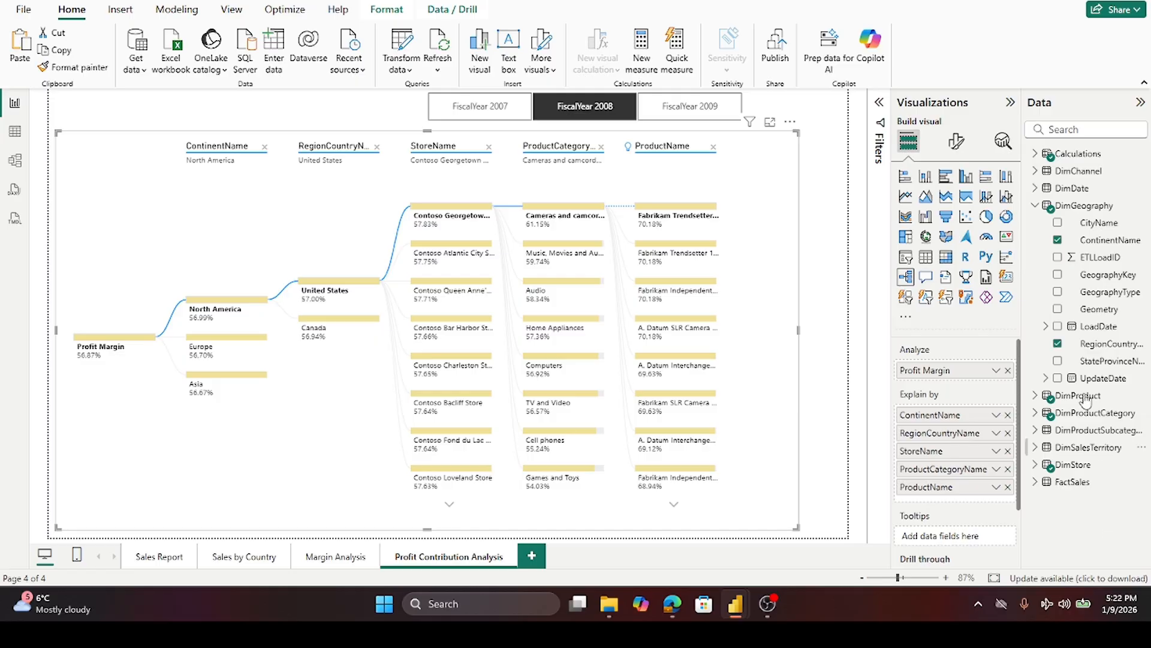
# - Expand the Calculations table and analyze Net Profit in the decomposition tree instead of Profit Margin
pyautogui.click(1036, 206)
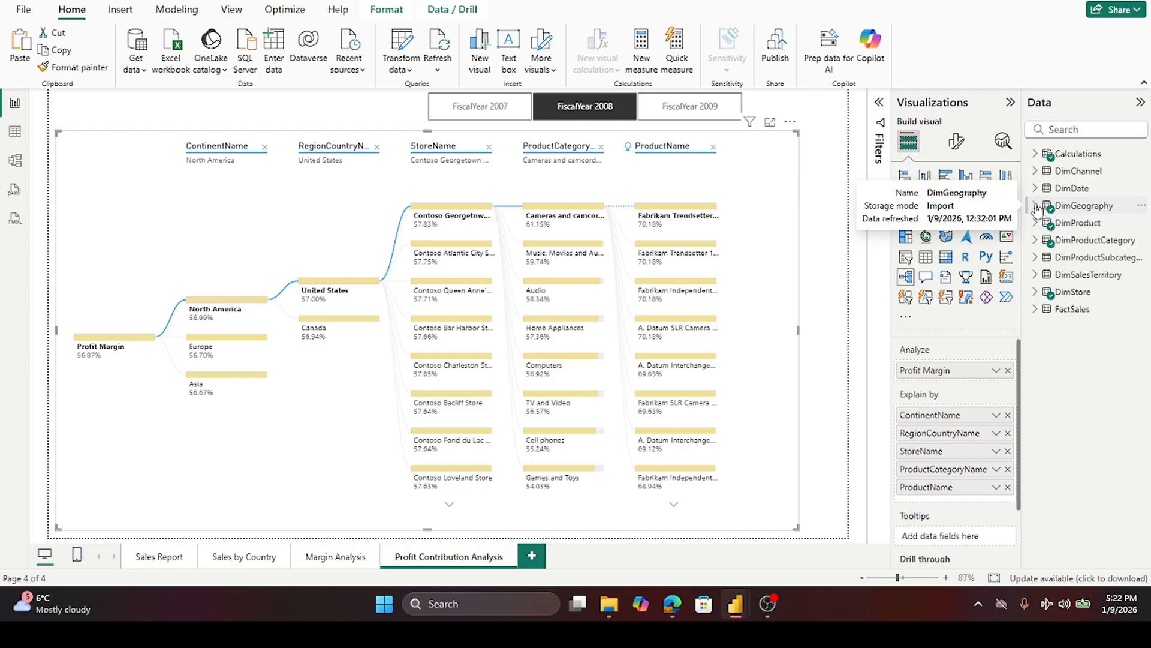
pyautogui.click(1035, 154)
pyautogui.moveTo(1109, 230); pyautogui.dragTo(973, 376)
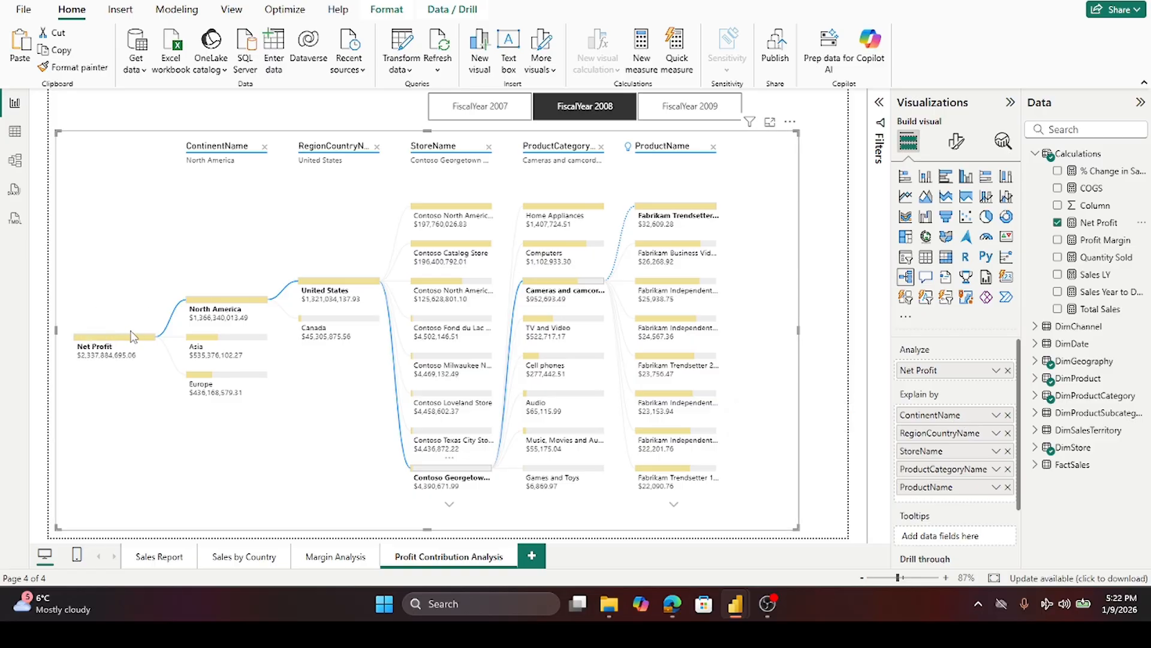
# - Switch the decomposition tree's analyzed measure to Total Sales and then to COGS
pyautogui.moveTo(225, 305)
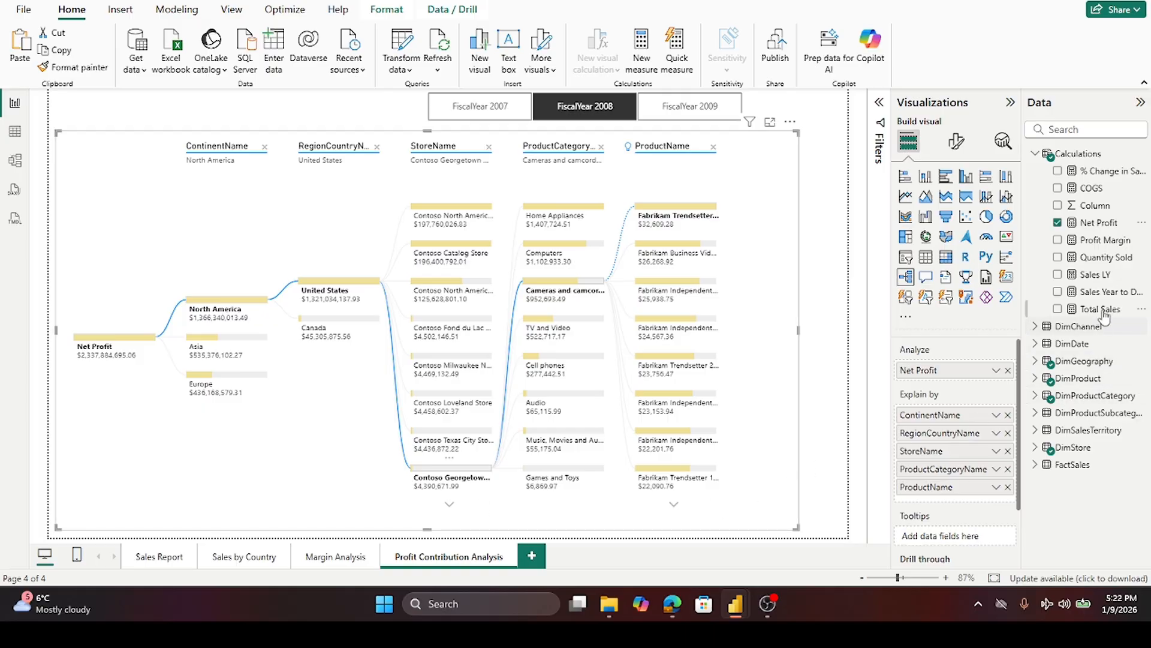
pyautogui.moveTo(1099, 314); pyautogui.dragTo(972, 377)
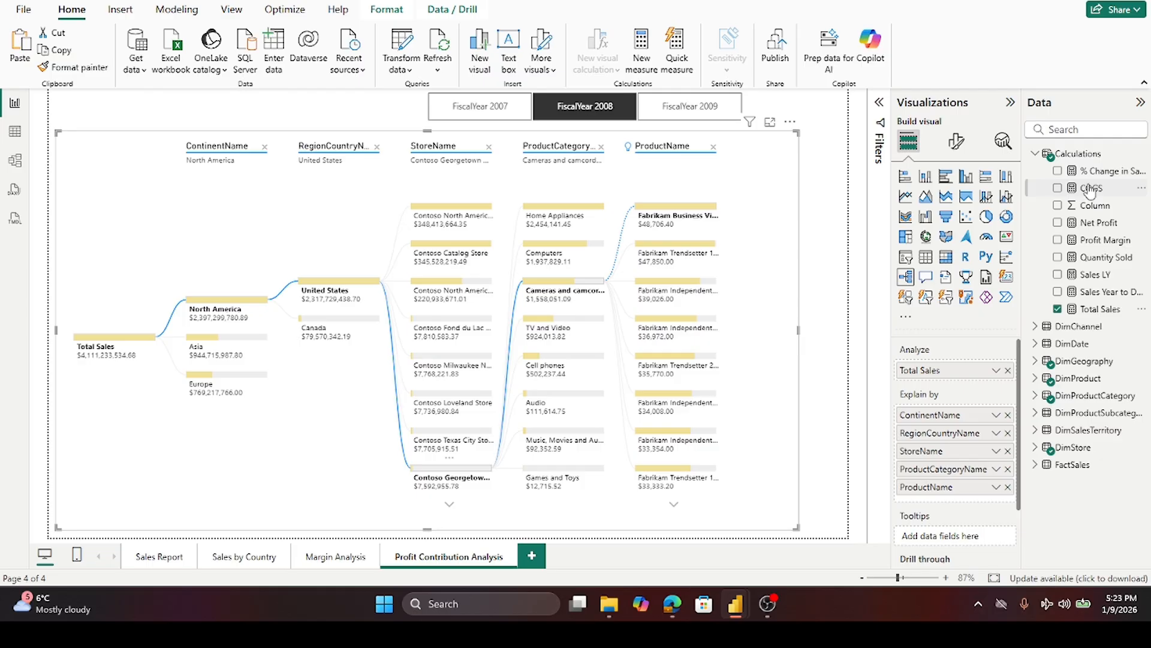
pyautogui.moveTo(1091, 188); pyautogui.dragTo(957, 371)
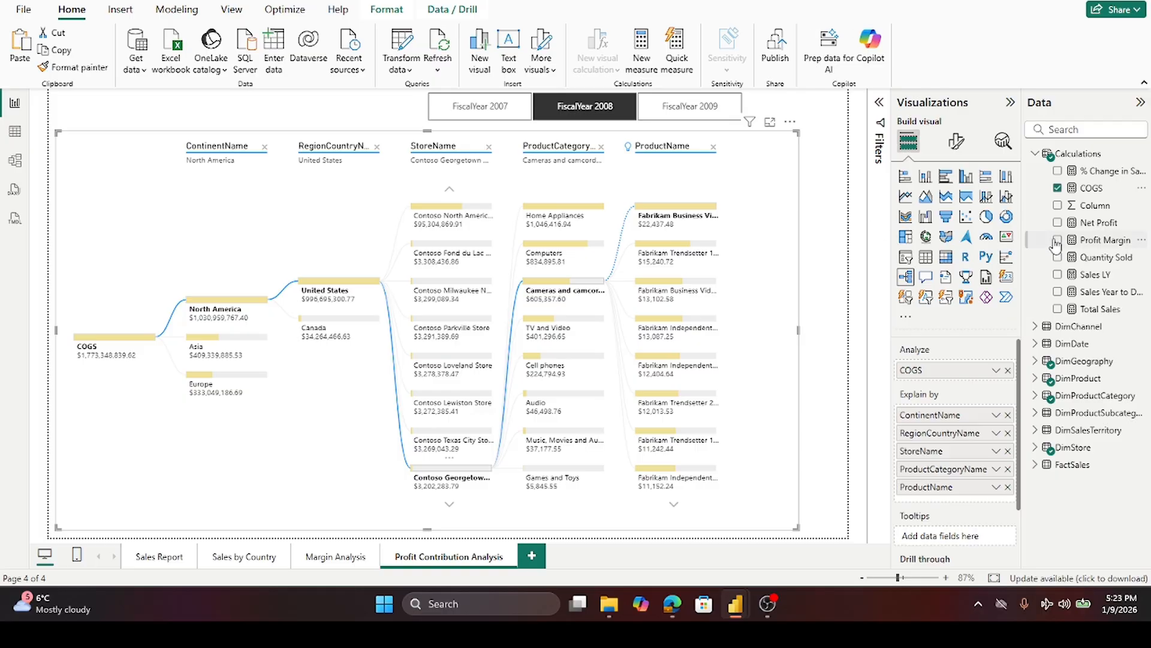
# - Put Profit Margin back as the decomposition tree's analyzed measure and close the Net Profit formula
pyautogui.click(1095, 227)
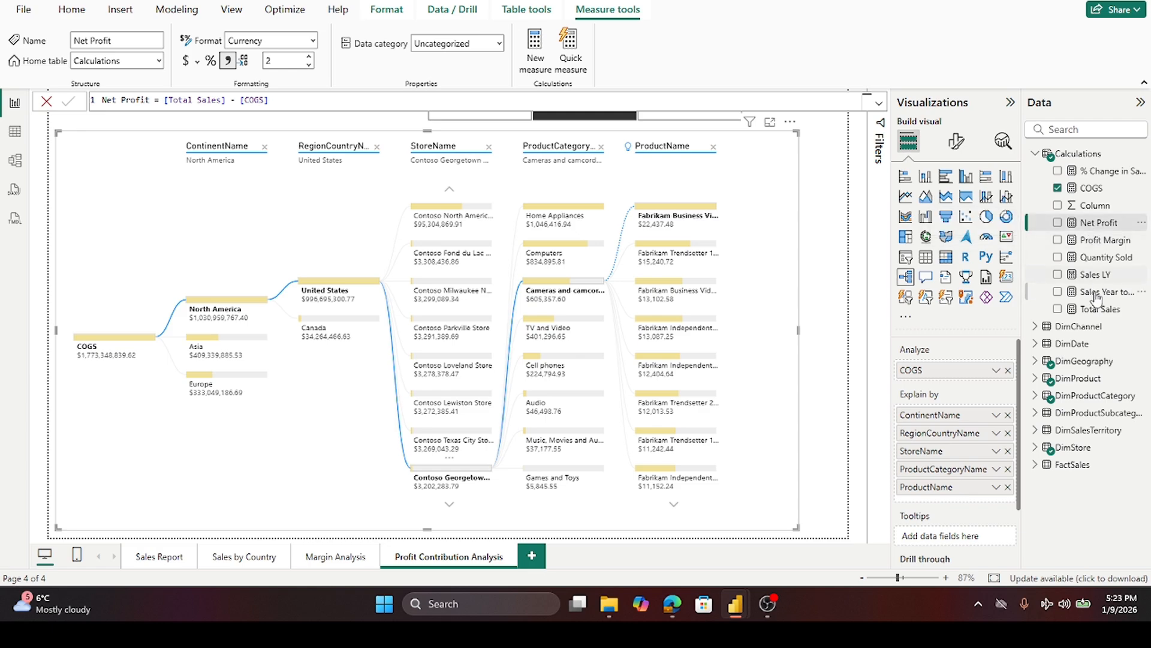
pyautogui.moveTo(1089, 241); pyautogui.dragTo(963, 373)
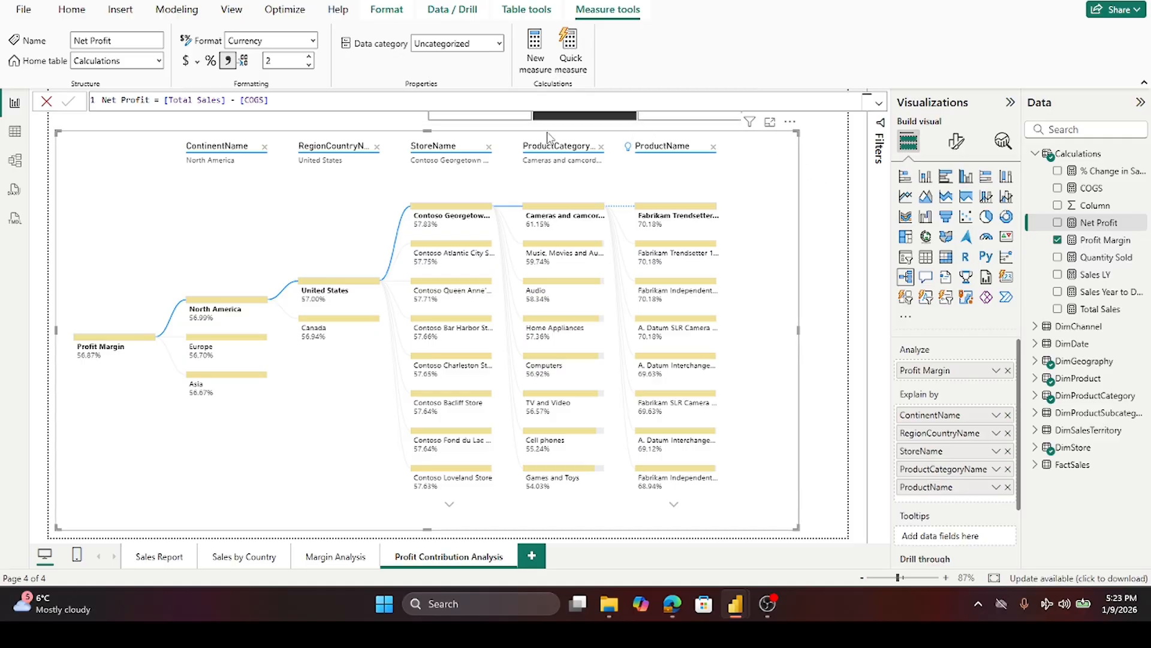
pyautogui.click(47, 101)
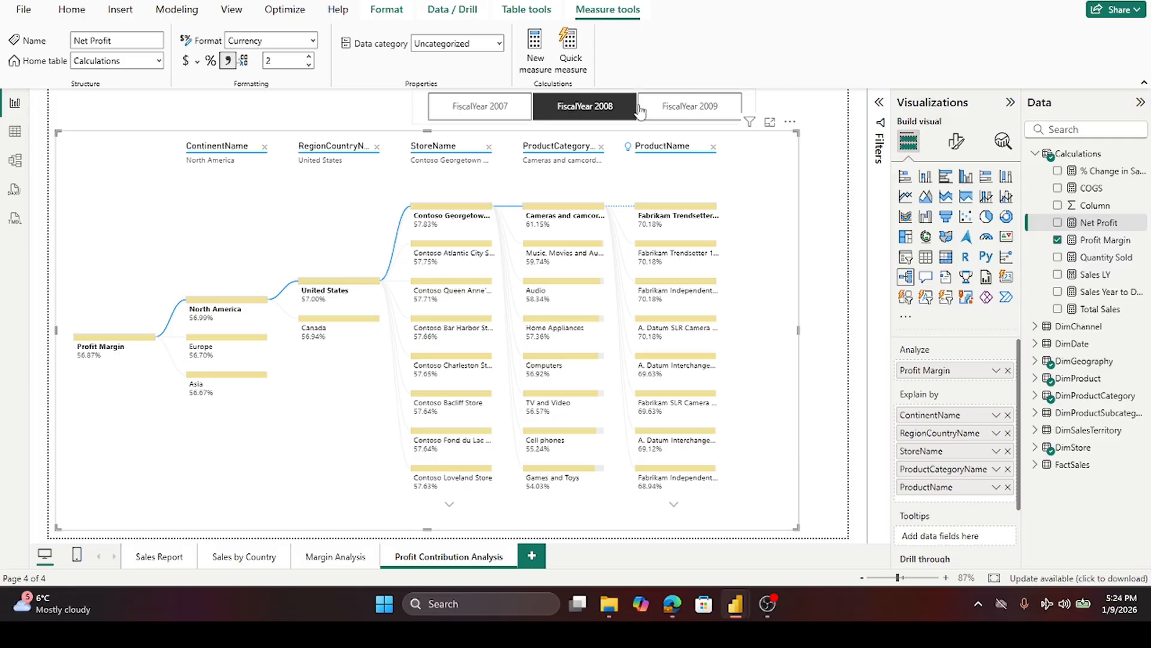
# - Step the FiscalYear slicer through 2007, 2008 and 2009, leaving FiscalYear 2009 selected
pyautogui.click(687, 108)
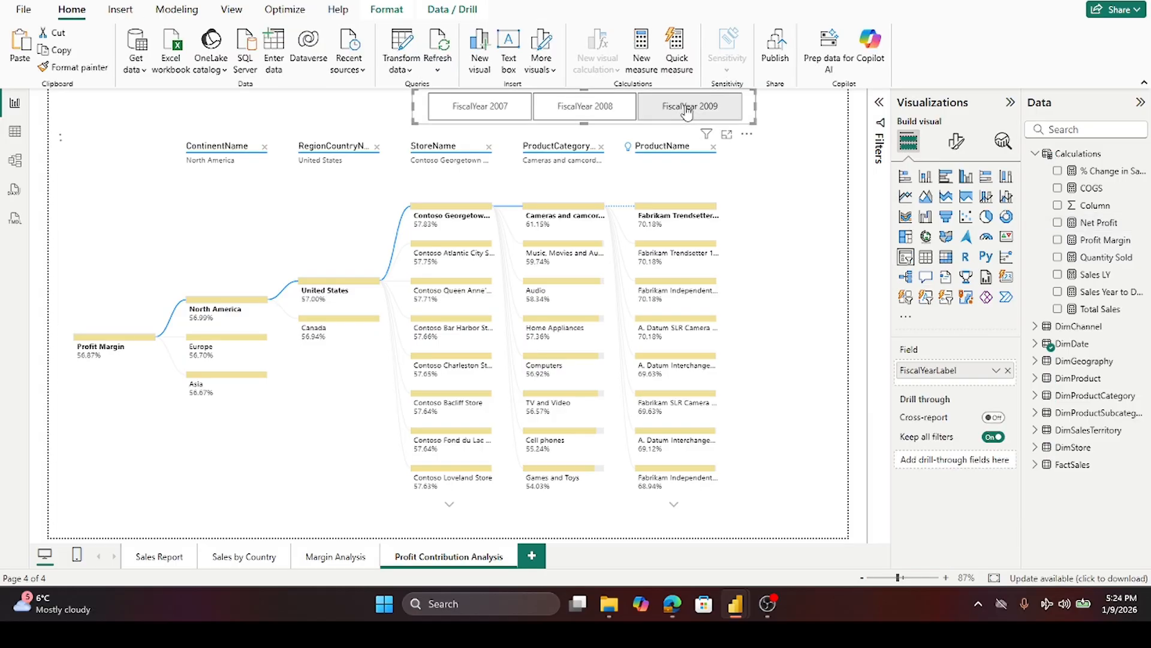
pyautogui.click(660, 111)
pyautogui.click(481, 114)
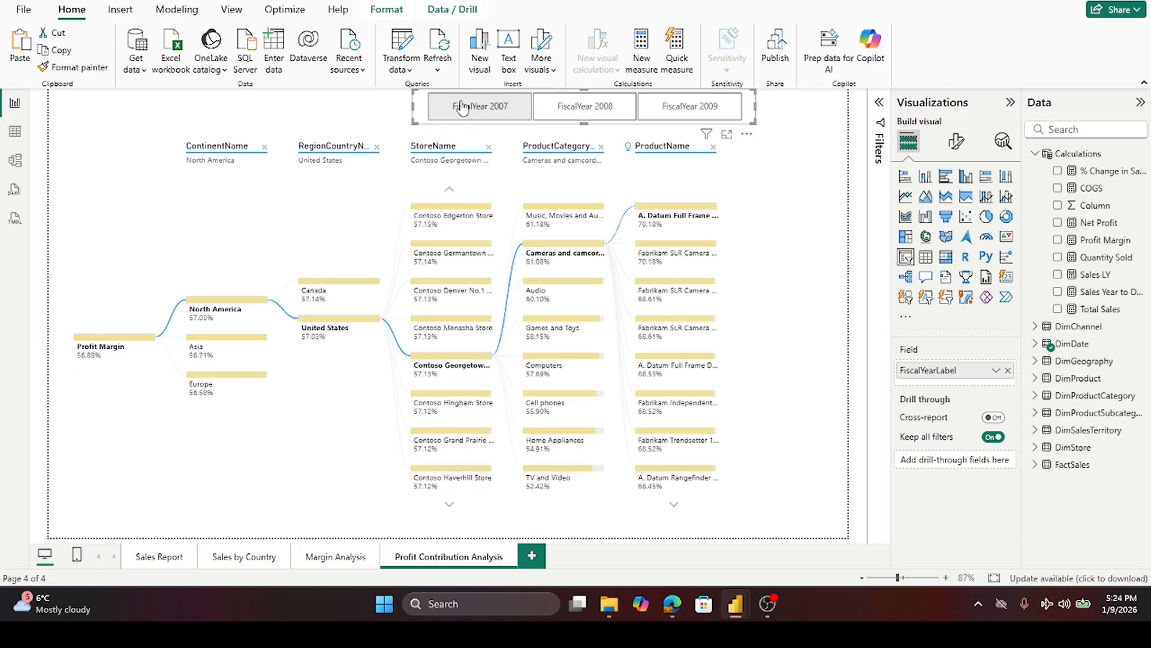
pyautogui.click(589, 112)
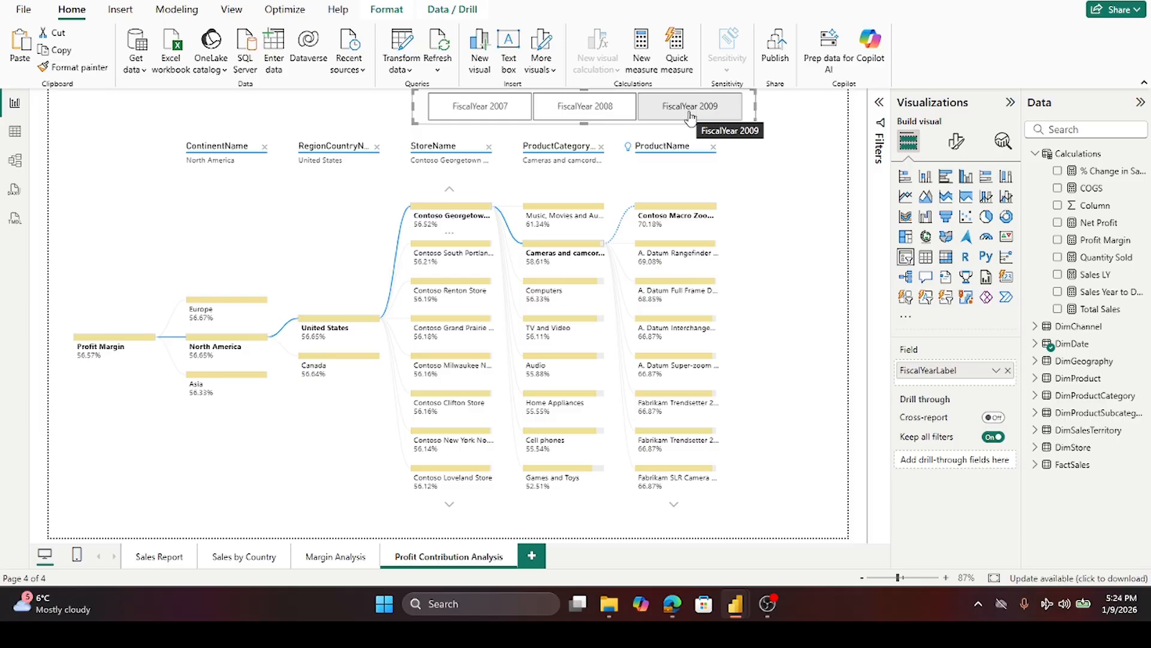
pyautogui.click(690, 114)
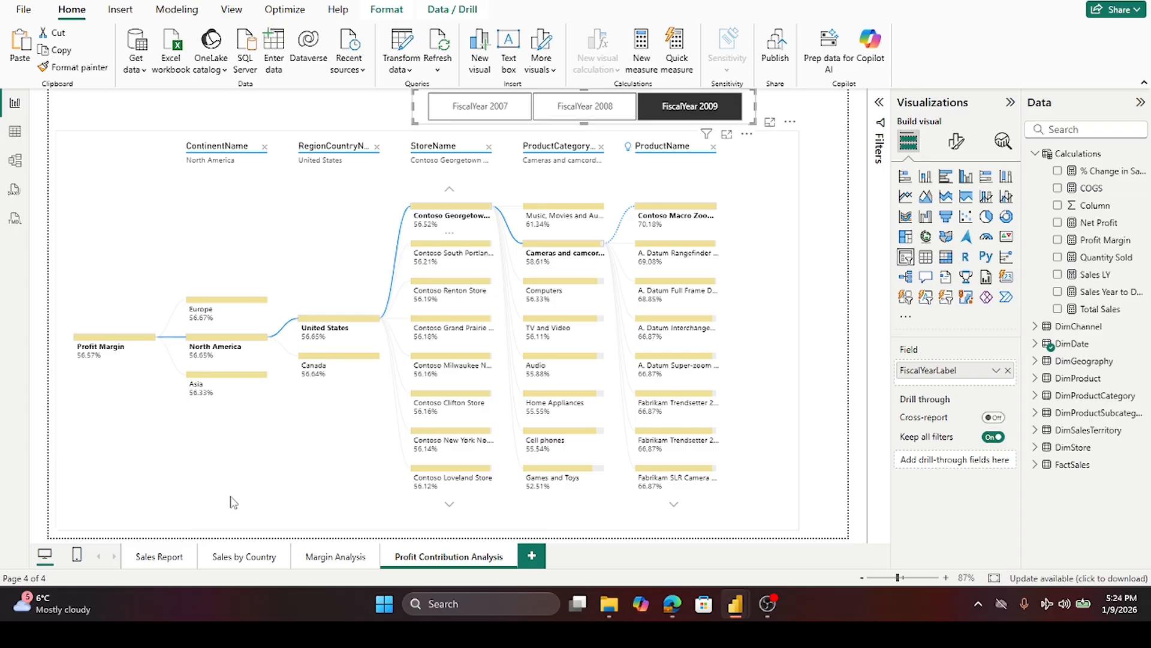
# - Open the Sales by Country page and nudge the Last year vs. Current Year Sales by Date chart down
pyautogui.click(152, 559)
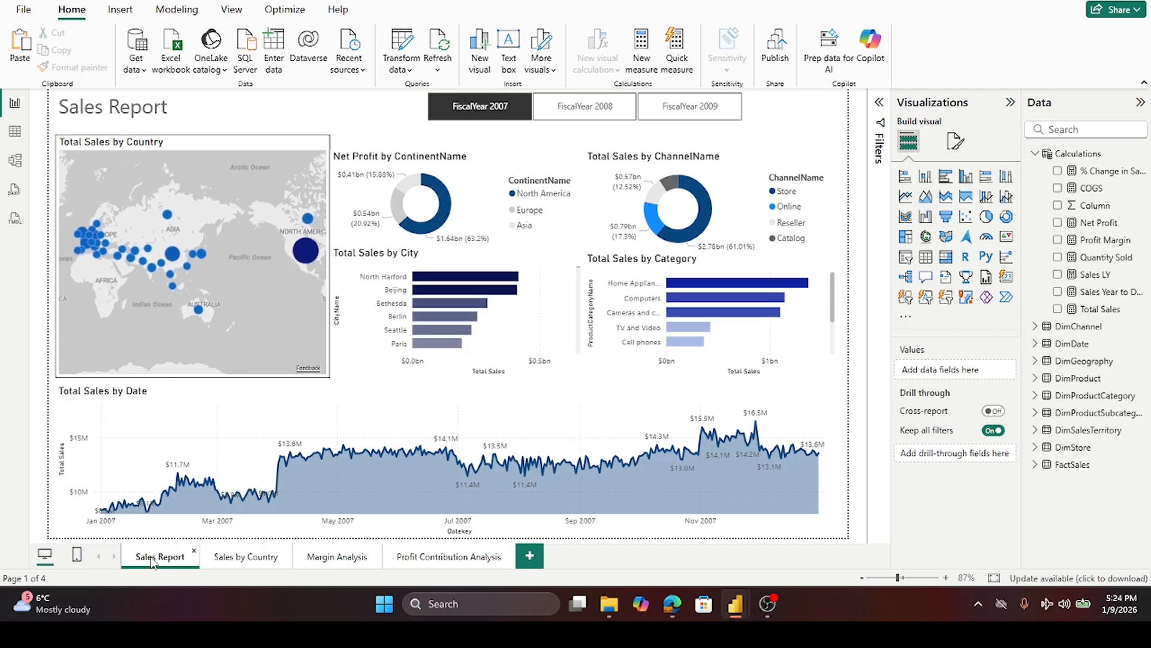
pyautogui.click(237, 562)
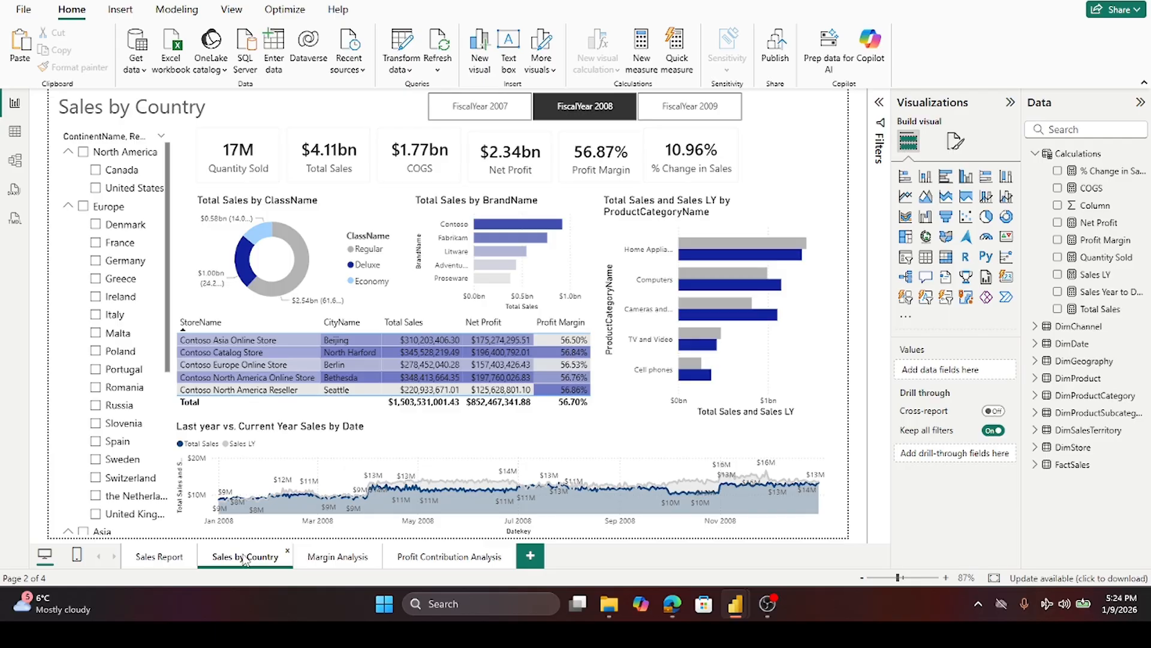
pyautogui.click(511, 426)
pyautogui.moveTo(506, 420); pyautogui.dragTo(506, 430)
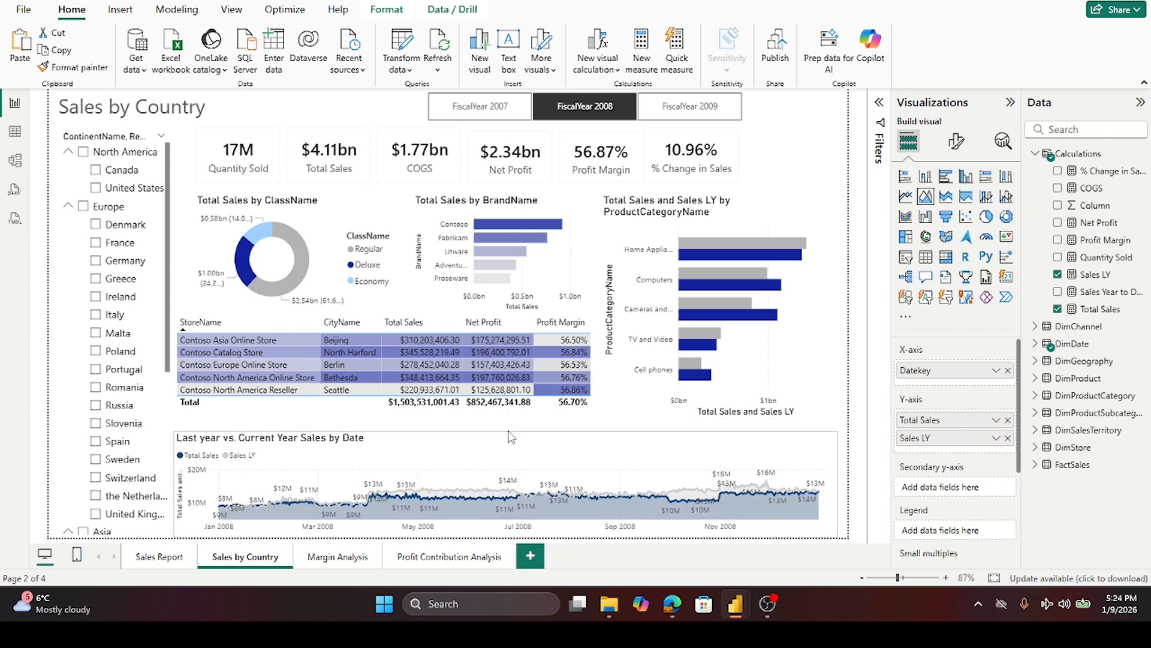
# - Move the store table down below the ClassName and BrandName charts
pyautogui.click(376, 414)
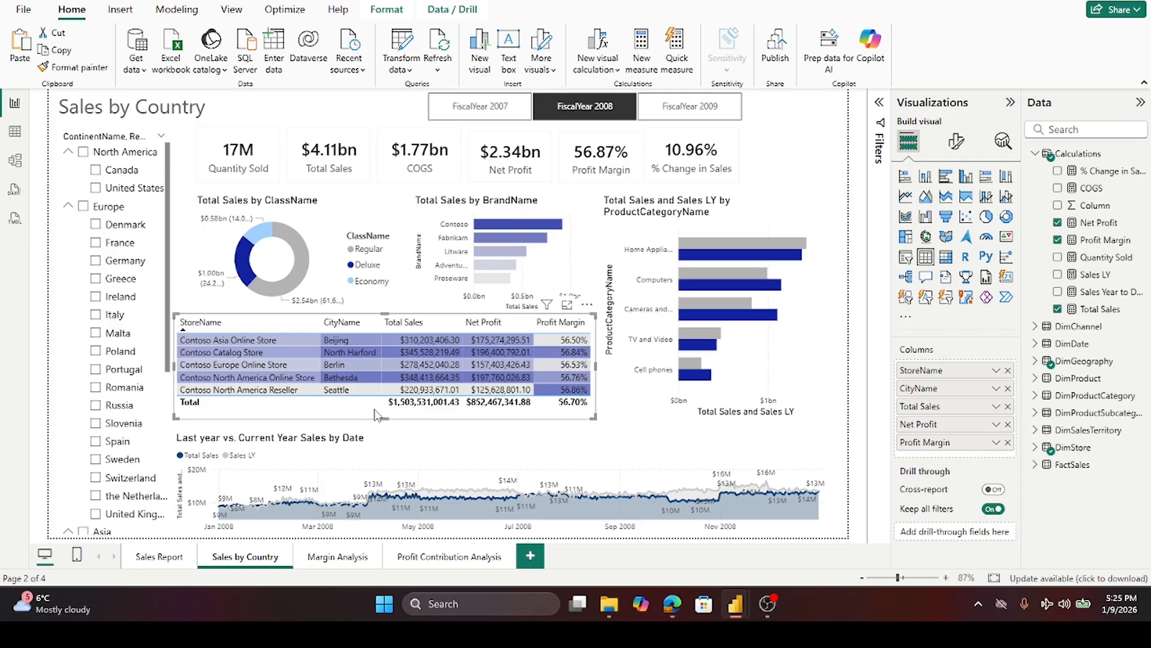
pyautogui.moveTo(367, 417); pyautogui.dragTo(375, 423)
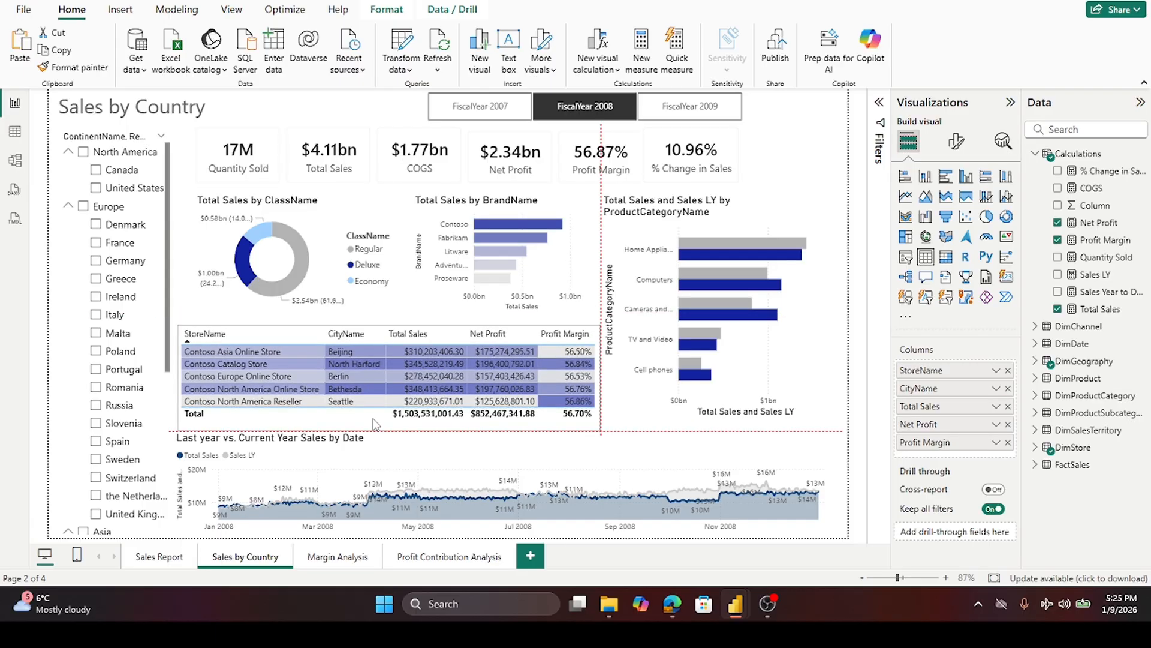
pyautogui.moveTo(376, 423); pyautogui.dragTo(372, 436)
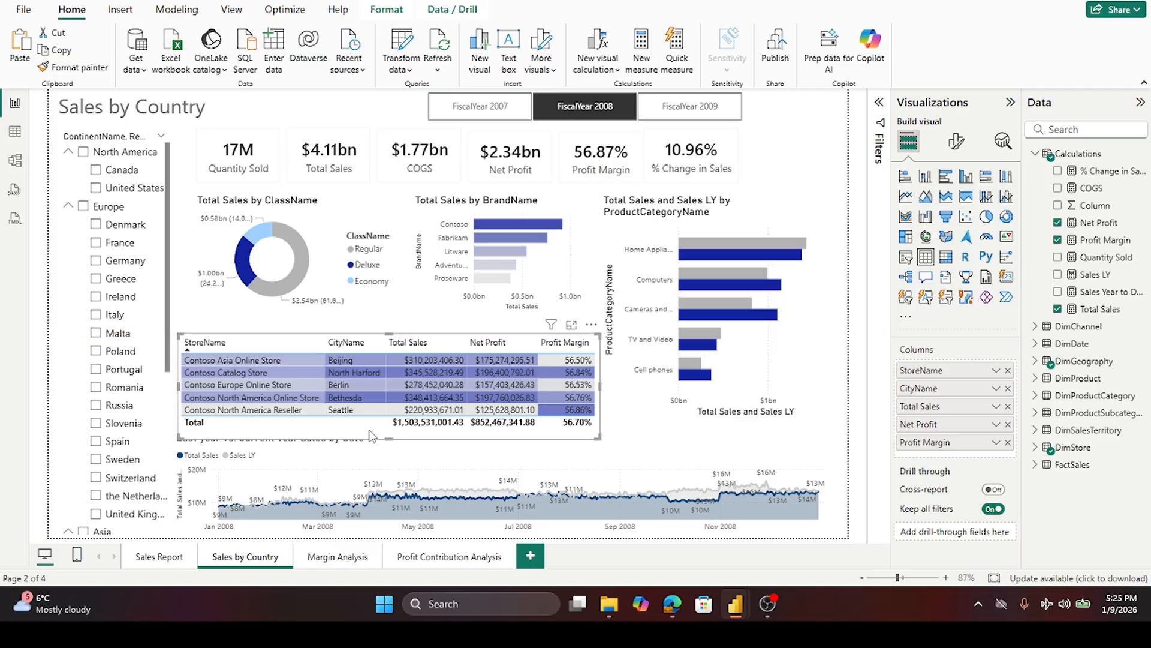
# - Move the line chart further down and lower the store table's top edge slightly
pyautogui.click(692, 451)
pyautogui.moveTo(511, 437); pyautogui.dragTo(515, 455)
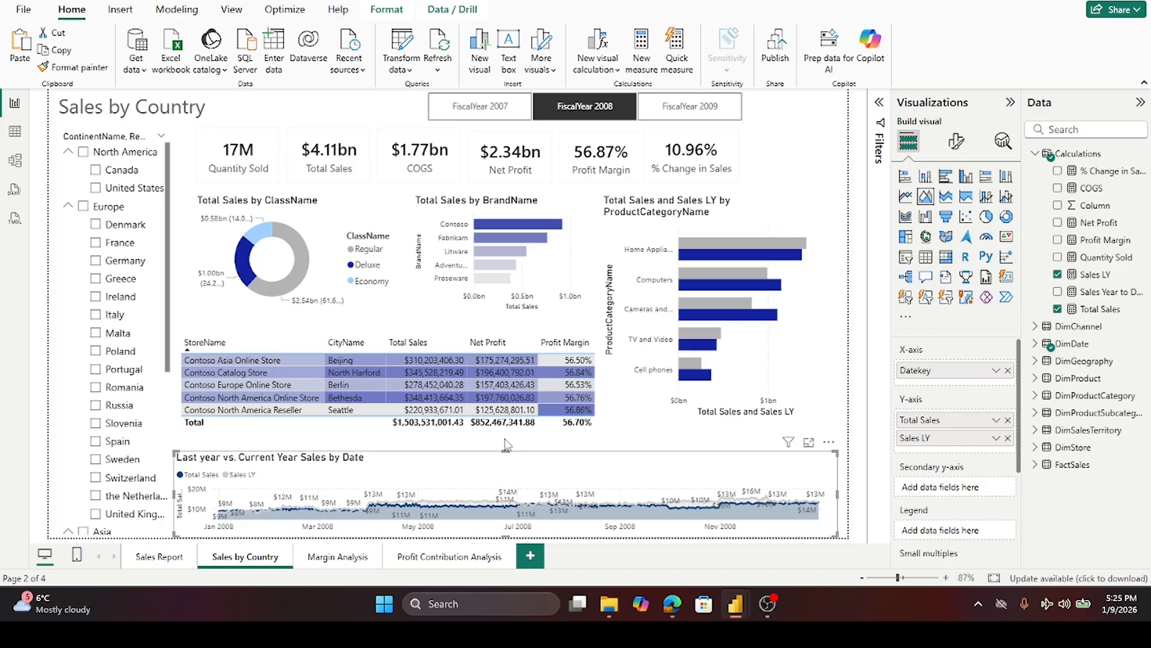
pyautogui.click(446, 436)
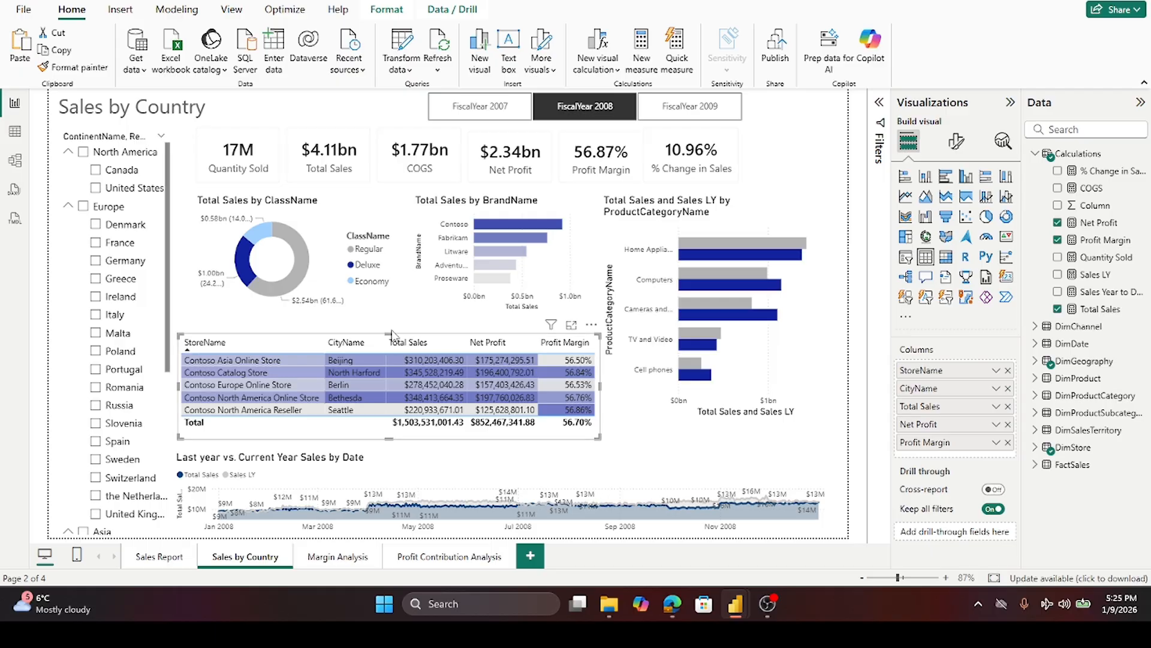
pyautogui.moveTo(390, 331); pyautogui.dragTo(391, 337)
pyautogui.click(300, 325)
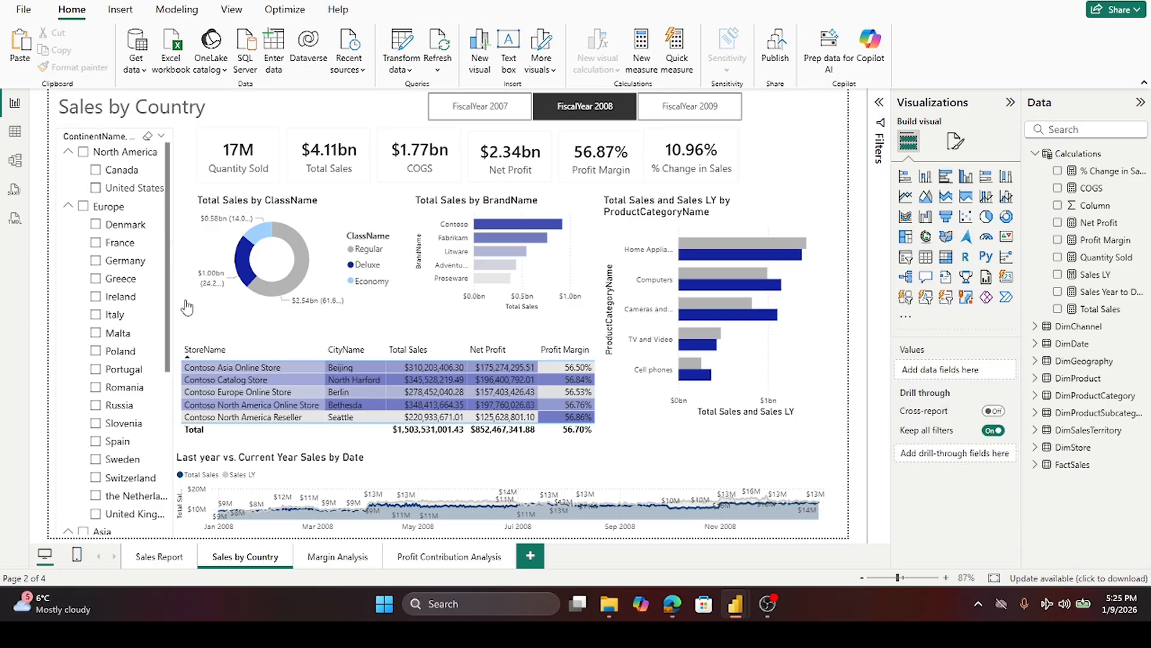
# - Nudge the Last year vs. Current Year Sales by Date chart back up slightly
pyautogui.click(454, 488)
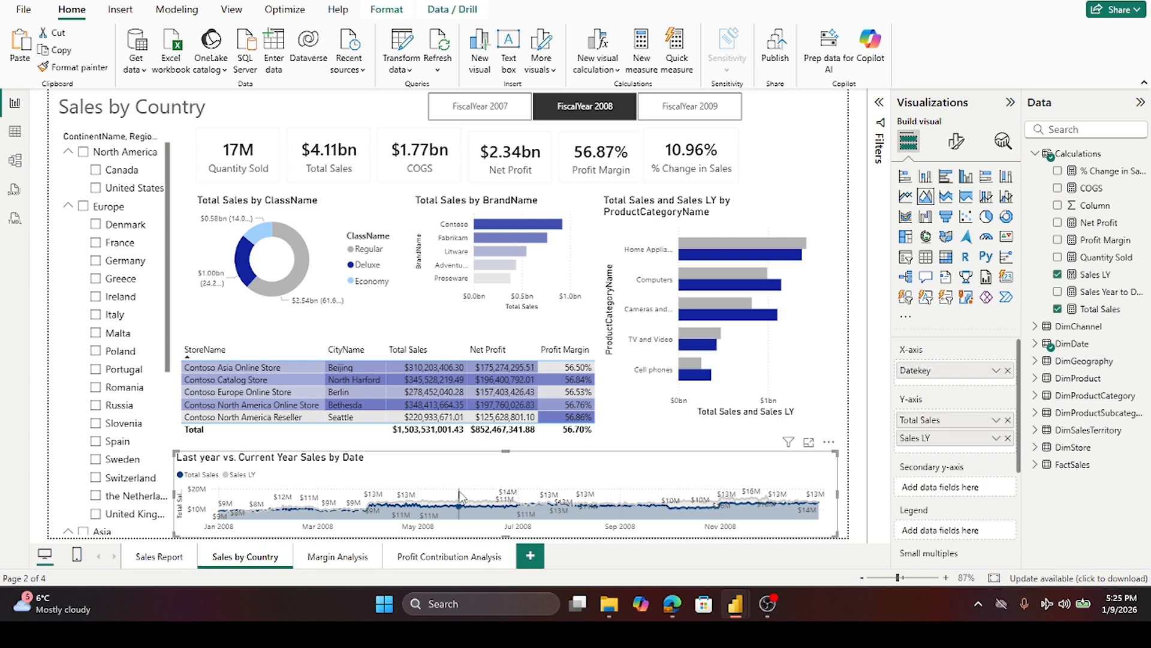
pyautogui.click(505, 449)
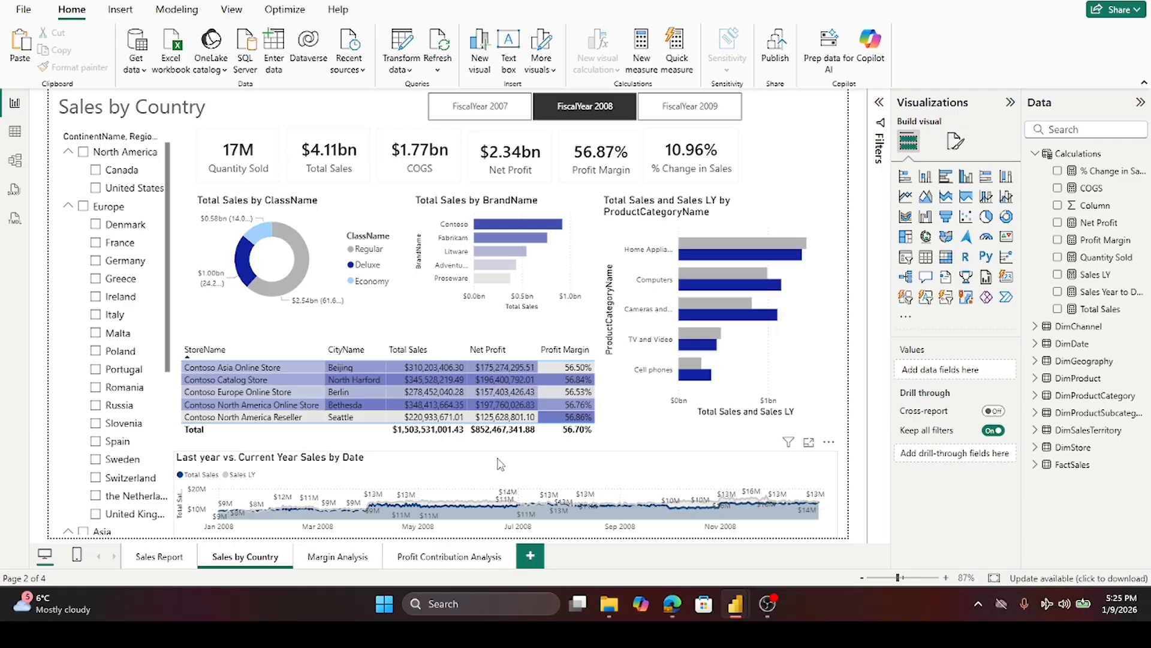
pyautogui.click(499, 457)
pyautogui.moveTo(507, 452); pyautogui.dragTo(508, 444)
# - Turn off the totals row values in the store table's formatting
pyautogui.click(599, 433)
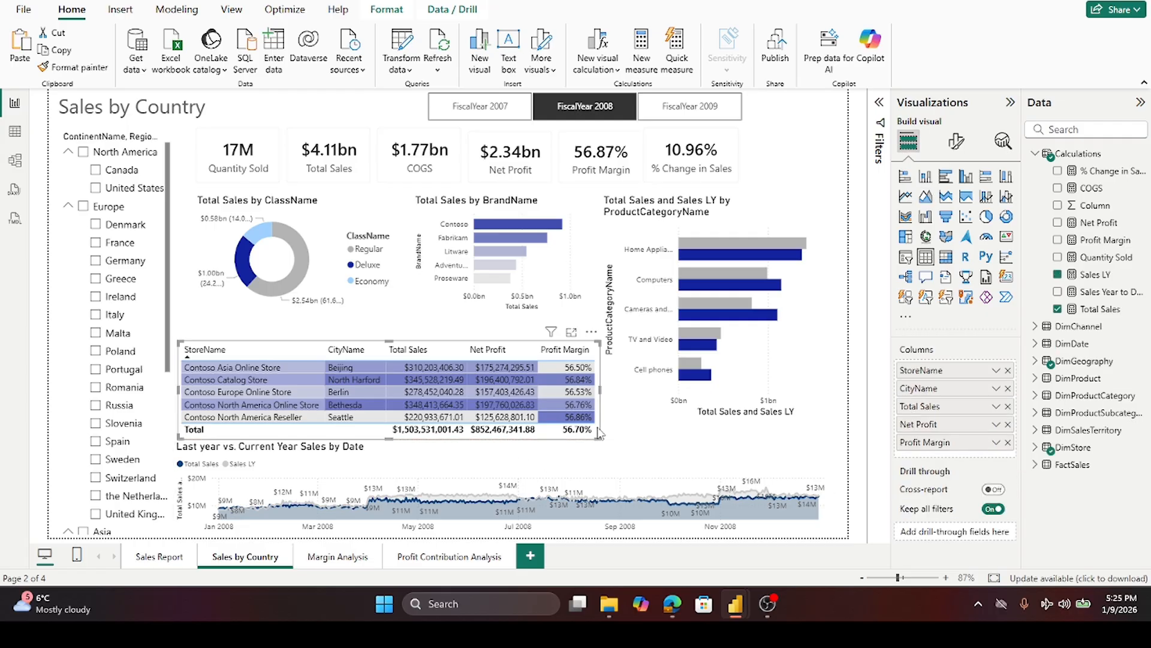
pyautogui.click(957, 144)
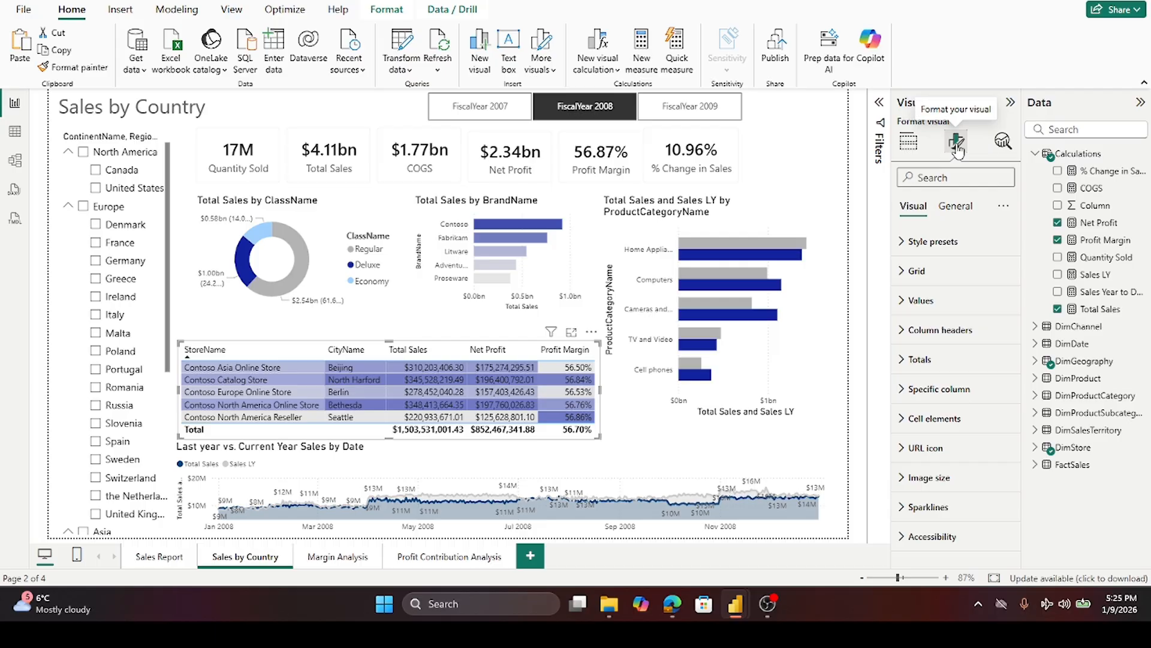
pyautogui.click(902, 361)
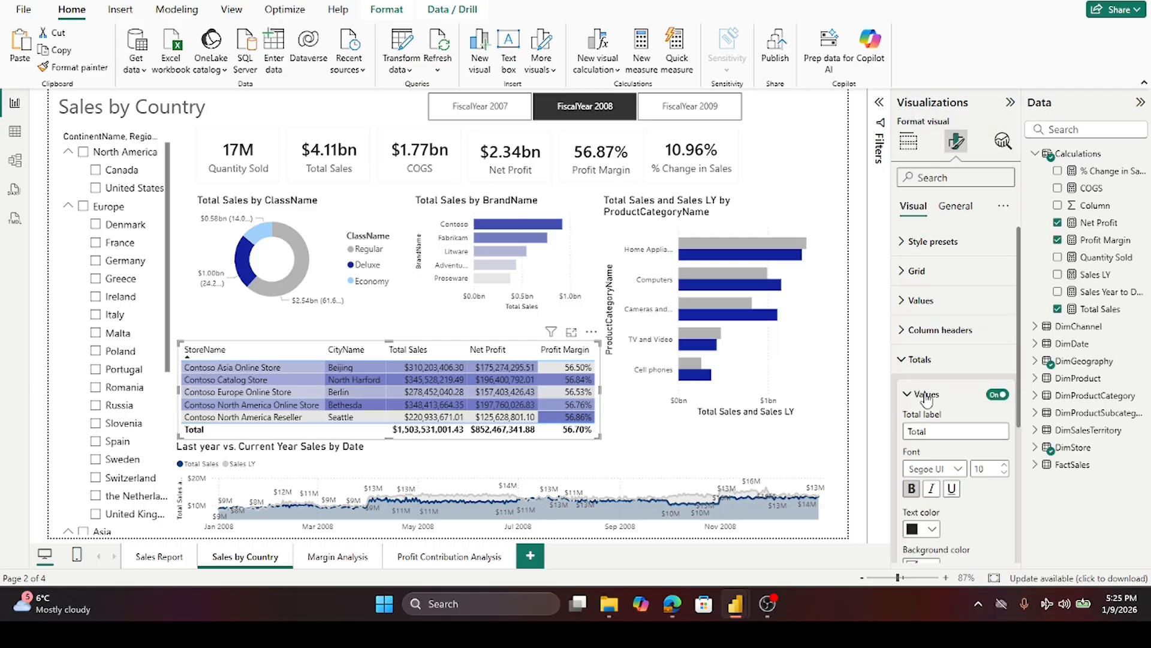
pyautogui.click(994, 397)
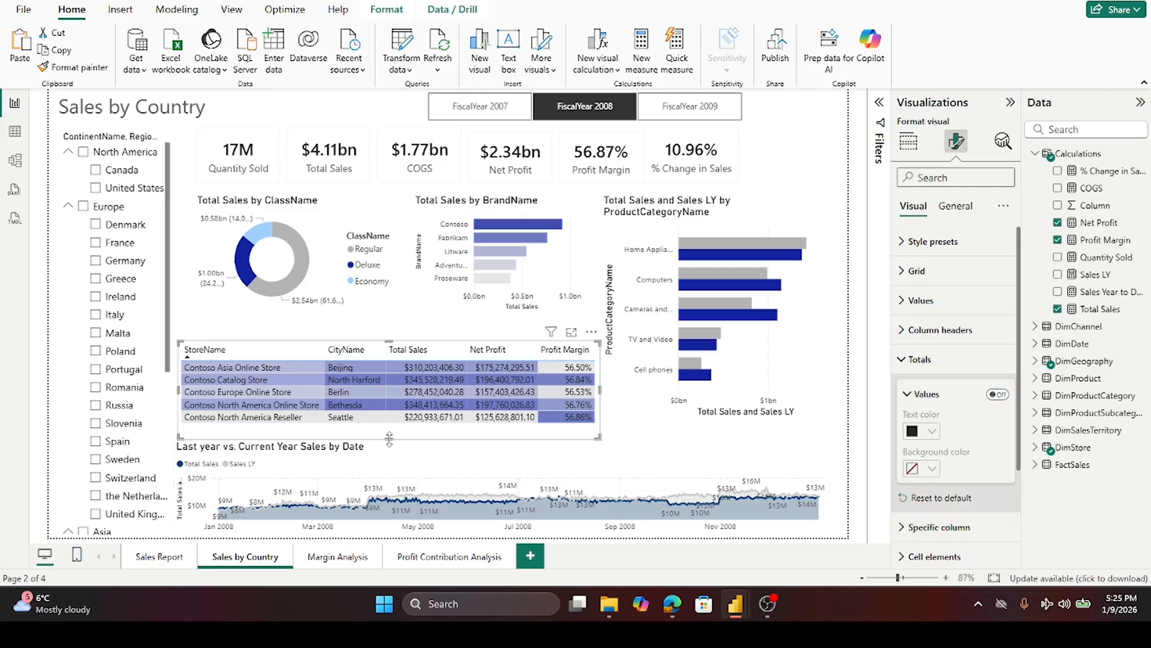
# - Shorten the store table from its bottom edge and move the line chart up beneath it
pyautogui.moveTo(389, 438); pyautogui.dragTo(389, 430)
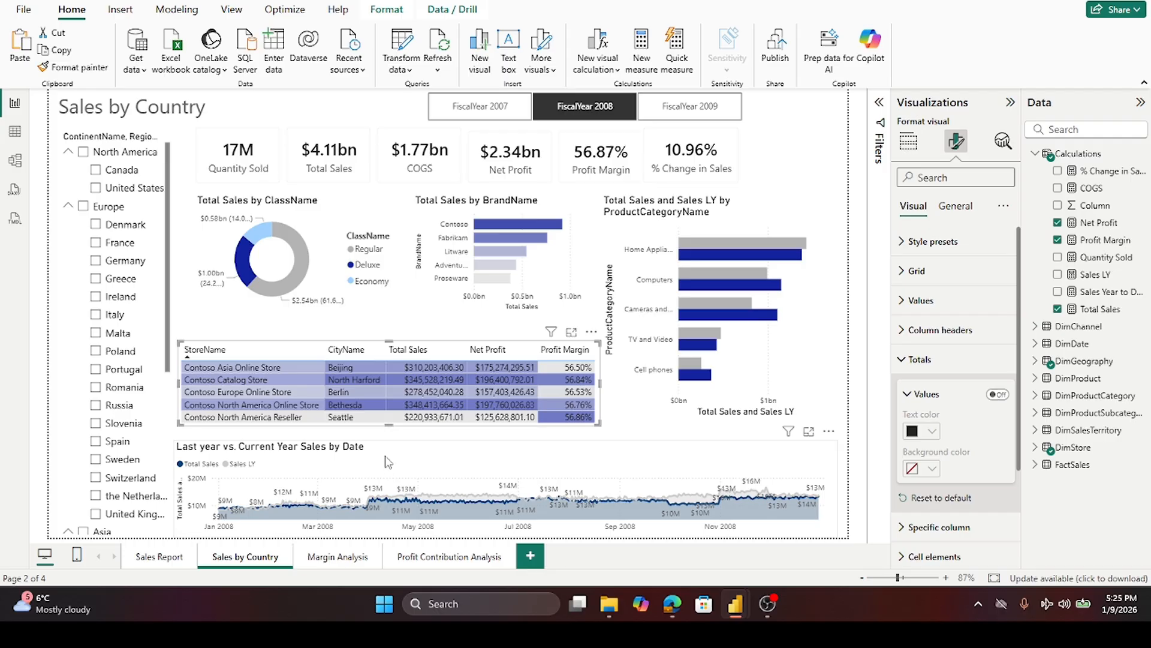
pyautogui.click(397, 447)
pyautogui.moveTo(505, 440); pyautogui.dragTo(505, 427)
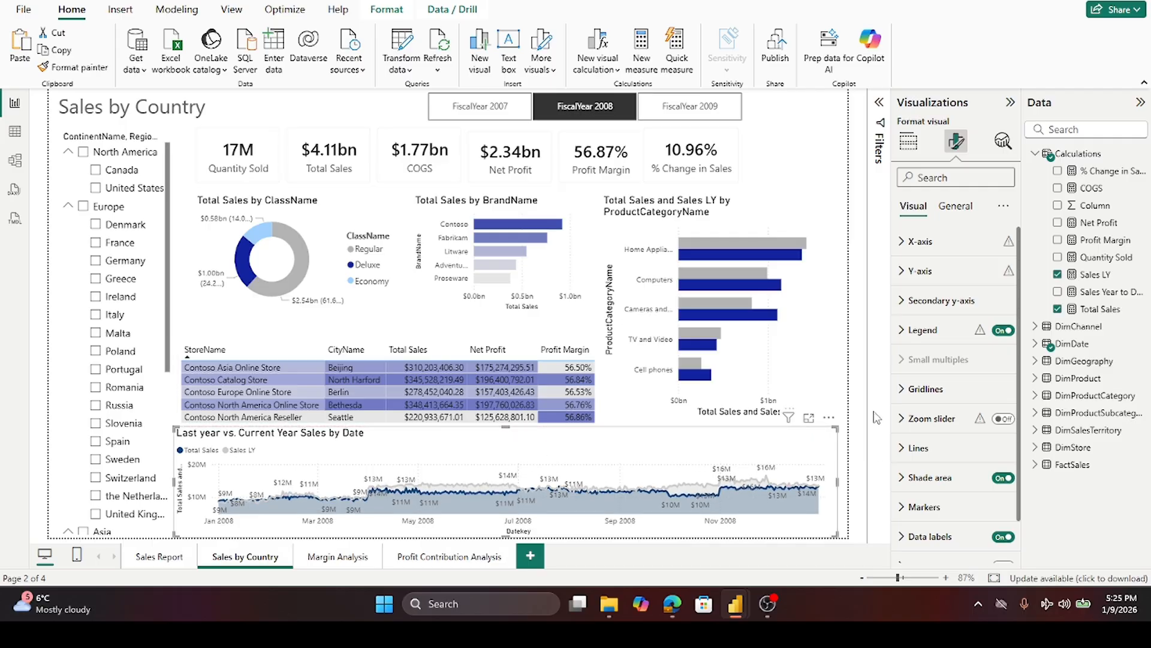
pyautogui.click(842, 388)
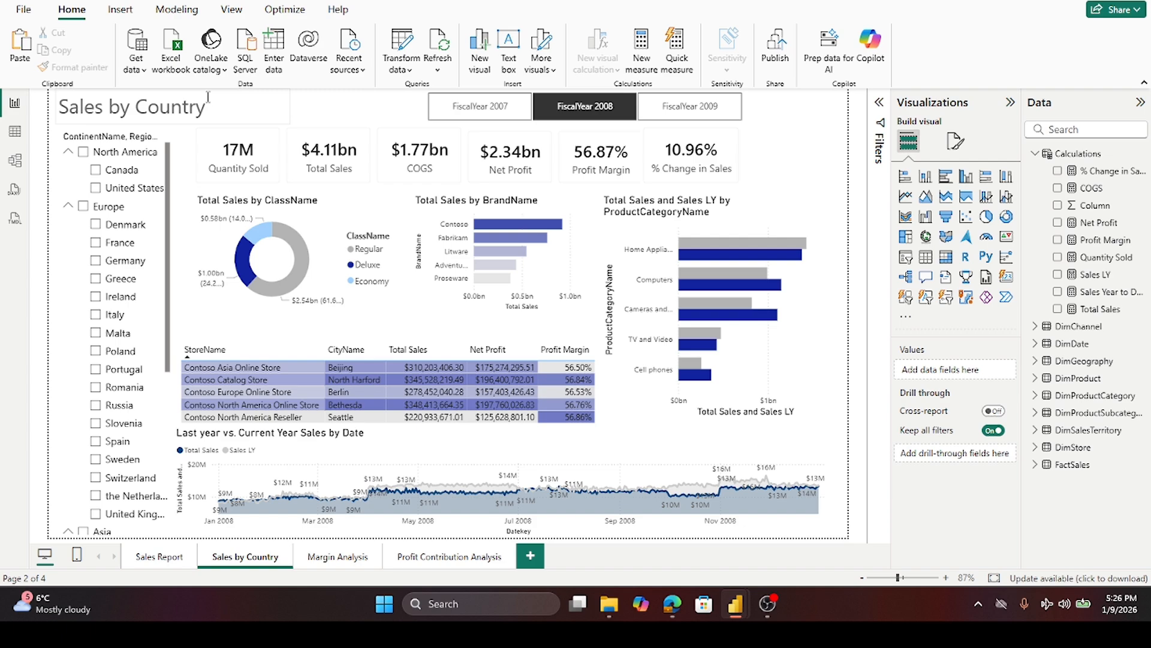
pyautogui.click(213, 119)
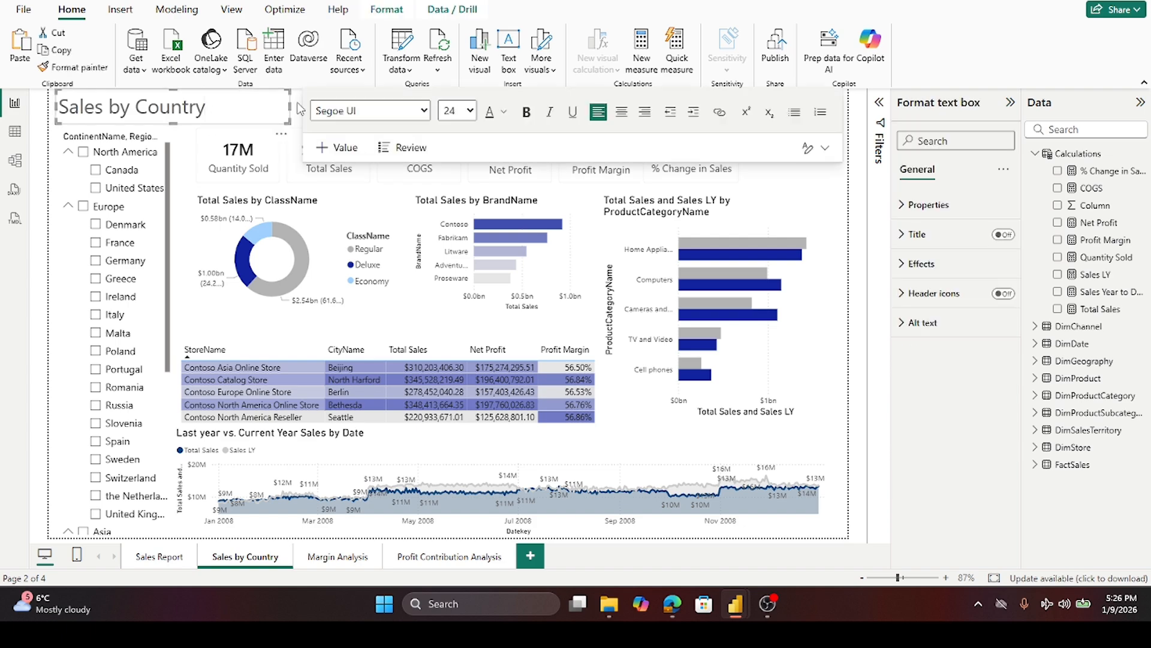
pyautogui.click(180, 146)
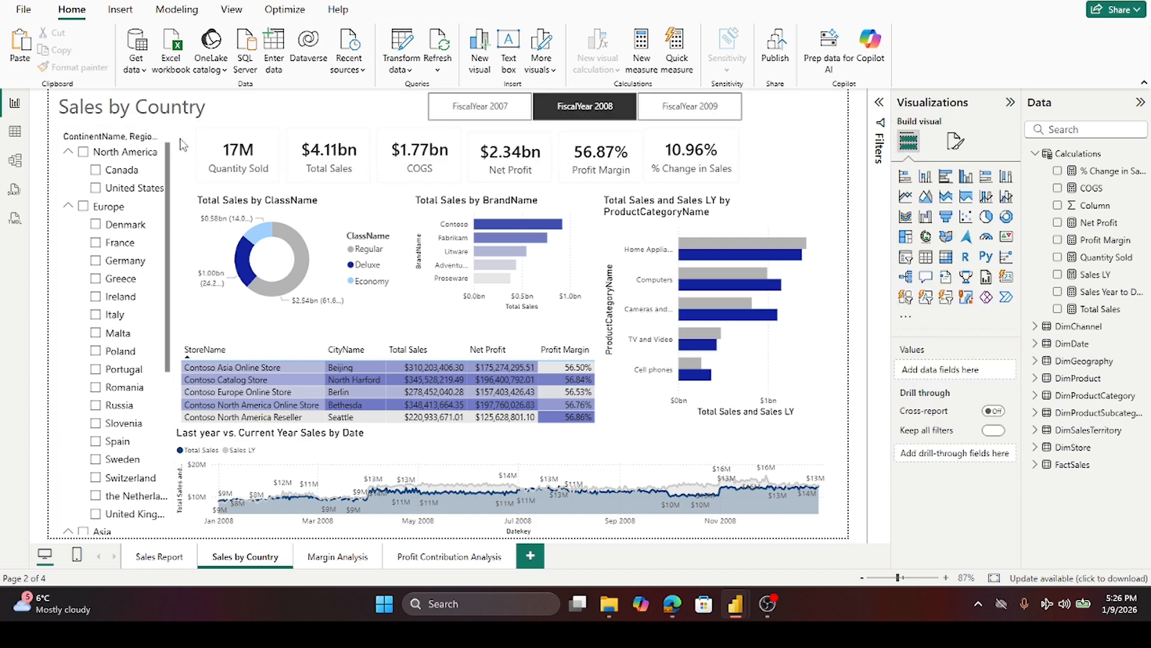
# - Try moving the page title text box down beside the store table and setting it to 12 pt bold
pyautogui.click(184, 130)
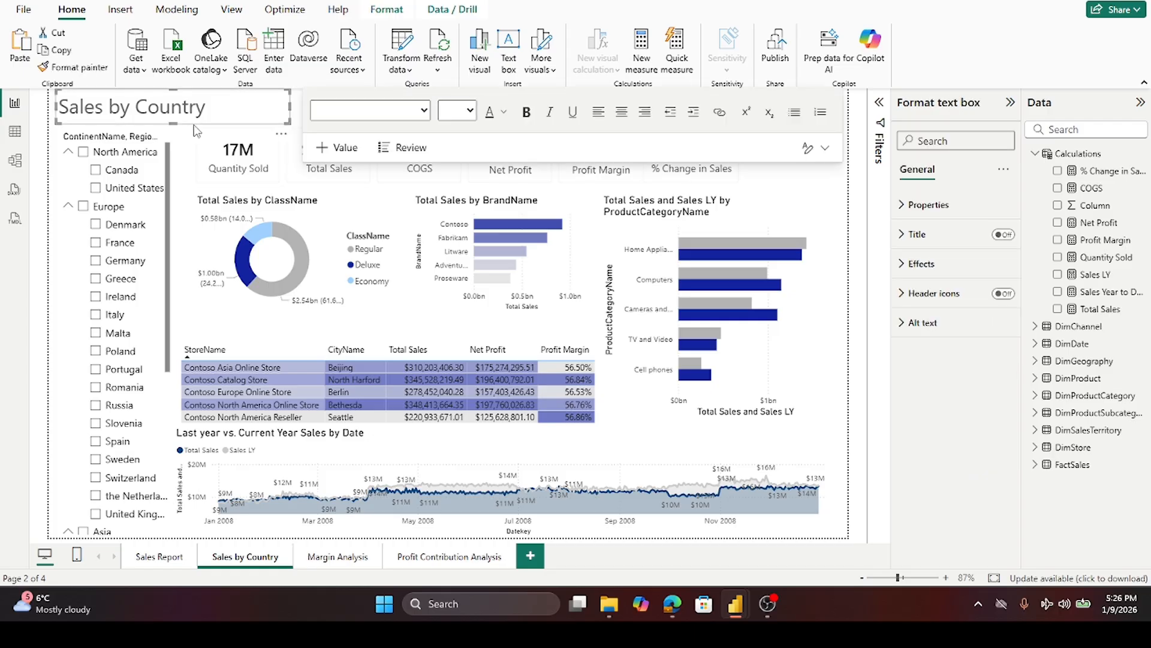
pyautogui.moveTo(198, 125); pyautogui.dragTo(425, 480)
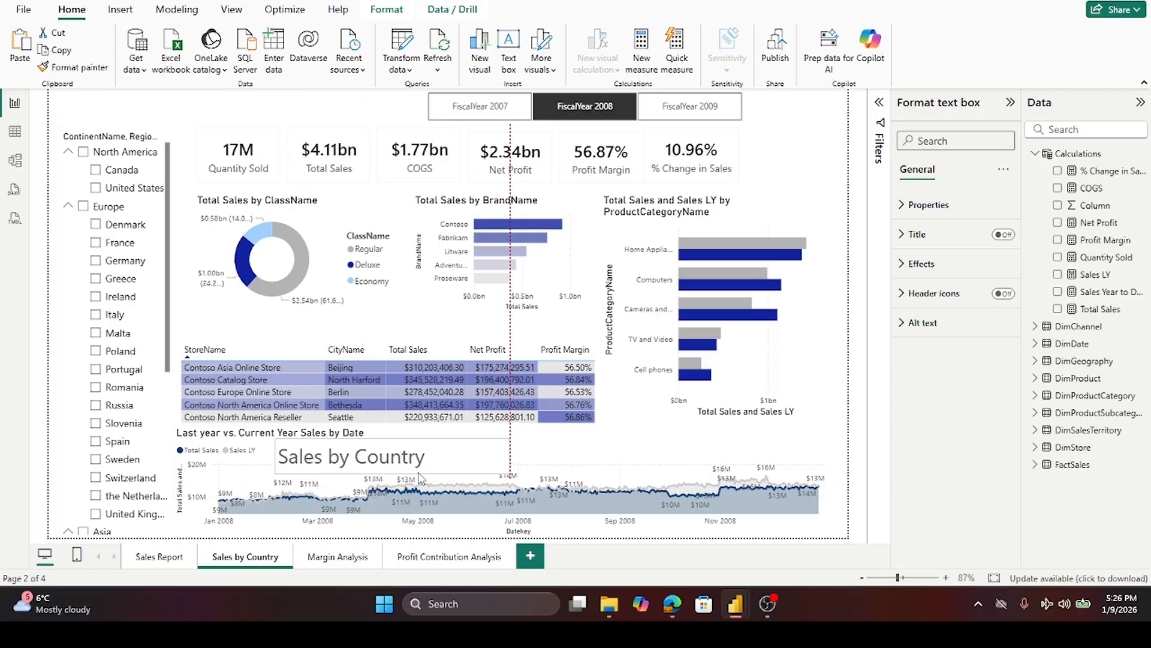
pyautogui.moveTo(445, 461); pyautogui.dragTo(287, 461)
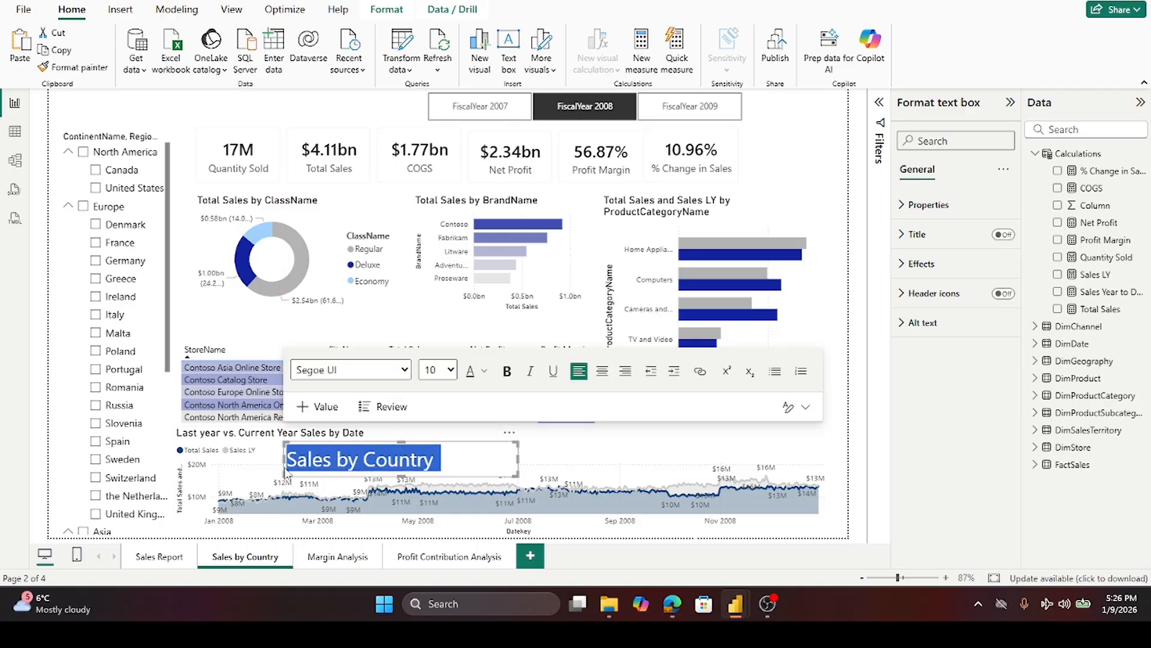
pyautogui.click(451, 370)
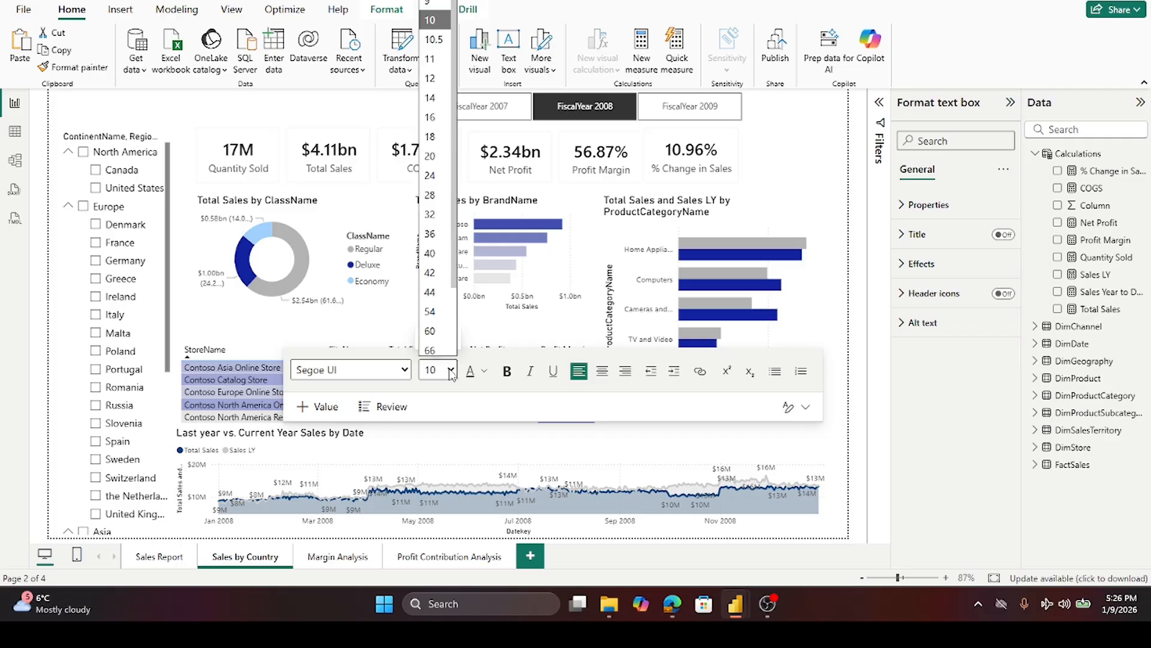
pyautogui.click(430, 78)
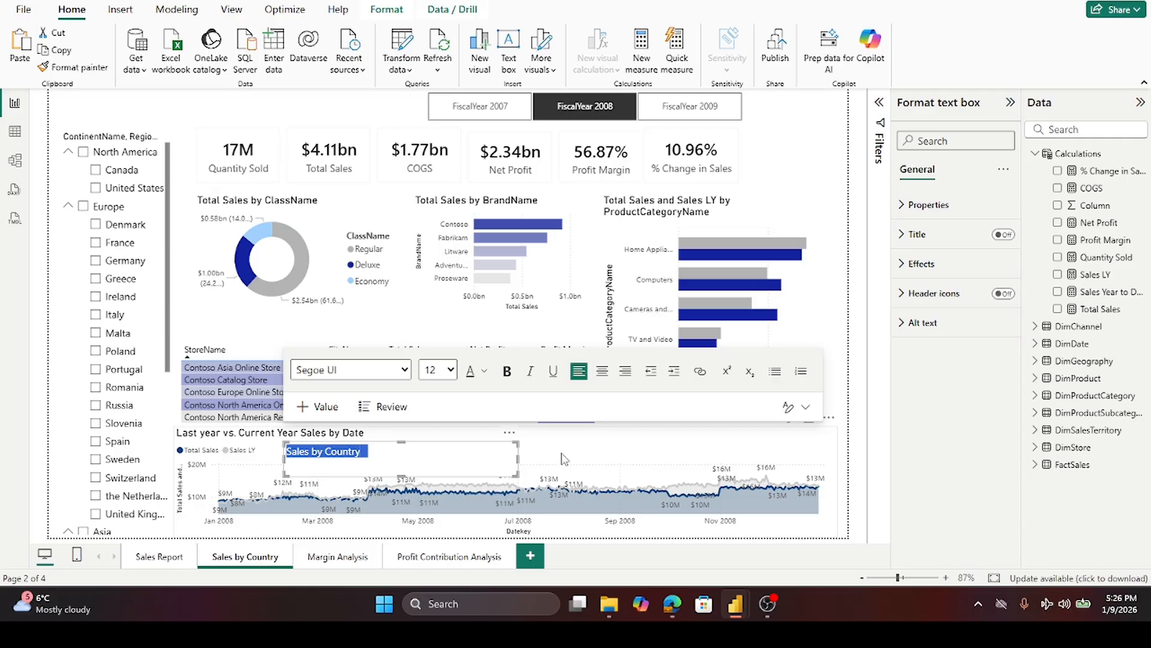
pyautogui.click(509, 373)
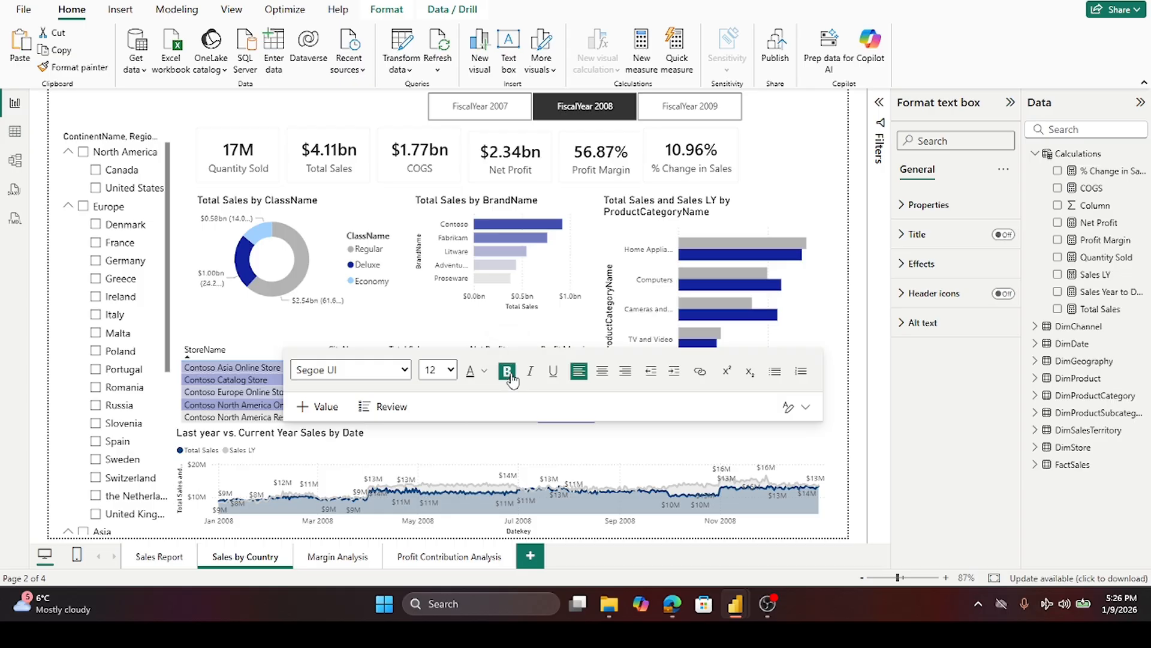
# - Paste a copy of the title text box, then undo until the original page title is restored
pyautogui.click(598, 461)
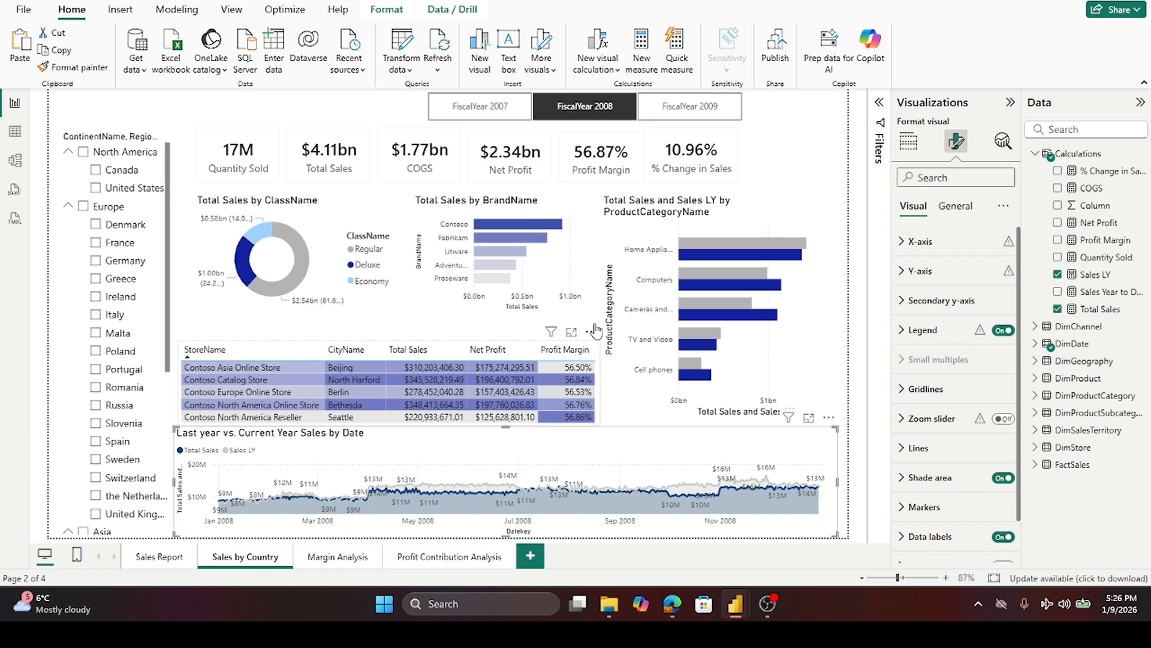
pyautogui.click(598, 315)
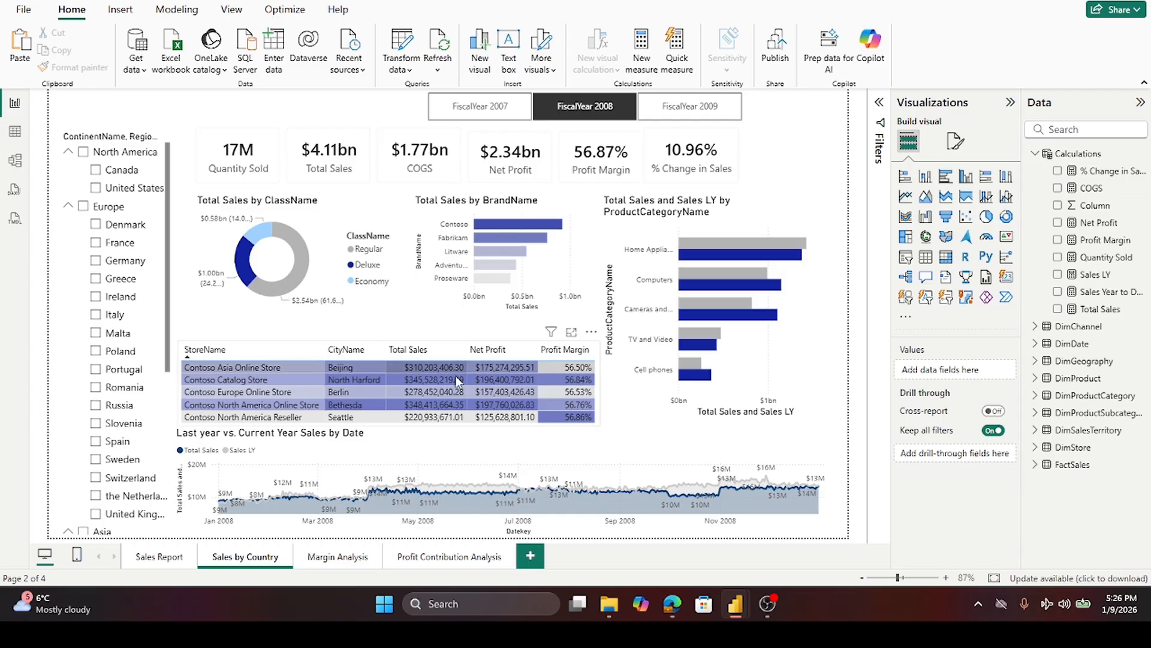
pyautogui.click(390, 449)
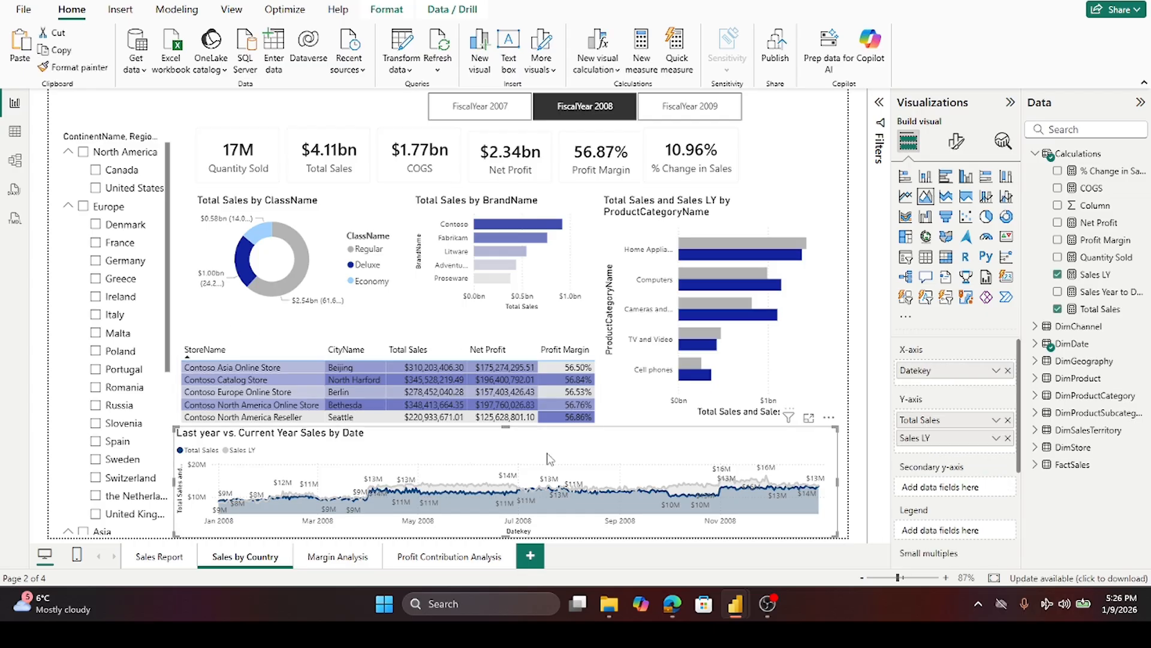
pyautogui.click(268, 324)
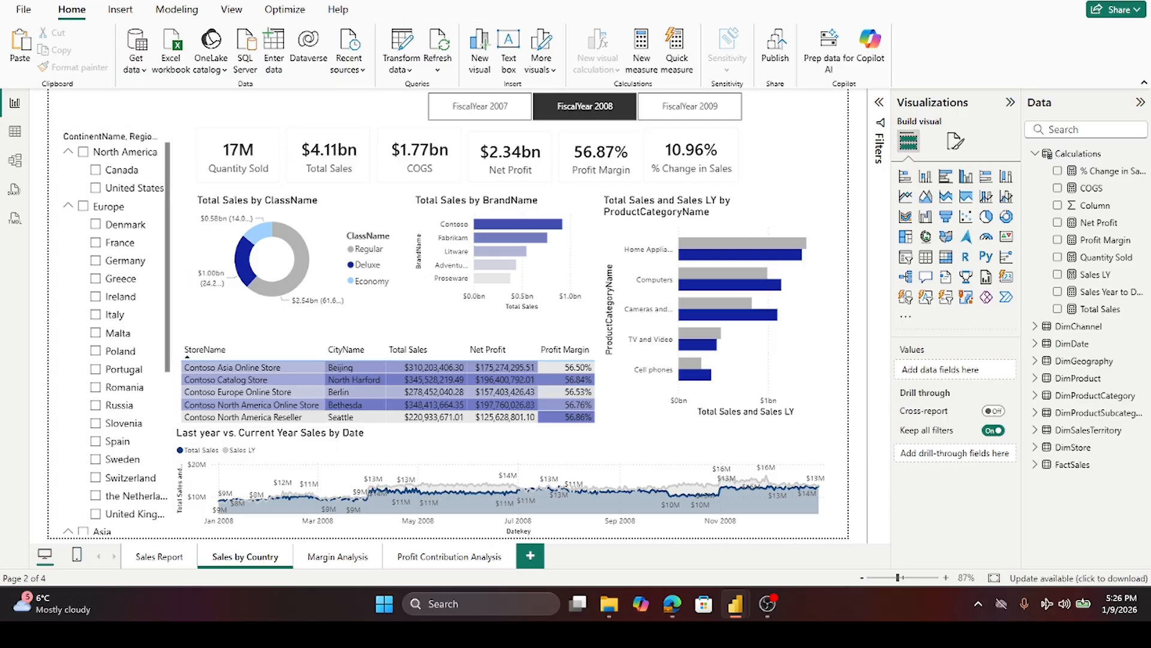
pyautogui.hotkey('ctrl', 'v')
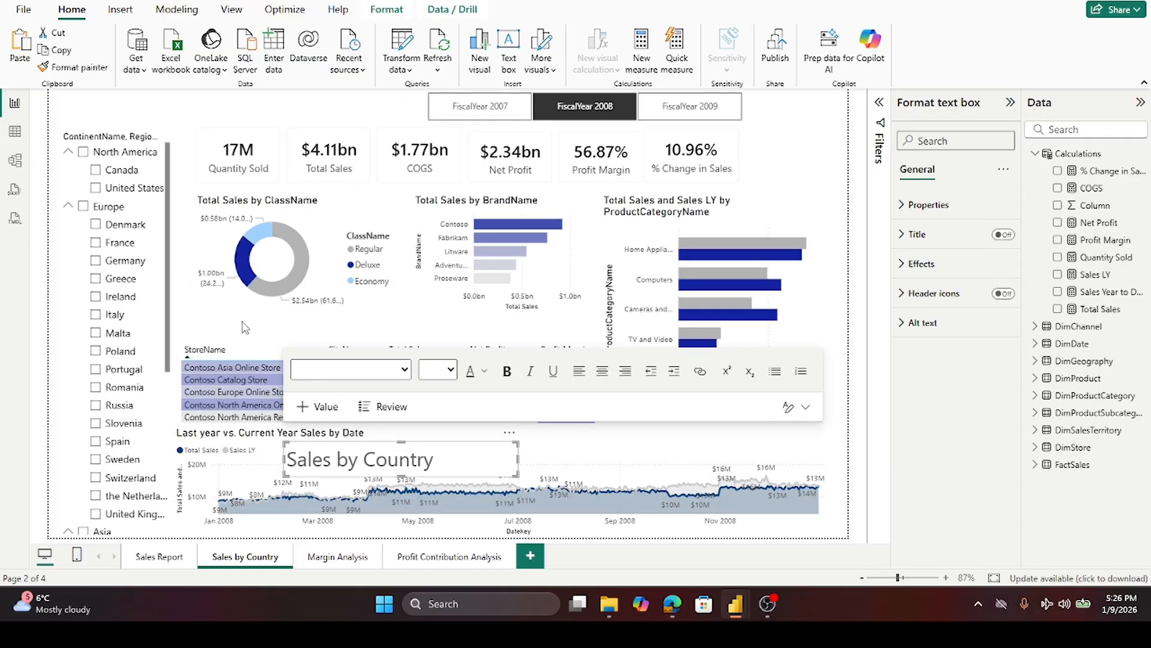
pyautogui.hotkey('ctrl', 'z')
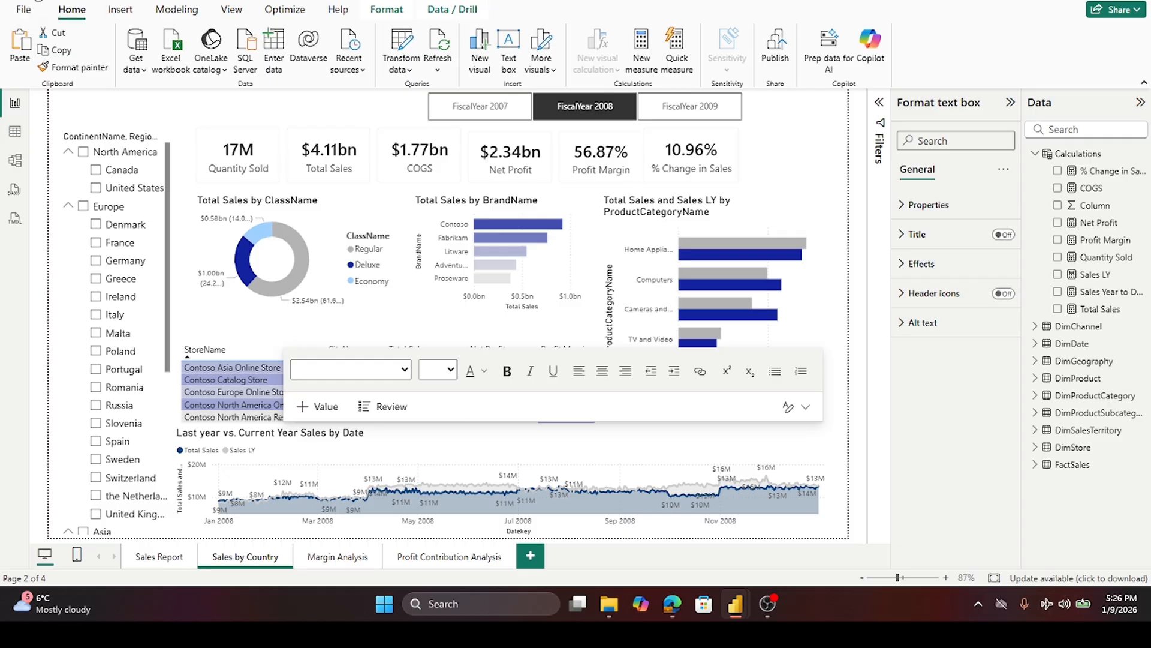
pyautogui.click(38, 1)
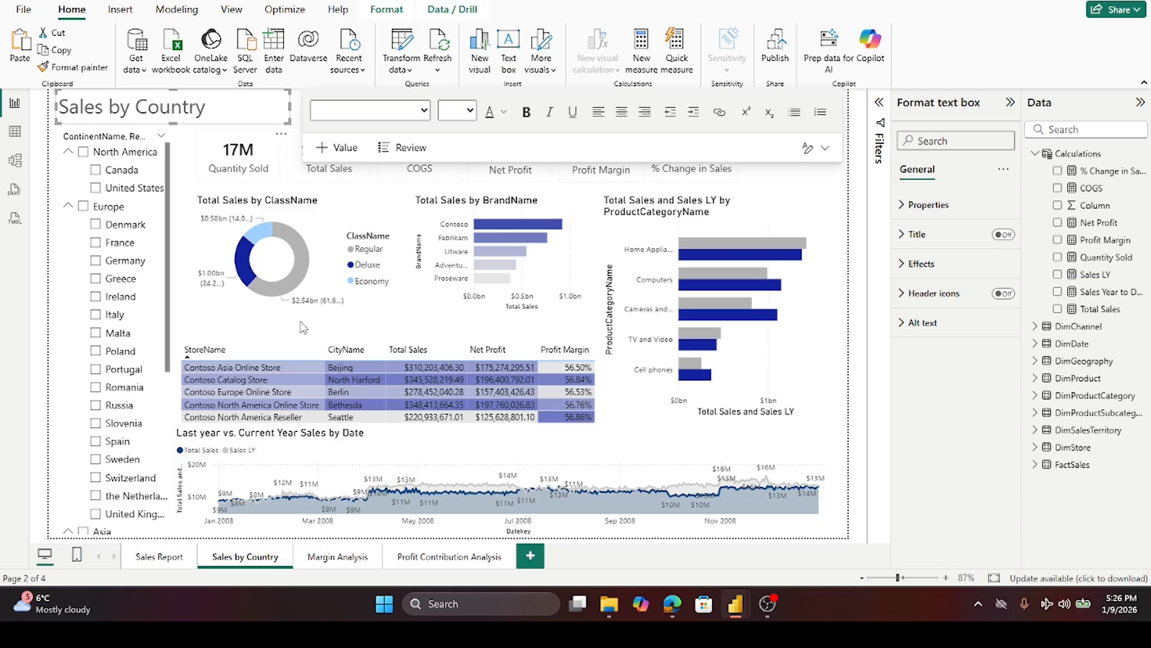
# - Insert a new text box, place it just above the store table, and widen it
pyautogui.click(303, 327)
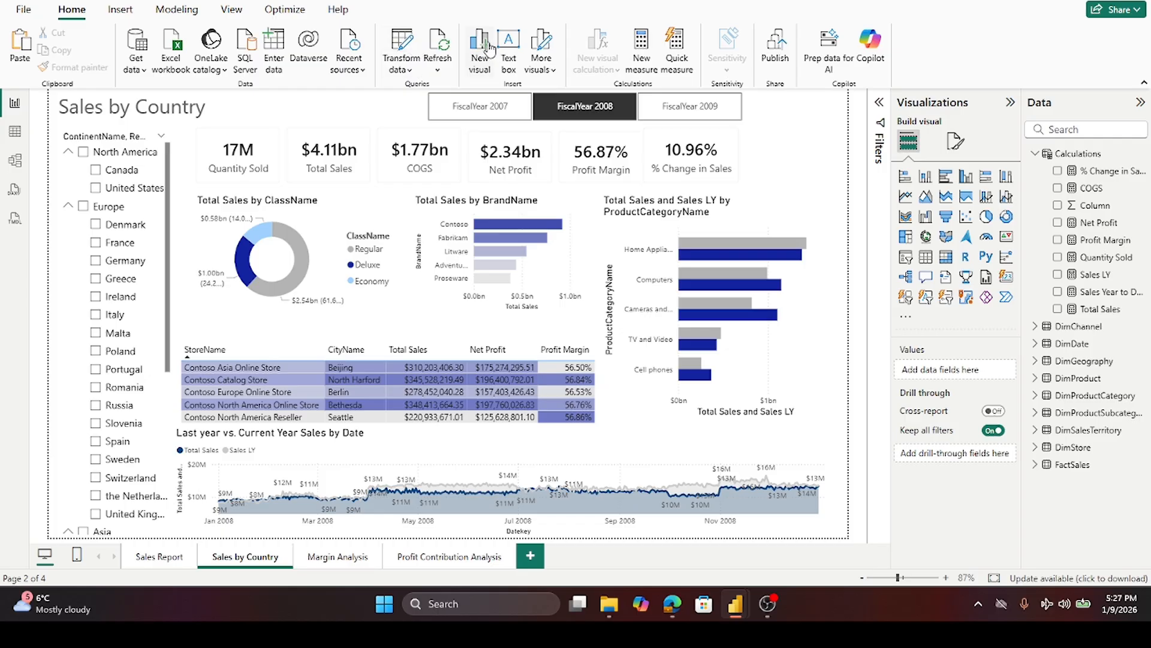
pyautogui.click(509, 47)
pyautogui.moveTo(209, 154); pyautogui.dragTo(267, 335)
pyautogui.click(290, 340)
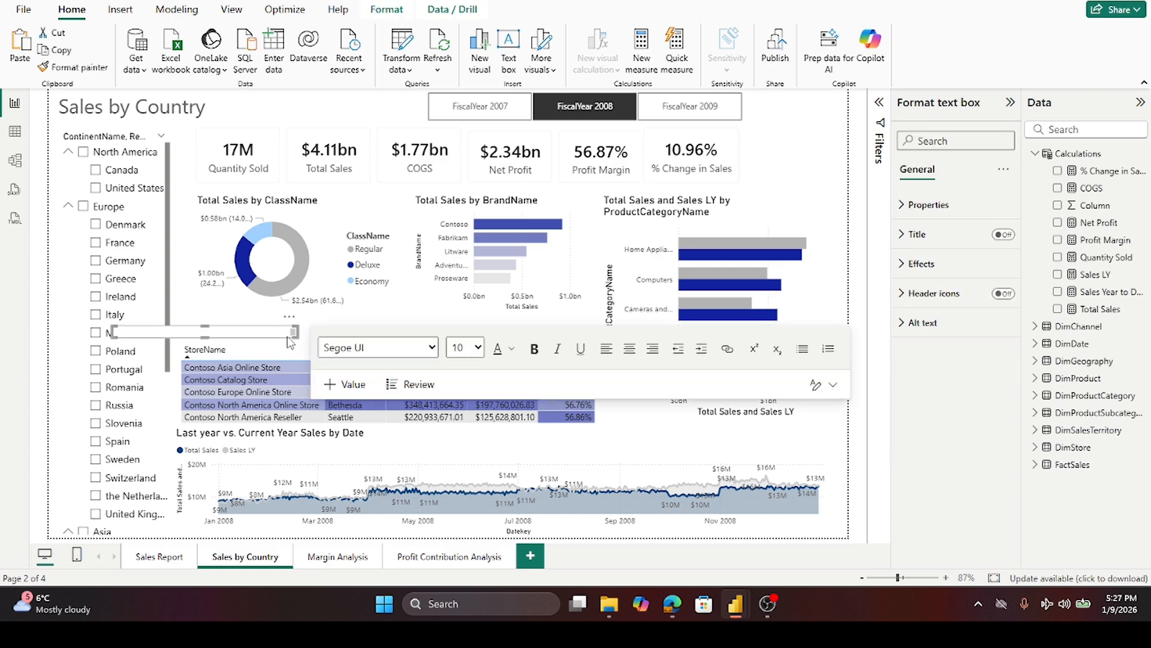
pyautogui.moveTo(290, 339); pyautogui.dragTo(356, 340)
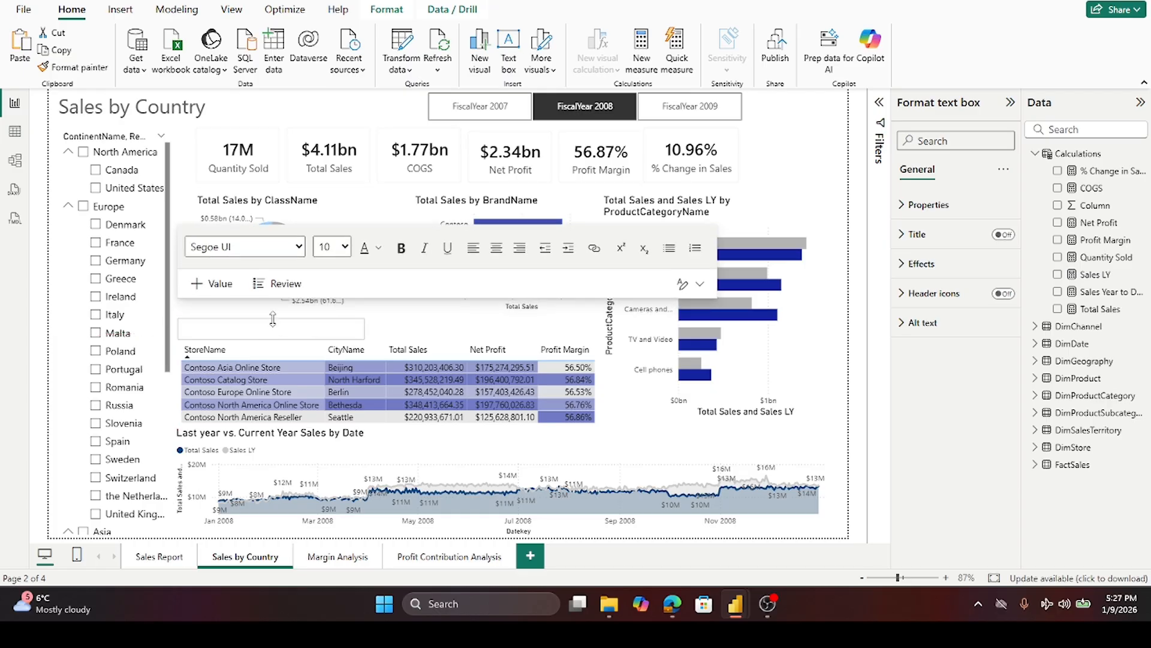
# - Enter the heading "Sales by Store and City" in the new text box, fixing the misspelled "and"
pyautogui.click(234, 329)
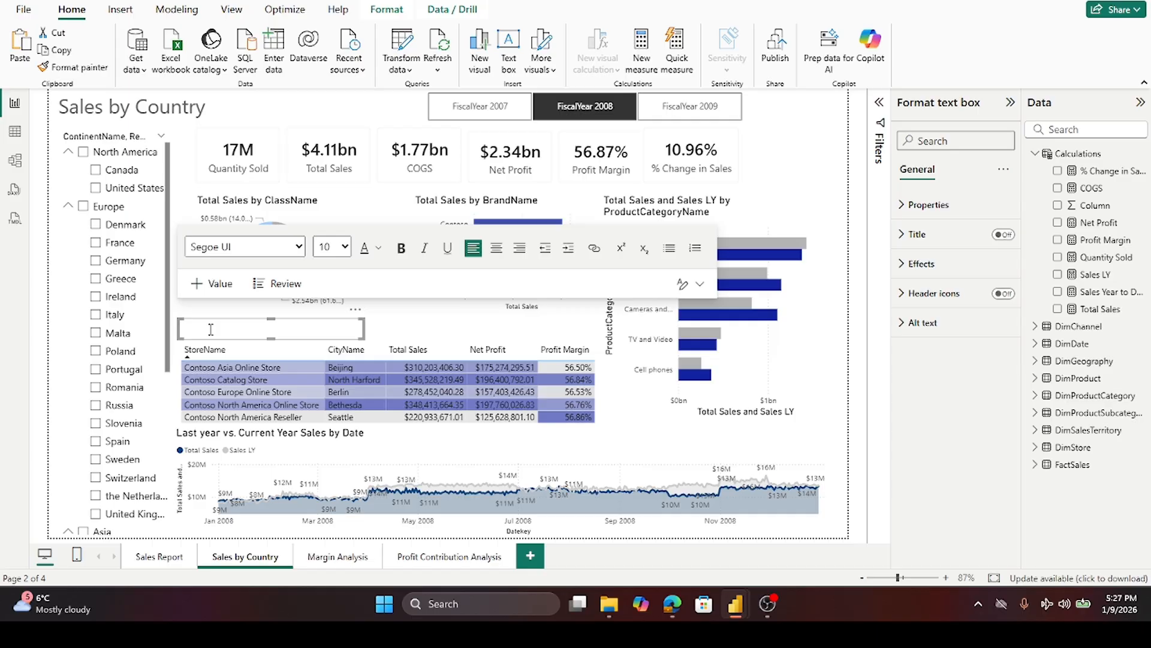
pyautogui.write('Sales by Store adn City')
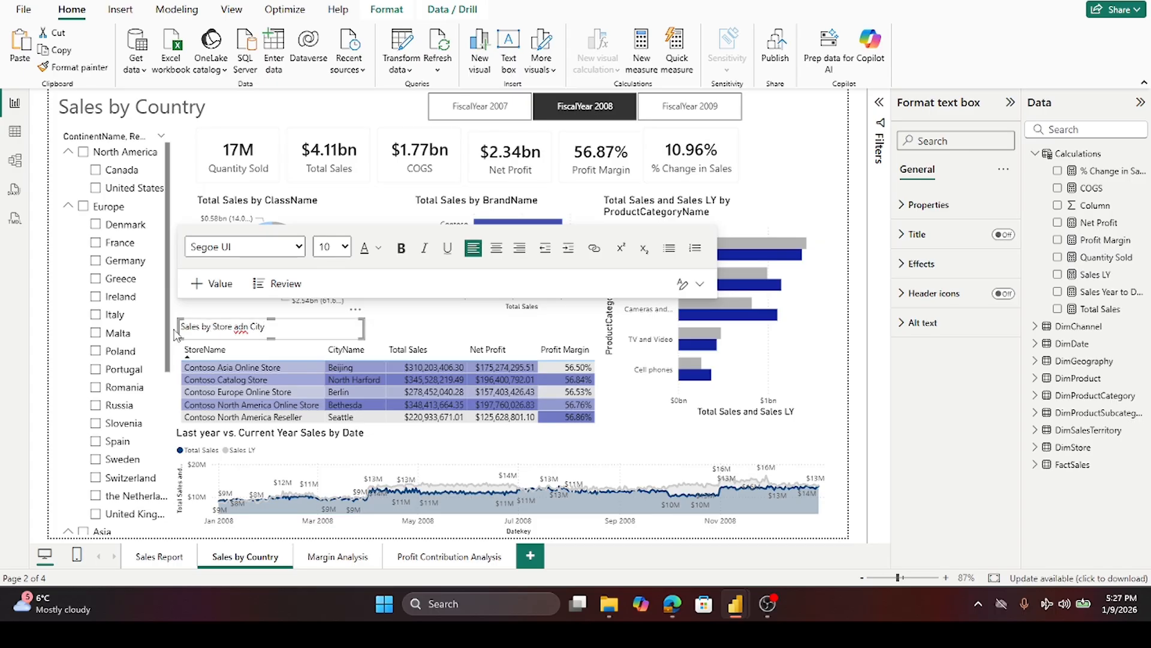
pyautogui.moveTo(234, 327); pyautogui.dragTo(250, 328)
pyautogui.write('and')
# - Replace the word "Sales" in the heading with "Profit and Margin"
pyautogui.doubleClick(189, 327)
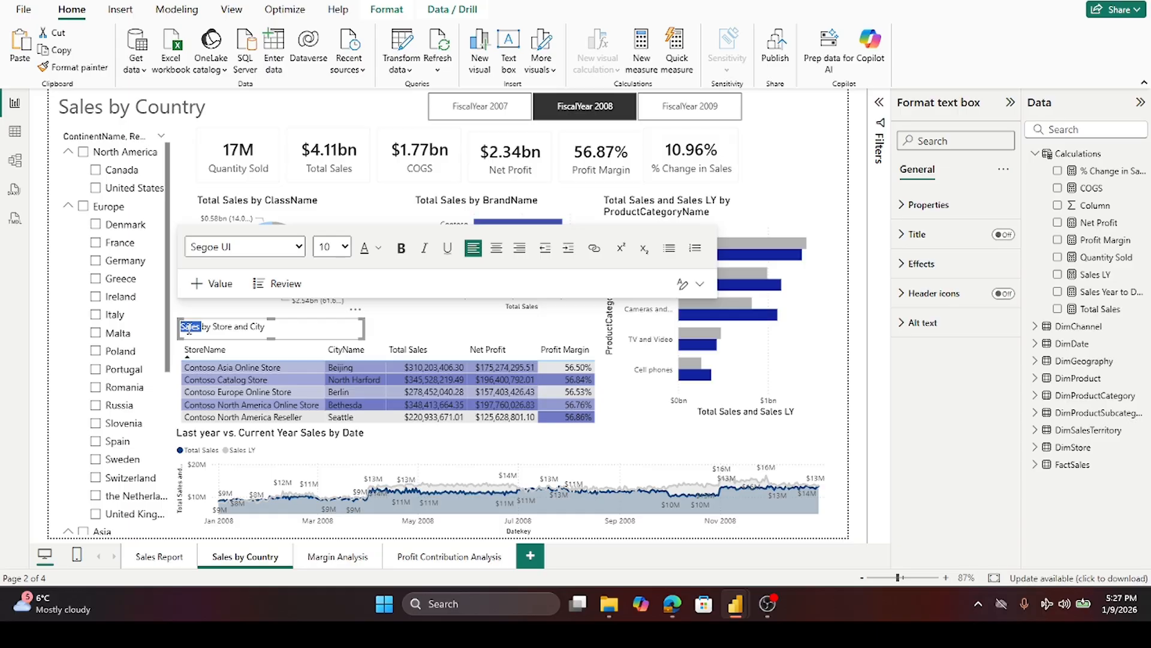
pyautogui.write('Prof')
pyautogui.write('i')
pyautogui.write('t,')
pyautogui.press('BackSpace')
pyautogui.press('BackSpace')
pyautogui.write('and')
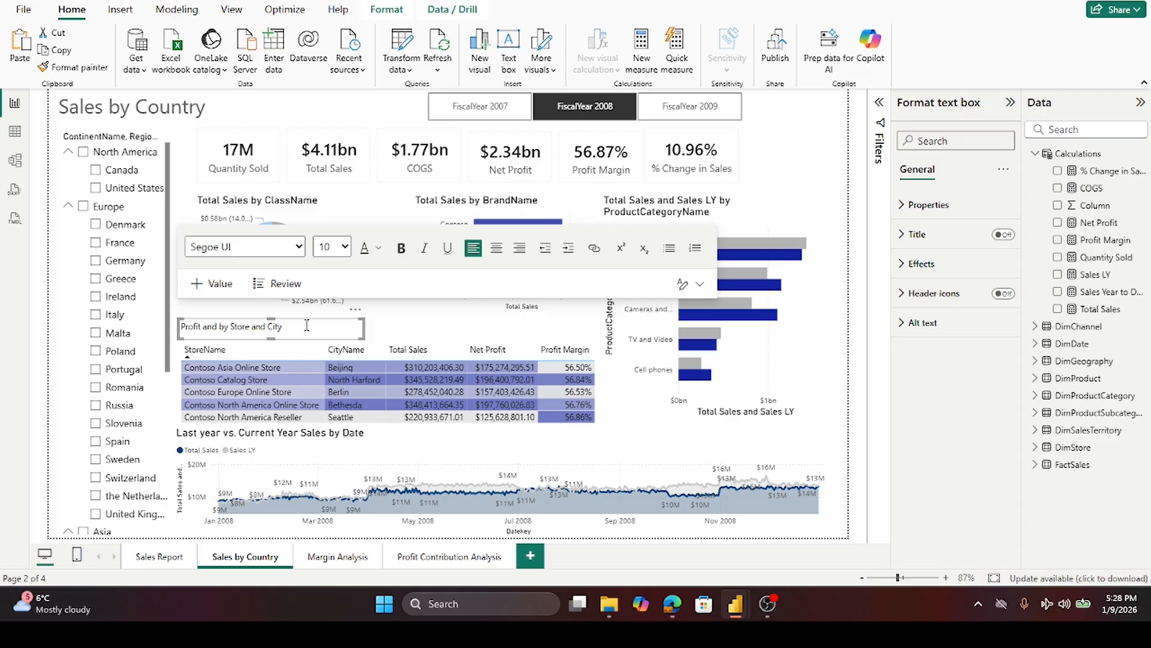
pyautogui.write('Margin')
# - Make the whole "Profit and Margin by Store and City" heading bold
pyautogui.click(389, 337)
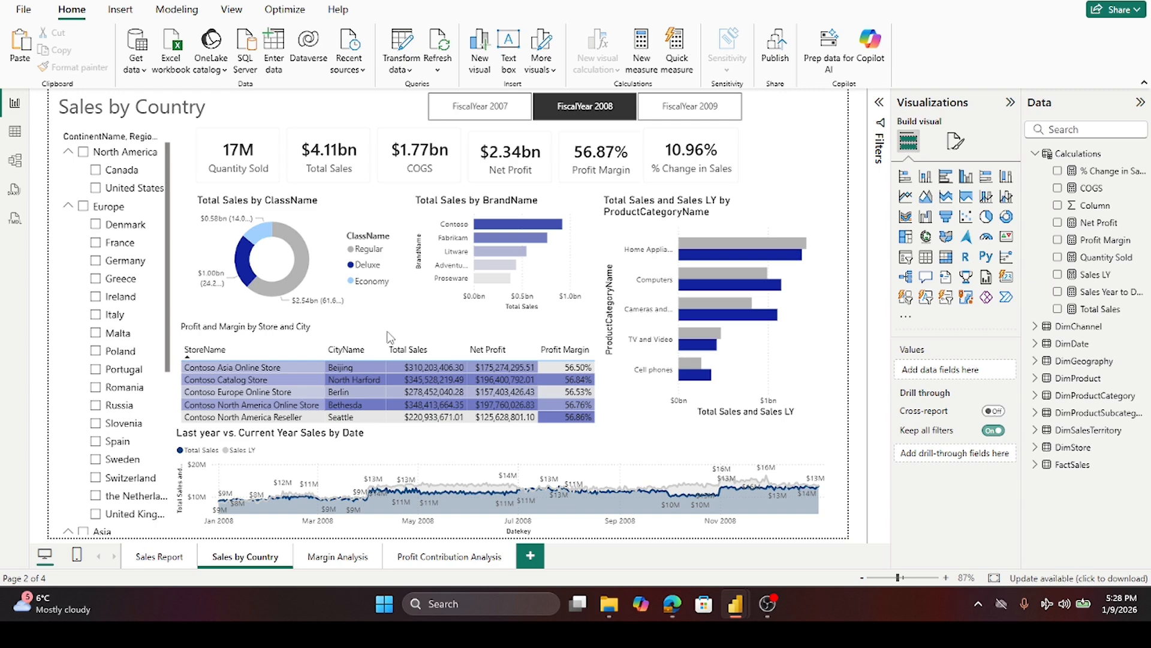
pyautogui.tripleClick(306, 326)
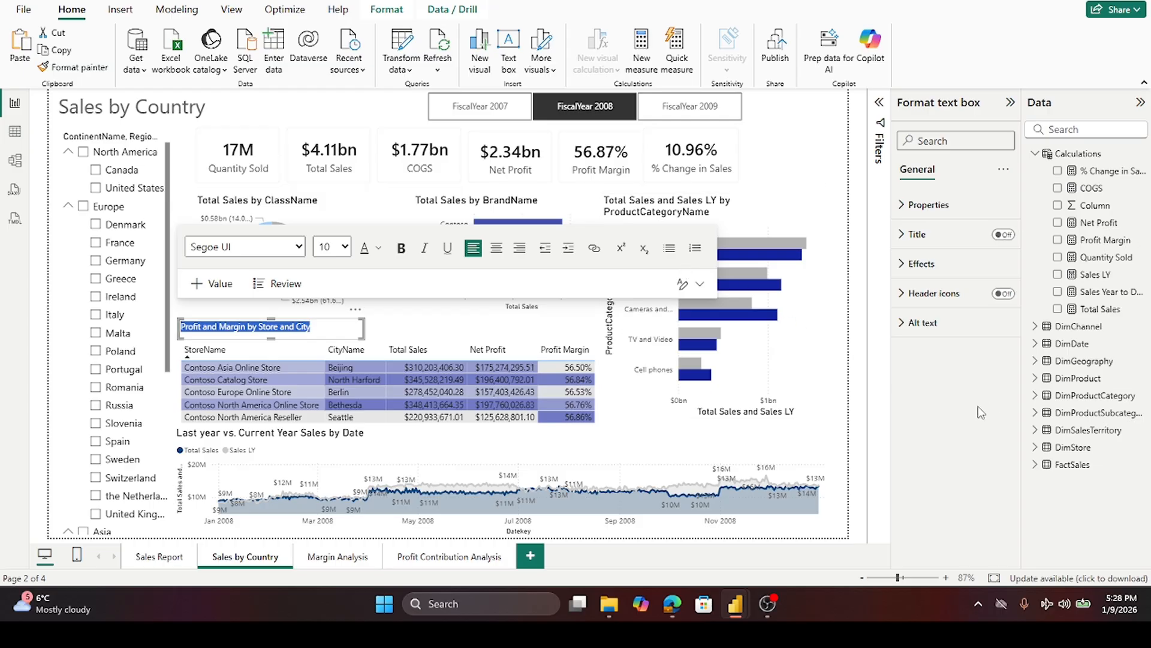
pyautogui.click(402, 248)
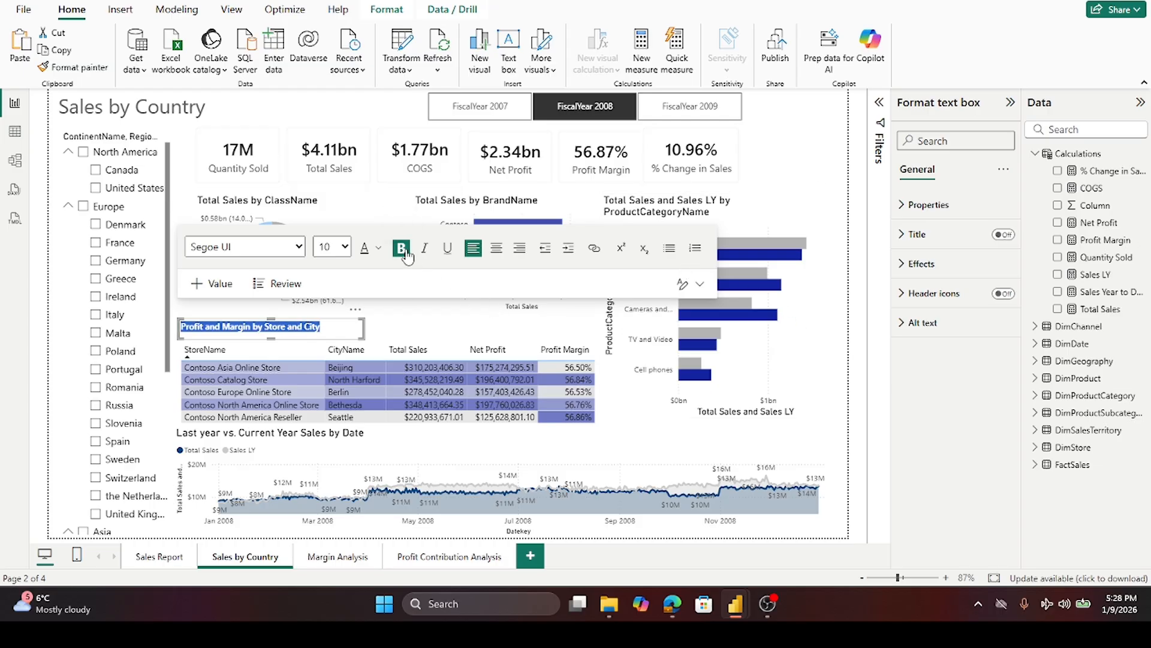
pyautogui.click(407, 335)
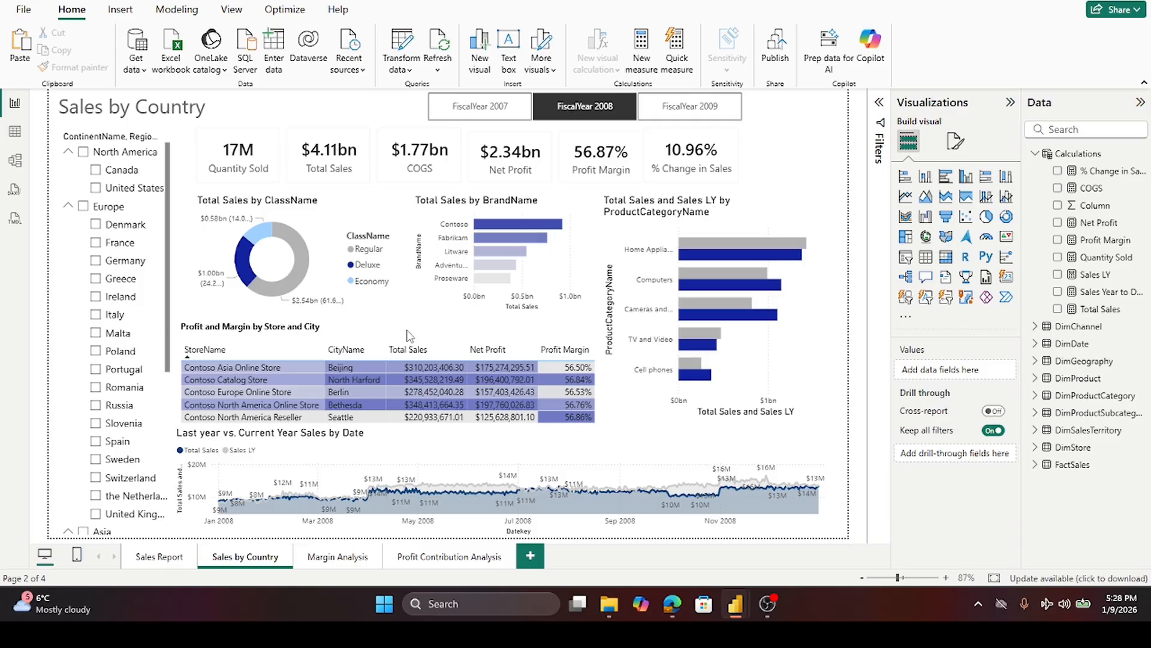
pyautogui.click(362, 332)
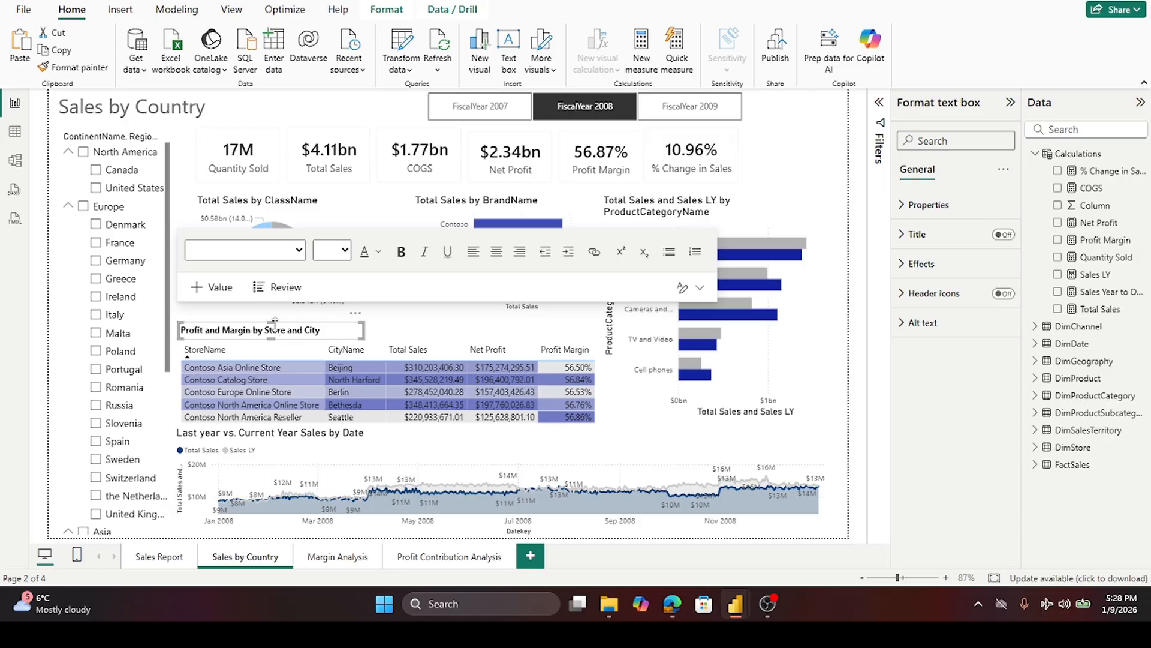
pyautogui.click(402, 334)
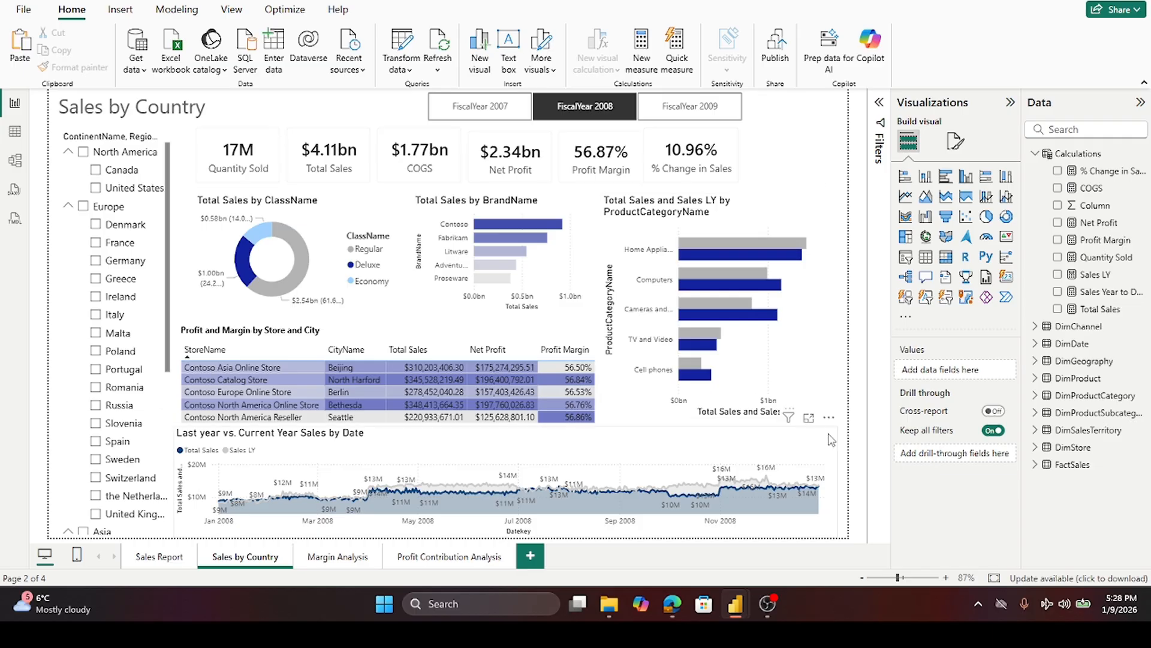
# - Review each report page in turn: Sales Report, Sales by Country, Margin Analysis and Profit Contribution Analysis
pyautogui.click(148, 559)
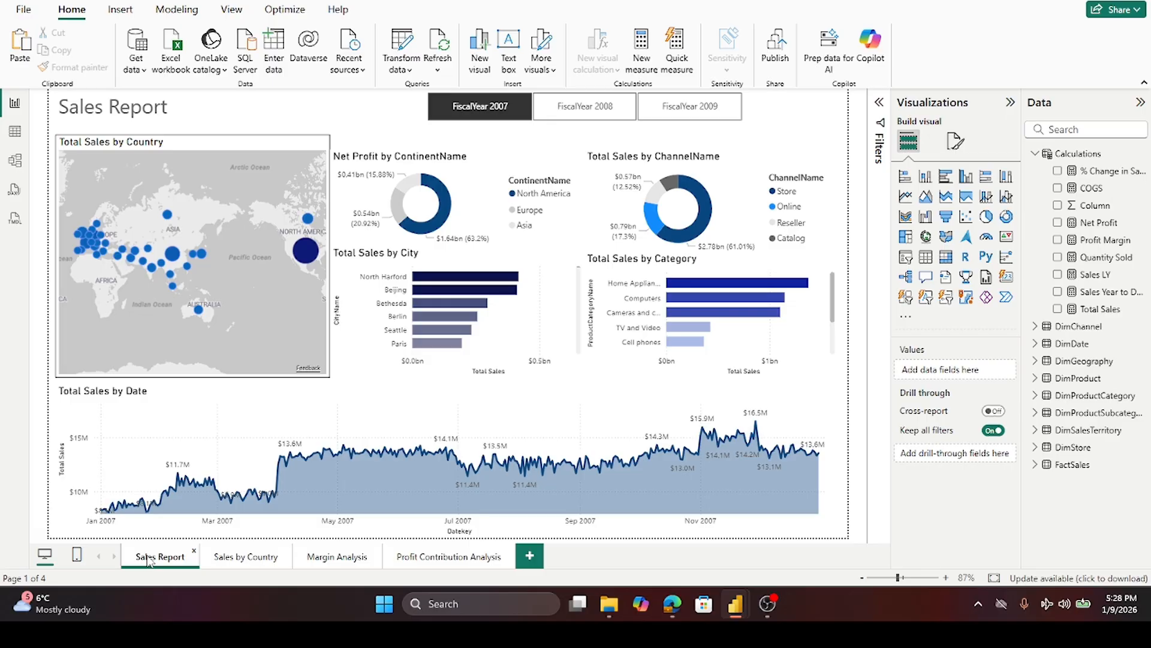
pyautogui.click(245, 560)
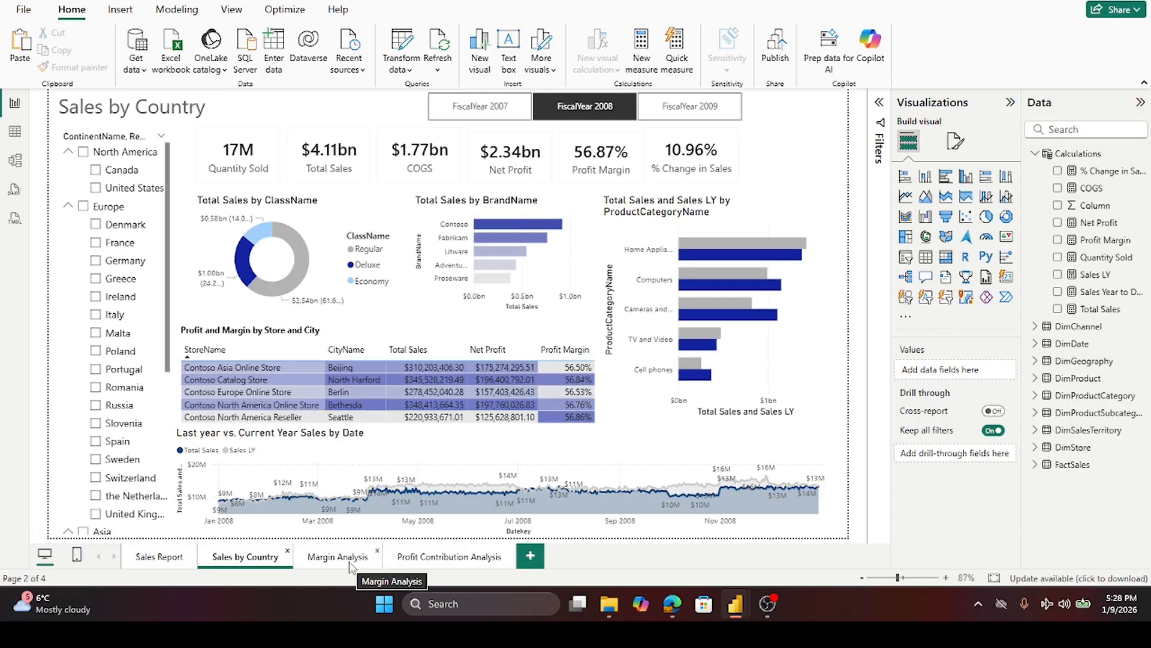
pyautogui.click(351, 557)
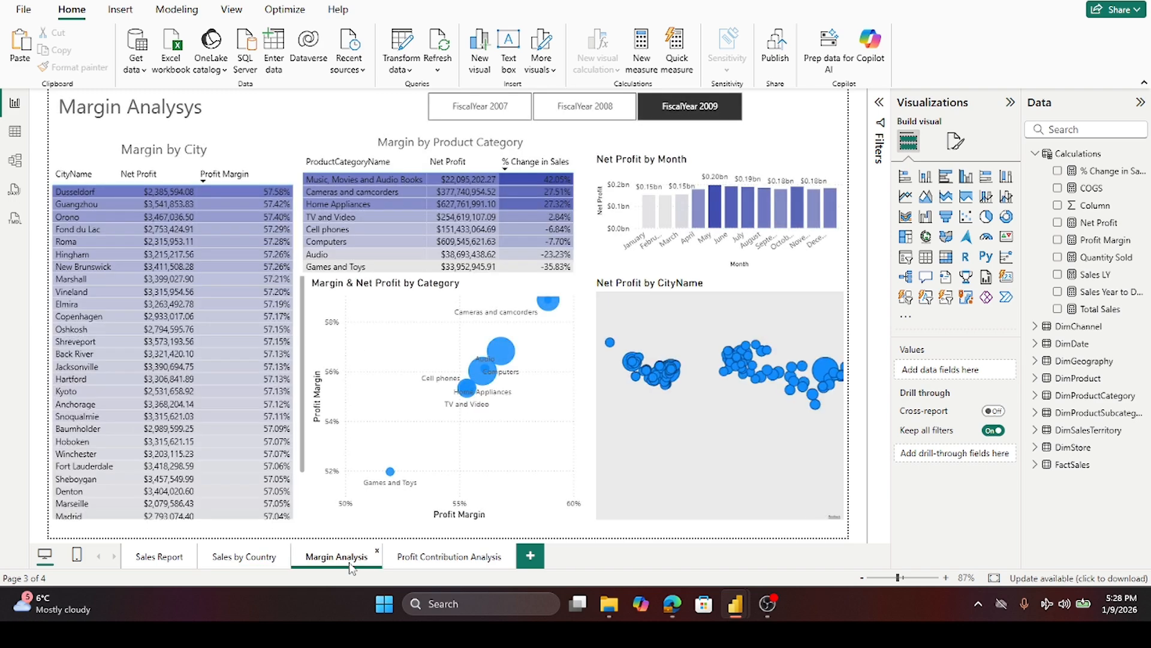
pyautogui.click(453, 559)
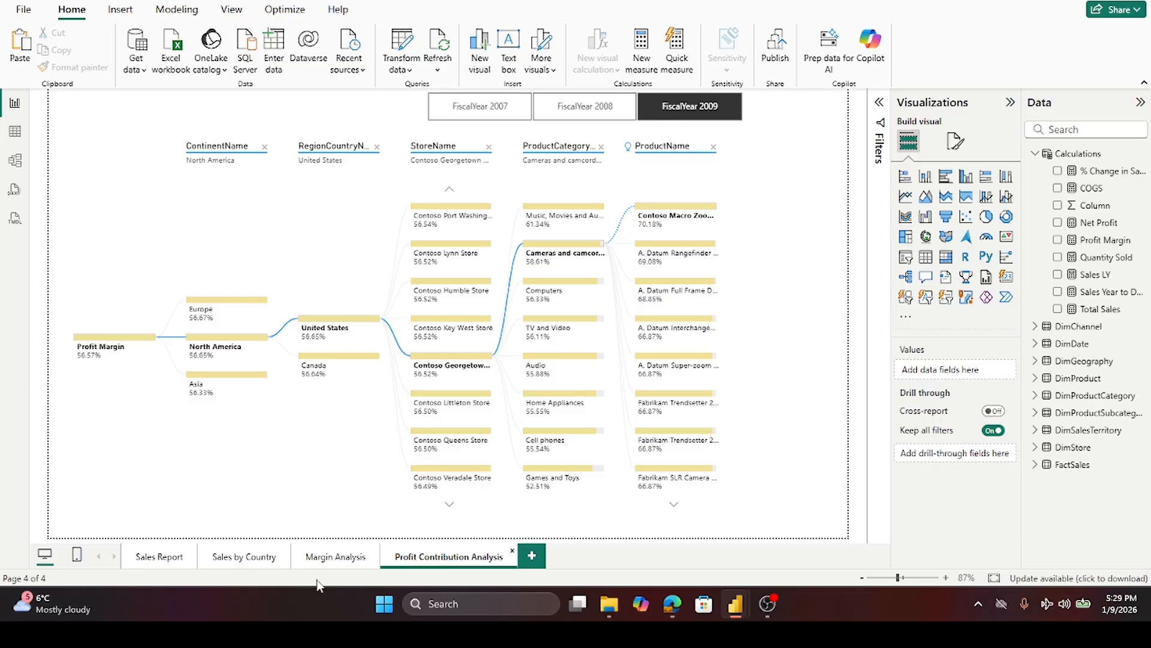
pyautogui.click(151, 565)
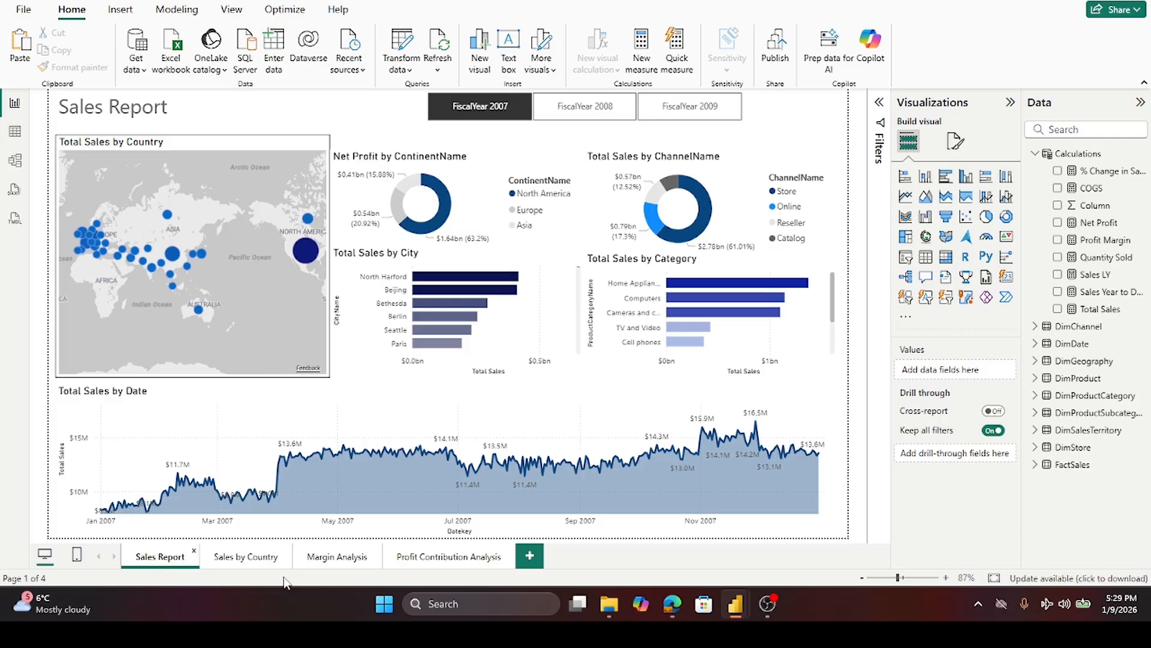
pyautogui.click(353, 561)
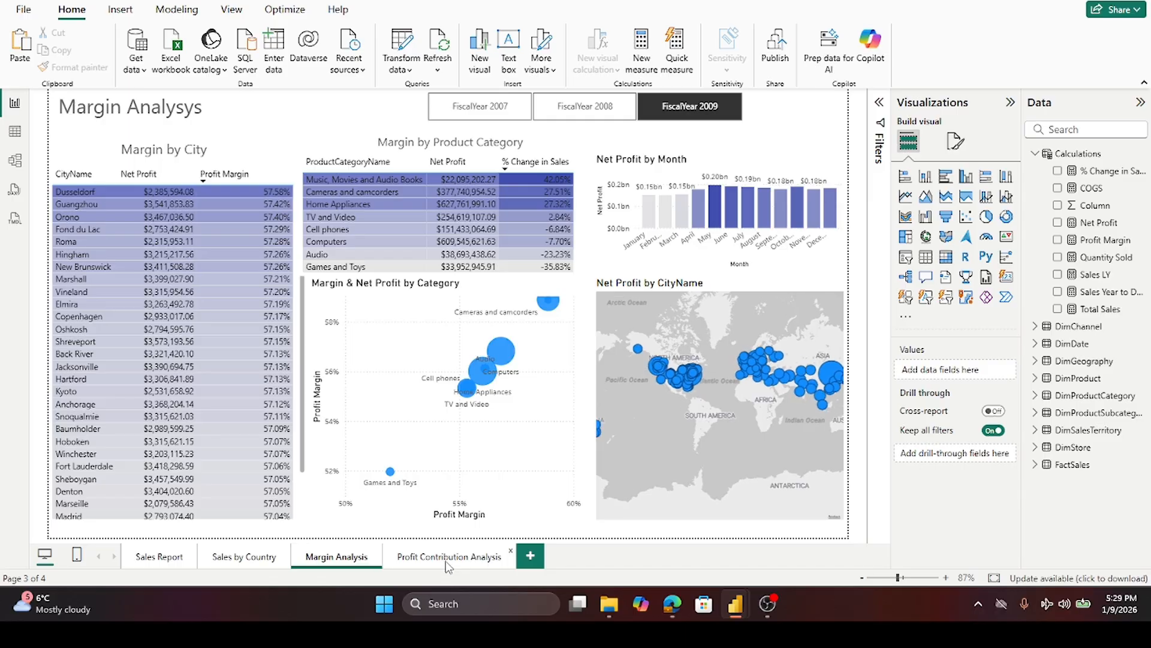
pyautogui.click(445, 560)
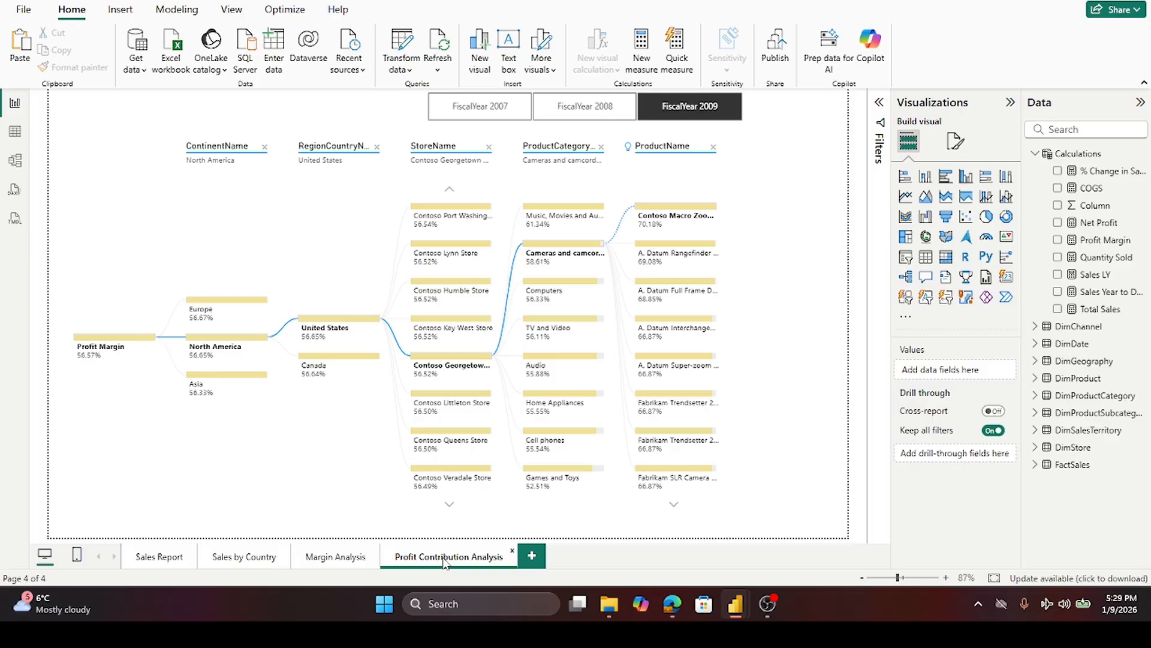
pyautogui.click(769, 604)
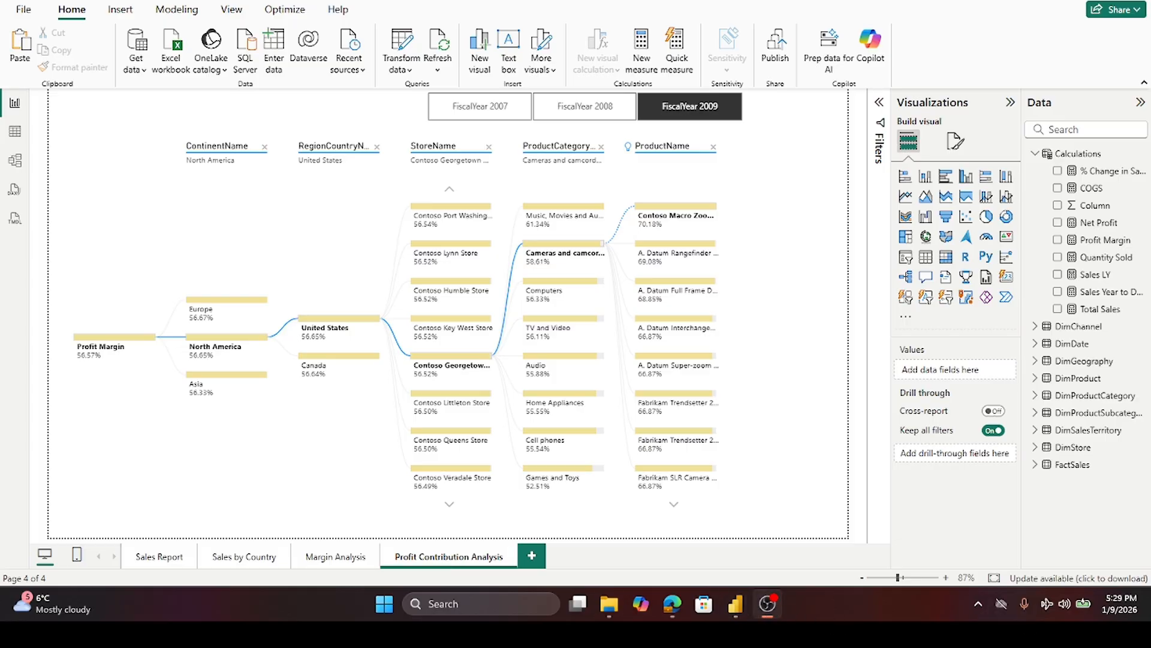